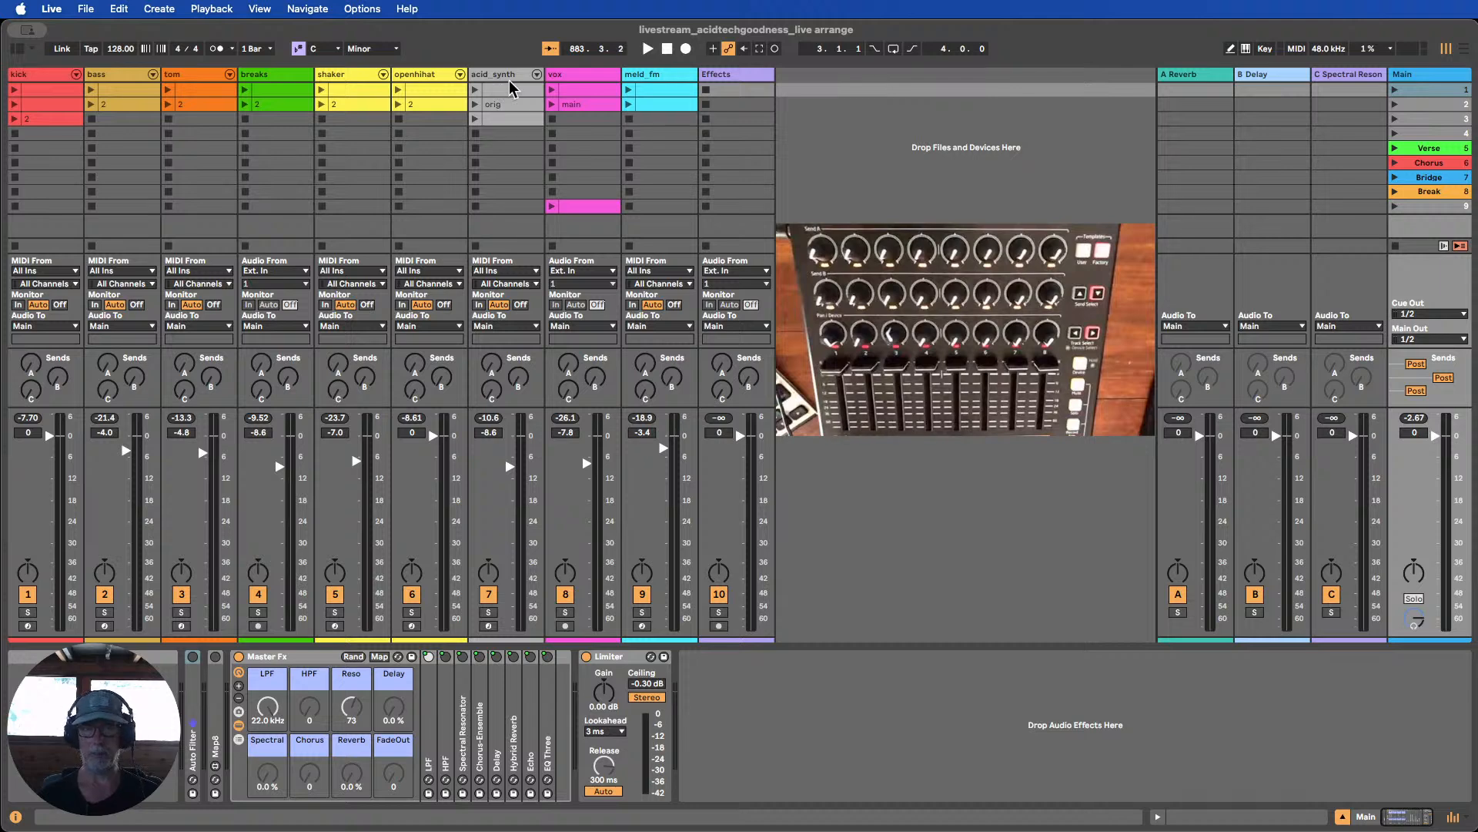
# Show the acid_synth track's devices and launch scene 1 followed by scene 2
pyautogui.click(499, 76)
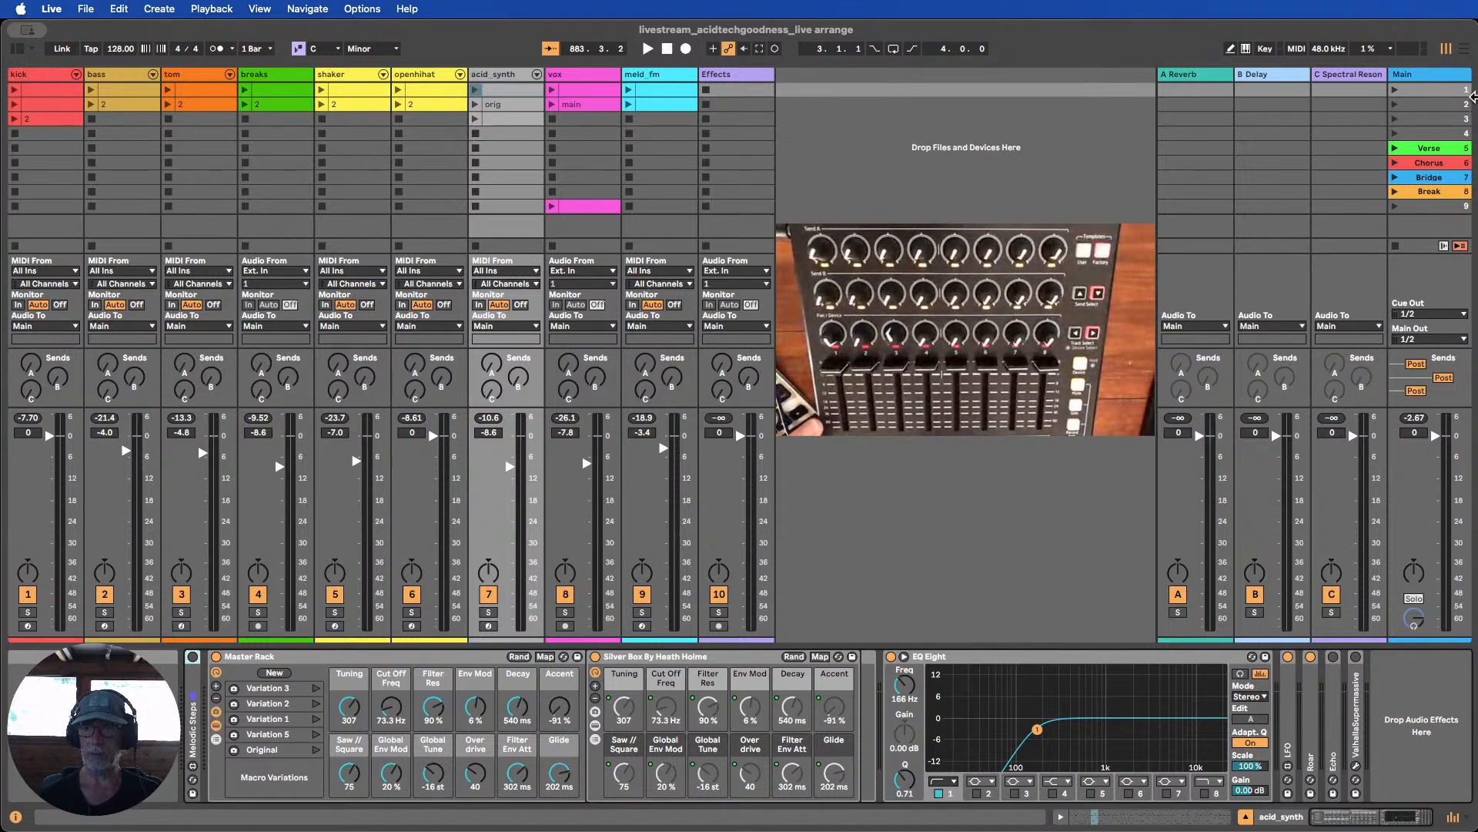
pyautogui.click(1395, 90)
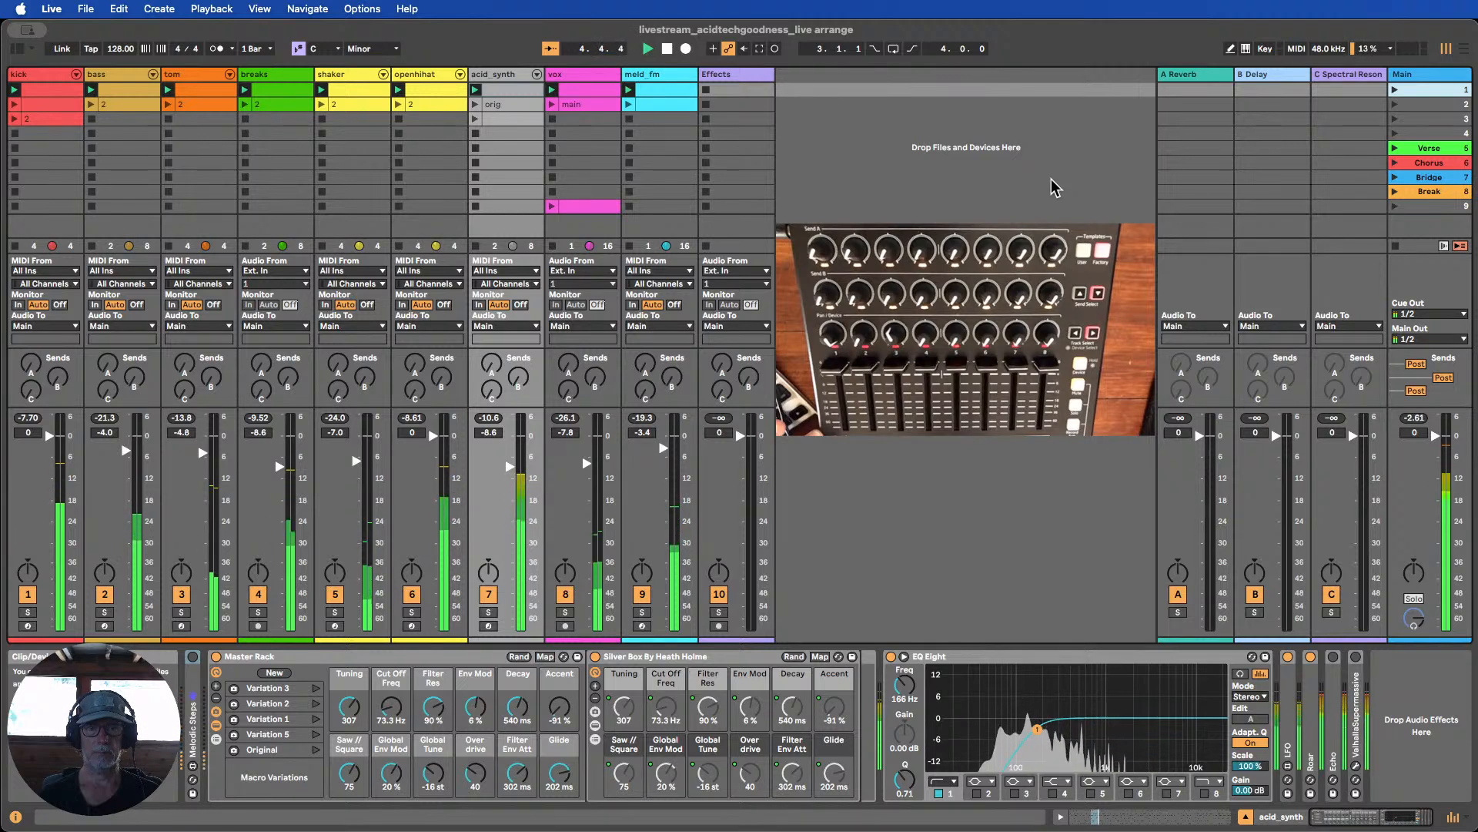
pyautogui.click(1395, 104)
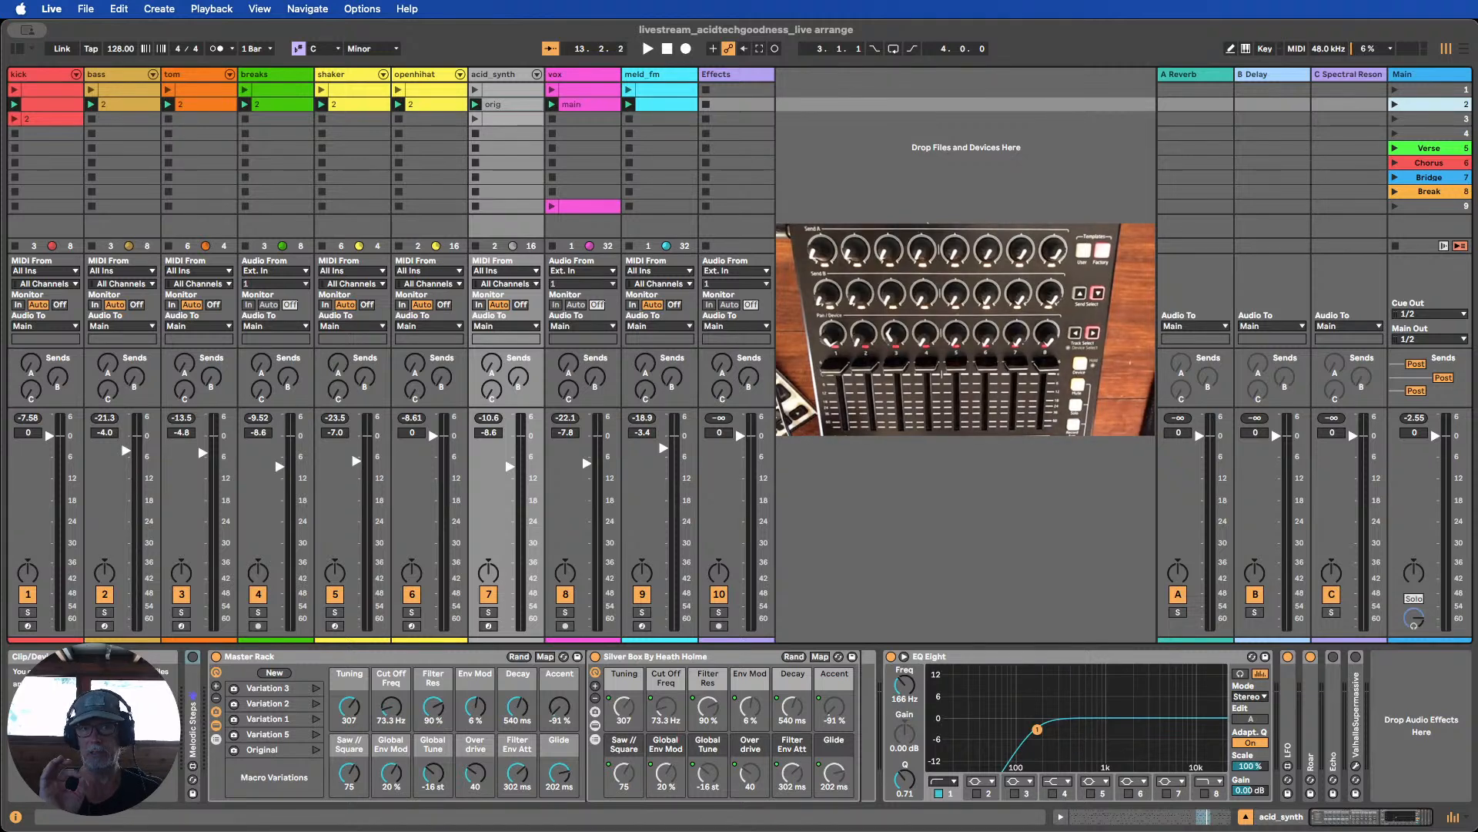
# View the devices on the bass and Main tracks and go through the Verse, Chorus, Bridge and Break scenes
pyautogui.click(135, 102)
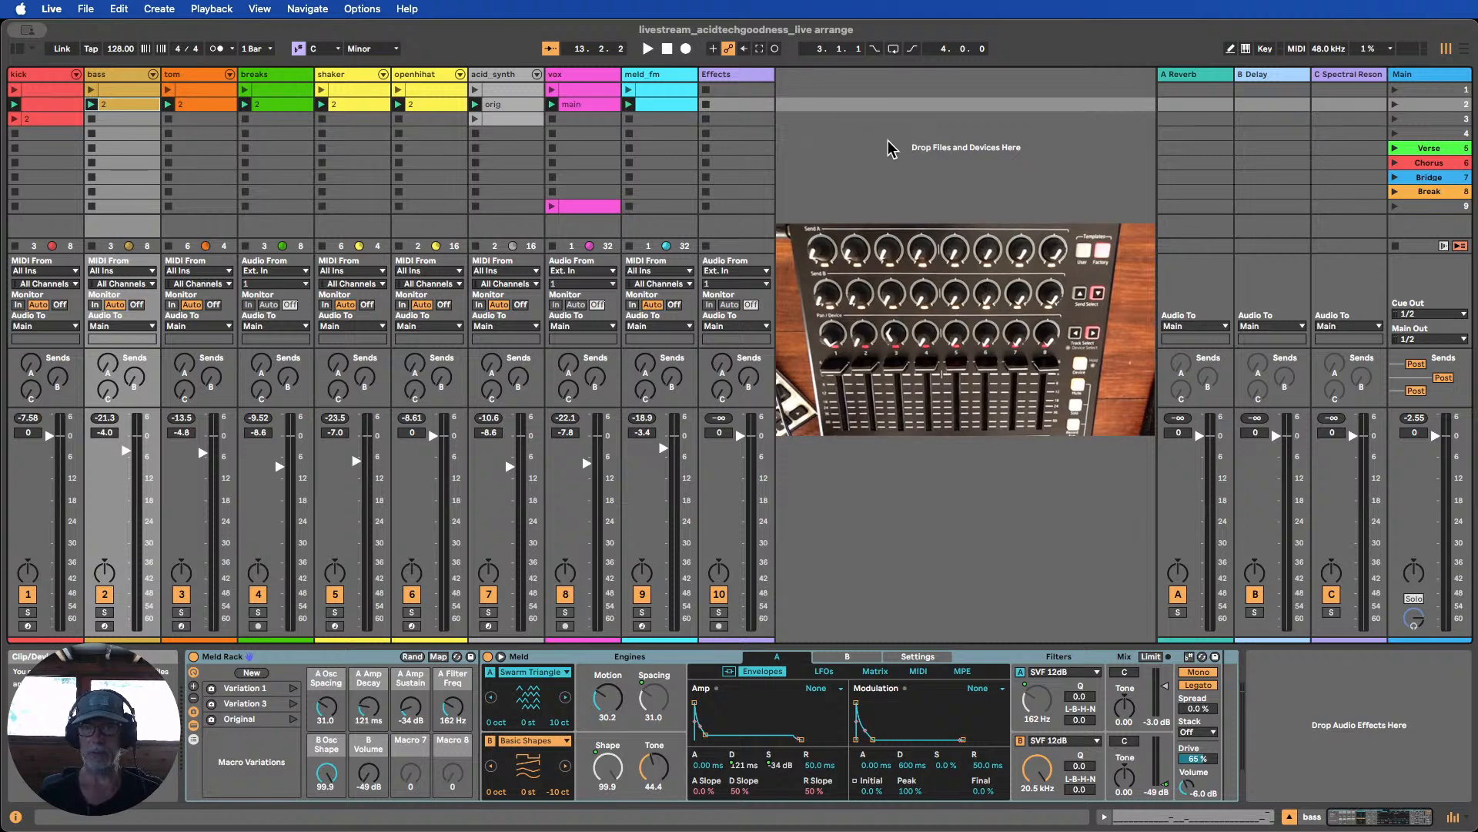
pyautogui.click(1448, 79)
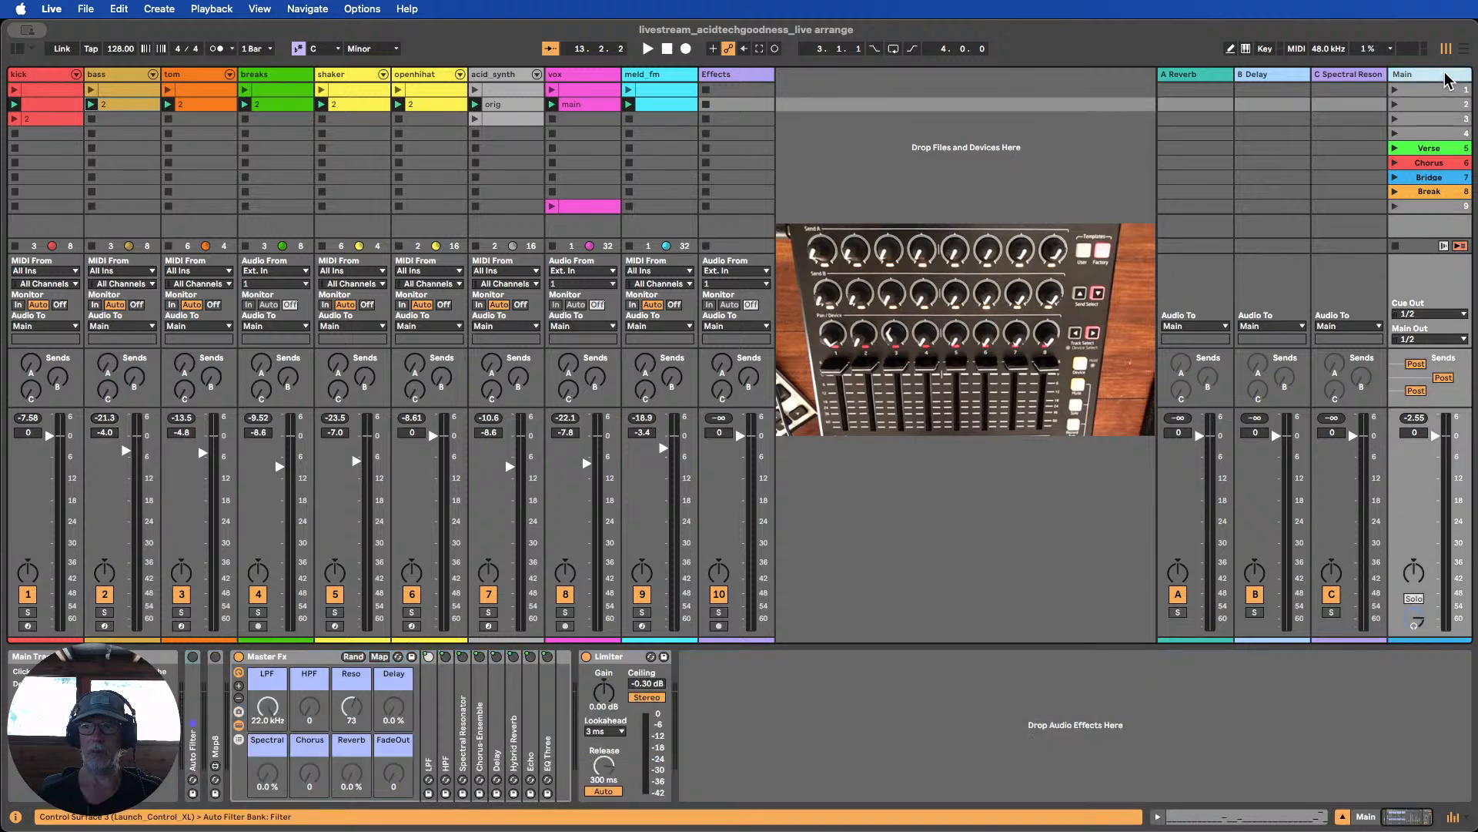
pyautogui.click(1432, 150)
pyautogui.click(1428, 164)
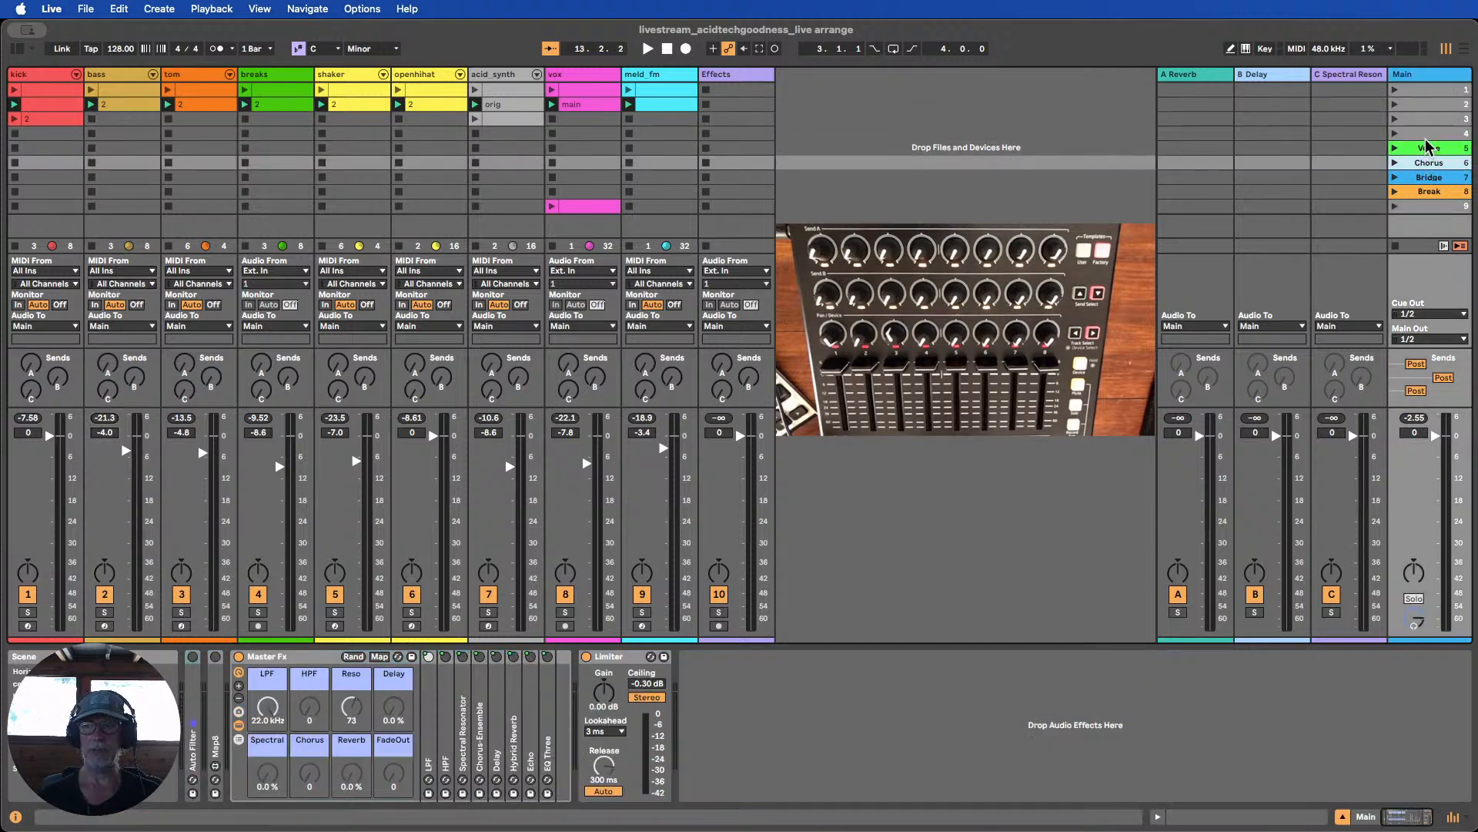
pyautogui.click(1427, 150)
pyautogui.click(1428, 164)
pyautogui.click(1427, 179)
pyautogui.click(1428, 195)
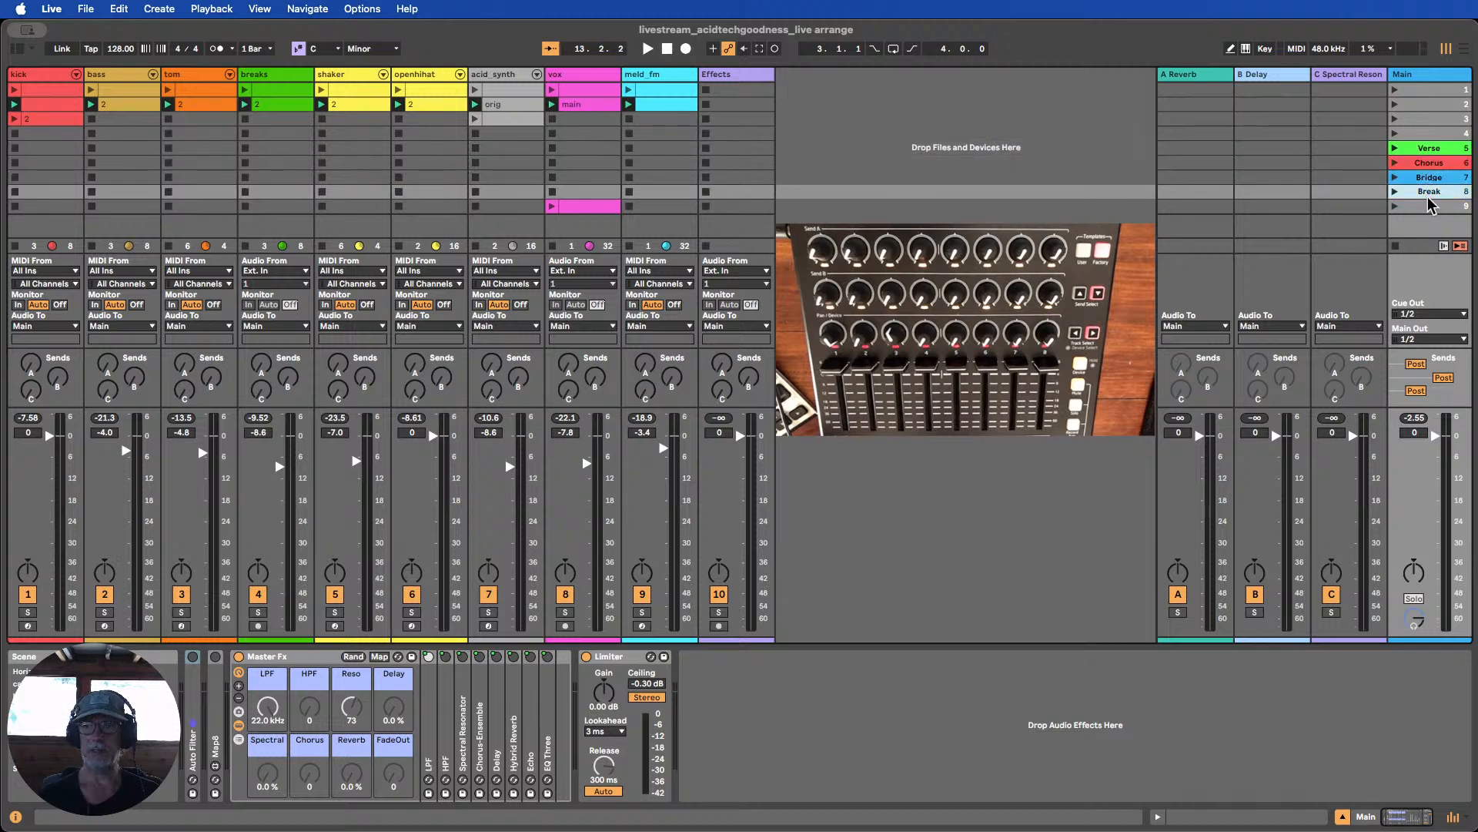
pyautogui.click(1426, 148)
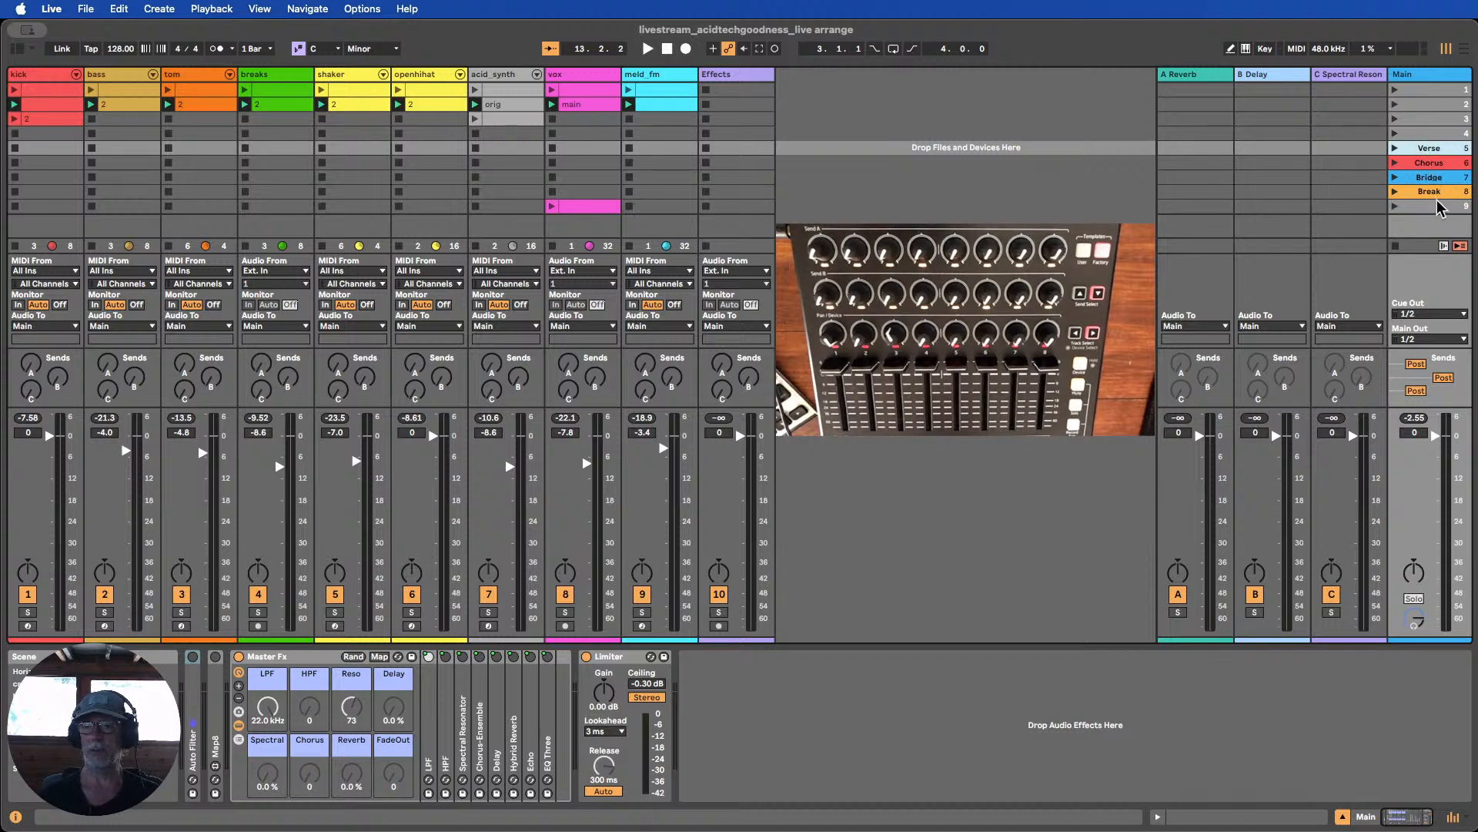
# Insert a new scene below scene 4 and name it "intro"
pyautogui.click(1417, 129)
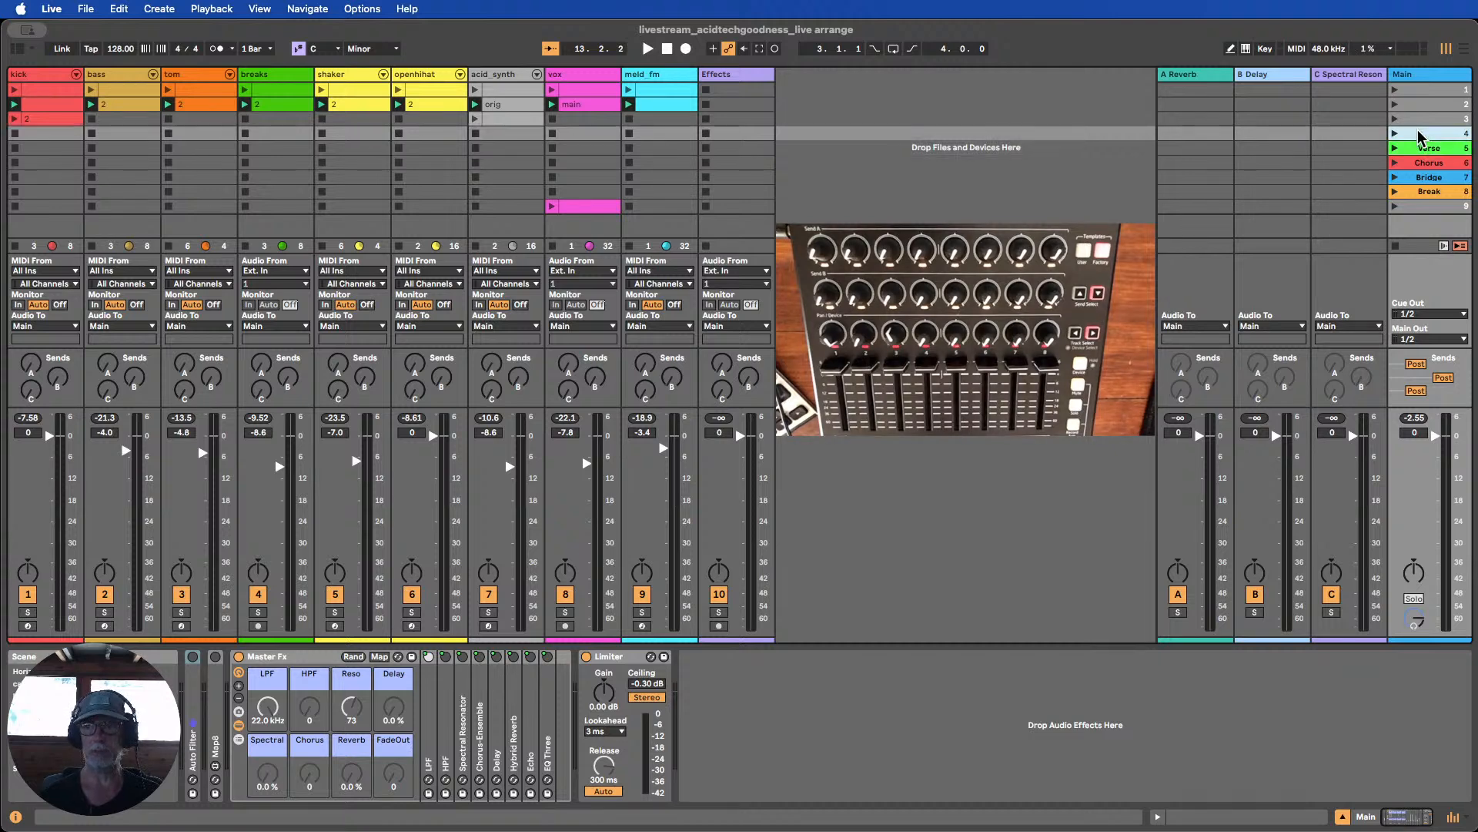
pyautogui.rightClick(1417, 129)
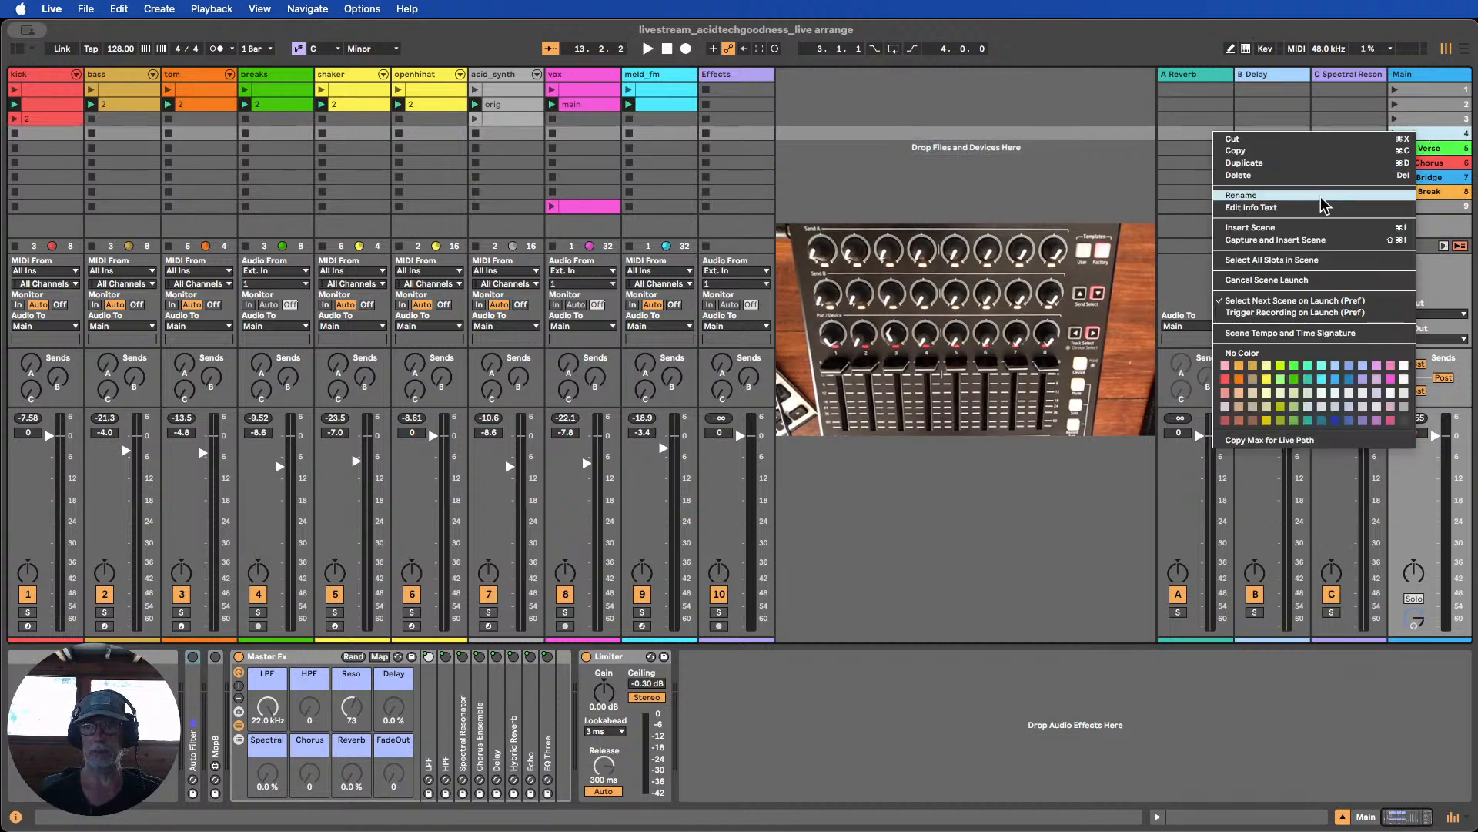
pyautogui.click(1286, 226)
pyautogui.rightClick(1419, 158)
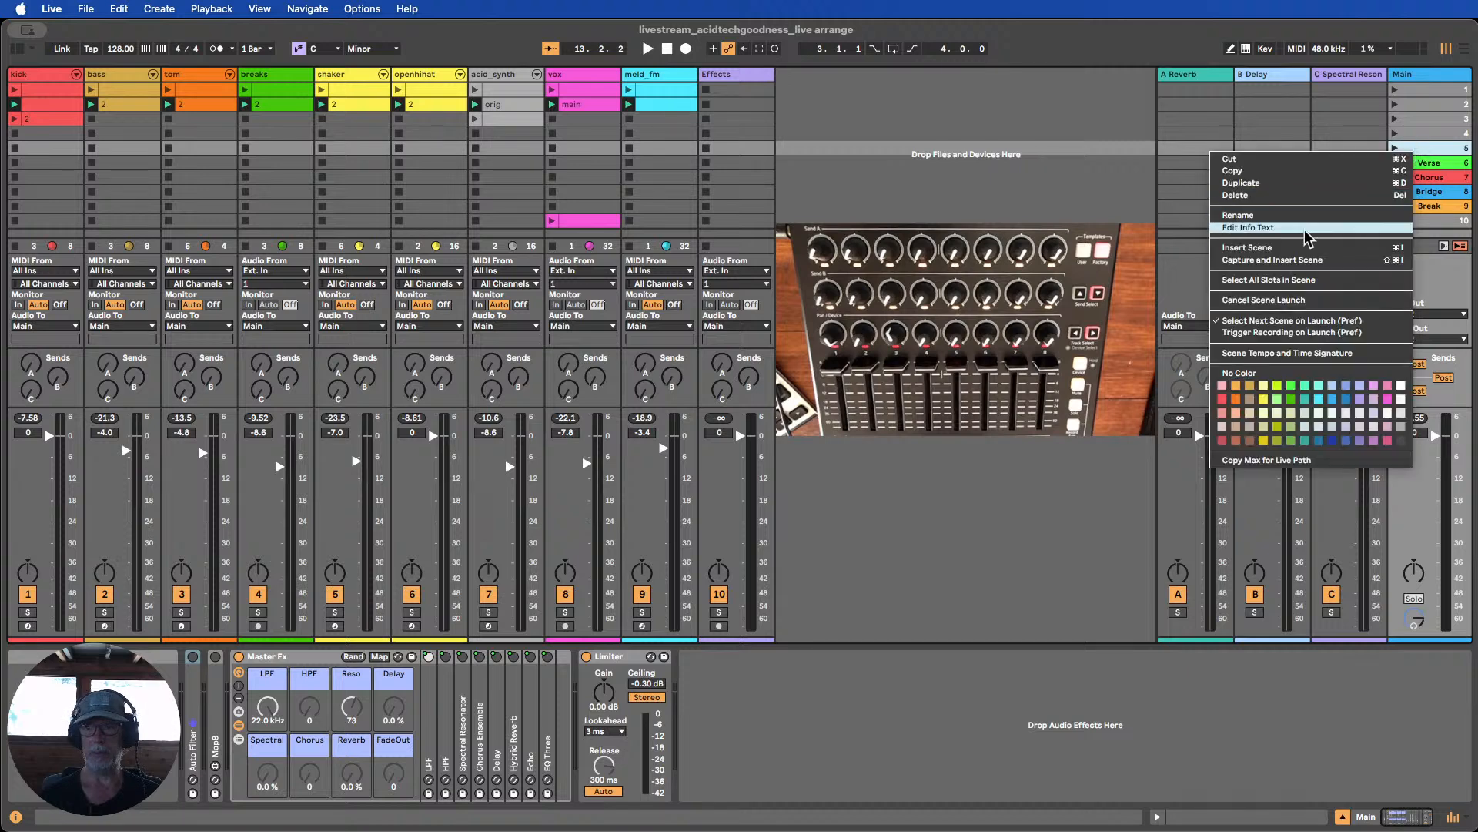
pyautogui.click(1289, 215)
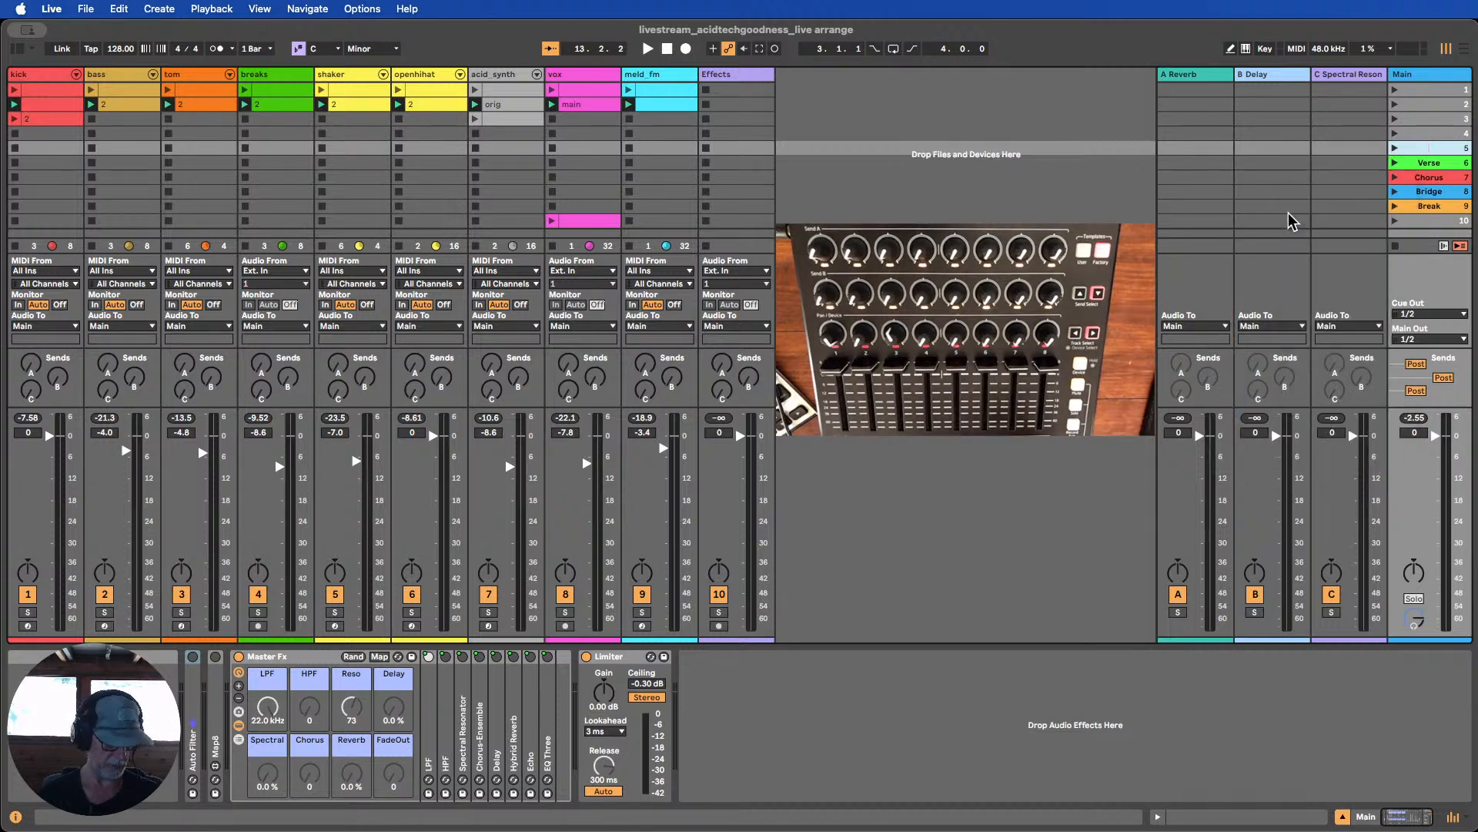
pyautogui.write('intro')
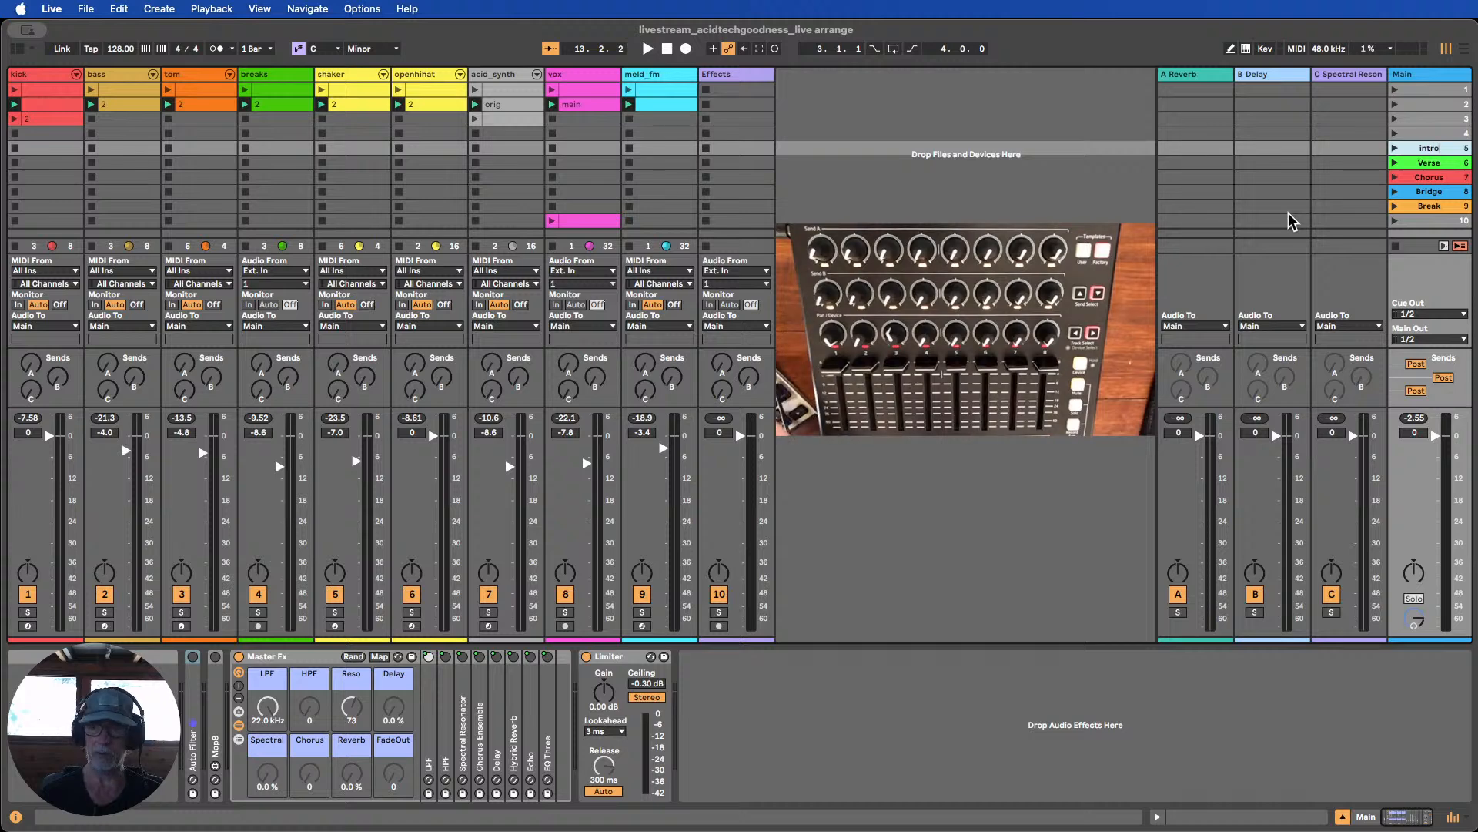
pyautogui.click(1324, 167)
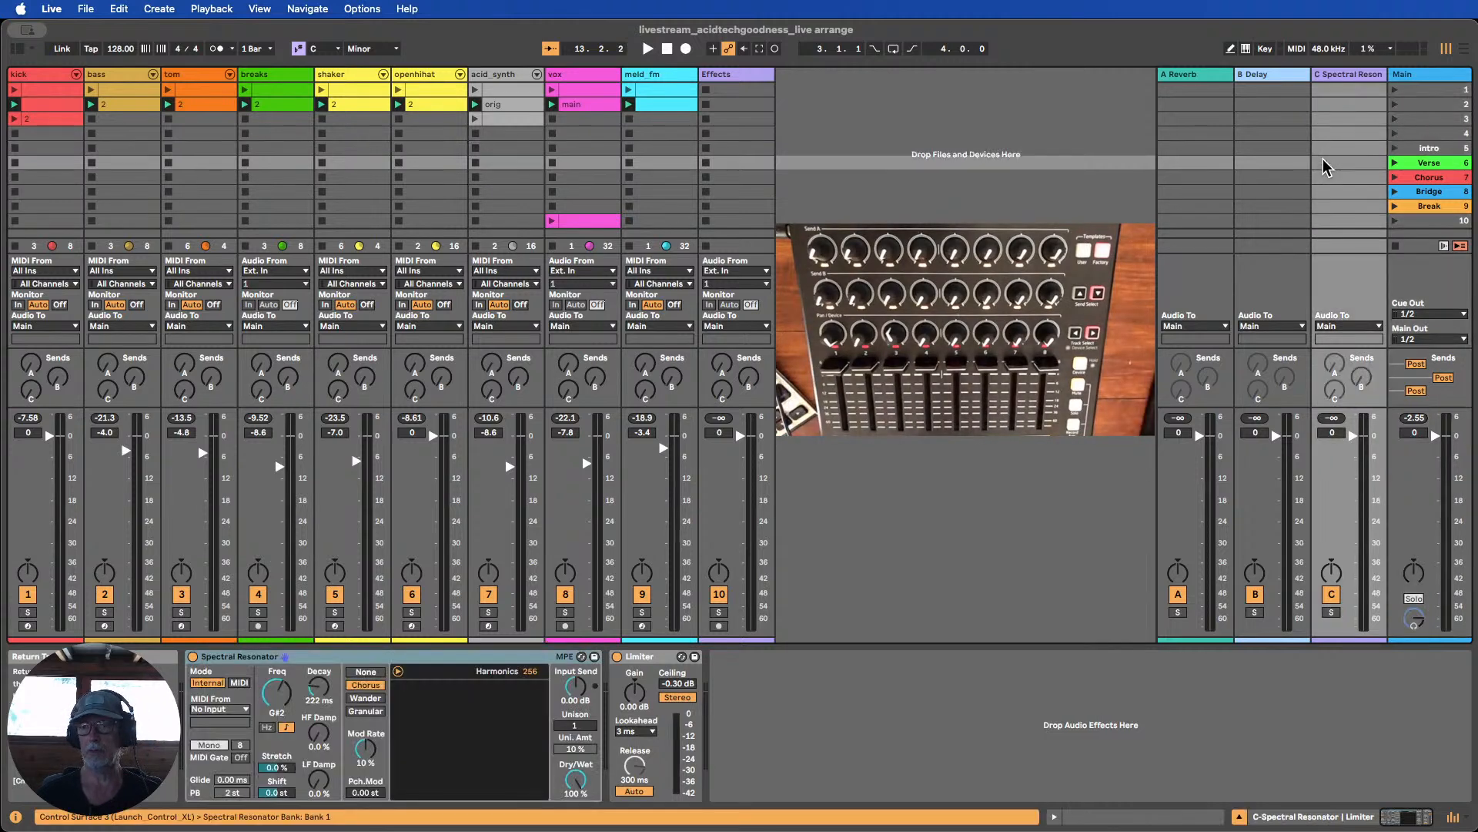
# Duplicate the intro scene and rename the copy "outro"
pyautogui.rightClick(1429, 154)
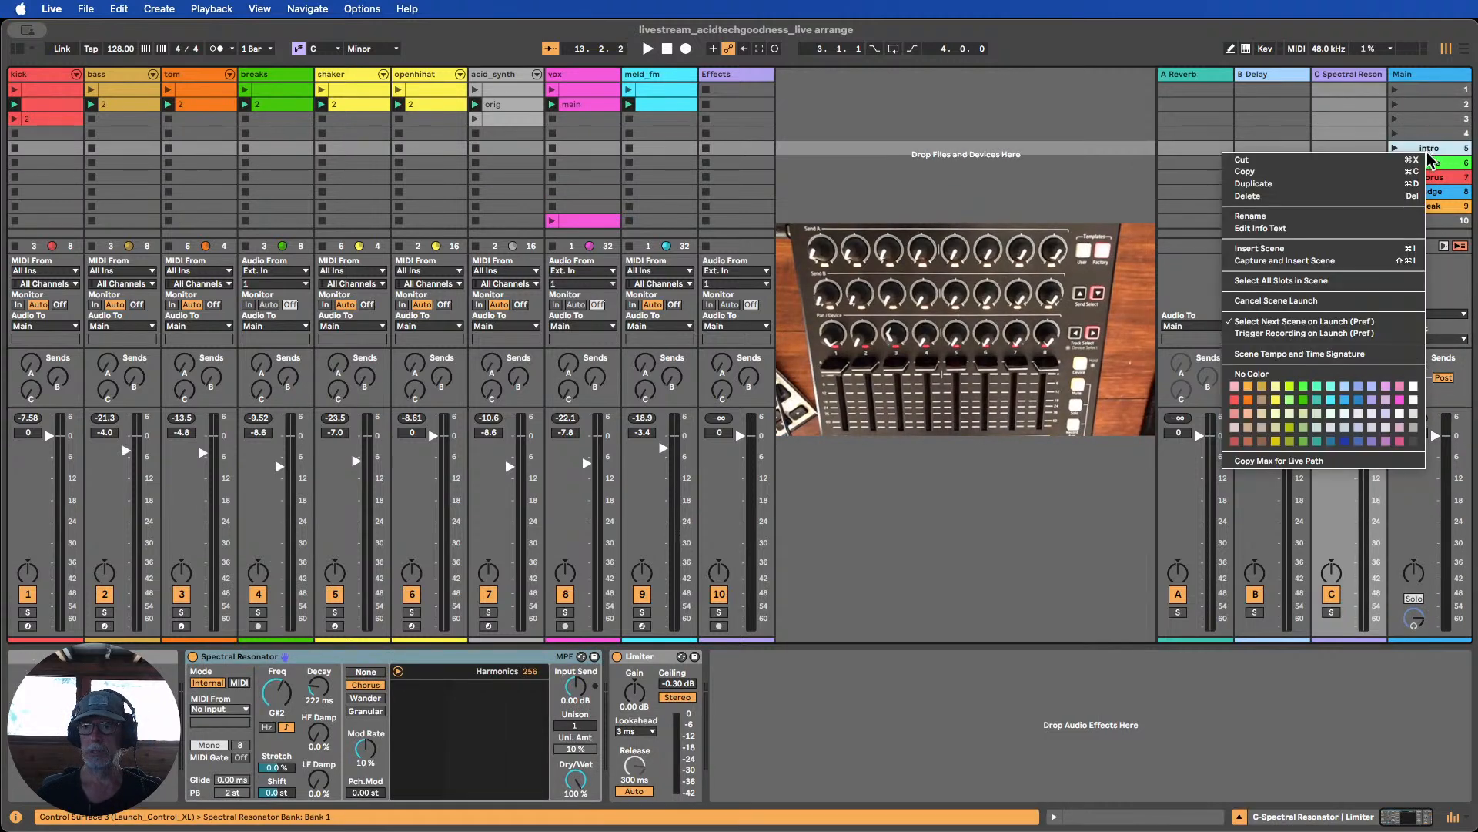
pyautogui.click(1299, 190)
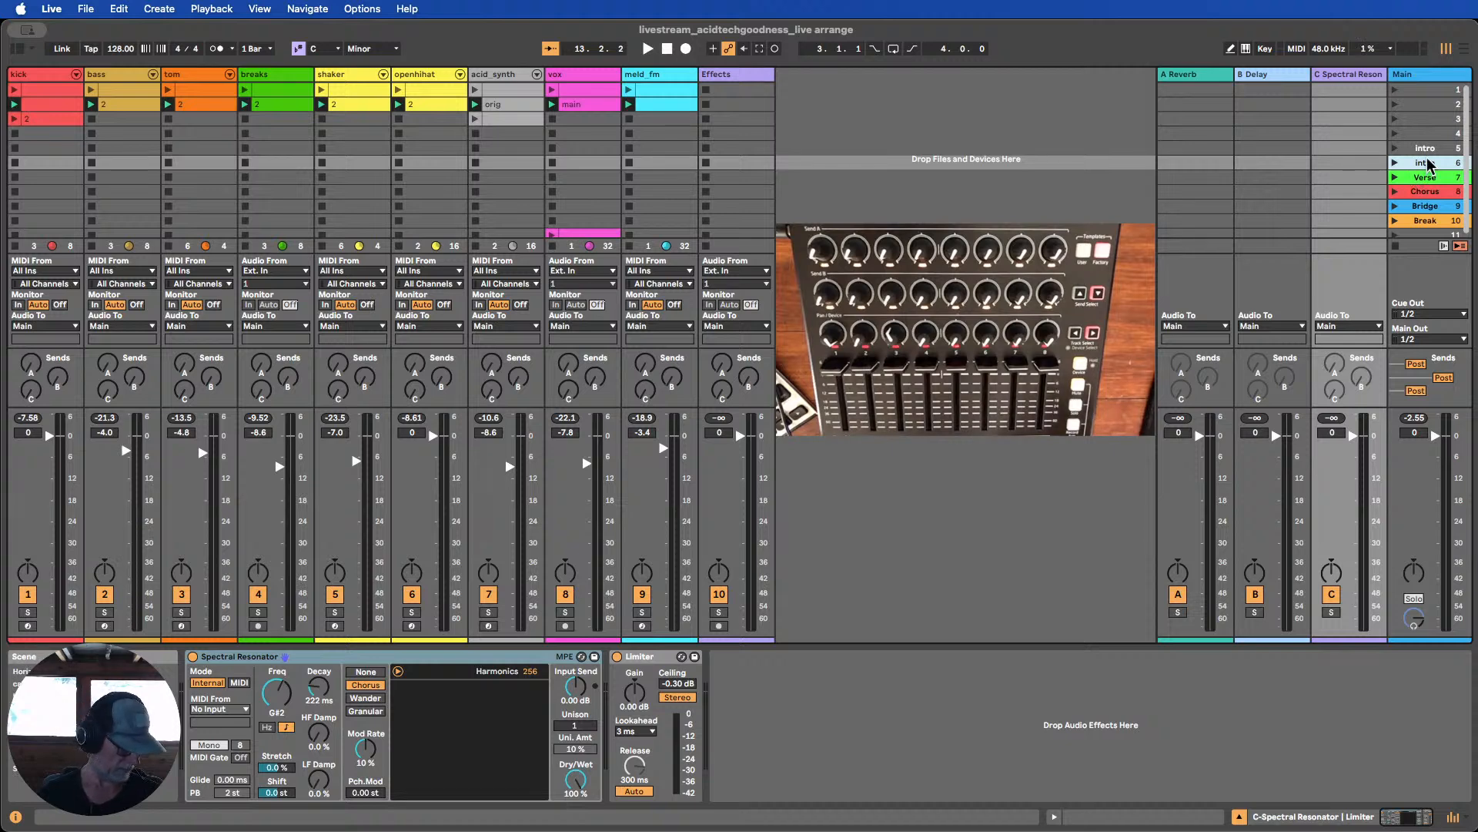
pyautogui.press('super+r')
pyautogui.write('out')
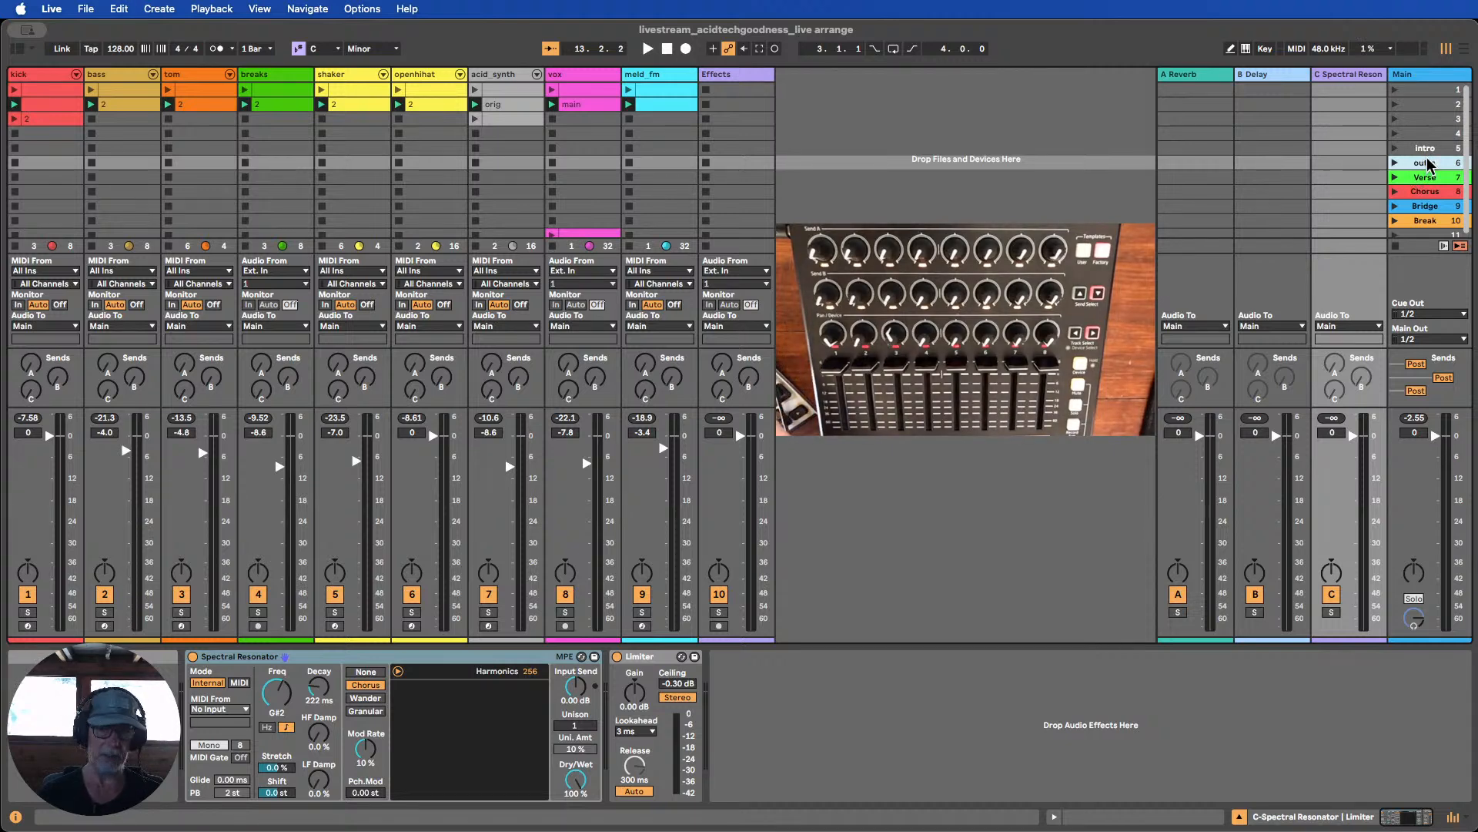
pyautogui.write('ro')
pyautogui.press('Return')
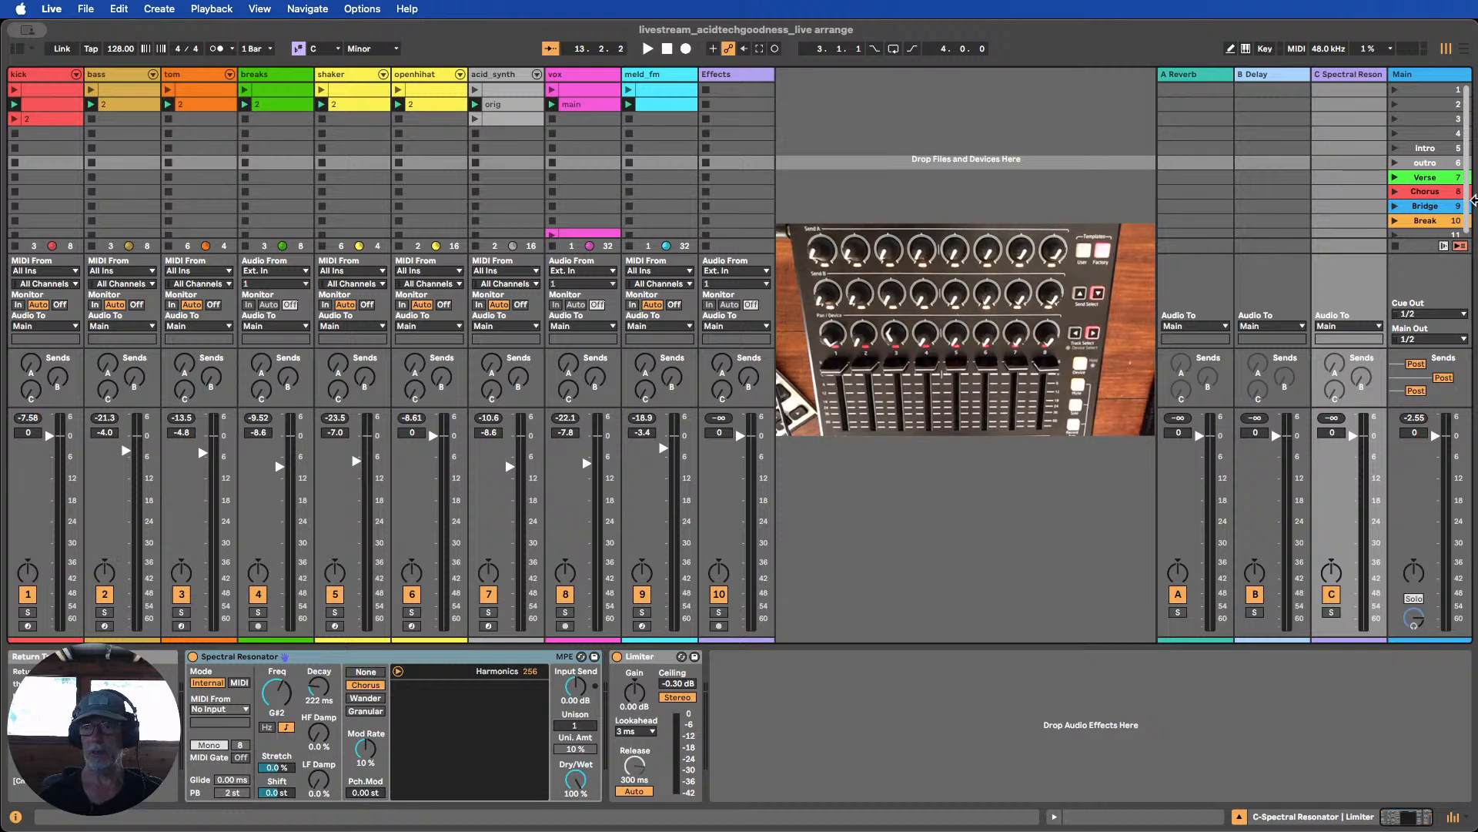
# Delete the outro and intro scenes
pyautogui.press('BackSpace')
pyautogui.click(1430, 149)
pyautogui.press('BackSpace')
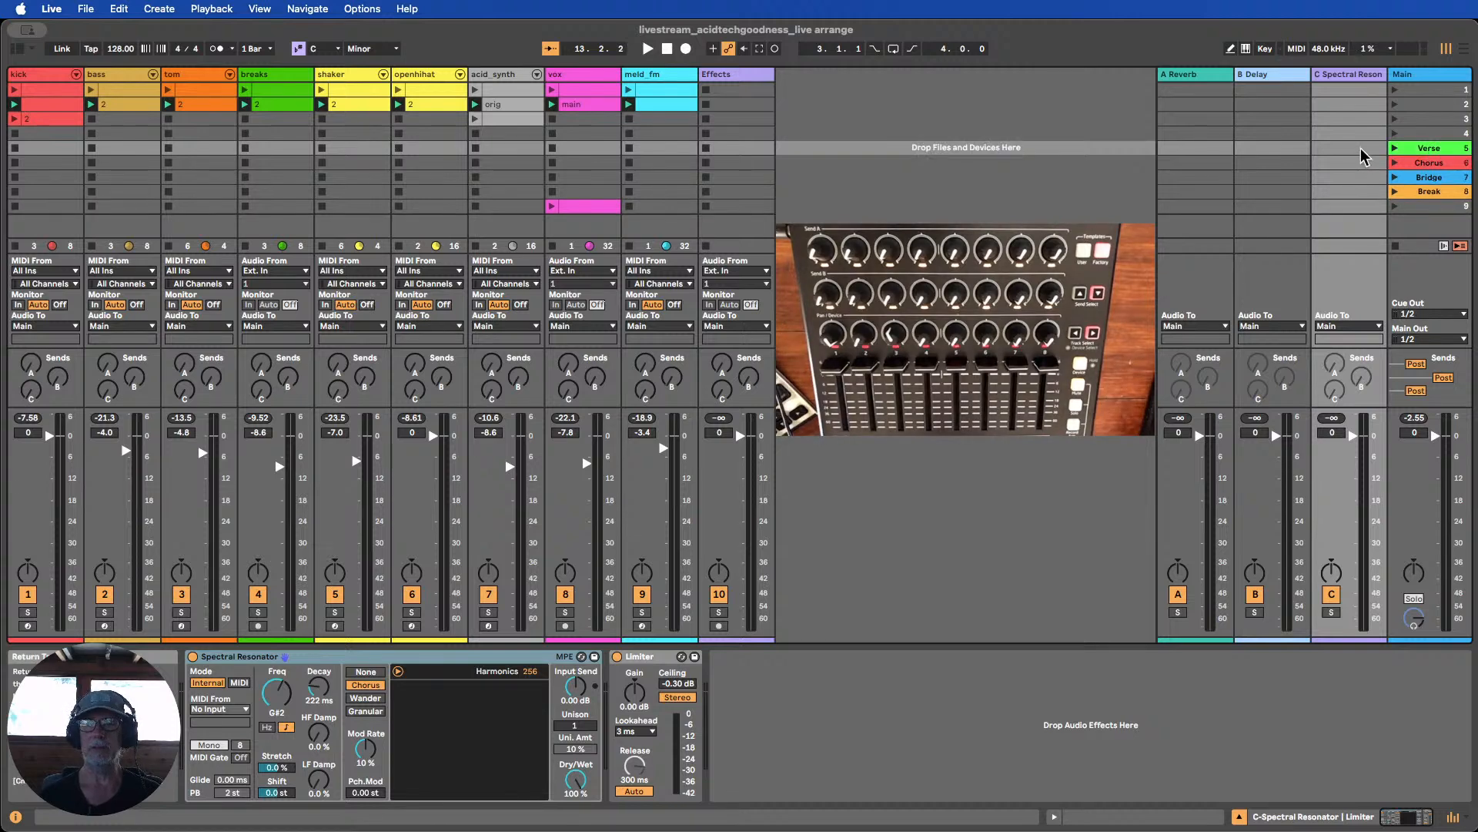
# Select the Verse, Chorus, Bridge and Break scenes one after another
pyautogui.click(1427, 150)
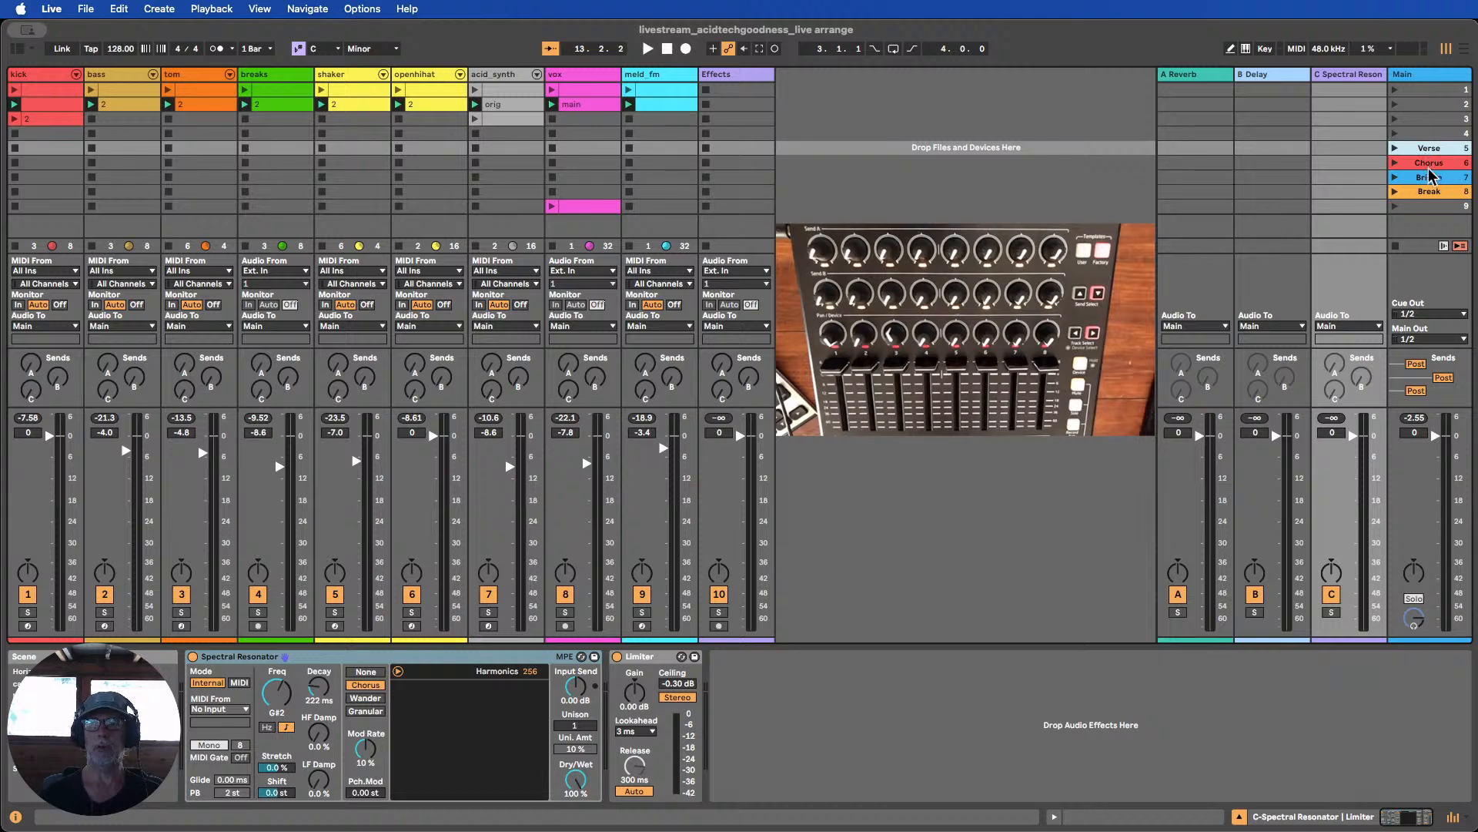
pyautogui.click(1430, 165)
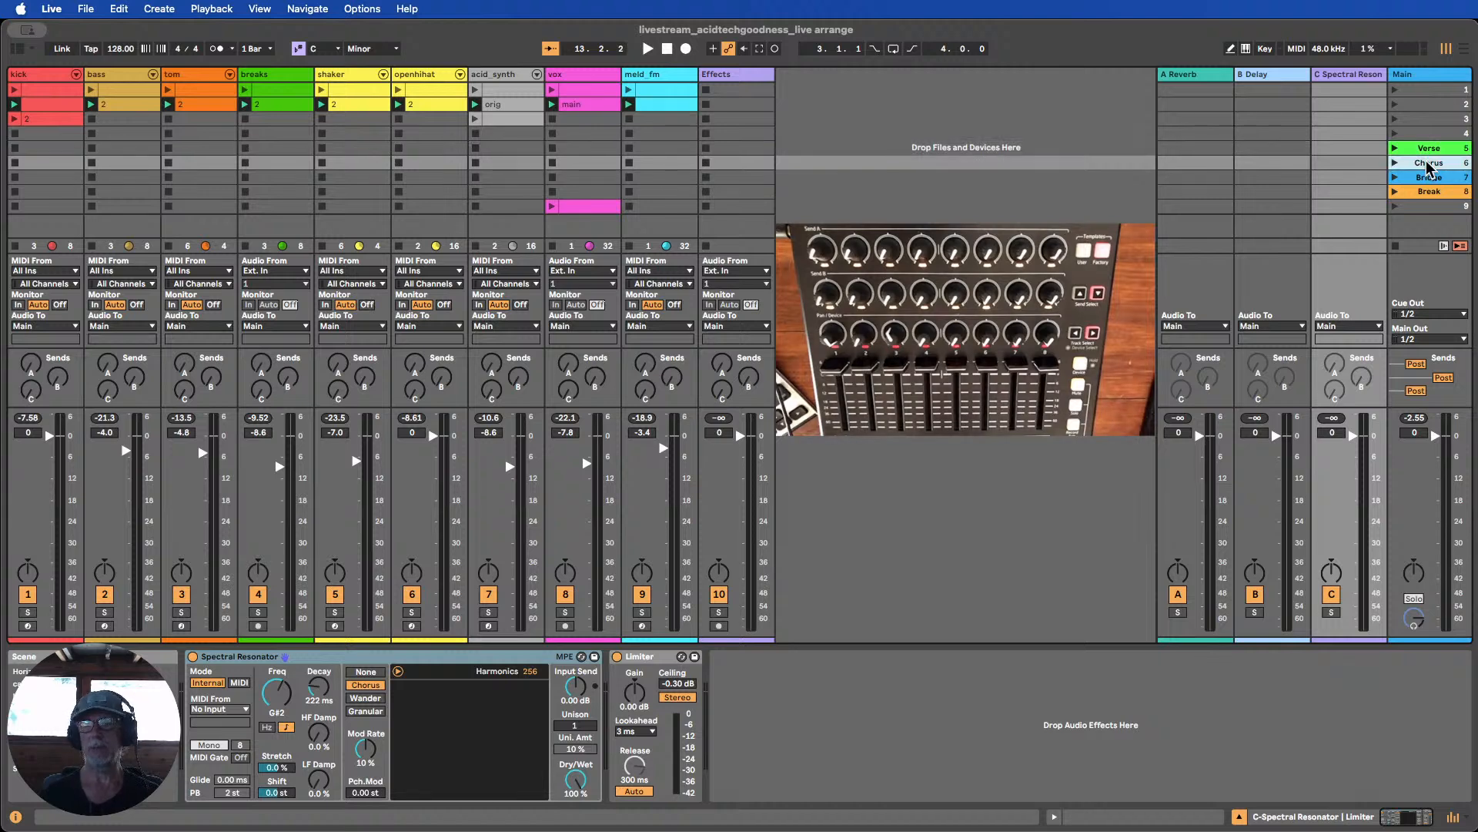
pyautogui.click(1436, 179)
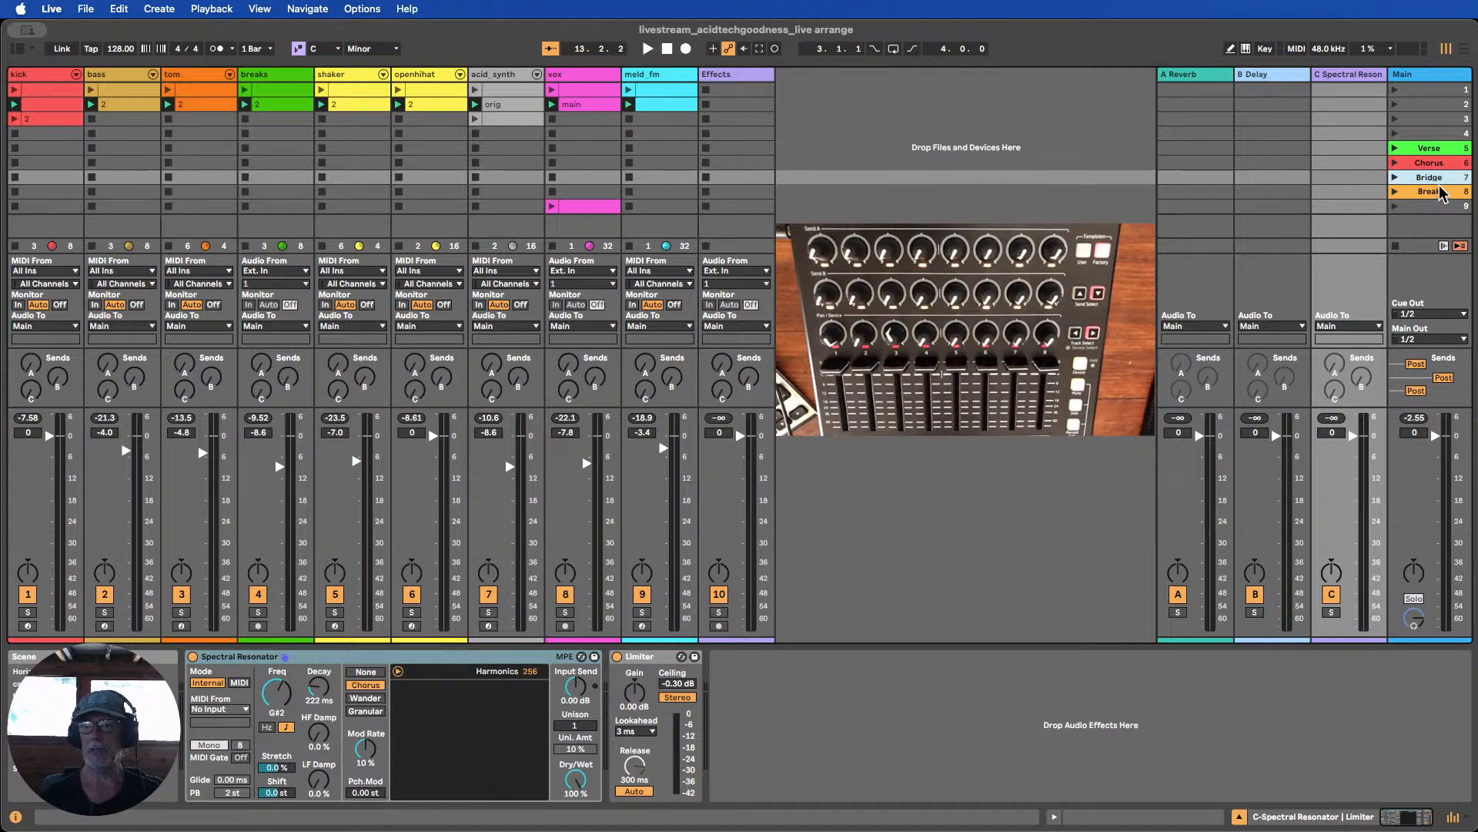
pyautogui.click(1433, 193)
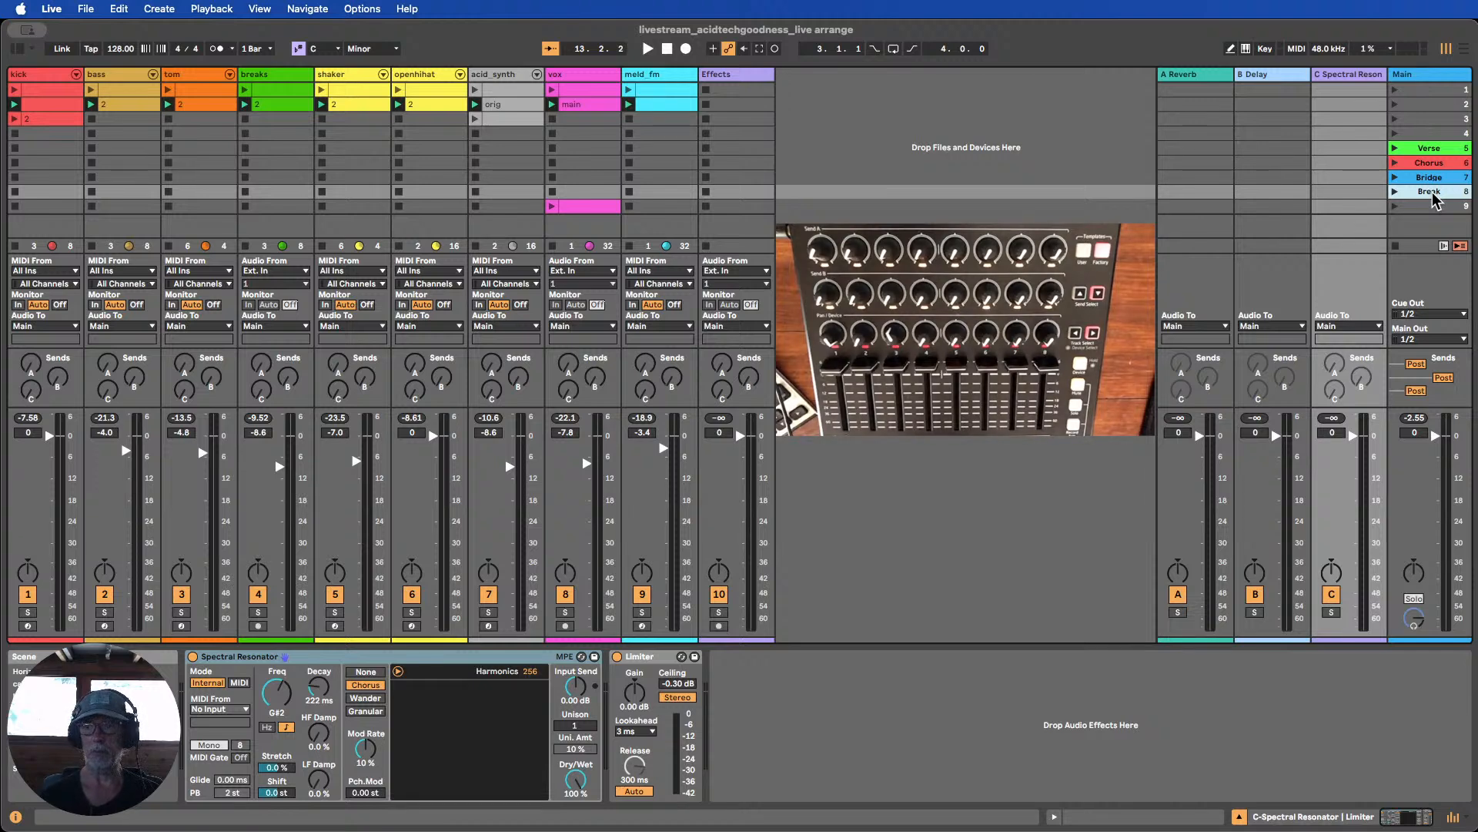
# Compare the Effects track's Map8 device with the Main track's devices and select the Master Fx rack
pyautogui.click(1419, 79)
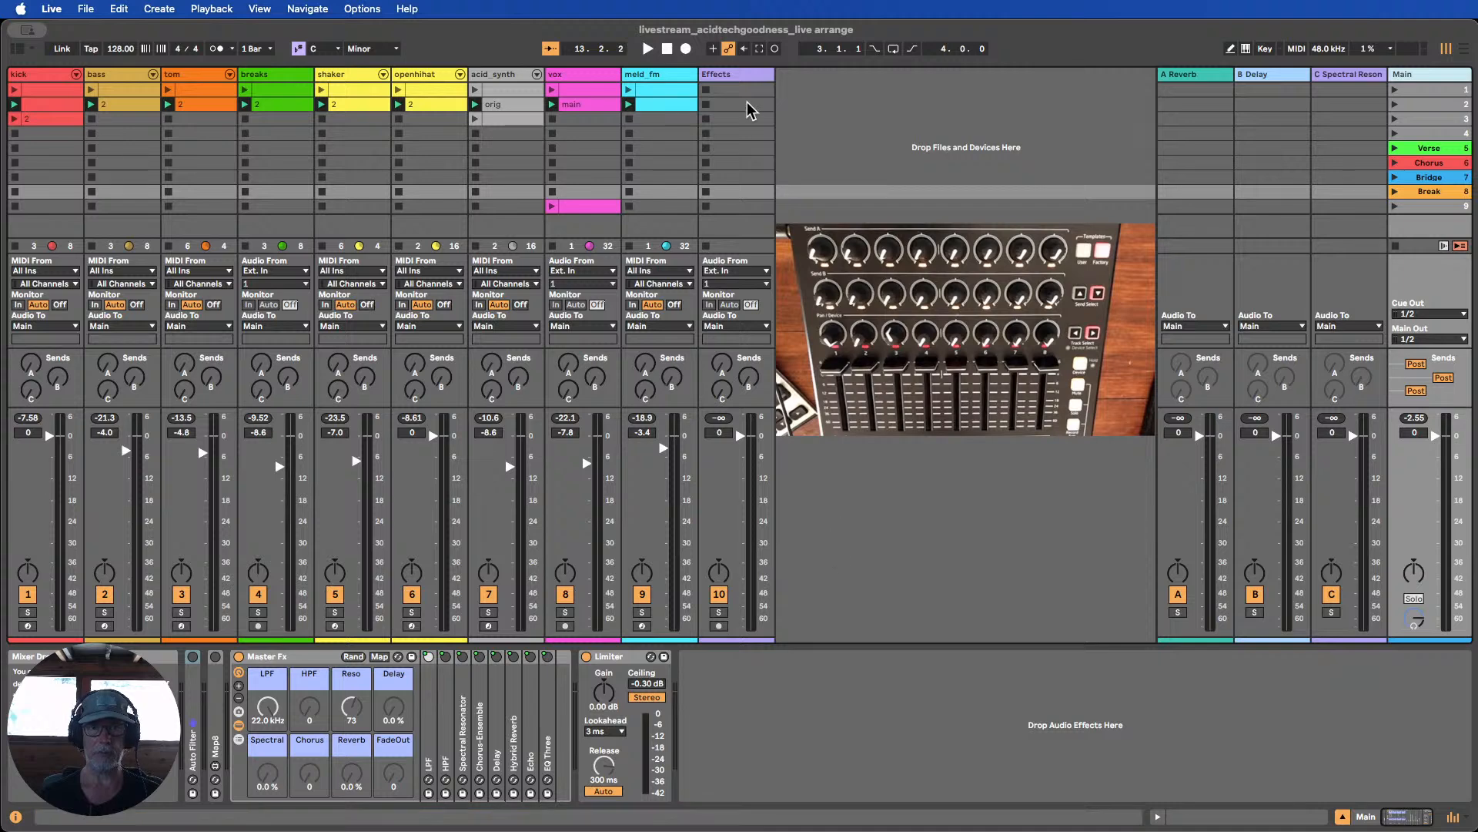
pyautogui.click(735, 74)
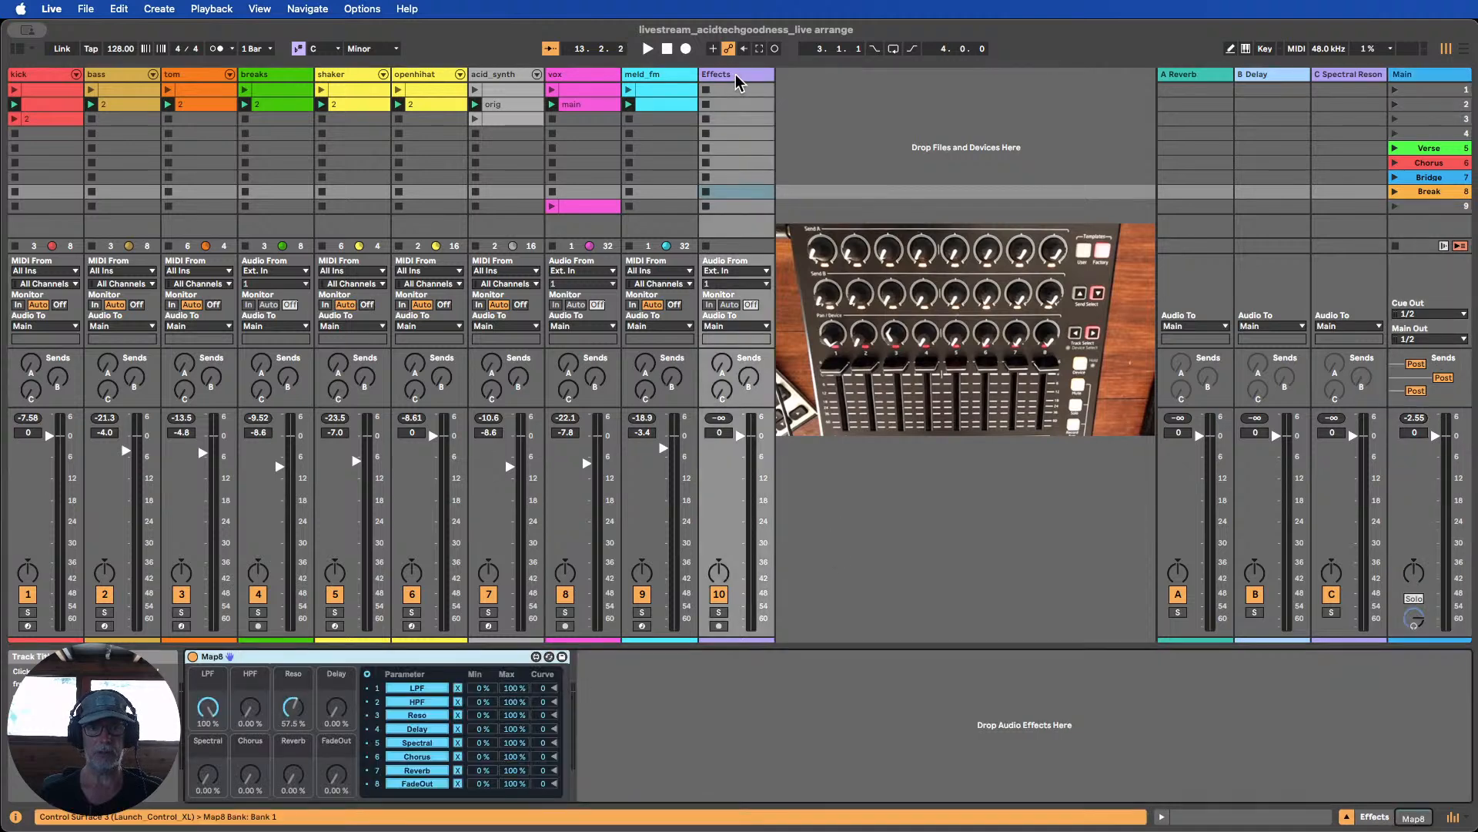
pyautogui.click(1434, 75)
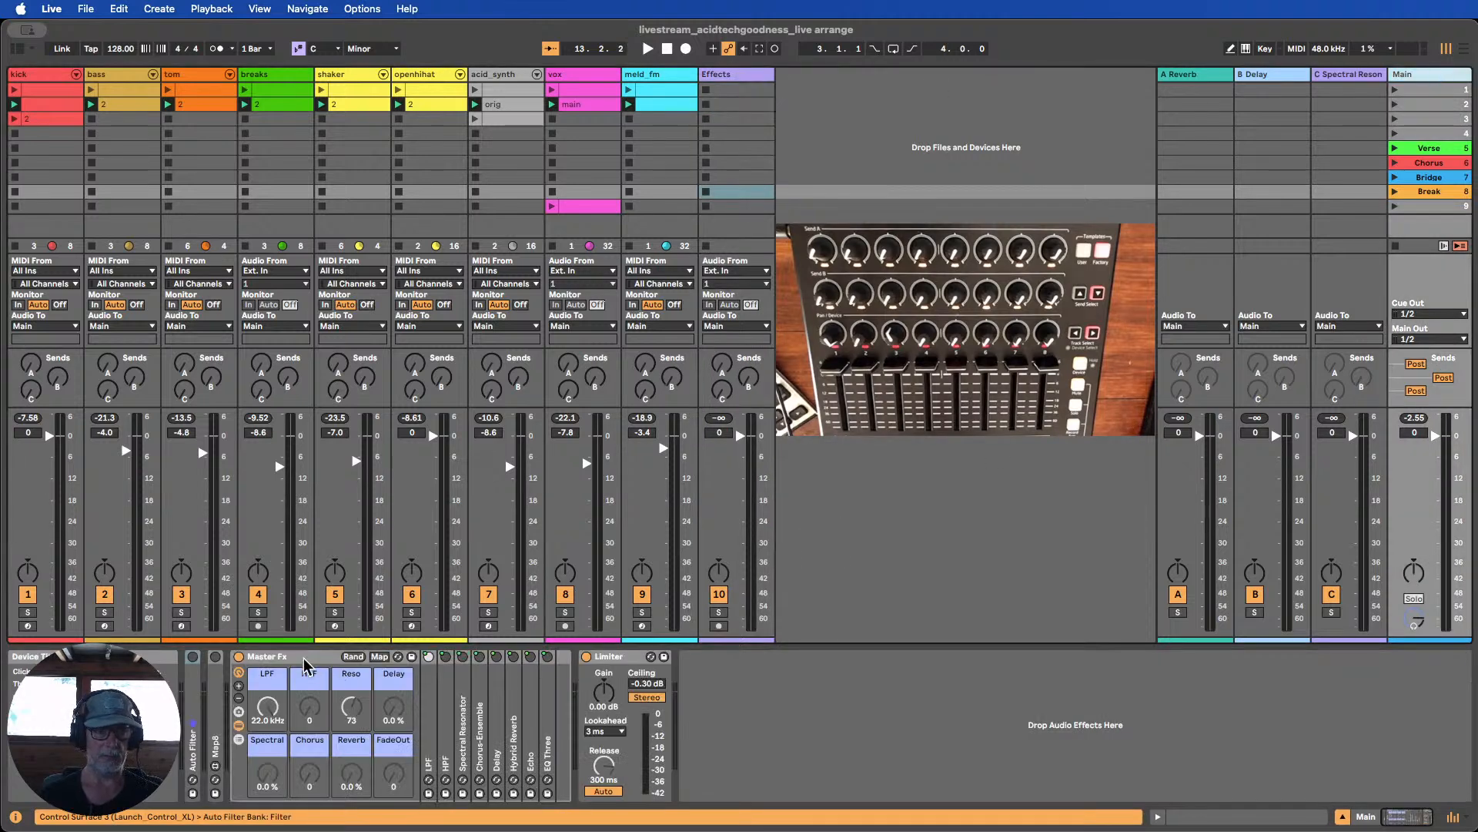
pyautogui.click(275, 660)
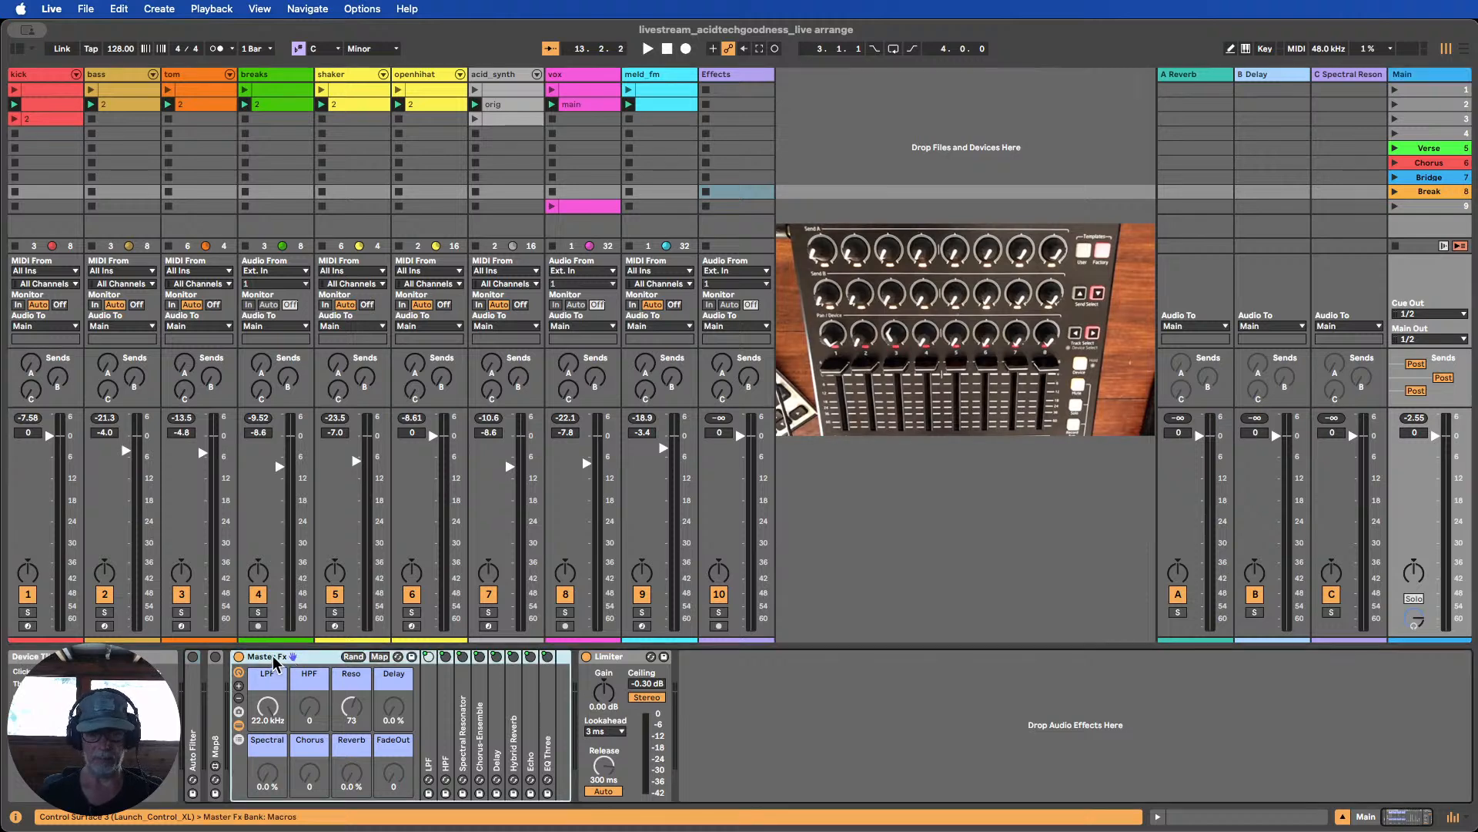
# Unfold the LPF and HPF devices in the Master Fx rack to inspect them, and fold both again
pyautogui.click(429, 722)
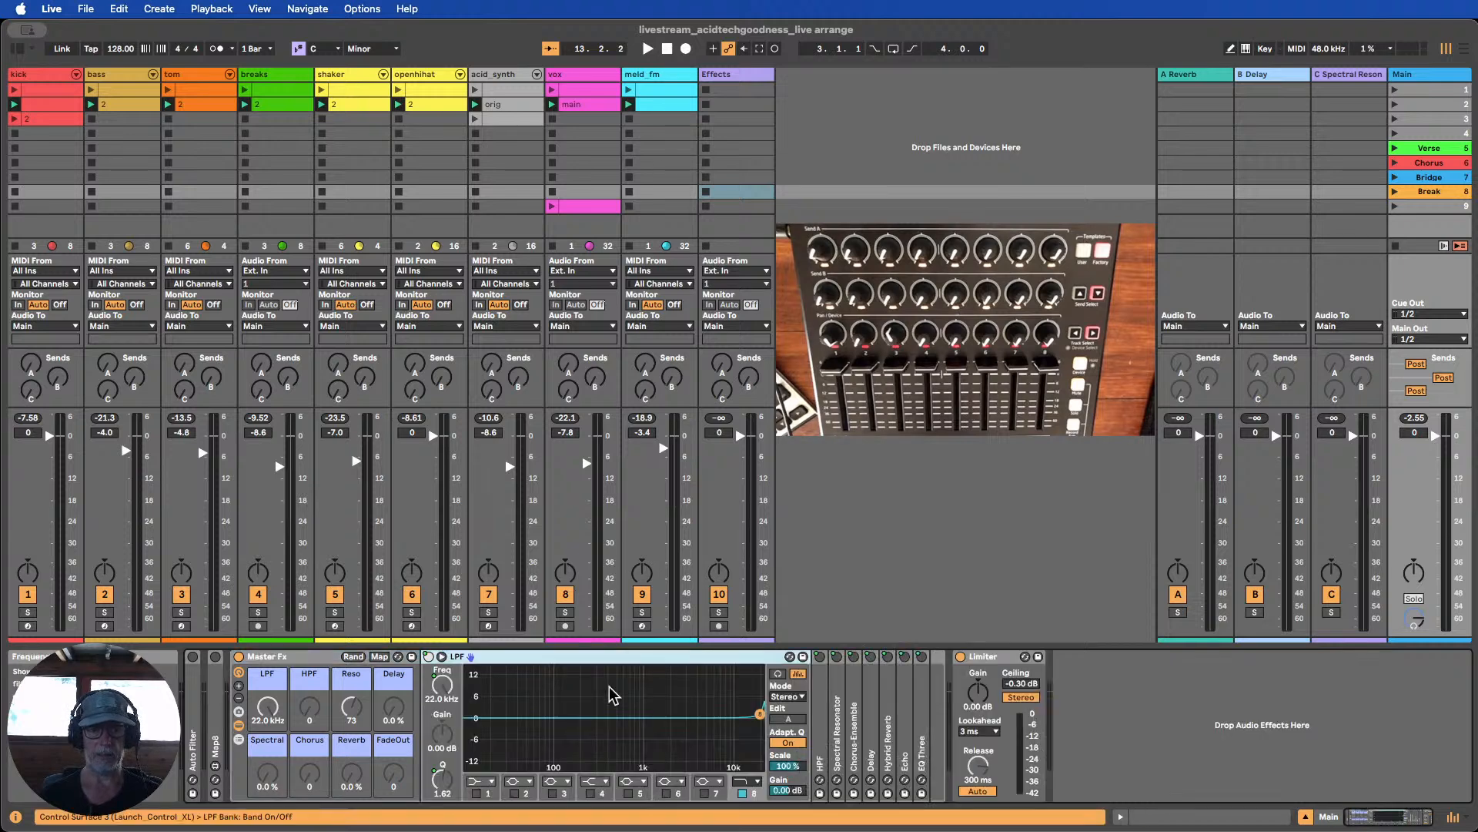
pyautogui.doubleClick(822, 697)
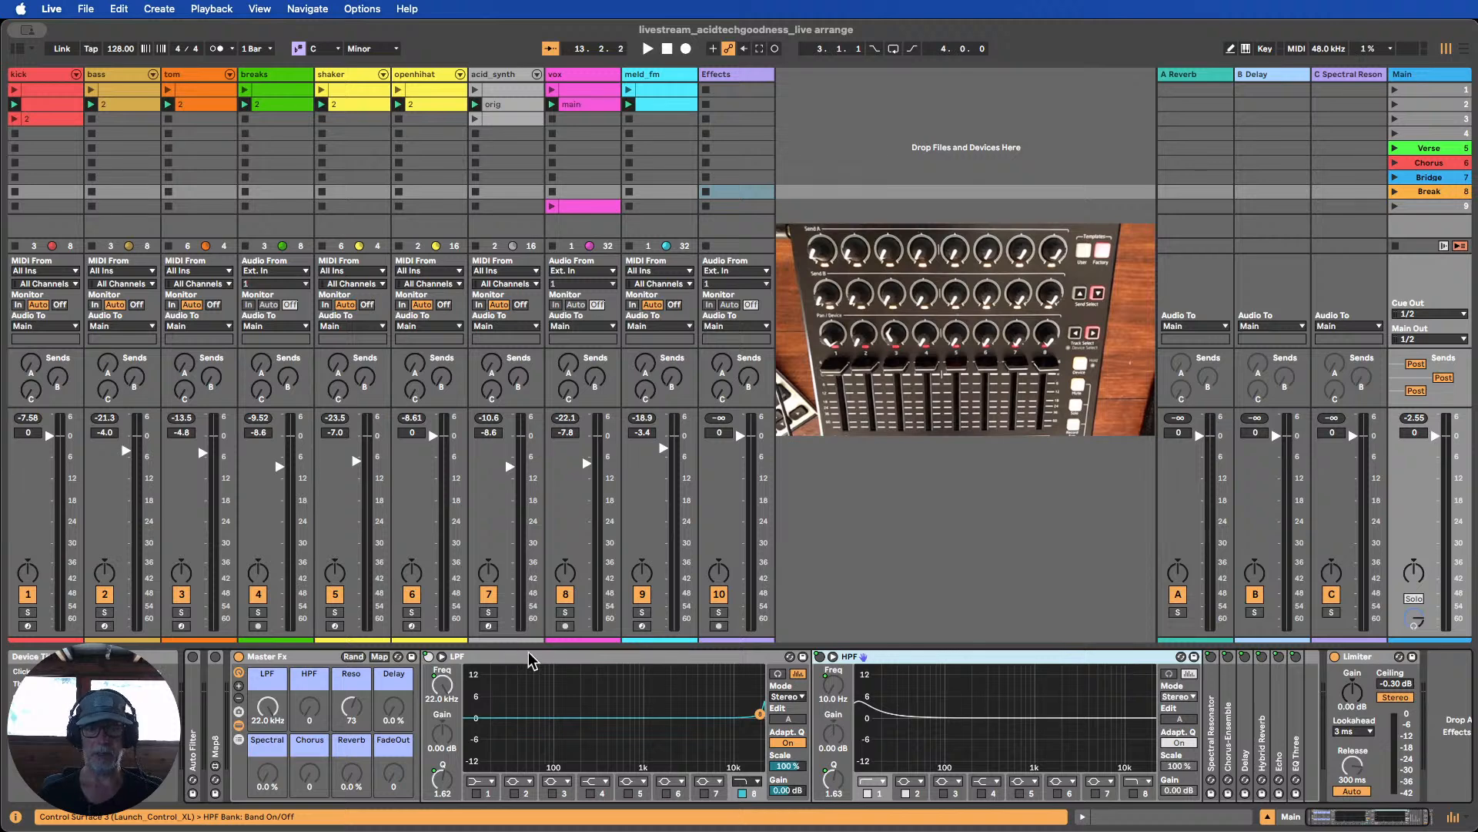
pyautogui.doubleClick(528, 652)
pyautogui.doubleClick(539, 658)
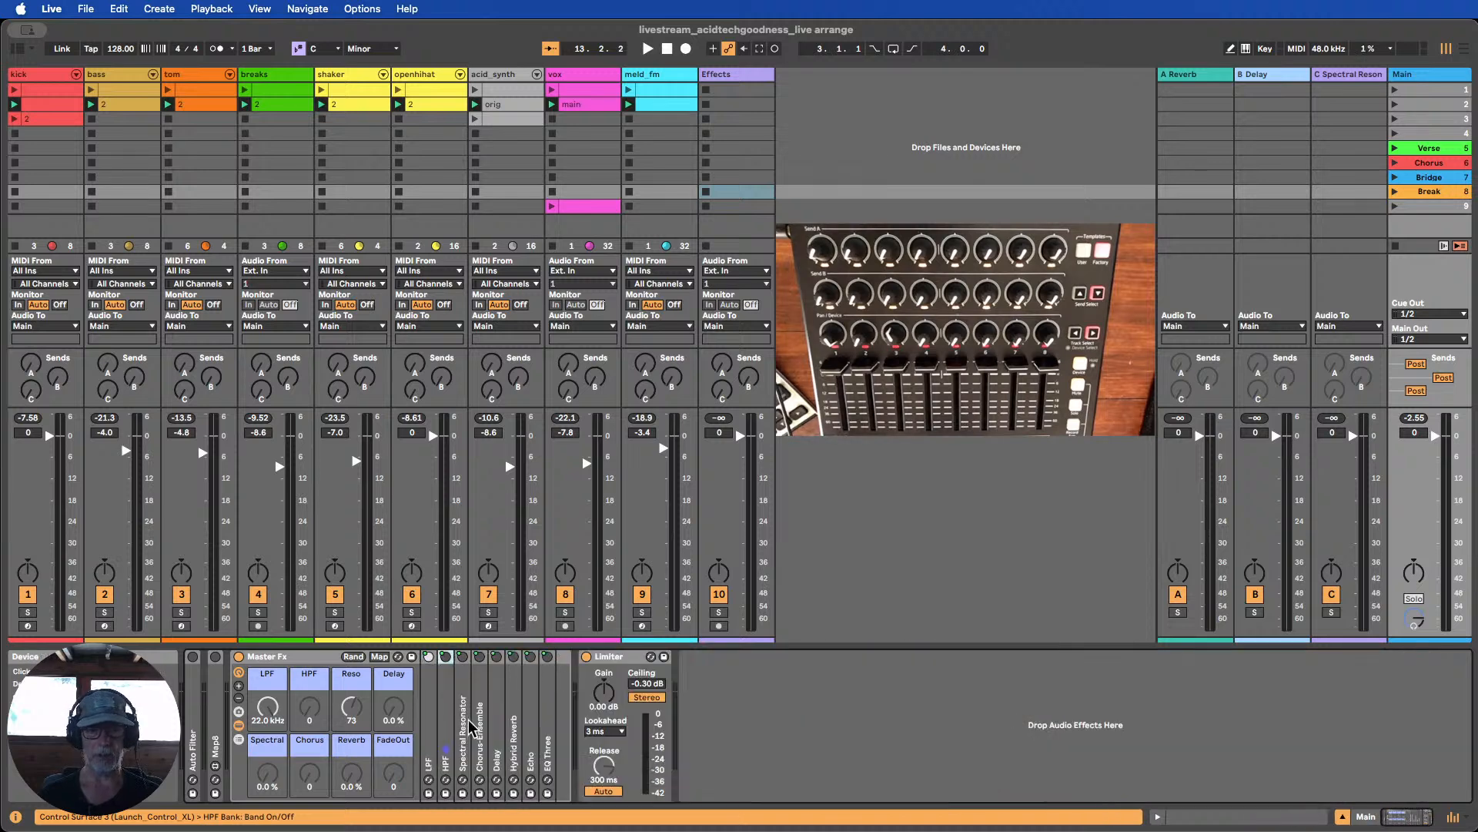
# Inspect the Spectral Resonator and Chorus-Ensemble in the Master Fx rack, unfolding and refolding each
pyautogui.doubleClick(463, 703)
pyautogui.doubleClick(547, 652)
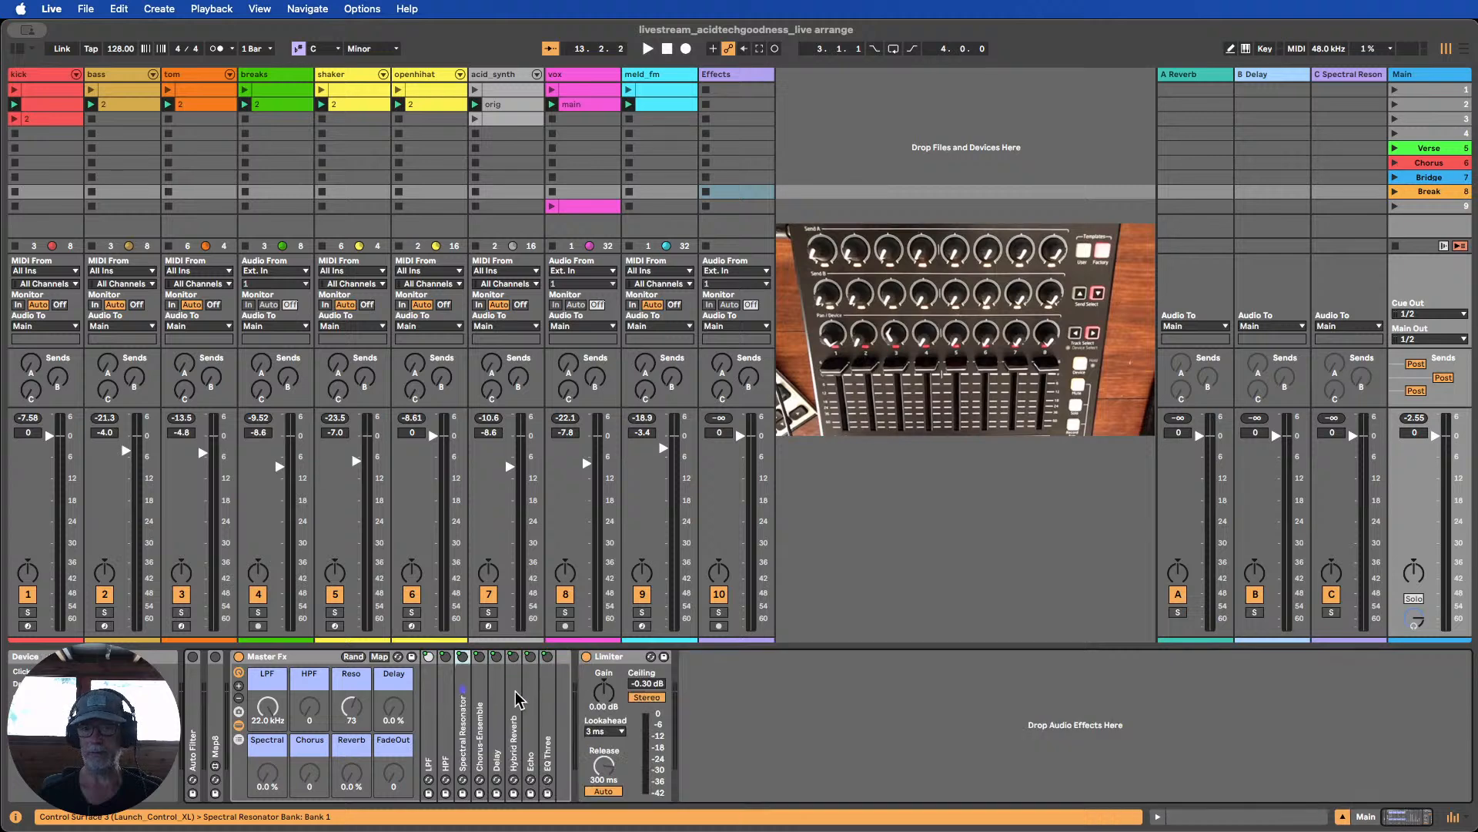
pyautogui.doubleClick(480, 697)
pyautogui.doubleClick(571, 658)
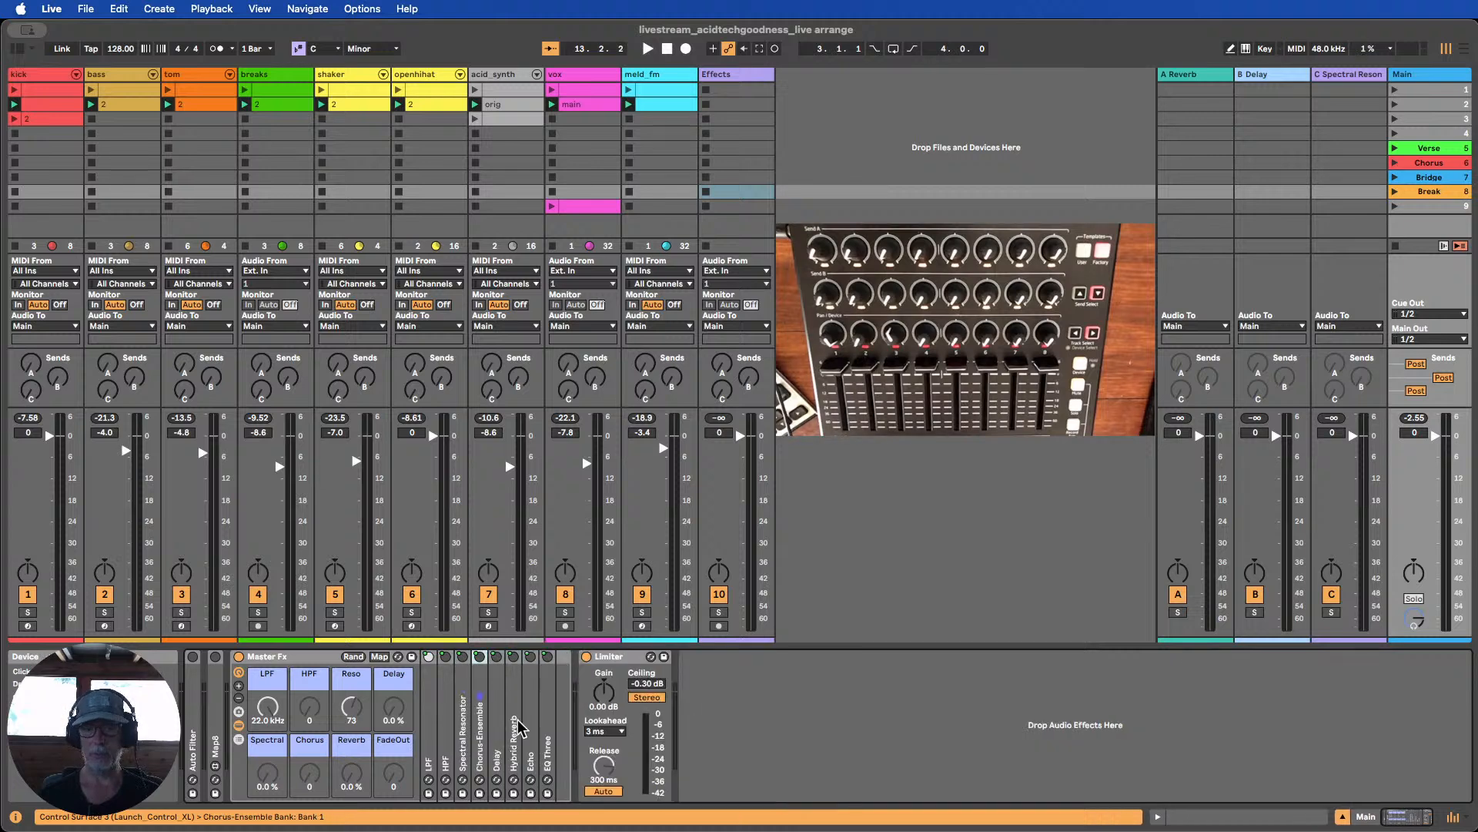
# Inspect the Delay, Hybrid Reverb and Echo devices in the Master Fx rack, unfolding and refolding each
pyautogui.doubleClick(499, 716)
pyautogui.doubleClick(562, 658)
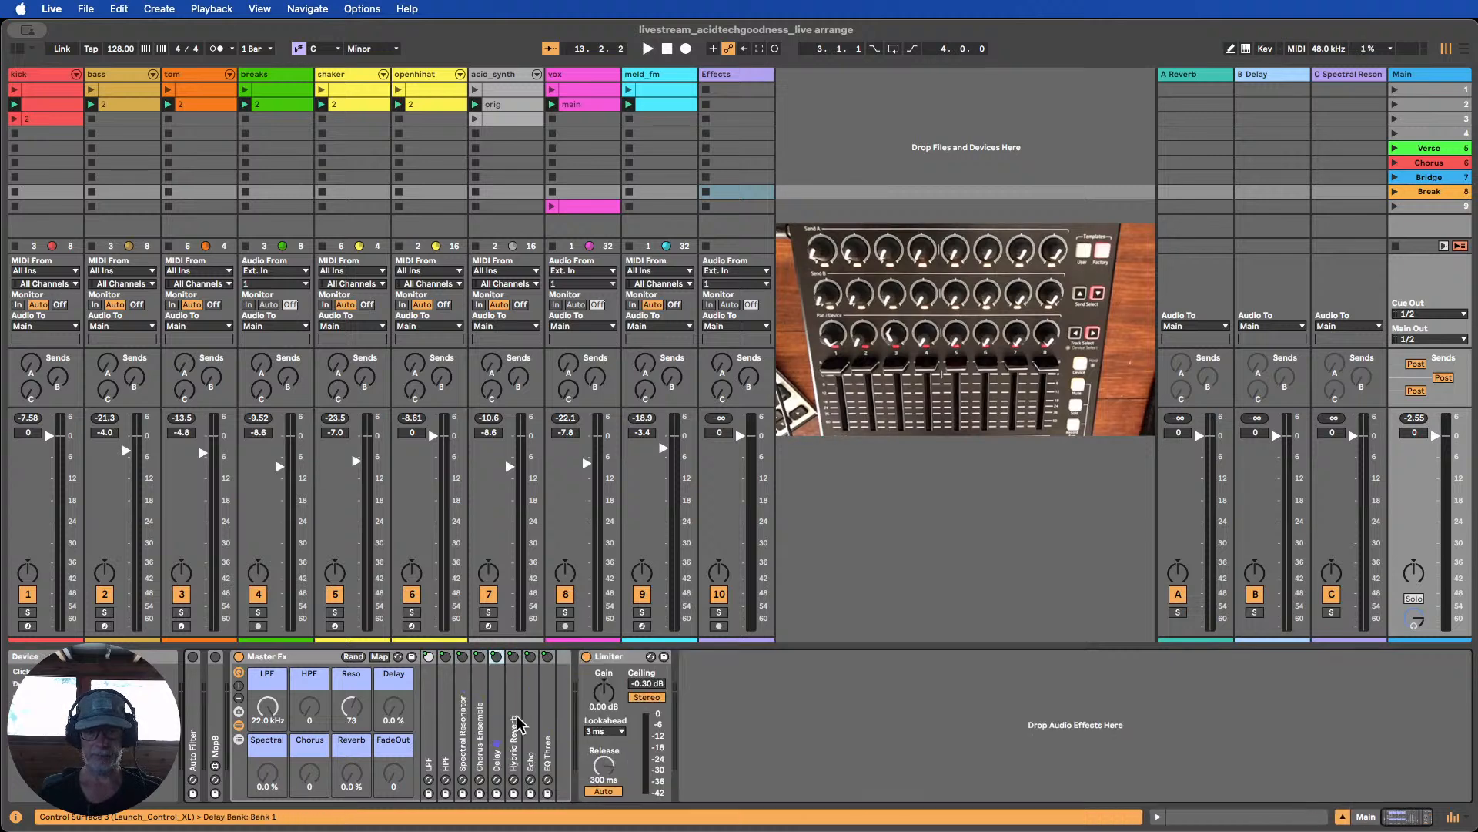
pyautogui.doubleClick(516, 724)
pyautogui.doubleClick(609, 663)
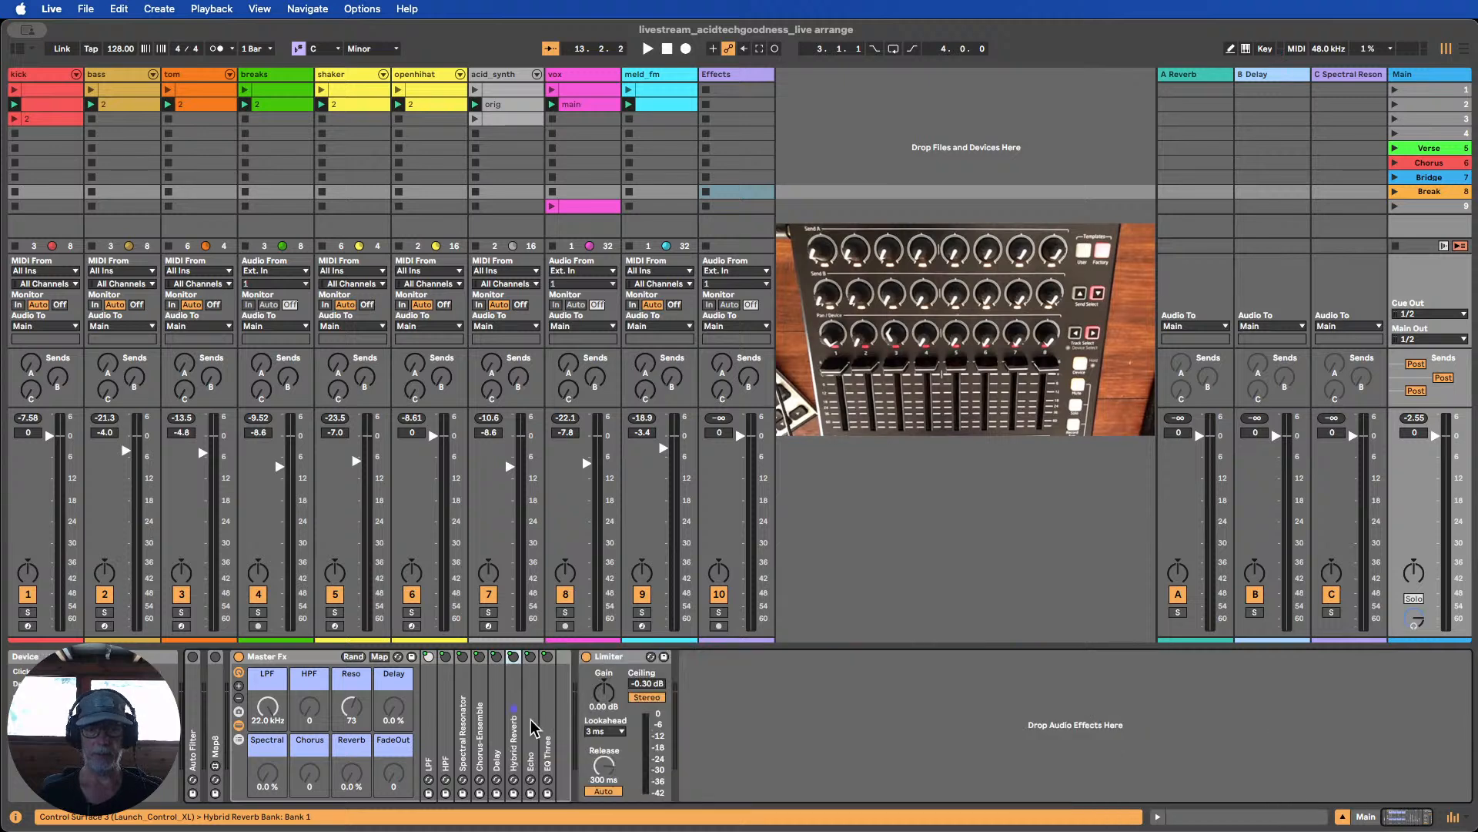
pyautogui.doubleClick(536, 727)
pyautogui.doubleClick(572, 656)
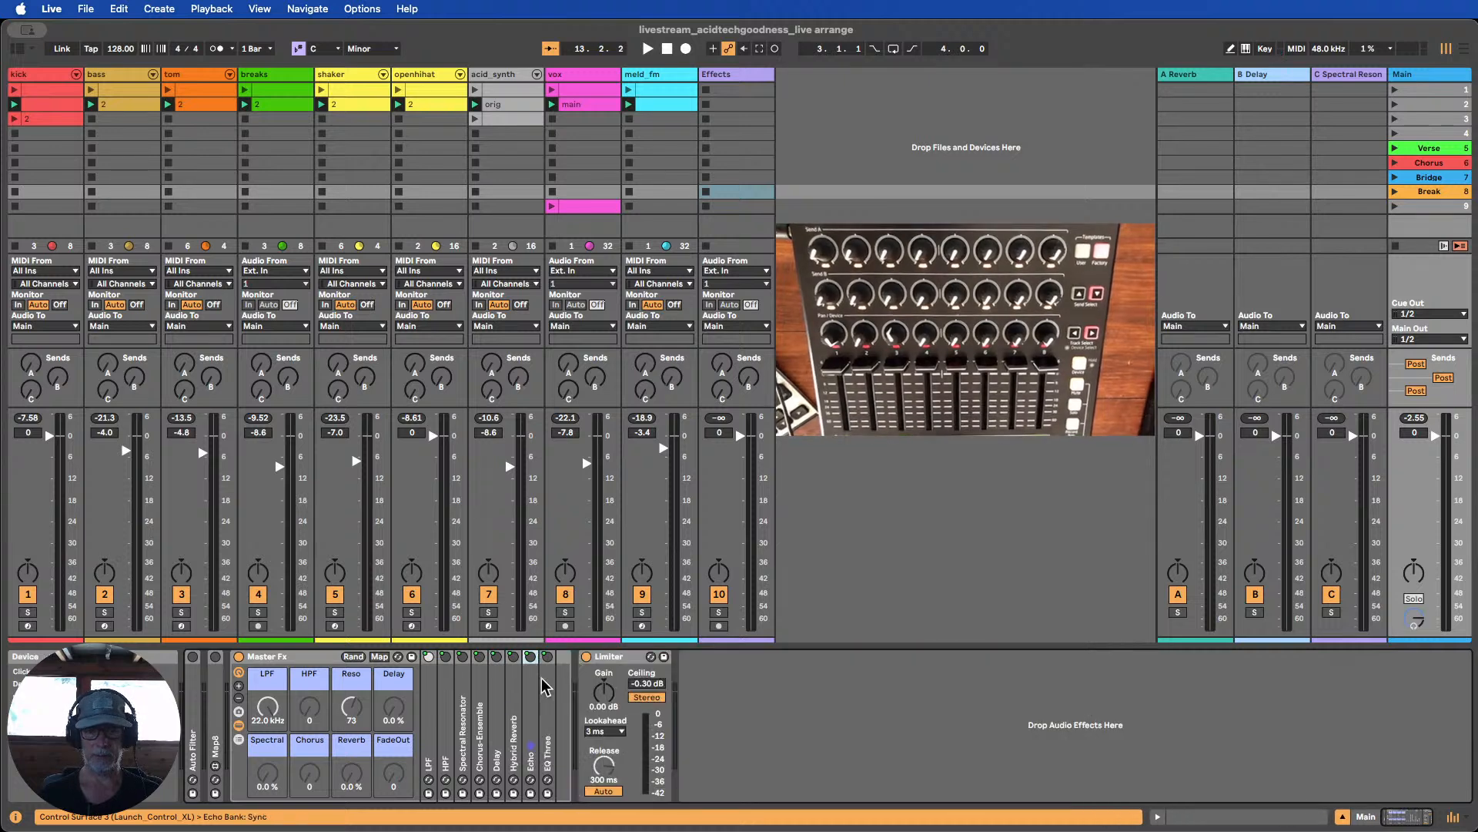
# Unfold and refold the EQ Three device in the Master Fx rack to inspect it, and reselect the rack
pyautogui.doubleClick(547, 693)
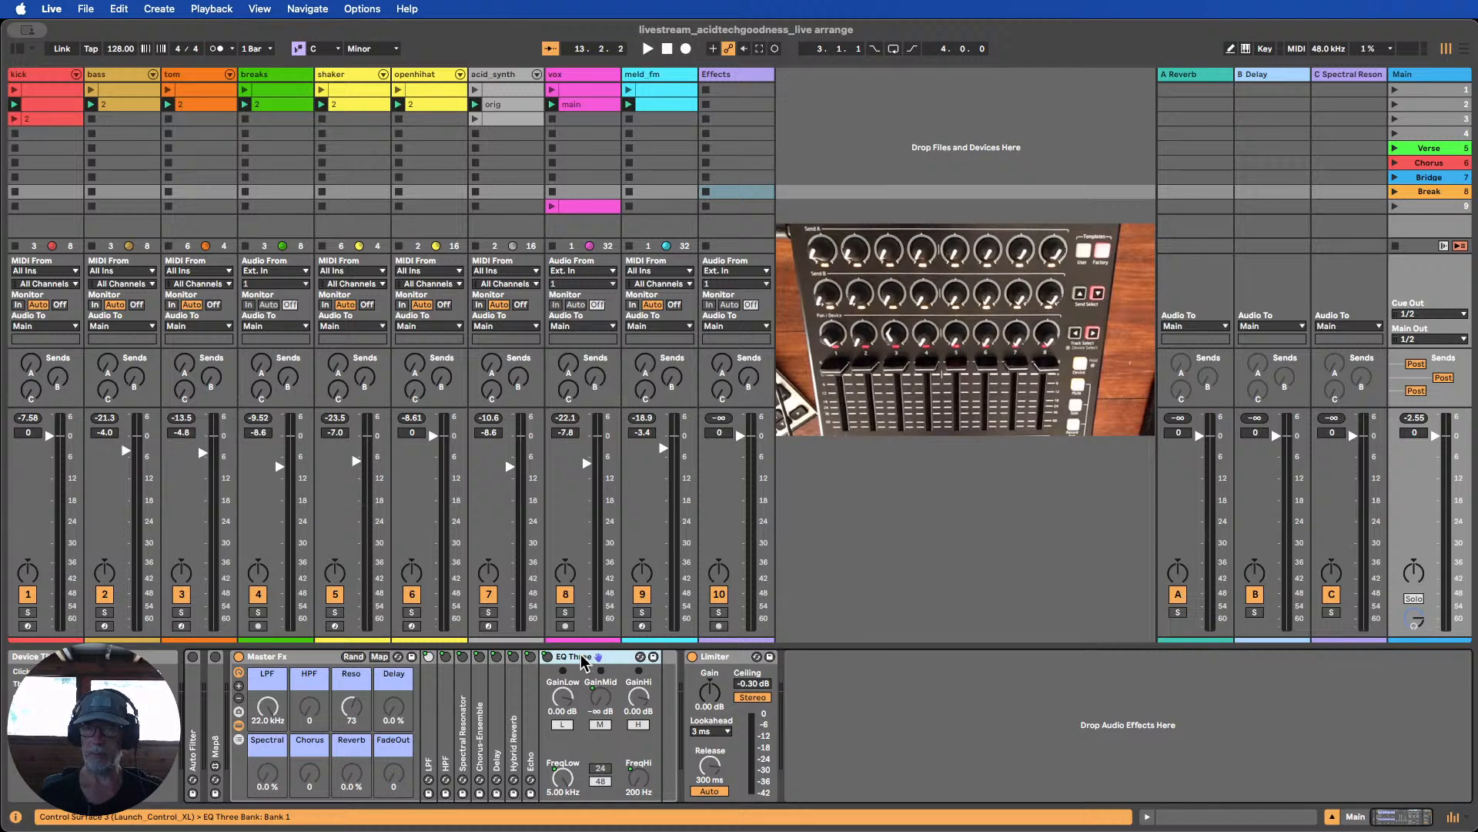
pyautogui.doubleClick(582, 658)
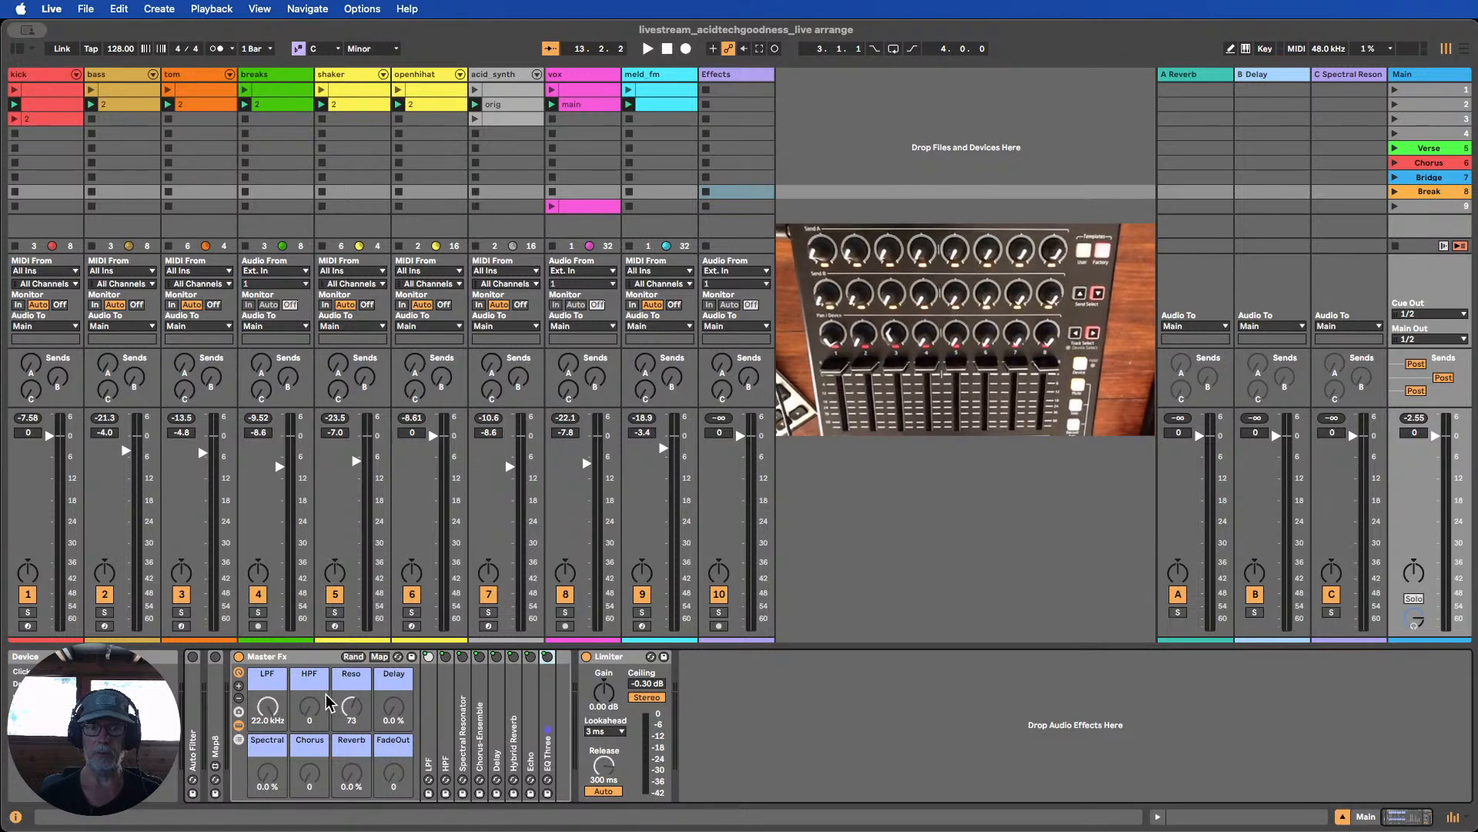
pyautogui.click(274, 656)
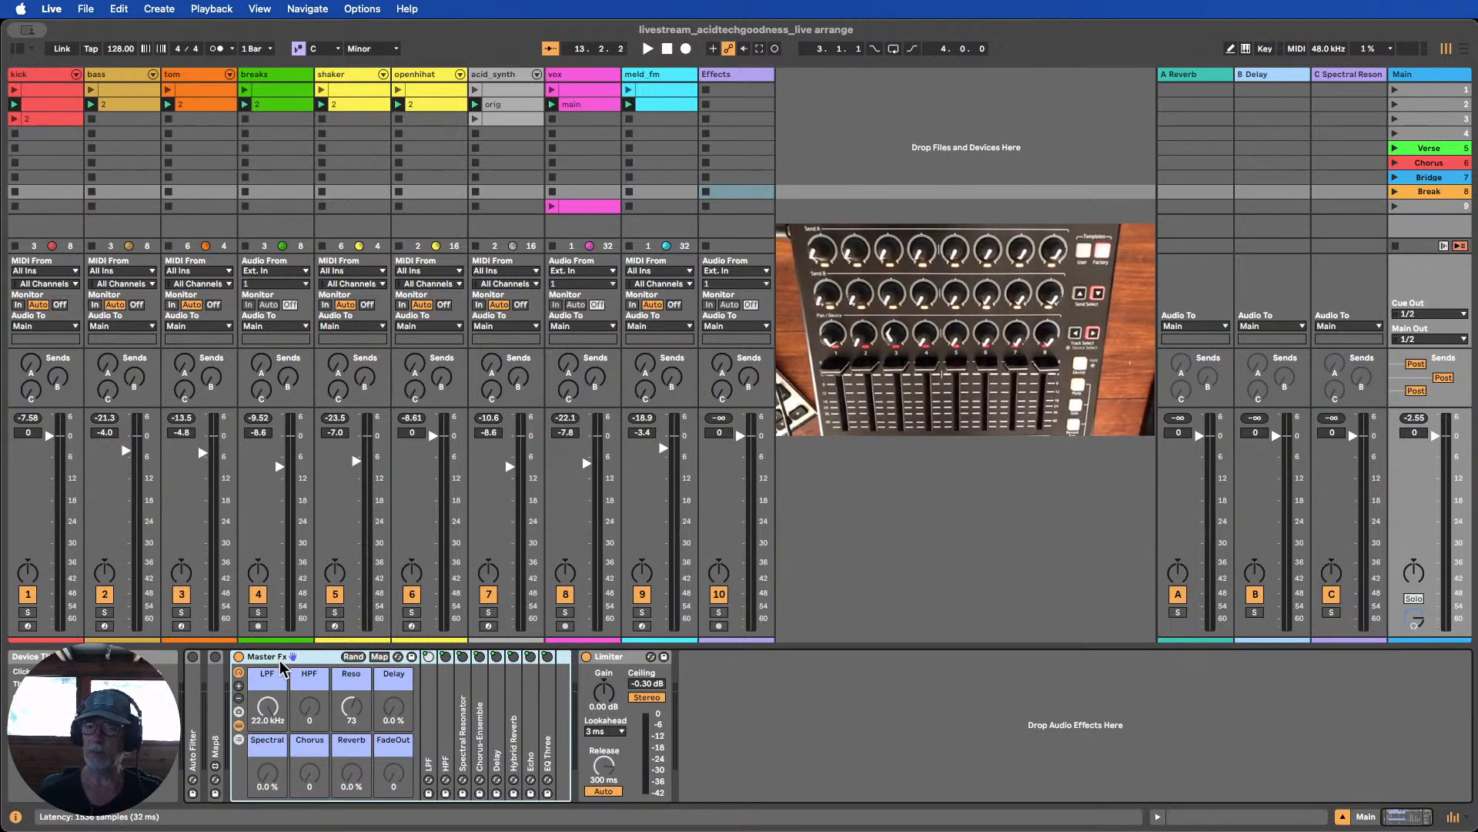
# Review the Master Fx rack's macro mappings and their minimum and maximum ranges, and close the mapping list and browser
pyautogui.click(380, 656)
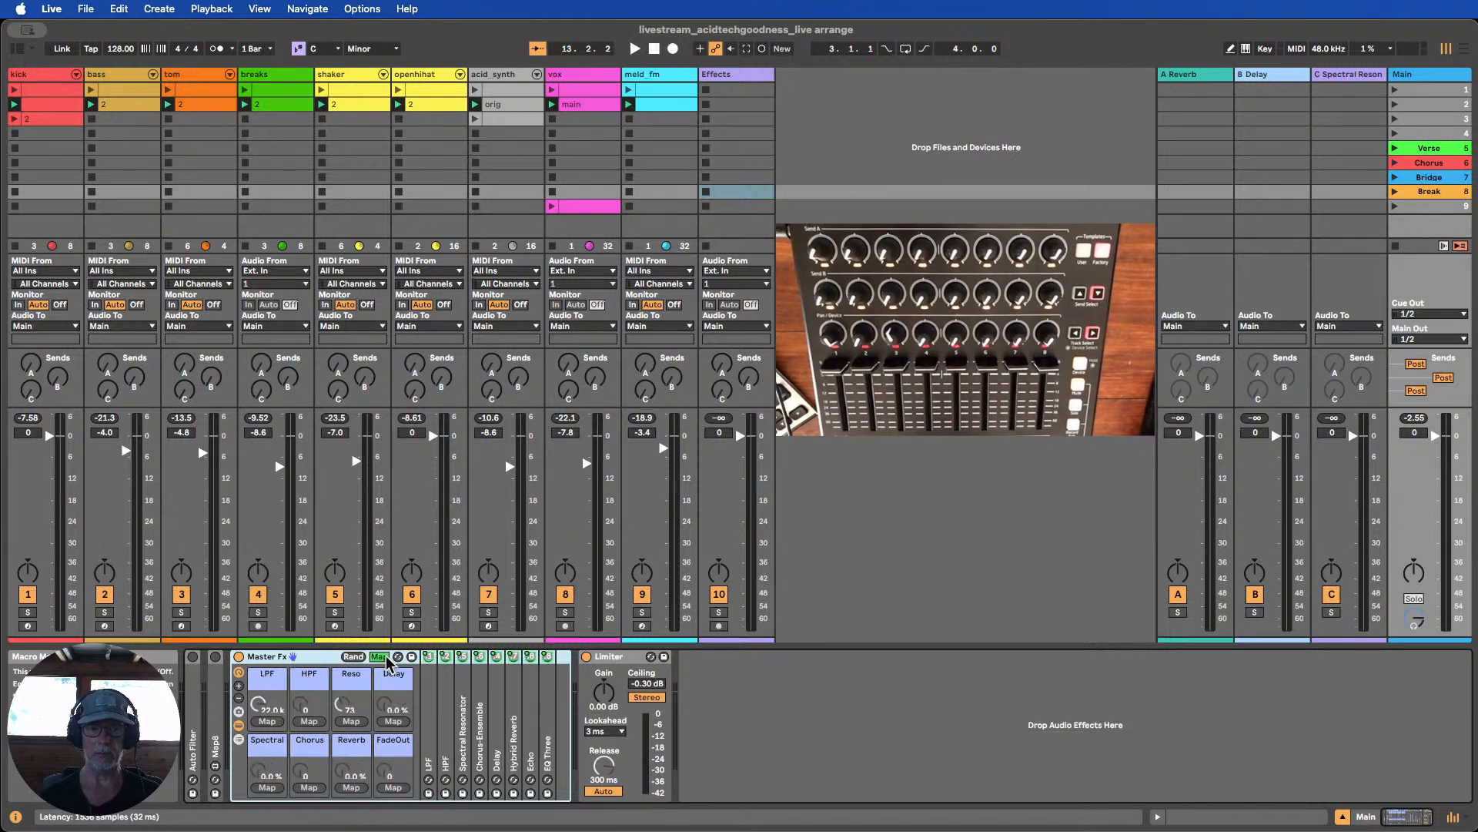
pyautogui.click(17, 49)
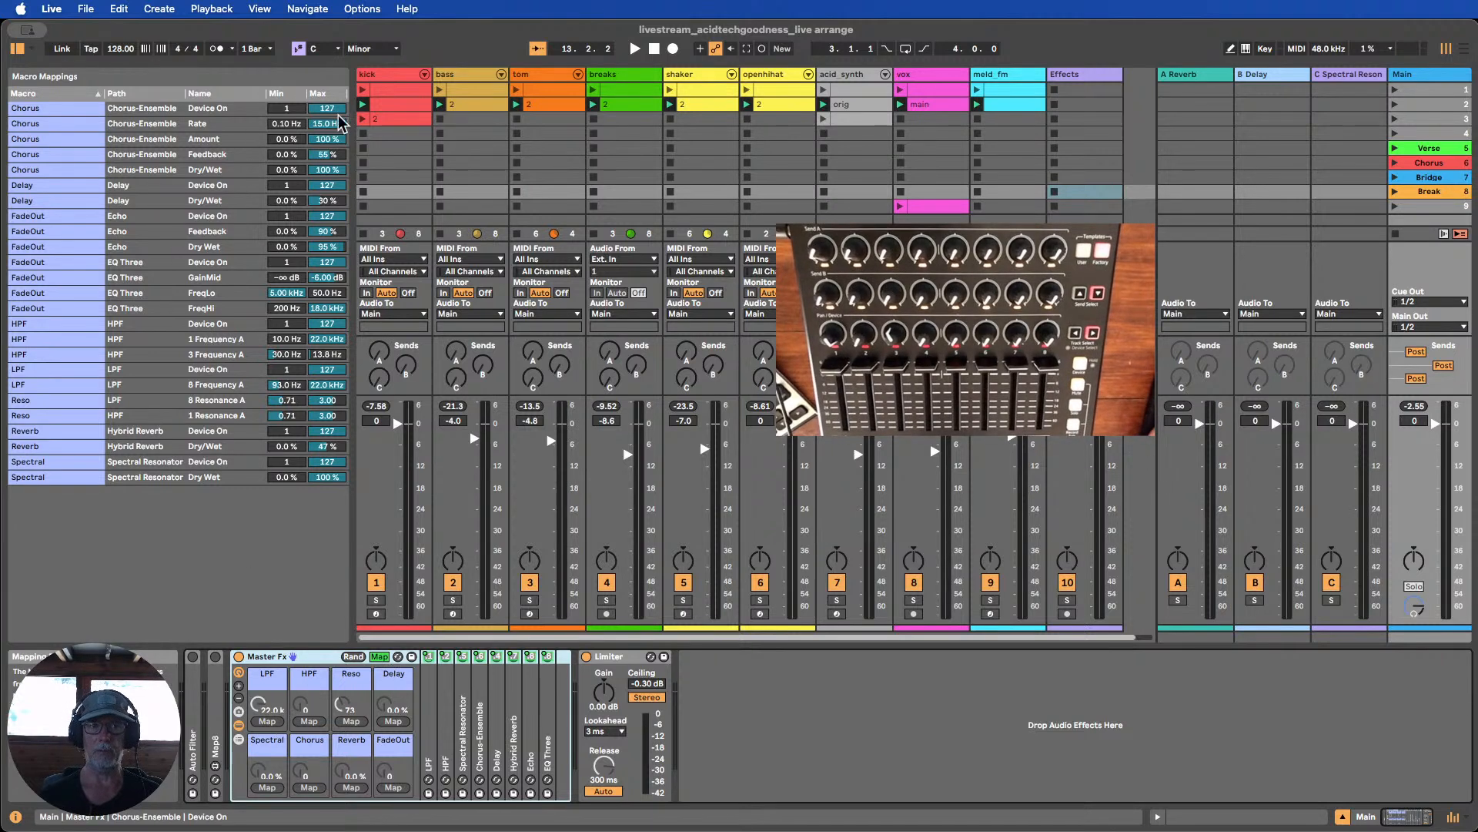
pyautogui.click(380, 659)
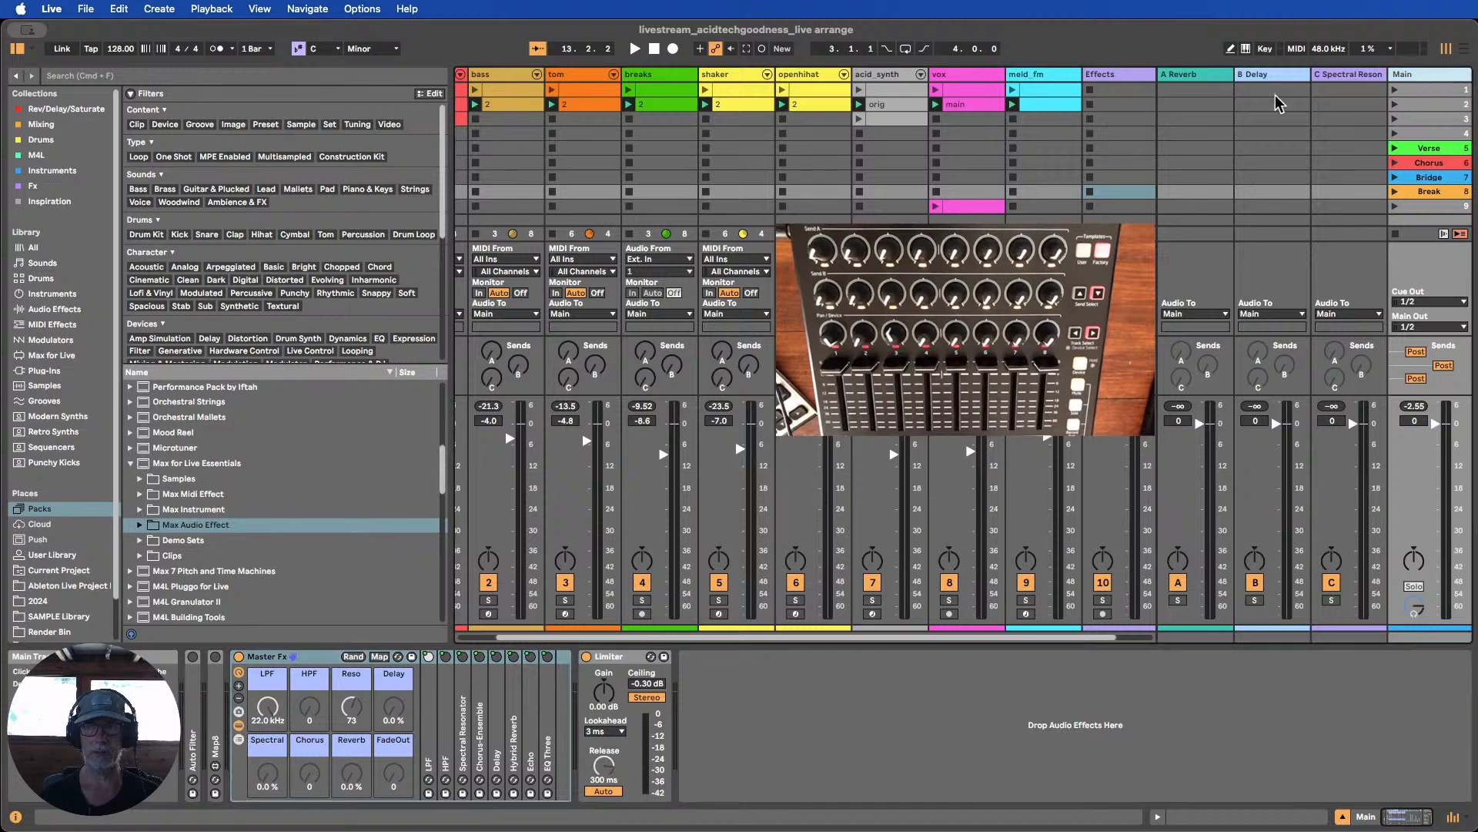
pyautogui.click(16, 76)
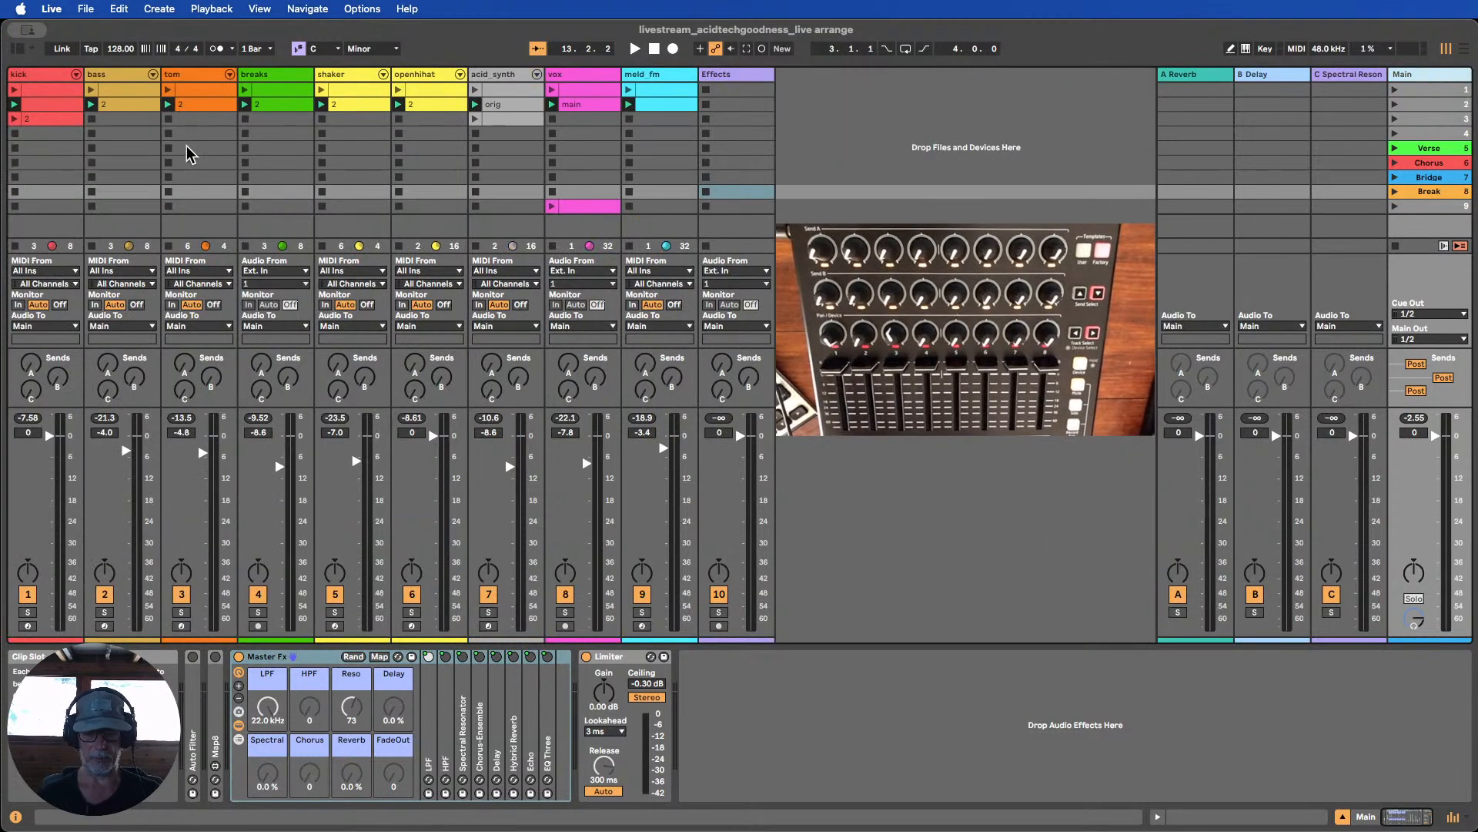
# Select the vox, kick, Main and Effects tracks in turn to compare the devices on each
pyautogui.click(598, 77)
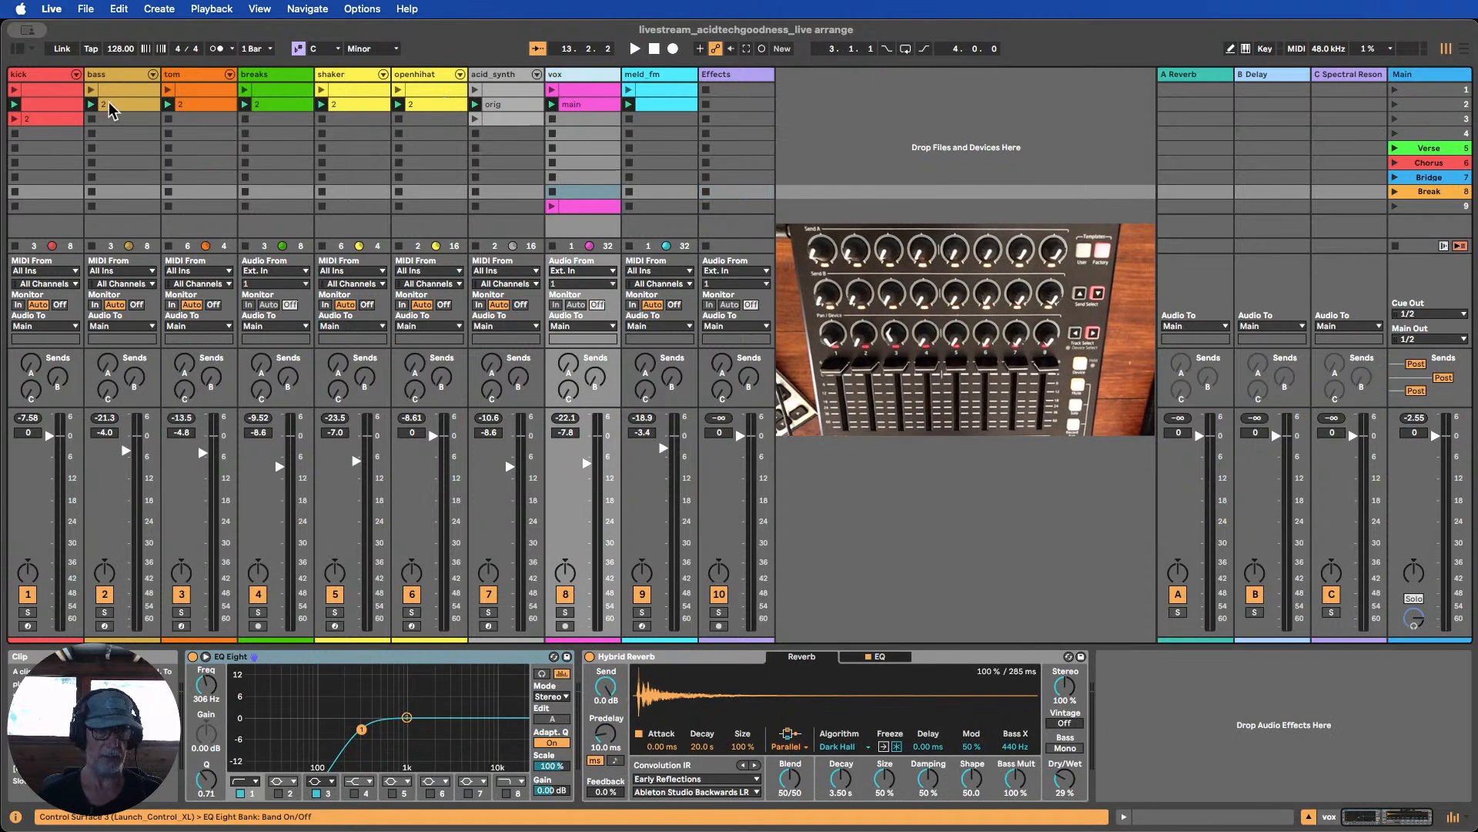
pyautogui.click(27, 76)
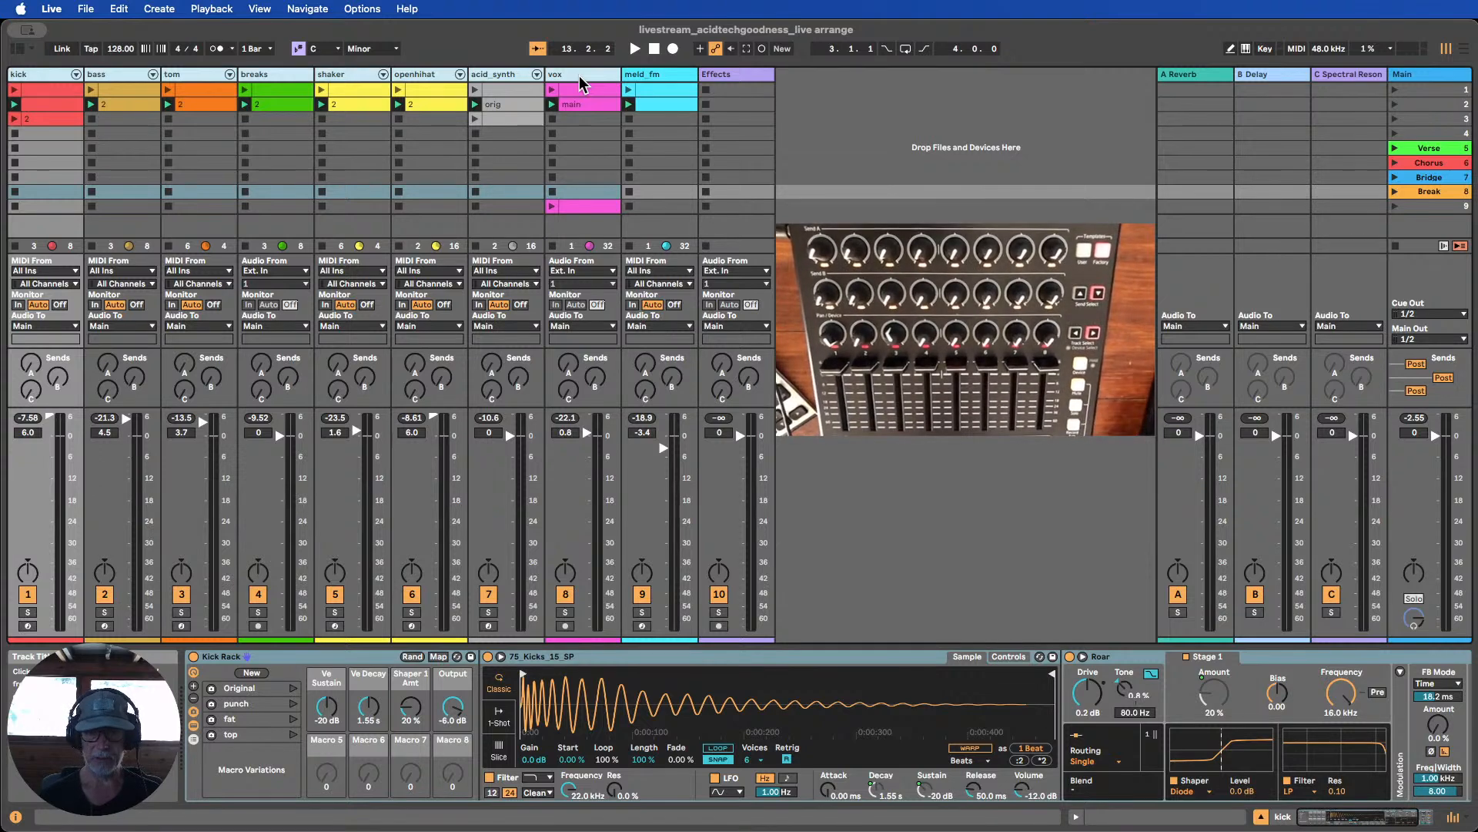
pyautogui.click(1442, 82)
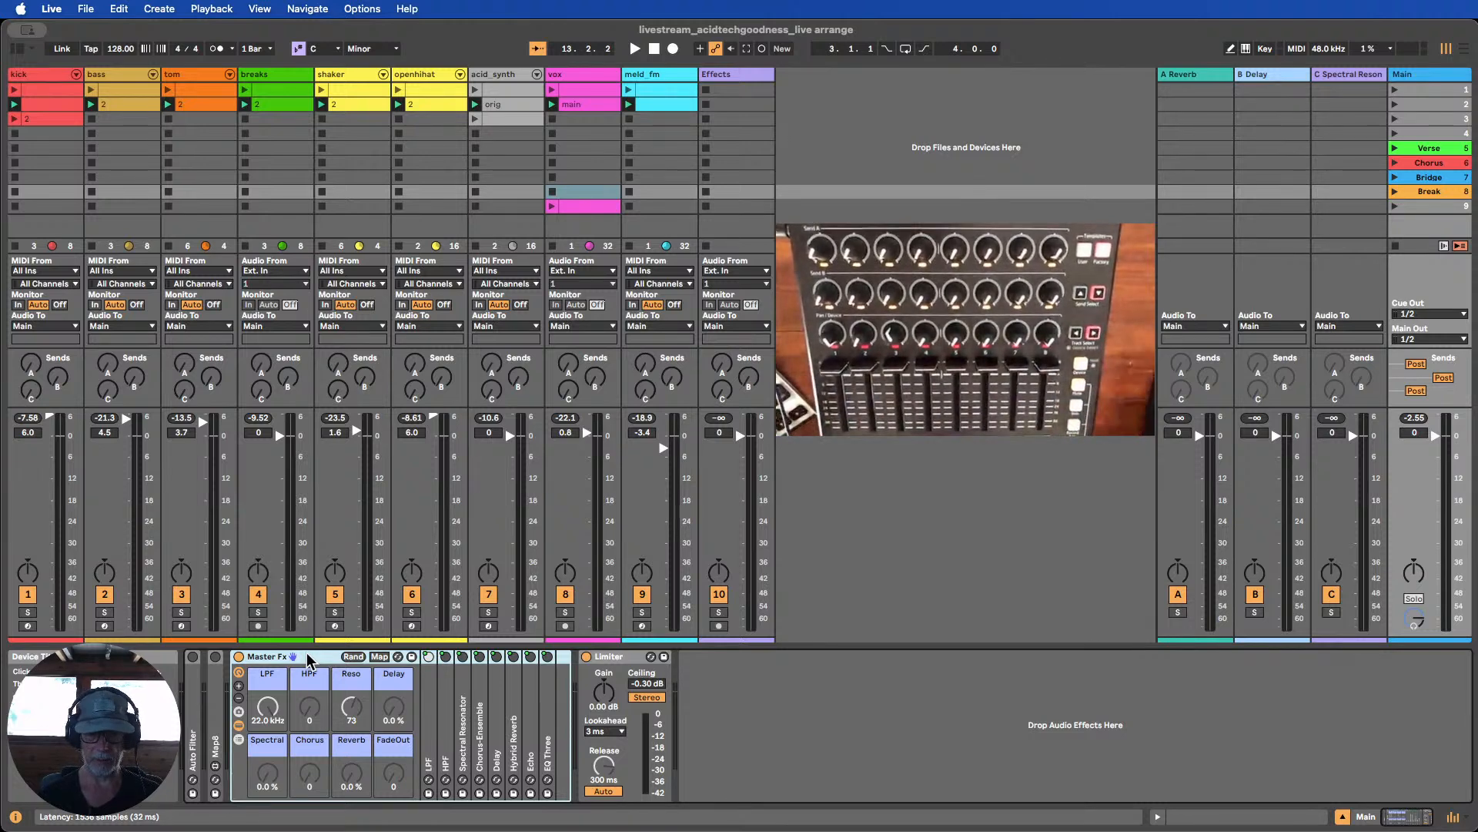
pyautogui.click(727, 75)
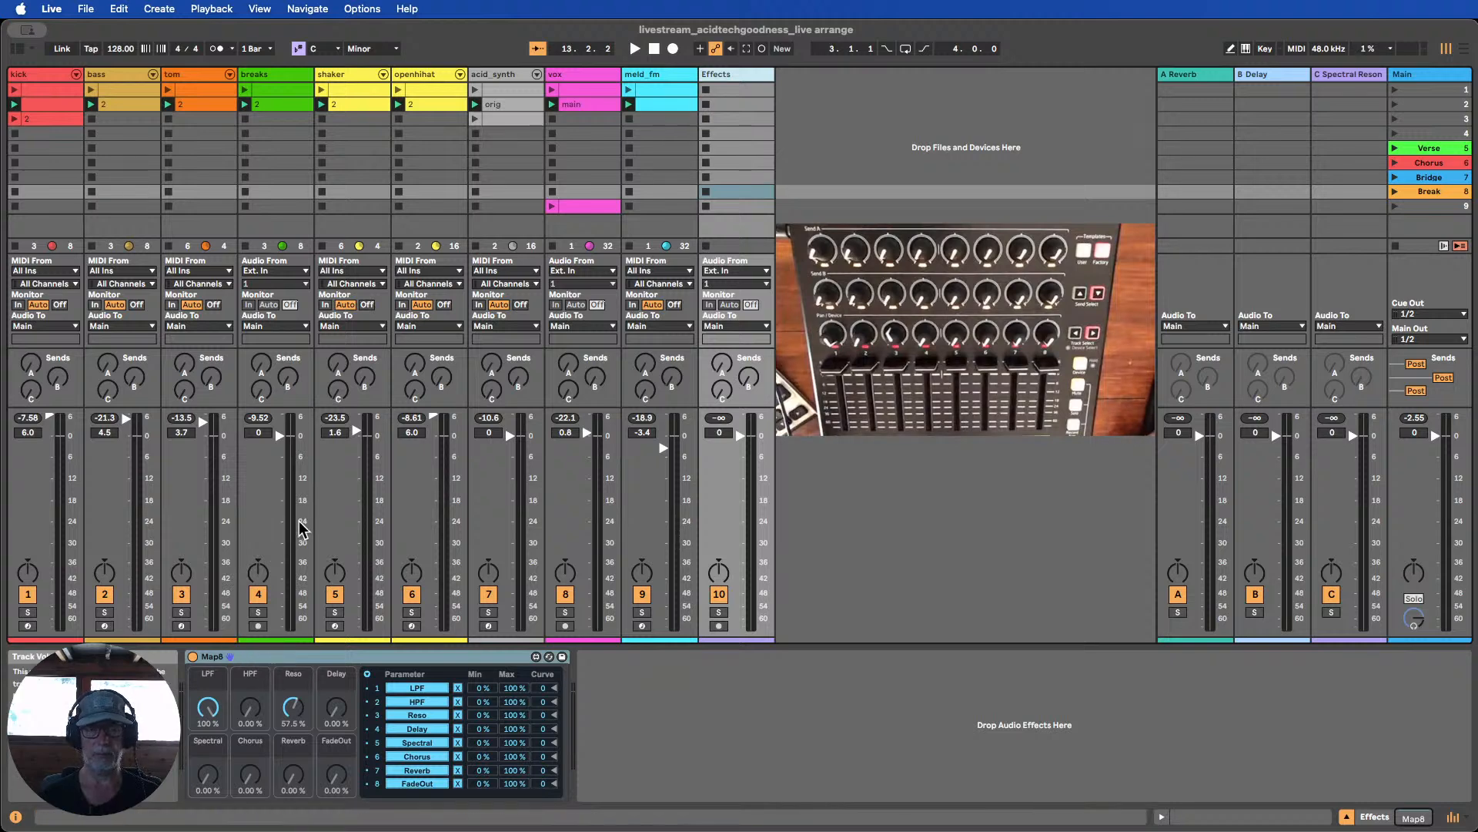
# Search the browser for map8 and show the Map8.amxd result in its Places location
pyautogui.click(17, 50)
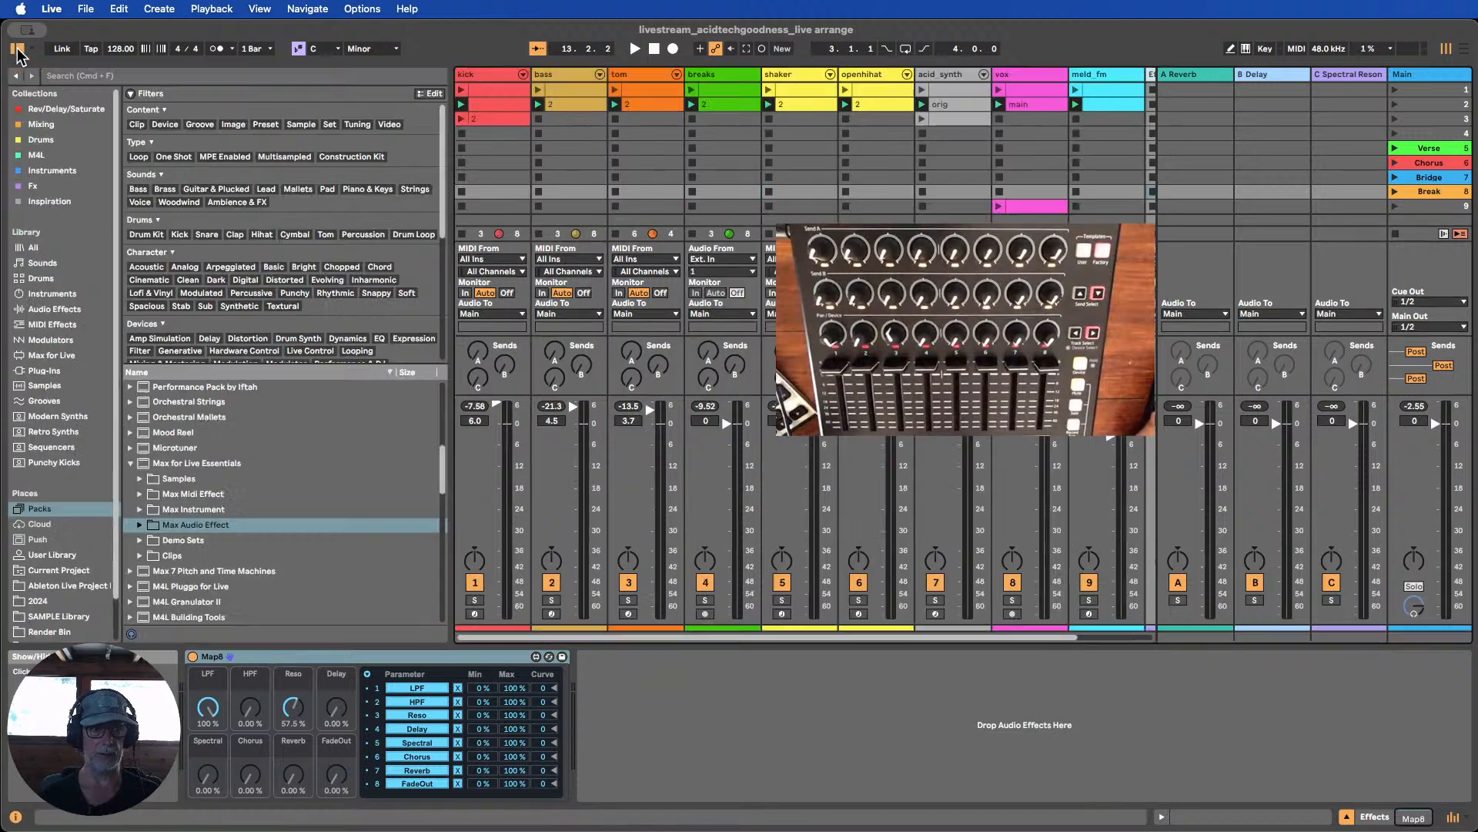
pyautogui.click(76, 75)
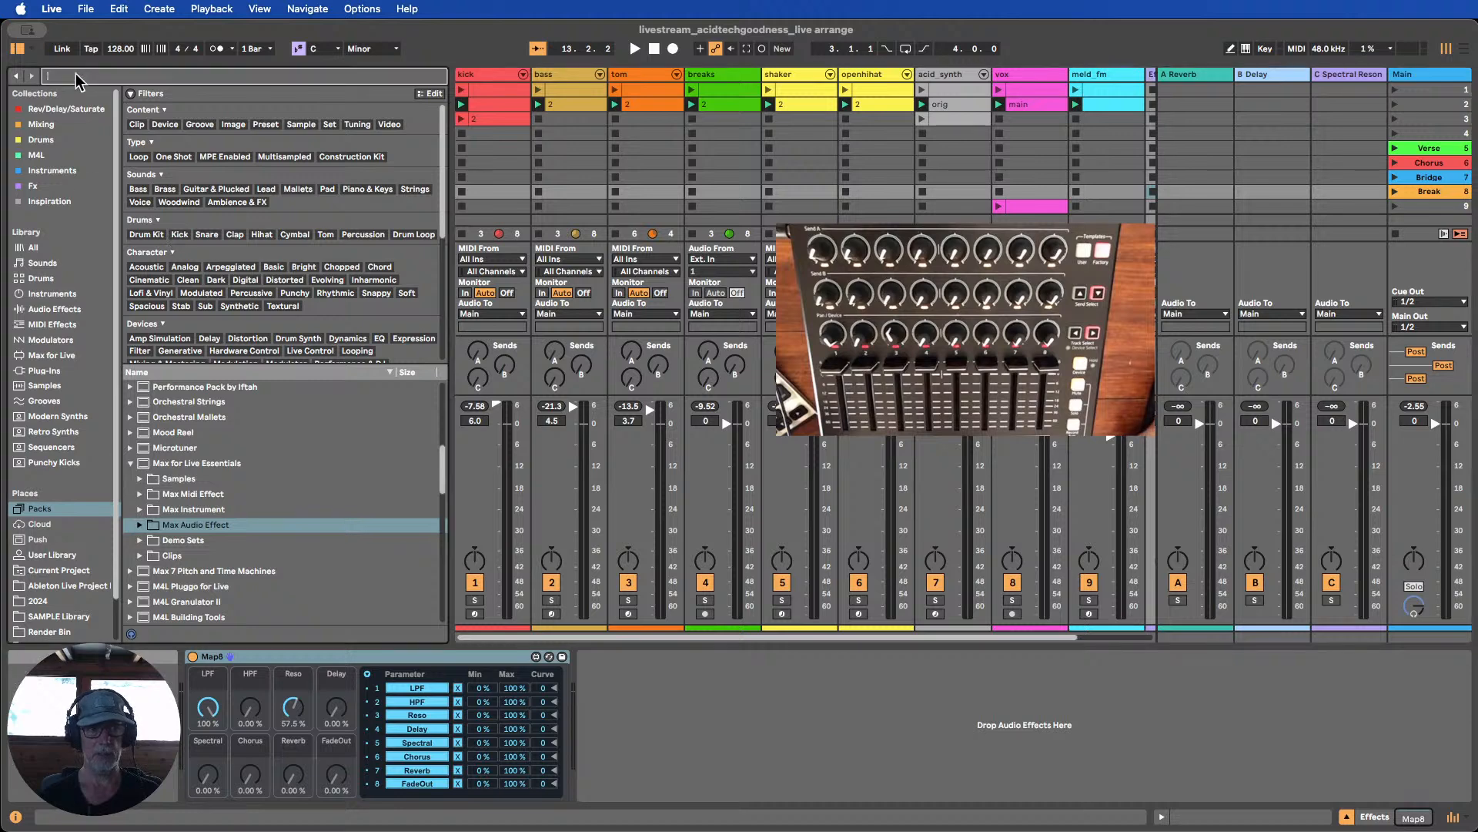
pyautogui.write('m')
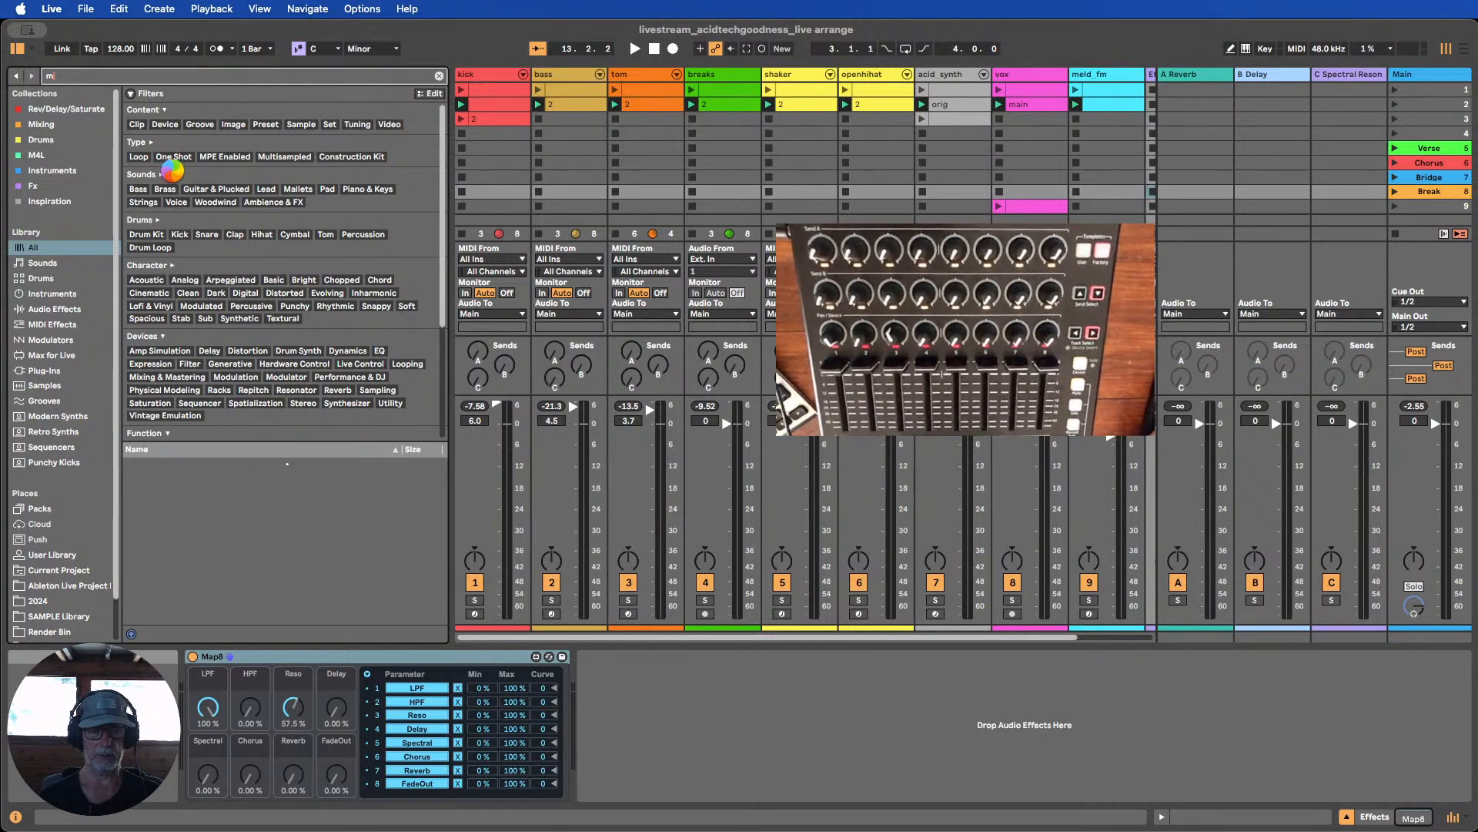
pyautogui.write('ap8')
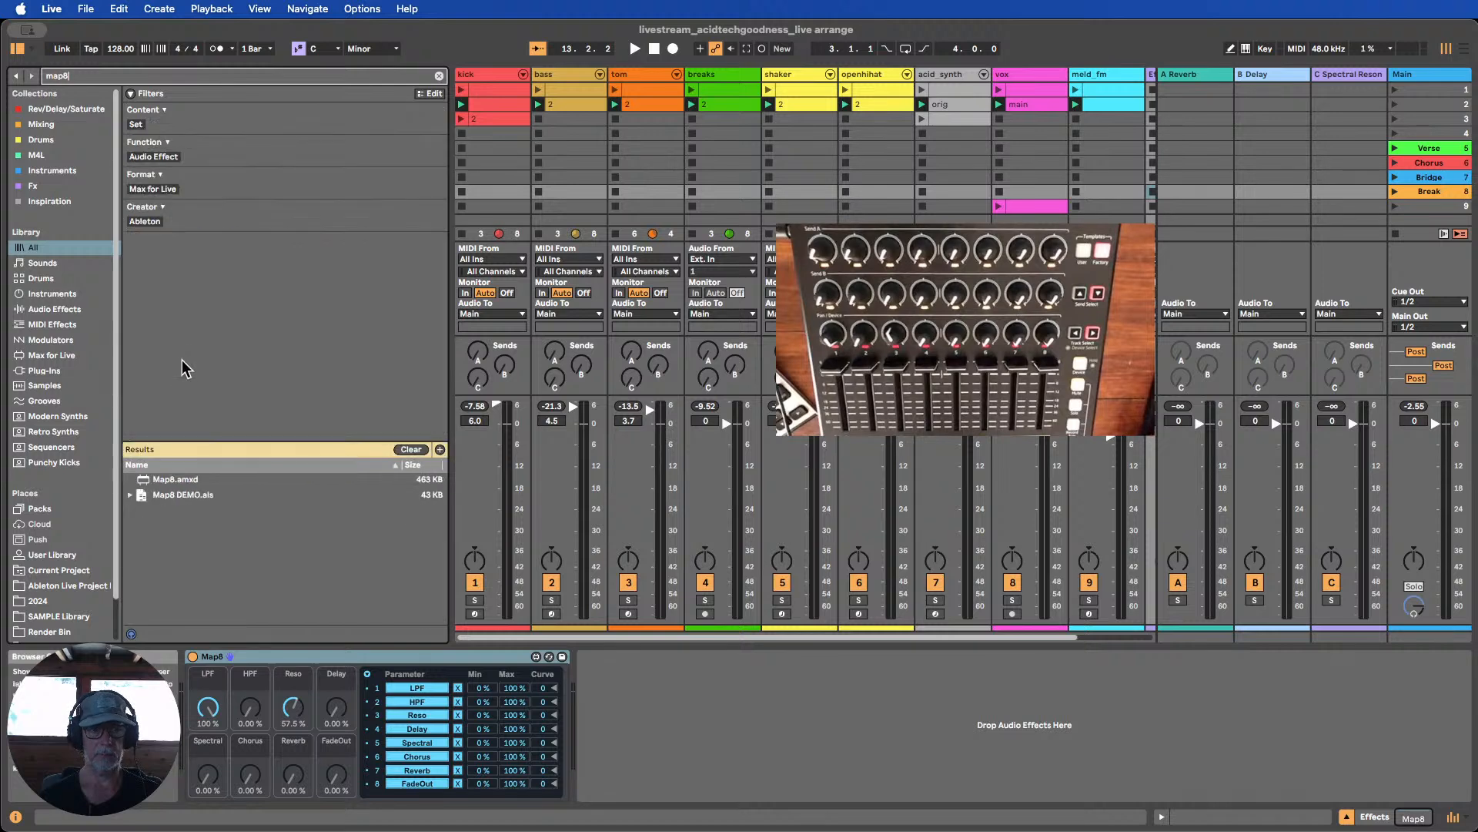
pyautogui.click(169, 481)
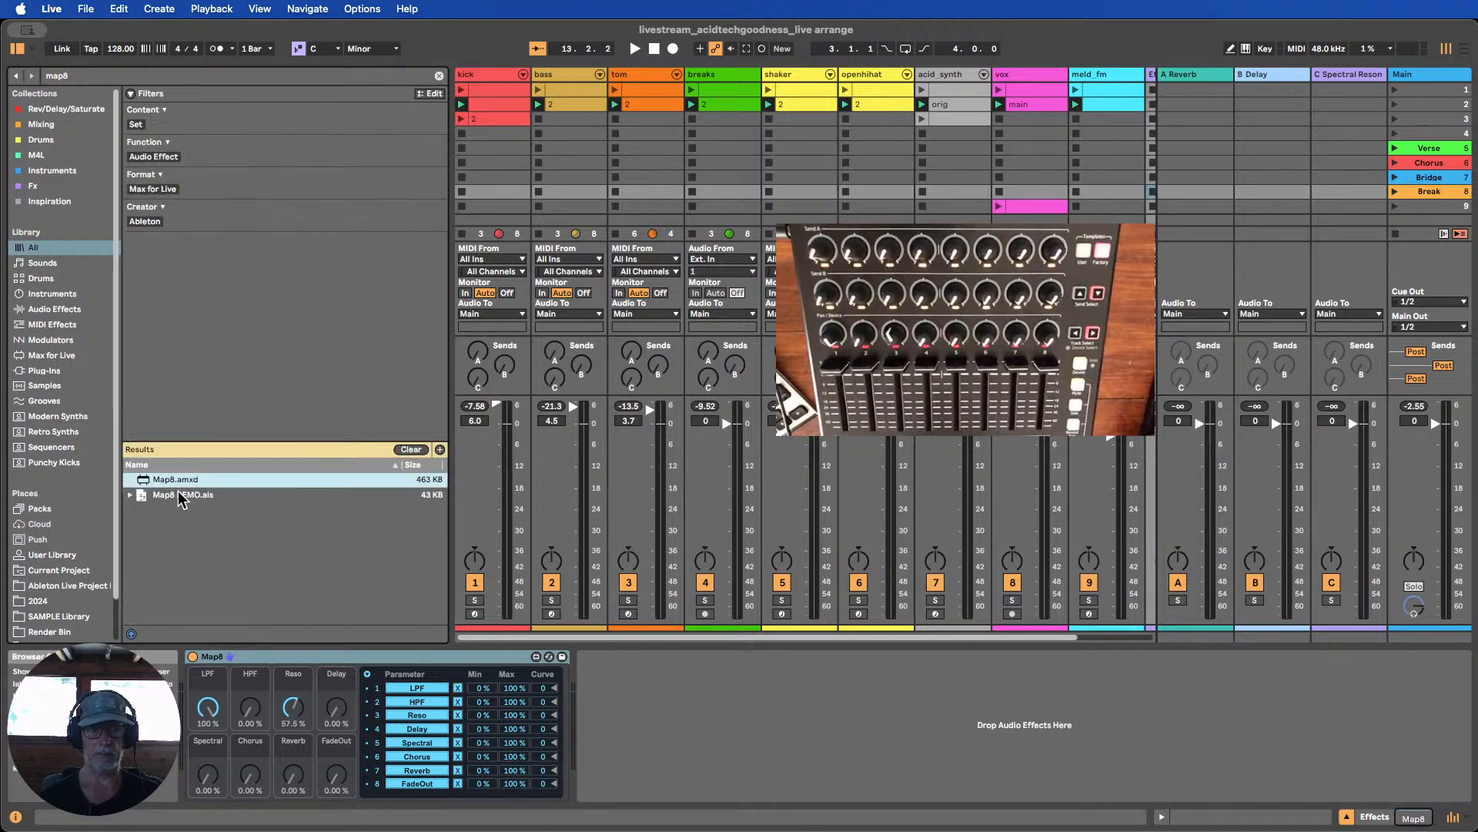
pyautogui.rightClick(160, 480)
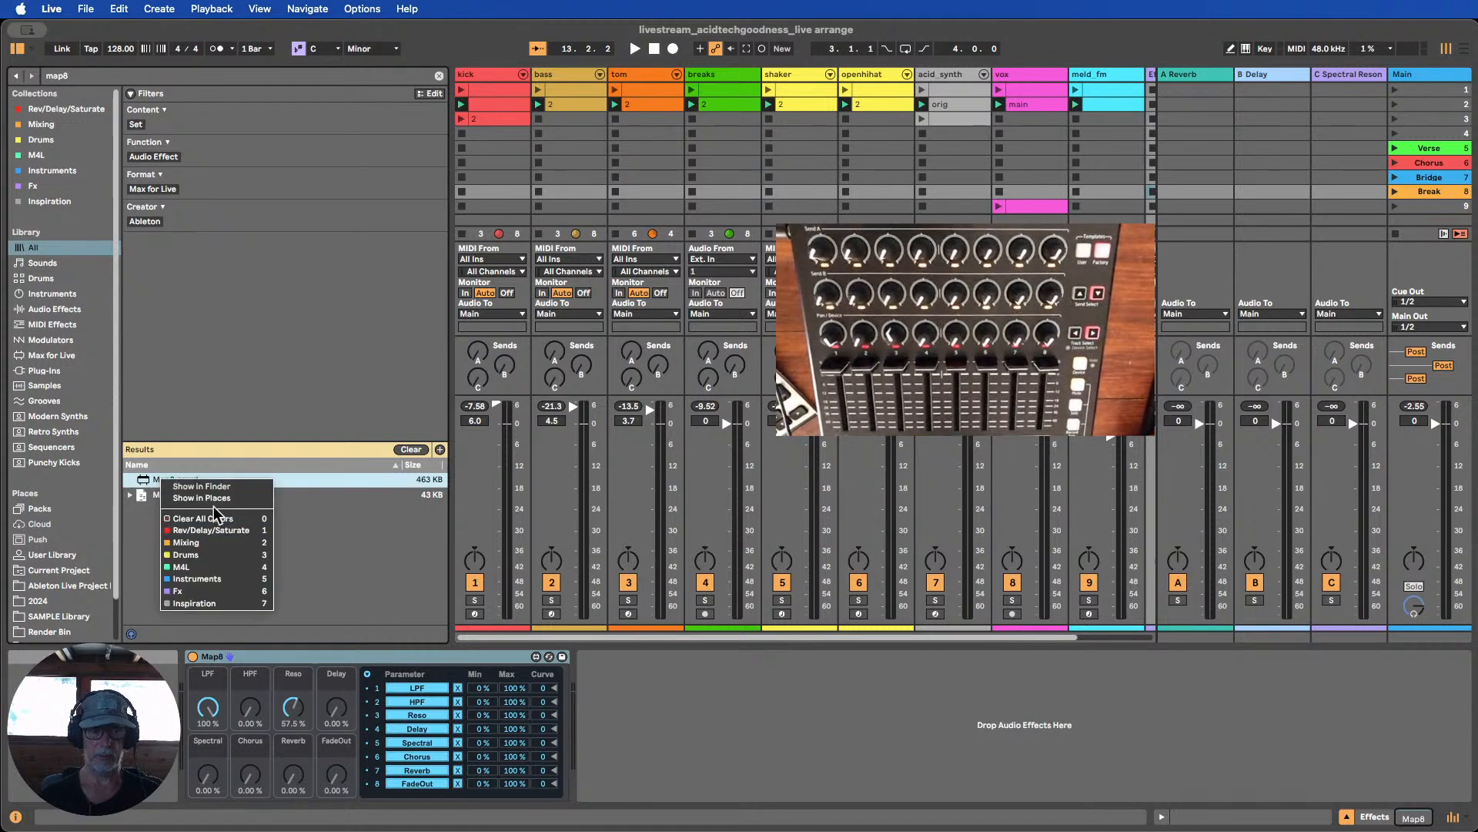
pyautogui.click(204, 498)
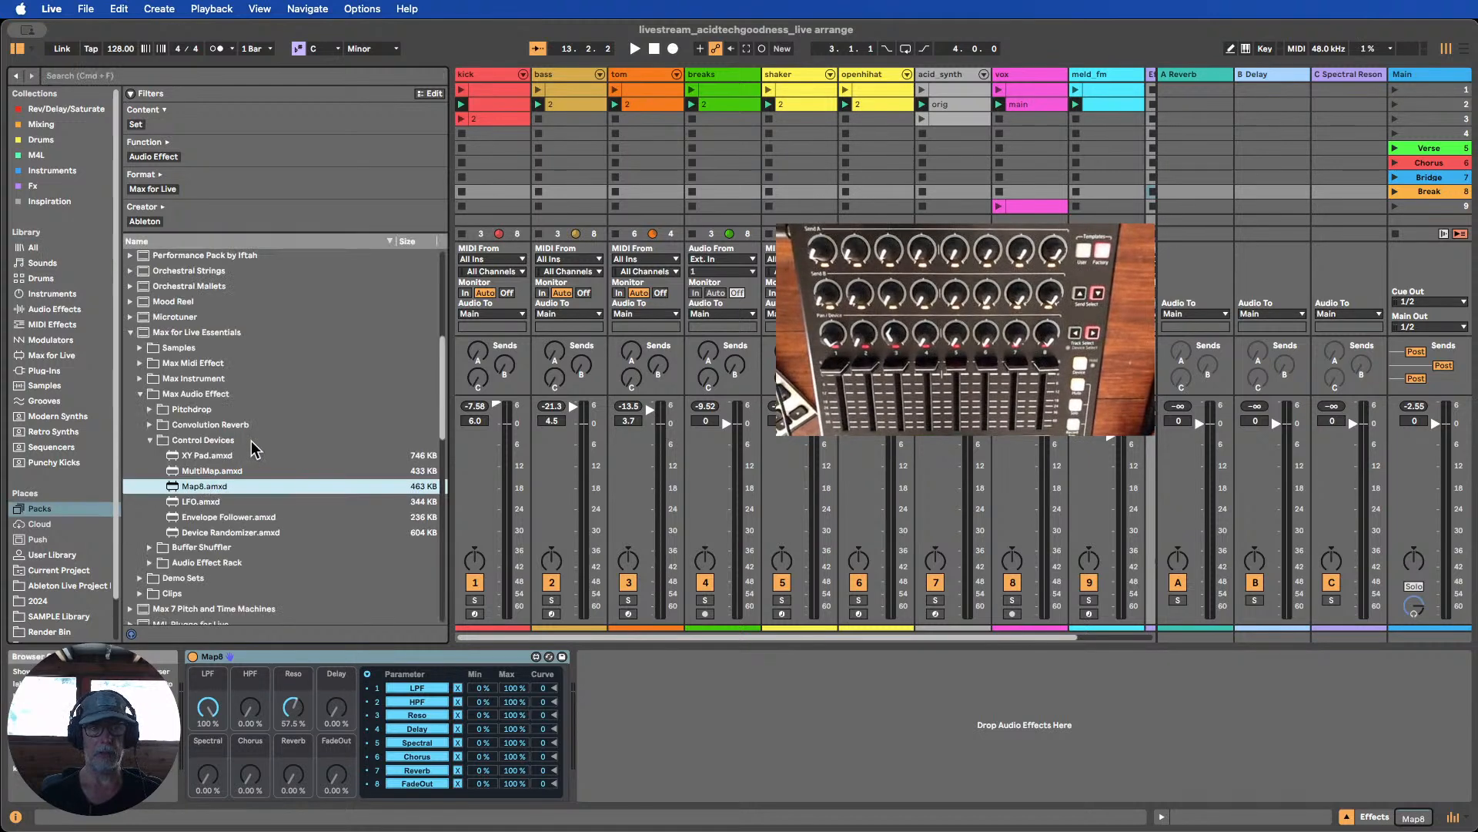
# Examine the Max for Live Essentials pack's Max Audio Effect folder and its Control Devices
pyautogui.scroll(-2, 187, 430)
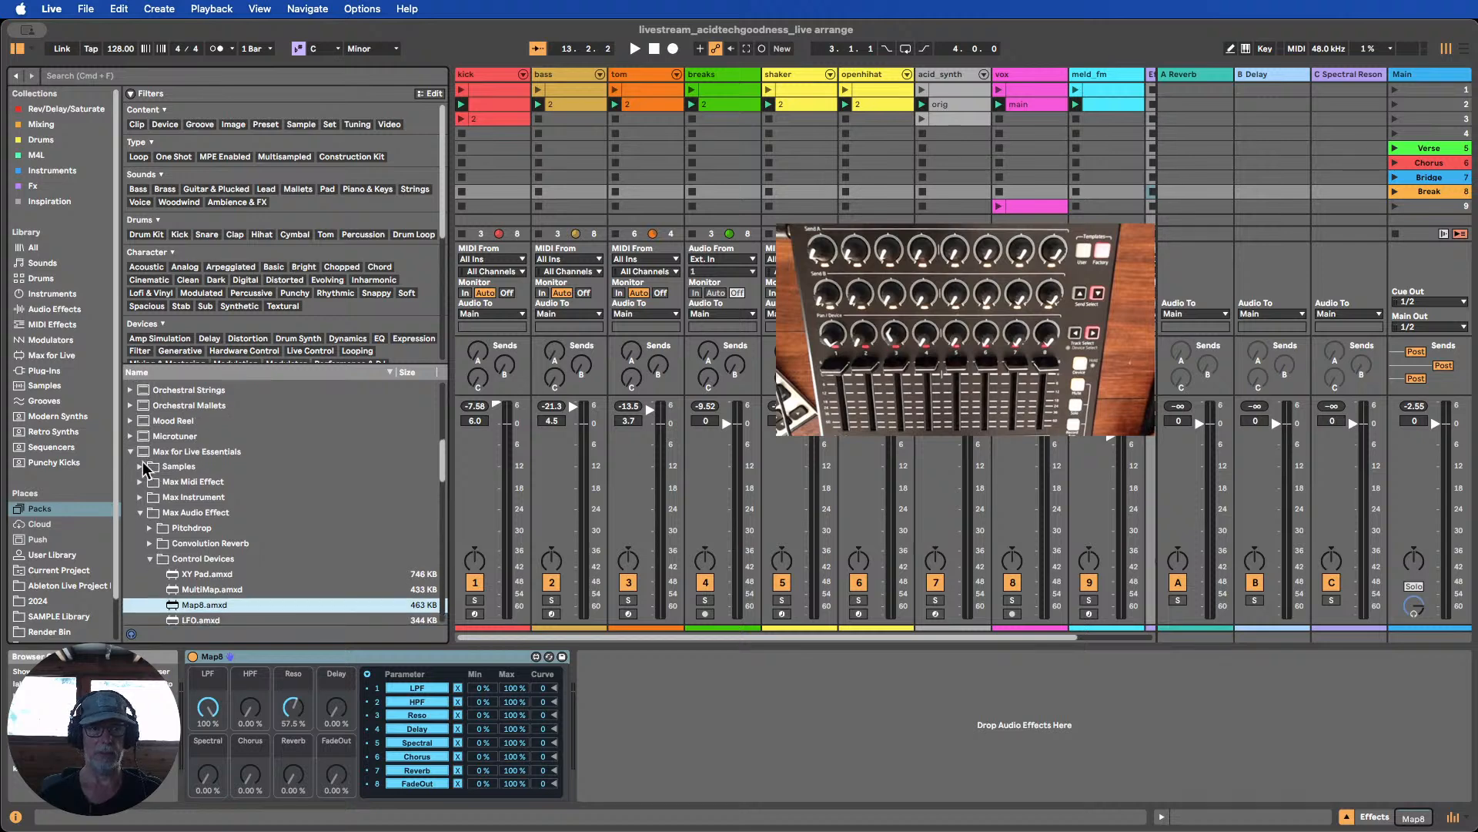
pyautogui.click(217, 453)
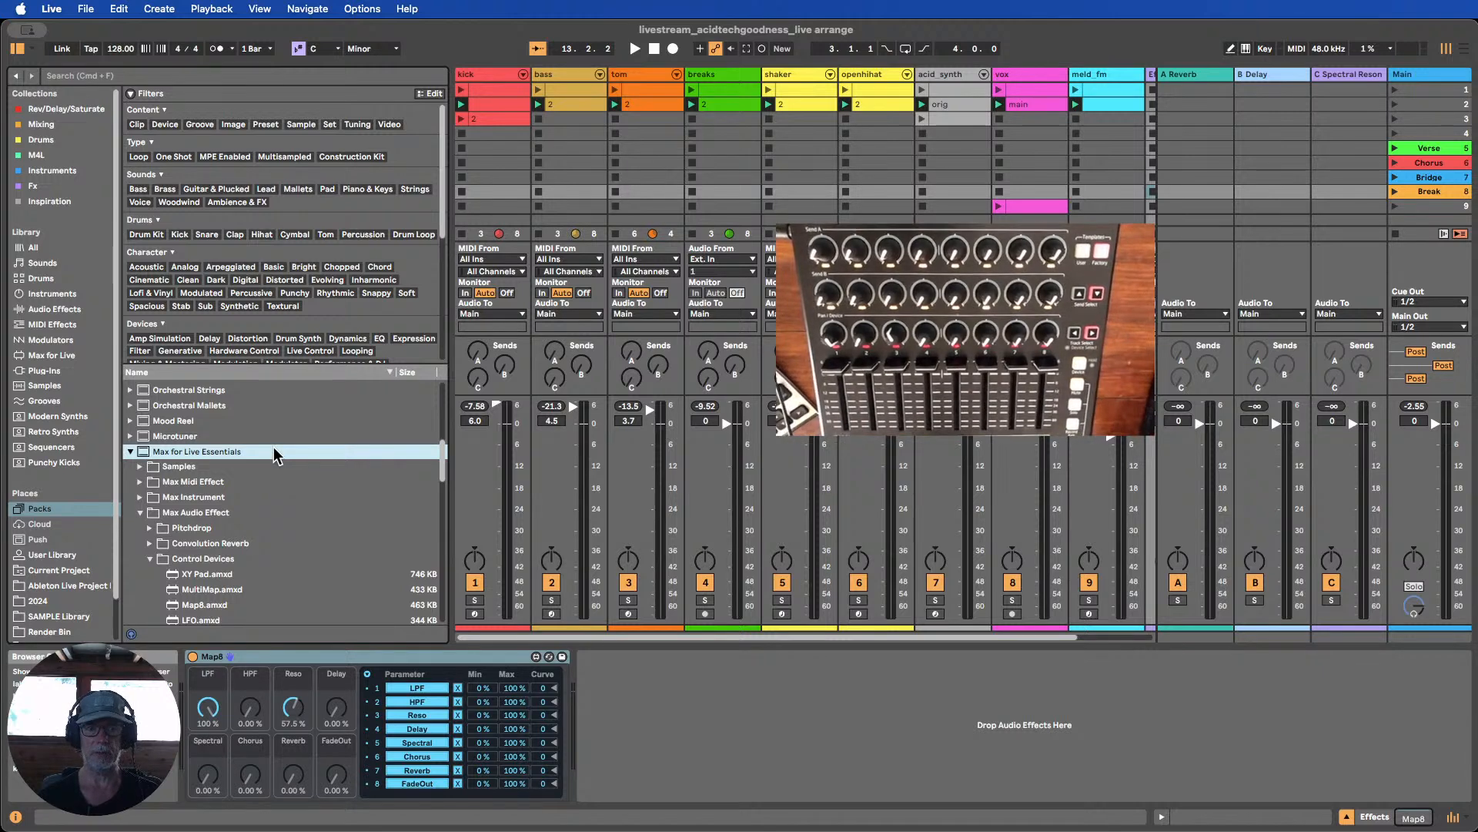
pyautogui.scroll(-5, 192, 493)
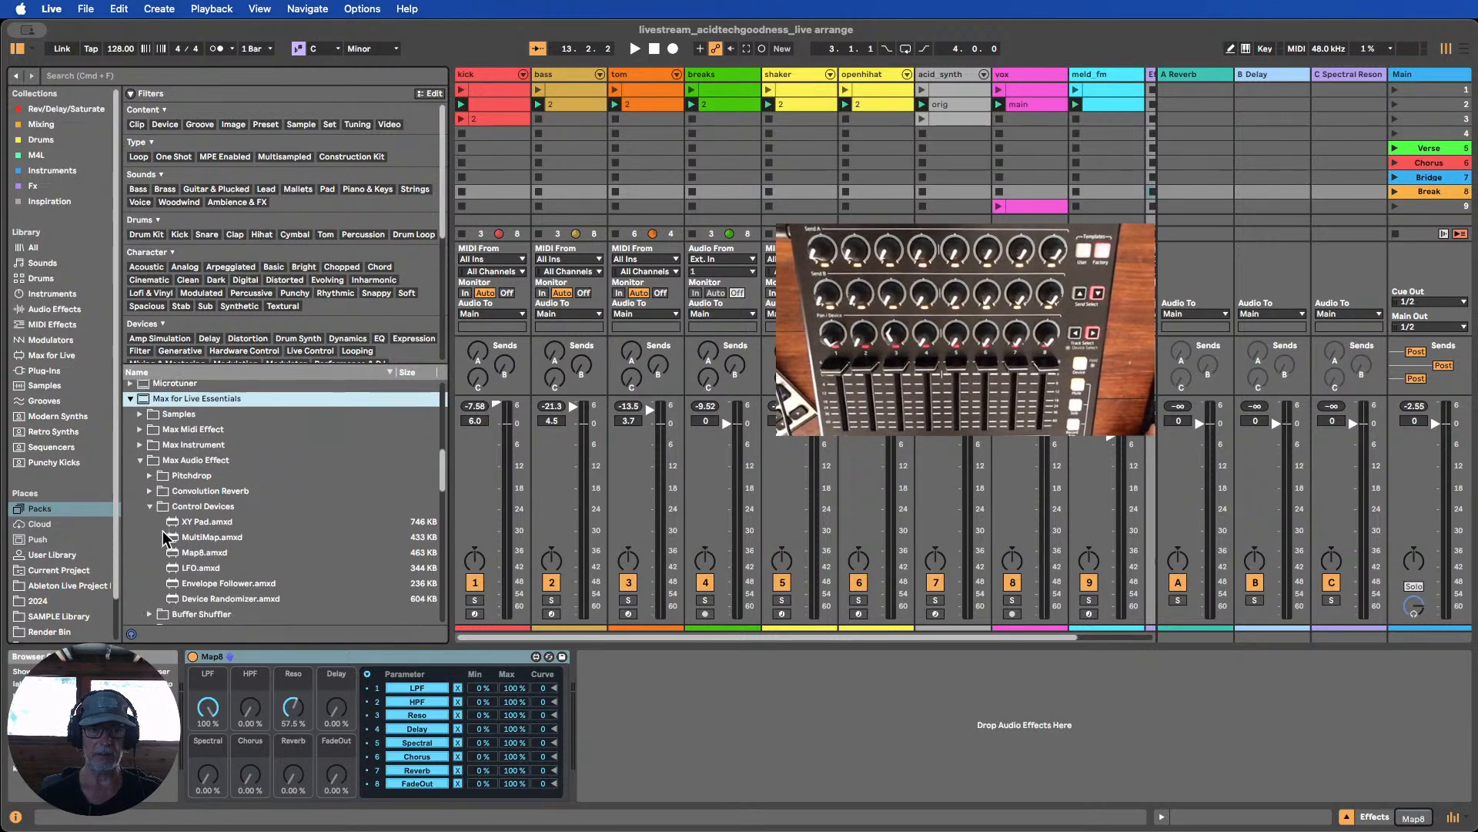
pyautogui.scroll(-1, 167, 537)
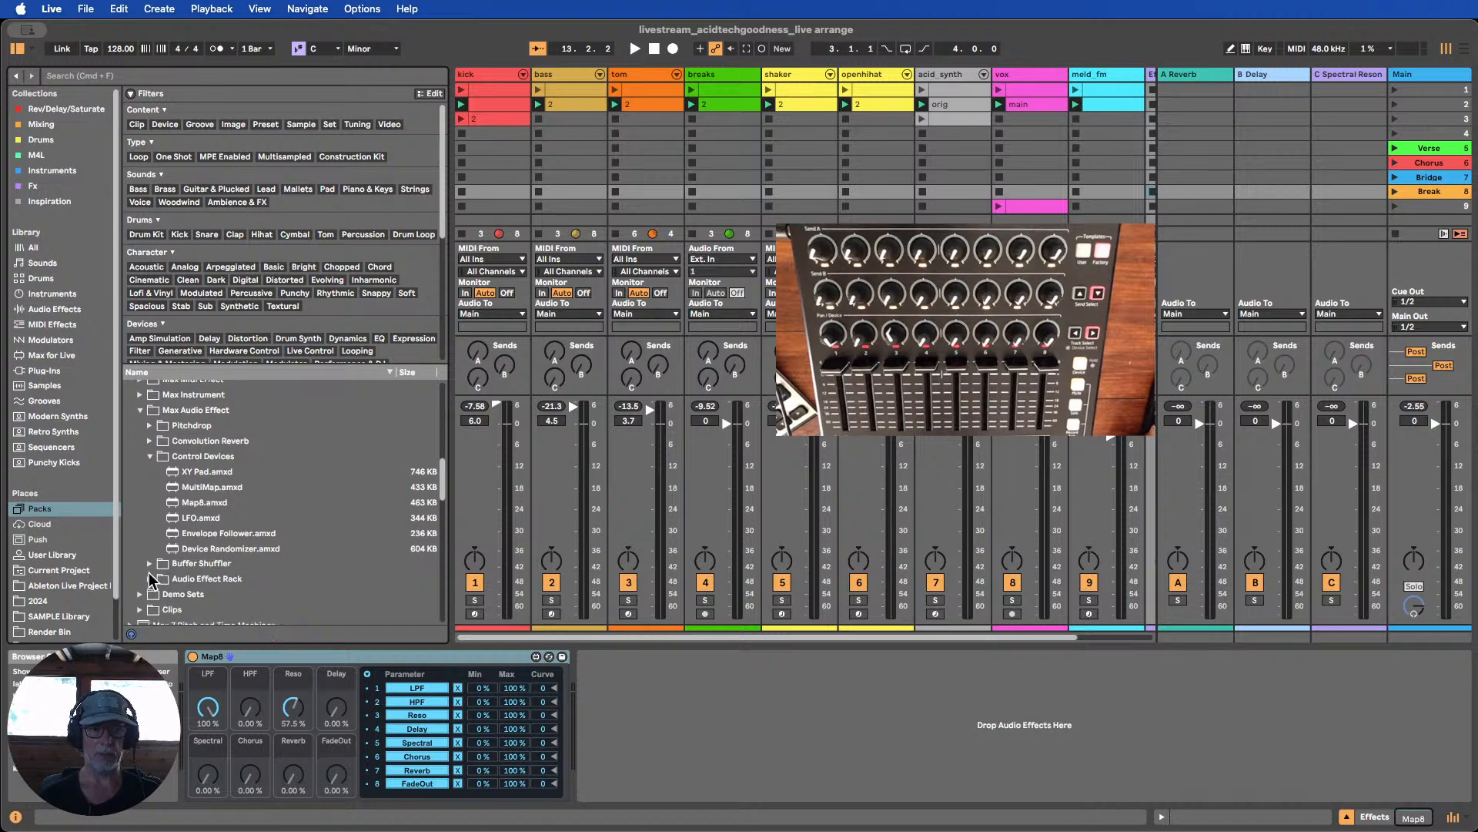
# Add a second Map8 device from Control Devices to the Effects track after the existing one, and hide the browser
pyautogui.click(199, 504)
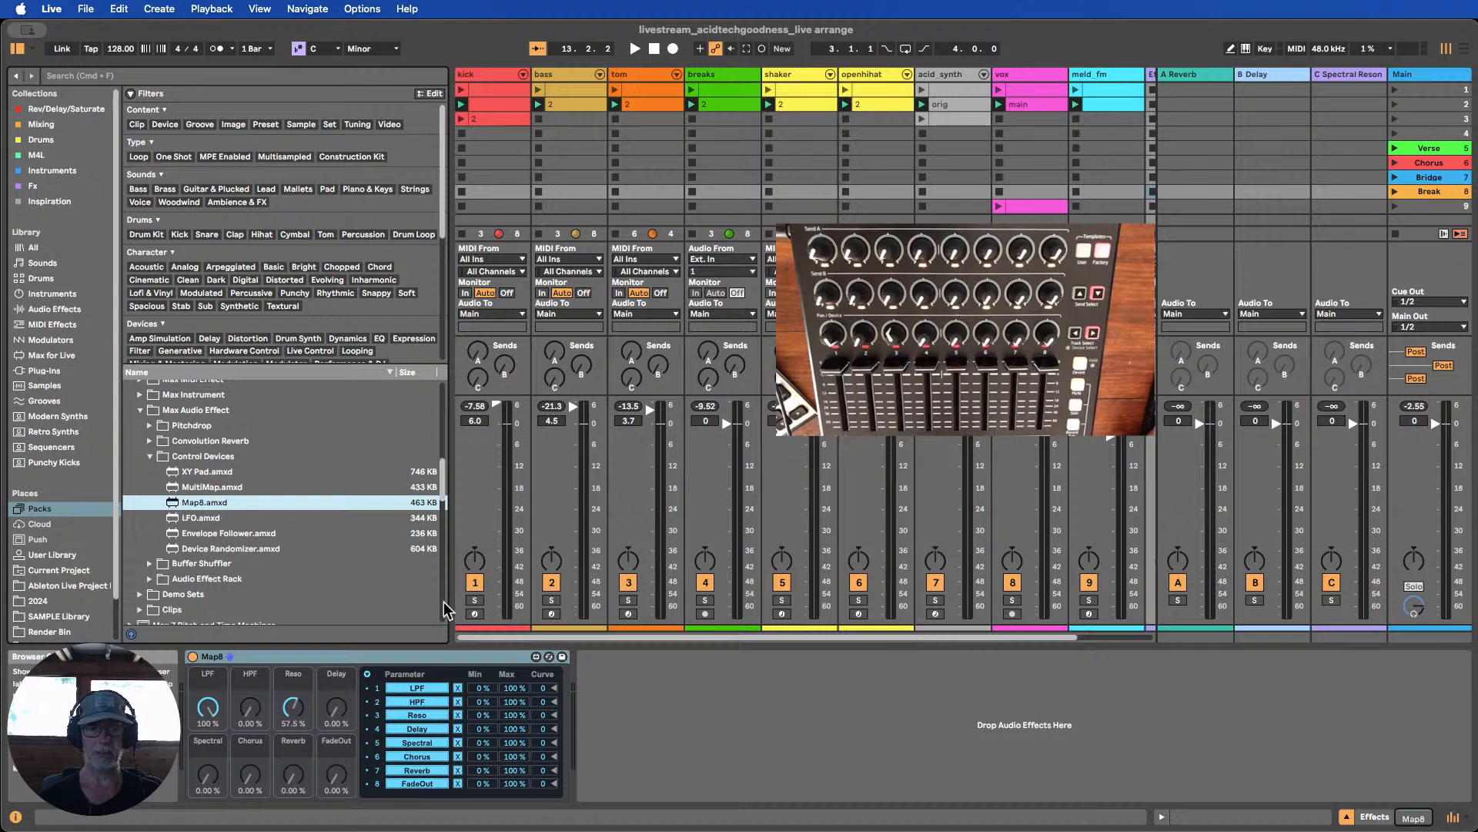
pyautogui.moveTo(445, 611); pyautogui.dragTo(647, 689)
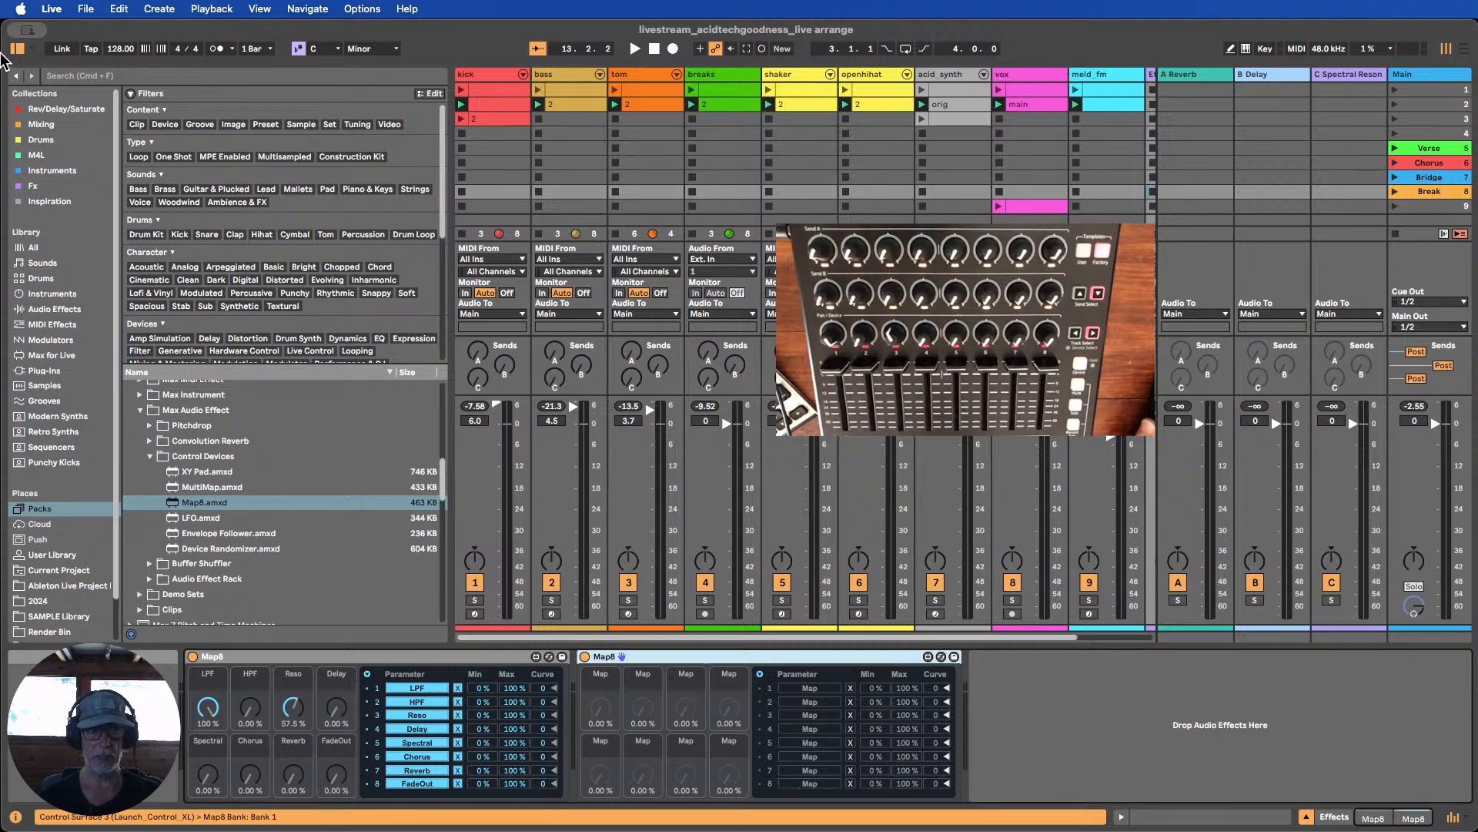
pyautogui.click(17, 50)
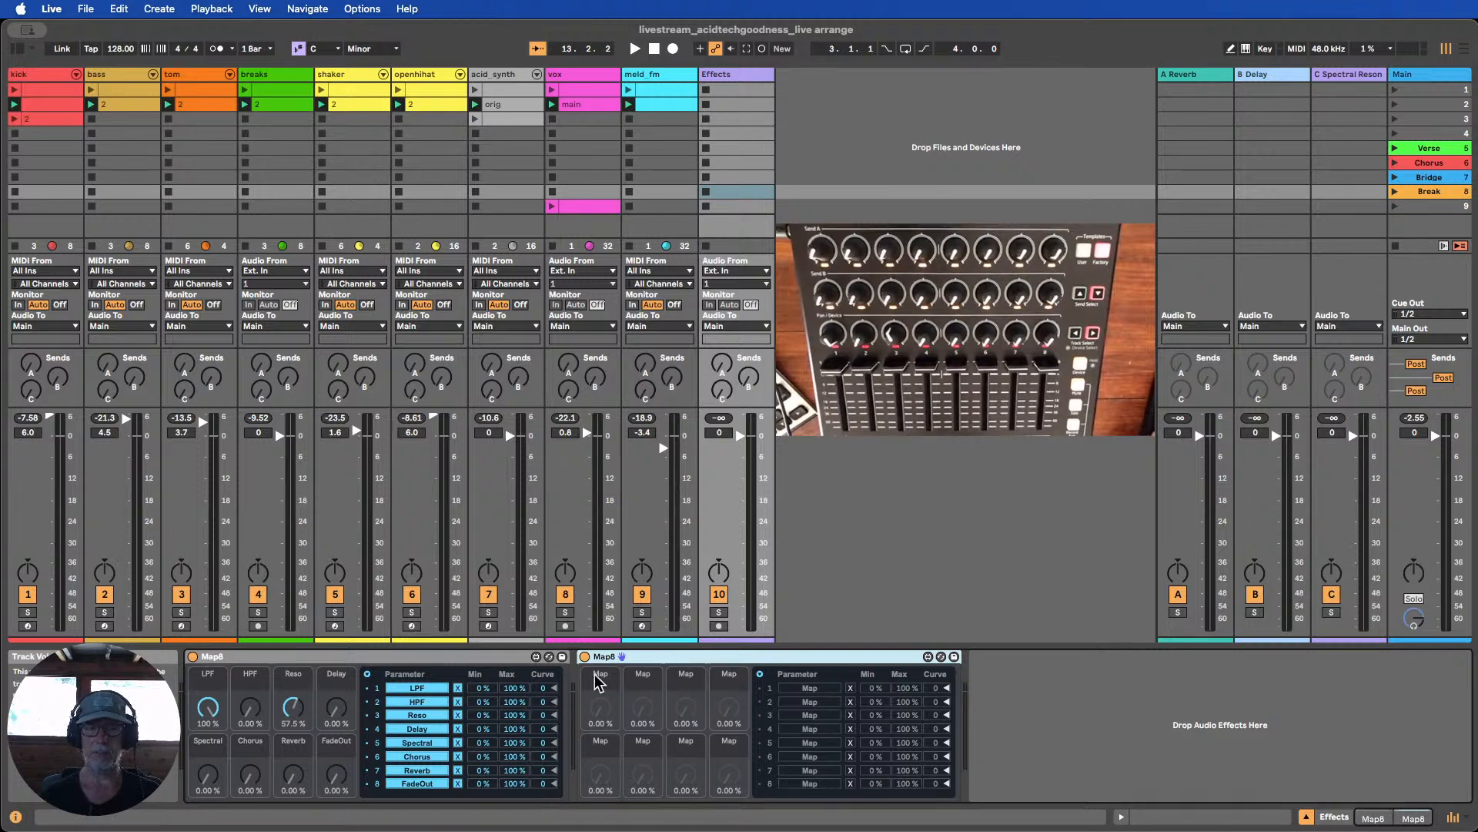
# Map the second Map8's first parameter to send C on the tom track and check the resulting knob
pyautogui.click(812, 687)
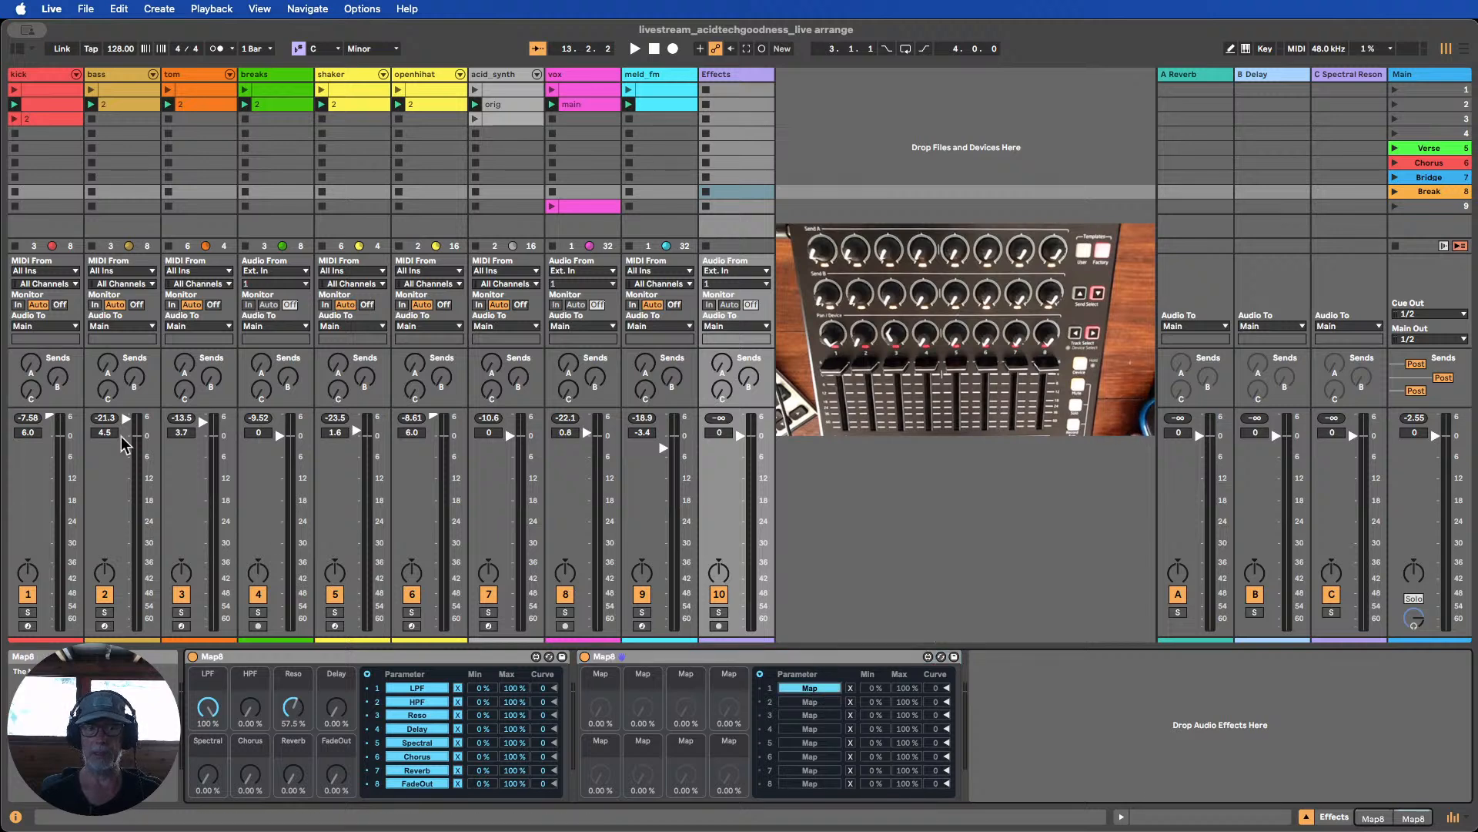
pyautogui.click(188, 394)
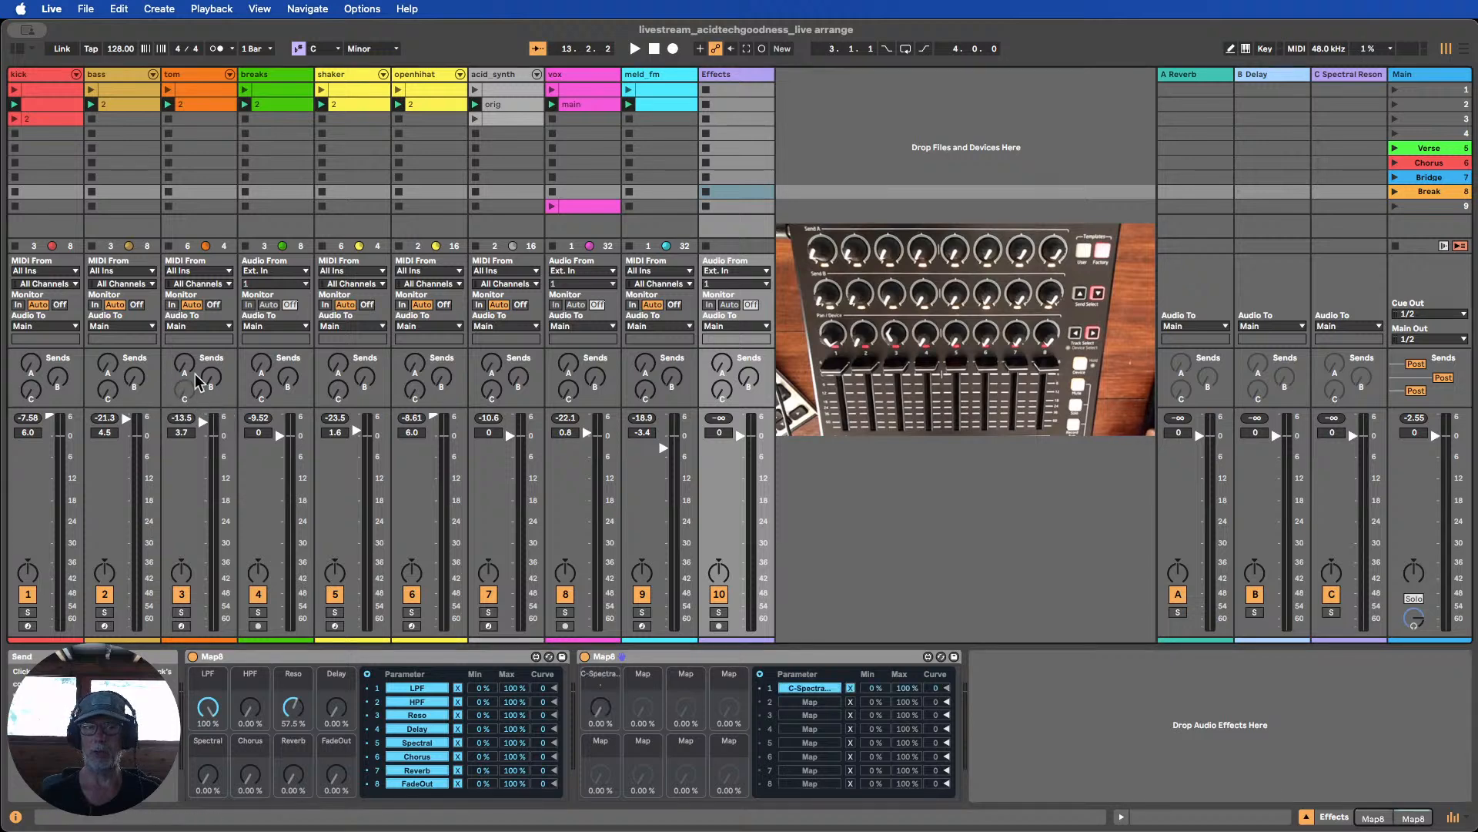
pyautogui.click(847, 656)
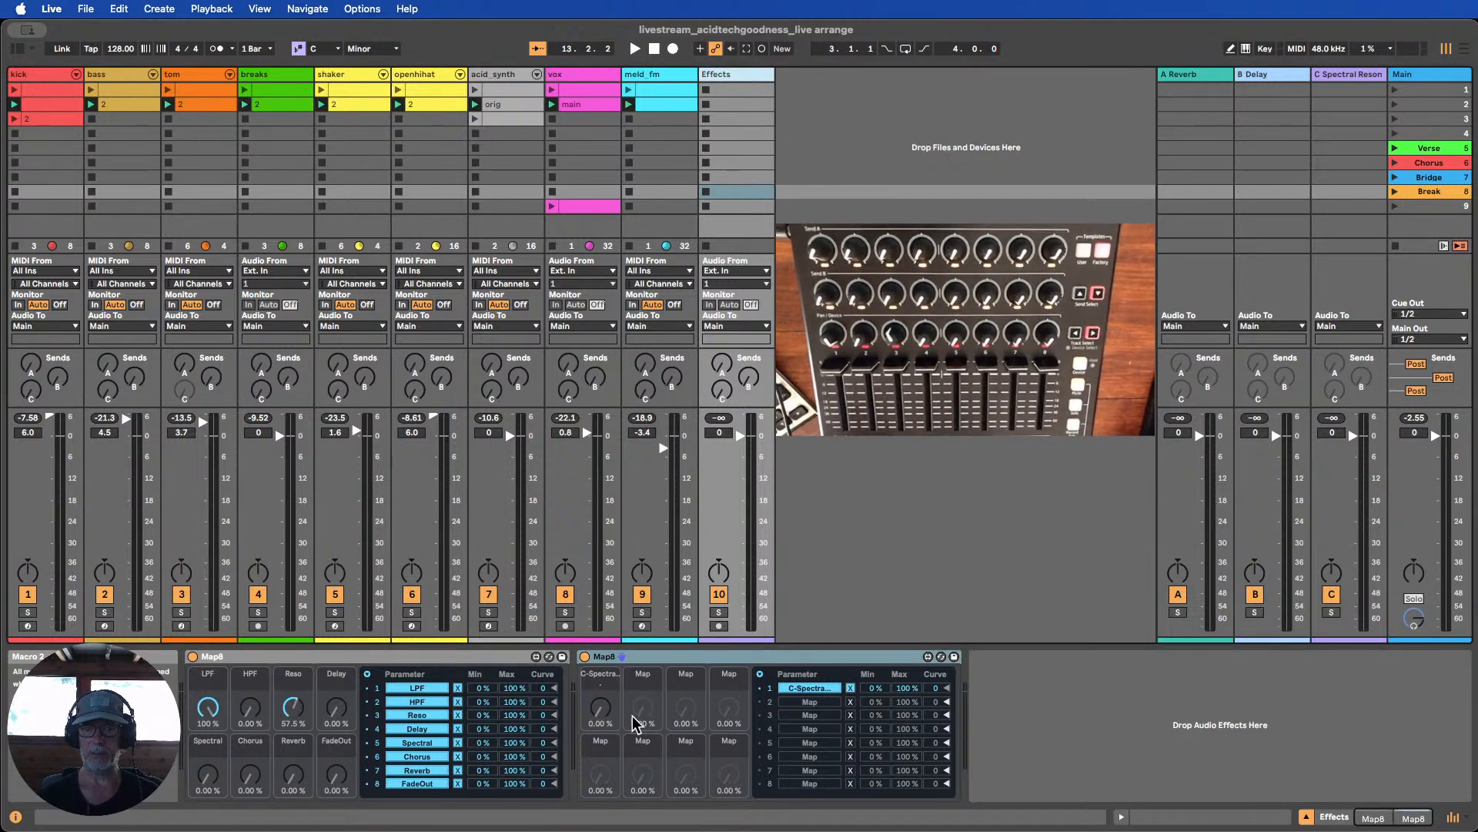
pyautogui.click(602, 715)
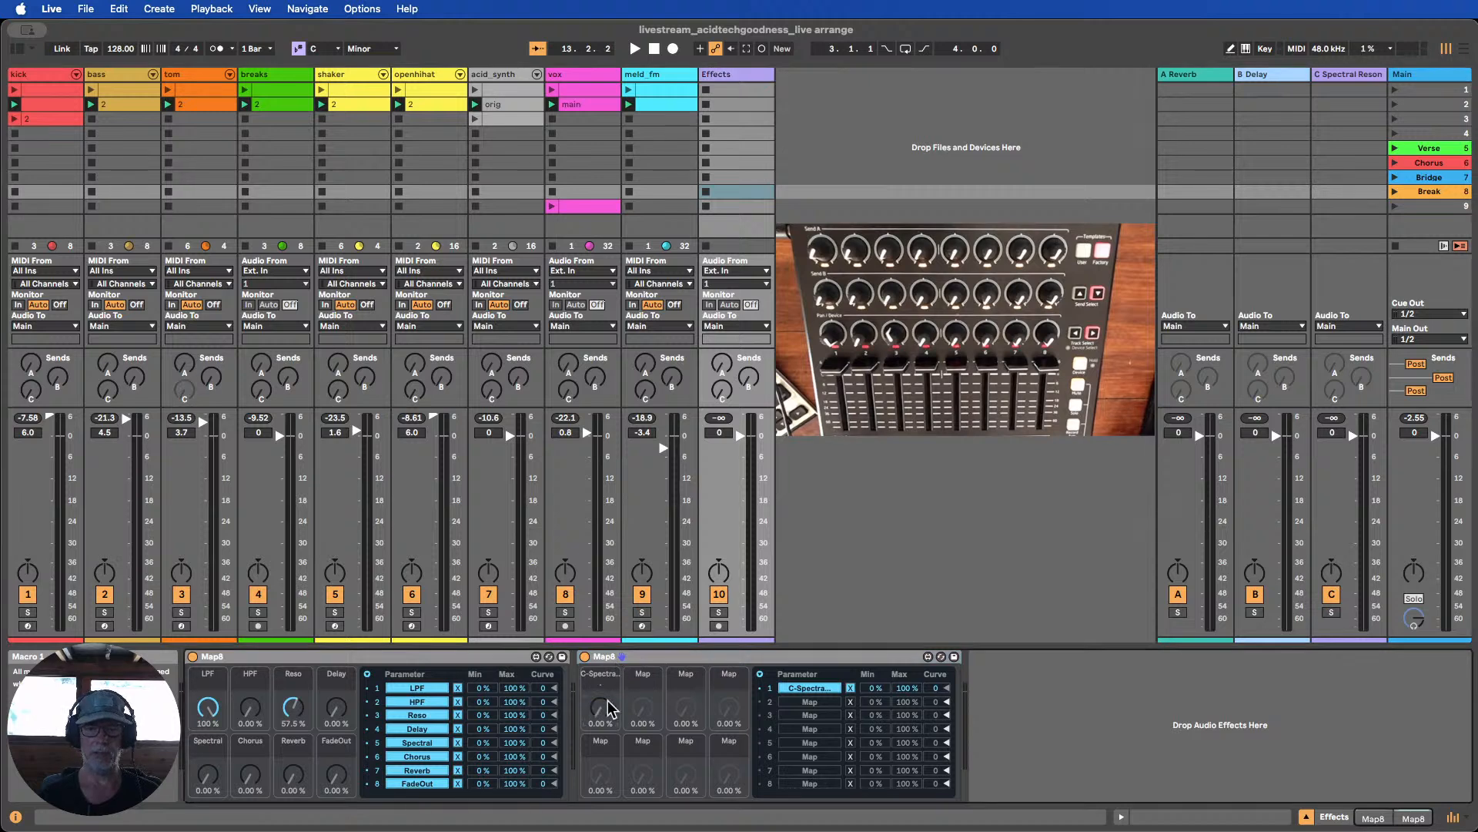
# Duplicate the second Map8 device and group it with its copy into an Audio Effect Rack
pyautogui.click(687, 656)
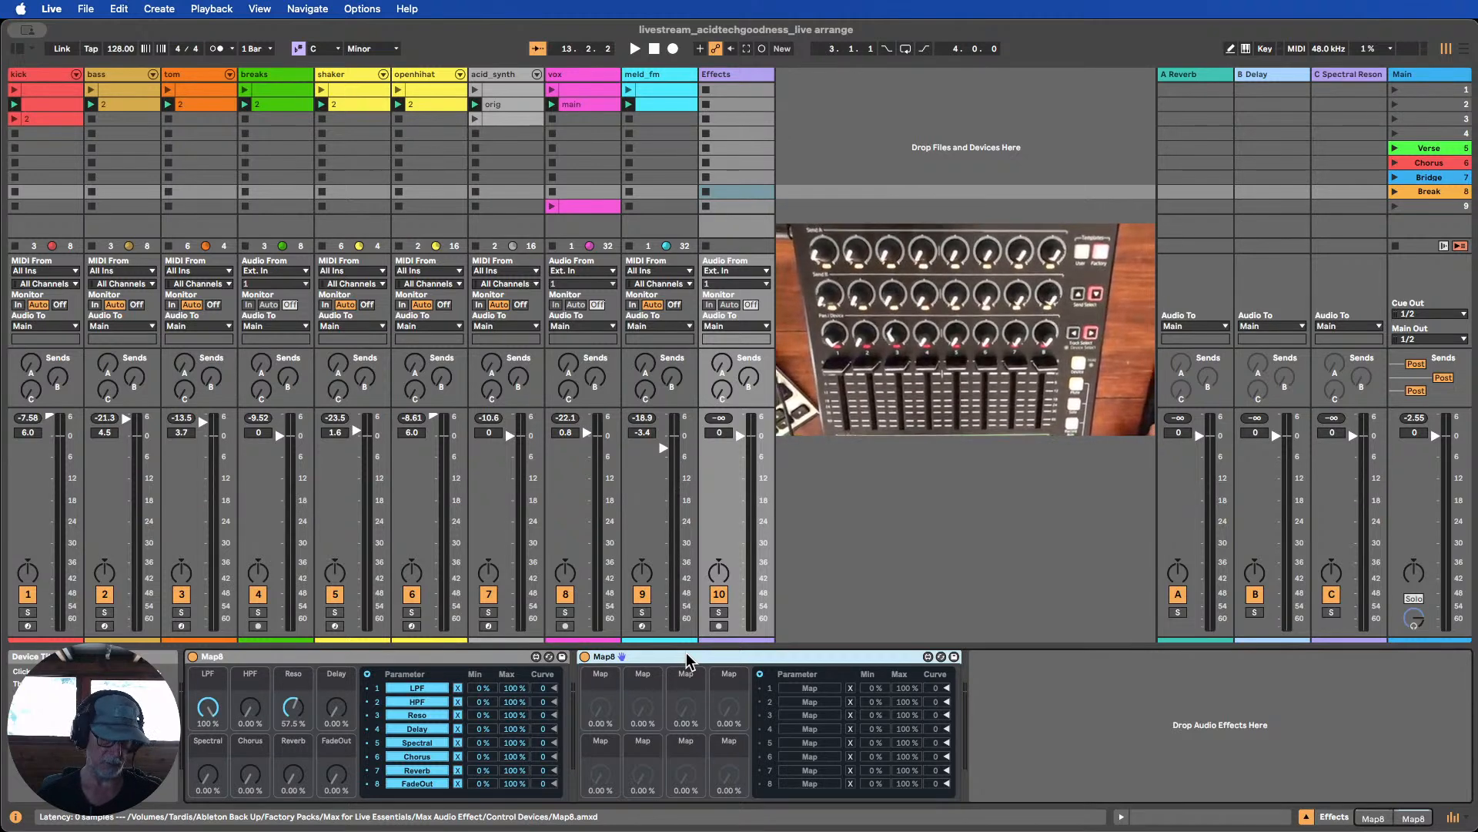
pyautogui.press('super+d')
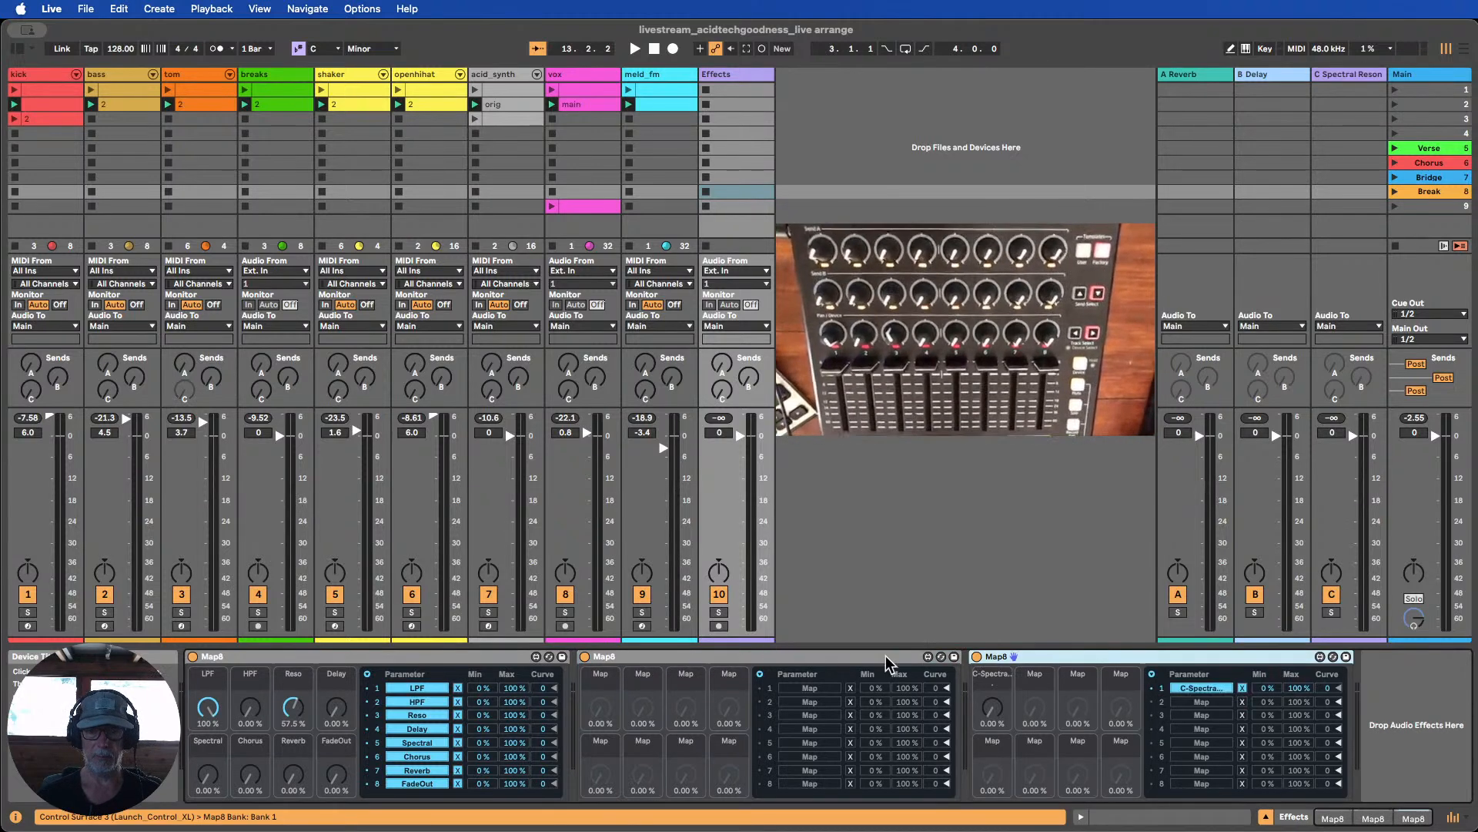
pyautogui.click(846, 654)
pyautogui.keyDown('shift'); pyautogui.click(1032, 653); pyautogui.keyUp('shift')
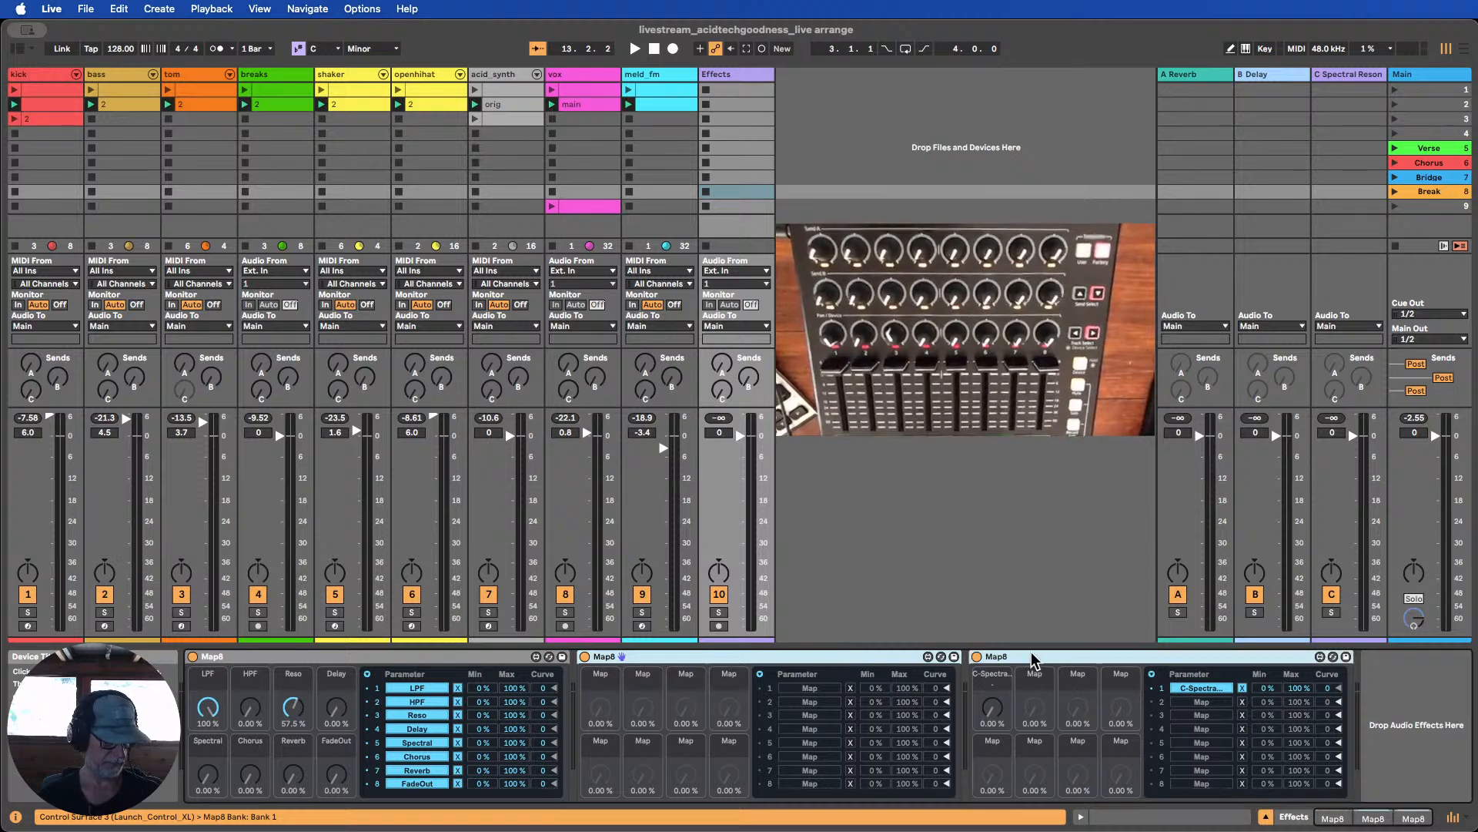
pyautogui.press('super+g')
# Hide the new Audio Effect Rack's macro controls and delete the rack with both of its Map8 devices
pyautogui.click(589, 668)
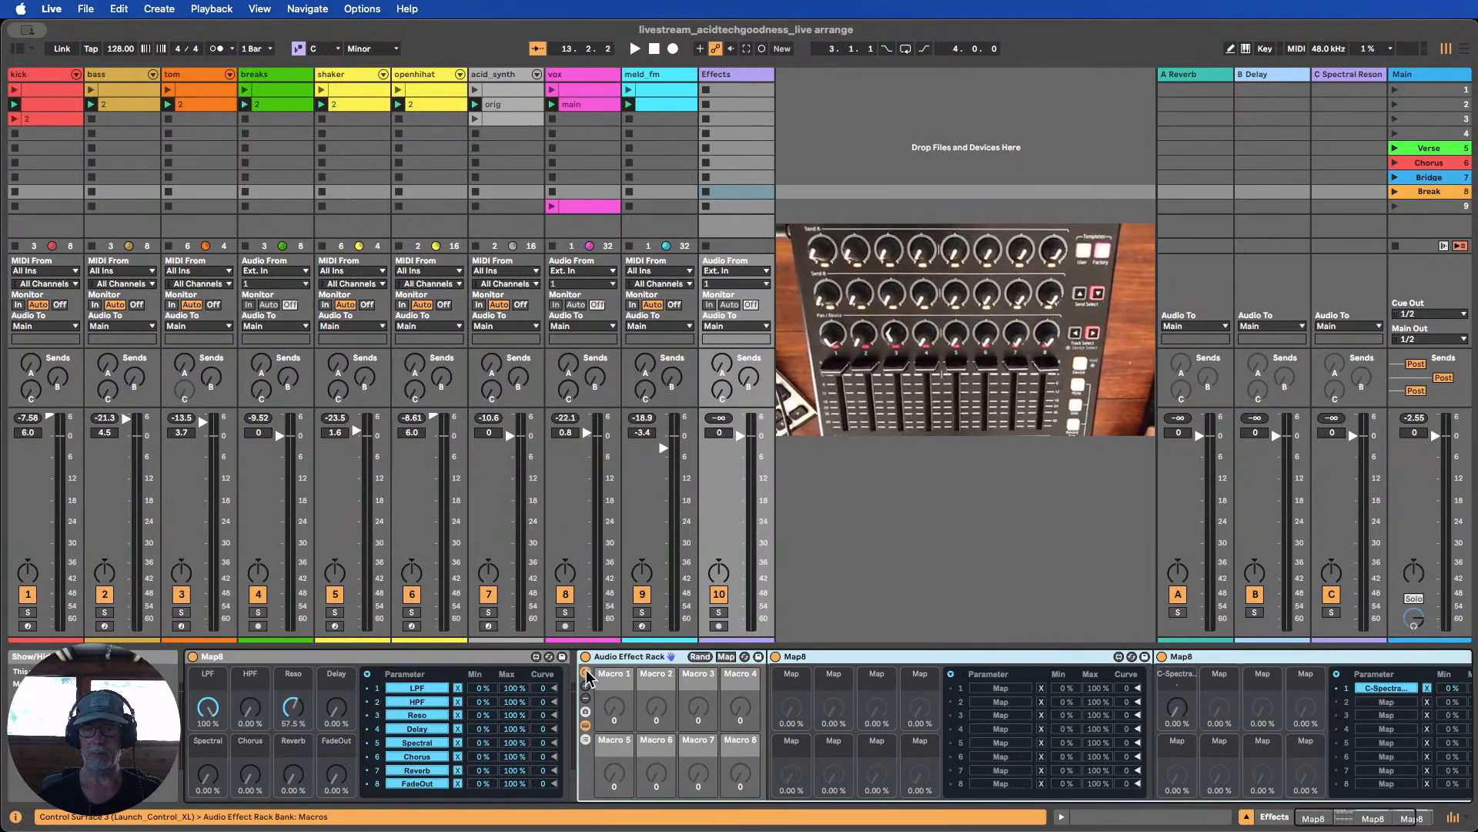
pyautogui.click(585, 668)
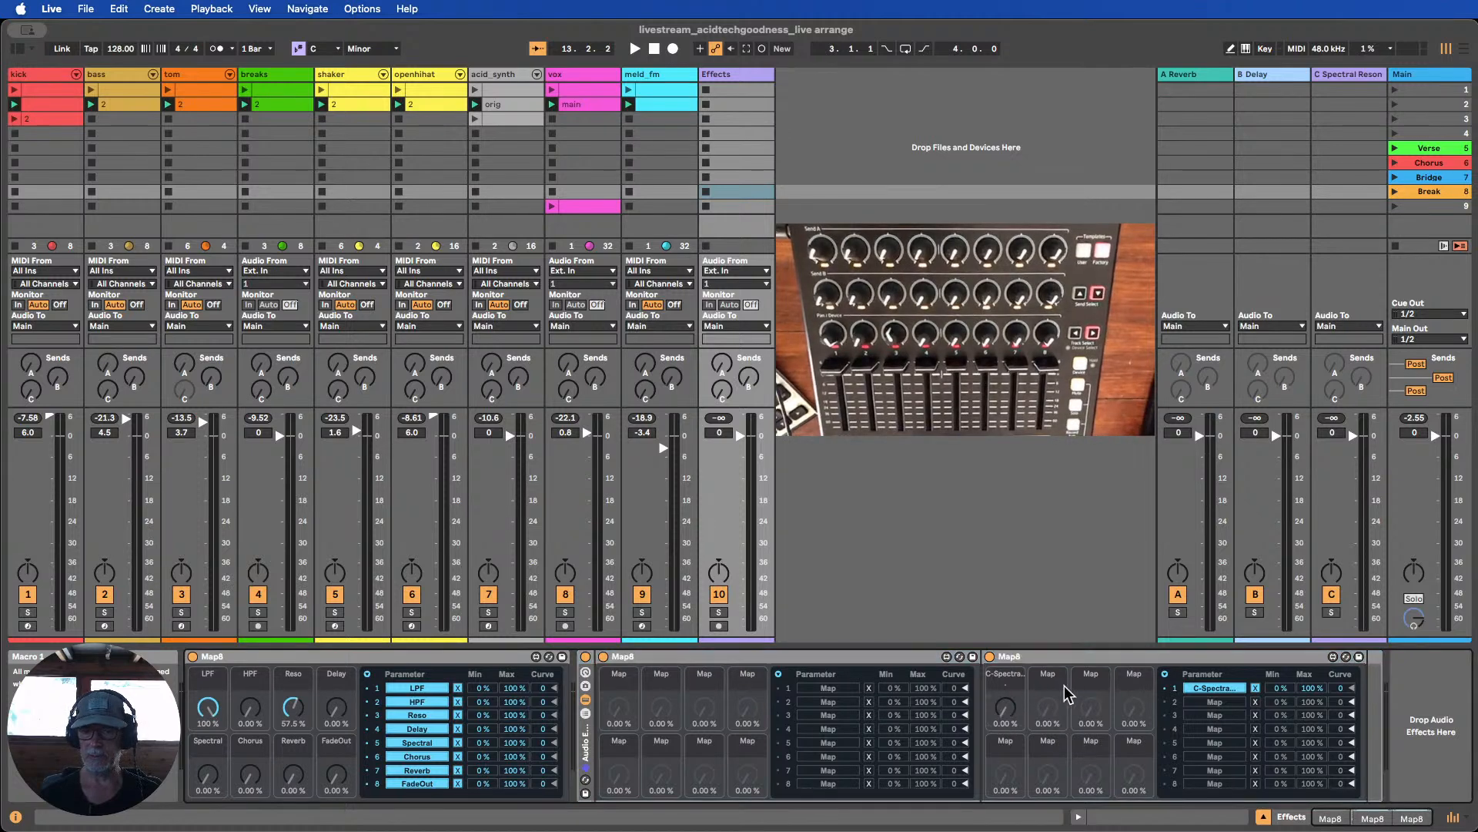
pyautogui.click(589, 749)
pyautogui.press('Delete')
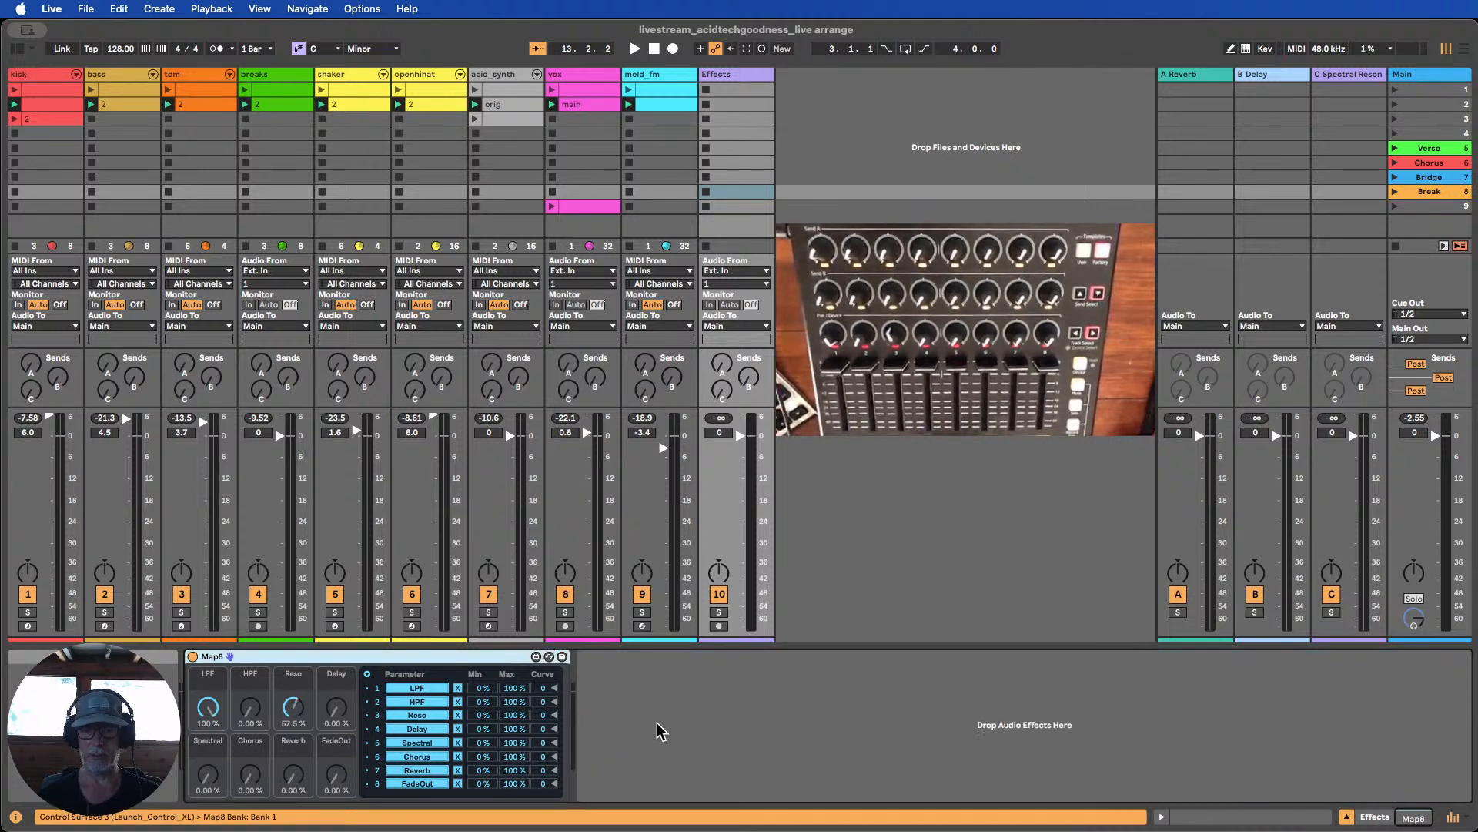
pyautogui.click(658, 730)
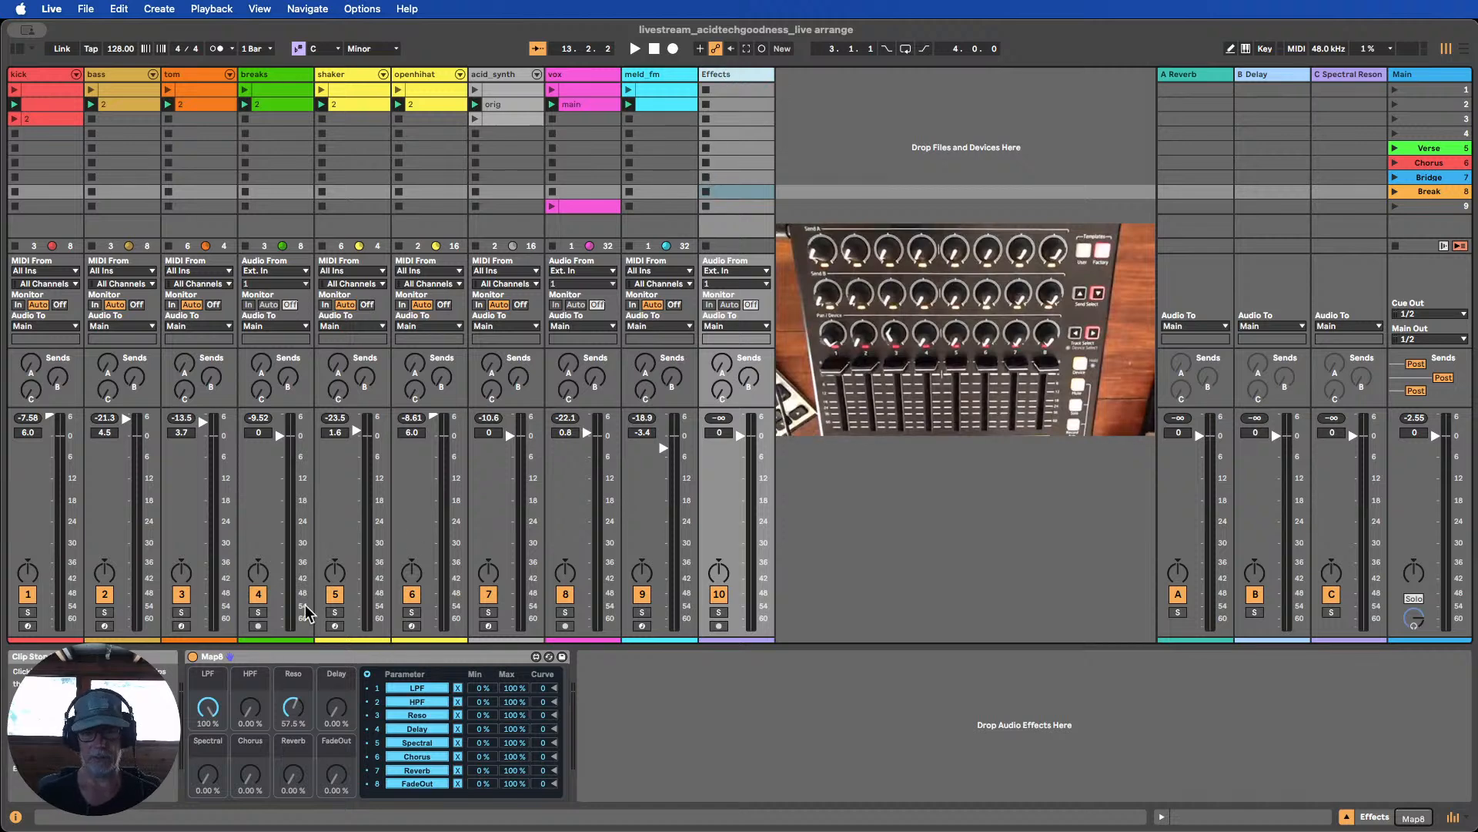
pyautogui.click(265, 653)
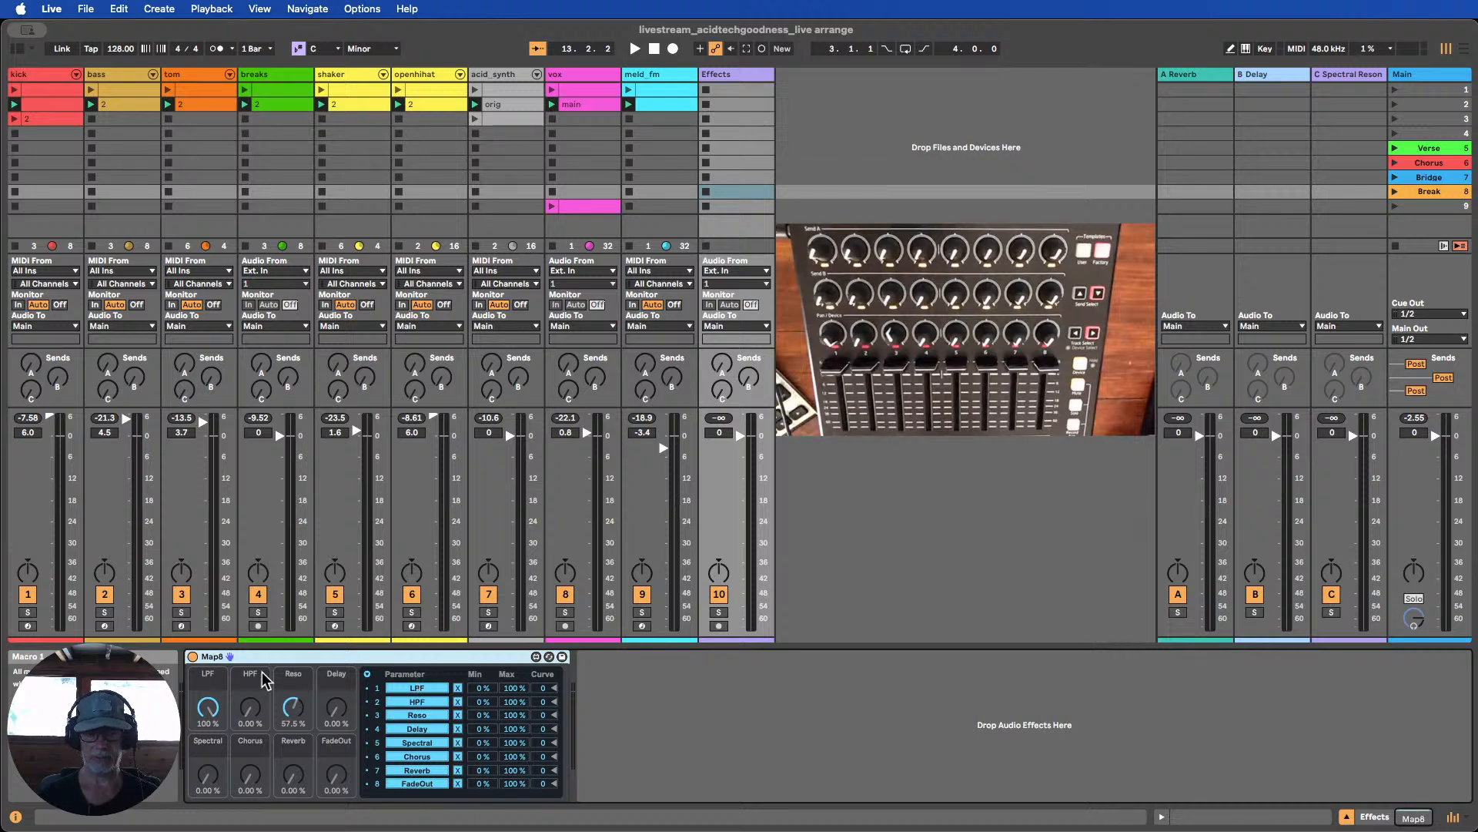
pyautogui.click(1410, 72)
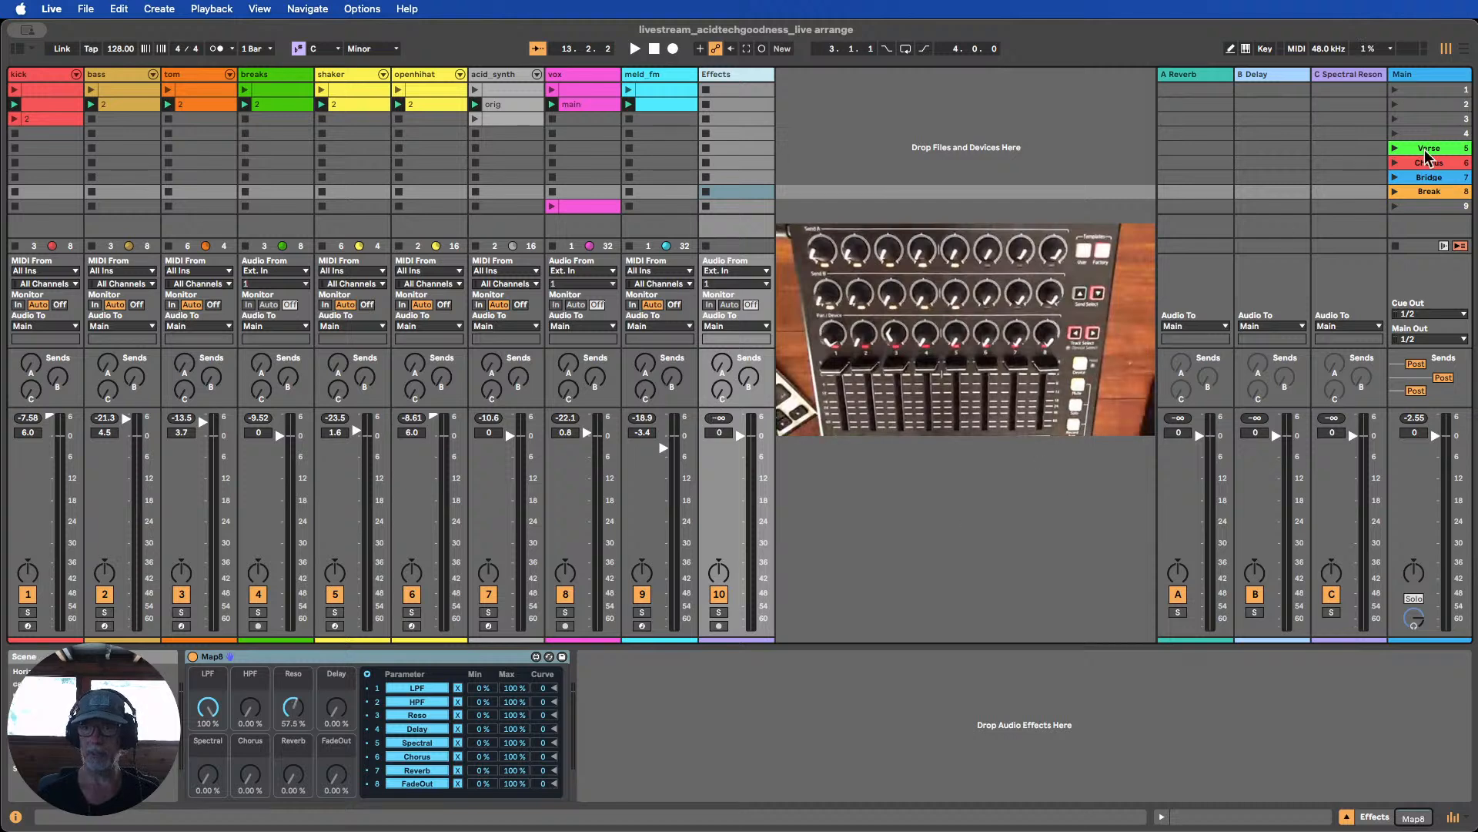
# Play the first scene, audition the tom track soloed and back in the full mix, and stop playback
pyautogui.click(1394, 90)
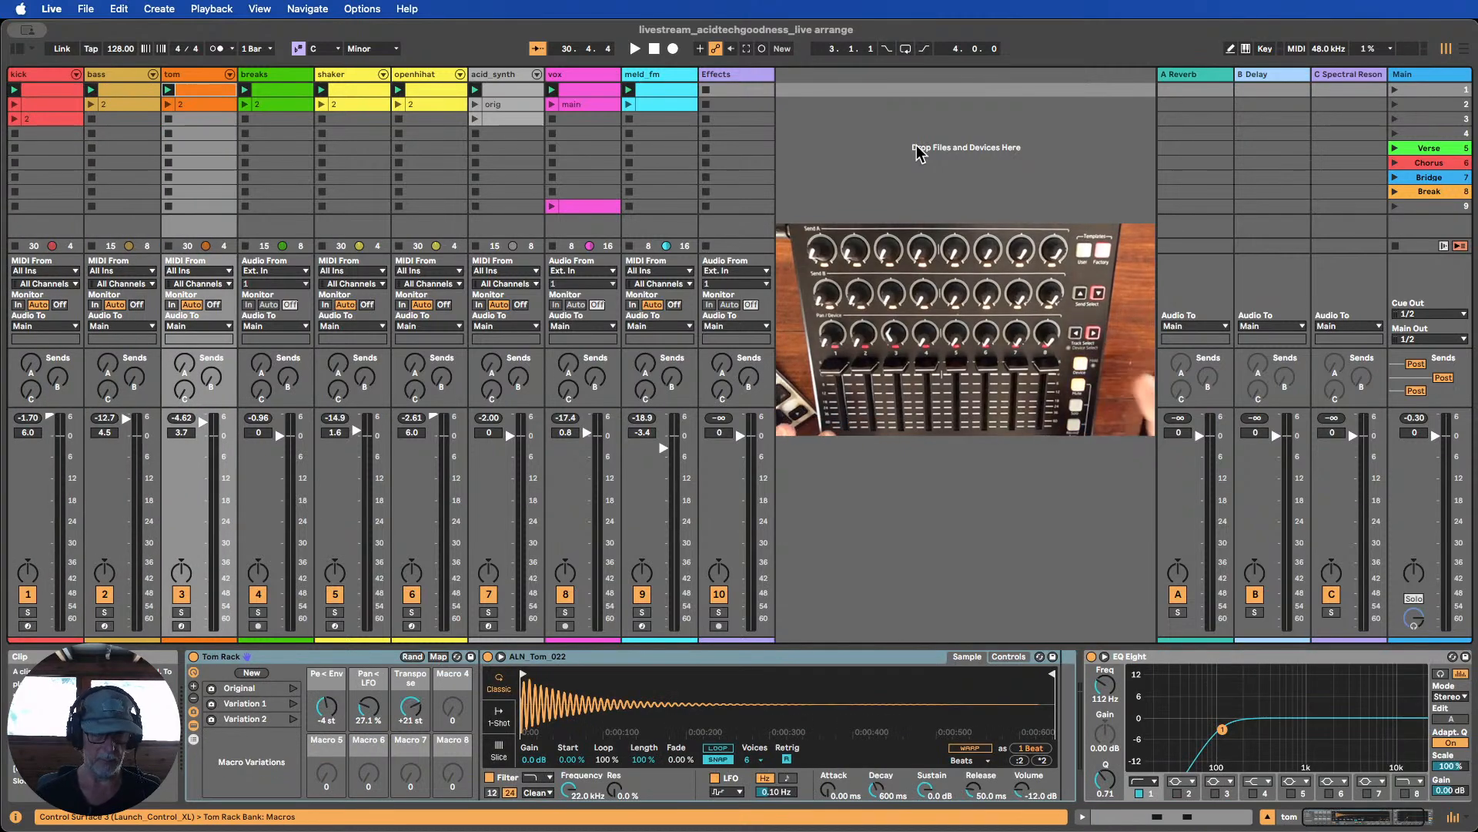
pyautogui.click(636, 48)
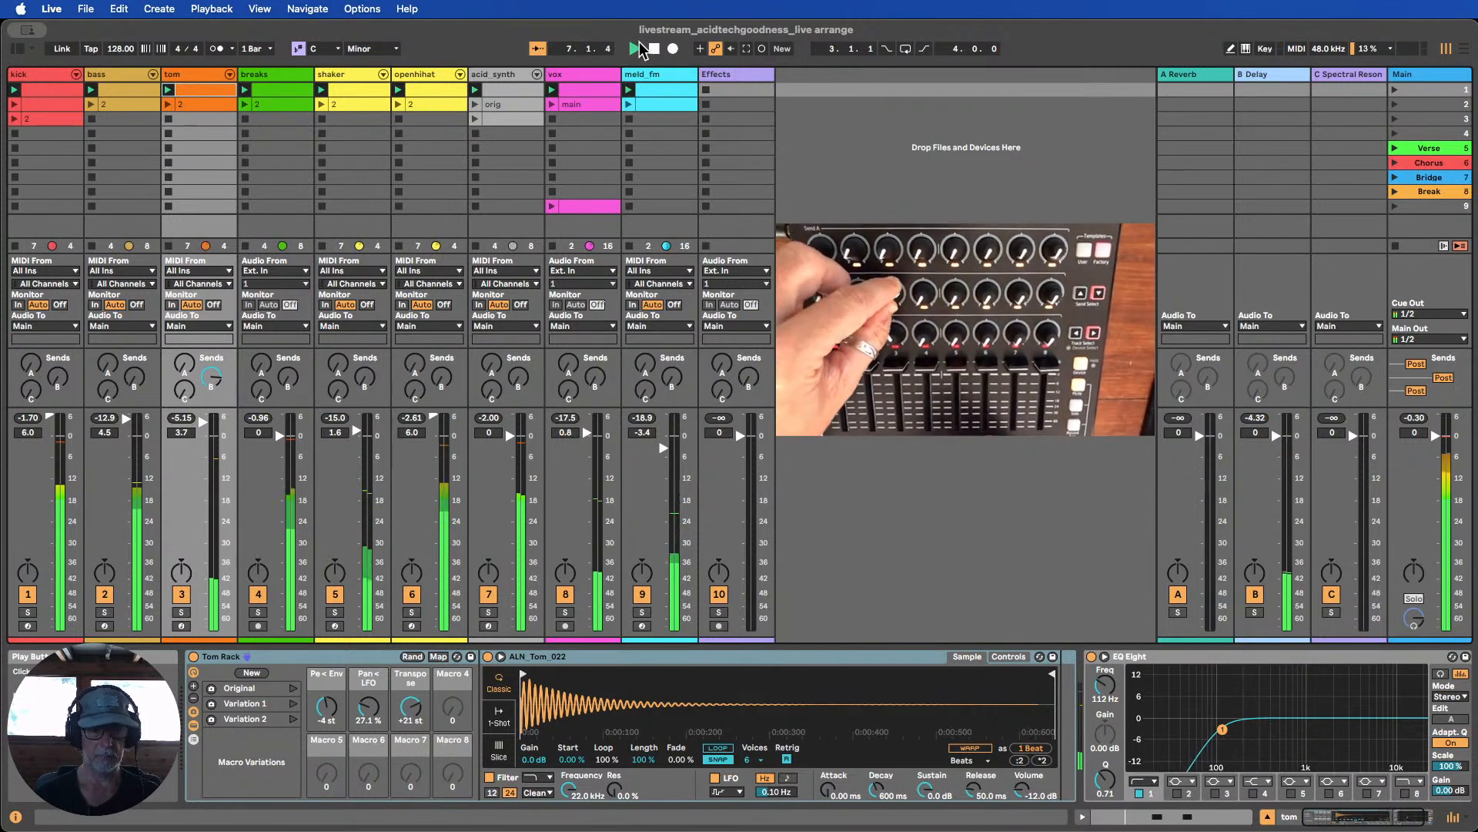
pyautogui.click(180, 613)
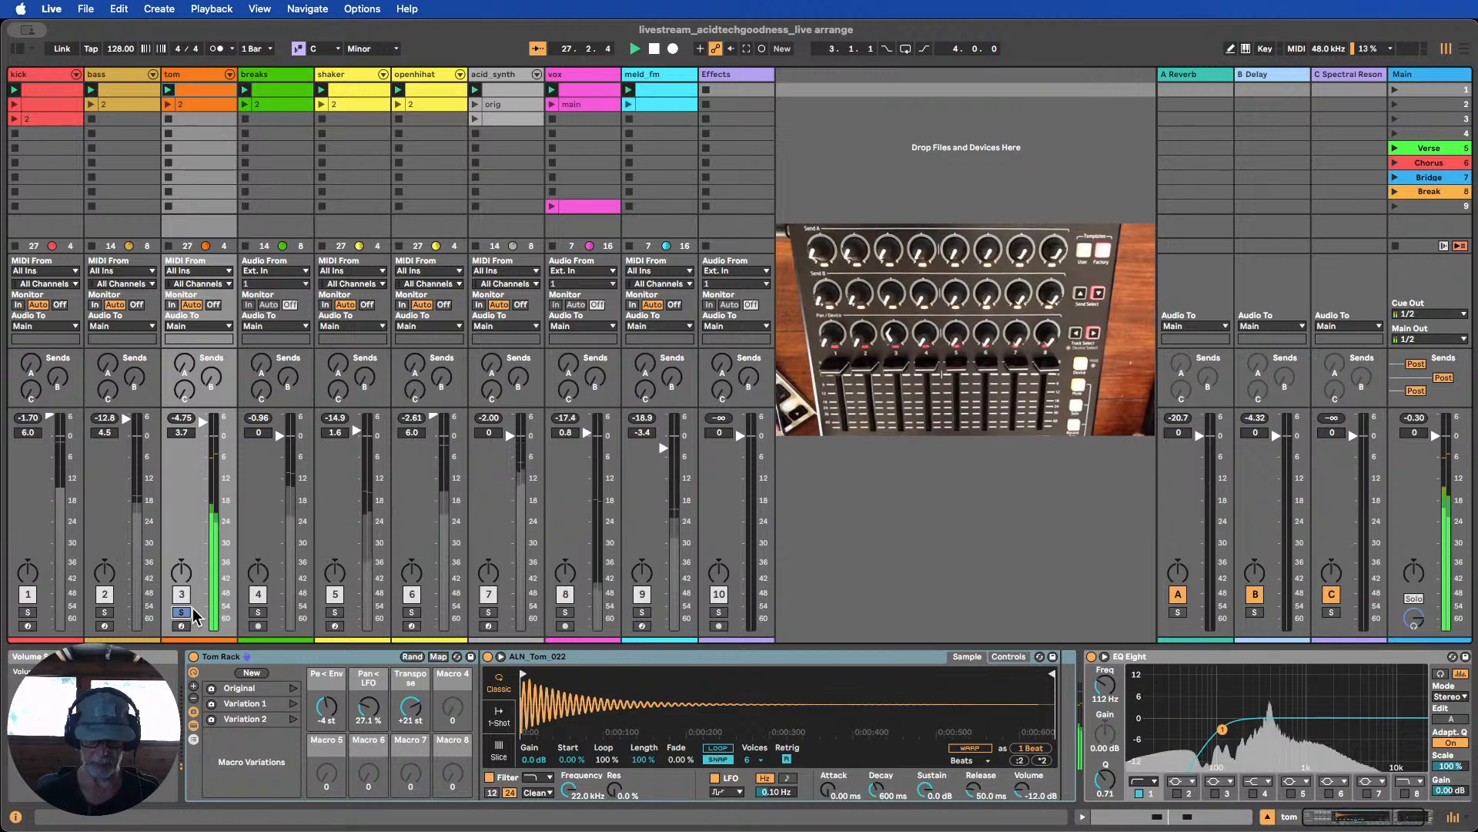
pyautogui.click(183, 613)
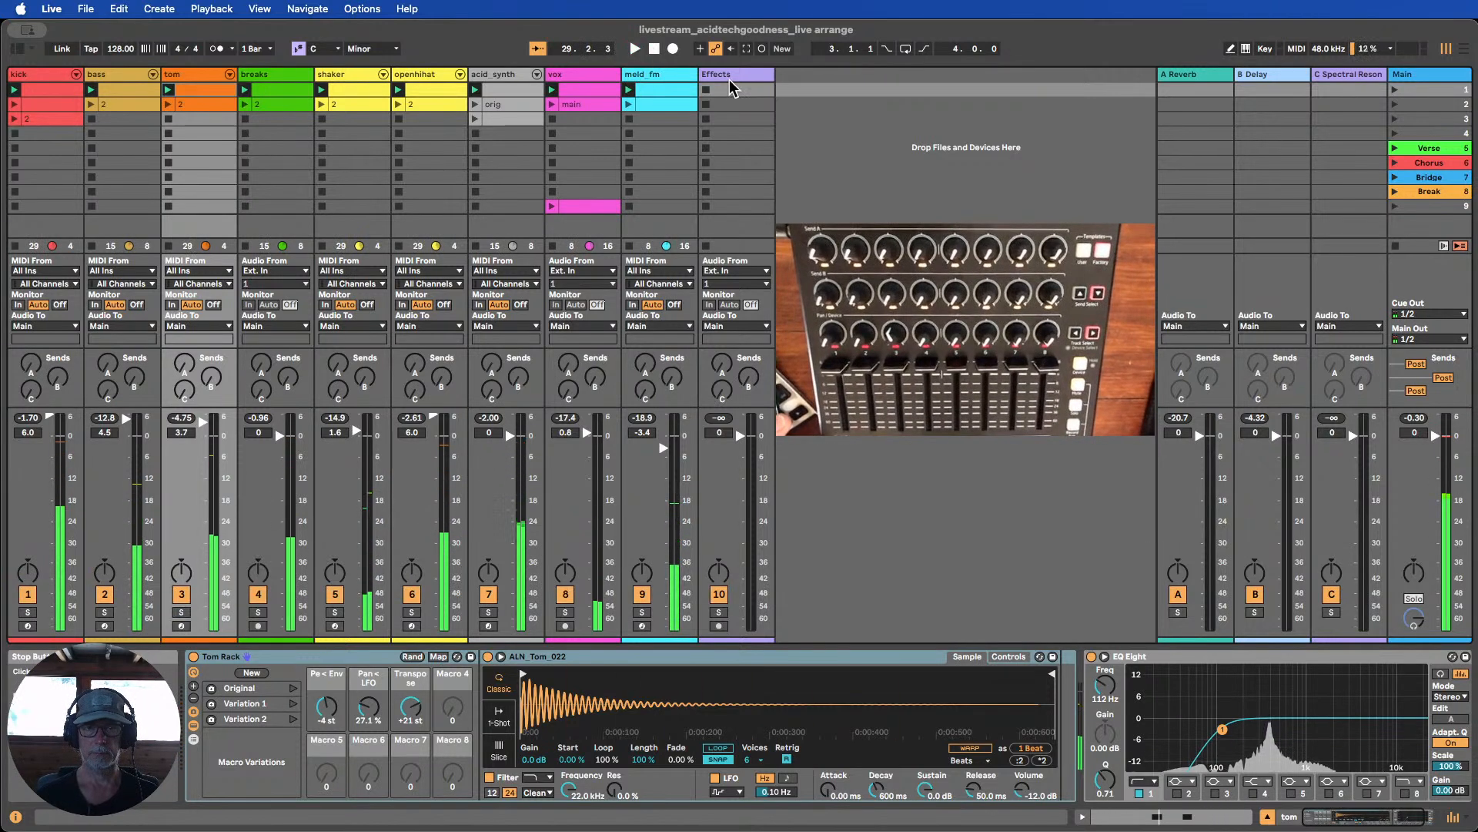
pyautogui.press('space')
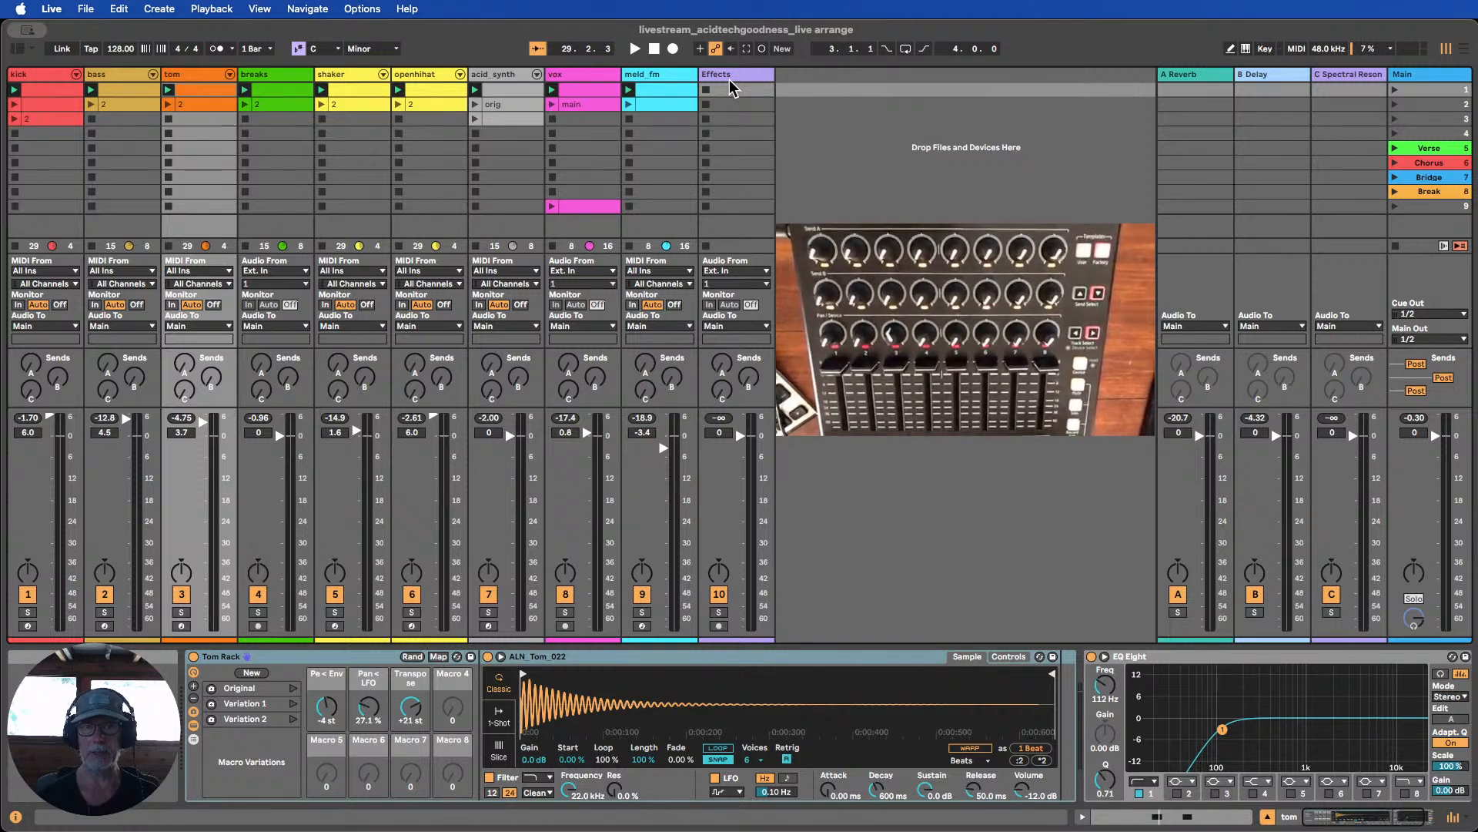
# Insert an audio track after the Effects track, set its monitoring to In, and arm it for recording
pyautogui.click(728, 72)
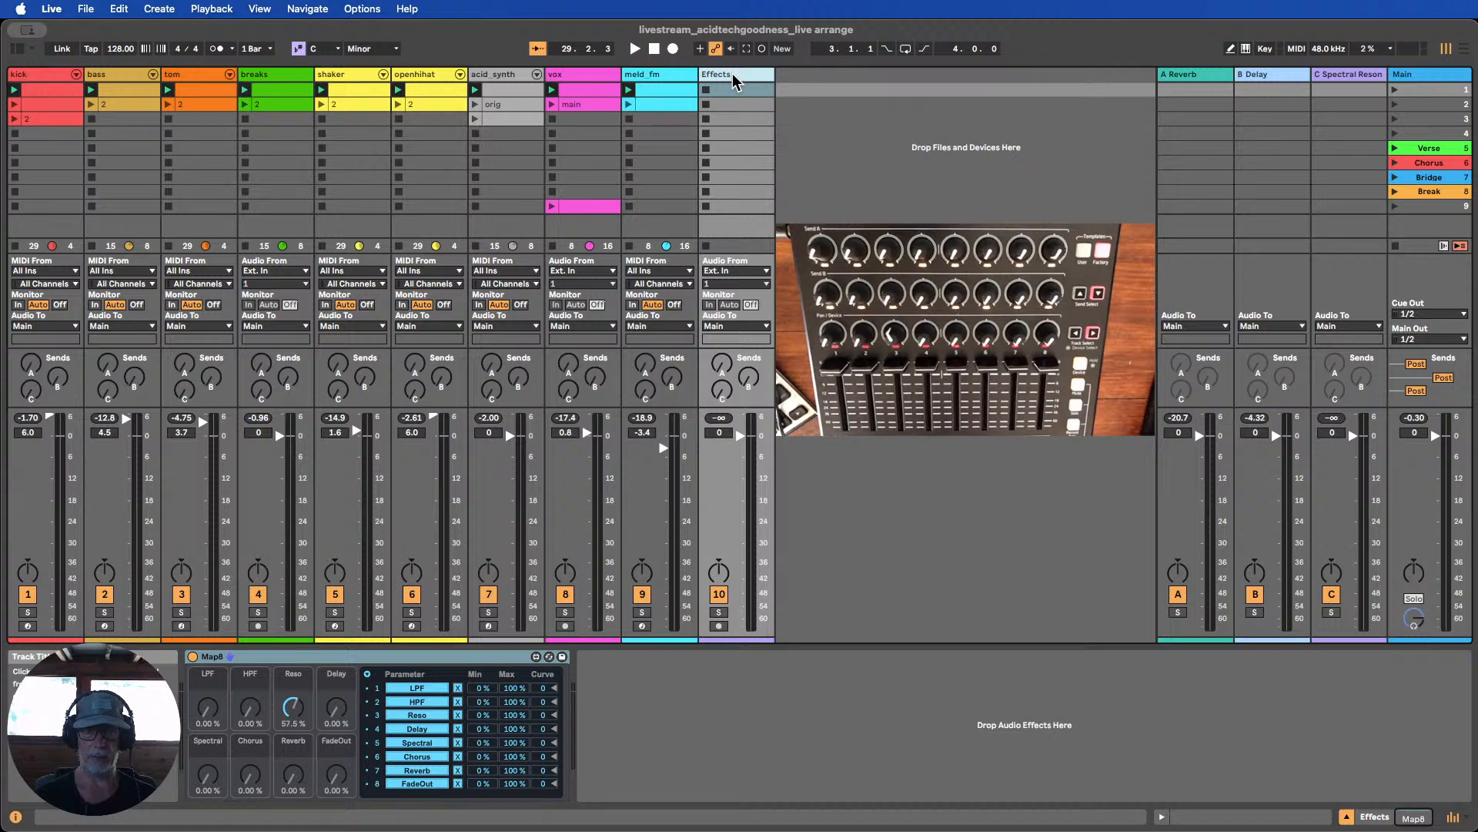
pyautogui.rightClick(732, 71)
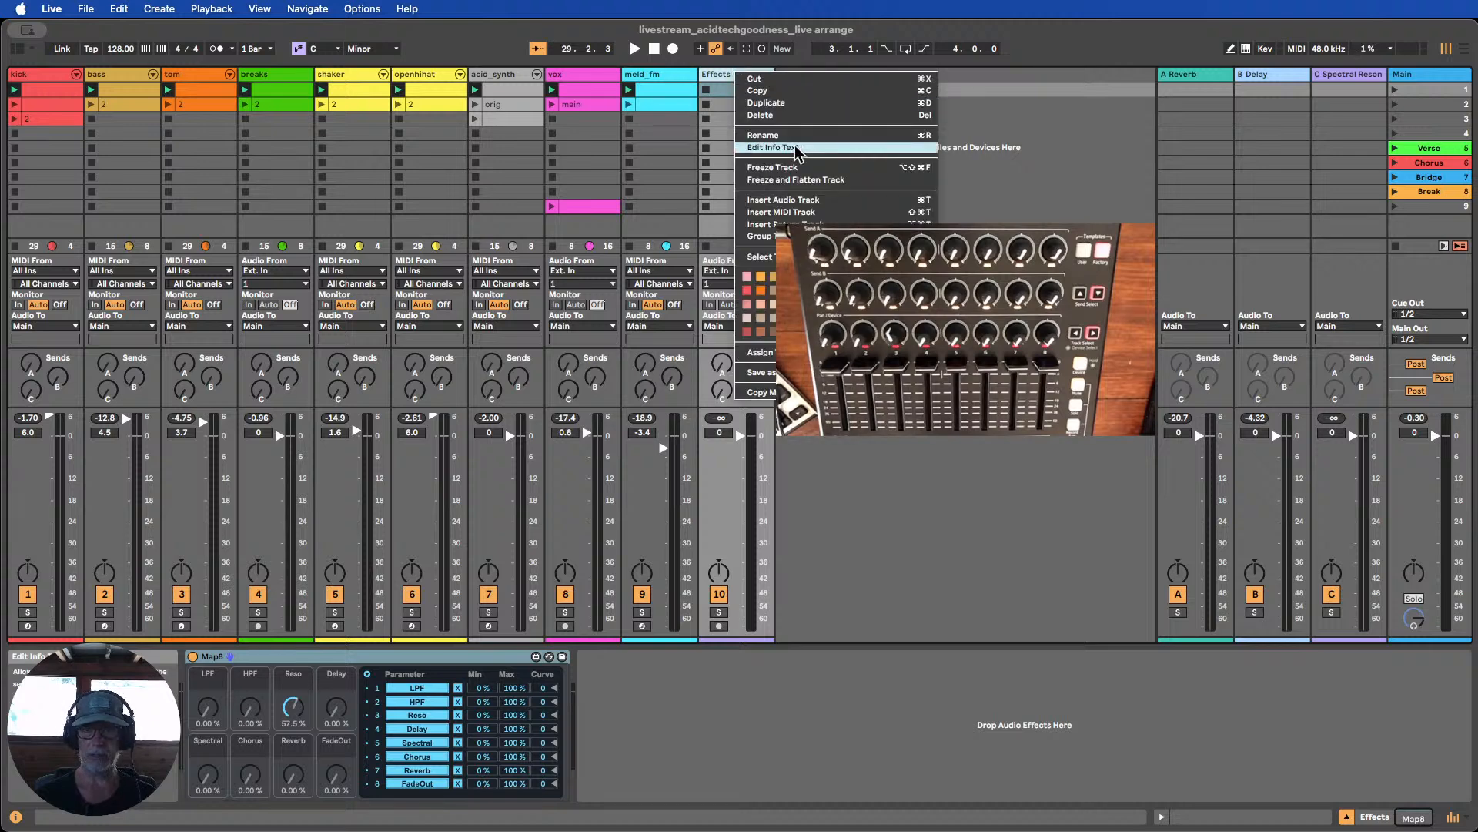
pyautogui.click(798, 201)
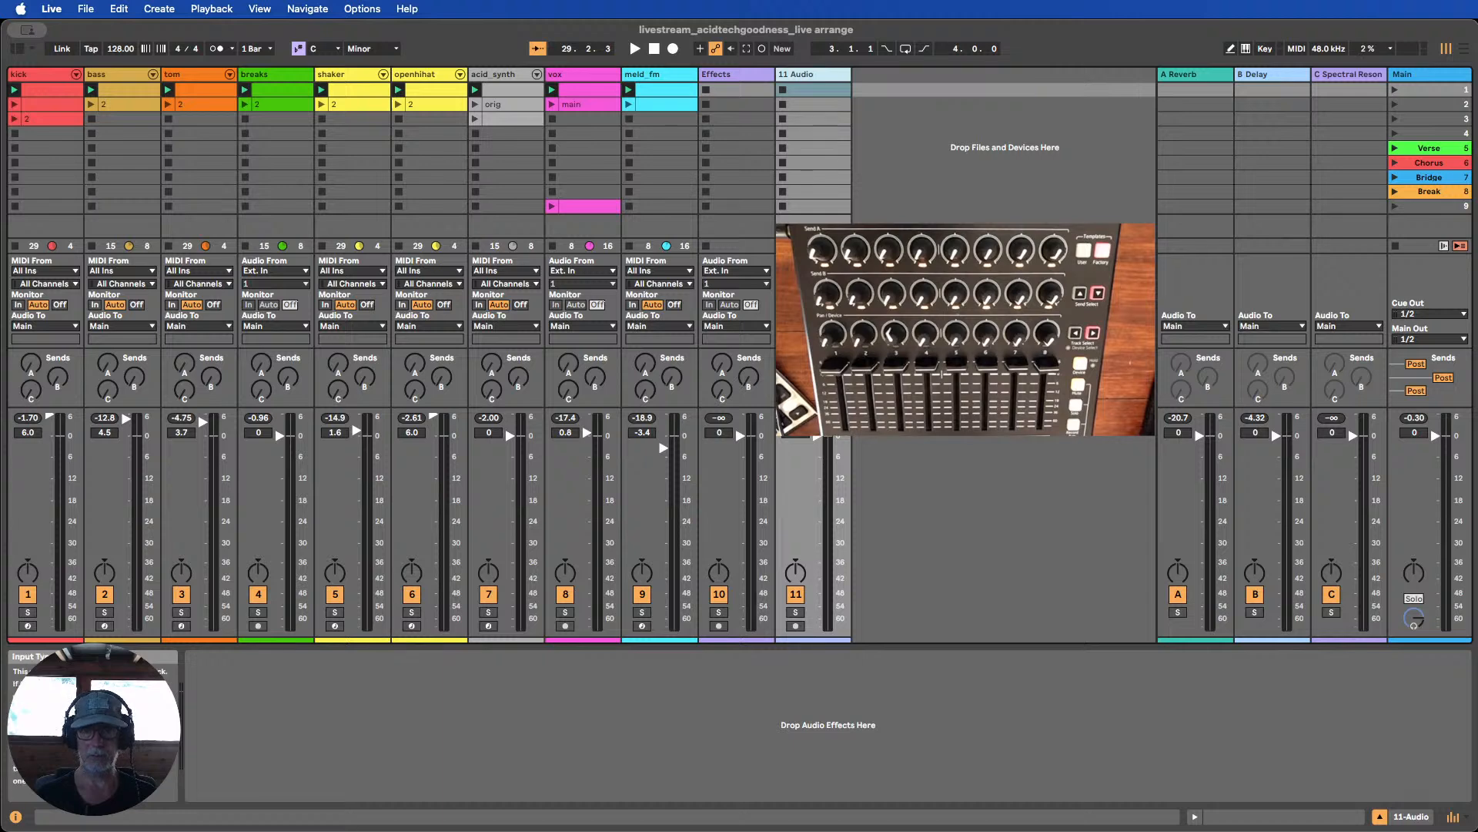
pyautogui.click(814, 271)
pyautogui.click(805, 309)
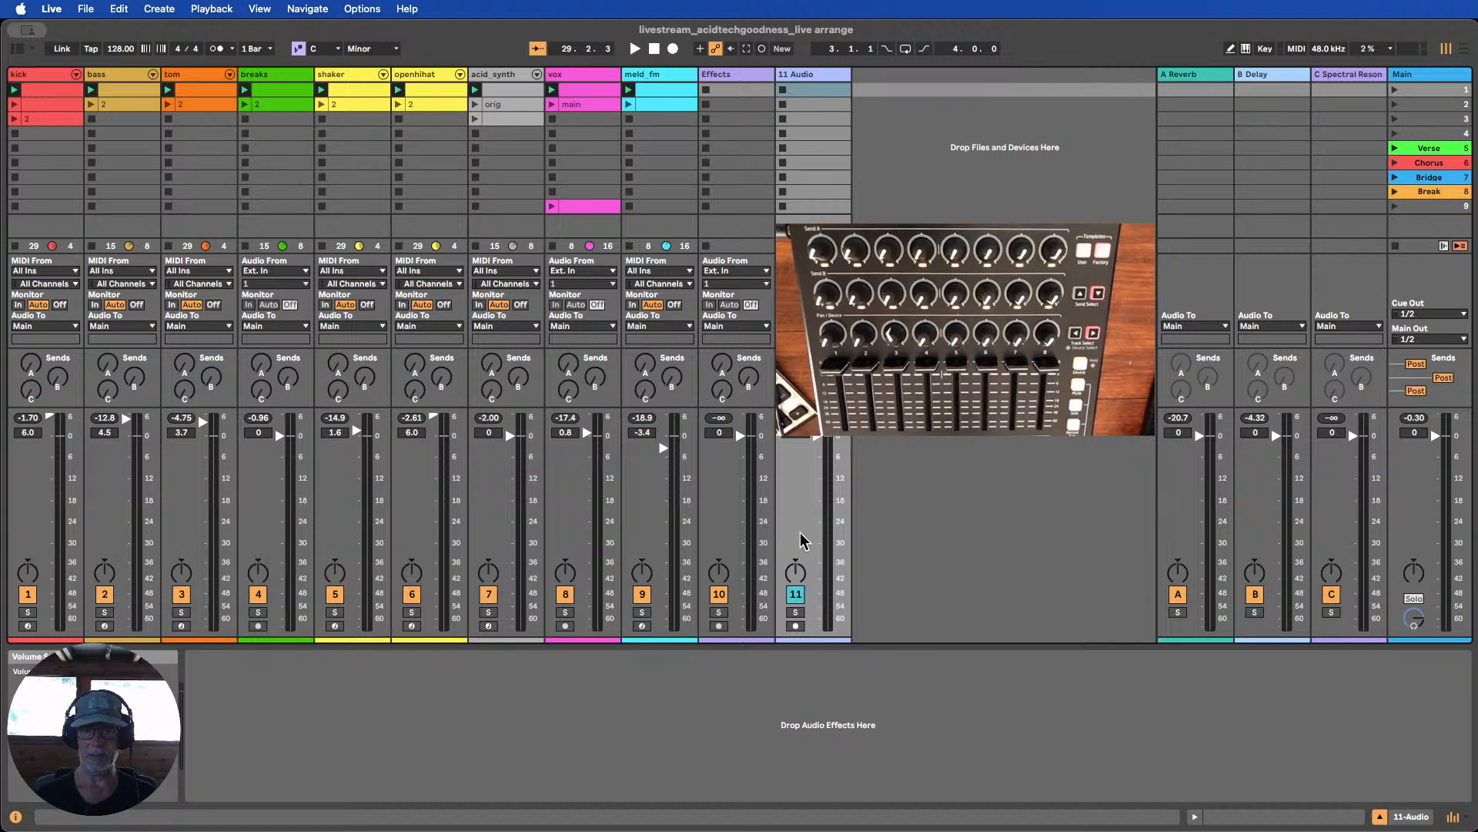
pyautogui.click(798, 626)
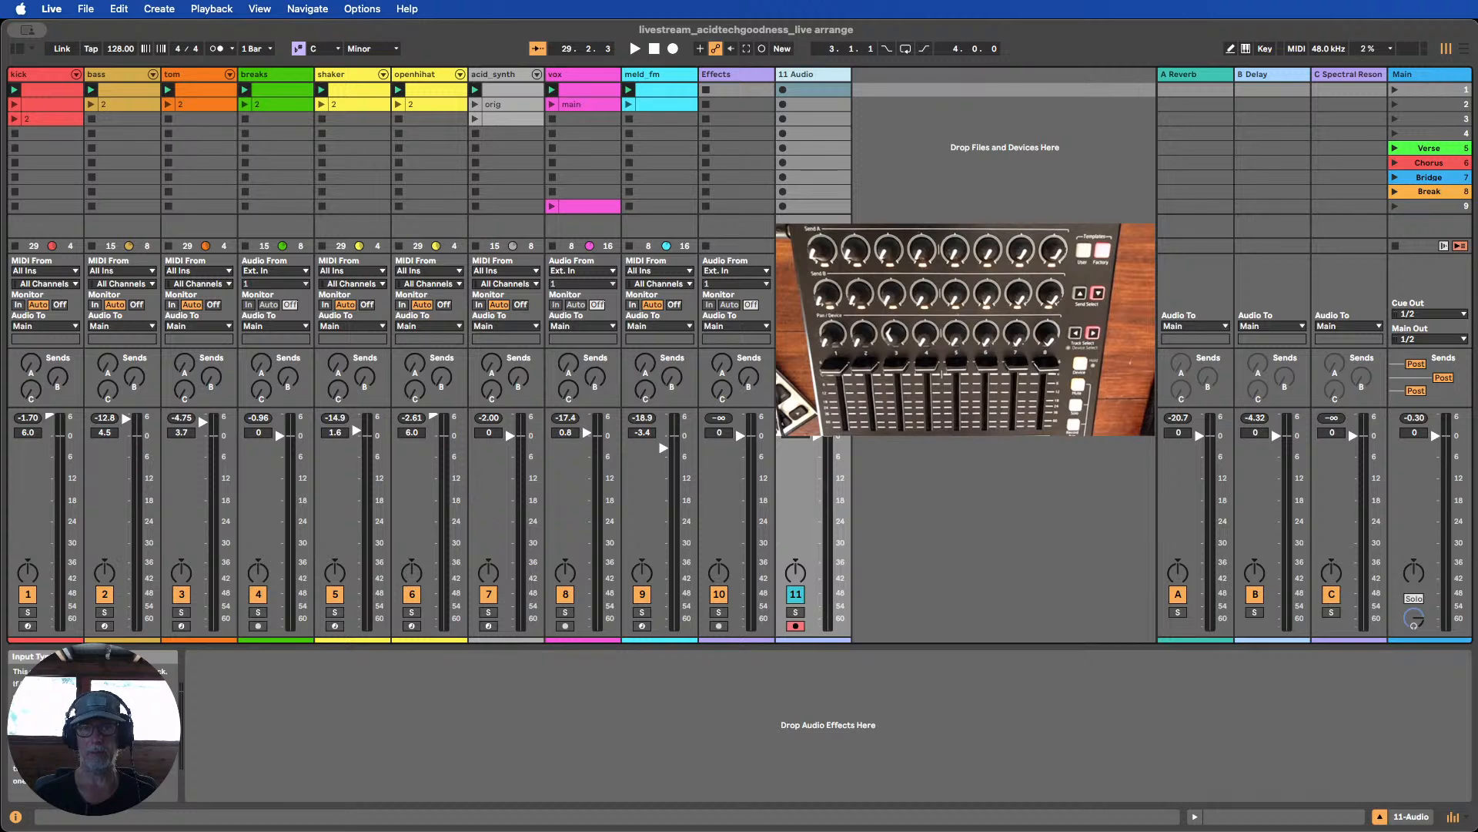
# Set the 11 Audio track's input to a Post Mixer source
pyautogui.click(779, 433)
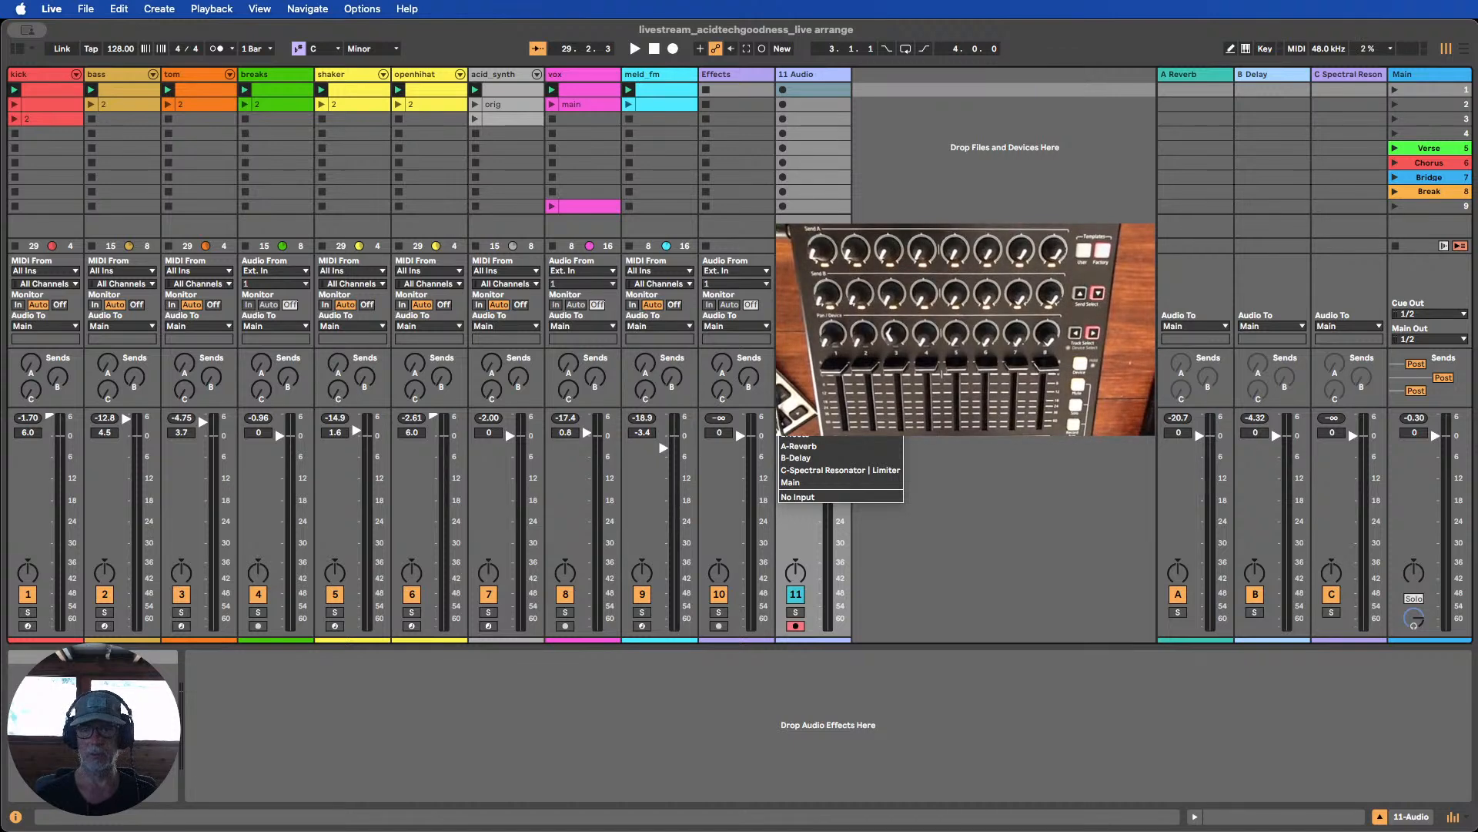
pyautogui.click(801, 309)
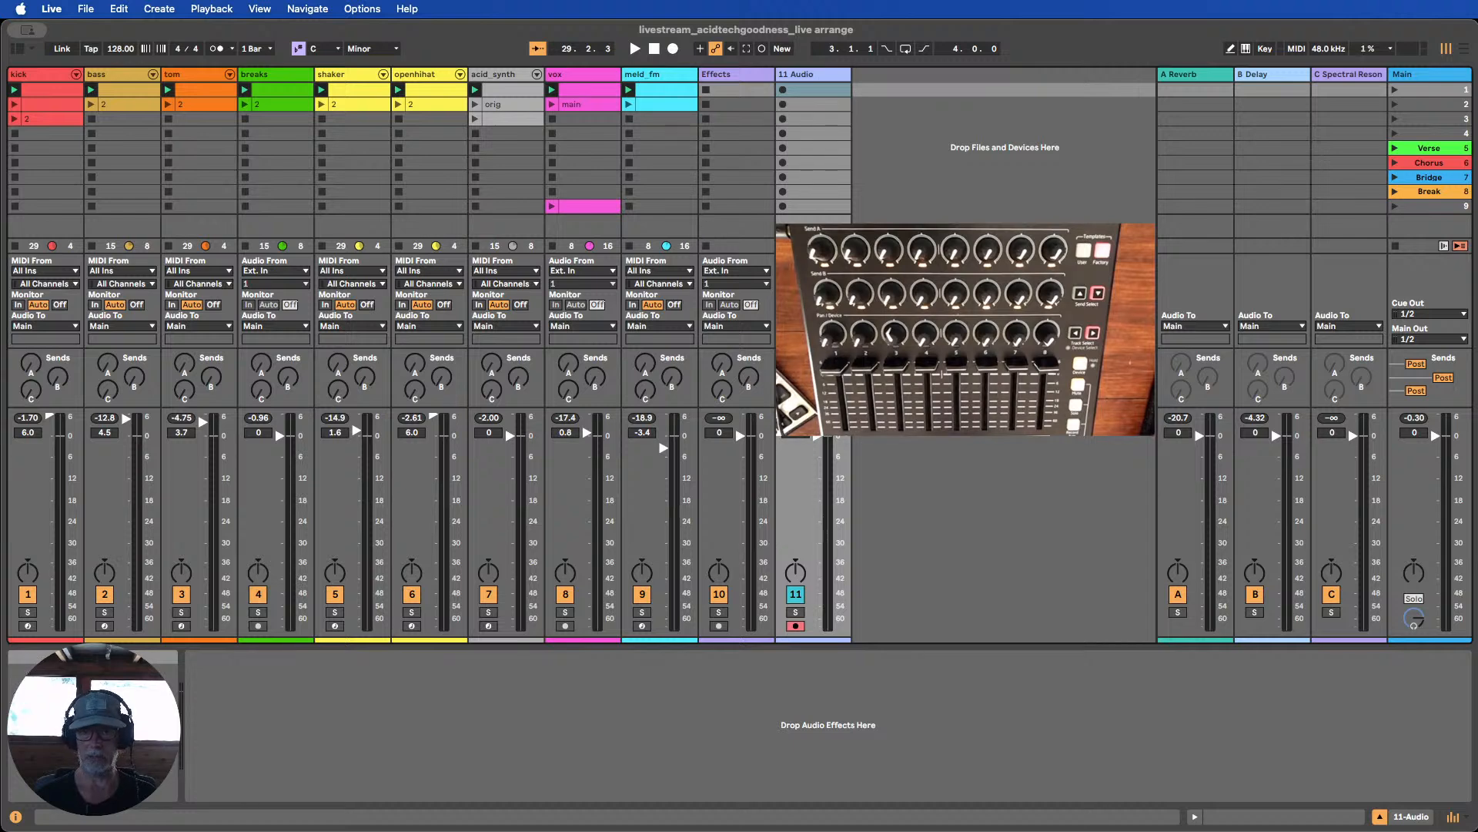
pyautogui.click(813, 271)
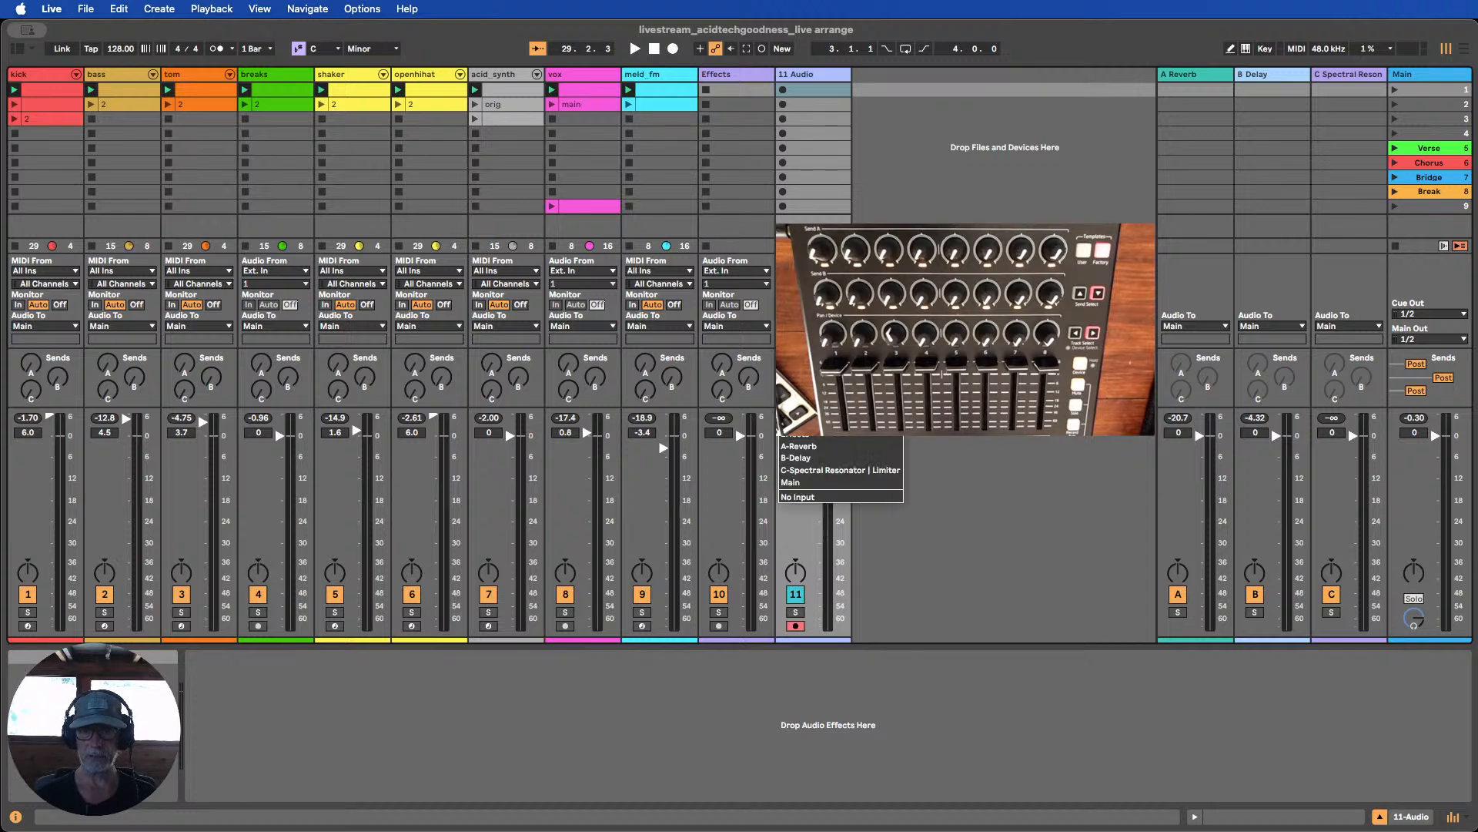
pyautogui.click(816, 441)
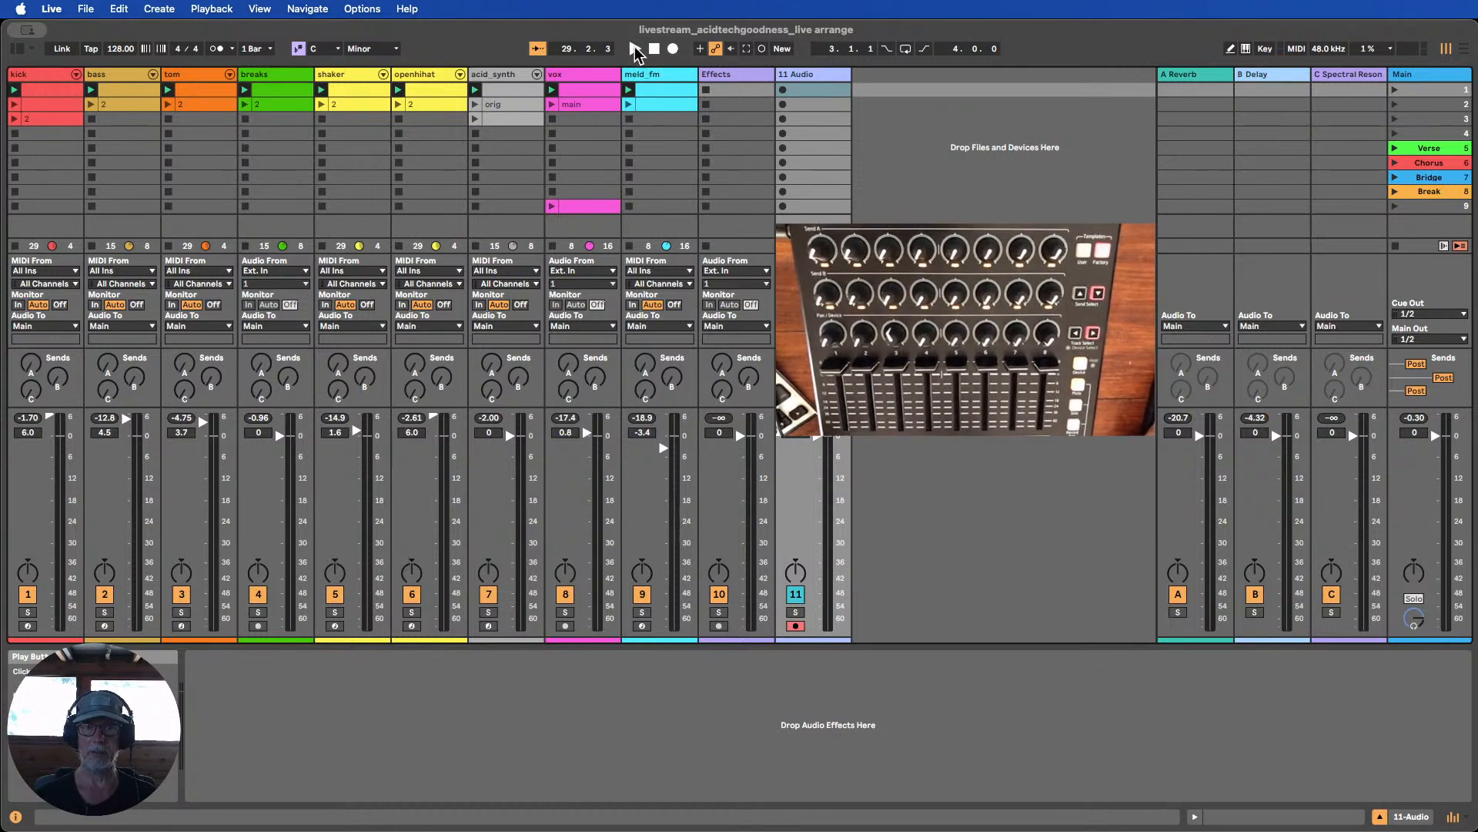
# Launch the first scene, record it into the first clip slot of the 11 Audio track, and stop playback
pyautogui.click(1394, 91)
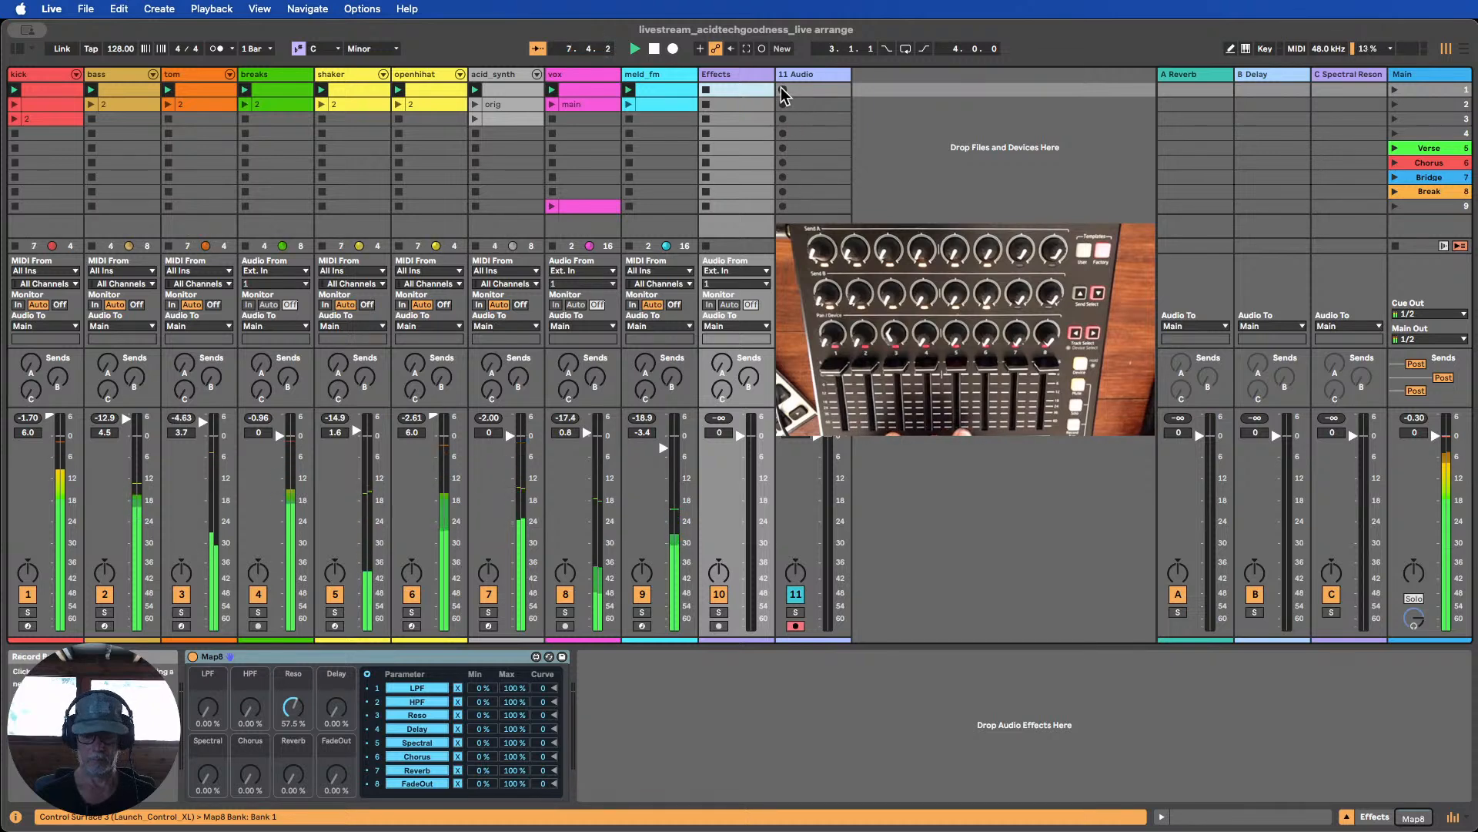
pyautogui.click(783, 90)
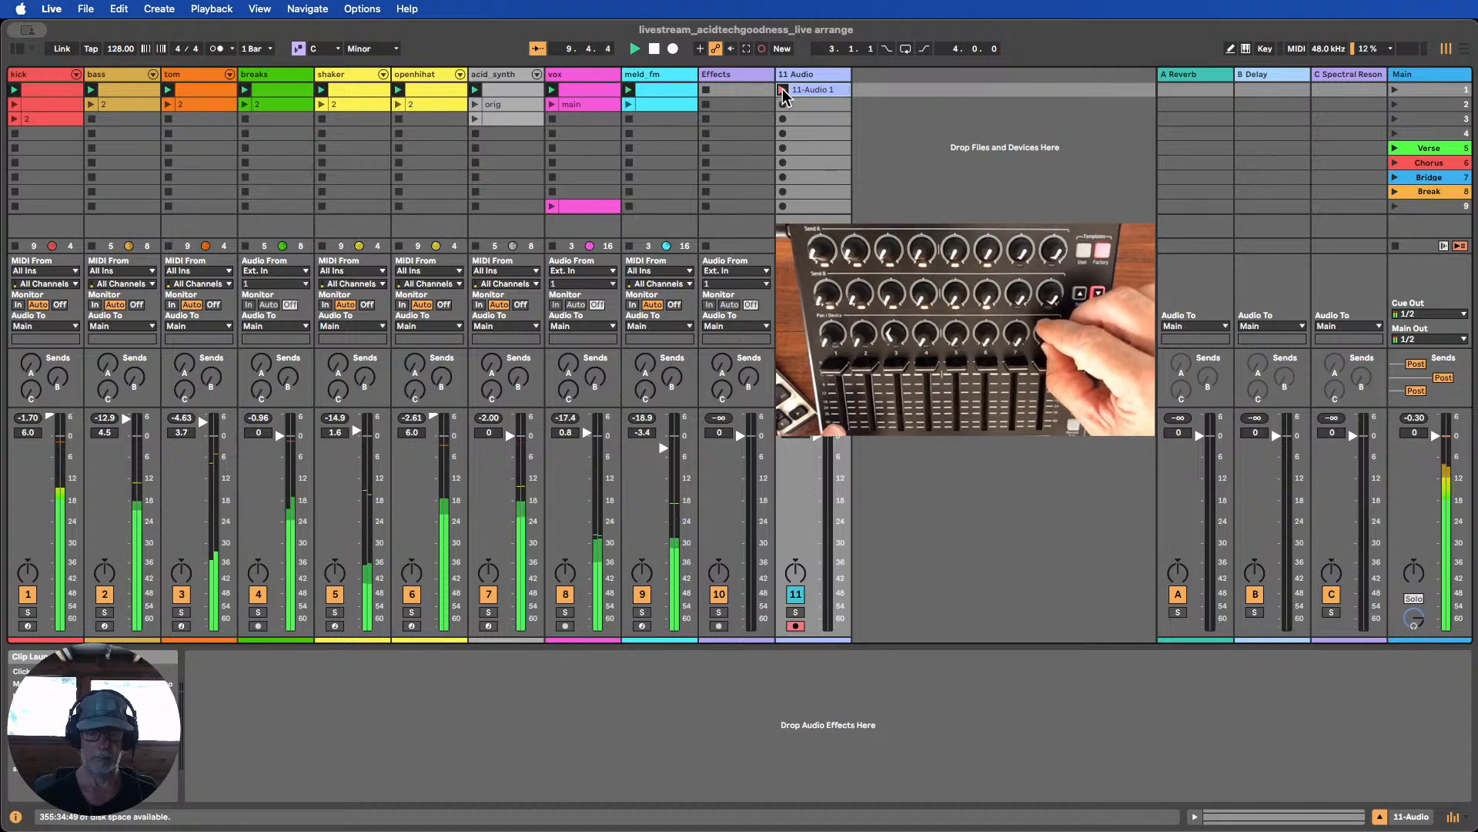
pyautogui.press('Left')
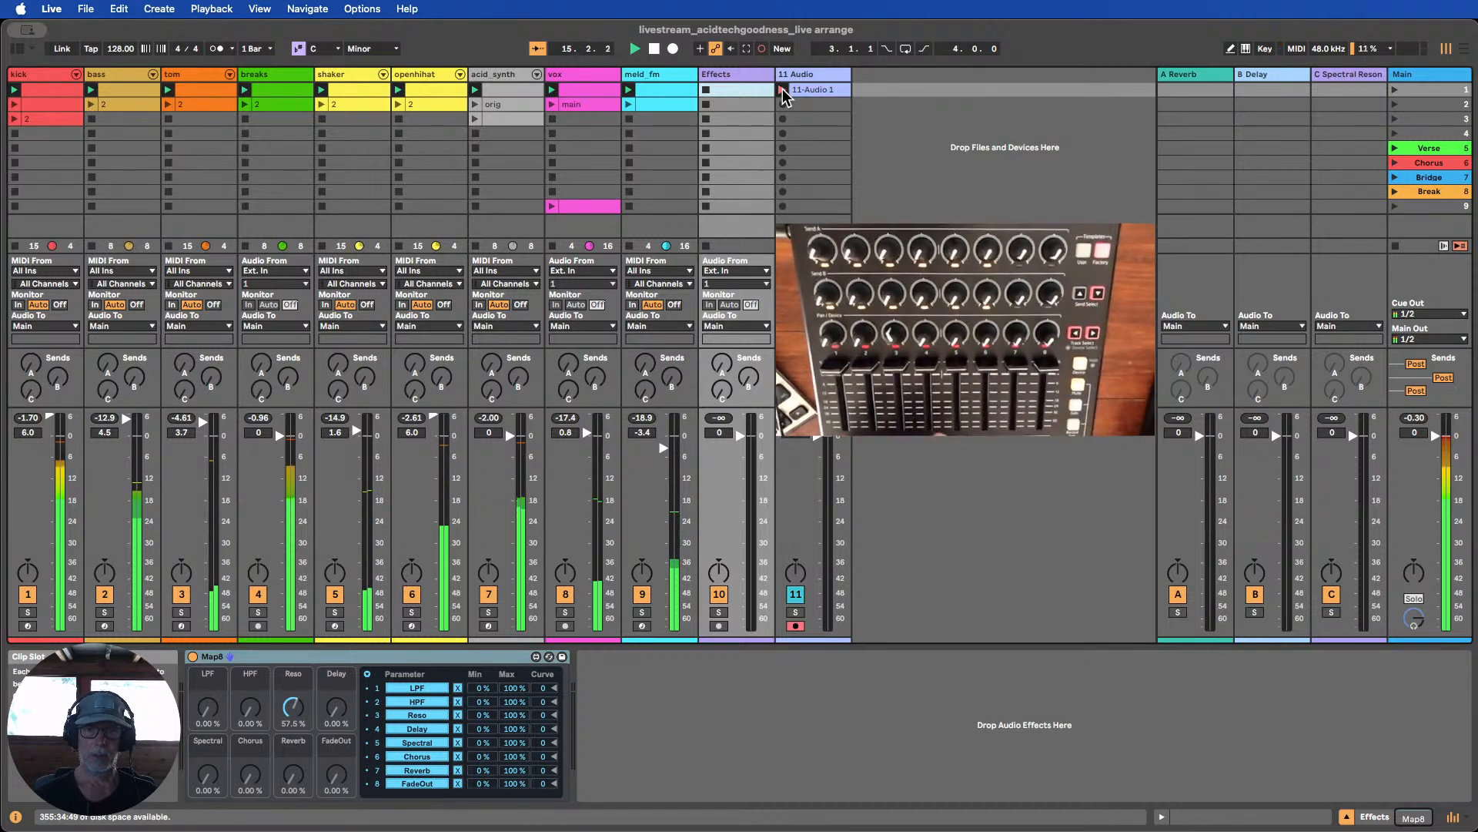
pyautogui.click(655, 49)
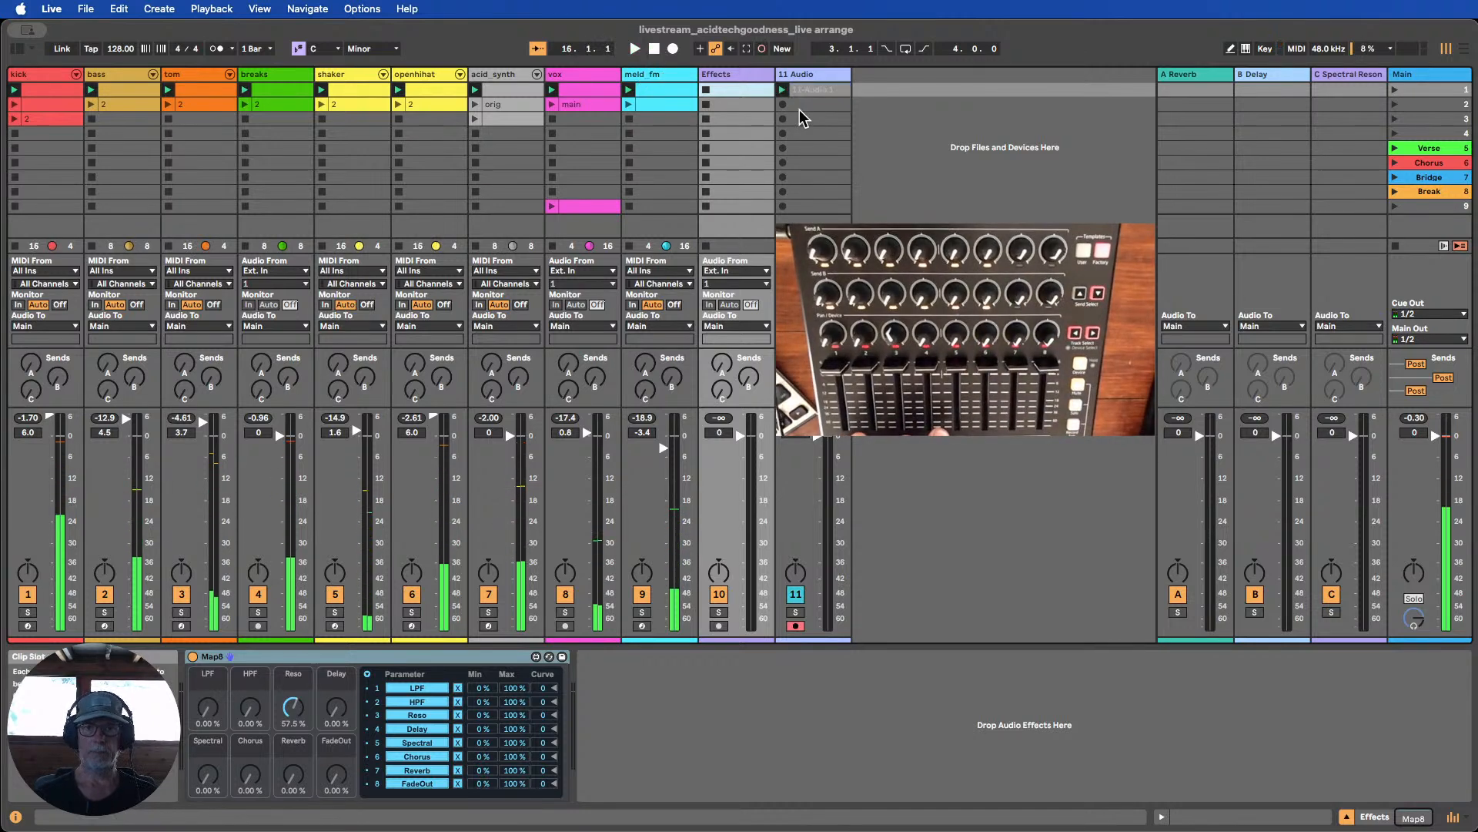
# Inspect the recorded clip's waveform in the first slot of the 11 Audio track and delete the clip
pyautogui.click(813, 90)
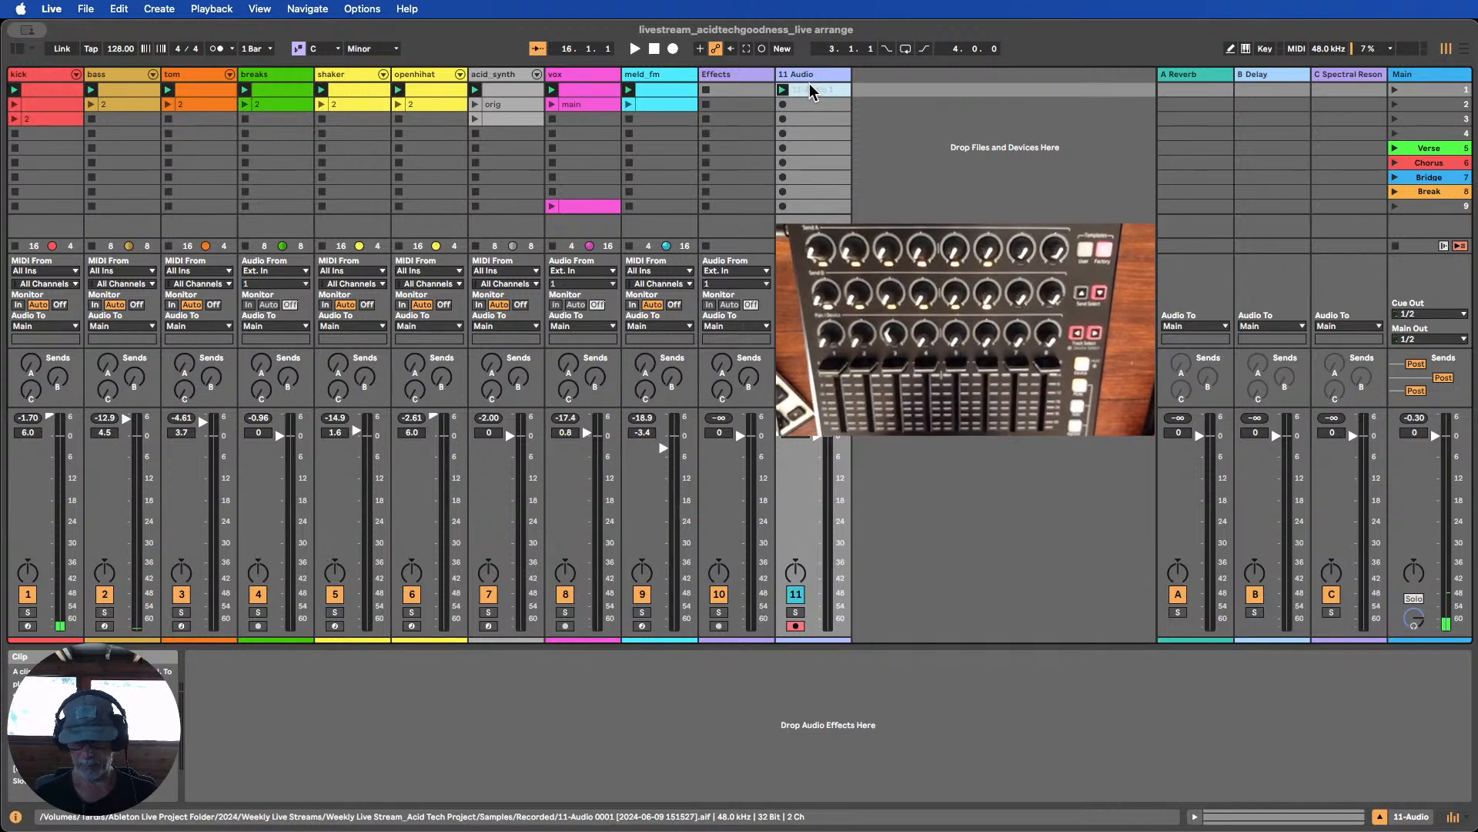
pyautogui.doubleClick(812, 90)
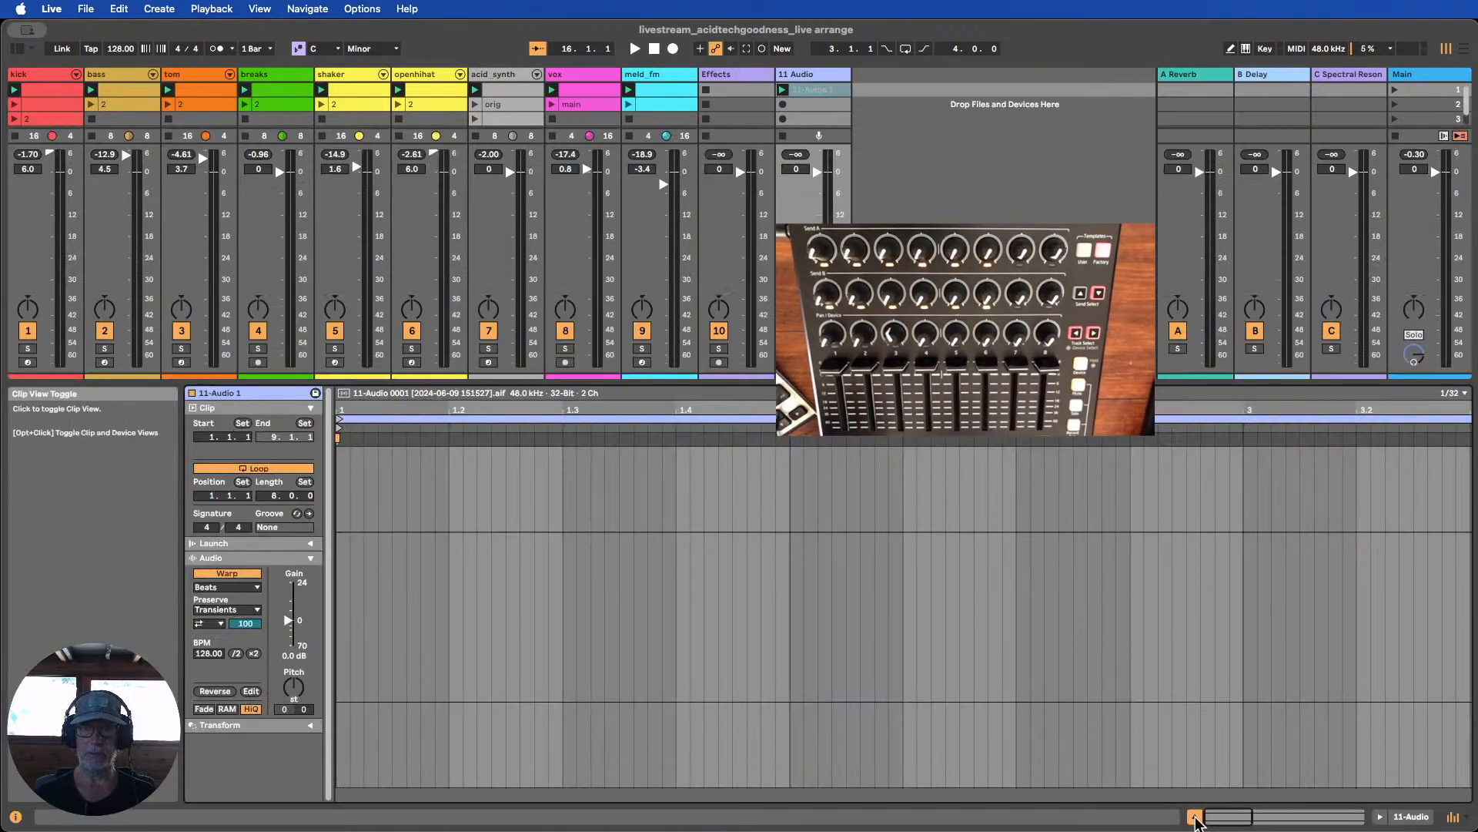
pyautogui.click(1195, 817)
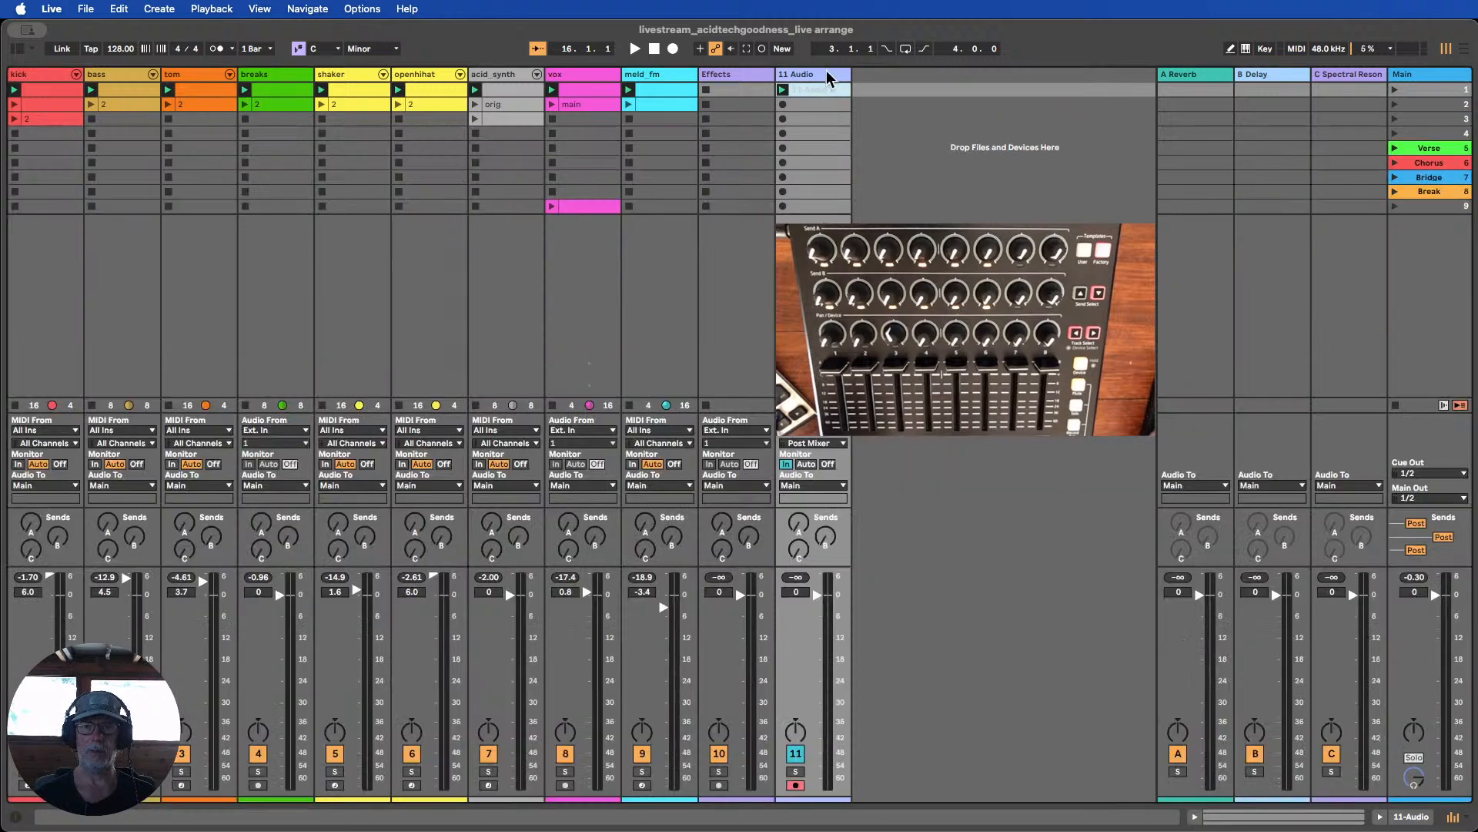
pyautogui.press('Delete')
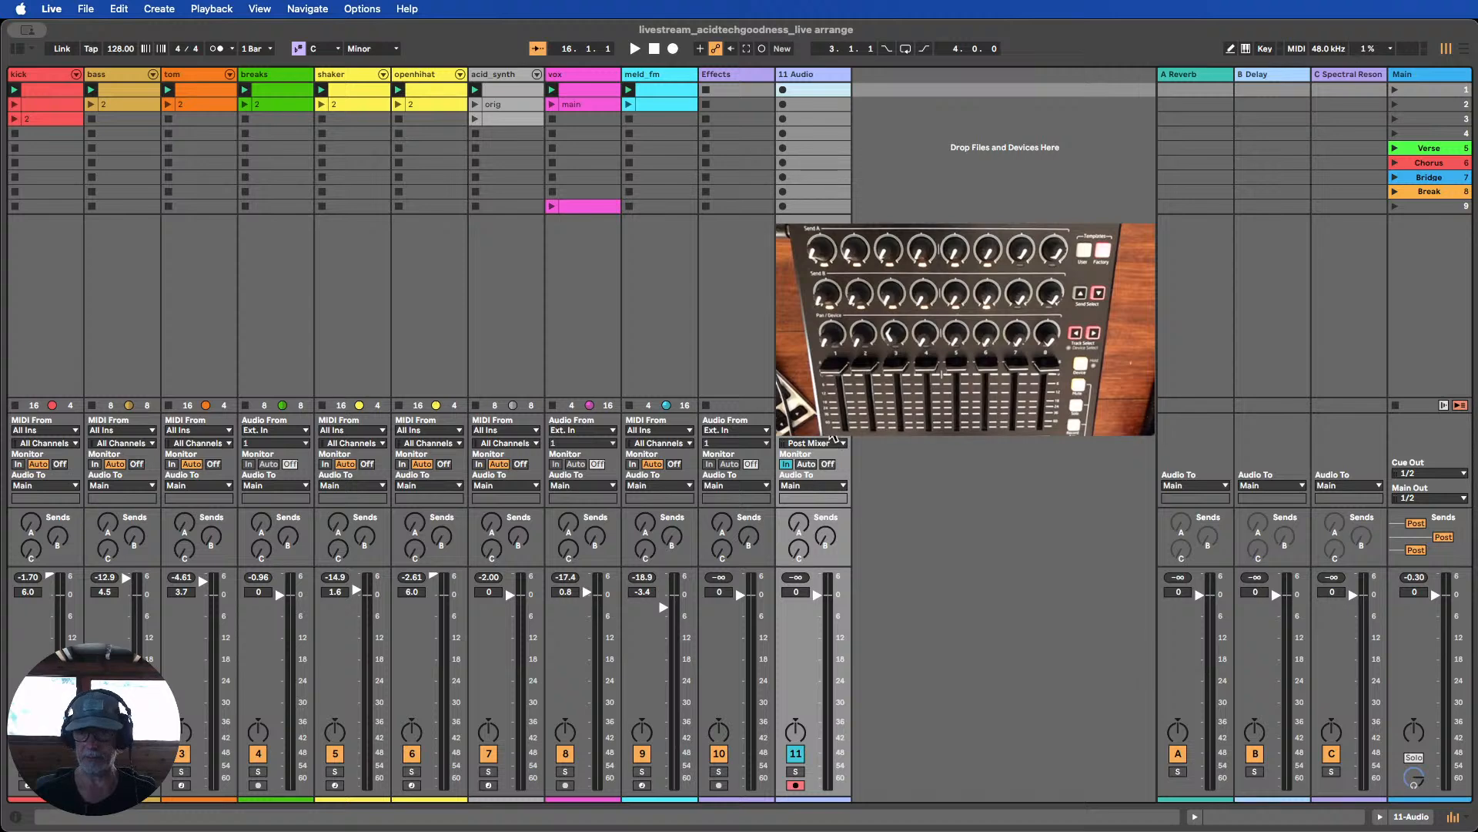
# Switch the 11 Audio track's input to the main mix and try recording the first scene into its first clip slot
pyautogui.click(834, 440)
pyautogui.click(845, 493)
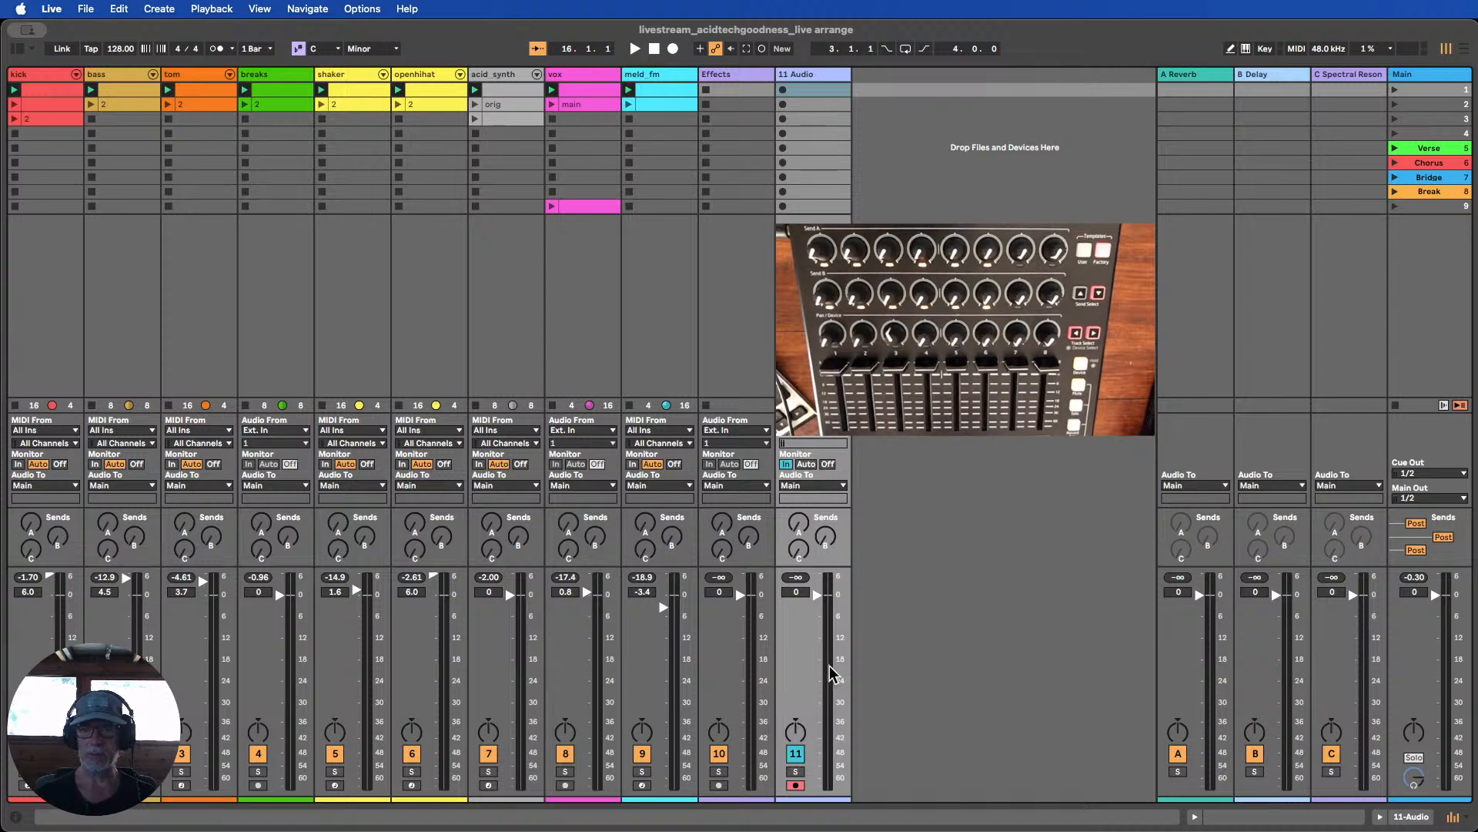
pyautogui.click(783, 90)
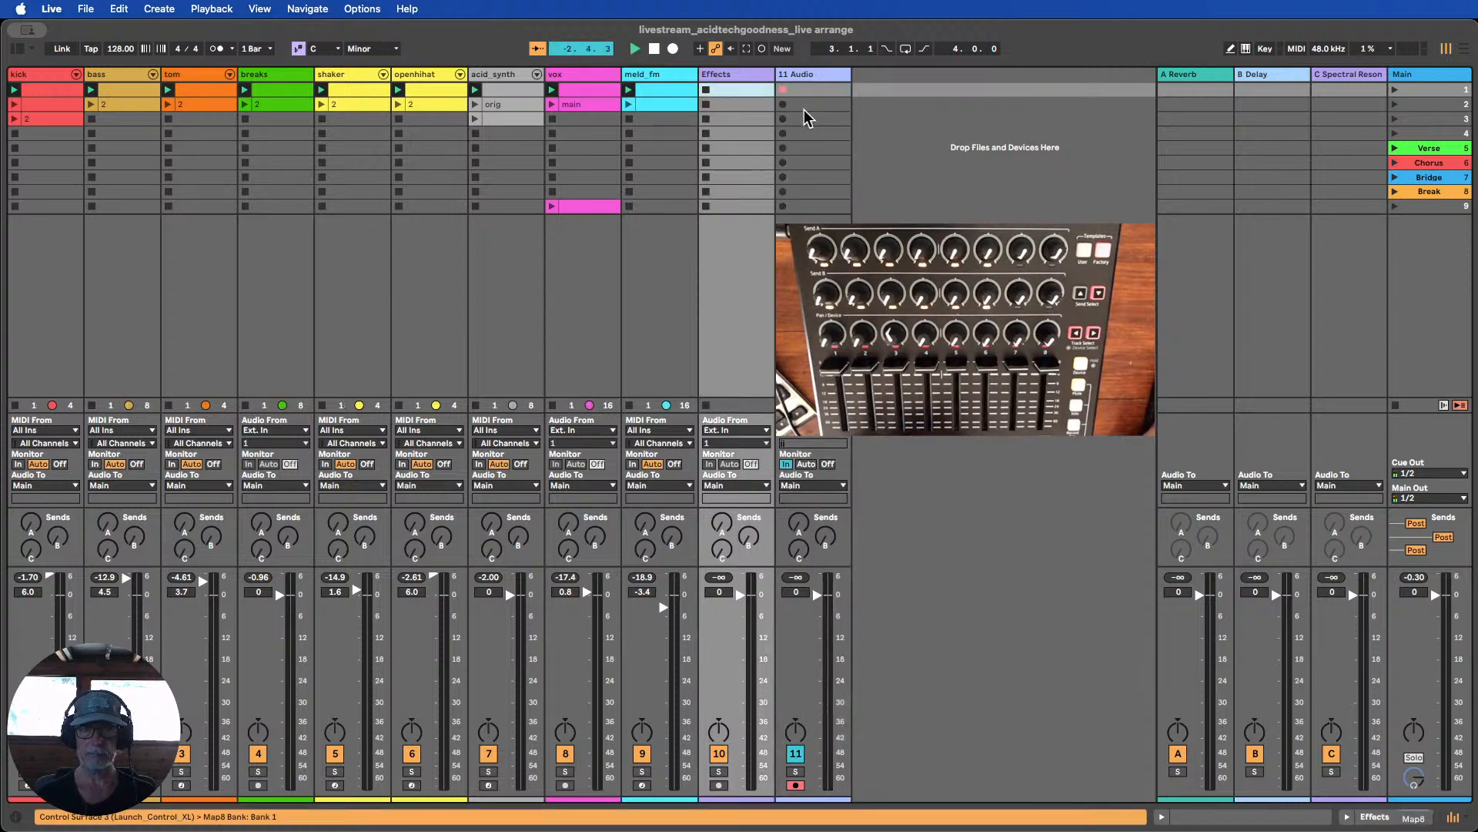
pyautogui.click(1395, 92)
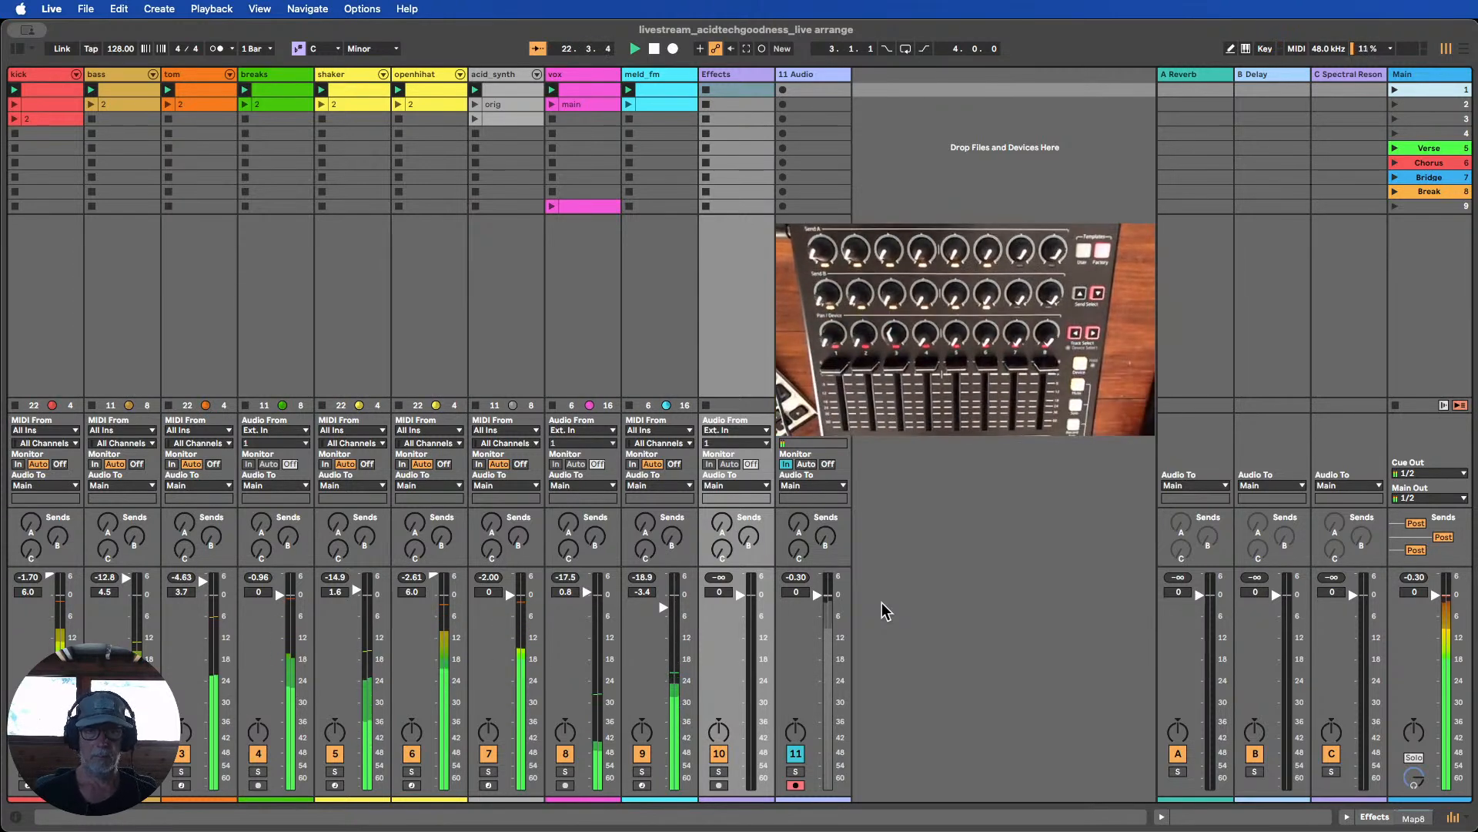
pyautogui.click(655, 49)
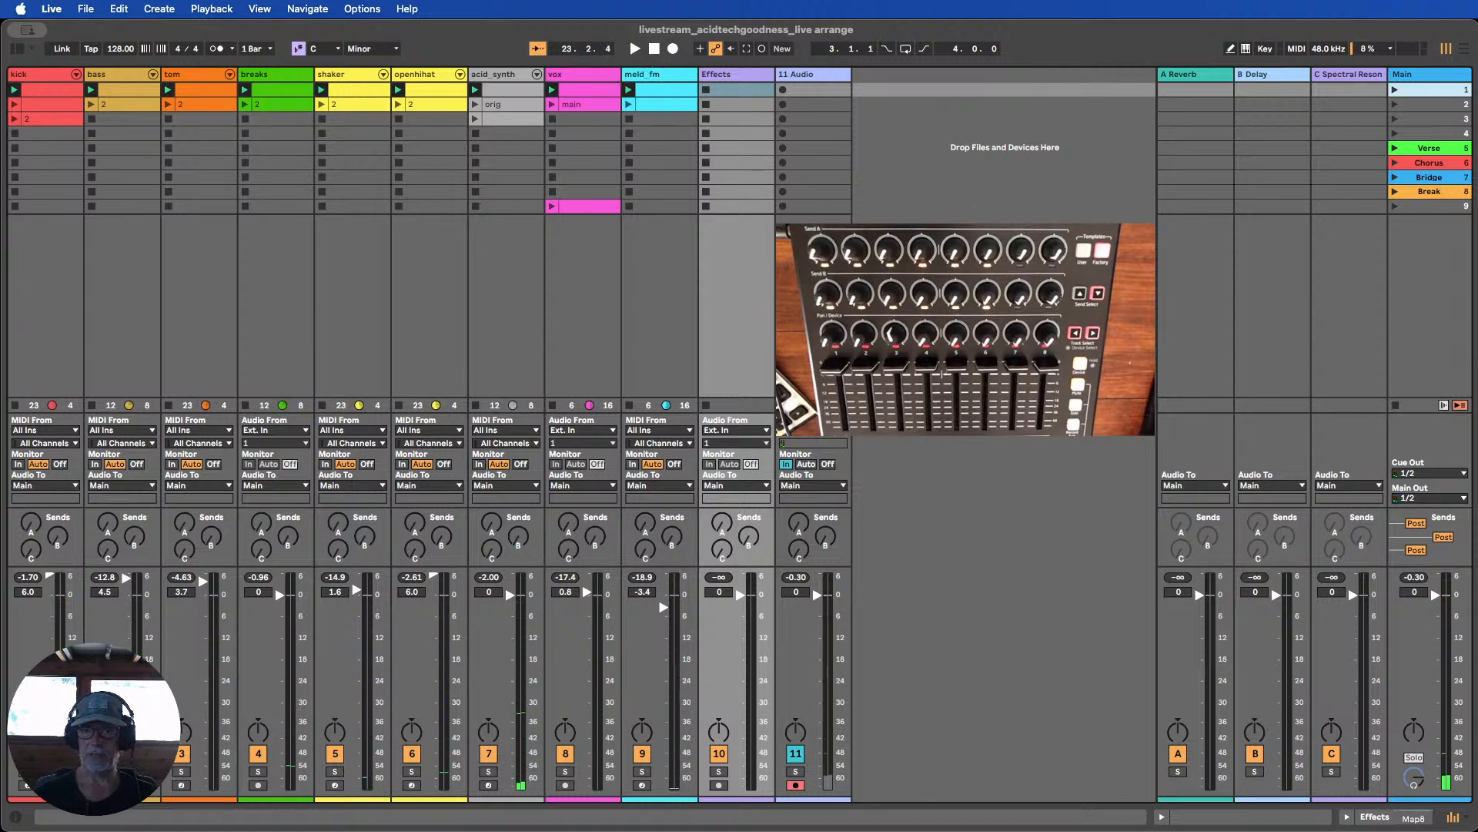
# Look over the tracks in Arrangement View and return to Session View
pyautogui.click(1460, 51)
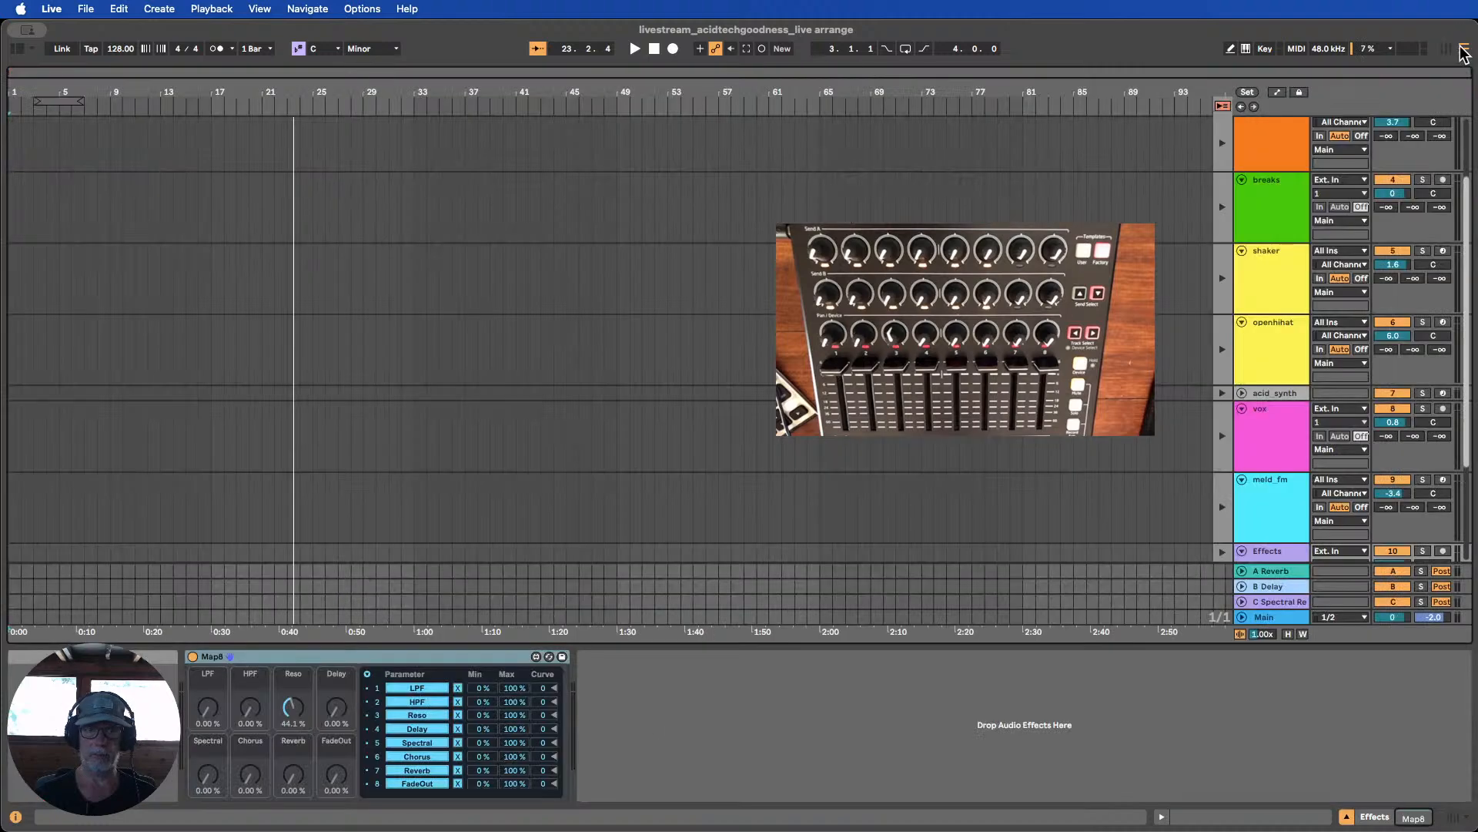
pyautogui.scroll(-5, 646, 347)
pyautogui.scroll(5, 654, 345)
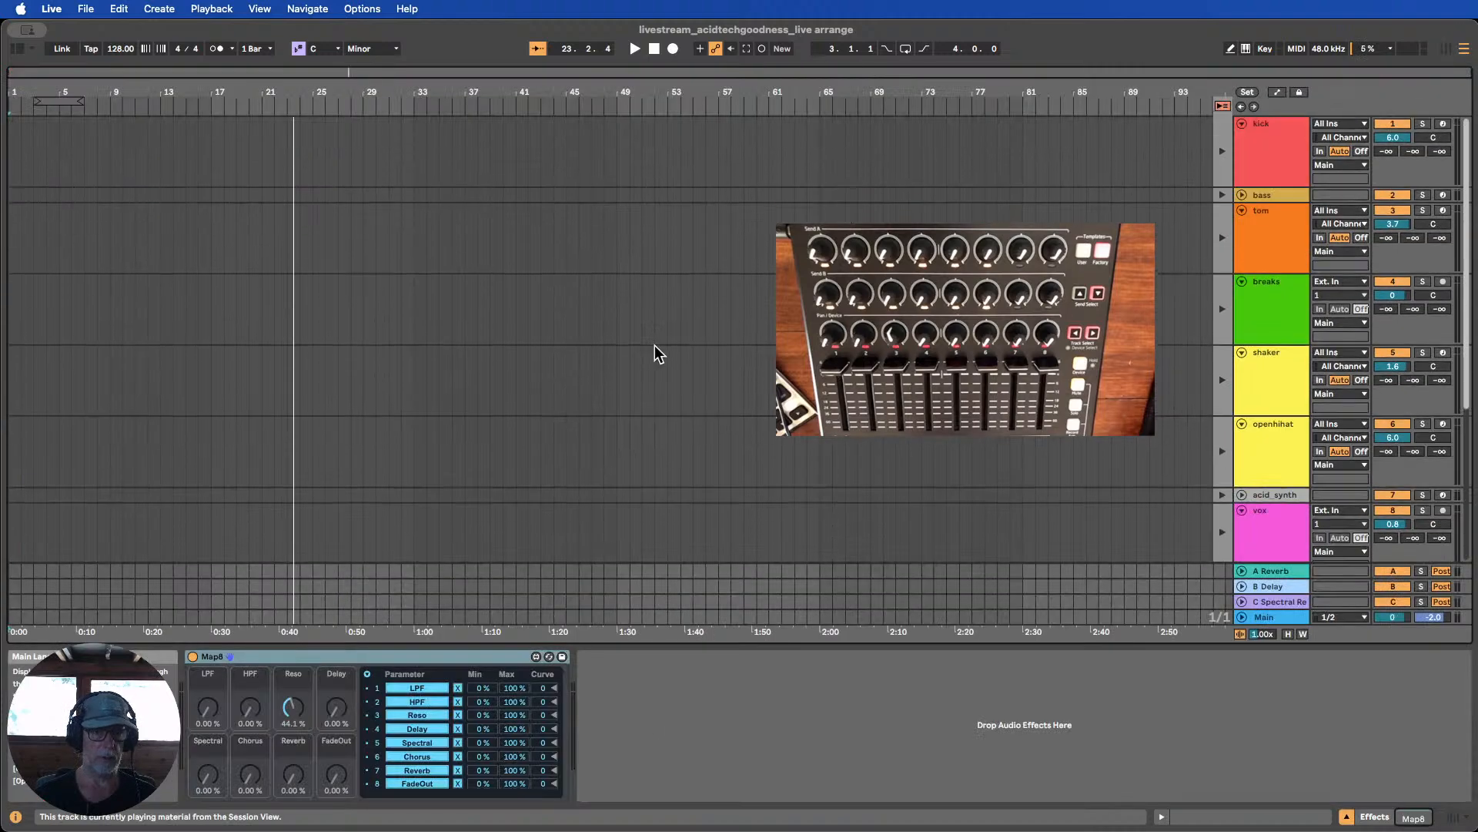
pyautogui.click(1446, 48)
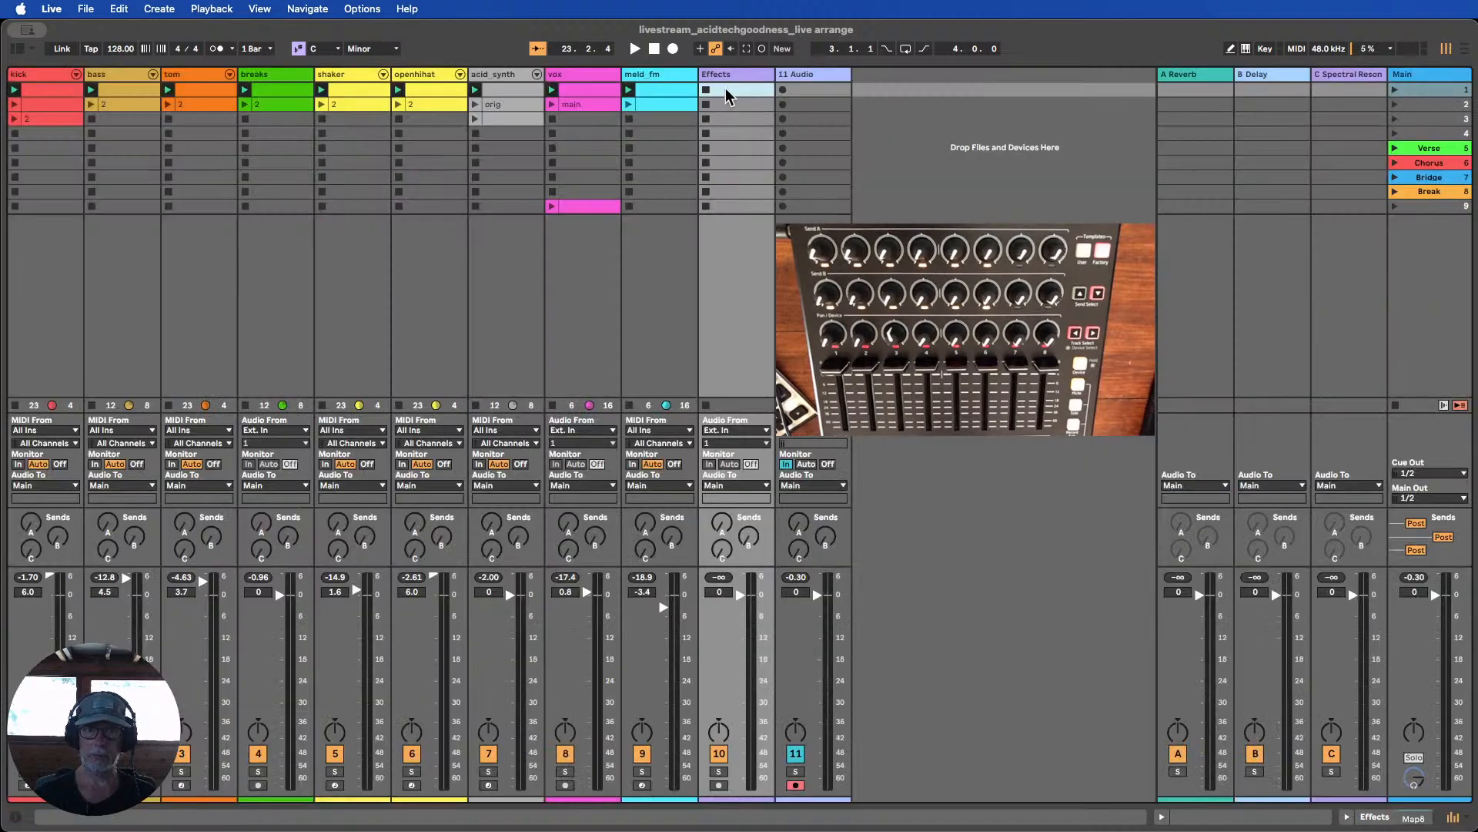
# Select the Effects track and reopen its device chain with the Map8 device
pyautogui.click(808, 90)
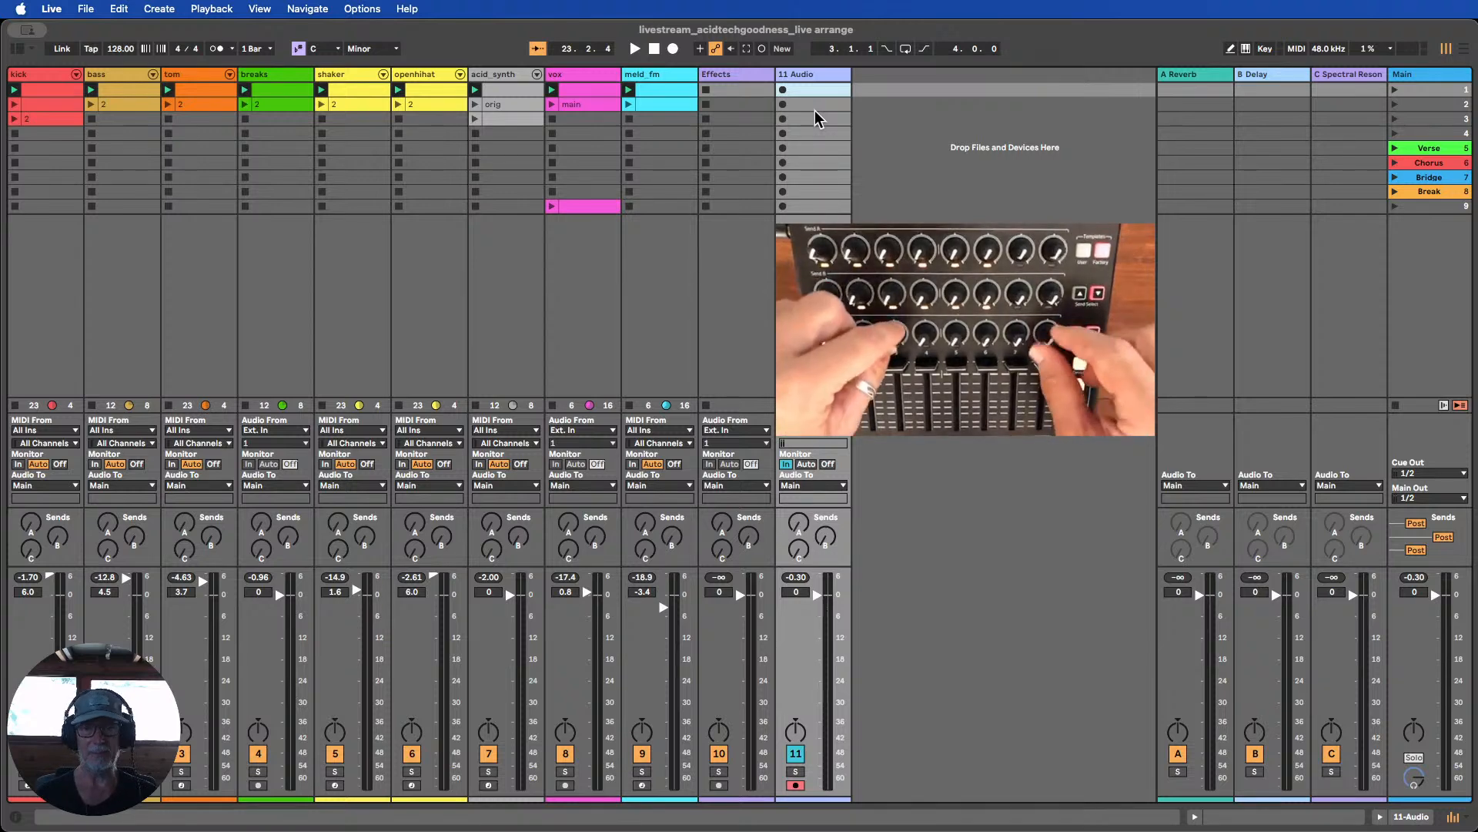
pyautogui.click(741, 73)
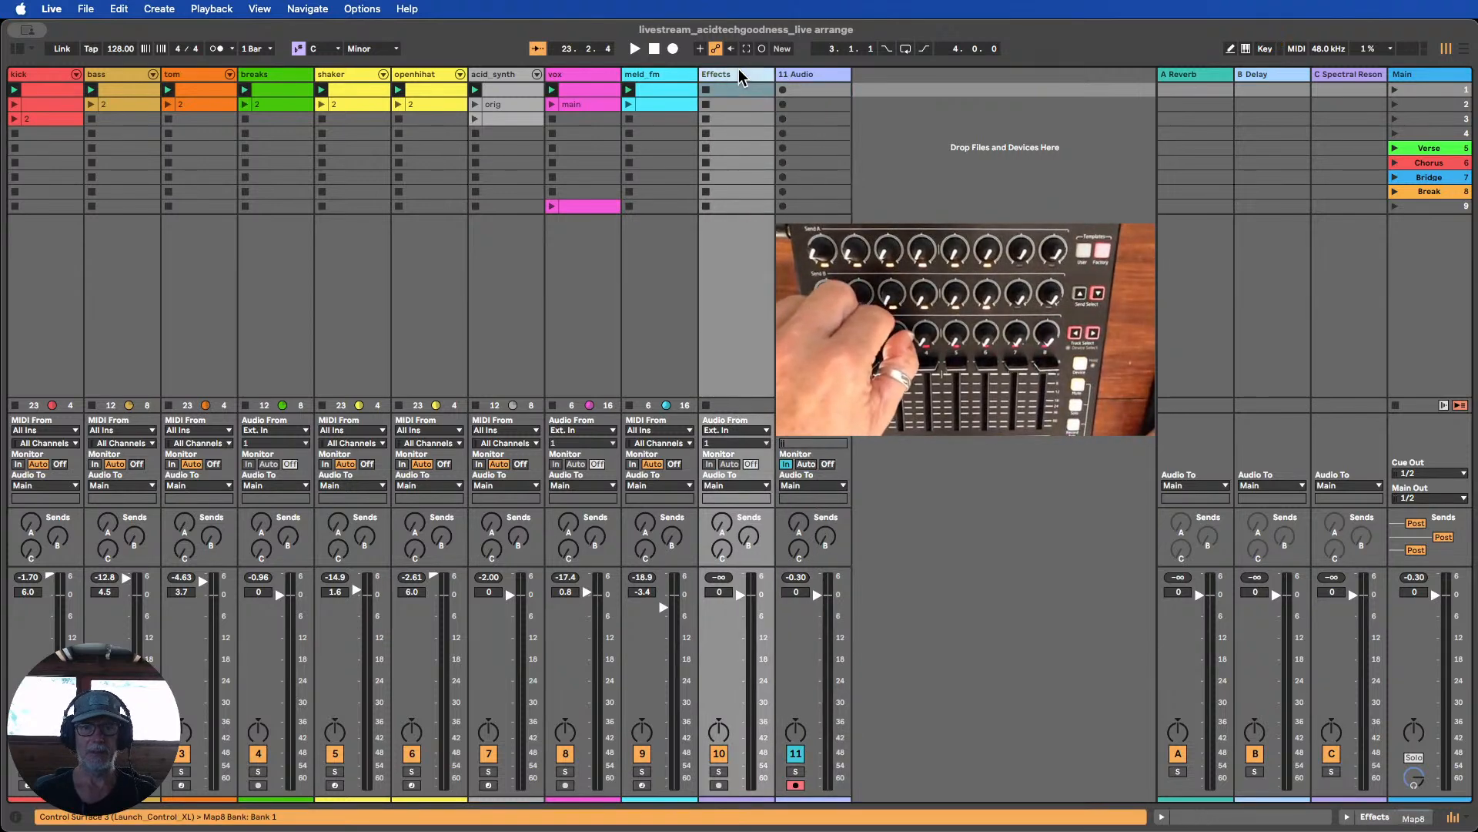
pyautogui.doubleClick(740, 75)
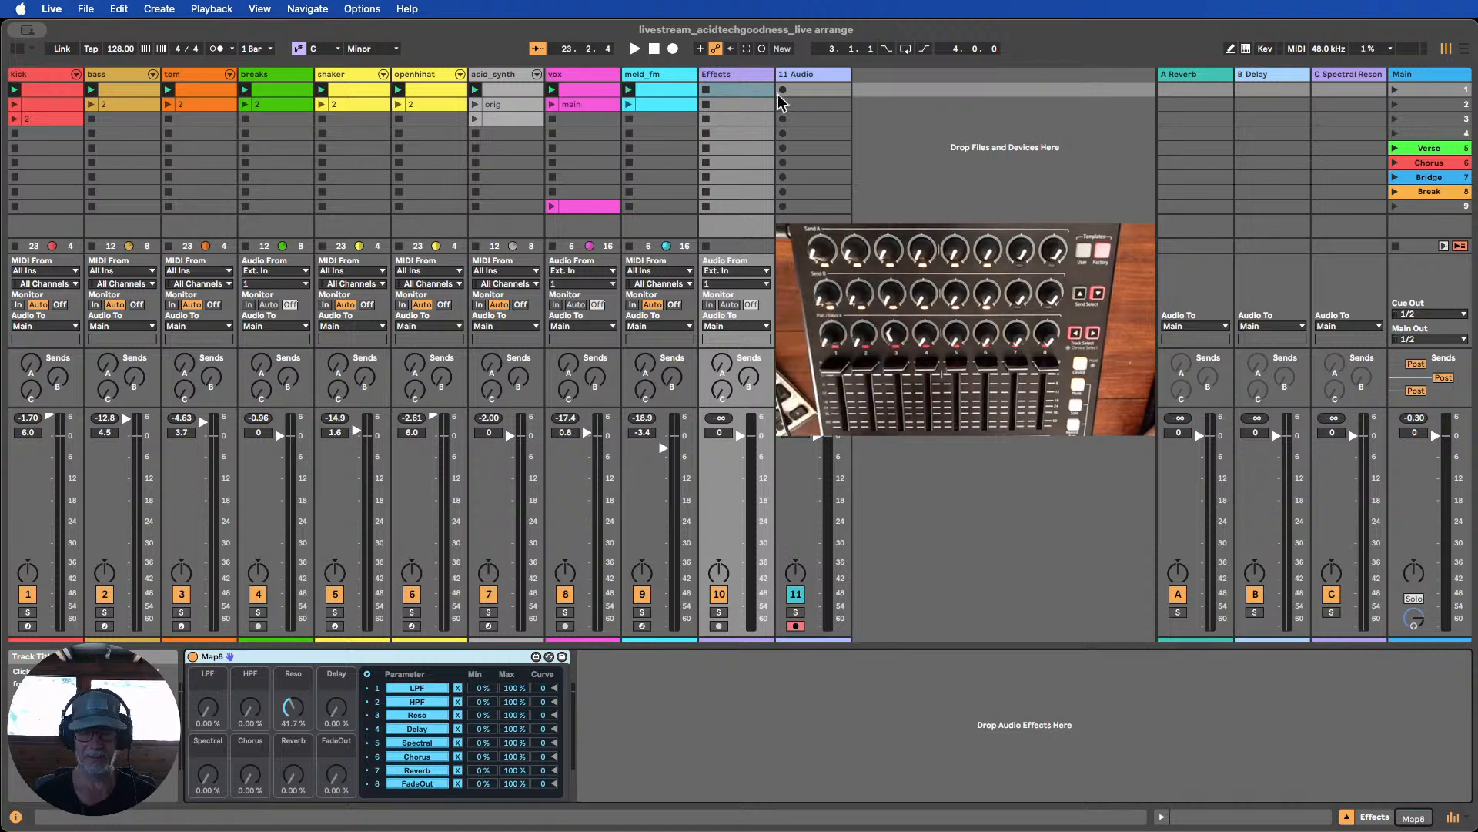
# Record the live set's output into the first clip slot of the 11 Audio track, stop playback and inspect the clip's waveform
pyautogui.click(803, 77)
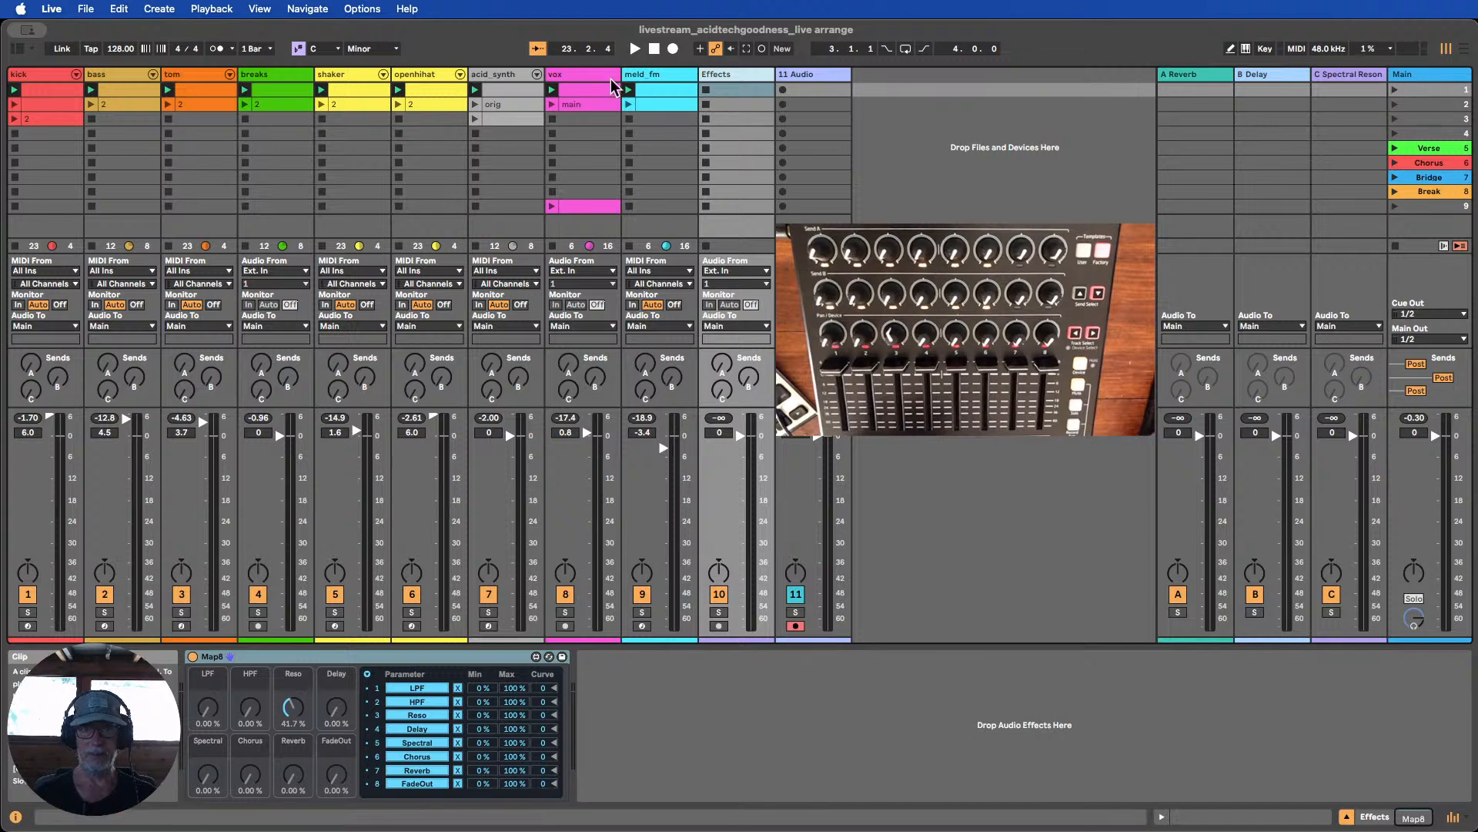
pyautogui.click(785, 92)
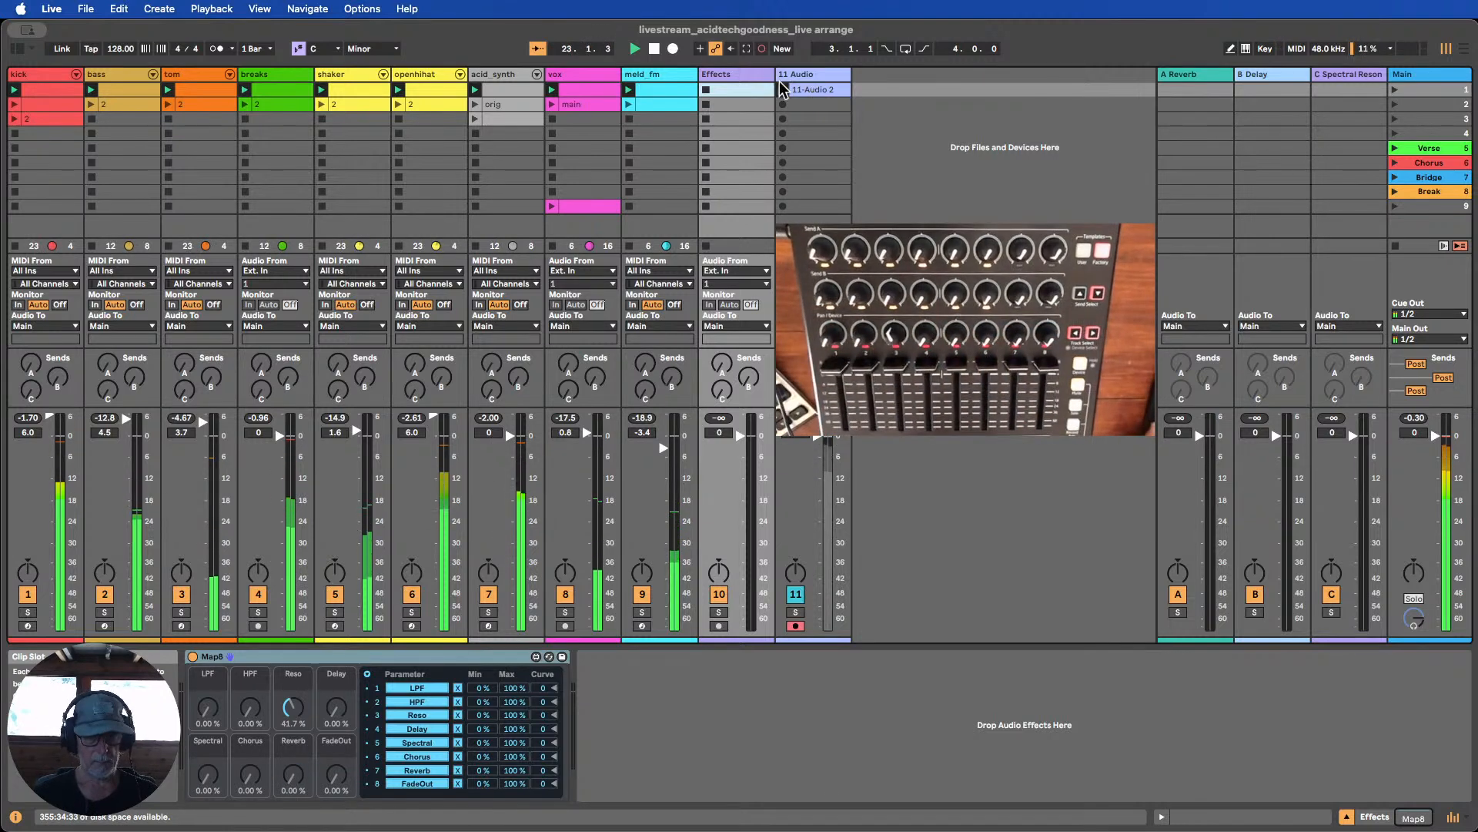
pyautogui.click(782, 89)
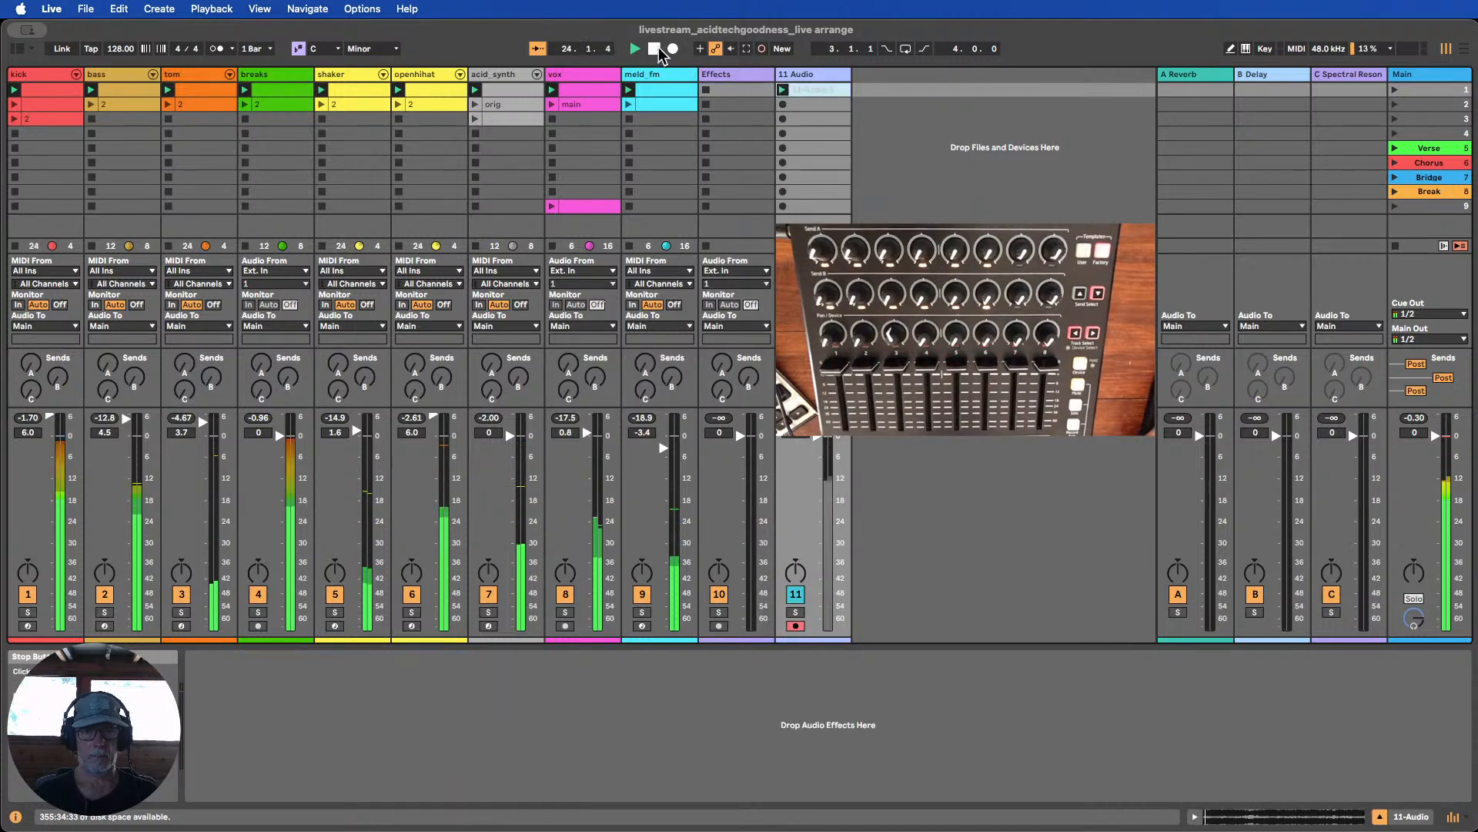
pyautogui.click(655, 49)
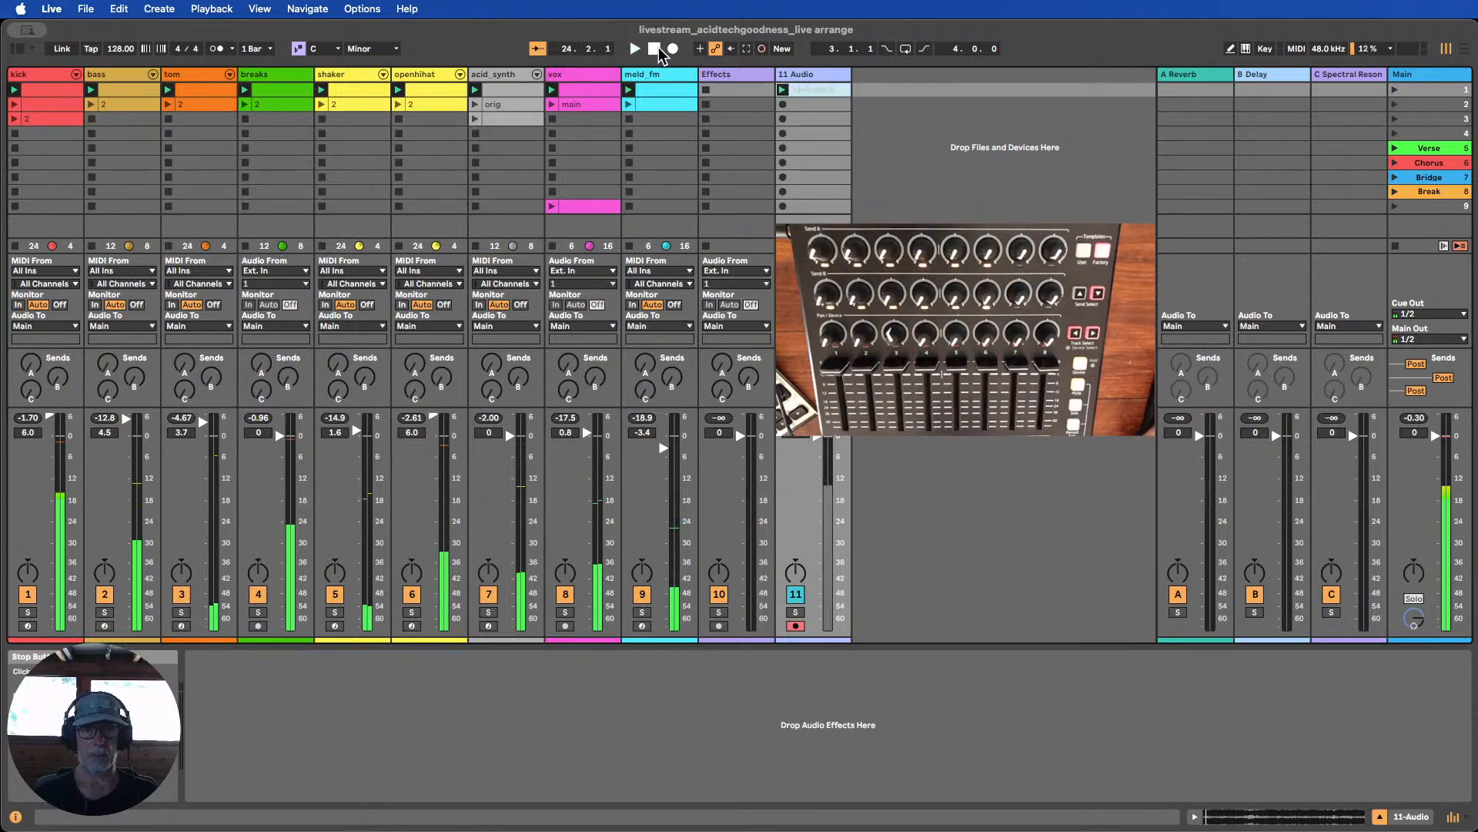
pyautogui.doubleClick(818, 90)
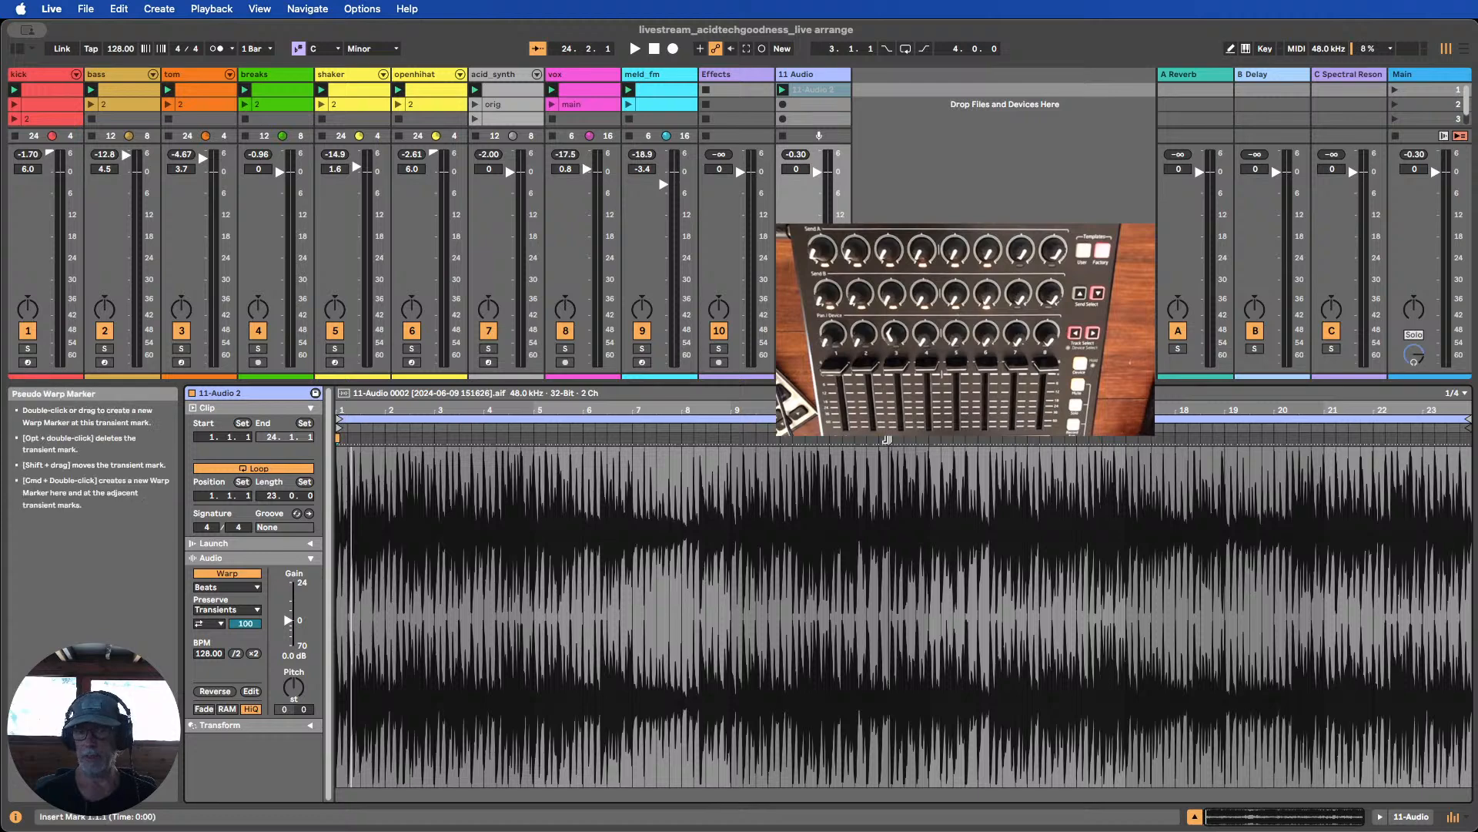
pyautogui.click(1195, 818)
# Insert a new audio track after 11 Audio and move the recorded clip into its first slot
pyautogui.moveTo(806, 97); pyautogui.dragTo(894, 103)
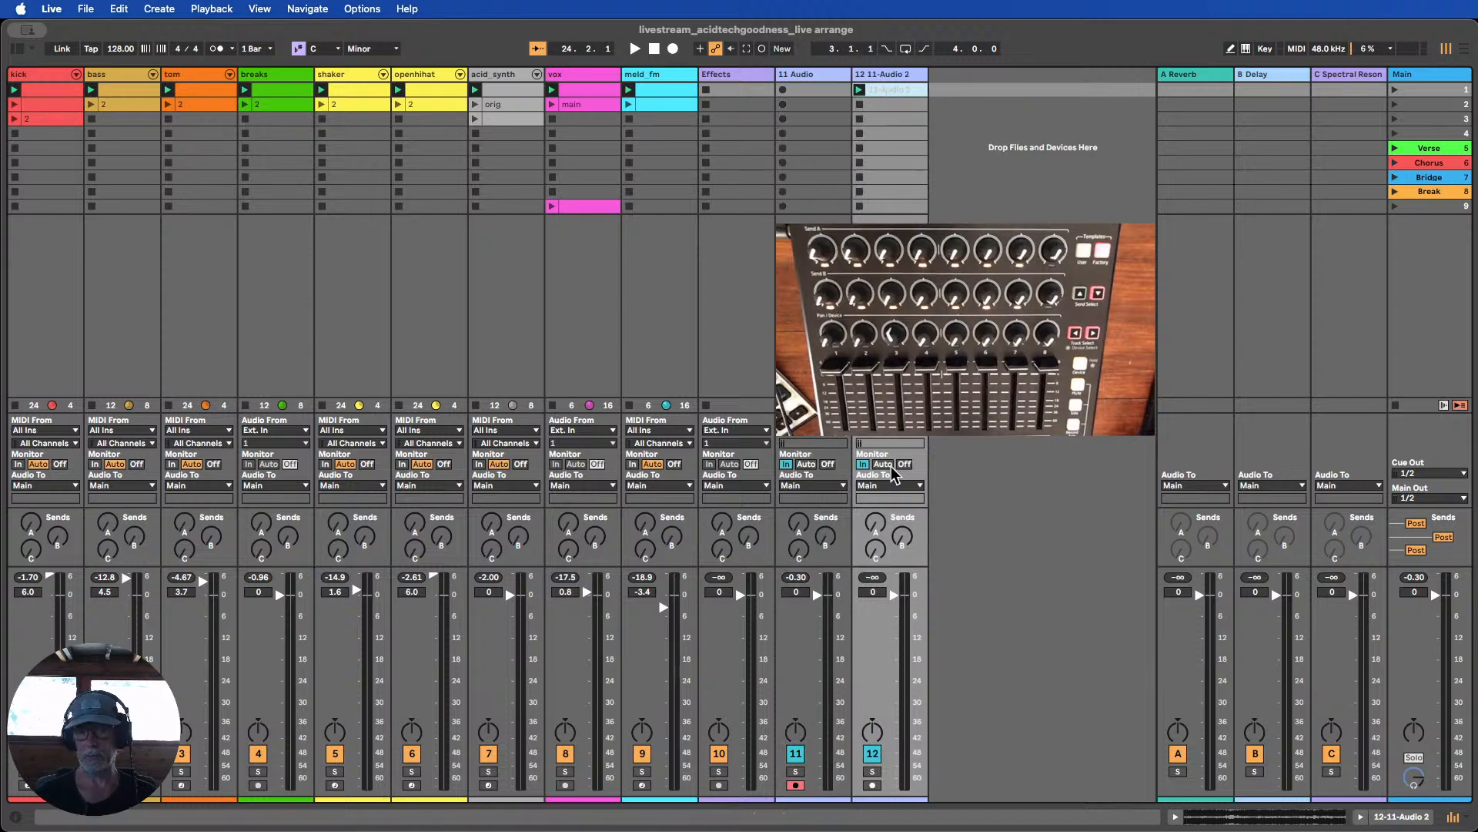
pyautogui.rightClick(880, 92)
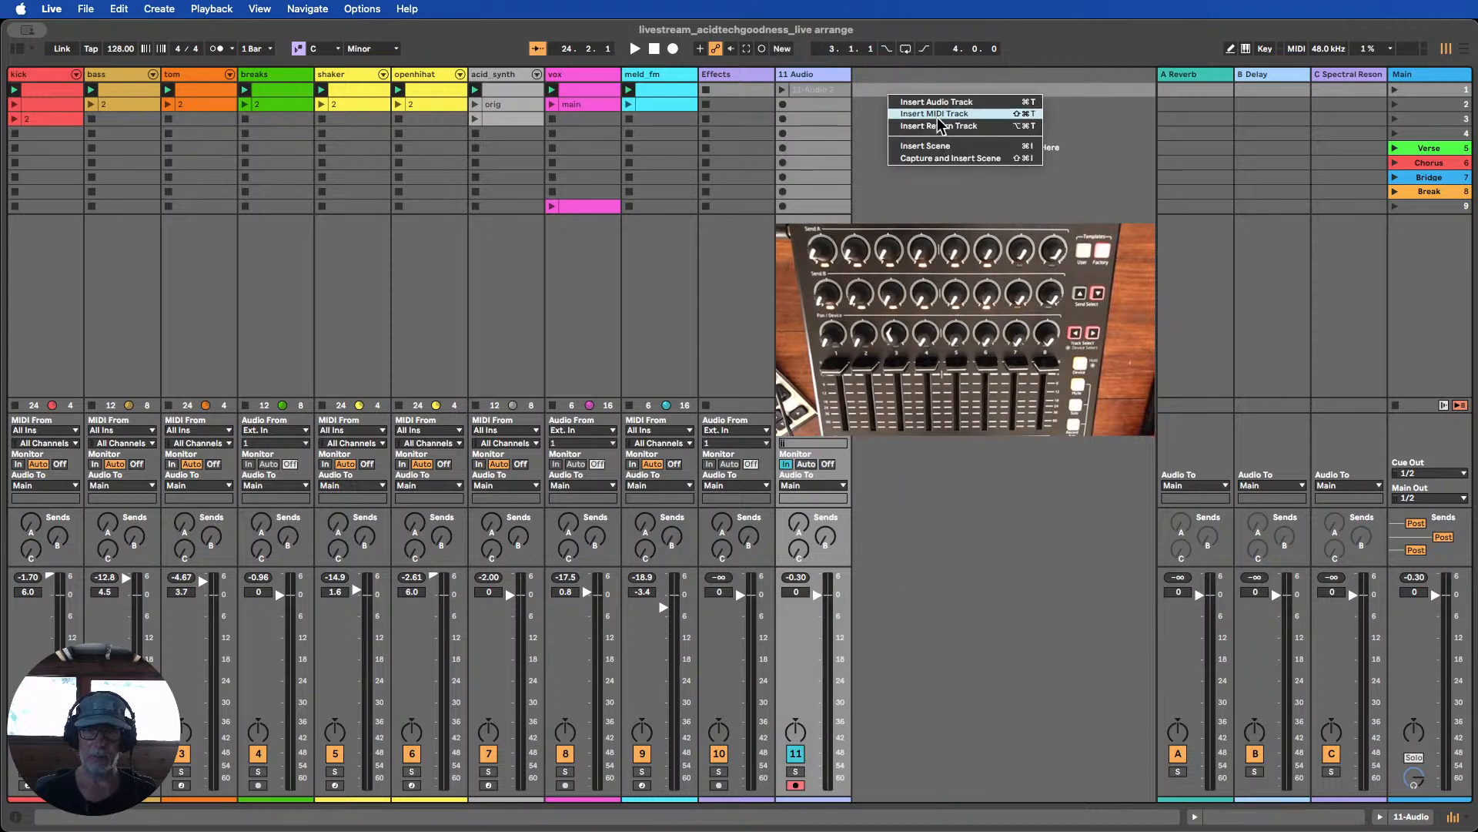
pyautogui.click(938, 104)
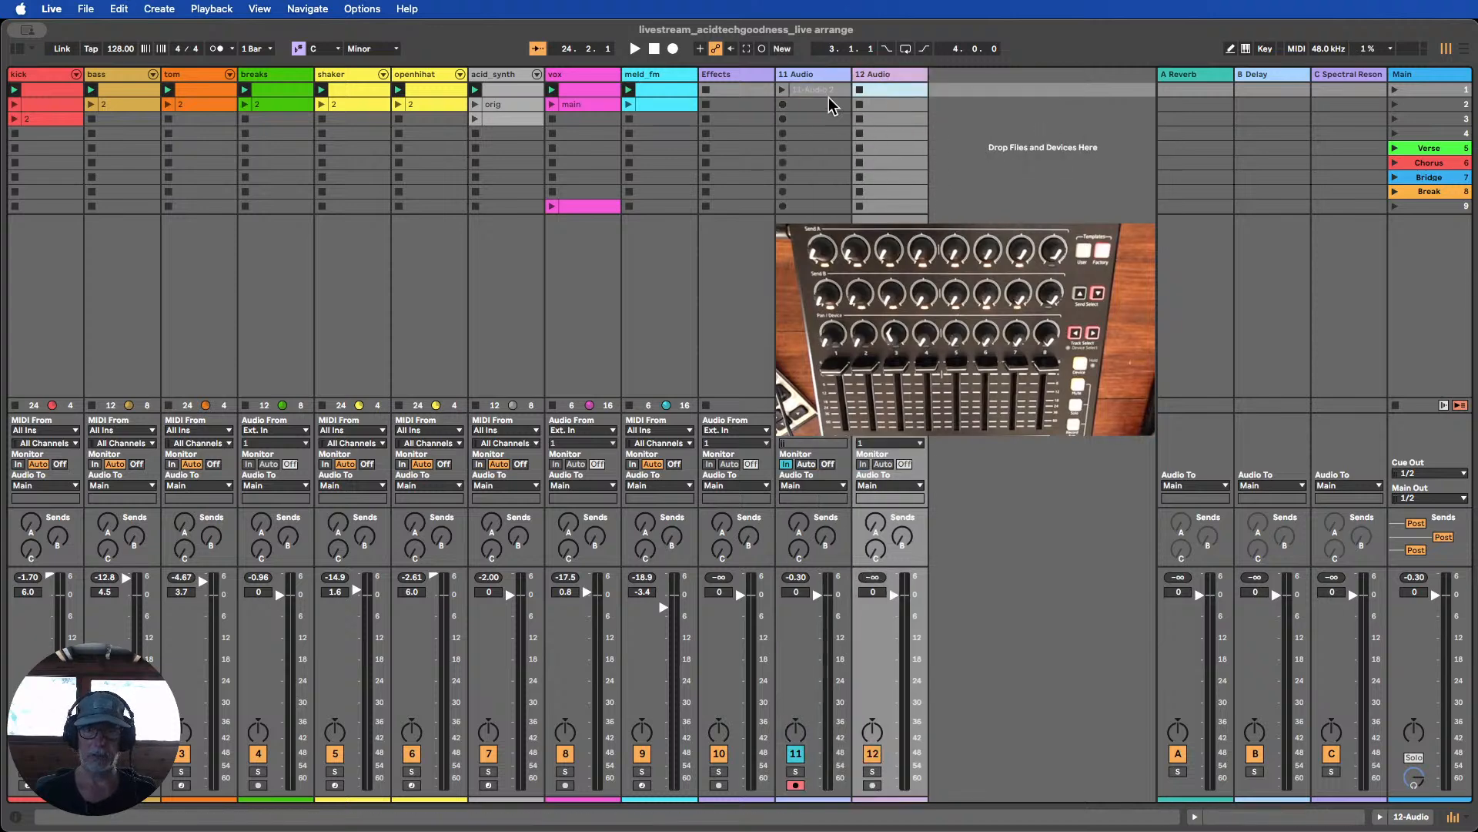
pyautogui.moveTo(829, 97); pyautogui.dragTo(885, 92)
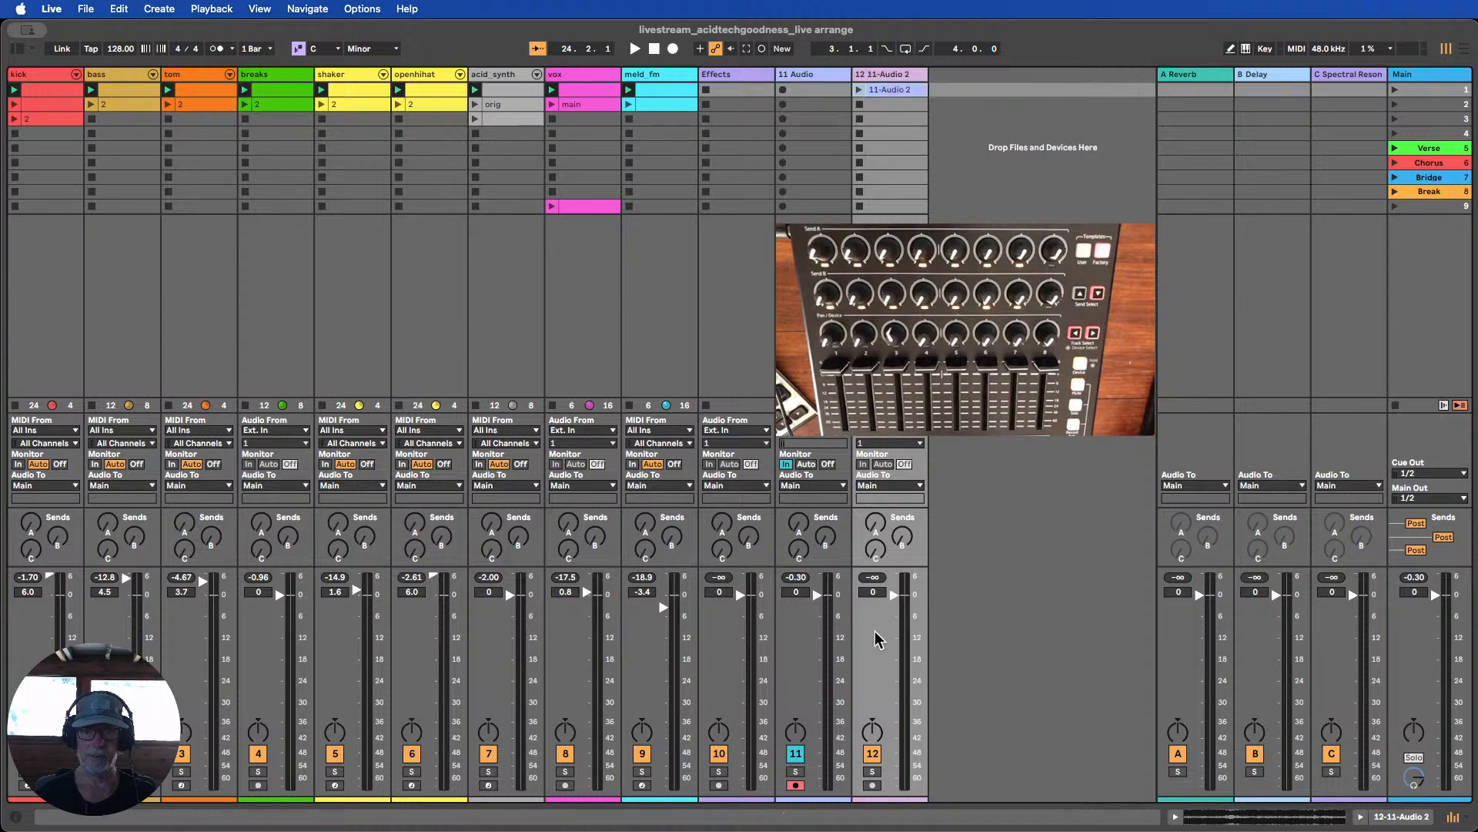
# Deactivate the 11 Audio track and play the moved clip with its track soloed and its volume lowered to -9.5 dB
pyautogui.click(804, 758)
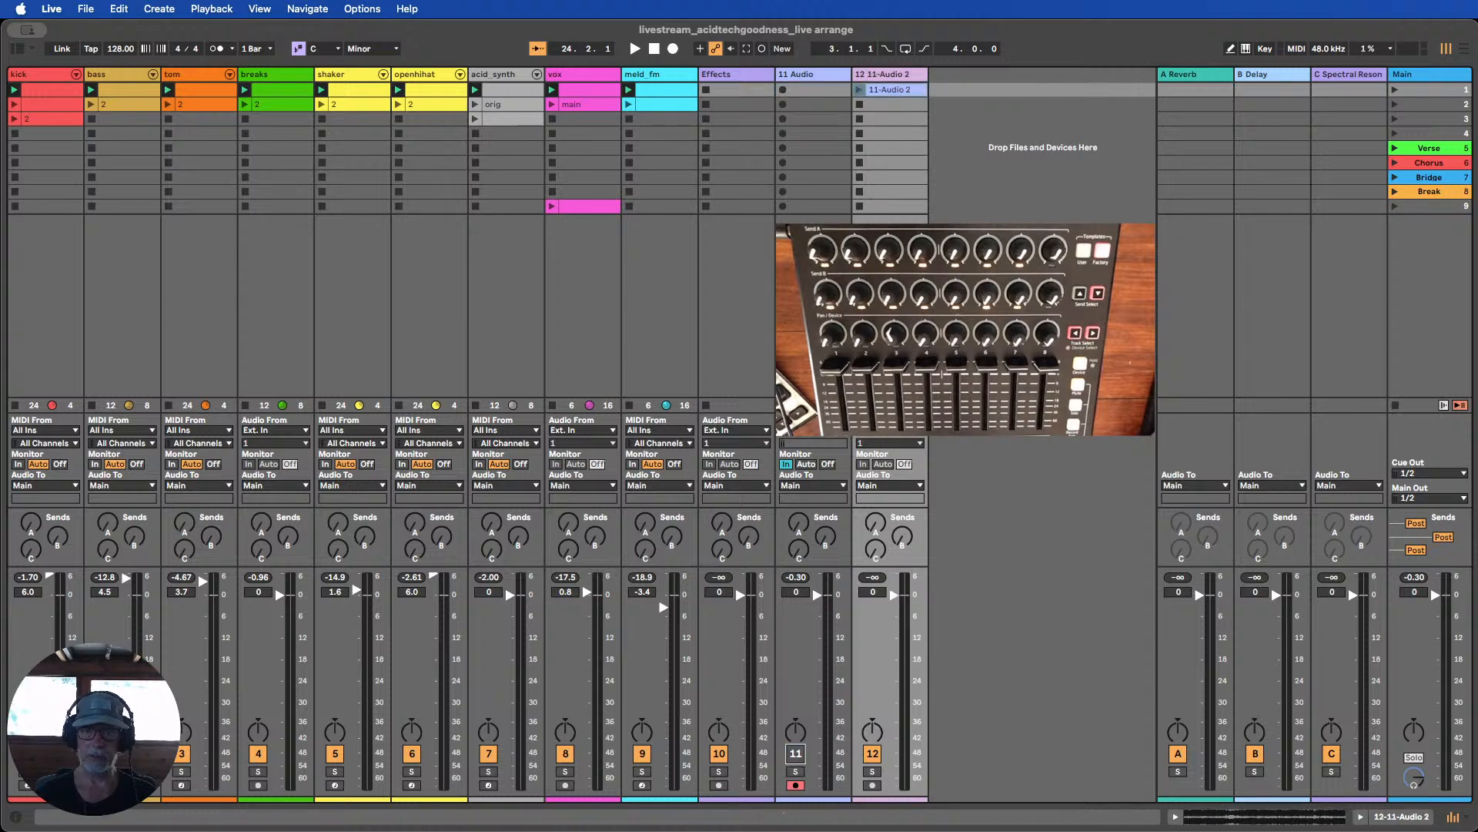
pyautogui.click(872, 772)
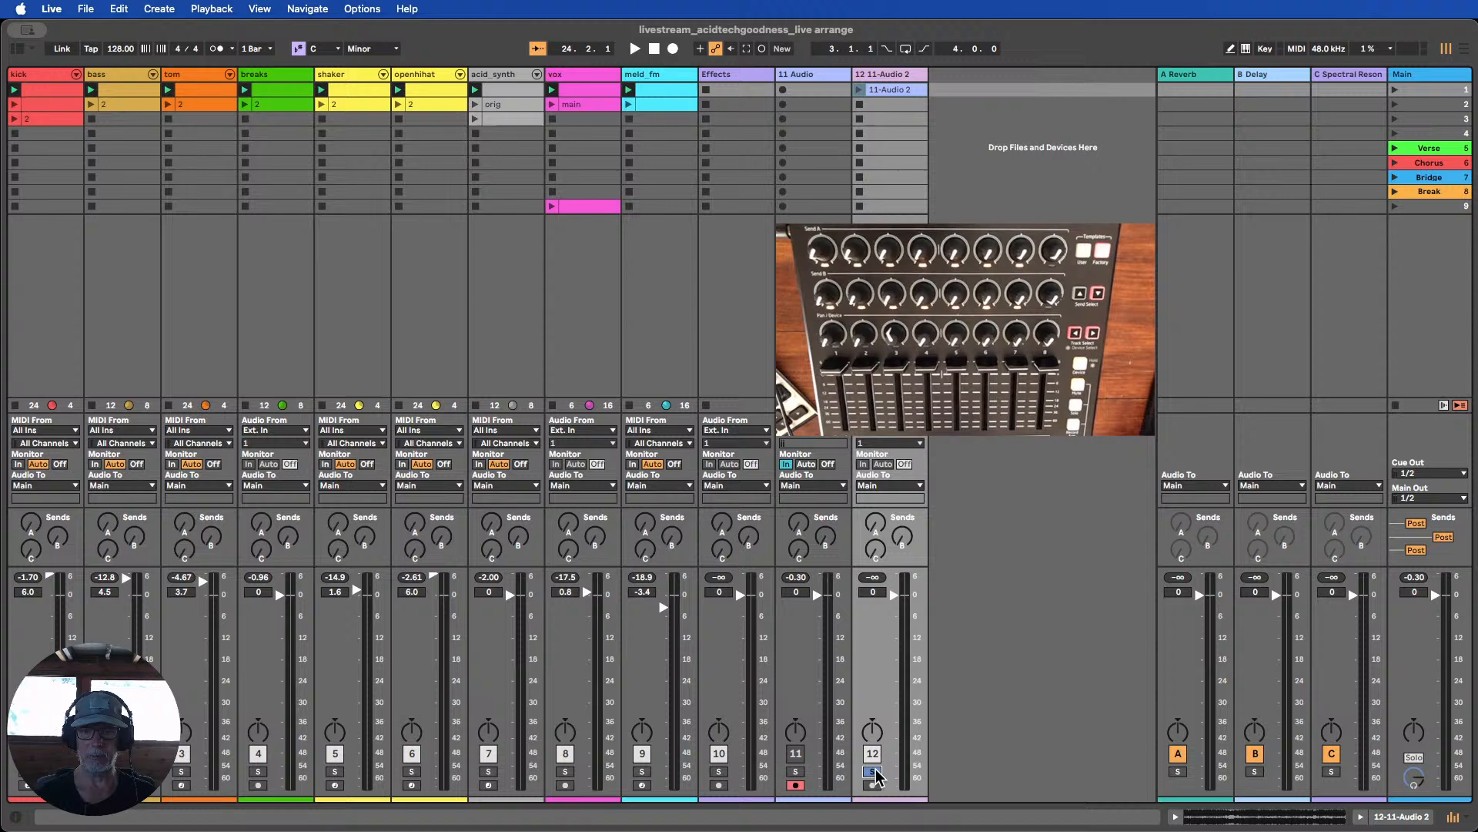
pyautogui.click(859, 90)
pyautogui.moveTo(887, 598); pyautogui.dragTo(887, 633)
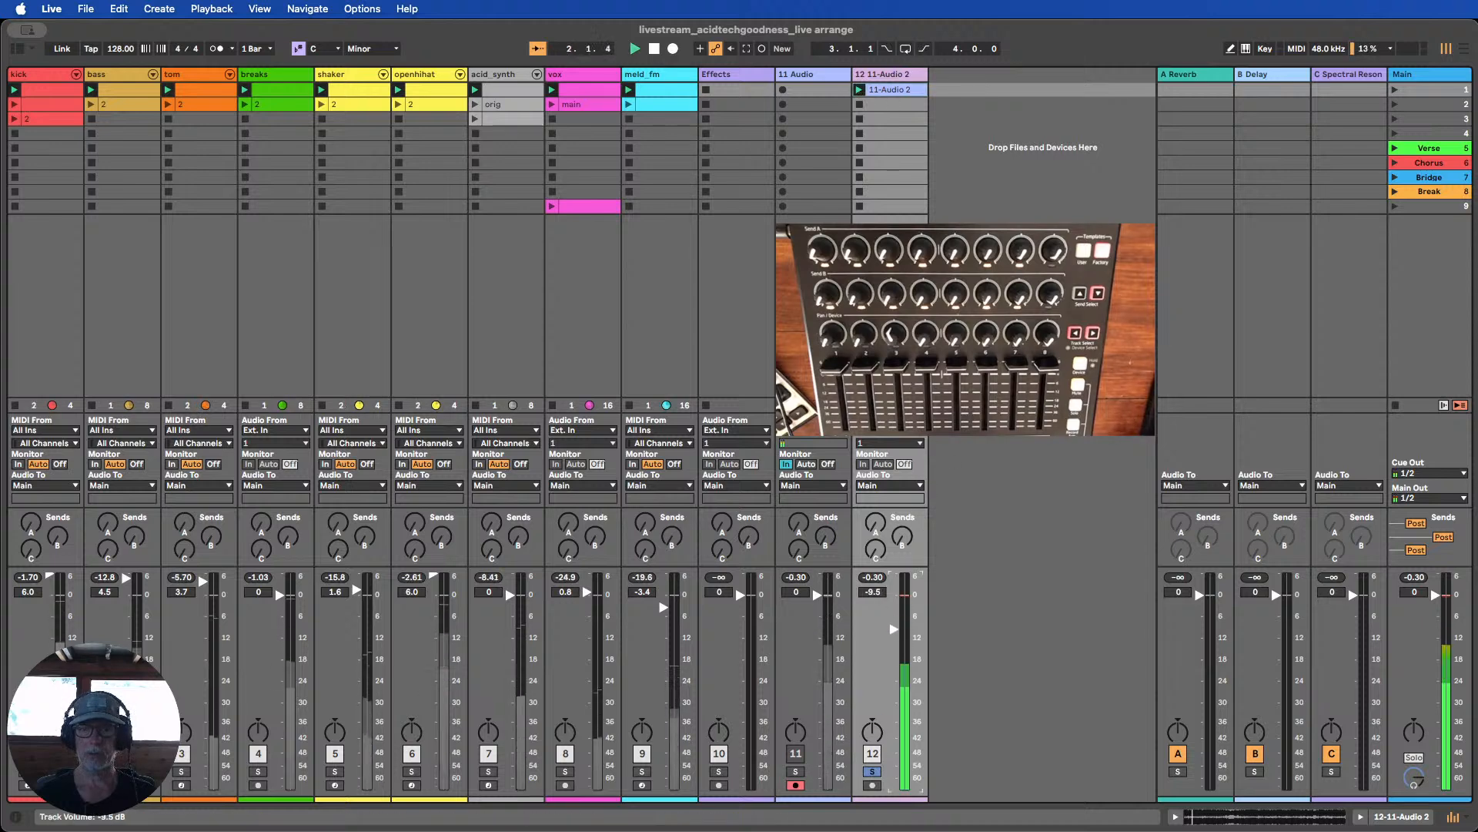
# Loop the two bars from 7.1.1 to 9.1.1 in the recorded clip and reverse its audio
pyautogui.doubleClick(888, 92)
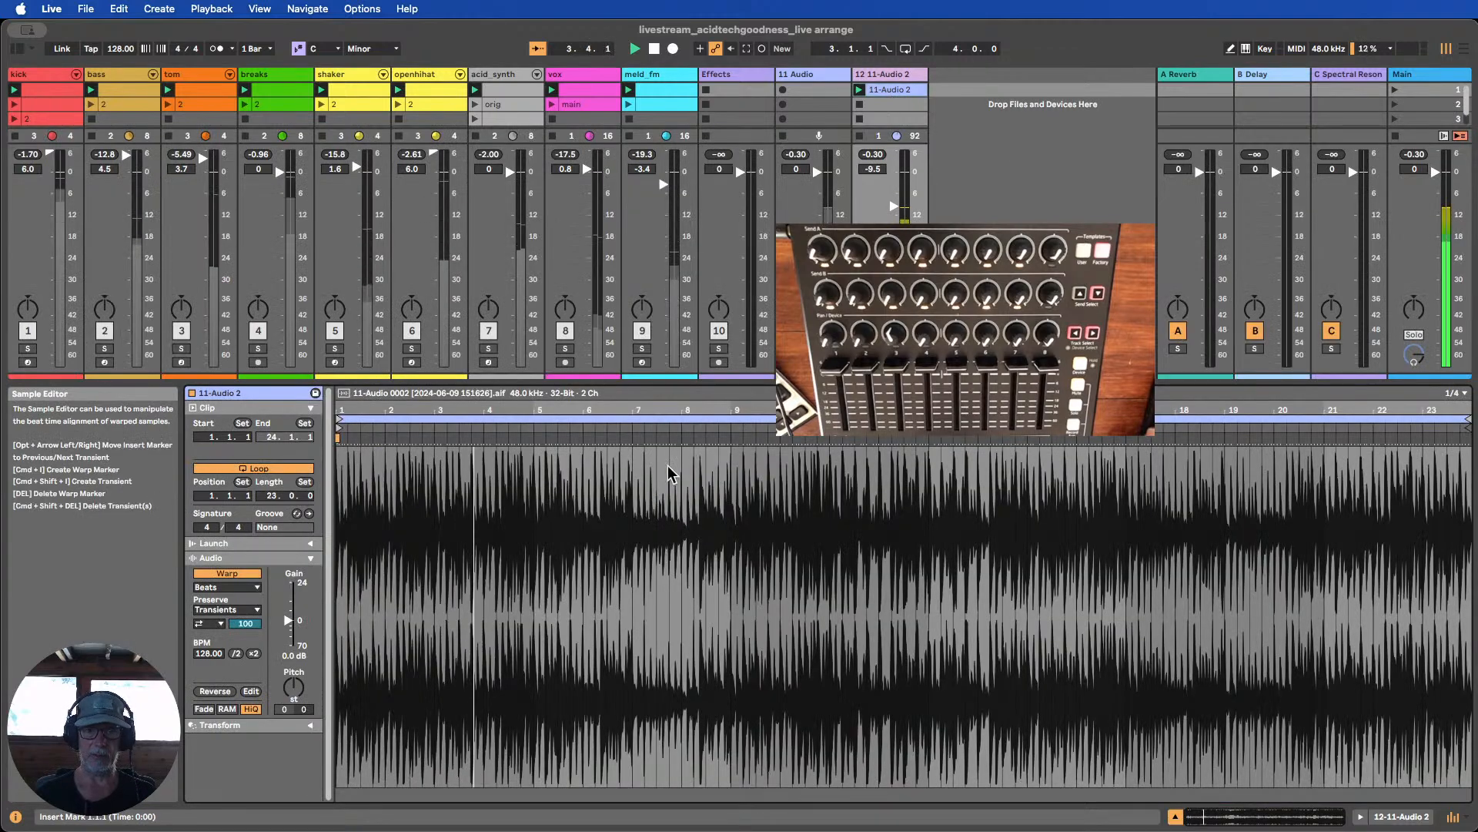
pyautogui.moveTo(633, 462); pyautogui.dragTo(731, 466)
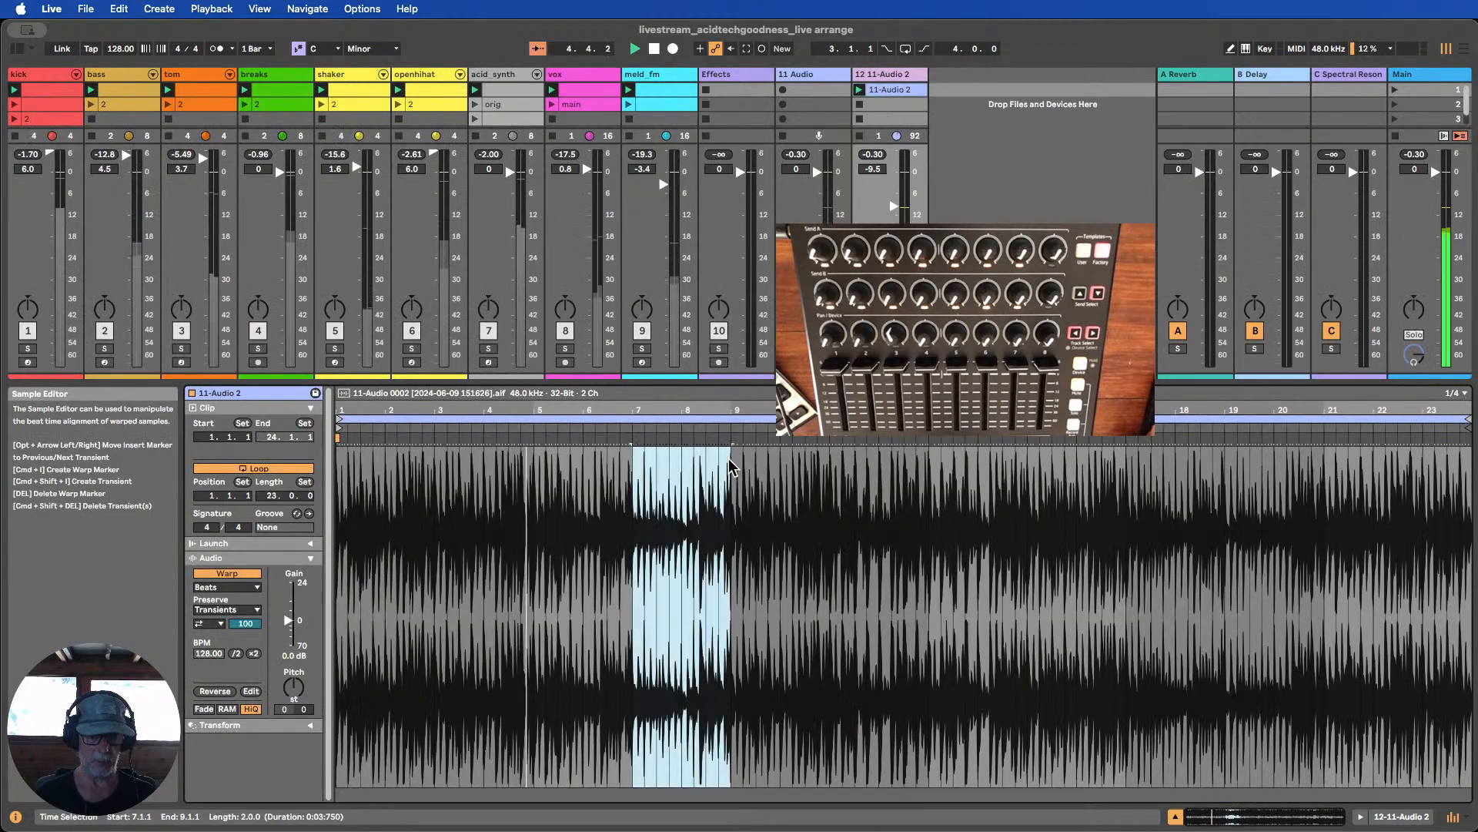
pyautogui.press('super+l')
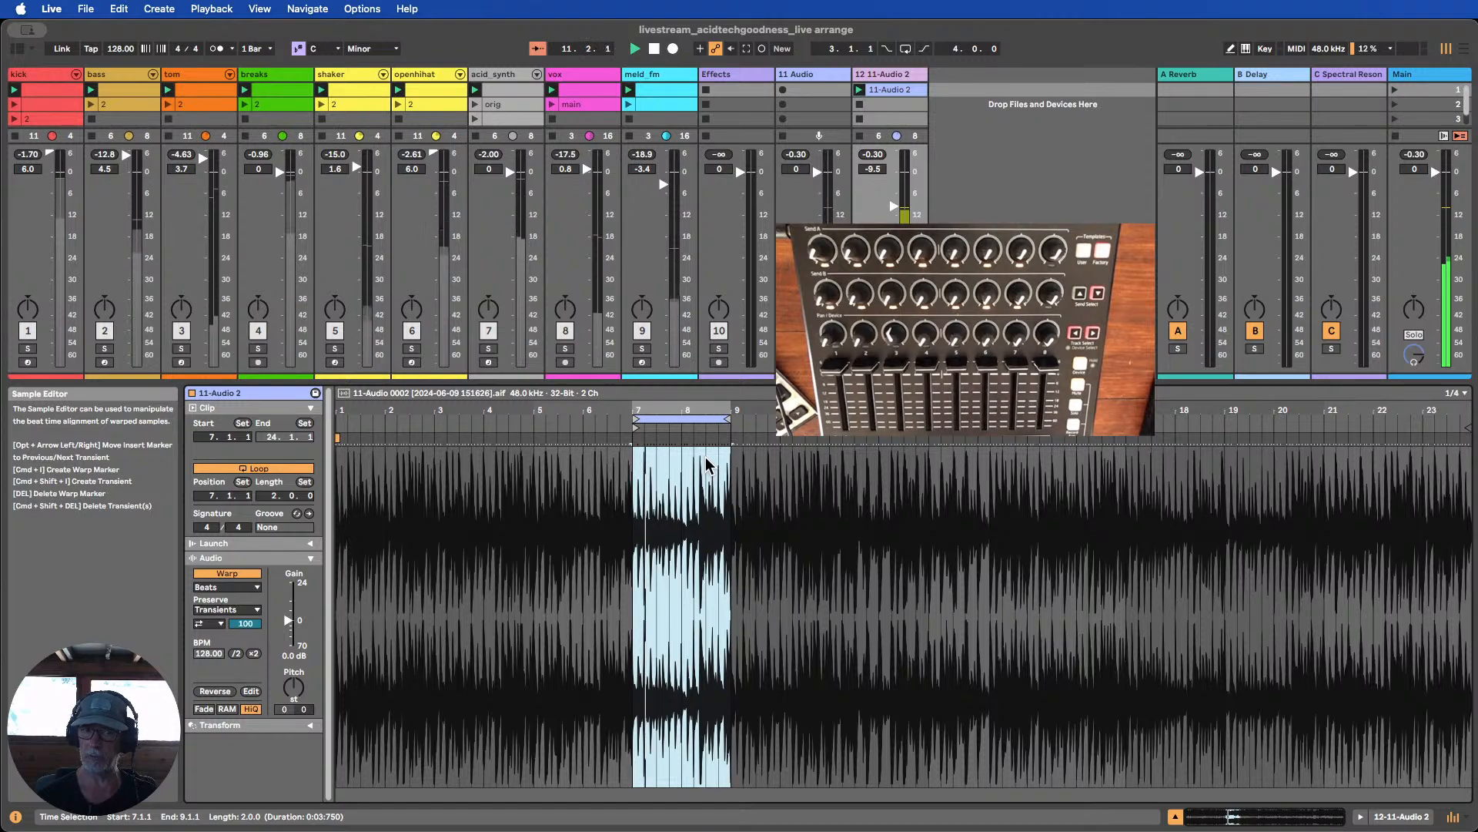
pyautogui.click(209, 693)
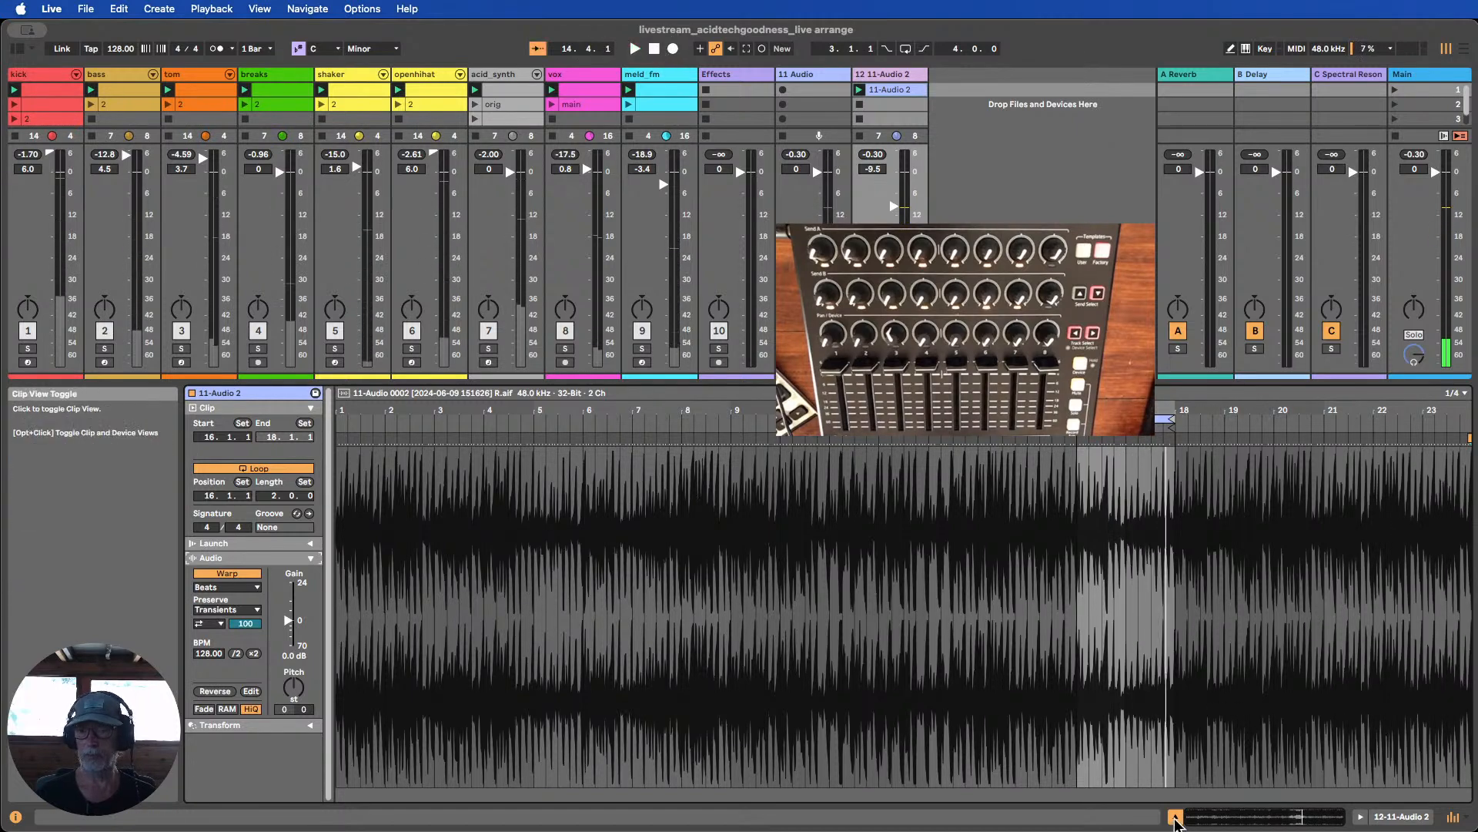
pyautogui.press('super+alt+l')
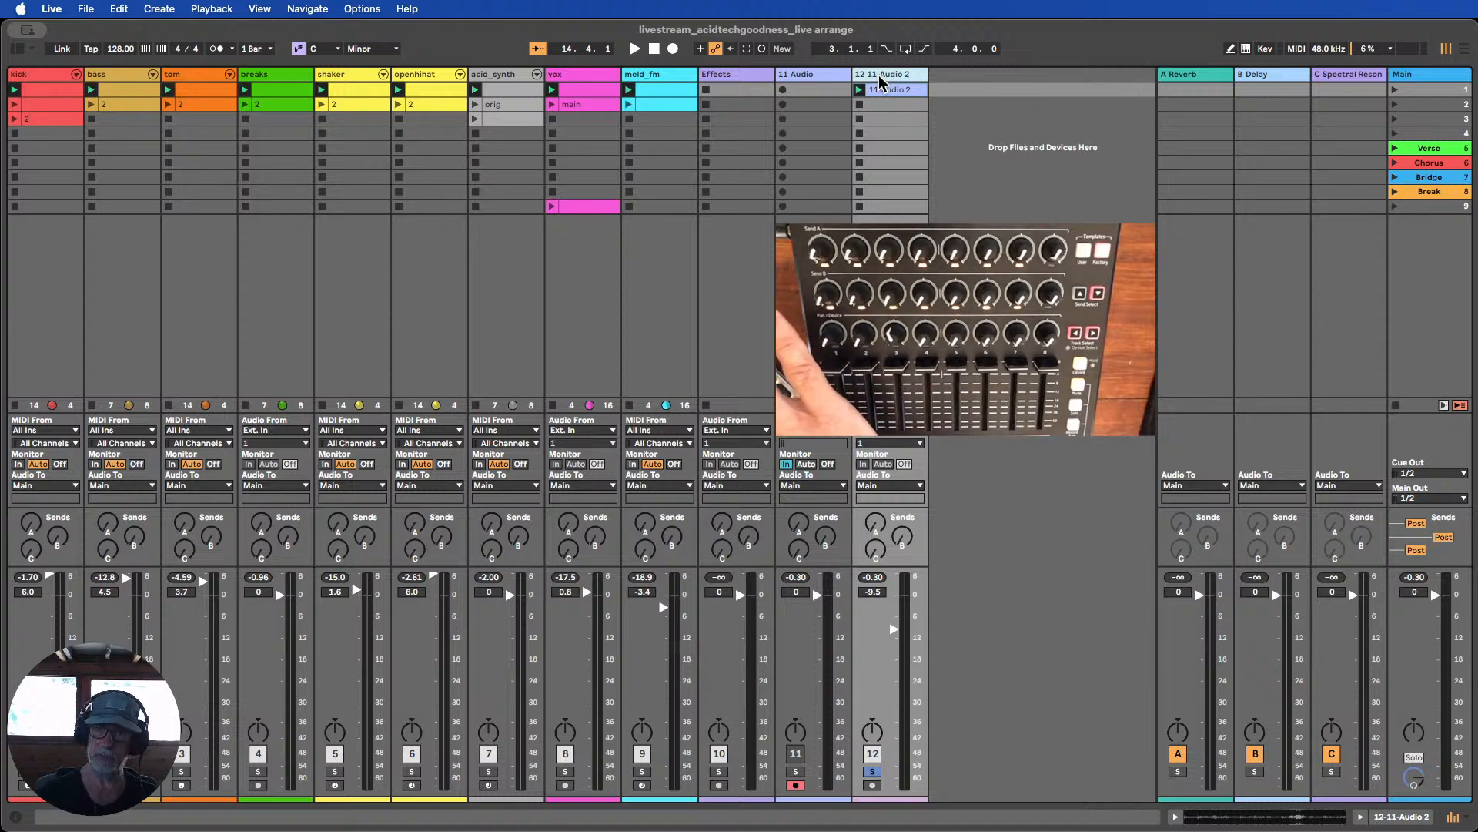
# Delete the track holding the recorded clip and launch the first scene
pyautogui.press('Delete')
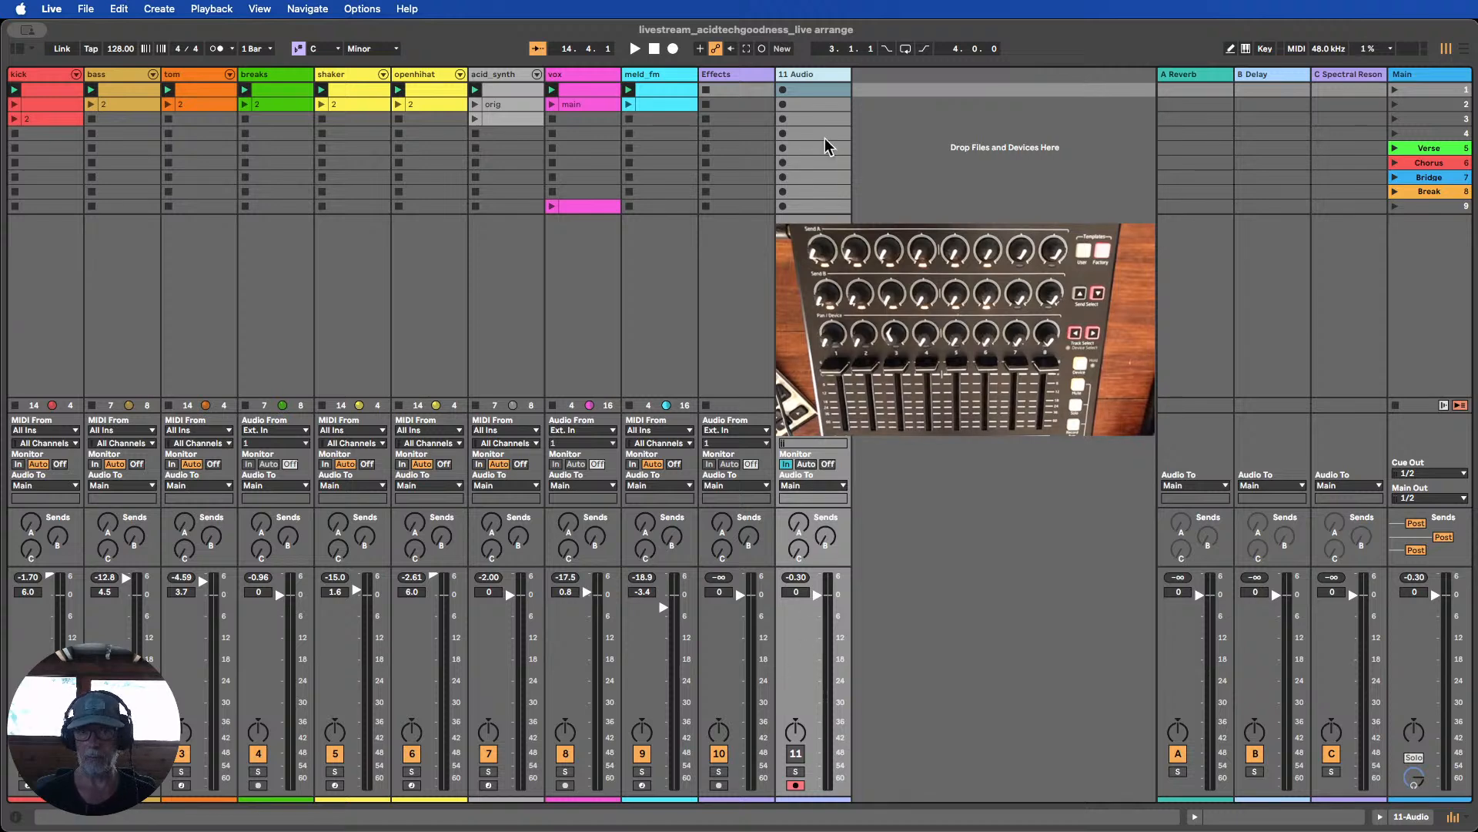
pyautogui.click(841, 90)
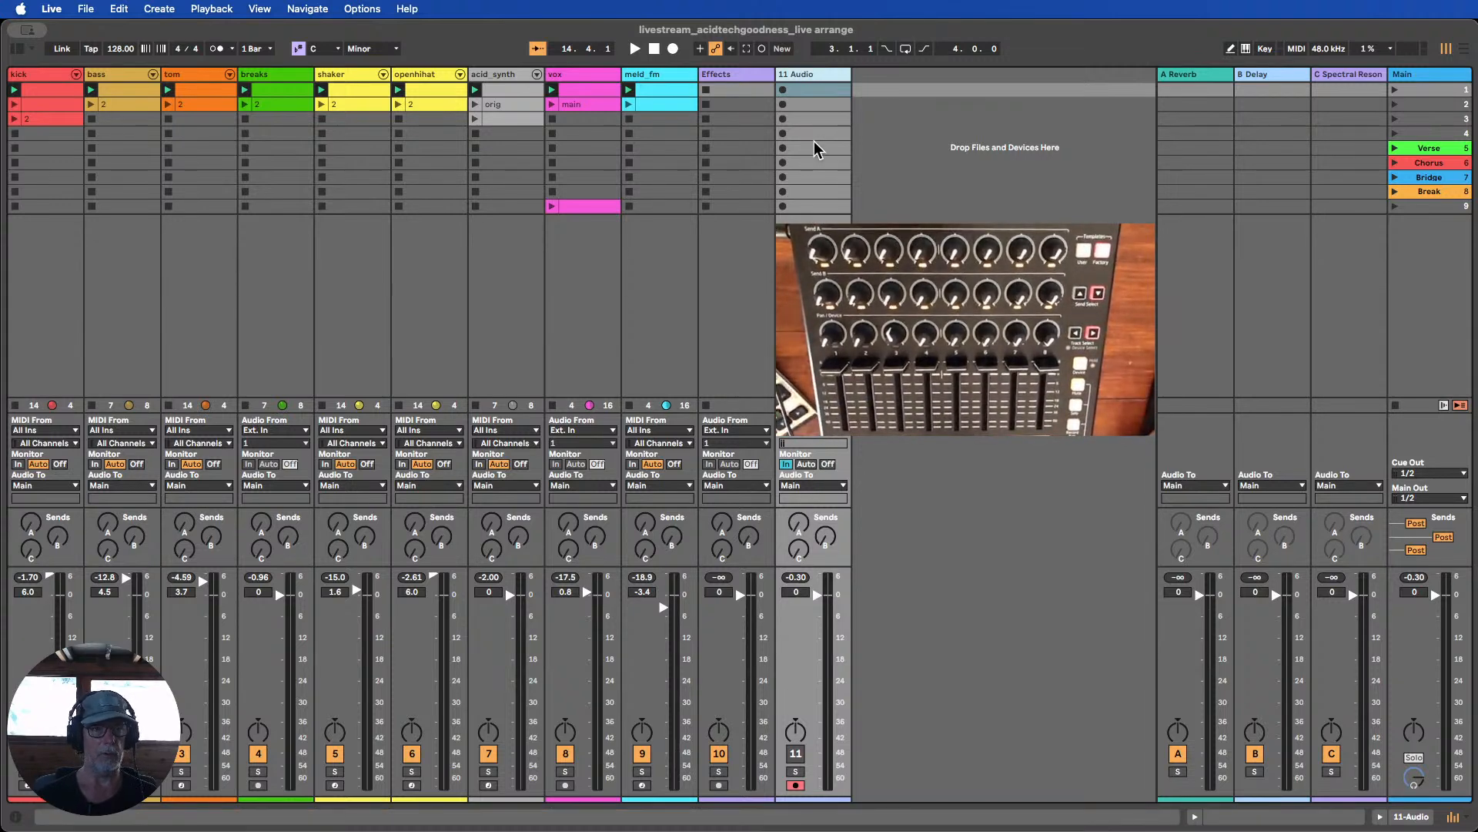
pyautogui.click(1434, 151)
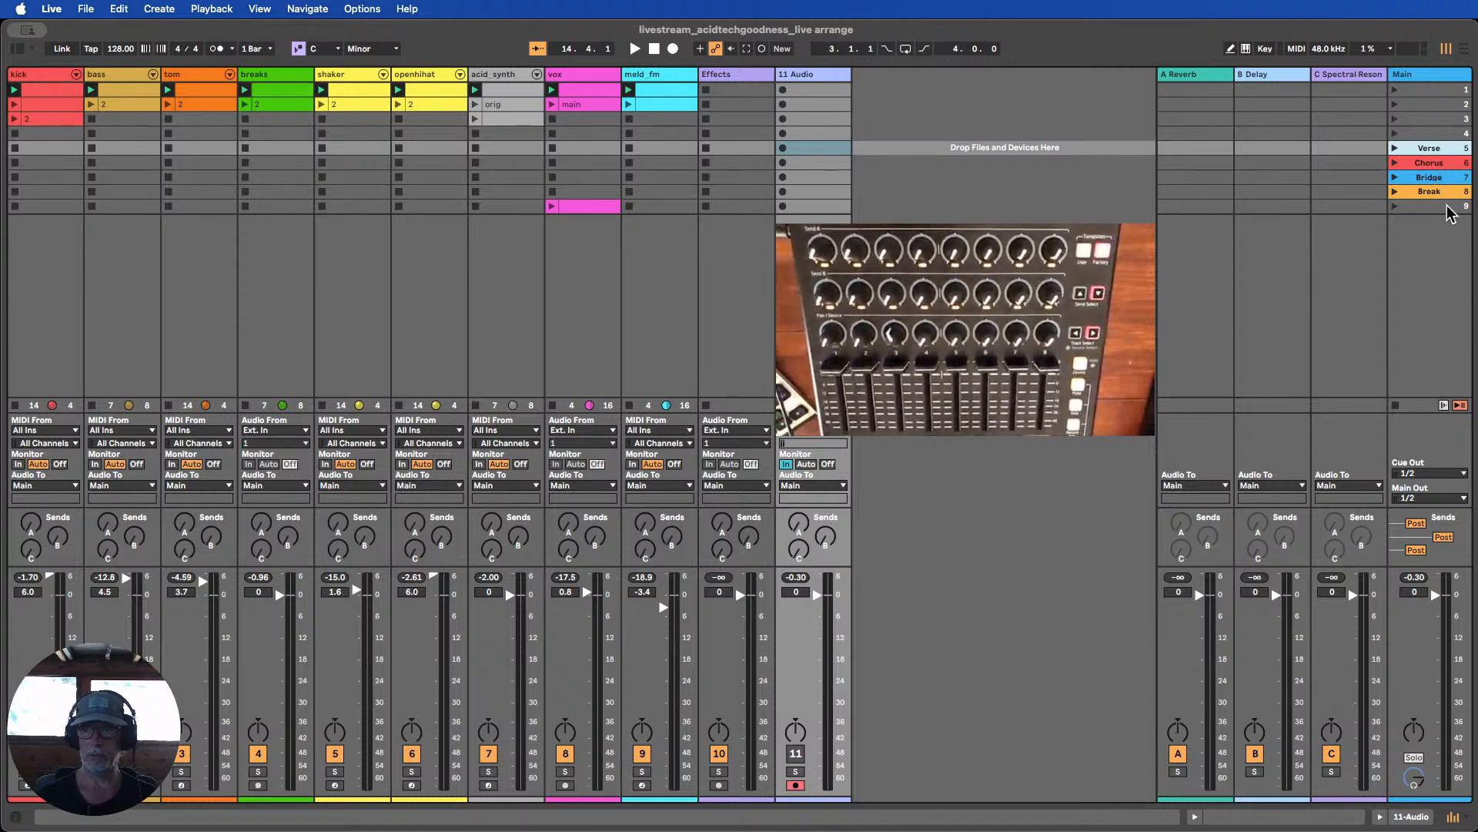
pyautogui.click(1410, 91)
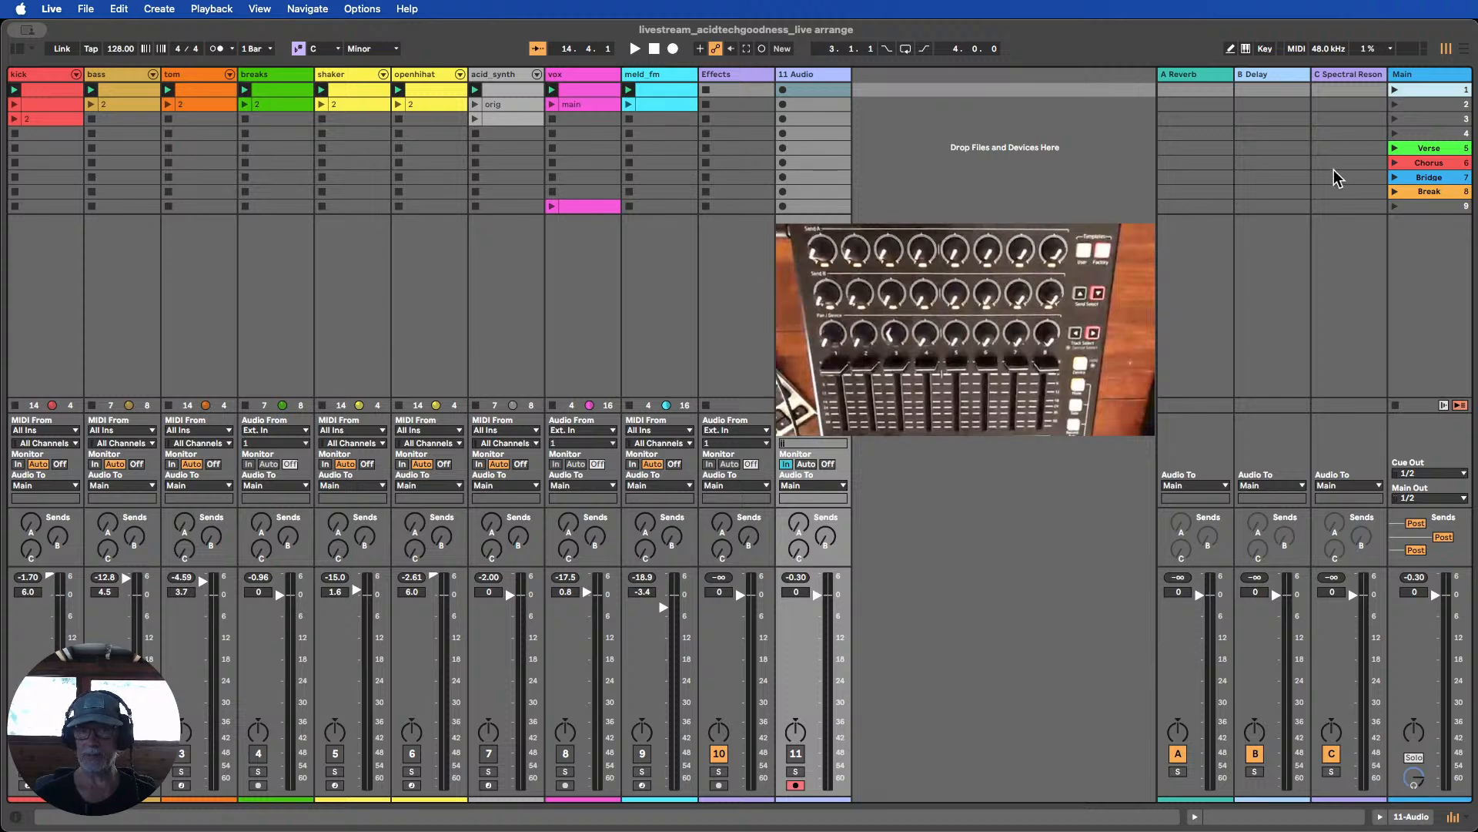
pyautogui.click(1393, 90)
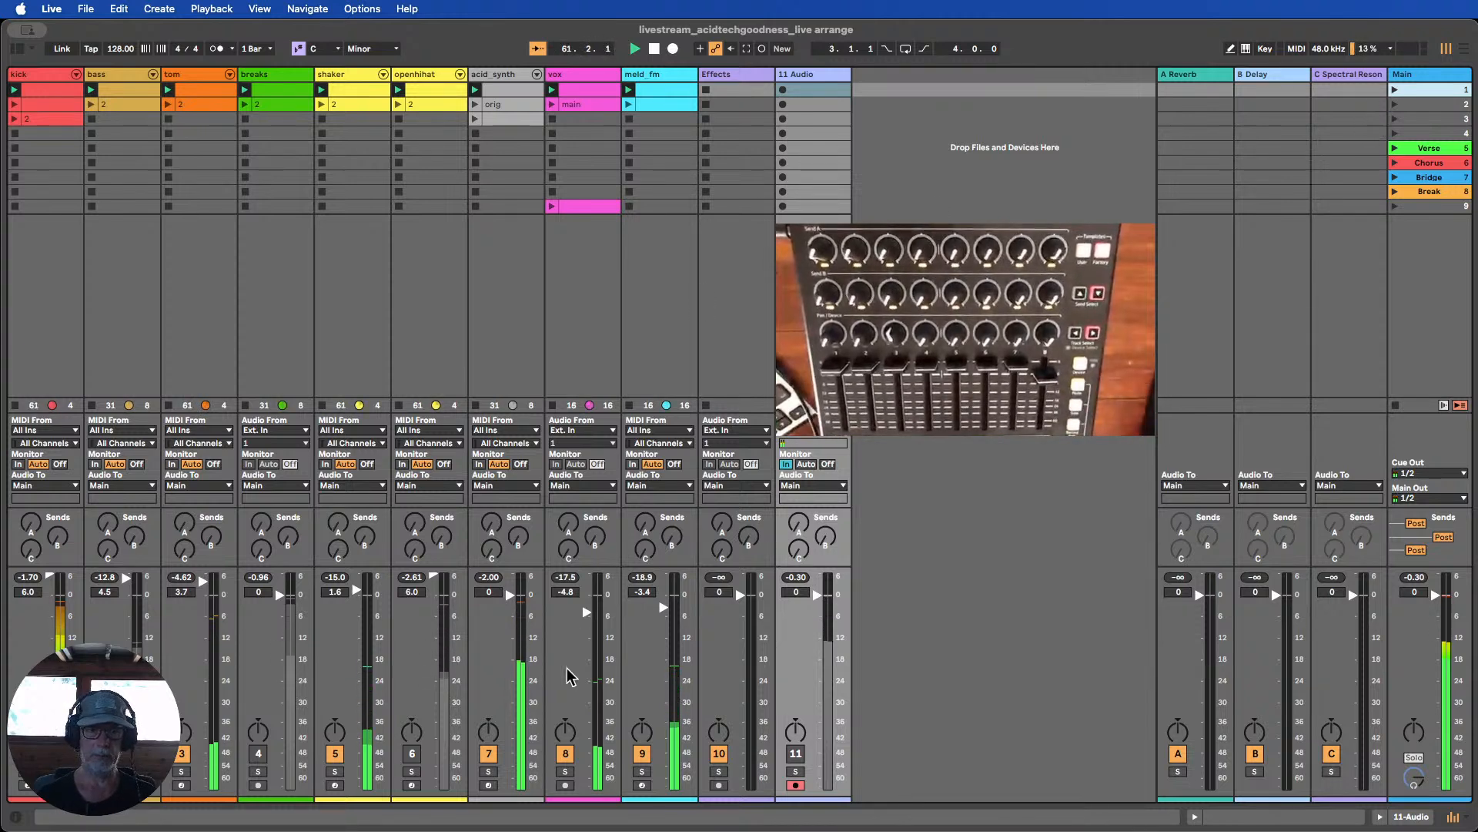
# Stop the playing clips on the vox, openhat, breaks and bass tracks to thin out the first scene
pyautogui.click(553, 119)
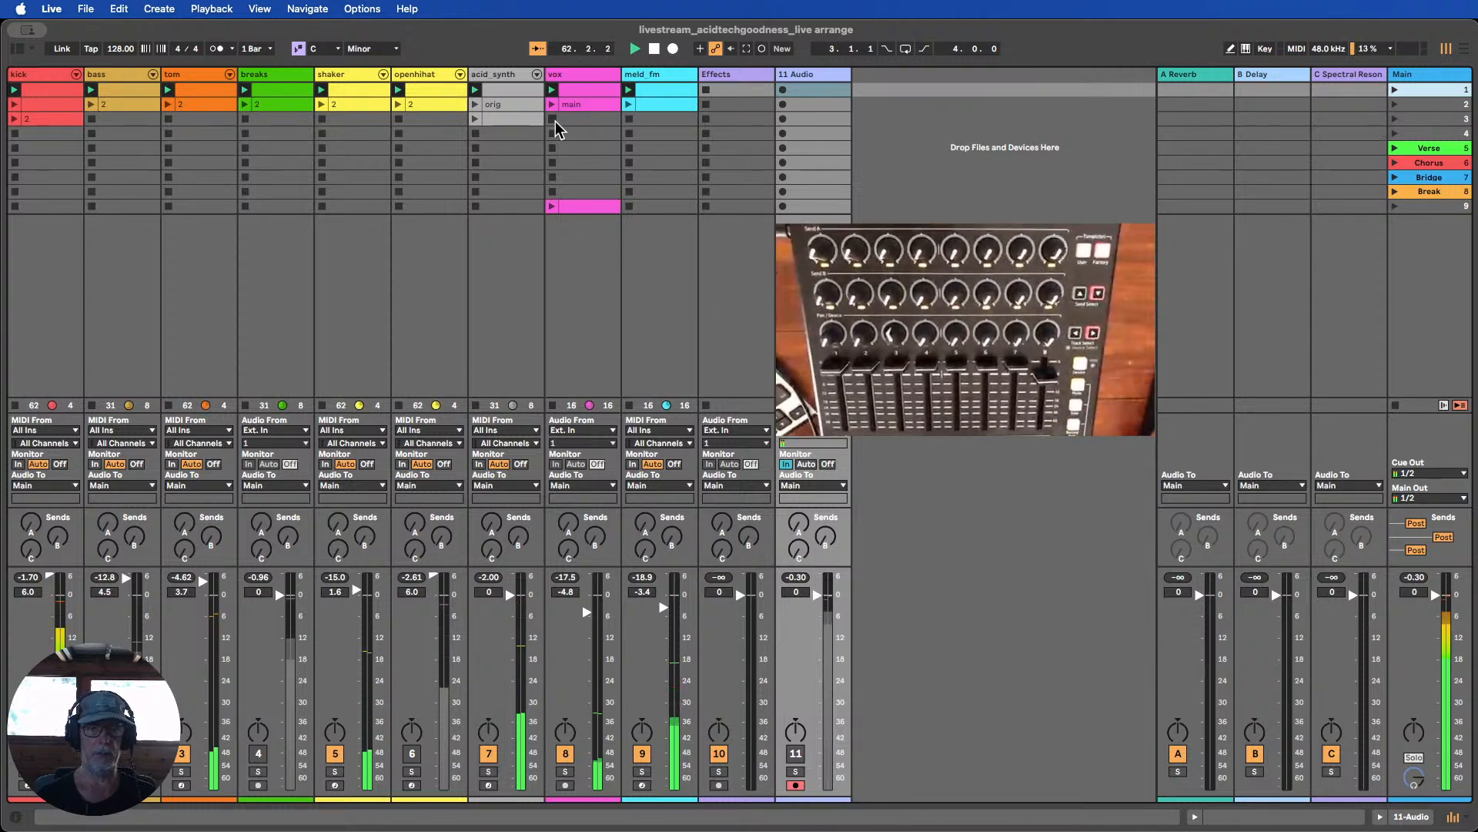
pyautogui.click(399, 120)
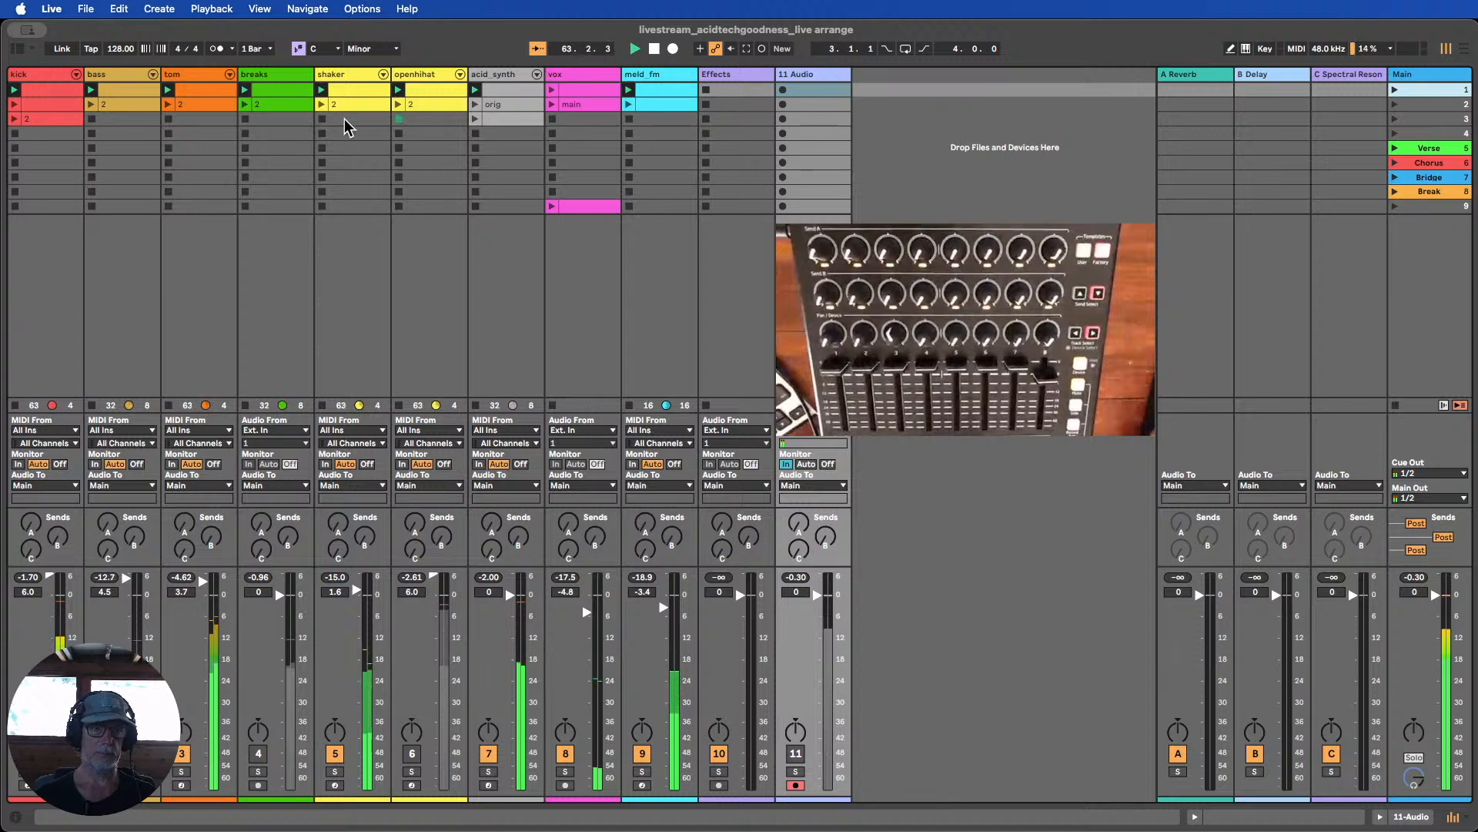
pyautogui.click(245, 119)
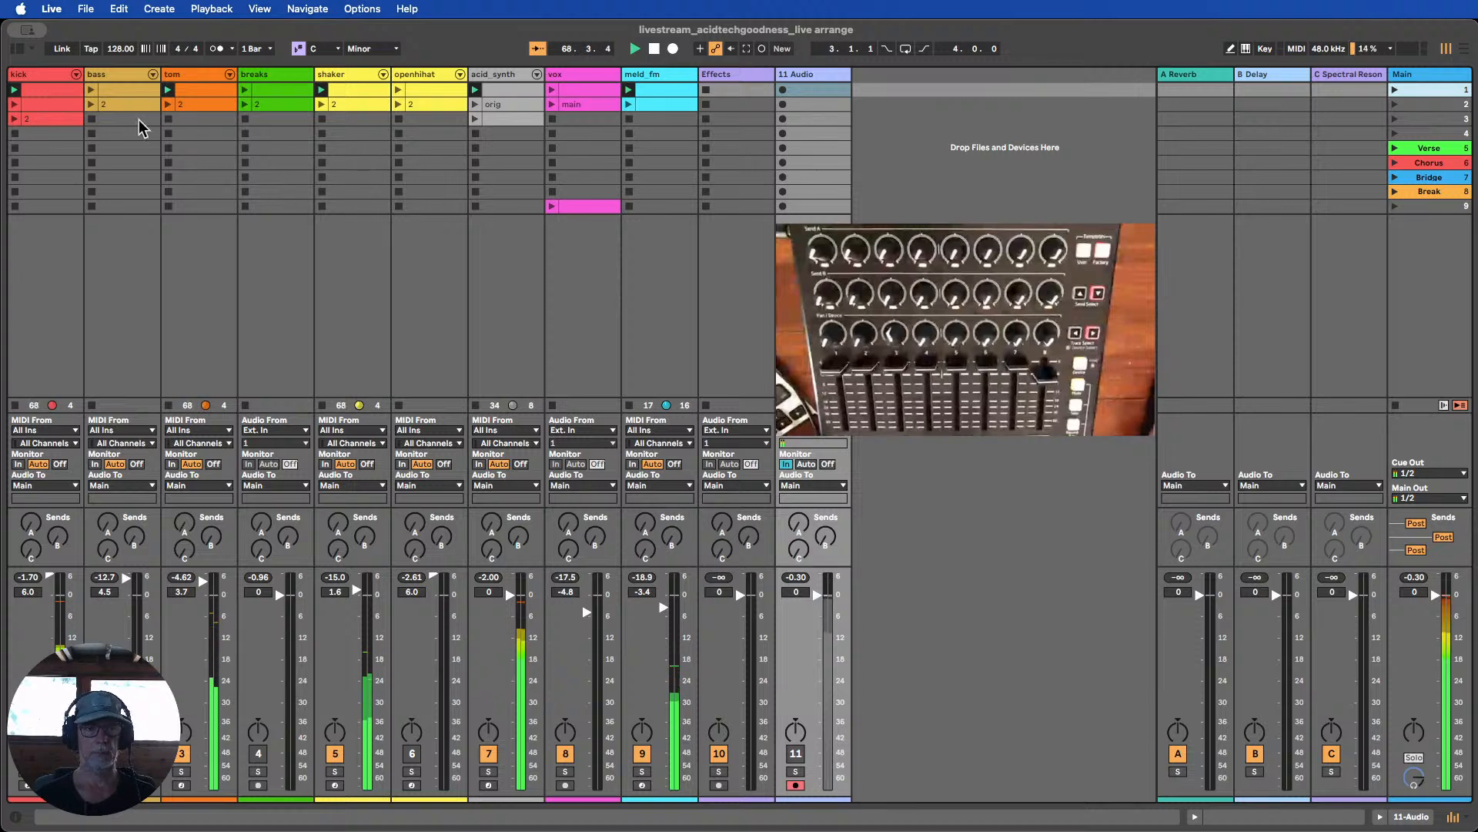
pyautogui.click(91, 90)
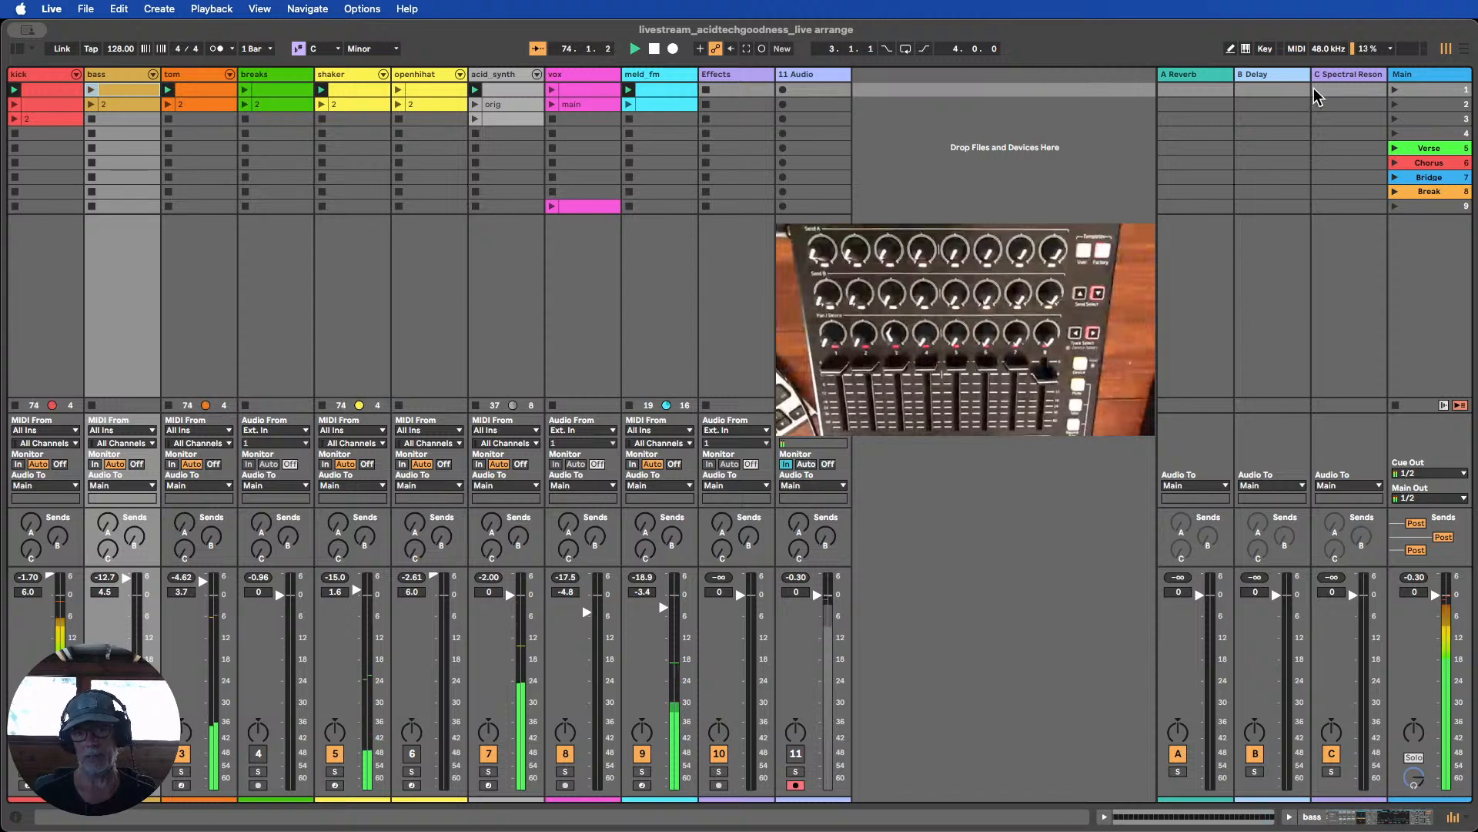
# Capture the playing clips into a newly inserted scene and move that scene directly above Verse
pyautogui.rightClick(1424, 89)
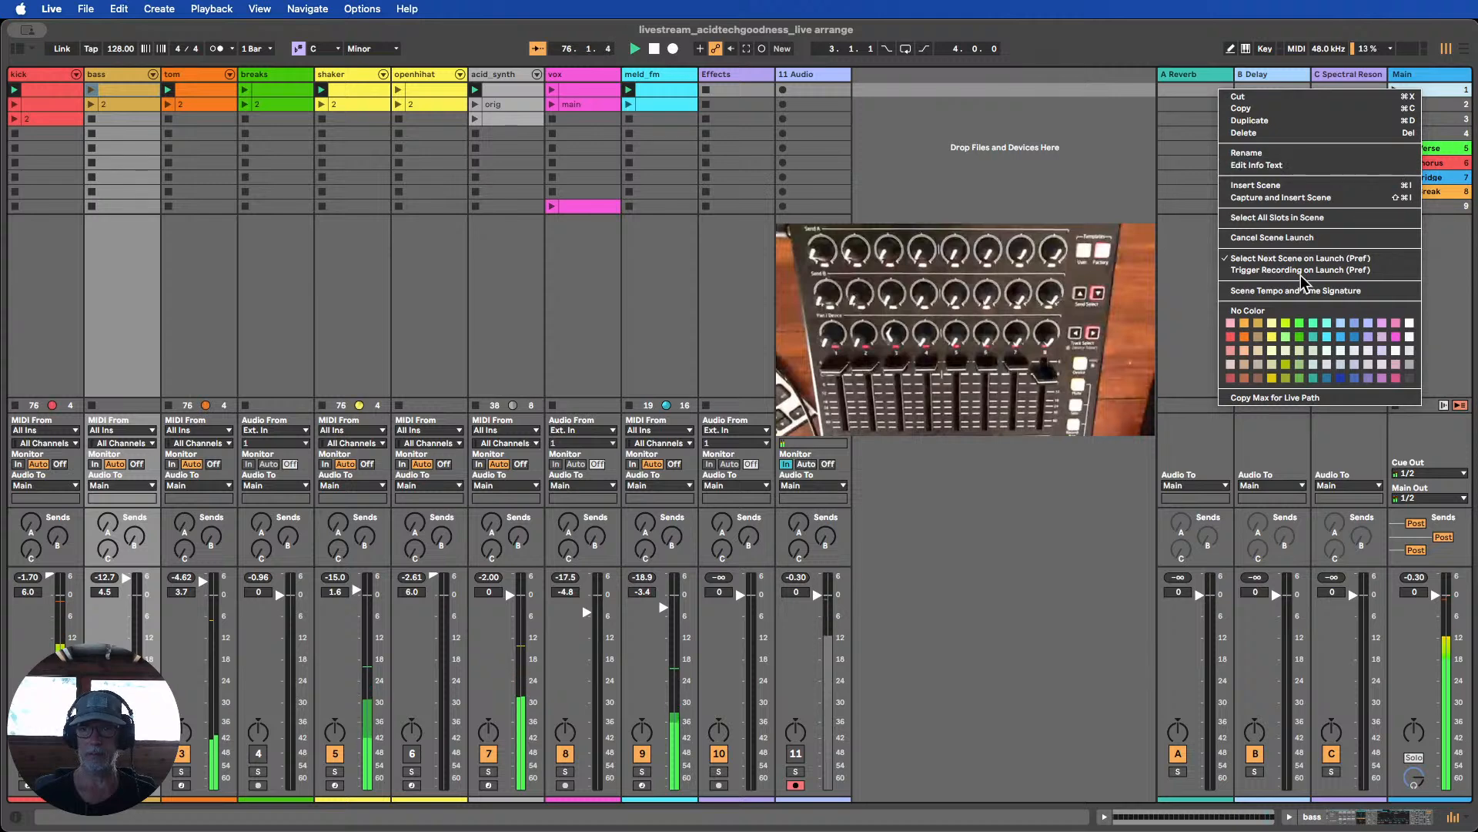
pyautogui.click(1266, 196)
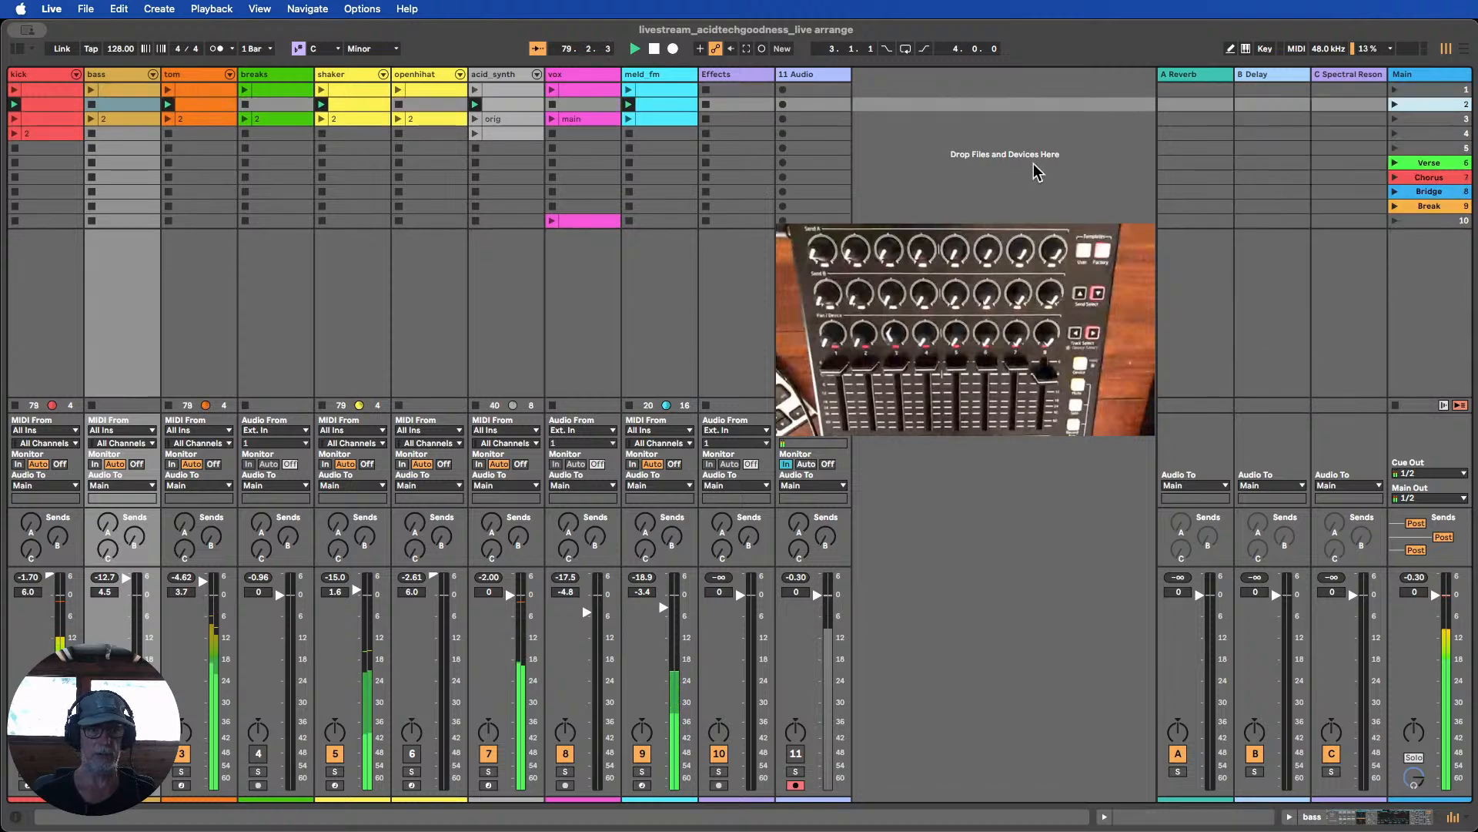
pyautogui.moveTo(1429, 162); pyautogui.dragTo(1417, 148)
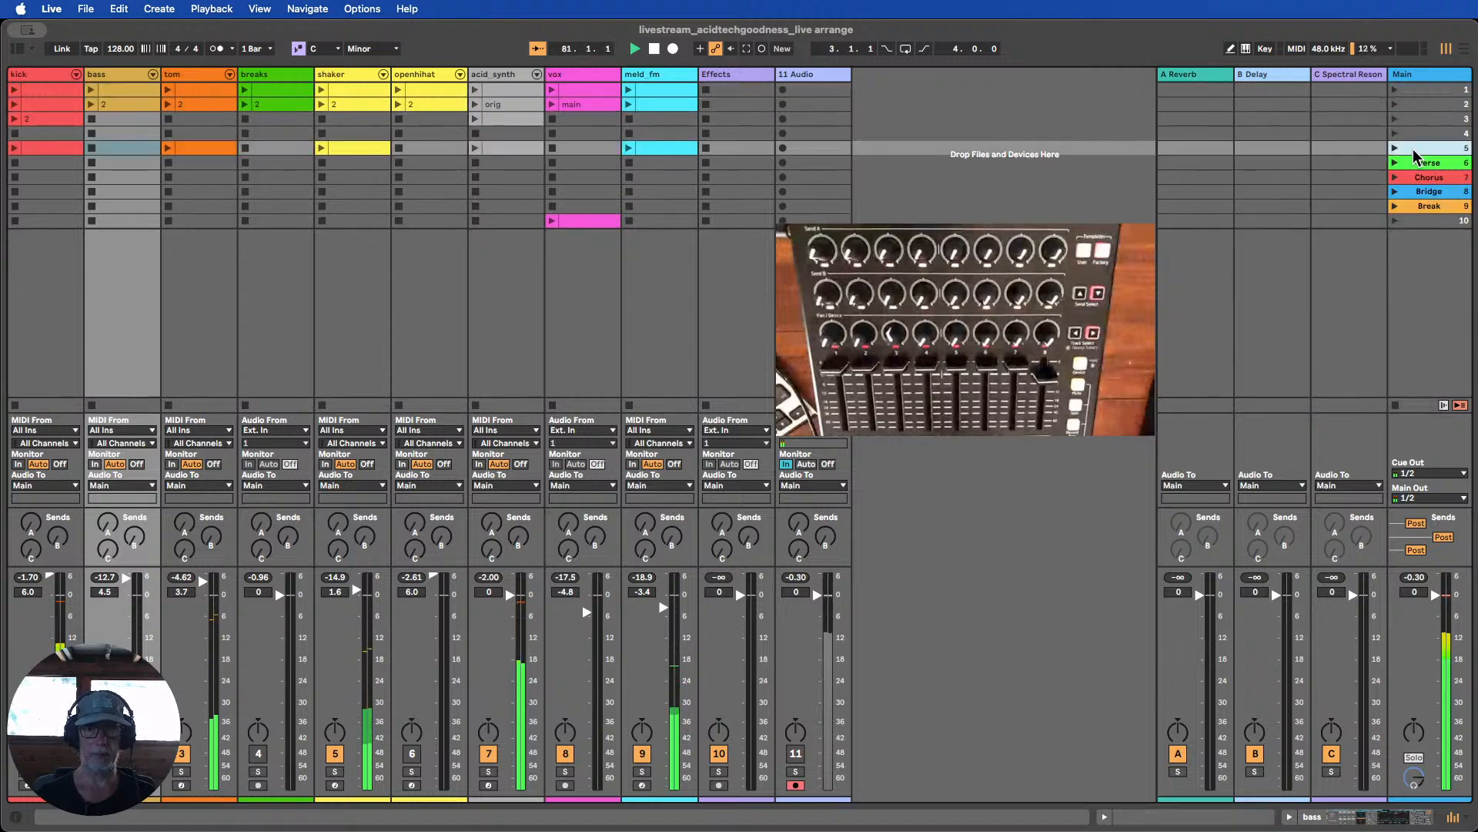
# Move the captured kick, tom, shaker, acid_synth and meld_fm clips down into the Verse scene and launch it
pyautogui.click(678, 147)
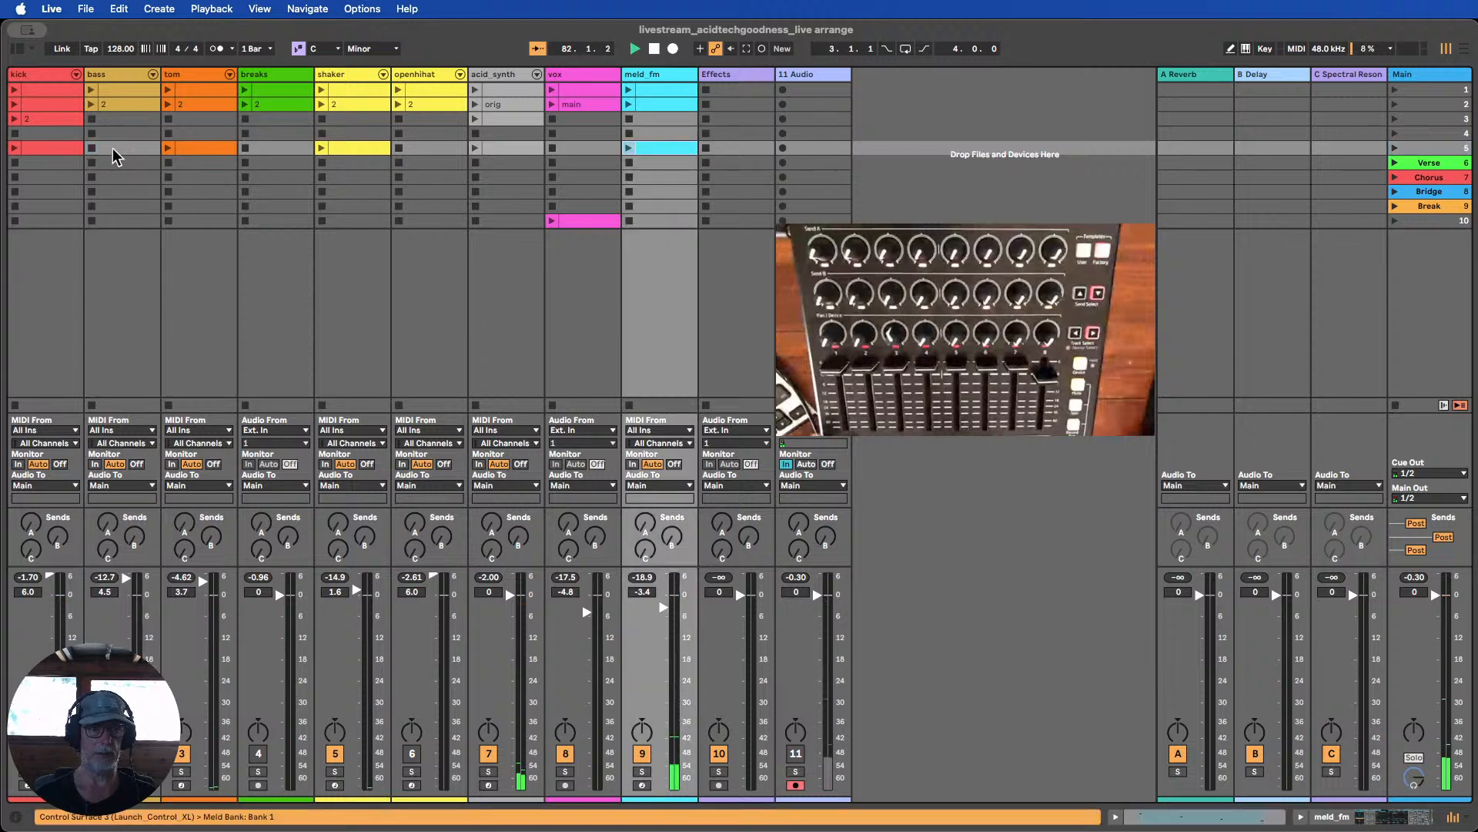
pyautogui.click(31, 147)
pyautogui.moveTo(35, 146); pyautogui.dragTo(37, 160)
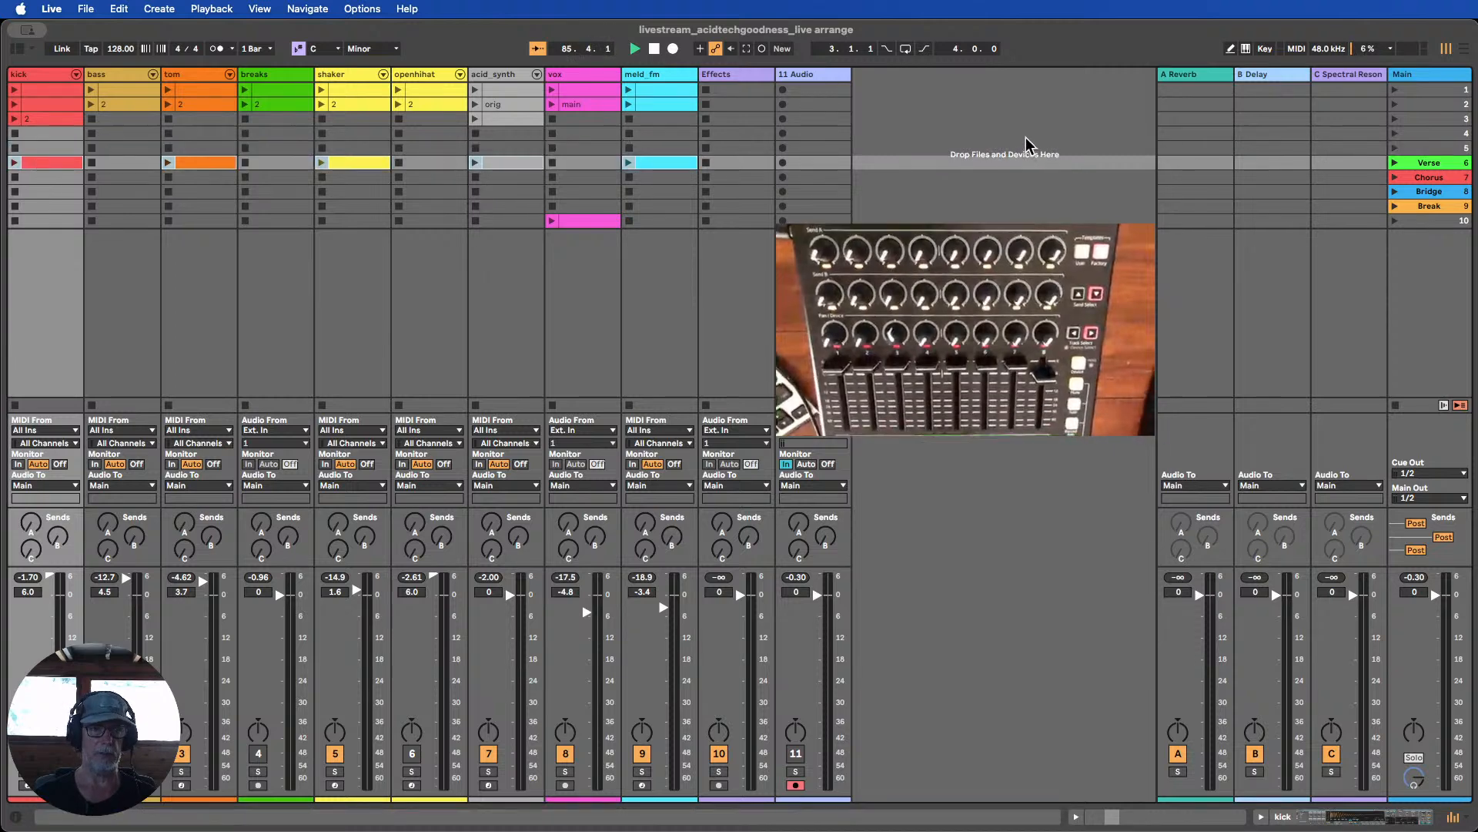
pyautogui.click(1396, 162)
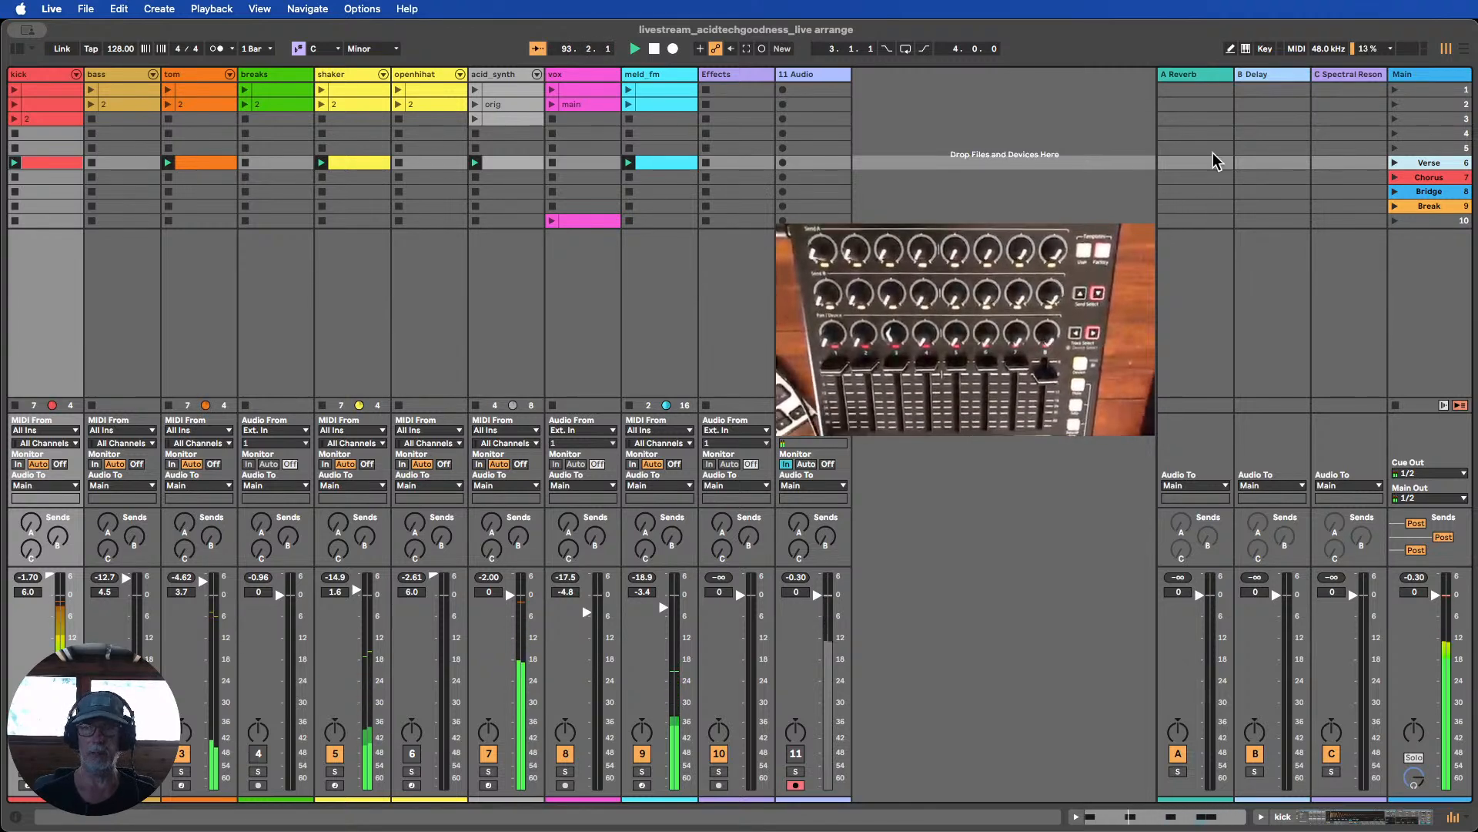
# Launch the first breaks clip and capture the playing clips into a new scene below Verse
pyautogui.click(247, 87)
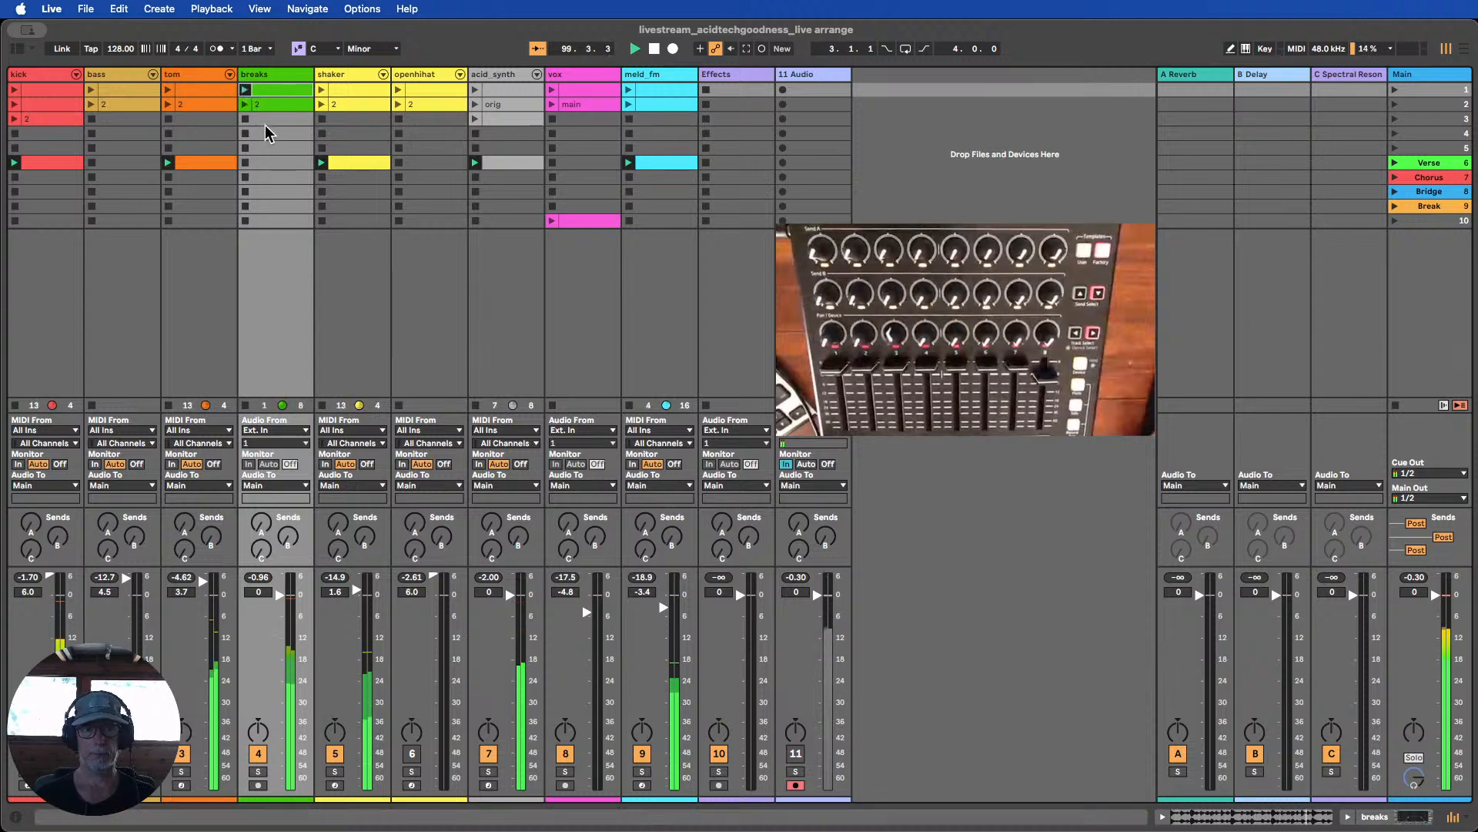
pyautogui.rightClick(1423, 163)
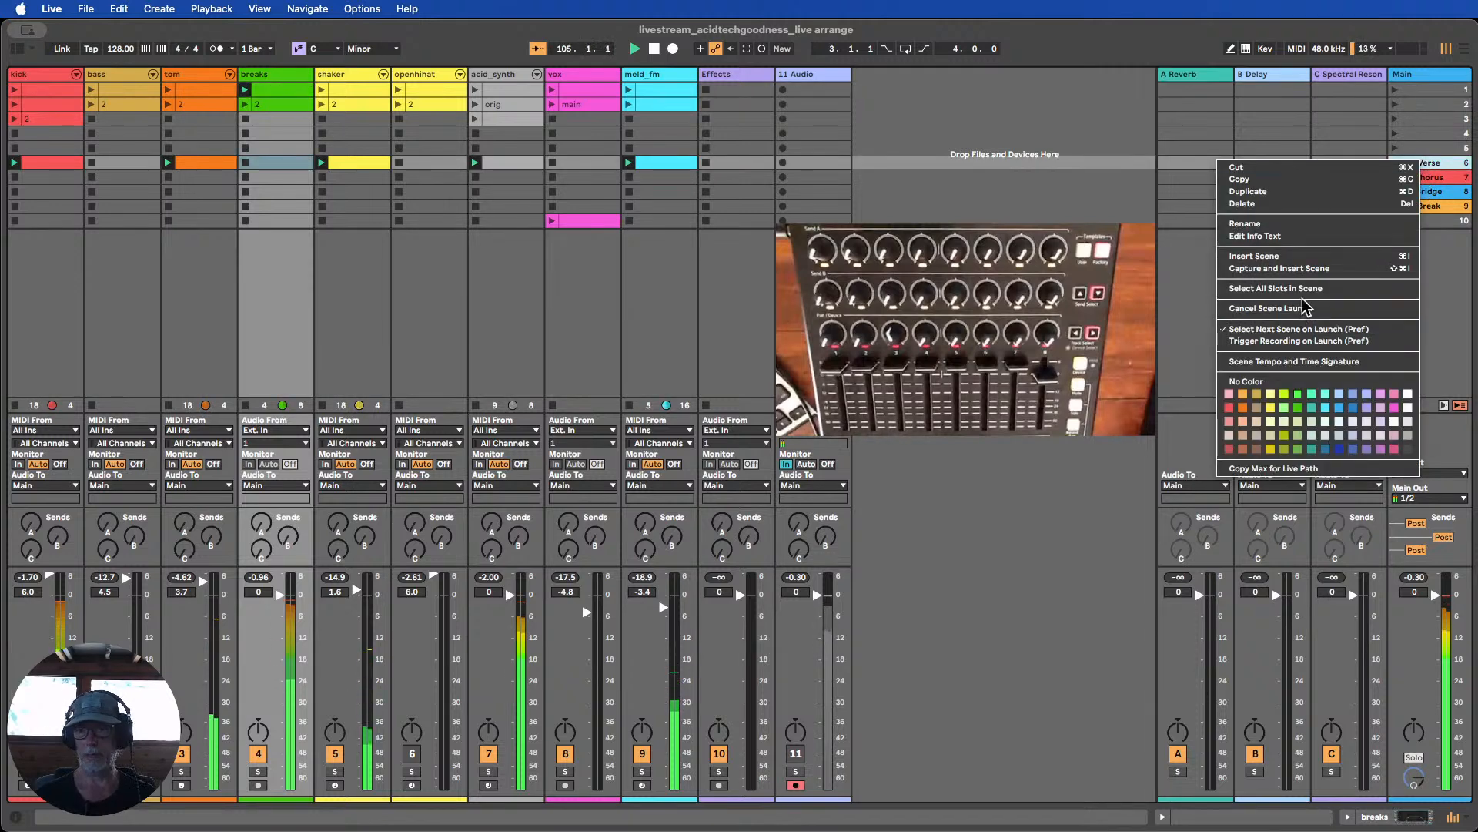
pyautogui.click(1287, 257)
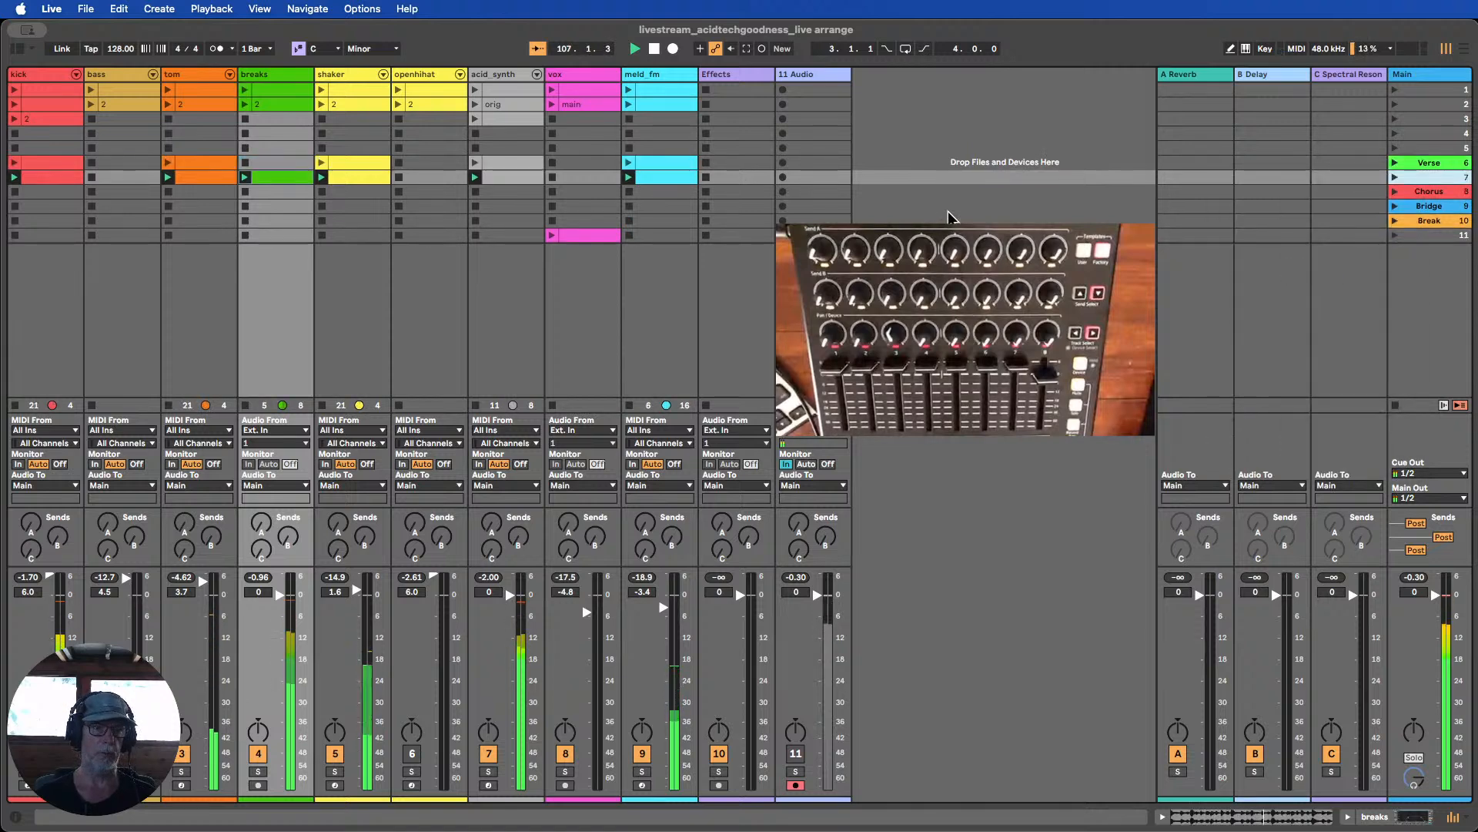
# Rename the newly captured scene below Verse as Verse 2
pyautogui.rightClick(1420, 178)
pyautogui.click(1291, 240)
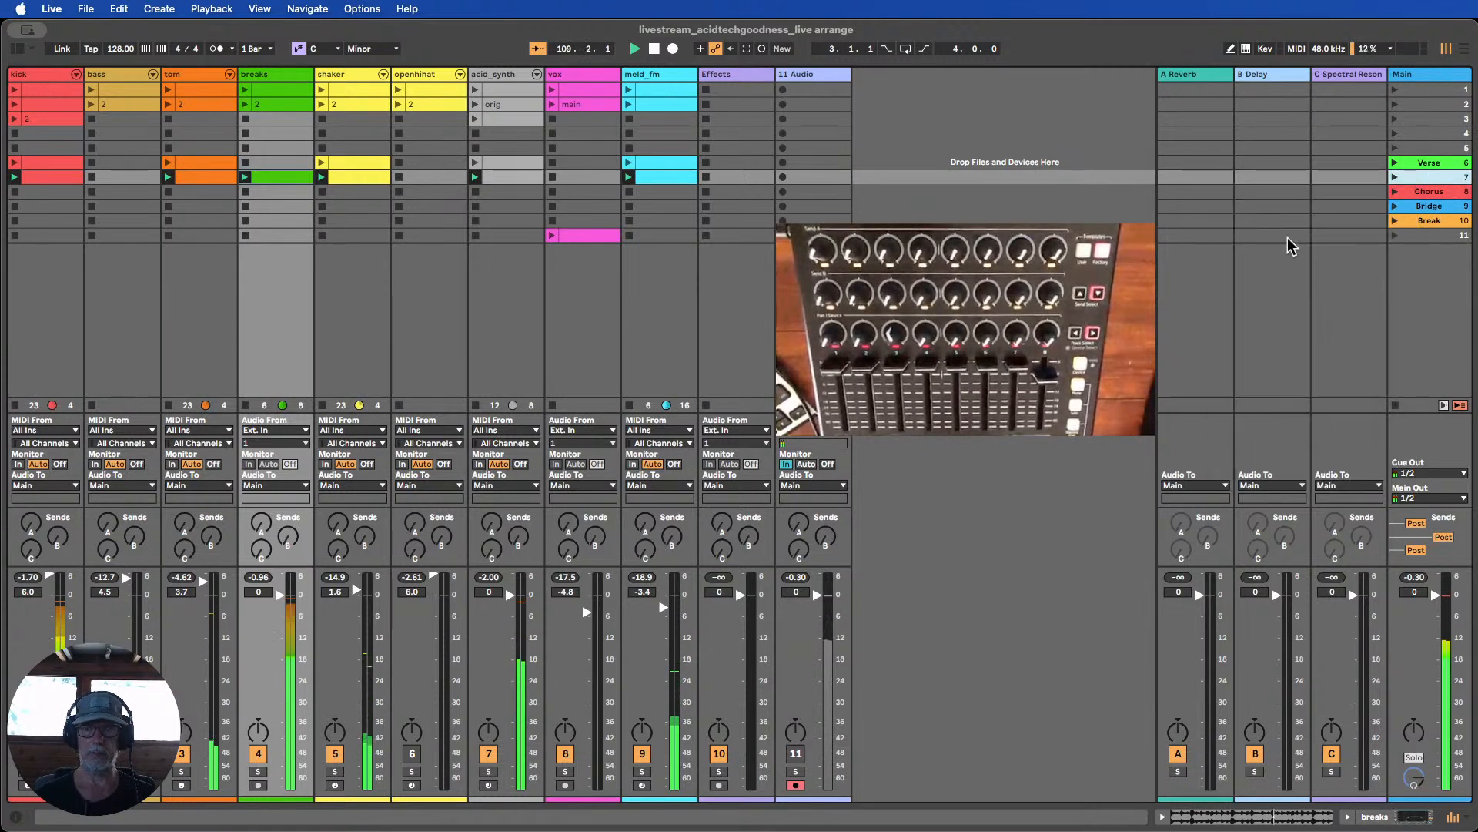
pyautogui.write('Verse 2')
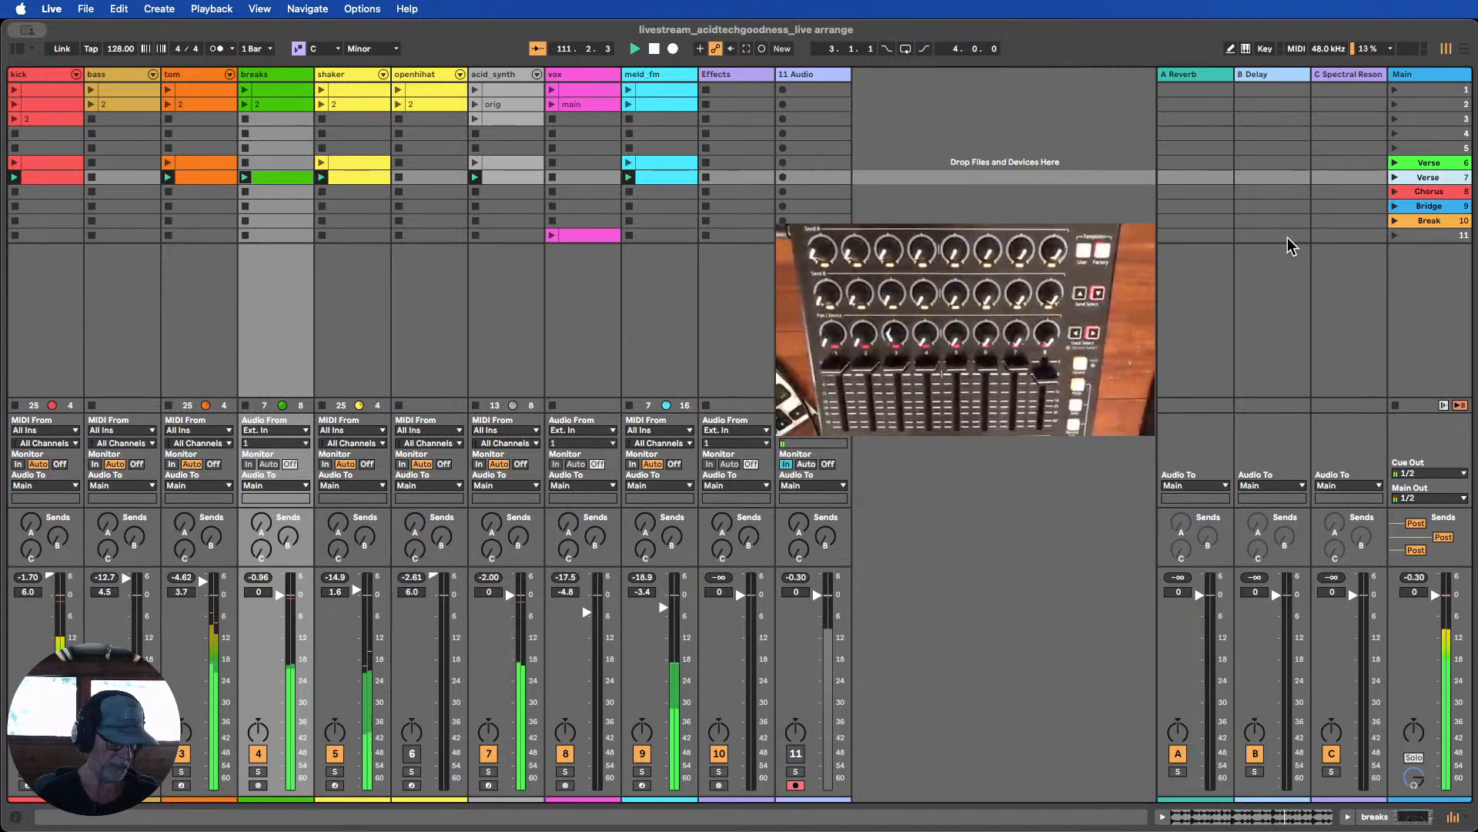
pyautogui.click(1241, 271)
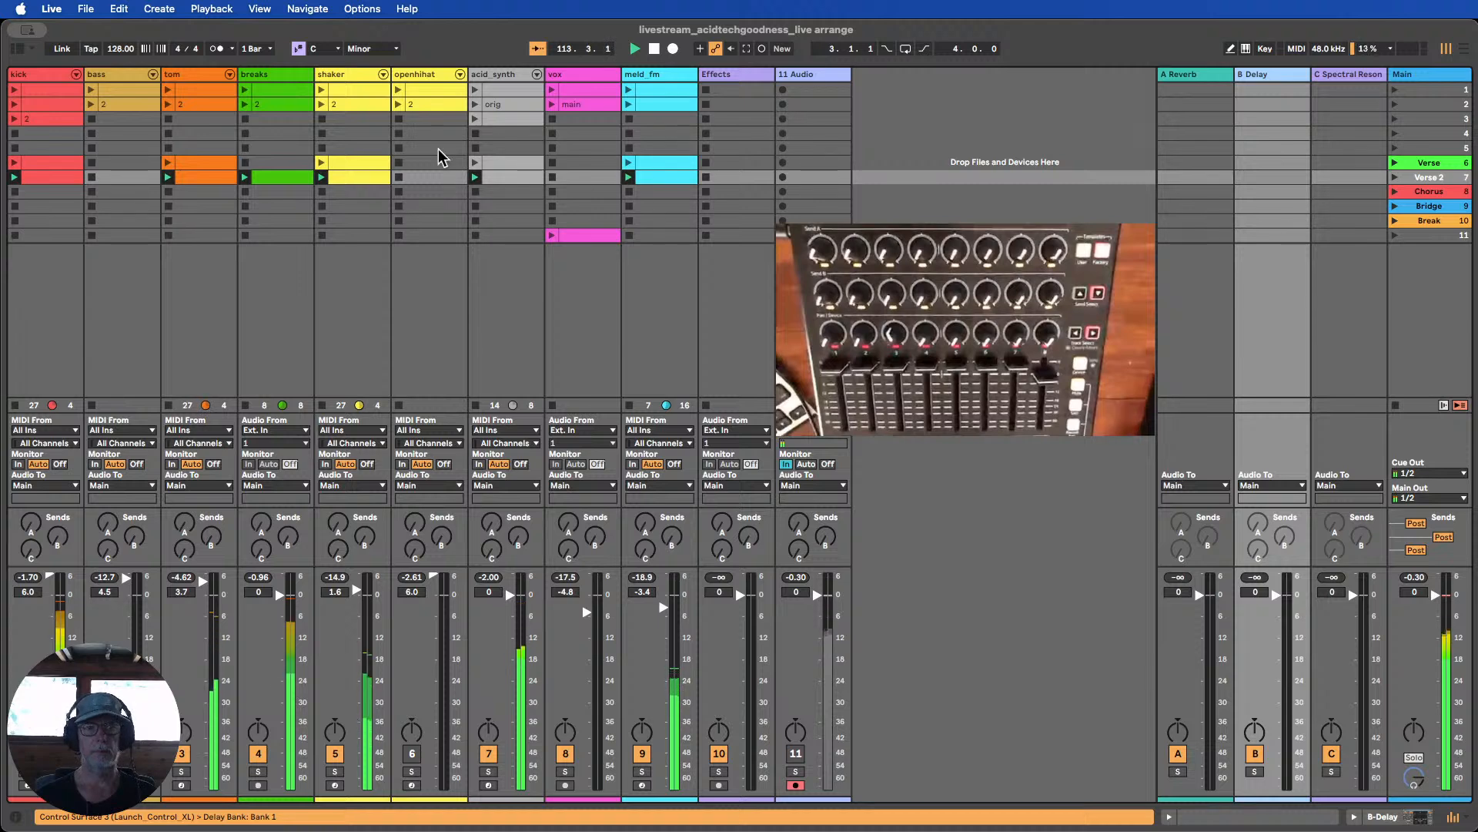
# Bring in the first bass and openhihat clips and the vox main clip, turning on the openhihat track
pyautogui.click(92, 91)
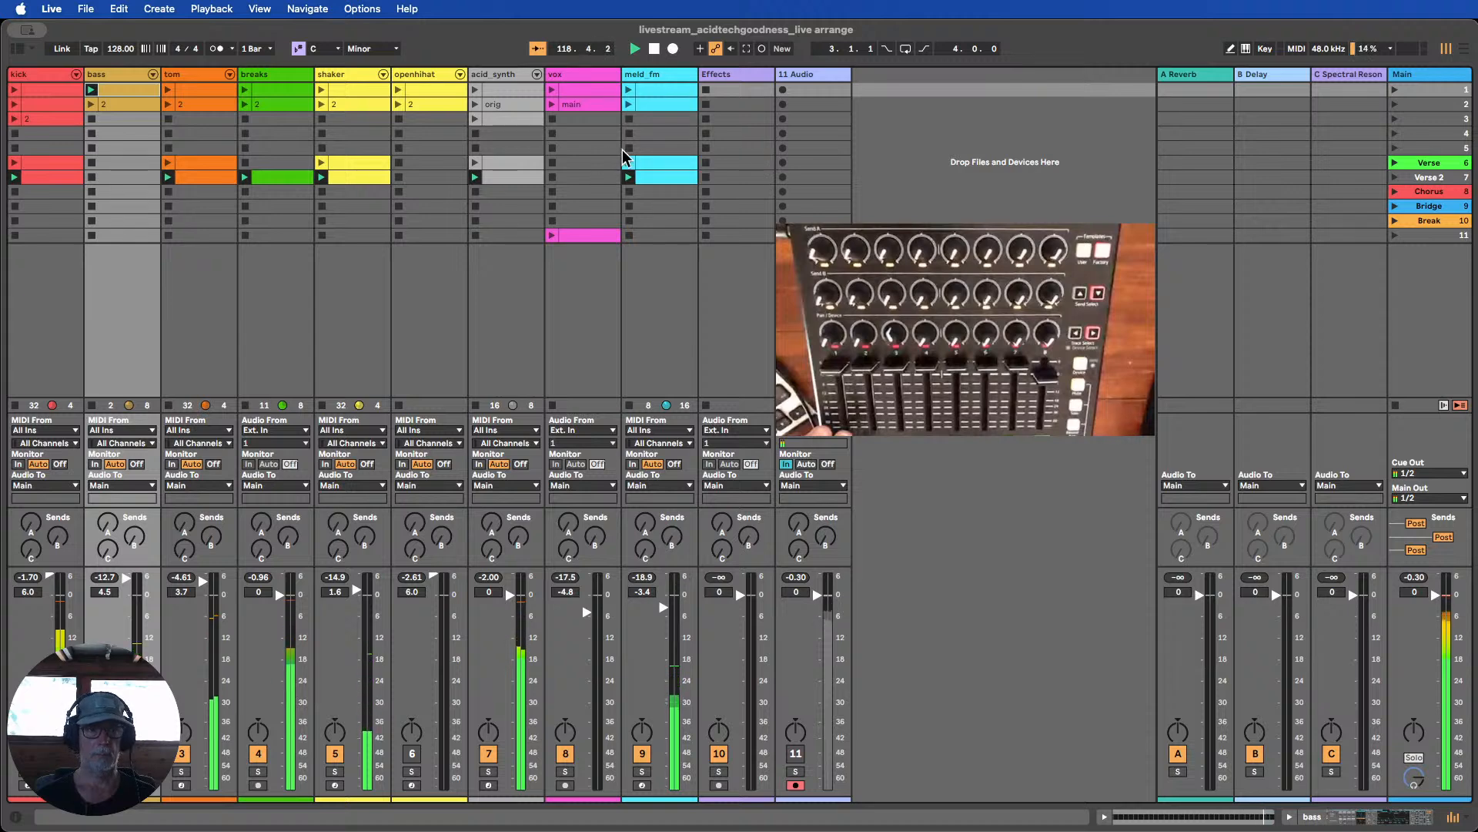
pyautogui.click(399, 88)
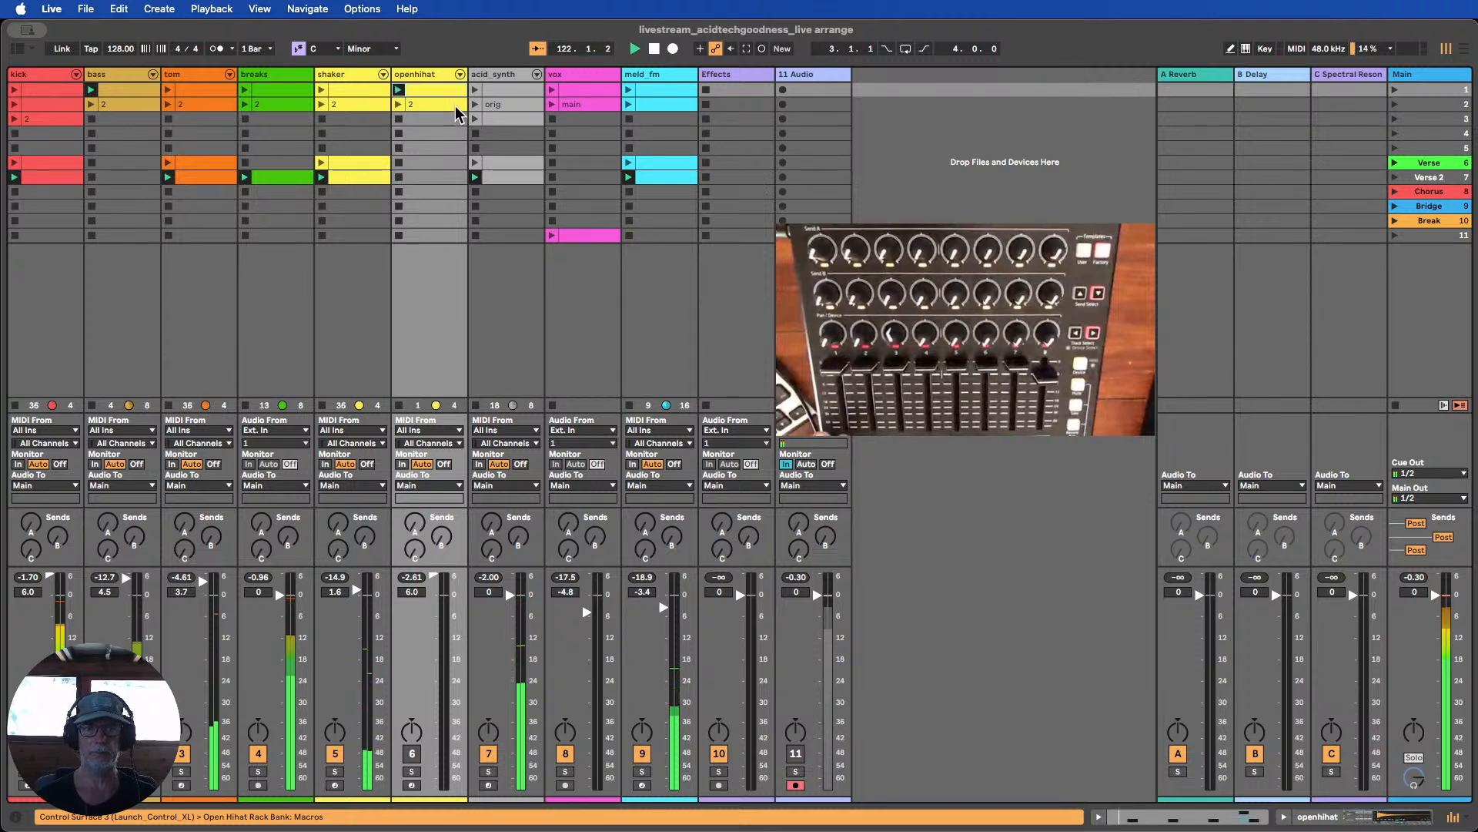
pyautogui.click(411, 752)
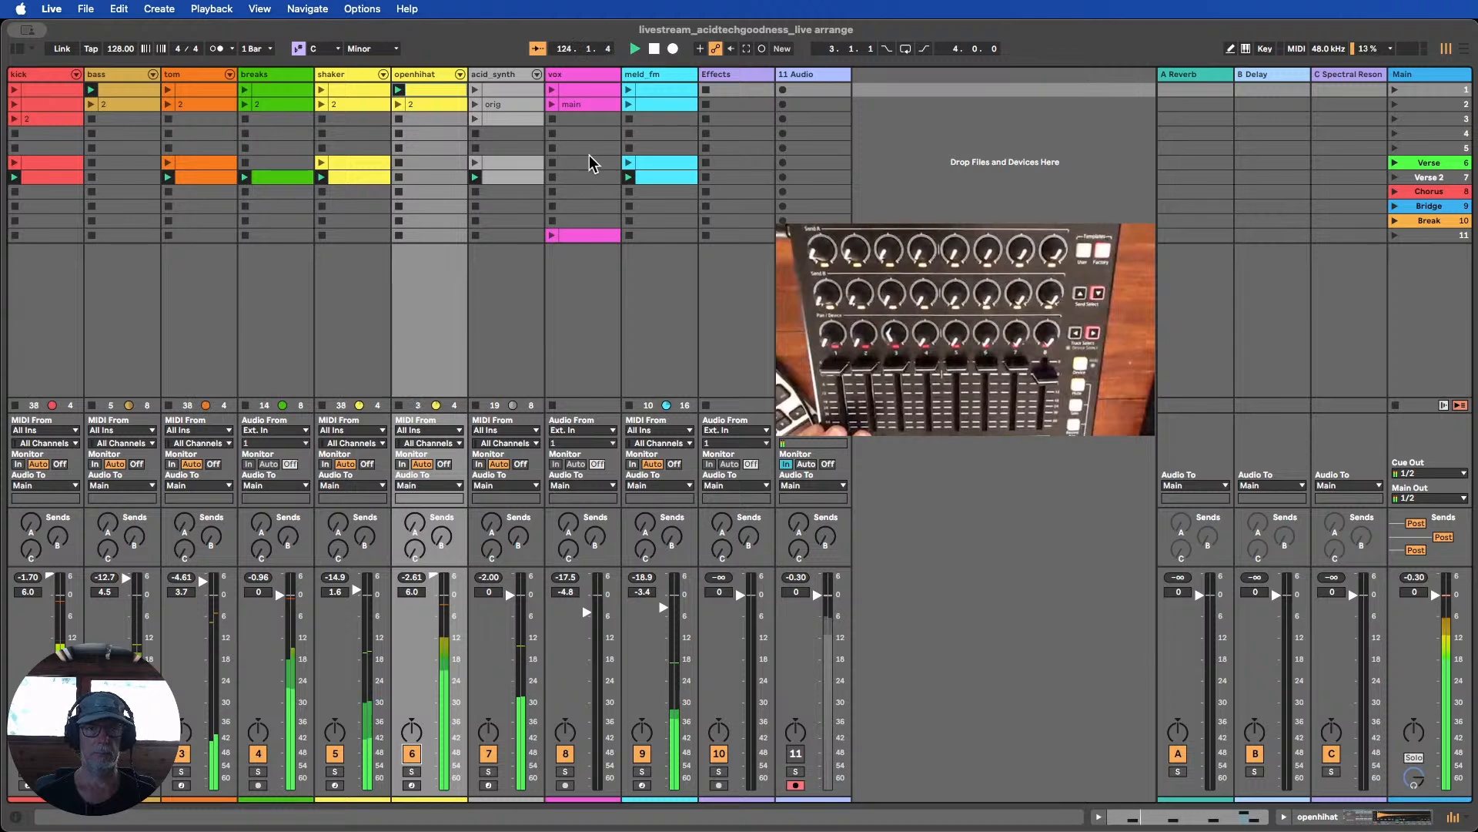
pyautogui.click(553, 104)
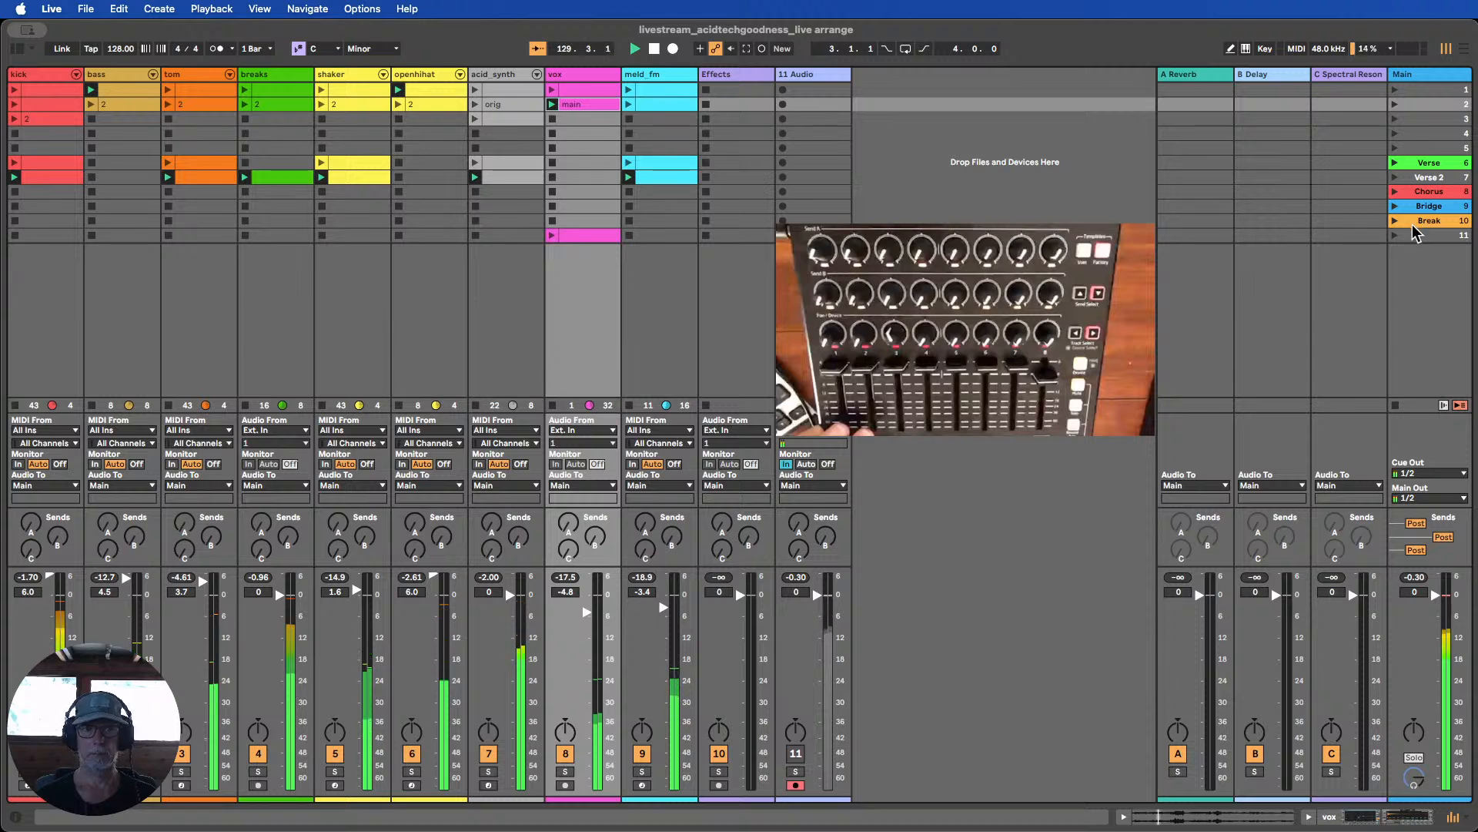
# Capture the playing clips into a new scene below Verse 2 and stop playback
pyautogui.click(1427, 178)
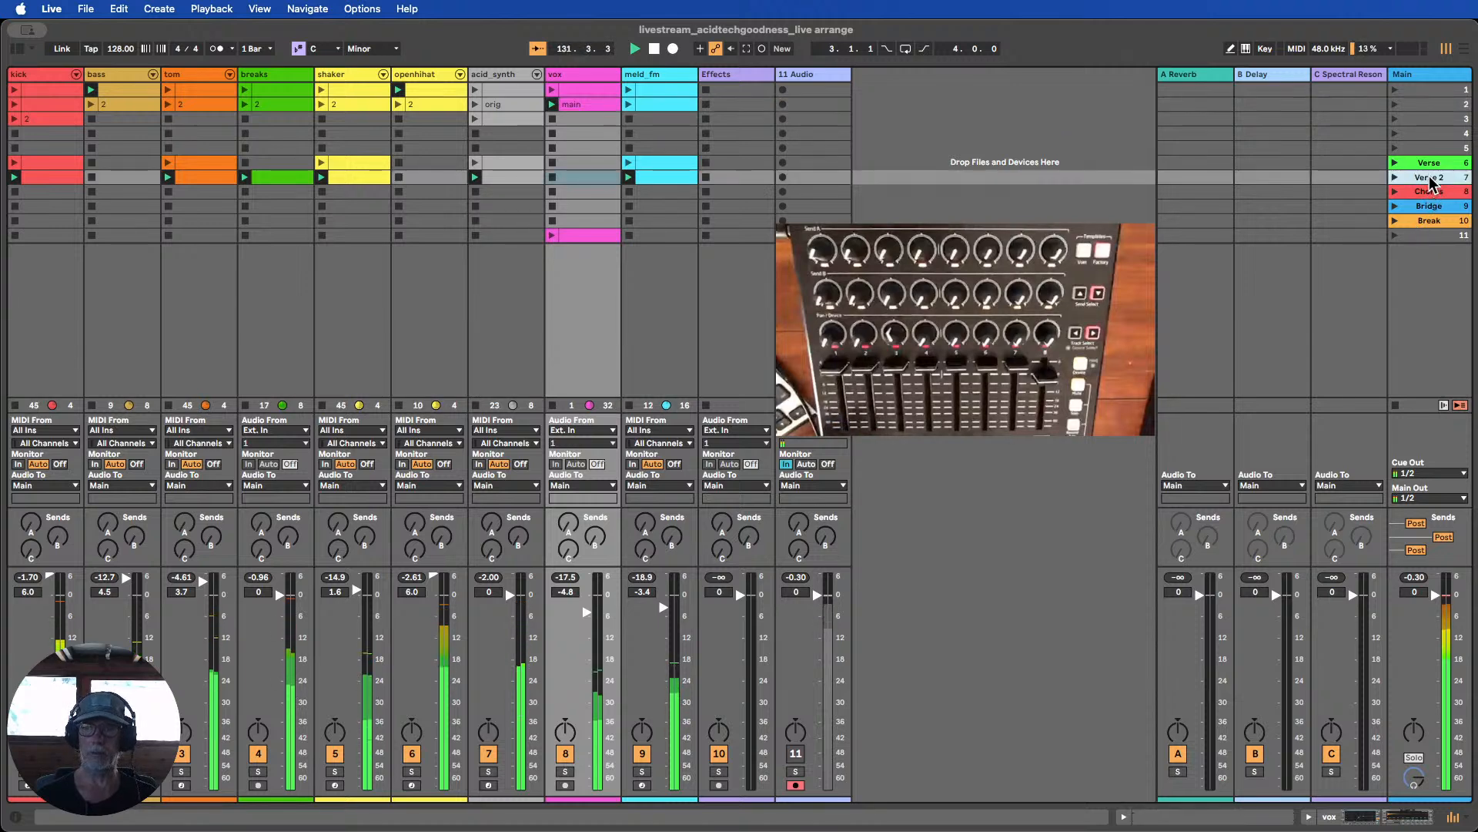
pyautogui.rightClick(1426, 178)
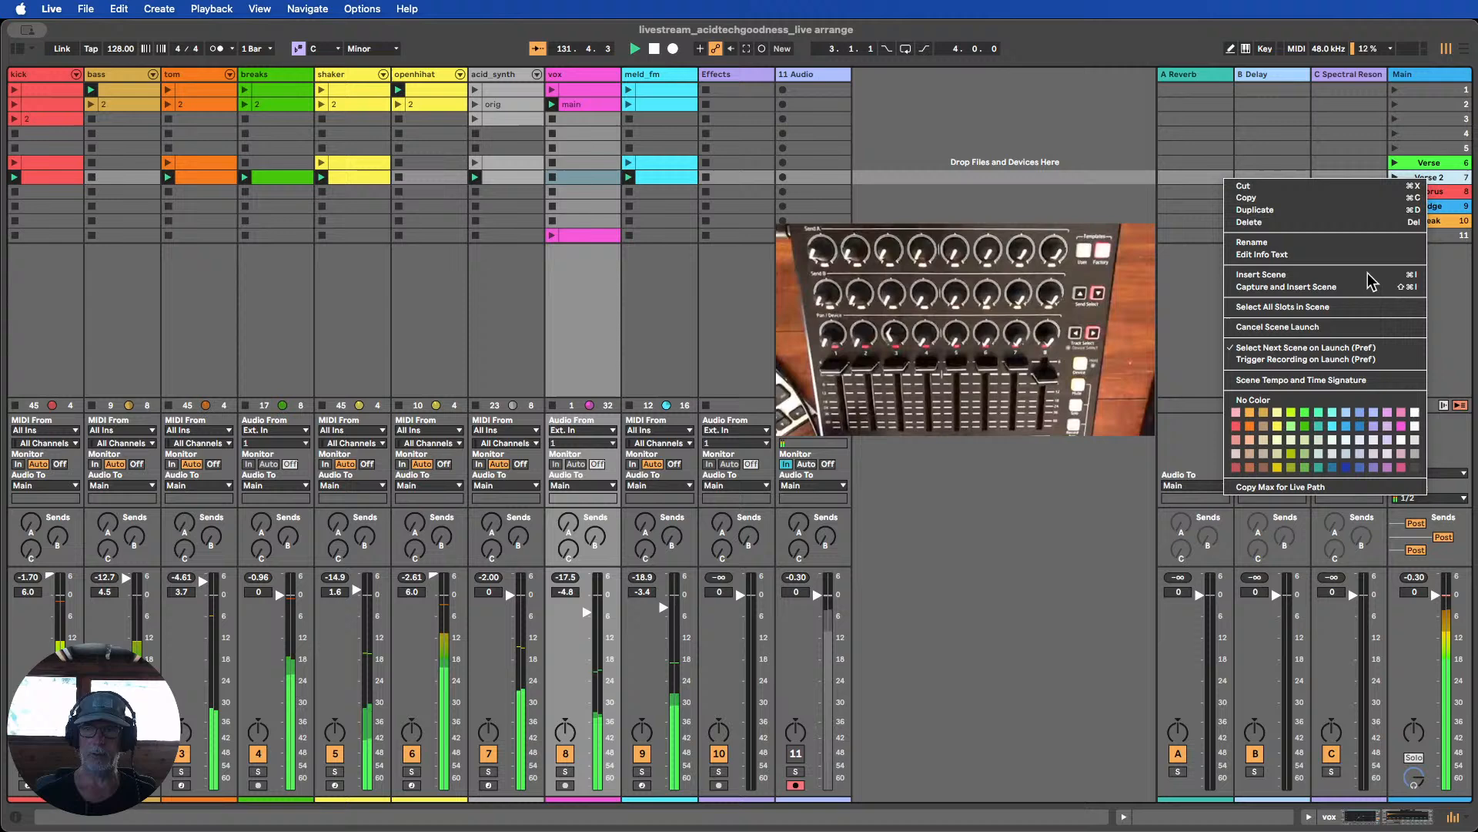
pyautogui.click(1289, 287)
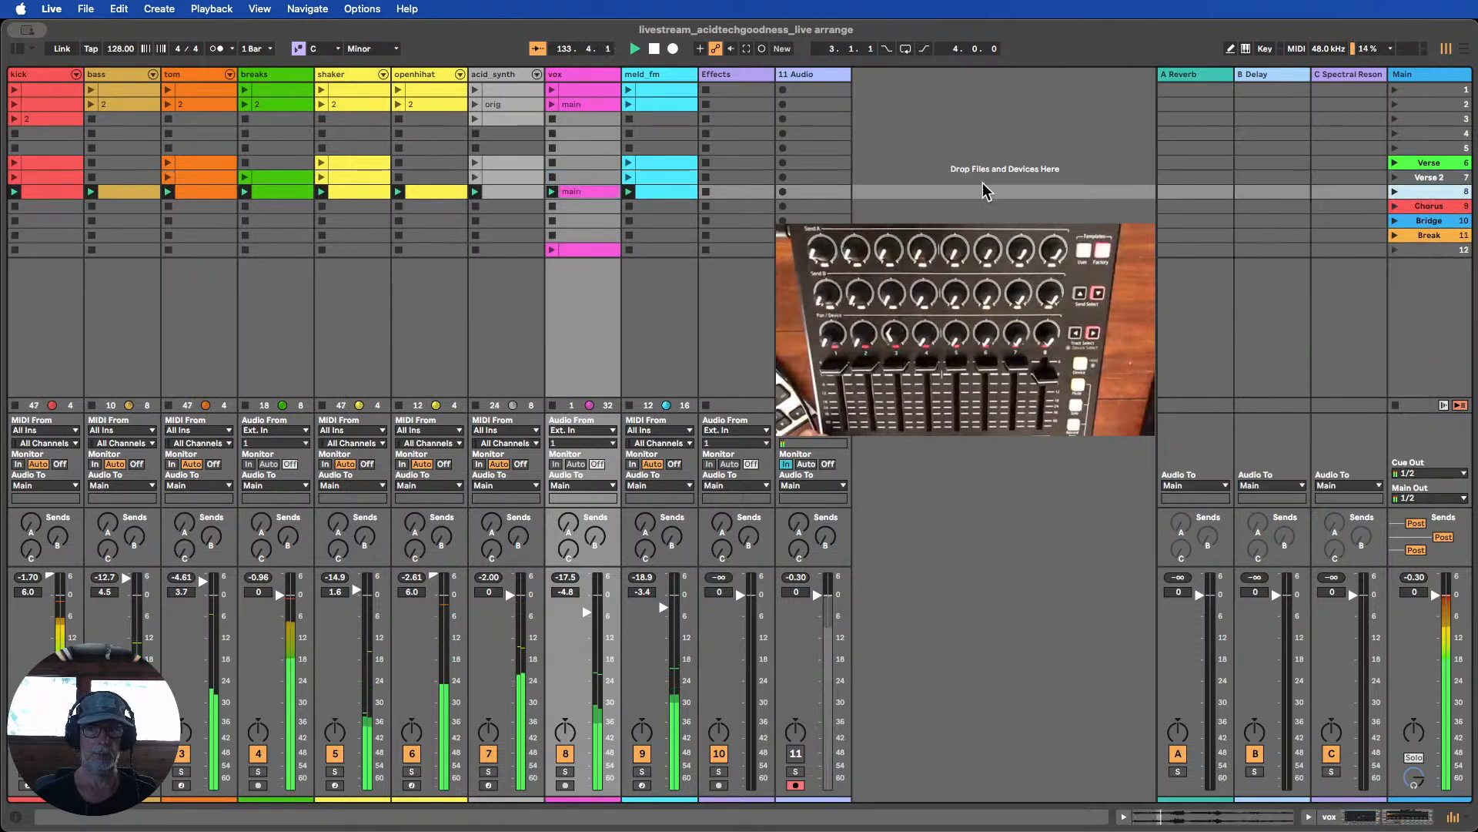
pyautogui.press('space')
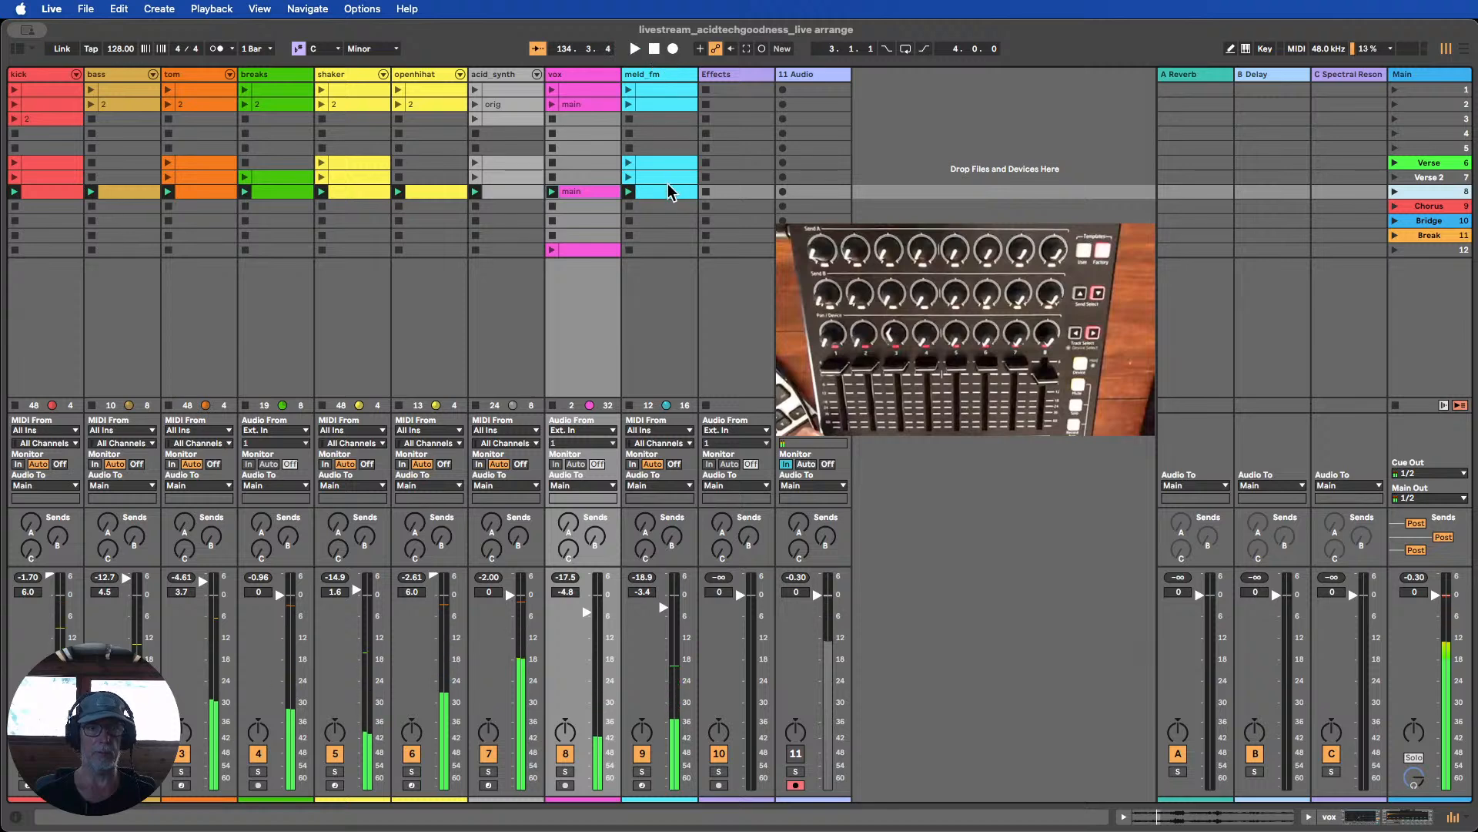
# Move all captured clips from kick through meld_fm down into the Chorus scene and delete the emptied scene
pyautogui.click(43, 183)
pyautogui.click(672, 189)
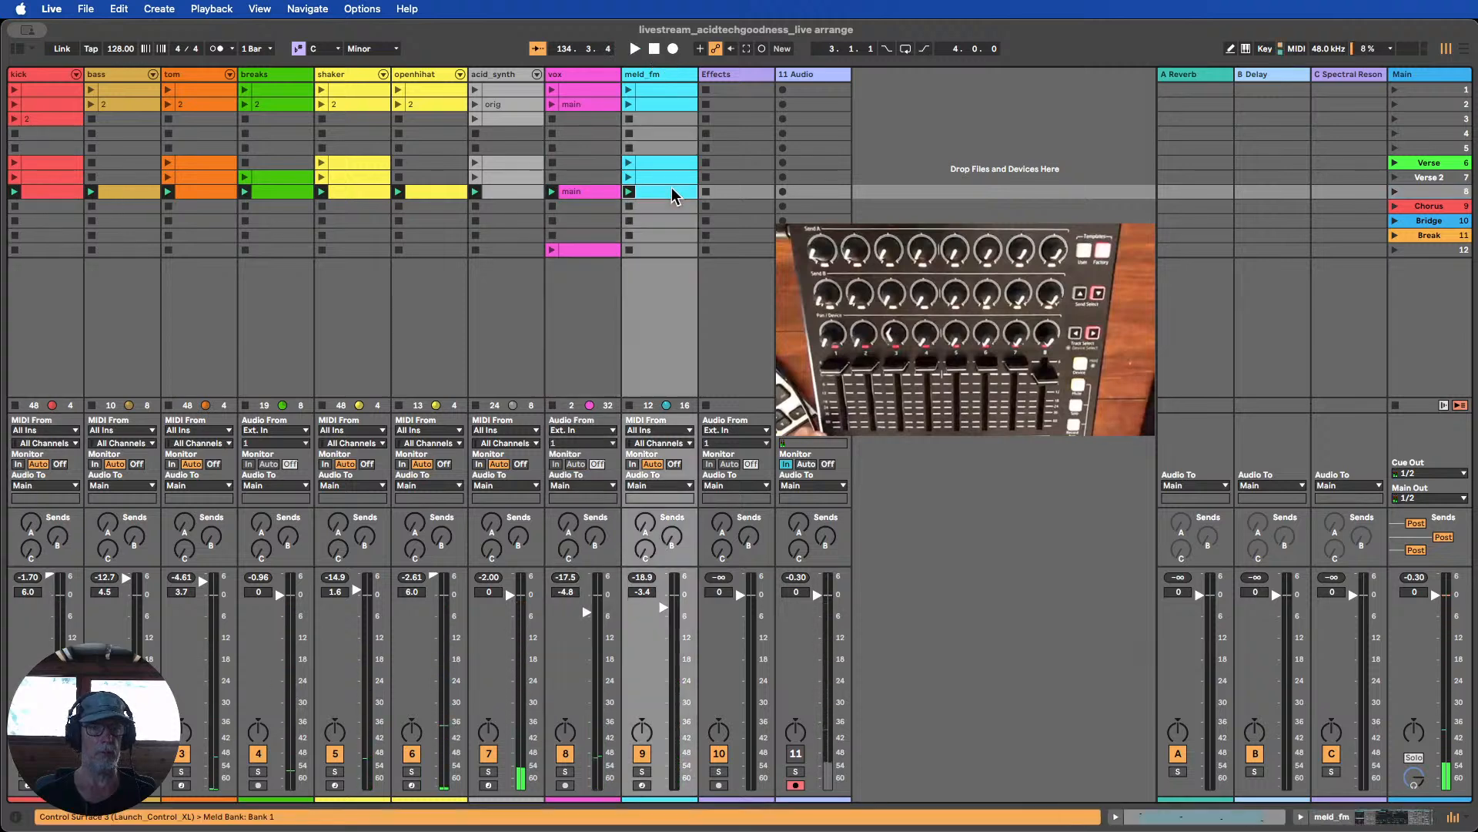
pyautogui.click(64, 189)
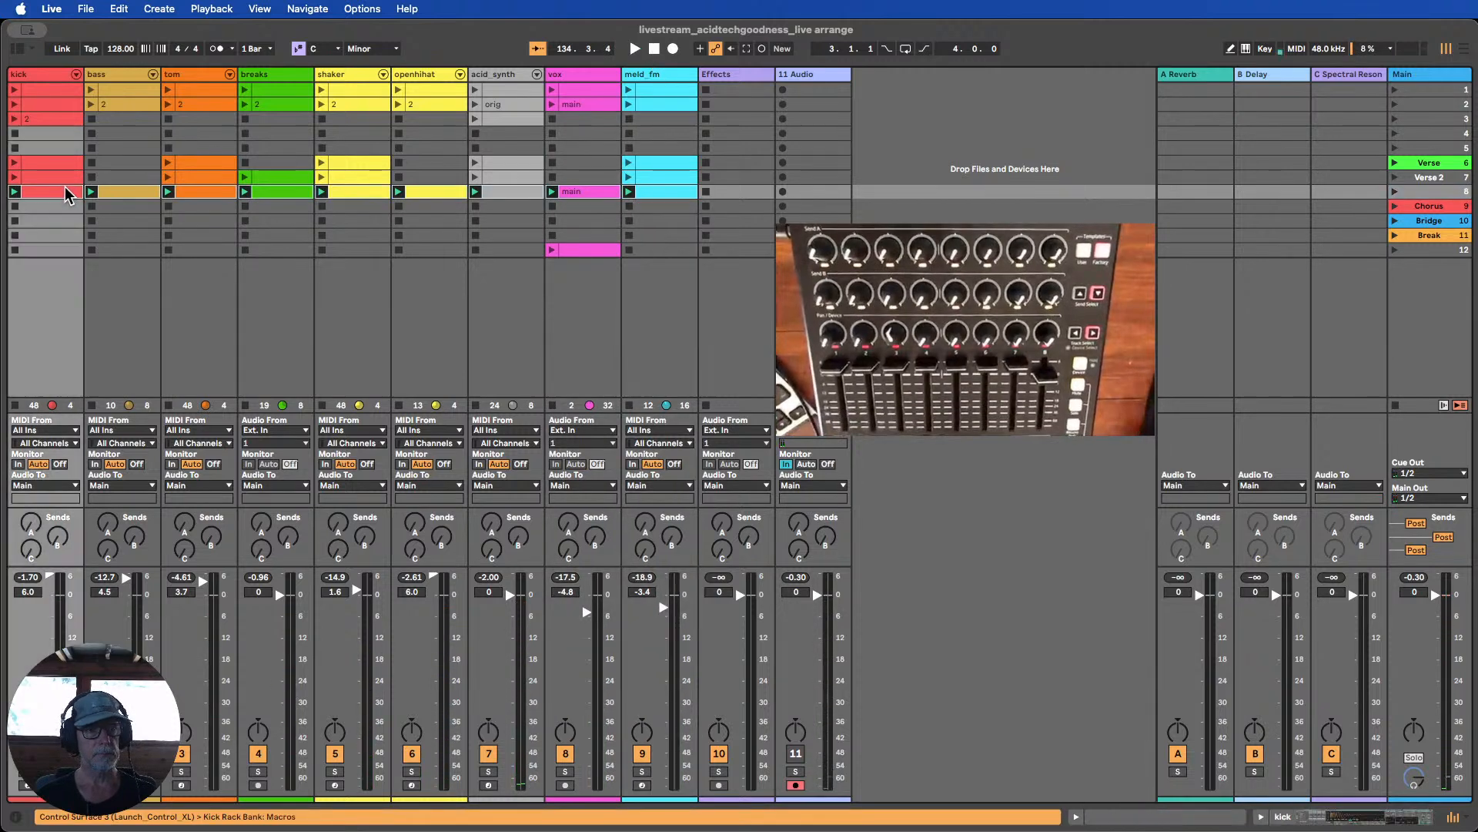
pyautogui.moveTo(57, 198); pyautogui.dragTo(54, 203)
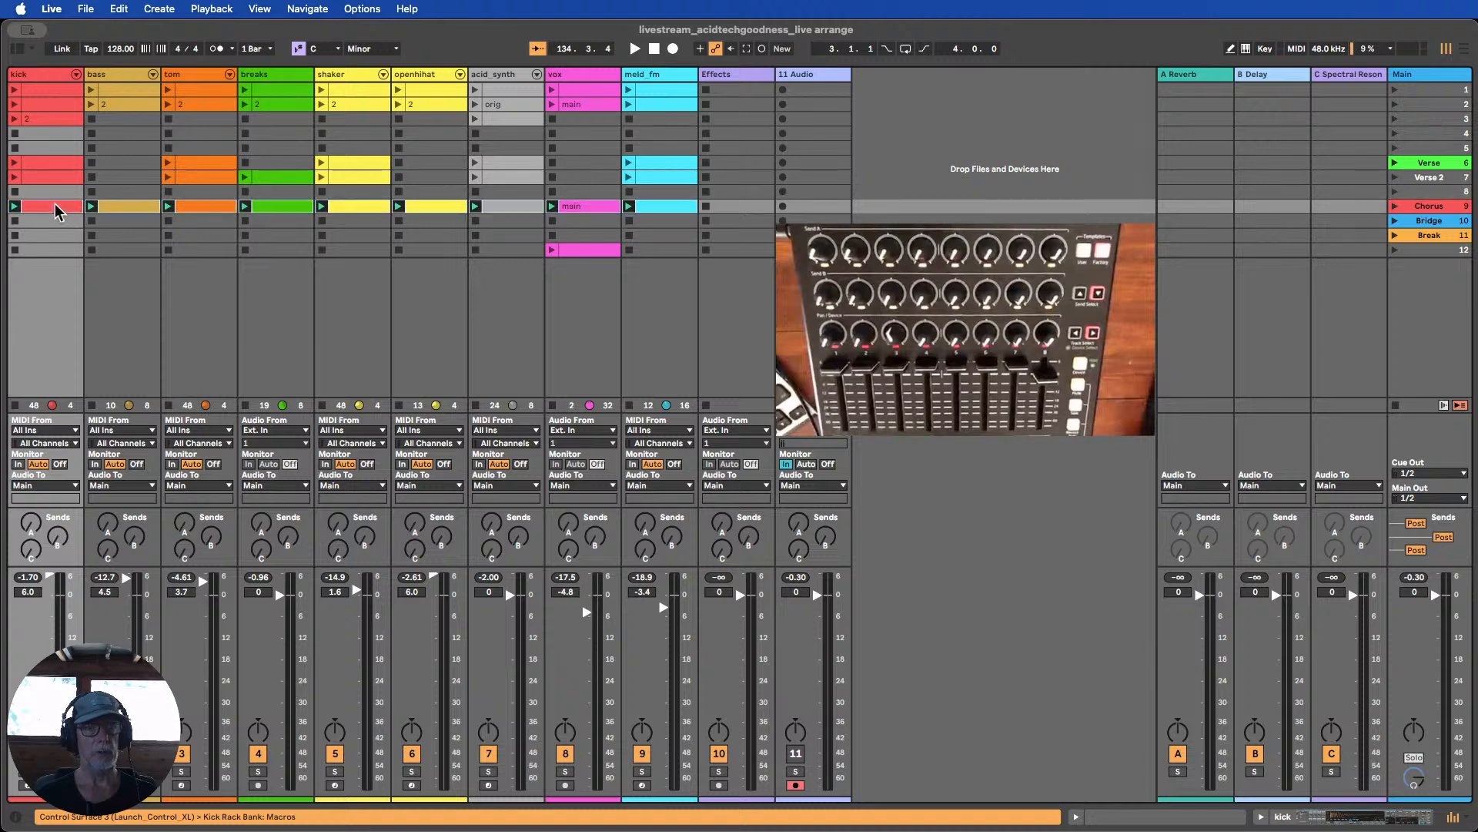
pyautogui.click(1440, 189)
pyautogui.press('Delete')
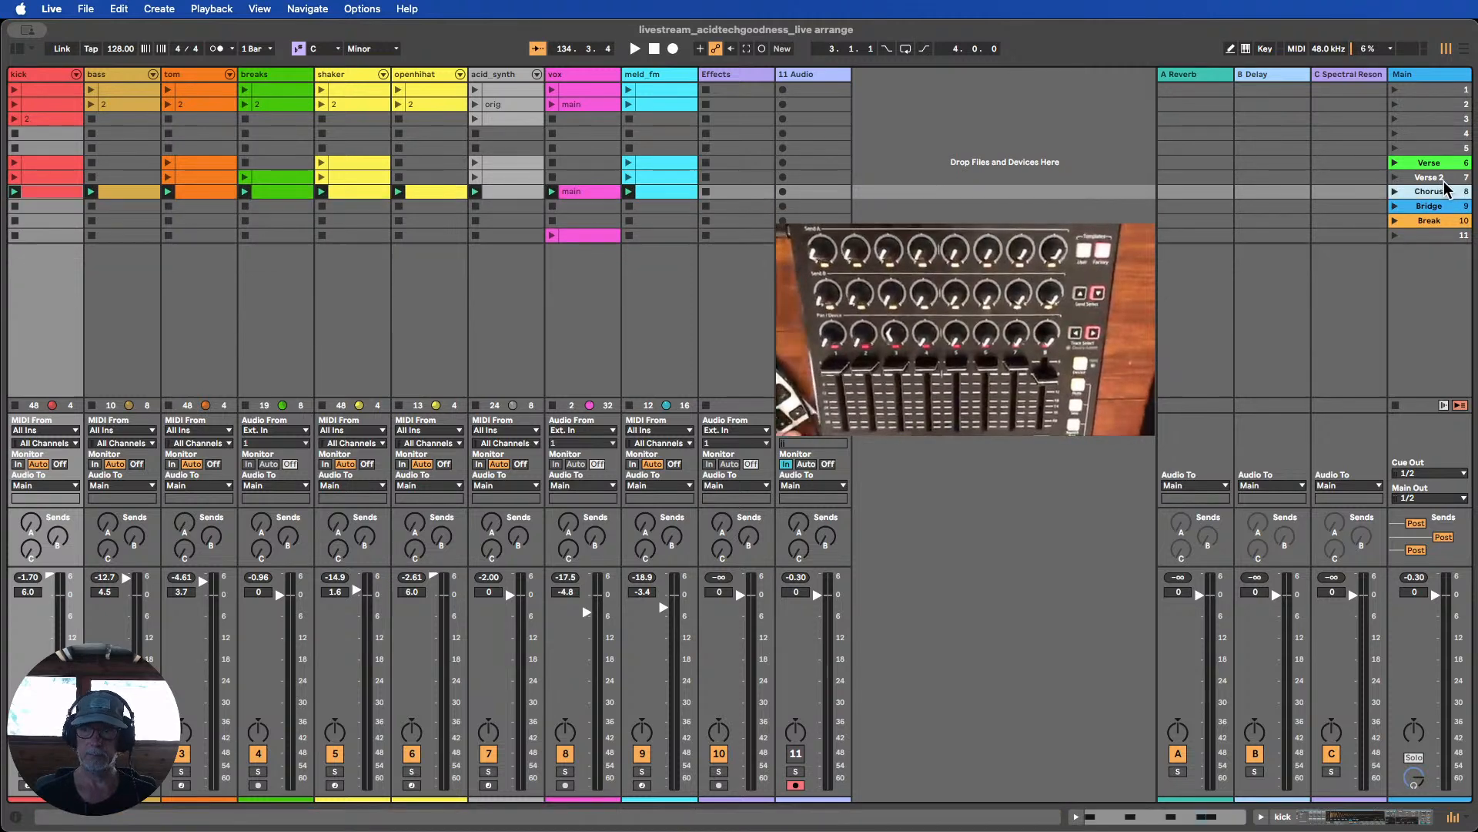
# Color the Verse 2 scene a muted green
pyautogui.rightClick(1438, 181)
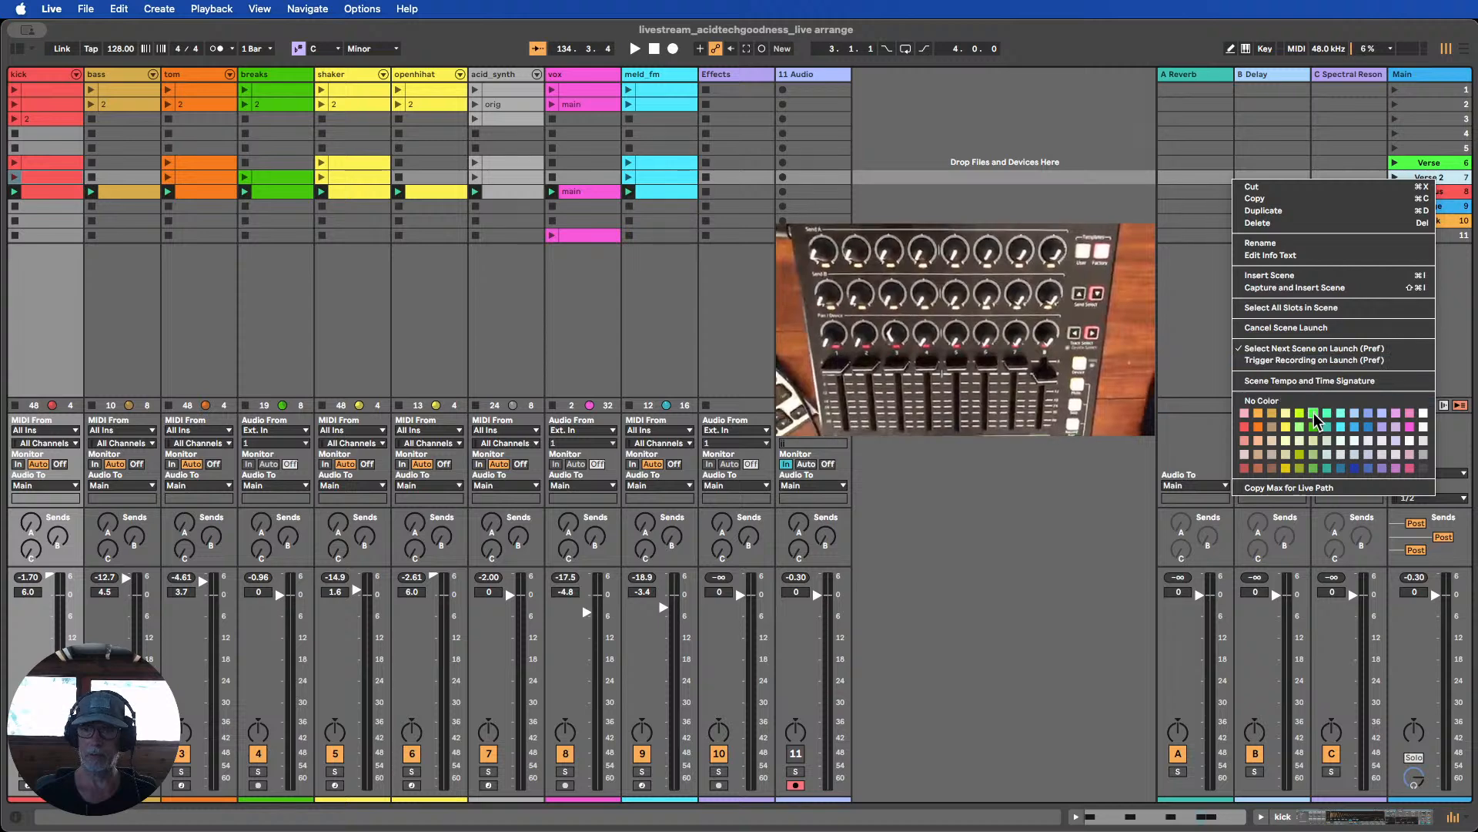
pyautogui.click(1310, 455)
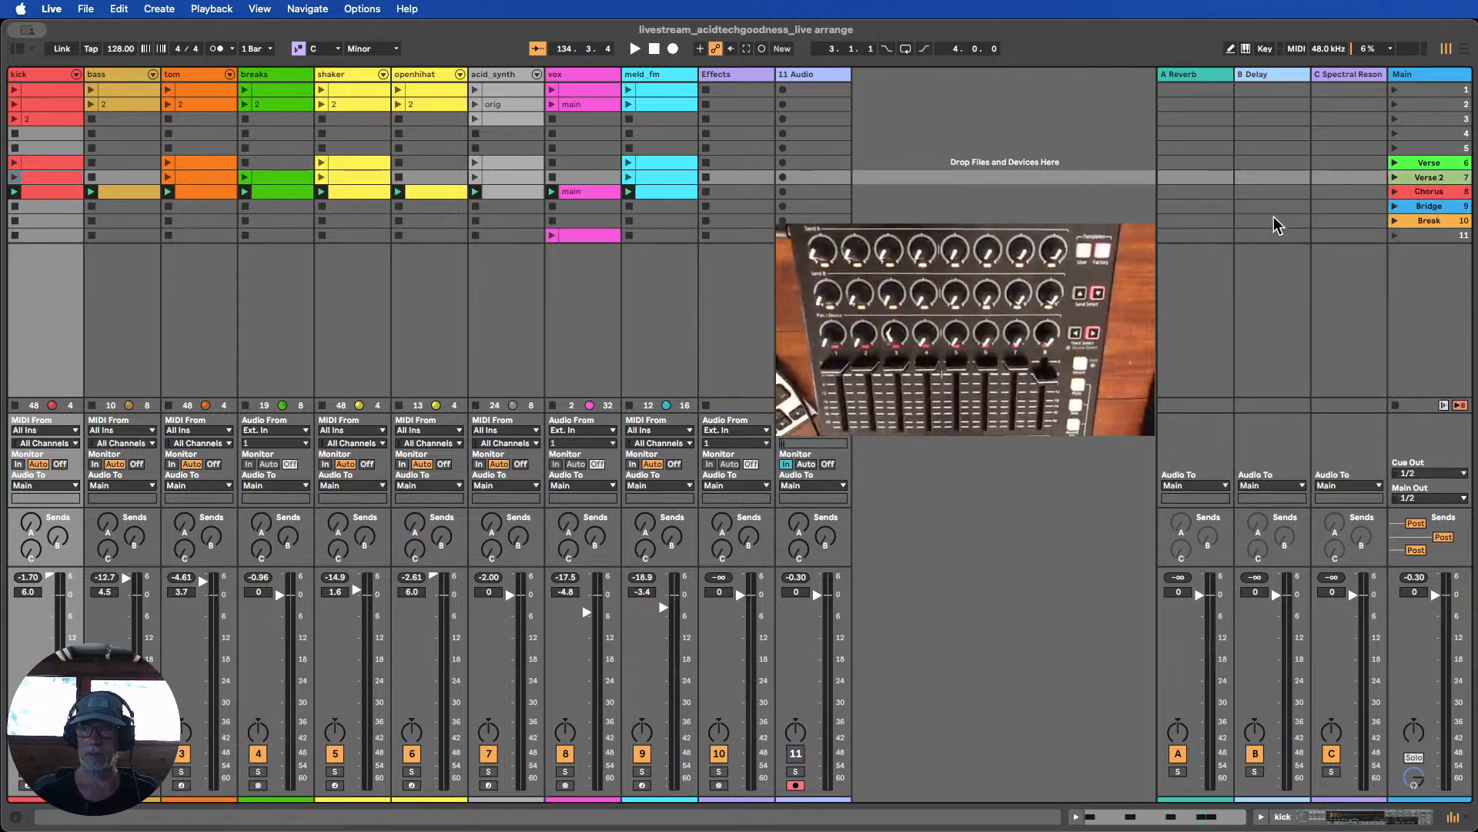
pyautogui.click(1295, 178)
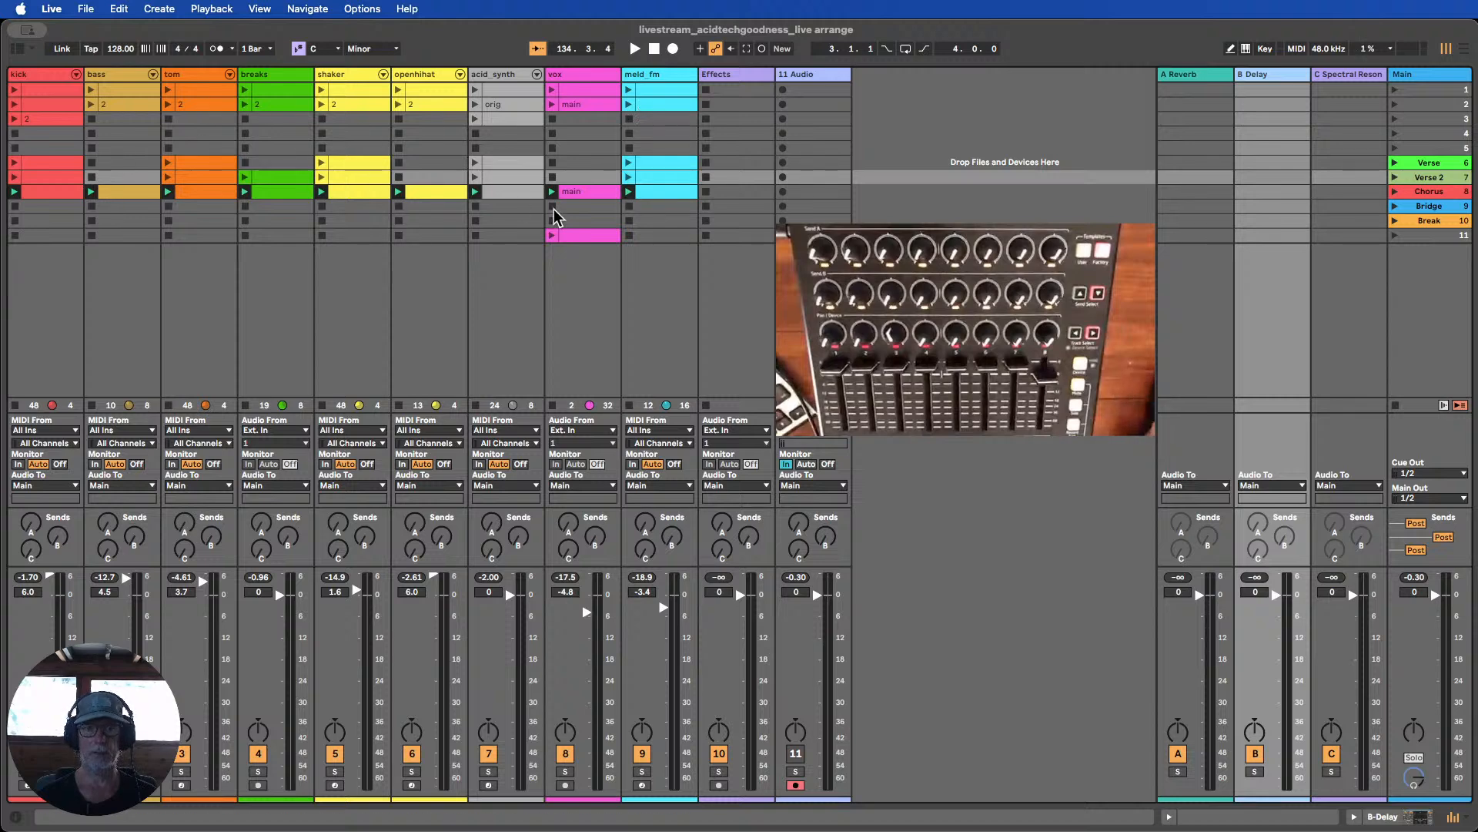
# Audition the second scene and copy its clips from kick through meld_fm into the Bridge scene
pyautogui.click(1395, 104)
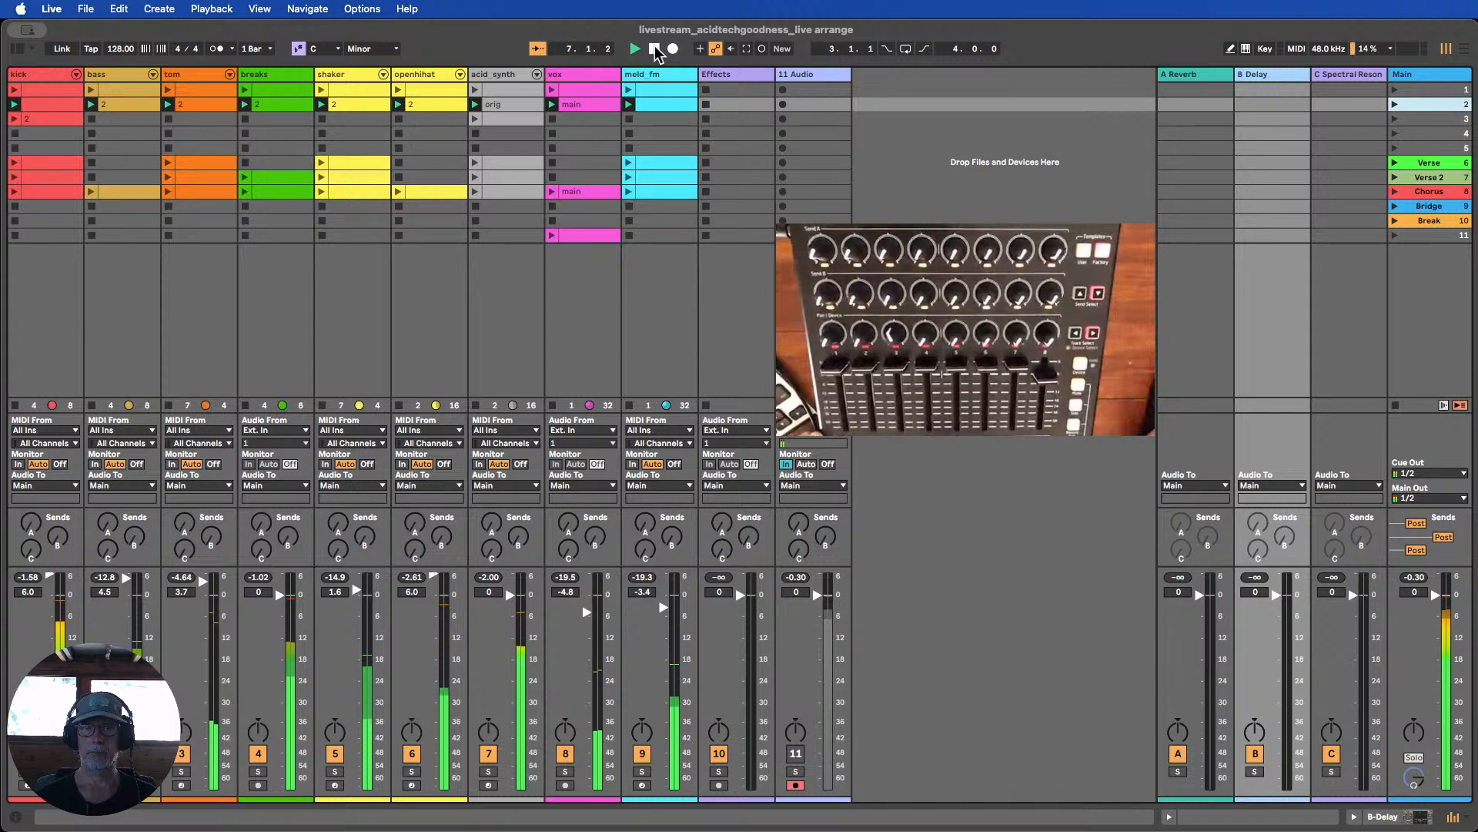
pyautogui.click(666, 109)
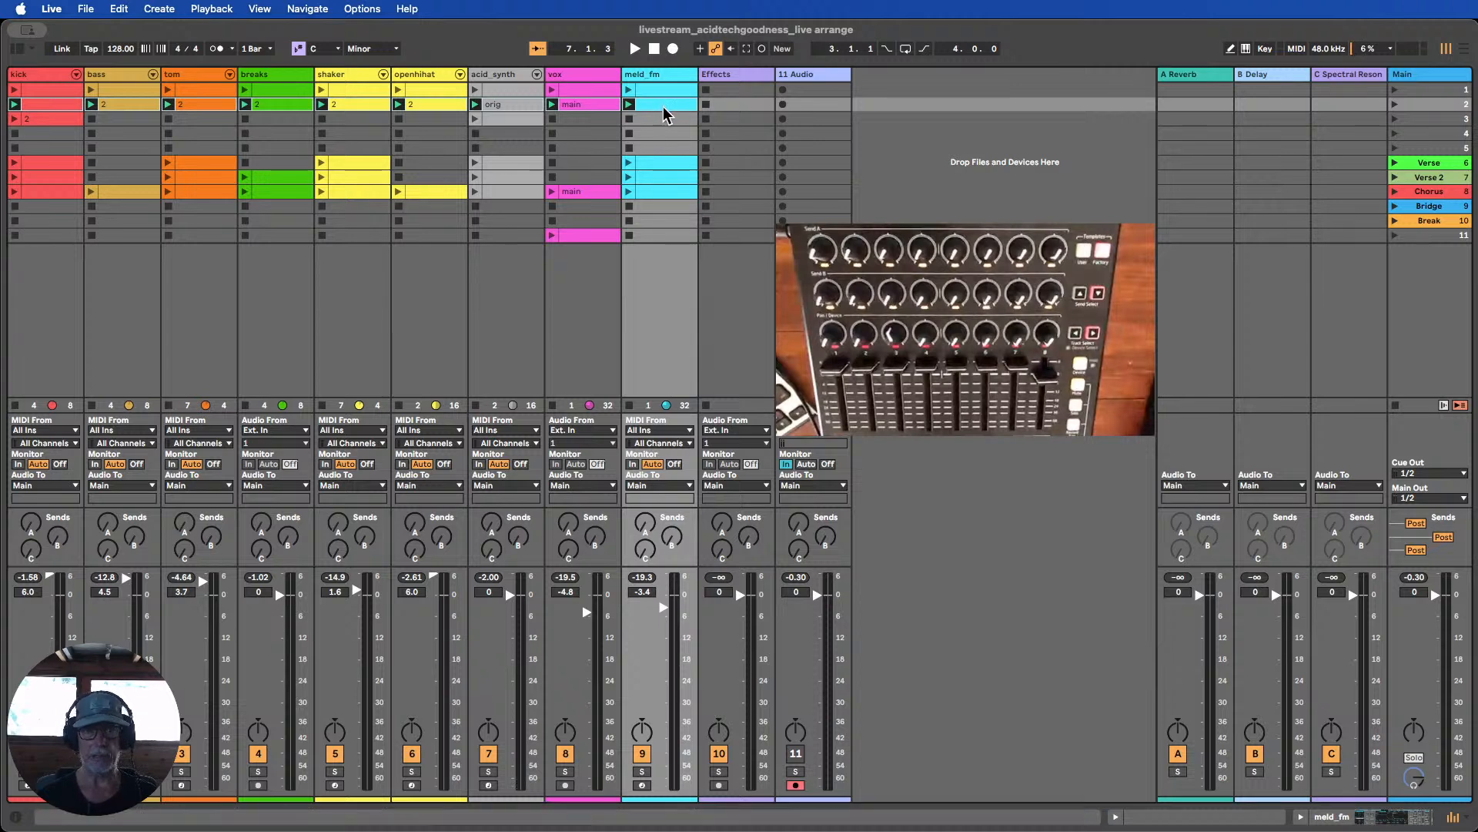
pyautogui.moveTo(666, 120); pyautogui.dragTo(662, 200)
pyautogui.click(667, 117)
pyautogui.click(663, 102)
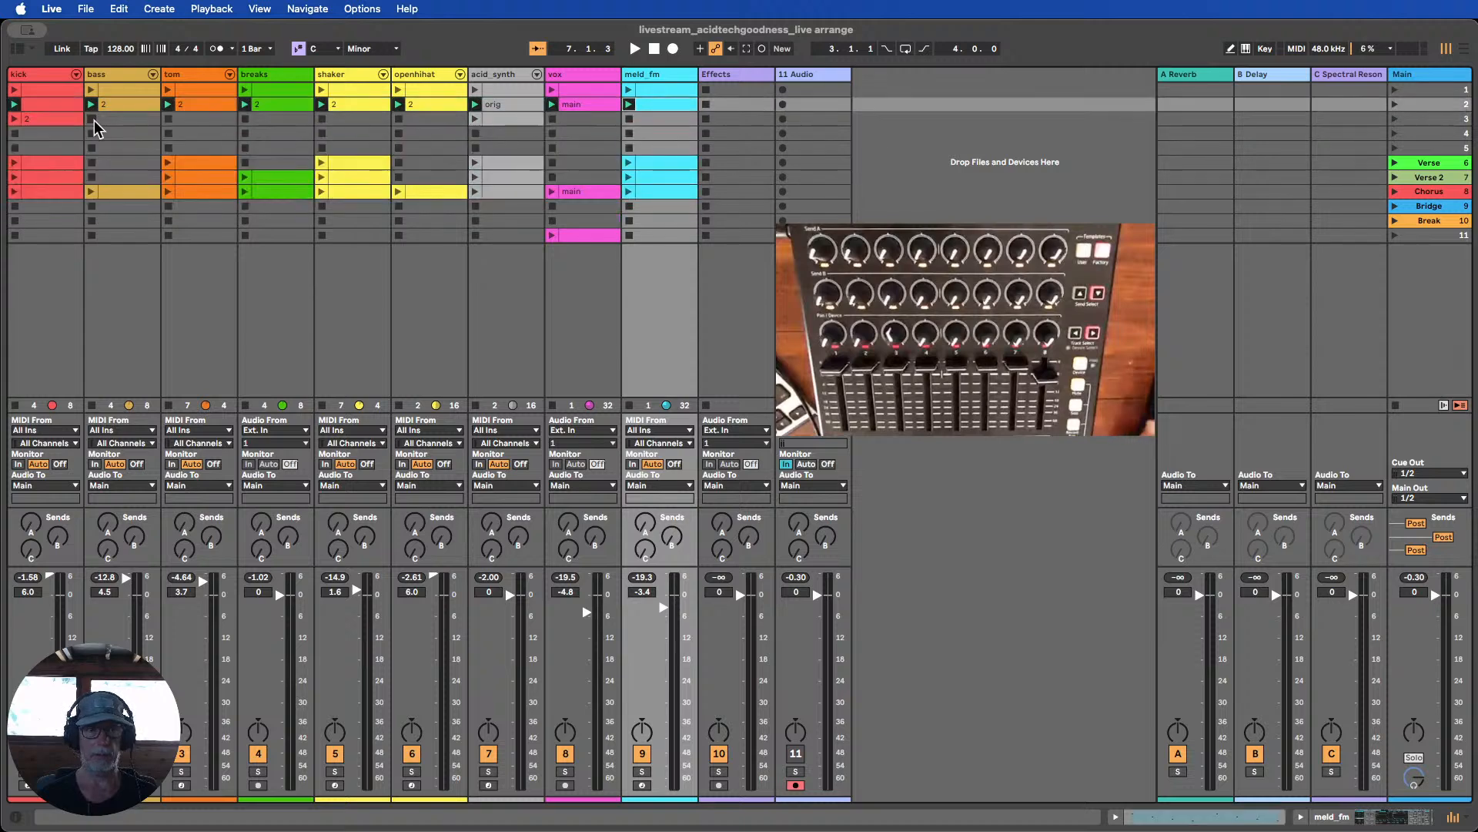
pyautogui.click(39, 100)
pyautogui.click(660, 106)
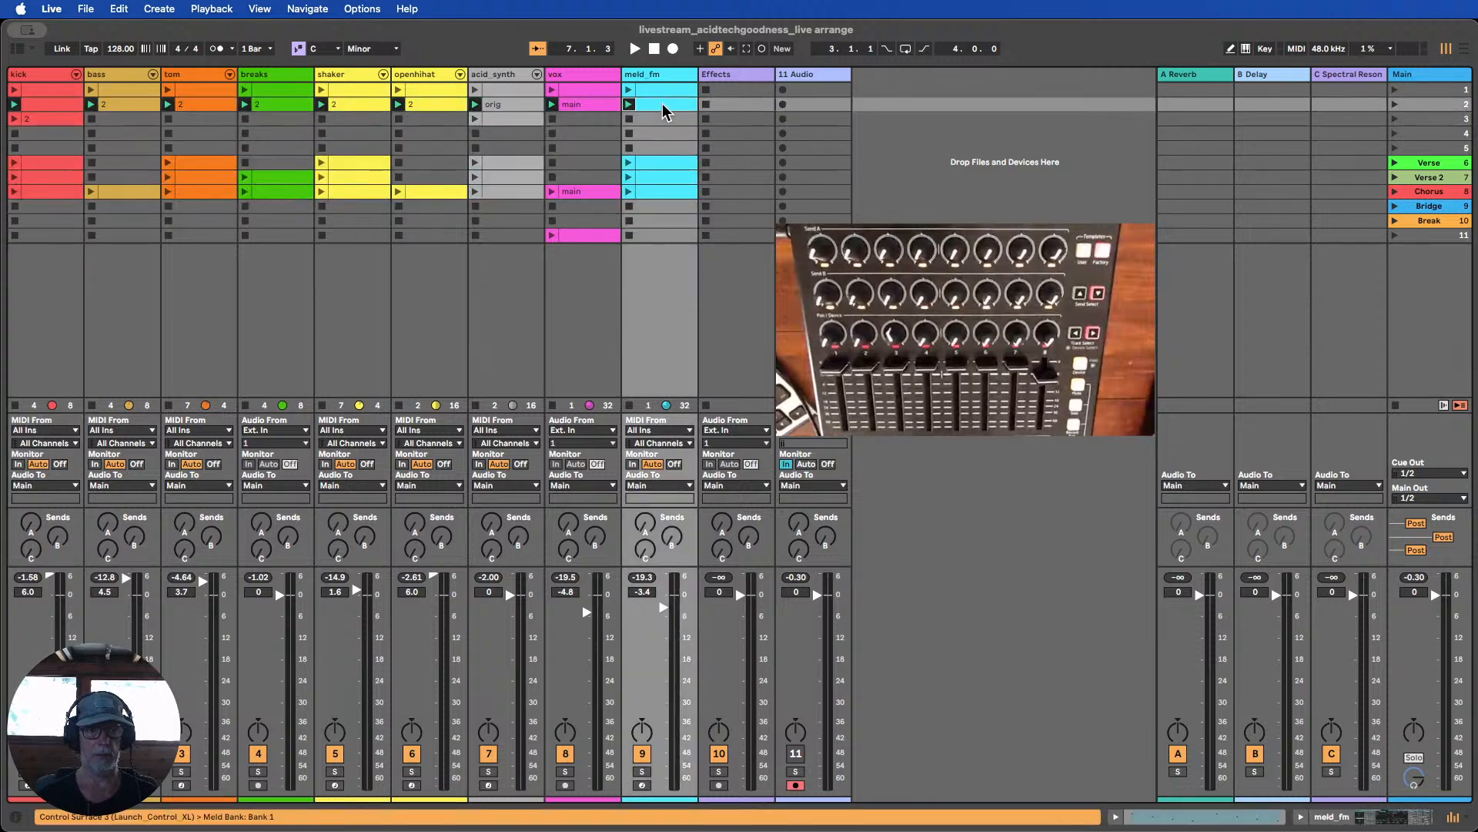
pyautogui.click(658, 120)
pyautogui.click(653, 105)
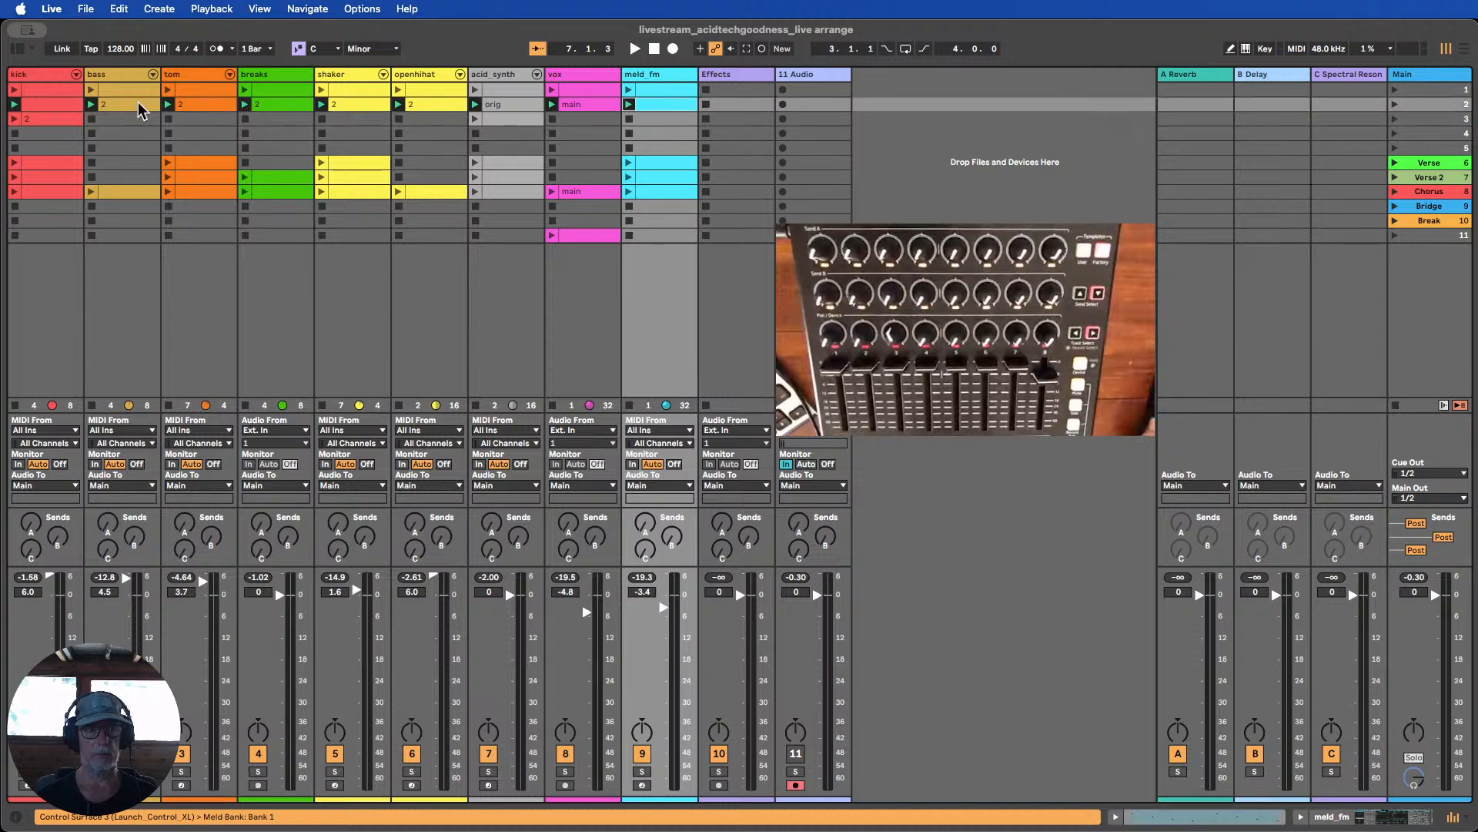
pyautogui.click(56, 104)
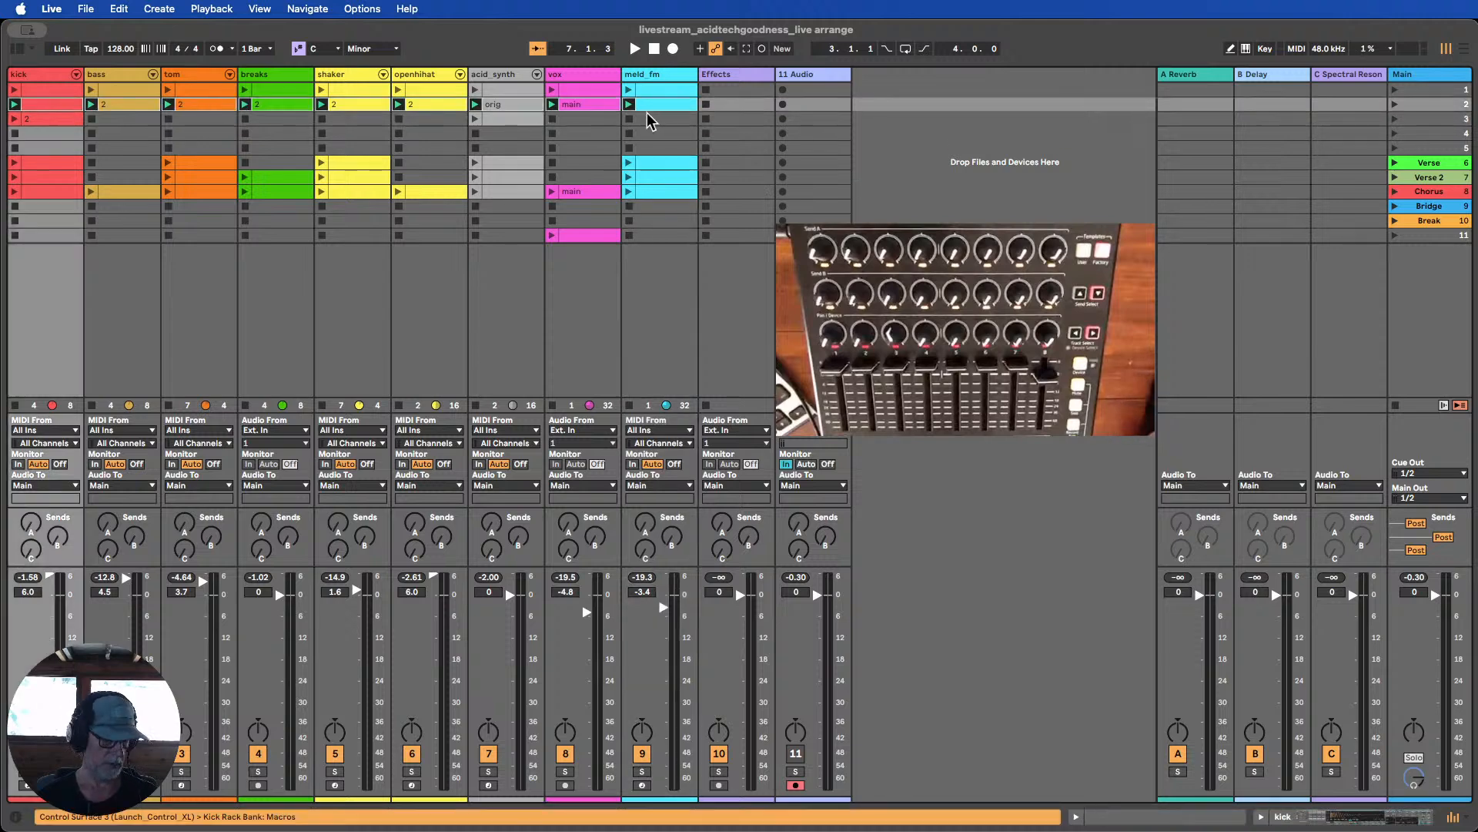
pyautogui.moveTo(659, 108); pyautogui.dragTo(654, 208)
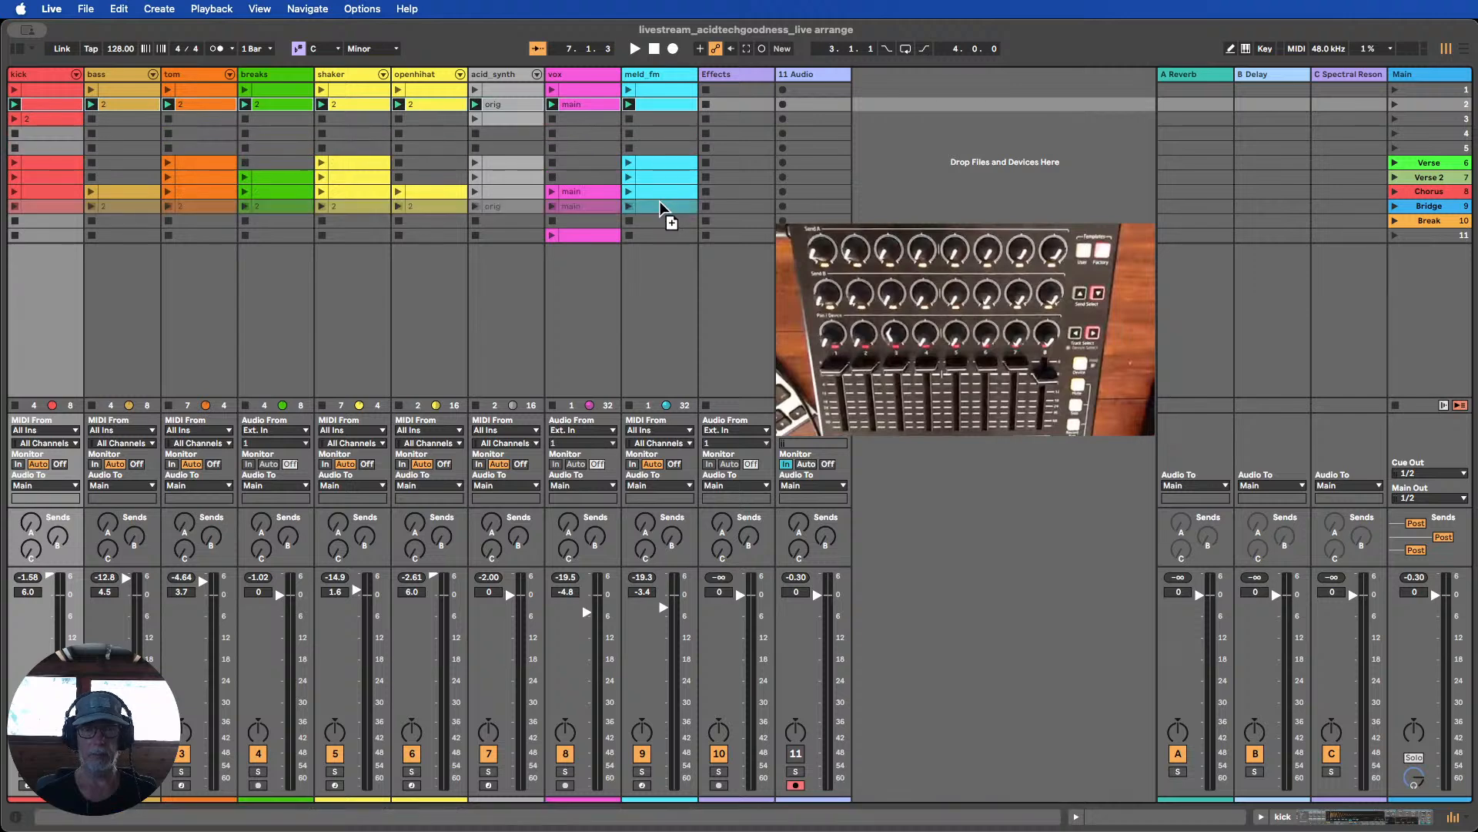
pyautogui.click(742, 206)
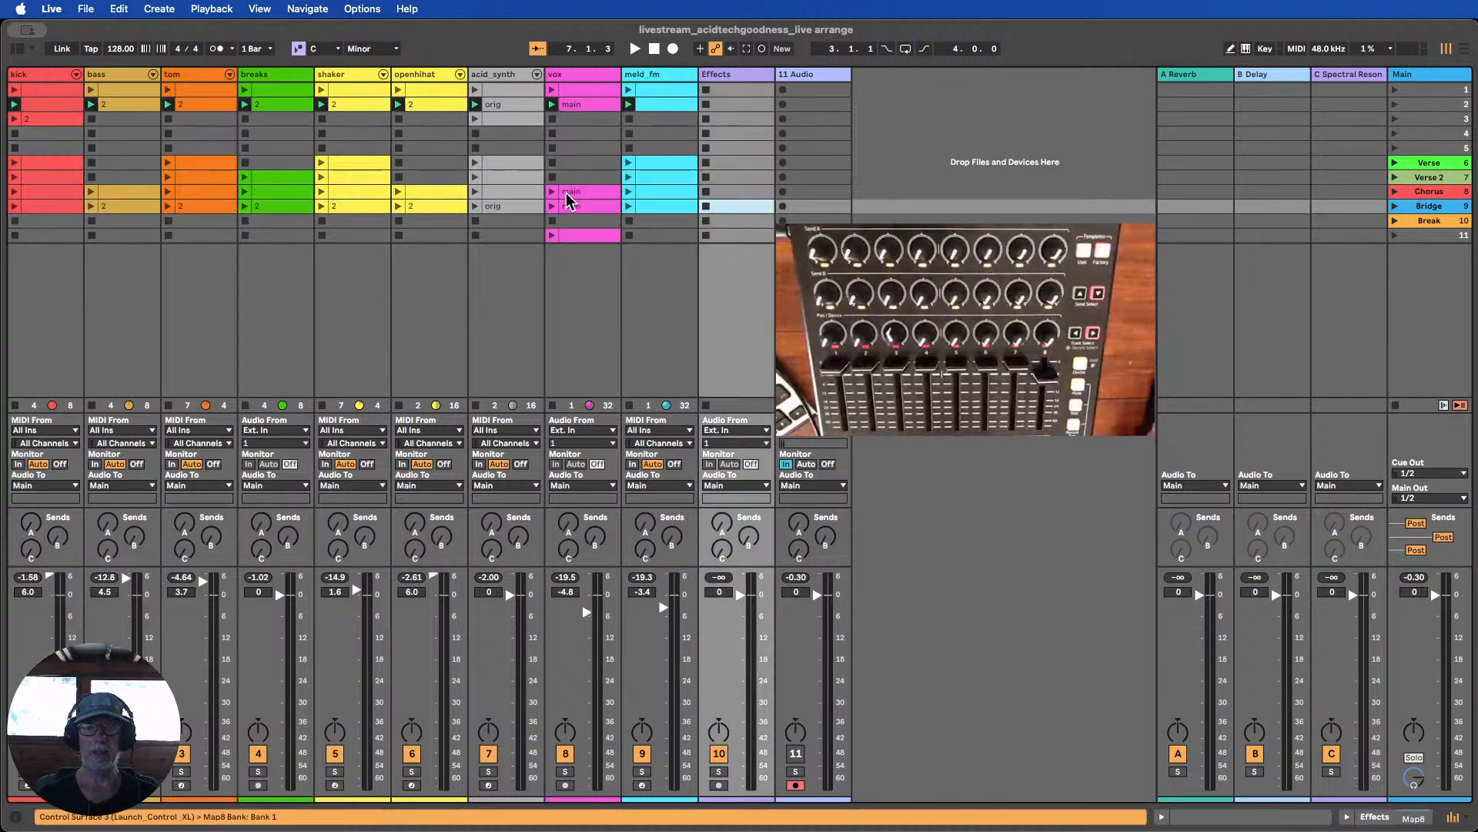
# Launch the Verse scene with the first vox clip and copy that vox clip into Verse
pyautogui.click(1427, 221)
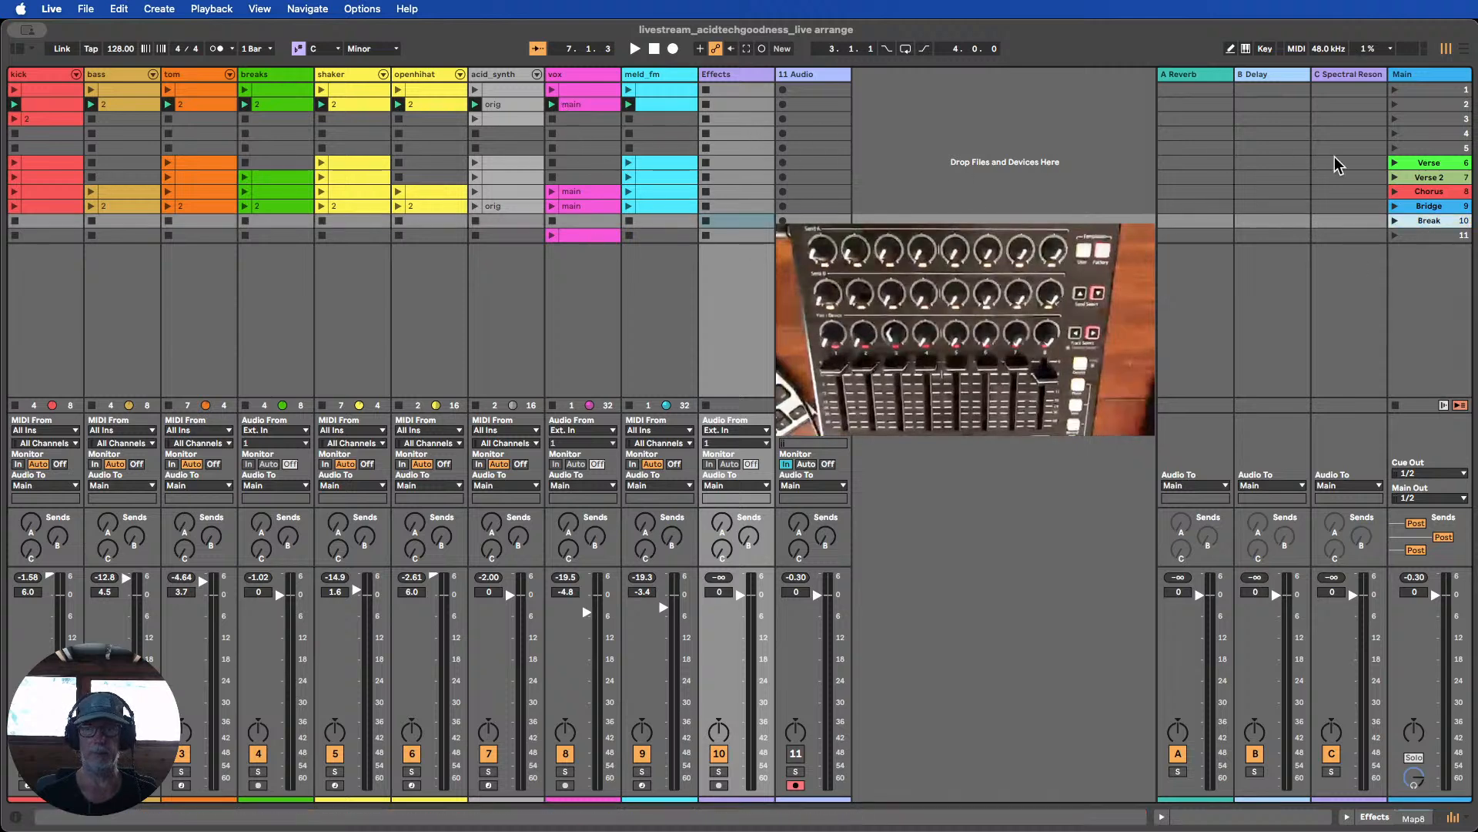
pyautogui.click(1395, 163)
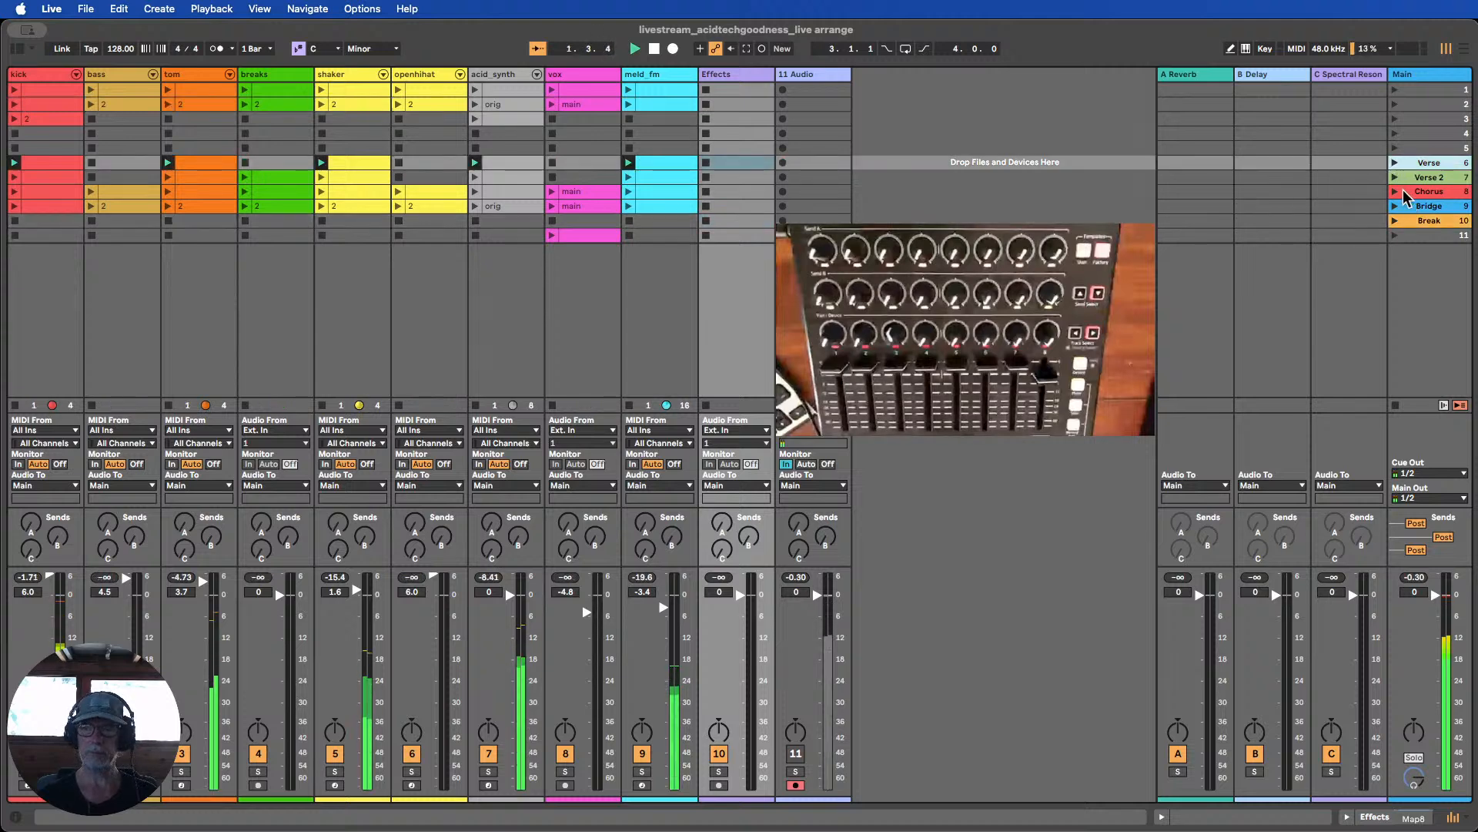
pyautogui.click(570, 87)
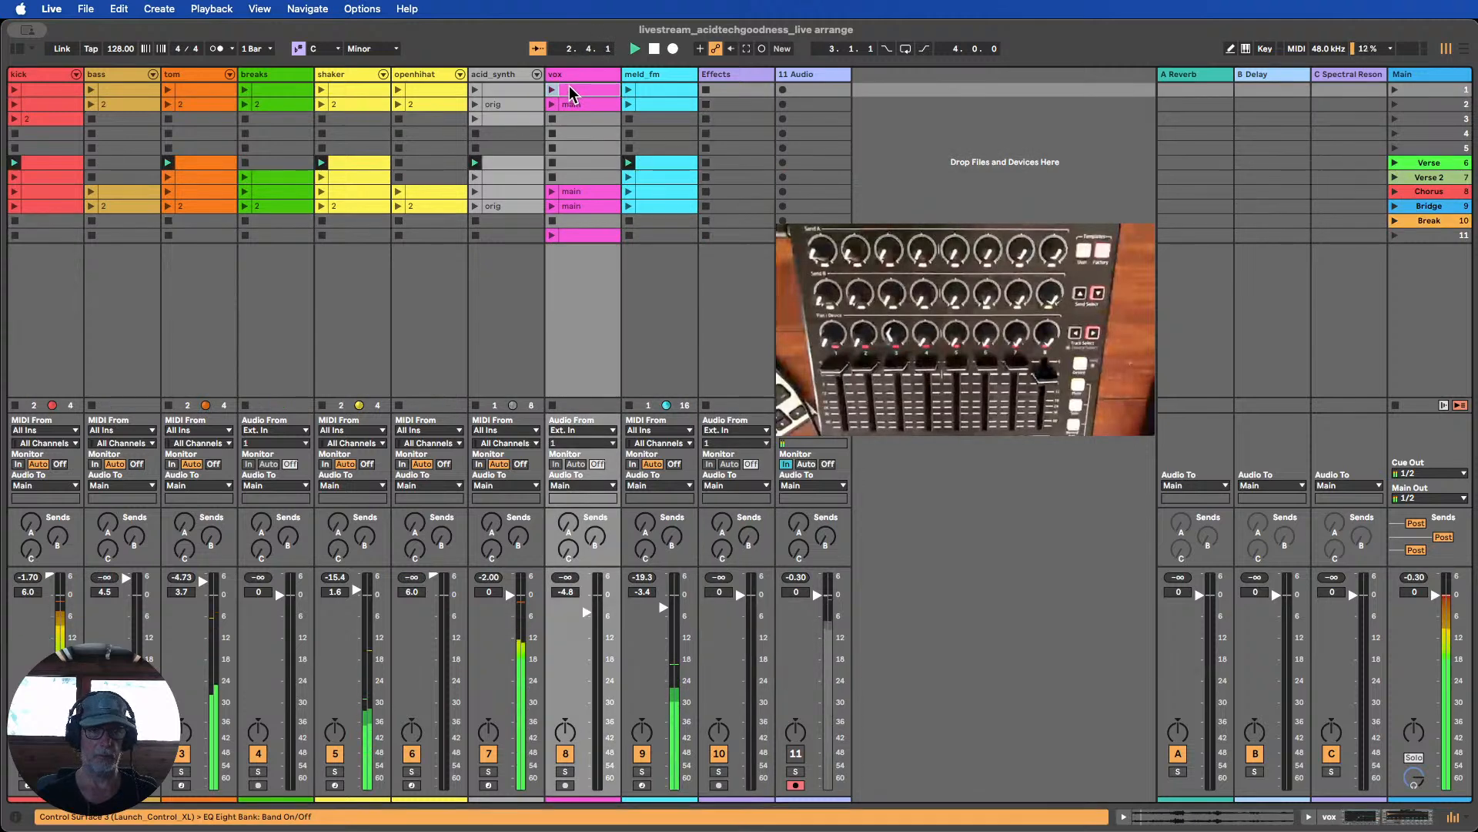
pyautogui.click(552, 90)
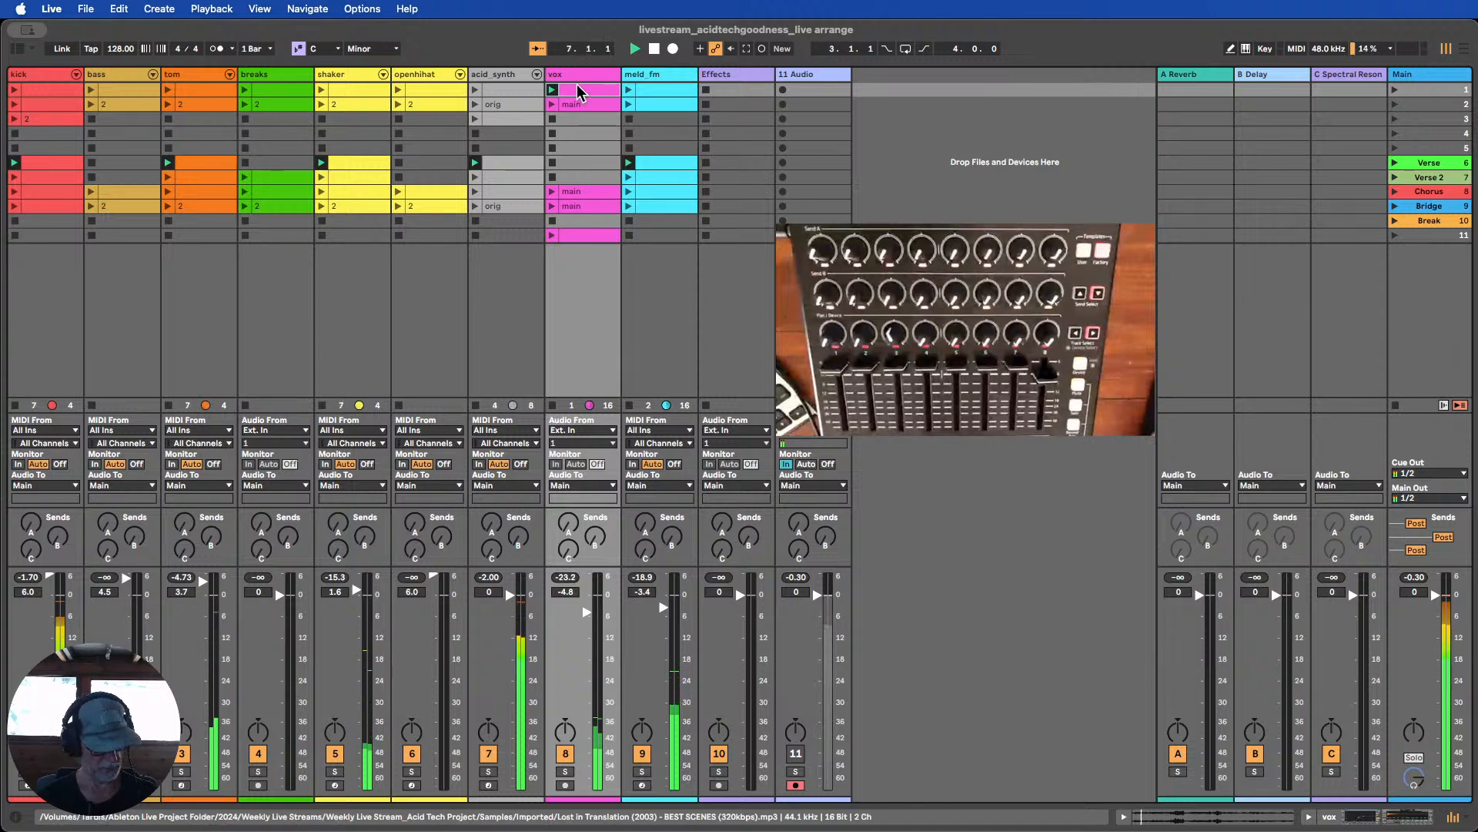
pyautogui.moveTo(580, 125); pyautogui.dragTo(580, 160)
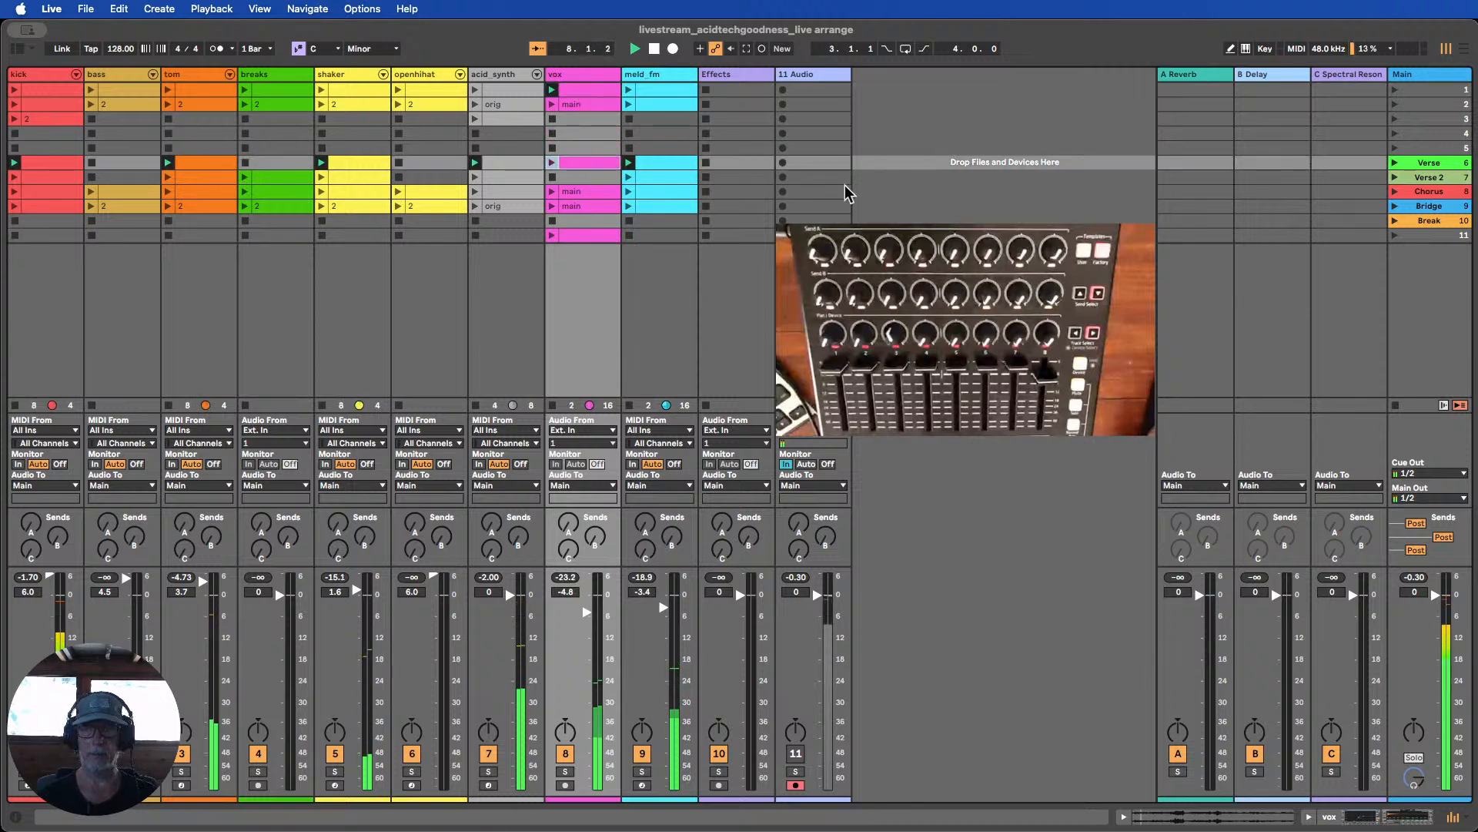
# Audition the Verse 2, Chorus and Bridge scenes in sequence and stop playback
pyautogui.click(1395, 177)
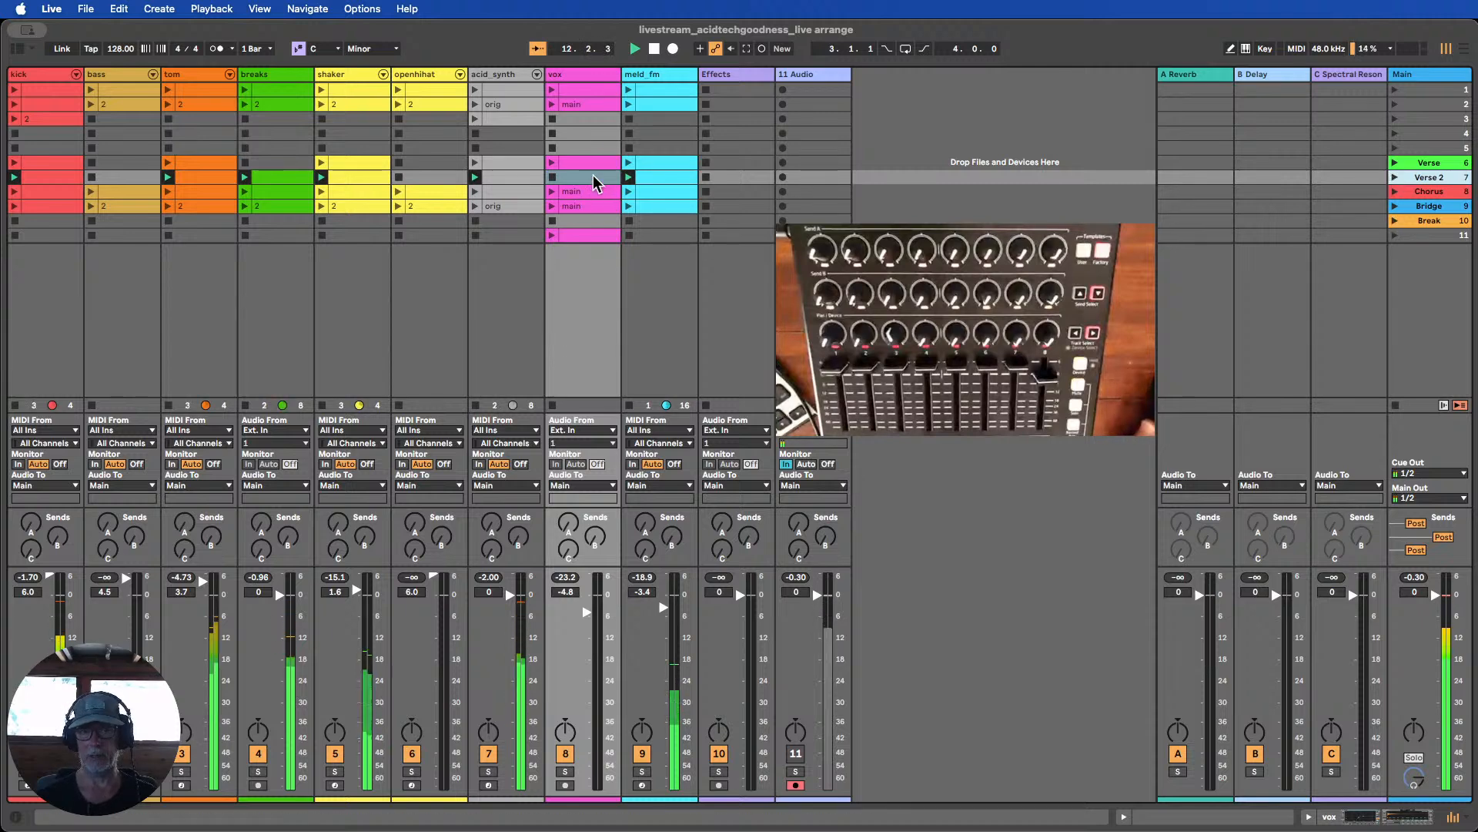
pyautogui.click(1396, 192)
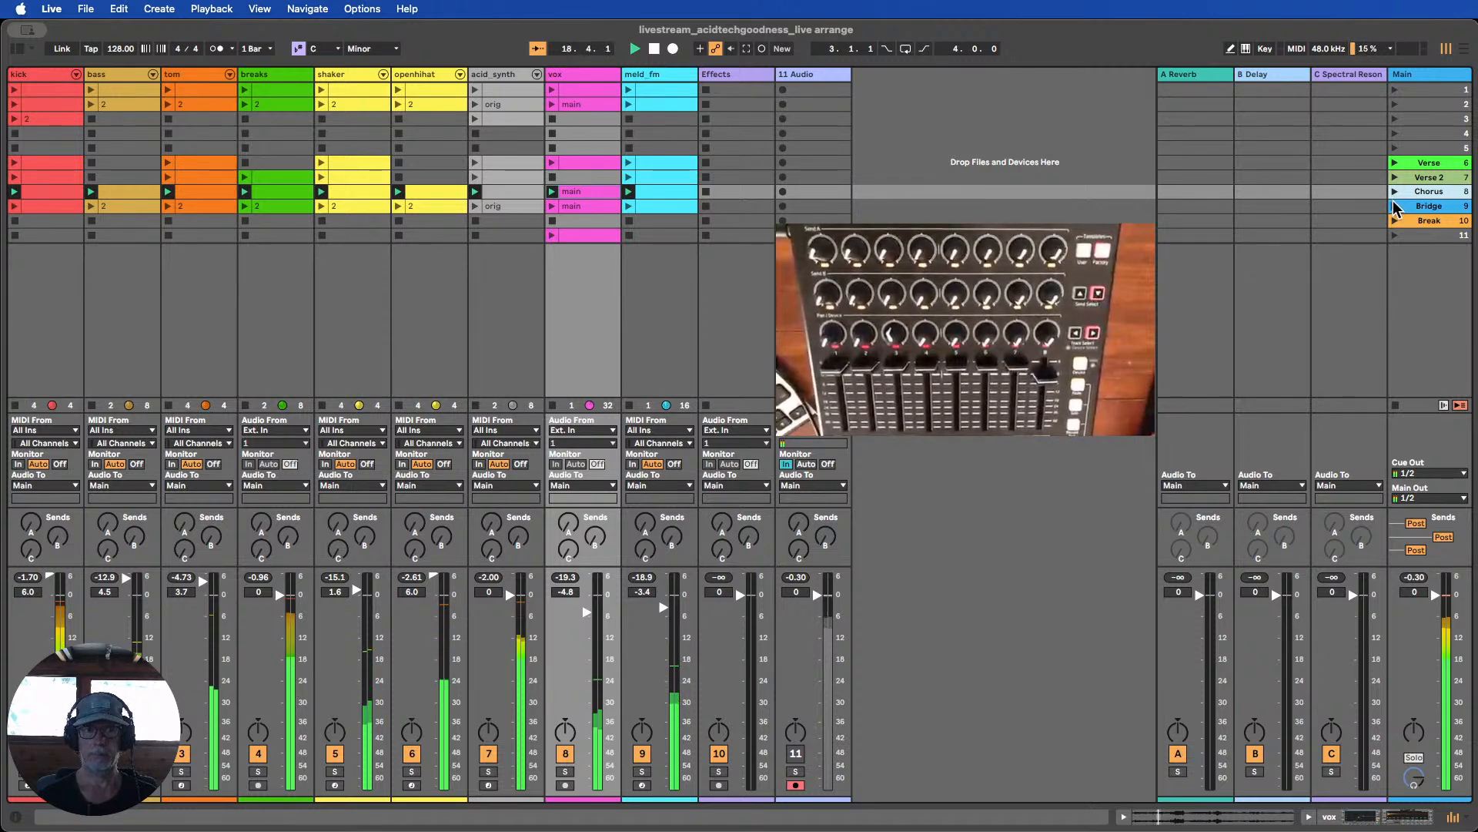
pyautogui.click(1394, 205)
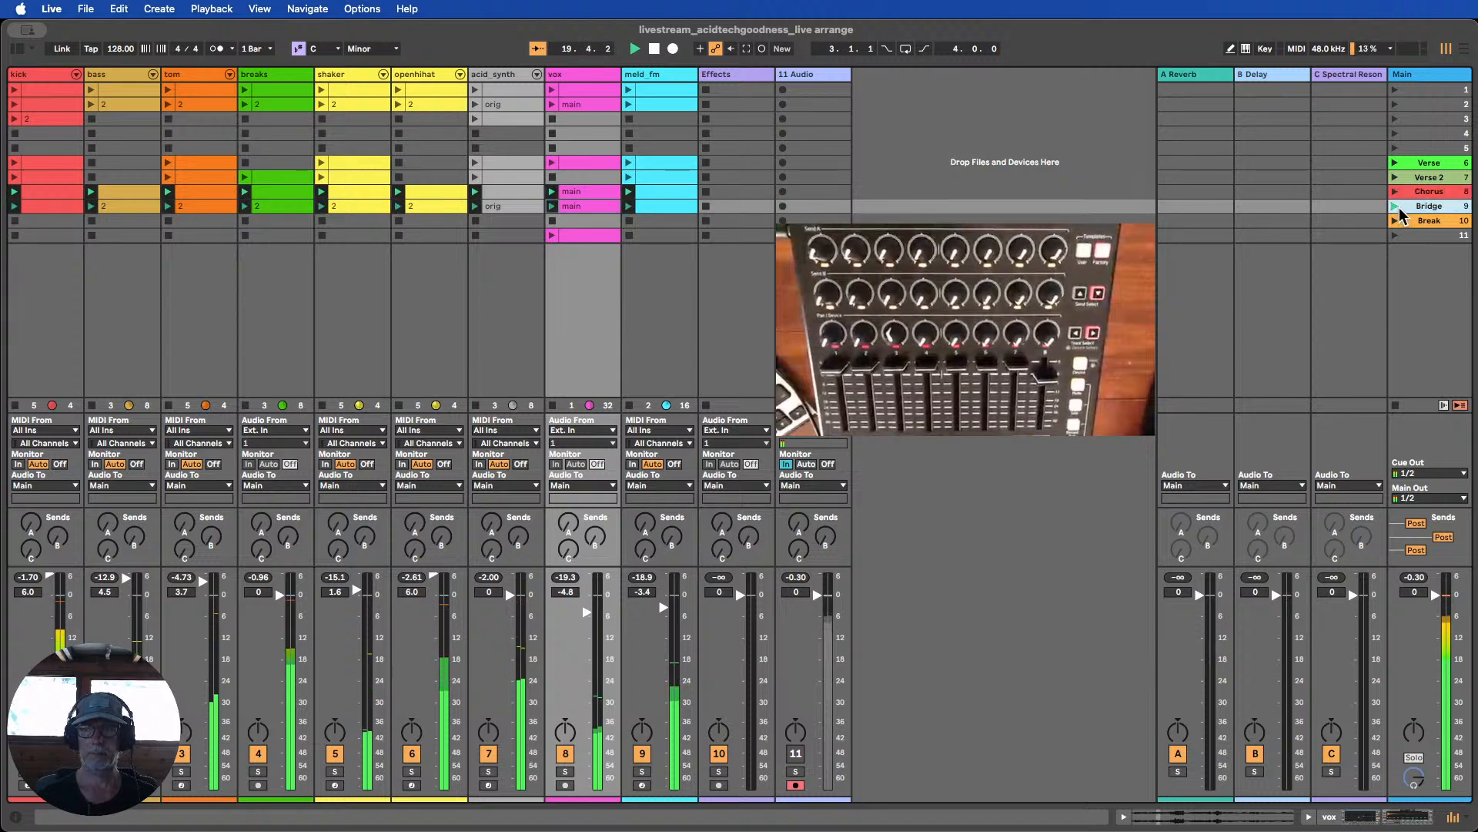
pyautogui.click(654, 49)
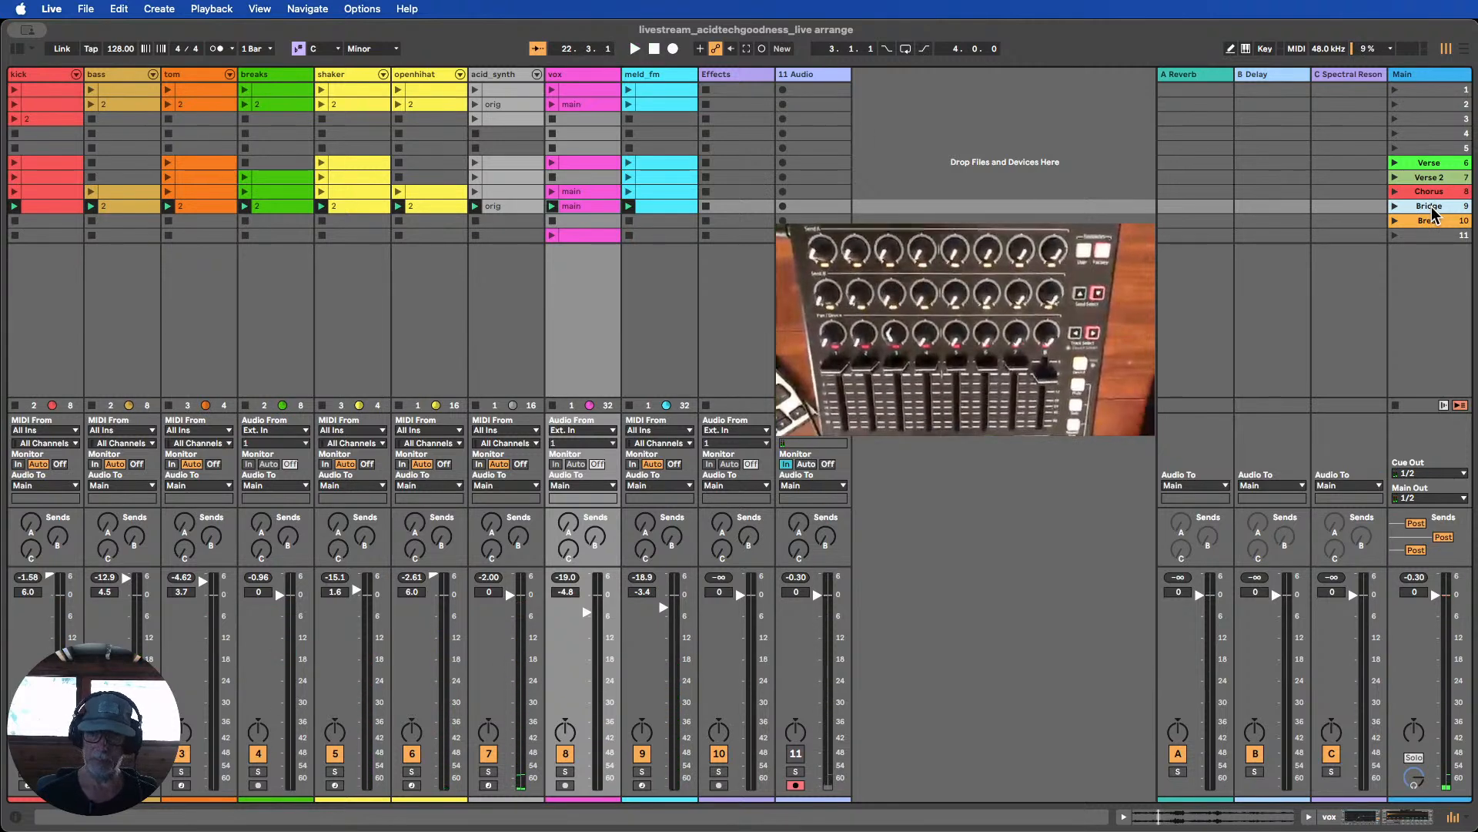
# Duplicate the Bridge scene and rename the first of the two copies Chorus 2
pyautogui.press('super+d')
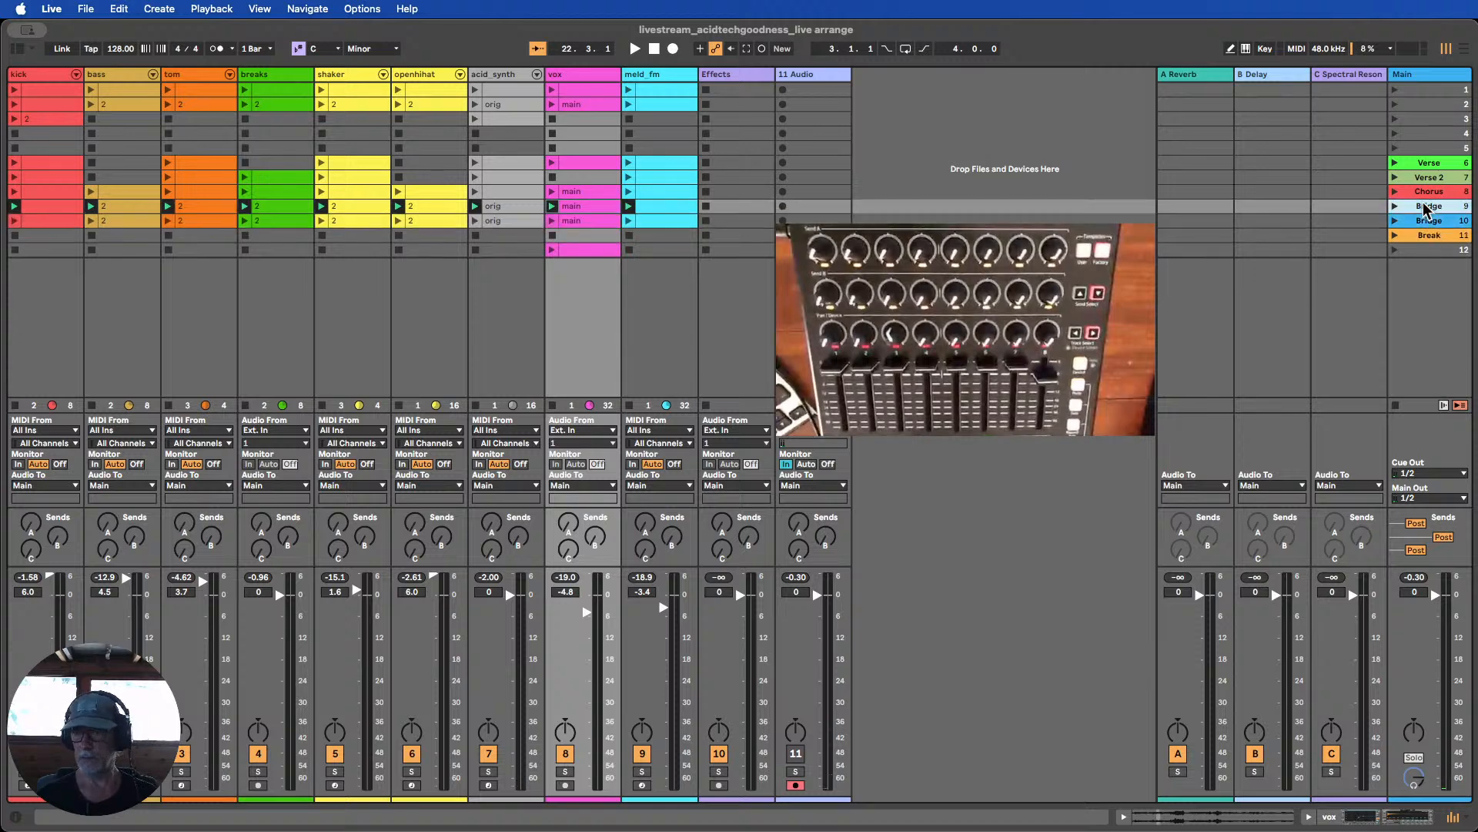
pyautogui.press('super+r')
pyautogui.write('C')
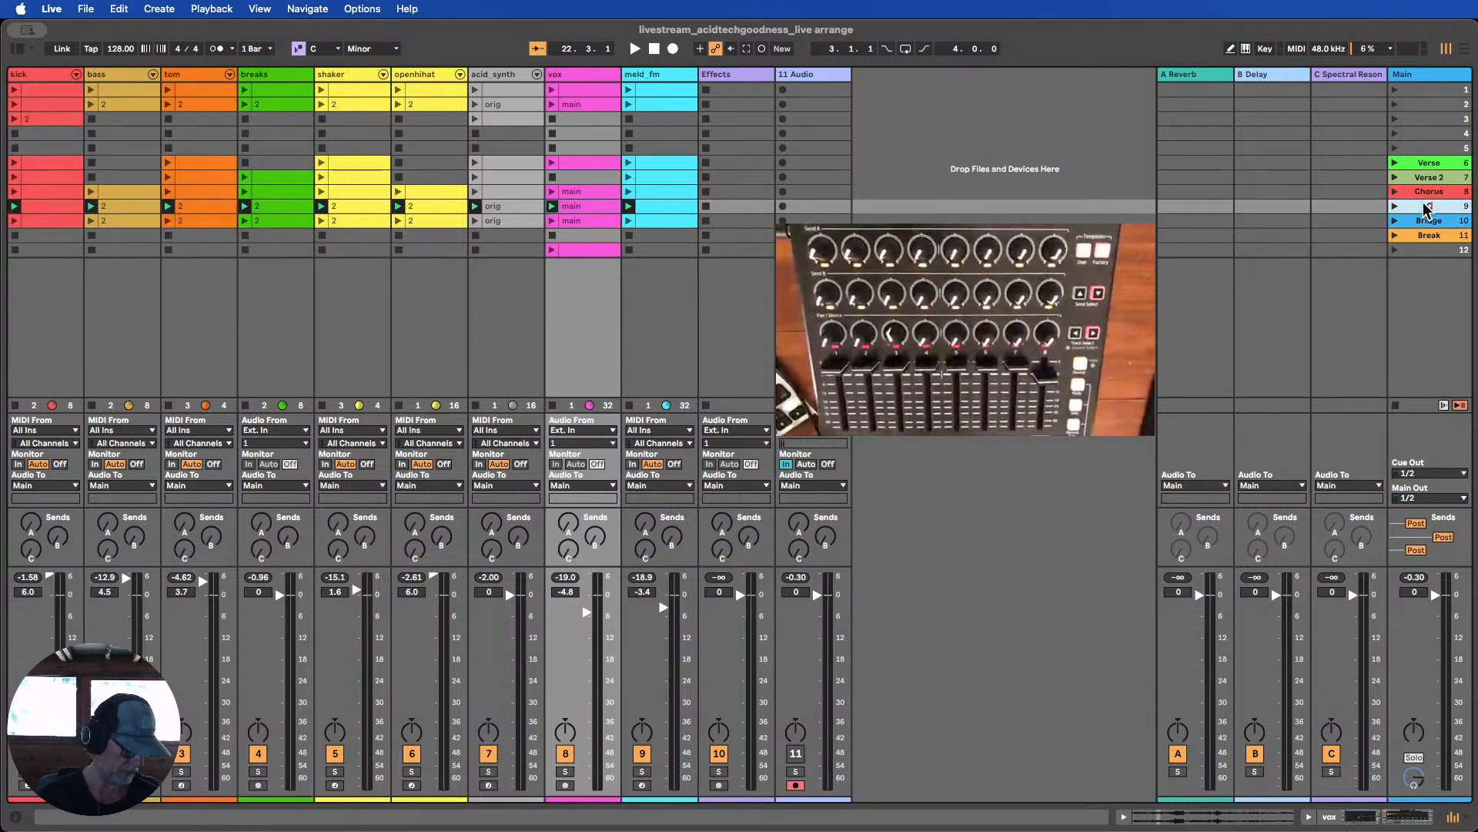
pyautogui.write('horus 2')
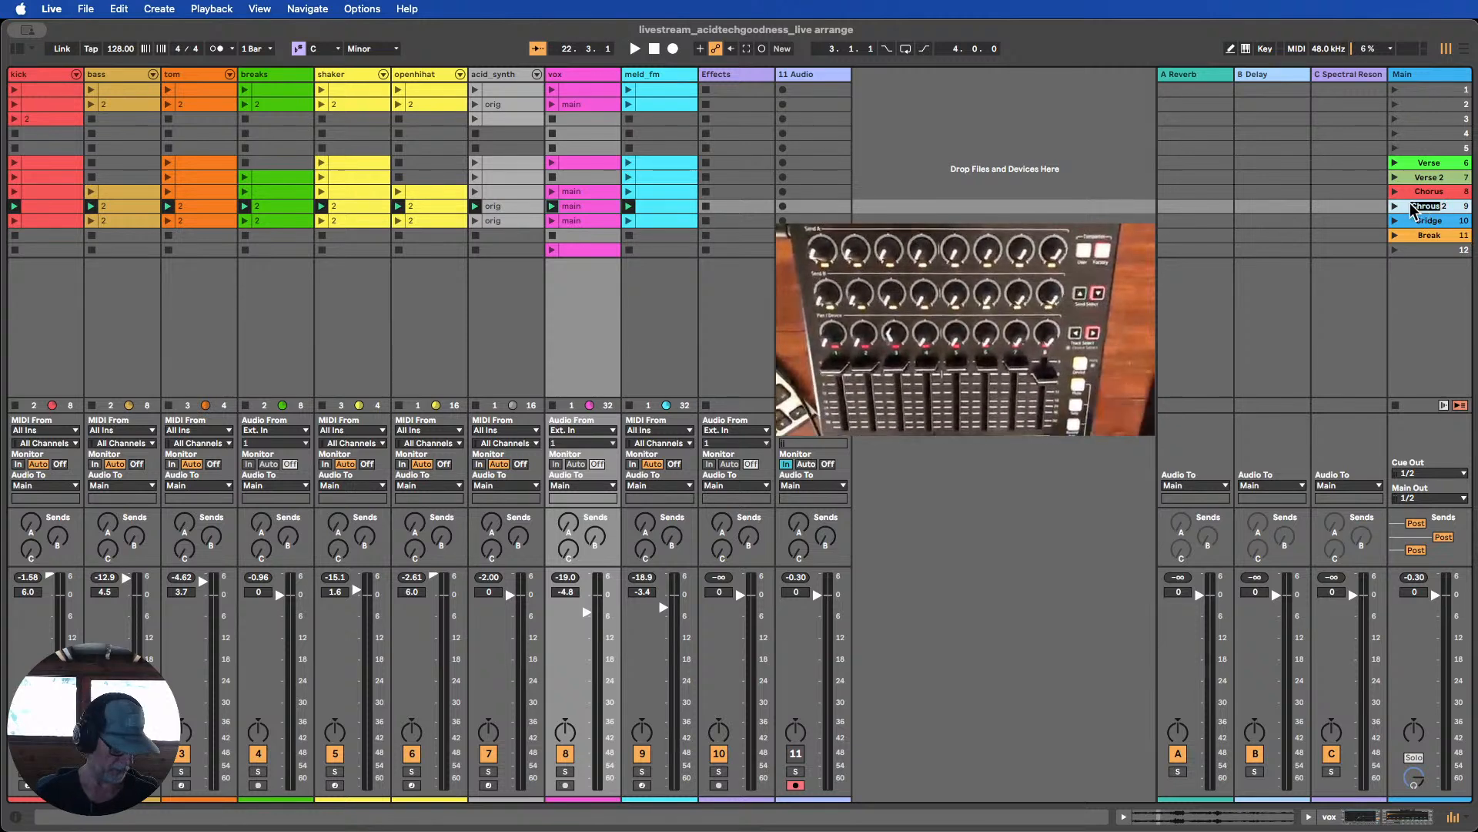
pyautogui.press('BackSpace')
pyautogui.press('BackSpace')
pyautogui.write('us')
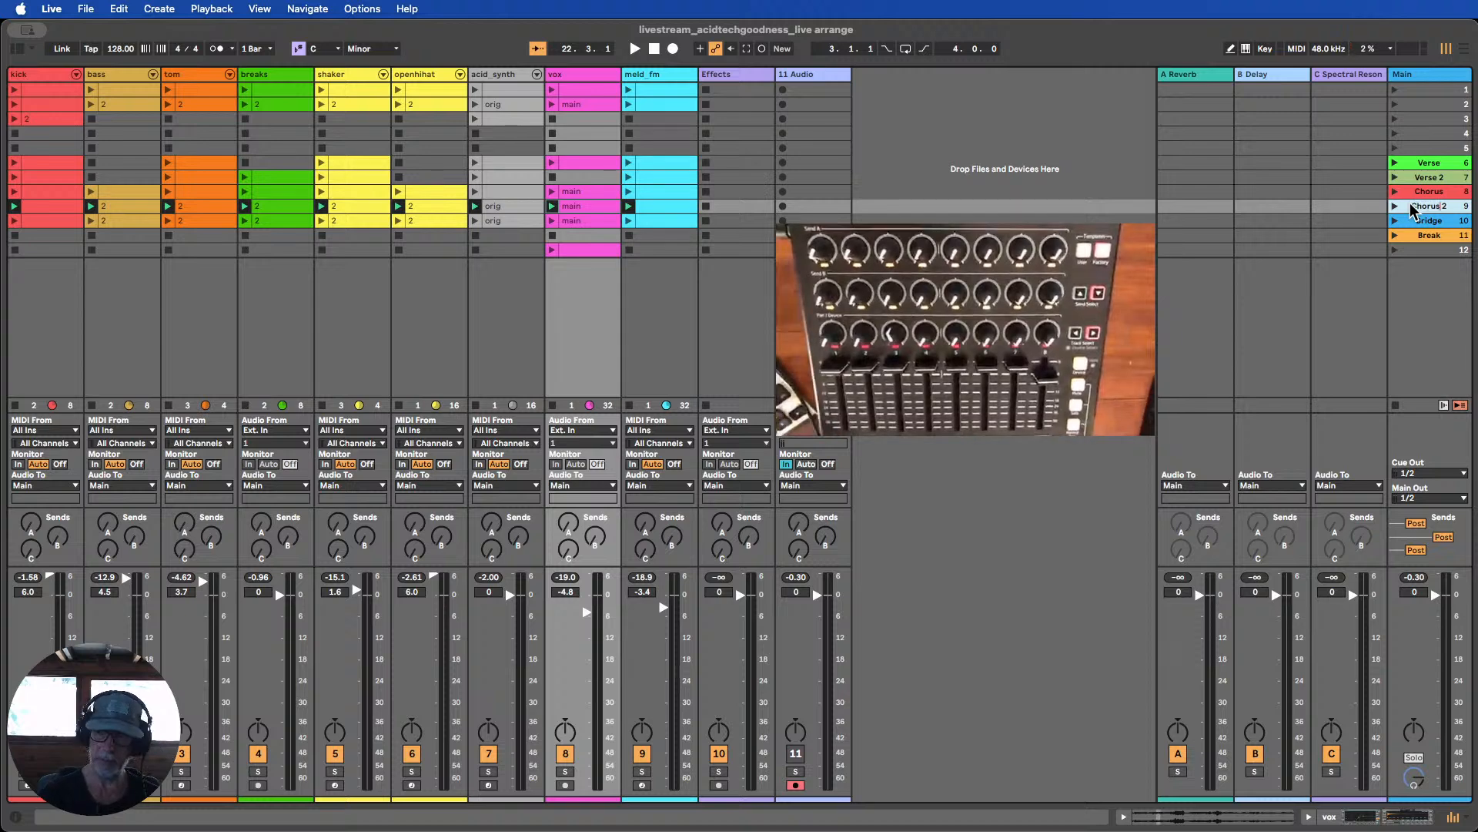
# Color the Chorus 2 scene light red
pyautogui.click(1347, 203)
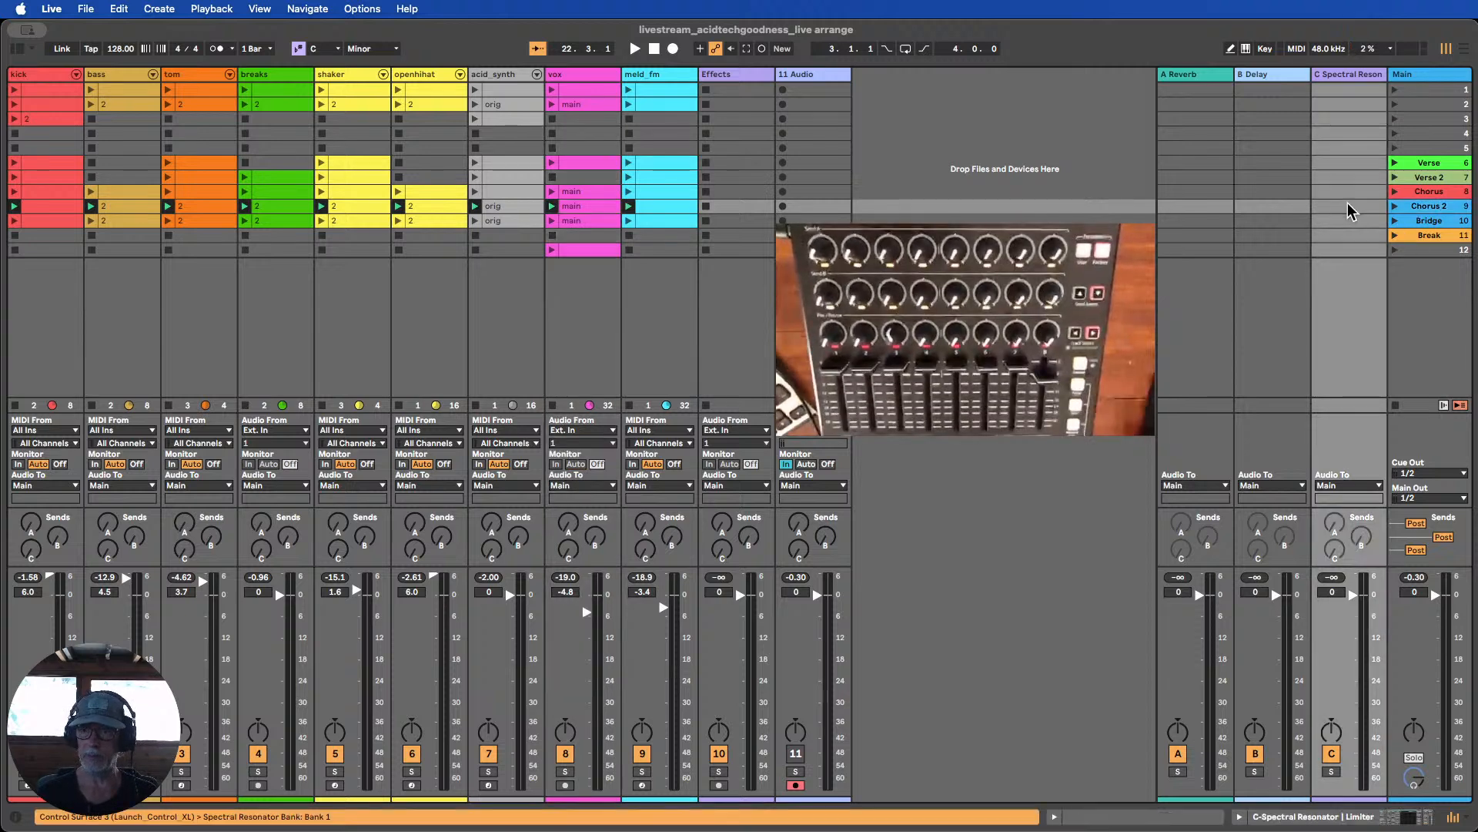
pyautogui.rightClick(1427, 205)
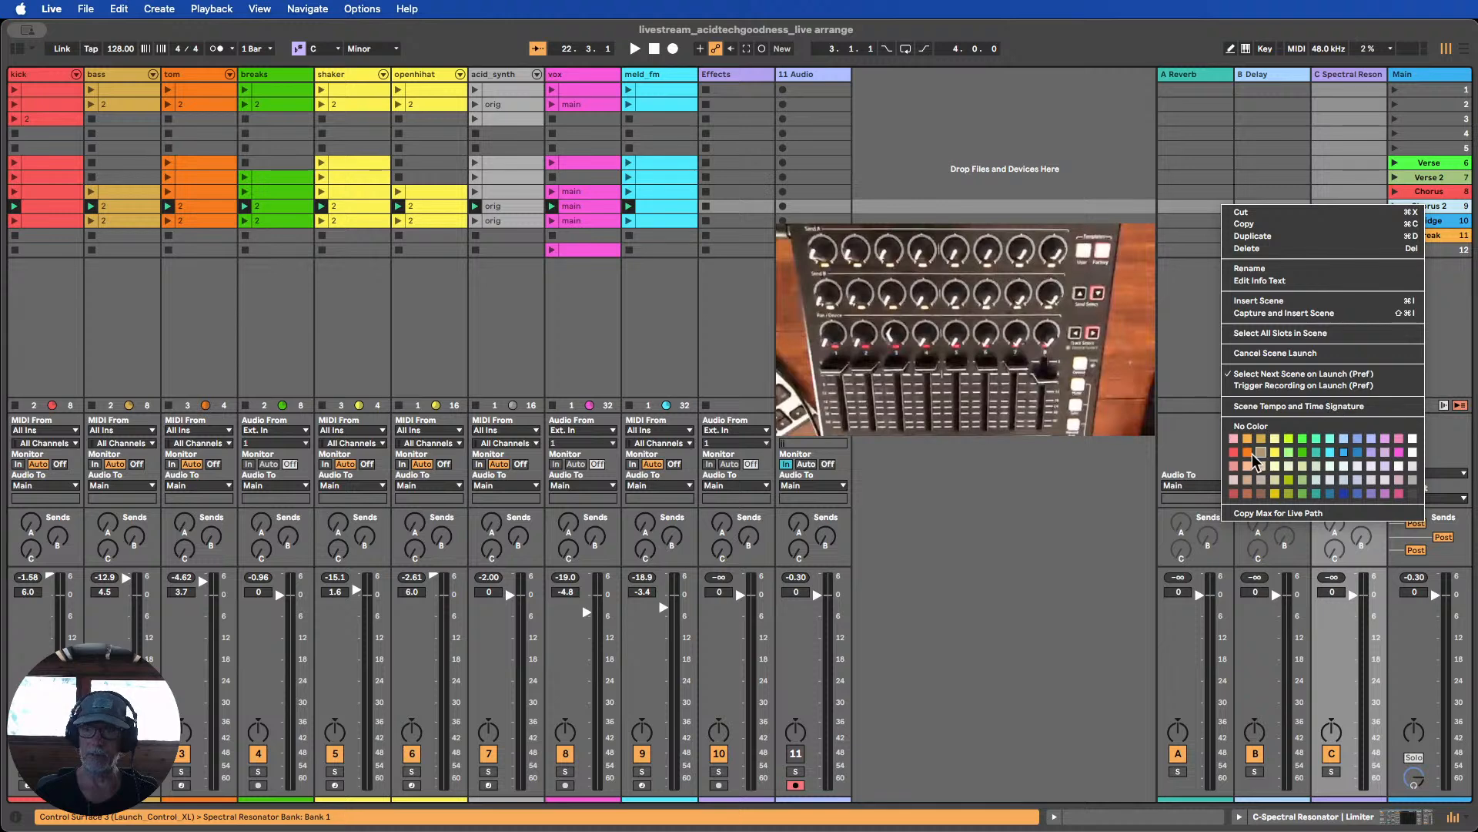
pyautogui.click(1231, 464)
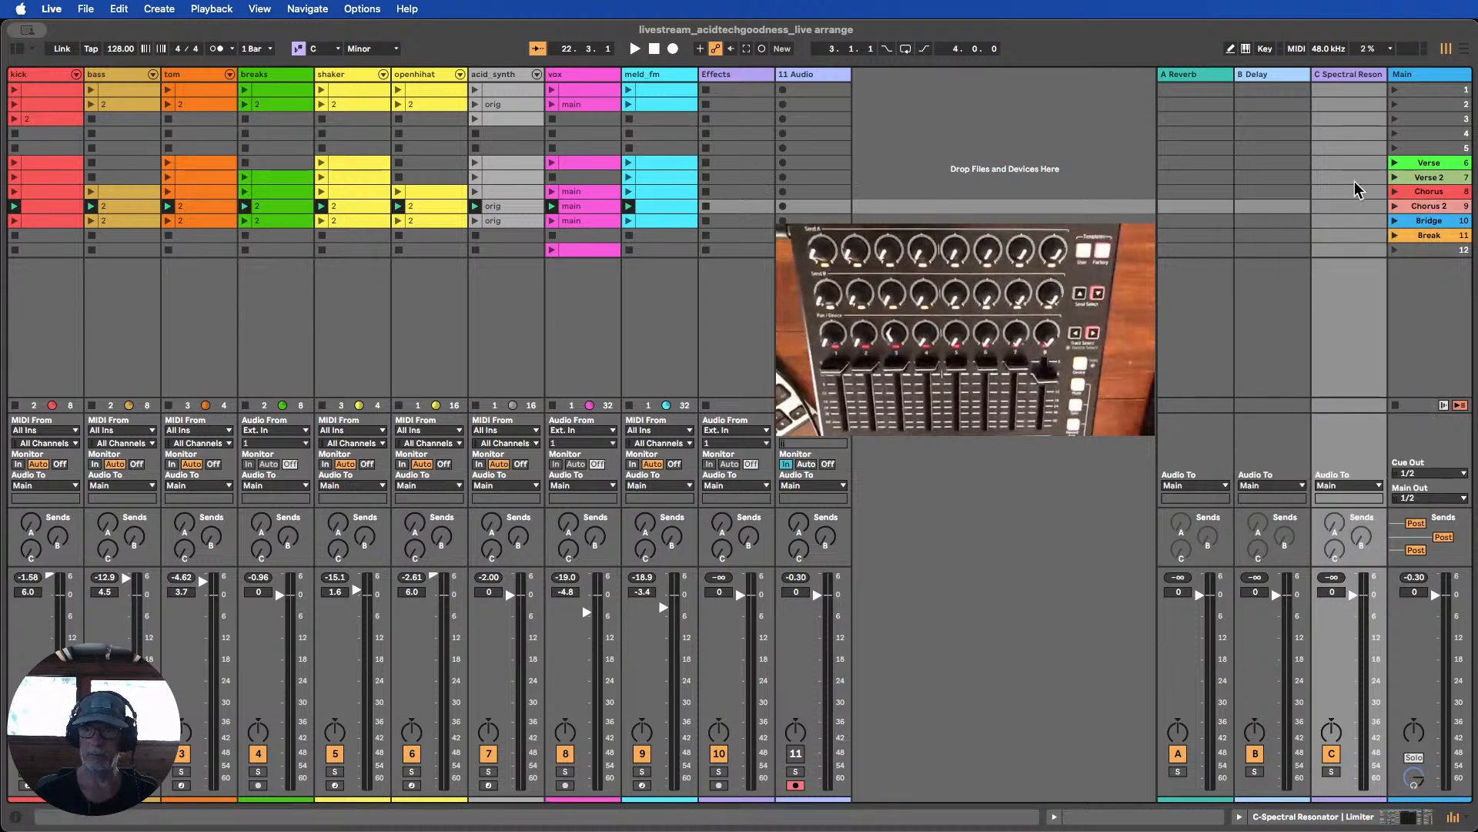
pyautogui.click(1428, 206)
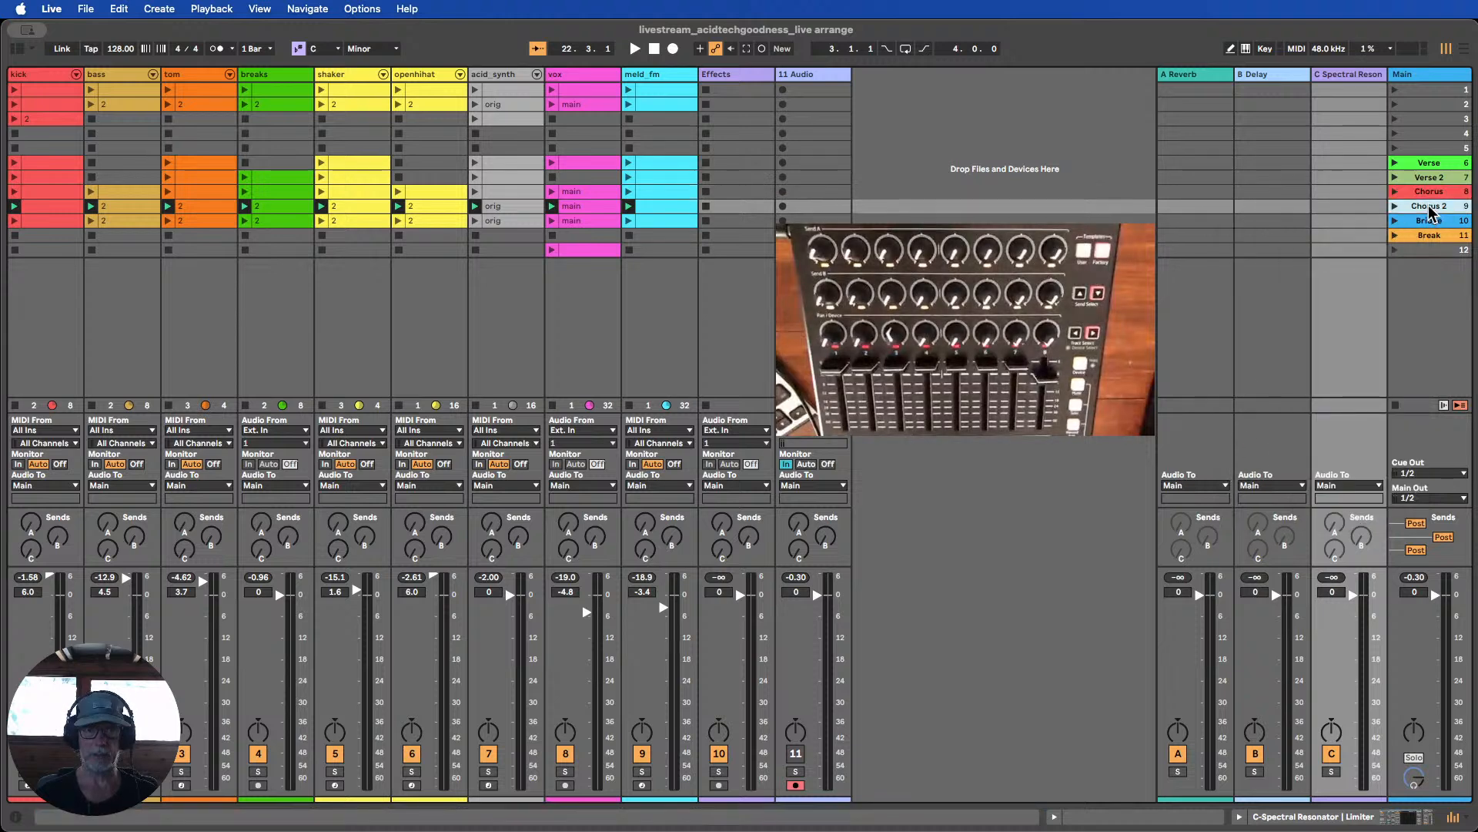
# Replace the Bridge scene's kick clip with a copy of kick clip 2 from the third scene and color the copy pale pink
pyautogui.click(1440, 221)
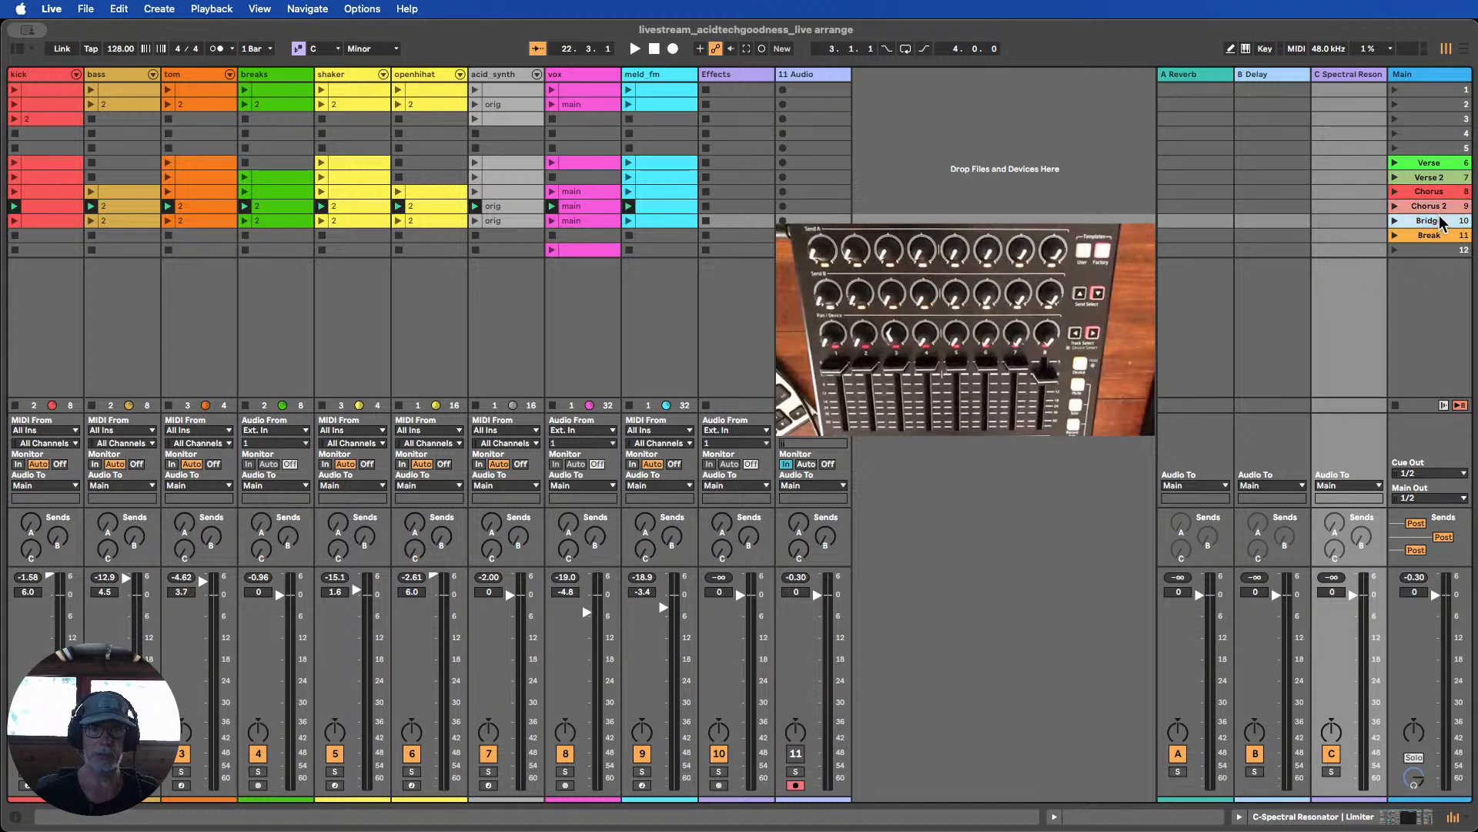
pyautogui.click(64, 223)
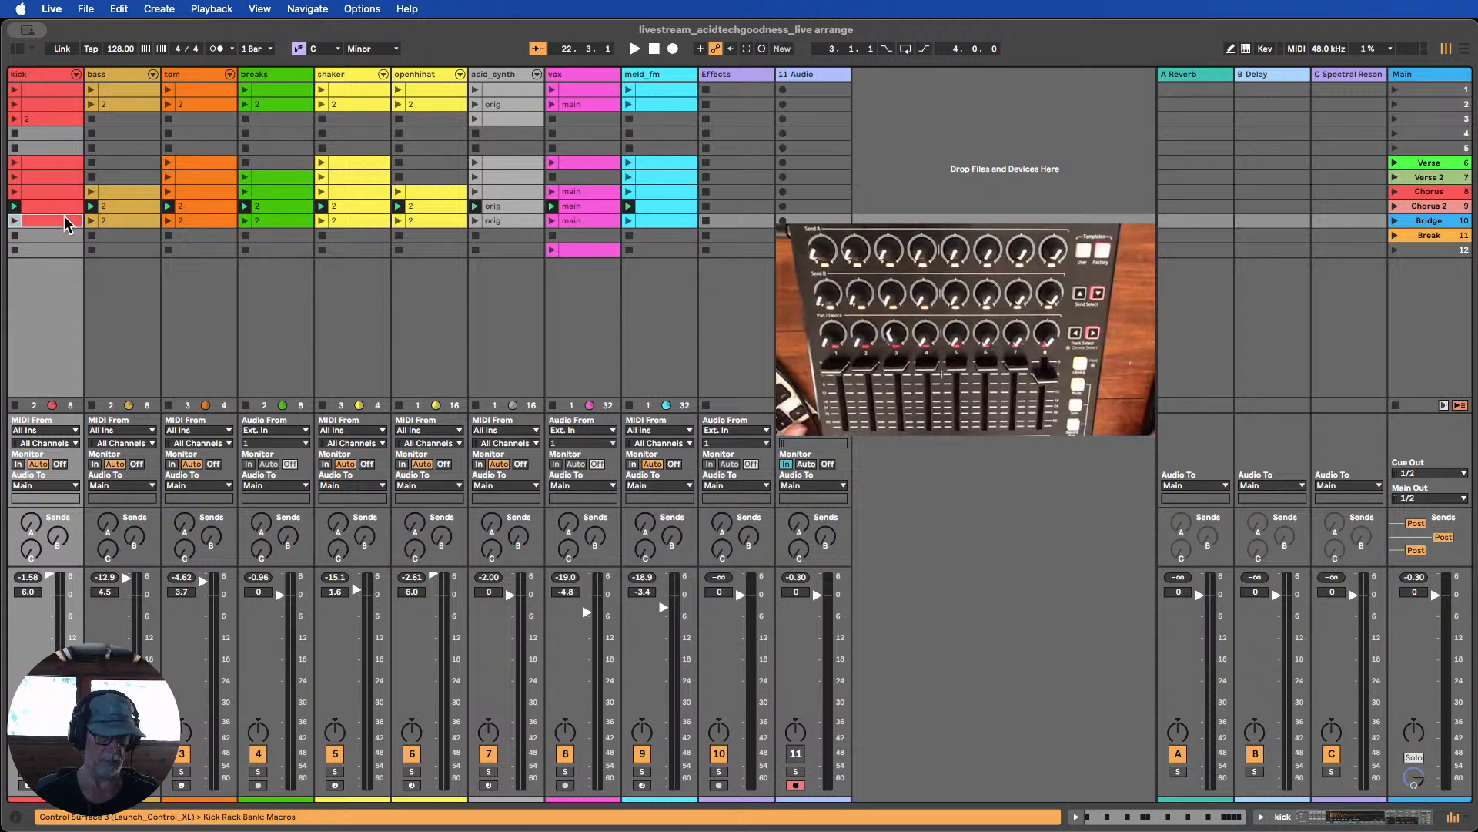
pyautogui.click(36, 119)
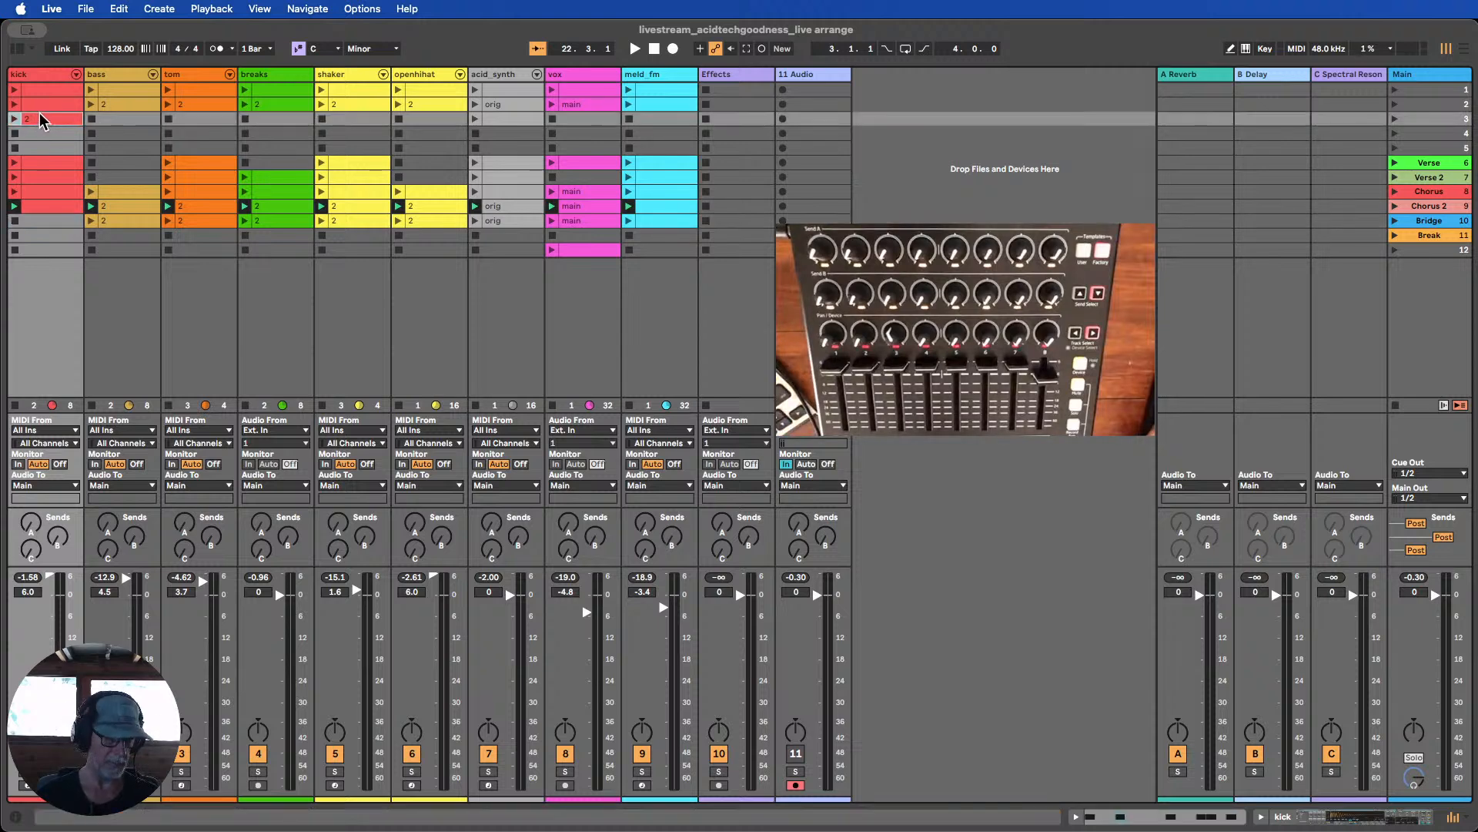
pyautogui.moveTo(40, 112); pyautogui.dragTo(34, 223)
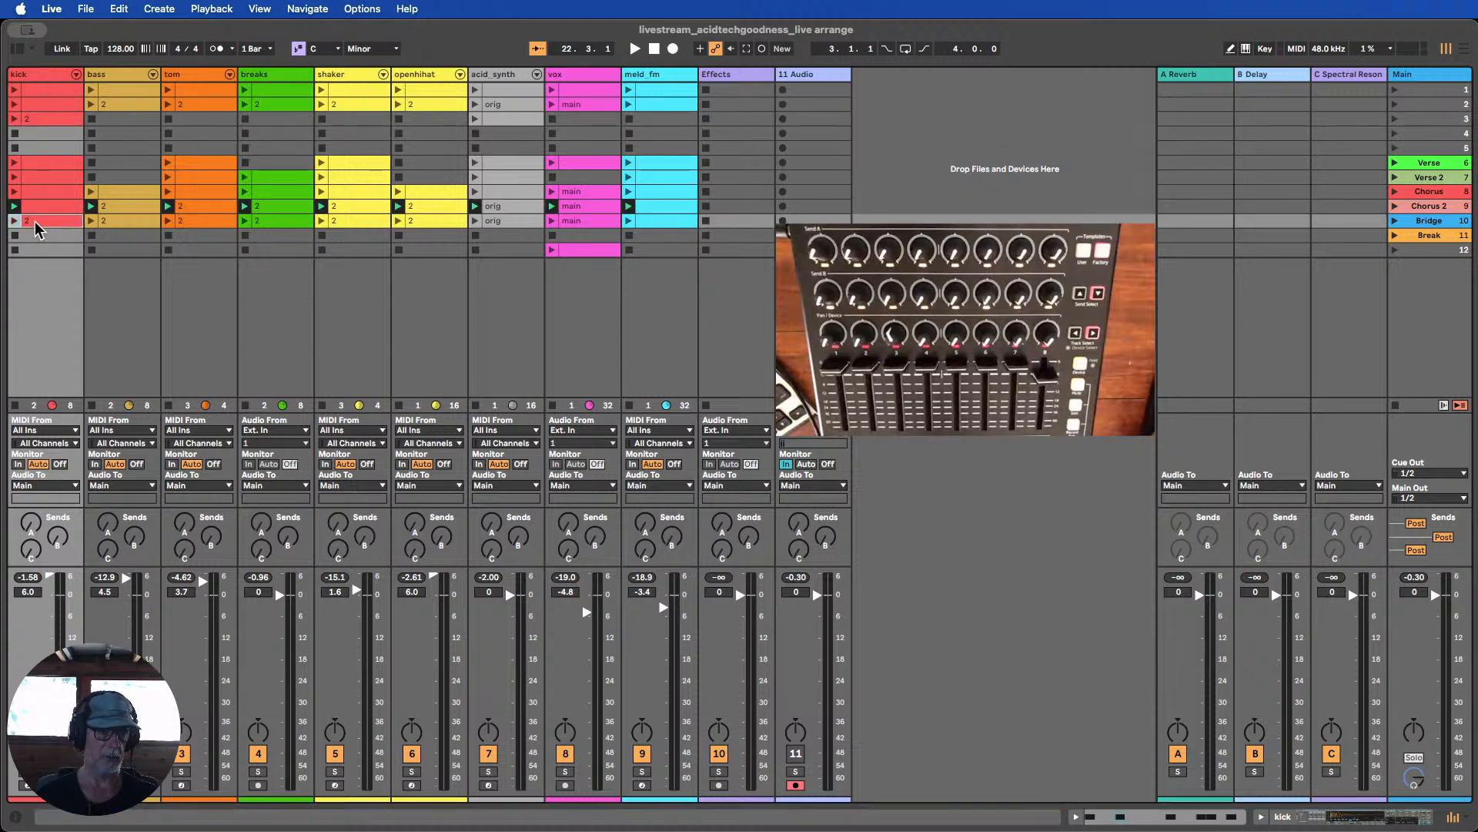
pyautogui.rightClick(36, 219)
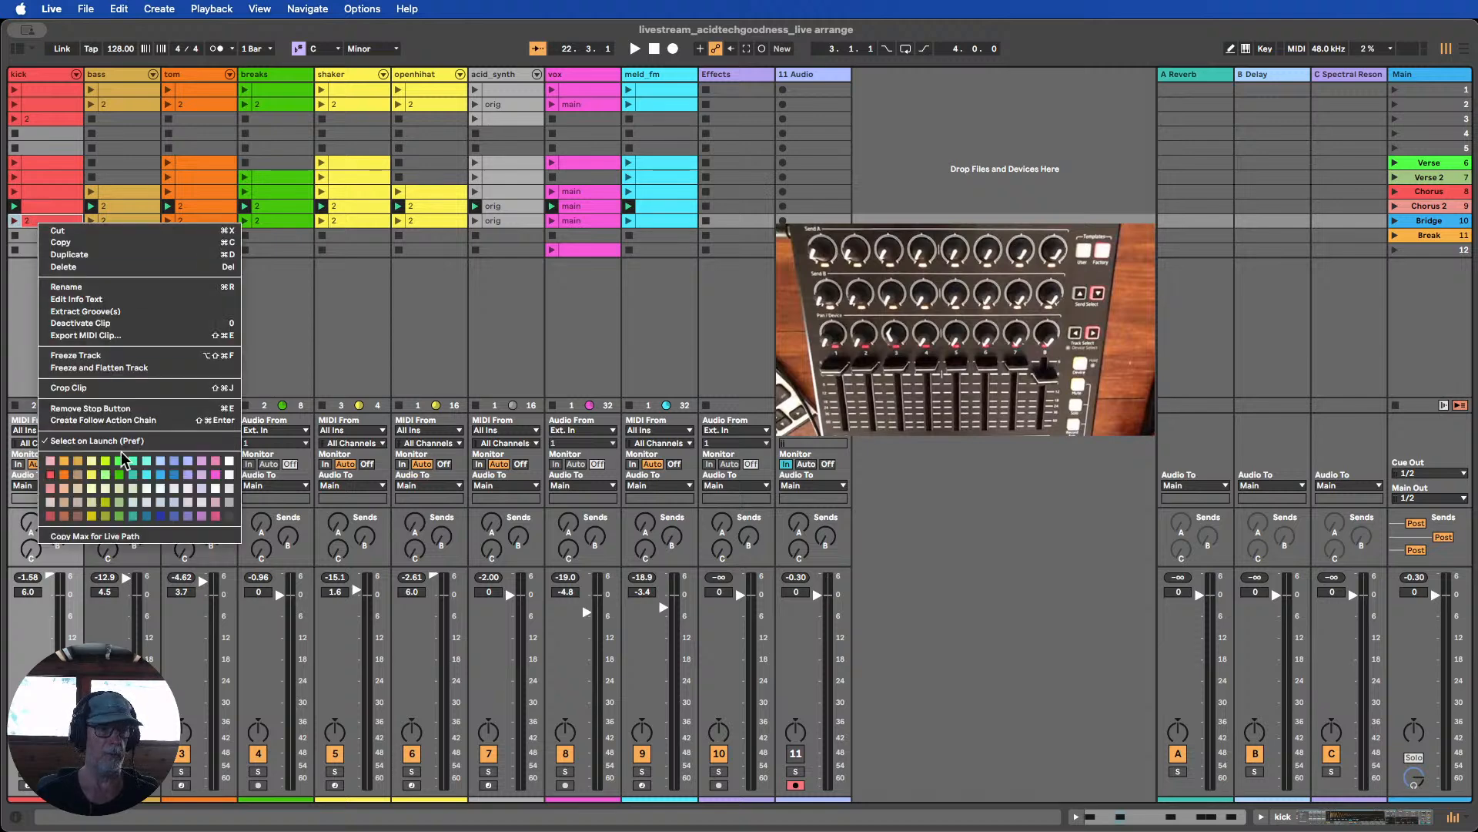
pyautogui.click(51, 503)
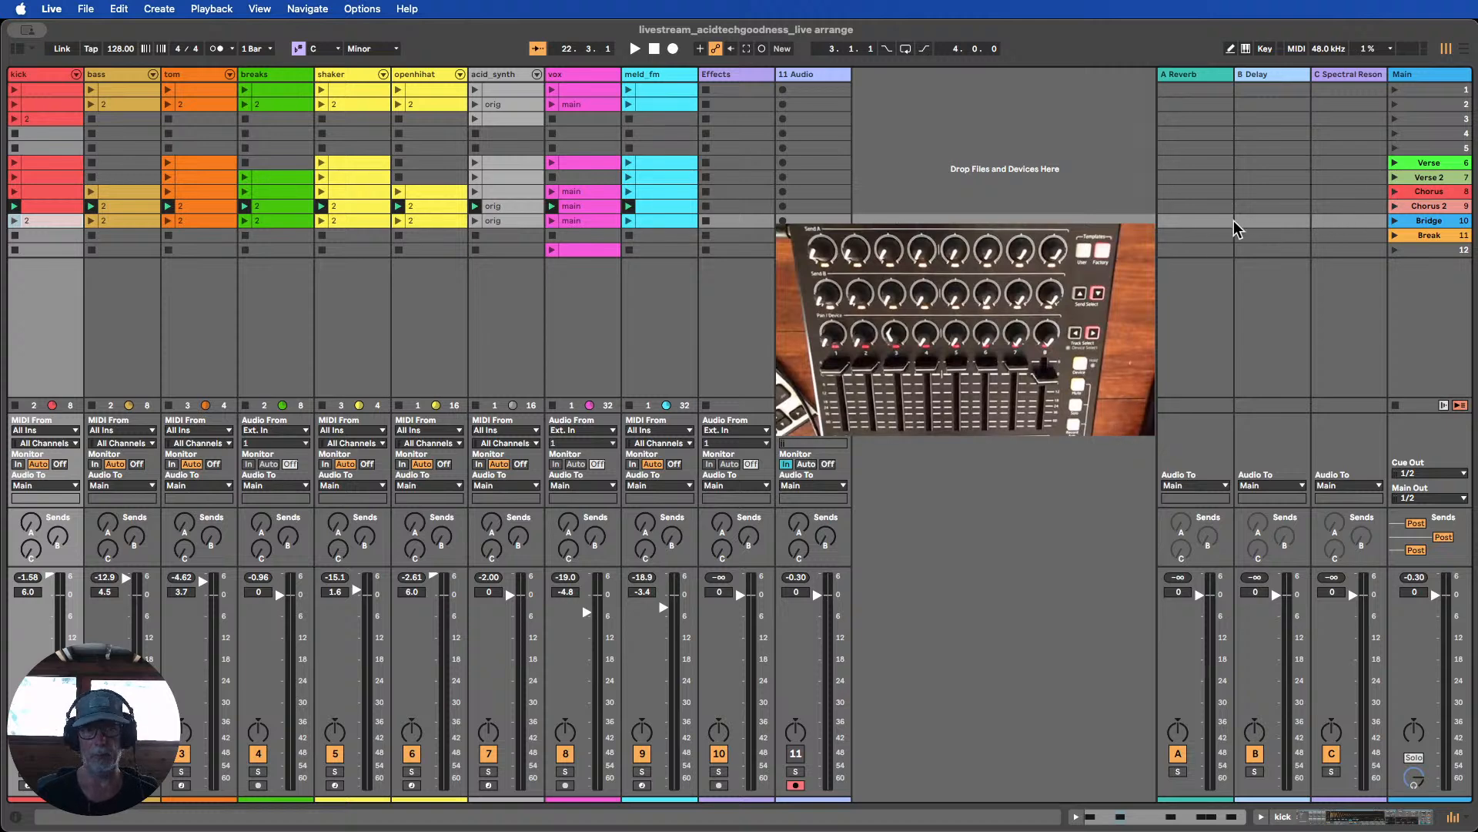
# Launch the Bridge scene, deactivate its openhihat and bass clips while it plays, and stop playback
pyautogui.click(1395, 221)
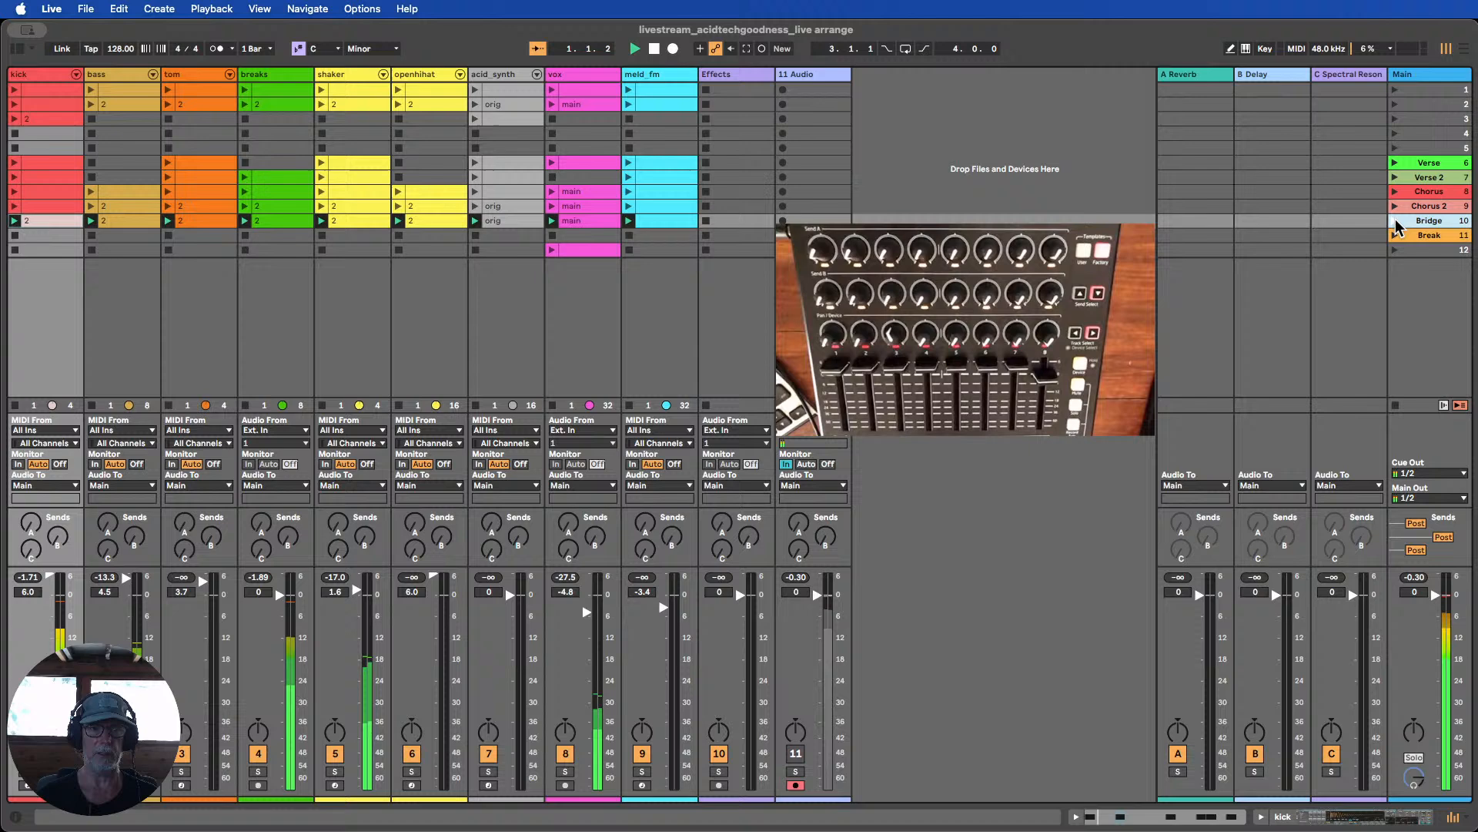
pyautogui.click(428, 220)
pyautogui.press('Delete')
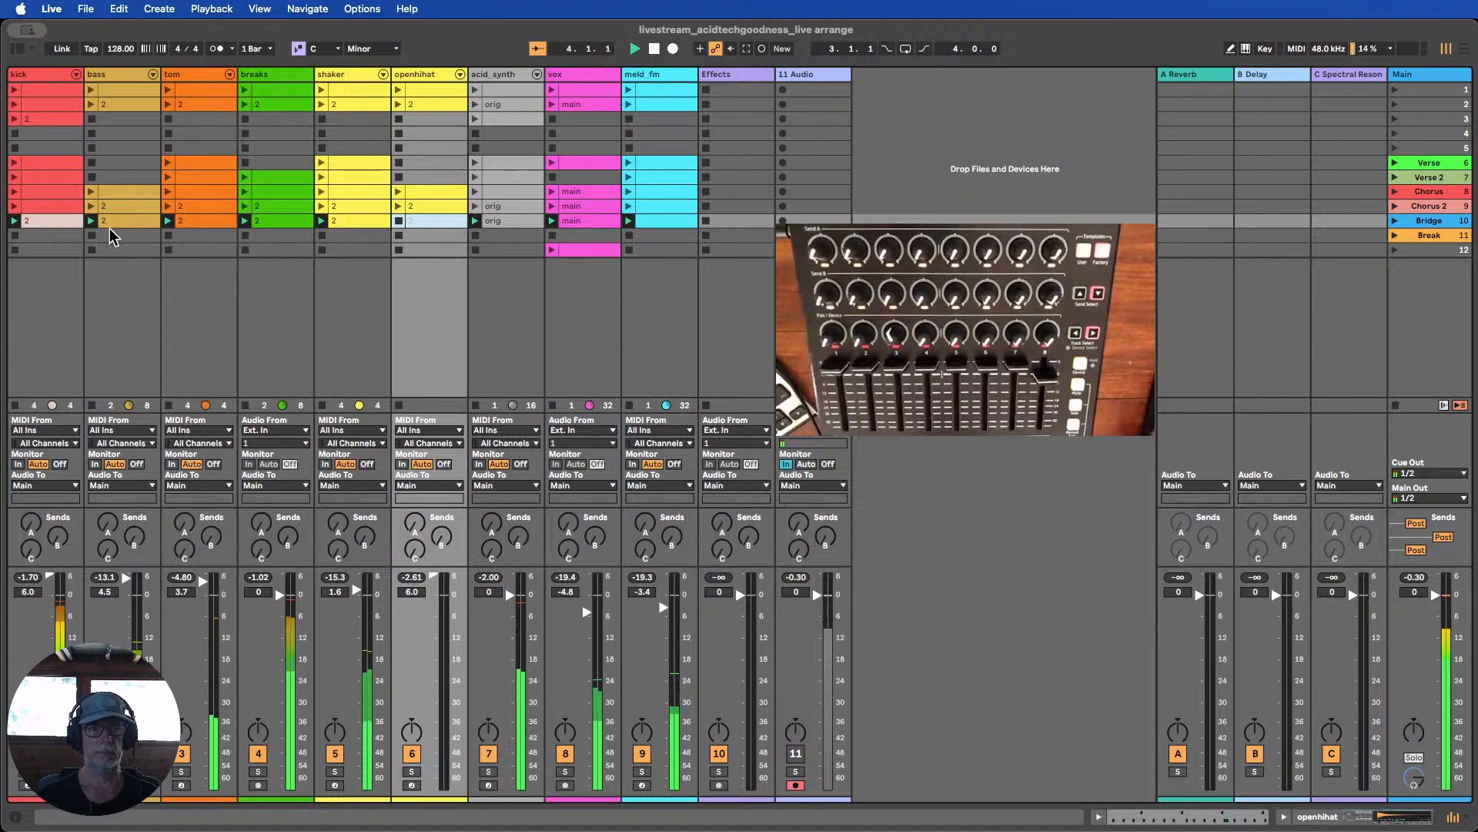
pyautogui.click(130, 220)
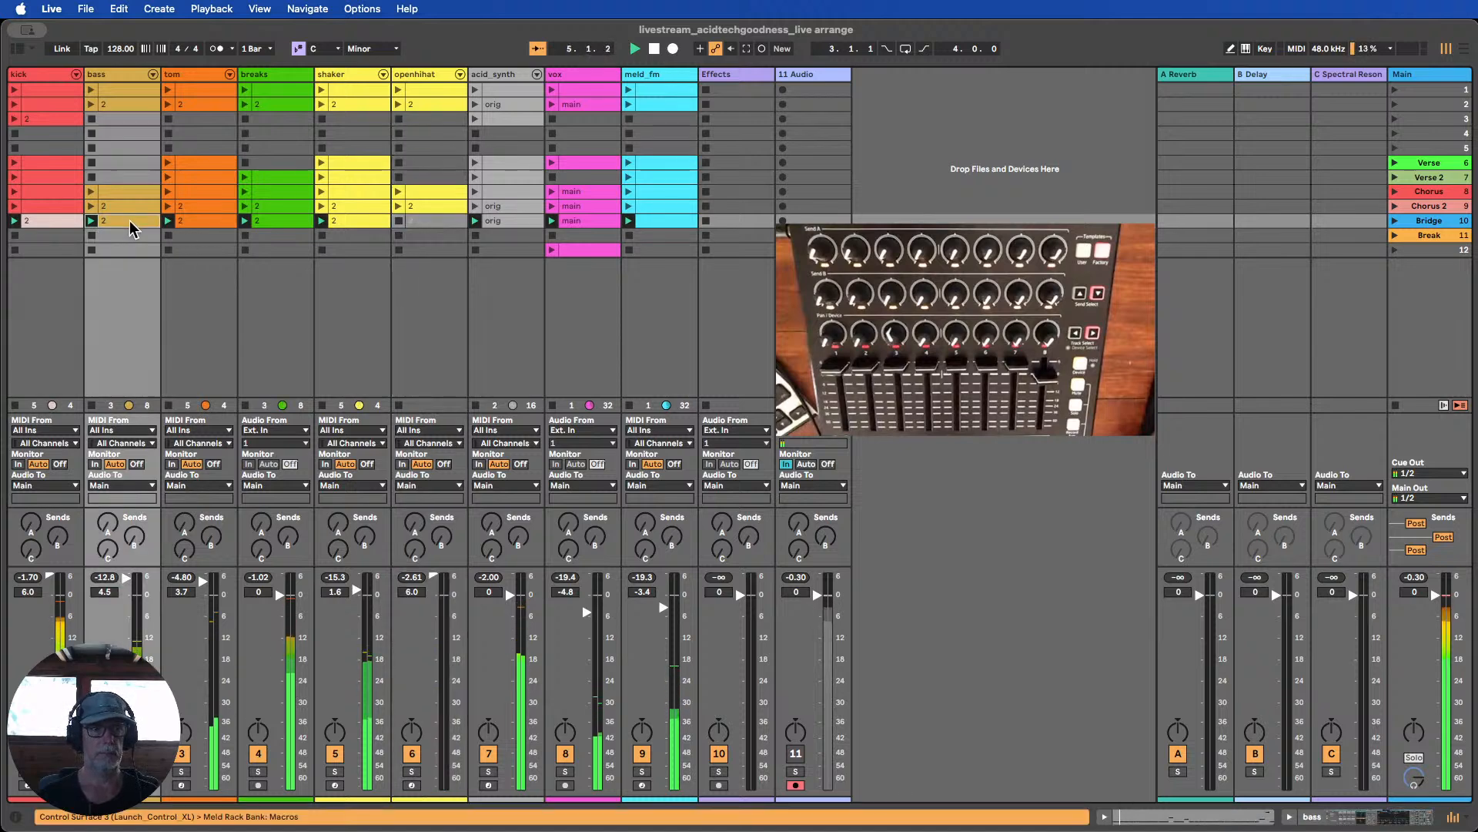
pyautogui.press('Delete')
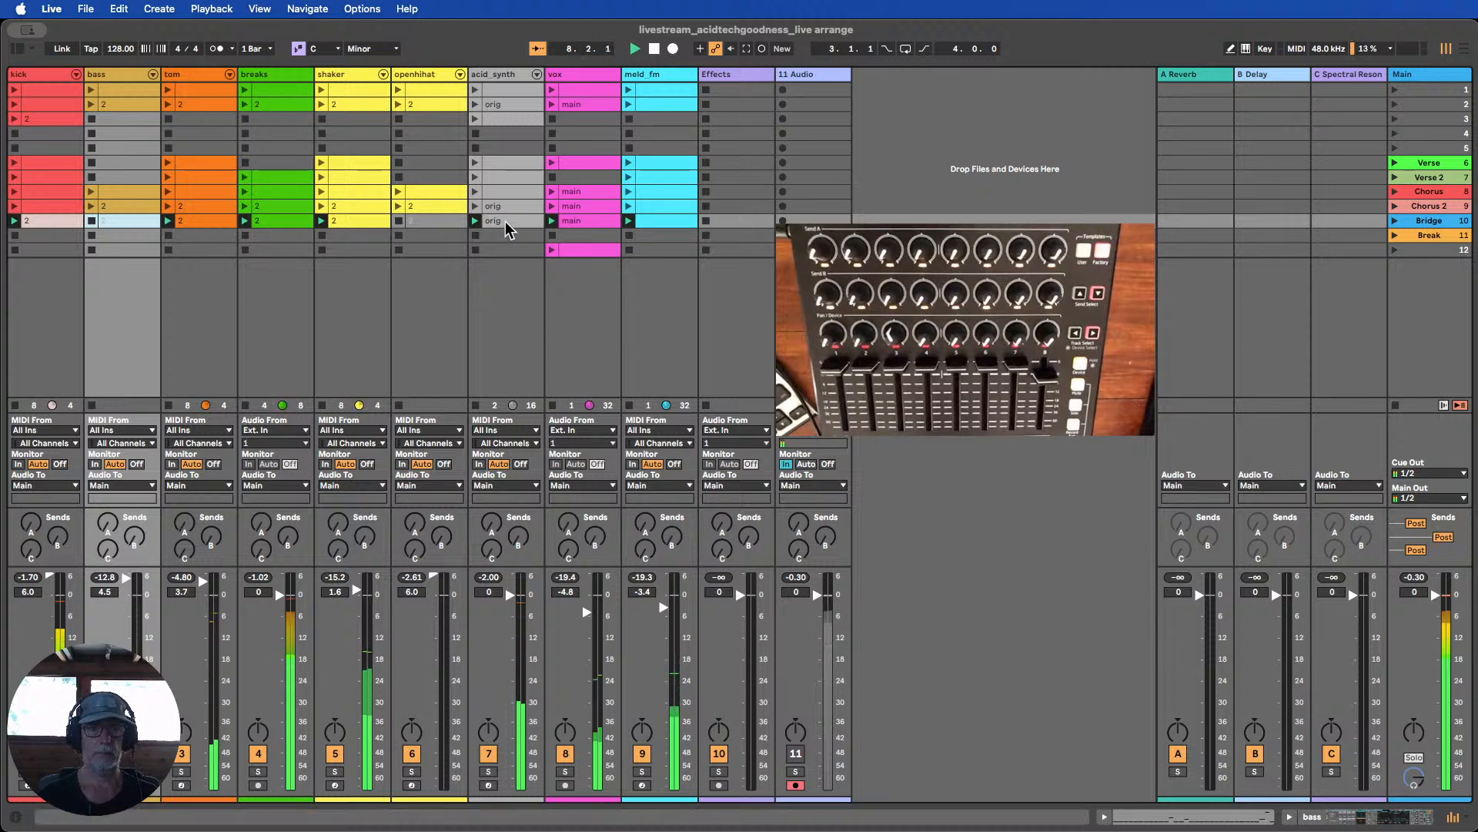
pyautogui.click(654, 51)
# Compare the acid_synth clips across the scenes and examine the Verse clip's notes and loop
pyautogui.click(497, 114)
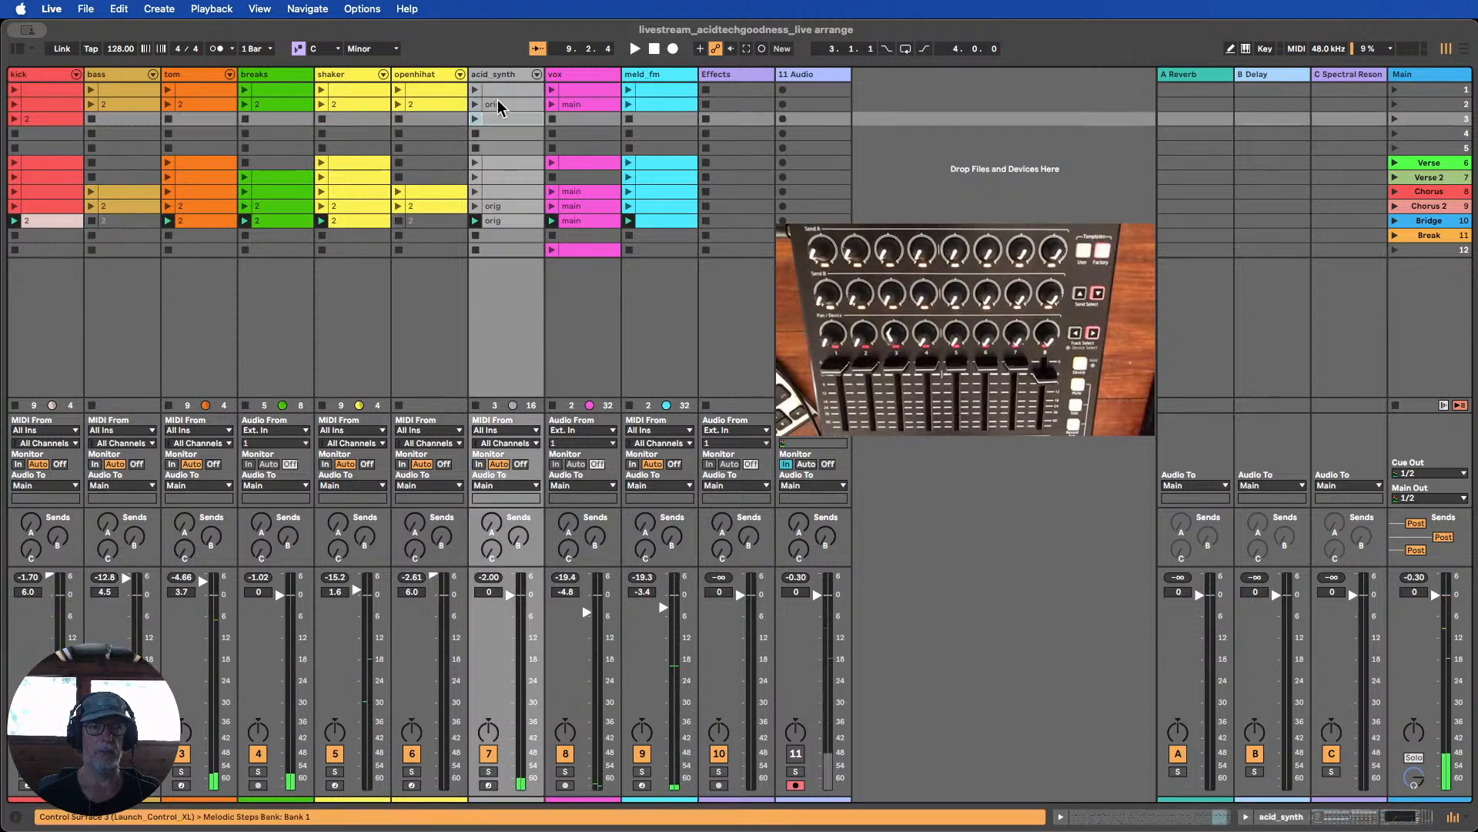
pyautogui.click(499, 89)
pyautogui.click(500, 104)
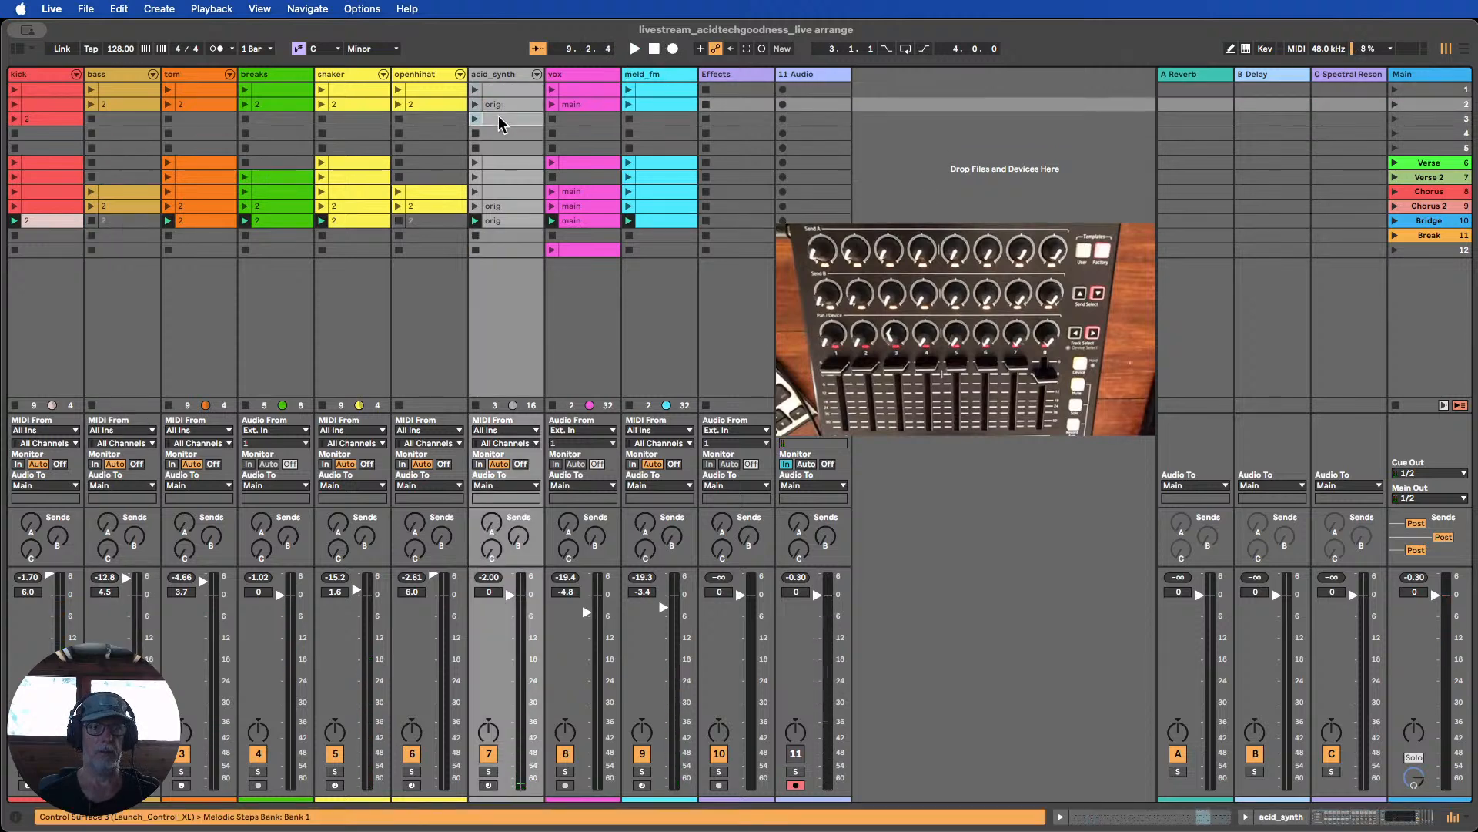
pyautogui.click(498, 118)
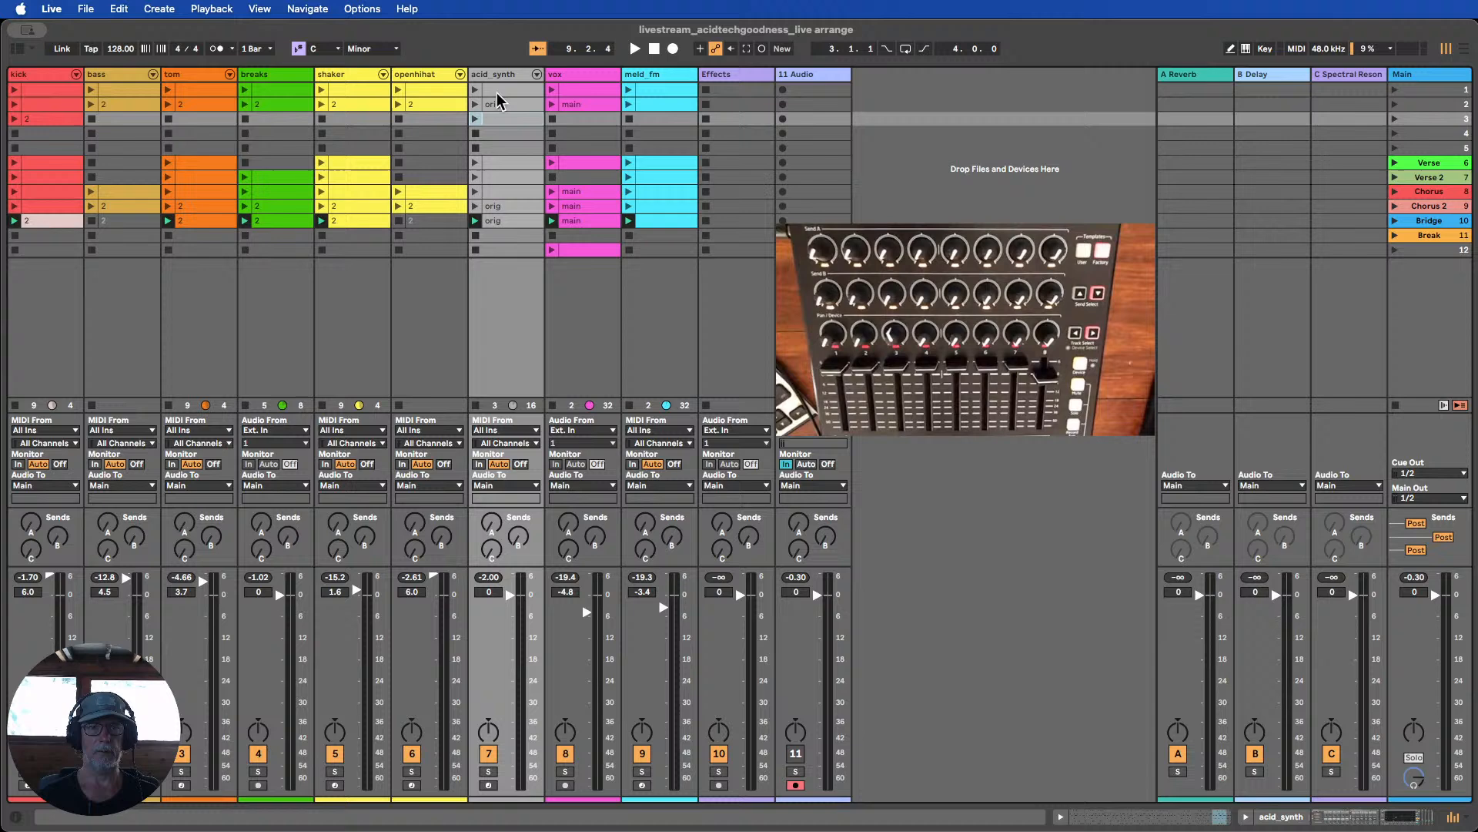
pyautogui.click(496, 220)
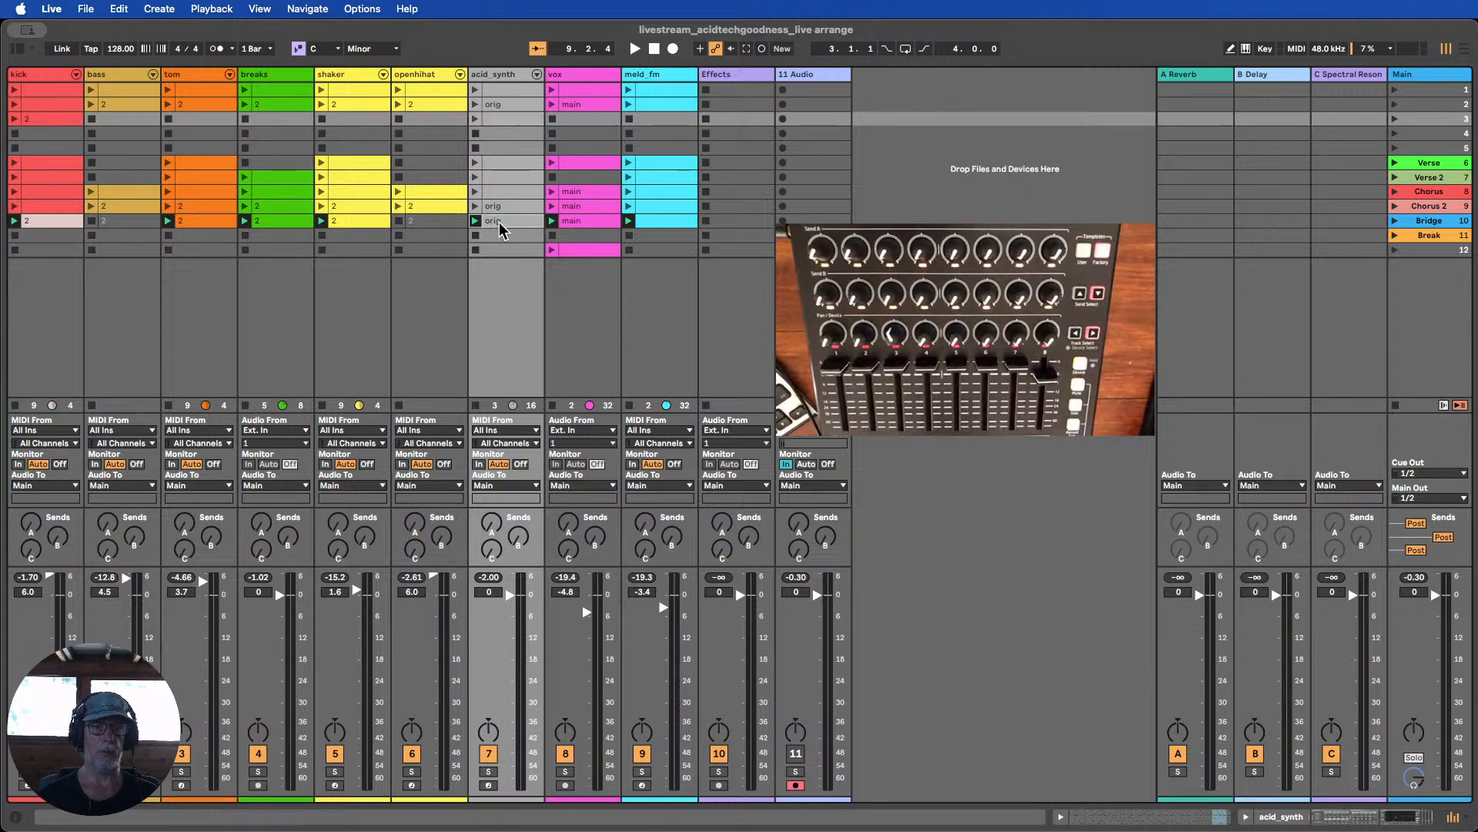
pyautogui.click(497, 90)
pyautogui.doubleClick(501, 160)
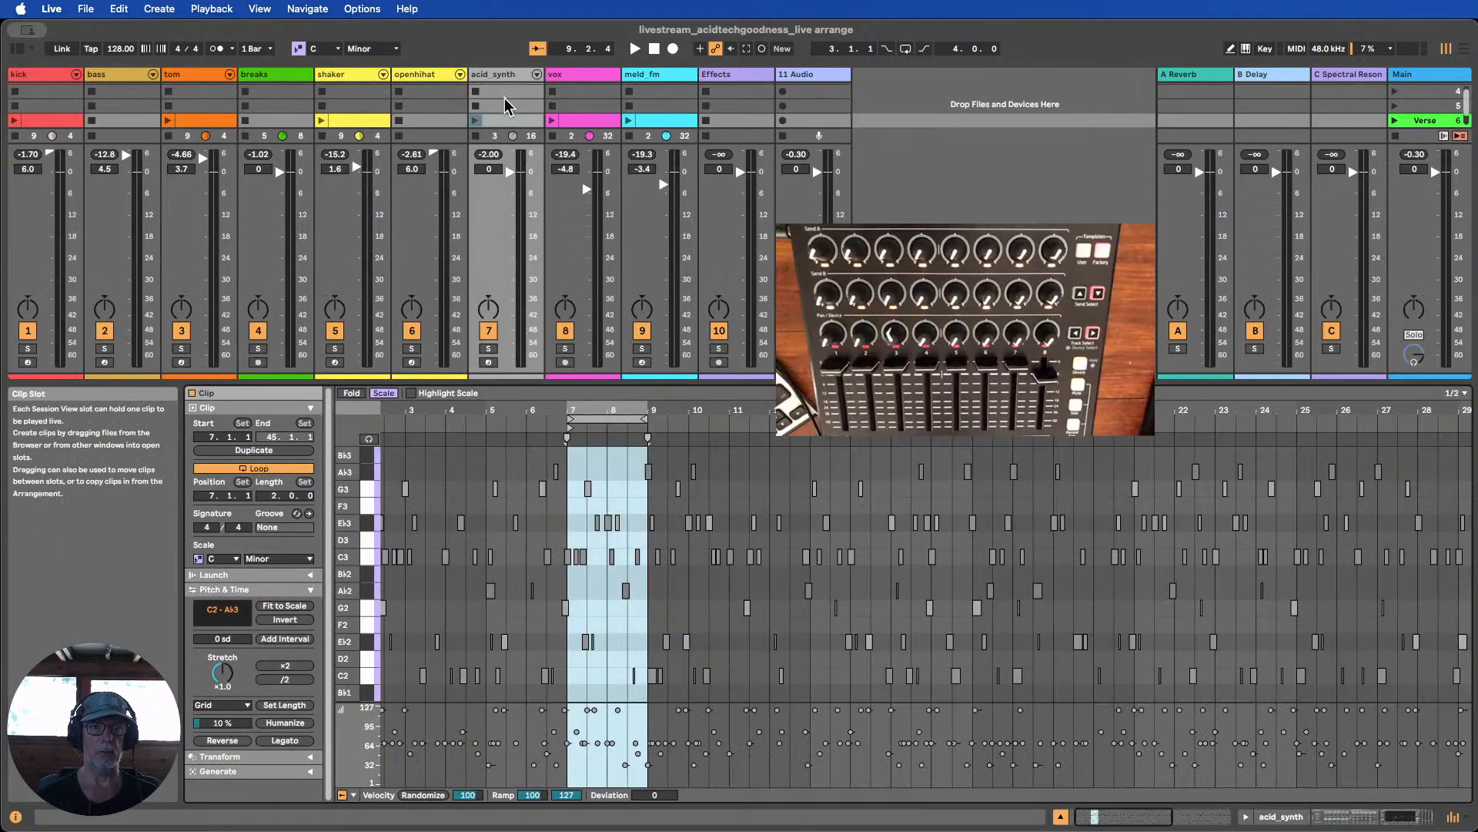
pyautogui.click(504, 101)
pyautogui.scroll(3, 499, 117)
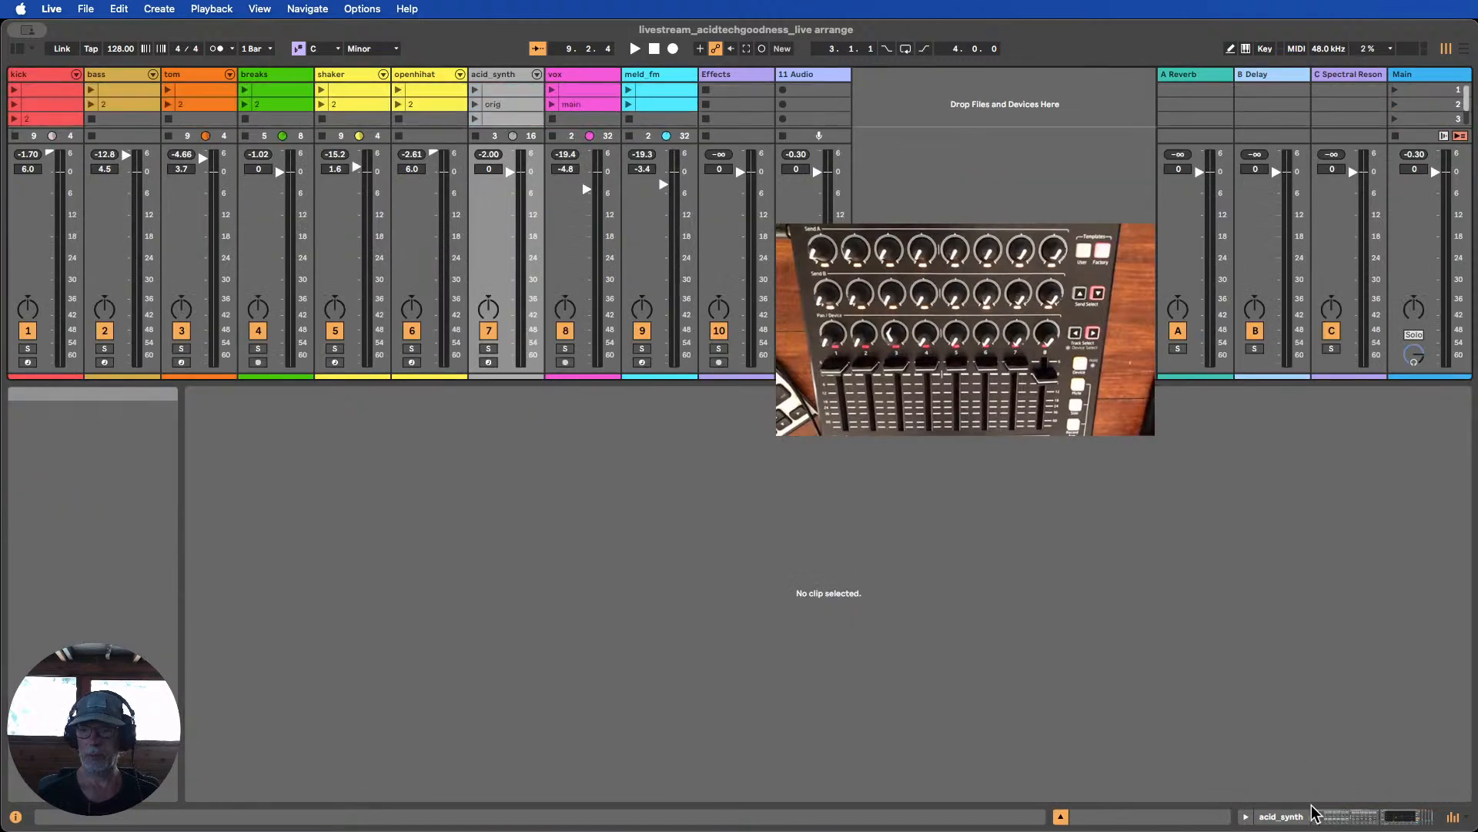
pyautogui.click(1060, 816)
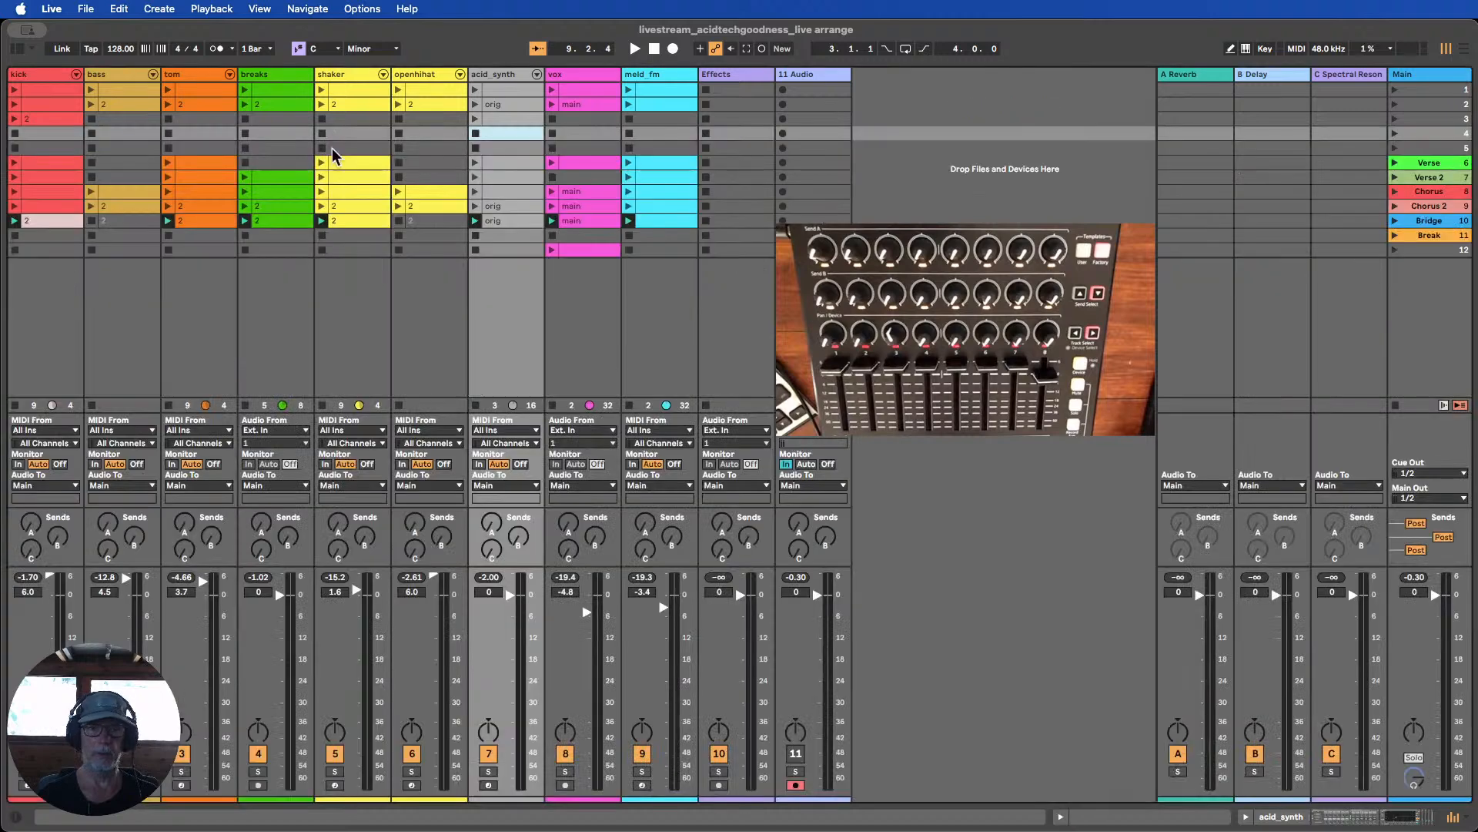
# Color the acid_synth clip in the third scene near-white to set it apart from the others
pyautogui.click(502, 105)
pyautogui.click(502, 116)
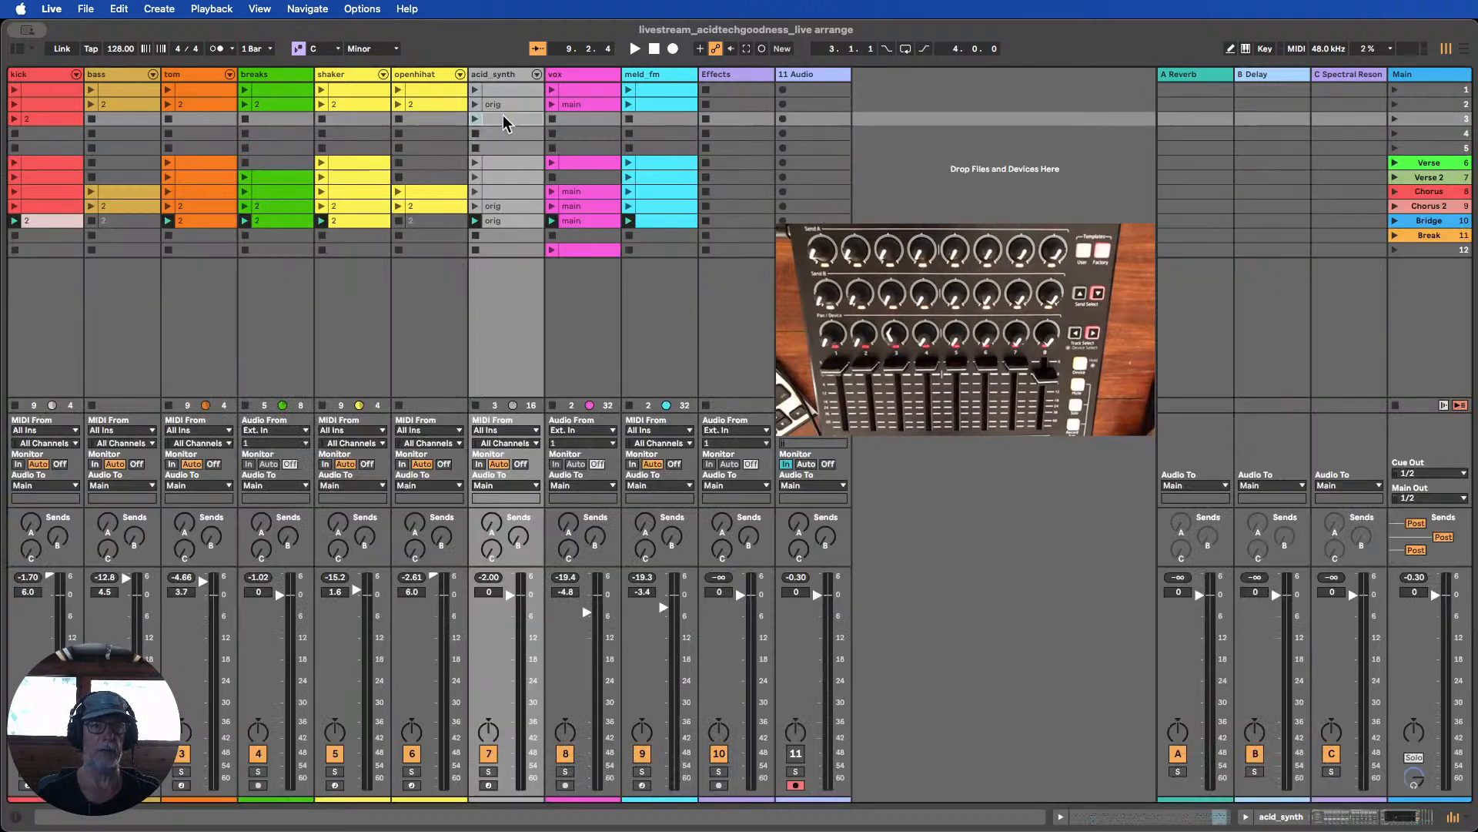
pyautogui.rightClick(502, 114)
pyautogui.click(510, 396)
pyautogui.rightClick(497, 114)
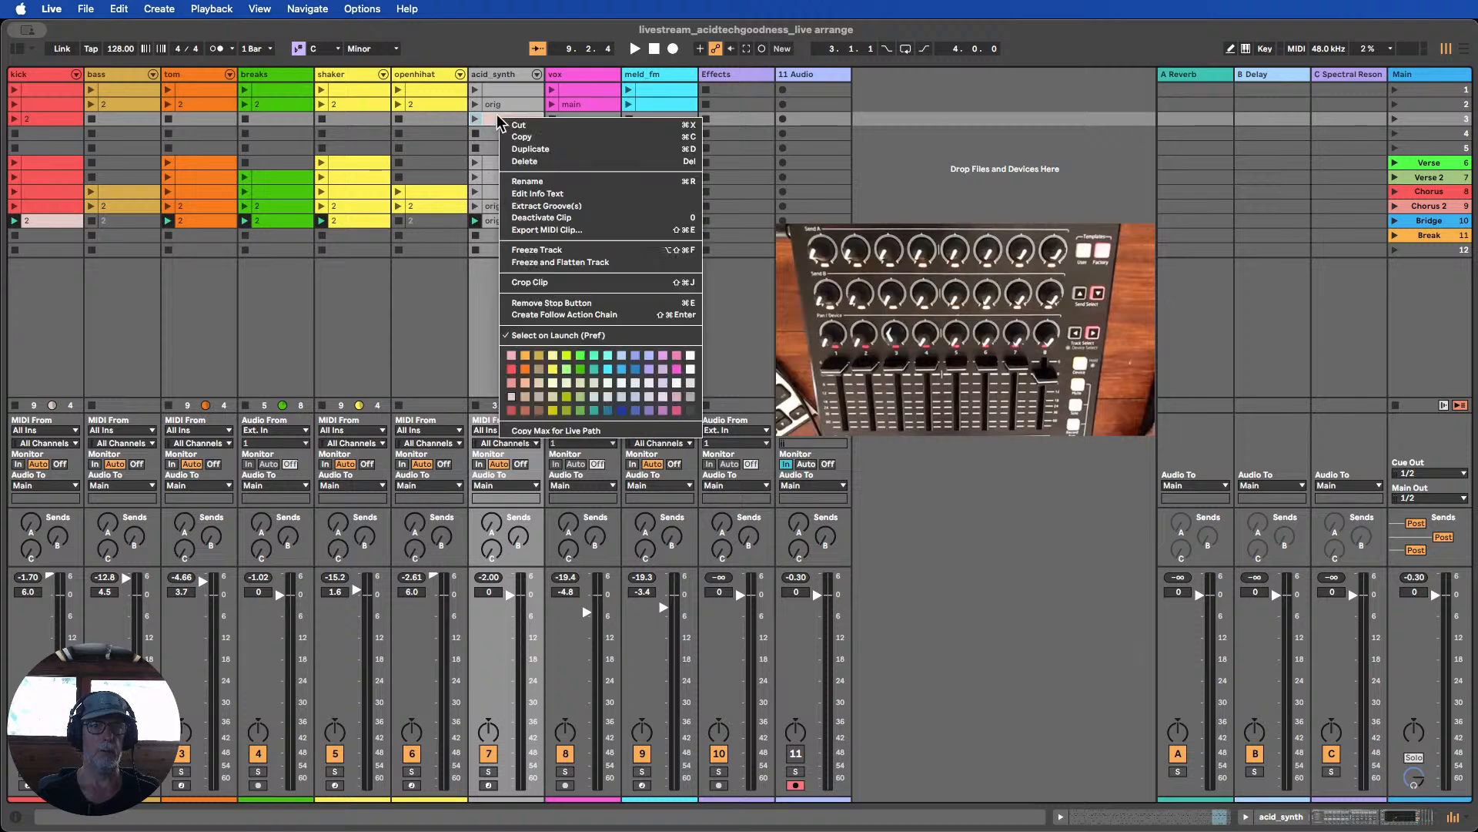
pyautogui.click(690, 382)
pyautogui.press('Down')
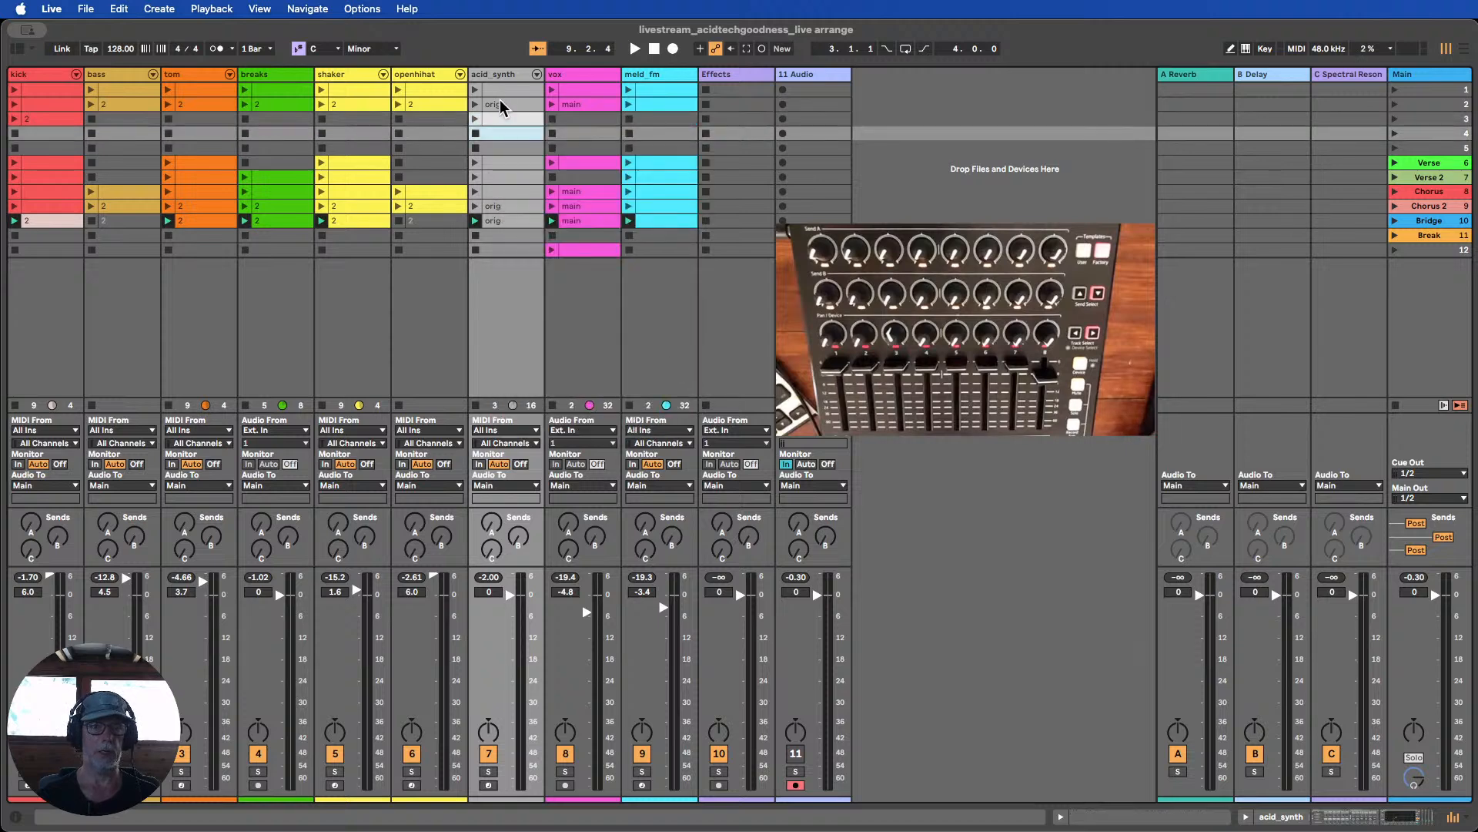
# Examine the notes and loop ranges of the acid_synth clips in the first, Verse, Verse 2 and Chorus scenes
pyautogui.click(499, 219)
pyautogui.click(497, 206)
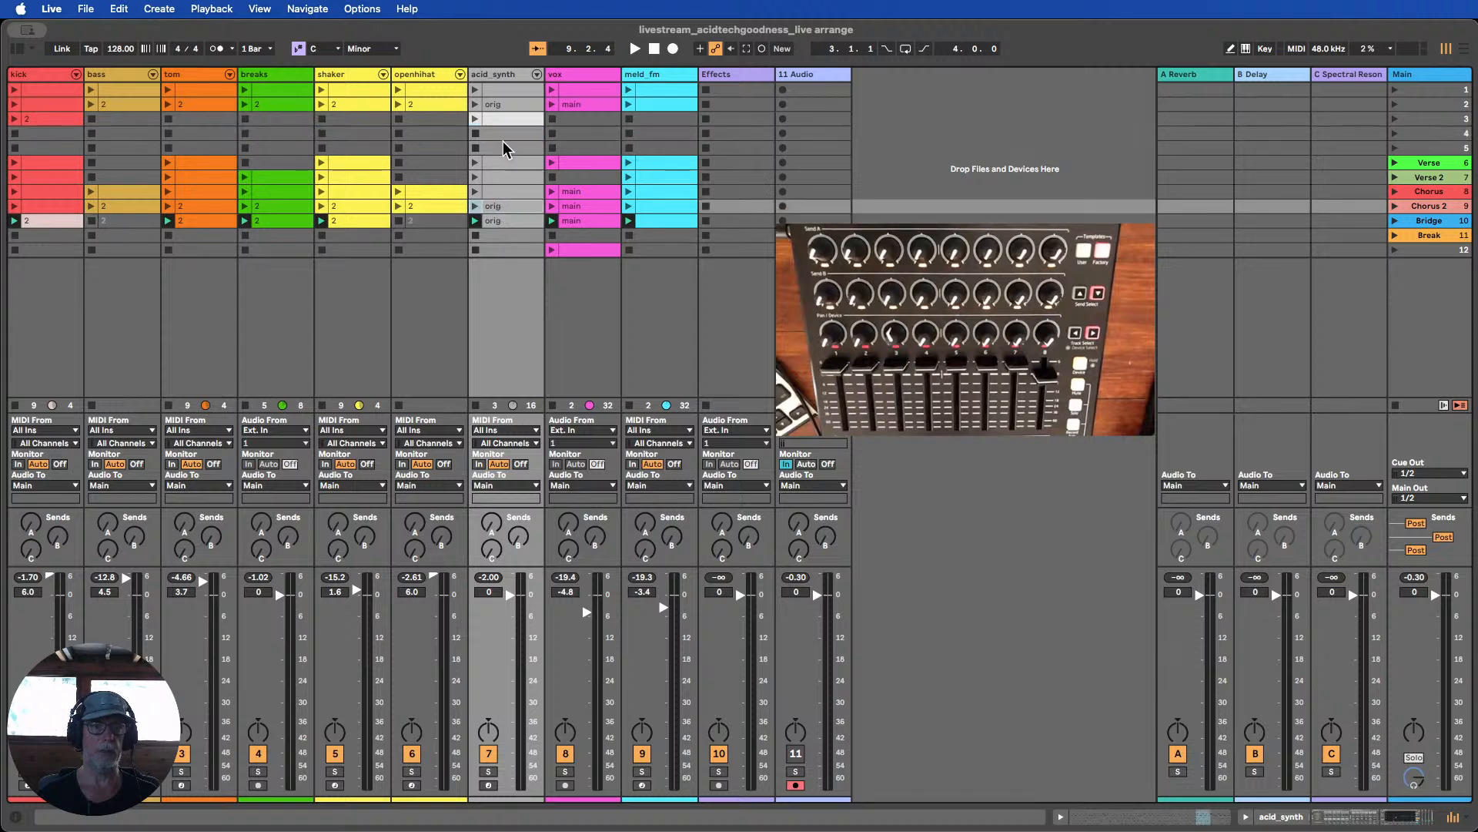
pyautogui.doubleClick(494, 89)
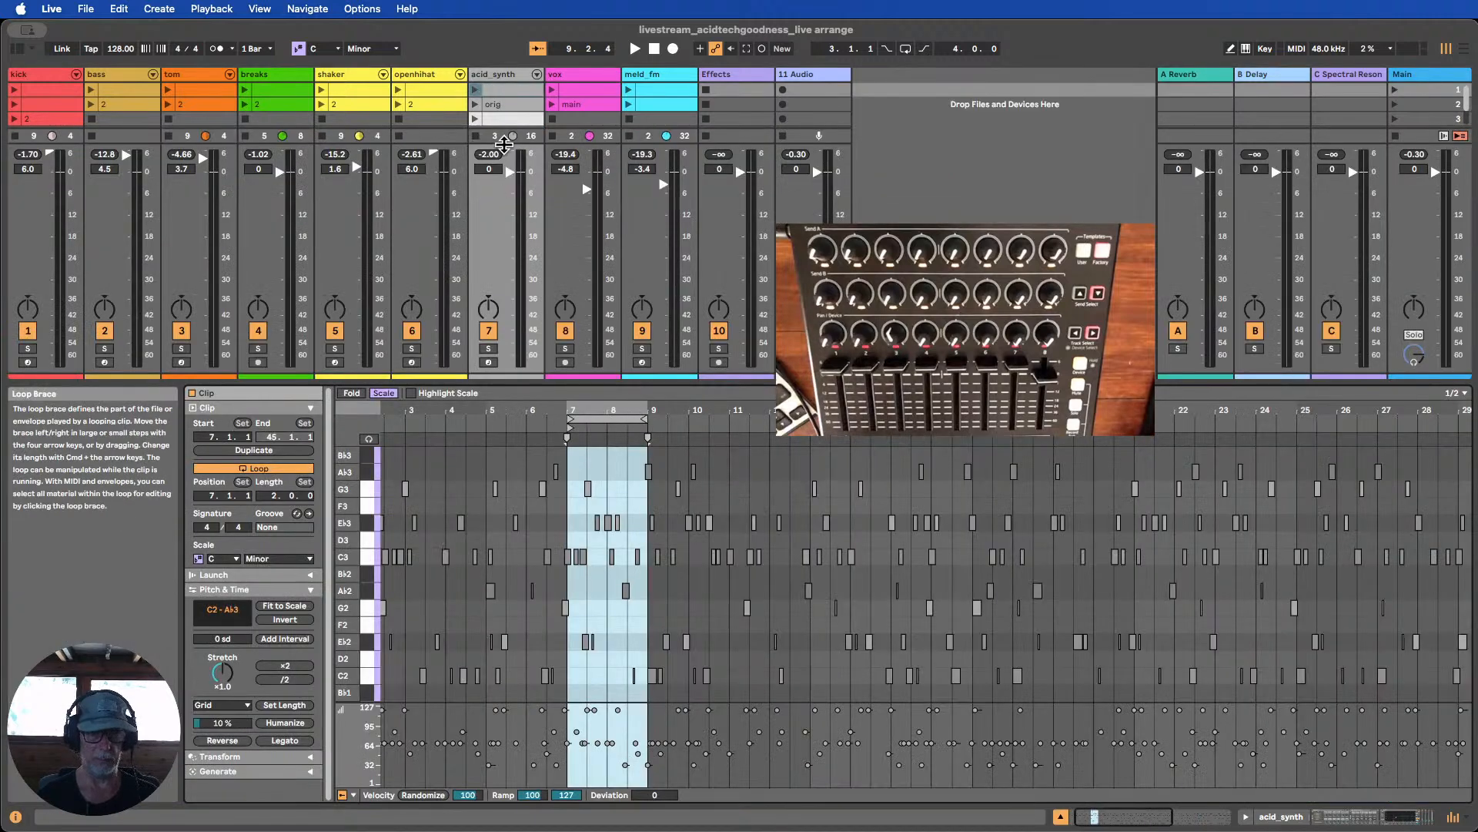
pyautogui.click(1062, 817)
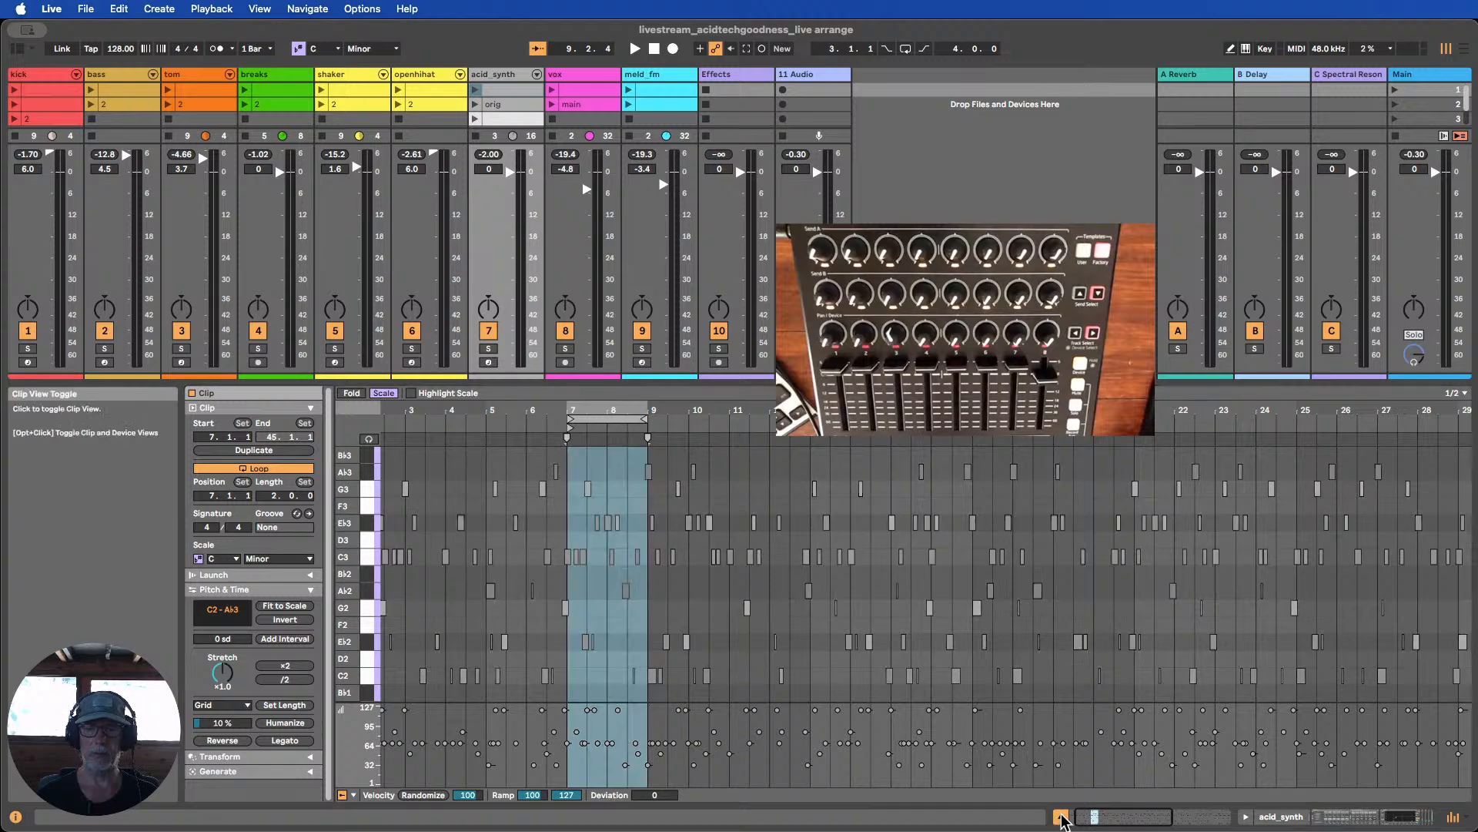
pyautogui.doubleClick(496, 160)
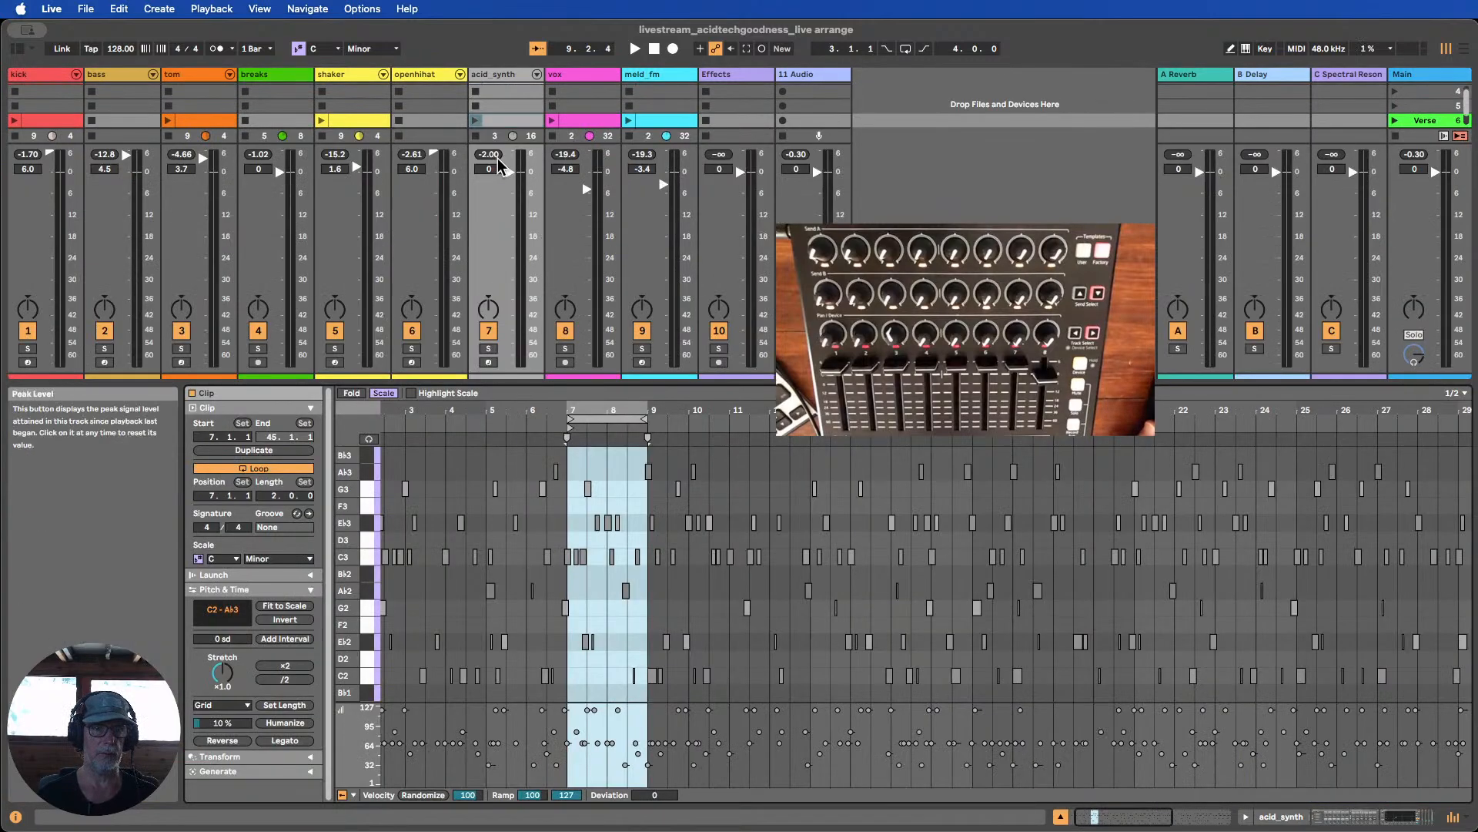
pyautogui.scroll(-1, 509, 120)
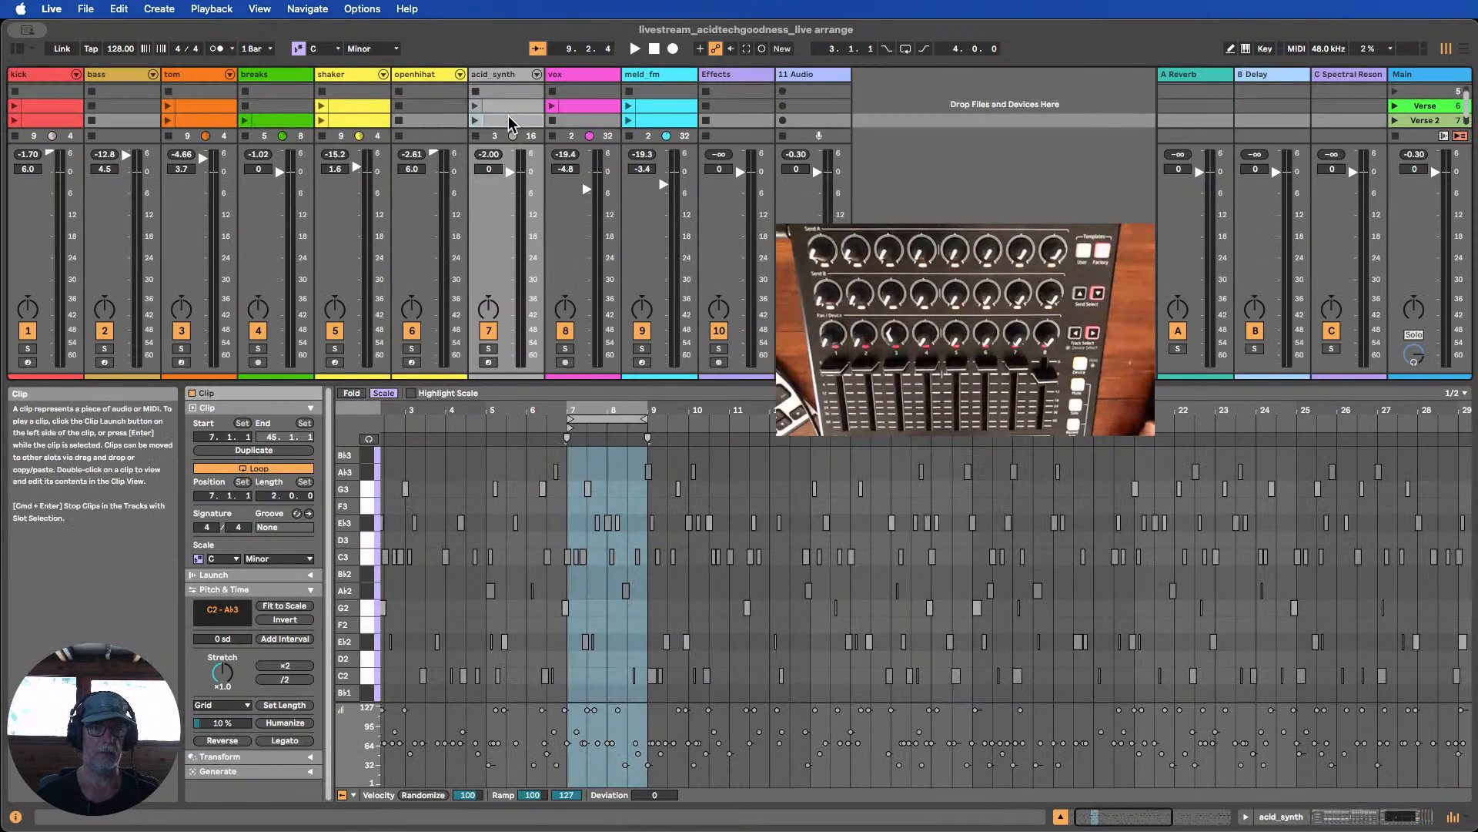
pyautogui.scroll(-2, 511, 123)
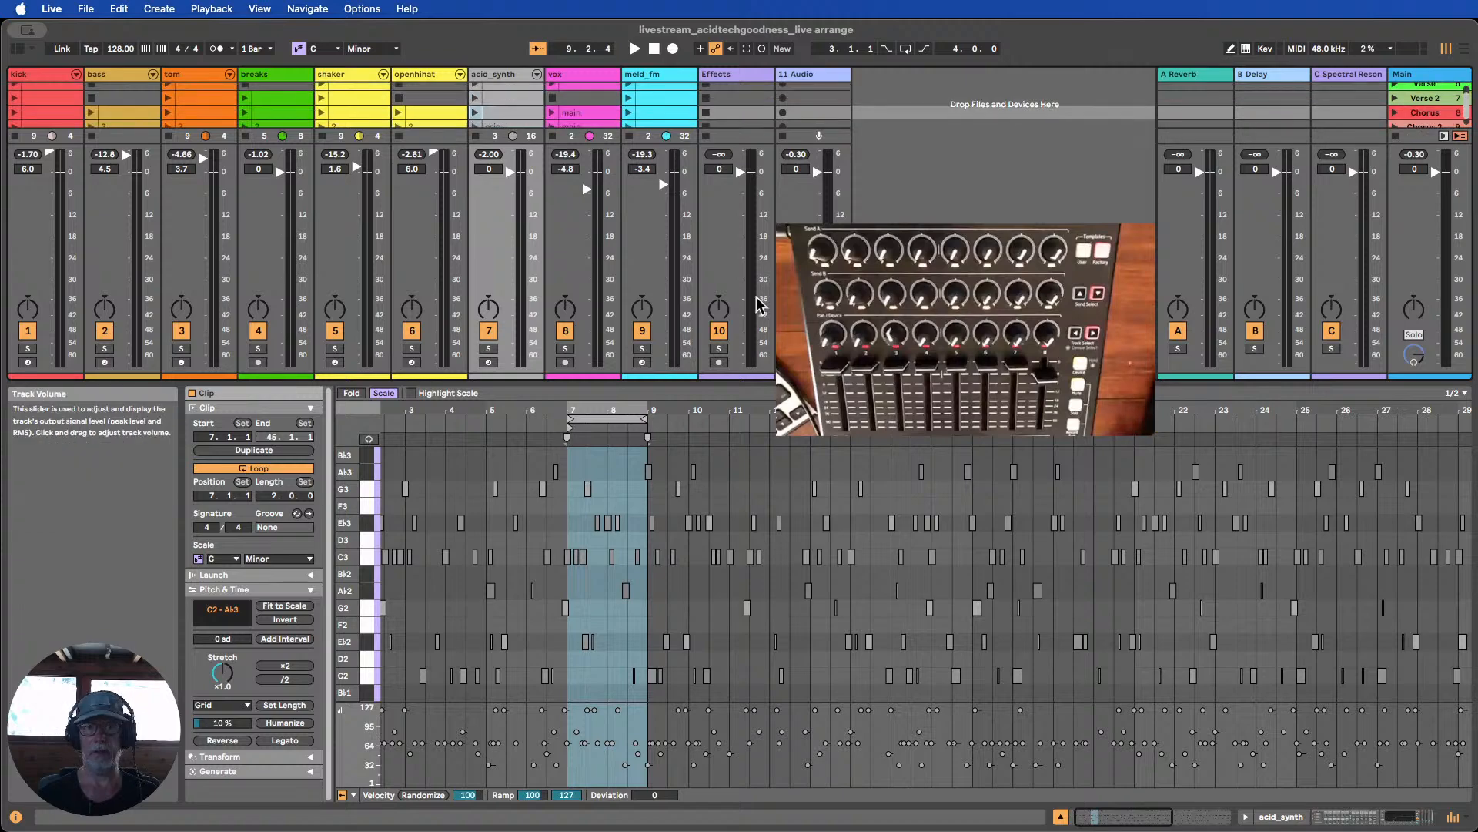
pyautogui.click(1061, 817)
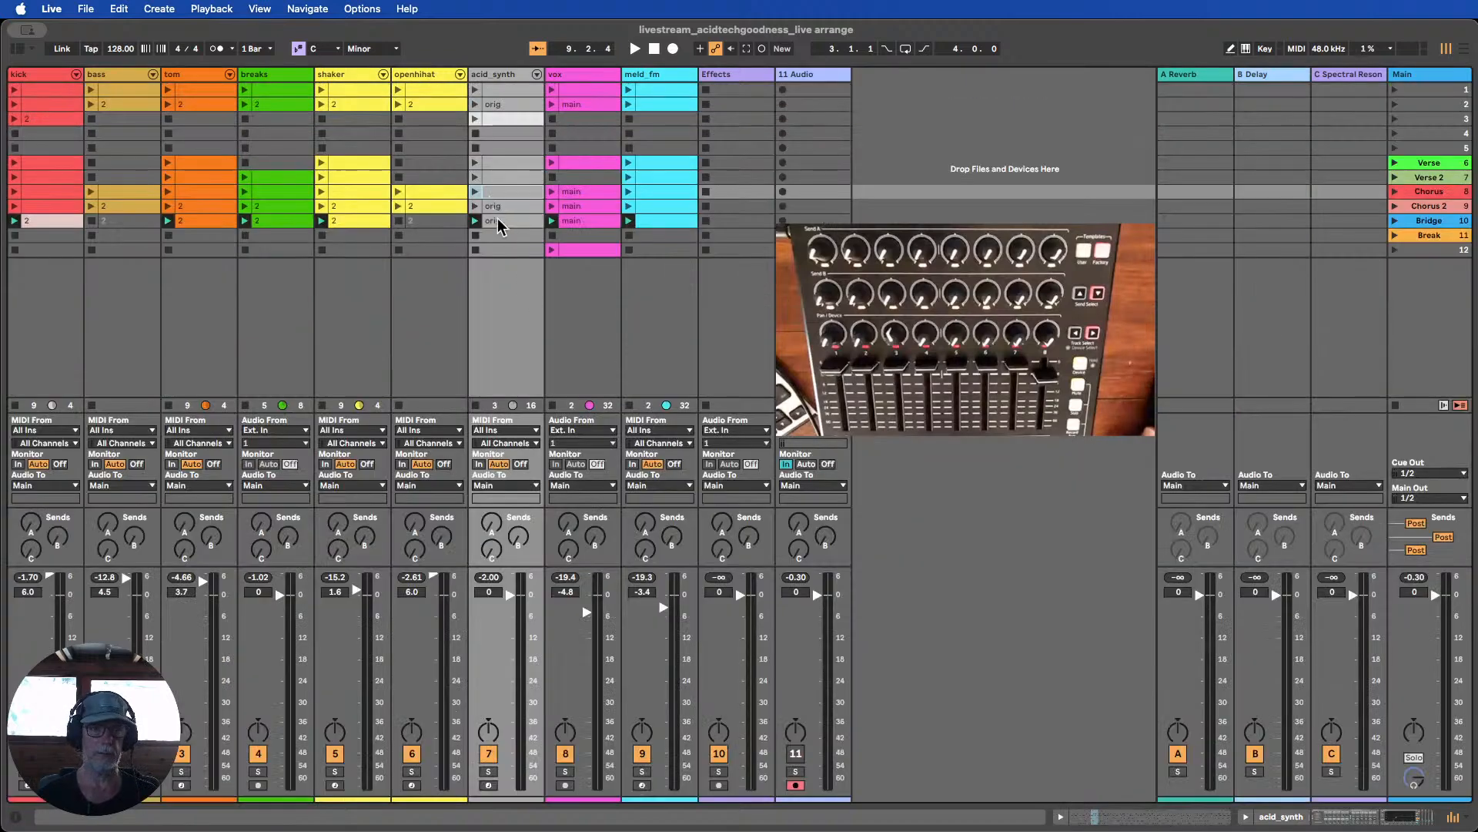
# Replace the Bridge scene's acid_synth clip with a copy of the near-white clip from the third scene and launch Bridge
pyautogui.click(499, 117)
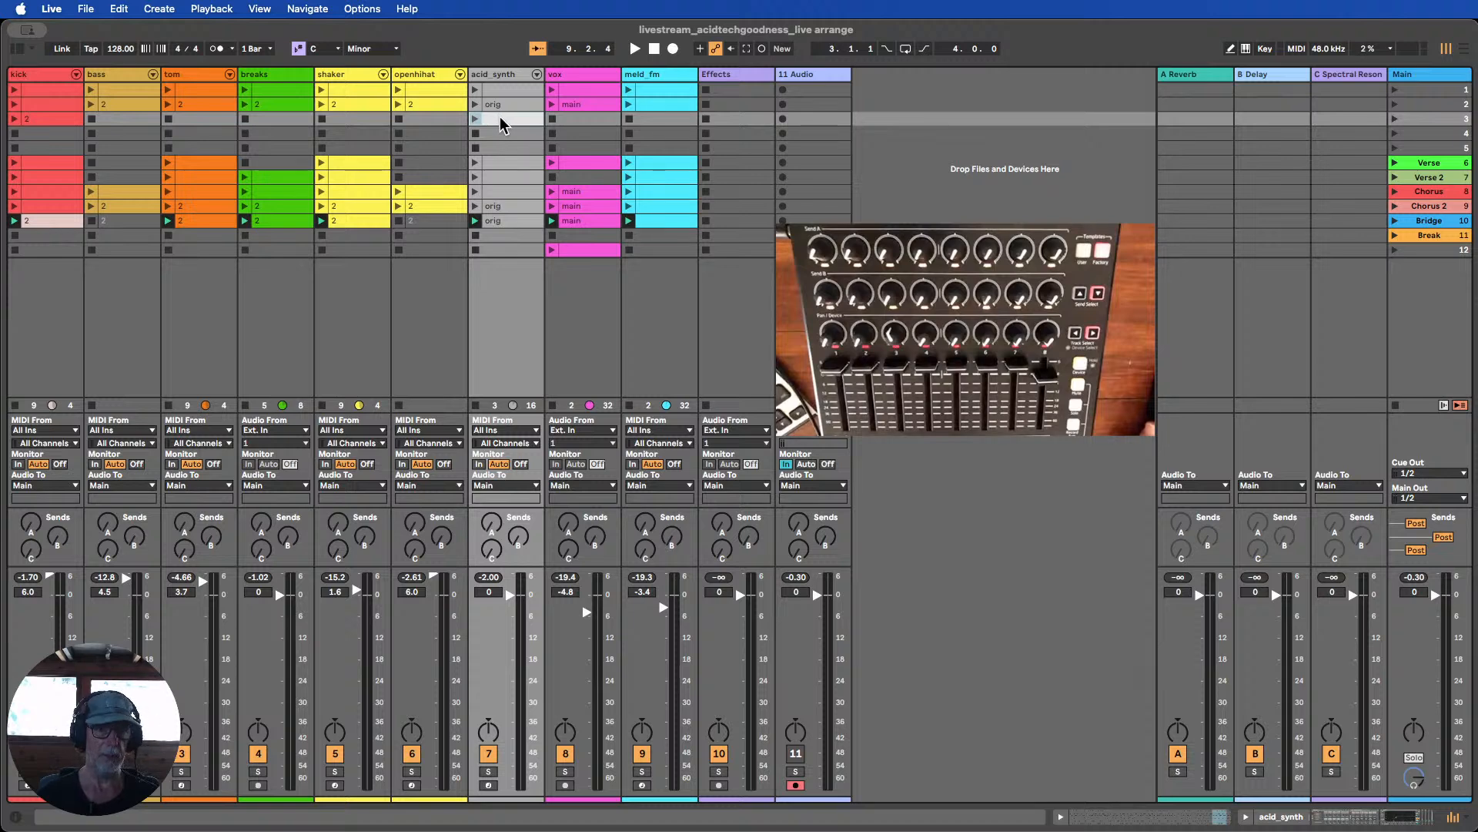
pyautogui.click(497, 223)
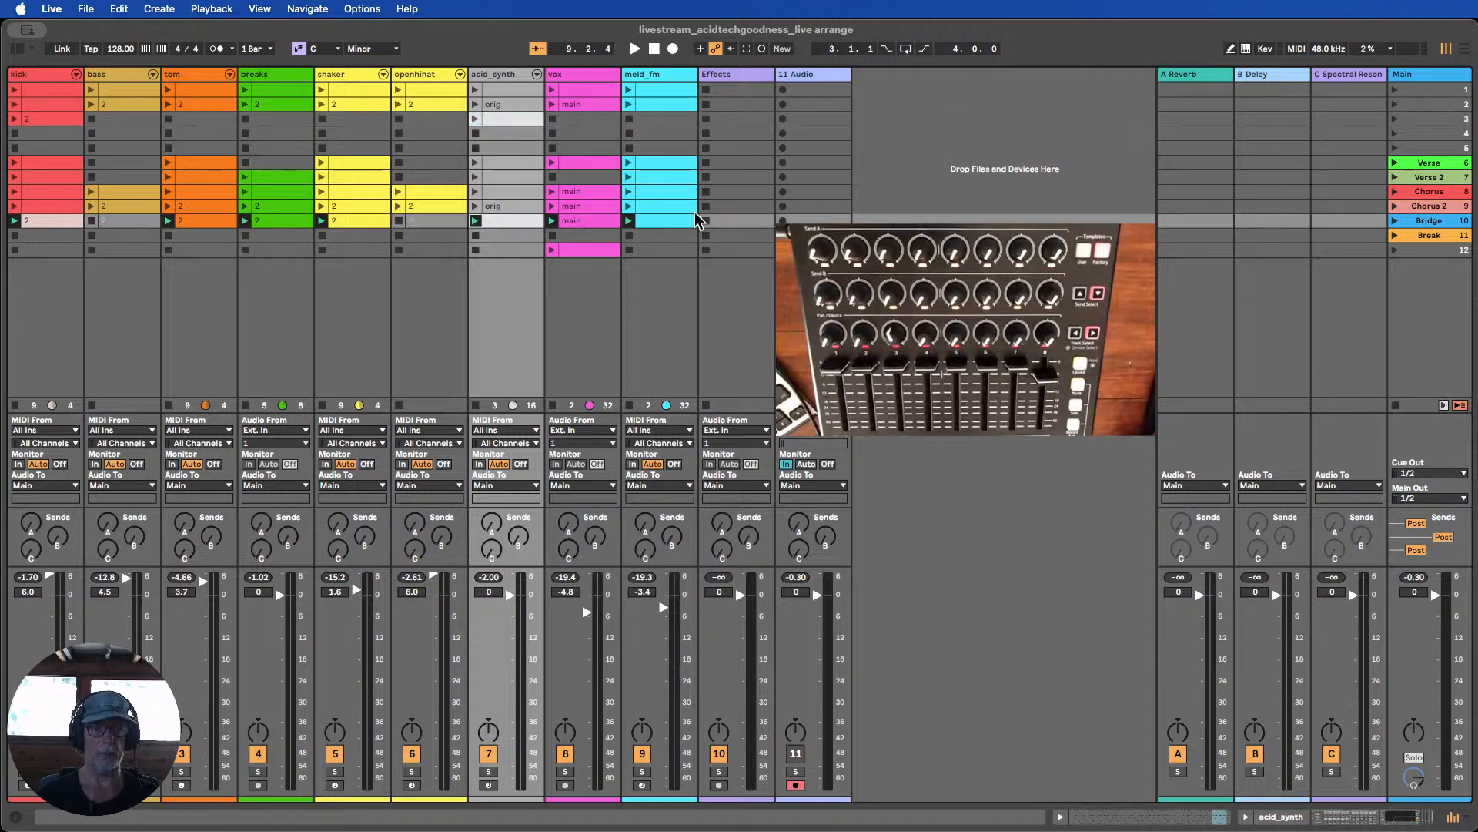
pyautogui.click(1393, 220)
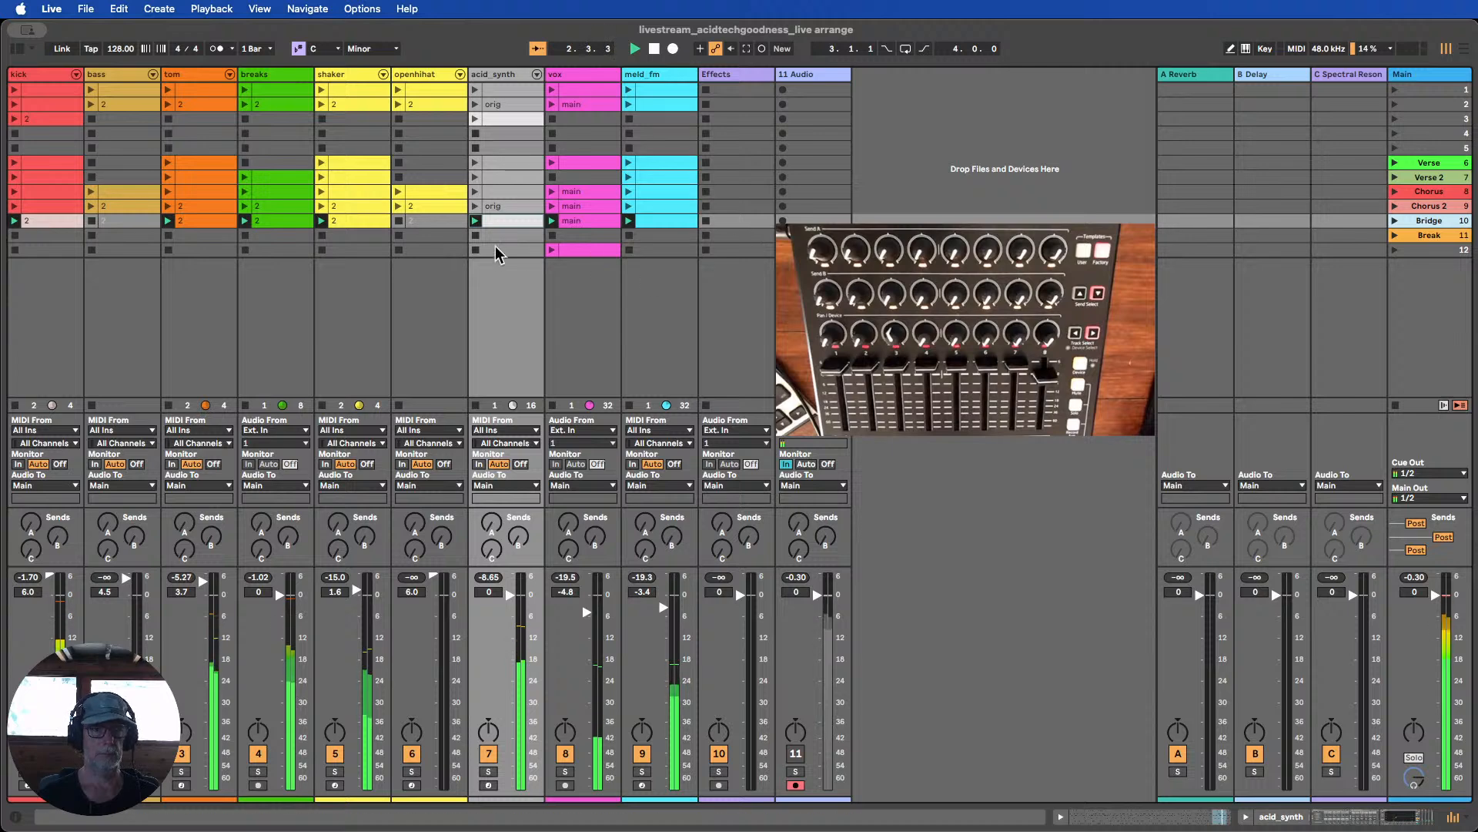
pyautogui.click(279, 219)
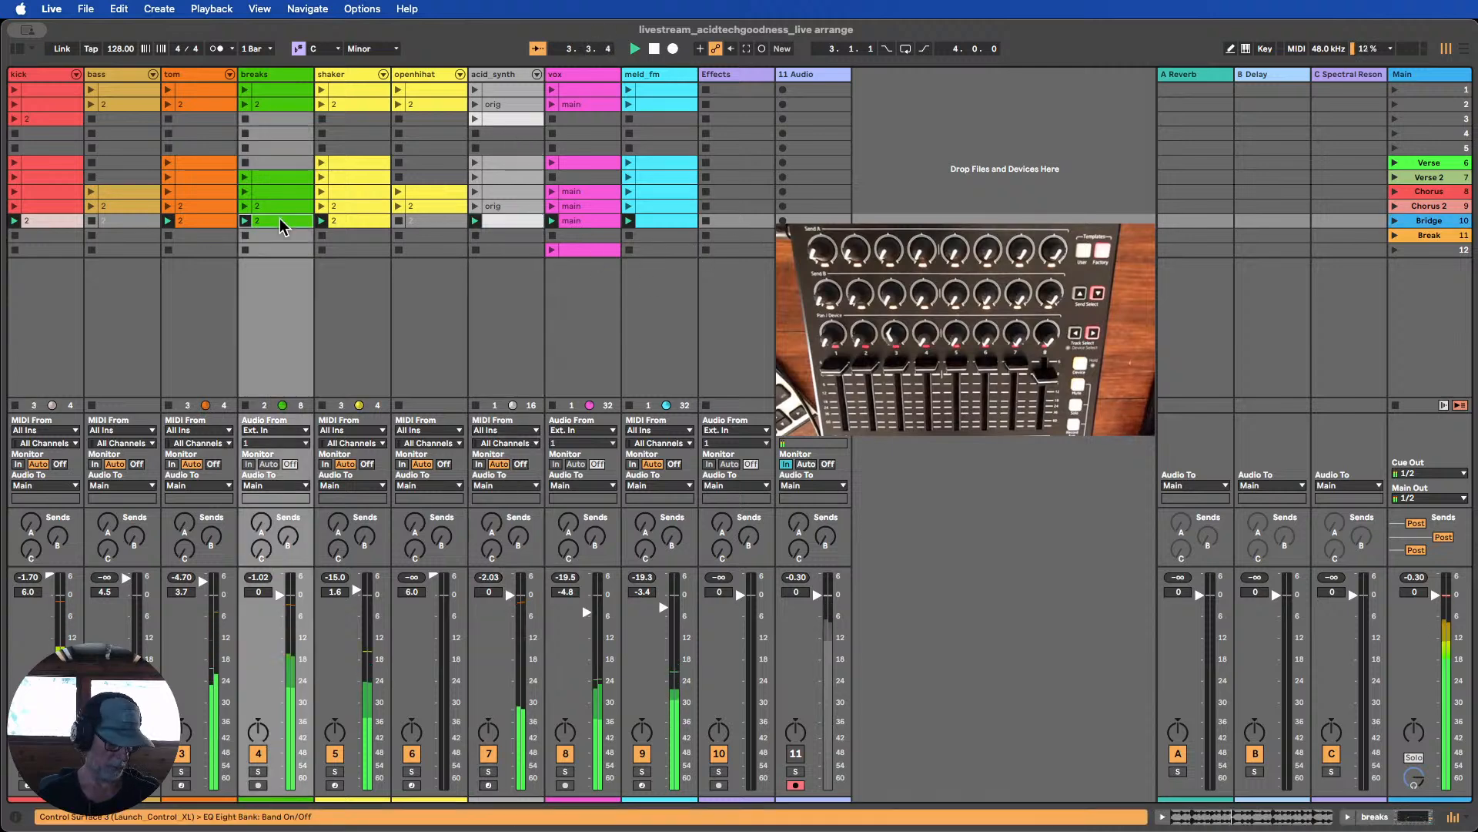
pyautogui.press('Delete')
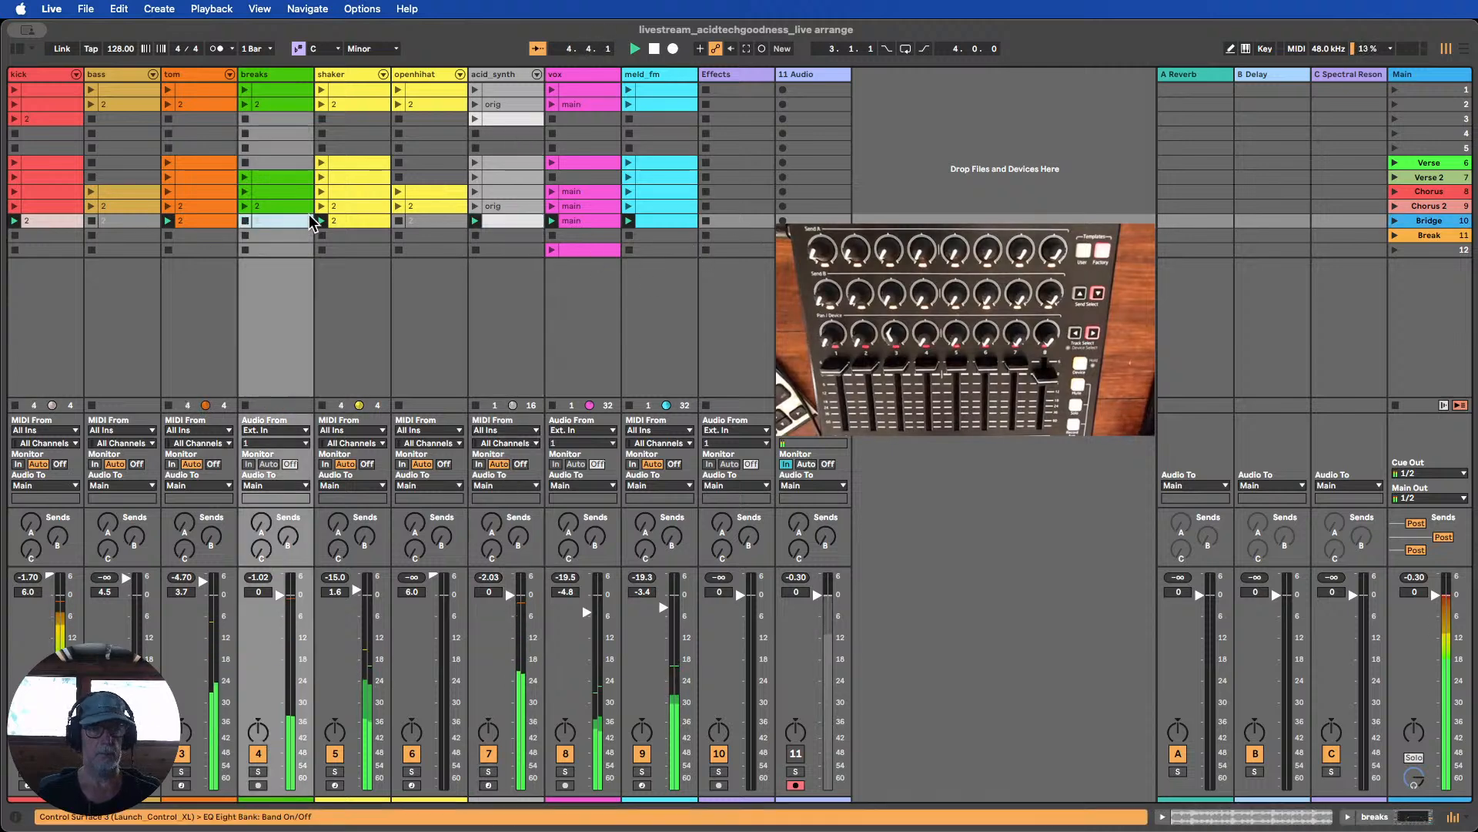
pyautogui.press('0')
# Deactivate the tom and meld_fm clips in the Bridge scene while it plays
pyautogui.click(215, 223)
pyautogui.press('0')
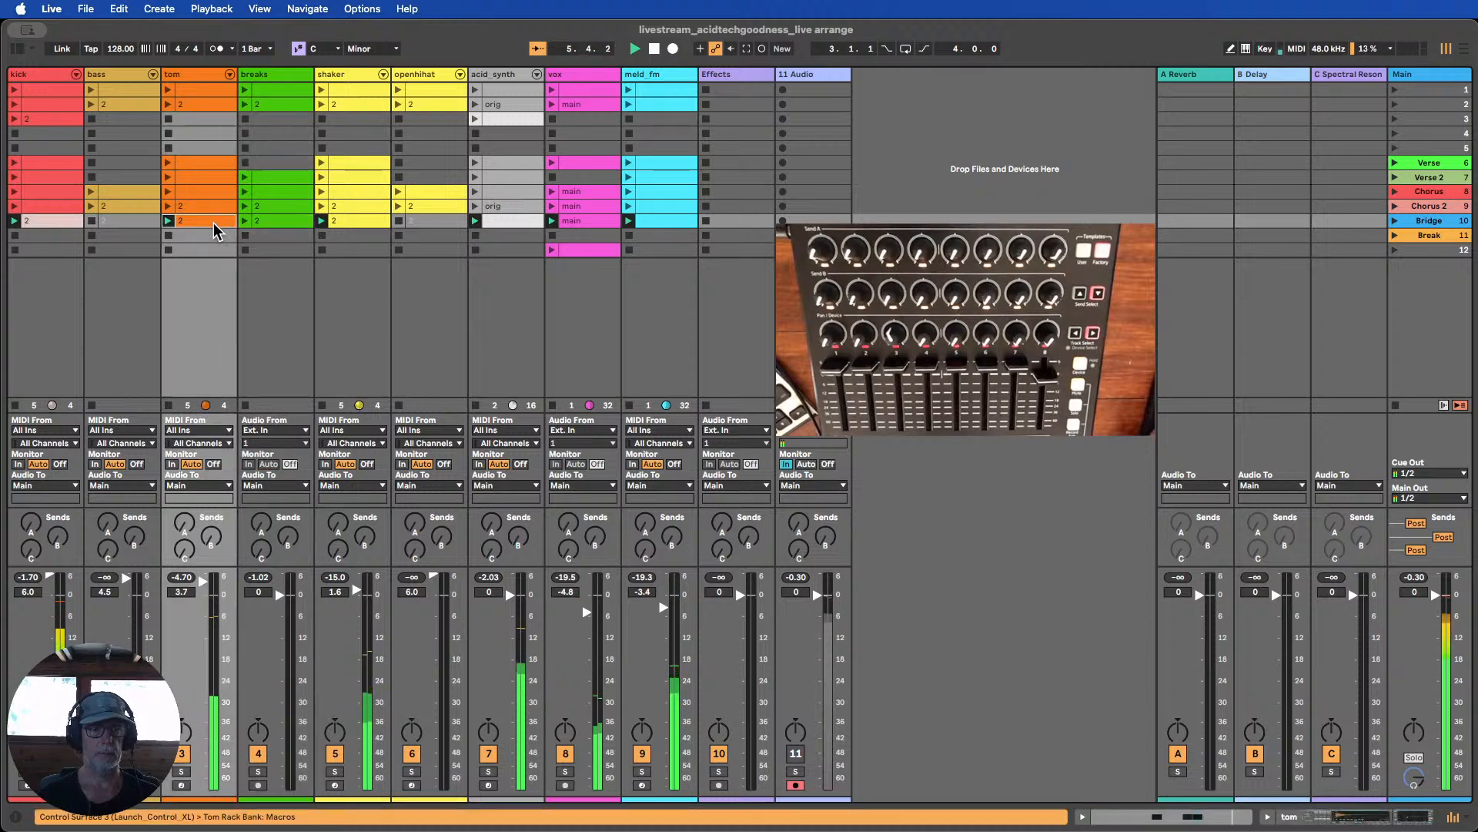
pyautogui.click(675, 218)
pyautogui.press('0')
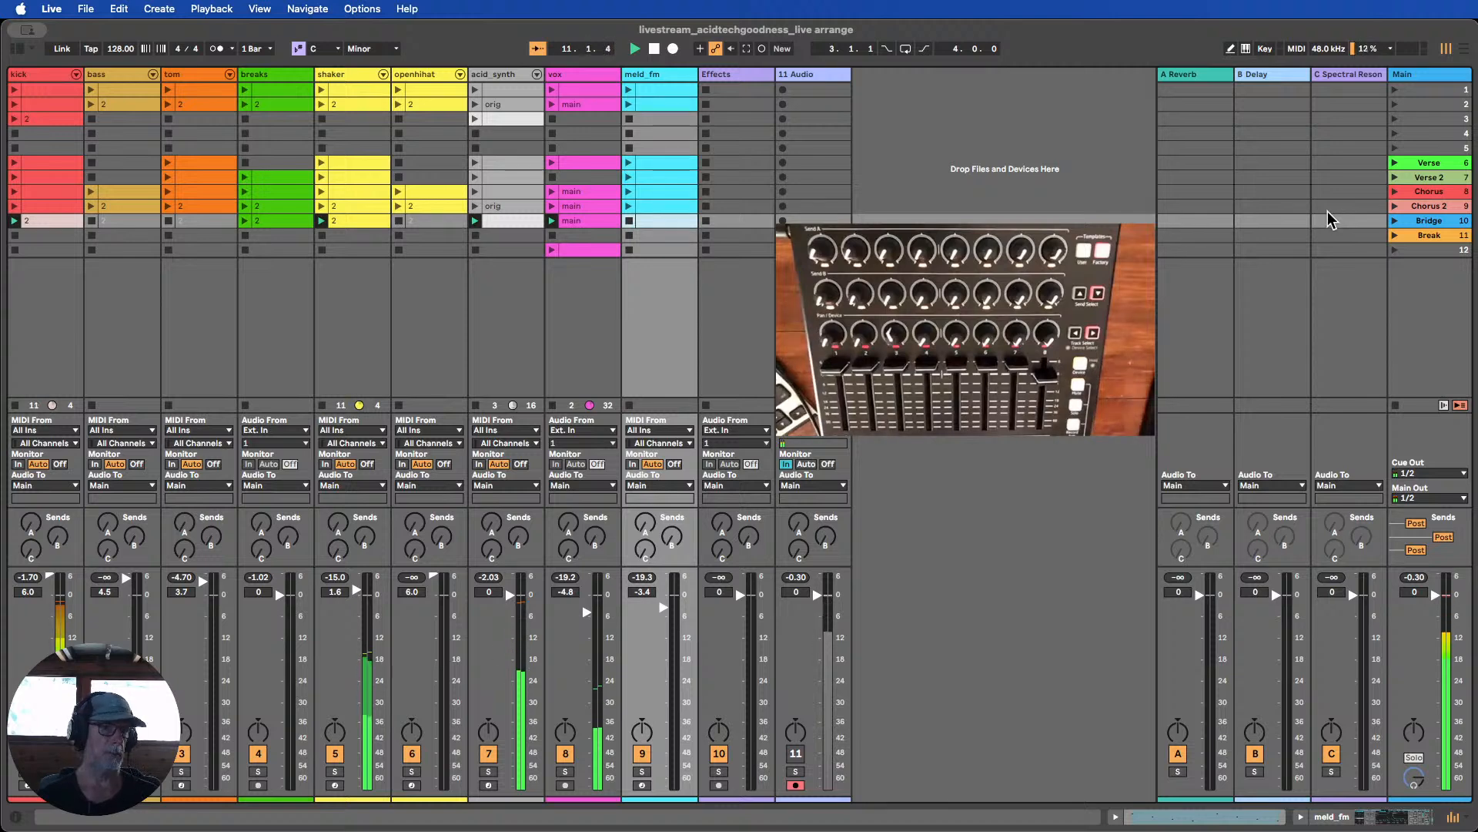
# Play through the scenes in order from Verse to Break to check the transitions, and stop playback
pyautogui.click(1421, 226)
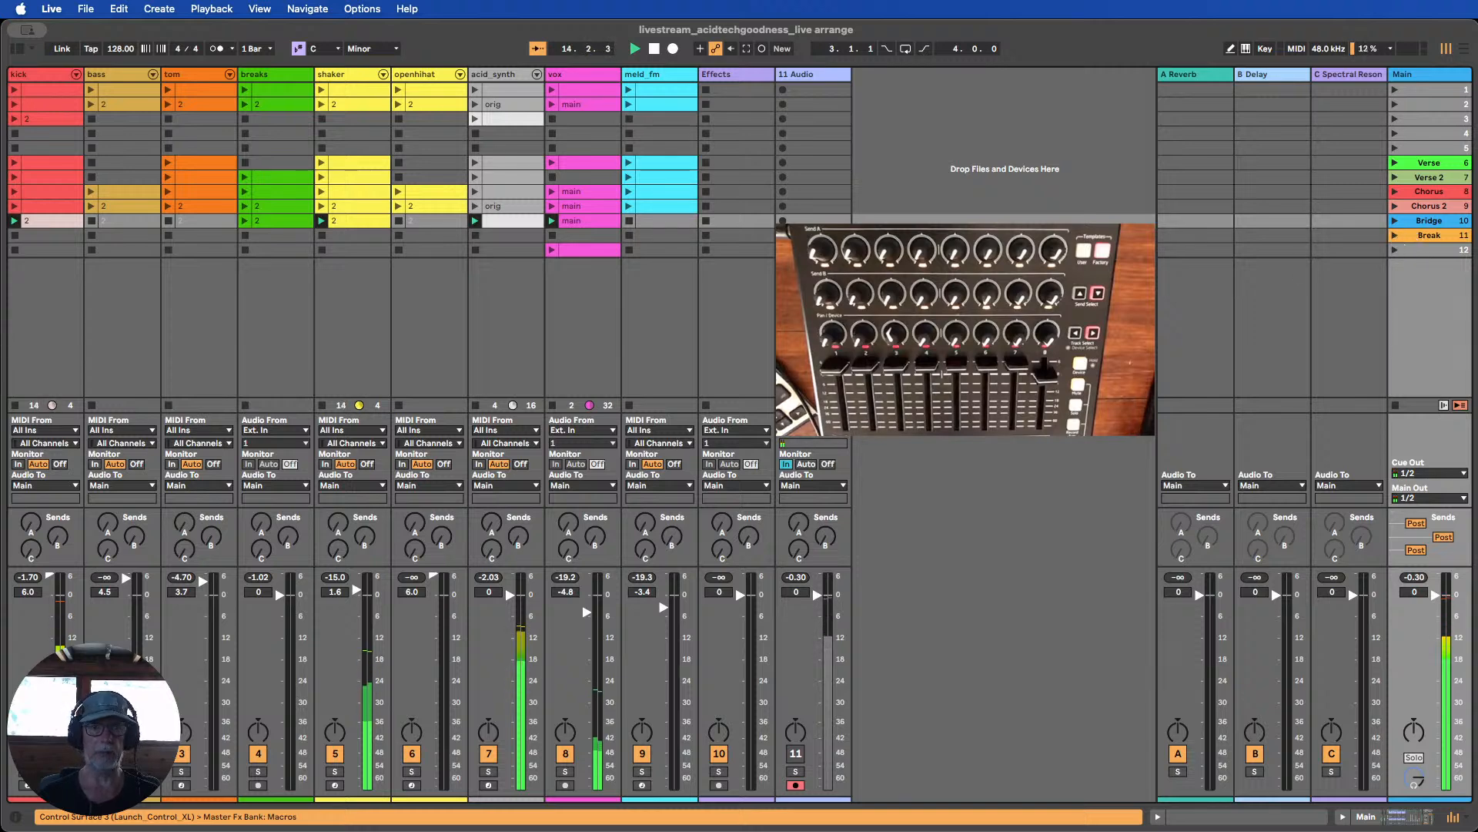
pyautogui.click(1396, 164)
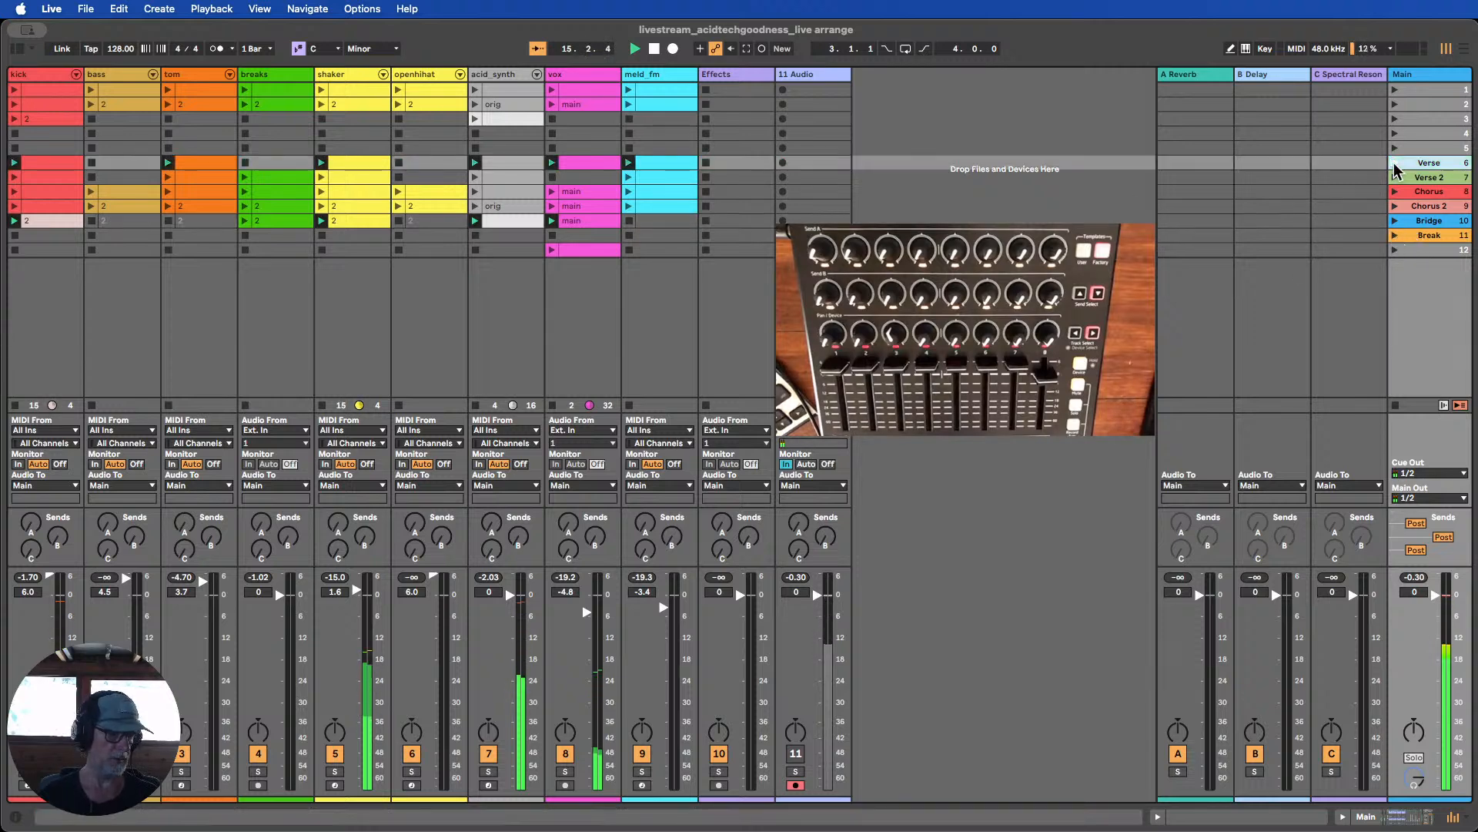
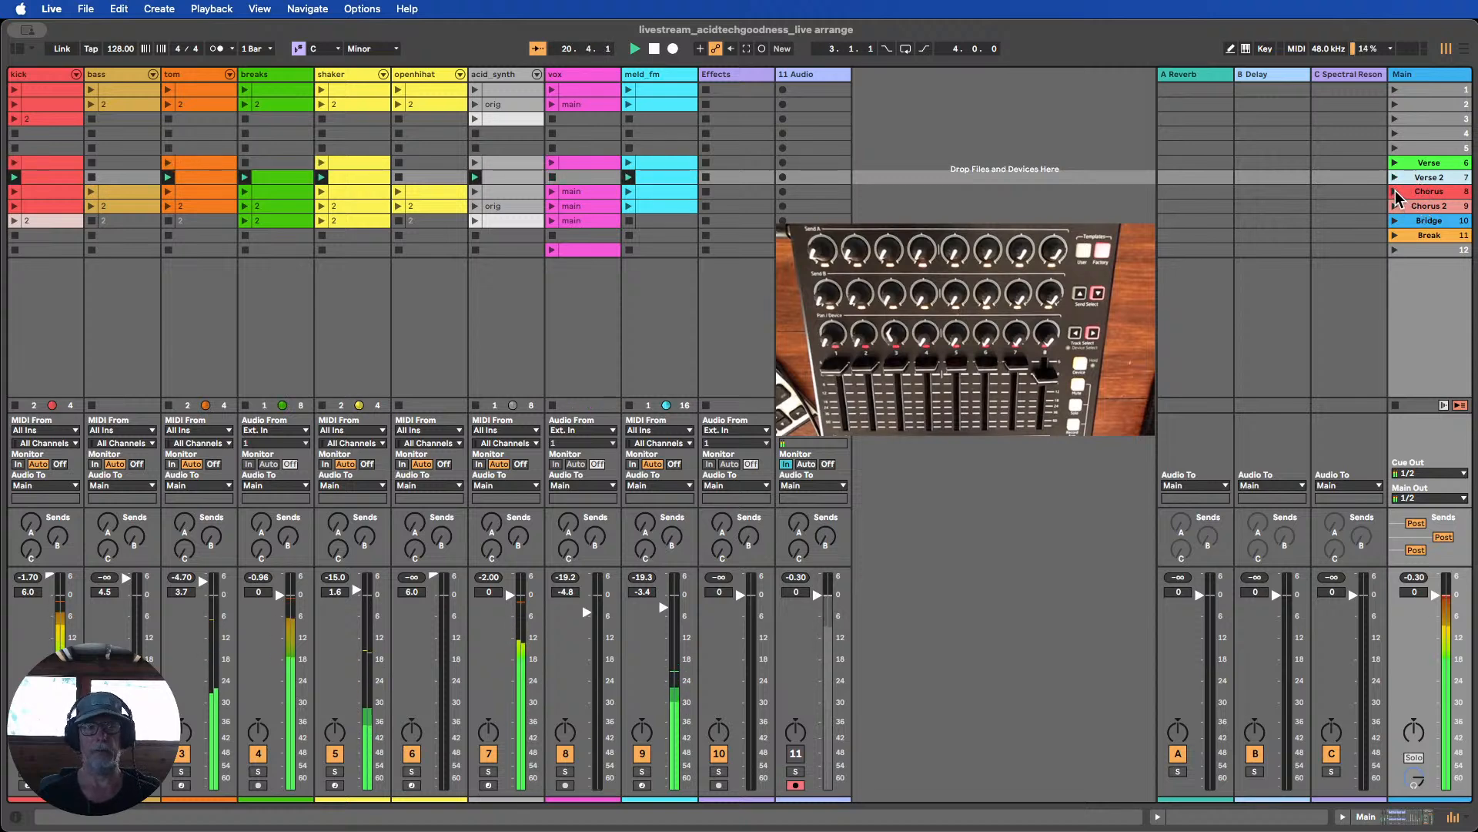
pyautogui.click(1401, 191)
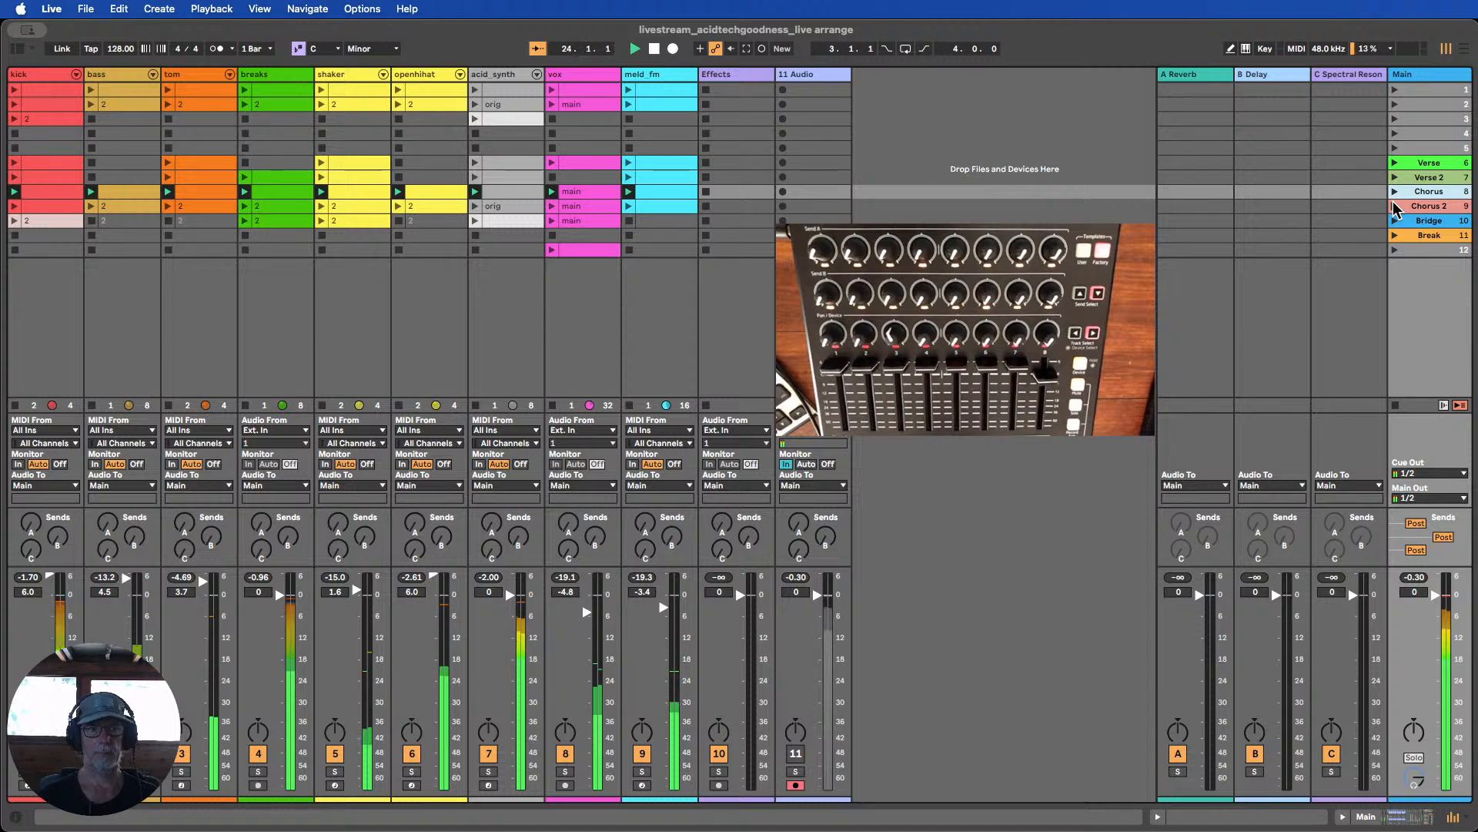
pyautogui.click(1396, 206)
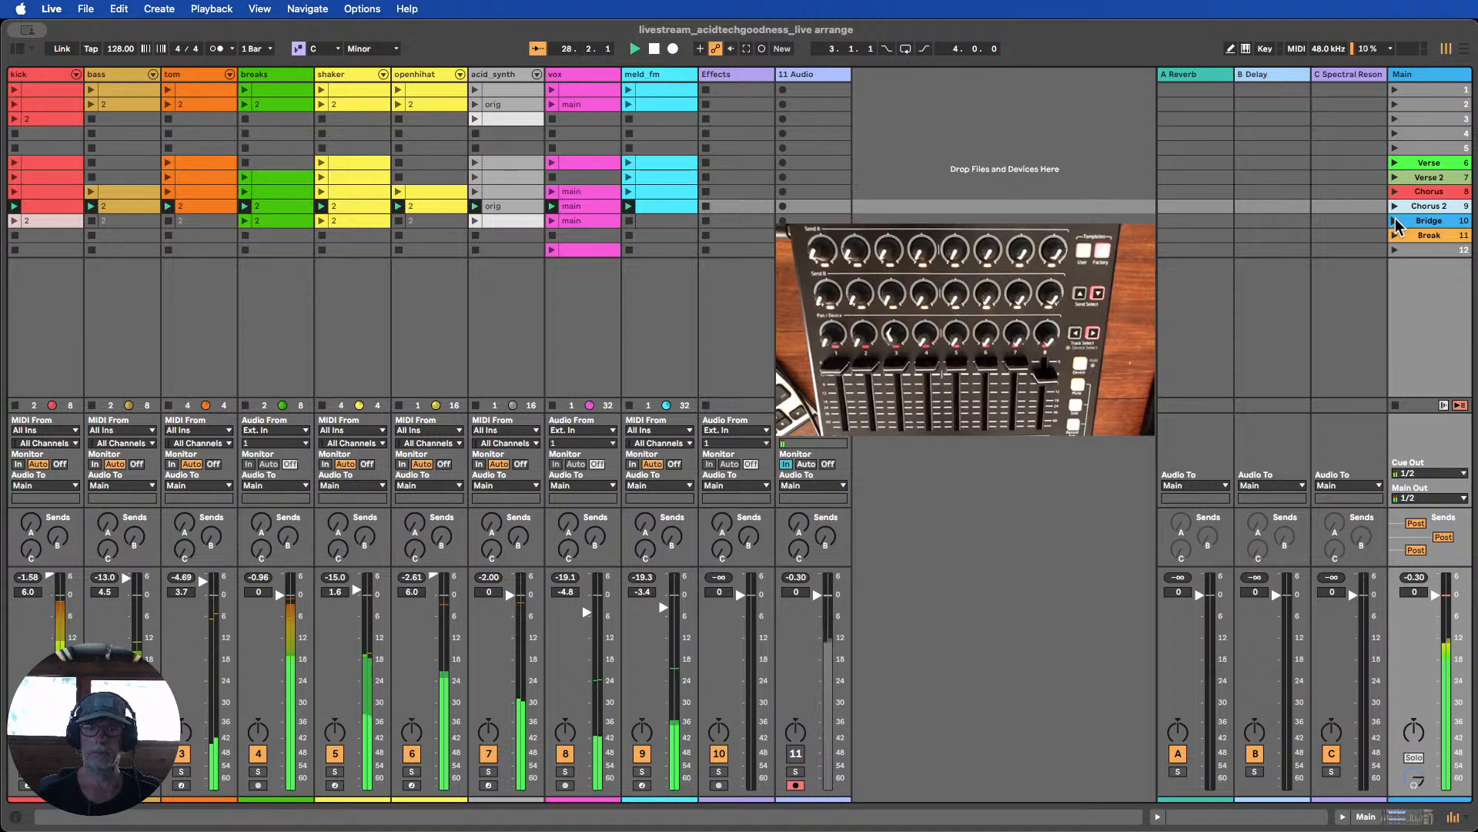
pyautogui.click(1396, 222)
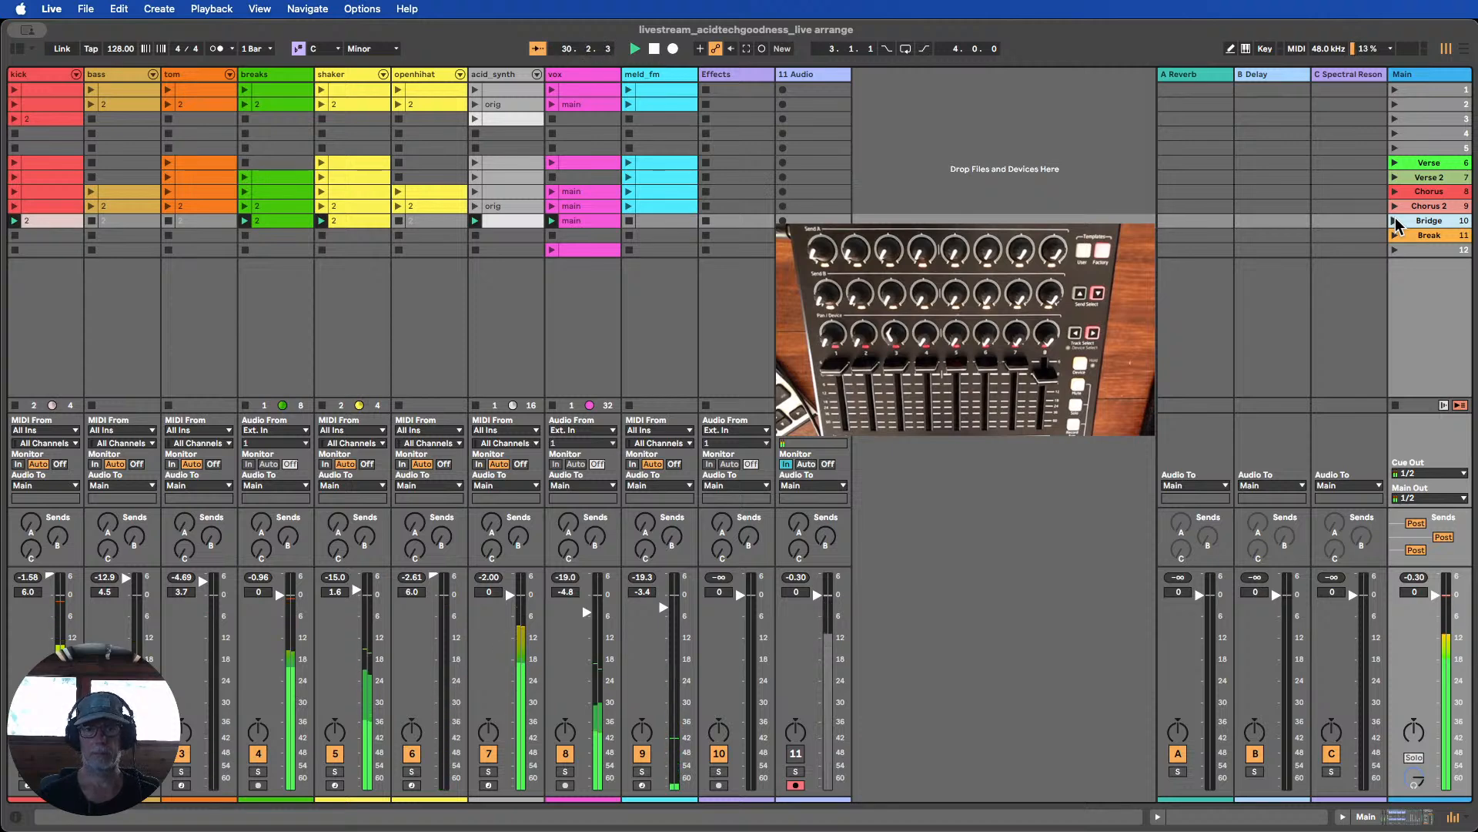
pyautogui.click(1399, 237)
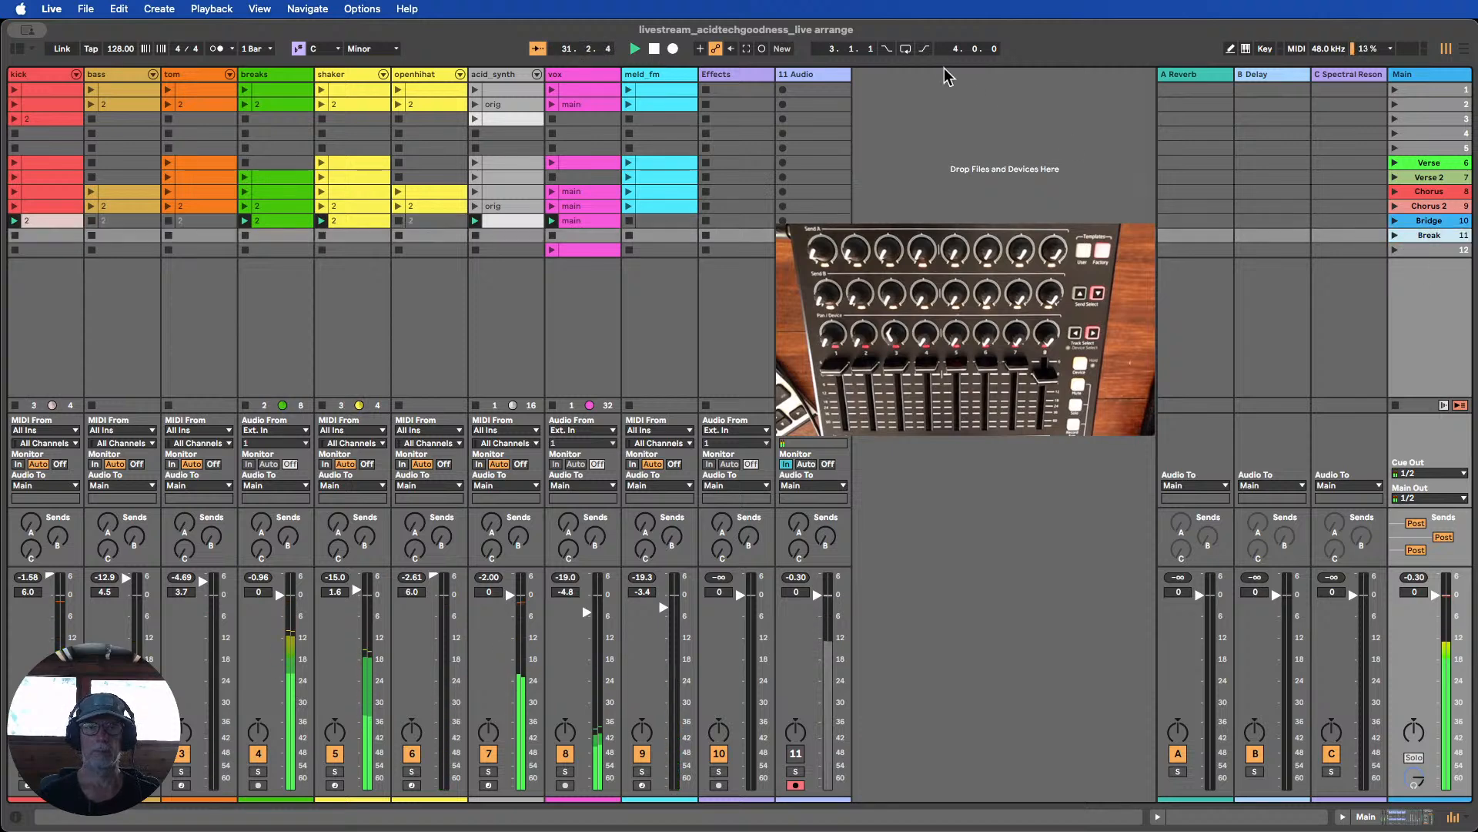
pyautogui.click(655, 49)
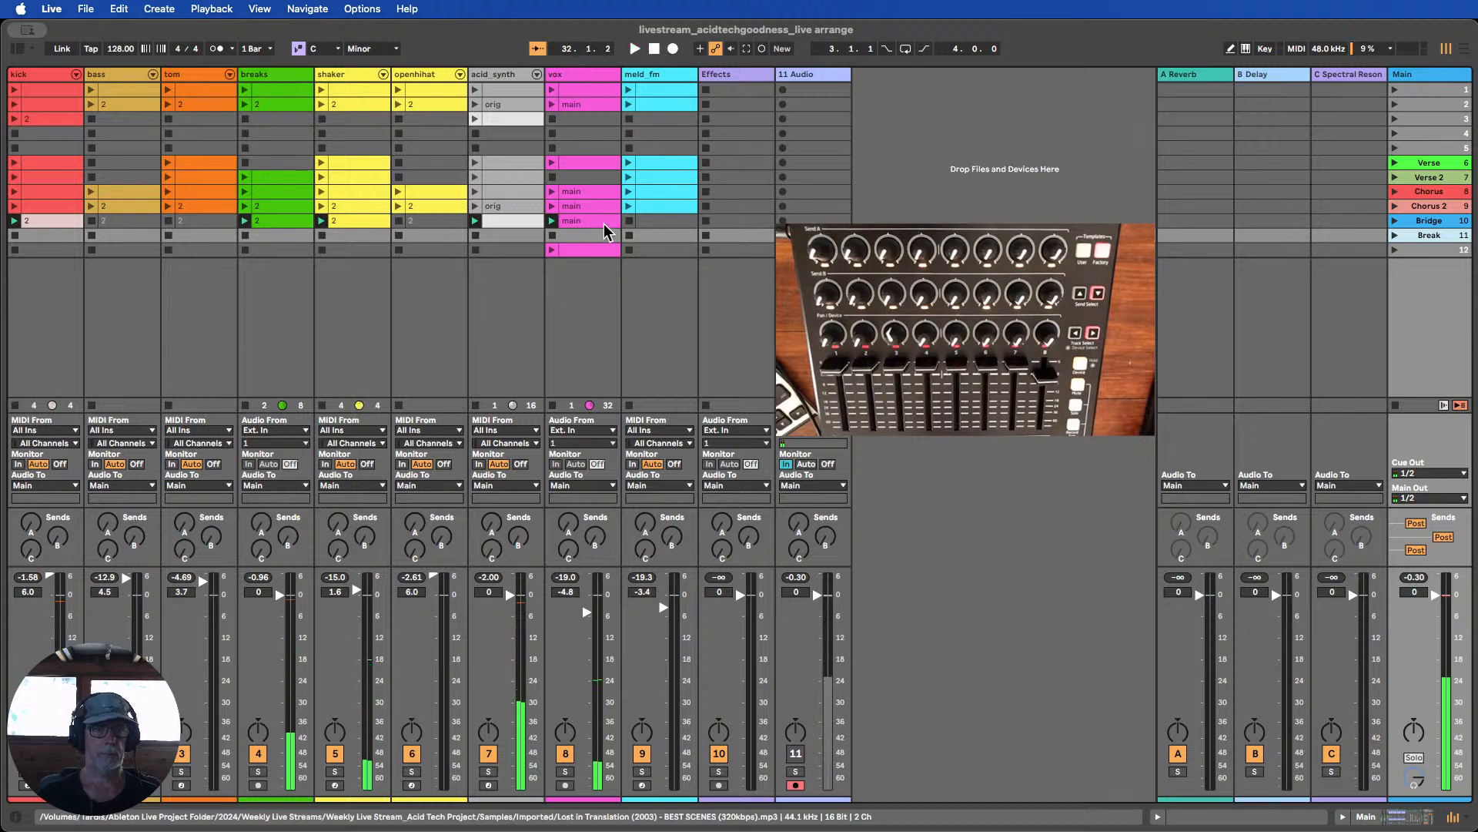
# Duplicate the Bridge scene's clips, from the kick through the meld_fm track, into the Break scene
pyautogui.click(671, 221)
pyautogui.keyDown('shift'); pyautogui.click(49, 220); pyautogui.keyUp('shift')
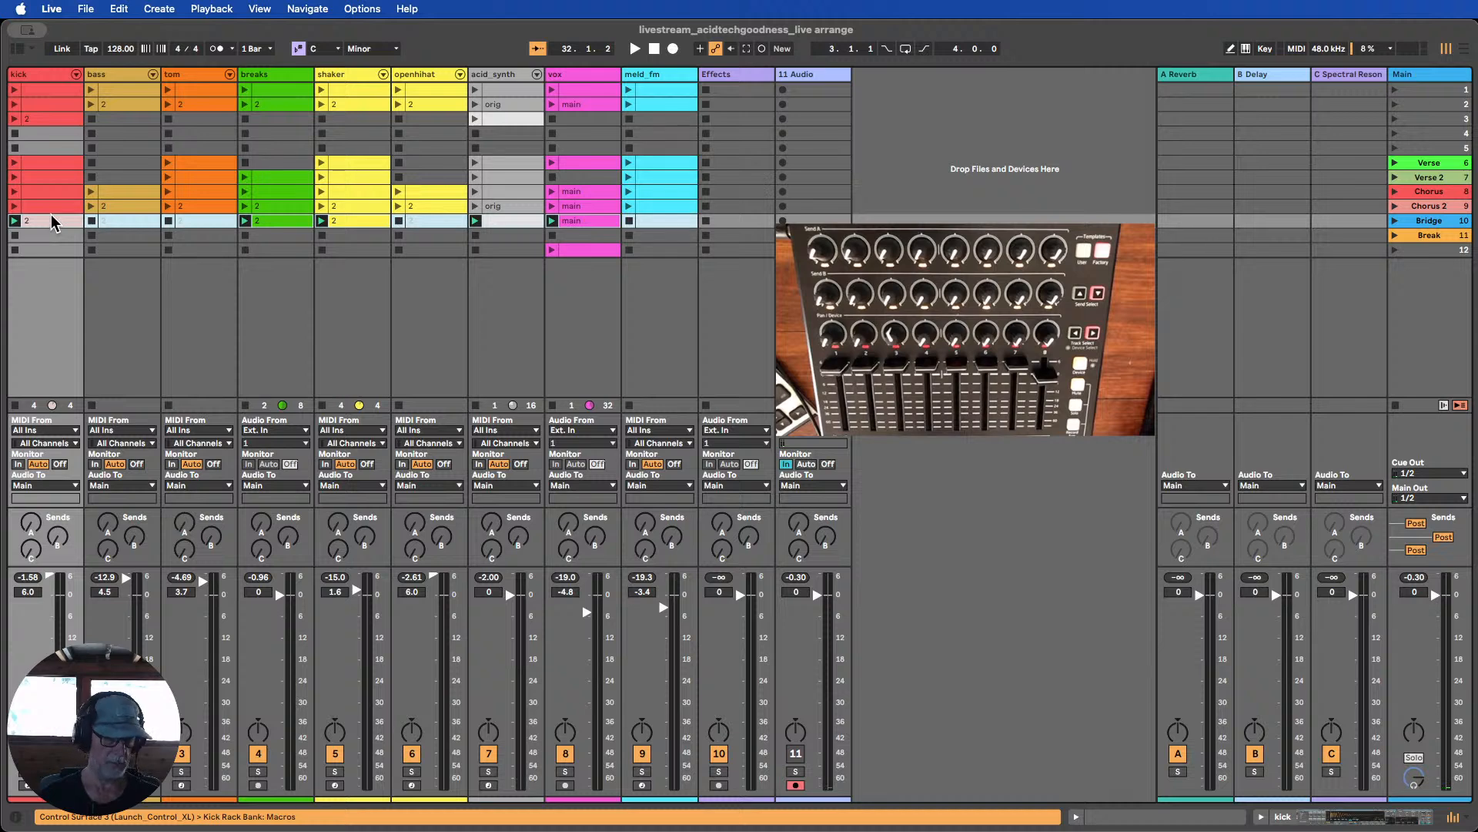
pyautogui.press('super+d')
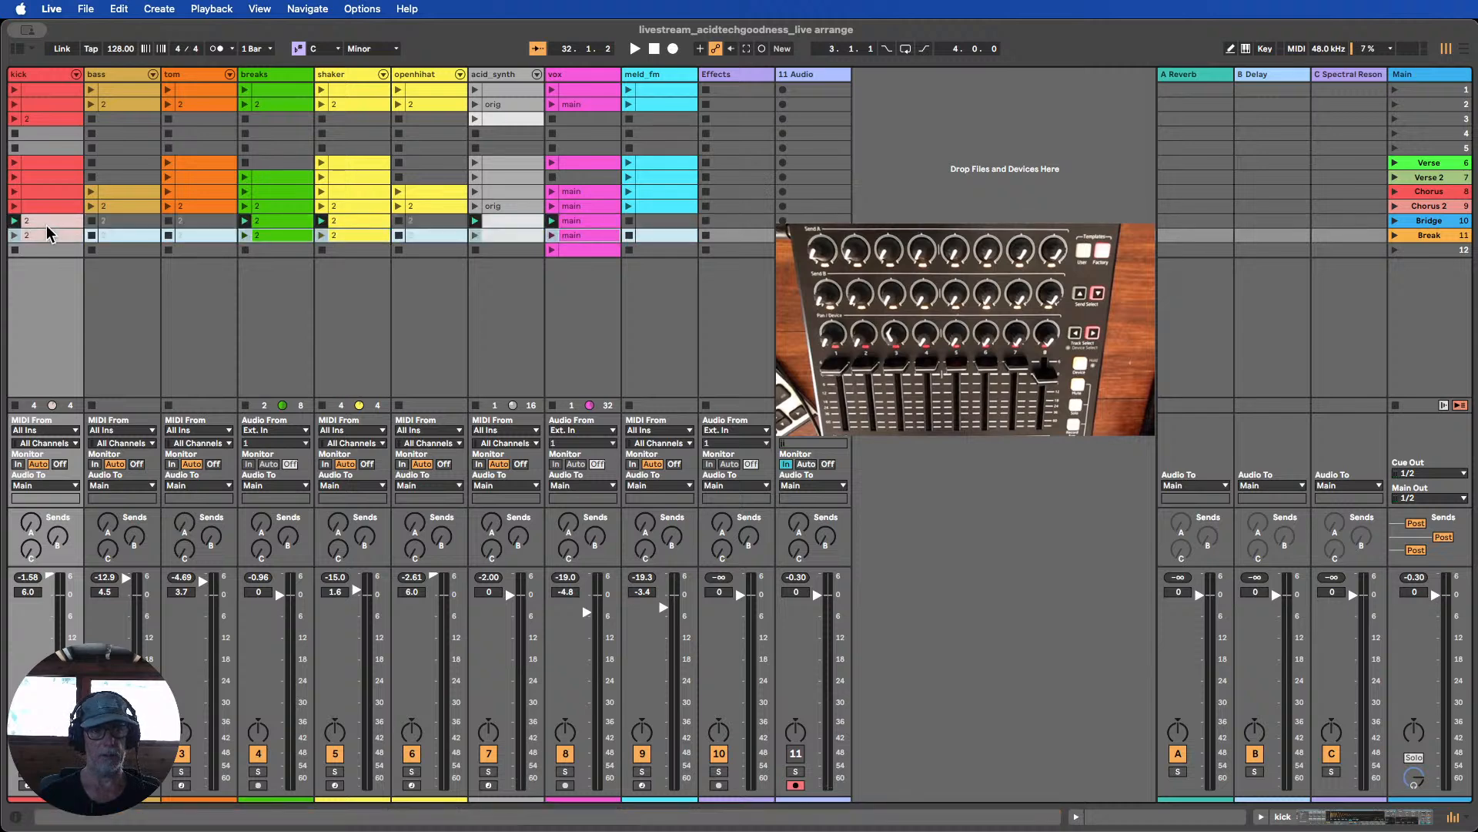
pyautogui.click(59, 221)
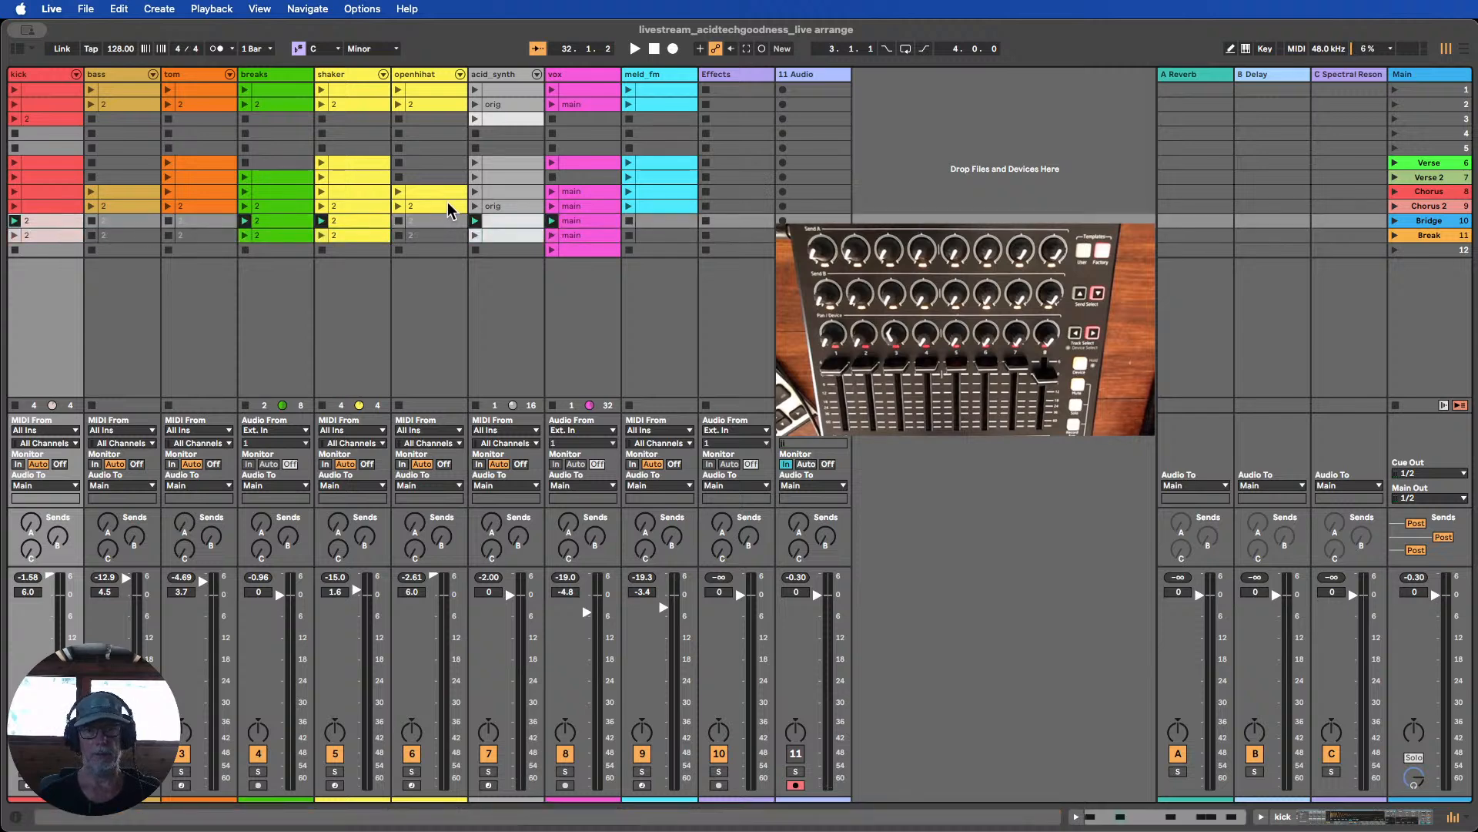
pyautogui.click(638, 236)
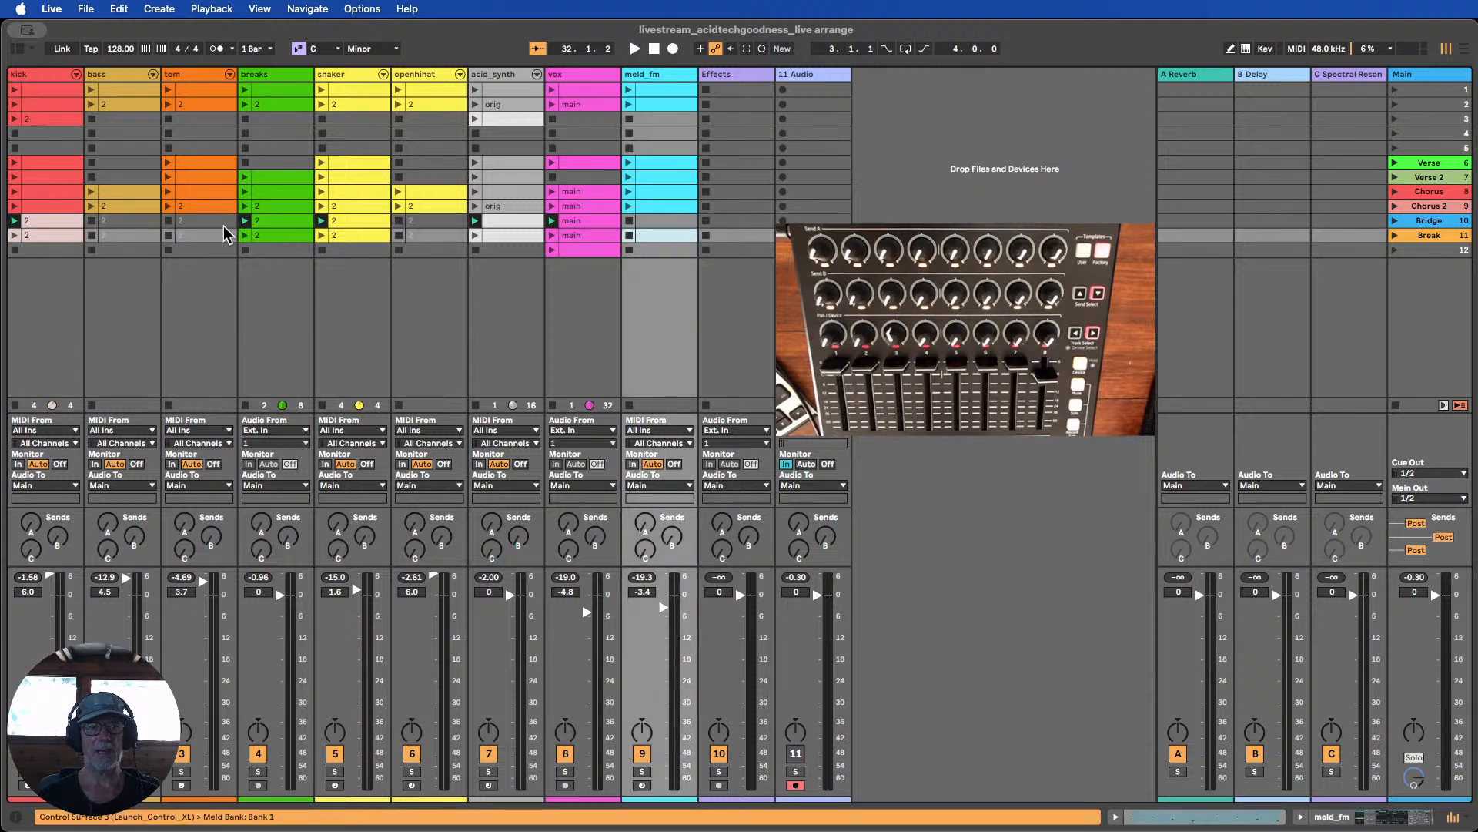
# Replace the Bridge scene's kick clip with a copy of the Chorus 2 kick clip
pyautogui.click(67, 207)
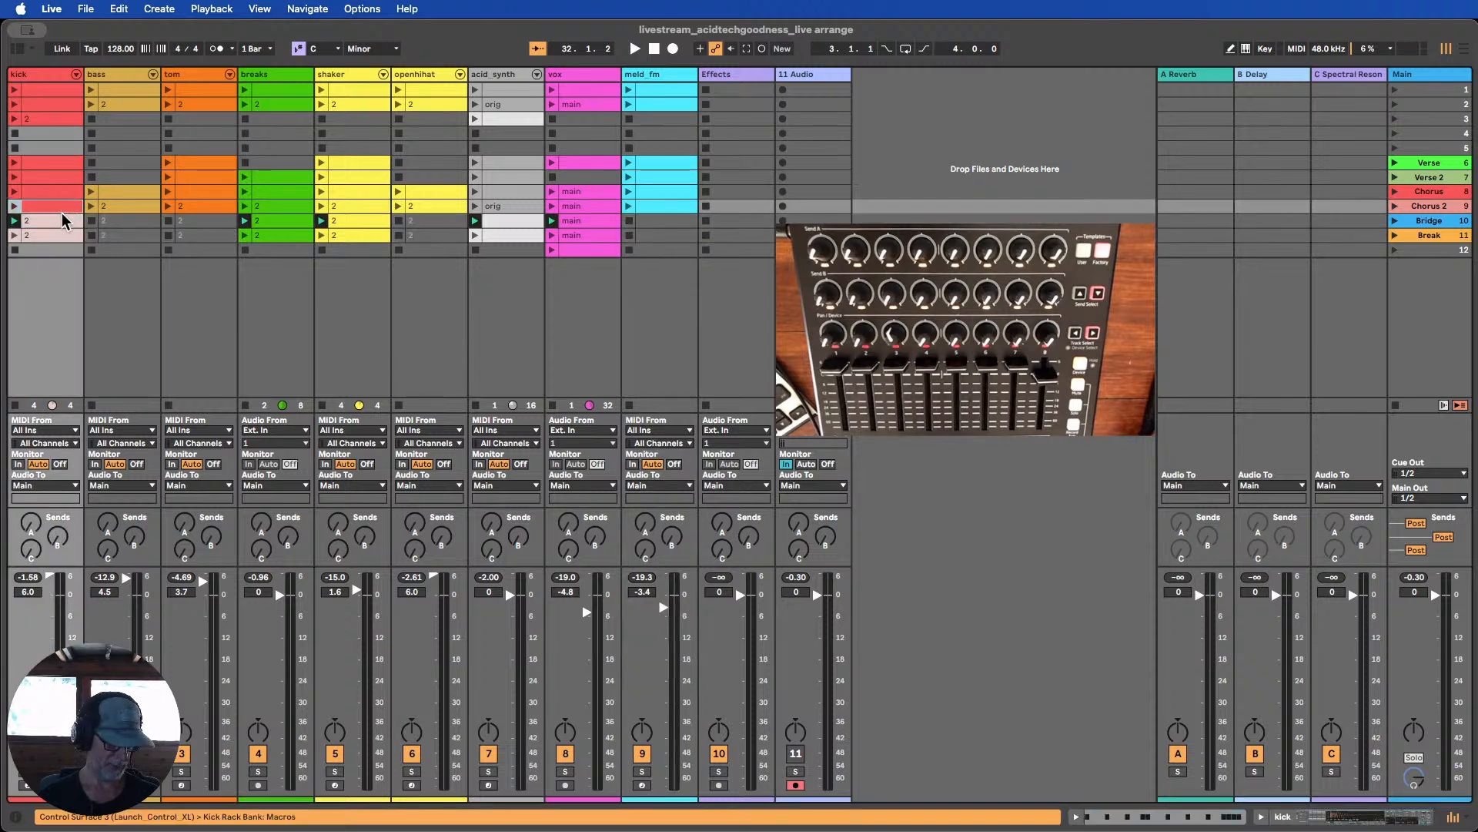
pyautogui.click(39, 222)
pyautogui.press('Delete')
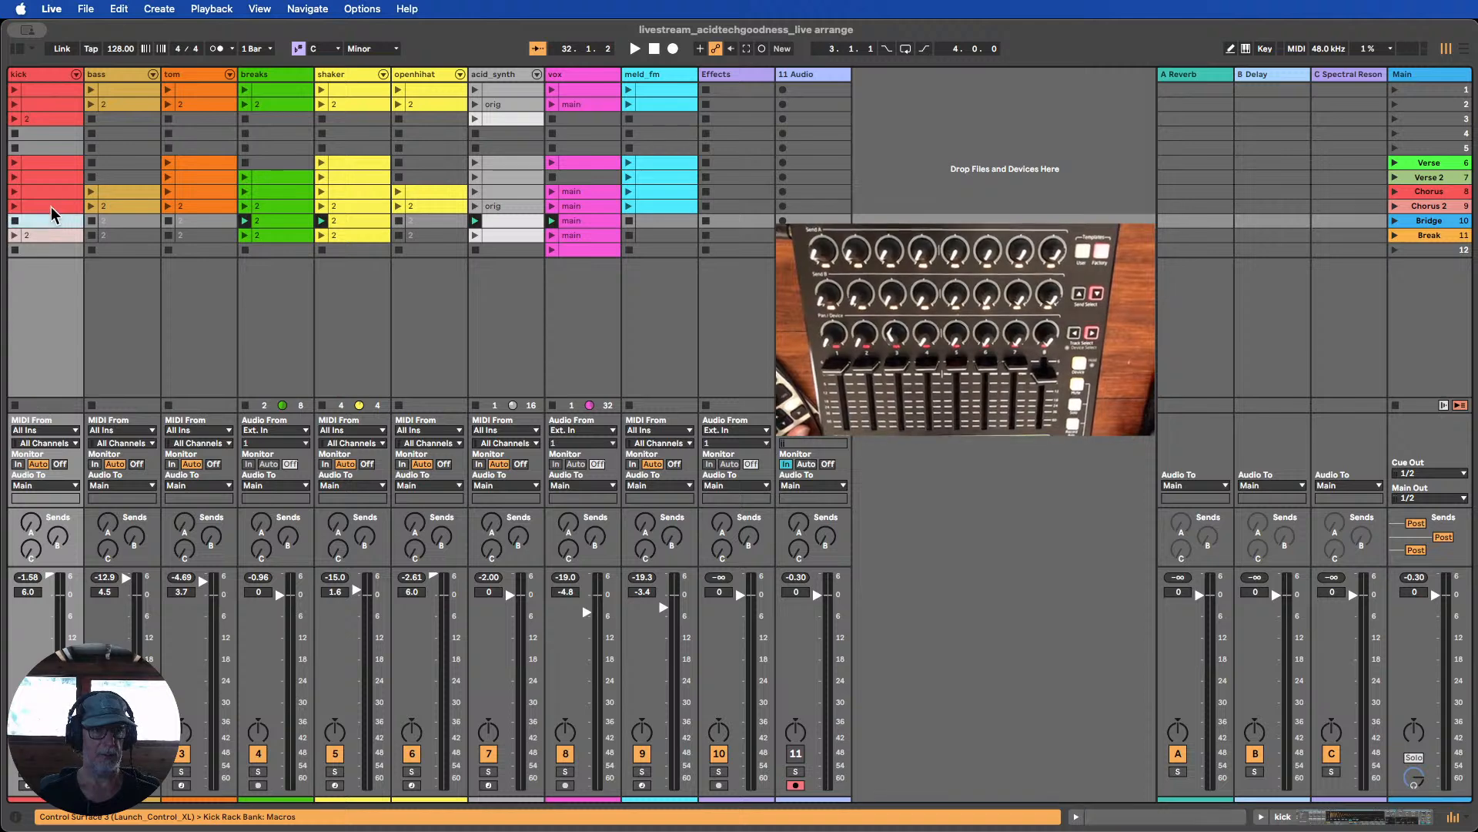
pyautogui.click(52, 206)
pyautogui.moveTo(49, 203); pyautogui.dragTo(48, 224)
pyautogui.doubleClick(47, 233)
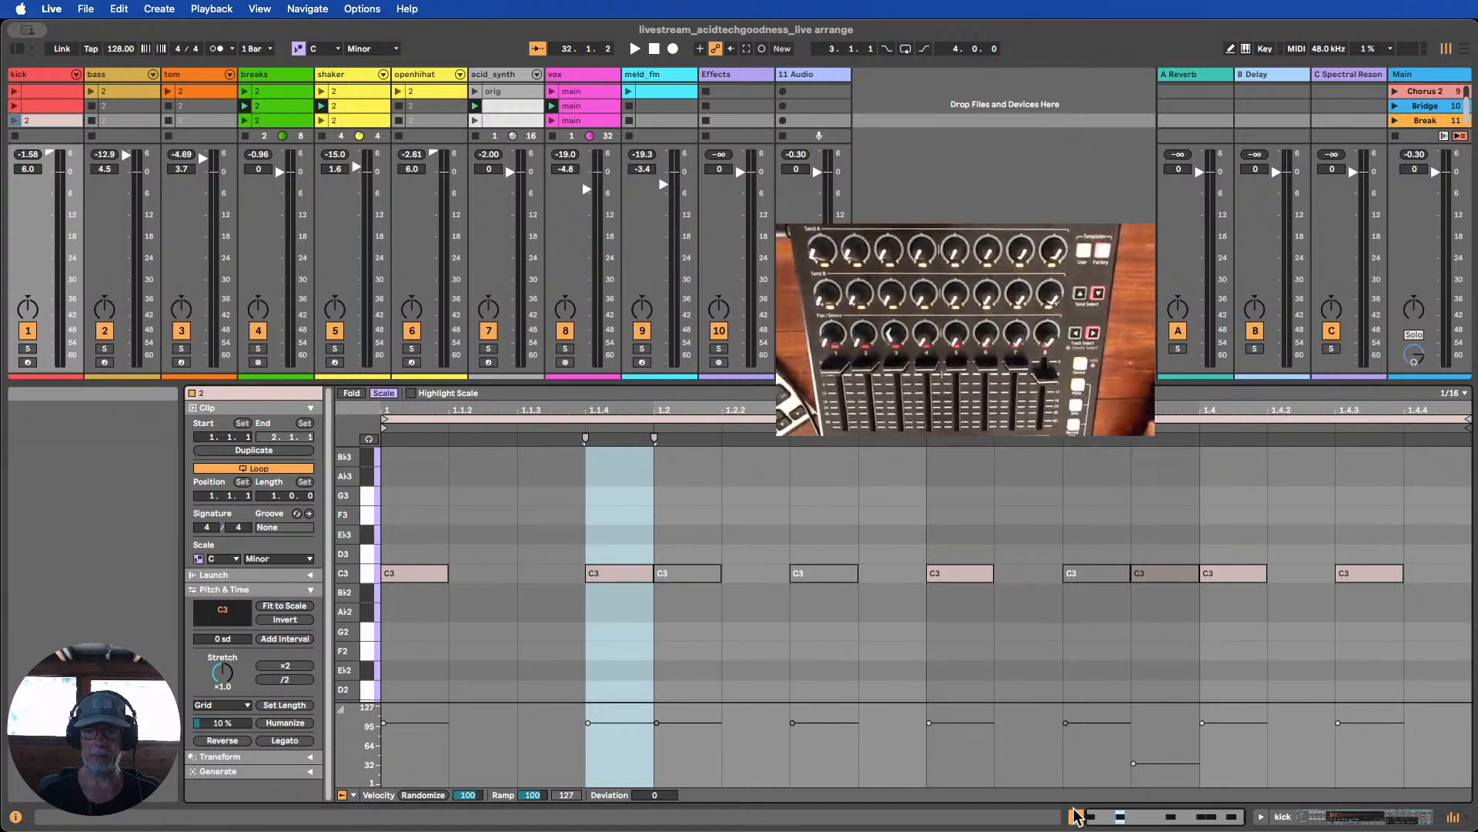
pyautogui.press('super+alt+l')
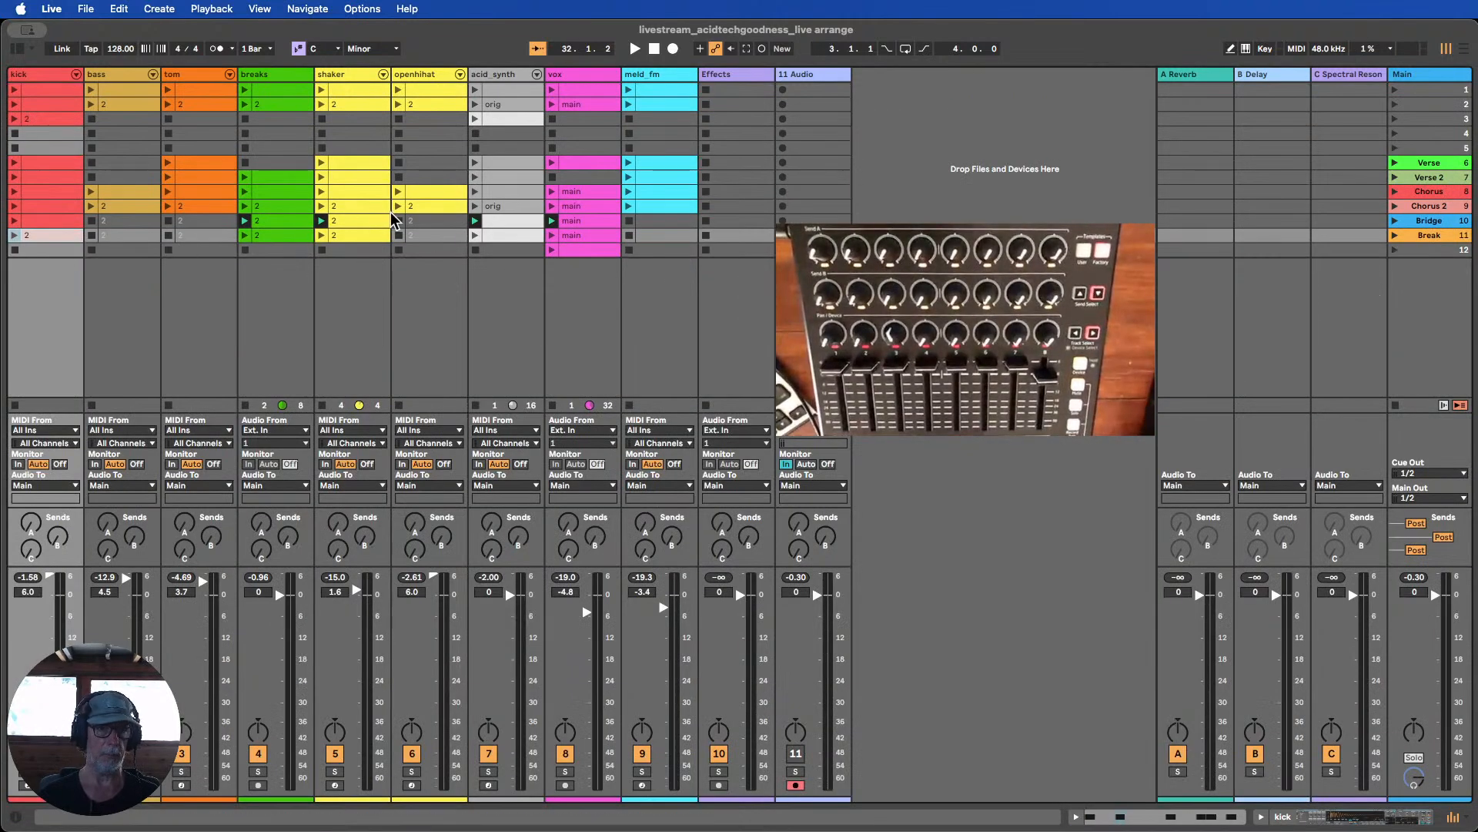
# Launch the Bridge scene, then reactivate its bass clip and bring it into the running playback
pyautogui.click(1394, 221)
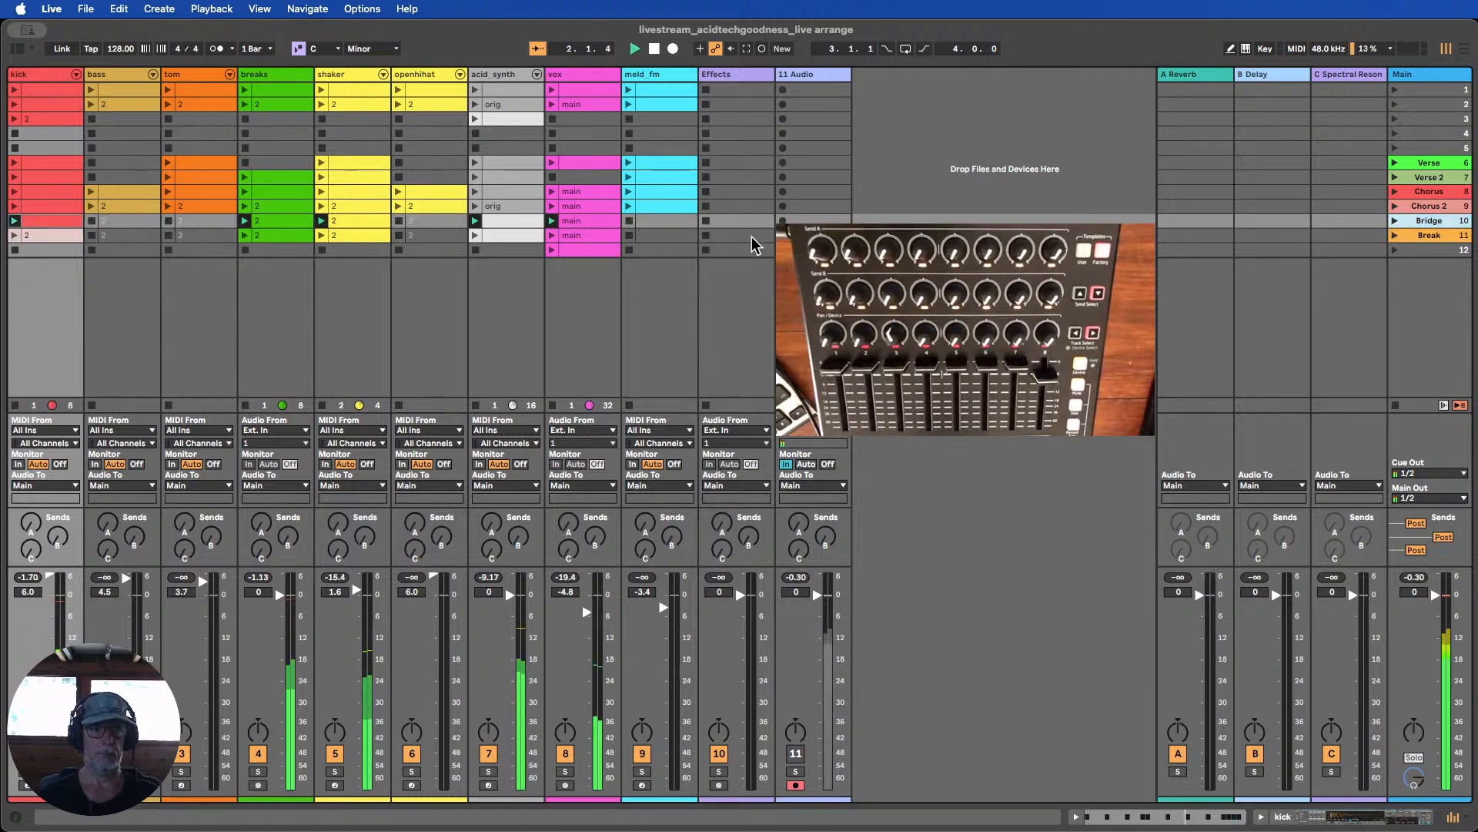
pyautogui.click(110, 222)
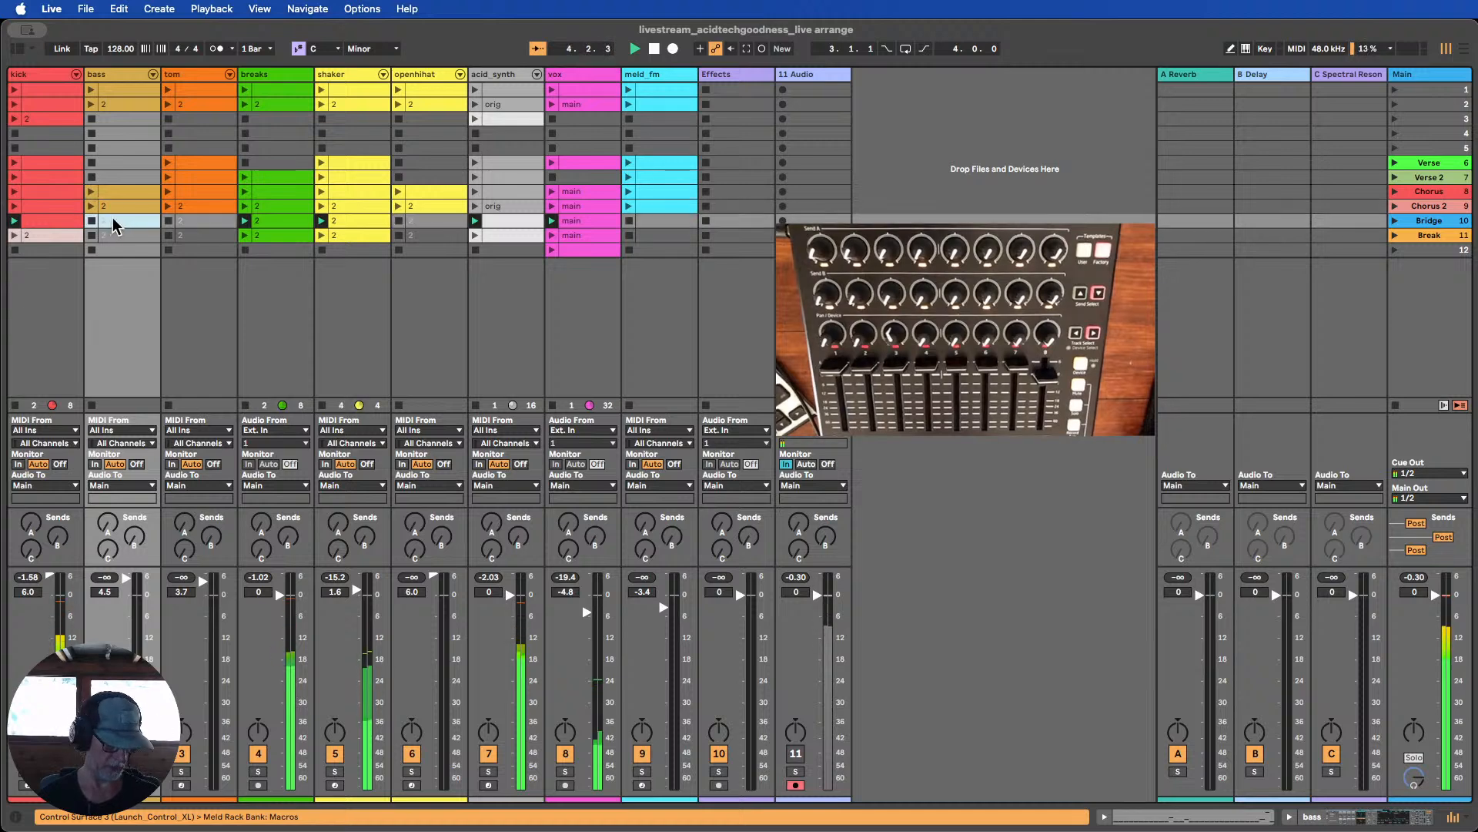
pyautogui.press('0')
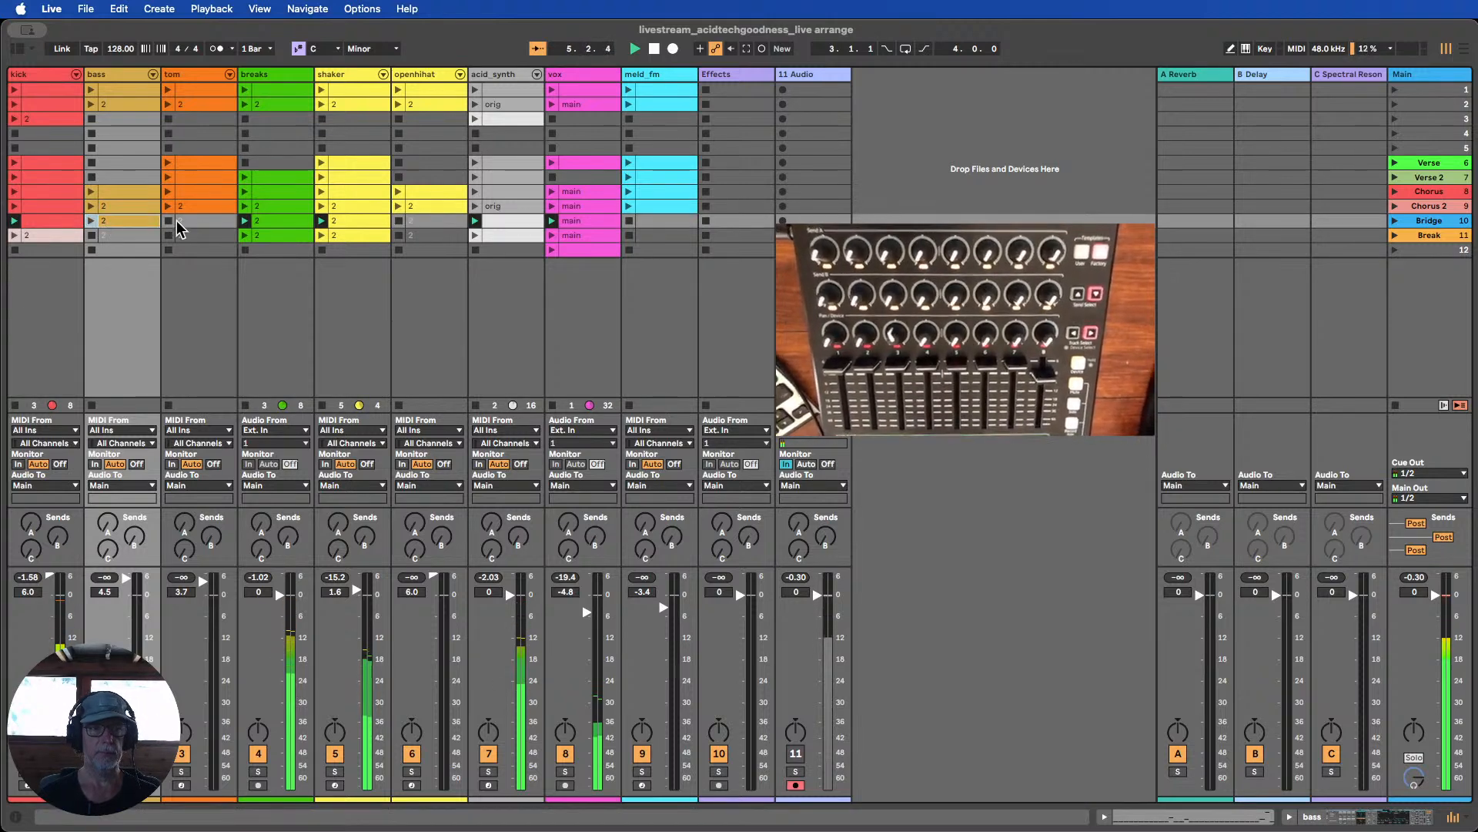
pyautogui.click(93, 211)
pyautogui.click(94, 221)
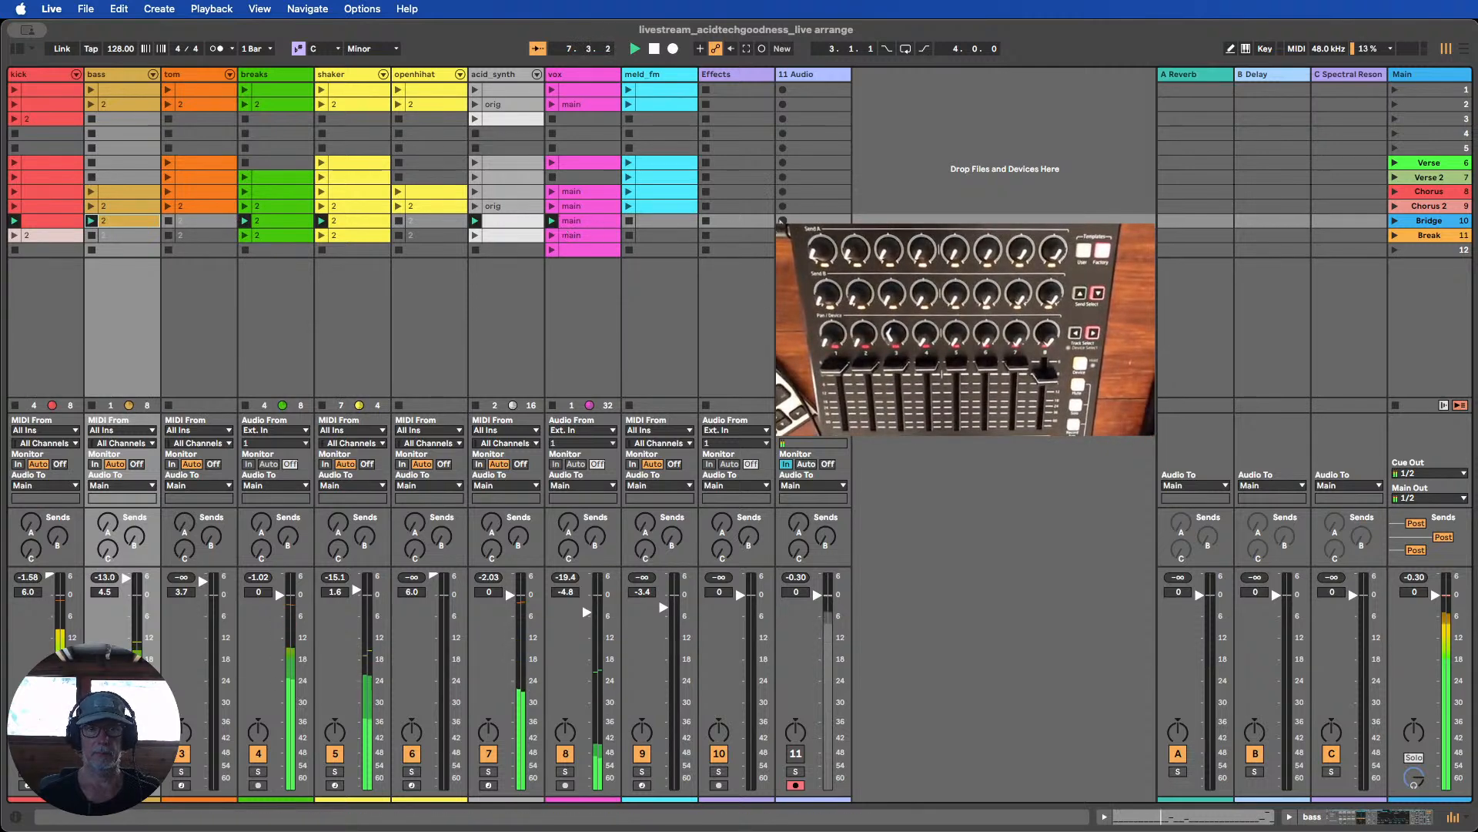
# Move the loose vox clip from scene 12 down to scene 13 while auditioning the Break scene
pyautogui.click(1395, 236)
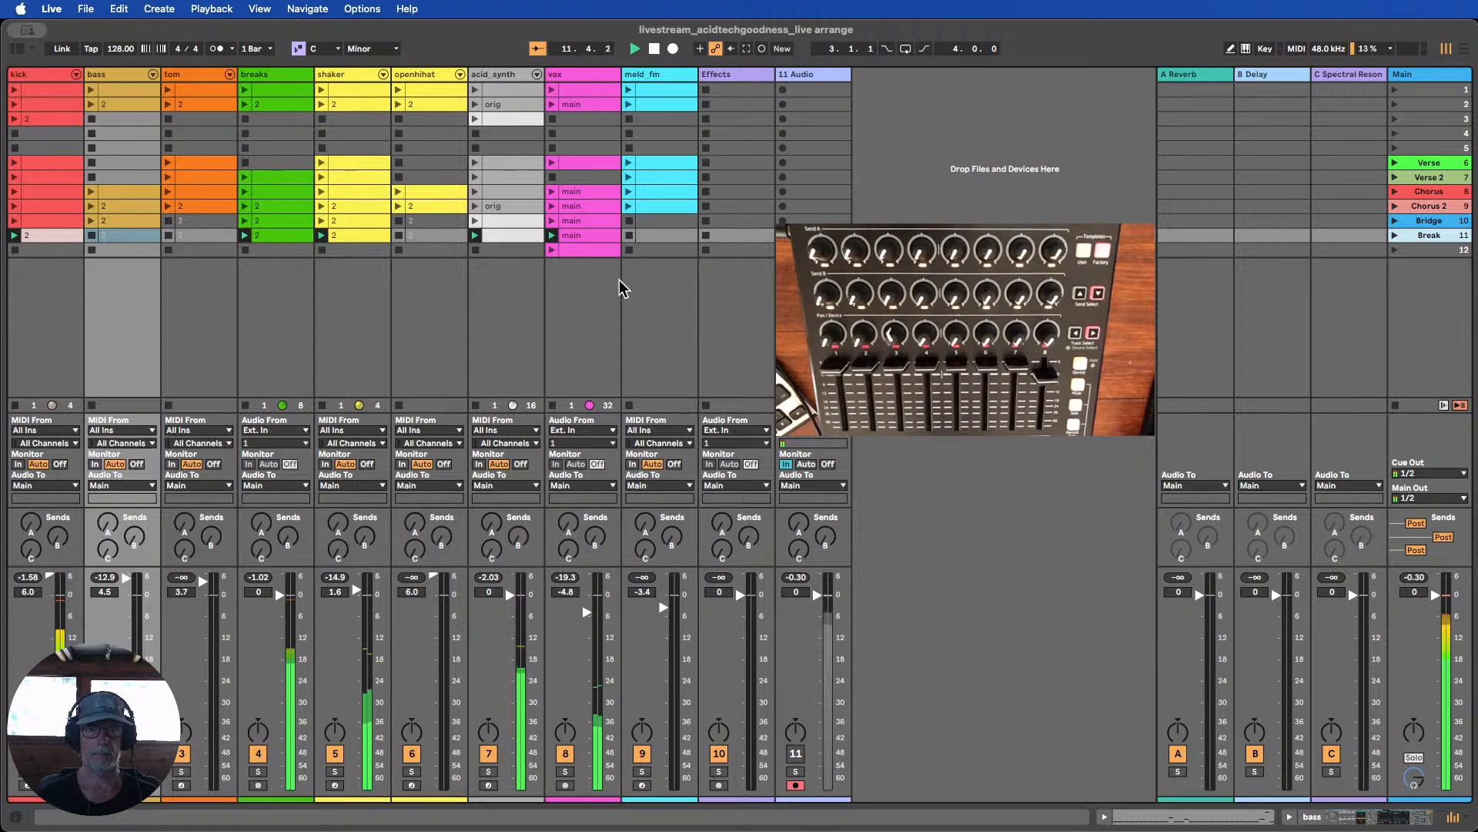
pyautogui.moveTo(583, 251); pyautogui.dragTo(575, 271)
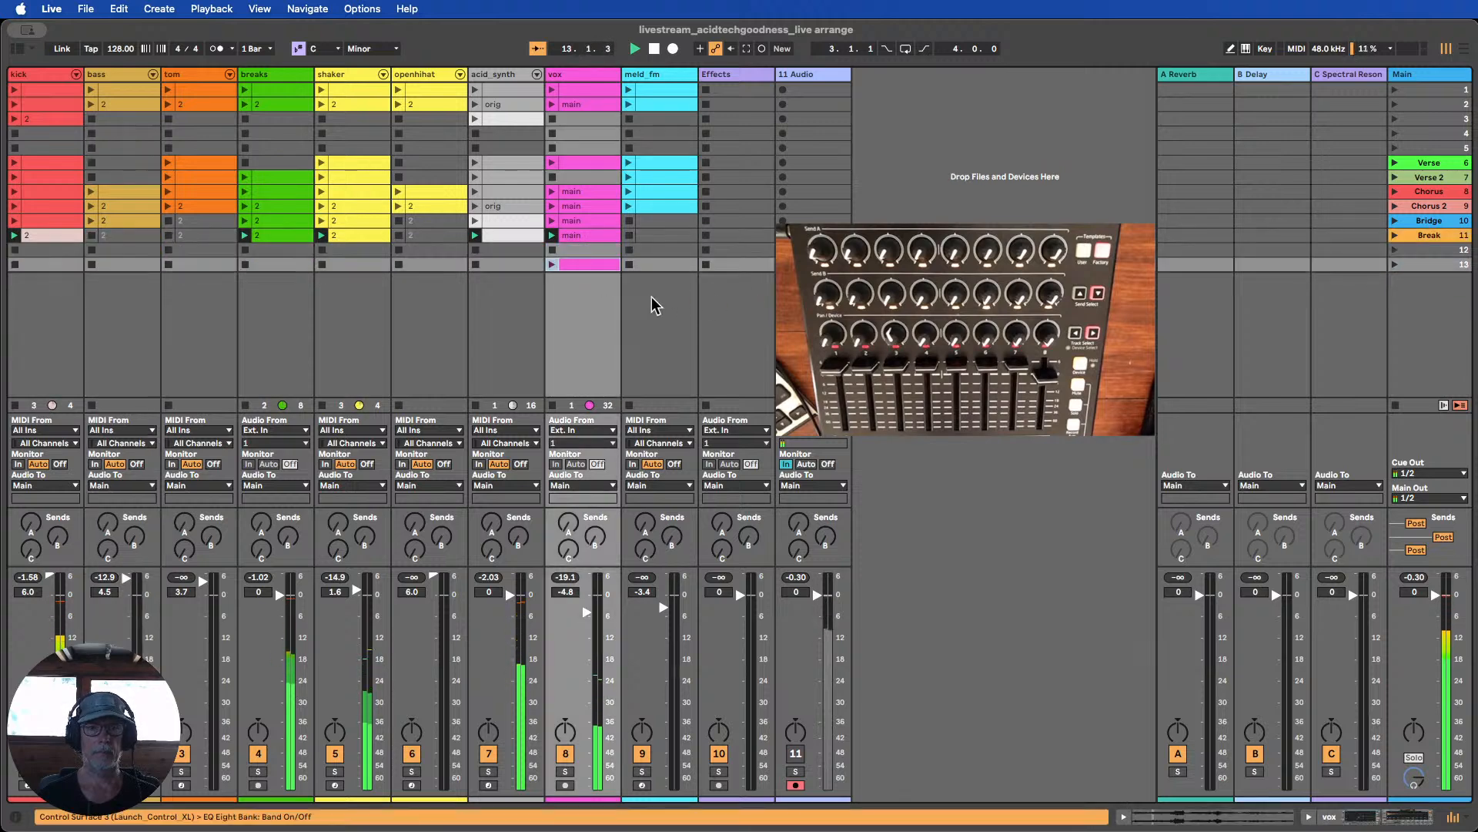
pyautogui.click(679, 233)
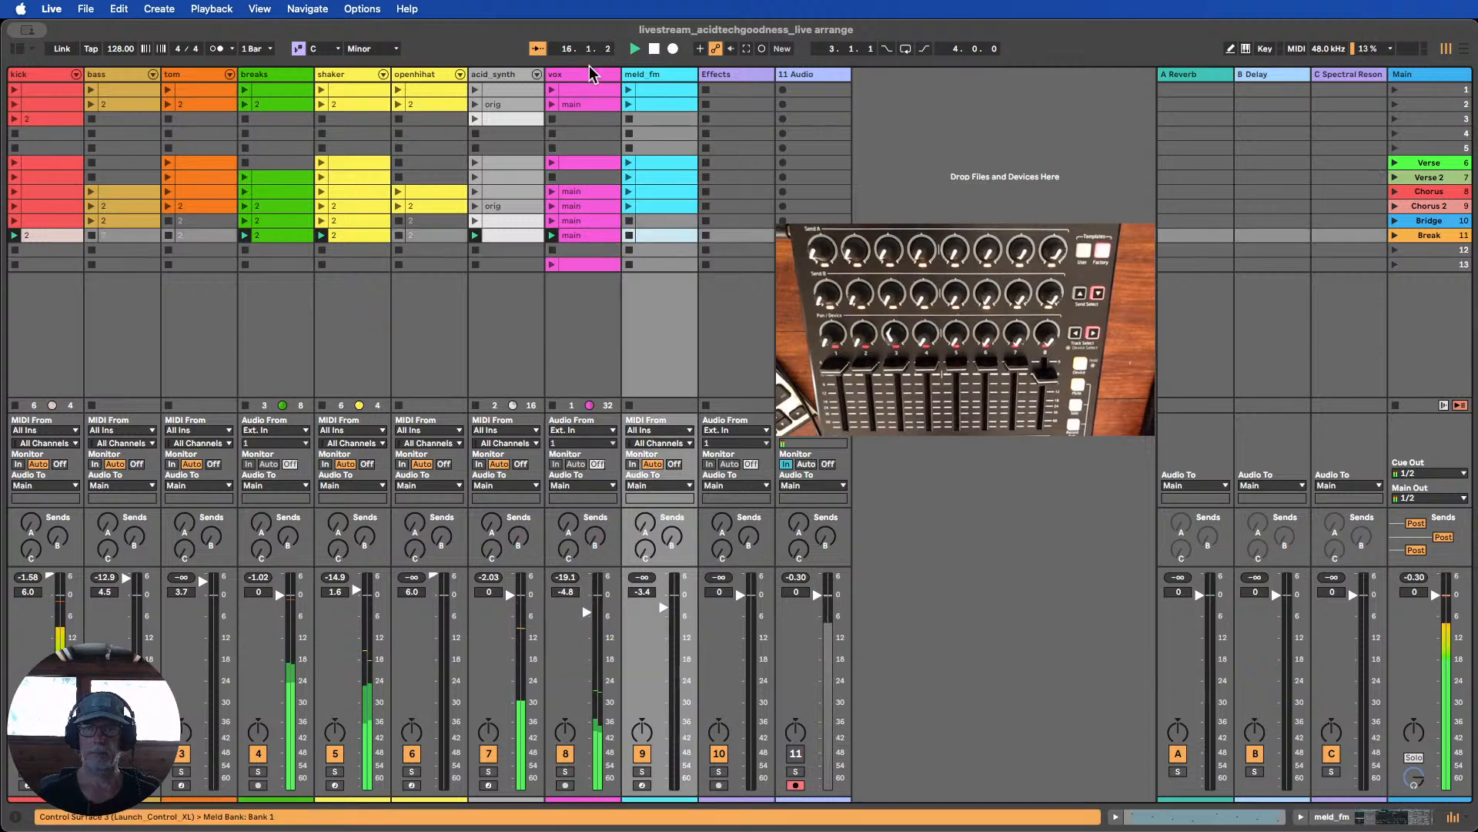
pyautogui.click(656, 51)
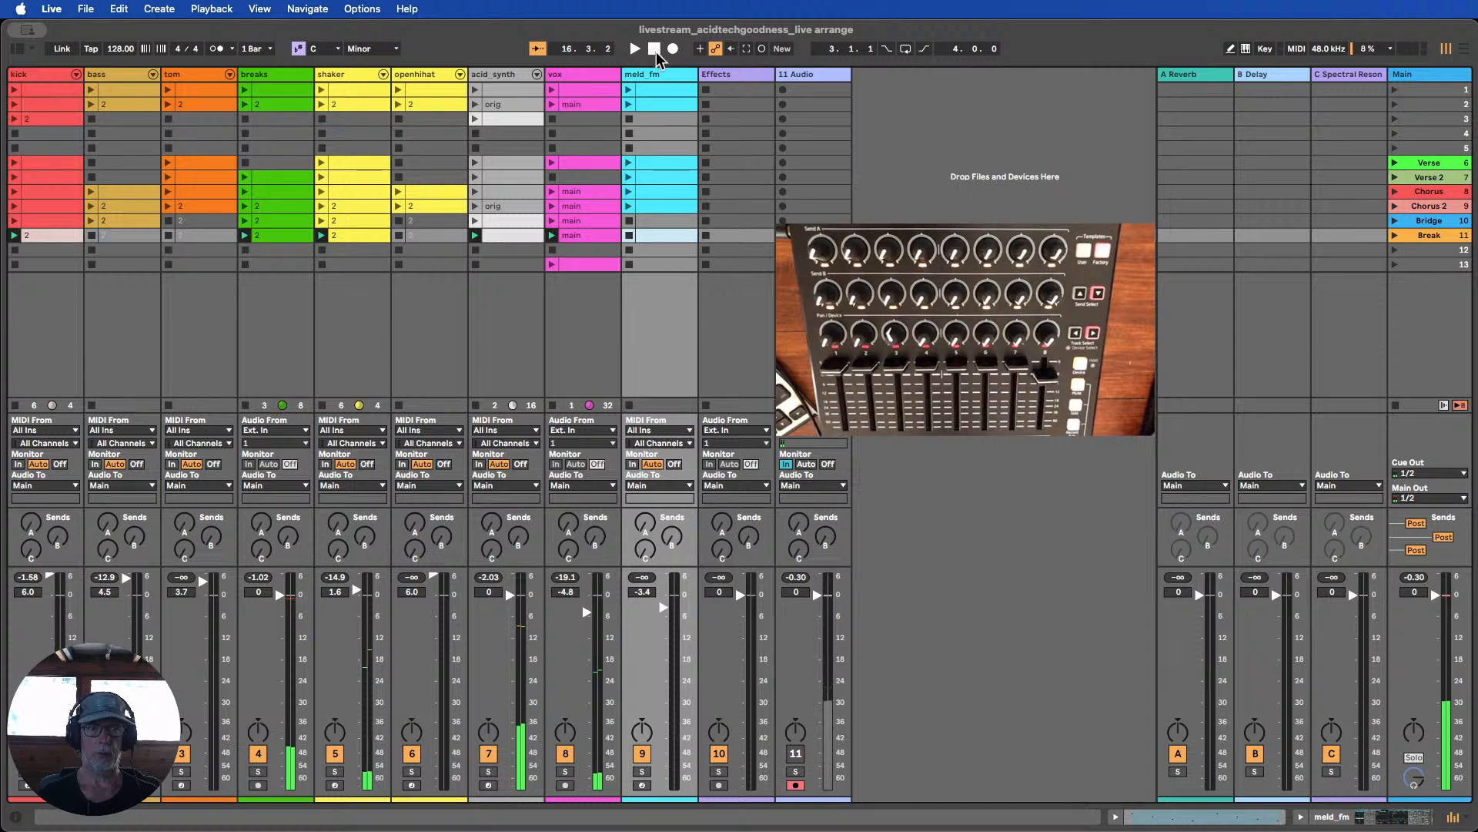
# Color the Verse 2 scene light green
pyautogui.click(1406, 303)
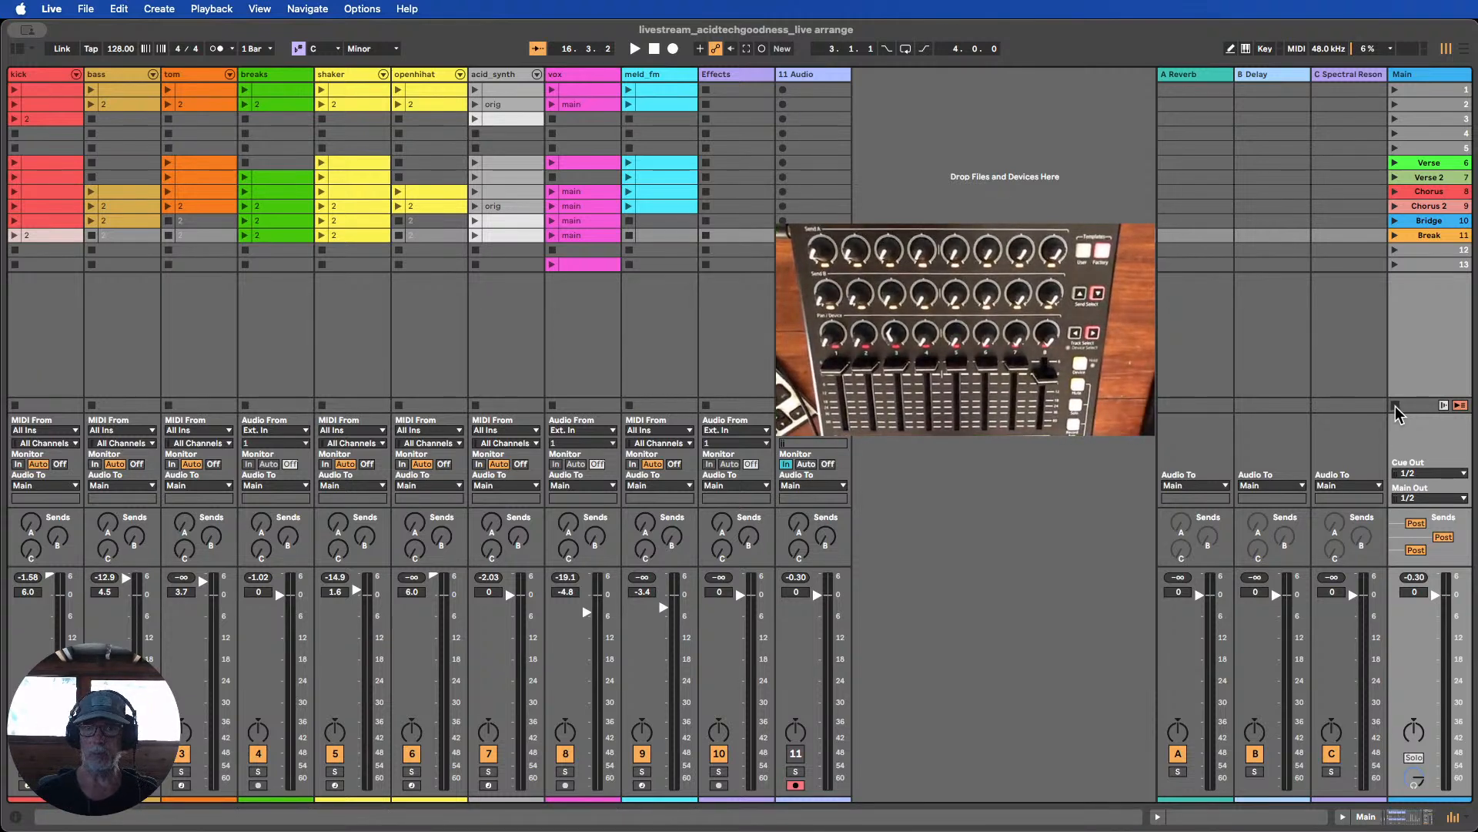
pyautogui.click(1430, 178)
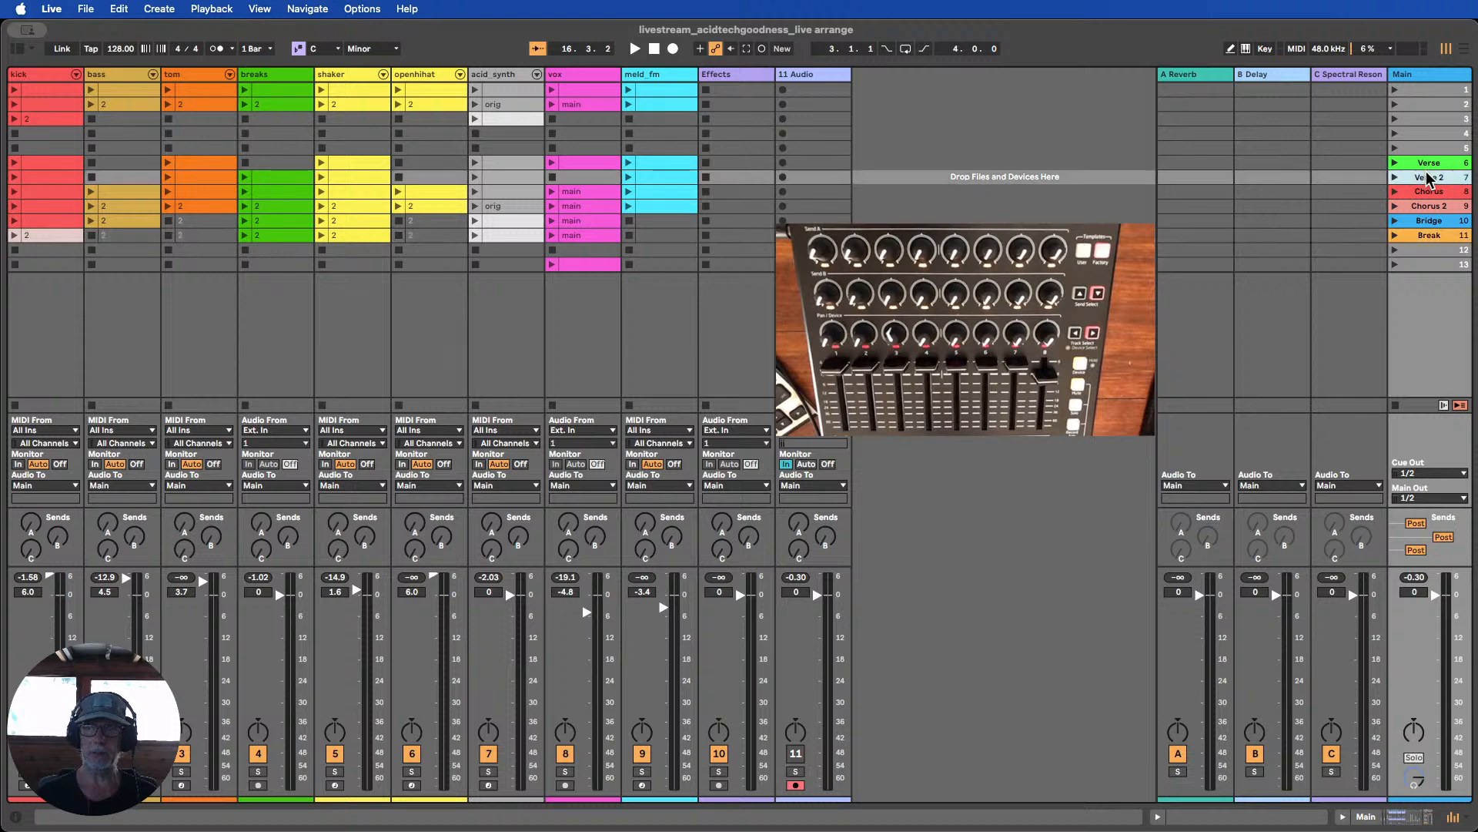
pyautogui.rightClick(1429, 178)
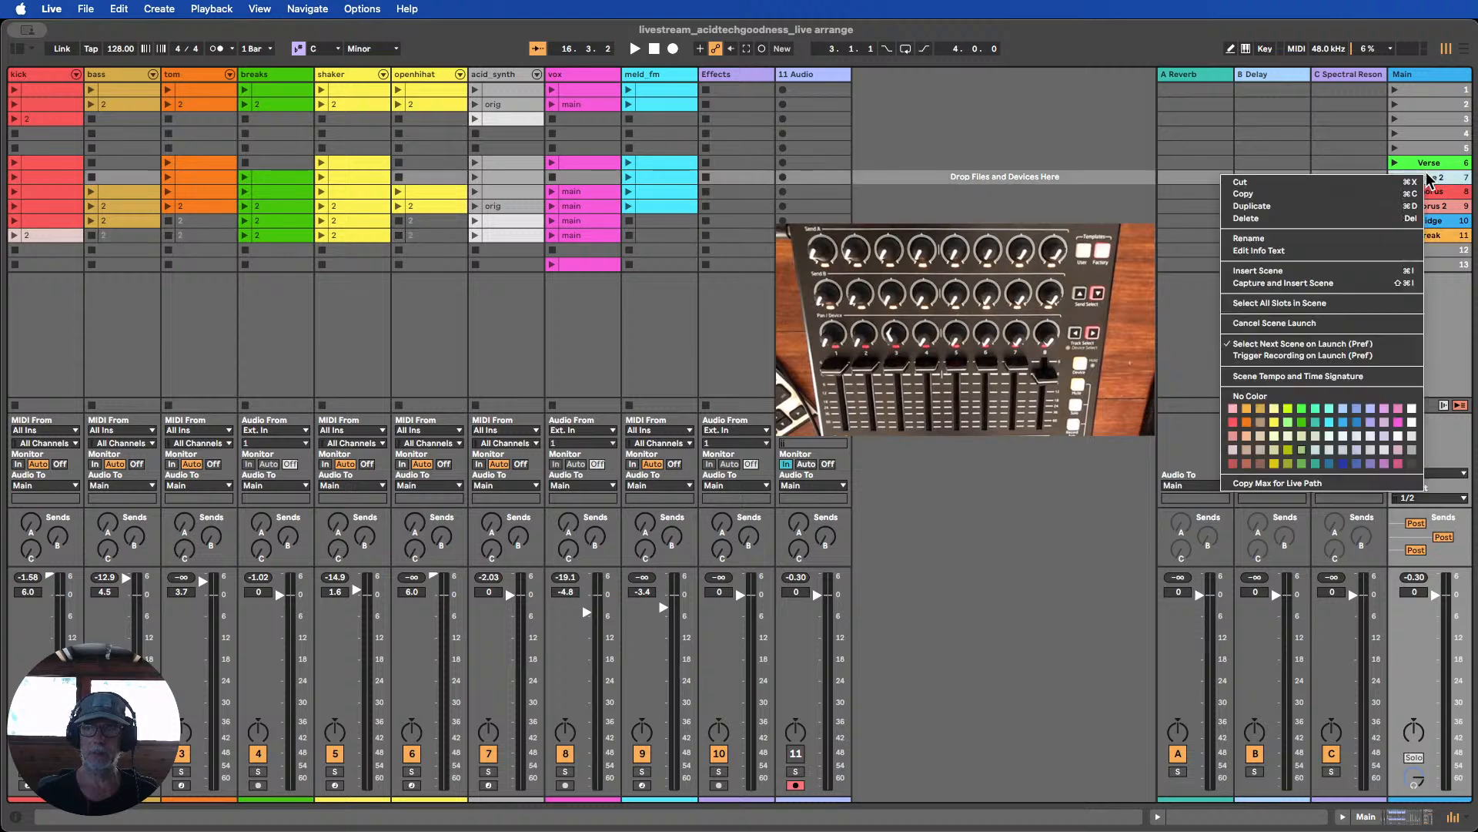
pyautogui.click(1287, 422)
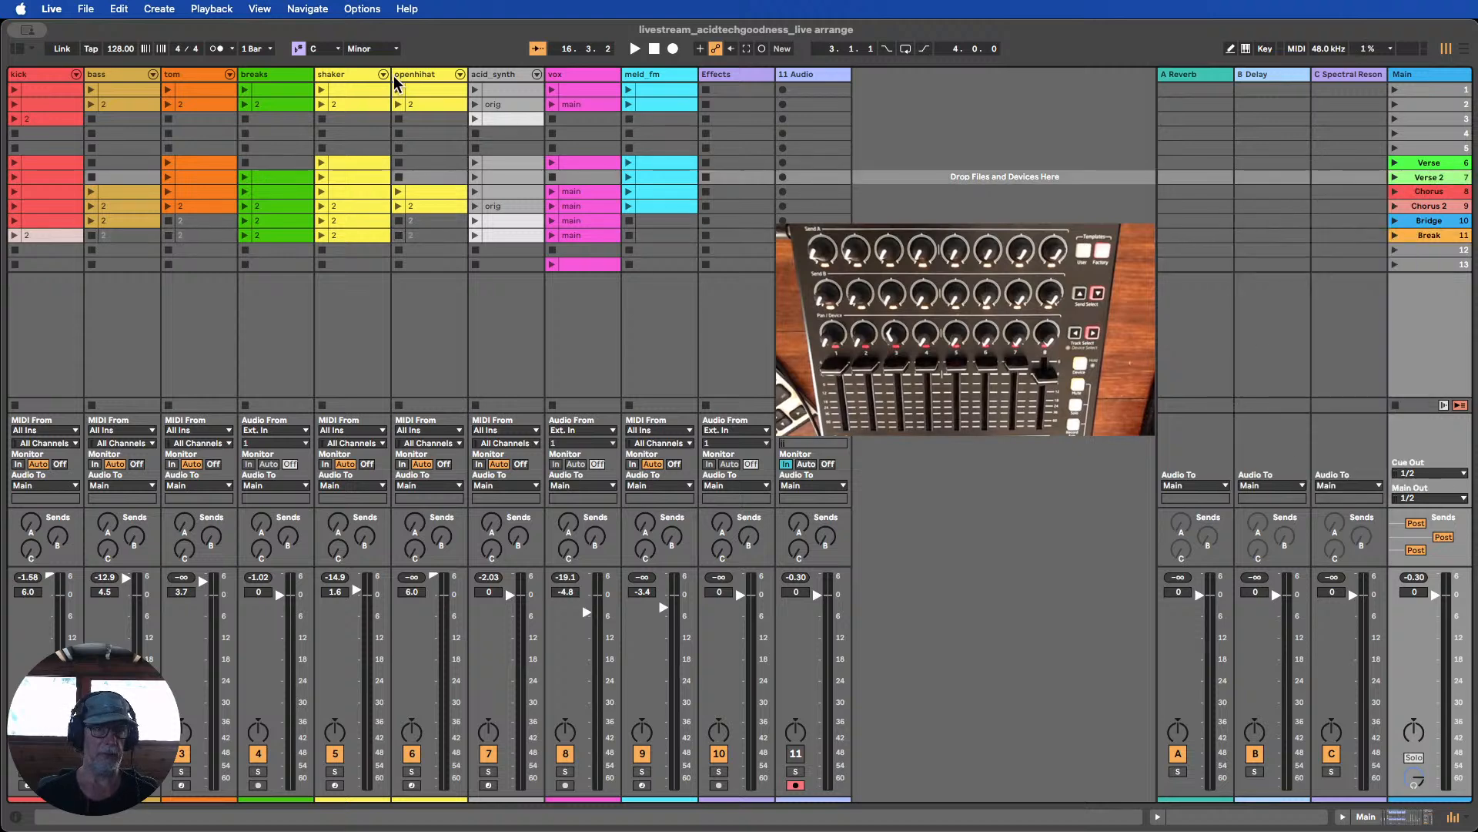
# Examine the note patterns of the scene 1 kick clip and the kick variation in scene 3, noting the extra ghost note
pyautogui.click(312, 85)
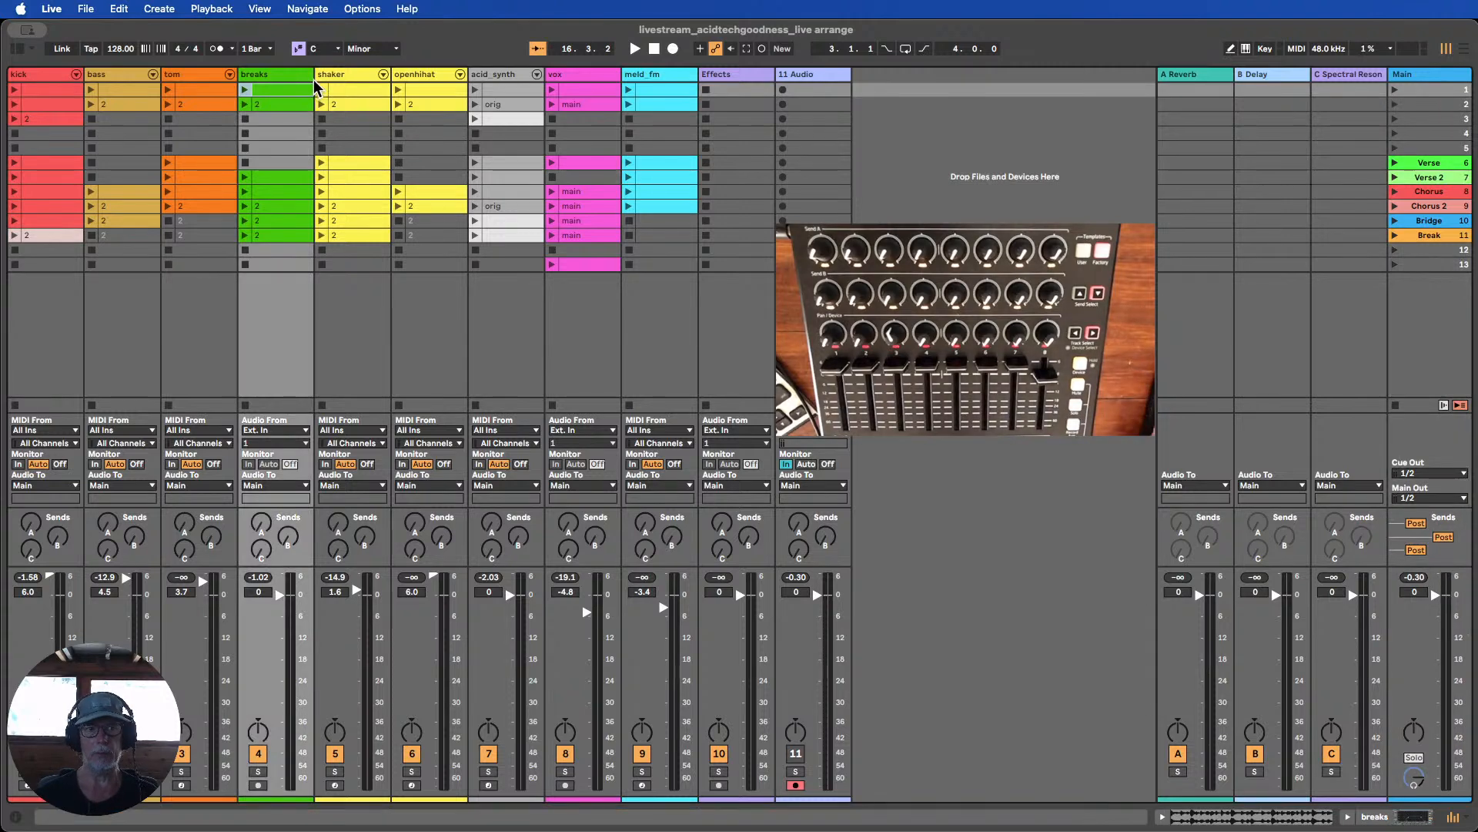
pyautogui.doubleClick(40, 90)
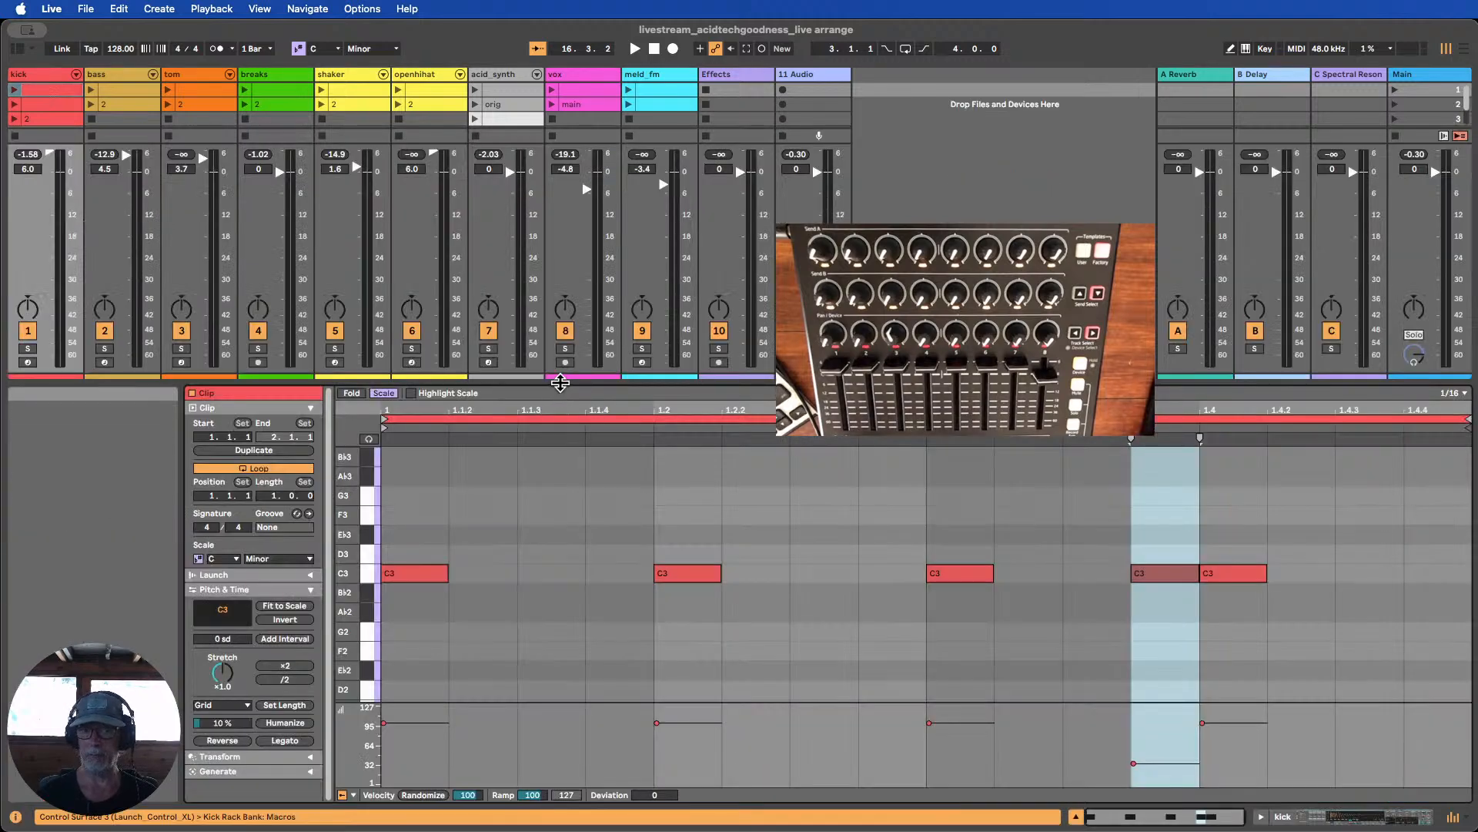
pyautogui.moveTo(562, 394); pyautogui.dragTo(570, 484)
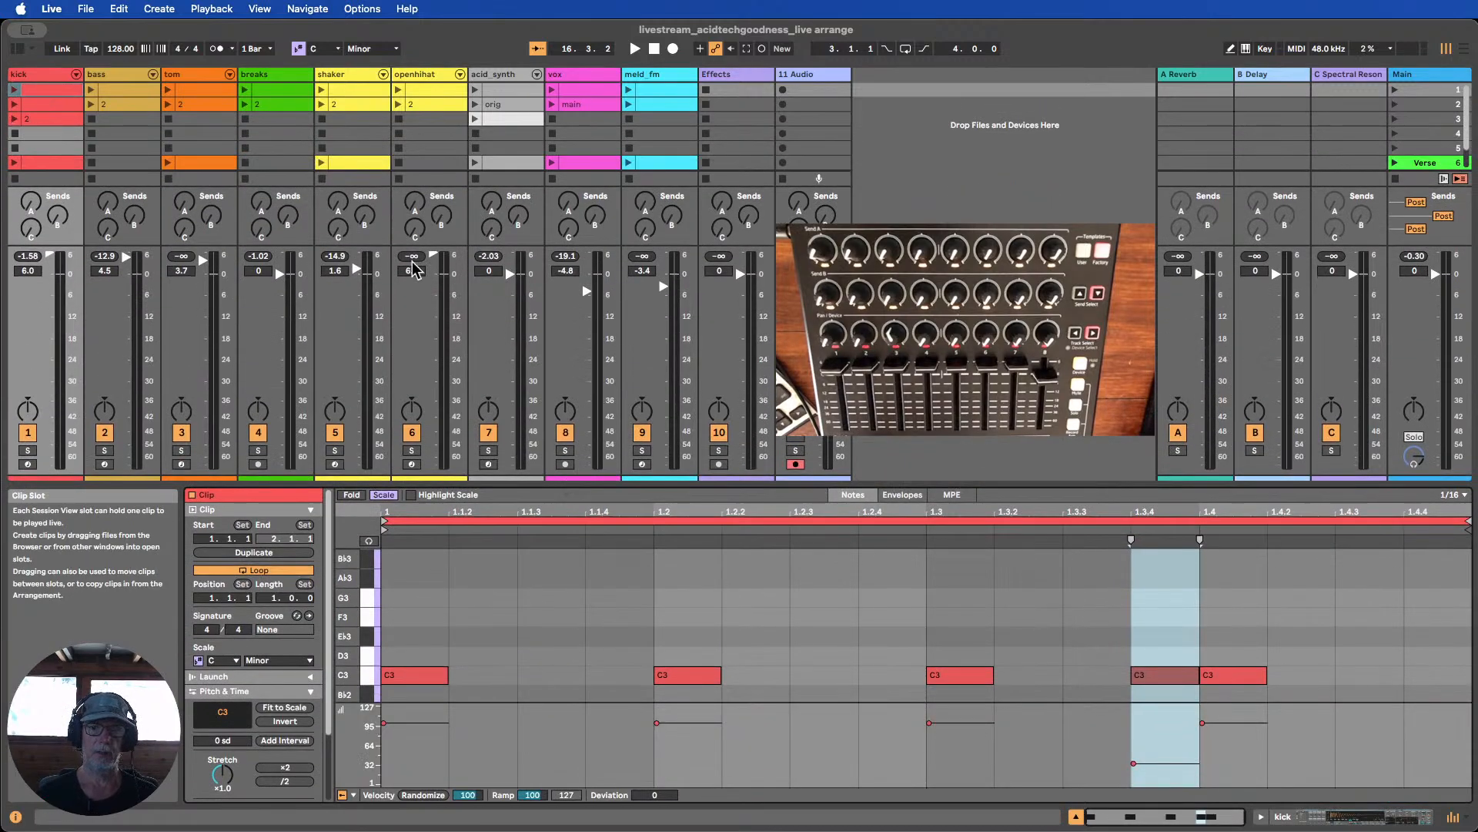
pyautogui.click(1151, 675)
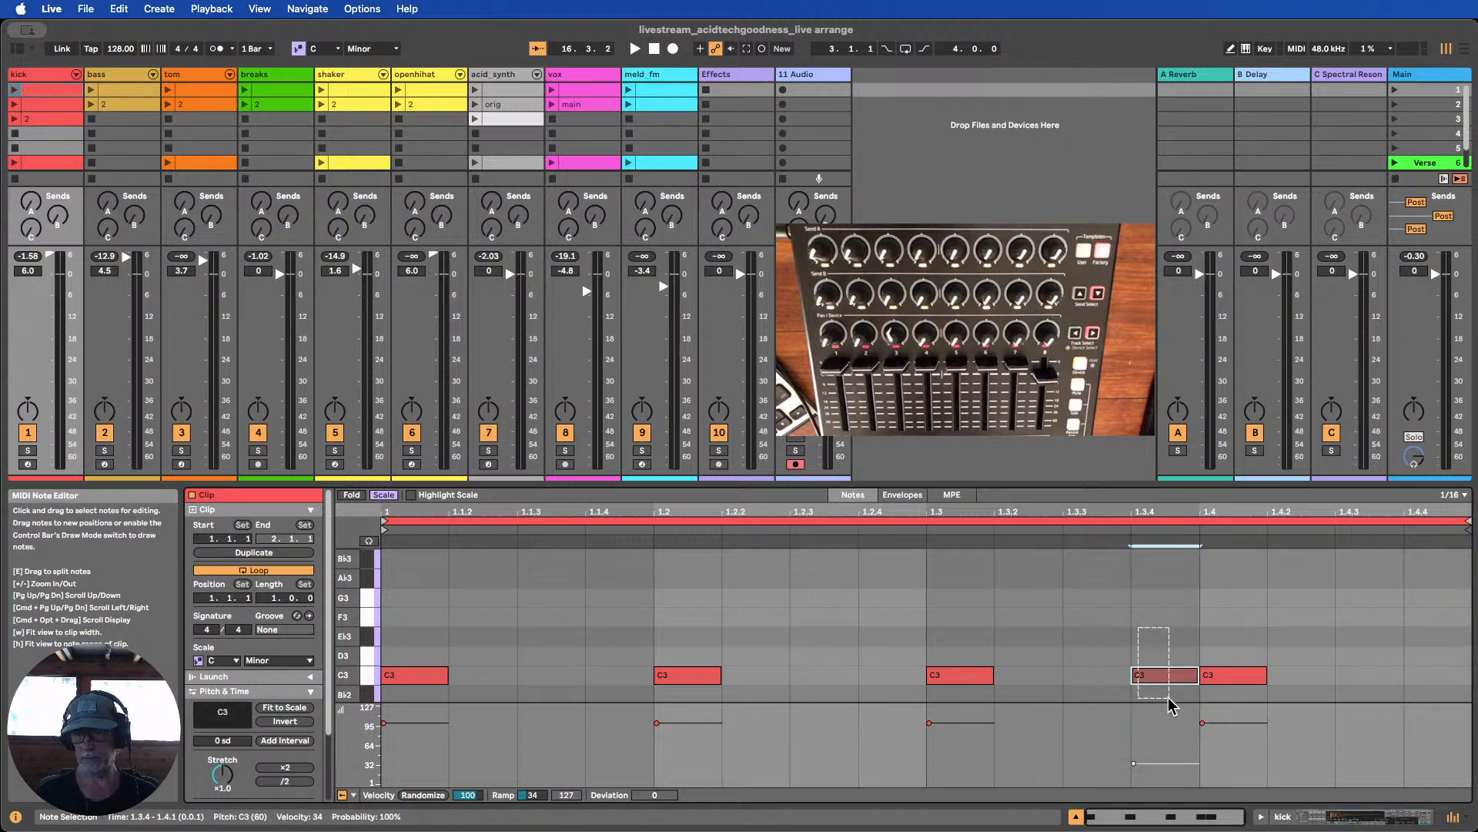
pyautogui.click(47, 119)
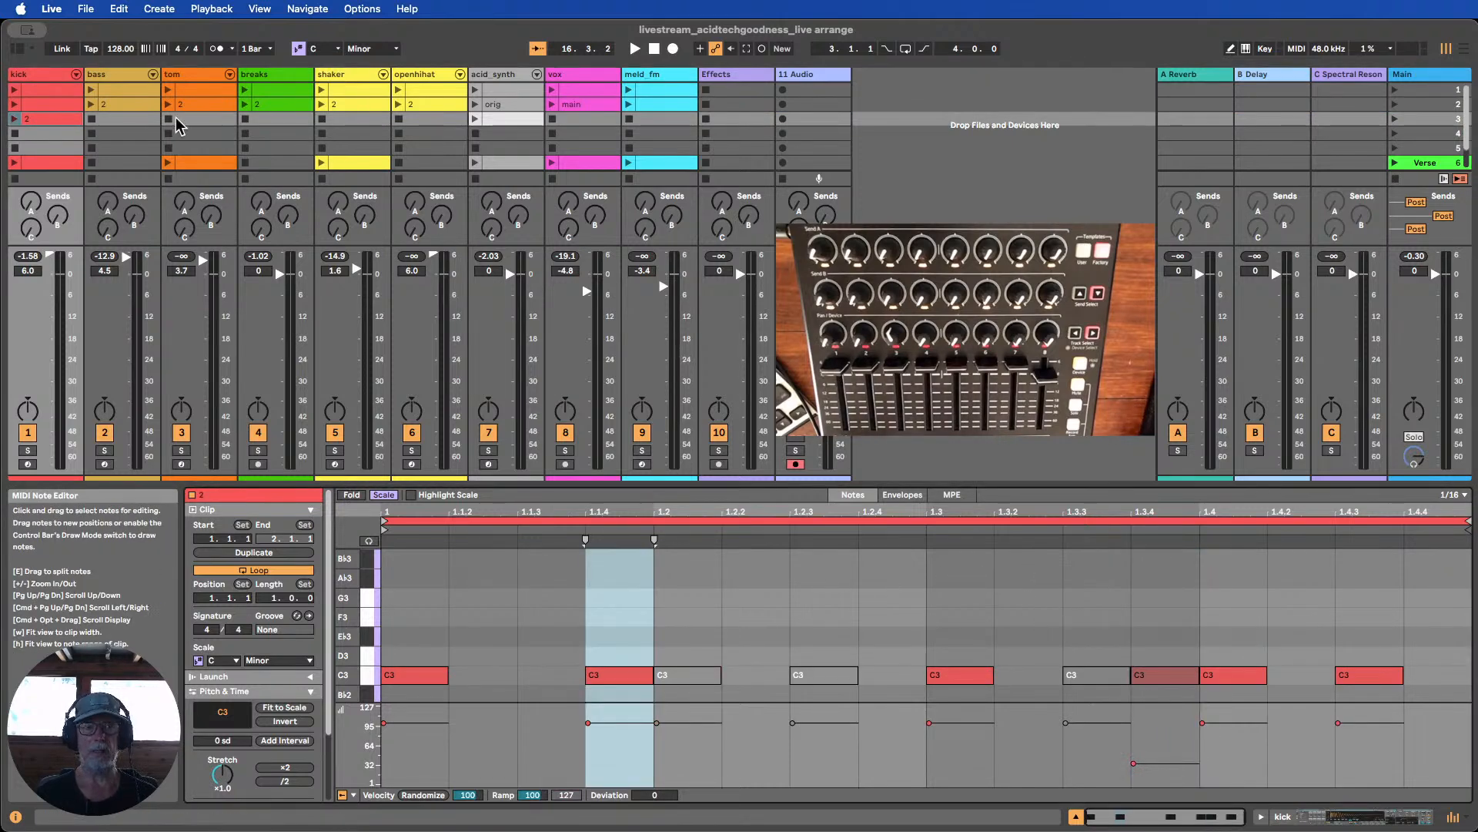
# Compare the notes of the bass variation clip in scene 2 with the original bass clip in scene 1
pyautogui.click(119, 103)
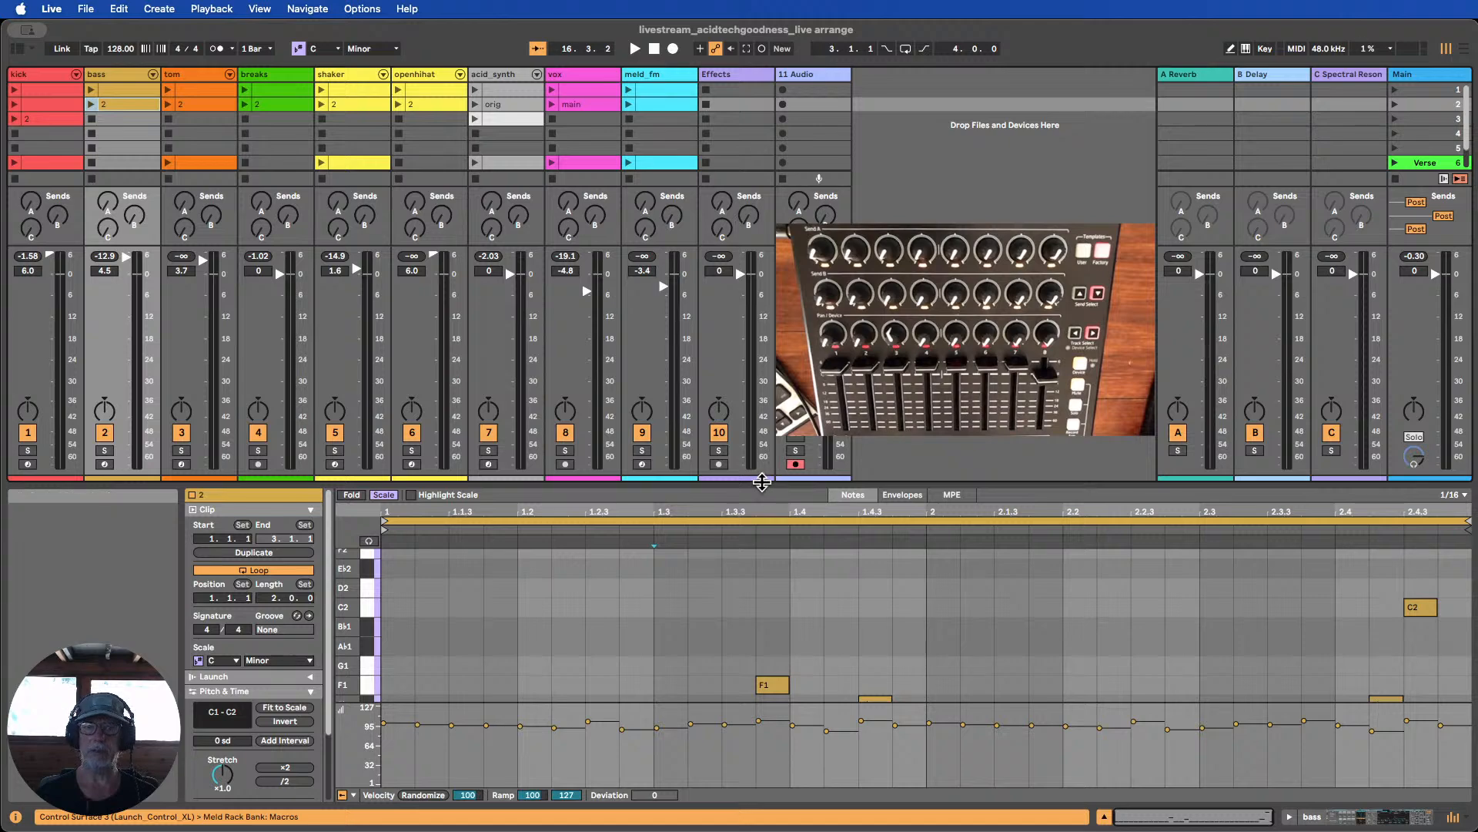
pyautogui.moveTo(763, 483); pyautogui.dragTo(762, 227)
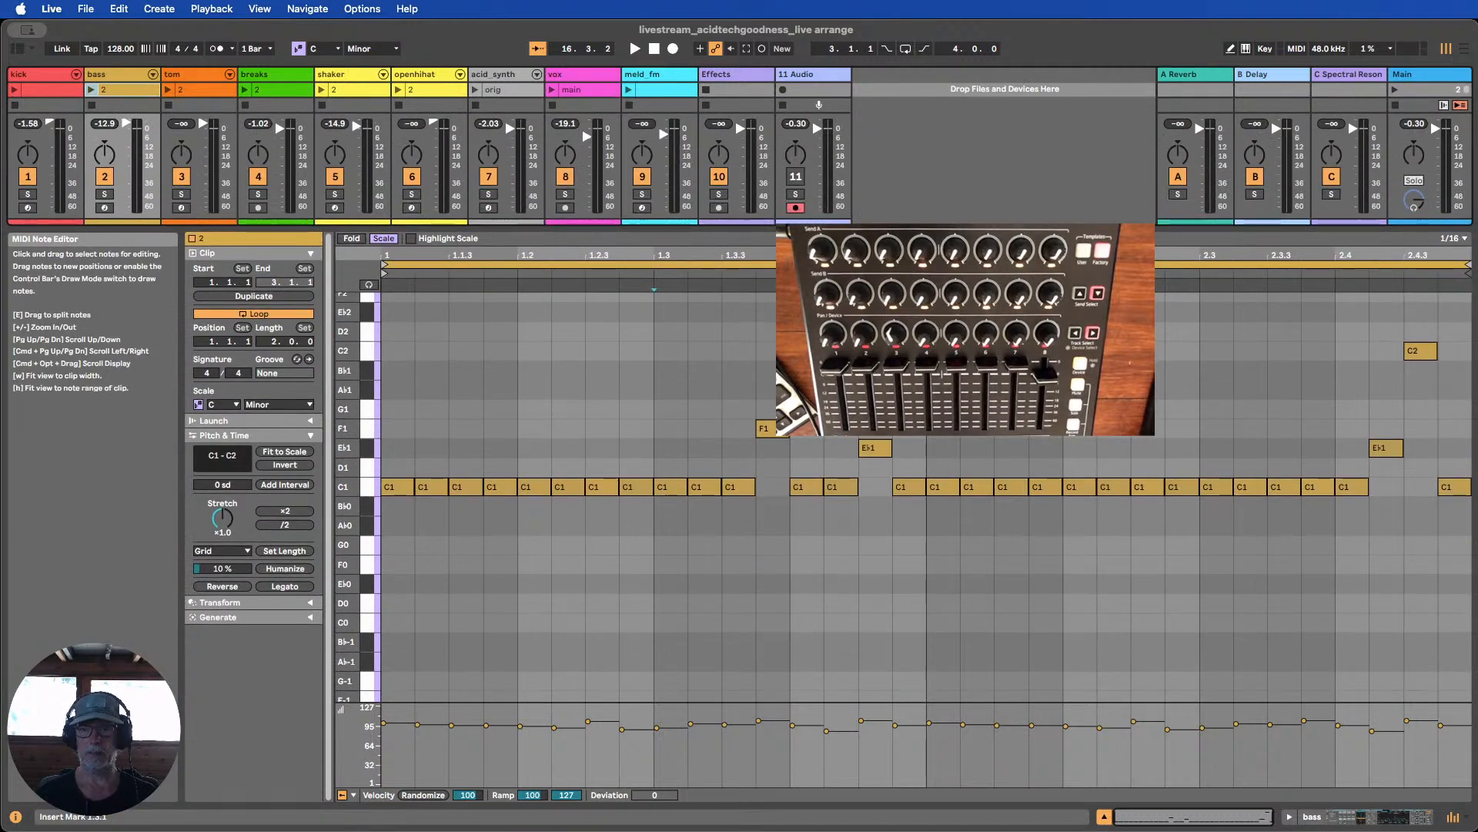
pyautogui.moveTo(799, 221); pyautogui.dragTo(799, 440)
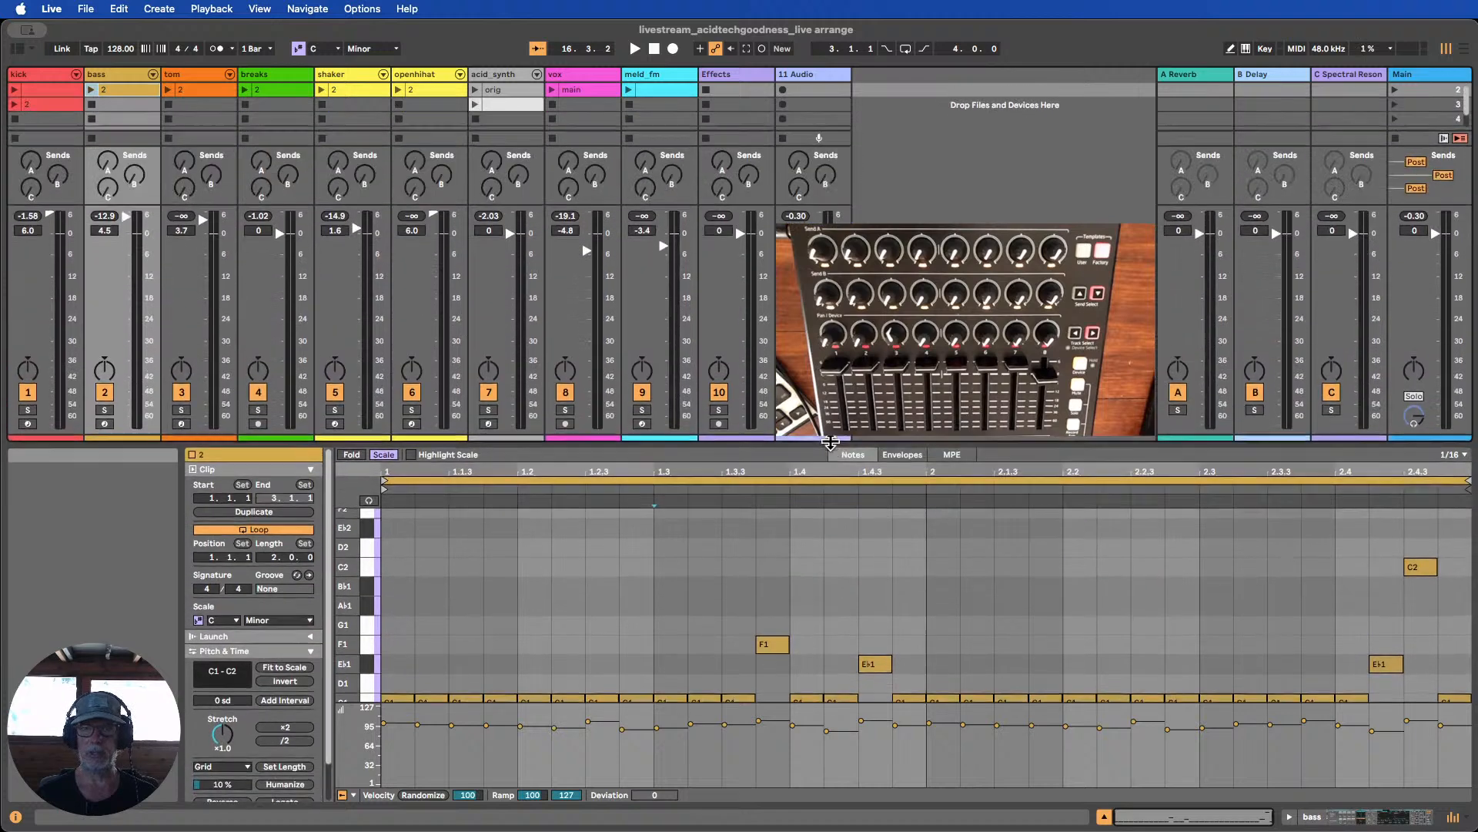
pyautogui.click(114, 91)
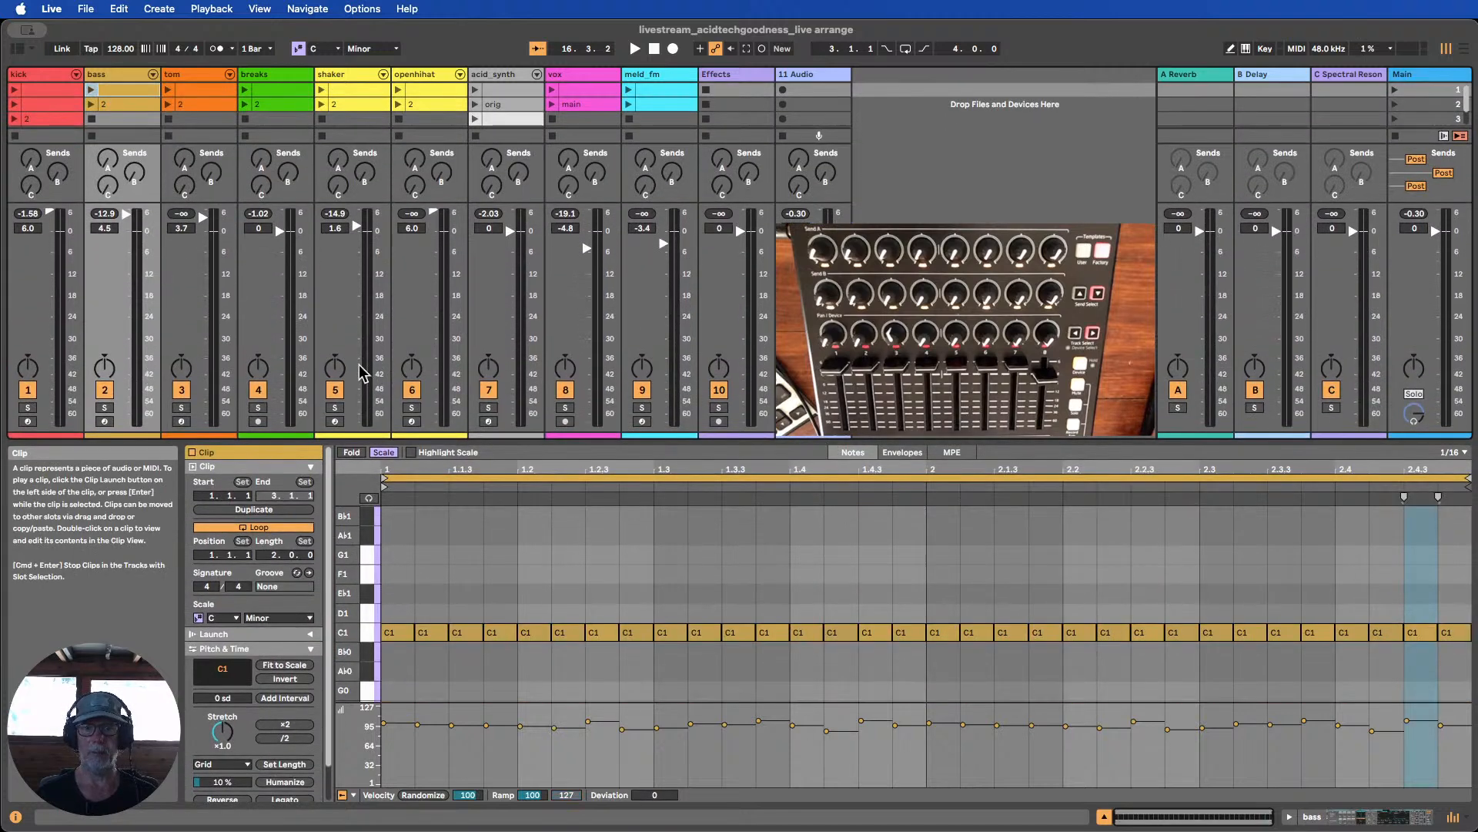
# Compare the notes of the two tom clips and the sample settings of the two breaks clips in scenes 1 and 2
pyautogui.click(198, 90)
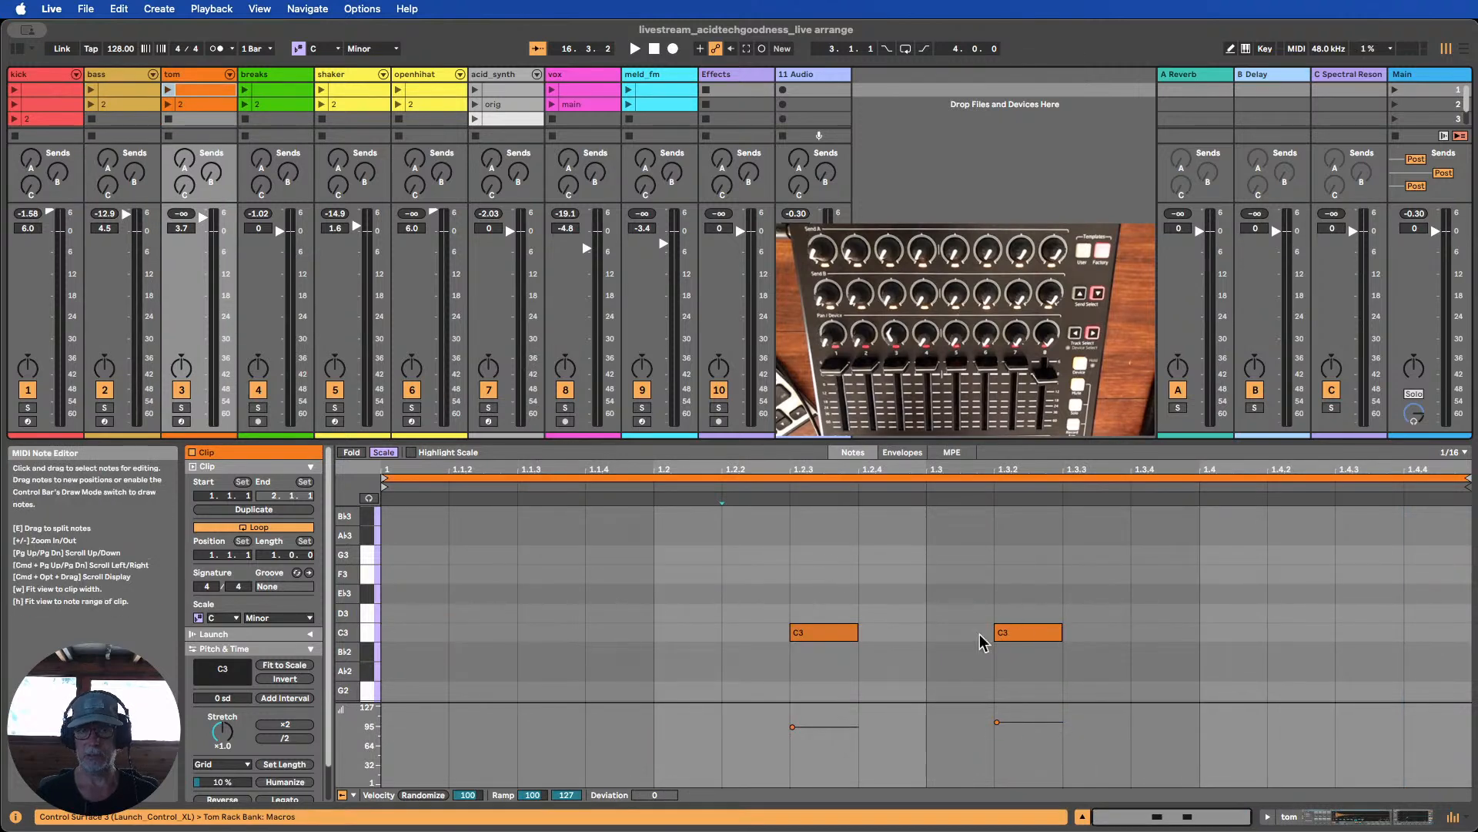
pyautogui.click(199, 104)
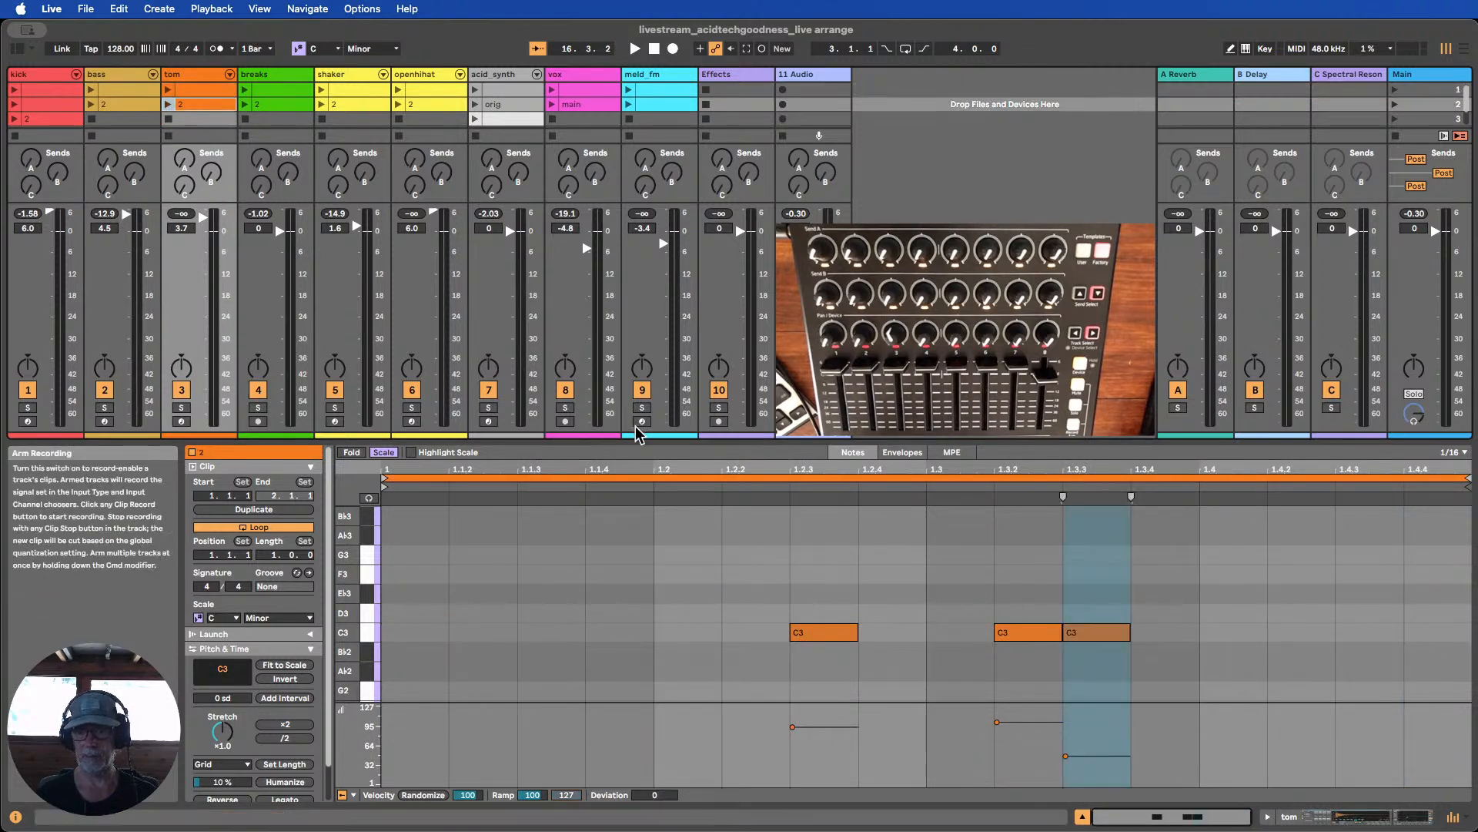
pyautogui.click(283, 90)
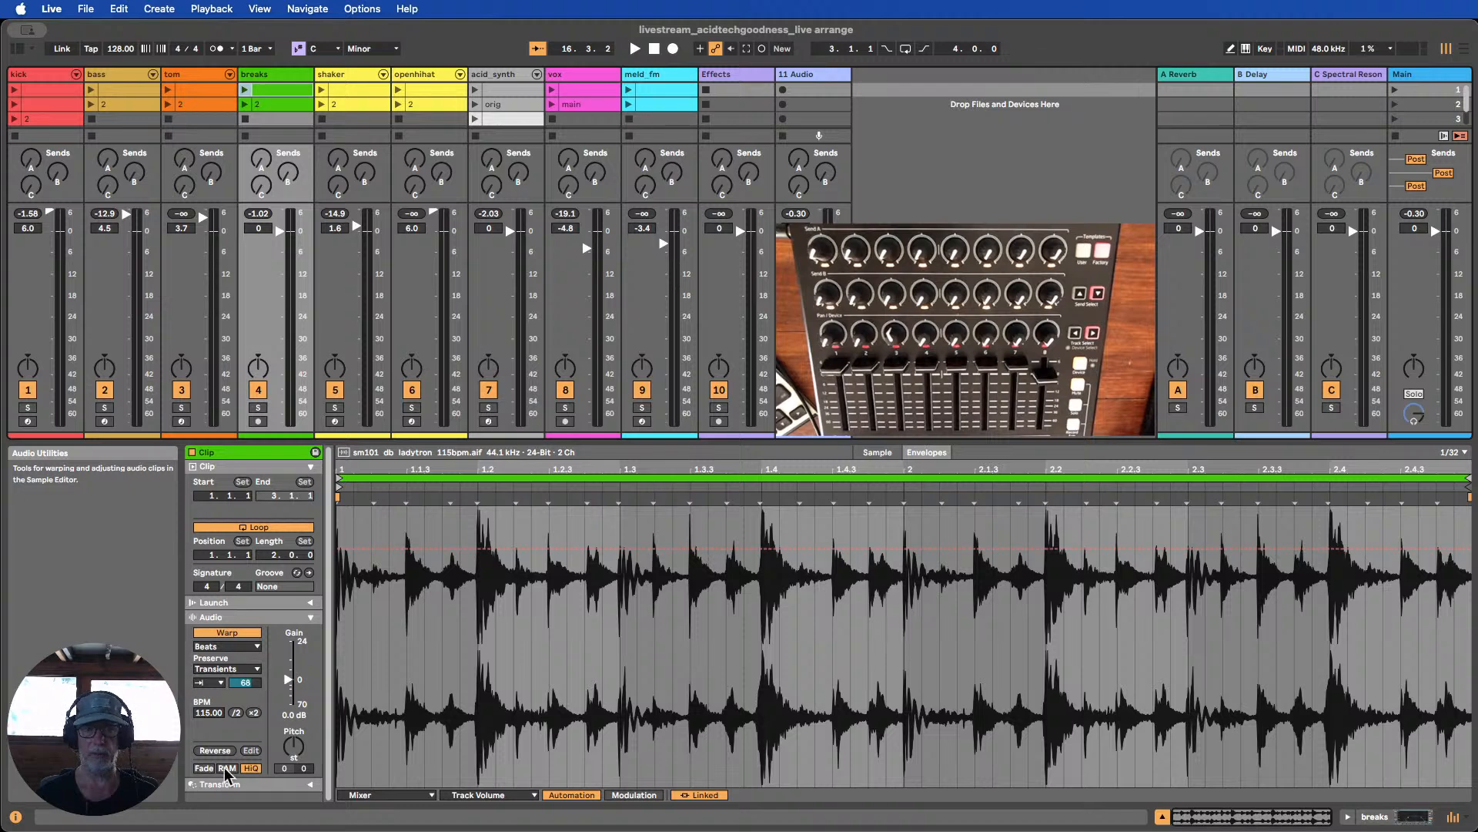
pyautogui.click(282, 105)
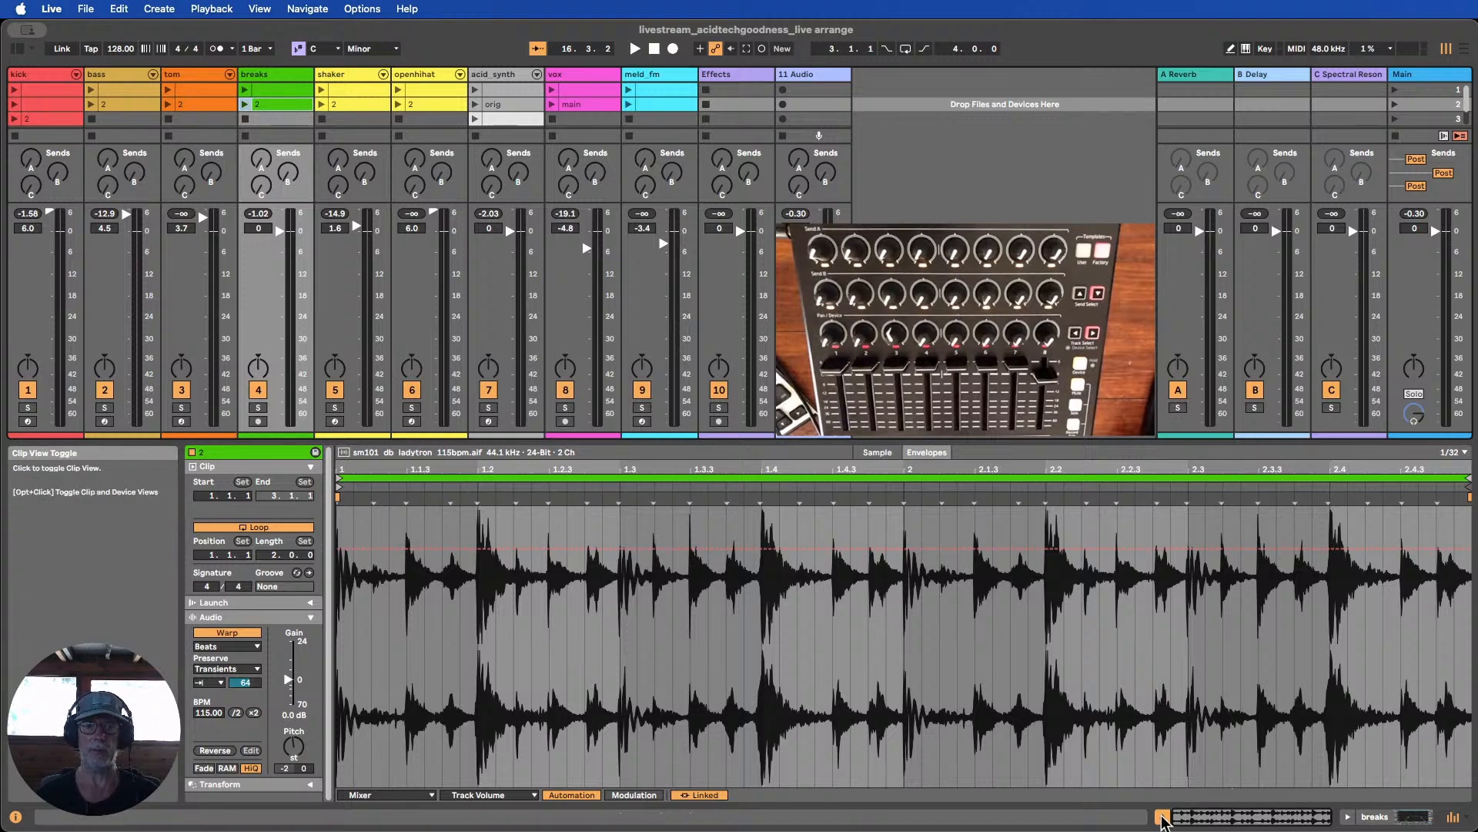
pyautogui.click(1163, 820)
# Compare the note patterns of the shaker and openhihat clips between scenes 1 and 2
pyautogui.click(343, 91)
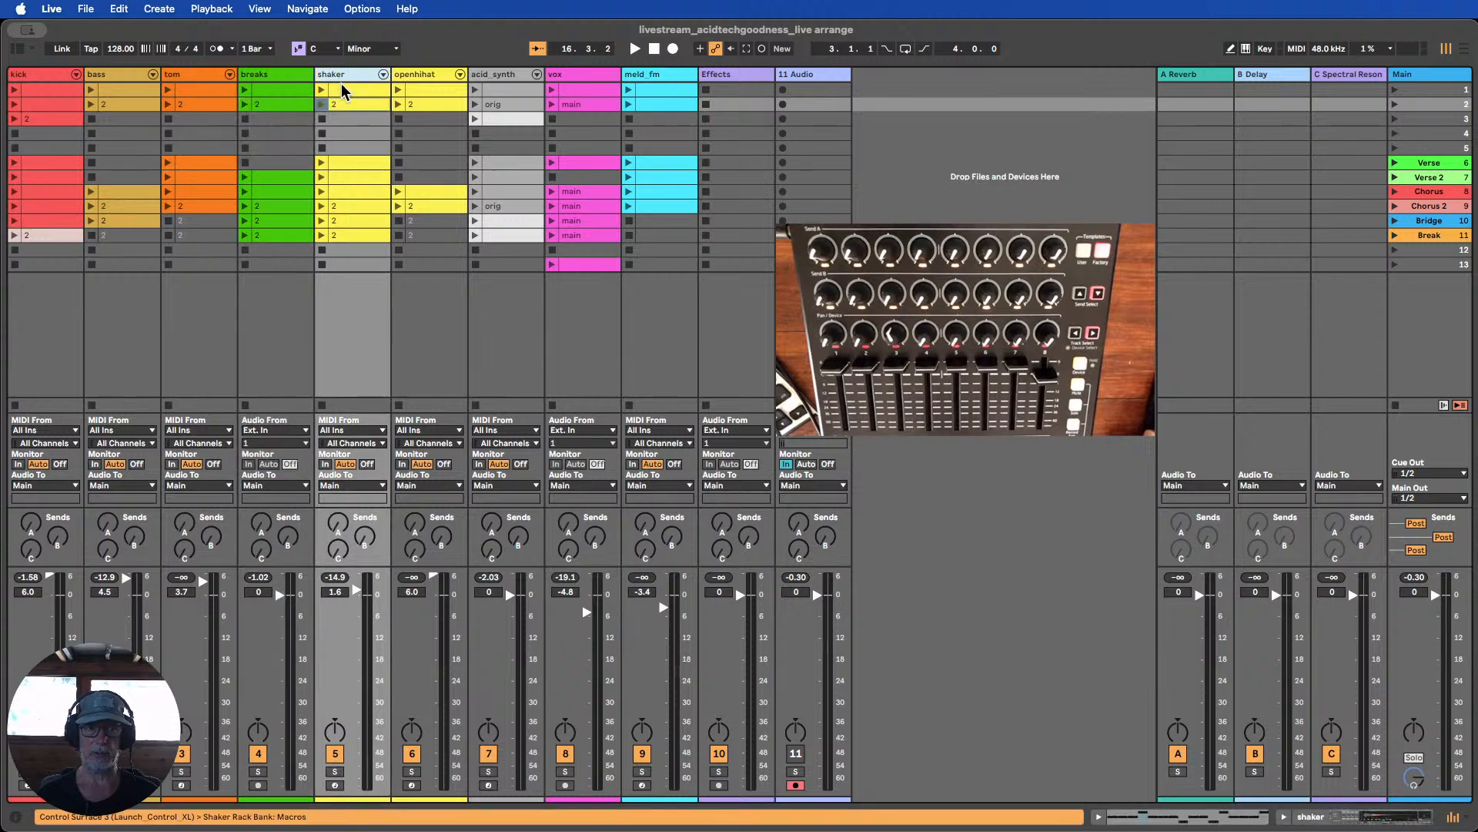
pyautogui.doubleClick(343, 91)
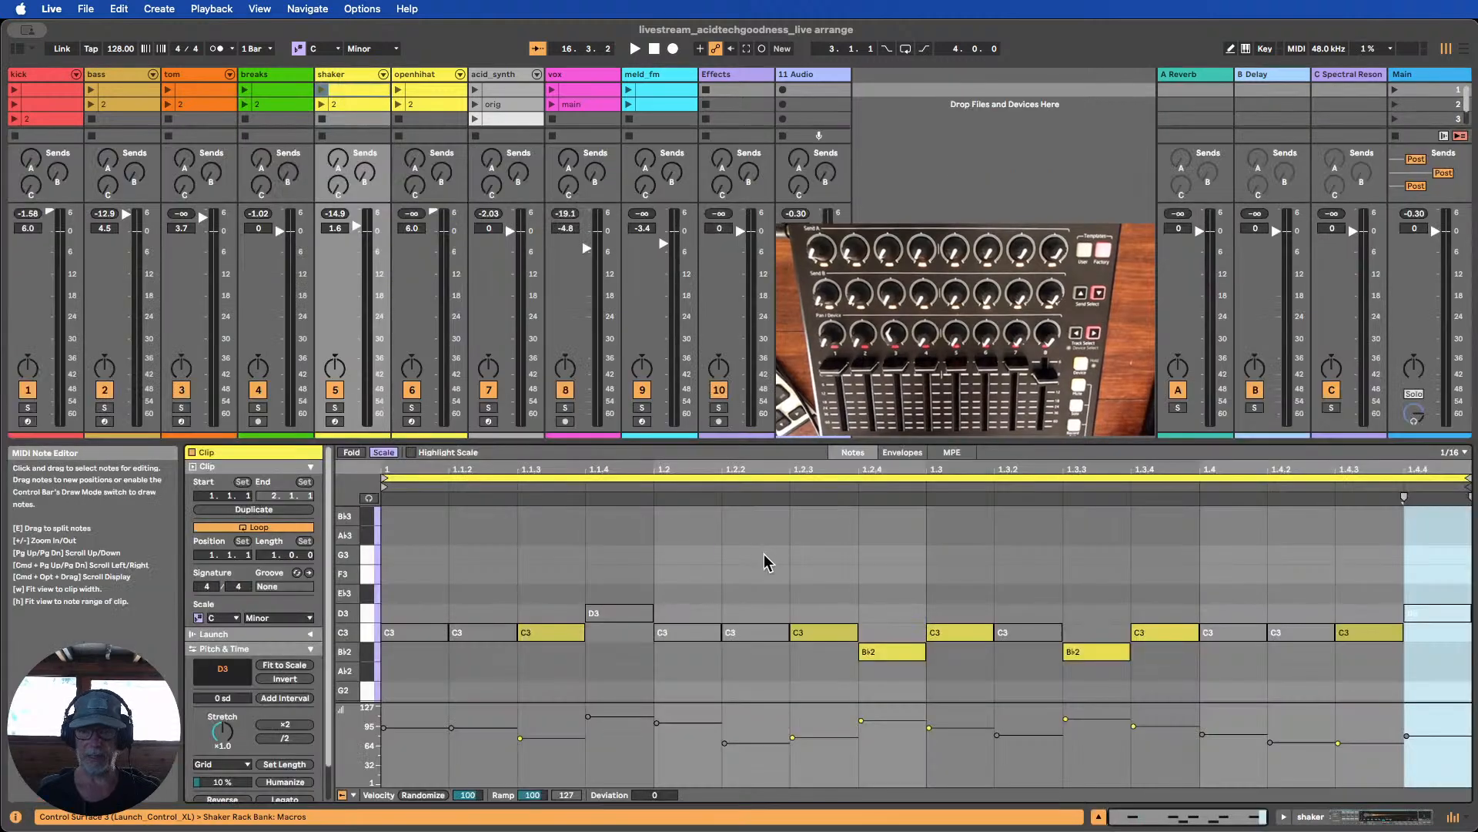
pyautogui.click(354, 105)
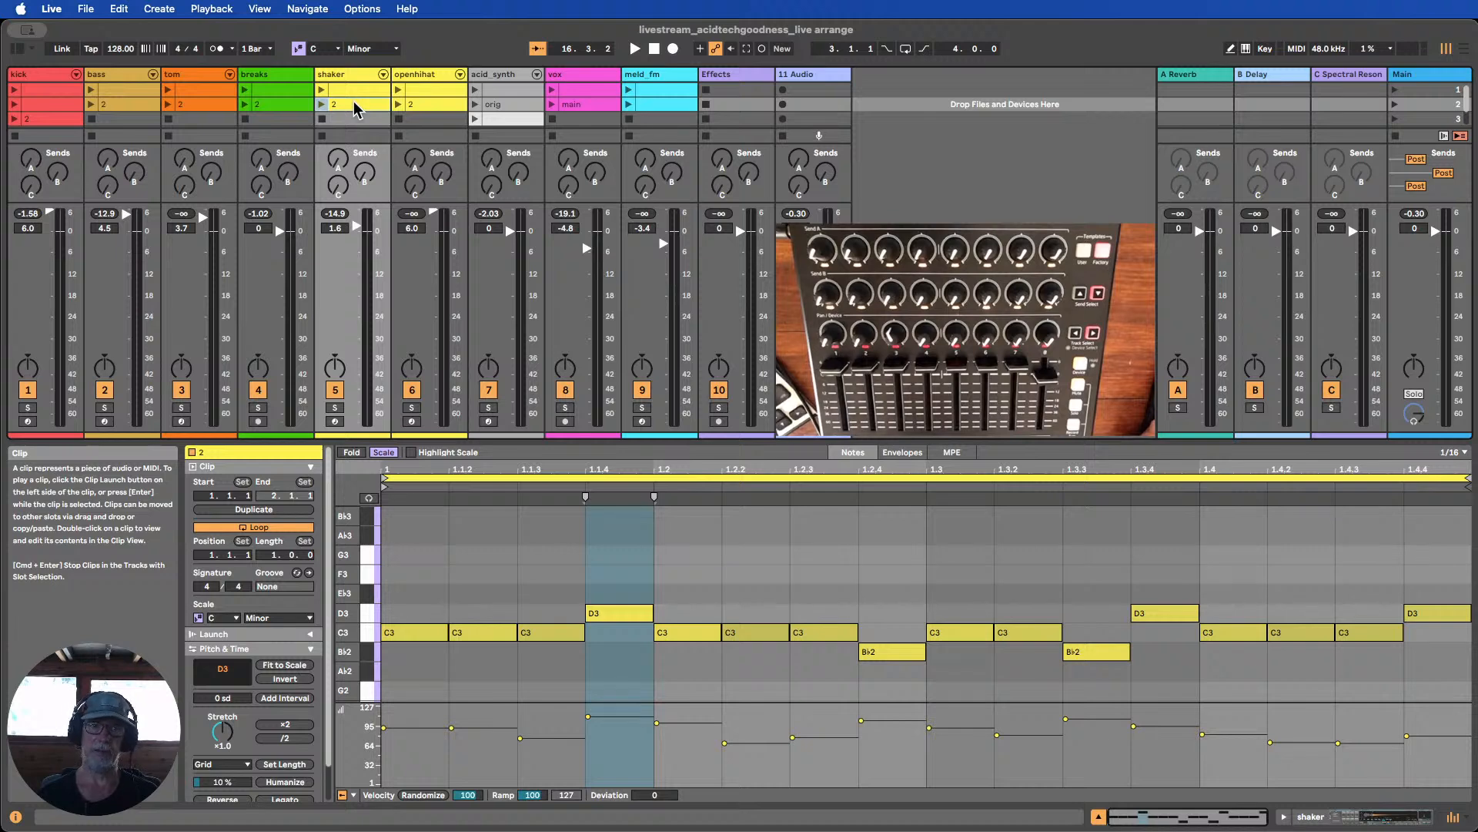
pyautogui.click(428, 93)
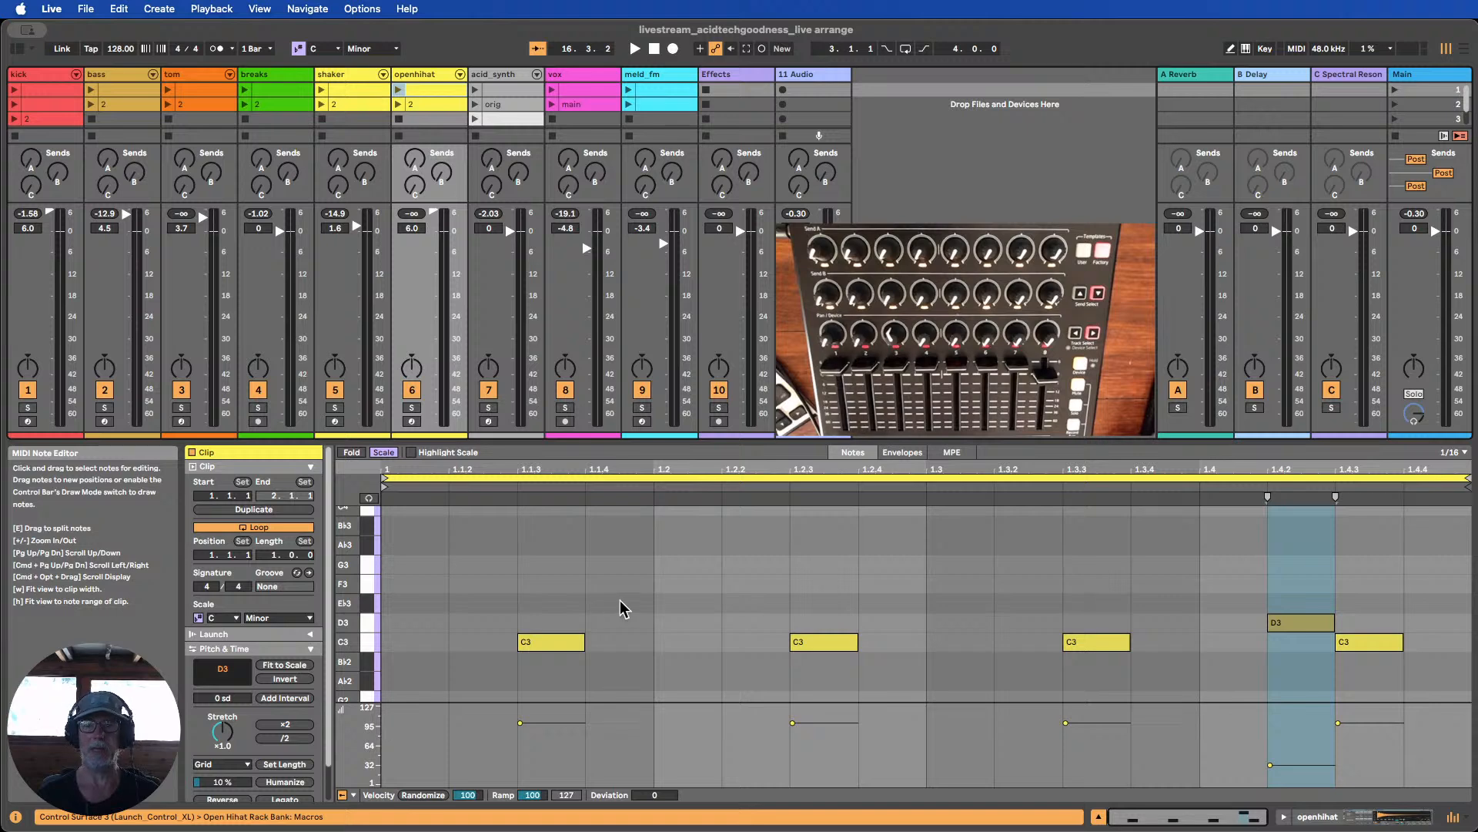
pyautogui.click(414, 103)
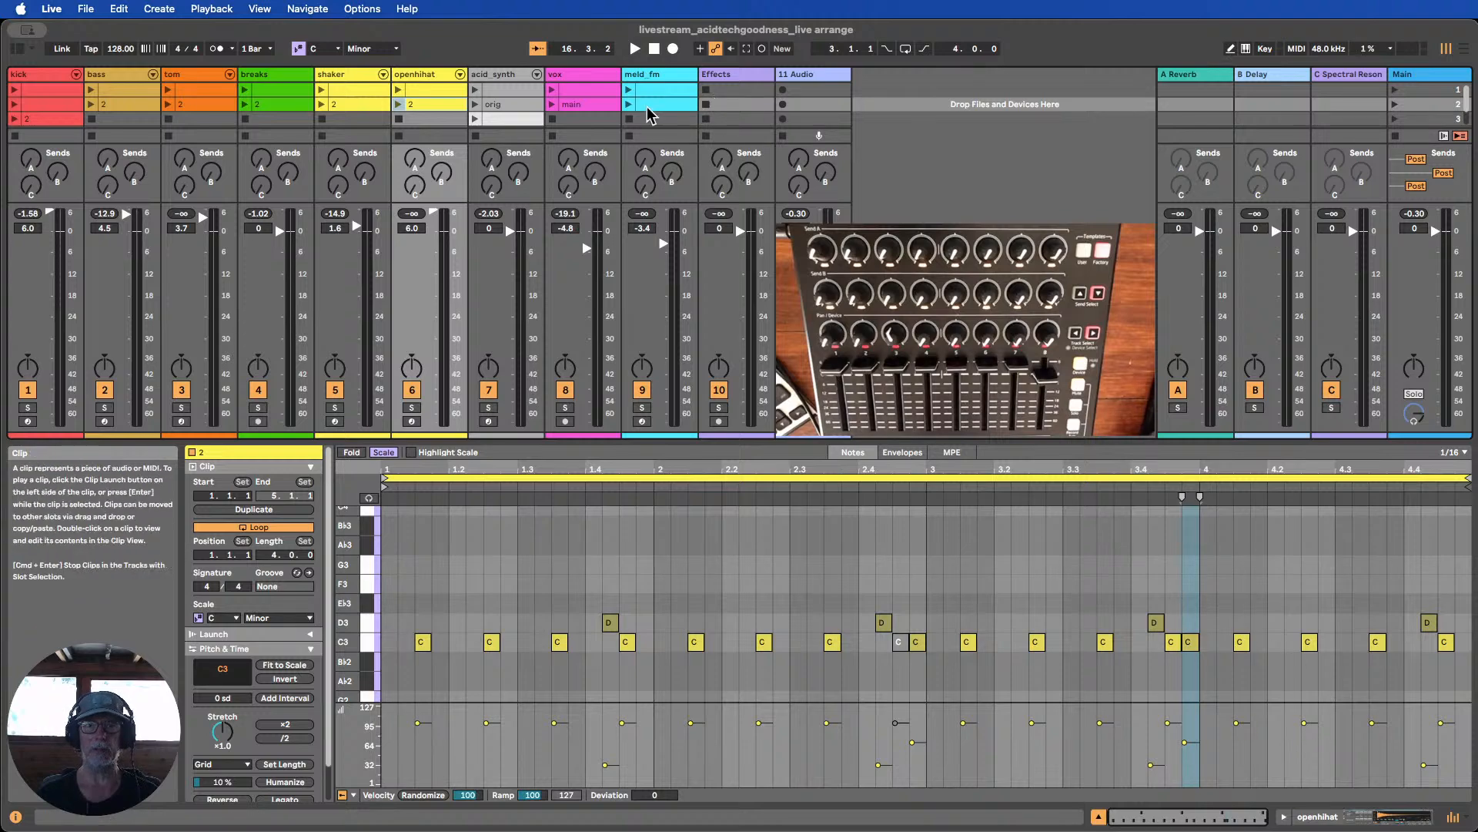
# Examine the loop region of the scene 1 acid_synth clip against its full note sequence
pyautogui.press('super+alt+i')
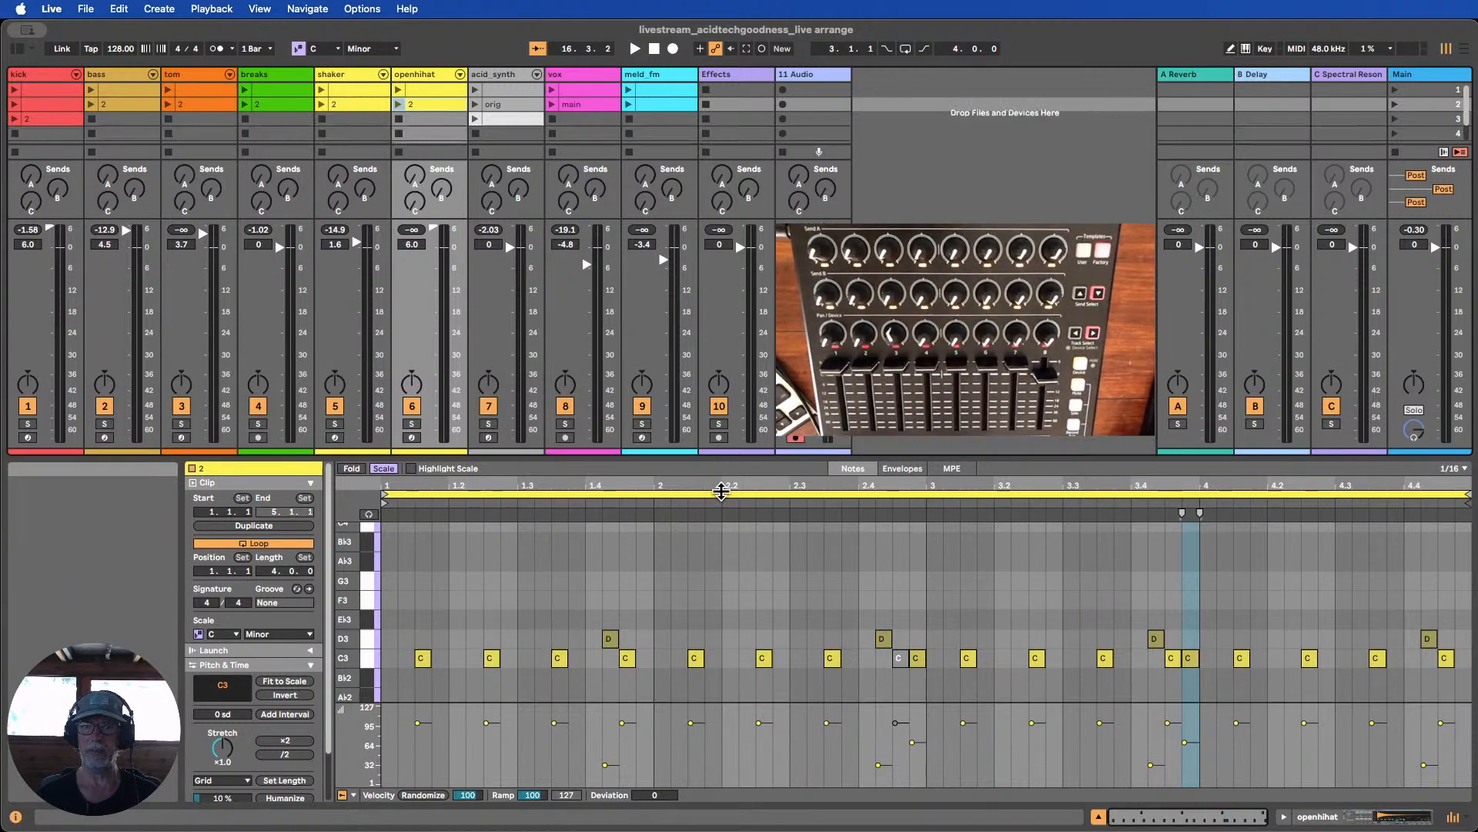
pyautogui.moveTo(717, 520); pyautogui.dragTo(714, 614)
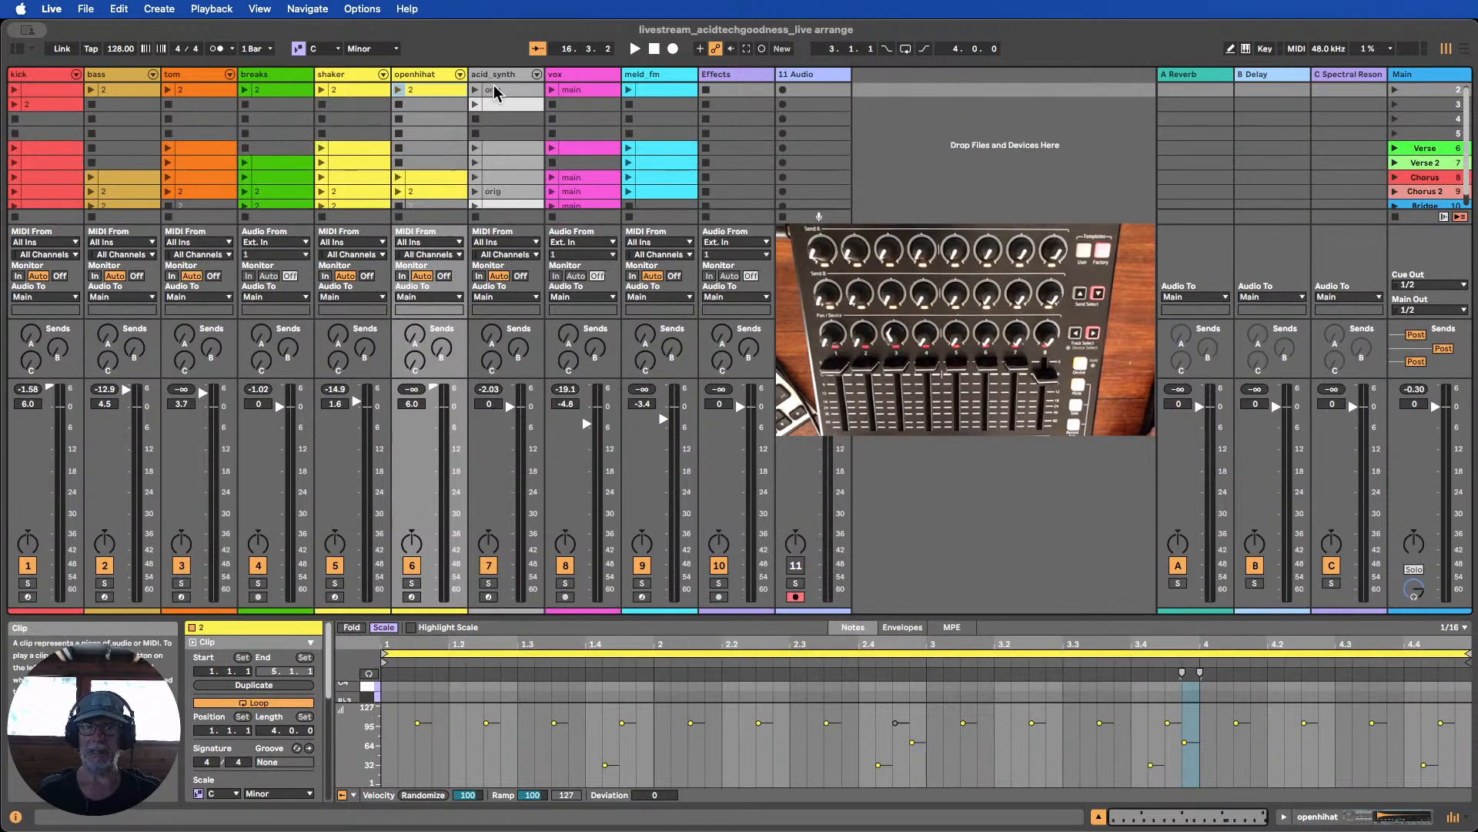
pyautogui.scroll(1, 497, 91)
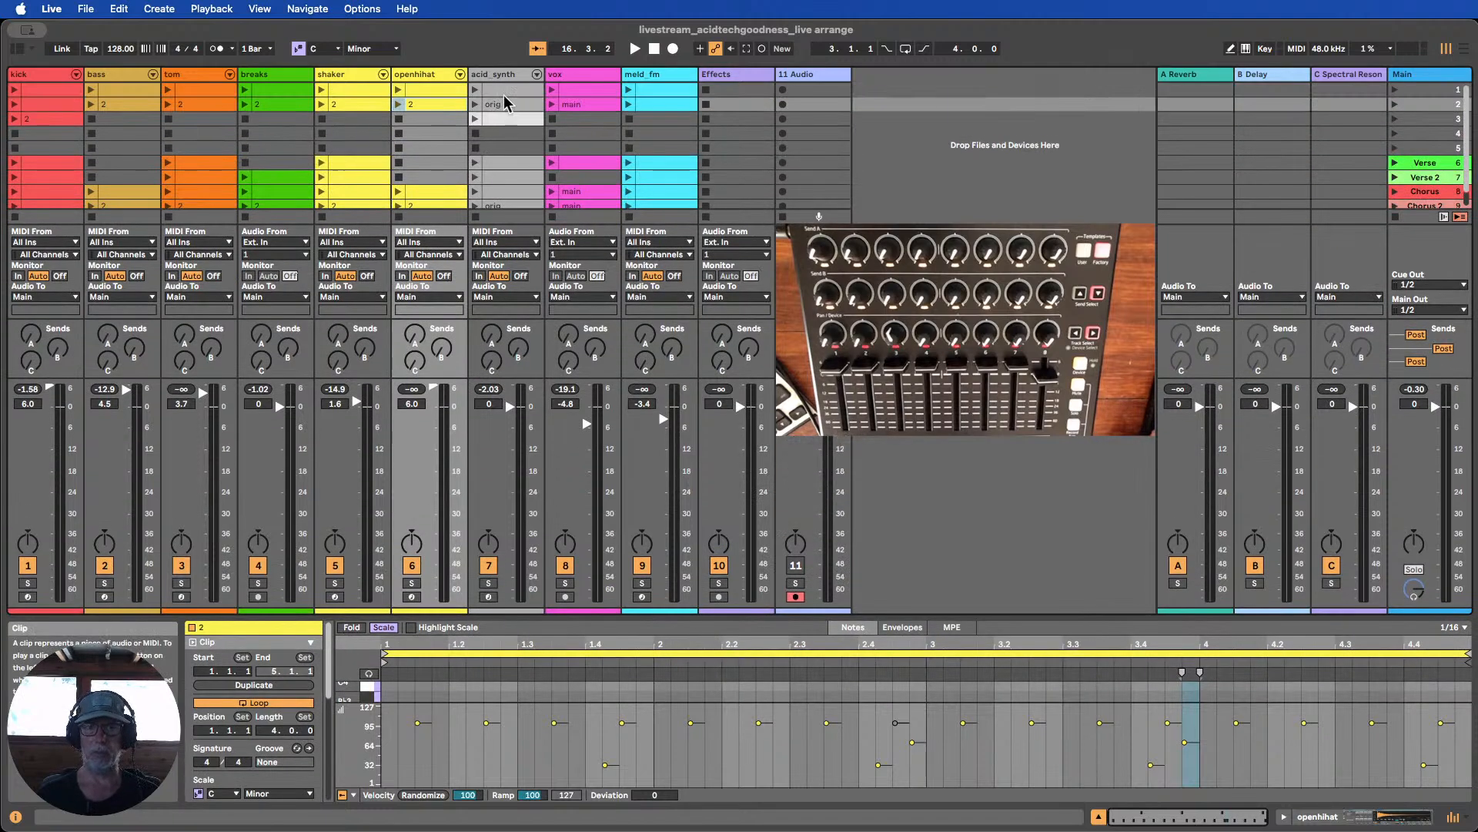
pyautogui.click(505, 92)
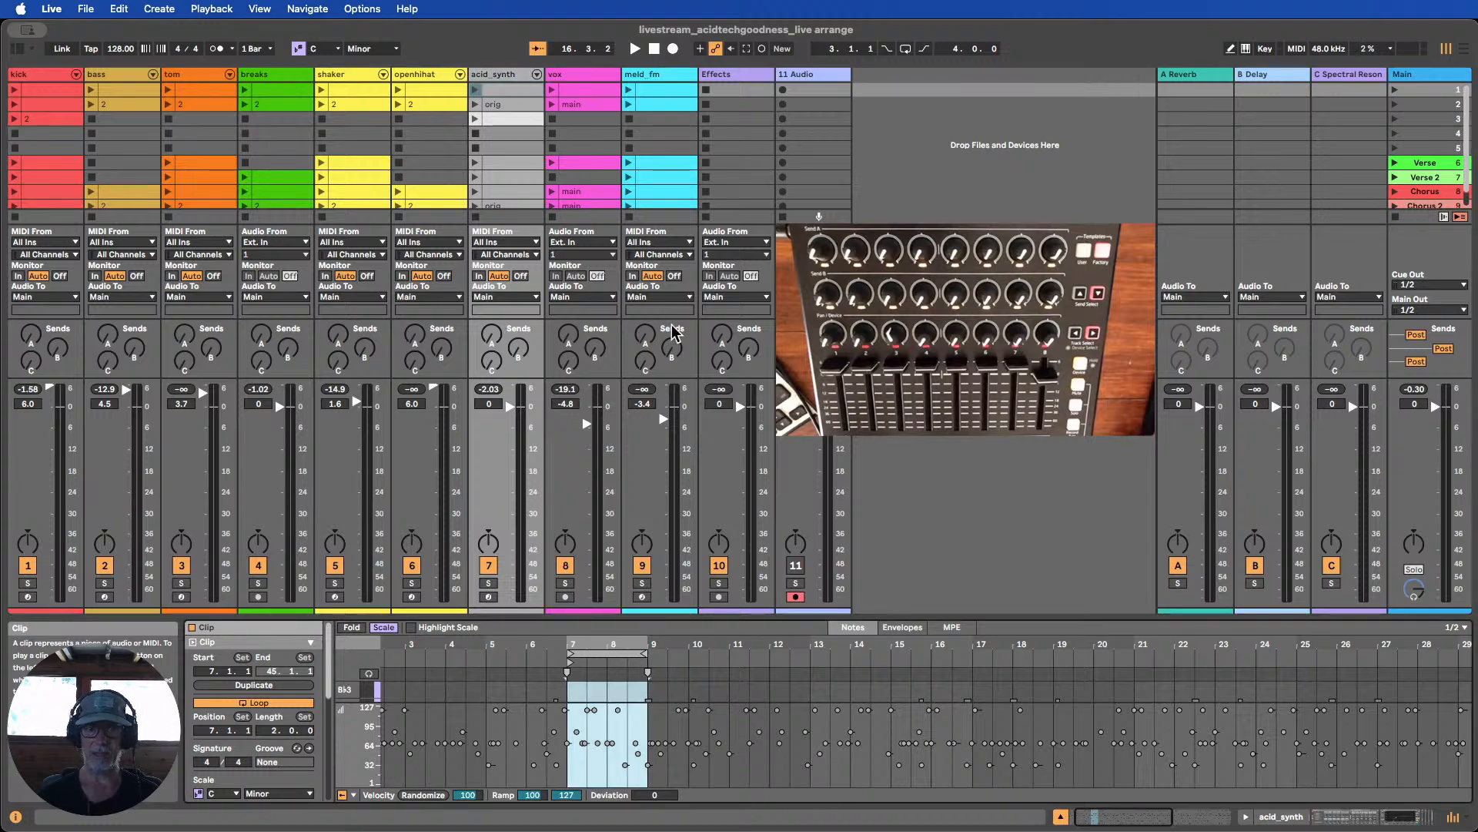
pyautogui.moveTo(640, 617); pyautogui.dragTo(661, 272)
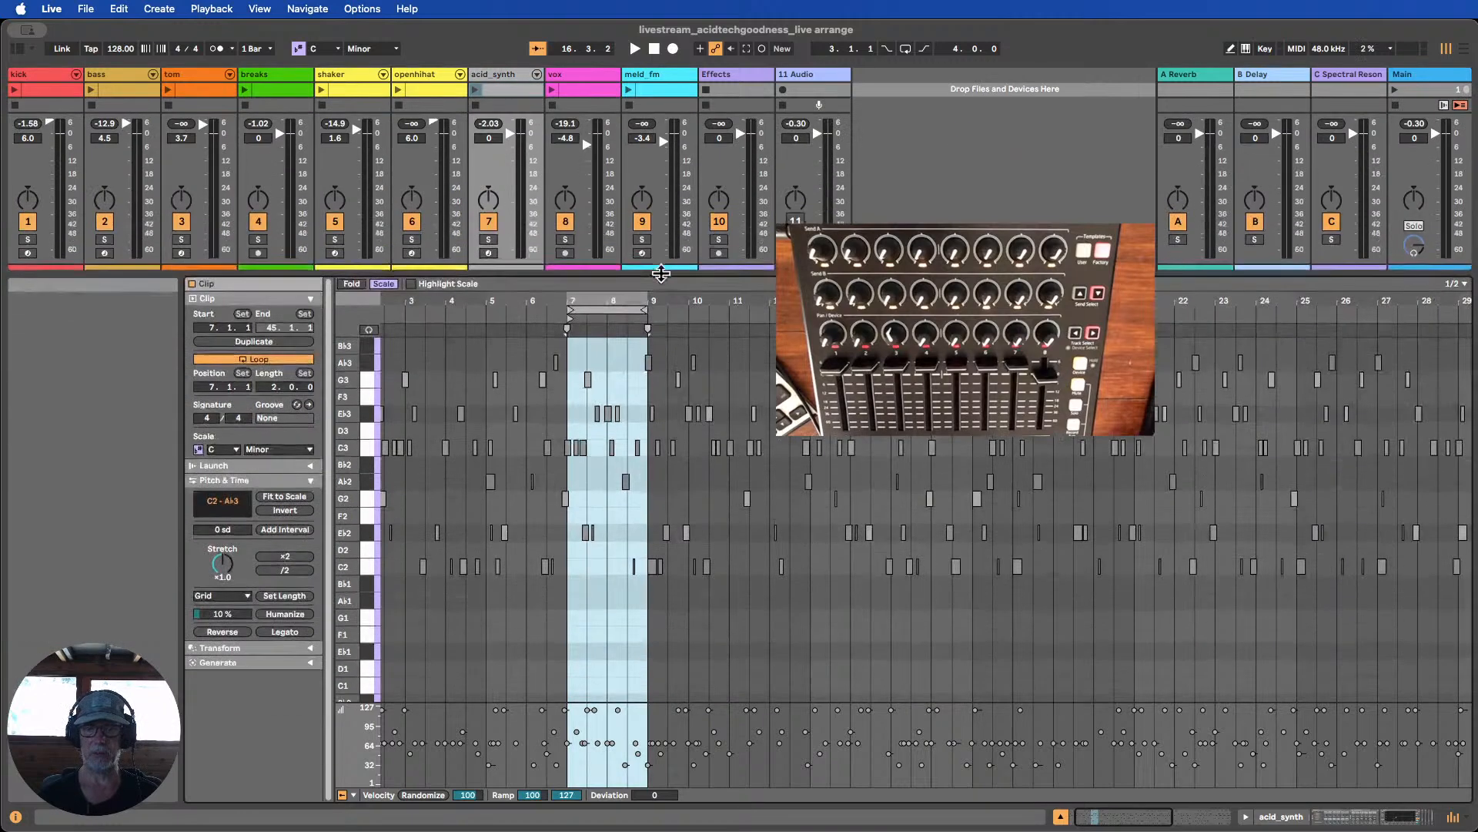
pyautogui.doubleClick(666, 301)
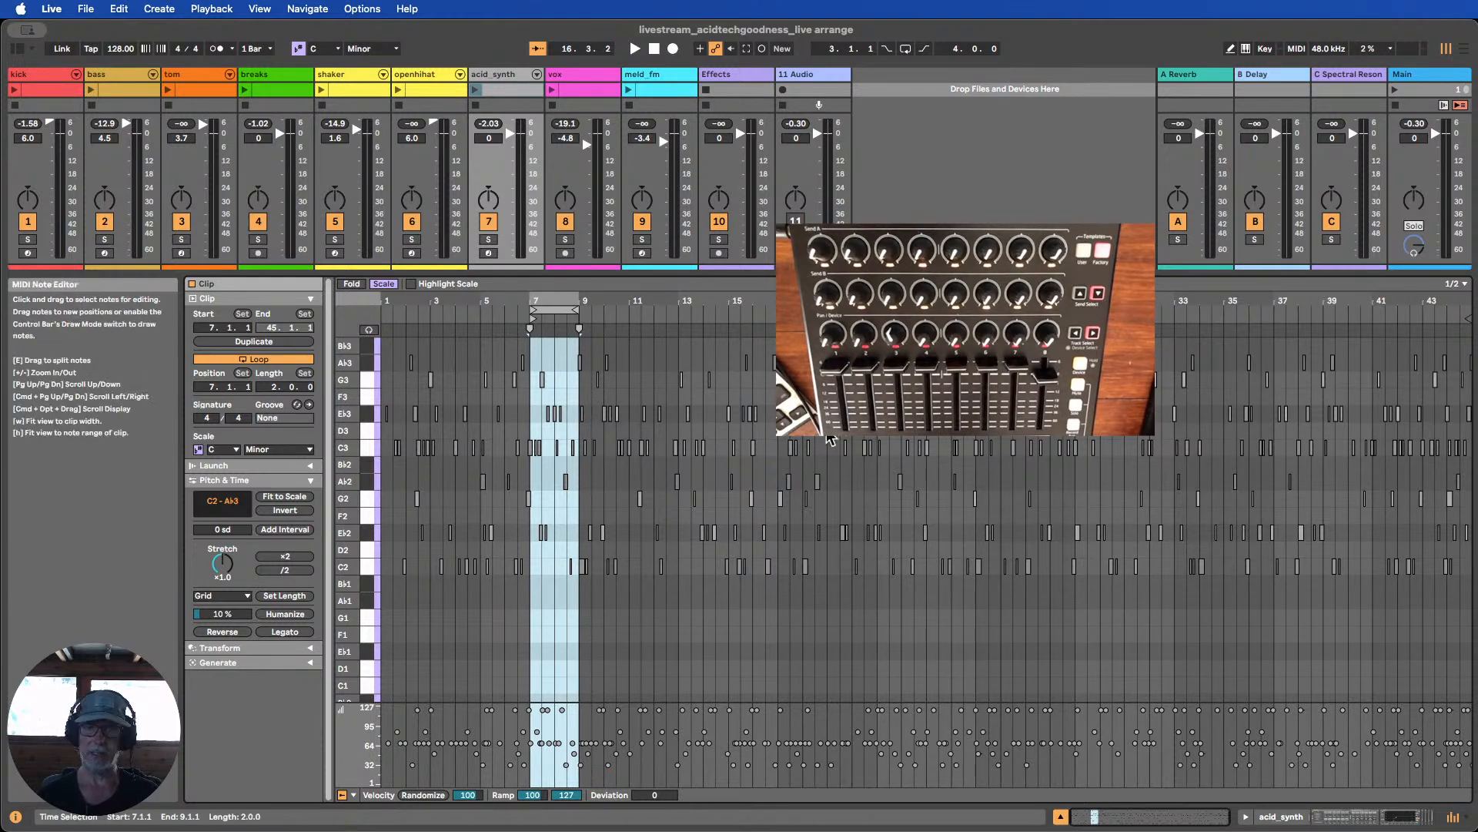
# Examine the loop regions of the acid_synth "orig" clip and the white acid_synth clip in scene 3
pyautogui.moveTo(983, 273); pyautogui.dragTo(987, 645)
pyautogui.click(505, 105)
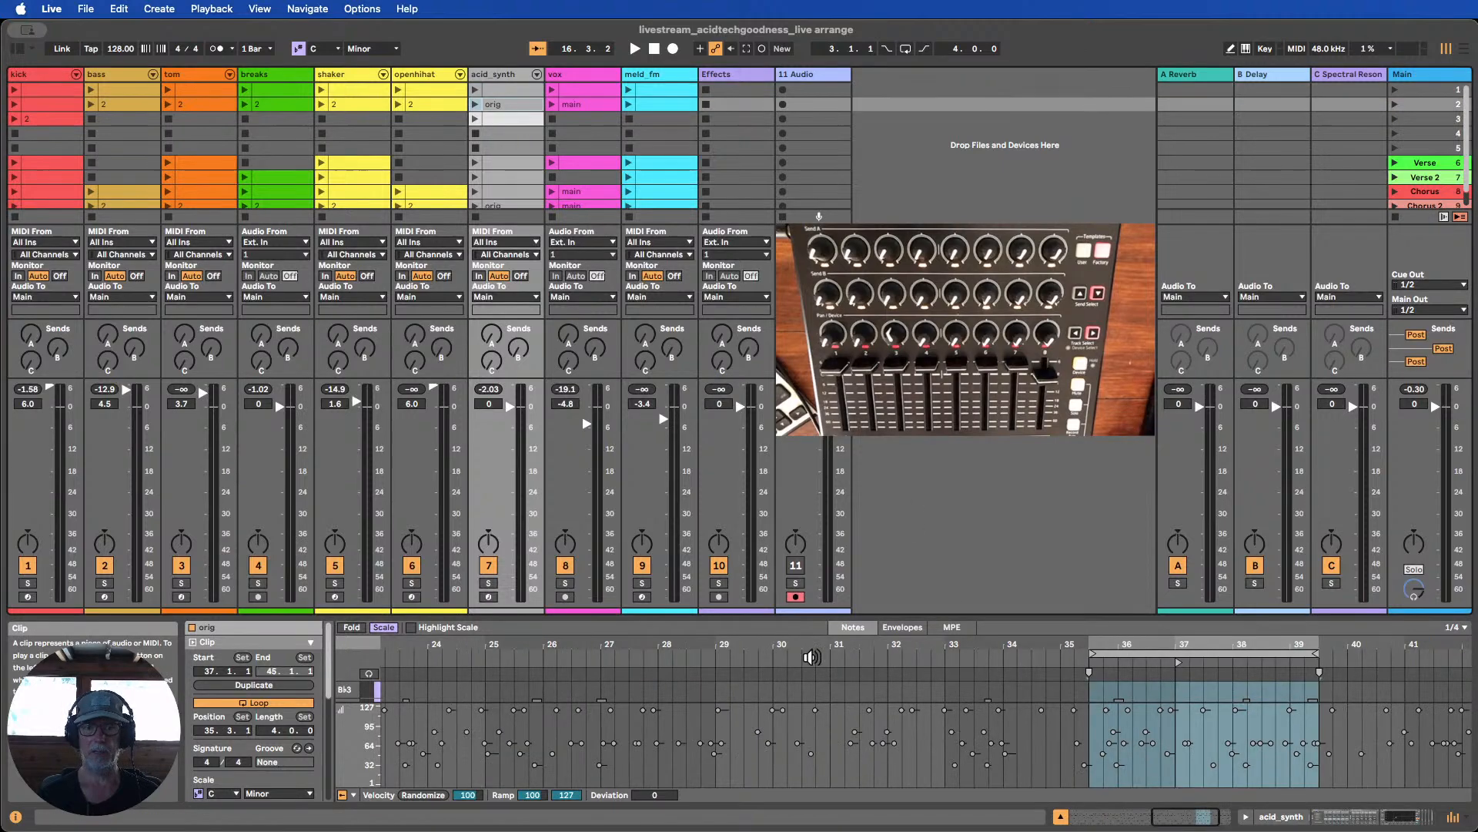
pyautogui.moveTo(1174, 615)
pyautogui.mouseDown()
pyautogui.moveTo(1174, 338)
pyautogui.moveTo(1162, 616)
pyautogui.mouseUp()
pyautogui.click(499, 107)
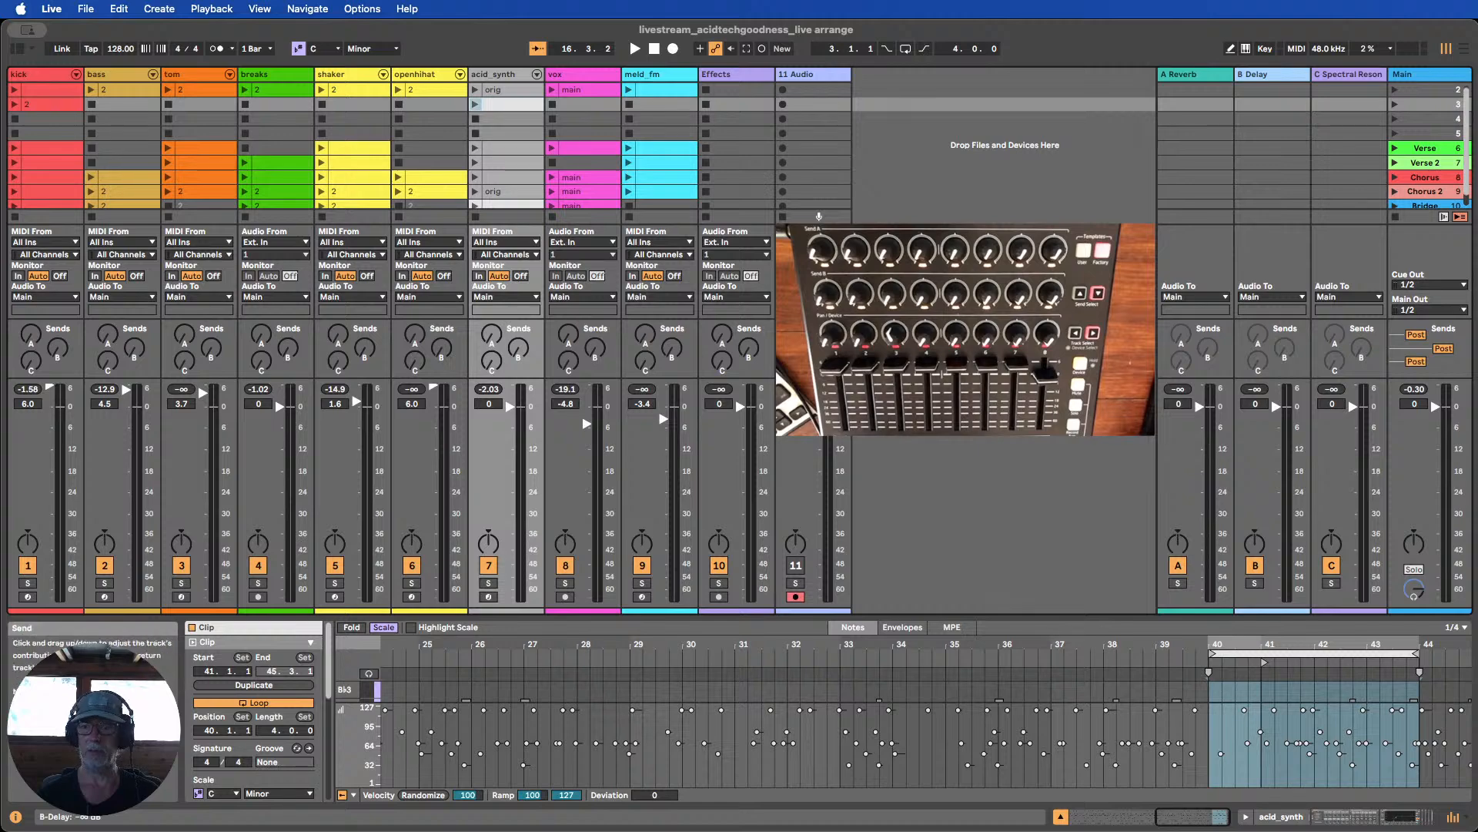
pyautogui.moveTo(1007, 616); pyautogui.dragTo(1007, 357)
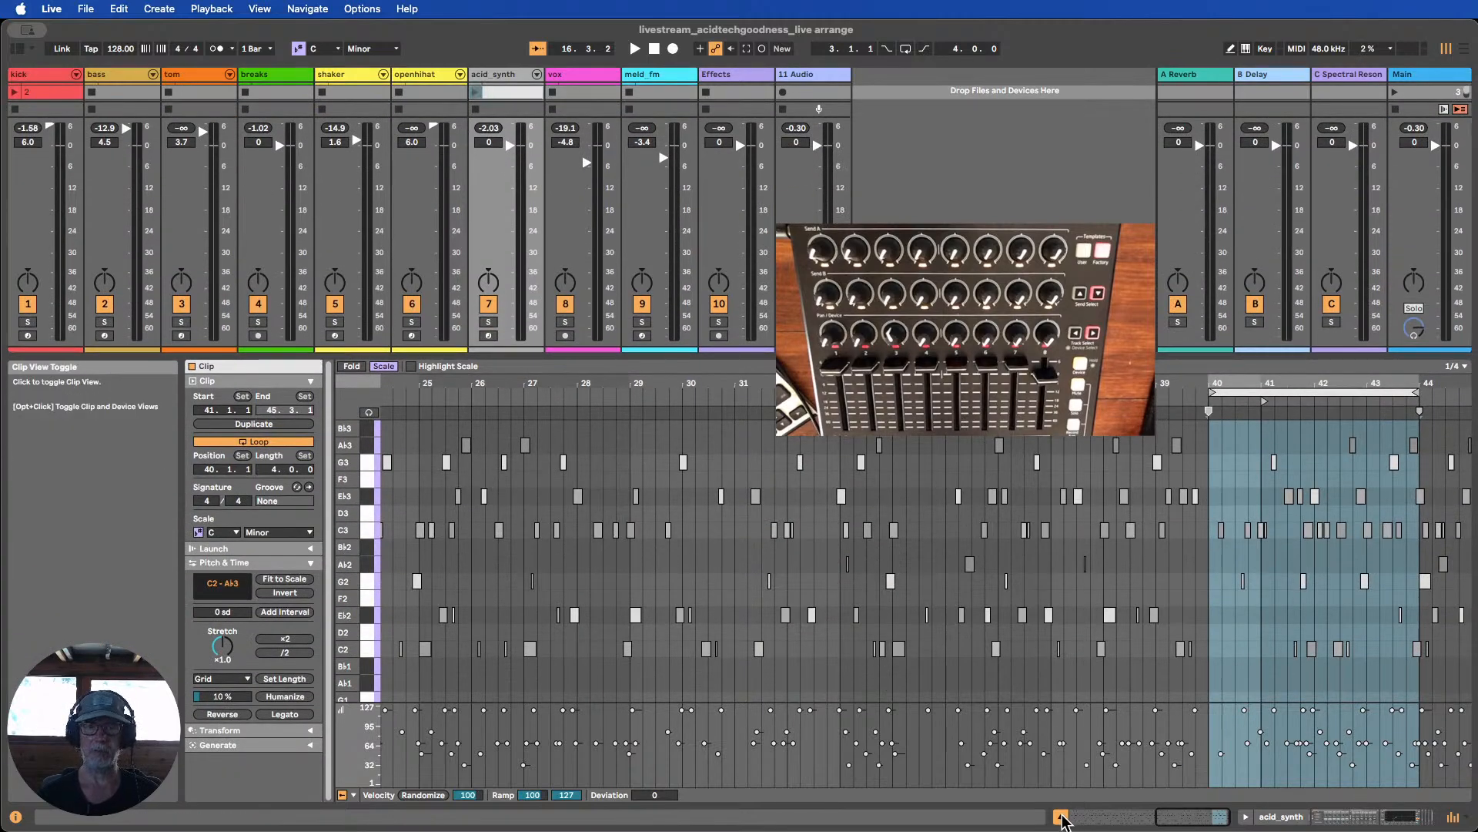
pyautogui.click(1060, 816)
# Compare the loop regions of the scene 1 vox clip and the "main" vox clip in scene 2
pyautogui.doubleClick(586, 89)
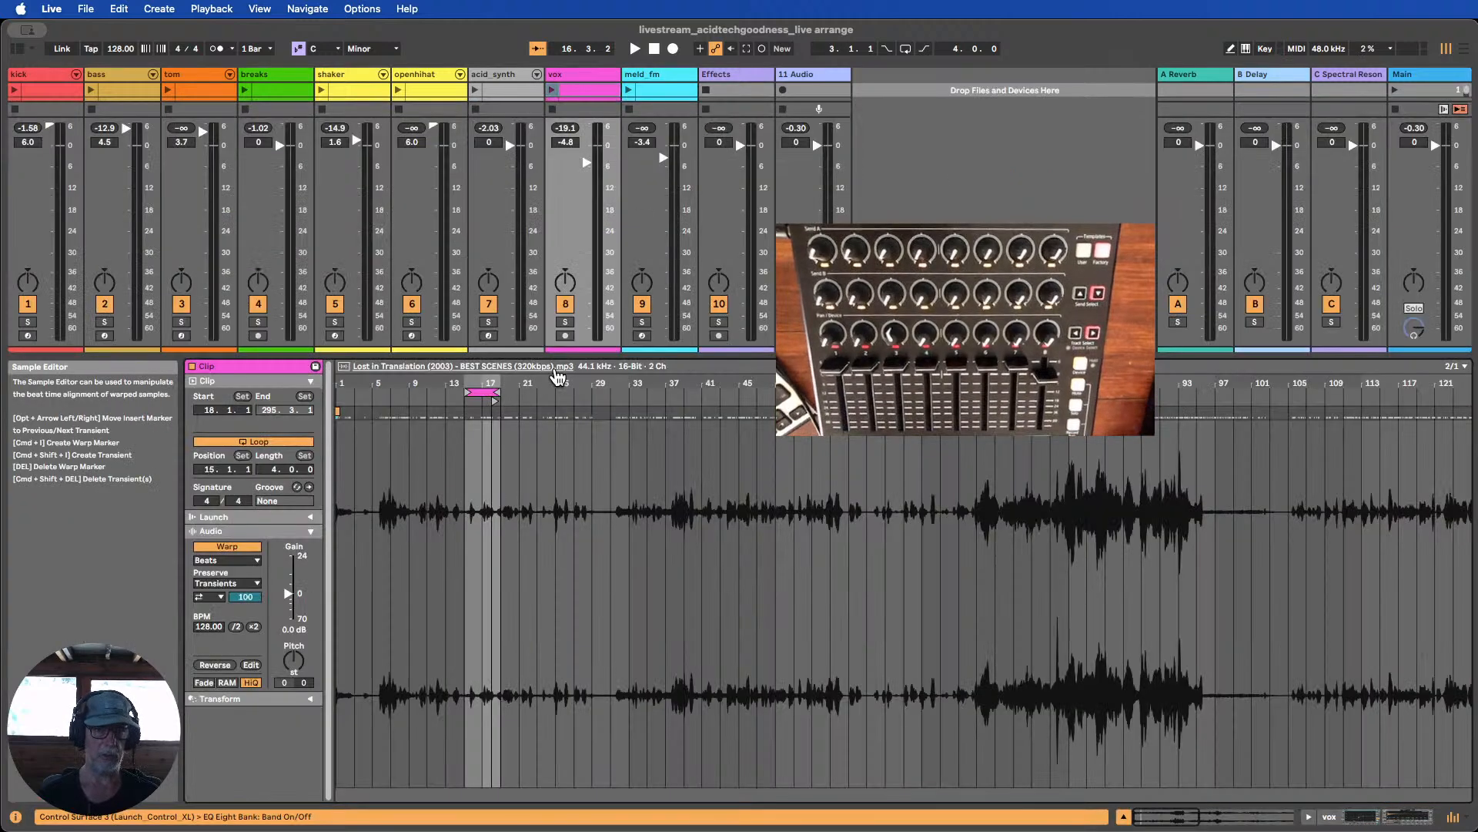
pyautogui.scroll(-2, 579, 100)
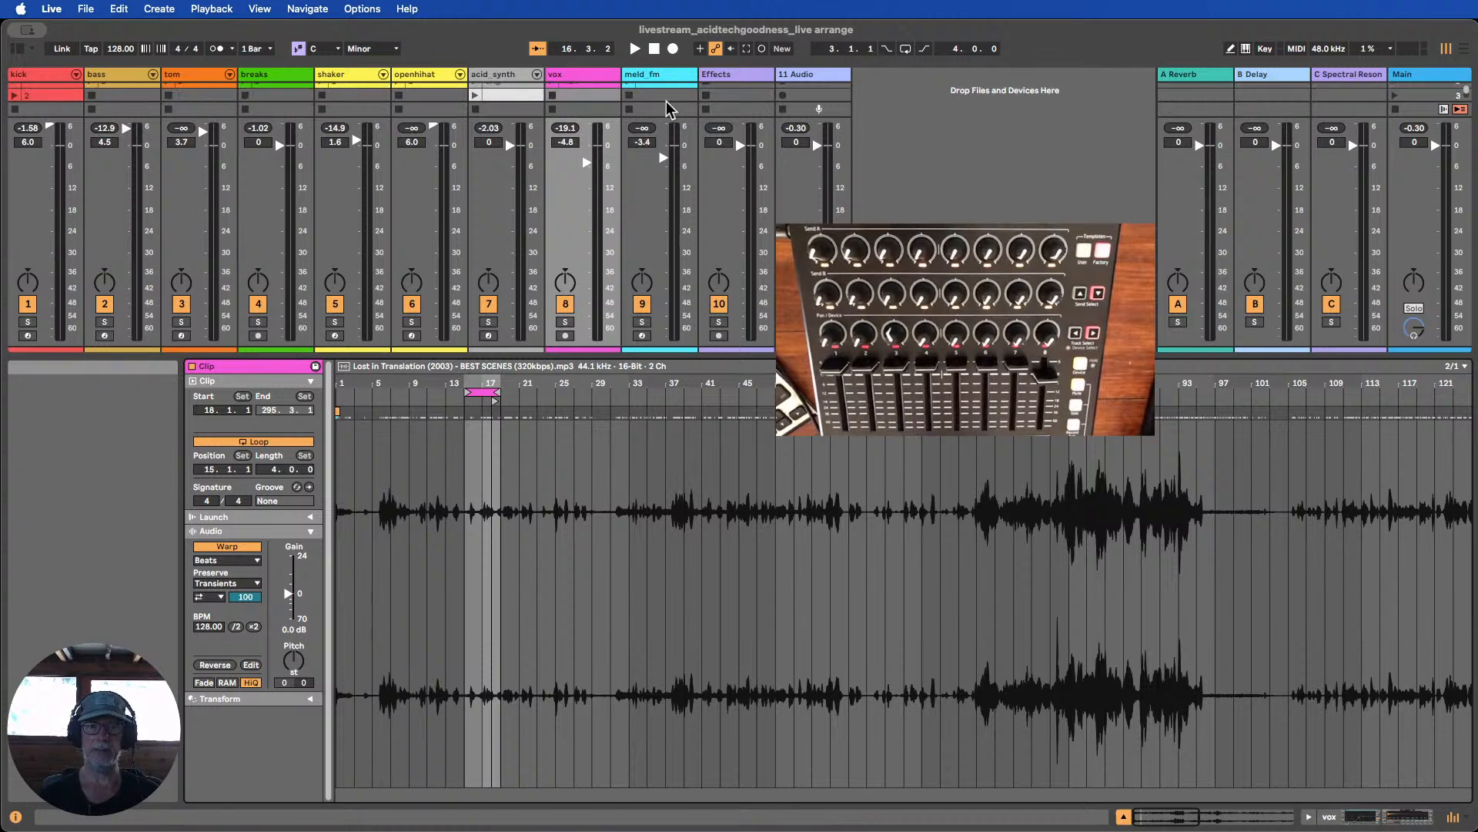
pyautogui.click(1123, 817)
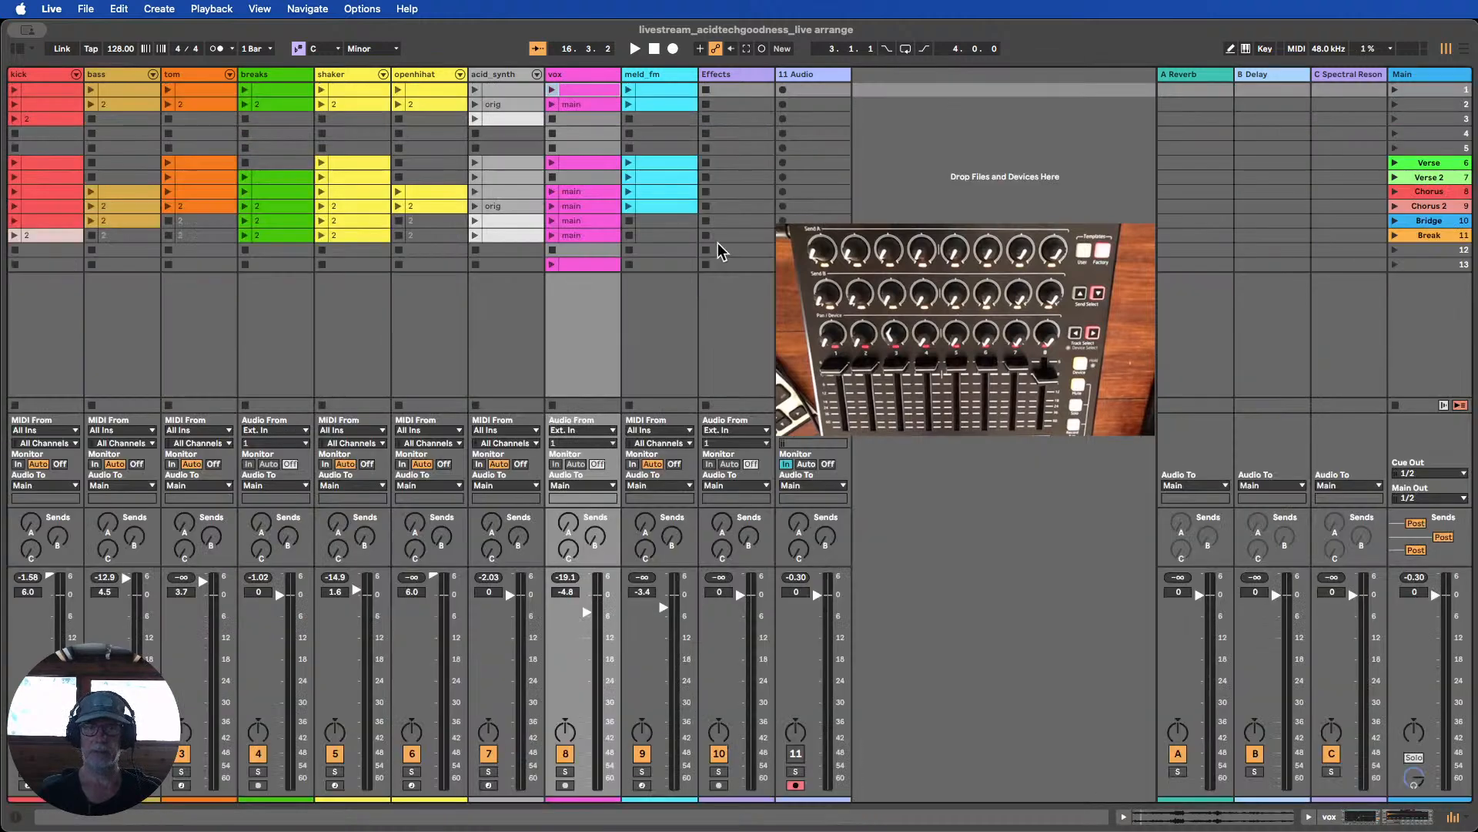
pyautogui.doubleClick(585, 110)
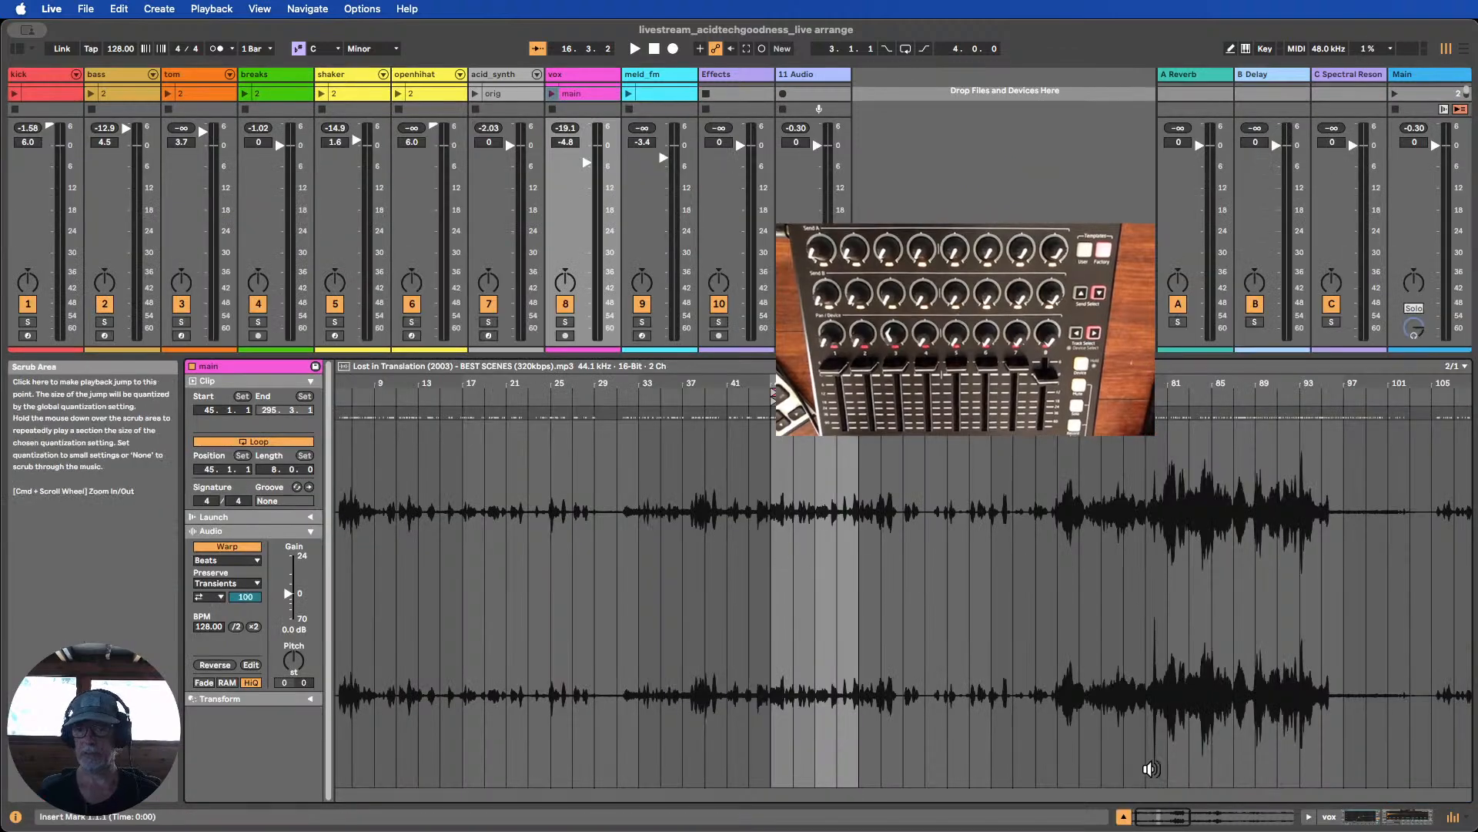
pyautogui.click(1122, 817)
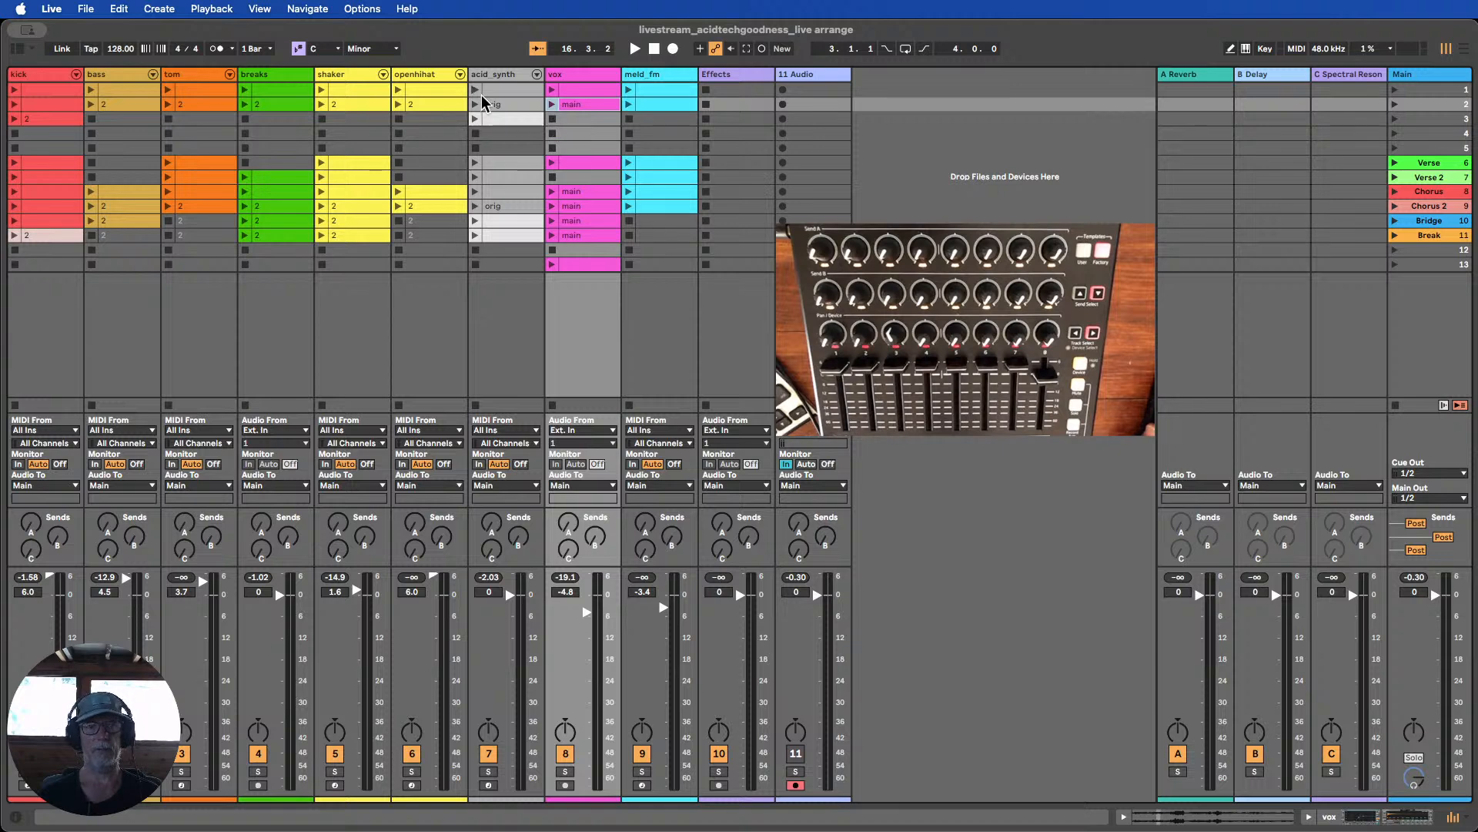
# Open the scene 2 meld_fm clip and examine its notes
pyautogui.click(507, 92)
pyautogui.click(673, 94)
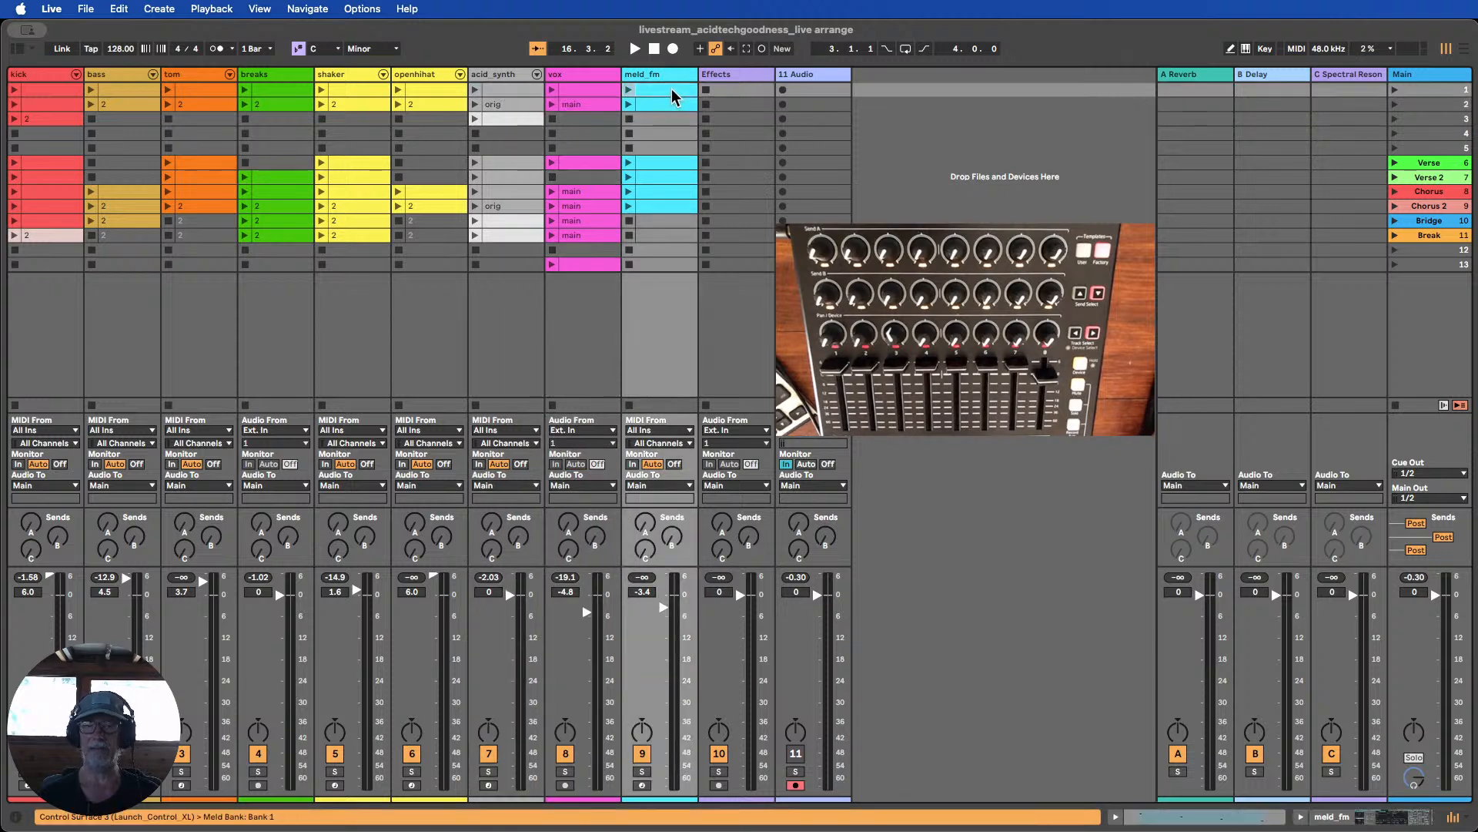
pyautogui.click(672, 106)
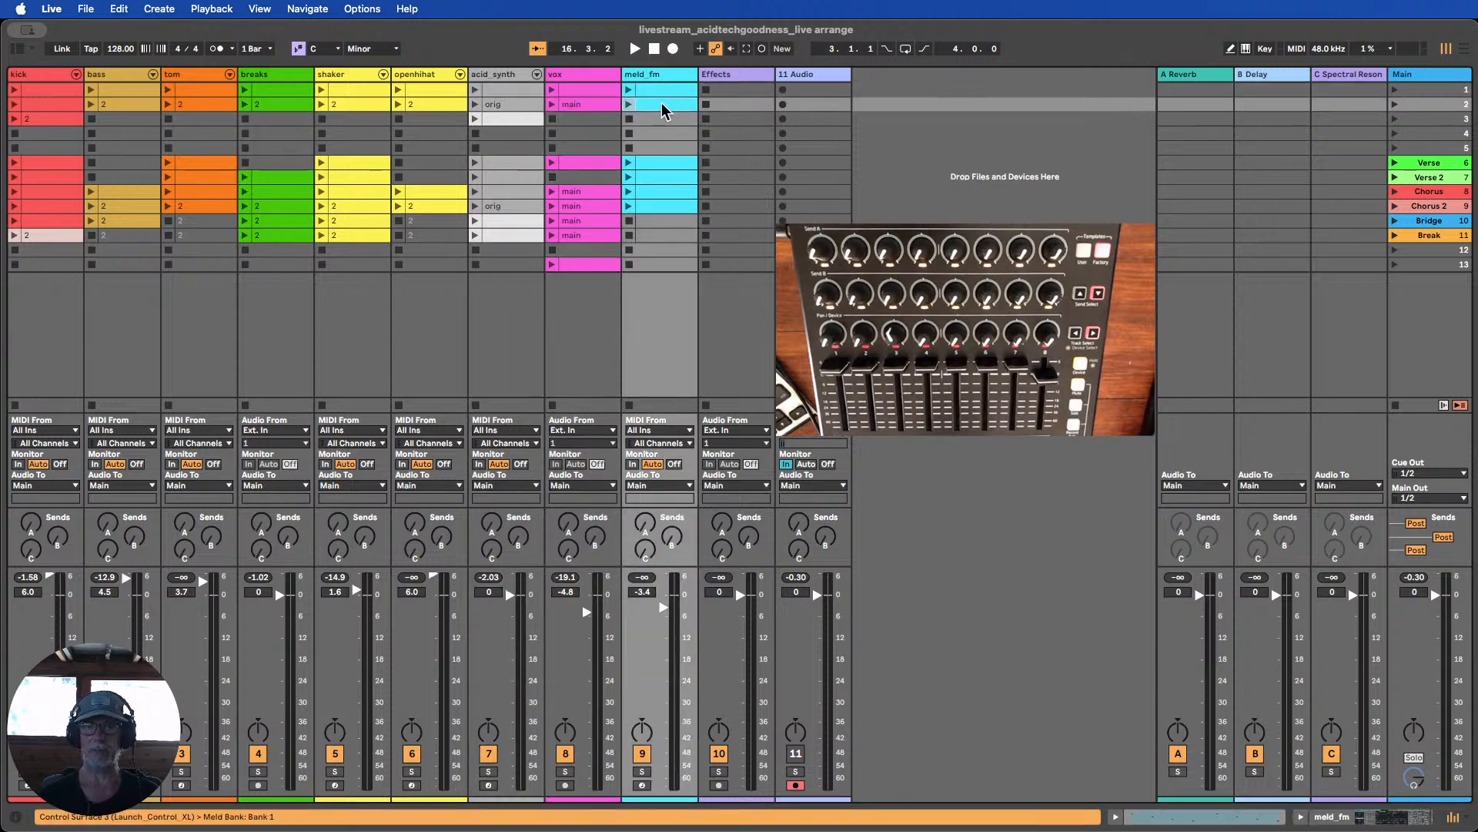
pyautogui.doubleClick(662, 106)
pyautogui.scroll(-5, 909, 601)
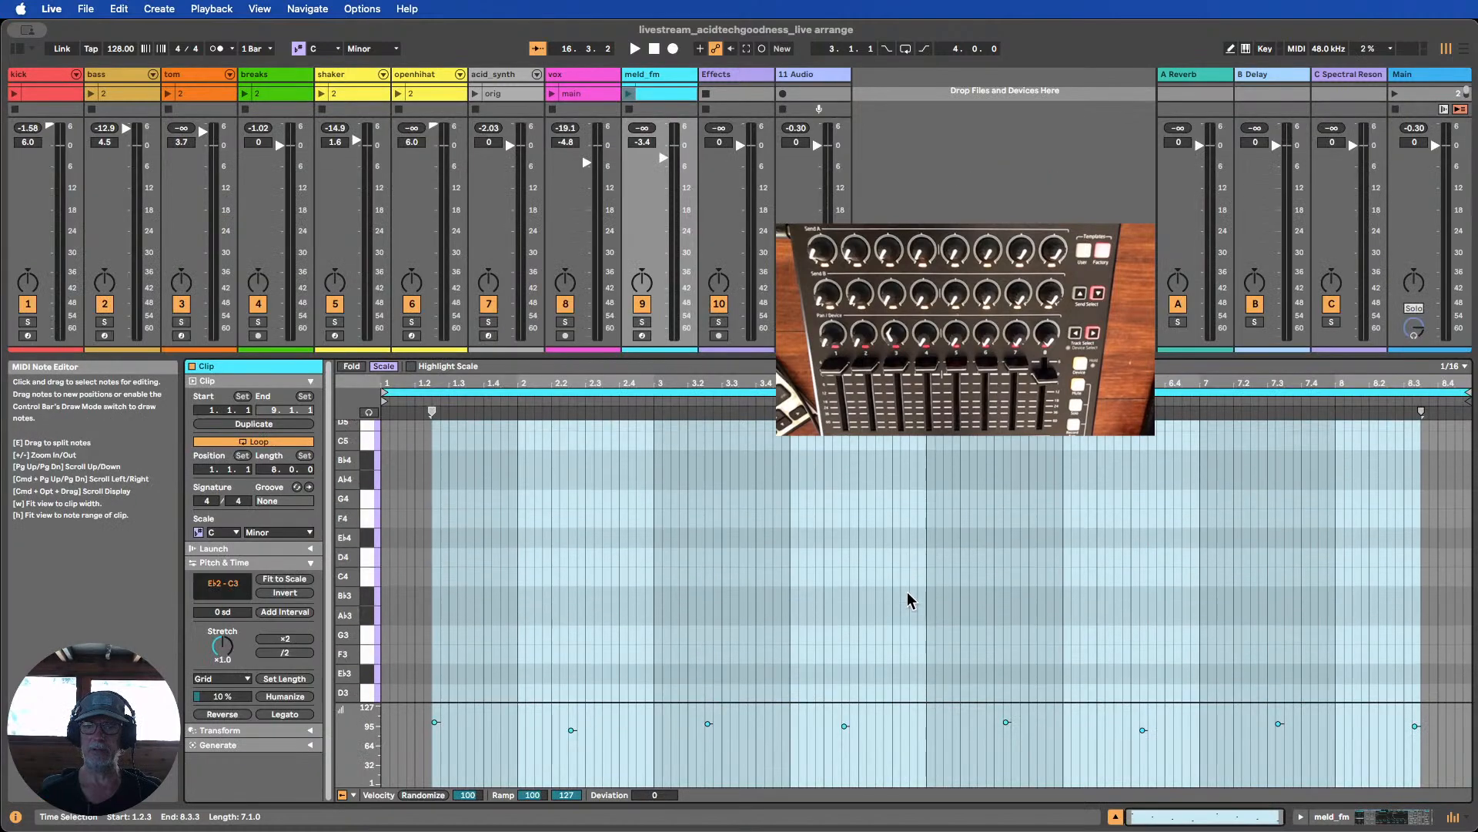
# Color the scene 2 meld_fm clip dark blue
pyautogui.click(1116, 816)
pyautogui.rightClick(656, 106)
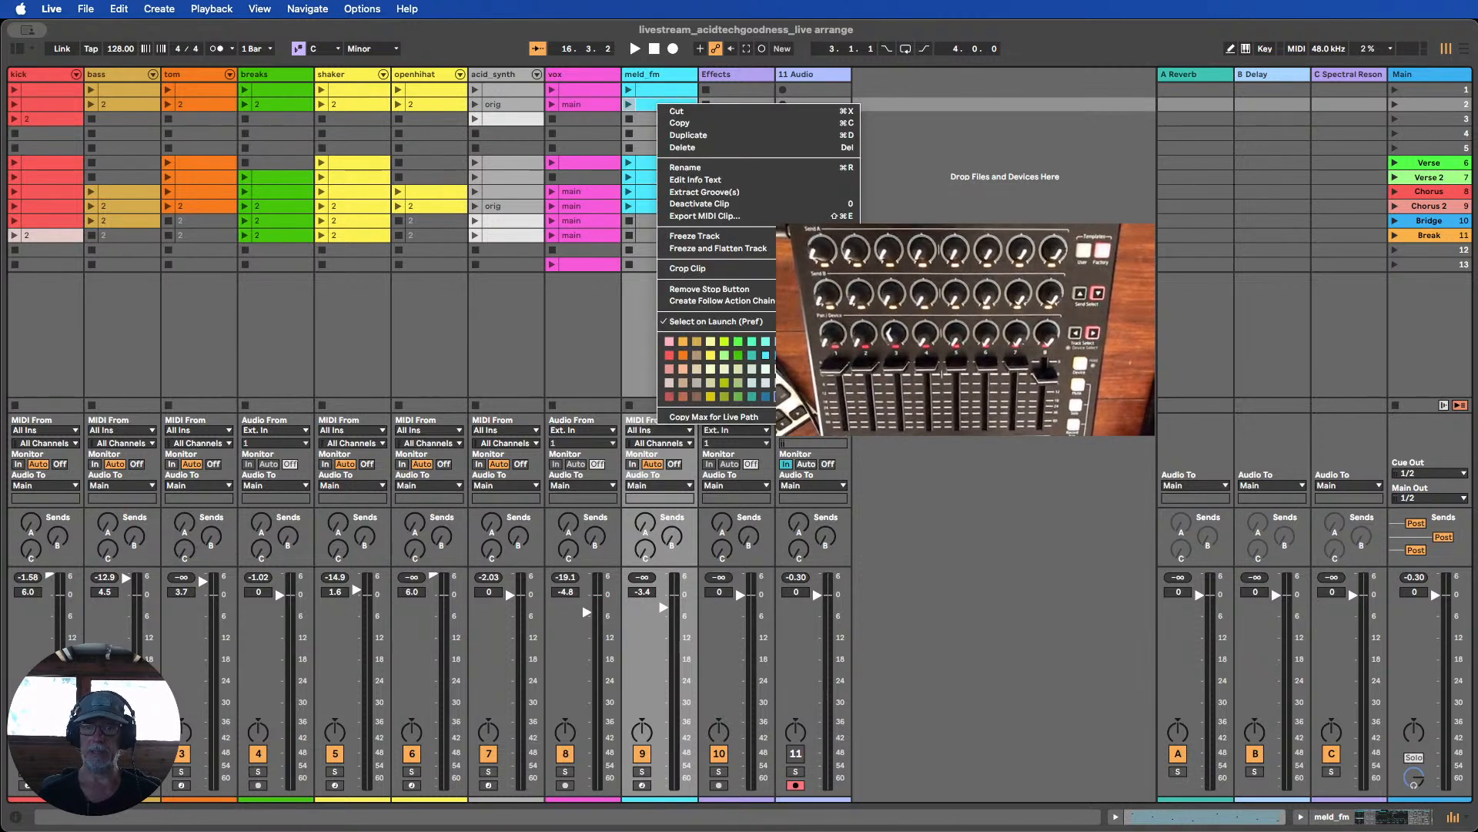
pyautogui.click(671, 111)
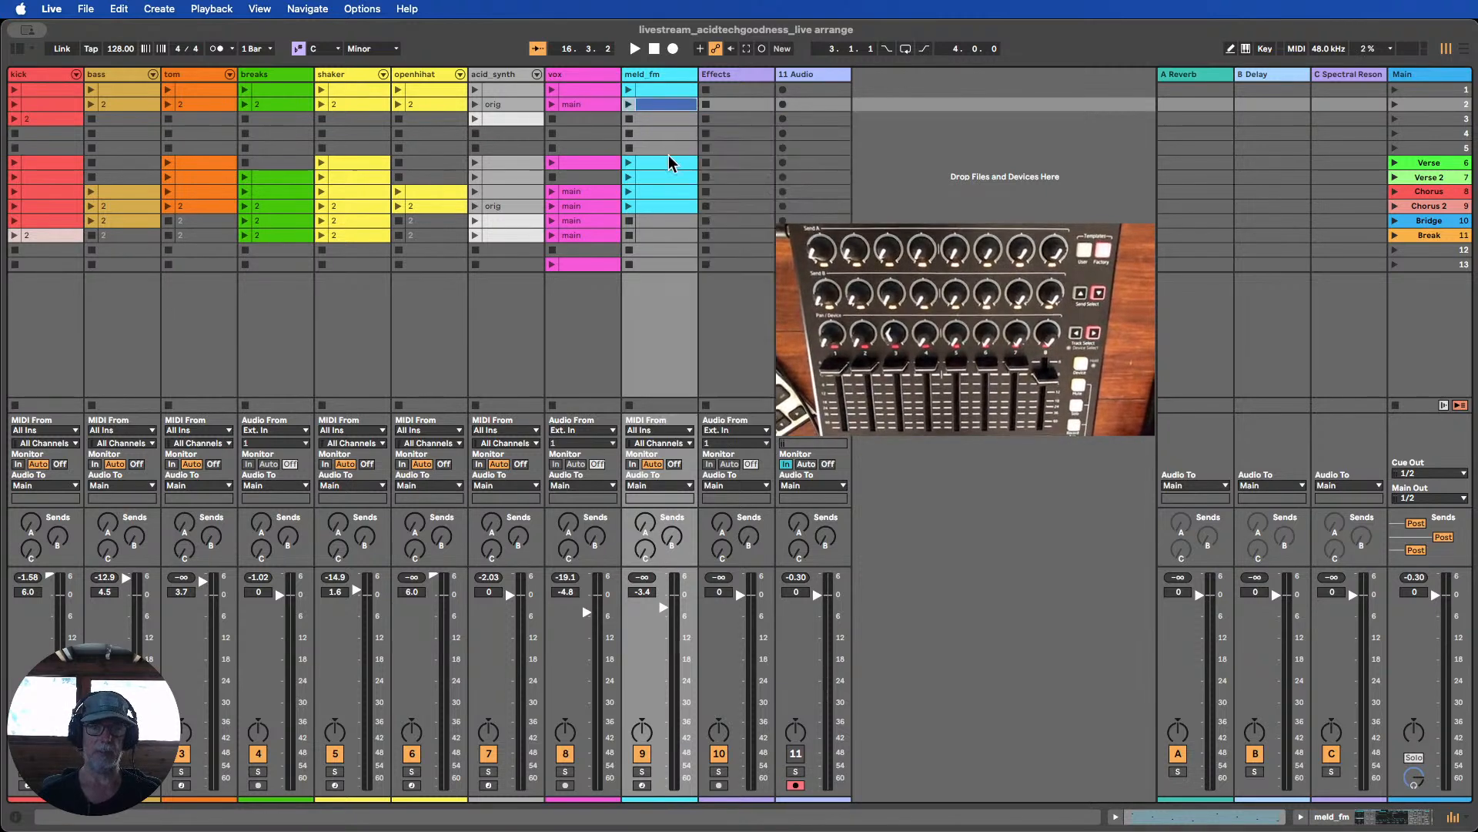
# Open the scene 1 meld_fm clip and examine its note pattern and loop length
pyautogui.doubleClick(660, 89)
pyautogui.scroll(-2, 916, 493)
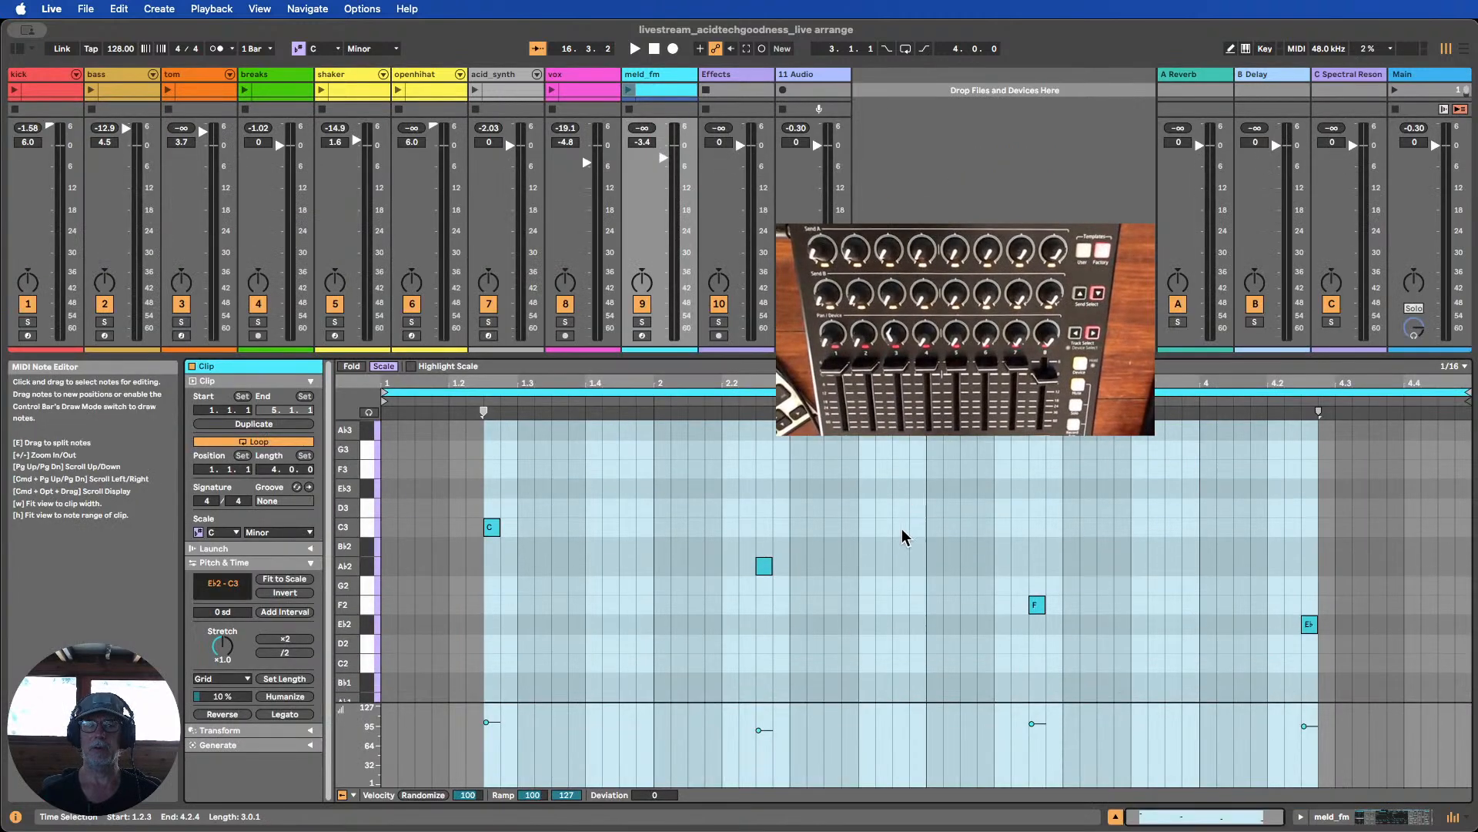
pyautogui.click(568, 573)
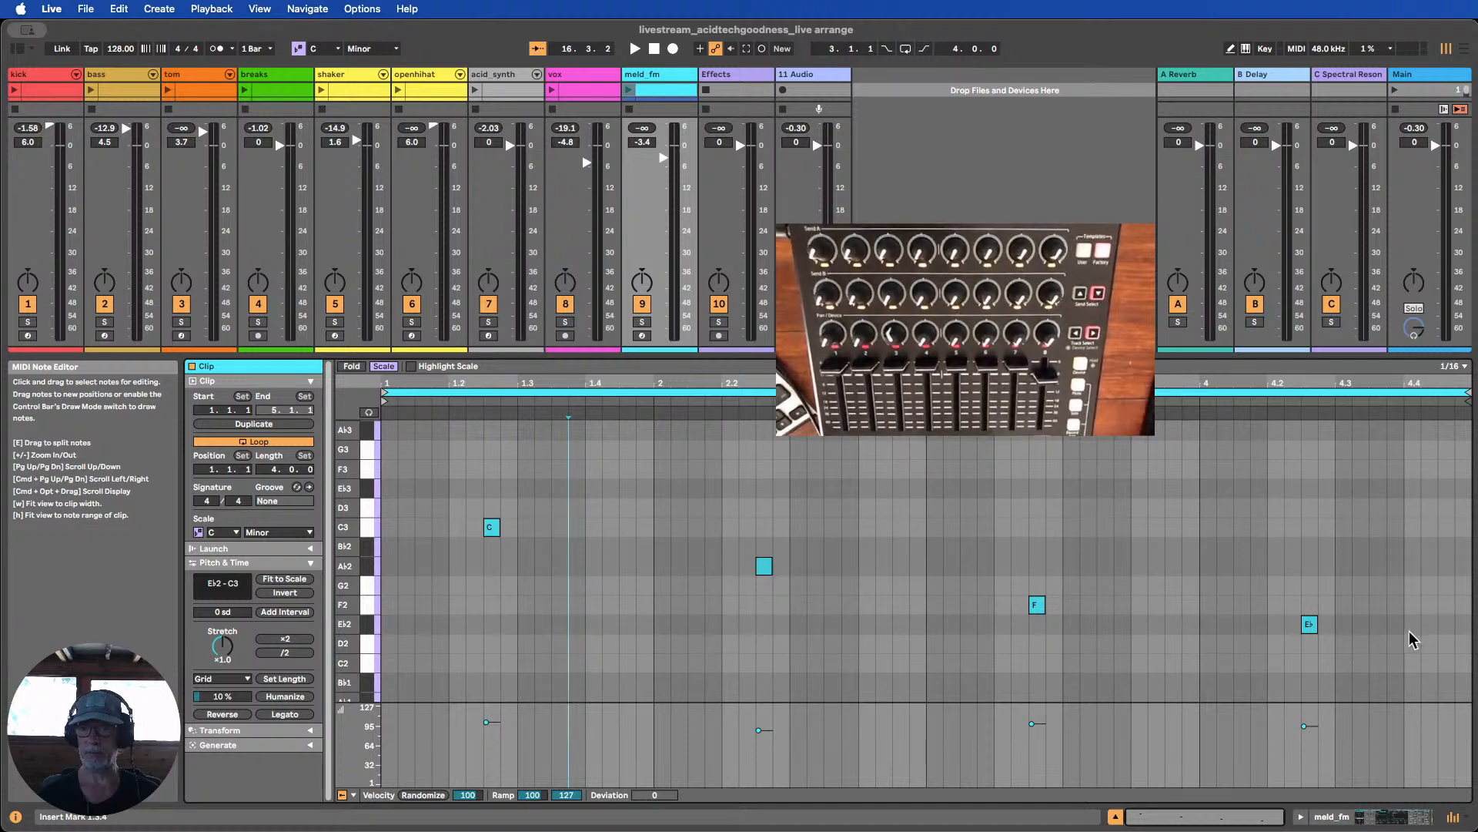
pyautogui.press('super+a')
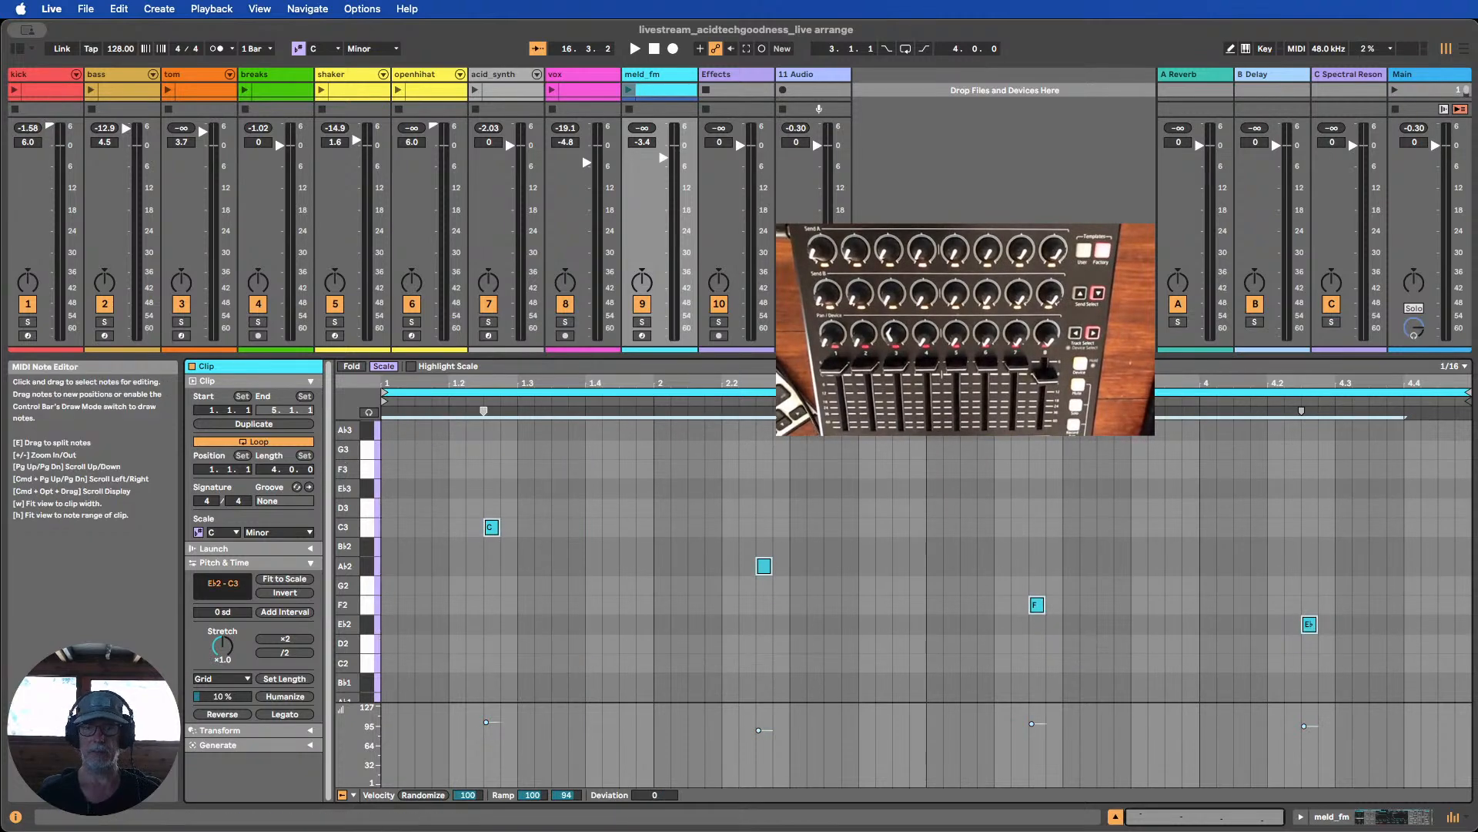
pyautogui.moveTo(927, 357); pyautogui.dragTo(927, 610)
# Examine the scene 2 meld_fm clip, comparing the note timing in the first and second halves of its loop
pyautogui.click(656, 105)
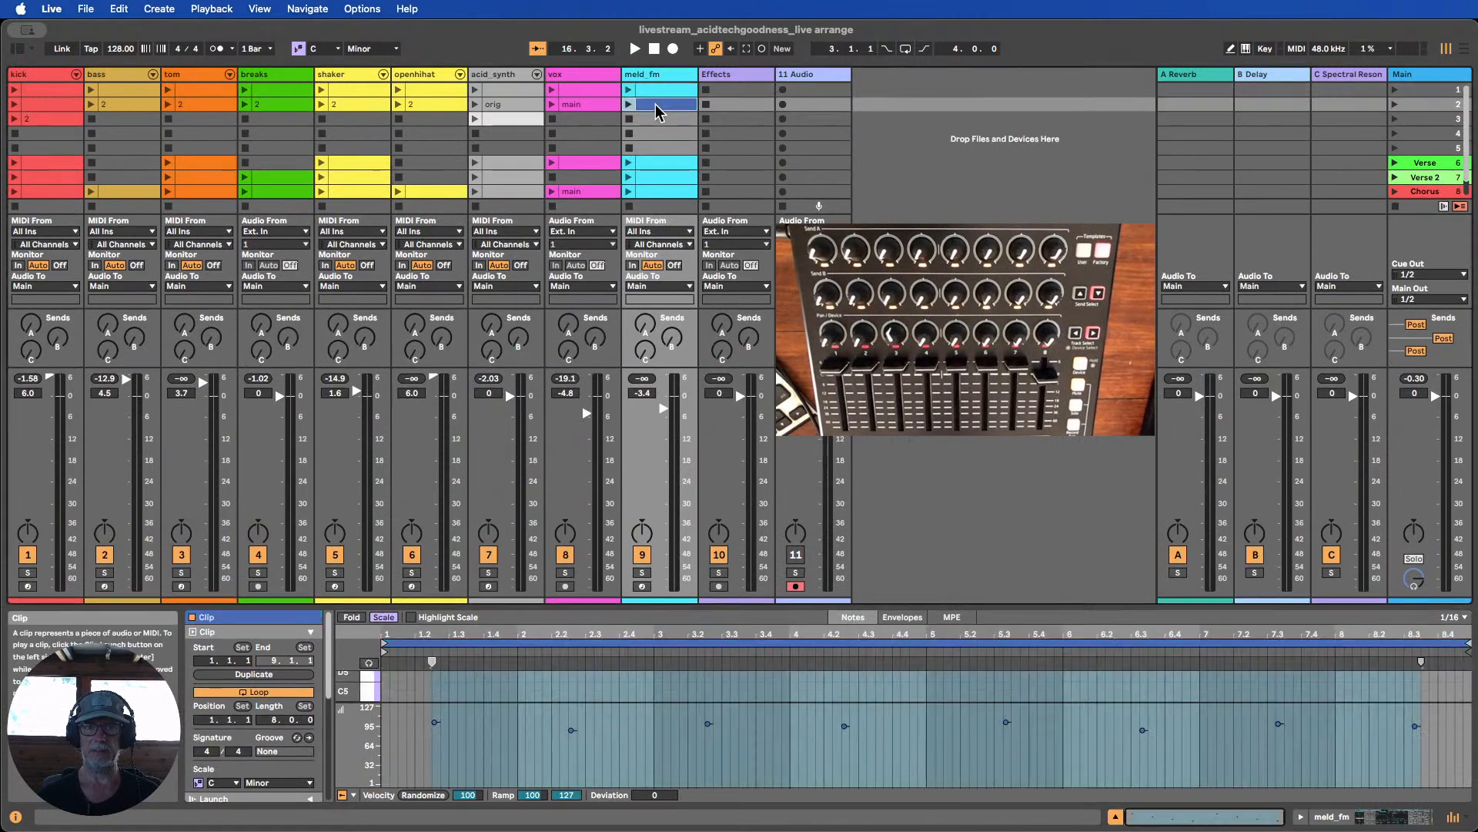
pyautogui.moveTo(793, 604); pyautogui.dragTo(734, 218)
pyautogui.scroll(-3, 768, 360)
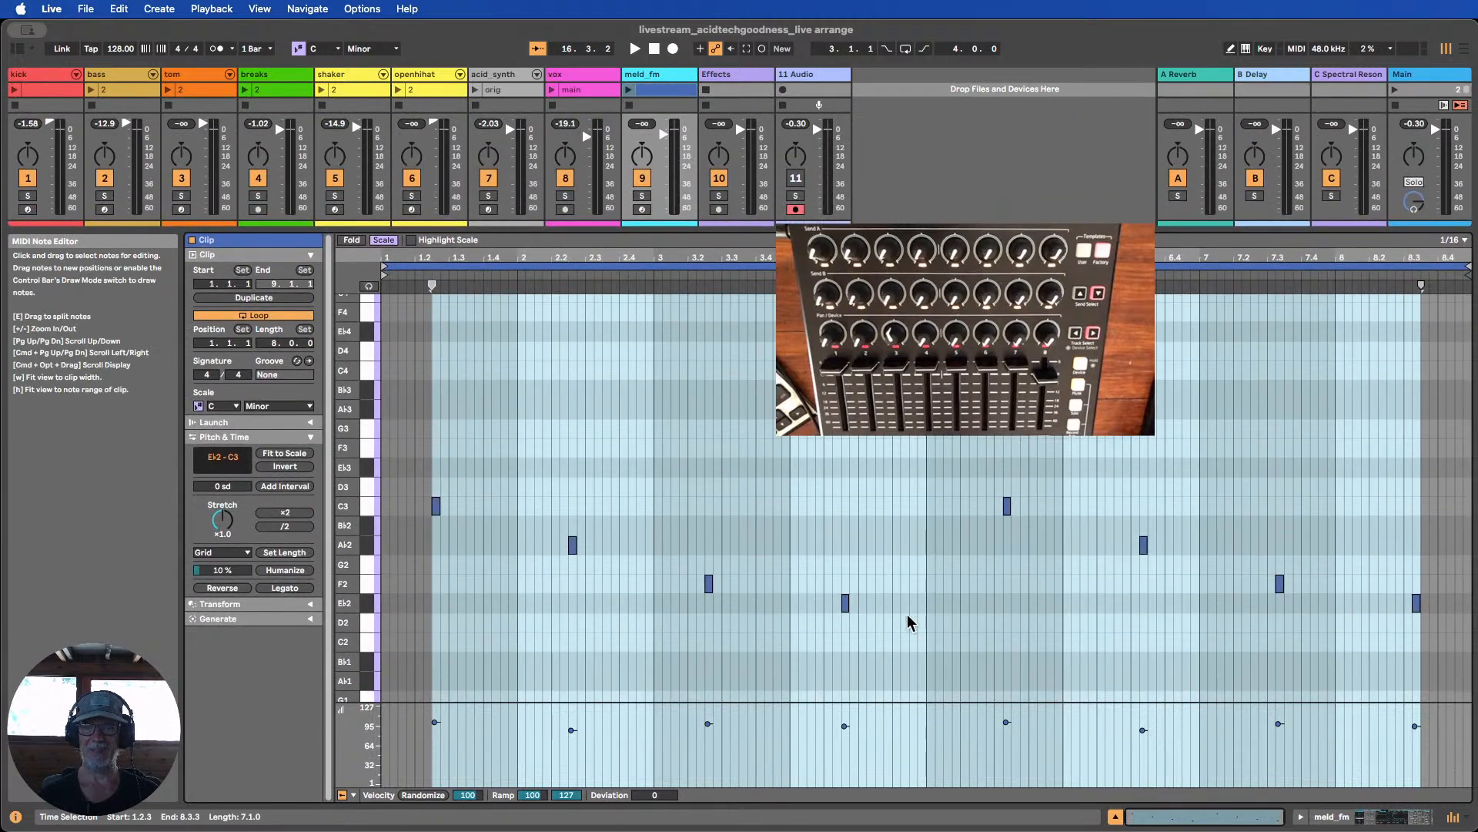
pyautogui.moveTo(930, 621); pyautogui.dragTo(412, 443)
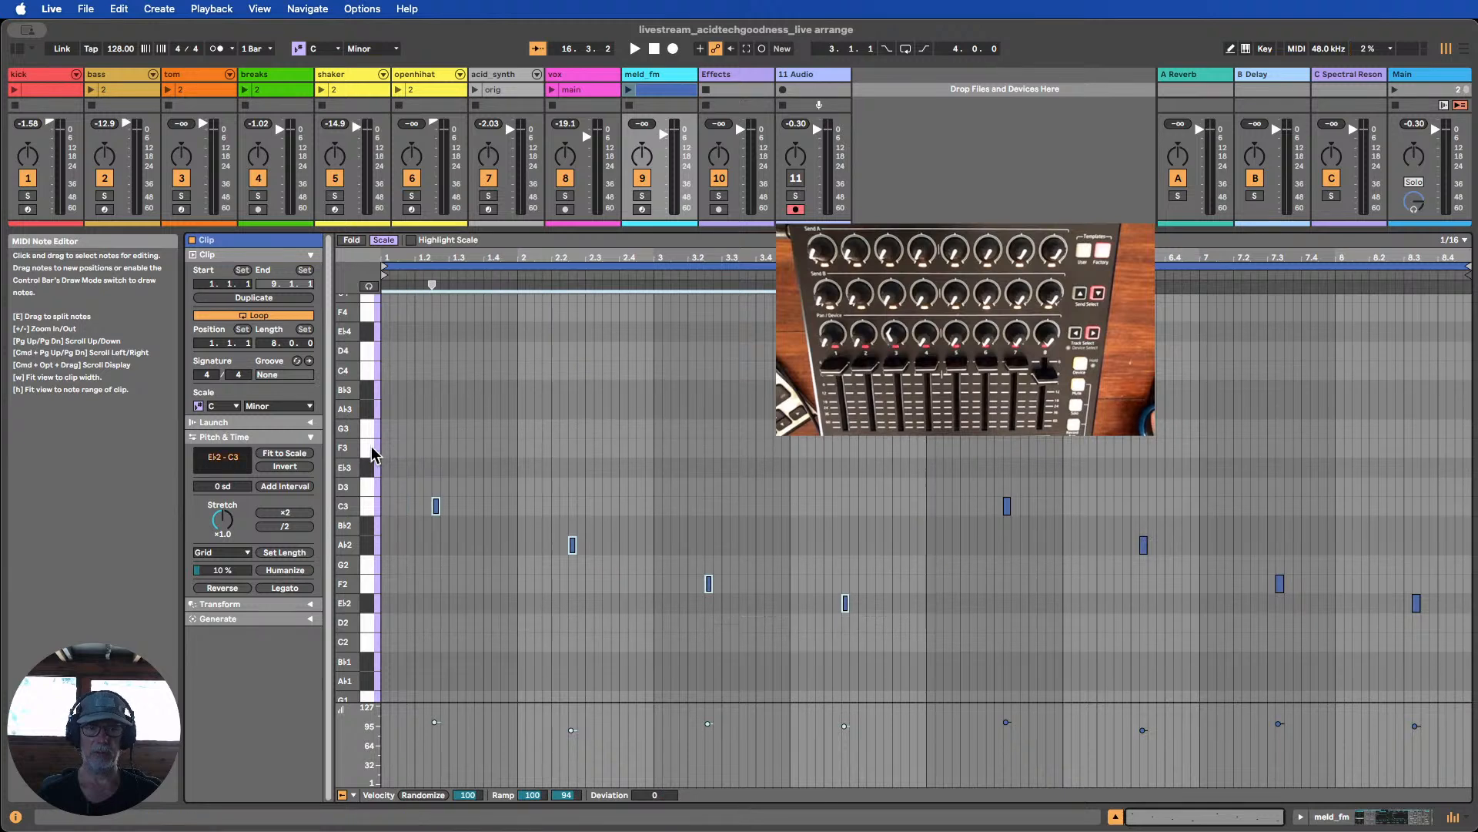
pyautogui.click(436, 506)
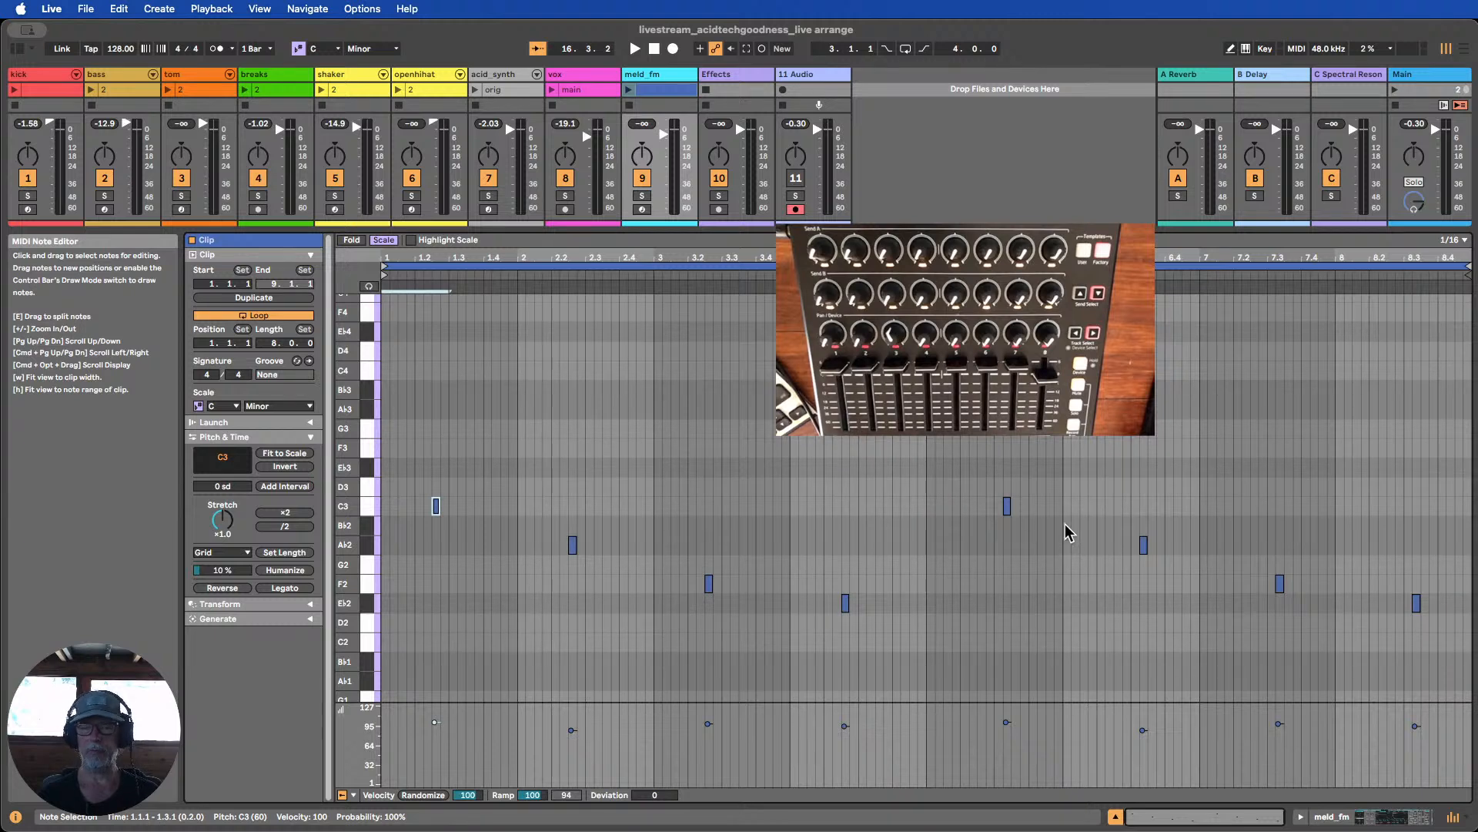
pyautogui.moveTo(927, 409); pyautogui.dragTo(1473, 424)
# Rename the scene 2 meld_fm clip as 2
pyautogui.click(1115, 816)
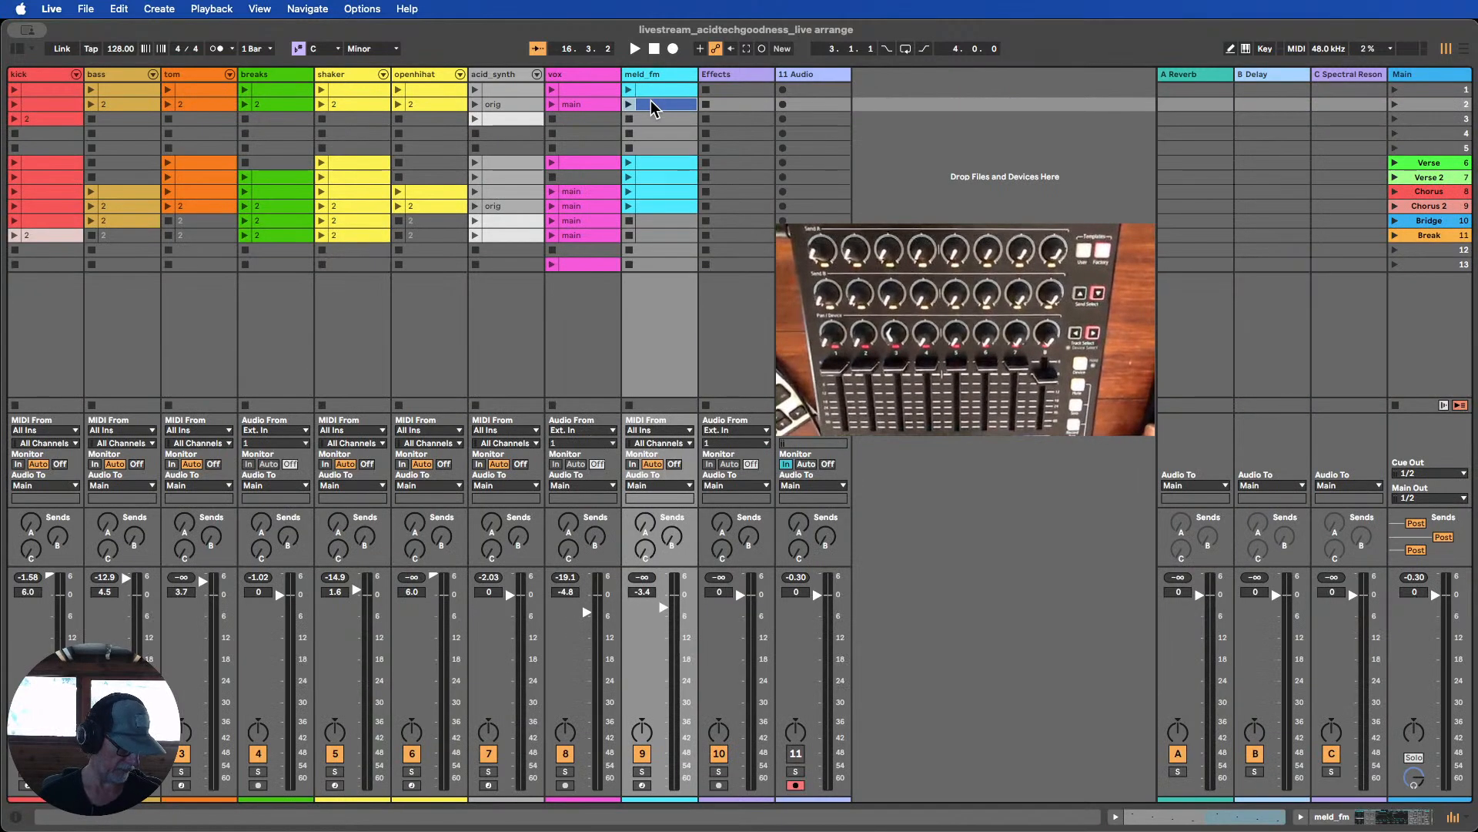
pyautogui.write('2')
pyautogui.click(689, 120)
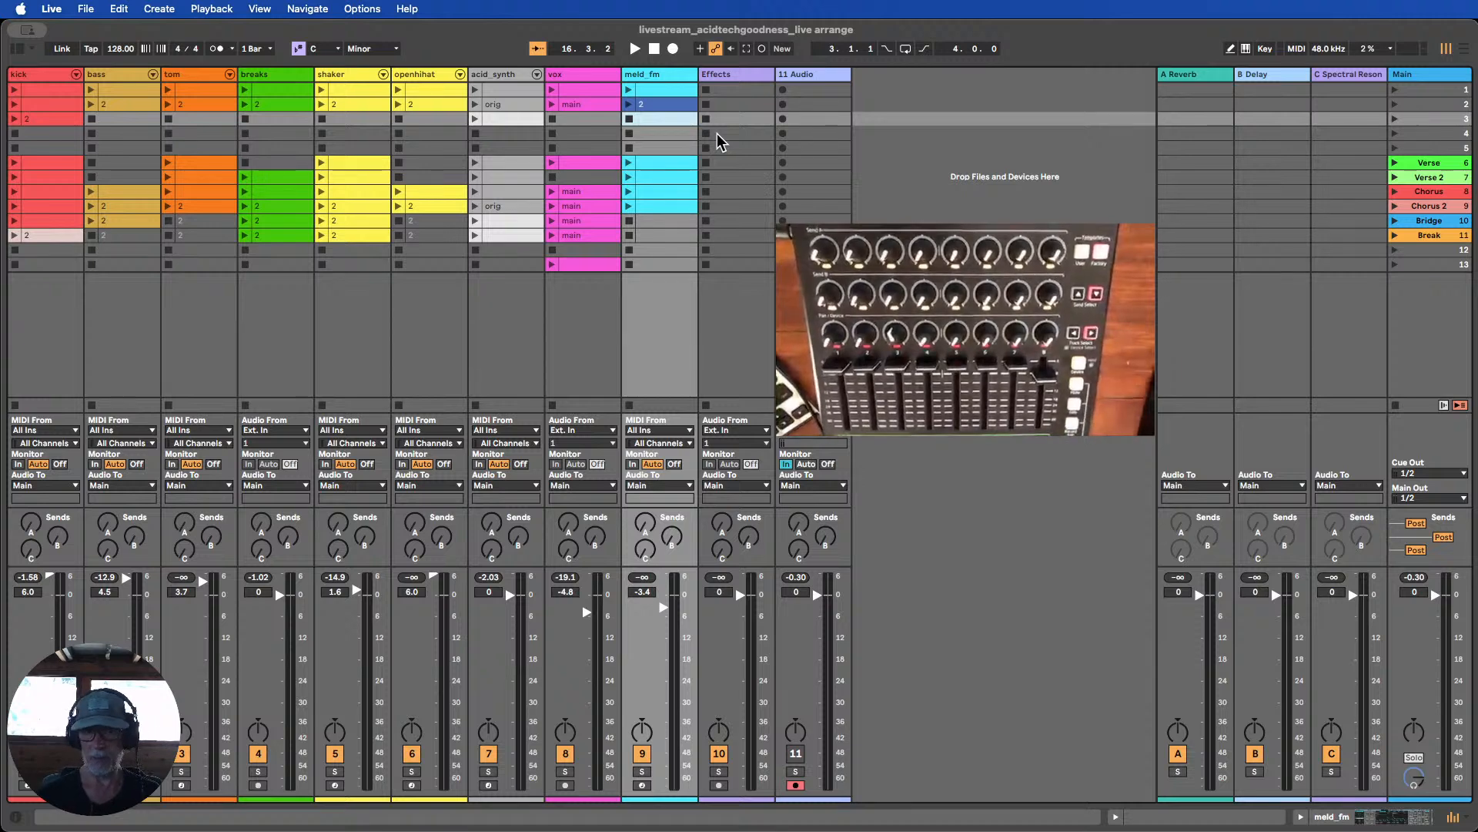
# Check the notes of the meld_fm clips in scene 1, Verse, Verse 2, Chorus and Chorus 2
pyautogui.click(664, 101)
pyautogui.doubleClick(664, 102)
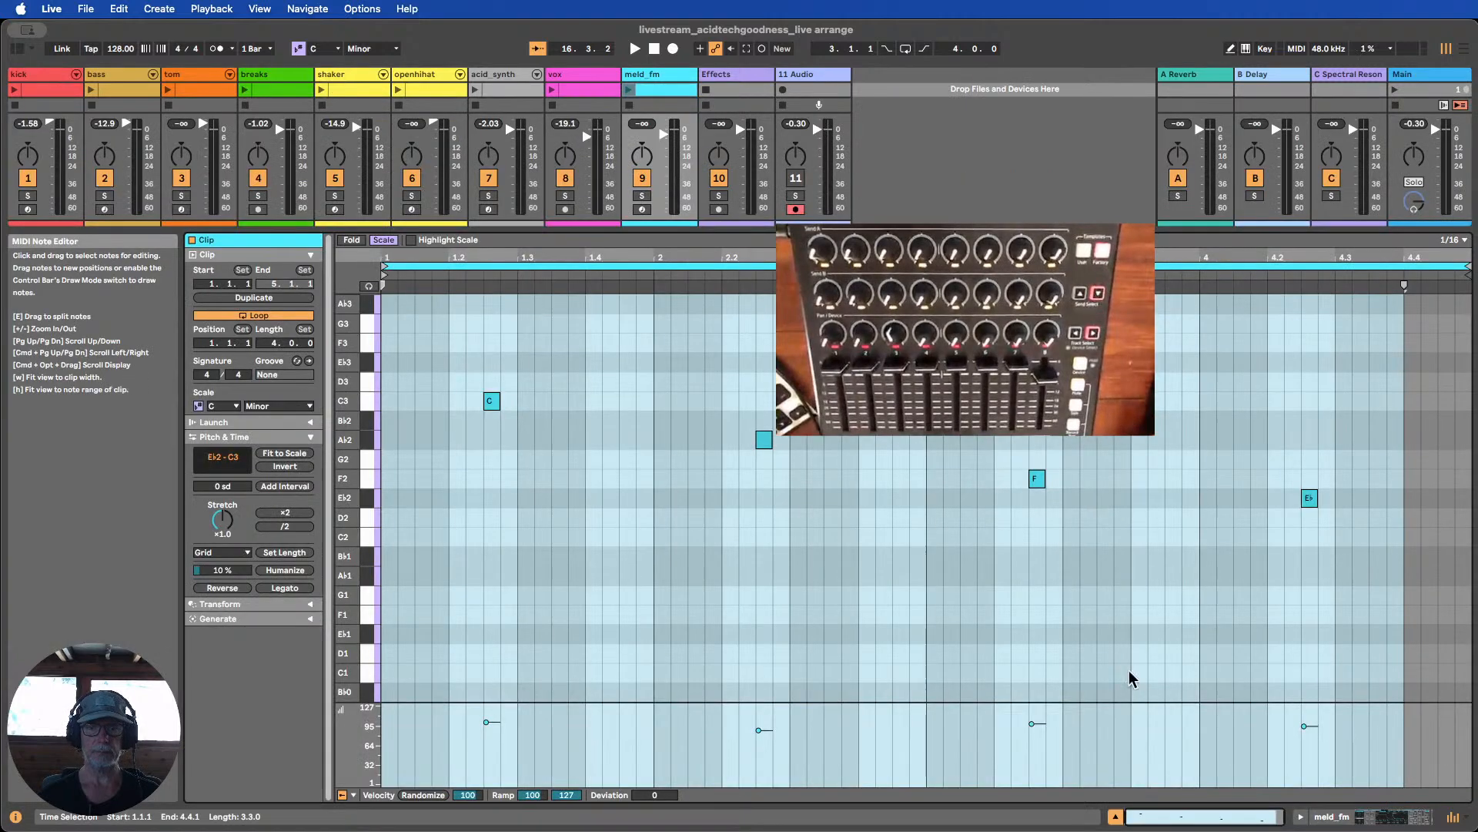
pyautogui.click(1115, 816)
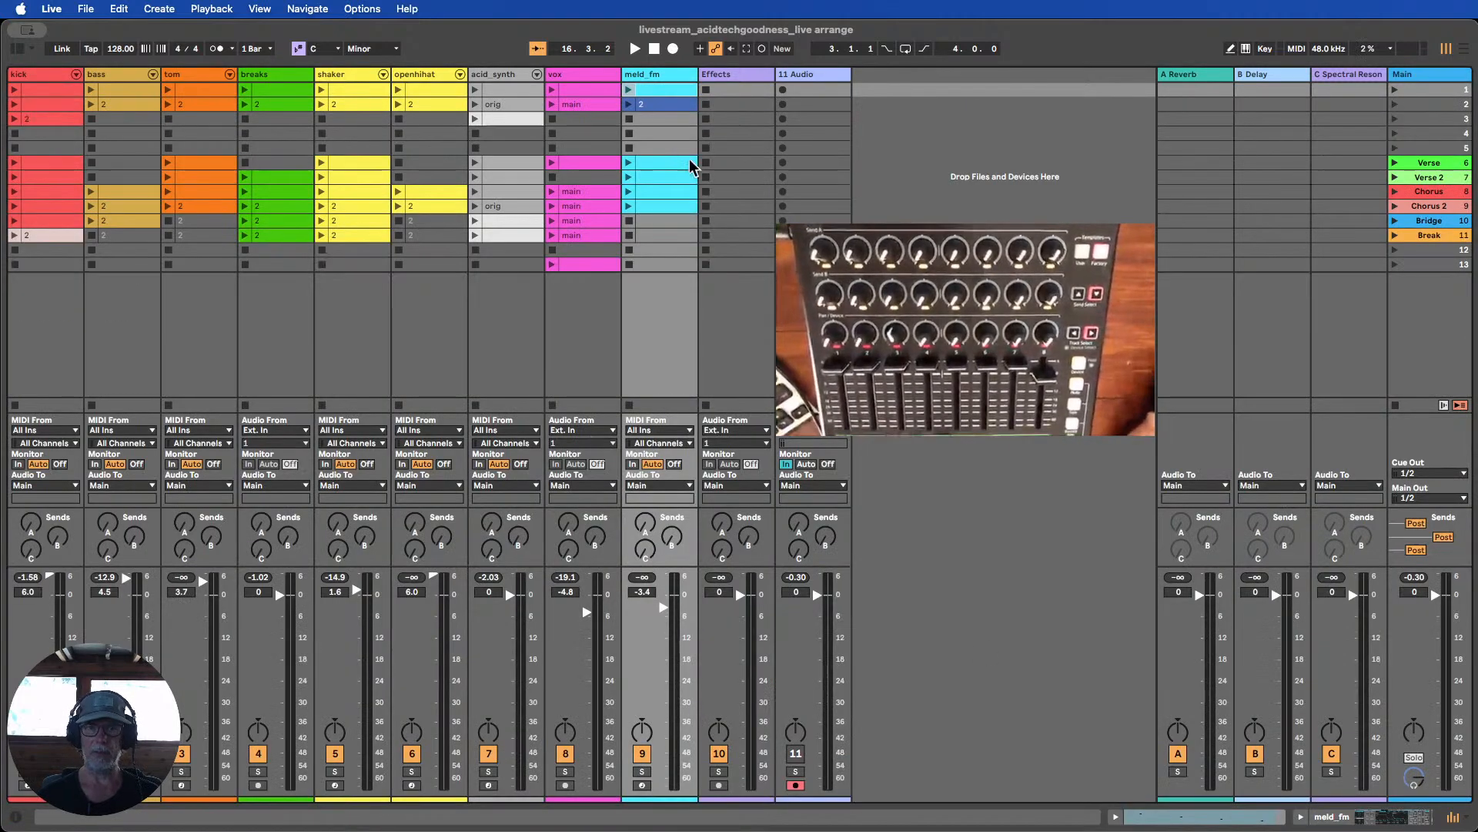
pyautogui.doubleClick(689, 162)
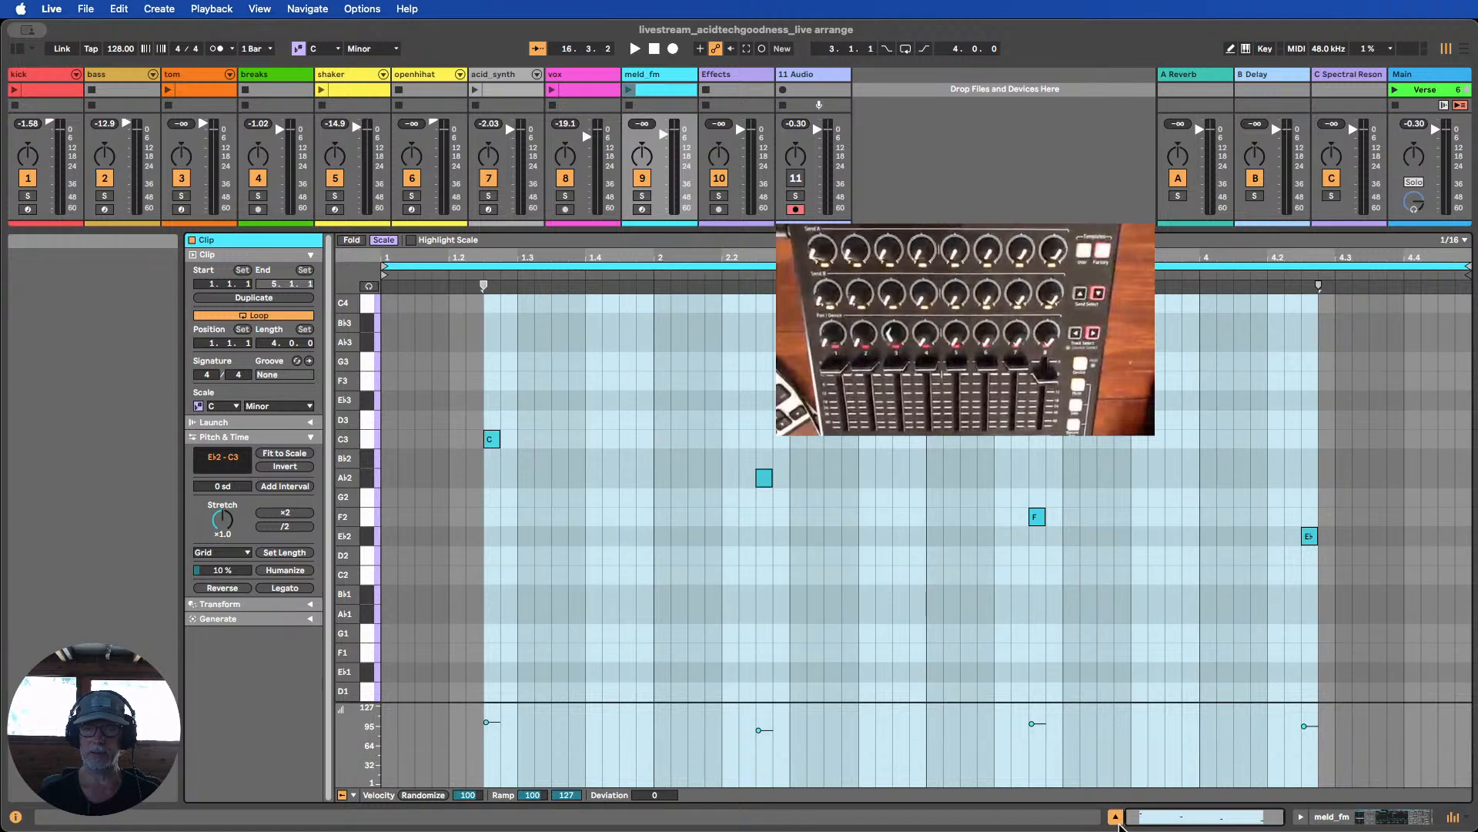
pyautogui.click(1116, 817)
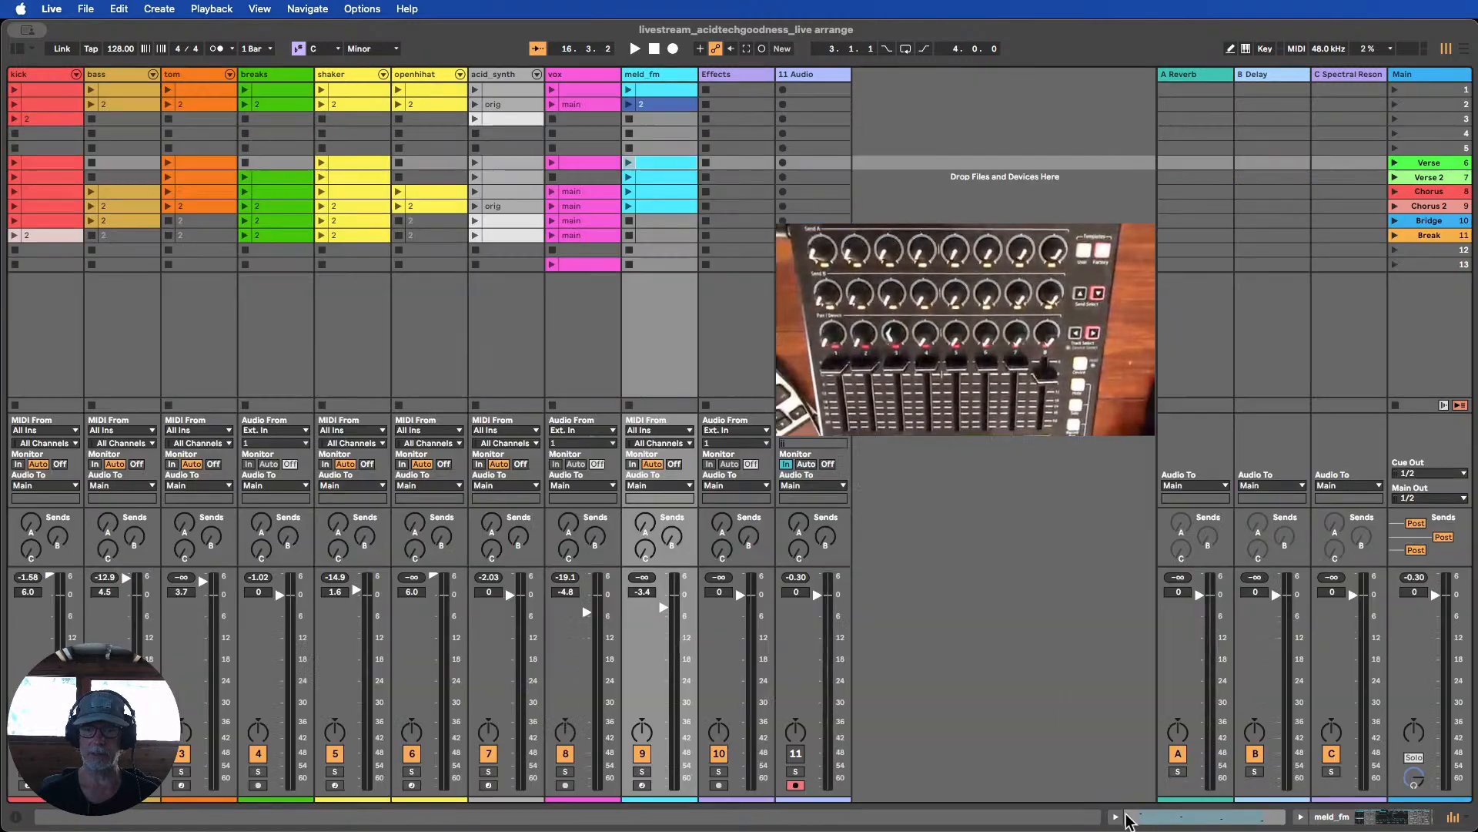
pyautogui.doubleClick(684, 179)
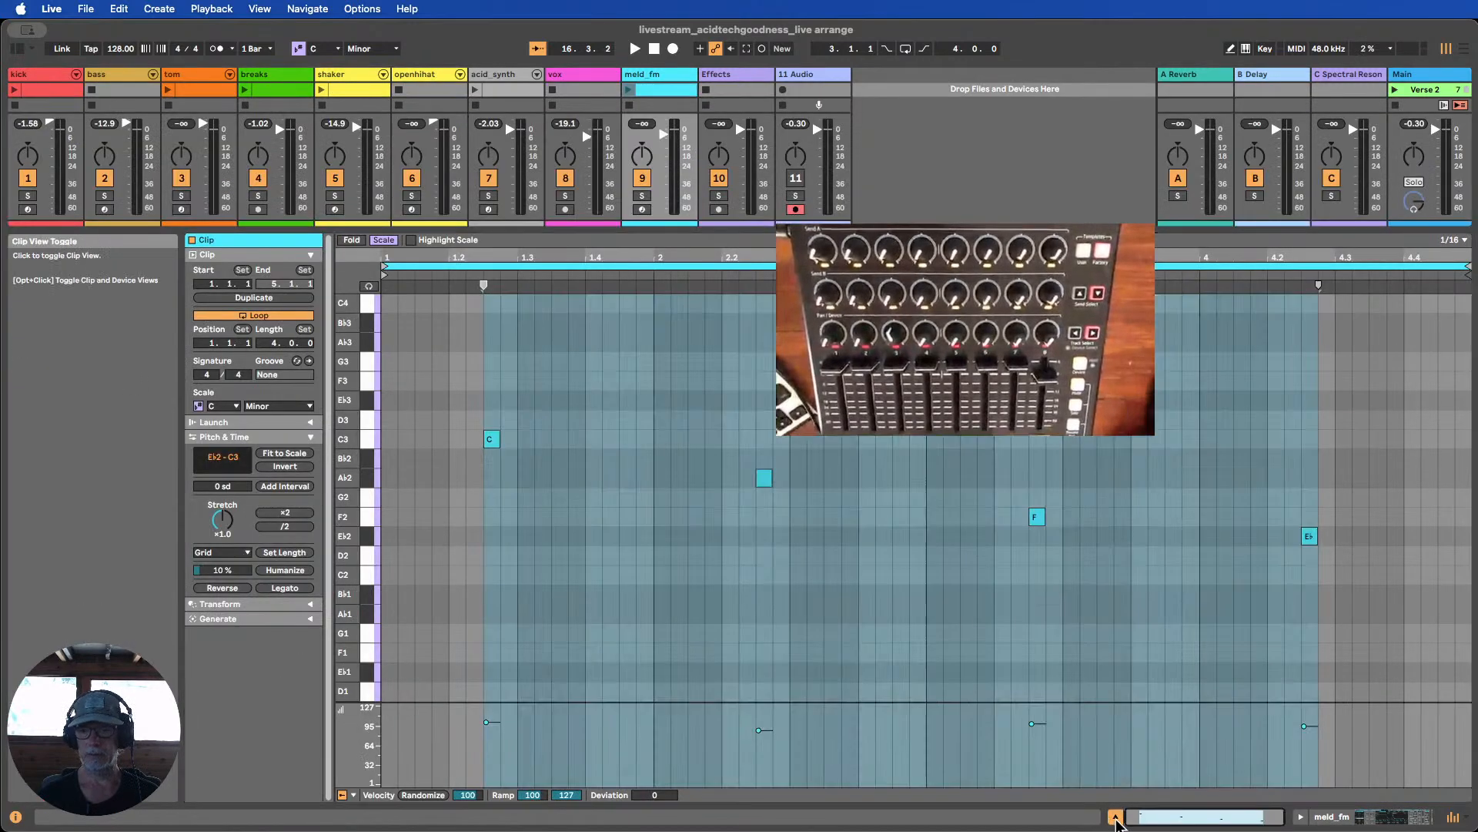
pyautogui.click(1115, 816)
pyautogui.doubleClick(681, 186)
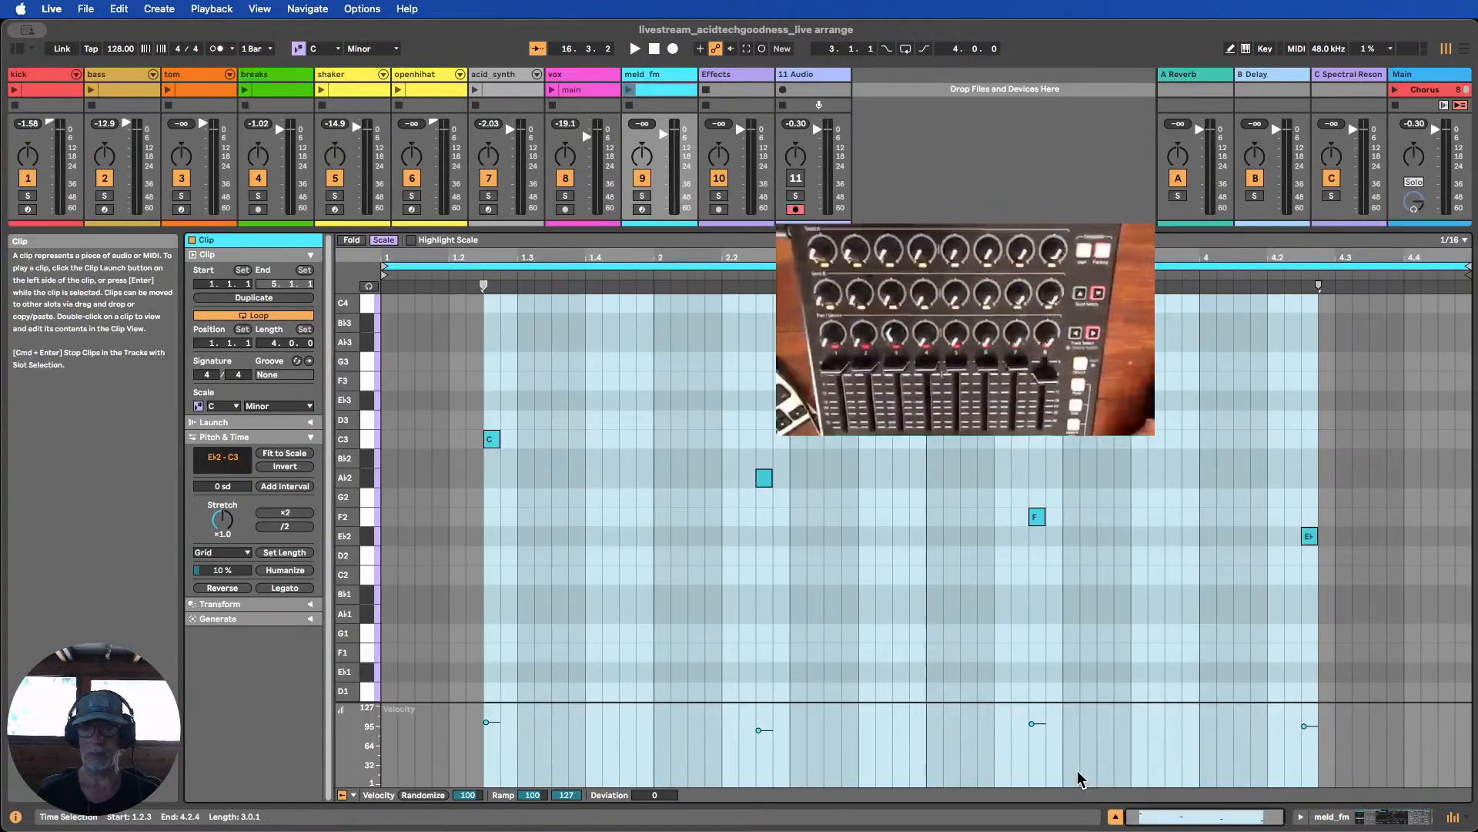
pyautogui.click(1115, 816)
pyautogui.doubleClick(644, 215)
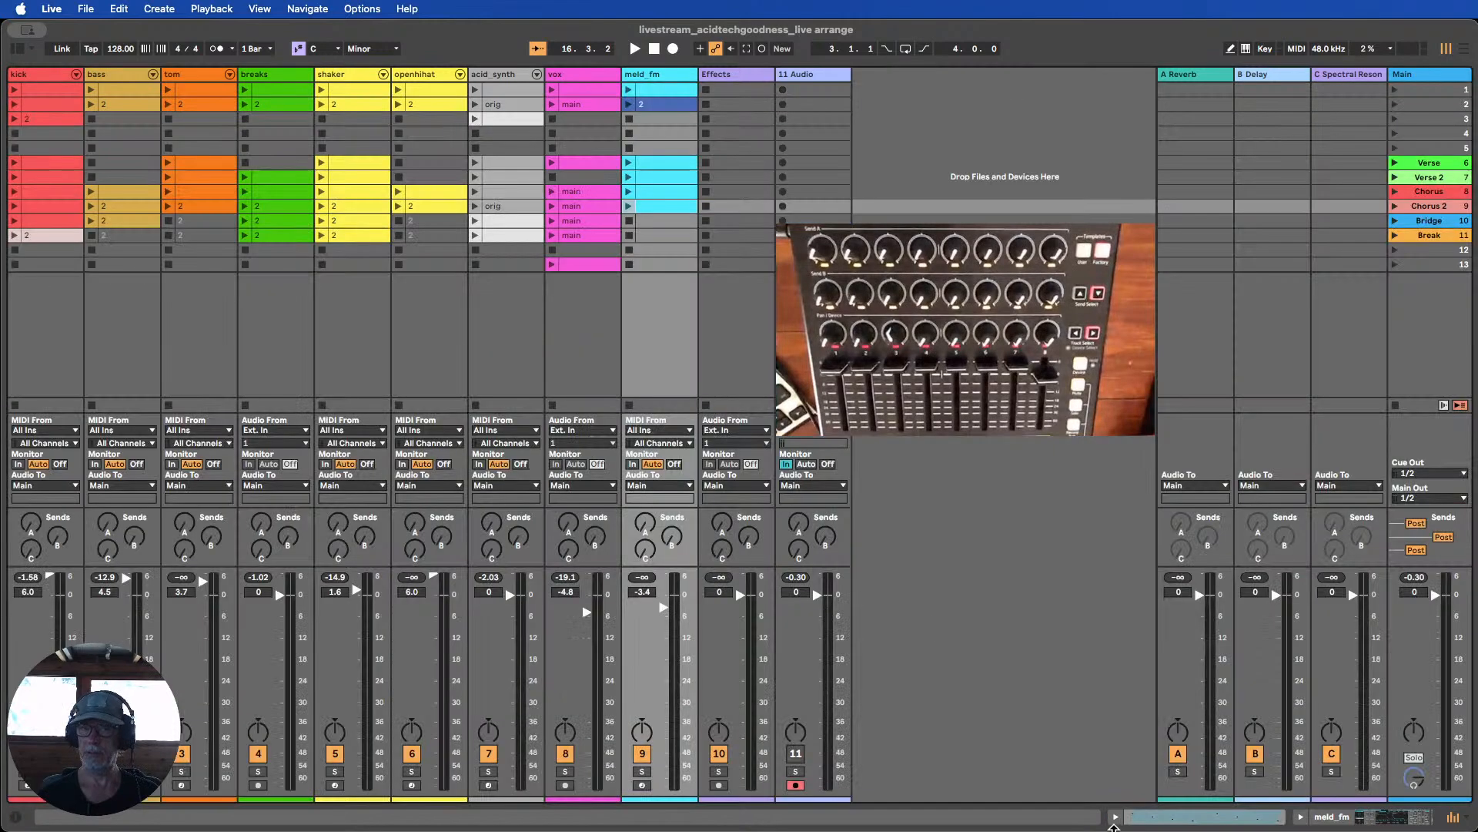
pyautogui.click(1115, 816)
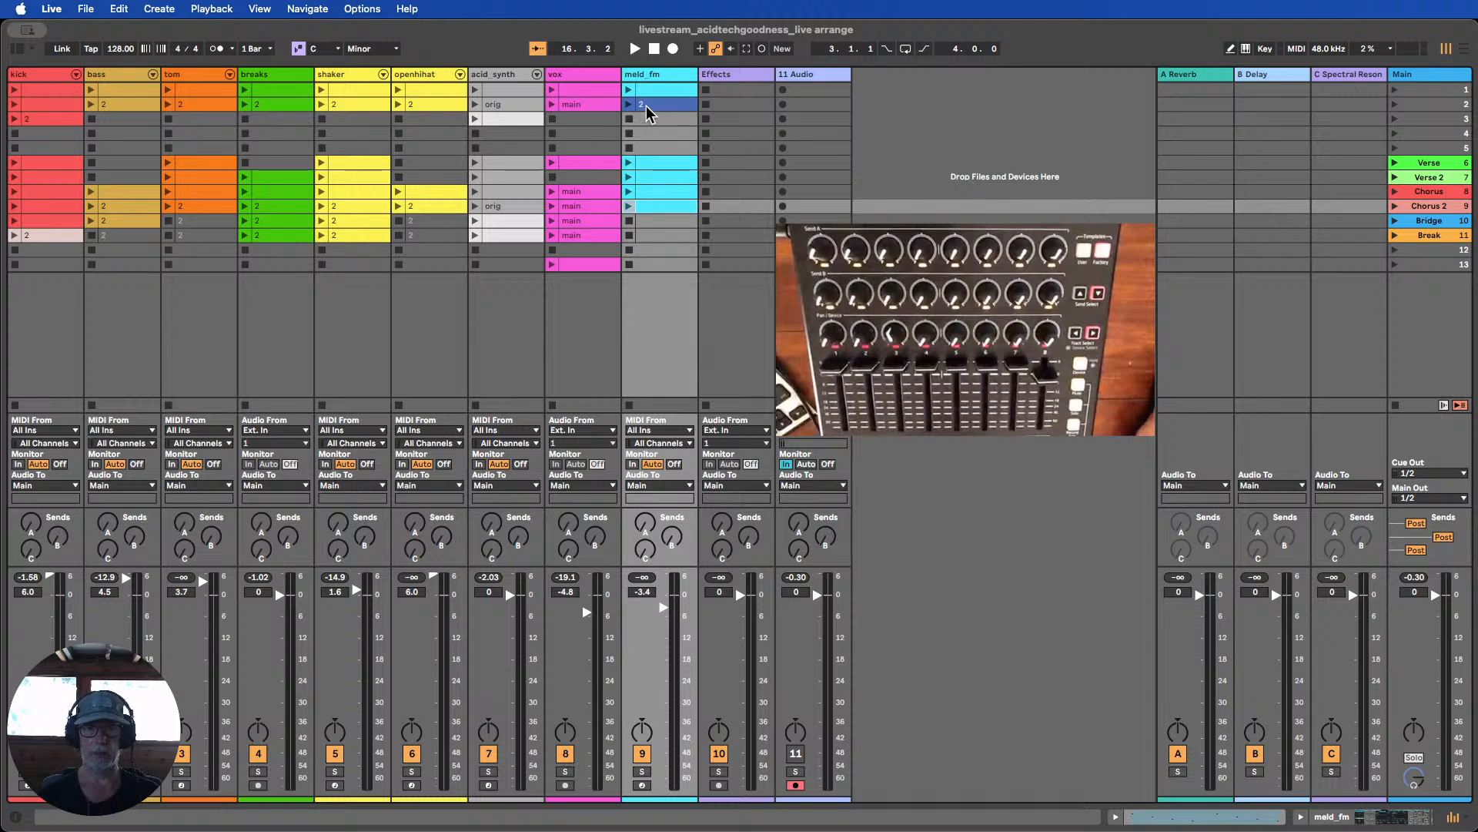
# Place a copy of meld_fm clip 2 in the Bridge scene and duplicate the Chorus meld_fm clip into Chorus 2
pyautogui.moveTo(647, 112); pyautogui.dragTo(664, 224)
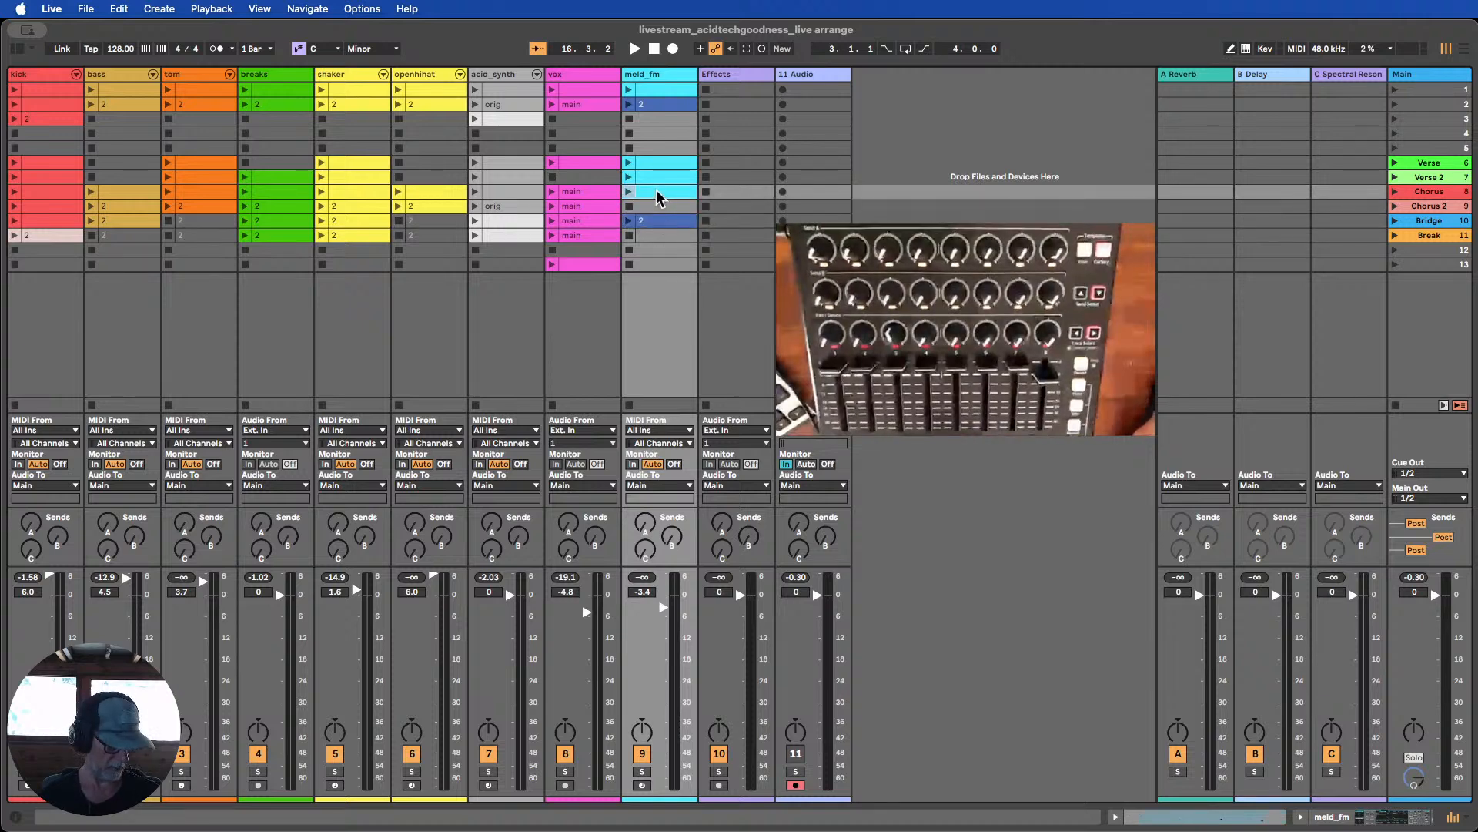
pyautogui.press('super+d')
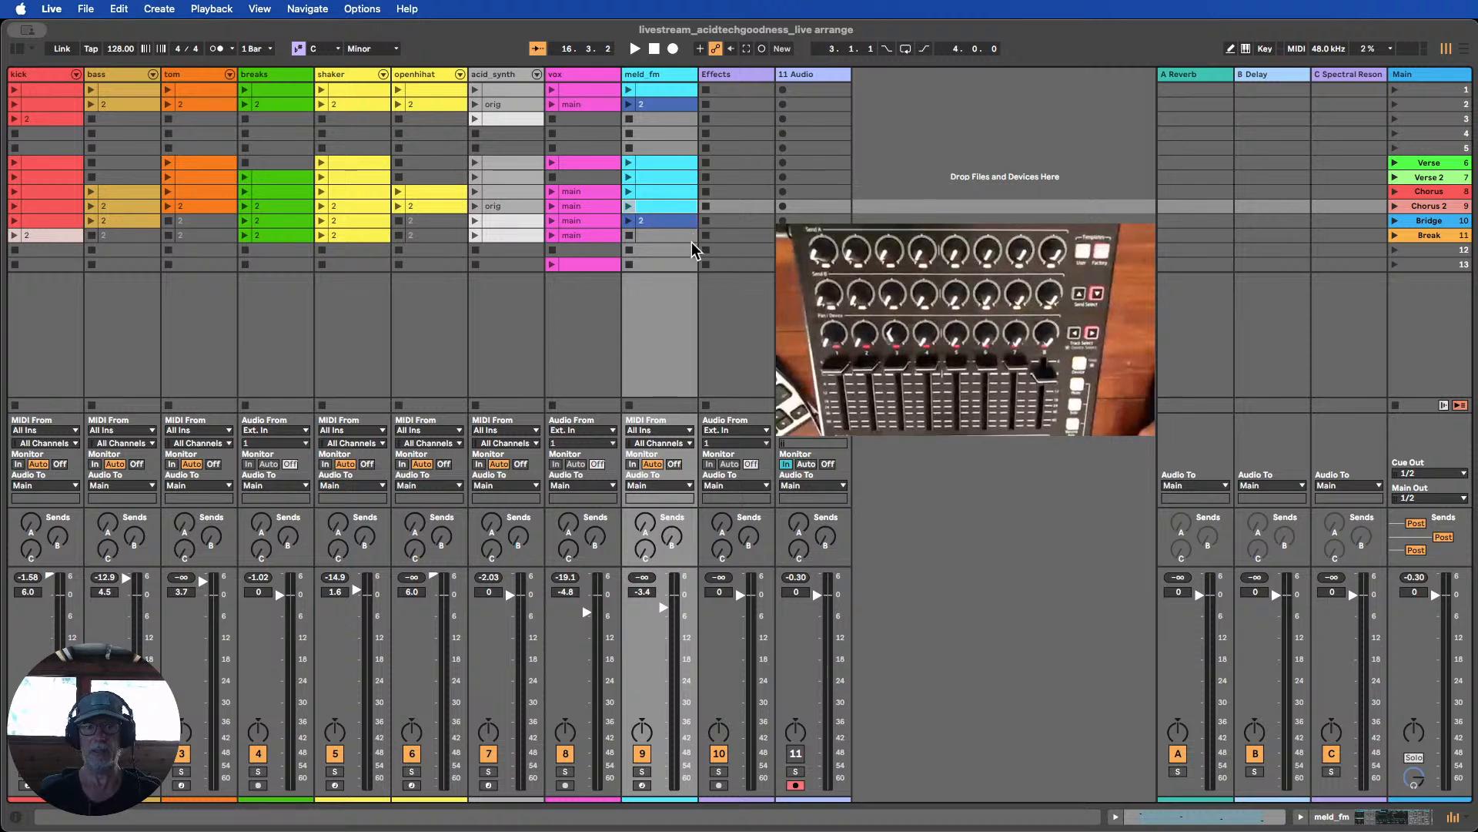
pyautogui.click(658, 225)
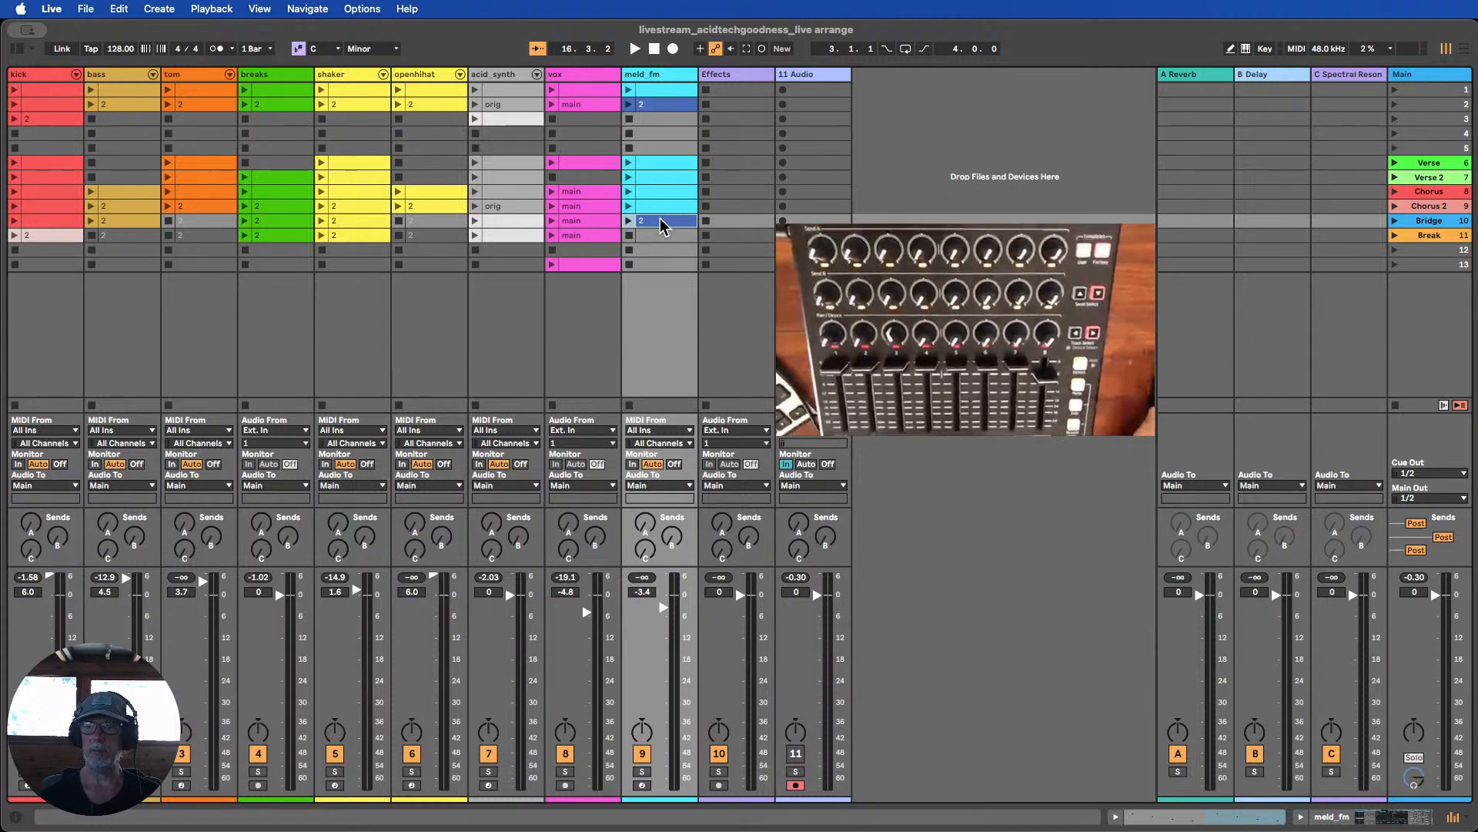
pyautogui.click(663, 239)
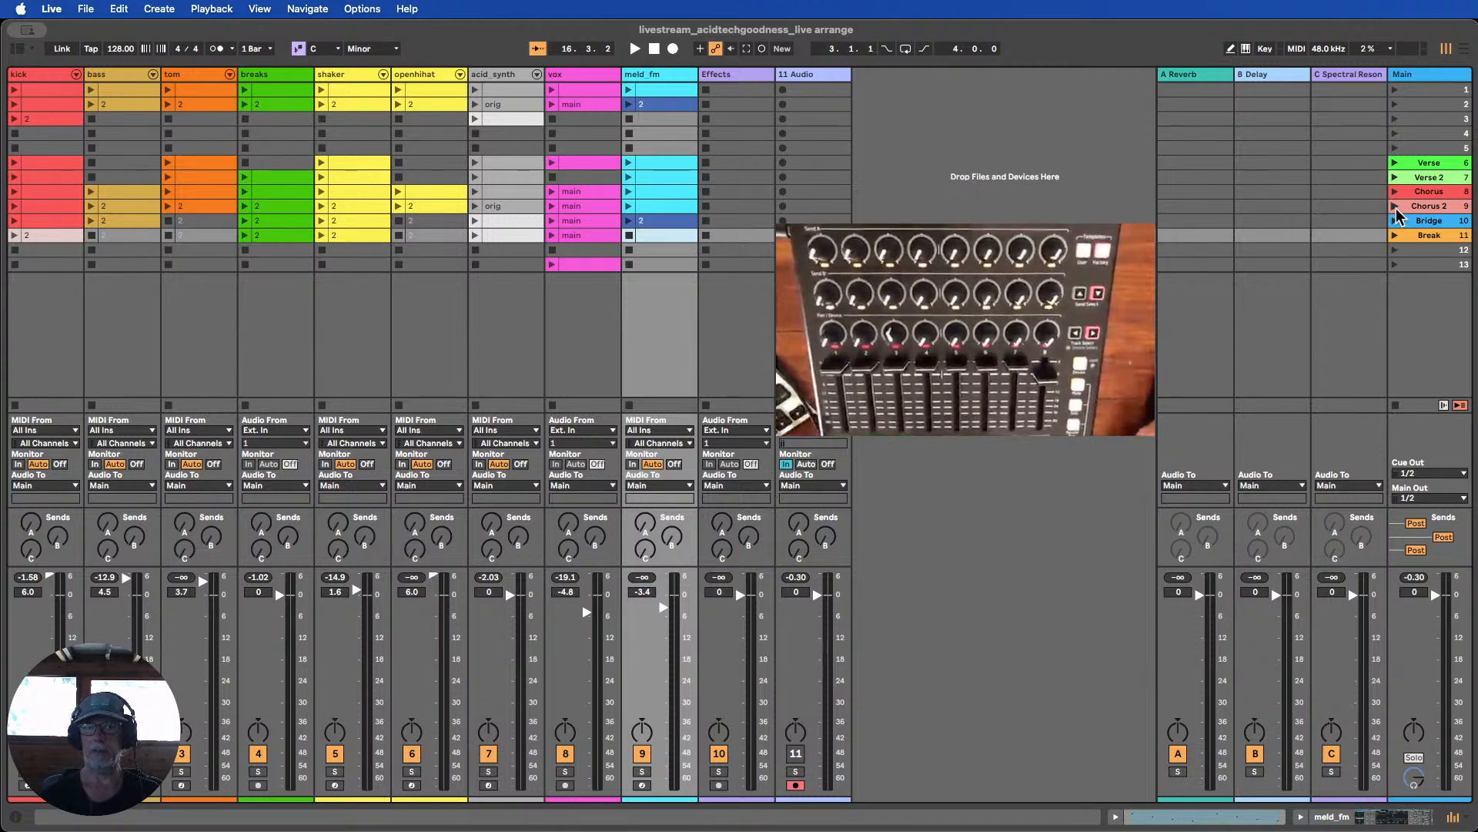
# Review the list of MIDI mappings for the track volume faders
pyautogui.click(1413, 166)
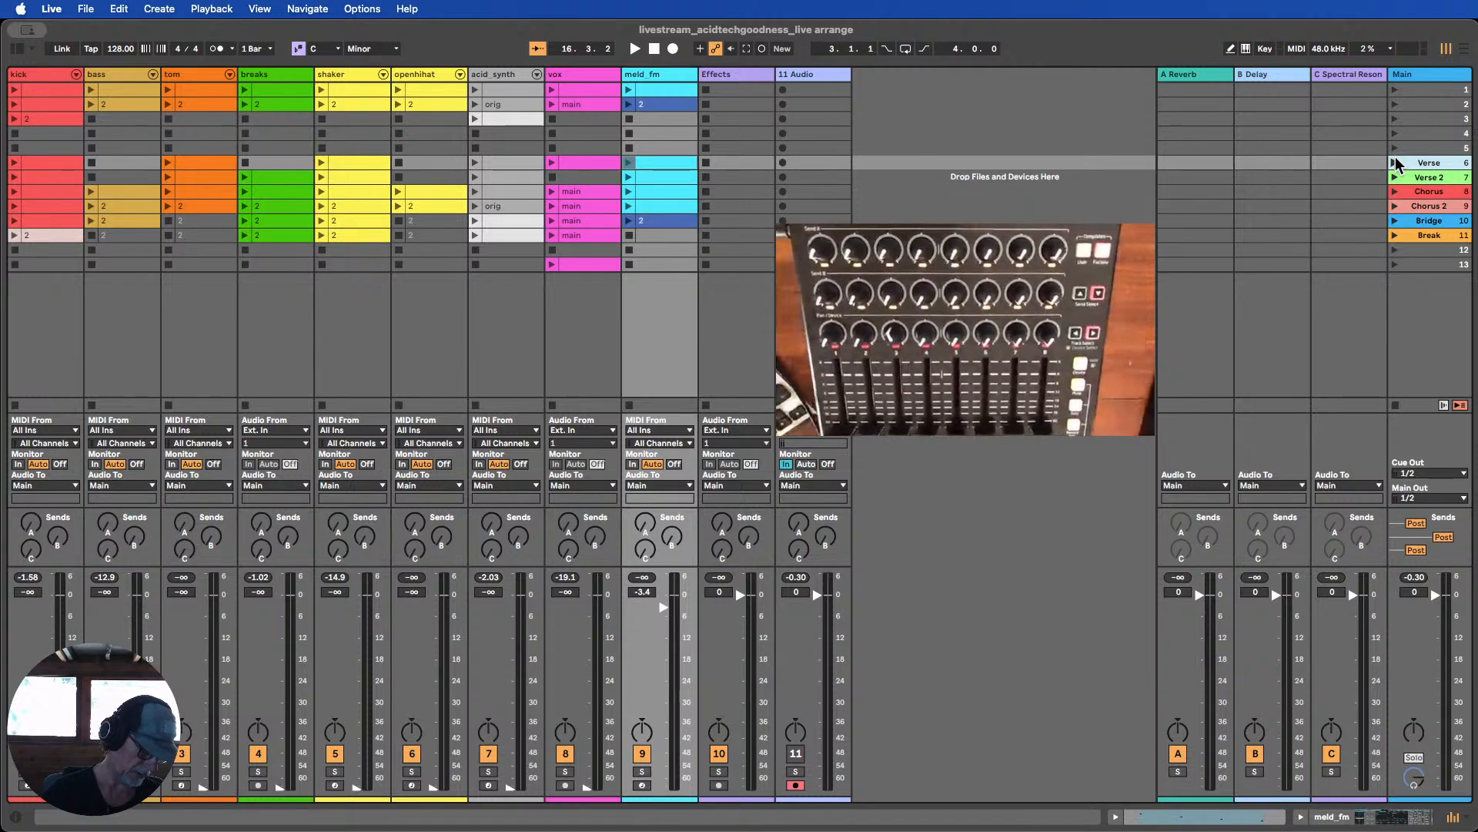
pyautogui.press('super+m')
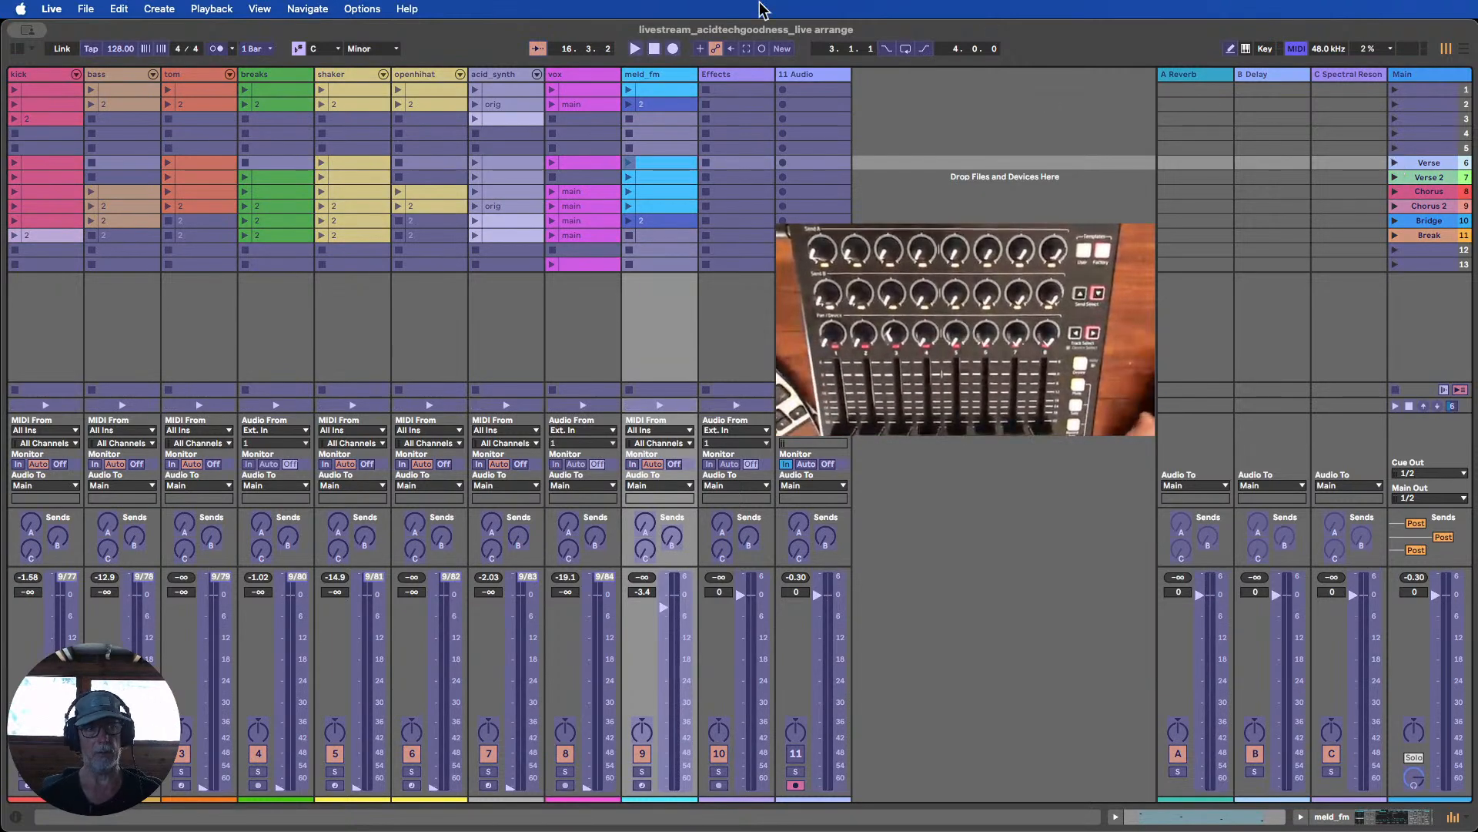
pyautogui.click(18, 49)
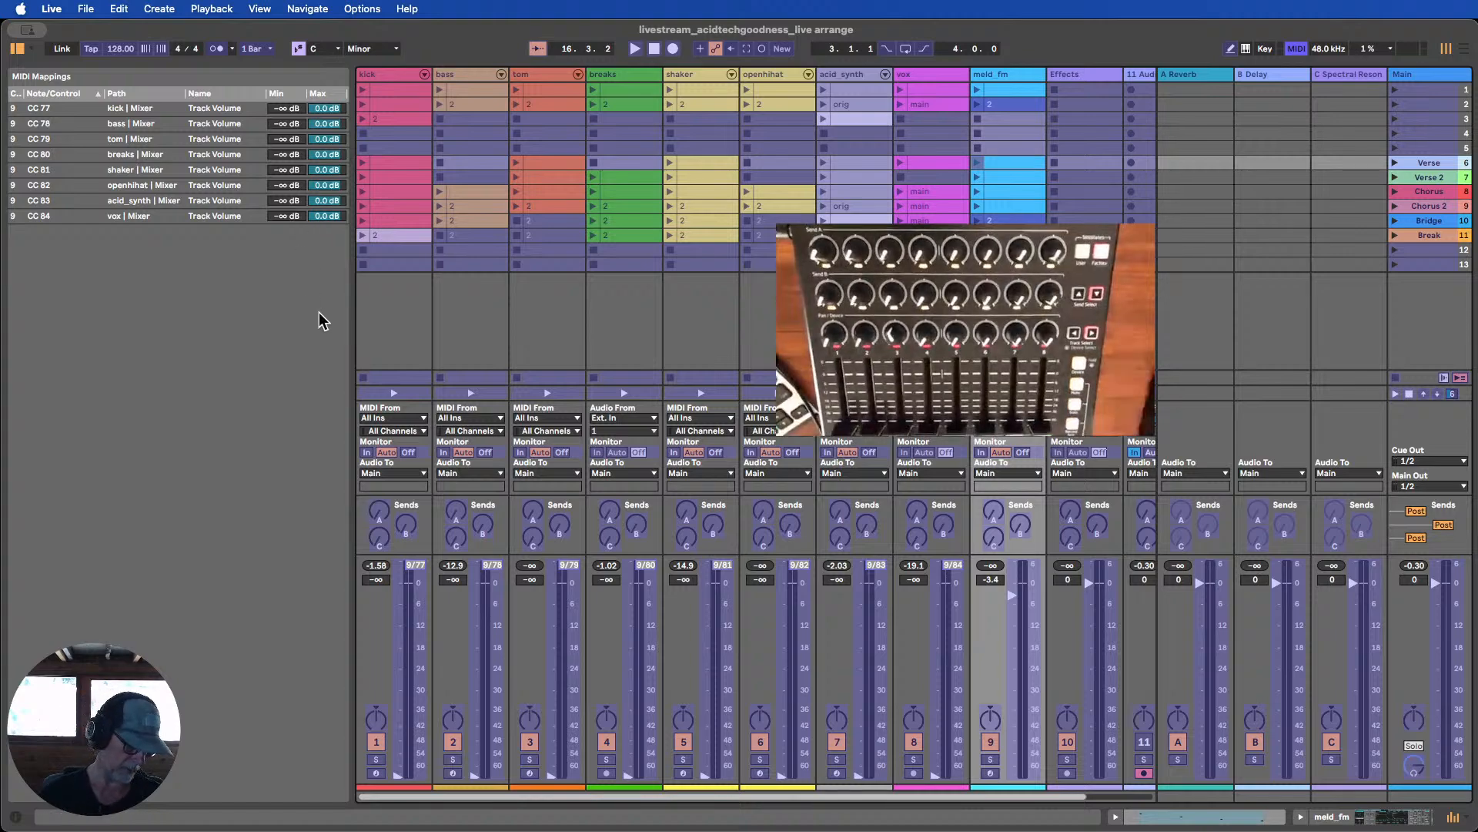
pyautogui.press('super+m')
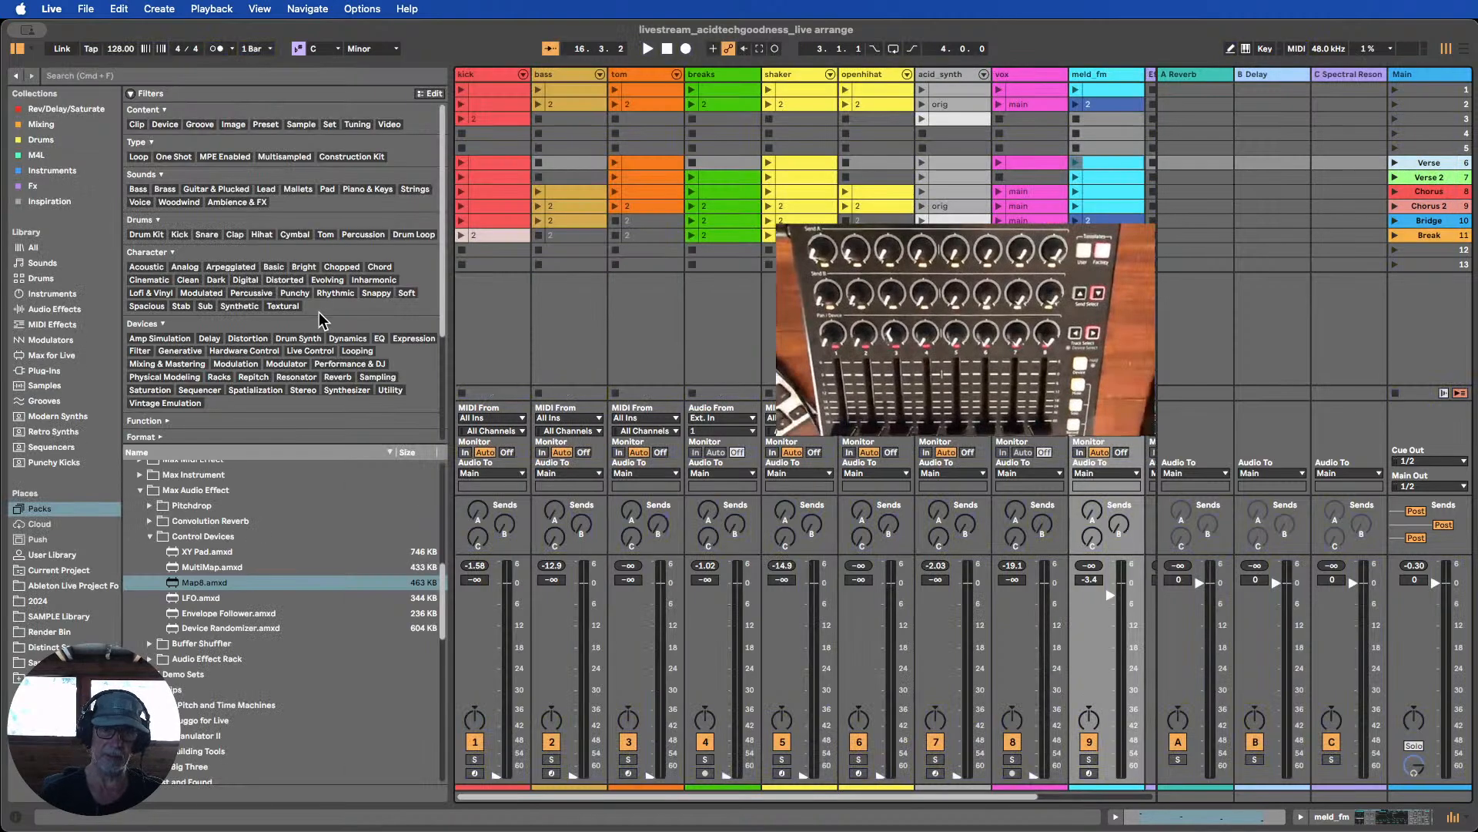
pyautogui.click(16, 50)
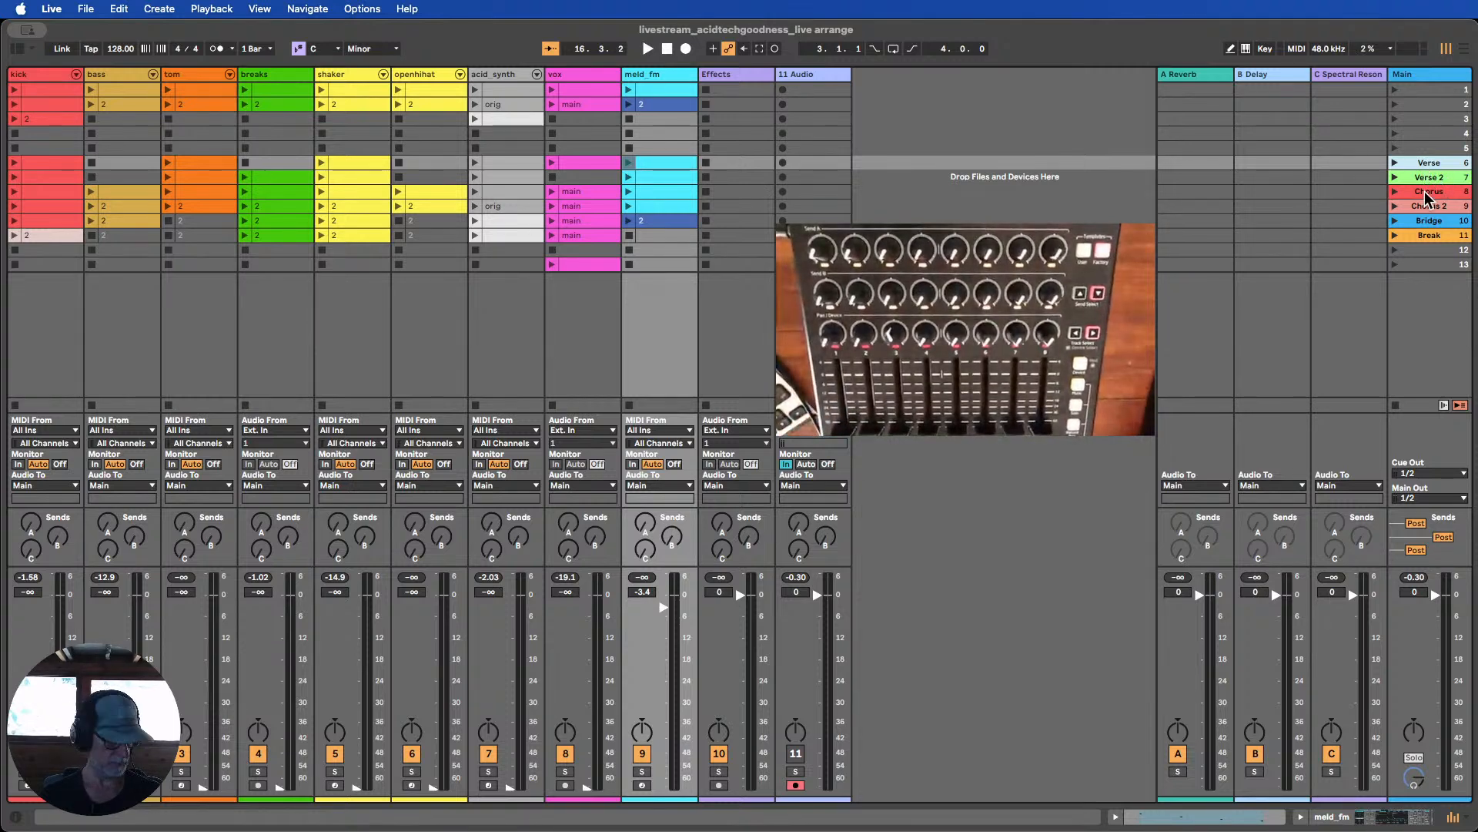
# Move the Verse through Break scenes to the top of the scene list and insert two empty scenes below Break
pyautogui.keyDown('shift'); pyautogui.click(1432, 235); pyautogui.keyUp('shift')
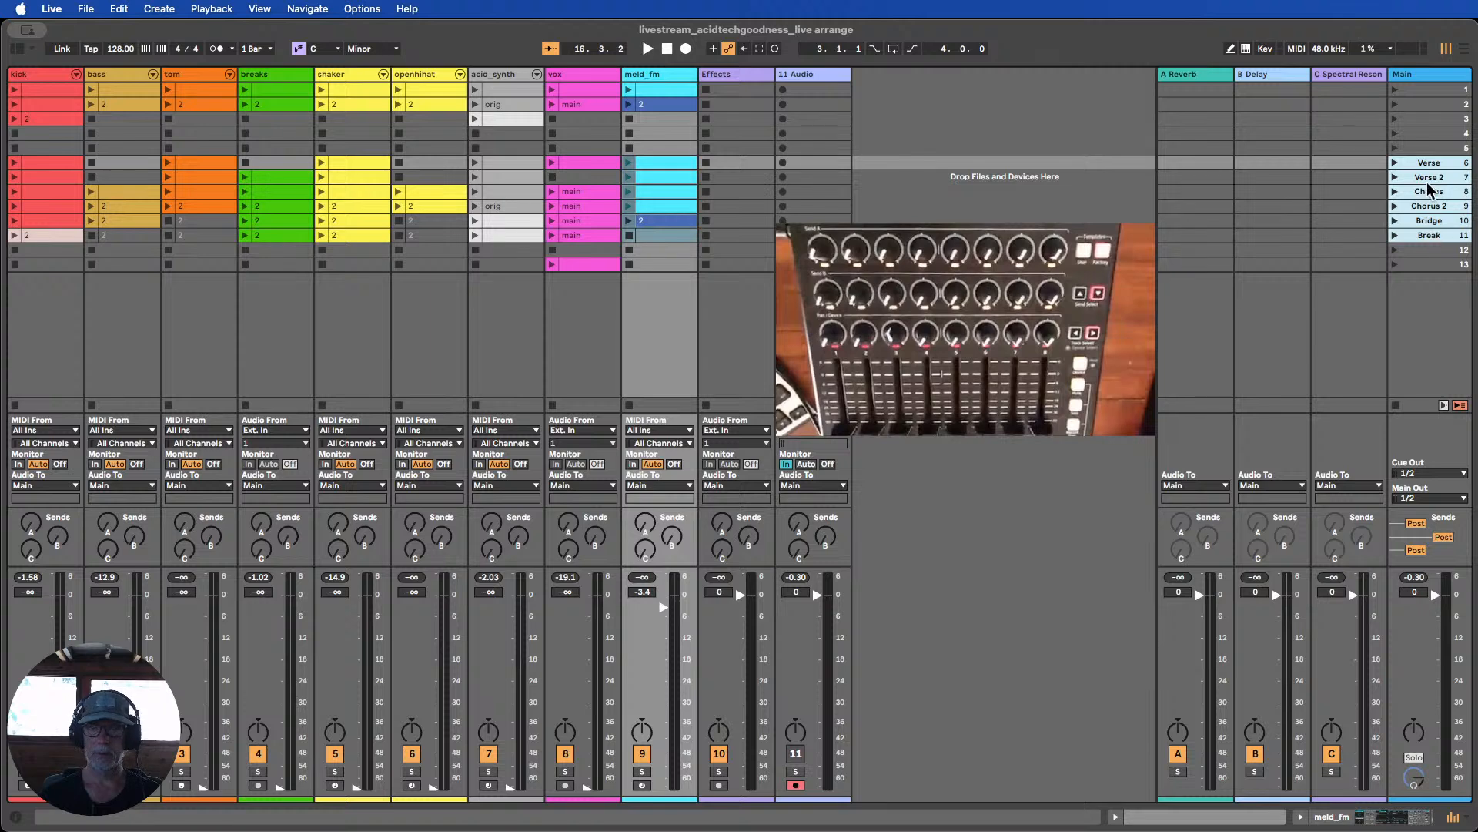
pyautogui.moveTo(1425, 163); pyautogui.dragTo(1423, 91)
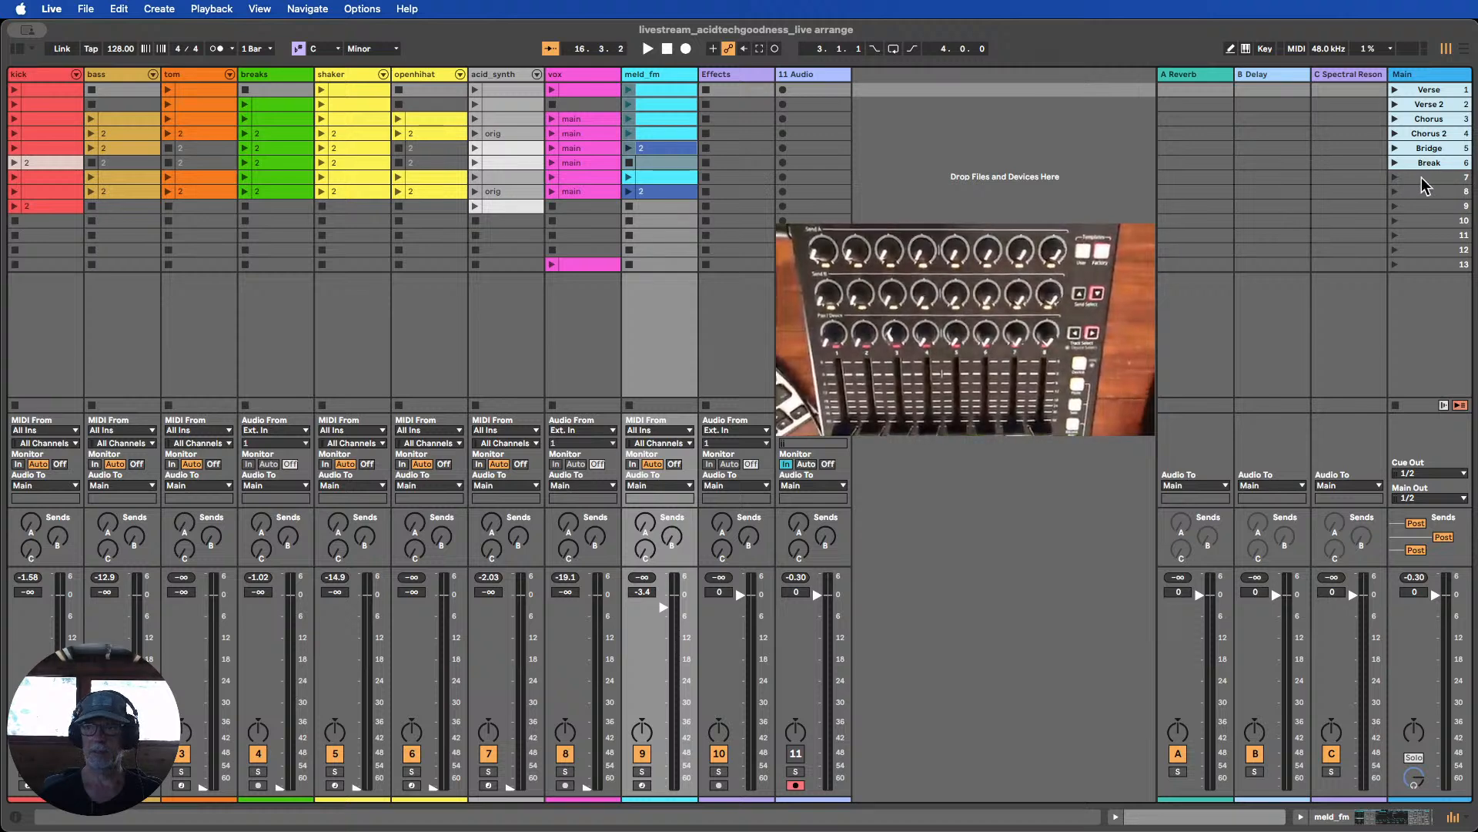
pyautogui.click(1427, 165)
pyautogui.rightClick(1427, 165)
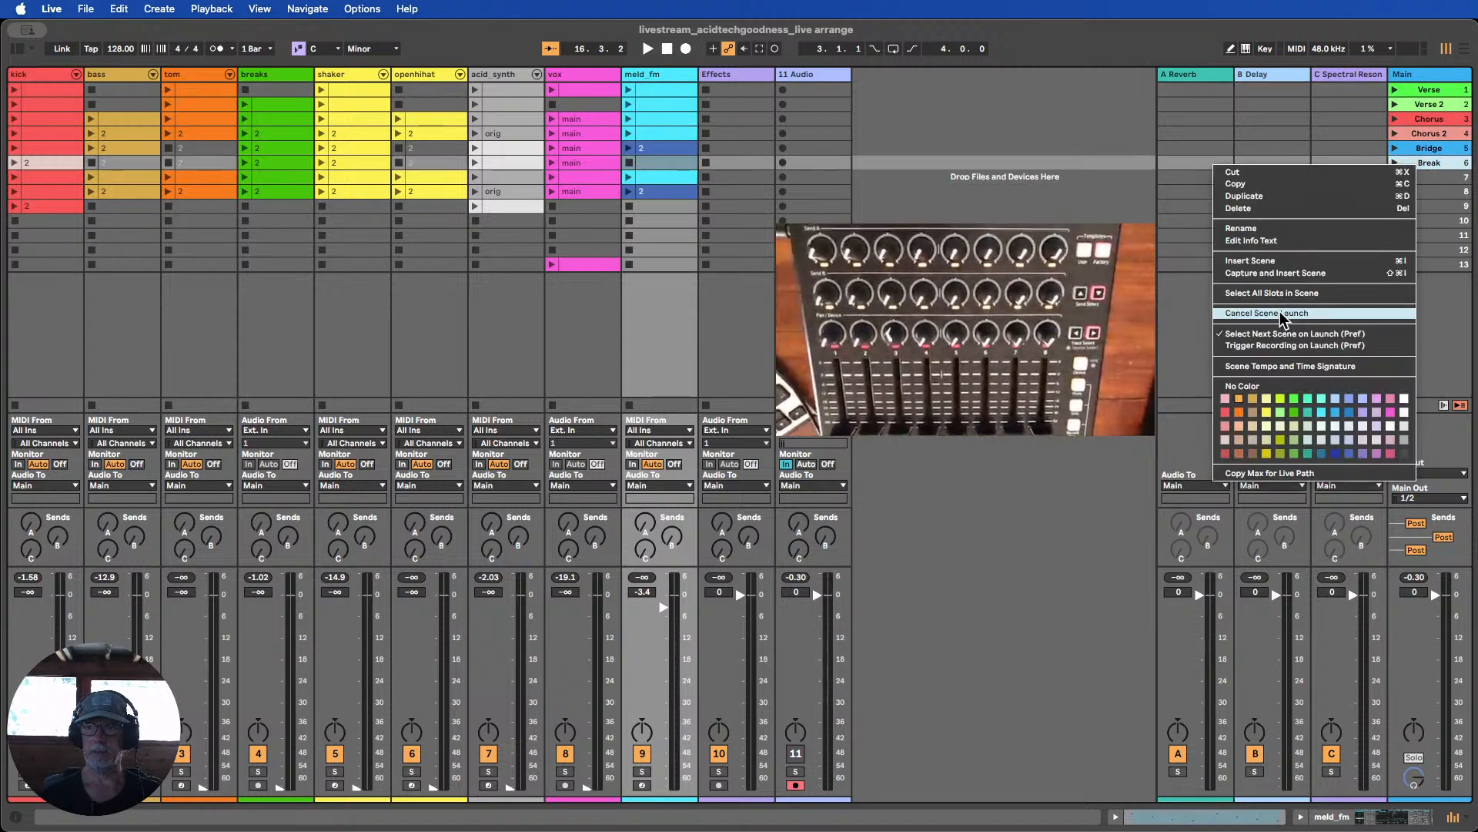
pyautogui.click(1284, 260)
pyautogui.rightClick(1427, 179)
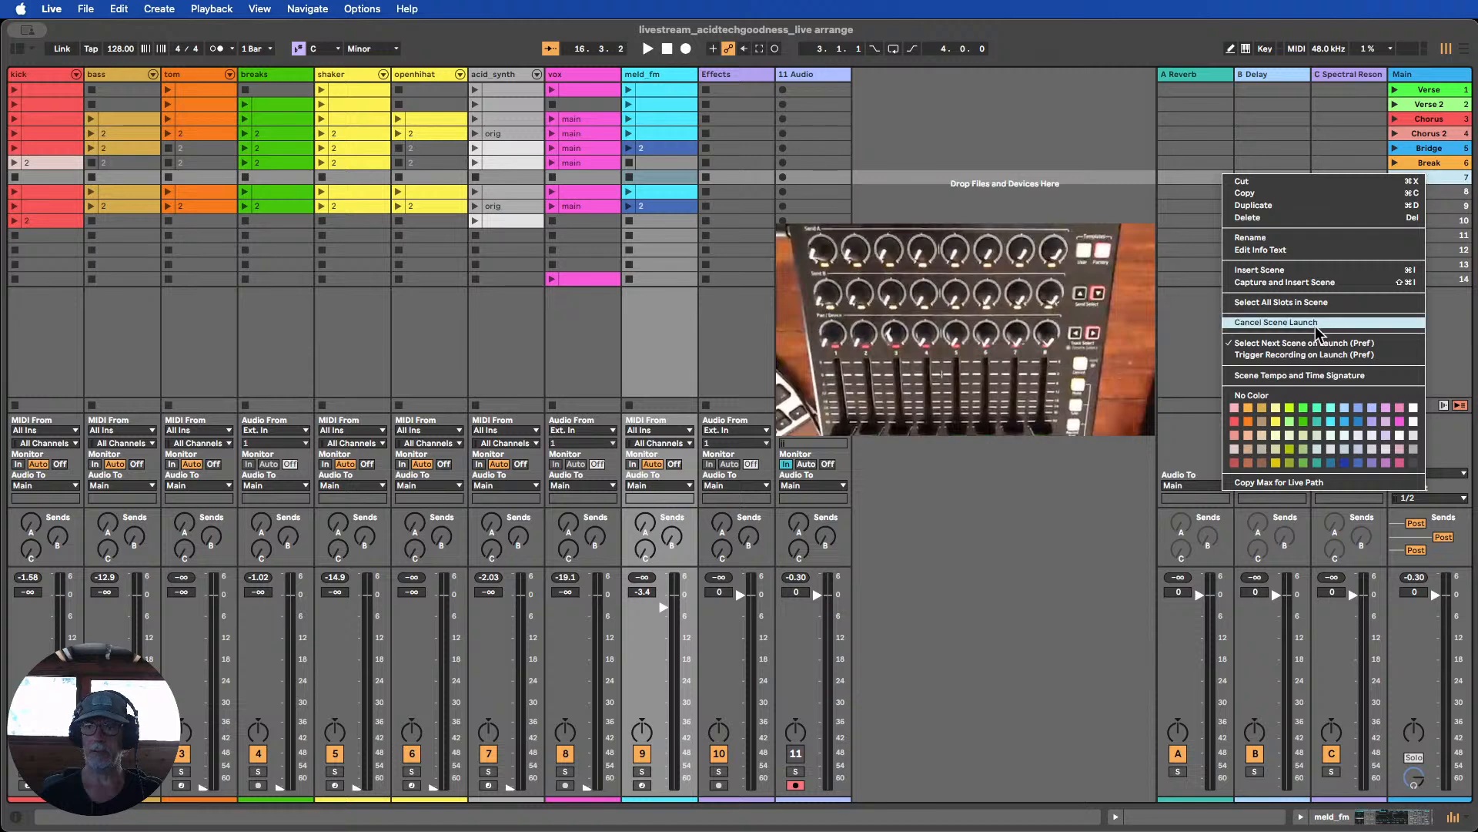
pyautogui.click(1295, 271)
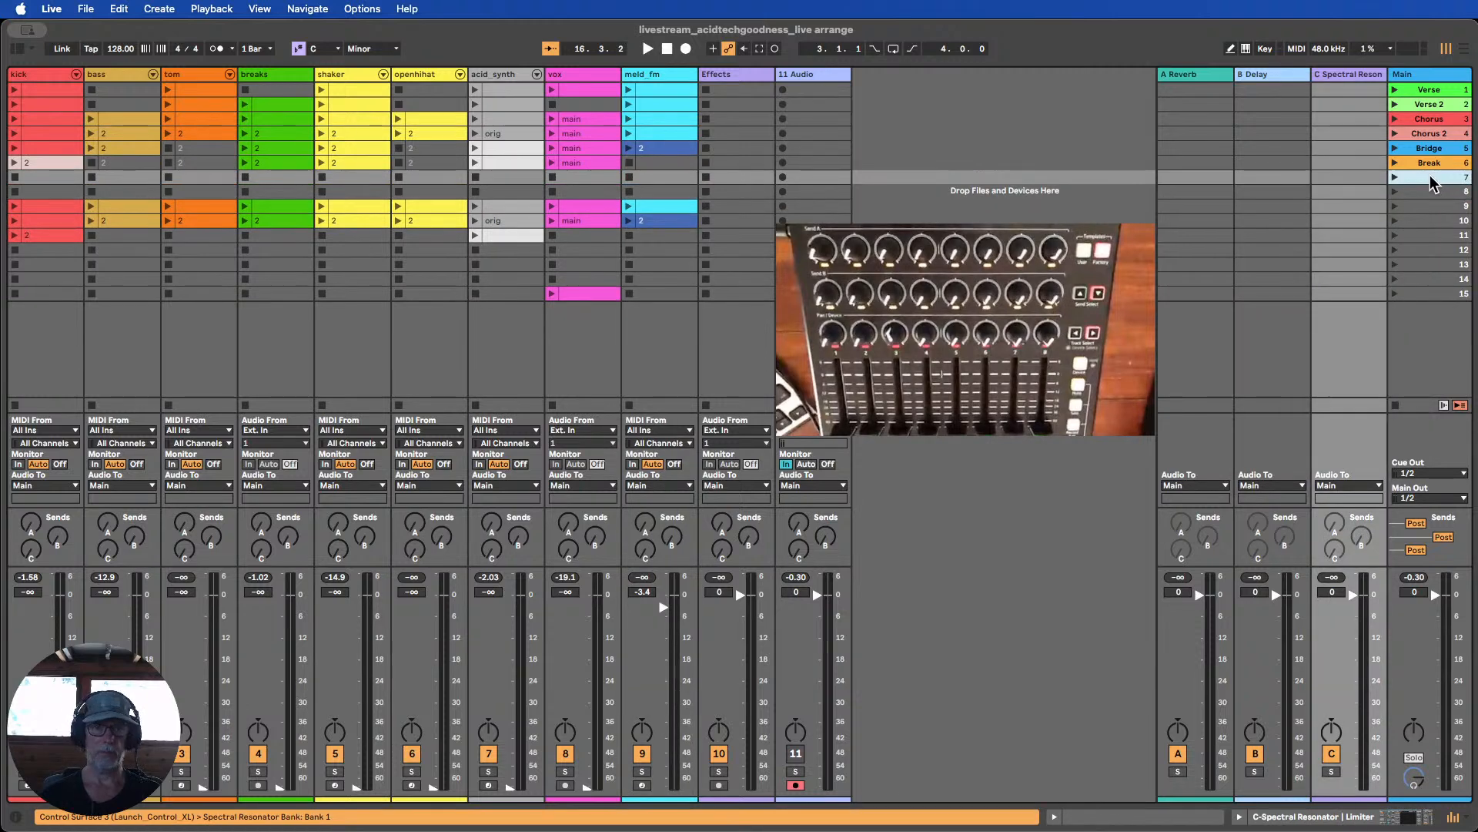
# Assign computer keys 1 and 2 to launch the Verse and Verse 2 scenes
pyautogui.click(1434, 90)
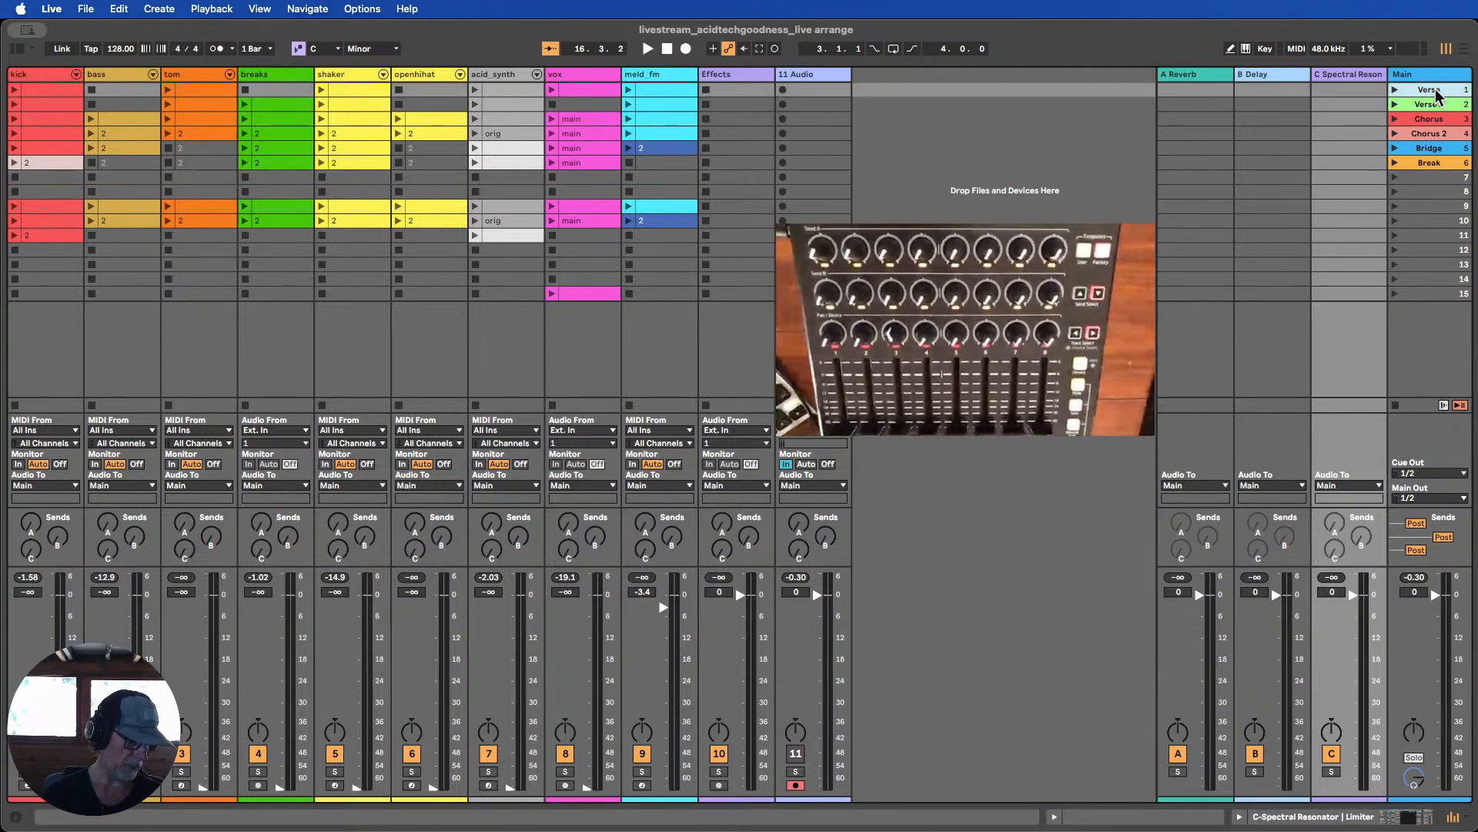
pyautogui.press('super+k')
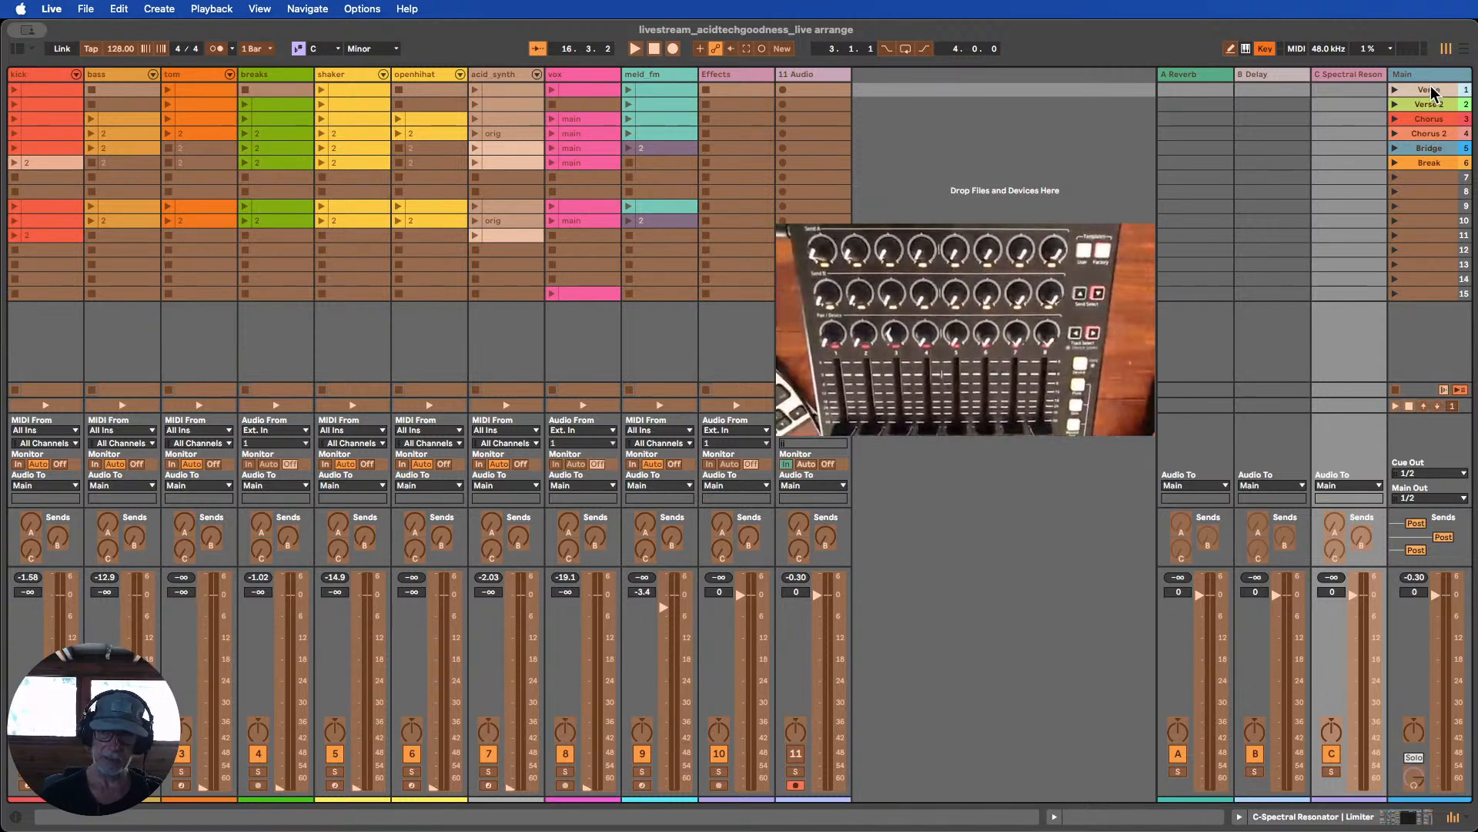
pyautogui.press('2')
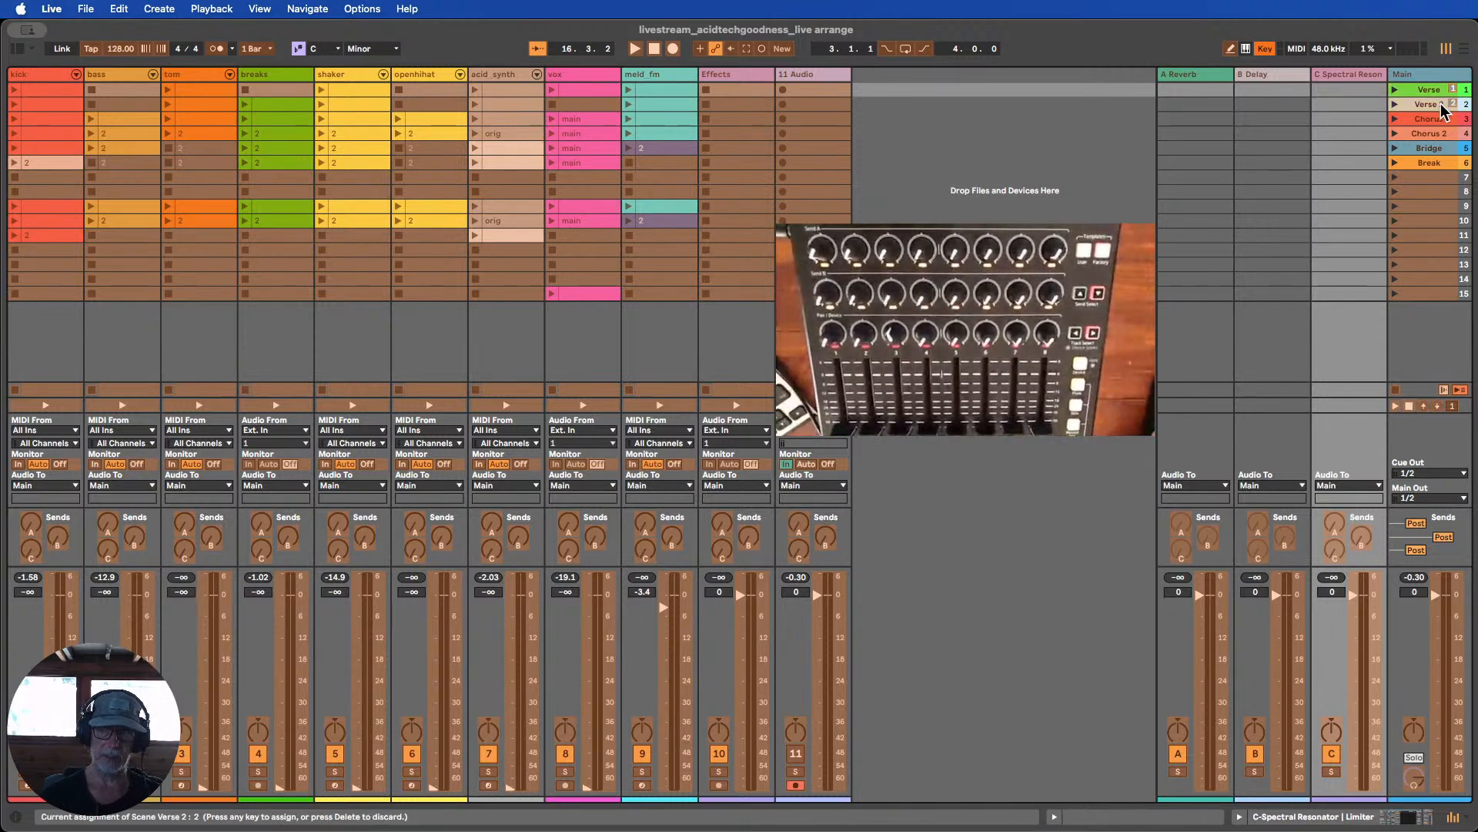
# Assign computer key 3 to the Chorus scene and key 4 to the Chorus 2 scene
pyautogui.click(1440, 122)
pyautogui.press('3')
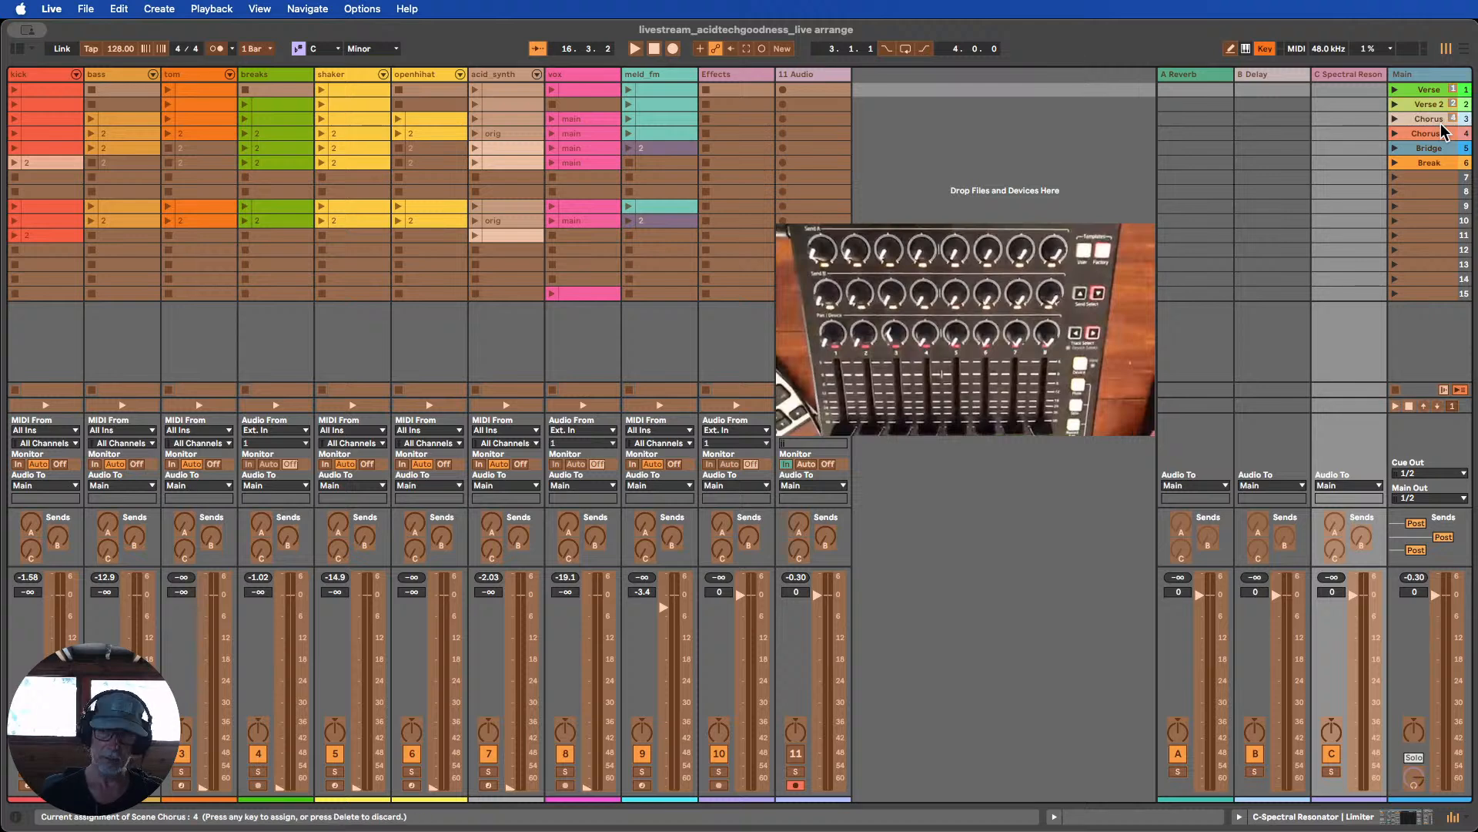
pyautogui.press('4')
pyautogui.click(1446, 137)
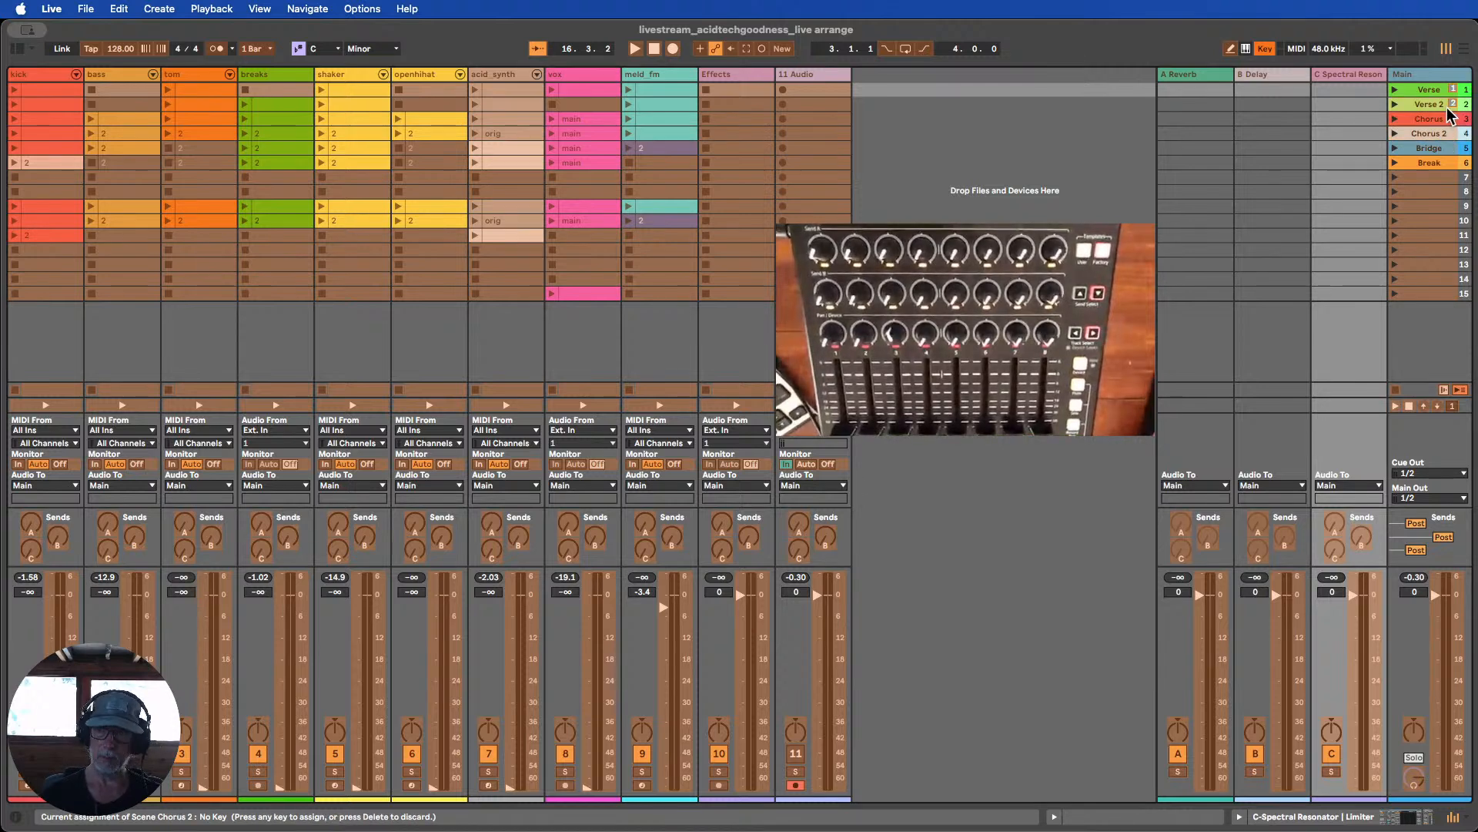
pyautogui.click(1437, 121)
pyautogui.press('3')
pyautogui.click(1440, 136)
pyautogui.press('4')
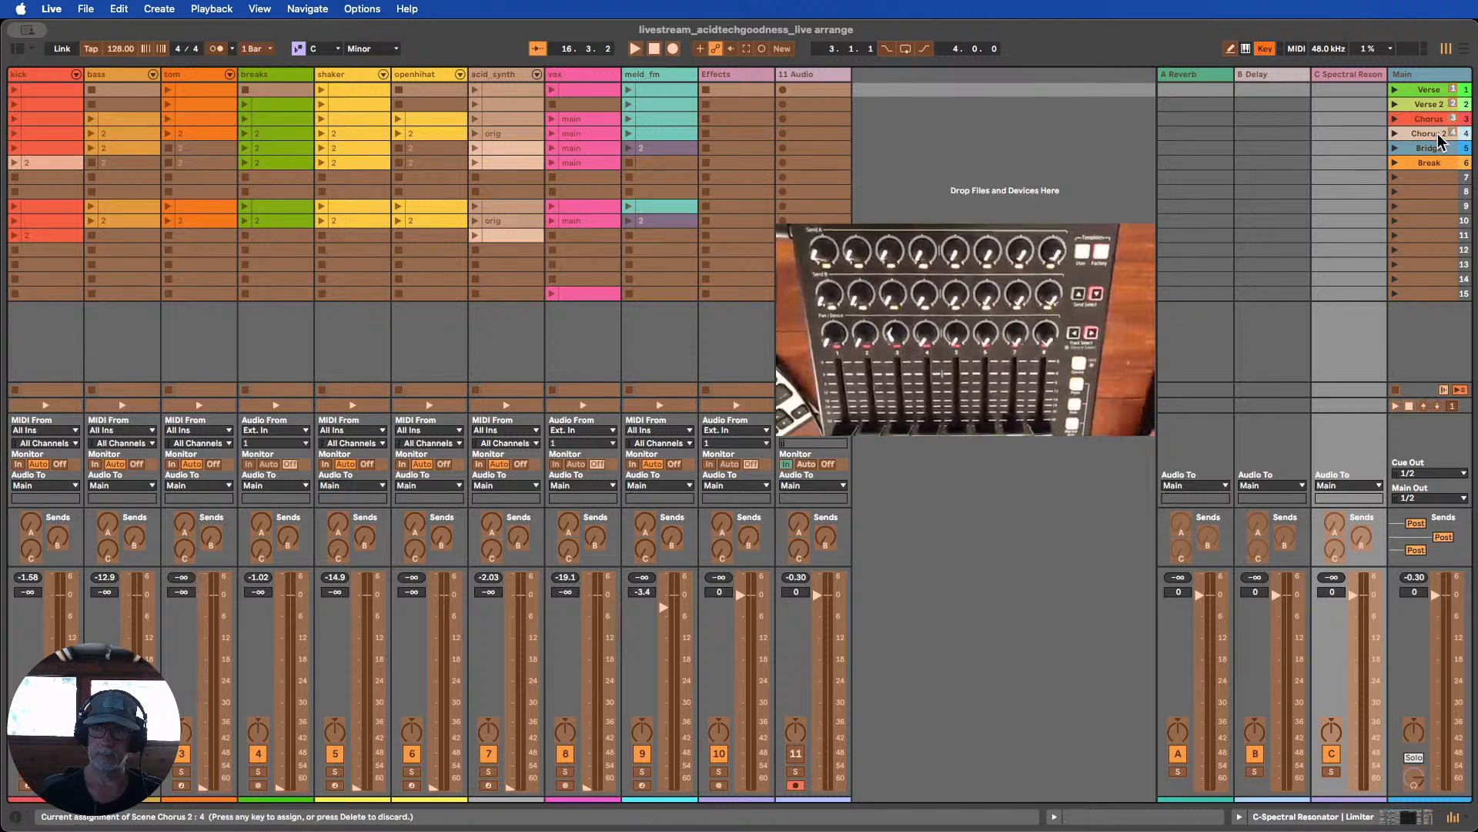
# Assign computer key 5 to the Bridge scene and key 6 to Break, and leave key mapping mode
pyautogui.click(1439, 150)
pyautogui.press('5')
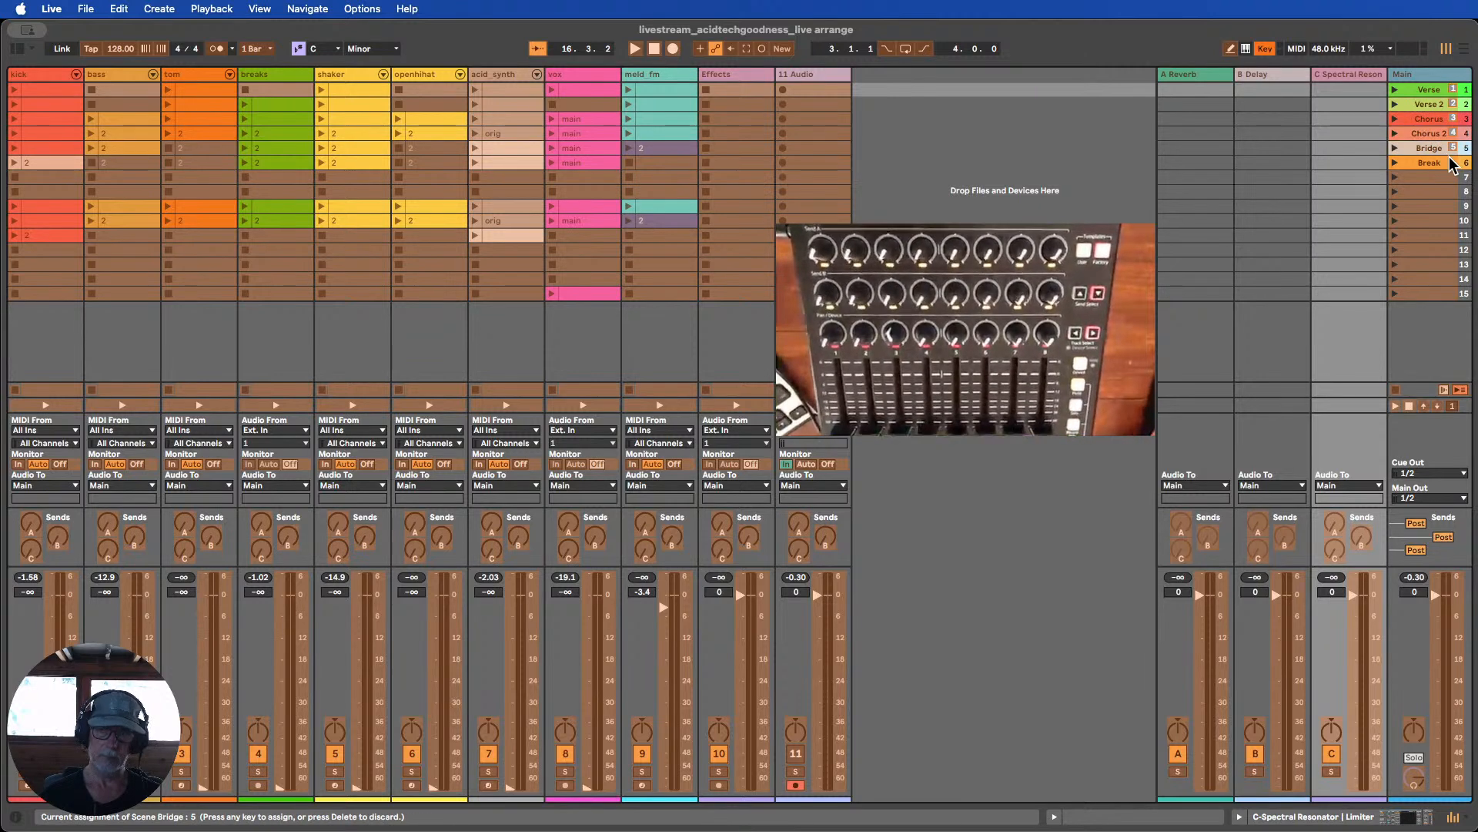
pyautogui.click(1437, 163)
pyautogui.press('6')
pyautogui.press('super+k')
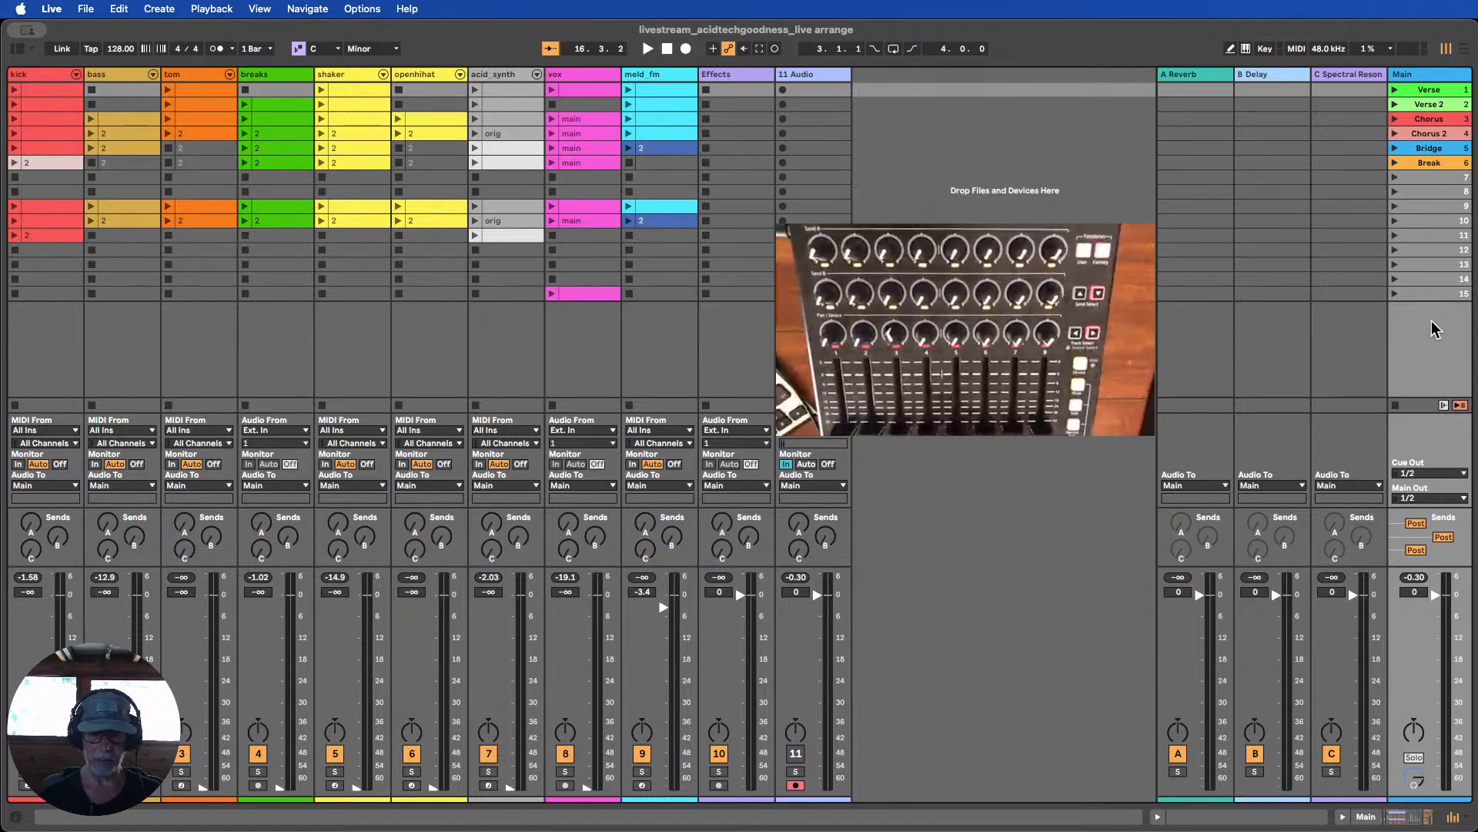
# Launch the Verse scene and raise the meld_fm track's volume to nearly 0 dB
pyautogui.press('Return')
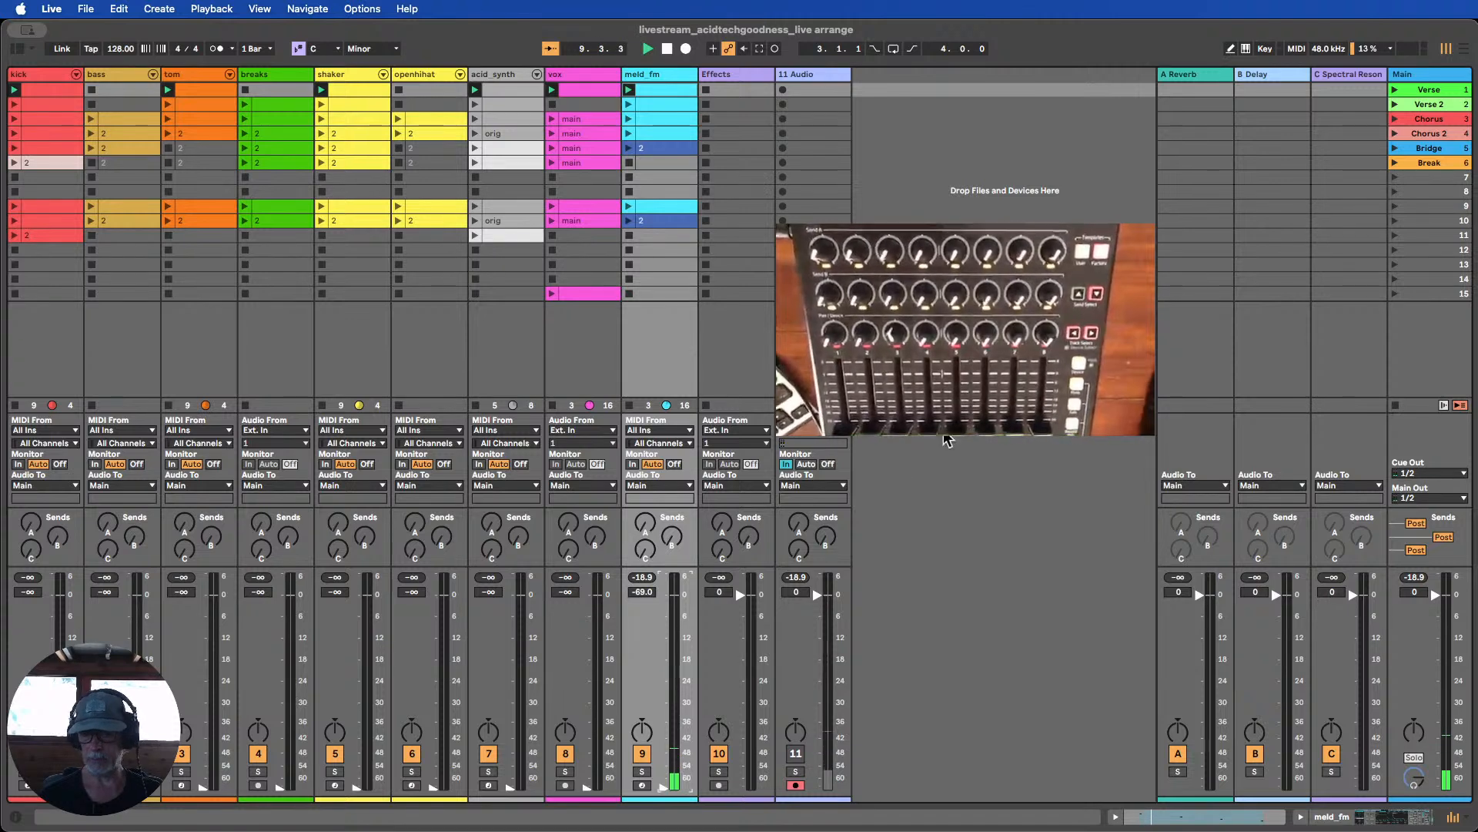
pyautogui.click(1422, 93)
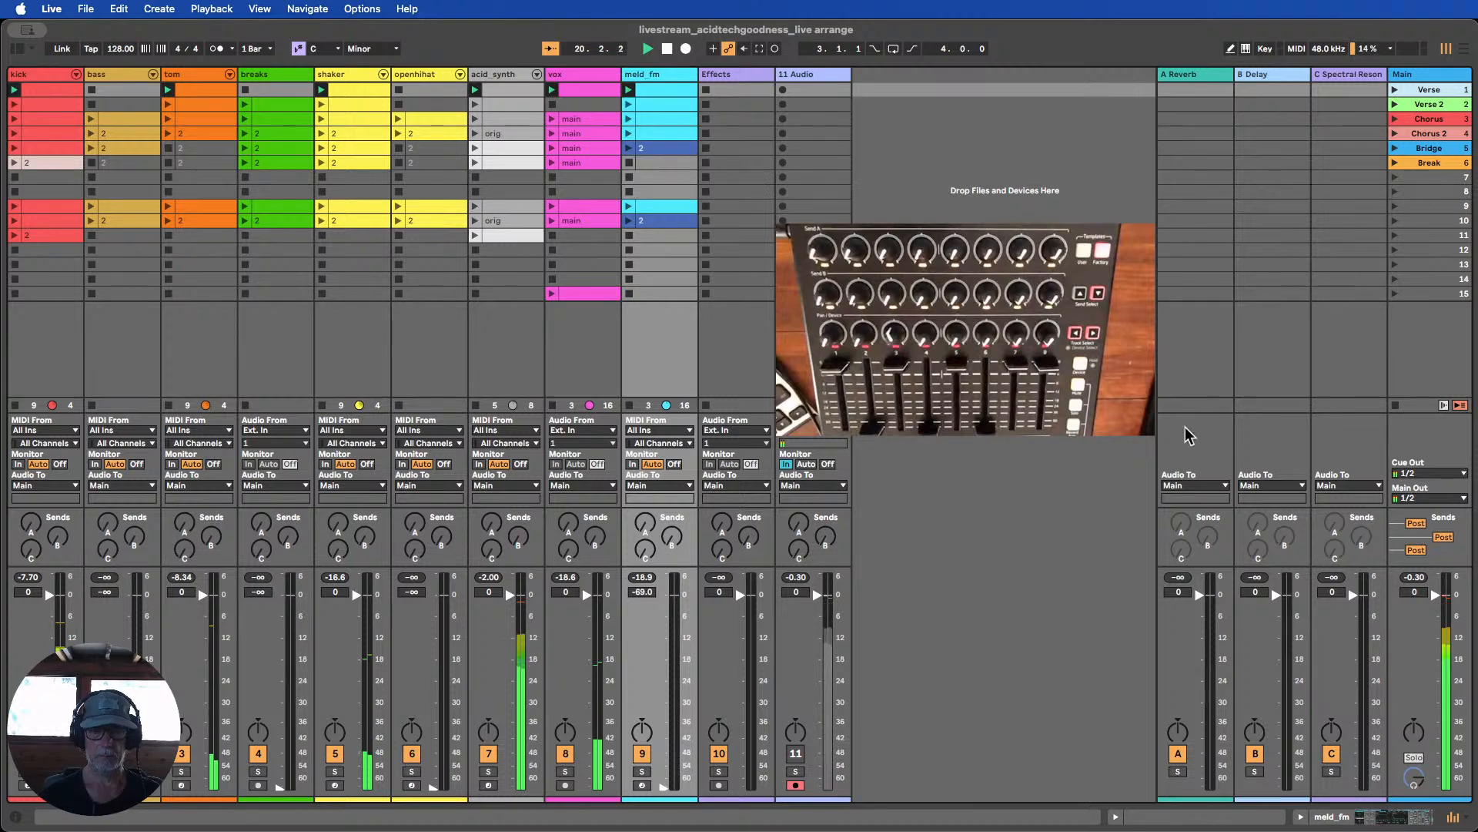
pyautogui.moveTo(655, 793); pyautogui.dragTo(663, 597)
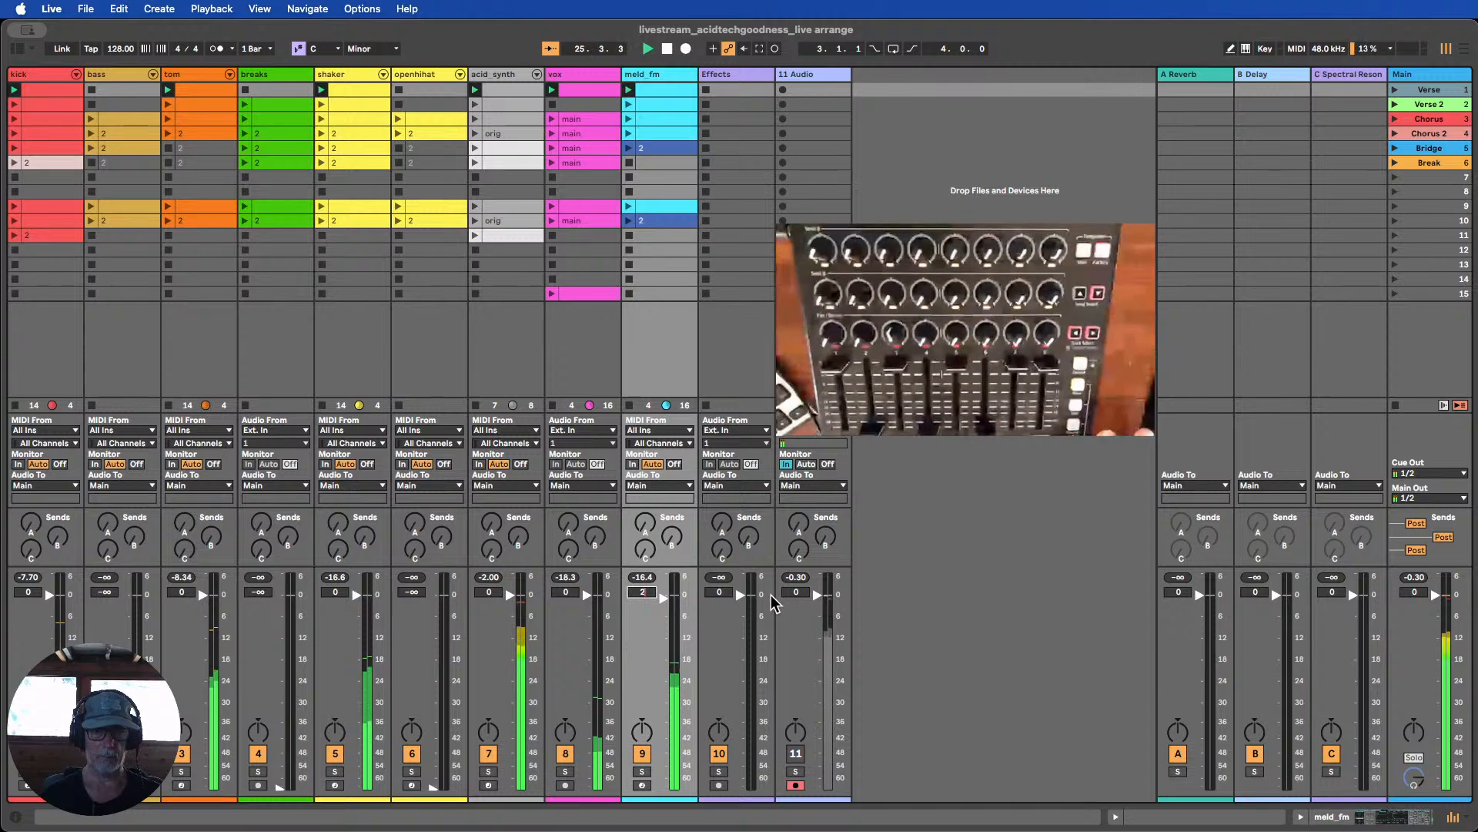
# Launch the Verse 2 scene while the set is playing
pyautogui.write('2')
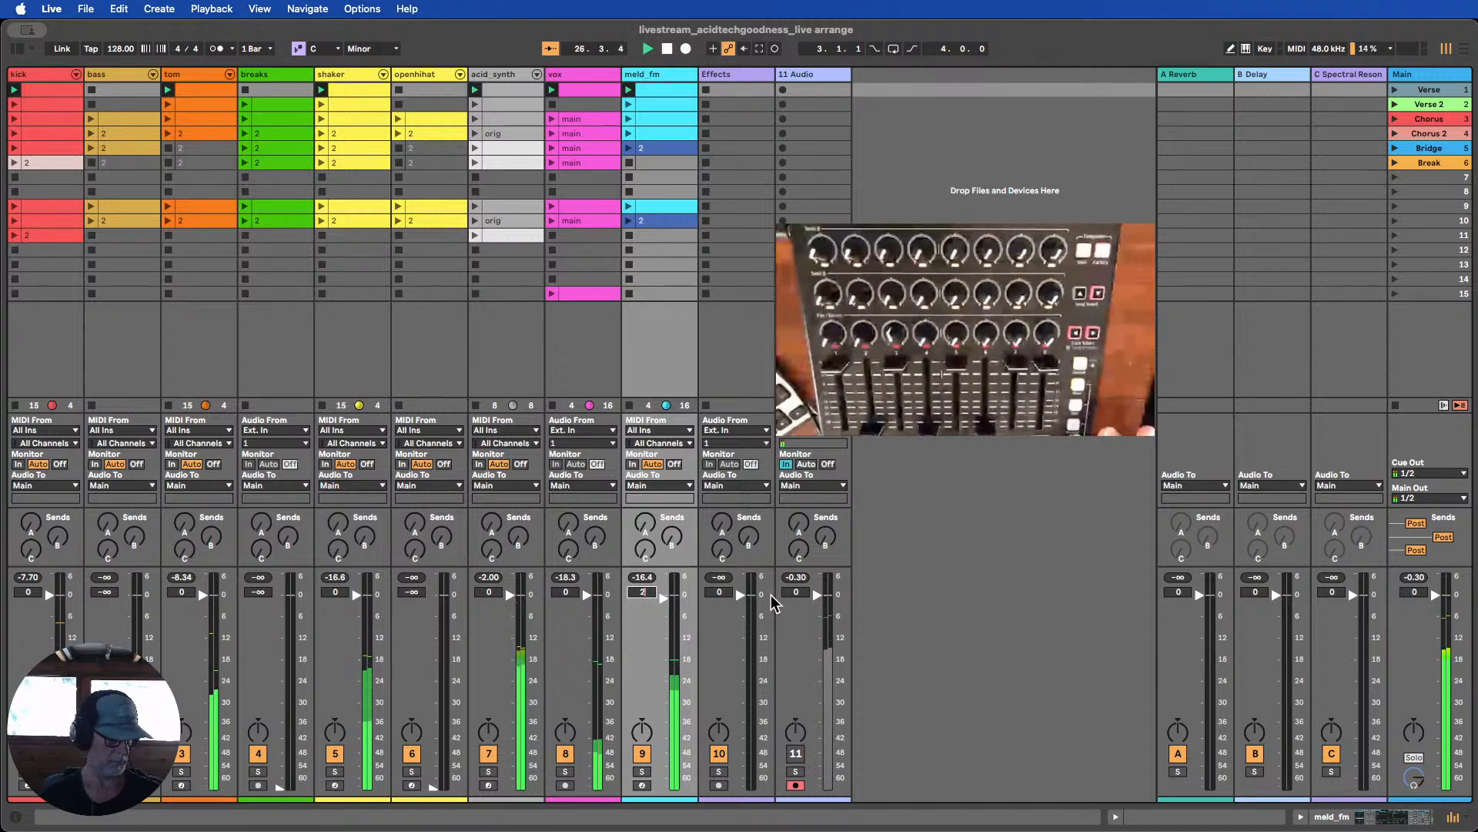
pyautogui.write('2')
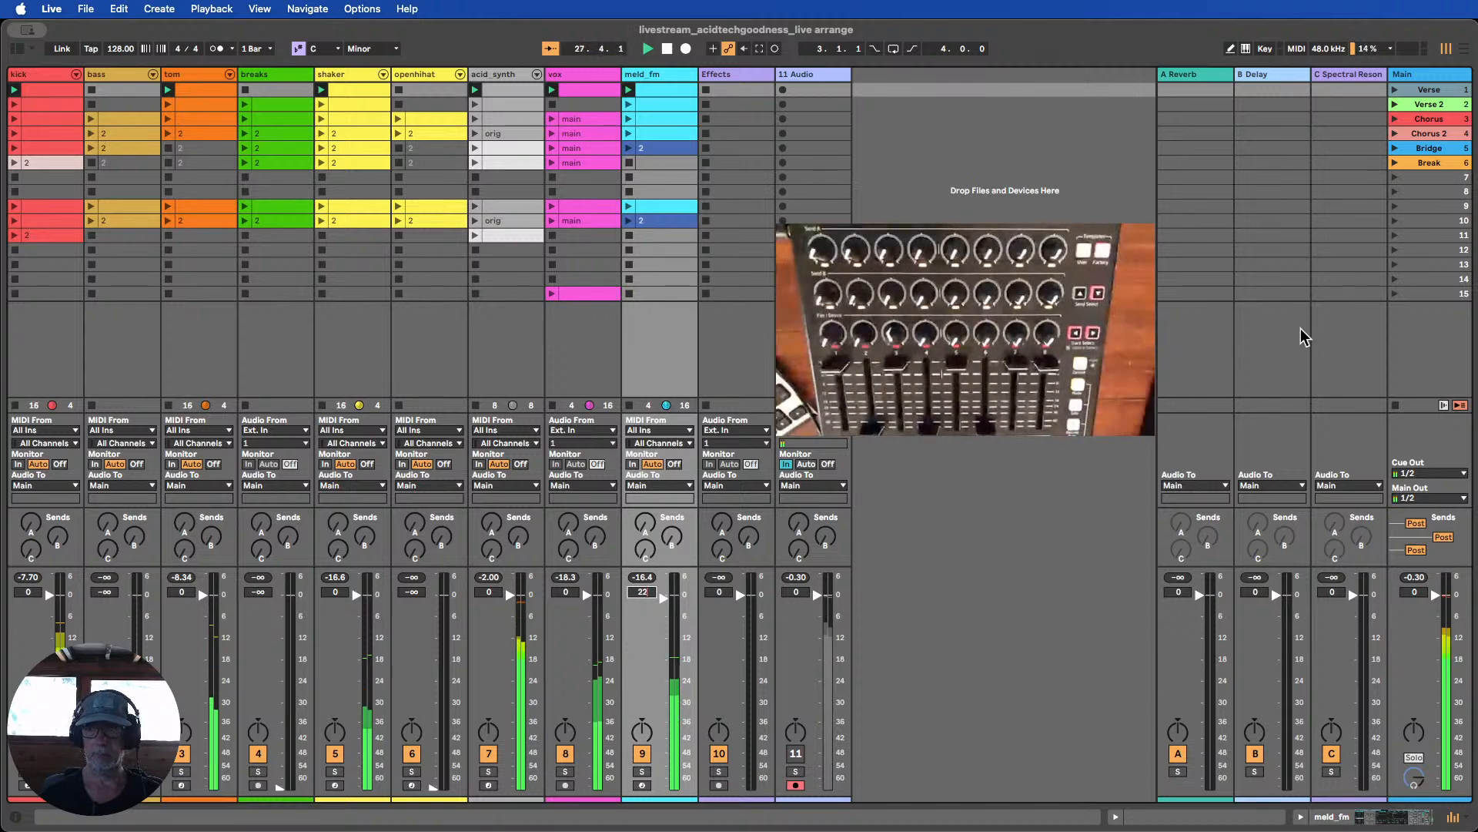
pyautogui.click(1396, 91)
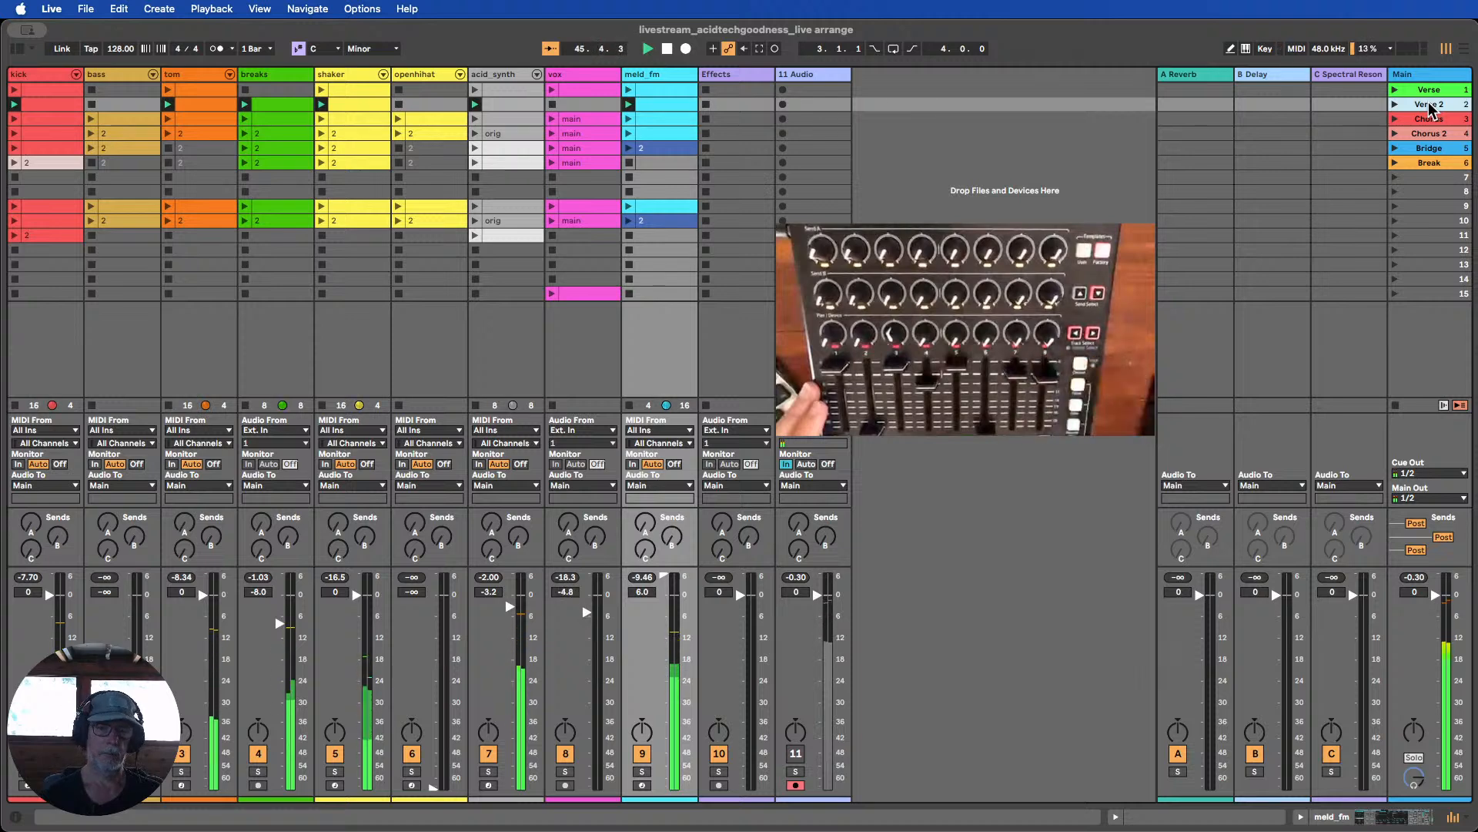
# Pull the meld_fm track's volume all the way down and bring it back up to about -1.2 dB
pyautogui.moveTo(675, 583); pyautogui.dragTo(664, 787)
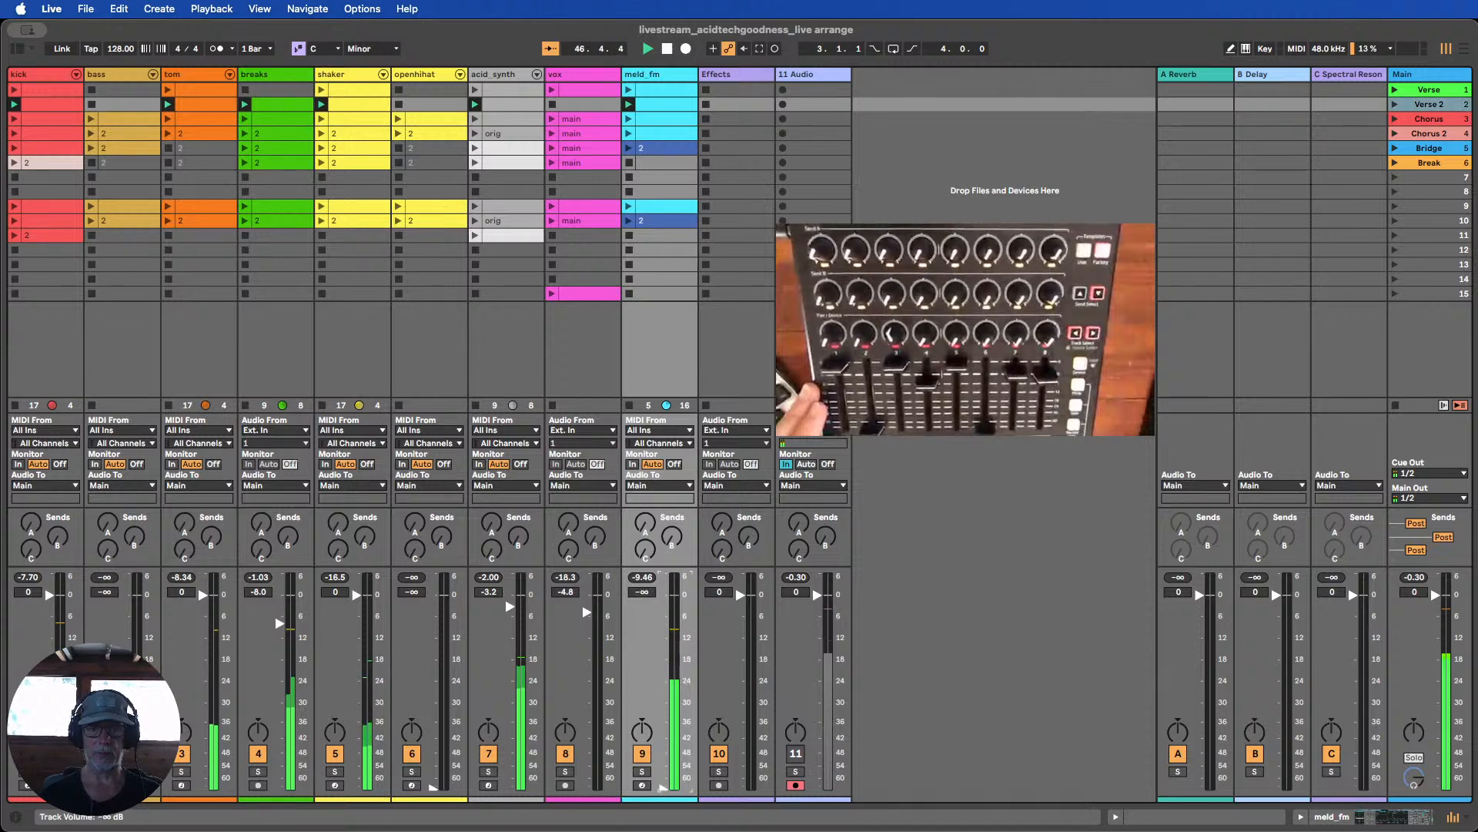
pyautogui.moveTo(663, 710); pyautogui.dragTo(663, 633)
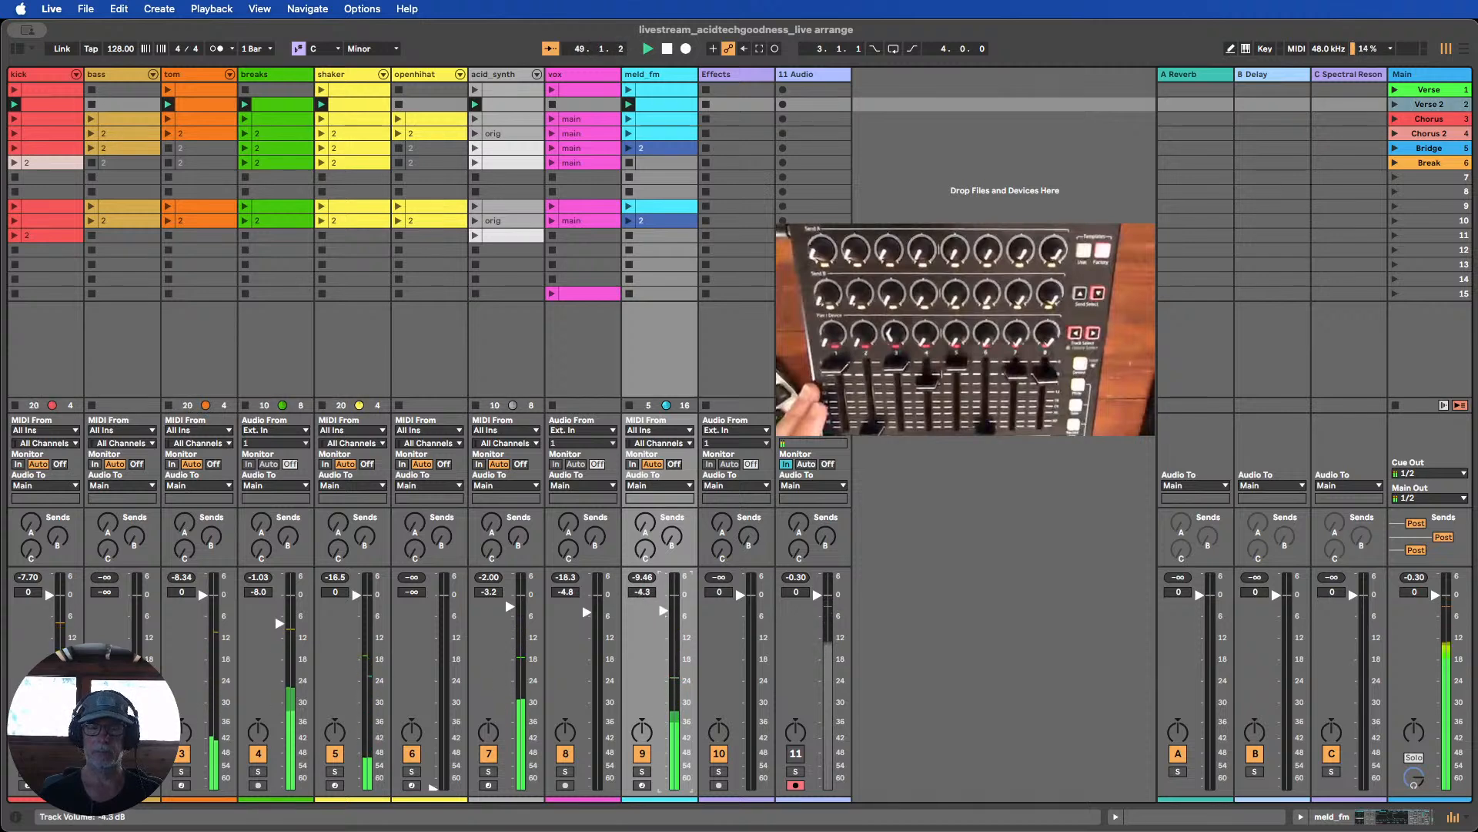
pyautogui.moveTo(663, 610); pyautogui.dragTo(663, 607)
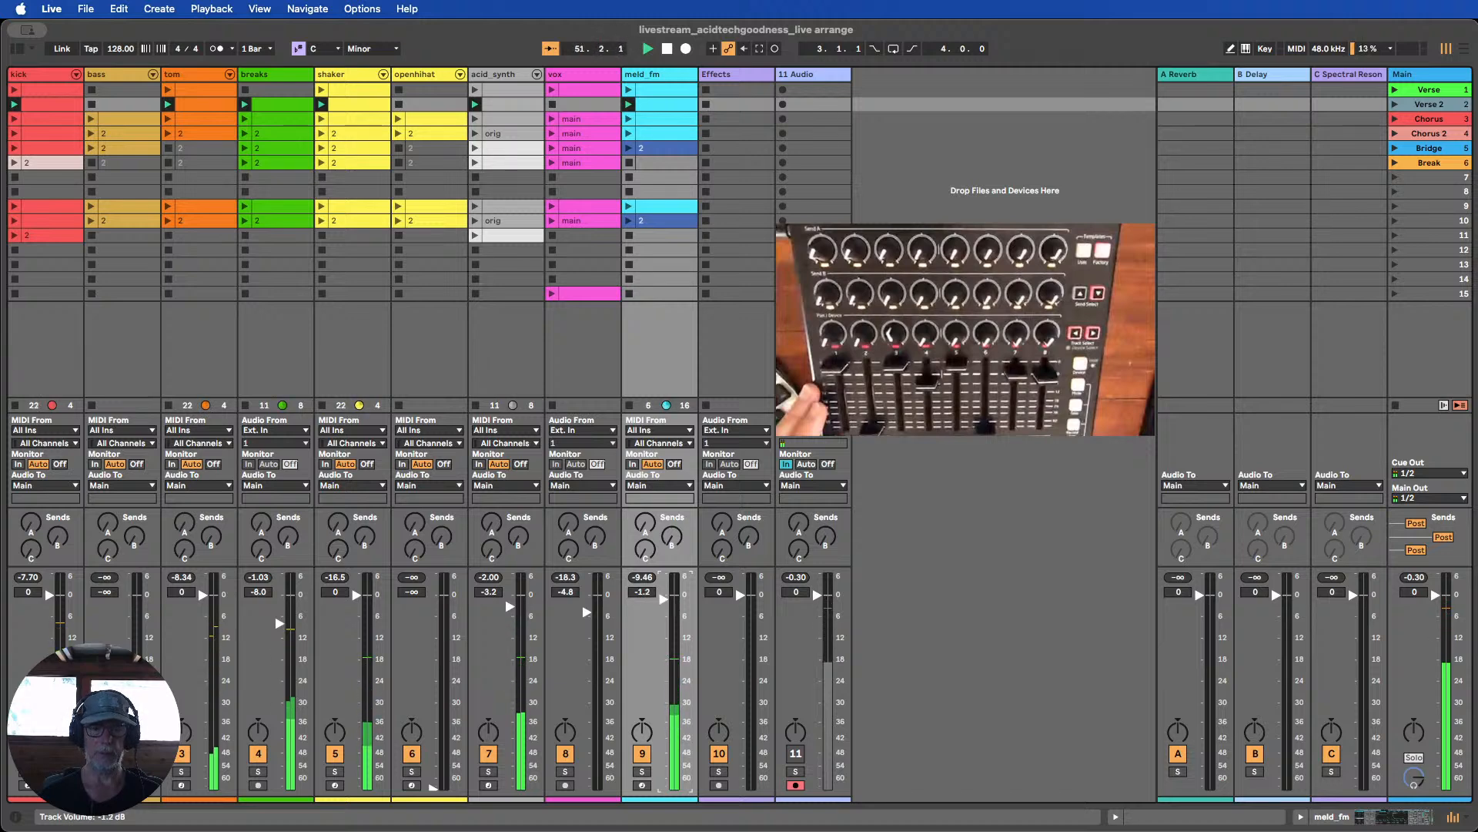
pyautogui.moveTo(663, 599); pyautogui.dragTo(663, 599)
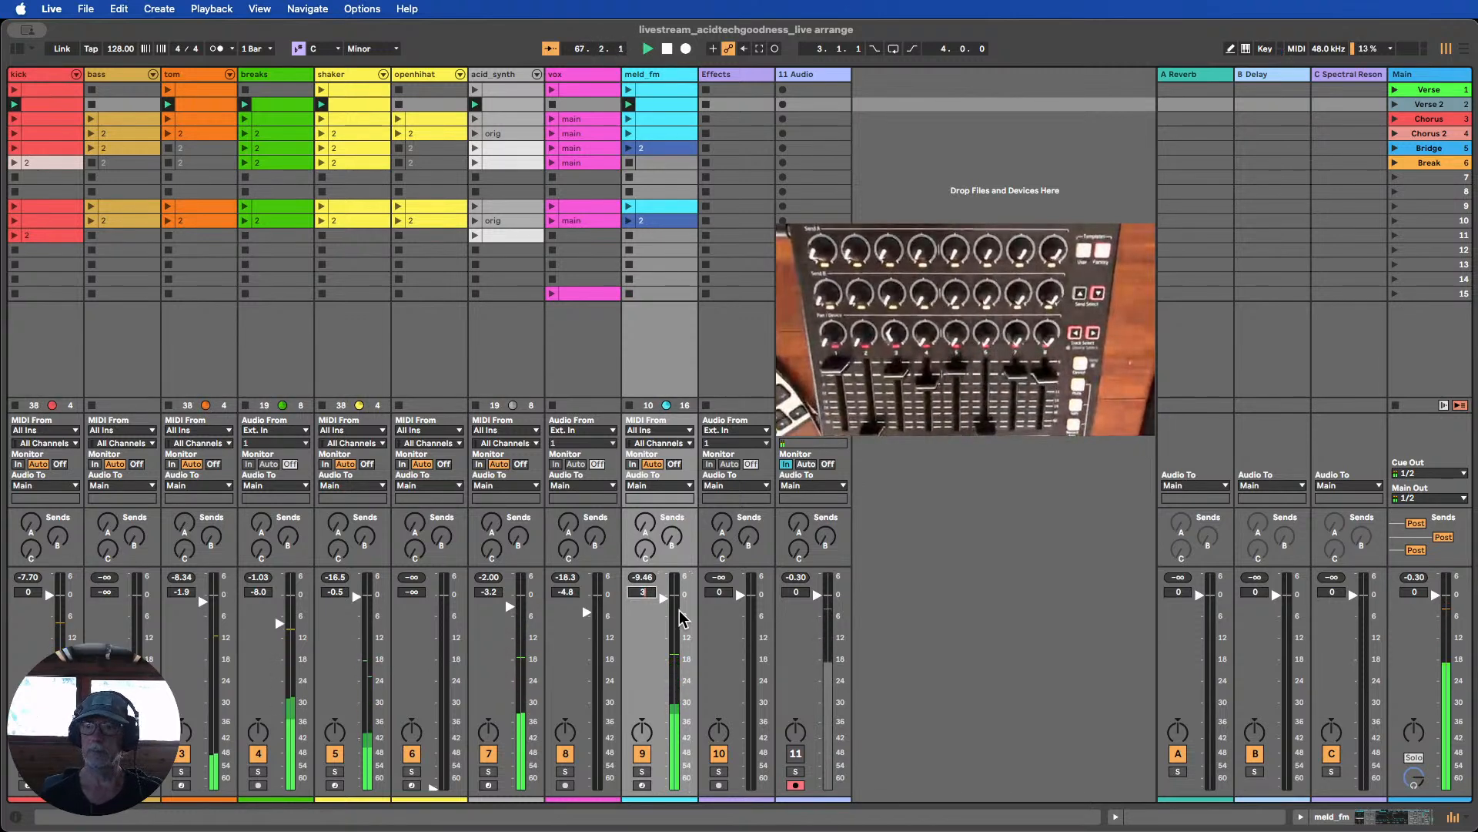
# Launch the Chorus scene and move on to the Break scene
pyautogui.click(1424, 385)
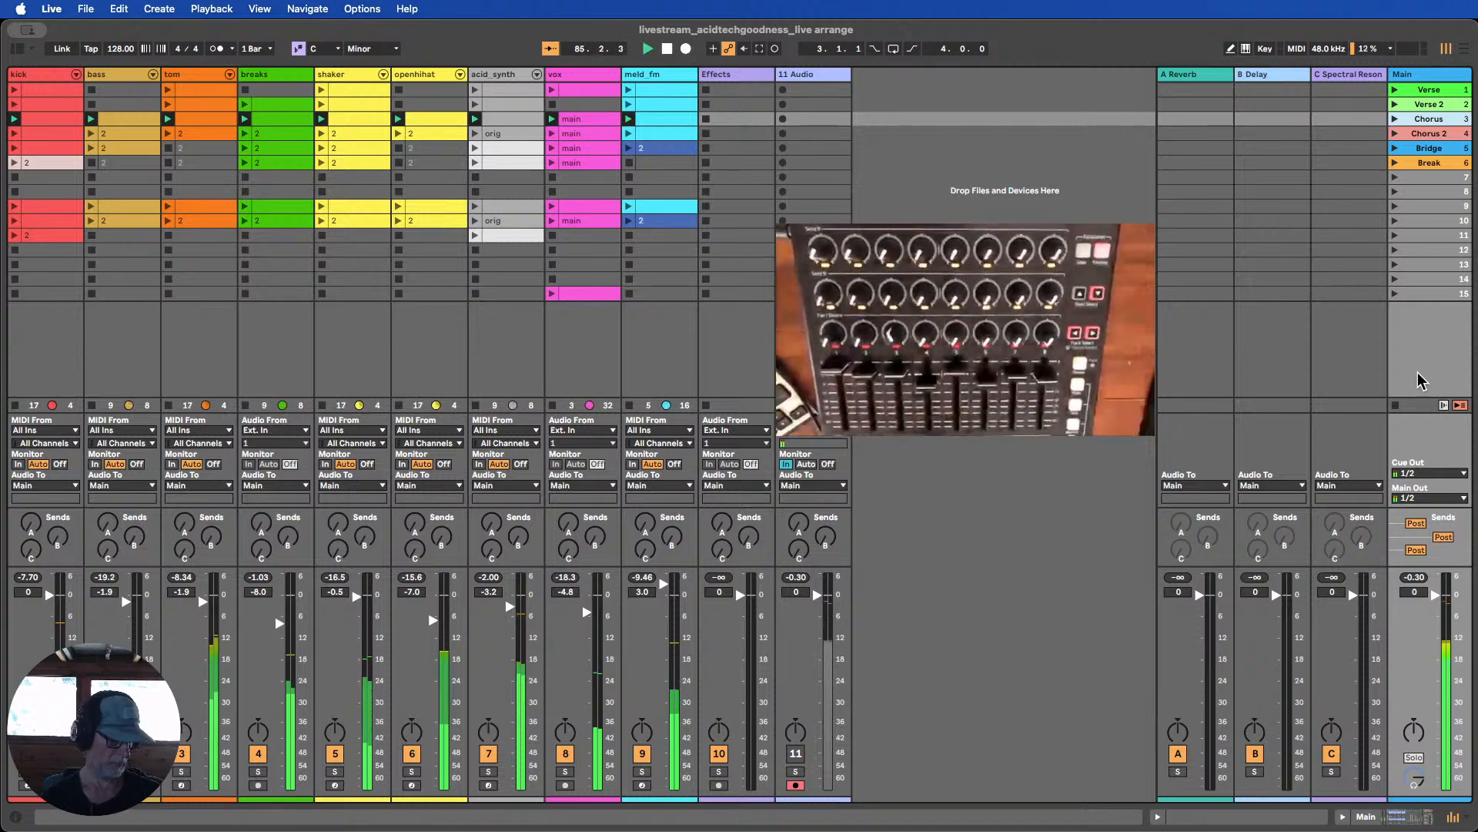
pyautogui.click(1405, 336)
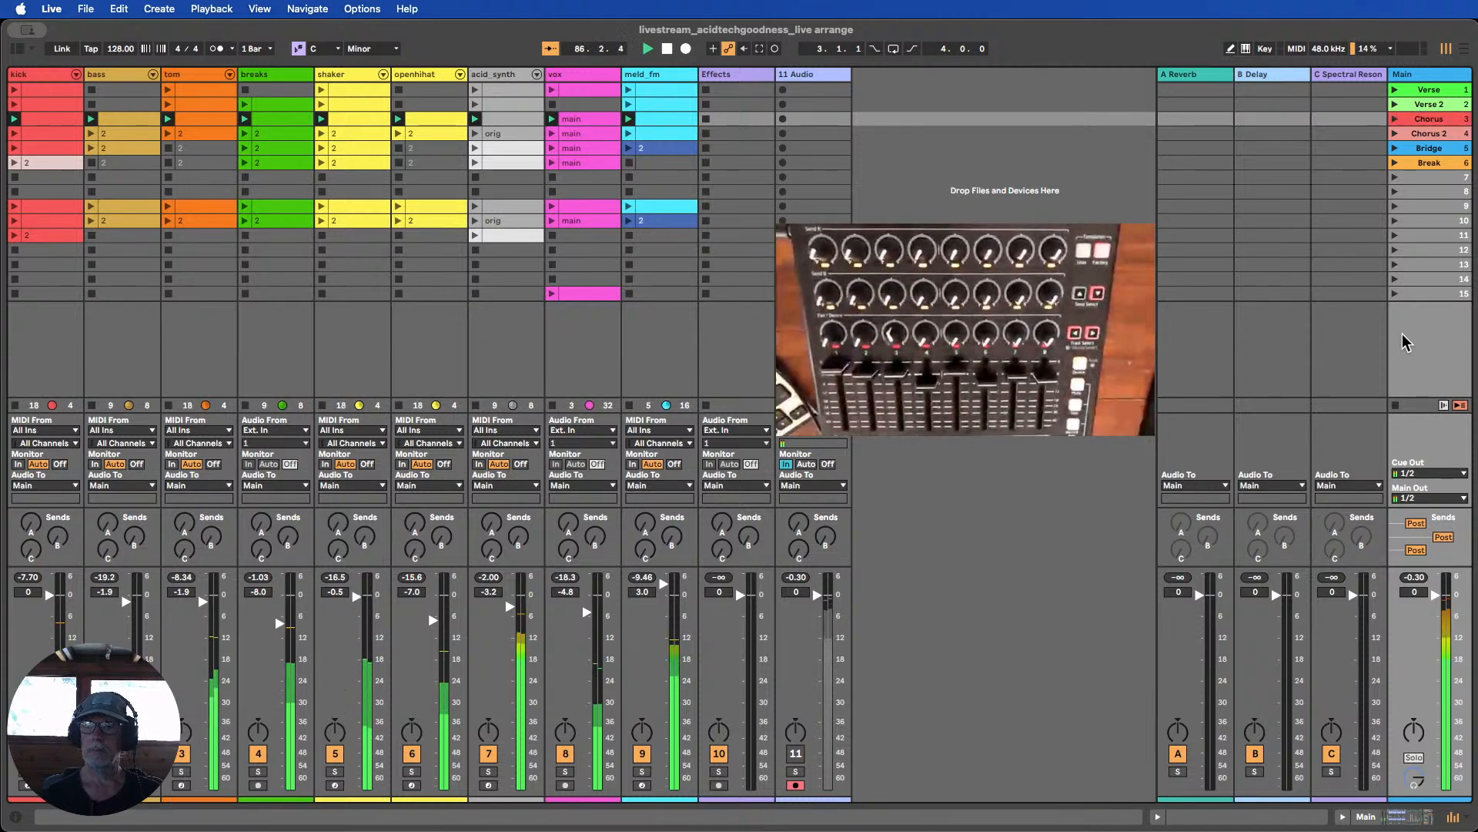
pyautogui.press('Down')
pyautogui.press('Return')
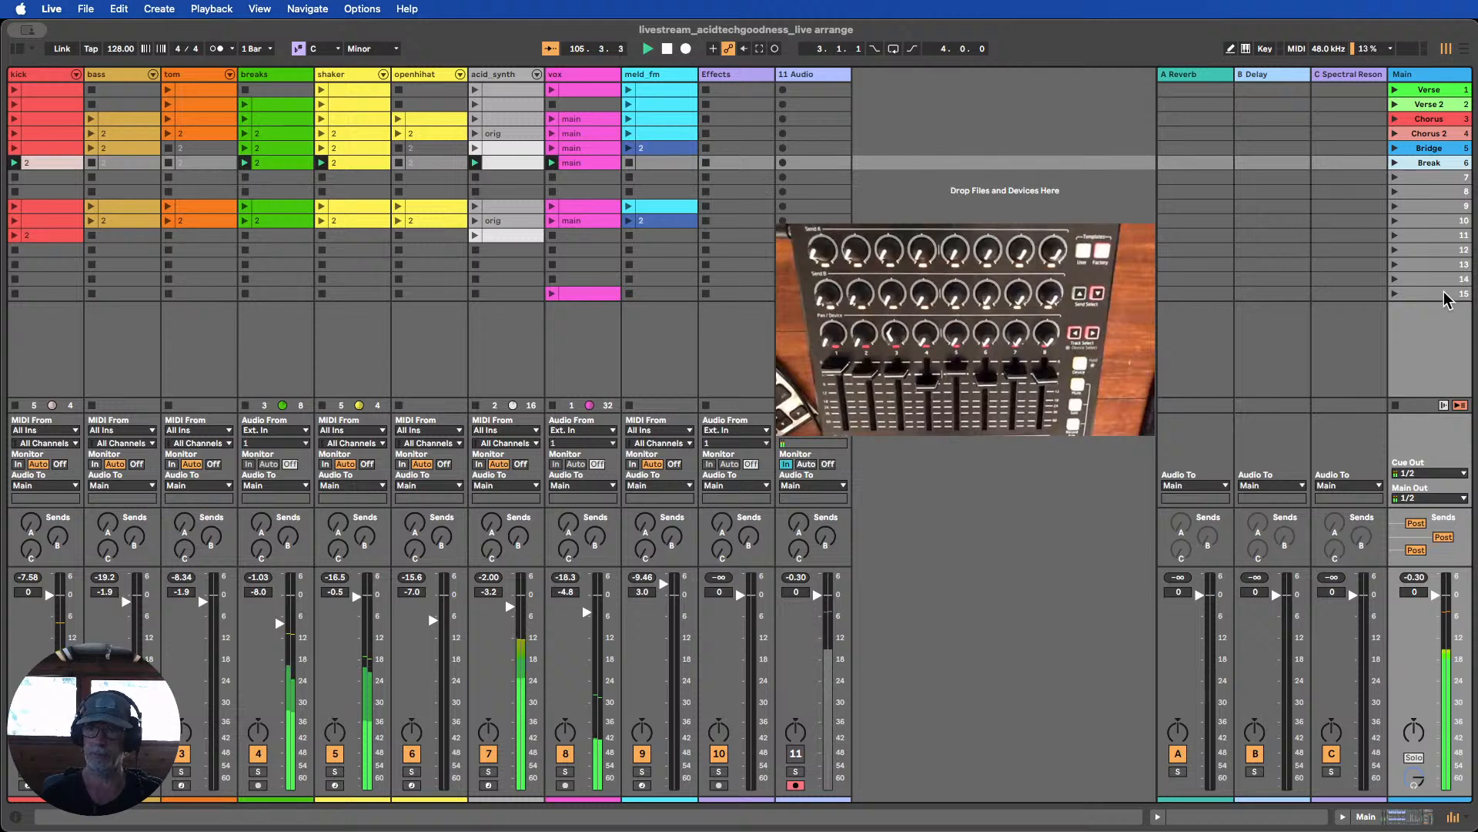
# Launch the Verse 2 scene again, followed by the Chorus 2 scene
pyautogui.press('2')
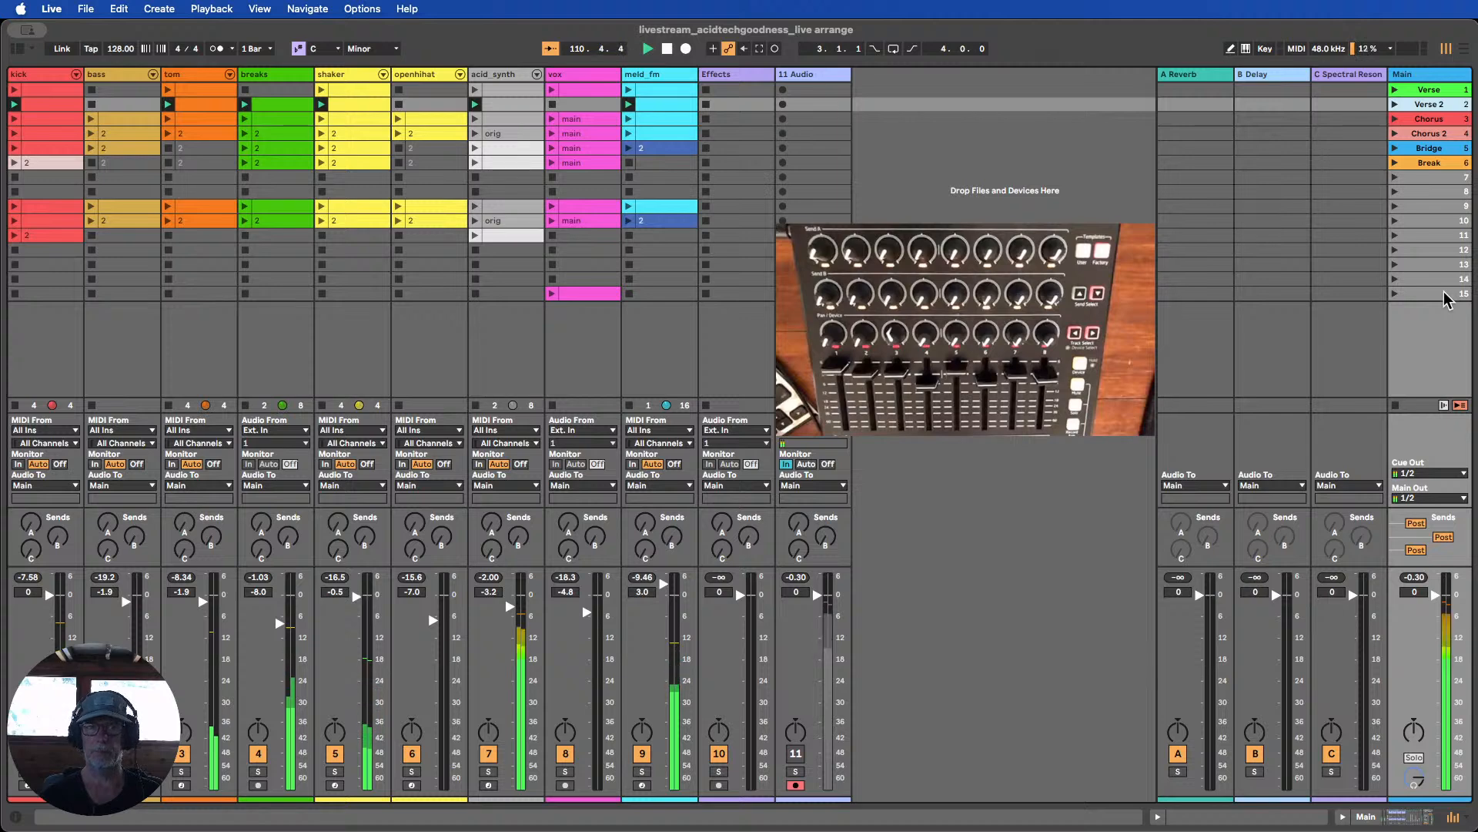
pyautogui.press('Down')
pyautogui.press('Down')
pyautogui.press('Return')
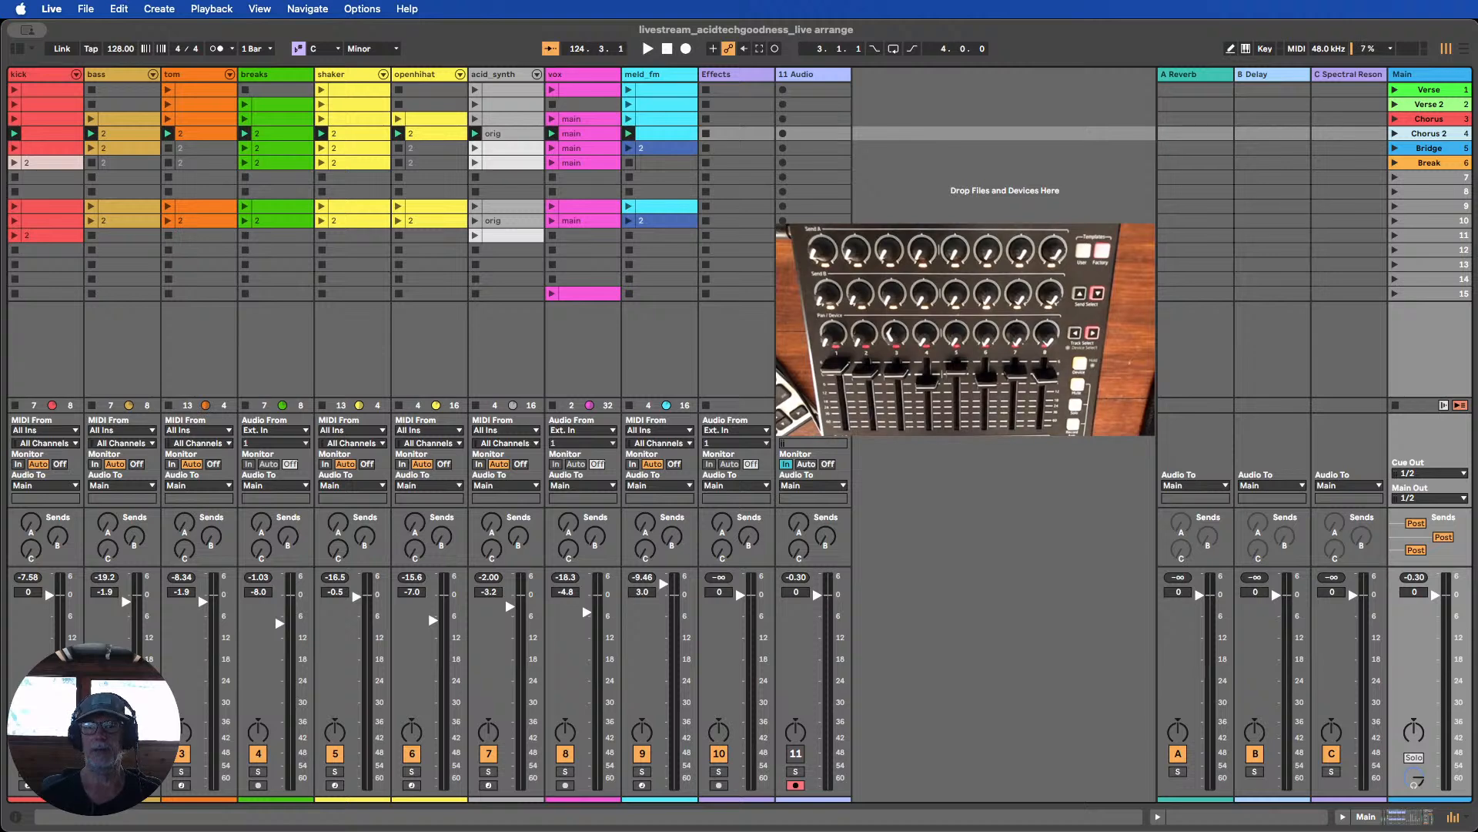
# Open the Map8 device on the Effects track and review its eight effect parameter mappings
pyautogui.click(605, 83)
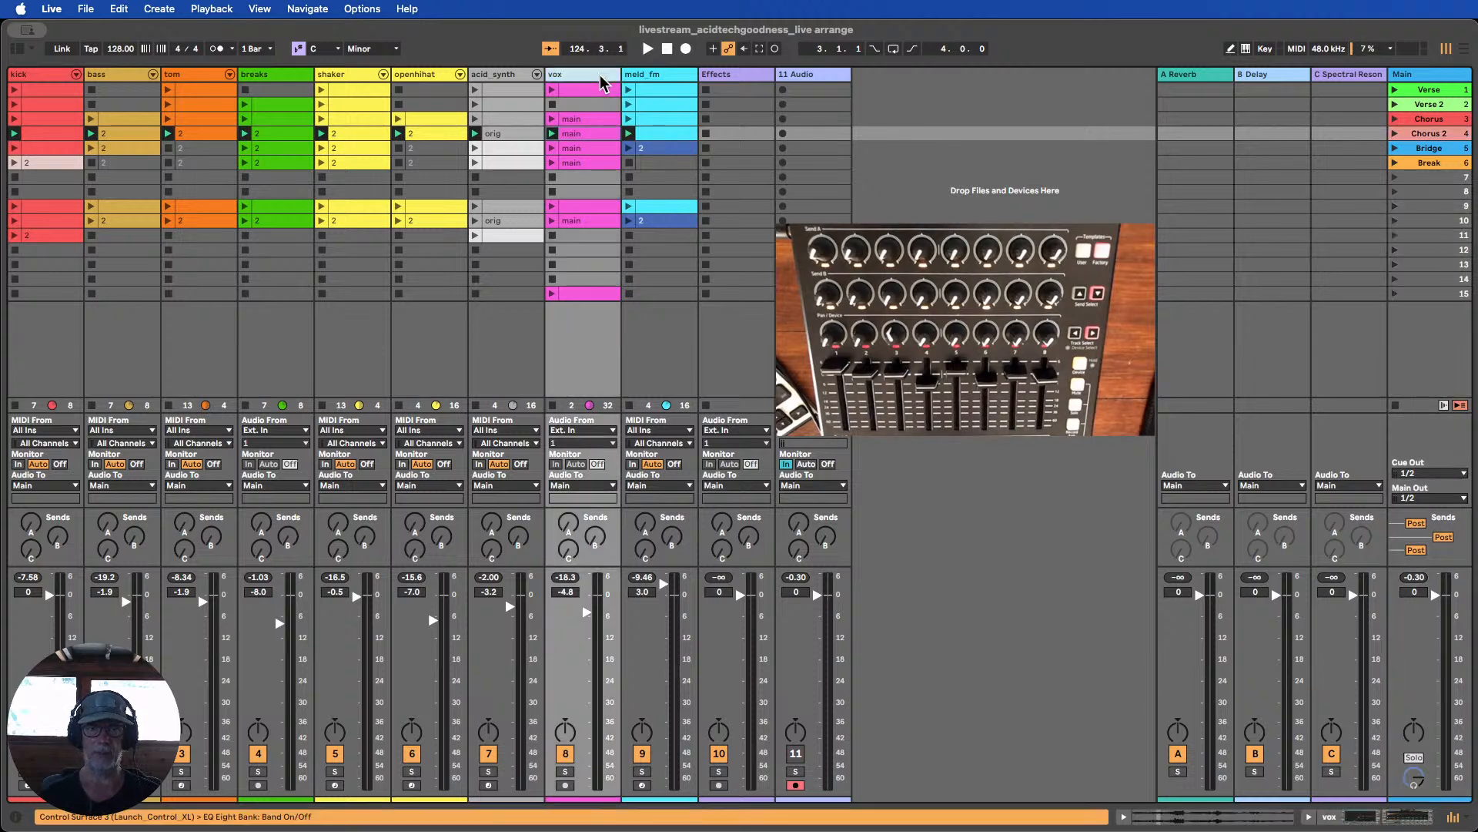
pyautogui.click(50, 81)
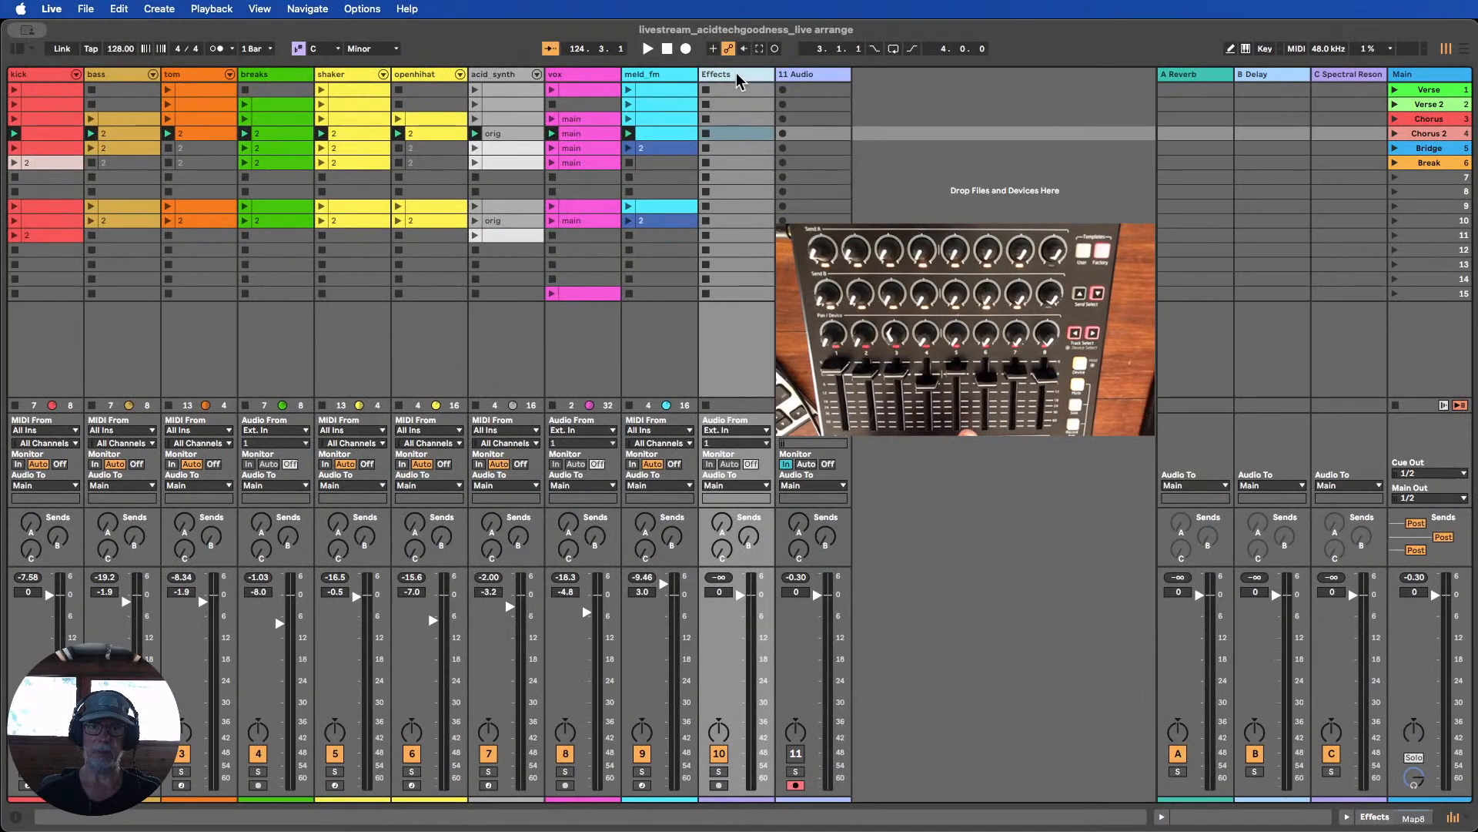
pyautogui.doubleClick(736, 74)
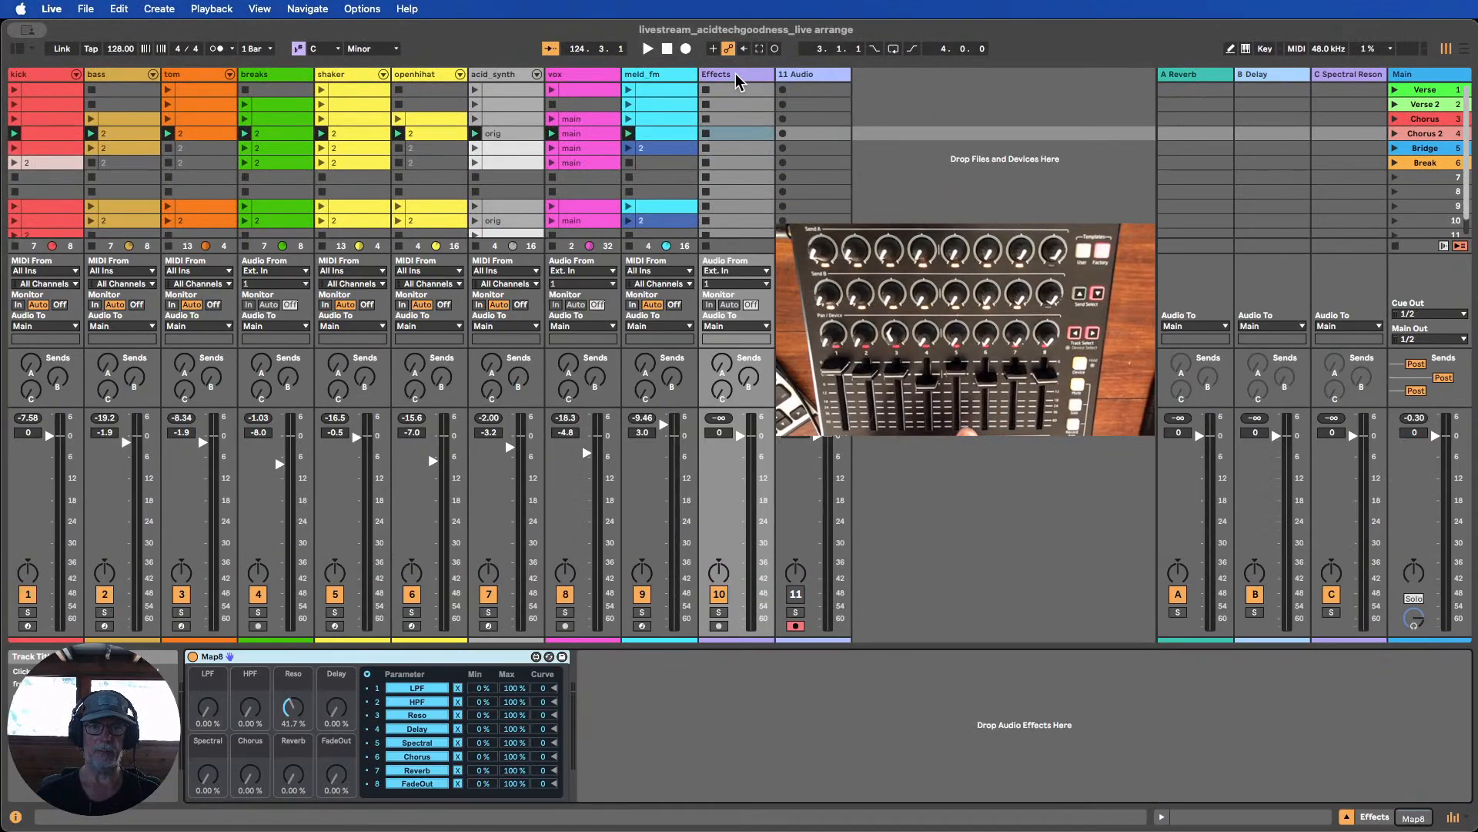
pyautogui.click(593, 719)
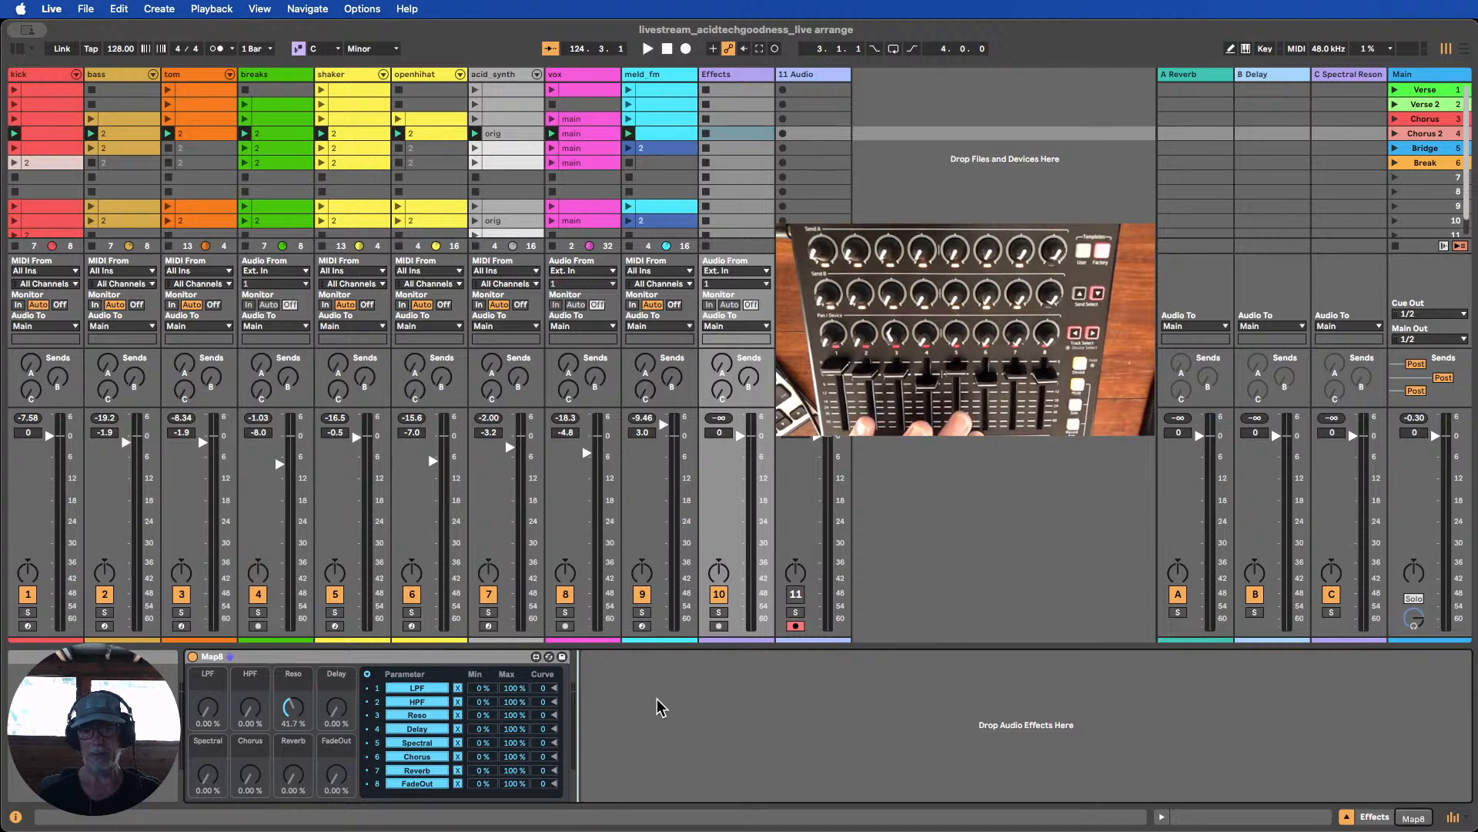
pyautogui.click(344, 664)
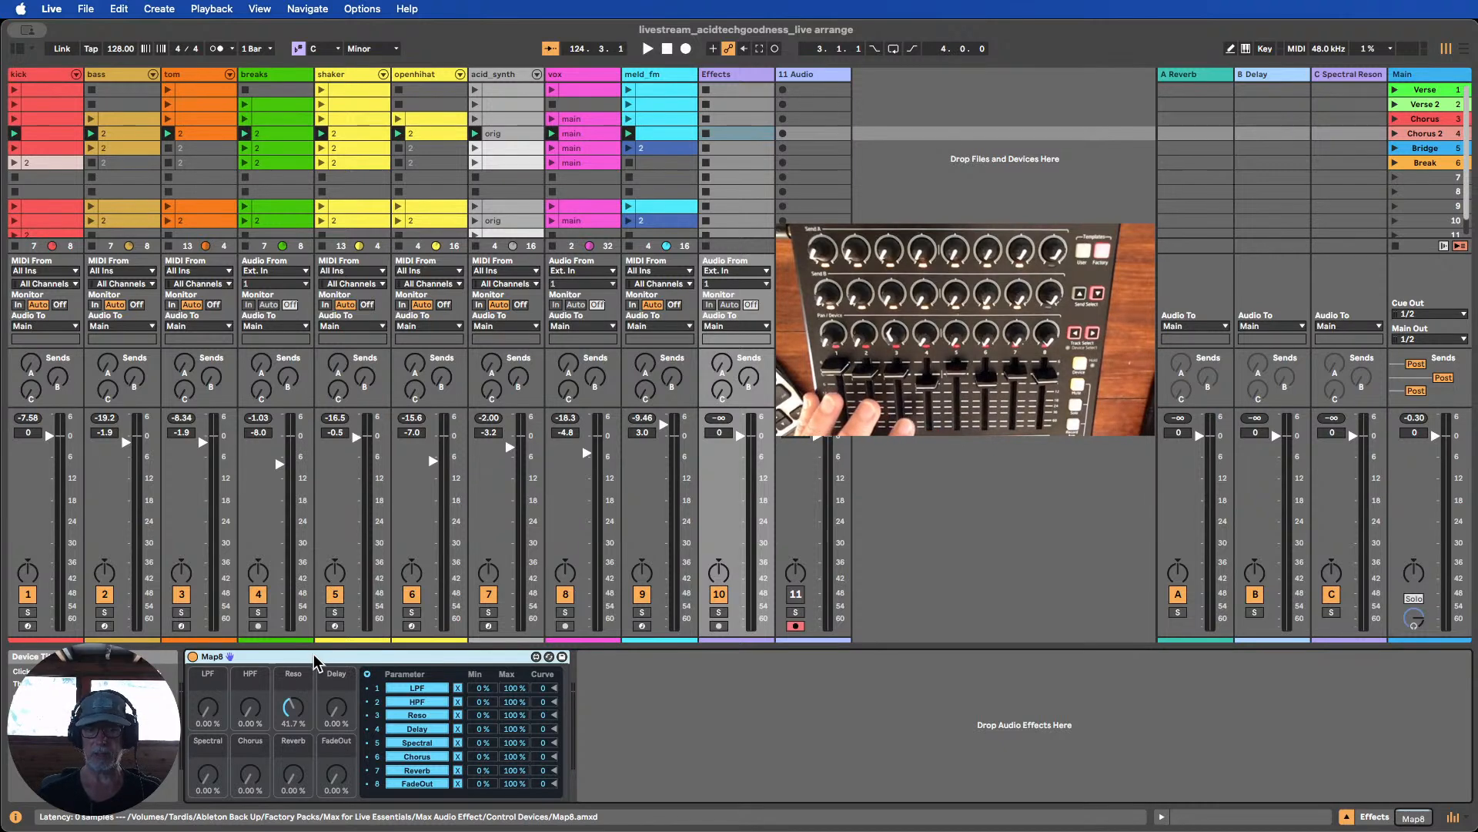
# Examine the Master Fx rack on the Main track, return to the Effects track and hide its devices
pyautogui.click(1434, 76)
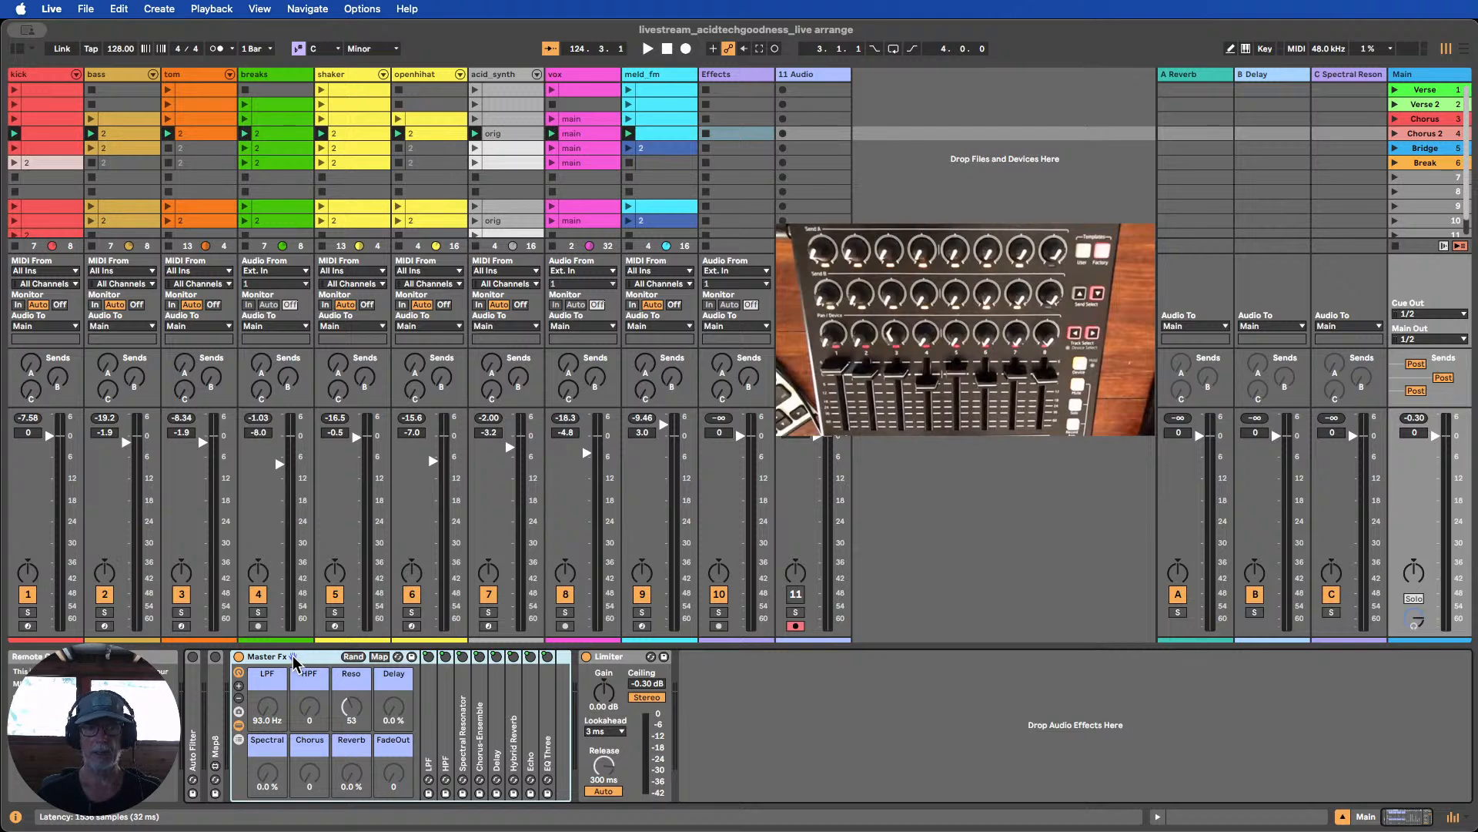
pyautogui.click(726, 75)
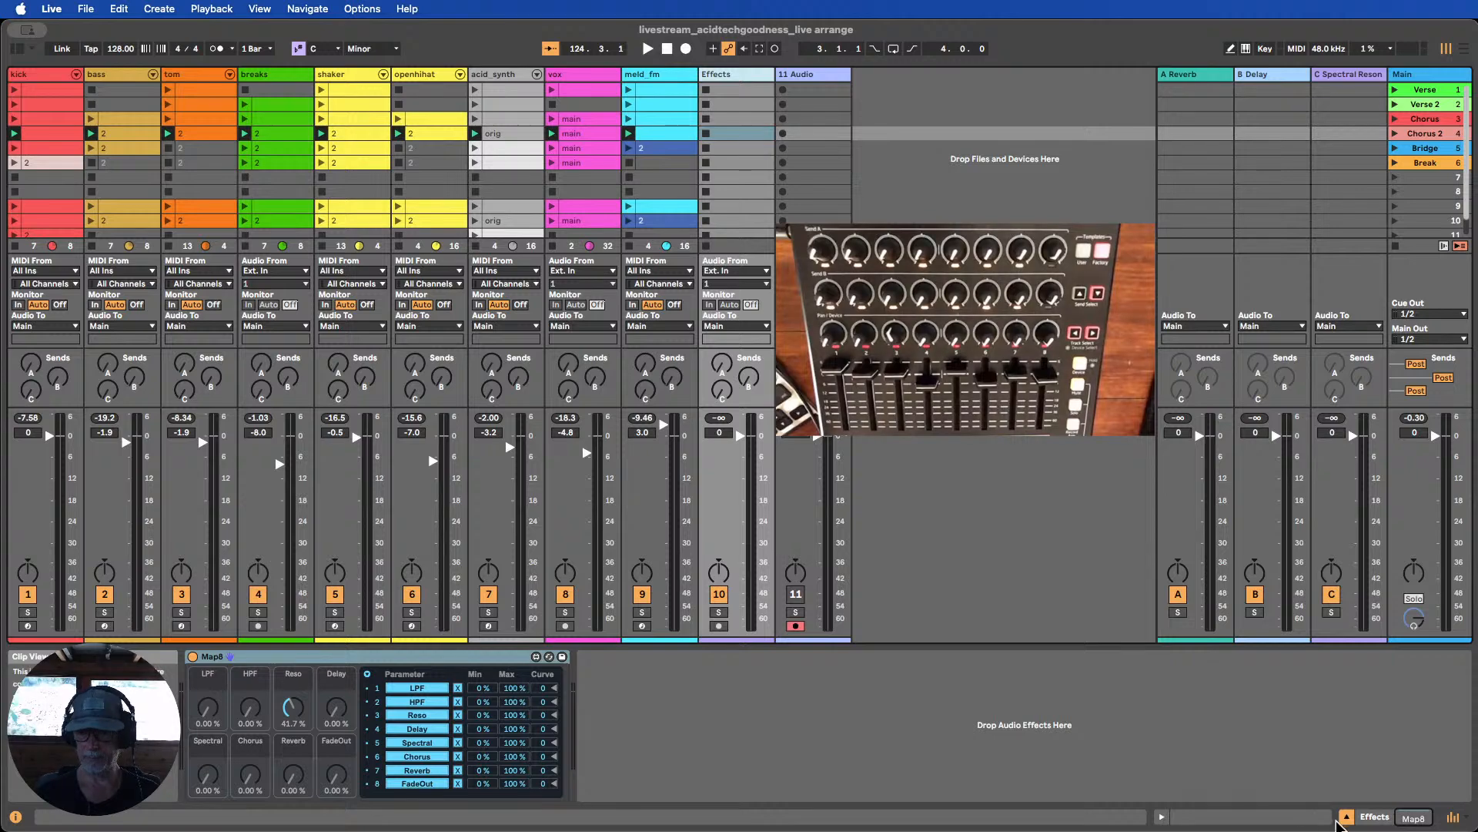
pyautogui.click(1345, 817)
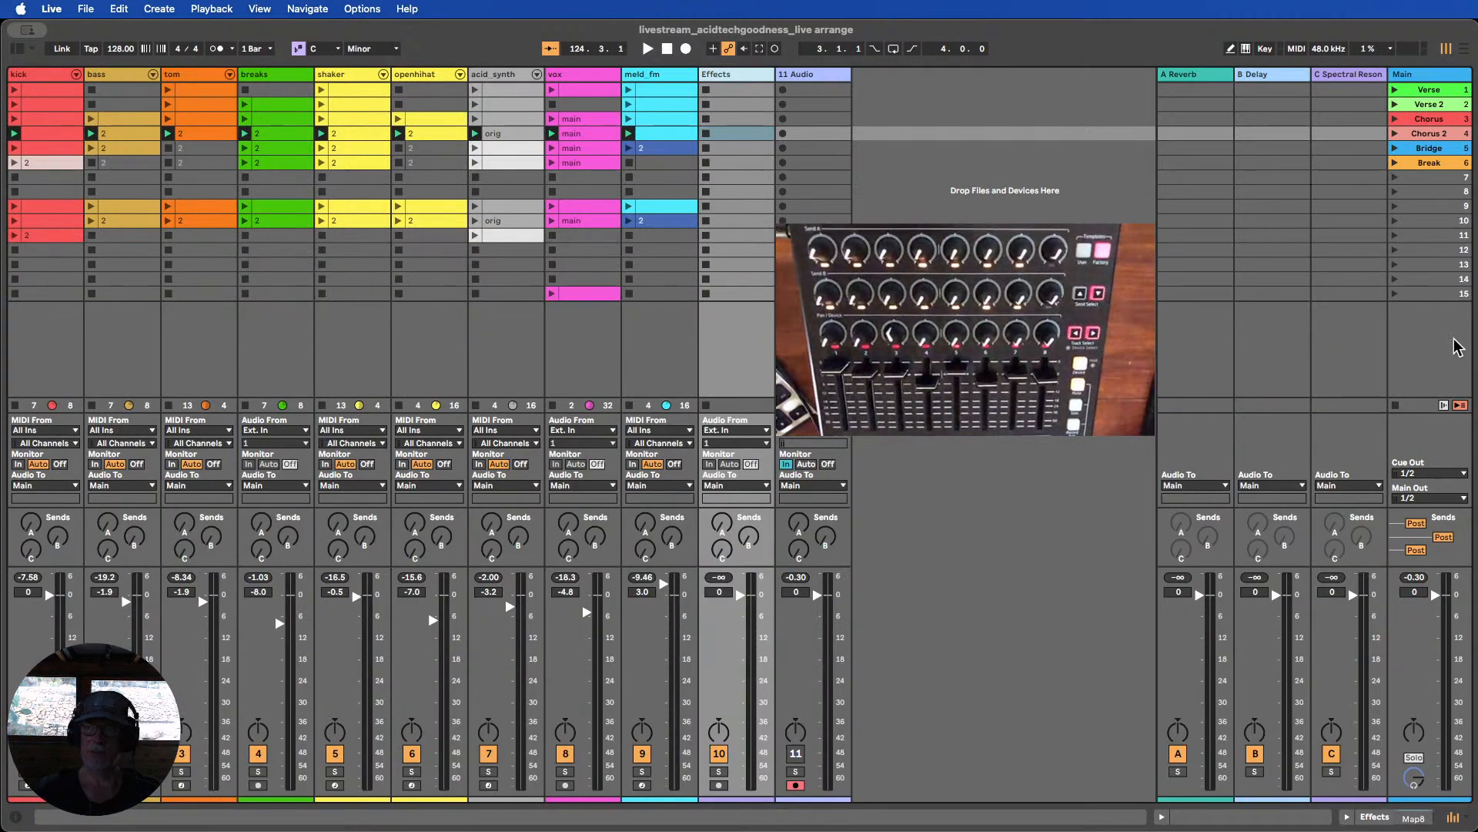
# Select the Verse scene as the starting scene and switch to the Arrangement View
pyautogui.click(1408, 371)
pyautogui.click(1429, 91)
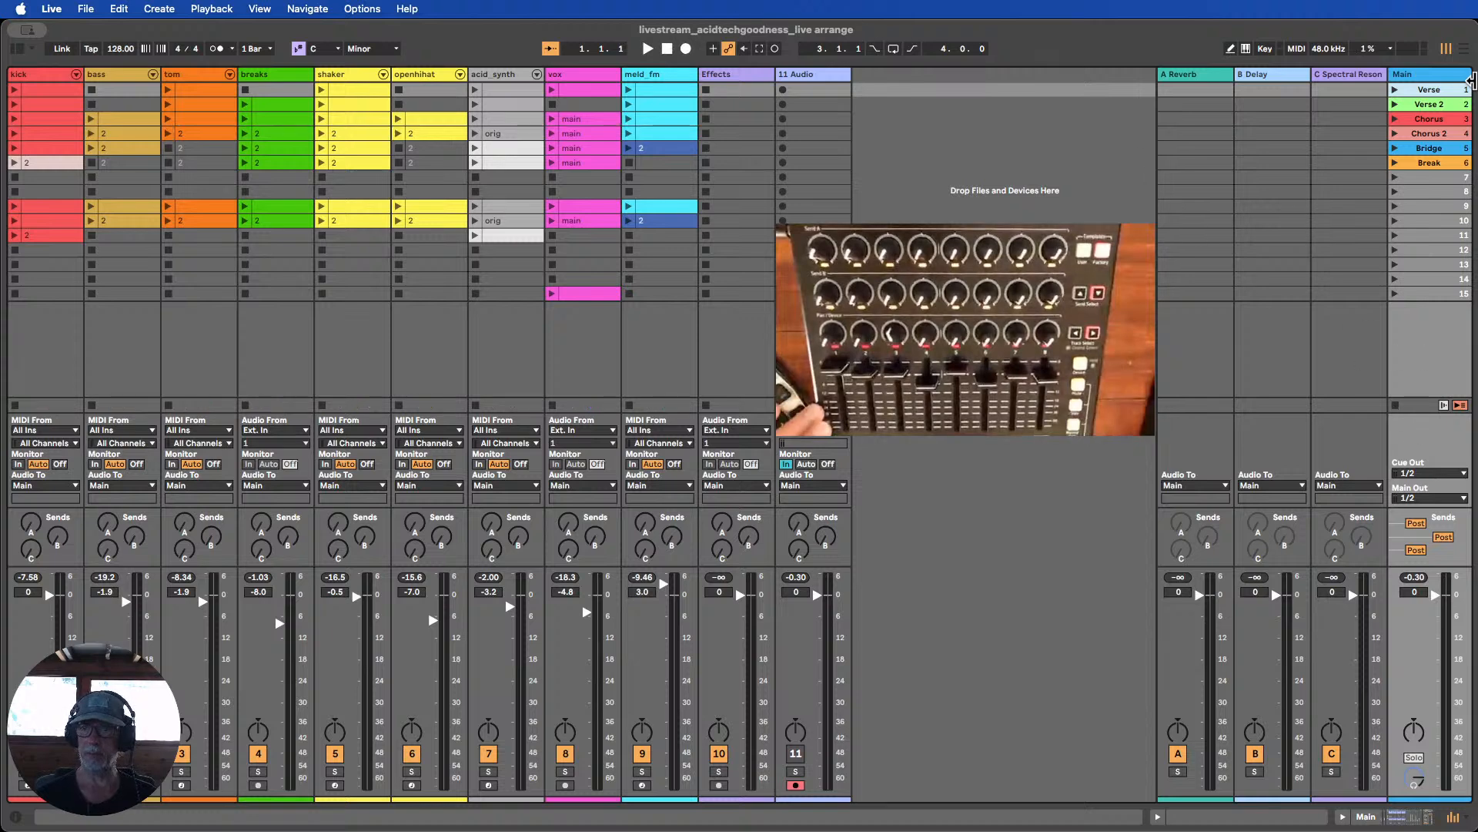
pyautogui.click(1464, 48)
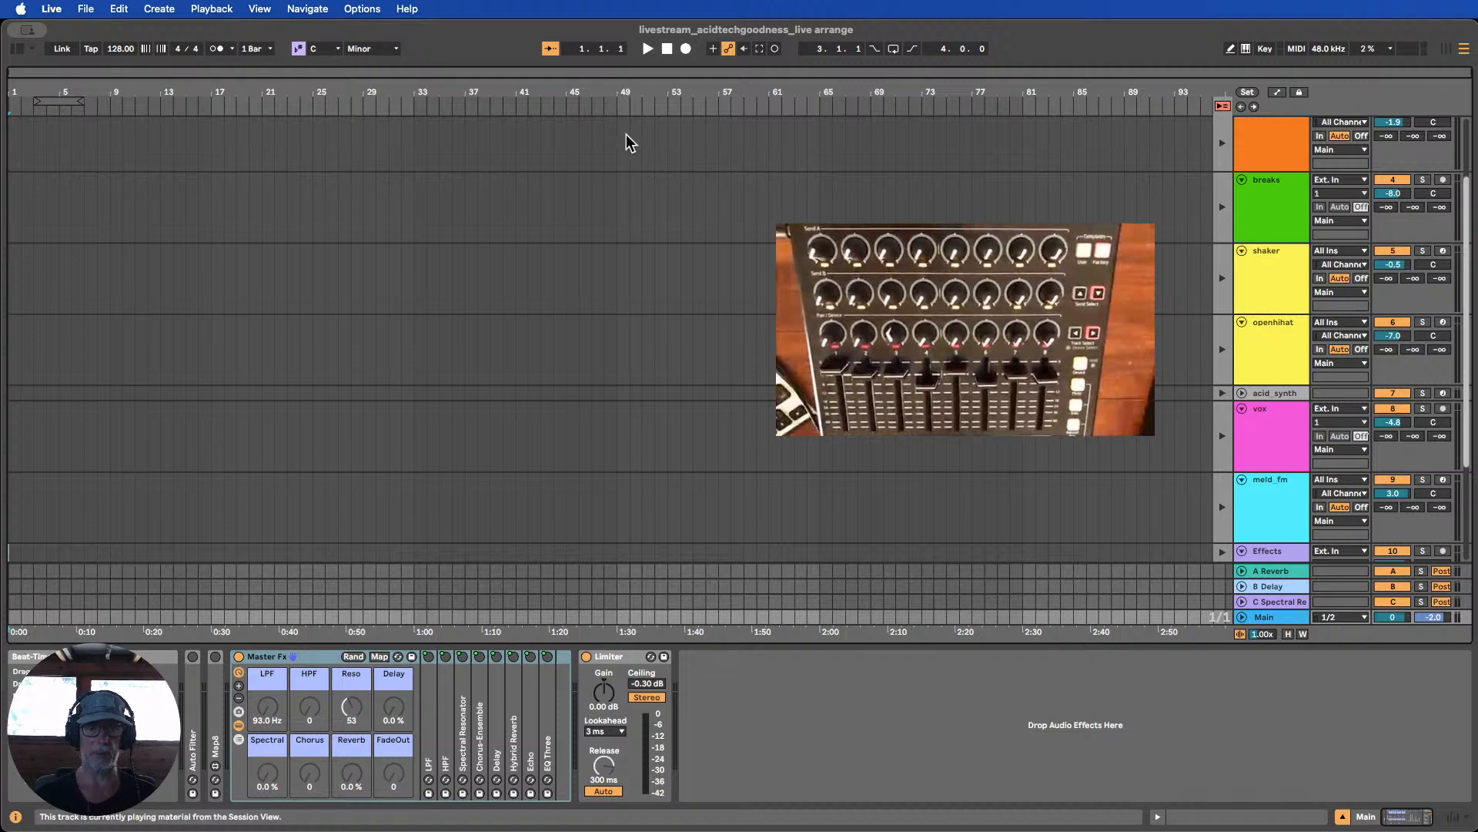
# Unfold the acid_synth and bass tracks in the Arrangement View and check the complete track list
pyautogui.scroll(-3, 579, 254)
pyautogui.scroll(-2, 579, 254)
pyautogui.scroll(5, 577, 248)
pyautogui.scroll(-3, 577, 248)
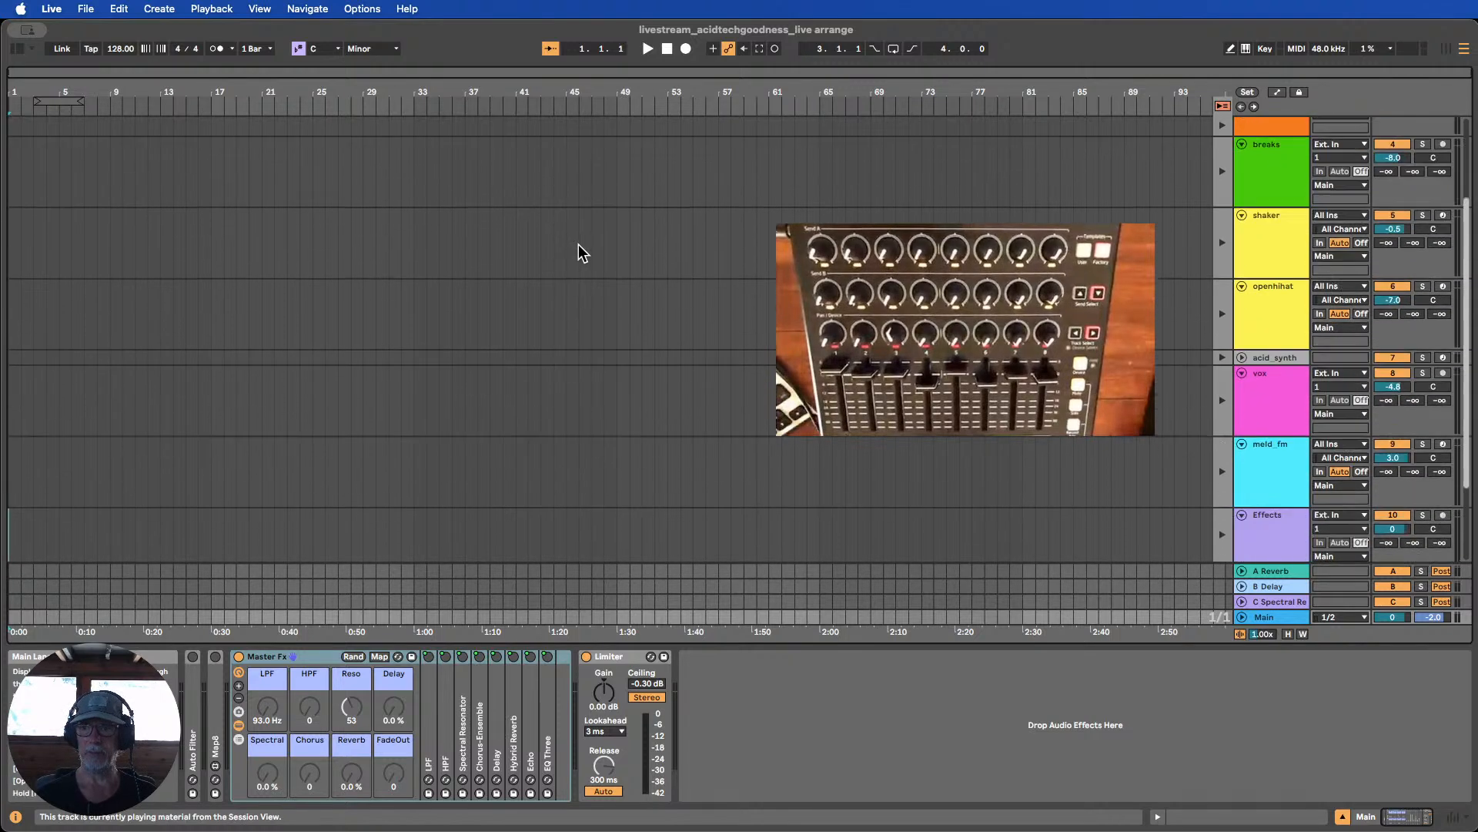
pyautogui.click(1242, 308)
pyautogui.scroll(5, 1225, 339)
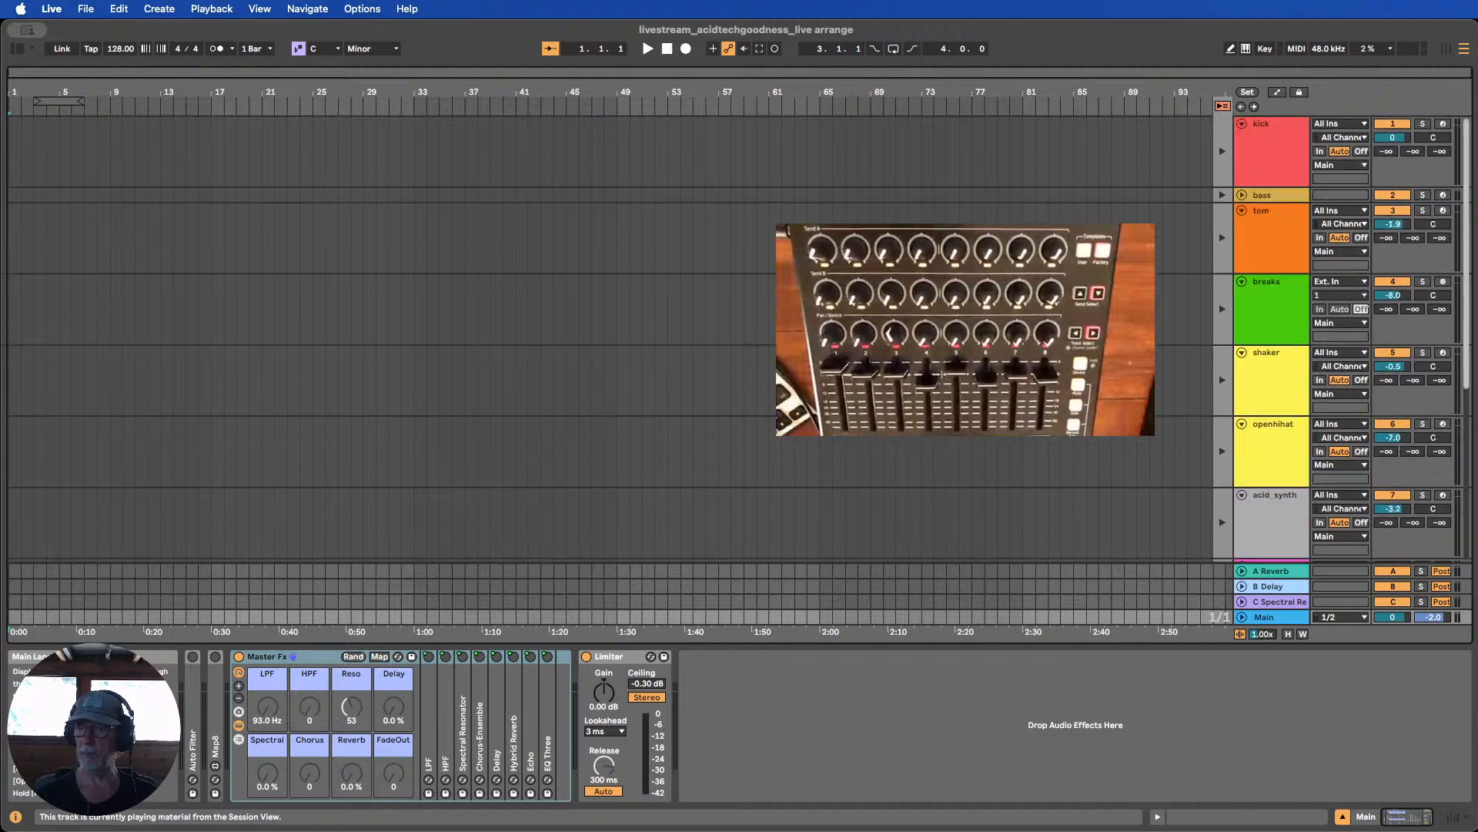
pyautogui.click(1242, 195)
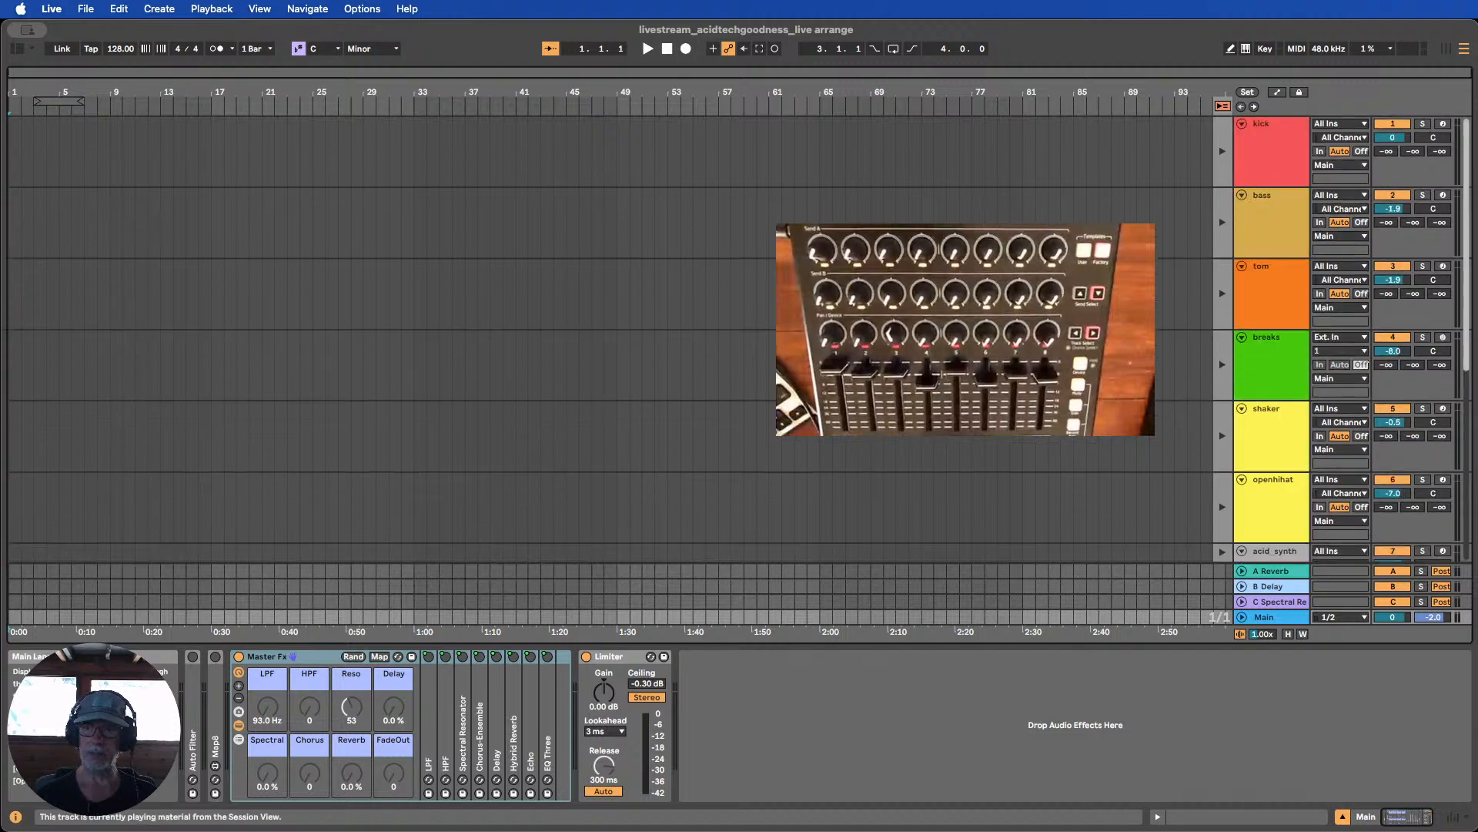
pyautogui.scroll(-6, 739, 339)
pyautogui.scroll(5, 740, 339)
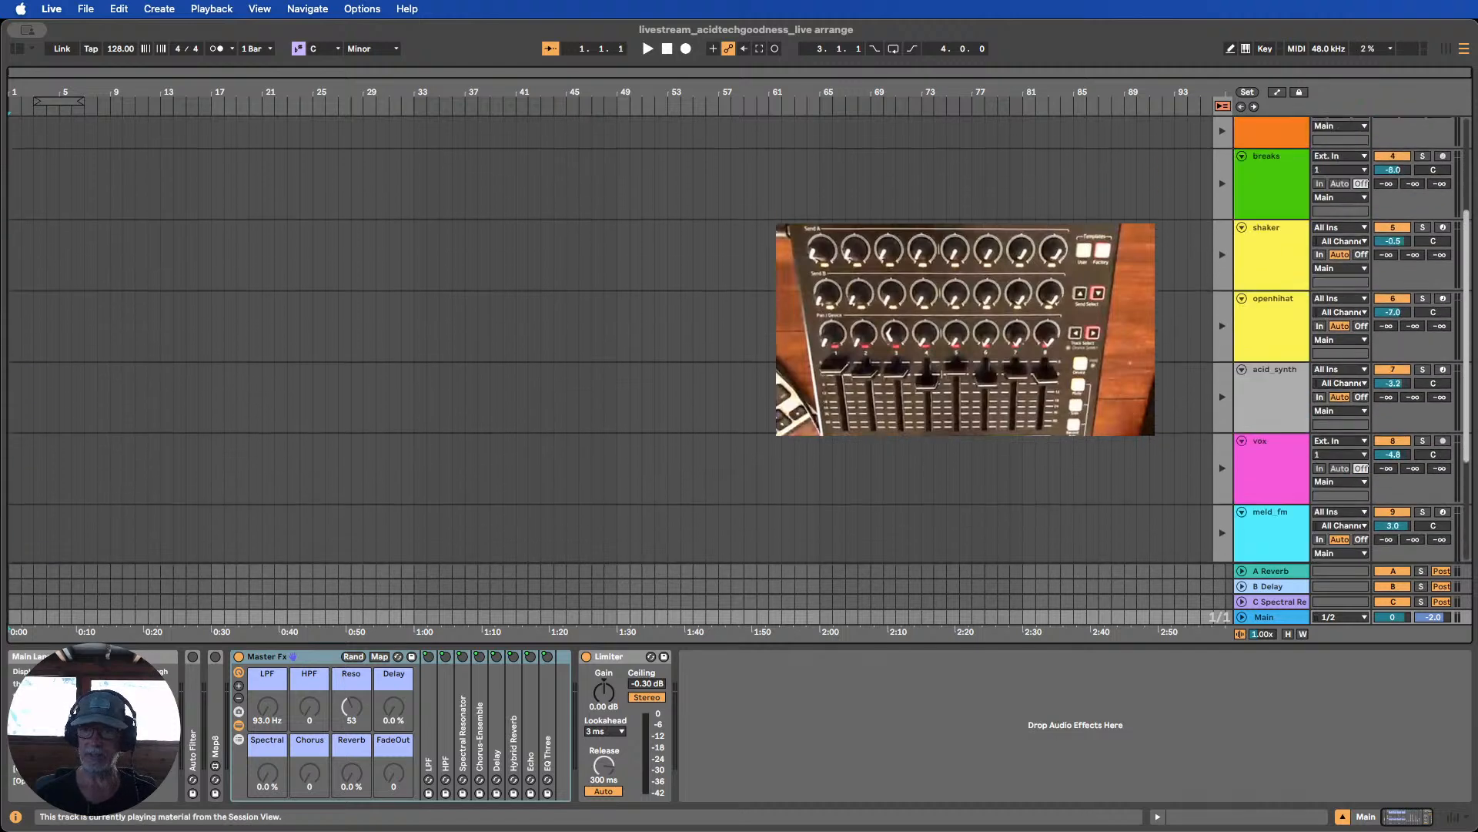
pyautogui.scroll(-5, 740, 339)
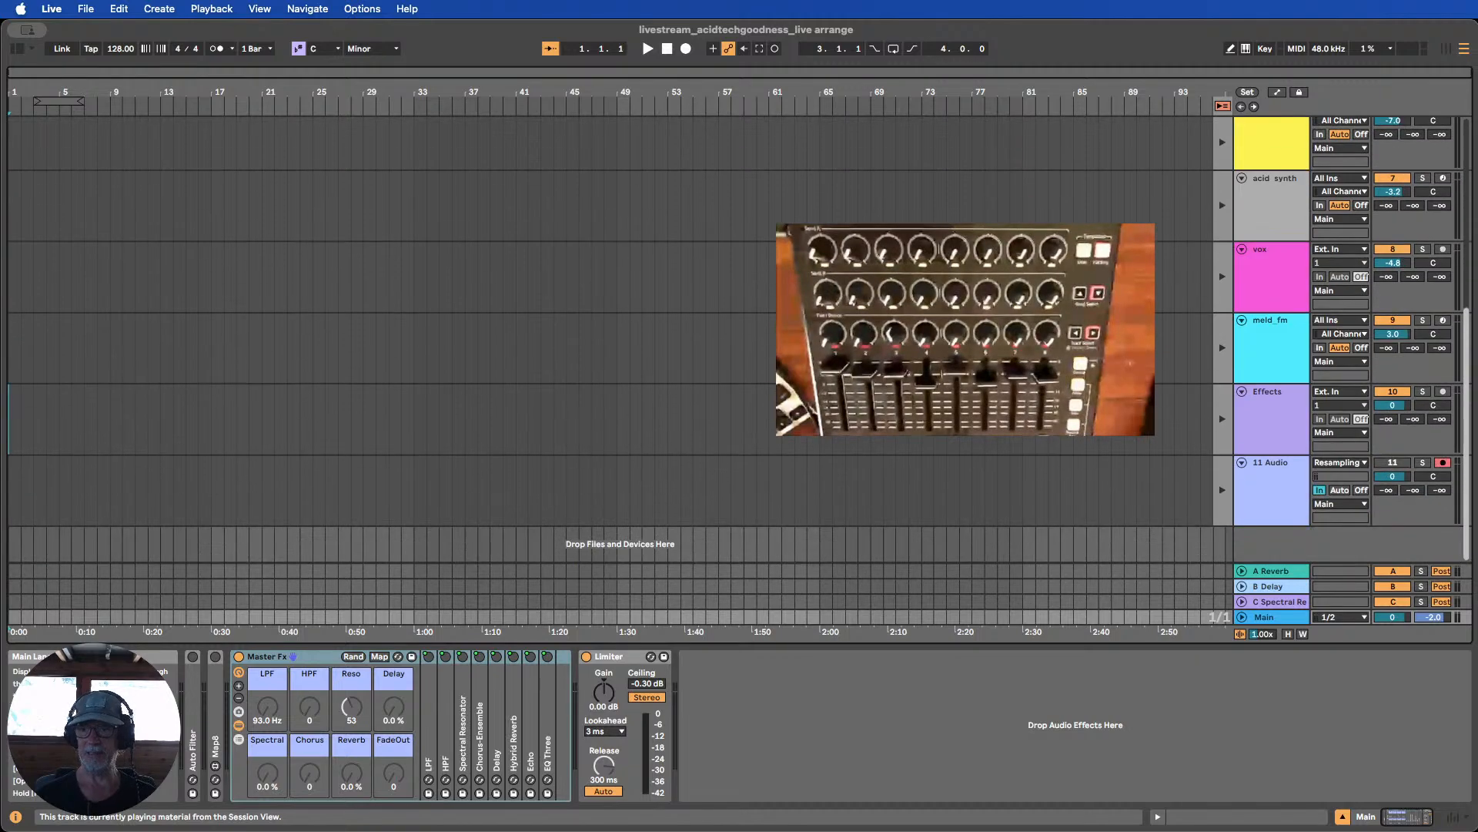
pyautogui.scroll(6, 739, 339)
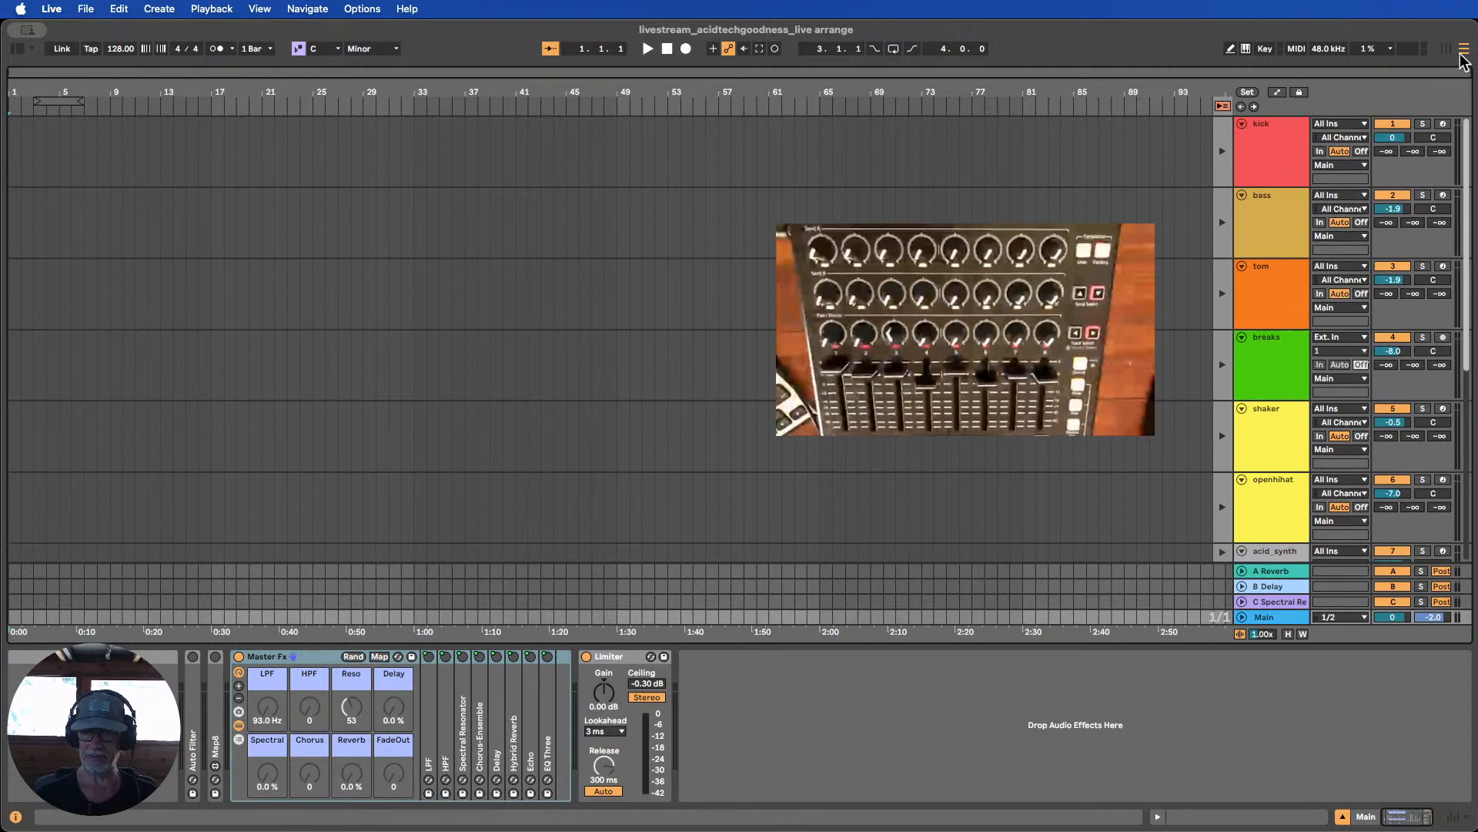
# In the Session View, insert an audio track next to acid_synth and move it to the end, after 11 Audio
pyautogui.click(1447, 51)
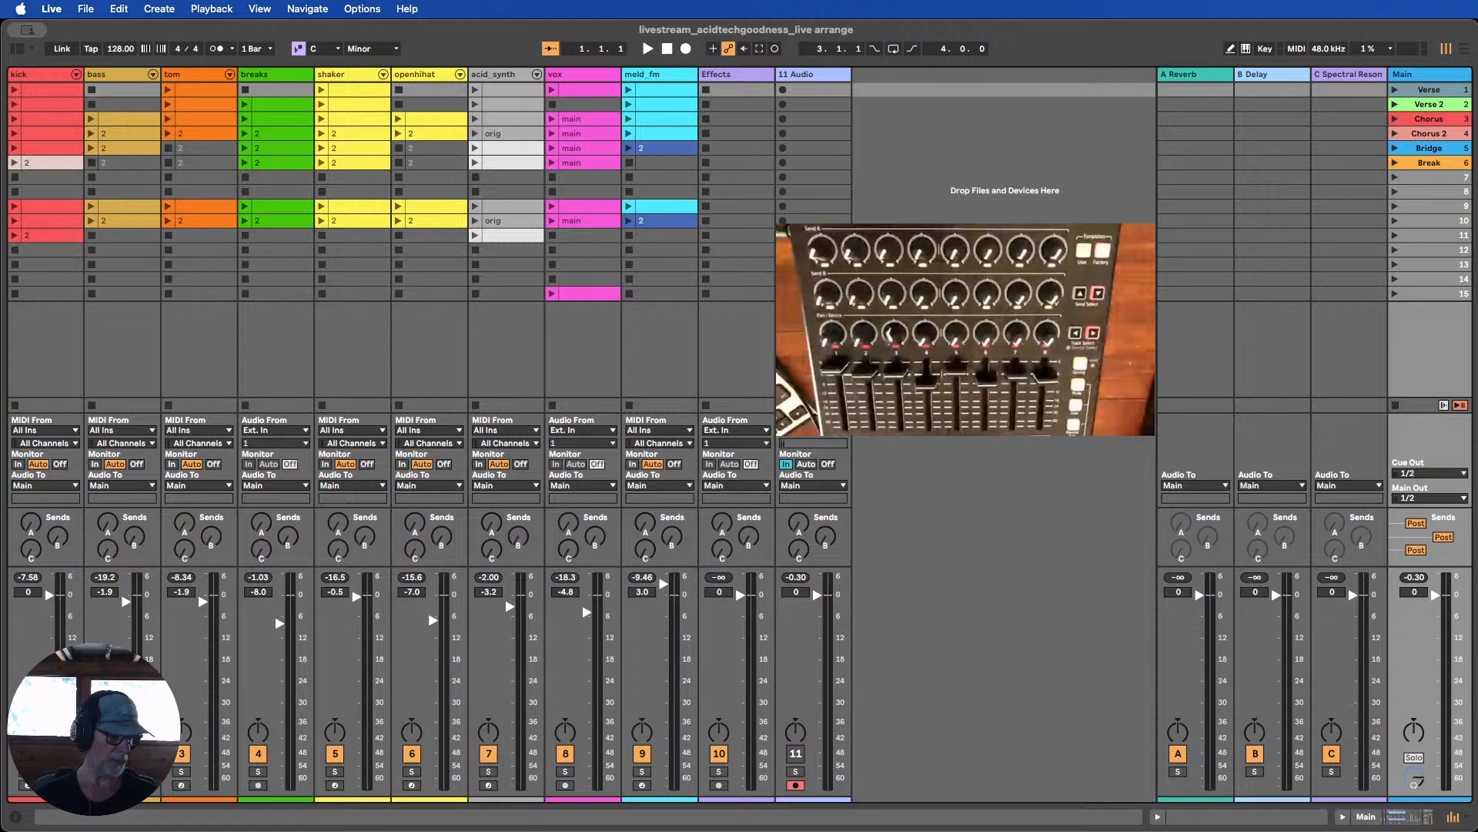
pyautogui.click(807, 77)
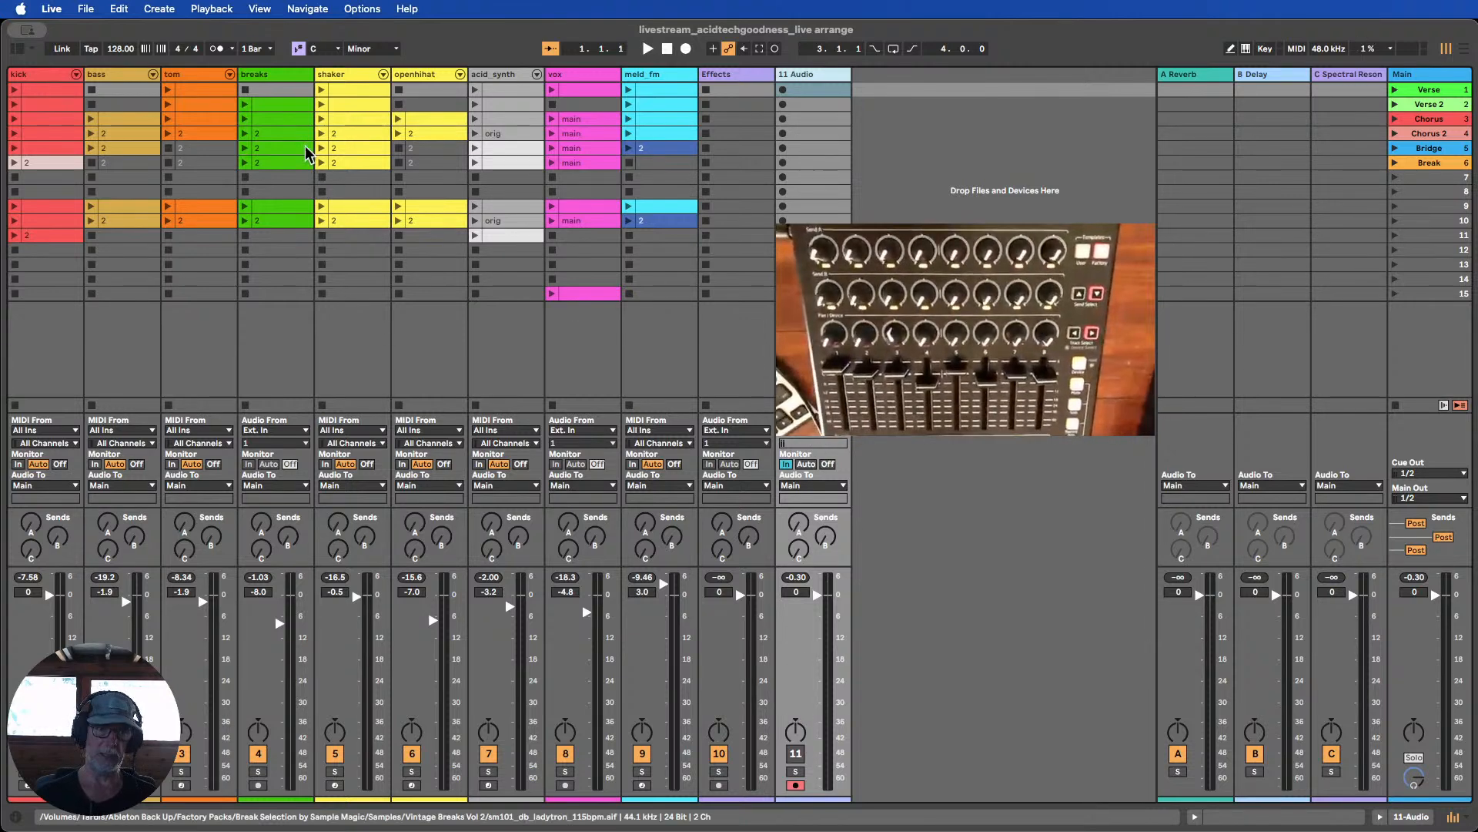
pyautogui.click(497, 75)
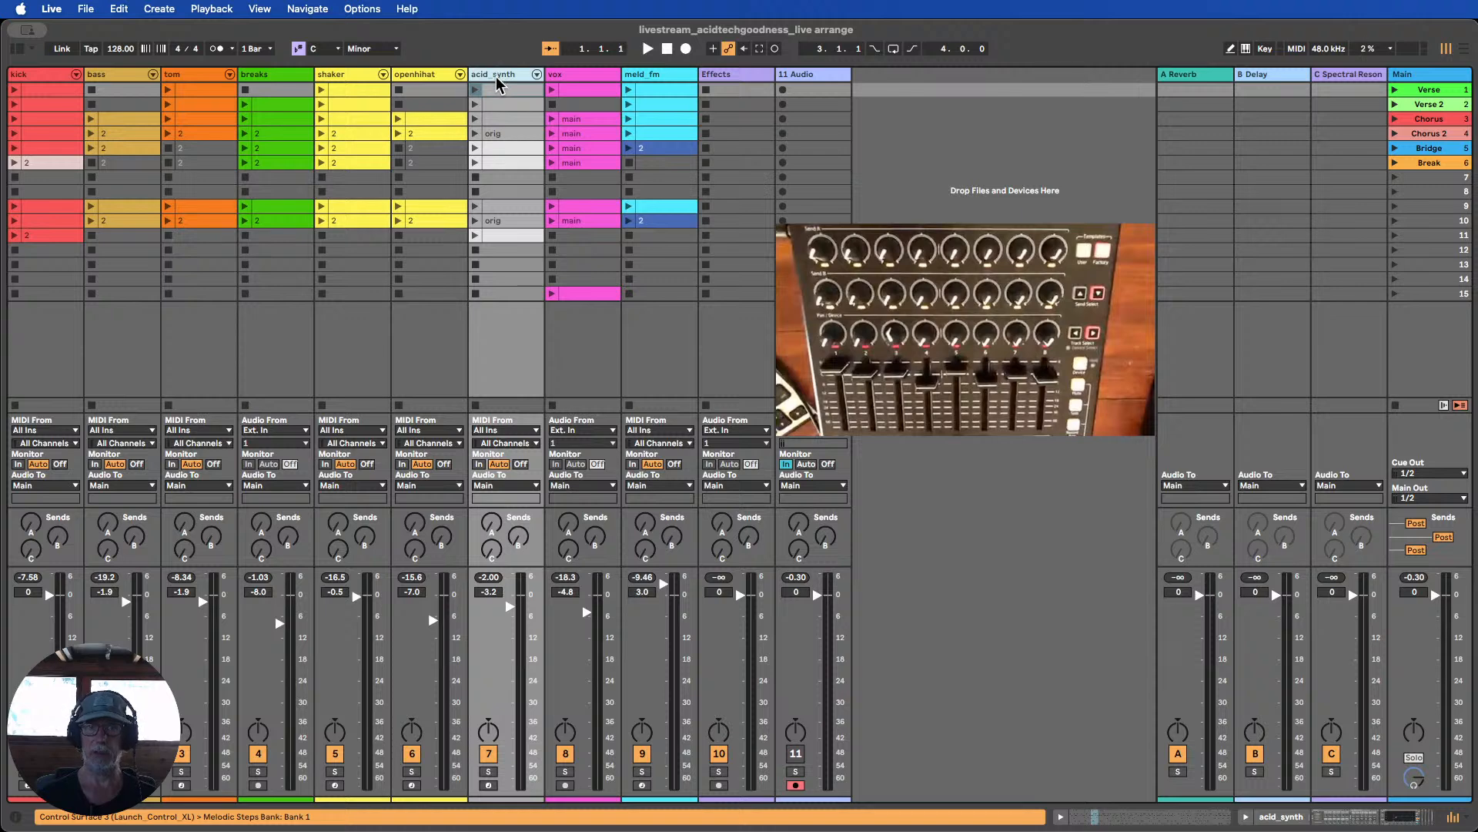
pyautogui.rightClick(501, 77)
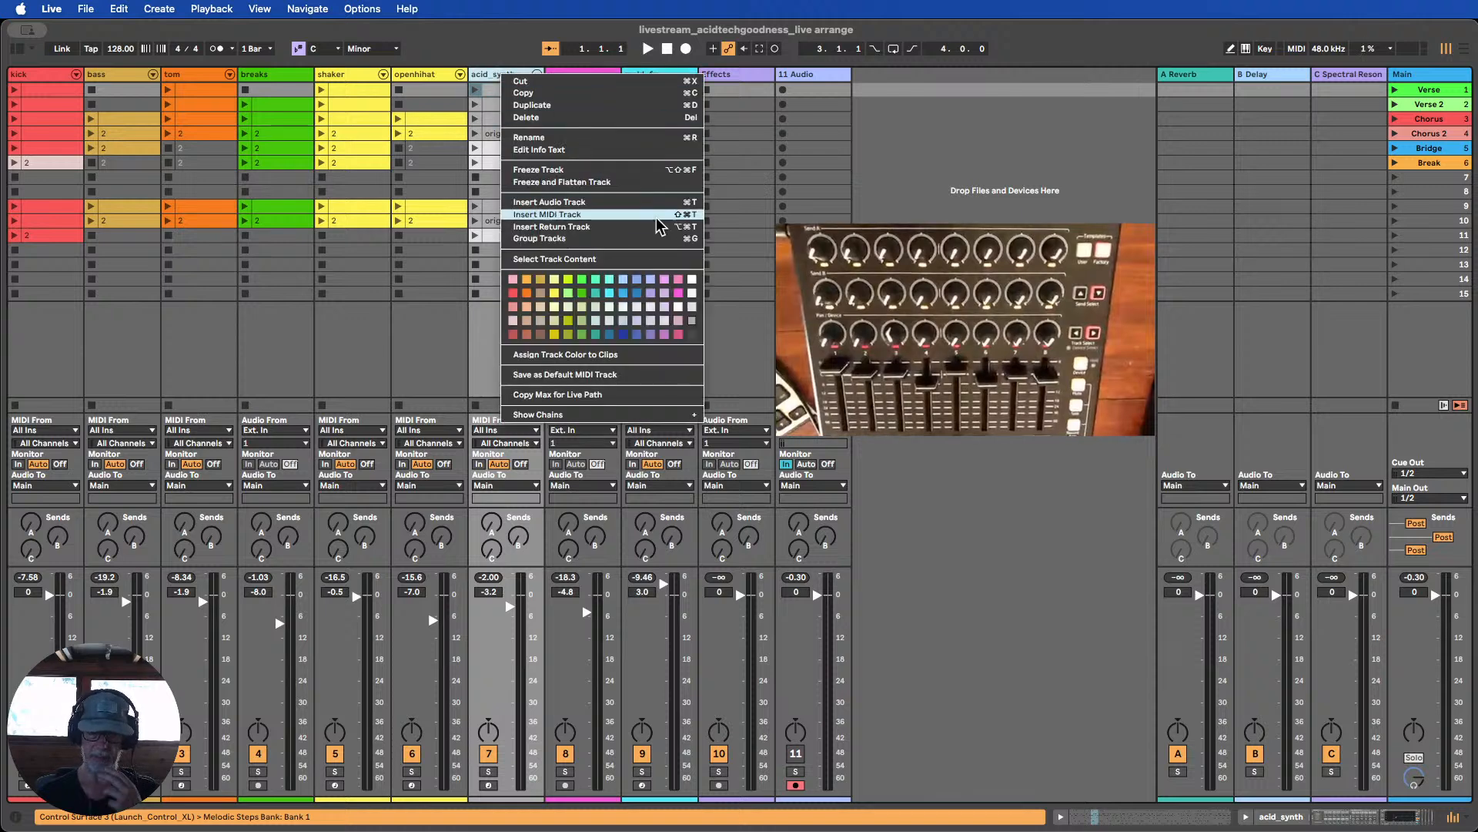
pyautogui.click(574, 203)
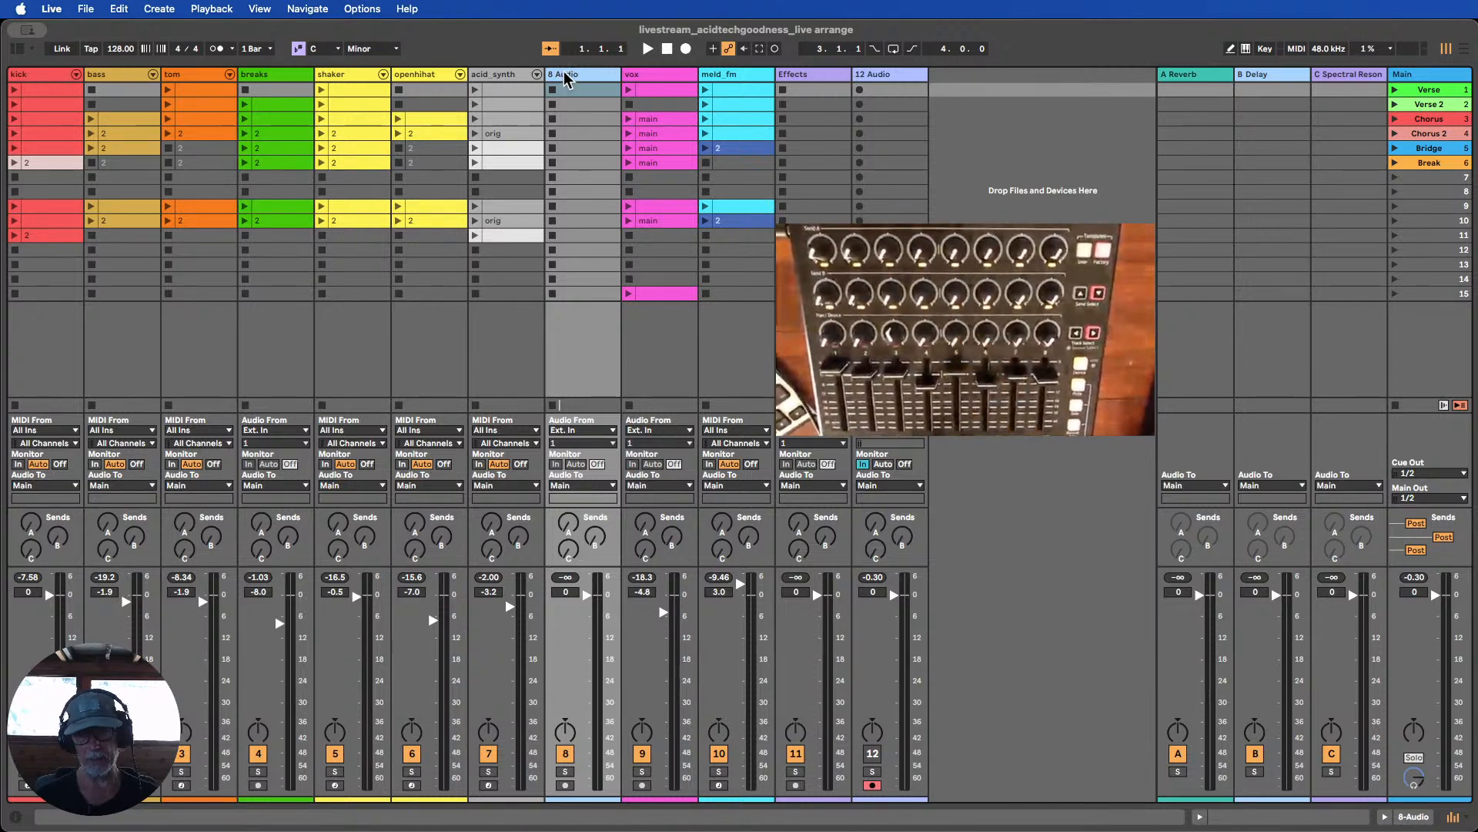
pyautogui.moveTo(566, 75); pyautogui.dragTo(921, 79)
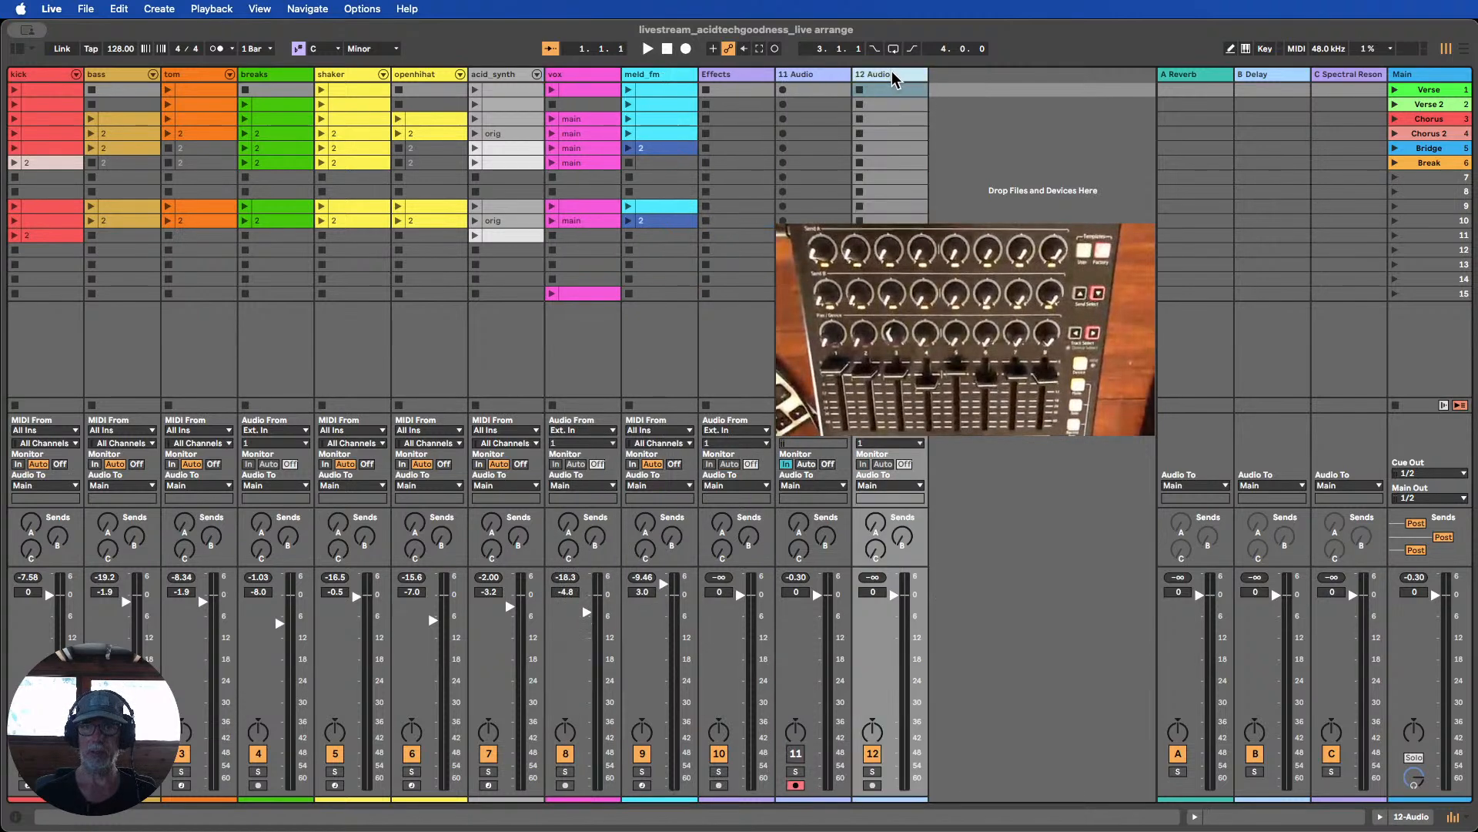
# Set the 12 Audio track's input to acid_synth with monitoring In, and arm it together with 11 Audio for recording
pyautogui.click(899, 431)
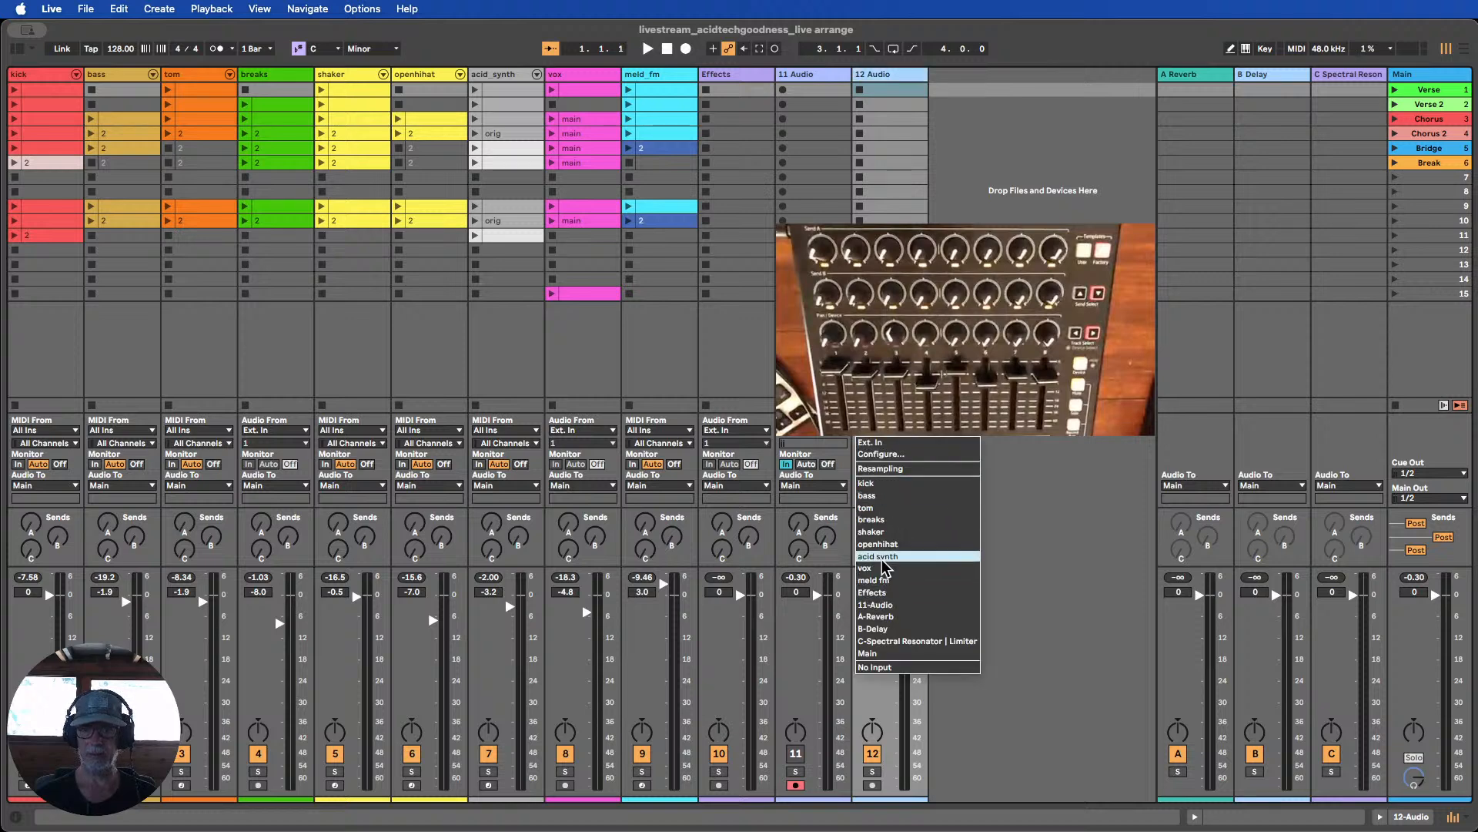
pyautogui.click(885, 558)
pyautogui.click(862, 464)
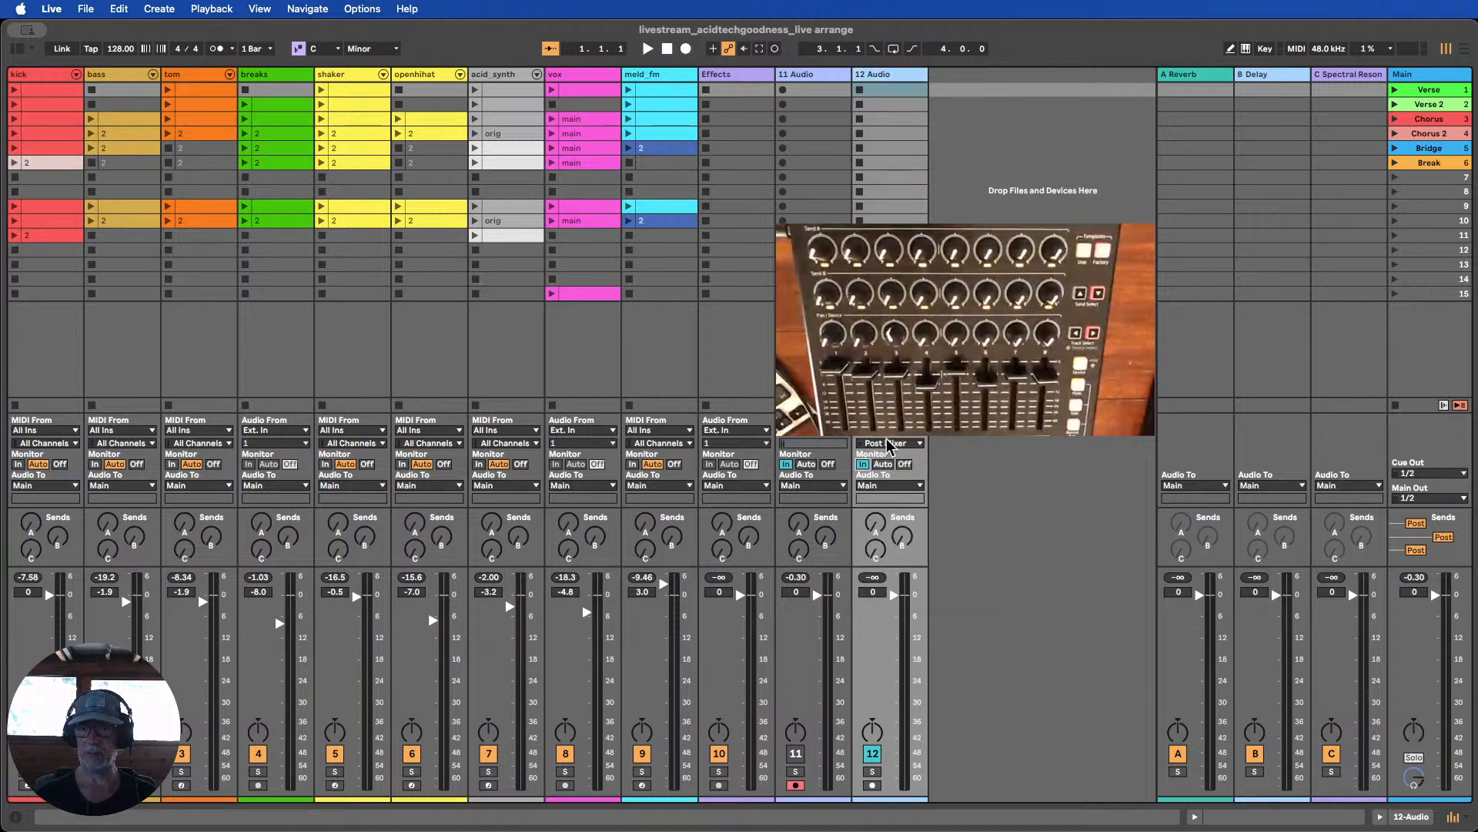
pyautogui.click(873, 785)
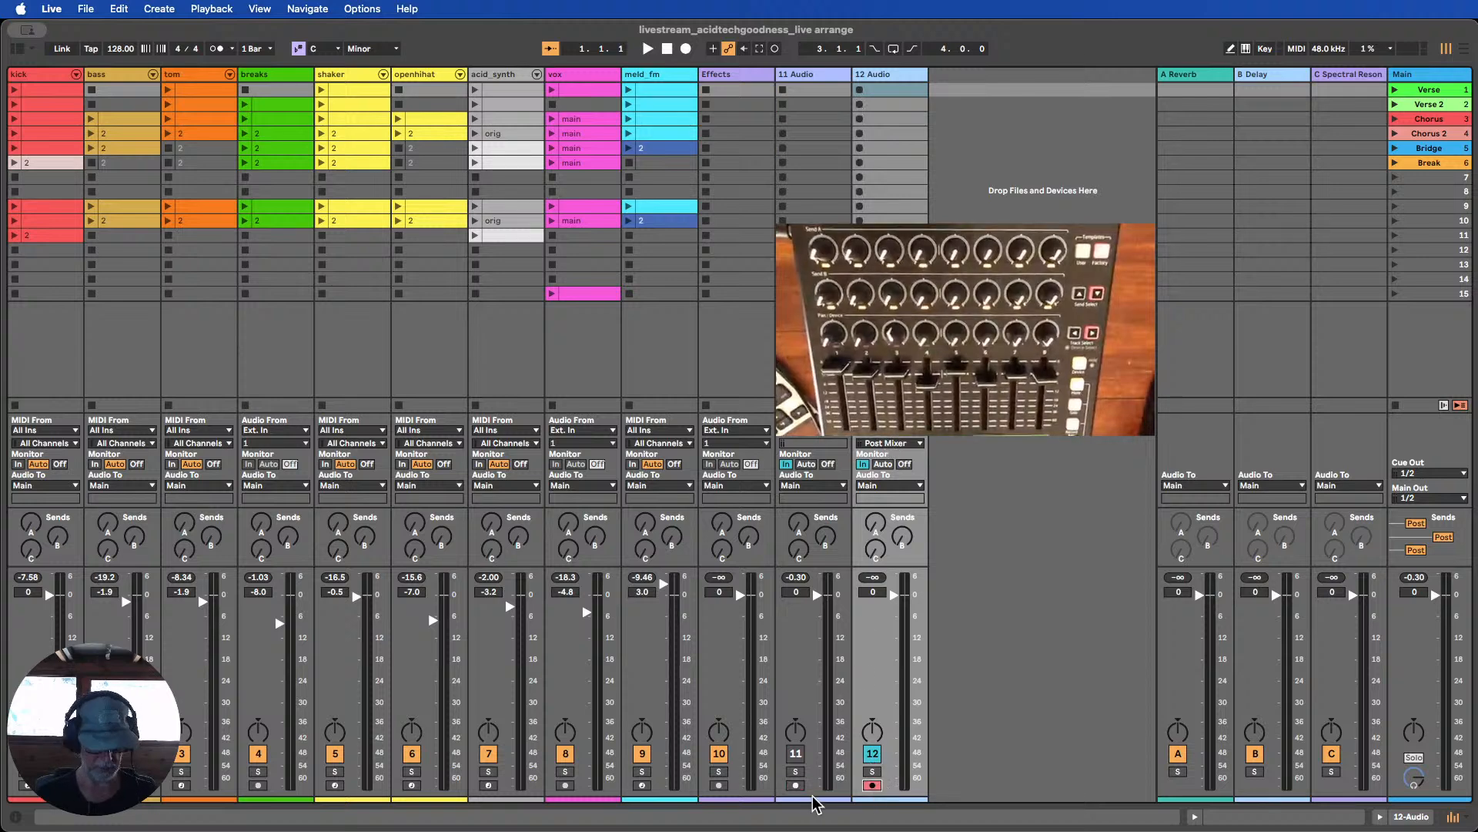
pyautogui.keyDown('super'); pyautogui.click(796, 784); pyautogui.keyUp('super')
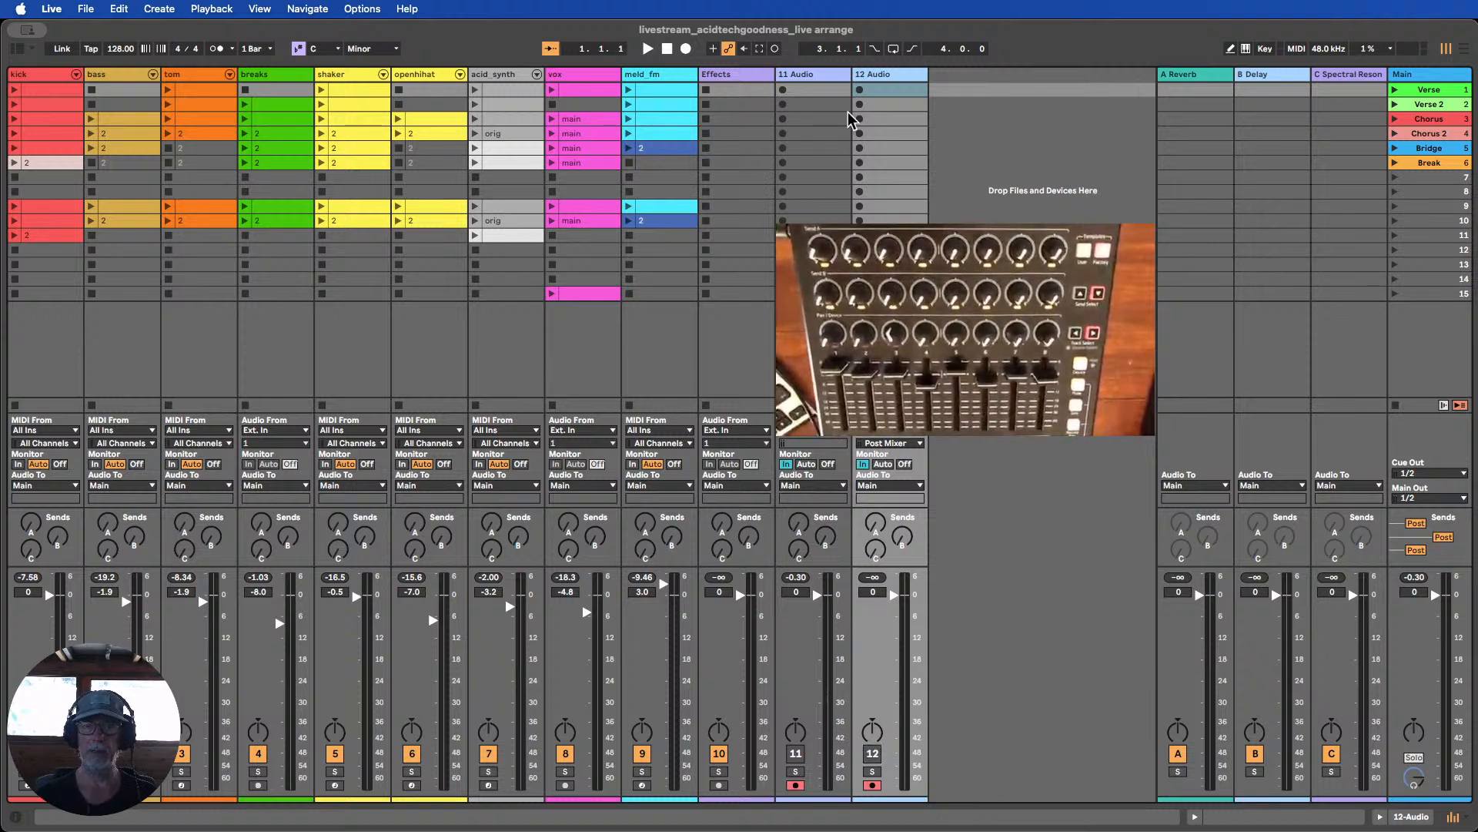
# Rename the 12 Audio track as synth_rec
pyautogui.press('super+r')
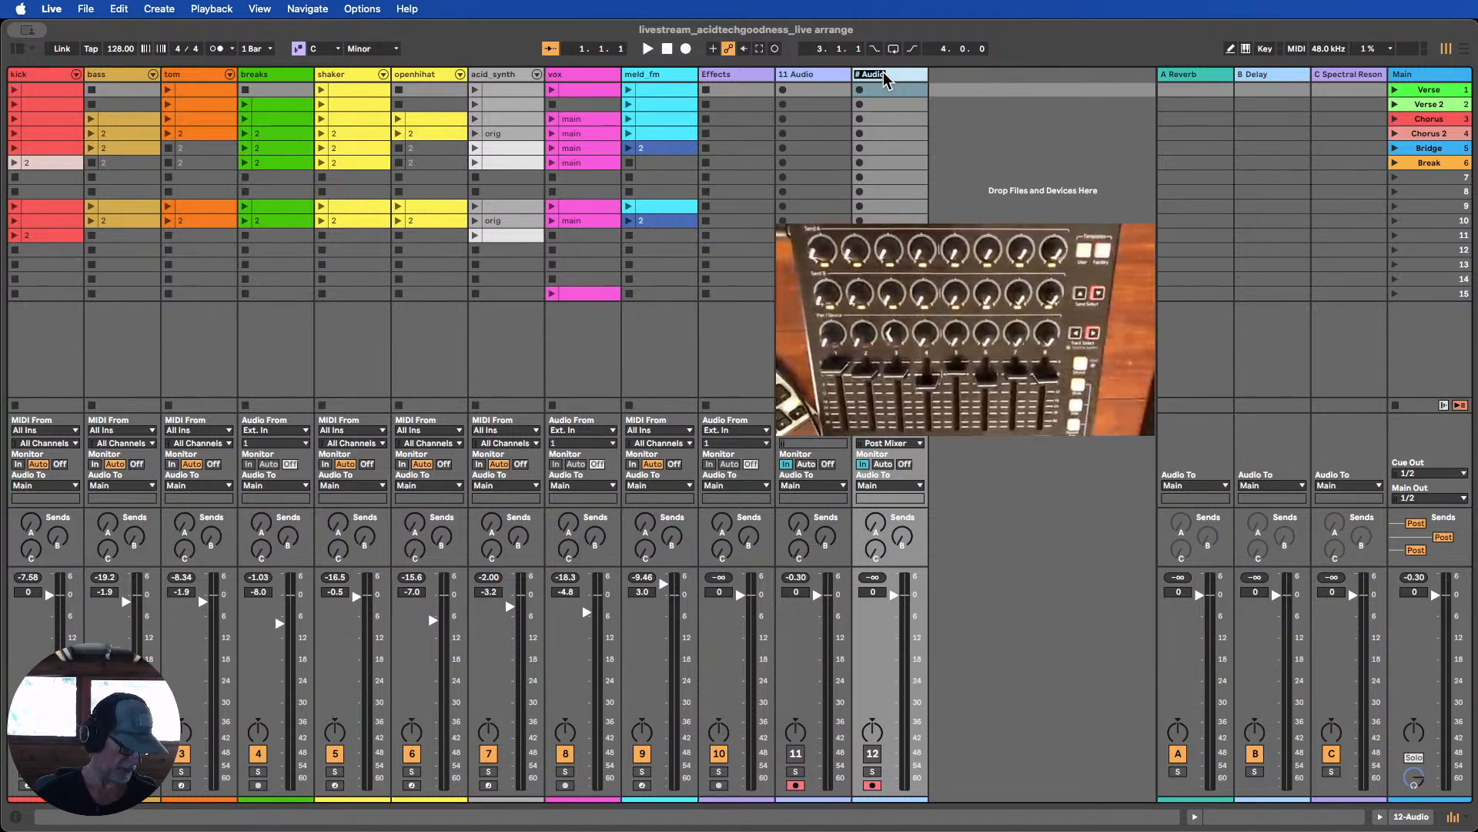
pyautogui.write('synth')
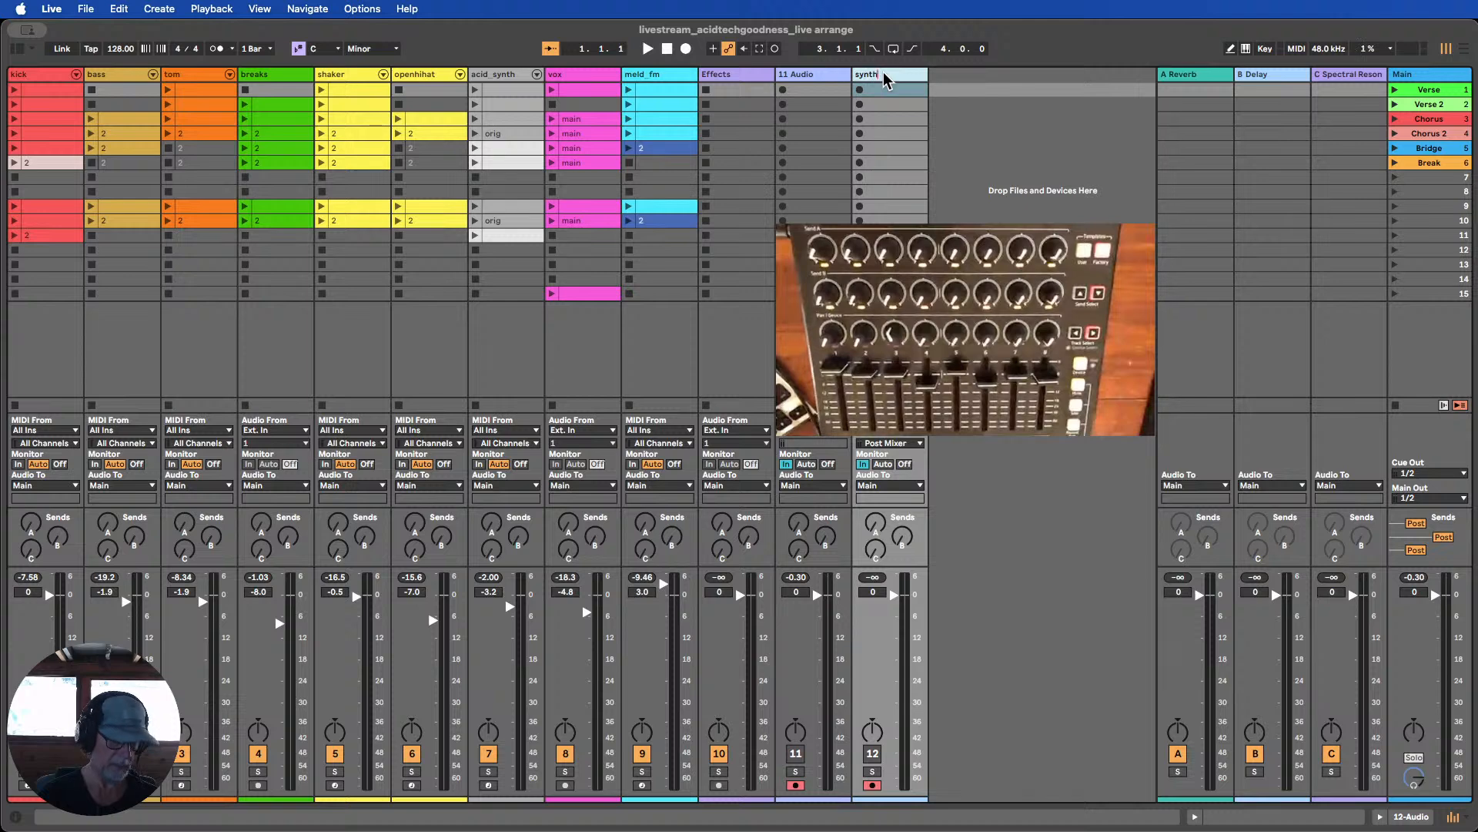
pyautogui.write('r')
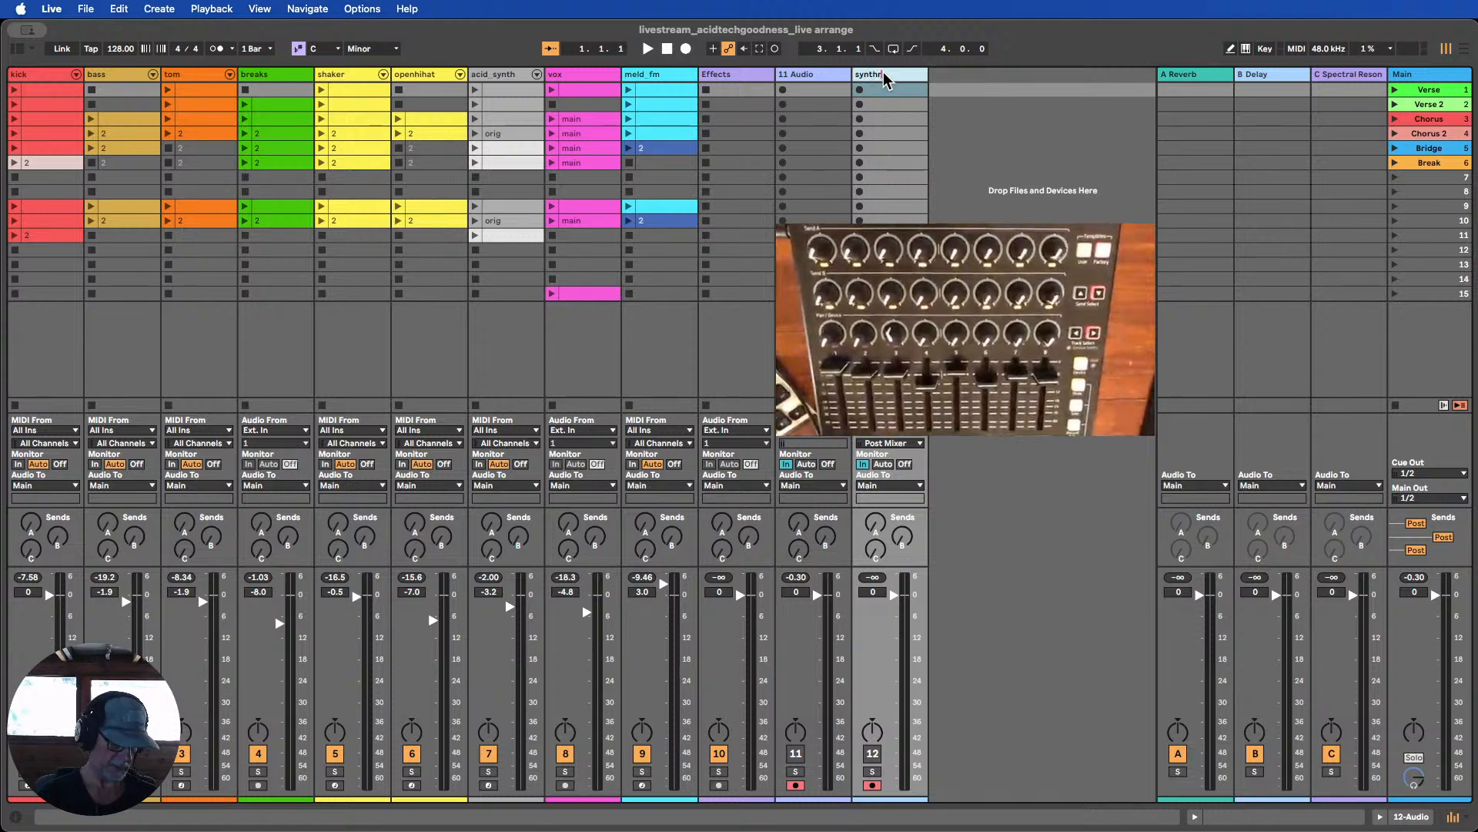
pyautogui.press('BackSpace')
pyautogui.write('_rec')
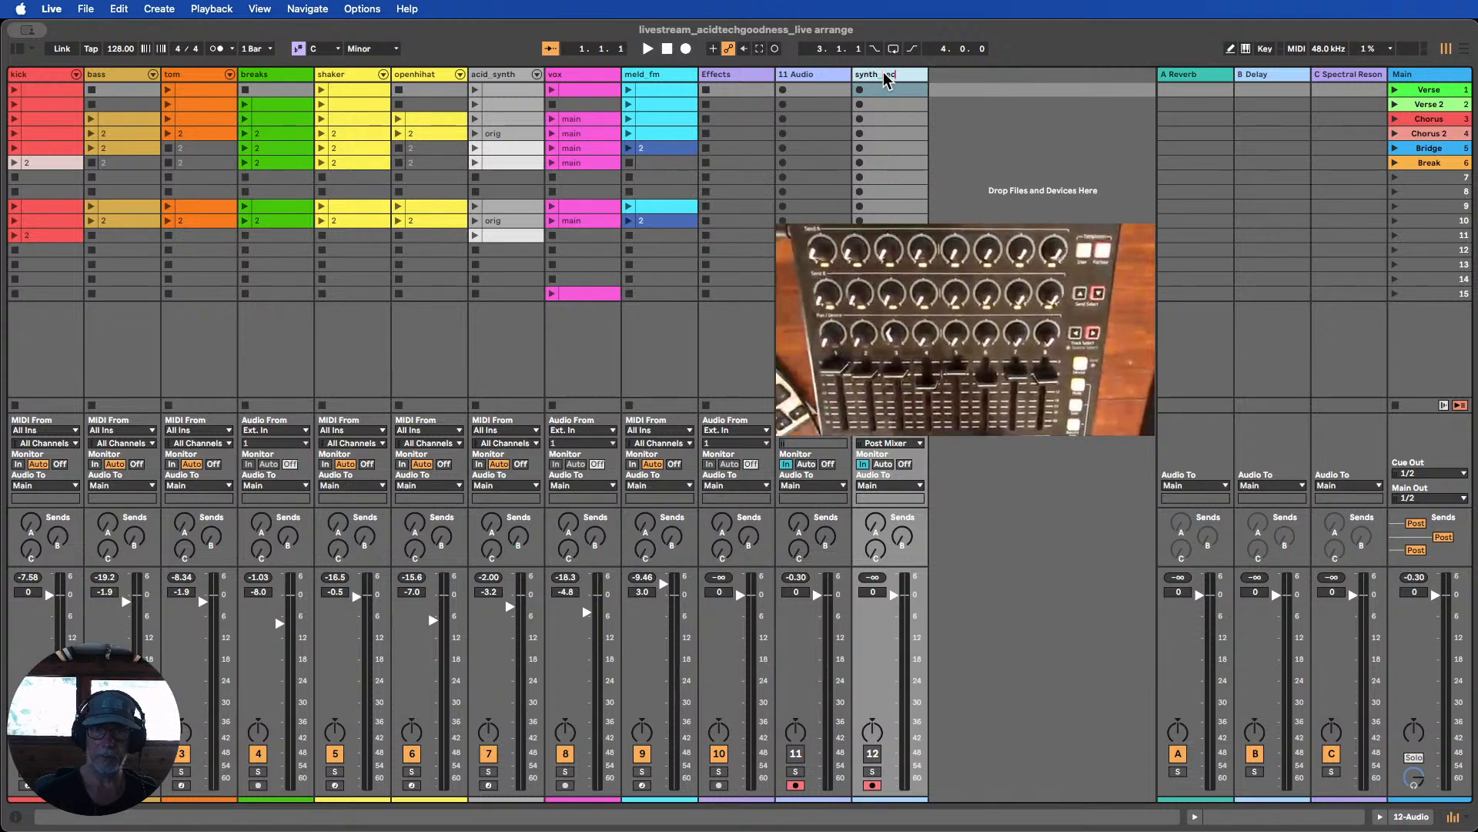
# Rename the 11 Audio track as master_rec
pyautogui.click(831, 77)
pyautogui.press('cmd+r')
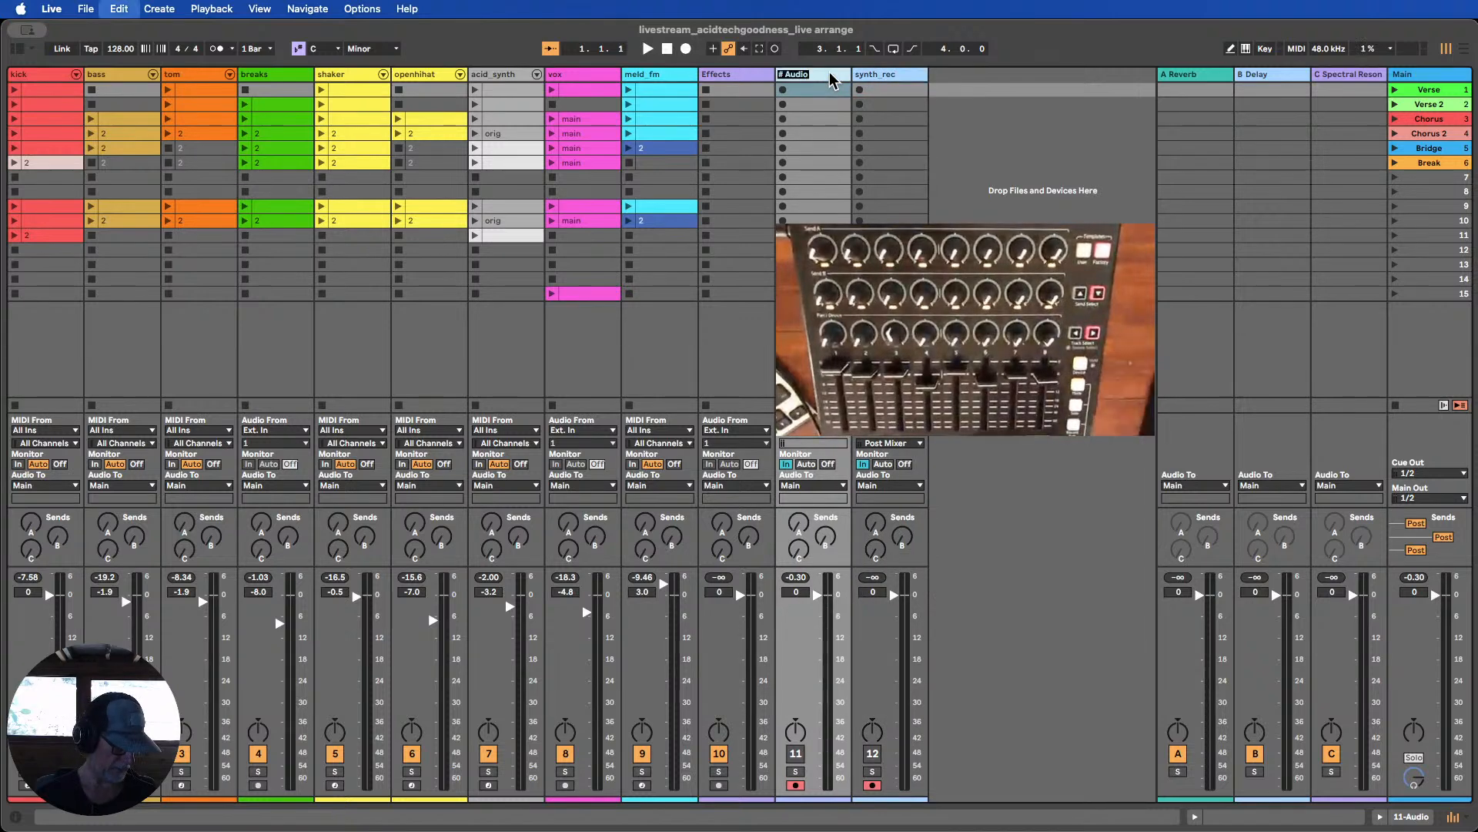
pyautogui.write('m')
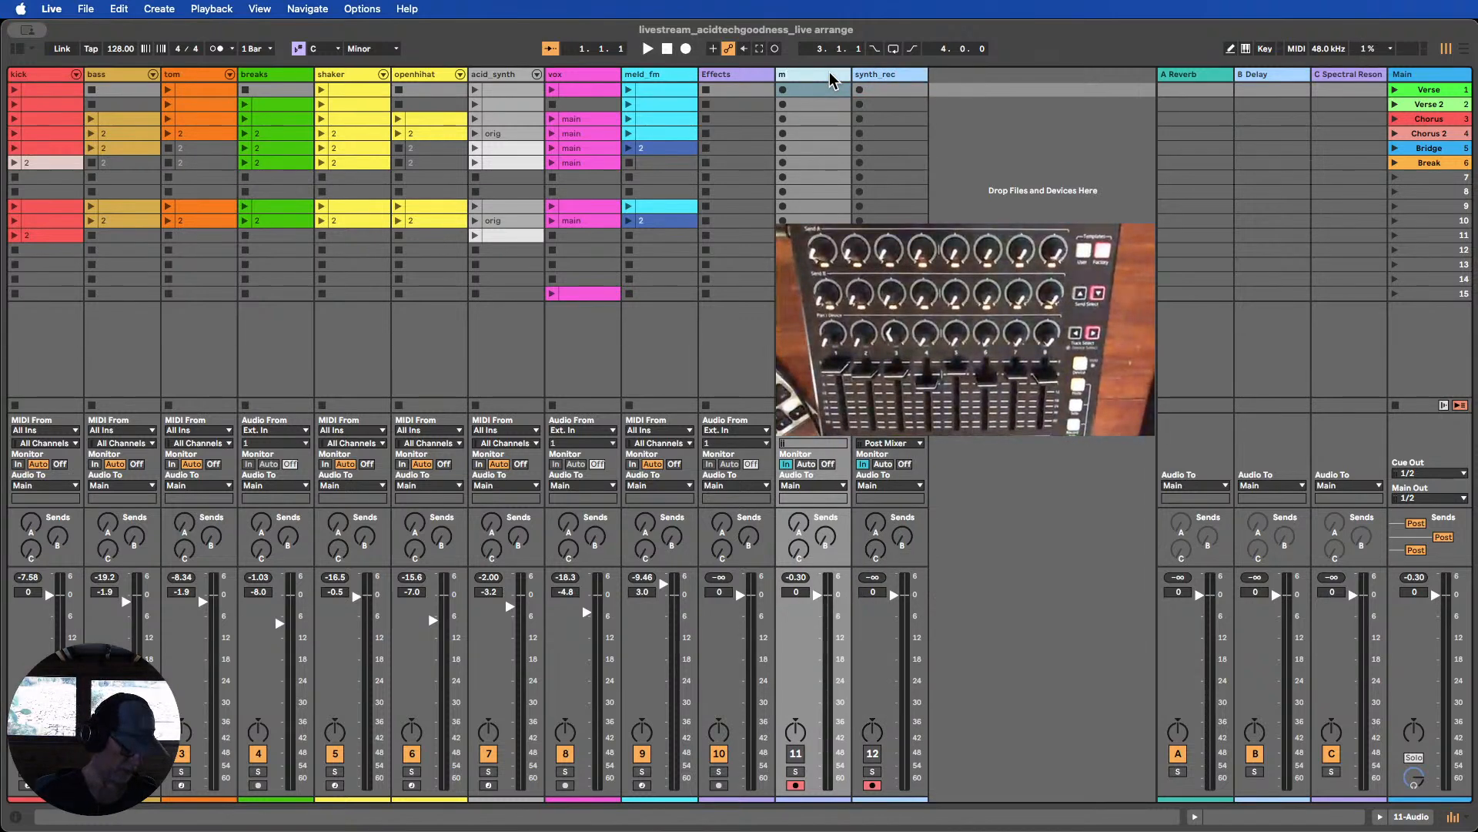
pyautogui.write('aster_rec')
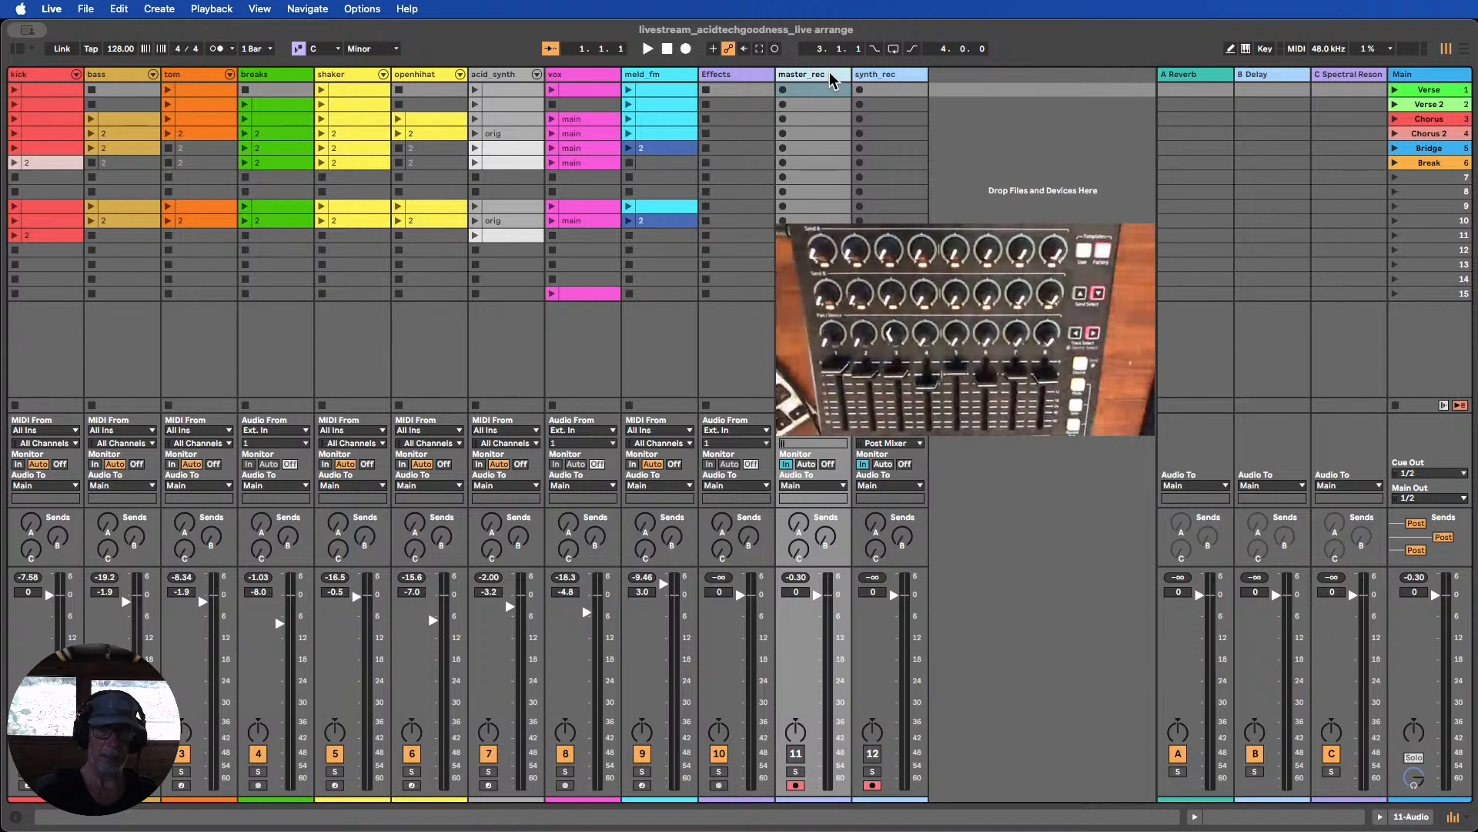
pyautogui.press('Return')
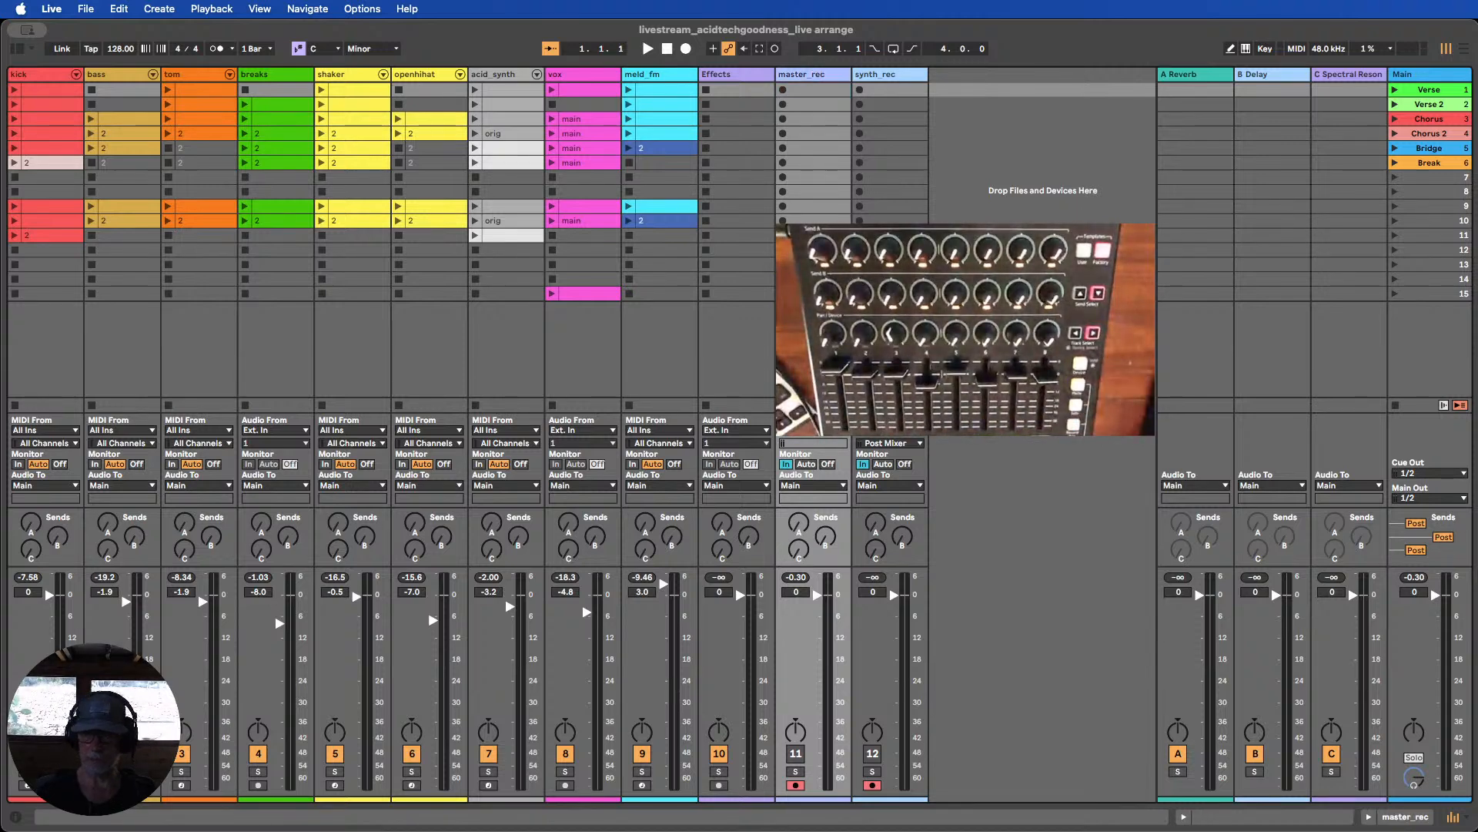
pyautogui.click(1415, 348)
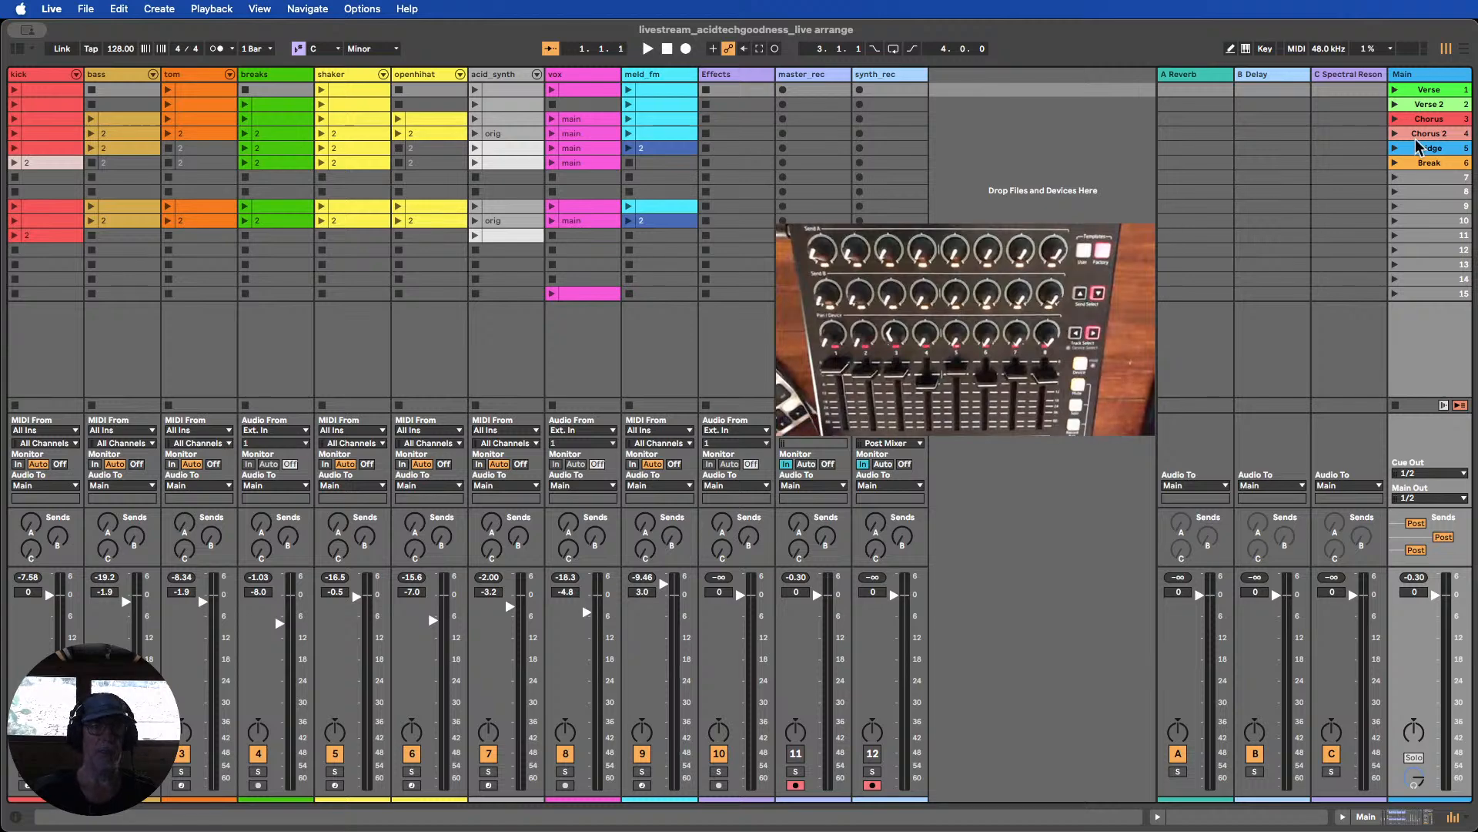
pyautogui.click(1464, 50)
pyautogui.click(1447, 49)
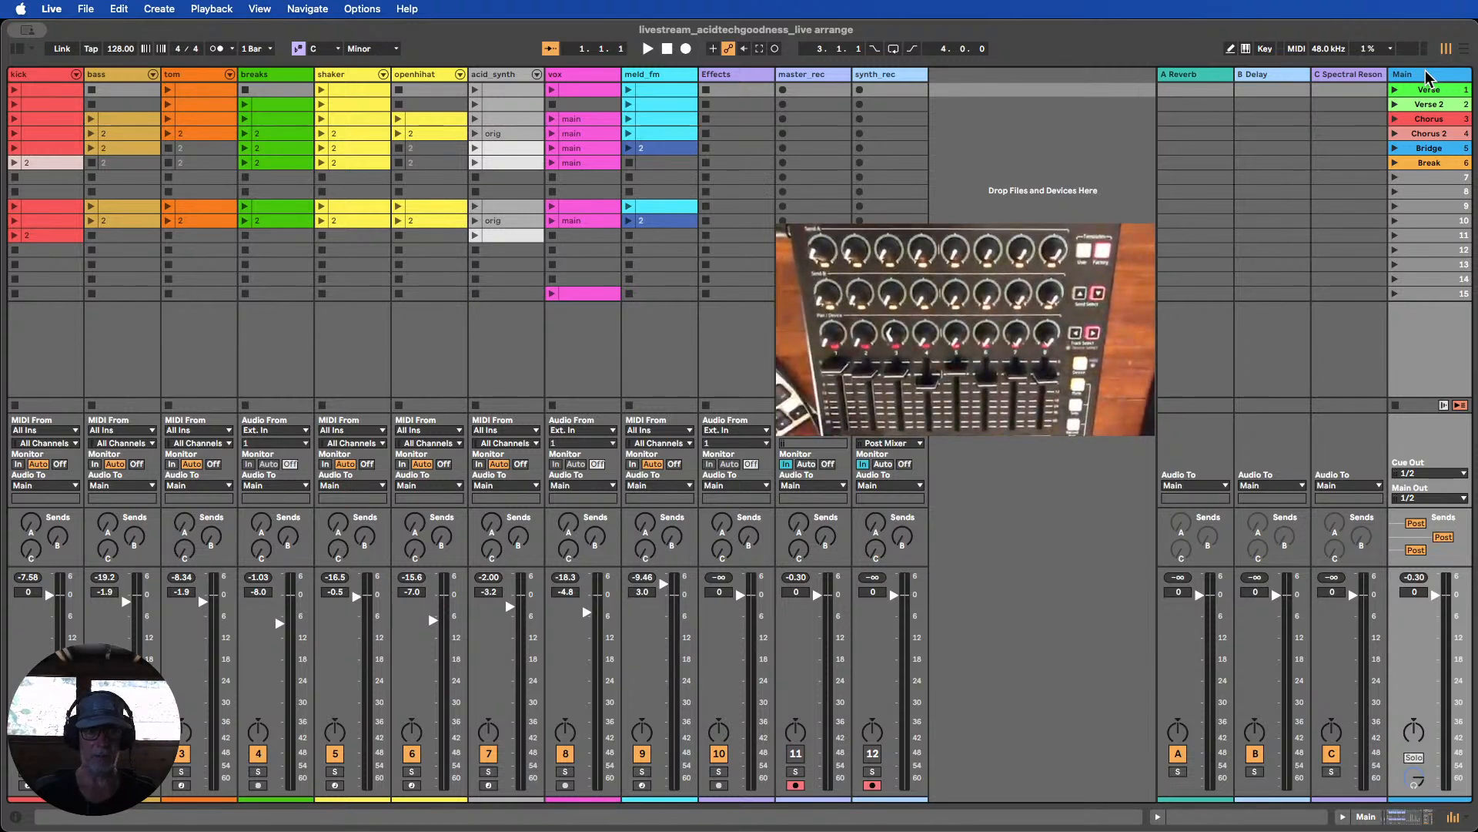
# Launch the Verse scene as a test, mute the shaker track during playback, and stop and reset the transport
pyautogui.click(1395, 90)
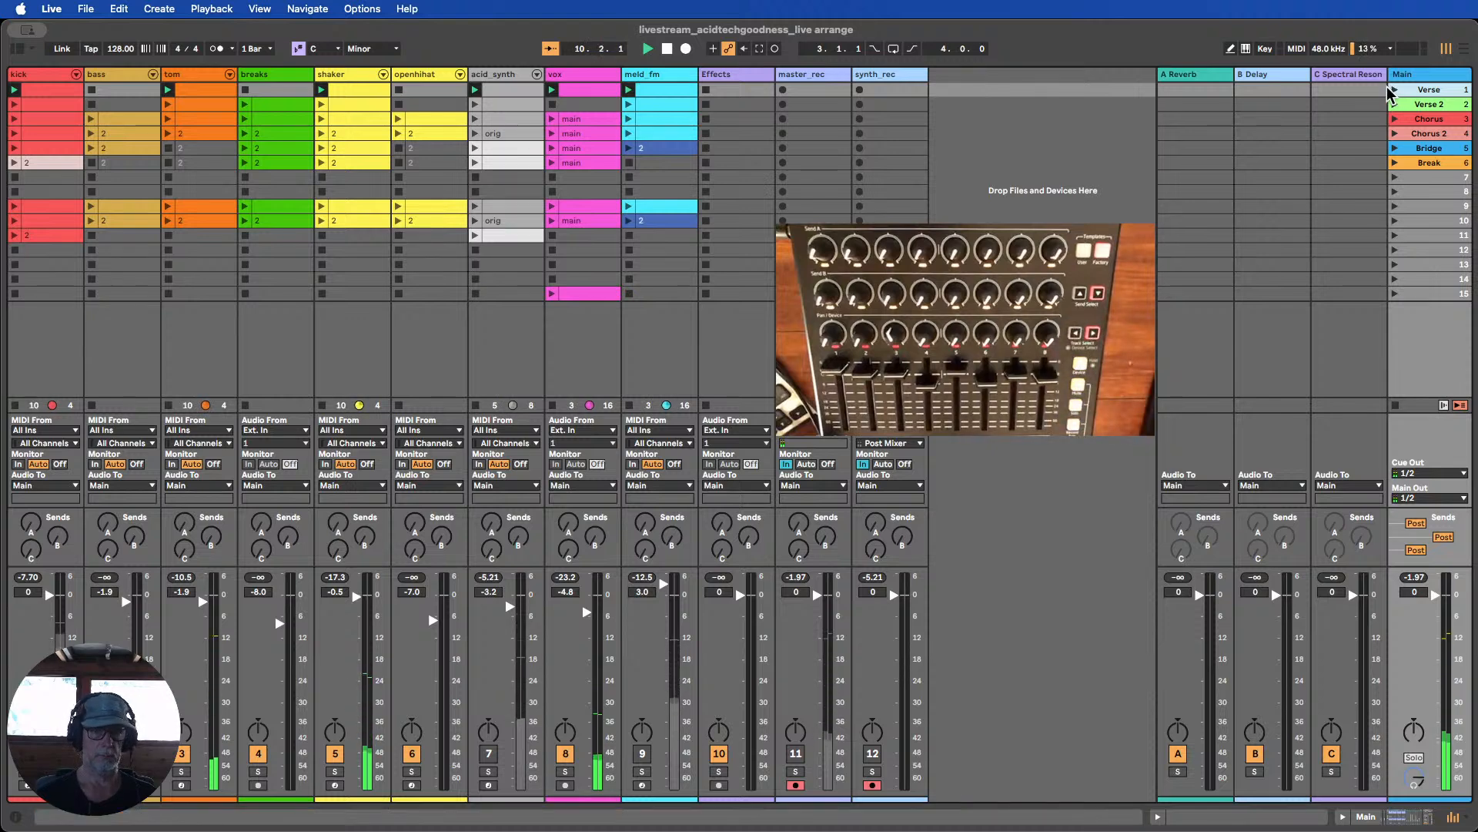
pyautogui.click(336, 754)
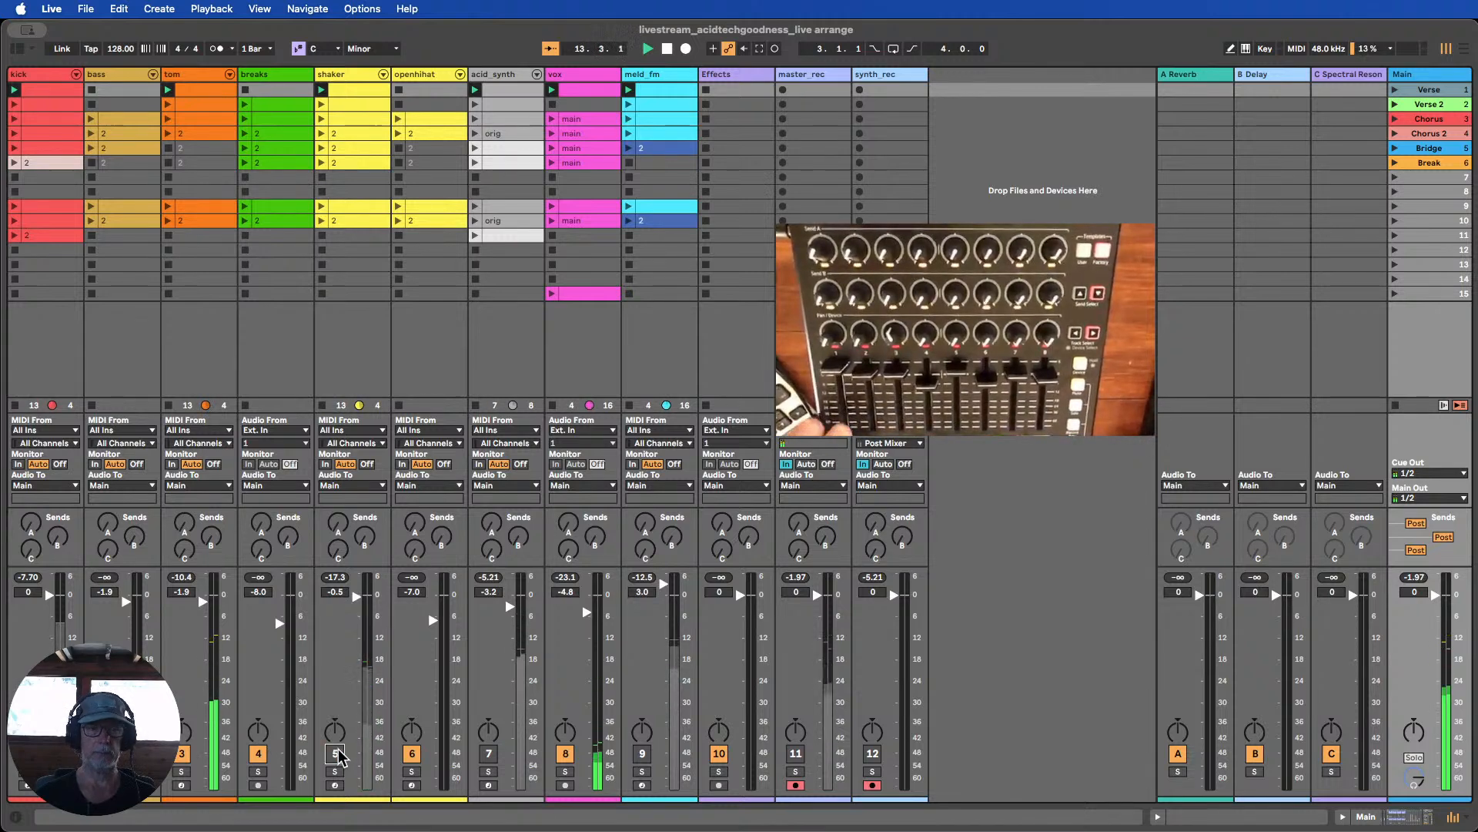
pyautogui.click(668, 50)
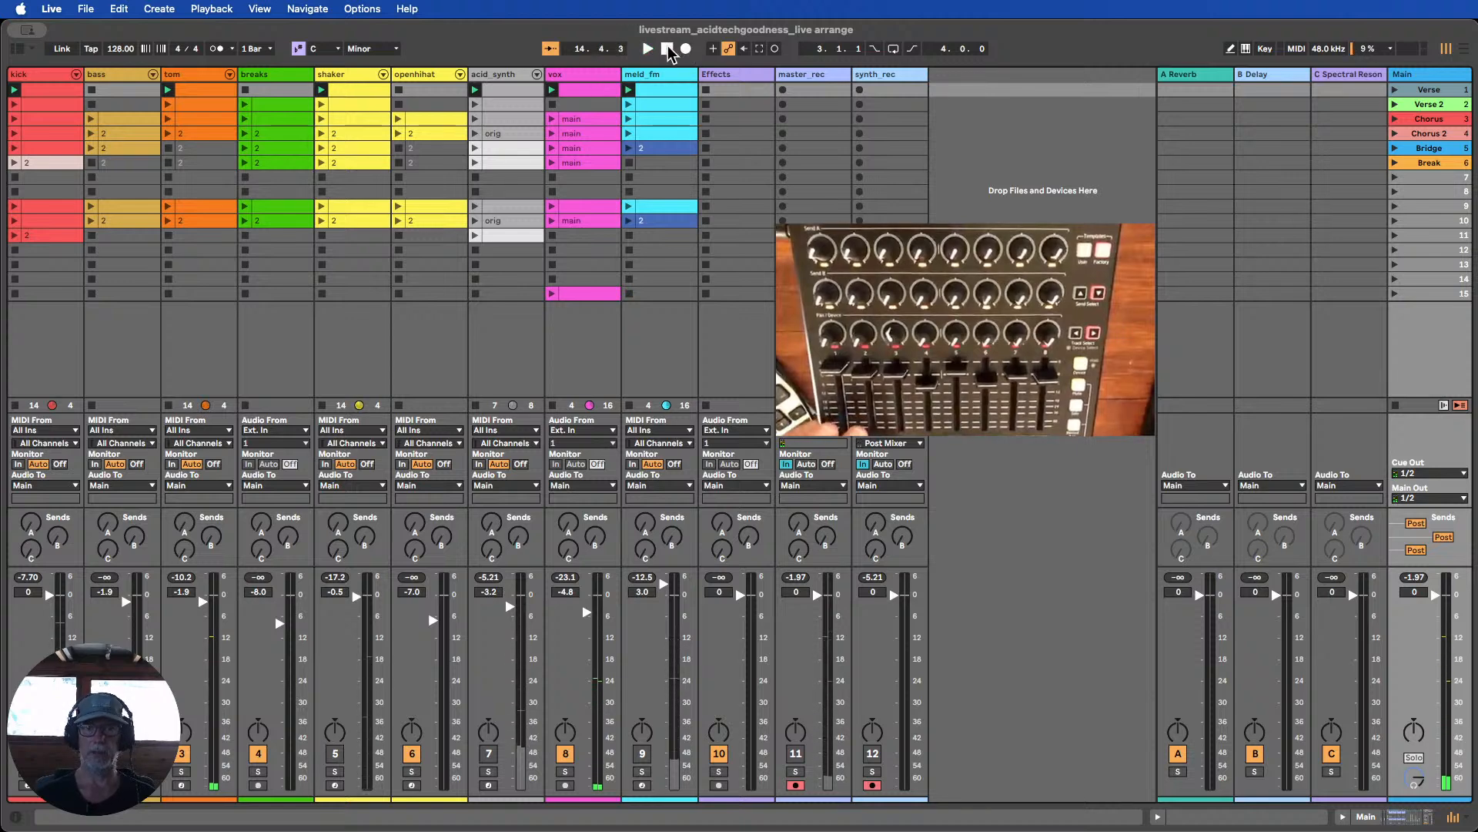
pyautogui.click(668, 50)
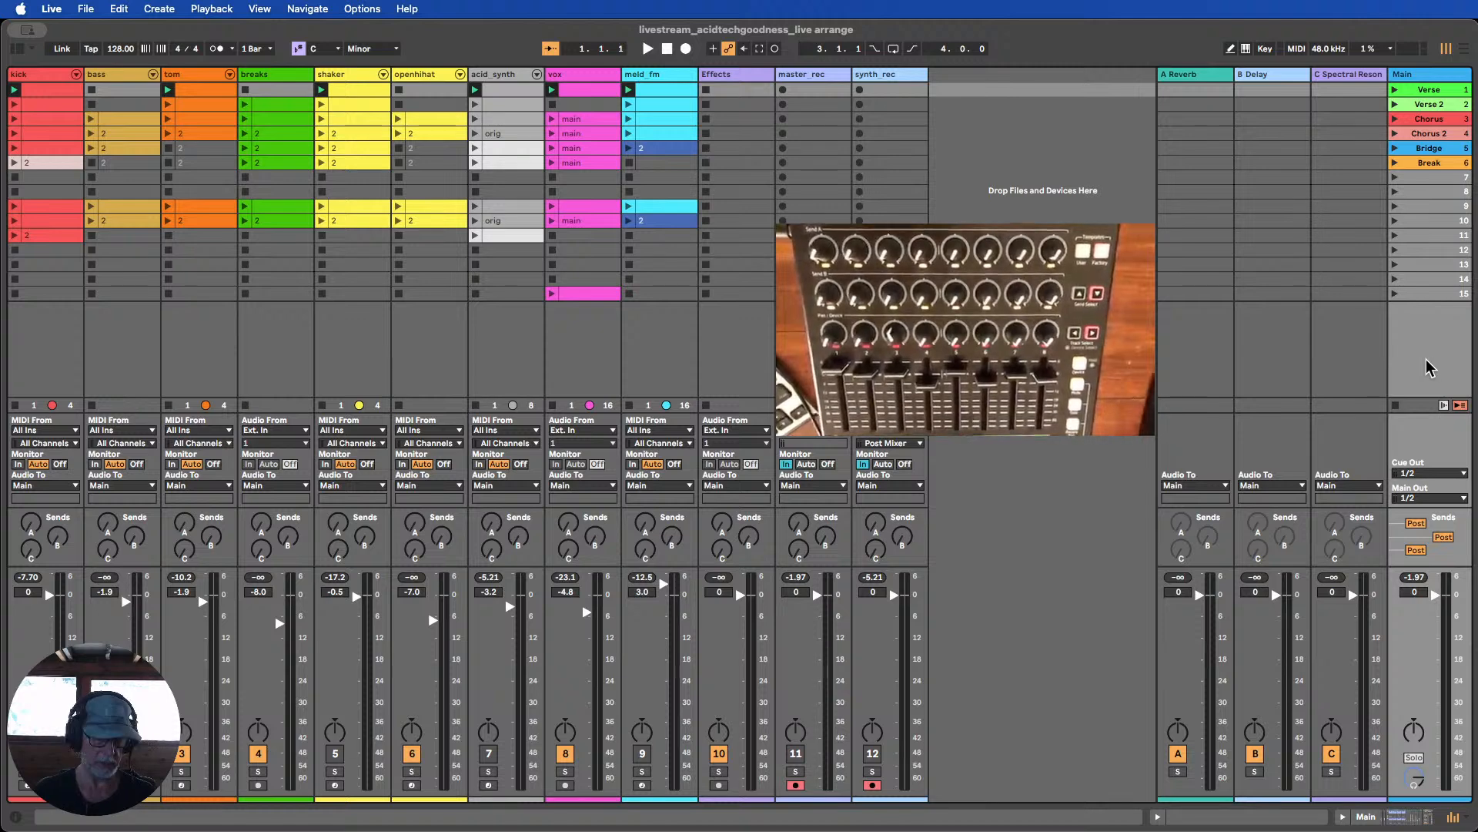
# Start recording the performance into the Arrangement and launch the Verse 2 scene
pyautogui.click(686, 49)
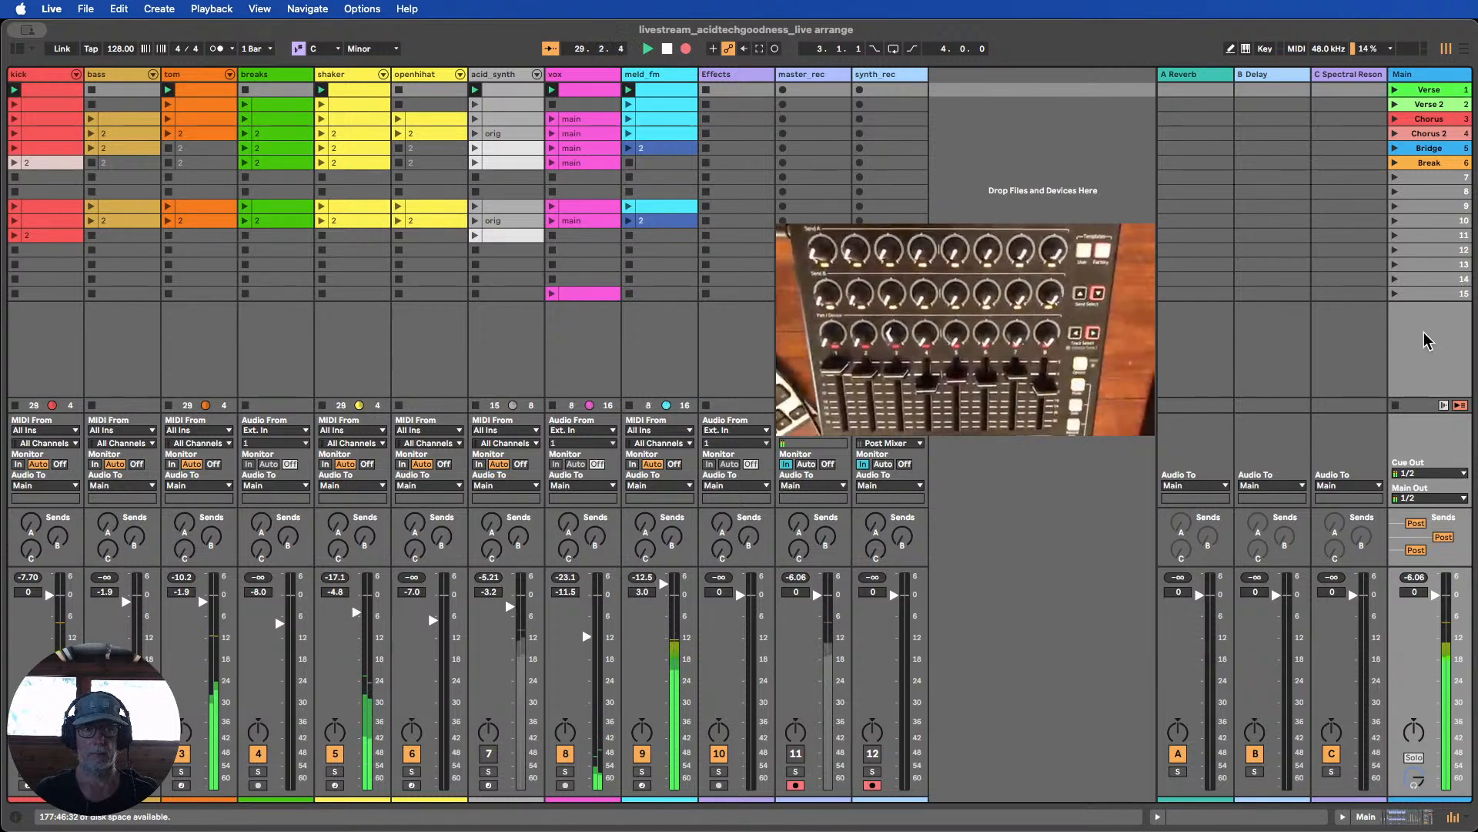
pyautogui.press('Down')
pyautogui.press('Return')
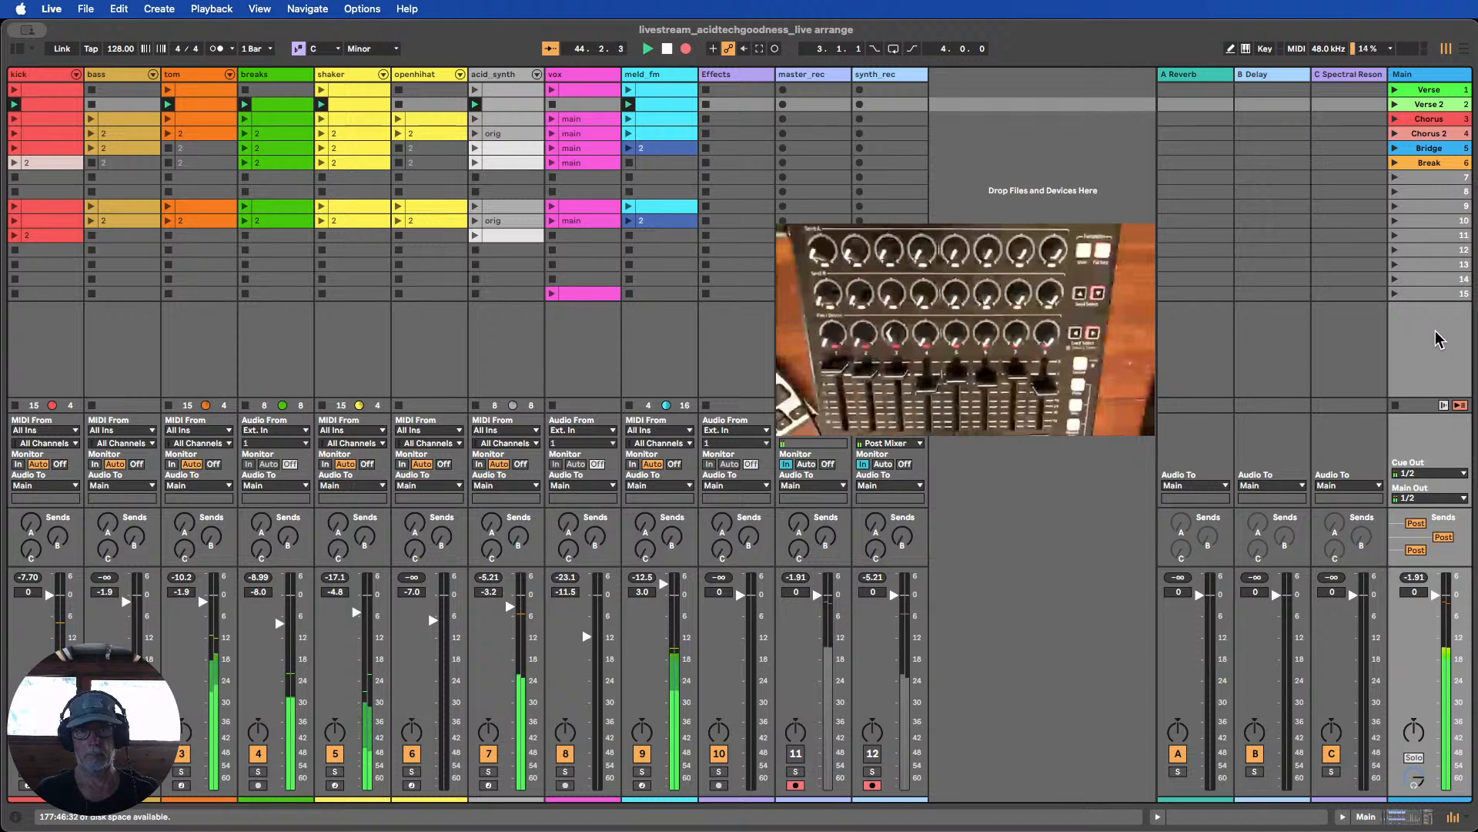
# Continue the recorded performance by launching the Chorus scene, followed by the Chorus 2 scene
pyautogui.click(1395, 163)
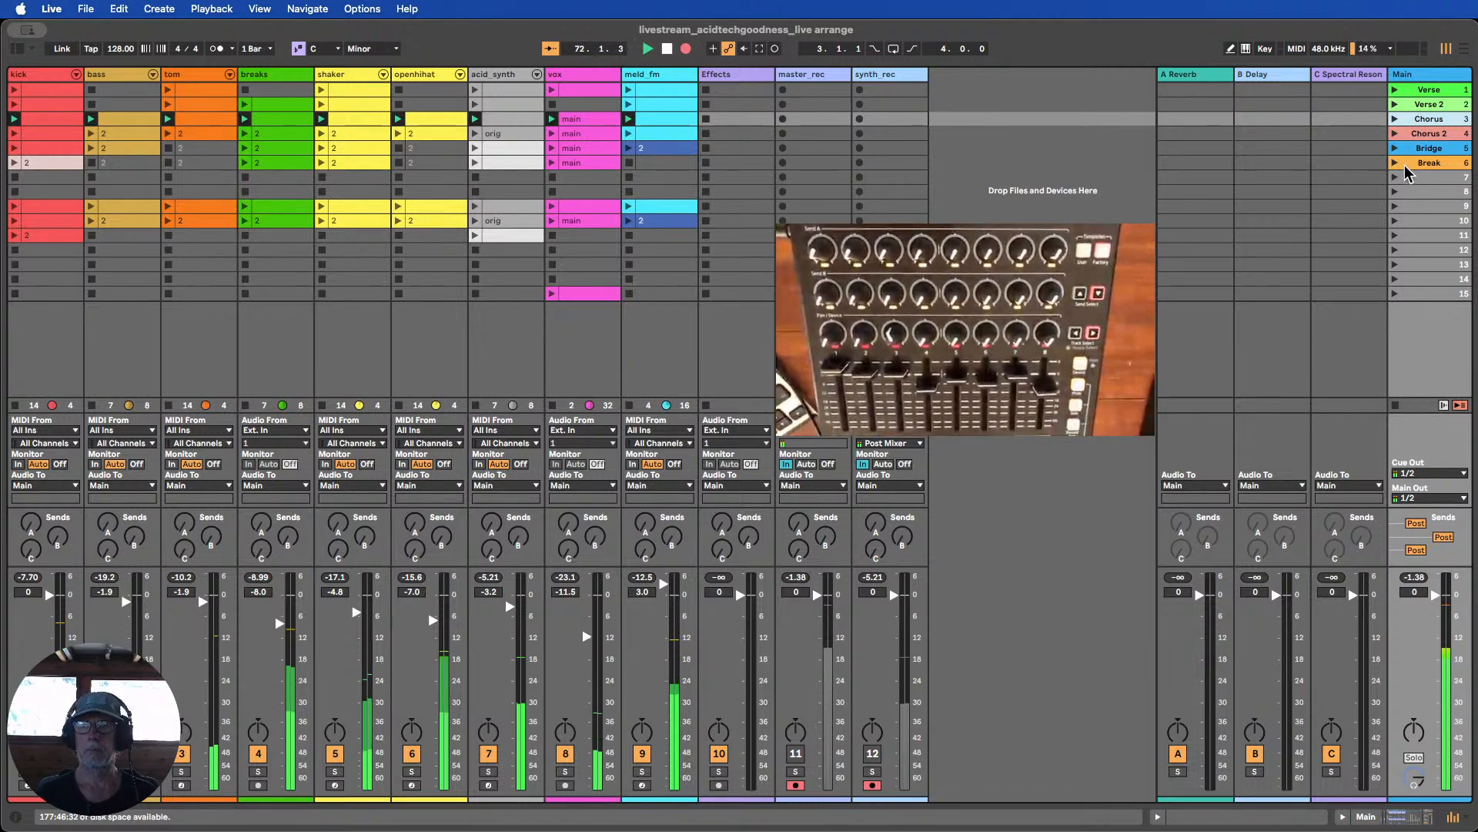
pyautogui.click(1426, 132)
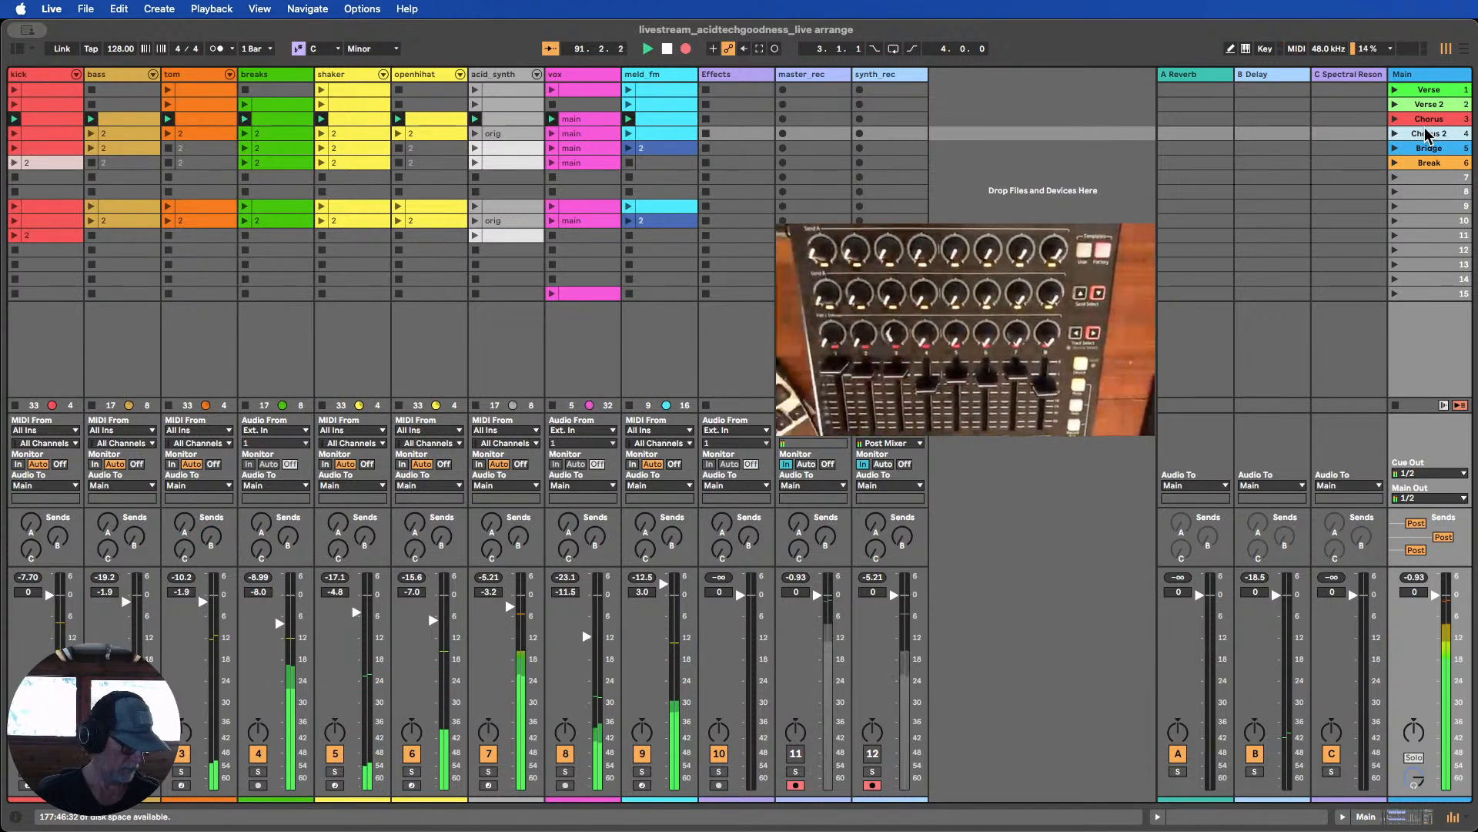
pyautogui.press('Return')
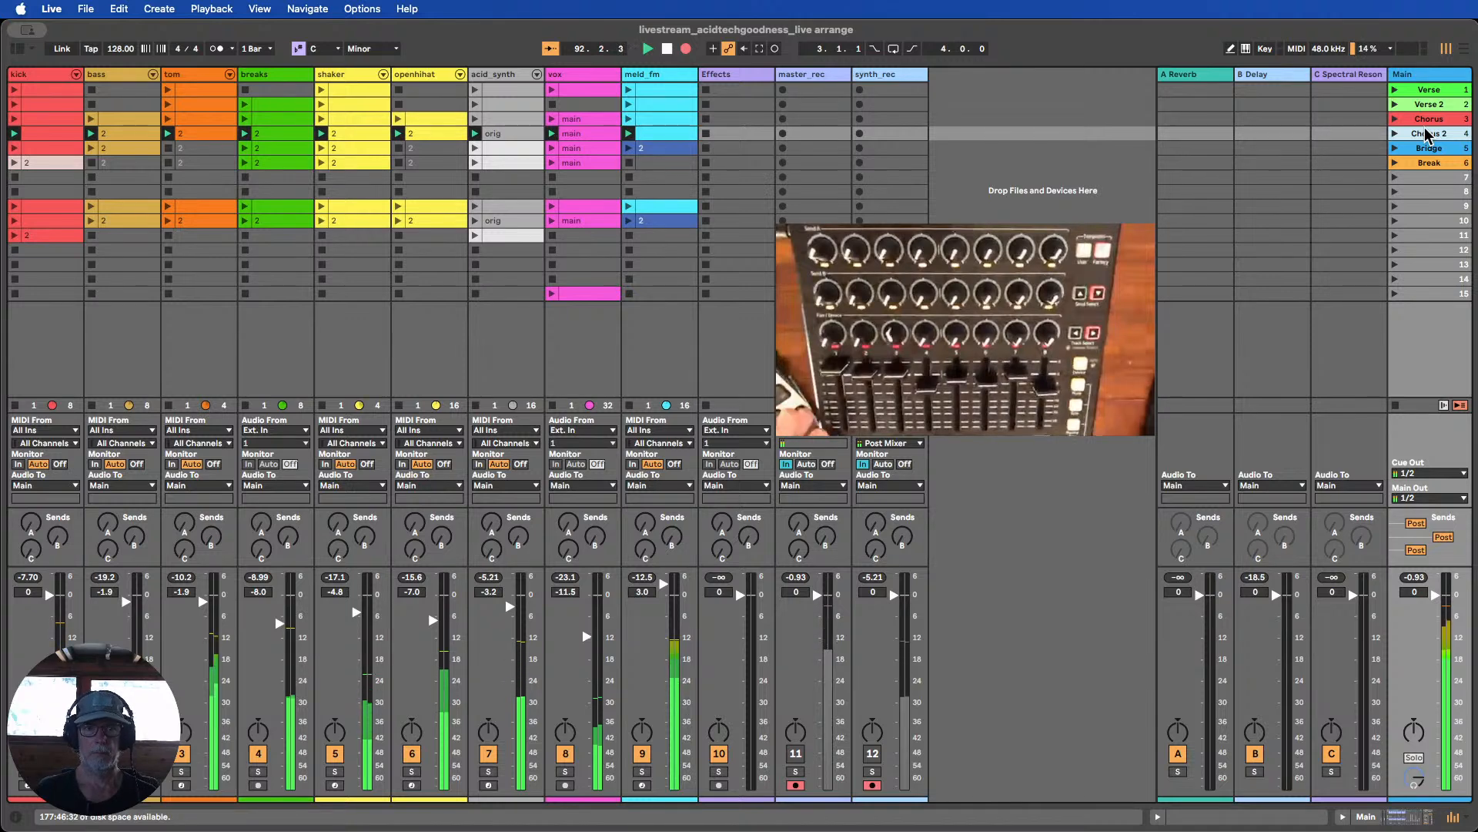
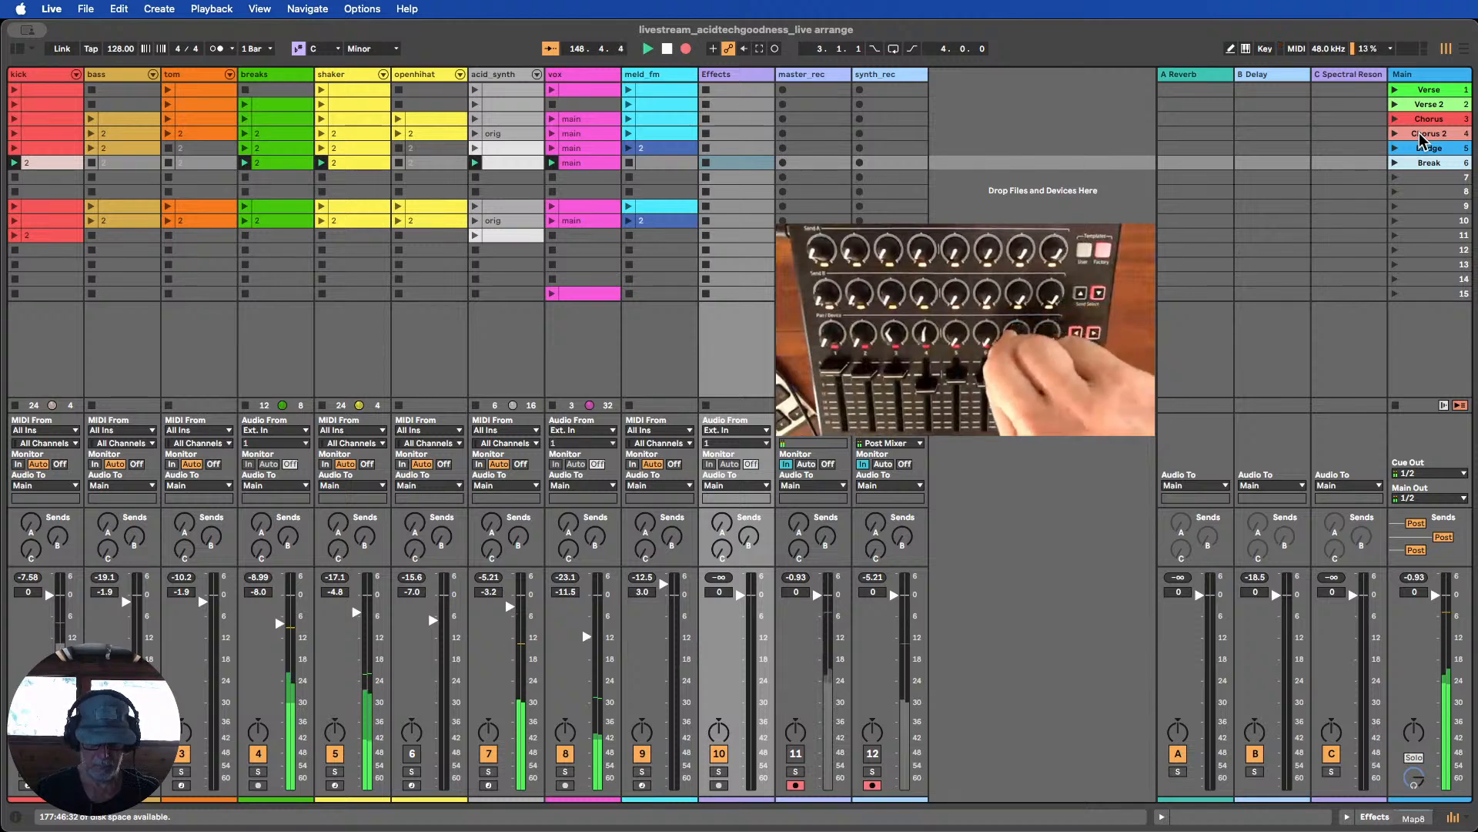
# Launch the Chorus 2 scene again in the recorded performance and check the recording in the Arrangement
pyautogui.click(1421, 134)
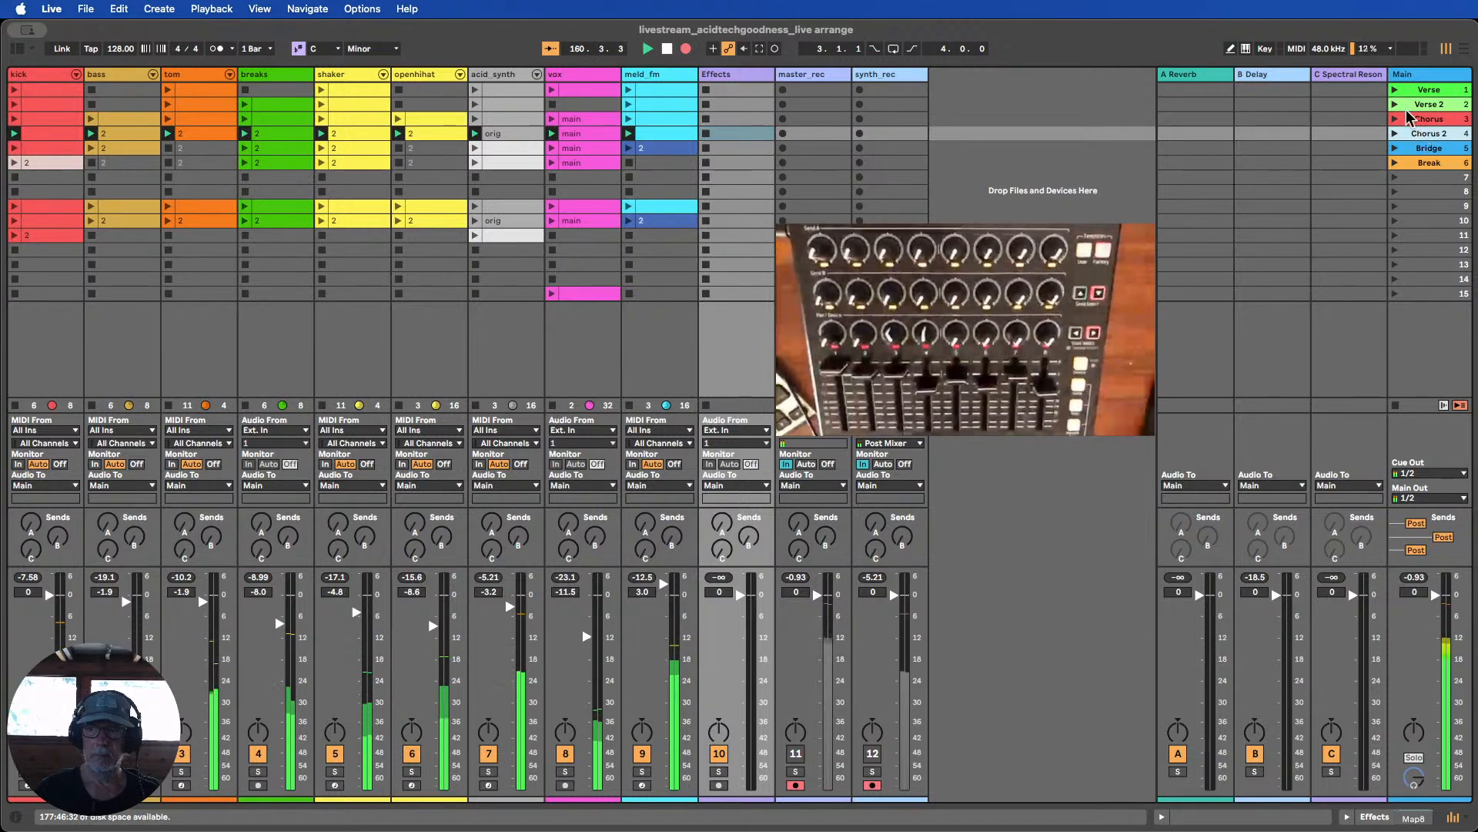
pyautogui.click(1462, 48)
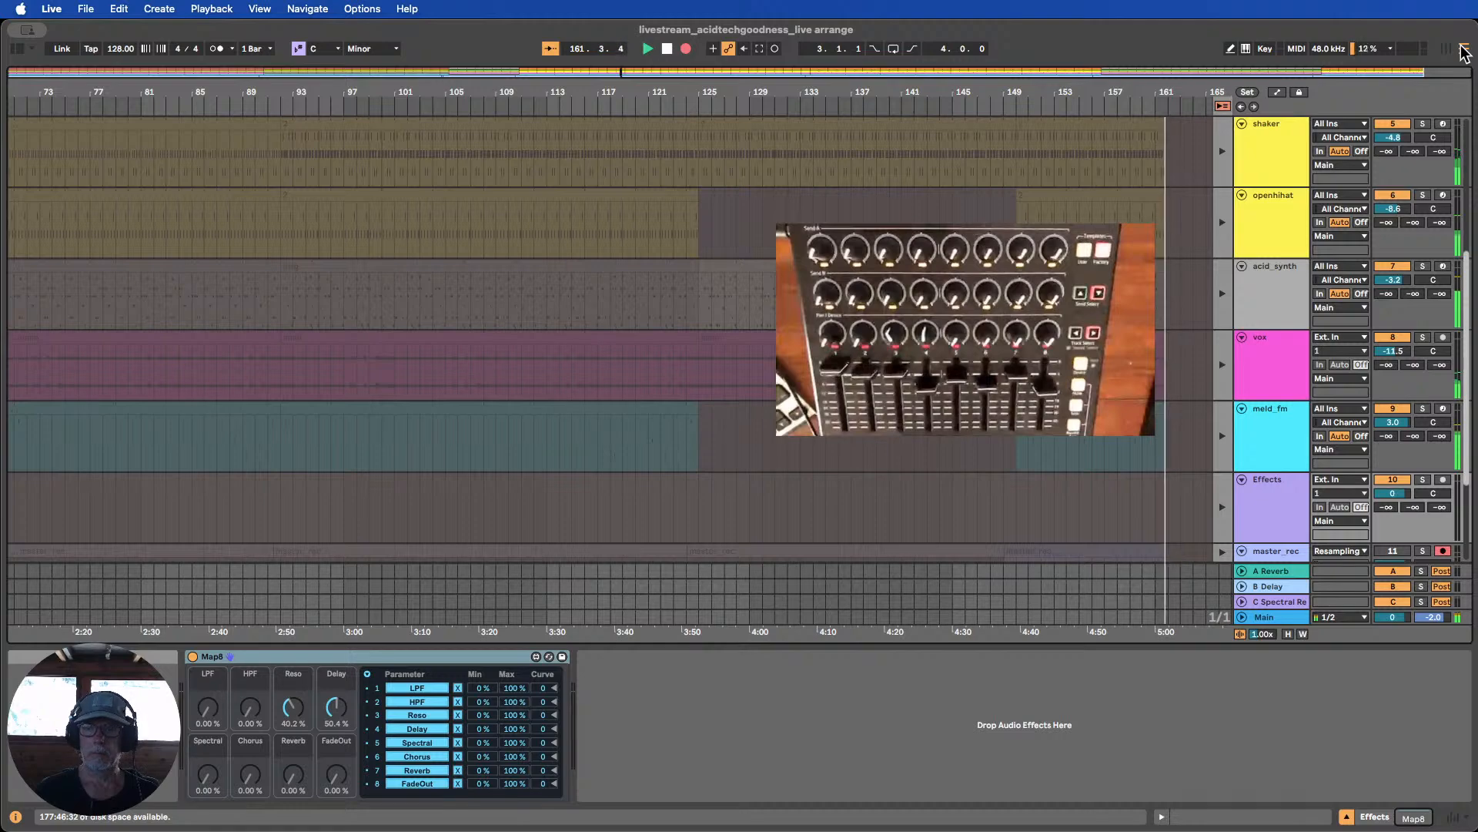
pyautogui.click(1447, 49)
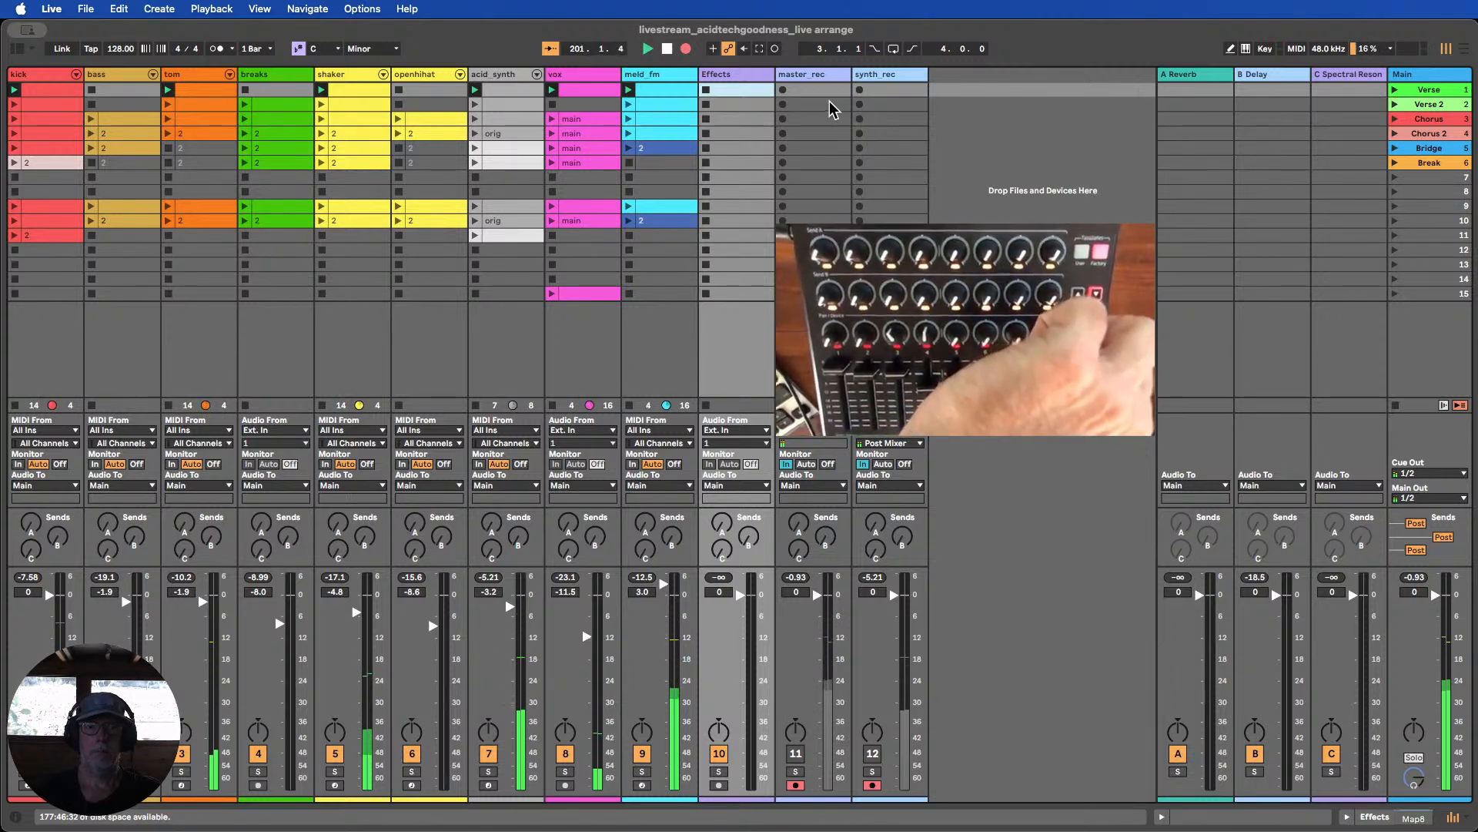
# Stop the performance recording, return the transport to the start, and show the entire recorded Arrangement
pyautogui.click(667, 51)
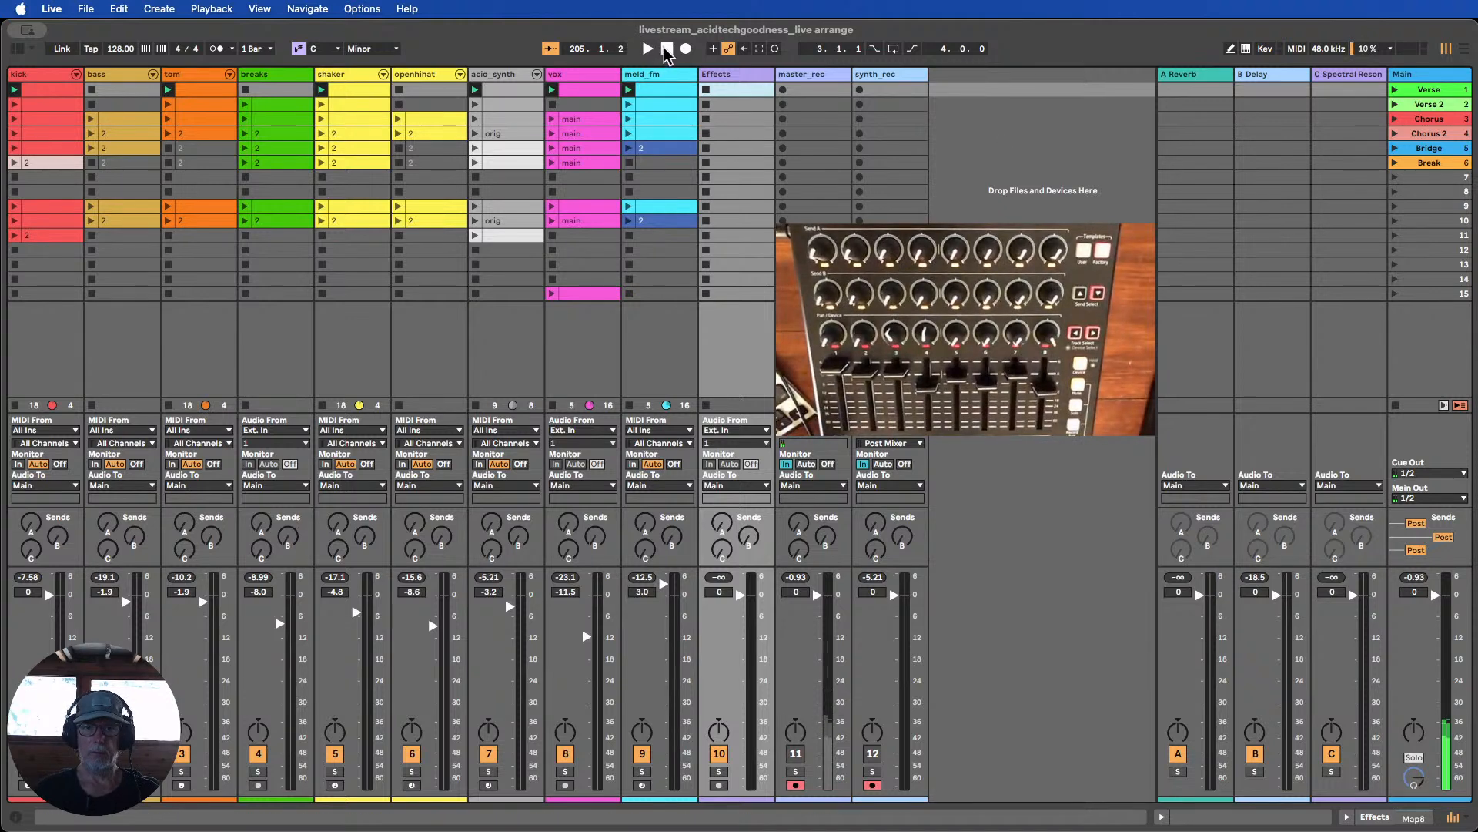
pyautogui.click(667, 48)
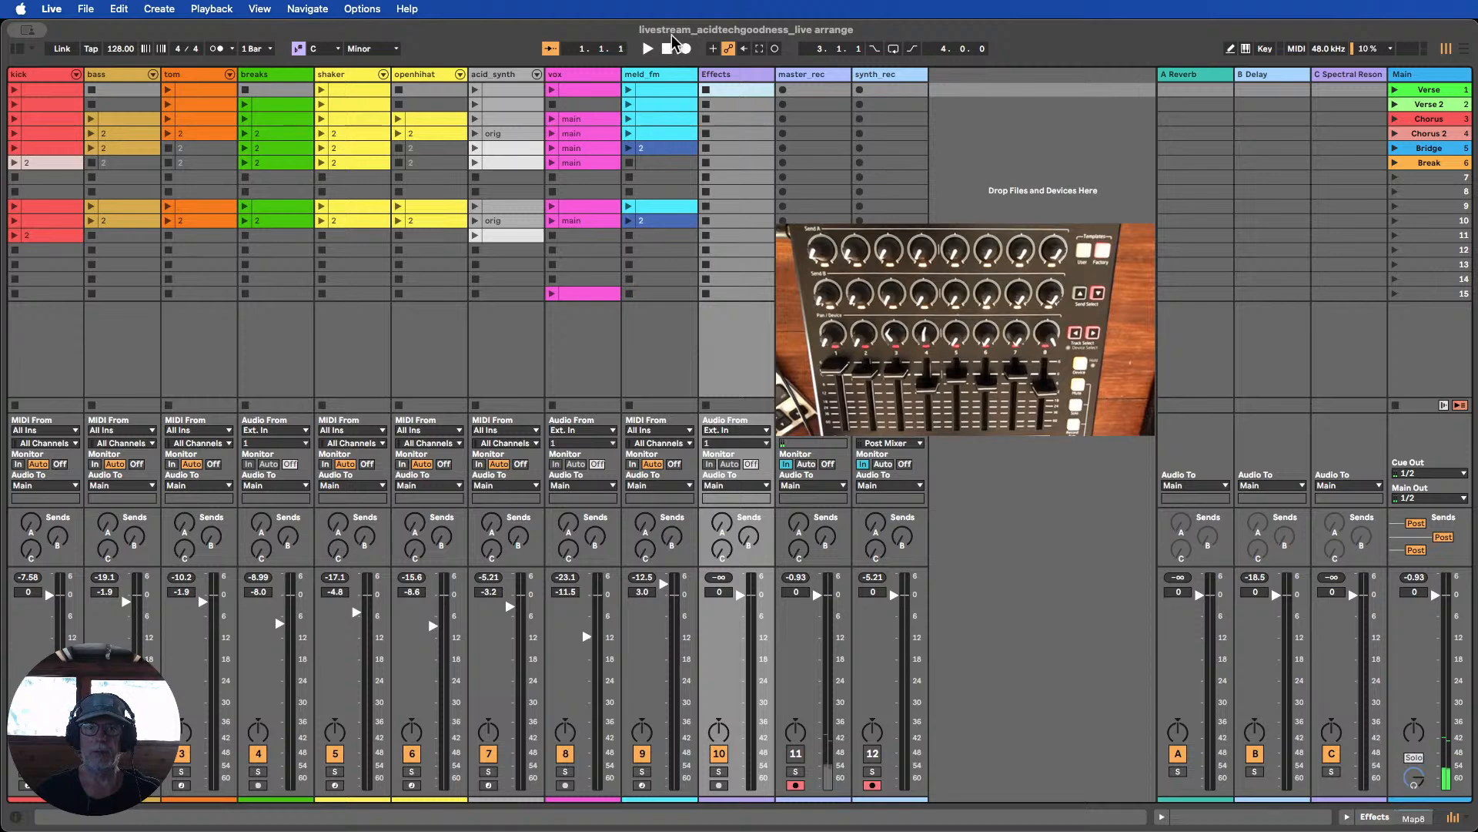
pyautogui.click(1463, 48)
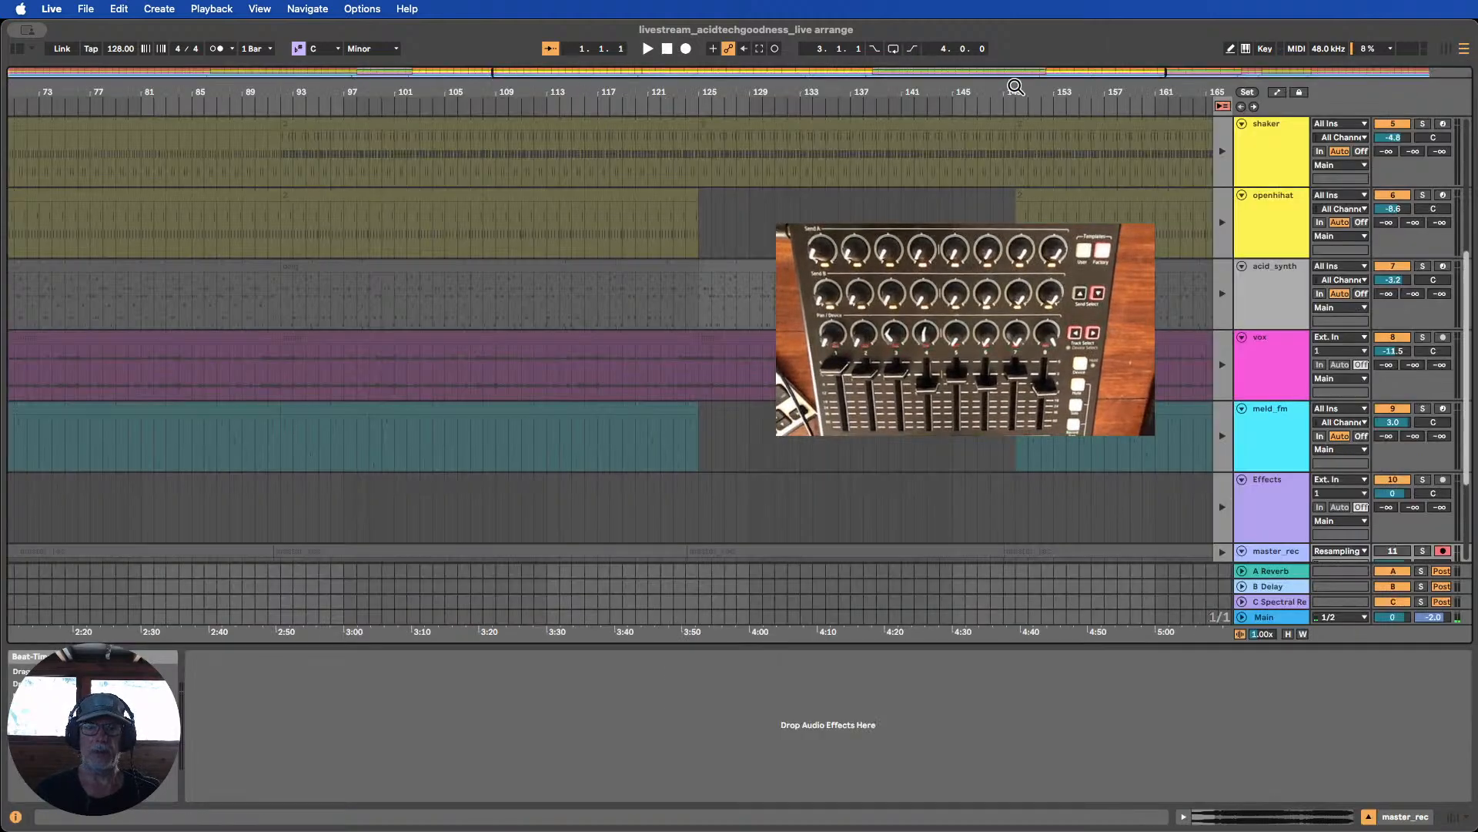
pyautogui.doubleClick(838, 91)
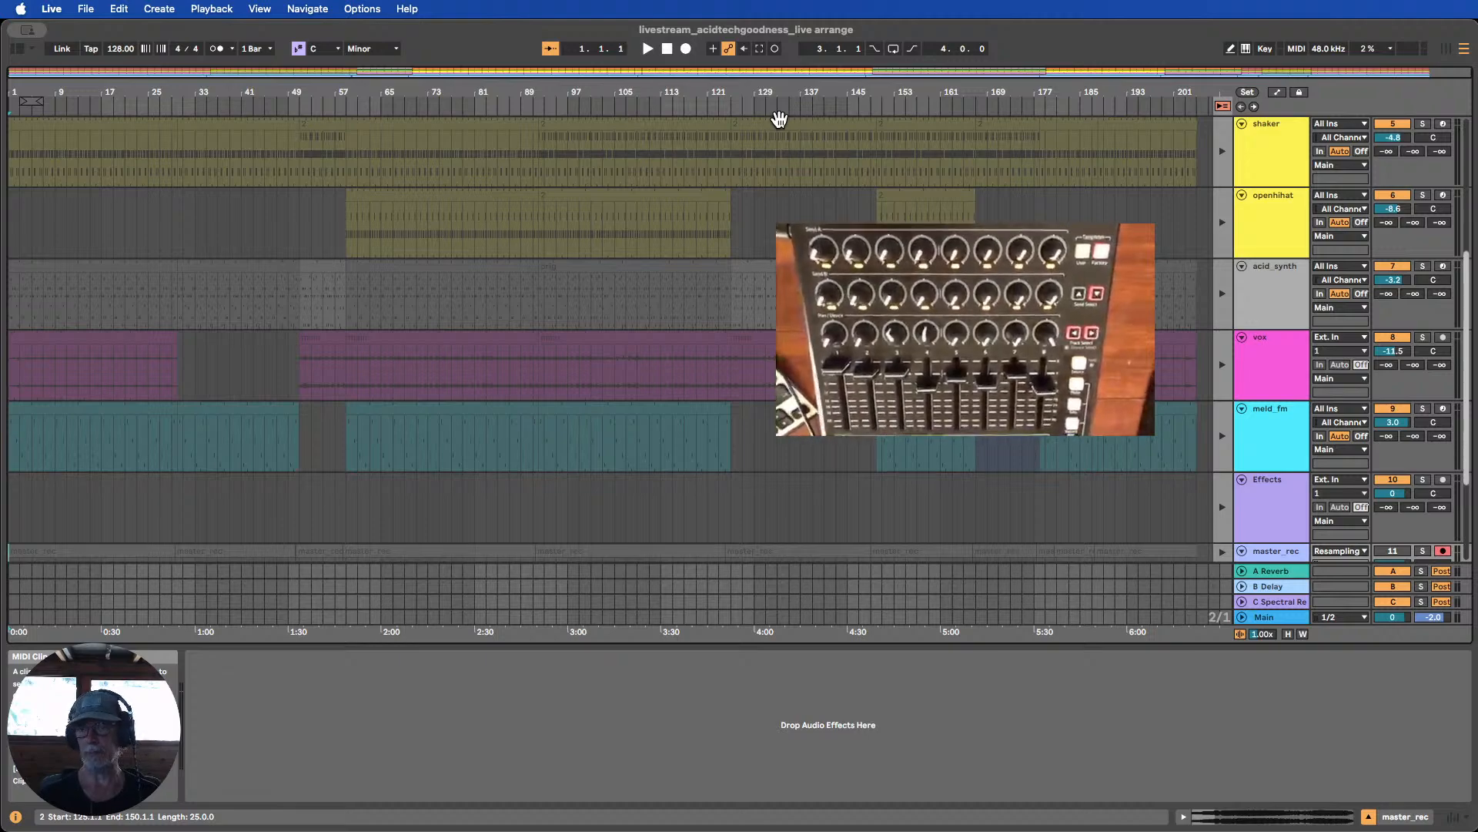
# Switch all tracks from Session clips back to Arrangement playback and bring the drum tracks into view
pyautogui.click(1443, 51)
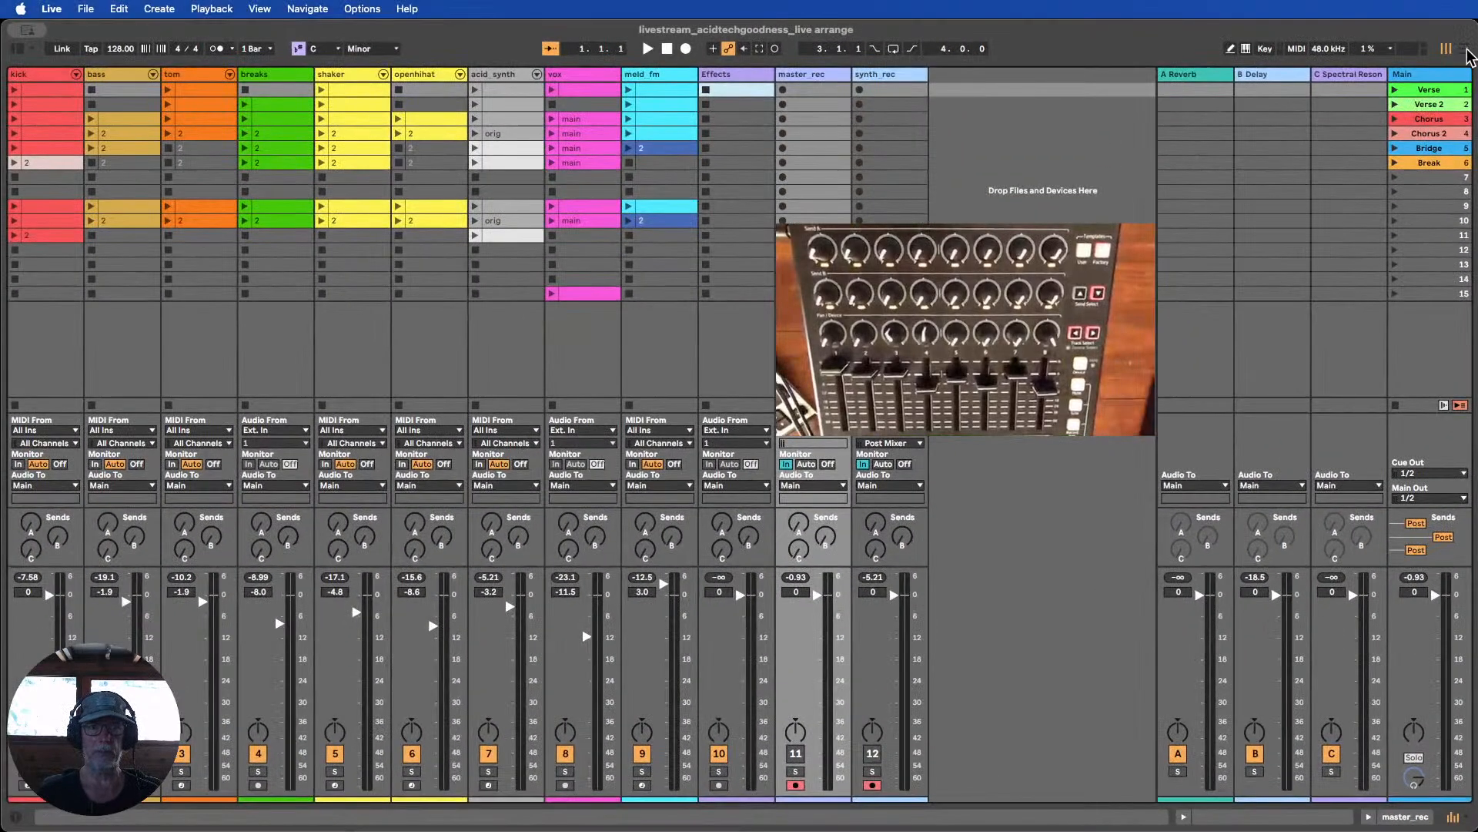
pyautogui.click(1464, 49)
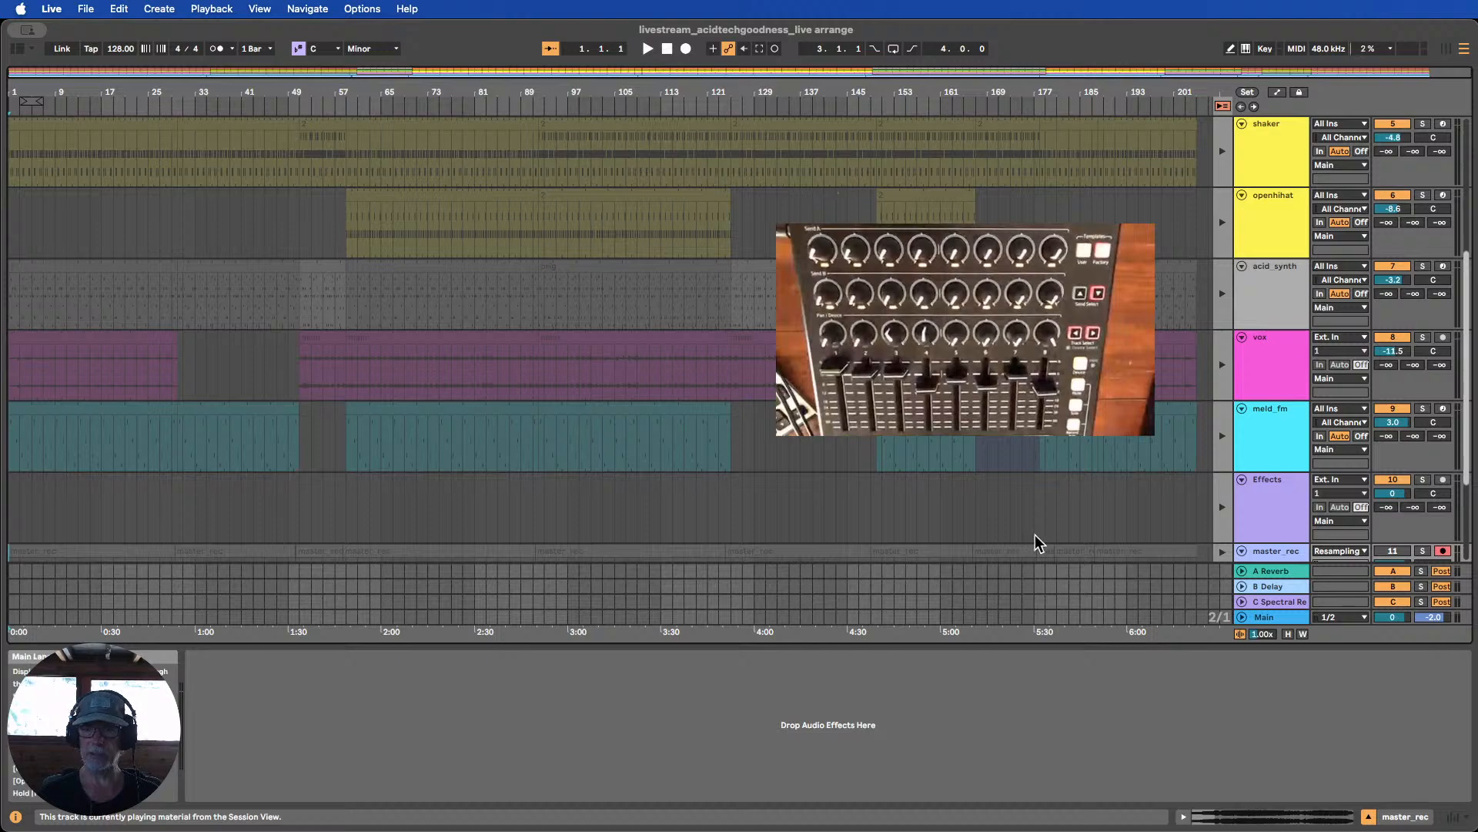
pyautogui.click(1224, 107)
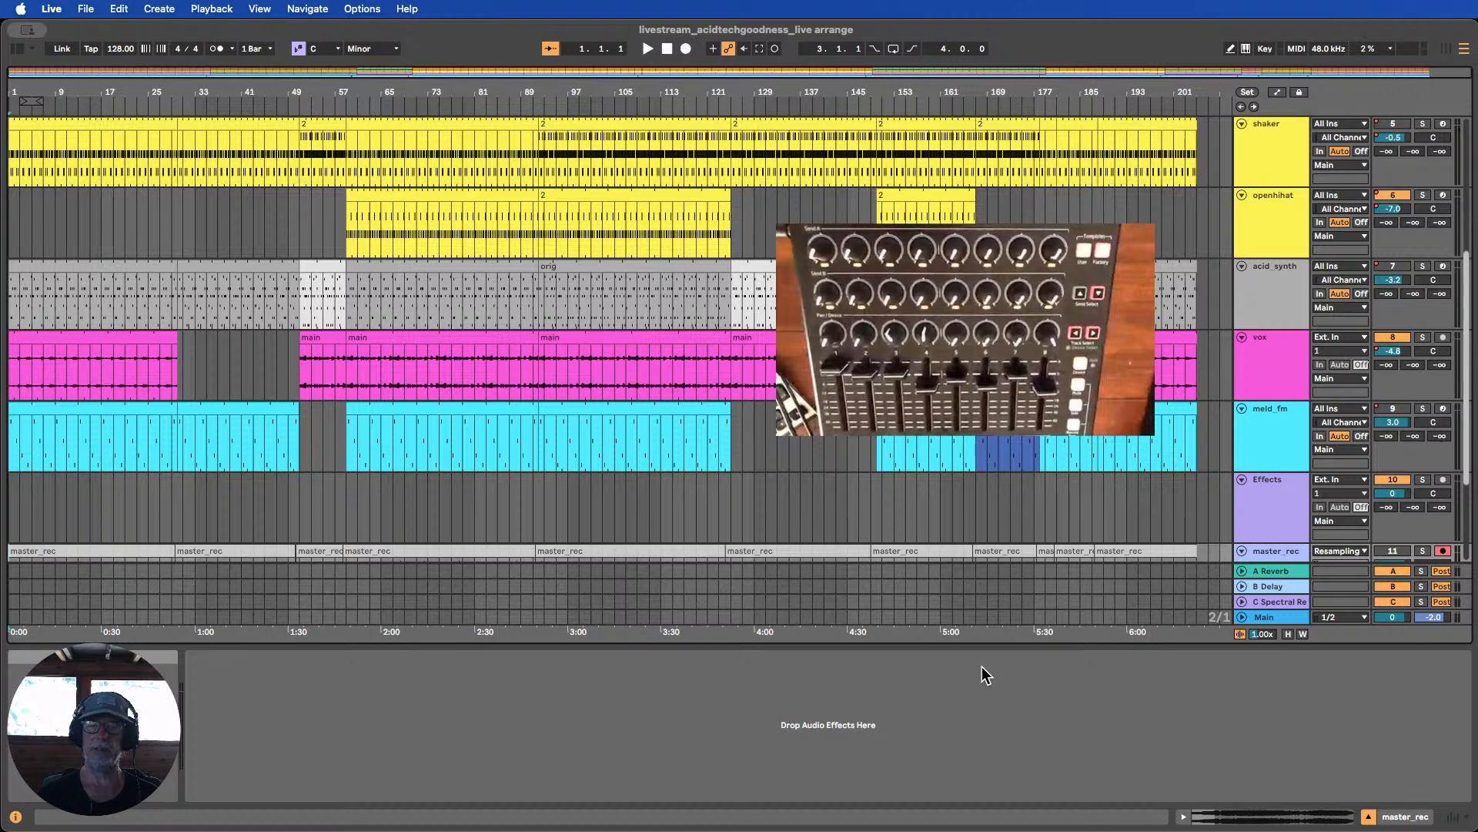
pyautogui.scroll(3, 601, 339)
pyautogui.scroll(2, 732, 338)
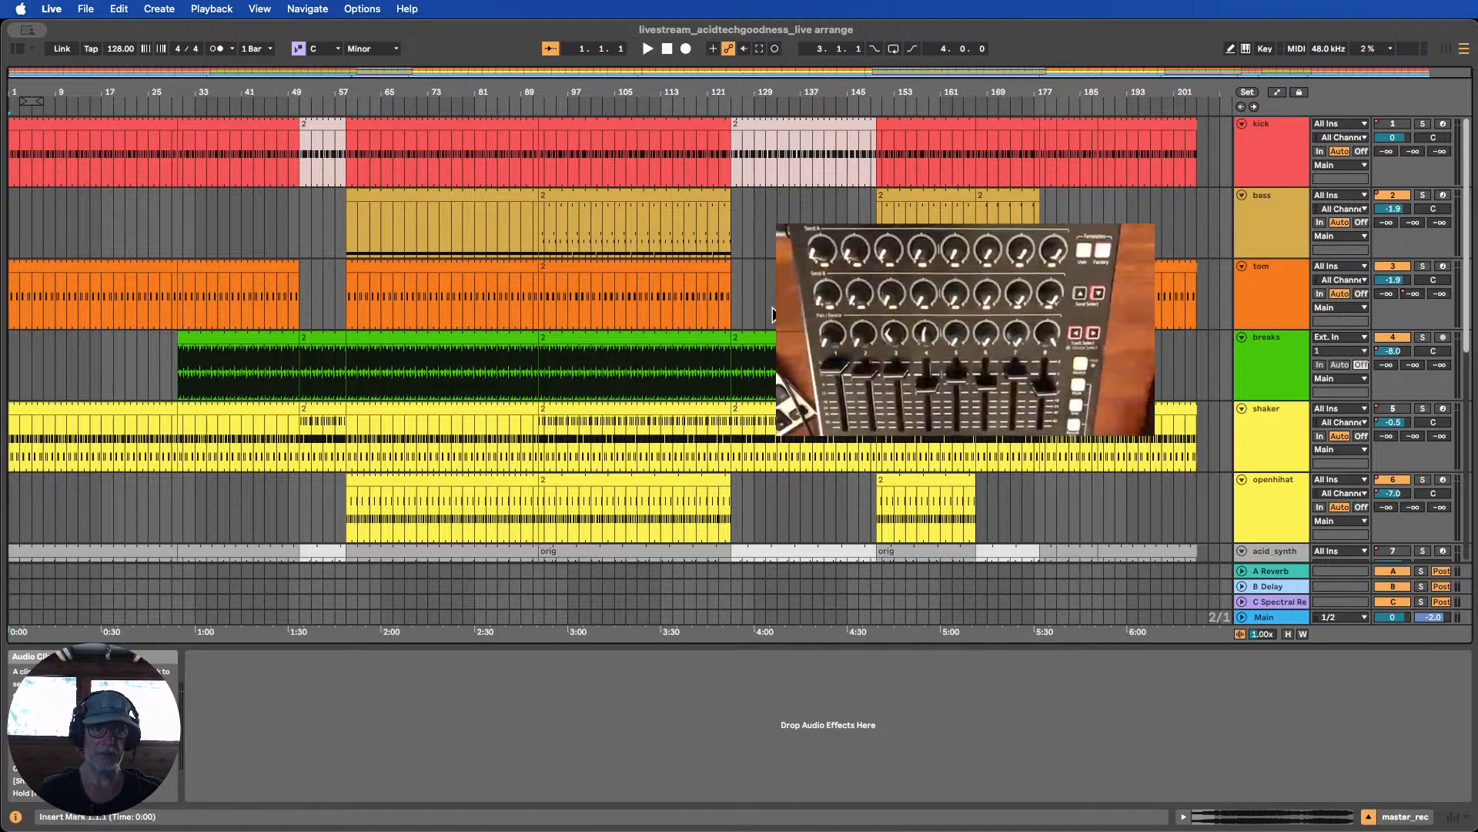
# Examine the global launch quantization options from None to 1/32 and the Verse scene they apply to in Session View
pyautogui.click(268, 50)
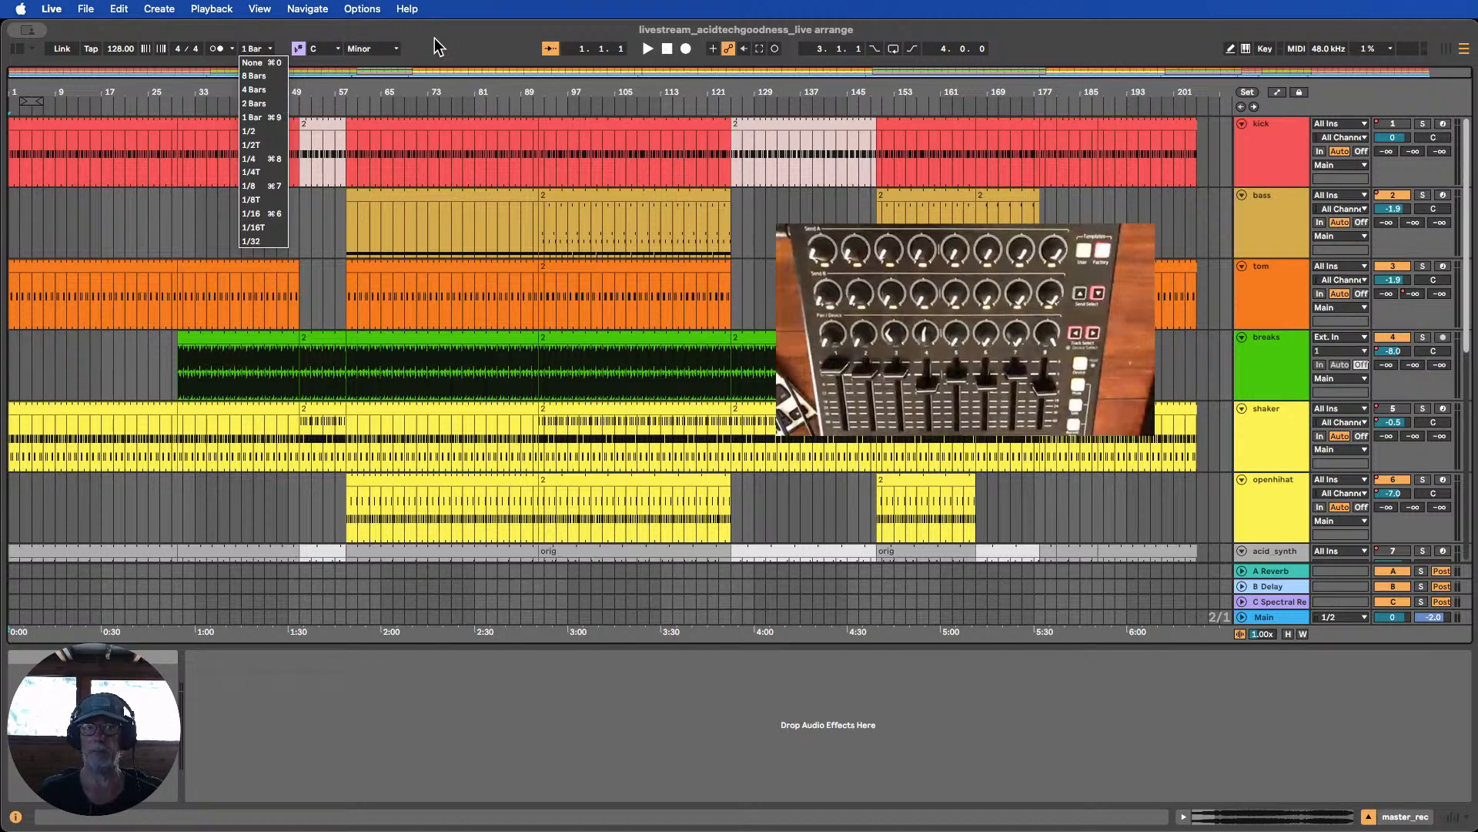
pyautogui.click(252, 36)
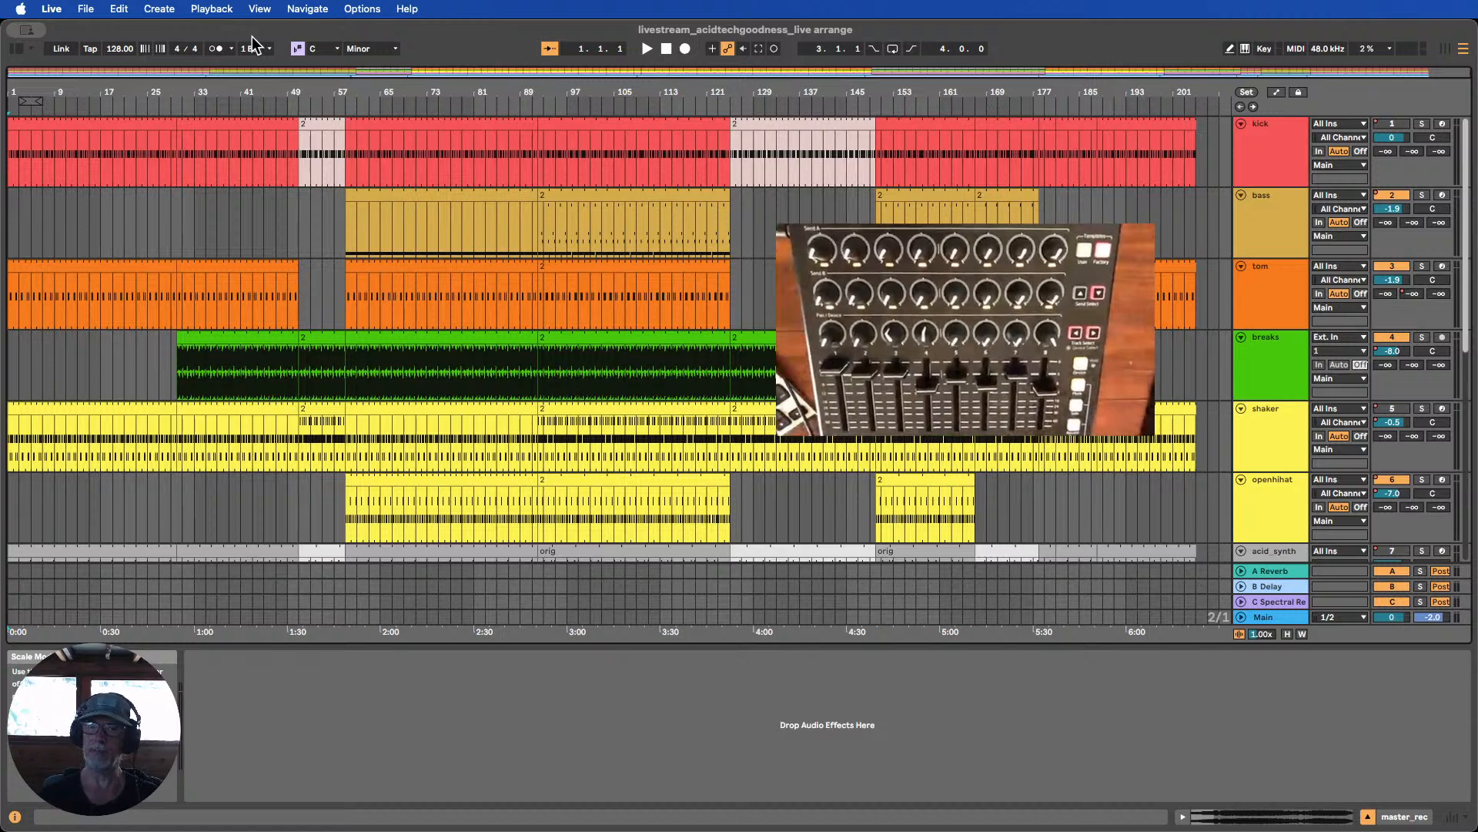
pyautogui.click(263, 48)
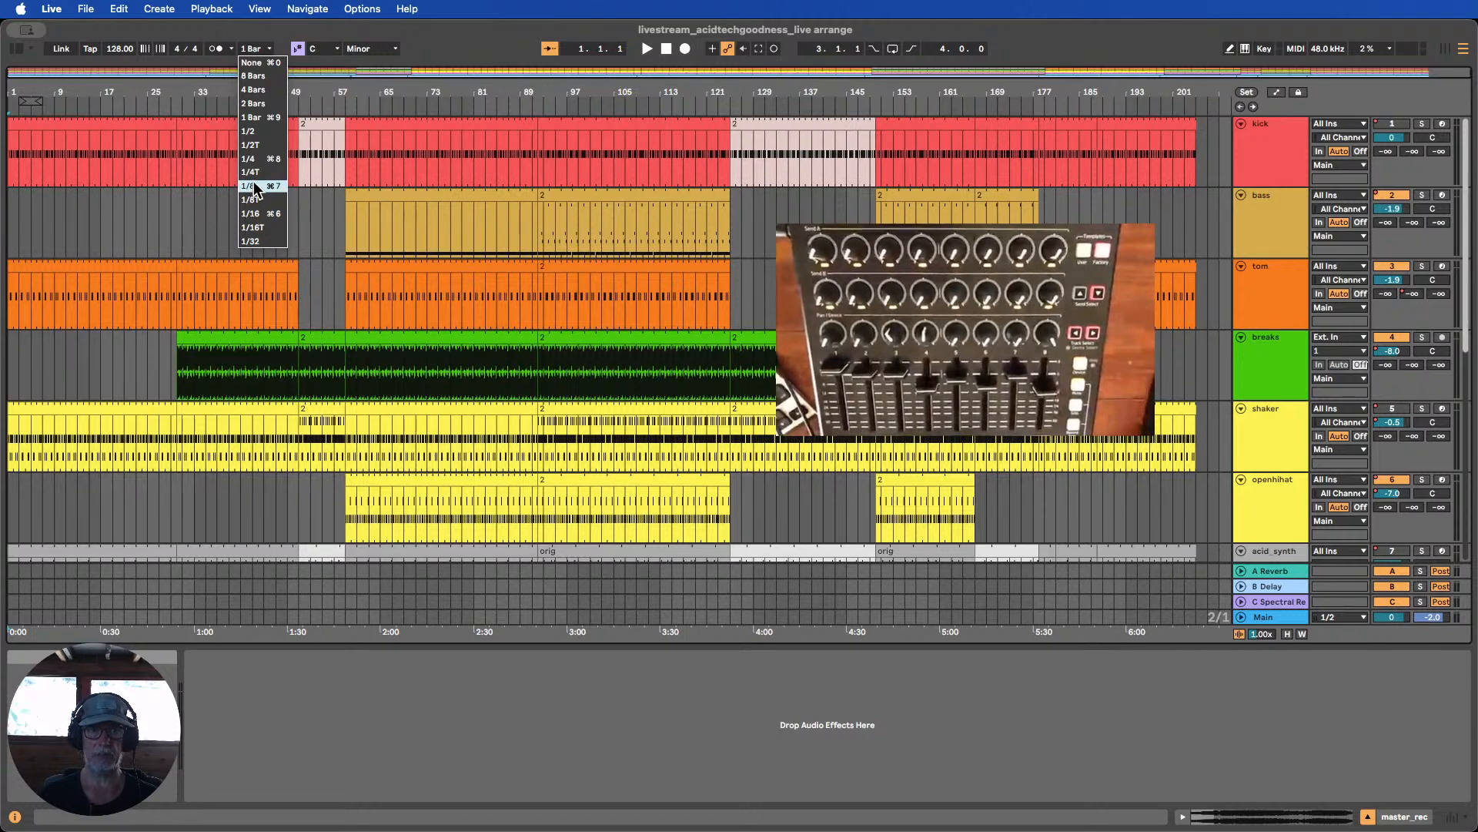
pyautogui.click(459, 48)
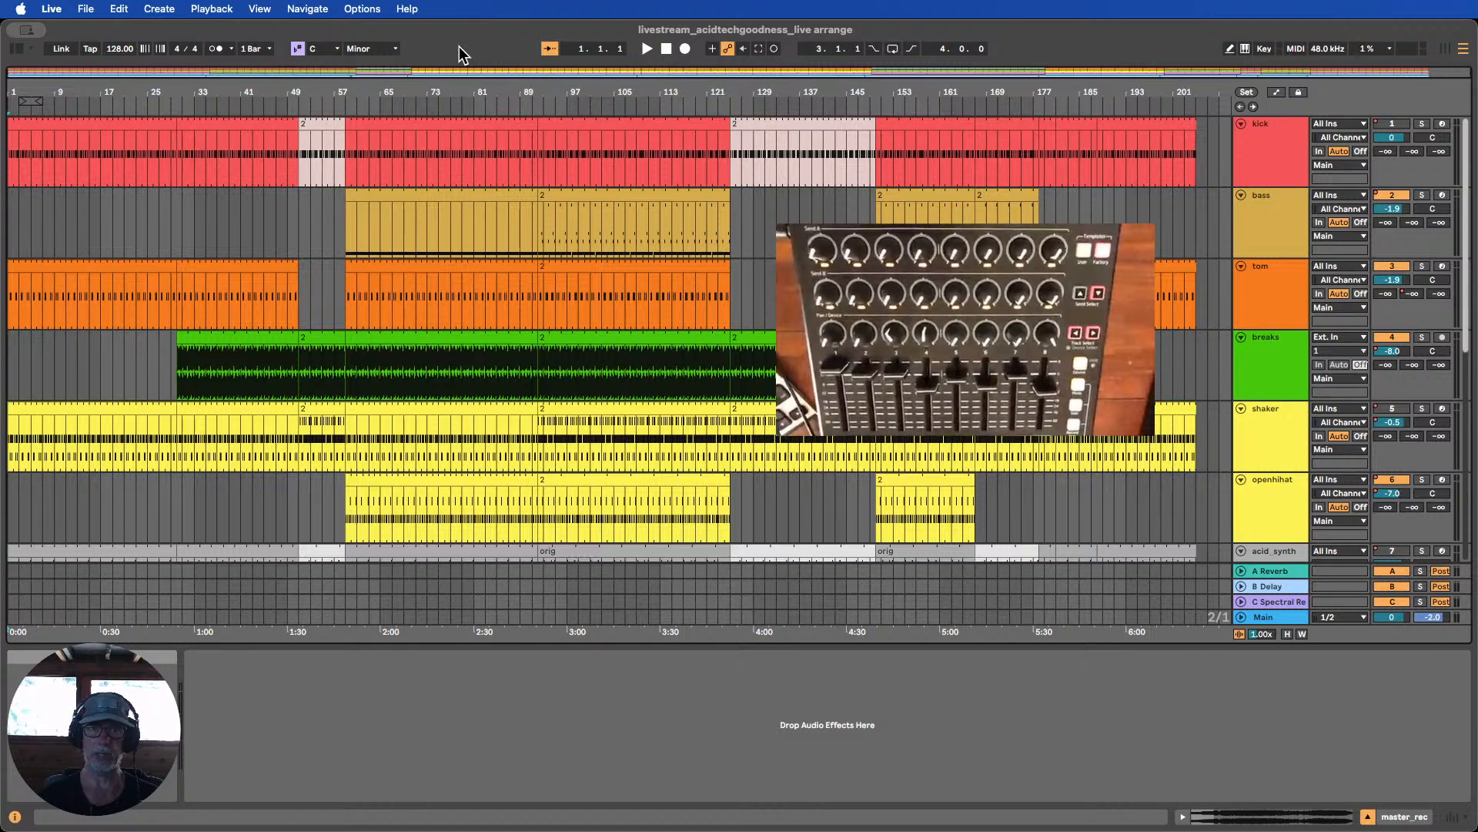
pyautogui.click(254, 48)
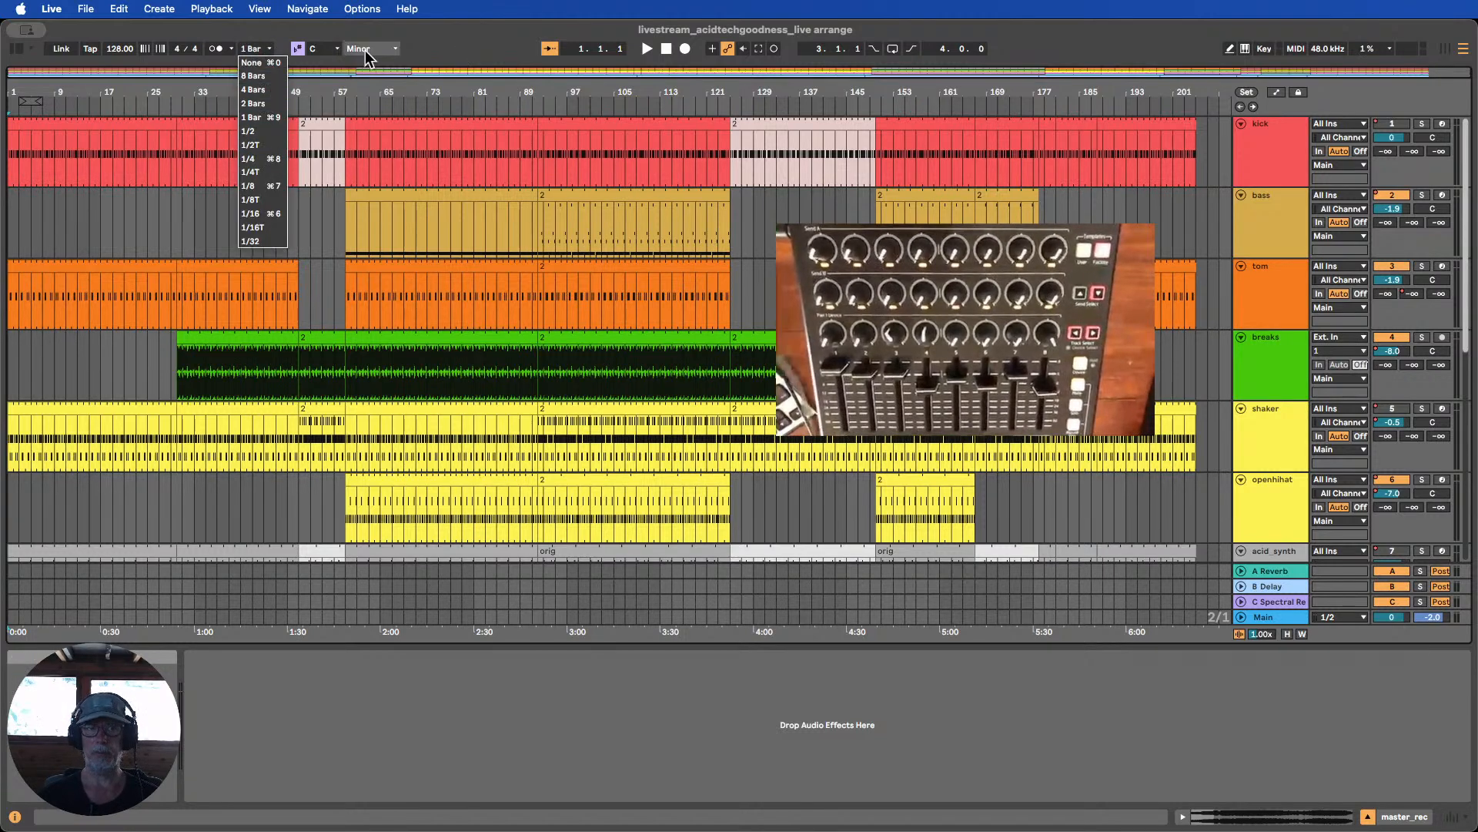
pyautogui.click(452, 48)
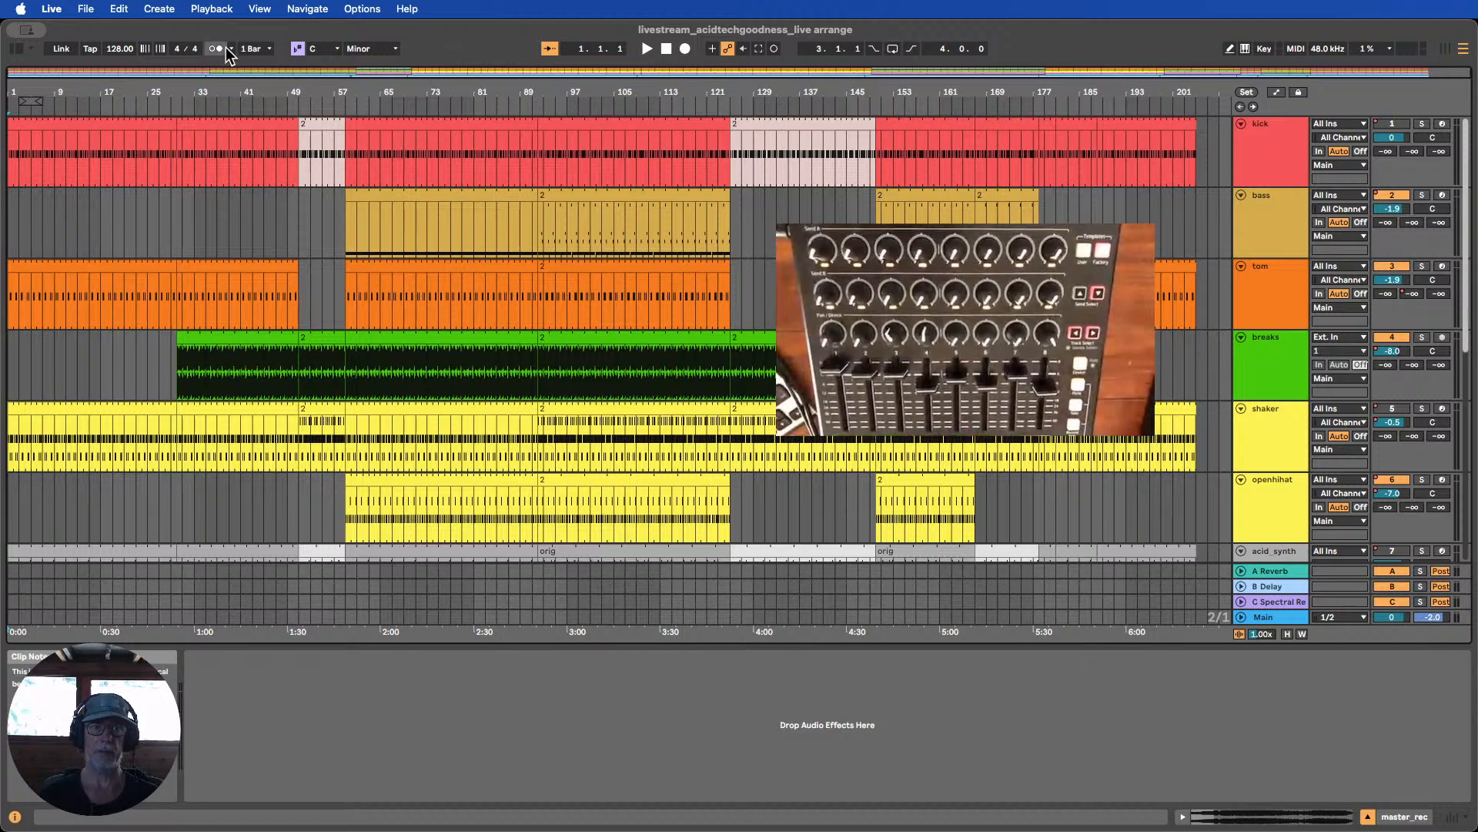
pyautogui.click(254, 48)
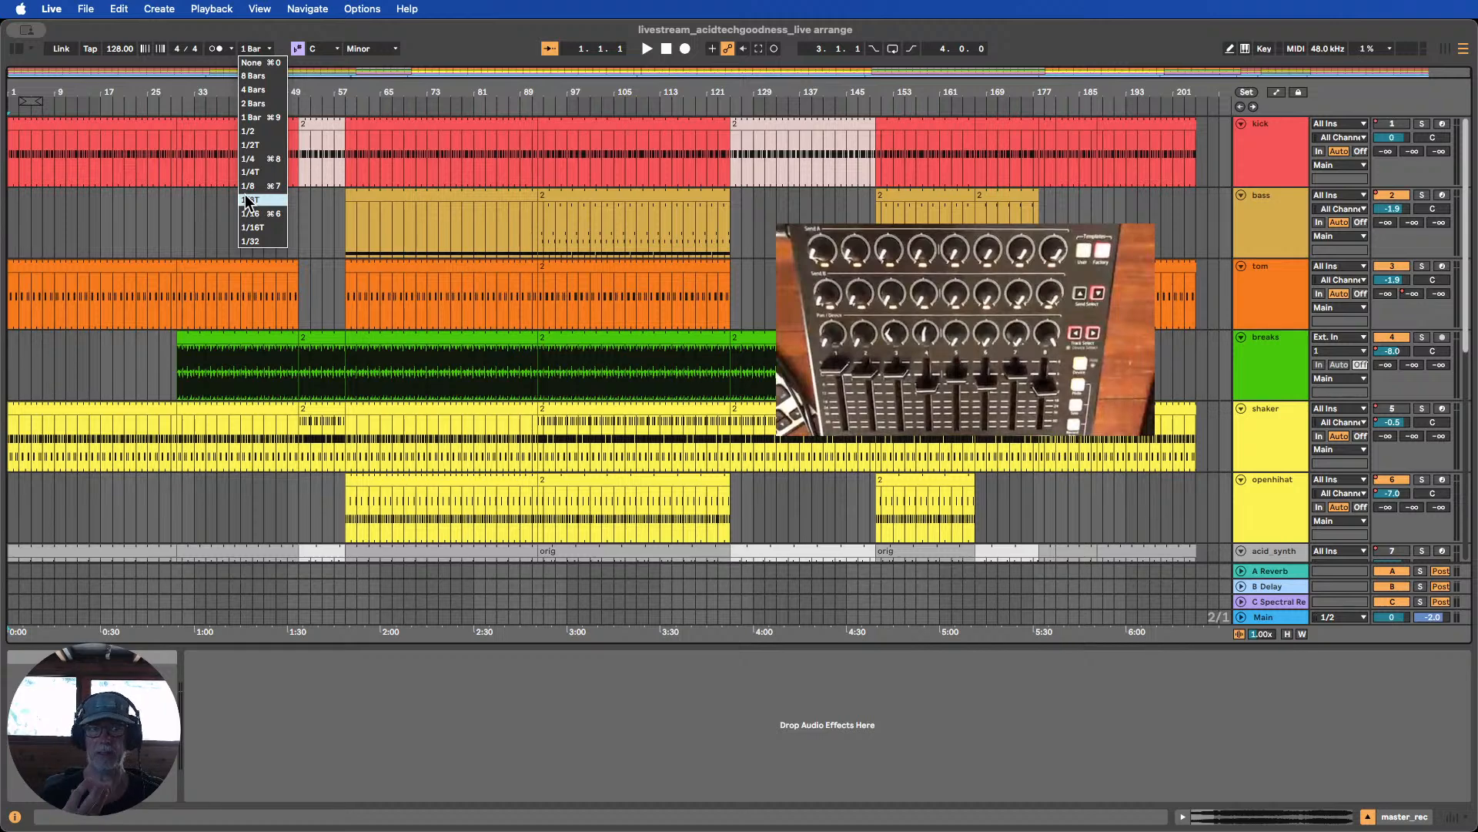
pyautogui.click(853, 212)
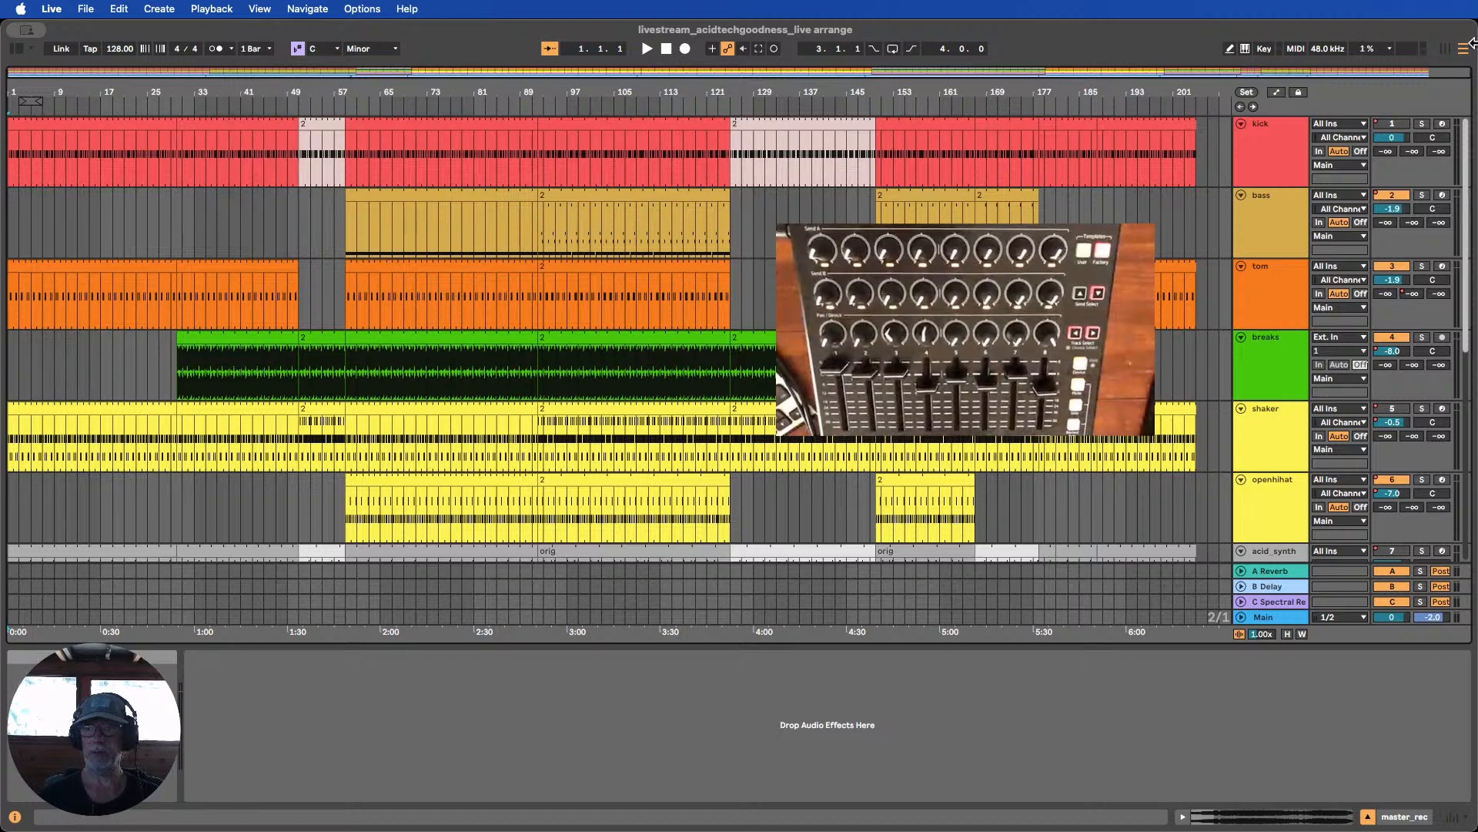
pyautogui.click(1445, 50)
pyautogui.click(1430, 91)
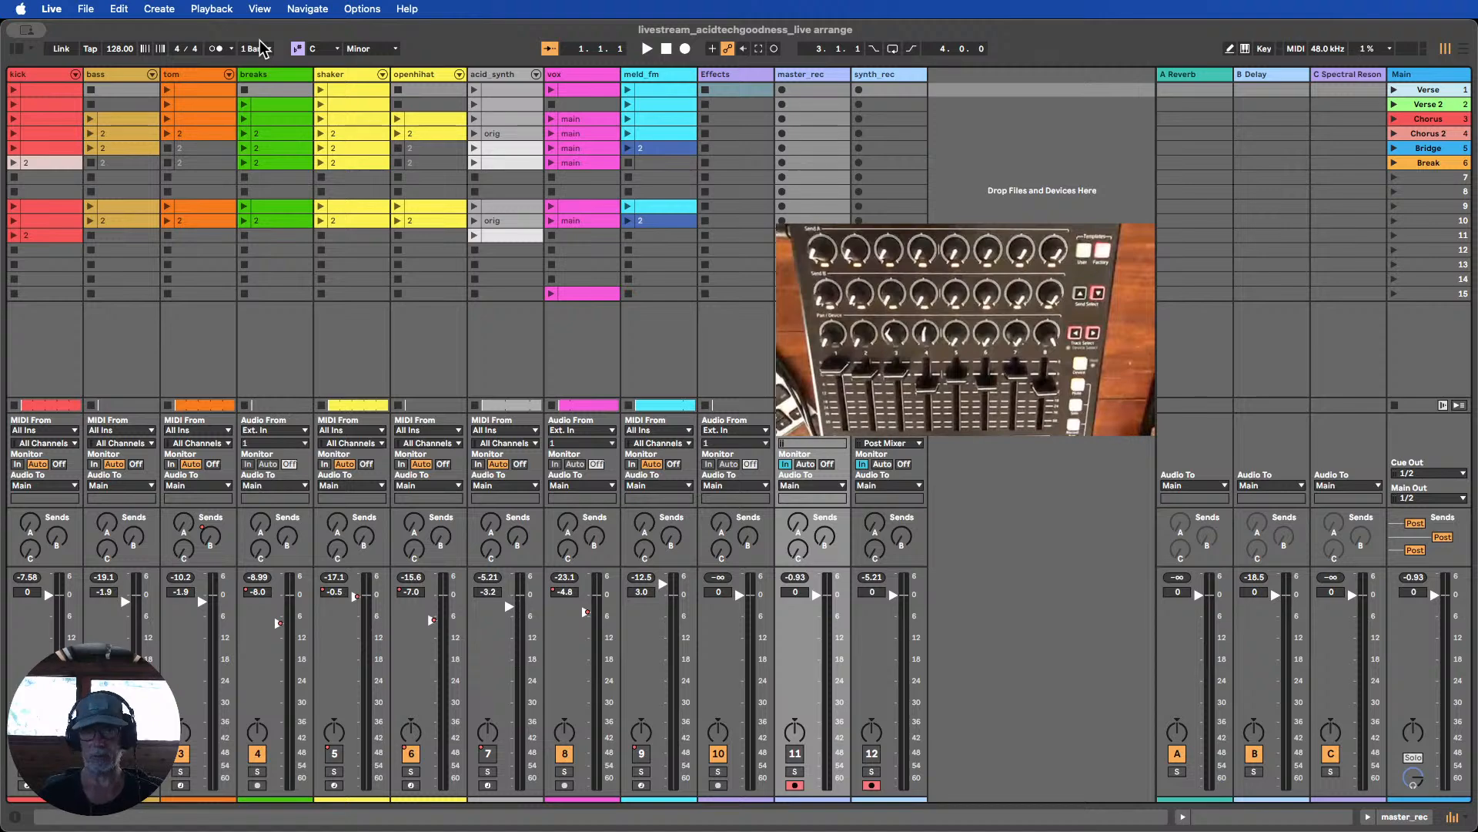
# Examine the recorded Arrangement from the kick track down to synth_rec, including its opening bars and overall structure
pyautogui.click(1463, 49)
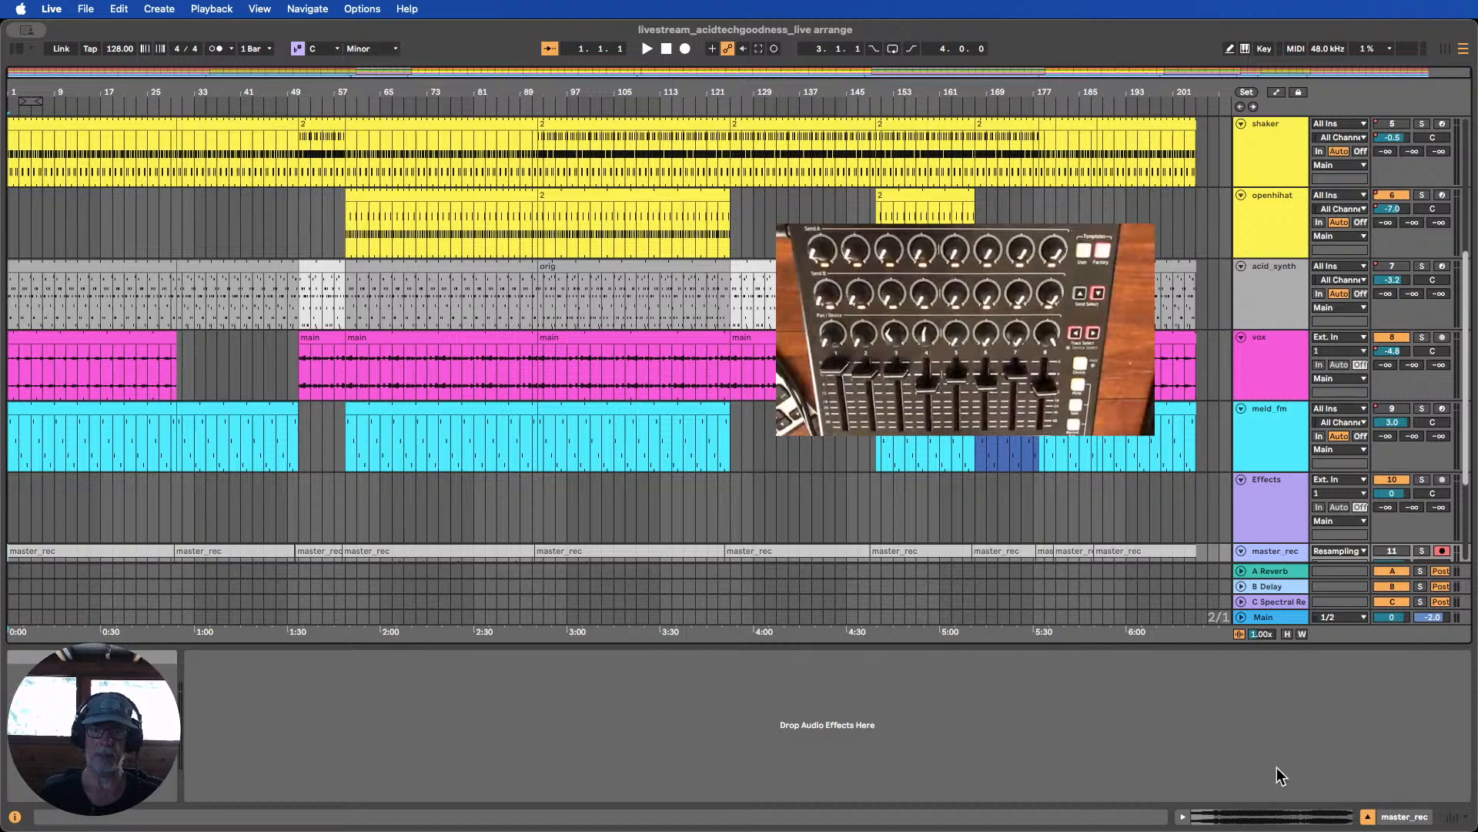
pyautogui.scroll(6, 616, 338)
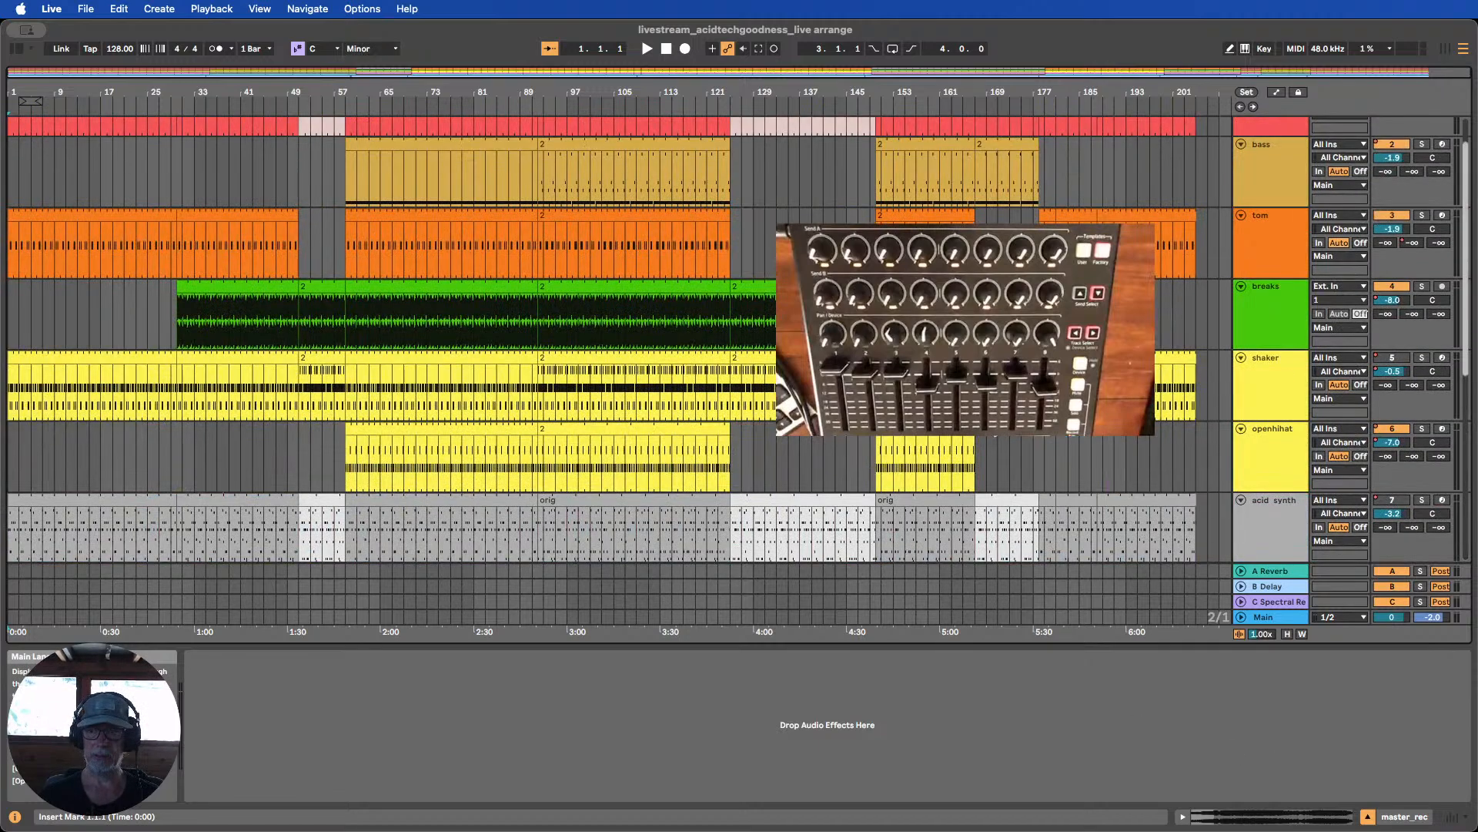
pyautogui.scroll(-8, 1140, 539)
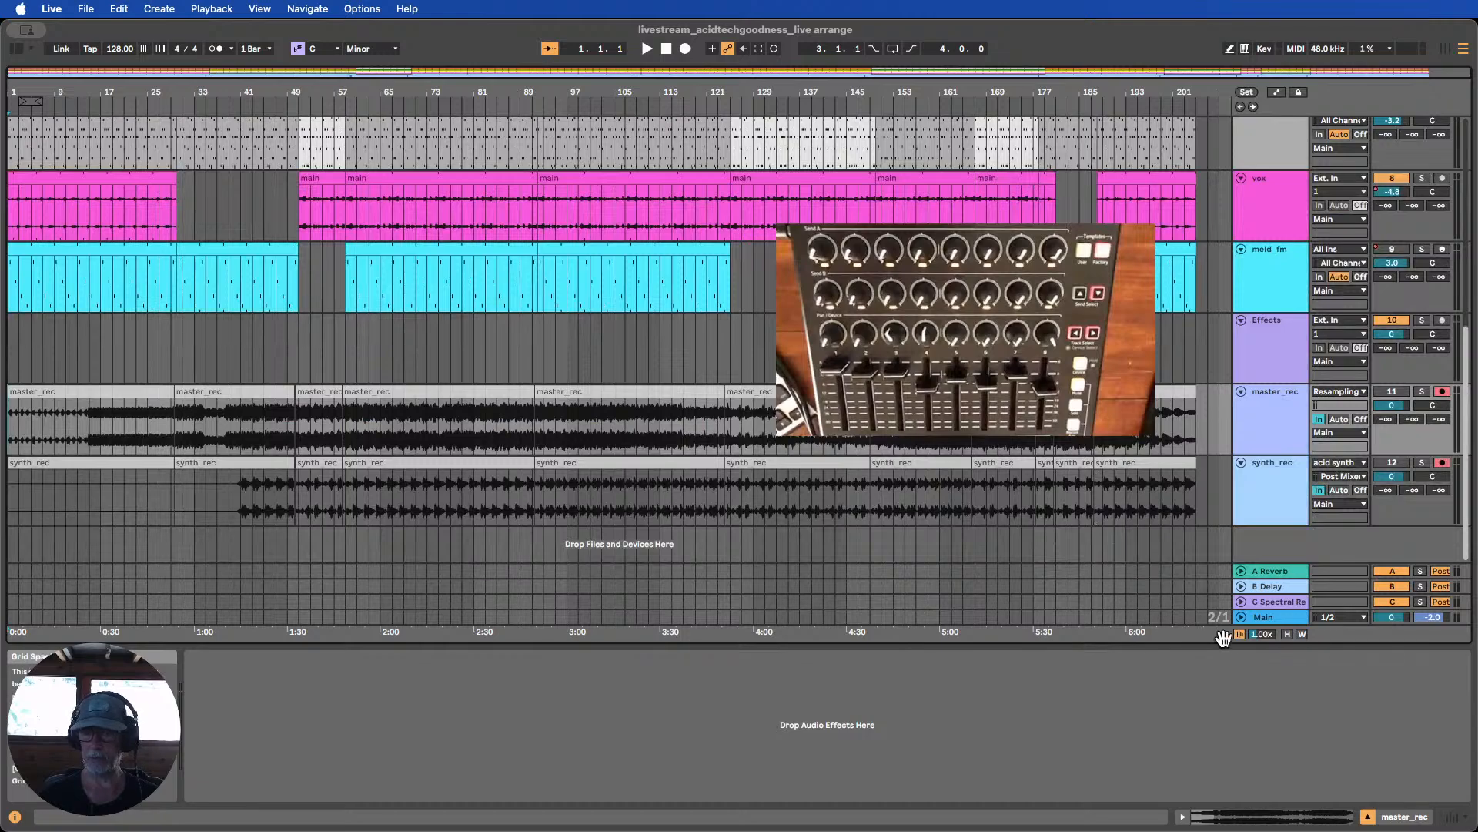
pyautogui.moveTo(1193, 91)
pyautogui.mouseDown()
pyautogui.moveTo(1181, 192)
pyautogui.moveTo(1106, 181)
pyautogui.moveTo(1100, 157)
pyautogui.moveTo(1192, 93)
pyautogui.mouseUp()
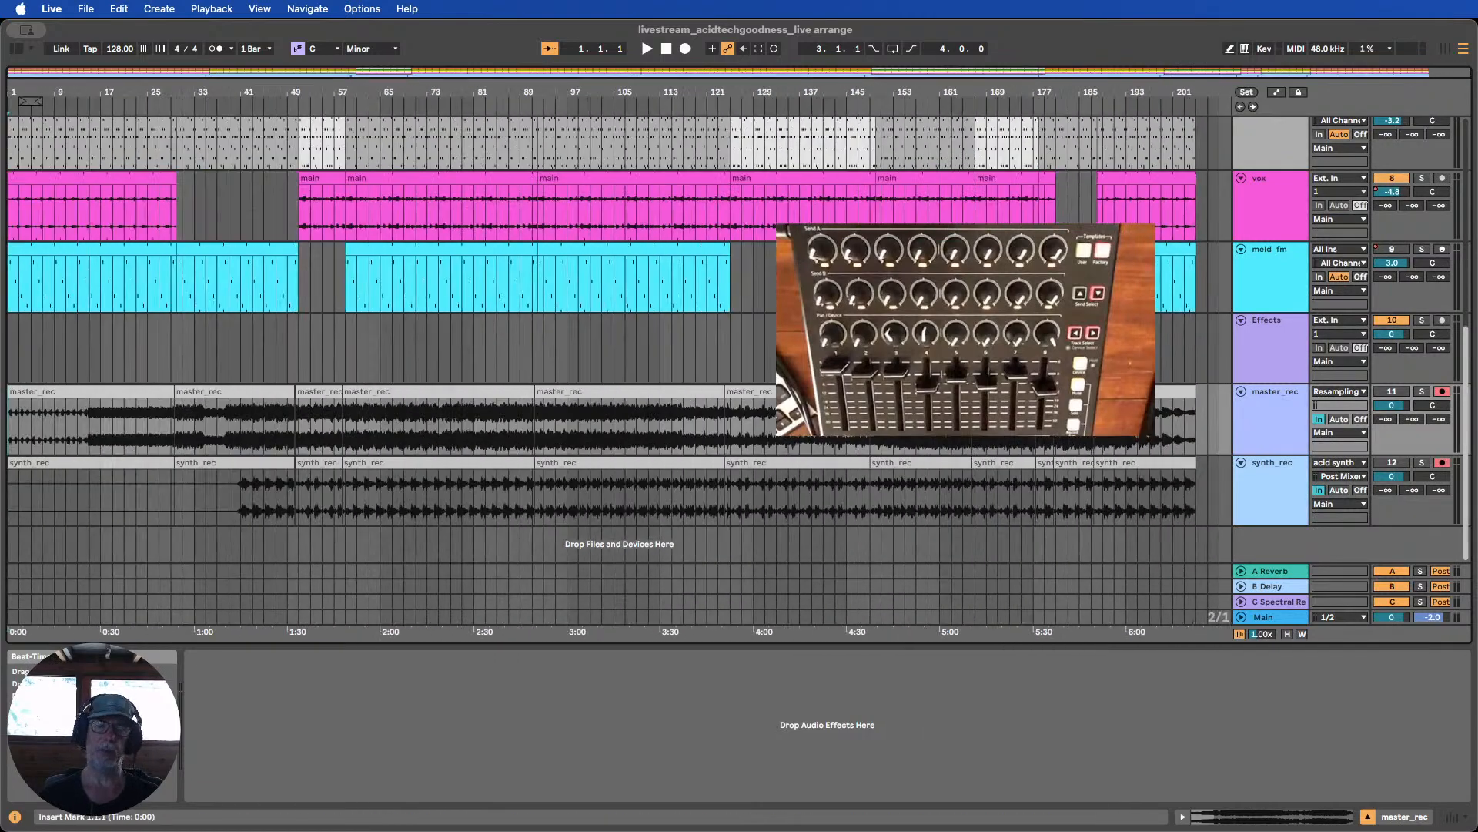
pyautogui.scroll(6, 1139, 508)
pyautogui.scroll(5, 782, 396)
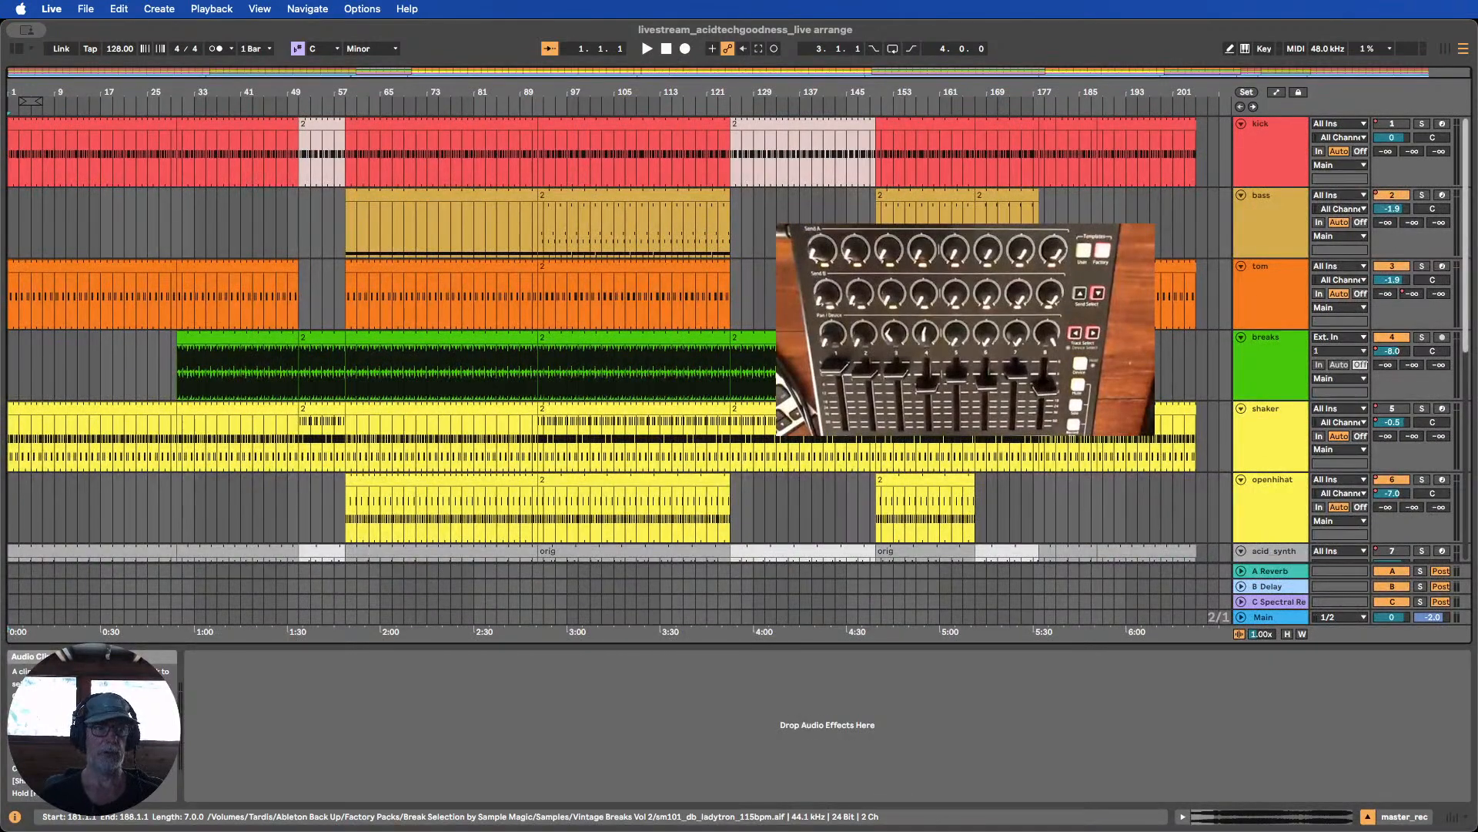
pyautogui.scroll(-2, 455, 325)
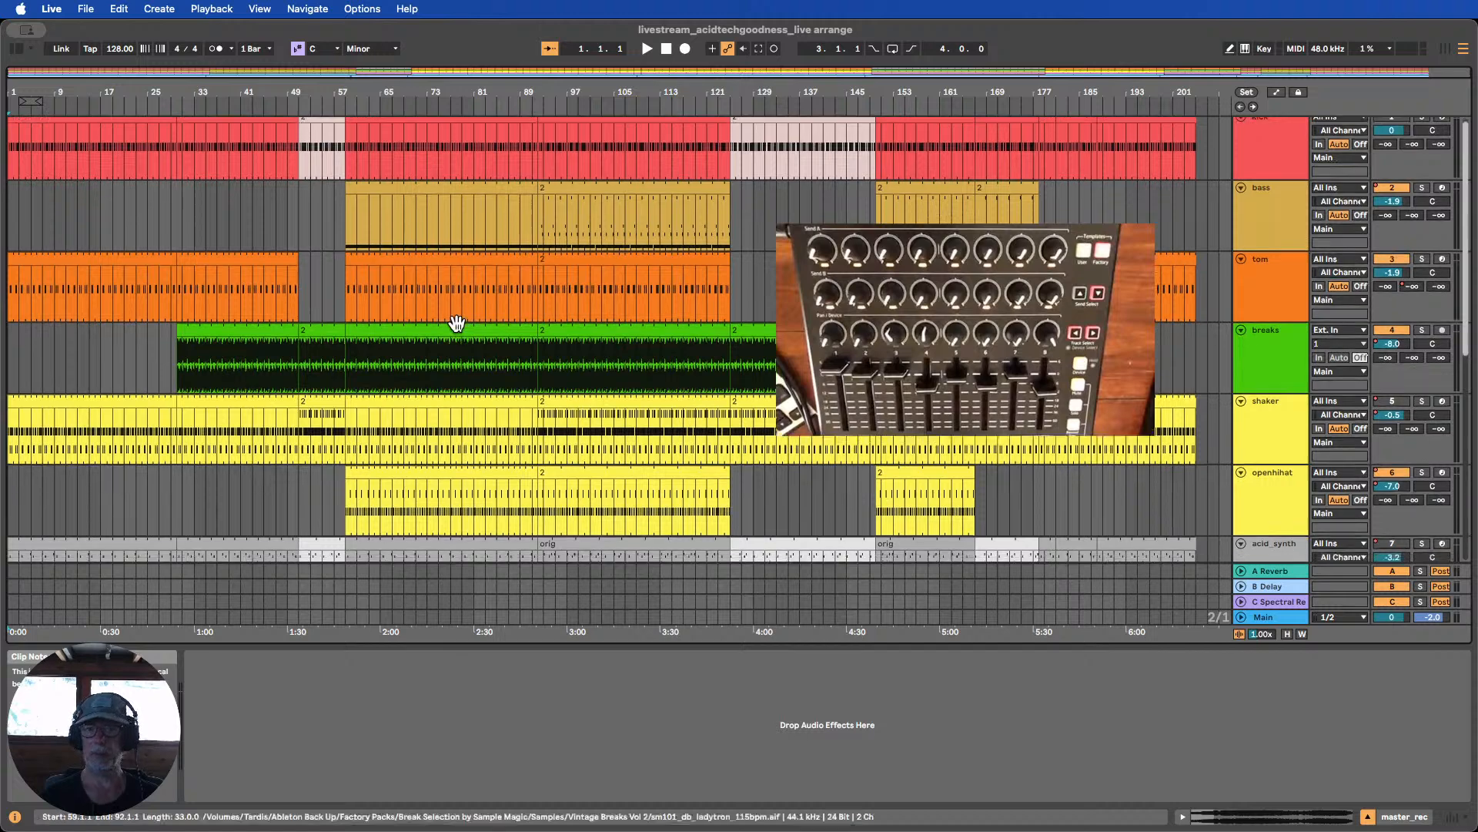
pyautogui.scroll(2, 458, 322)
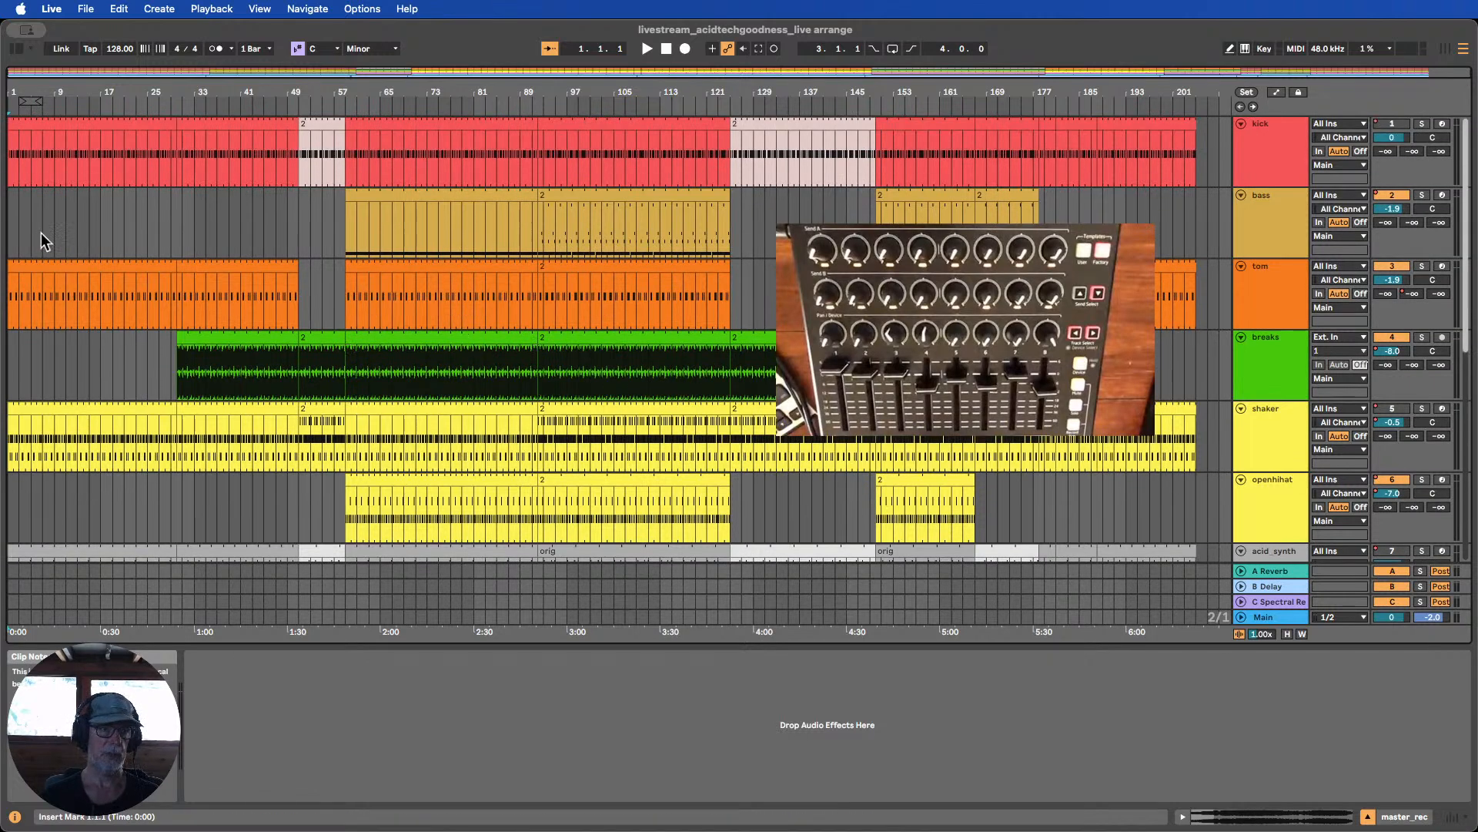
pyautogui.moveTo(16, 93); pyautogui.dragTo(15, 139)
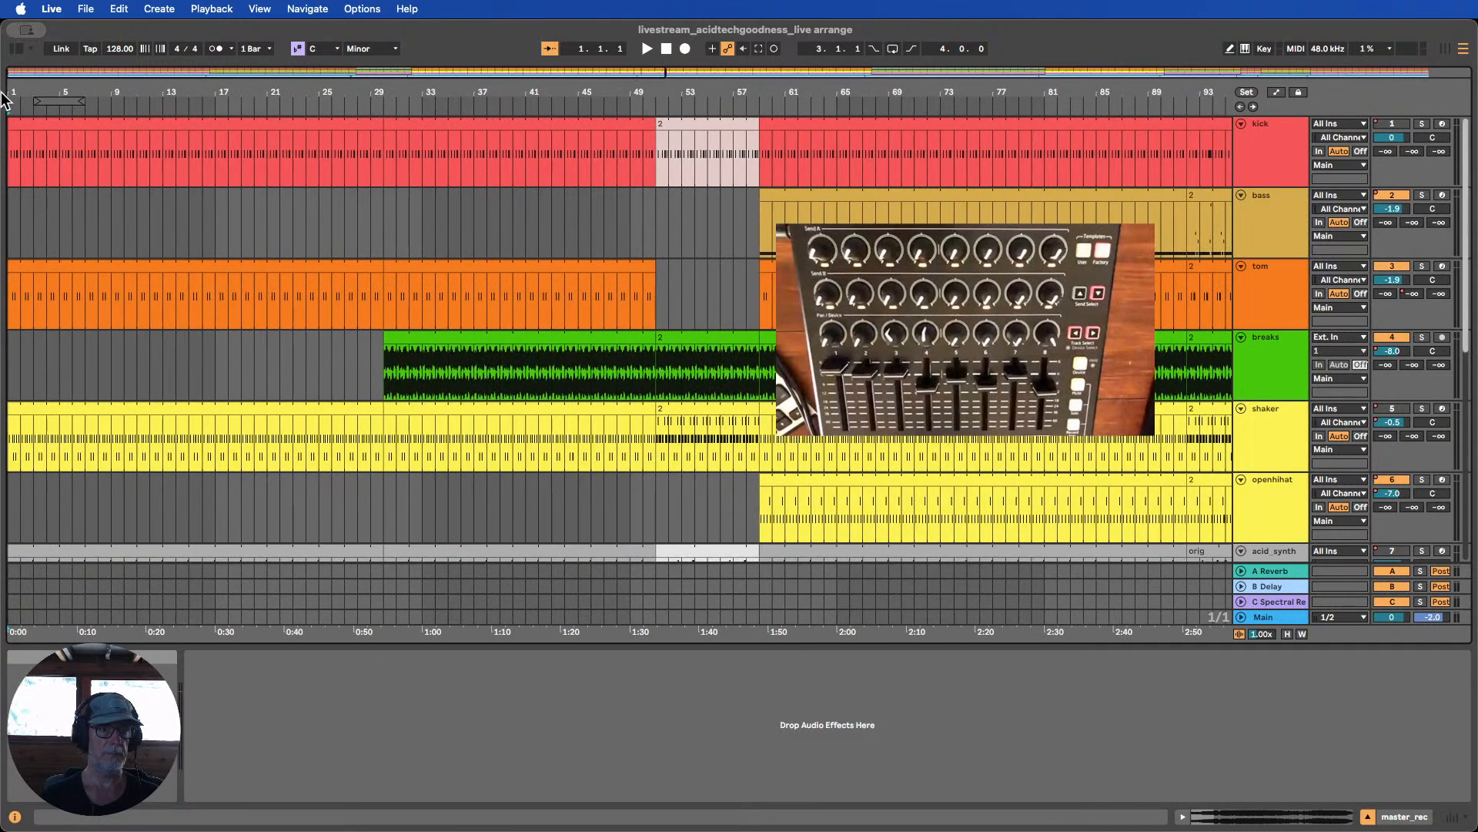
pyautogui.moveTo(128, 94); pyautogui.dragTo(61, 93)
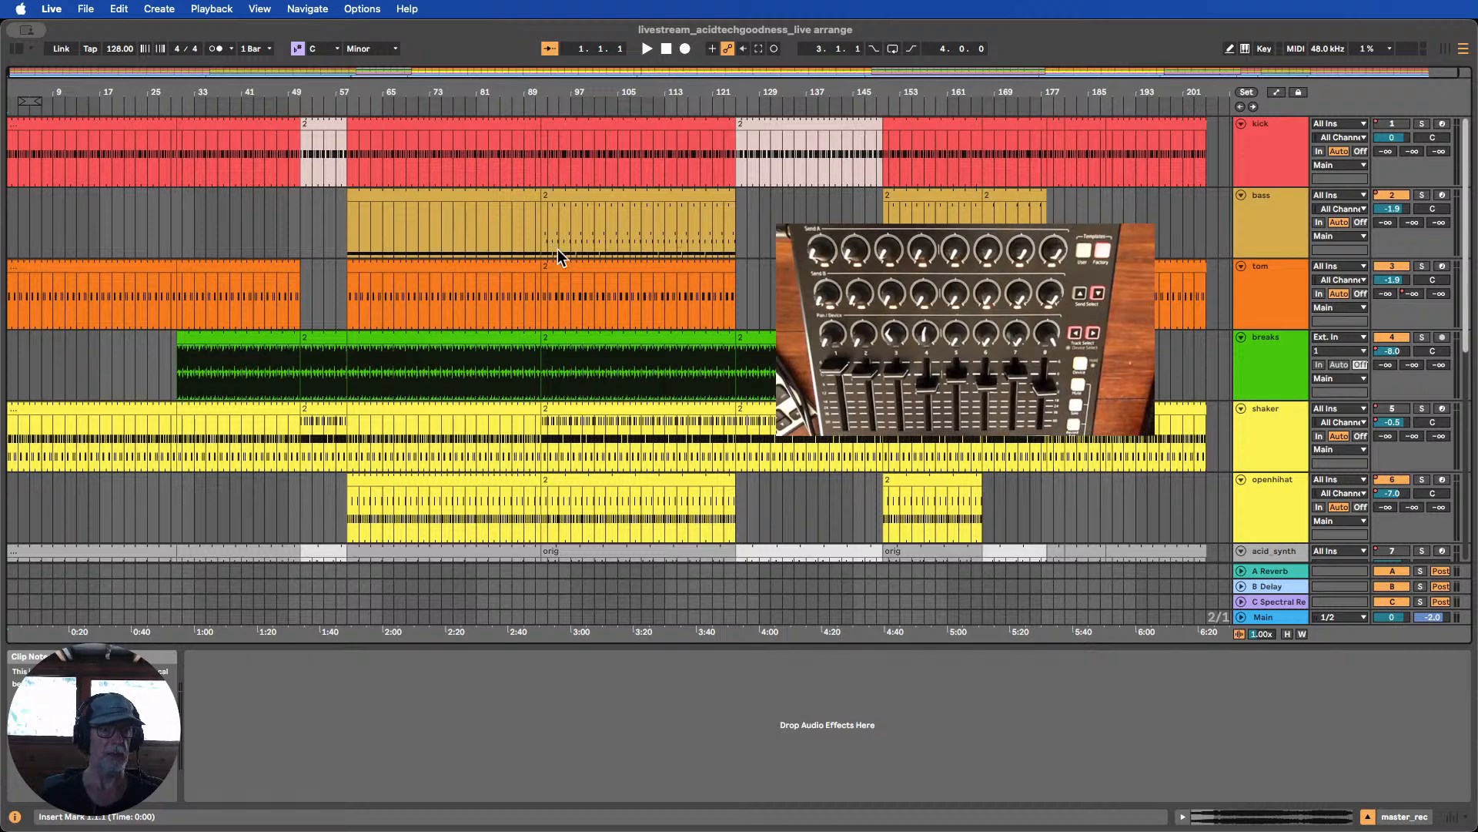
pyautogui.moveTo(631, 93); pyautogui.dragTo(631, 91)
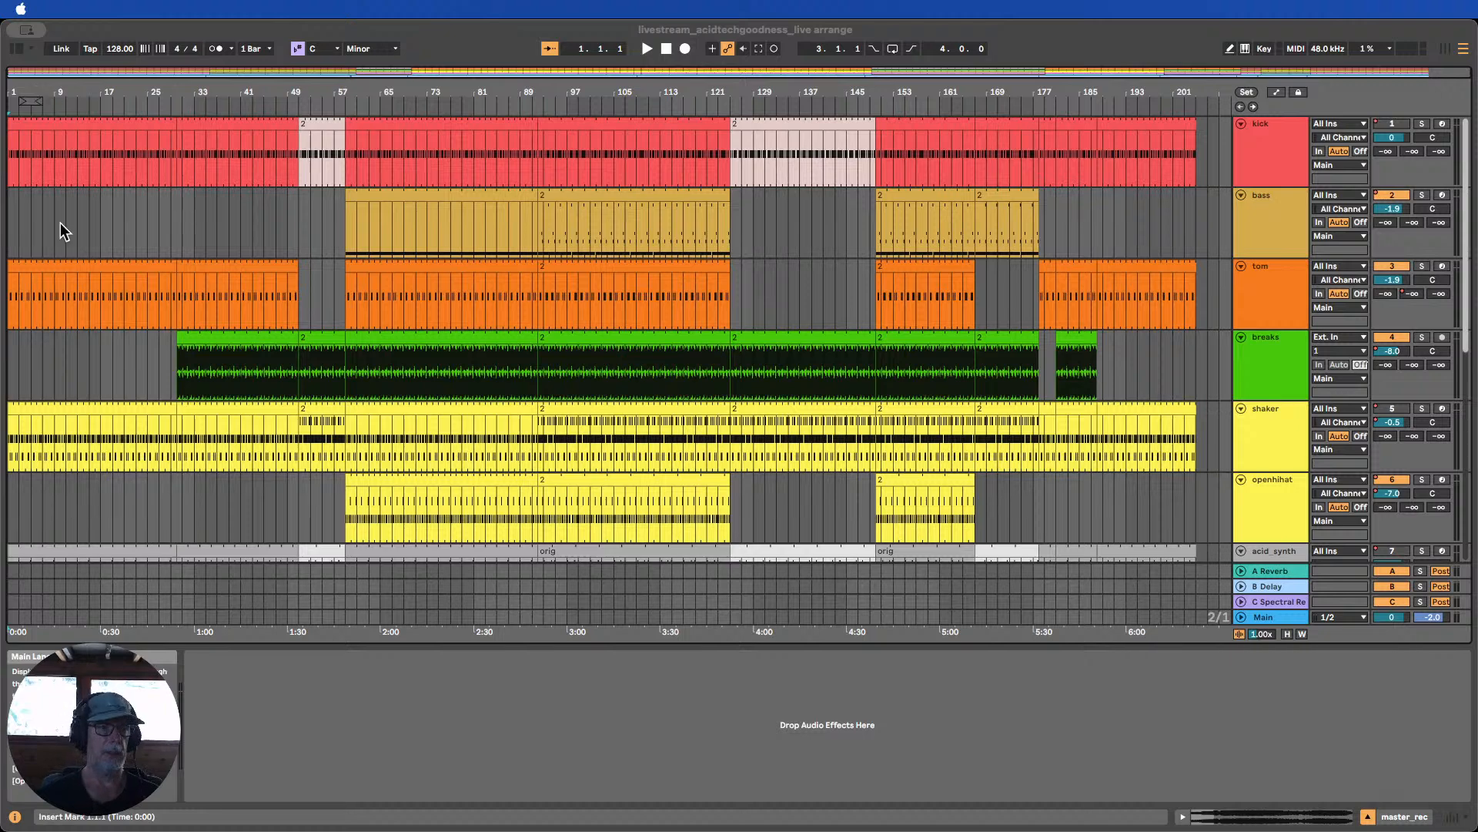
# Select bars 1 to 209 on the kick track and loop that time range so it spans the whole Arrangement
pyautogui.click(26, 86)
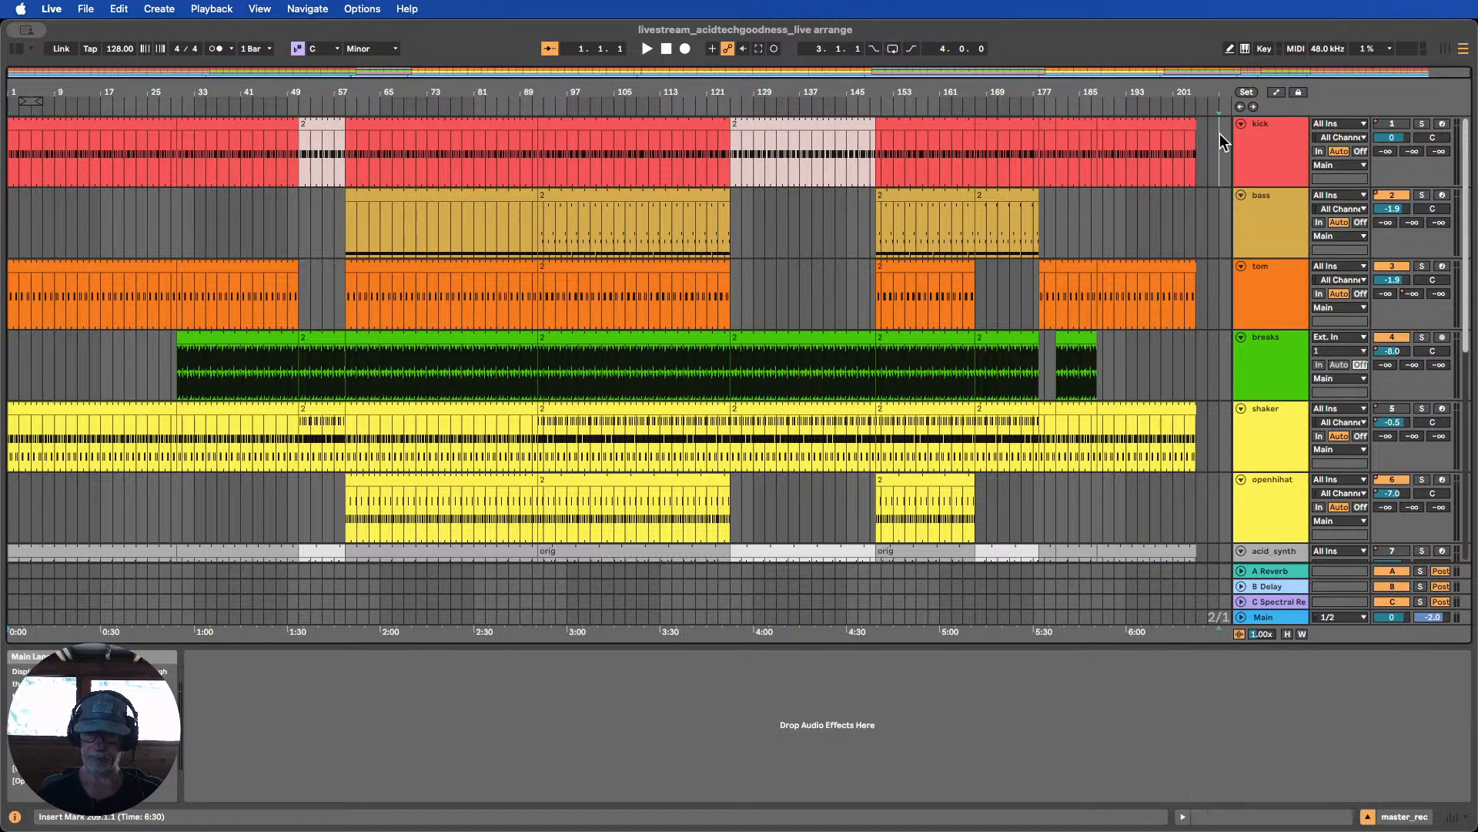
pyautogui.moveTo(1221, 145); pyautogui.dragTo(4, 150)
pyautogui.press('super+l')
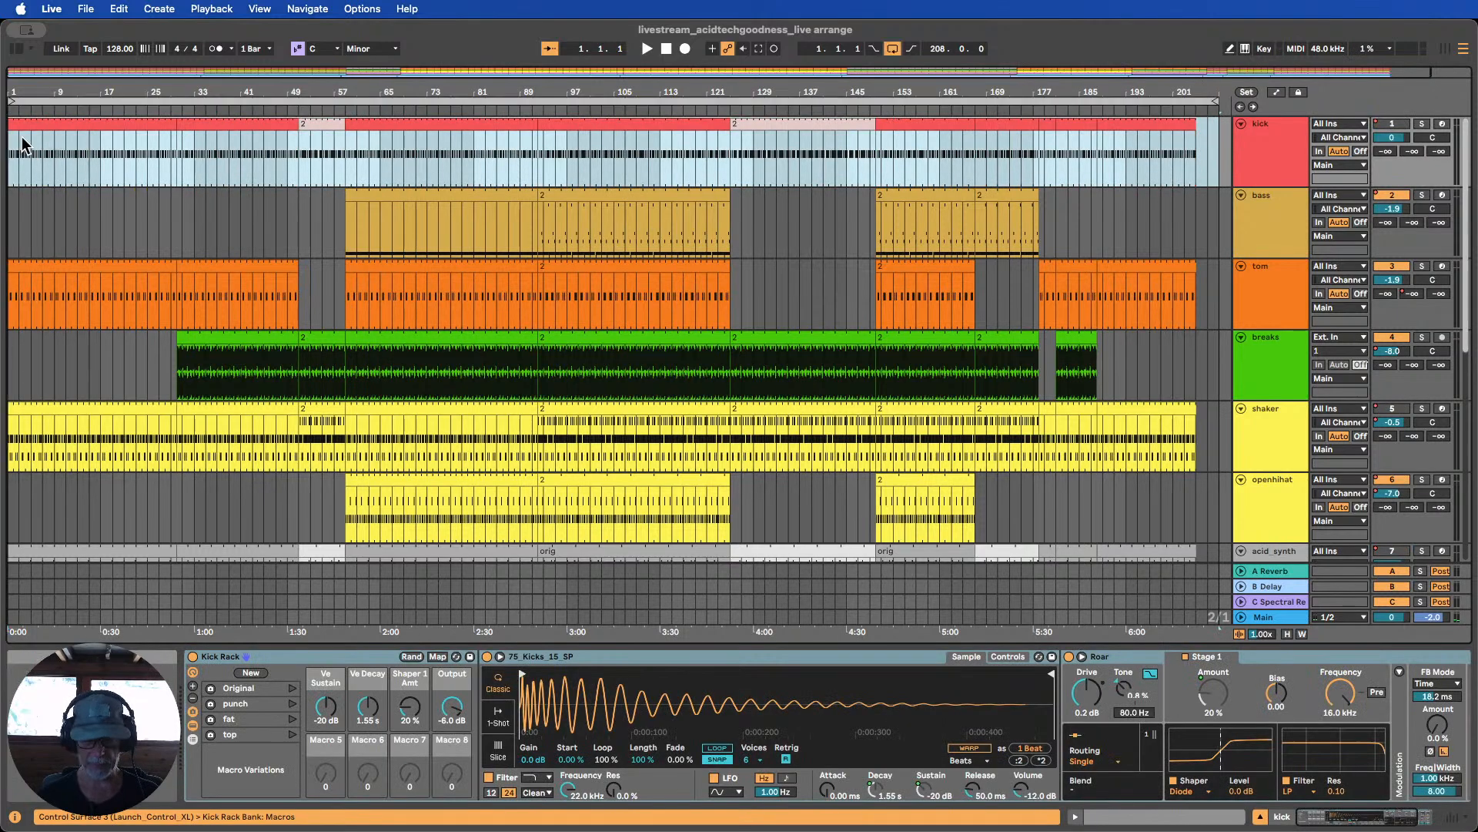
pyautogui.moveTo(387, 91); pyautogui.dragTo(386, 84)
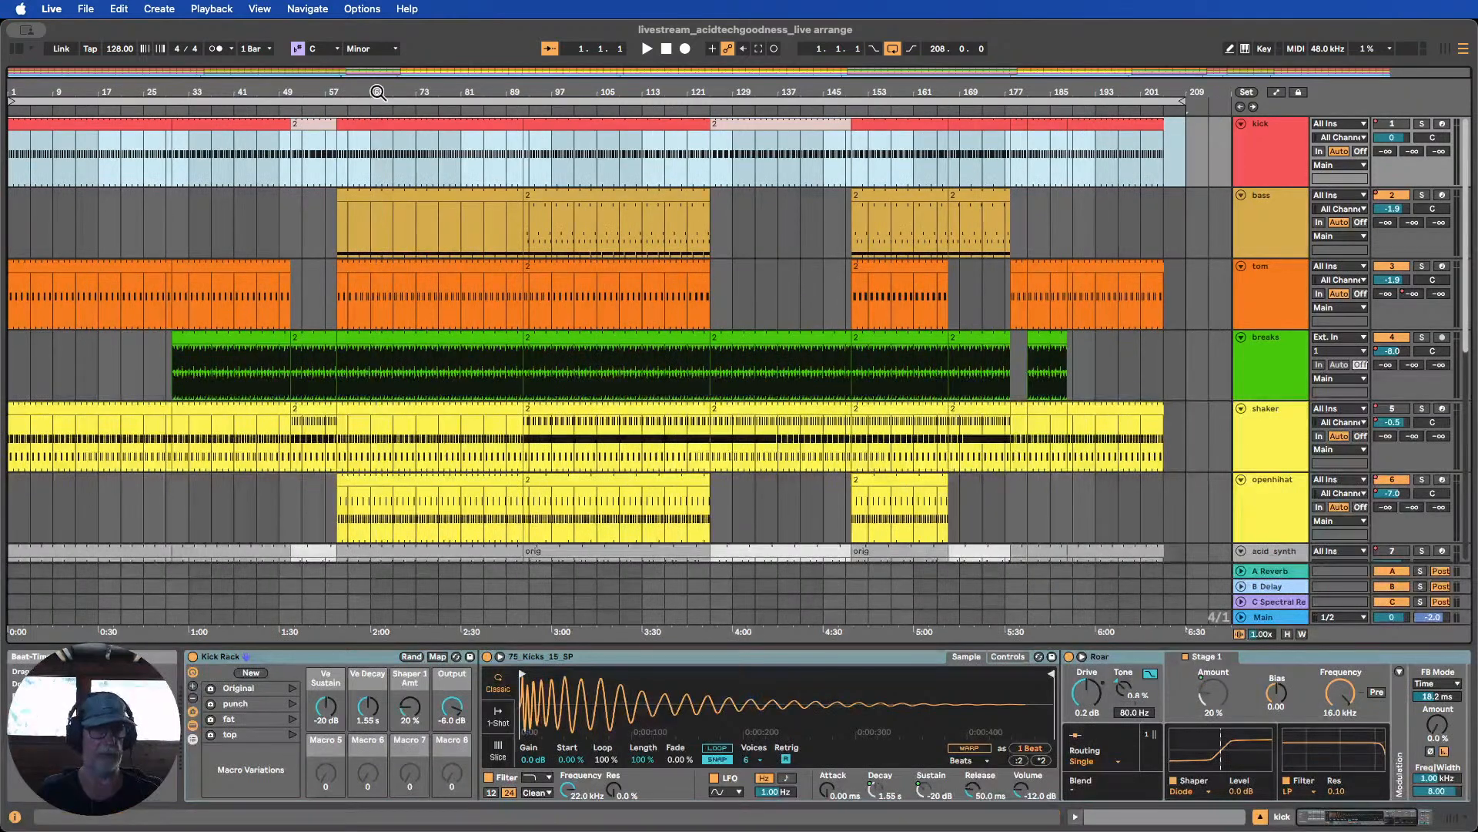
pyautogui.scroll(-5, 544, 290)
pyautogui.scroll(-5, 547, 285)
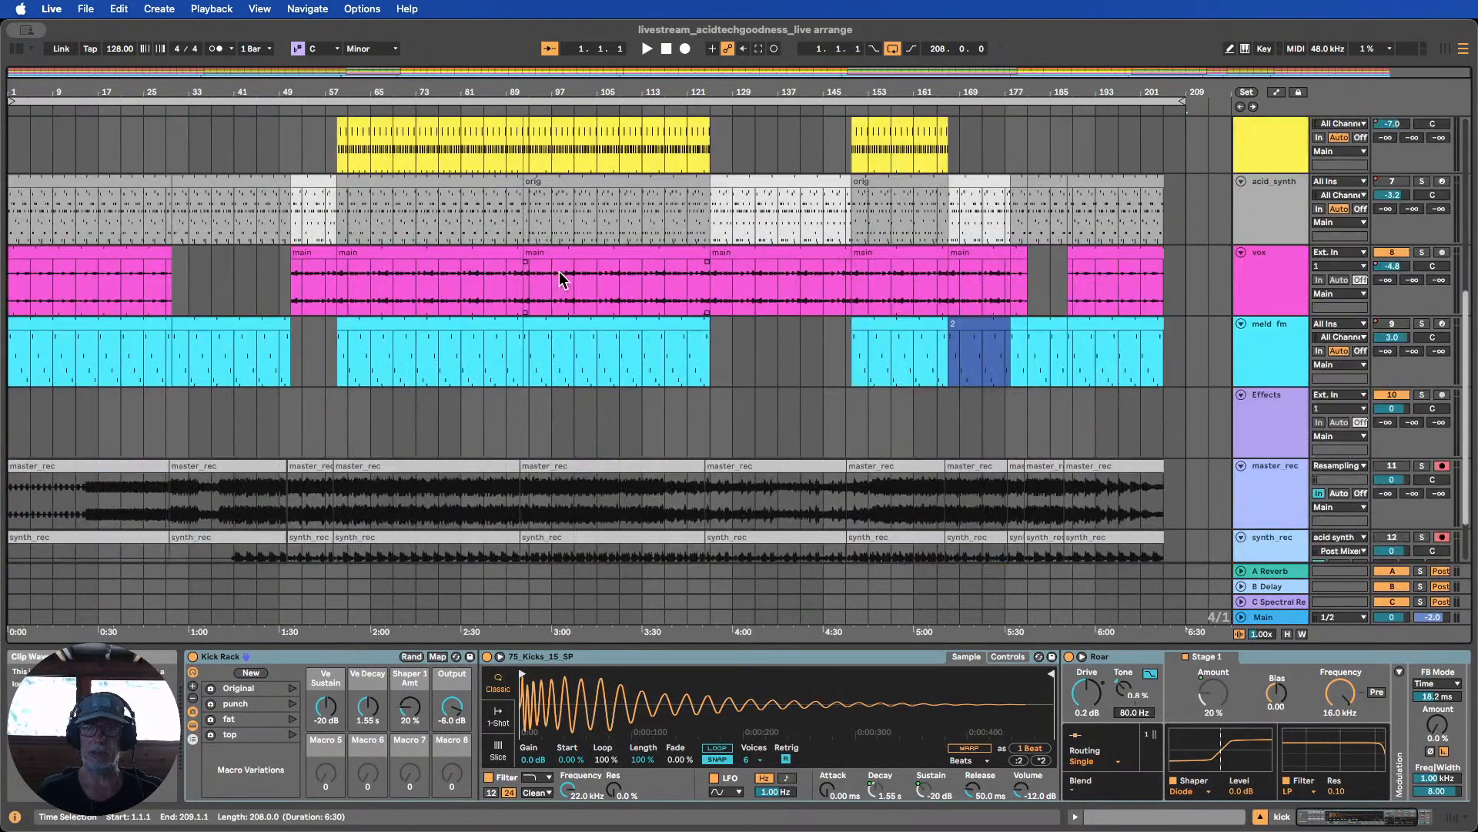
# Move the synth_rec track directly beneath the acid_synth track, above vox
pyautogui.scroll(5, 560, 278)
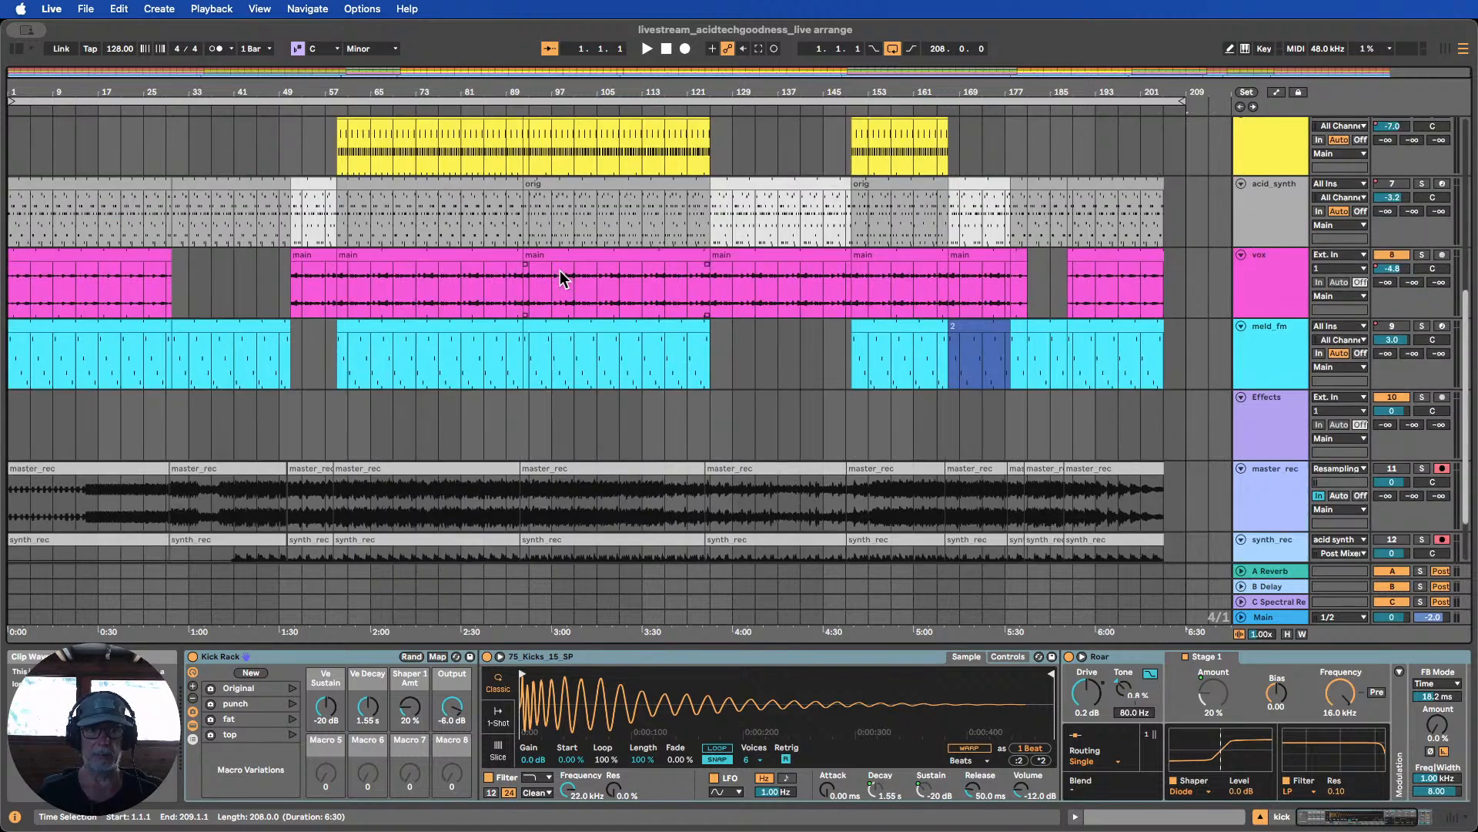
pyautogui.scroll(-5, 561, 277)
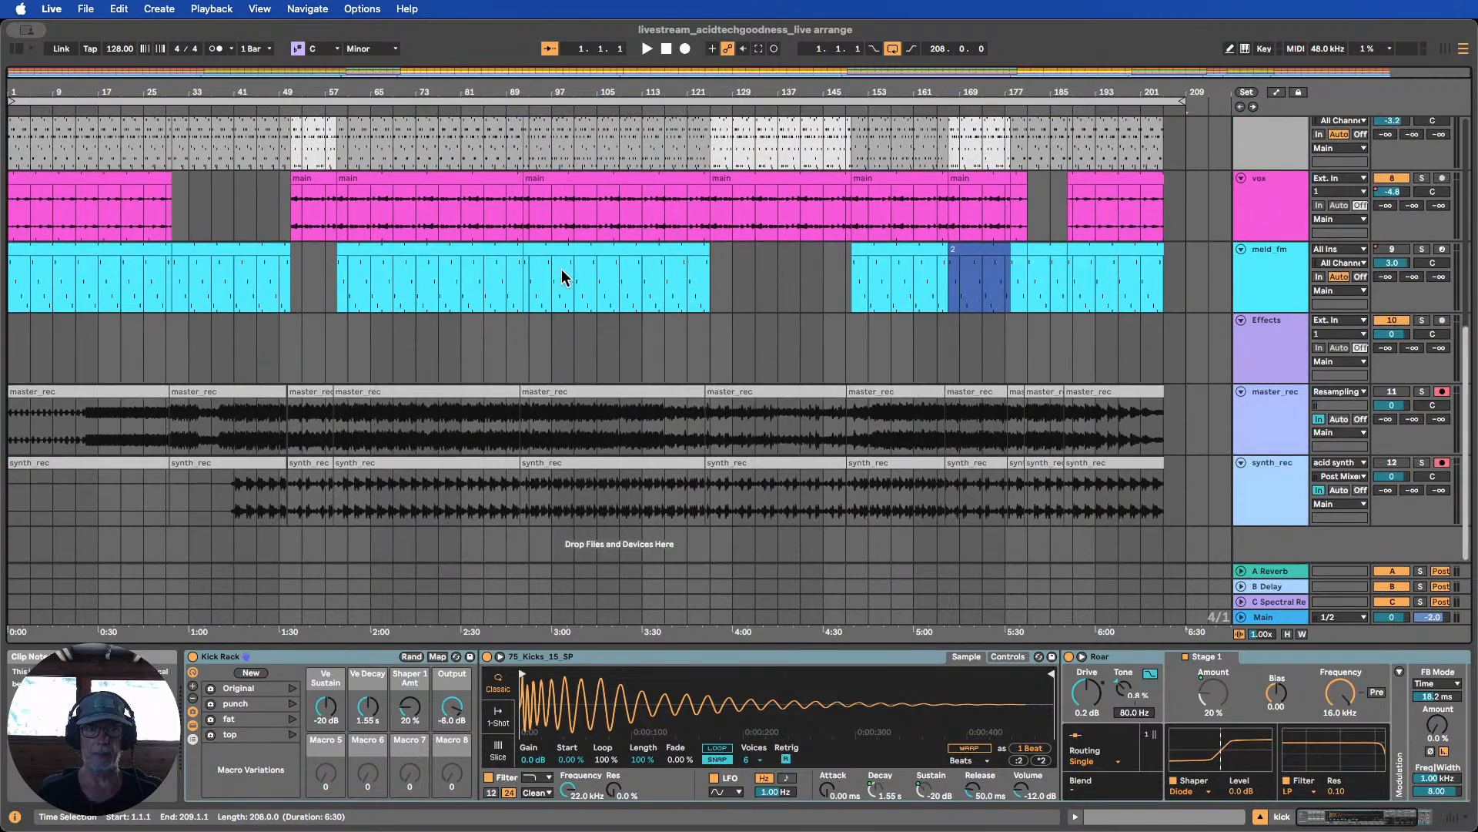
pyautogui.scroll(10, 563, 276)
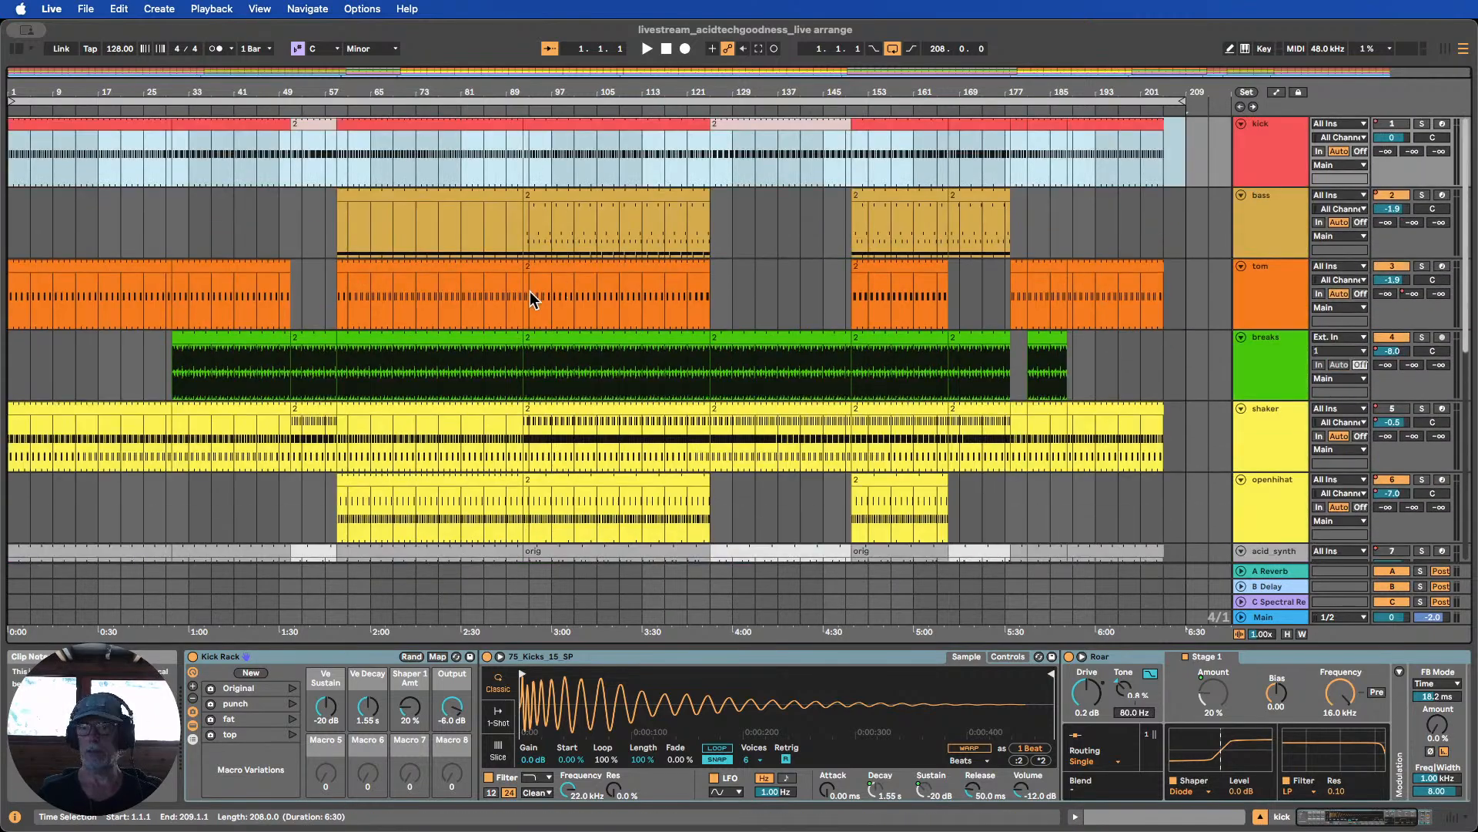
pyautogui.scroll(-8, 727, 324)
pyautogui.click(985, 351)
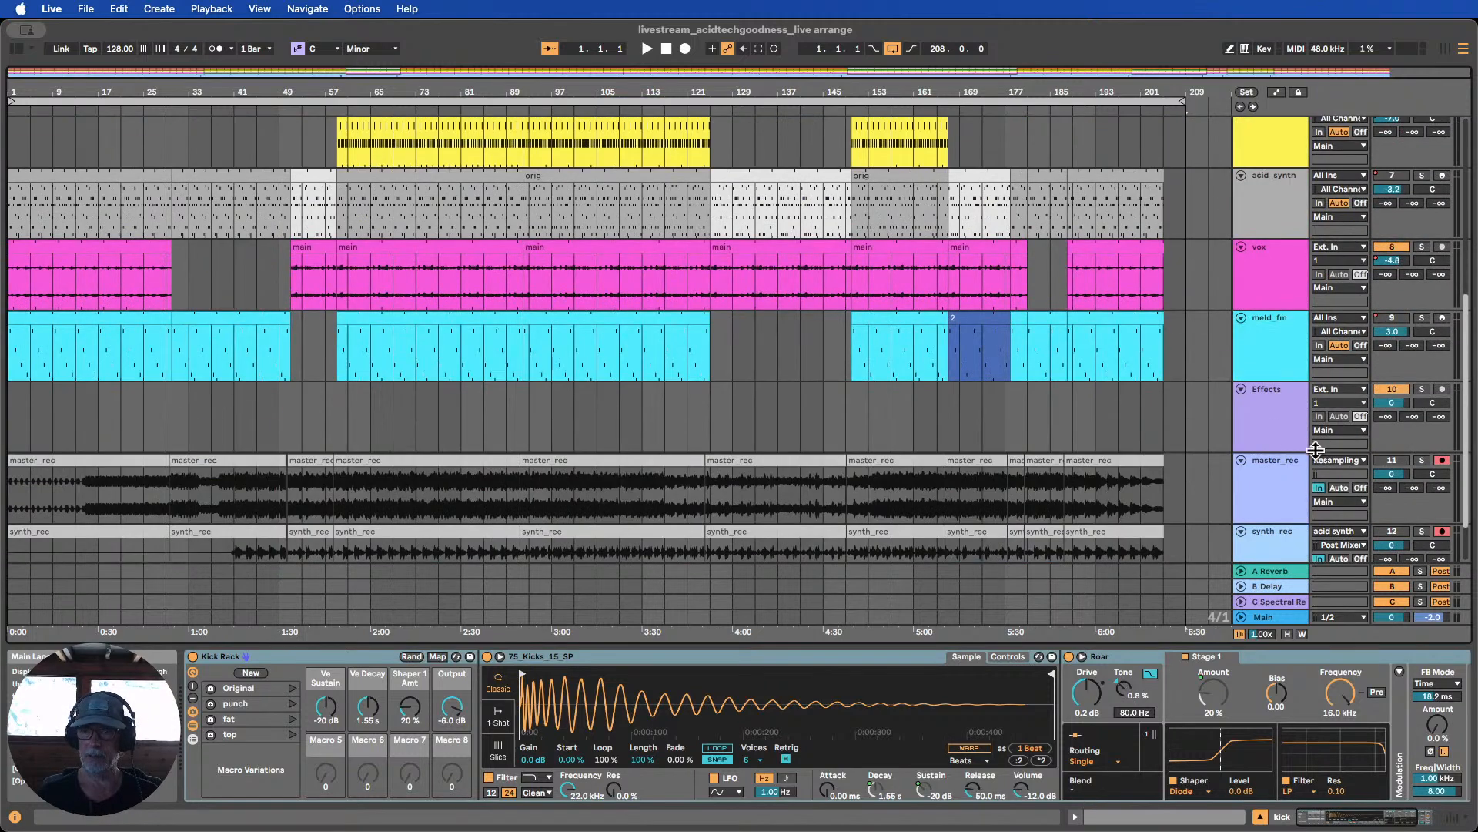
pyautogui.scroll(-2, 1028, 427)
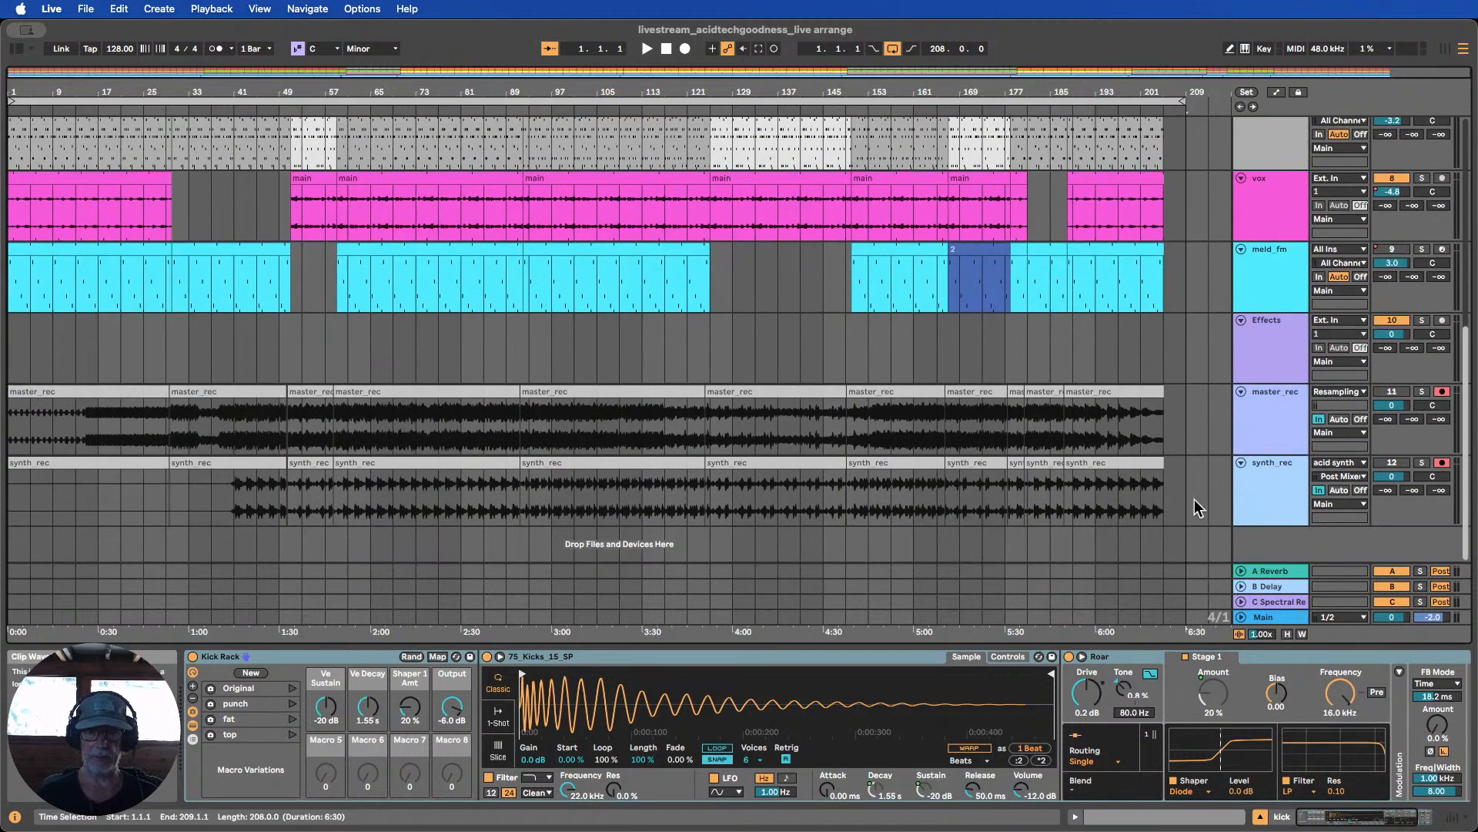
pyautogui.scroll(1, 1249, 491)
pyautogui.click(1281, 513)
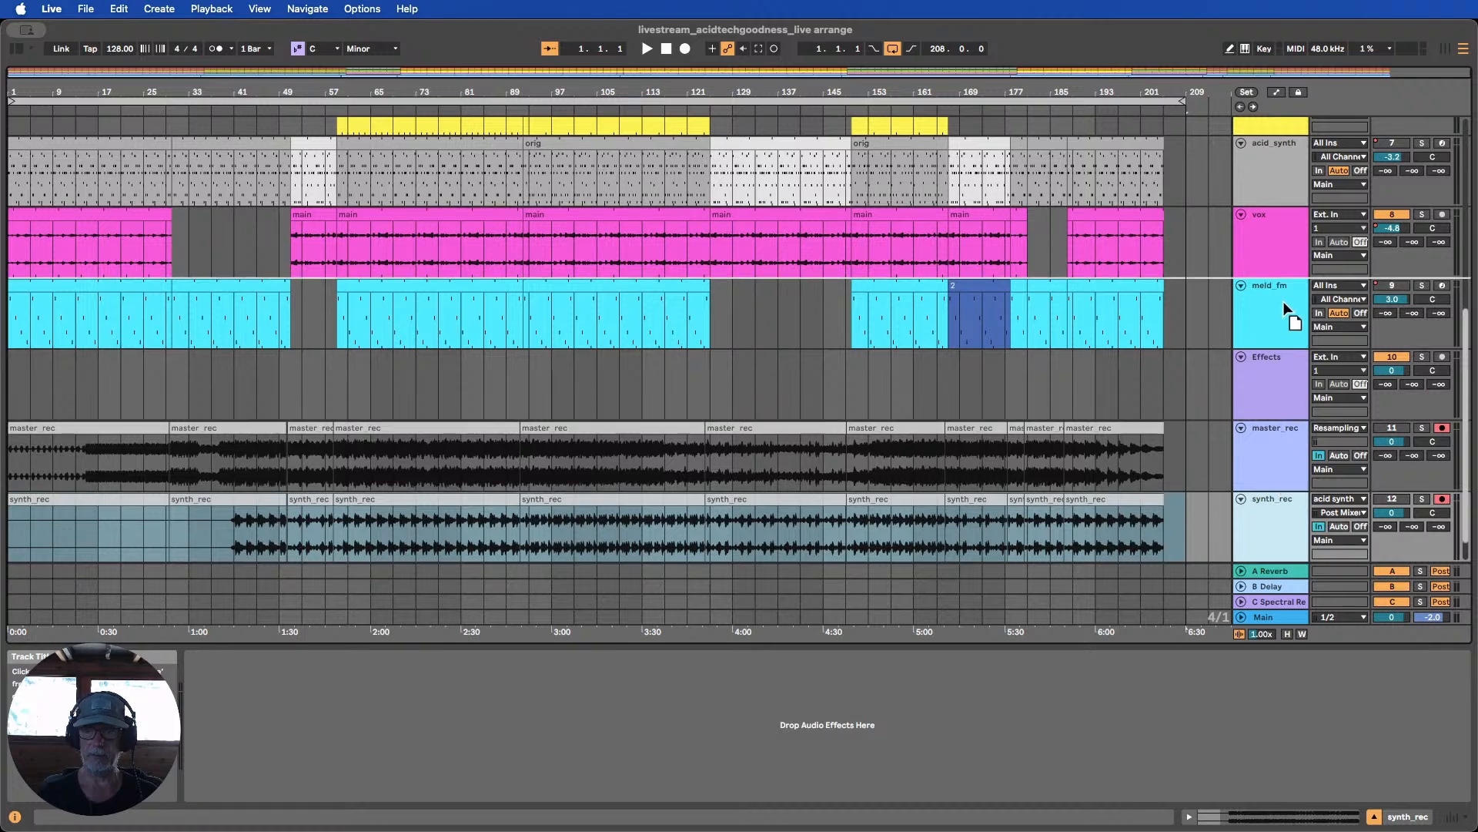
pyautogui.moveTo(1221, 256); pyautogui.dragTo(1222, 254)
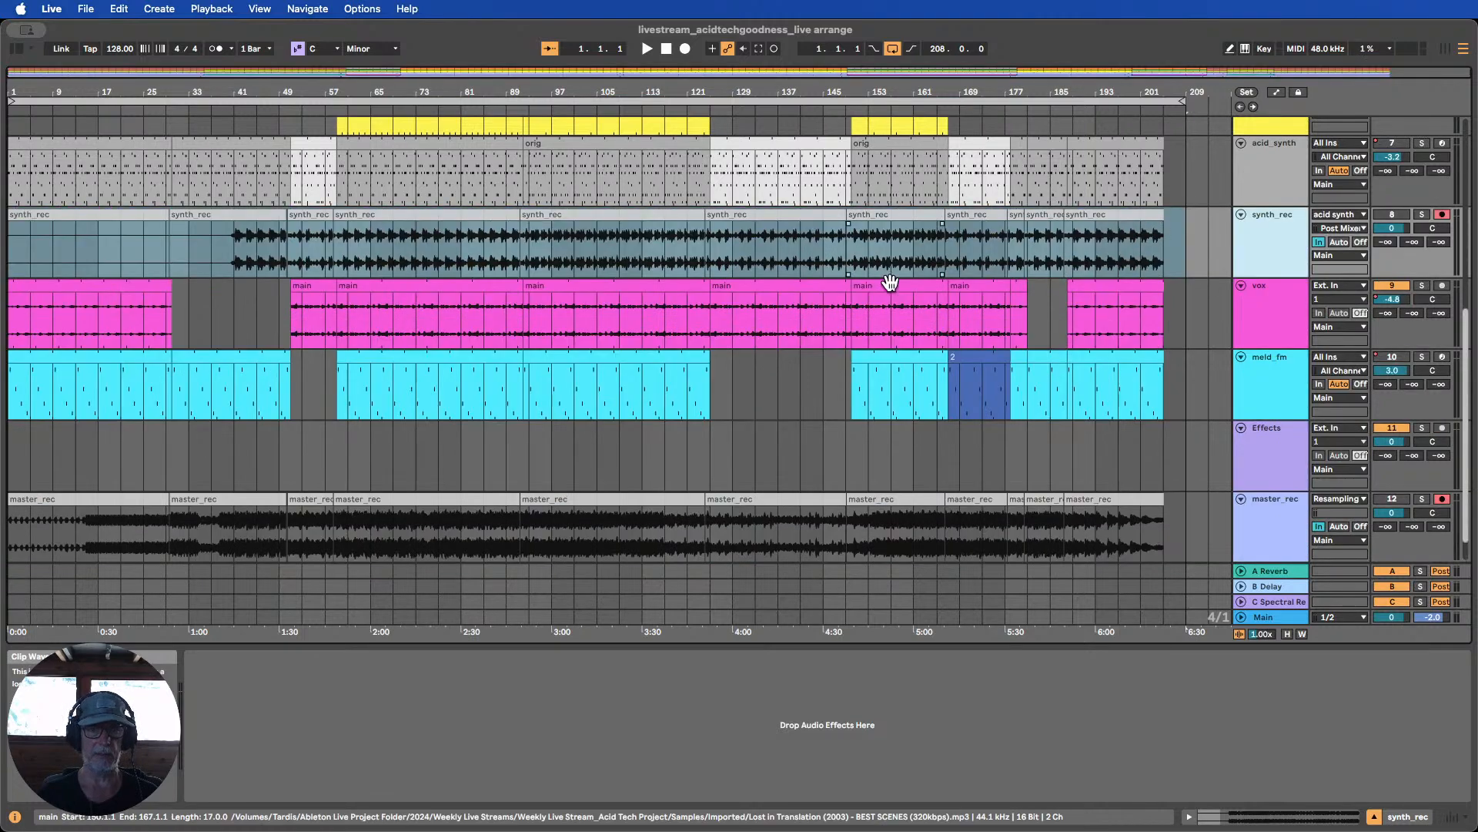
# Select all the recorded clips on the master_rec track and consolidate them into one continuous clip
pyautogui.scroll(-1, 449, 455)
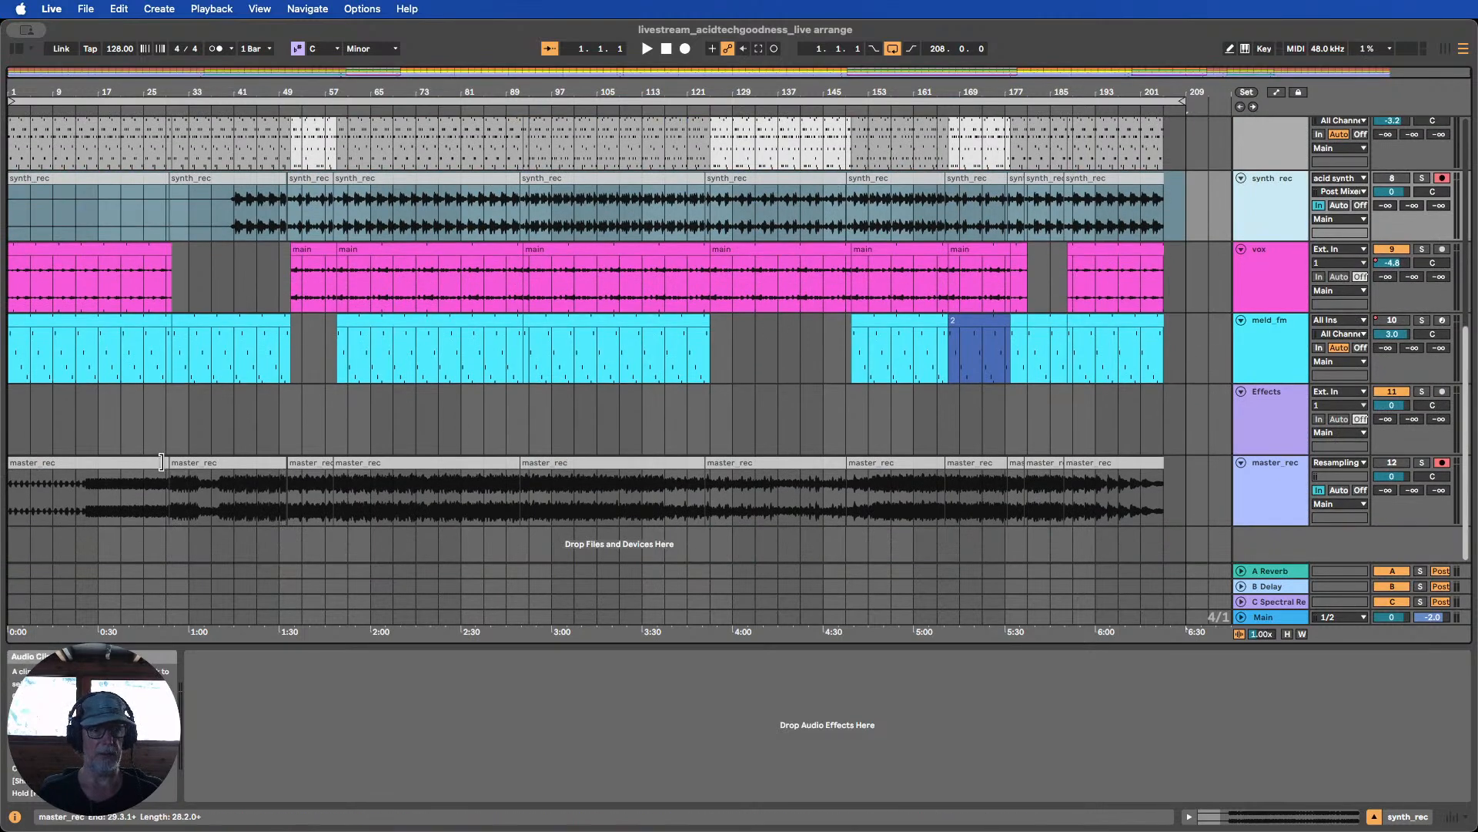
pyautogui.moveTo(161, 460); pyautogui.dragTo(1199, 460)
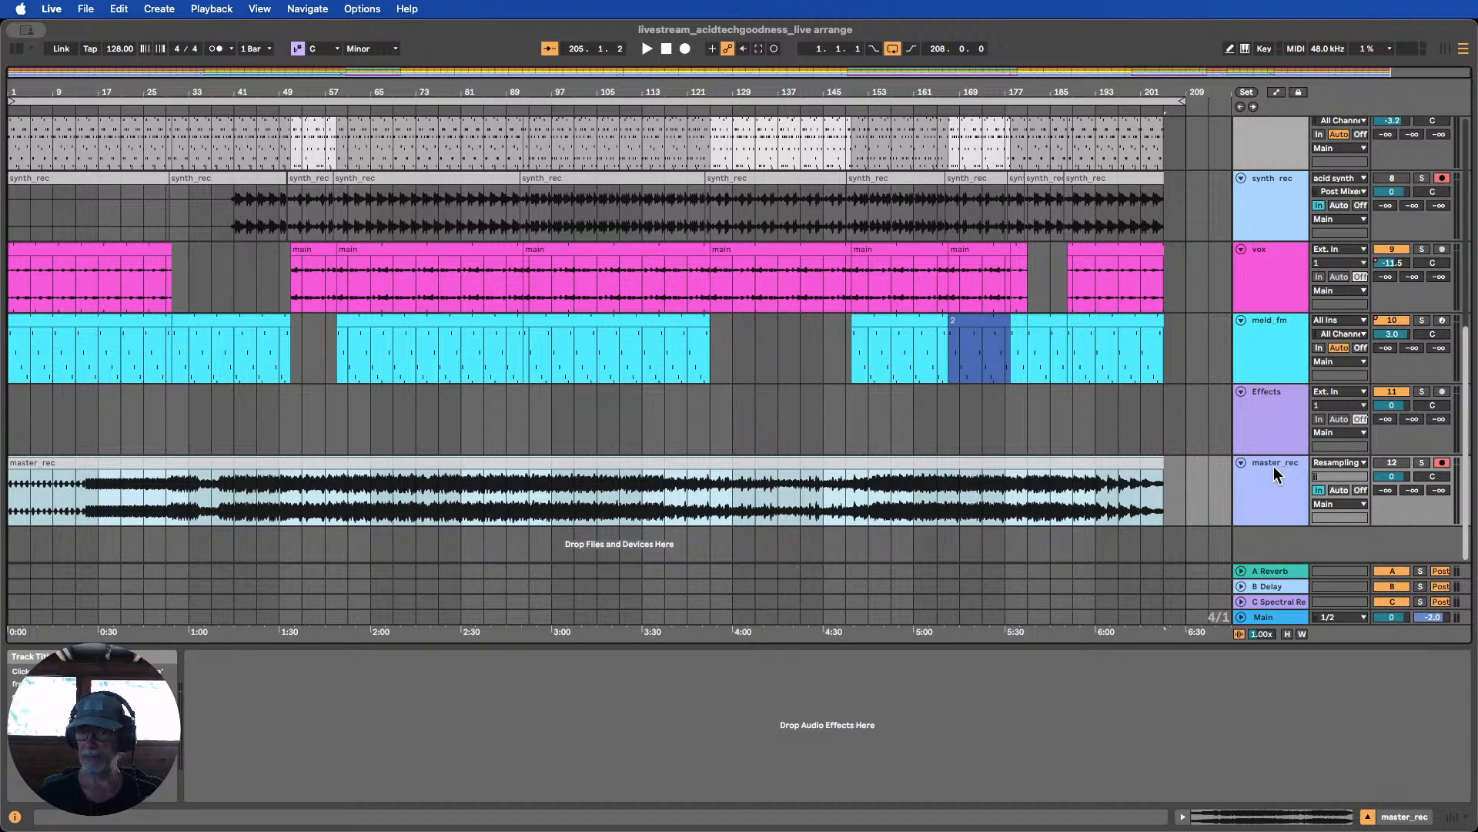
pyautogui.scroll(8, 1273, 465)
pyautogui.scroll(4, 1260, 480)
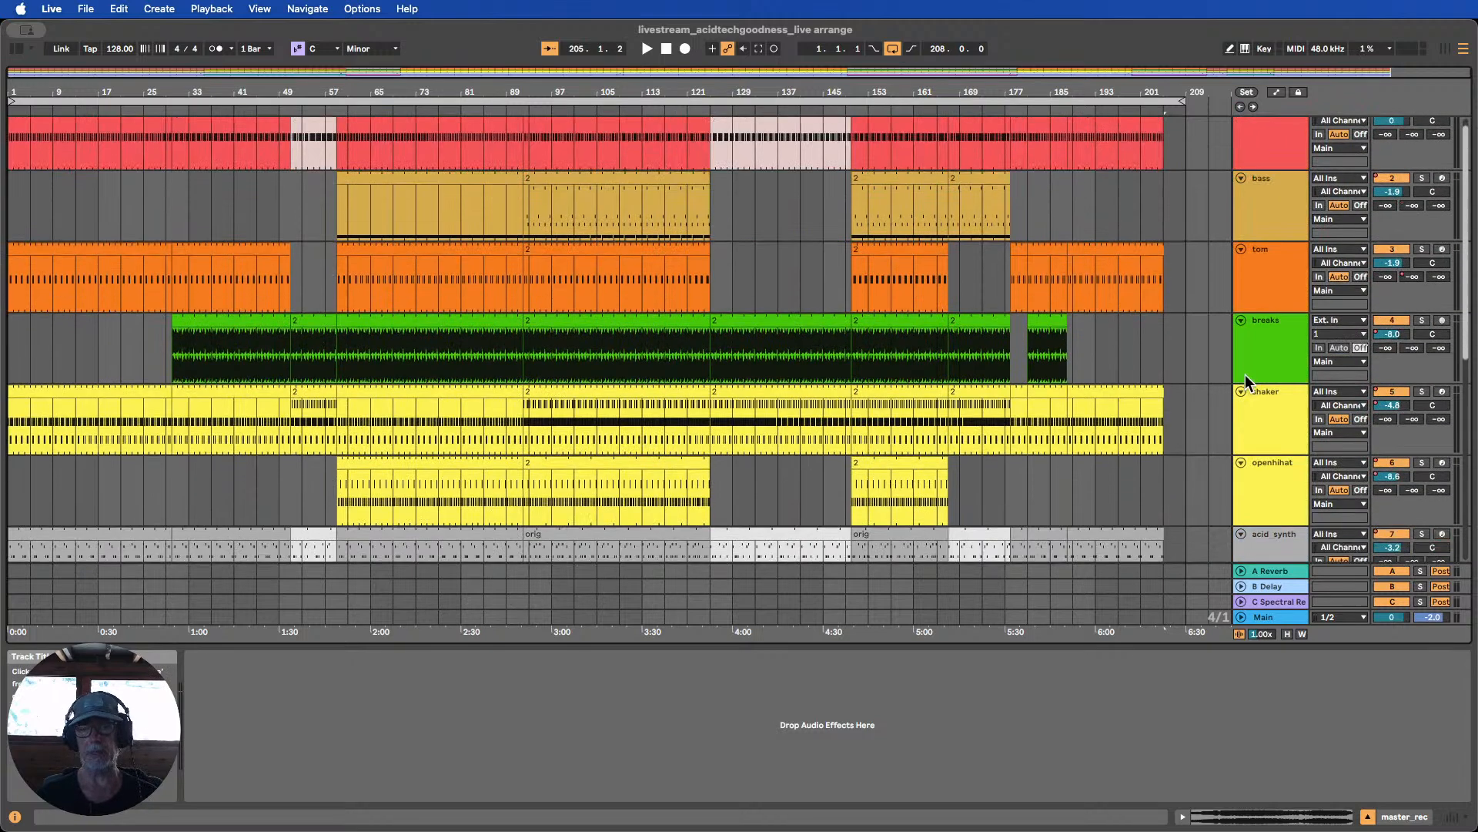
# Inspect the master_rec waveform, marking bars 73 to 77 and 137 to 141, and fold its track
pyautogui.scroll(-12, 1246, 374)
pyautogui.click(614, 492)
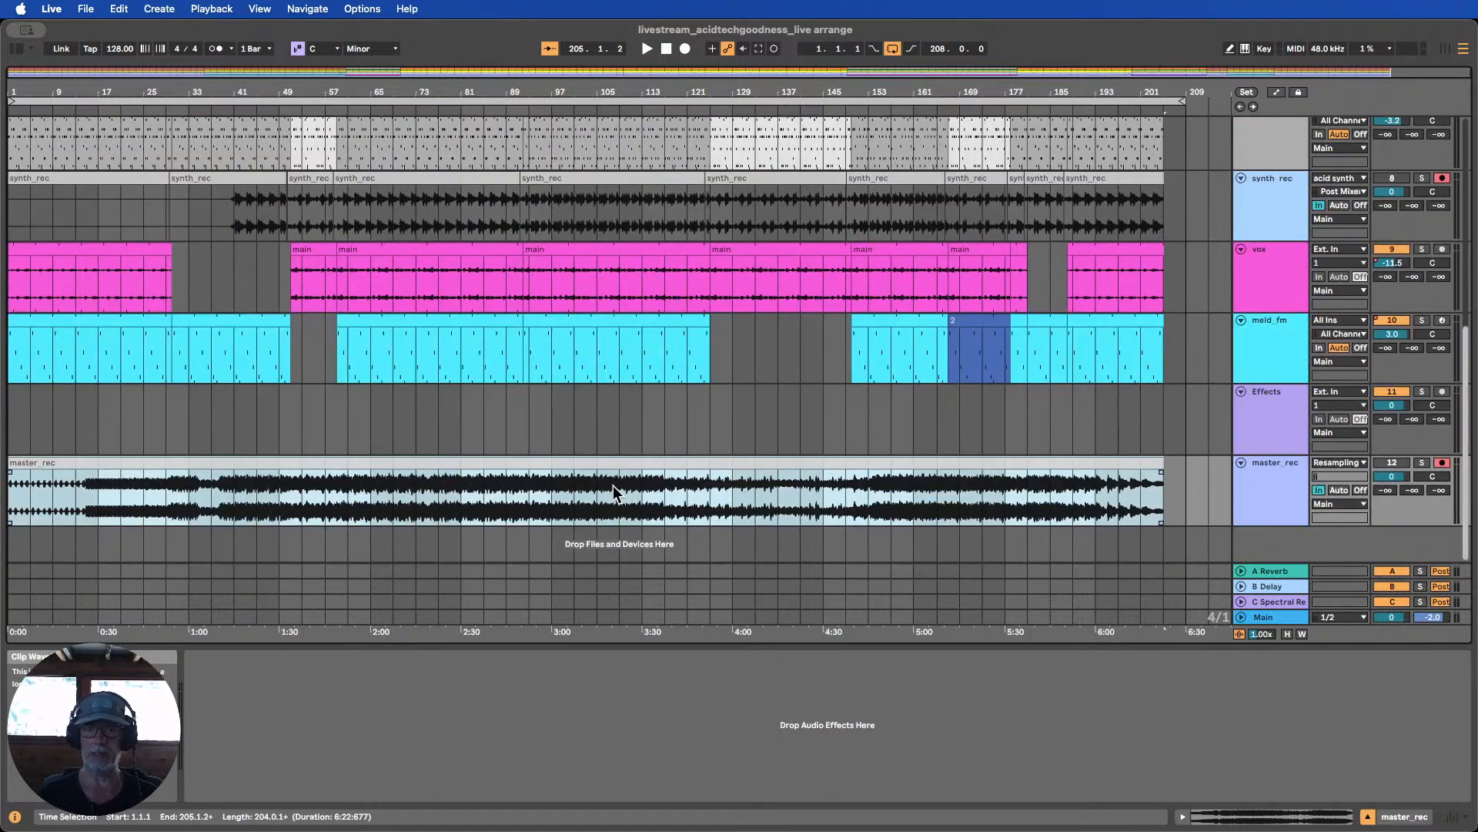
pyautogui.moveTo(417, 500); pyautogui.dragTo(437, 501)
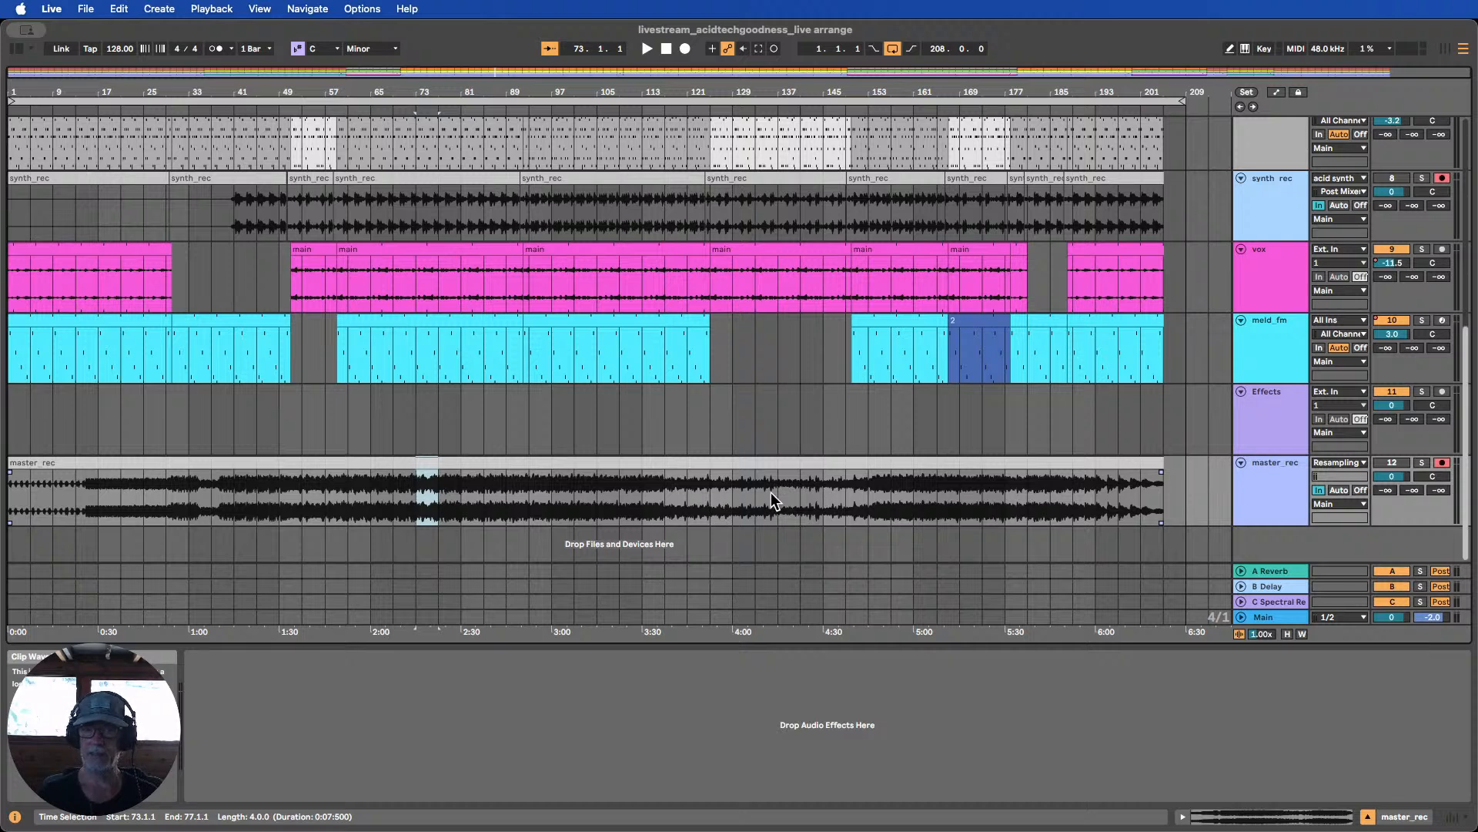
pyautogui.moveTo(771, 492); pyautogui.dragTo(805, 492)
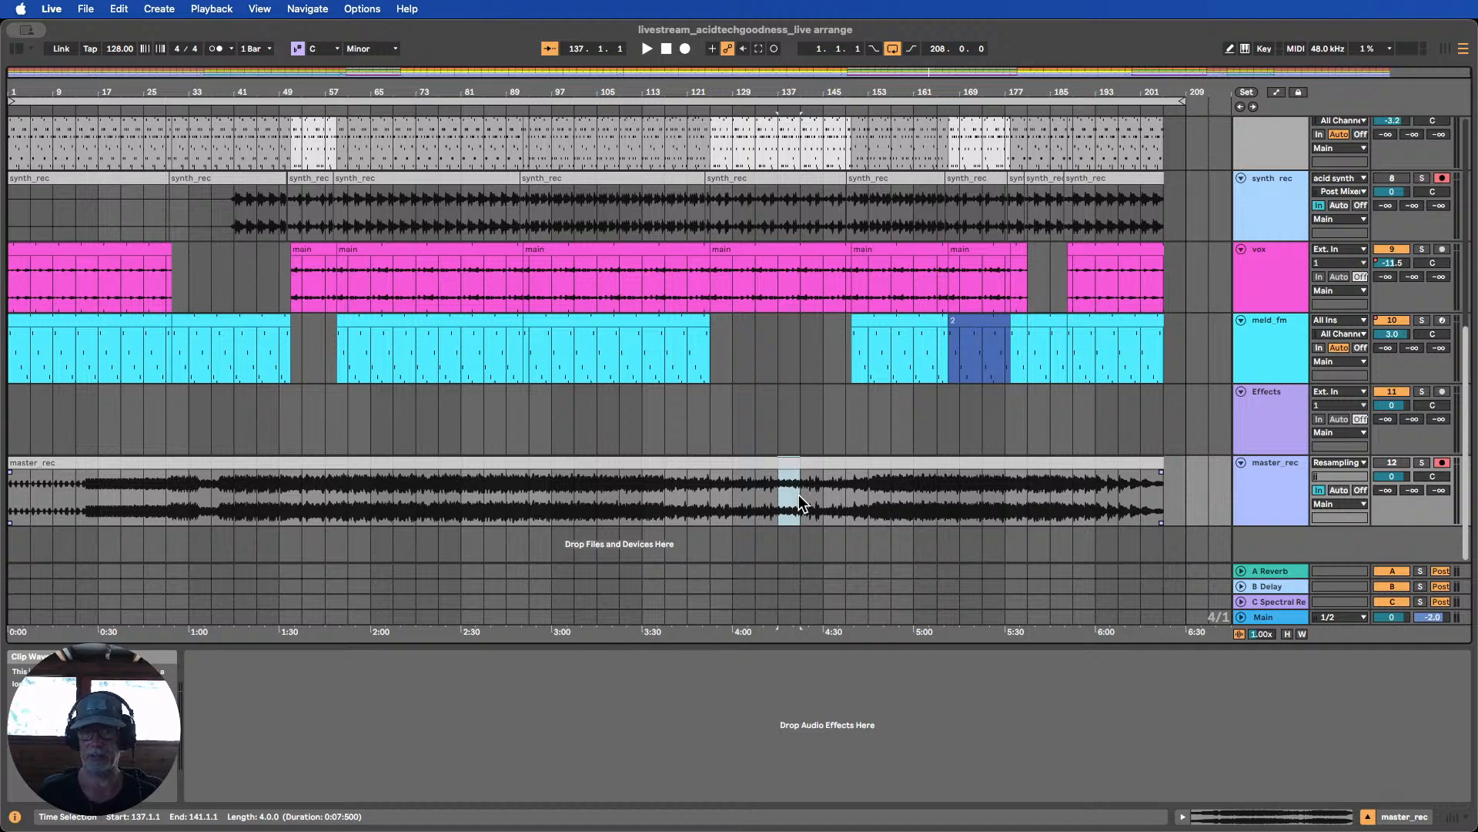
pyautogui.click(1241, 463)
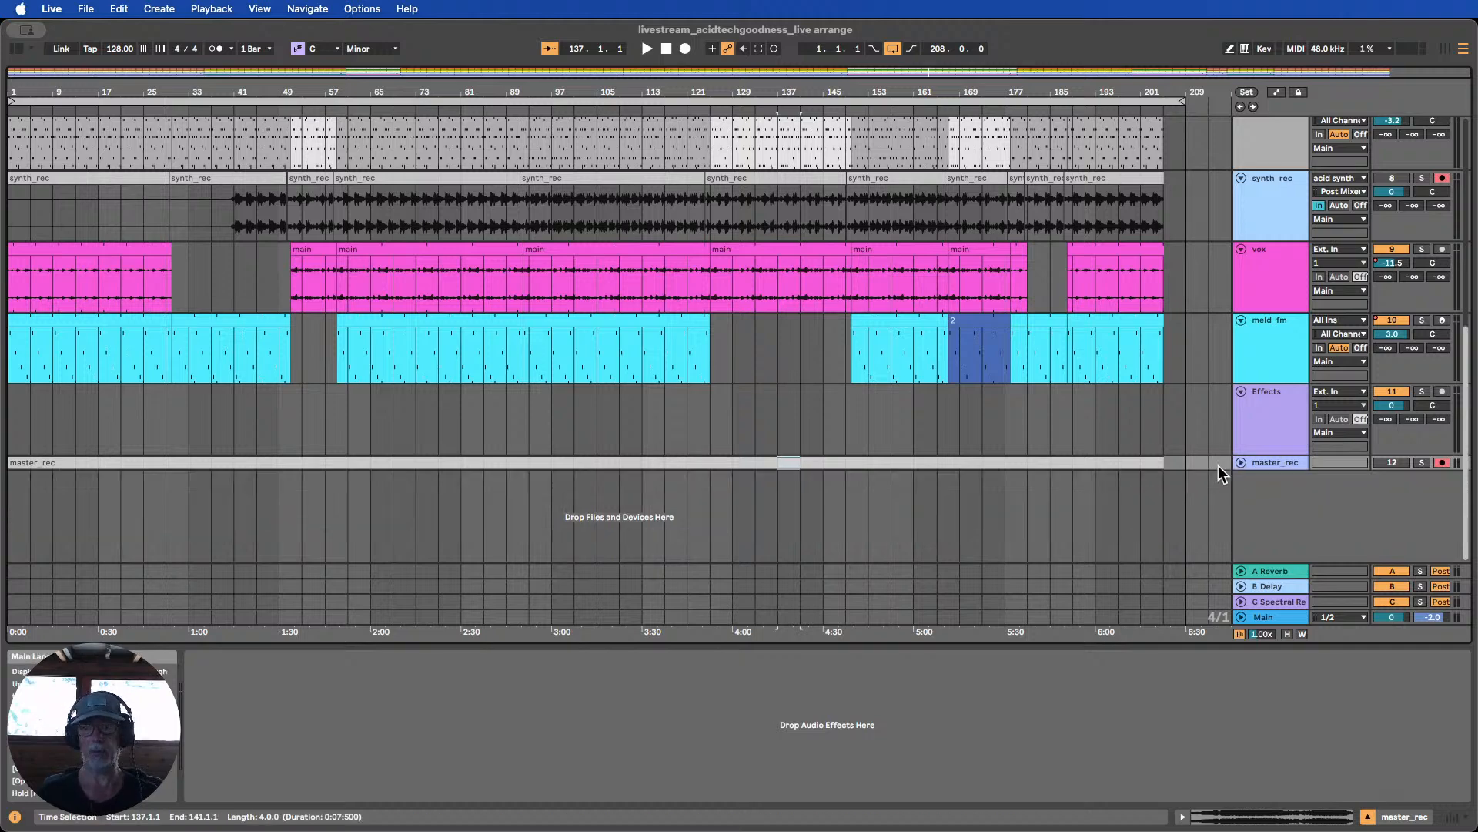
# Select all the recorded clips on the synth_rec track and consolidate them into one continuous clip
pyautogui.scroll(6, 1261, 400)
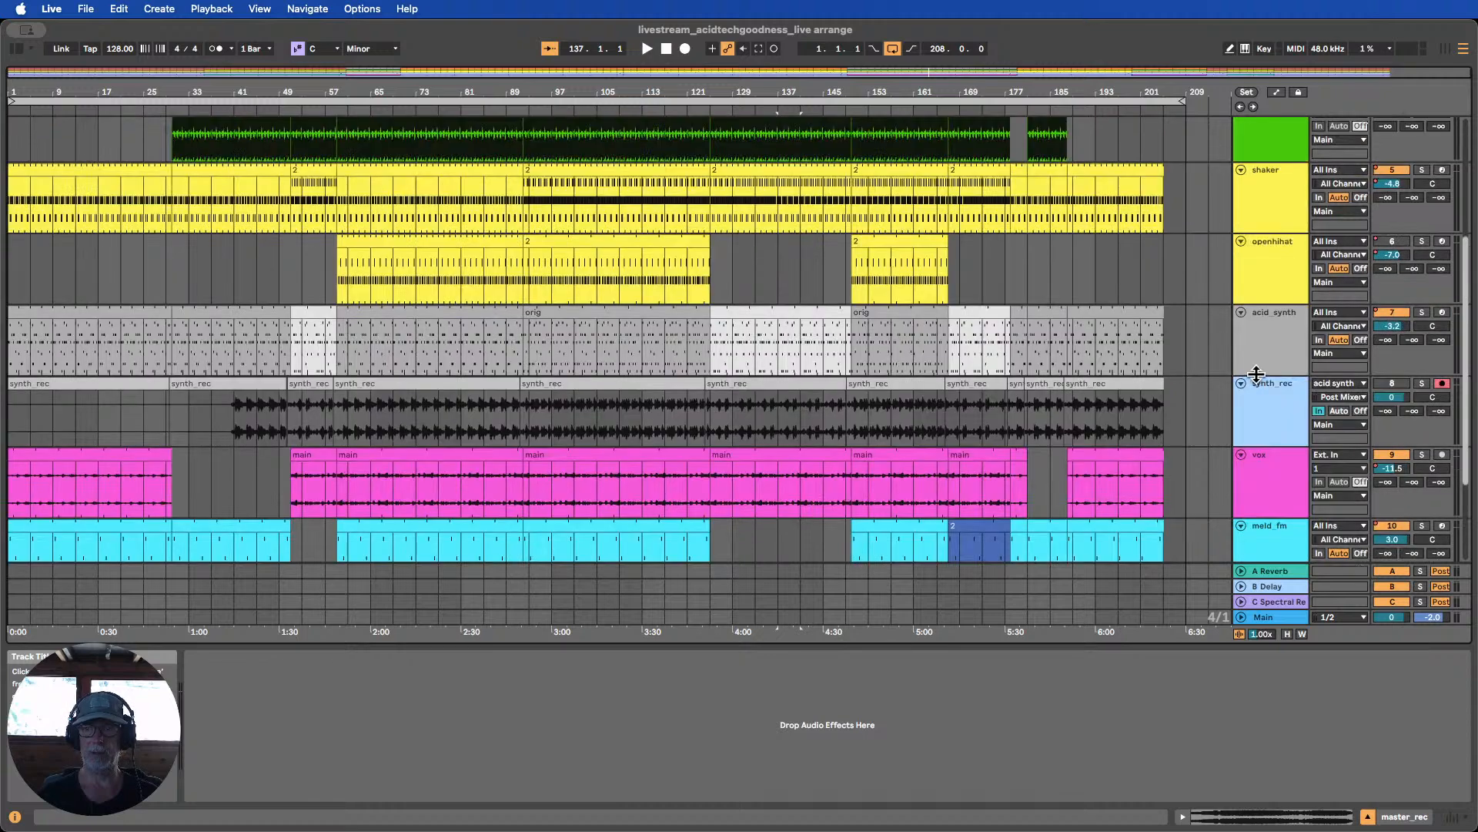
pyautogui.click(1269, 392)
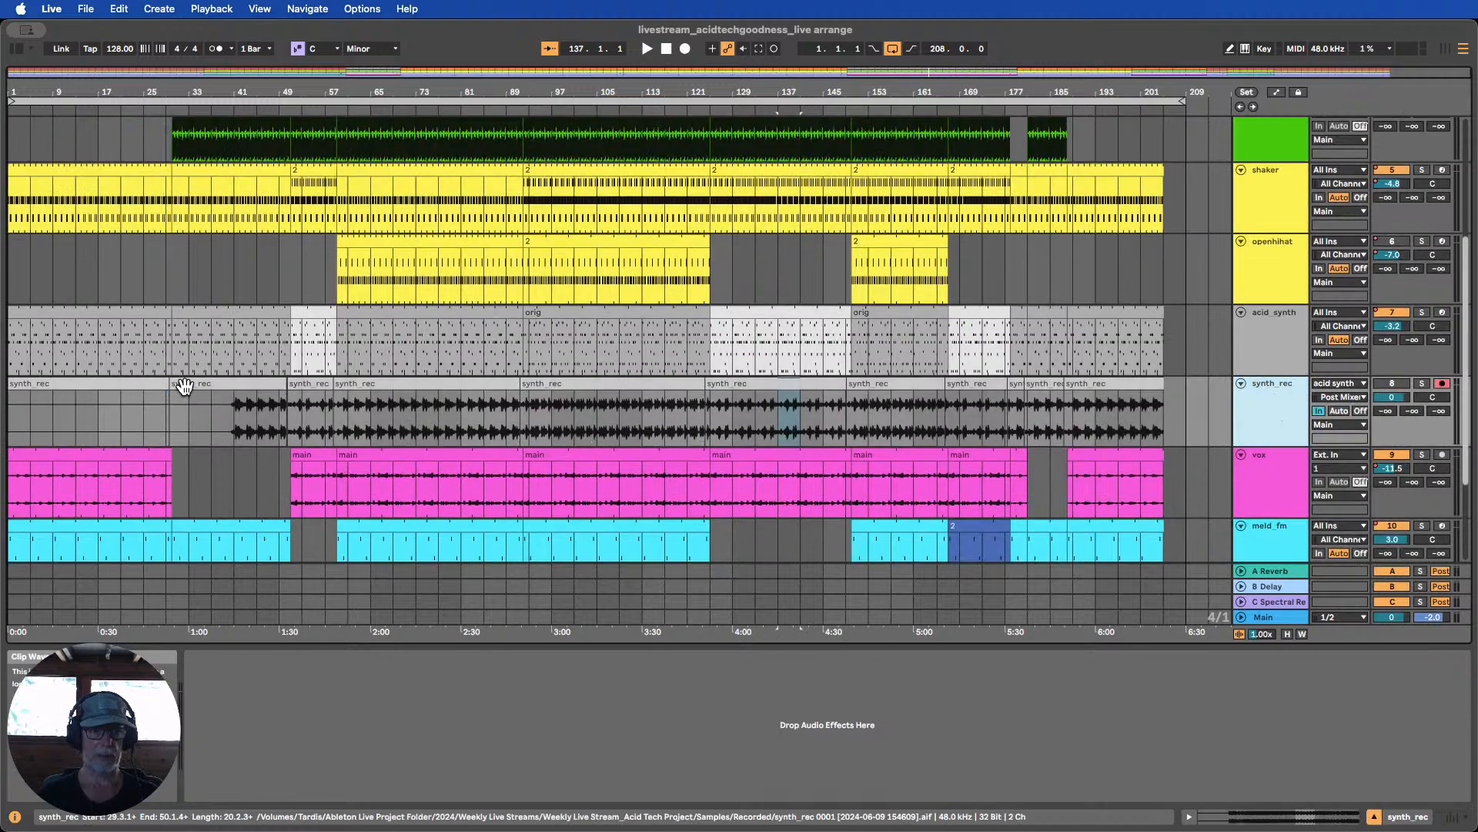
pyautogui.moveTo(166, 385); pyautogui.dragTo(1173, 385)
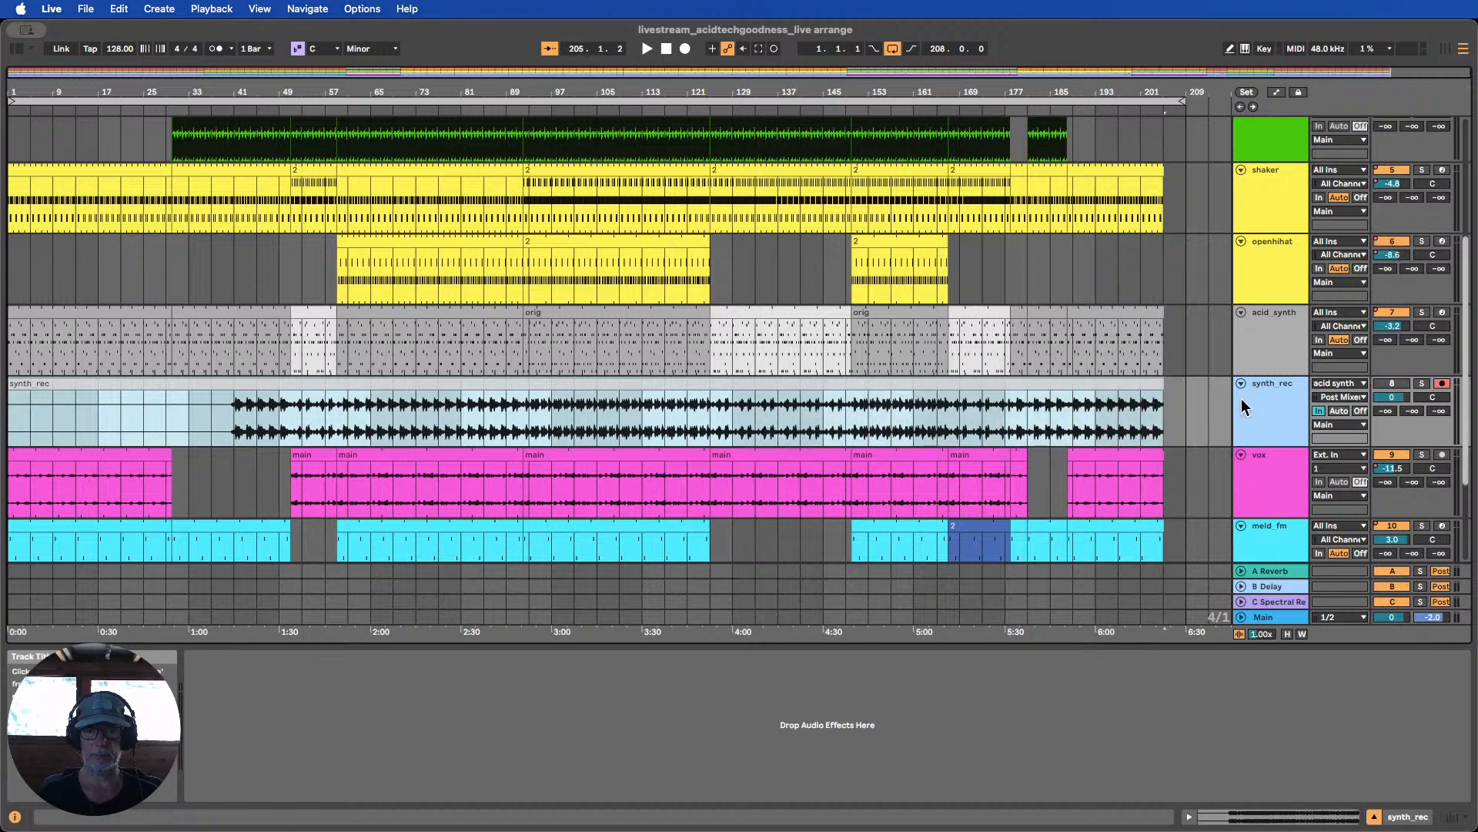
# Move the unfolded master_rec track above the Effects track and deactivate the Effects track
pyautogui.scroll(-3, 1236, 388)
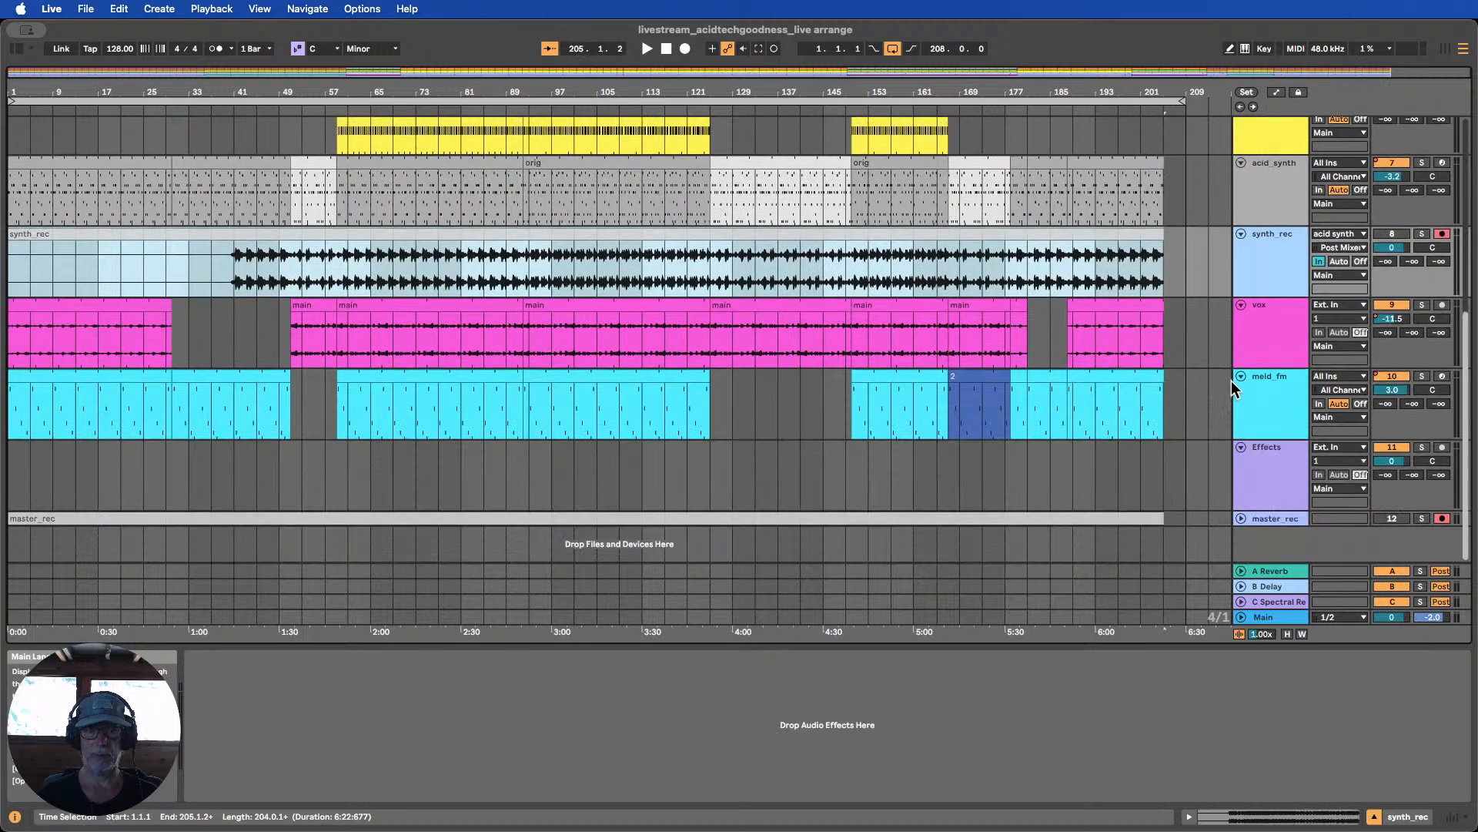
pyautogui.click(1241, 519)
pyautogui.scroll(-1, 1255, 523)
pyautogui.click(1282, 485)
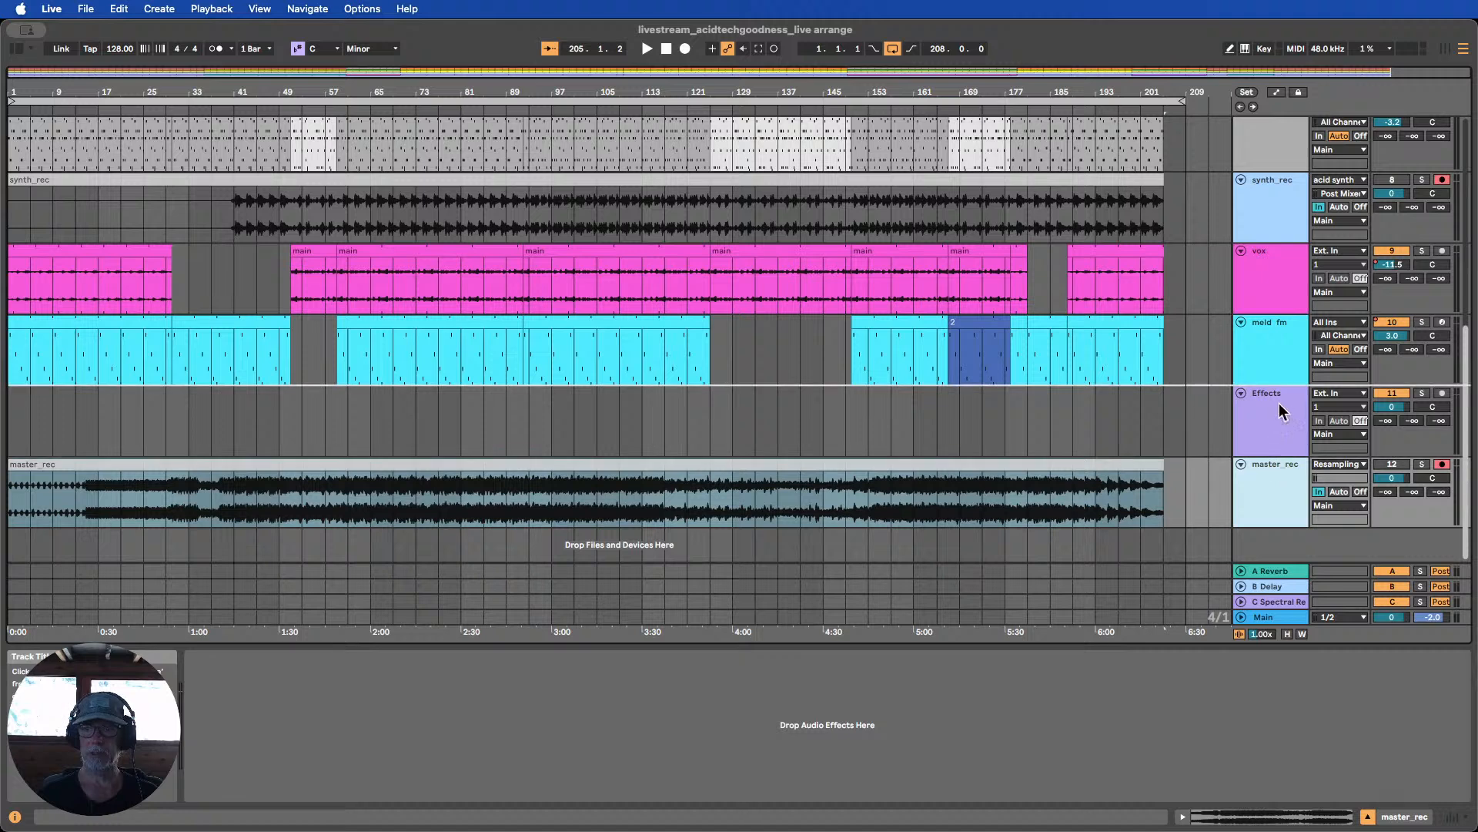
pyautogui.moveTo(1282, 412); pyautogui.dragTo(1274, 427)
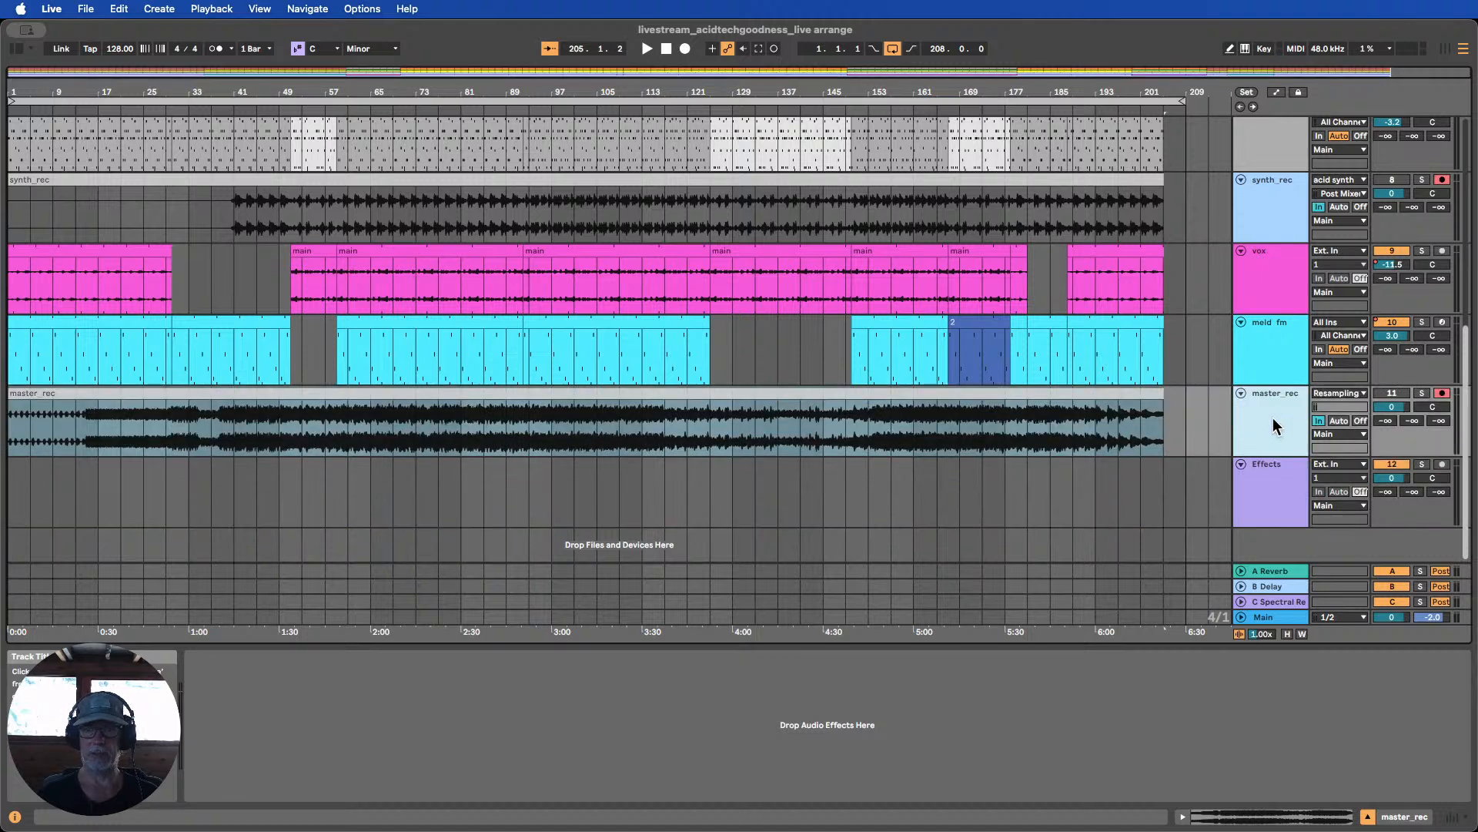
pyautogui.click(1398, 464)
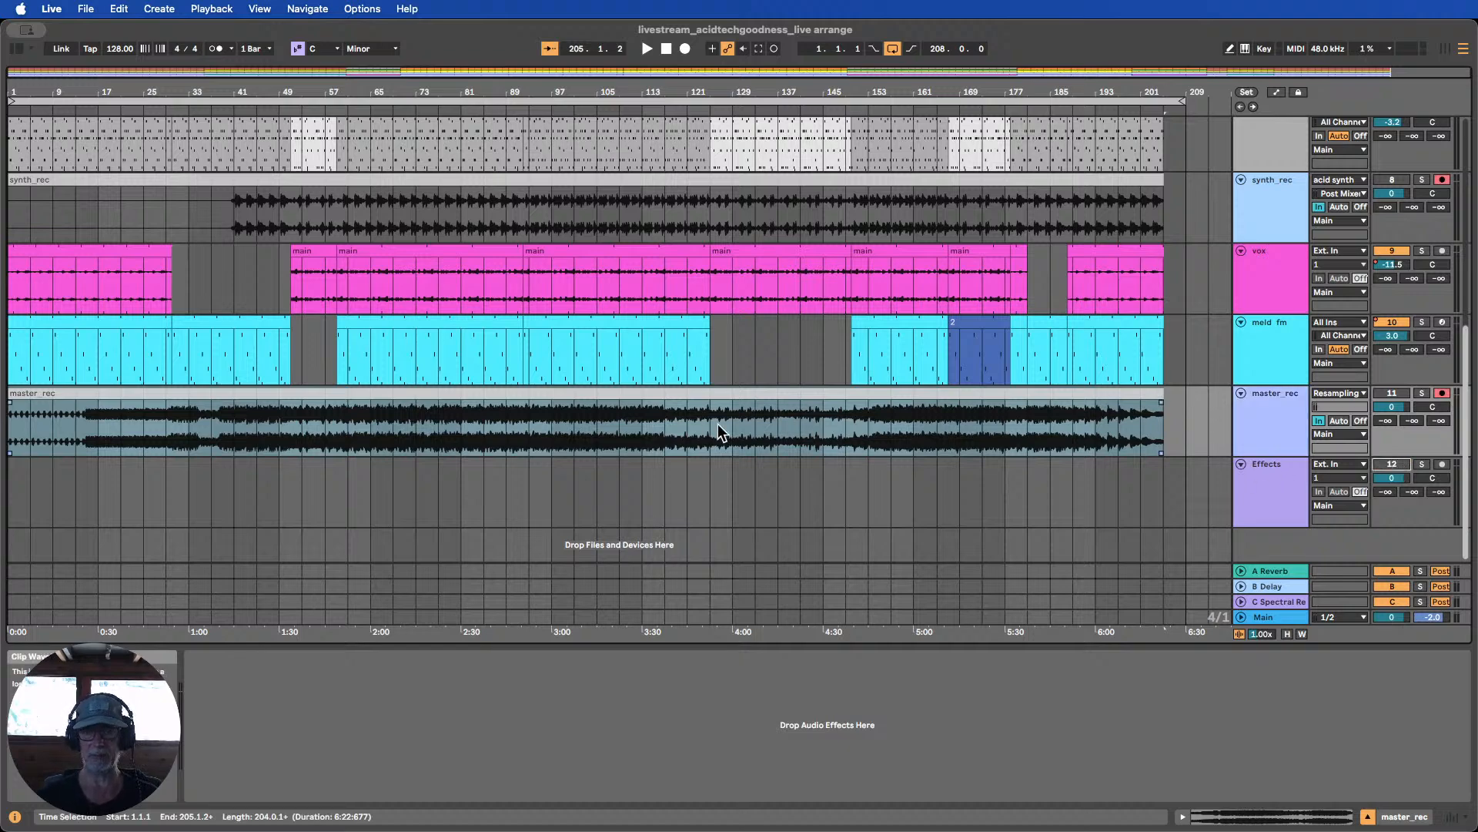
# Examine the consolidated master_rec and synth_rec clips in relation to the other tracks of the Arrangement
pyautogui.click(743, 427)
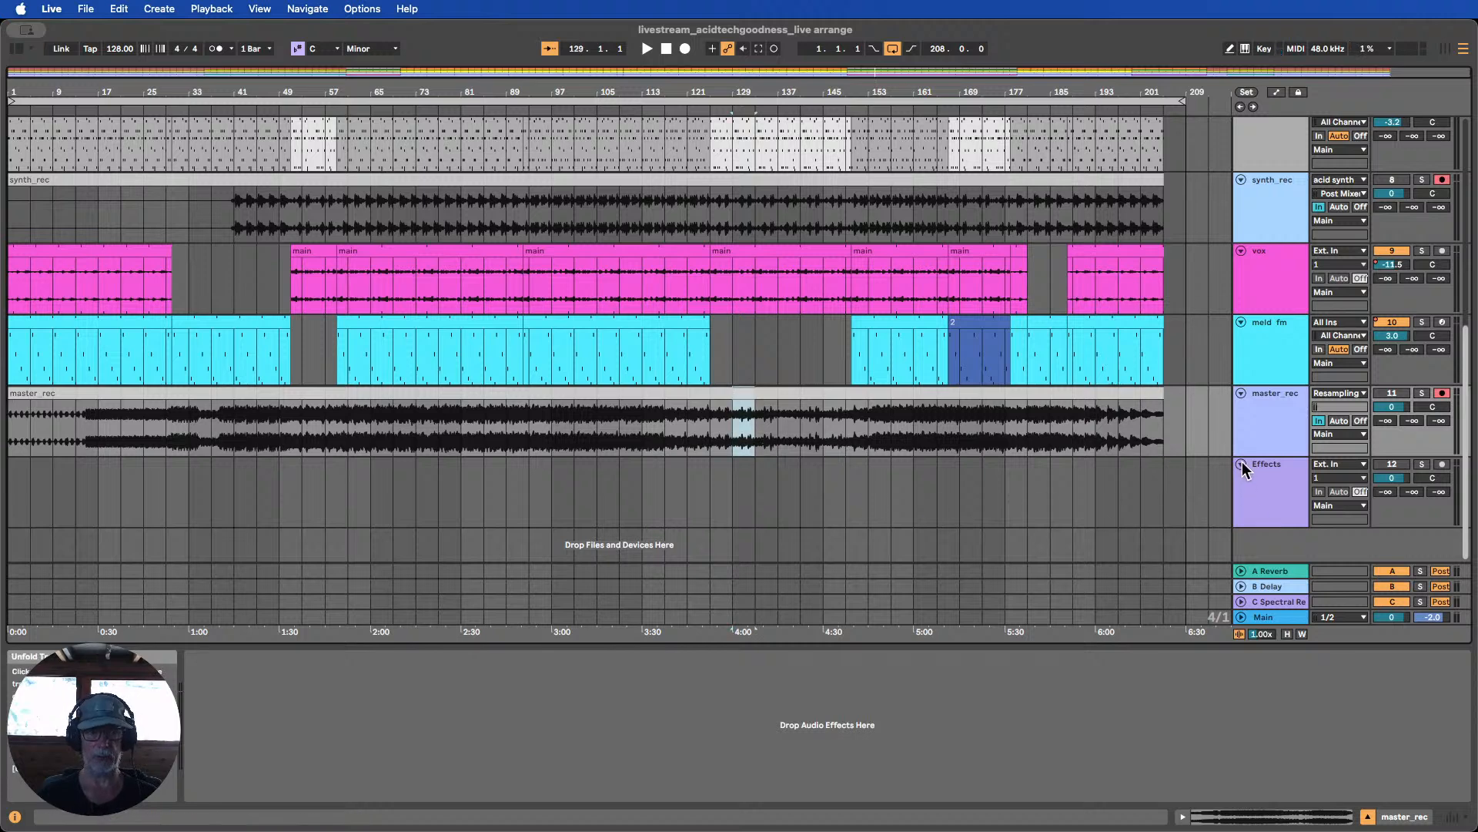
pyautogui.click(616, 393)
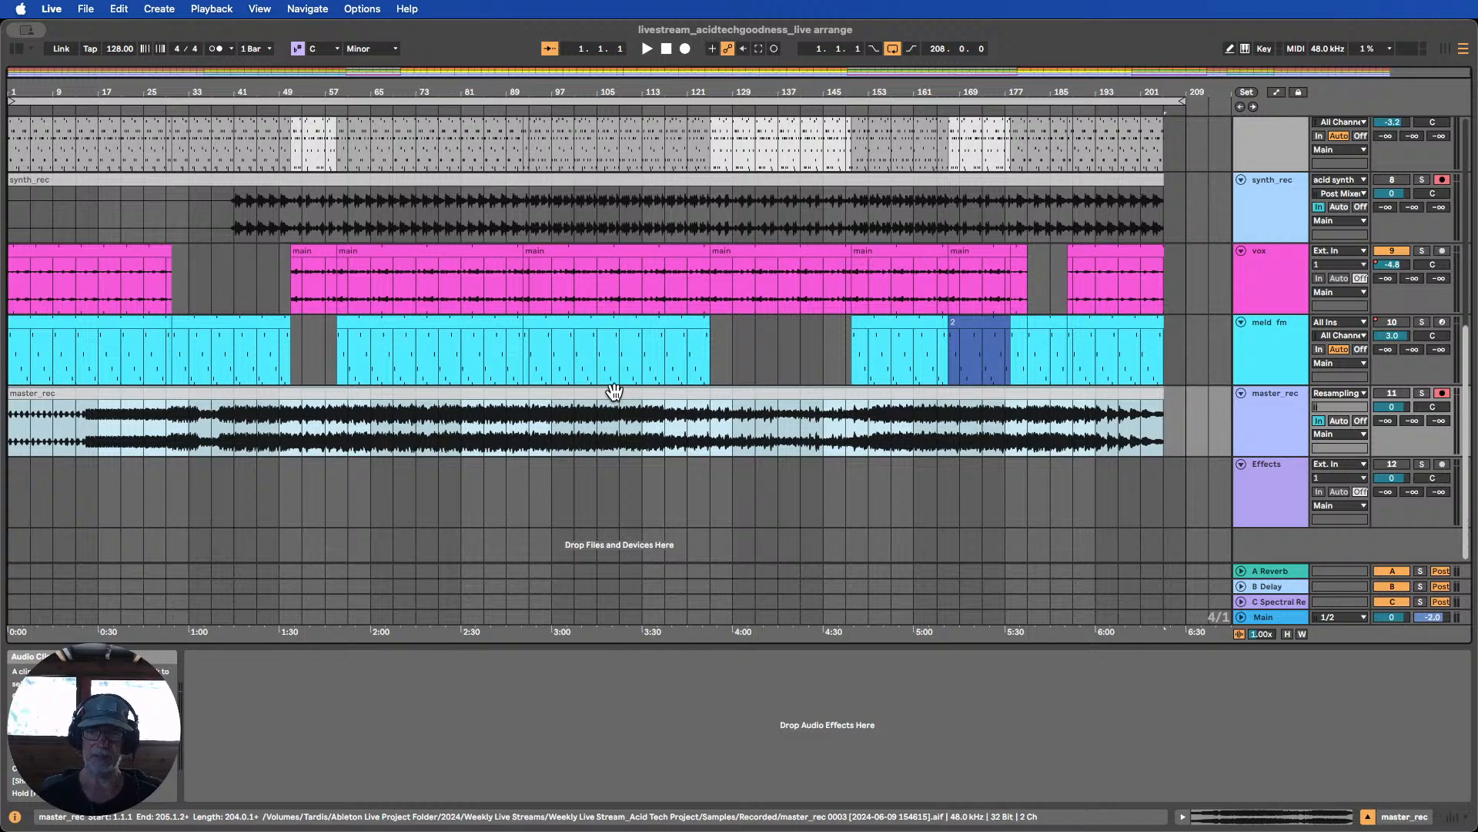
pyautogui.scroll(5, 620, 391)
pyautogui.scroll(-4, 618, 387)
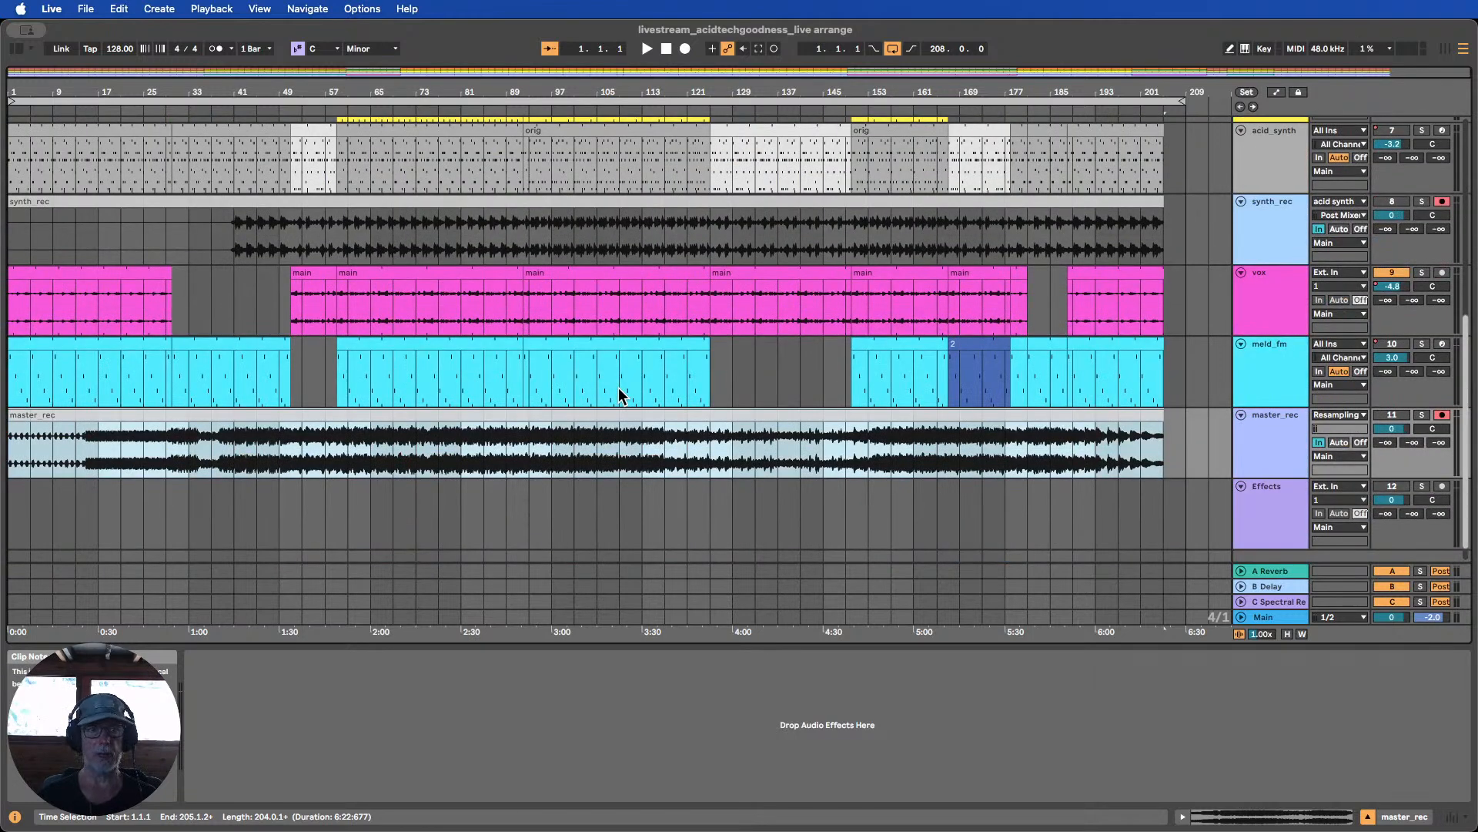
pyautogui.scroll(2, 621, 378)
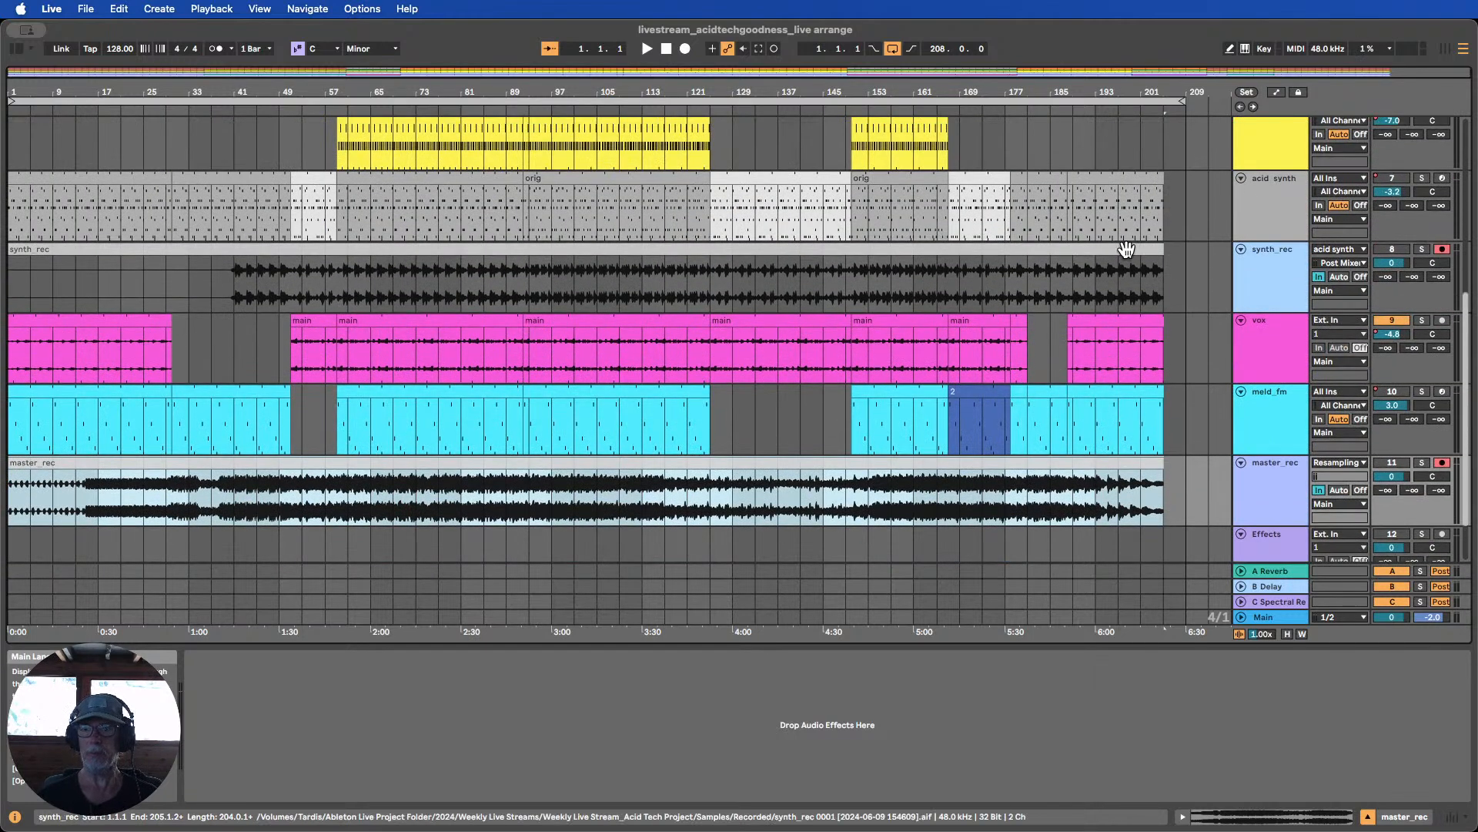
pyautogui.click(1155, 245)
pyautogui.scroll(7, 1158, 251)
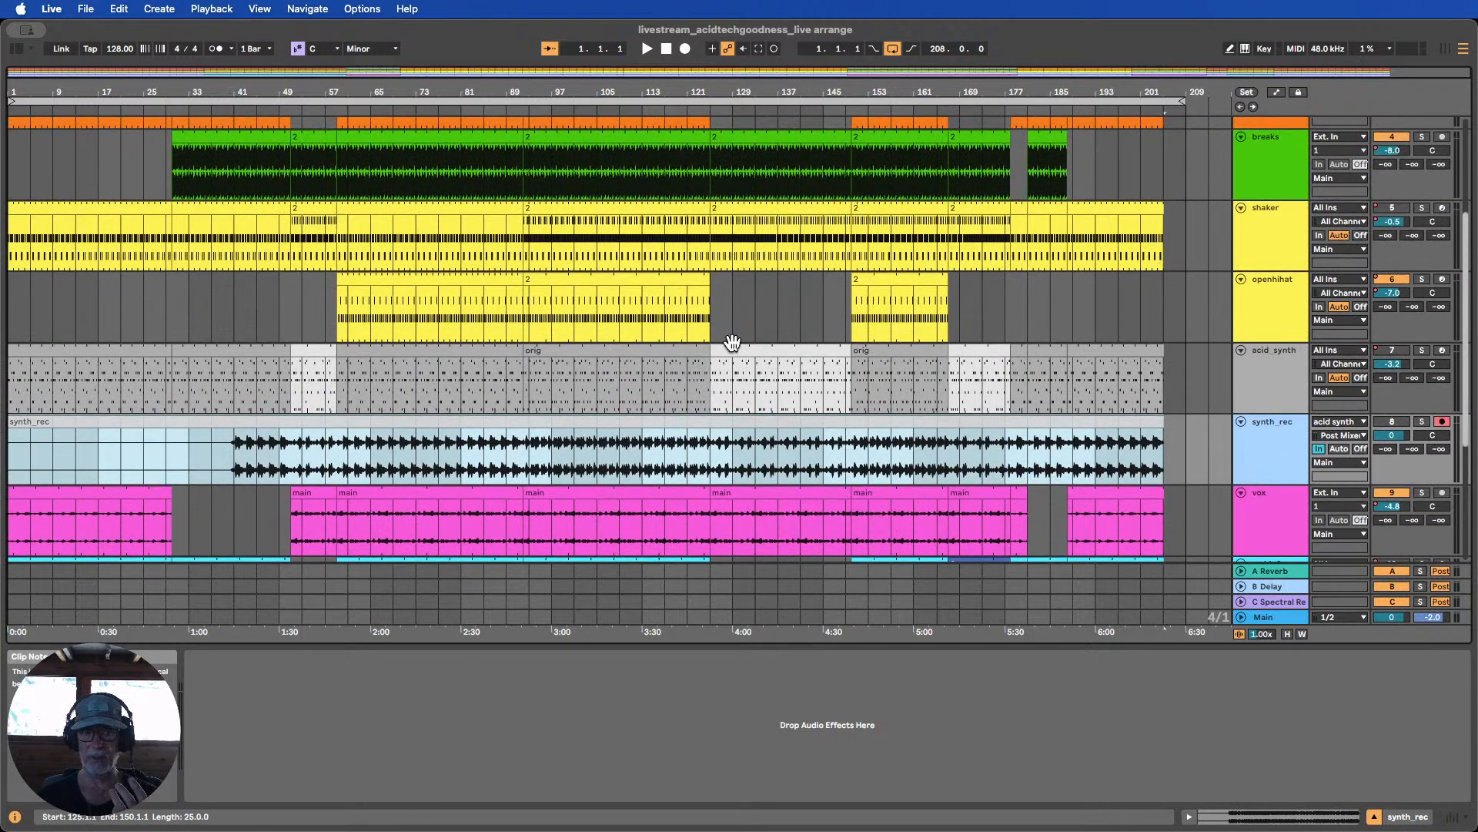
pyautogui.scroll(6, 717, 326)
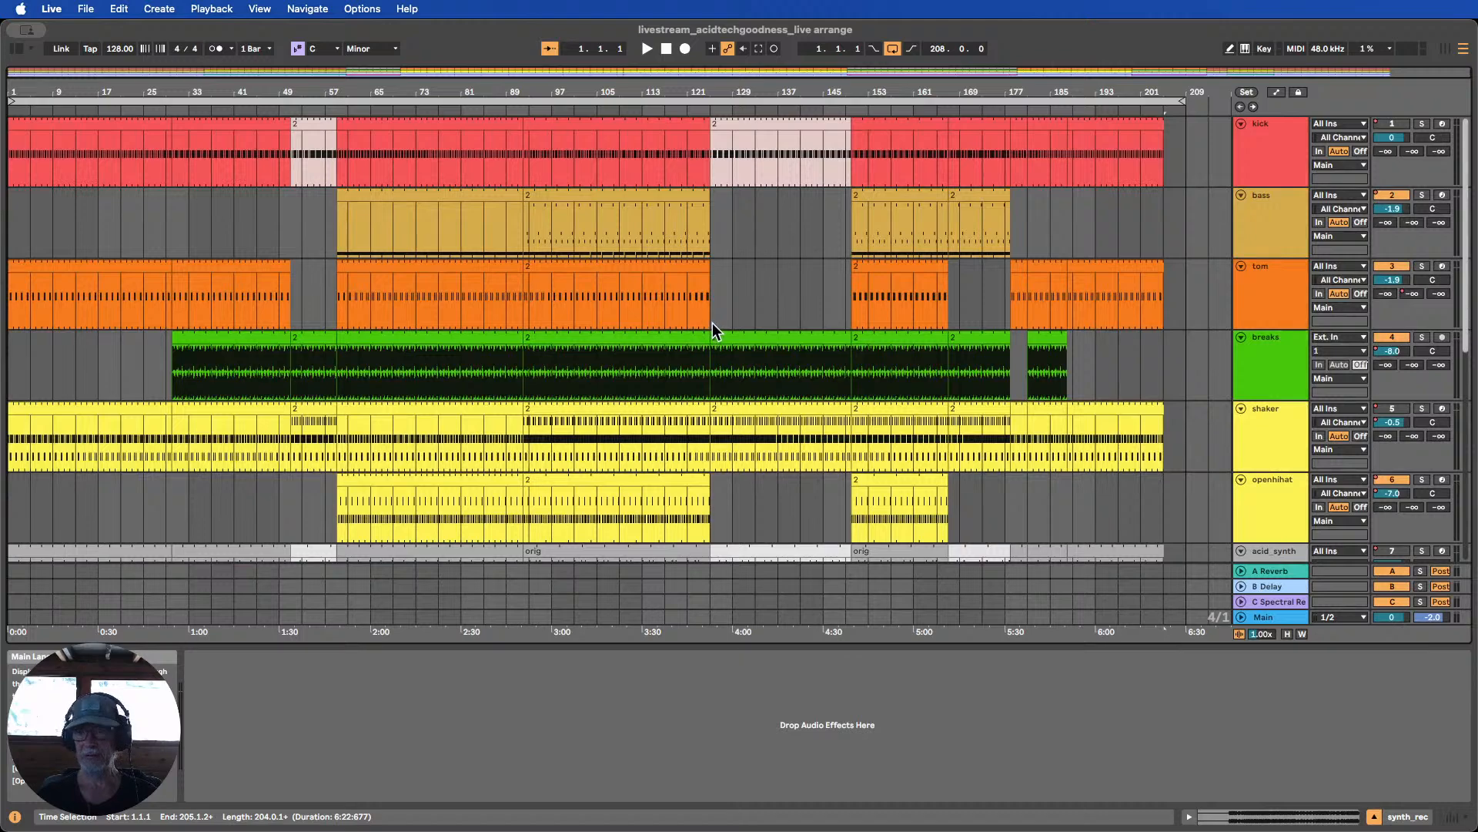
pyautogui.scroll(-2, 668, 344)
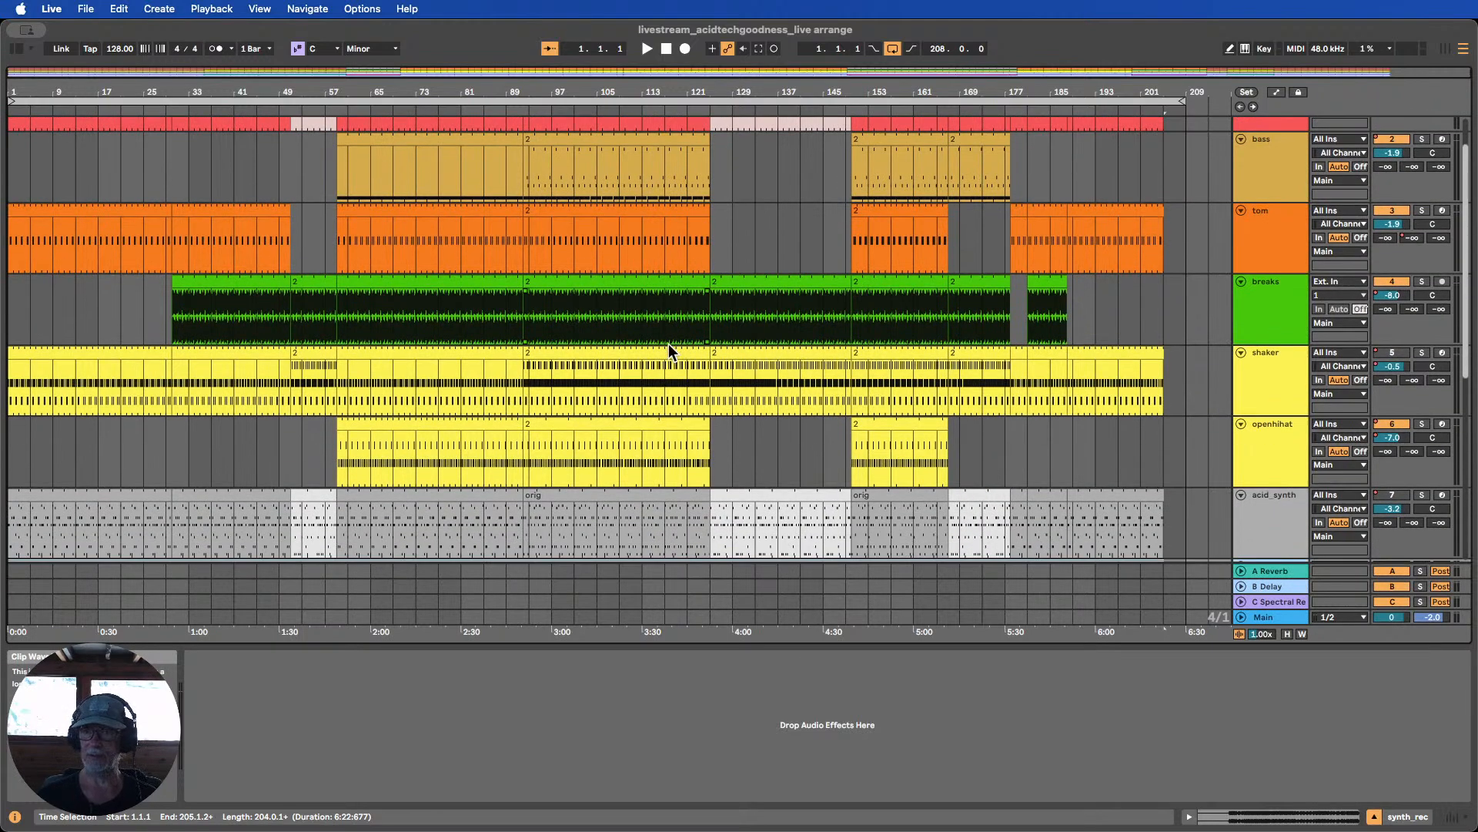
pyautogui.scroll(-5, 650, 345)
pyautogui.scroll(-2, 650, 345)
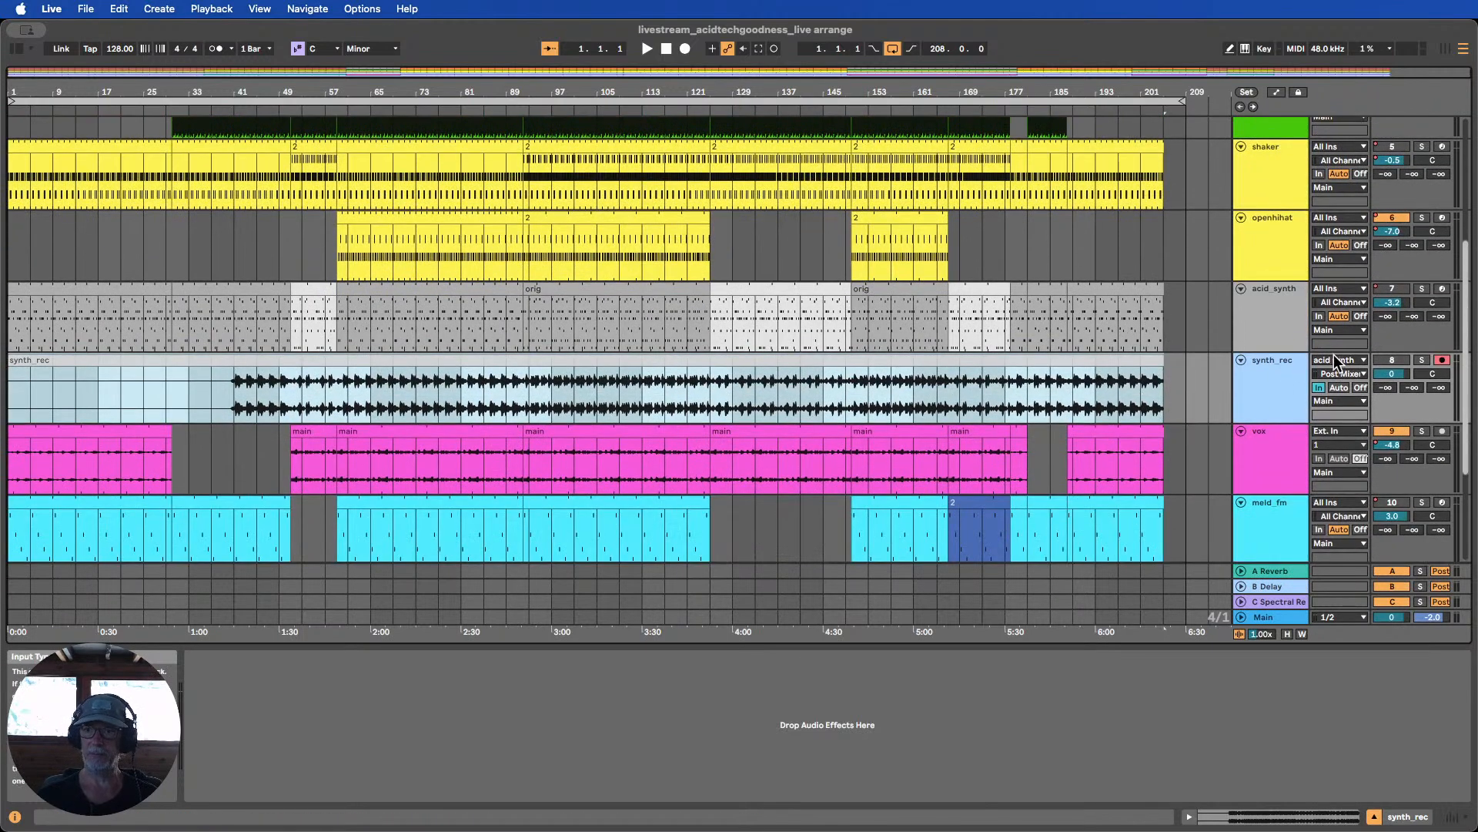
# Fold the synth_rec and master_rec tracks to save vertical space
pyautogui.click(1242, 361)
pyautogui.scroll(-2, 1232, 357)
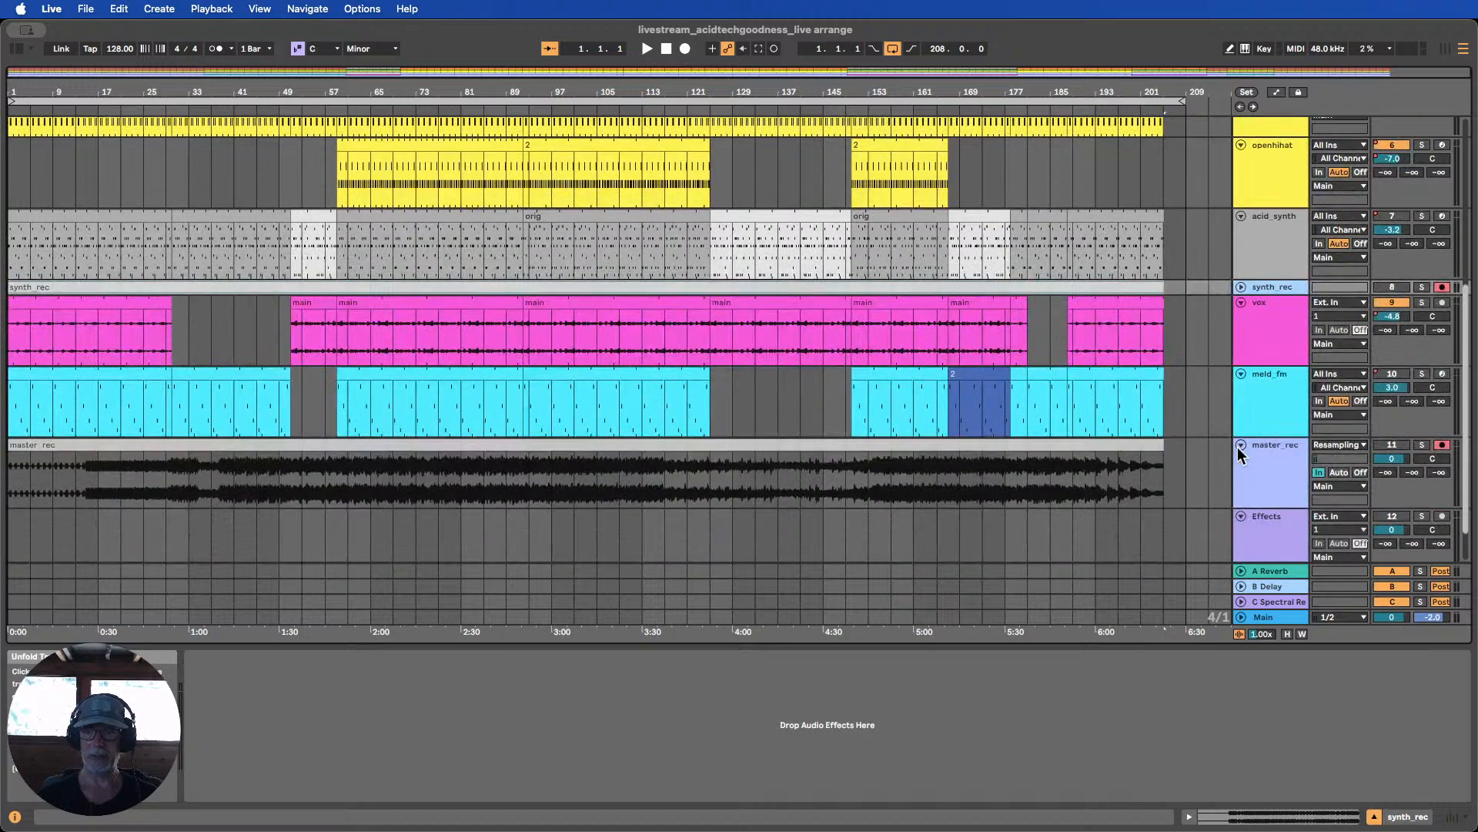
pyautogui.click(1240, 445)
# Play the Arrangement from bar 1 and review the tracks from kick down to vox during playback
pyautogui.scroll(5, 1253, 377)
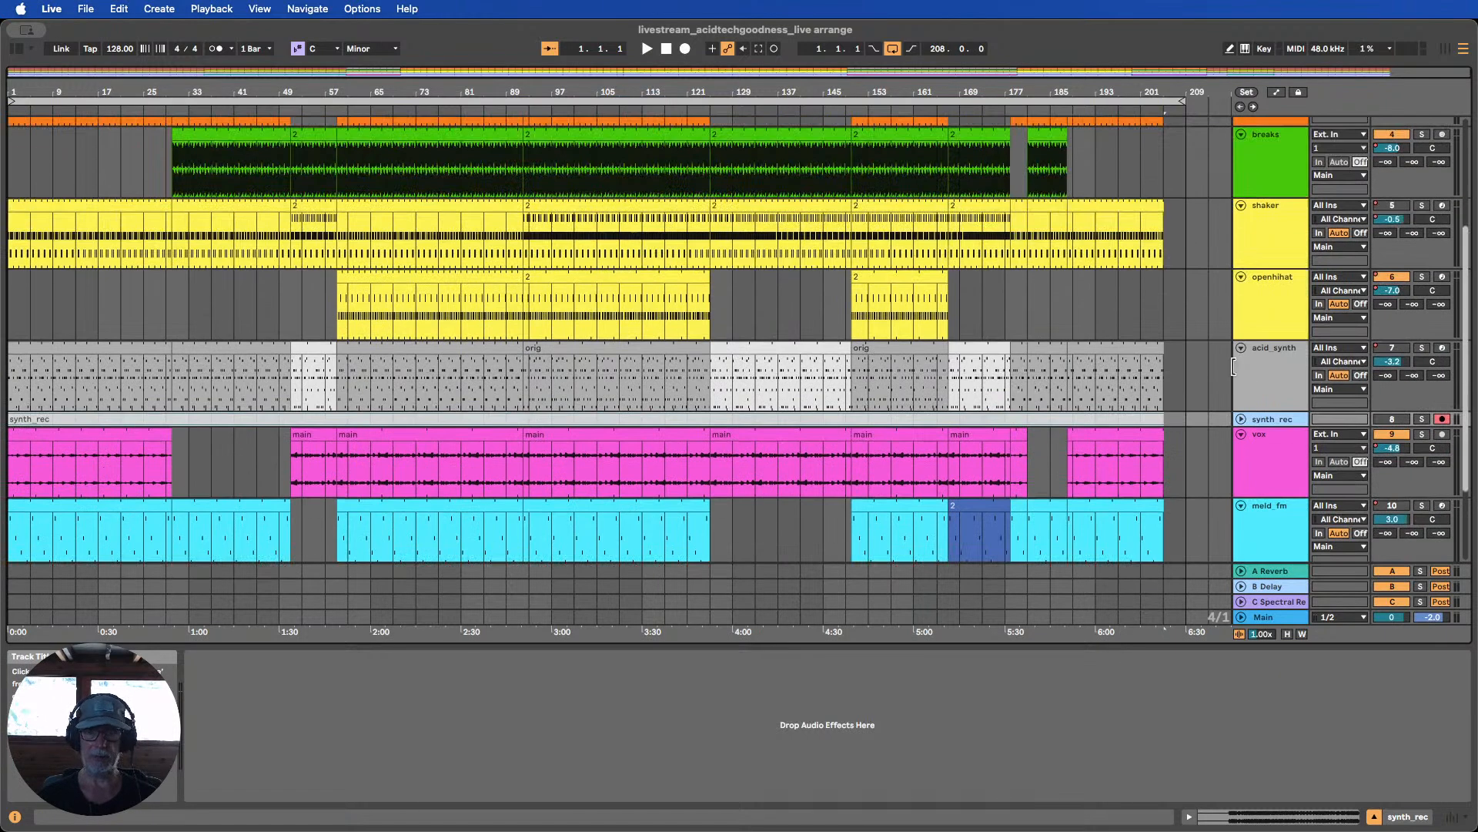
pyautogui.scroll(-3, 1364, 379)
pyautogui.scroll(8, 1303, 419)
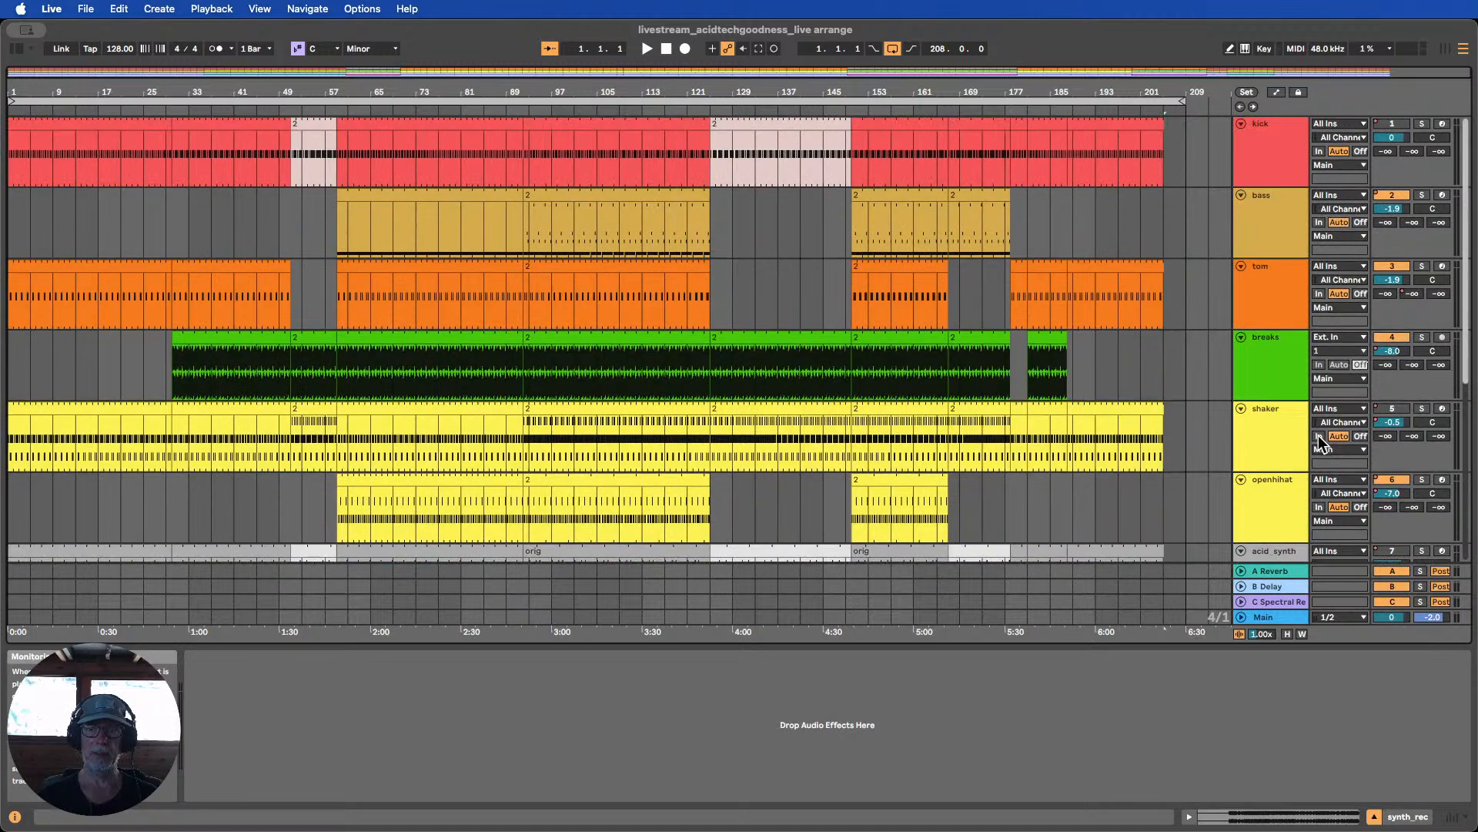
pyautogui.click(646, 49)
pyautogui.scroll(-3, 640, 270)
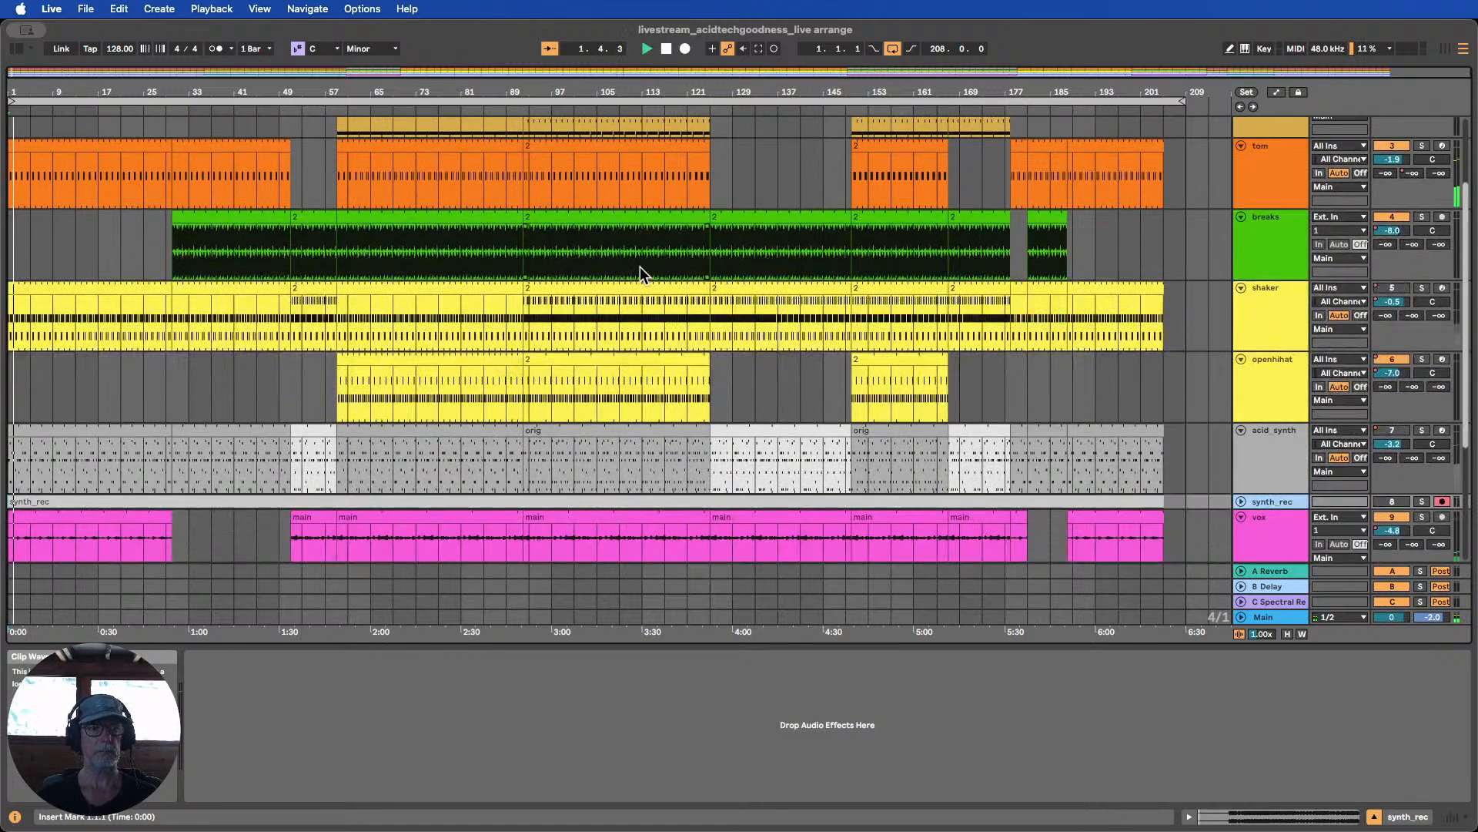
pyautogui.scroll(5, 644, 261)
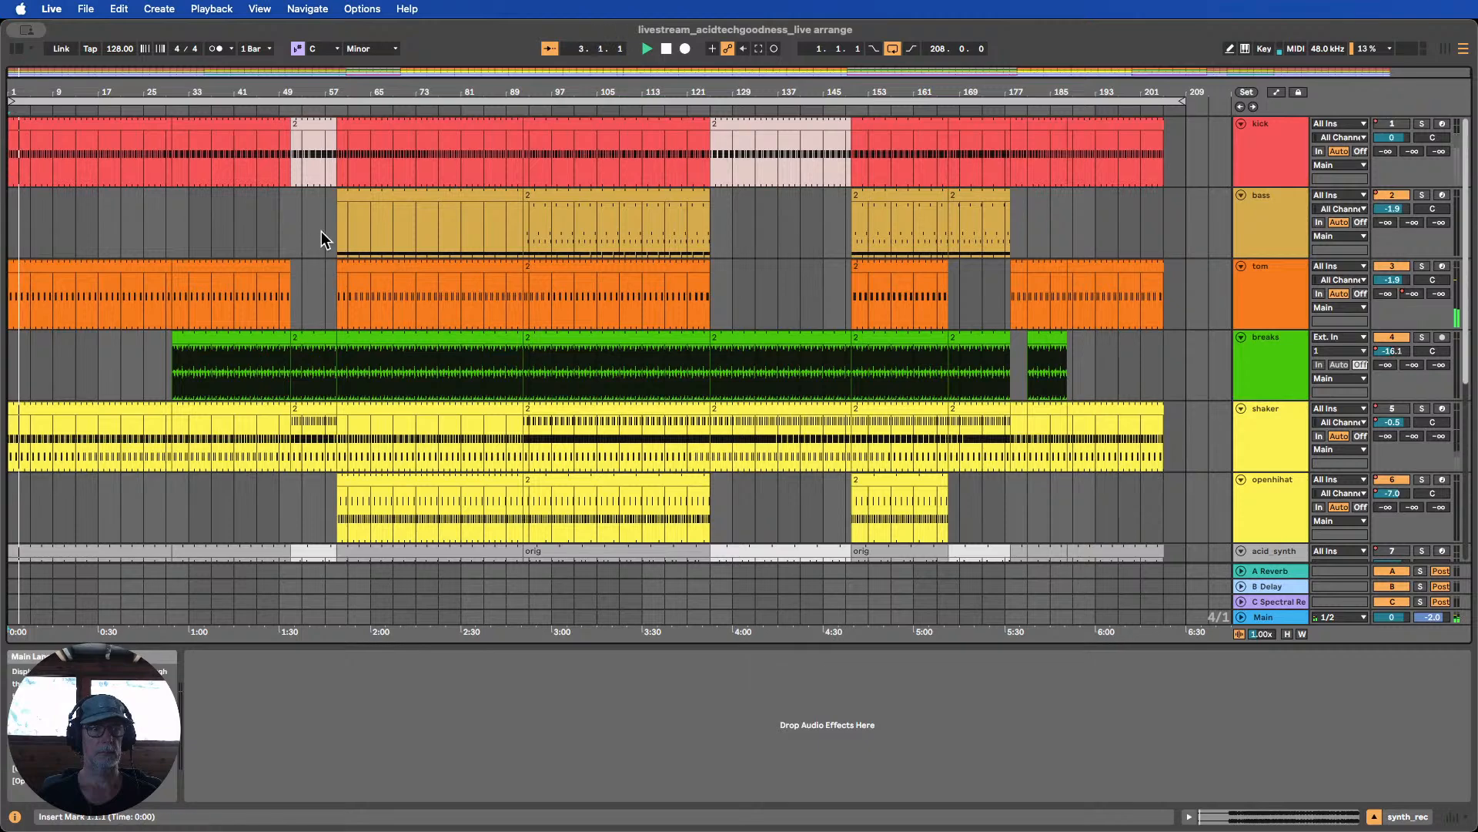
pyautogui.scroll(-3, 306, 202)
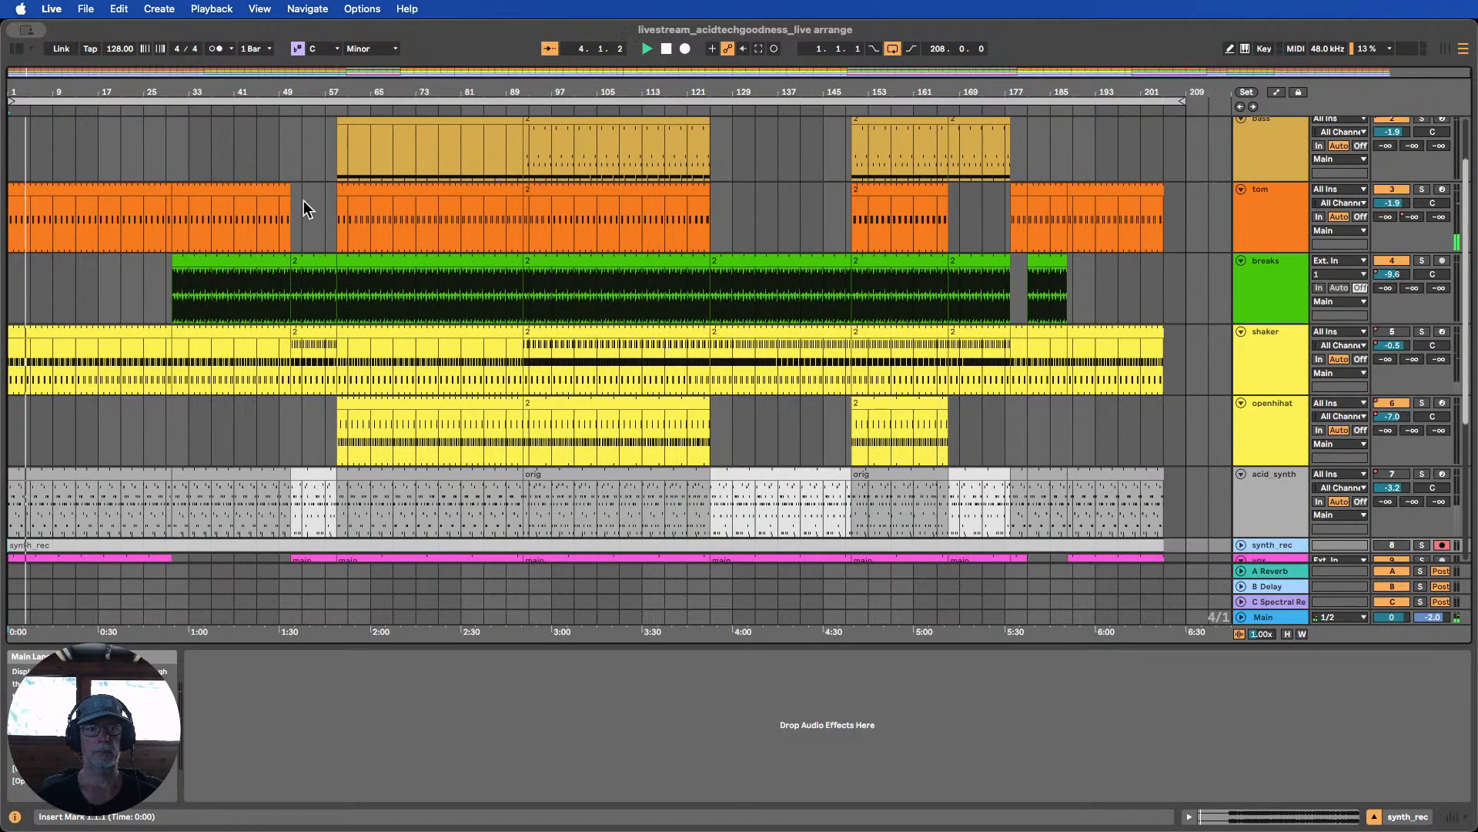
# Show the automation envelopes on all Arrangement tracks, review them during playback, and stop the transport
pyautogui.scroll(-1, 302, 197)
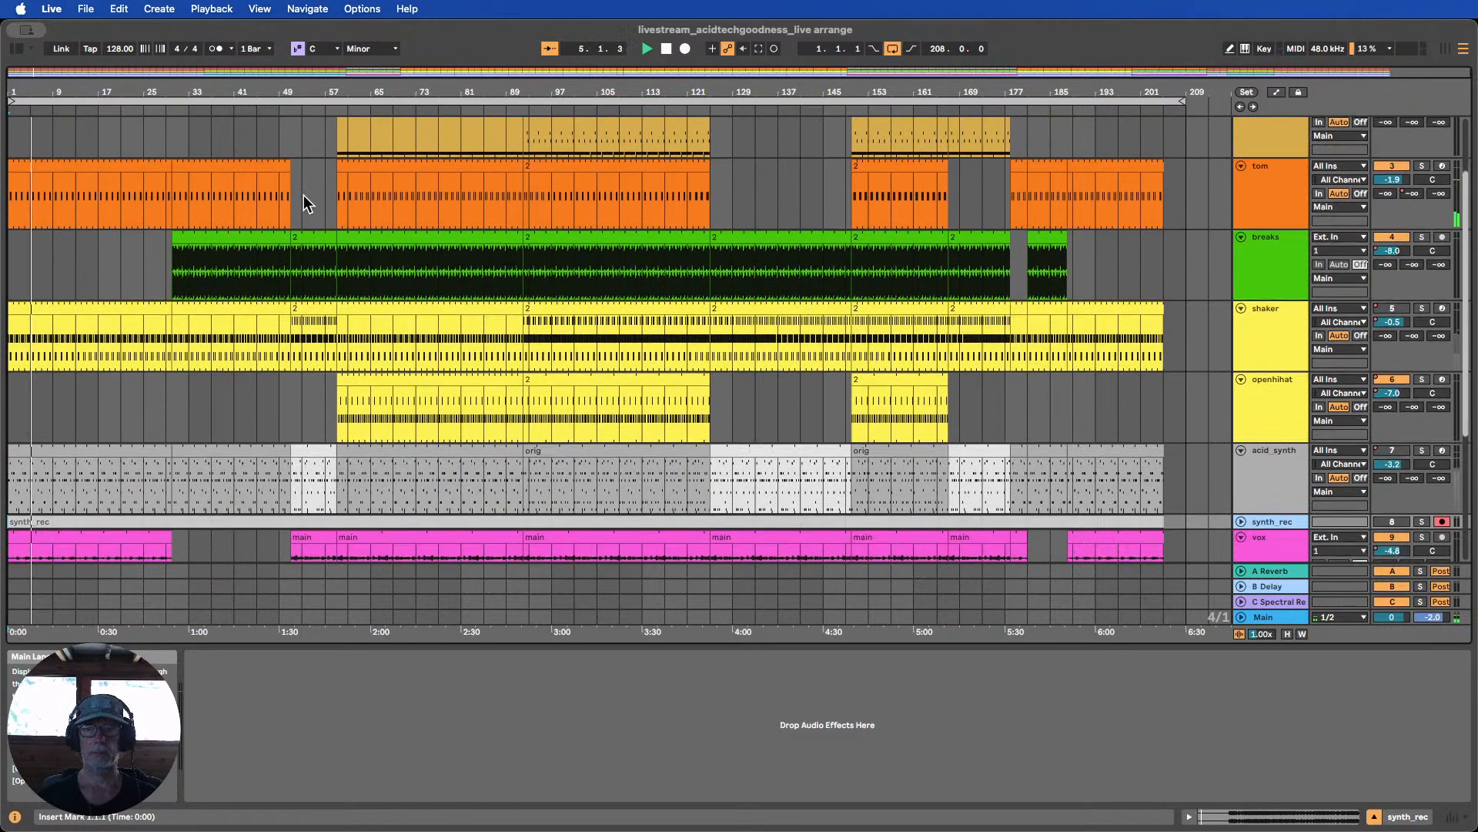
pyautogui.scroll(-3, 404, 187)
pyautogui.scroll(5, 402, 188)
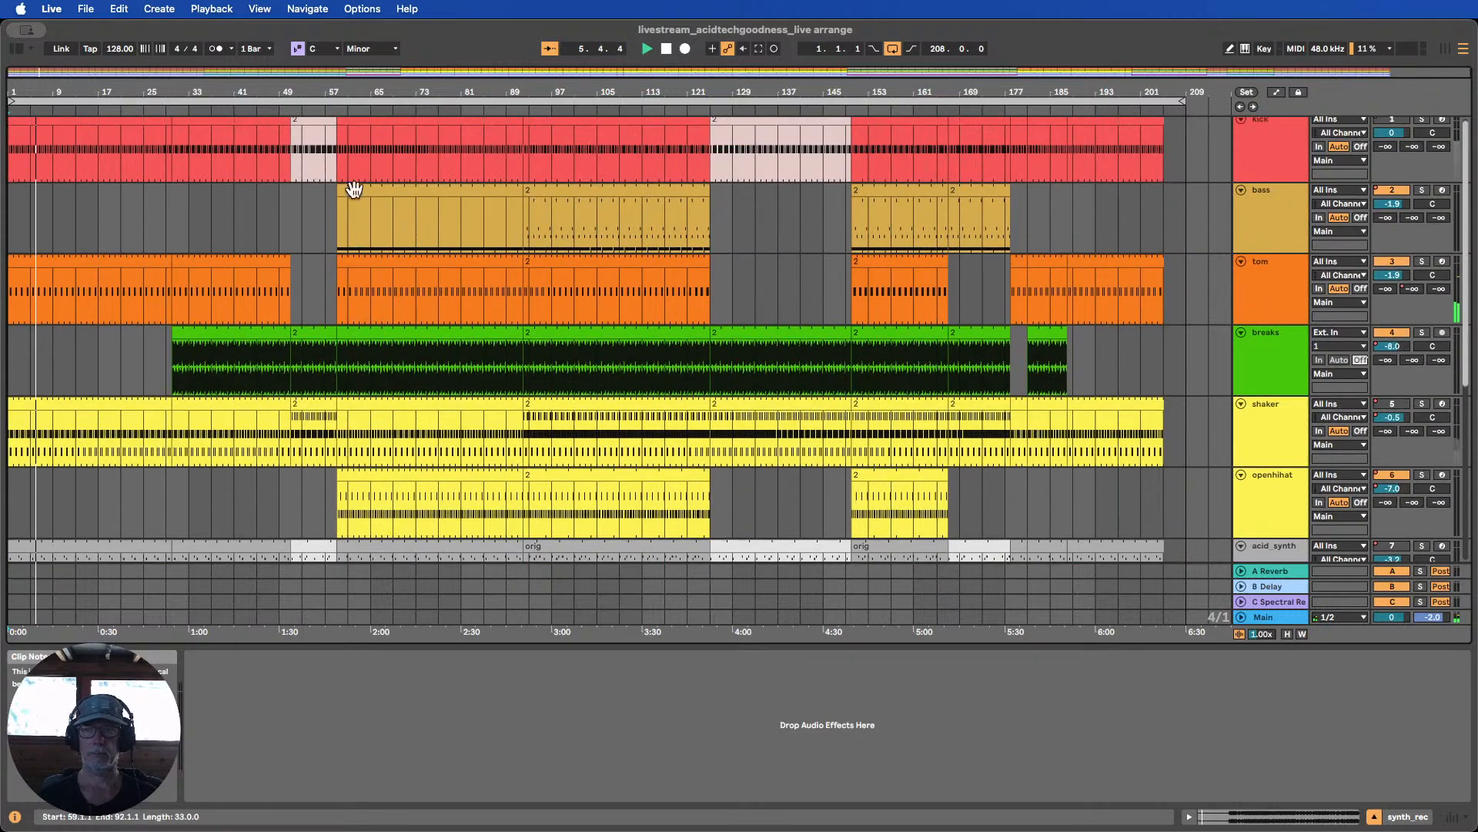
pyautogui.click(1275, 92)
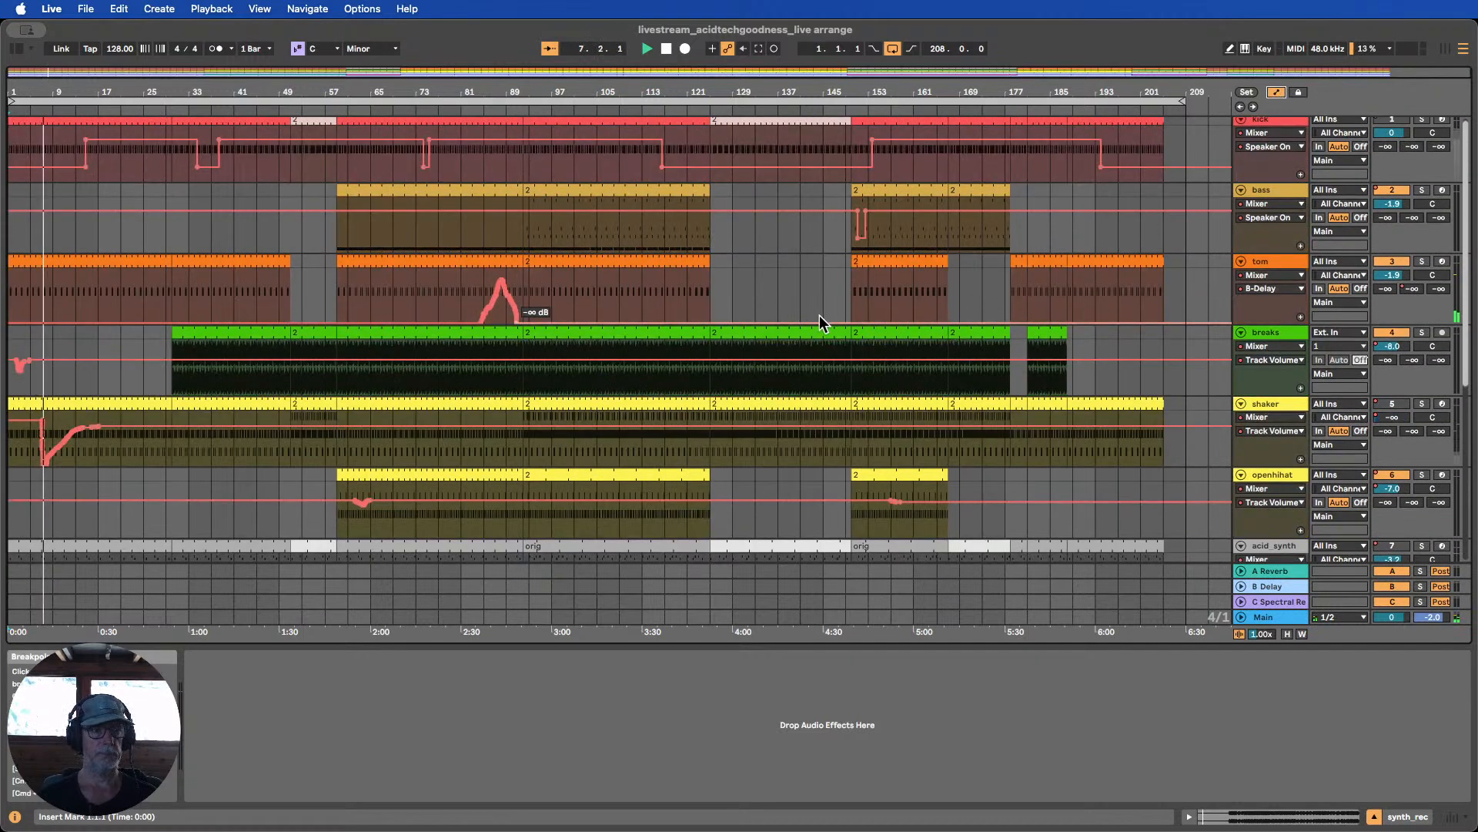
pyautogui.moveTo(37, 91)
pyautogui.mouseDown()
pyautogui.moveTo(36, 142)
pyautogui.moveTo(43, 93)
pyautogui.mouseUp()
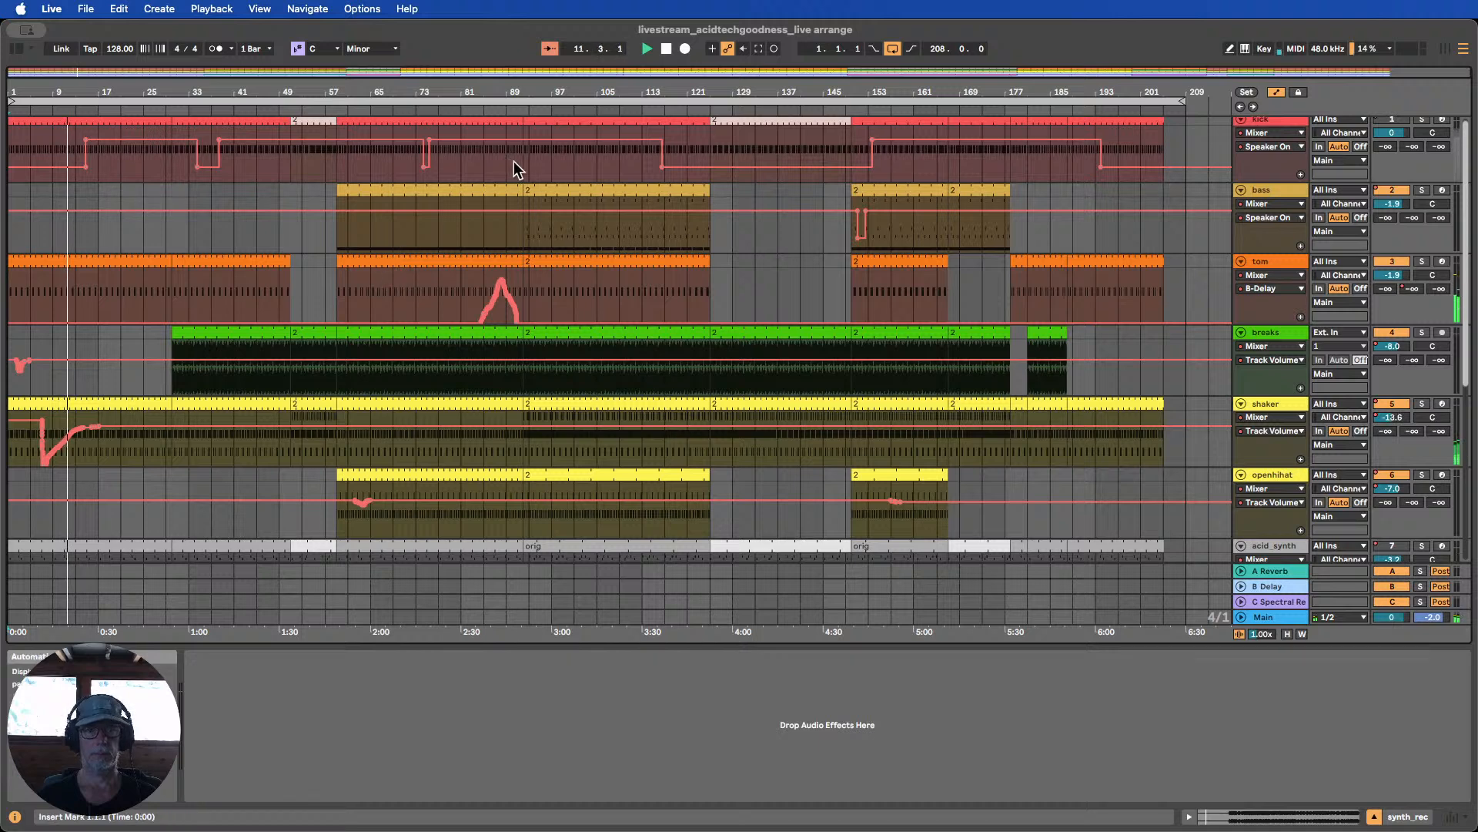
pyautogui.click(667, 48)
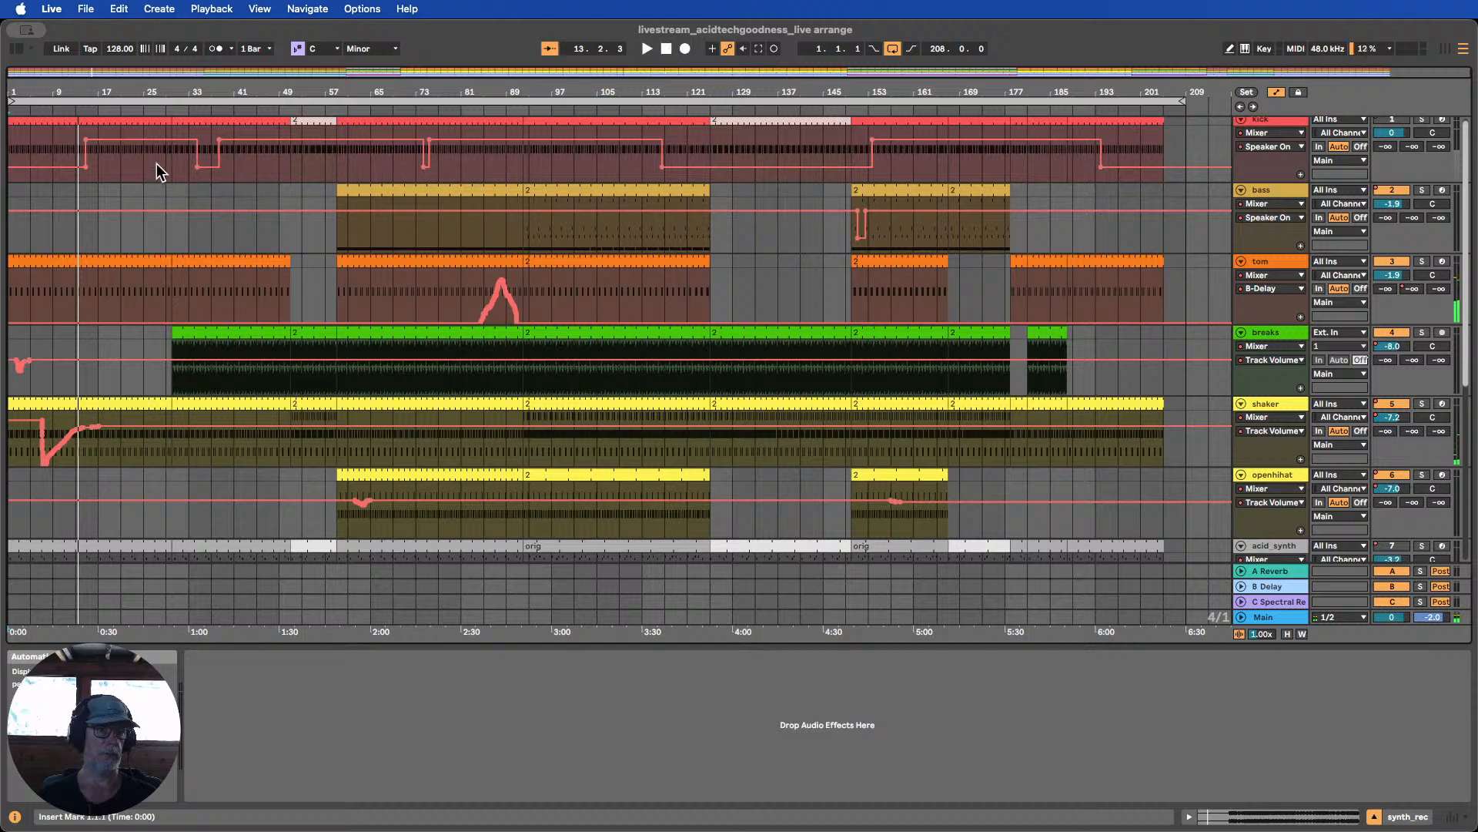
# Set the Arrangement loop to the first 16 bars and move the kick's first Speaker On switch-on point to bar 17
pyautogui.moveTo(96, 207); pyautogui.dragTo(9, 202)
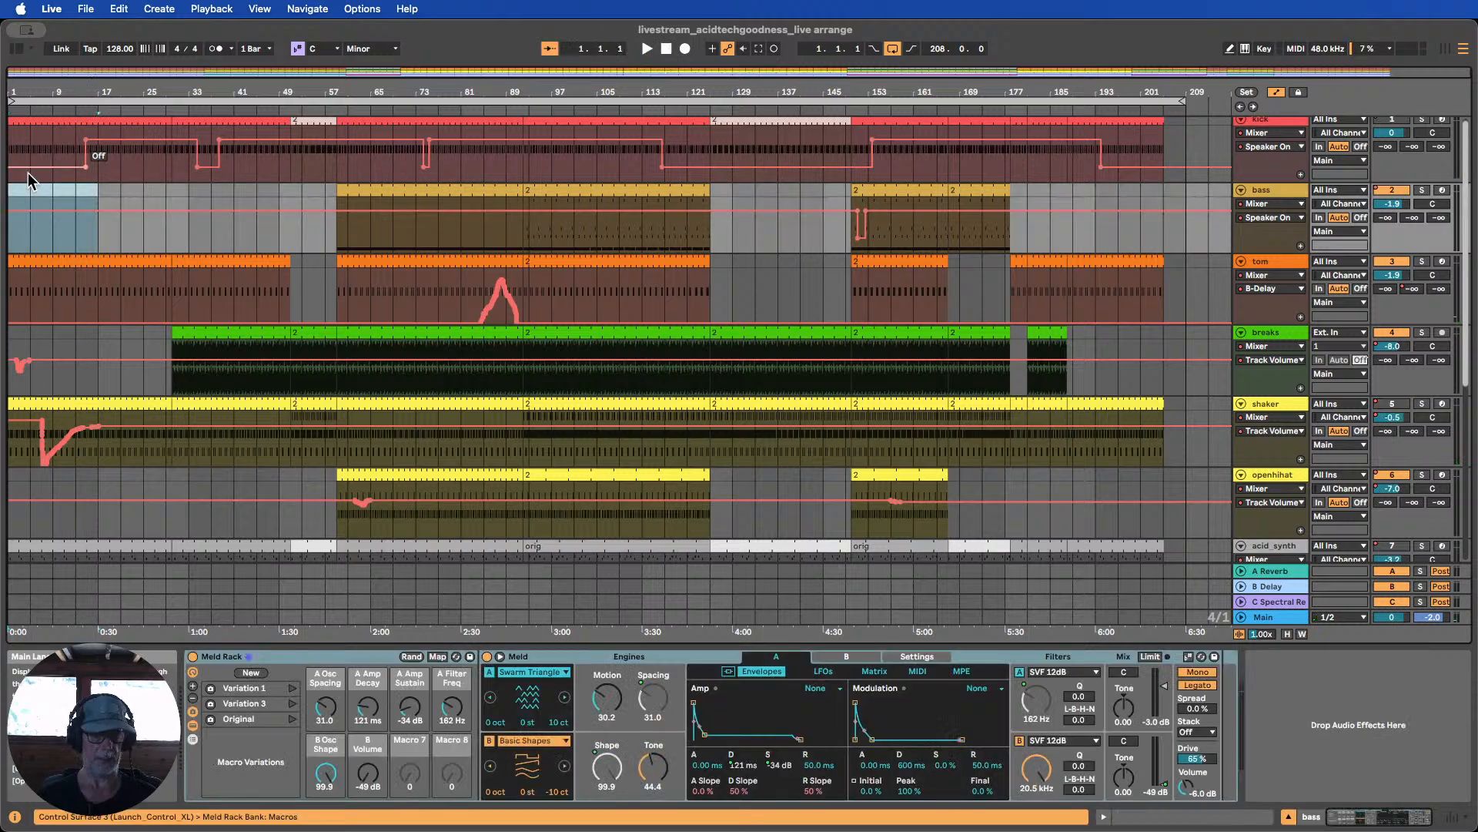
pyautogui.press('super+l')
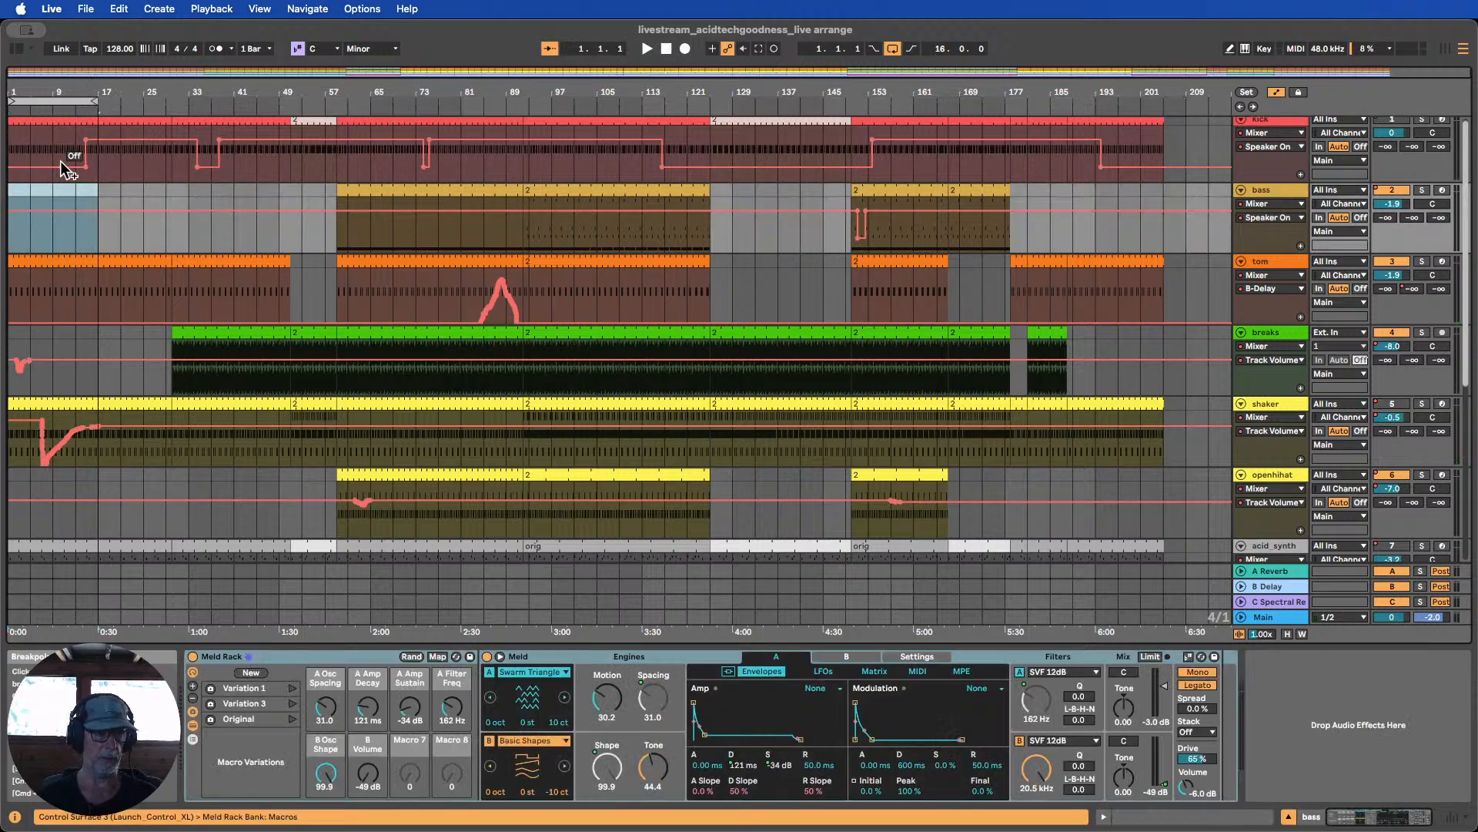
pyautogui.moveTo(85, 152); pyautogui.dragTo(98, 152)
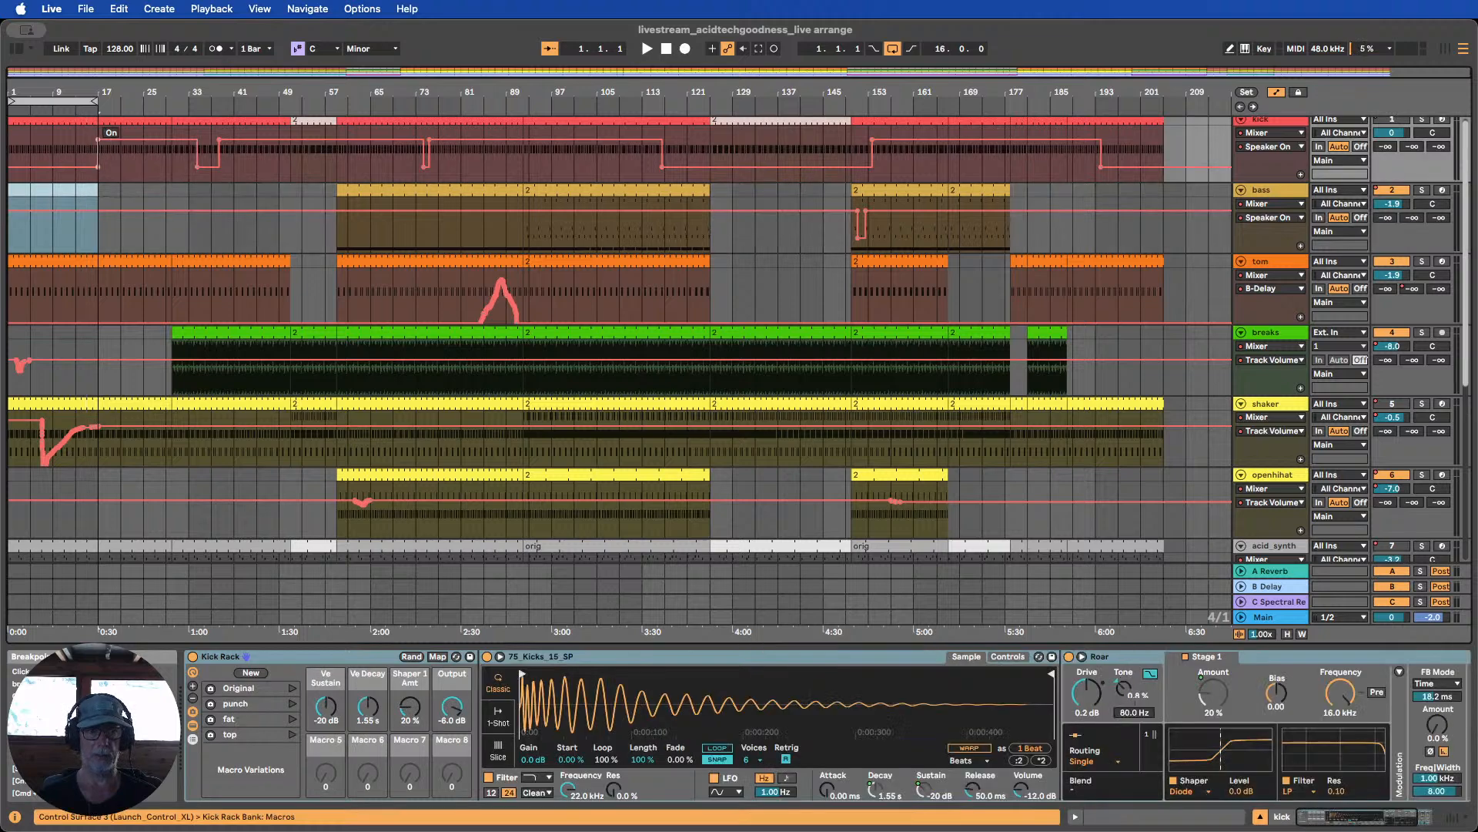
# Trim the start of the kick clip to bar 17 and extend the clip to bar 51
pyautogui.moveTo(76, 88); pyautogui.dragTo(133, 129)
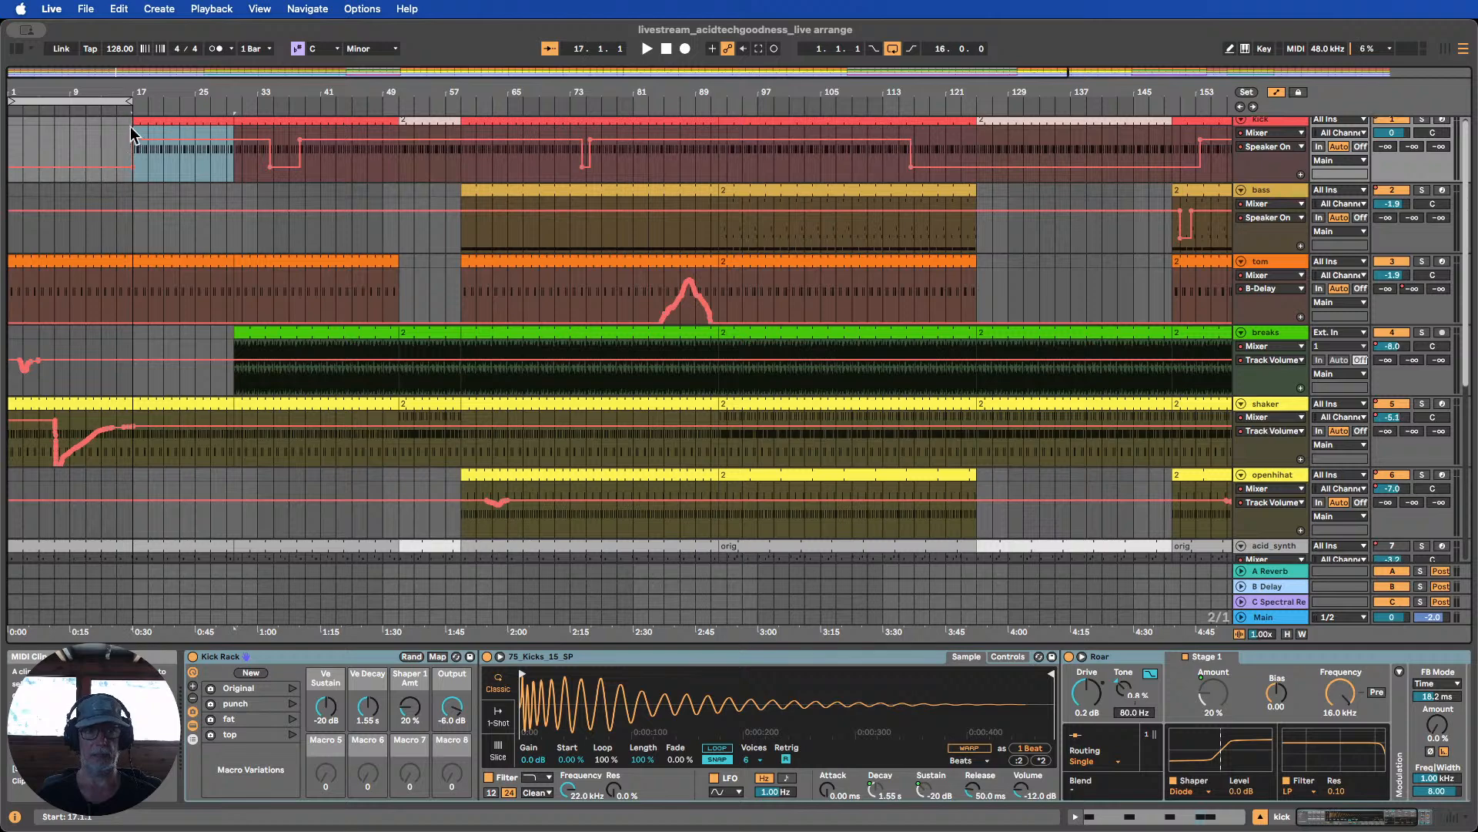
pyautogui.scroll(1, 176, 194)
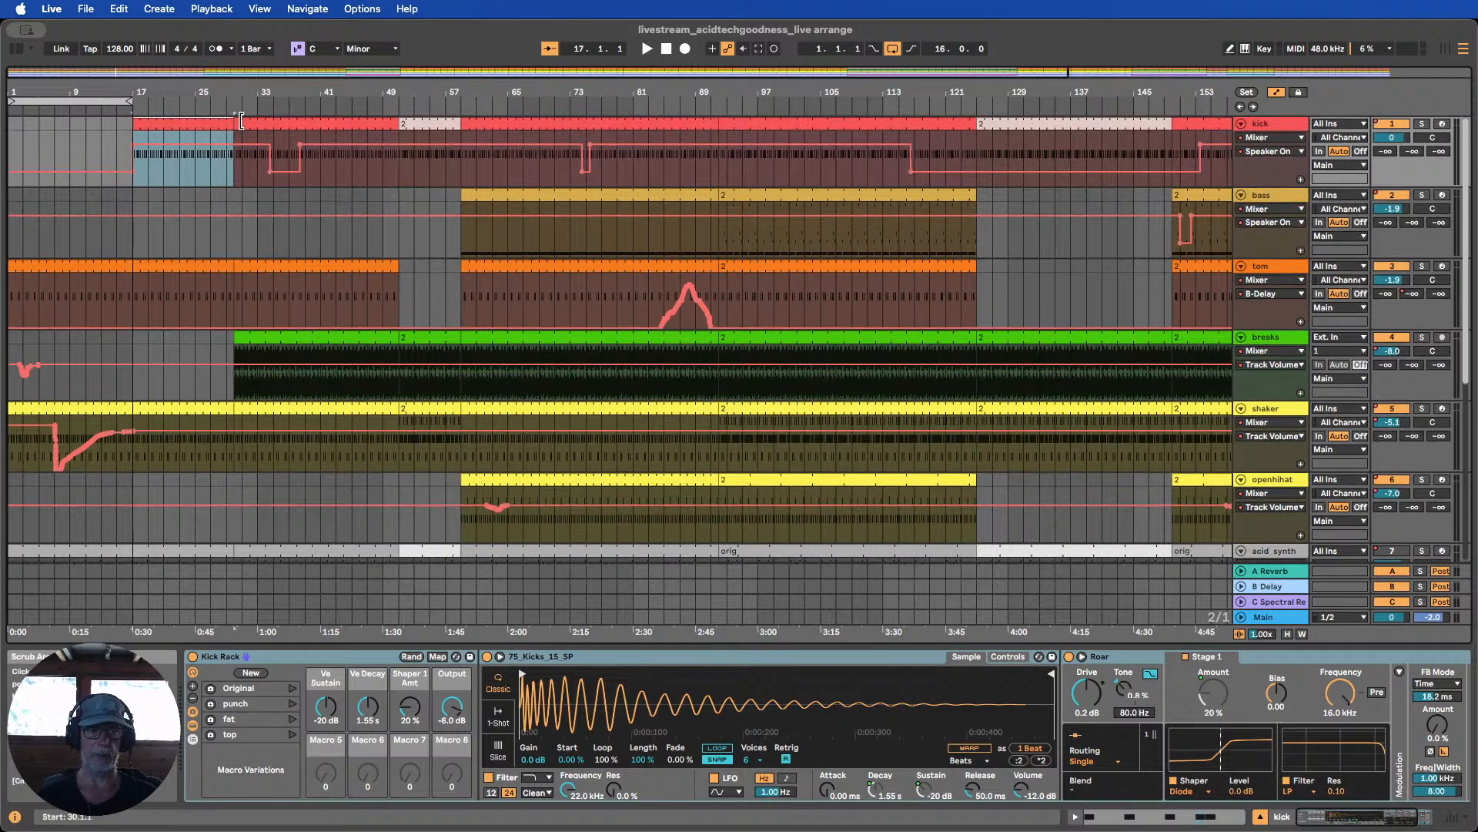
pyautogui.moveTo(234, 123); pyautogui.dragTo(399, 125)
pyautogui.press('super+z')
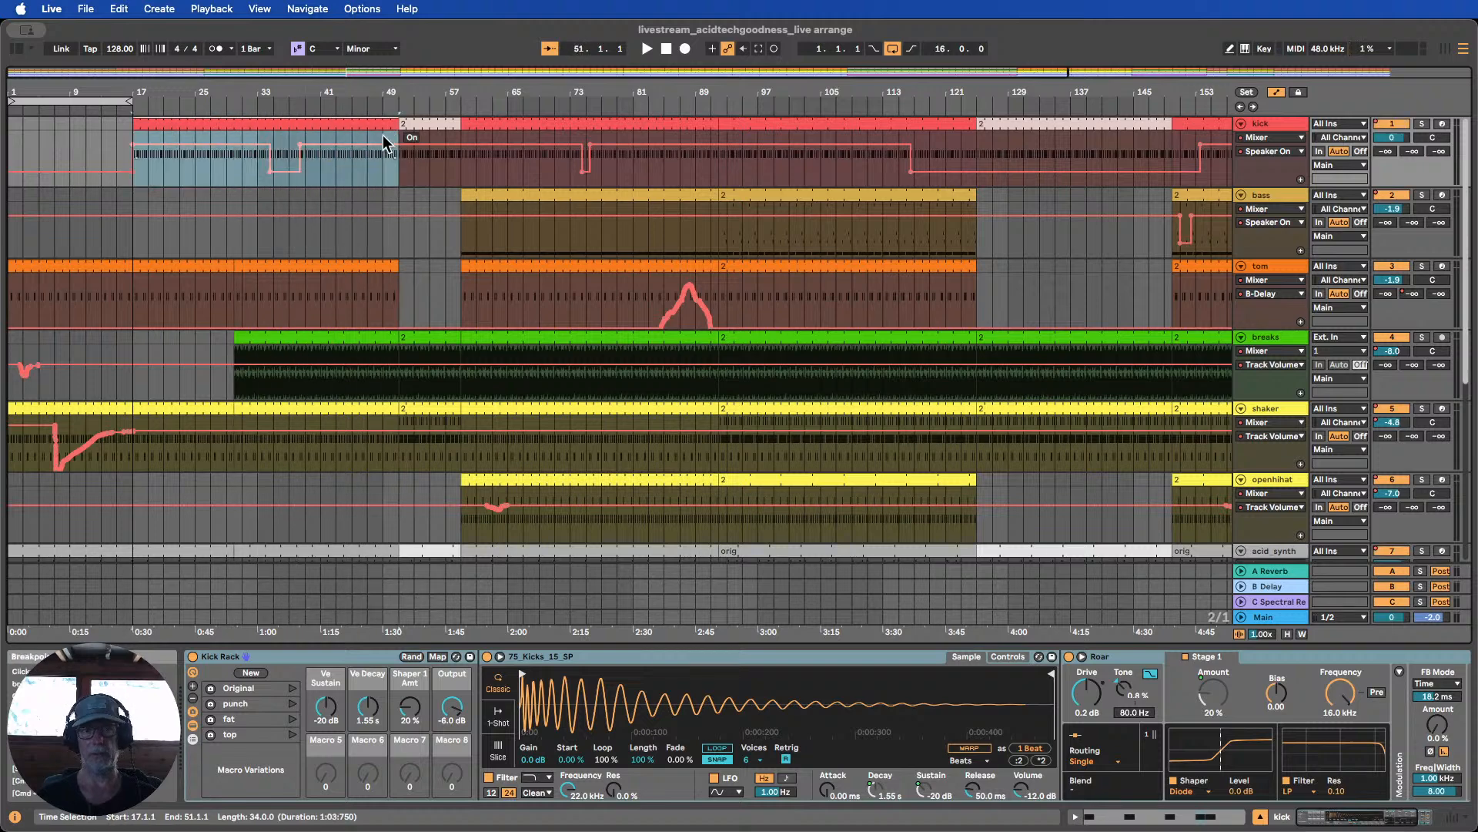
# Change the shaker track's displayed automation from Track Volume to Speaker On, with the opening bars enlarged
pyautogui.click(127, 283)
pyautogui.scroll(-2, 139, 281)
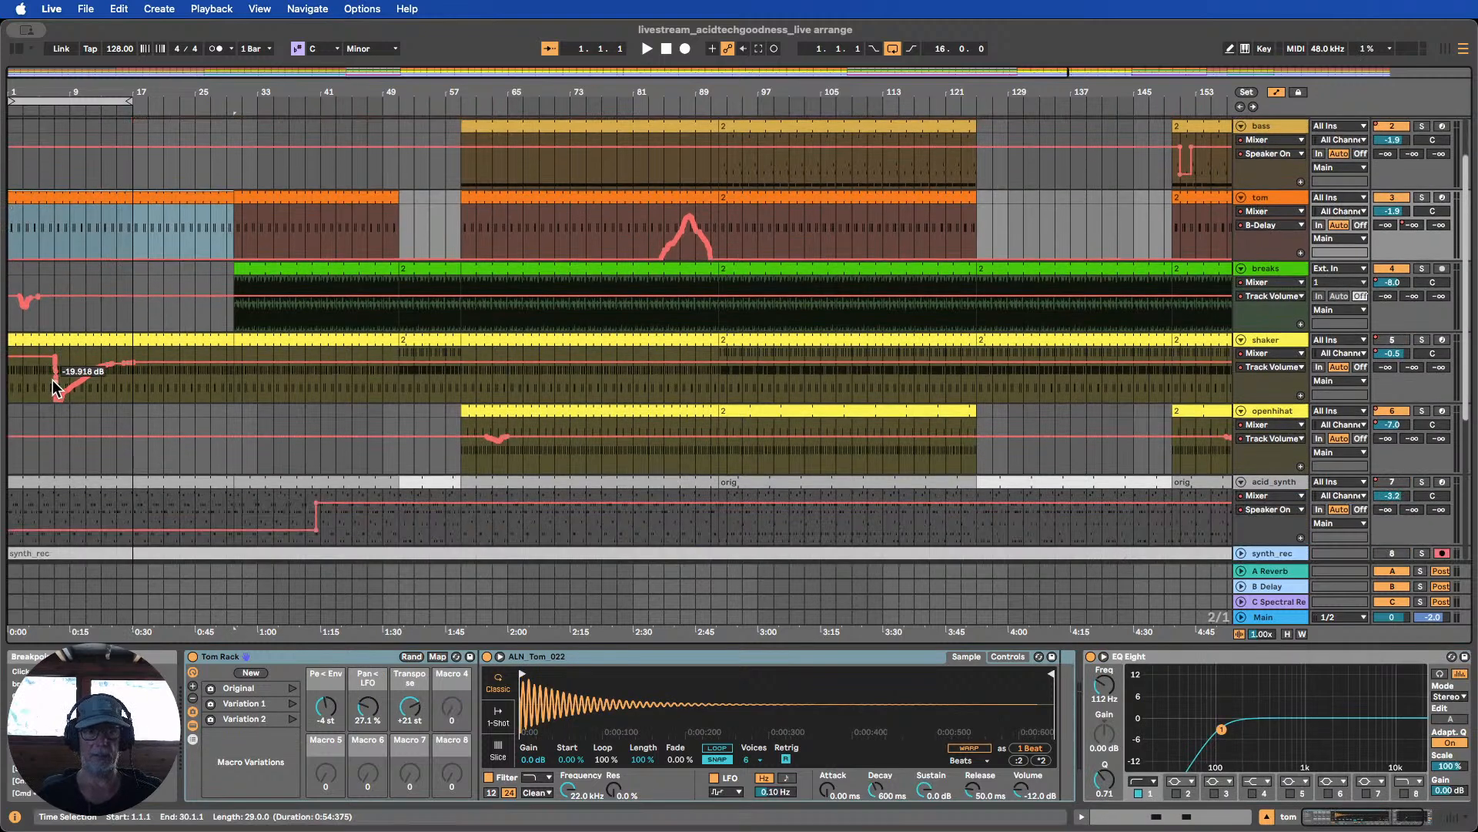
pyautogui.moveTo(25, 89); pyautogui.dragTo(130, 219)
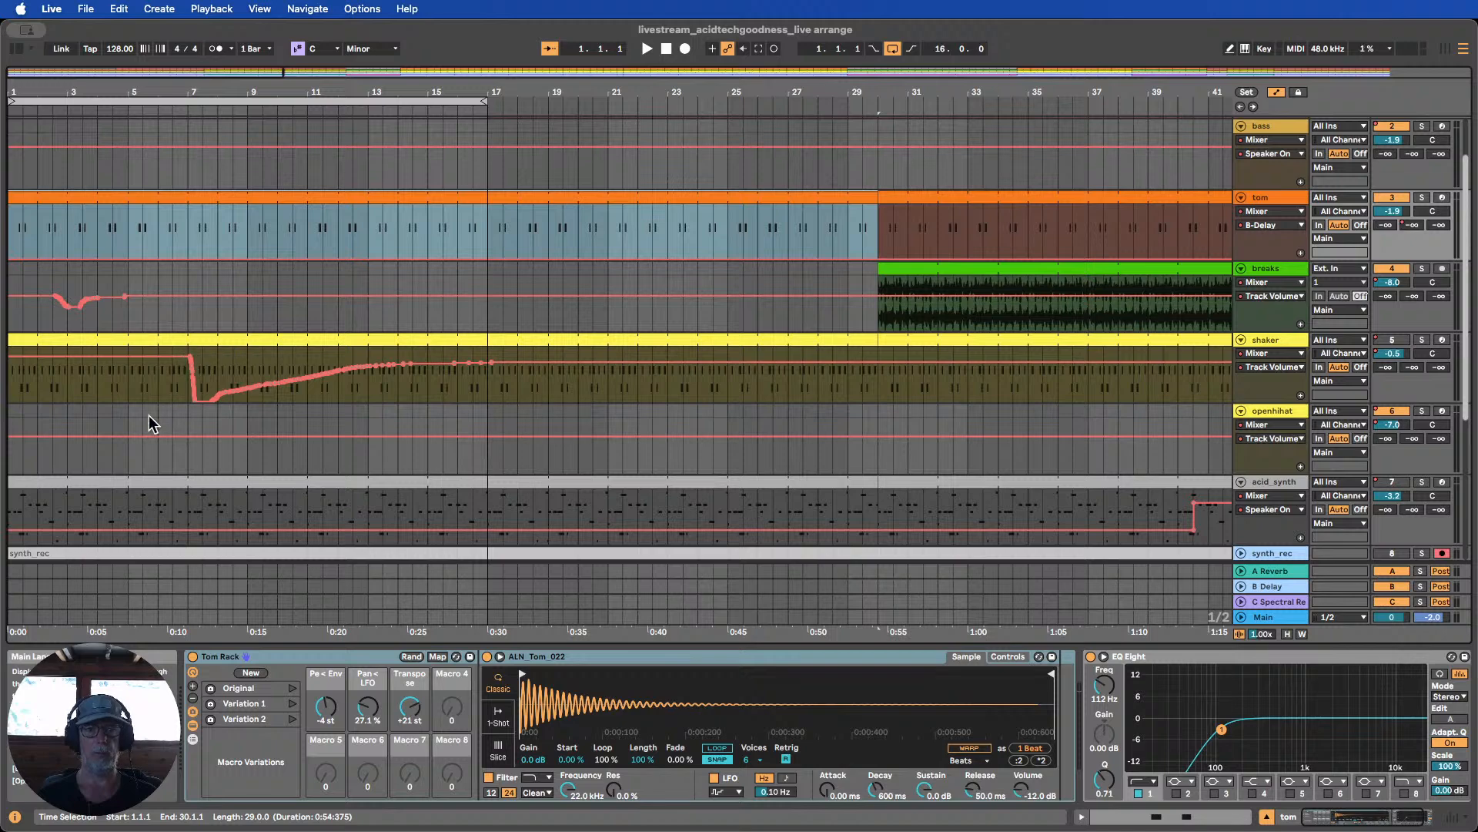
pyautogui.click(1285, 356)
pyautogui.click(1279, 408)
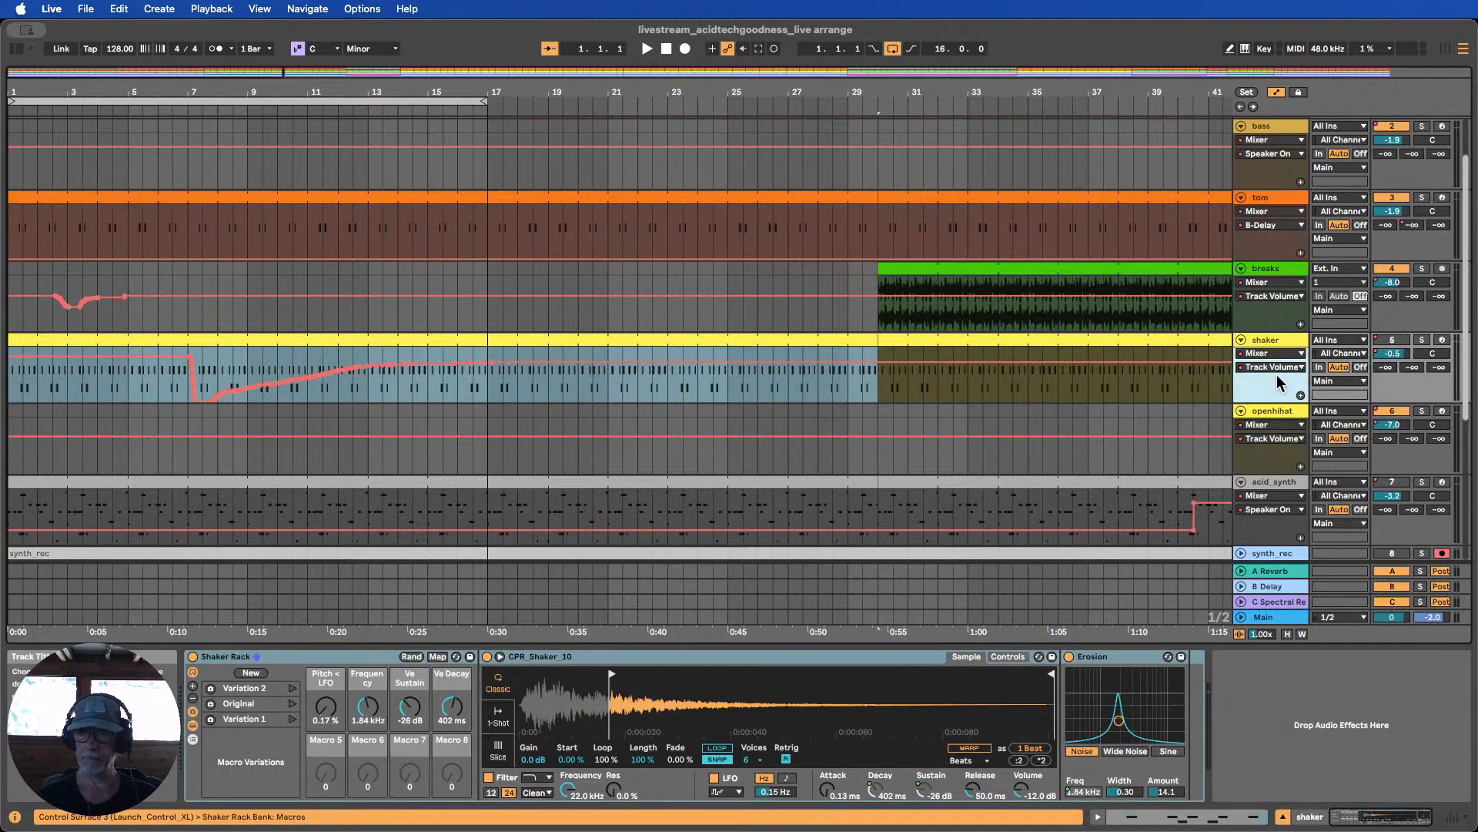
pyautogui.click(1279, 367)
pyautogui.click(1267, 373)
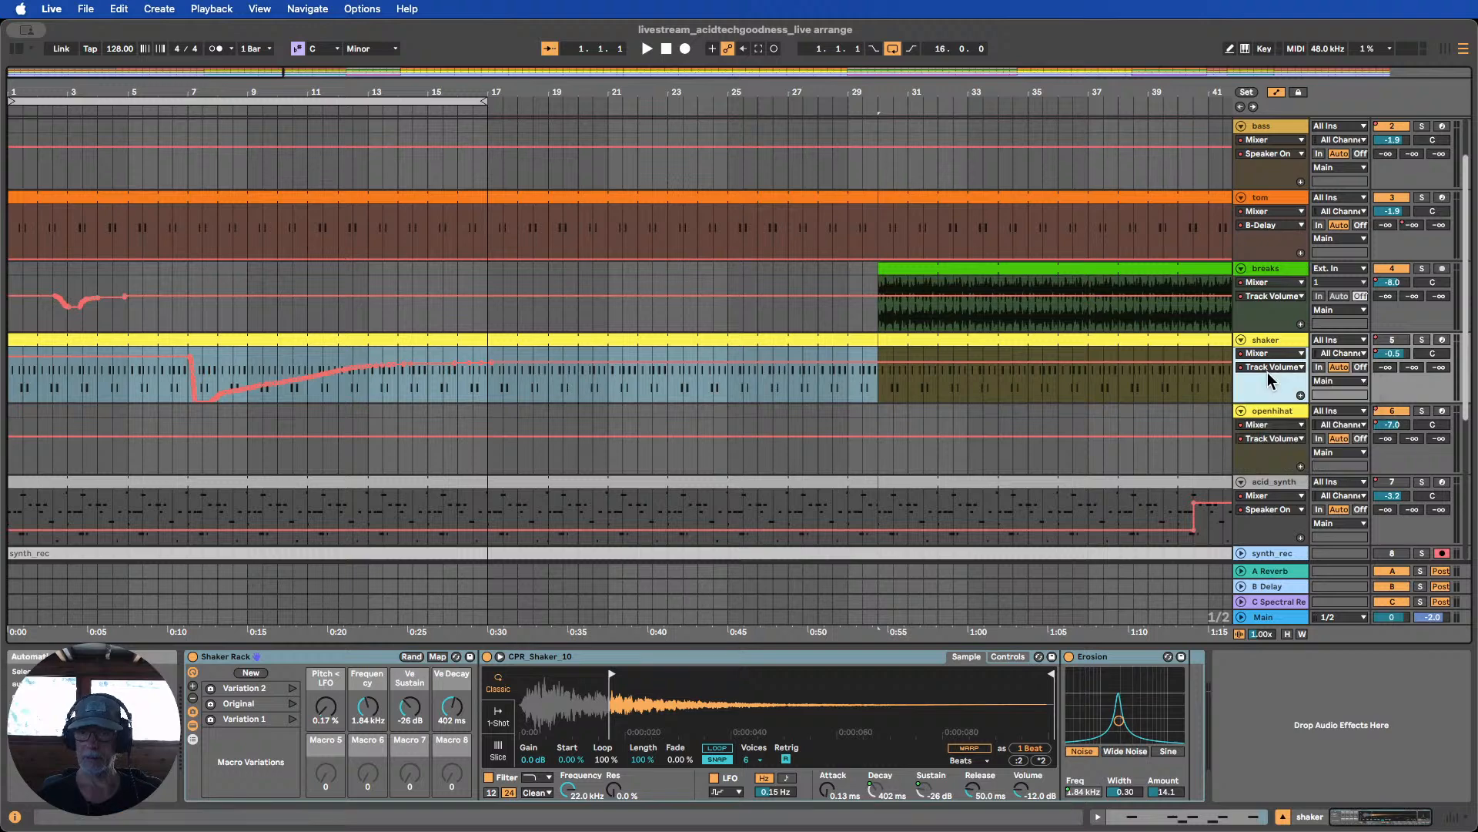
pyautogui.click(1272, 367)
pyautogui.click(1268, 382)
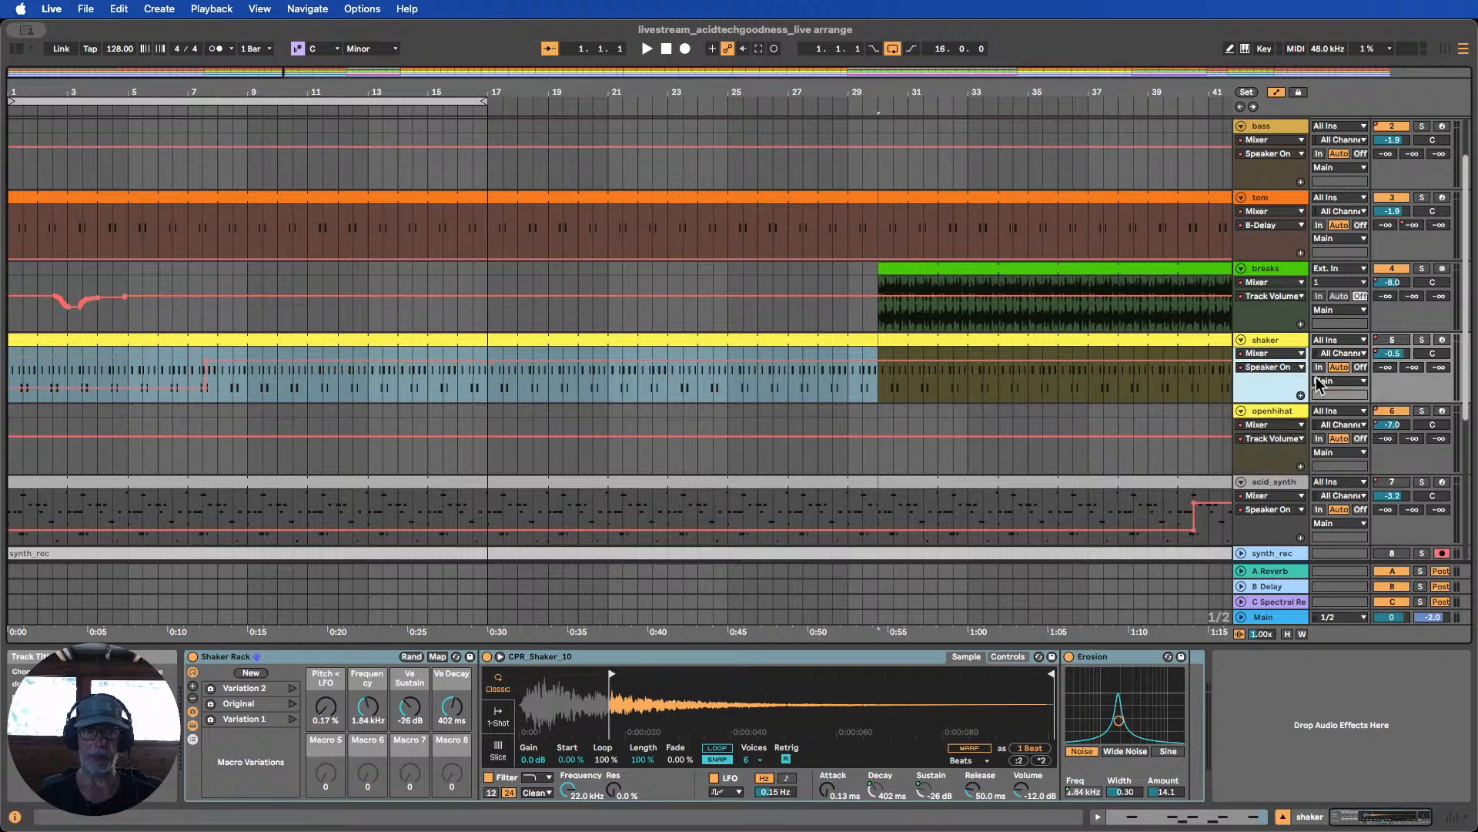
# Delete the early Off and On breakpoints from the shaker's Speaker On automation so the track is on from bar 1
pyautogui.click(206, 380)
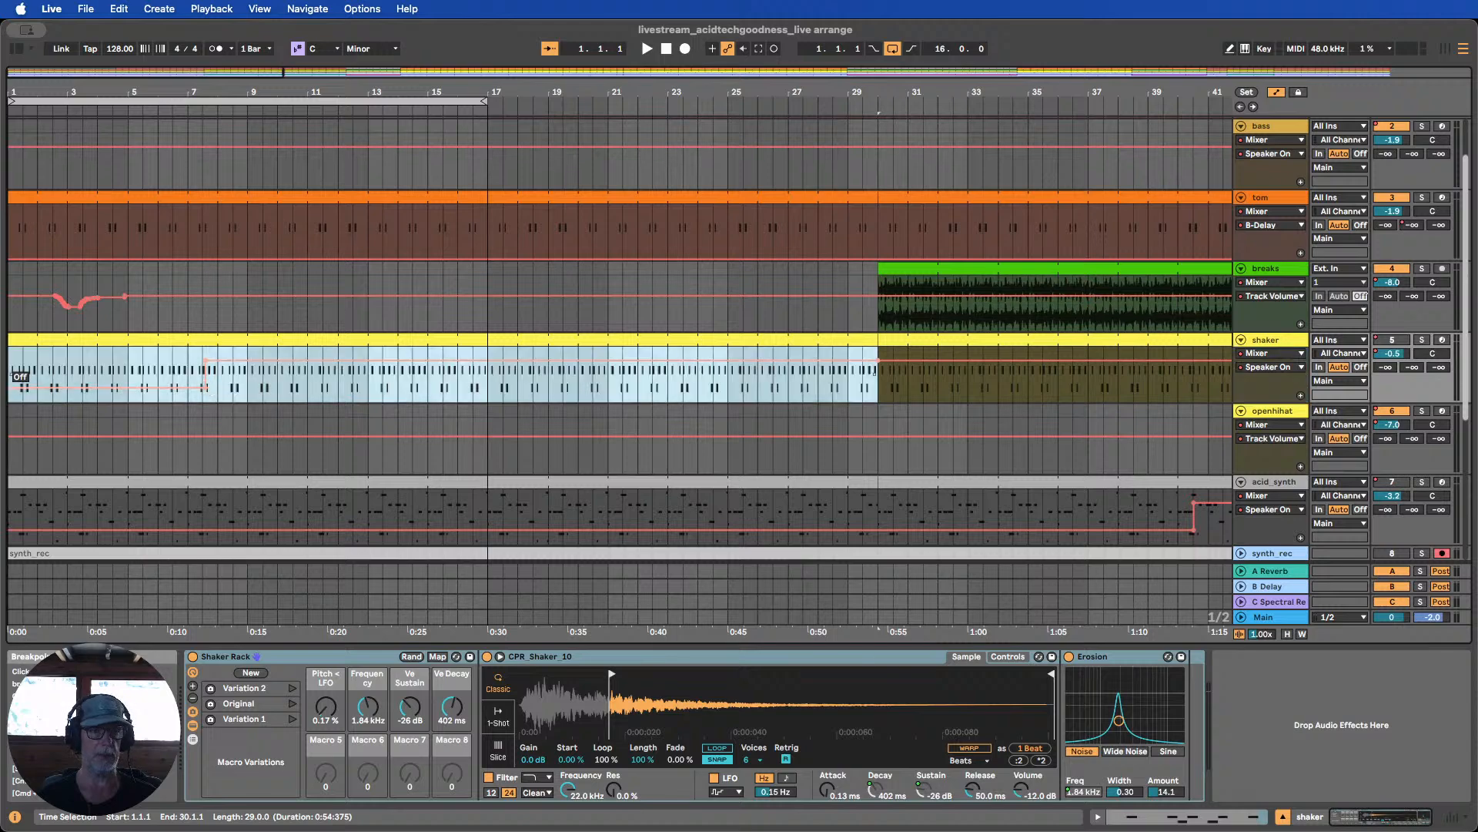
pyautogui.click(206, 391)
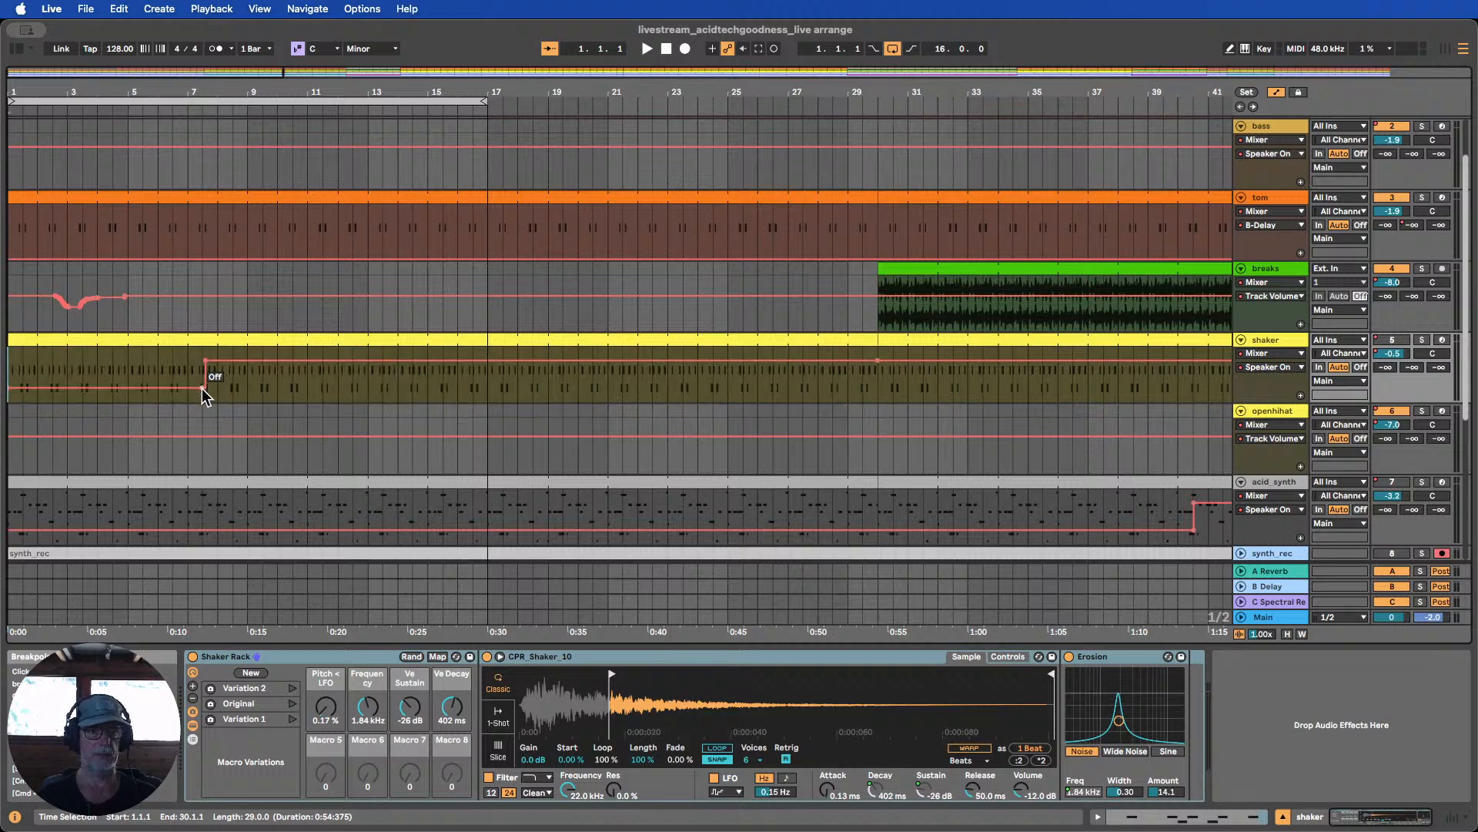
pyautogui.click(11, 394)
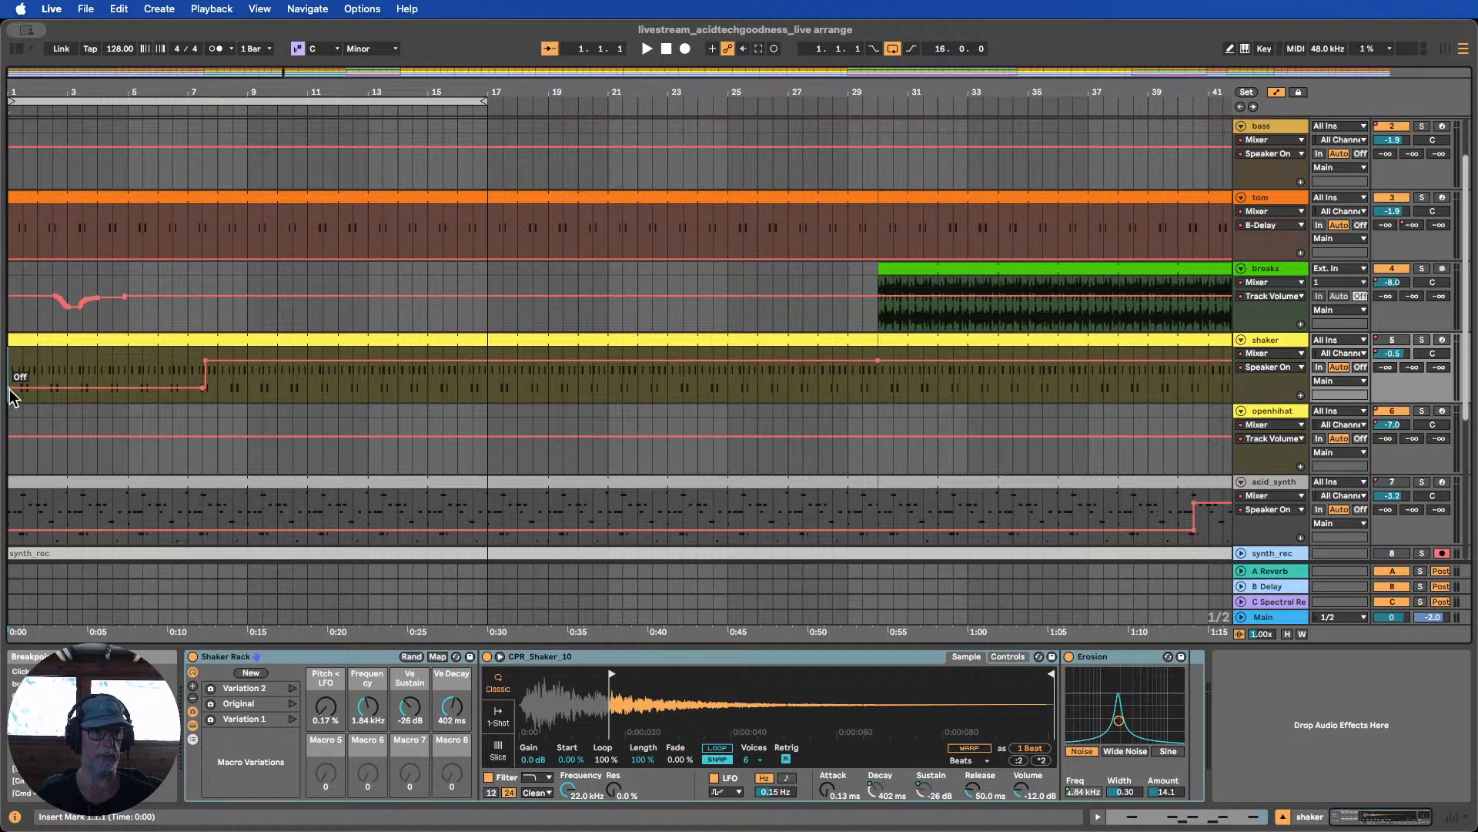
pyautogui.click(202, 388)
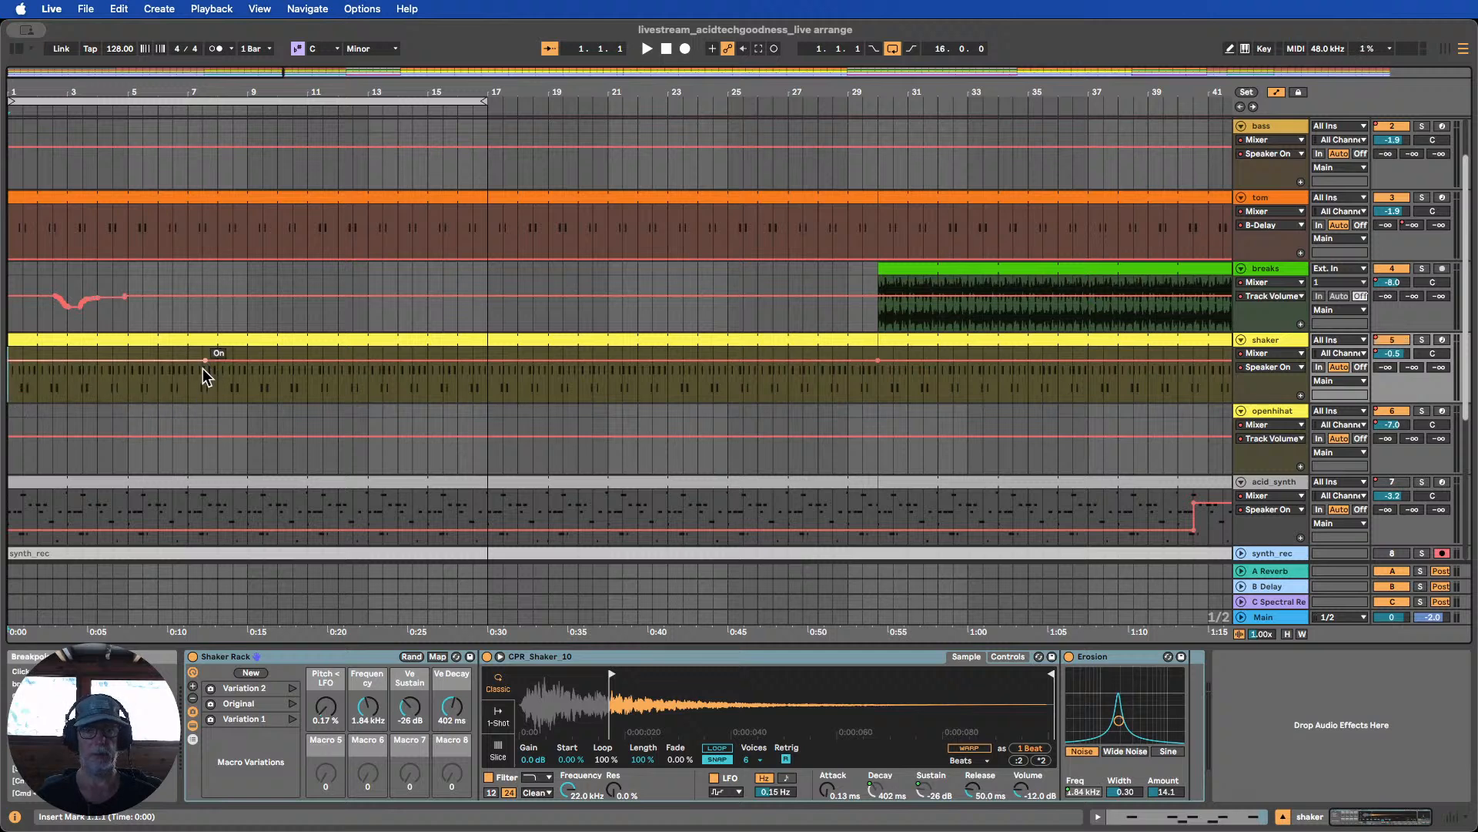
pyautogui.click(205, 359)
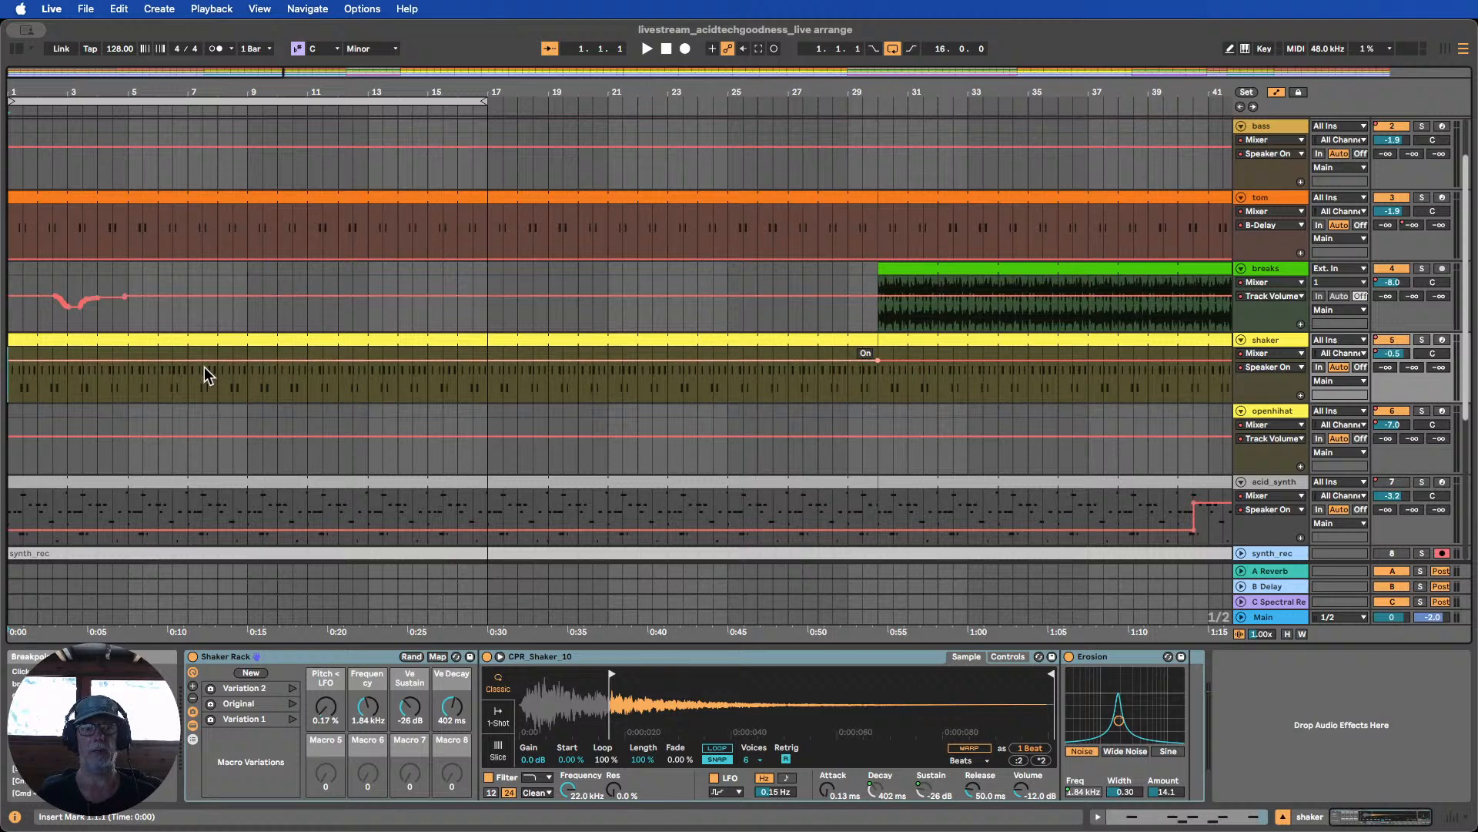
# Put the shaker's Speaker On envelope in its own lane and delete its remaining breakpoint at bar 30
pyautogui.click(1300, 395)
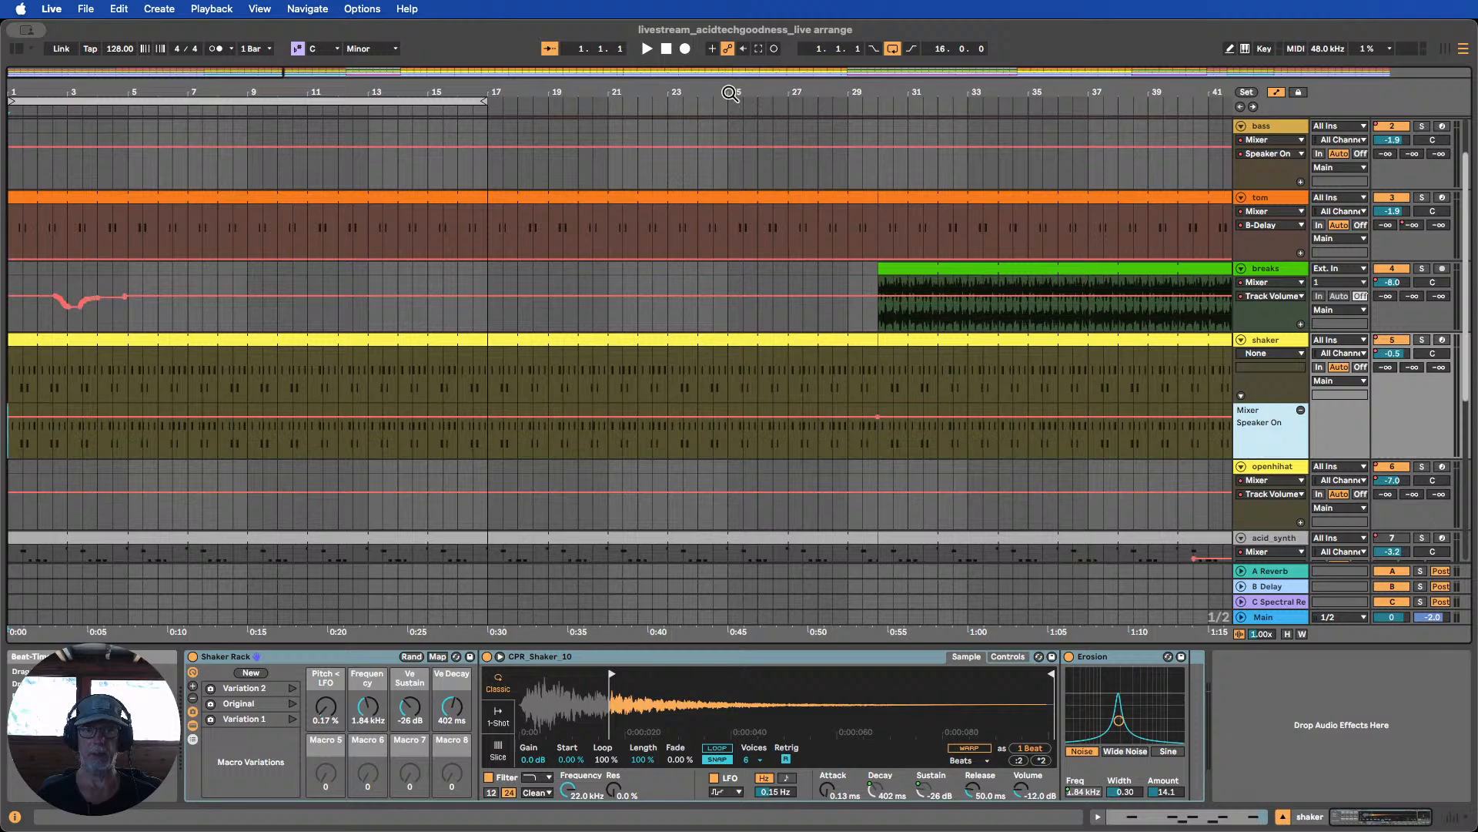
pyautogui.moveTo(730, 94); pyautogui.dragTo(730, 38)
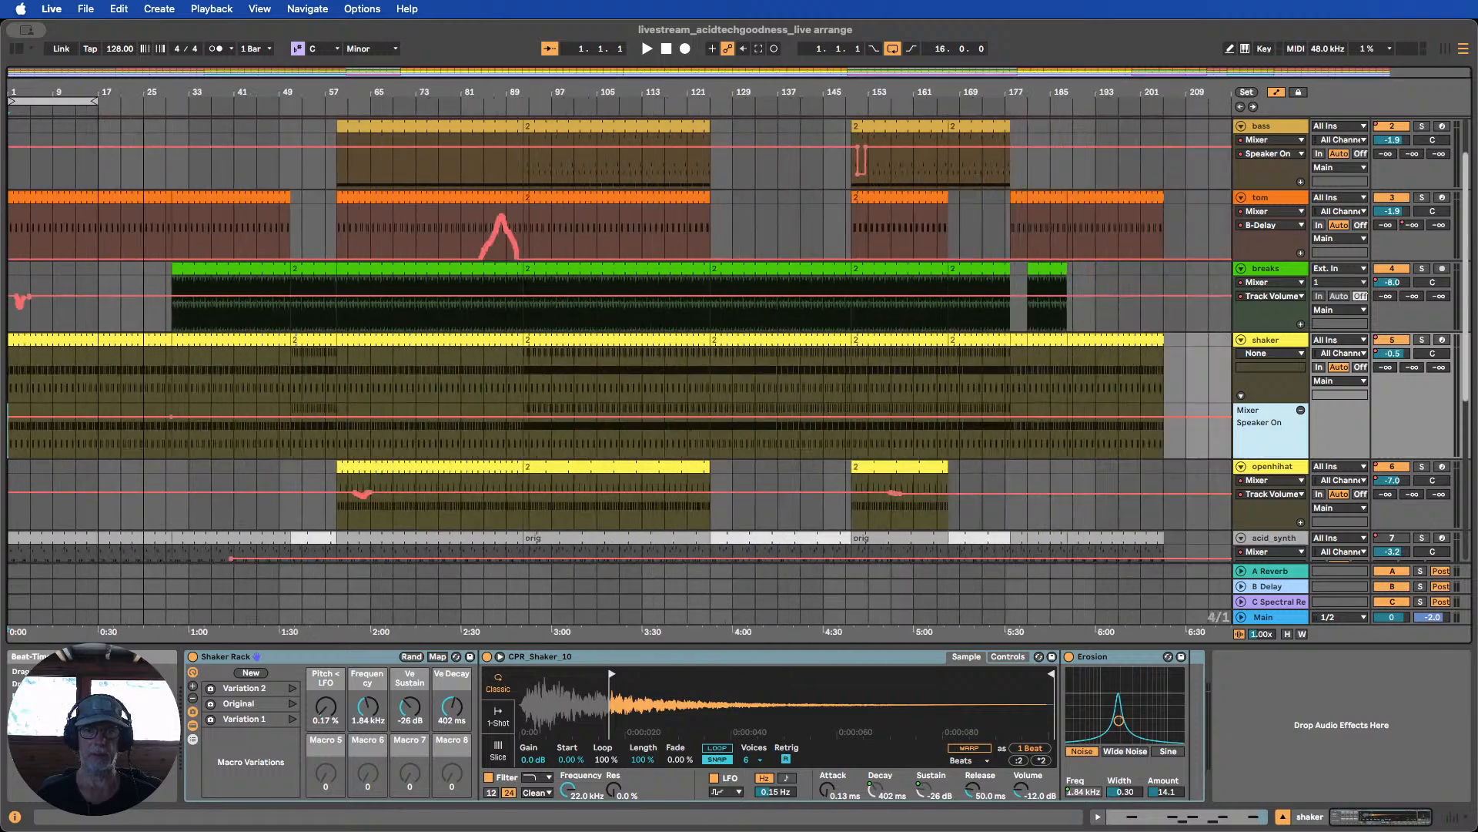
pyautogui.click(171, 417)
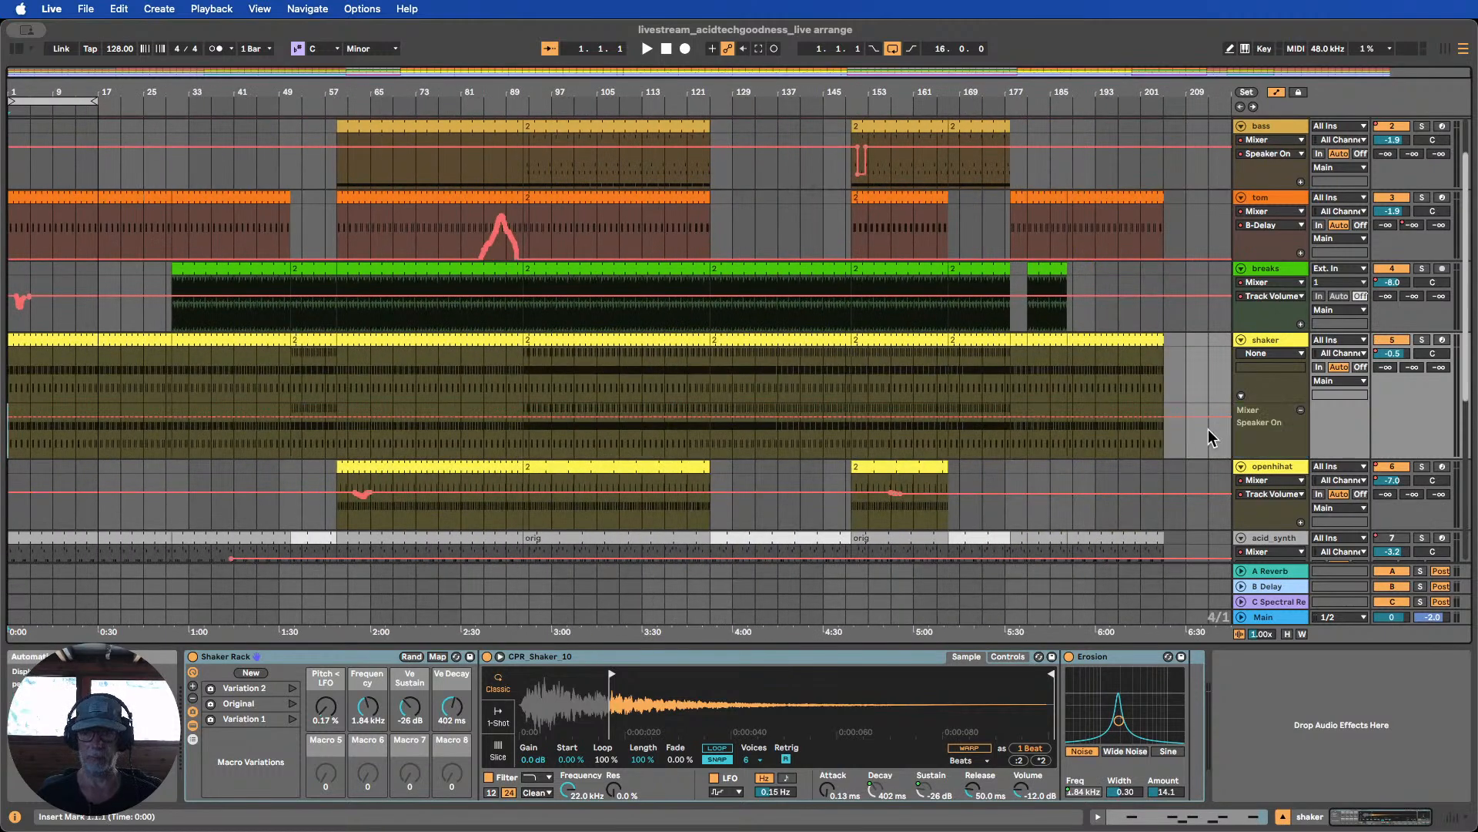
# Remove the shaker's extra lane and show its Mixer Track Volume automation on a taller track
pyautogui.click(1300, 414)
pyautogui.click(1271, 353)
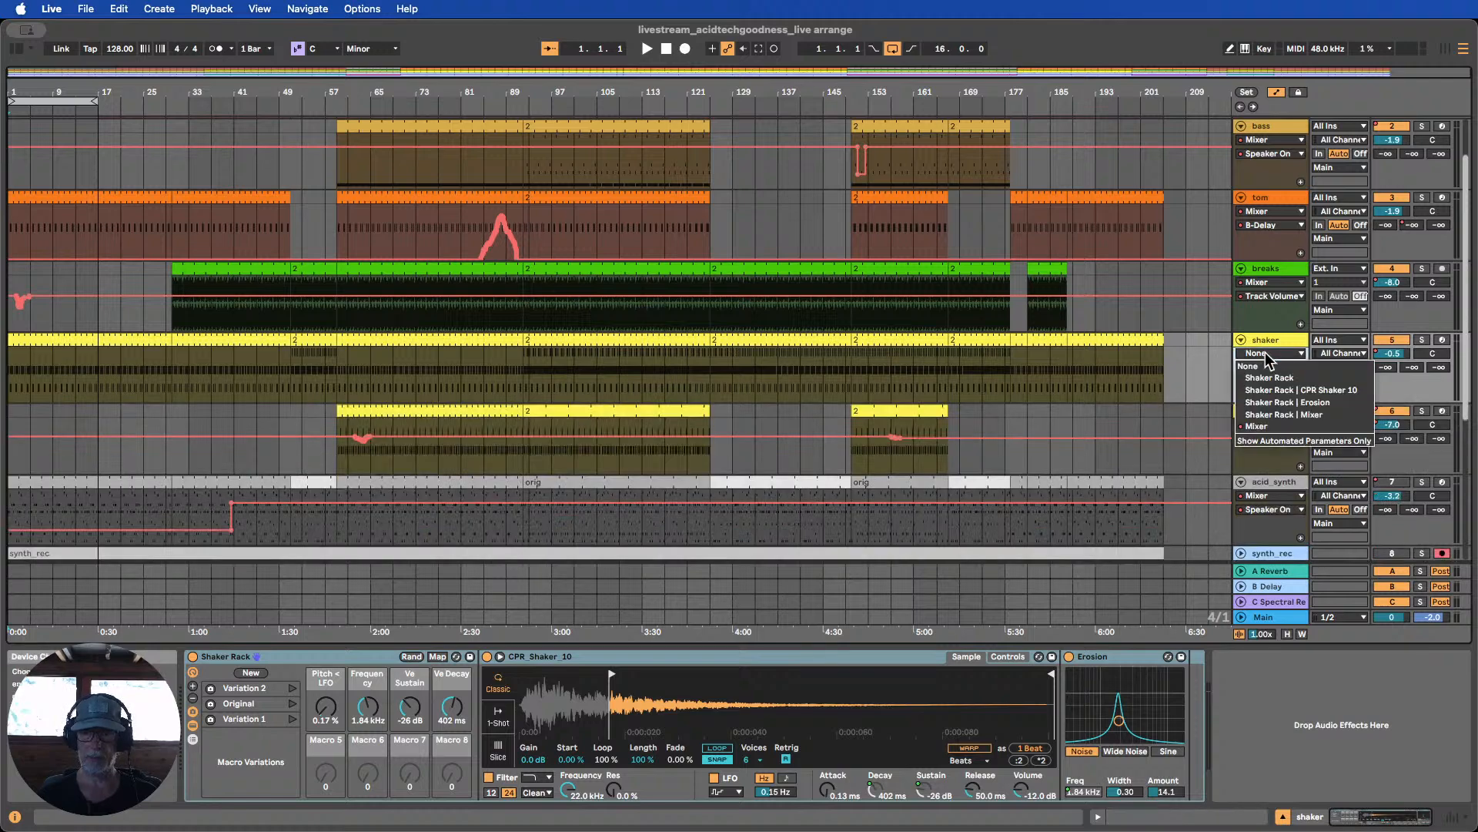
pyautogui.click(1263, 427)
pyautogui.moveTo(1279, 400); pyautogui.dragTo(1278, 511)
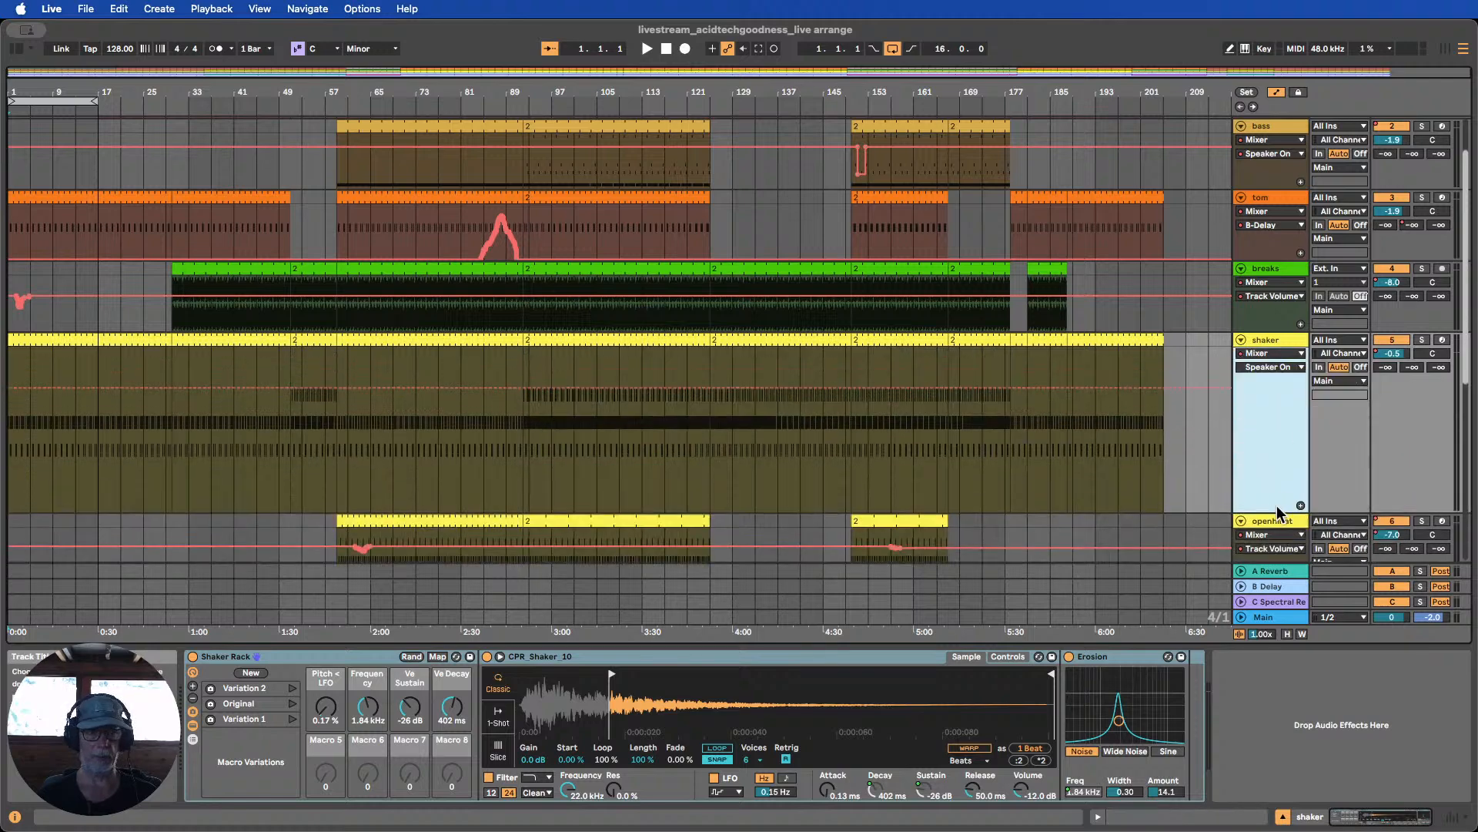
pyautogui.click(1300, 367)
pyautogui.click(1255, 418)
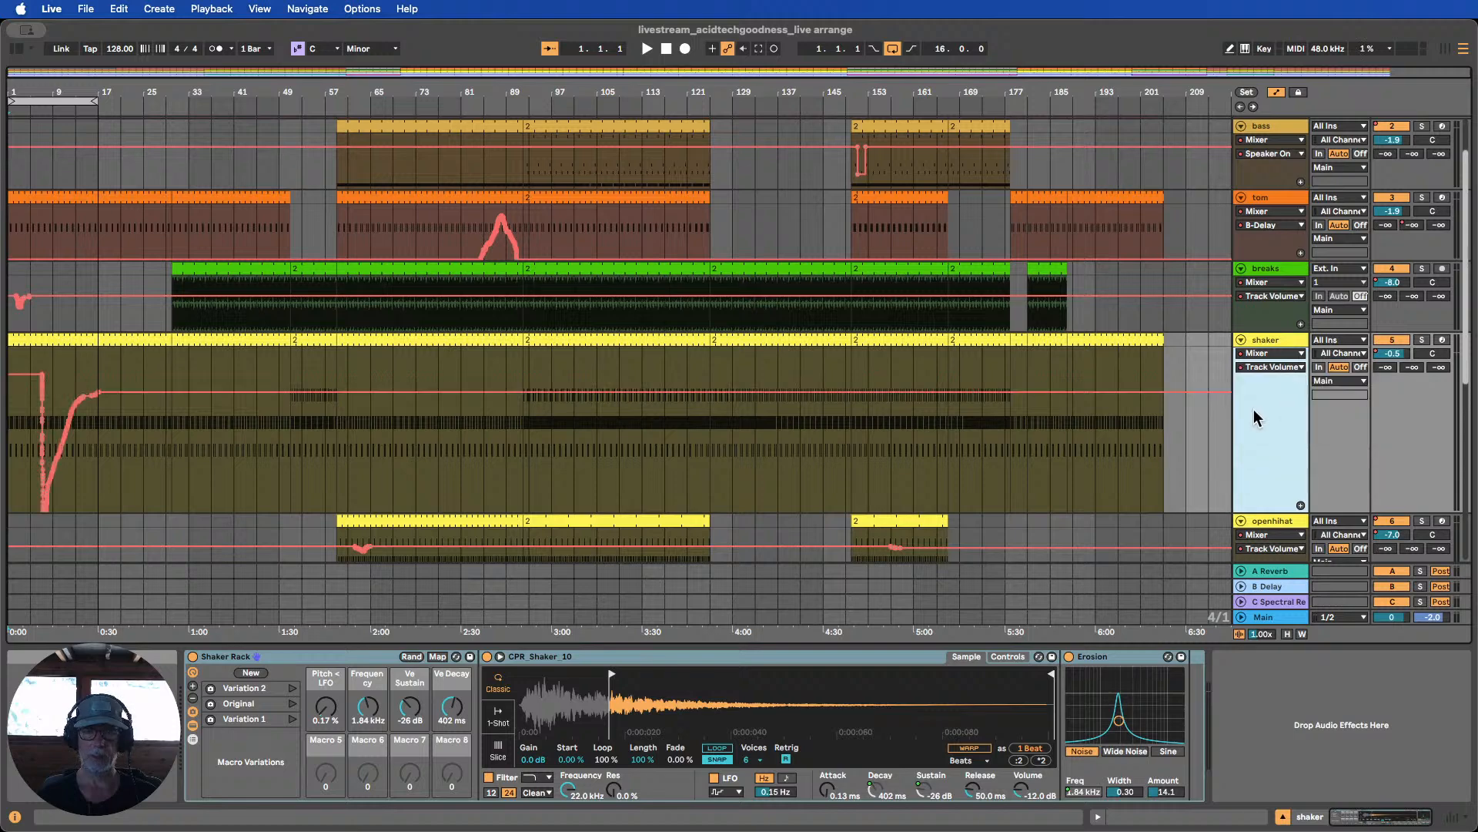
# Lower the shaker's Track Volume to silence at bar 1 and clear the breakpoints up to bar 9 to form a fade-in
pyautogui.moveTo(42, 378); pyautogui.dragTo(42, 500)
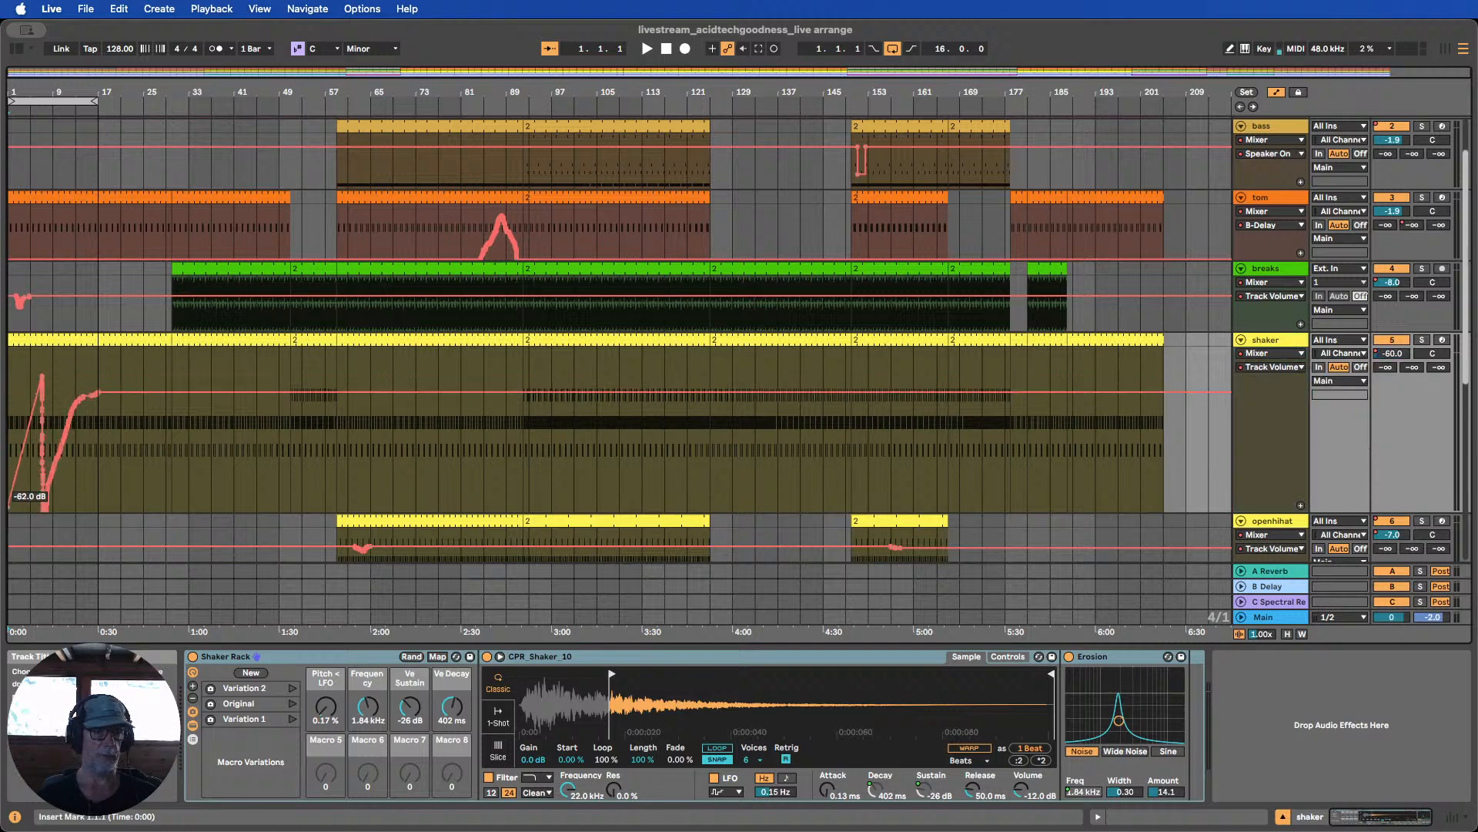
pyautogui.moveTo(60, 388); pyautogui.dragTo(9, 387)
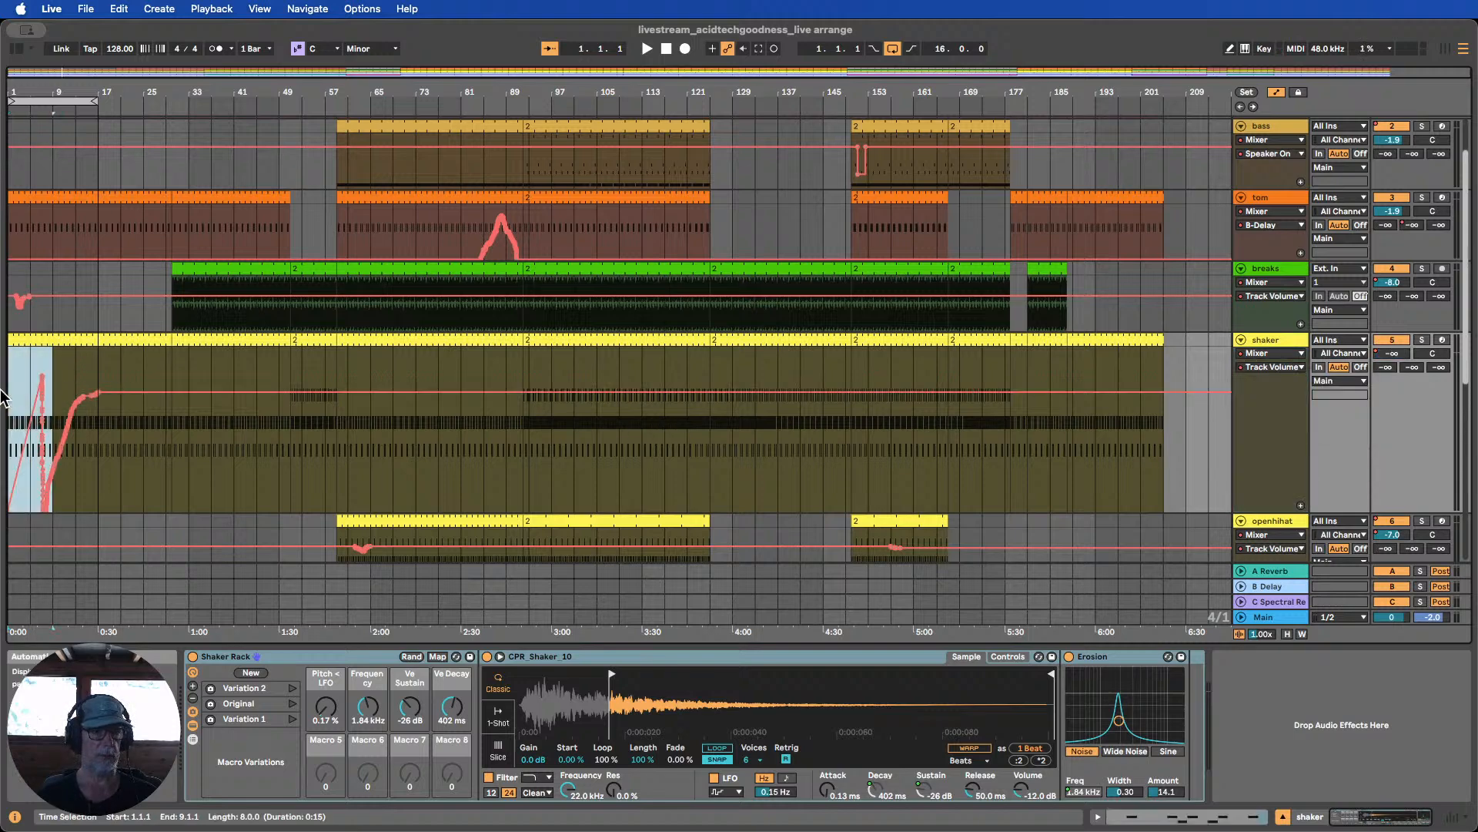
pyautogui.press('Delete')
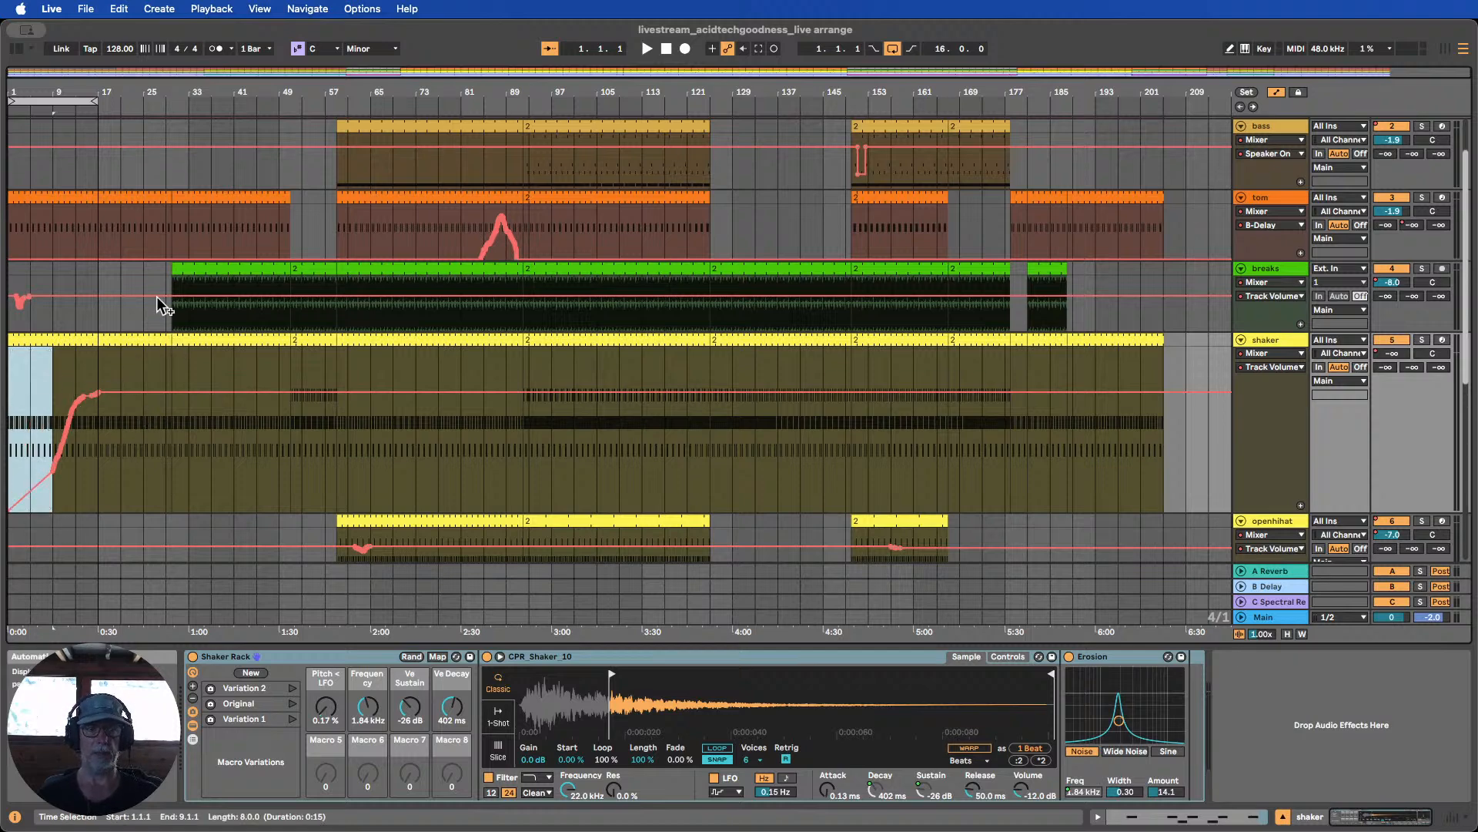
# Delete the Track Volume automation dip from bars 1 to 17 of the breaks track
pyautogui.moveTo(49, 91); pyautogui.dragTo(8, 140)
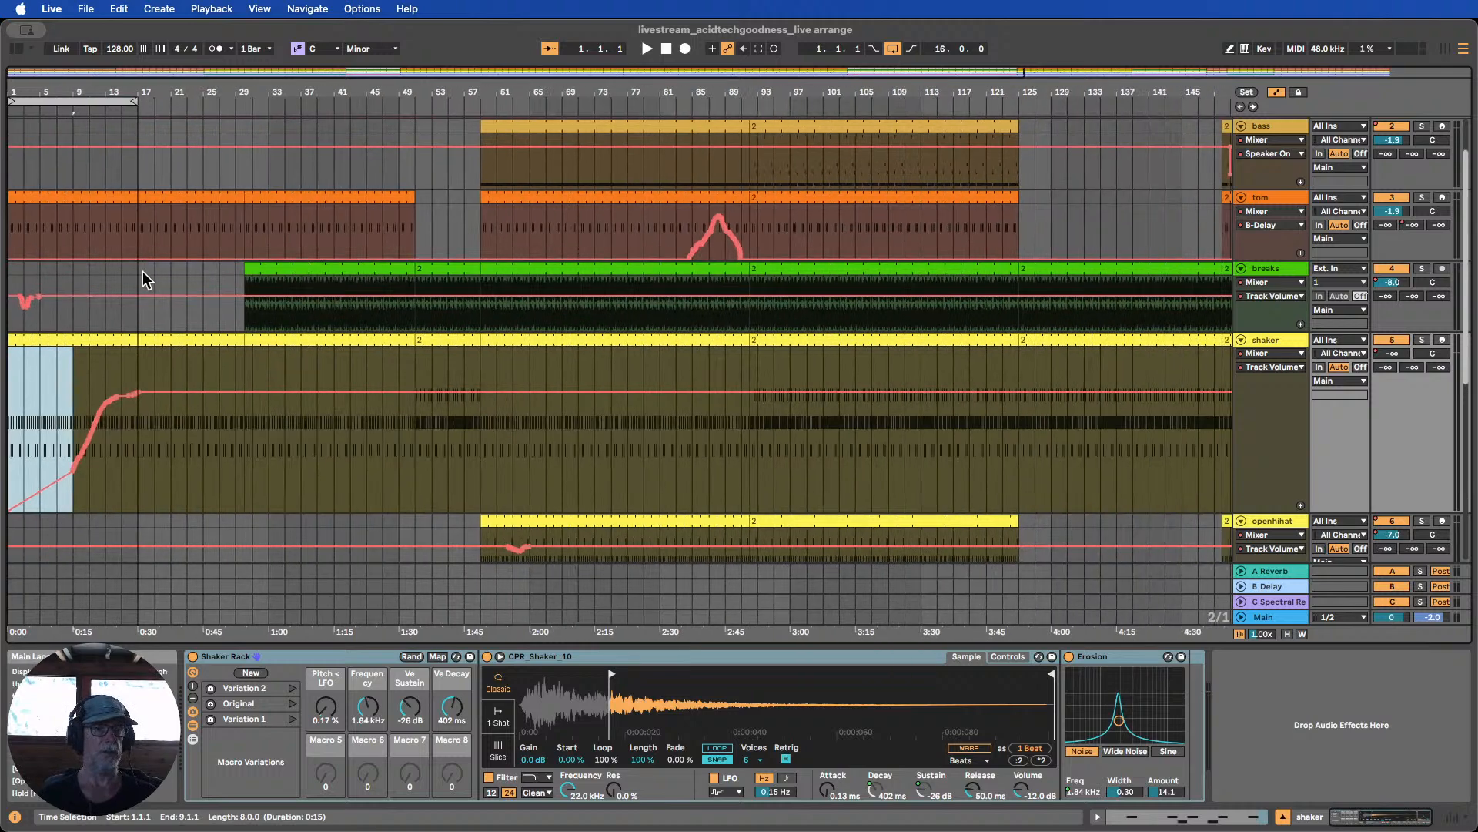
pyautogui.moveTo(142, 271); pyautogui.dragTo(4, 286)
pyautogui.press('Delete')
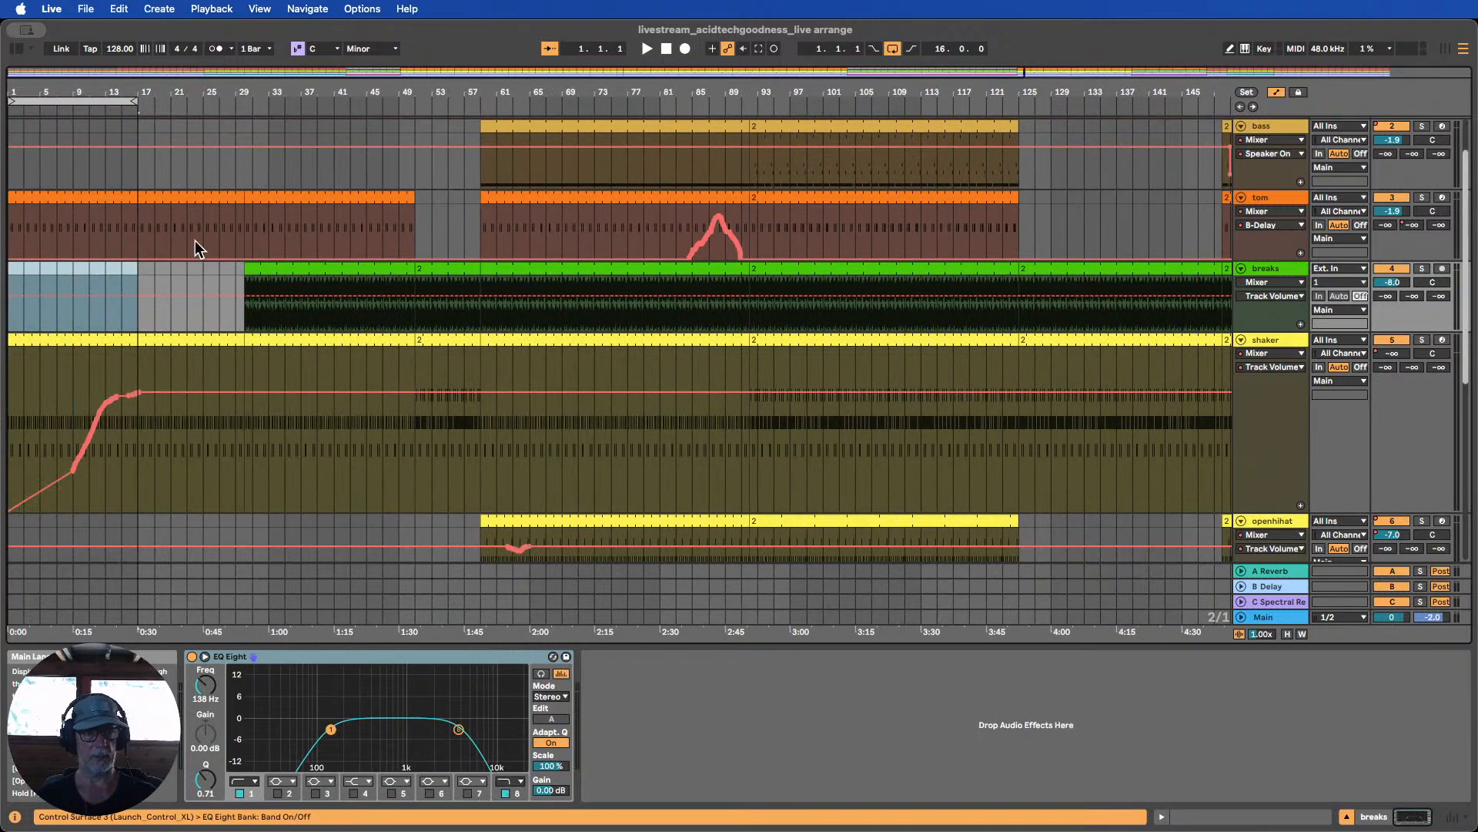
# Trim the start of the acid_synth track's first clip to bar 30
pyautogui.scroll(-8, 138, 324)
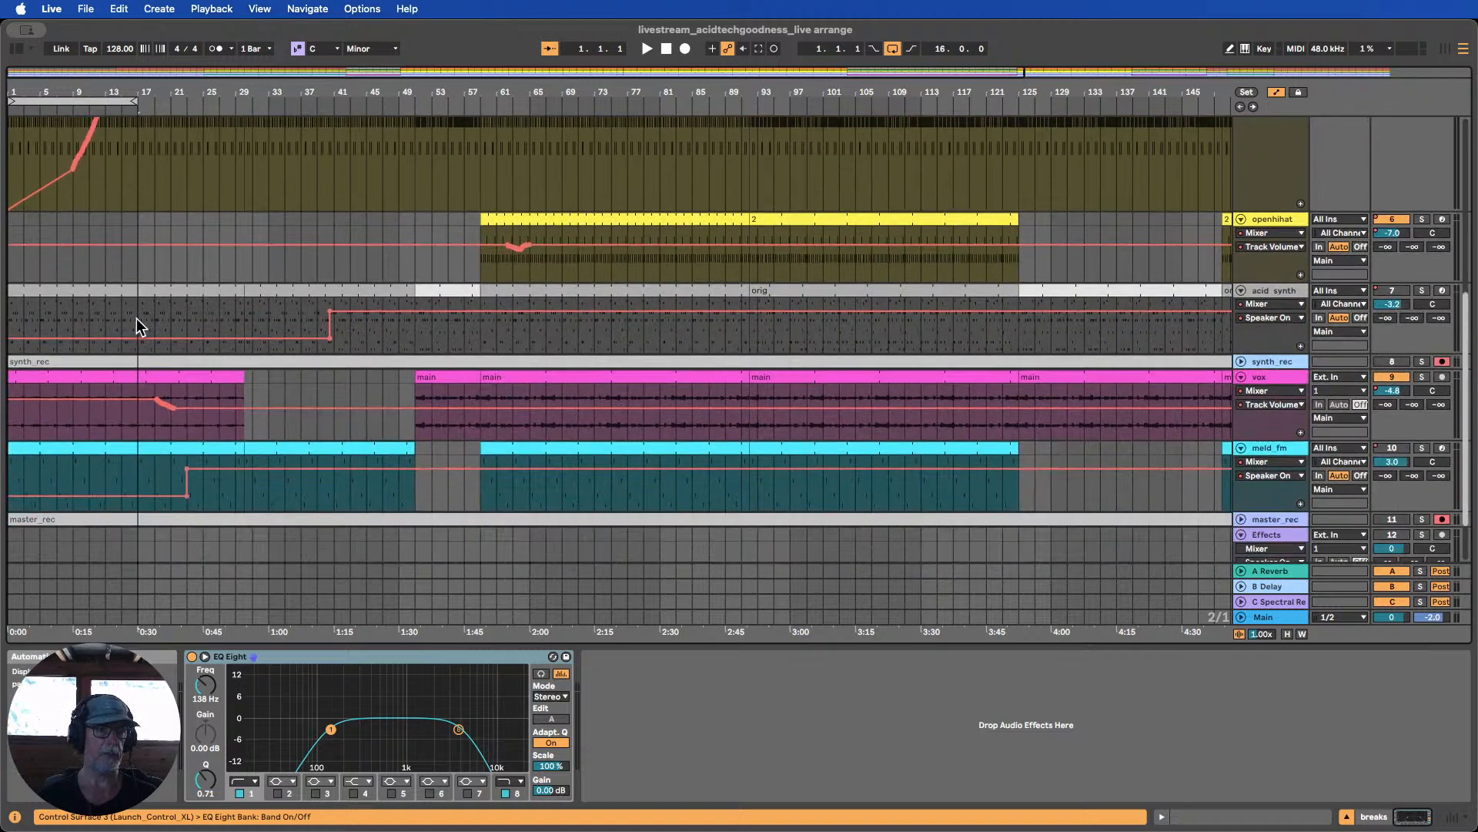
pyautogui.scroll(3, 123, 324)
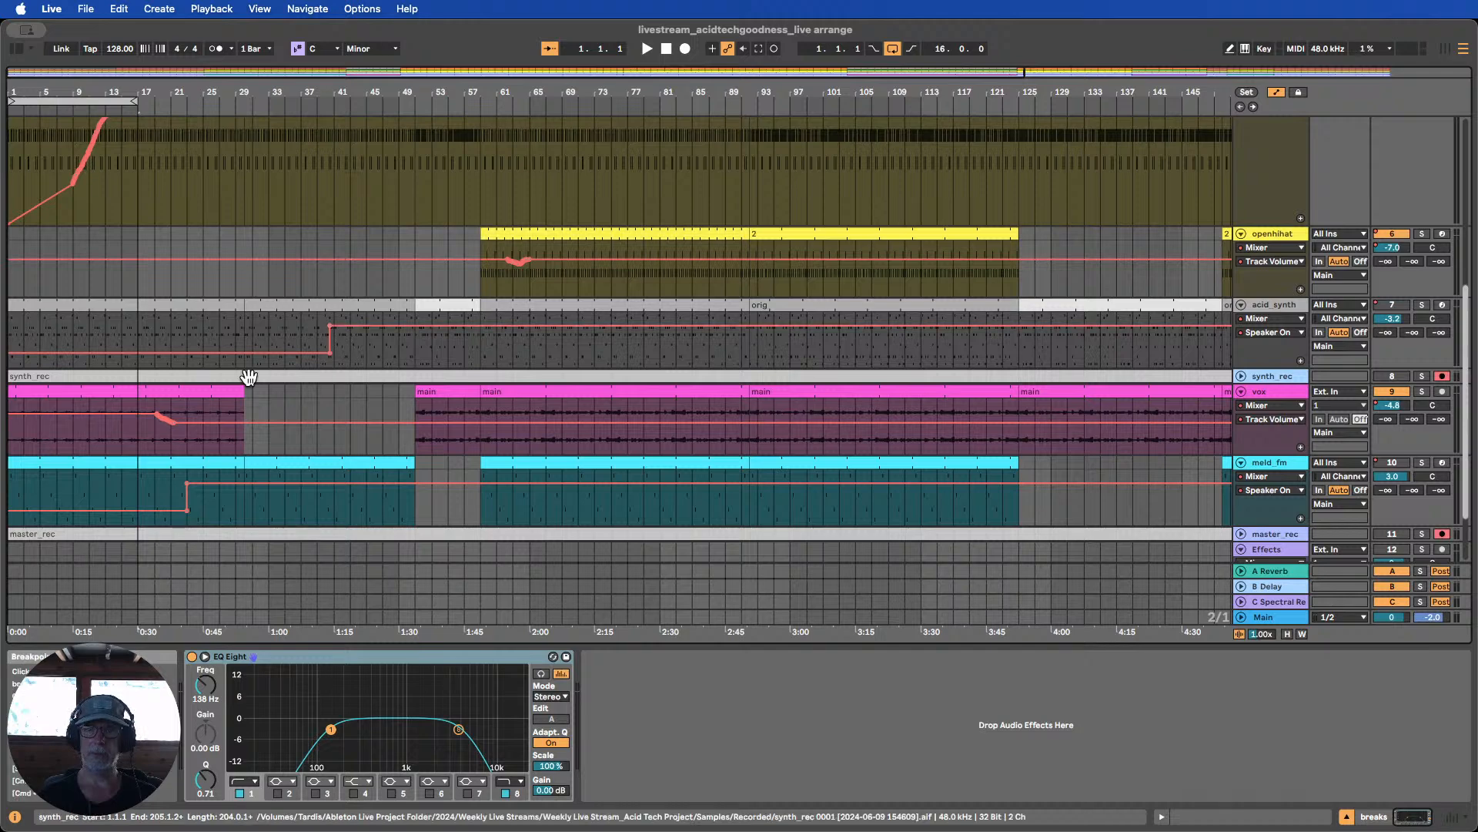
pyautogui.moveTo(8, 306); pyautogui.dragTo(334, 314)
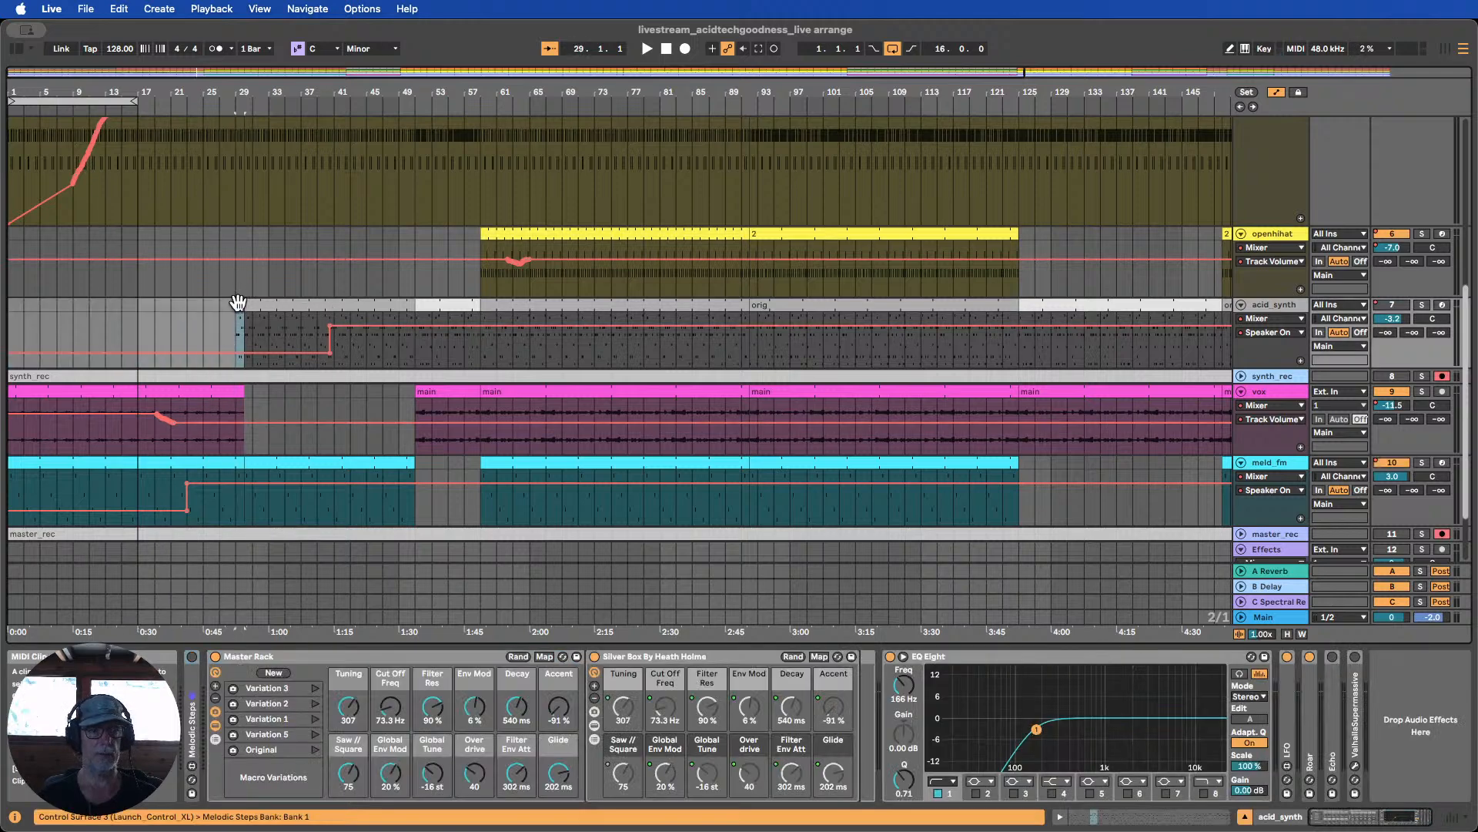
pyautogui.click(237, 302)
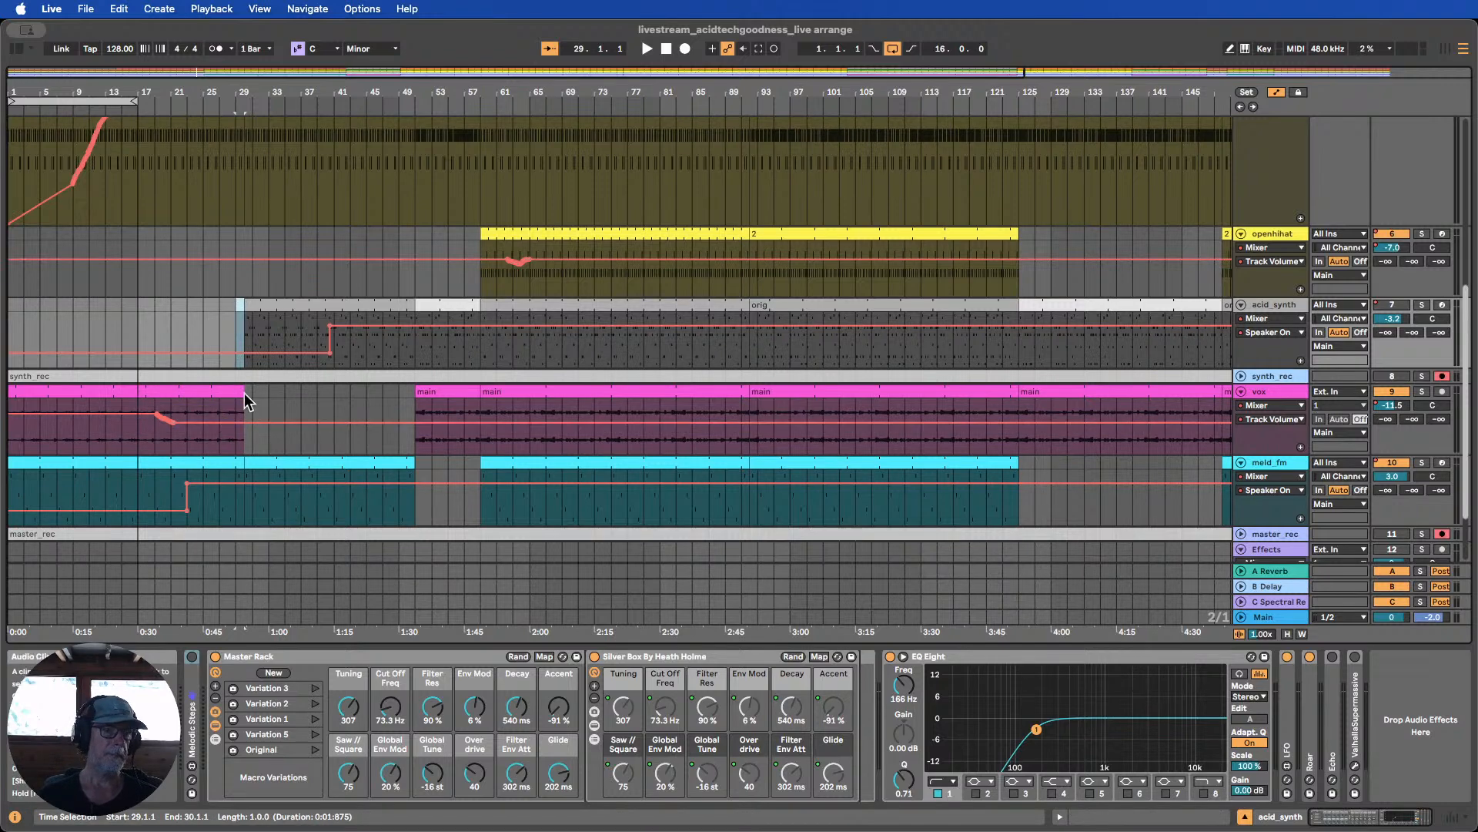
# Shorten the first vox clip to end at bar 29 and trim the first meld_fm clip to start at bar 23
pyautogui.moveTo(244, 400); pyautogui.dragTo(235, 401)
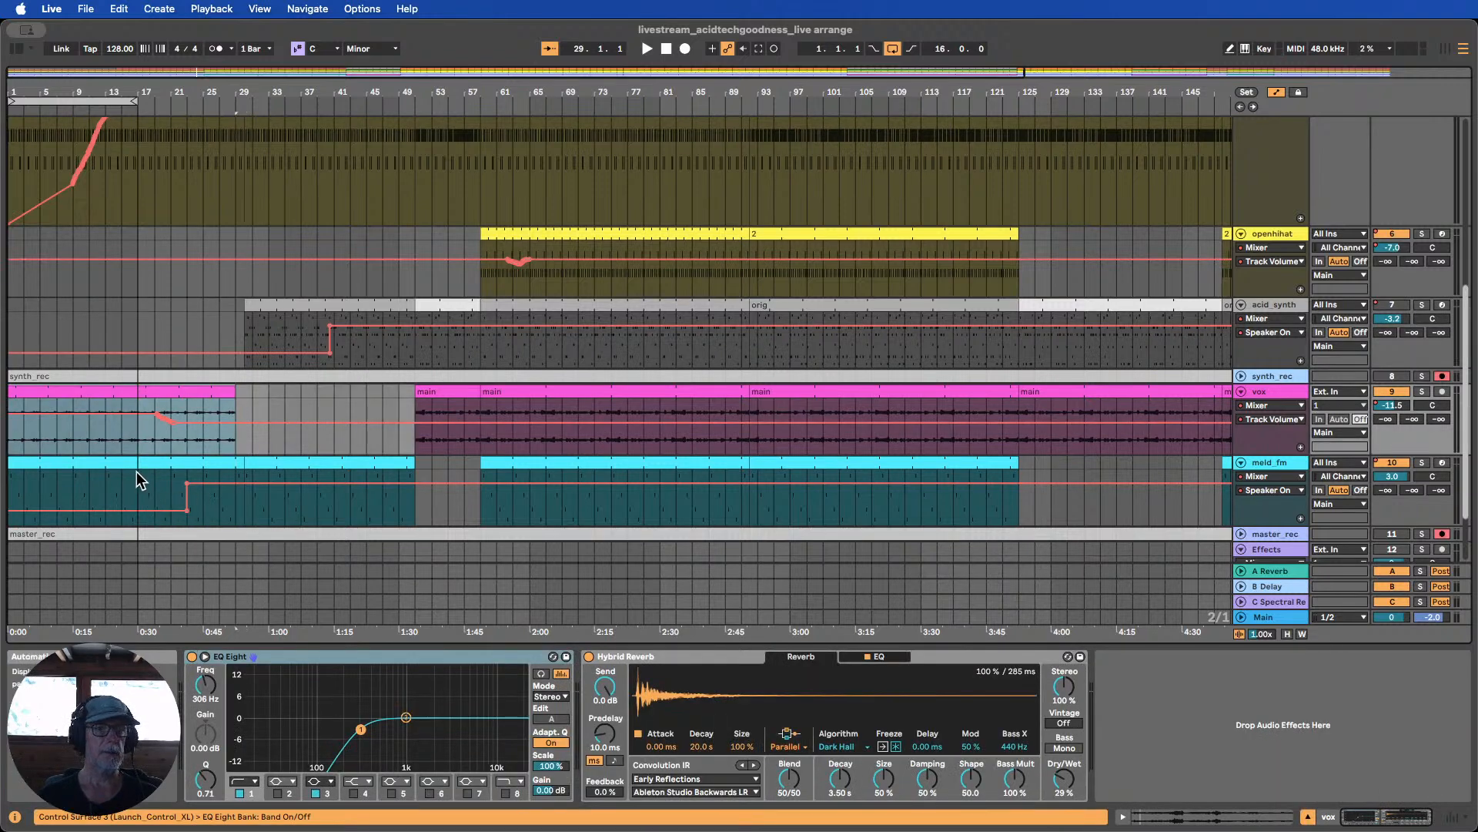
pyautogui.moveTo(10, 462); pyautogui.dragTo(191, 459)
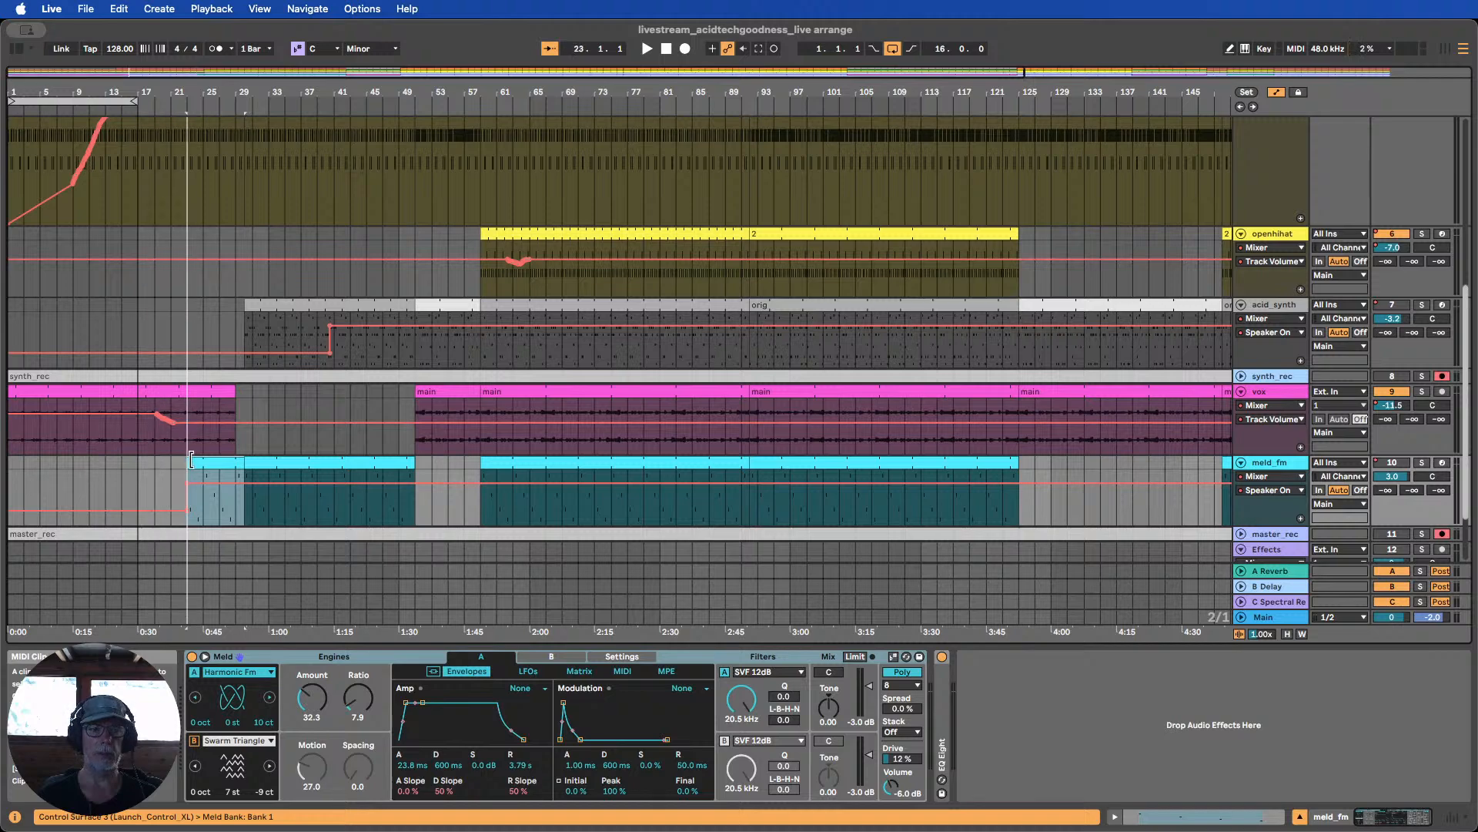
# Play the arrangement from bar 1 and check the trimmed intro clips and their automation on every track
pyautogui.scroll(8, 165, 343)
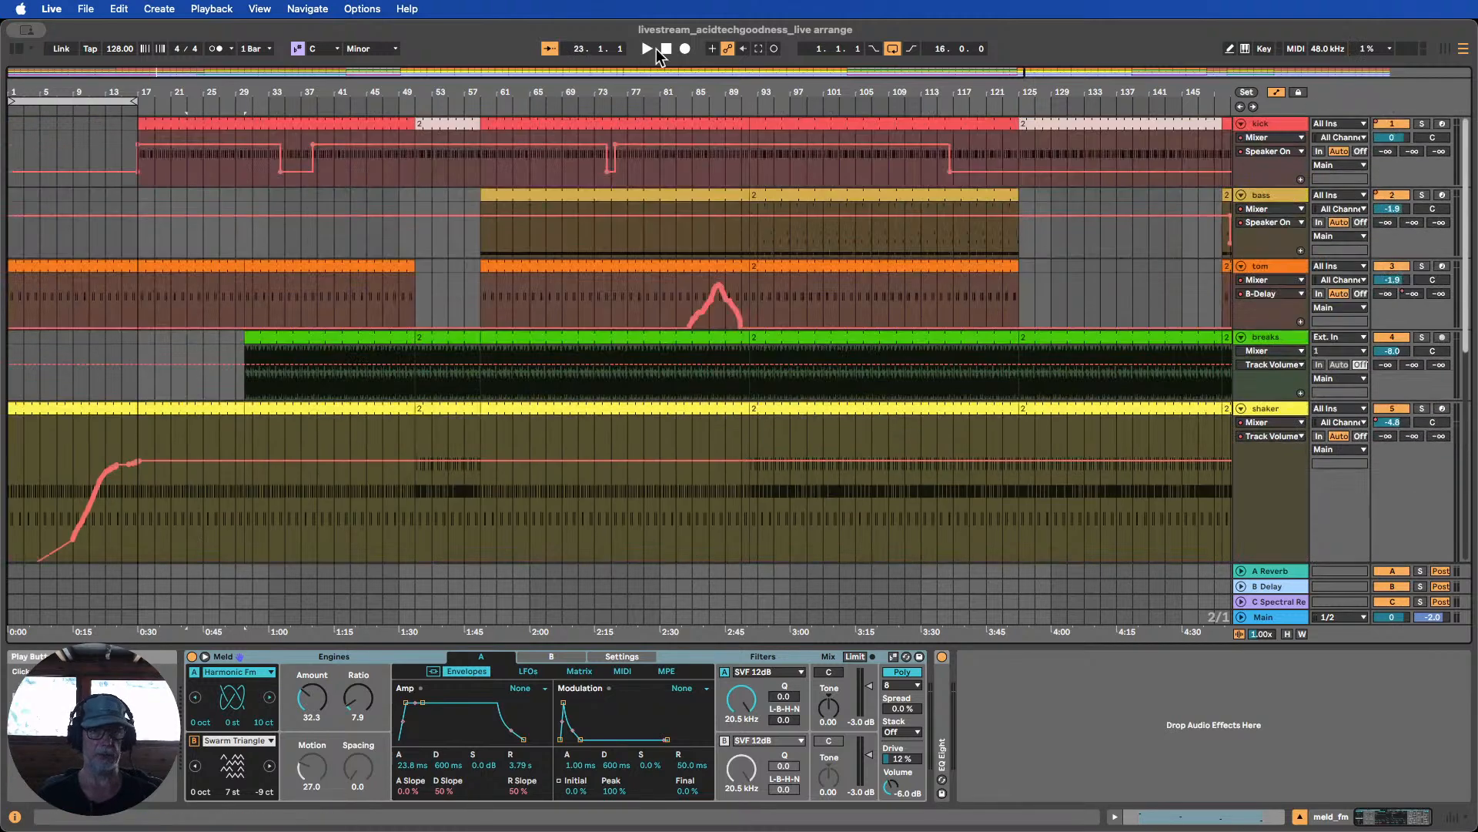
pyautogui.click(662, 49)
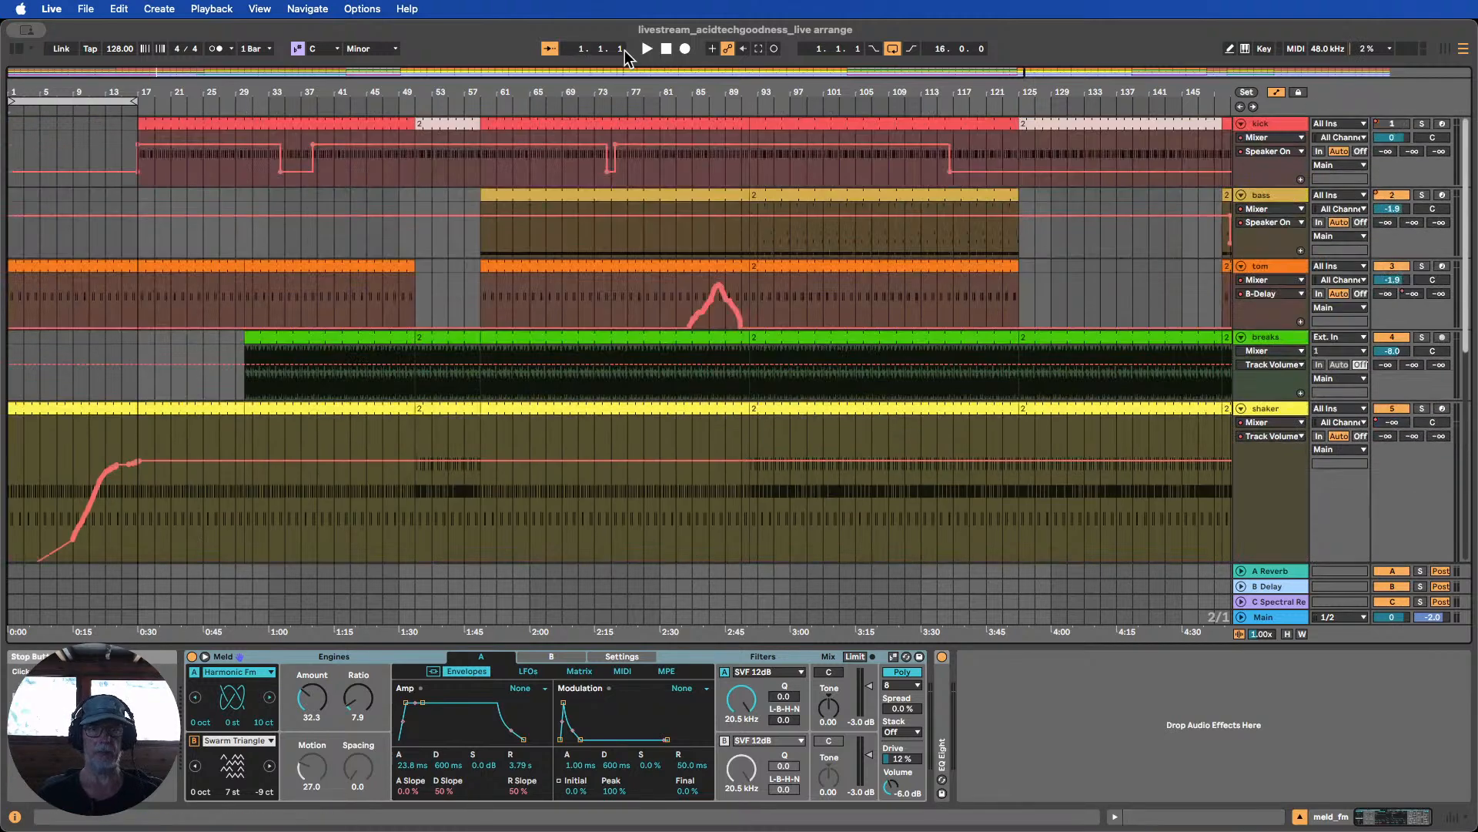
pyautogui.click(647, 49)
pyautogui.scroll(-5, 413, 224)
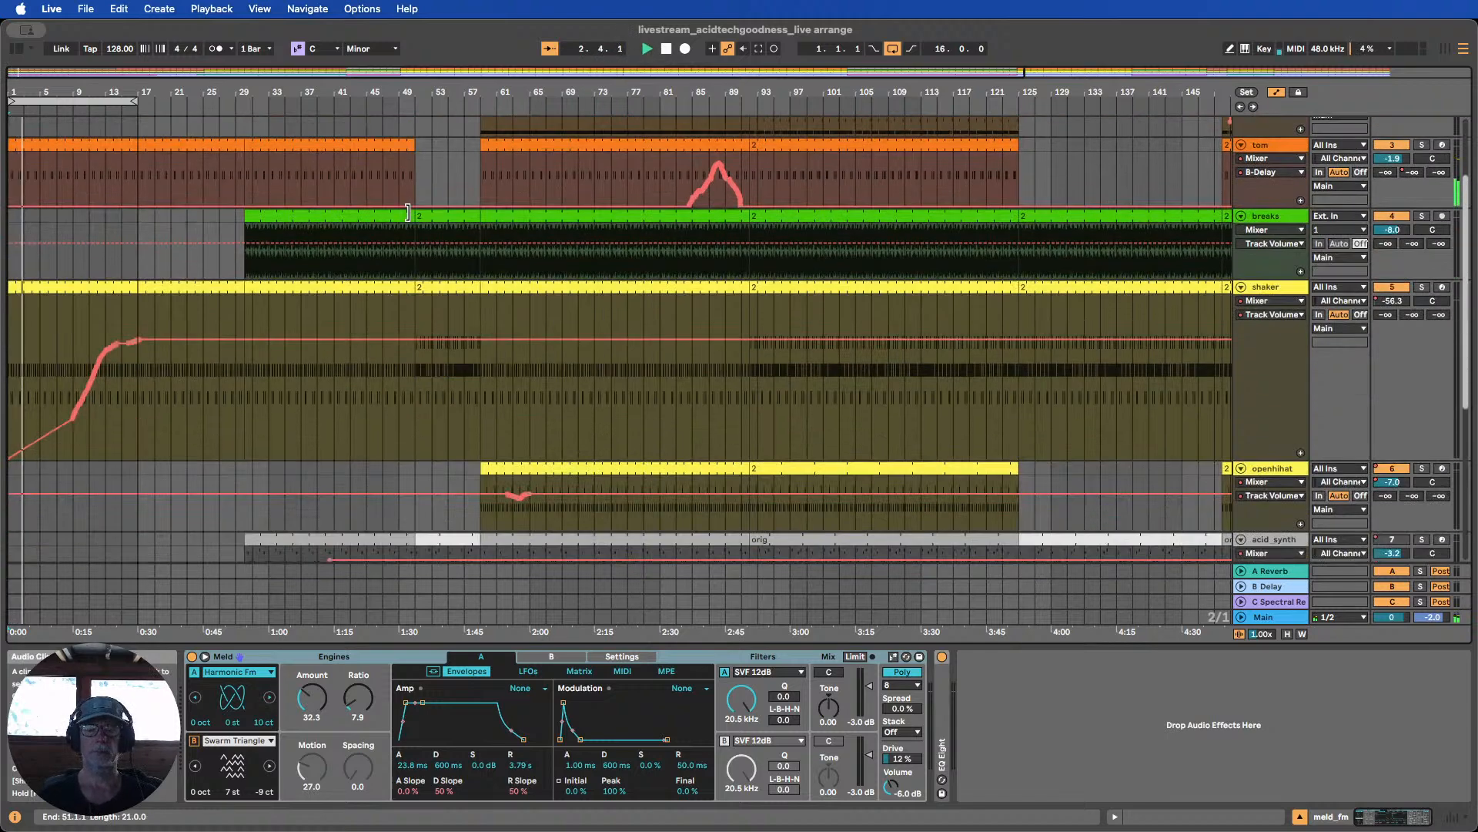
pyautogui.scroll(-5, 427, 220)
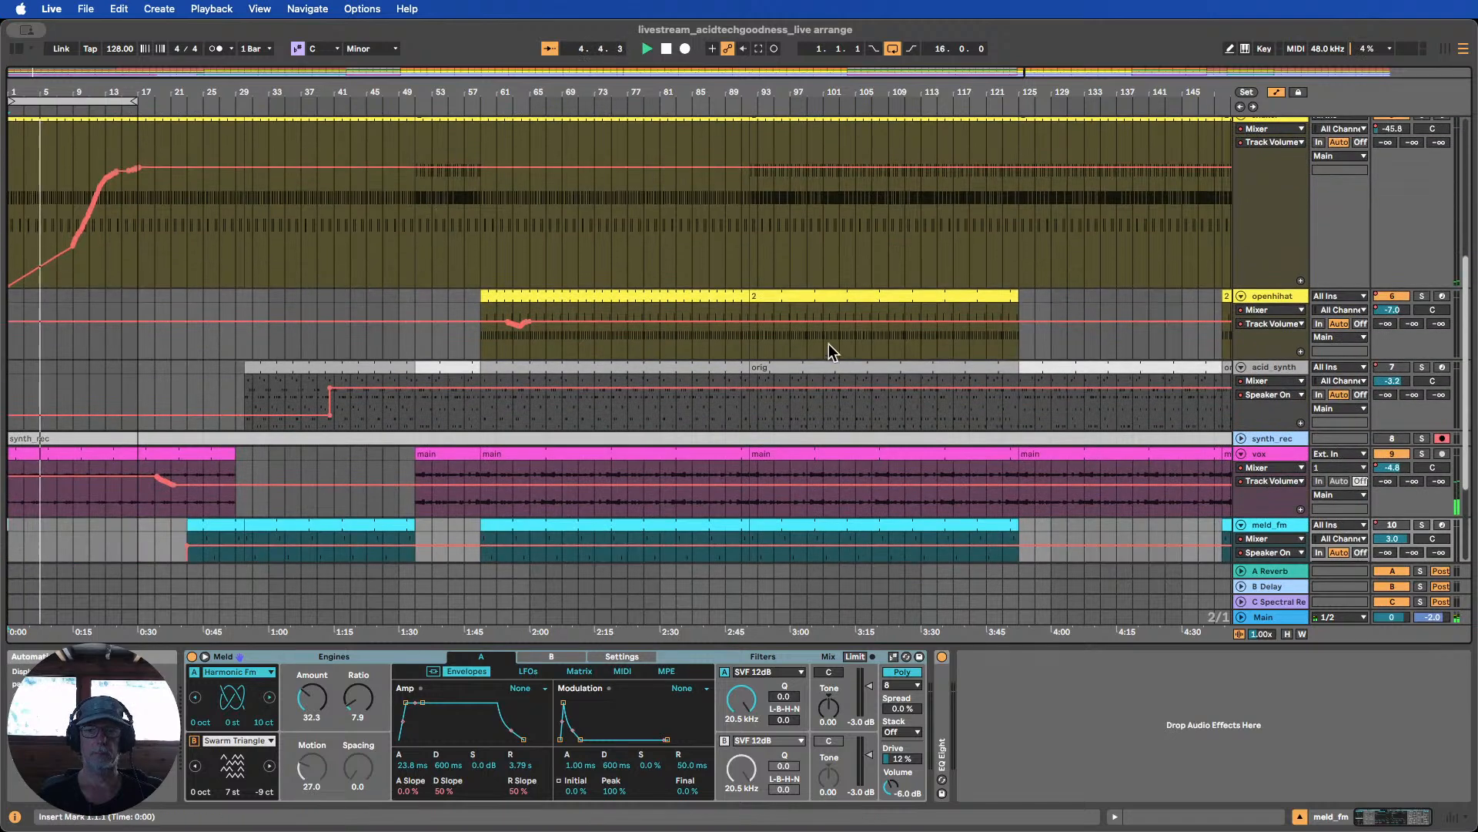
pyautogui.scroll(-2, 828, 344)
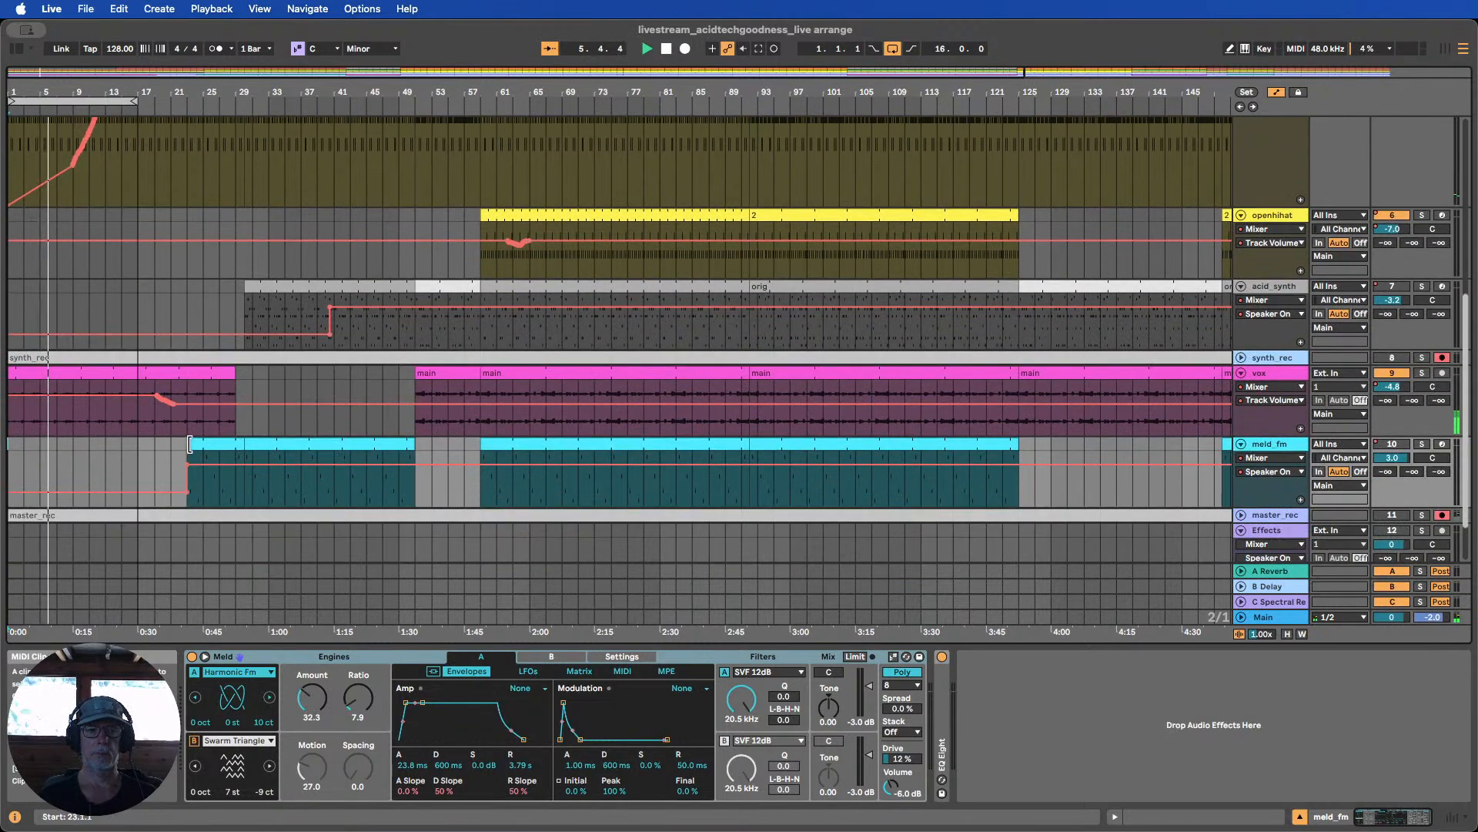
# Delete the off breakpoint at bar 23 from meld_fm's Speaker On automation and extend its first clip back to bar 1
pyautogui.click(188, 493)
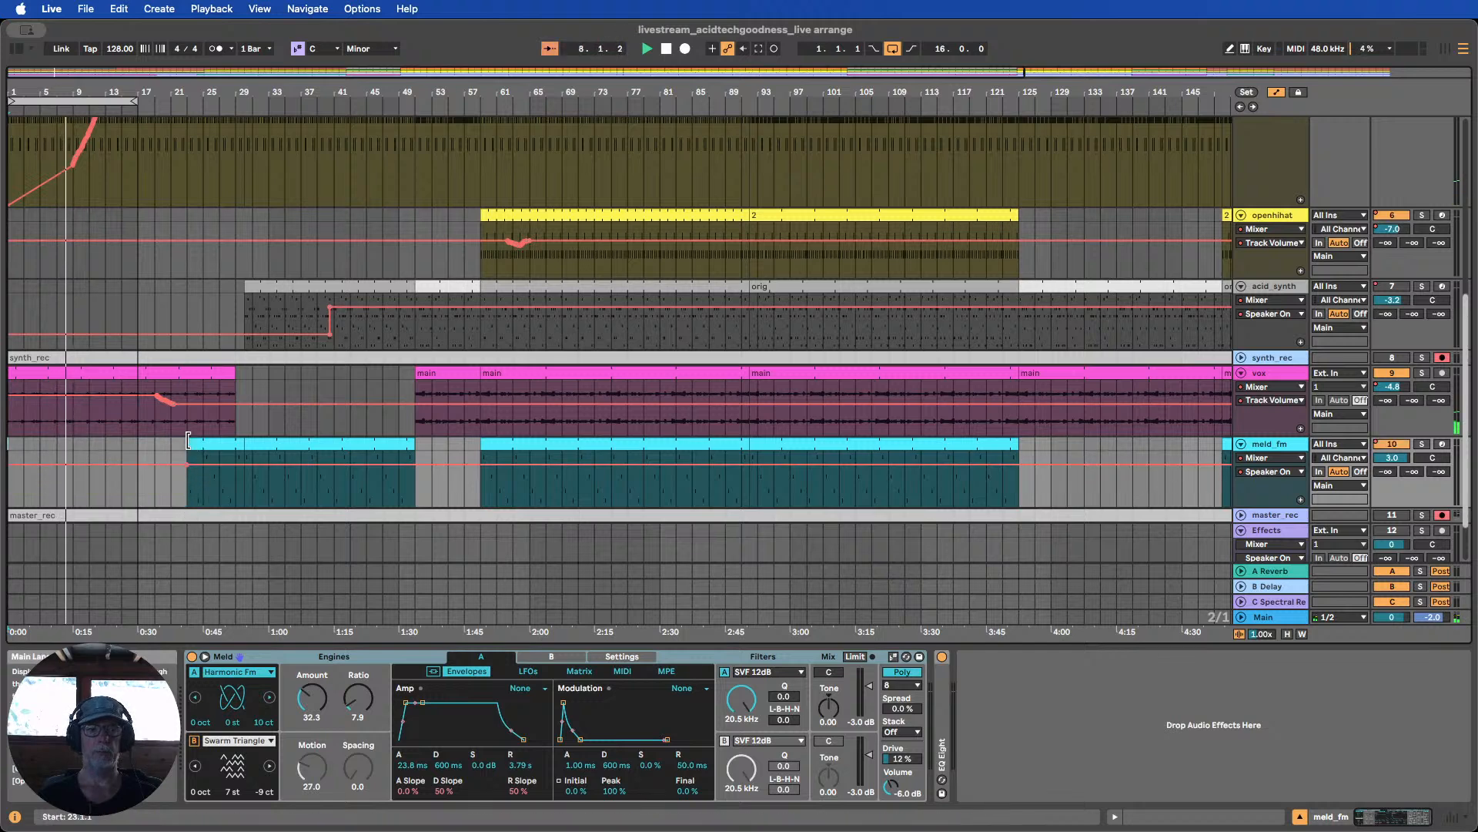
pyautogui.moveTo(188, 440); pyautogui.dragTo(9, 439)
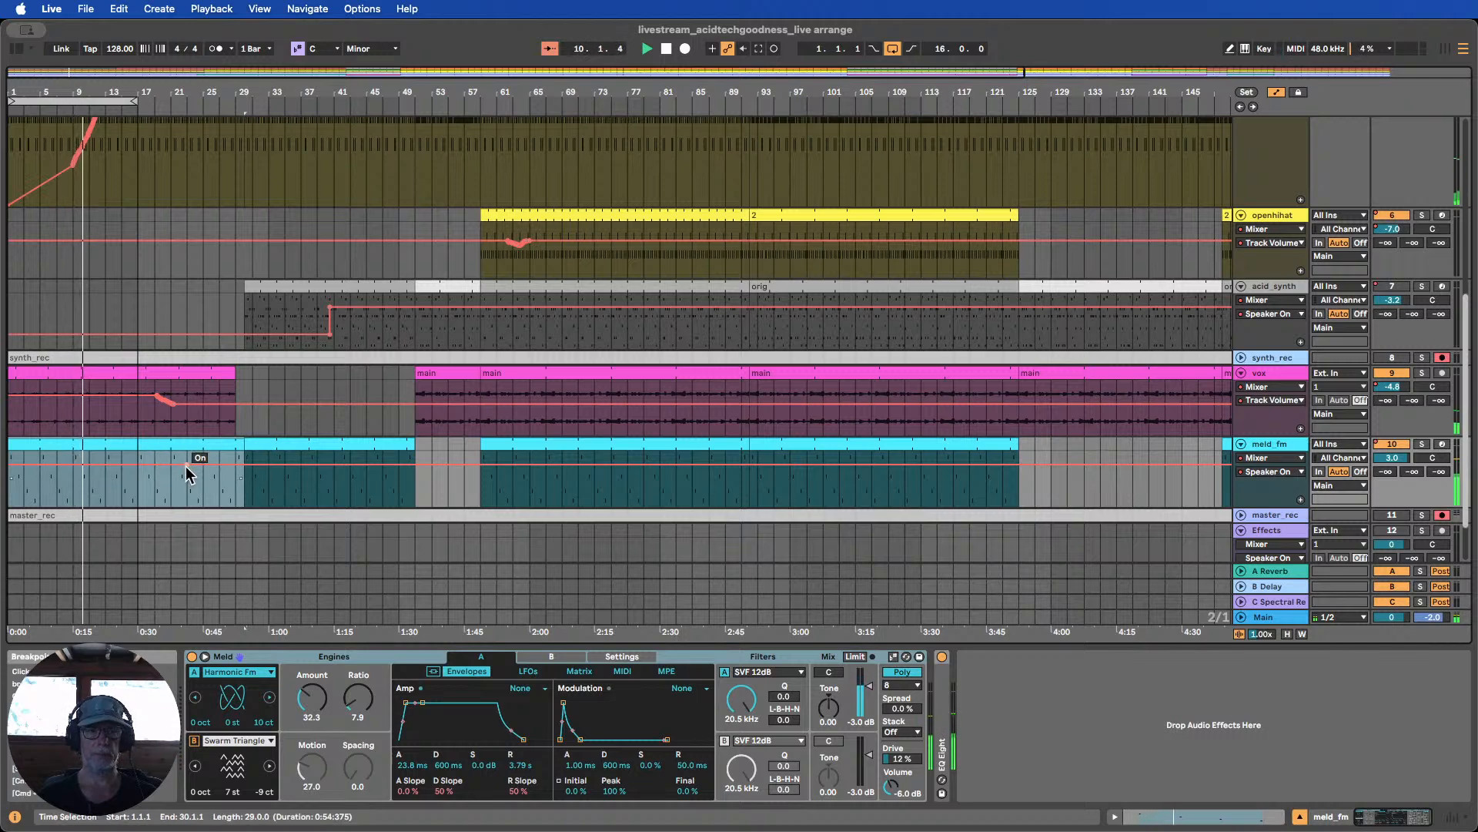
# Move the 16-bar loop brace so that it starts at bar 17
pyautogui.scroll(5, 166, 481)
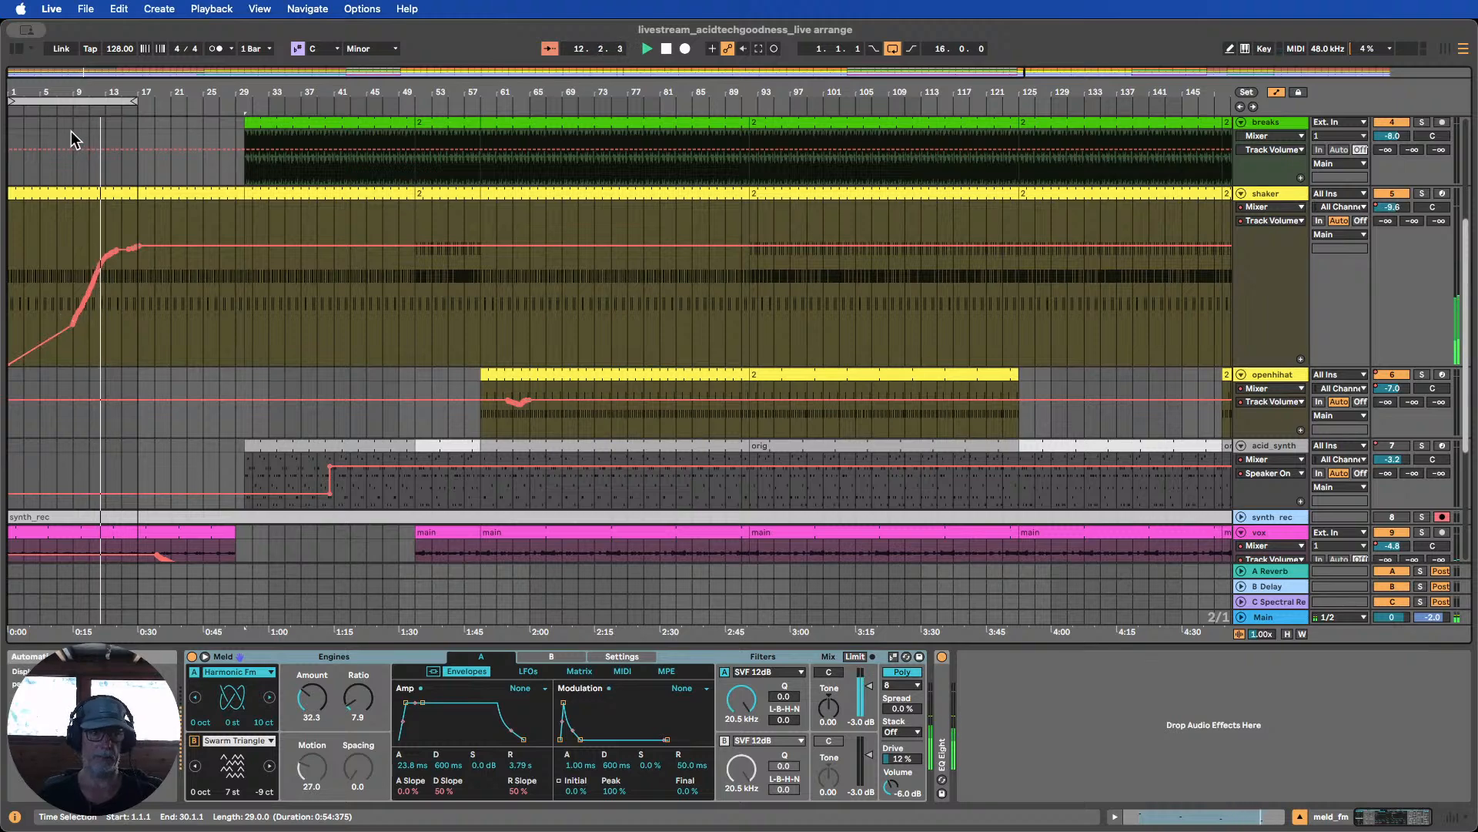
pyautogui.scroll(6, 99, 161)
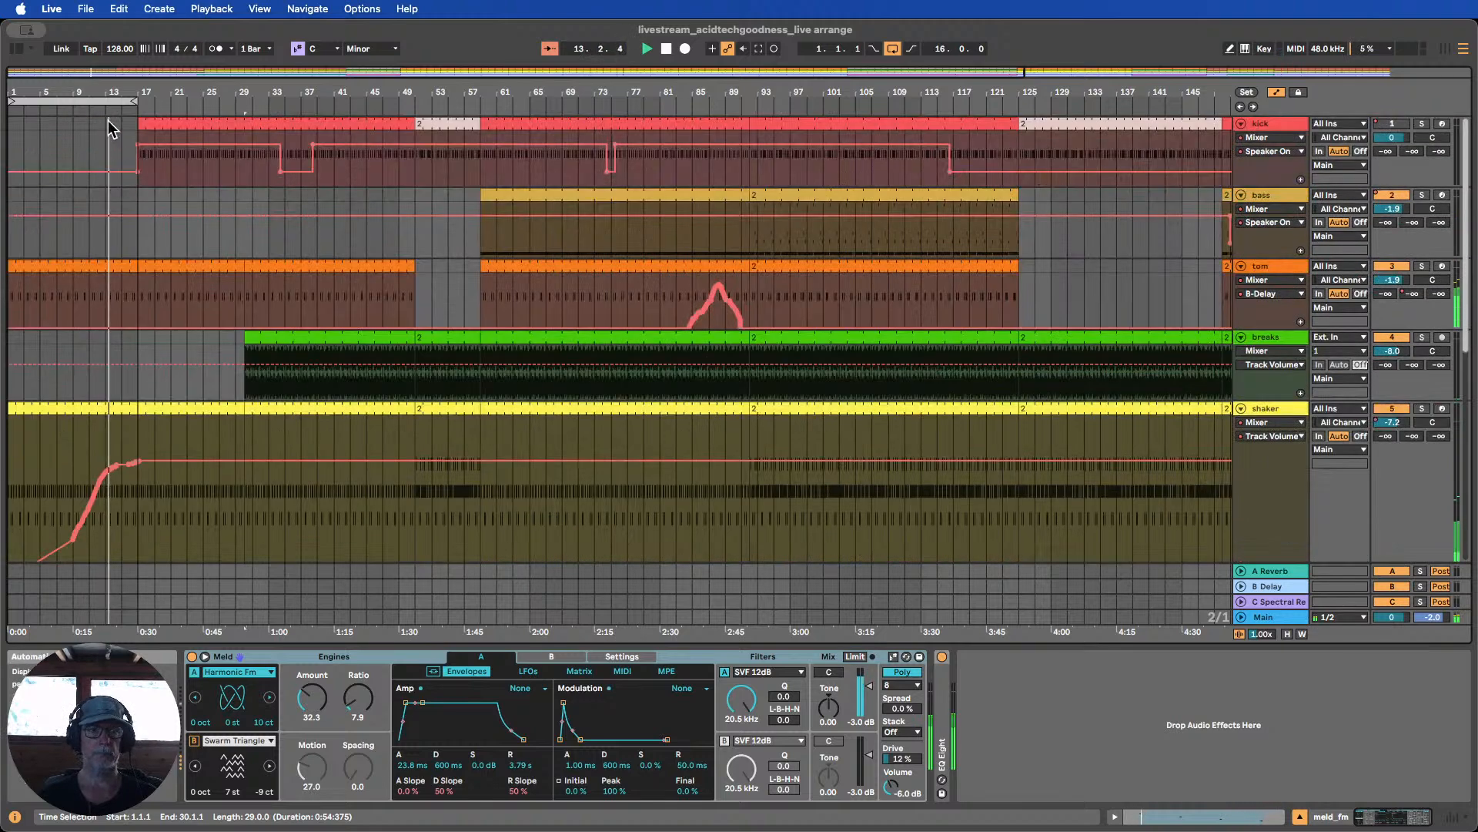
pyautogui.moveTo(110, 100); pyautogui.dragTo(241, 100)
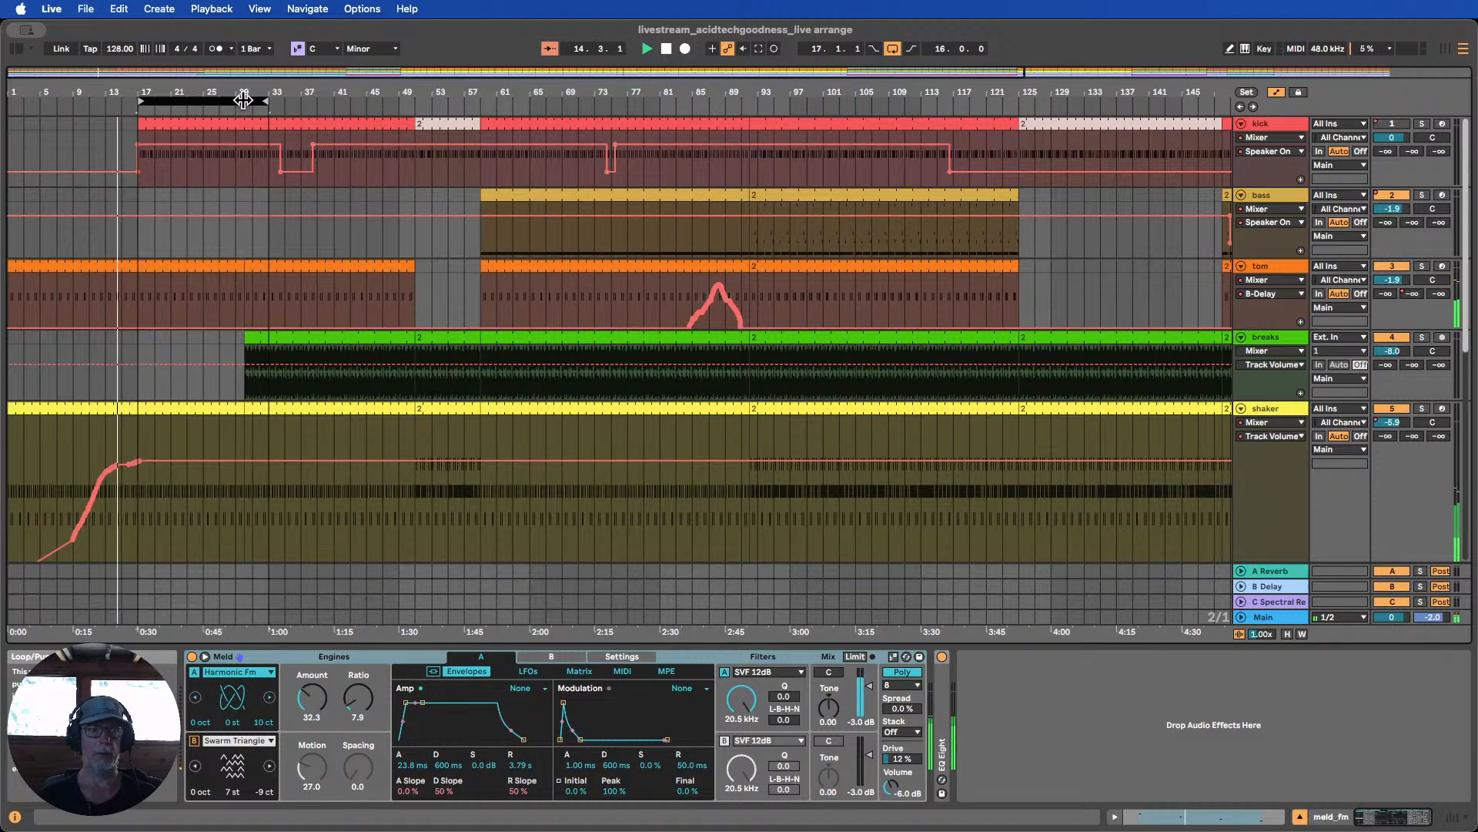
# Extend the start of the first breaks clip back to bar 25
pyautogui.scroll(-3, 282, 161)
pyautogui.scroll(-5, 284, 164)
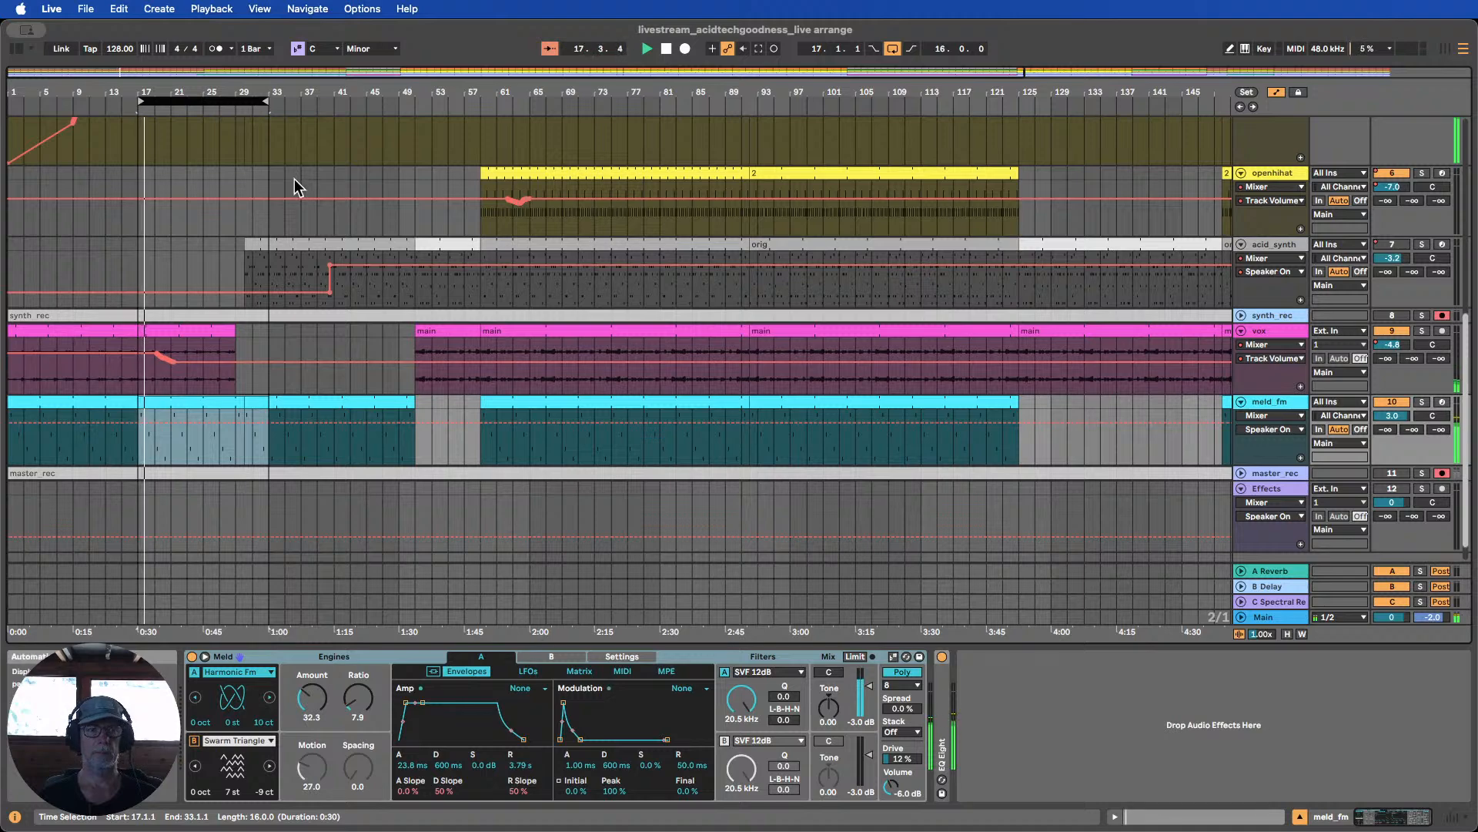
pyautogui.scroll(5, 294, 178)
pyautogui.scroll(-1, 293, 179)
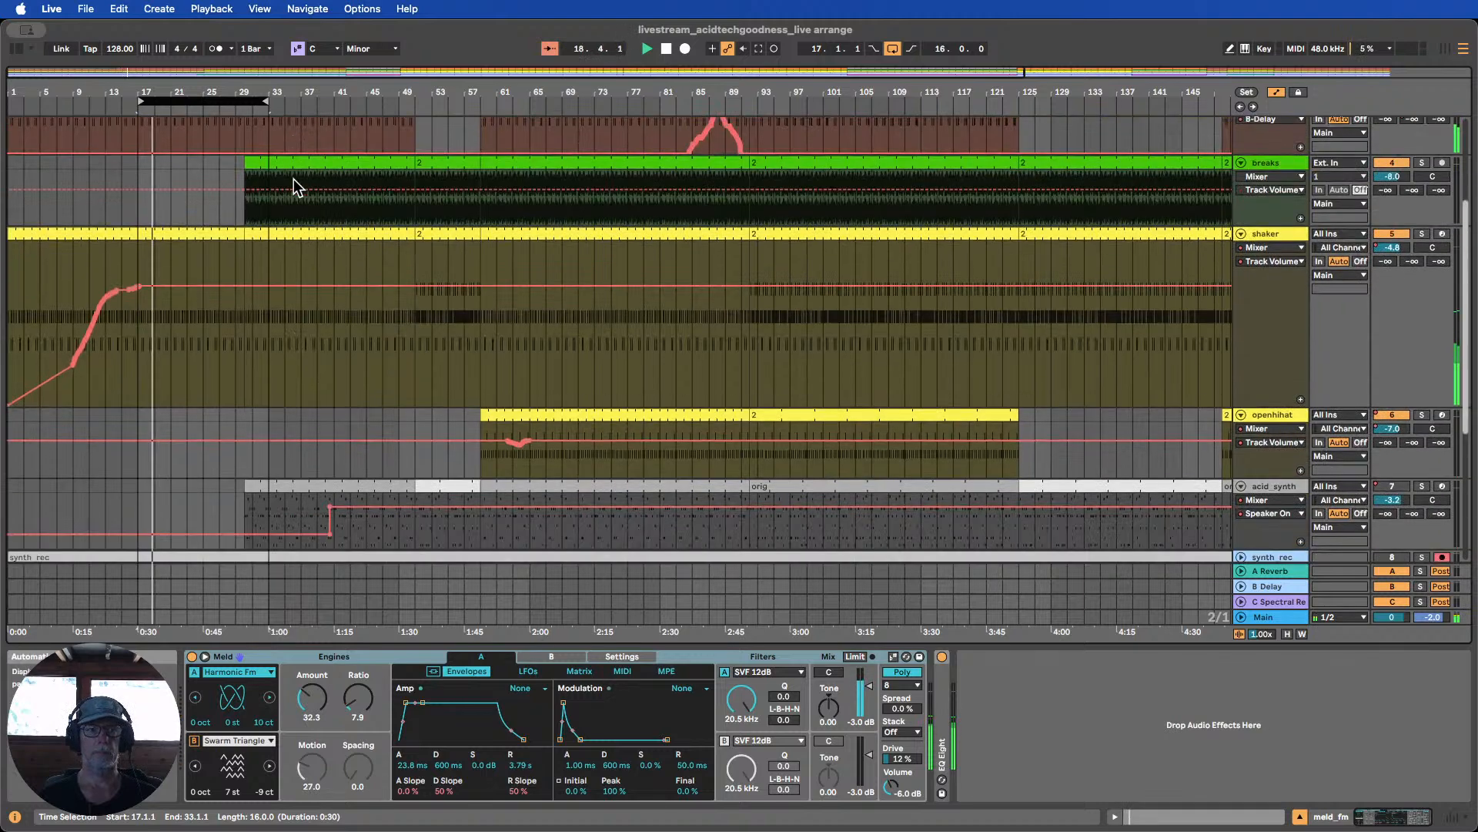
pyautogui.scroll(3, 293, 179)
pyautogui.scroll(1, 293, 178)
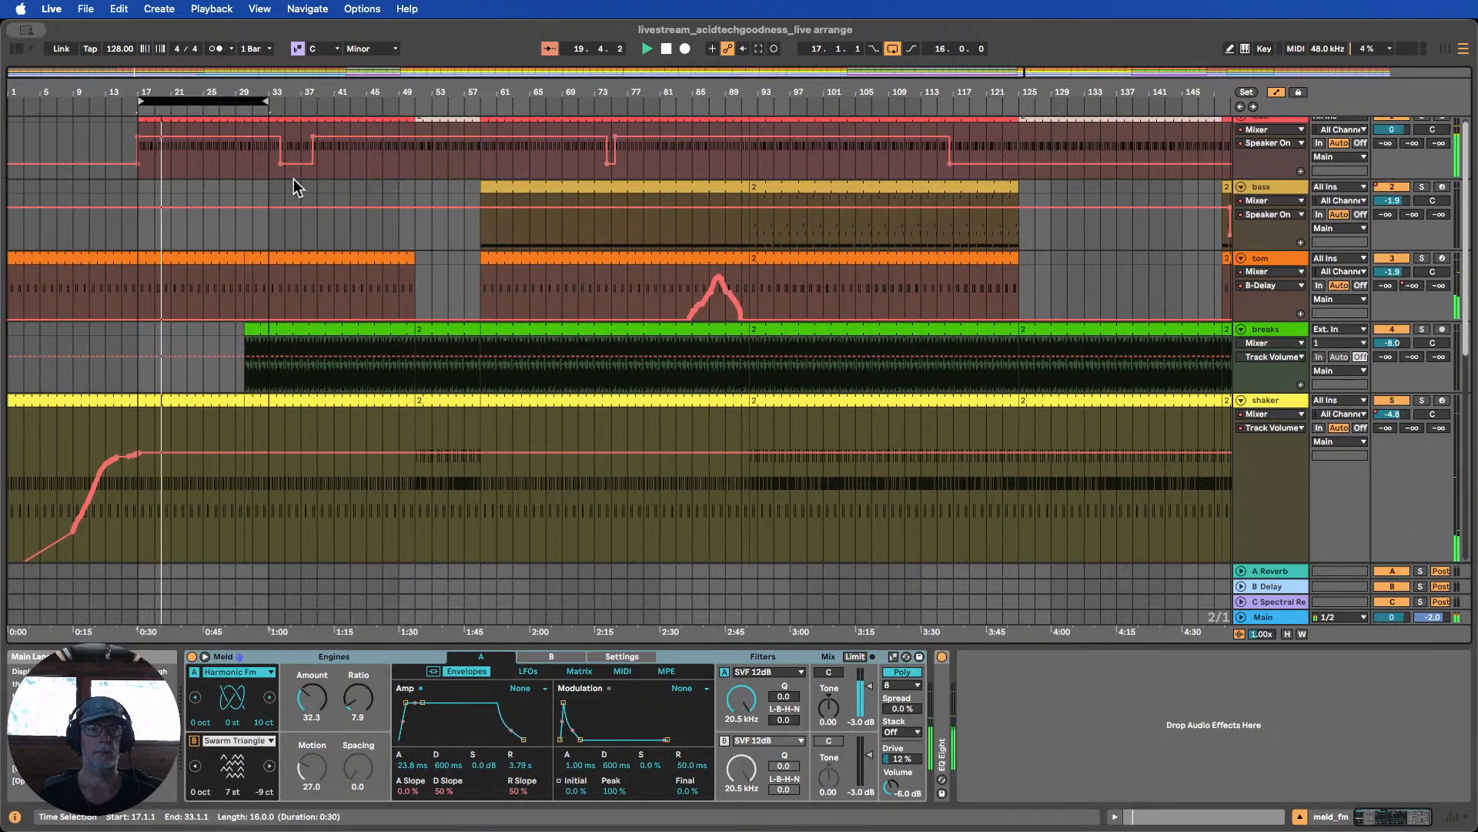
pyautogui.scroll(-2, 294, 179)
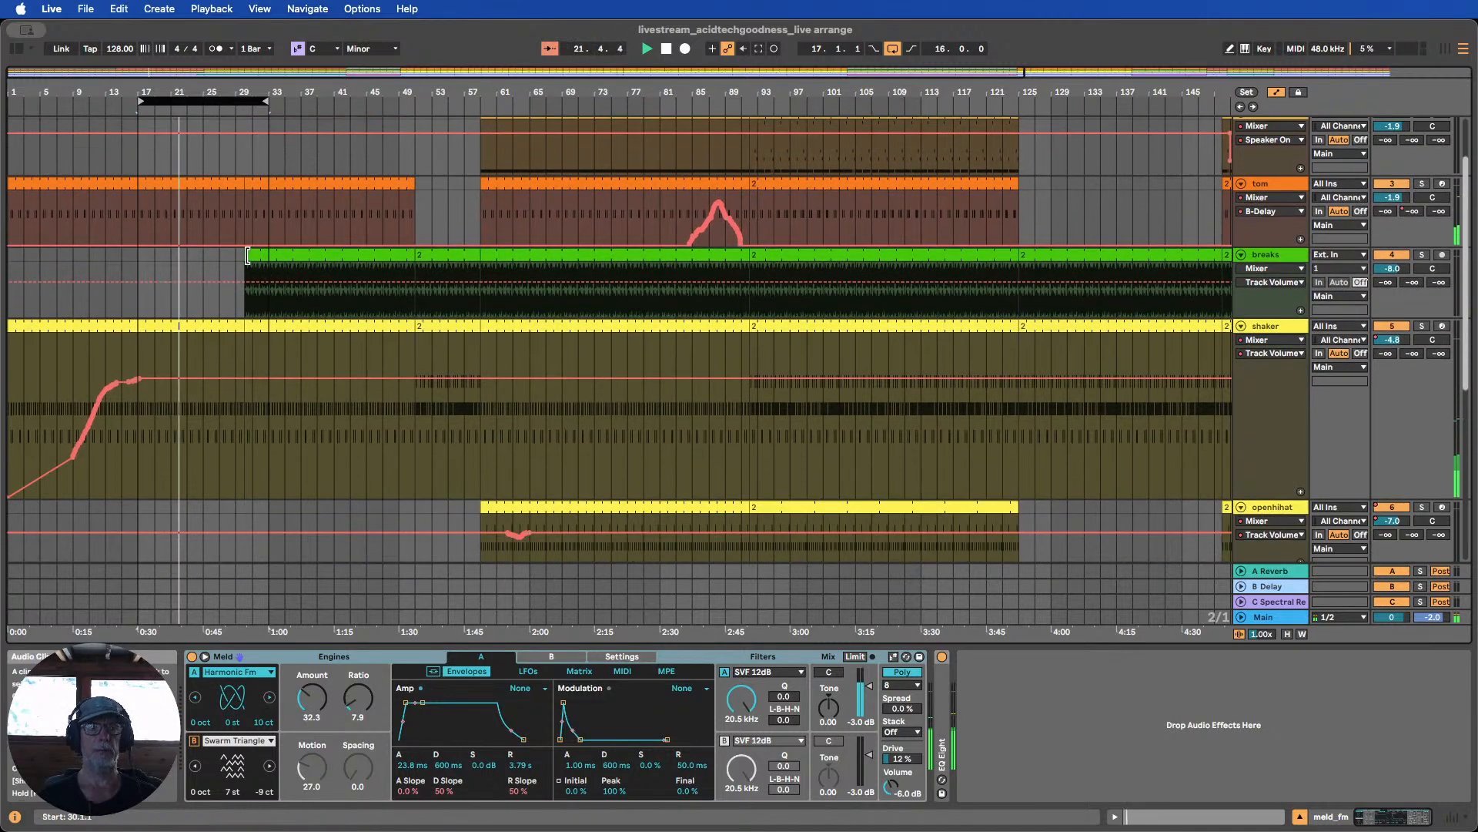
pyautogui.moveTo(248, 256); pyautogui.dragTo(201, 254)
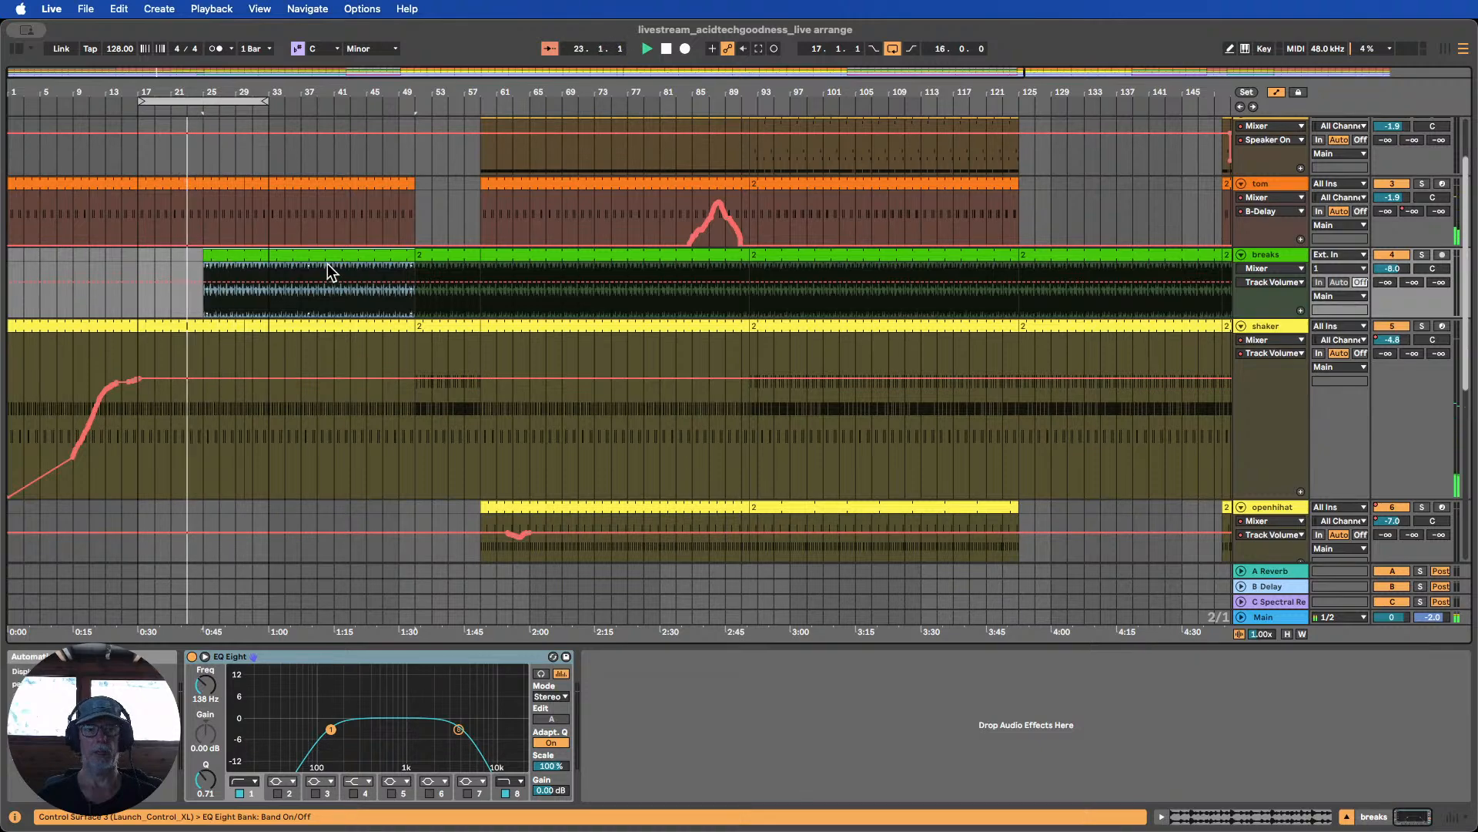
# Listen to the new breaks entry against the surrounding tracks and stop playback
pyautogui.scroll(-1, 330, 271)
pyautogui.scroll(-1, 330, 264)
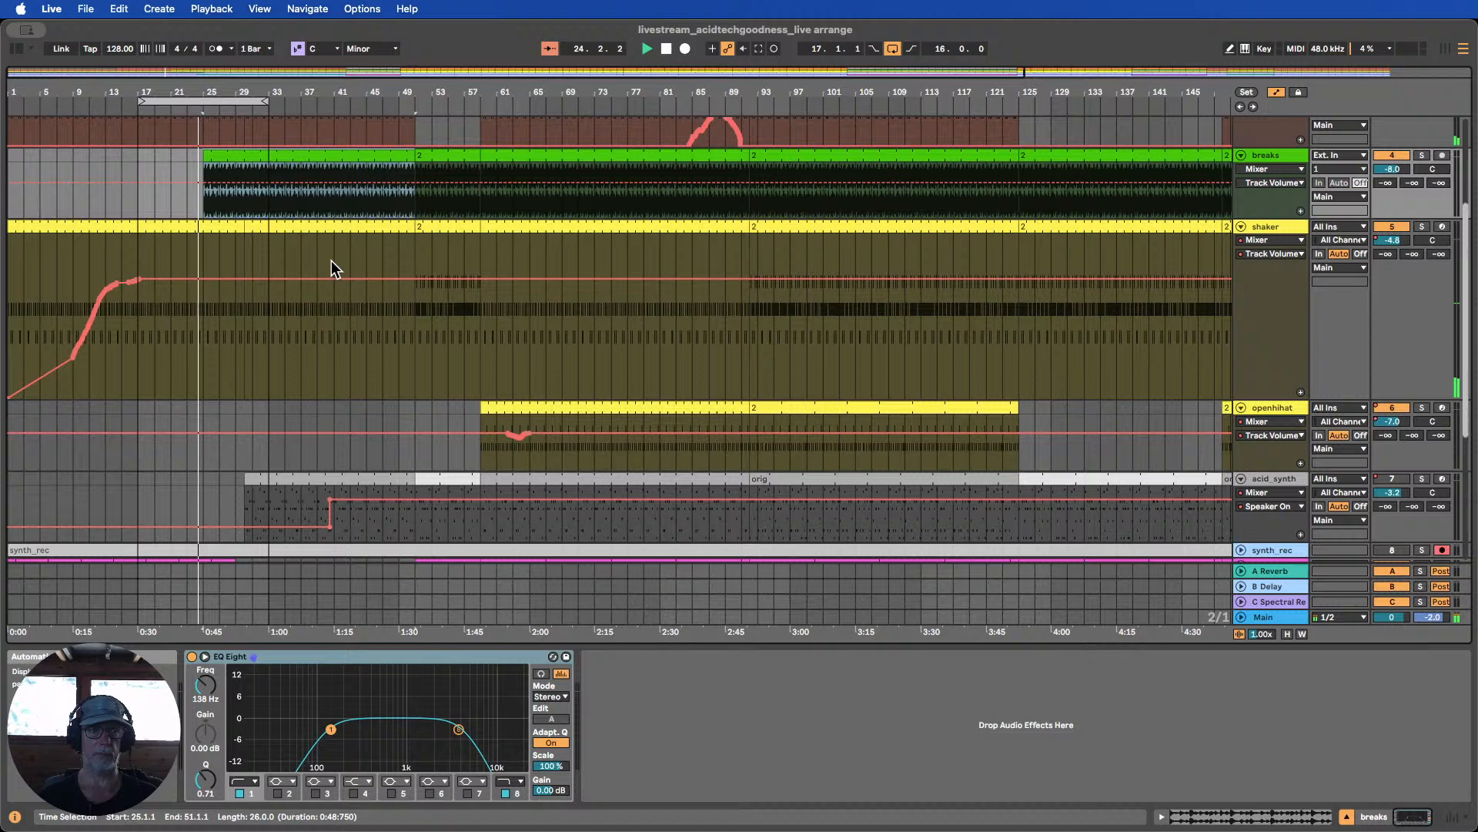
pyautogui.scroll(-2, 334, 261)
pyautogui.scroll(4, 337, 251)
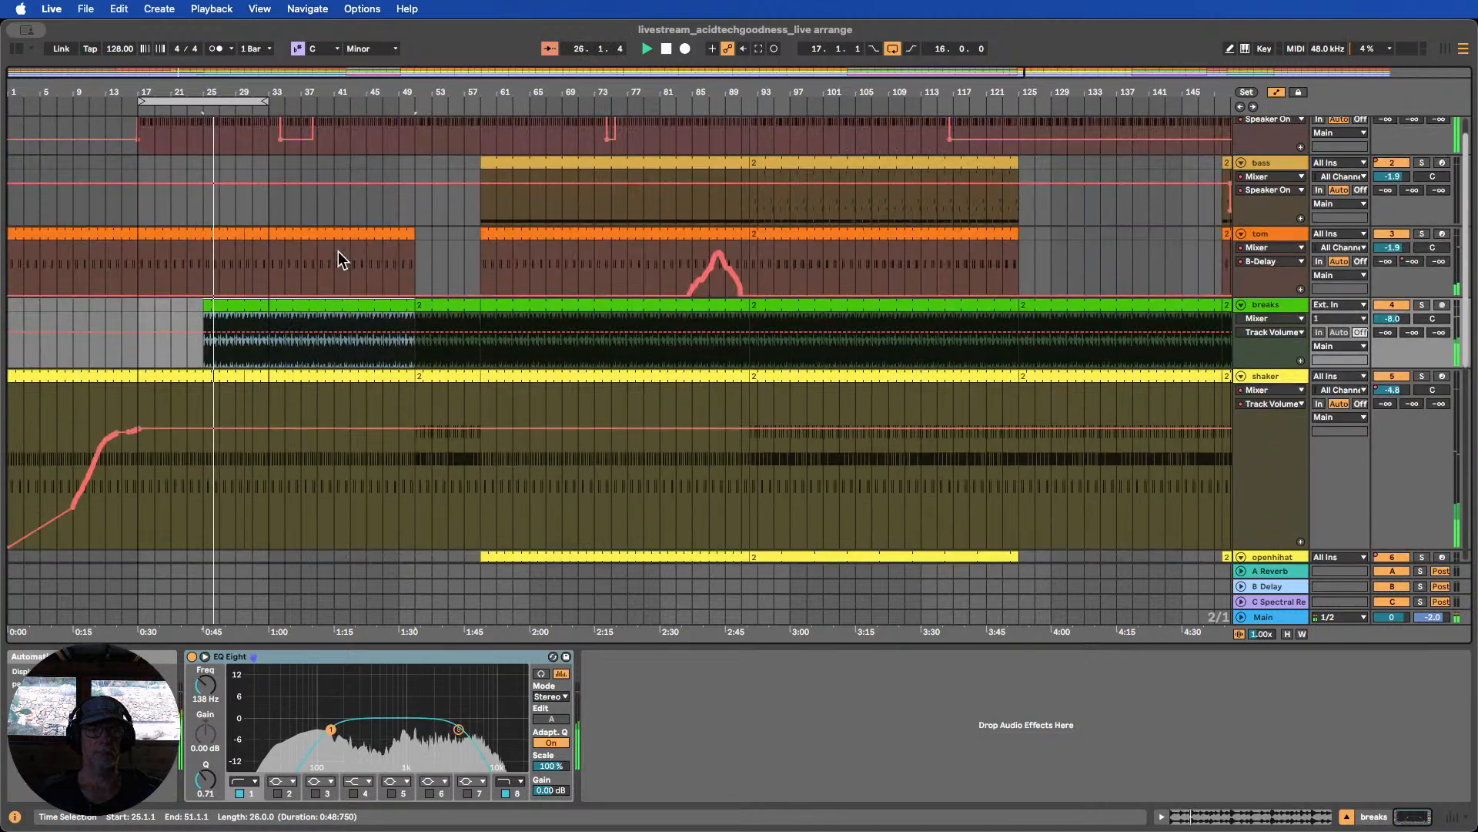
pyautogui.click(667, 48)
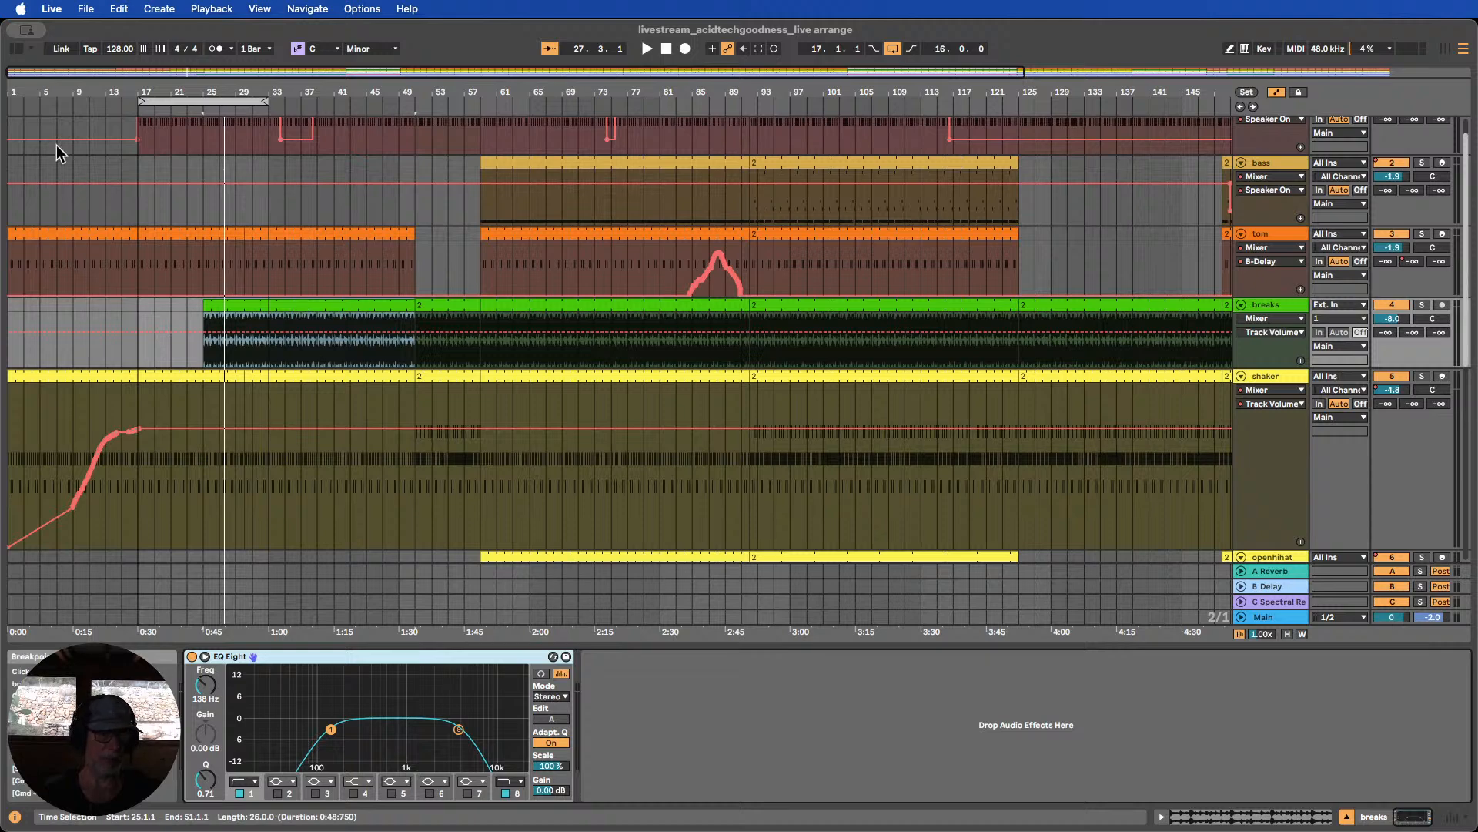
# Add an Auto Filter from the audio effects library after EQ Eight on the breaks track and hide the browser
pyautogui.click(16, 48)
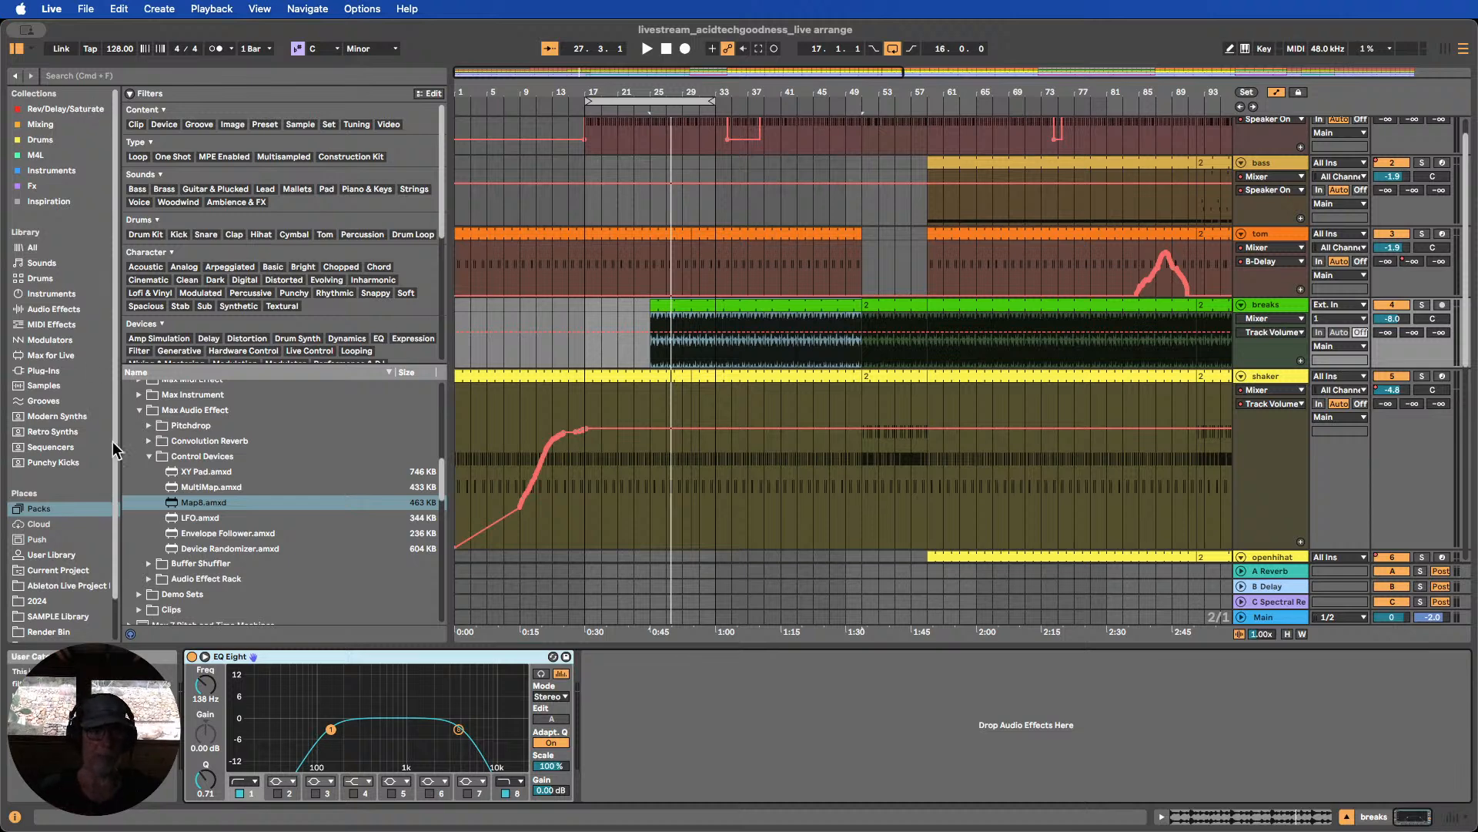
pyautogui.click(139, 409)
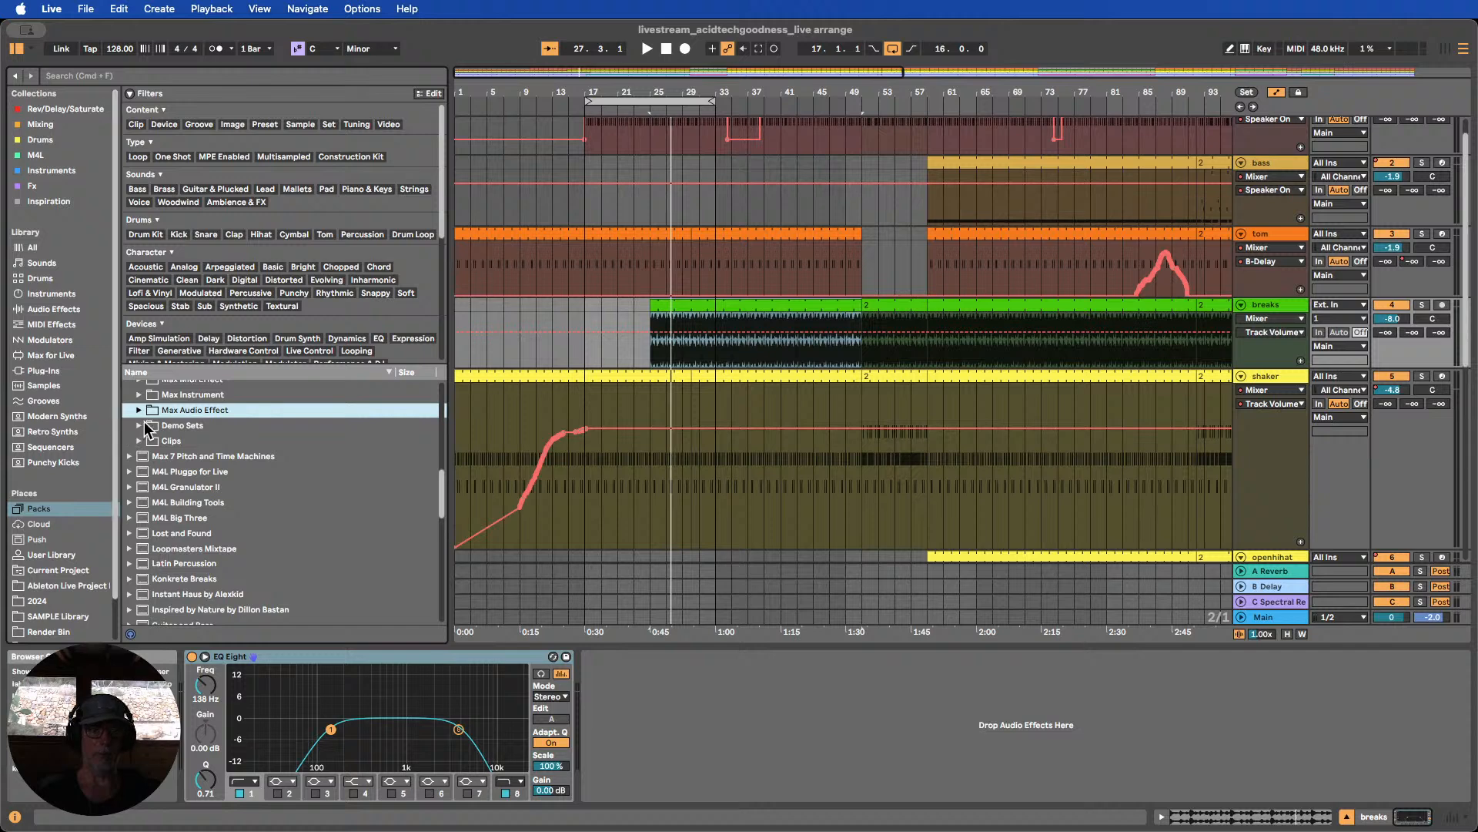
pyautogui.scroll(5, 146, 424)
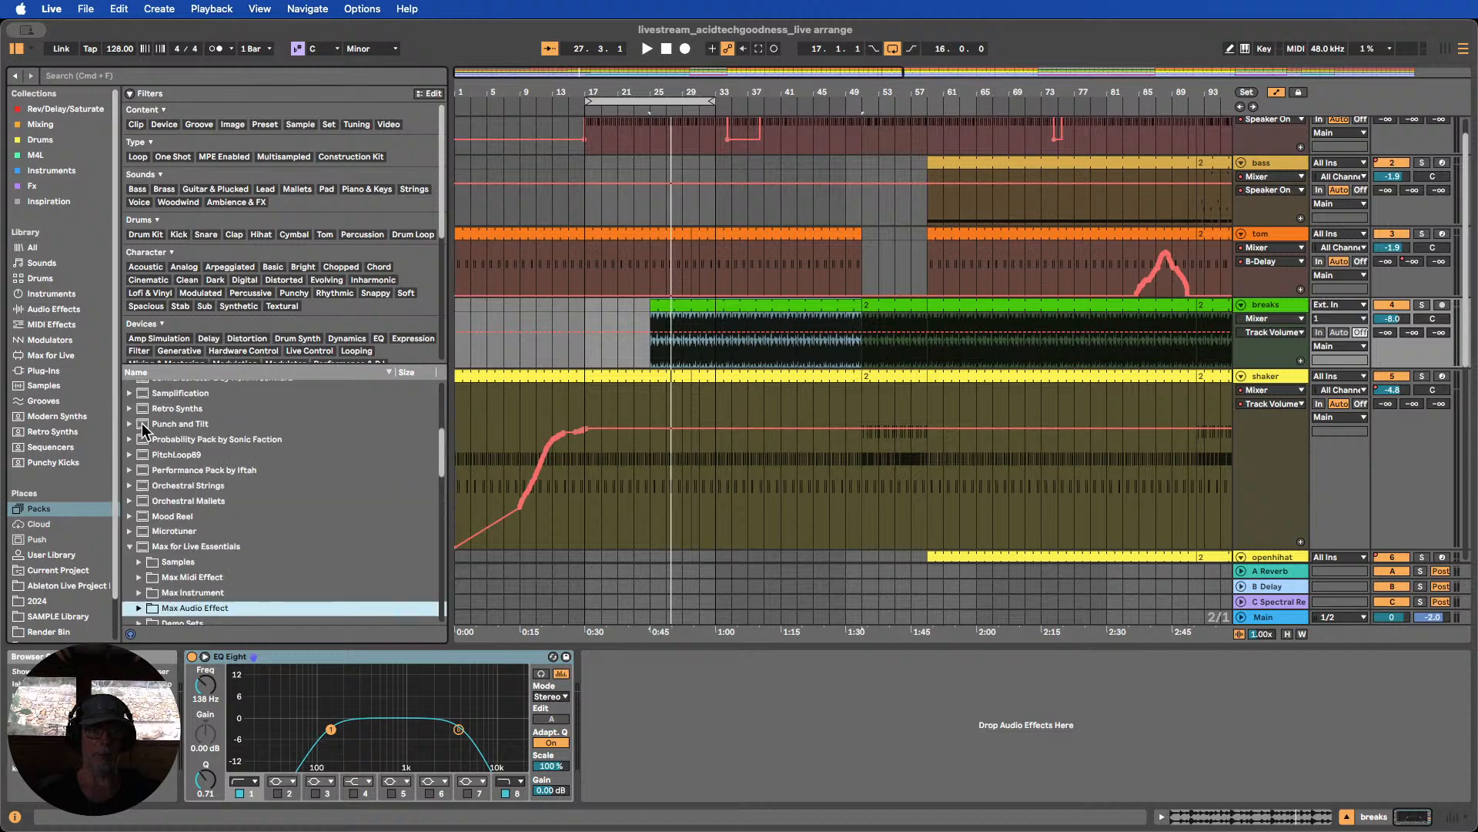
pyautogui.click(54, 294)
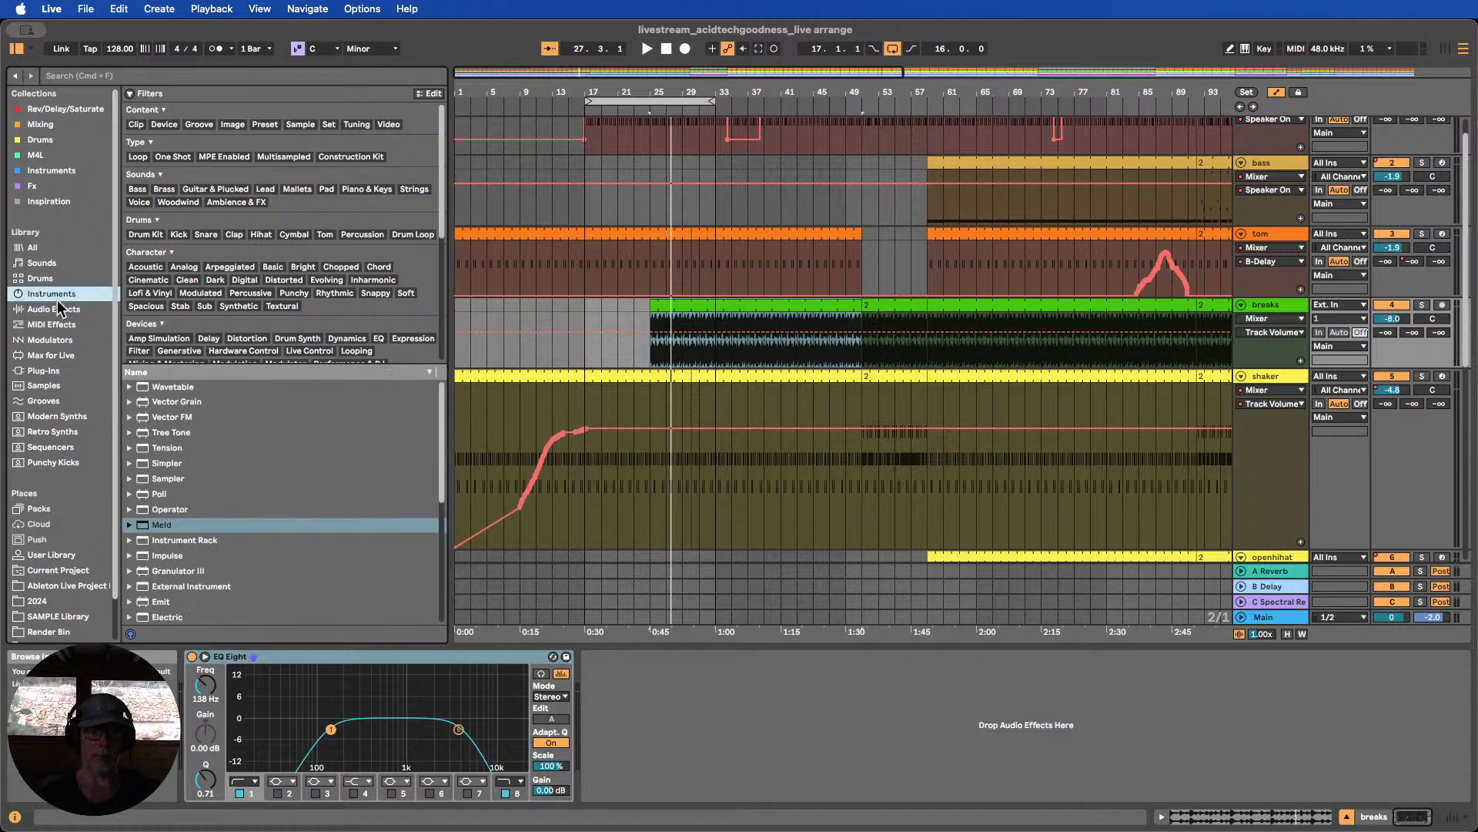
pyautogui.click(57, 309)
pyautogui.moveTo(173, 356); pyautogui.dragTo(707, 712)
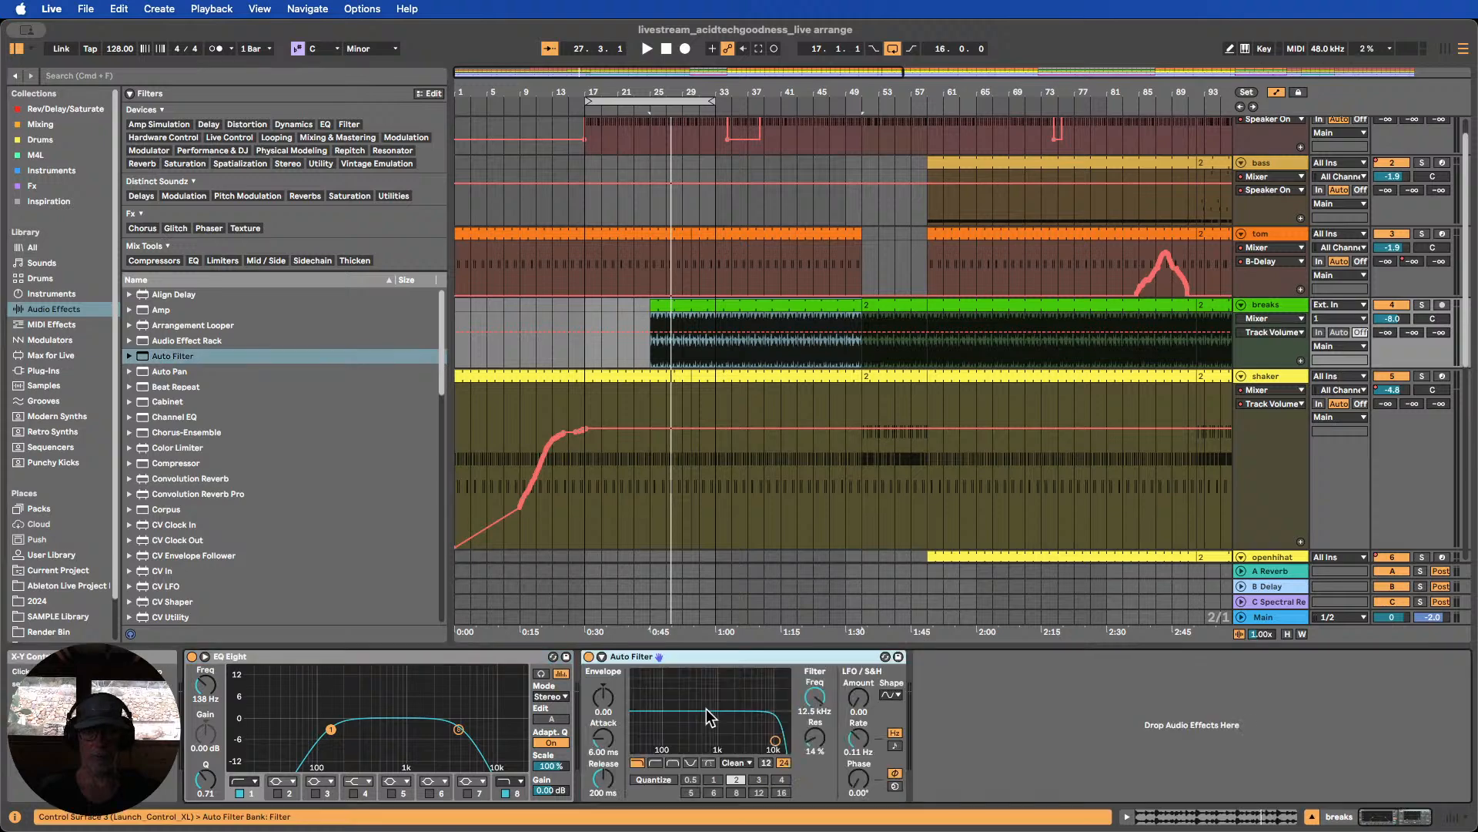
pyautogui.click(14, 50)
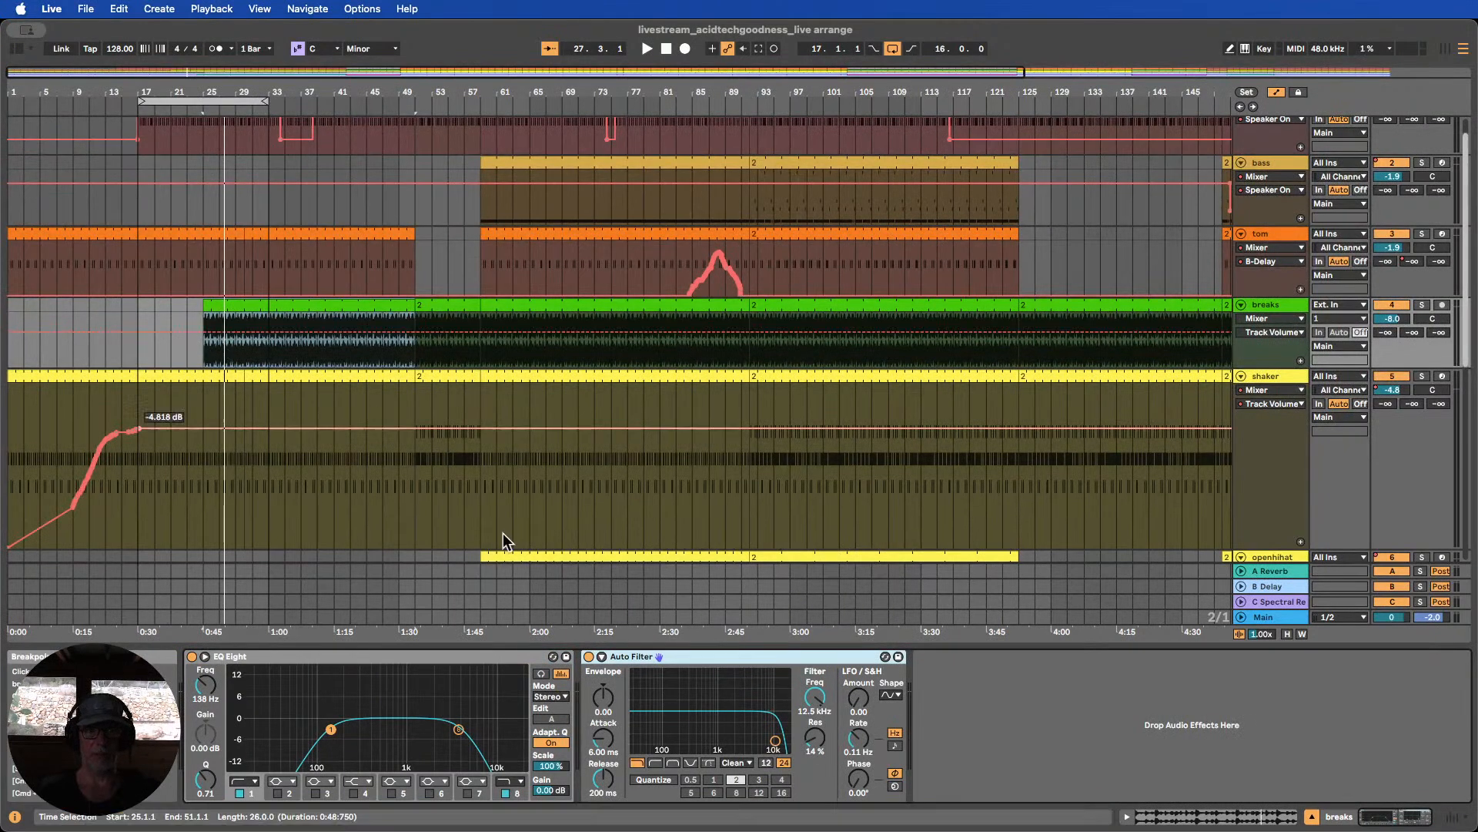
# Show the Auto Filter's Frequency and Device On automation in separate lanes on the breaks track, with Device On beneath Frequency
pyautogui.click(814, 697)
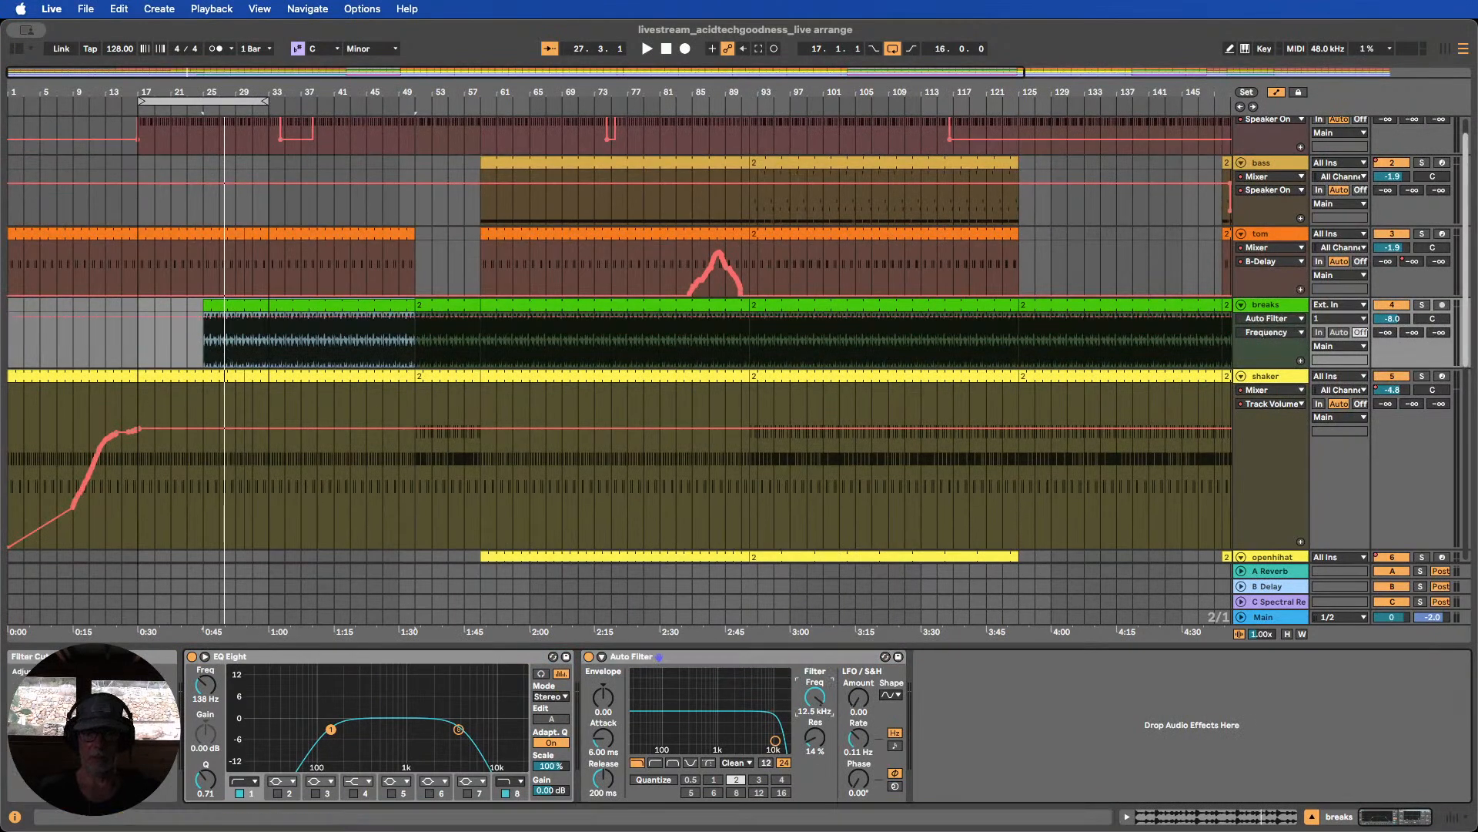
pyautogui.click(1301, 362)
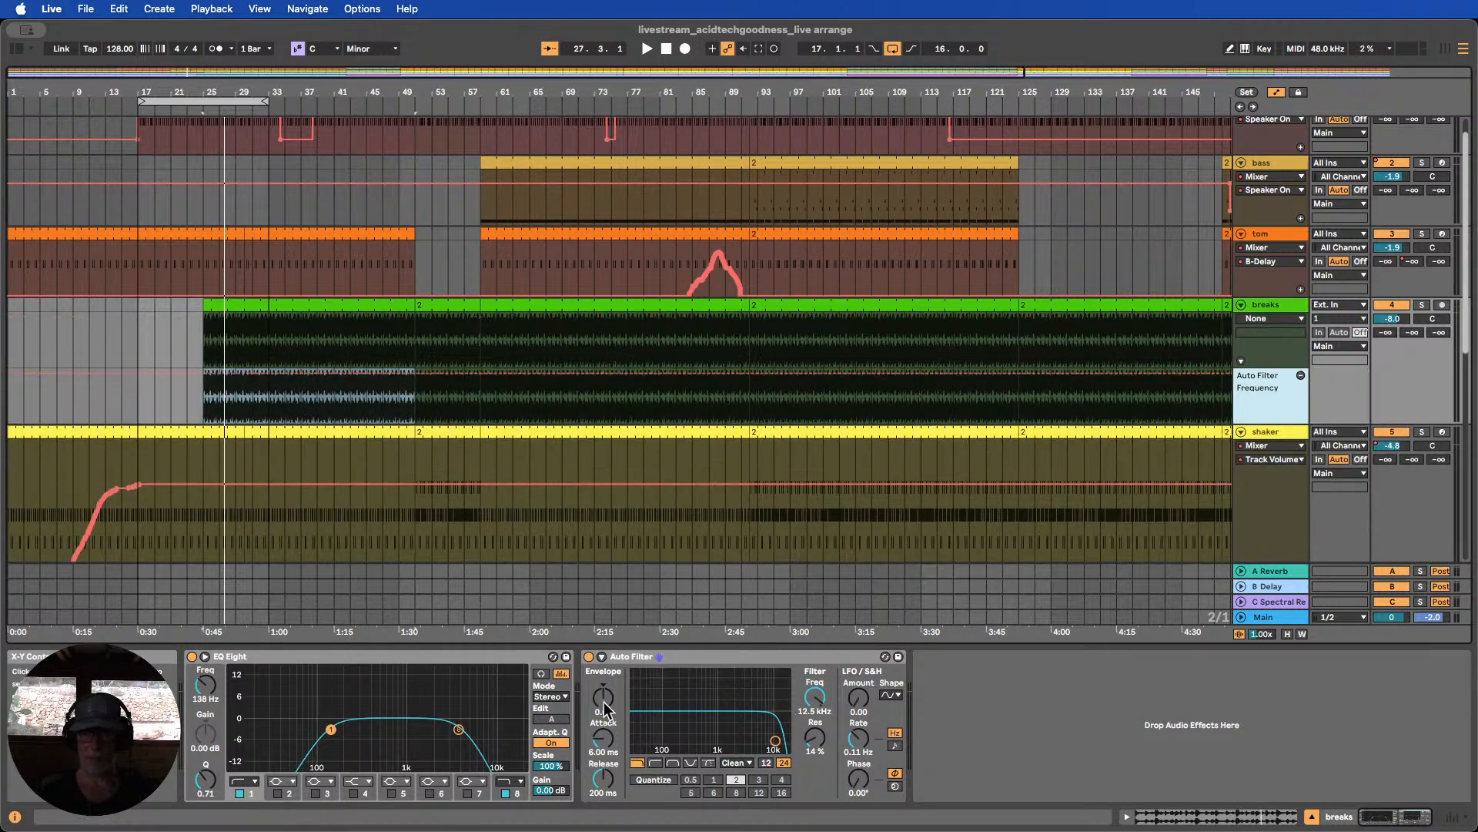
pyautogui.click(589, 657)
pyautogui.click(589, 657)
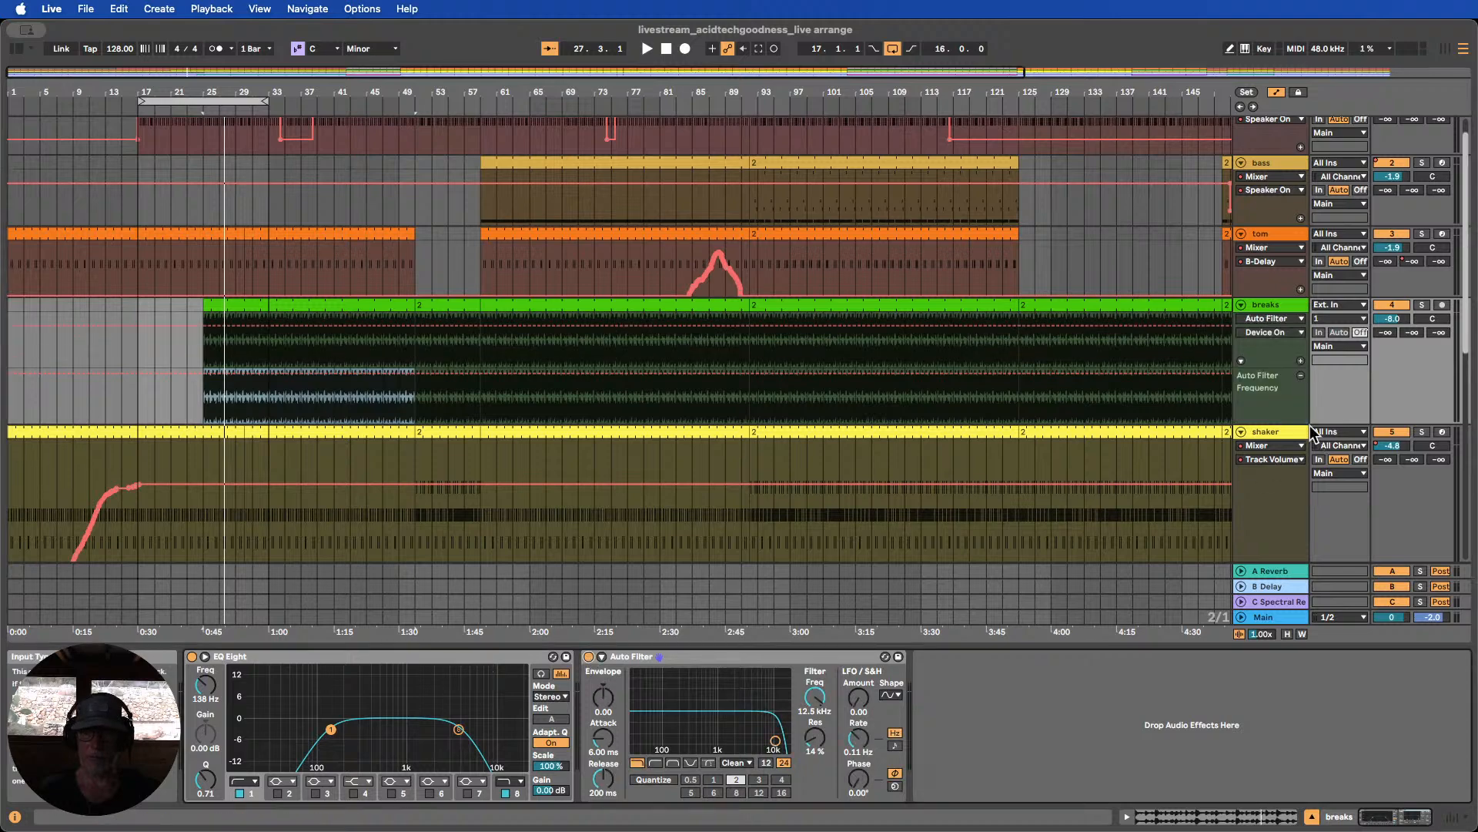
pyautogui.click(1301, 370)
pyautogui.scroll(-1, 1279, 362)
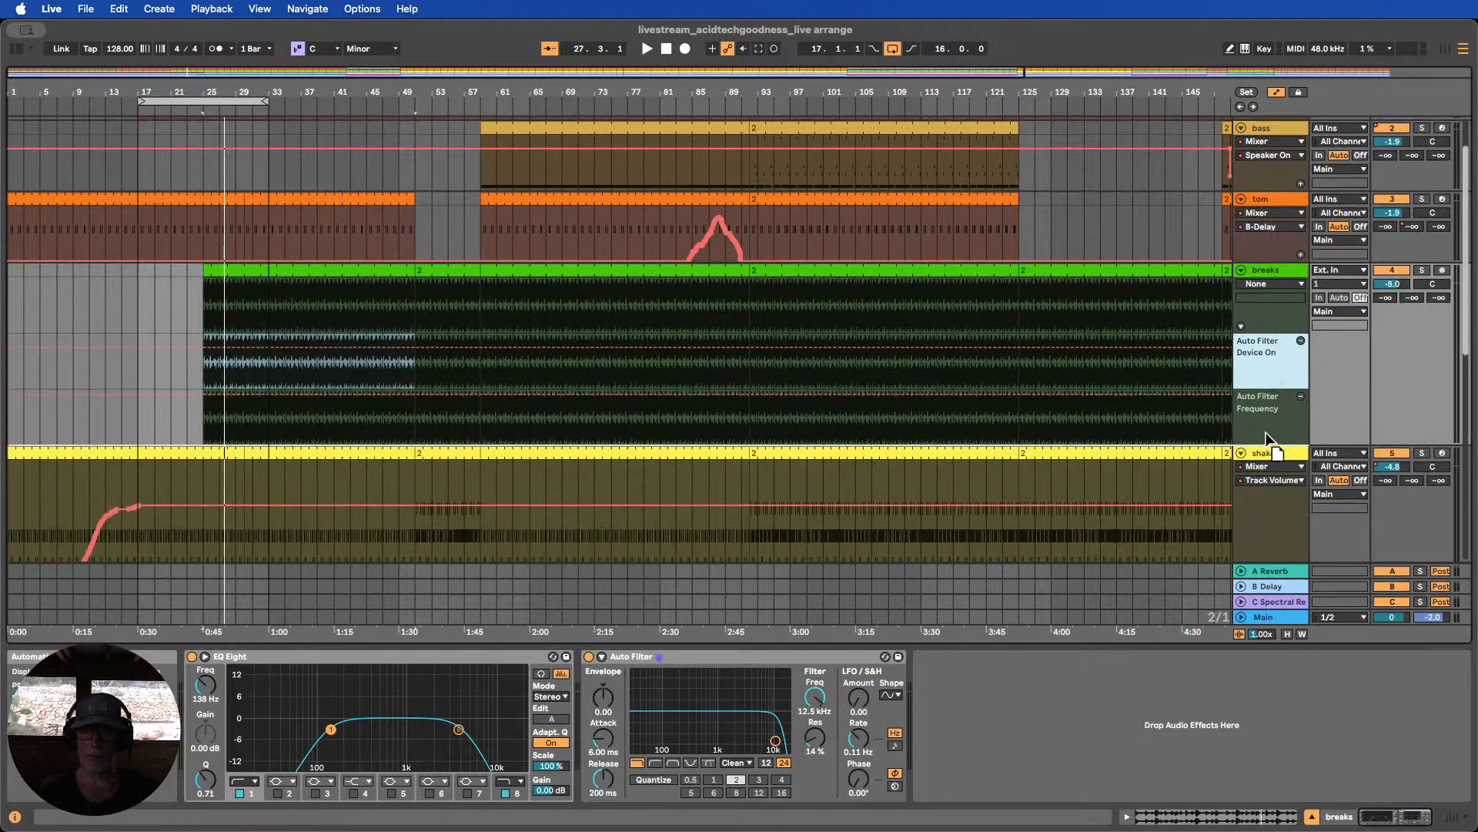
# Automate the breaks Auto Filter's Device On to stay off until bar 25 and switch on there
pyautogui.click(201, 400)
pyautogui.moveTo(161, 403); pyautogui.dragTo(203, 429)
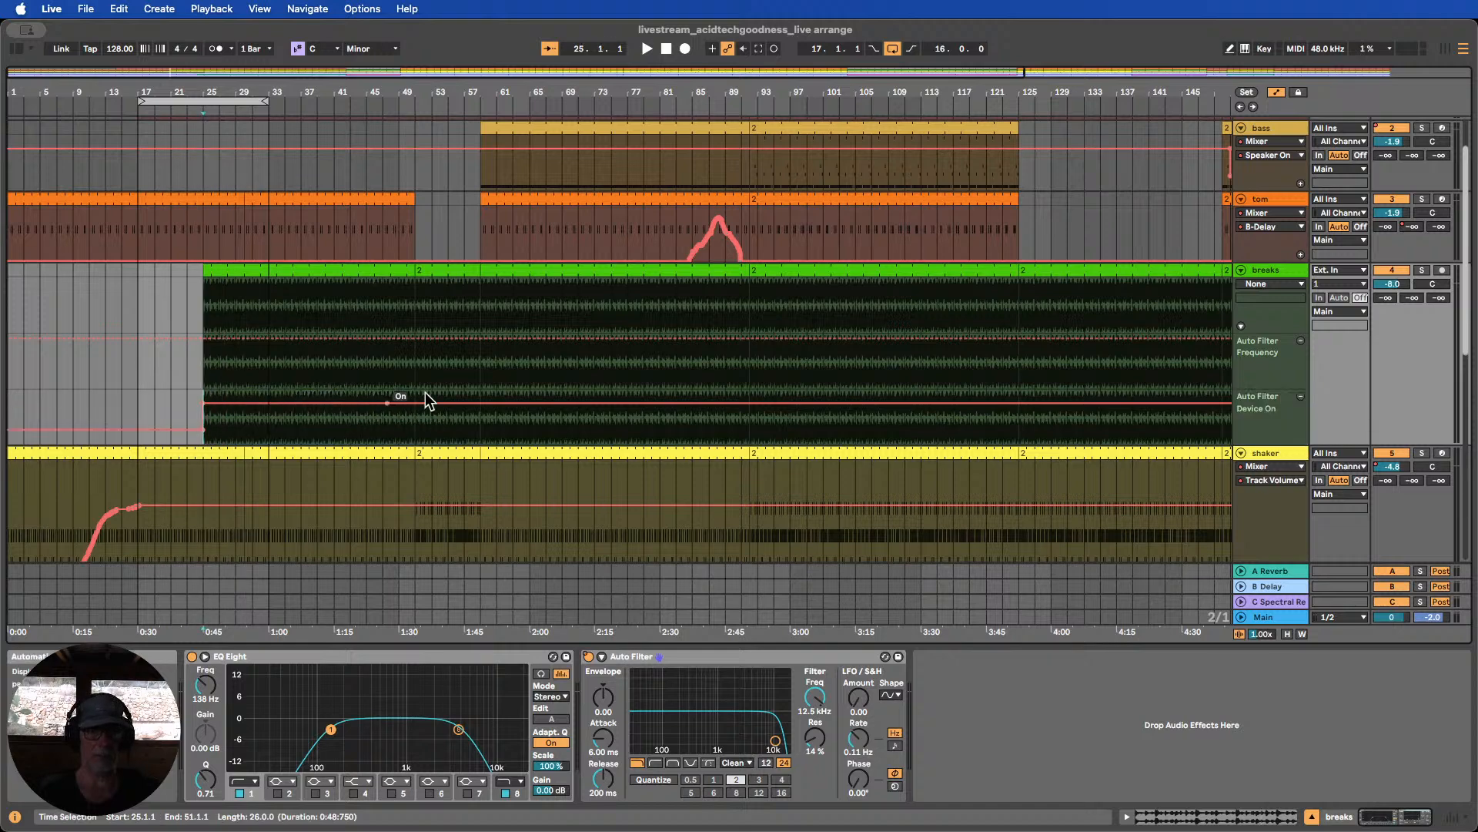
# Automate the breaks Auto Filter off at bar 59, with Frequency rising from about 239 Hz at bar 25 to 12.5 kHz at bar 59
pyautogui.click(479, 402)
pyautogui.moveTo(491, 407); pyautogui.dragTo(489, 428)
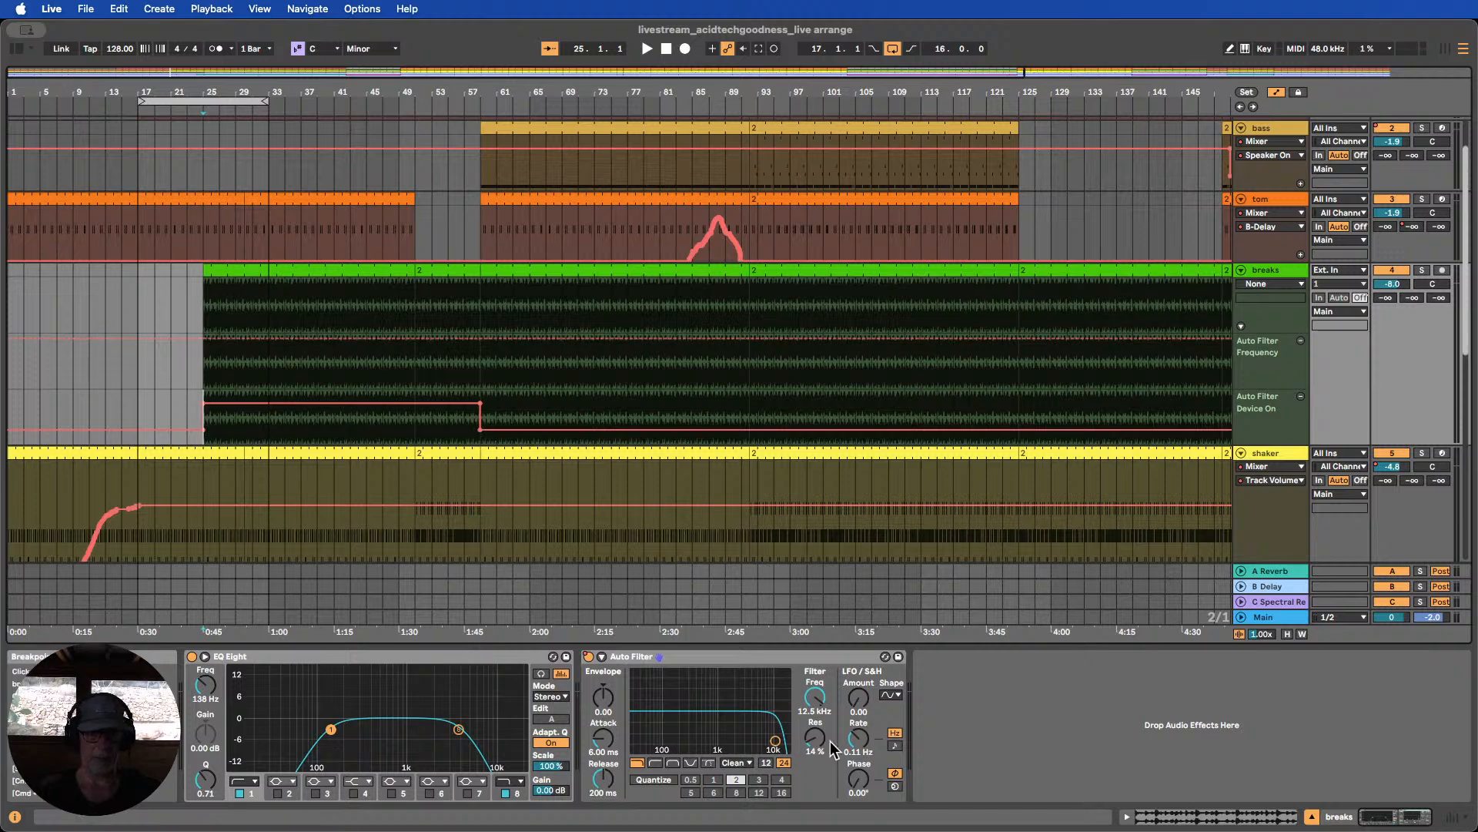
pyautogui.click(821, 700)
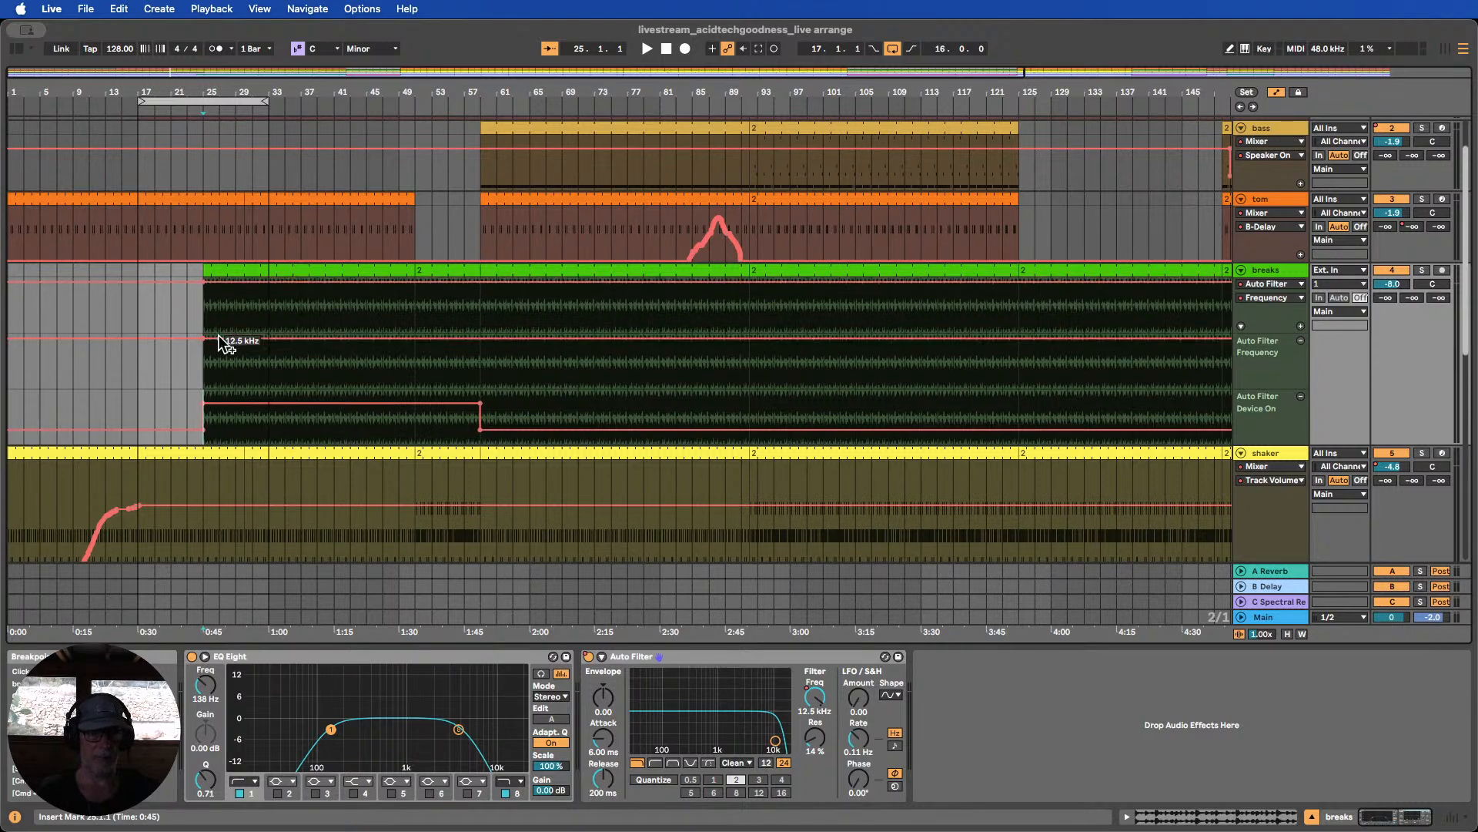
pyautogui.click(481, 339)
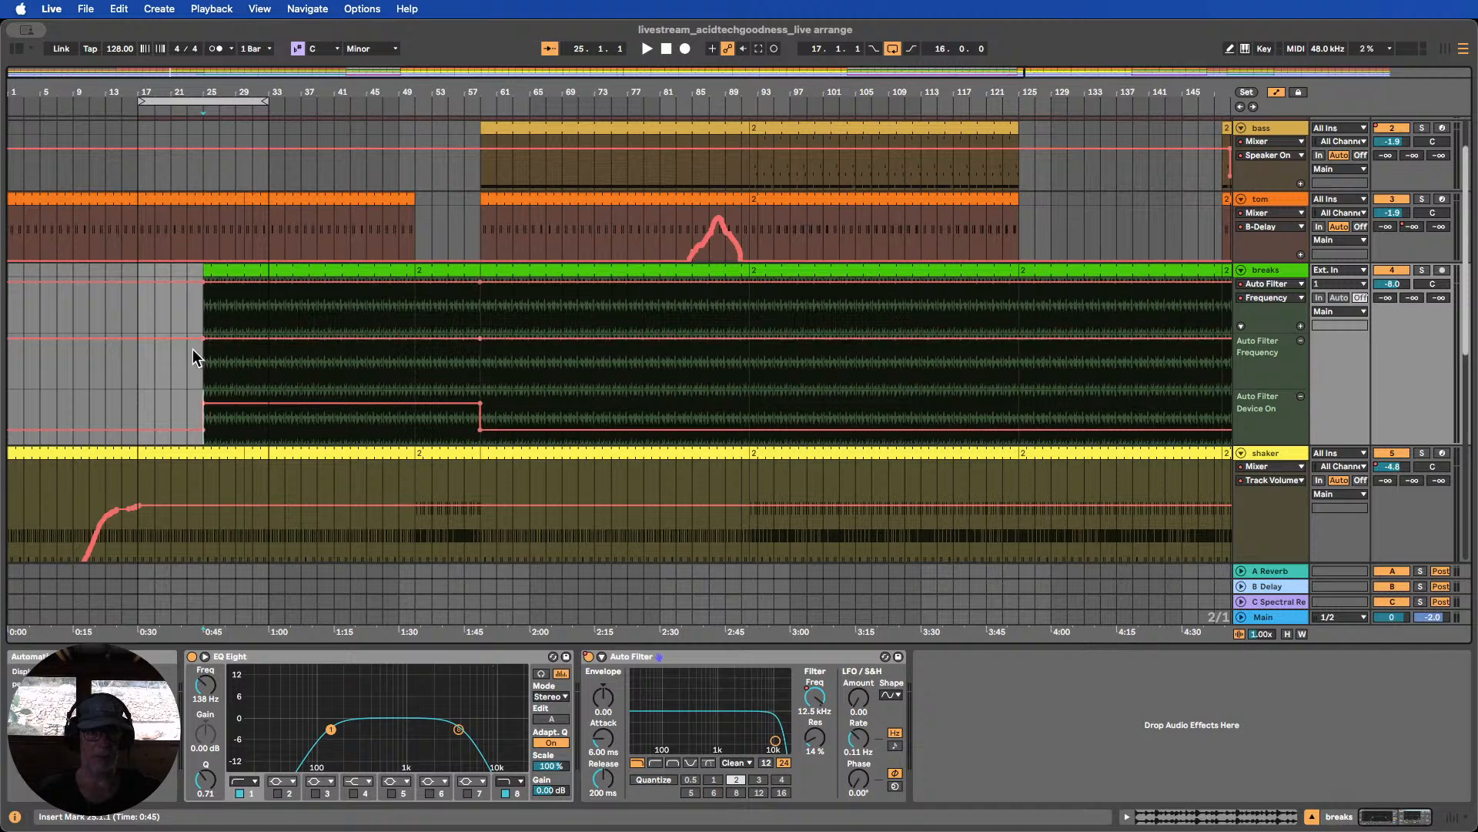
pyautogui.moveTo(220, 347); pyautogui.dragTo(204, 373)
pyautogui.click(174, 378)
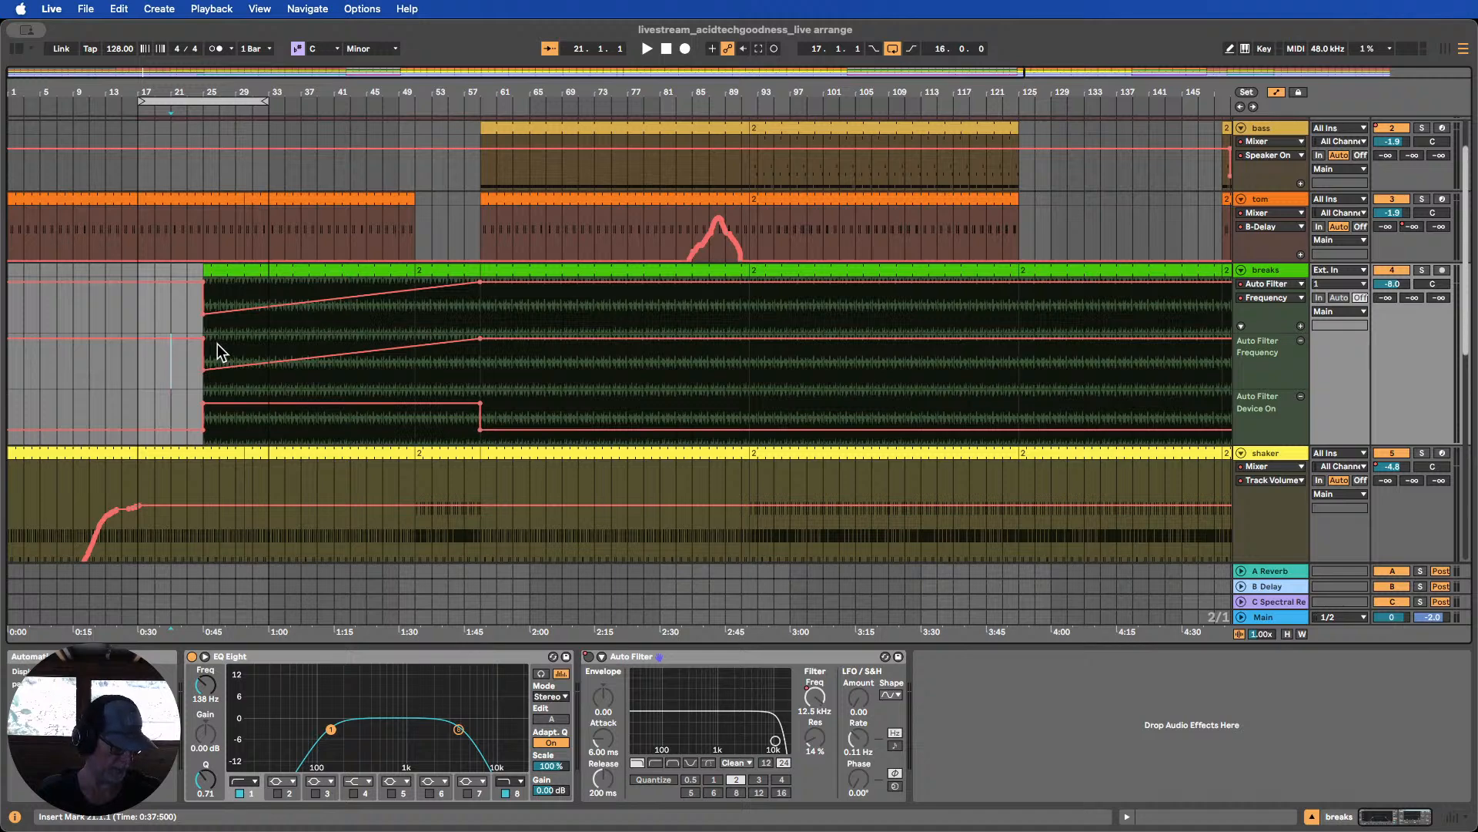
# Play the arrangement from around bar 16 and show the vox track's Track Volume automation in its own lane
pyautogui.click(131, 110)
pyautogui.scroll(2, 321, 215)
pyautogui.scroll(-2, 317, 210)
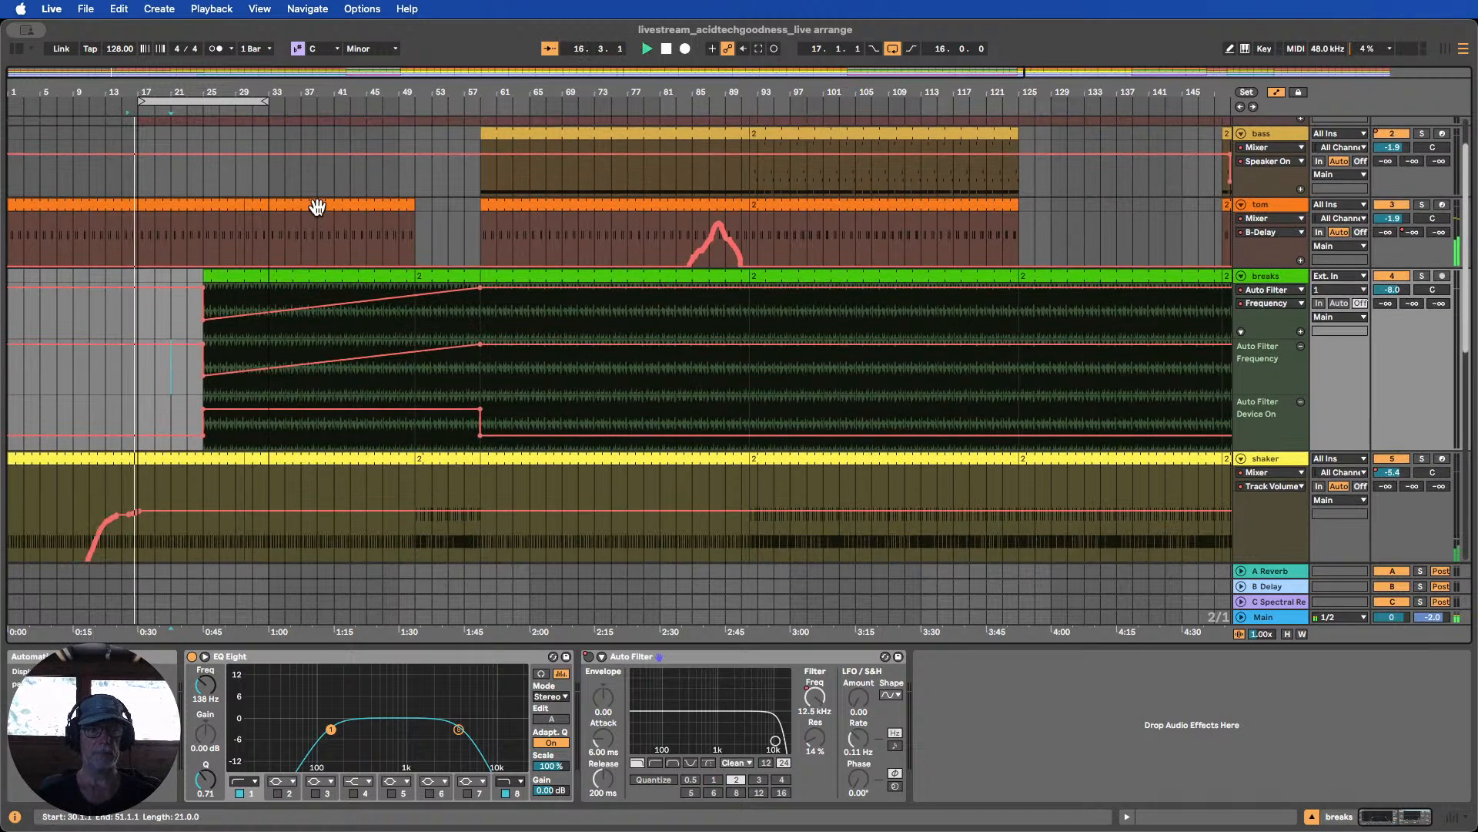
pyautogui.scroll(3, 317, 206)
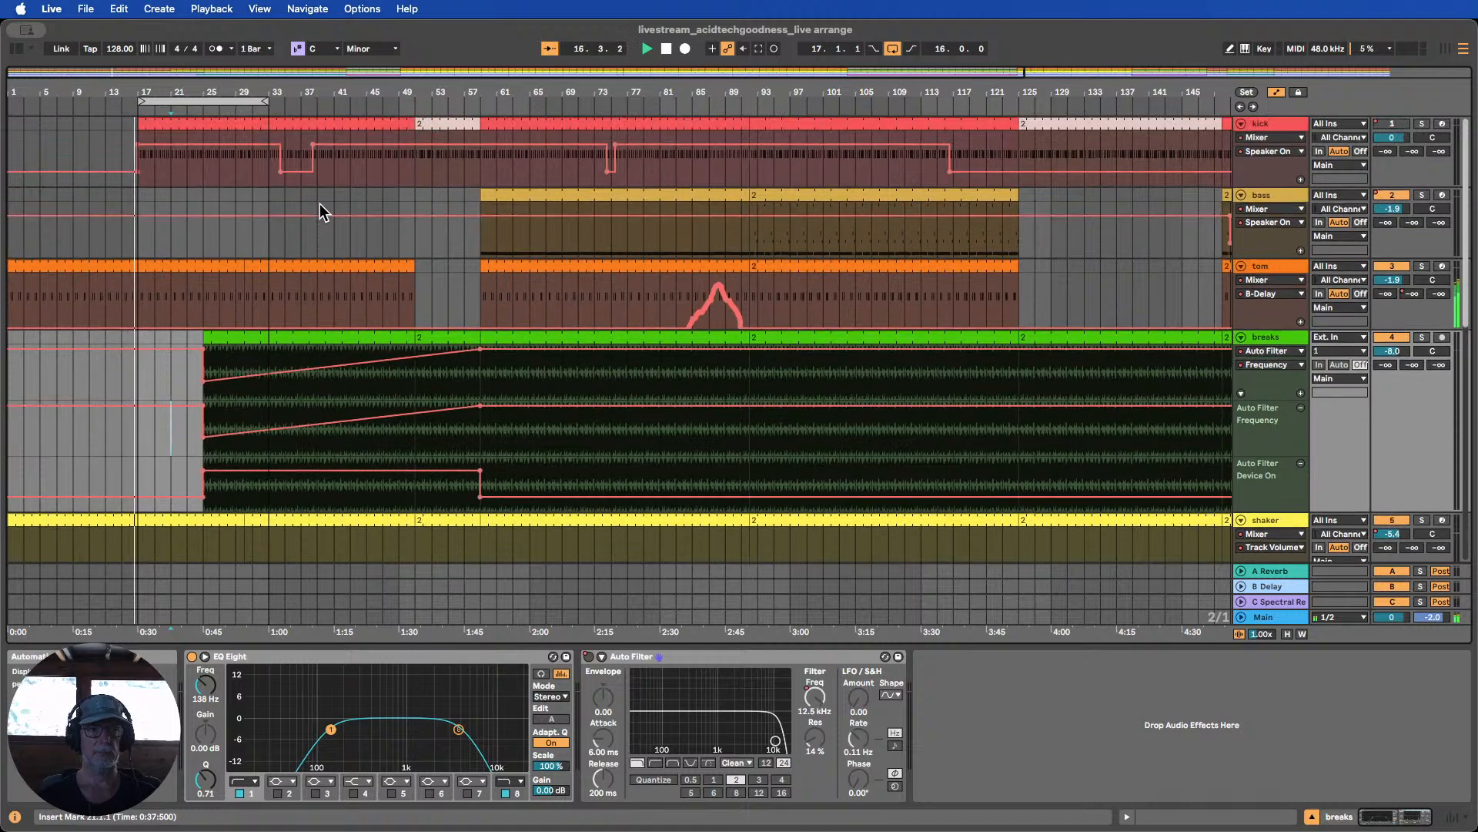
pyautogui.scroll(-10, 320, 204)
pyautogui.scroll(-1, 322, 202)
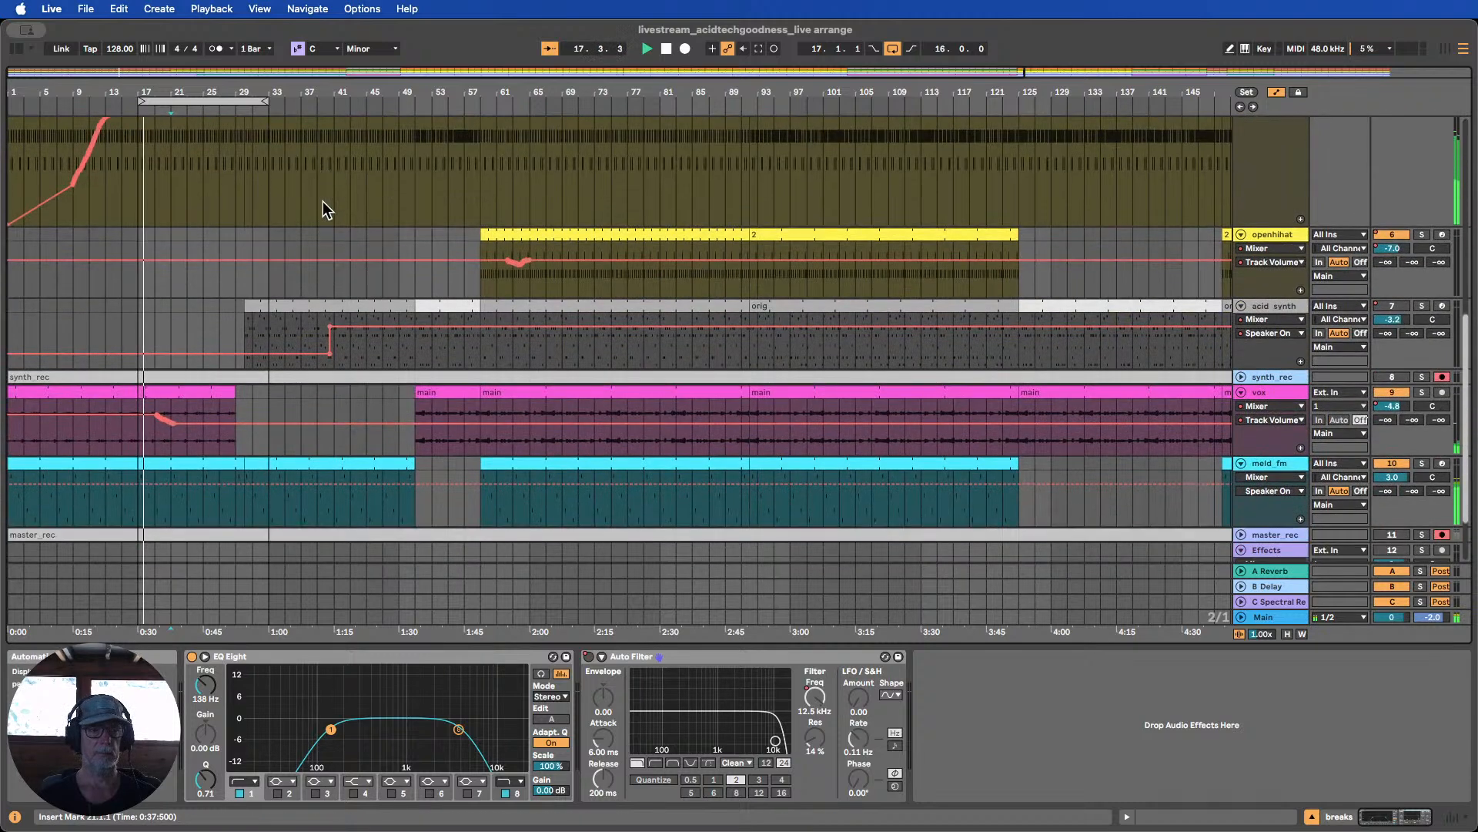
pyautogui.moveTo(136, 93); pyautogui.dragTo(445, 148)
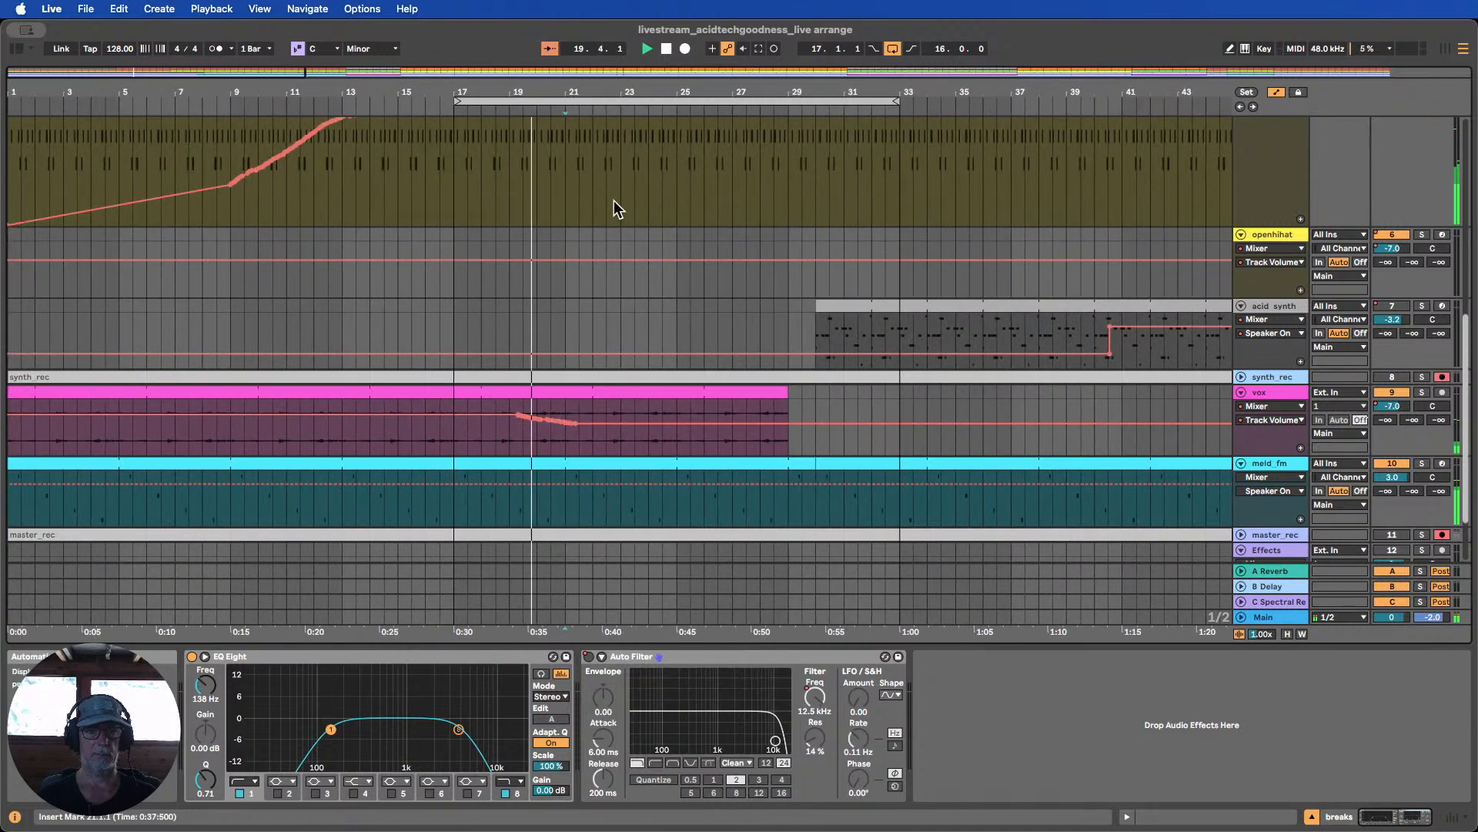
pyautogui.click(1300, 450)
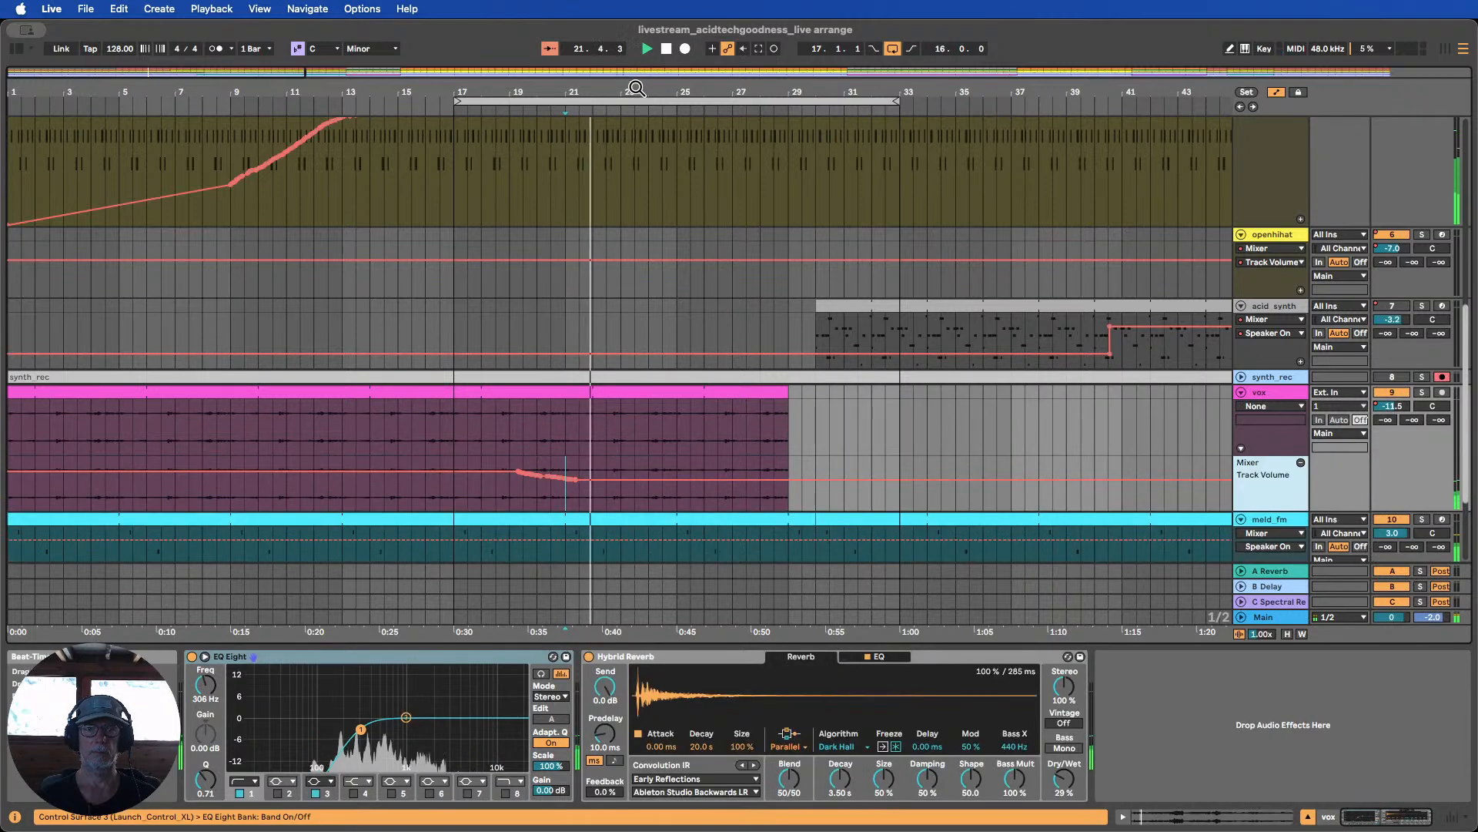
pyautogui.moveTo(637, 89); pyautogui.dragTo(637, 60)
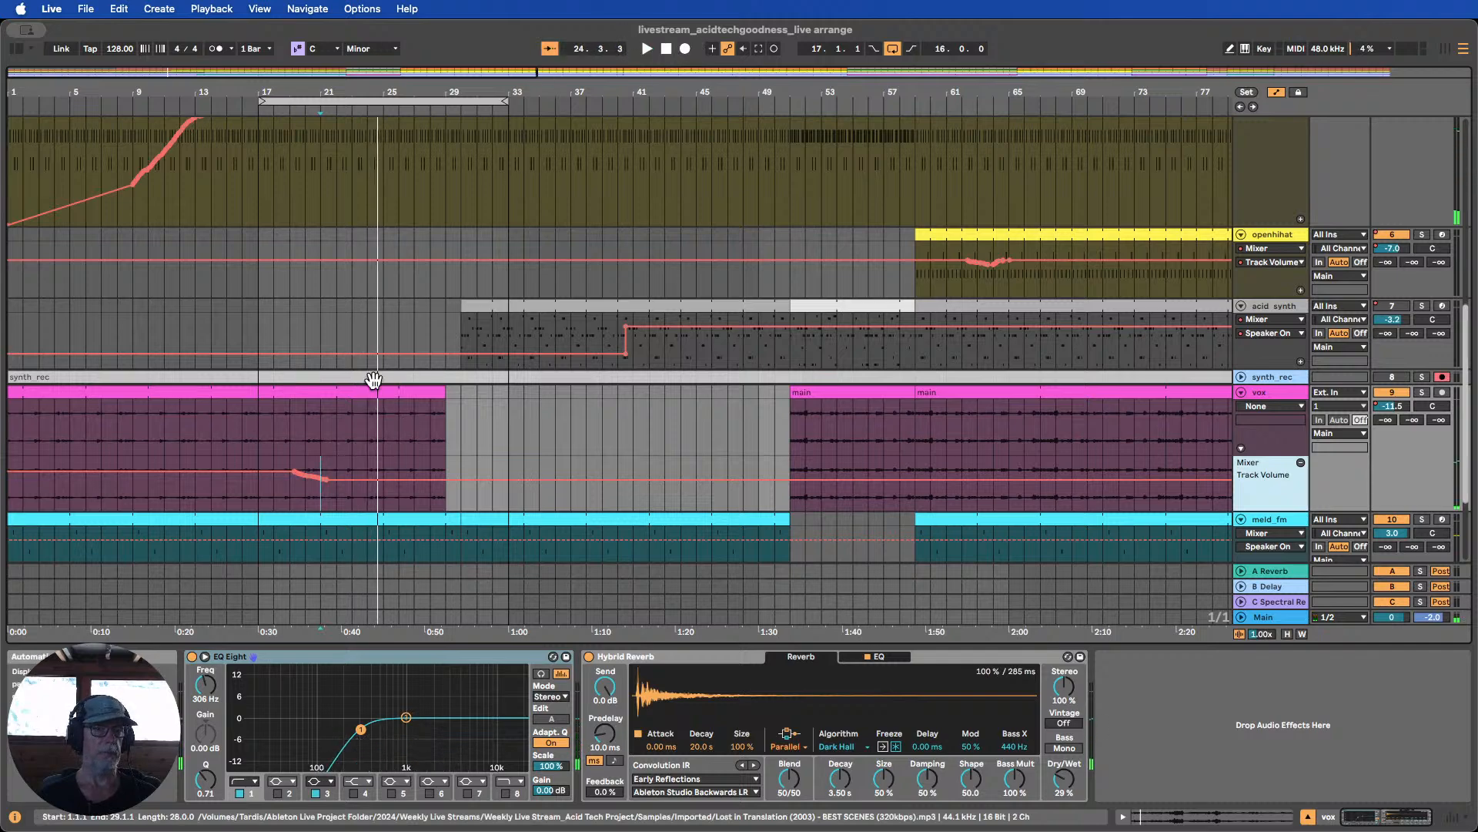
# Extend the first vox clip to end at bar 33 and fade its Track Volume down from about bar 21 to that end
pyautogui.scroll(6, 356, 412)
pyautogui.scroll(-2, 361, 414)
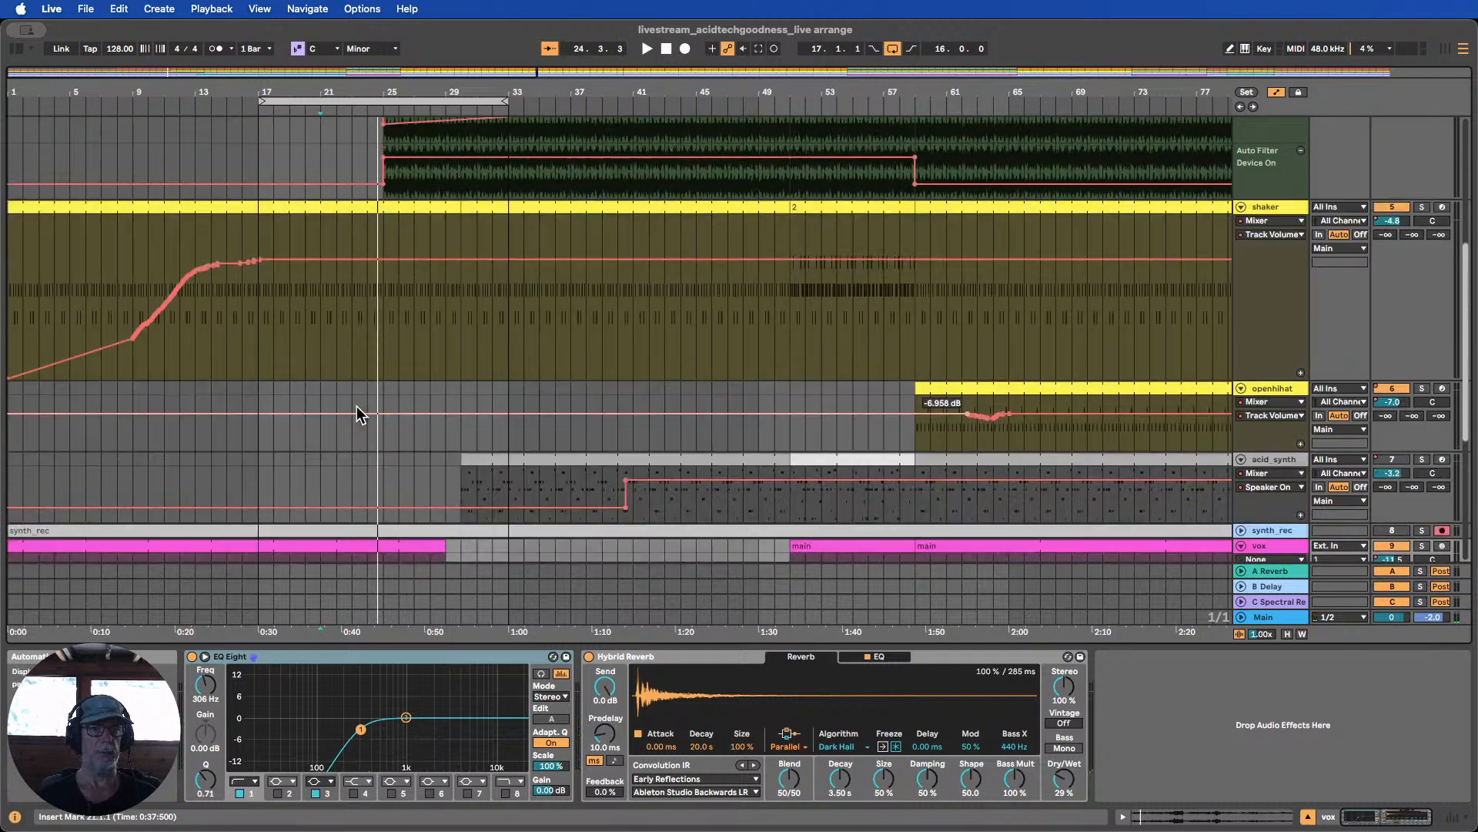
pyautogui.scroll(-4, 356, 412)
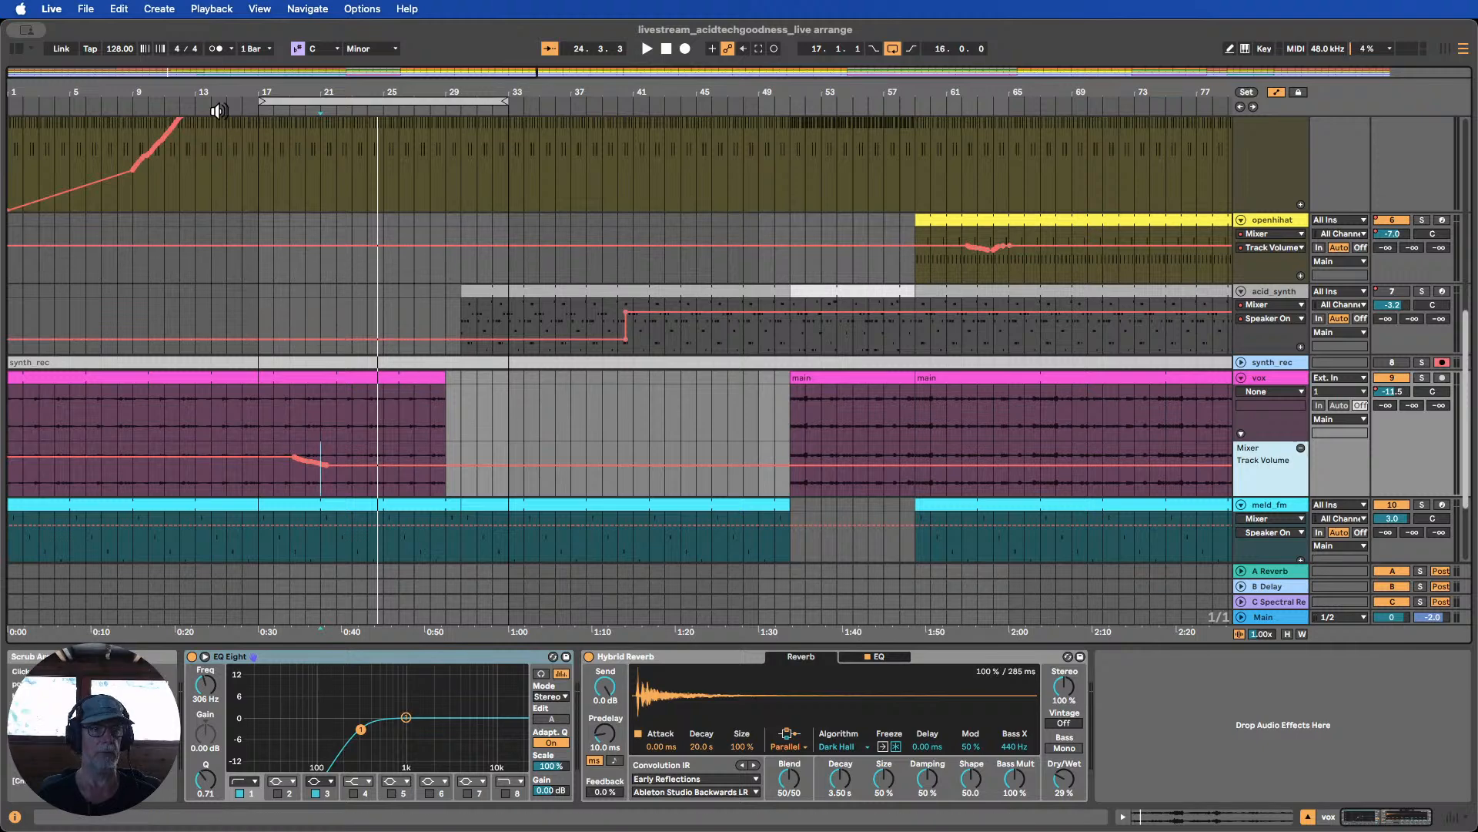
pyautogui.moveTo(220, 89); pyautogui.dragTo(218, 82)
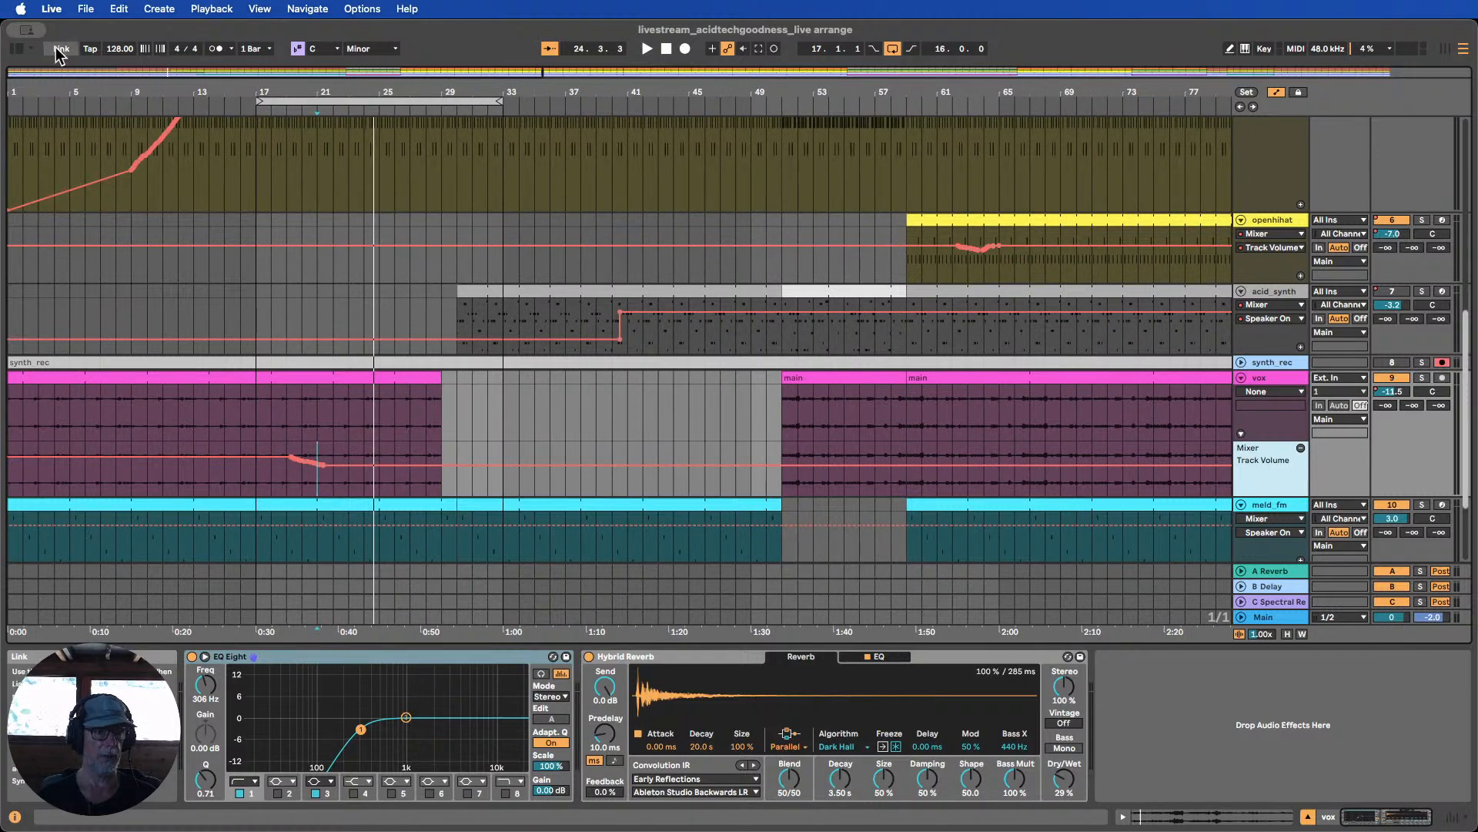
pyautogui.moveTo(54, 94); pyautogui.dragTo(54, 91)
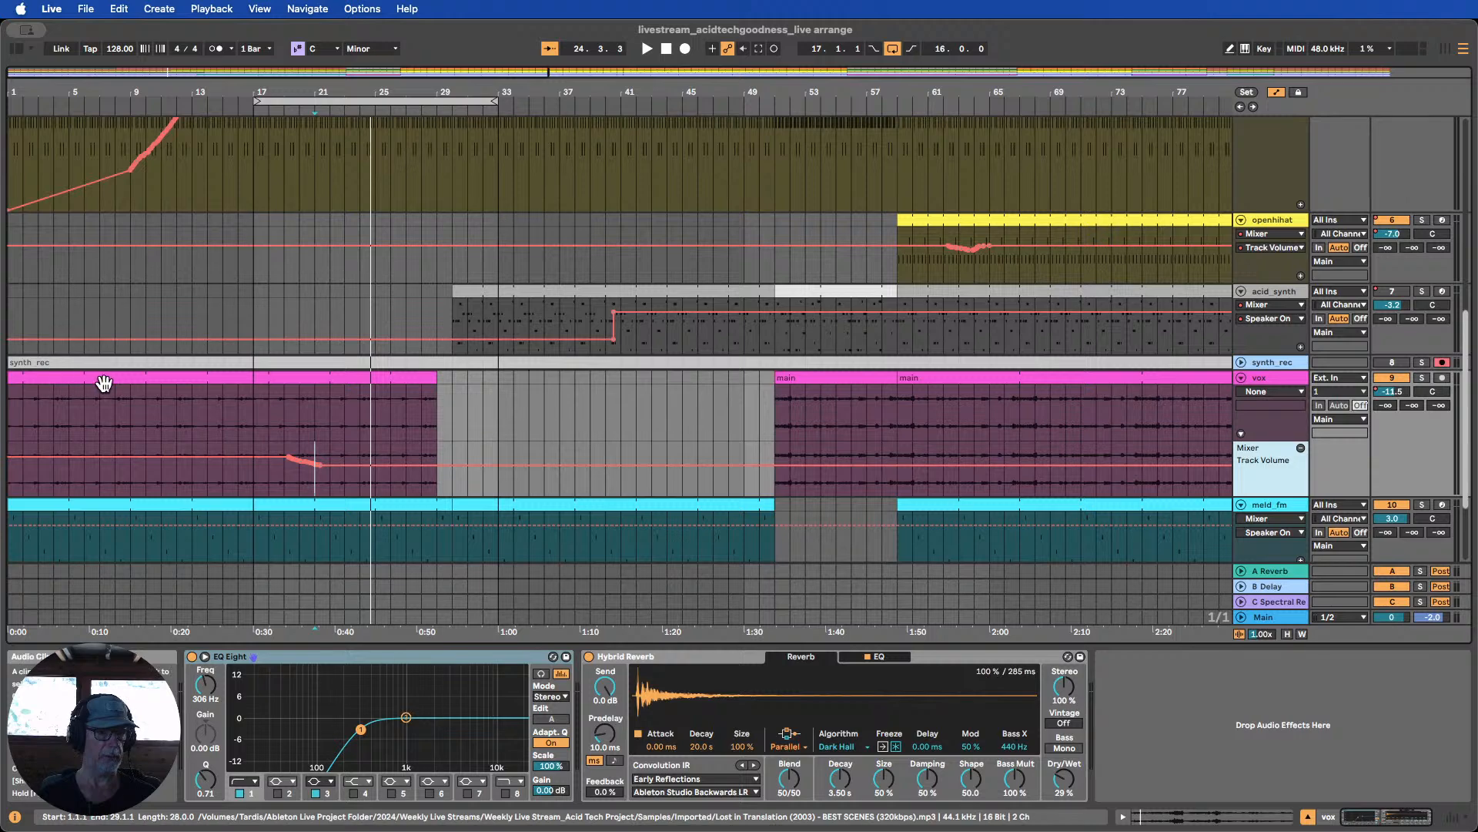
pyautogui.moveTo(429, 372); pyautogui.dragTo(452, 373)
pyautogui.scroll(4, 454, 267)
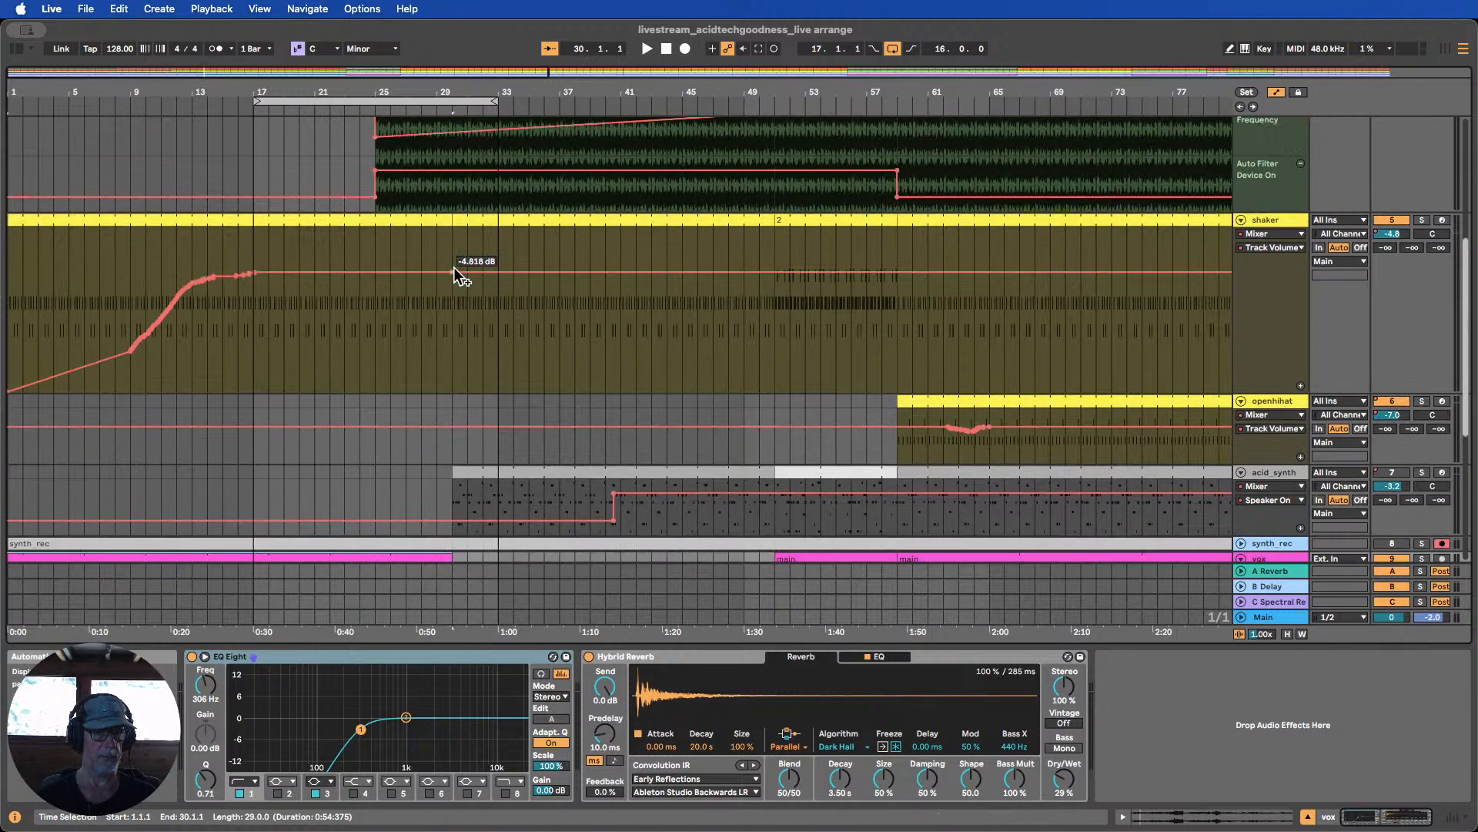
pyautogui.scroll(-5, 425, 284)
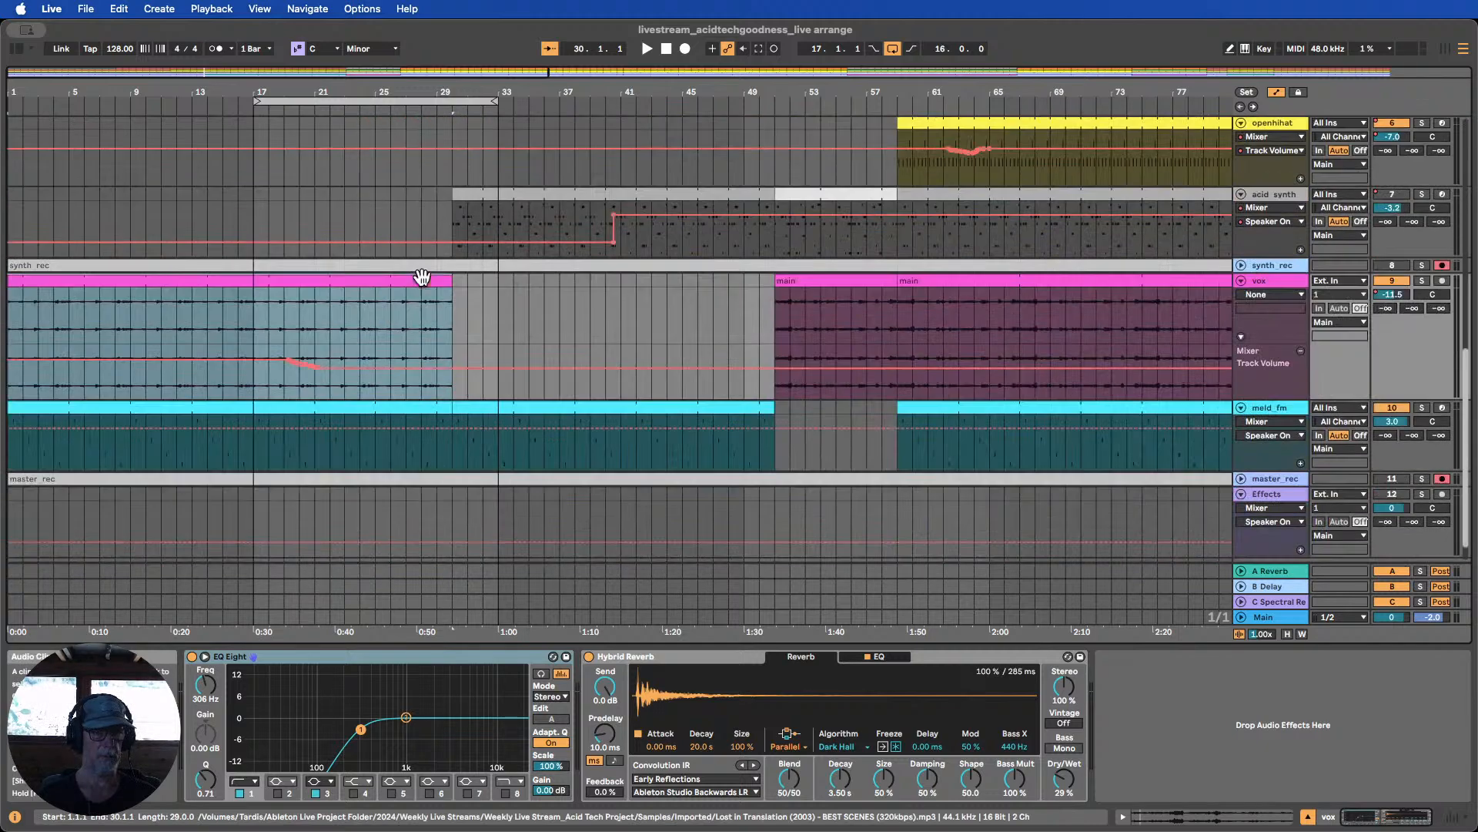
pyautogui.moveTo(451, 280); pyautogui.dragTo(498, 280)
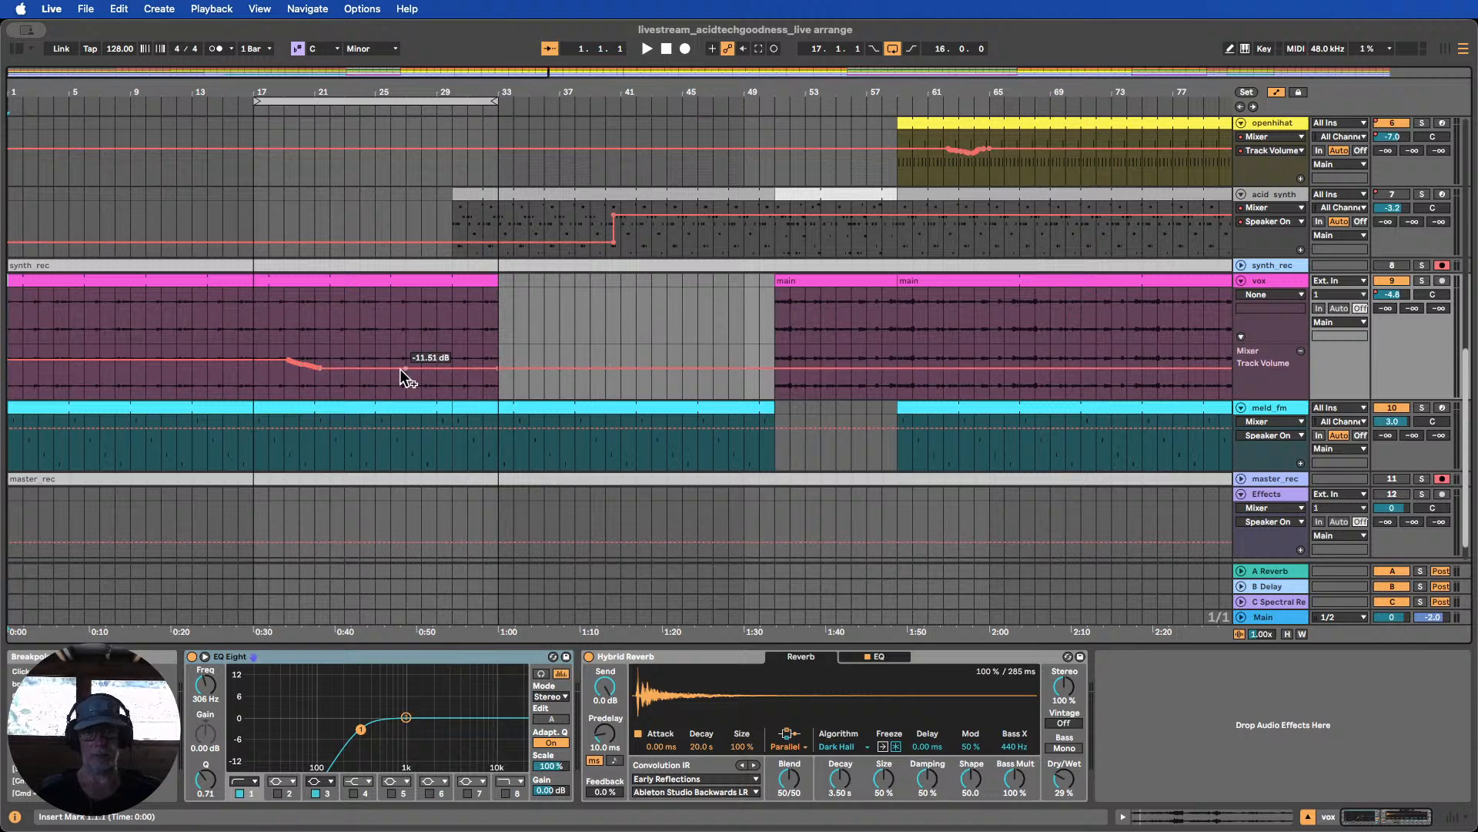
pyautogui.moveTo(406, 376); pyautogui.dragTo(406, 396)
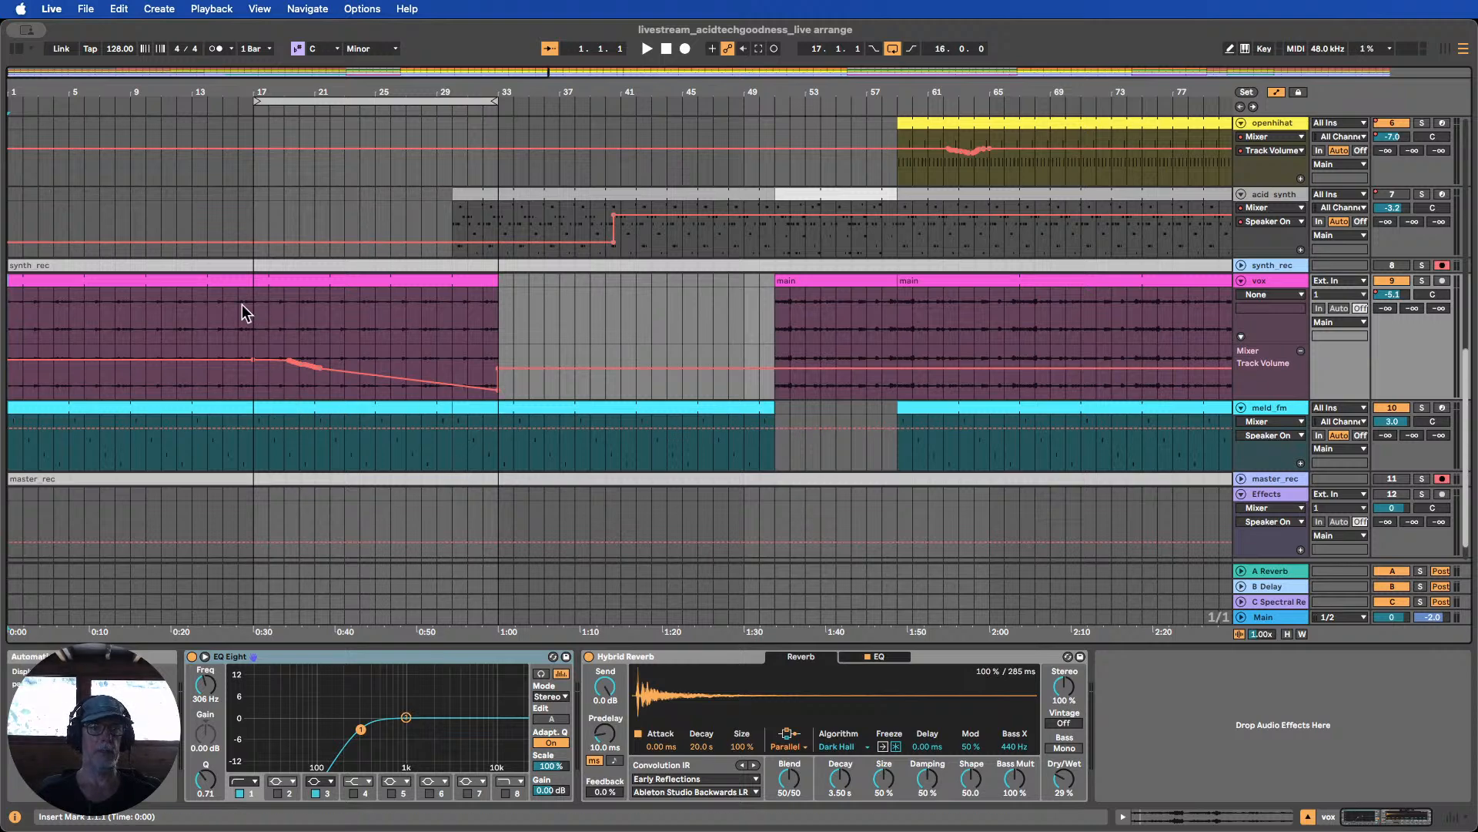
# Play from around bar 15 and check the extended vocal fade against the other tracks leading into the breaks entry
pyautogui.click(212, 107)
pyautogui.scroll(-2, 353, 372)
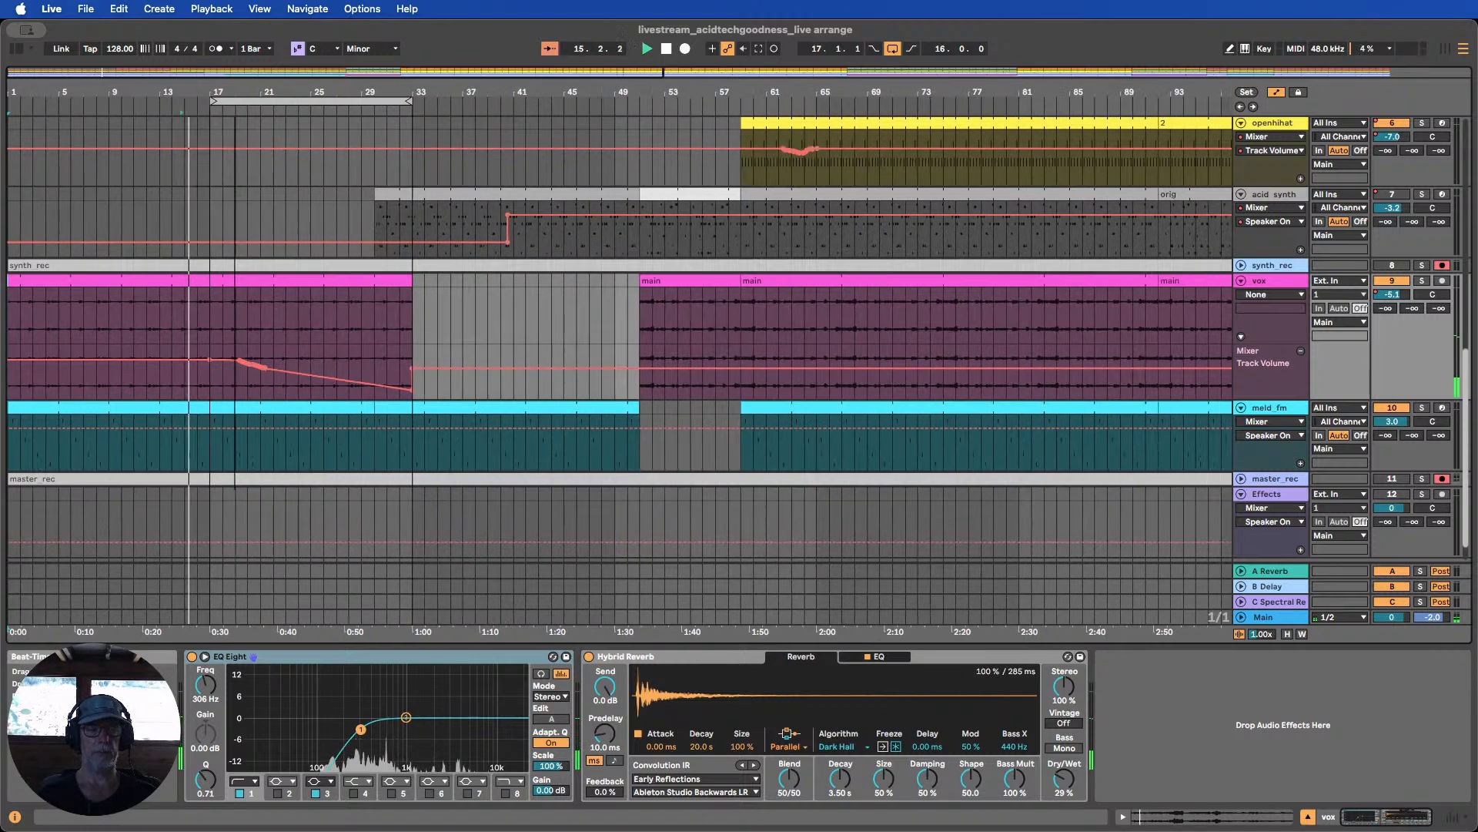
pyautogui.scroll(3, 352, 373)
pyautogui.scroll(-3, 352, 372)
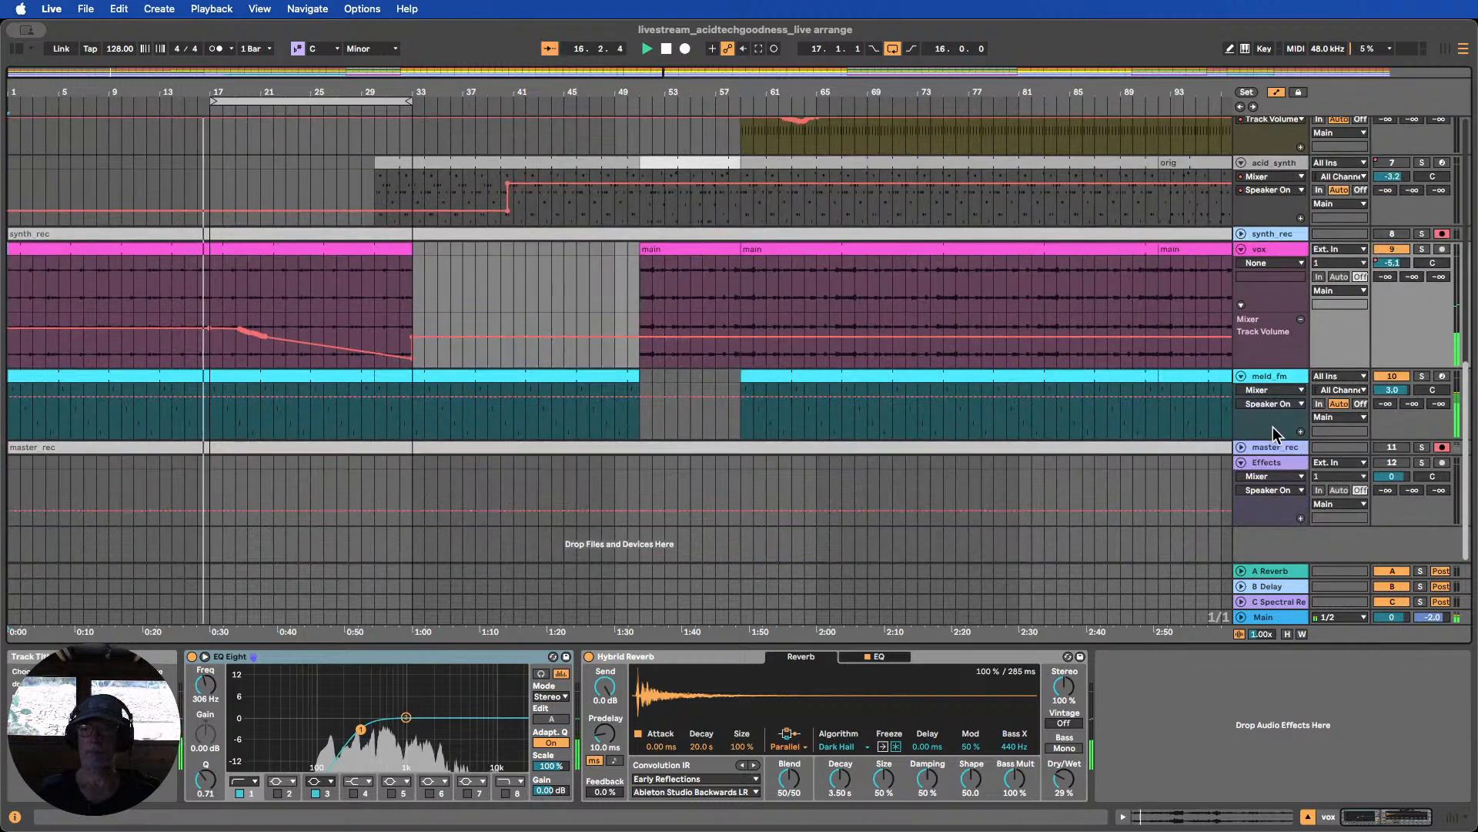
pyautogui.scroll(3, 900, 465)
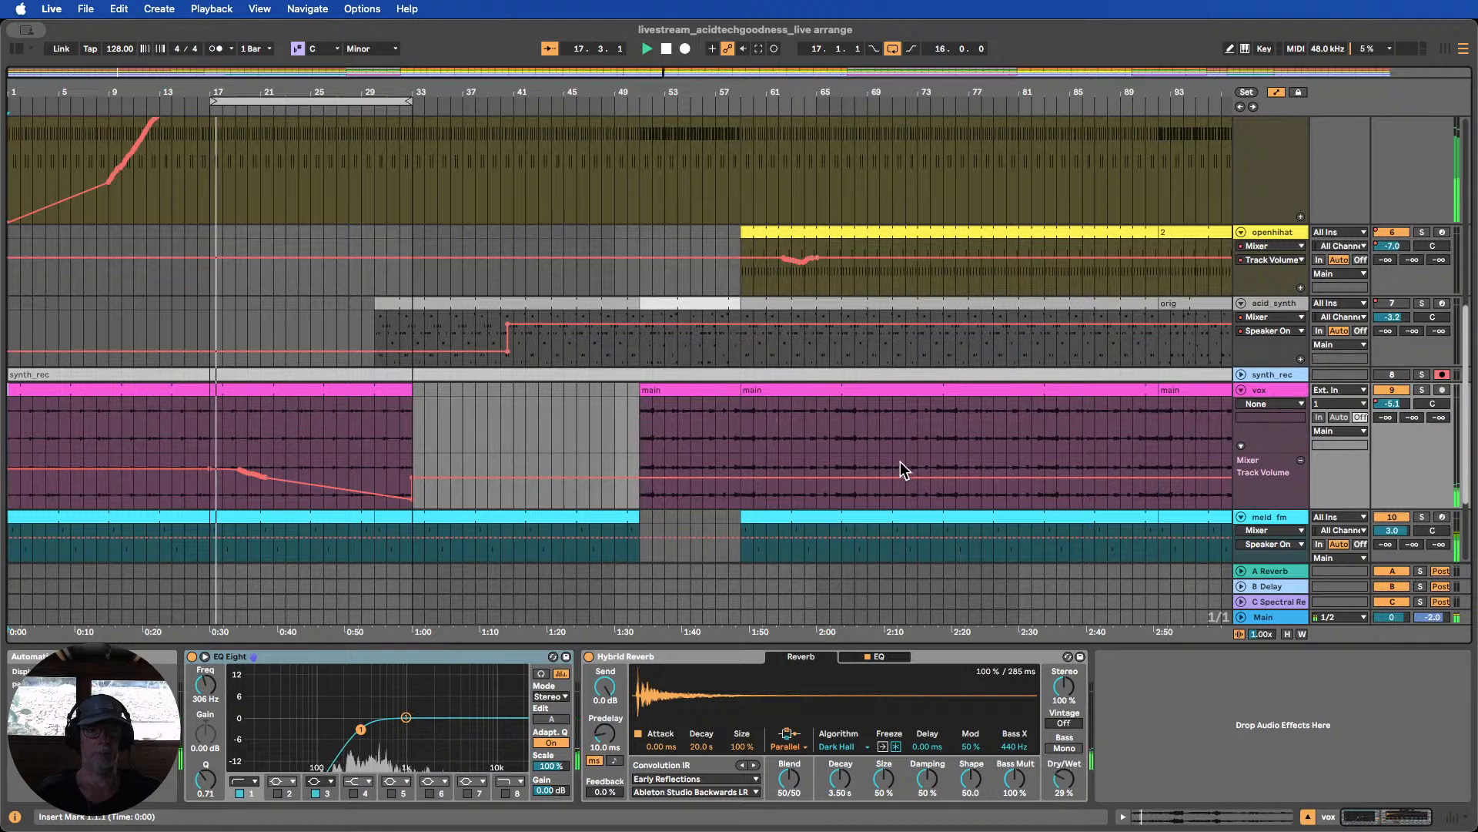
pyautogui.scroll(2, 899, 466)
pyautogui.scroll(3, 899, 460)
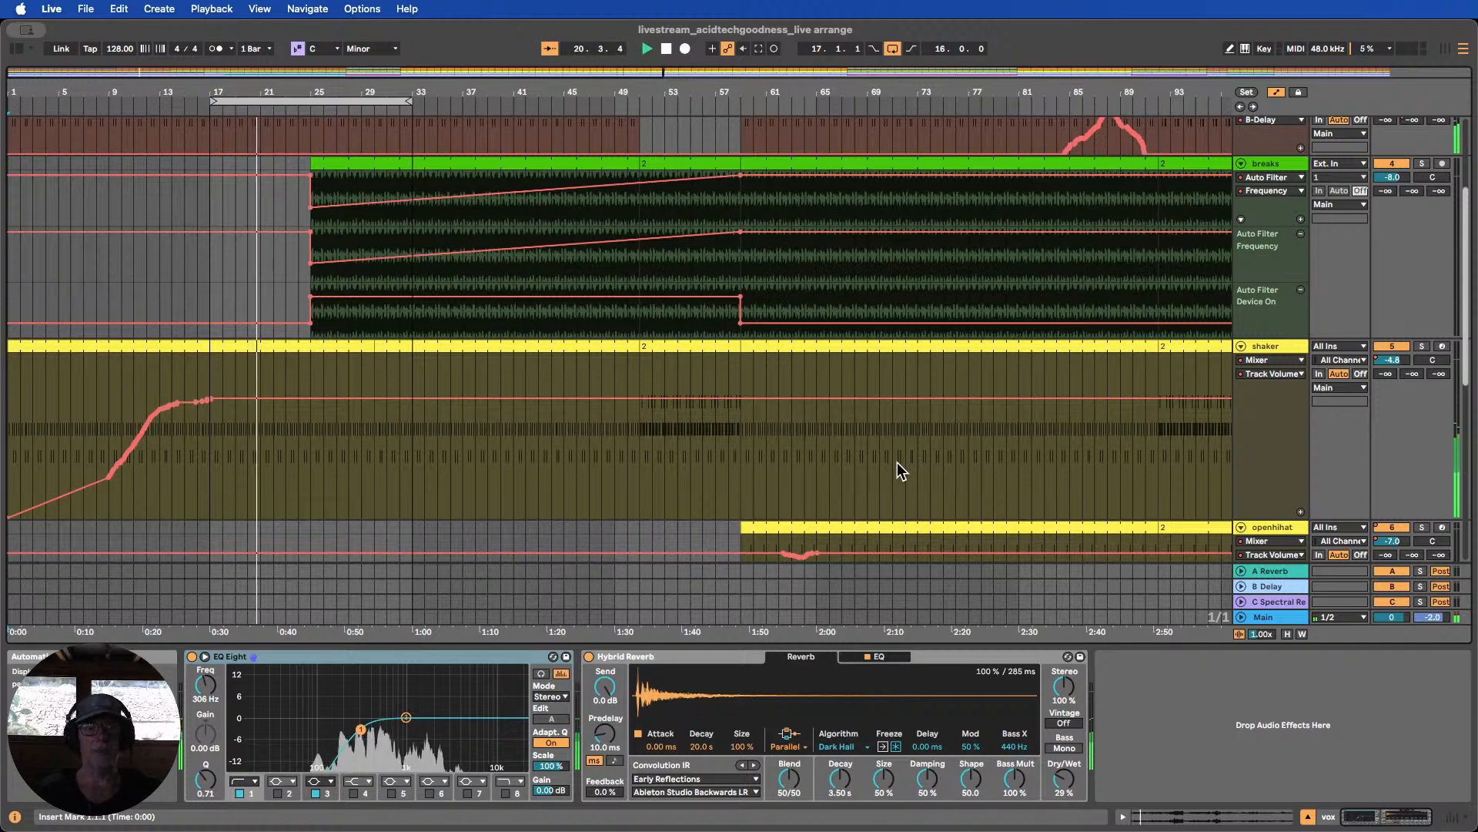
pyautogui.scroll(3, 898, 462)
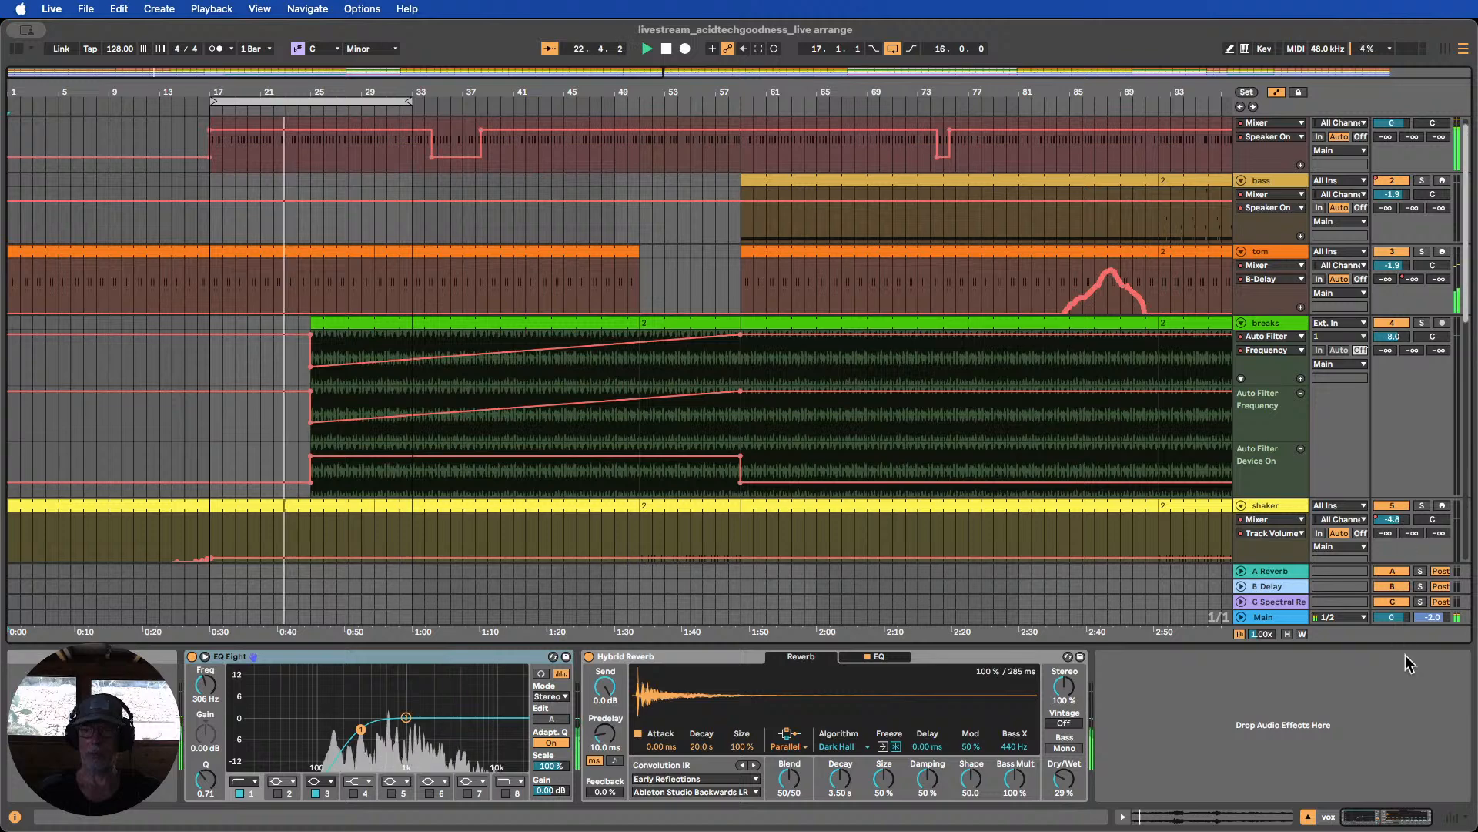
# Enlarge the breaks Frequency lane, then with bars 25 to 33 looping, raise the Auto Filter Frequency at bar 25 to 794 Hz
pyautogui.click(1286, 634)
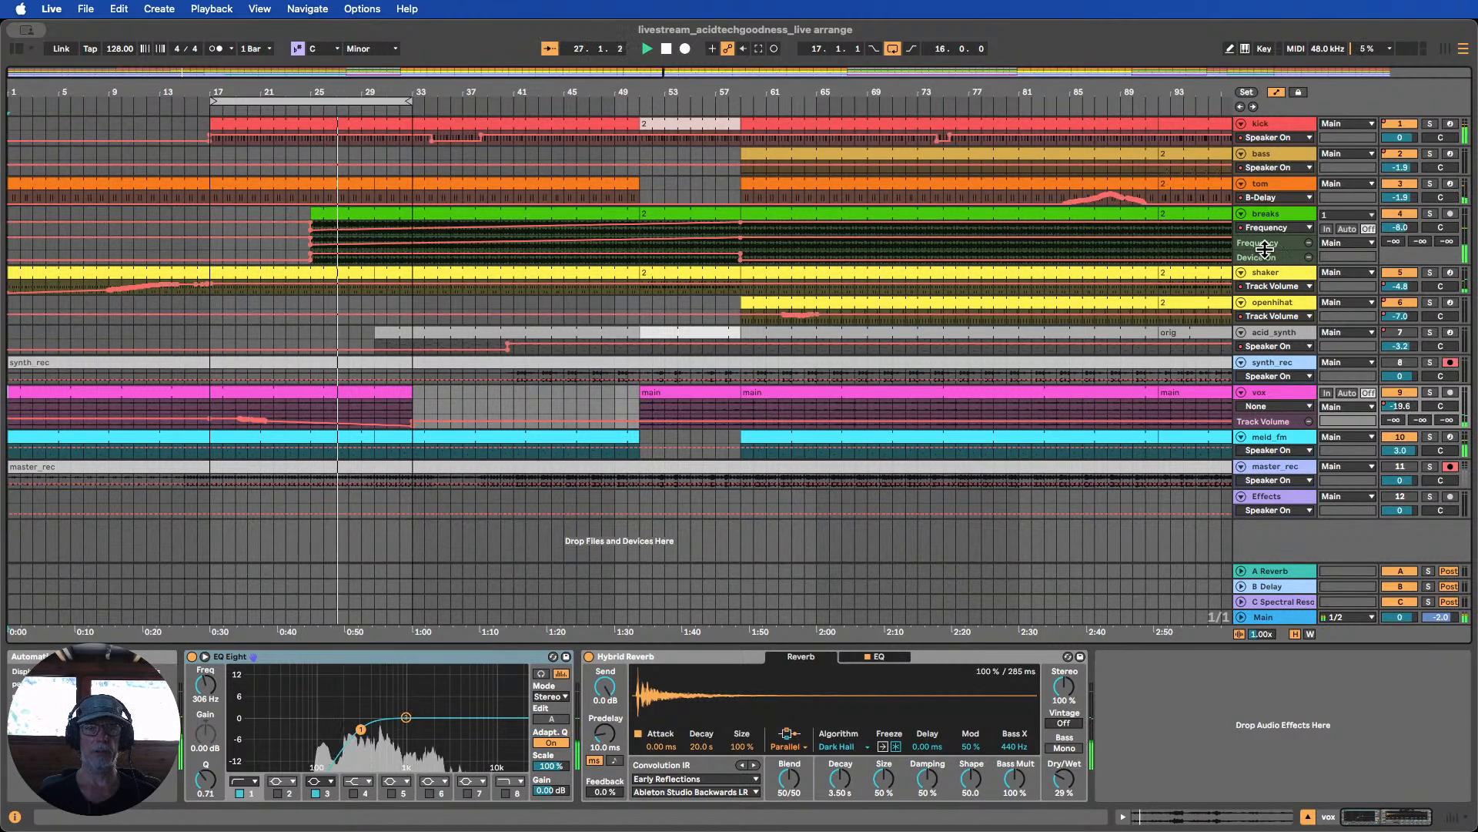
pyautogui.moveTo(1266, 250); pyautogui.dragTo(1266, 376)
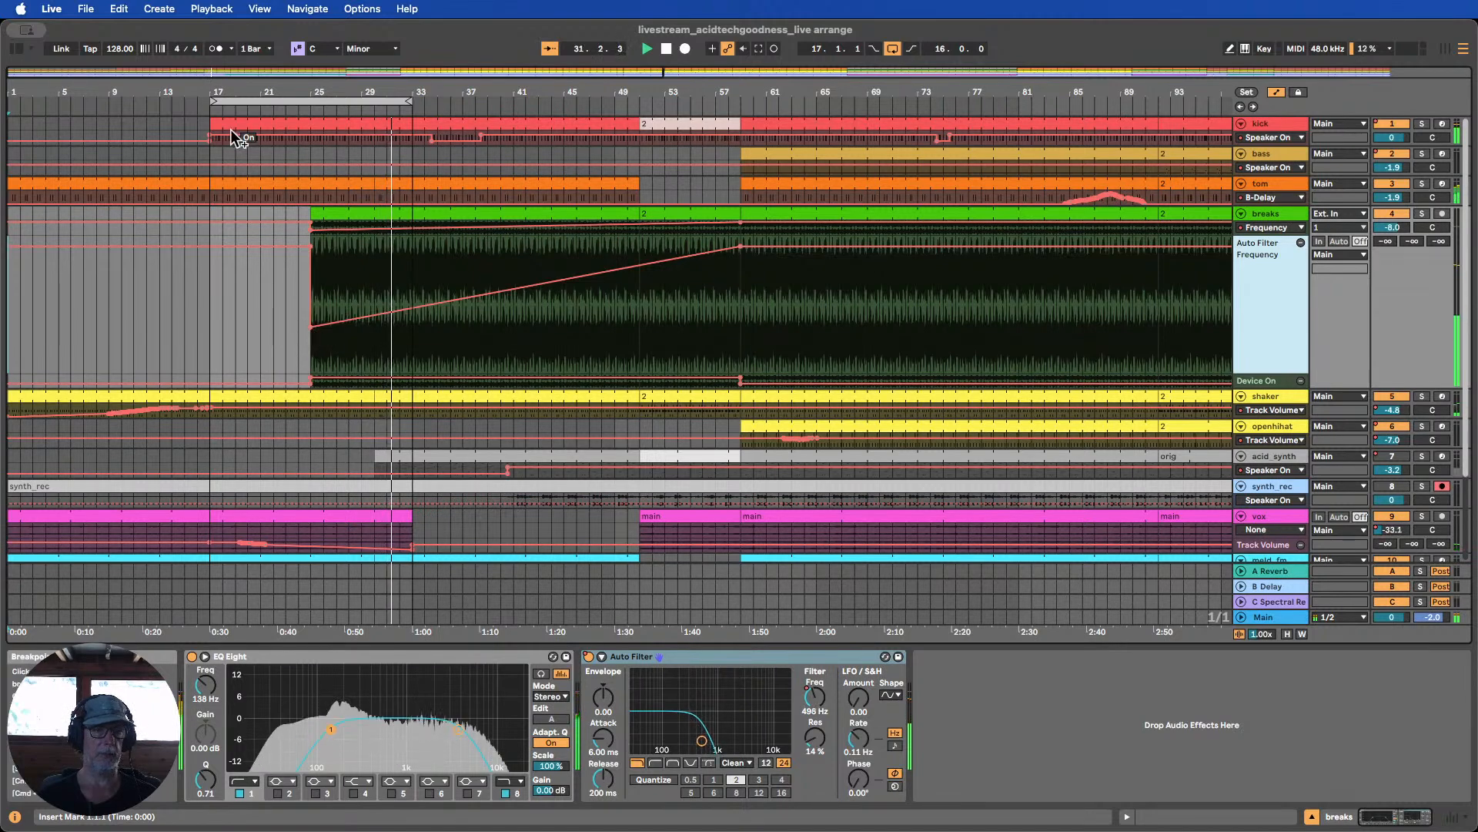
pyautogui.moveTo(214, 100); pyautogui.dragTo(310, 101)
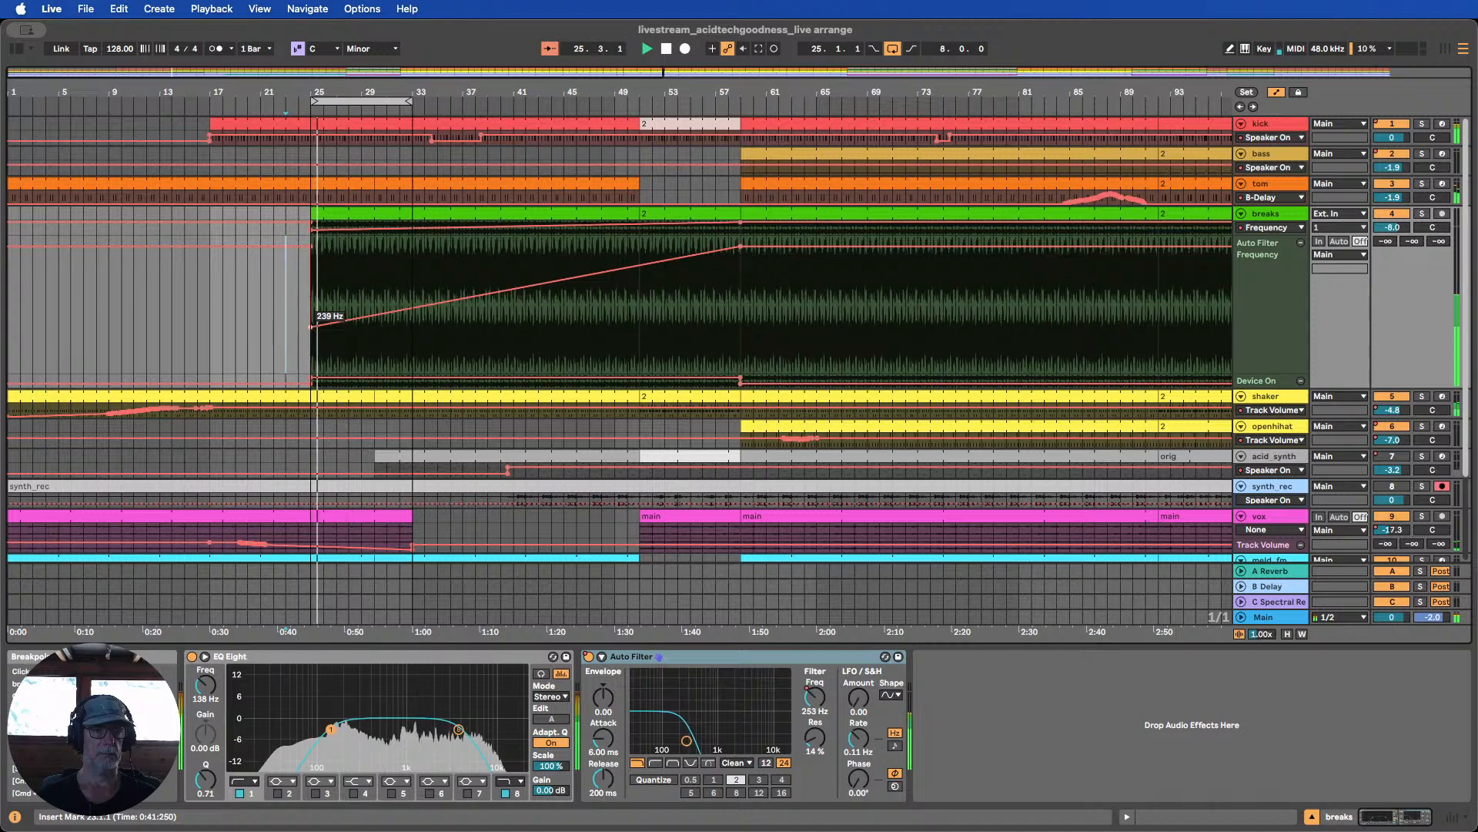
pyautogui.moveTo(312, 327); pyautogui.dragTo(312, 303)
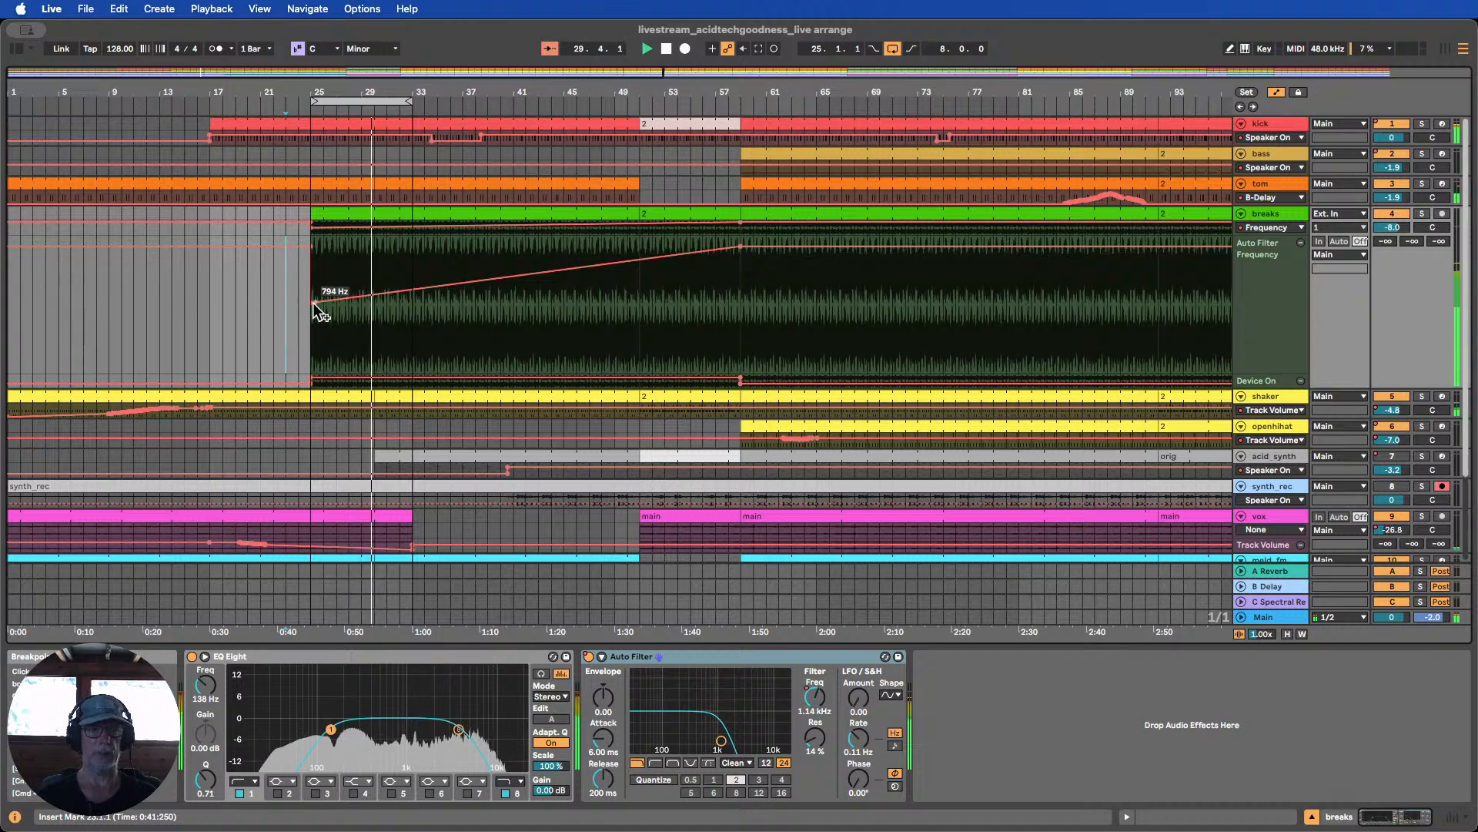
# Enlarge the vox Track Volume lane and raise the fade's end point at bar 33 to about -27 dB
pyautogui.scroll(-5, 292, 300)
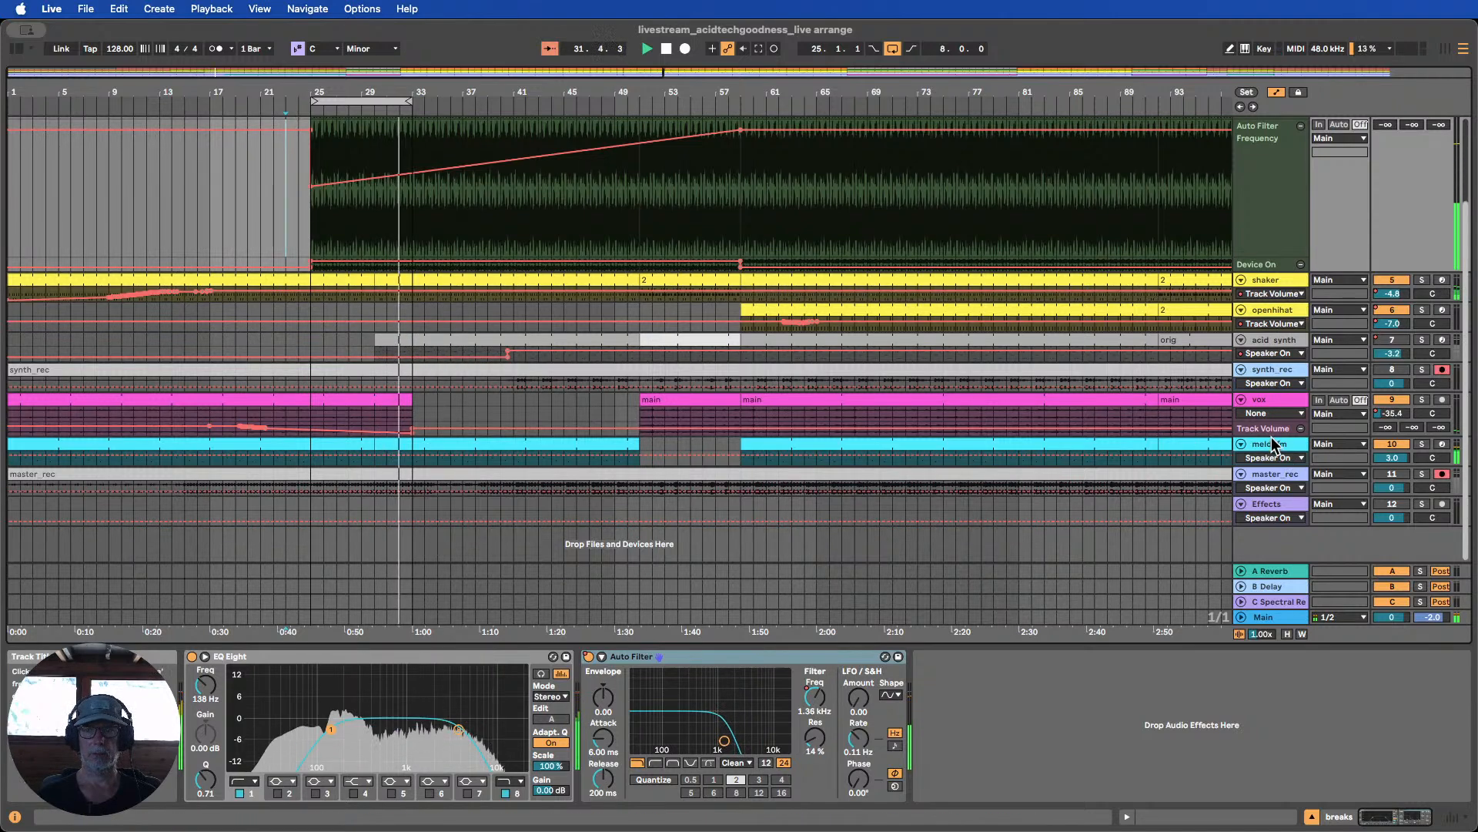
pyautogui.doubleClick(1270, 430)
pyautogui.scroll(-5, 731, 476)
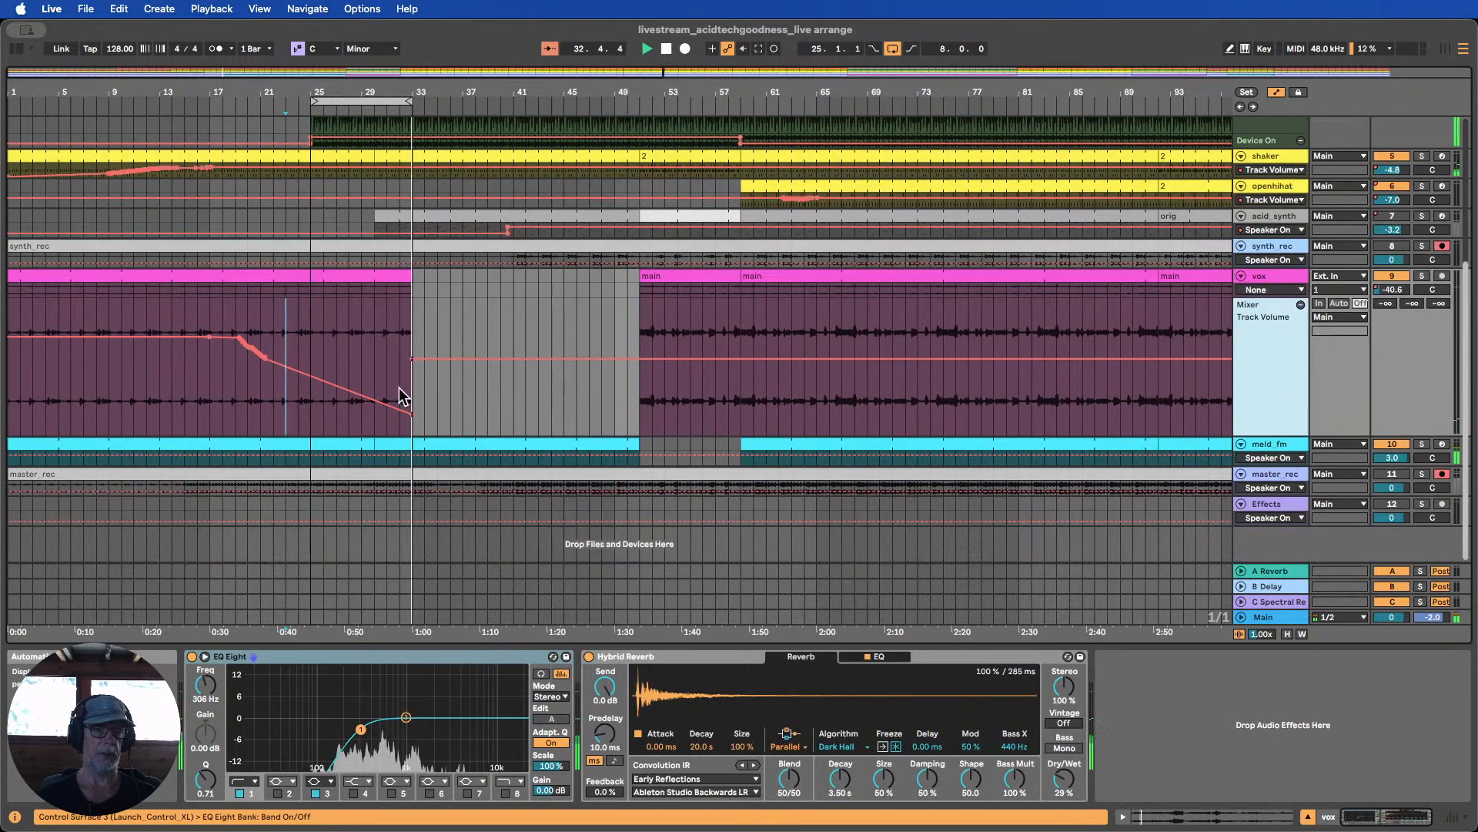
pyautogui.moveTo(412, 415); pyautogui.dragTo(412, 398)
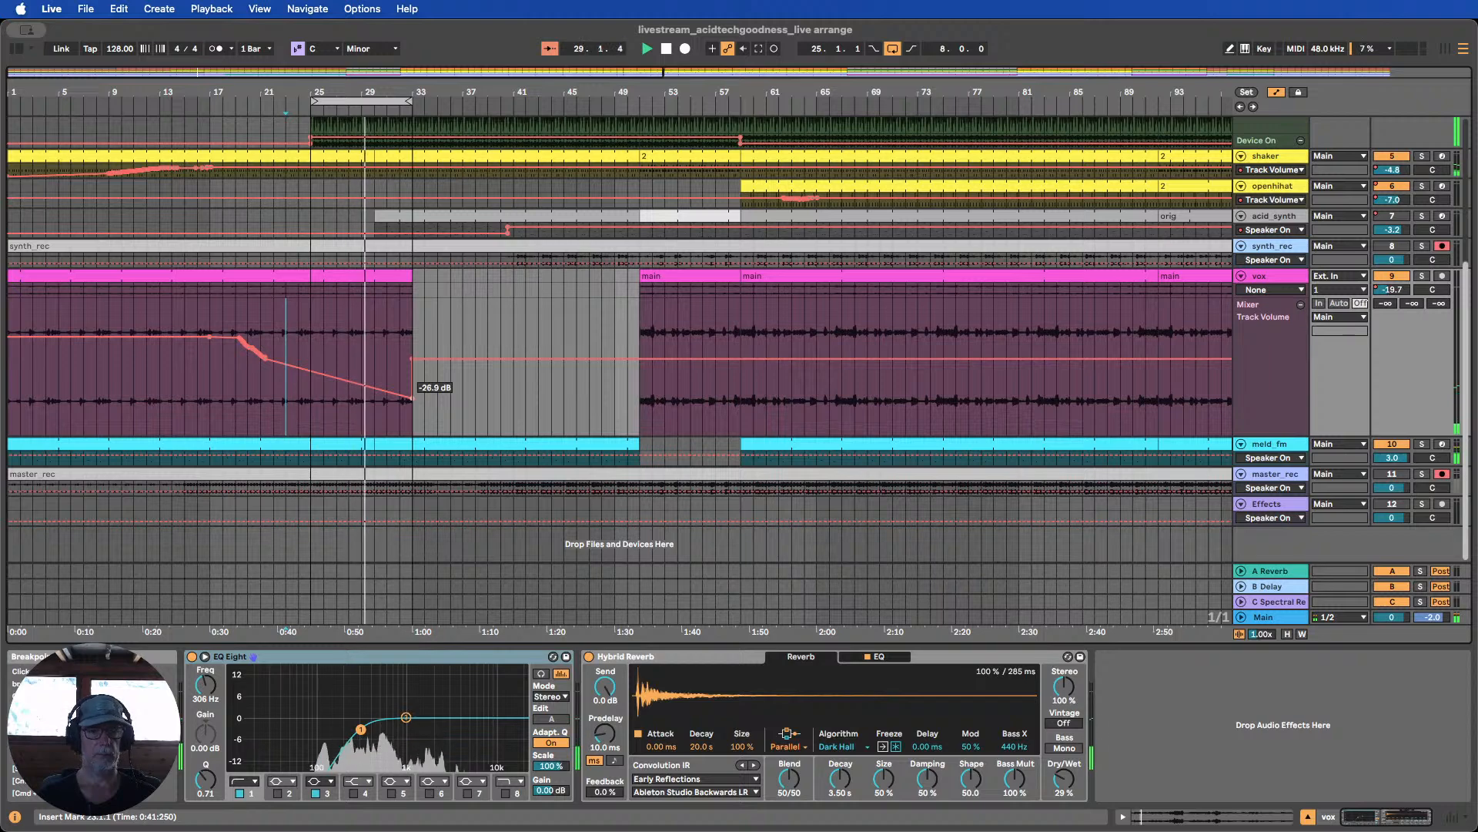
pyautogui.moveTo(412, 398); pyautogui.dragTo(412, 400)
pyautogui.scroll(5, 398, 338)
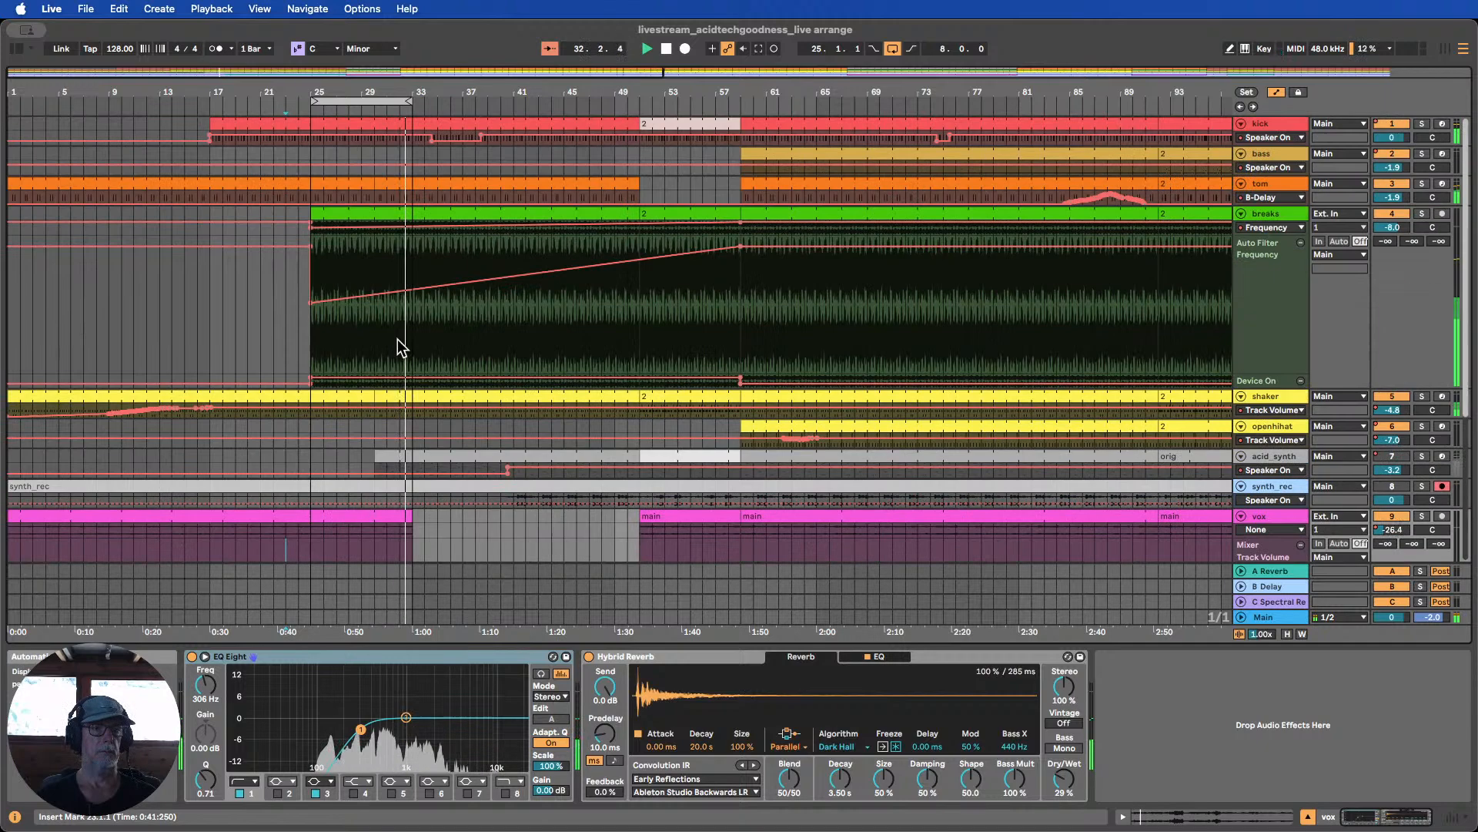
pyautogui.scroll(-5, 397, 334)
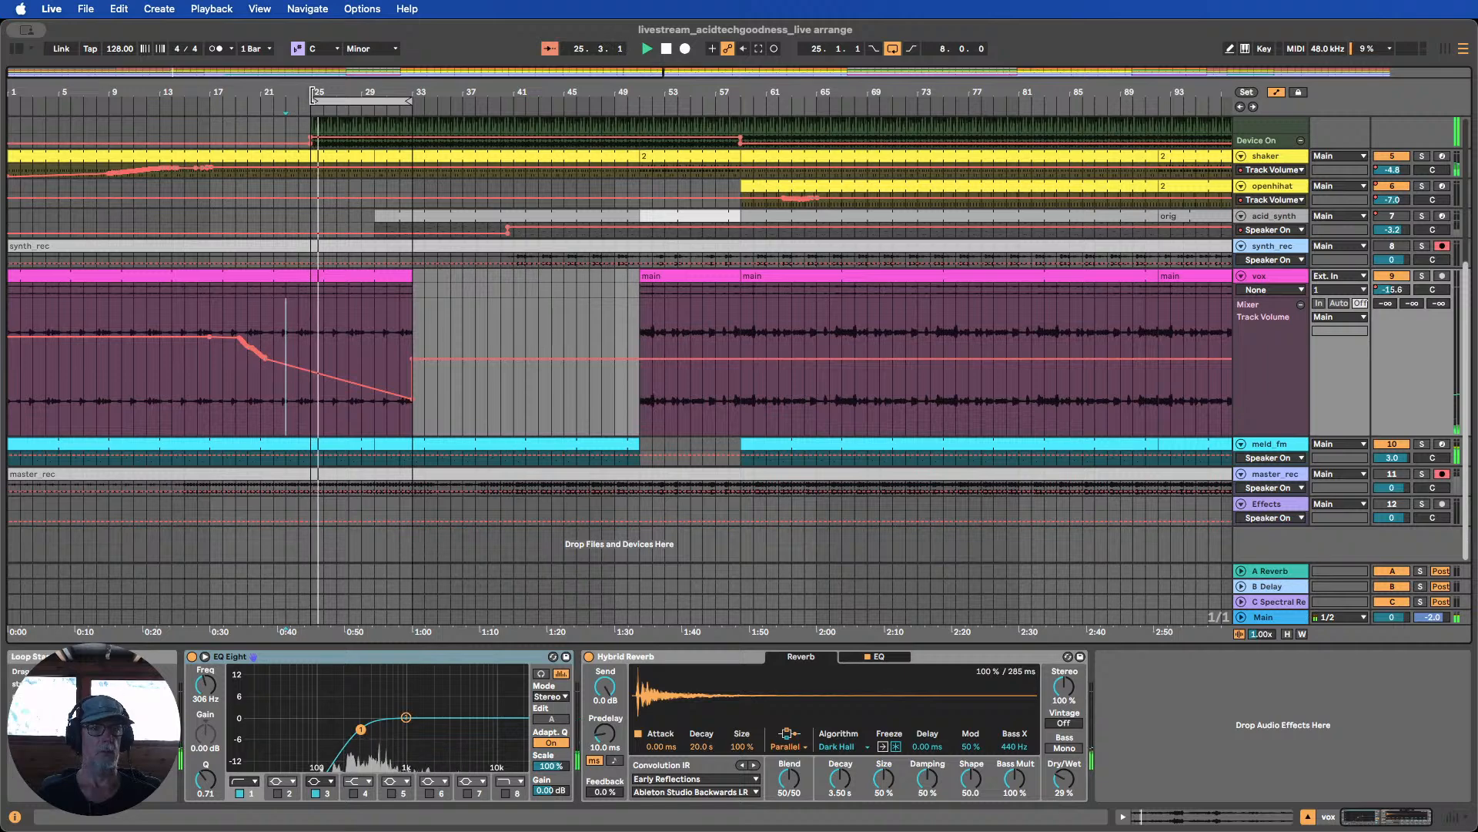
# Loop bars 25 to 33 while checking the vox track's A-Reverb send and the A Reverb return's device settings
pyautogui.click(314, 101)
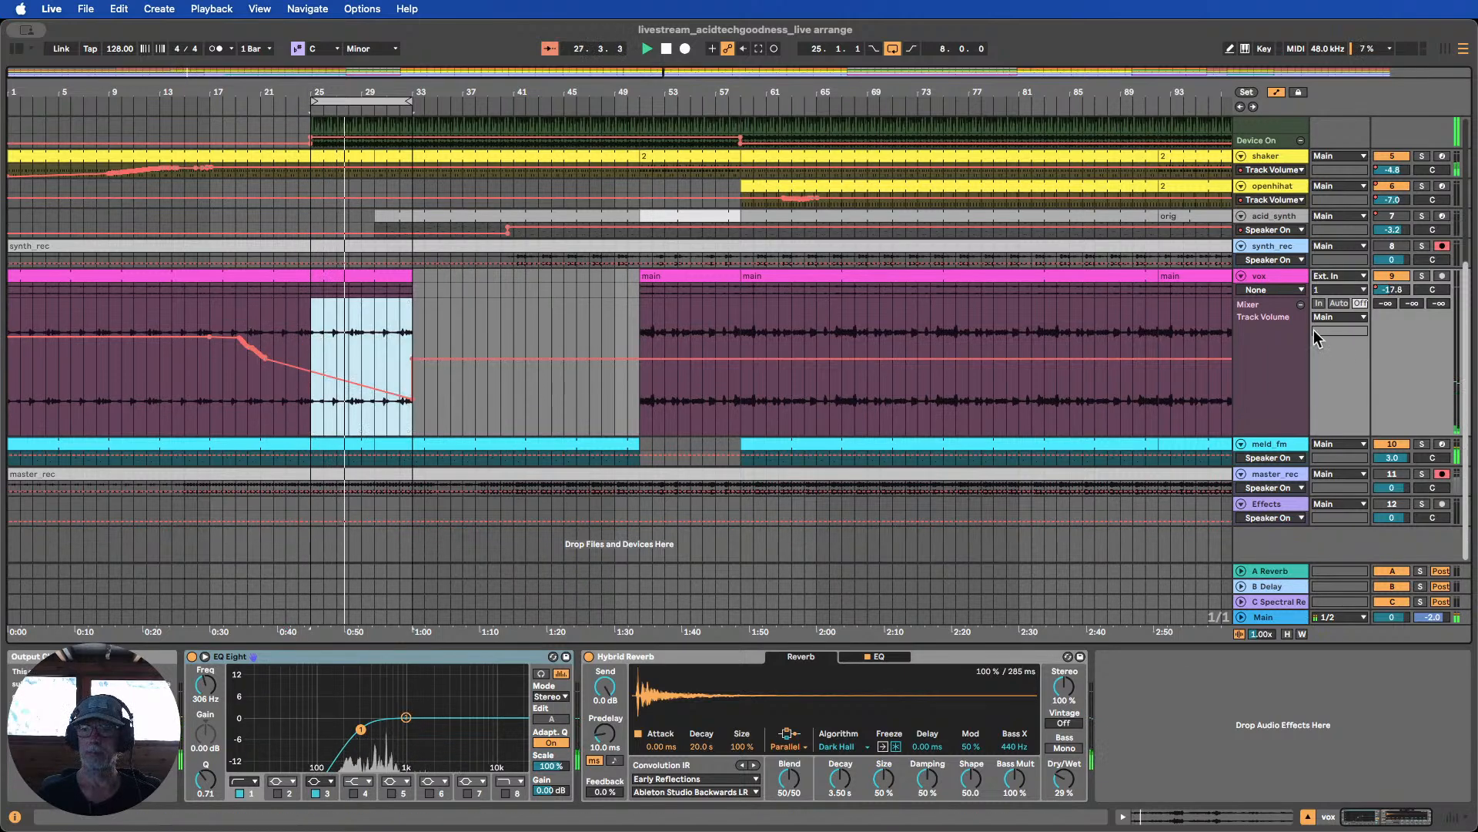
pyautogui.click(1389, 306)
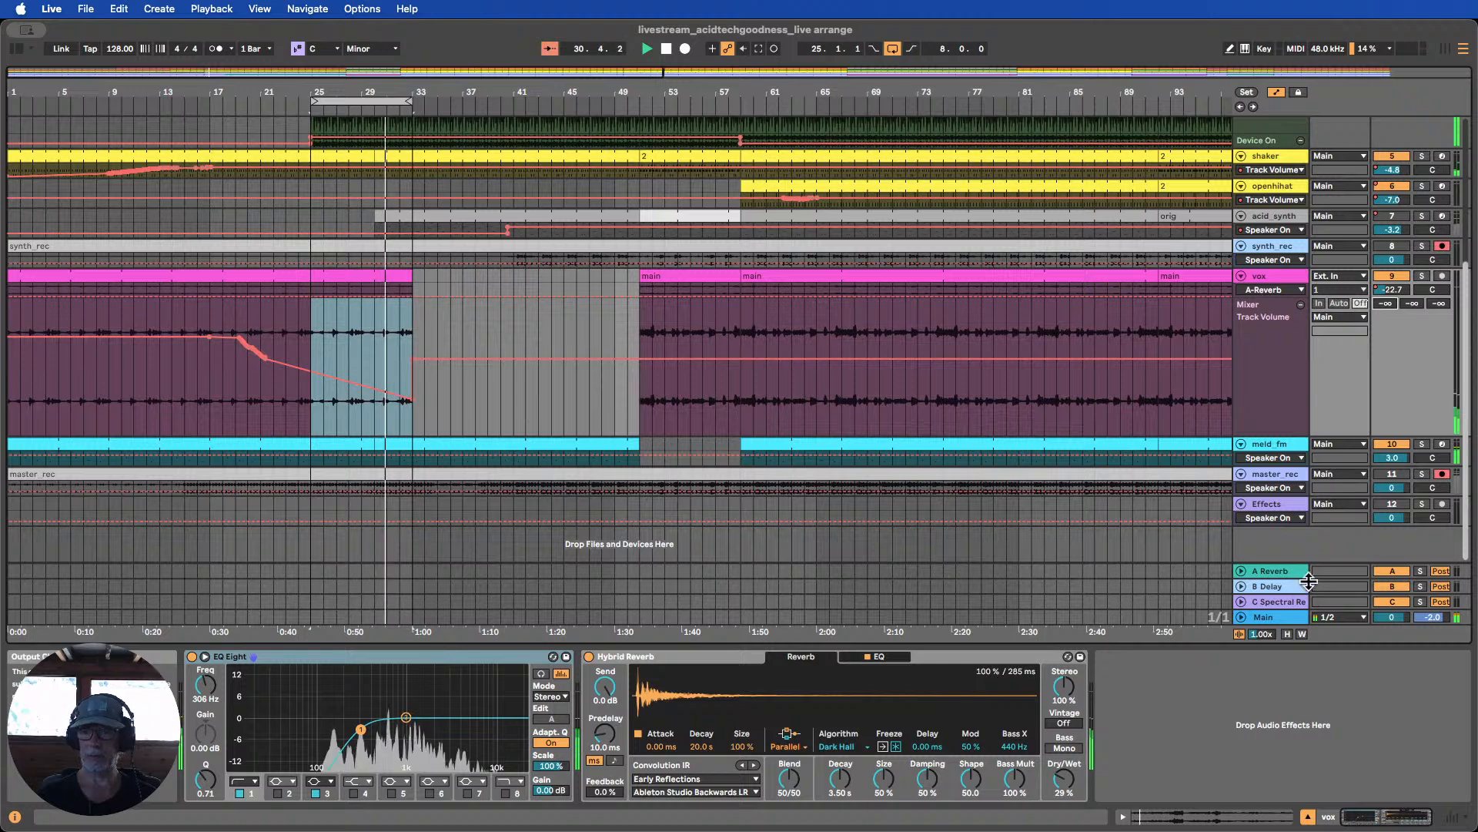
pyautogui.click(1280, 573)
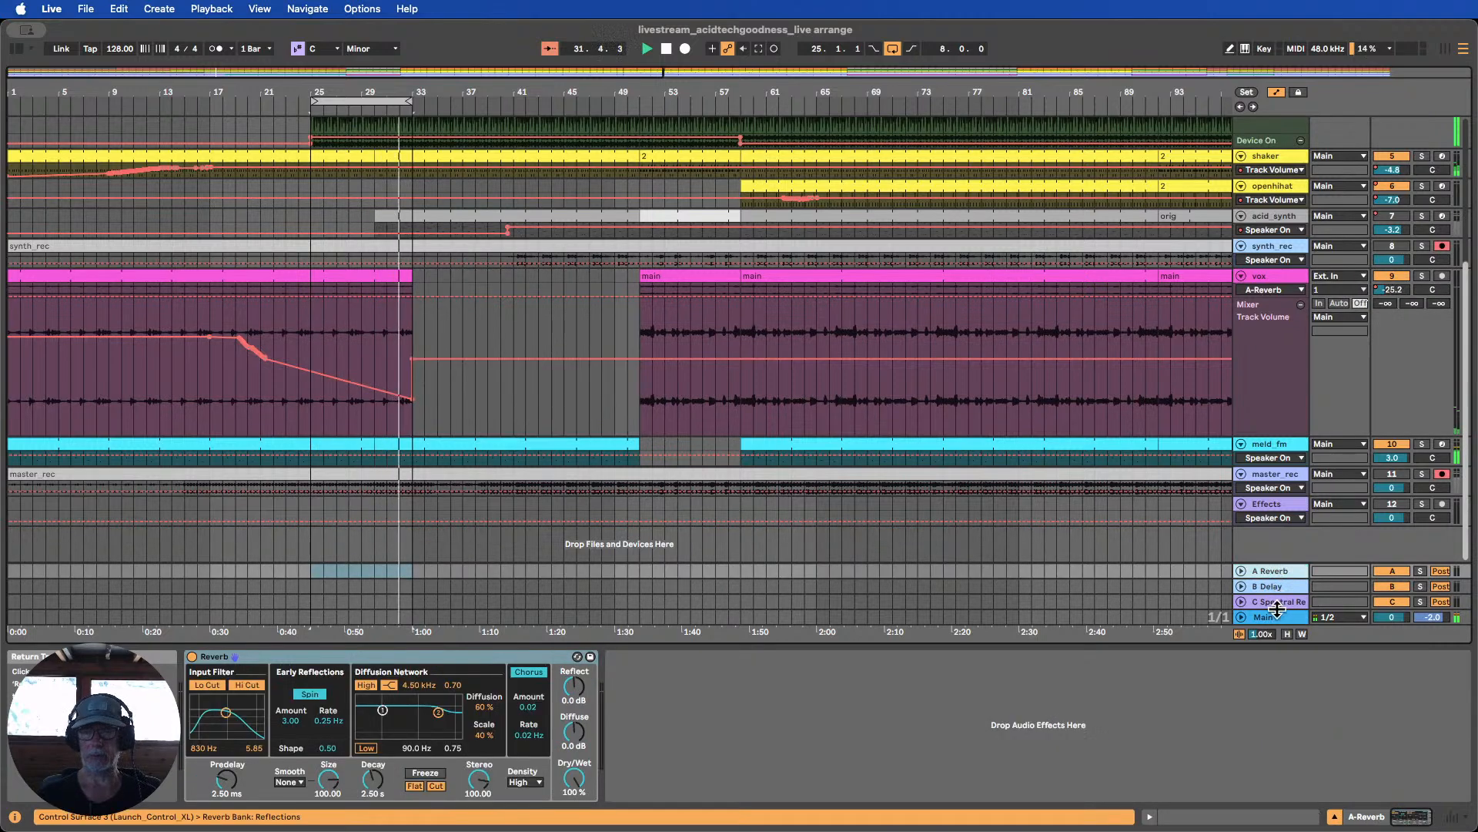
pyautogui.click(667, 51)
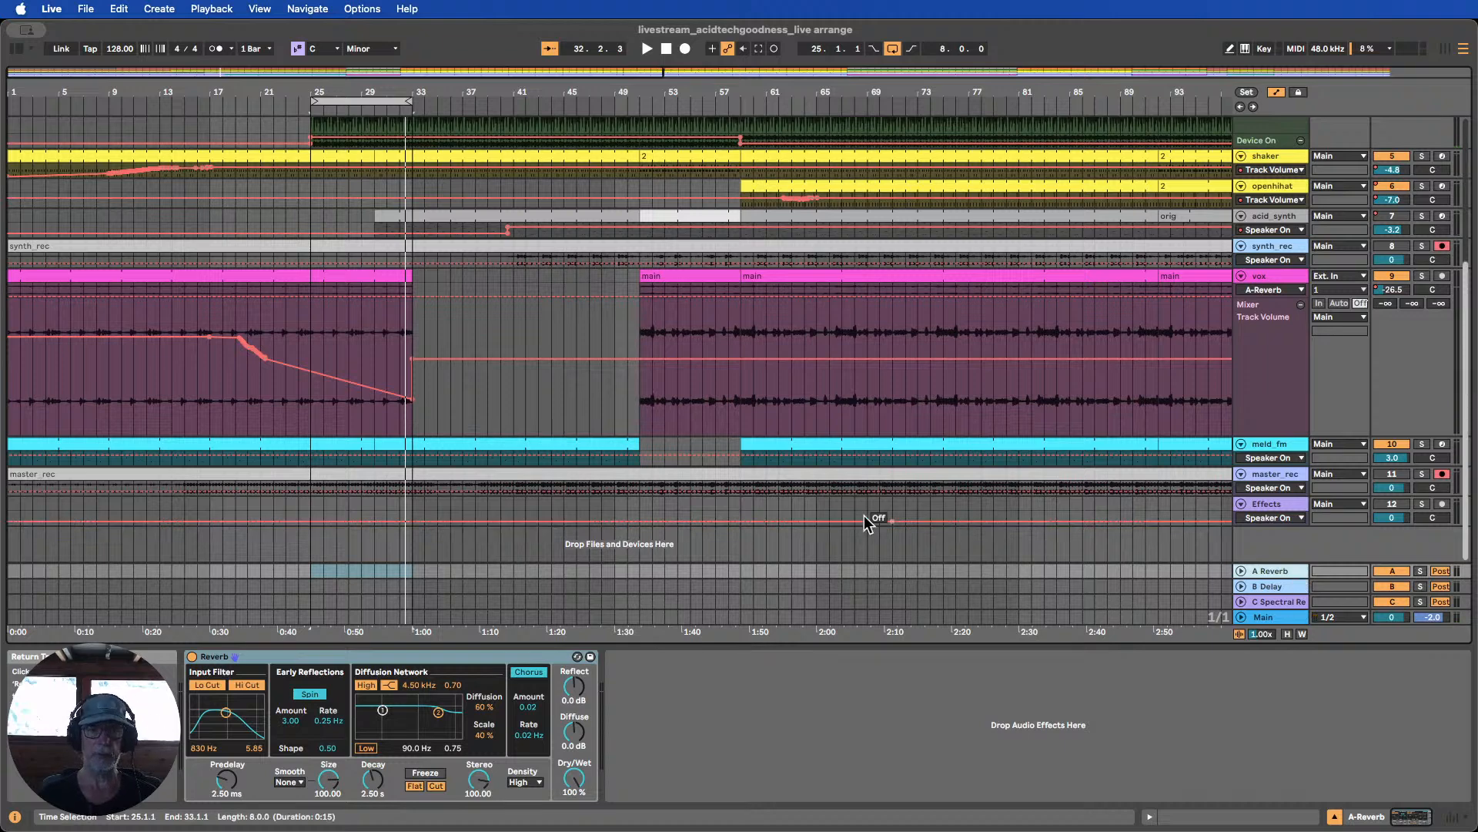
# Try automating the vox A-Reverb send in its own lane, rising from bar 17 to 0.0 dB at bar 33, and audition it from bar 16
pyautogui.moveTo(1270, 296); pyautogui.dragTo(1273, 360)
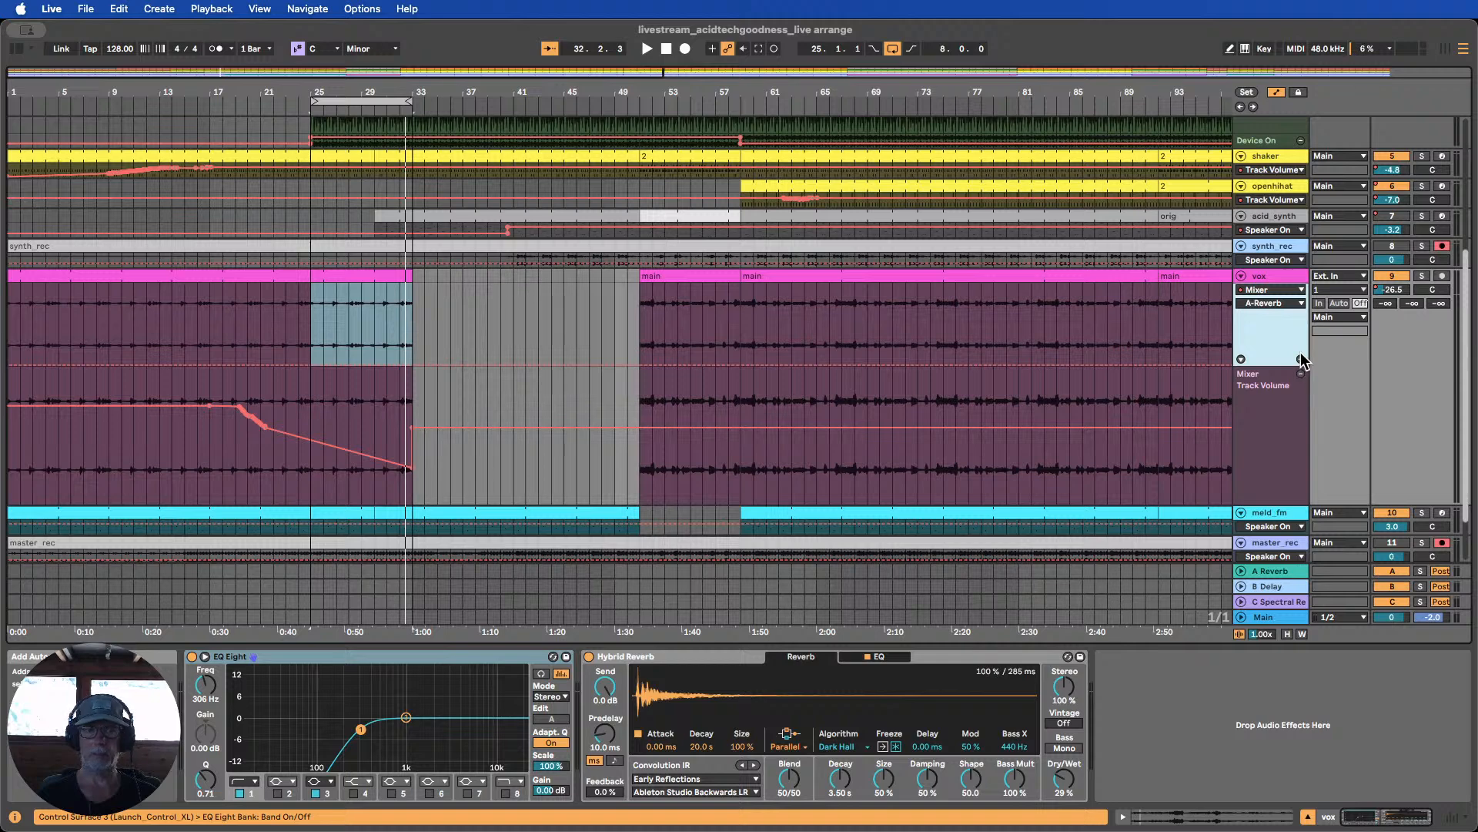
pyautogui.click(1301, 359)
pyautogui.scroll(-2, 293, 346)
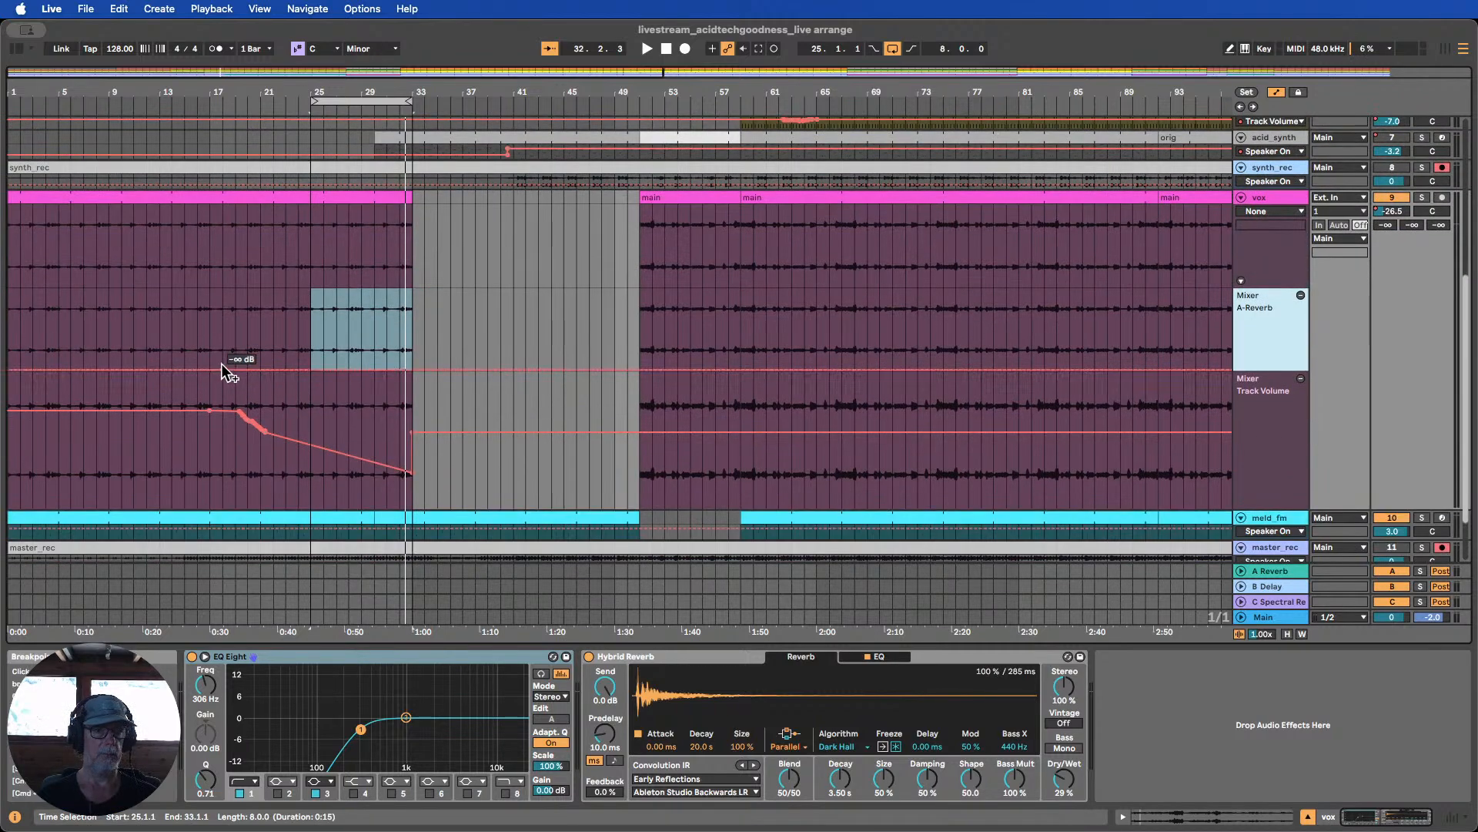
pyautogui.click(412, 368)
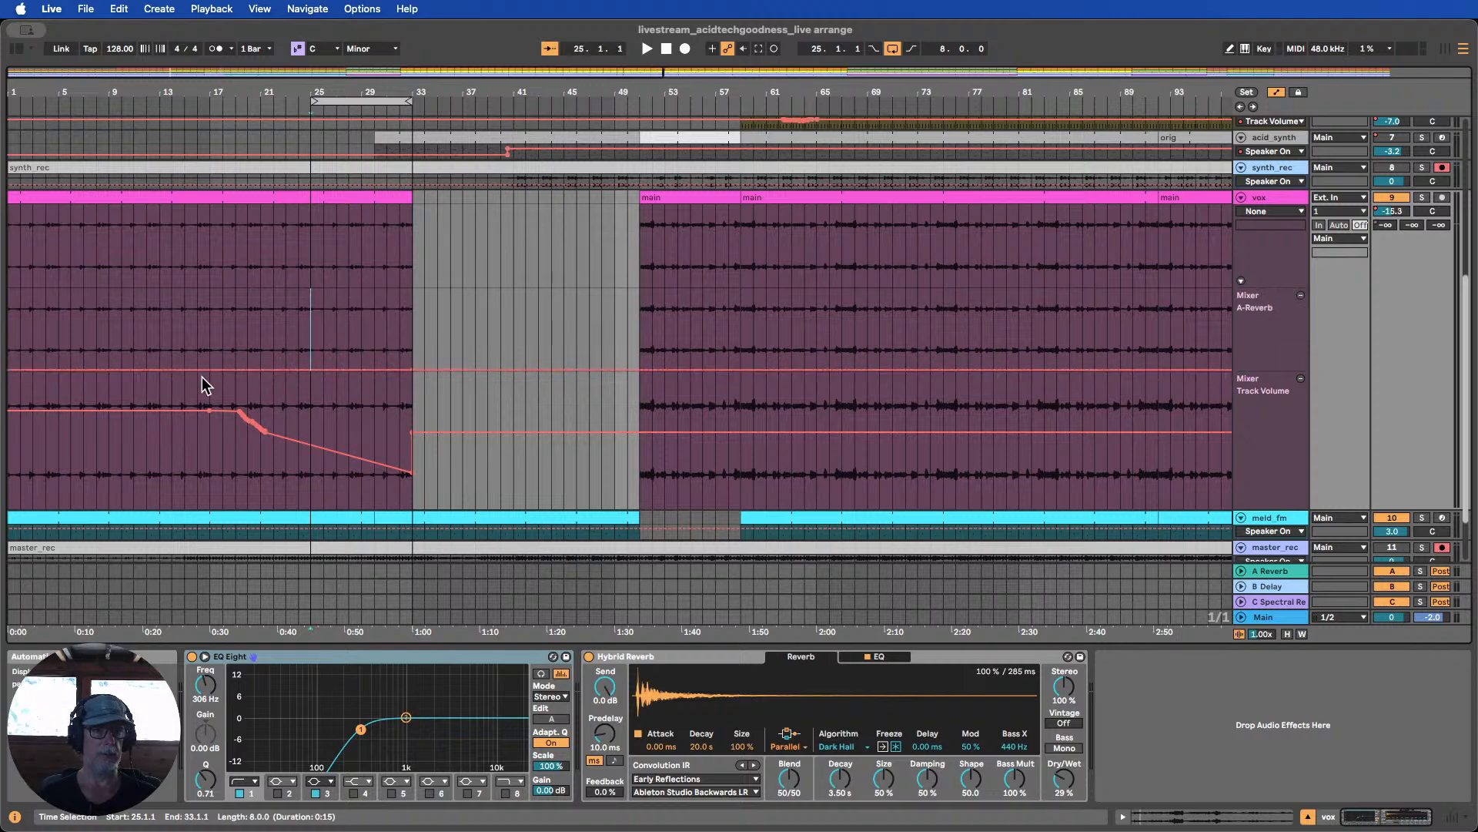
pyautogui.scroll(5, 296, 260)
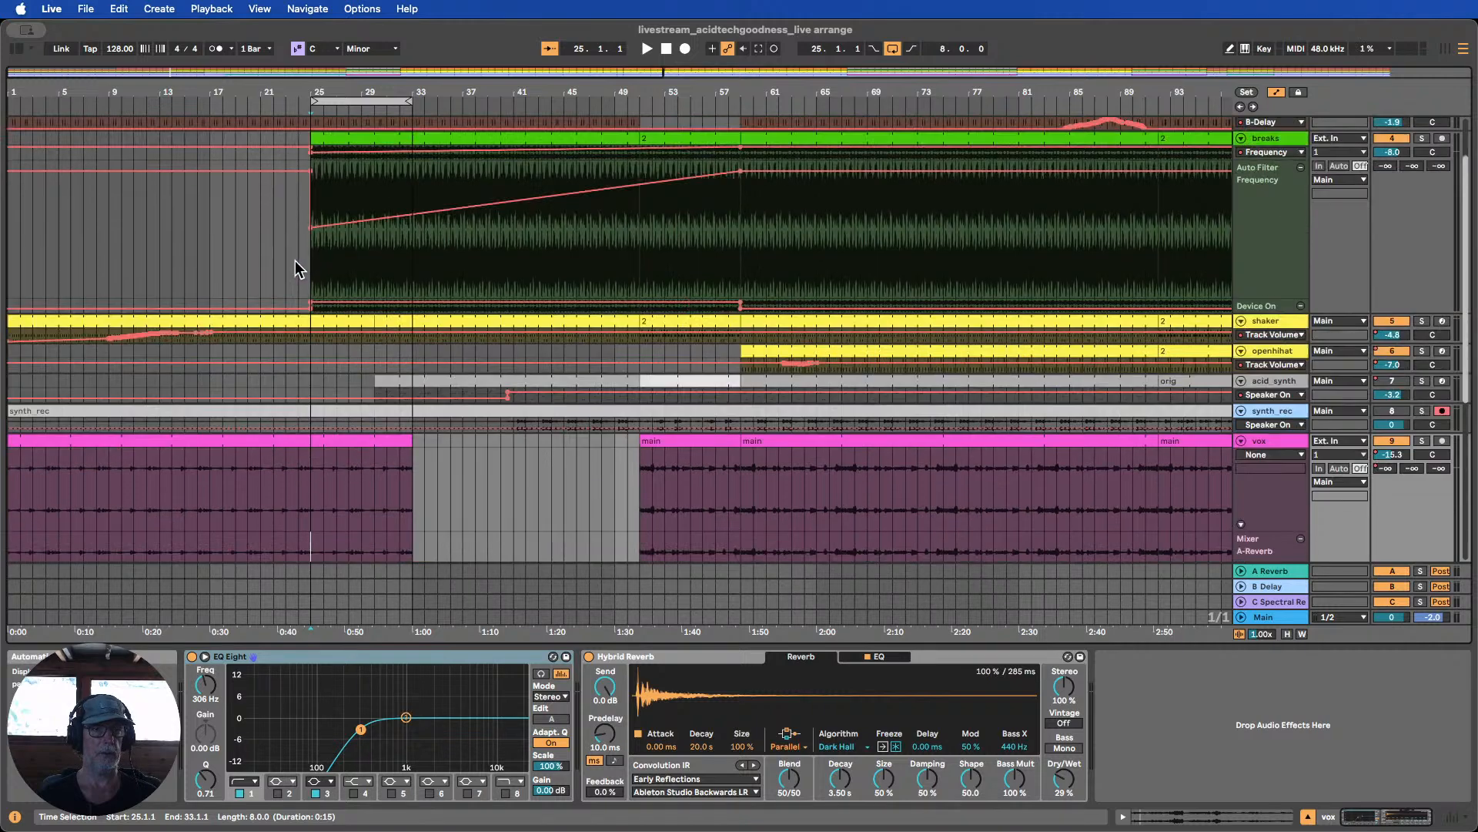
pyautogui.scroll(-3, 296, 260)
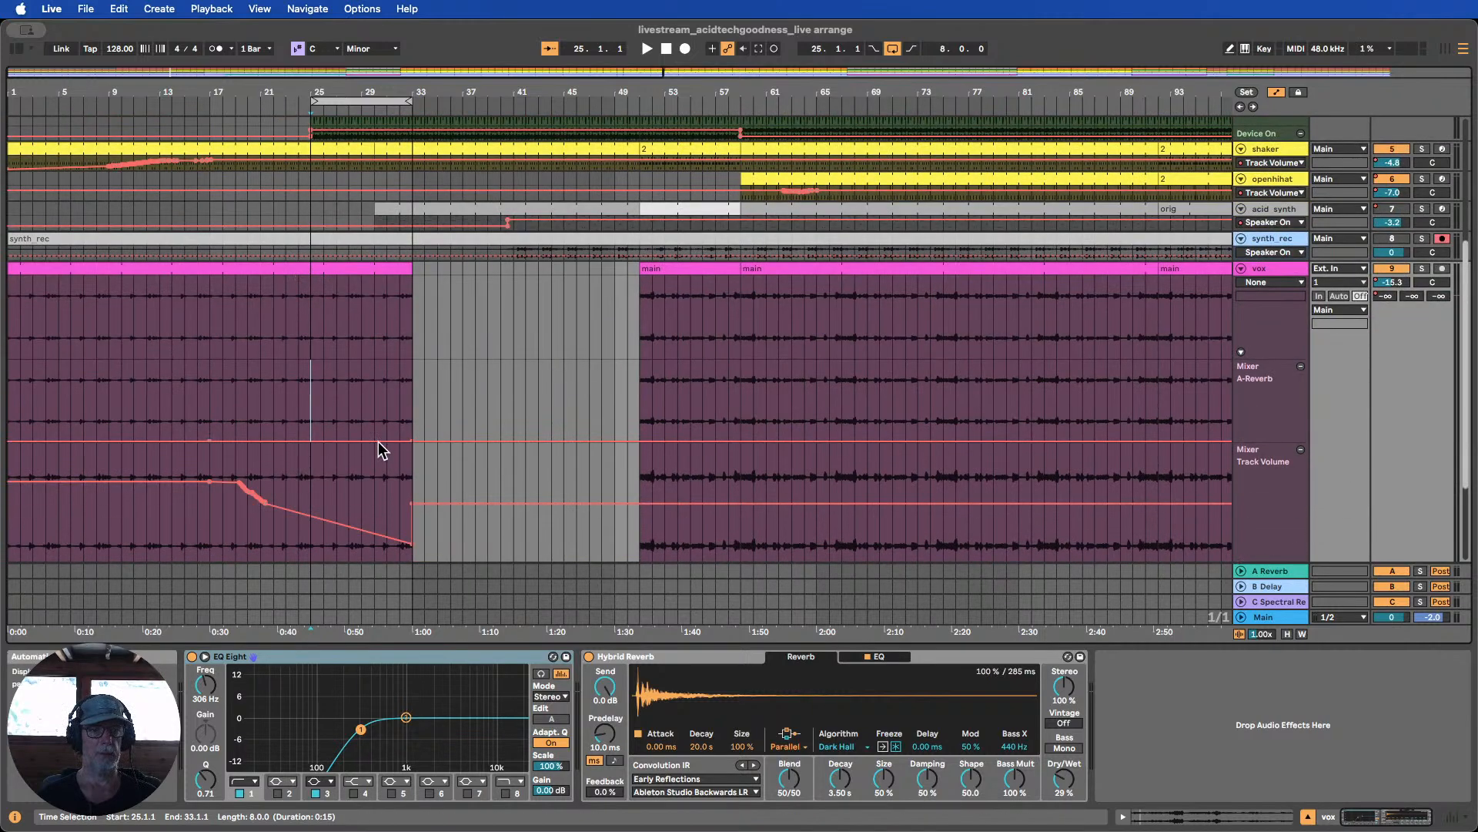
pyautogui.moveTo(412, 441); pyautogui.dragTo(411, 360)
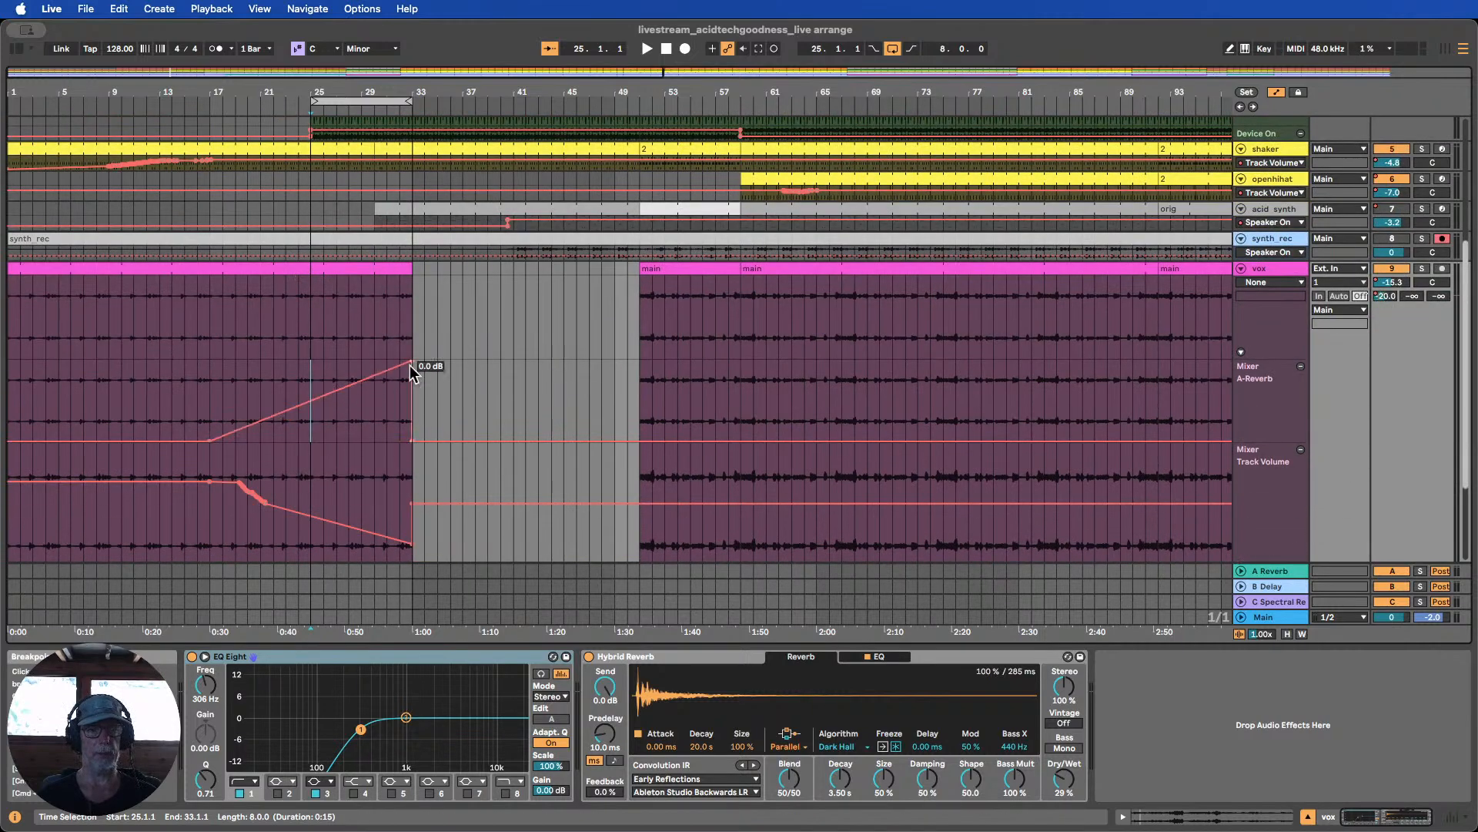
pyautogui.click(198, 104)
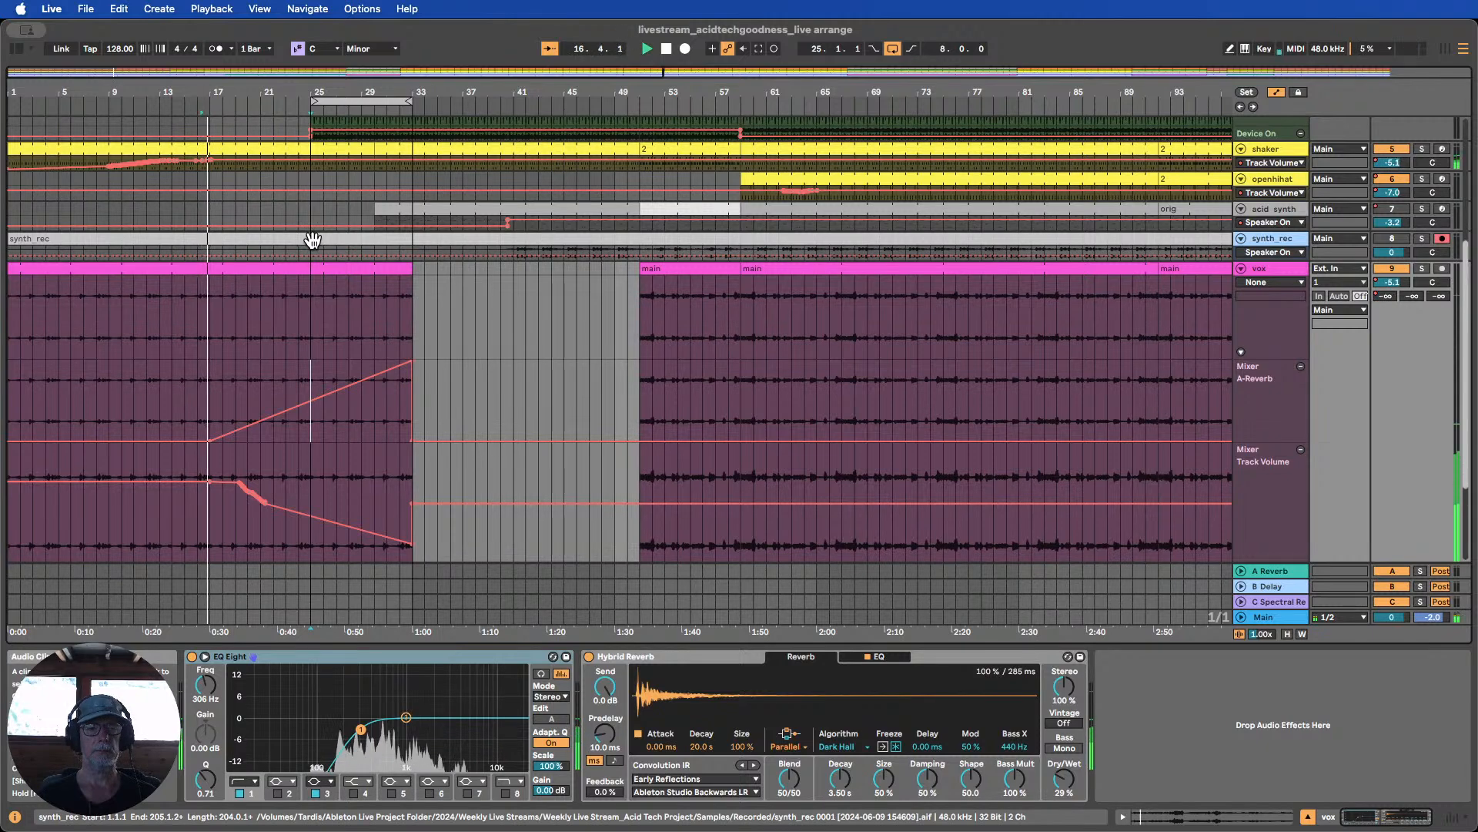
pyautogui.scroll(-2, 337, 275)
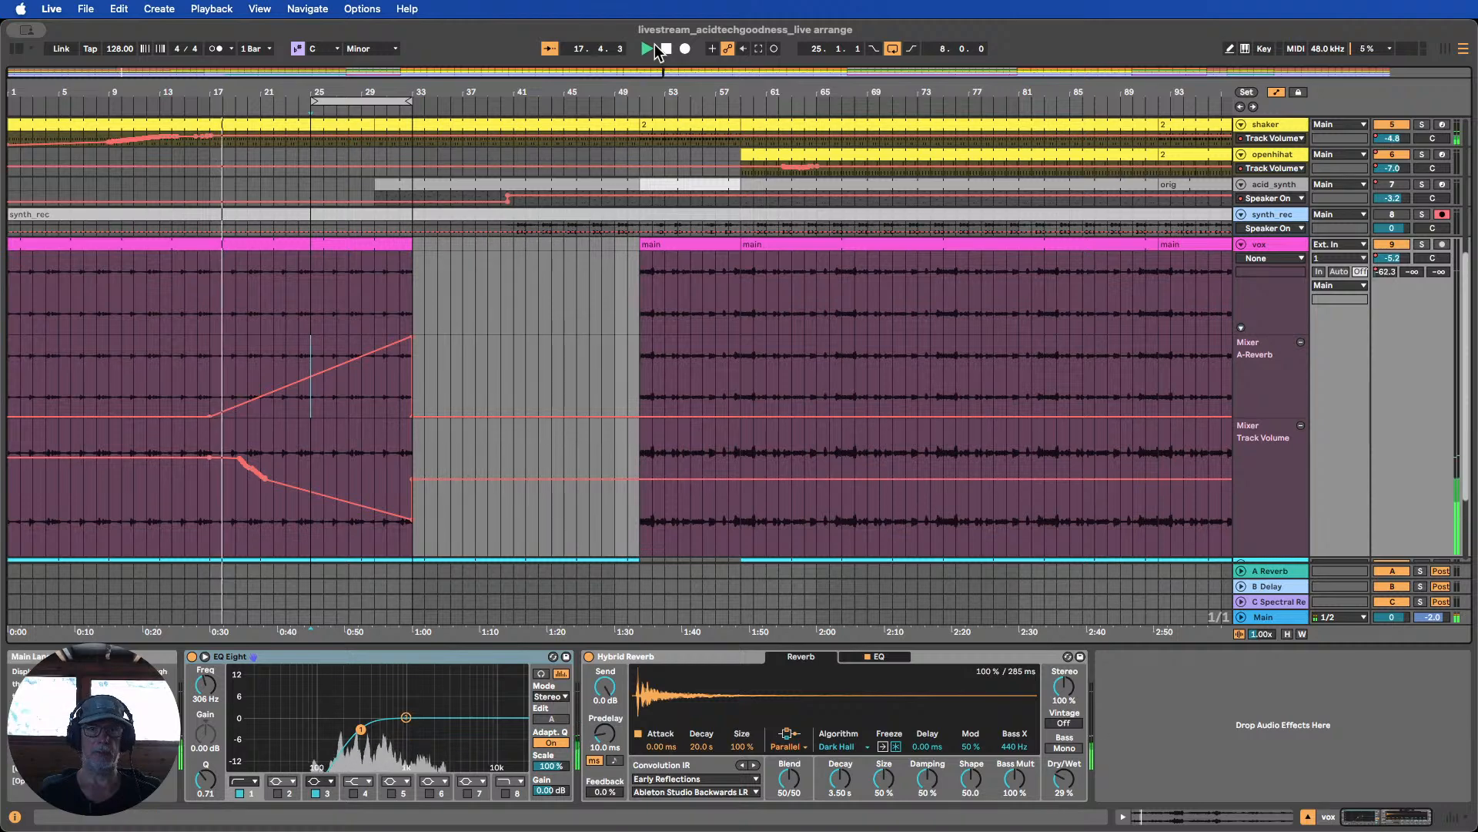
# Delete the vox A-Reverb send automation between bars 16 and 37 and remove its separate lane
pyautogui.moveTo(226, 354); pyautogui.dragTo(460, 354)
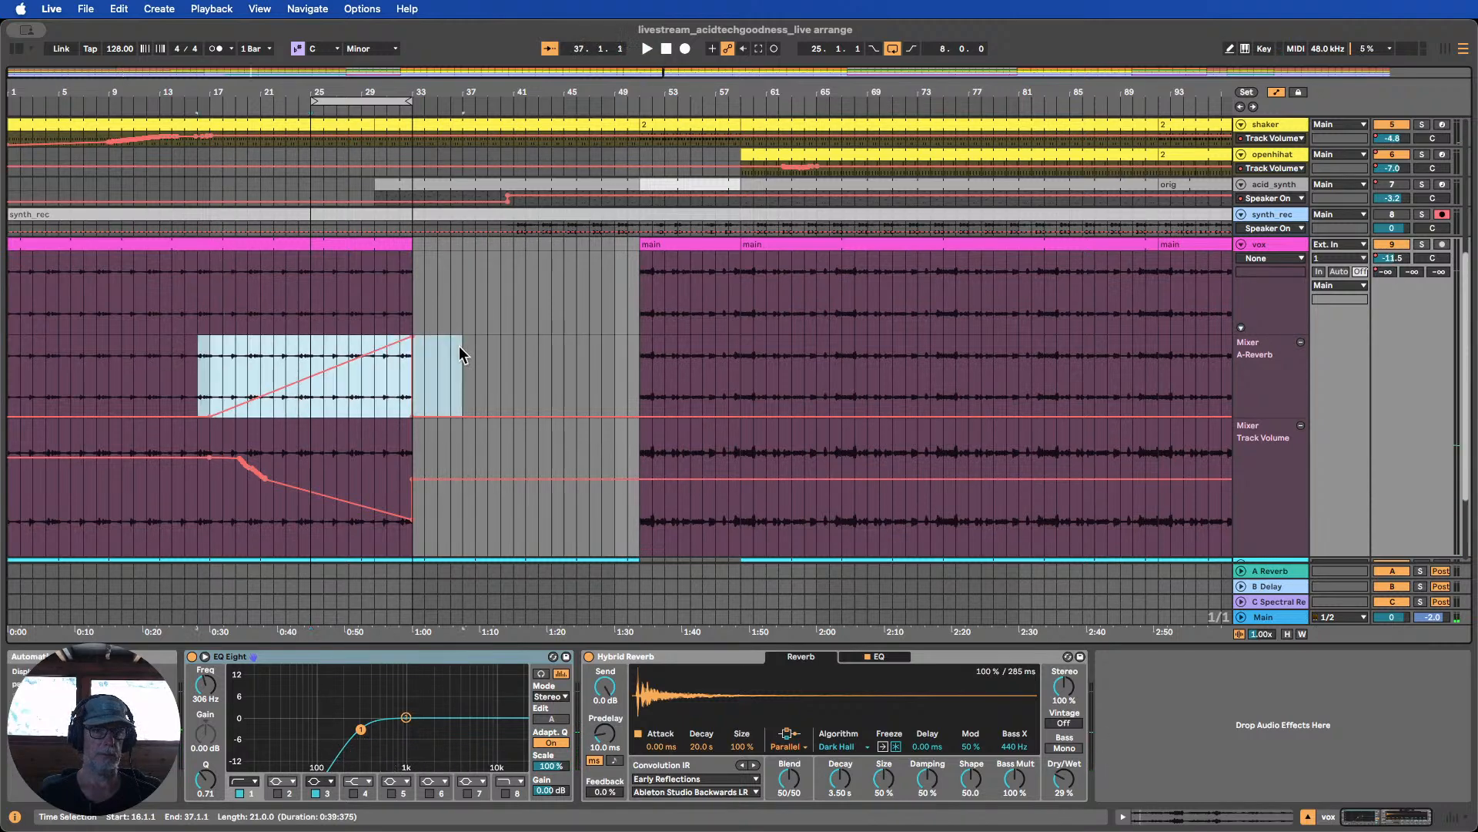
pyautogui.press('Delete')
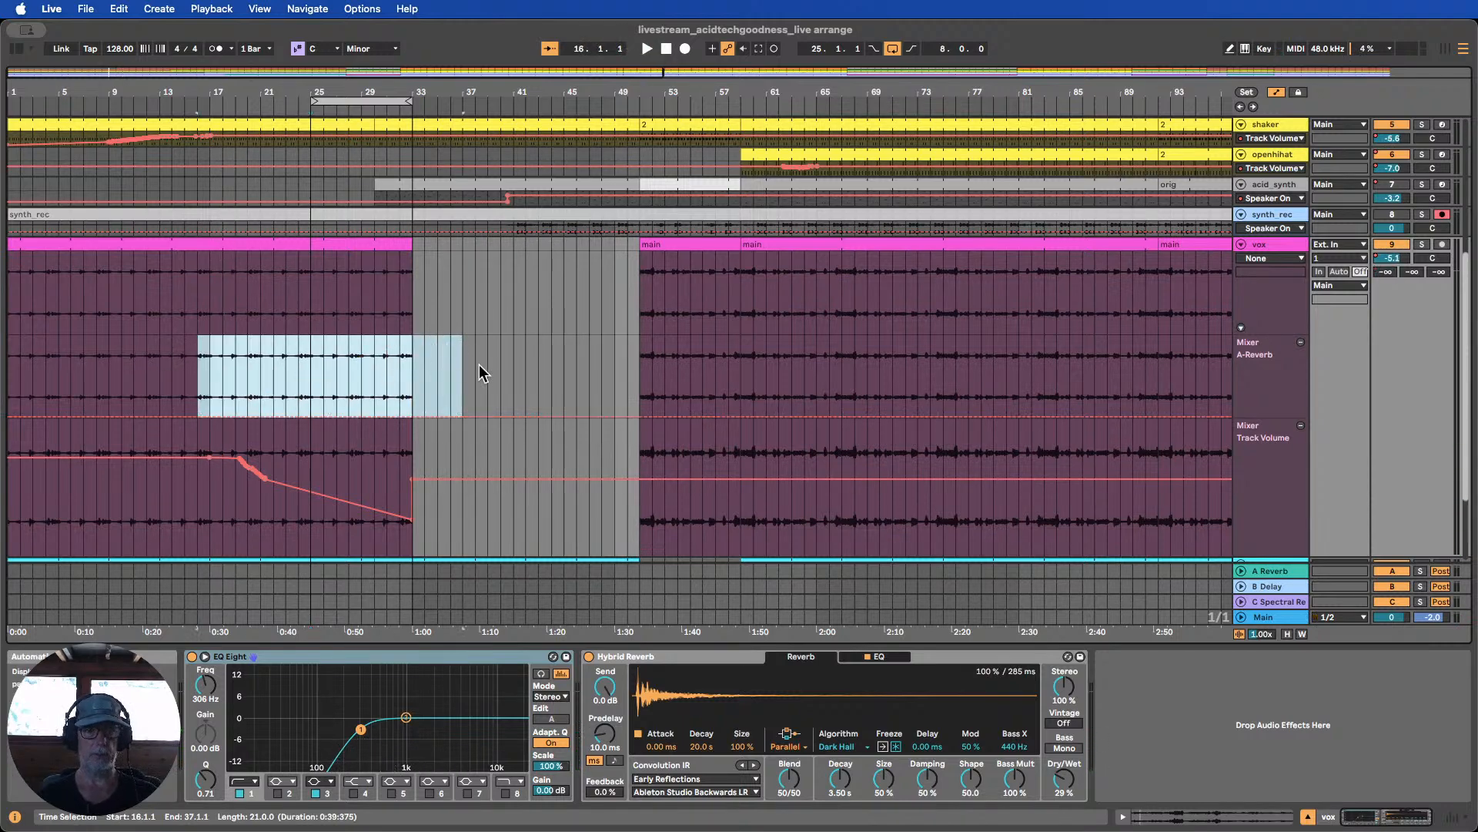
pyautogui.click(1300, 343)
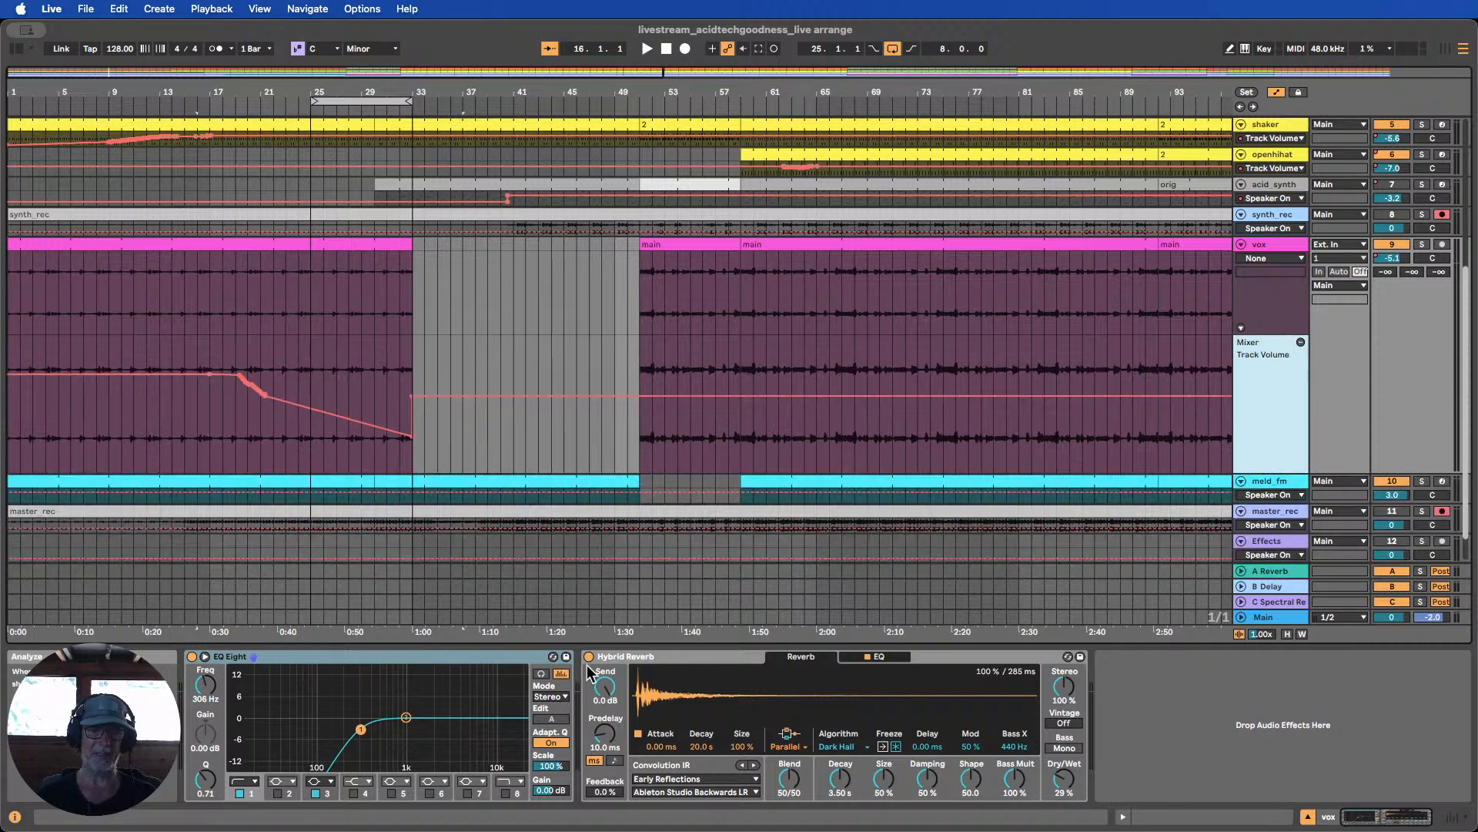
# Give the vox Hybrid Reverb Dry/Wet its own automation lane and ramp it up from bar 17 to about 99% at bar 33
pyautogui.click(625, 659)
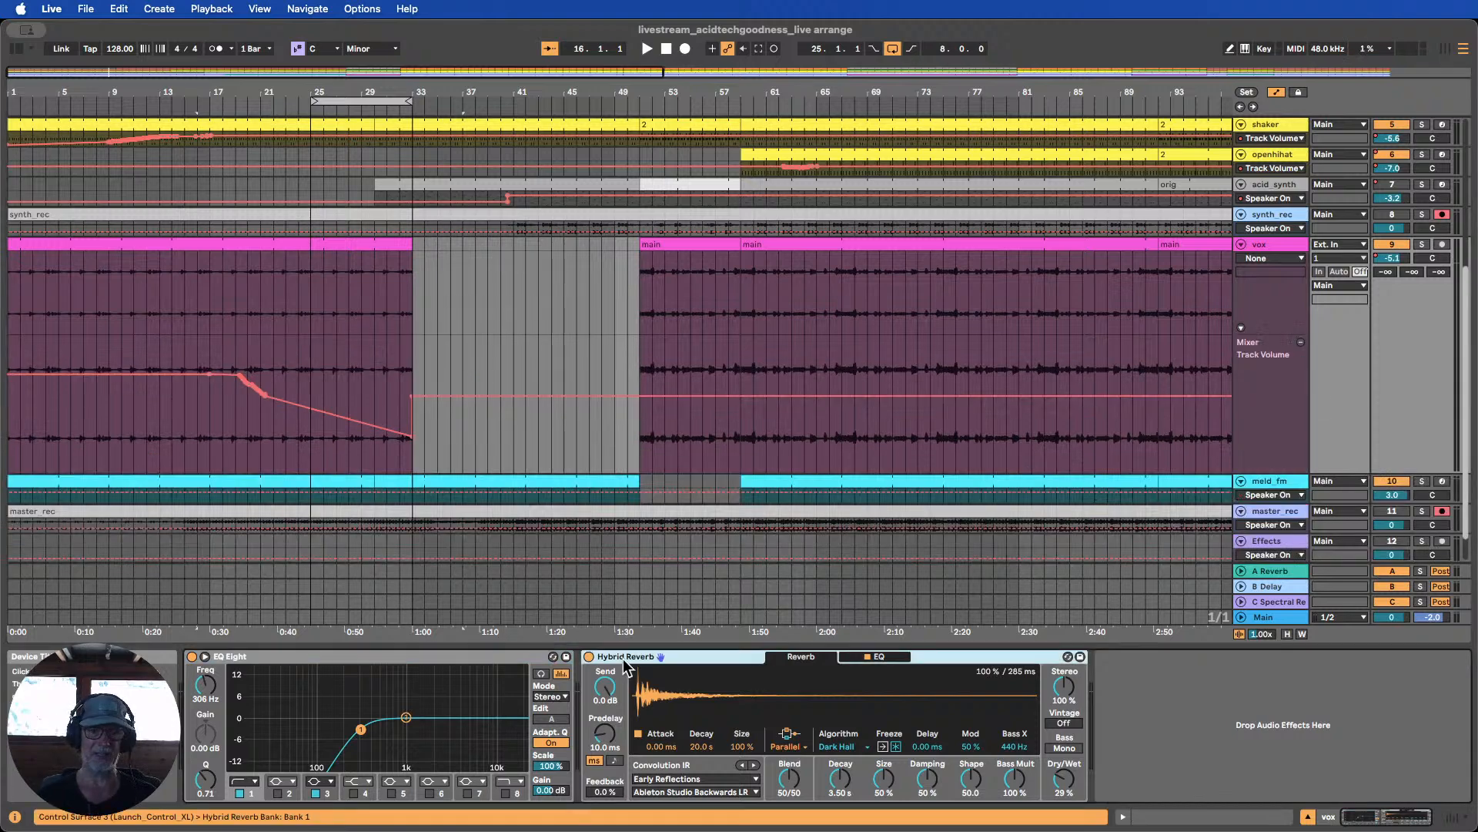
pyautogui.click(1264, 249)
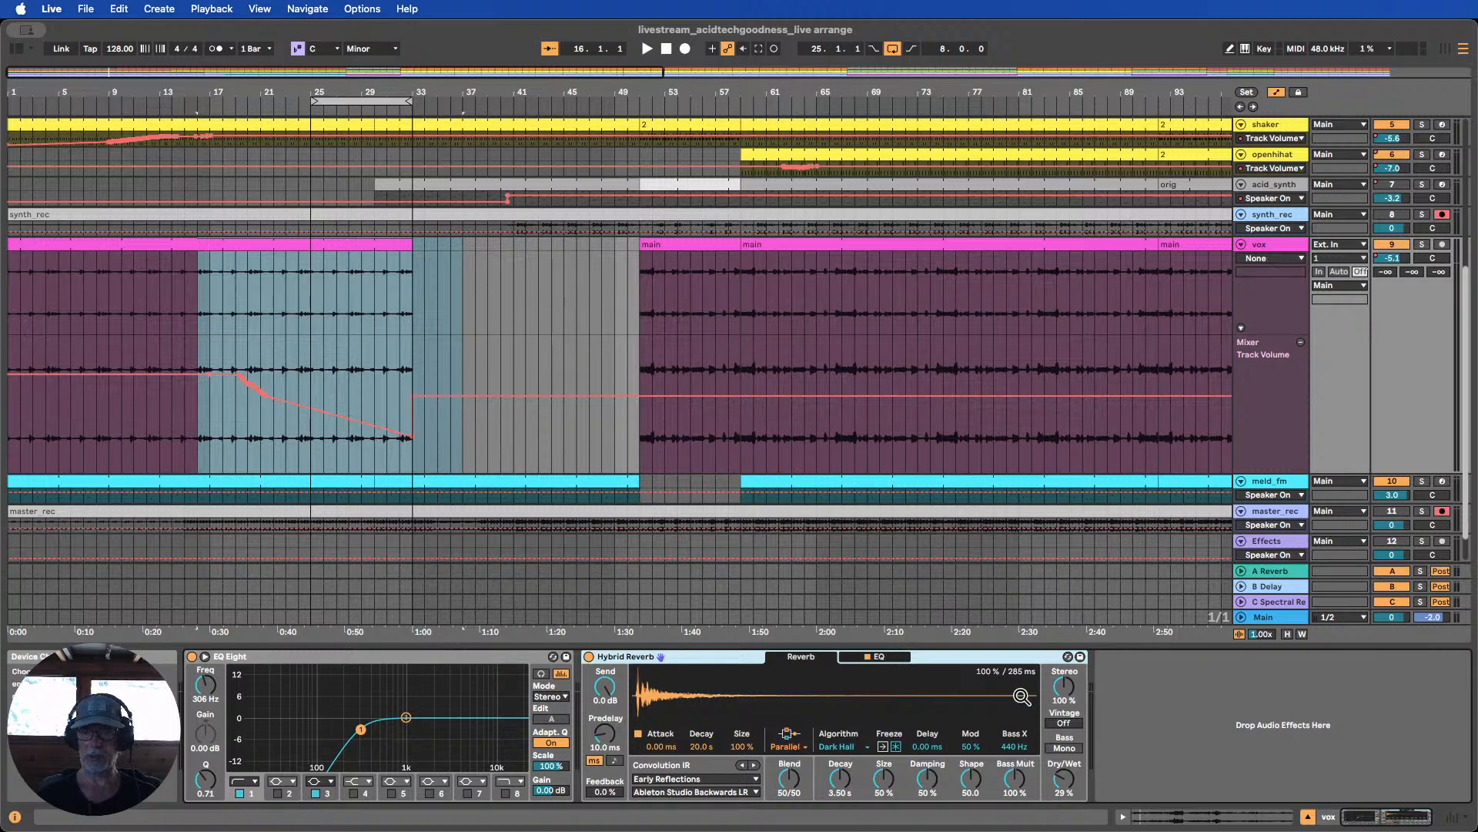
pyautogui.click(1066, 782)
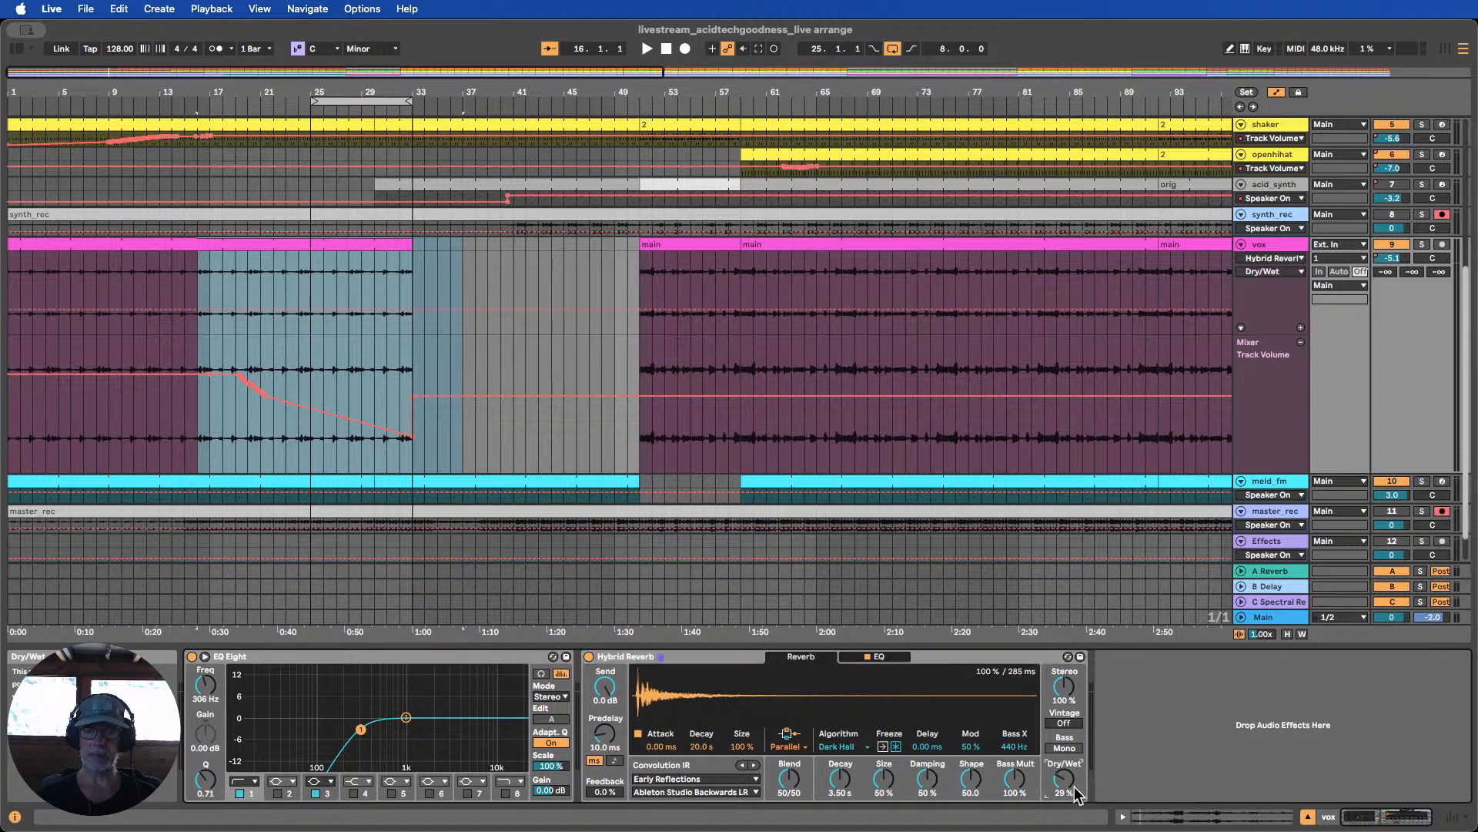
pyautogui.click(1298, 328)
pyautogui.scroll(-2, 189, 378)
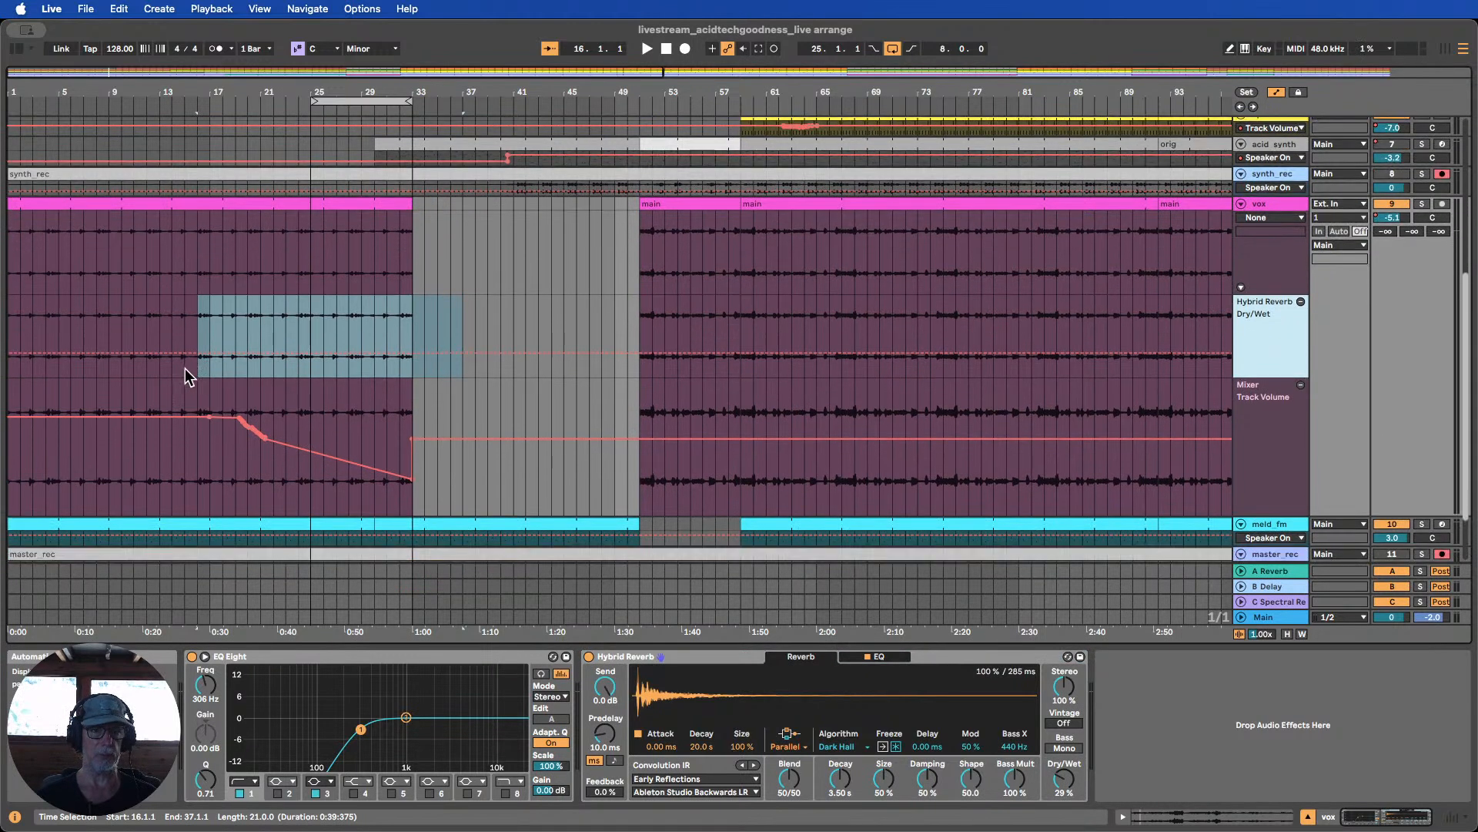
pyautogui.click(208, 354)
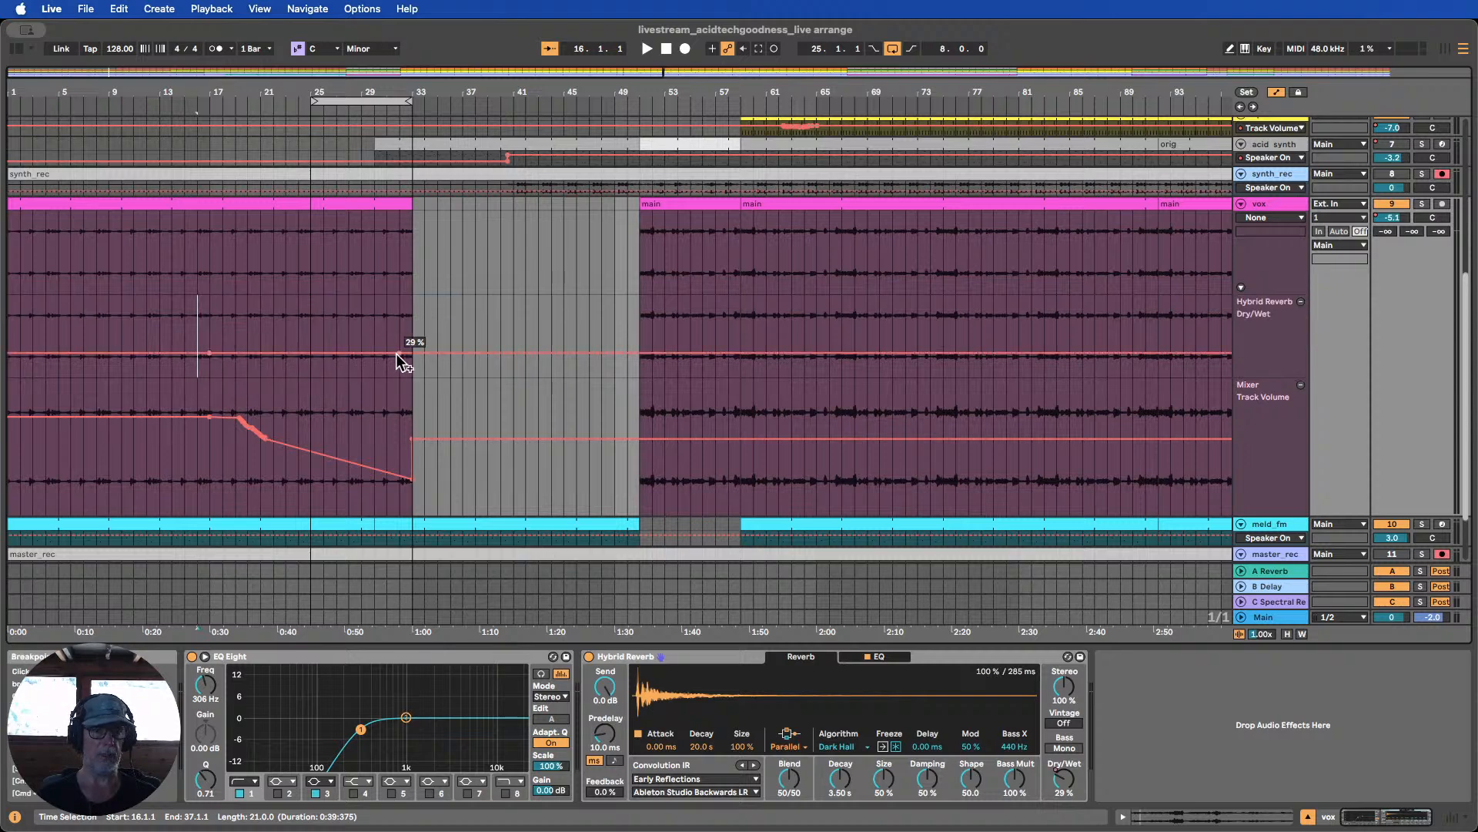
pyautogui.moveTo(412, 354); pyautogui.dragTo(412, 296)
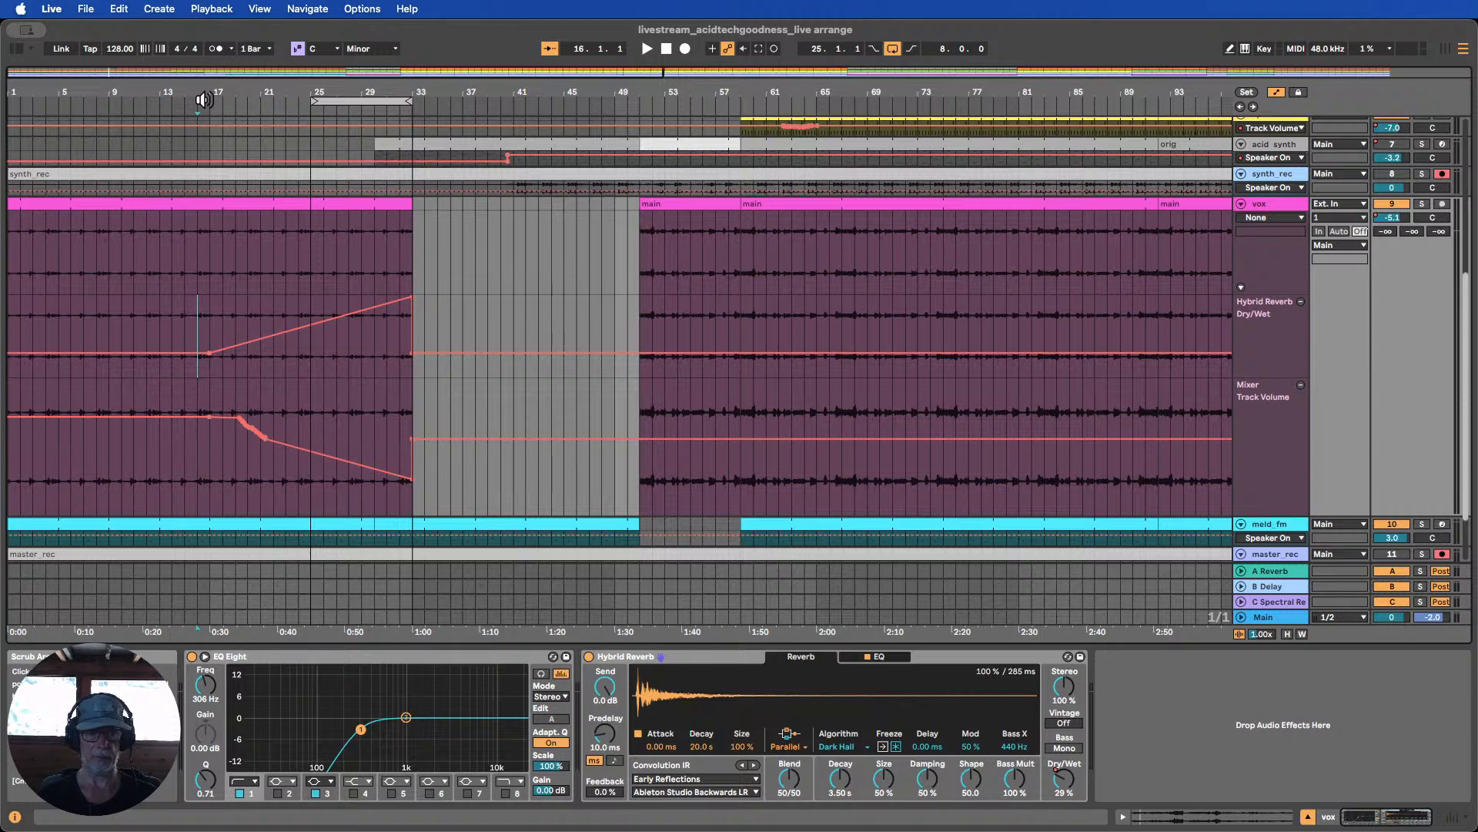
# Audition the vox reverb ramp from bar 16 and lower its Dry/Wet end point at bar 33 to about 85%
pyautogui.click(202, 98)
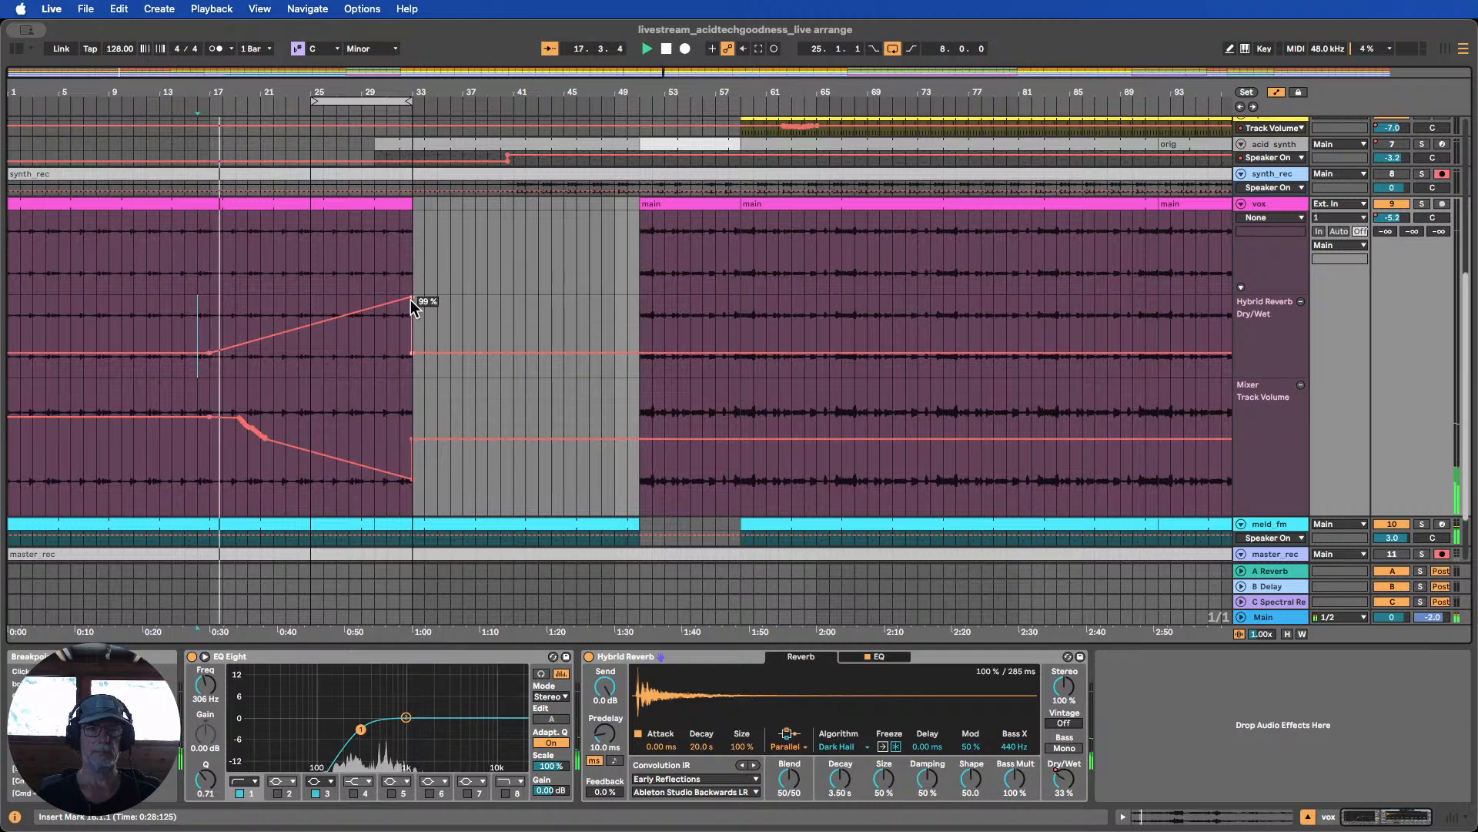
pyautogui.scroll(3, 413, 297)
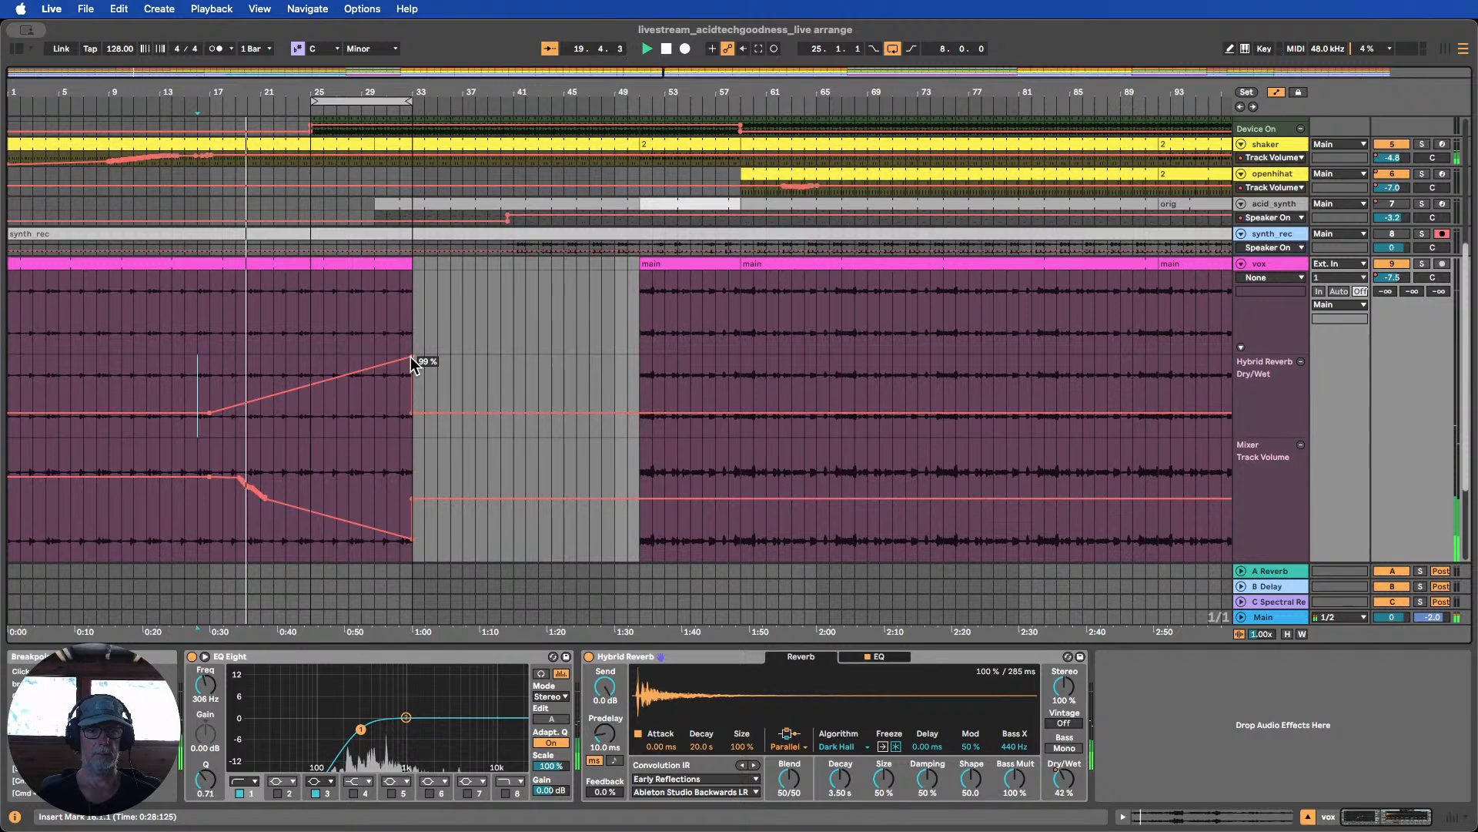
pyautogui.moveTo(411, 357); pyautogui.dragTo(411, 366)
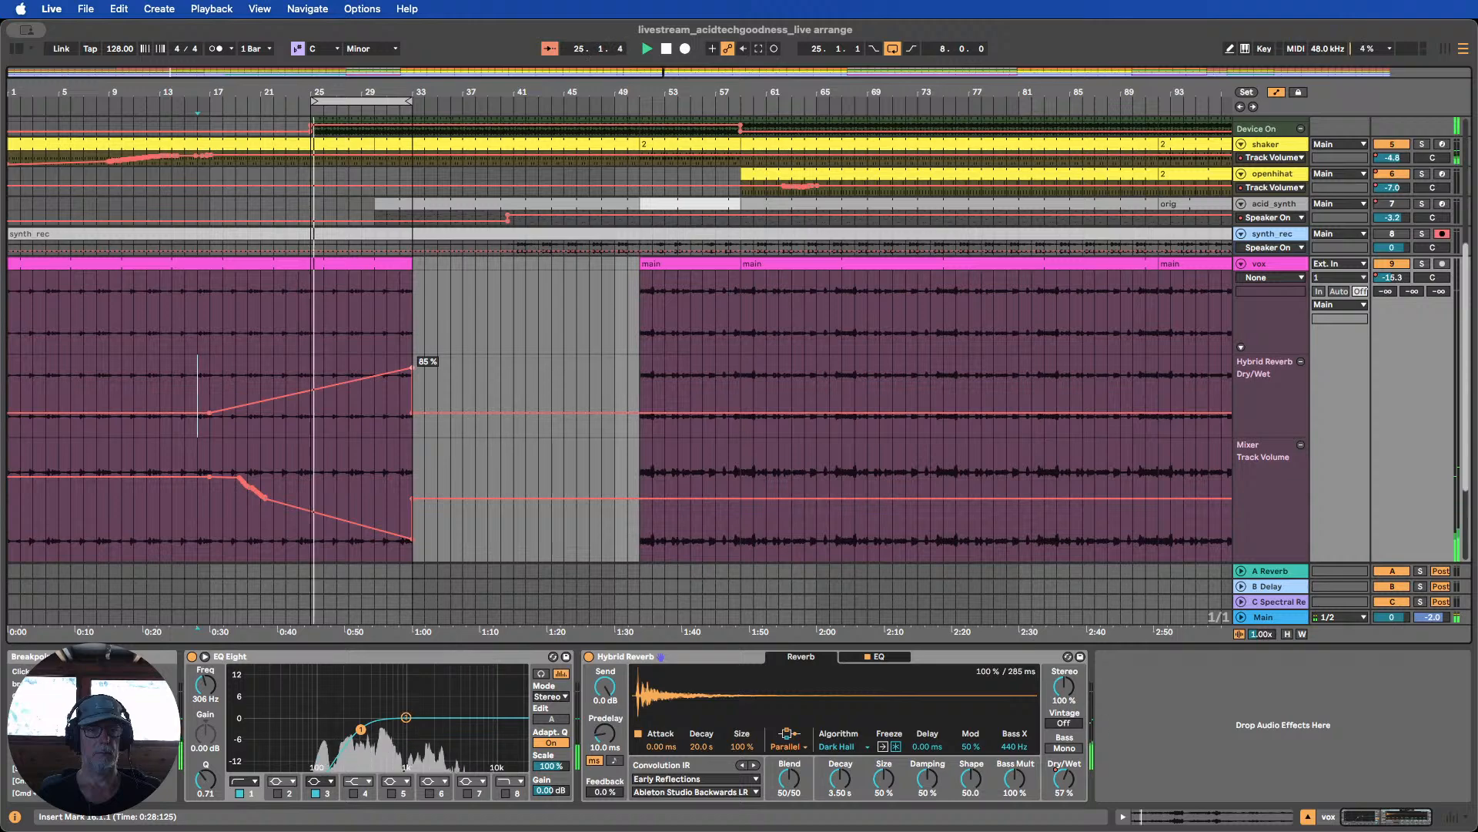
pyautogui.moveTo(412, 367); pyautogui.dragTo(412, 368)
pyautogui.scroll(1, 473, 327)
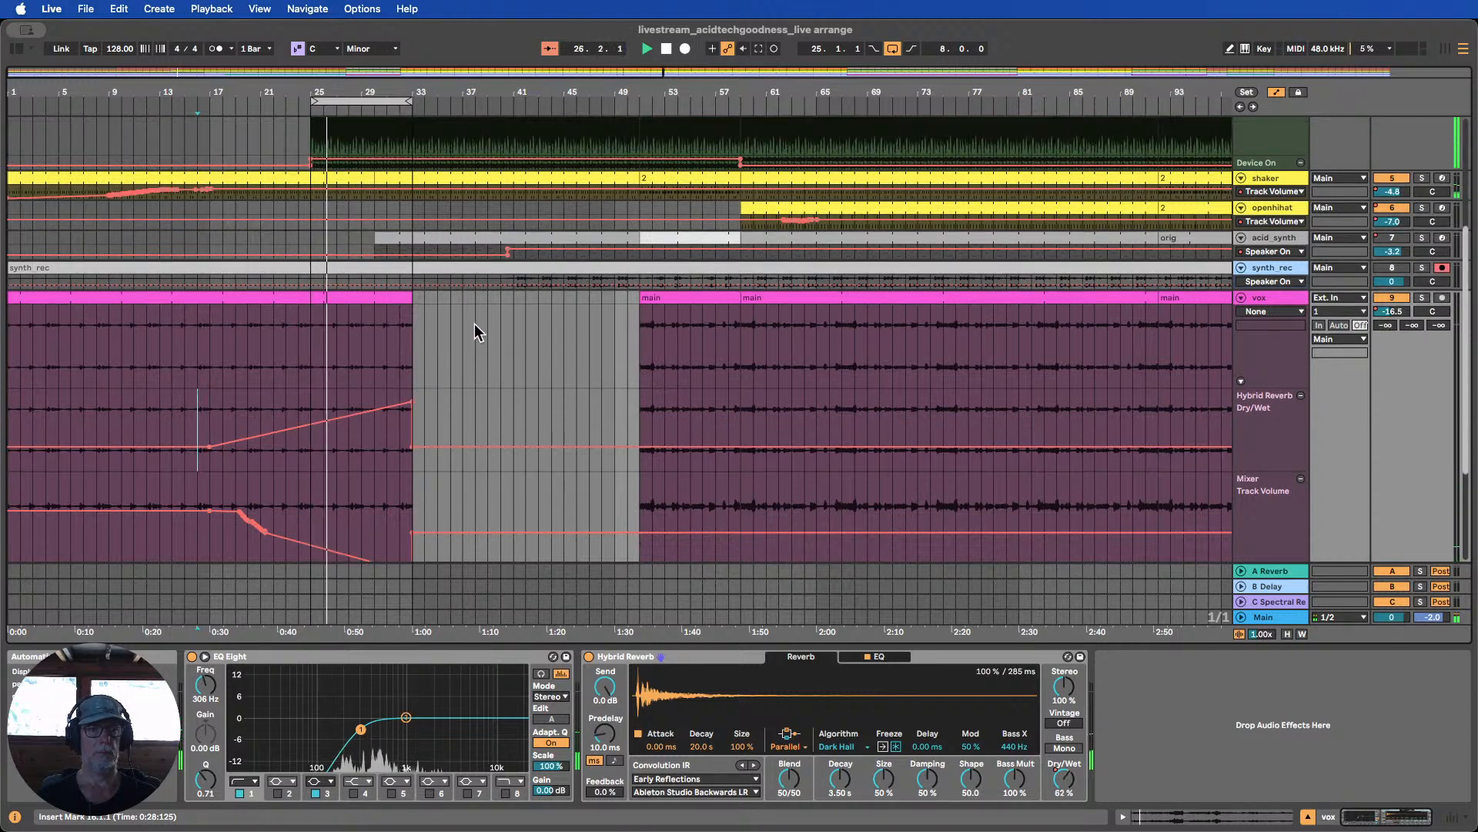
pyautogui.scroll(2, 474, 327)
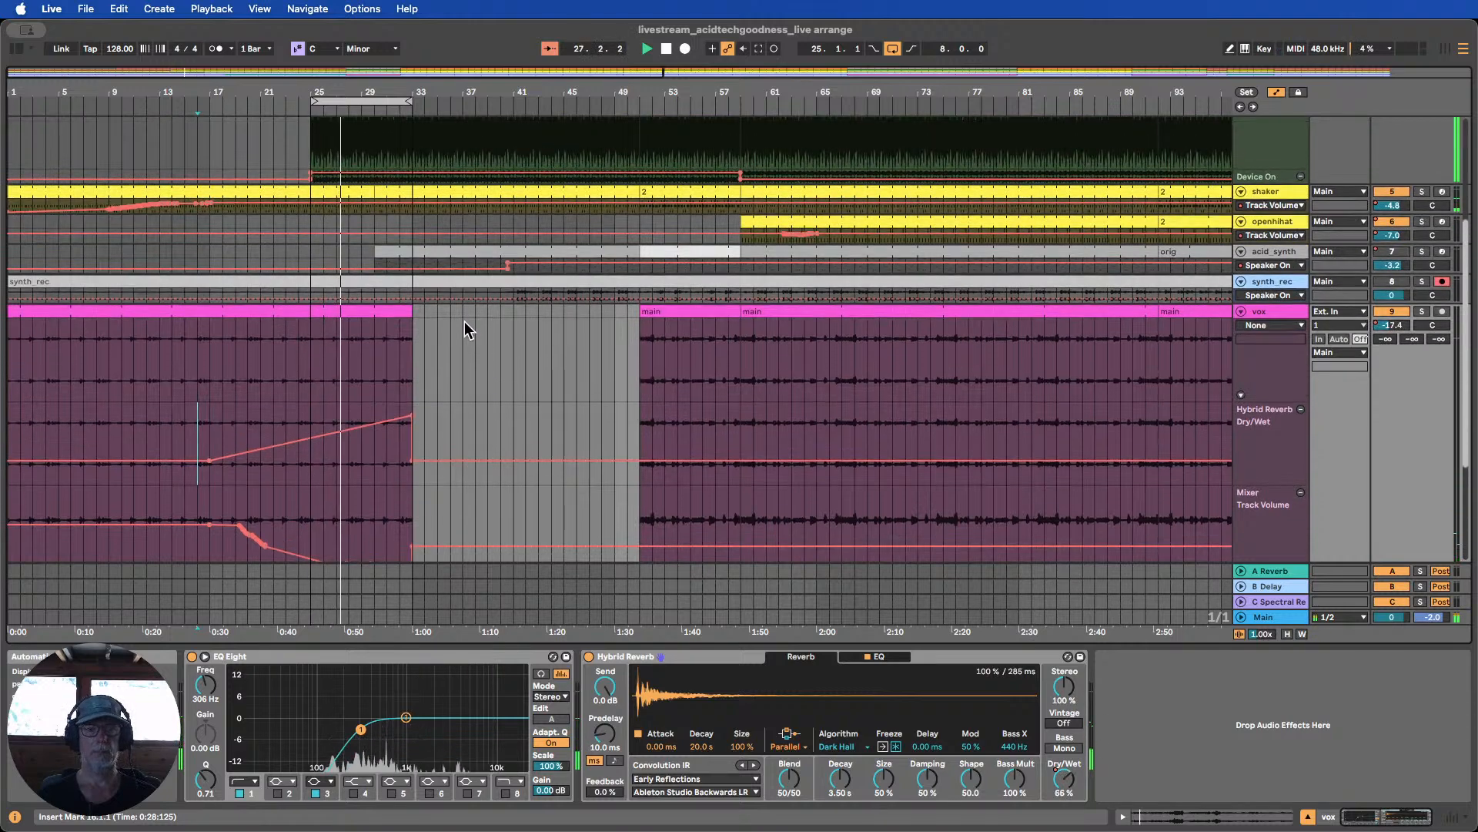
pyautogui.scroll(-5, 464, 318)
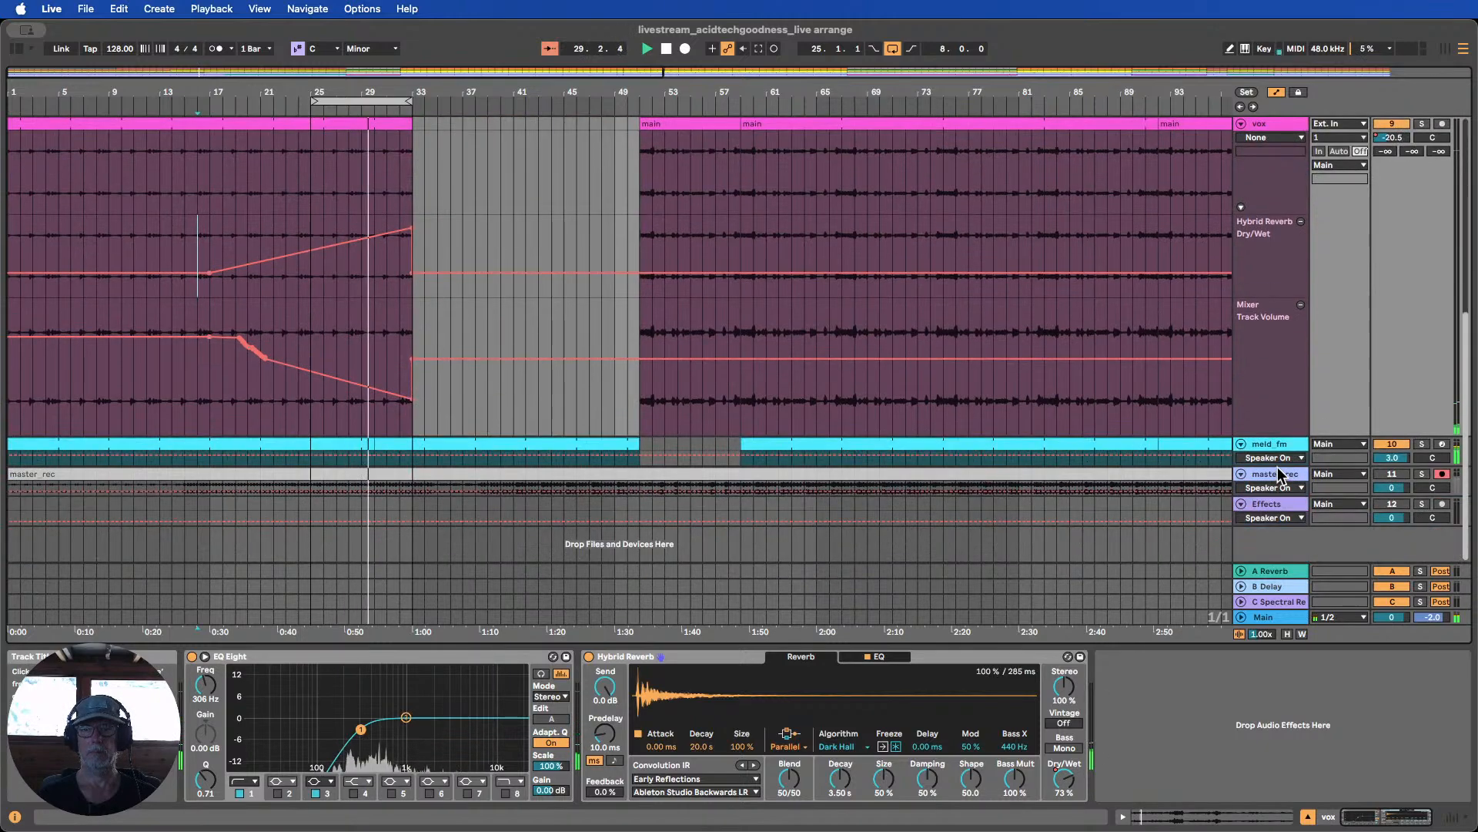
# Select the meld_fm track, stop playback, and extend the loop to cover bars 1 to 33
pyautogui.click(1269, 444)
pyautogui.scroll(-2, 836, 319)
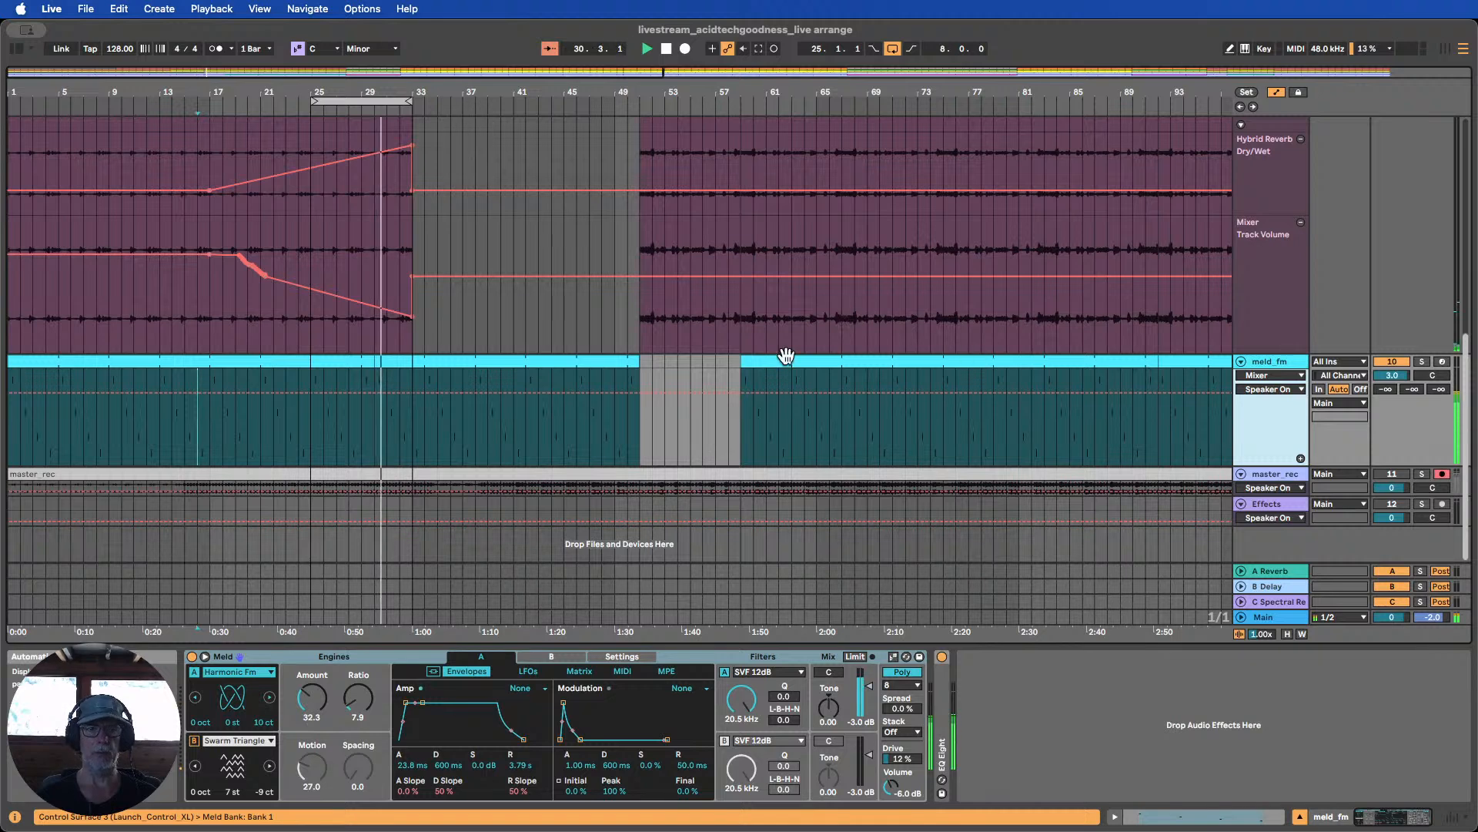
pyautogui.click(666, 49)
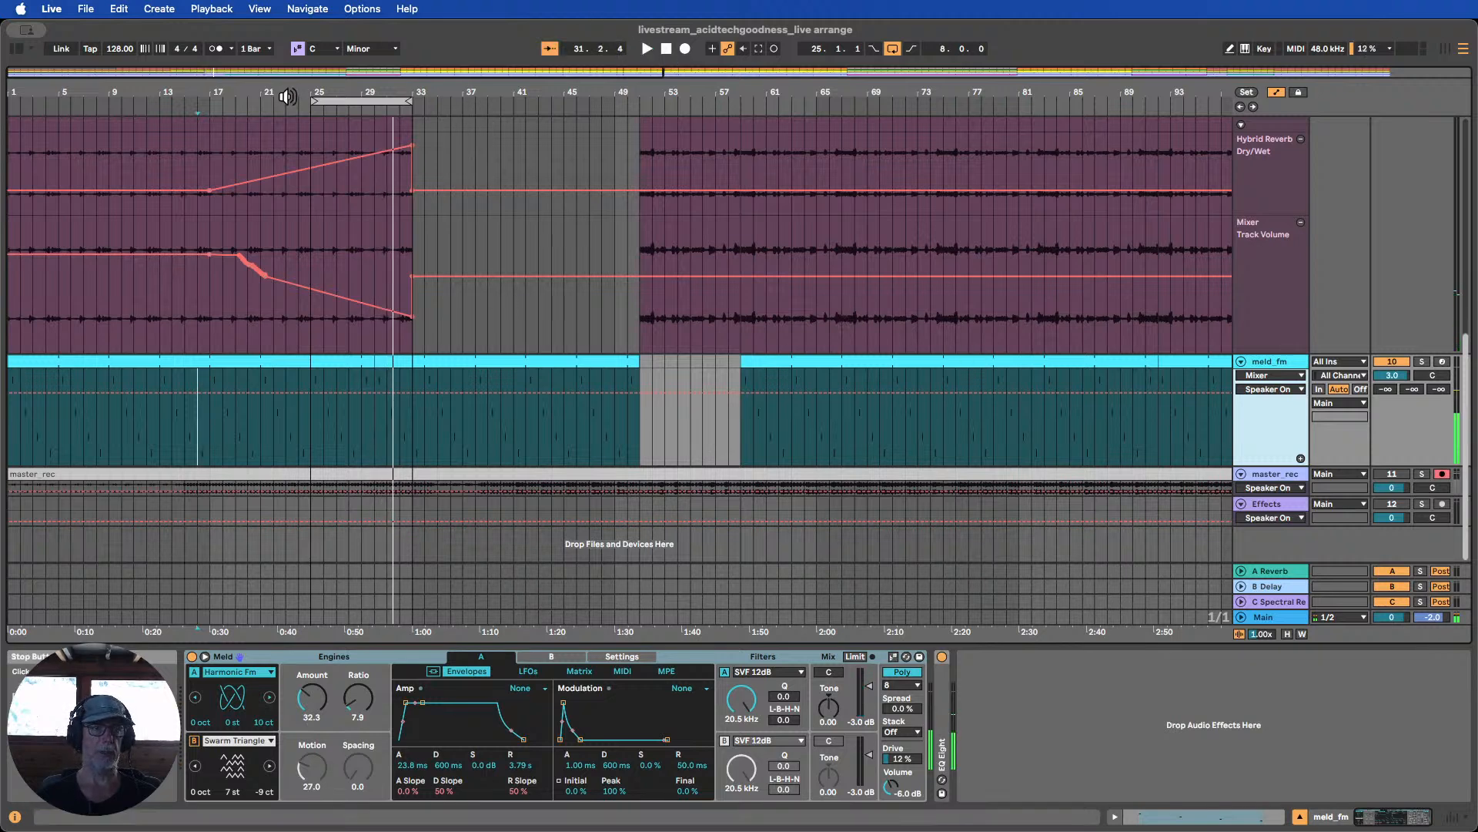
pyautogui.moveTo(315, 103); pyautogui.dragTo(10, 100)
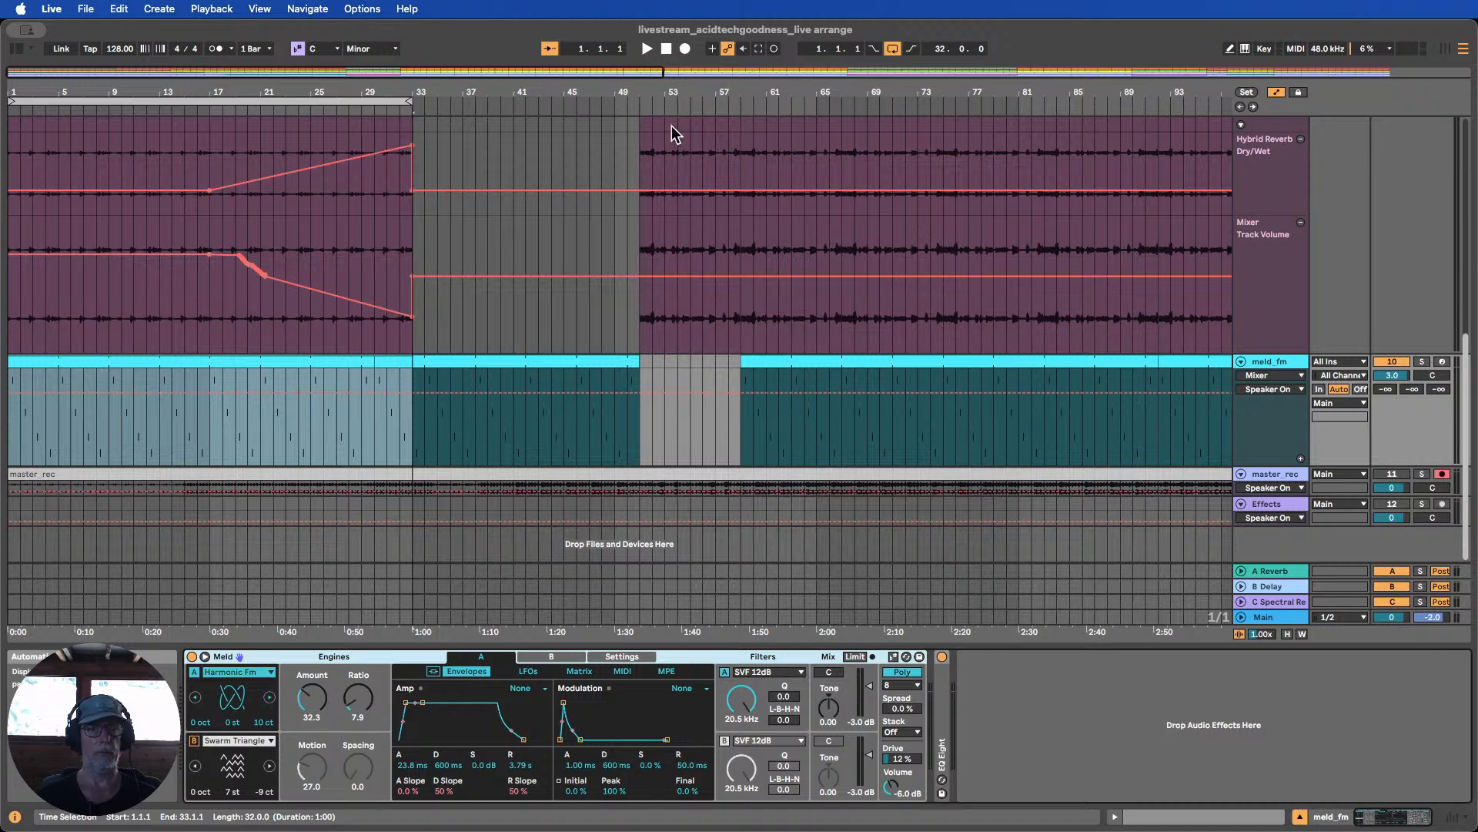
# Play from bar 1 and lower the meld_fm Meld engine A filter frequency to 145 Hz
pyautogui.click(667, 51)
pyautogui.click(647, 49)
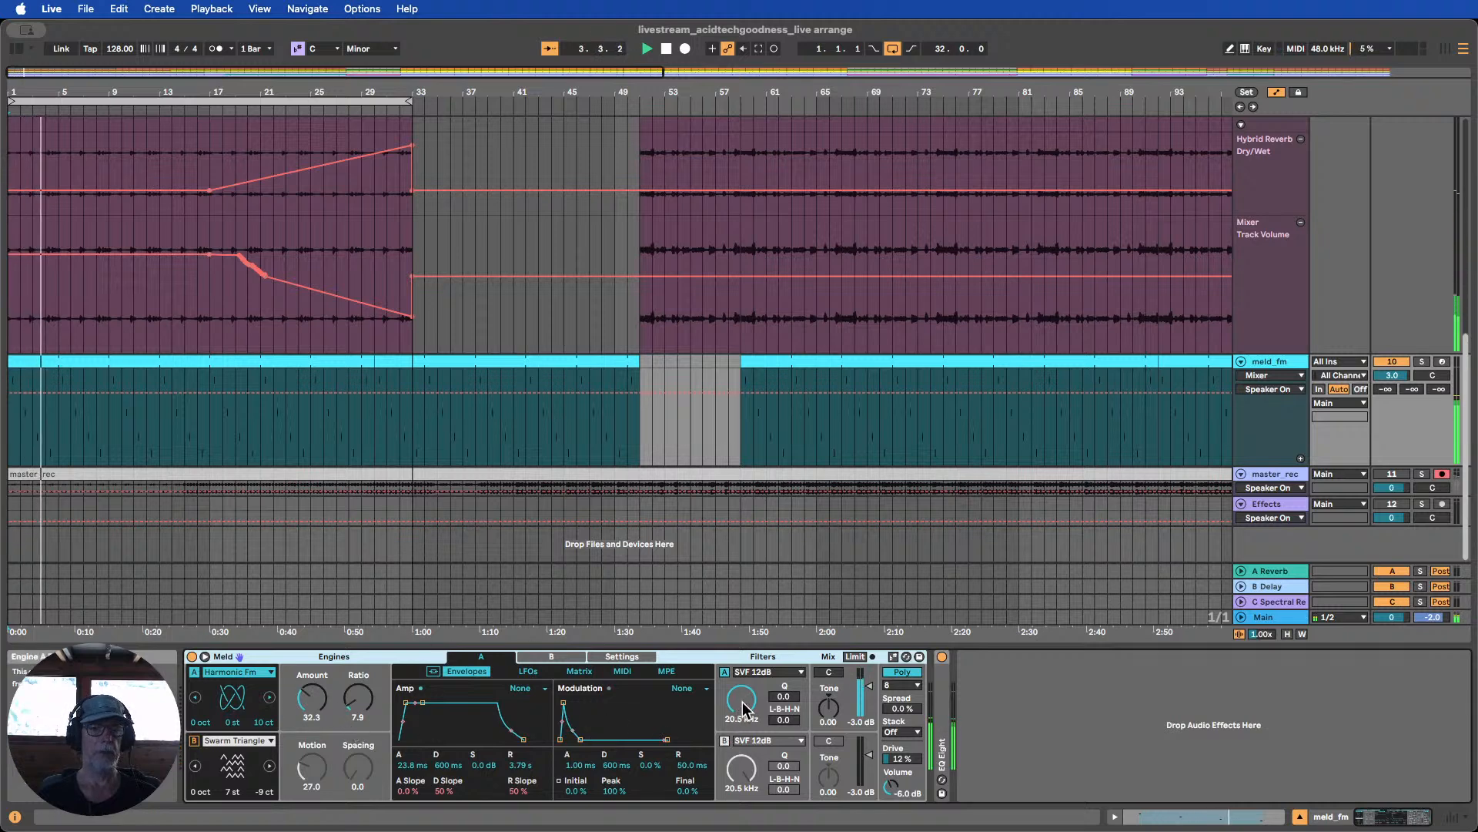
pyautogui.moveTo(745, 712); pyautogui.dragTo(745, 787)
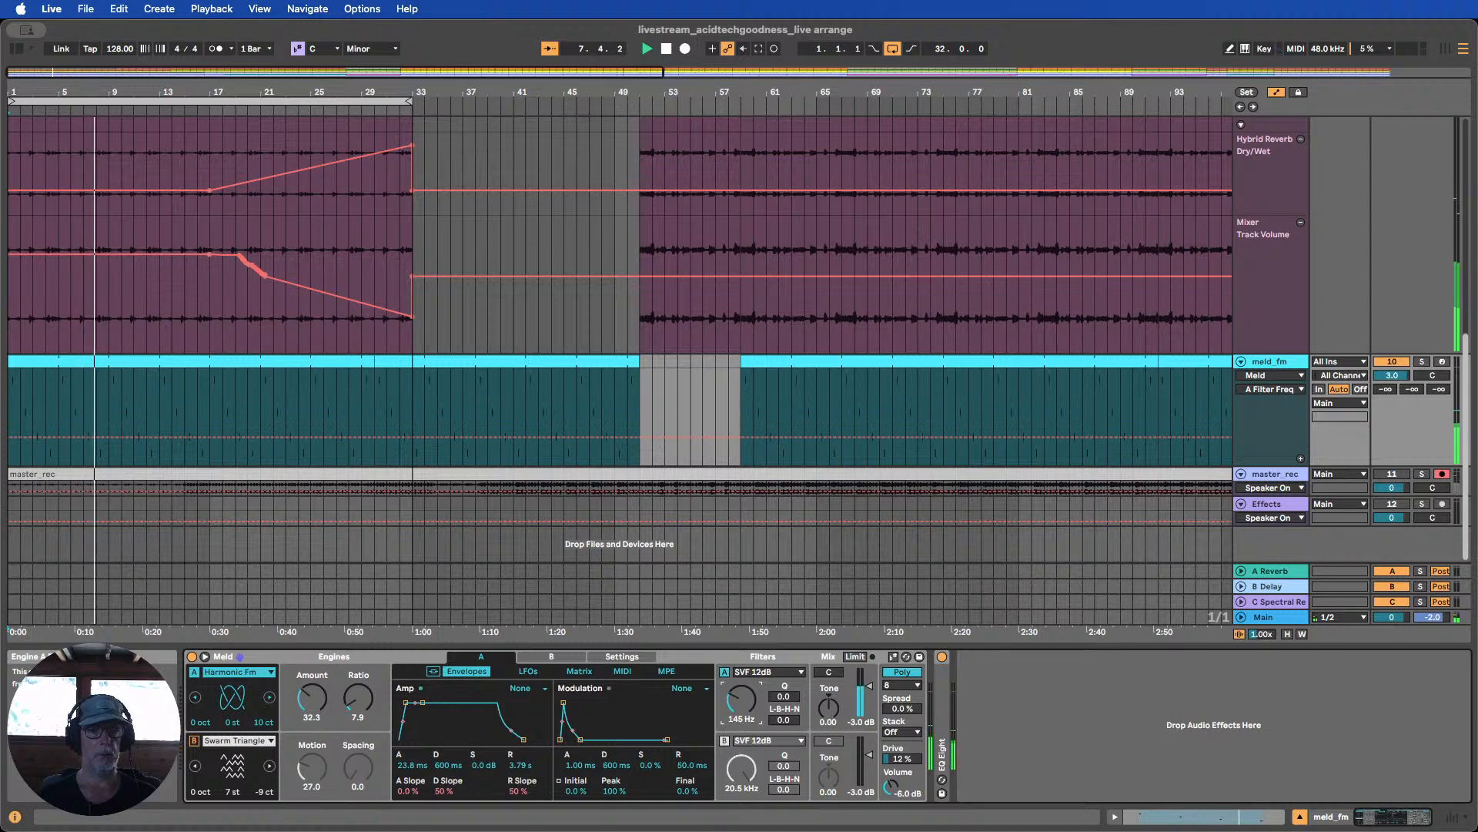
pyautogui.click(667, 48)
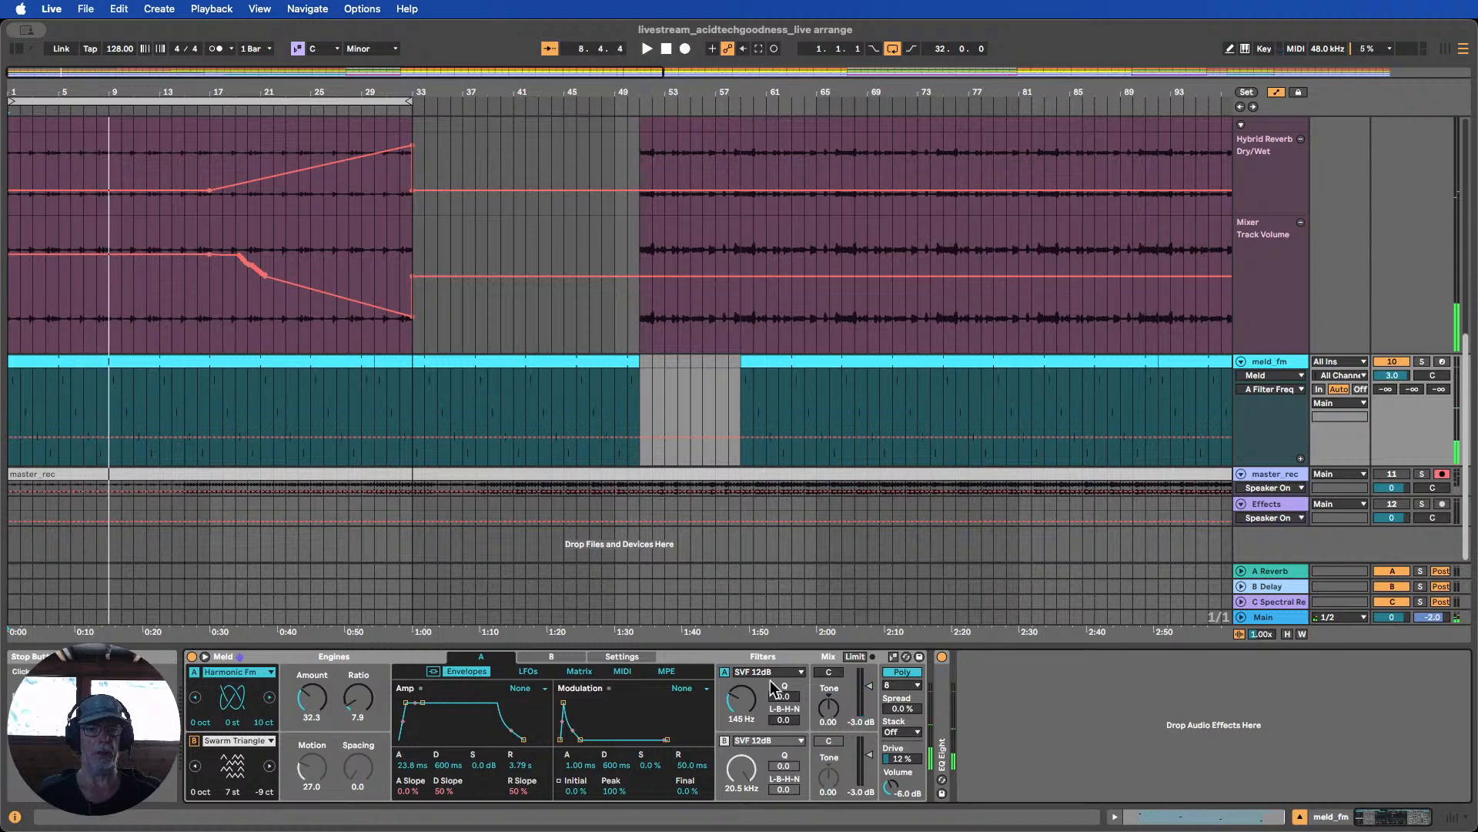
# Give Meld's A Filter Freq its own automation lane and raise the frequency at bar 17 to 1.64 kHz
pyautogui.click(1299, 463)
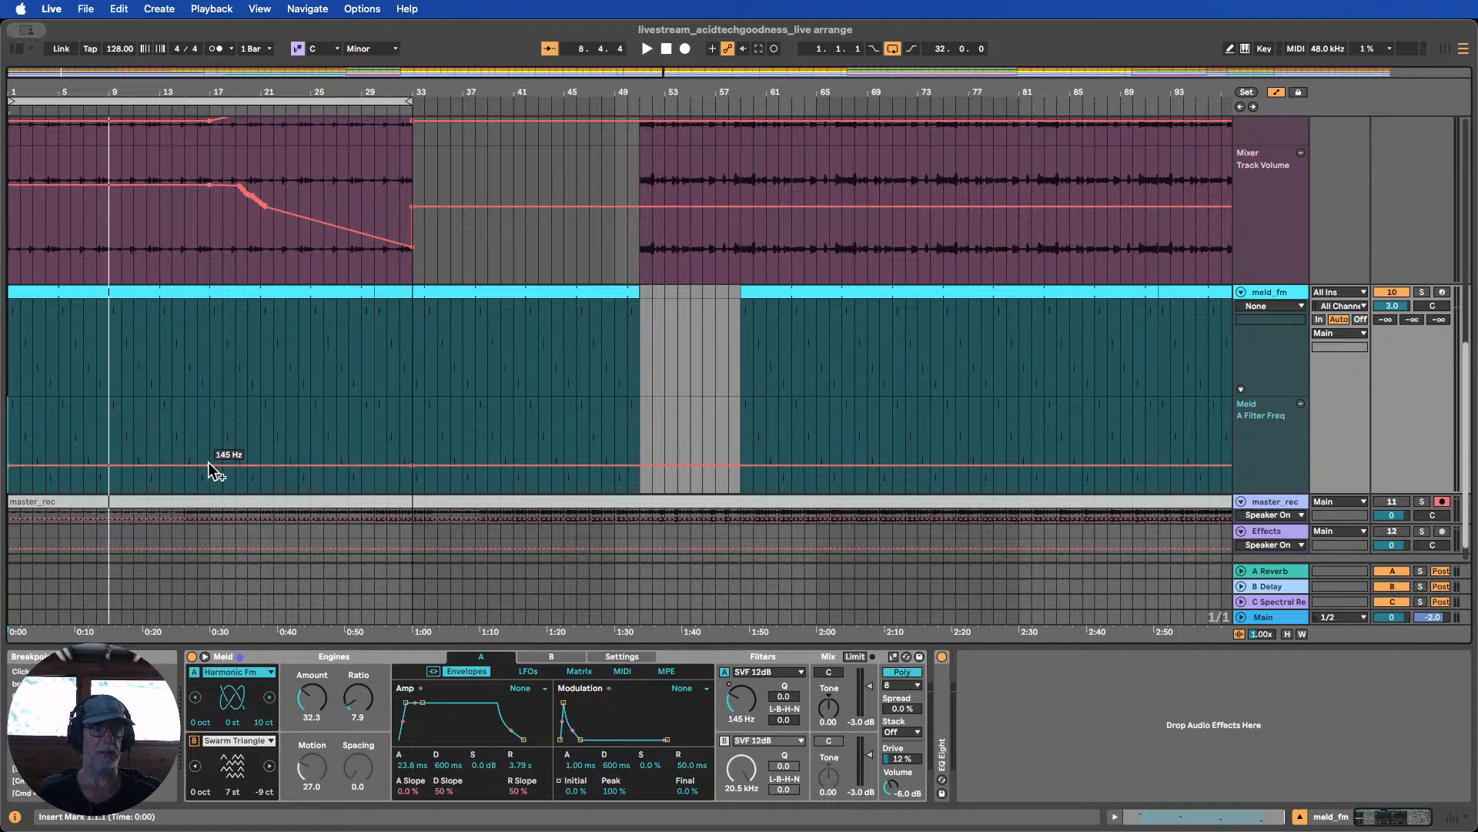
pyautogui.moveTo(208, 462); pyautogui.dragTo(209, 434)
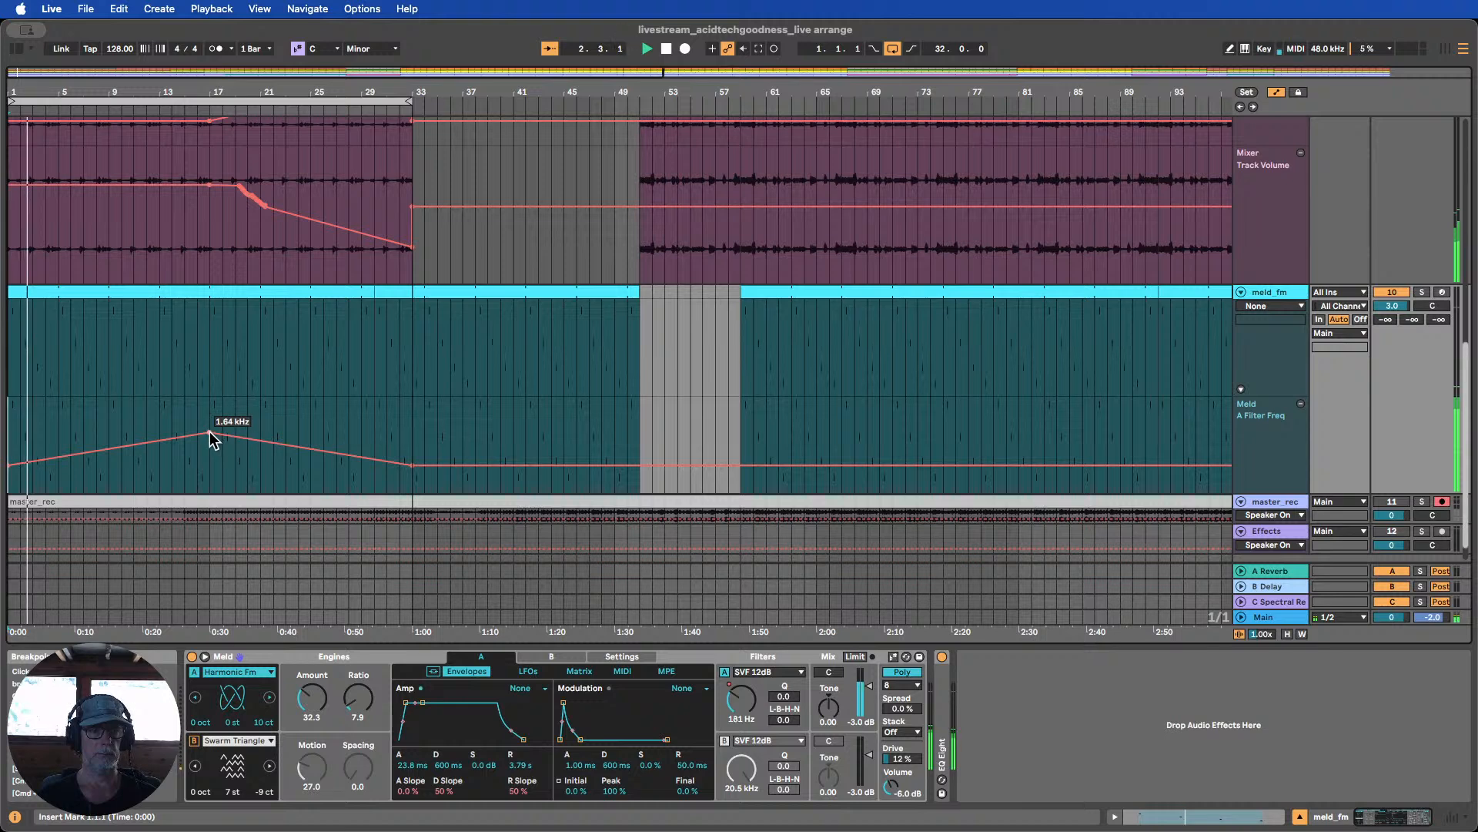
# Raise the meld_fm A Filter Freq breakpoint at bar 17 to 4.50 kHz and audition the sweep against the other tracks
pyautogui.moveTo(209, 435); pyautogui.dragTo(209, 419)
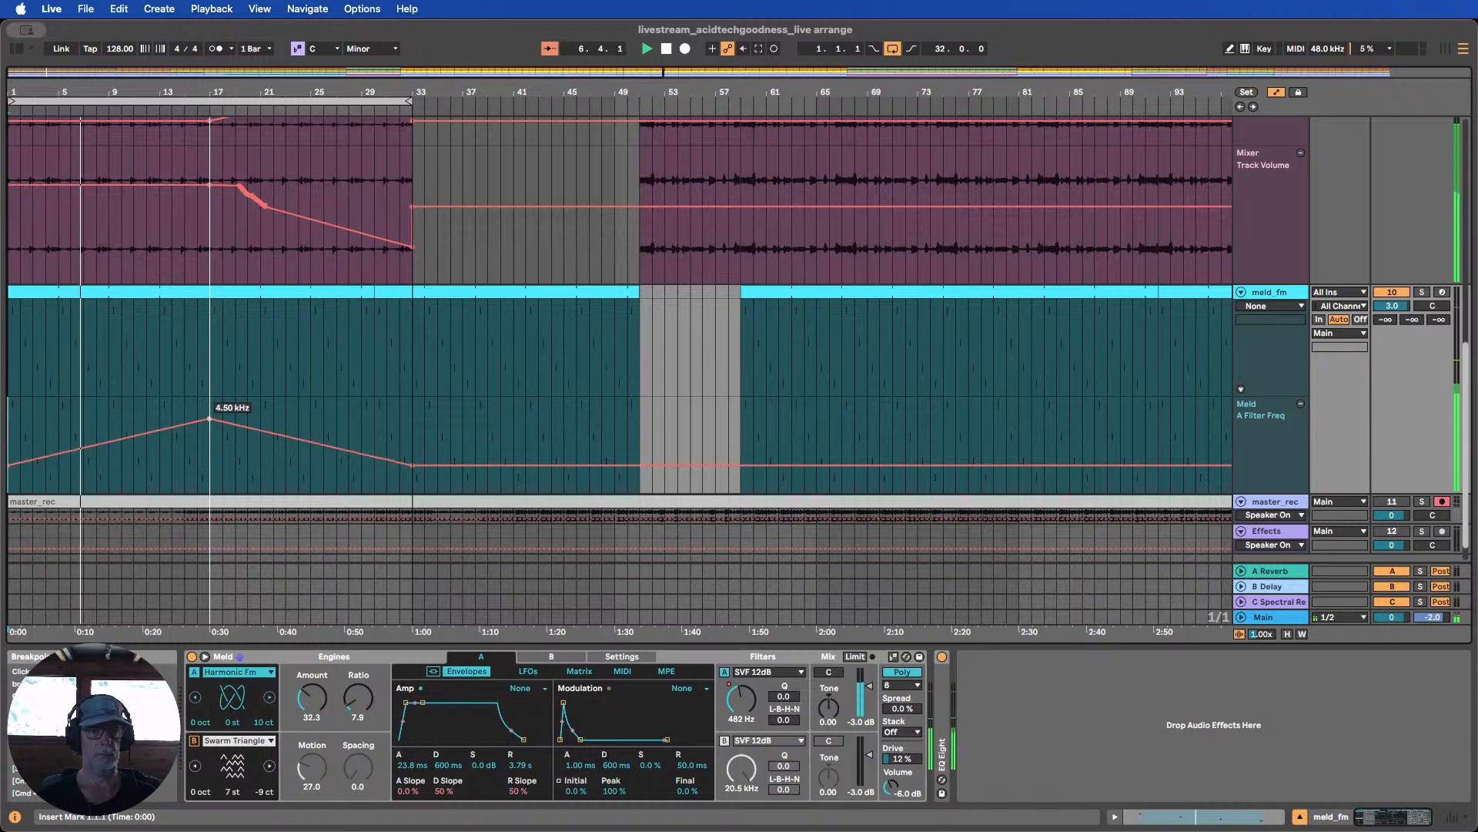
pyautogui.scroll(4, 241, 454)
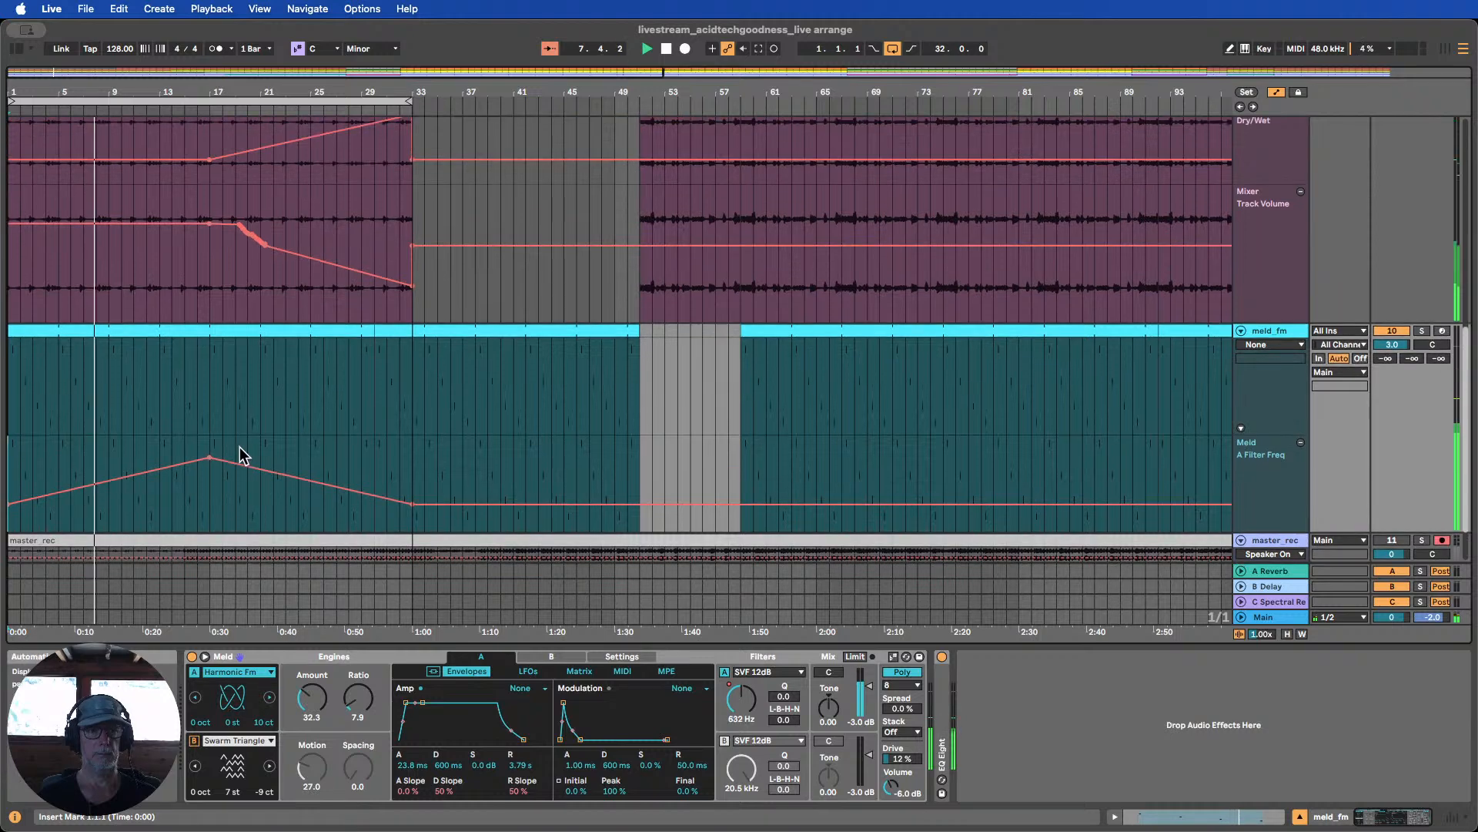
pyautogui.scroll(7, 247, 444)
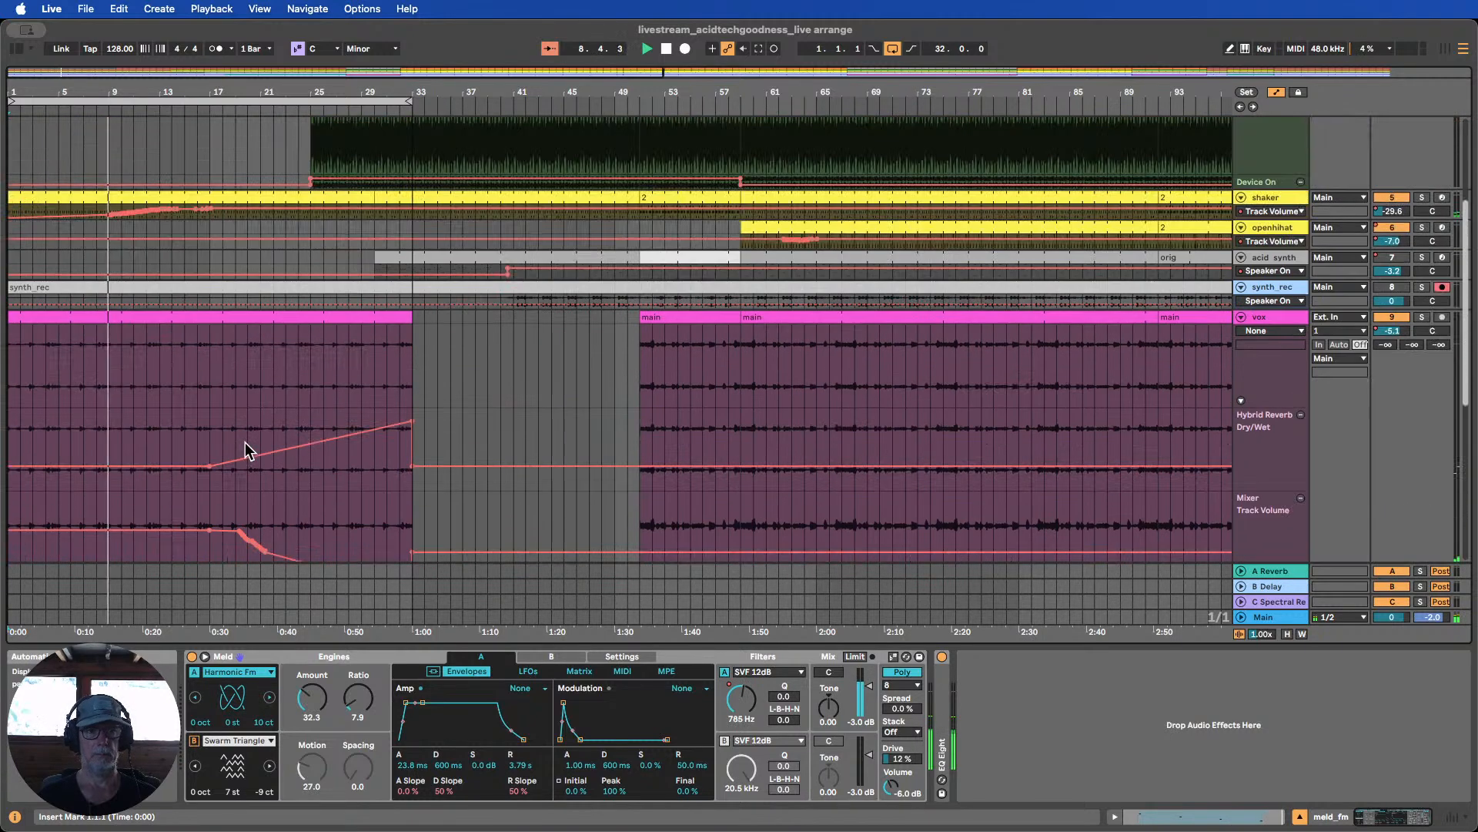
pyautogui.scroll(-10, 246, 446)
pyautogui.scroll(-2, 251, 446)
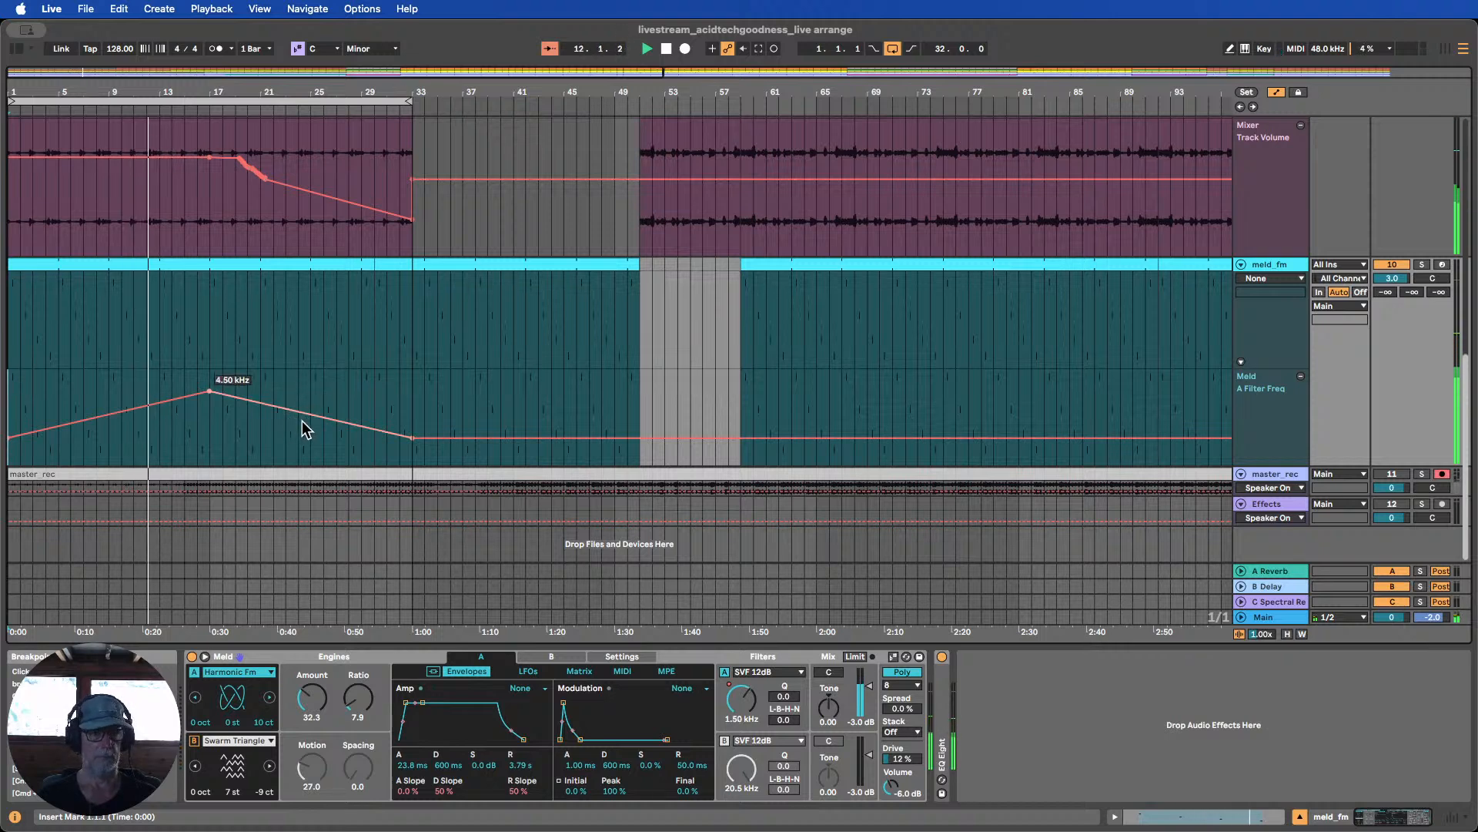
pyautogui.scroll(1, 301, 420)
pyautogui.scroll(10, 297, 419)
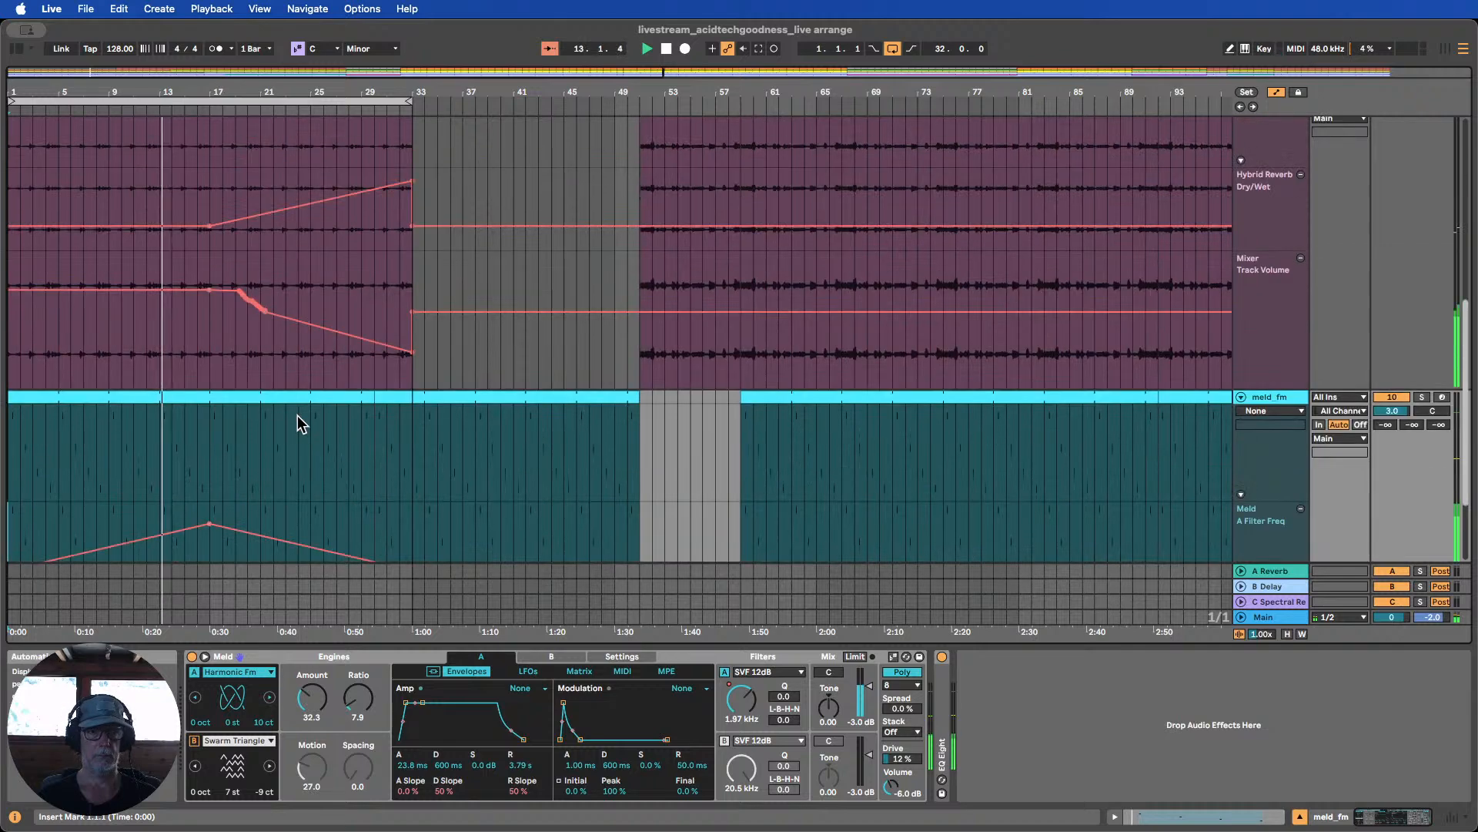
pyautogui.scroll(12, 297, 420)
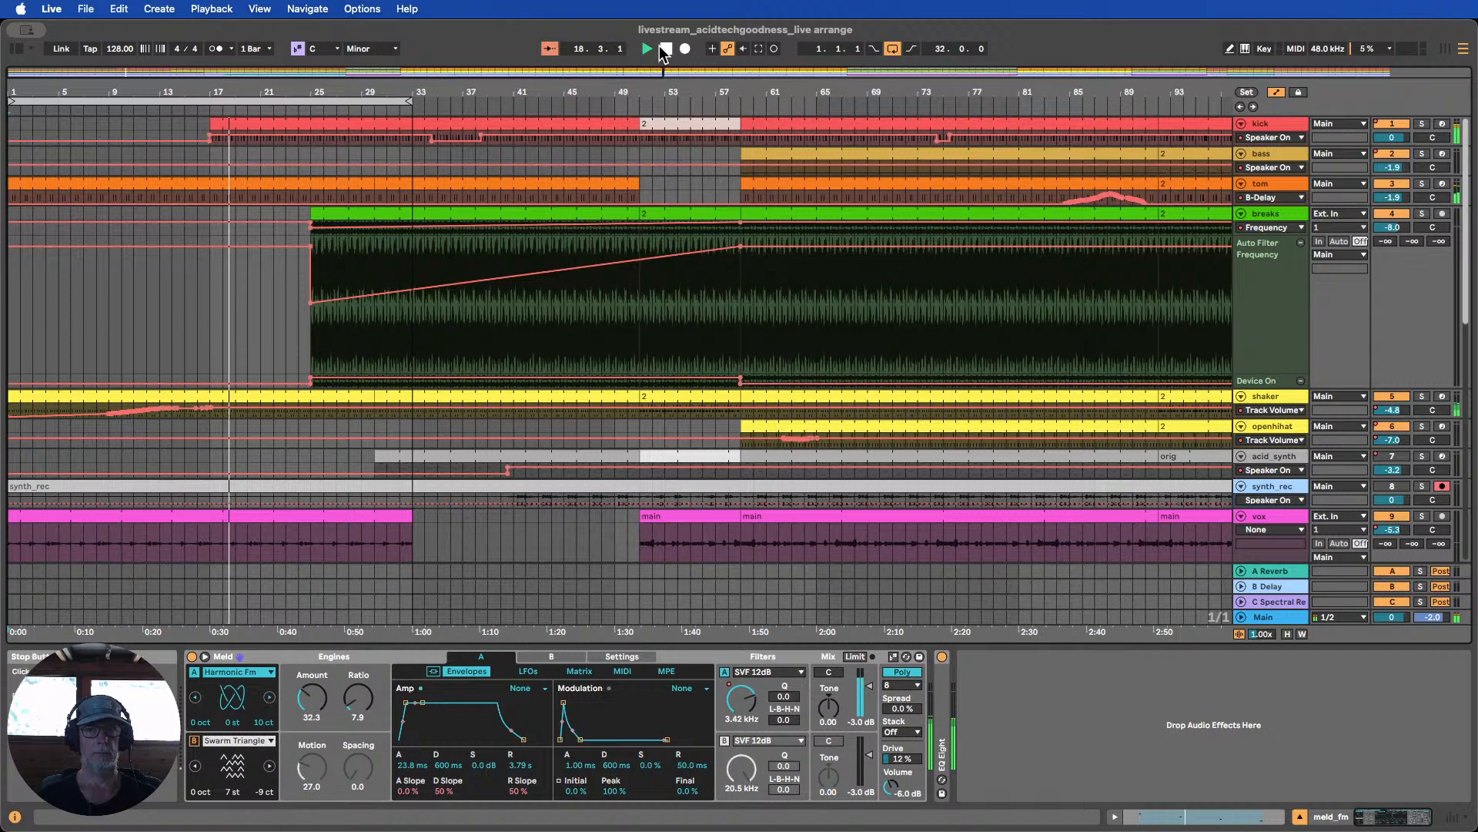
# Stop playback, enlarge the kick track, and audition the kick's entry at bar 17 from shortly before it
pyautogui.moveTo(1280, 144); pyautogui.dragTo(1291, 254)
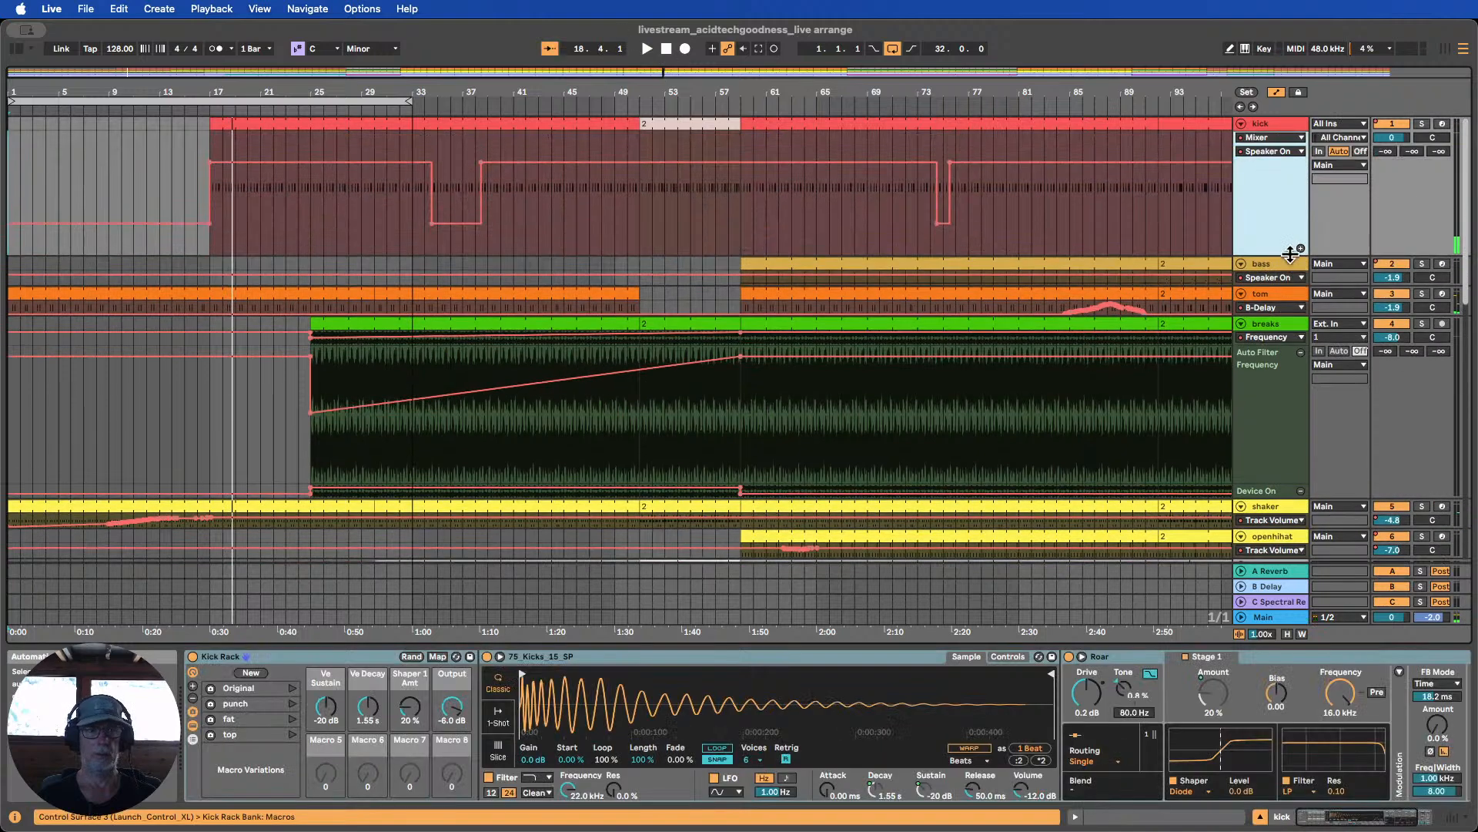
pyautogui.moveTo(197, 90); pyautogui.dragTo(204, 139)
pyautogui.click(1300, 137)
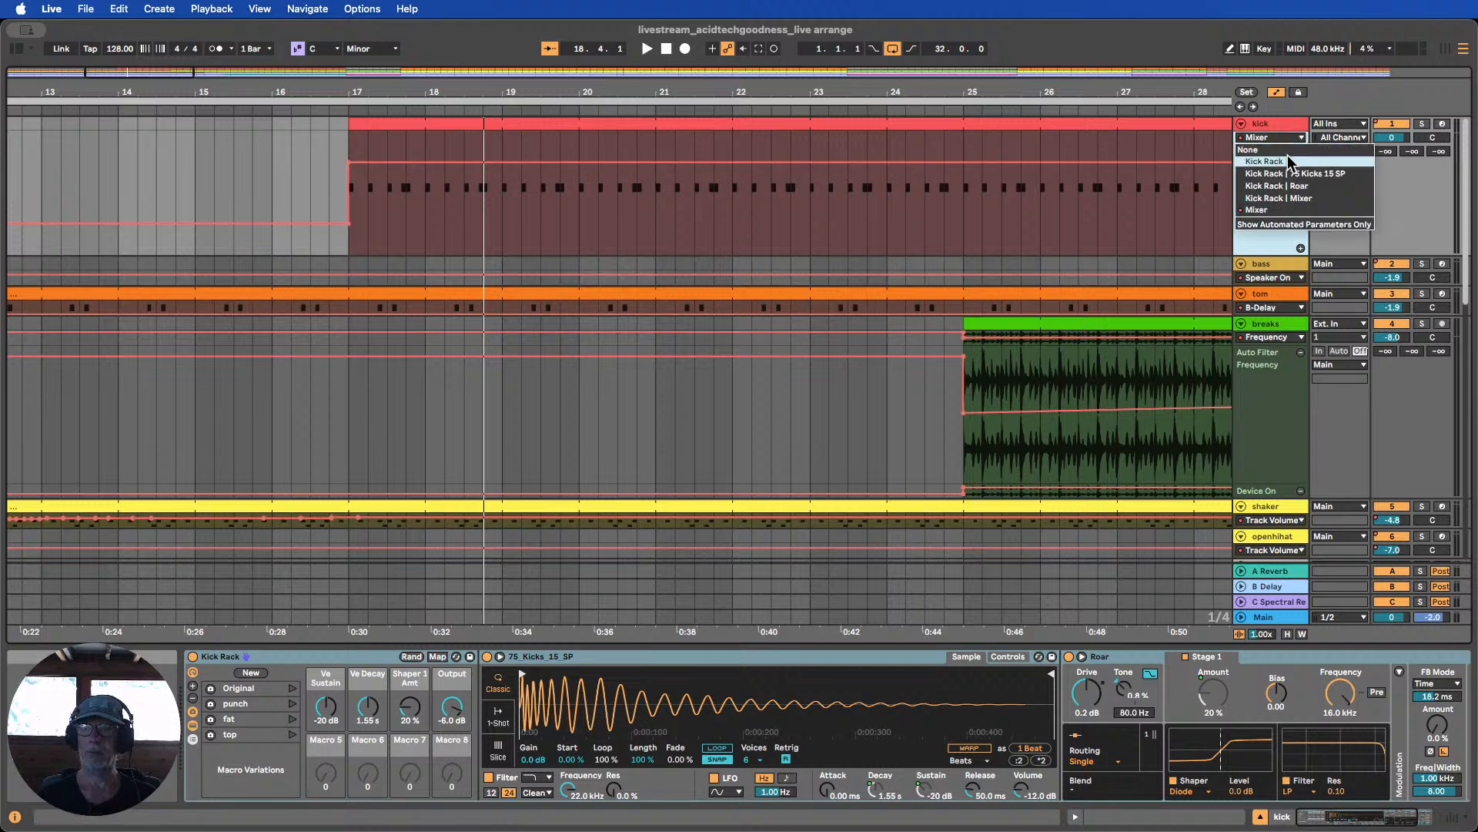
pyautogui.click(1265, 210)
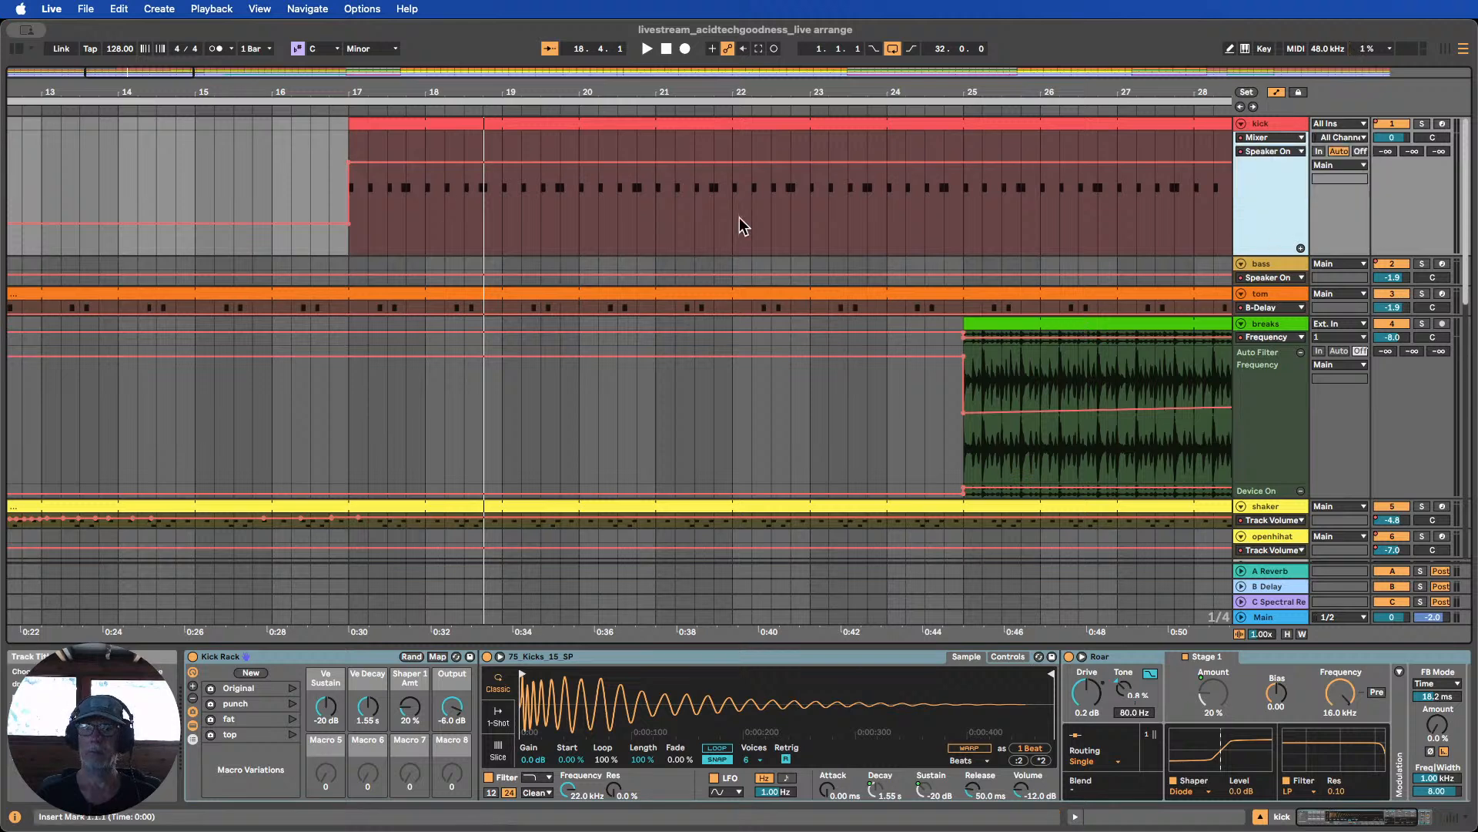
pyautogui.click(269, 107)
pyautogui.moveTo(351, 91)
pyautogui.mouseDown()
pyautogui.moveTo(362, 166)
pyautogui.moveTo(347, 95)
pyautogui.moveTo(361, 86)
pyautogui.mouseUp()
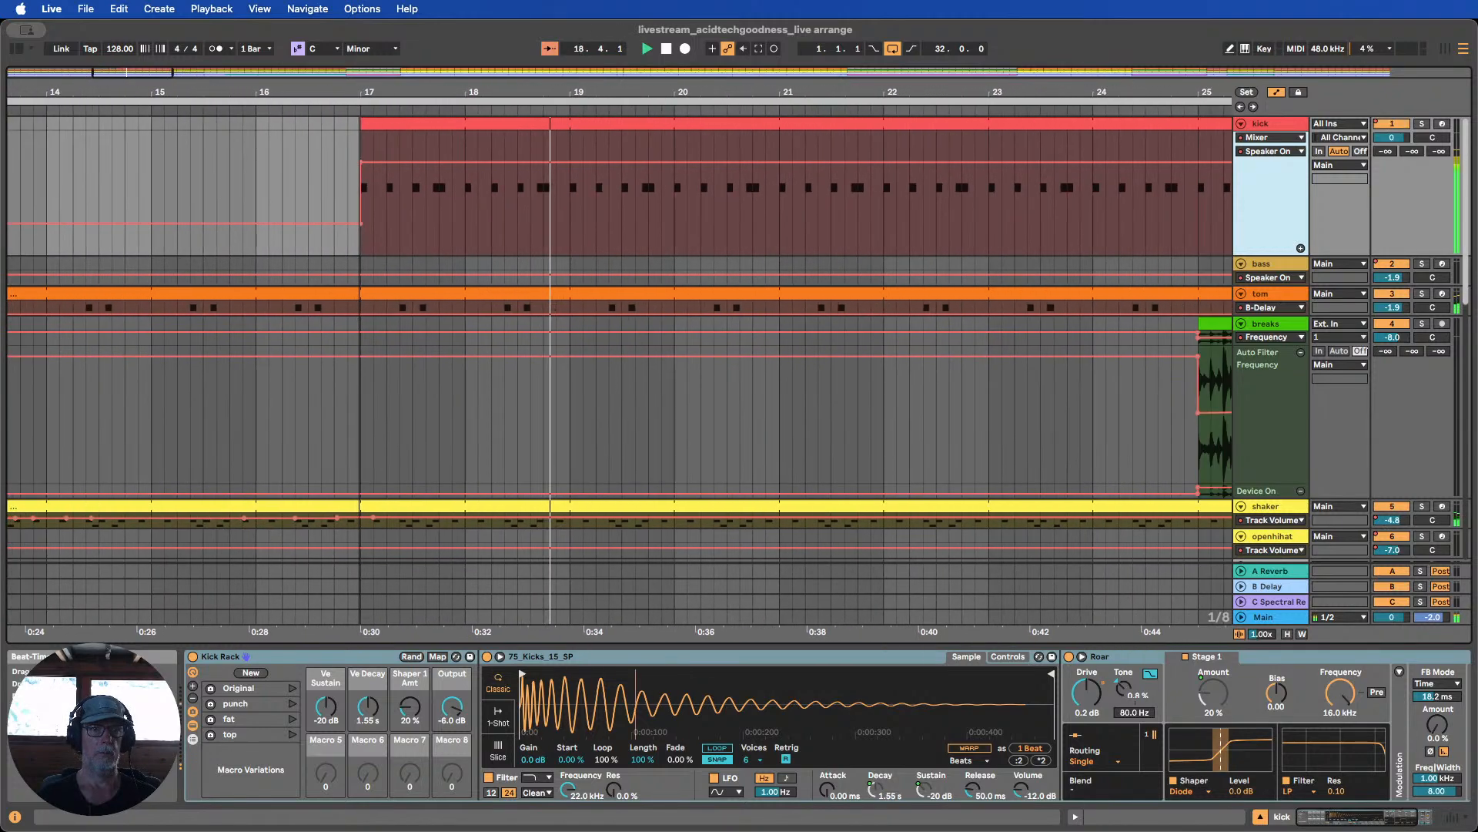
pyautogui.click(258, 112)
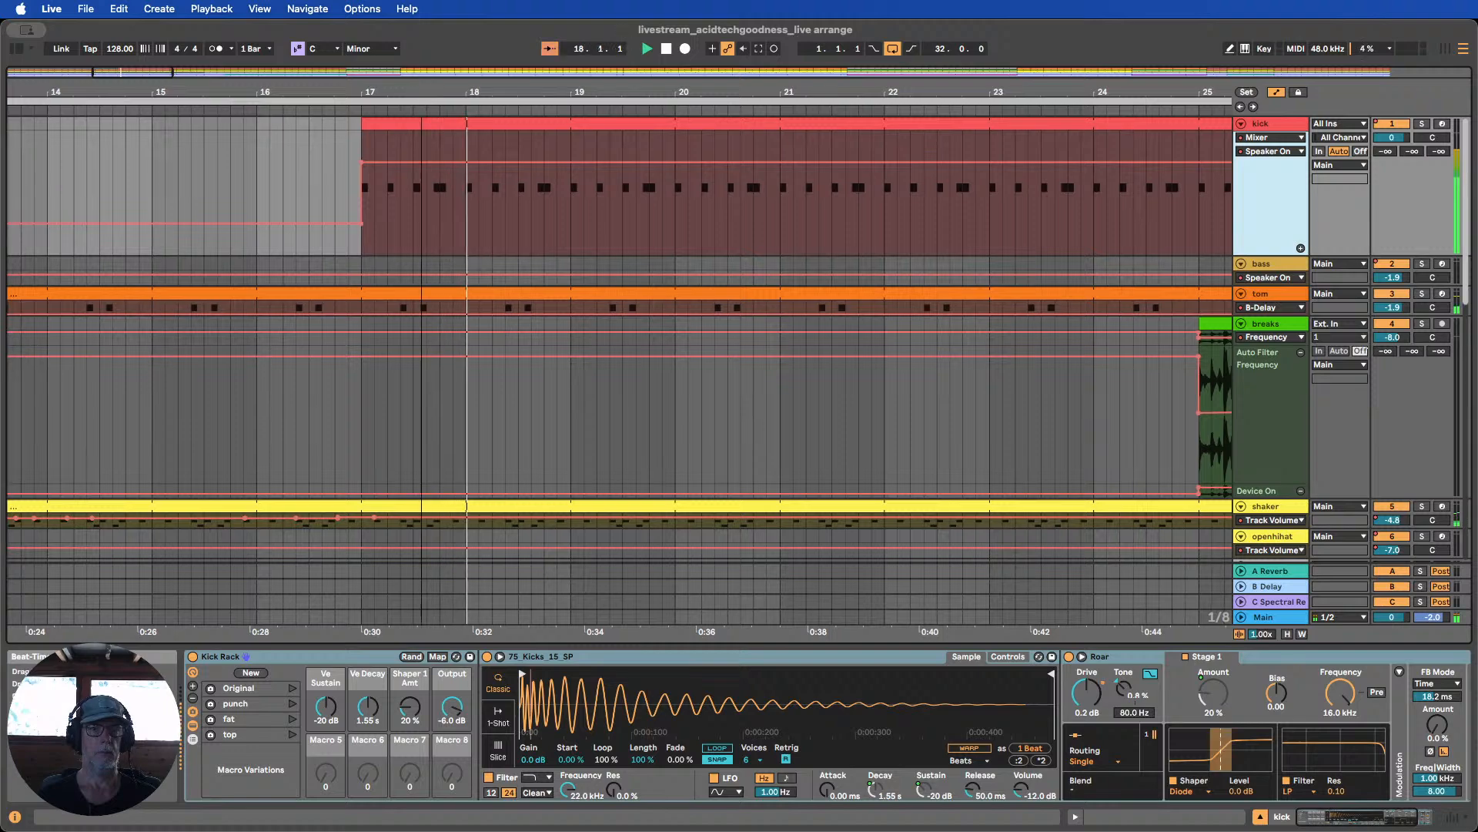
# Enlarge the tom track, loop its bar 16, and extend the loop start back to bar 15
pyautogui.scroll(-10, 228, 157)
pyautogui.scroll(-3, 229, 157)
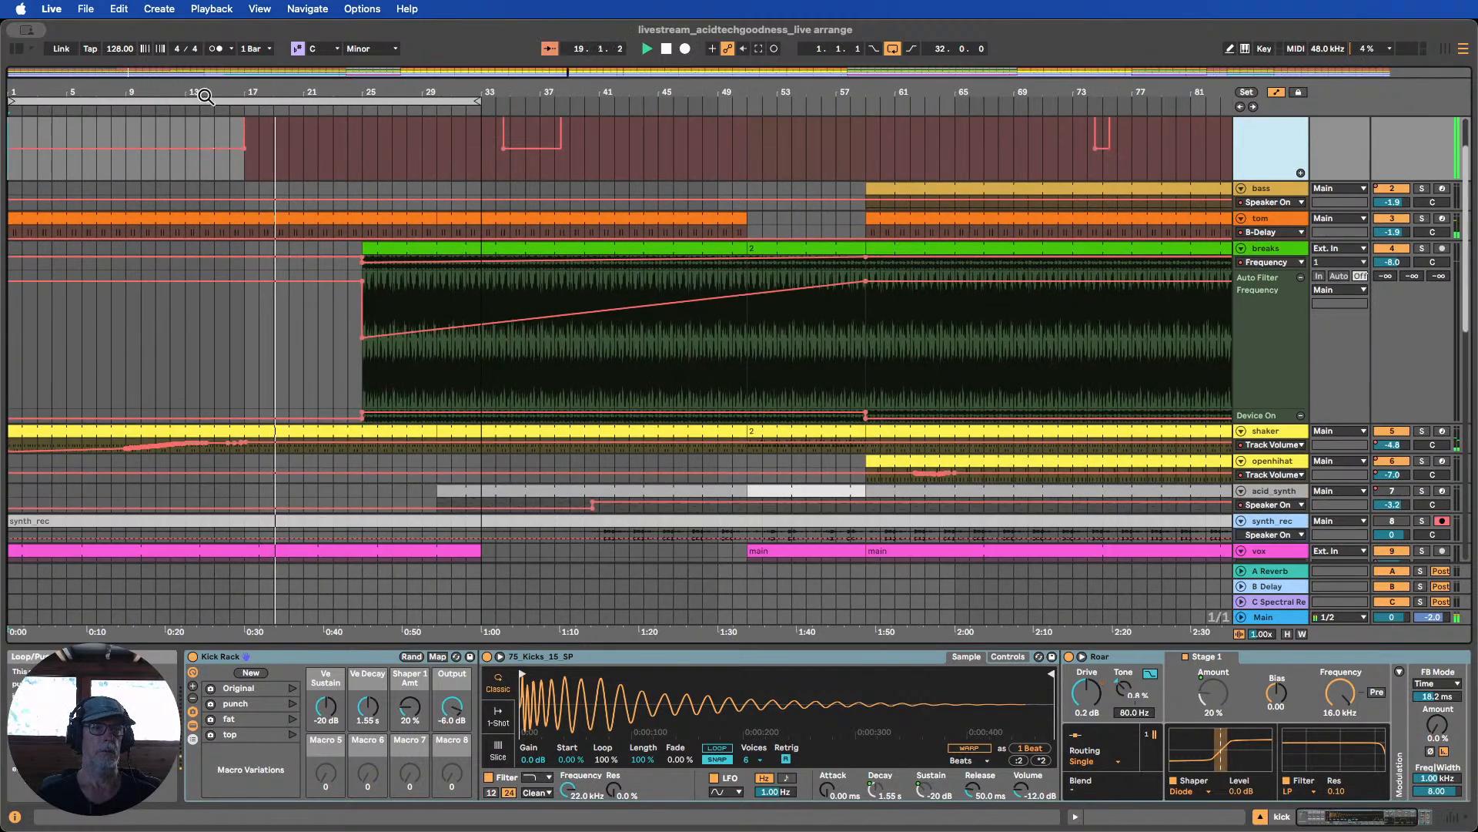
pyautogui.moveTo(204, 80); pyautogui.dragTo(271, 159)
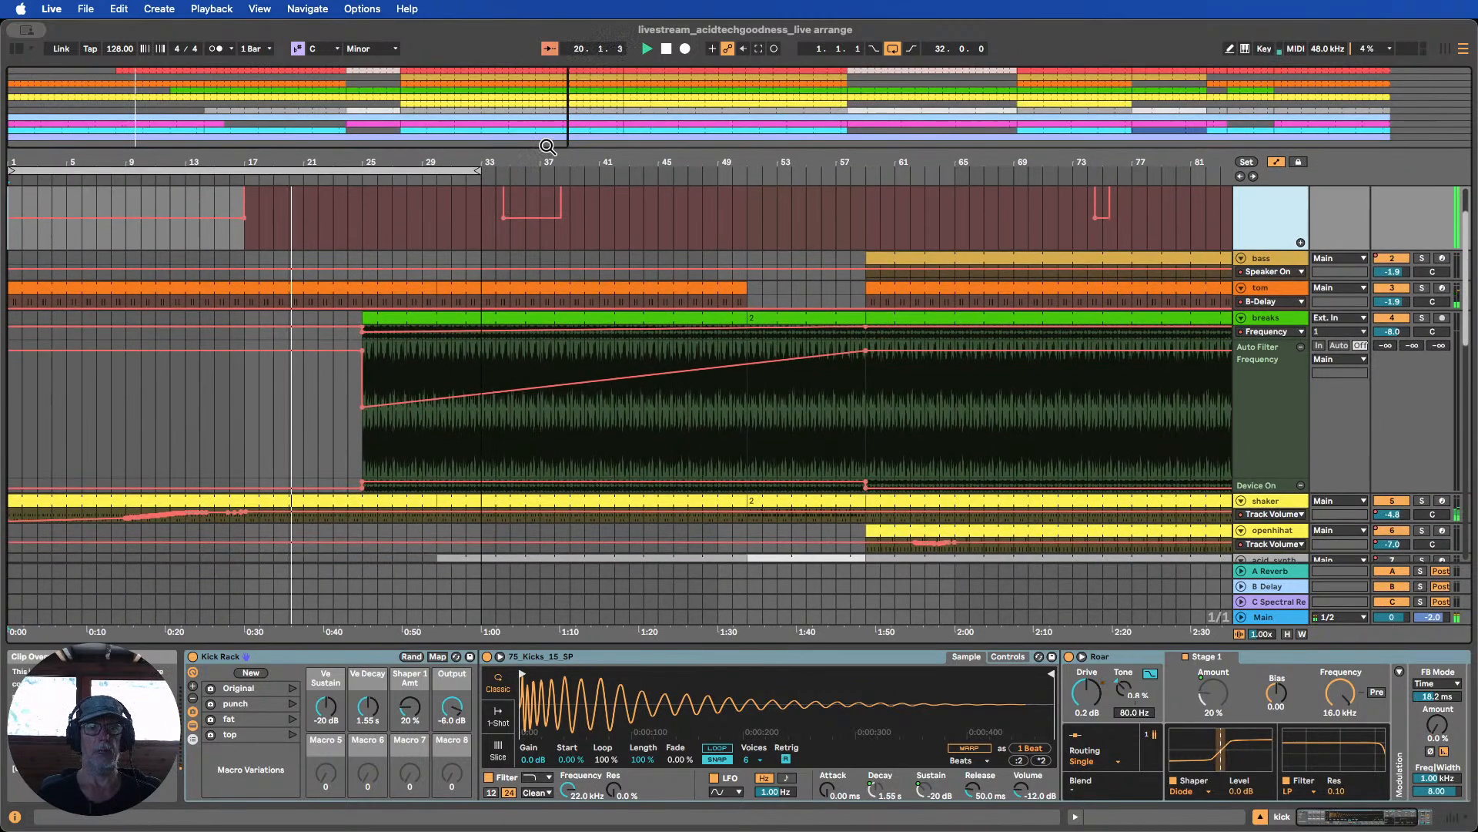
pyautogui.moveTo(544, 148); pyautogui.dragTo(652, 20)
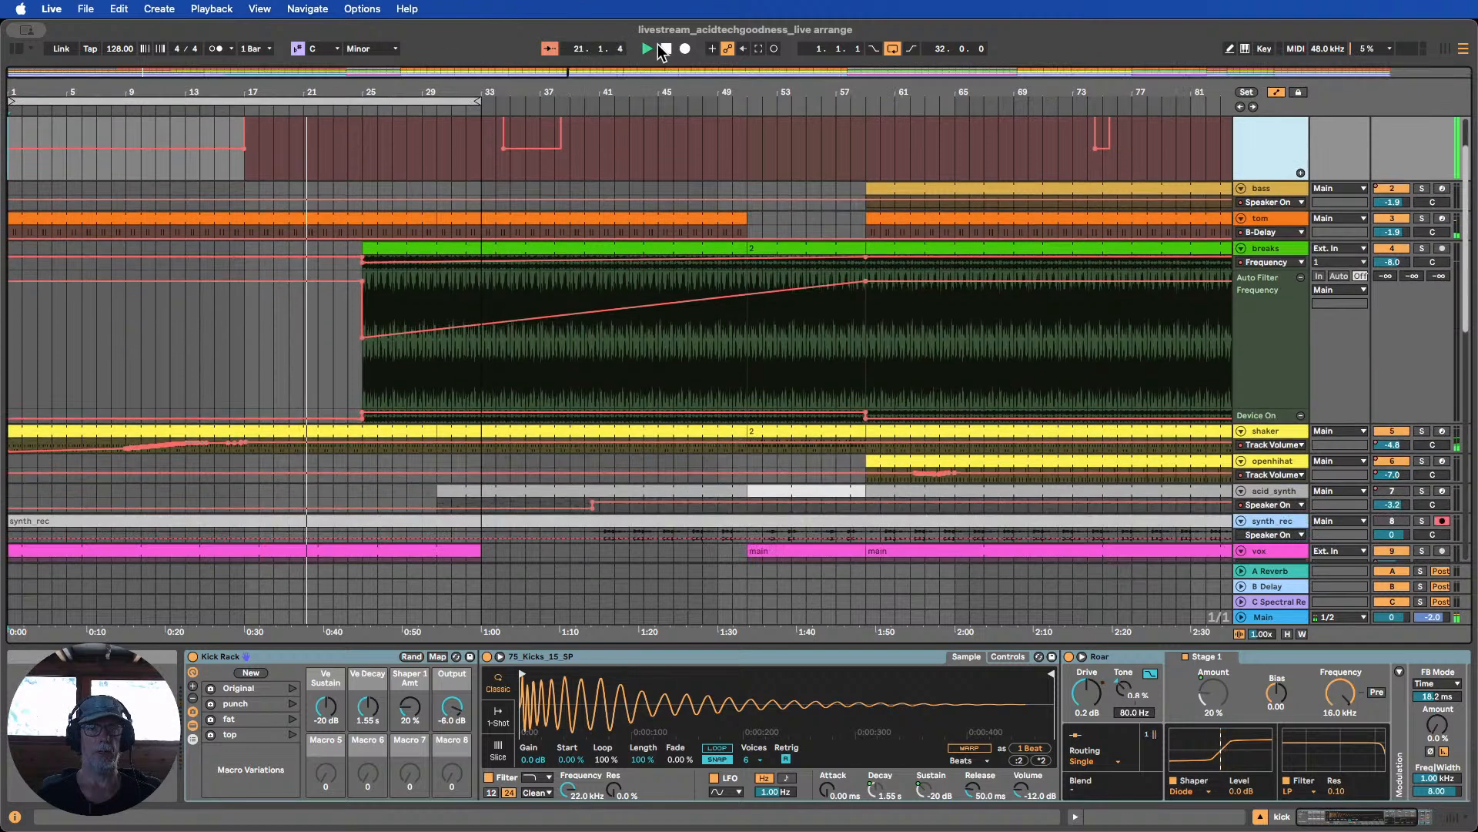
pyautogui.moveTo(1262, 238); pyautogui.dragTo(1263, 362)
pyautogui.moveTo(194, 93); pyautogui.dragTo(194, 166)
pyautogui.click(194, 112)
pyautogui.moveTo(399, 256); pyautogui.dragTo(479, 219)
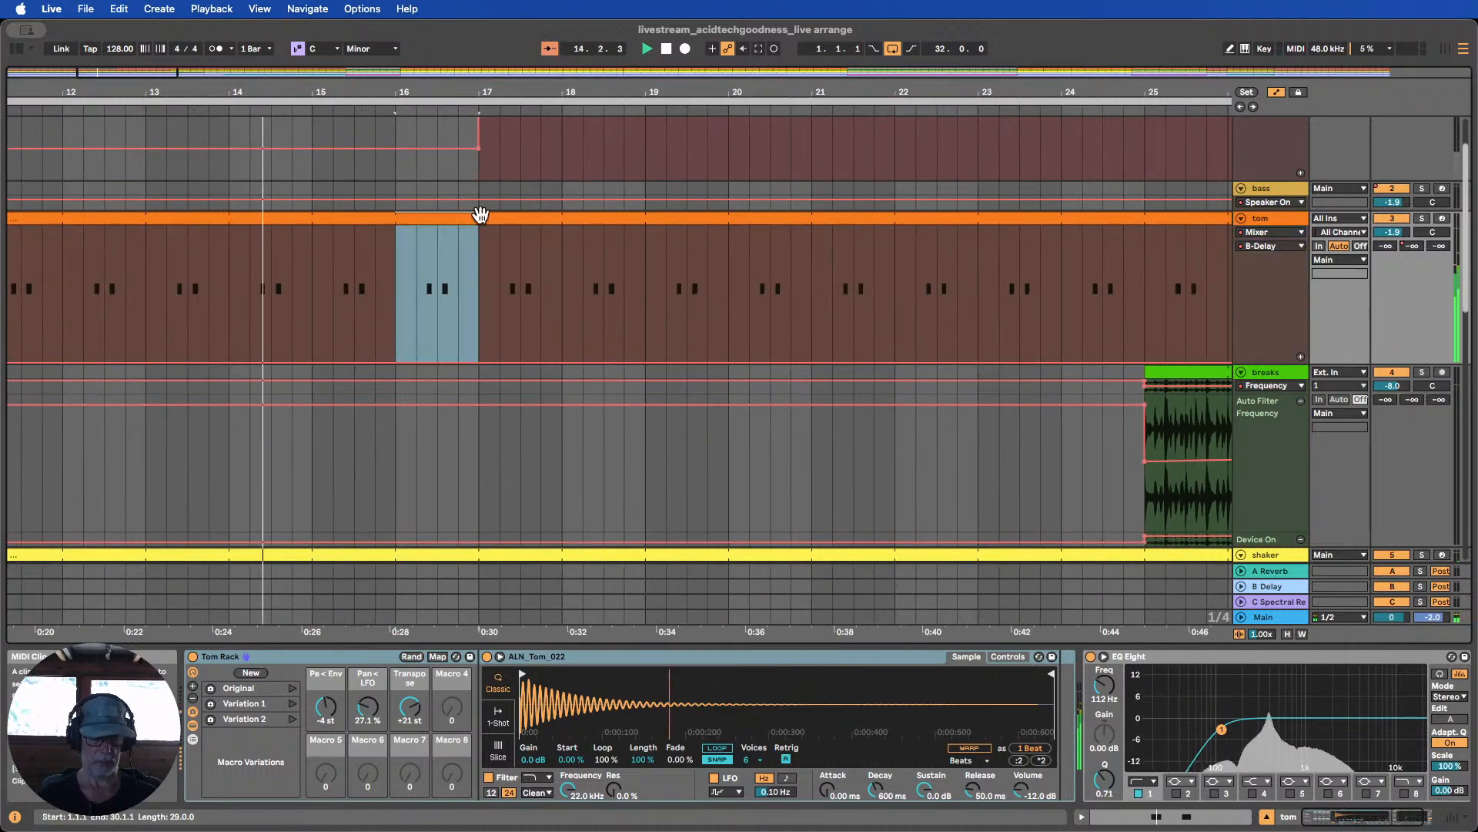
pyautogui.press('super+l')
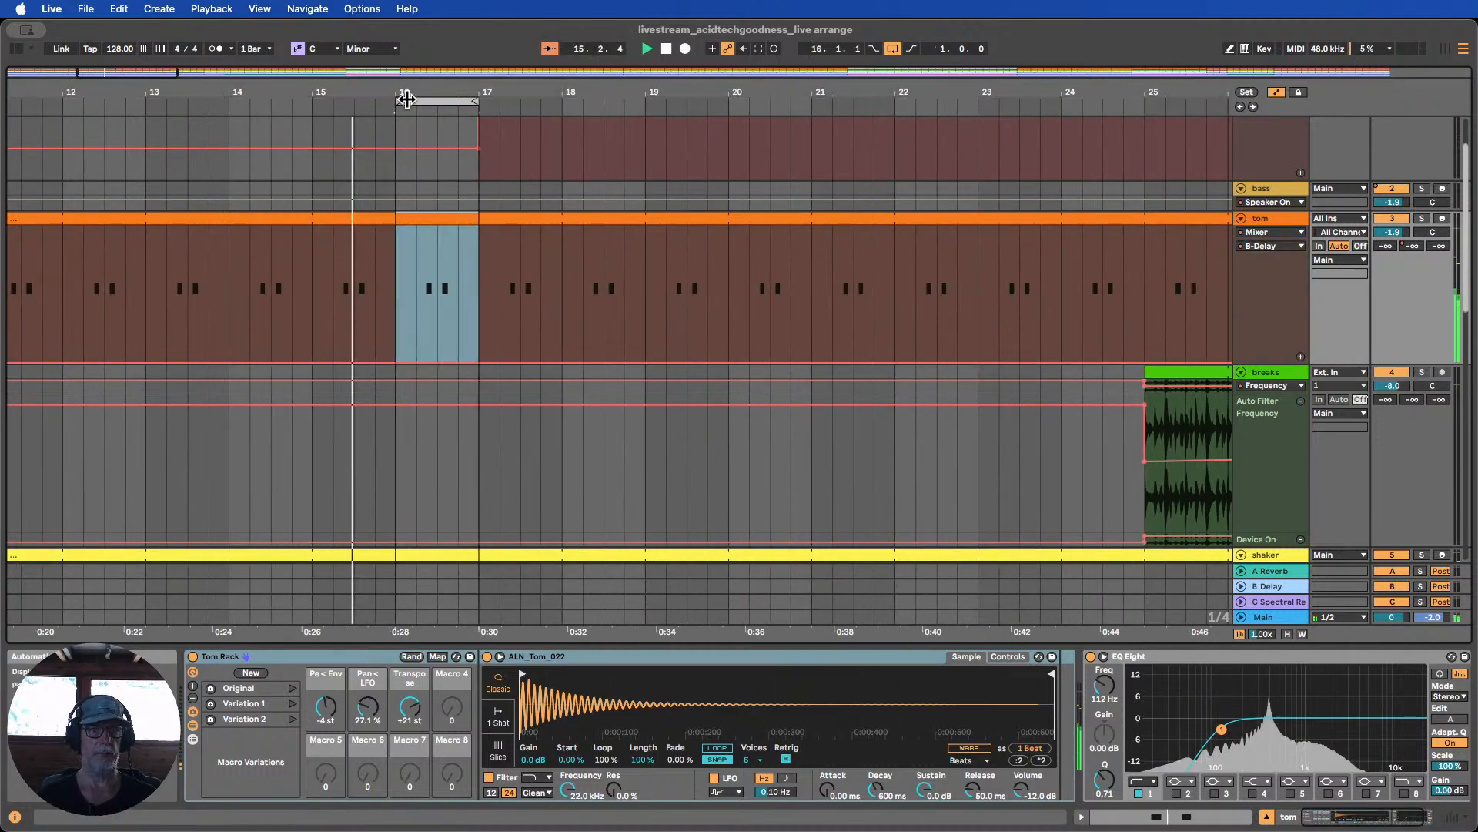
pyautogui.moveTo(397, 100); pyautogui.dragTo(315, 93)
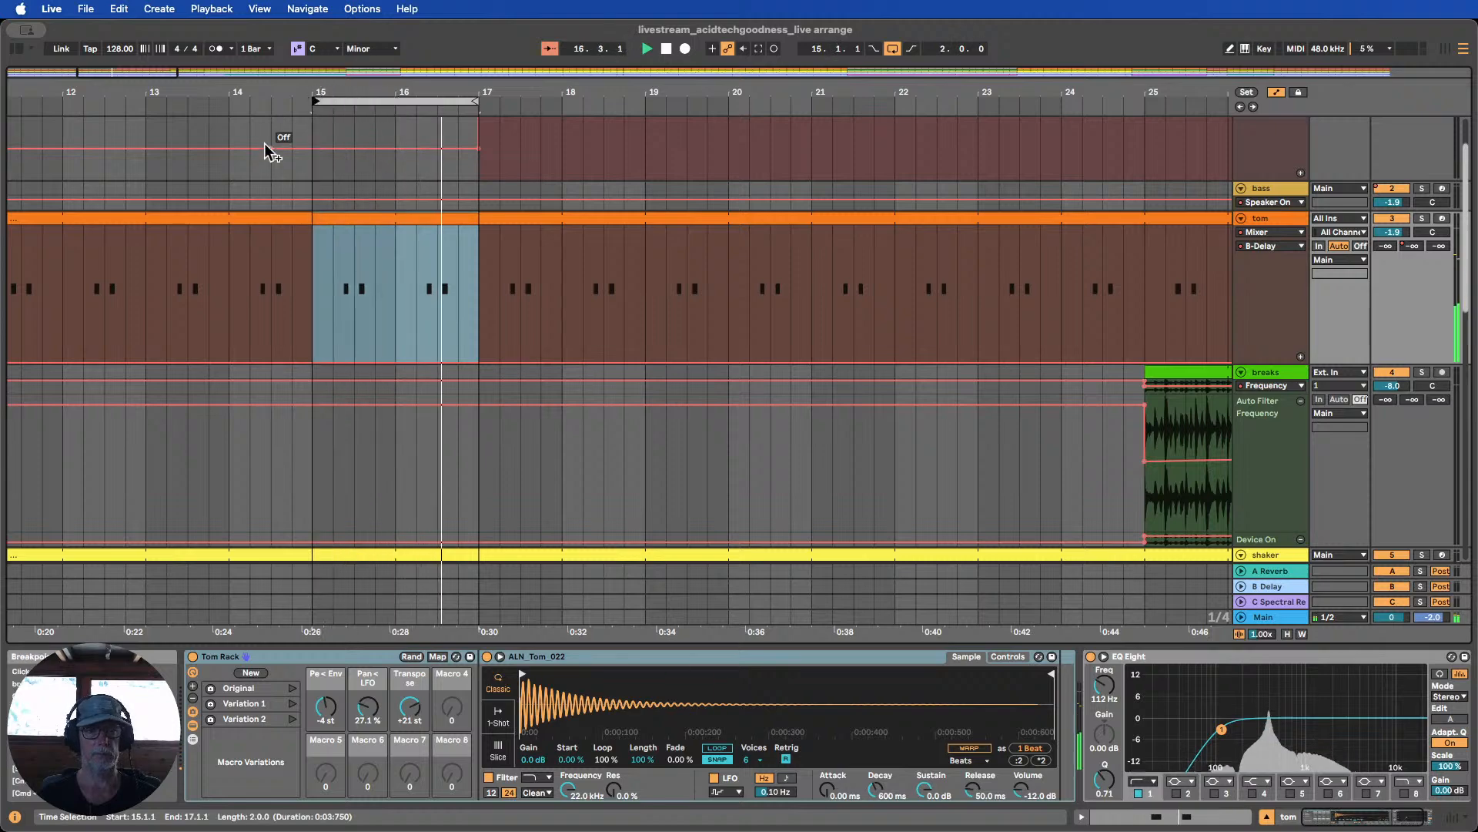
pyautogui.scroll(-2, 518, 274)
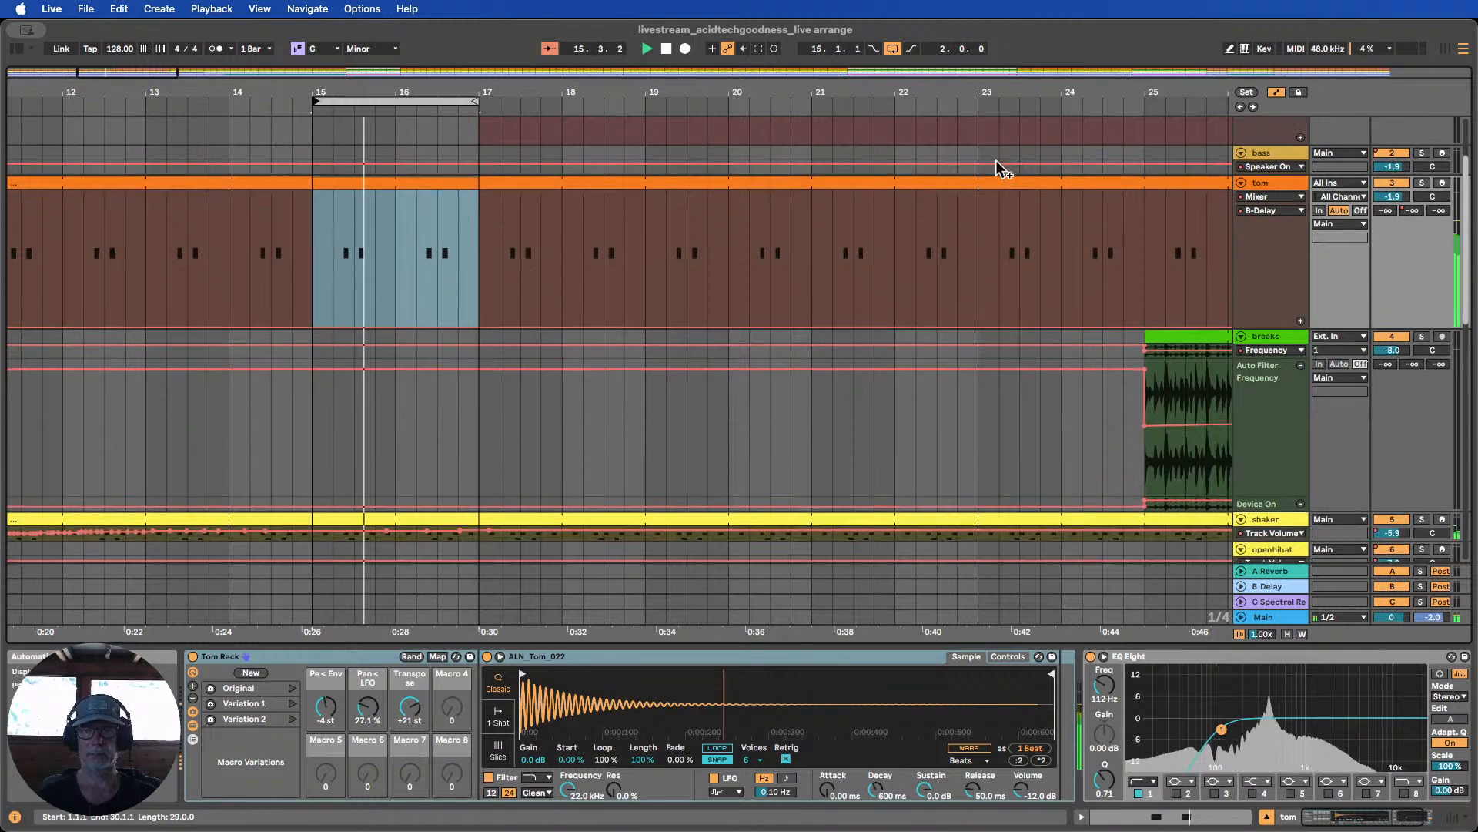
# Recolor the tom clip "2" that starts at bar 92 to light peach
pyautogui.moveTo(798, 92); pyautogui.dragTo(789, 22)
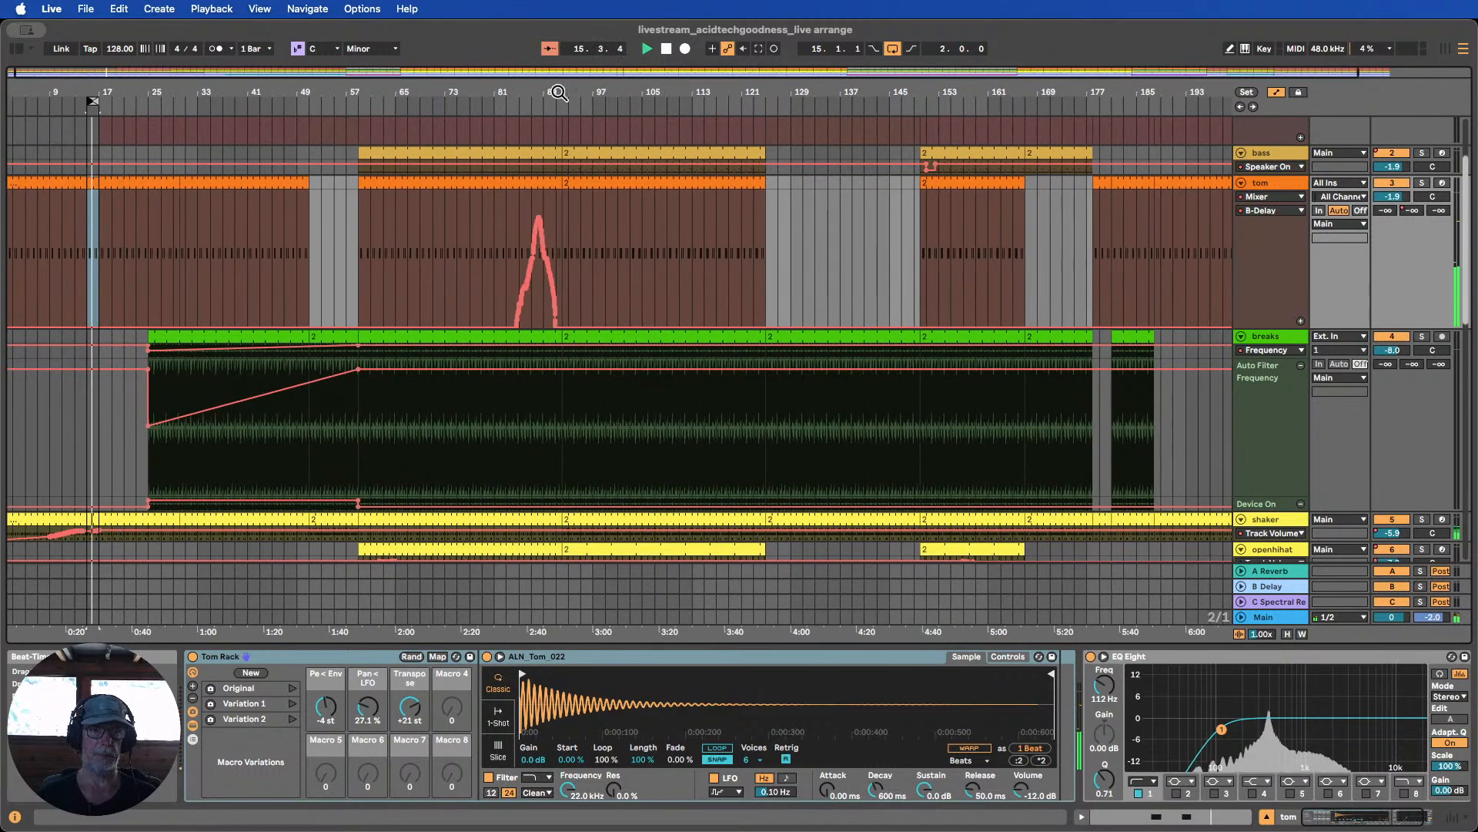
pyautogui.moveTo(560, 93); pyautogui.dragTo(560, 185)
pyautogui.rightClick(622, 184)
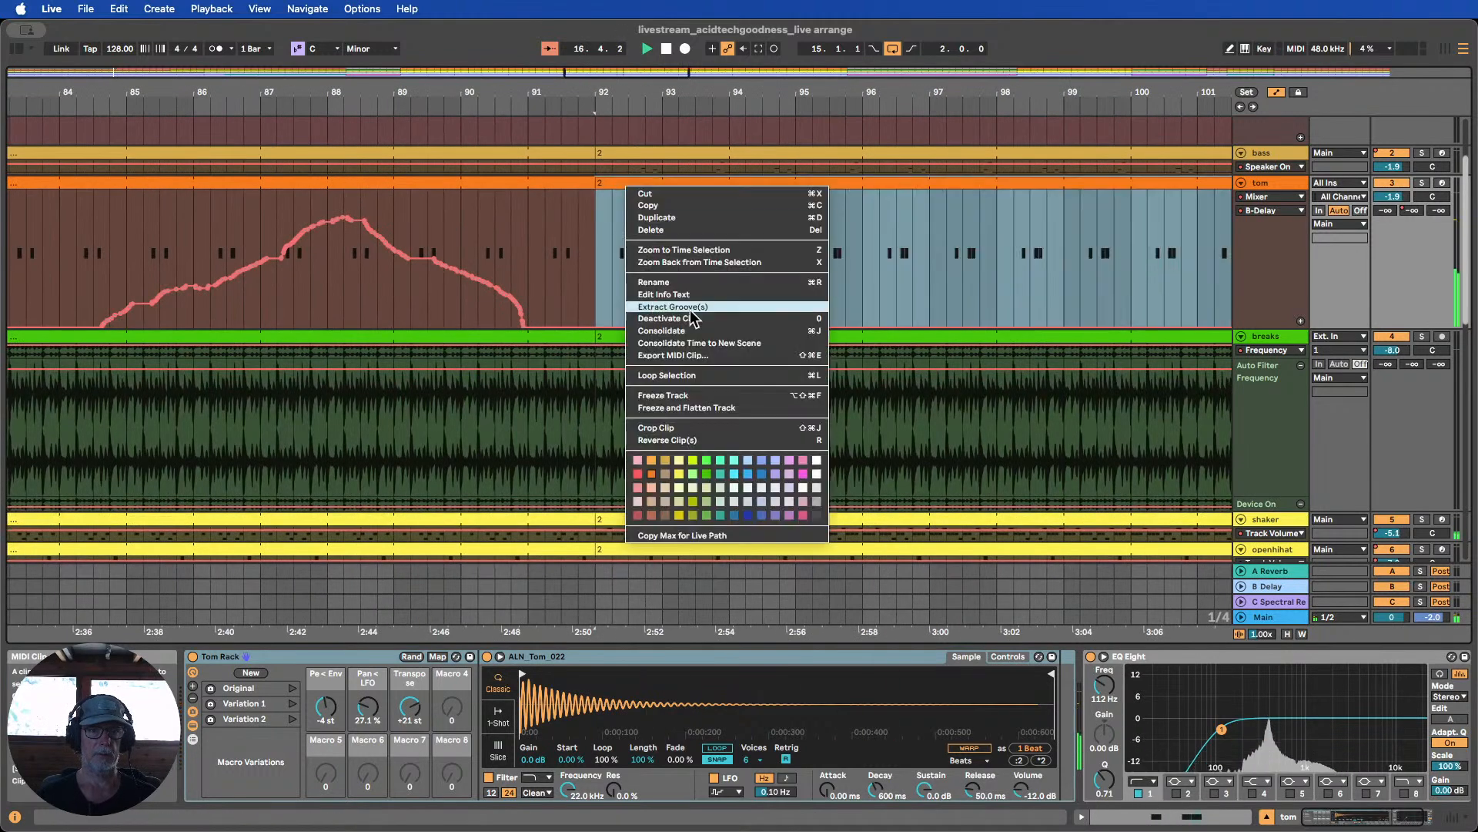
pyautogui.click(649, 488)
pyautogui.moveTo(603, 93); pyautogui.dragTo(861, 46)
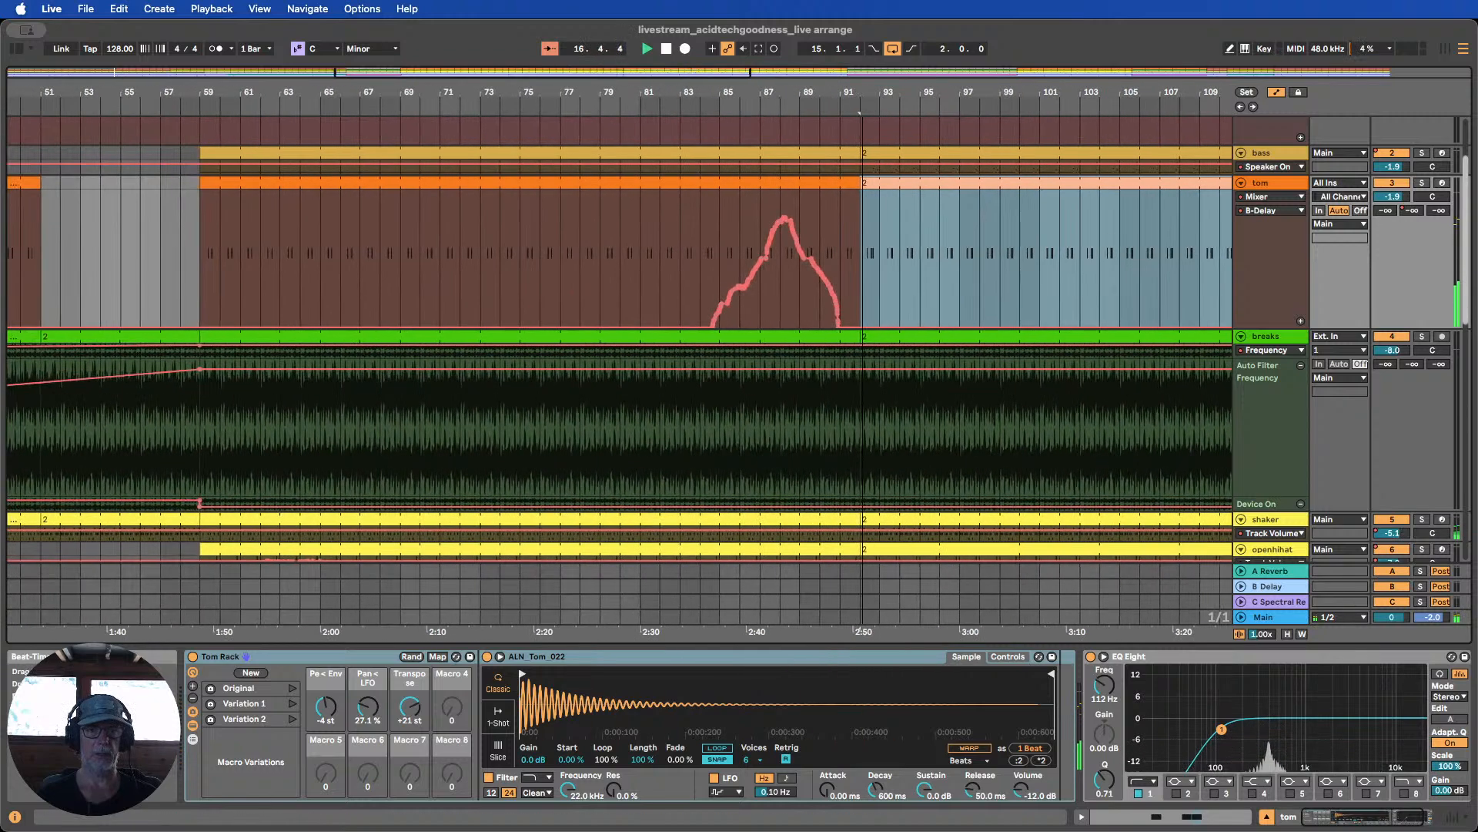
# Copy the first bar of the peach tom clip at bar 92 and paste it over bar 16 of the tom track
pyautogui.click(884, 221)
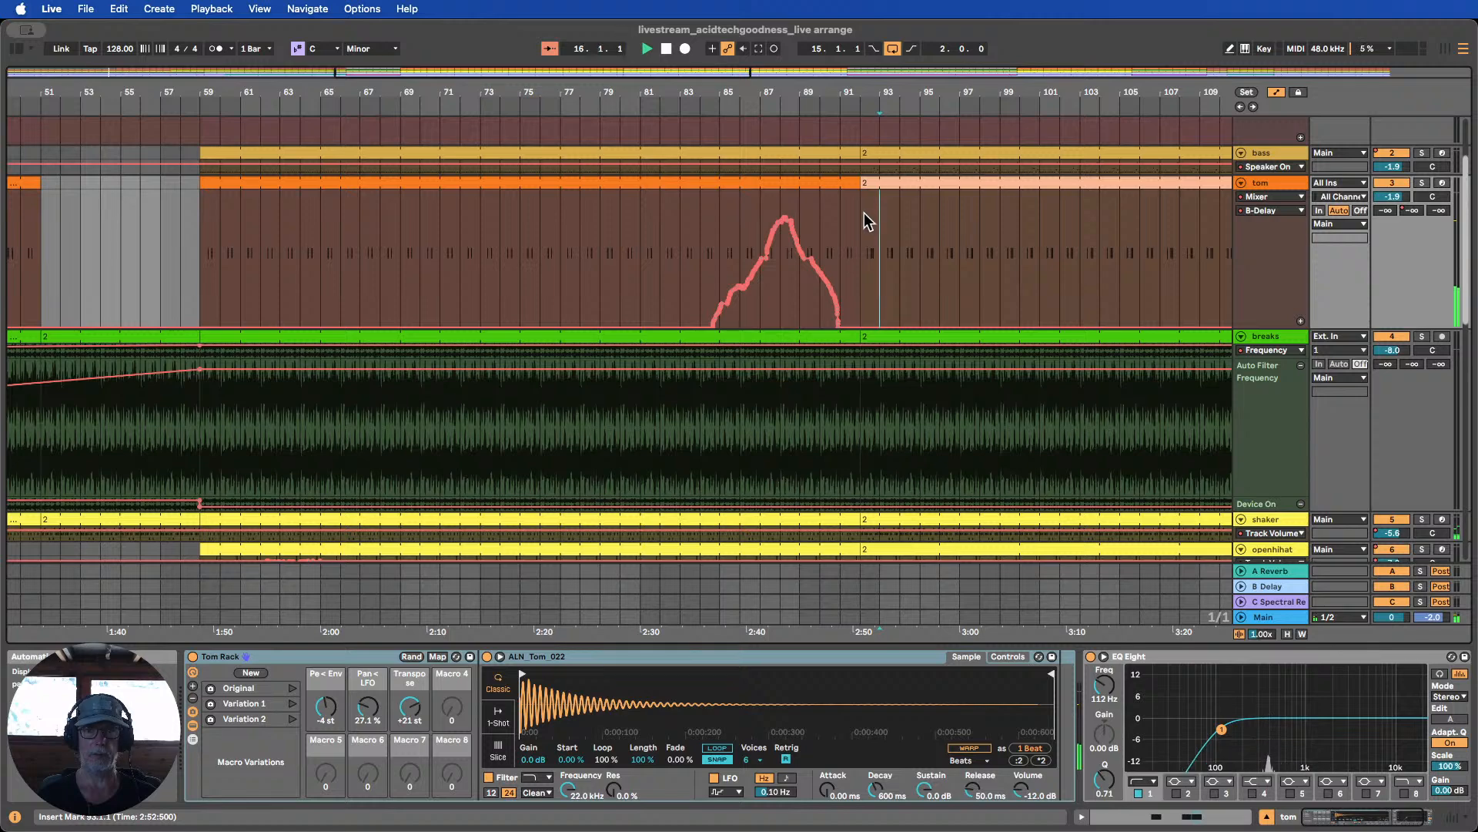
pyautogui.moveTo(864, 213); pyautogui.dragTo(875, 206)
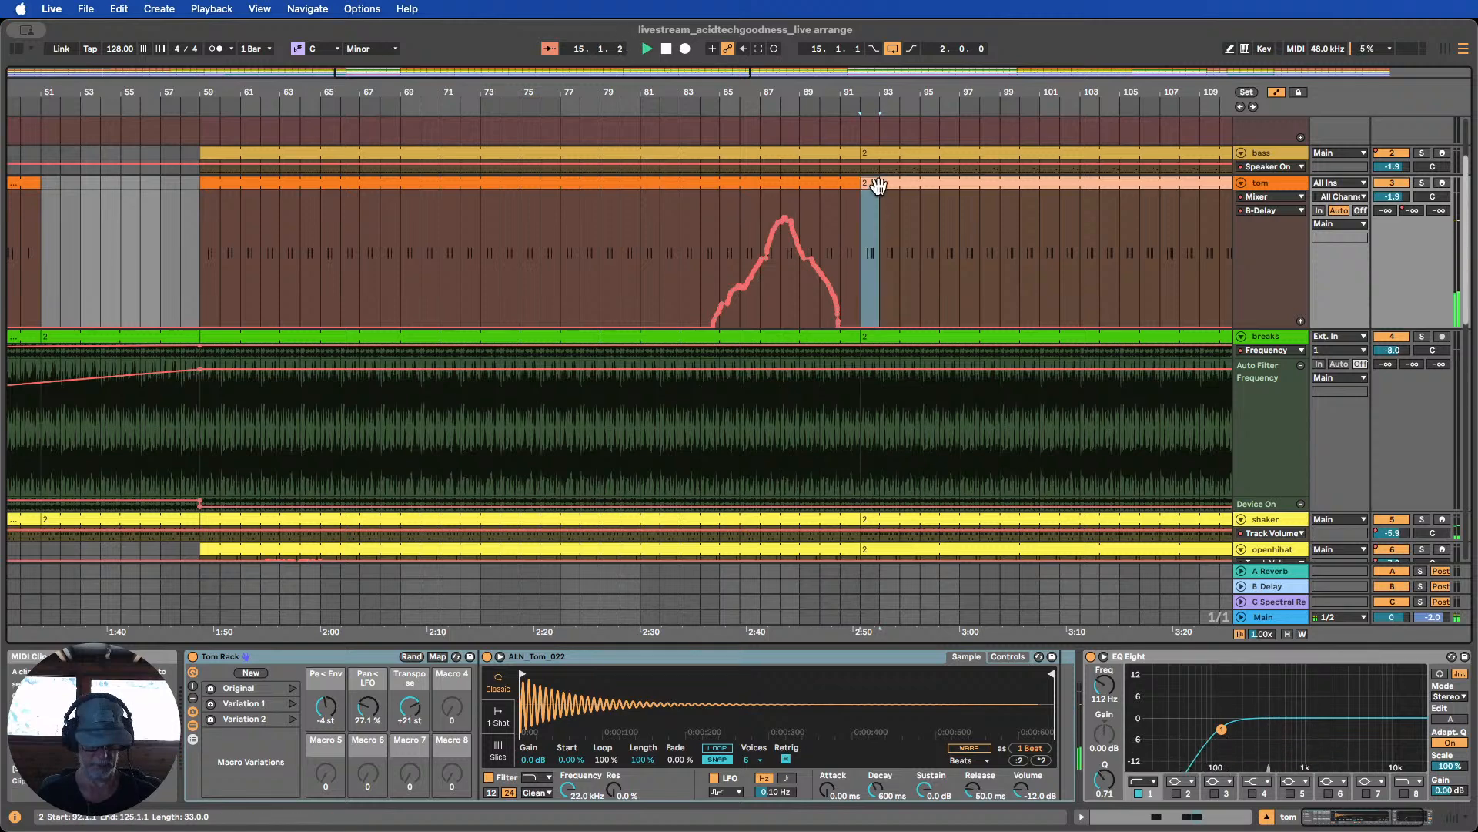
pyautogui.moveTo(337, 96); pyautogui.dragTo(1219, 98)
pyautogui.moveTo(201, 86); pyautogui.dragTo(231, 108)
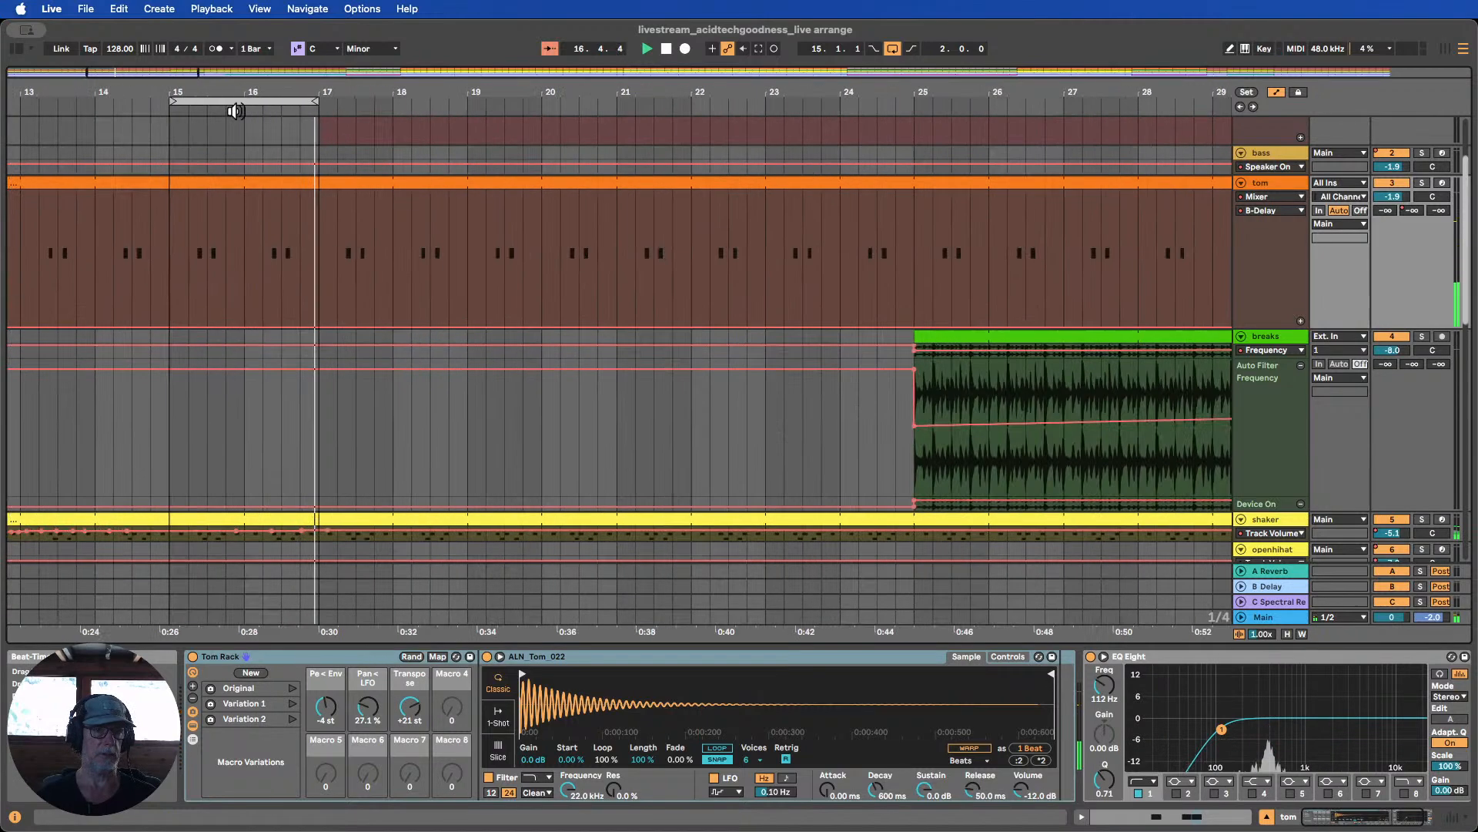
pyautogui.click(245, 218)
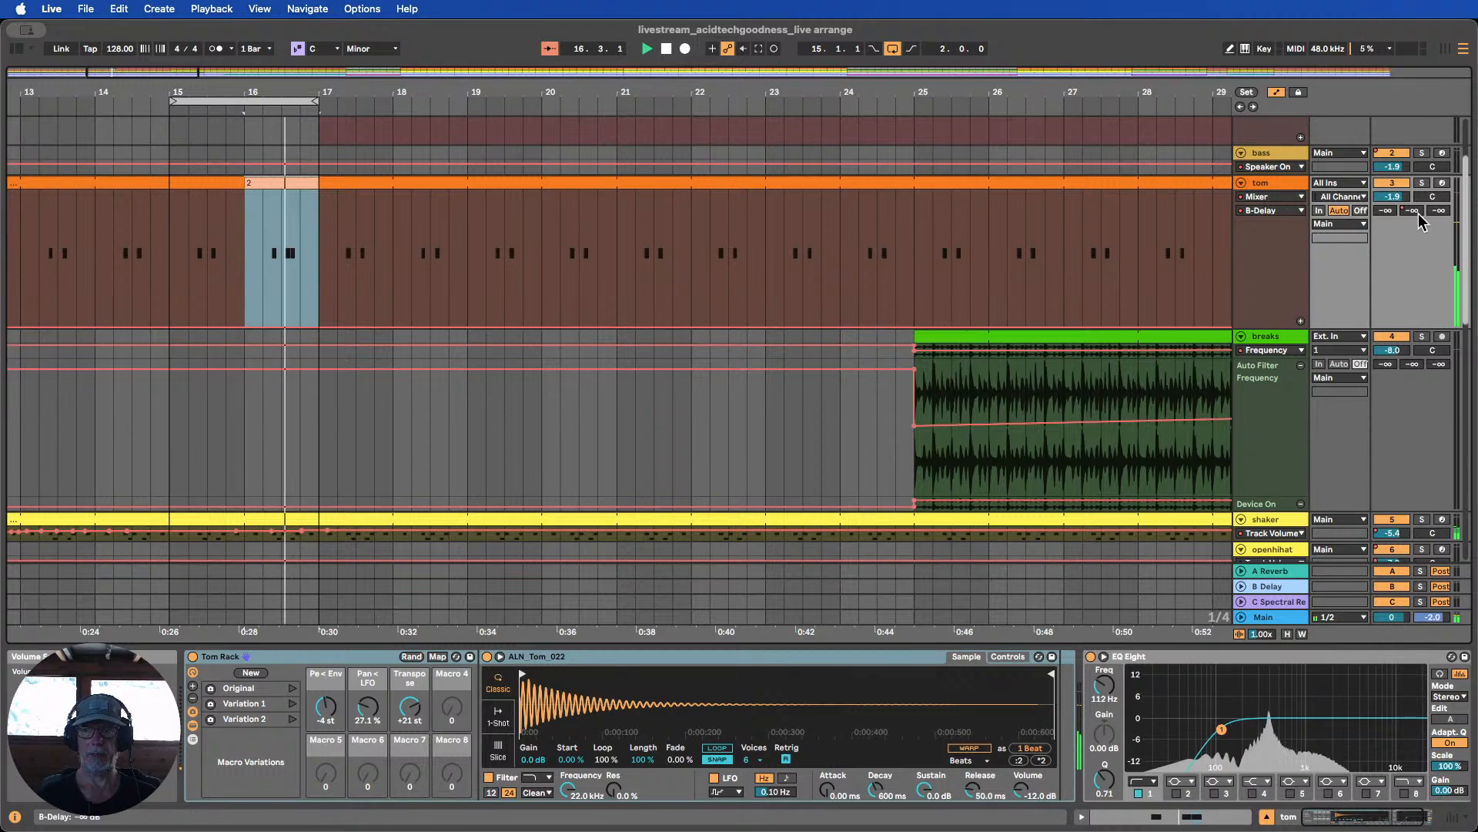
# Draw tom B-Delay send automation up to 0.0 dB in bar 16 and remove the early breakpoint to form a ramp peaking at bar 17
pyautogui.moveTo(807, 92); pyautogui.dragTo(807, 15)
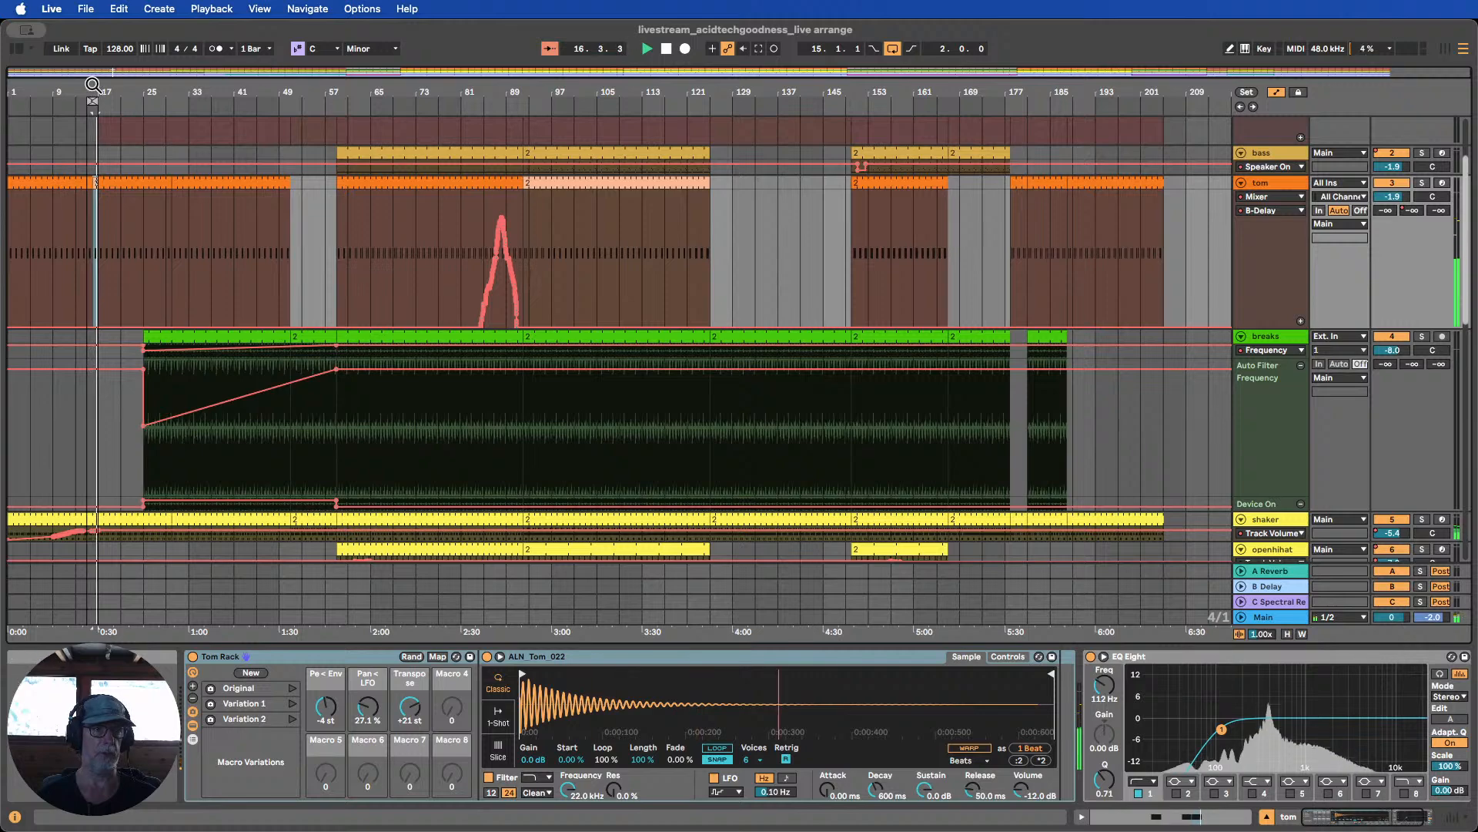
pyautogui.moveTo(93, 84); pyautogui.dragTo(246, 365)
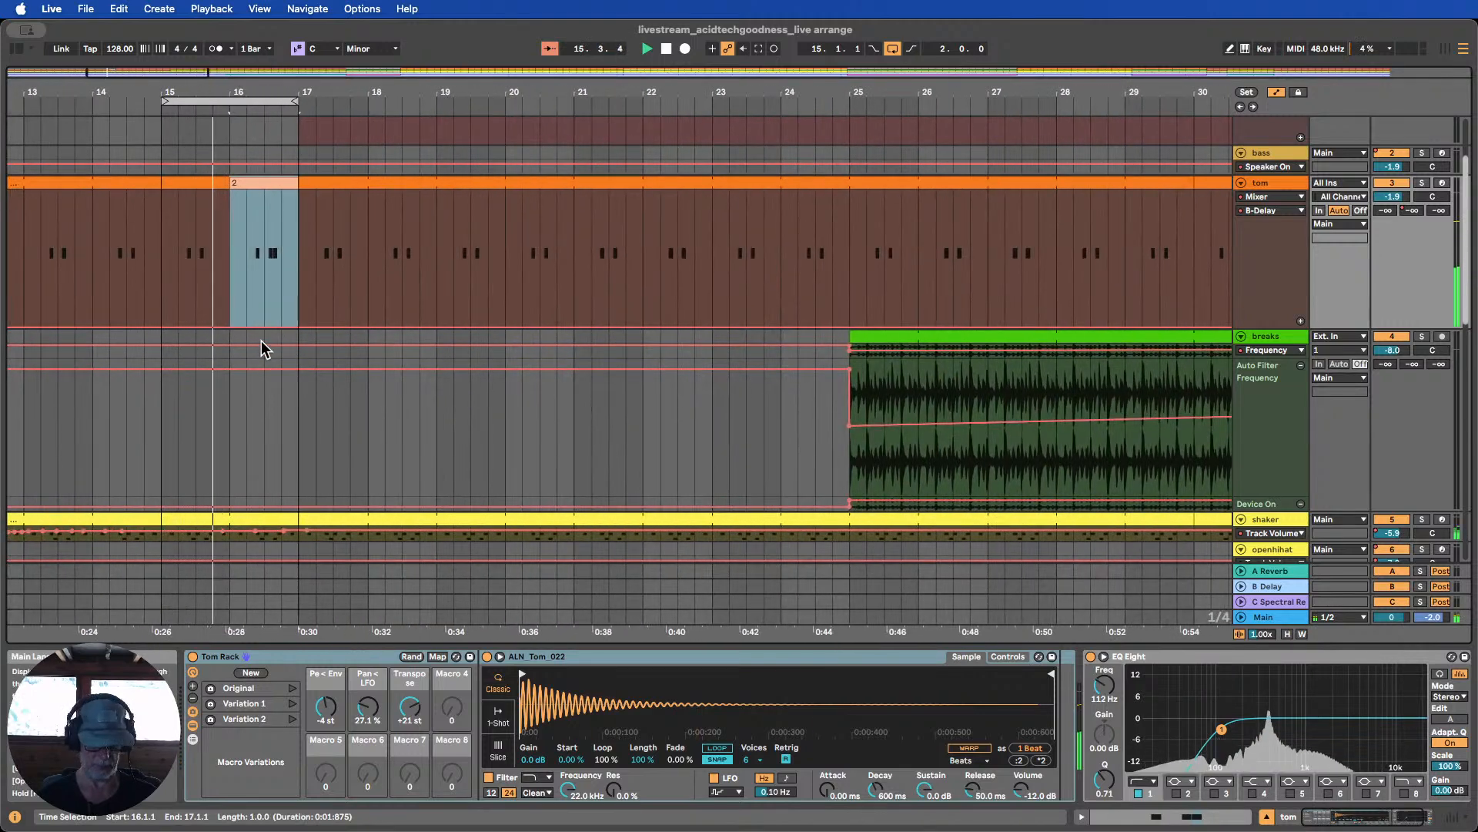
pyautogui.press('b')
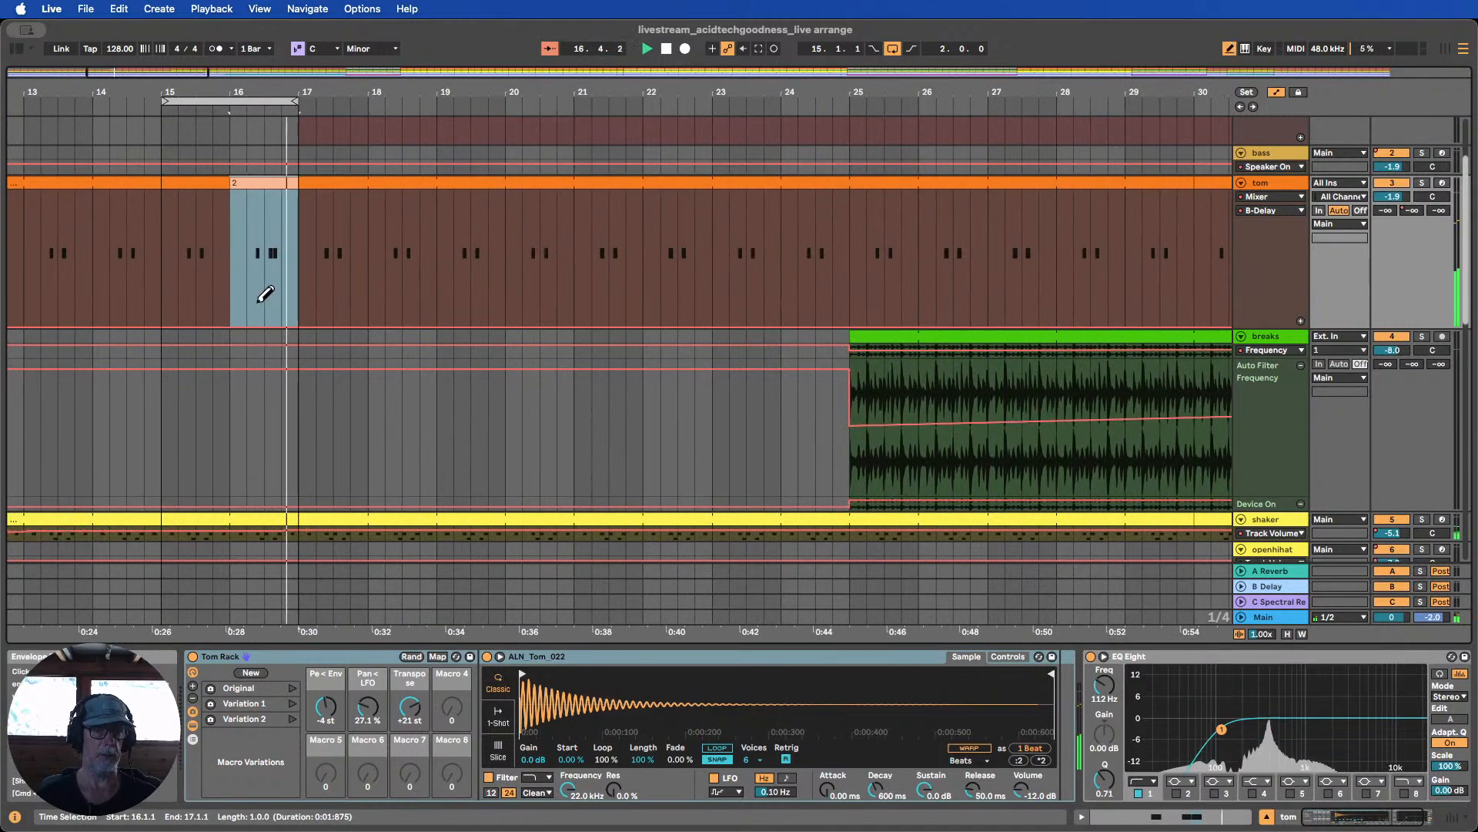
pyautogui.moveTo(266, 294)
pyautogui.mouseDown()
pyautogui.moveTo(254, 192)
pyautogui.moveTo(298, 192)
pyautogui.moveTo(271, 170)
pyautogui.mouseUp()
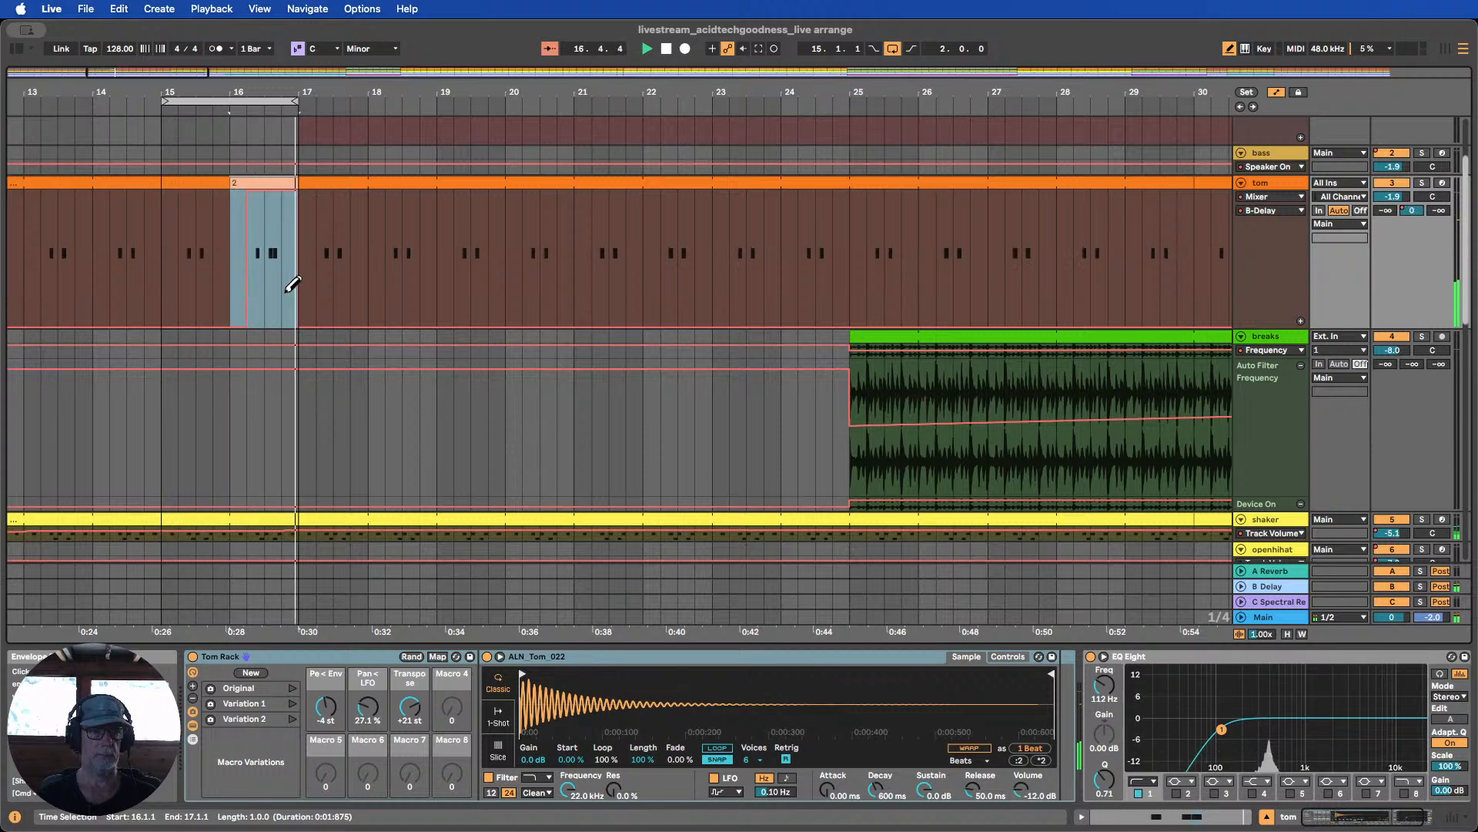
pyautogui.press('b')
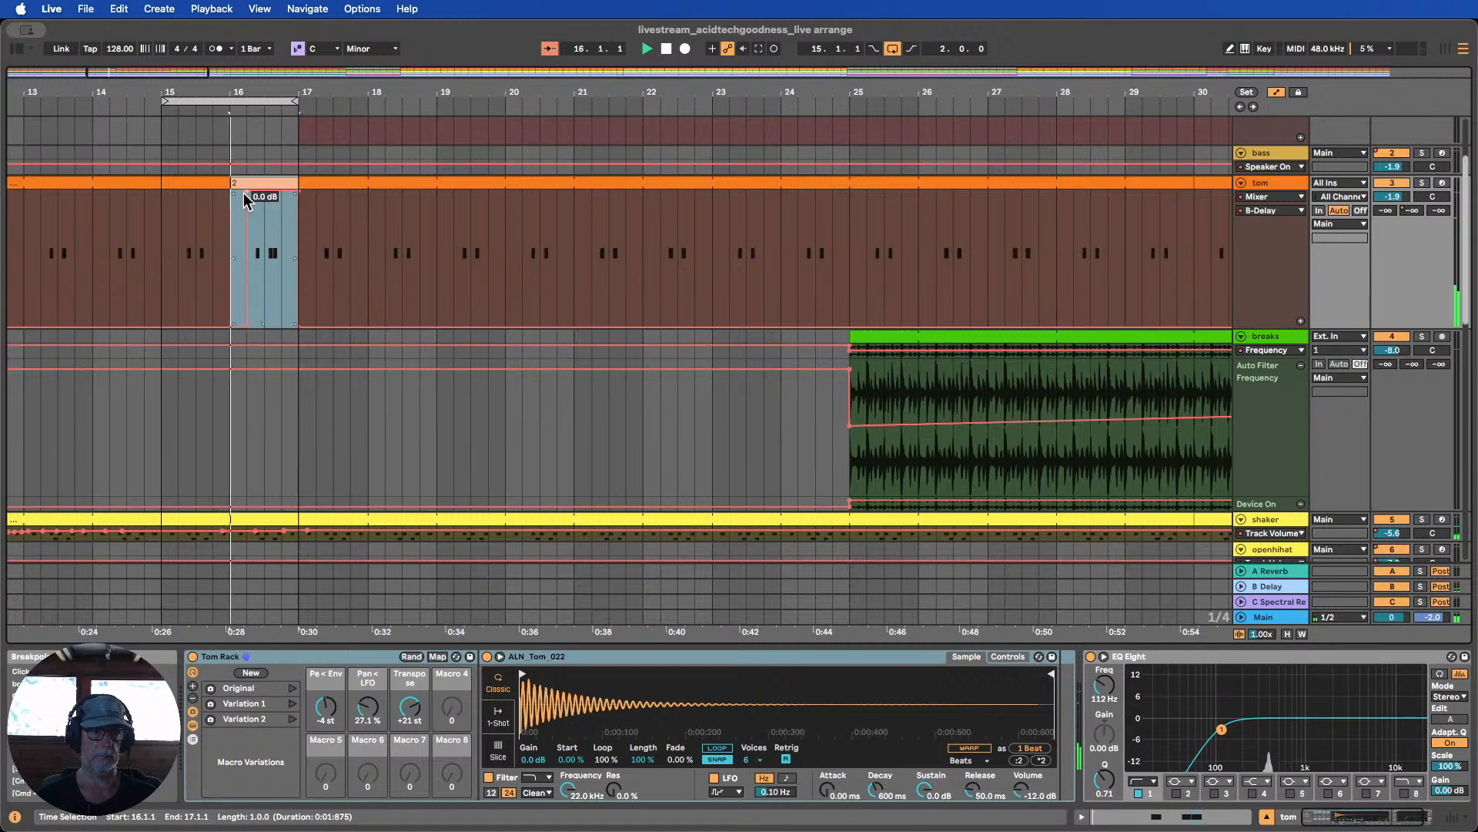
pyautogui.click(246, 194)
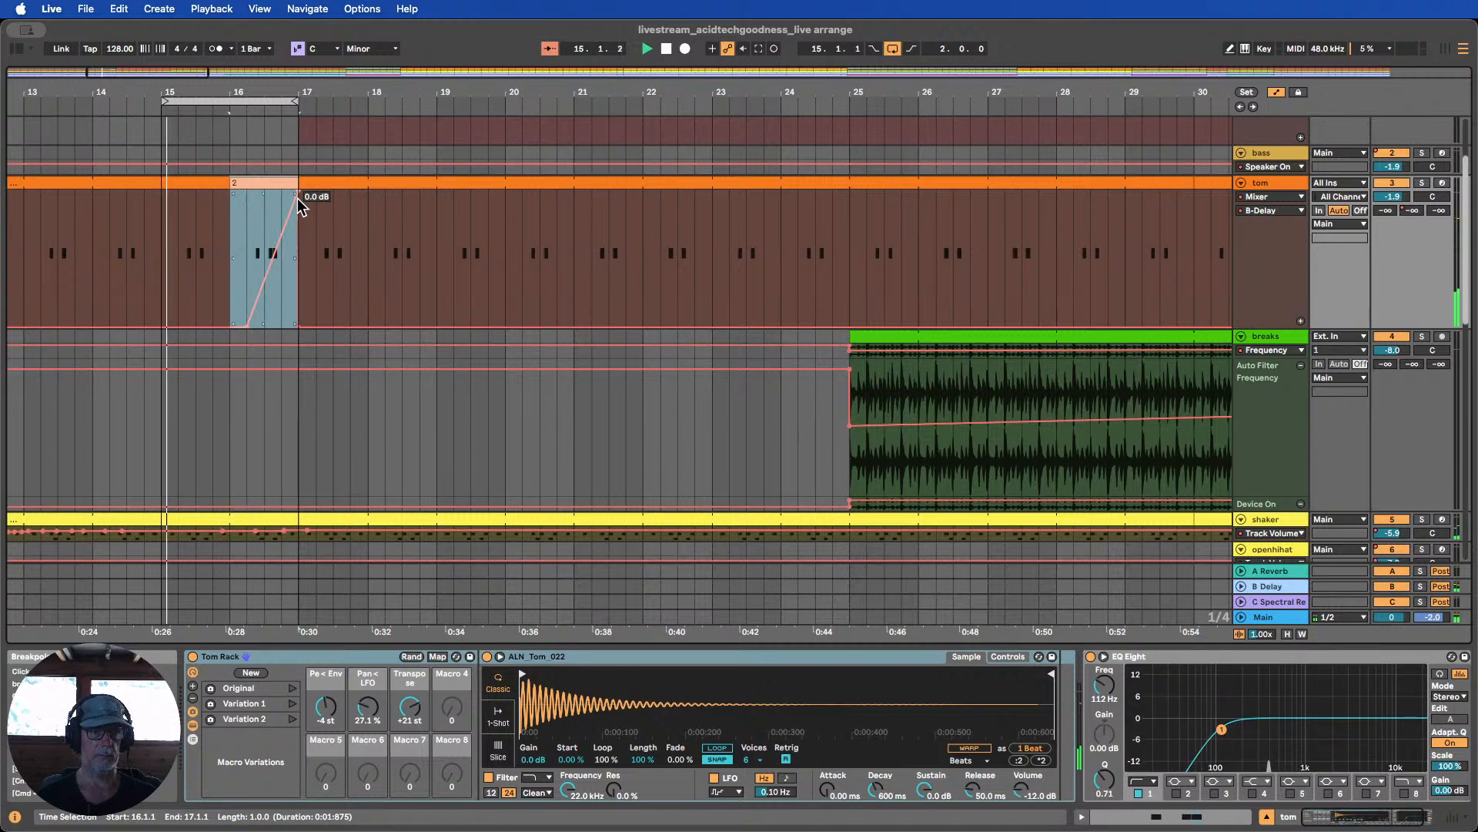
# Lower the peak of the tom's B-Delay ramp at bar 17 below 0 dB and extend the loop to cover bars 15 to 19
pyautogui.moveTo(298, 195); pyautogui.dragTo(299, 227)
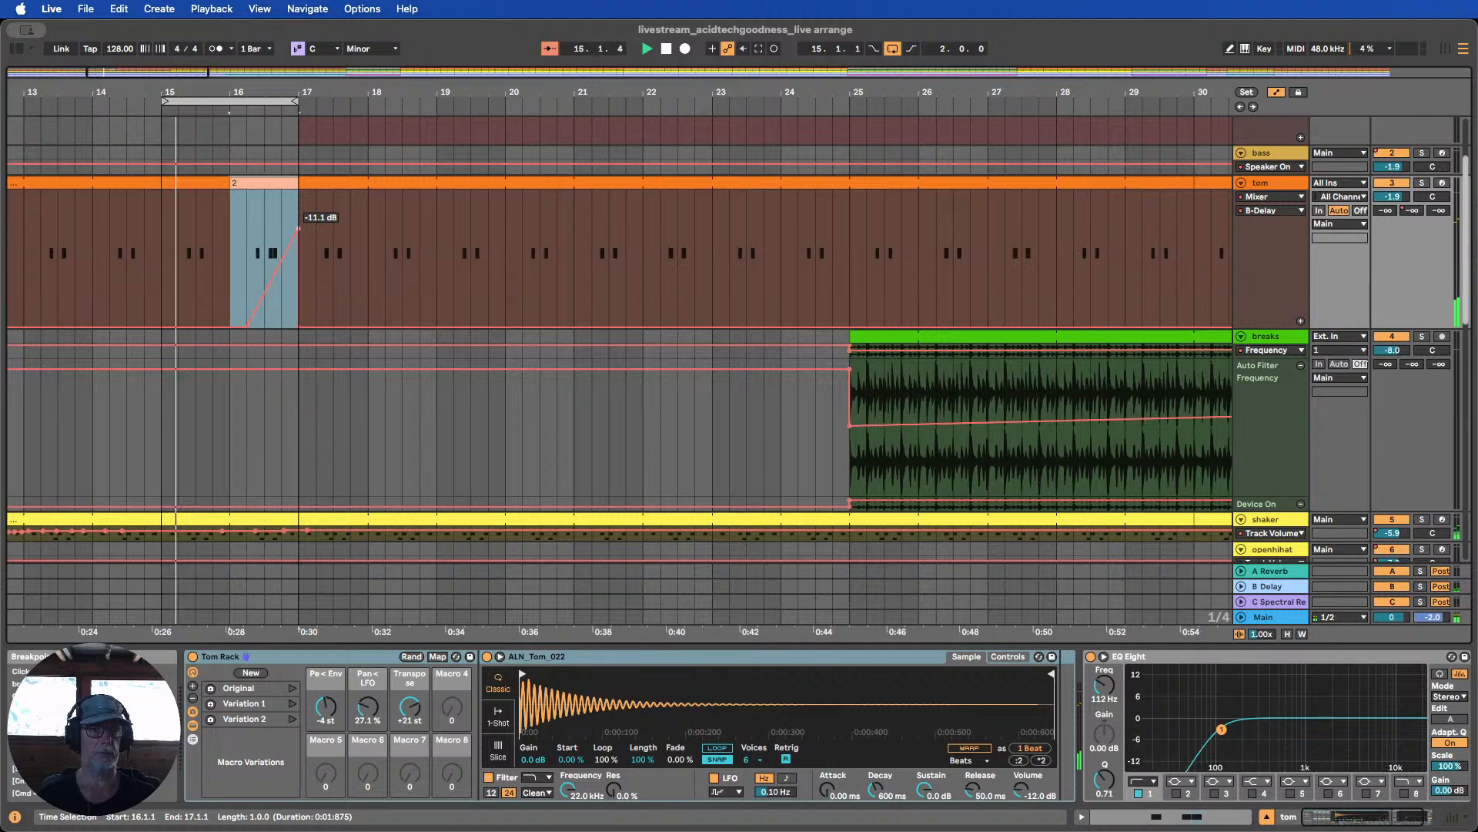
pyautogui.moveTo(299, 228); pyautogui.dragTo(299, 212)
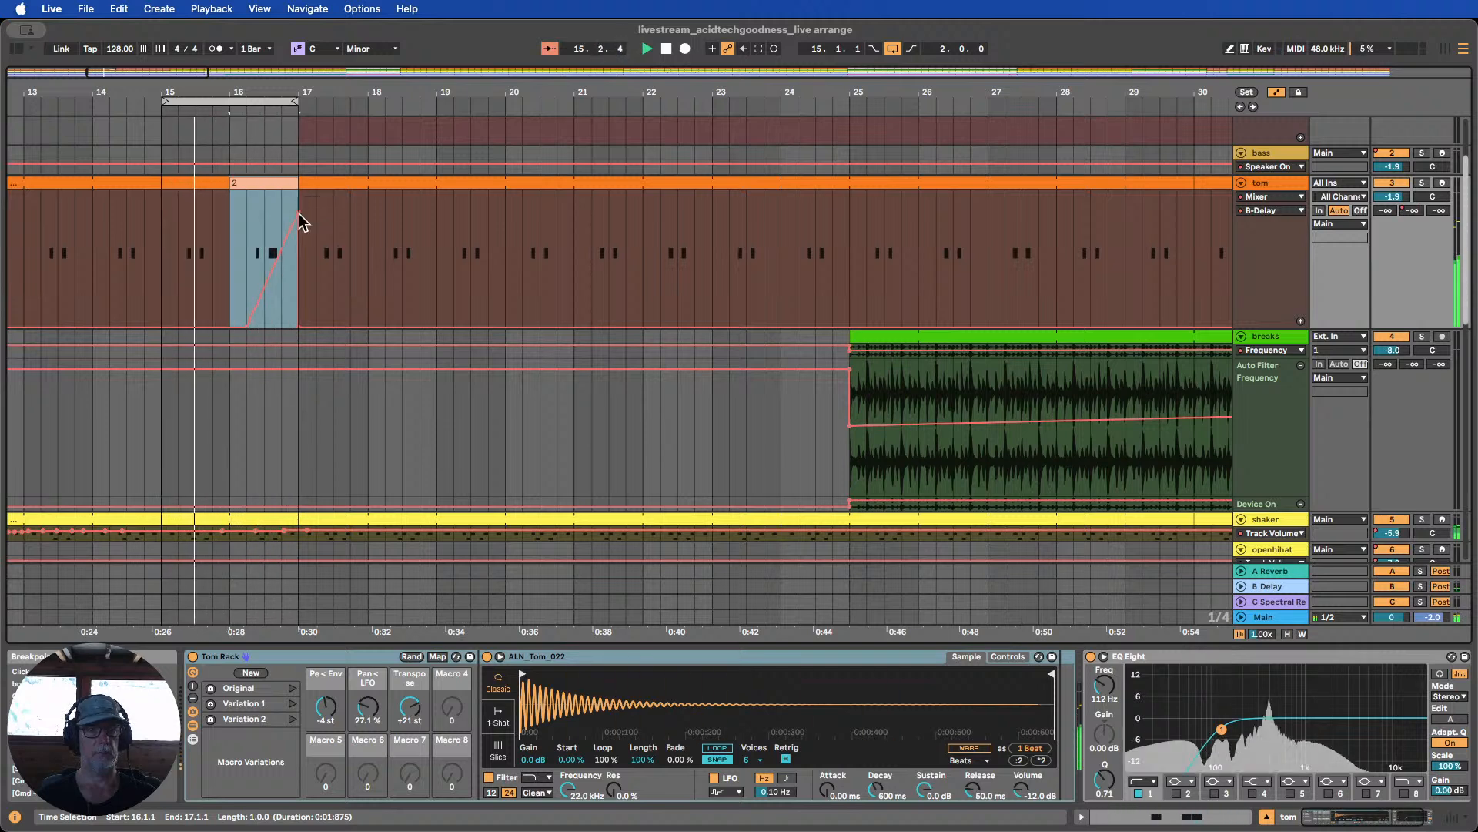
pyautogui.click(297, 254)
pyautogui.moveTo(299, 212); pyautogui.dragTo(298, 211)
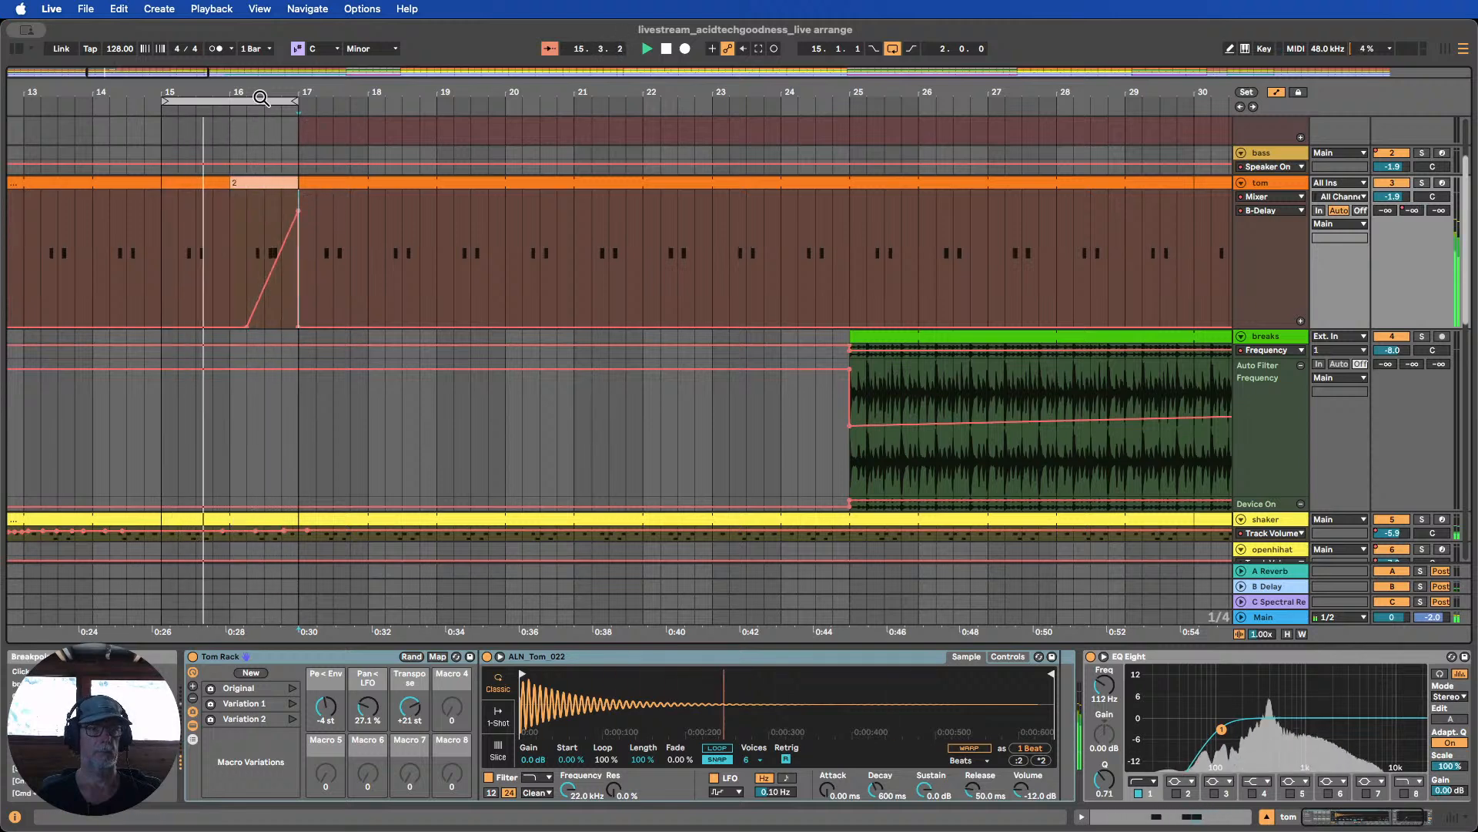
pyautogui.moveTo(295, 98); pyautogui.dragTo(427, 96)
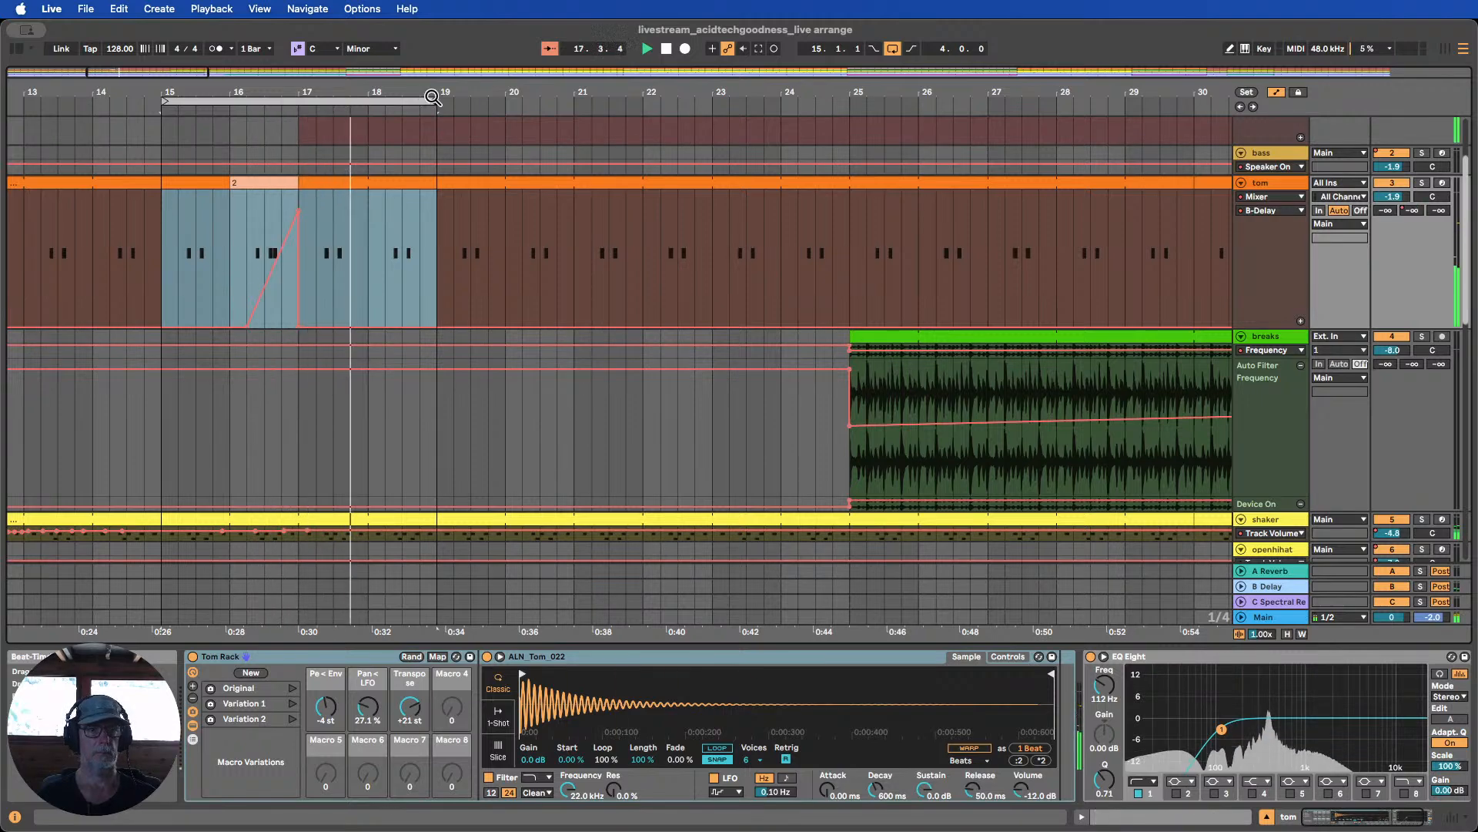
# Play the bar 15 to 19 loop and review the tom fill and delay ramp against the vox, meld_fm and kick tracks
pyautogui.scroll(-6, 365, 193)
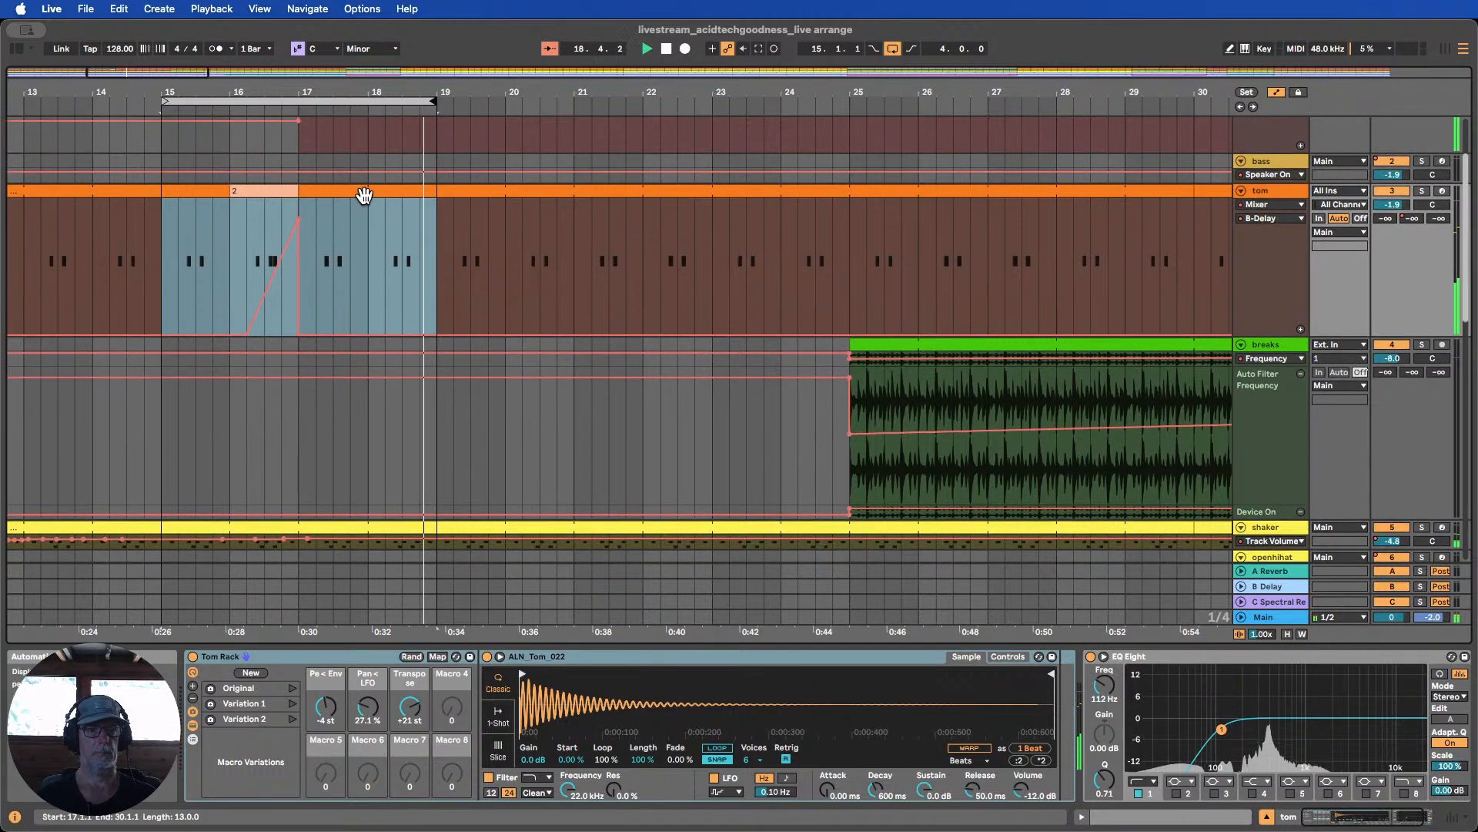
pyautogui.scroll(-5, 364, 190)
pyautogui.scroll(2, 397, 250)
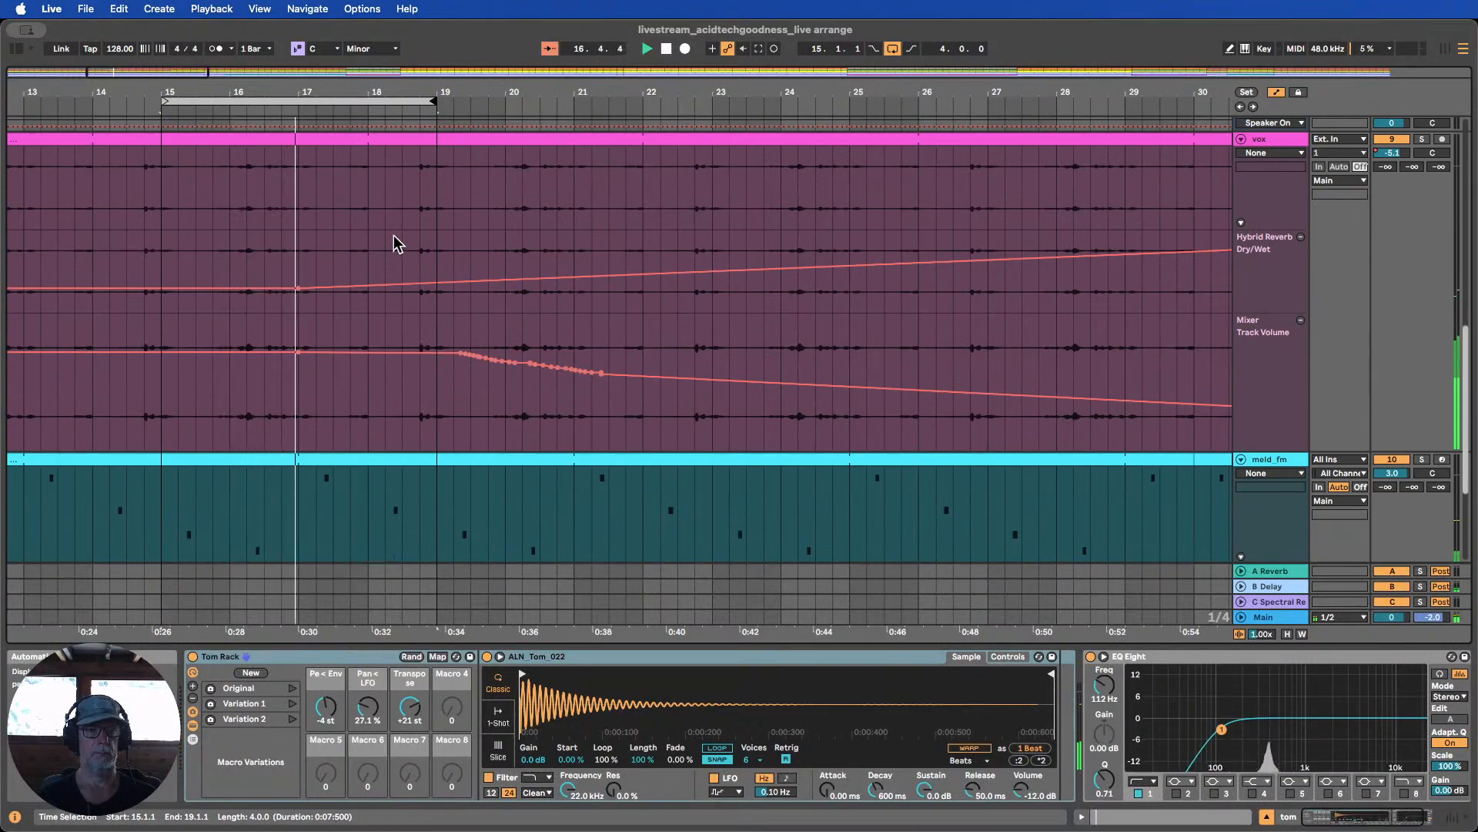
pyautogui.scroll(4, 396, 244)
pyautogui.scroll(4, 396, 244)
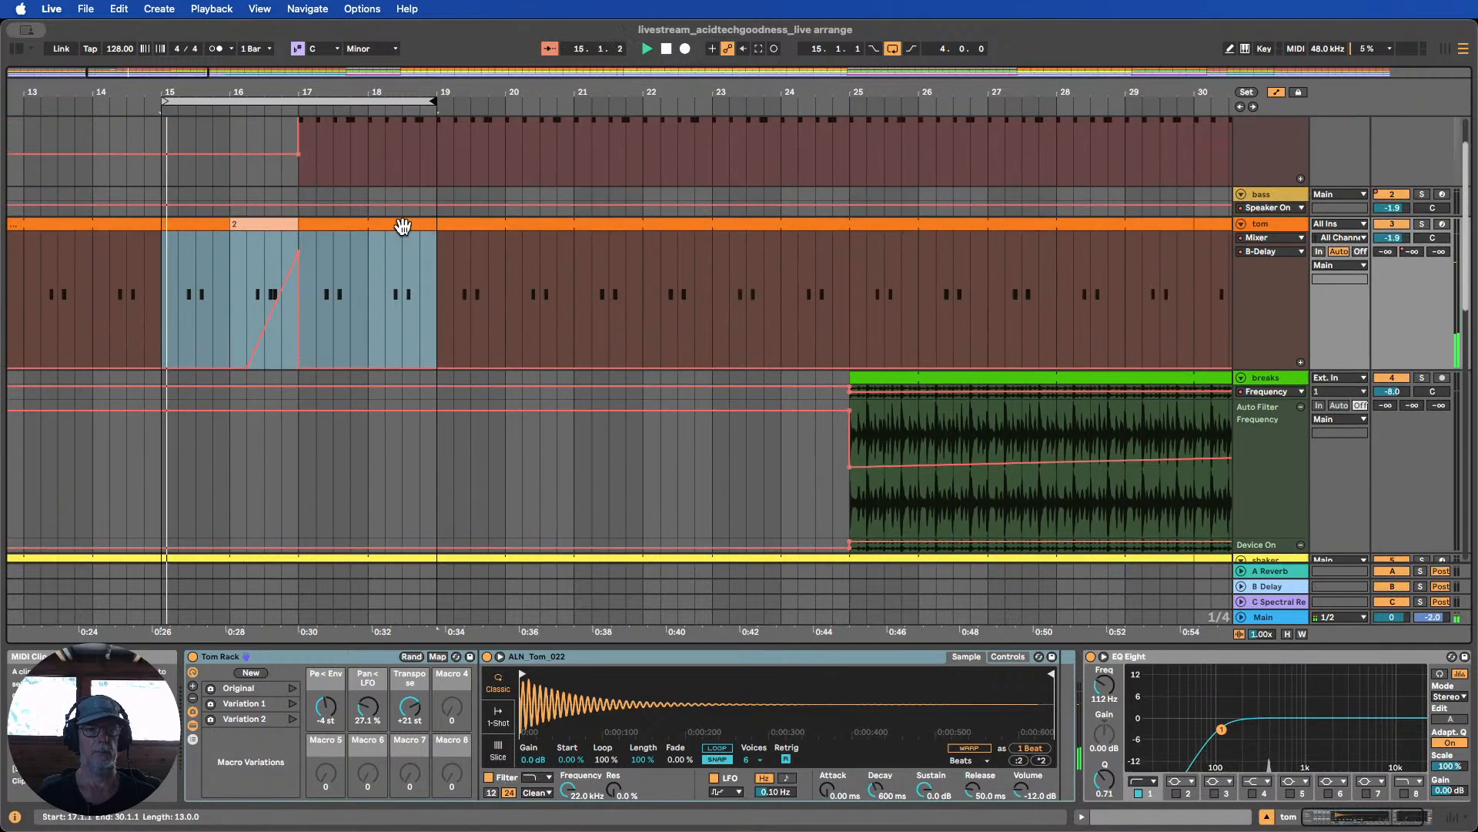
pyautogui.scroll(1, 377, 228)
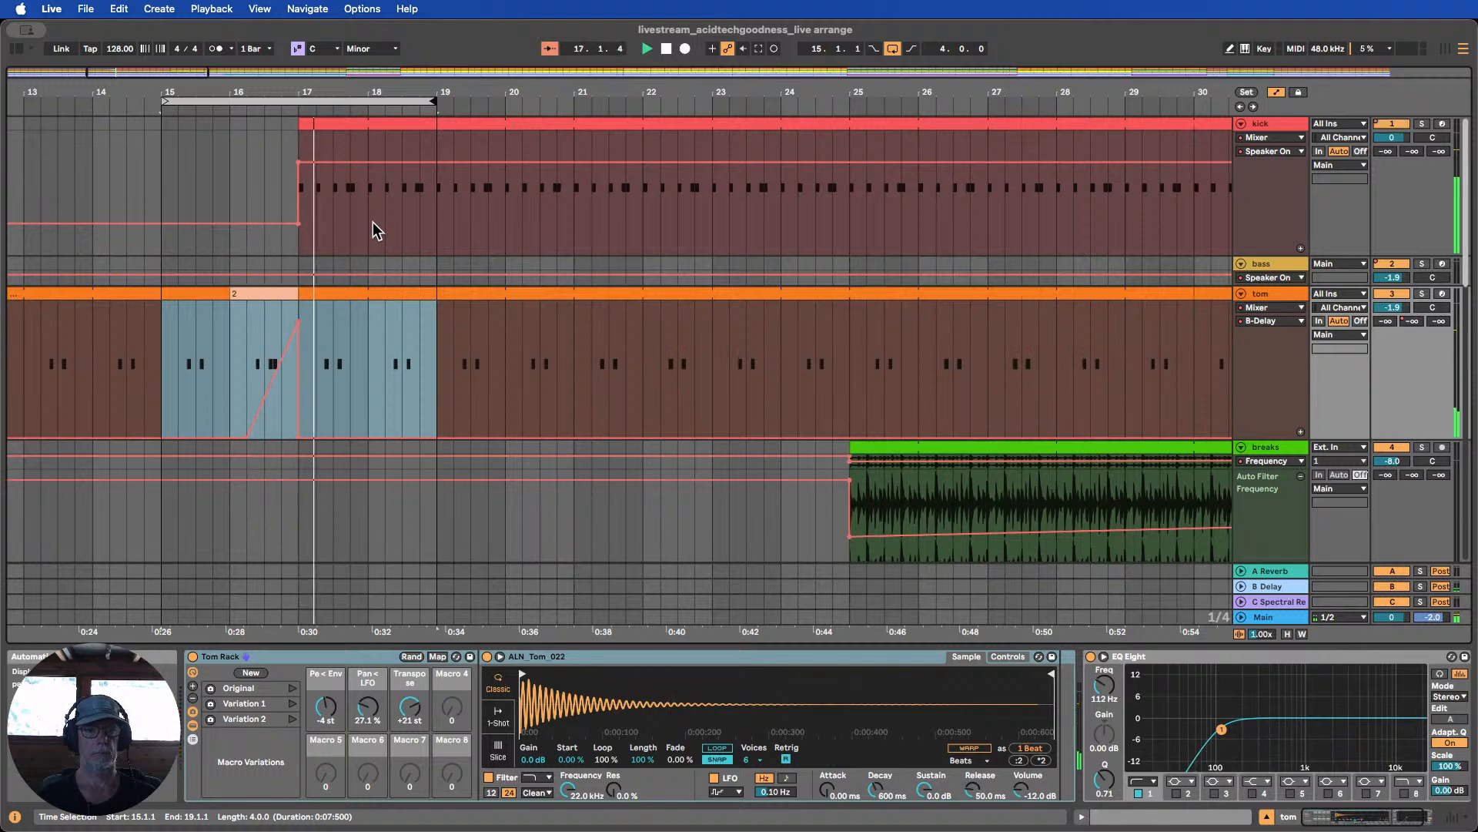
pyautogui.scroll(-1, 374, 230)
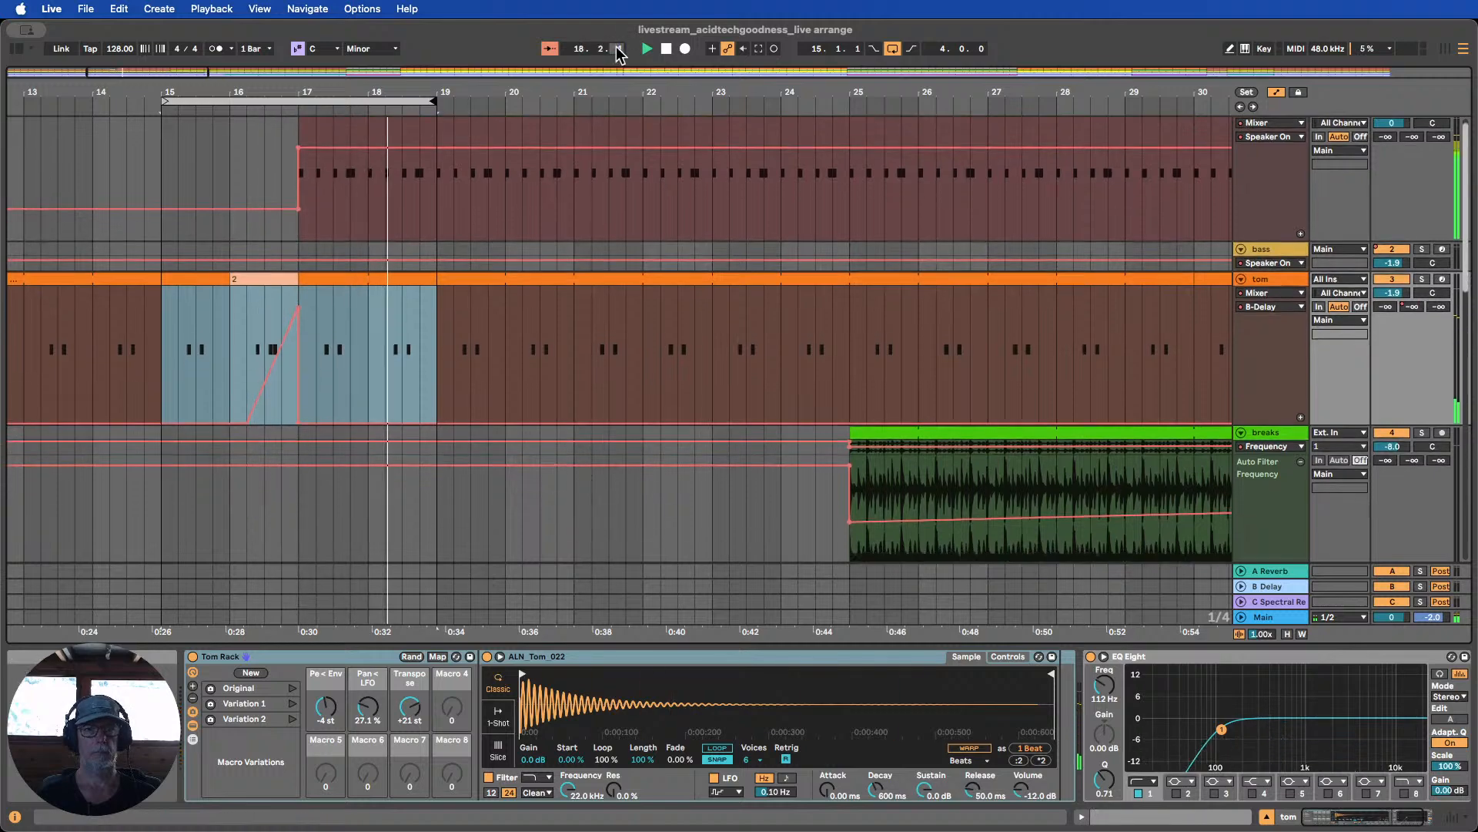
# Examine the kick's entry around bar 17 and inspect the amplitude attack in the kick sampler's controls and automation lane
pyautogui.moveTo(300, 94); pyautogui.dragTo(218, 124)
pyautogui.scroll(1, 329, 161)
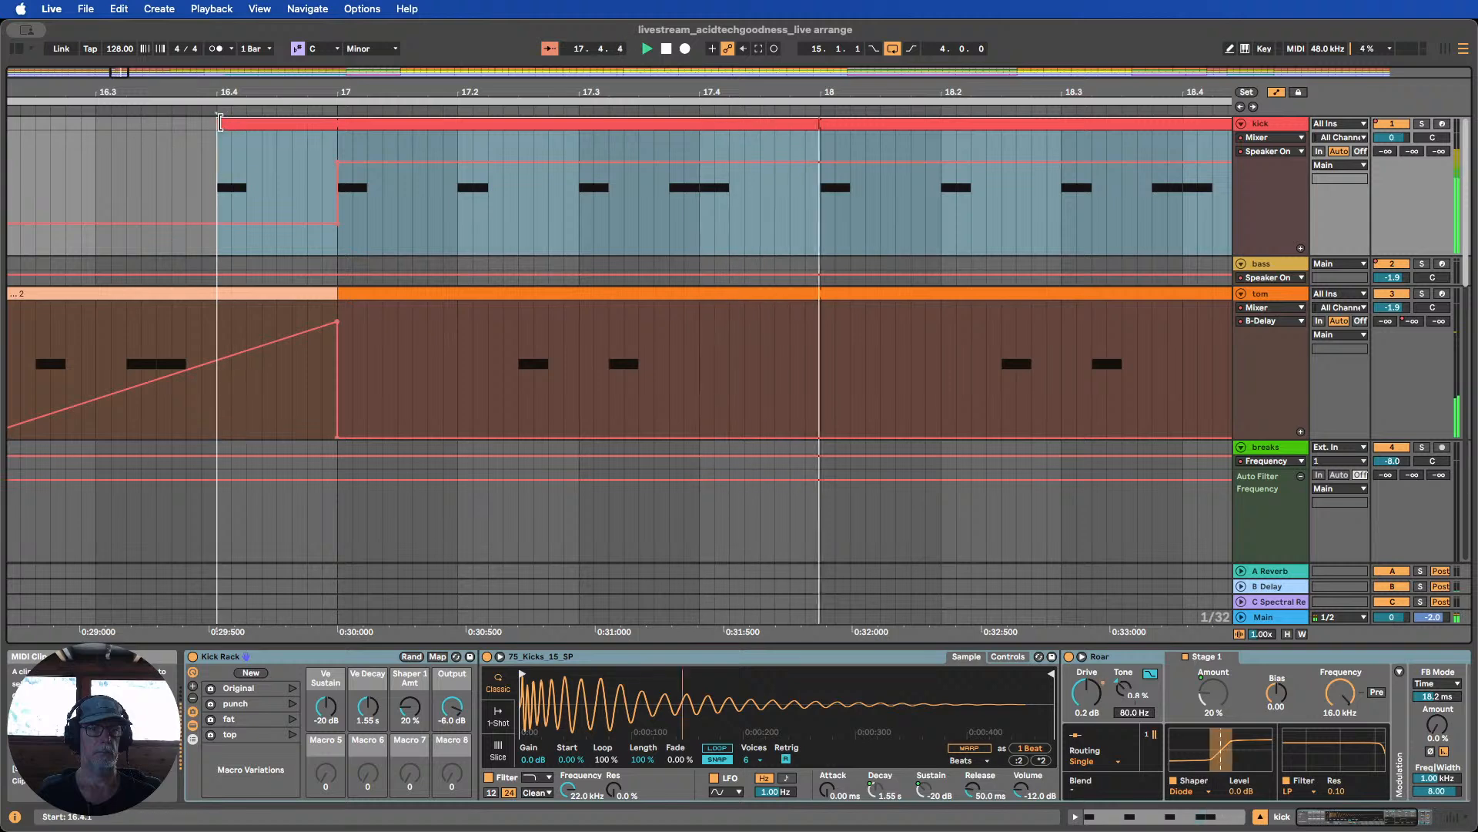
pyautogui.click(1263, 125)
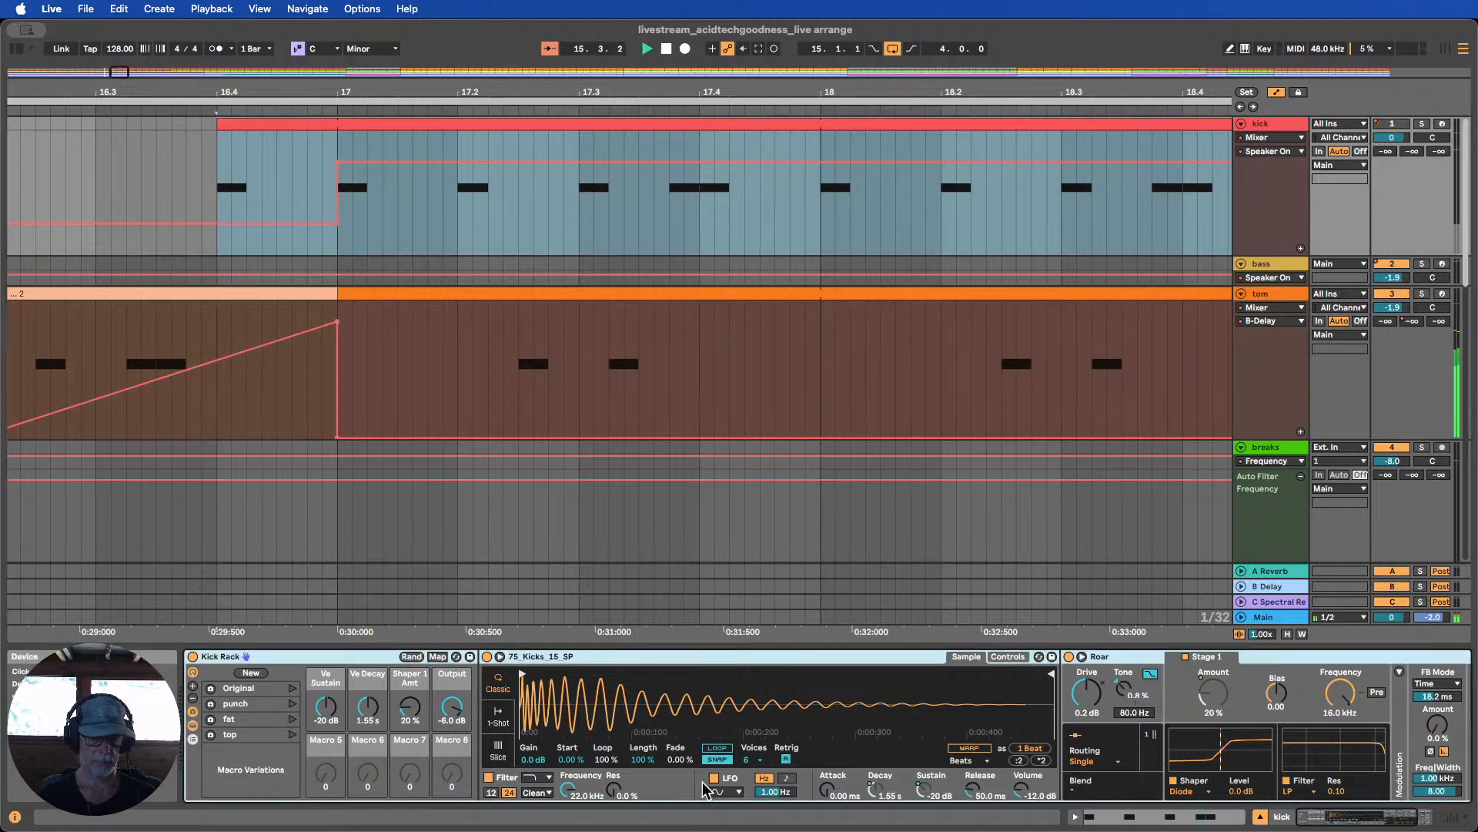
pyautogui.click(1017, 657)
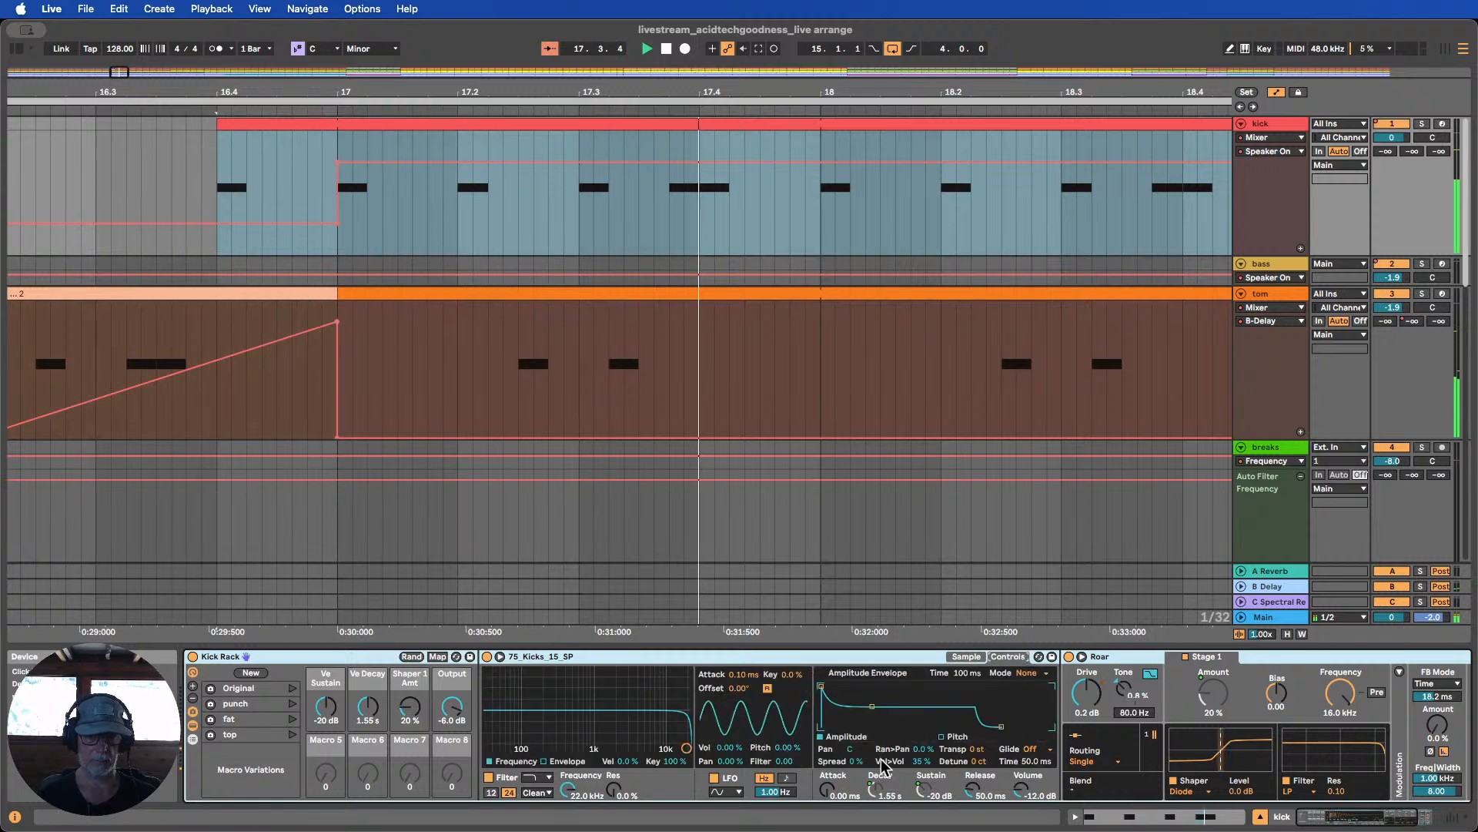
pyautogui.click(830, 797)
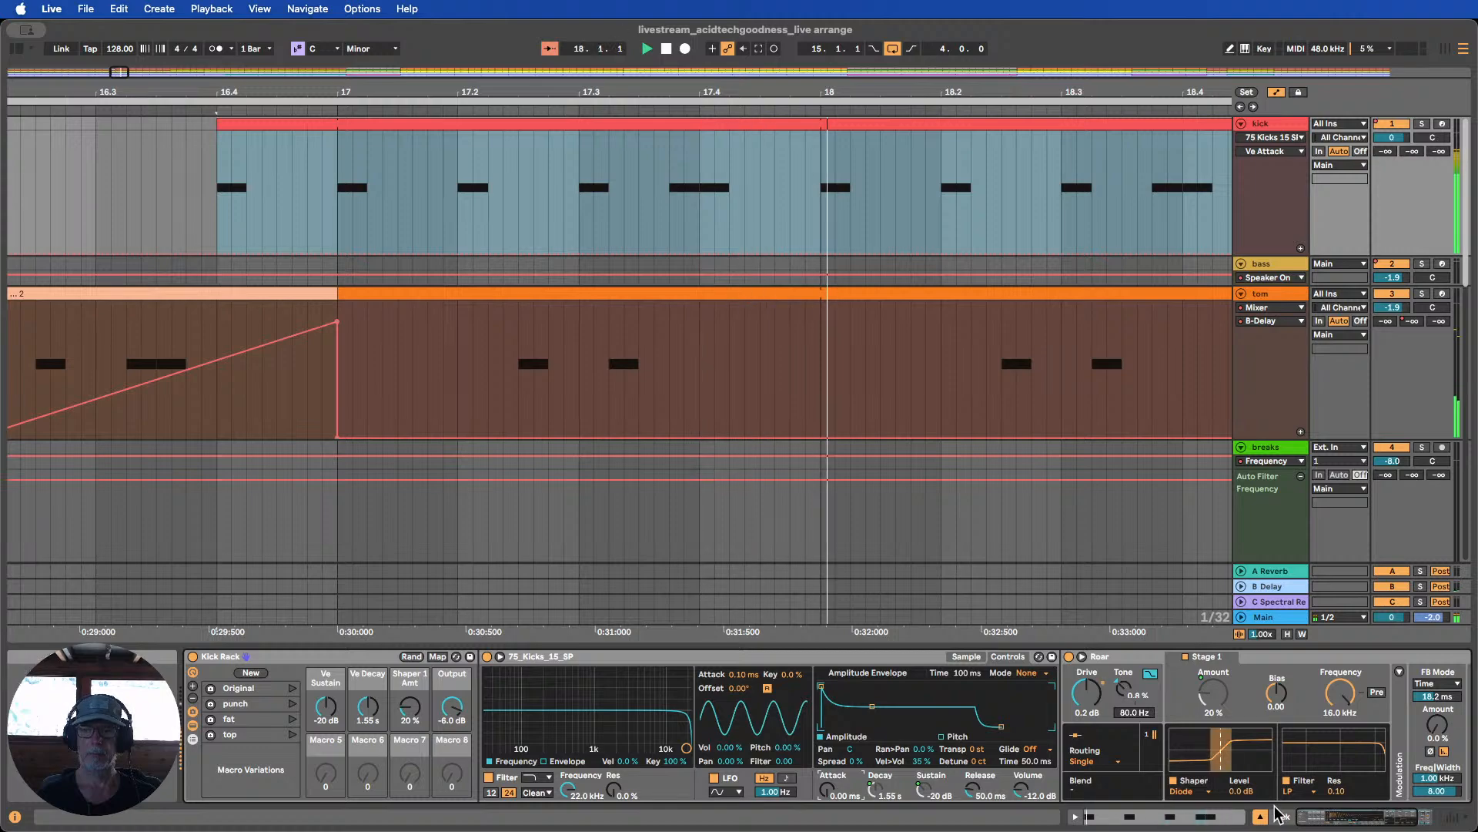
pyautogui.click(1227, 818)
# Set the arrangement loop to cover bars 13 to 21
pyautogui.moveTo(360, 93); pyautogui.dragTo(167, 94)
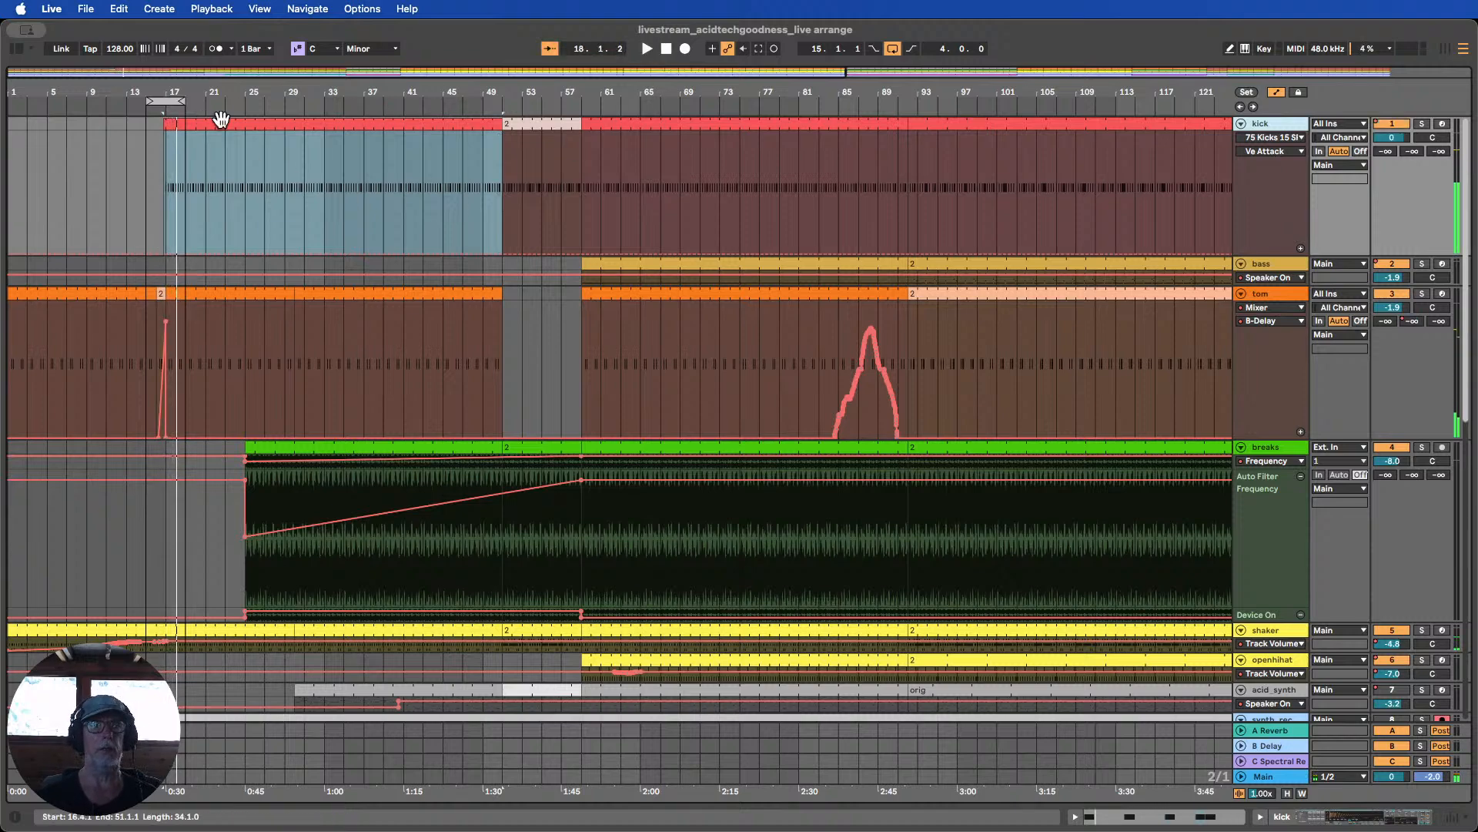
pyautogui.moveTo(143, 86); pyautogui.dragTo(188, 97)
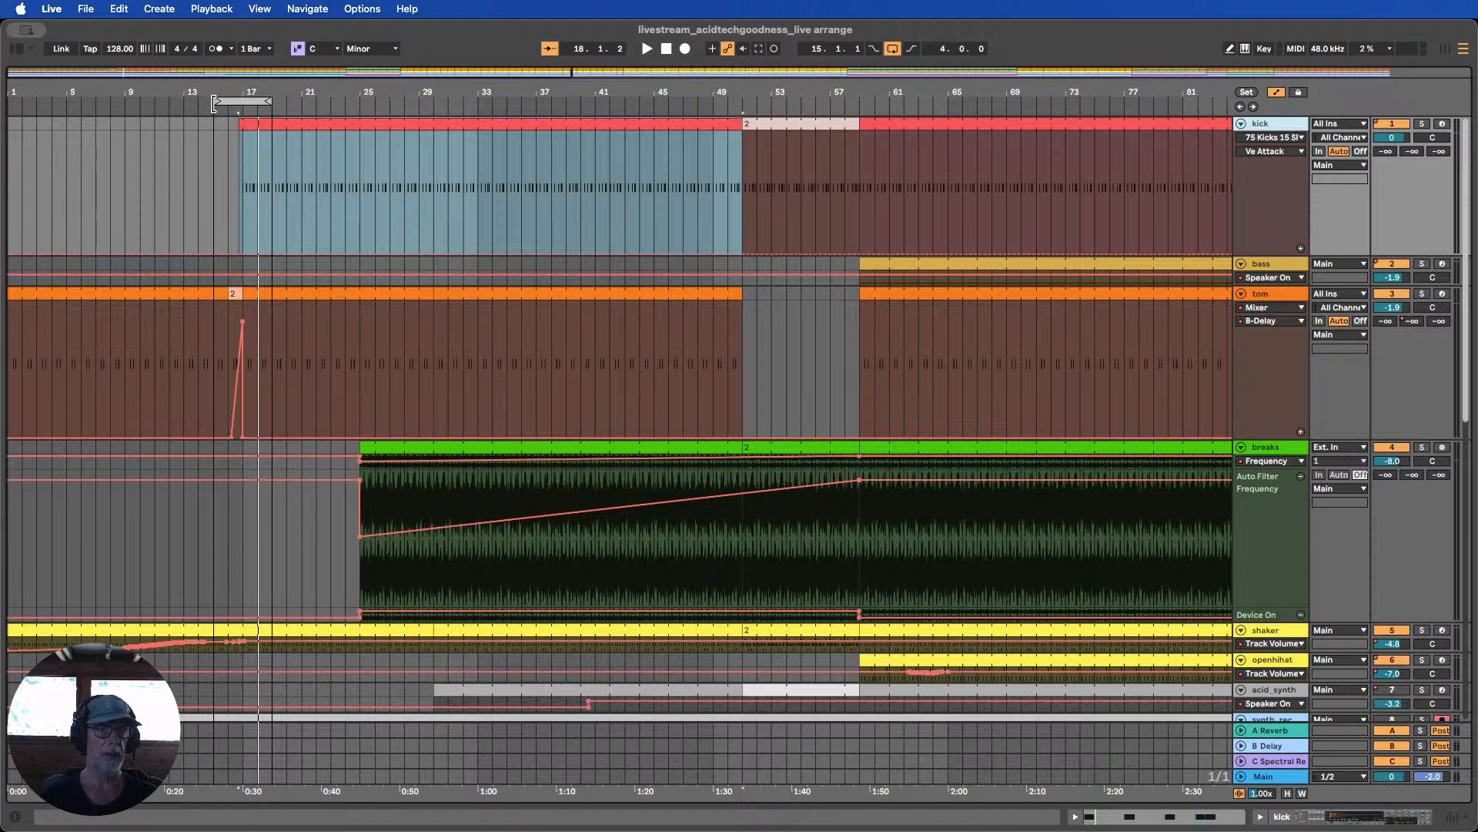
pyautogui.moveTo(215, 103); pyautogui.dragTo(298, 97)
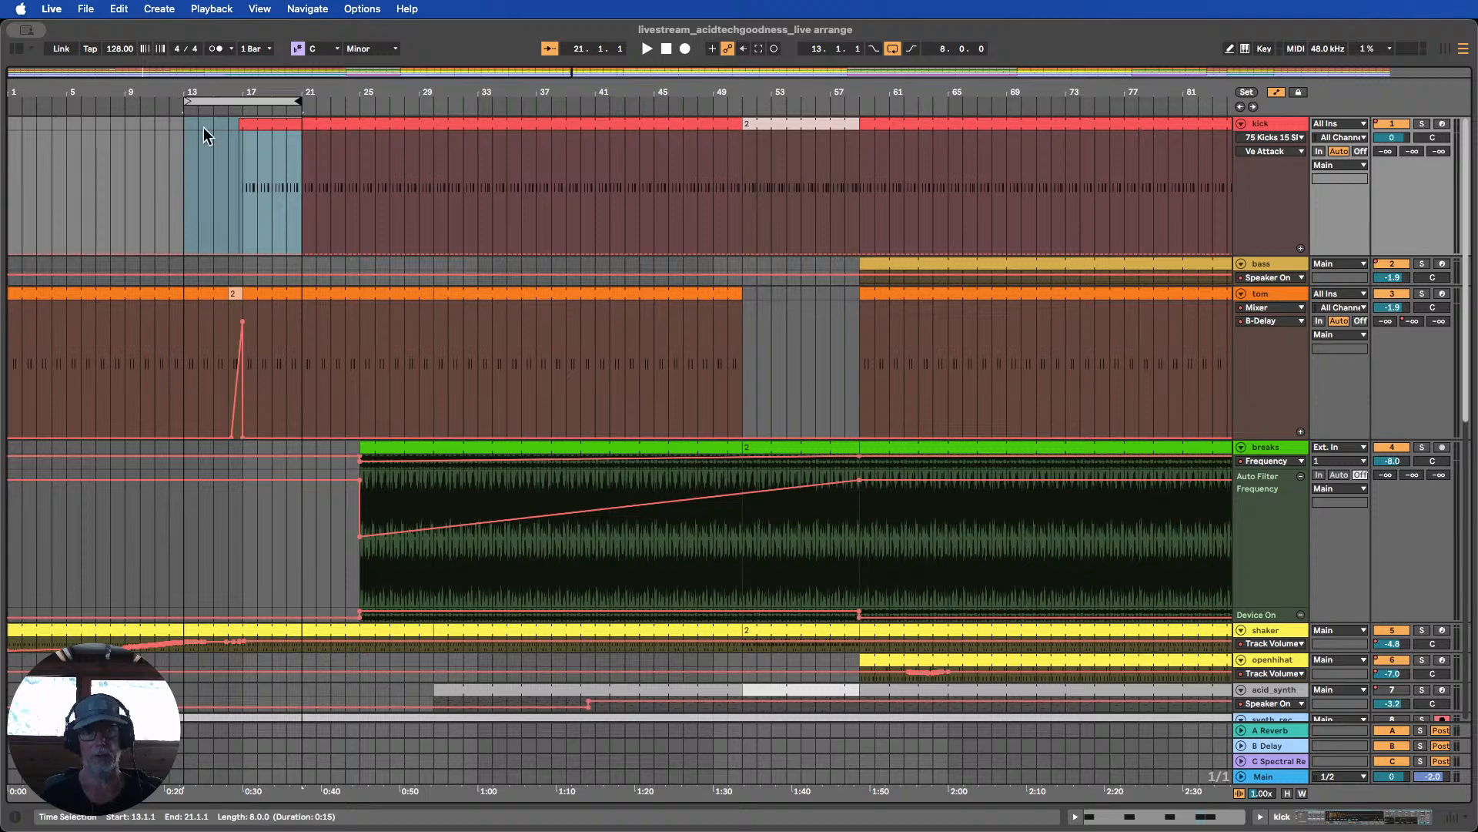
# Enlarge the synth_rec and master_rec tracks to inspect their recorded waveforms
pyautogui.scroll(-1, 152, 264)
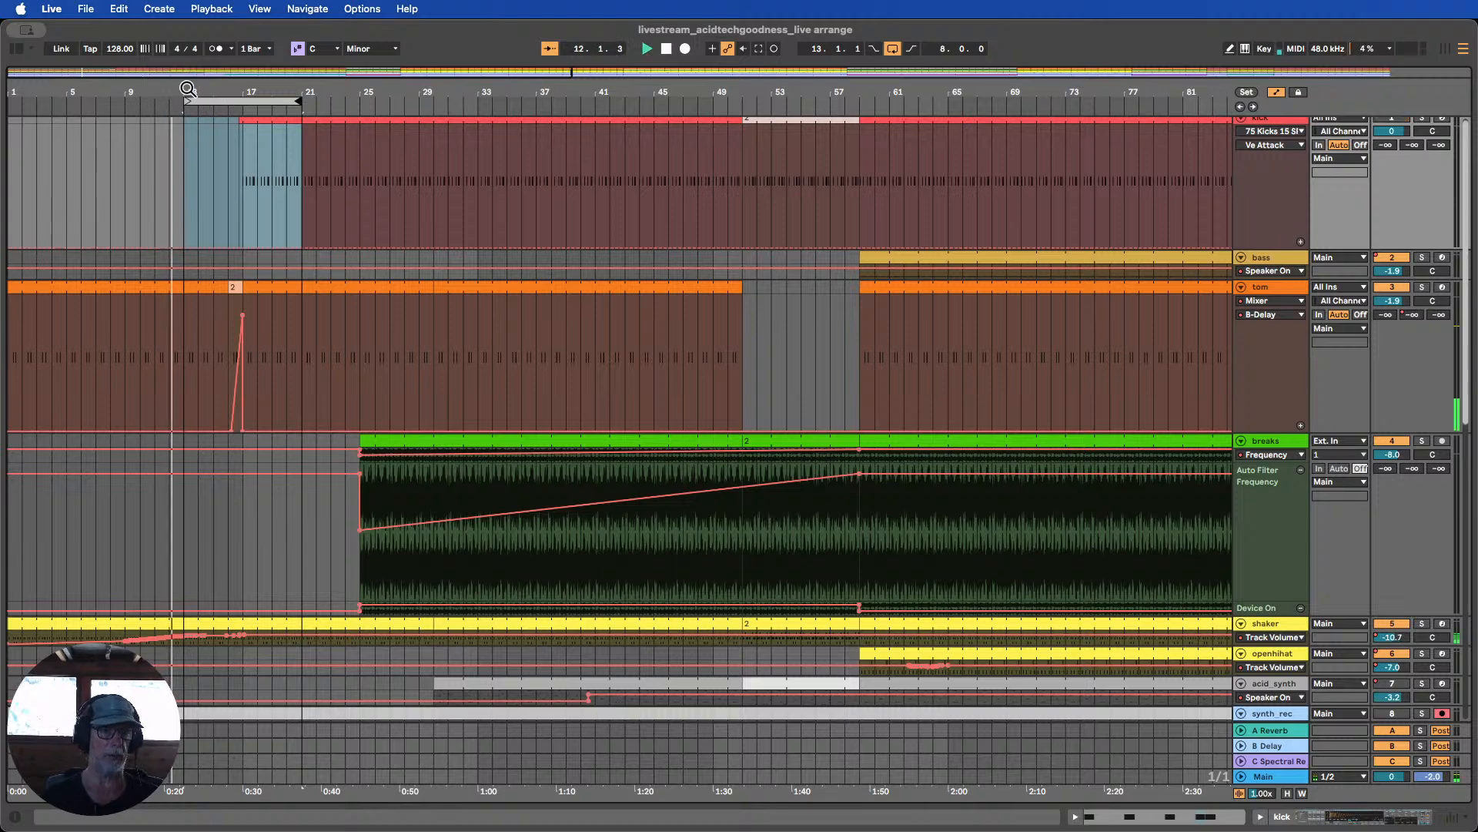
pyautogui.scroll(-5, 334, 346)
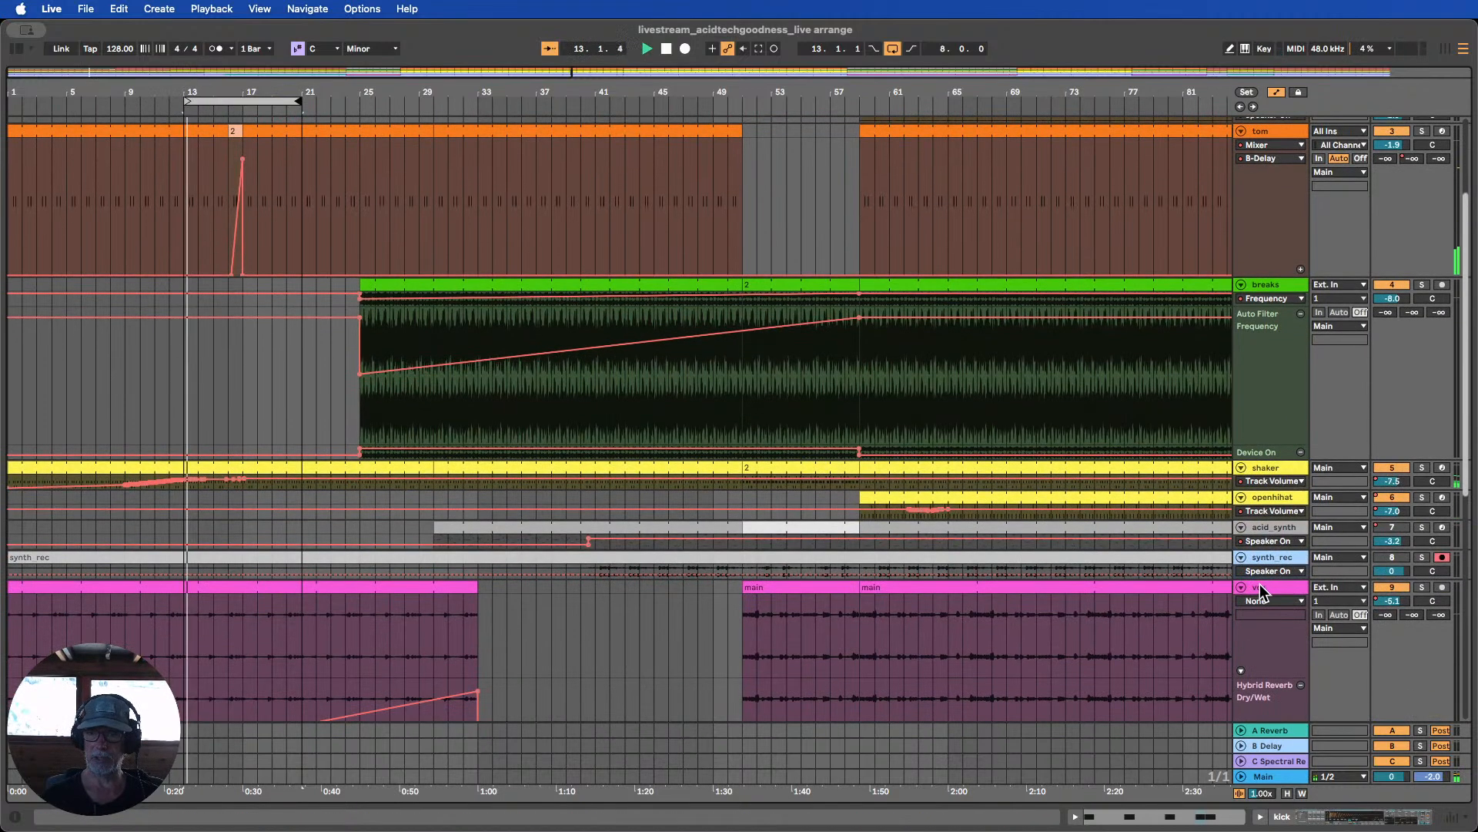
pyautogui.moveTo(1263, 578); pyautogui.dragTo(1266, 700)
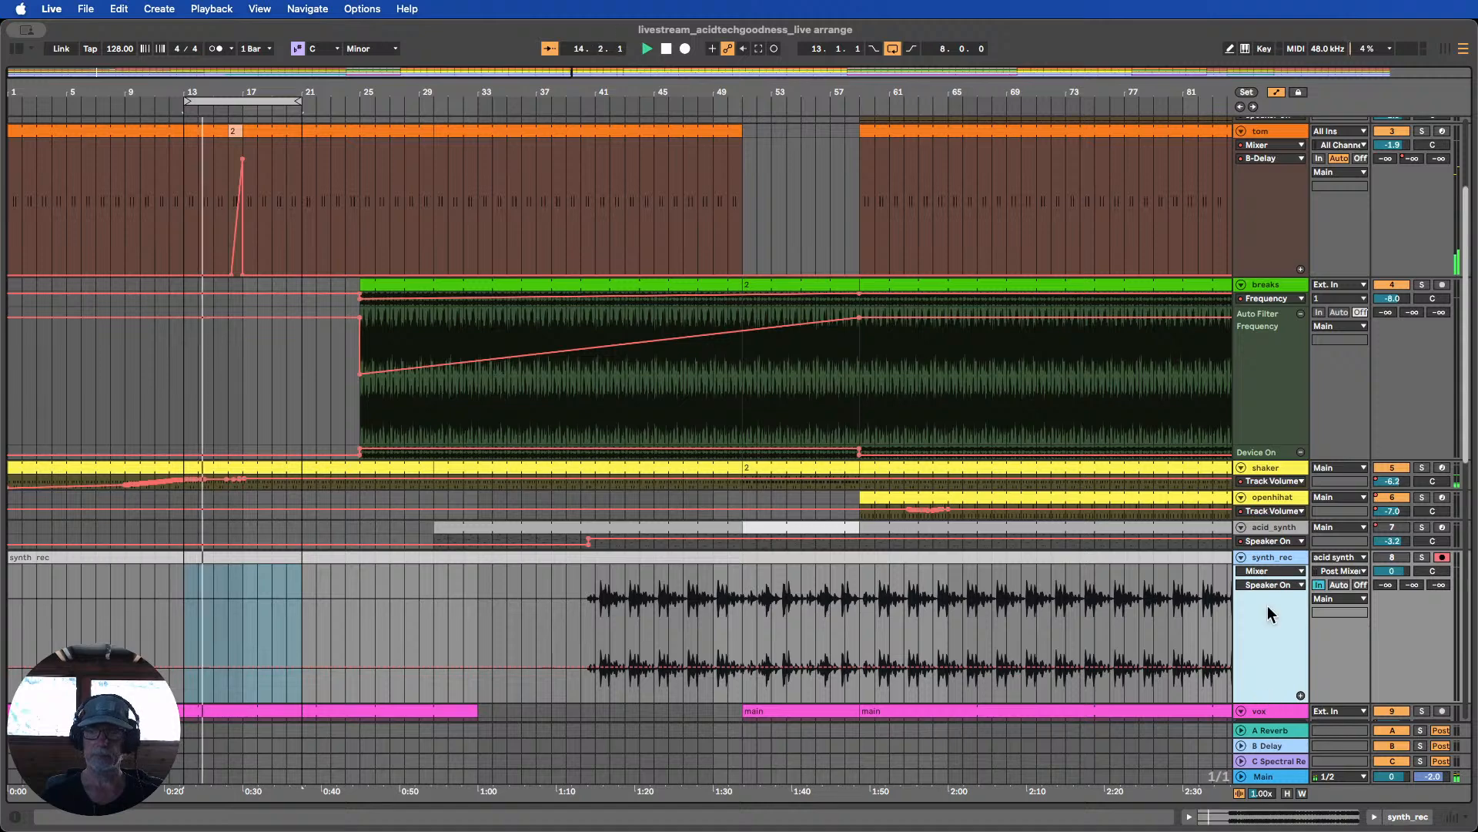
pyautogui.scroll(-10, 1232, 608)
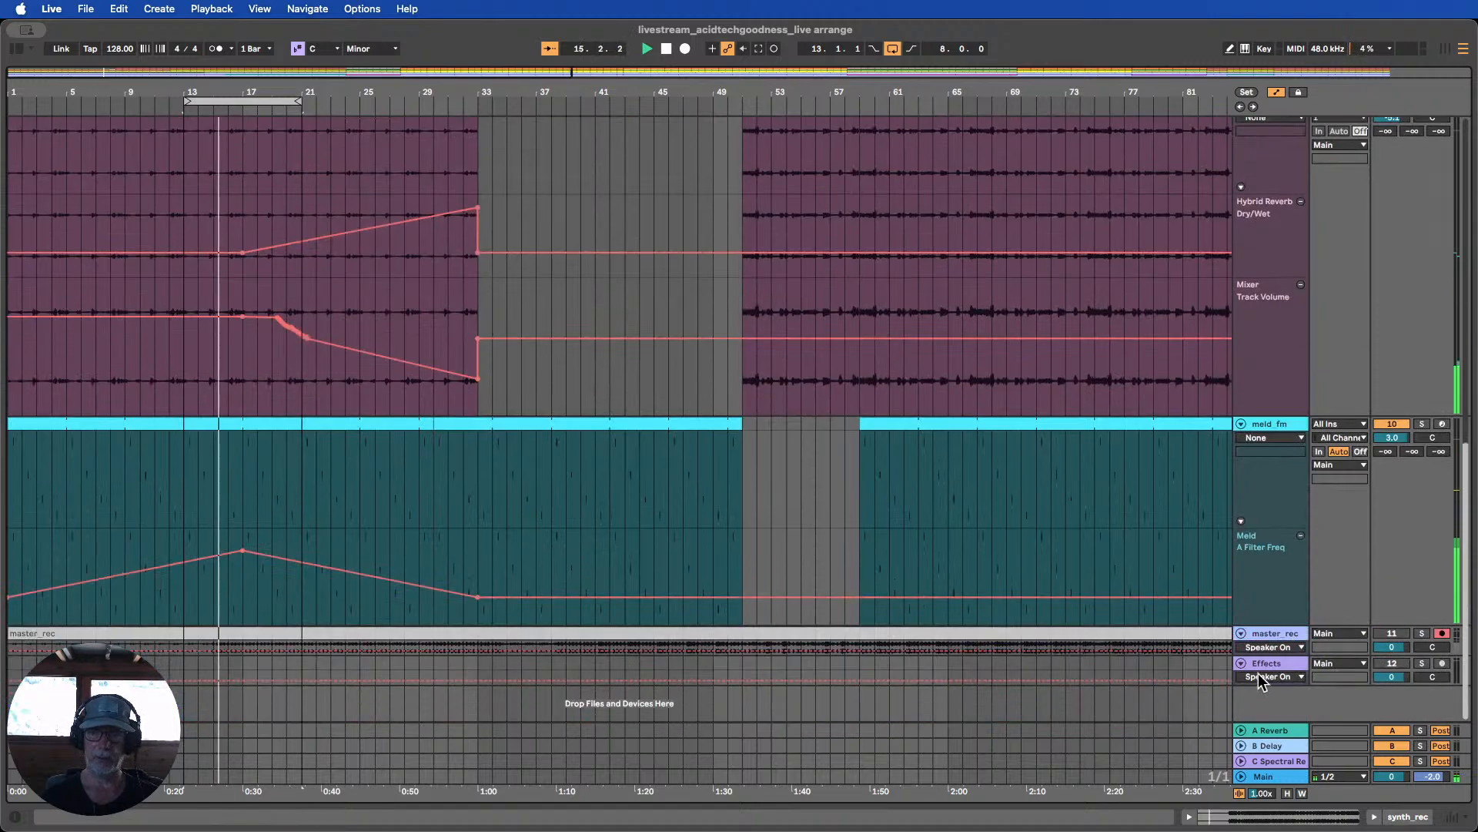
pyautogui.moveTo(1259, 654); pyautogui.dragTo(1260, 722)
pyautogui.scroll(-3, 1011, 534)
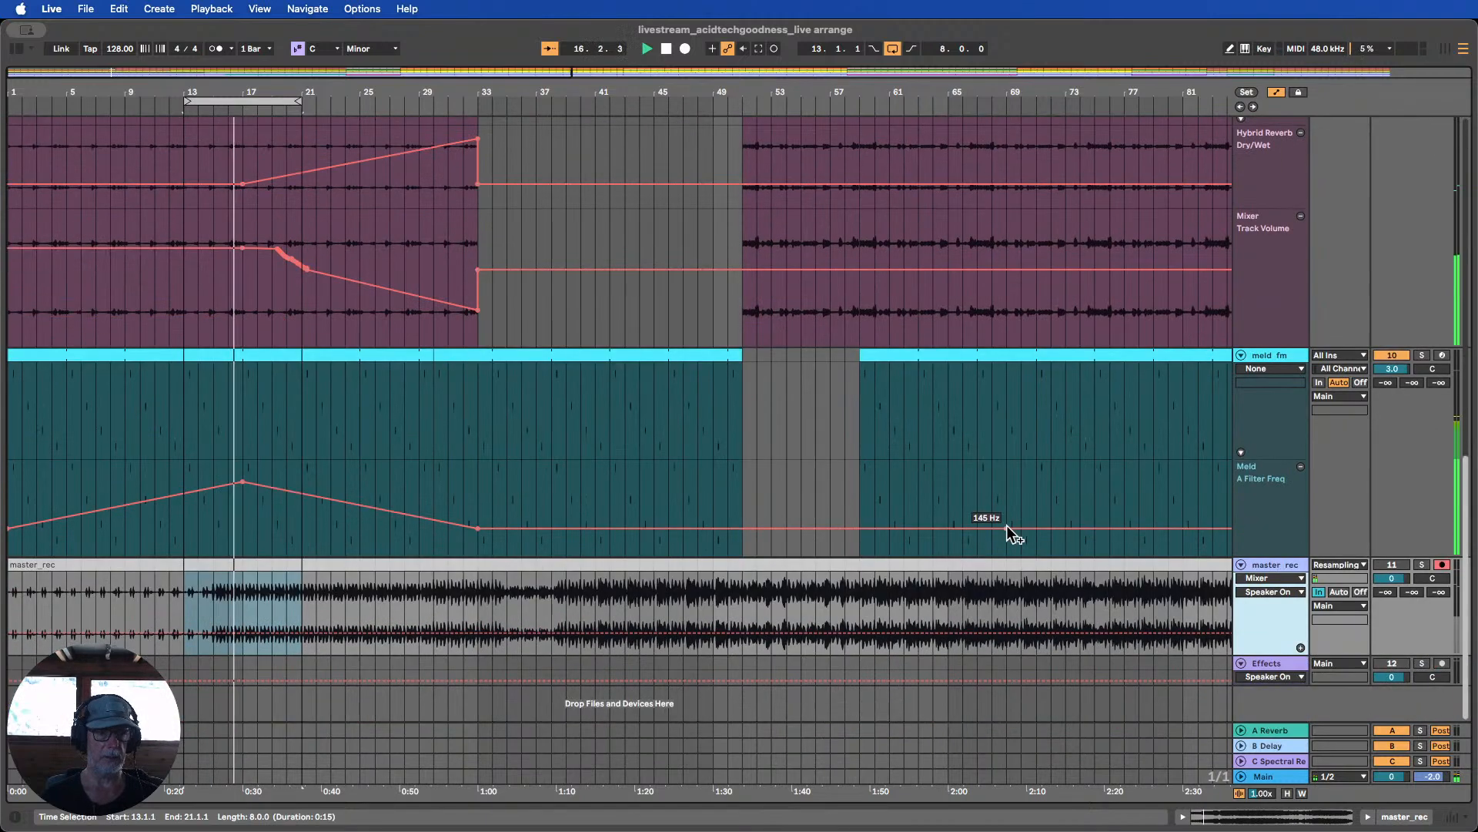
# Activate the master_rec track and play the arrangement from around bars 7, 30 and 27 to check the original recording
pyautogui.click(1420, 567)
pyautogui.click(96, 101)
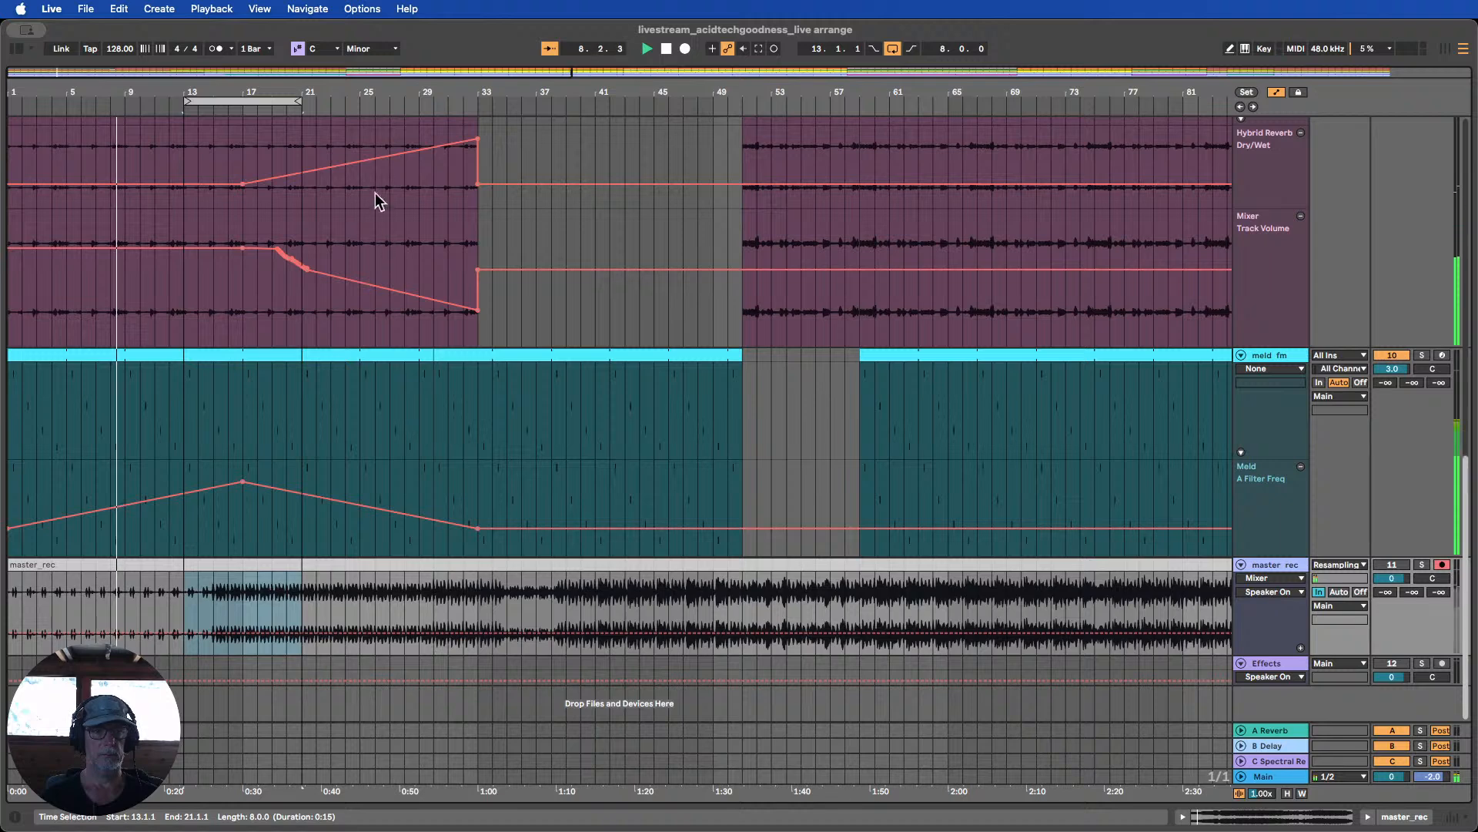
pyautogui.click(445, 100)
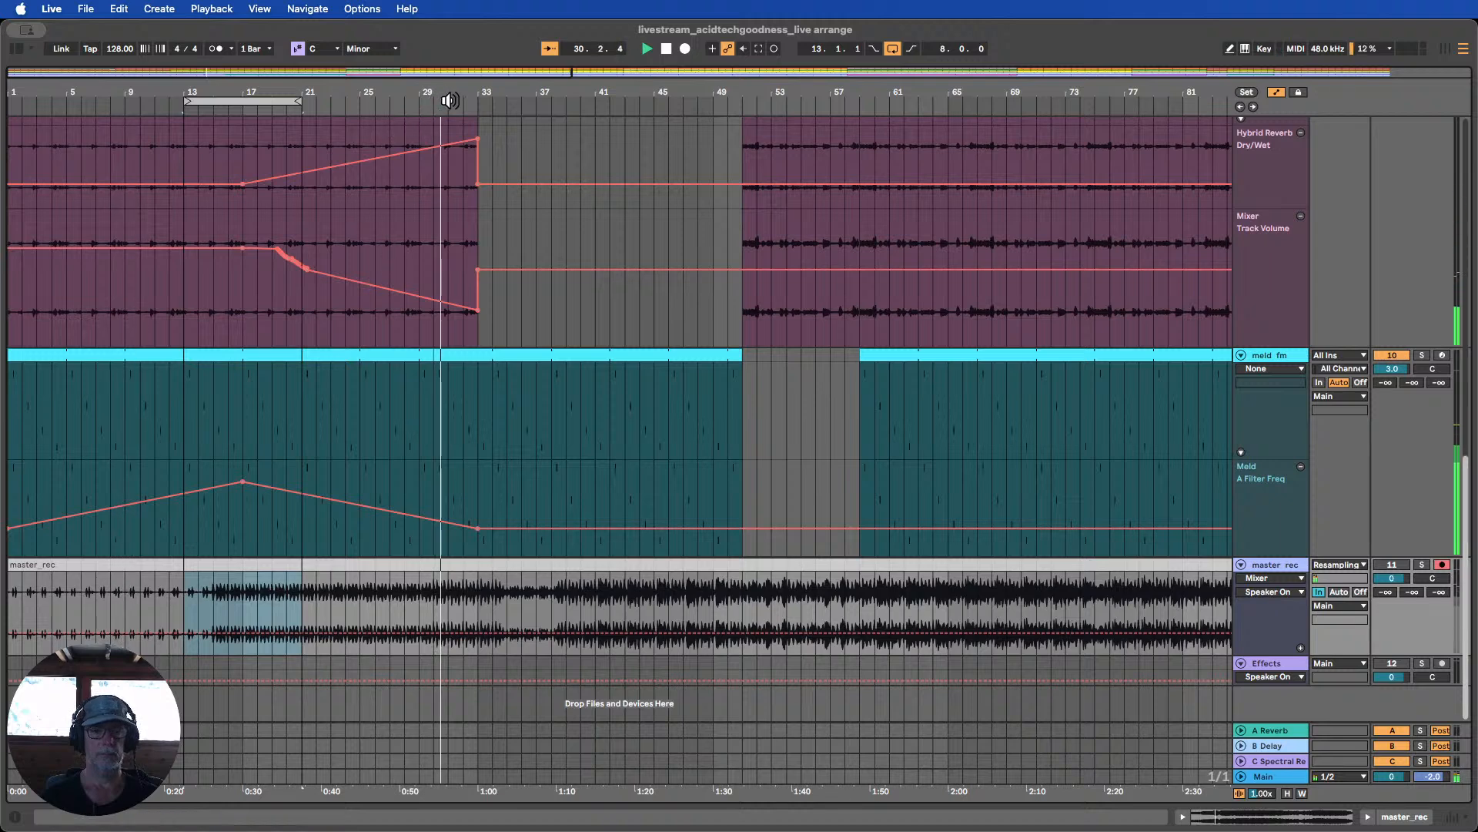
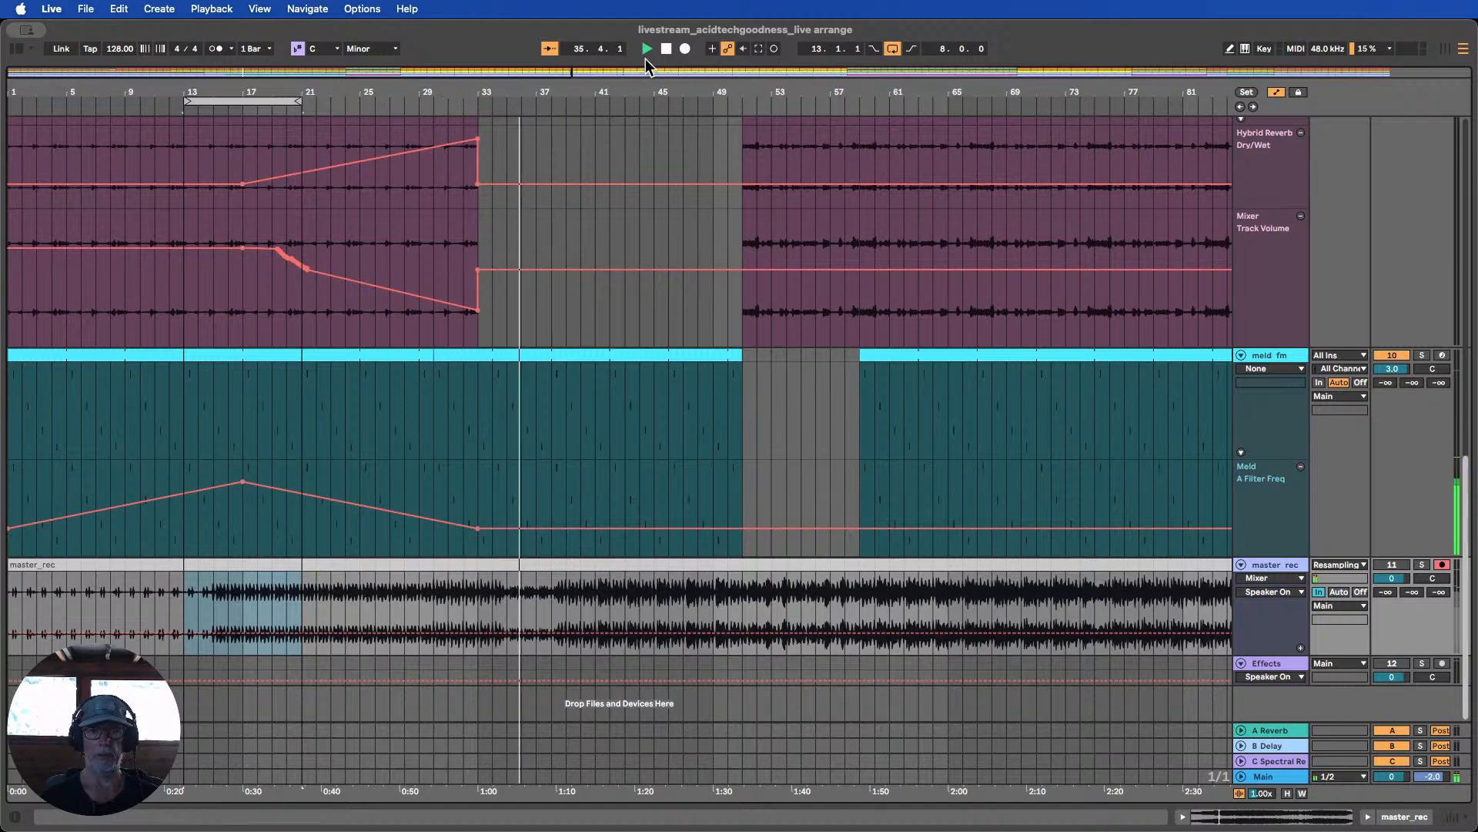
pyautogui.scroll(4, 256, 260)
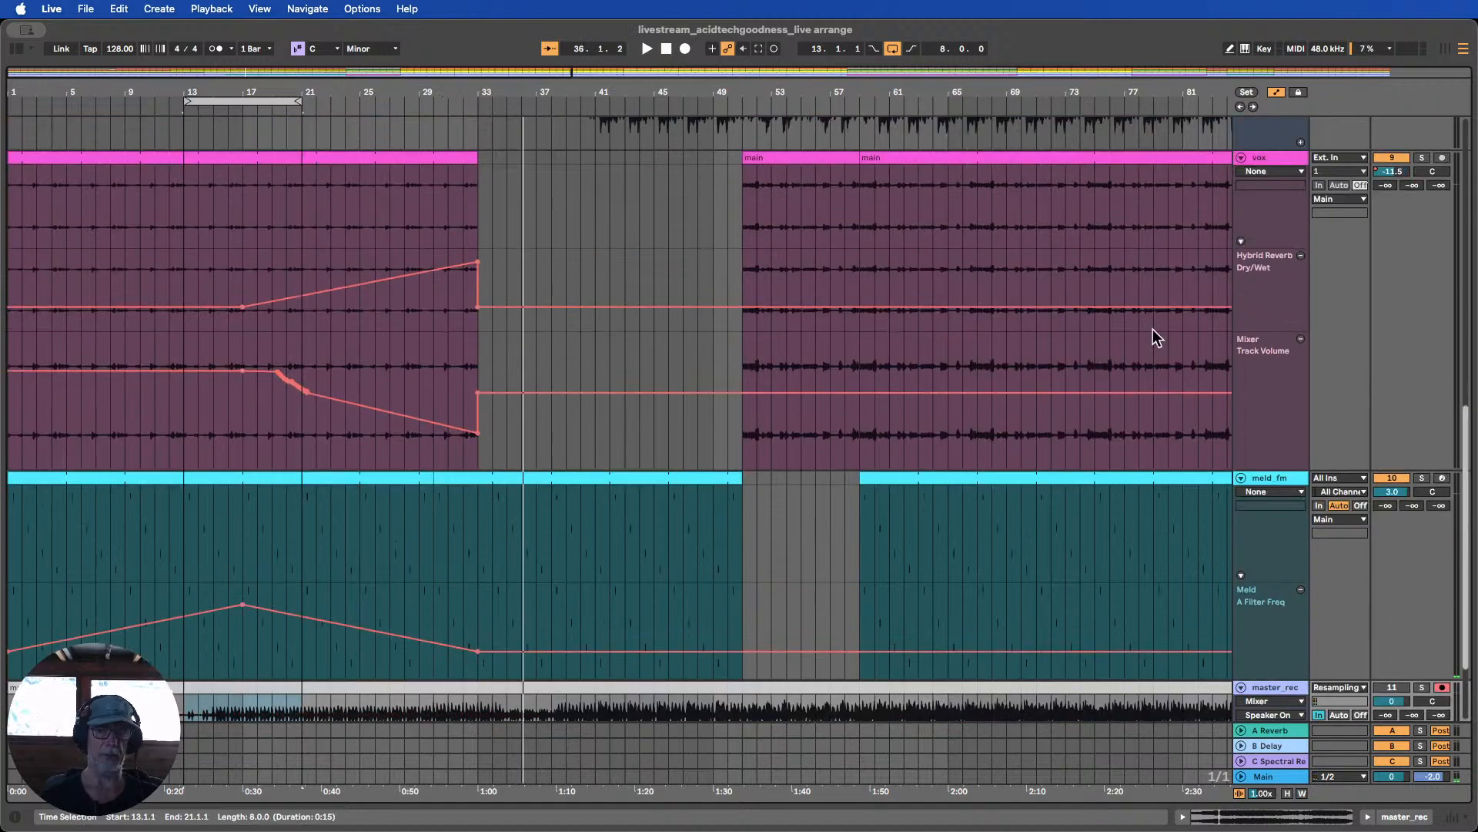
pyautogui.scroll(-4, 1386, 604)
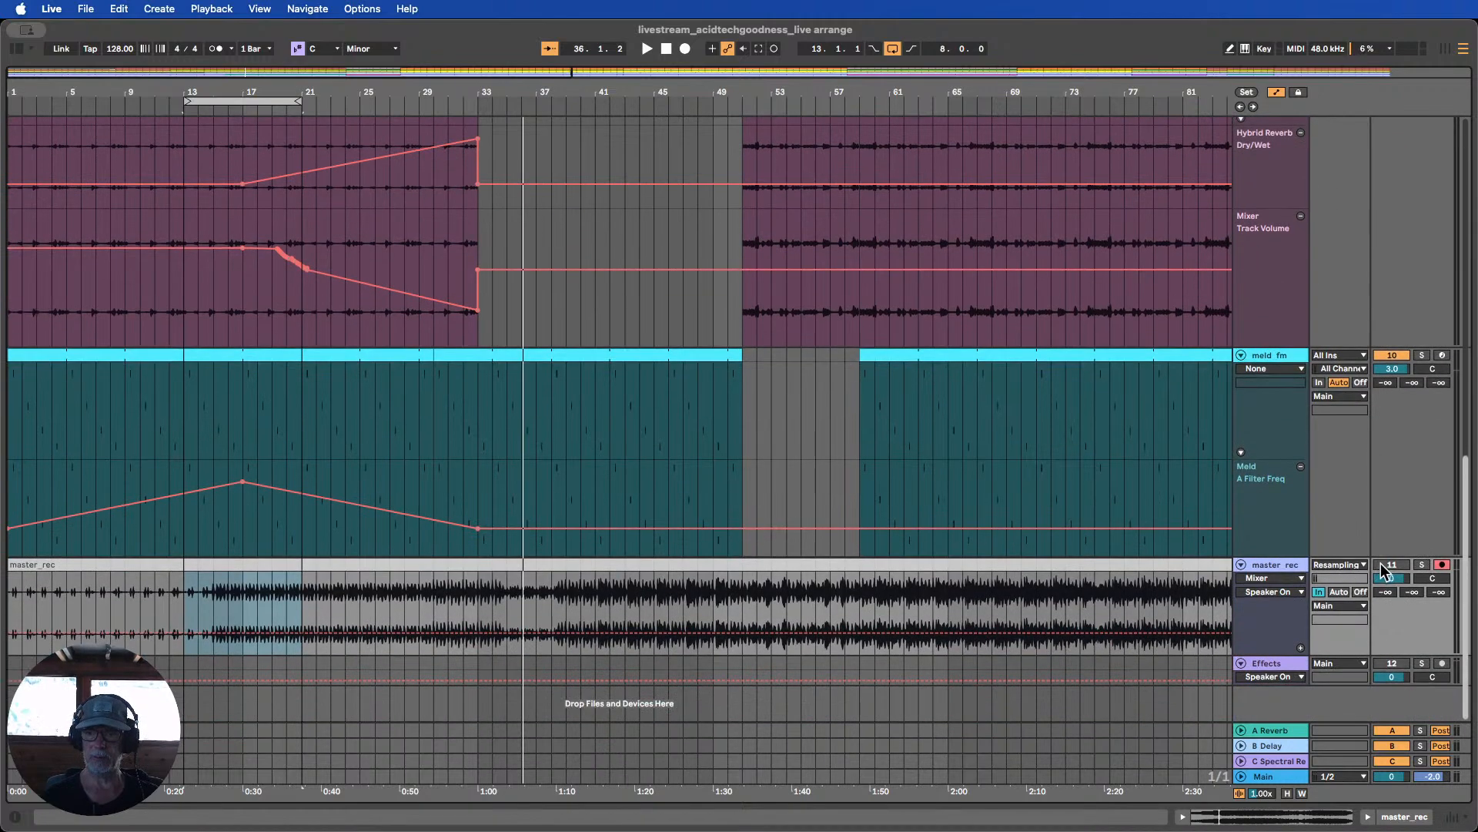
pyautogui.click(1393, 567)
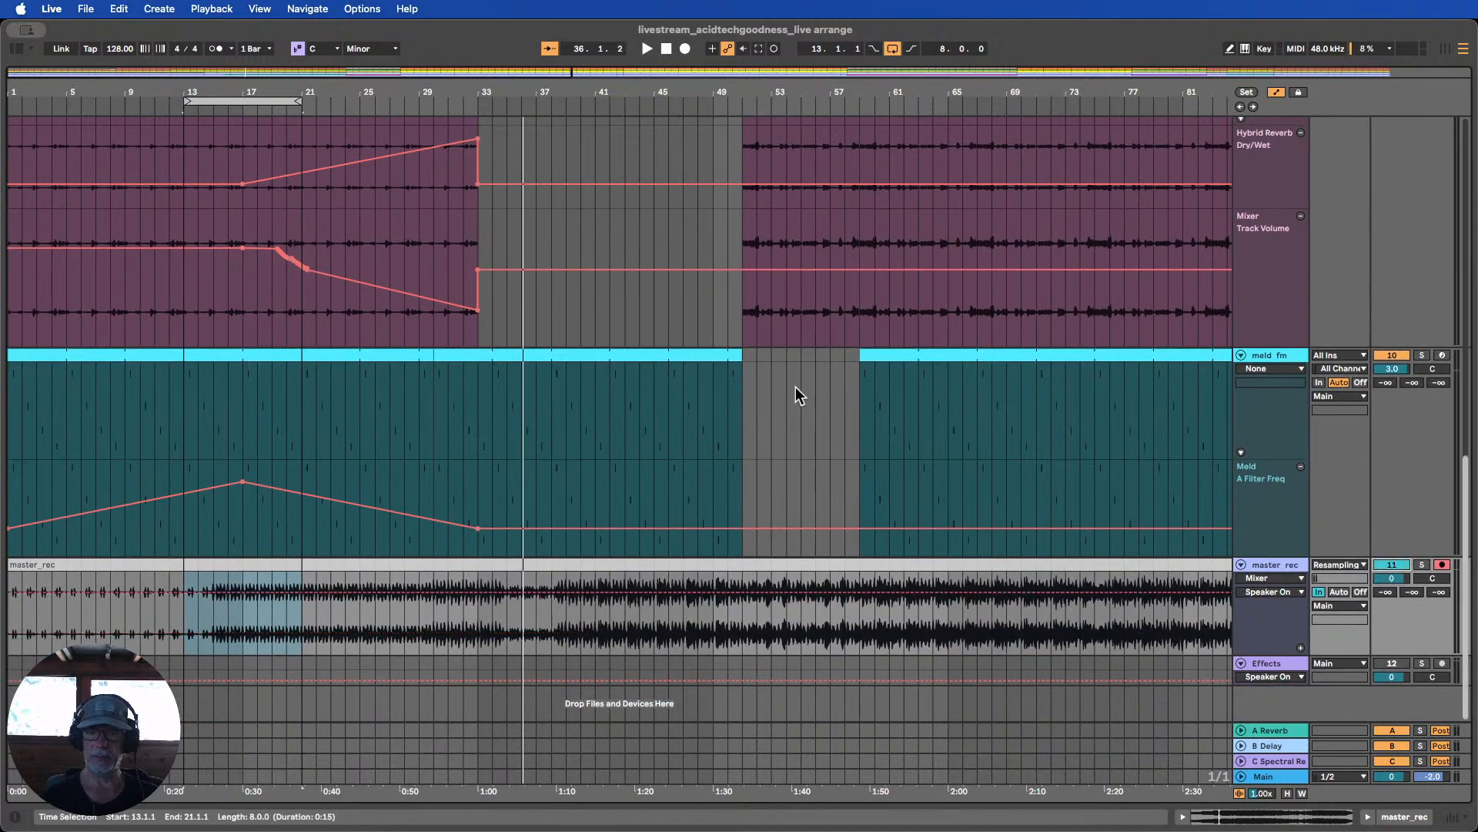
pyautogui.click(396, 101)
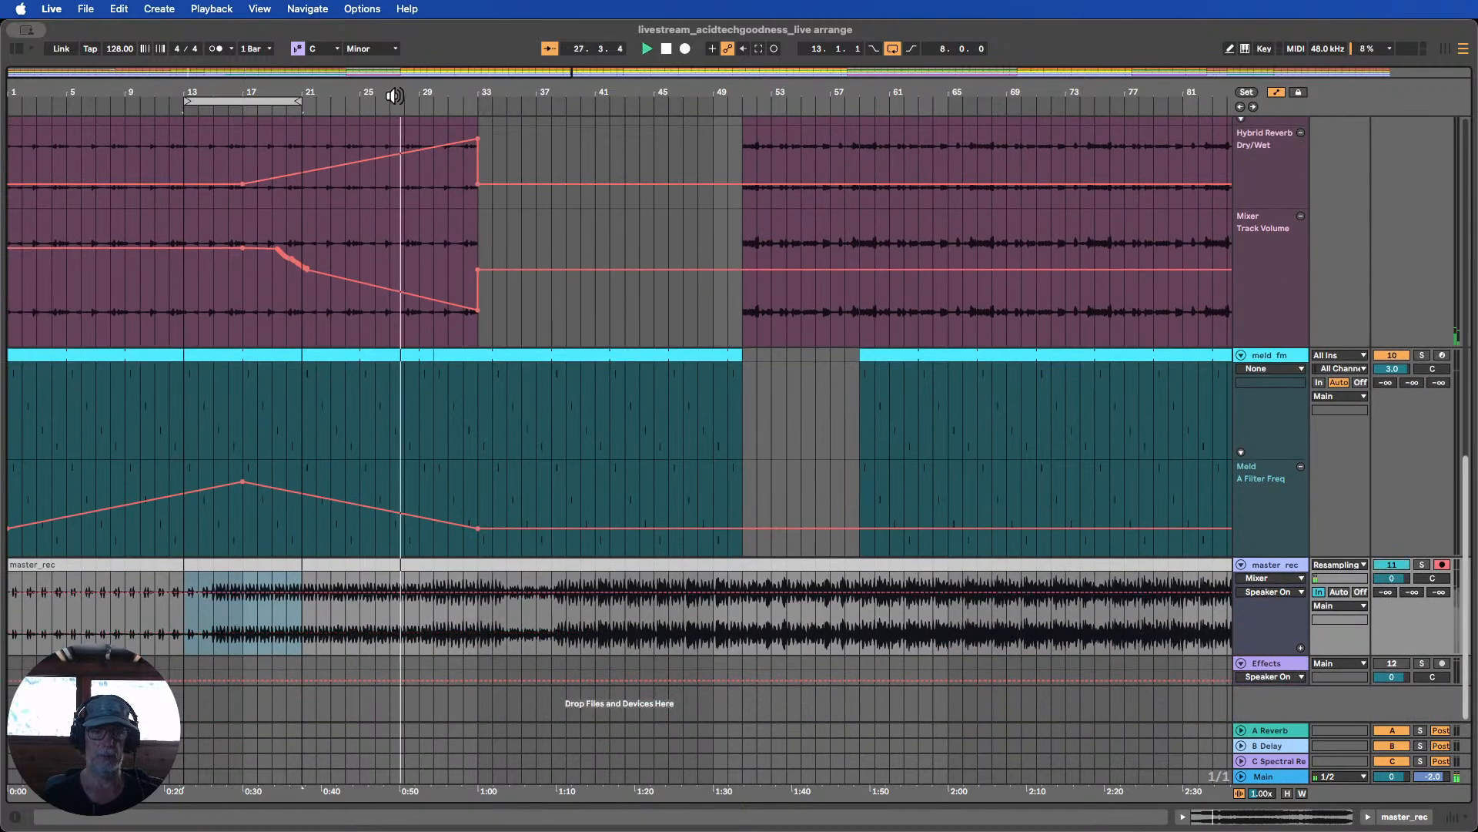
# Solo the master_rec track and set its audio input to No Input
pyautogui.click(1424, 565)
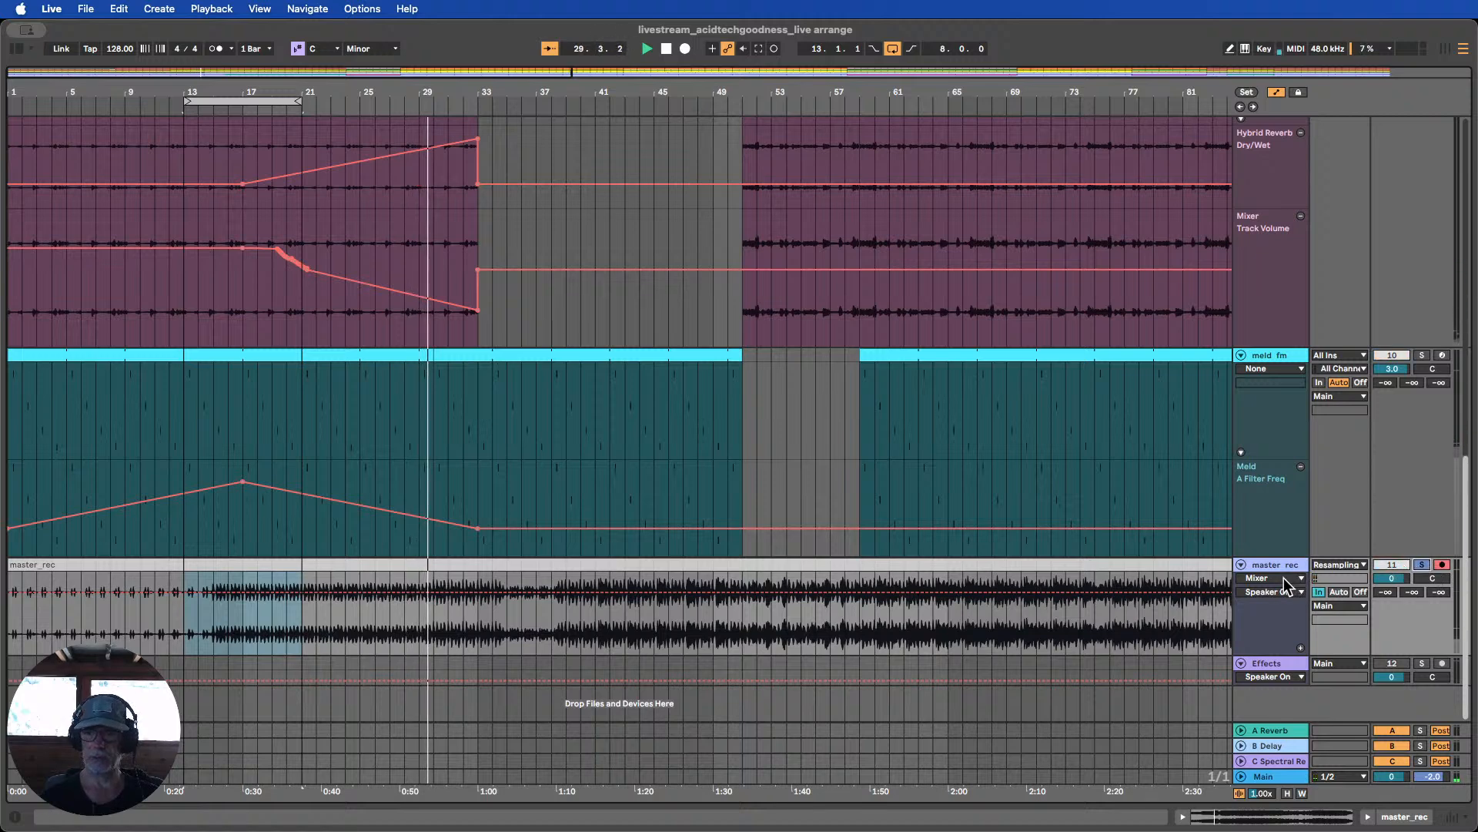
pyautogui.click(1353, 567)
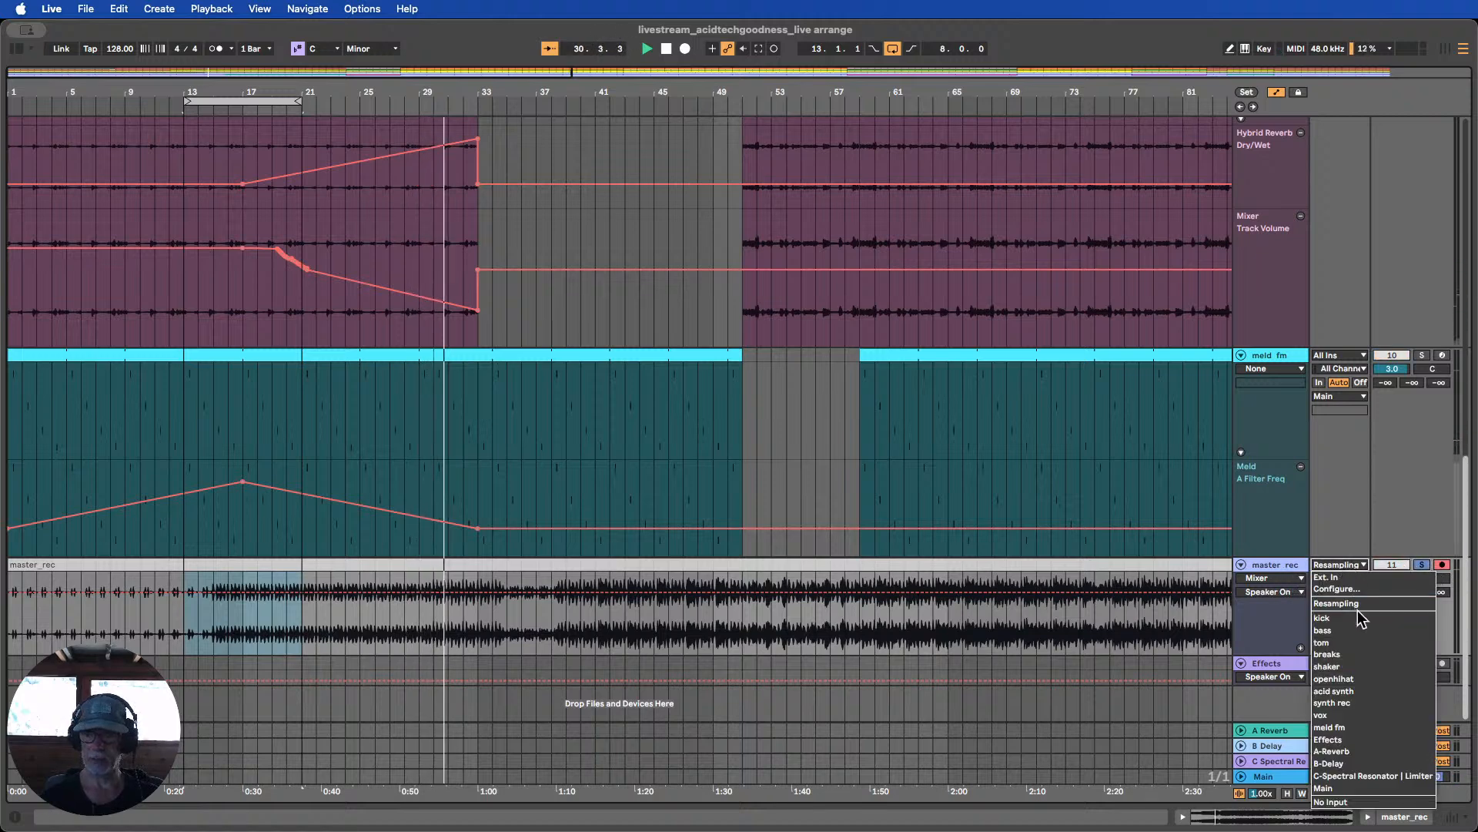
pyautogui.click(1333, 801)
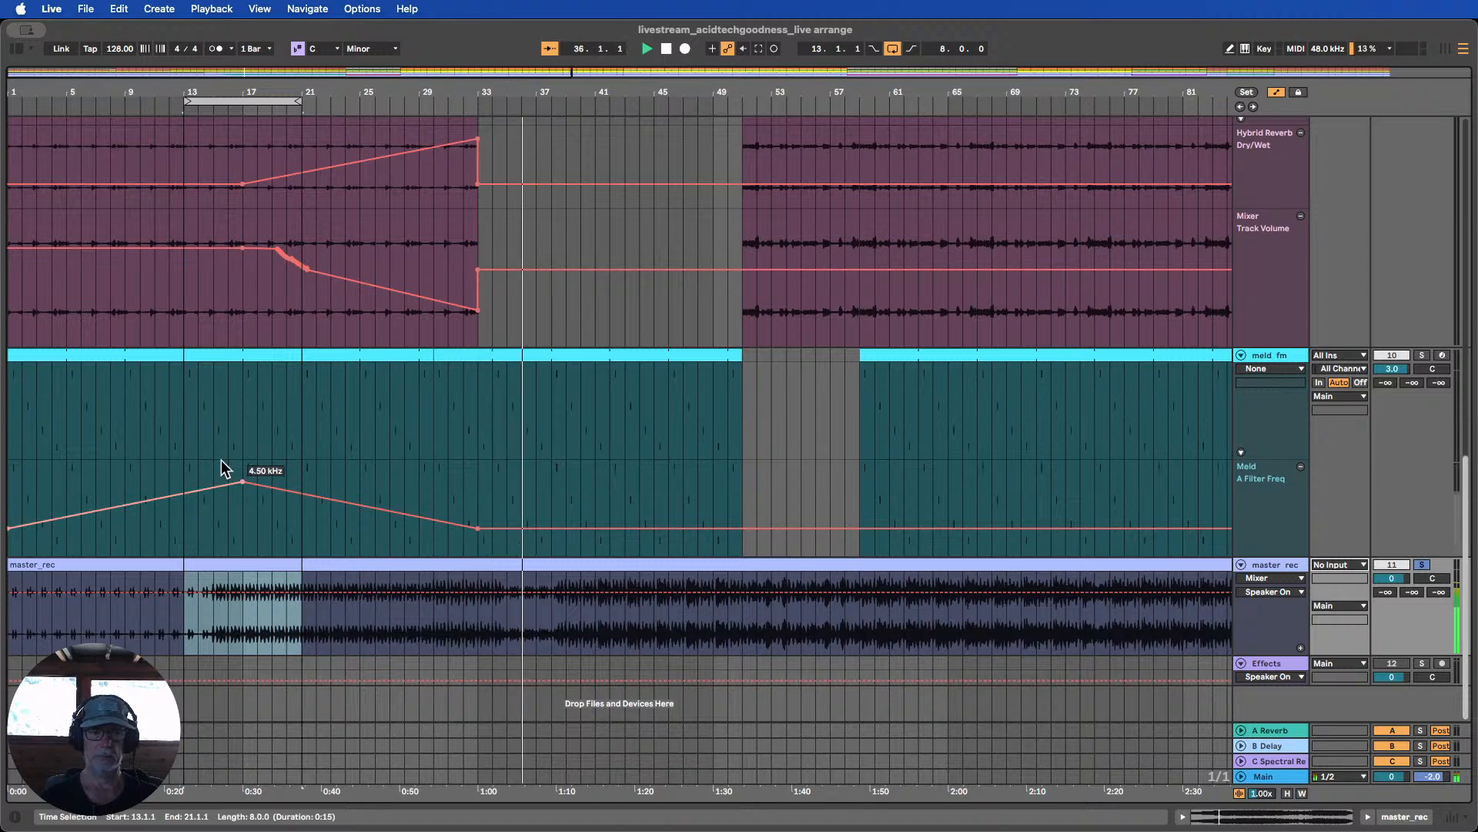
# Listen to the soloed master_rec recording around bars 13 to 15, then stop playback
pyautogui.click(192, 110)
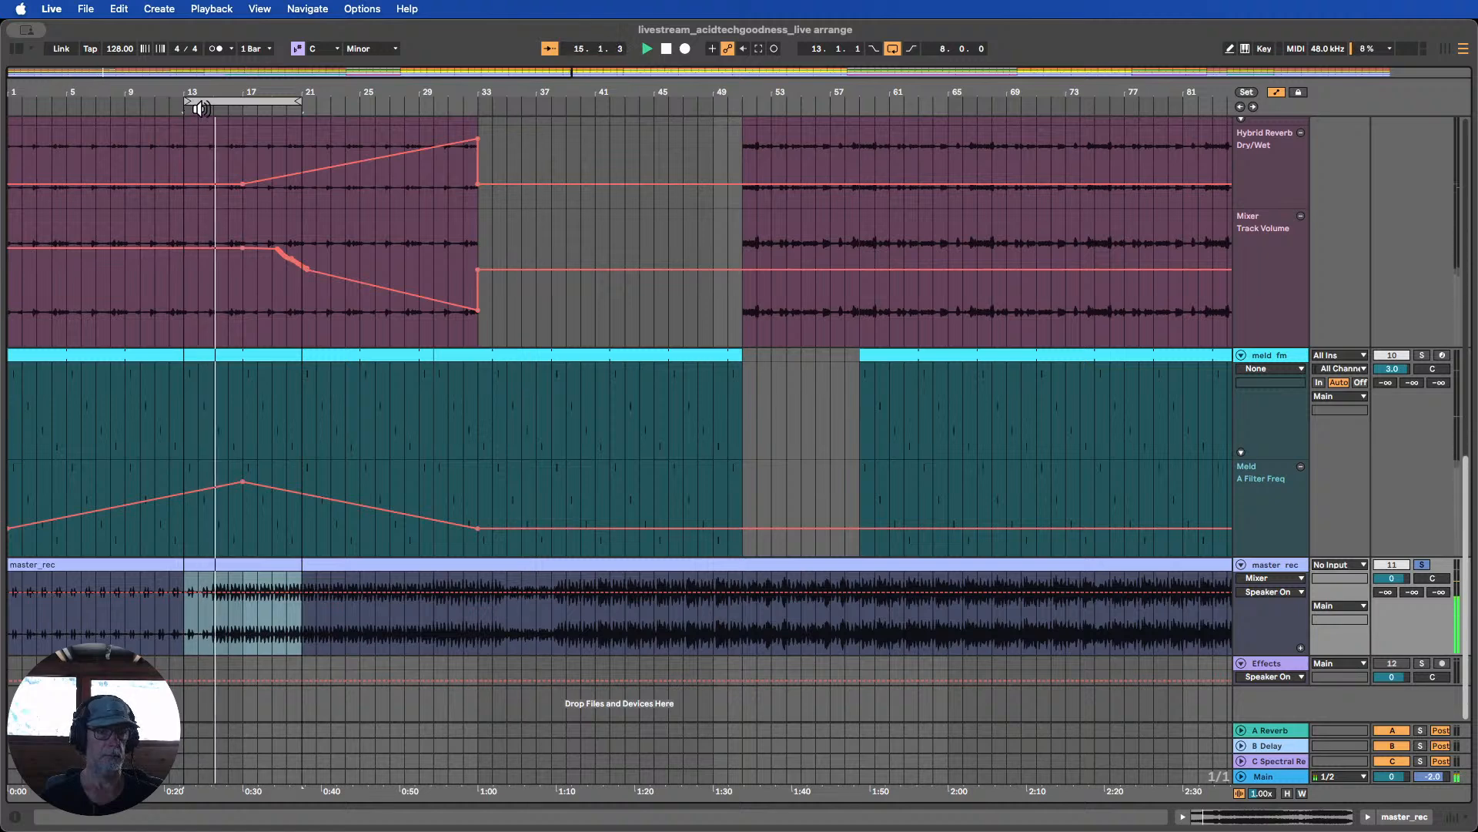
pyautogui.moveTo(181, 97); pyautogui.dragTo(181, 161)
pyautogui.click(184, 110)
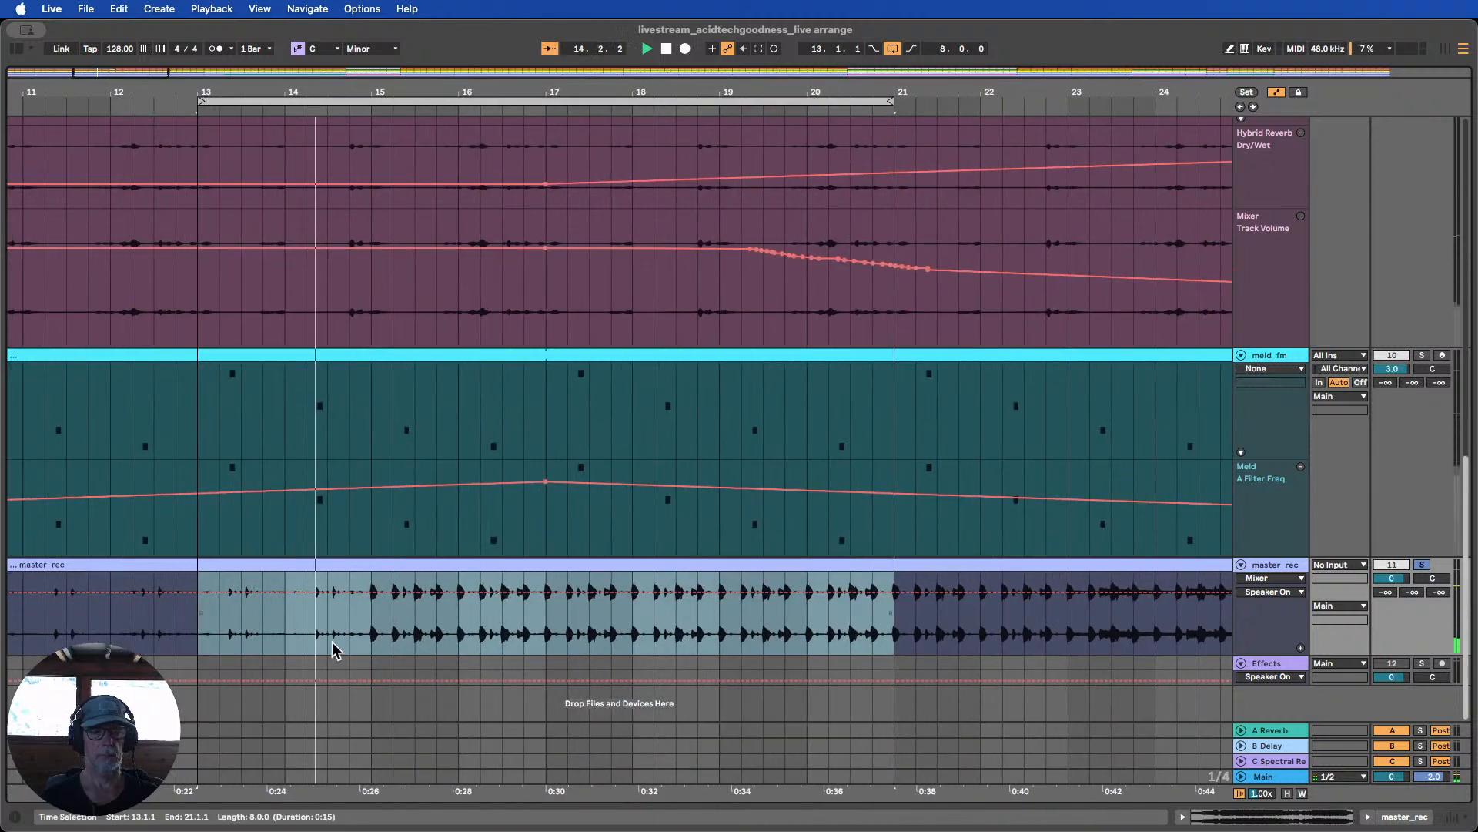
pyautogui.click(663, 52)
# Unsolo and deactivate the master_rec track, and fit all track heights to the arrangement view
pyautogui.moveTo(275, 93); pyautogui.dragTo(275, 12)
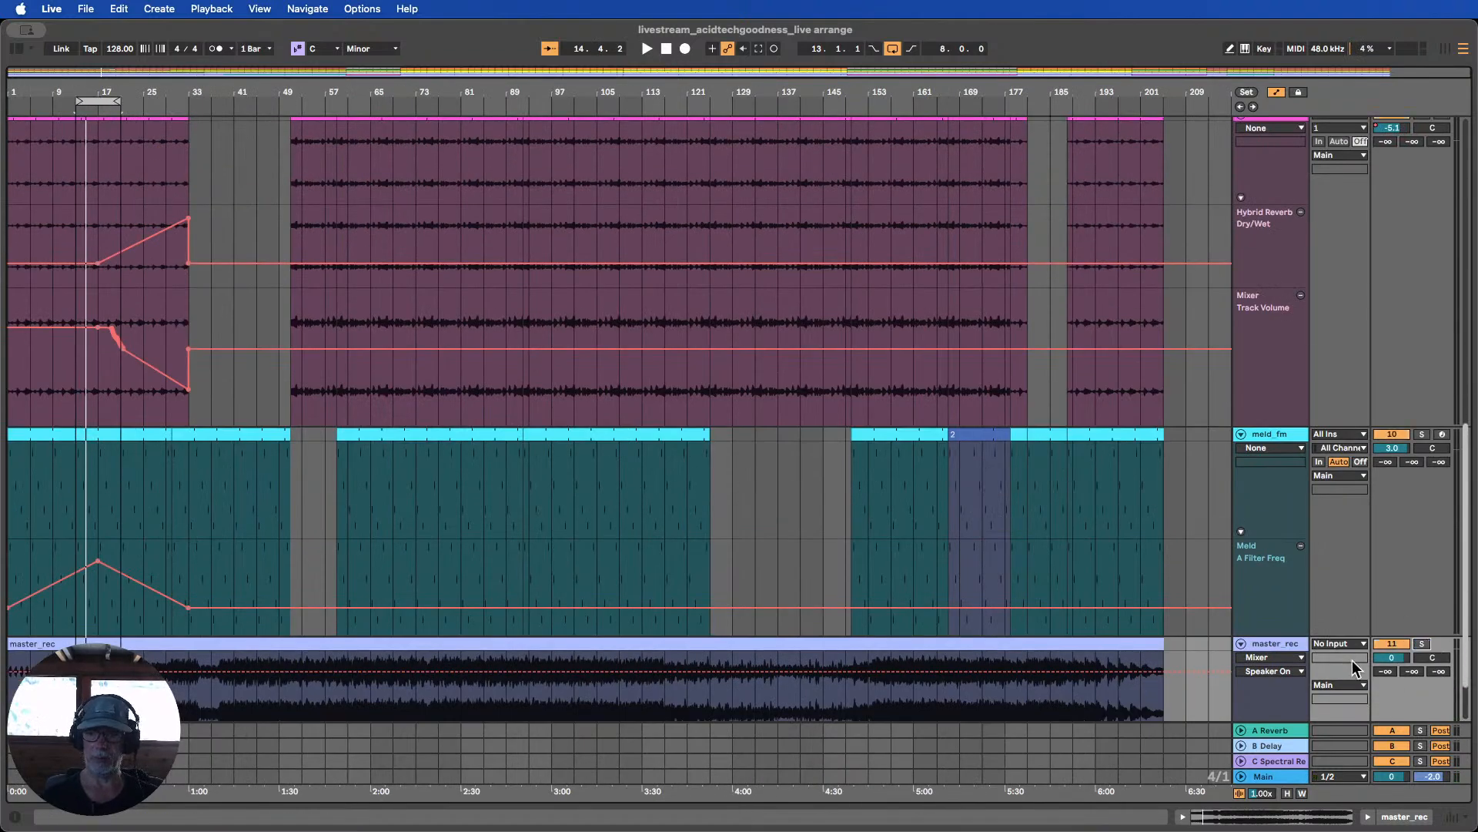
pyautogui.scroll(3, 647, 462)
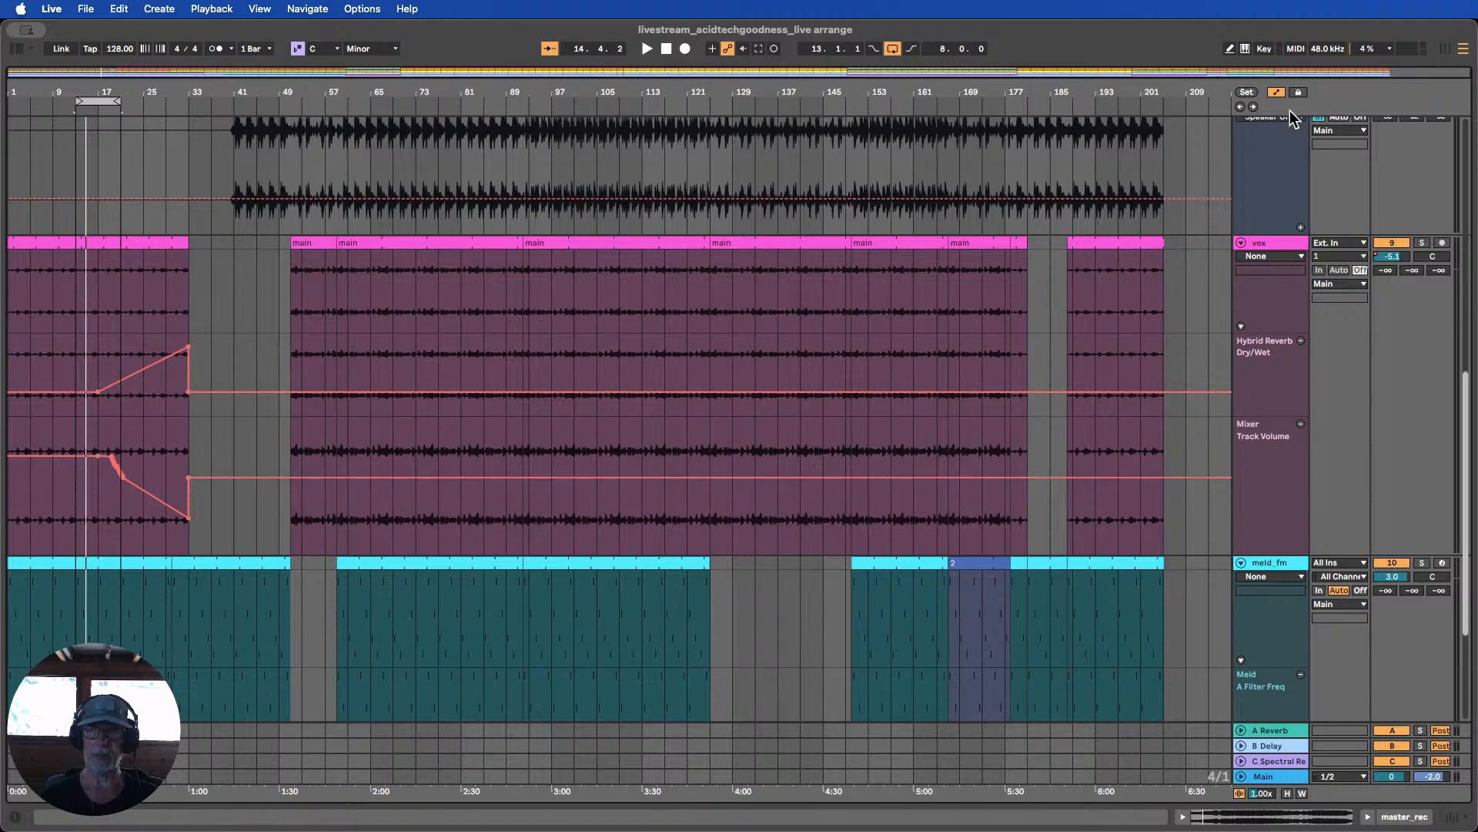
pyautogui.click(1292, 794)
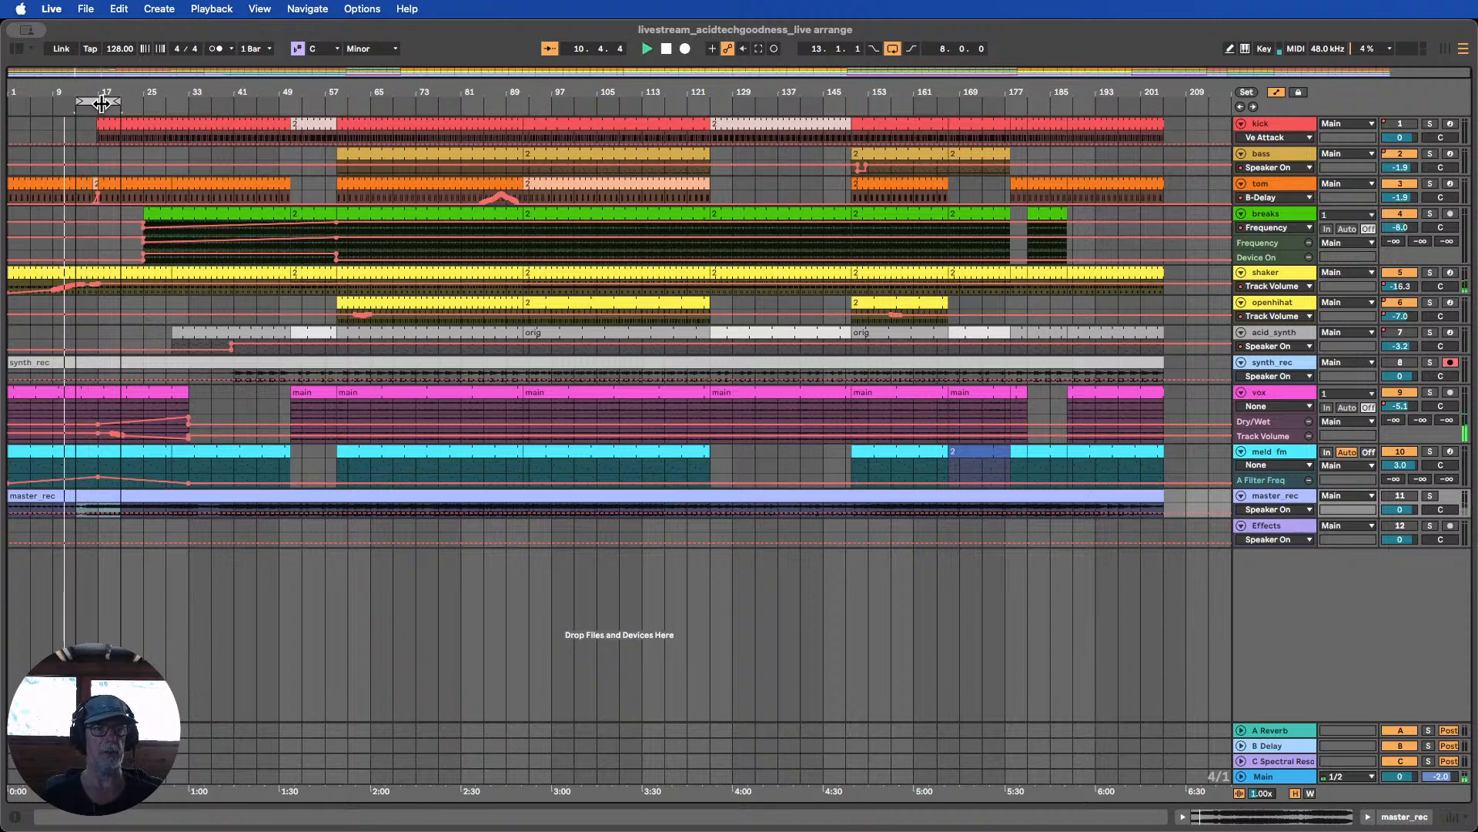
# Set the loop to cover bars 17 to 33 and collapse the master_rec track
pyautogui.moveTo(96, 100); pyautogui.dragTo(178, 96)
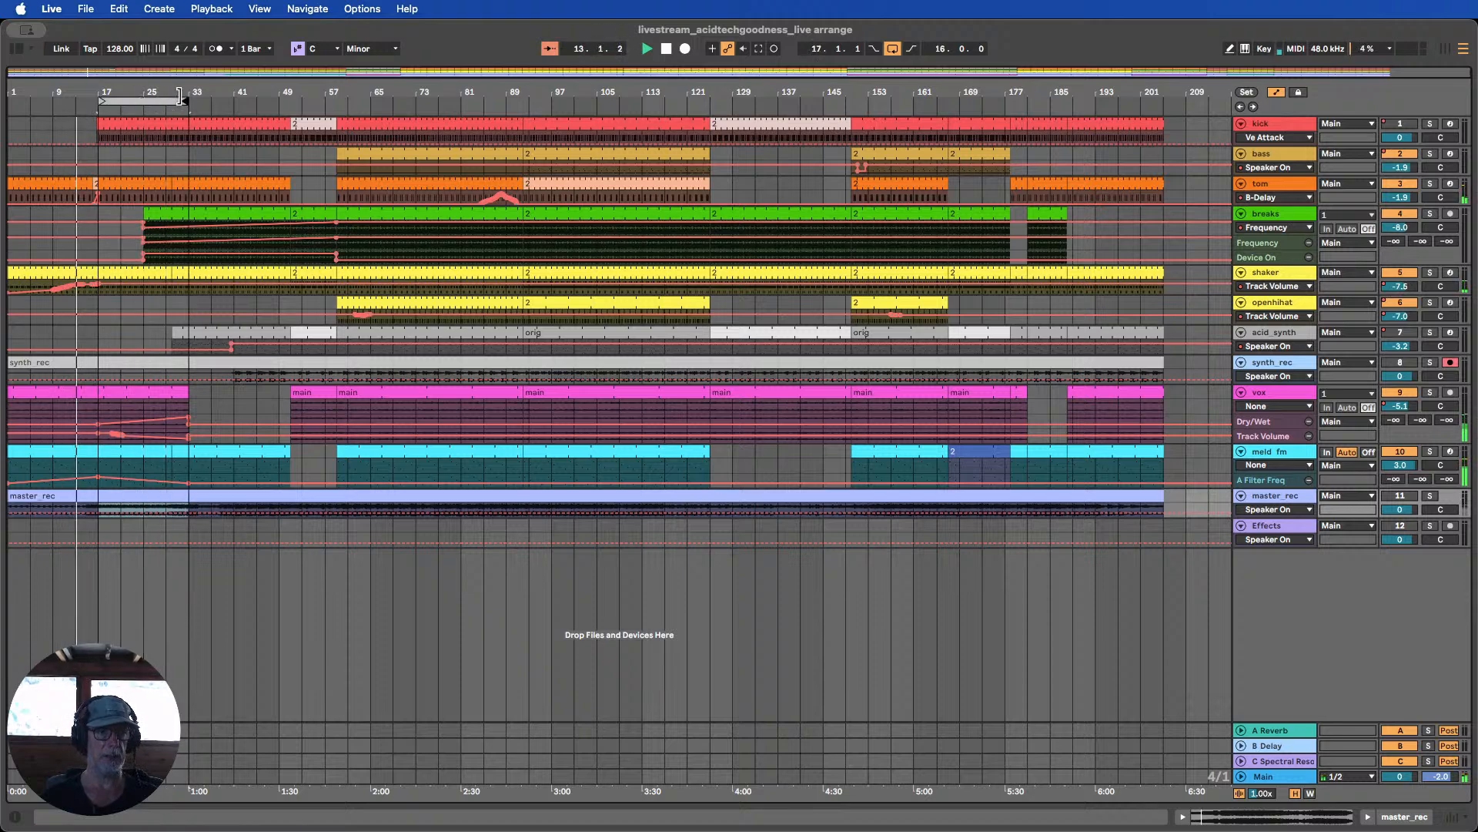
pyautogui.moveTo(89, 90)
pyautogui.mouseDown()
pyautogui.moveTo(132, 168)
pyautogui.moveTo(117, 91)
pyautogui.mouseUp()
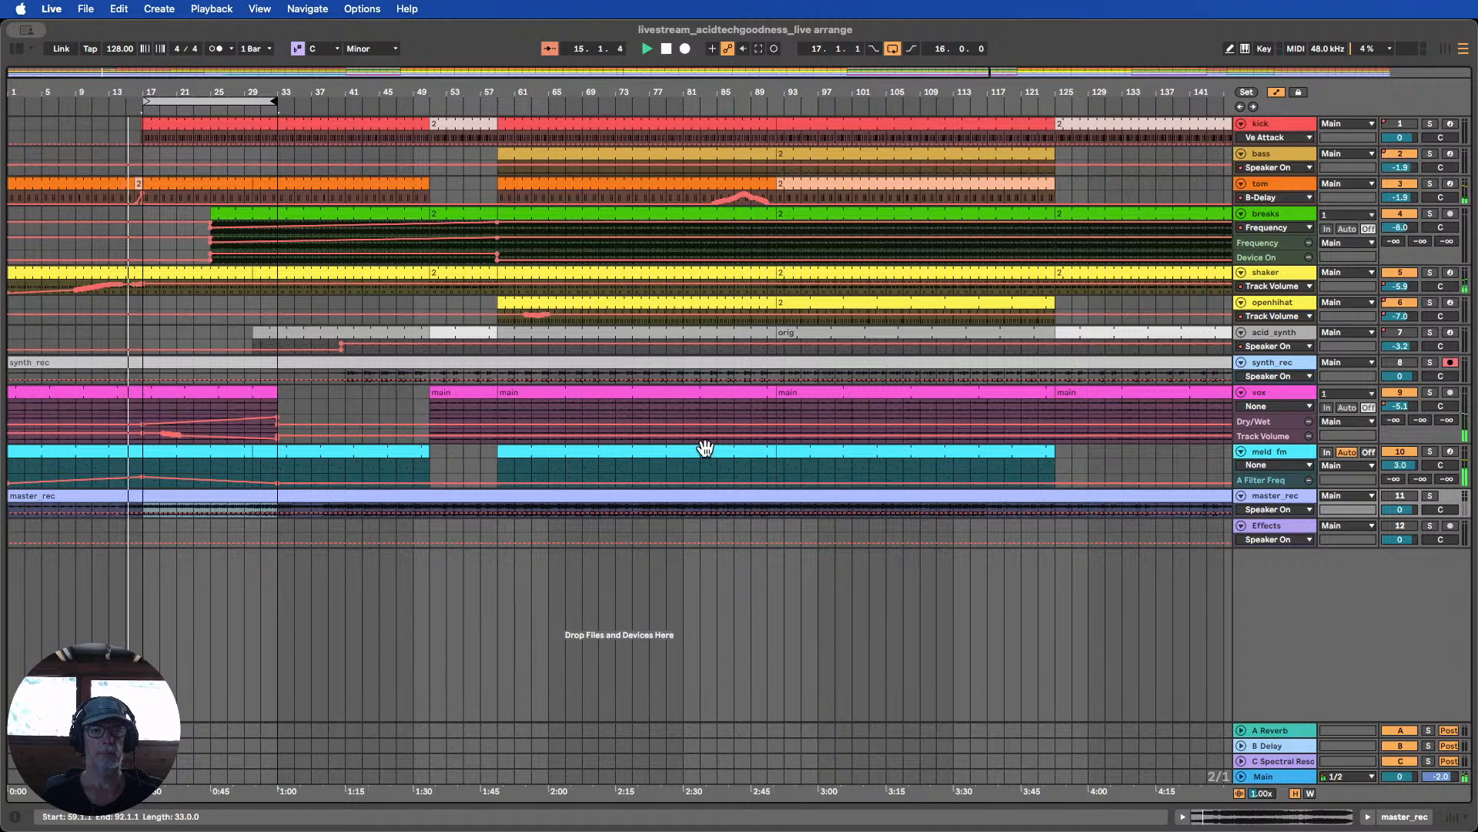
pyautogui.click(1241, 495)
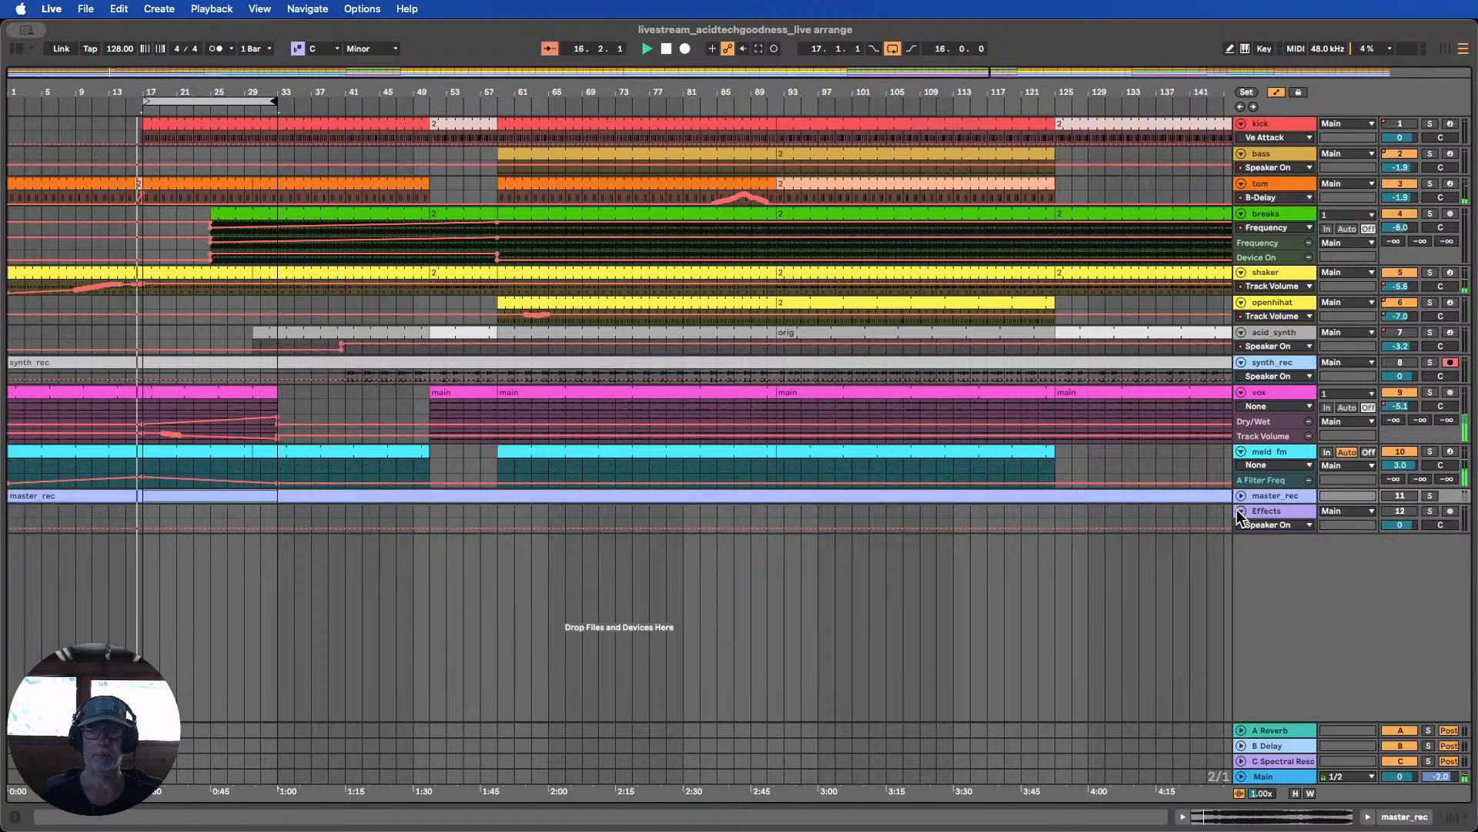
# Collapse the Effects track and enlarge the kick track for editing around bars 17 to 33
pyautogui.click(1240, 511)
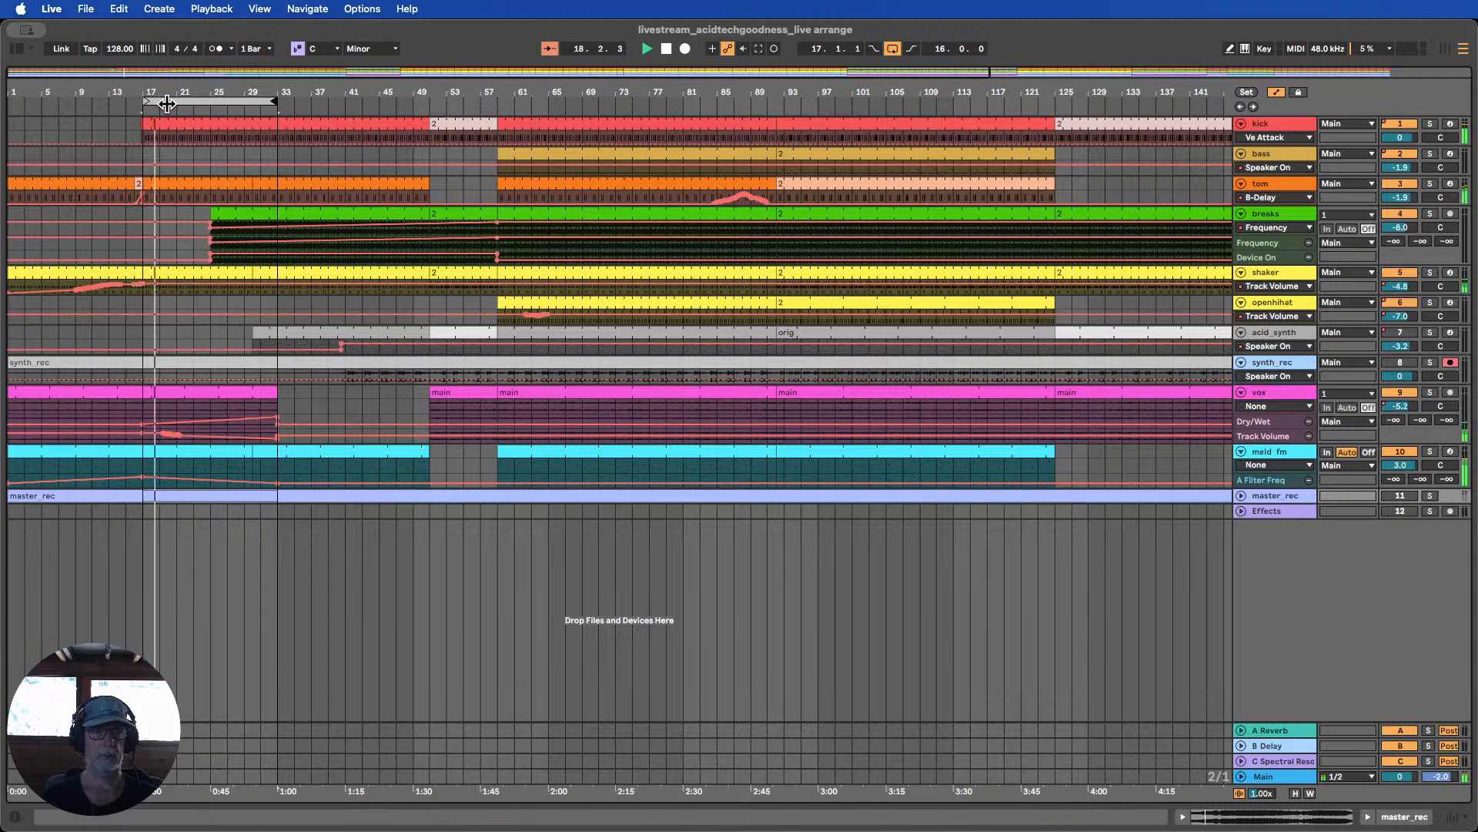
pyautogui.moveTo(171, 88); pyautogui.dragTo(173, 154)
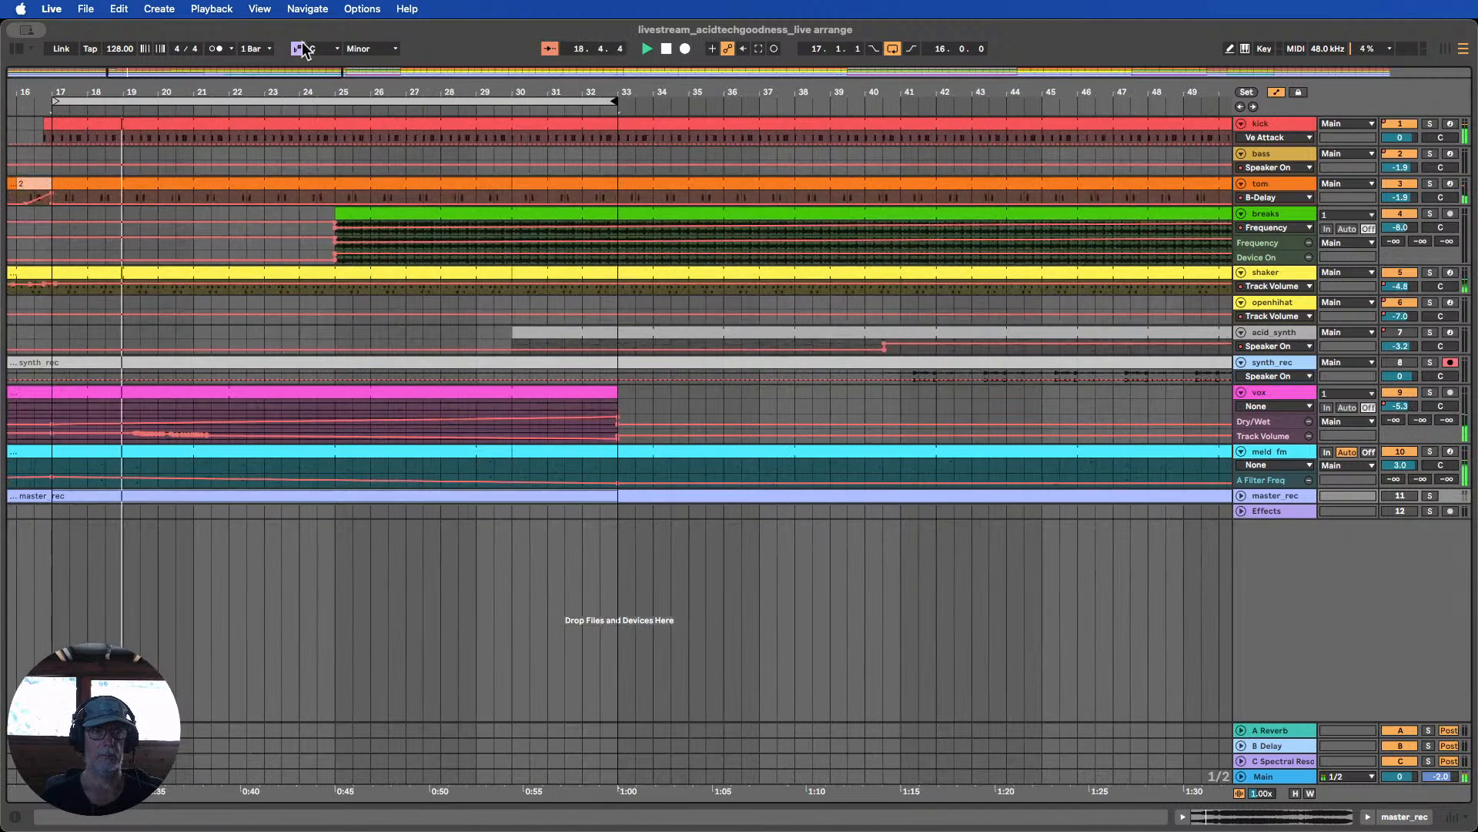
pyautogui.click(1263, 139)
pyautogui.moveTo(1279, 211); pyautogui.dragTo(1279, 297)
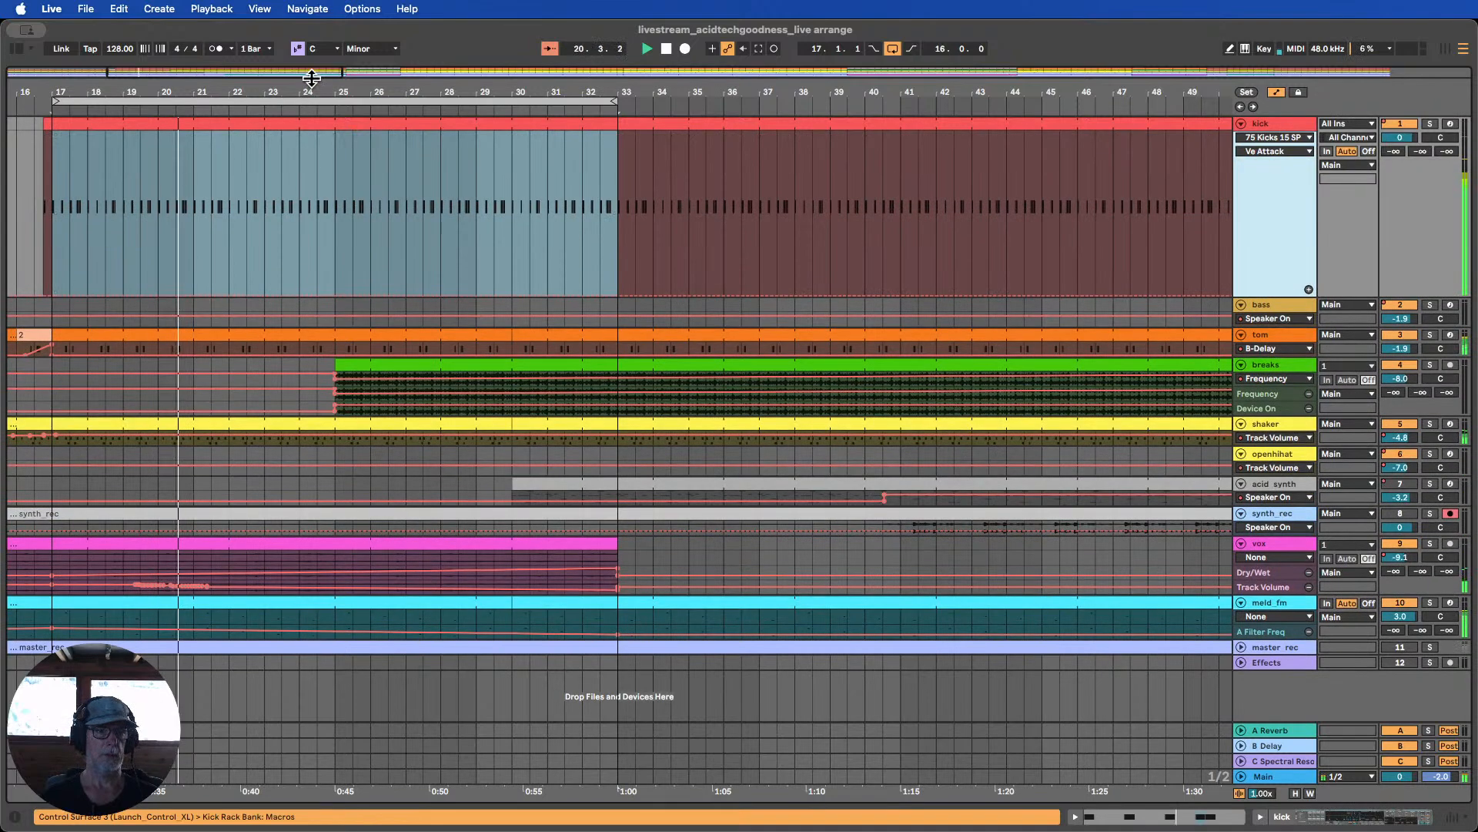
# Split off the kick from 24.3.1 to 25.1.1 as a separate clip just before the breaks enter
pyautogui.moveTo(318, 92); pyautogui.dragTo(356, 171)
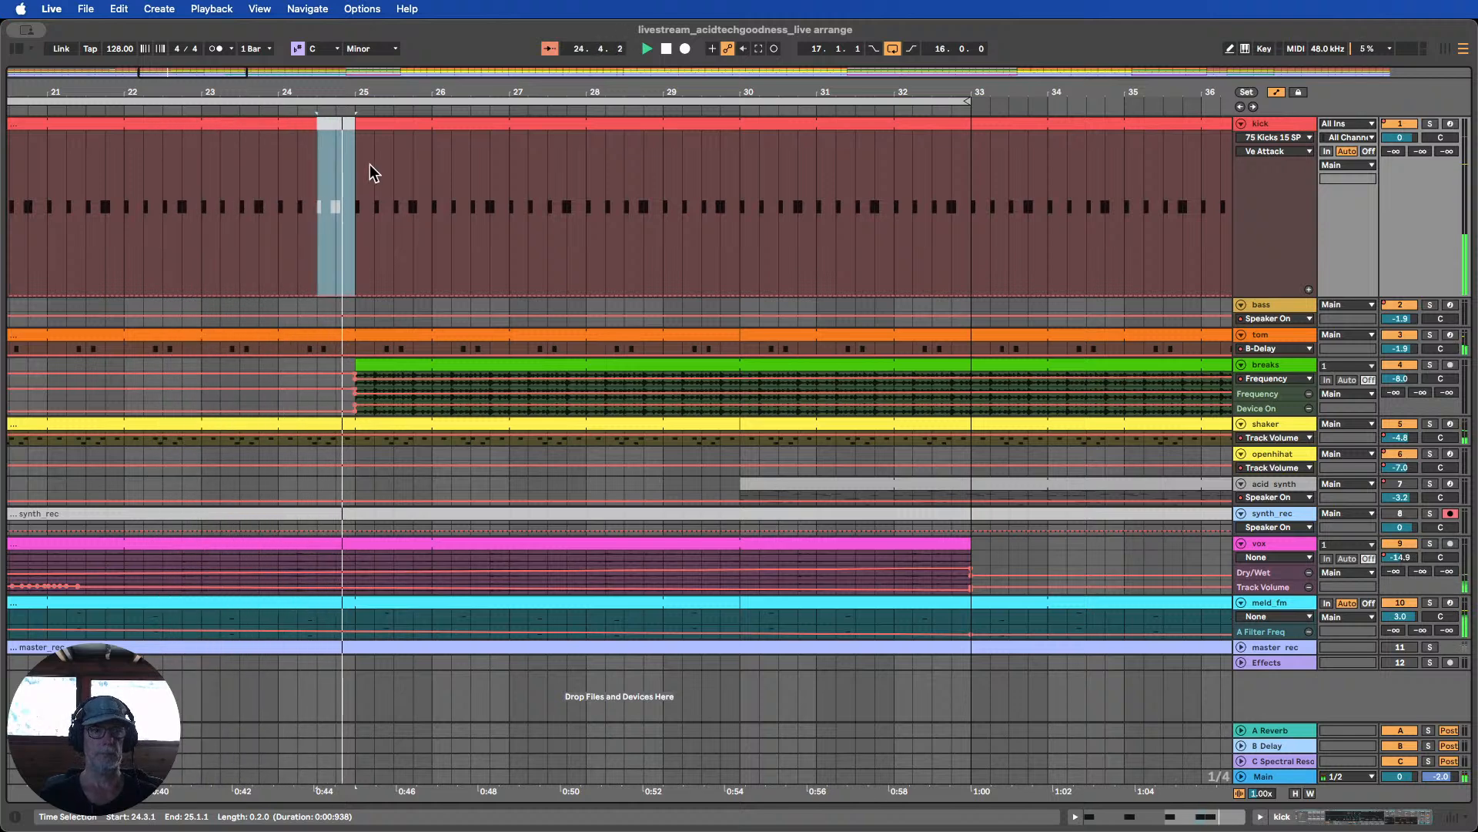
pyautogui.press('+')
pyautogui.press('+')
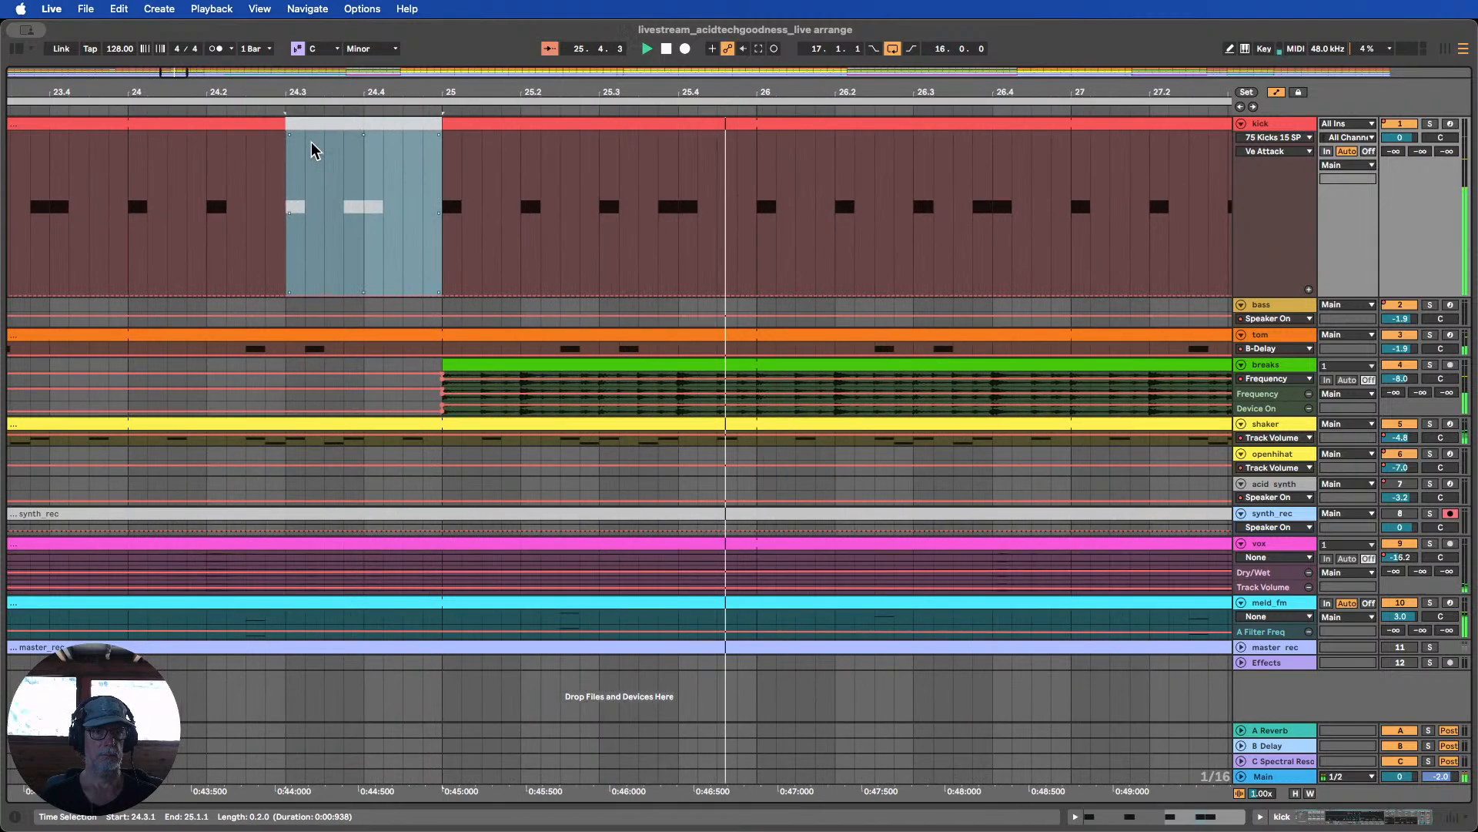
pyautogui.moveTo(282, 124); pyautogui.dragTo(328, 16)
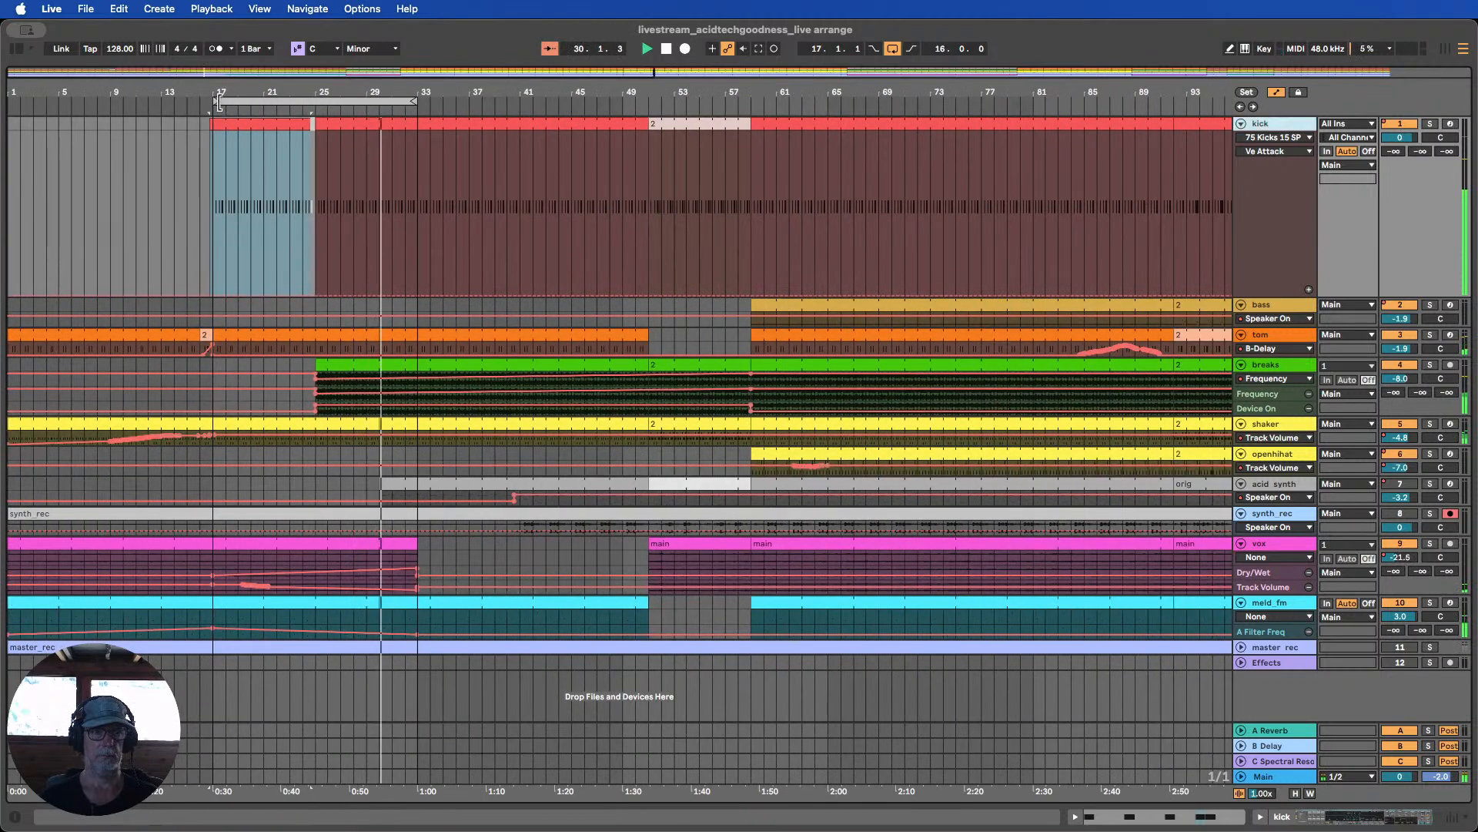
# Set the loop start to bar 25 and, on the enlarged meld_fm track, extend the first clip's end to bar 53
pyautogui.moveTo(215, 100); pyautogui.dragTo(315, 94)
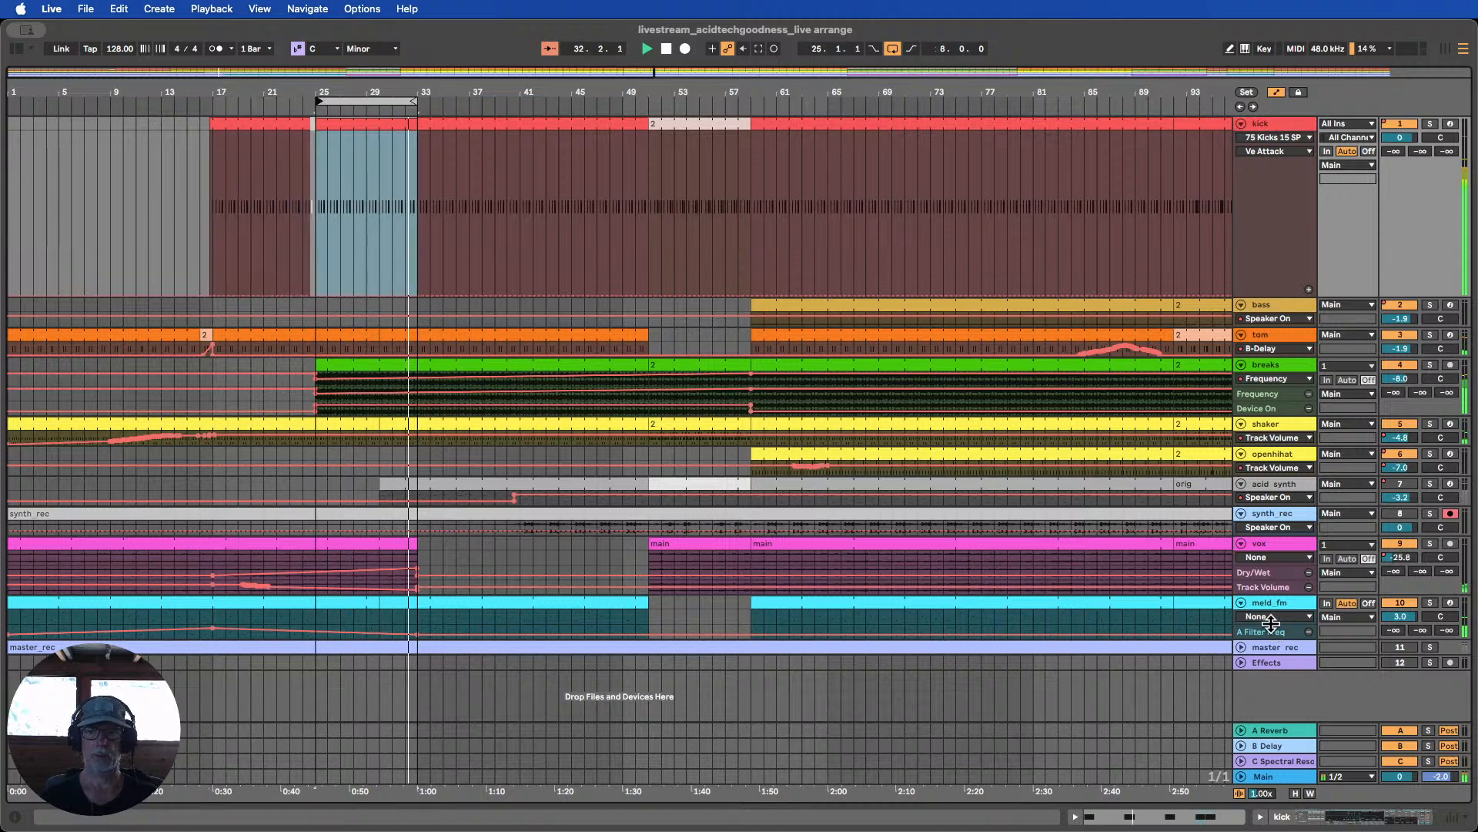
pyautogui.moveTo(1271, 624); pyautogui.dragTo(1281, 734)
pyautogui.scroll(-3, 580, 452)
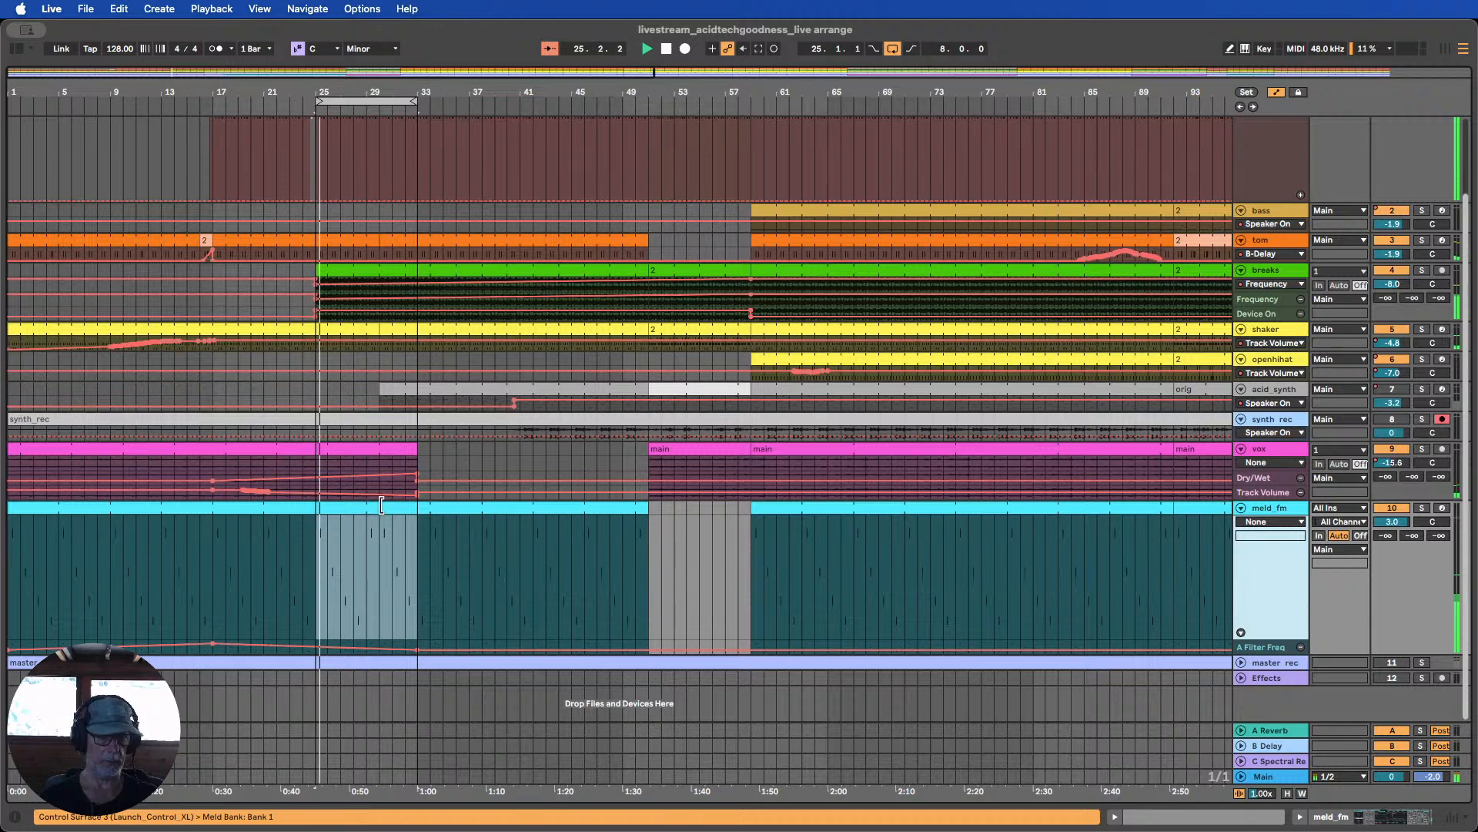
pyautogui.moveTo(375, 505); pyautogui.dragTo(624, 516)
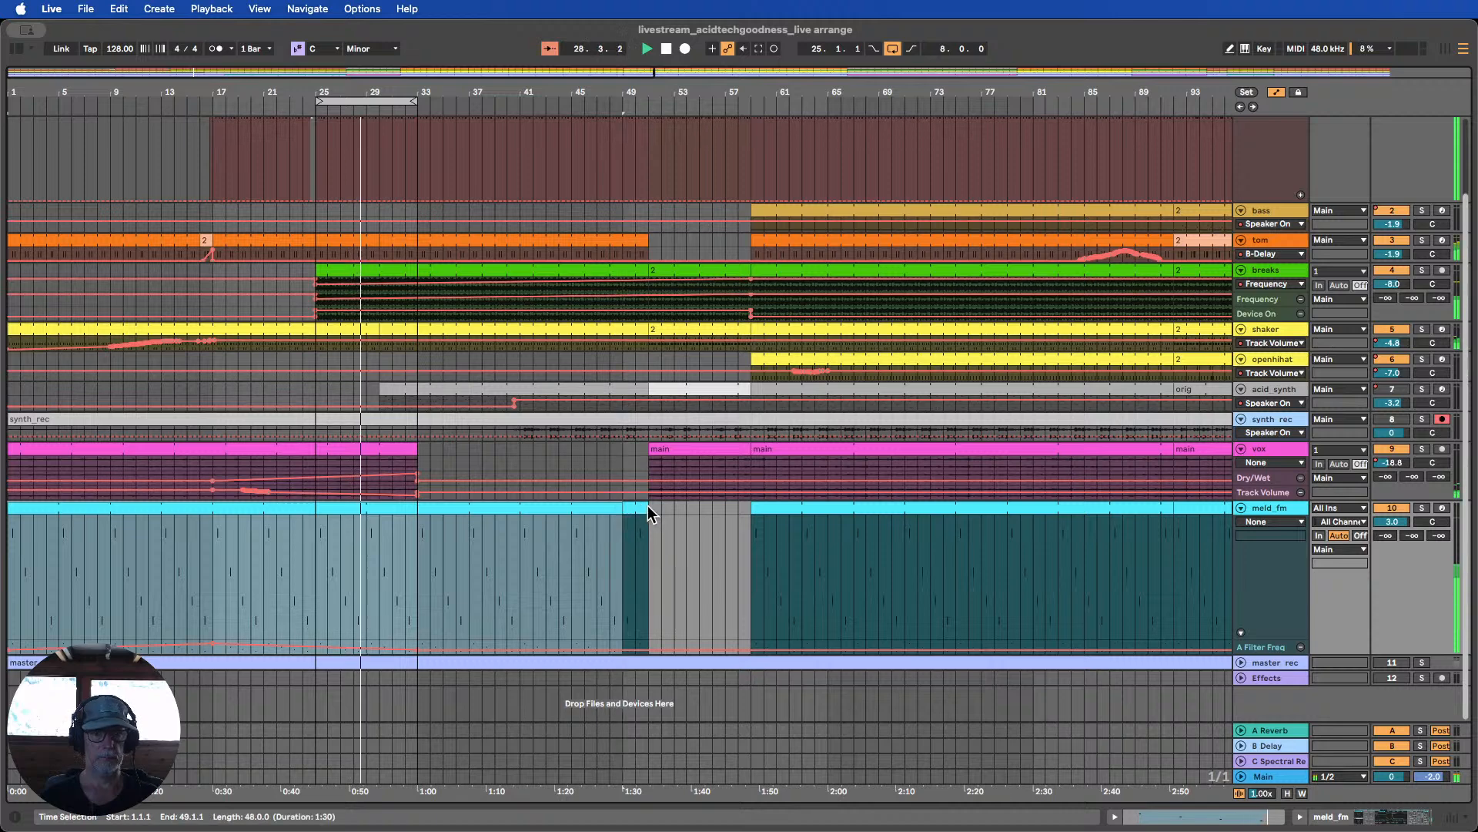
pyautogui.moveTo(616, 505); pyautogui.dragTo(671, 508)
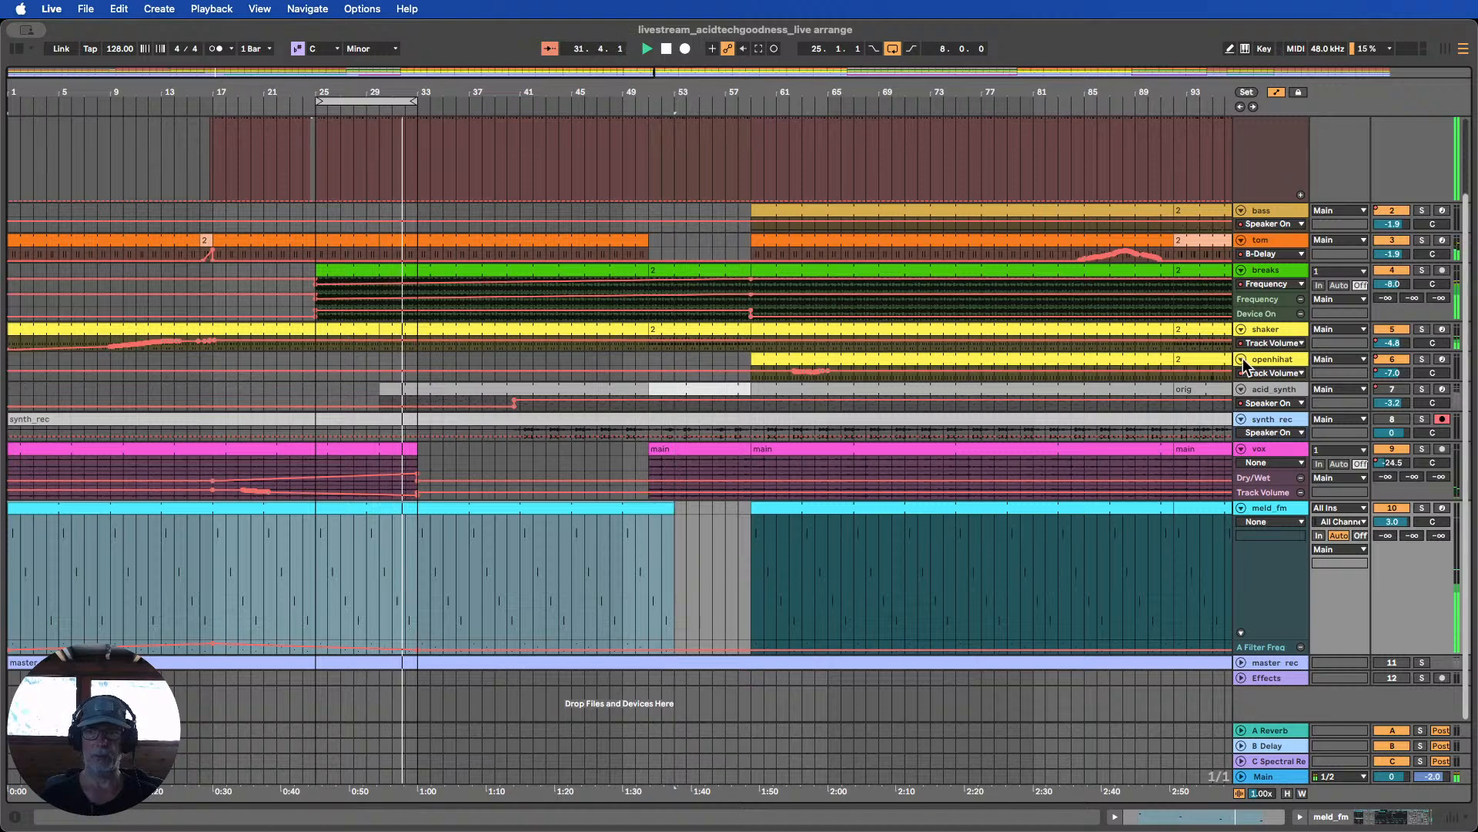
# Enlarge the shaker track and move the eight-bar loop to bars 33 to 41
pyautogui.moveTo(1275, 351); pyautogui.dragTo(1279, 448)
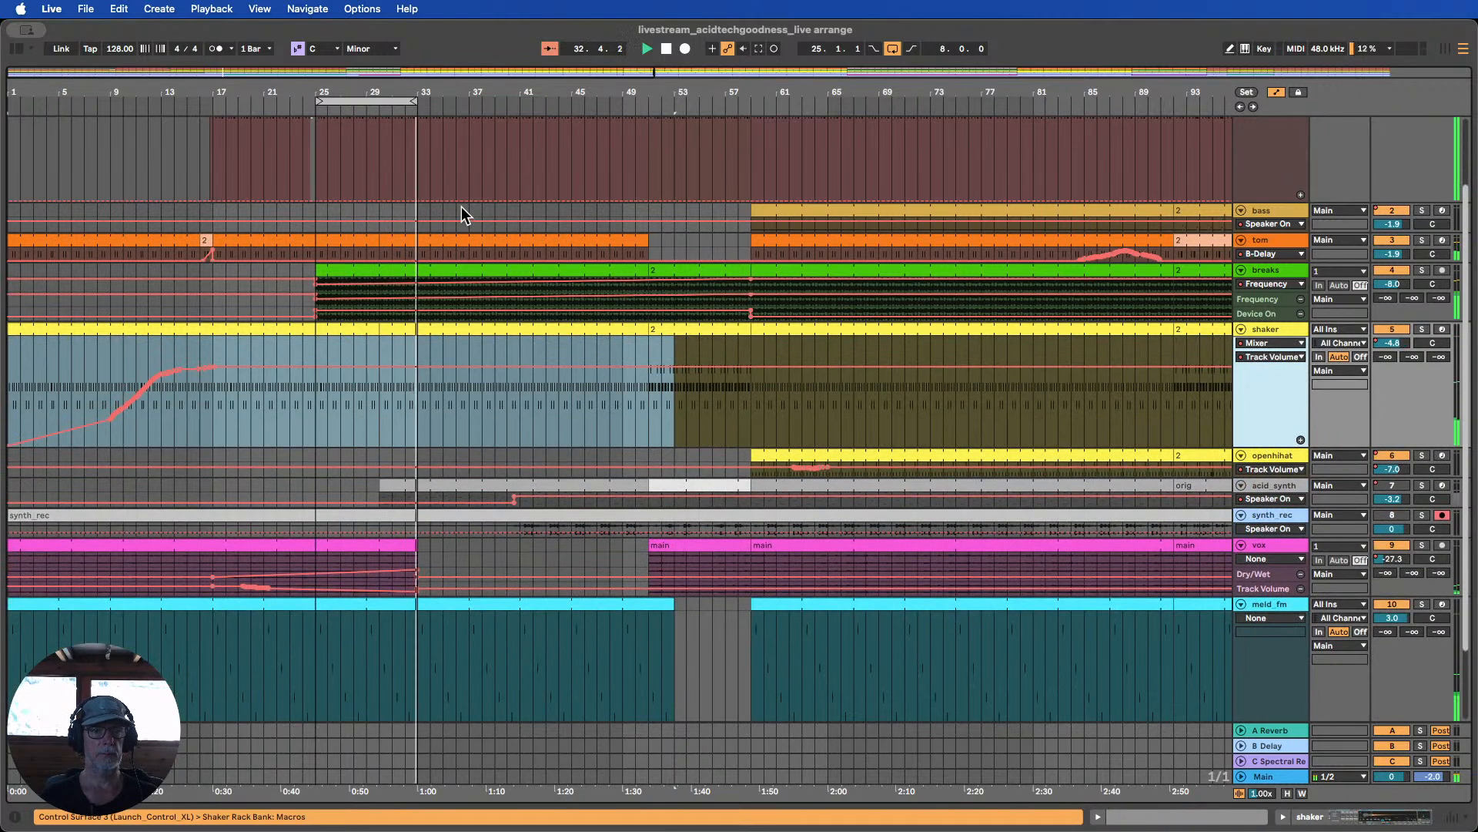
pyautogui.moveTo(381, 99); pyautogui.dragTo(484, 99)
pyautogui.scroll(3, 546, 243)
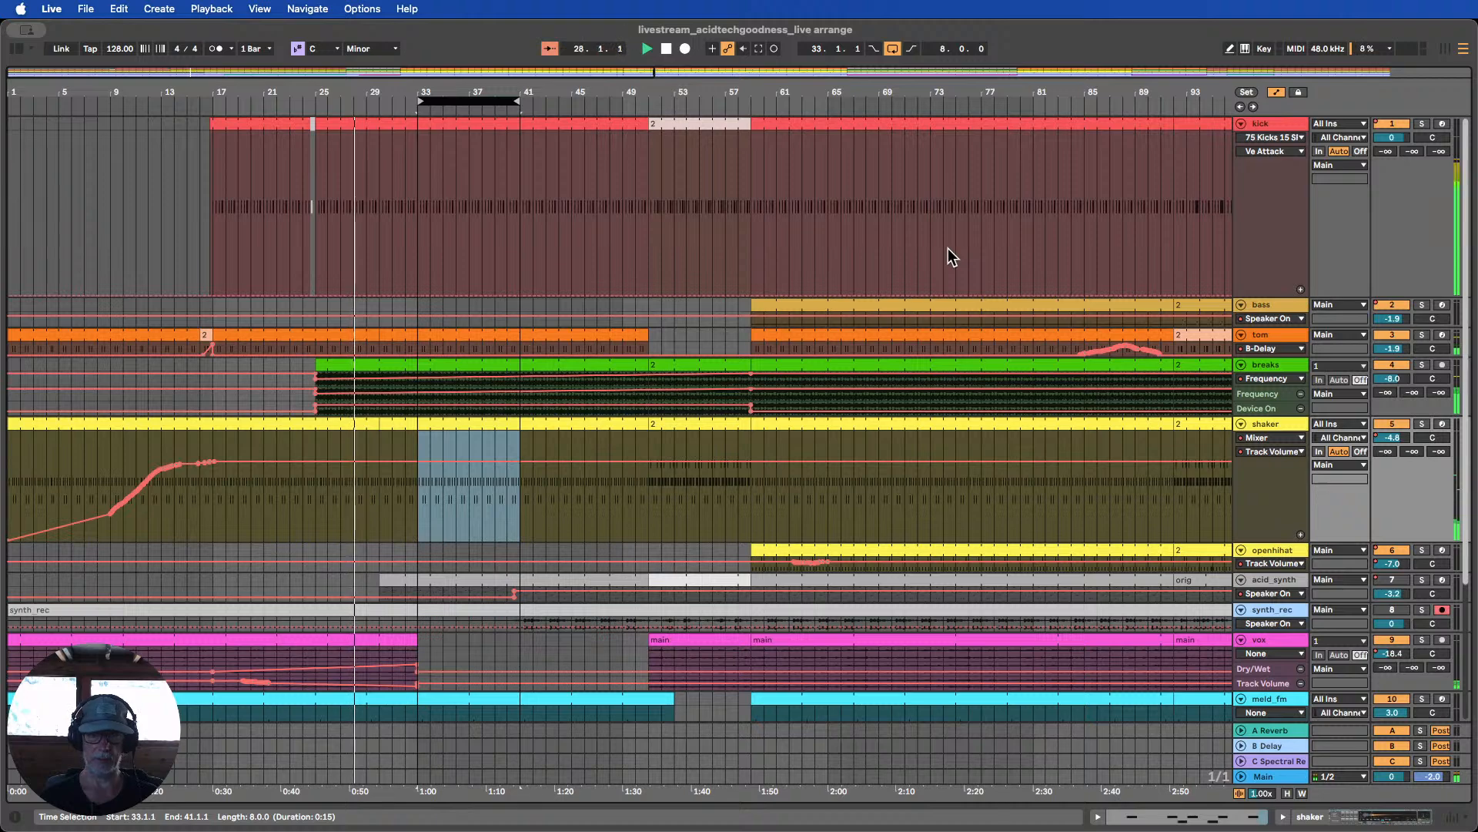
pyautogui.scroll(-1, 967, 262)
pyautogui.scroll(1, 967, 266)
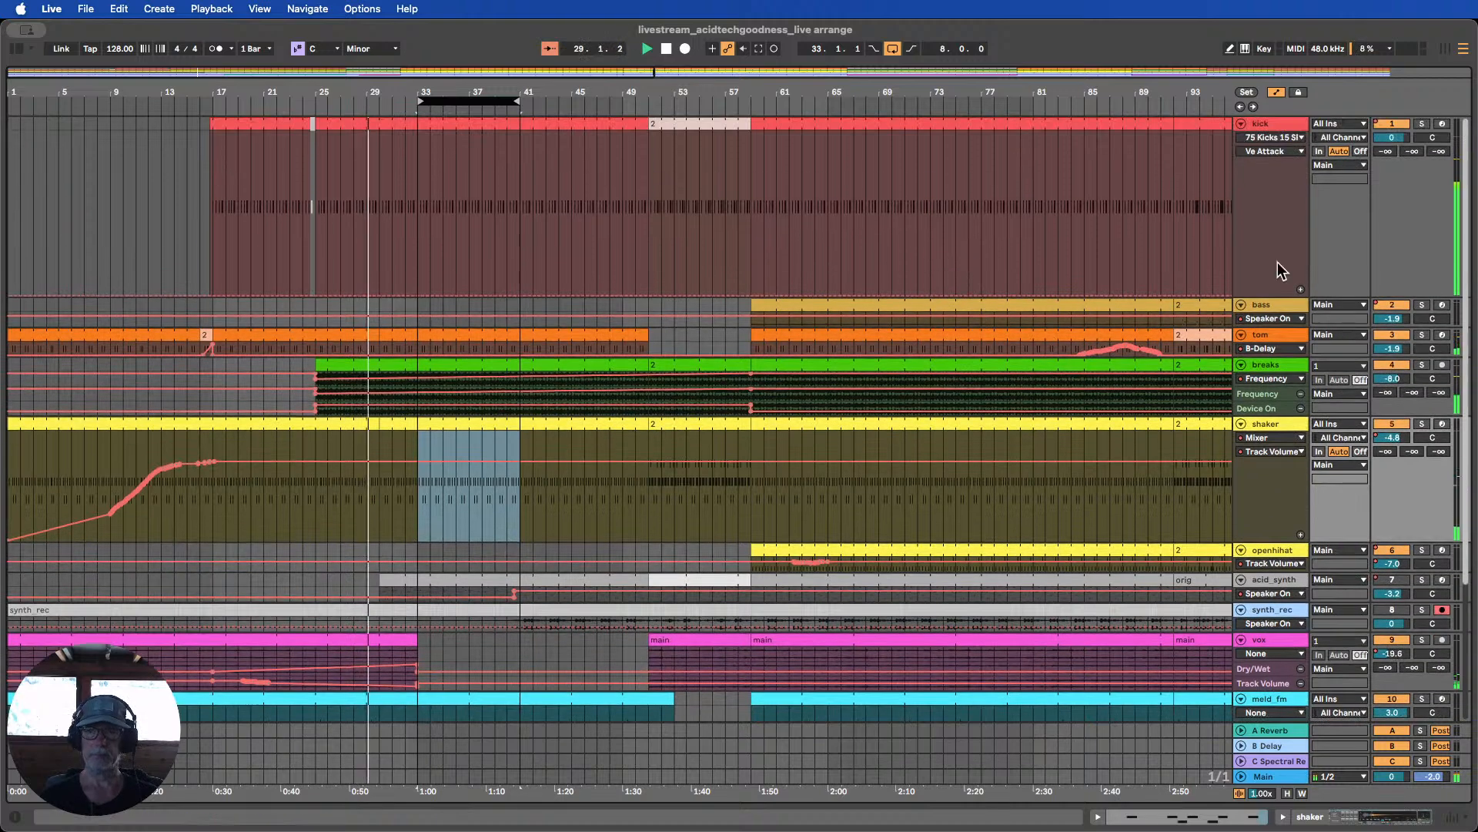
# Reduce the kick track's height and enlarge the breaks and acid_synth tracks
pyautogui.moveTo(1266, 295); pyautogui.dragTo(1267, 216)
pyautogui.scroll(-1, 1263, 215)
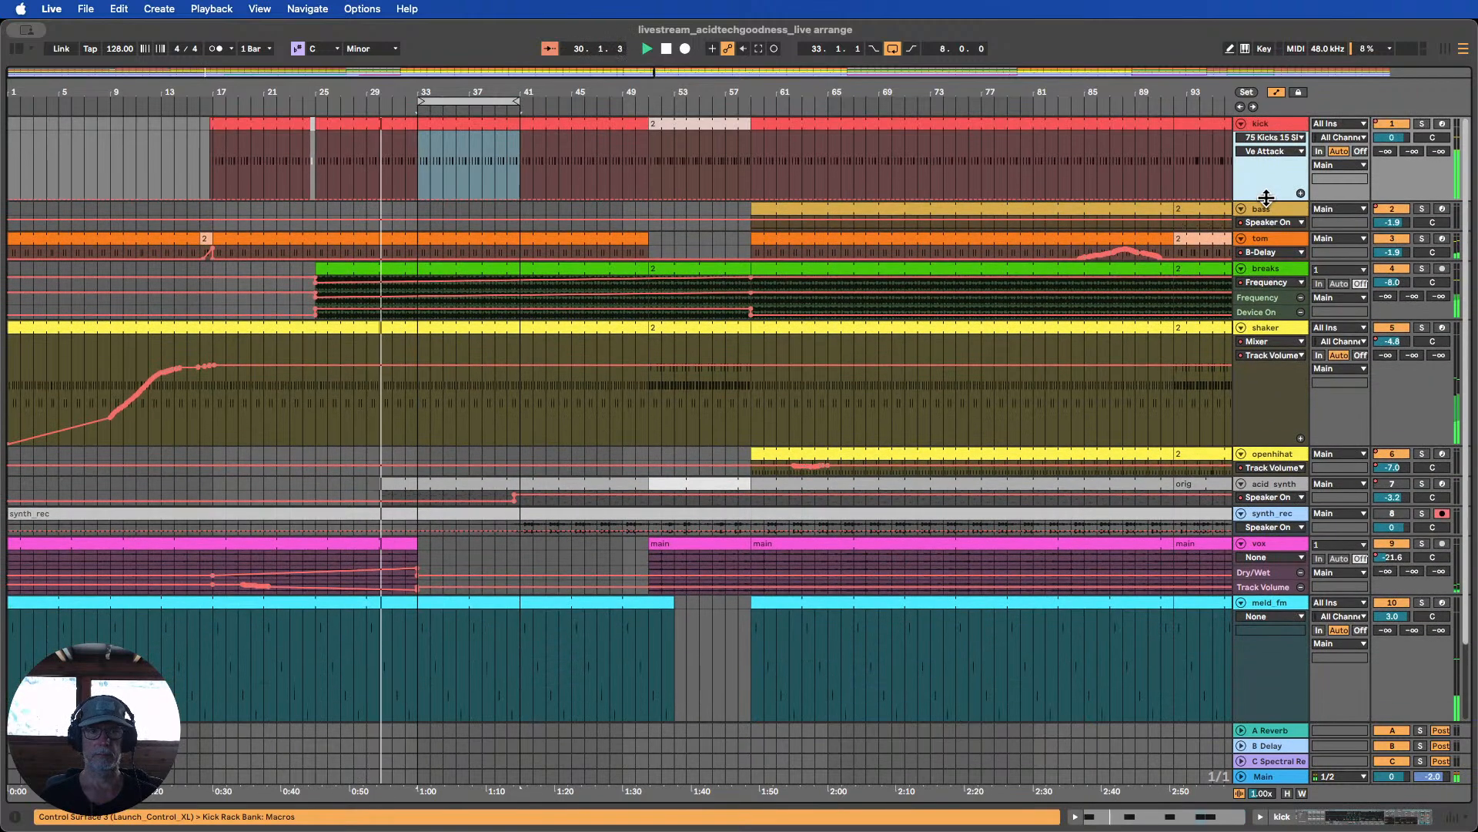
pyautogui.scroll(-1, 1257, 216)
pyautogui.scroll(1, 1206, 241)
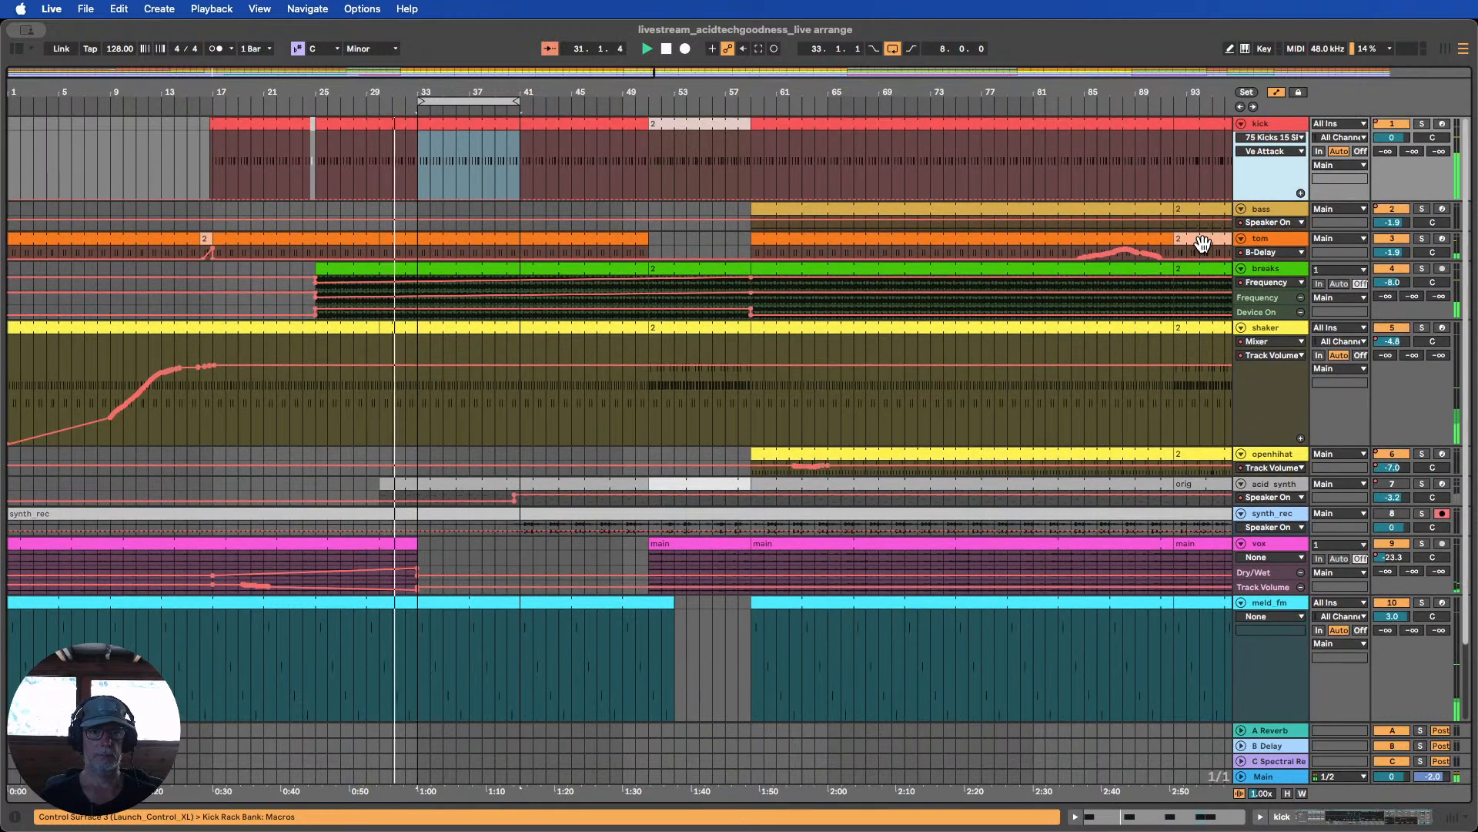
pyautogui.scroll(-1, 1206, 242)
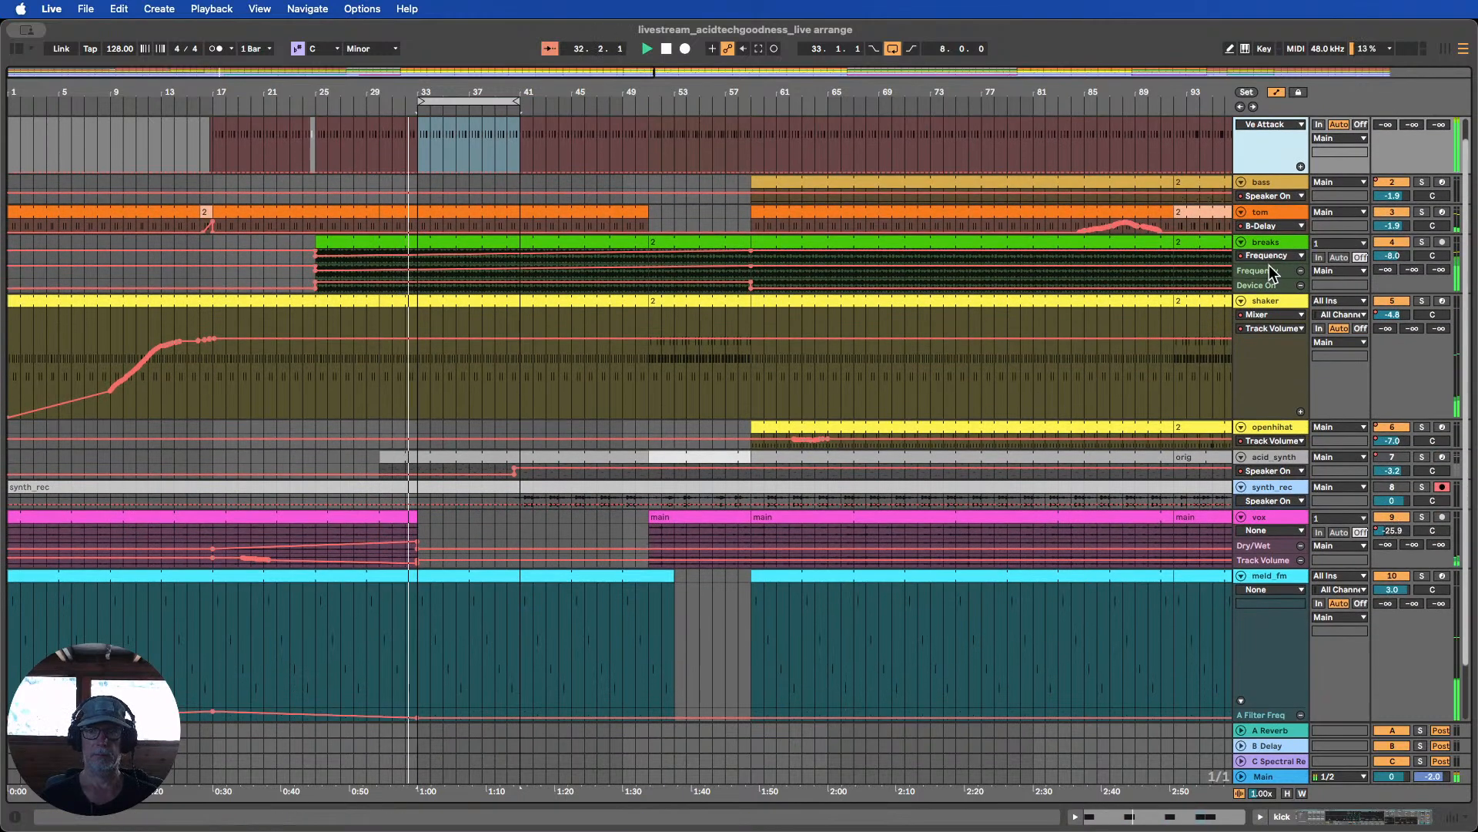
pyautogui.moveTo(1270, 277); pyautogui.dragTo(1269, 337)
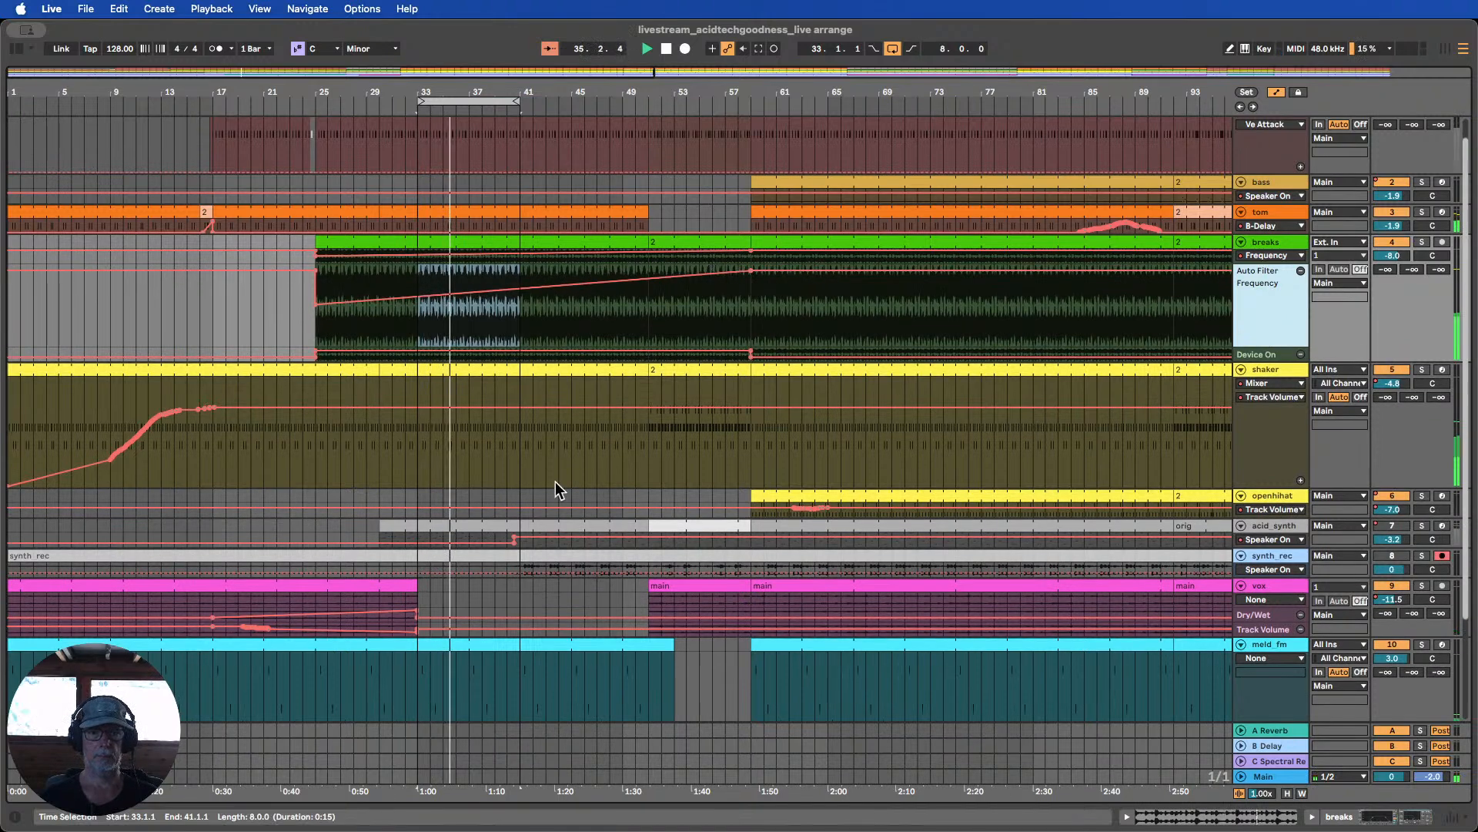
pyautogui.scroll(-2, 532, 409)
pyautogui.moveTo(1268, 487); pyautogui.dragTo(1271, 529)
pyautogui.scroll(3, 495, 472)
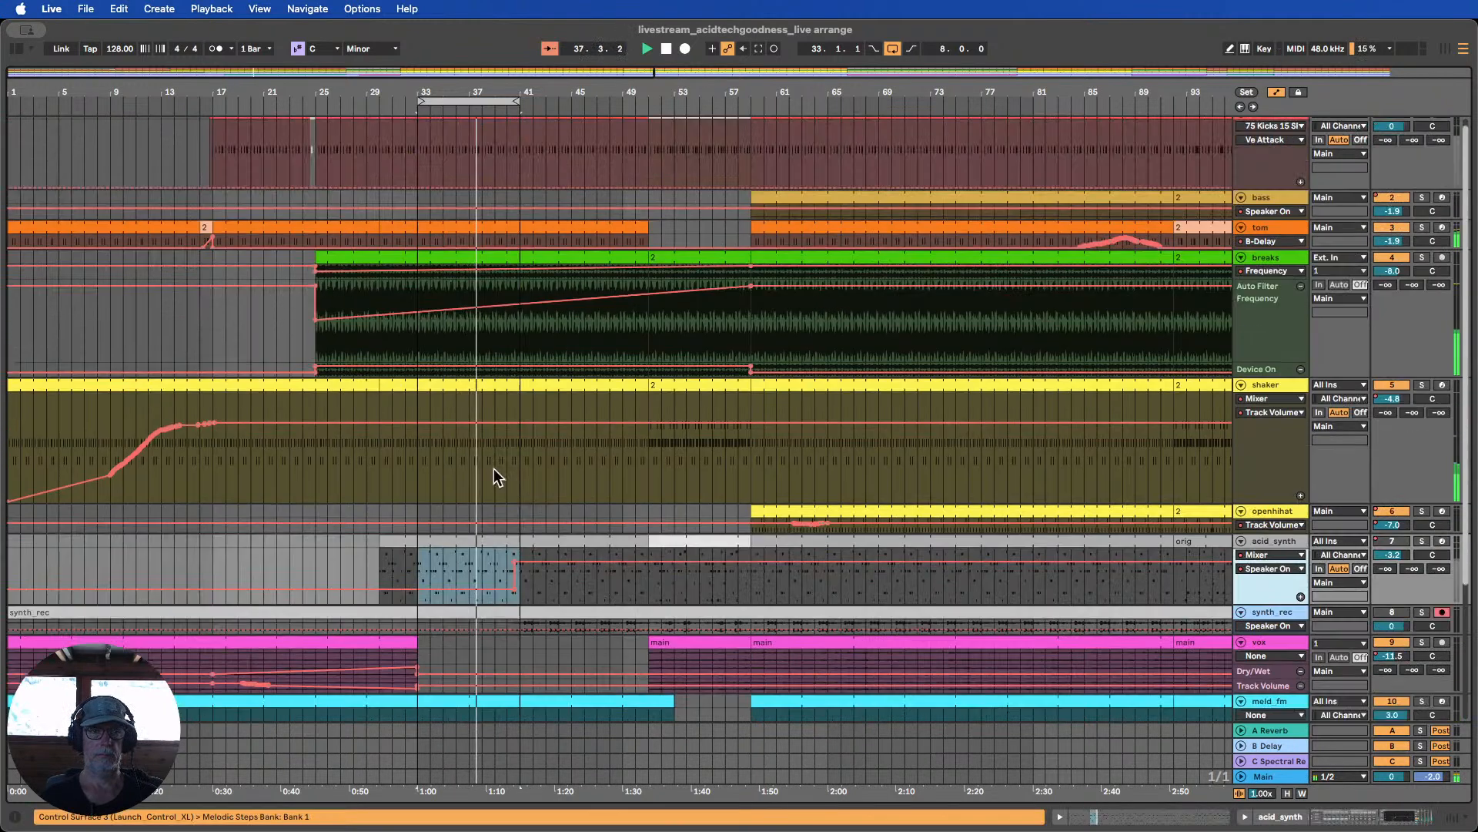
# Trim the first acid_synth clip so that it starts at bar 32
pyautogui.scroll(-1, 385, 231)
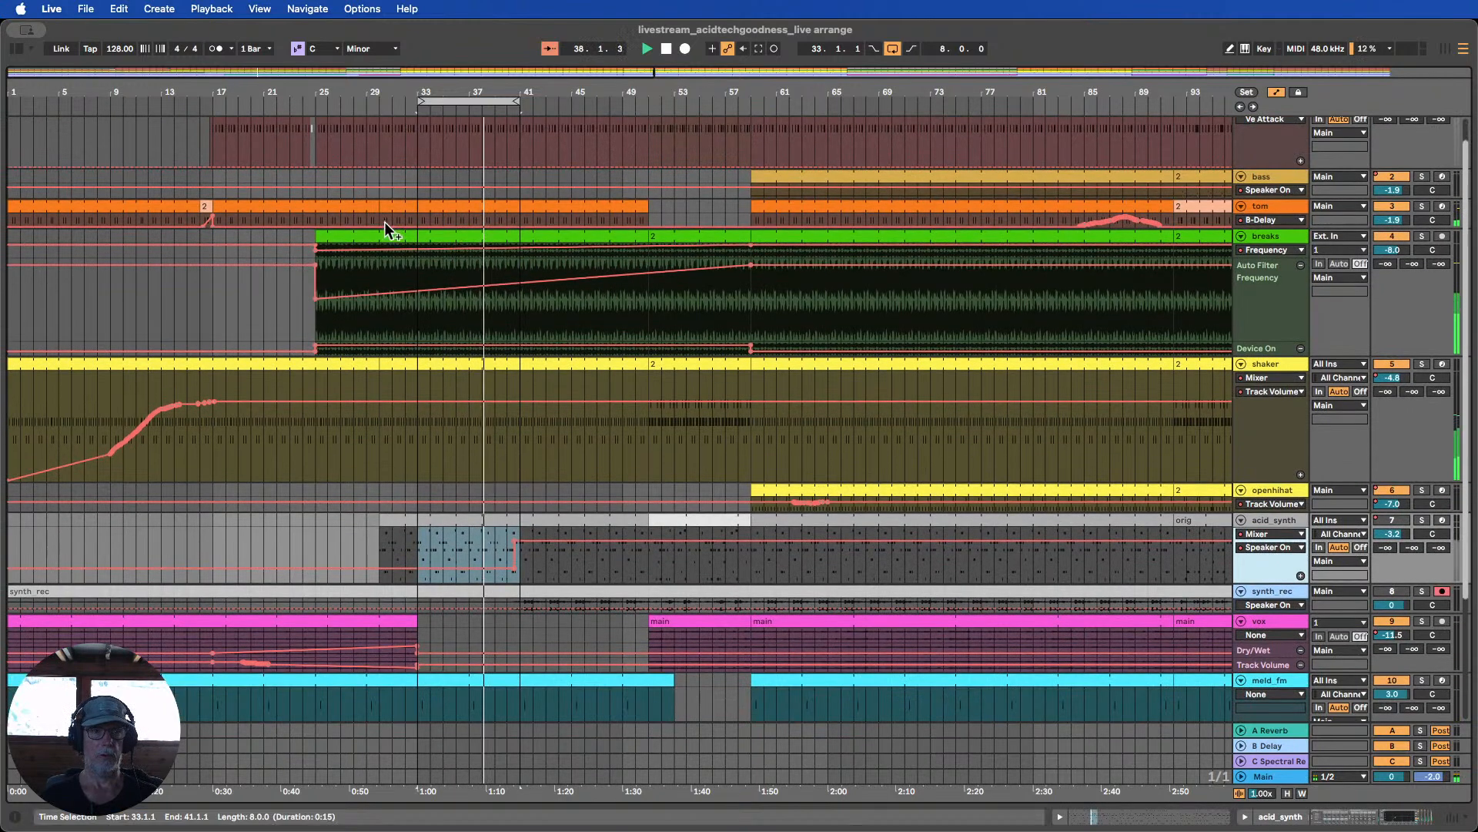
pyautogui.click(376, 98)
pyautogui.click(377, 514)
pyautogui.moveTo(378, 515); pyautogui.dragTo(404, 516)
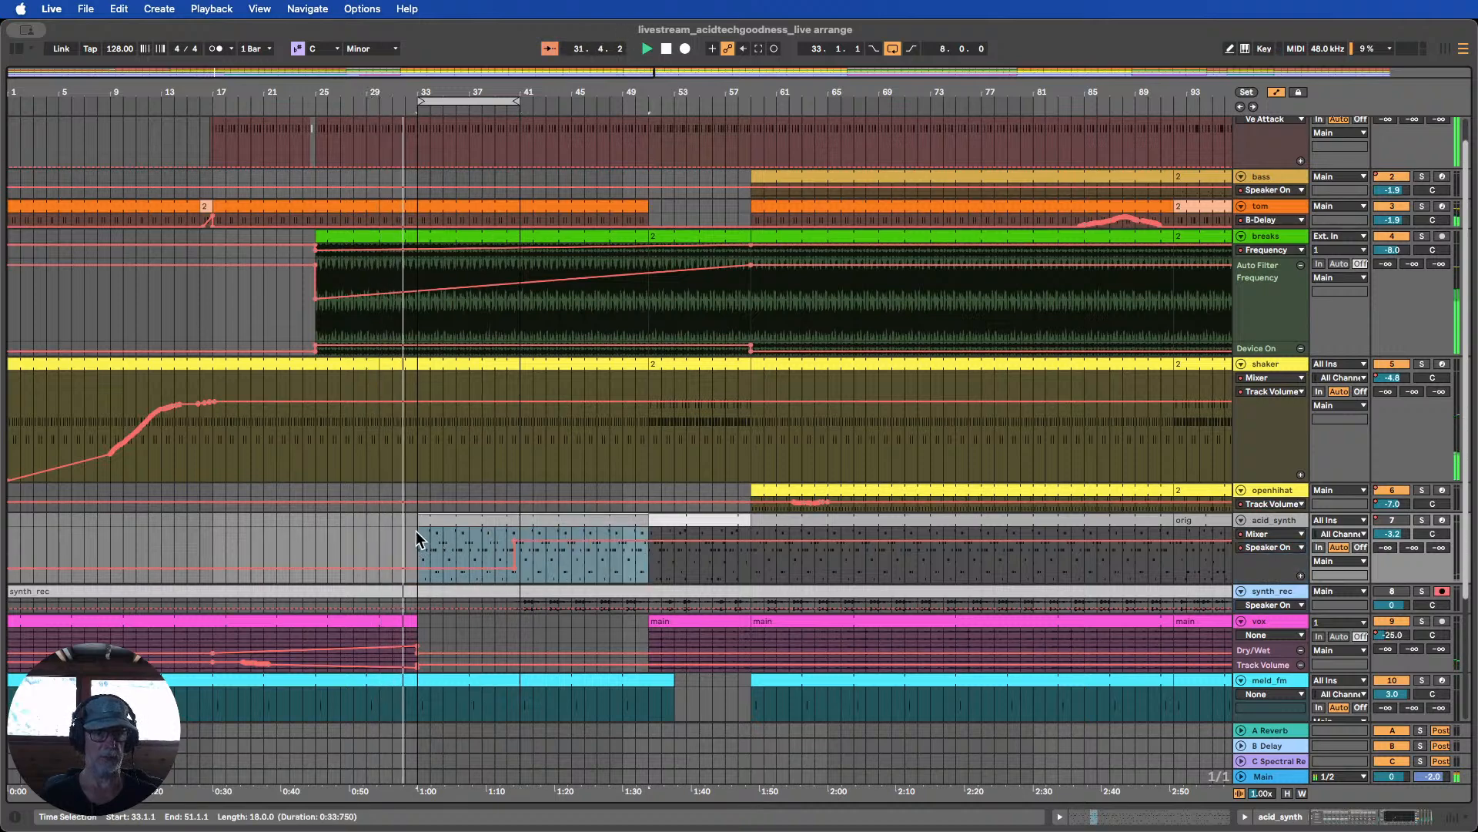
pyautogui.moveTo(421, 515); pyautogui.dragTo(403, 514)
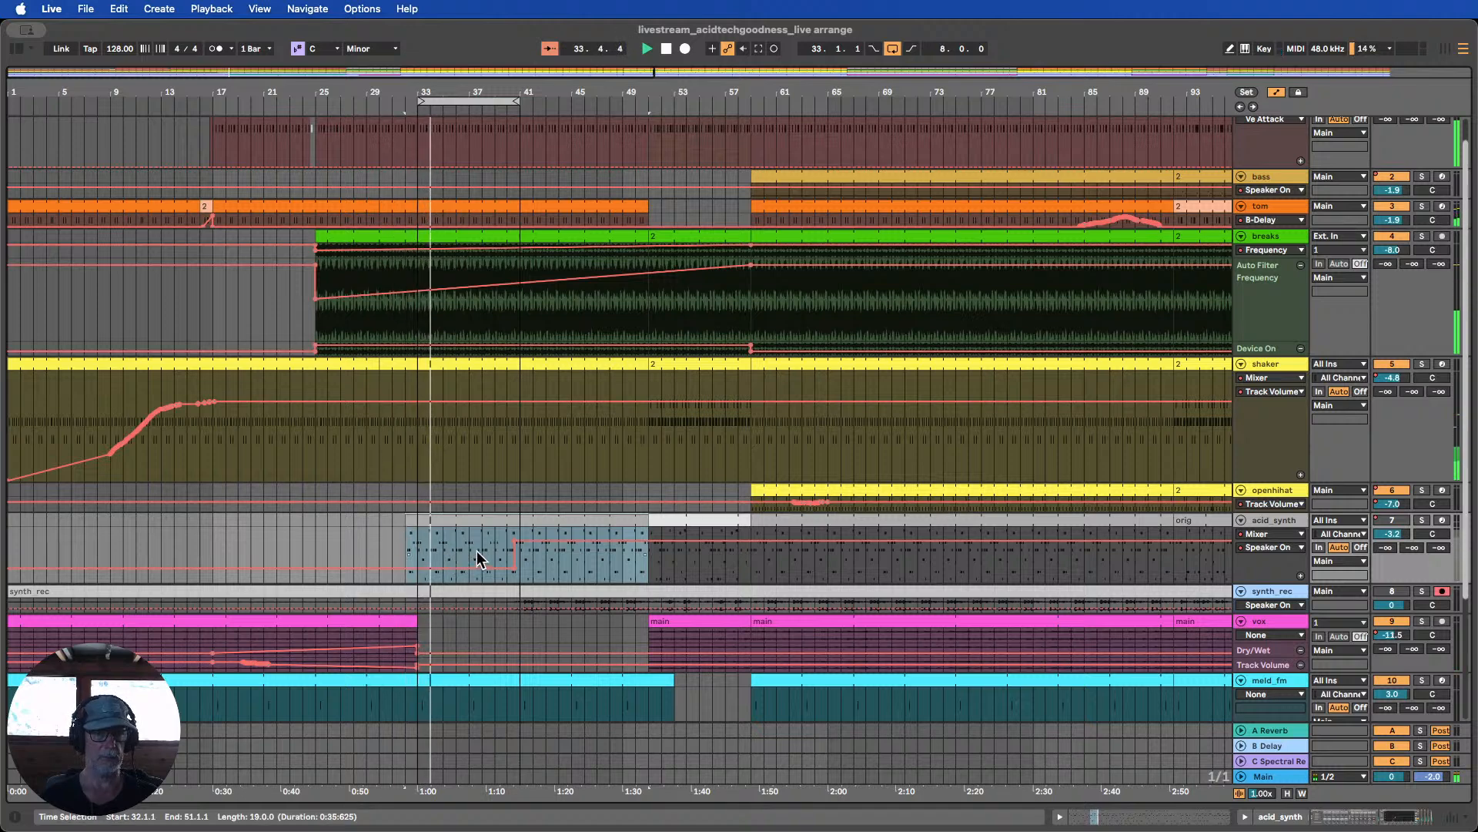
# Examine the acid_synth clip's looped notes around bars 7 to 9 in the MIDI note editor, then close the editor
pyautogui.doubleClick(430, 521)
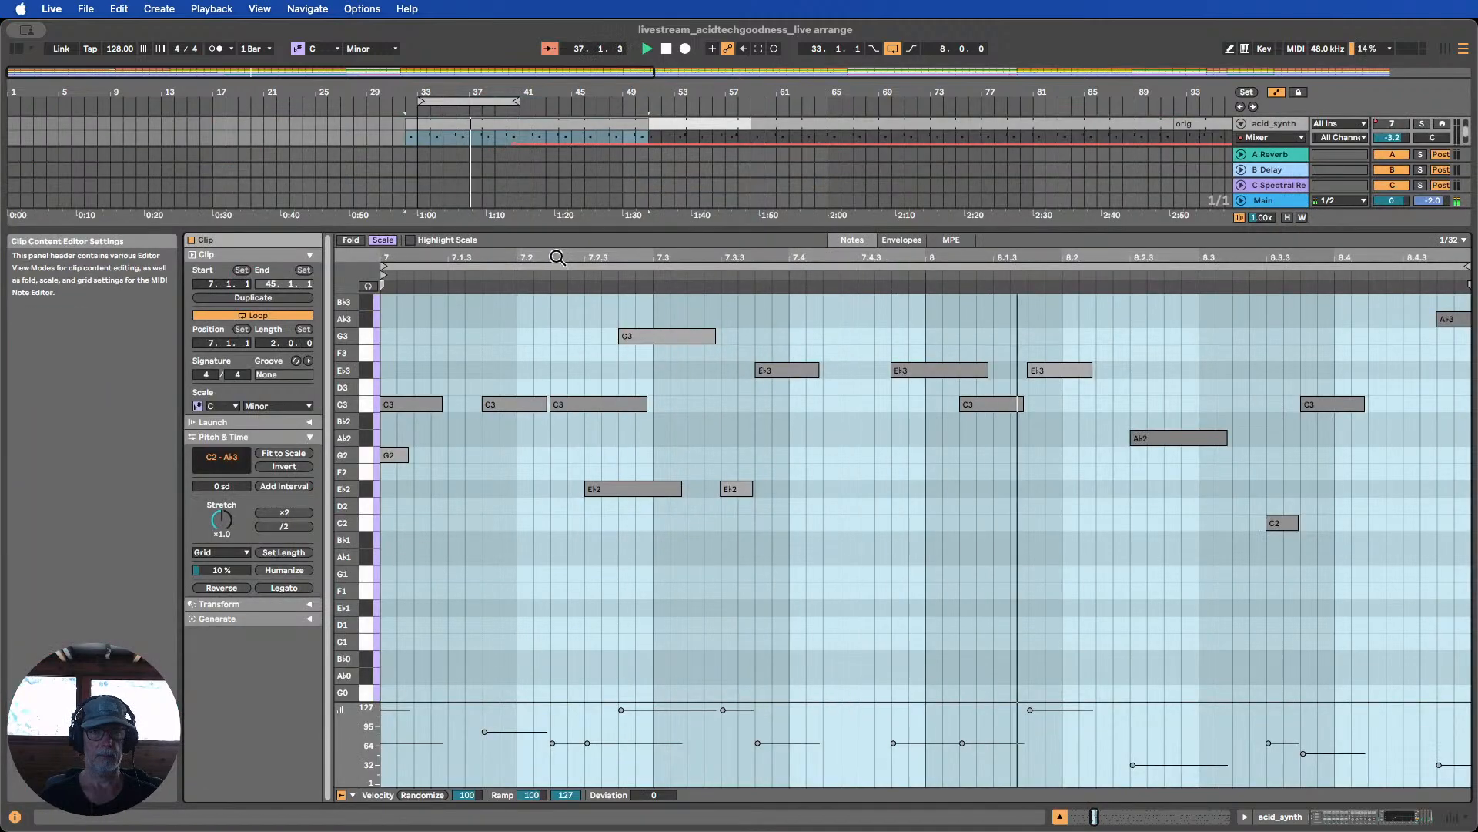
pyautogui.moveTo(556, 258); pyautogui.dragTo(555, 154)
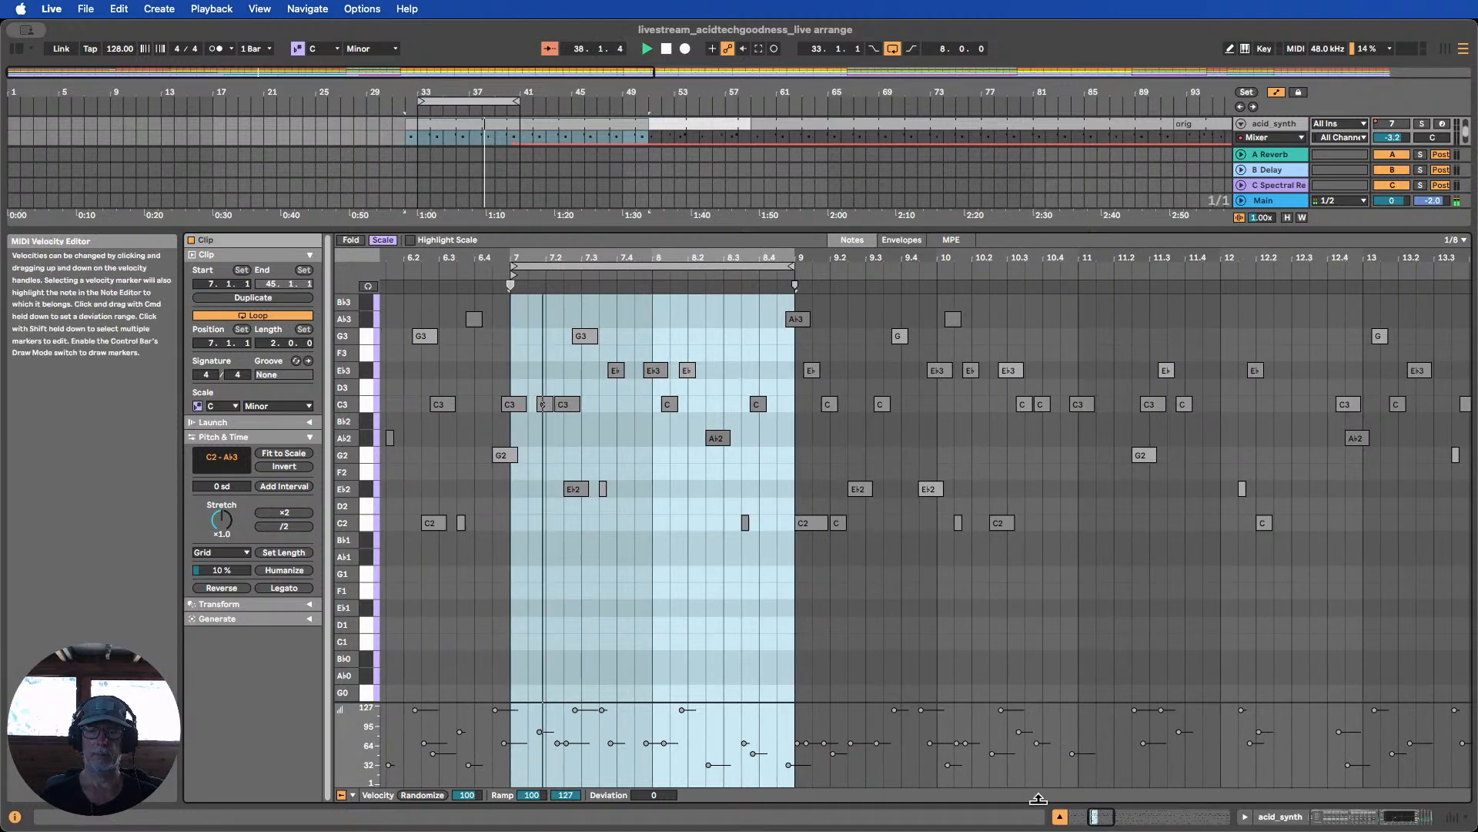
pyautogui.click(1062, 817)
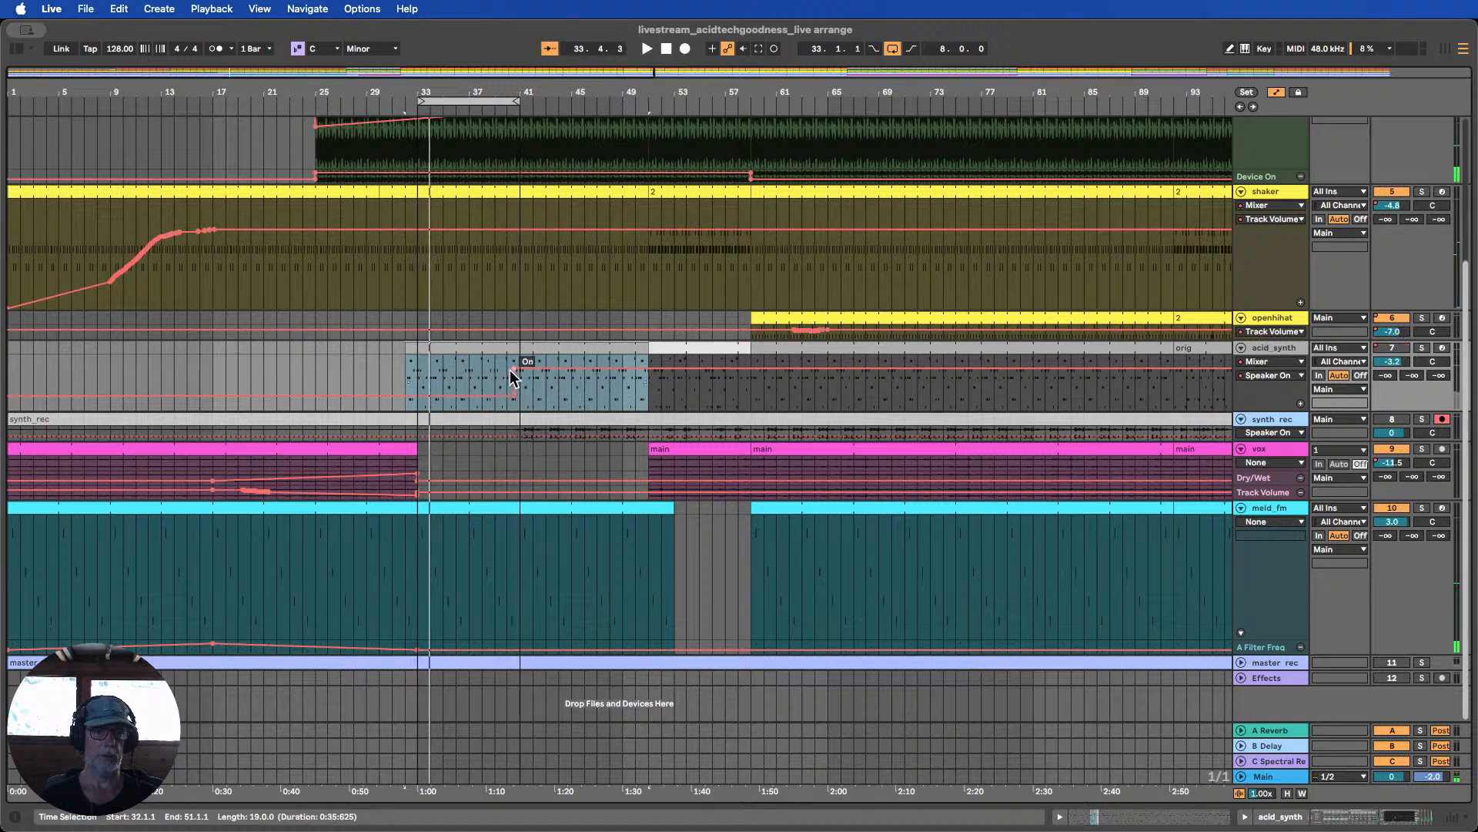
# Move the acid_synth clip one bar later to start at bar 33, and align its Speaker On automation step to bar 33
pyautogui.moveTo(515, 369); pyautogui.dragTo(418, 396)
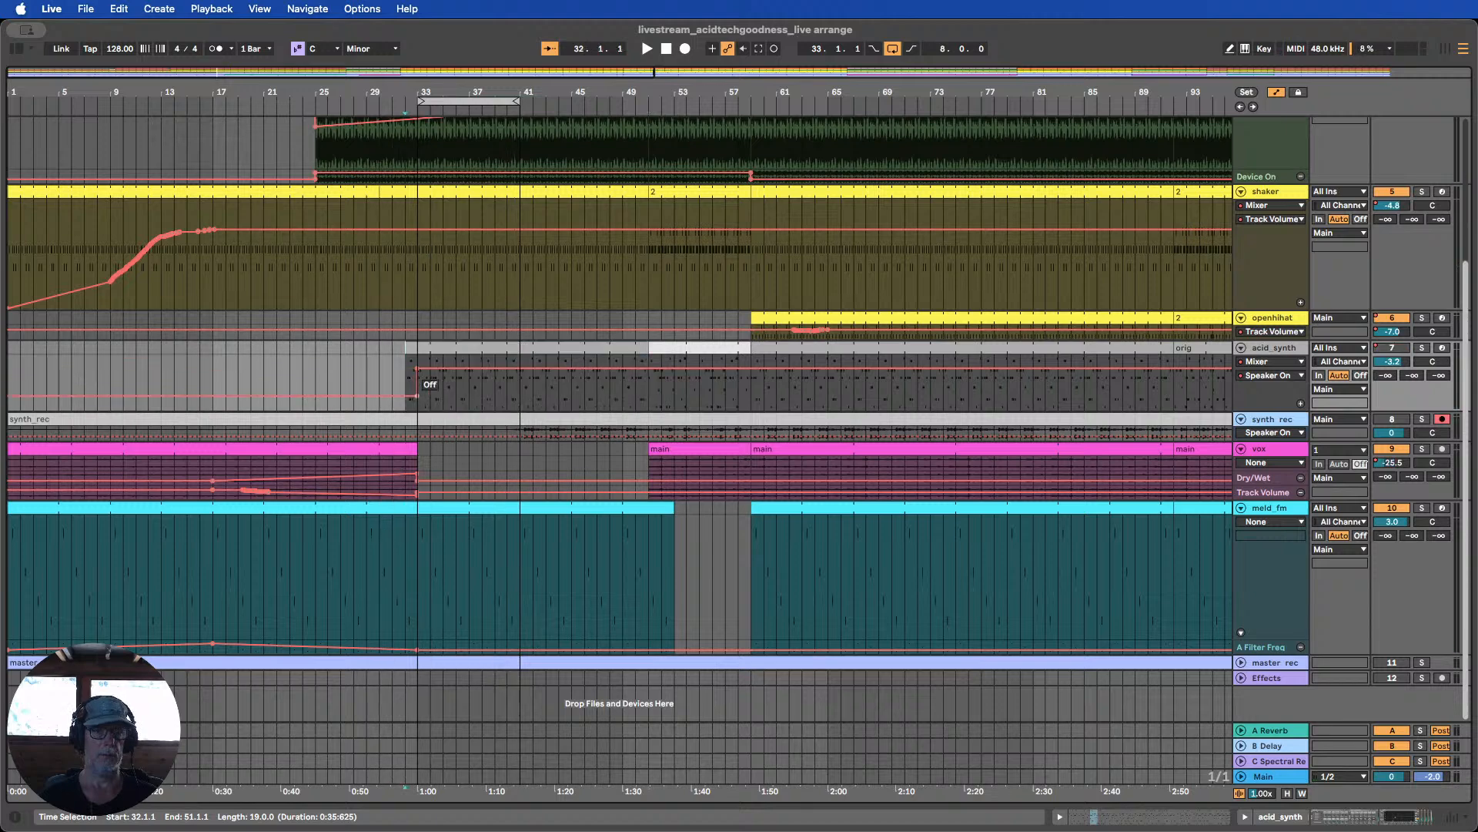
pyautogui.click(437, 348)
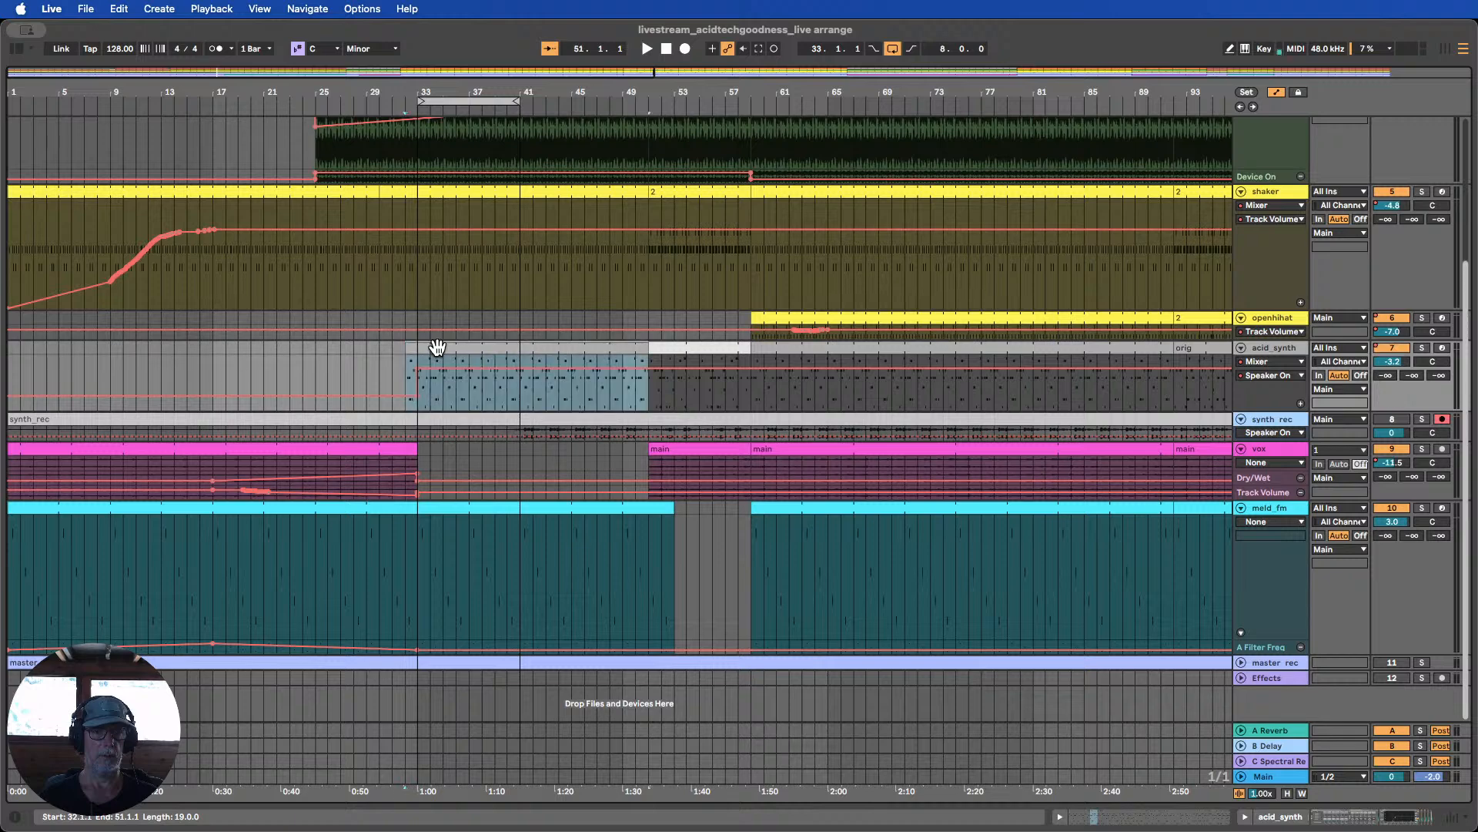
pyautogui.moveTo(429, 351); pyautogui.dragTo(442, 354)
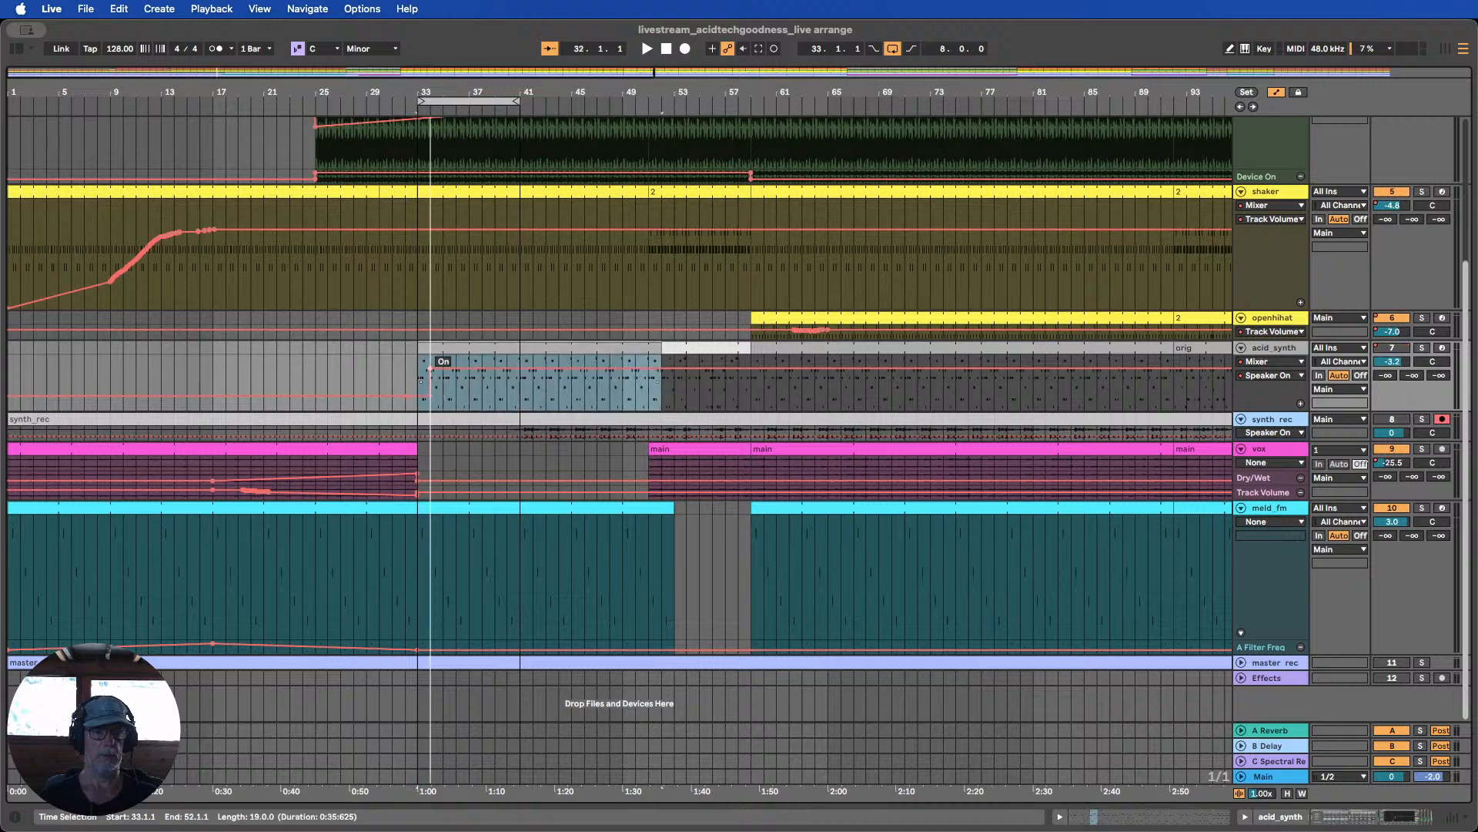
pyautogui.moveTo(431, 379); pyautogui.dragTo(420, 383)
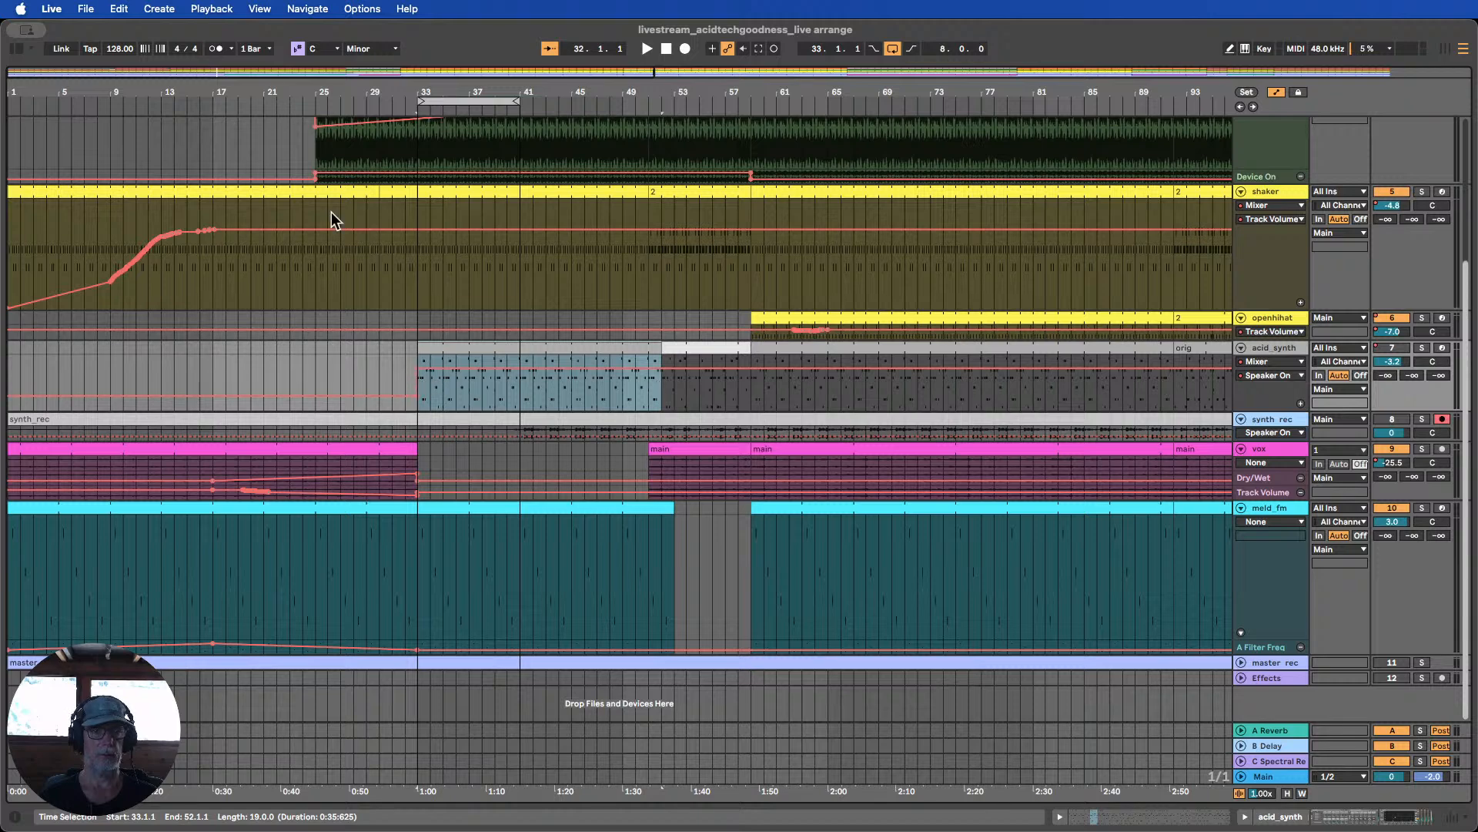
# Play the arrangement from bar 25 to check the transition into the acid_synth entry at bar 33
pyautogui.click(316, 108)
pyautogui.scroll(2, 441, 189)
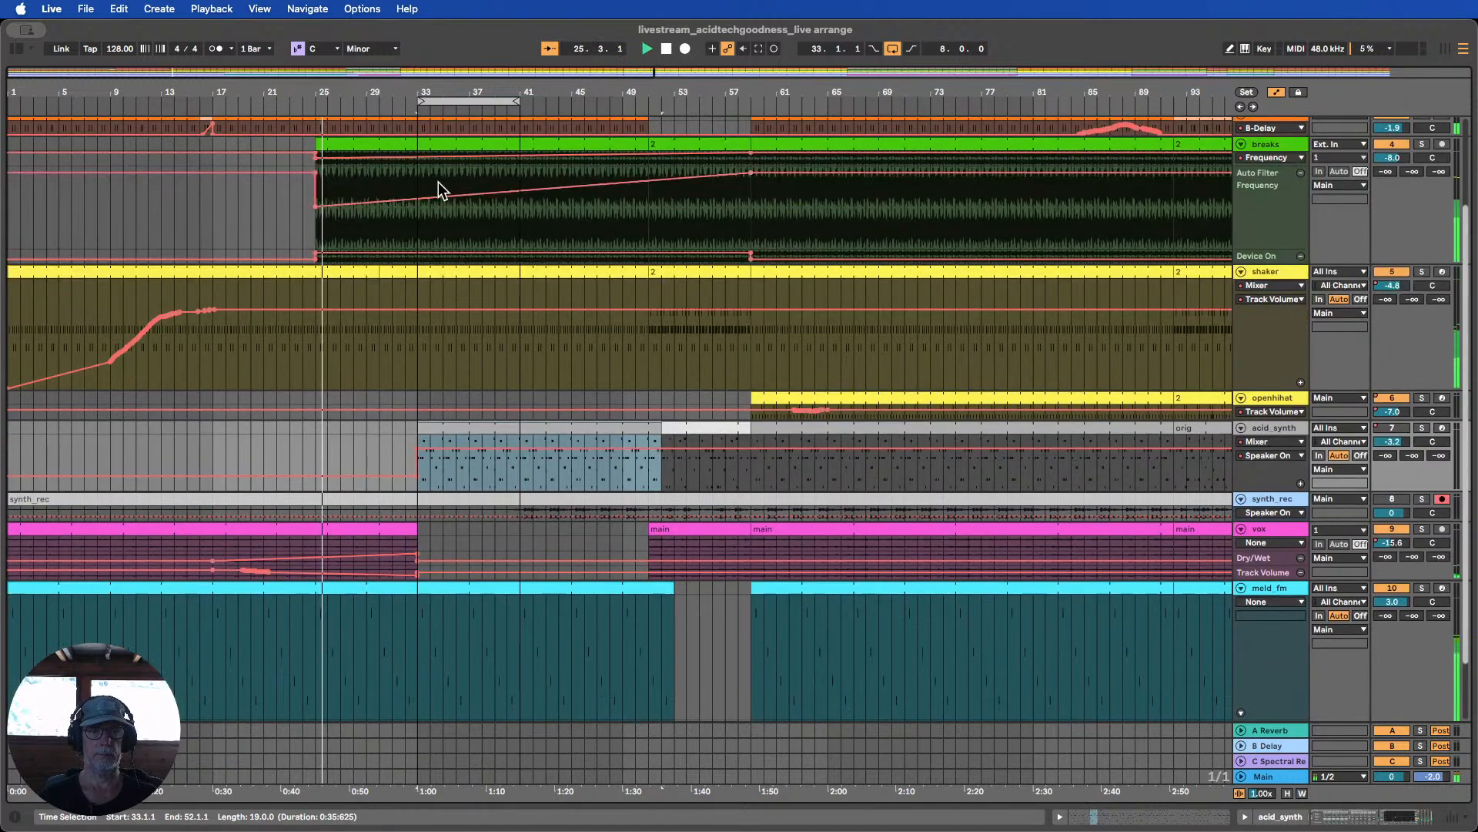
pyautogui.scroll(4, 443, 185)
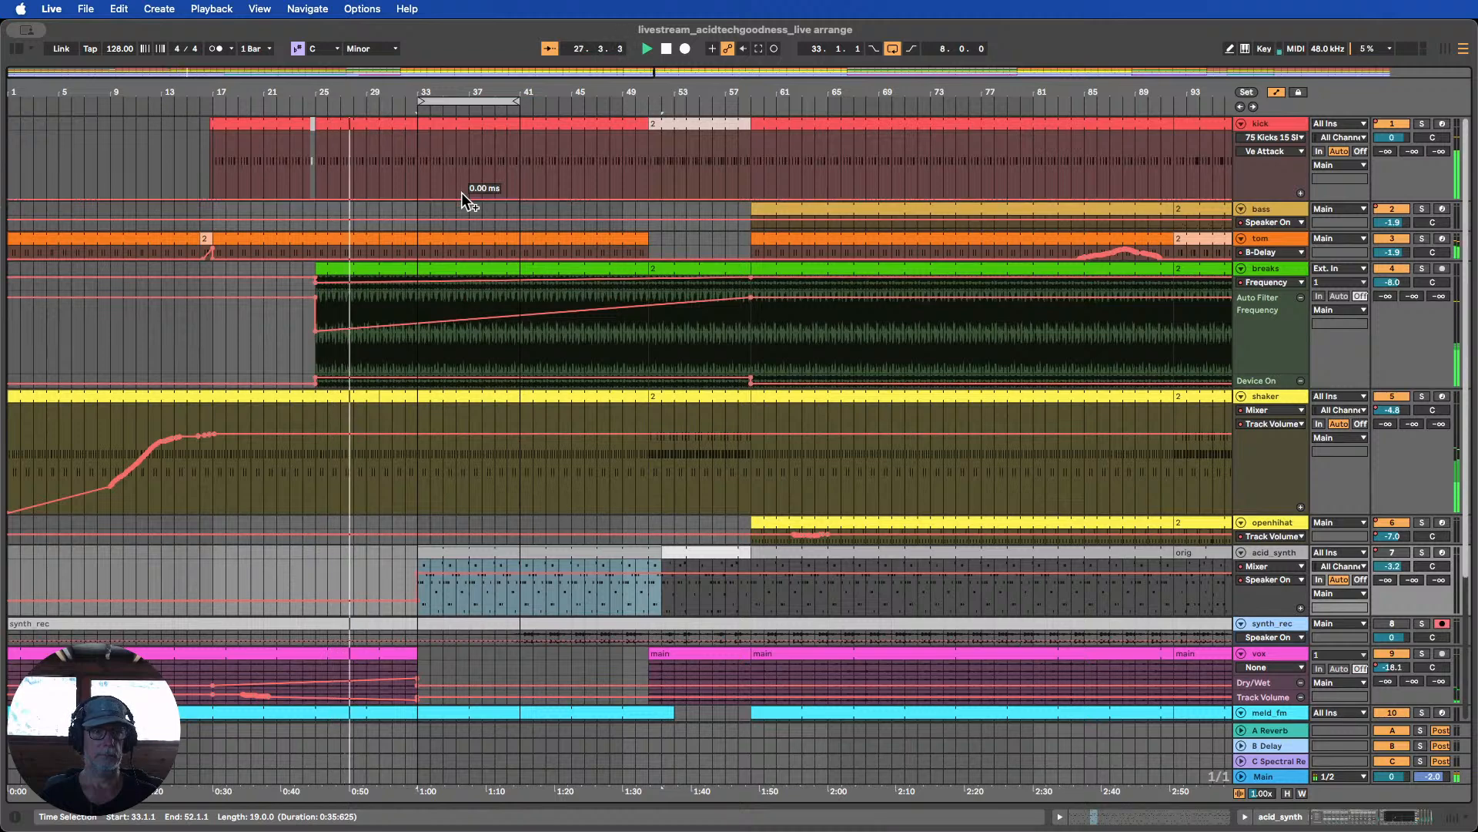
pyautogui.scroll(-1, 446, 185)
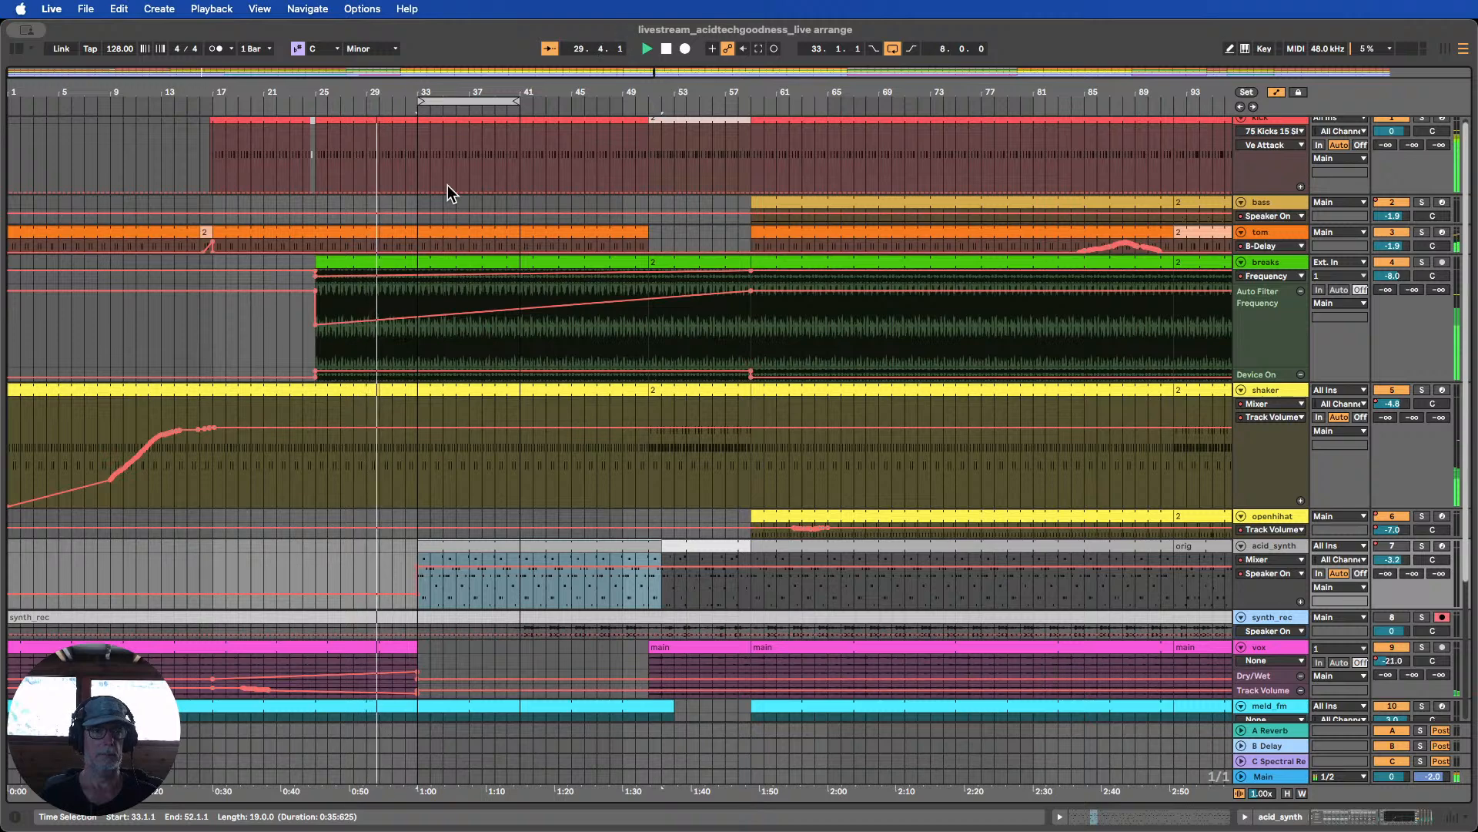
pyautogui.moveTo(372, 93); pyautogui.dragTo(372, 70)
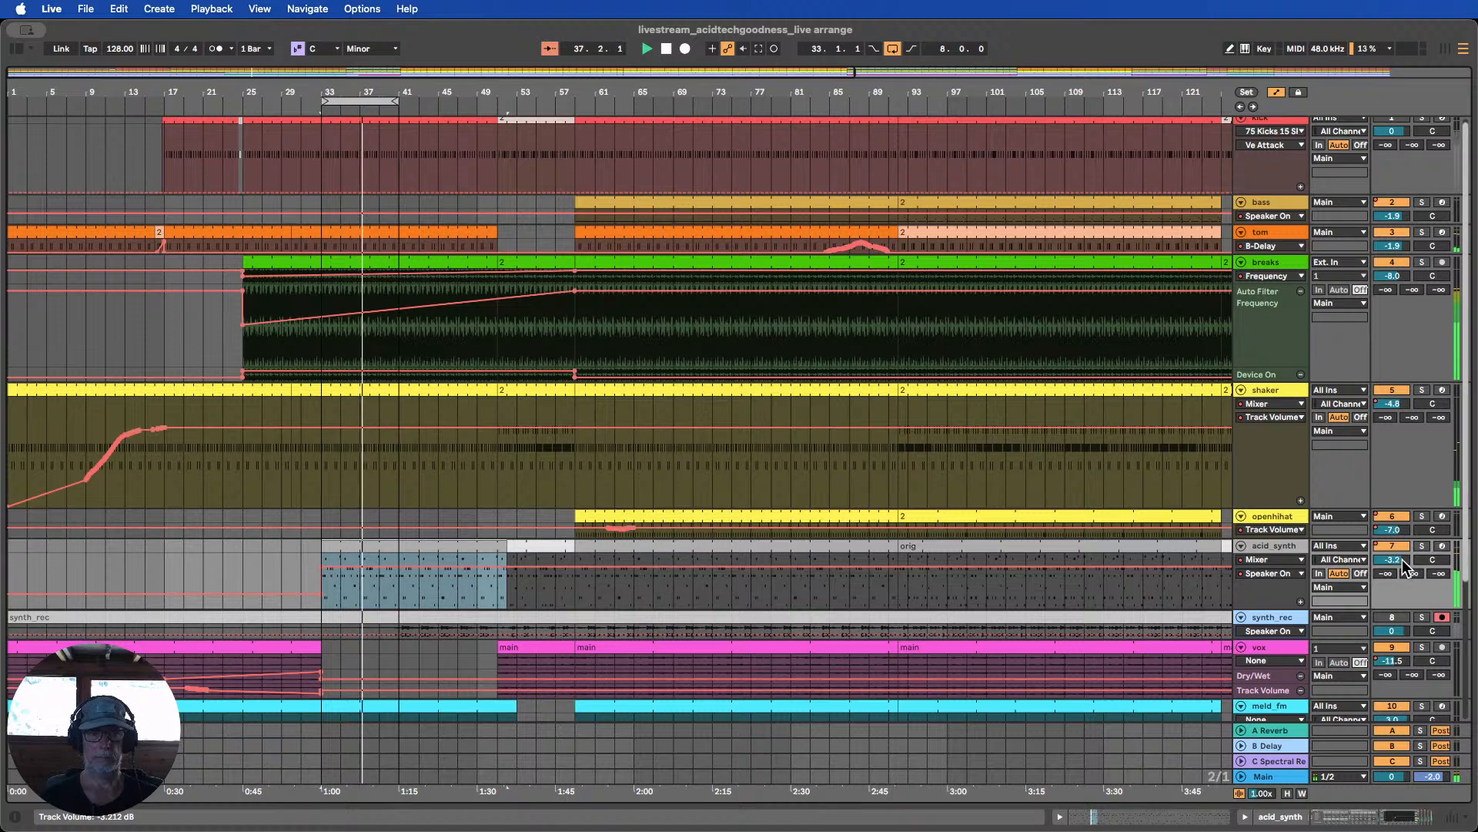
# Lower the acid_synth track volume to -7.0 dB during playback and stop playback
pyautogui.moveTo(1403, 568); pyautogui.dragTo(1403, 584)
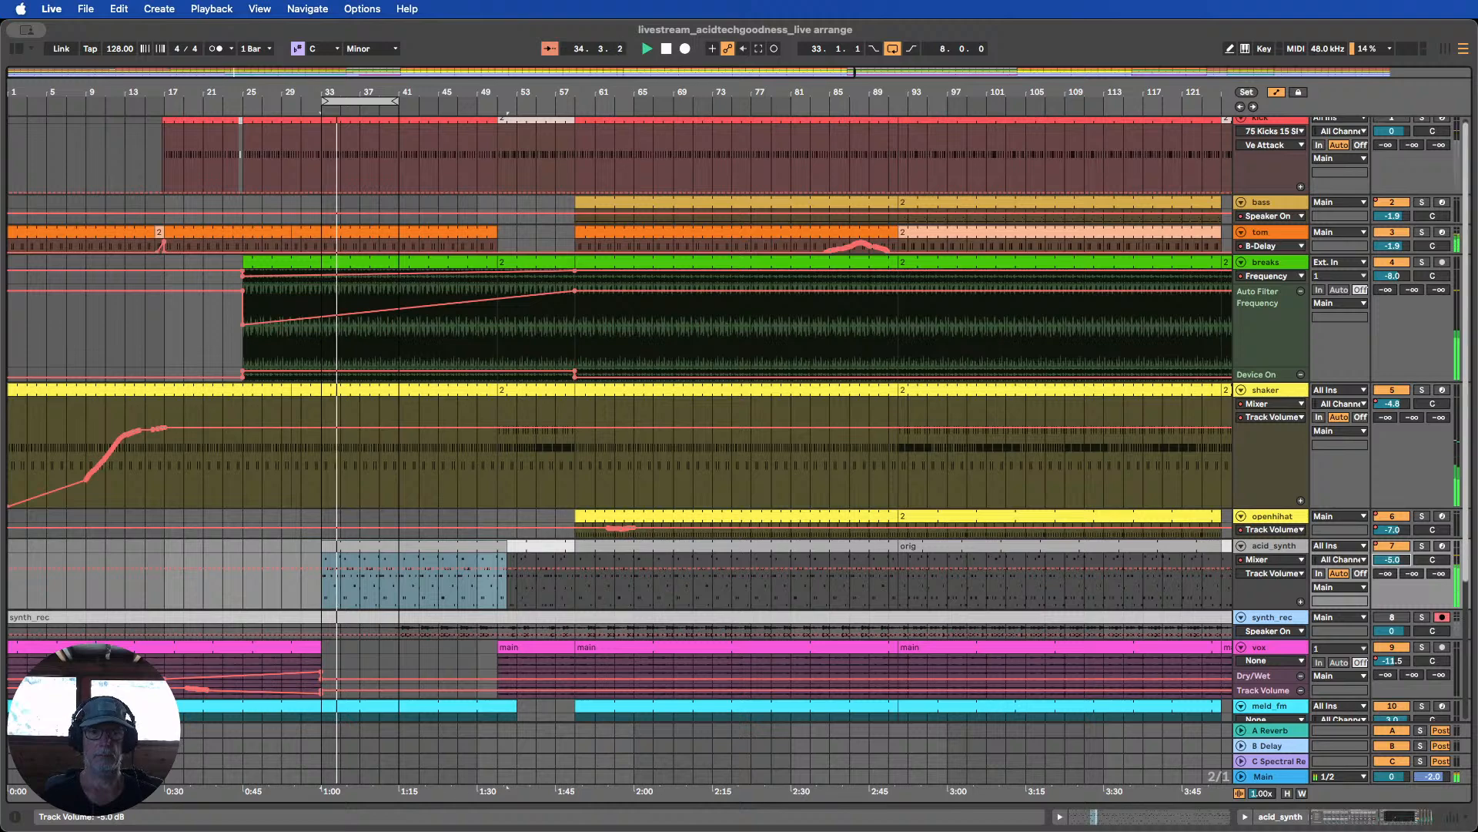
pyautogui.moveTo(1403, 583)
pyautogui.mouseDown()
pyautogui.moveTo(1403, 602)
pyautogui.moveTo(1394, 558)
pyautogui.mouseUp()
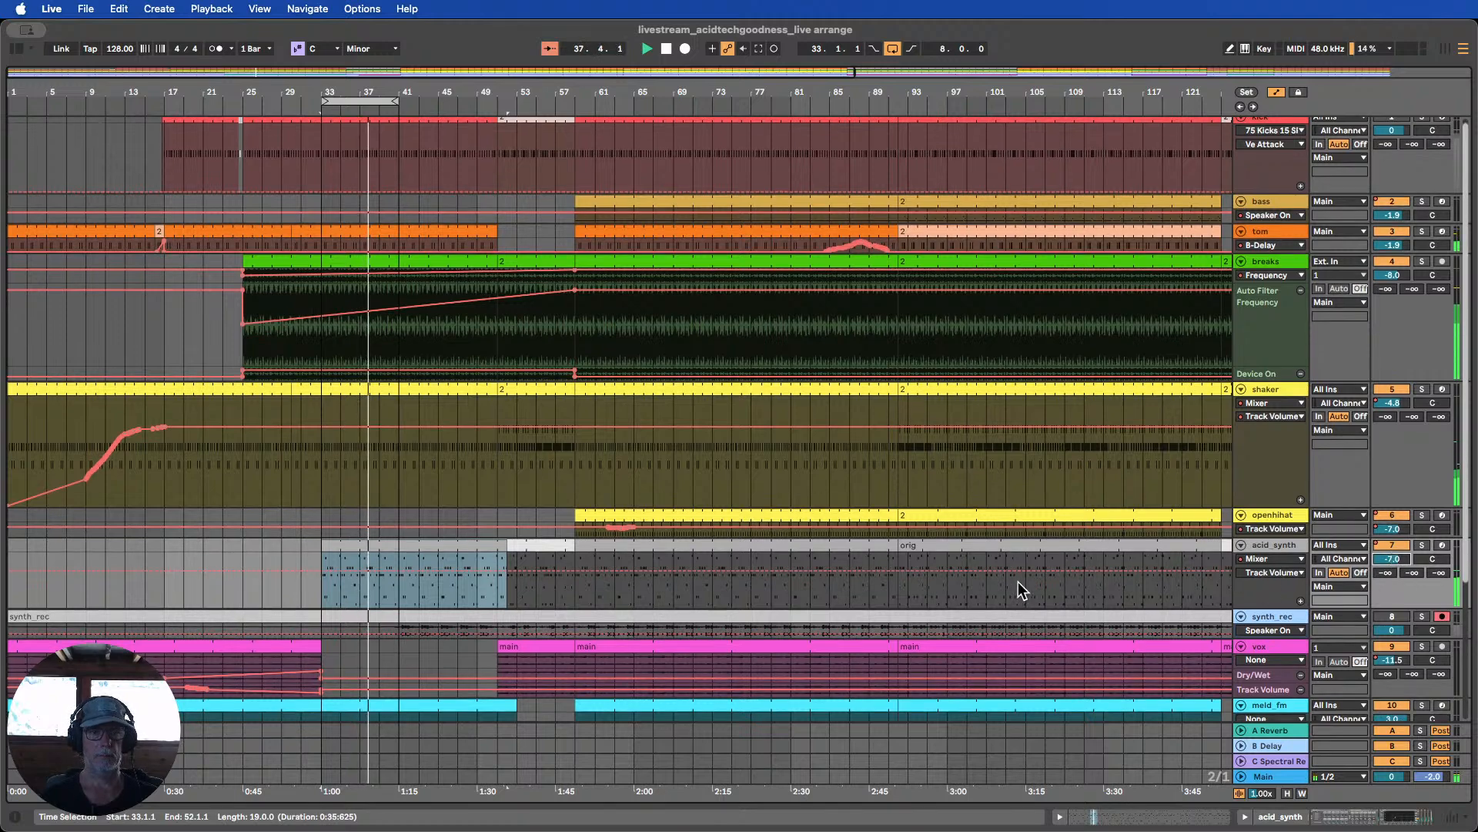
pyautogui.scroll(1, 1019, 590)
pyautogui.scroll(-1, 1019, 588)
pyautogui.scroll(1, 1028, 574)
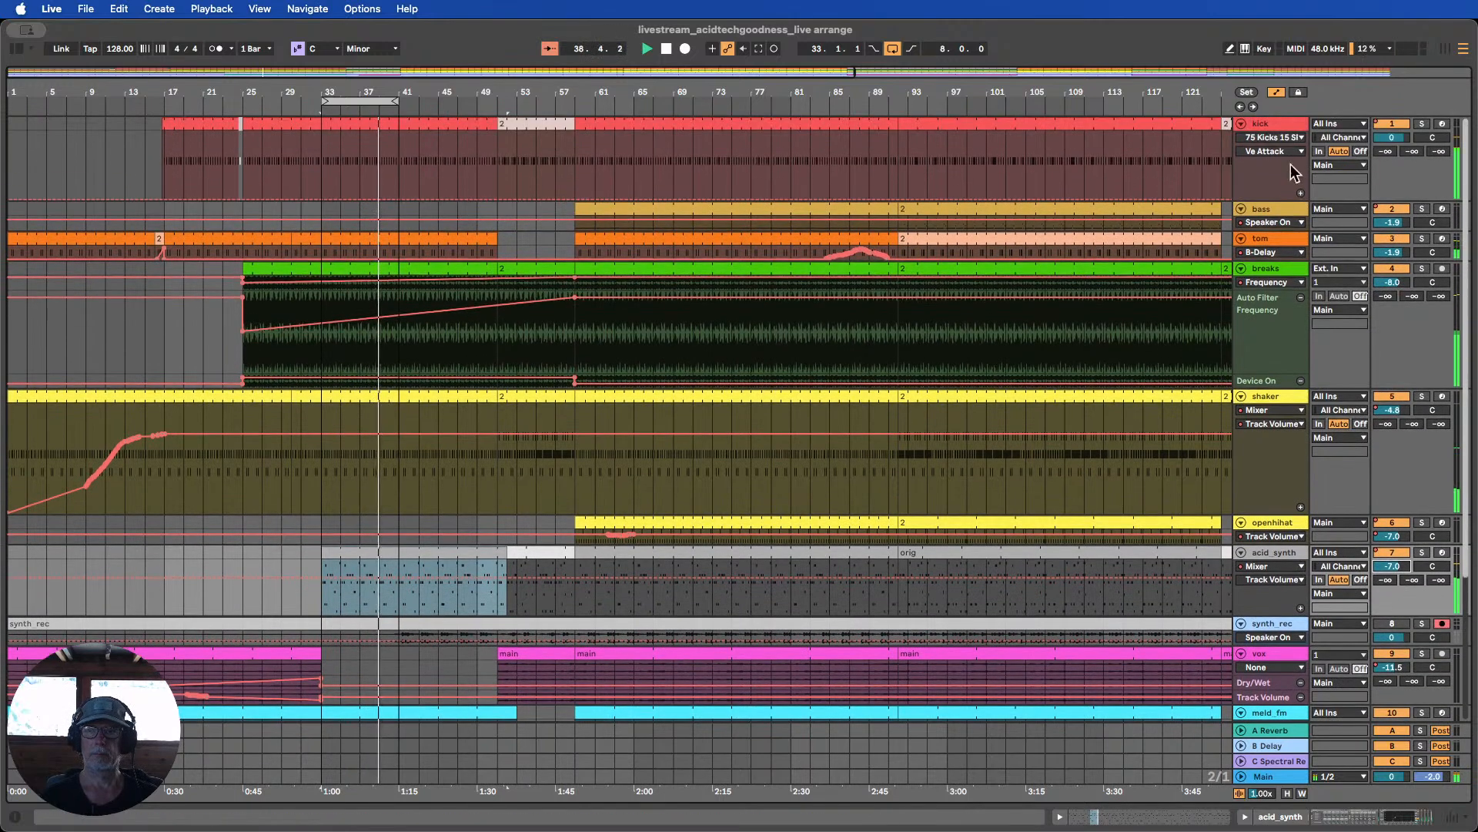
pyautogui.click(667, 49)
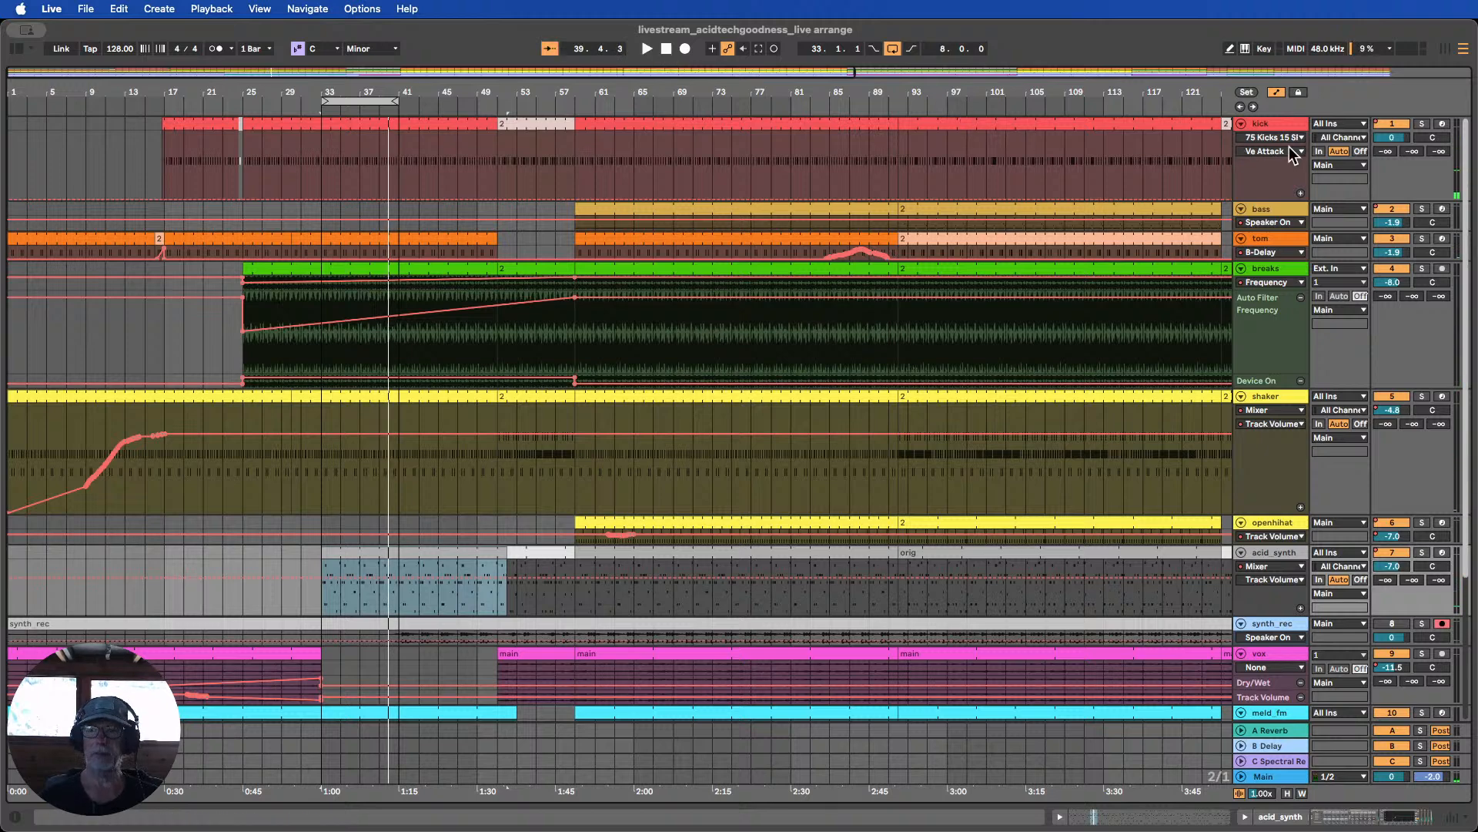
# Show the kick track's Speaker On automation and focus on its off section after bar 33
pyautogui.click(1286, 139)
pyautogui.click(1264, 205)
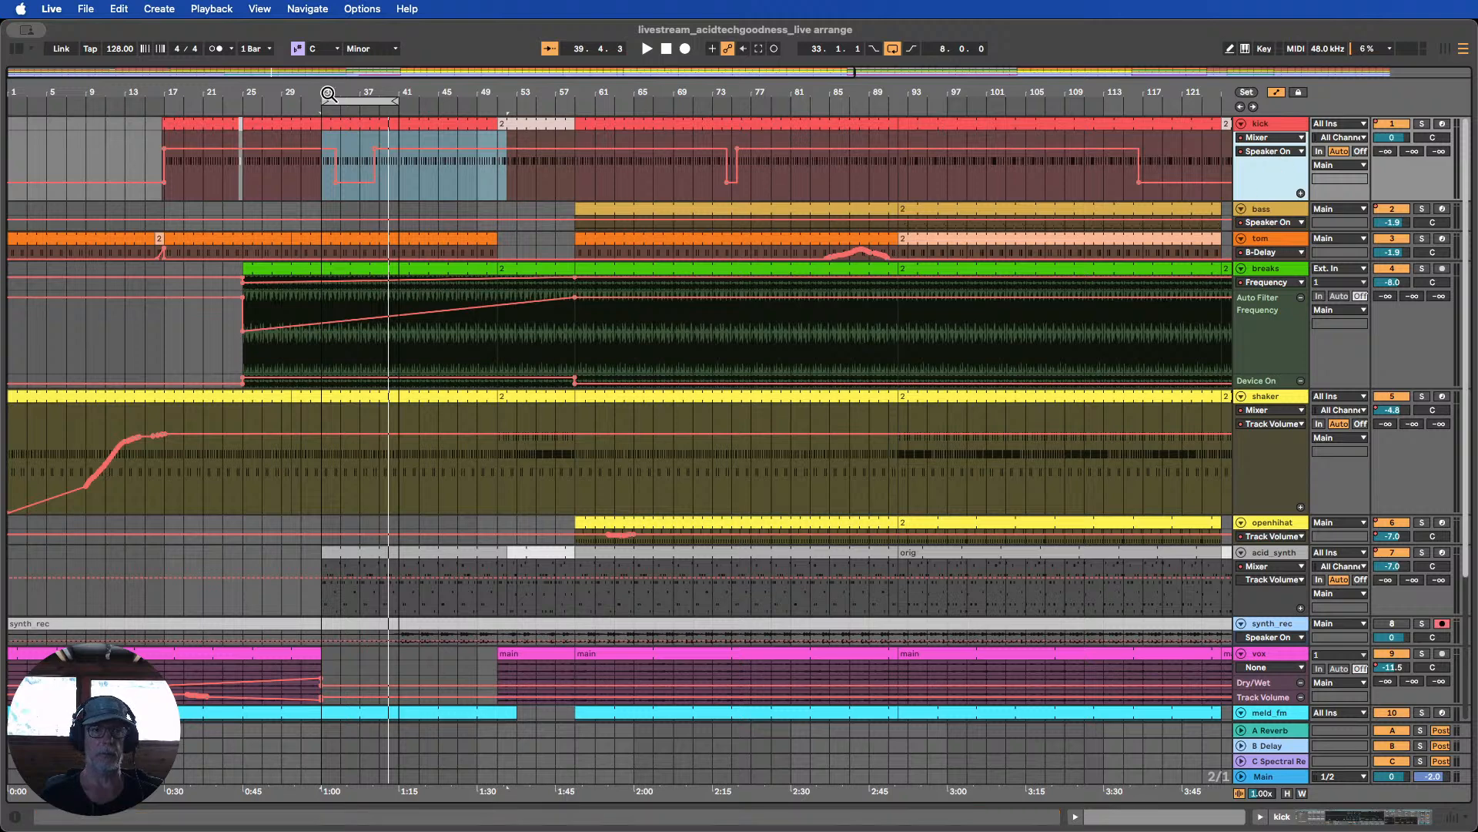
pyautogui.moveTo(330, 95); pyautogui.dragTo(344, 201)
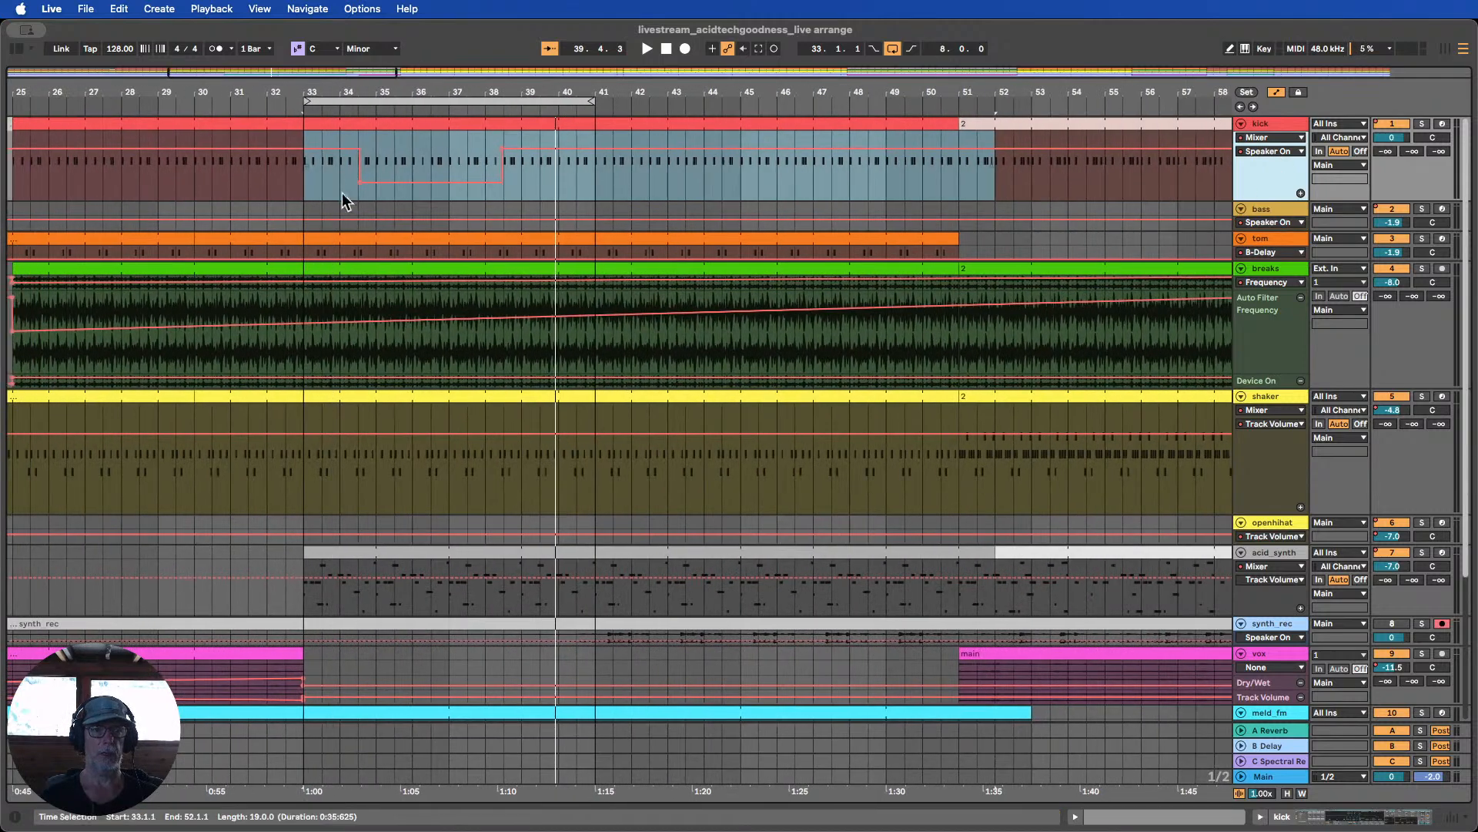
# Shift the kick track's speaker-off automation section slightly earlier so that it runs from 34.3.1 to 38.2.3
pyautogui.moveTo(370, 95); pyautogui.dragTo(365, 123)
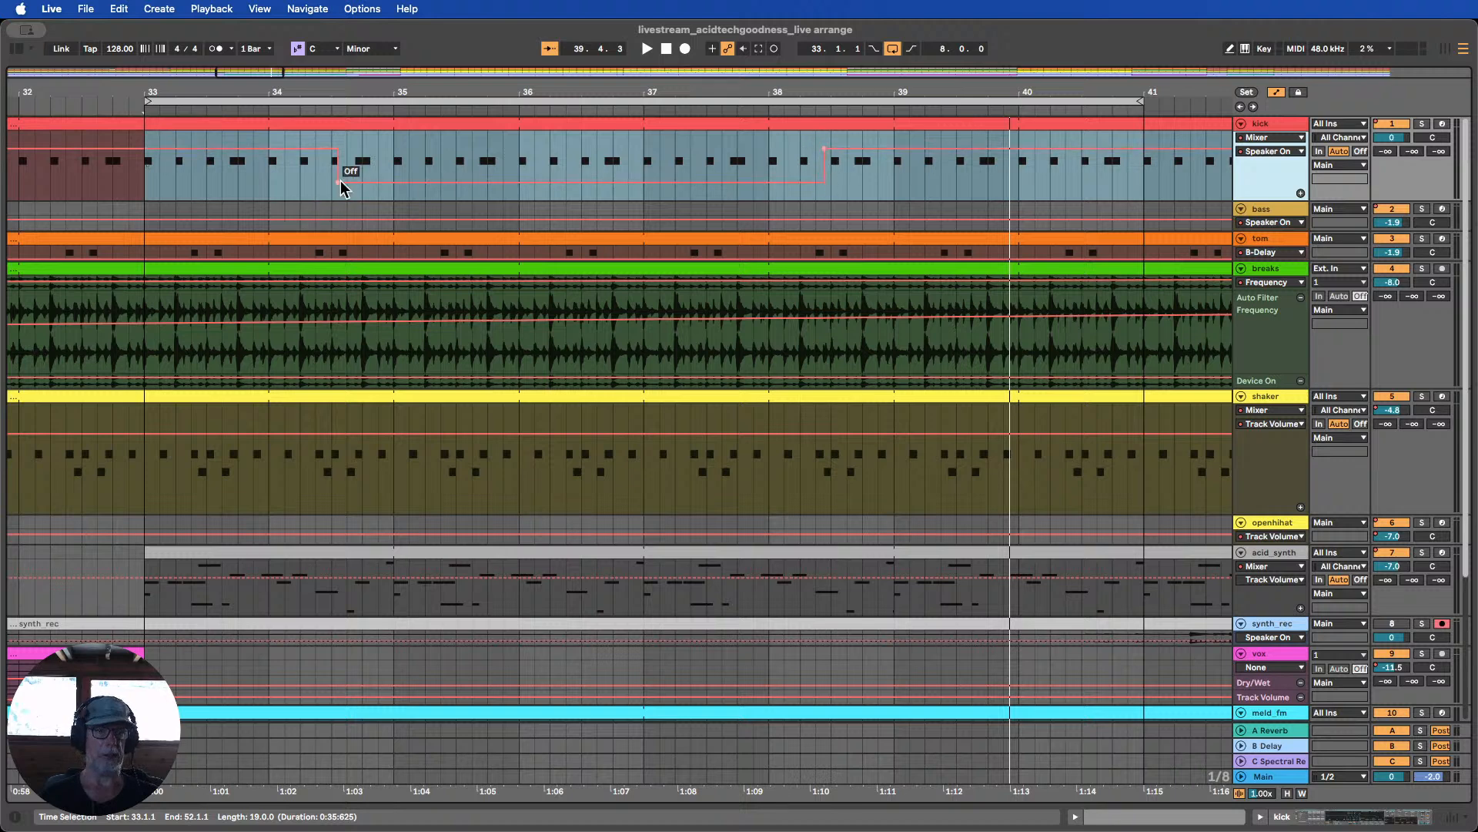
pyautogui.moveTo(339, 182); pyautogui.dragTo(331, 182)
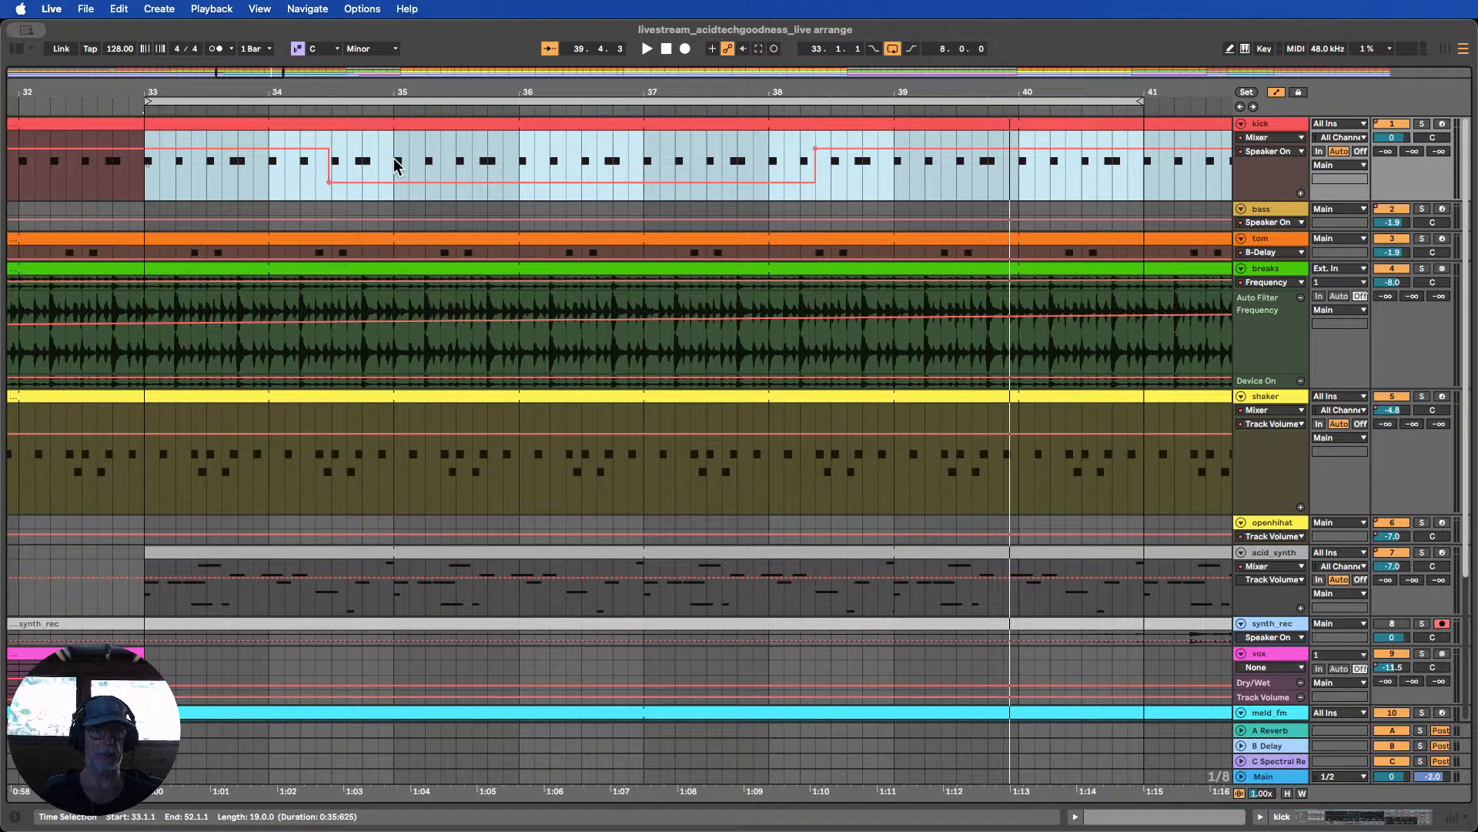
pyautogui.moveTo(329, 182)
pyautogui.mouseDown()
pyautogui.moveTo(348, 182)
pyautogui.moveTo(331, 182)
pyautogui.mouseUp()
pyautogui.click(535, 165)
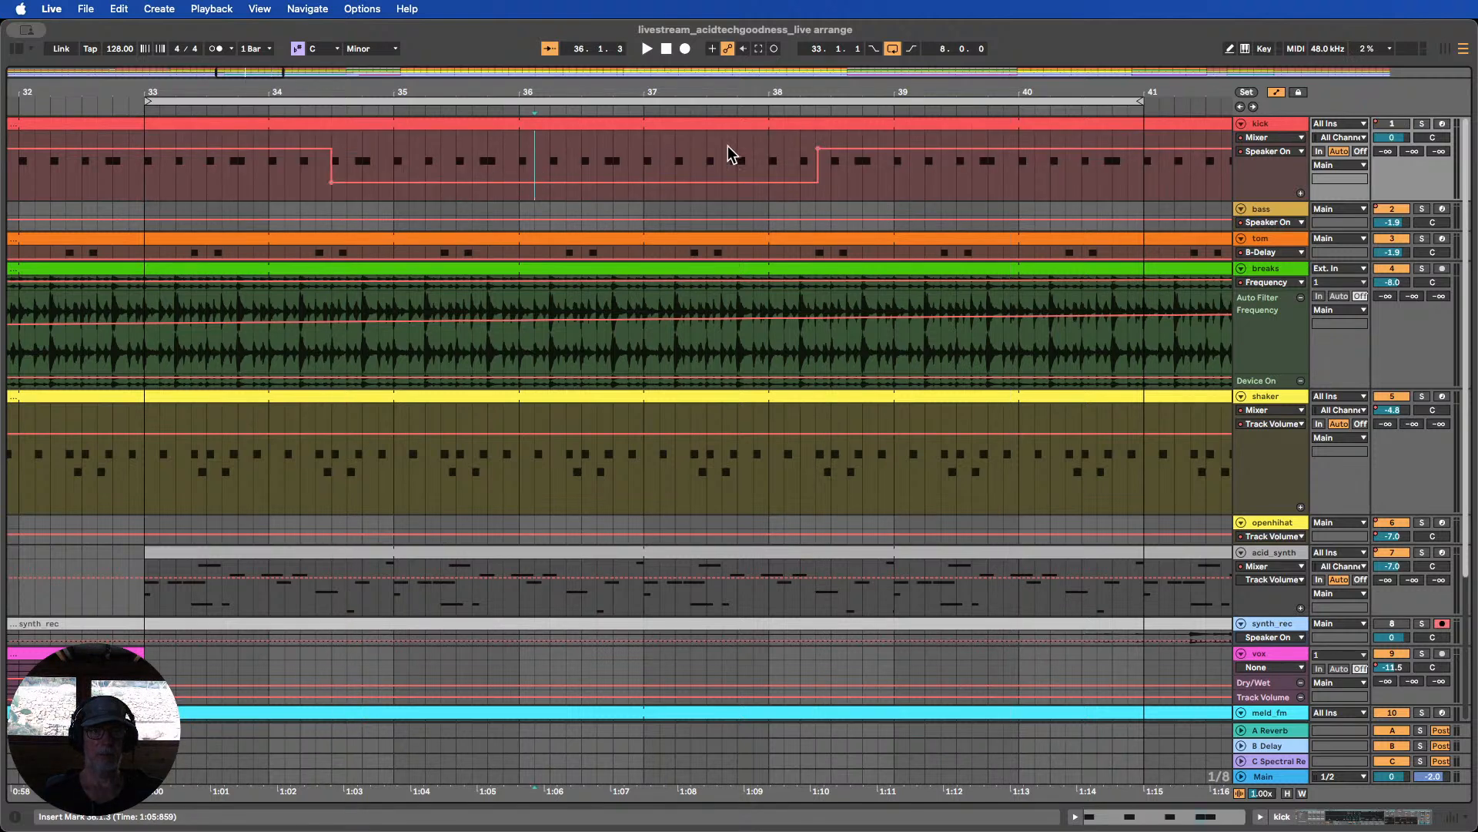
pyautogui.moveTo(819, 146); pyautogui.dragTo(815, 146)
# Try moving the start of the kick's speaker-off section to 36.1.3, and undo the move
pyautogui.moveTo(331, 137); pyautogui.dragTo(533, 136)
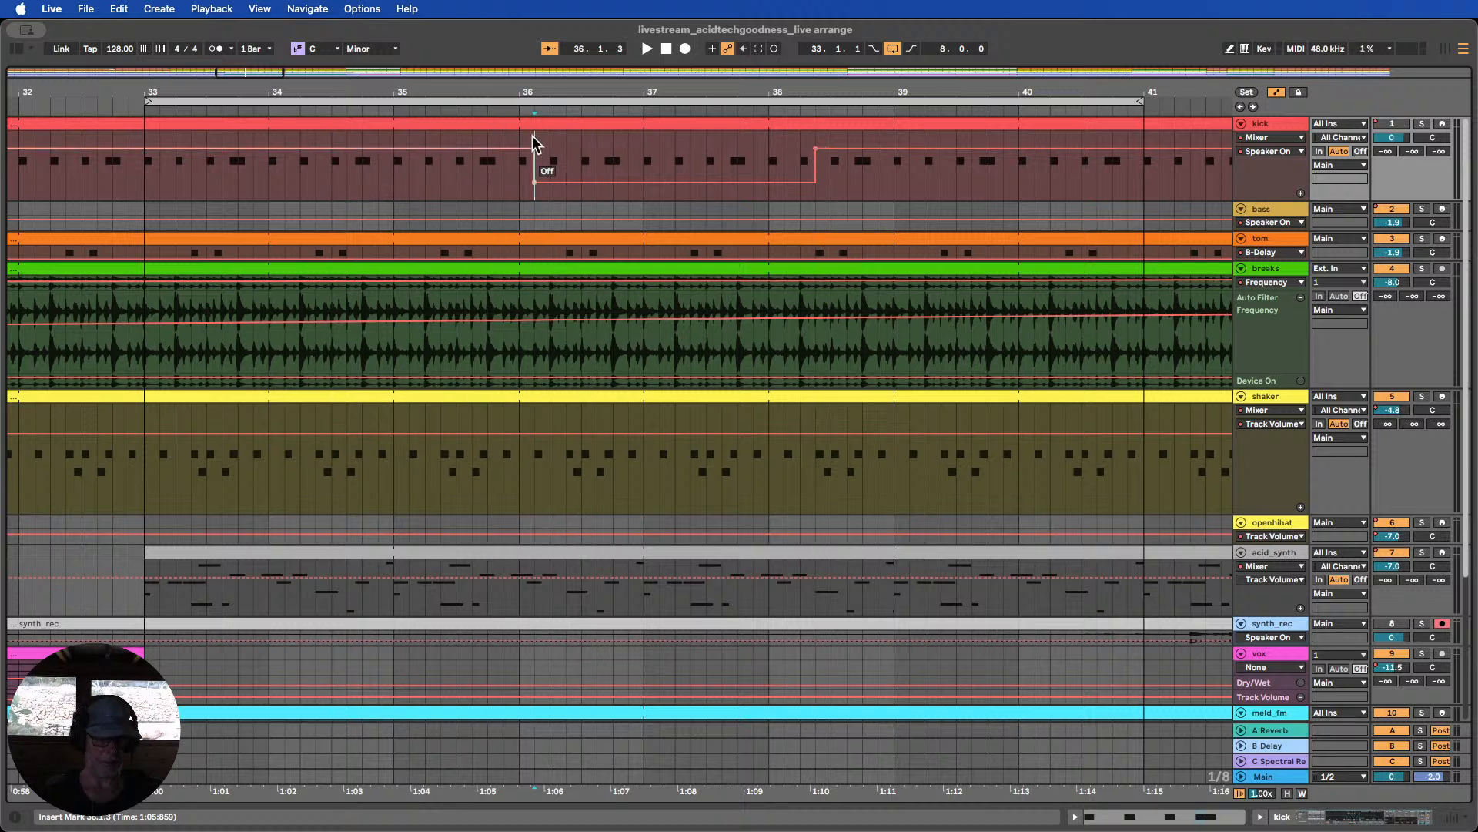
pyautogui.press('super+z')
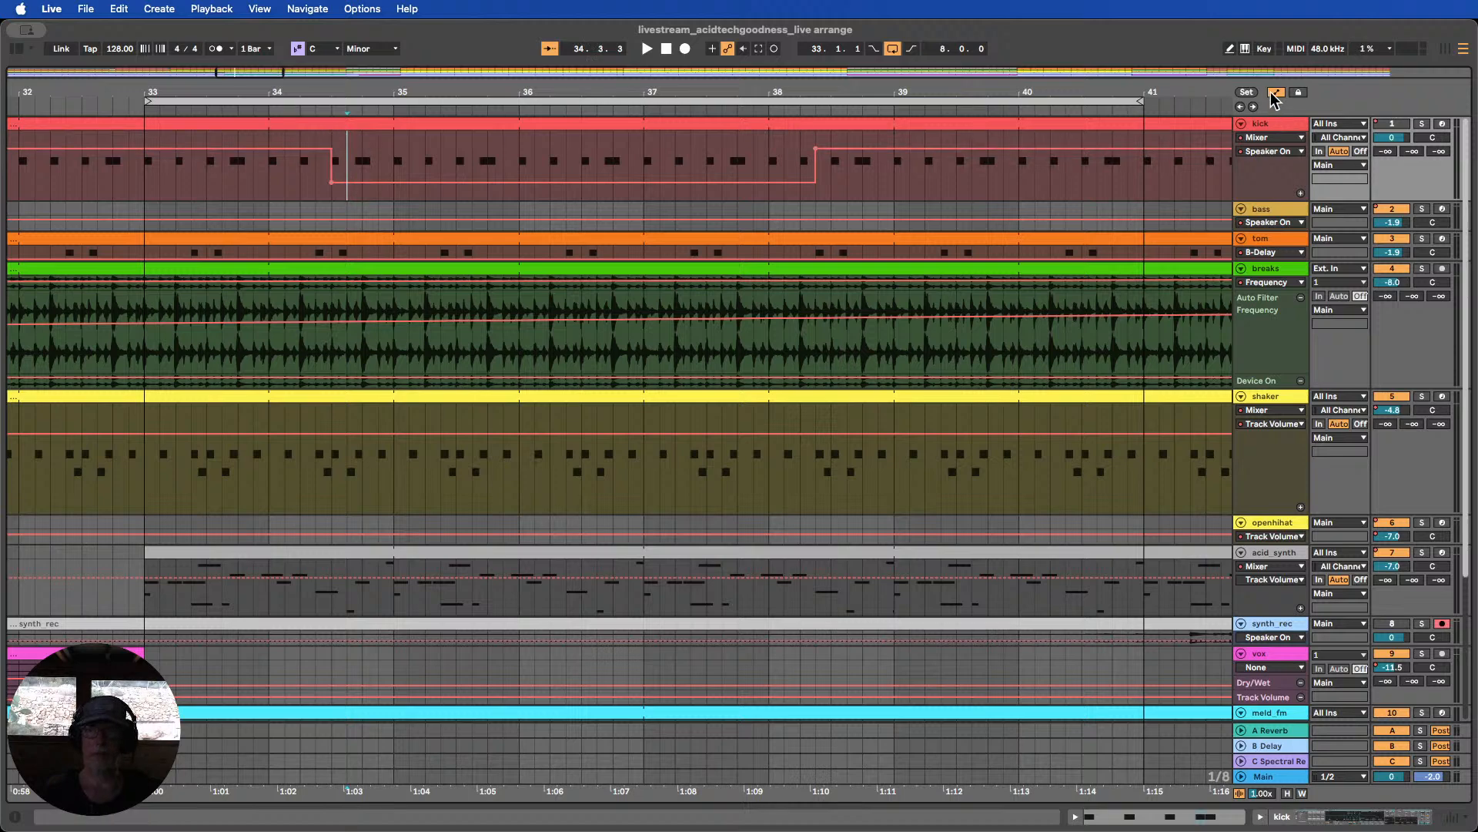
pyautogui.click(1275, 93)
pyautogui.click(1276, 93)
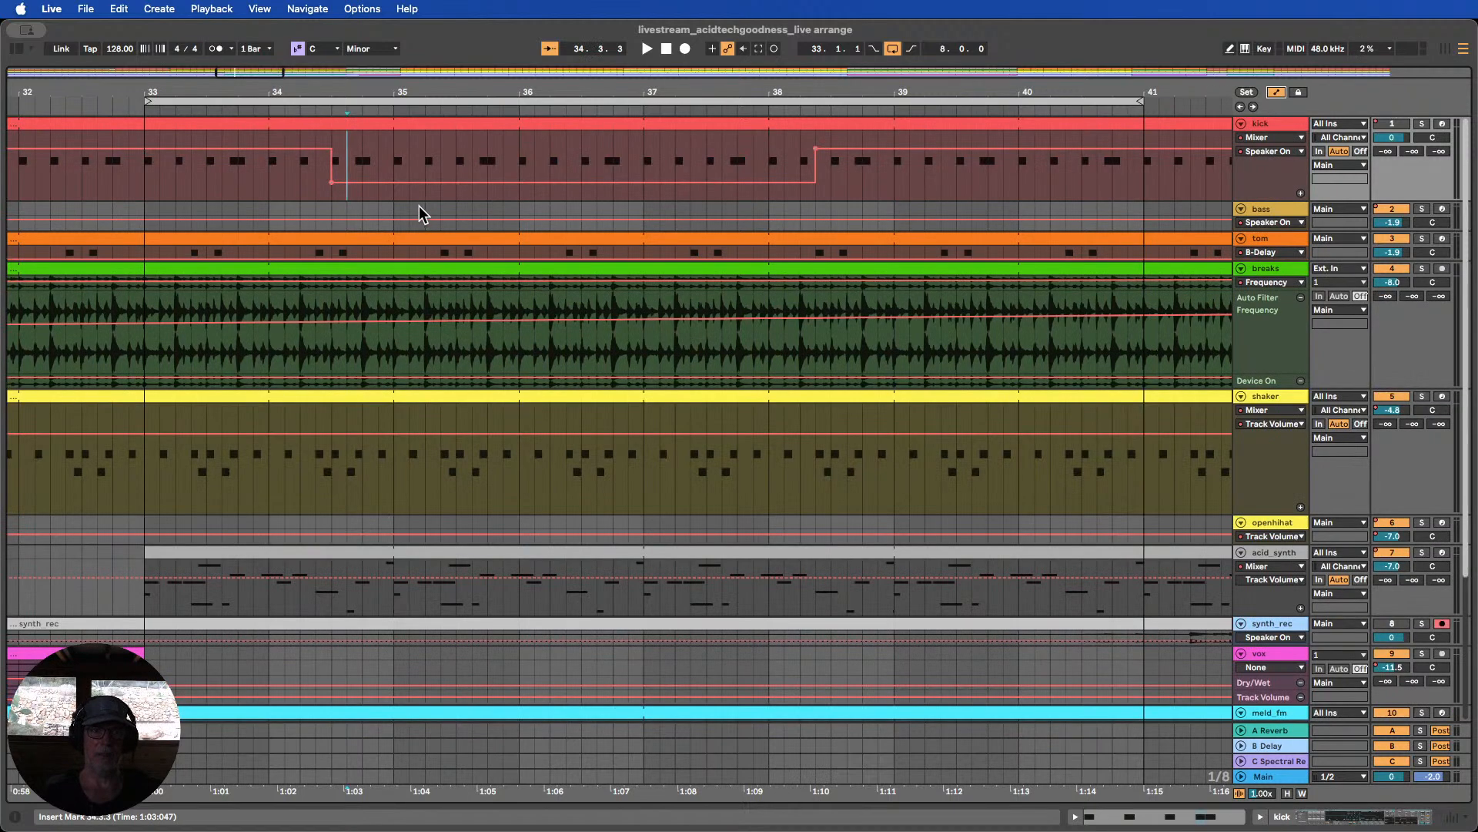
# Deactivate the section of the kick clip from 34.3.1 to 38.2.3
pyautogui.click(328, 125)
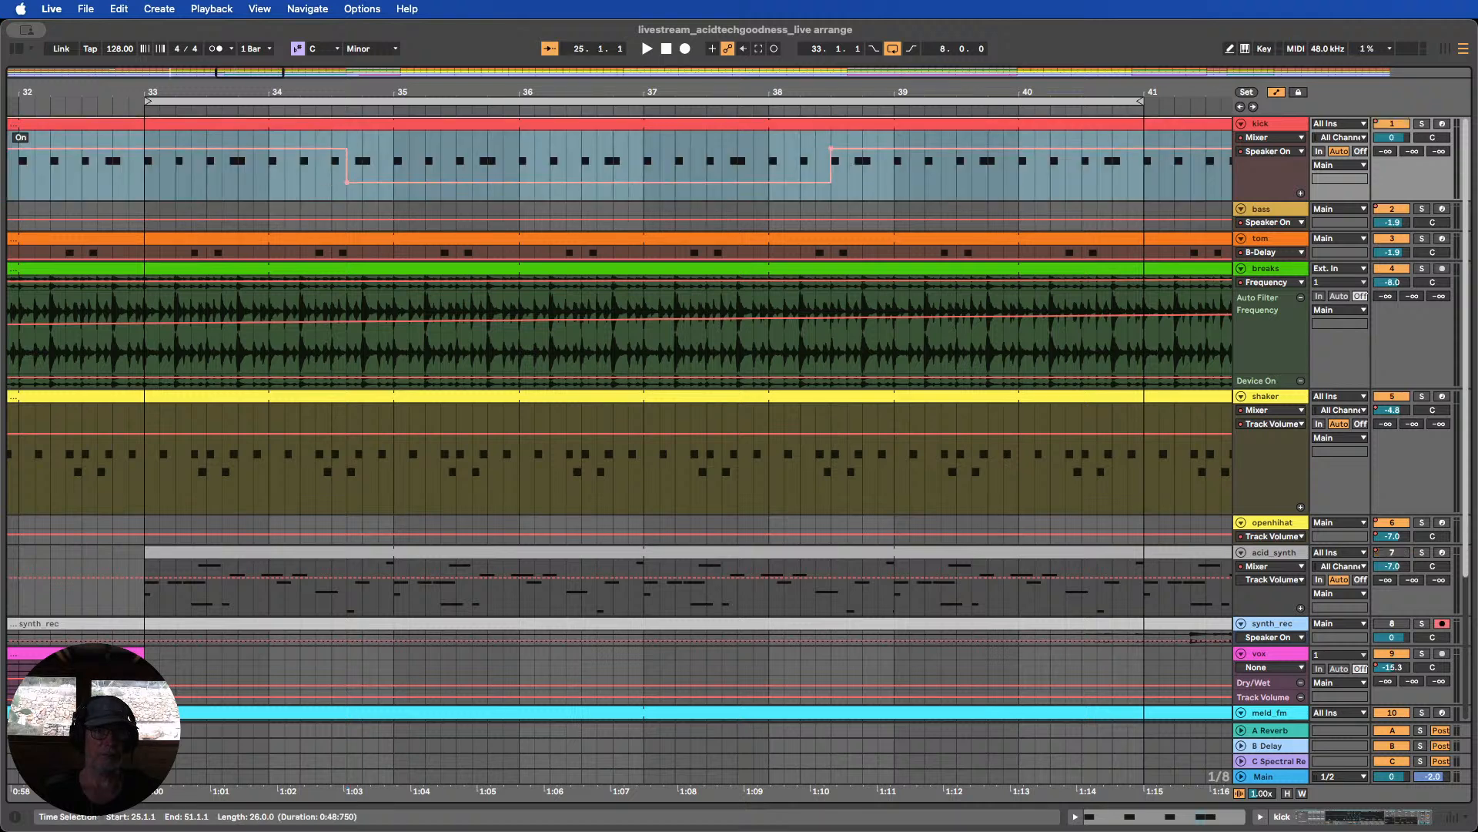
pyautogui.click(329, 197)
pyautogui.moveTo(329, 196); pyautogui.dragTo(815, 191)
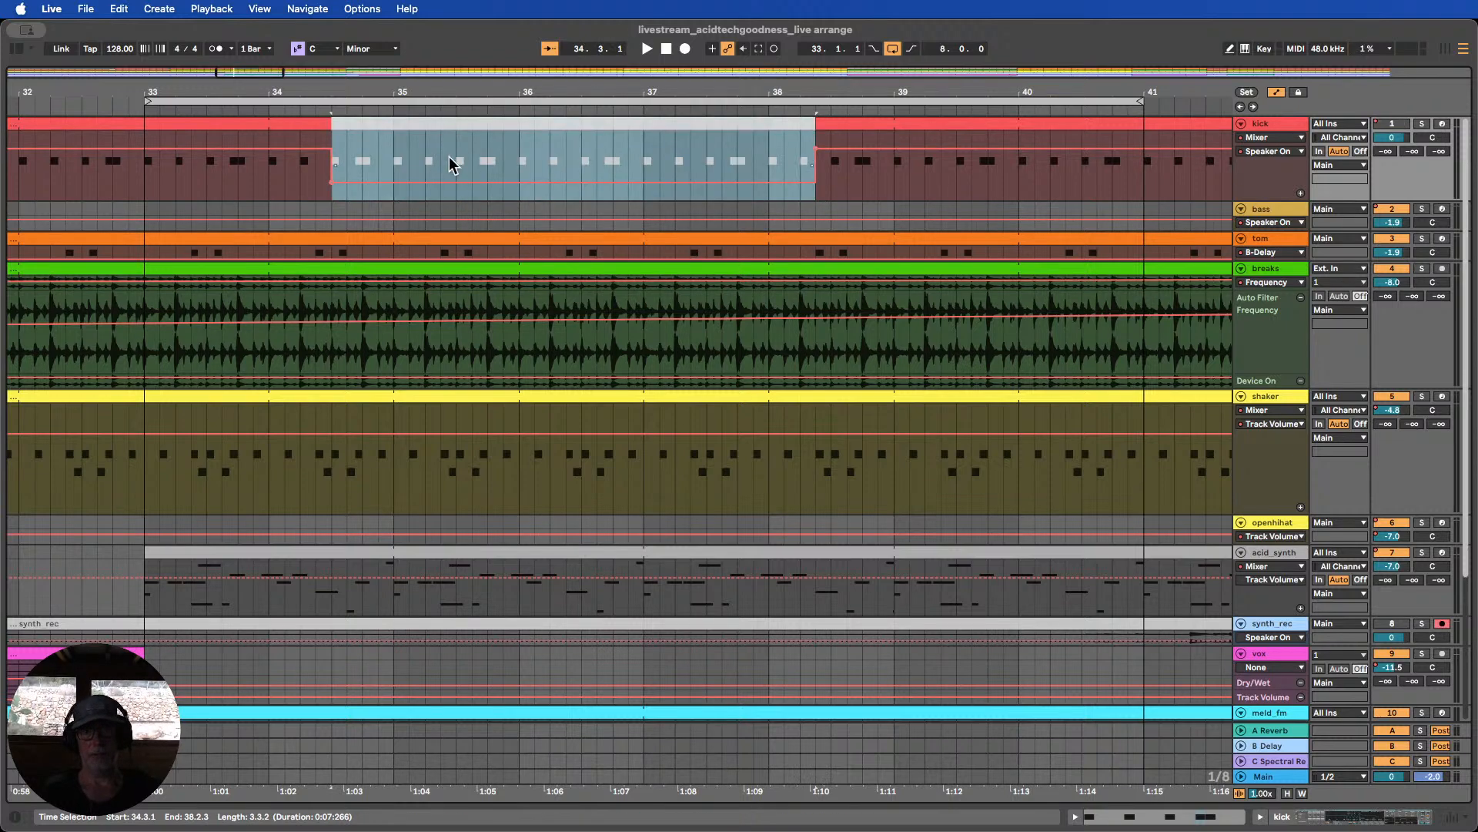
# Play the arrangement from about bar 31 through the kick dropout, and stop playback
pyautogui.moveTo(384, 79); pyautogui.dragTo(321, 90)
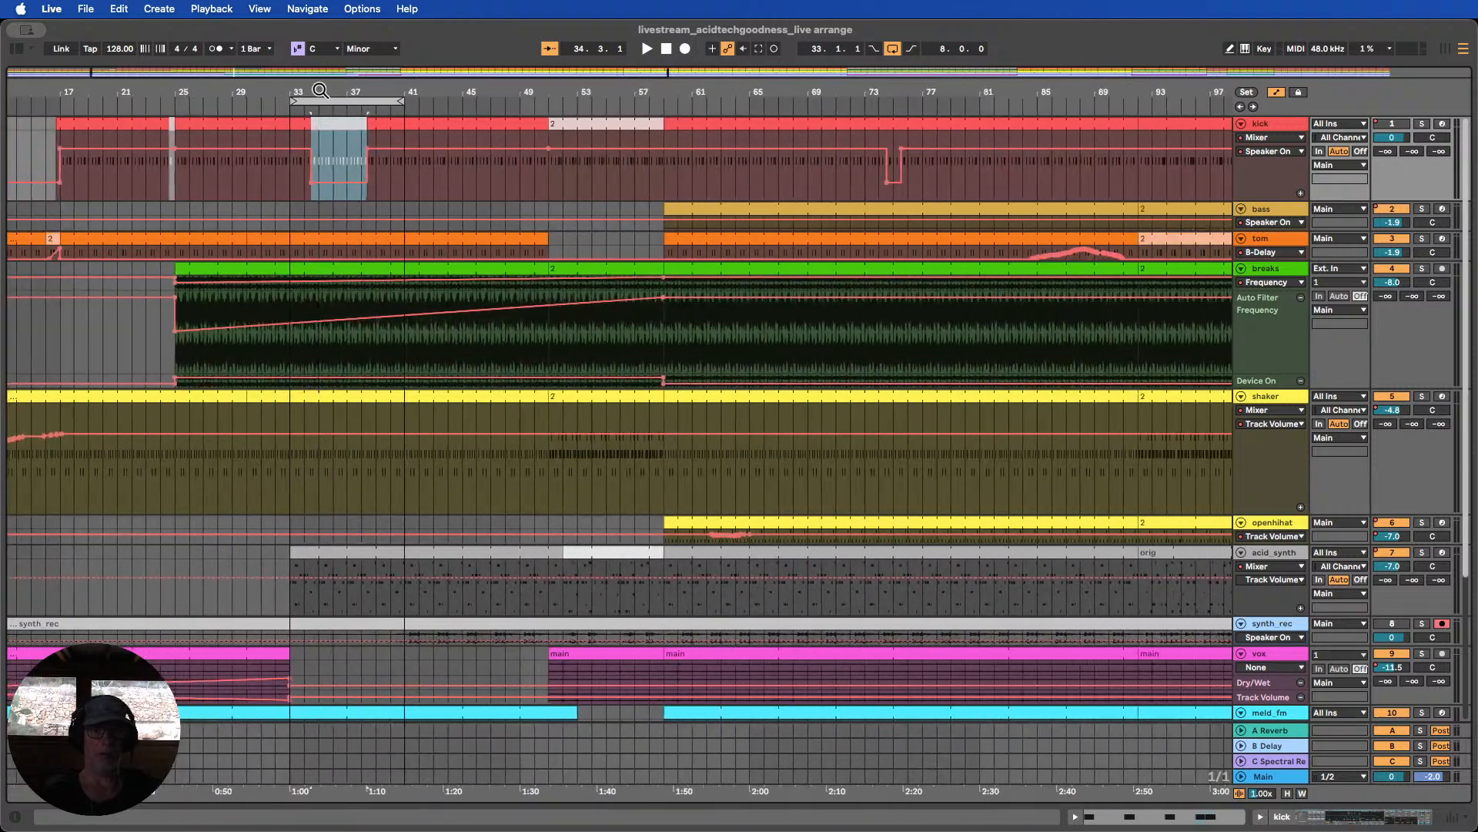
pyautogui.click(267, 101)
pyautogui.scroll(-5, 419, 245)
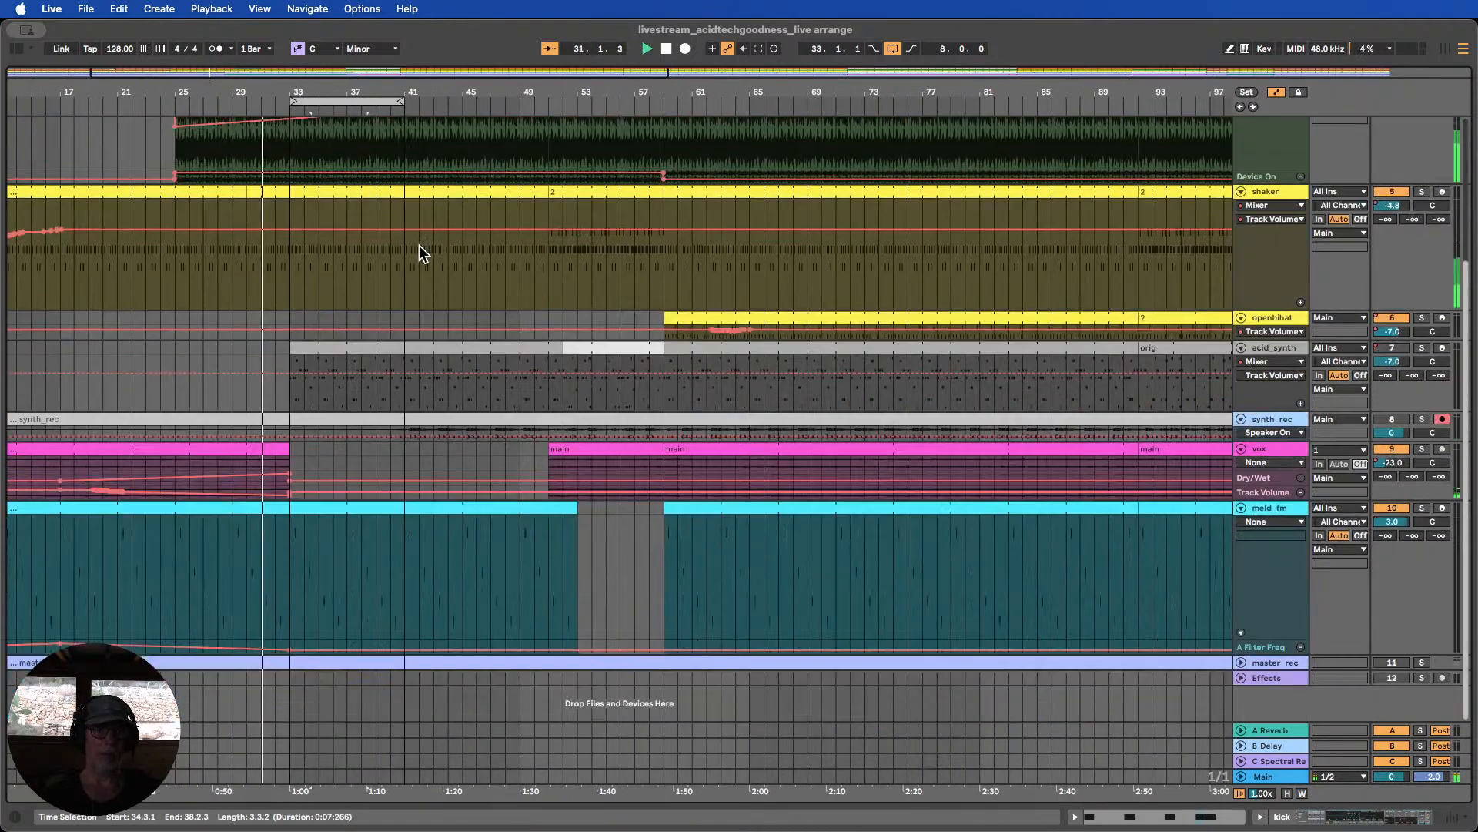
pyautogui.scroll(3, 419, 245)
pyautogui.scroll(2, 417, 241)
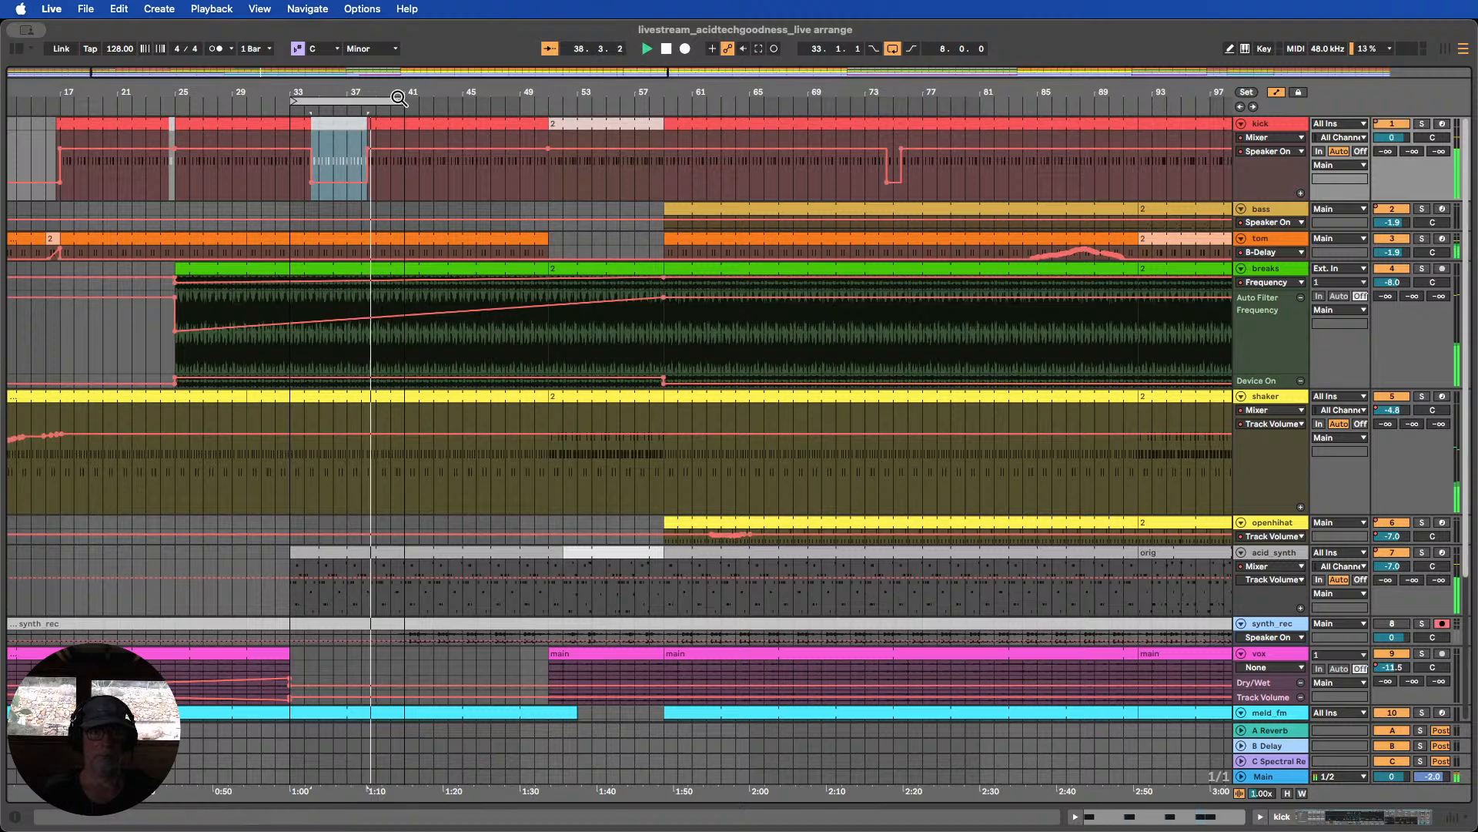
pyautogui.click(666, 49)
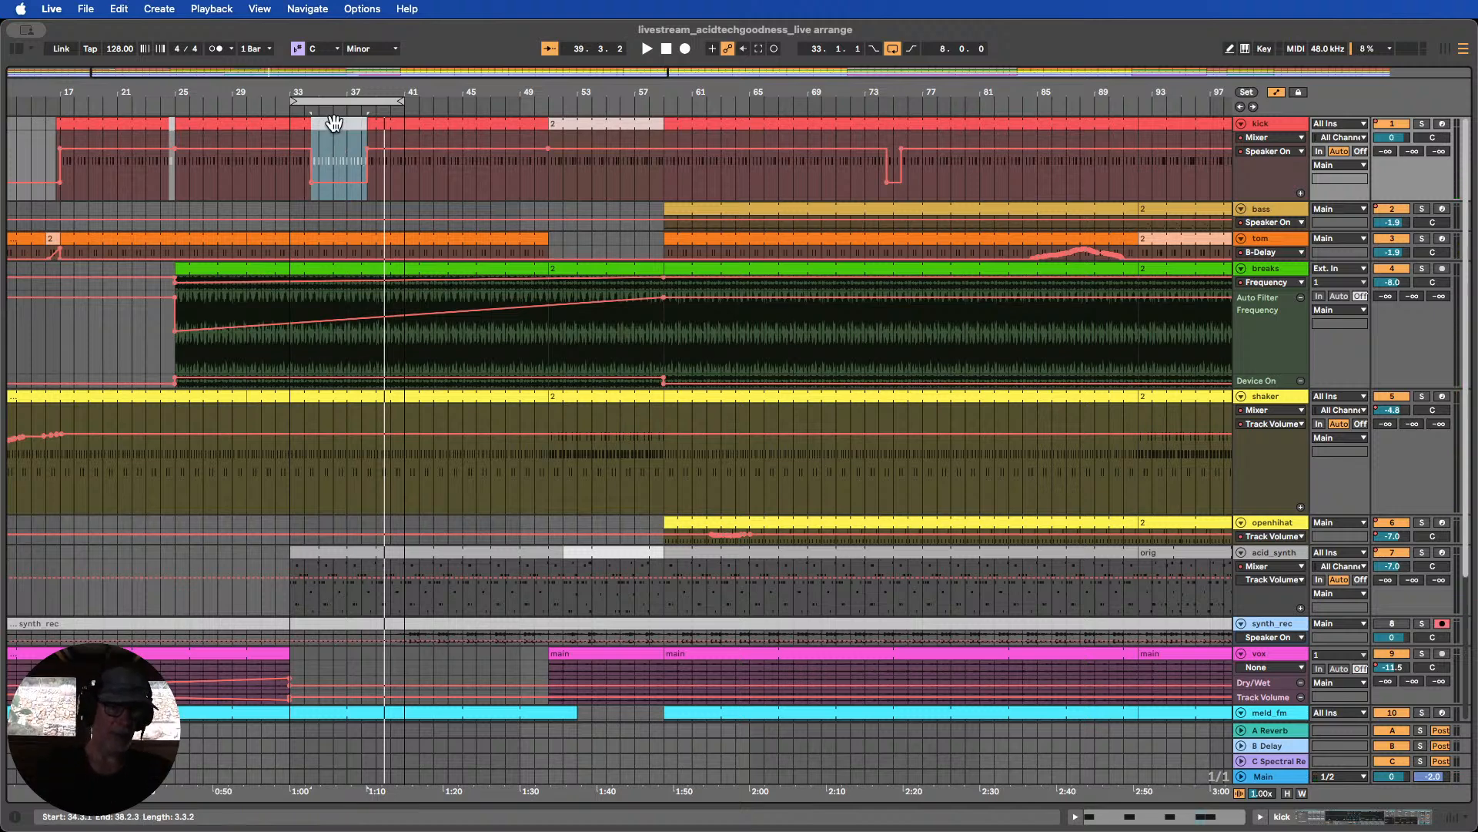
pyautogui.moveTo(323, 91); pyautogui.dragTo(329, 171)
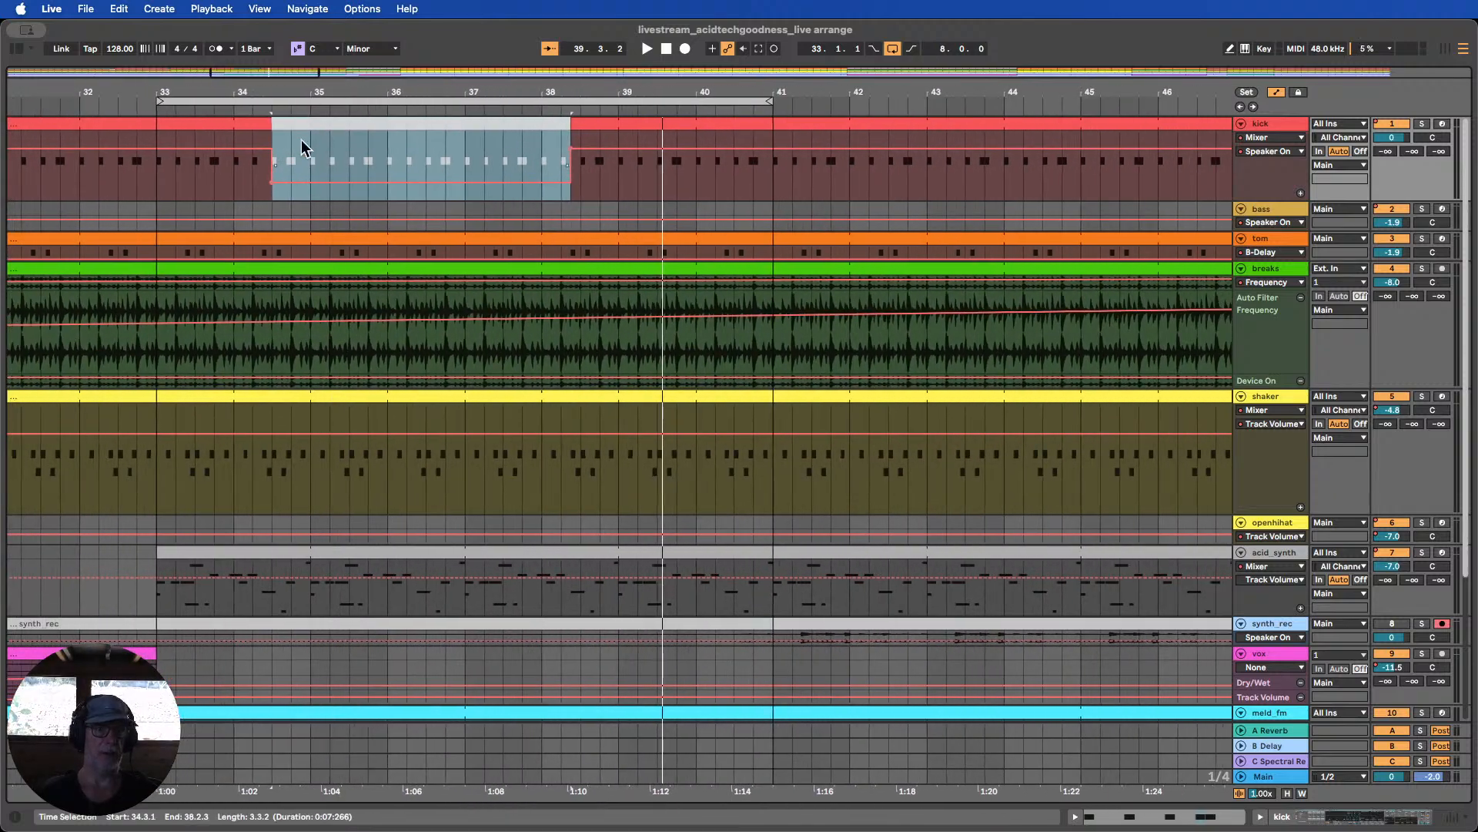
pyautogui.moveTo(313, 92); pyautogui.dragTo(311, 69)
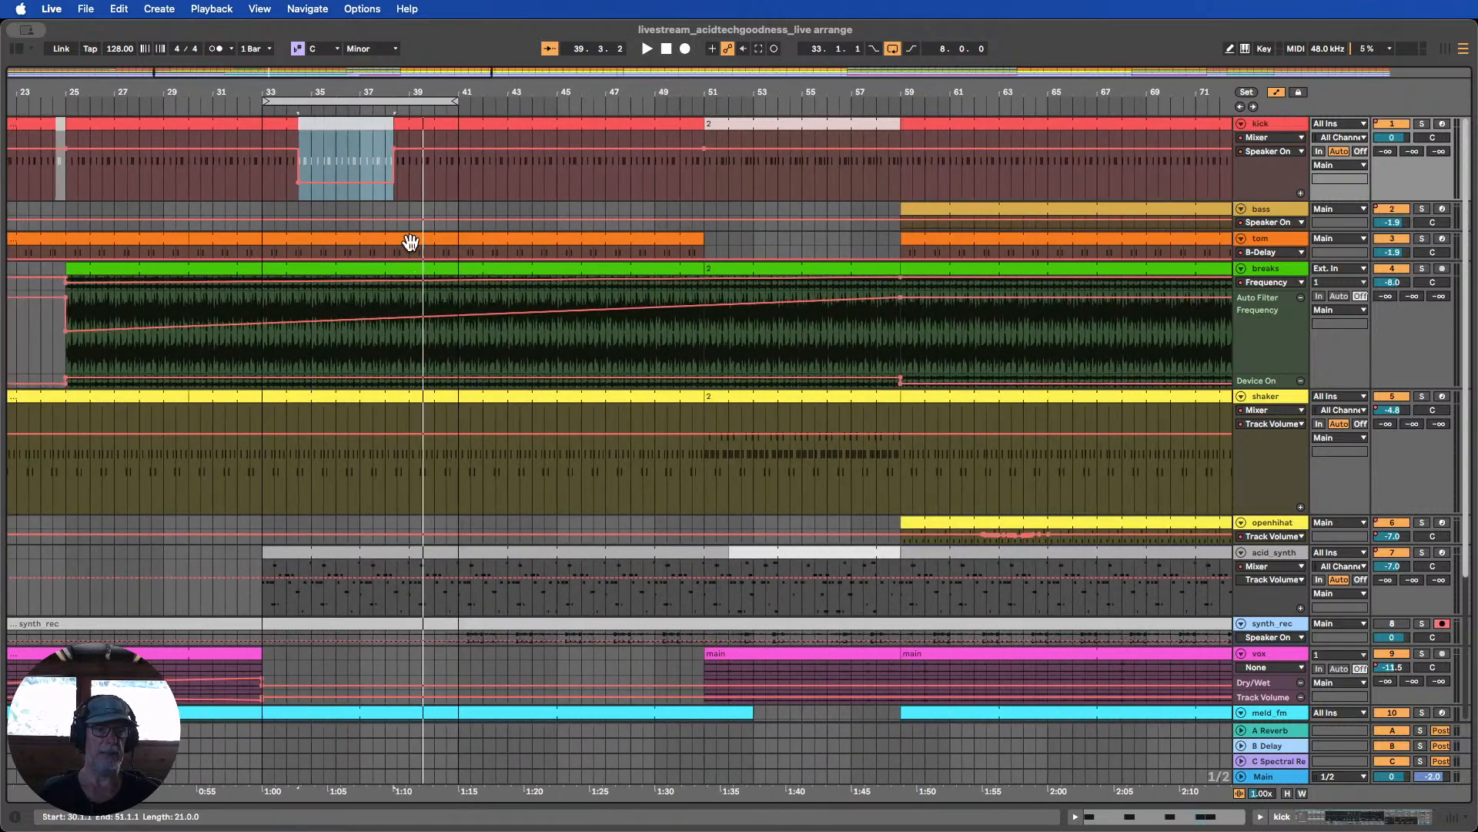
pyautogui.scroll(-3, 410, 241)
pyautogui.scroll(3, 411, 230)
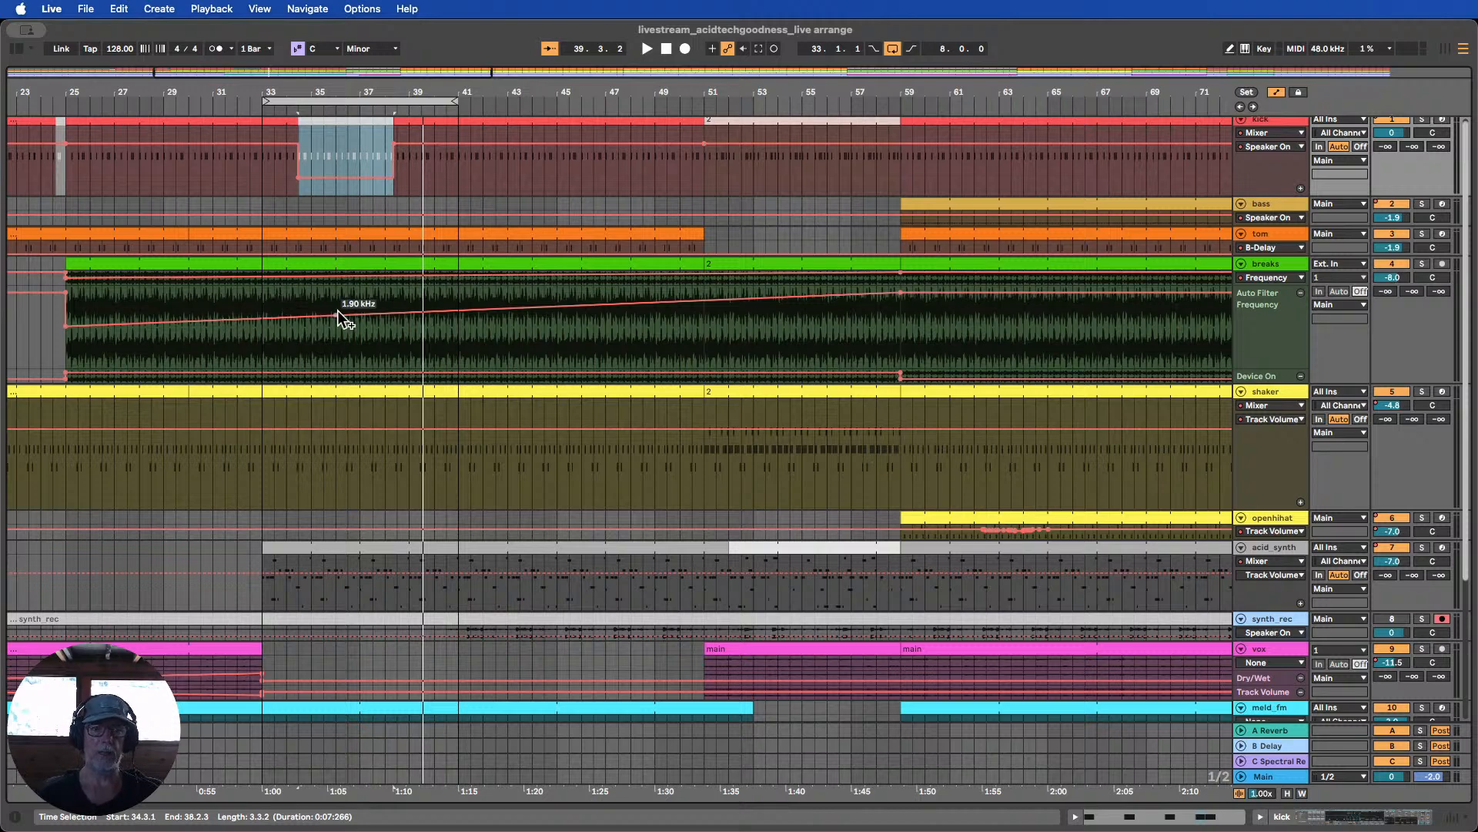
# Add an Auto Filter from the Audio Effects library to the end of the acid_synth track's device chain
pyautogui.scroll(-2, 337, 313)
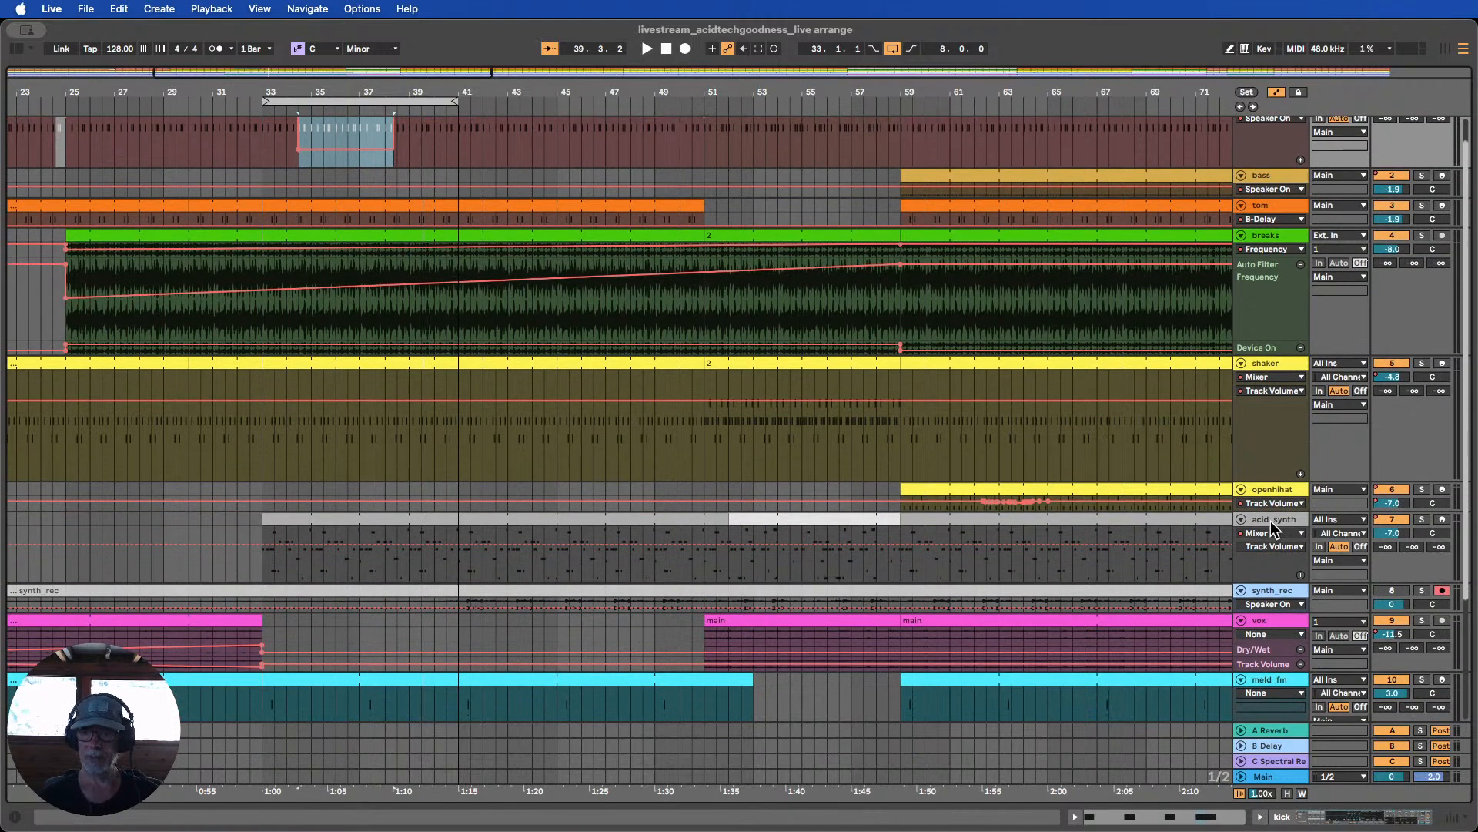
pyautogui.doubleClick(1272, 523)
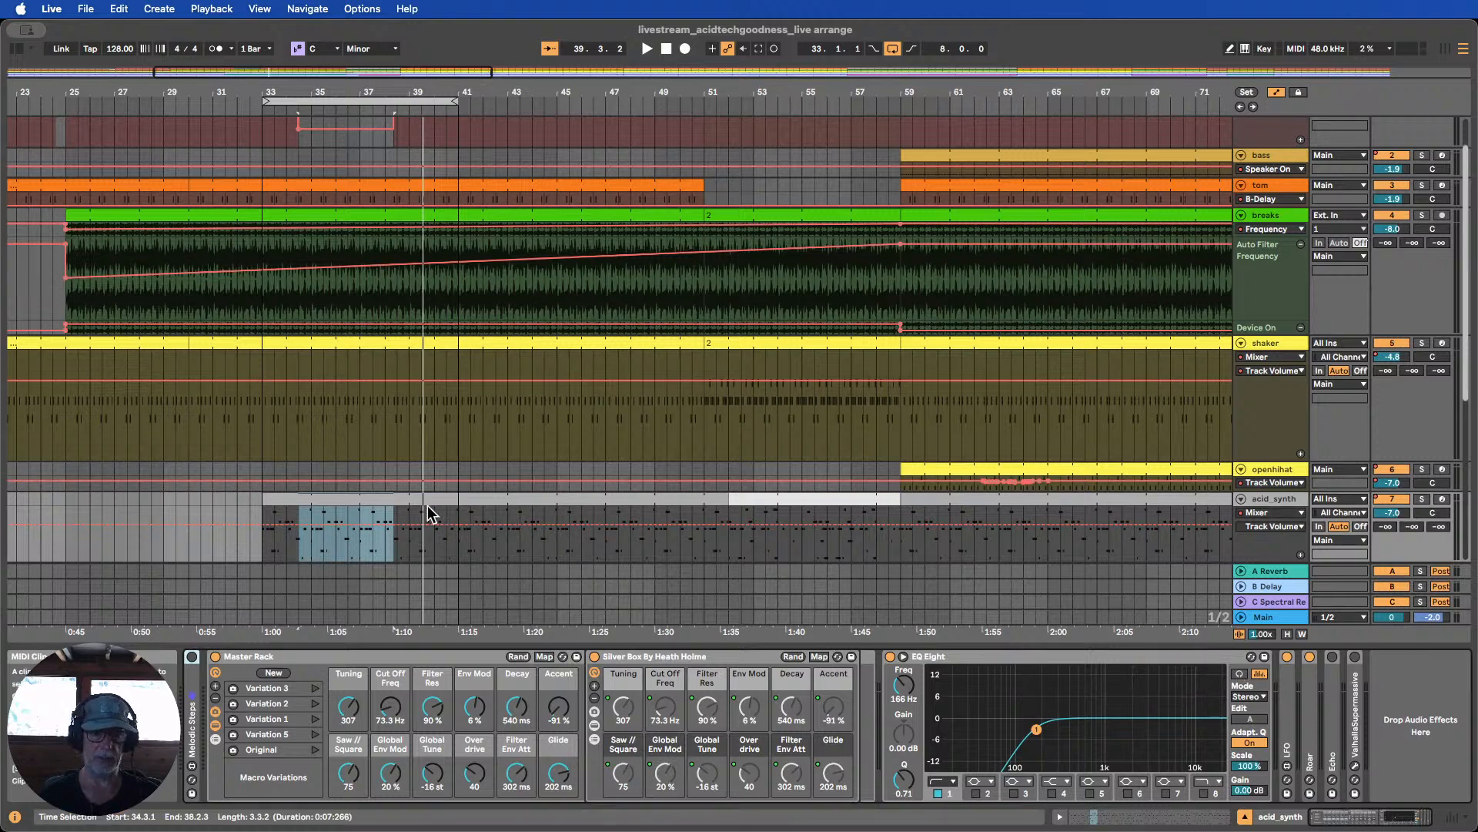
pyautogui.scroll(-2, 424, 510)
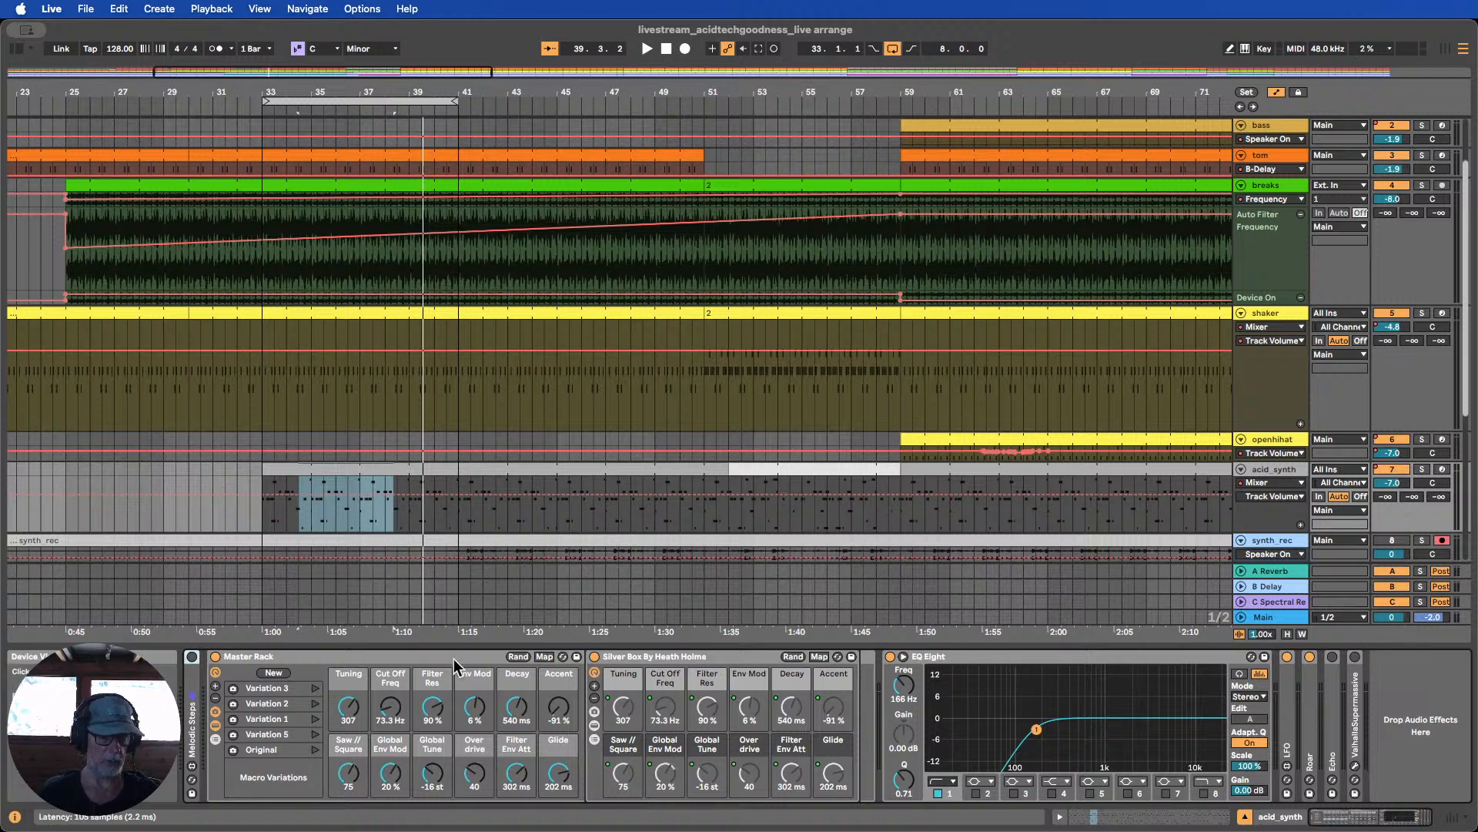
pyautogui.click(1247, 817)
pyautogui.click(15, 49)
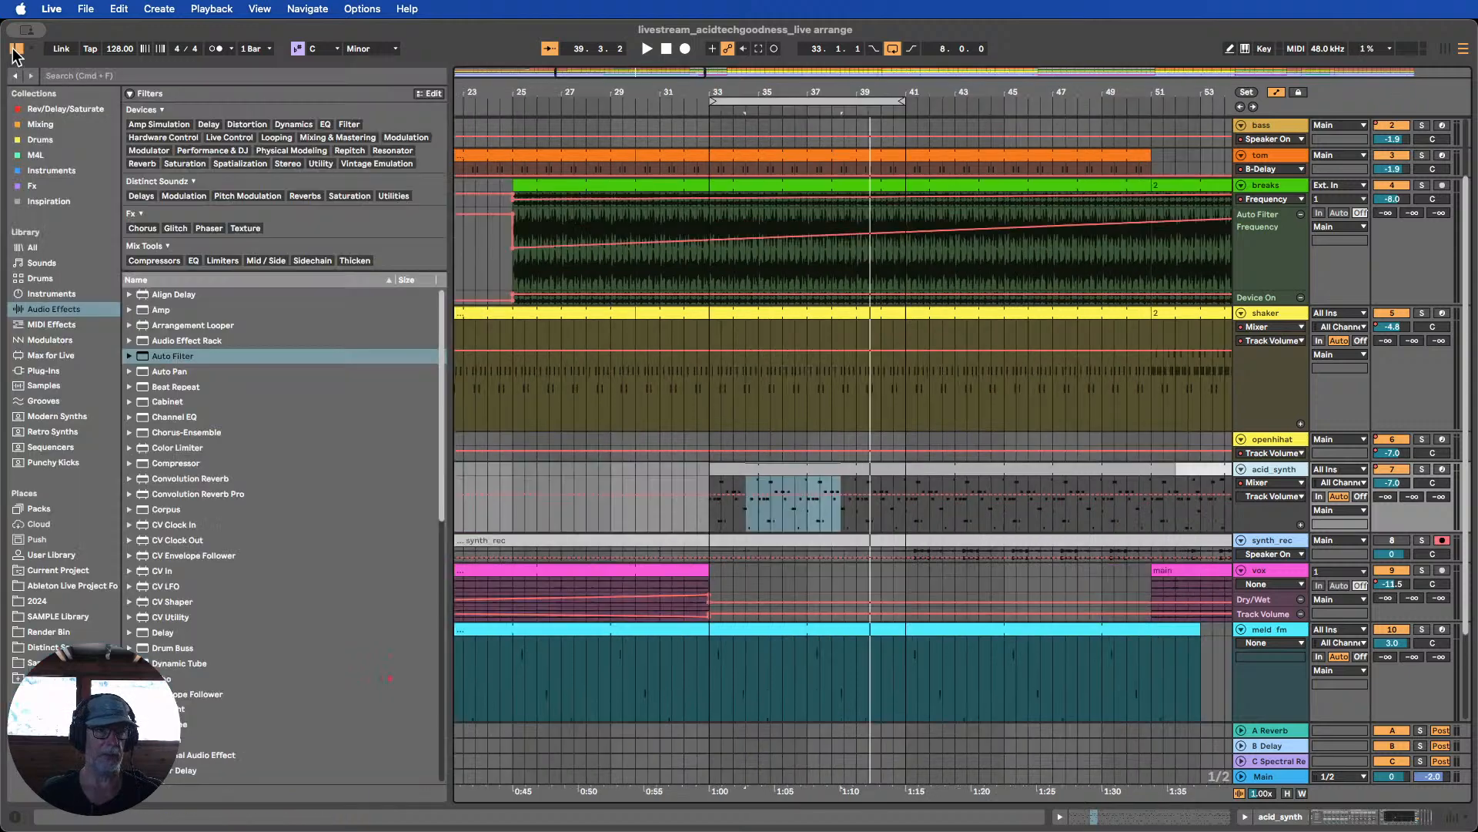
pyautogui.moveTo(141, 357); pyautogui.dragTo(210, 368)
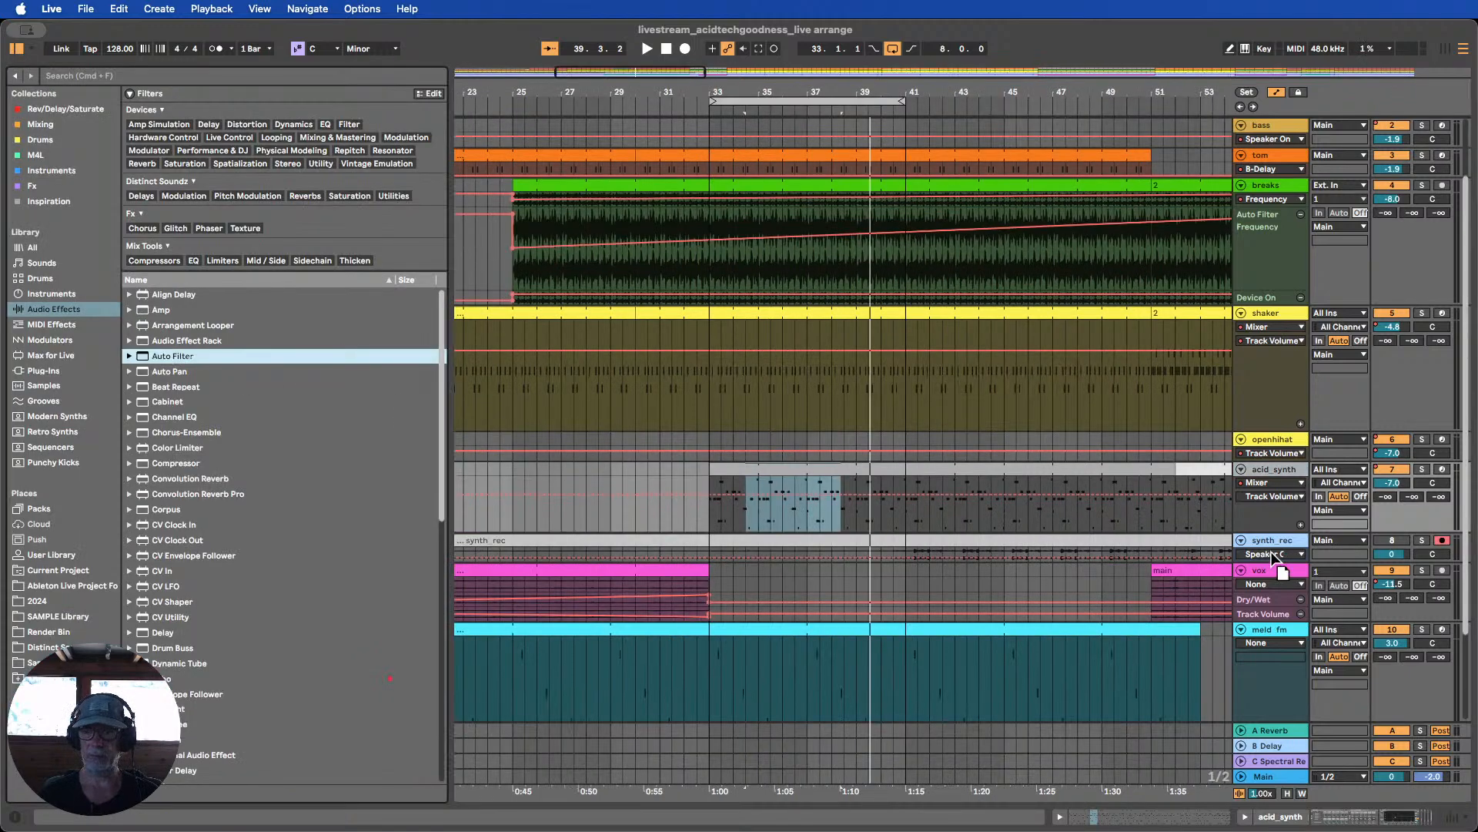
pyautogui.moveTo(1269, 470); pyautogui.dragTo(1273, 465)
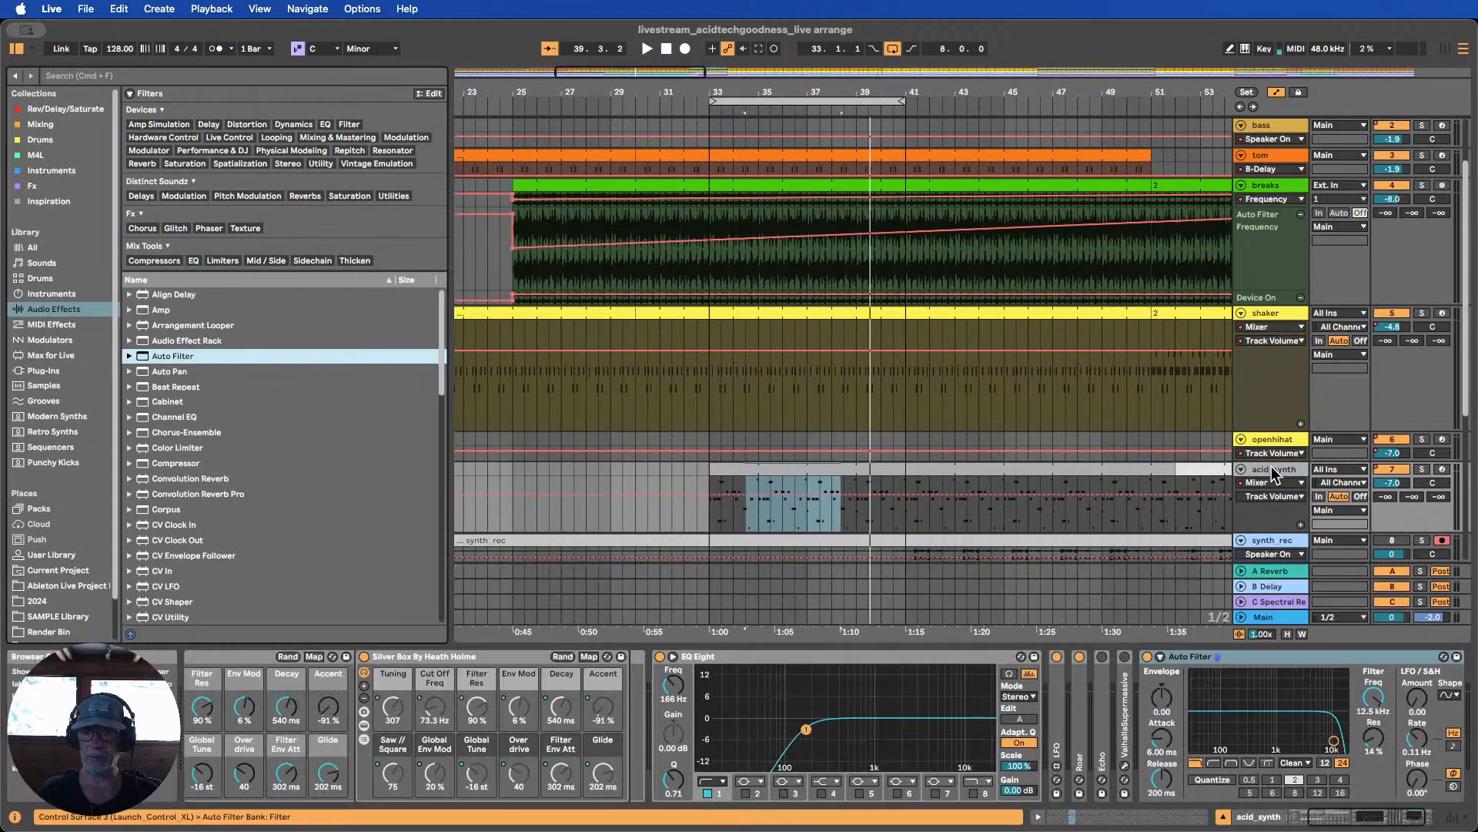
pyautogui.click(15, 49)
# Switch off the acid_synth track's Auto Filter and show its Device On automation in a separate lane
pyautogui.scroll(-4, 431, 200)
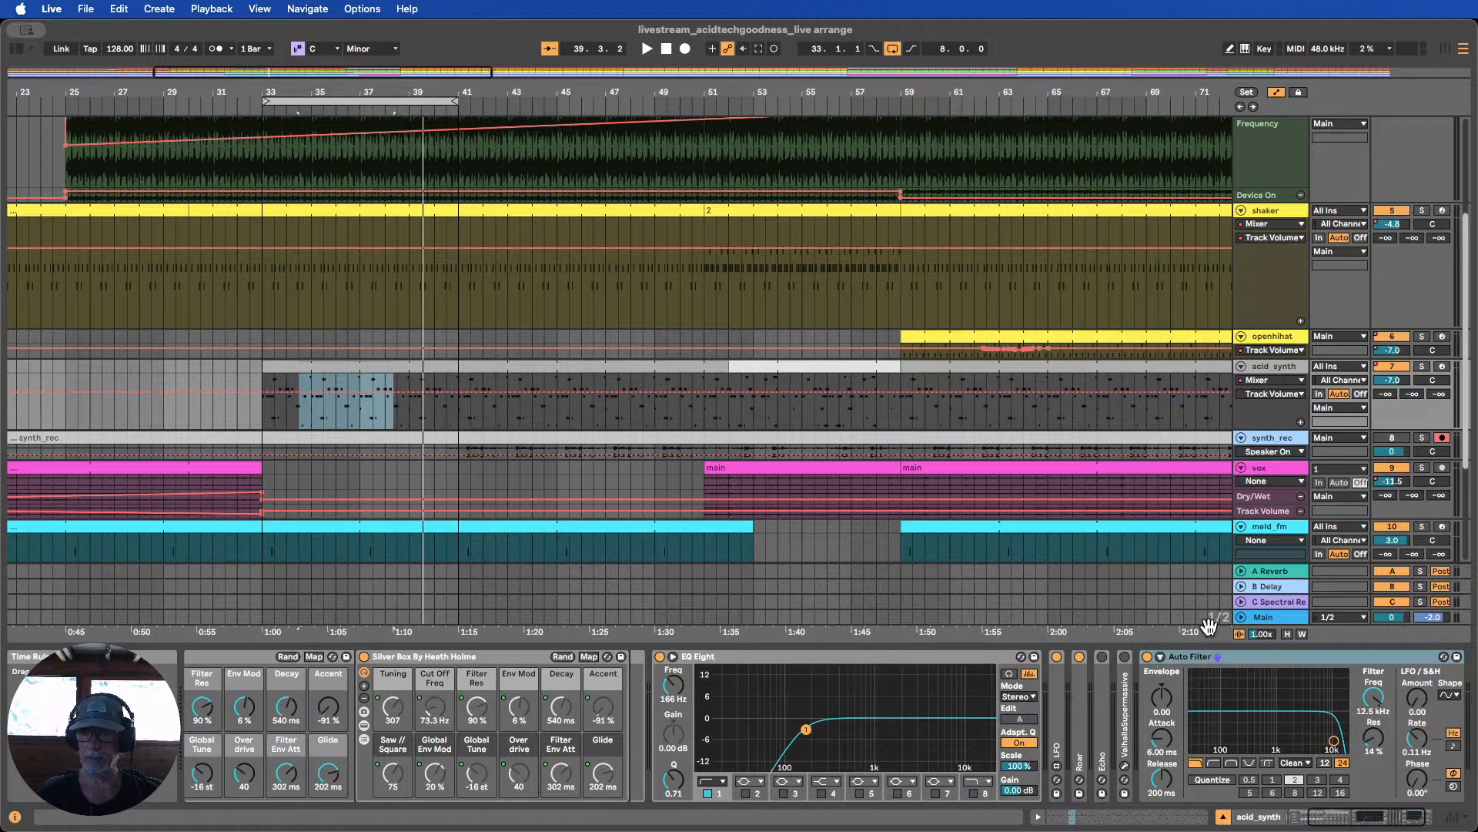
pyautogui.click(1147, 657)
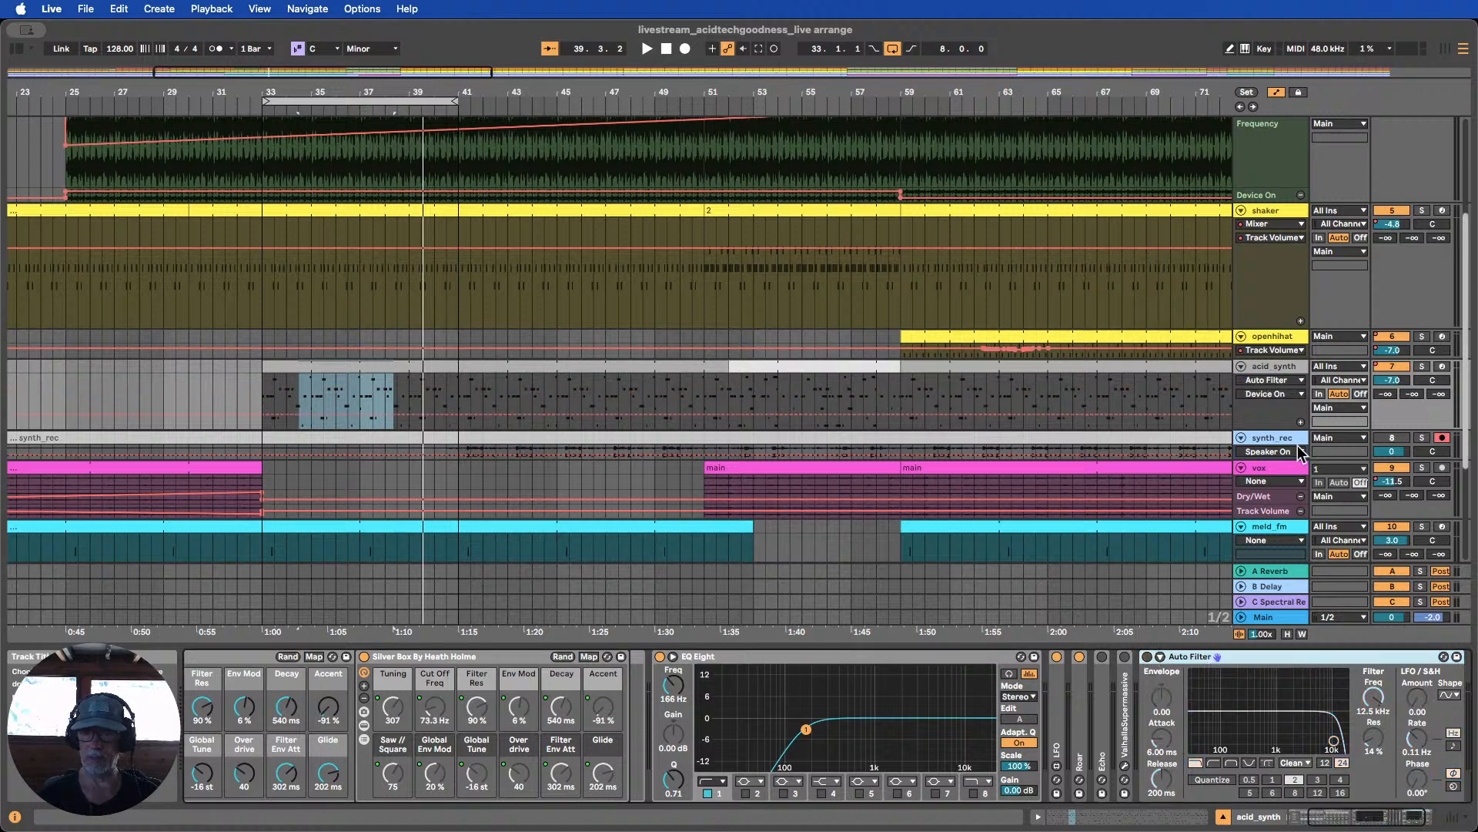
pyautogui.click(1301, 422)
pyautogui.scroll(-3, 290, 437)
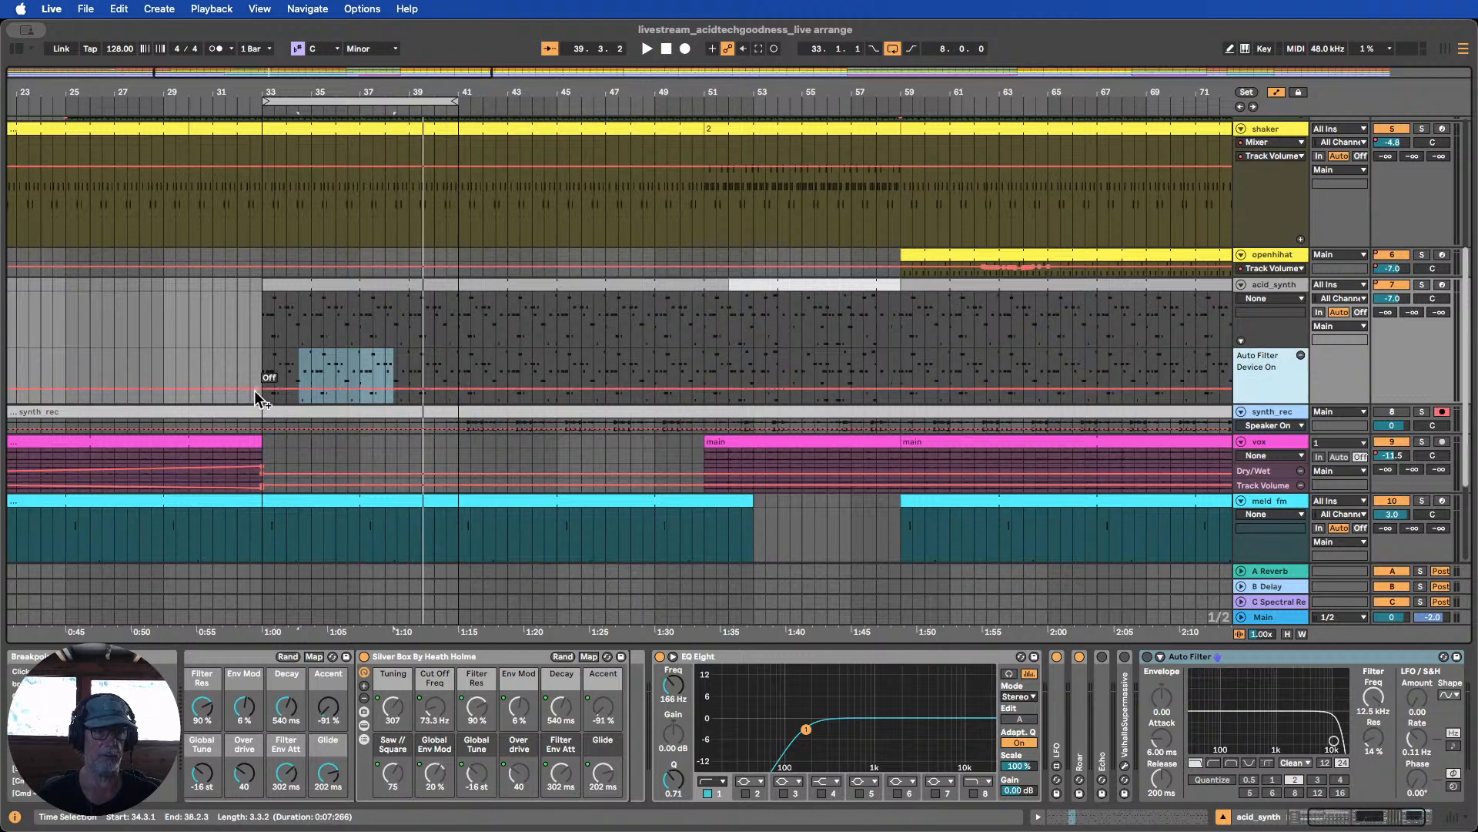
# Automate the acid_synth Auto Filter to switch on at bar 33 and off at bar 52
pyautogui.click(259, 389)
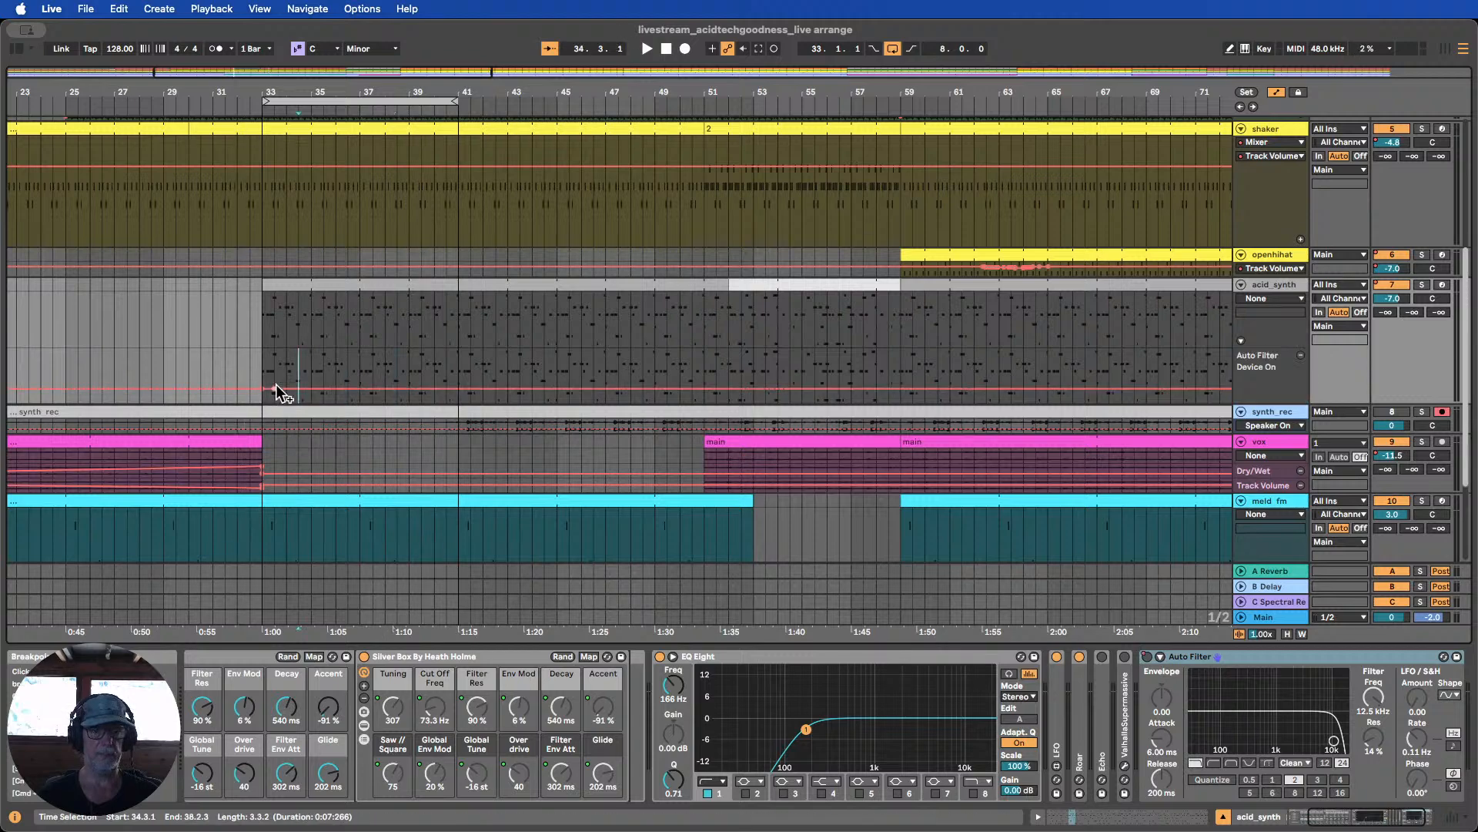
pyautogui.moveTo(275, 388); pyautogui.dragTo(276, 362)
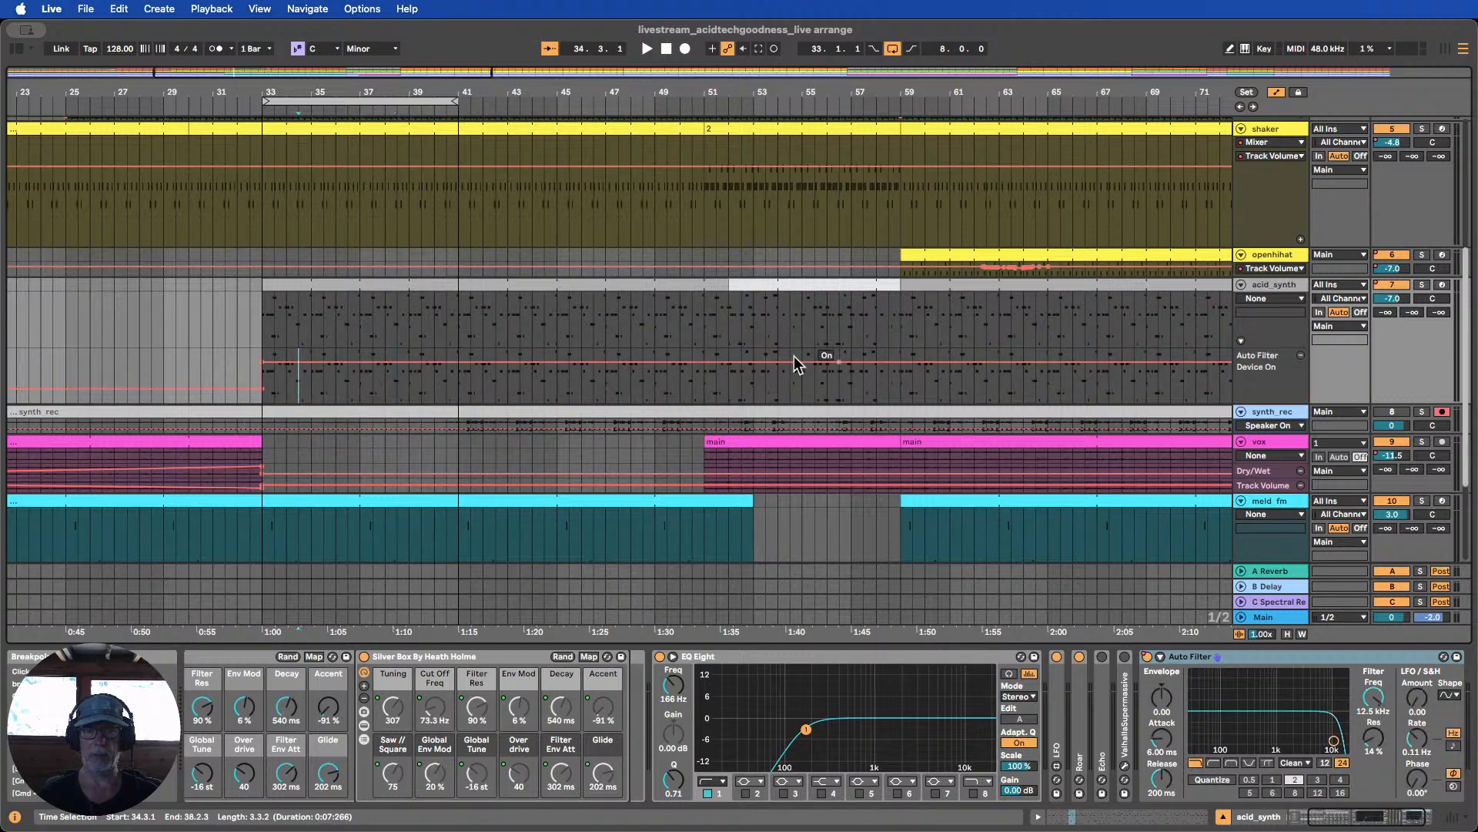
pyautogui.click(728, 362)
pyautogui.moveTo(753, 362); pyautogui.dragTo(725, 388)
# Show the Auto Filter frequency in its own lane and ramp it from about 814 Hz at bar 33 to 11.1 kHz at bar 52
pyautogui.moveTo(1377, 710); pyautogui.dragTo(1378, 711)
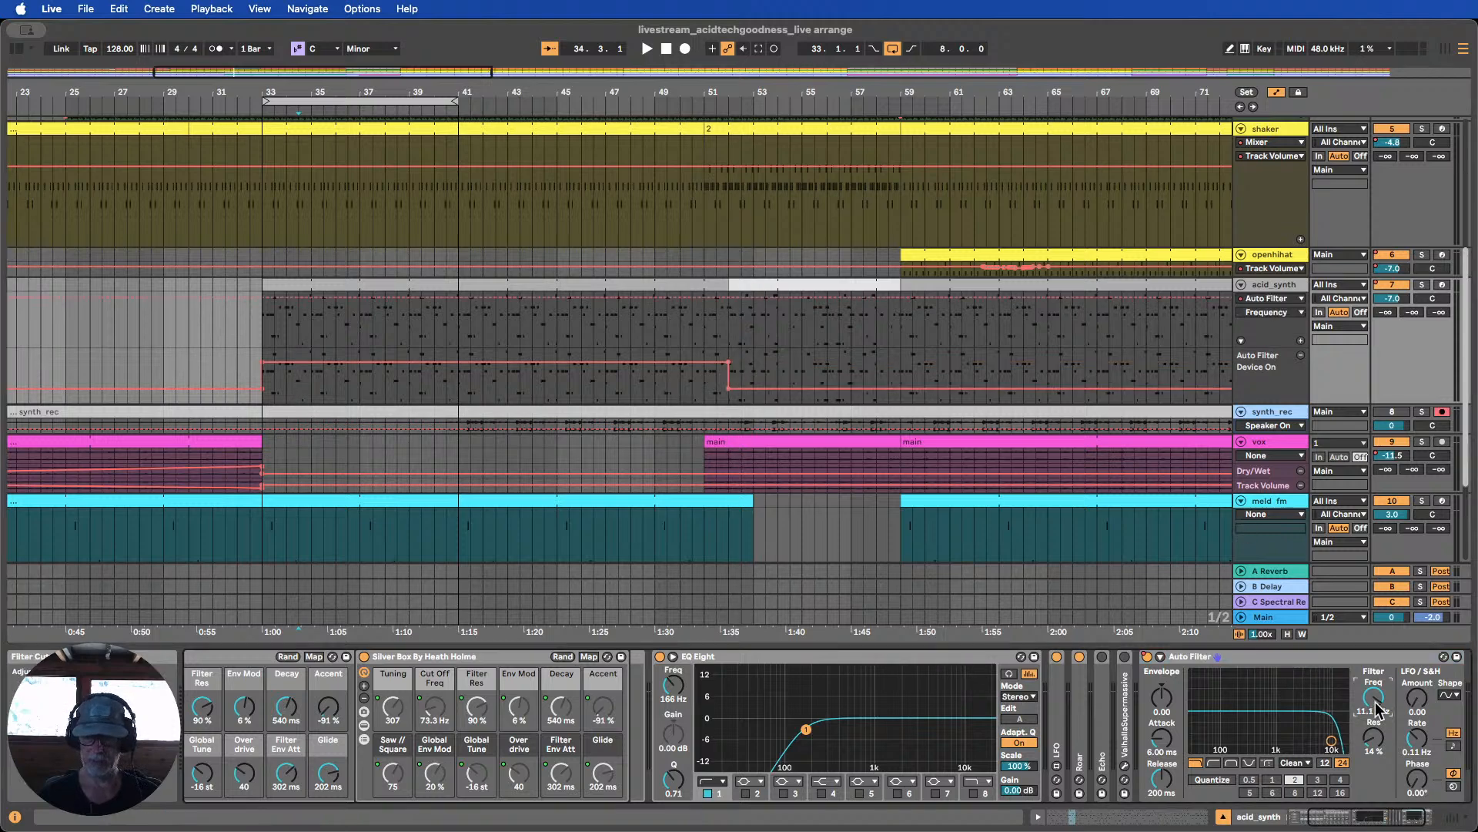
pyautogui.click(1301, 348)
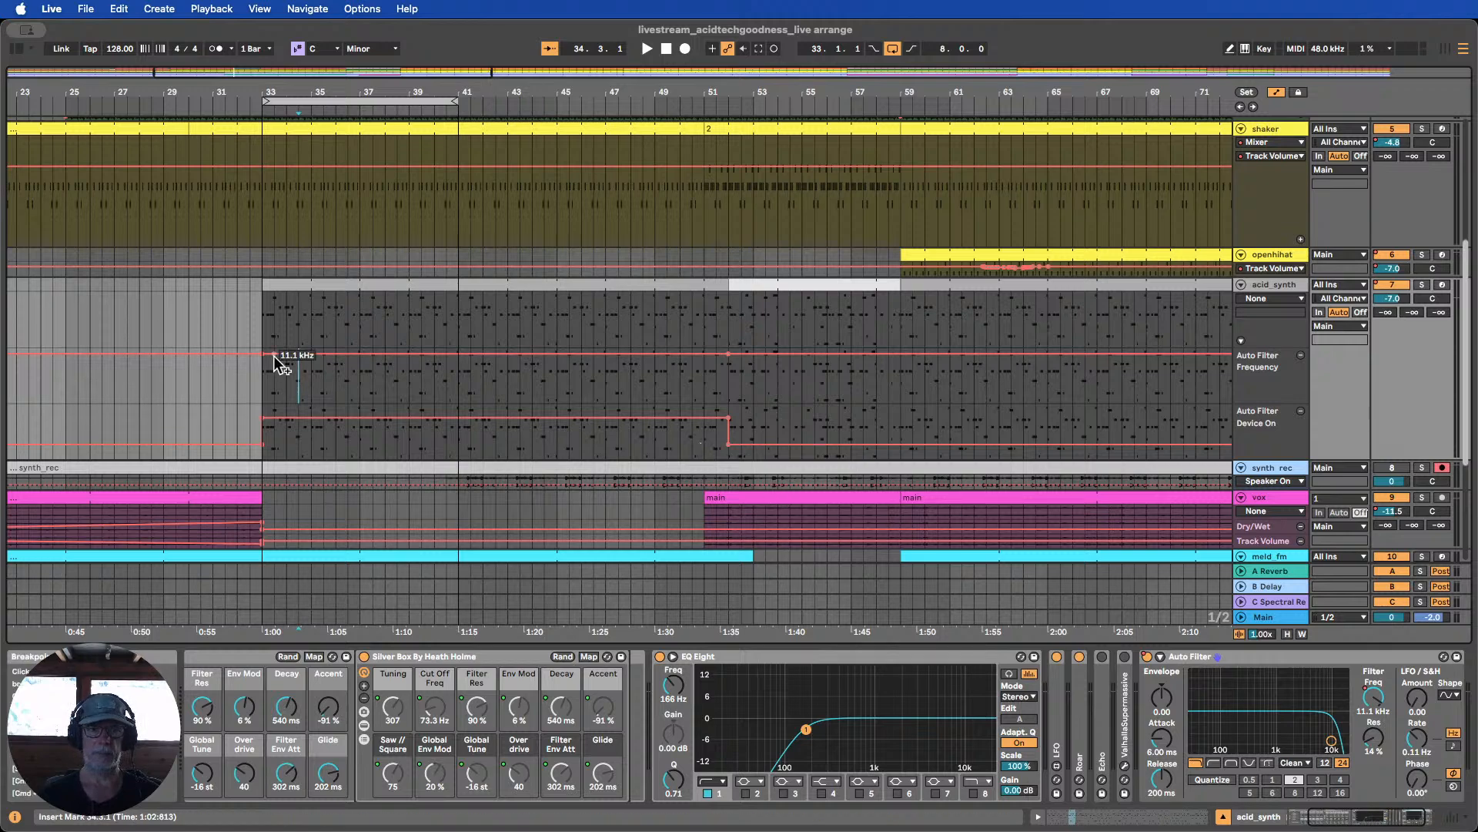
pyautogui.moveTo(279, 355); pyautogui.dragTo(279, 369)
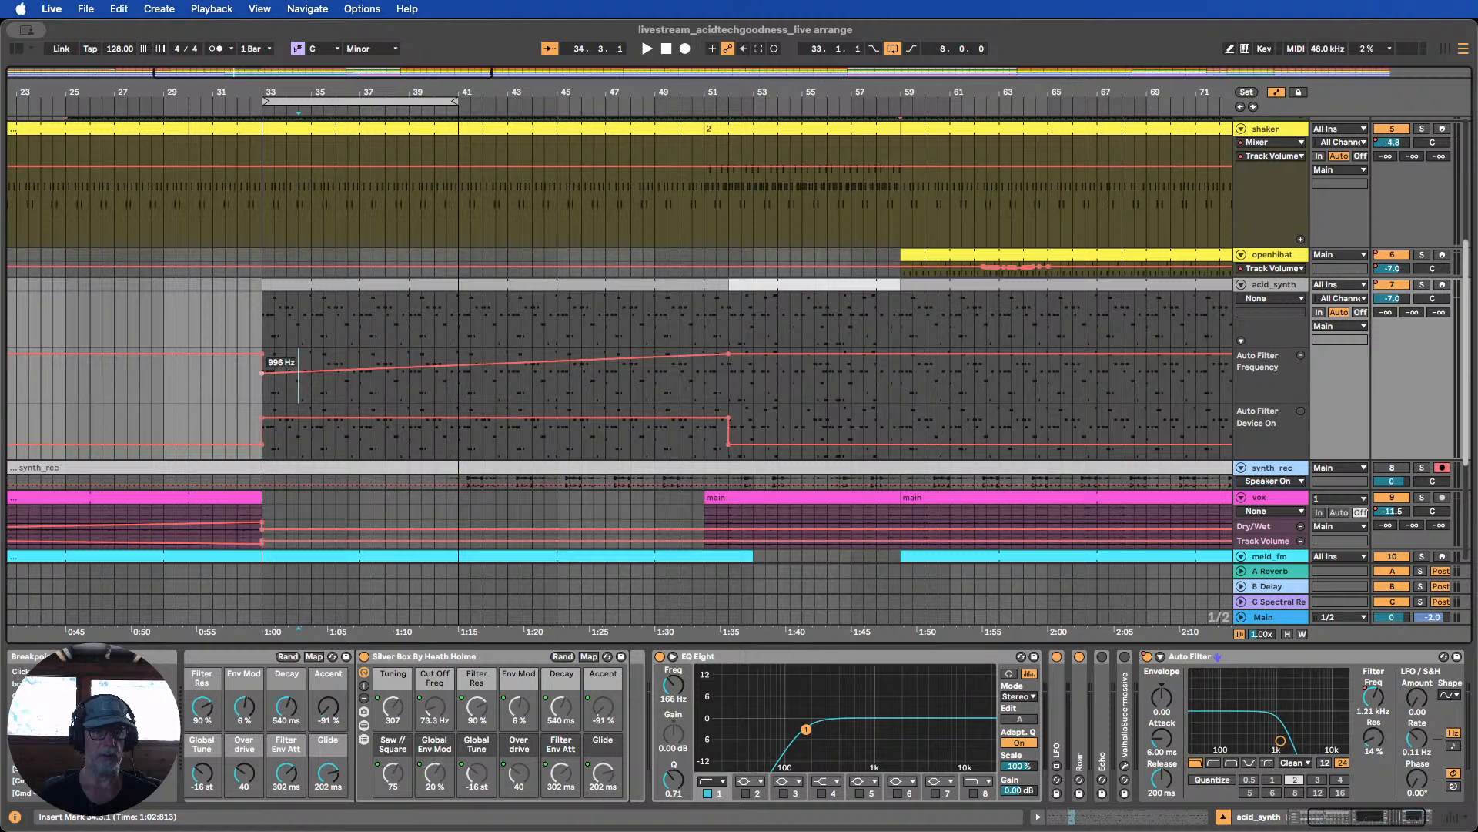
# Play from about bar 31 and raise the starting point of the acid_synth filter sweep to 1.15 kHz
pyautogui.click(231, 97)
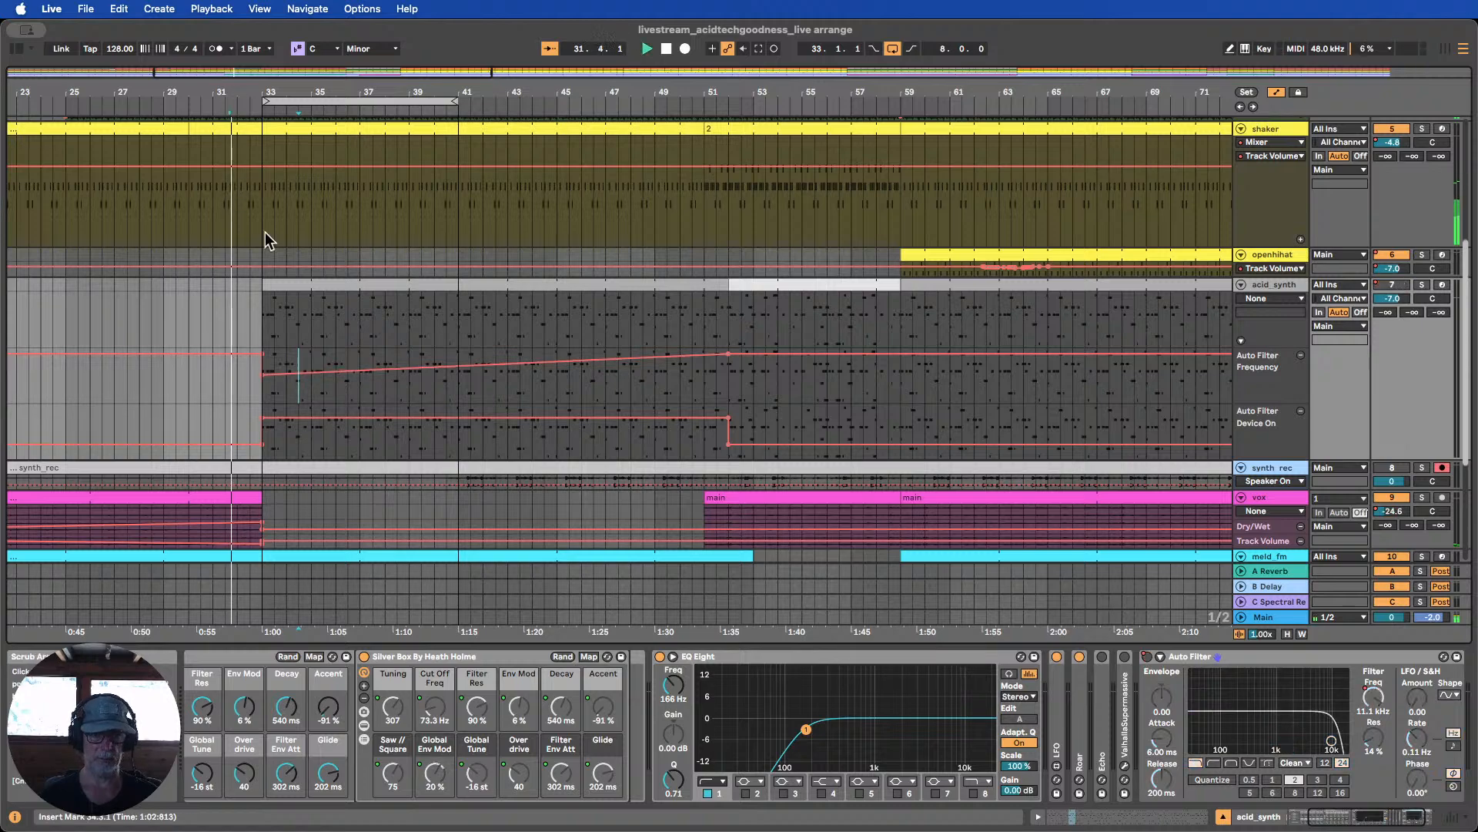
pyautogui.click(238, 390)
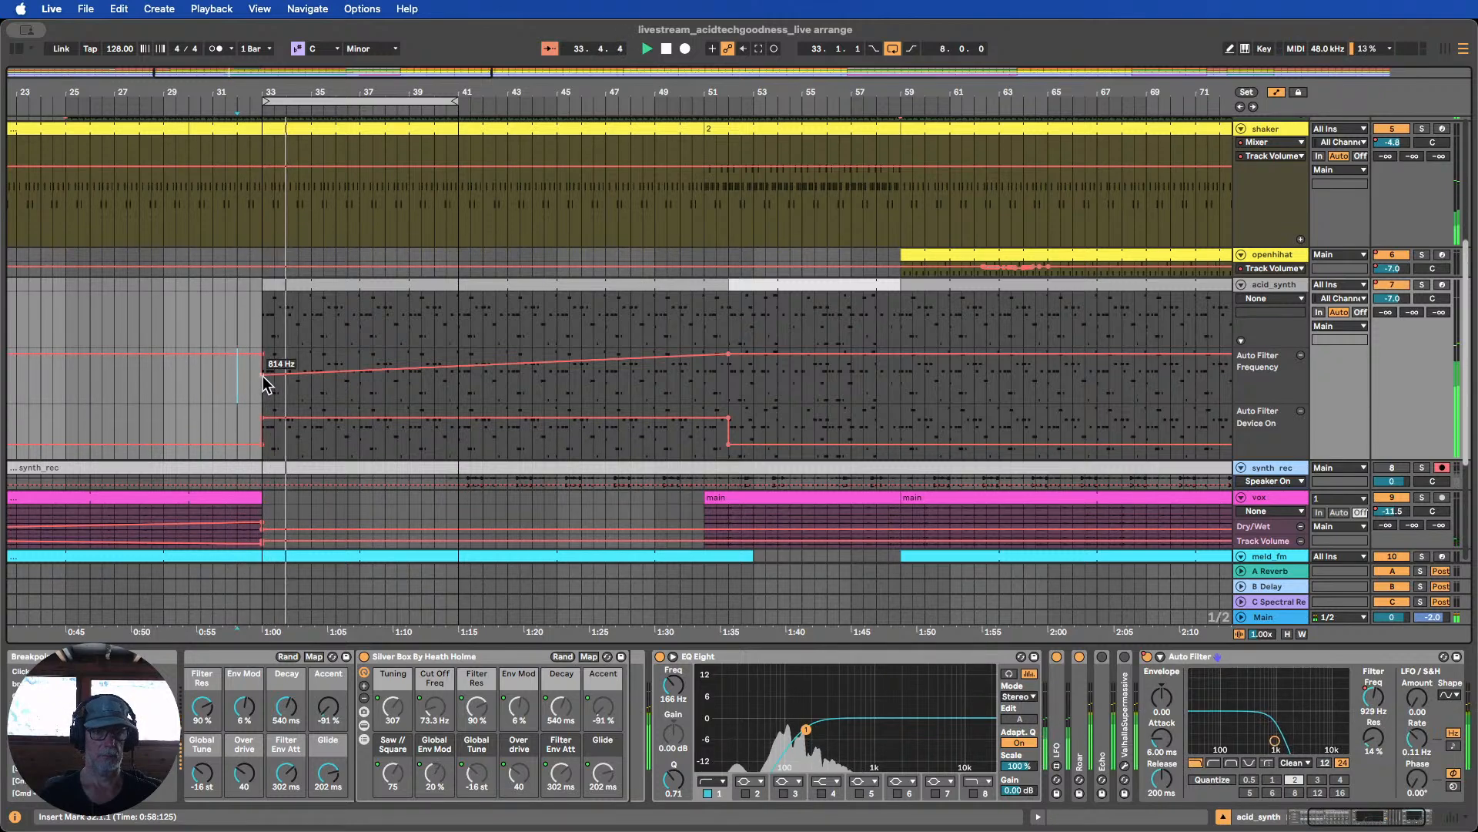
pyautogui.moveTo(262, 376); pyautogui.dragTo(262, 371)
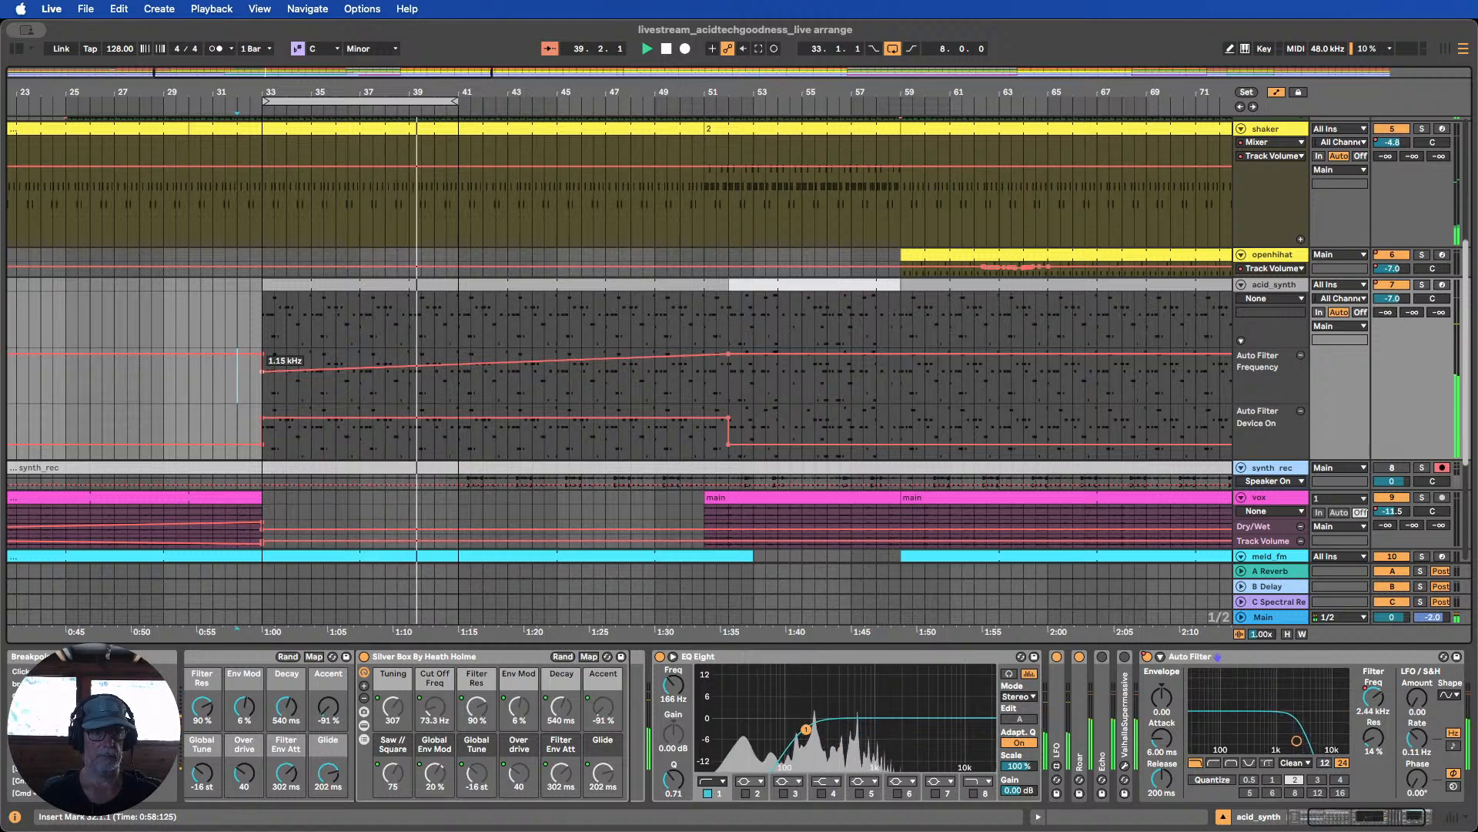
# Deactivate the section of the shaker clip from bar 38 to bar 41
pyautogui.moveTo(445, 80); pyautogui.dragTo(526, 64)
pyautogui.scroll(5, 624, 225)
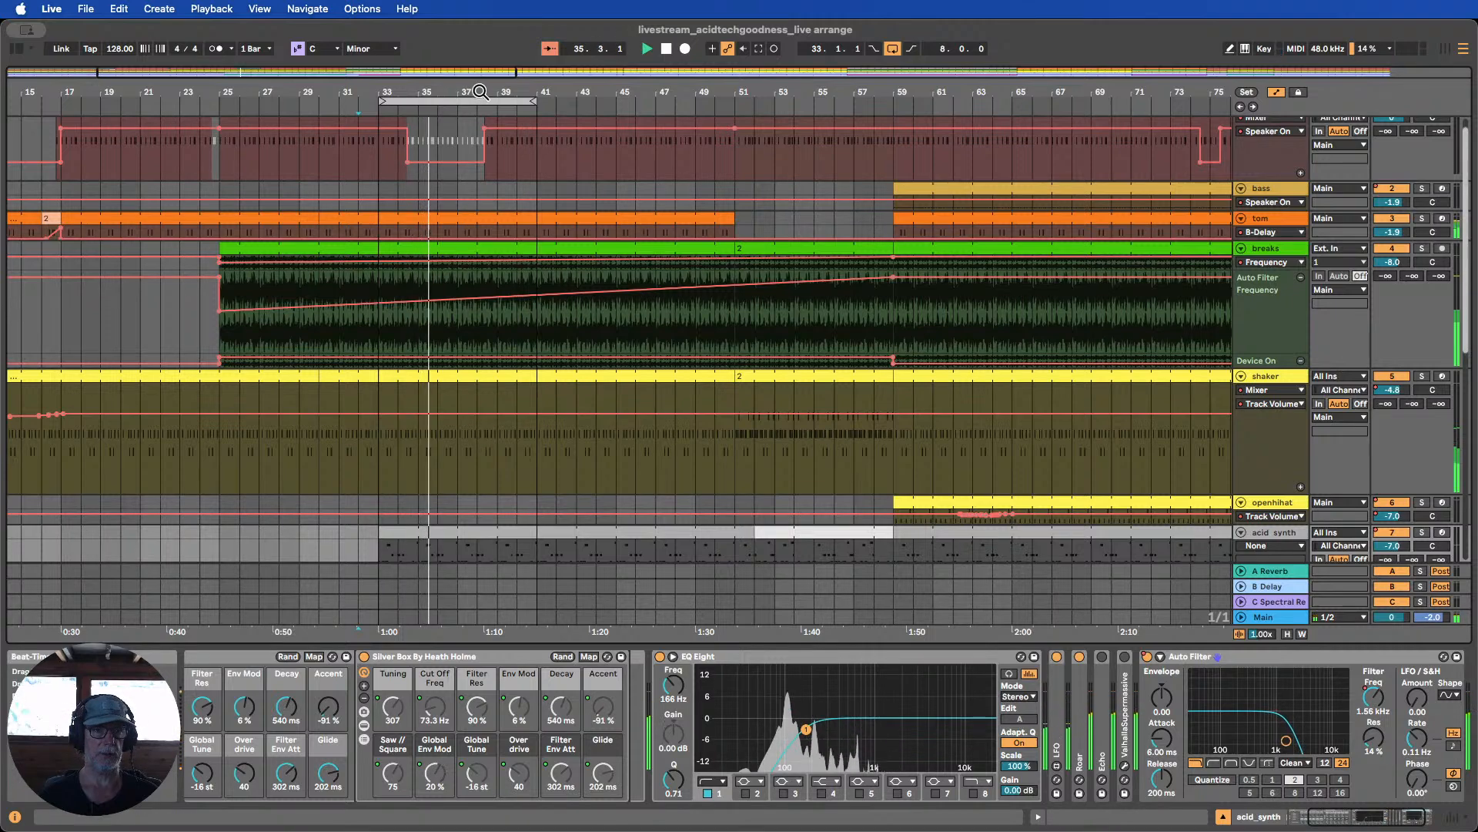
pyautogui.moveTo(477, 94); pyautogui.dragTo(483, 474)
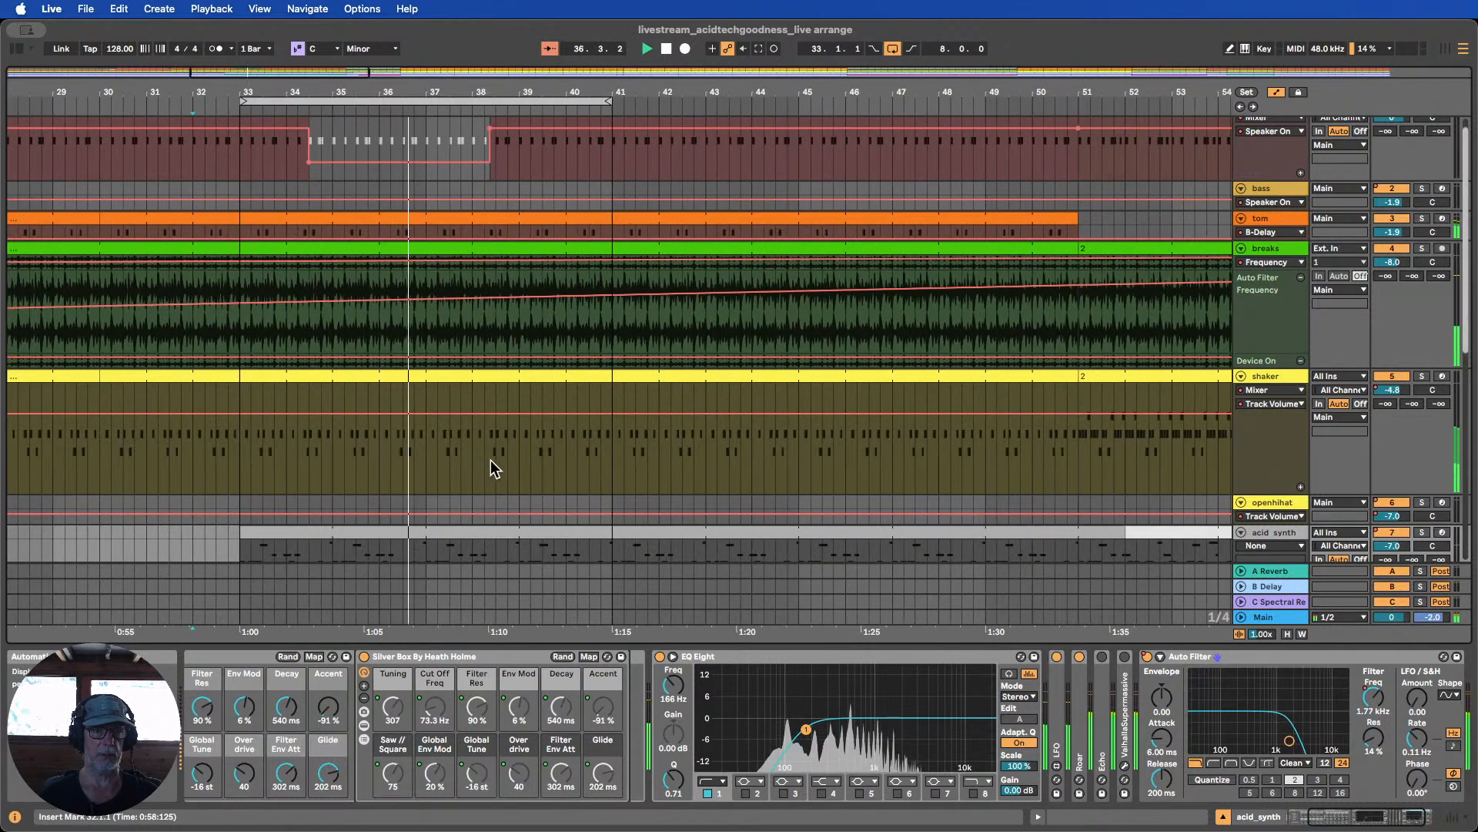
pyautogui.moveTo(474, 456); pyautogui.dragTo(616, 374)
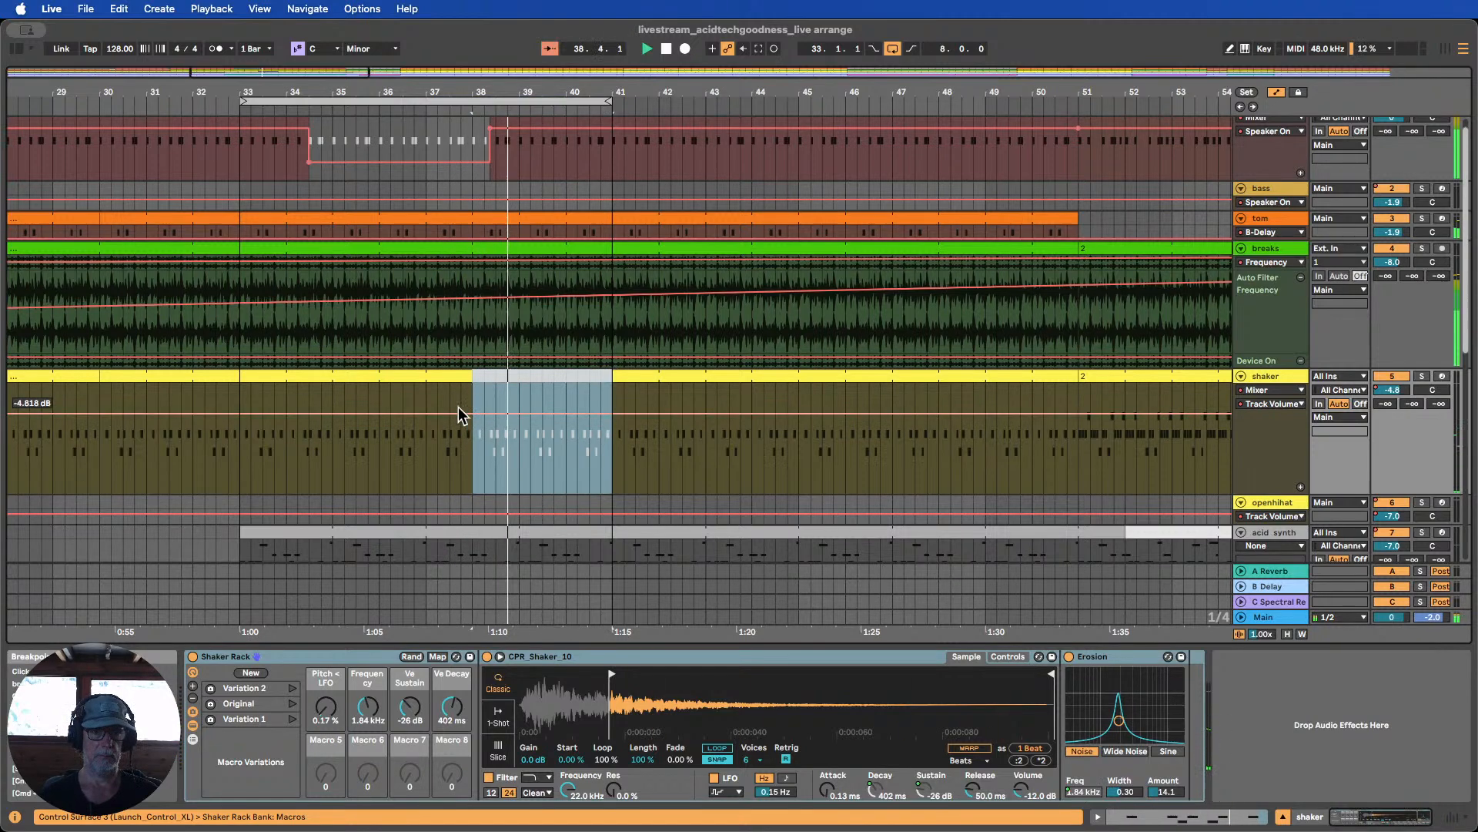
# Trim the start of the deactivated shaker section to 38.3 and extend the active shaker clip before it to 38.2
pyautogui.moveTo(473, 376); pyautogui.dragTo(495, 375)
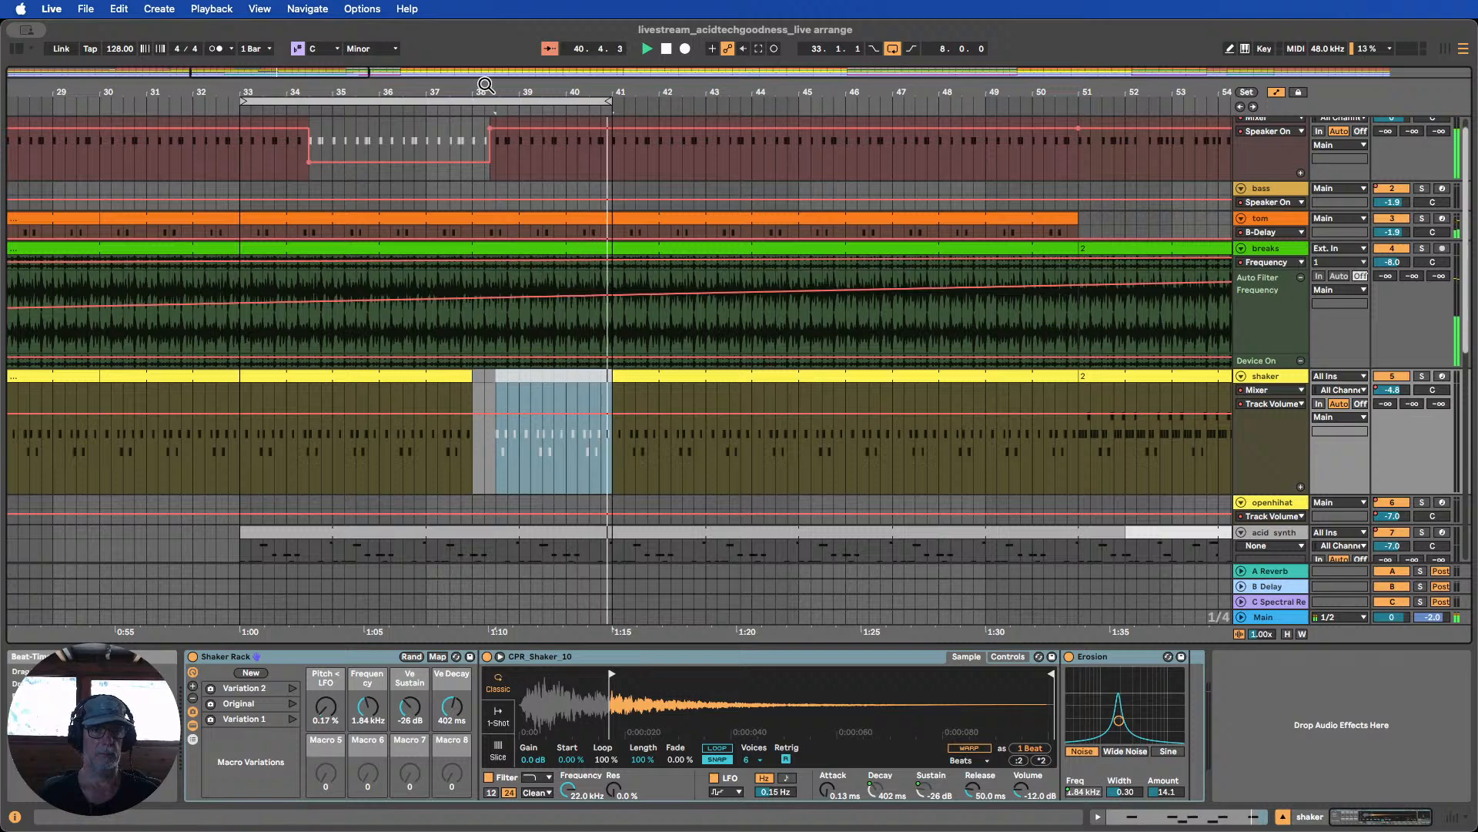
pyautogui.scroll(5, 497, 206)
pyautogui.moveTo(409, 376); pyautogui.dragTo(465, 368)
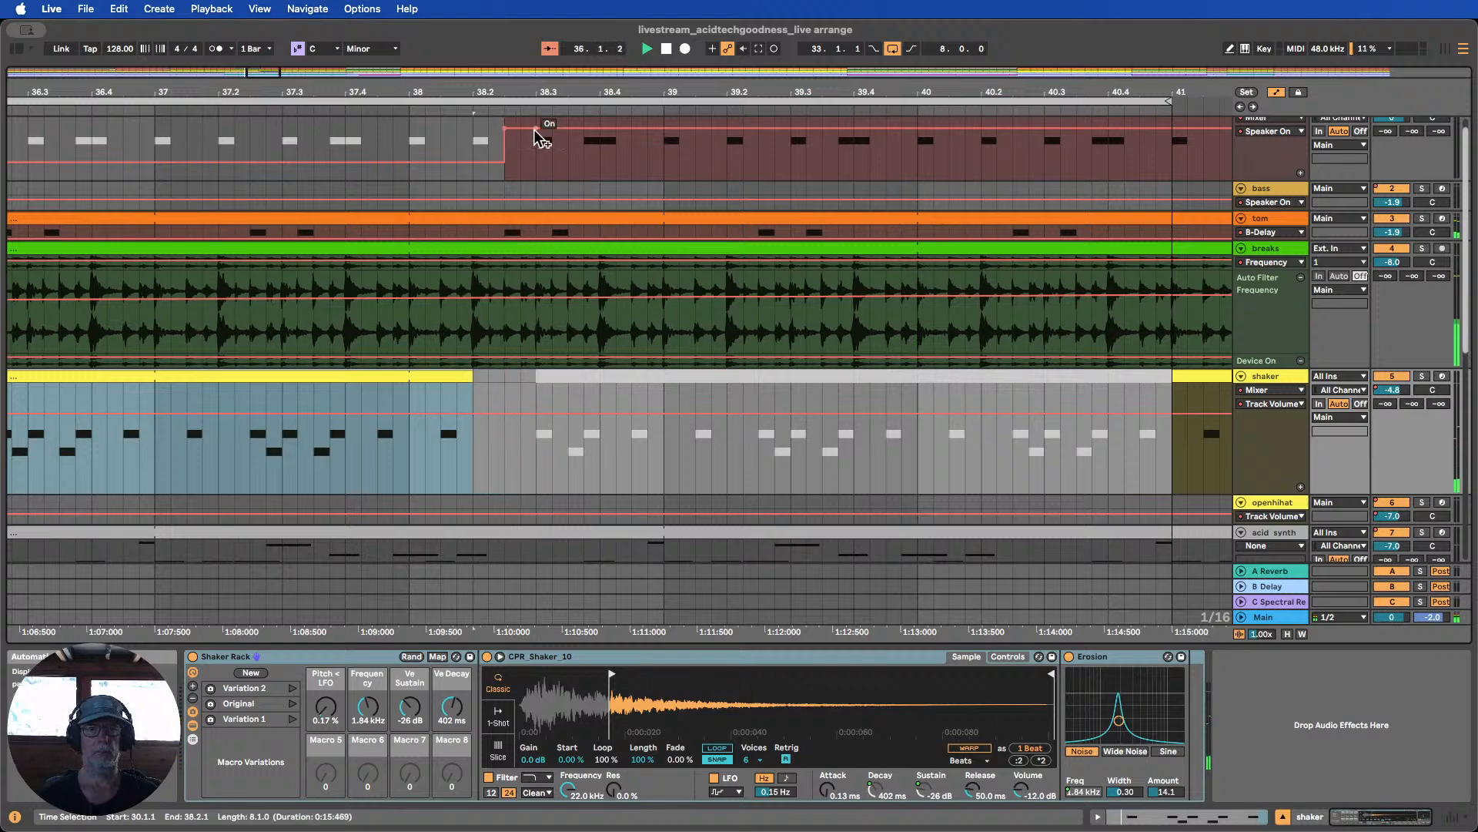
# Trim the start of the shaker clip after bar 41 to bar 49 and deactivate its section up to bar 51
pyautogui.scroll(-6, 539, 138)
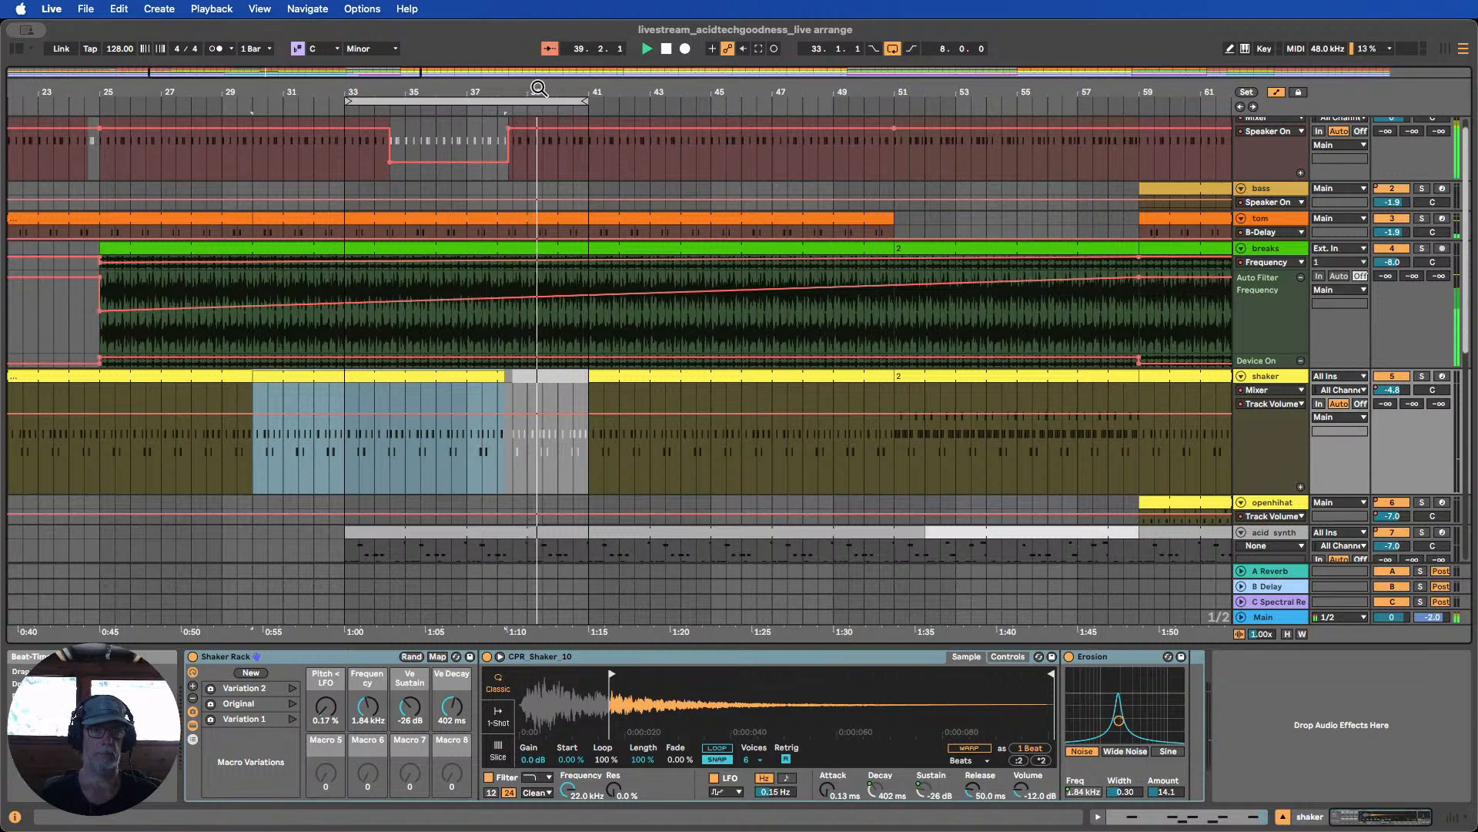
pyautogui.scroll(-5, 539, 88)
pyautogui.click(596, 375)
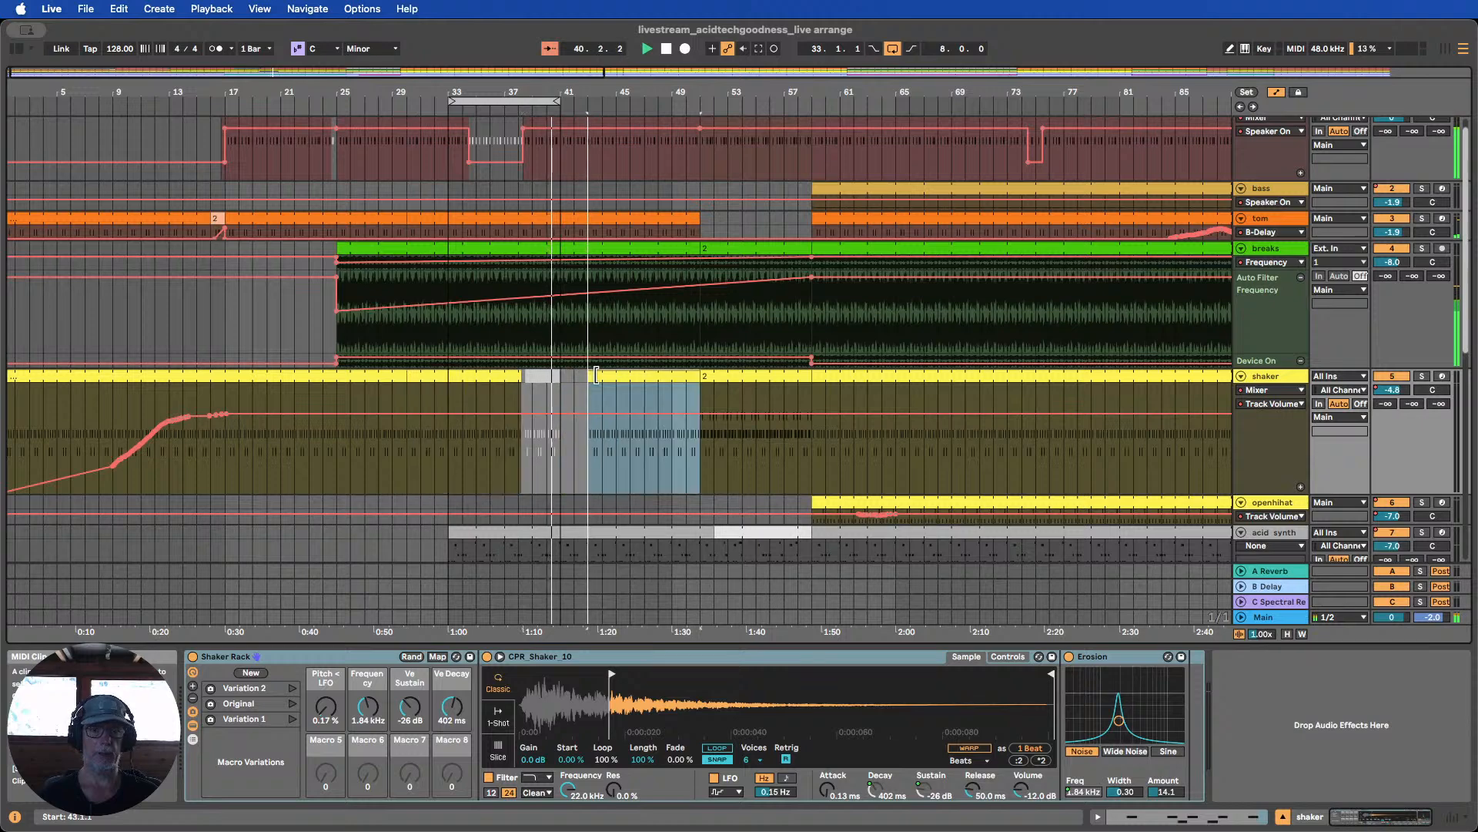
pyautogui.moveTo(596, 375); pyautogui.dragTo(675, 377)
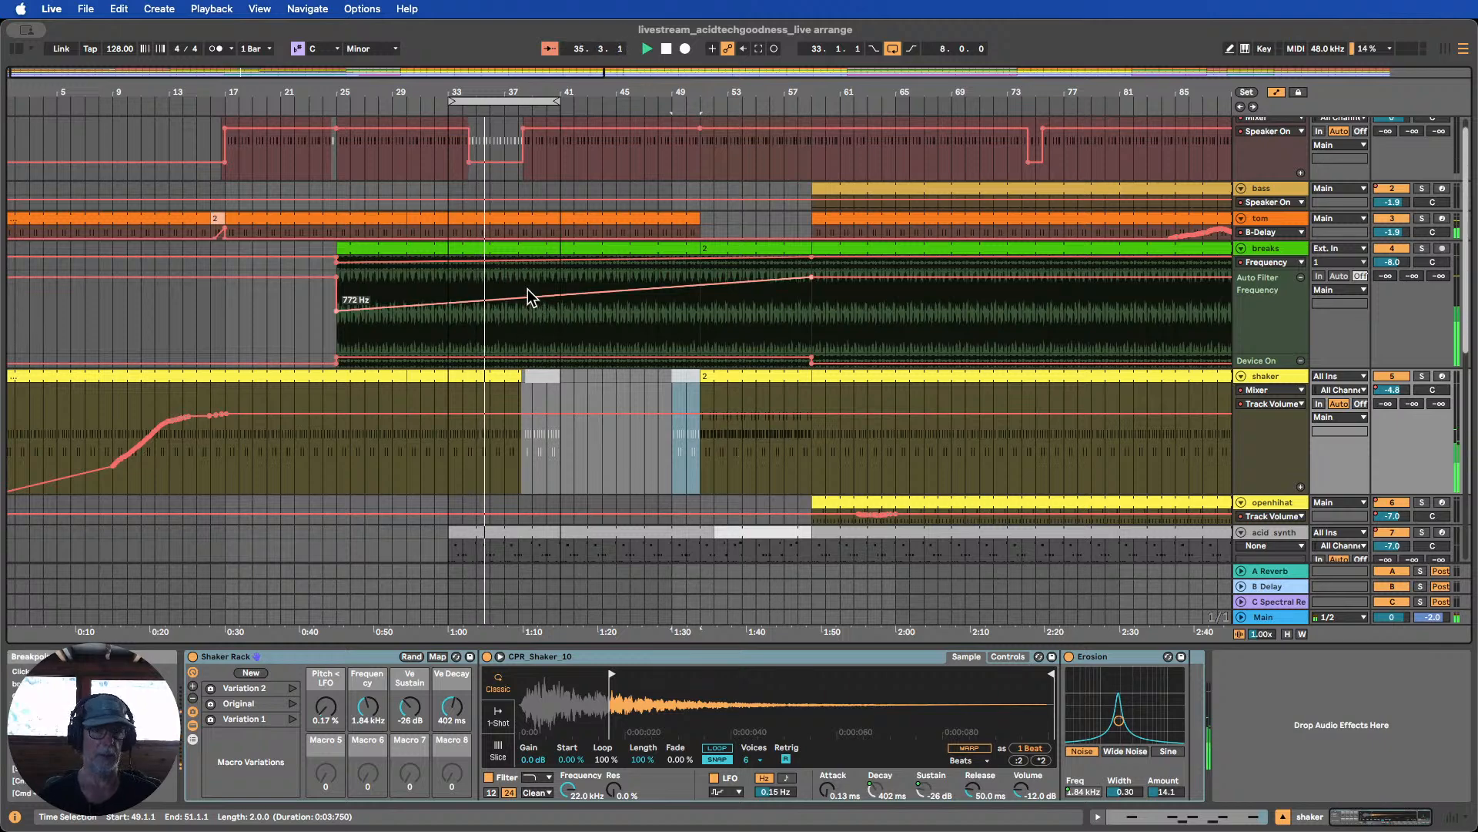
# Add a breakpoint around bar 38 to the breaks Auto Filter frequency automation and raise it to 5.30 kHz
pyautogui.scroll(3, 530, 233)
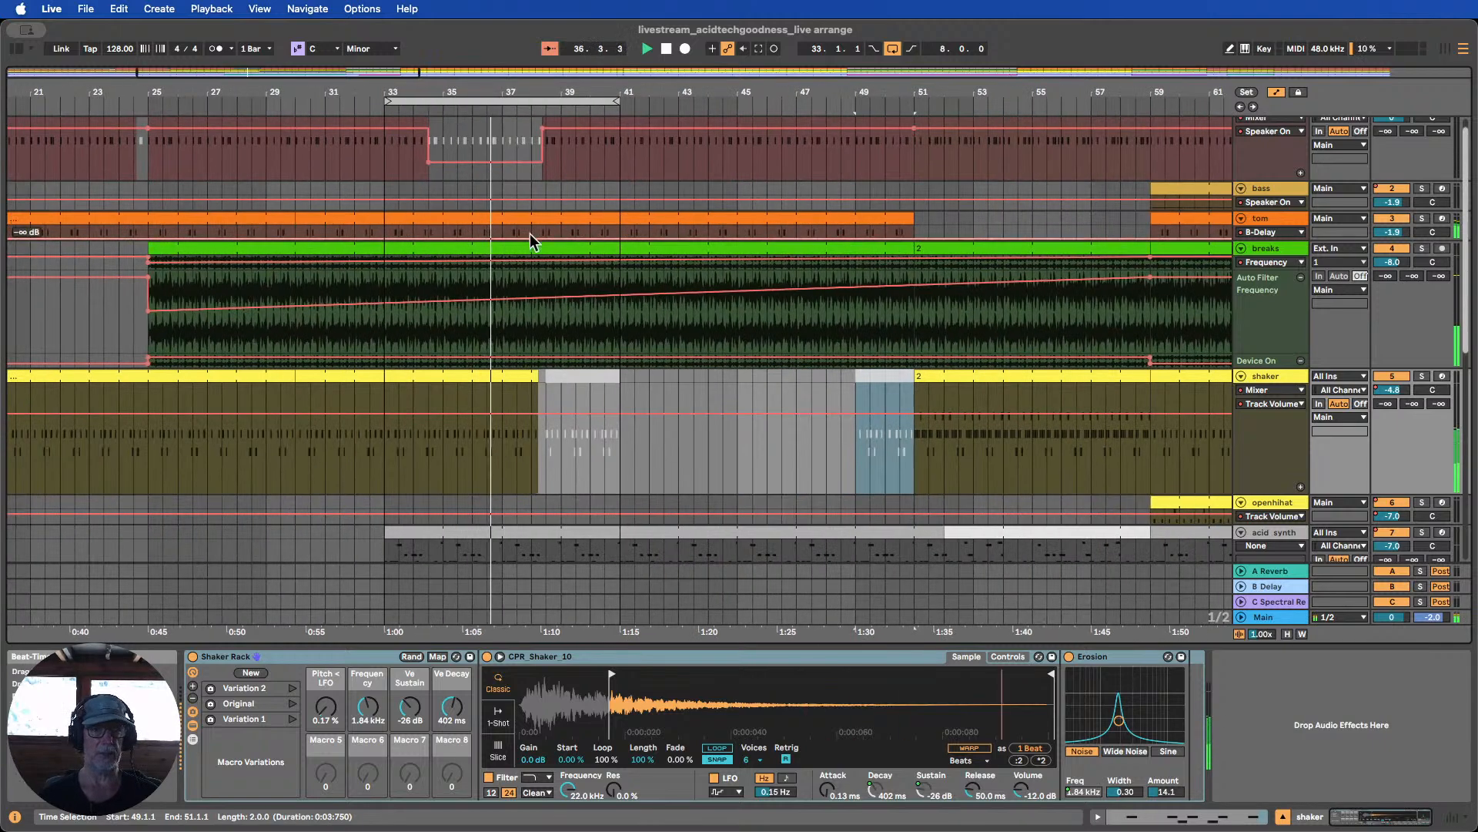
pyautogui.click(539, 300)
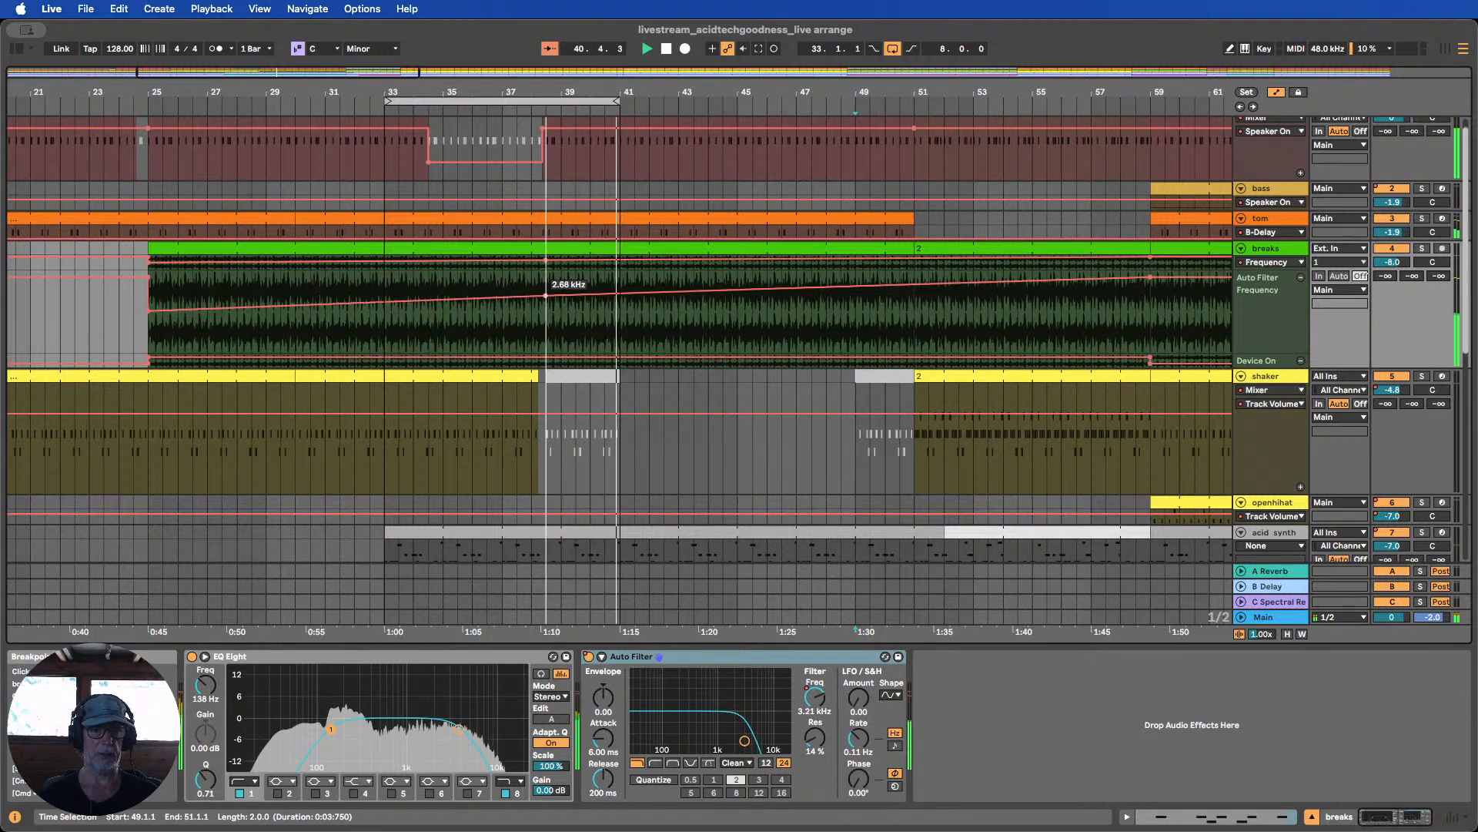
pyautogui.moveTo(545, 295); pyautogui.dragTo(545, 287)
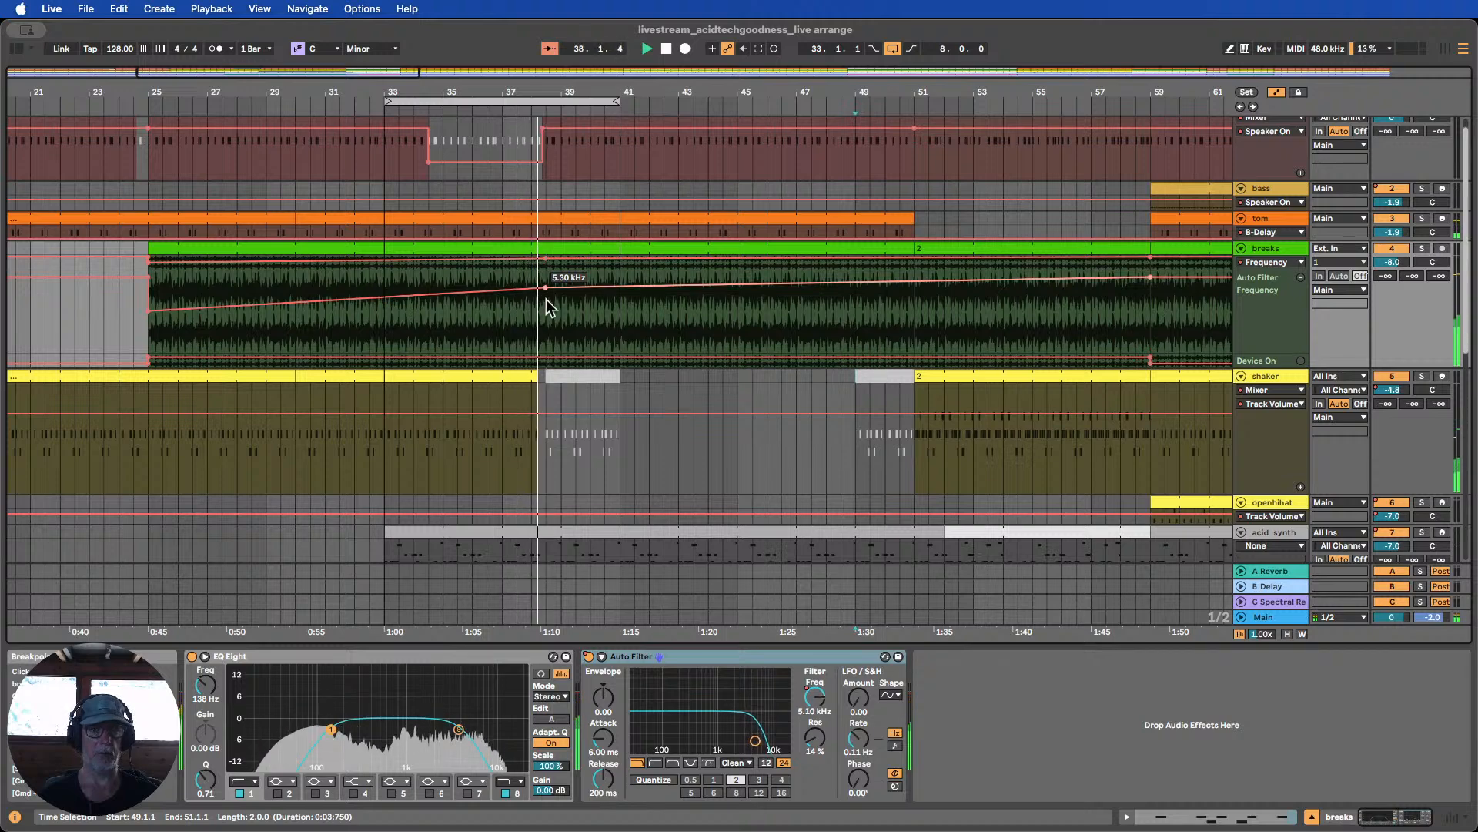
# Move the master_rec track below the Effects track
pyautogui.scroll(-8, 425, 360)
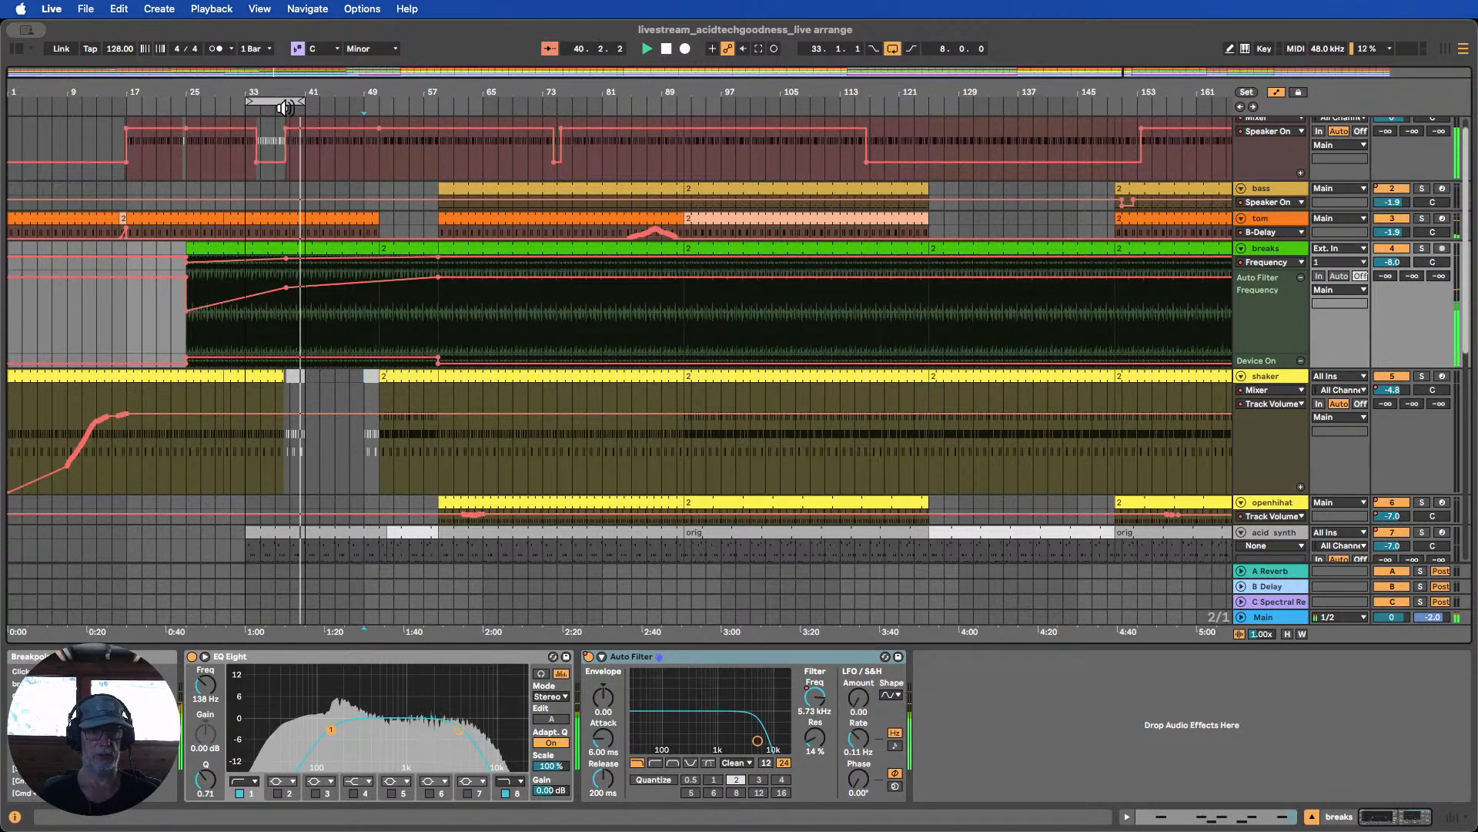
pyautogui.scroll(-10, 339, 234)
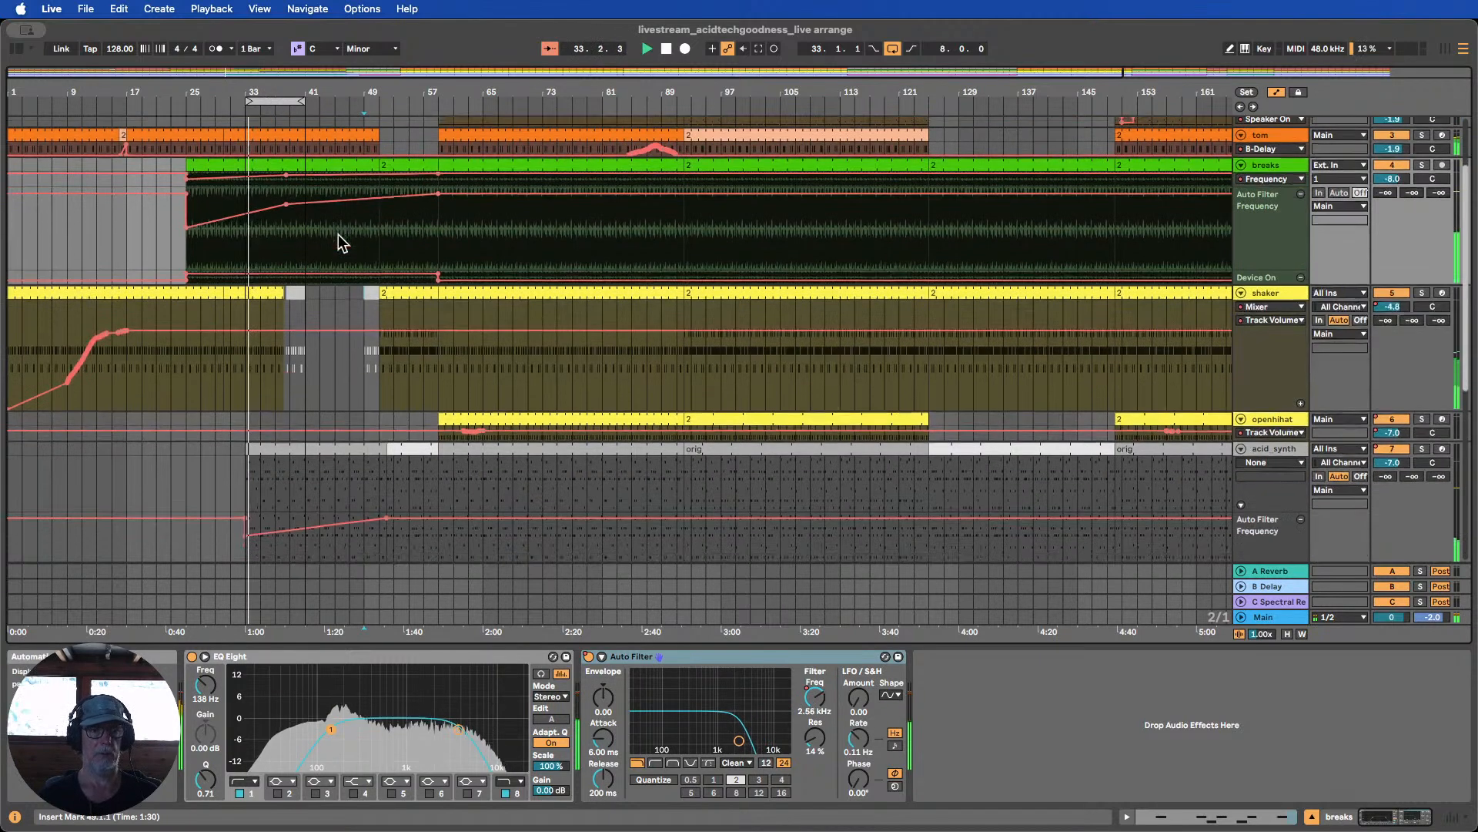
pyautogui.scroll(-5, 386, 285)
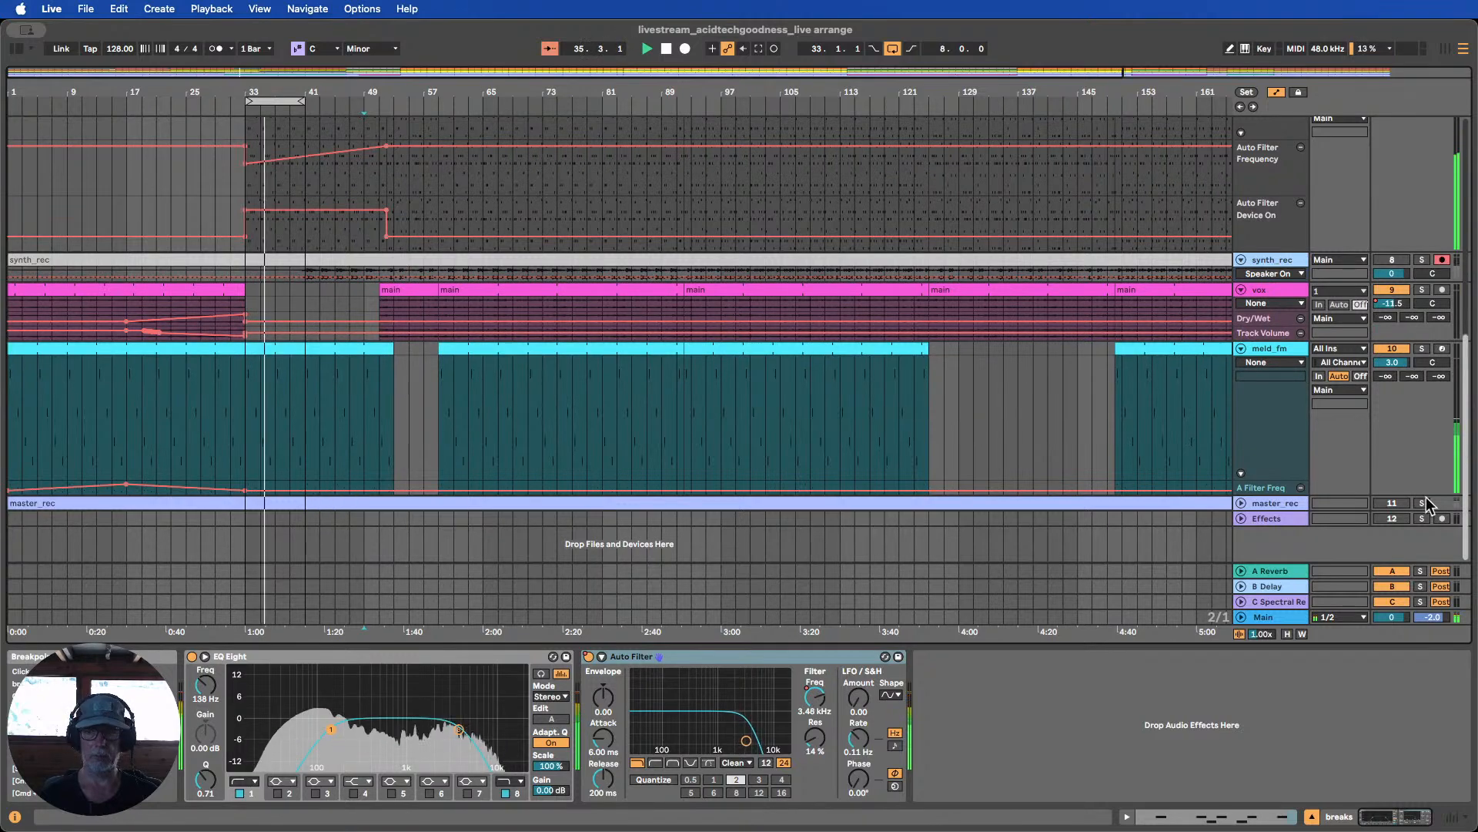
pyautogui.moveTo(1261, 504); pyautogui.dragTo(1261, 559)
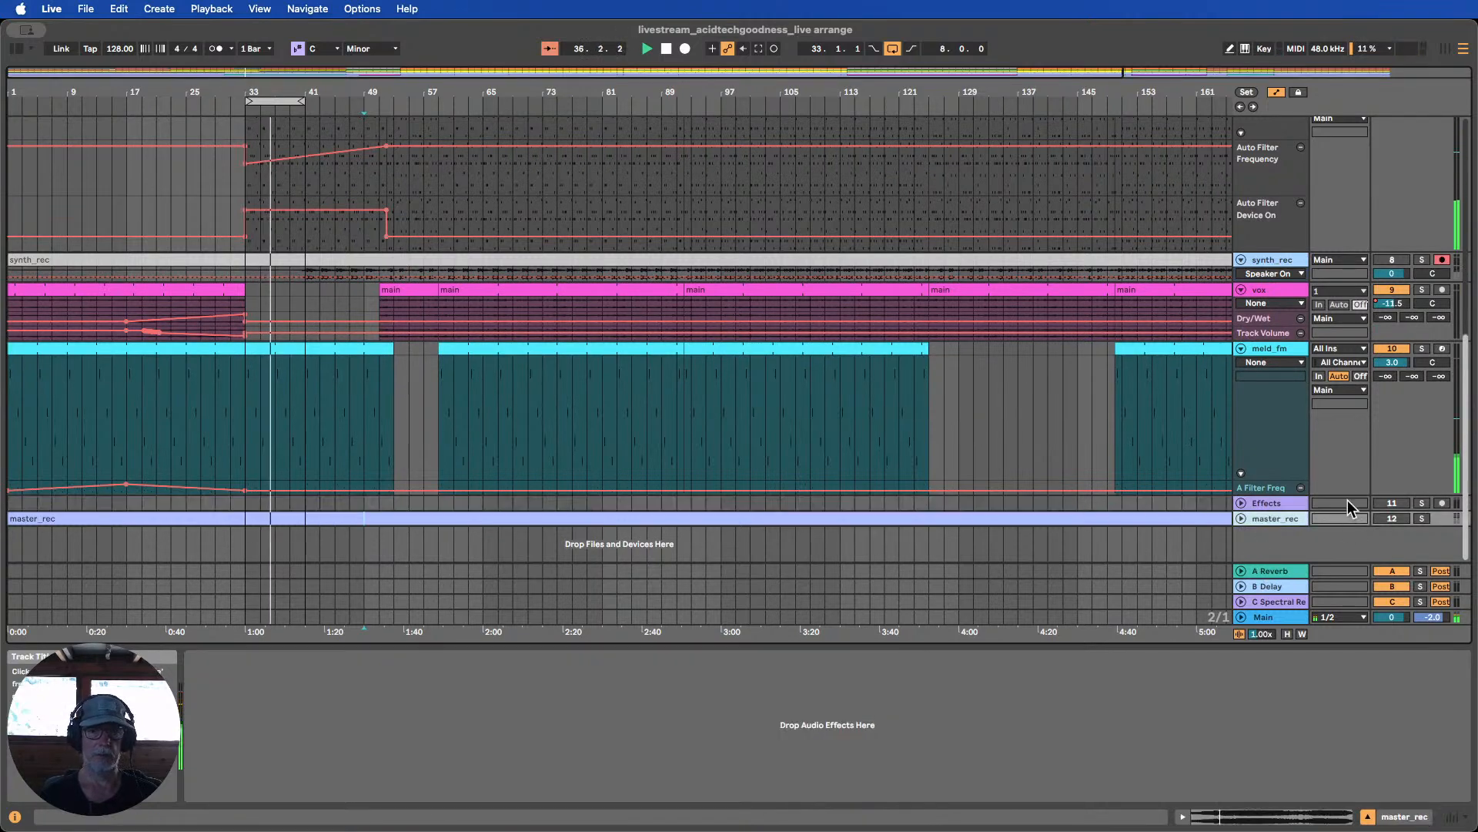
# Enlarge the meld_fm A Filter Freq lane and ramp its automation upward from bar 33 to a new breakpoint at bar 59
pyautogui.click(1261, 495)
pyautogui.scroll(-1, 709, 426)
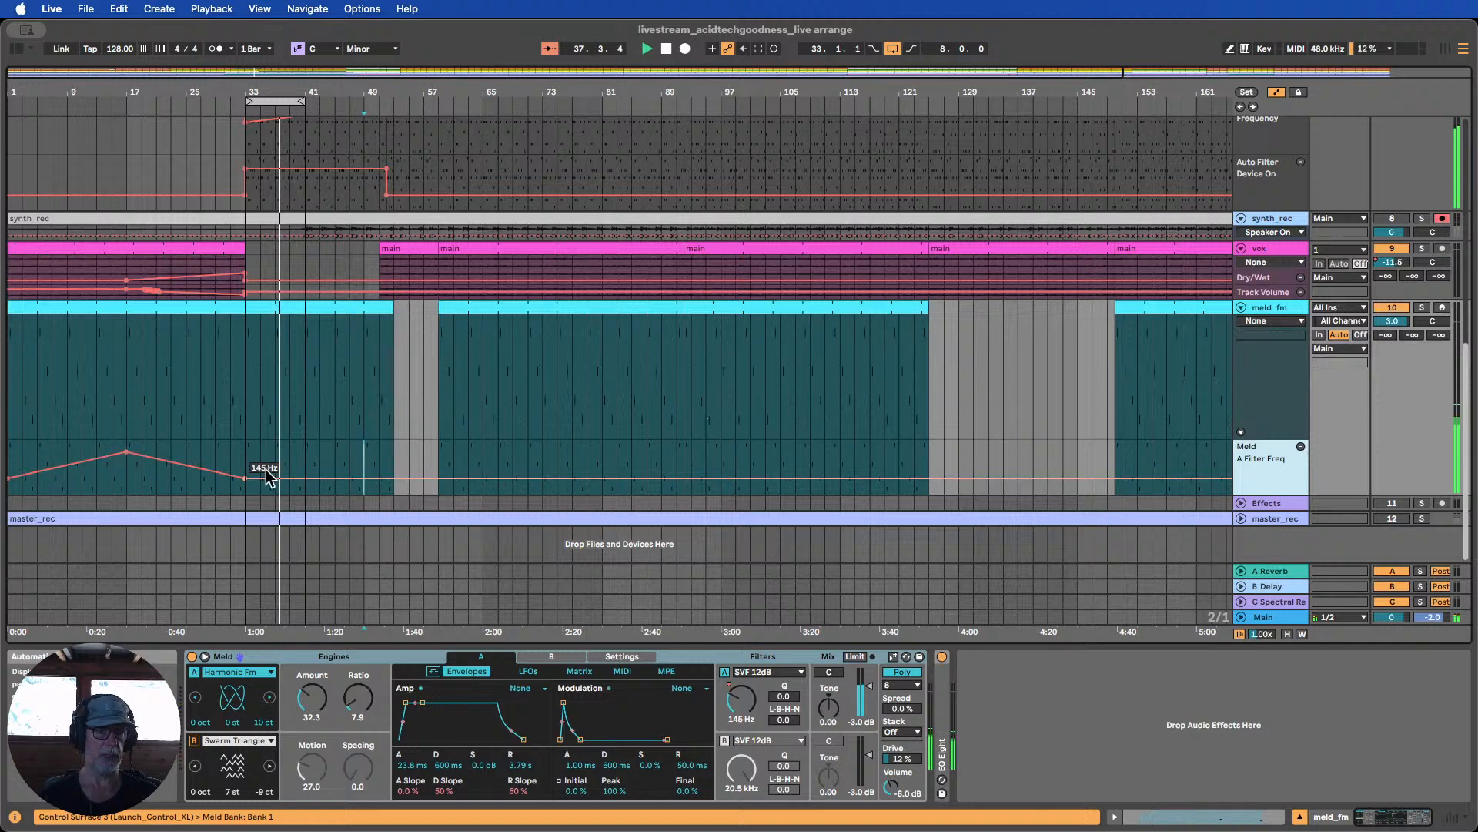
pyautogui.moveTo(363, 479); pyautogui.dragTo(439, 450)
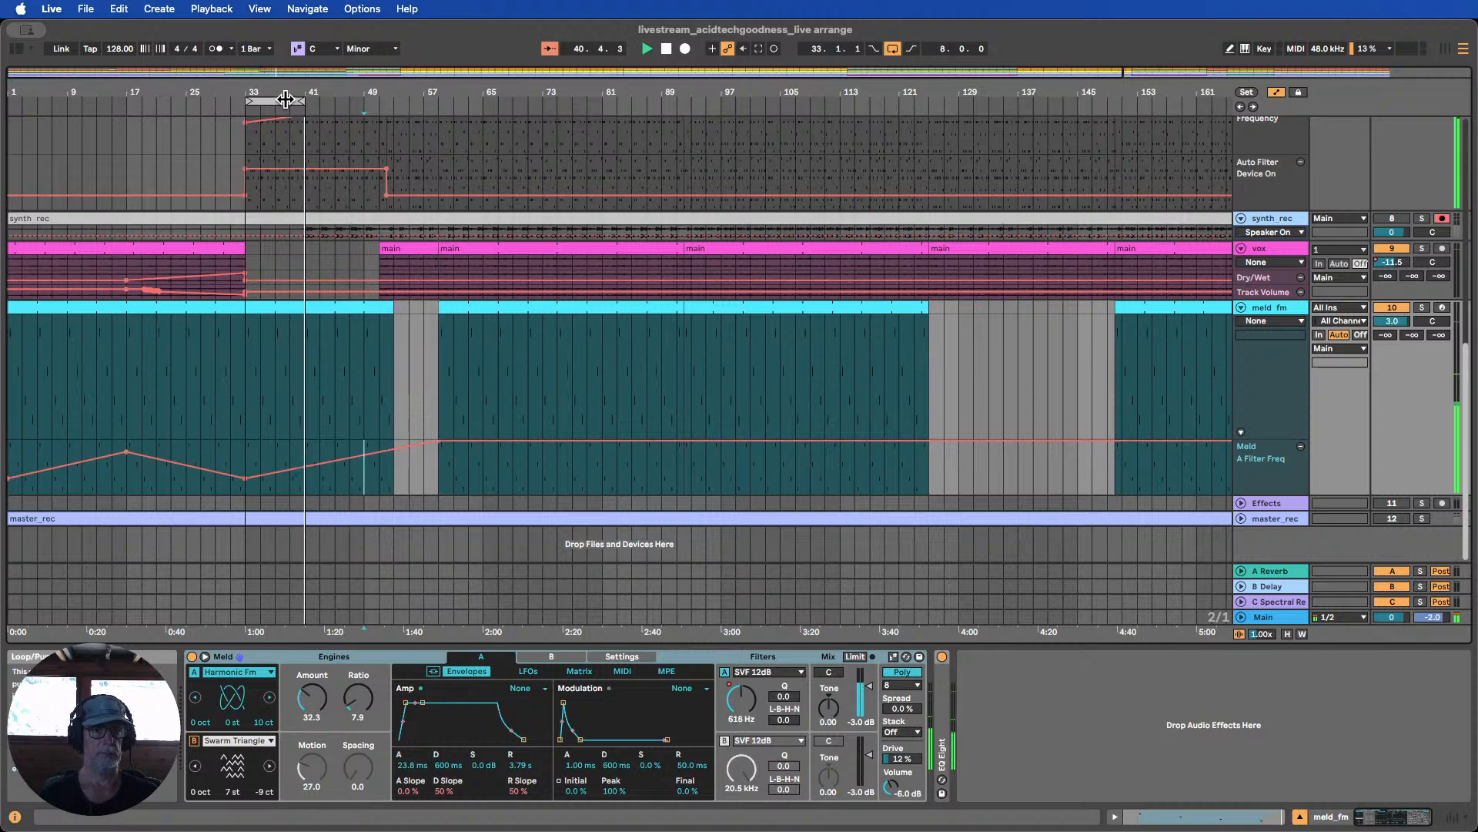
# Loop bars 41 to 49 and examine the kick, shaker, acid_synth and meld_fm parts around the end of that section during playback
pyautogui.moveTo(297, 100); pyautogui.dragTo(357, 99)
pyautogui.scroll(10, 381, 202)
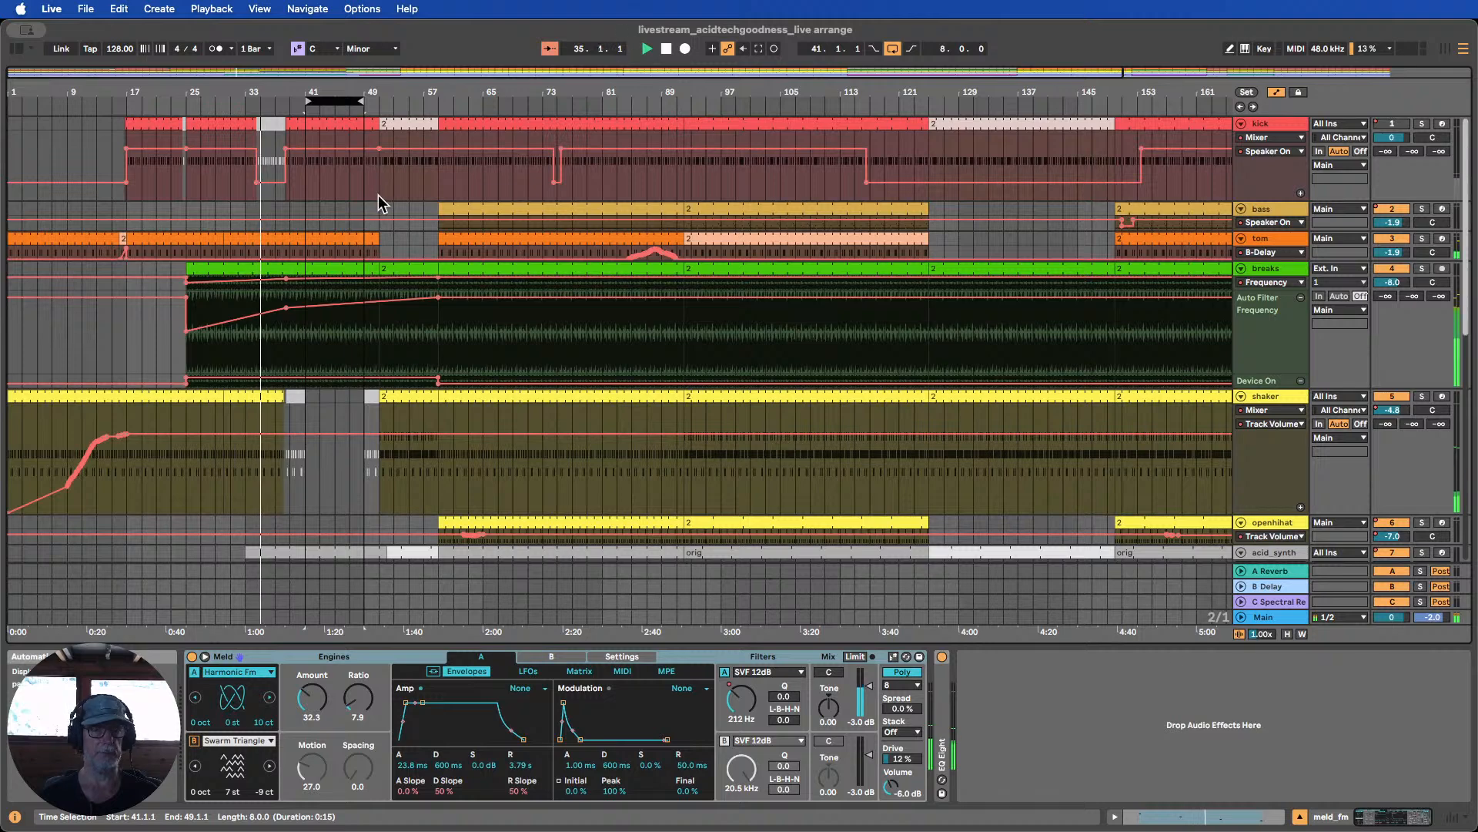
pyautogui.click(376, 154)
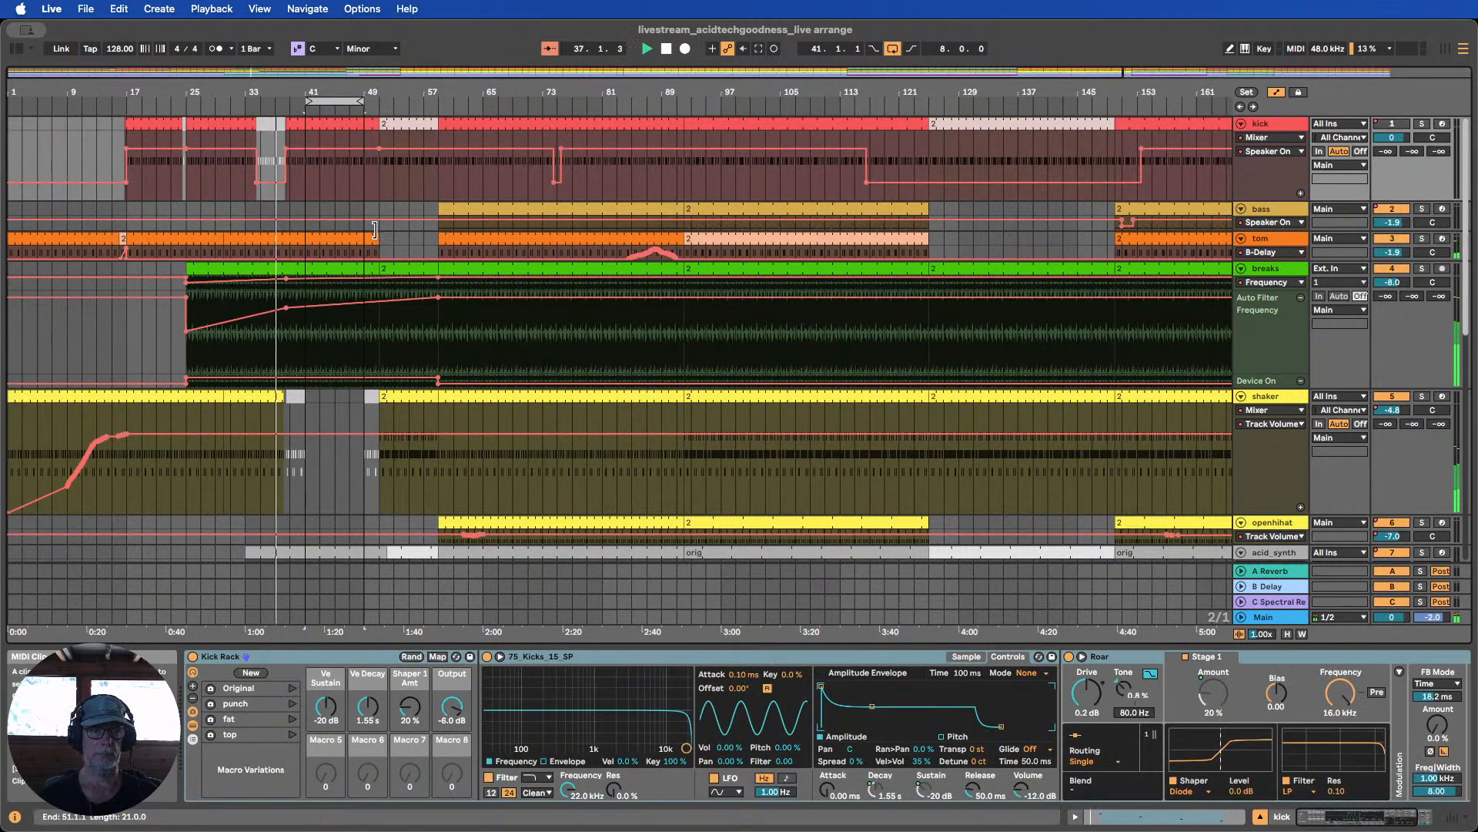
pyautogui.moveTo(377, 93); pyautogui.dragTo(377, 84)
pyautogui.scroll(-6, 354, 194)
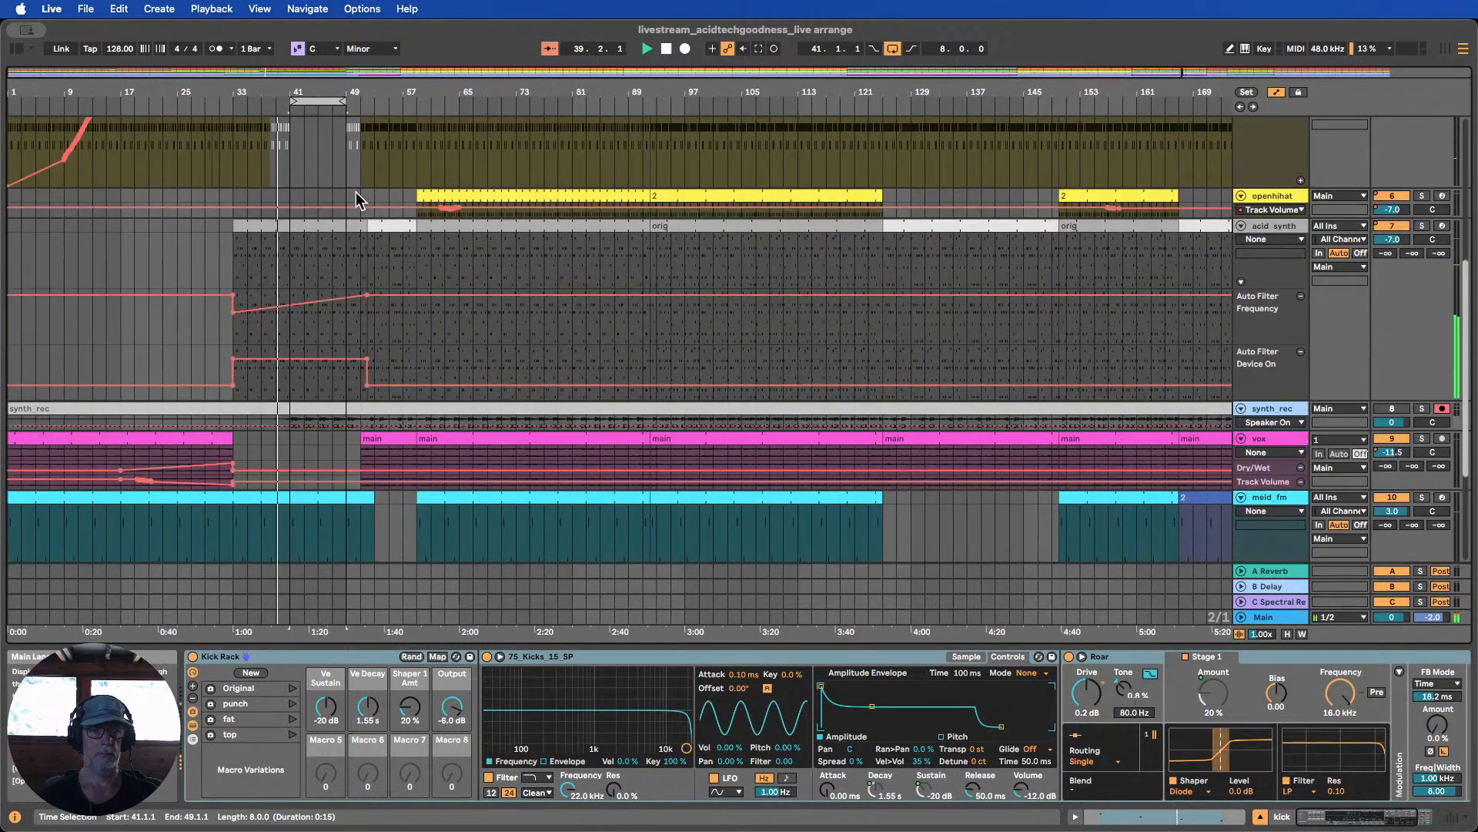
pyautogui.scroll(-2, 356, 197)
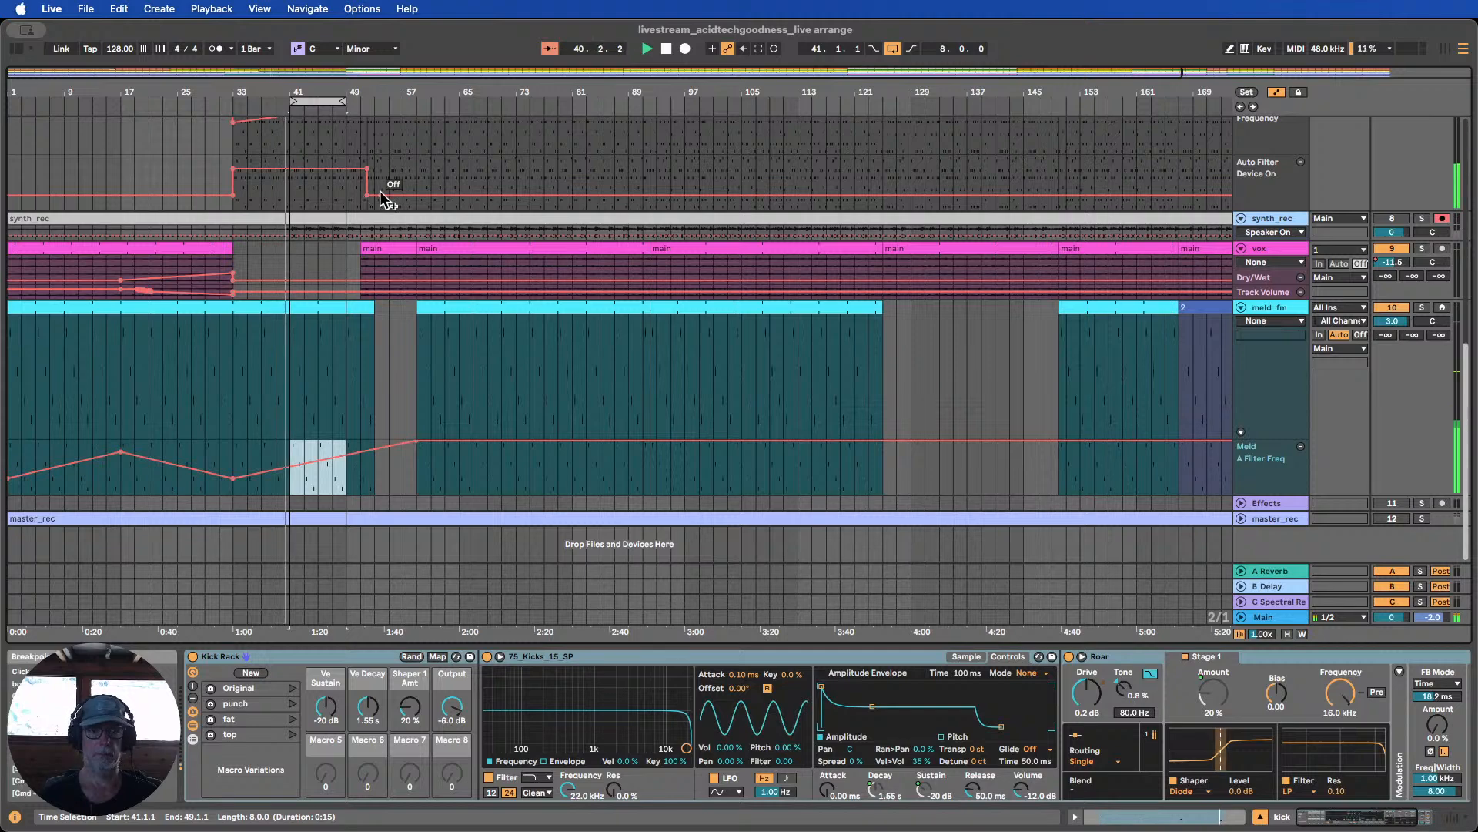
pyautogui.scroll(5, 385, 192)
pyautogui.scroll(4, 385, 193)
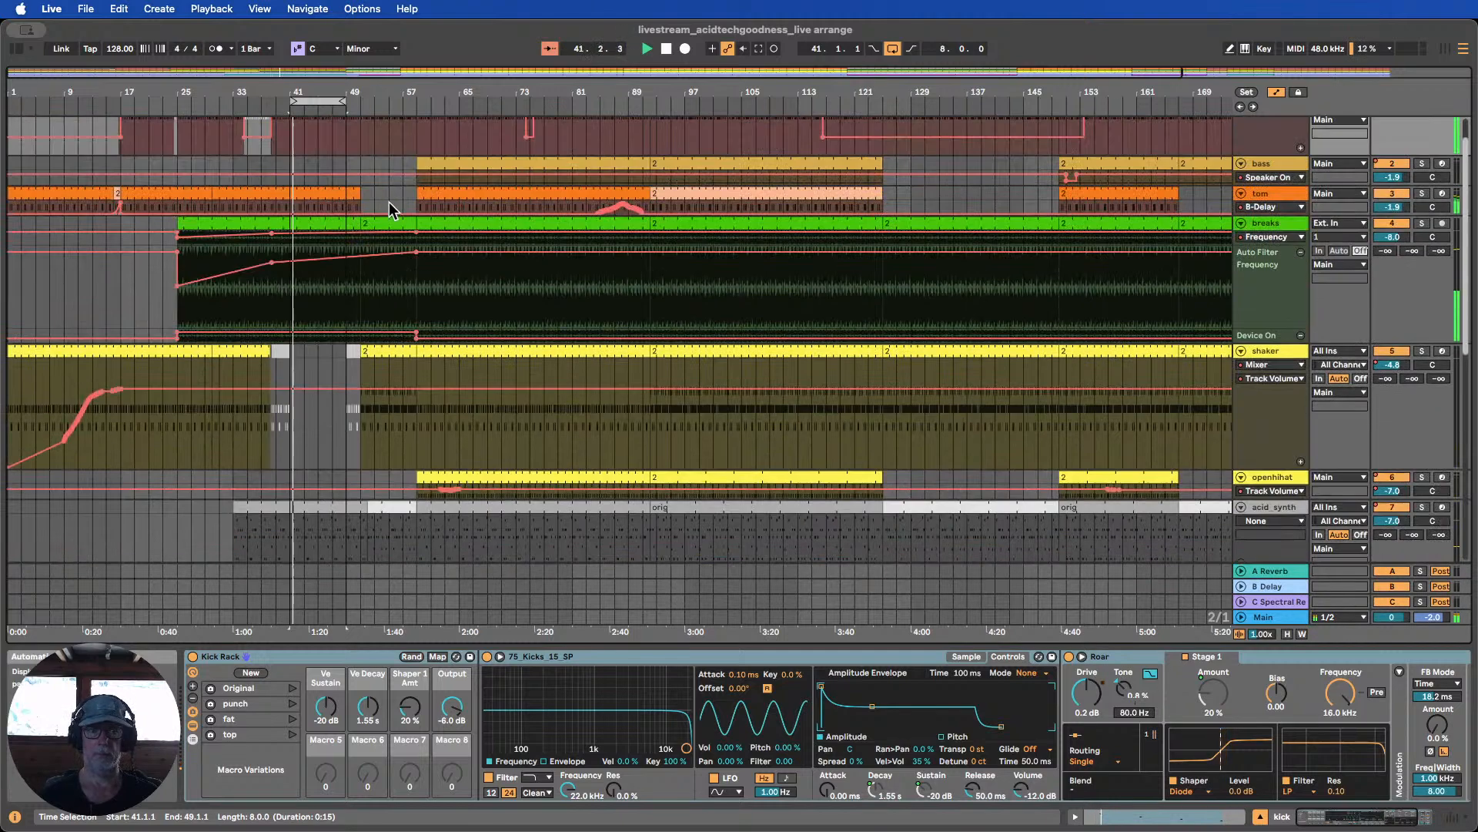
pyautogui.scroll(-1, 390, 199)
pyautogui.scroll(-3, 393, 197)
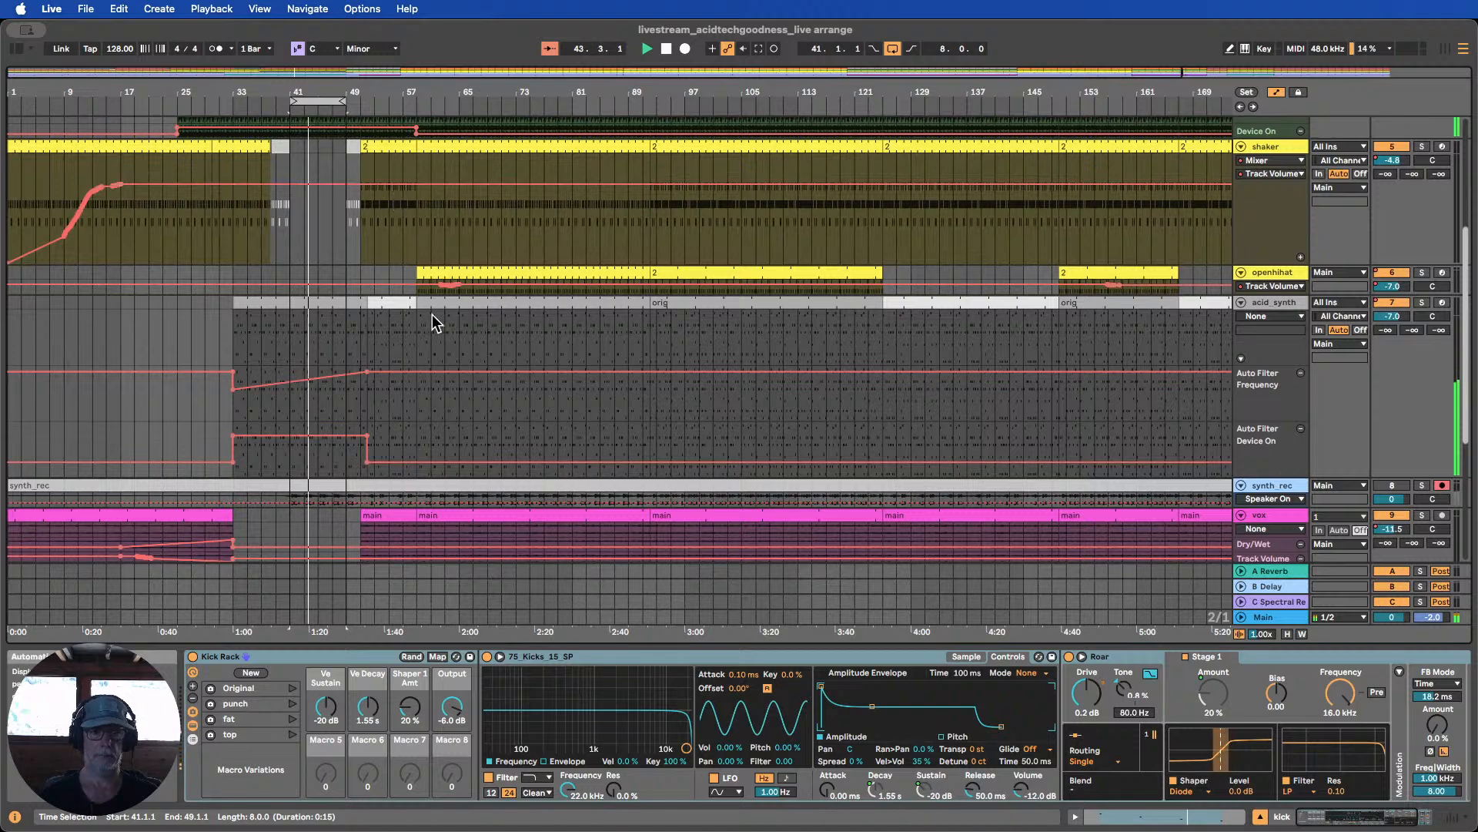
pyautogui.scroll(-1, 436, 318)
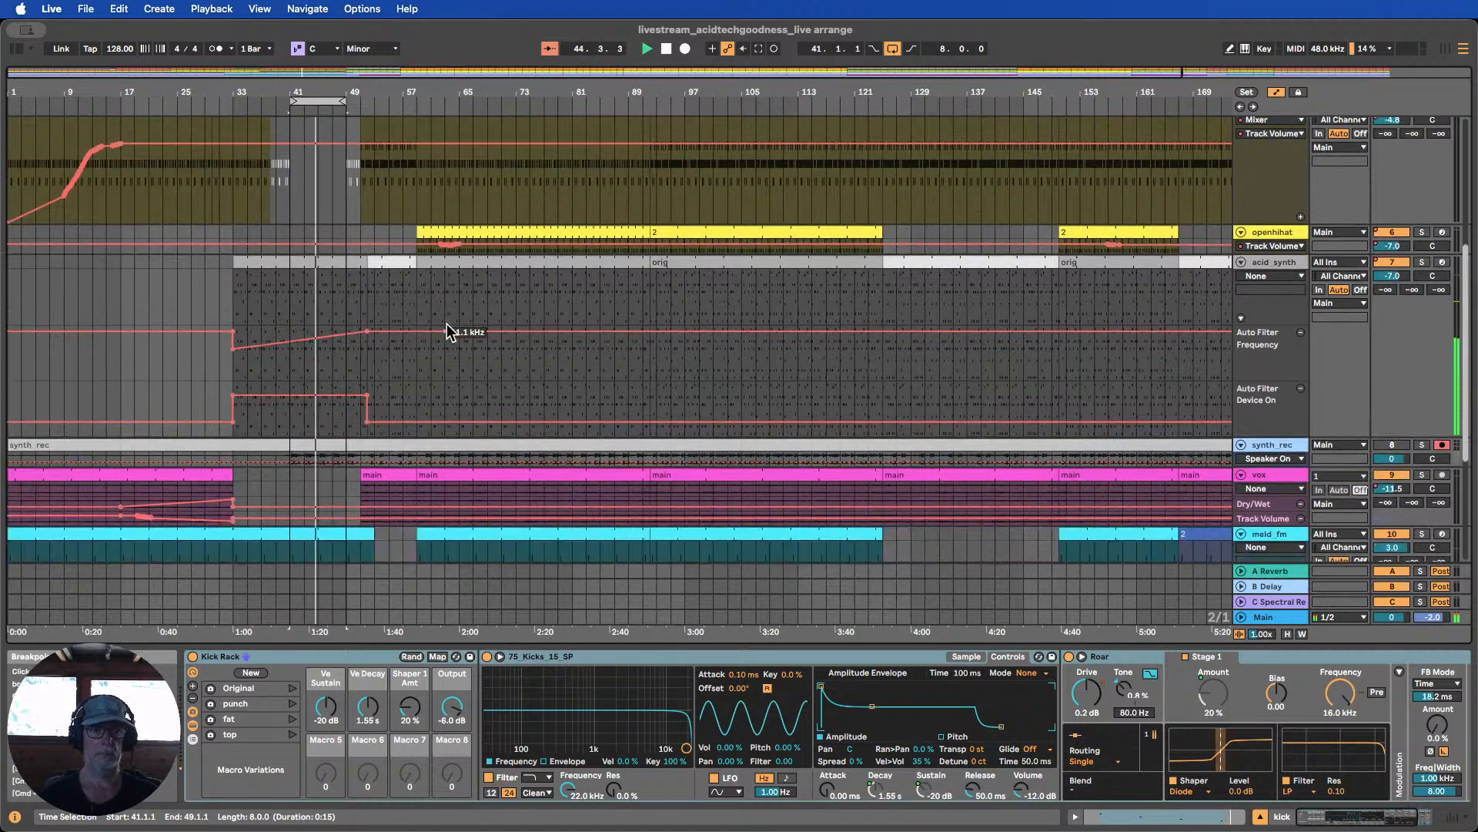
pyautogui.scroll(-1, 416, 266)
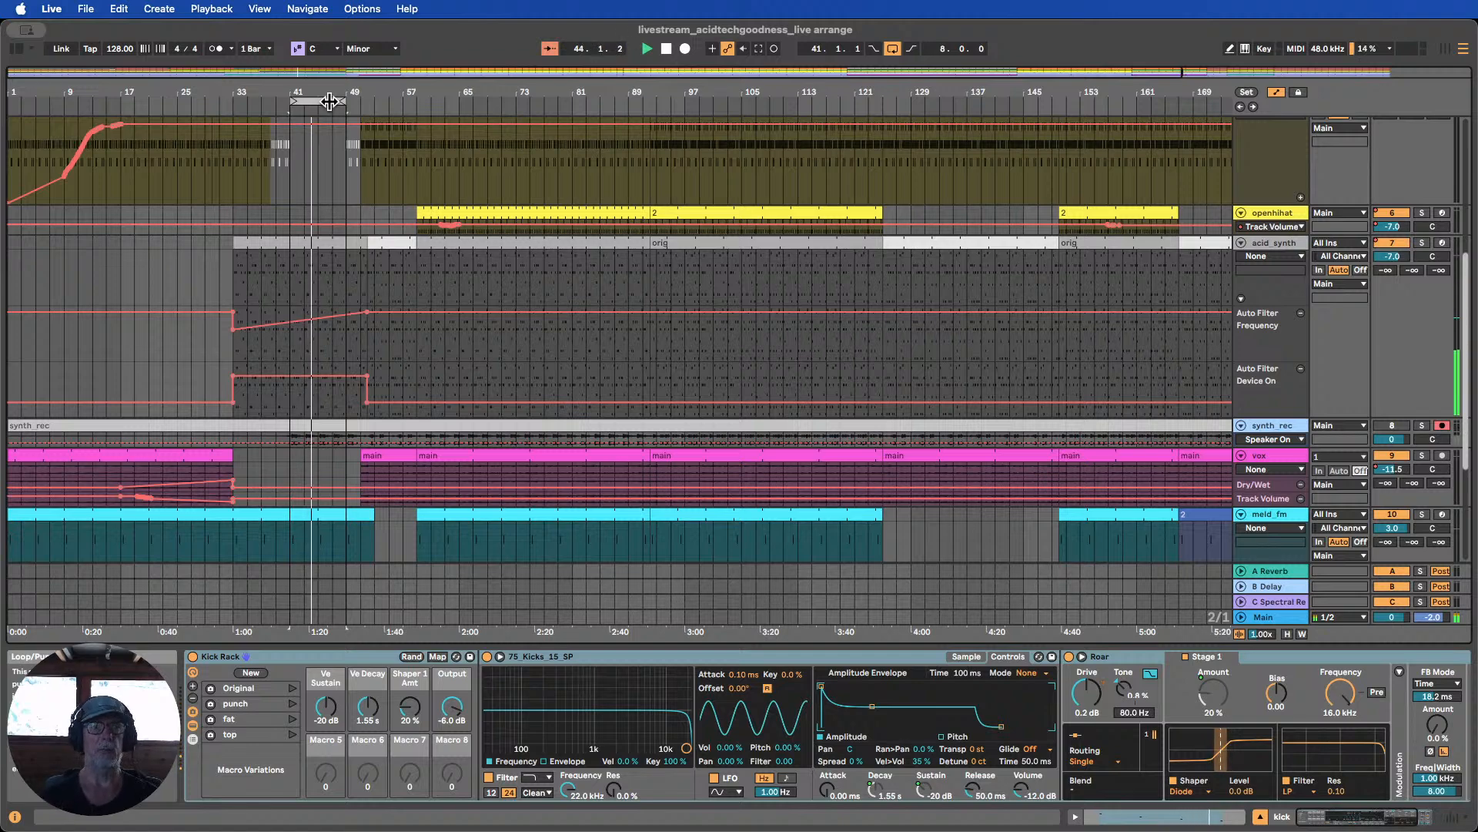
pyautogui.scroll(8, 343, 202)
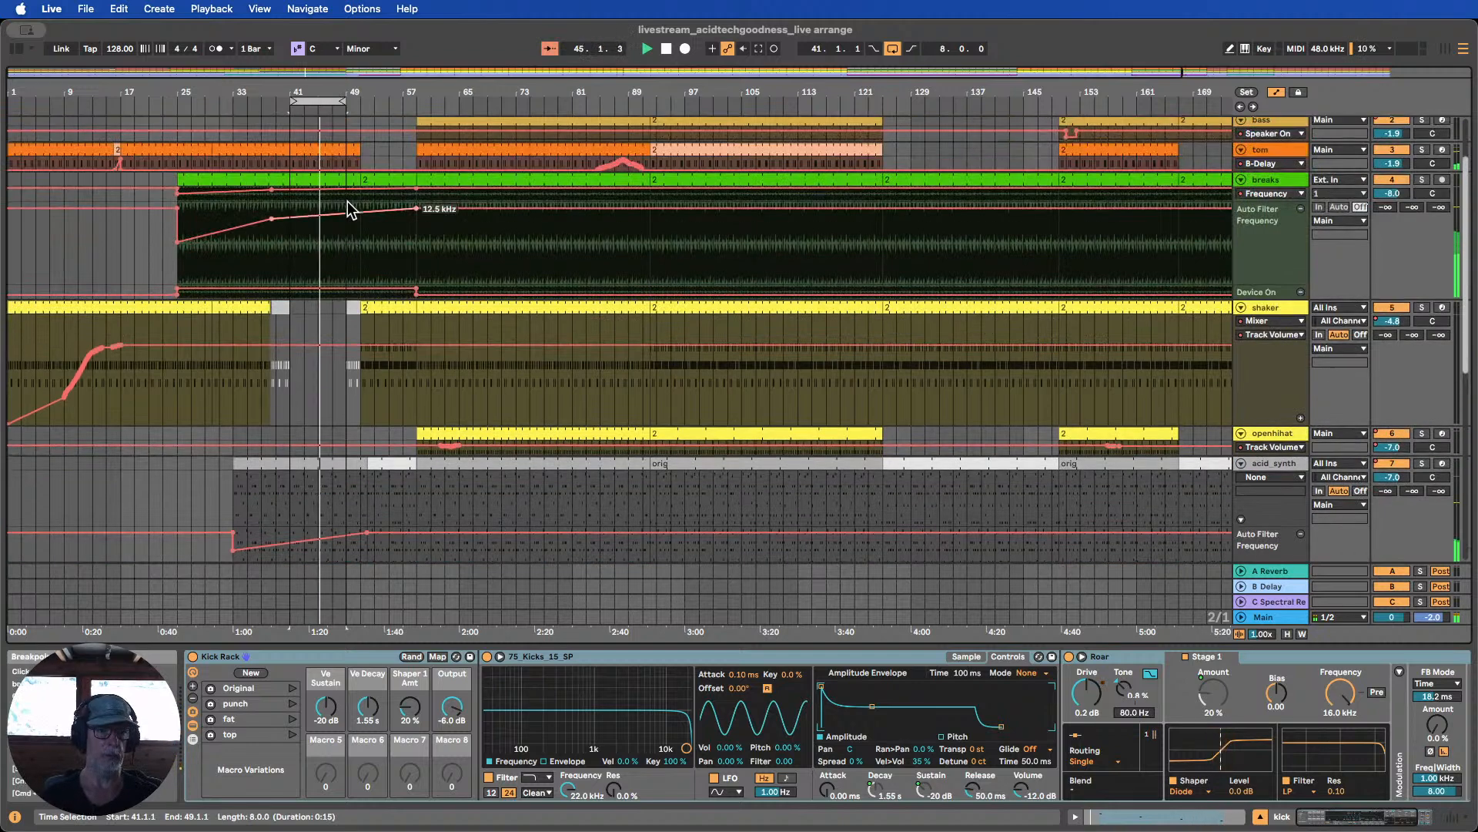
pyautogui.scroll(1, 338, 196)
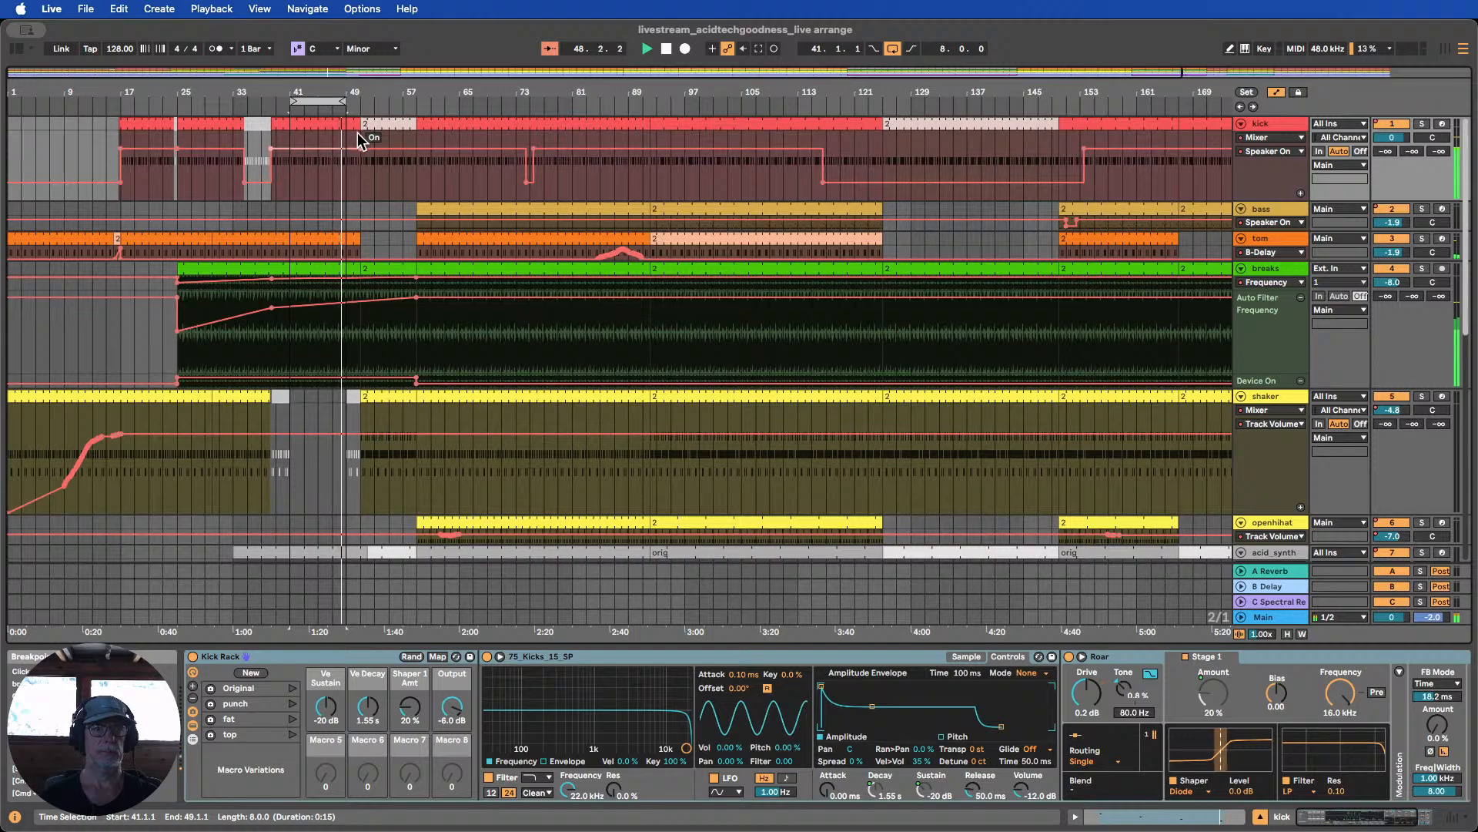
# Deactivate the section of the kick clip from 48.3.3 to bar 49
pyautogui.moveTo(336, 91); pyautogui.dragTo(425, 223)
pyautogui.moveTo(529, 93); pyautogui.dragTo(529, 106)
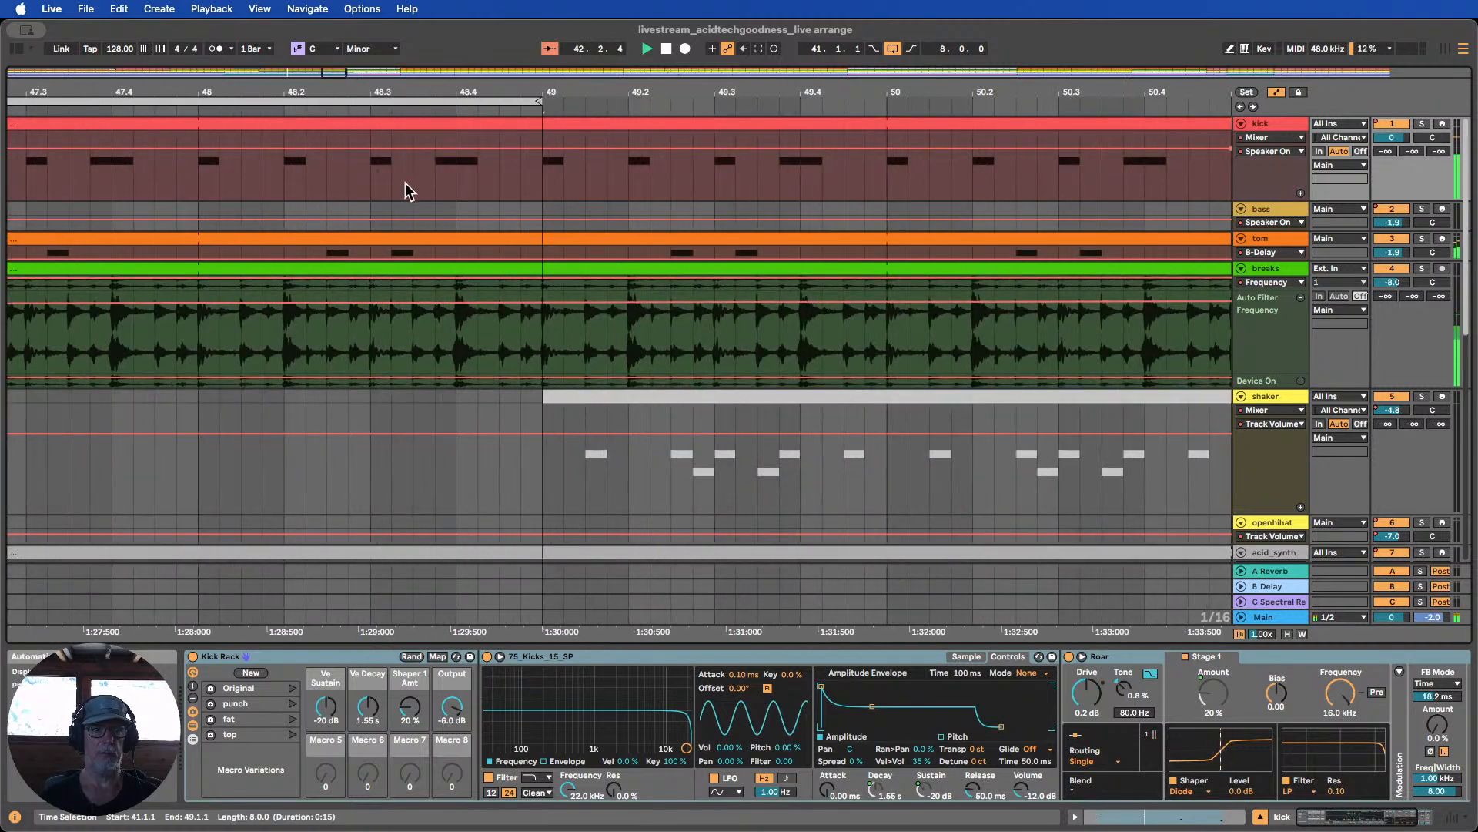
pyautogui.moveTo(414, 182); pyautogui.dragTo(541, 167)
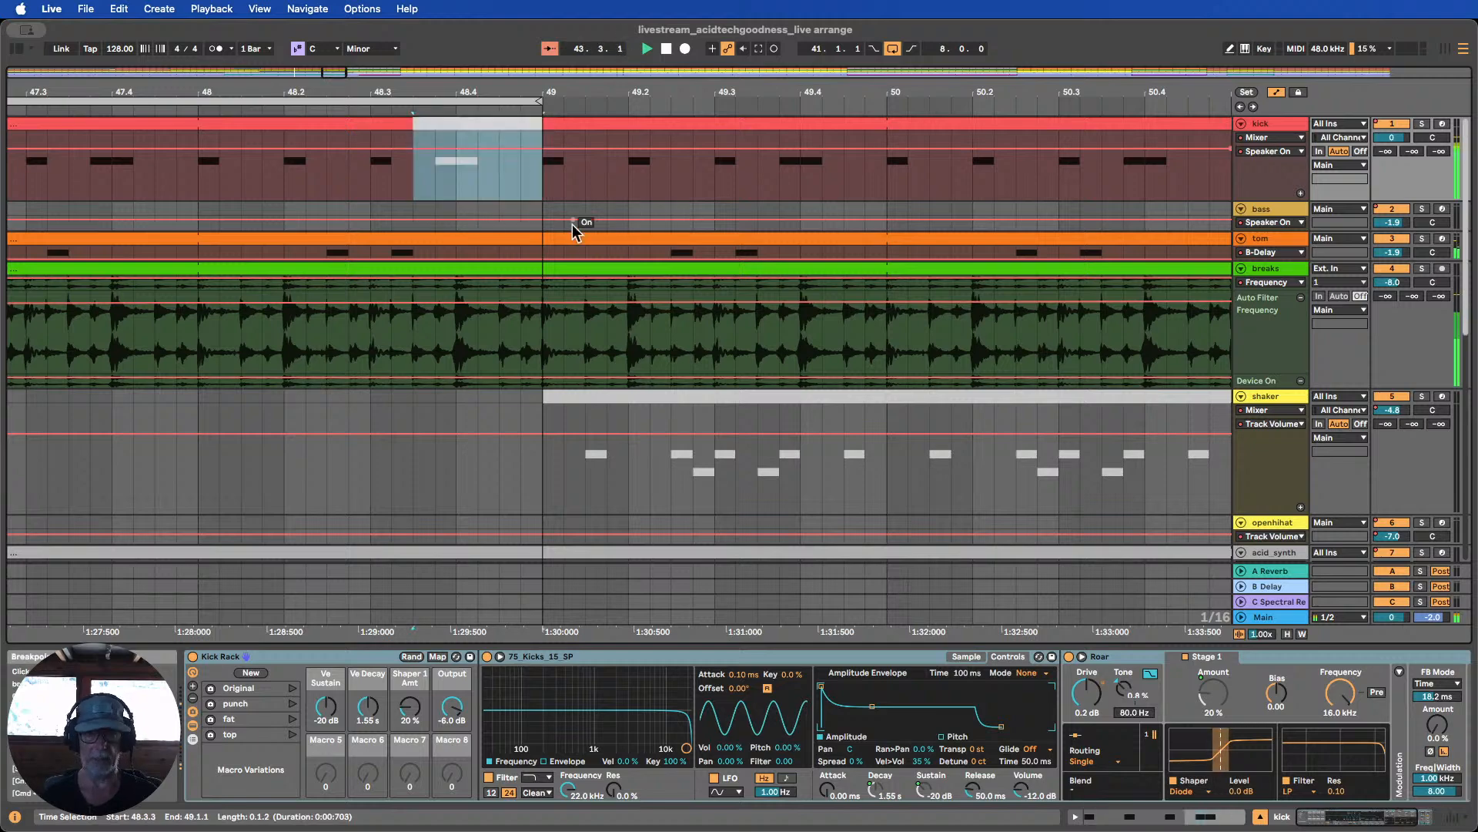
# Move the loop to bars 49 to 57 and listen through the transition while checking the breaks, shaker and acid_synth tracks
pyautogui.moveTo(490, 94); pyautogui.dragTo(442, 29)
pyautogui.moveTo(423, 102); pyautogui.dragTo(590, 100)
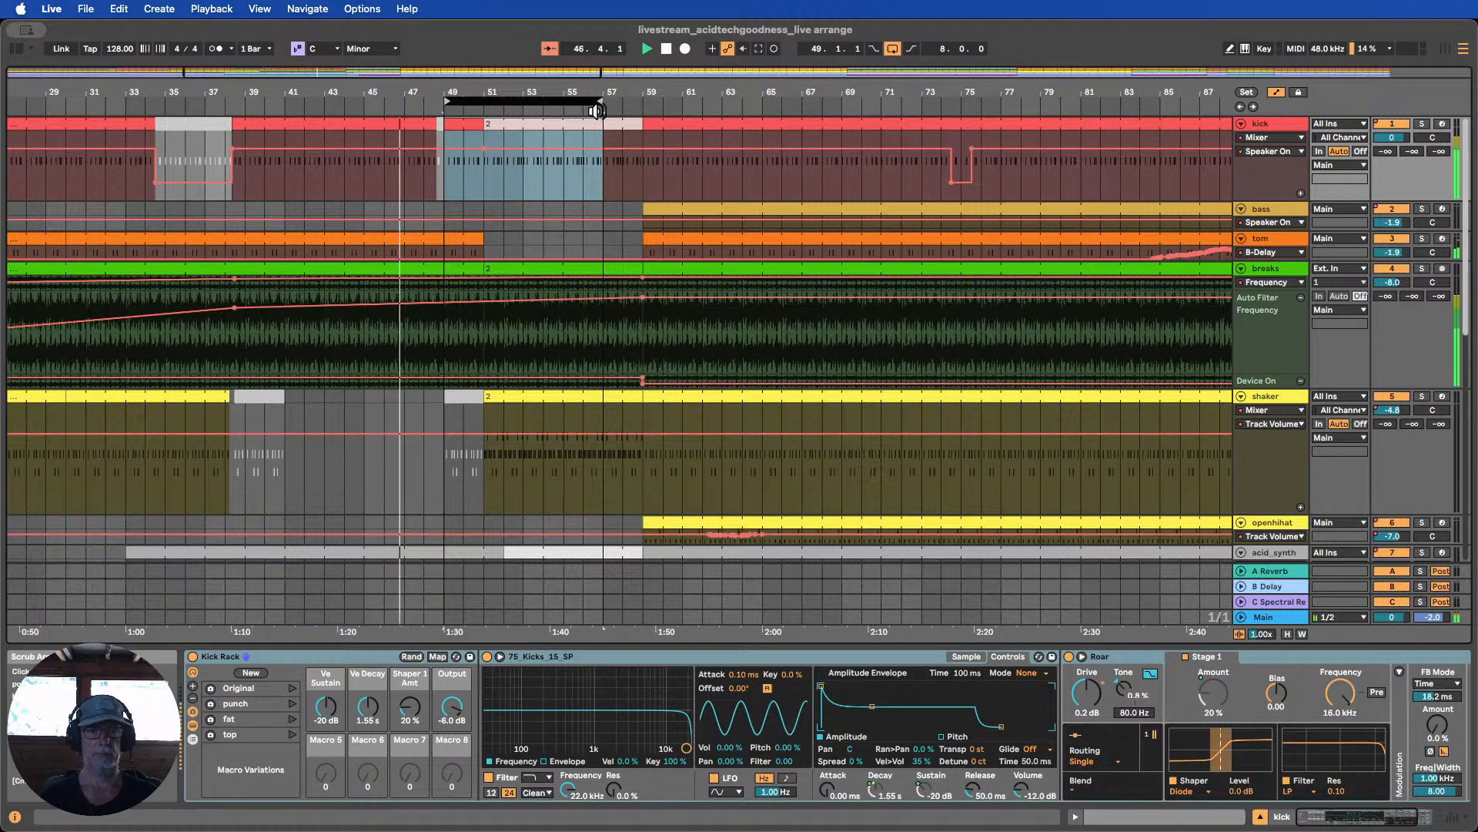
pyautogui.scroll(-1, 572, 117)
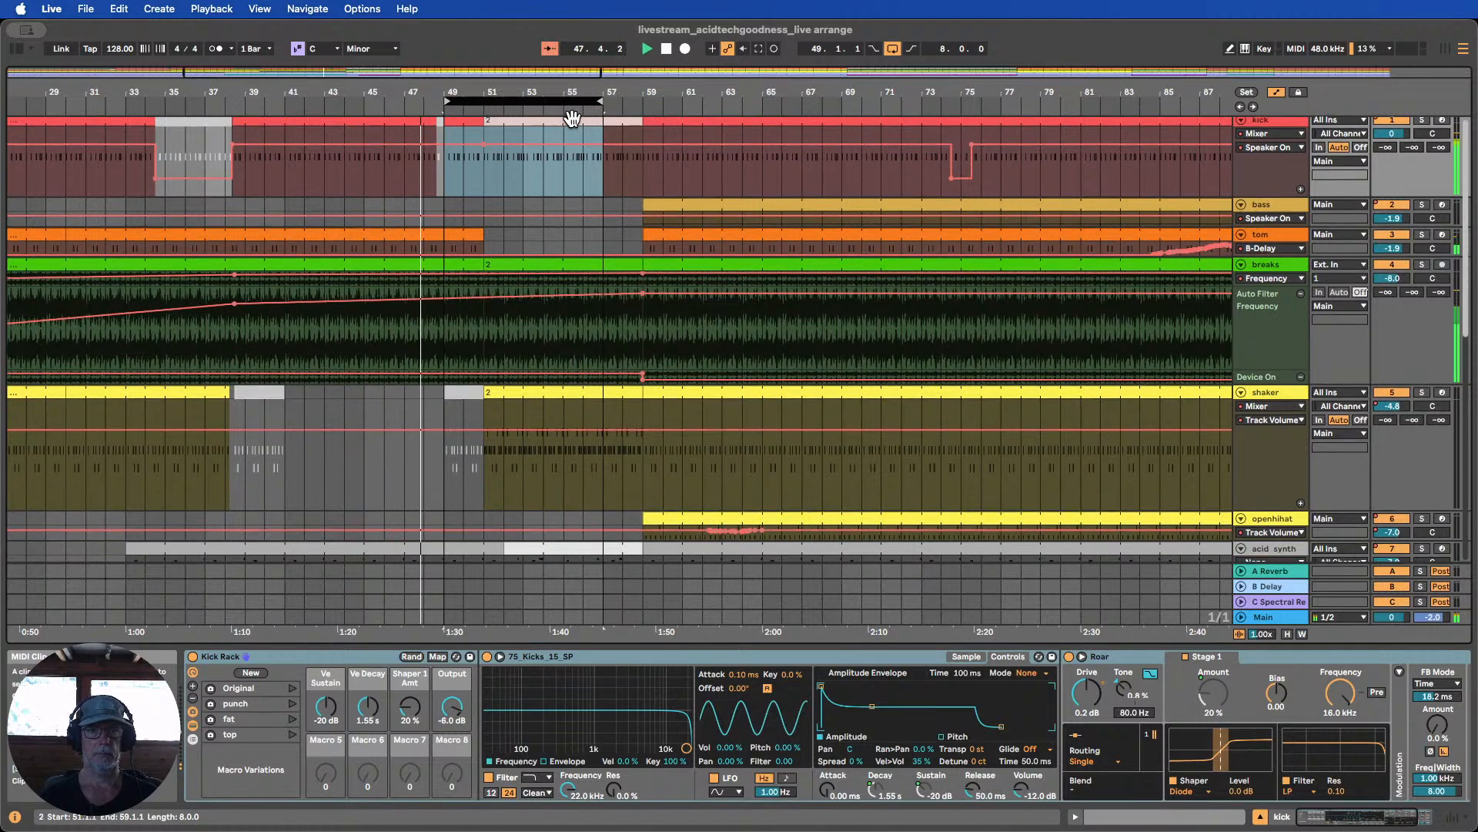
pyautogui.scroll(1, 572, 118)
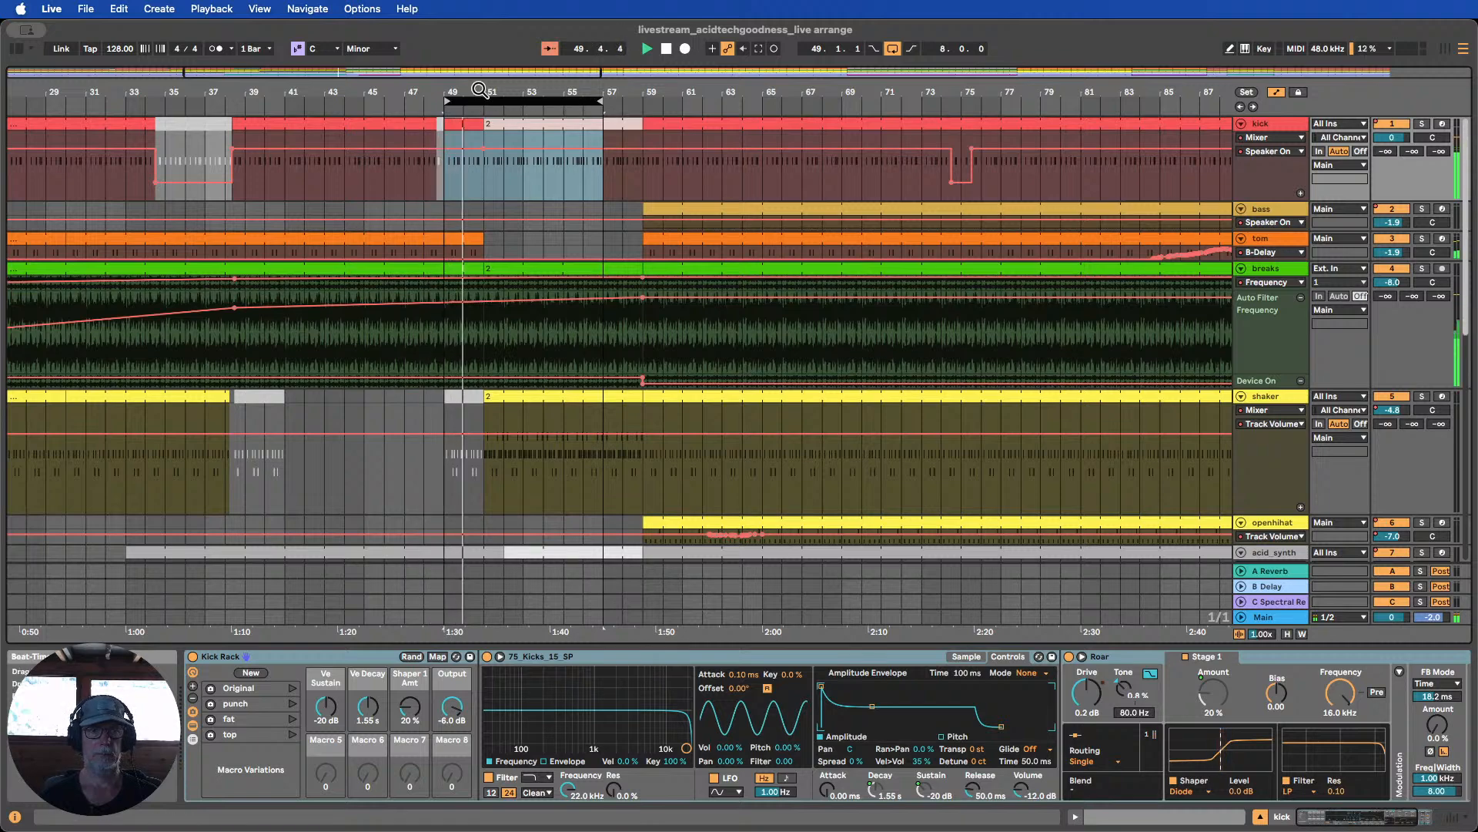
pyautogui.moveTo(471, 91)
pyautogui.mouseDown()
pyautogui.moveTo(499, 75)
pyautogui.moveTo(493, 90)
pyautogui.mouseUp()
pyautogui.scroll(-5, 552, 237)
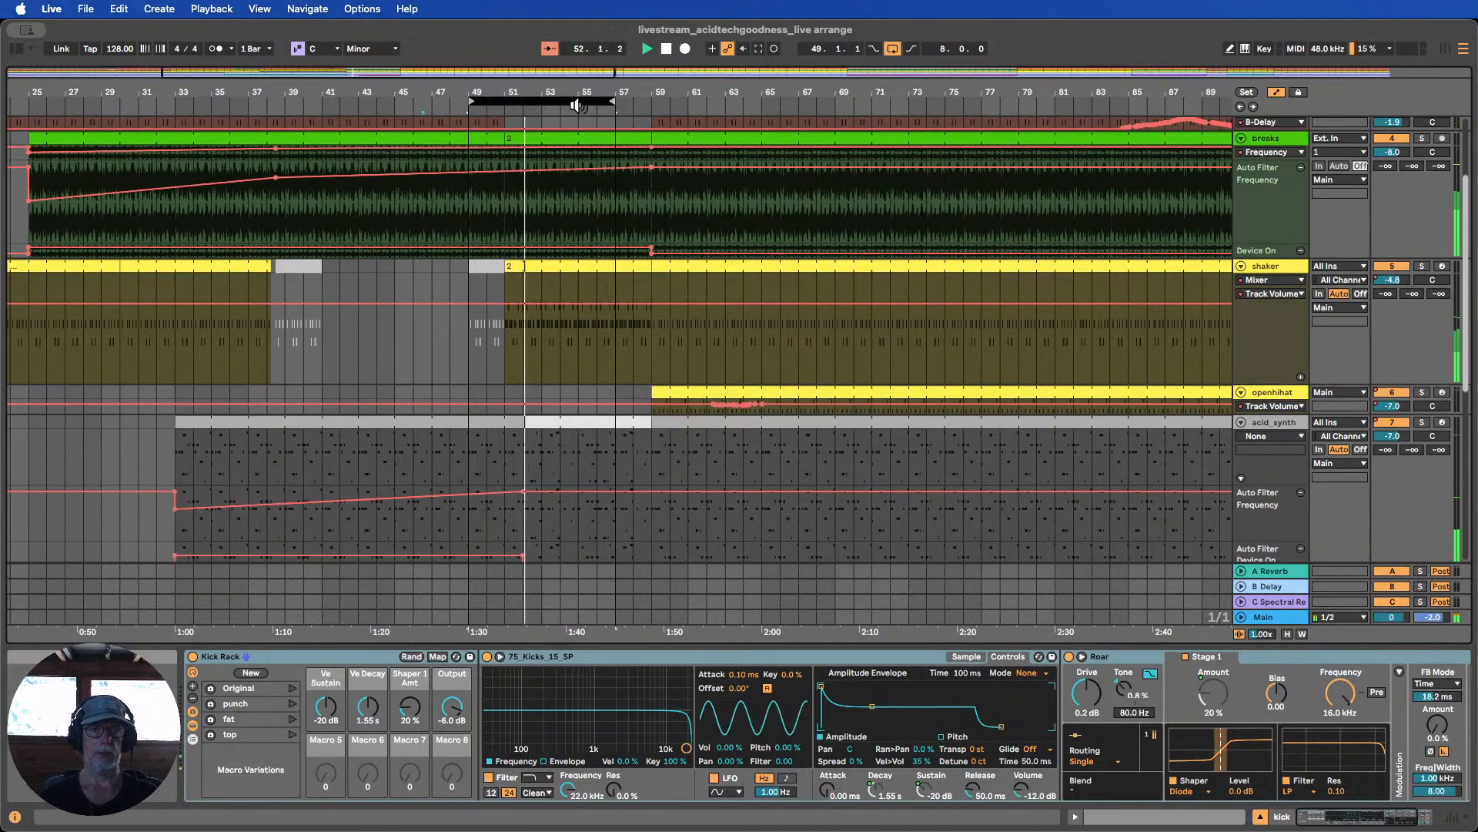
# Restart playback and set the loop to bars 47 to 51
pyautogui.press('space')
pyautogui.press('space')
pyautogui.moveTo(617, 99); pyautogui.dragTo(434, 101)
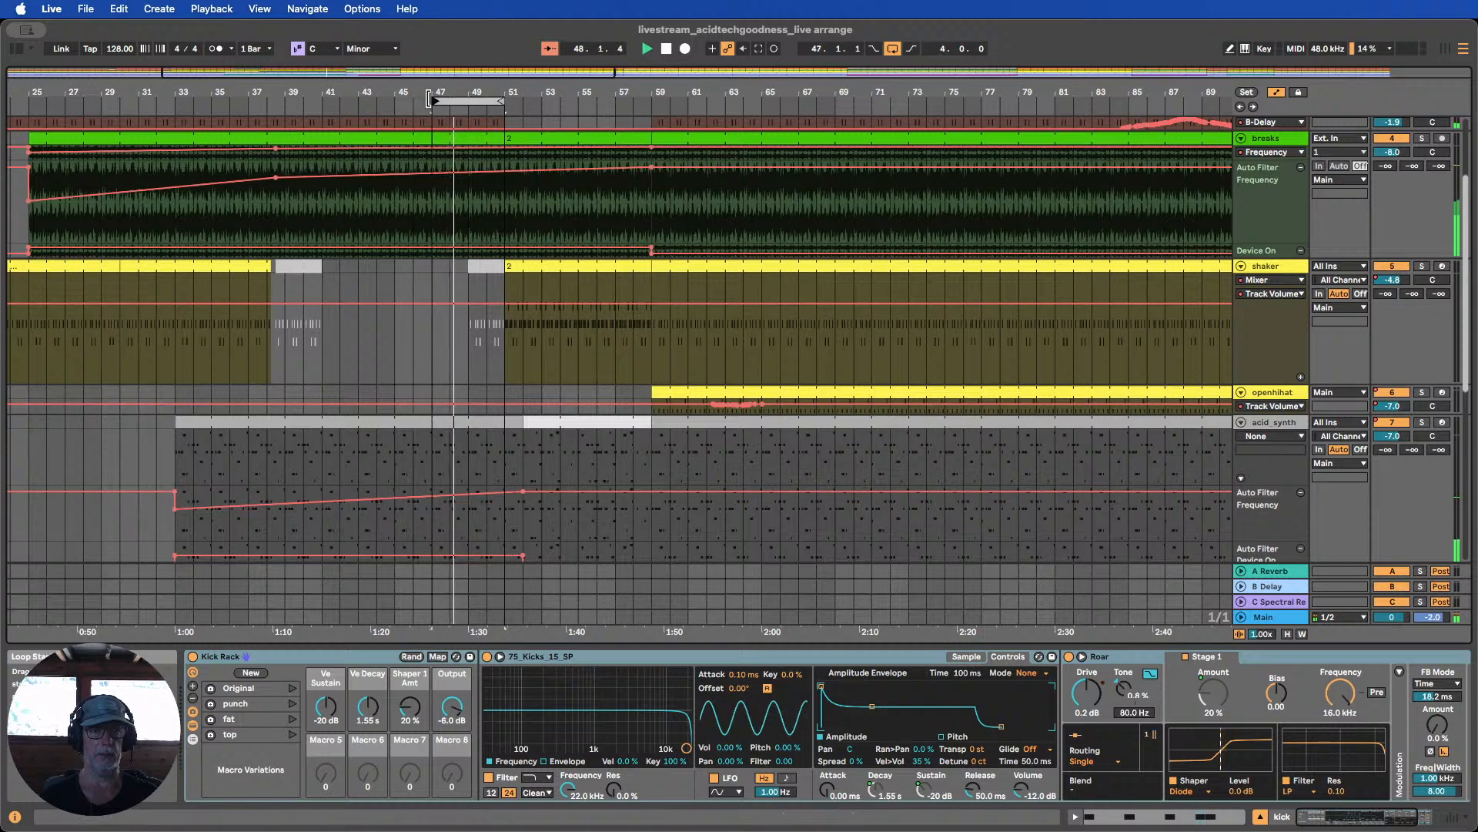
# Deactivate the section of the meld_fm clip from bar 49 to bar 53
pyautogui.scroll(-10, 520, 171)
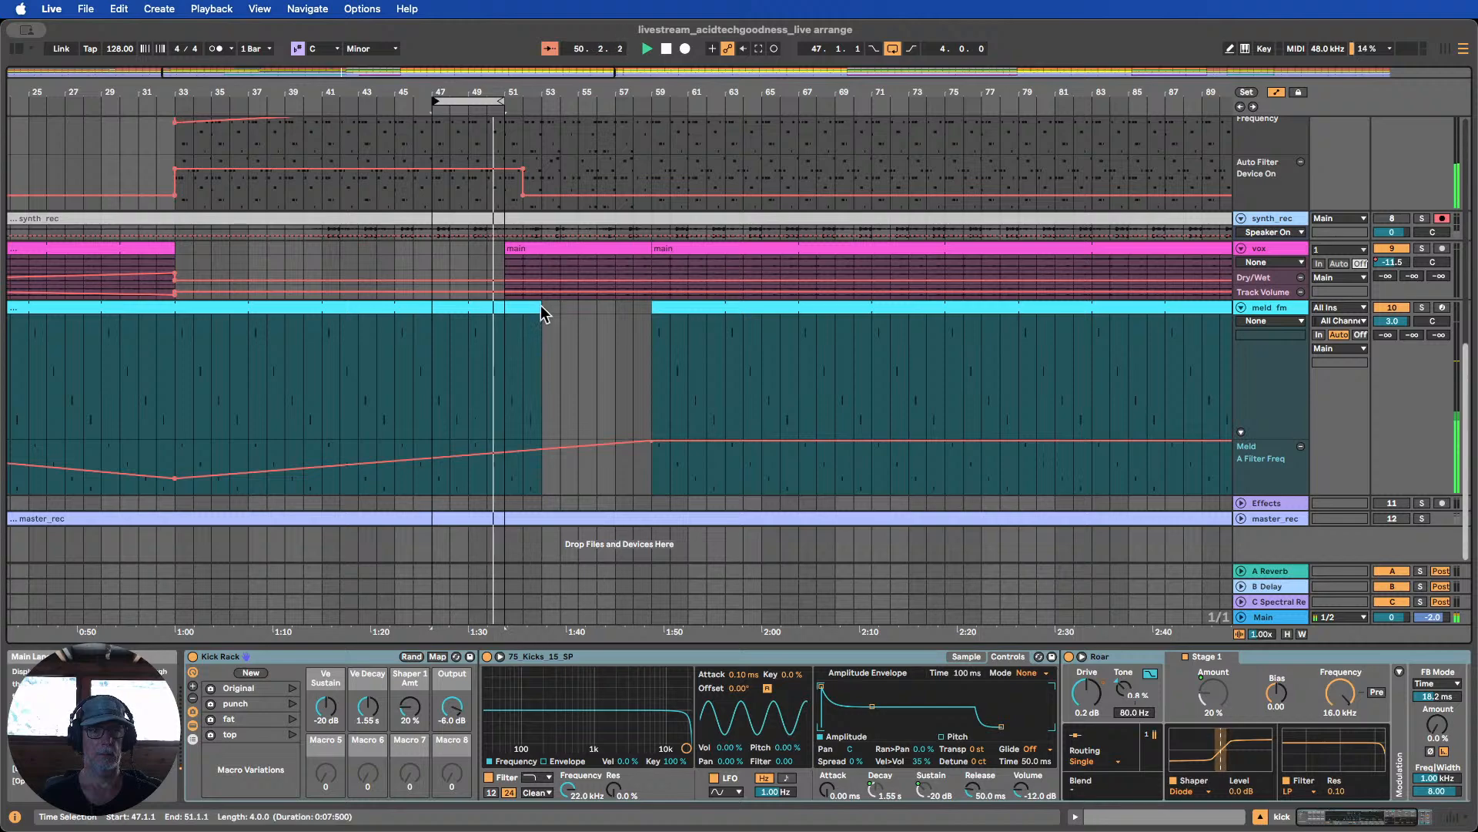
pyautogui.moveTo(538, 313)
pyautogui.mouseDown()
pyautogui.moveTo(495, 312)
pyautogui.moveTo(536, 331)
pyautogui.mouseUp()
pyautogui.click(470, 332)
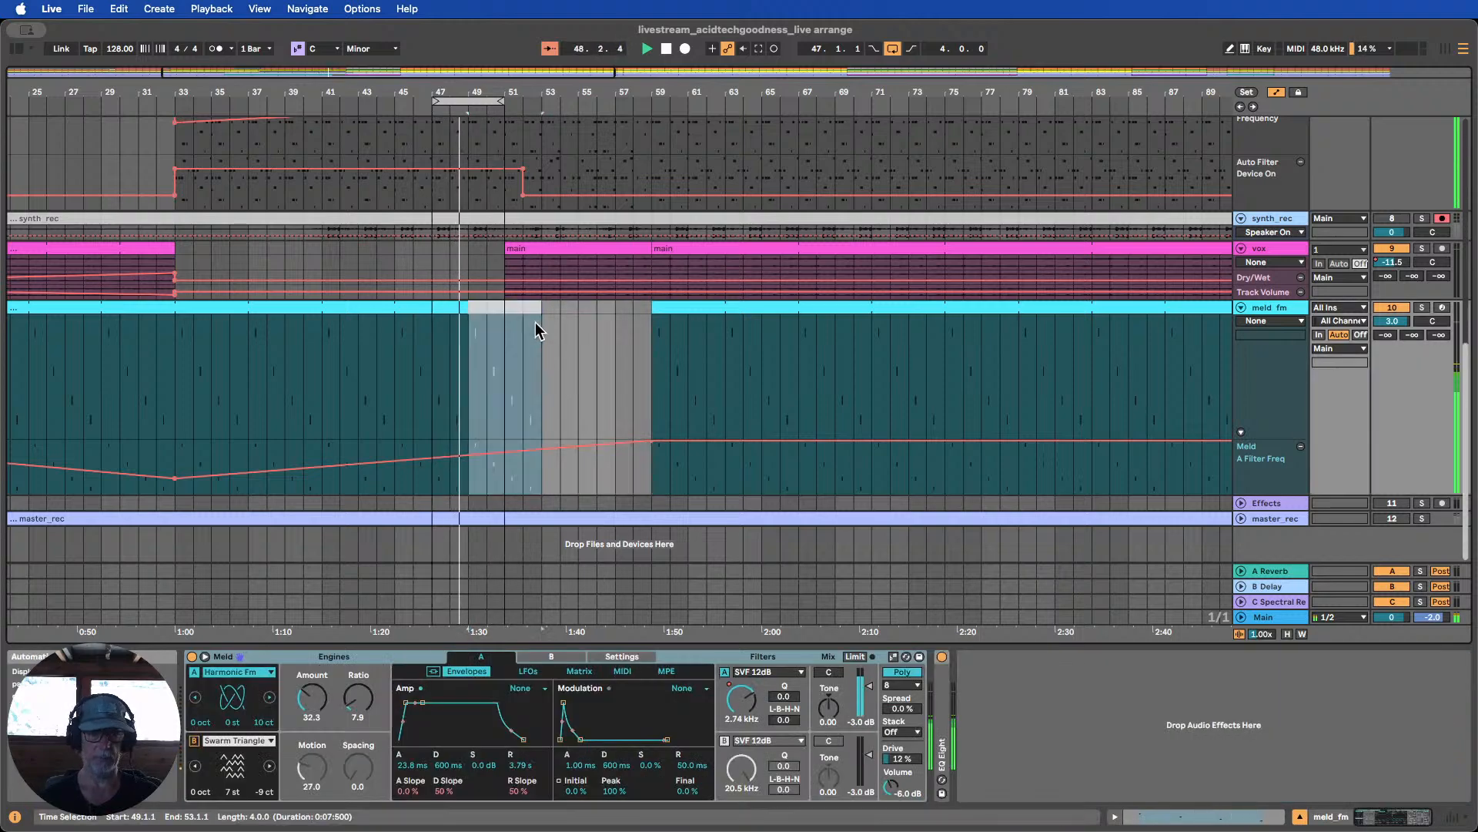
pyautogui.scroll(10, 562, 331)
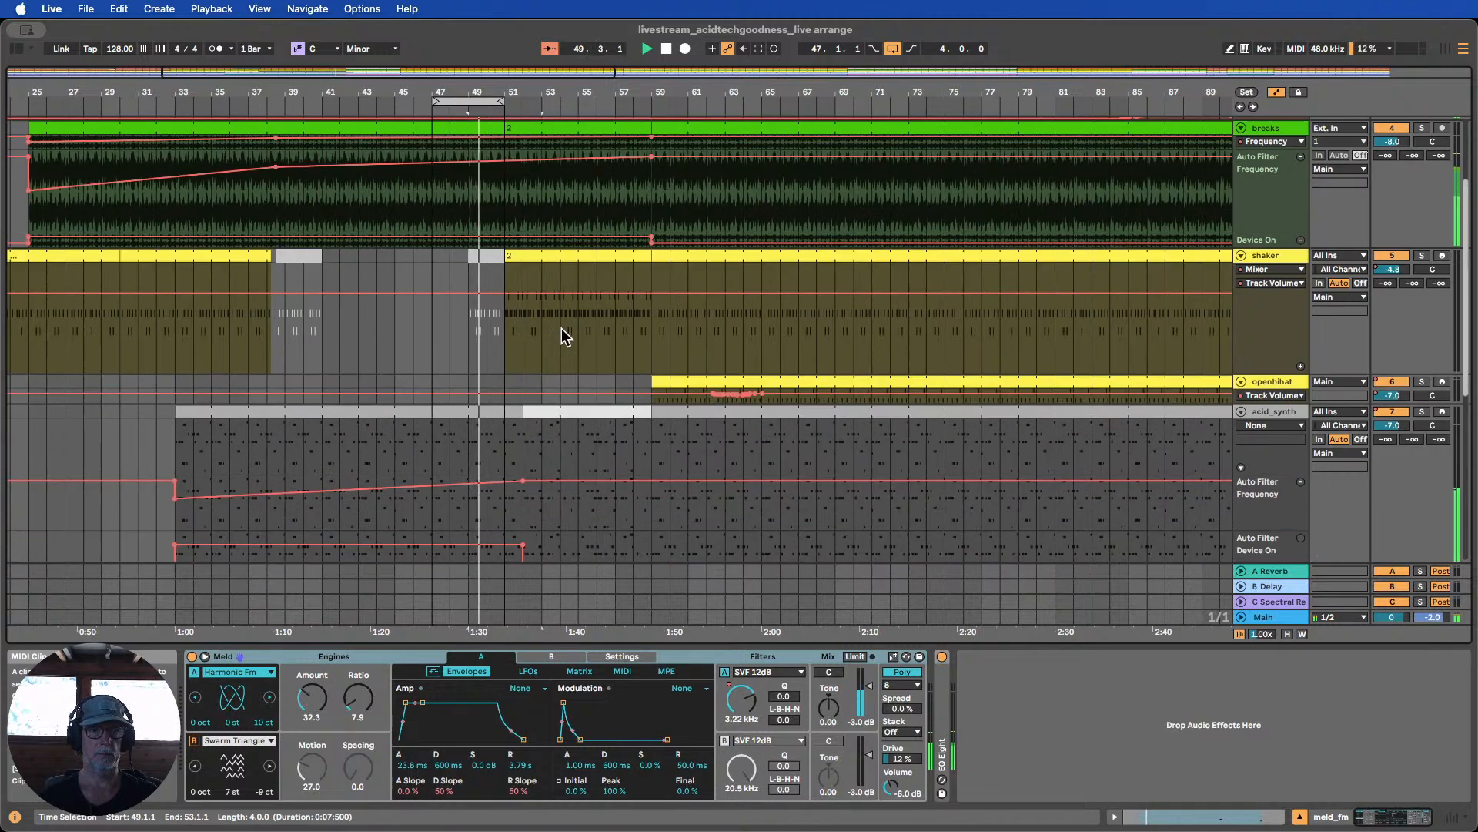
pyautogui.scroll(2, 561, 336)
pyautogui.scroll(-10, 561, 336)
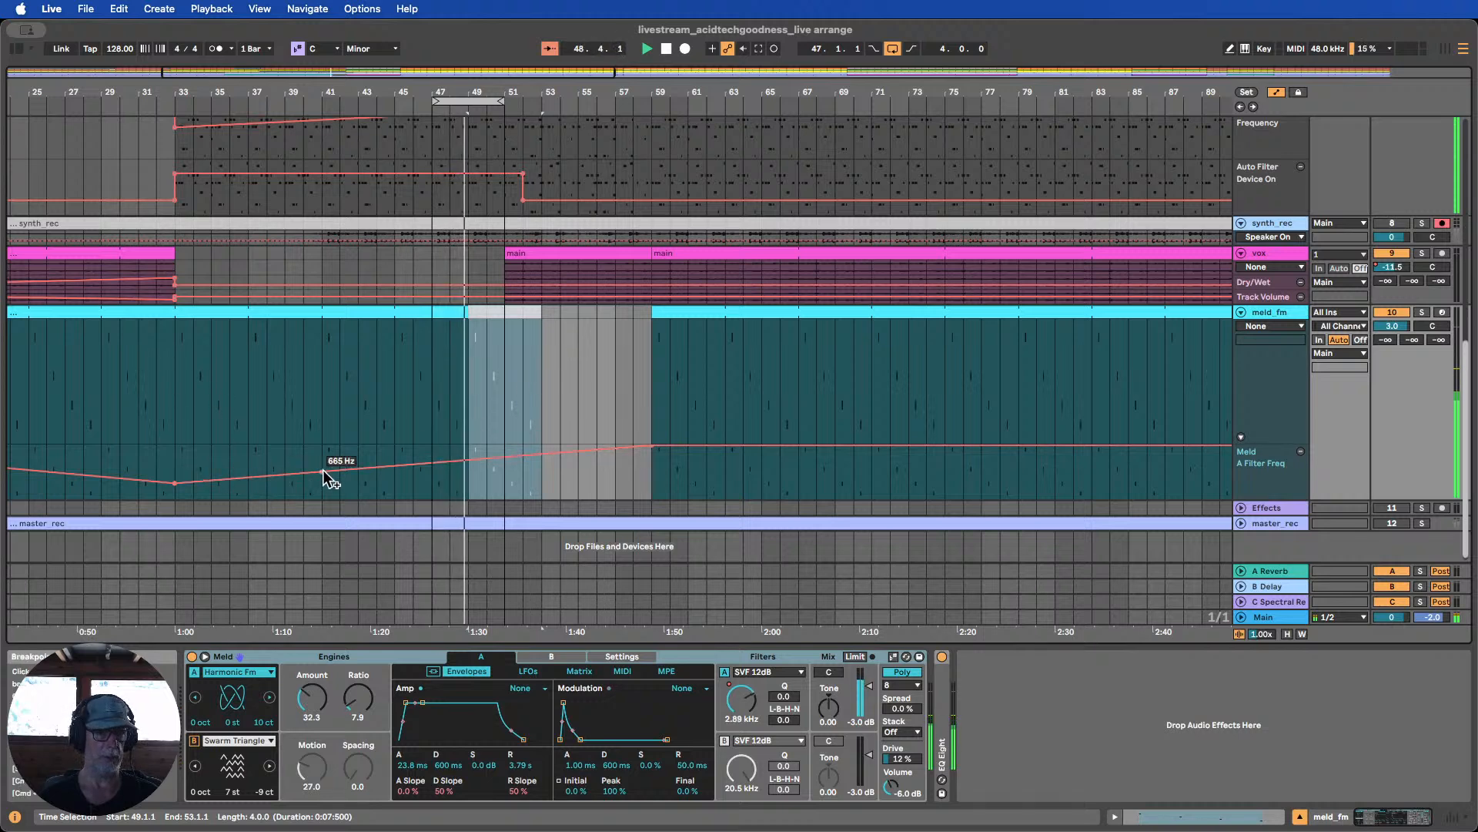
# Shape the meld_fm A Filter Freq automation to peak around bar 43 and dip to about 94 Hz at bar 51, extending the clip to bar 51
pyautogui.moveTo(383, 470); pyautogui.dragTo(358, 445)
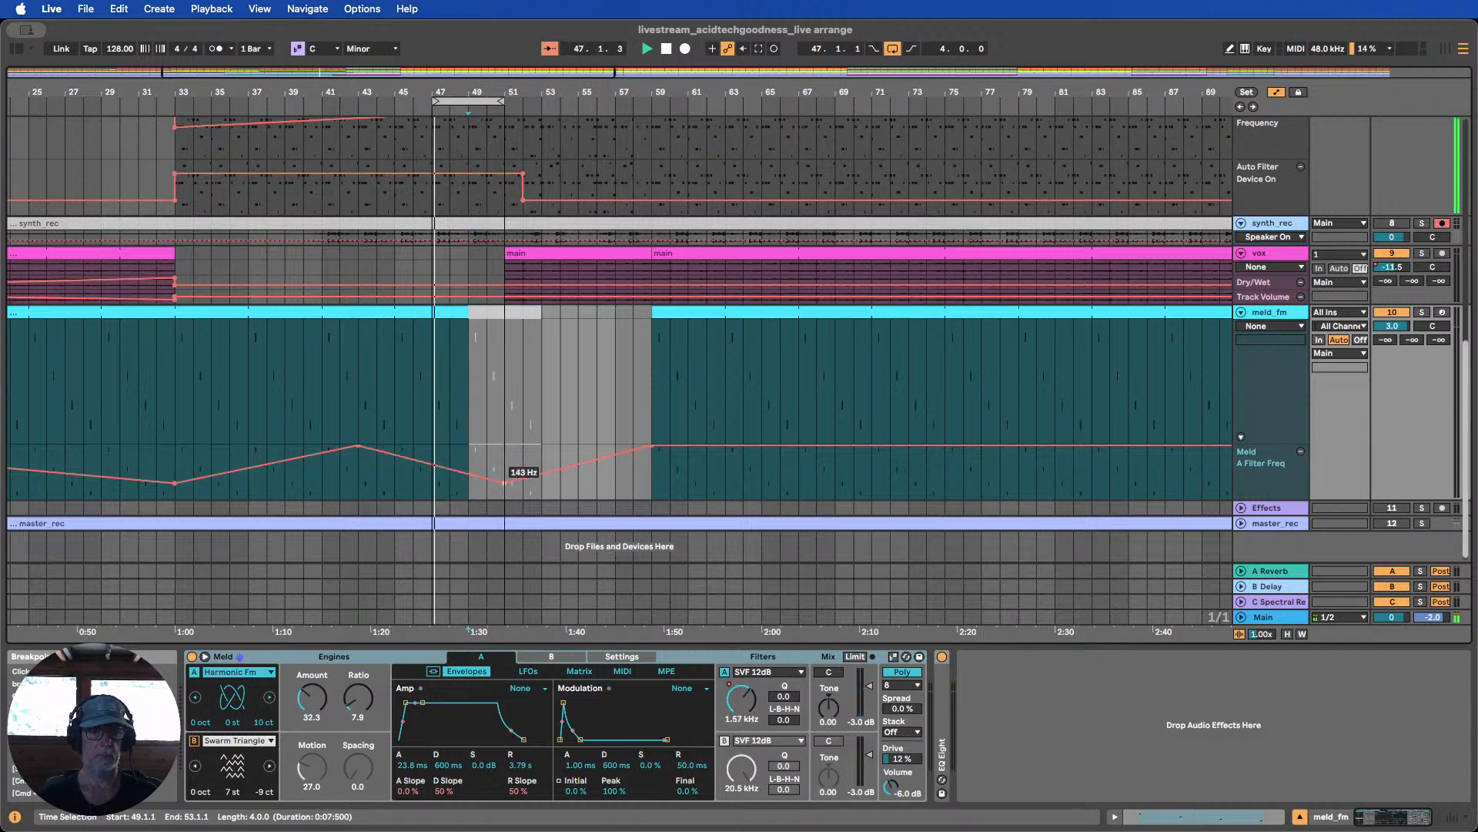
pyautogui.moveTo(460, 310); pyautogui.dragTo(484, 310)
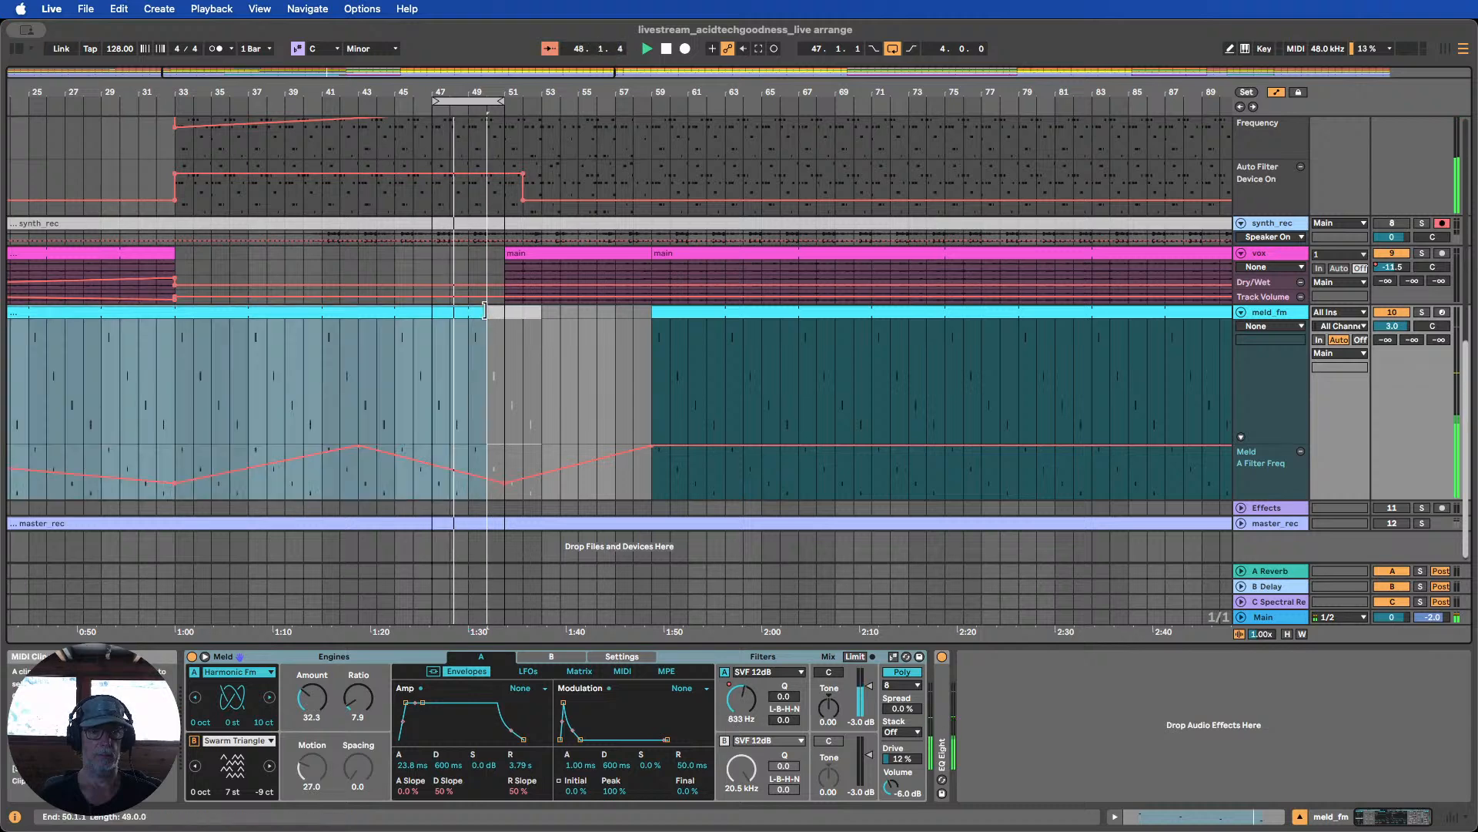
pyautogui.moveTo(508, 481)
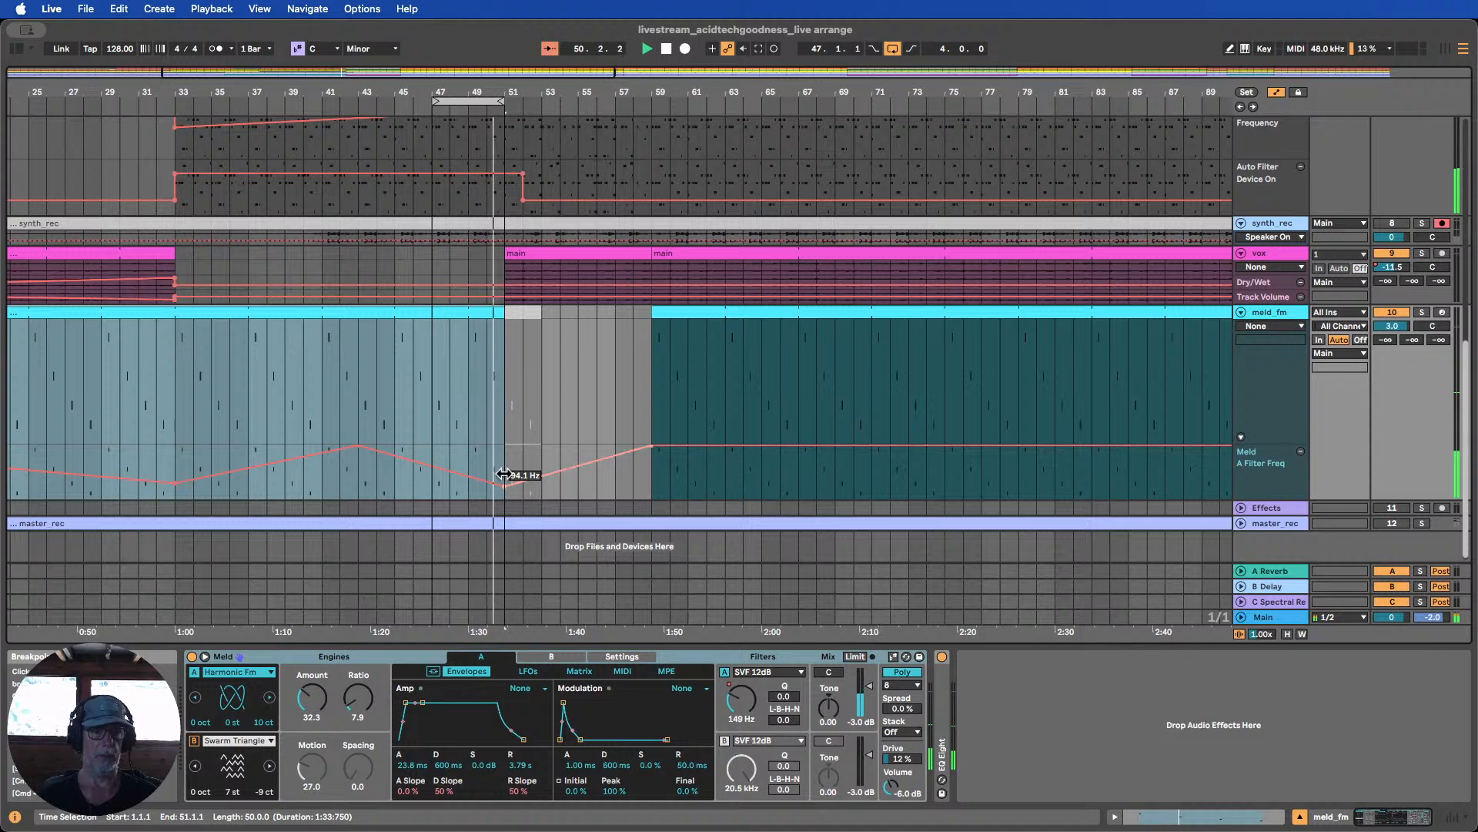
# Trim the end of the active meld_fm clip back to bar 49
pyautogui.click(505, 309)
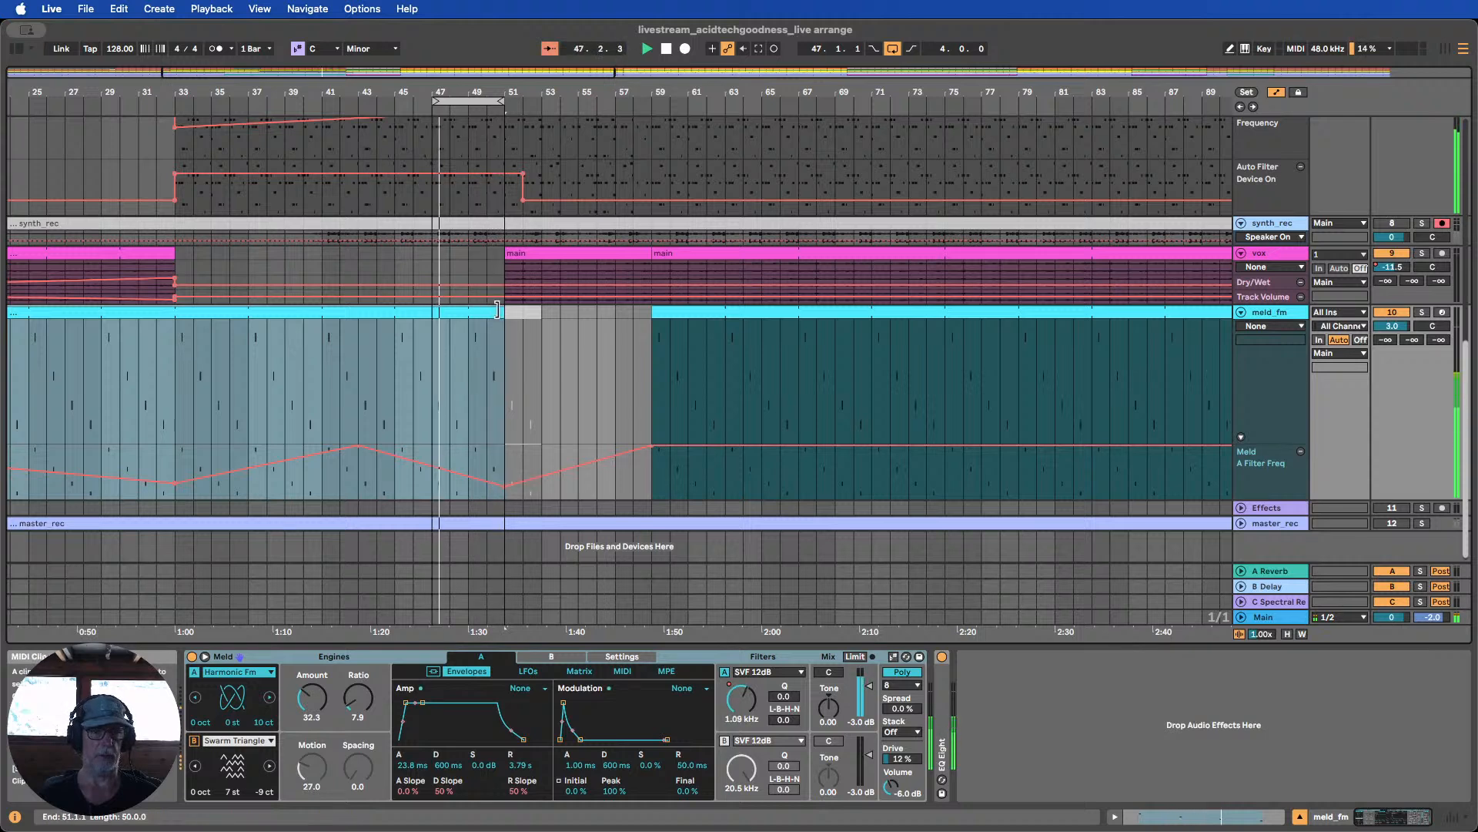
pyautogui.moveTo(497, 309); pyautogui.dragTo(467, 309)
pyautogui.moveTo(505, 488)
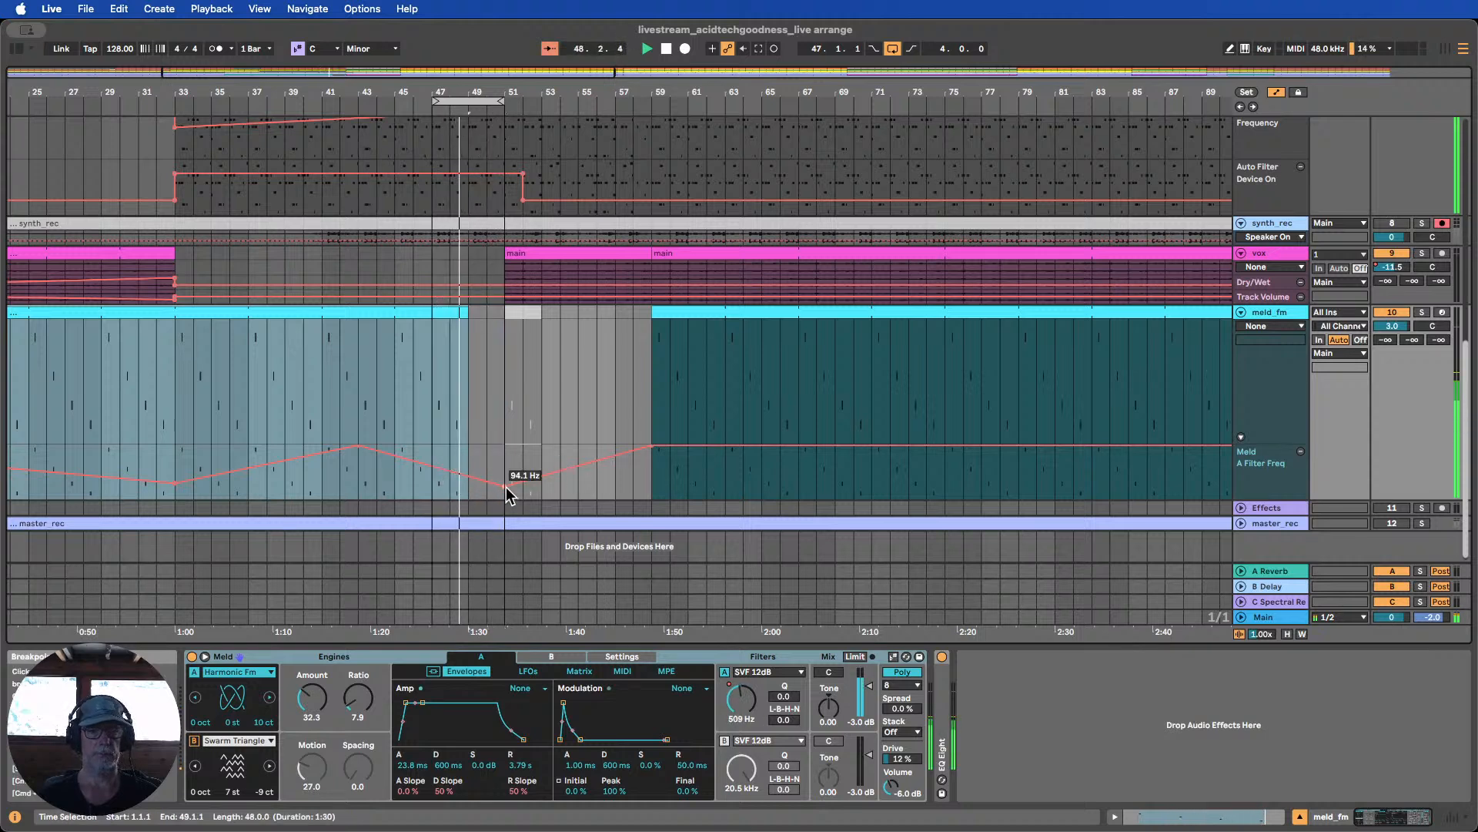
pyautogui.click(504, 495)
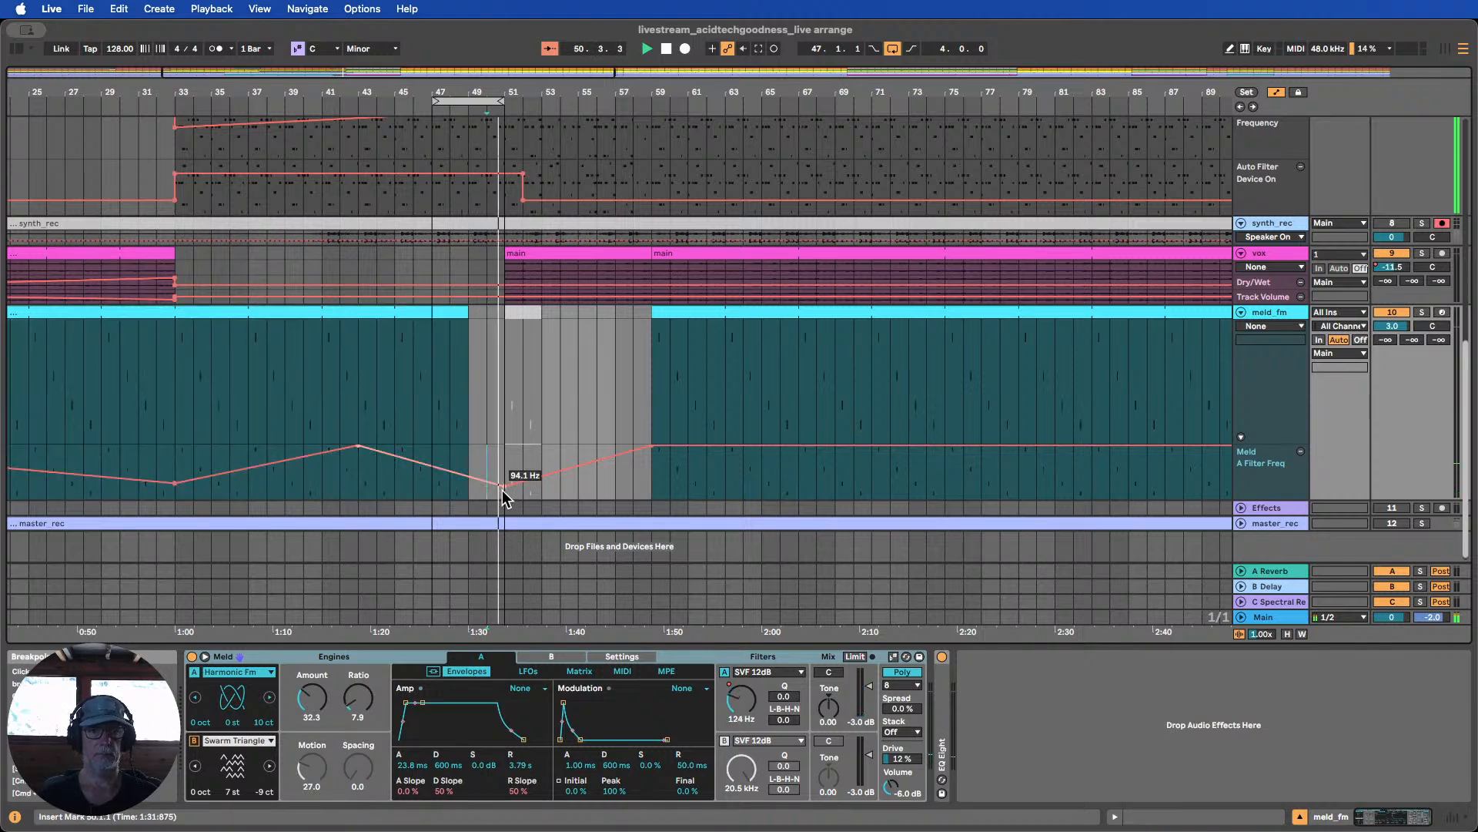
# Move the loop to bars 51 to 55 and listen while checking the tracks from kick down to meld_fm
pyautogui.scroll(3, 502, 378)
pyautogui.scroll(8, 506, 342)
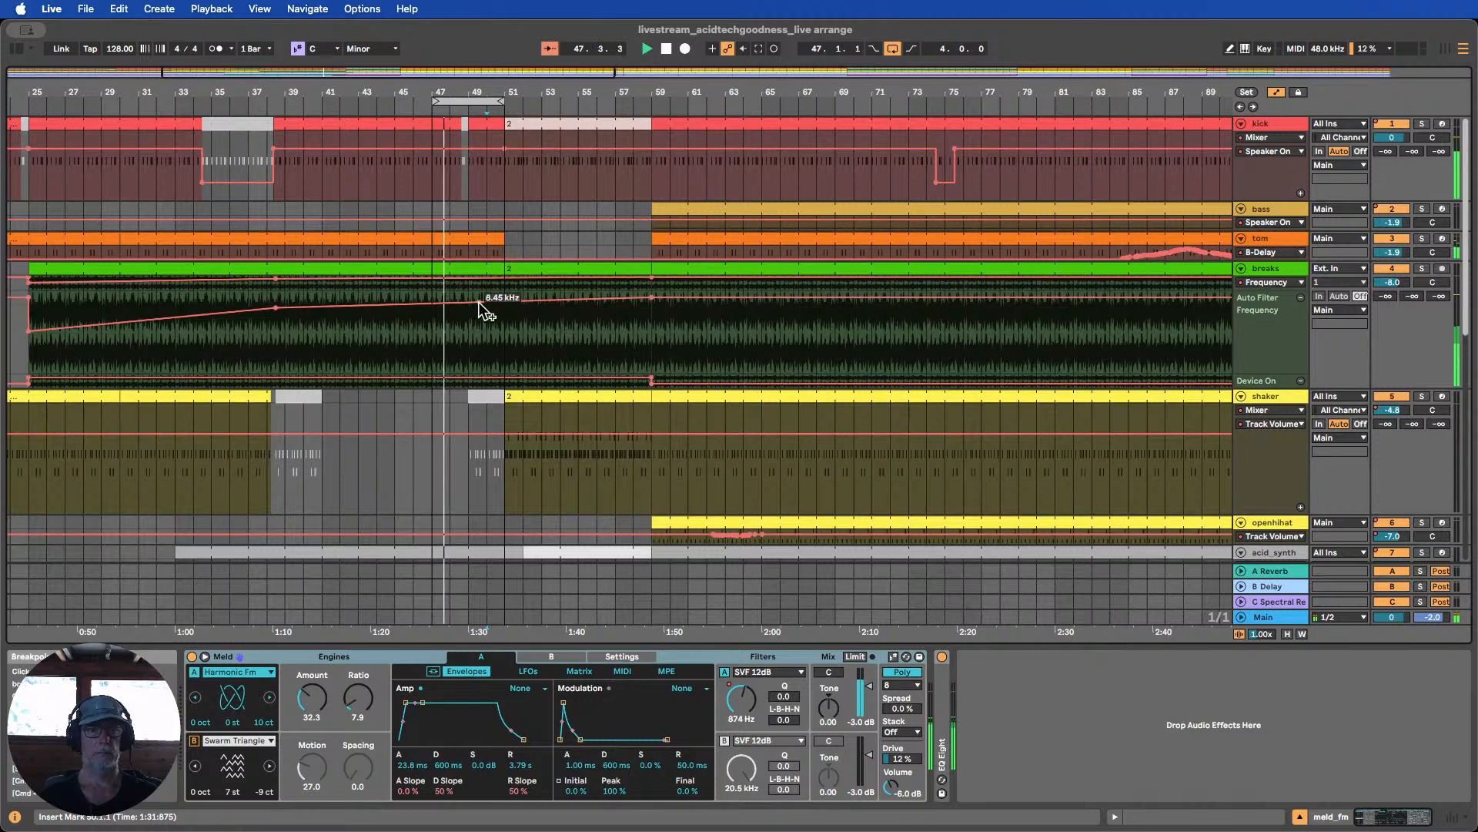
pyautogui.moveTo(476, 100); pyautogui.dragTo(548, 99)
pyautogui.scroll(-2, 594, 235)
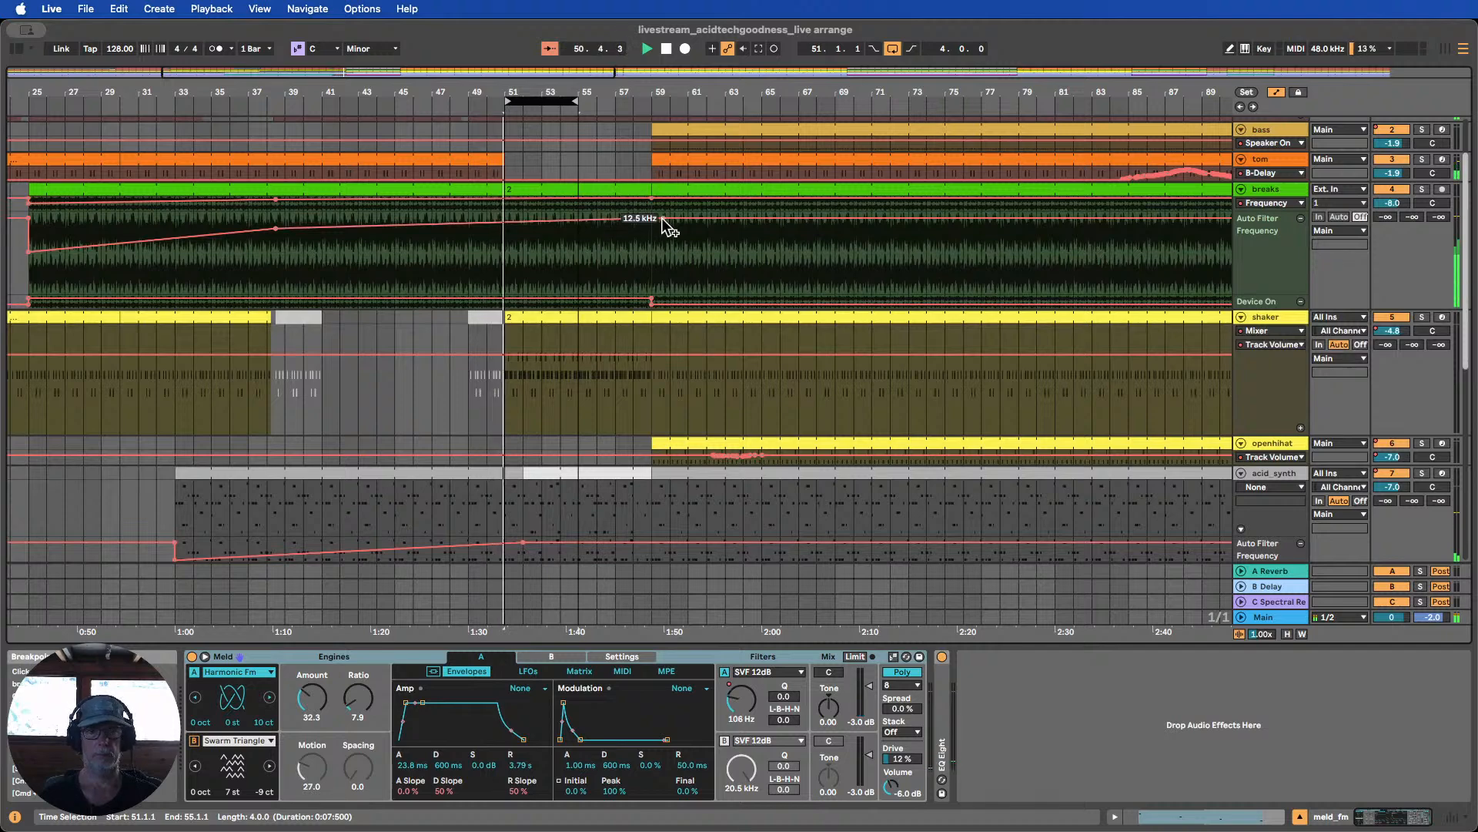
pyautogui.scroll(-3, 662, 216)
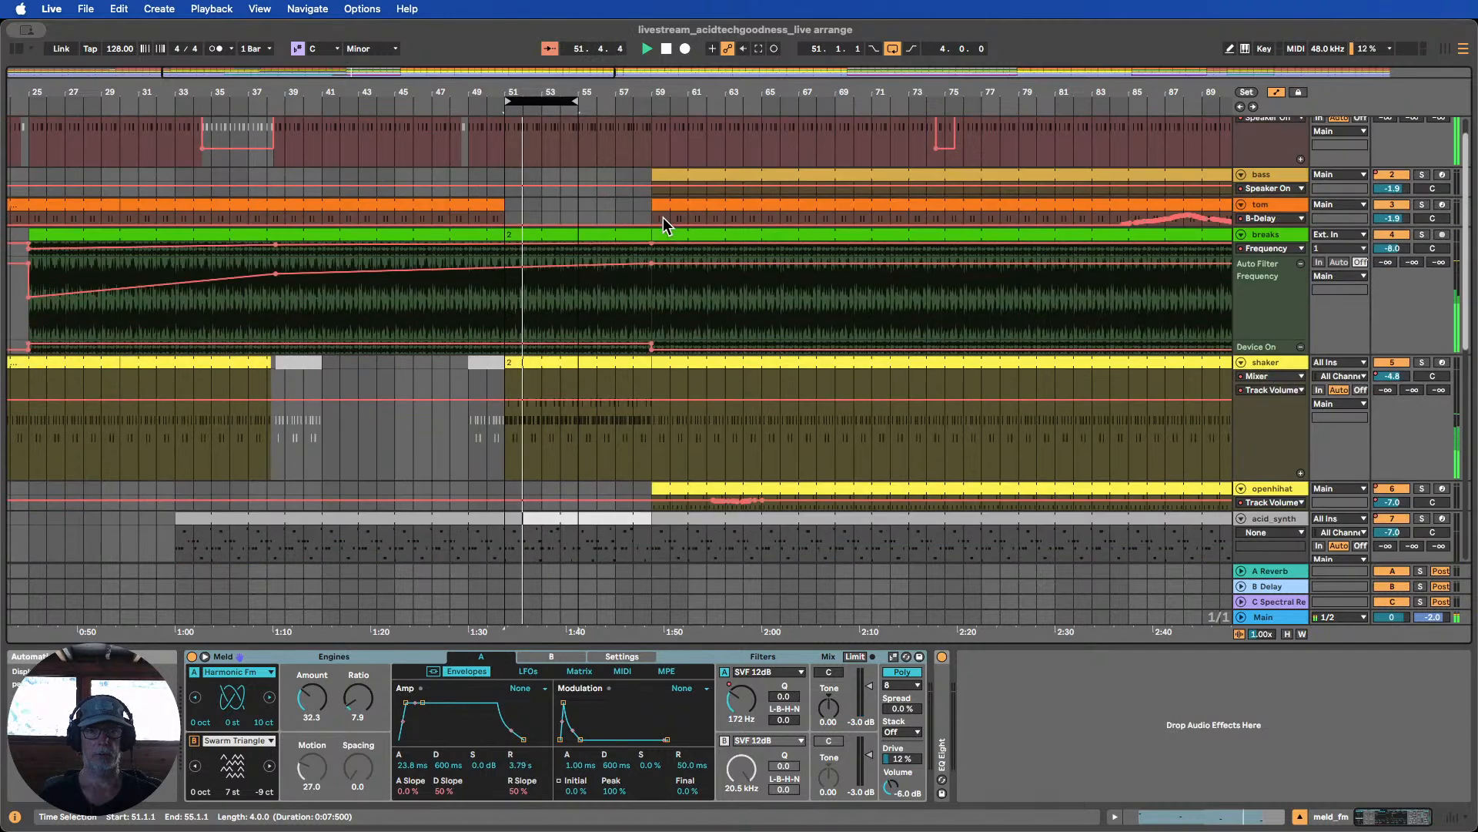
pyautogui.scroll(-5, 663, 217)
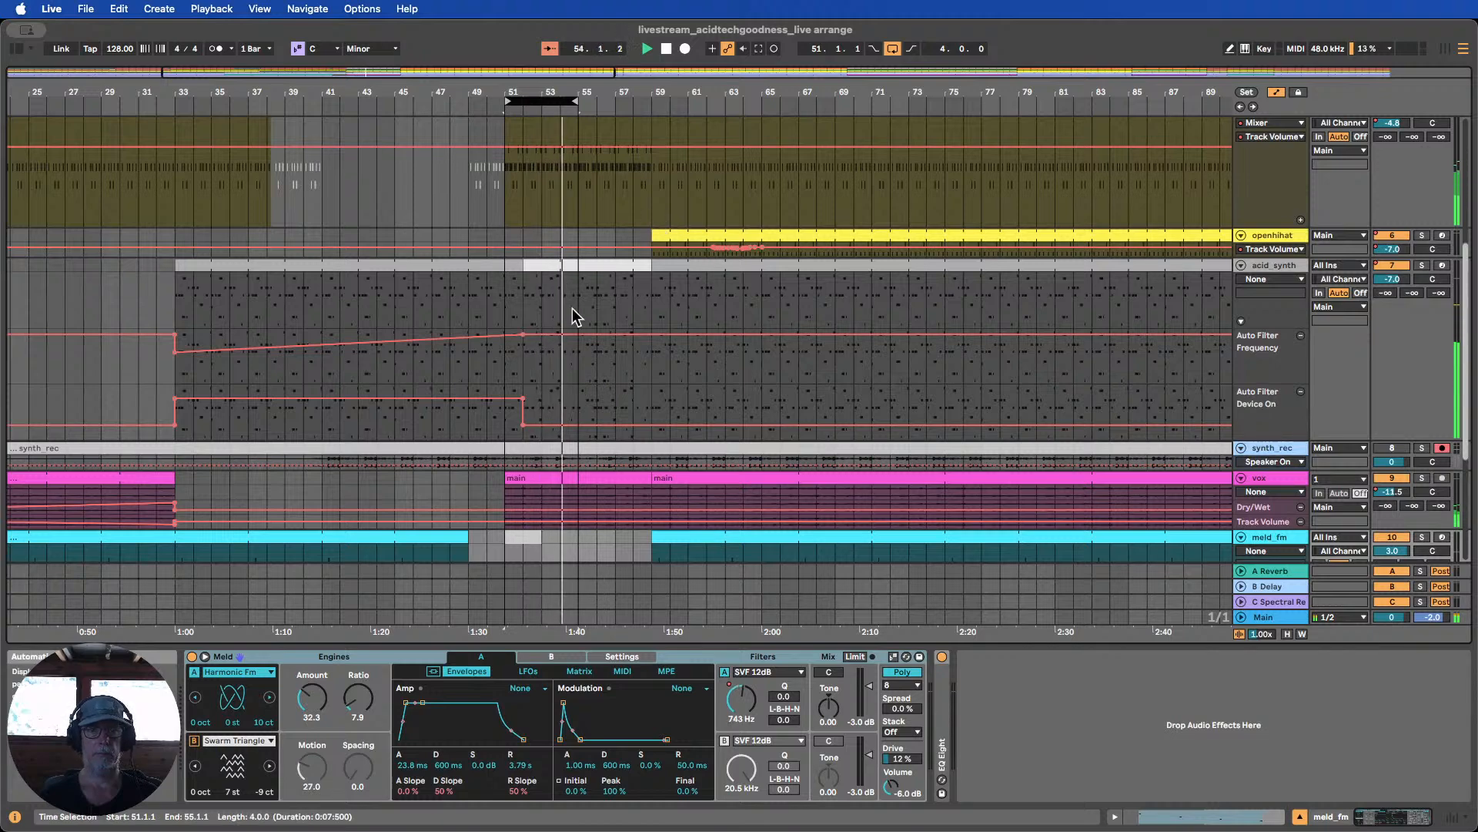
# Stop playback and move the boundary between the two acid_synth clips, with its Auto Filter automation, to bar 51
pyautogui.click(667, 50)
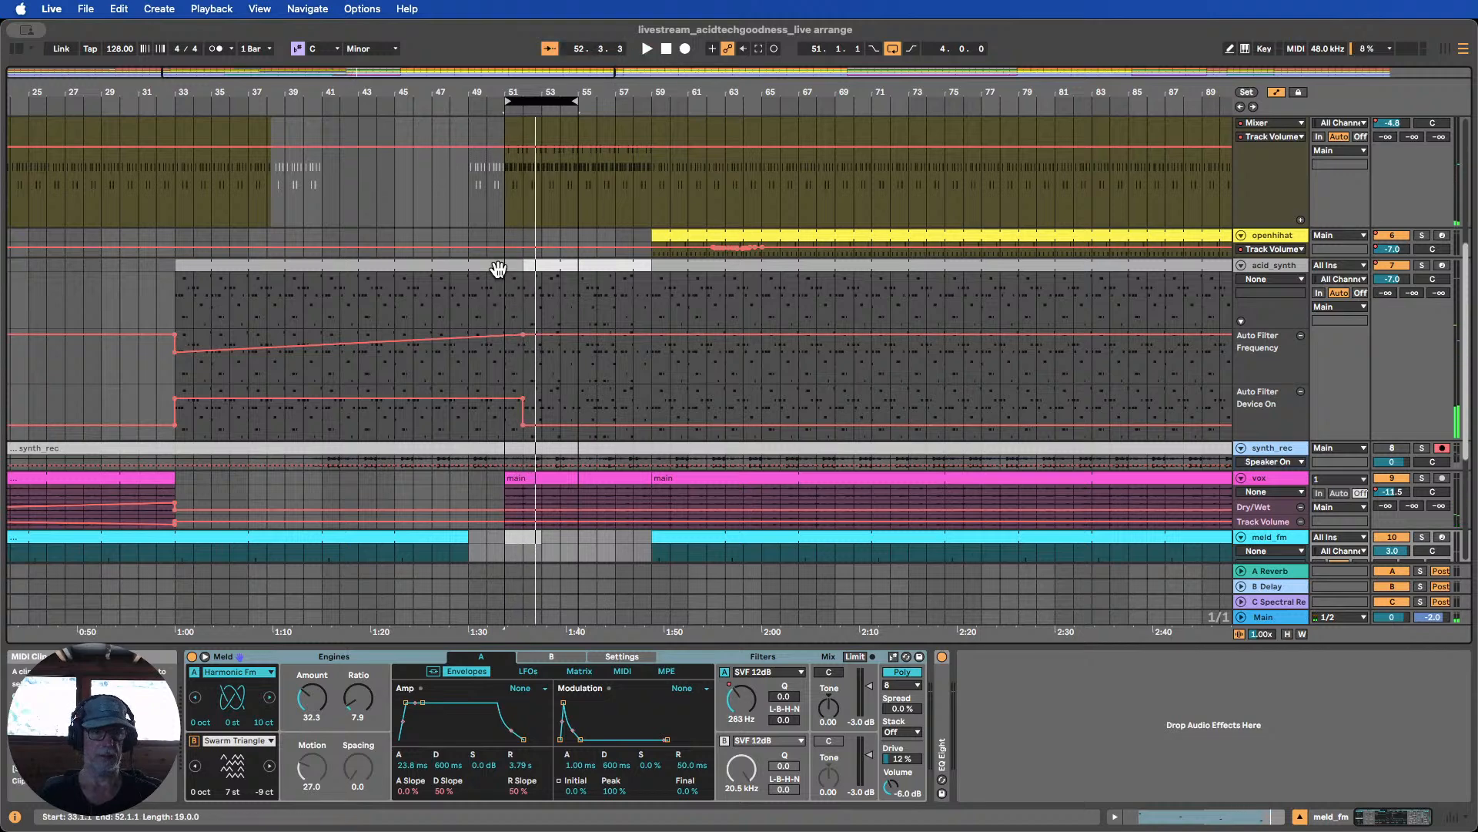
pyautogui.scroll(1, 498, 269)
pyautogui.click(502, 264)
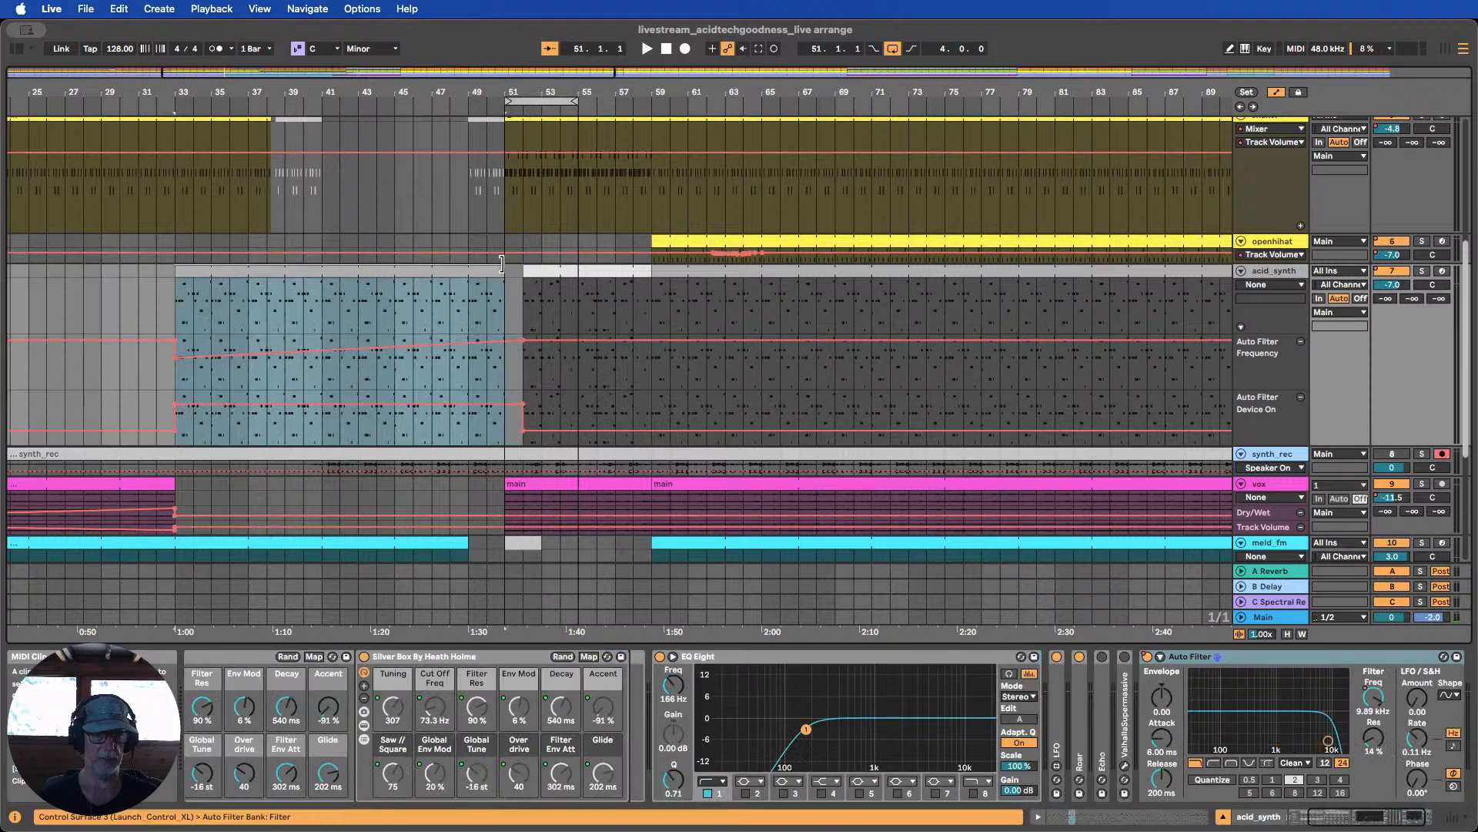
pyautogui.moveTo(567, 271); pyautogui.dragTo(552, 287)
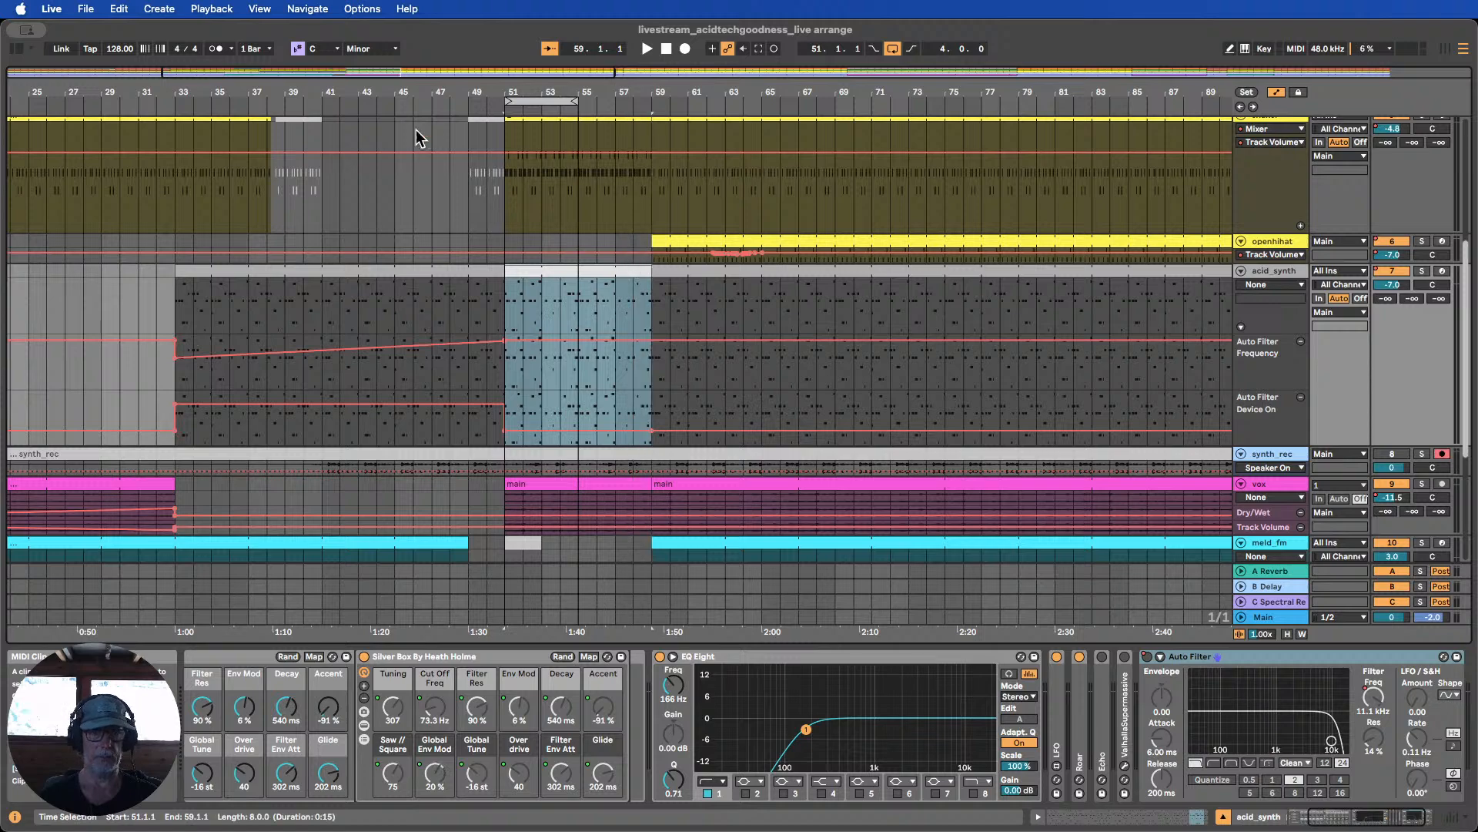
# Listen from around bar 48 through the transition and fit the height of all tracks into the arrangement view
pyautogui.click(462, 101)
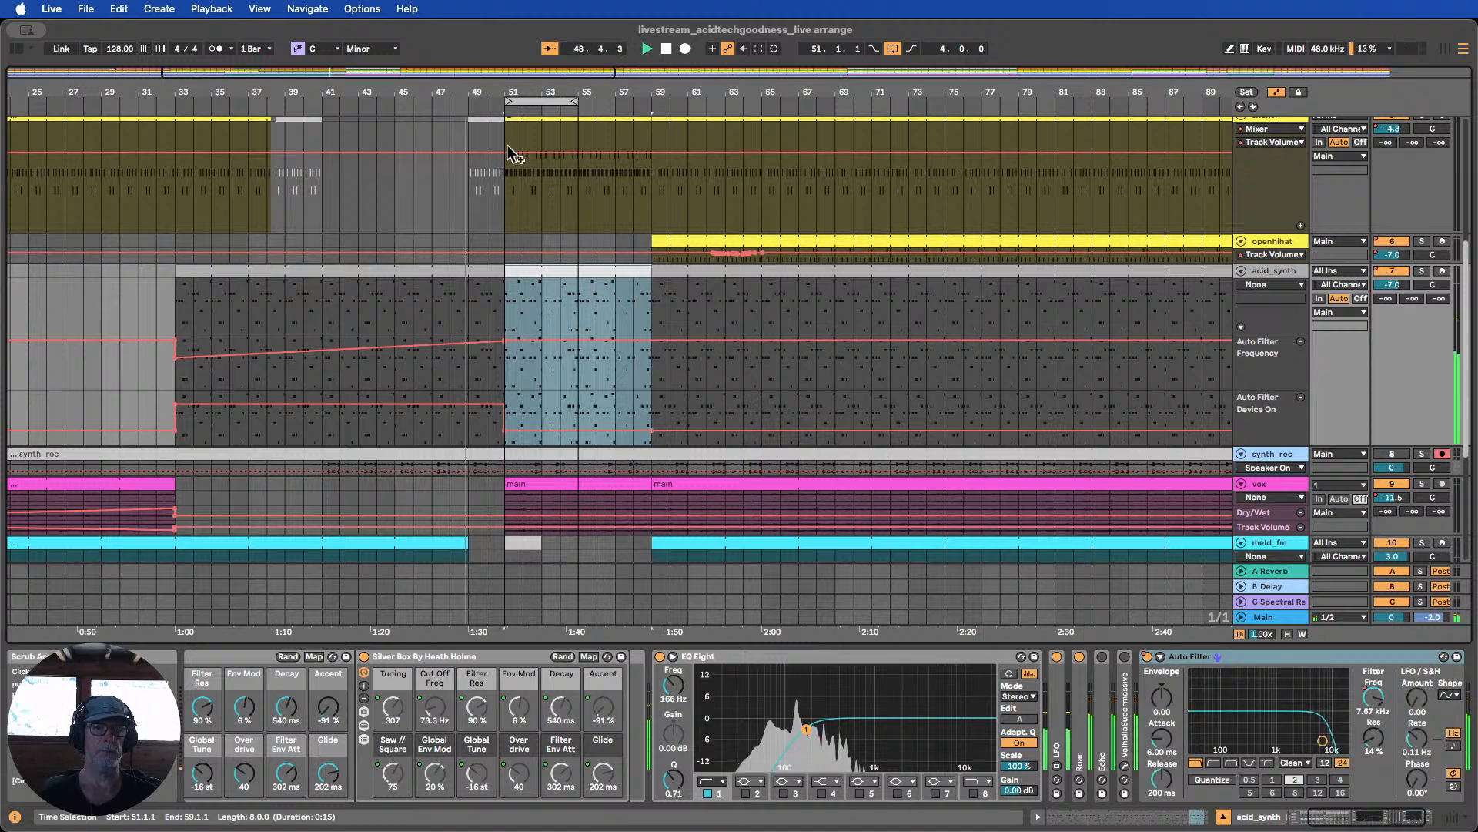
pyautogui.scroll(-5, 616, 269)
pyautogui.scroll(-2, 621, 266)
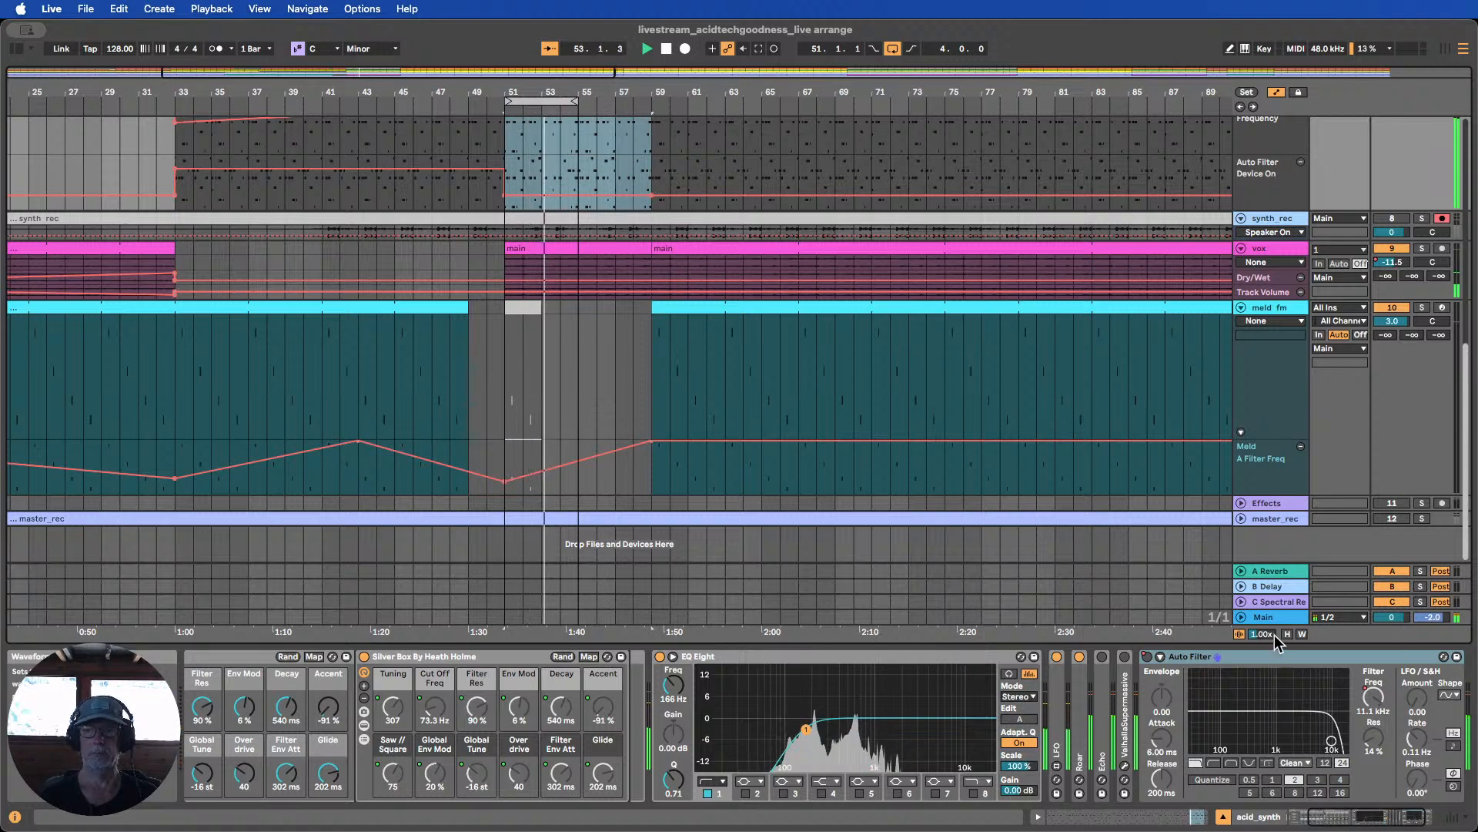
pyautogui.press('h')
pyautogui.scroll(2, 798, 477)
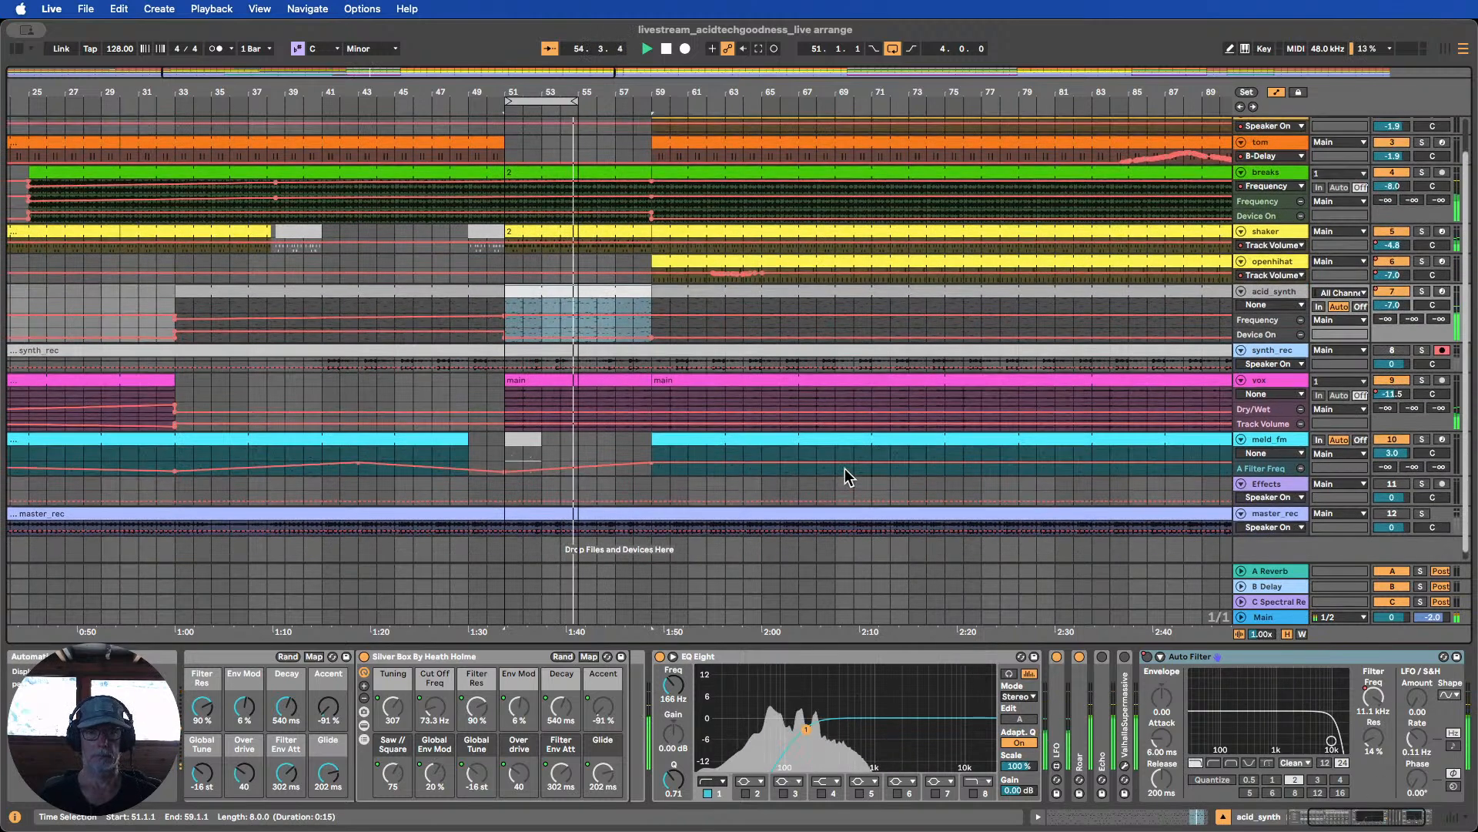
pyautogui.click(857, 480)
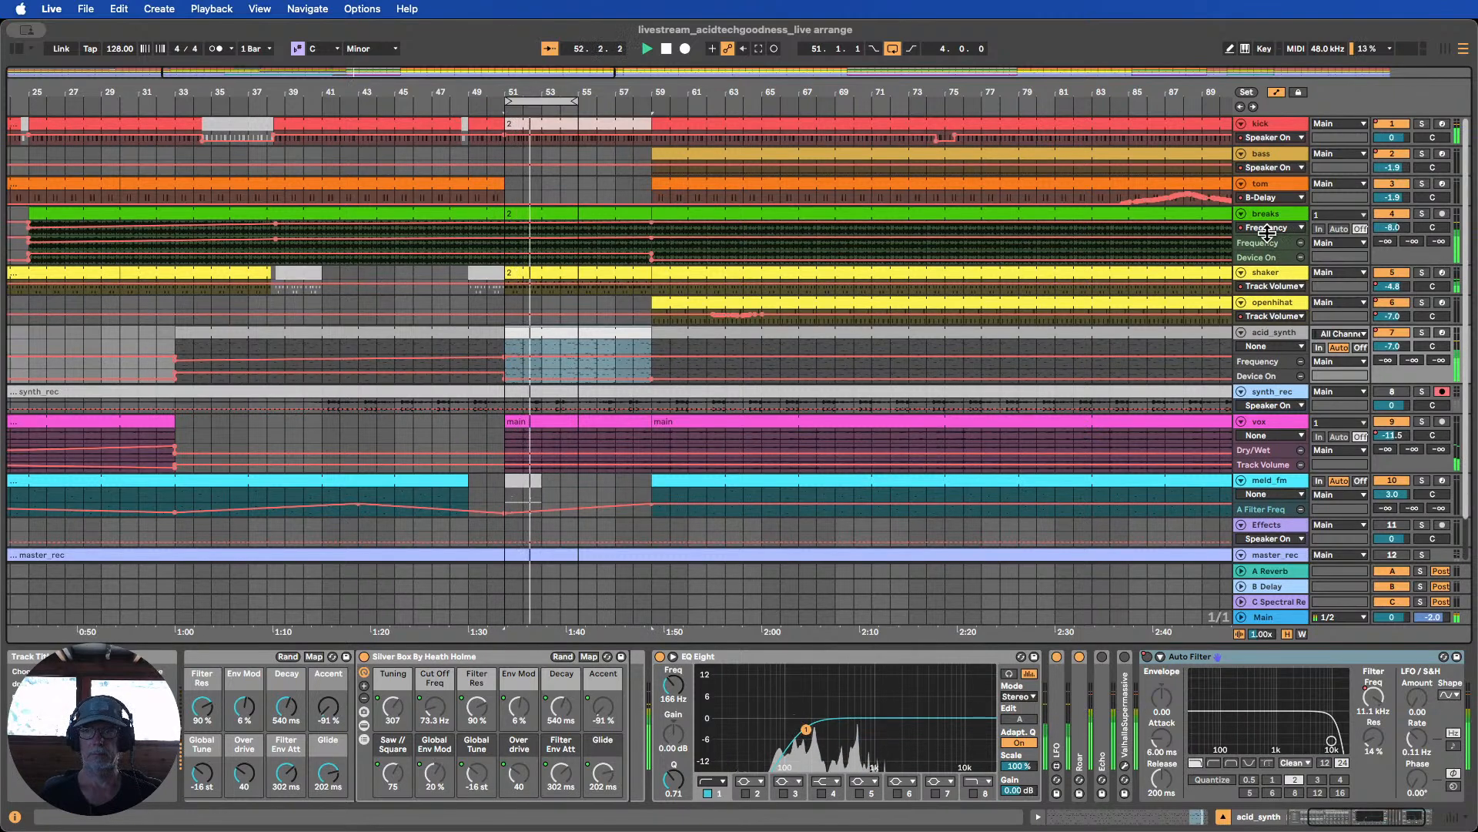
# Enlarge the breaks track and its Auto Filter Frequency lane, and extend the loop to bars 51 to 59
pyautogui.moveTo(1269, 234); pyautogui.dragTo(1269, 276)
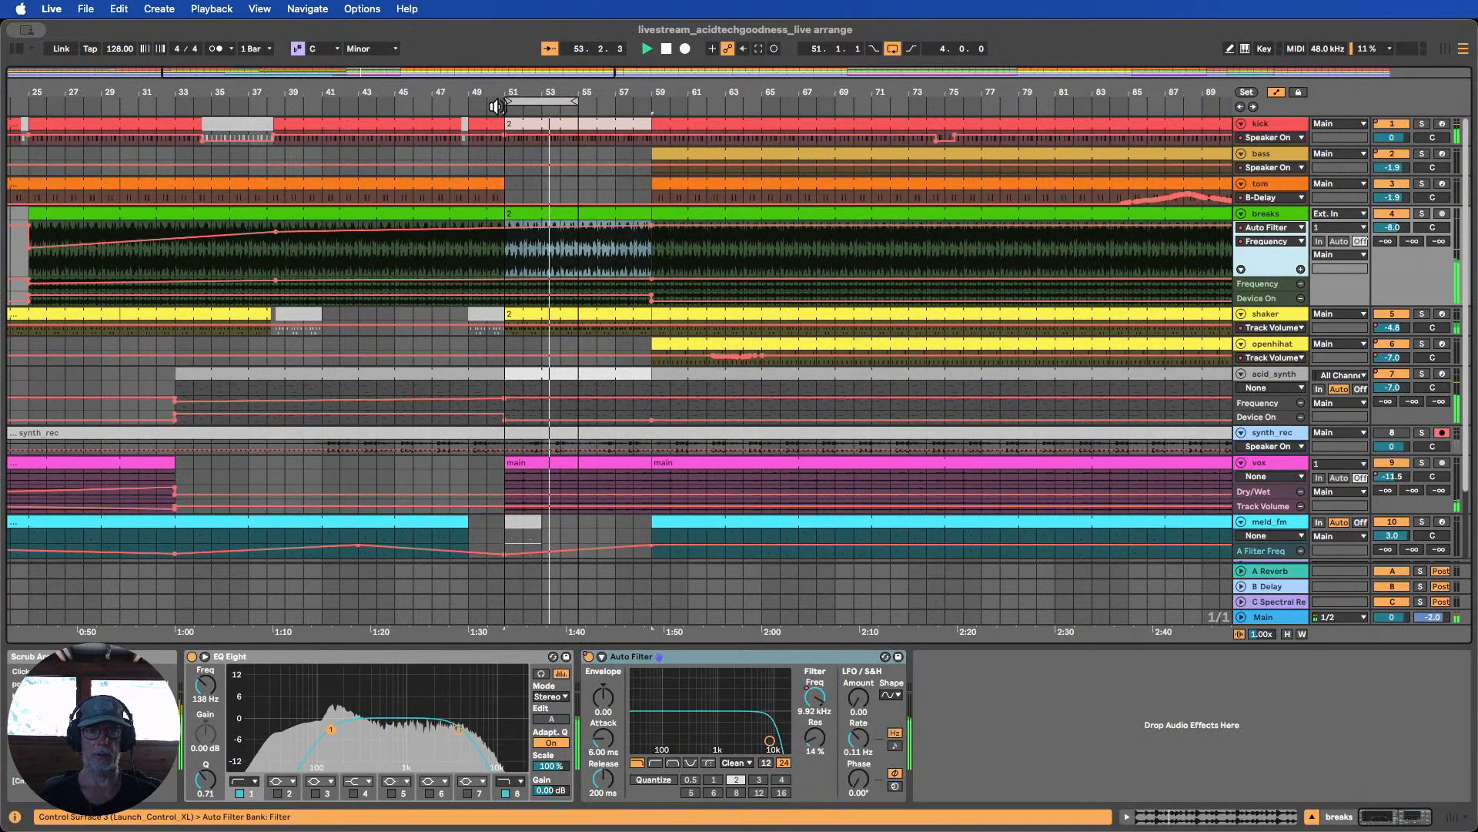
pyautogui.moveTo(577, 101); pyautogui.dragTo(652, 102)
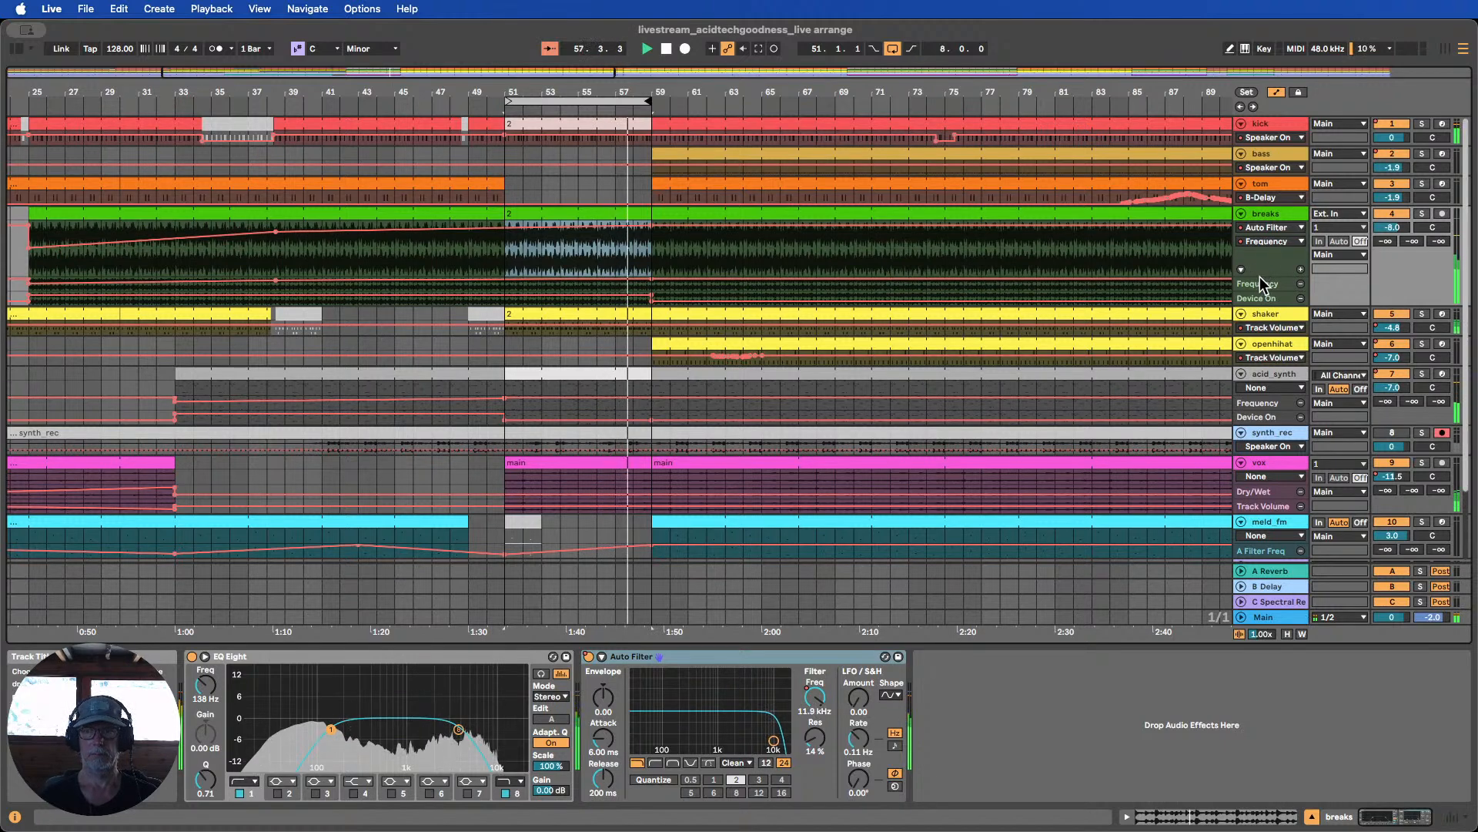
pyautogui.moveTo(1259, 291); pyautogui.dragTo(1259, 427)
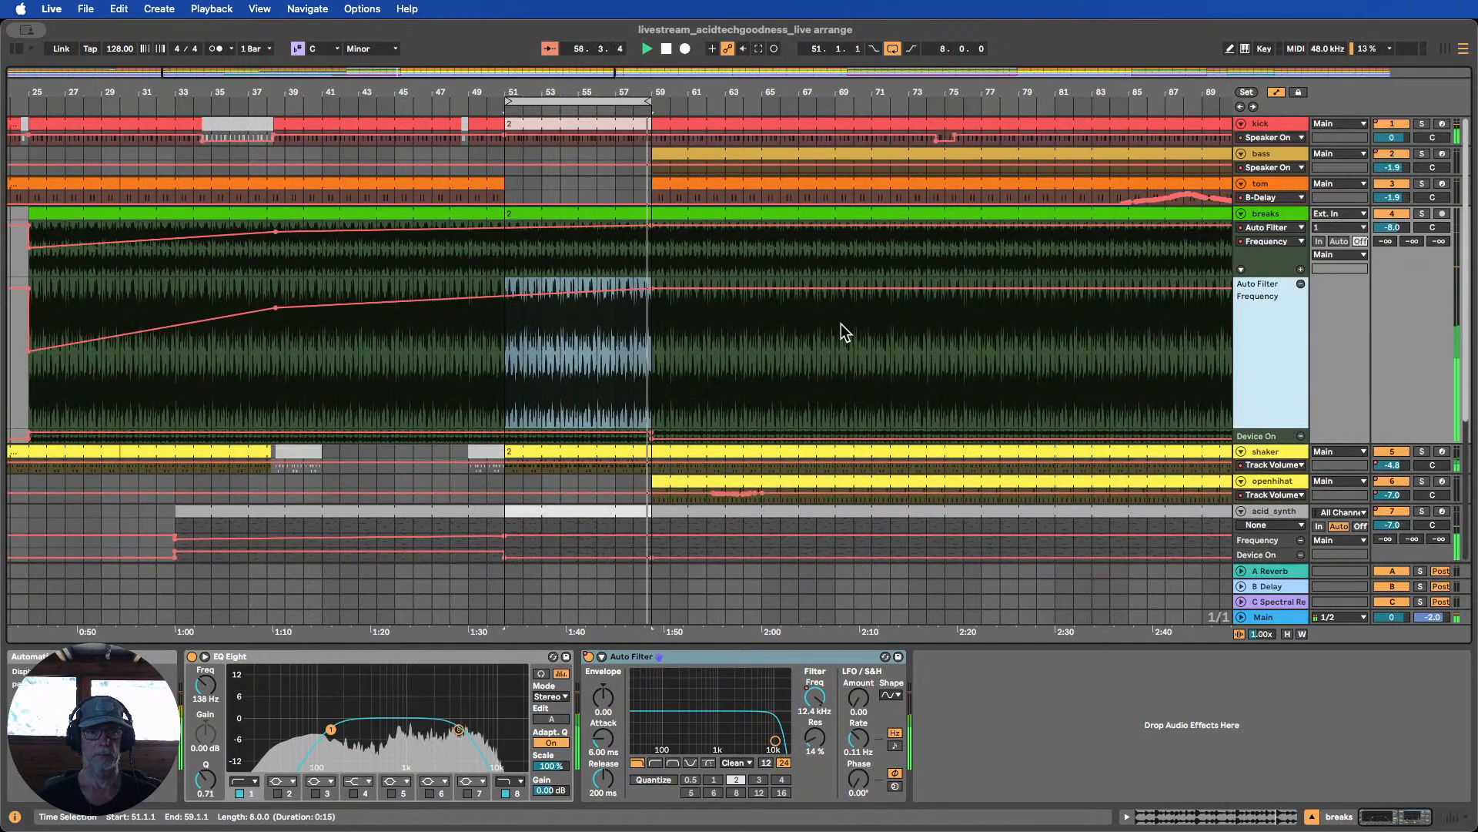
# Add a breakpoint at bar 51 to the breaks Auto Filter Frequency automation and set the main lane's automation display to None
pyautogui.click(507, 297)
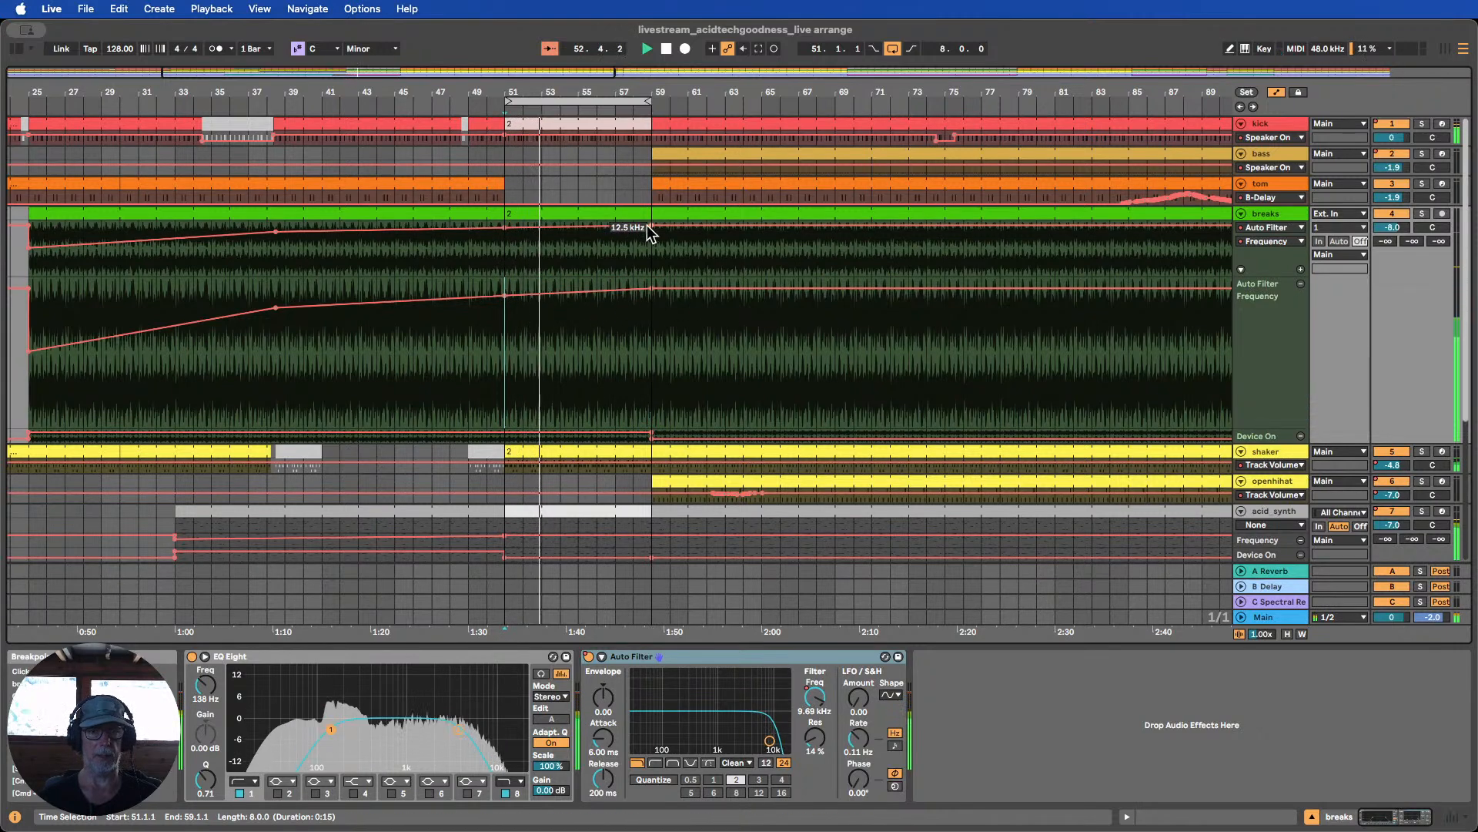
pyautogui.click(1265, 229)
pyautogui.click(1263, 235)
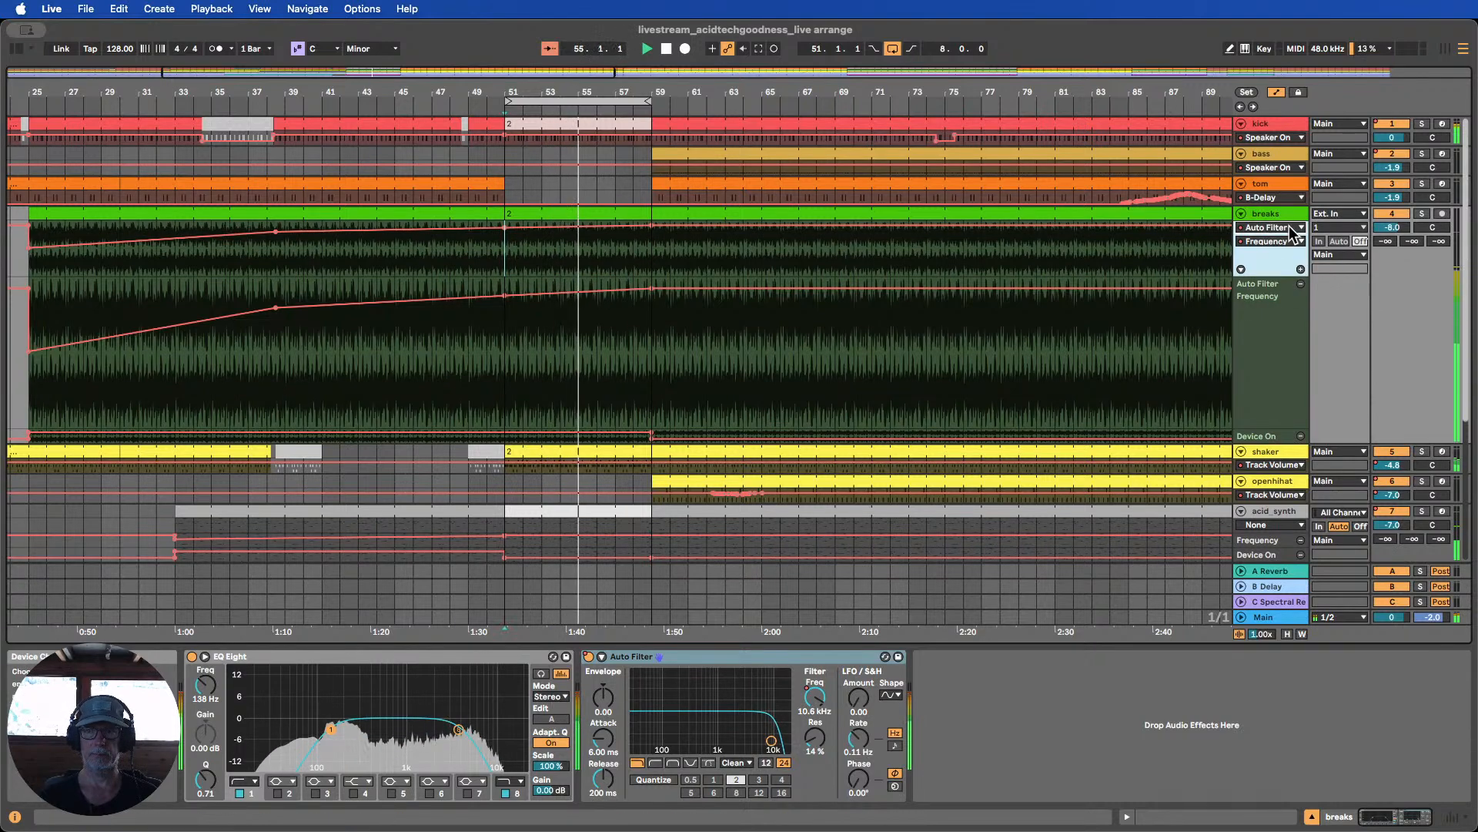
pyautogui.click(1293, 229)
pyautogui.click(1262, 238)
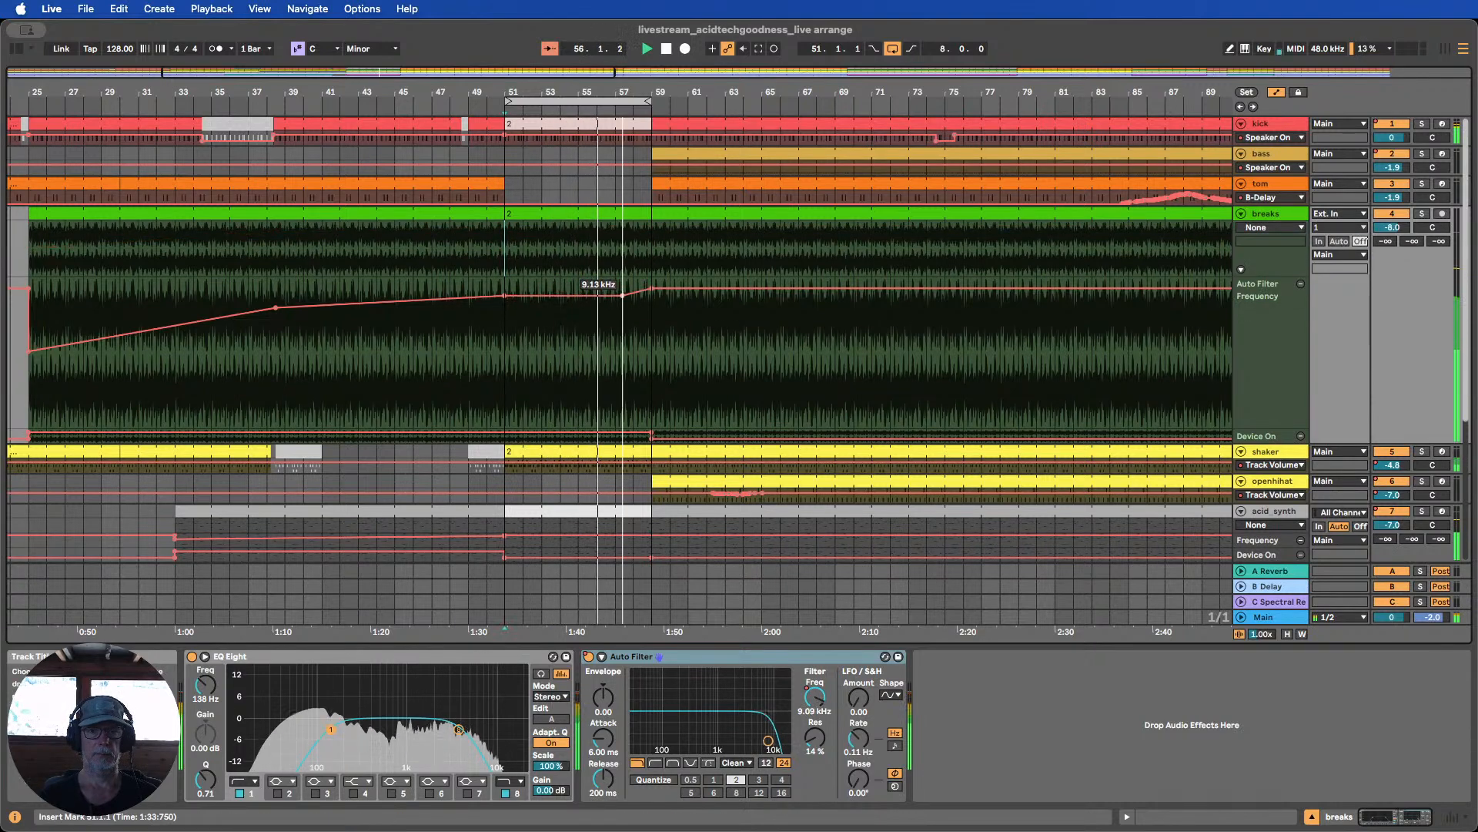
# Lower the breaks Auto Filter Frequency from bar 51 to 2.00 kHz around bar 58 and remove the breakpoint at bar 59
pyautogui.moveTo(623, 295); pyautogui.dragTo(633, 330)
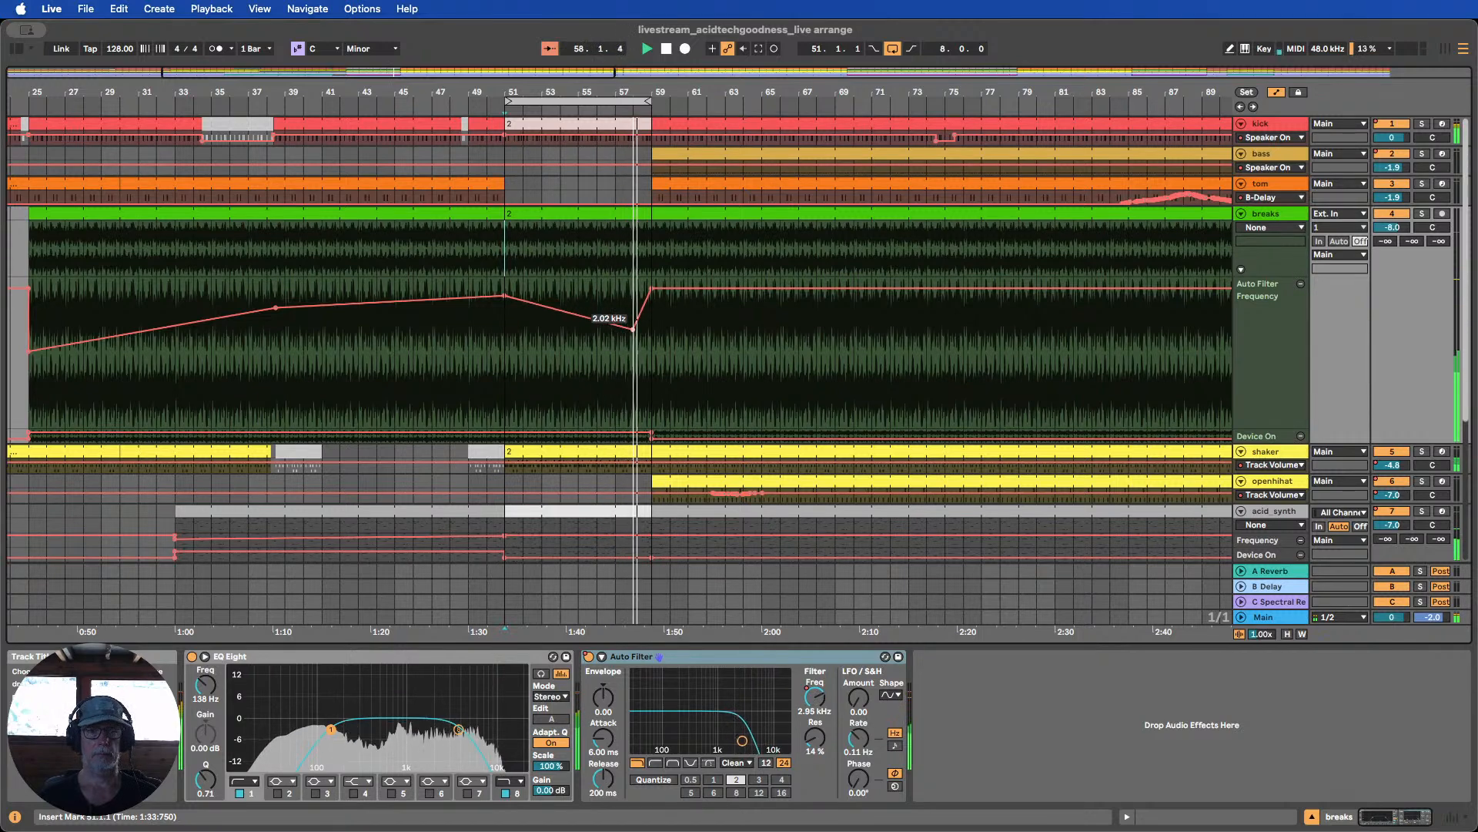
pyautogui.click(652, 291)
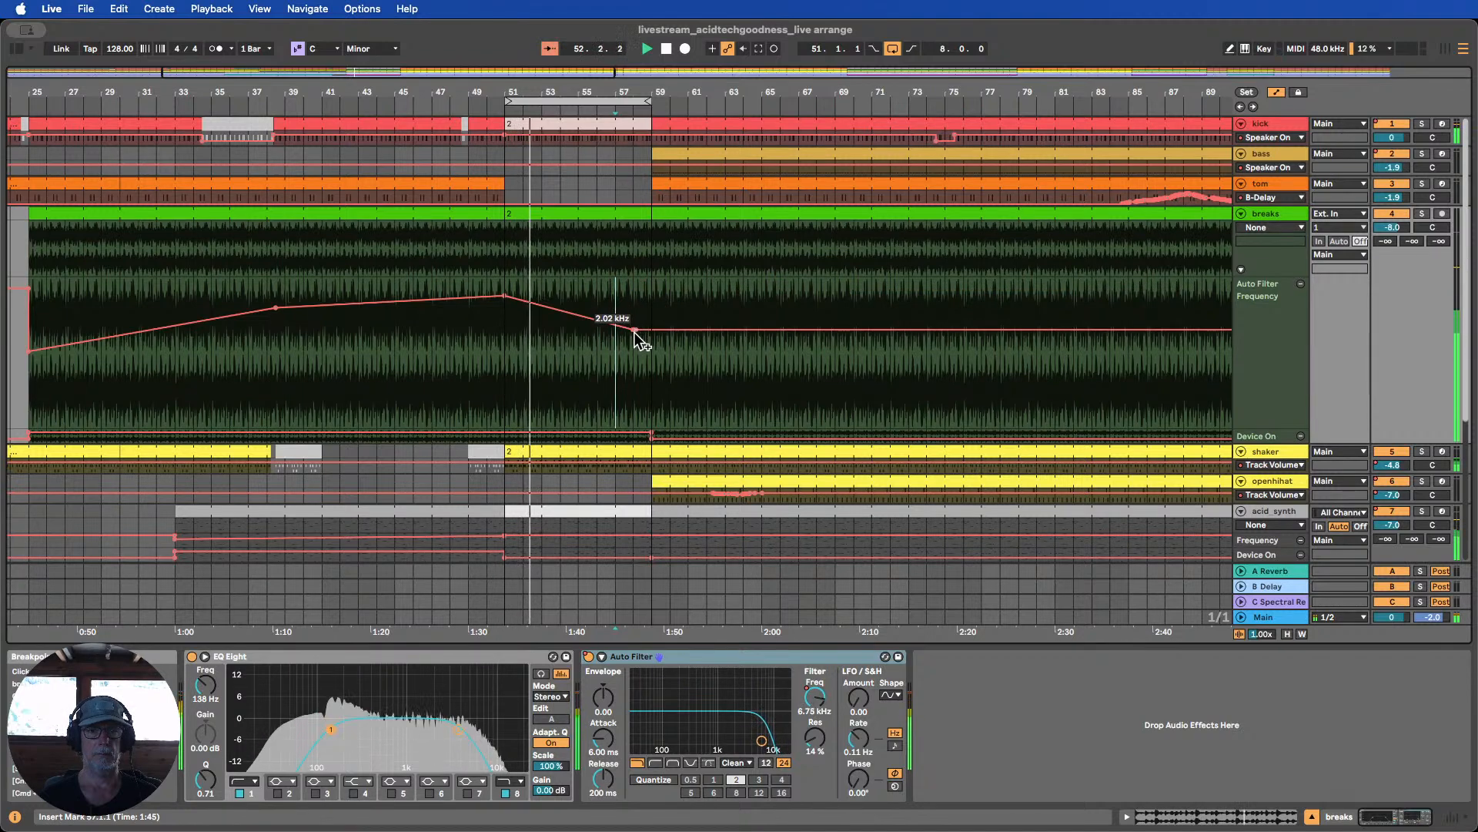
pyautogui.moveTo(634, 332); pyautogui.dragTo(632, 330)
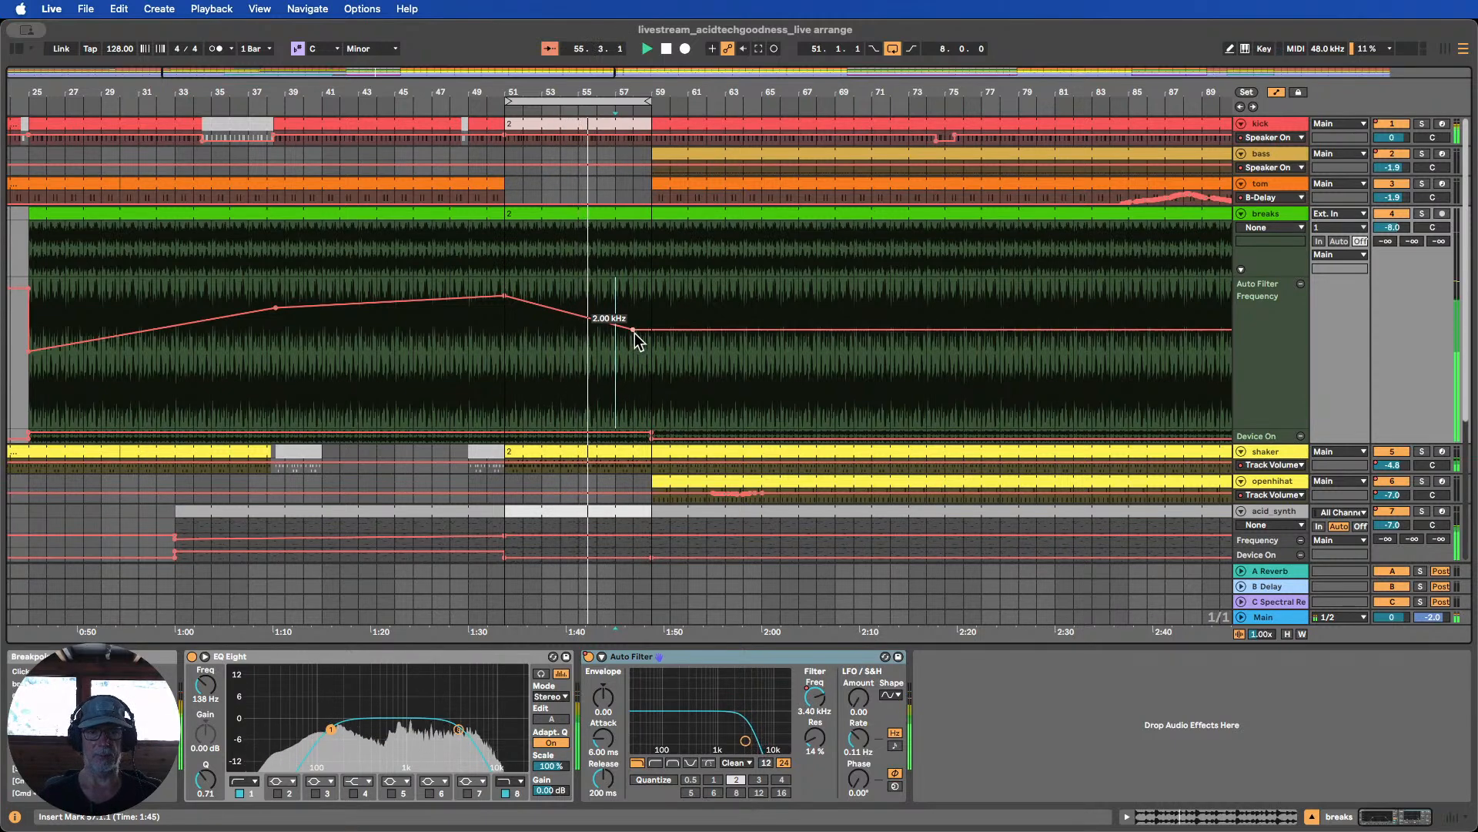
# Add a breakpoint near bar 91 that ramps the breaks Auto Filter Frequency gradually back up from bar 58
pyautogui.moveTo(504, 295)
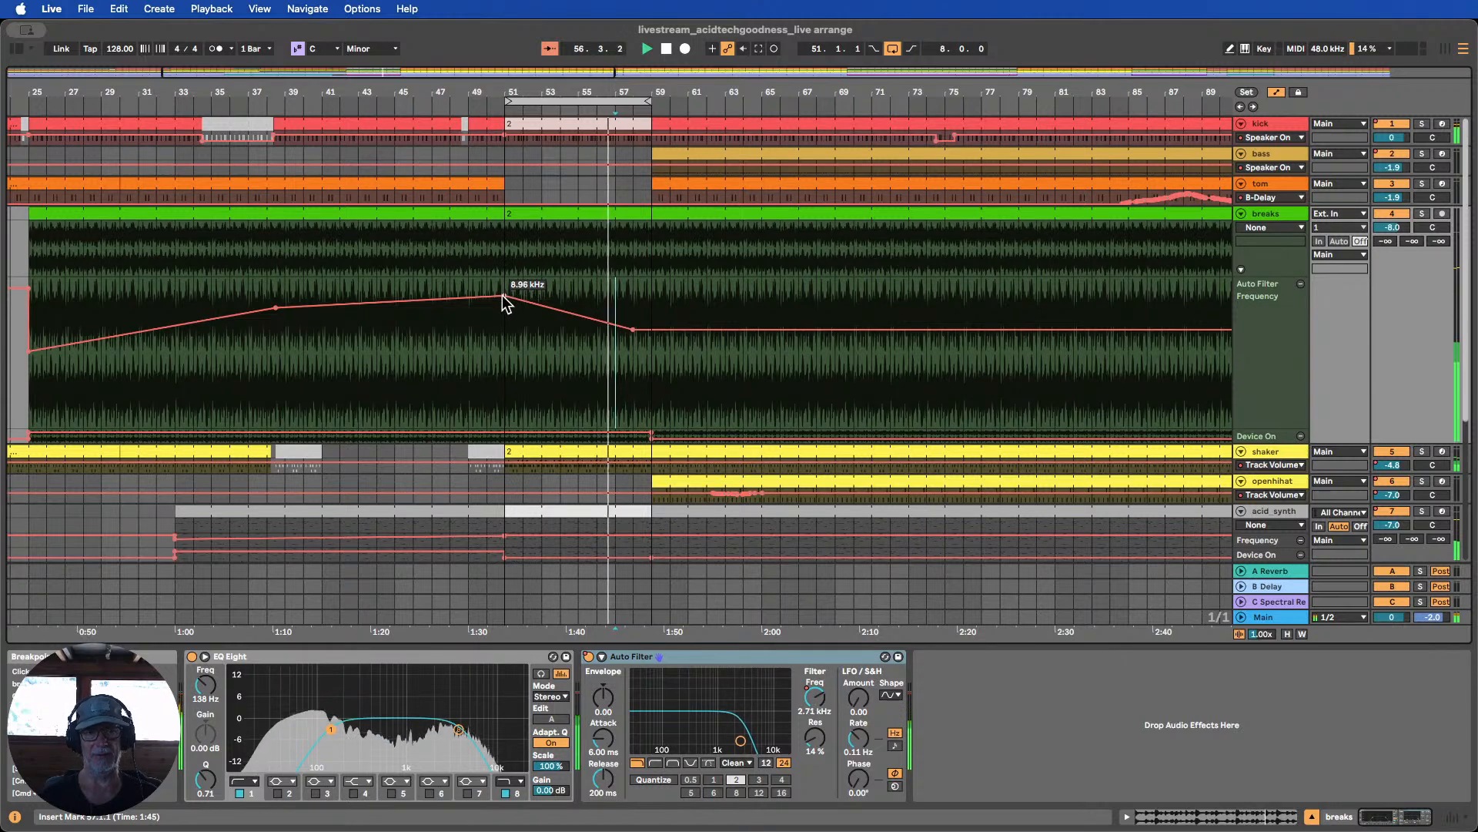
pyautogui.moveTo(614, 86); pyautogui.dragTo(495, 50)
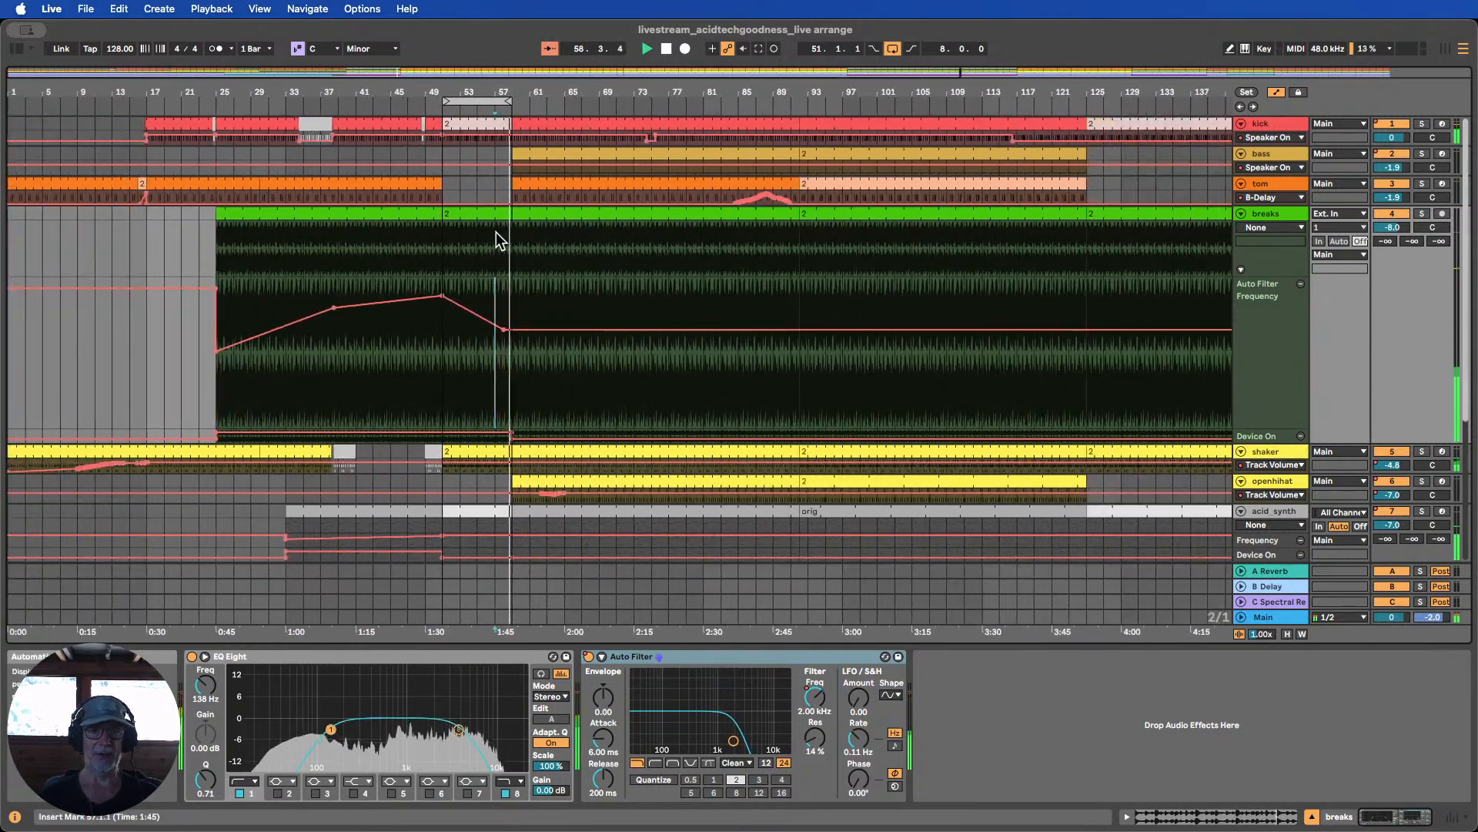
pyautogui.moveTo(337, 330)
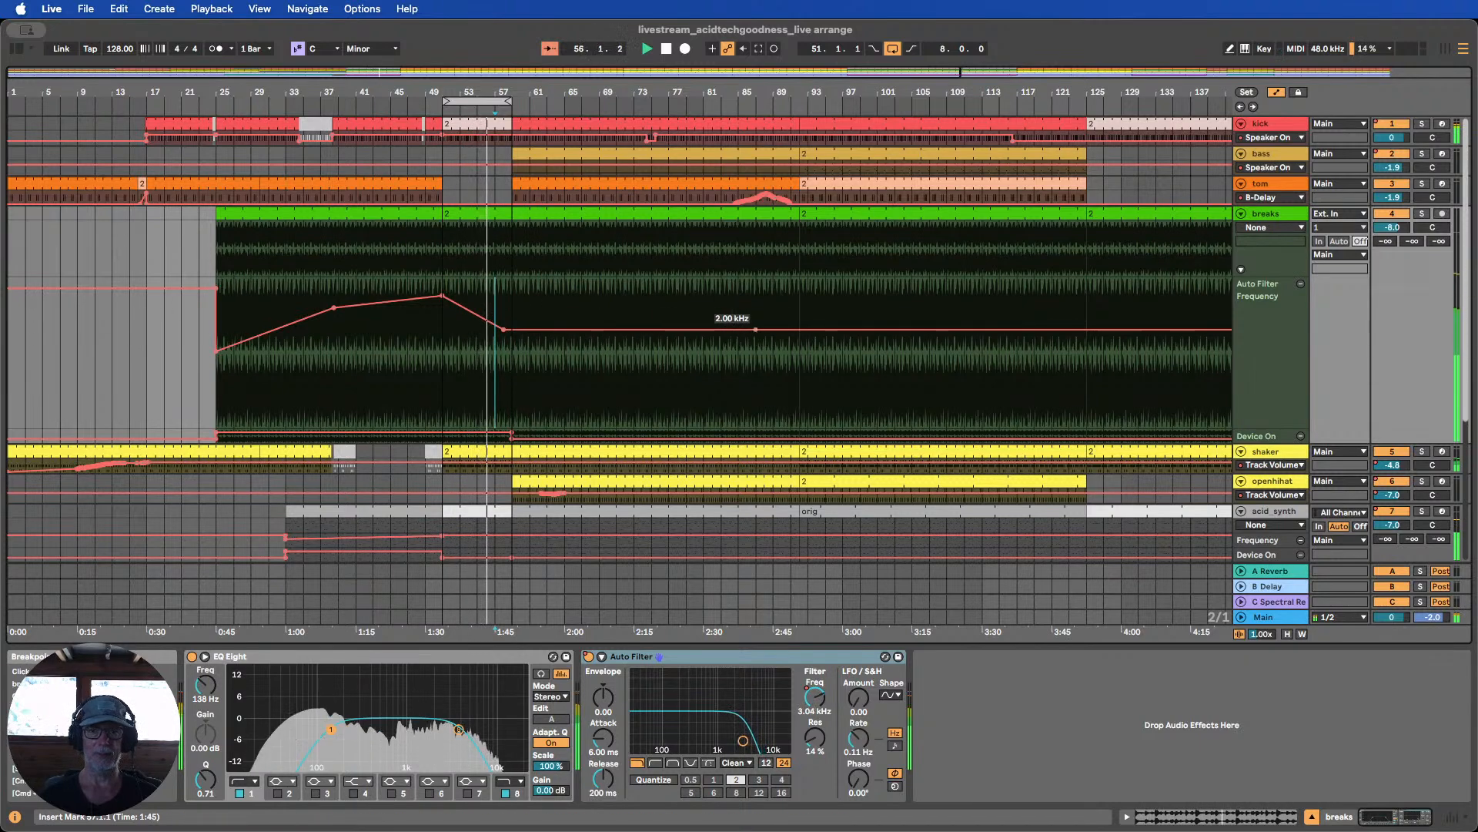
pyautogui.moveTo(756, 330); pyautogui.dragTo(790, 277)
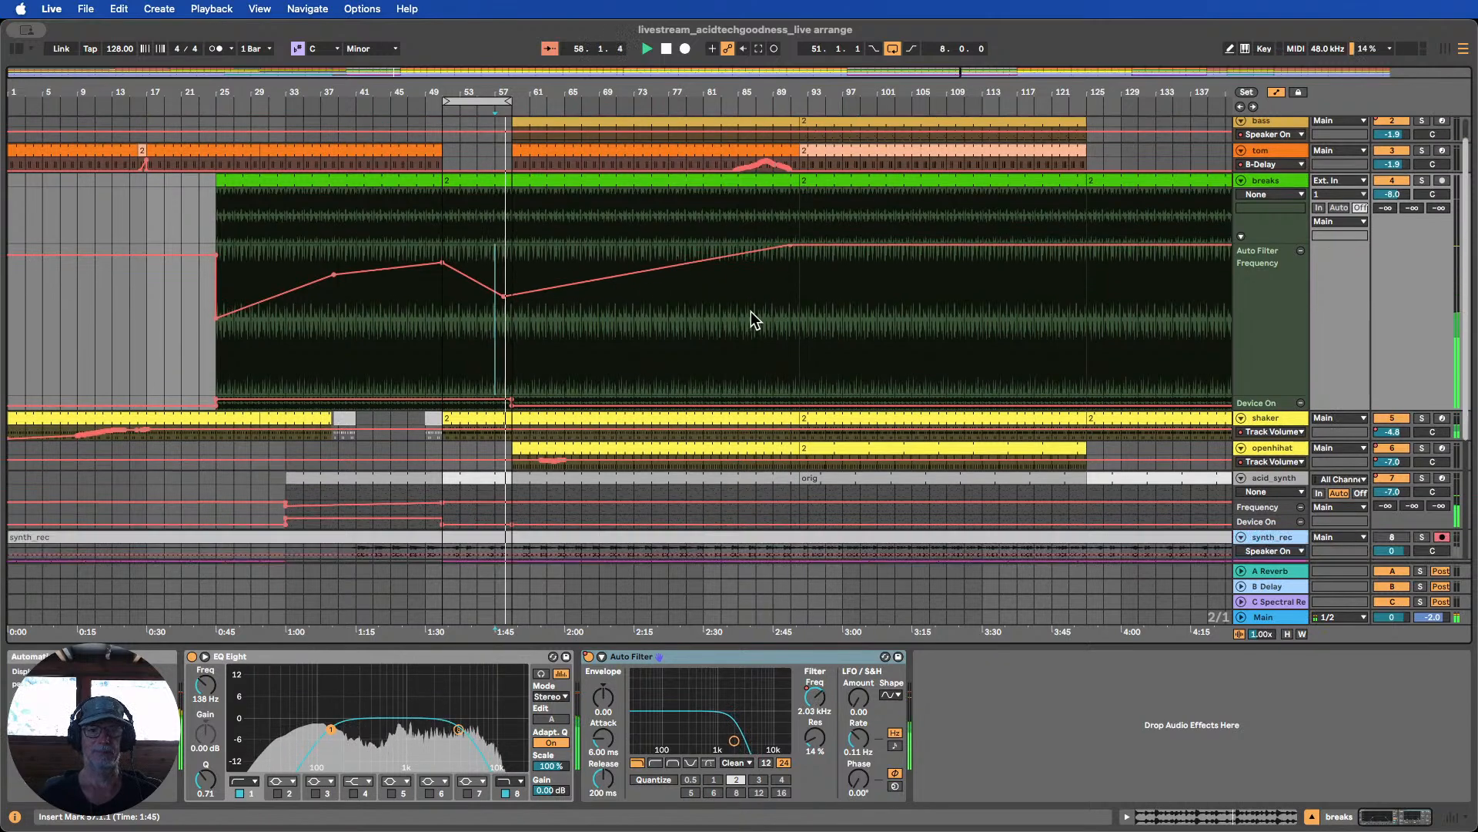
# Enlarge the shaker track to show its notes and Track Volume automation, and check the tracks below it
pyautogui.scroll(-3, 758, 322)
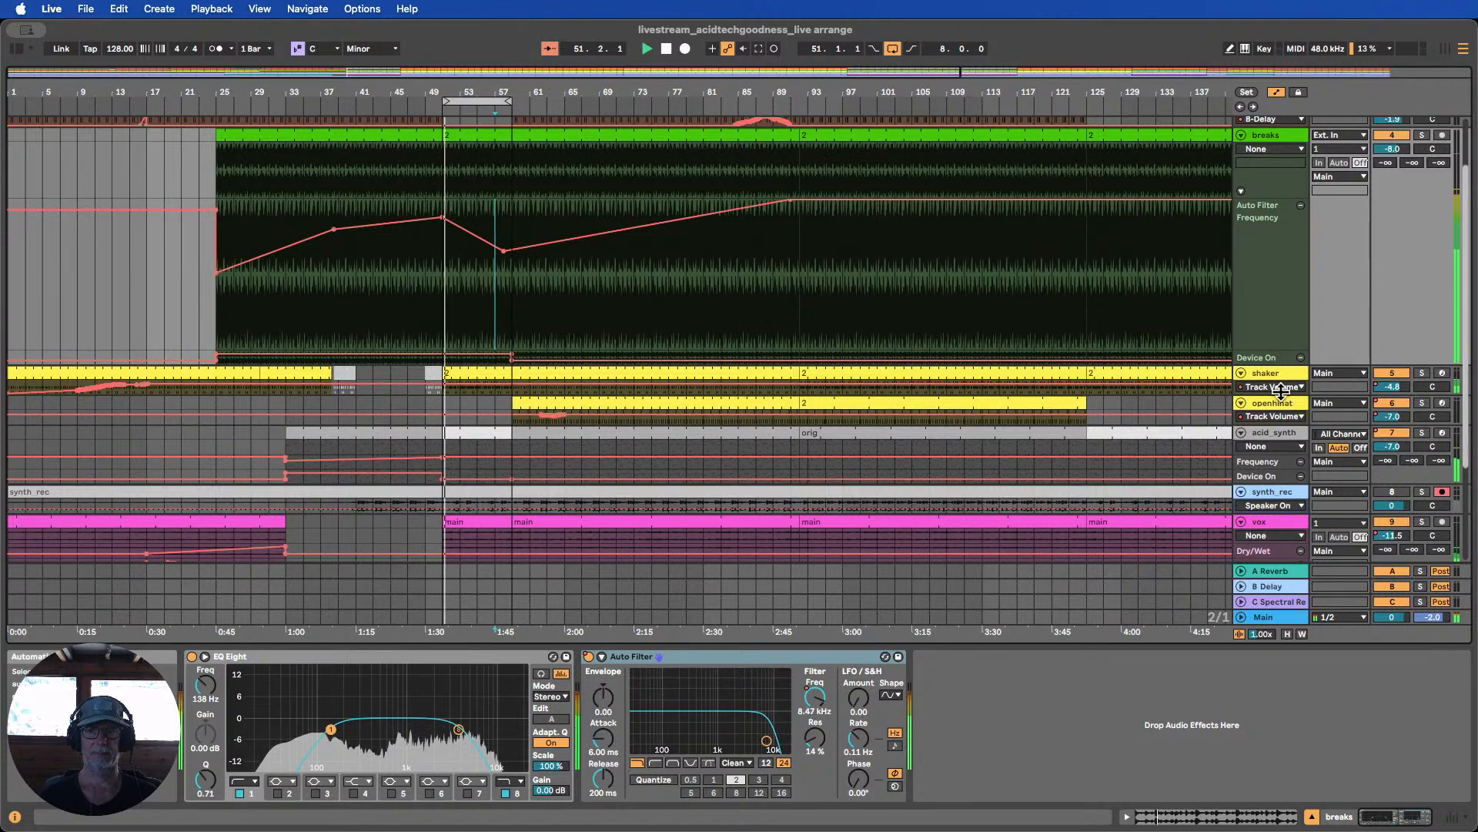
pyautogui.moveTo(1281, 391); pyautogui.dragTo(1281, 485)
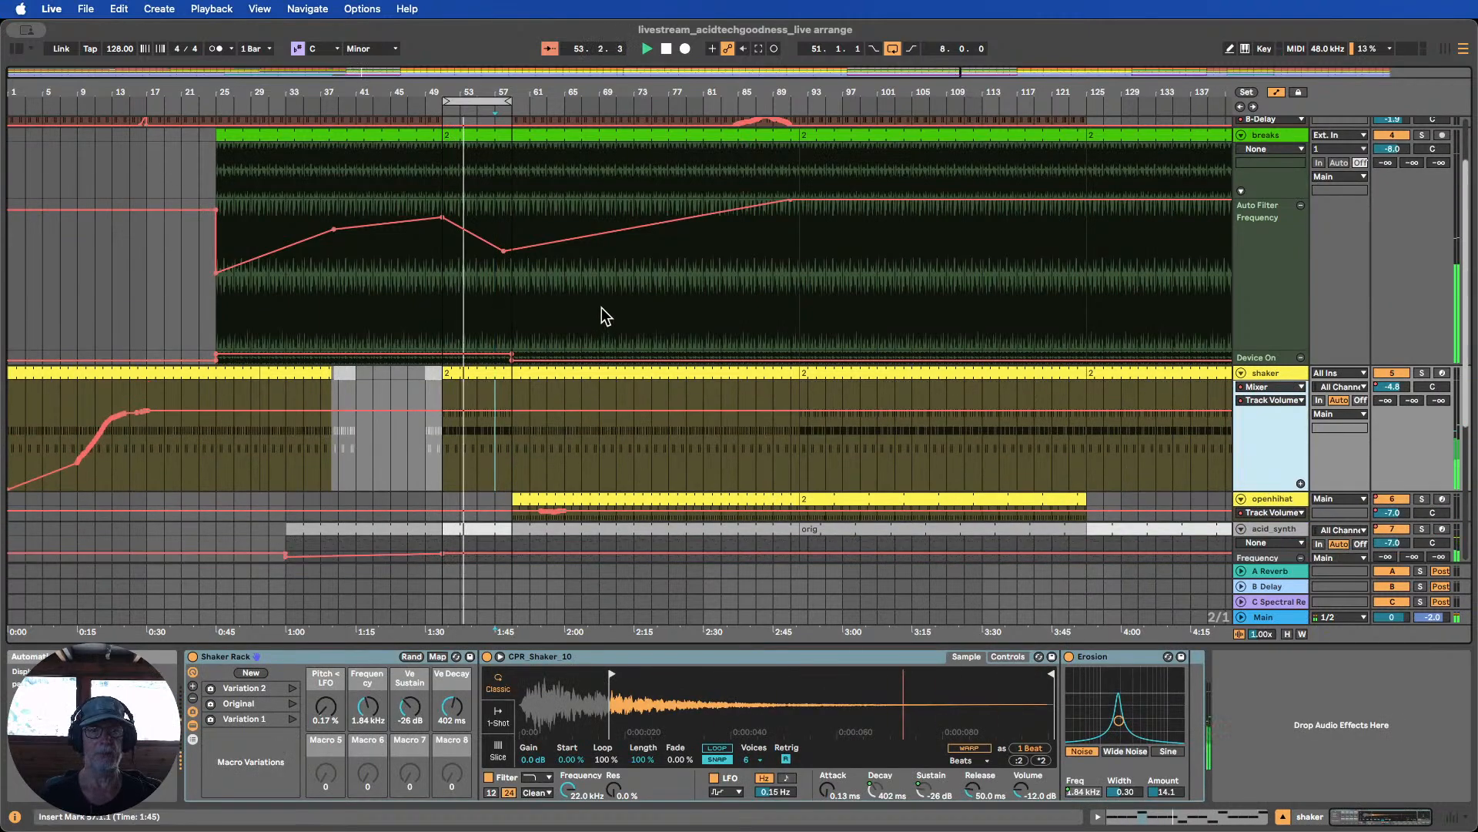
pyautogui.scroll(-6, 602, 307)
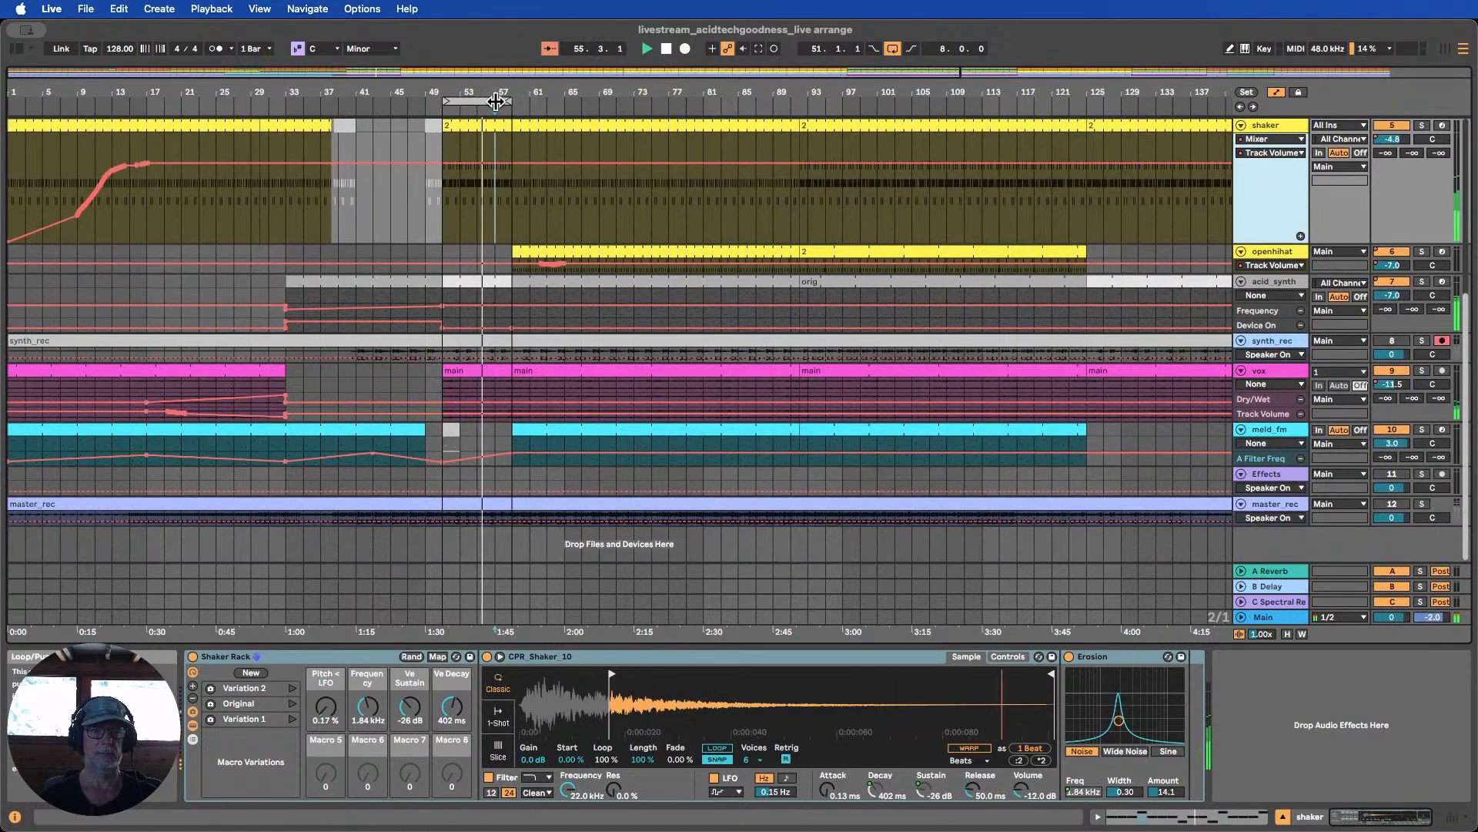
# Move the loop to bars 59 to 67 and enlarge the bass track
pyautogui.moveTo(496, 101); pyautogui.dragTo(566, 101)
pyautogui.scroll(8, 587, 156)
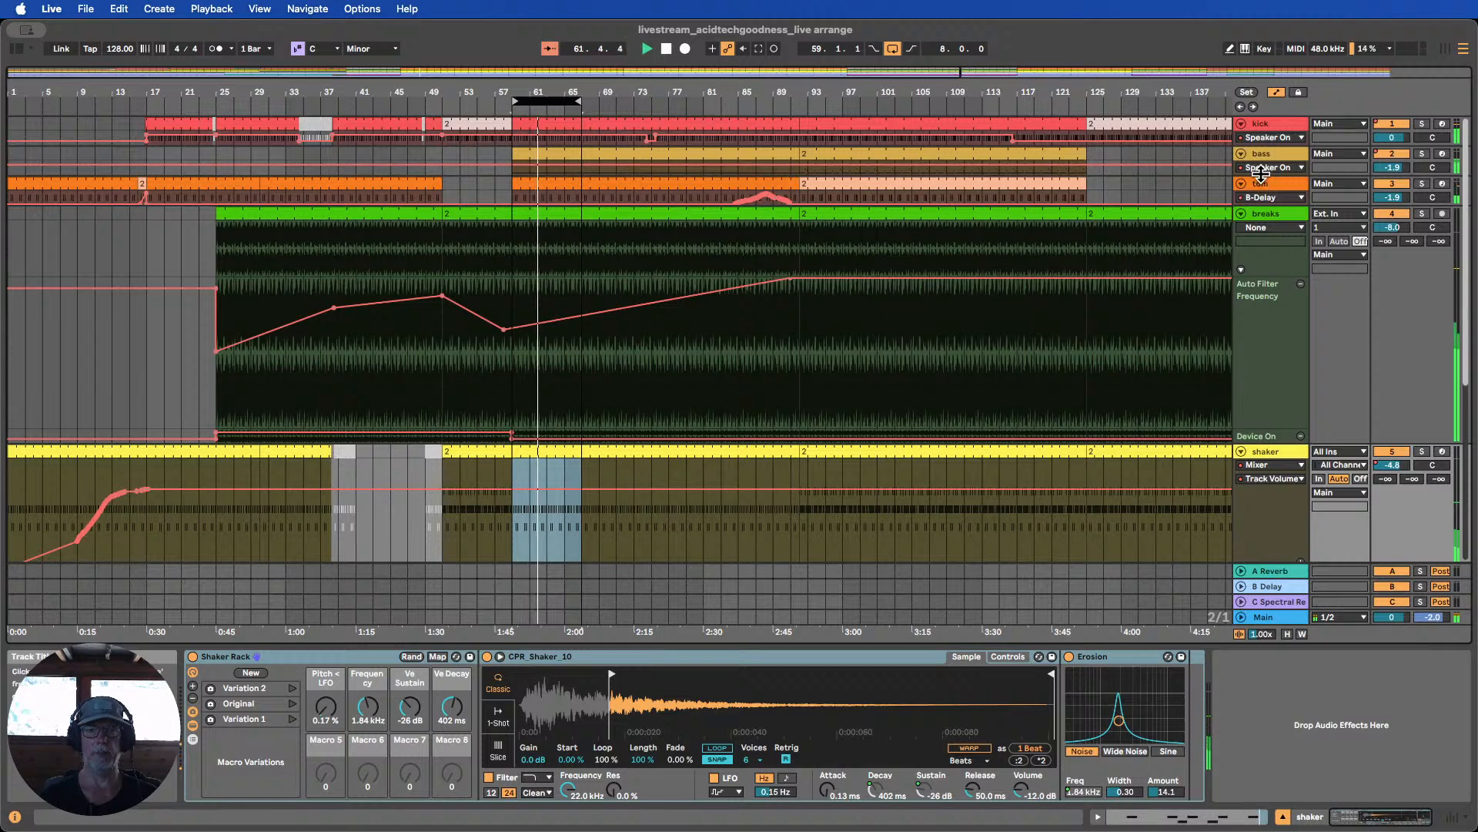
pyautogui.moveTo(1261, 173); pyautogui.dragTo(1257, 244)
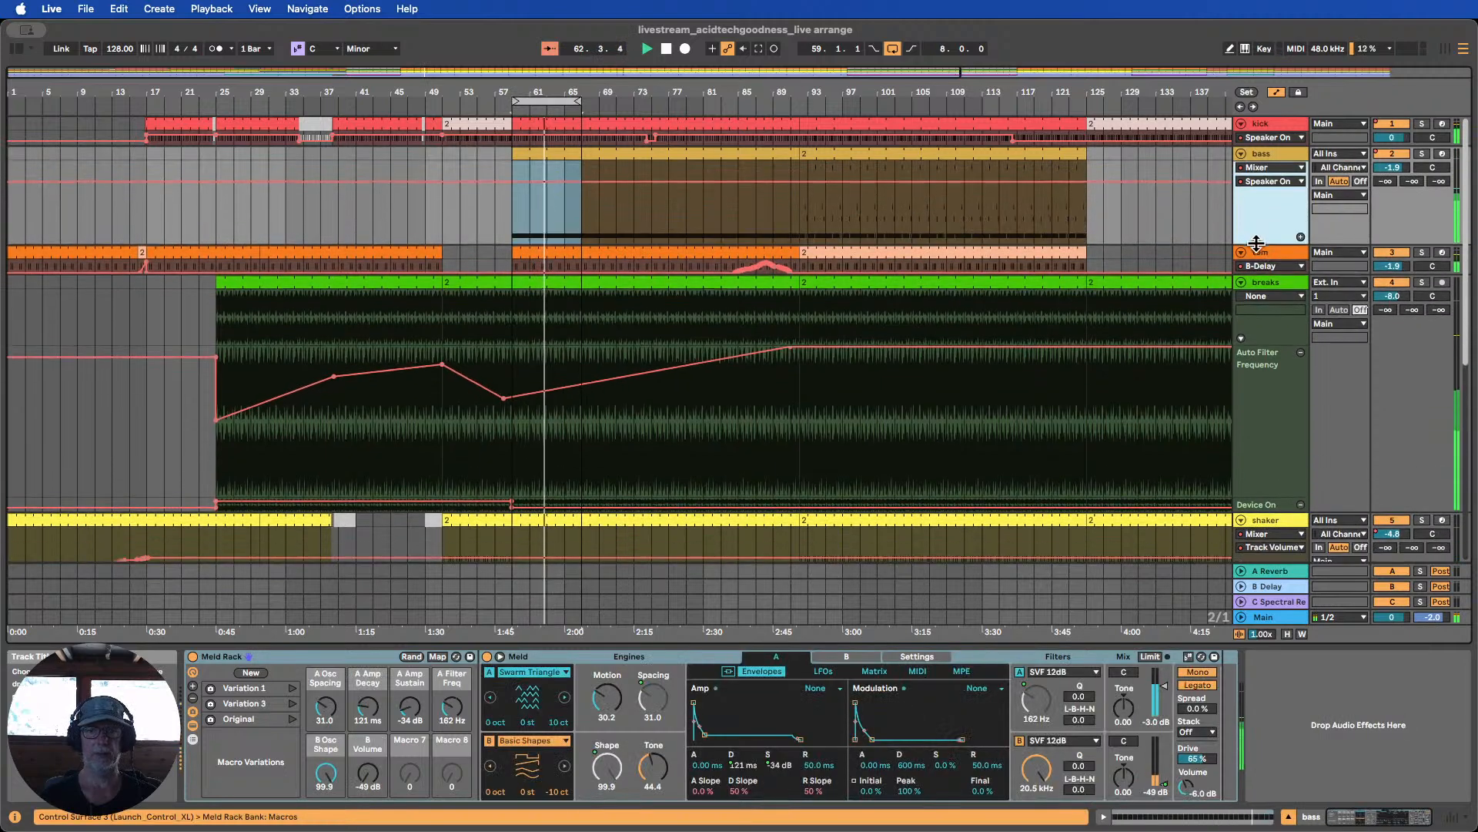
# Look through the bass track's automation devices and parameters, keeping Mixer and Speaker On selected
pyautogui.click(1269, 167)
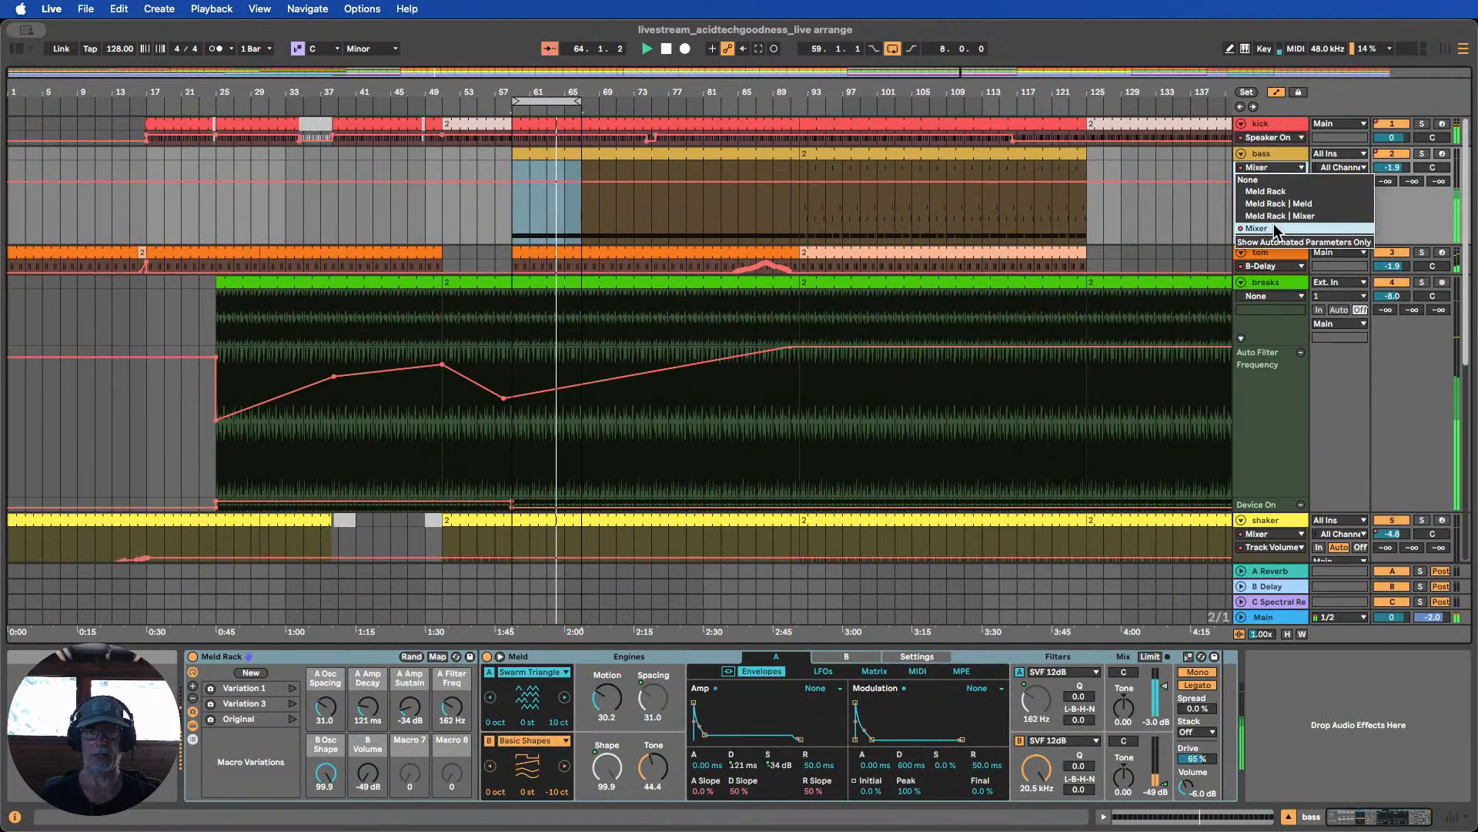
pyautogui.click(1275, 229)
pyautogui.click(1276, 180)
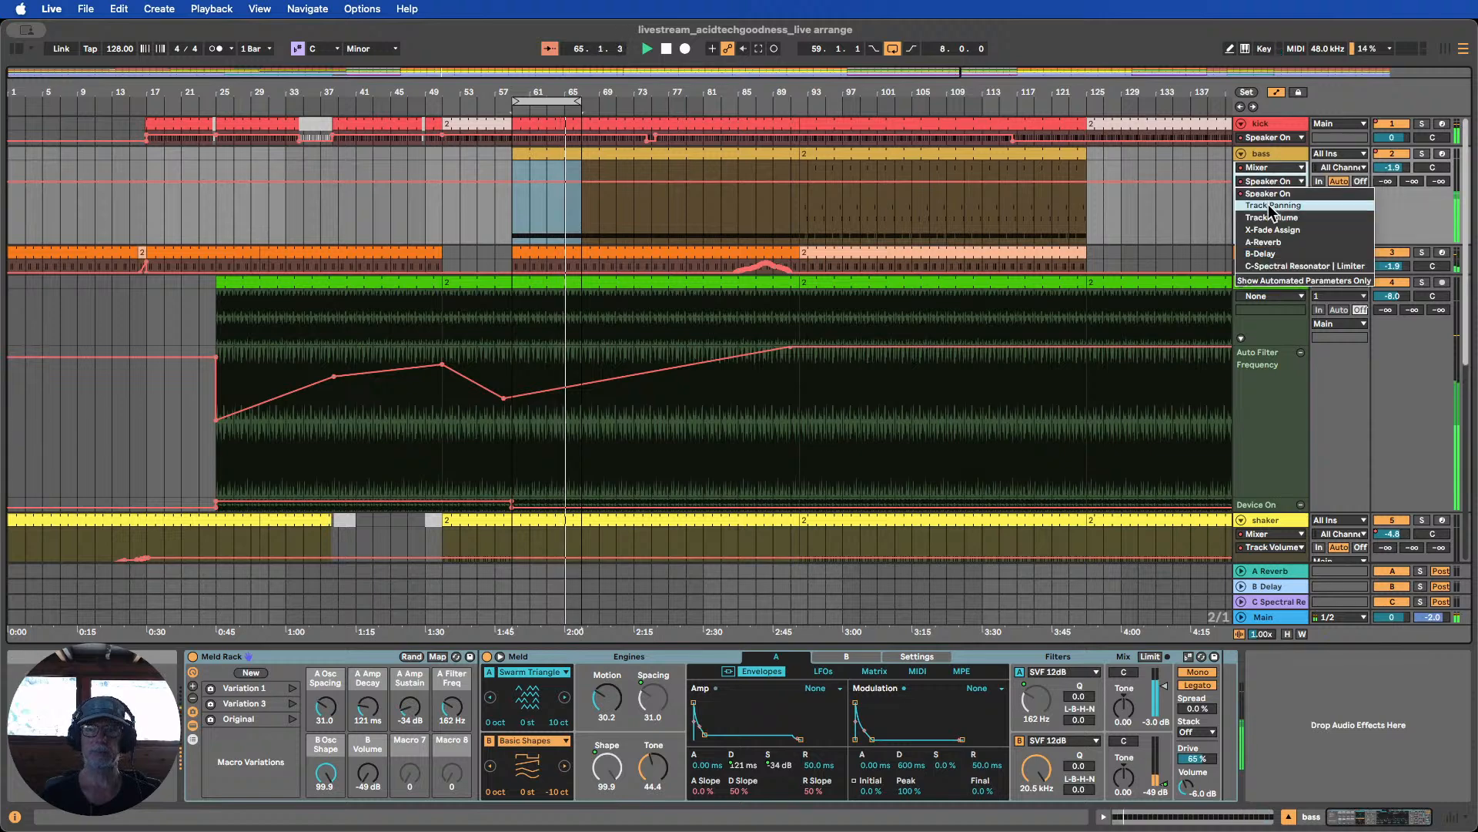
pyautogui.click(1267, 196)
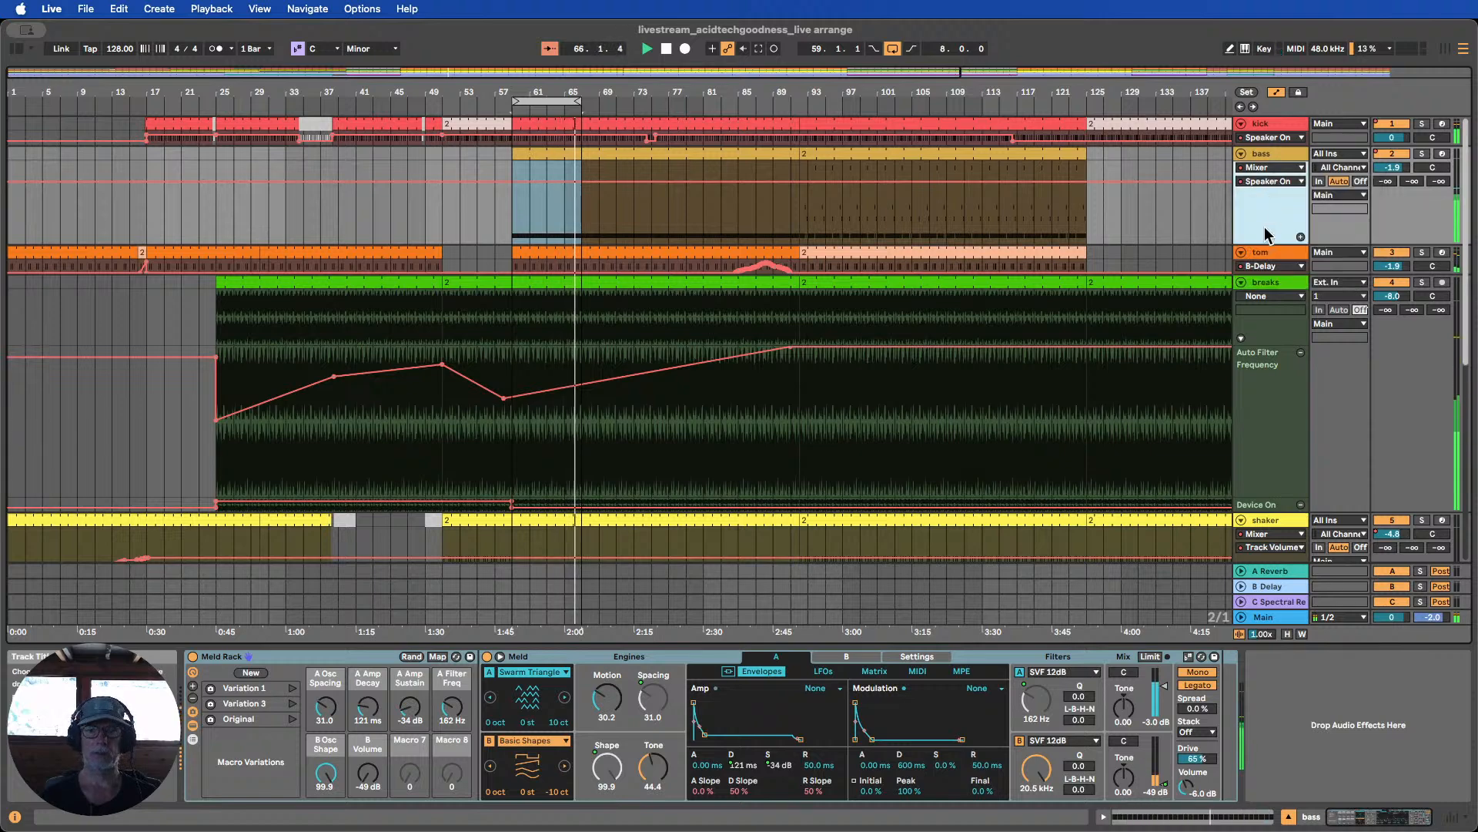
# Try starting the first bass clip at bar 61 instead of bar 59 and compare it with the tracks below
pyautogui.moveTo(790, 91); pyautogui.dragTo(790, 70)
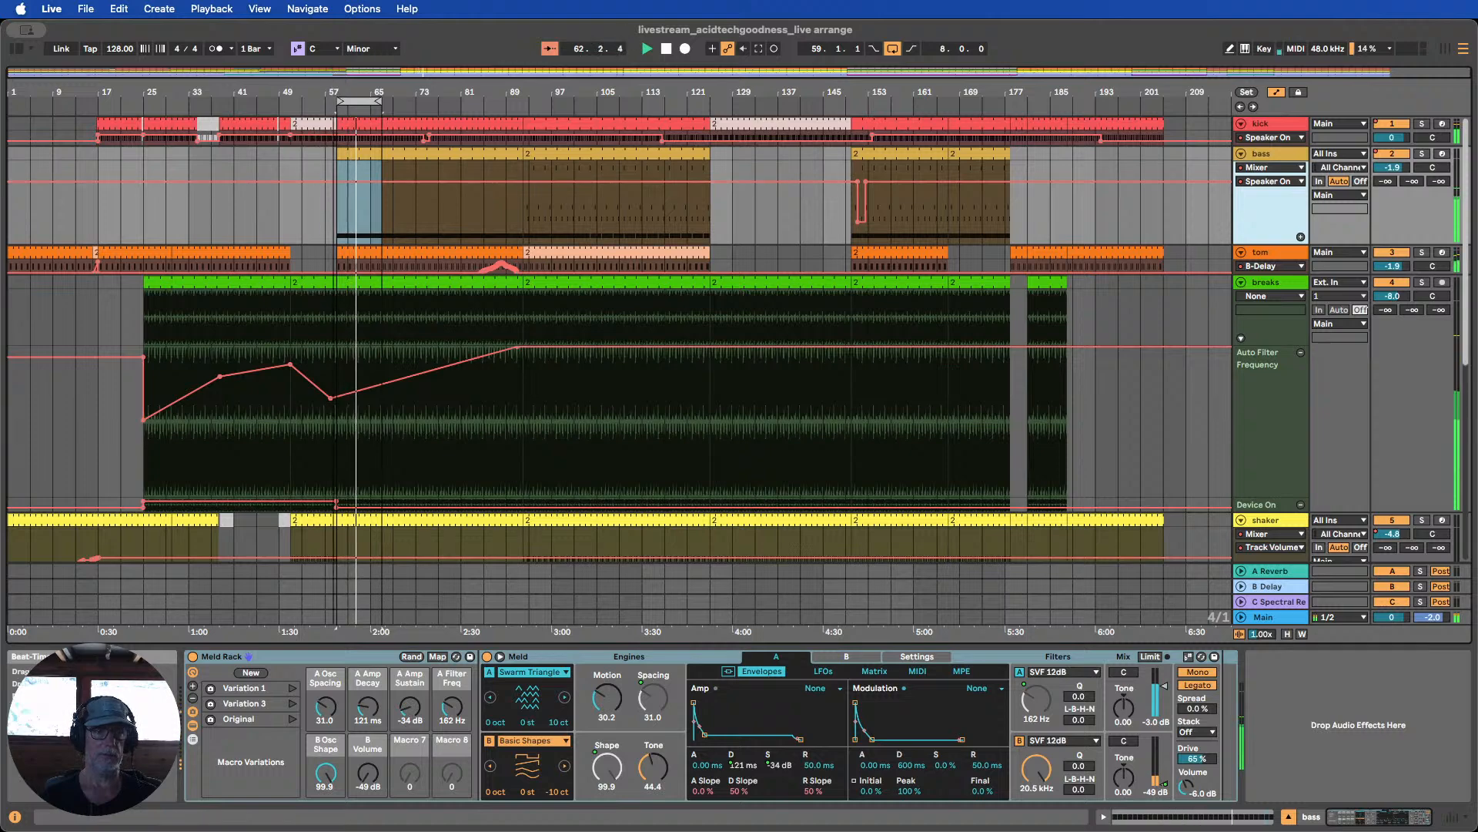
pyautogui.moveTo(334, 92); pyautogui.dragTo(443, 146)
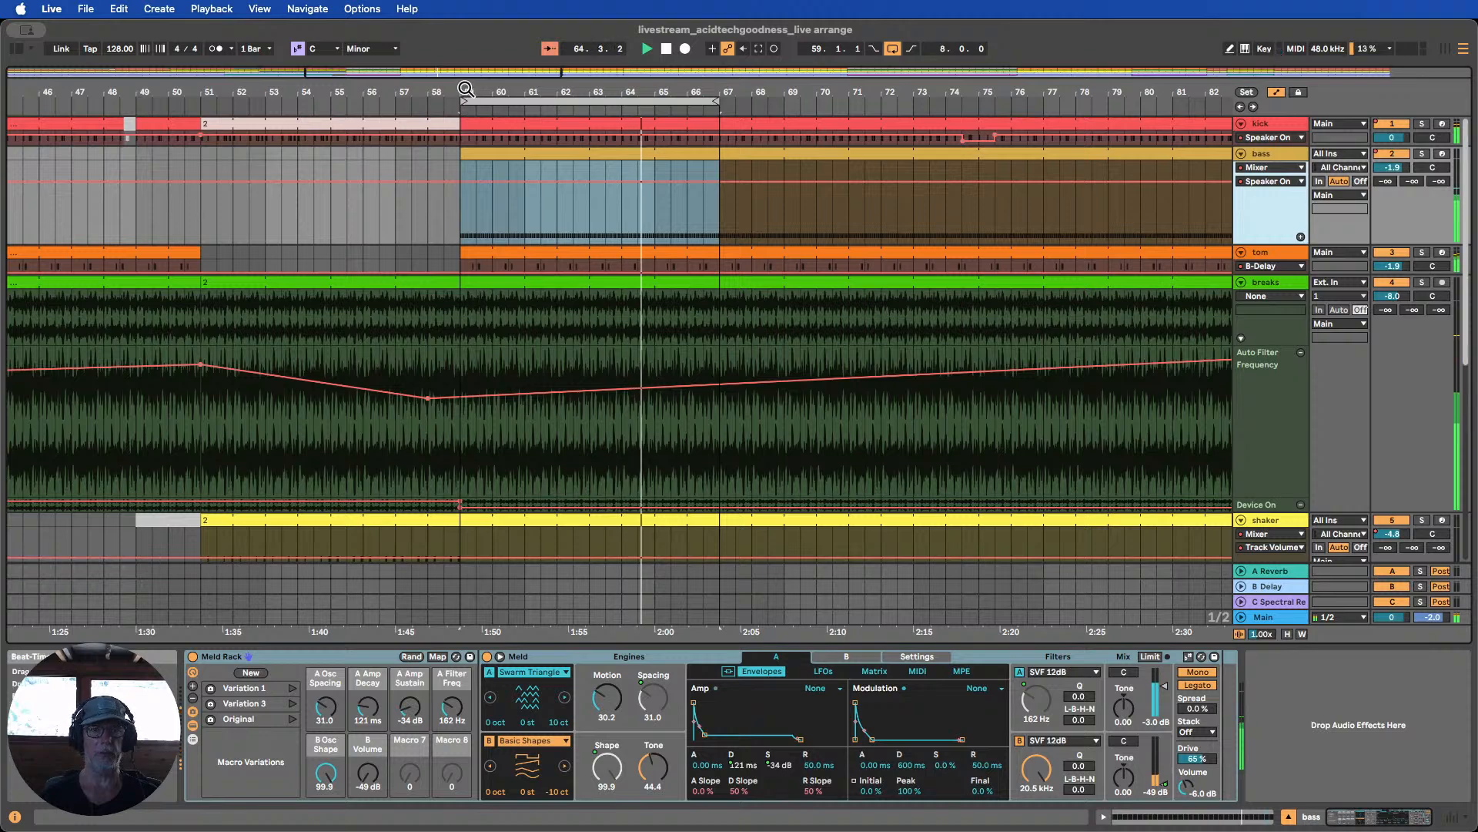
pyautogui.moveTo(466, 88); pyautogui.dragTo(467, 54)
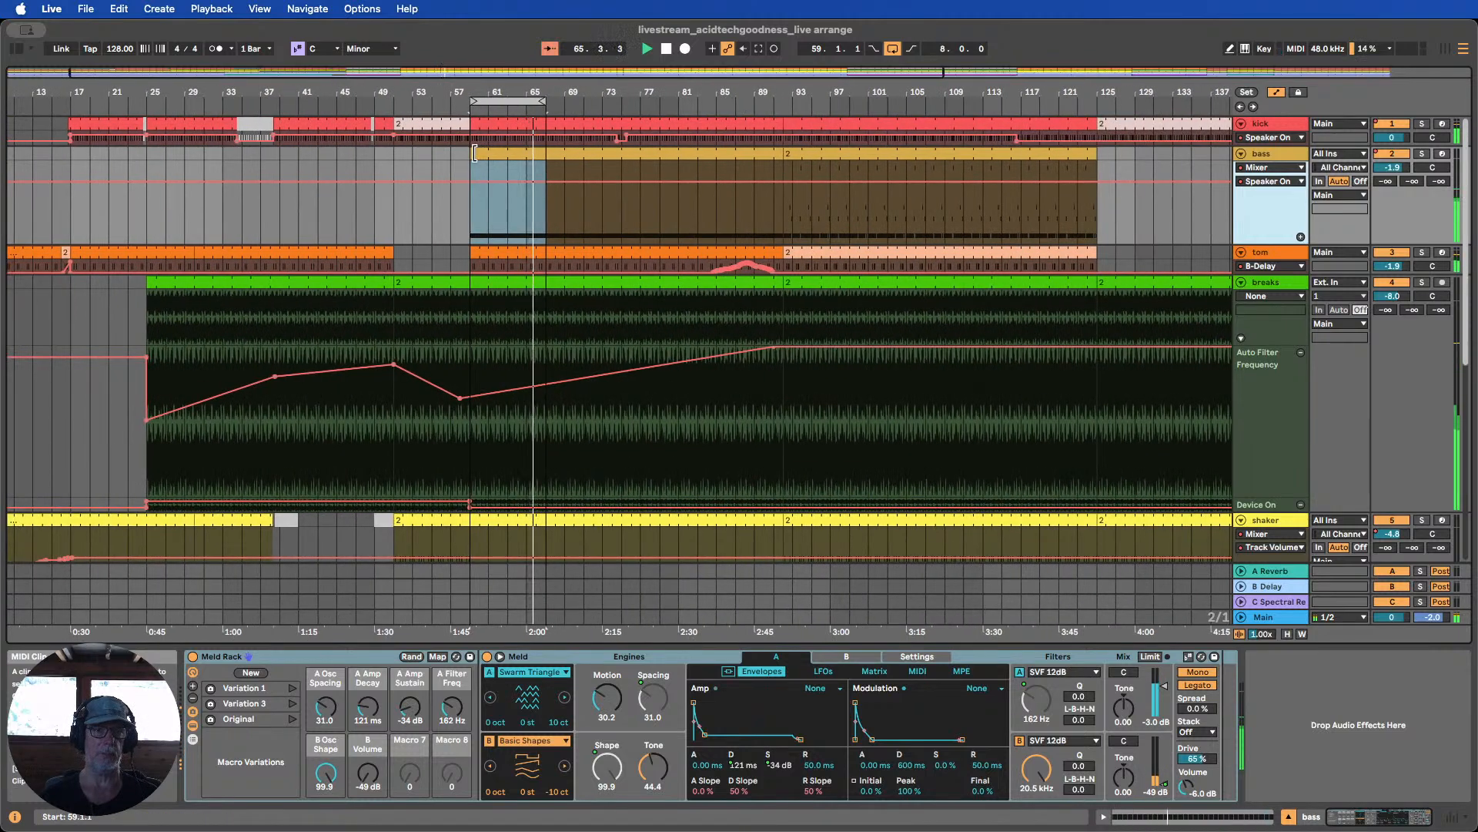
pyautogui.moveTo(474, 152)
pyautogui.mouseDown()
pyautogui.moveTo(562, 153)
pyautogui.moveTo(461, 154)
pyautogui.mouseUp()
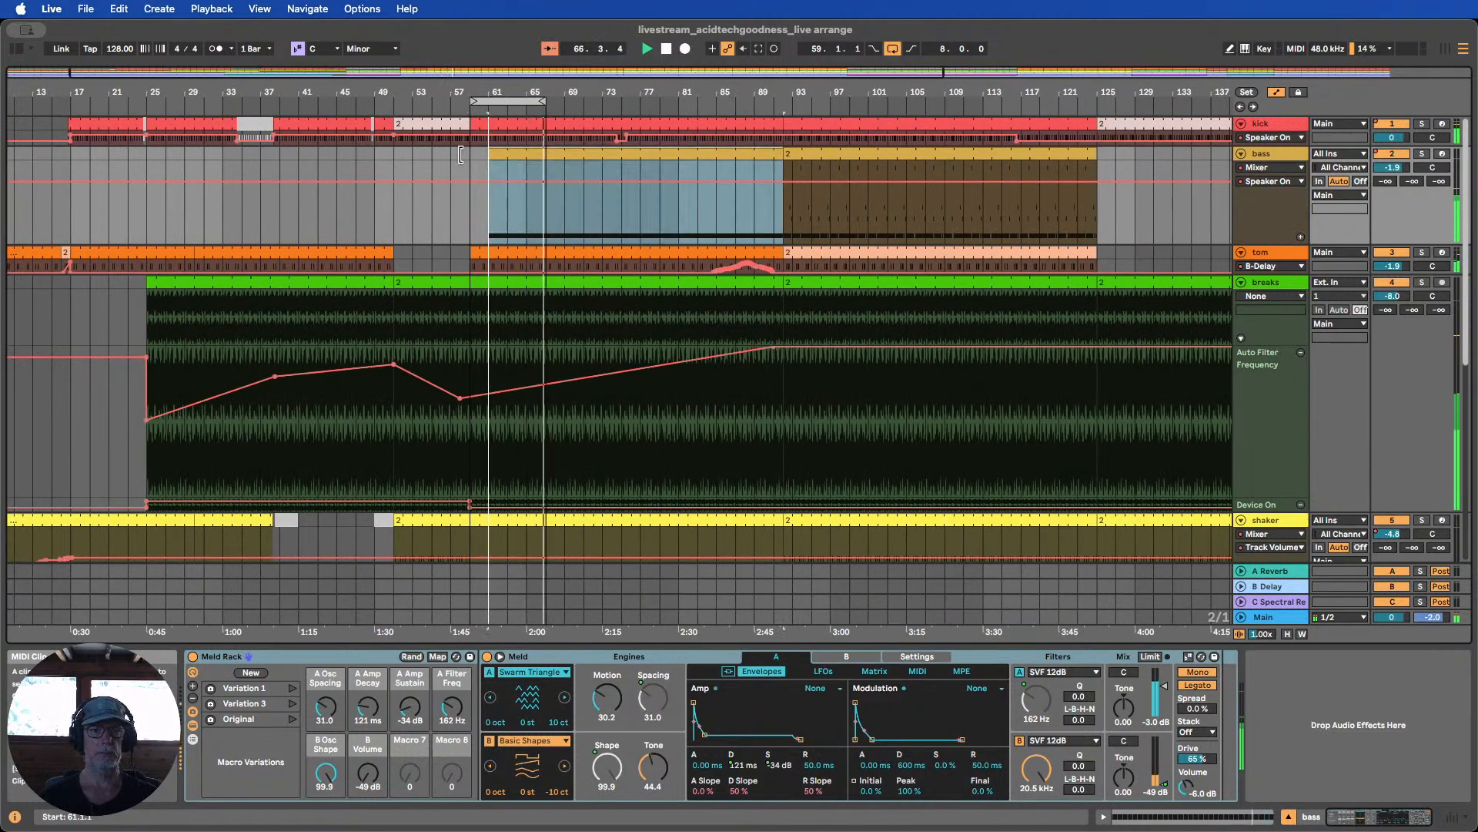
pyautogui.scroll(-5, 511, 198)
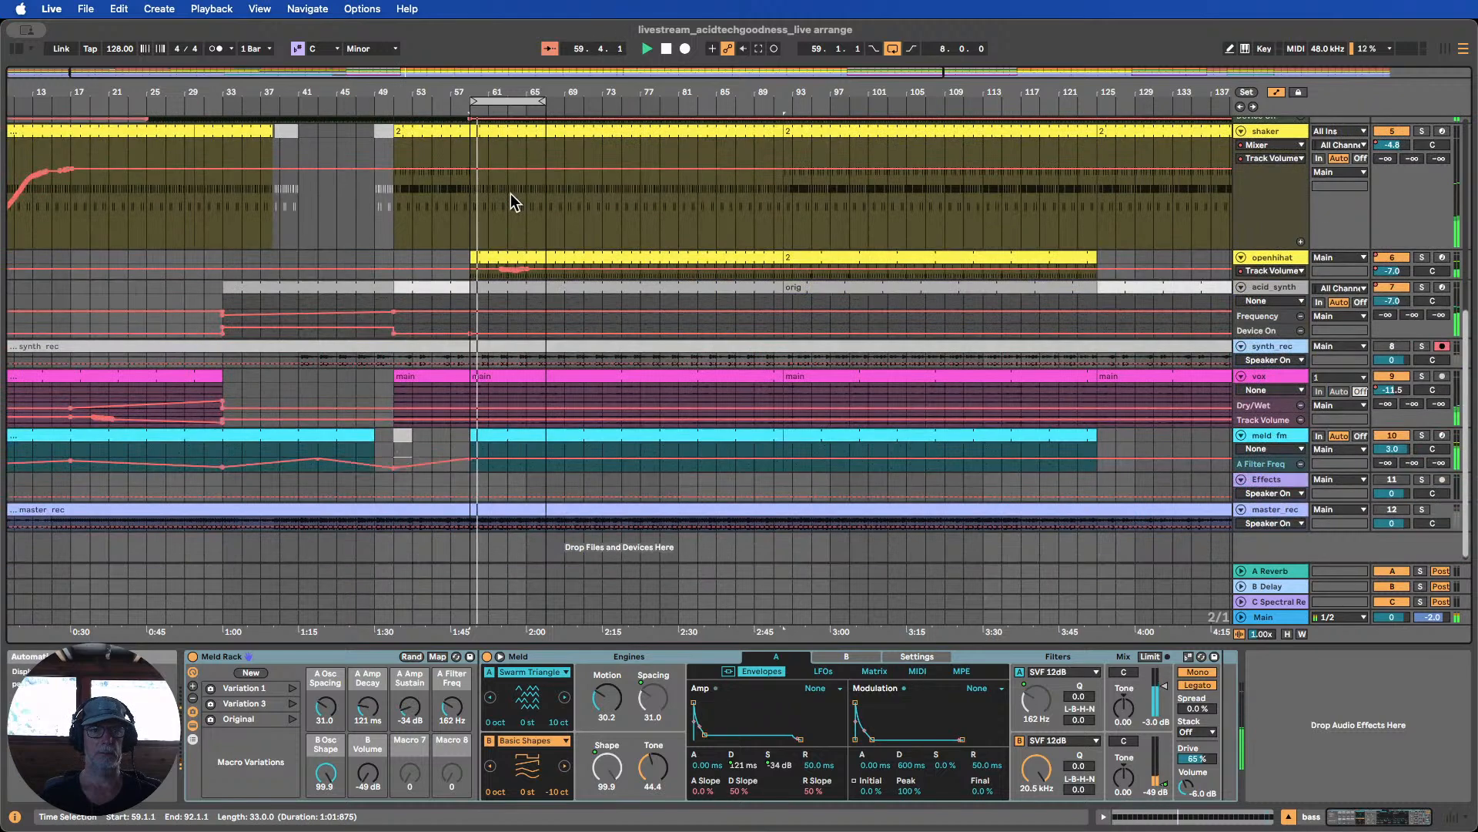
pyautogui.scroll(5, 462, 212)
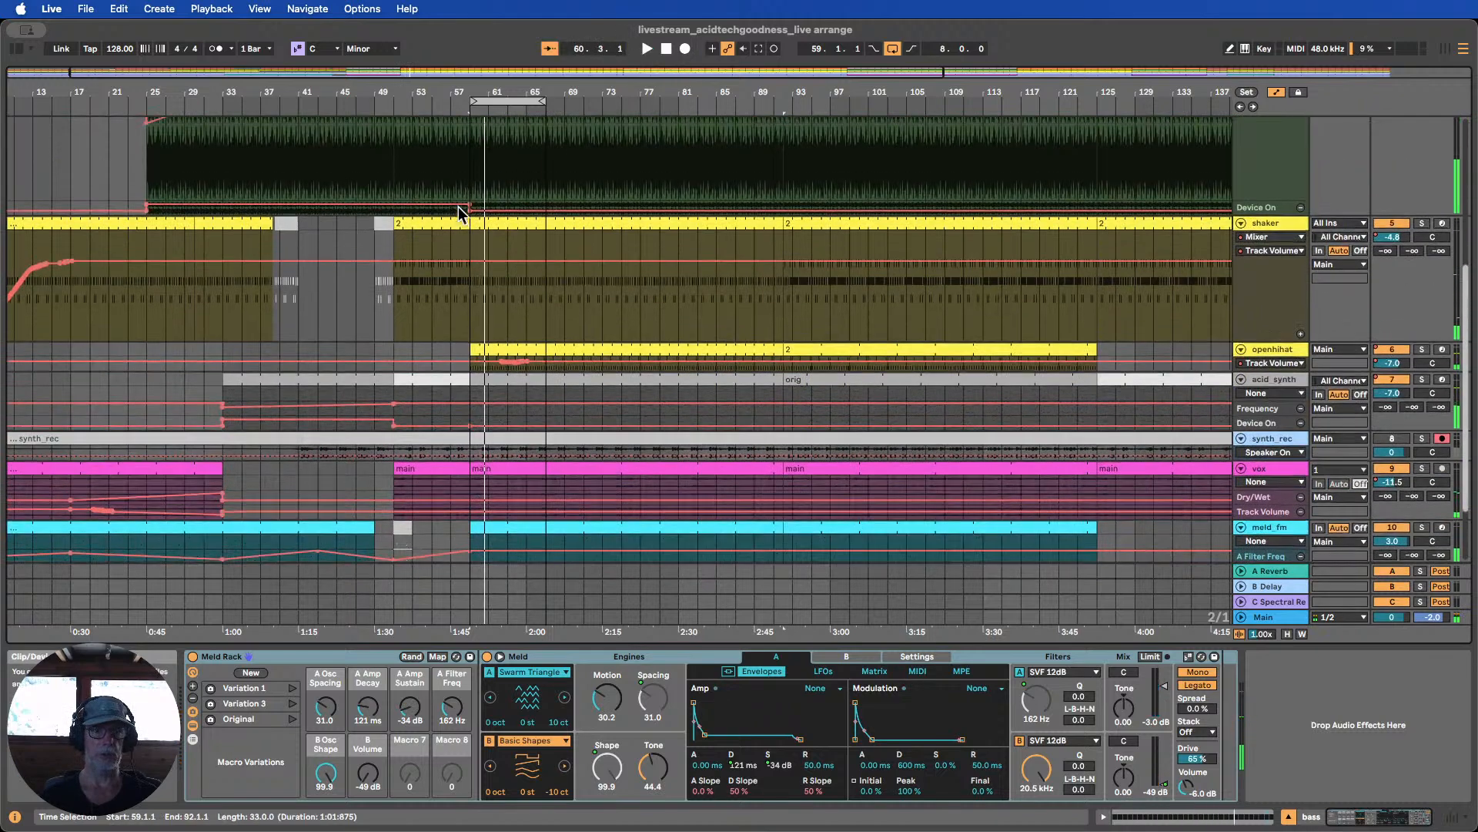
pyautogui.scroll(1, 460, 214)
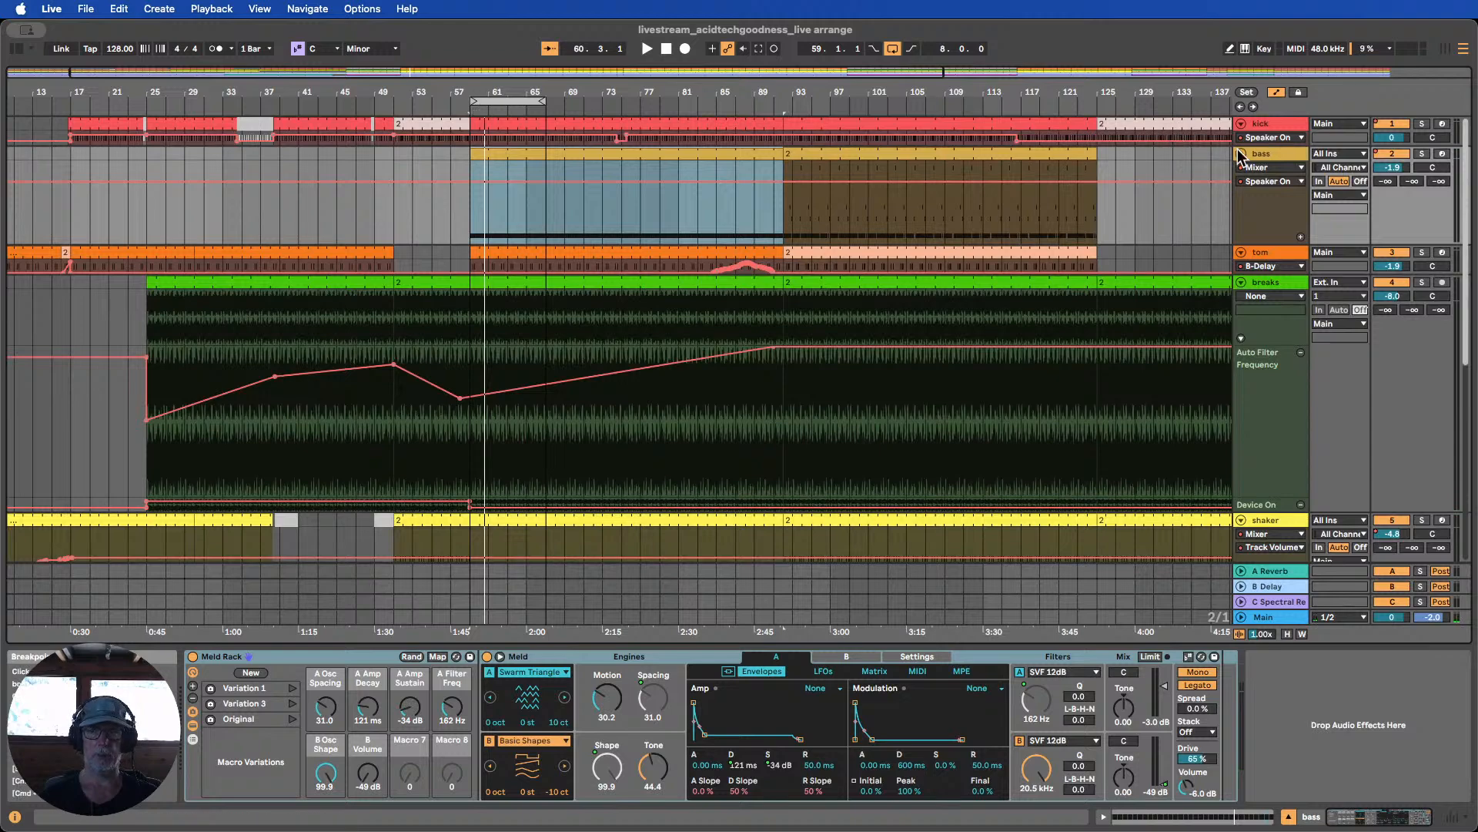
# Enlarge the kick track to show its notes and Speaker On automation, and compare it with the tracks below
pyautogui.moveTo(1250, 142); pyautogui.dragTo(1256, 213)
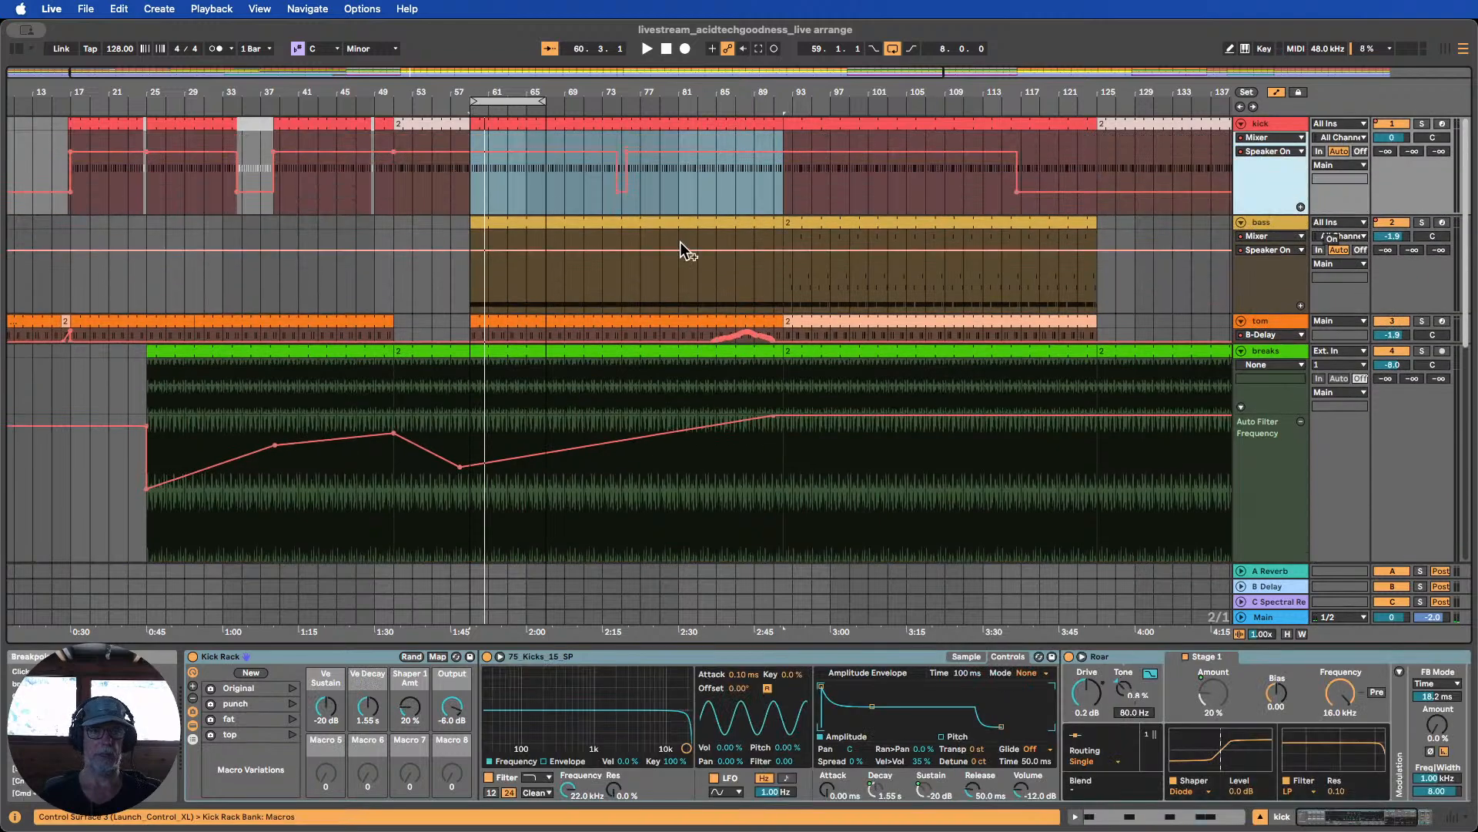
pyautogui.scroll(-1, 443, 208)
pyautogui.scroll(1, 437, 201)
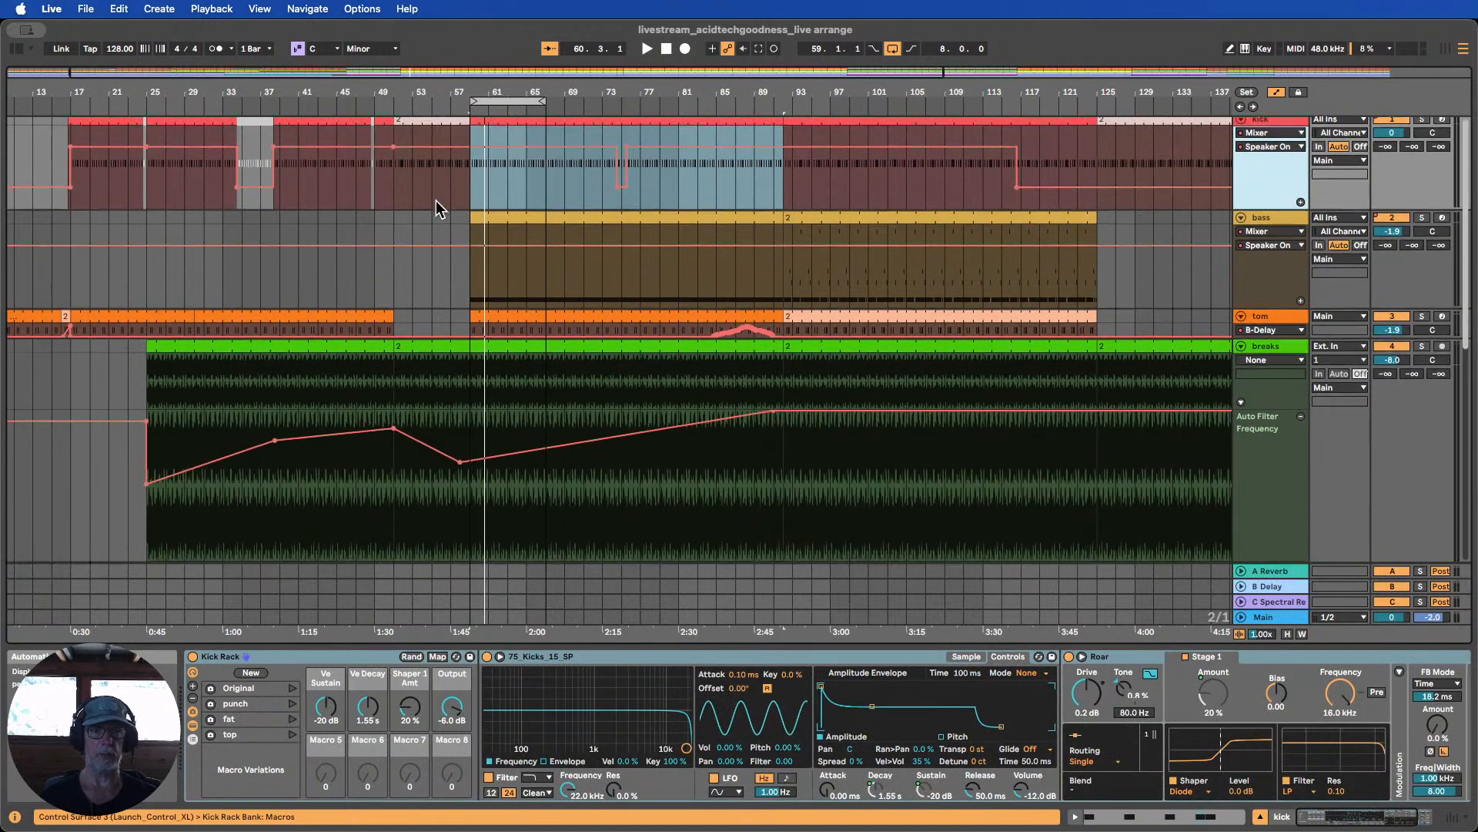
pyautogui.scroll(-1, 436, 200)
pyautogui.scroll(-5, 436, 201)
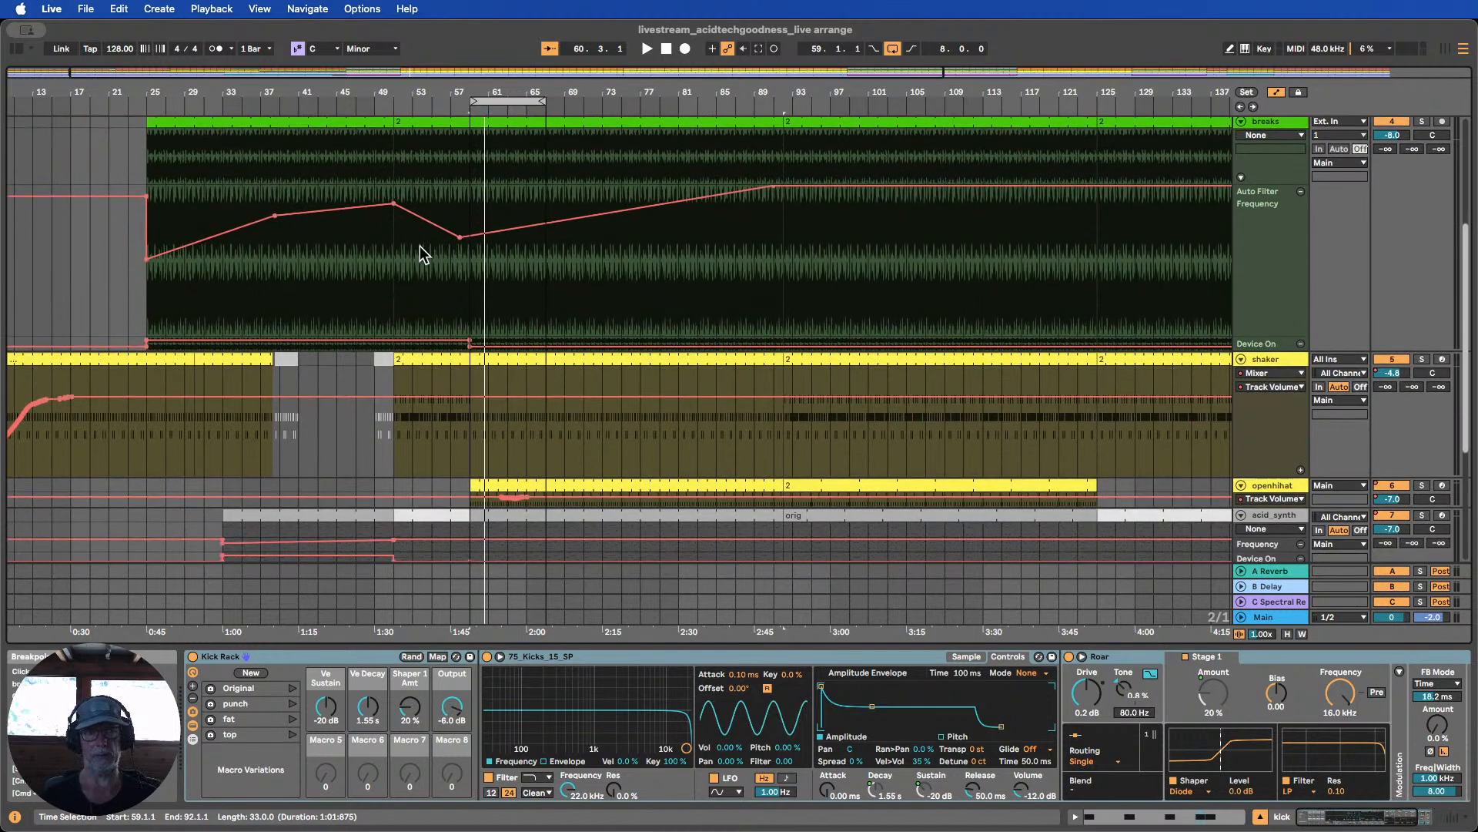
pyautogui.scroll(4, 434, 307)
# Recolor the breaks clip at bars 51 to 59 light green to set it apart from its neighbours
pyautogui.click(238, 257)
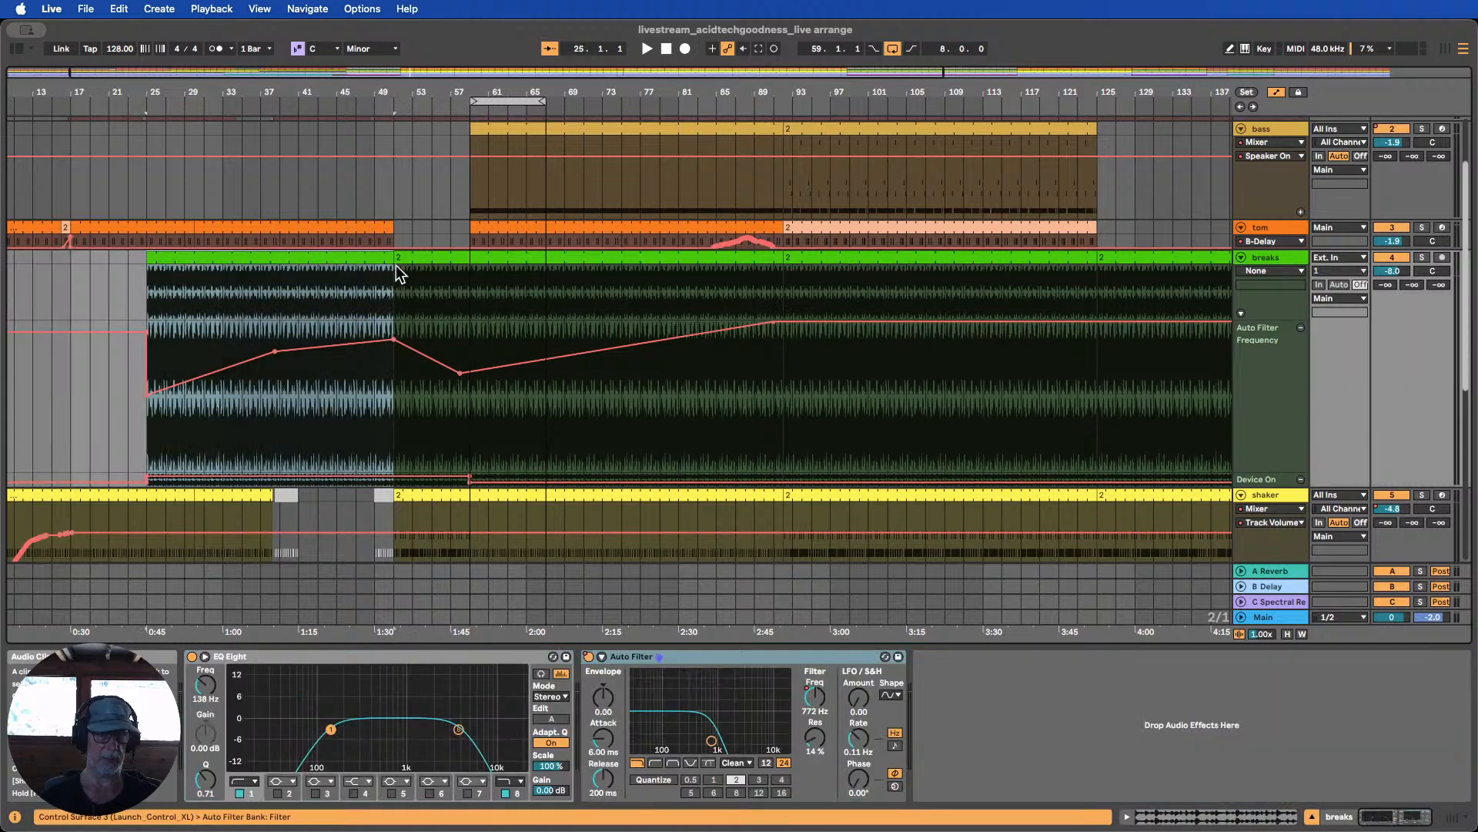
pyautogui.click(424, 257)
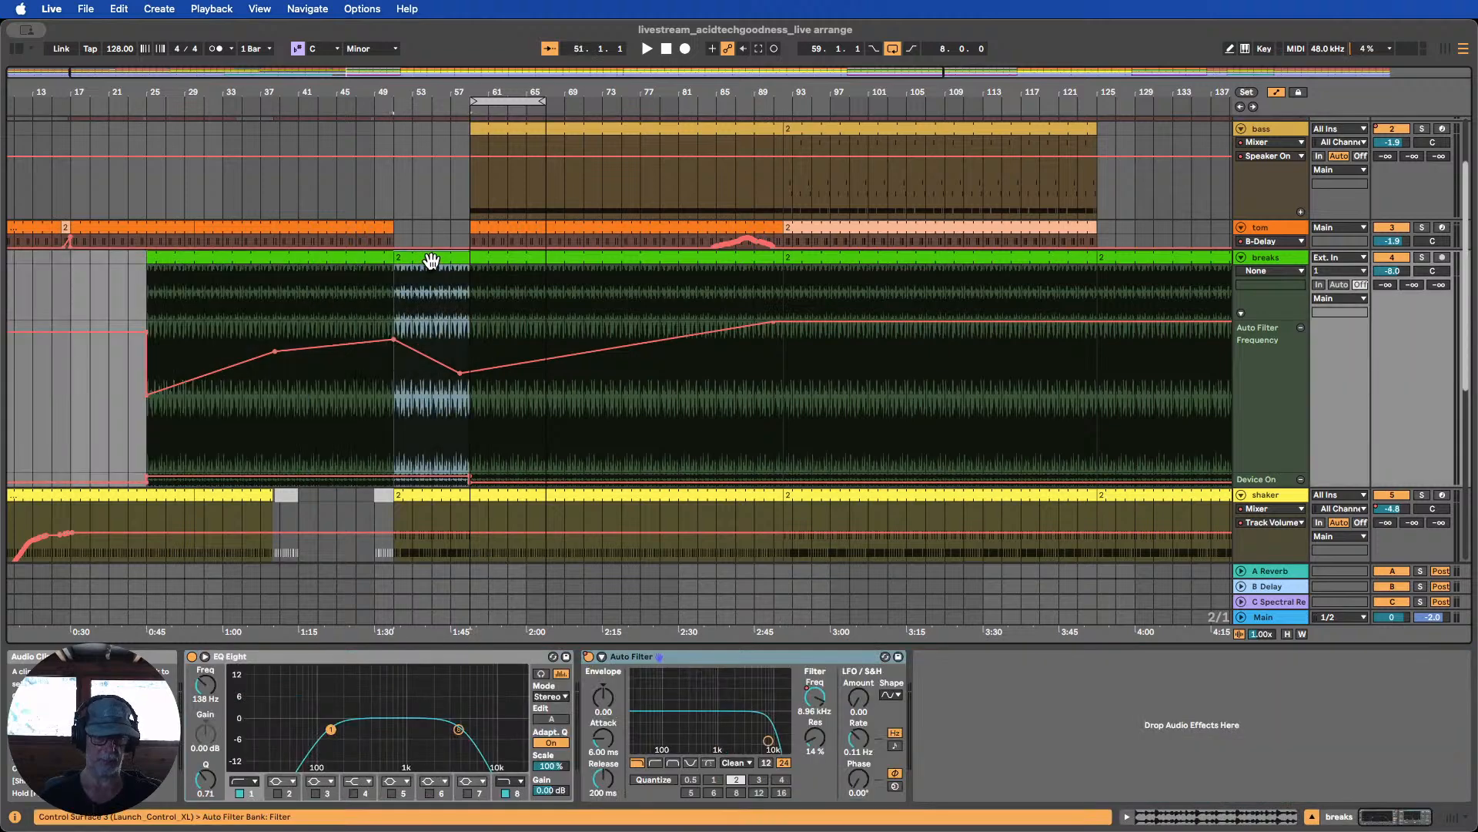
pyautogui.rightClick(432, 260)
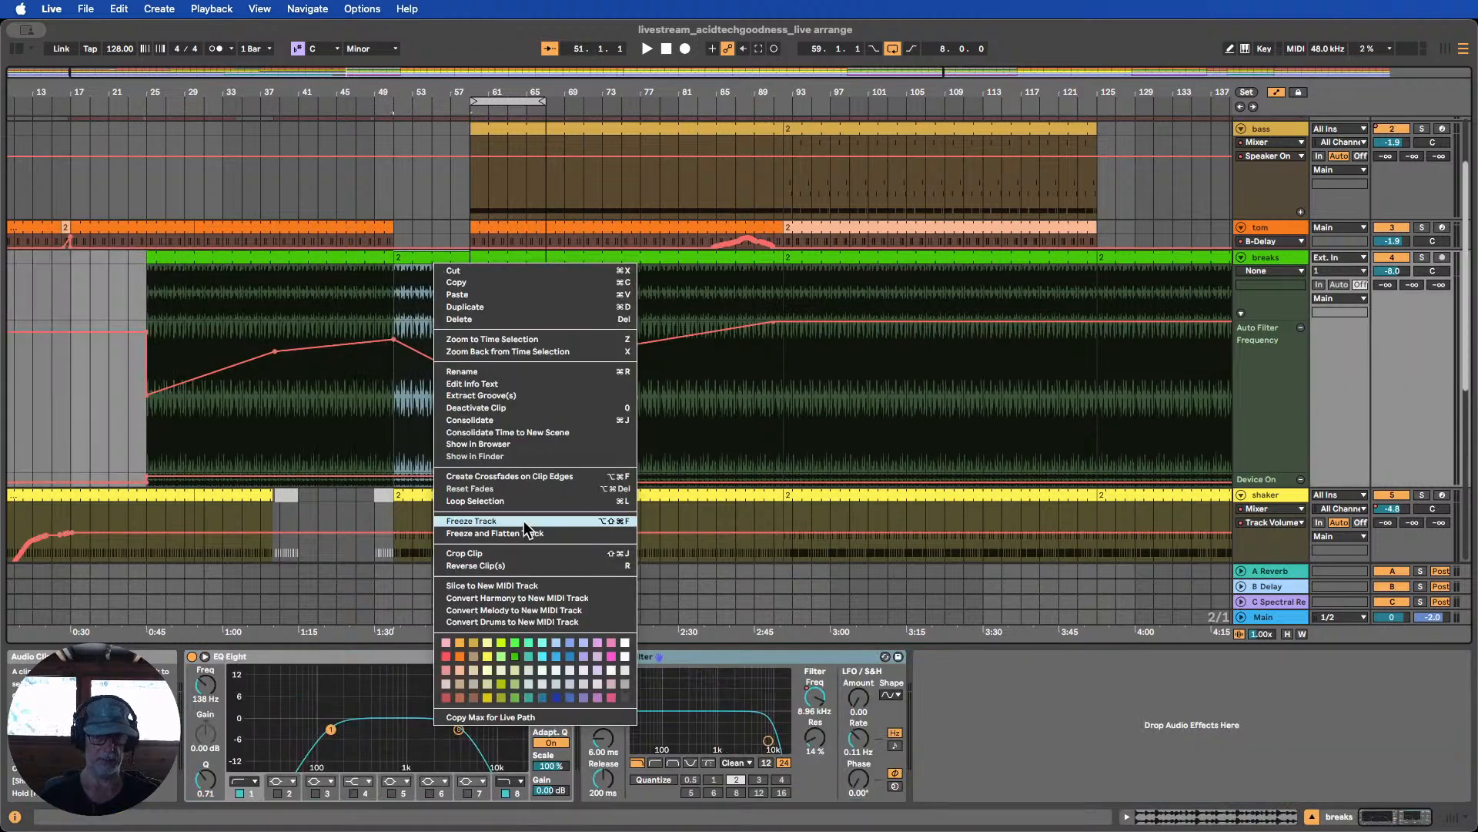
pyautogui.click(501, 660)
# Compare the sample settings and transposition of the breaks clip at bar 59 with the light green clip at bar 51
pyautogui.doubleClick(516, 256)
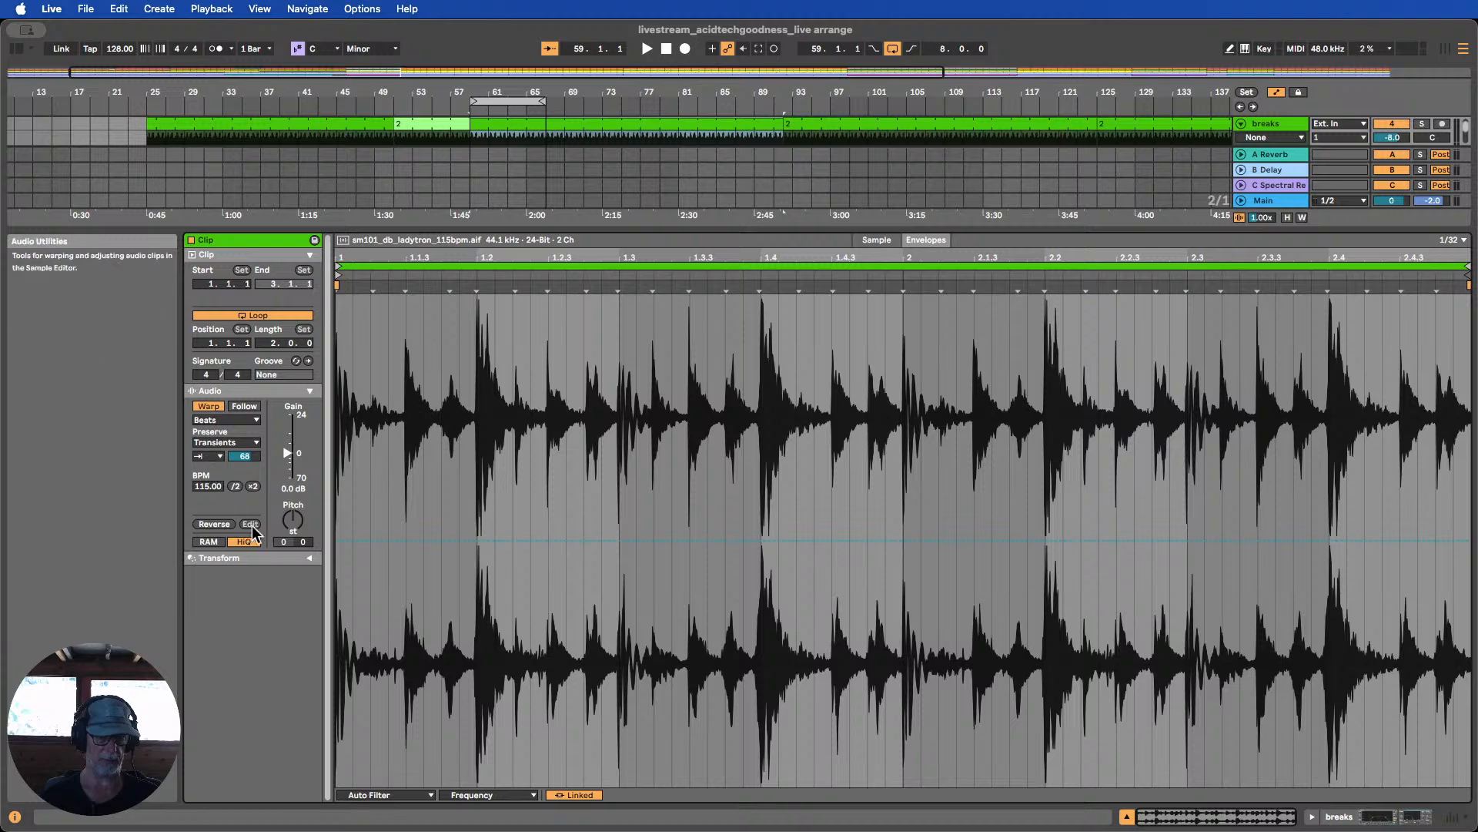
pyautogui.click(1127, 817)
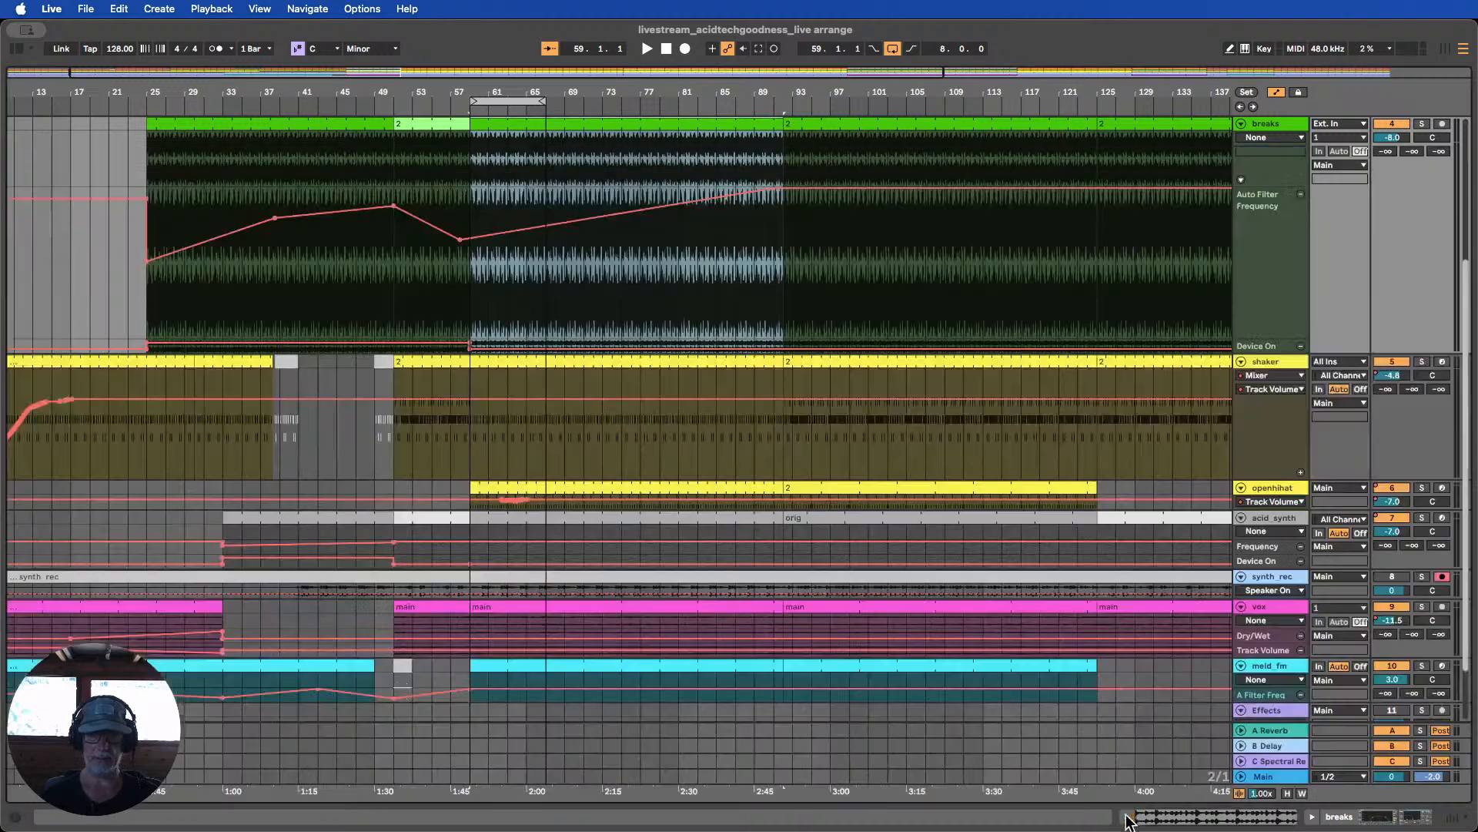
pyautogui.doubleClick(441, 122)
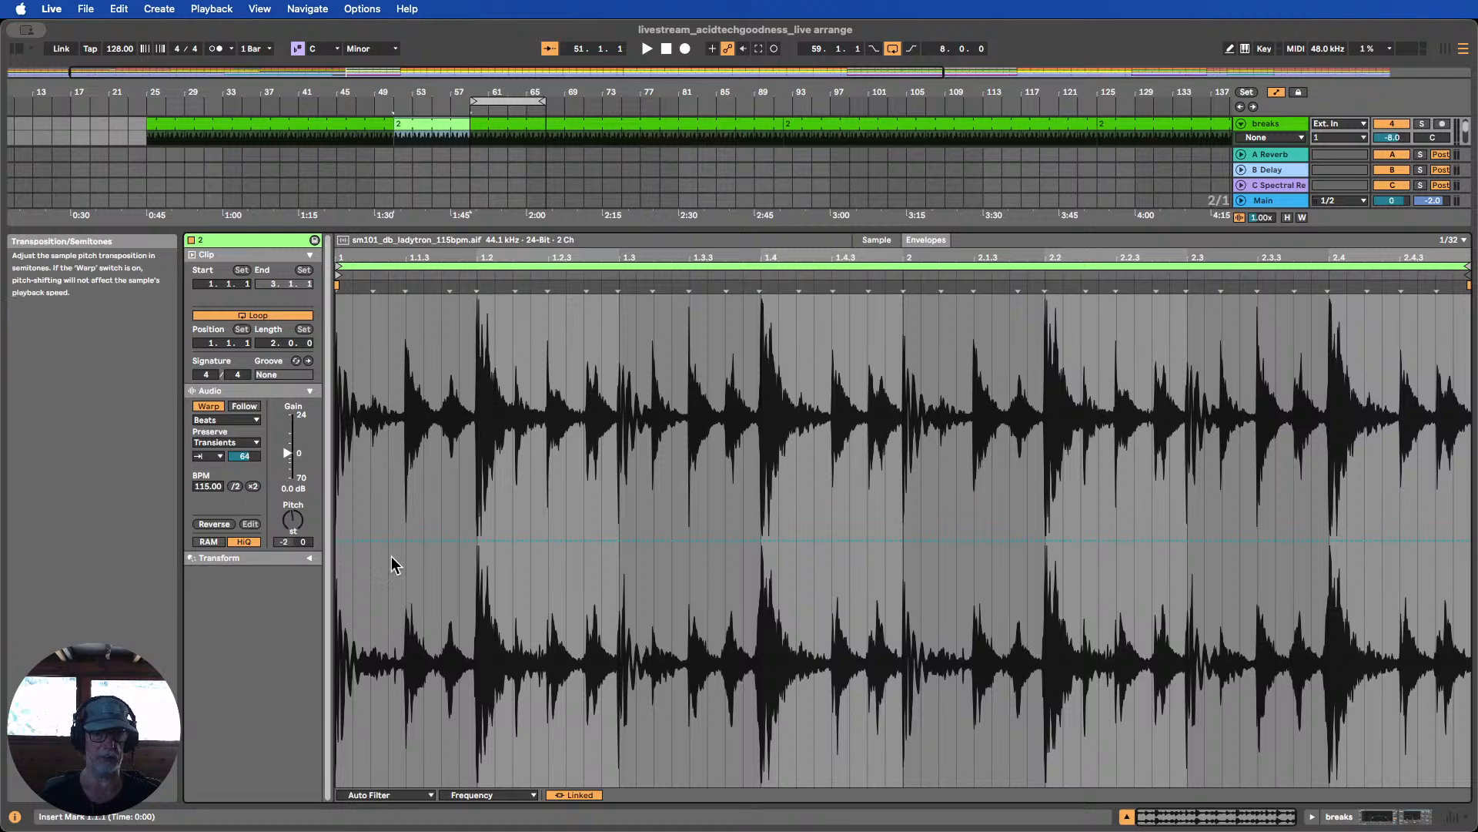
pyautogui.click(1125, 816)
pyautogui.scroll(4, 495, 412)
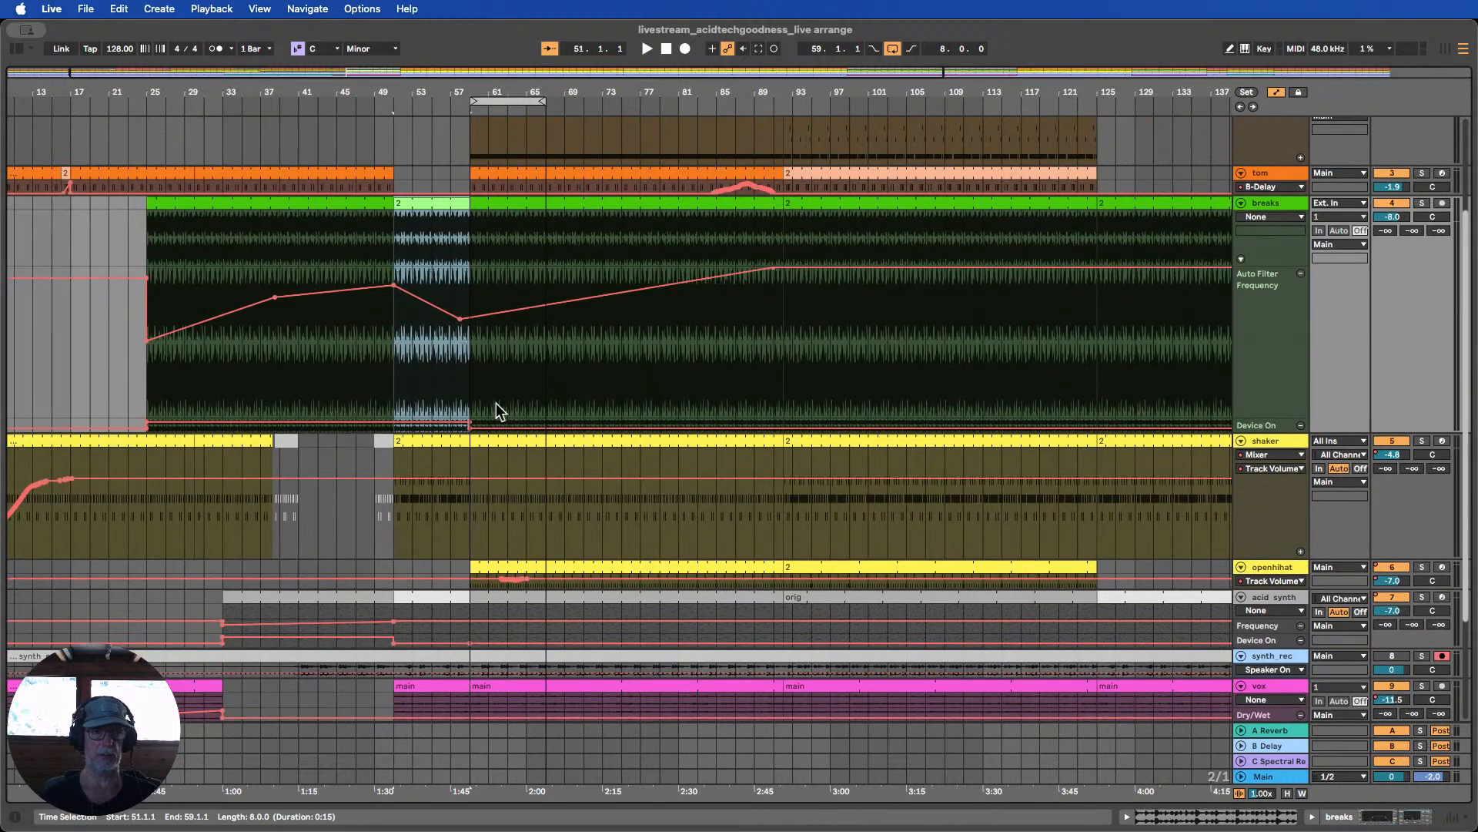
# Play the arrangement from about bar 45 and listen to the change between the breaks clips around bar 59
pyautogui.click(344, 100)
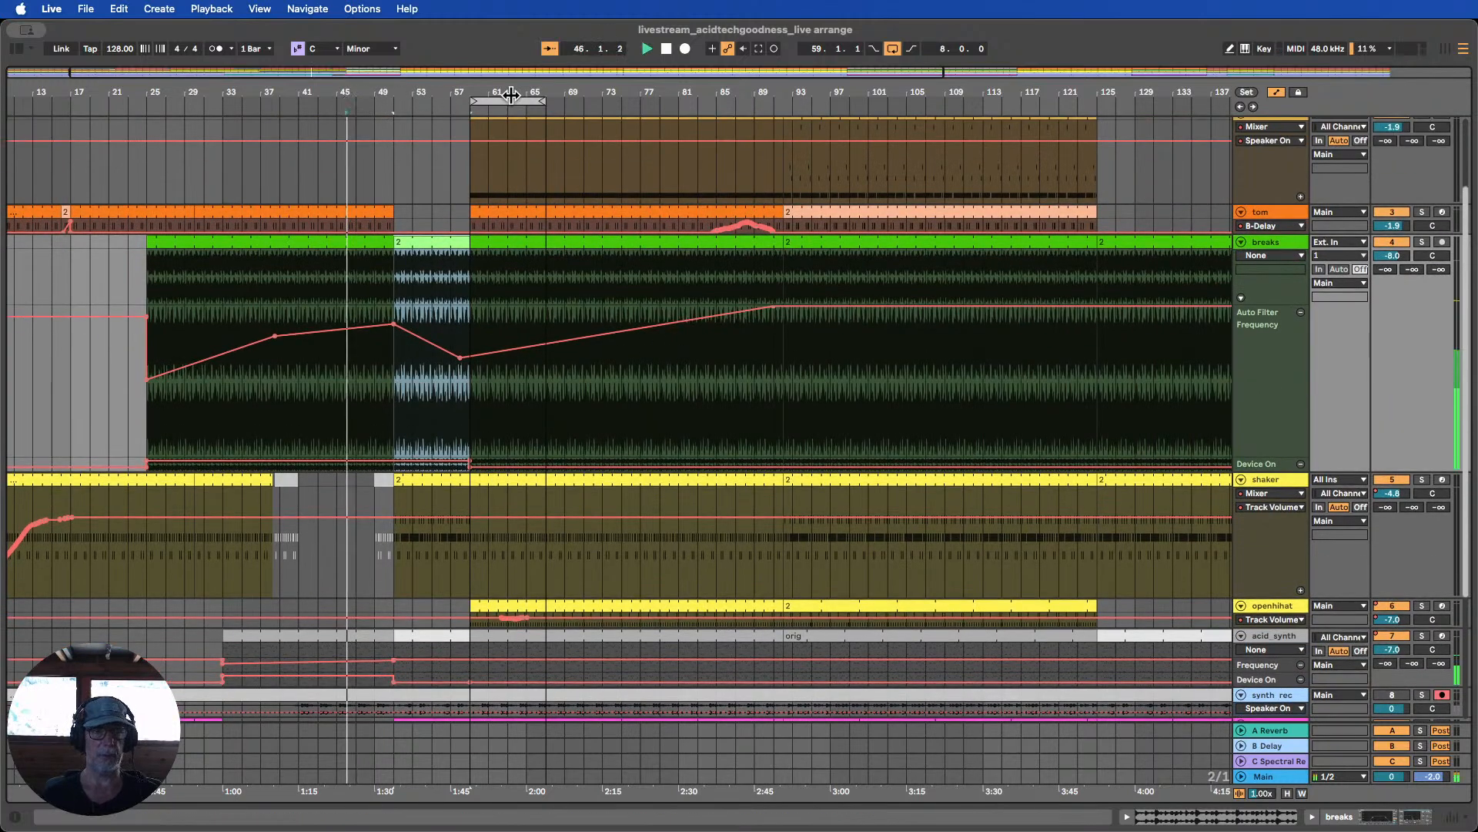
pyautogui.click(501, 241)
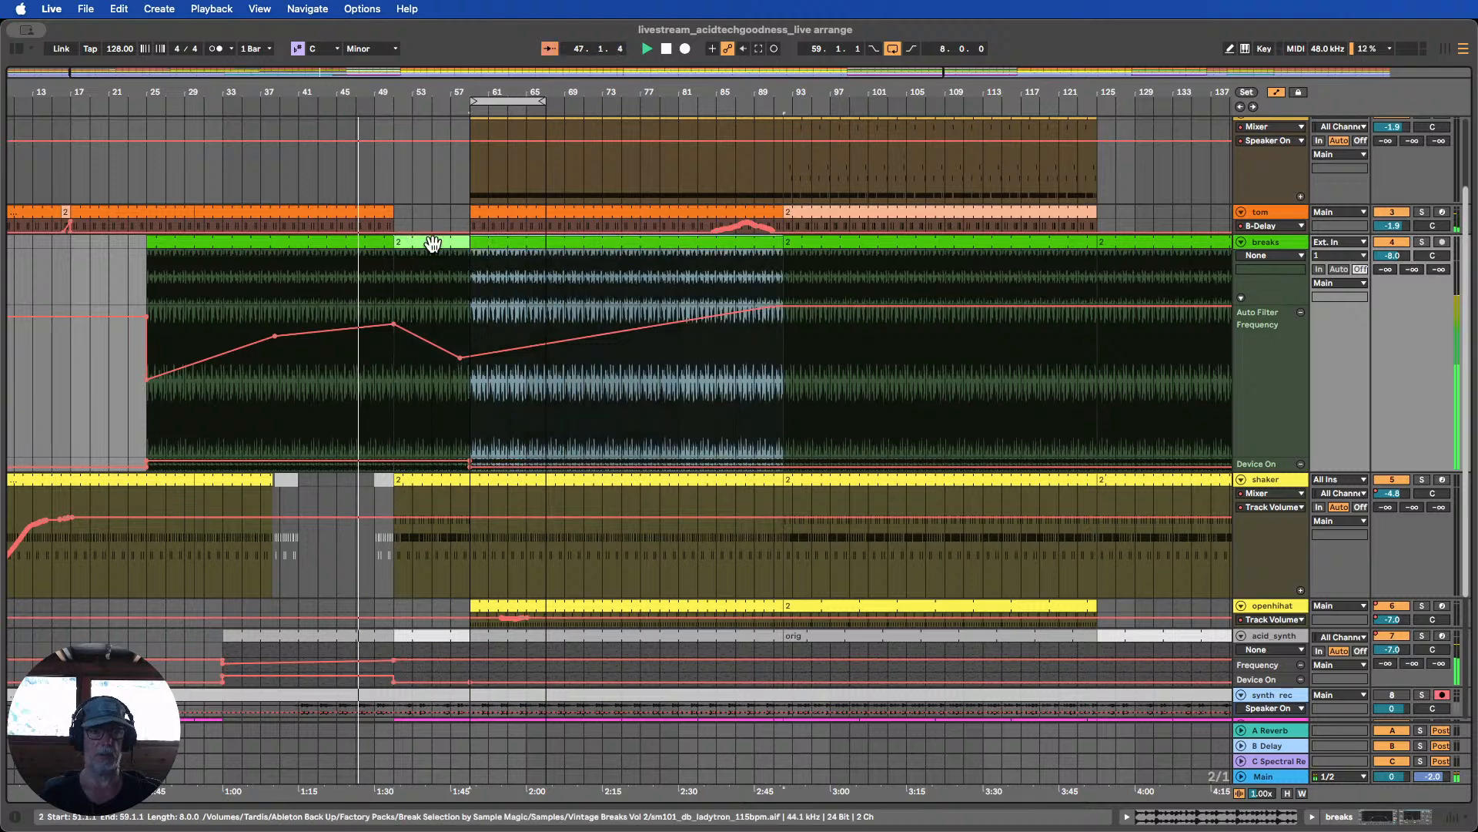
pyautogui.click(439, 241)
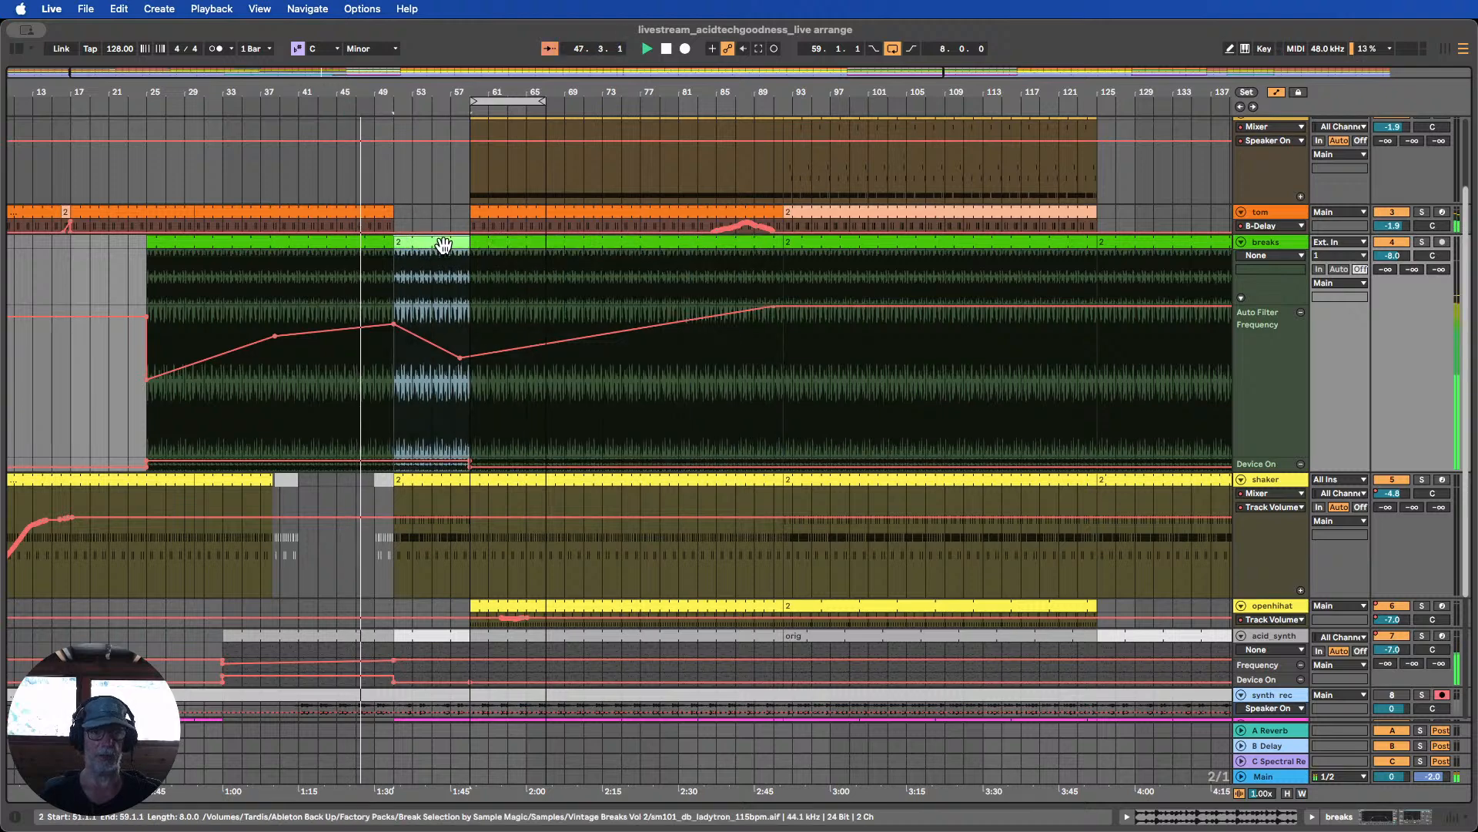
pyautogui.click(451, 106)
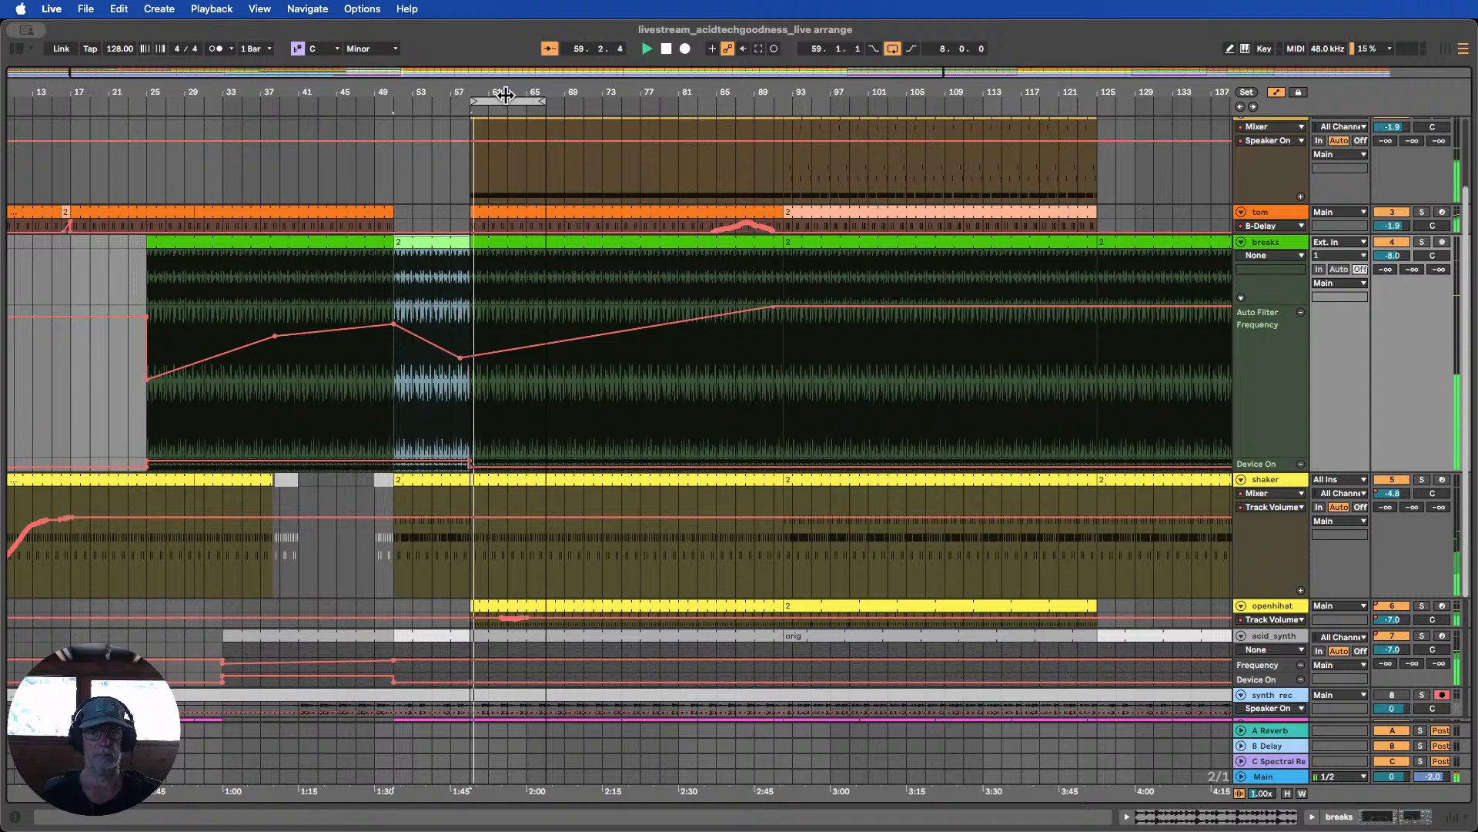
# Extend the end of the light green breaks clip from bar 51 to bar 75
pyautogui.moveTo(460, 244); pyautogui.dragTo(541, 231)
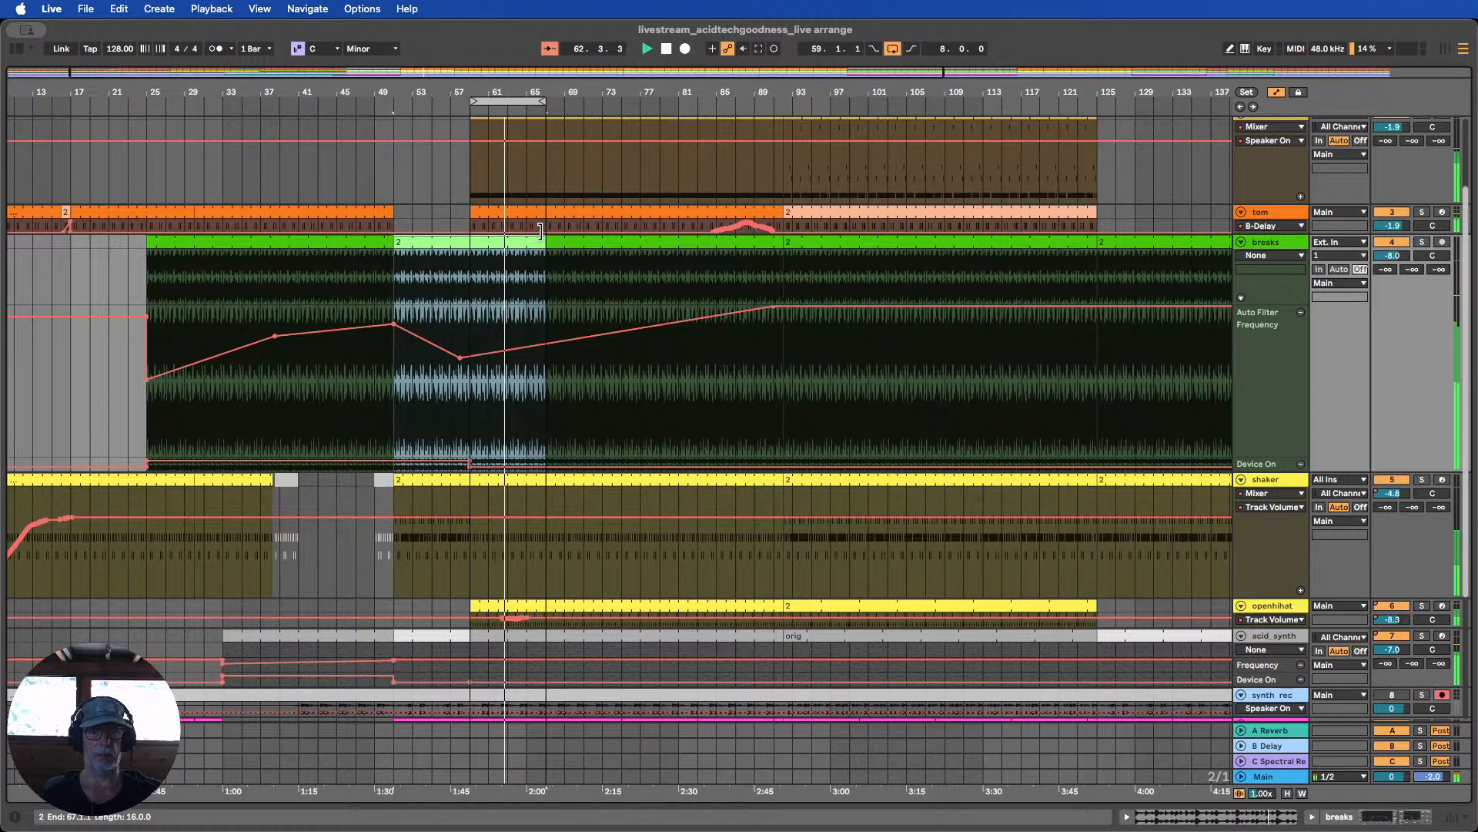
pyautogui.moveTo(541, 231); pyautogui.dragTo(621, 231)
pyautogui.scroll(3, 599, 261)
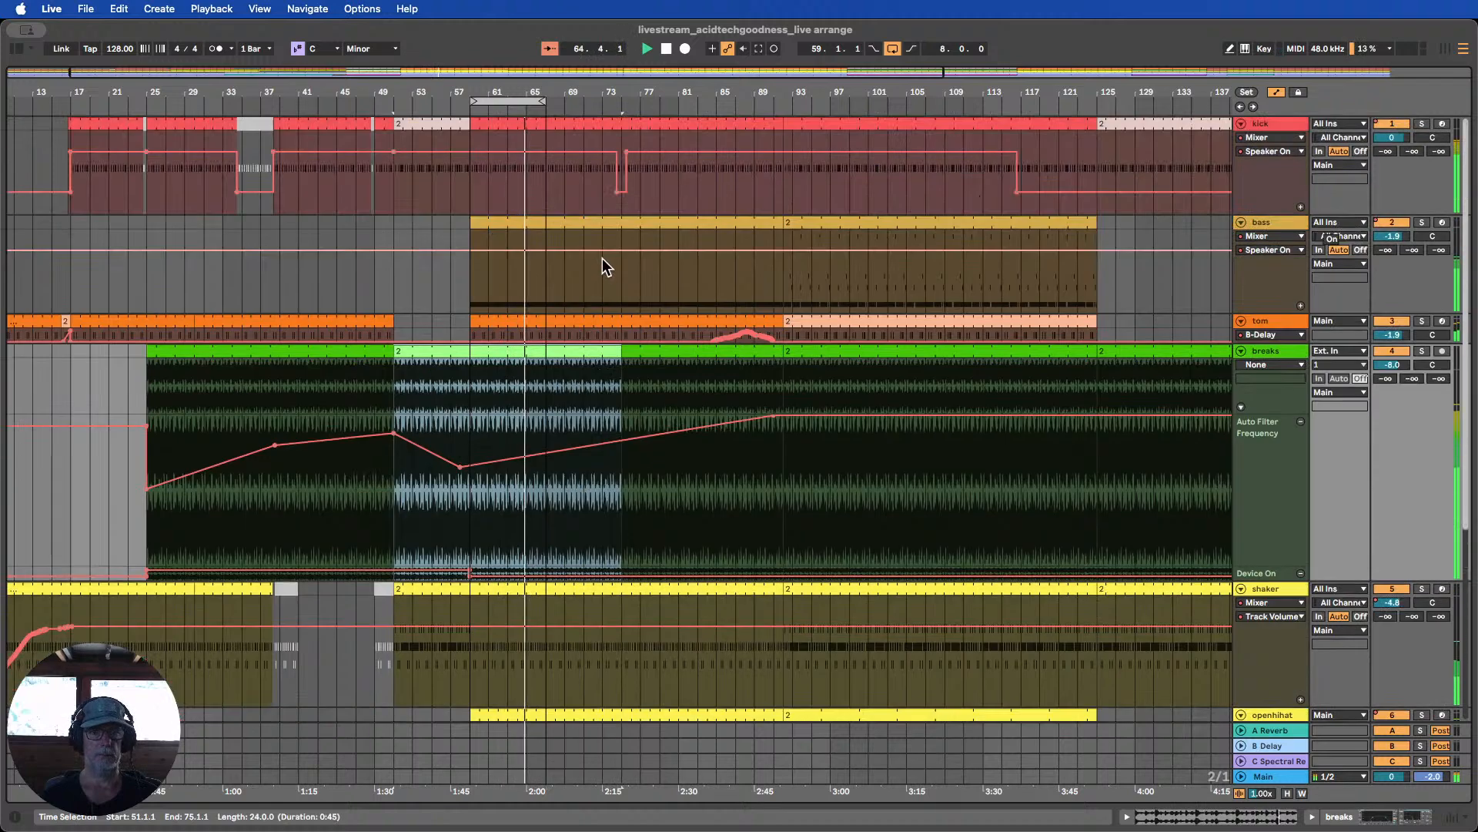
# Trim the first bass clip so that it starts at bar 67
pyautogui.doubleClick(1276, 223)
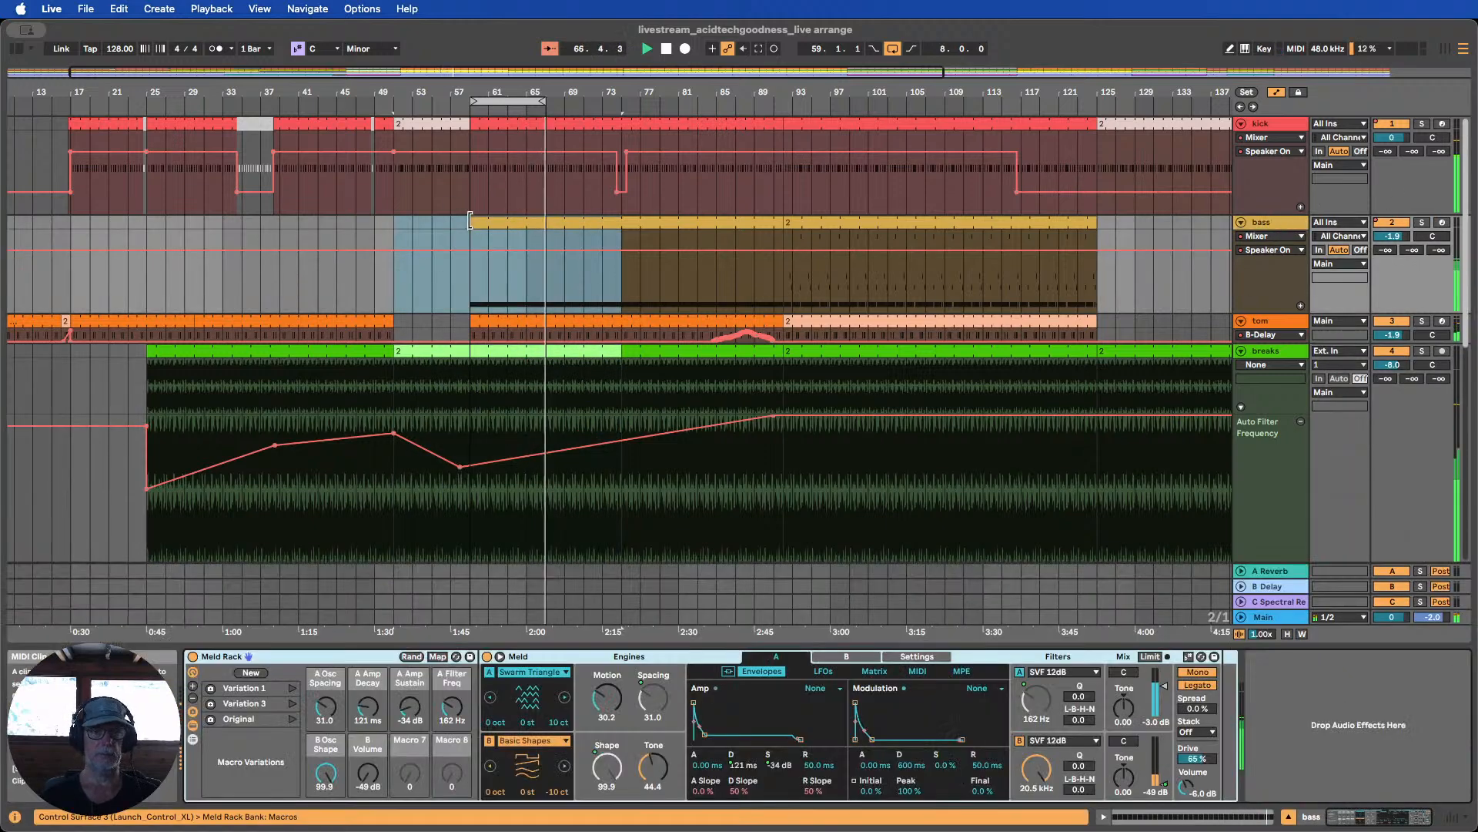
pyautogui.moveTo(443, 244); pyautogui.dragTo(595, 248)
pyautogui.scroll(-10, 648, 260)
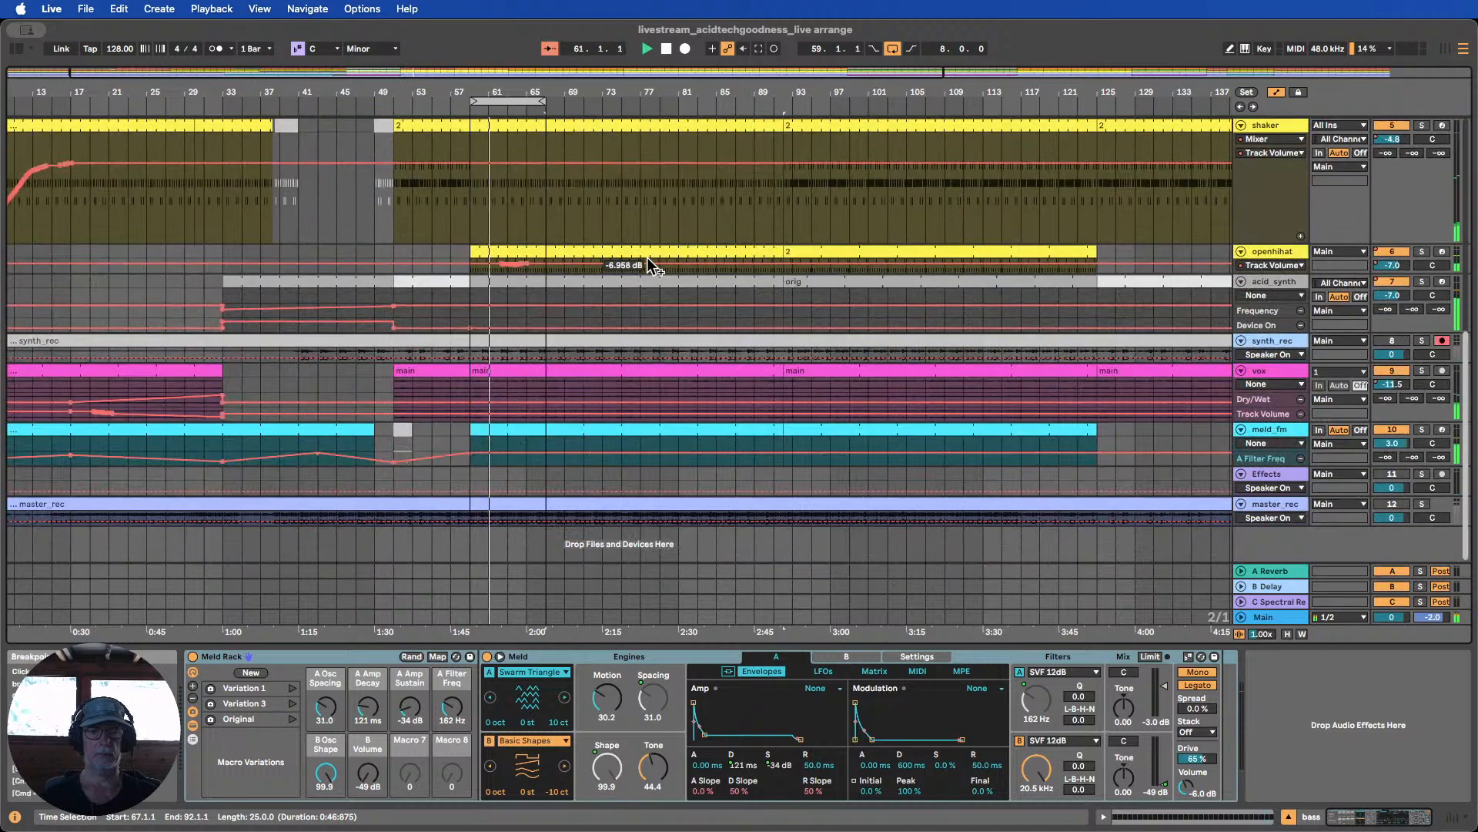
# Trim the meld_fm clip at bar 59 so that it starts at bar 67
pyautogui.click(472, 429)
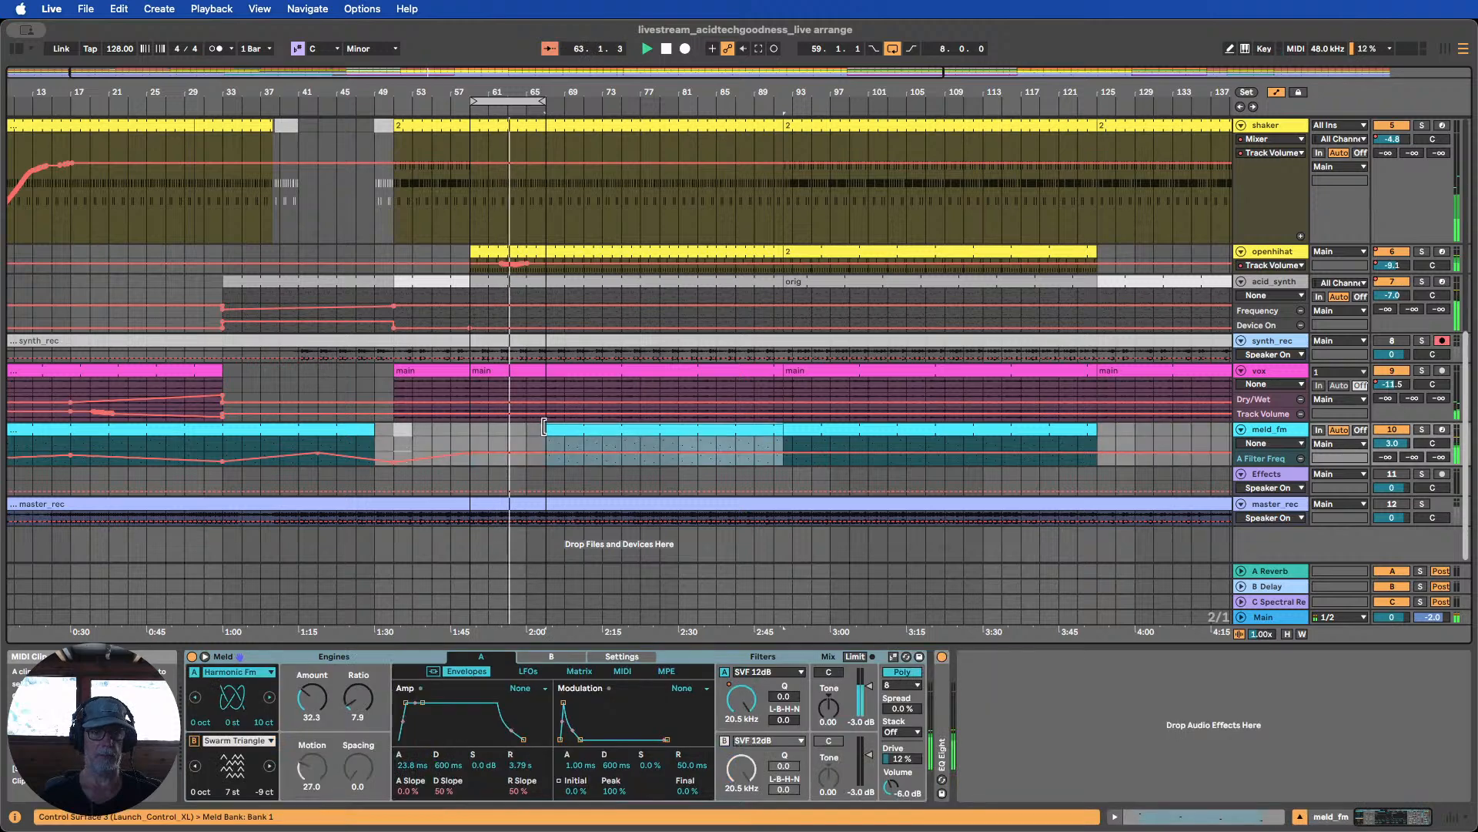
pyautogui.scroll(10, 600, 434)
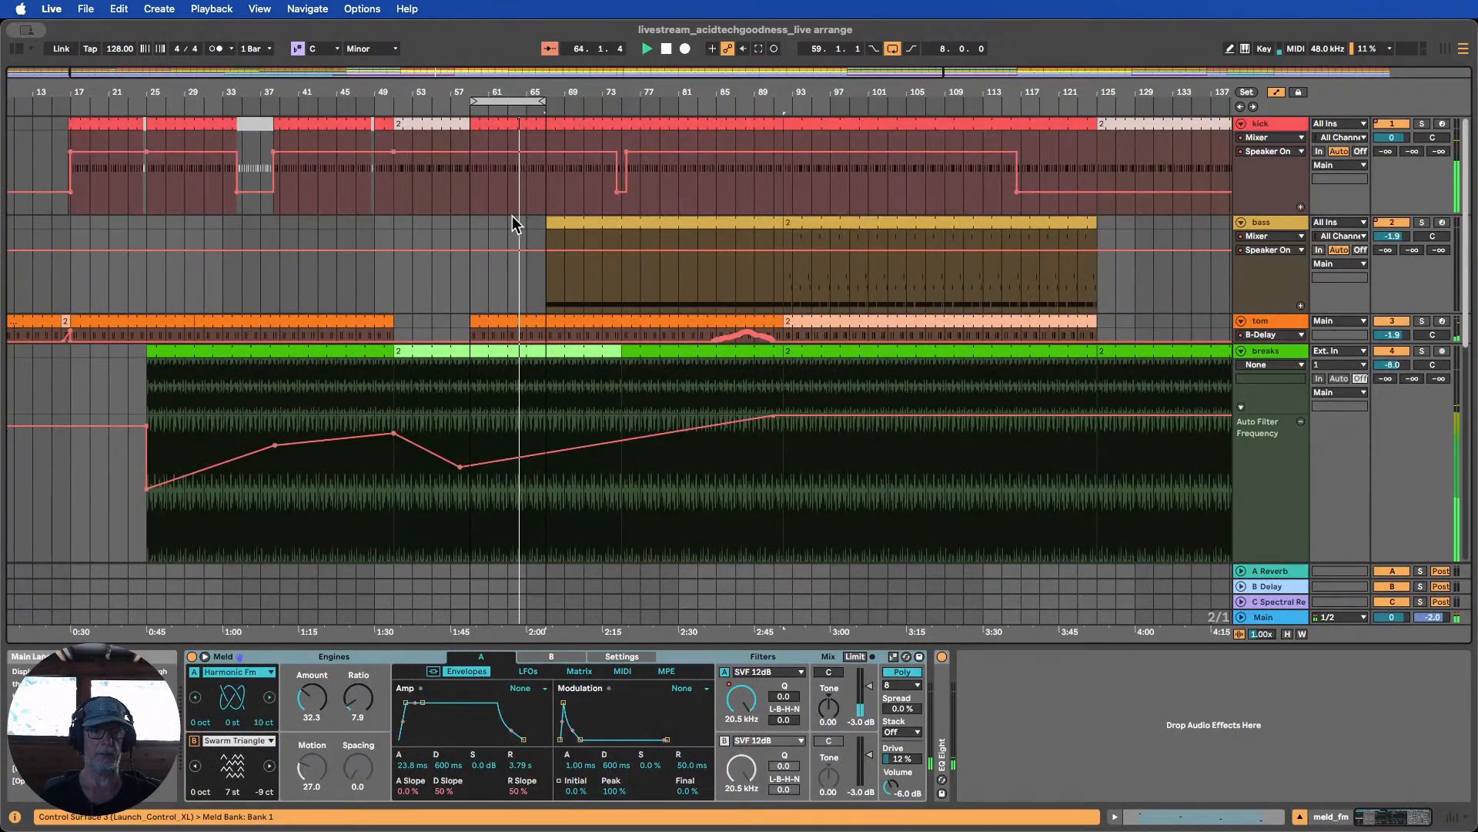
# Extend the first bass clip's start back to bar 59 and set the loop to bars 55 to 67
pyautogui.moveTo(548, 223); pyautogui.dragTo(472, 223)
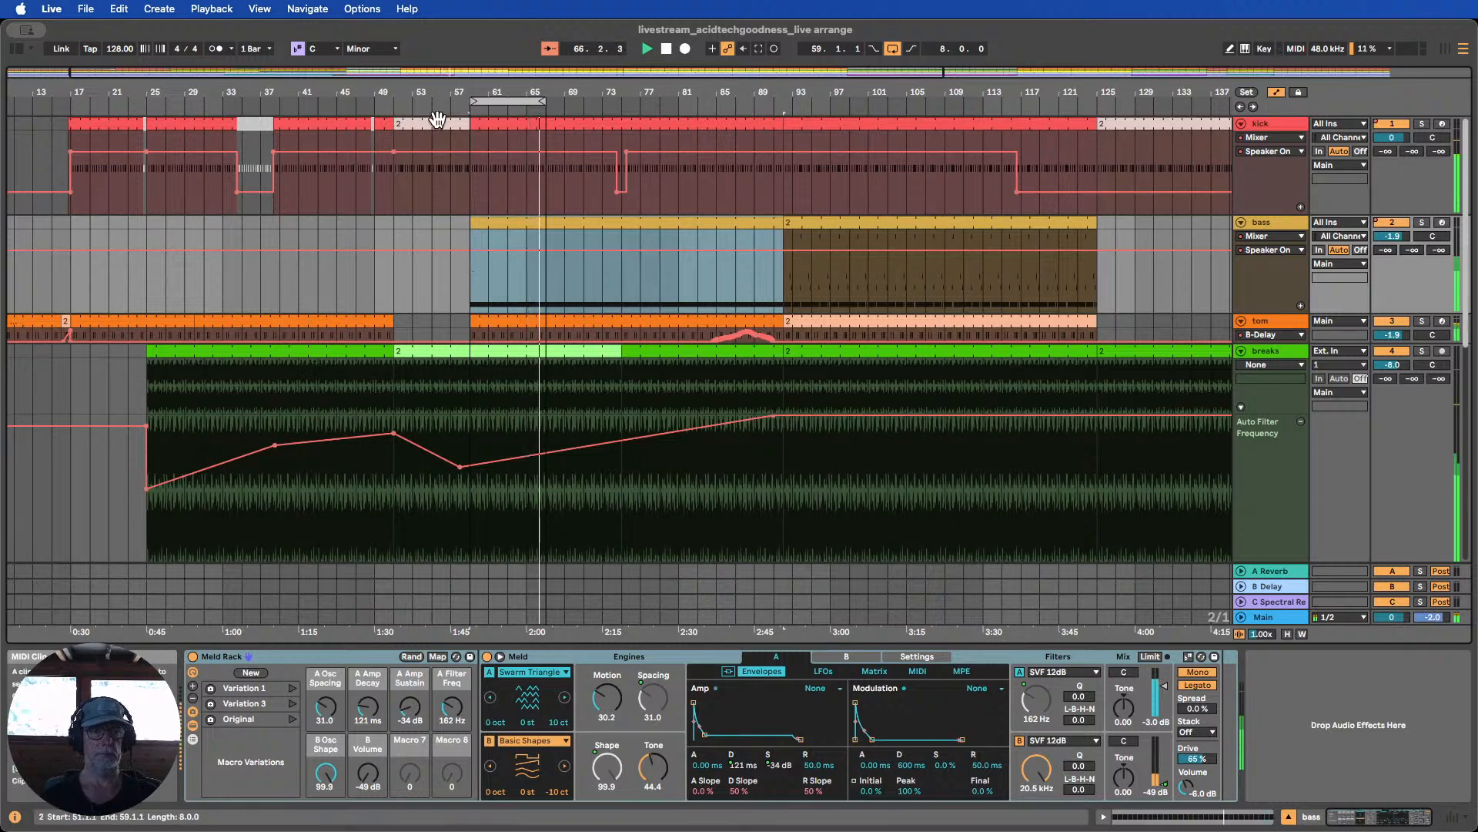
pyautogui.moveTo(473, 98); pyautogui.dragTo(386, 98)
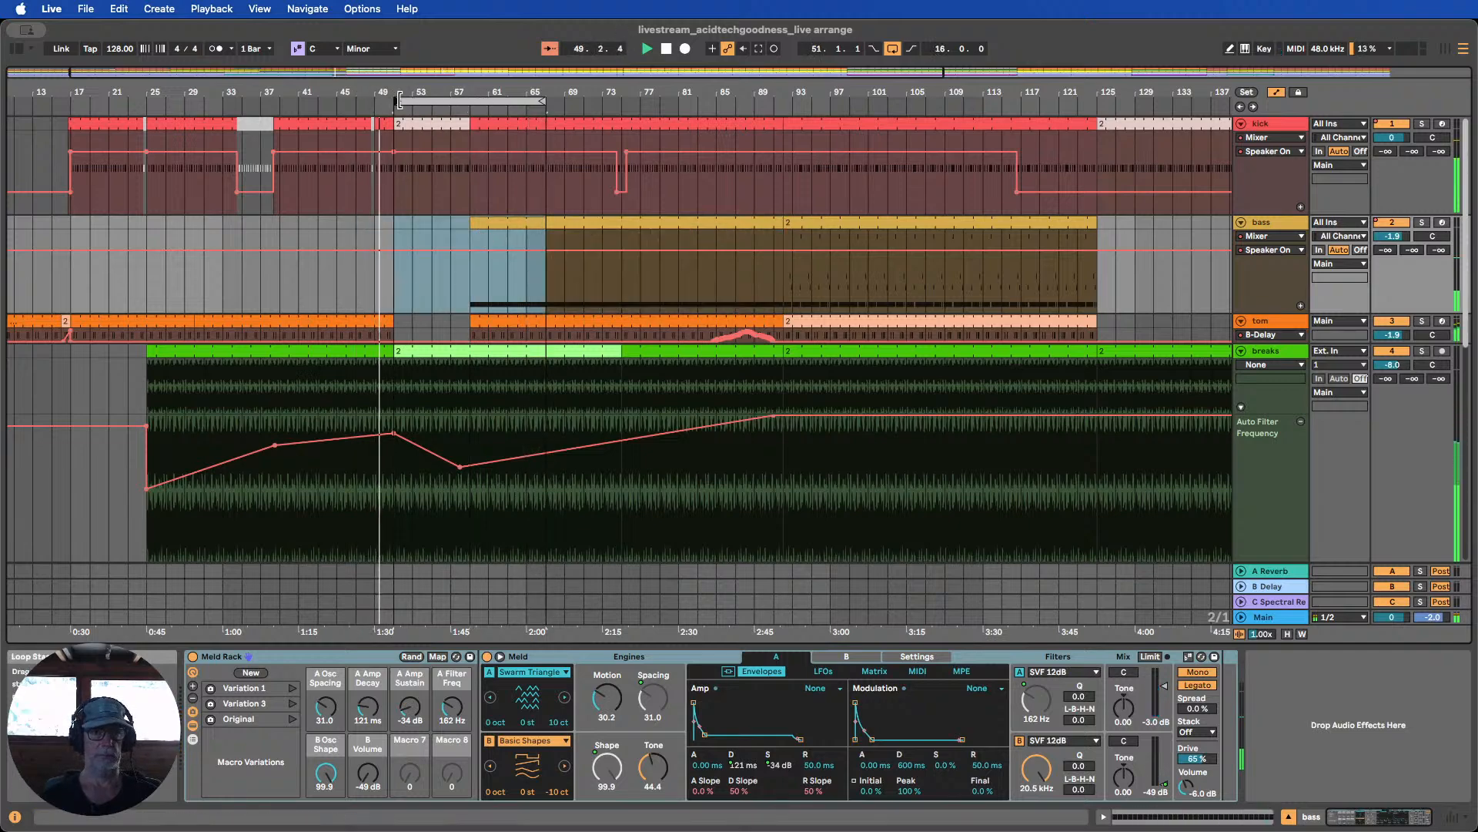
pyautogui.scroll(-3, 514, 202)
pyautogui.scroll(3, 515, 205)
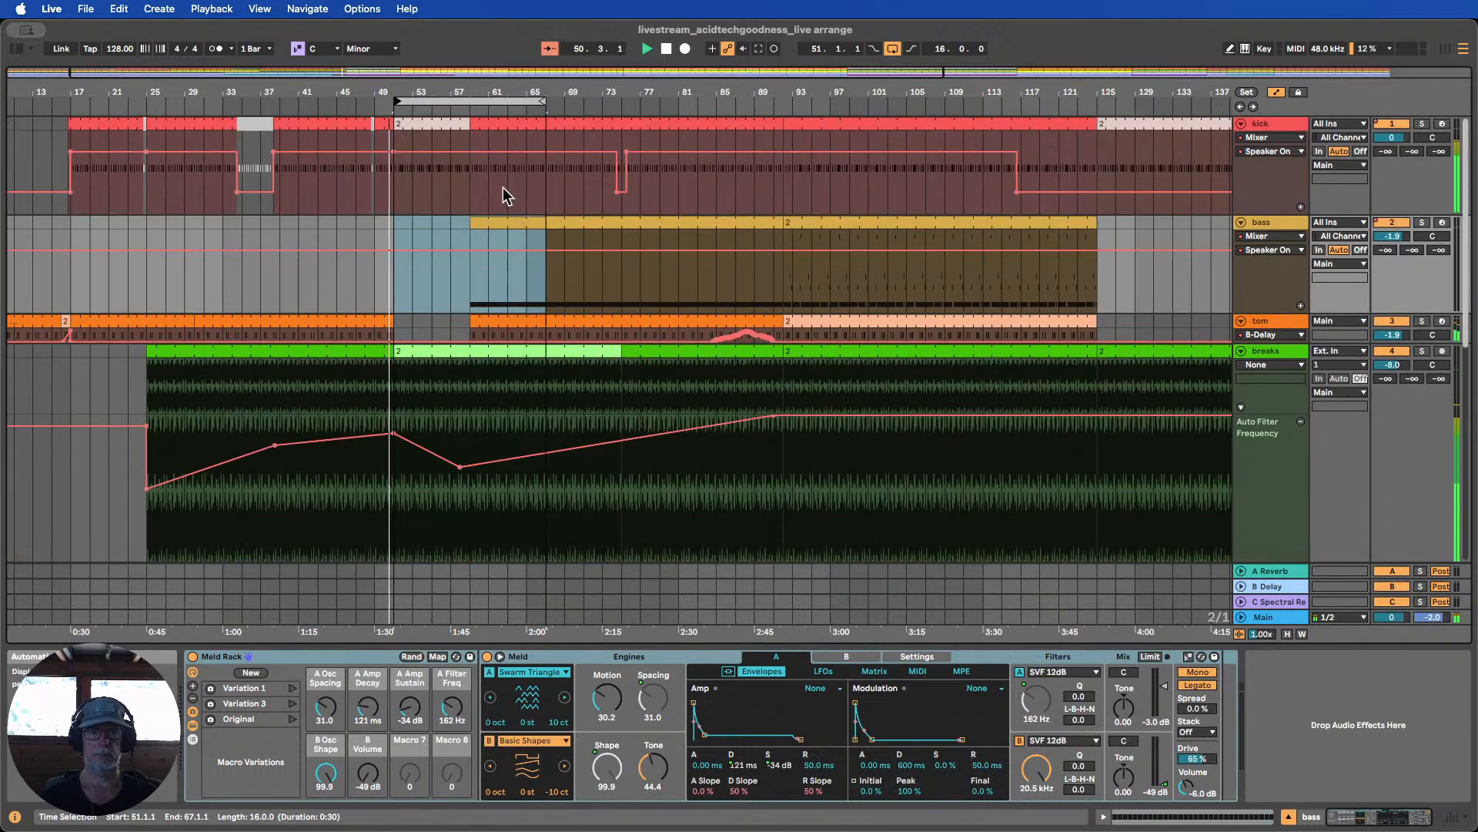
pyautogui.moveTo(395, 101); pyautogui.dragTo(421, 119)
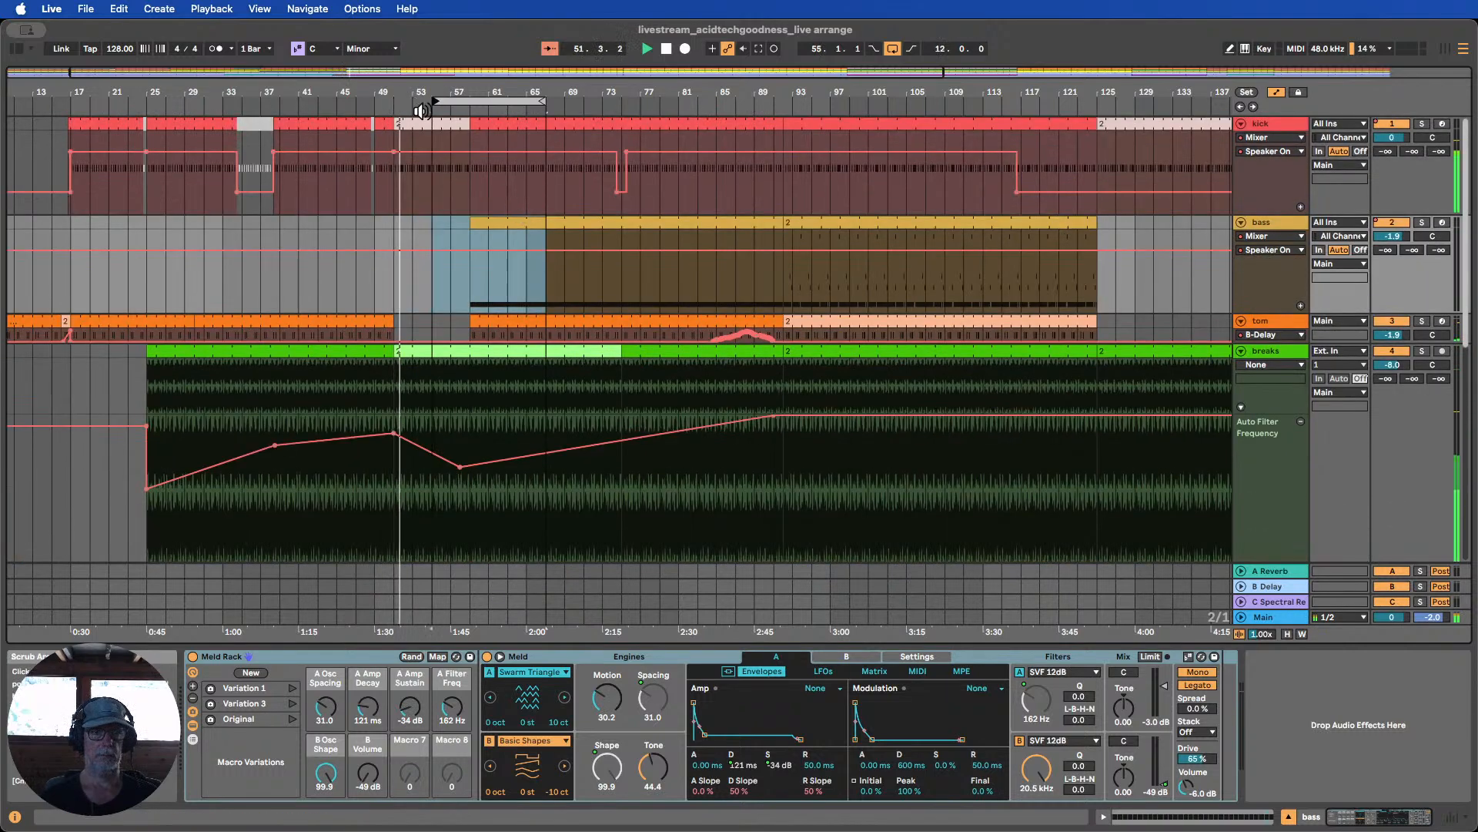
pyautogui.scroll(-2, 519, 172)
pyautogui.scroll(2, 519, 173)
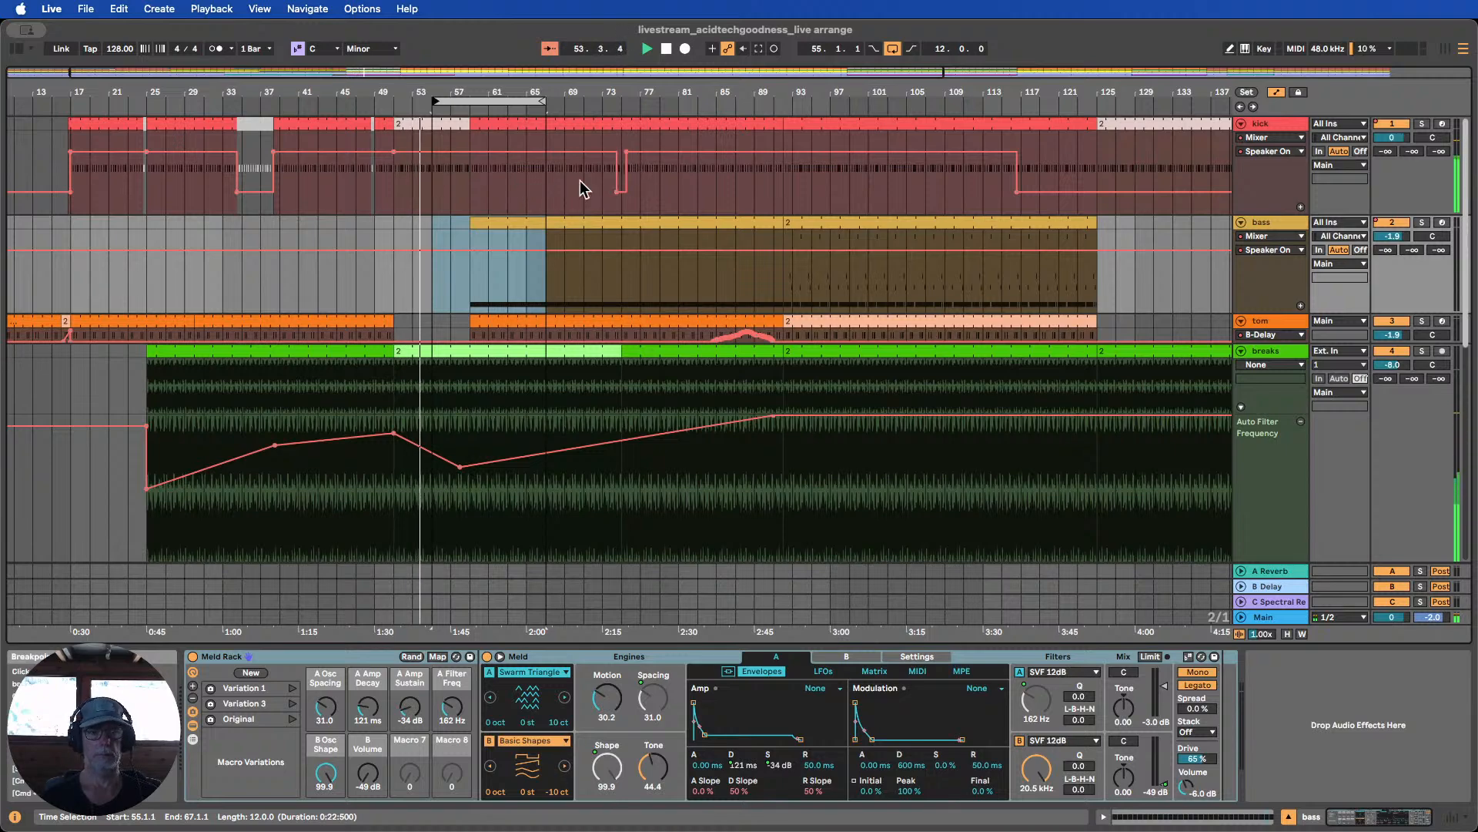
# Extend the end of the white acid_synth clip that starts at bar 51 to bar 73
pyautogui.scroll(-20, 582, 179)
pyautogui.scroll(-2, 585, 182)
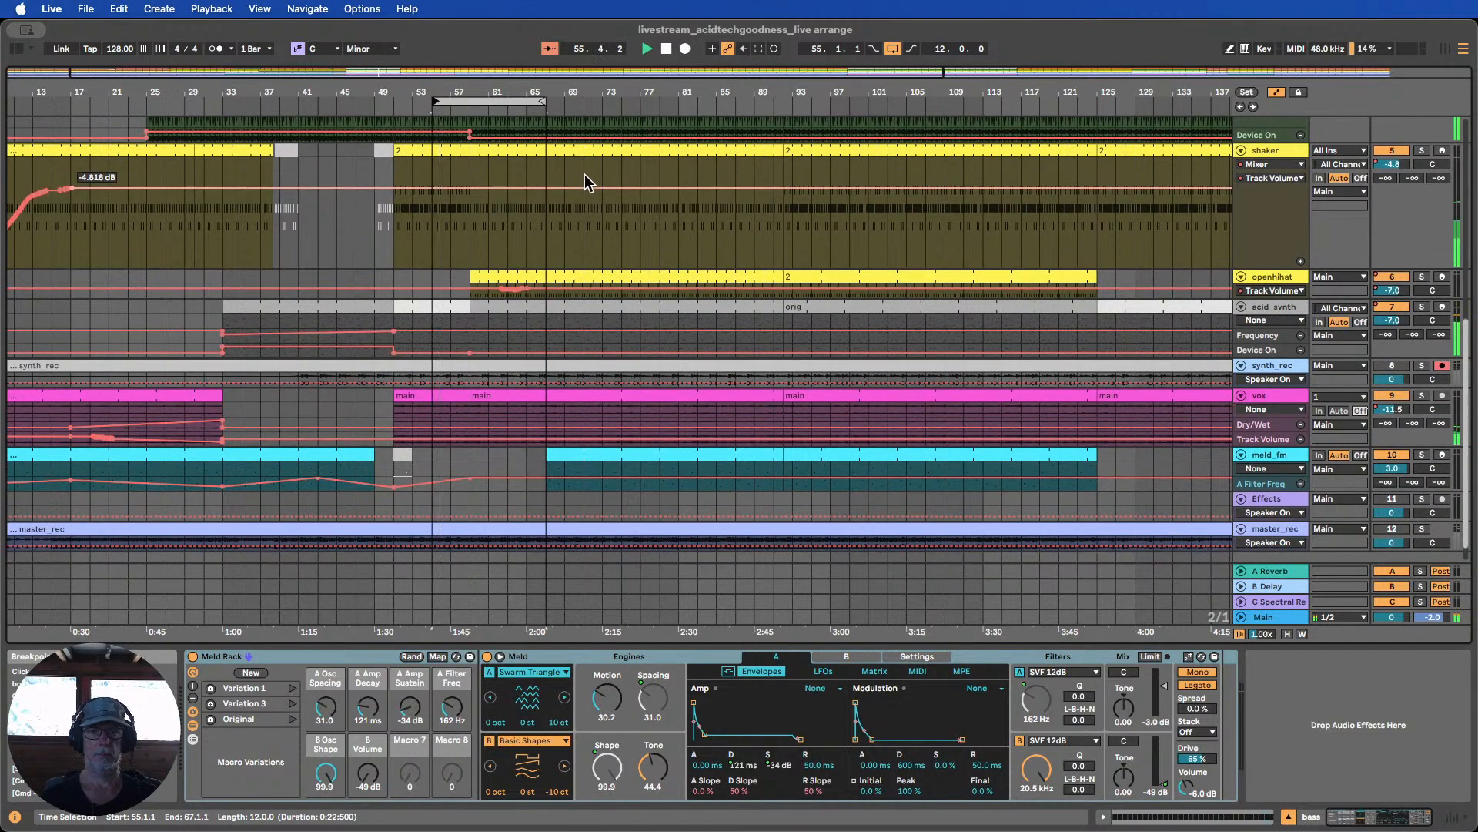
pyautogui.scroll(-1, 587, 189)
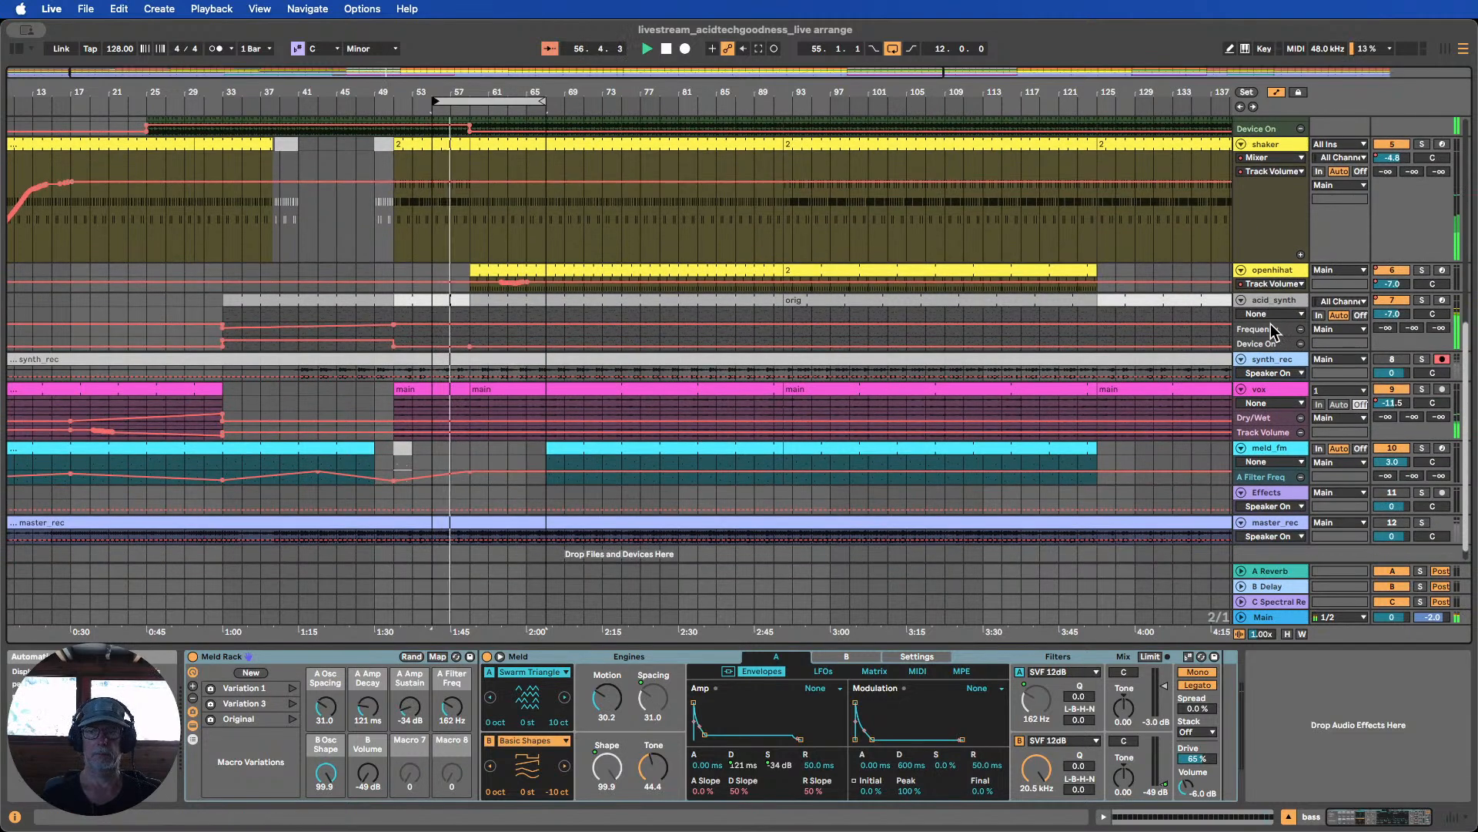
pyautogui.moveTo(1269, 321); pyautogui.dragTo(1275, 377)
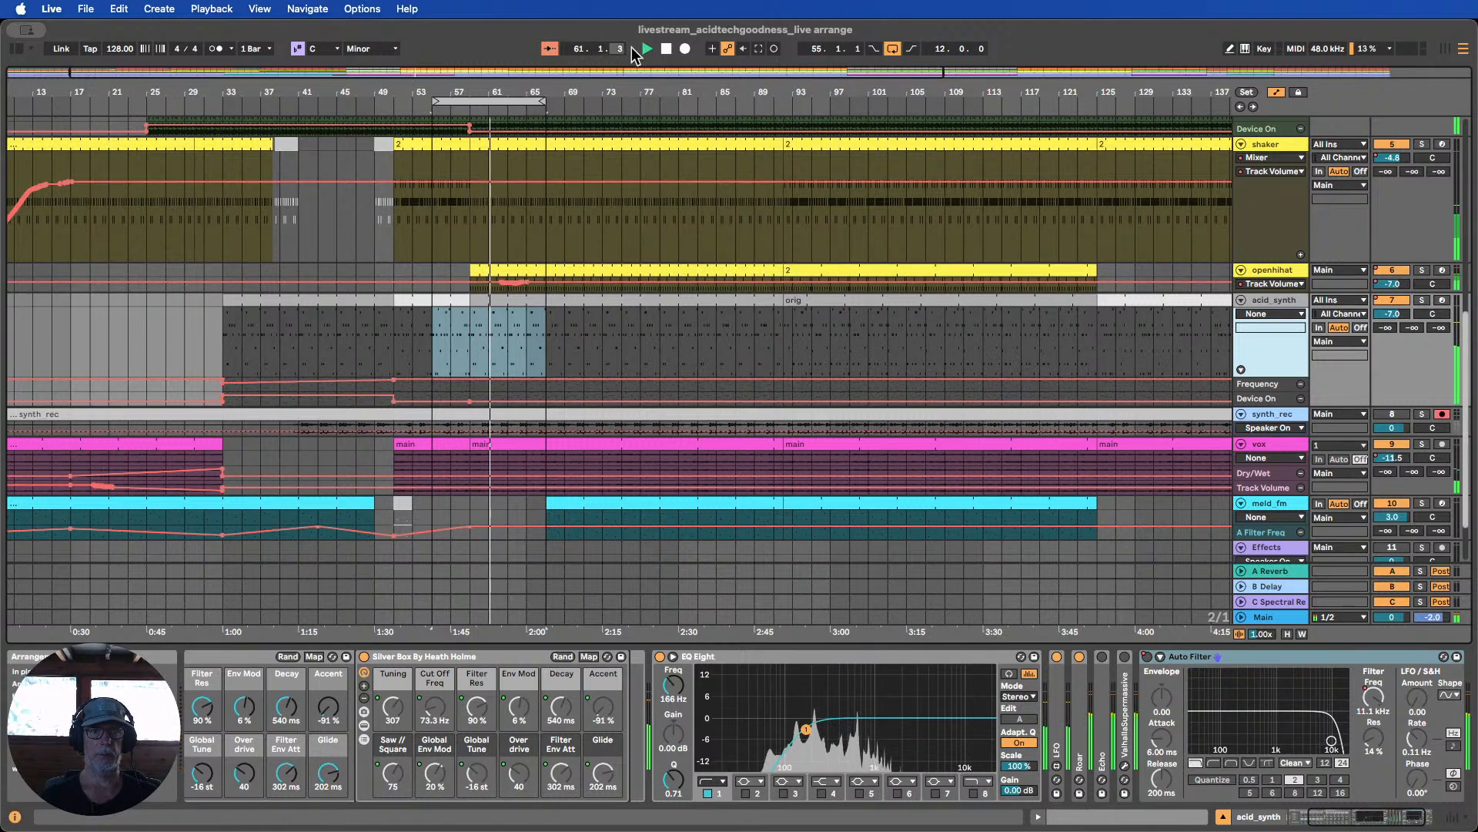
pyautogui.click(667, 50)
pyautogui.click(452, 301)
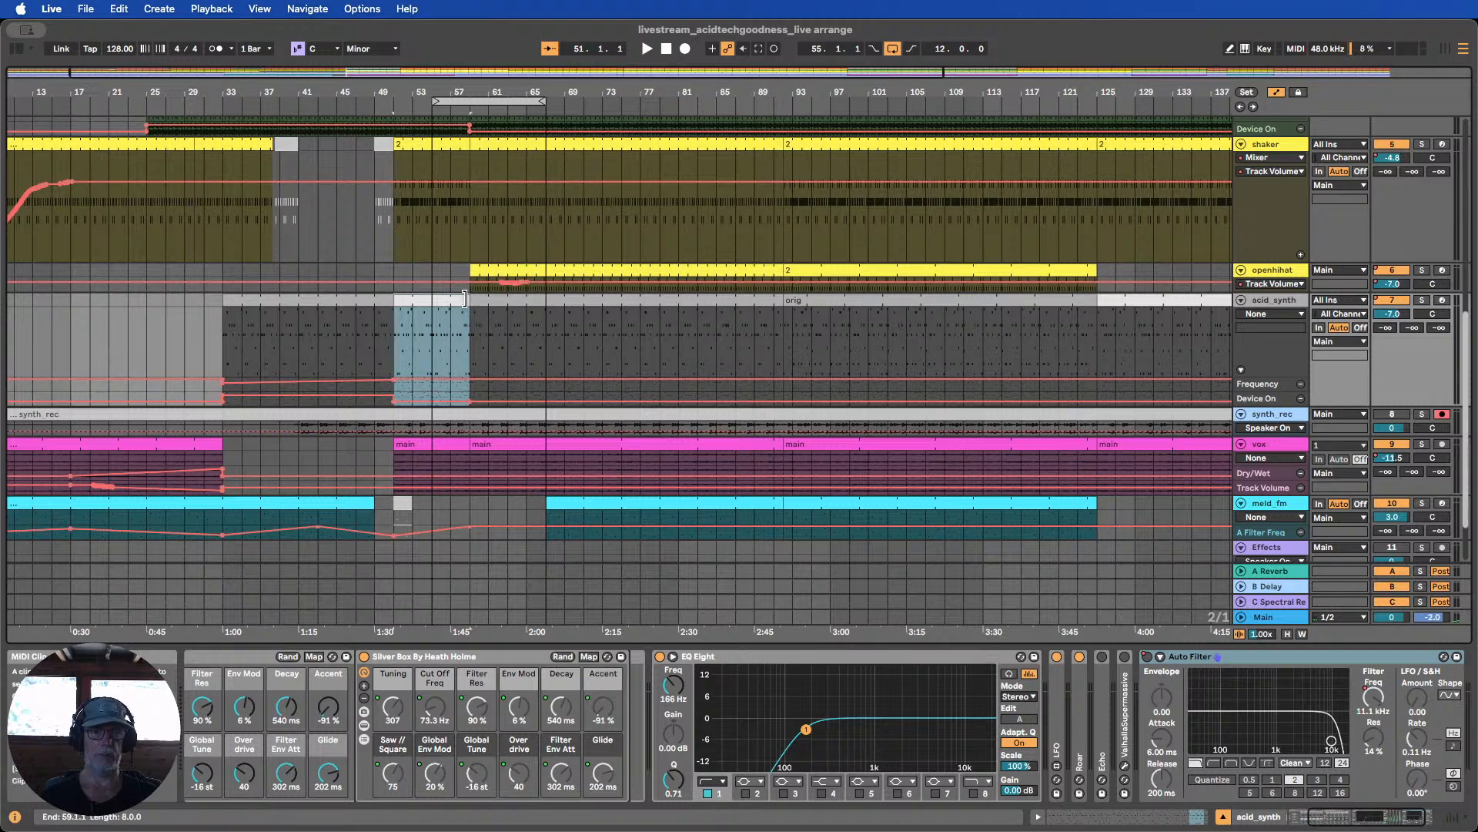
pyautogui.moveTo(465, 298); pyautogui.dragTo(570, 298)
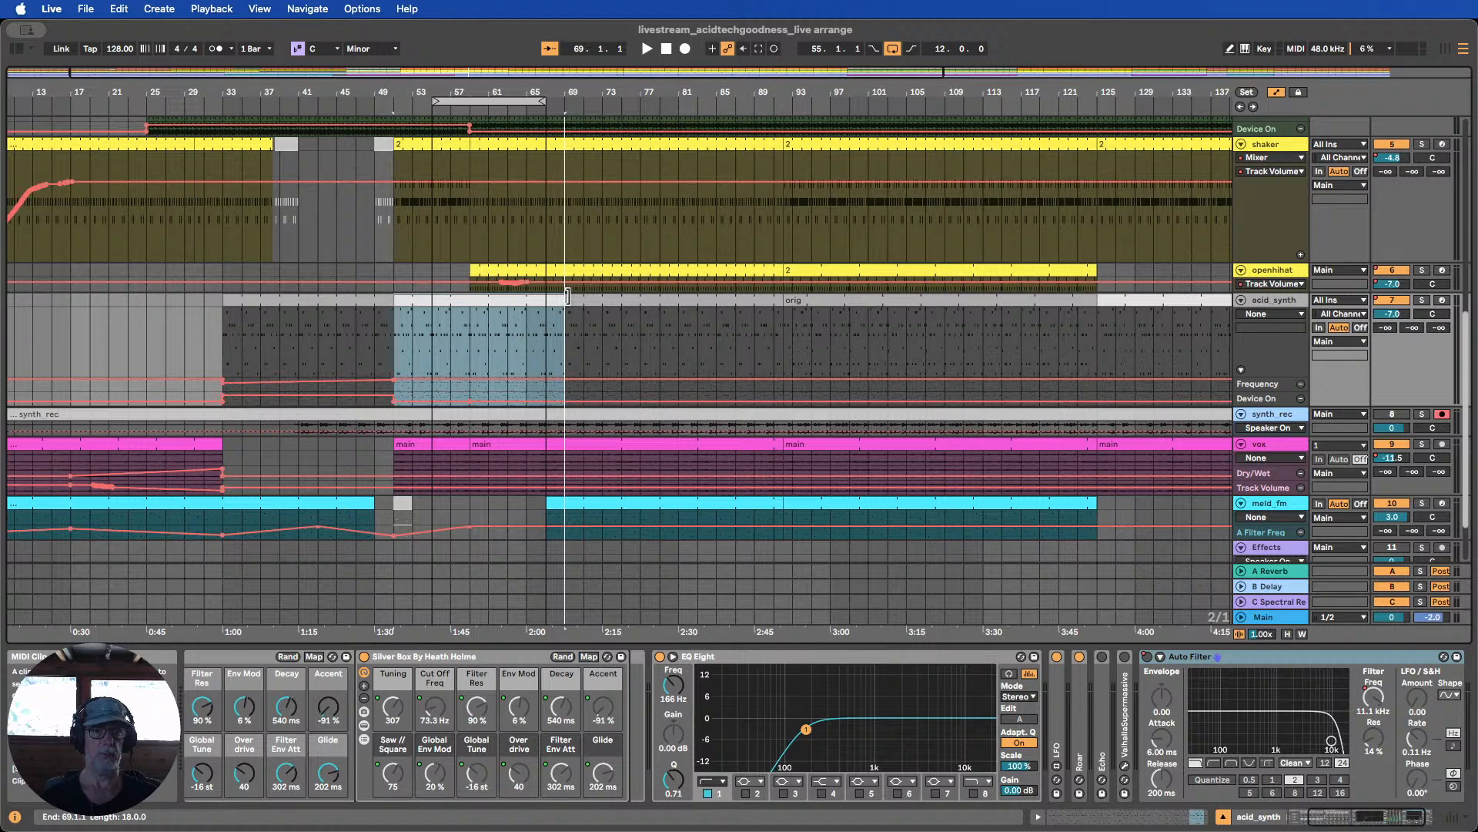
pyautogui.moveTo(566, 296); pyautogui.dragTo(602, 296)
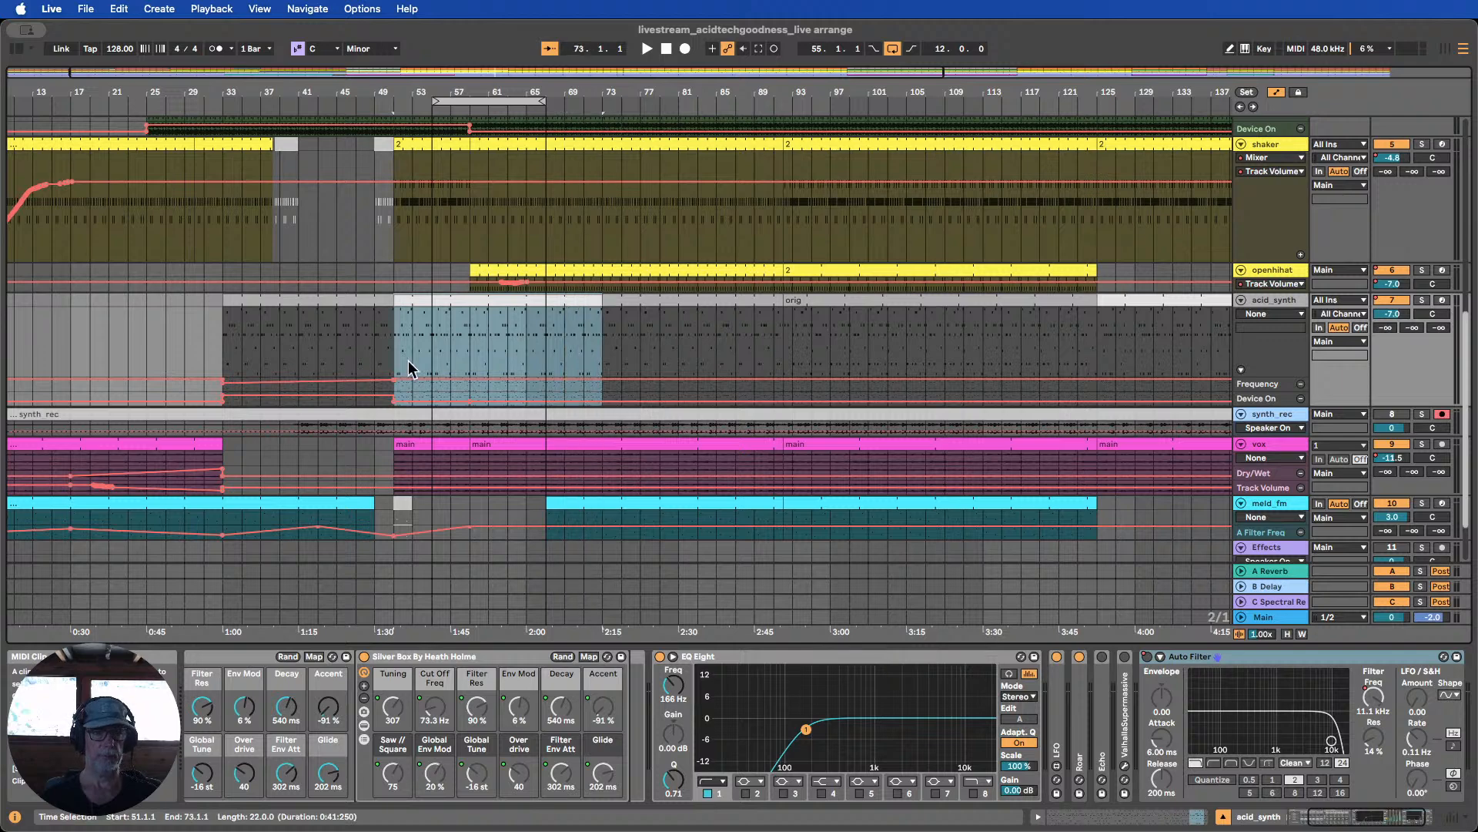
# During playback, enlarge the openhihat track and display its mixer Speaker On automation
pyautogui.press('space')
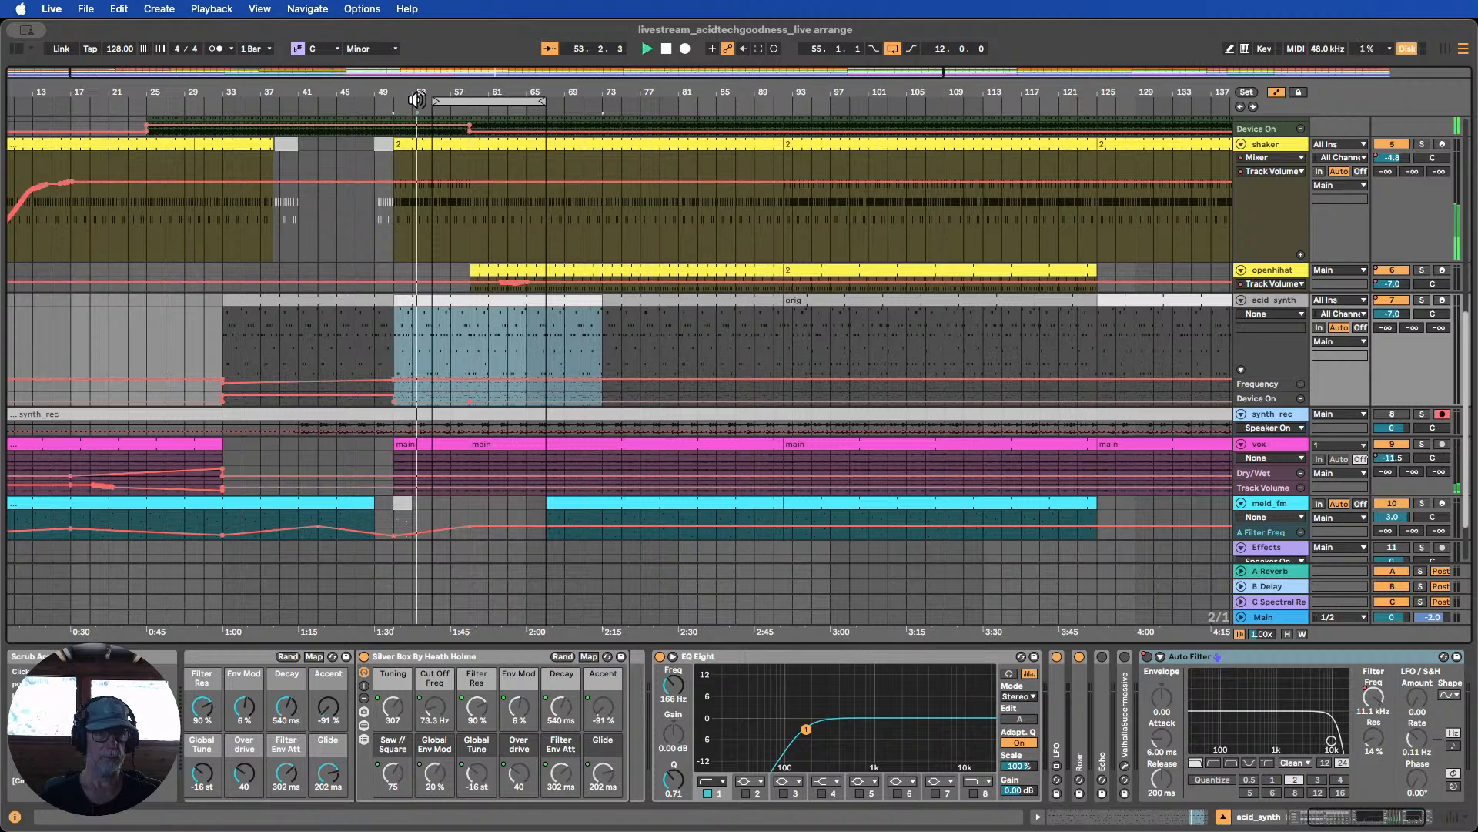
pyautogui.scroll(1, 497, 123)
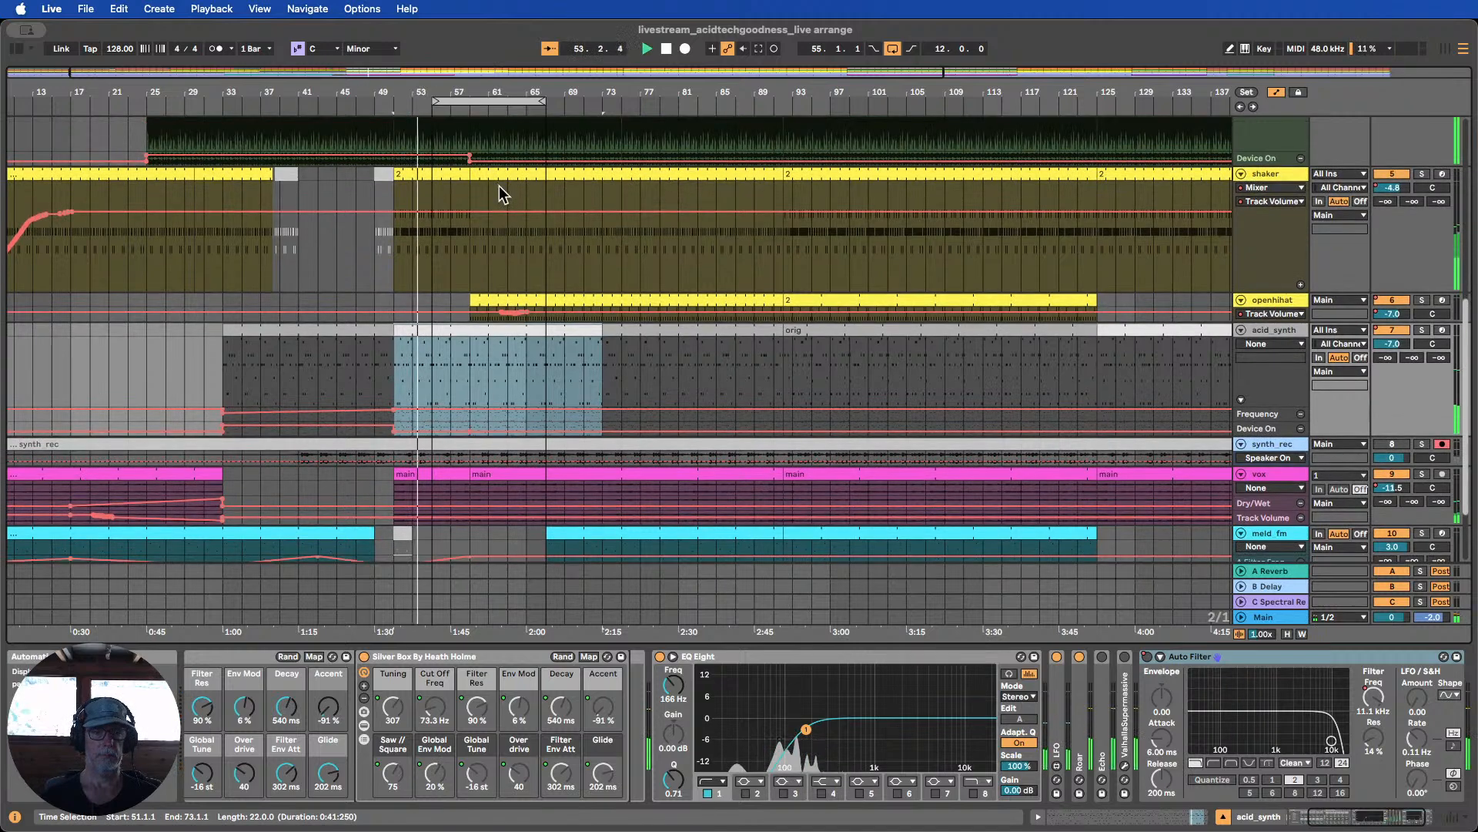
pyautogui.scroll(5, 499, 186)
pyautogui.scroll(-3, 505, 182)
pyautogui.scroll(-3, 790, 254)
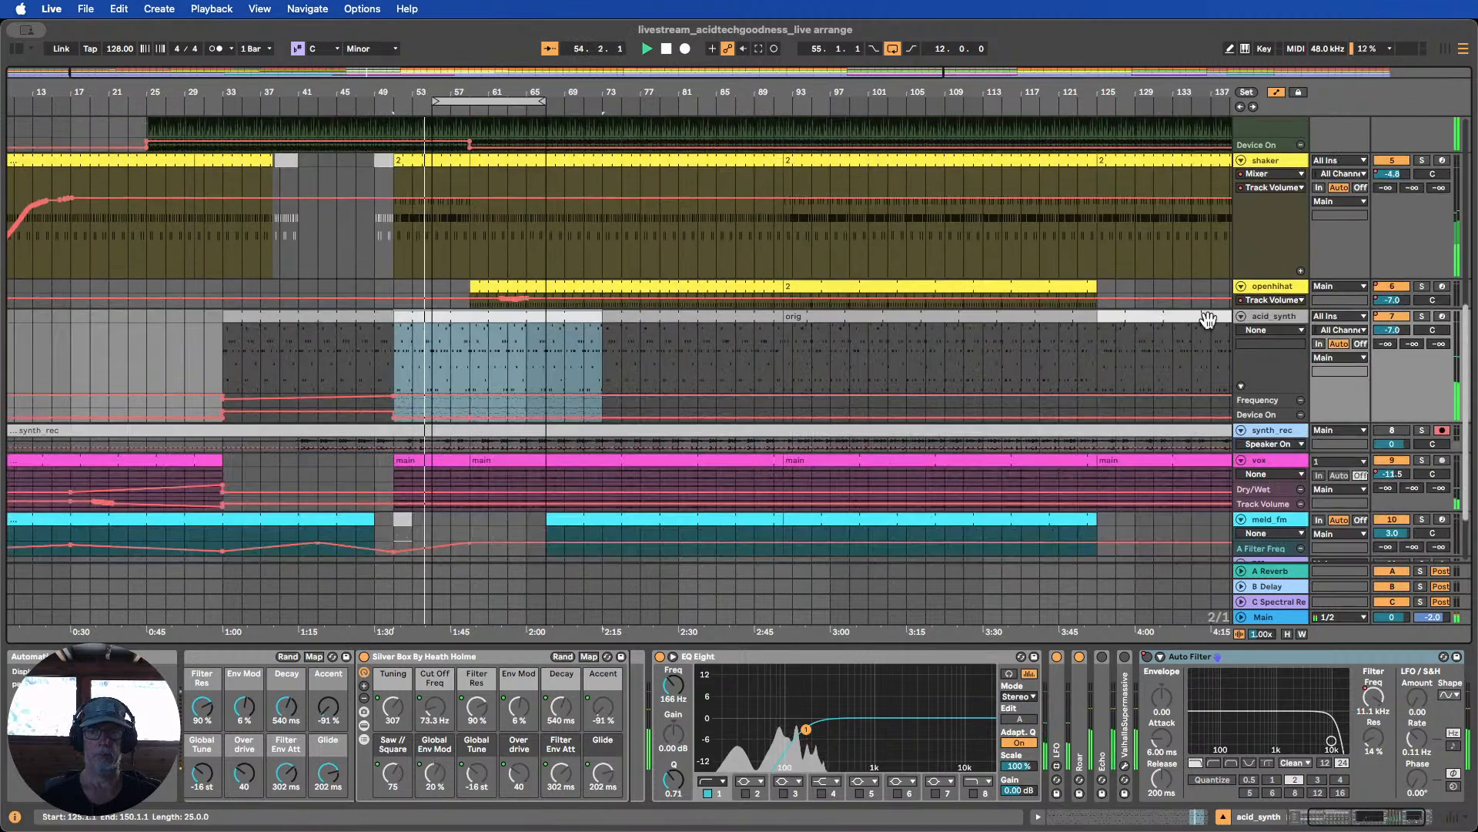
pyautogui.click(1272, 308)
pyautogui.click(1267, 298)
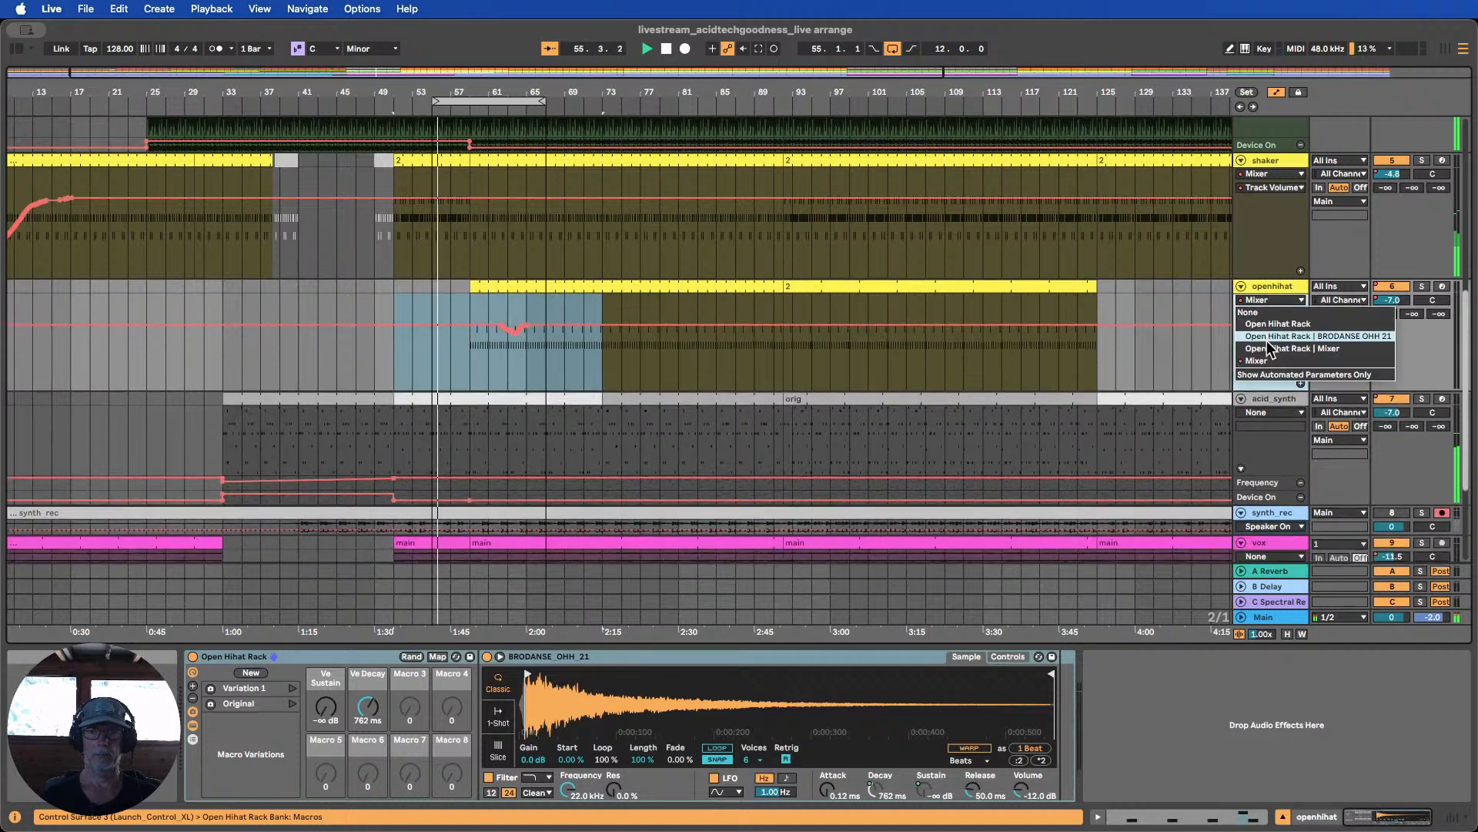
pyautogui.click(1260, 361)
pyautogui.click(1278, 311)
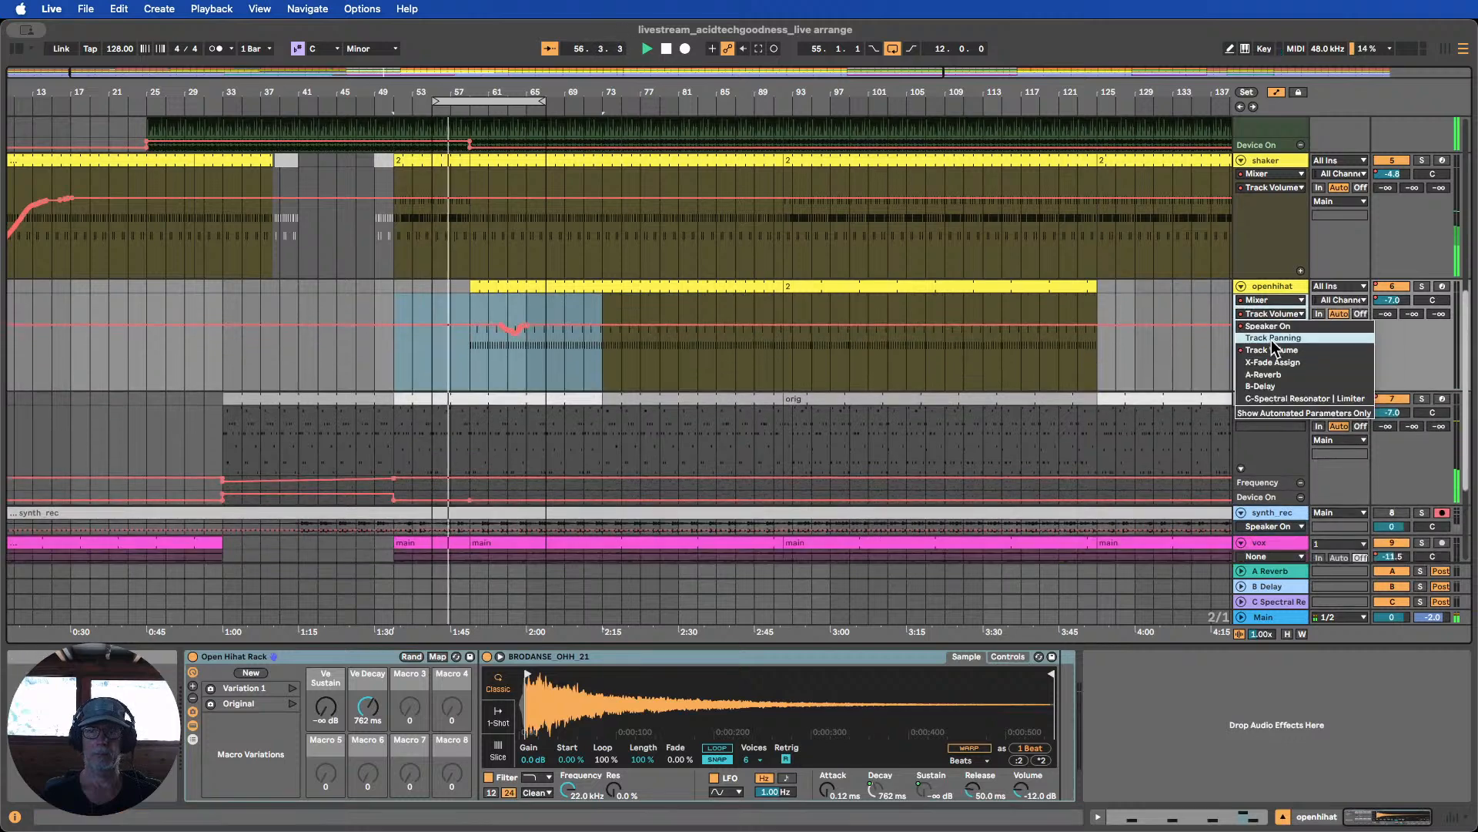
pyautogui.click(1272, 339)
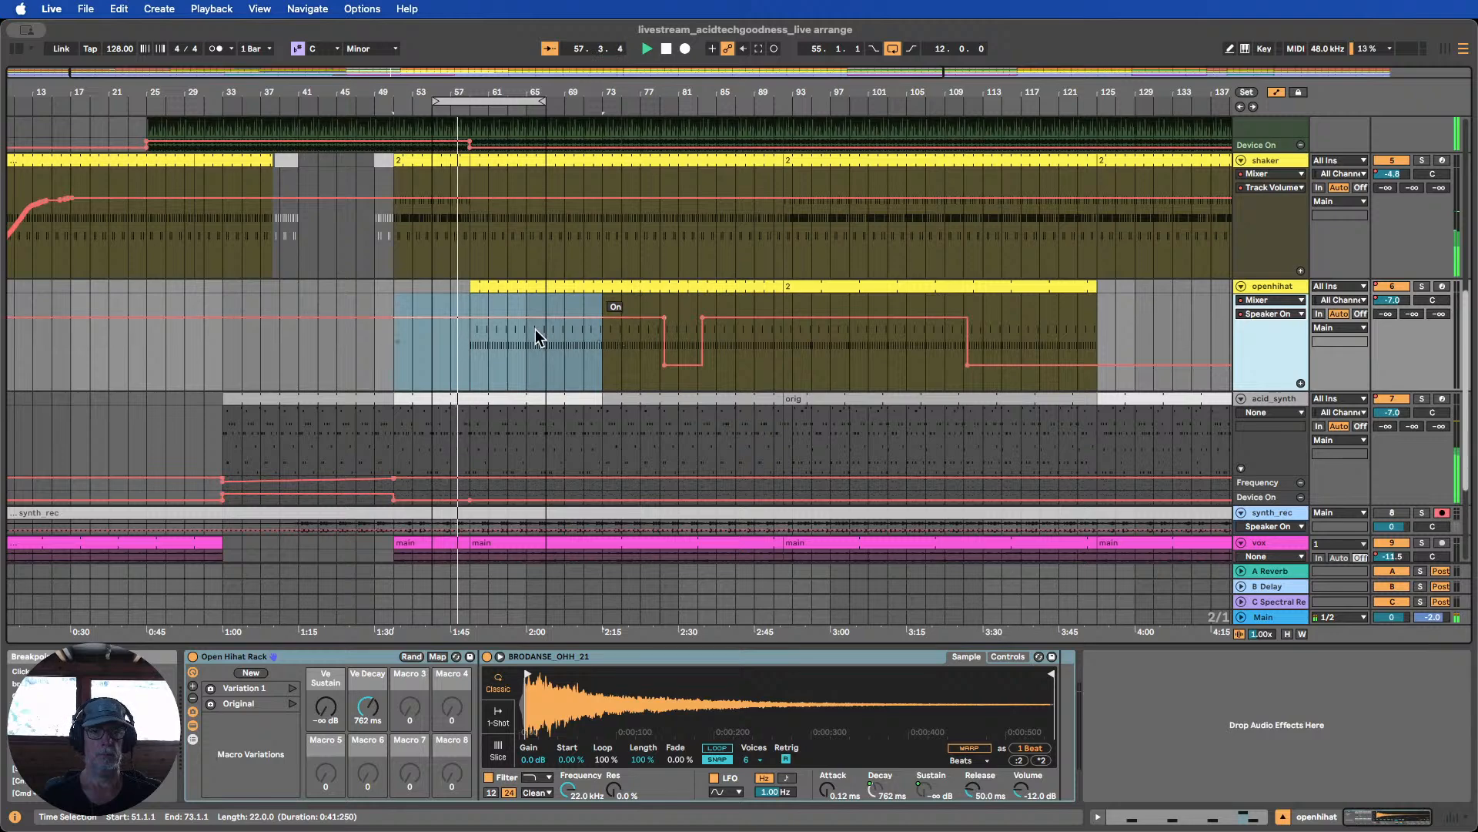
# Try deactivating the shaker from bar 59 to bar 67, and reactivate that section
pyautogui.scroll(5, 533, 326)
pyautogui.scroll(-2, 530, 326)
pyautogui.scroll(2, 529, 325)
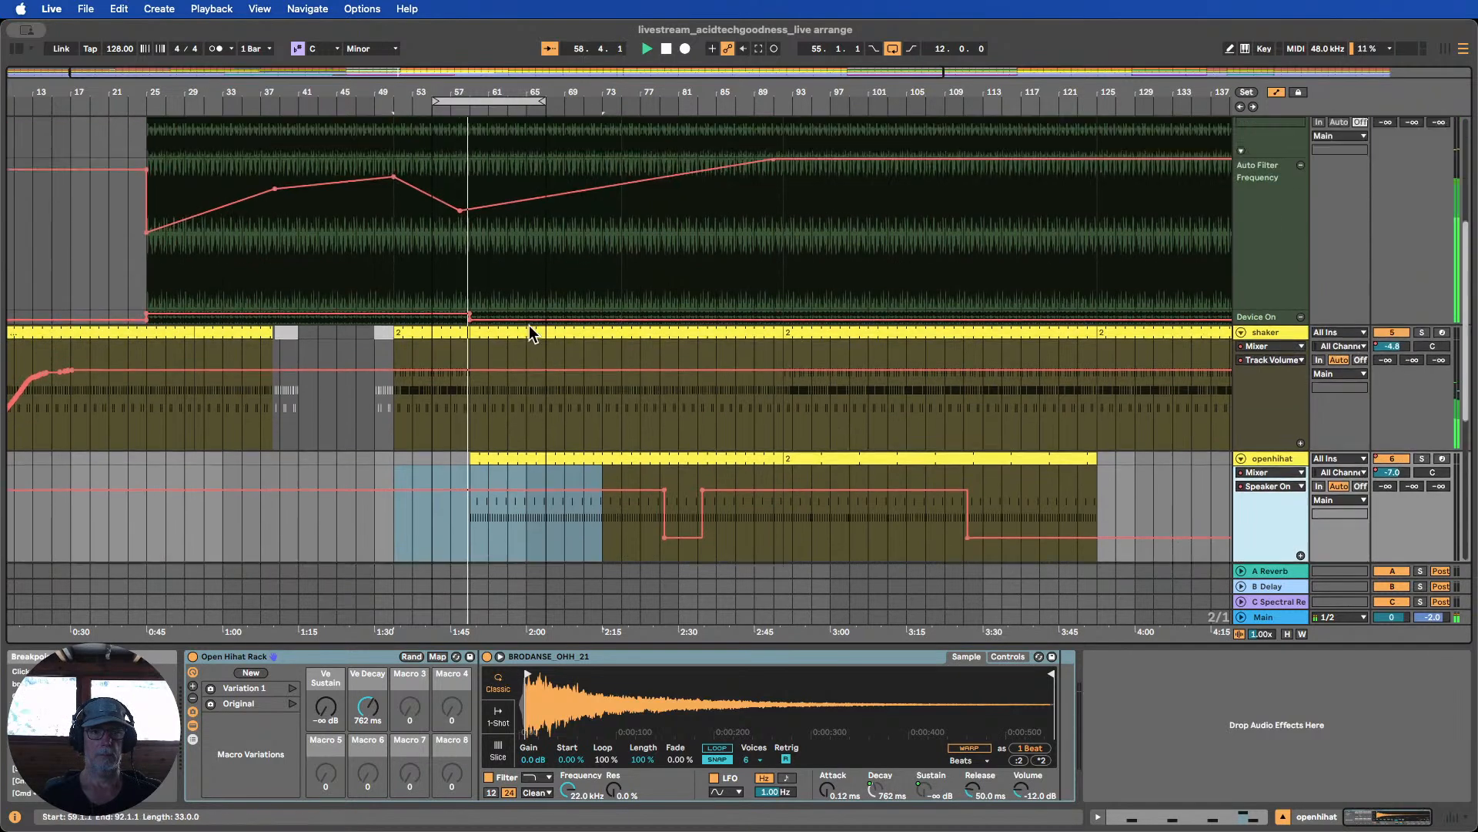
pyautogui.scroll(3, 529, 325)
pyautogui.scroll(-5, 528, 325)
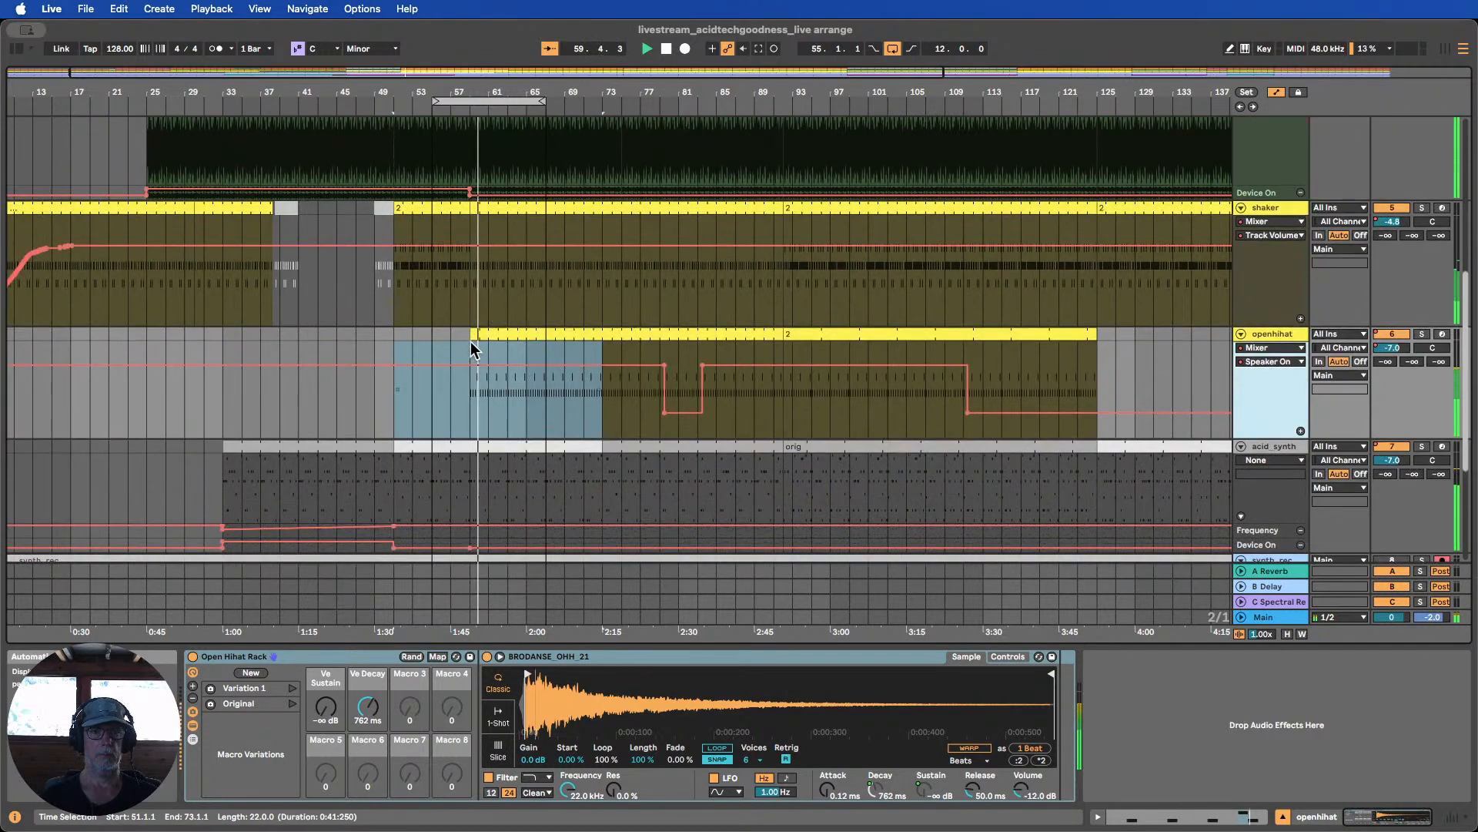
pyautogui.moveTo(471, 348); pyautogui.dragTo(539, 276)
pyautogui.click(479, 291)
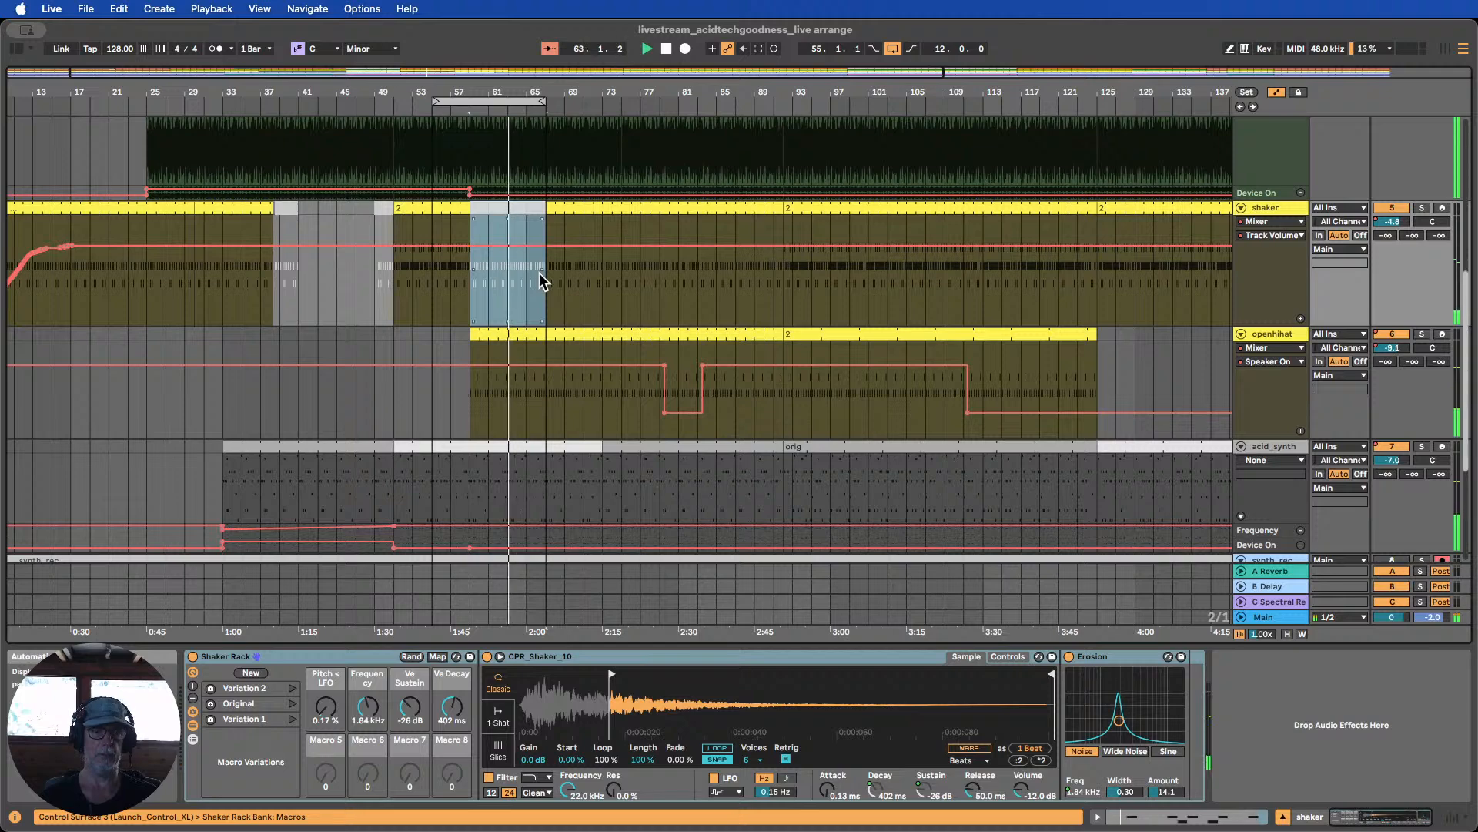
pyautogui.press('0')
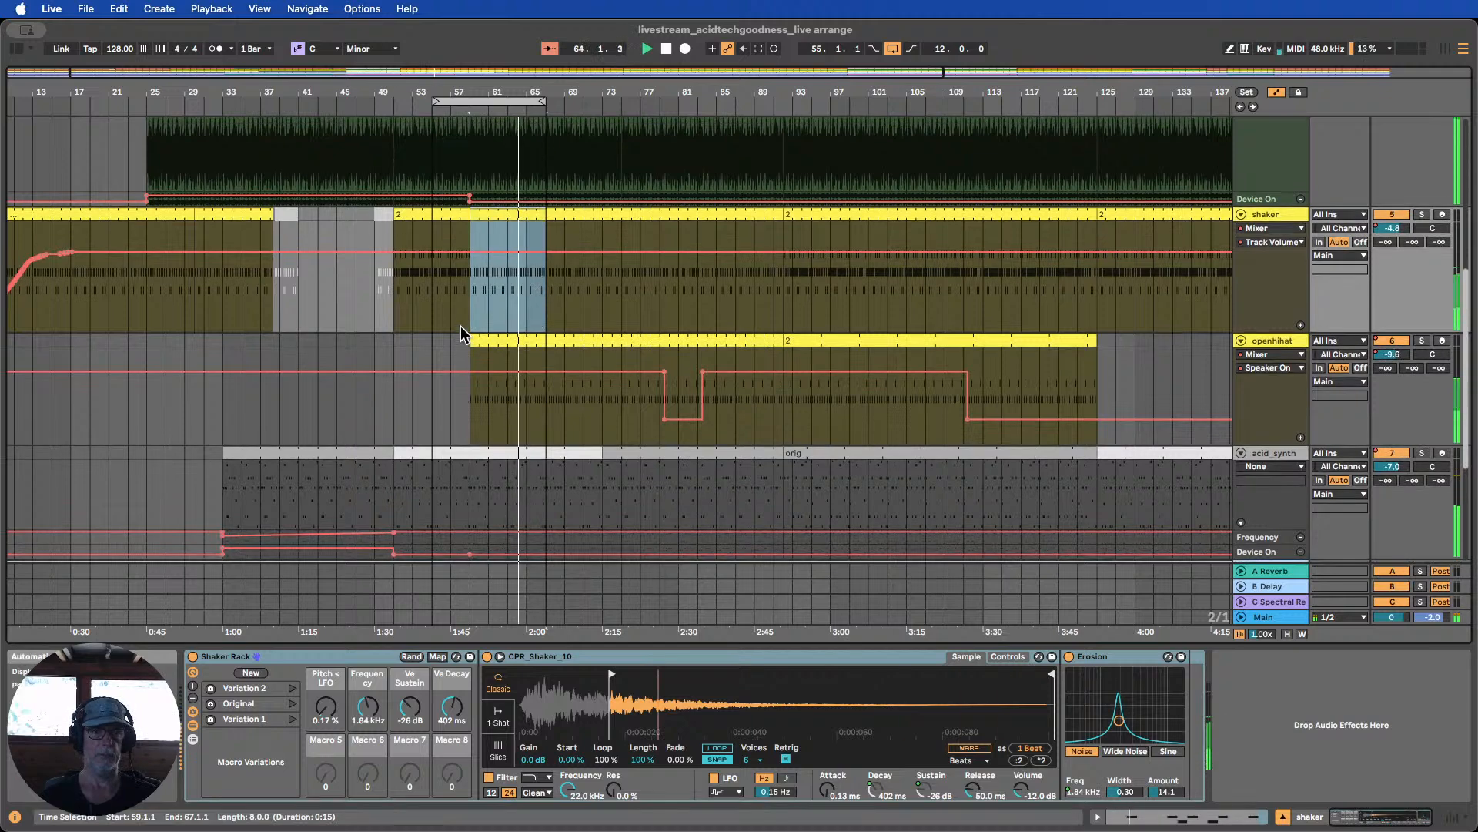
# Extend the end of the shaker clip that starts at bar 51 to bar 67
pyautogui.scroll(8, 460, 326)
pyautogui.scroll(-6, 453, 400)
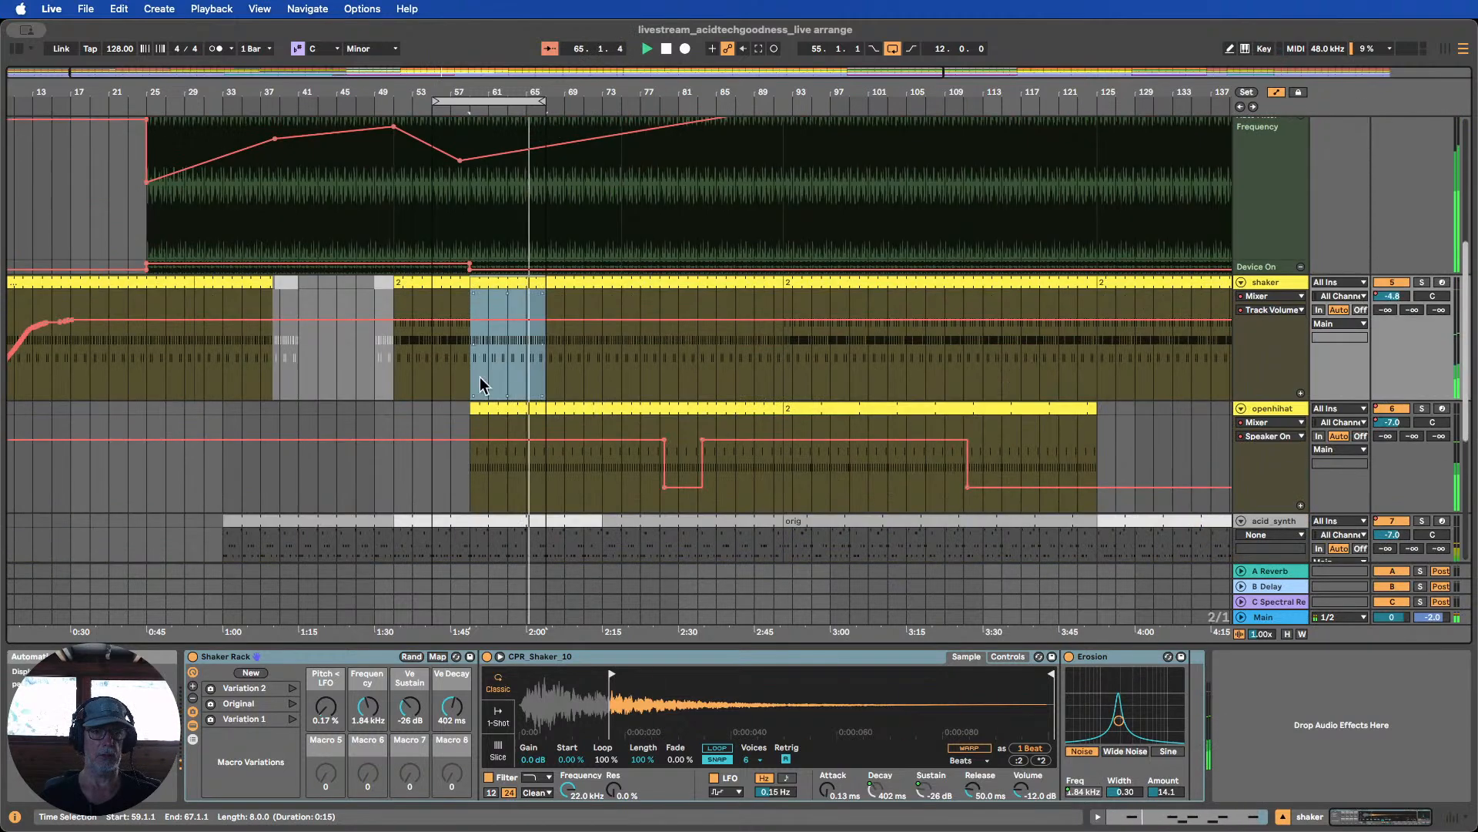
pyautogui.moveTo(465, 279); pyautogui.dragTo(536, 279)
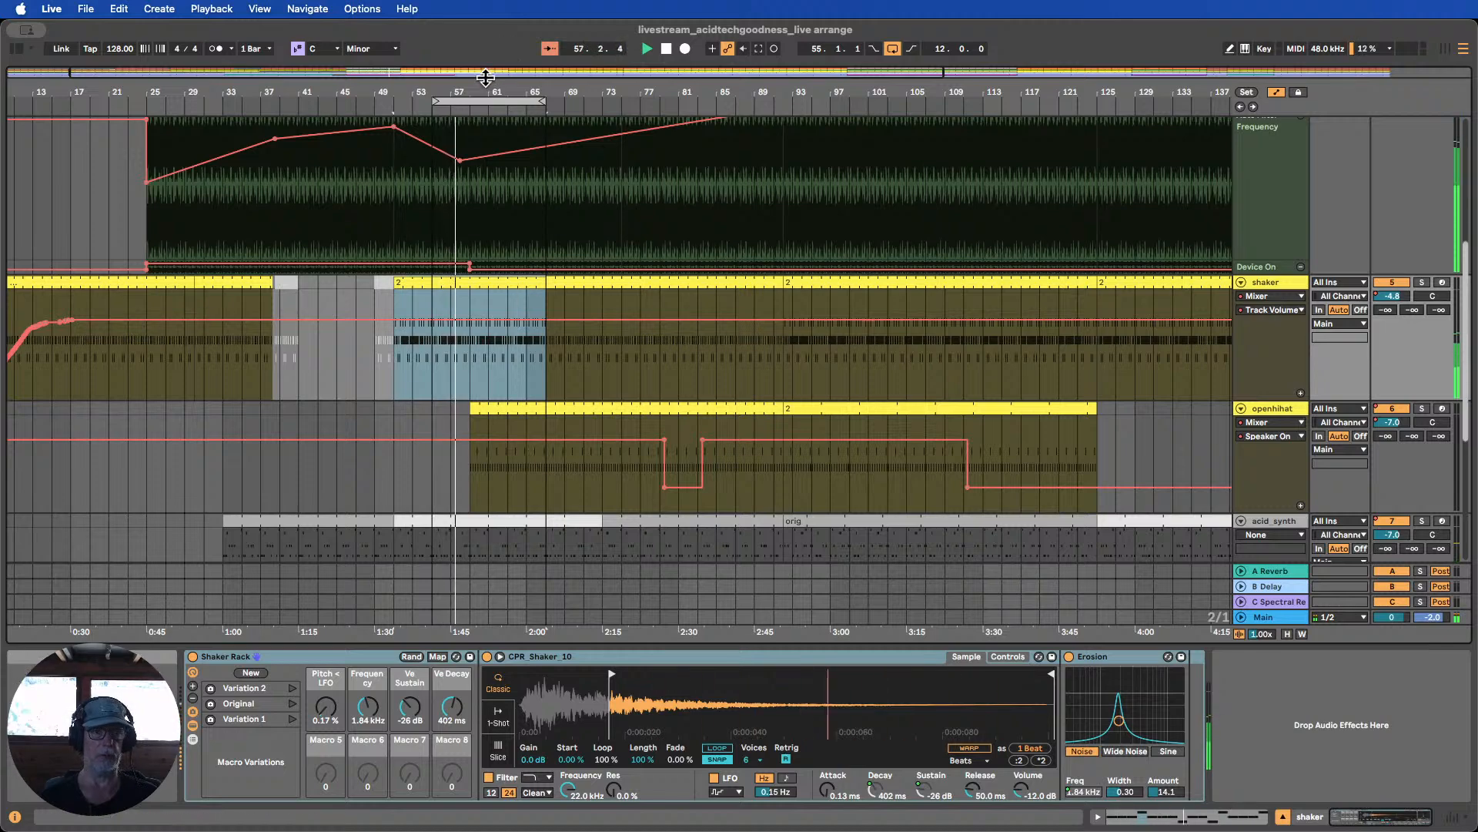
# Colour the shaker clip that starts at bar 51 pale yellow and extend its end to bar 79
pyautogui.moveTo(493, 90); pyautogui.dragTo(582, 91)
pyautogui.click(191, 285)
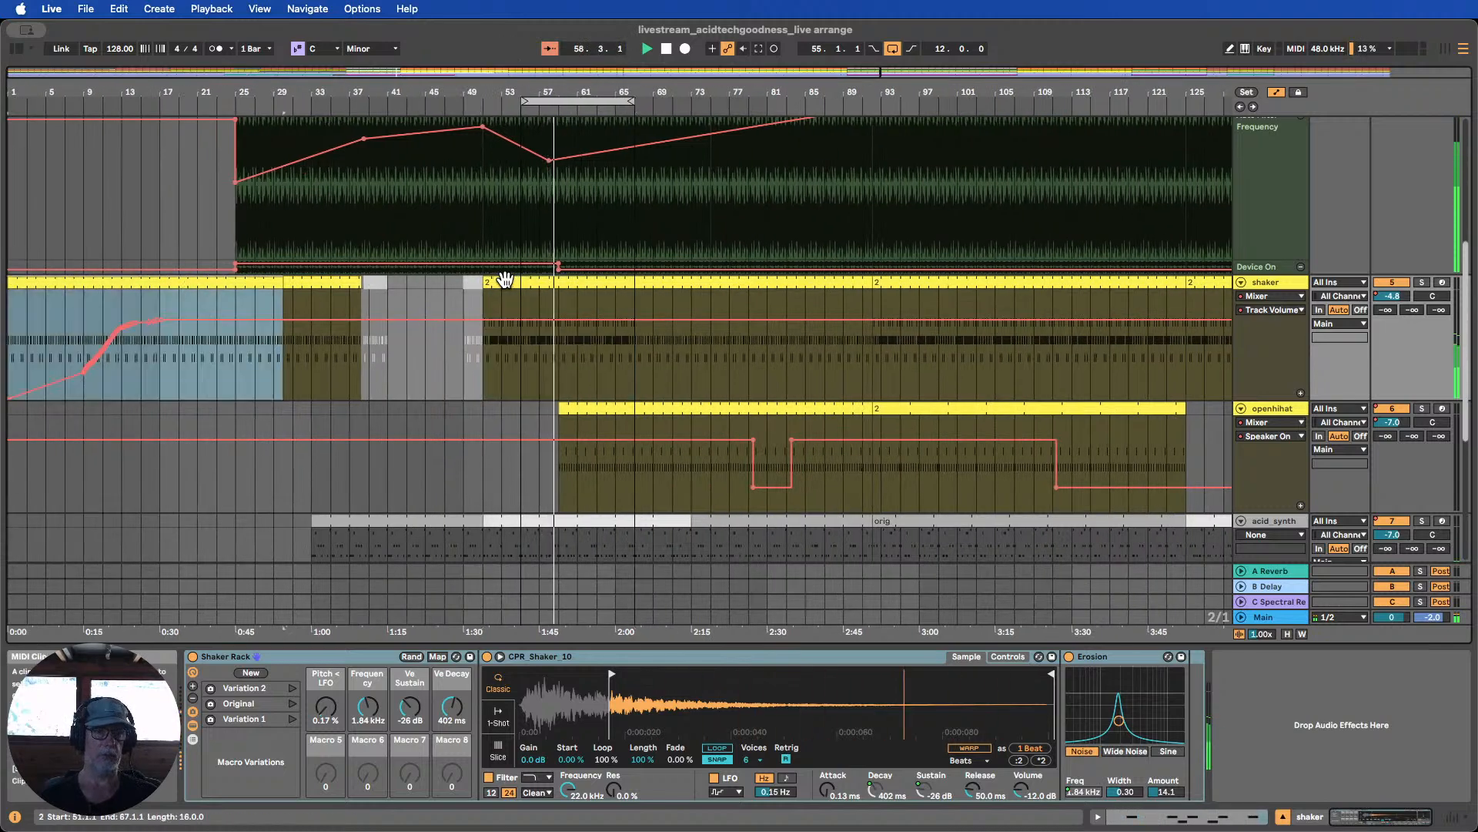
pyautogui.click(545, 284)
pyautogui.rightClick(545, 284)
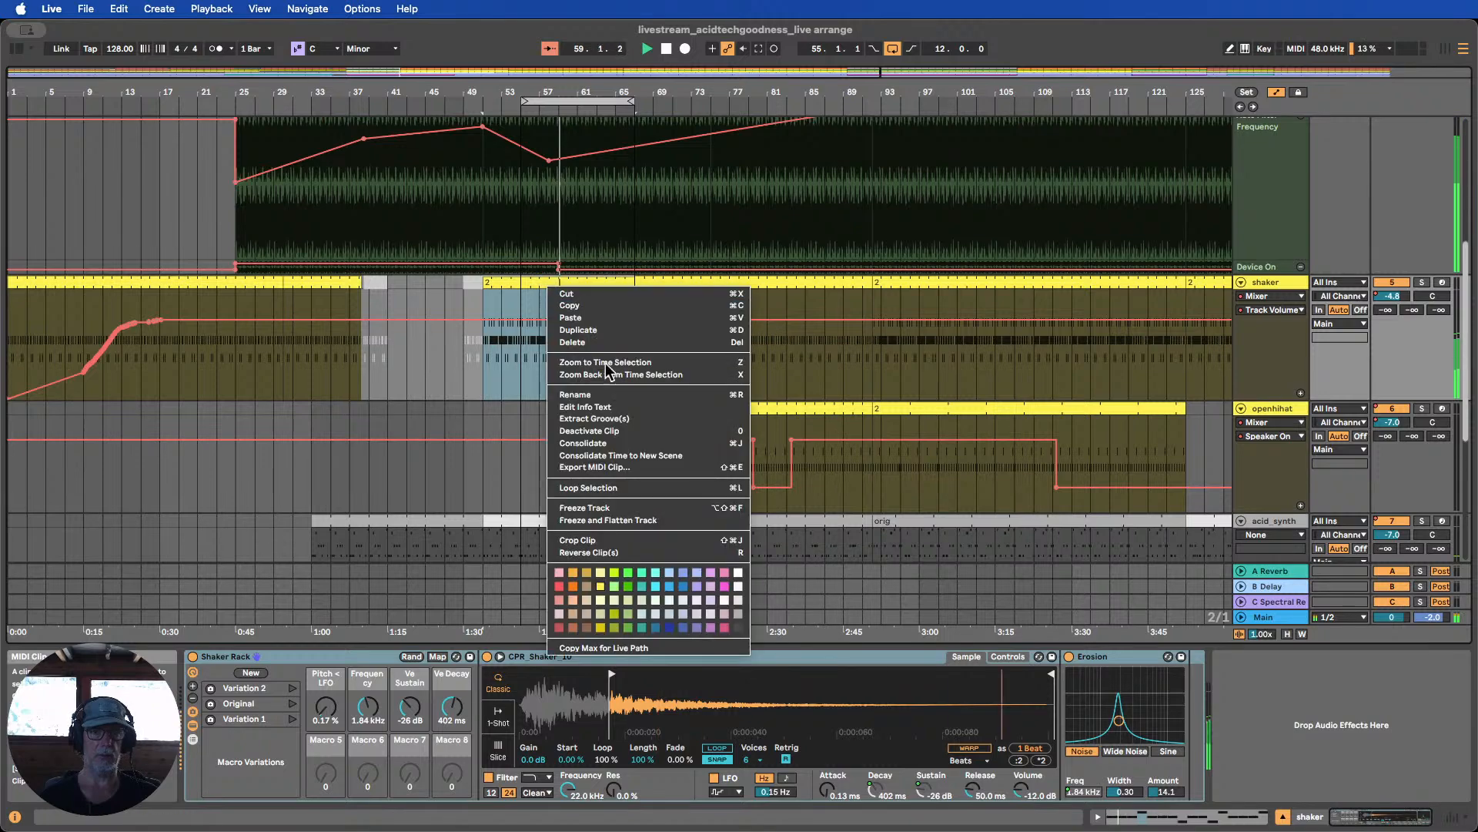
pyautogui.click(600, 574)
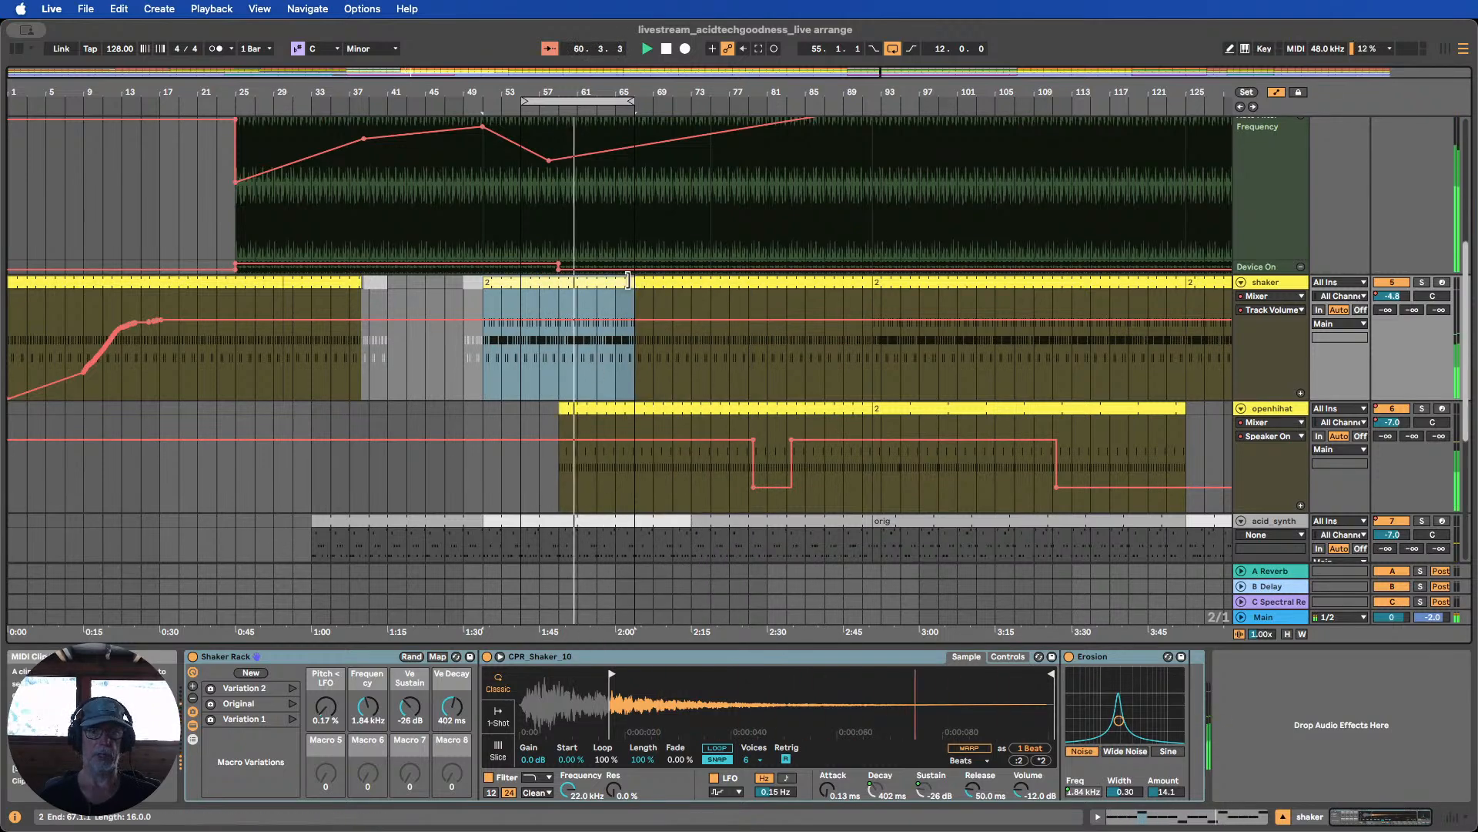
pyautogui.moveTo(627, 279); pyautogui.dragTo(748, 279)
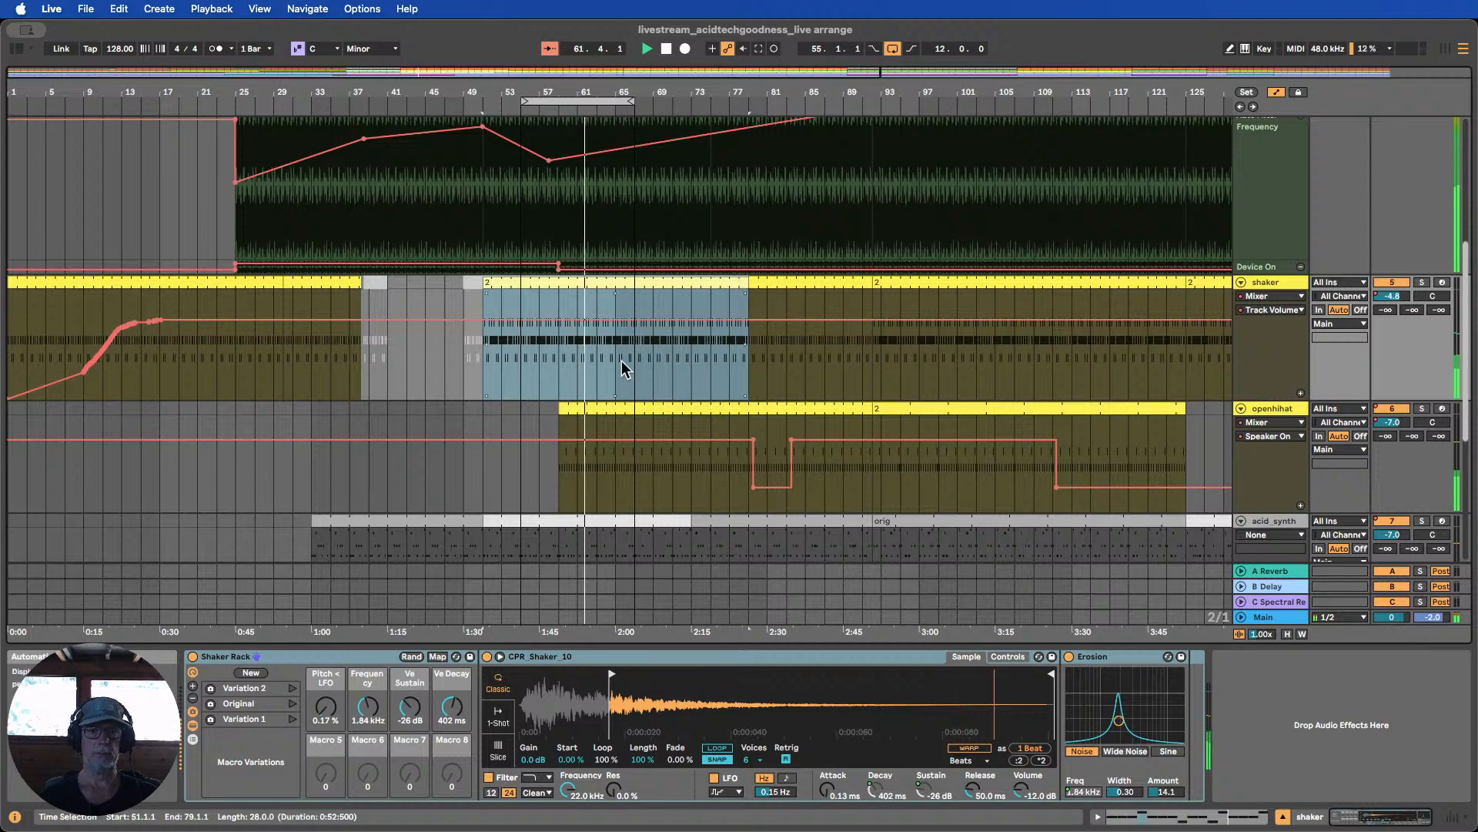
# Move the loop start to bar 59 so that the loop spans bars 59 to 67
pyautogui.scroll(8, 622, 368)
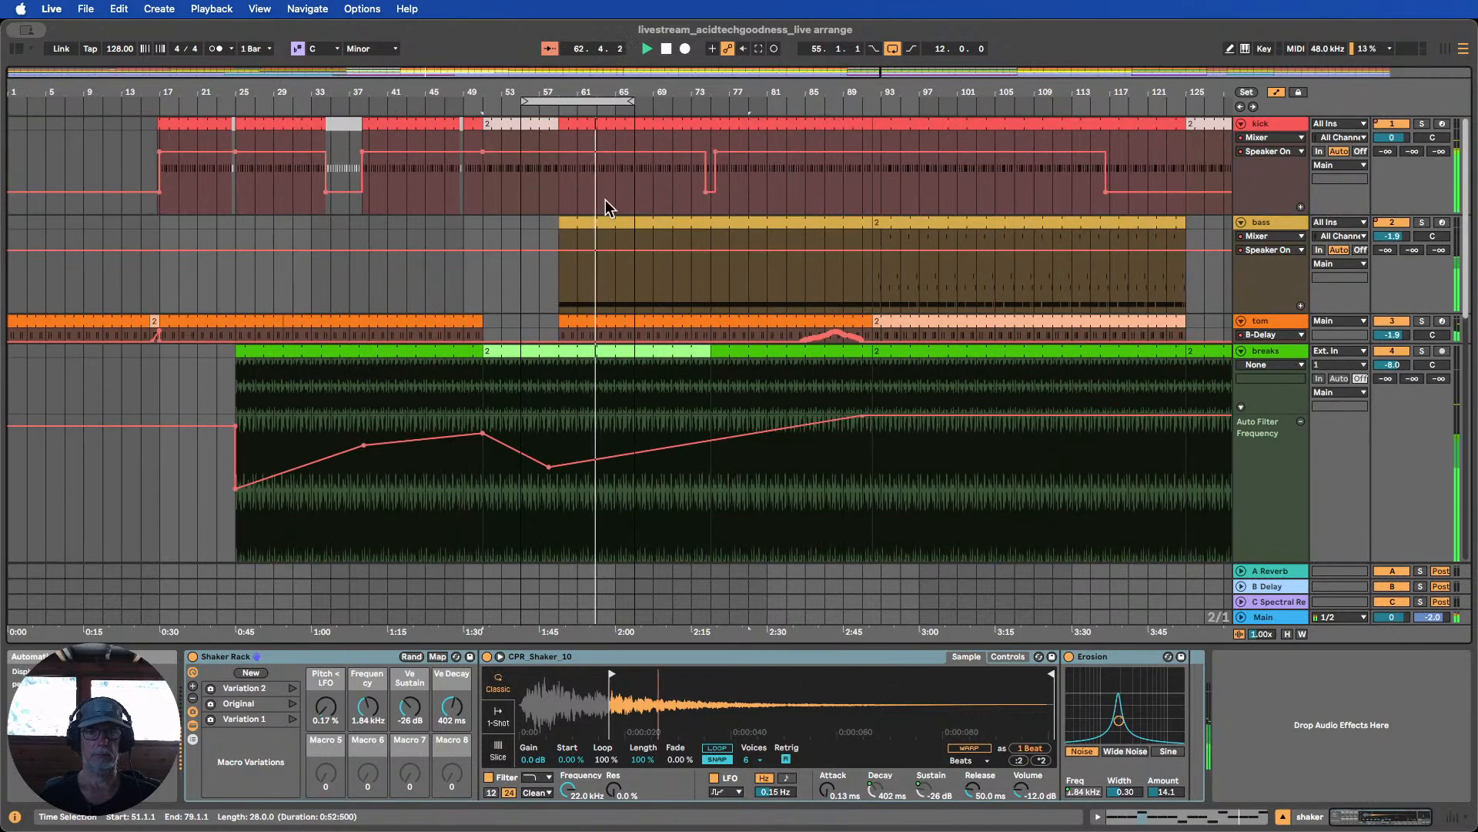
pyautogui.moveTo(523, 101); pyautogui.dragTo(561, 101)
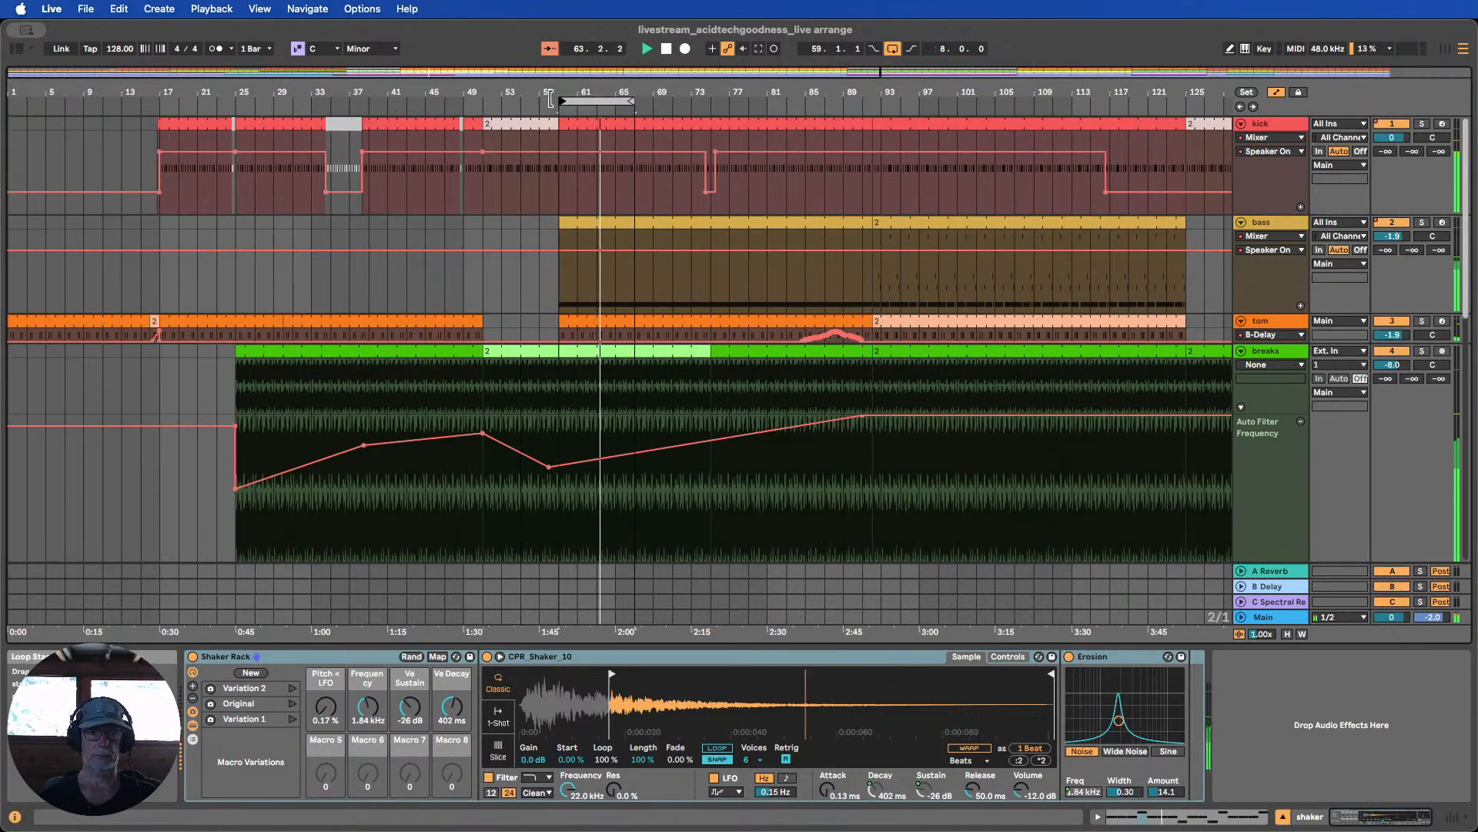
# Try raising the bass rack's A Filter Freq macro to 20.5 kHz, undo it, and select Meld's B filter frequency
pyautogui.click(1282, 233)
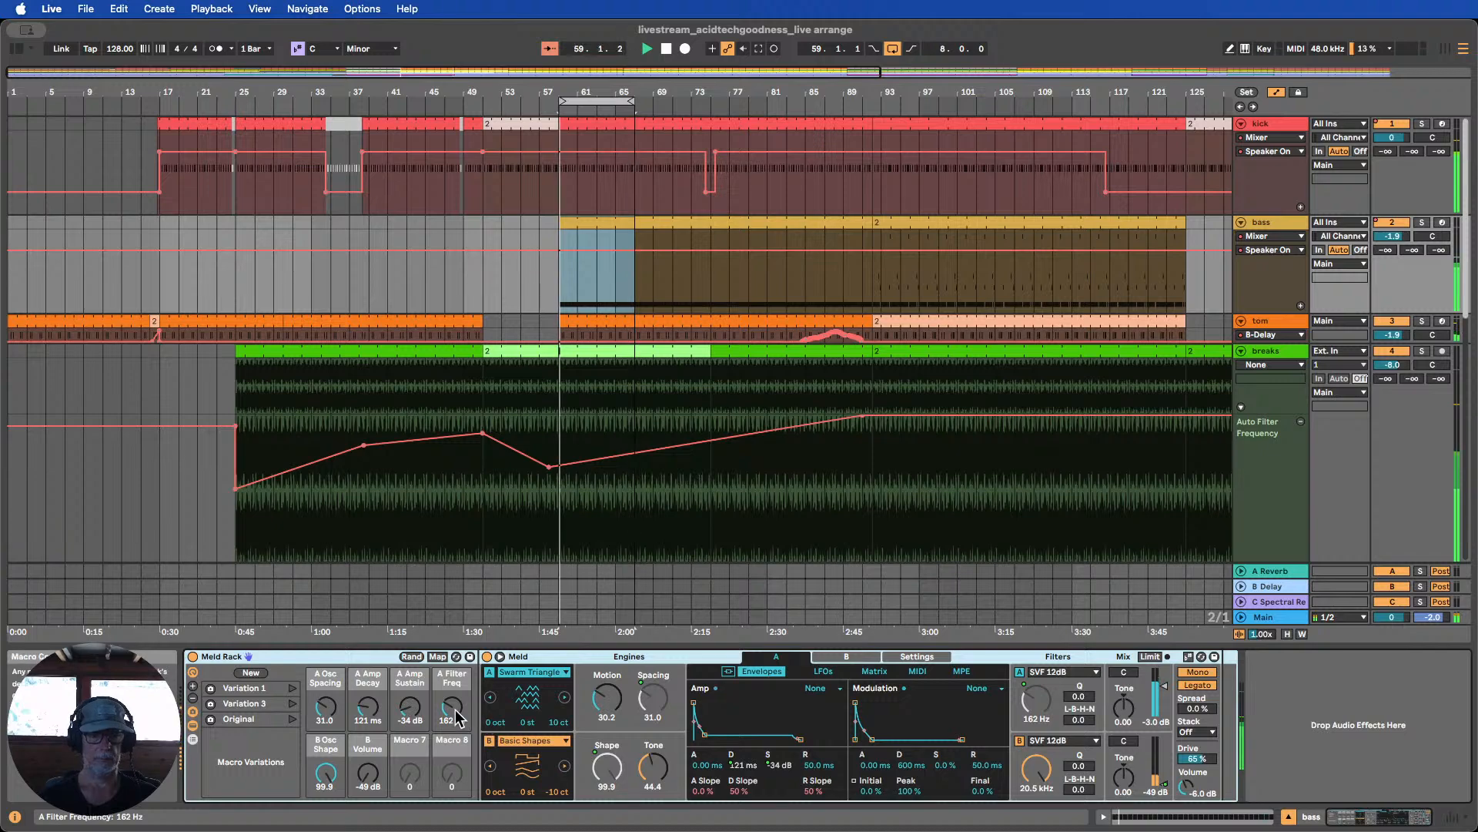
pyautogui.moveTo(453, 706); pyautogui.dragTo(453, 646)
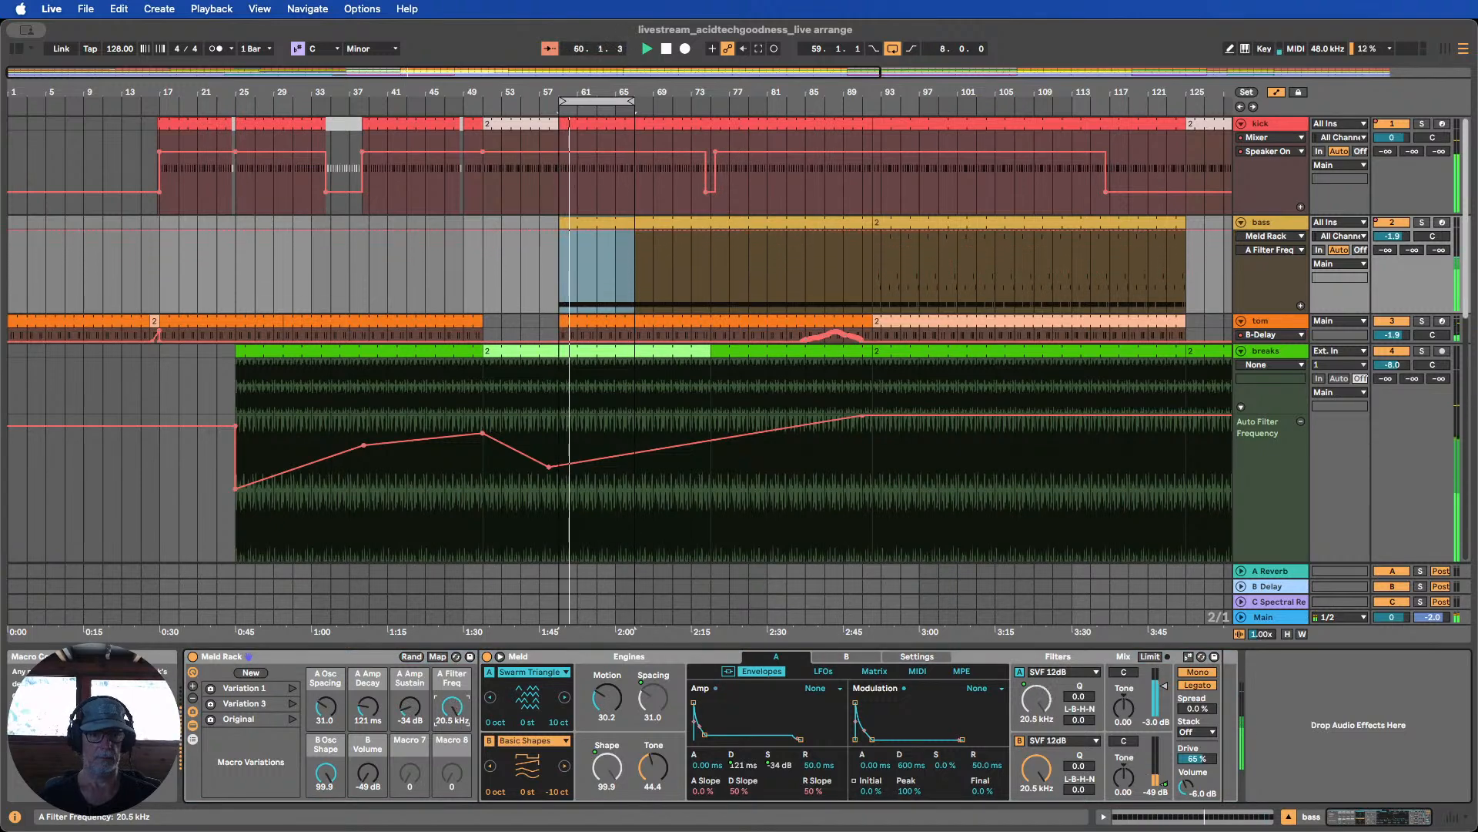
pyautogui.press('super+z')
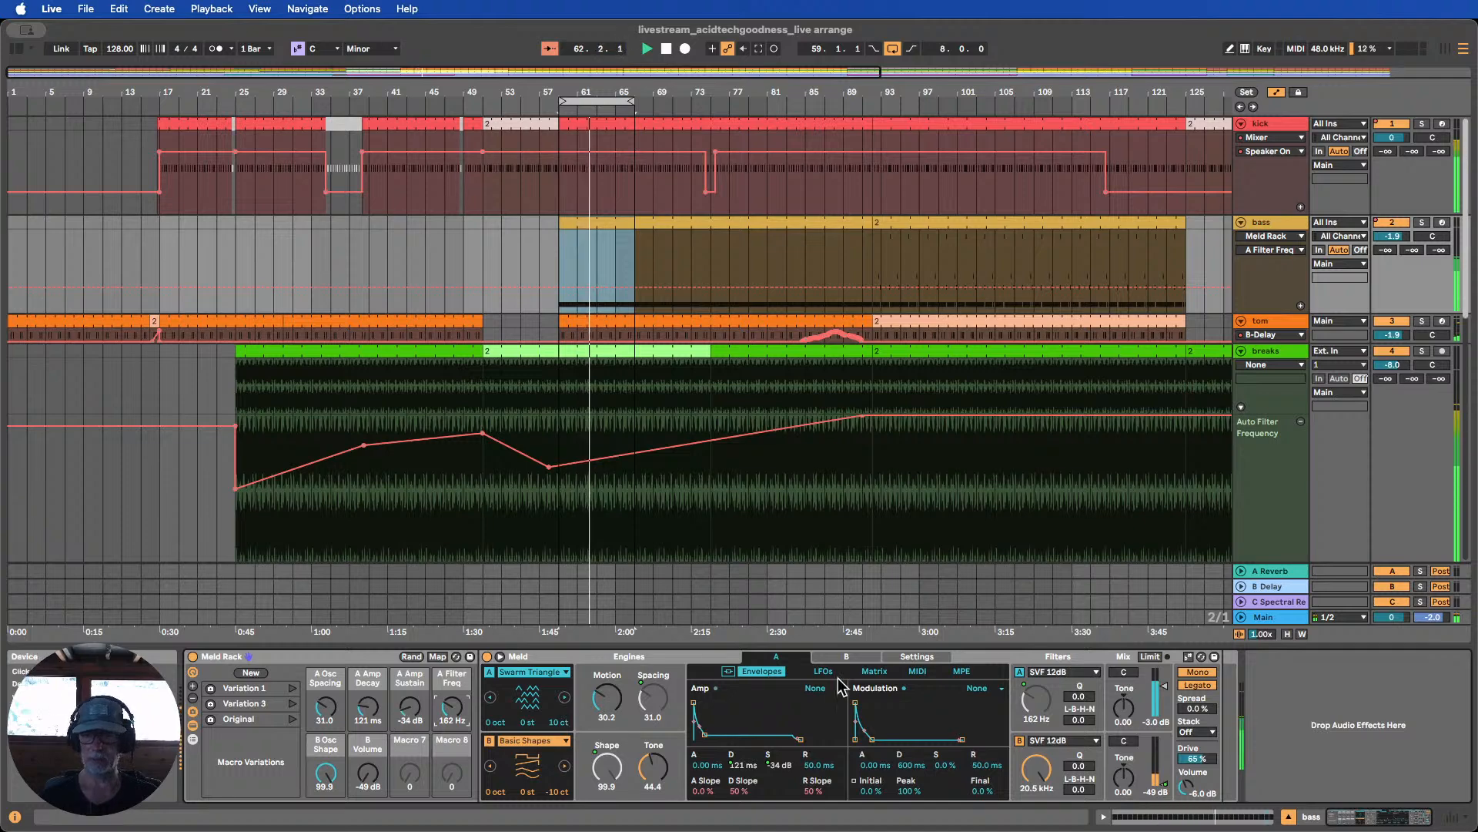
pyautogui.click(1044, 772)
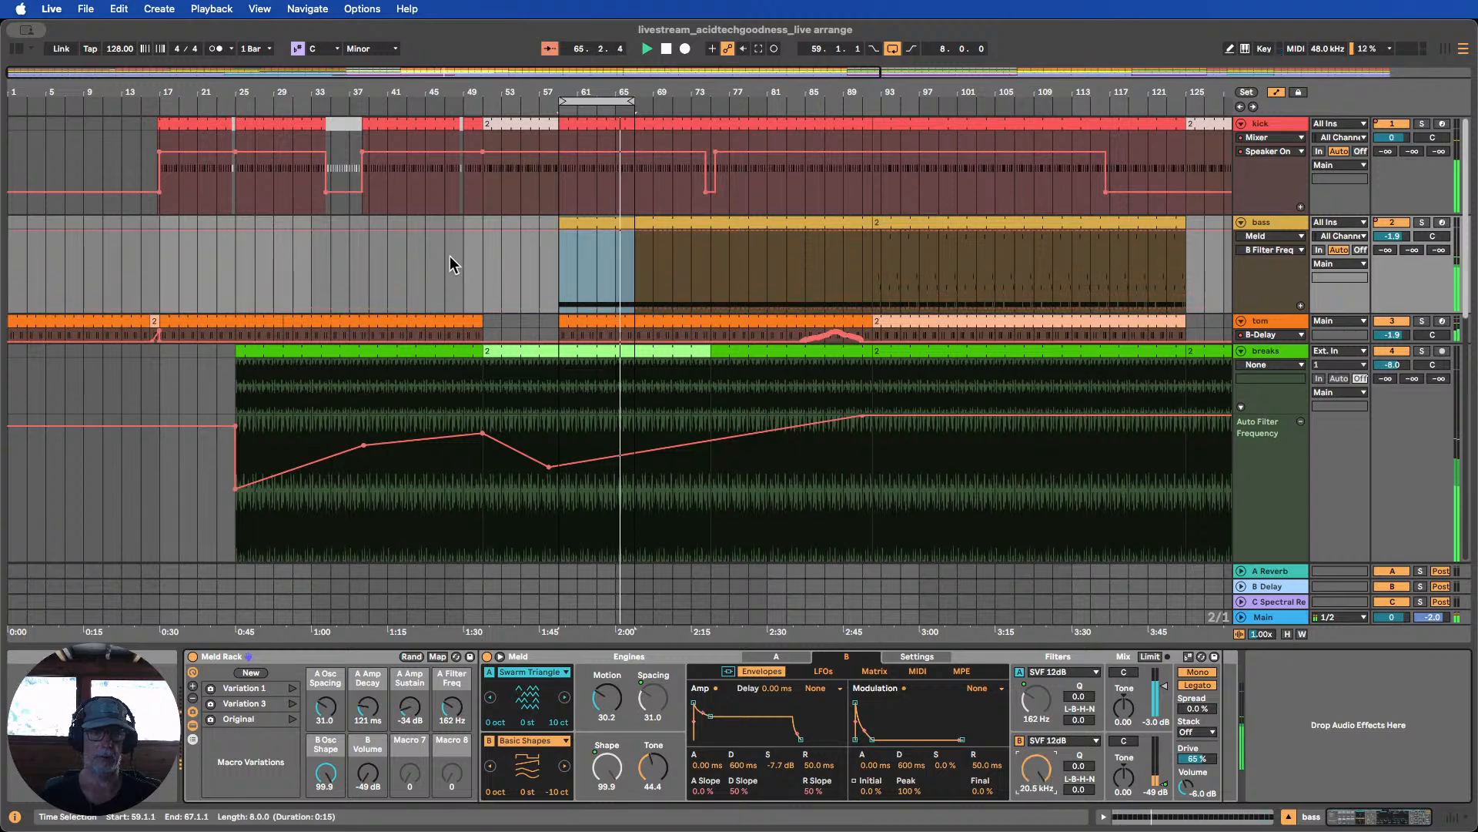
# Add an Auto Filter audio effect to the end of the bass track's device chain
pyautogui.click(17, 51)
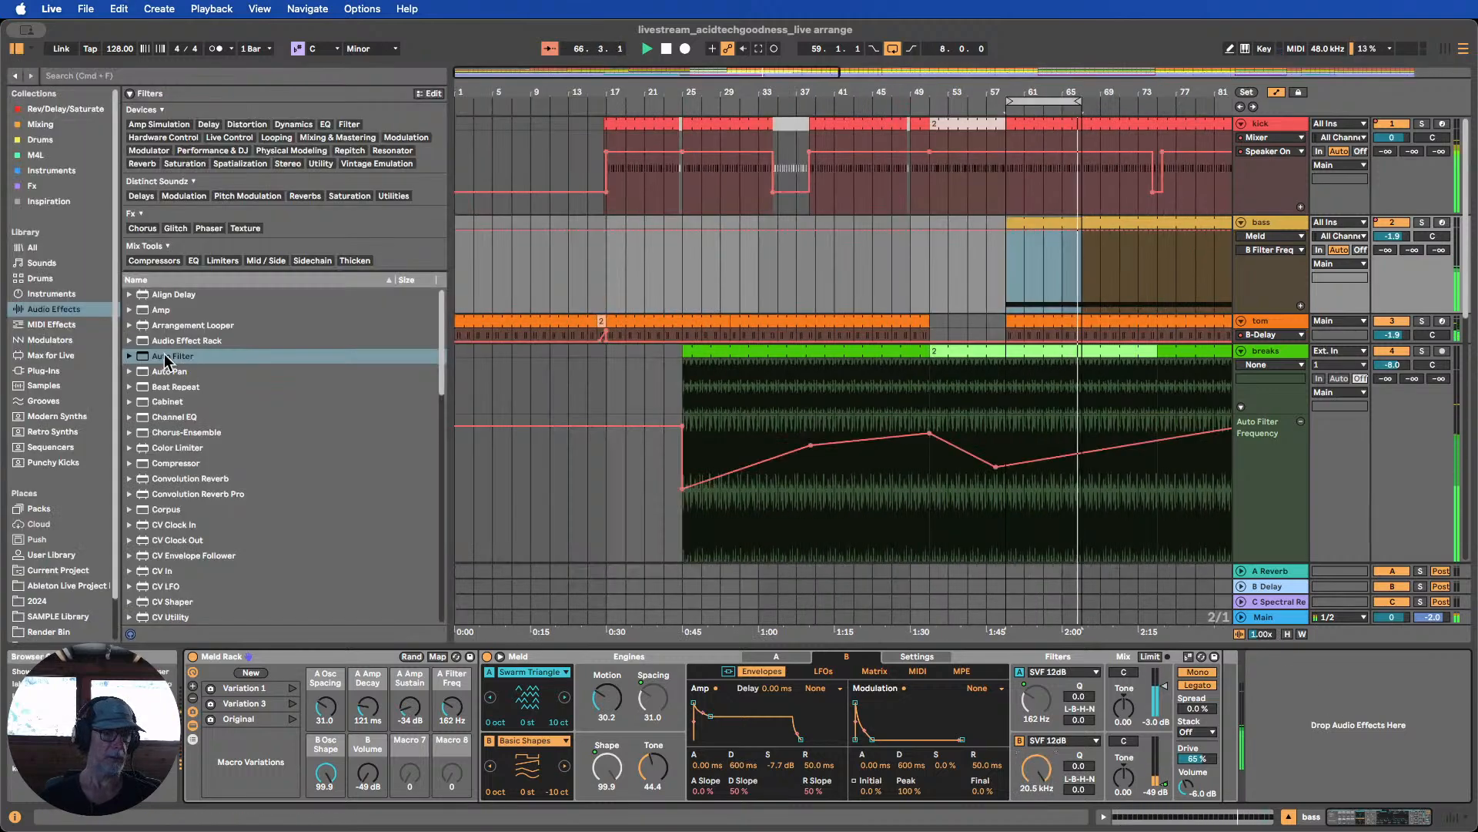
pyautogui.doubleClick(172, 357)
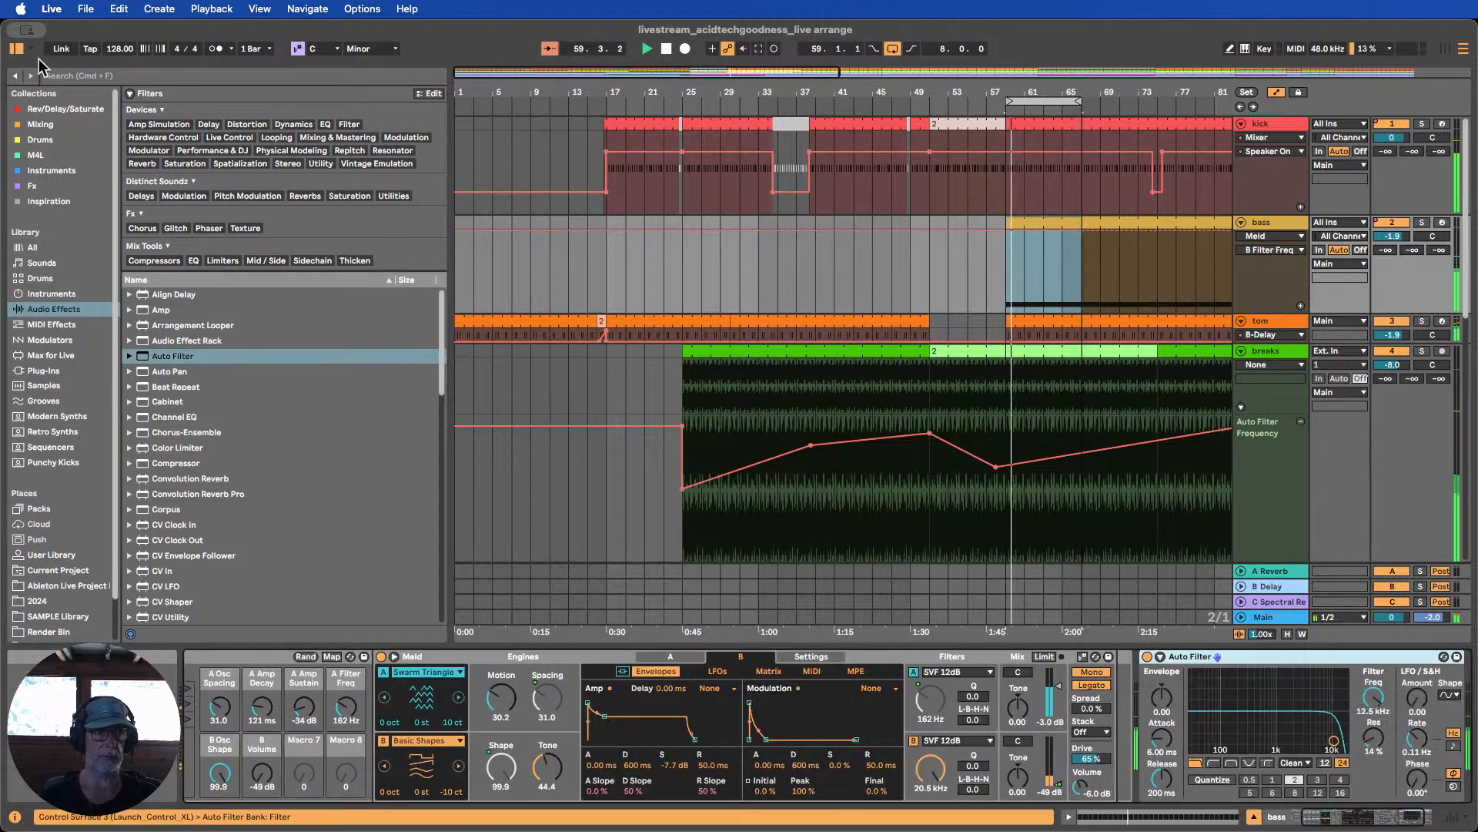
pyautogui.click(16, 50)
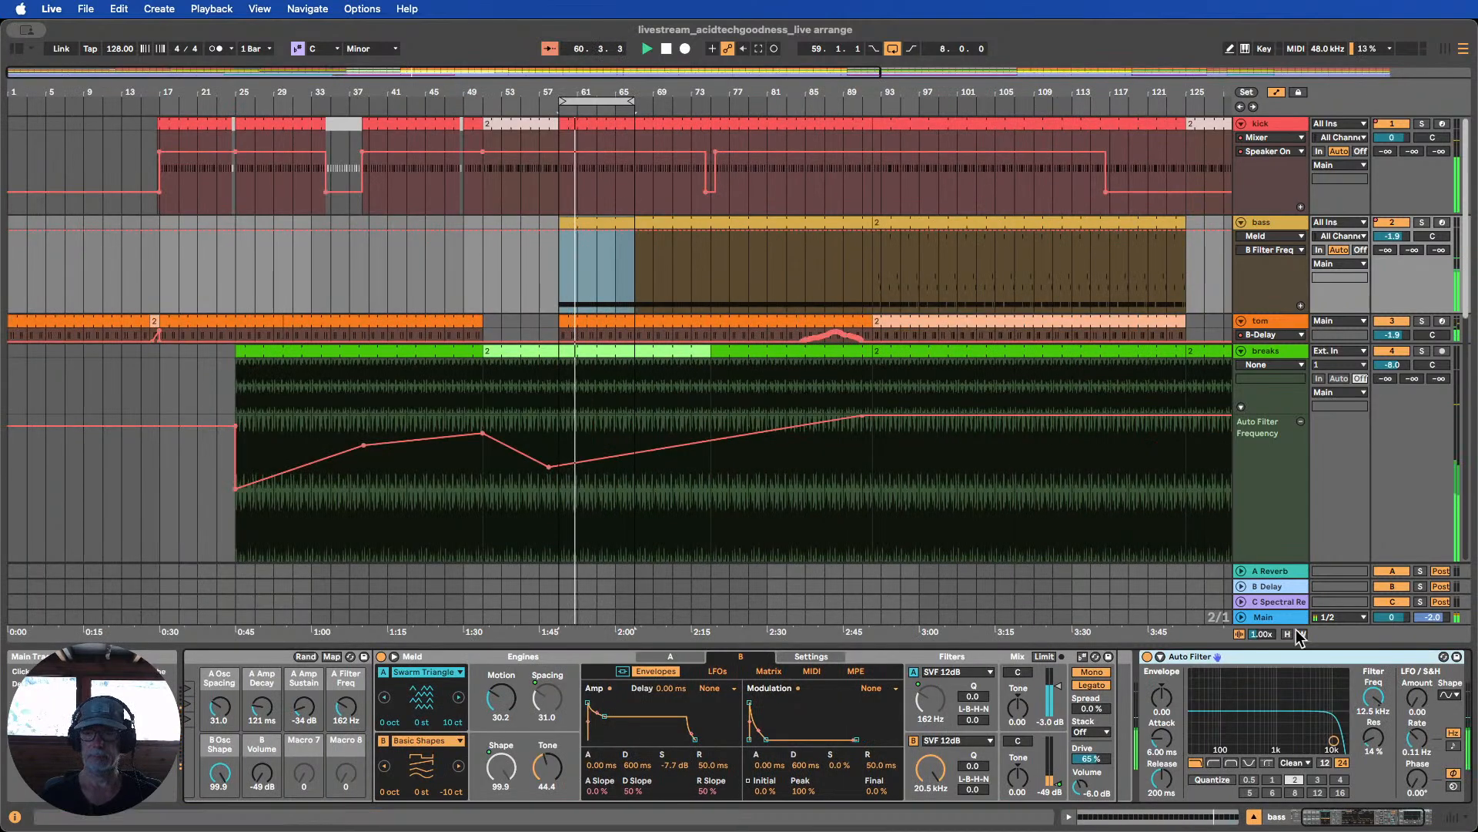
# Automate the bass Auto Filter's Device On as off before bar 59 and on from there, shown in its own lane
pyautogui.click(1148, 658)
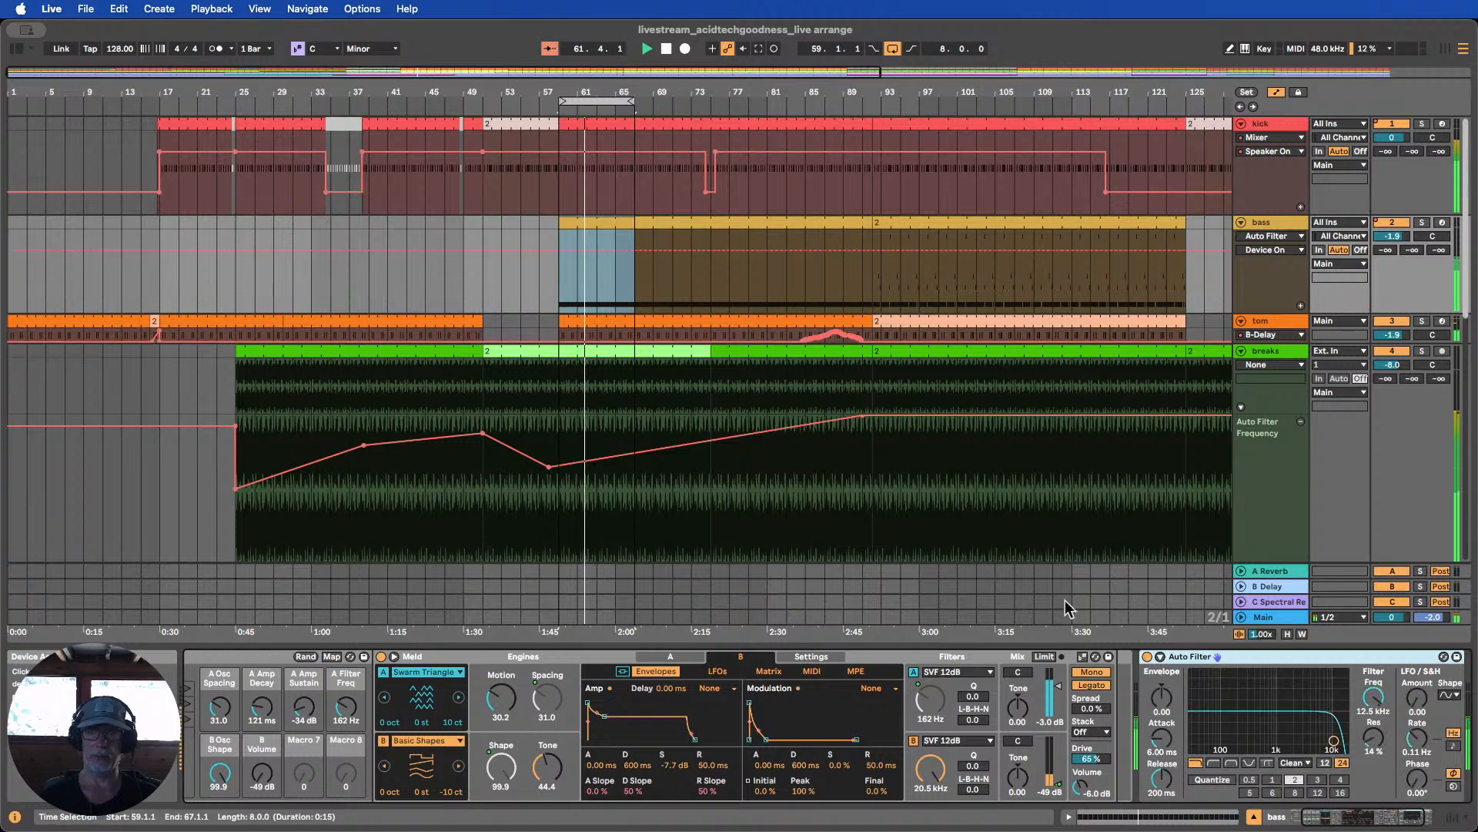
pyautogui.click(559, 248)
pyautogui.moveTo(542, 250); pyautogui.dragTo(560, 290)
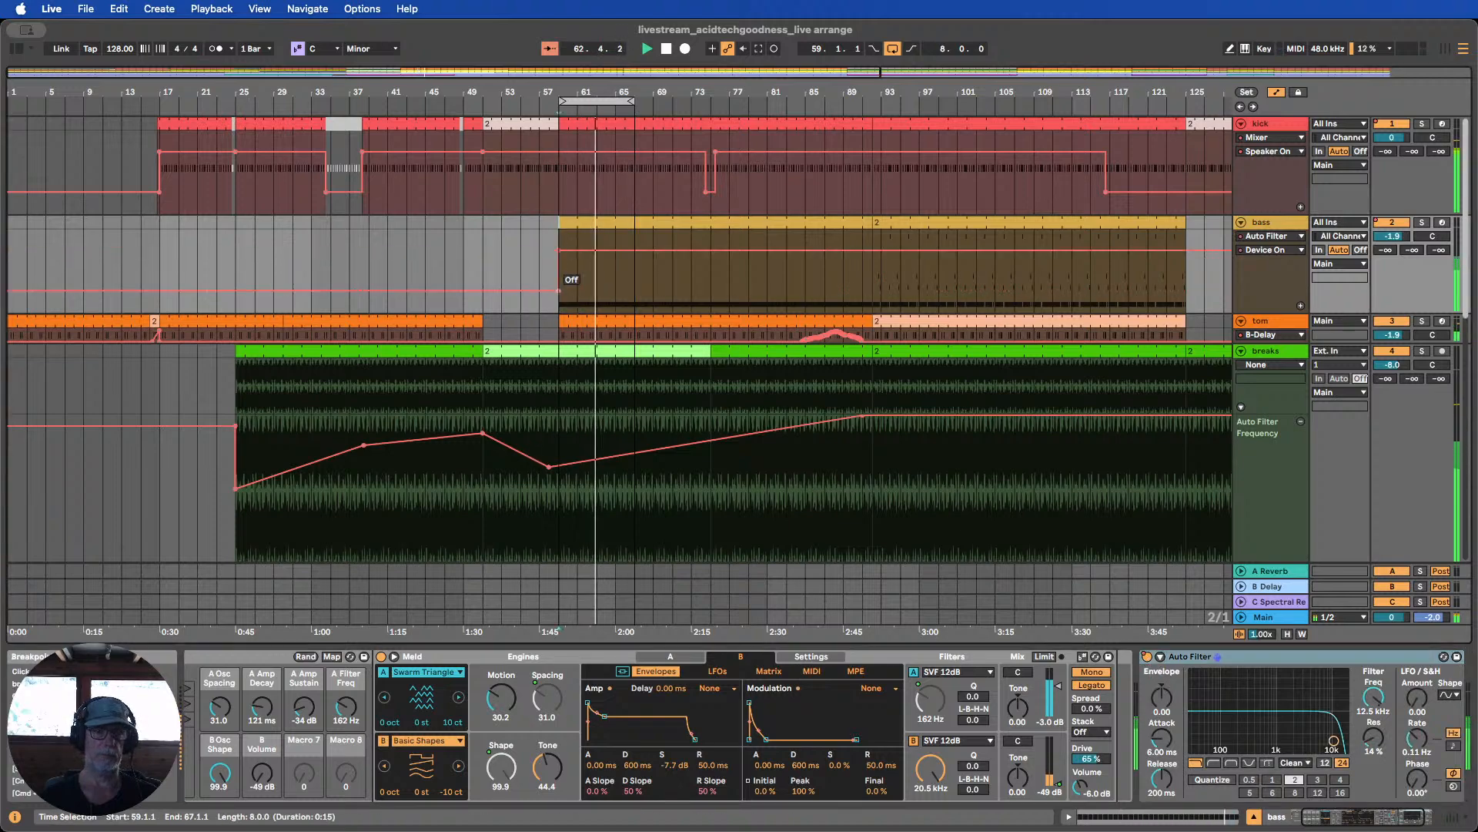
pyautogui.click(1300, 304)
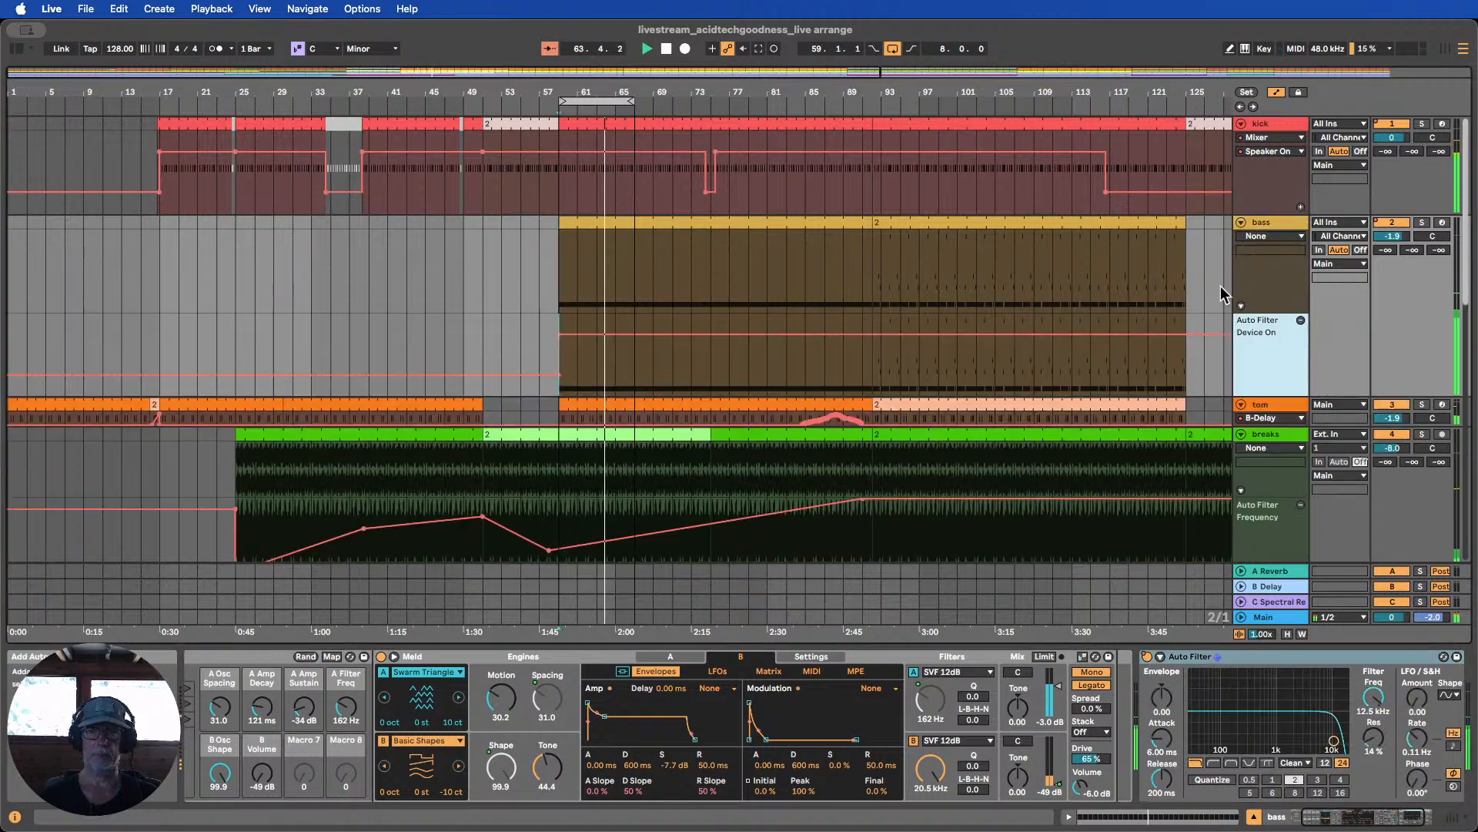
pyautogui.moveTo(678, 87); pyautogui.dragTo(406, 79)
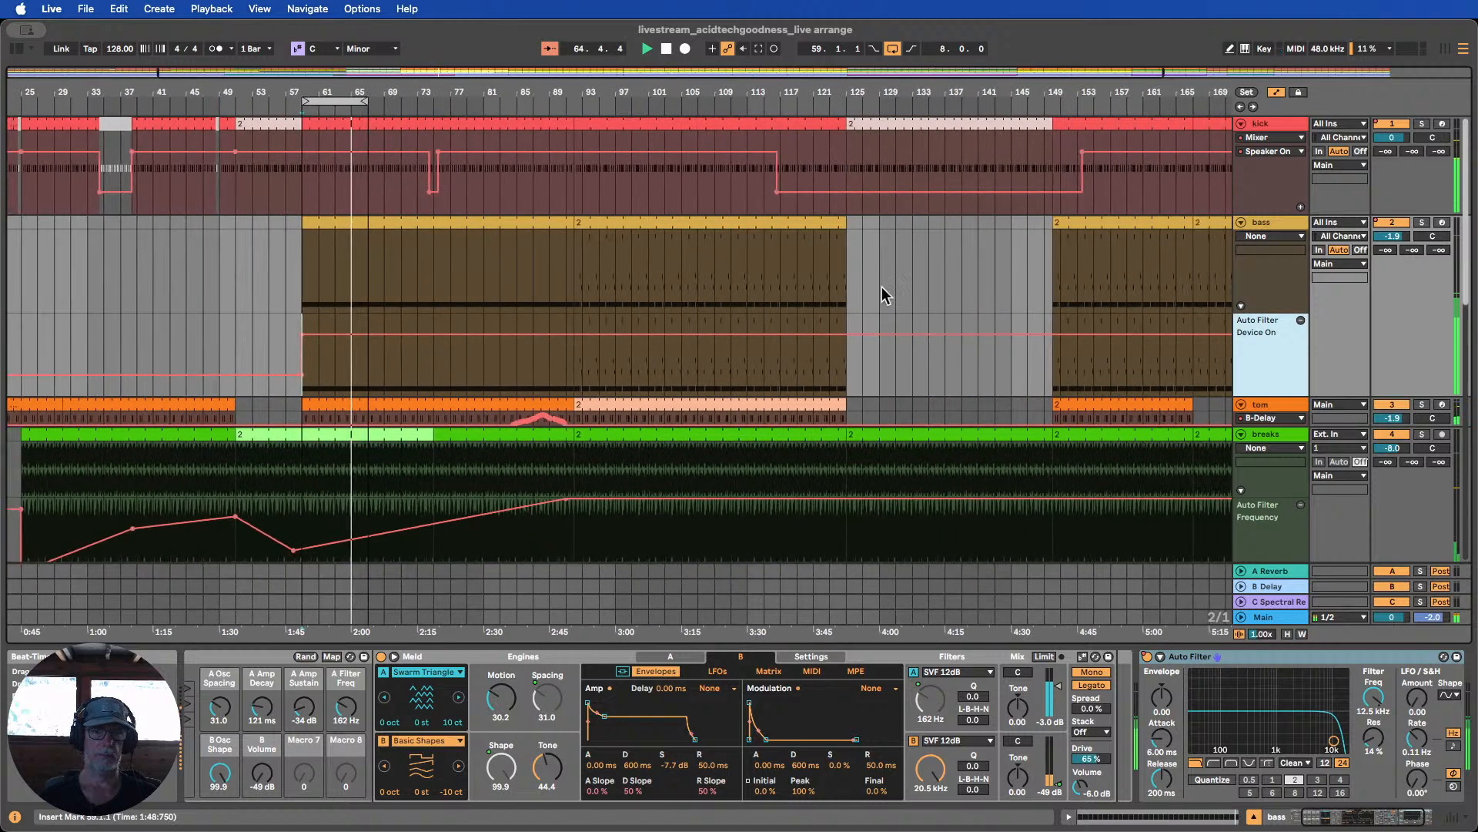
# Automate the bass Auto Filter's Device On to switch off at bar 125, where the bass clip ends
pyautogui.click(848, 333)
pyautogui.moveTo(862, 334); pyautogui.dragTo(840, 385)
# Automate the bass Auto Filter's Frequency as a rise from about 200 Hz at bar 59 to 12.5 kHz around bar 150
pyautogui.click(1374, 700)
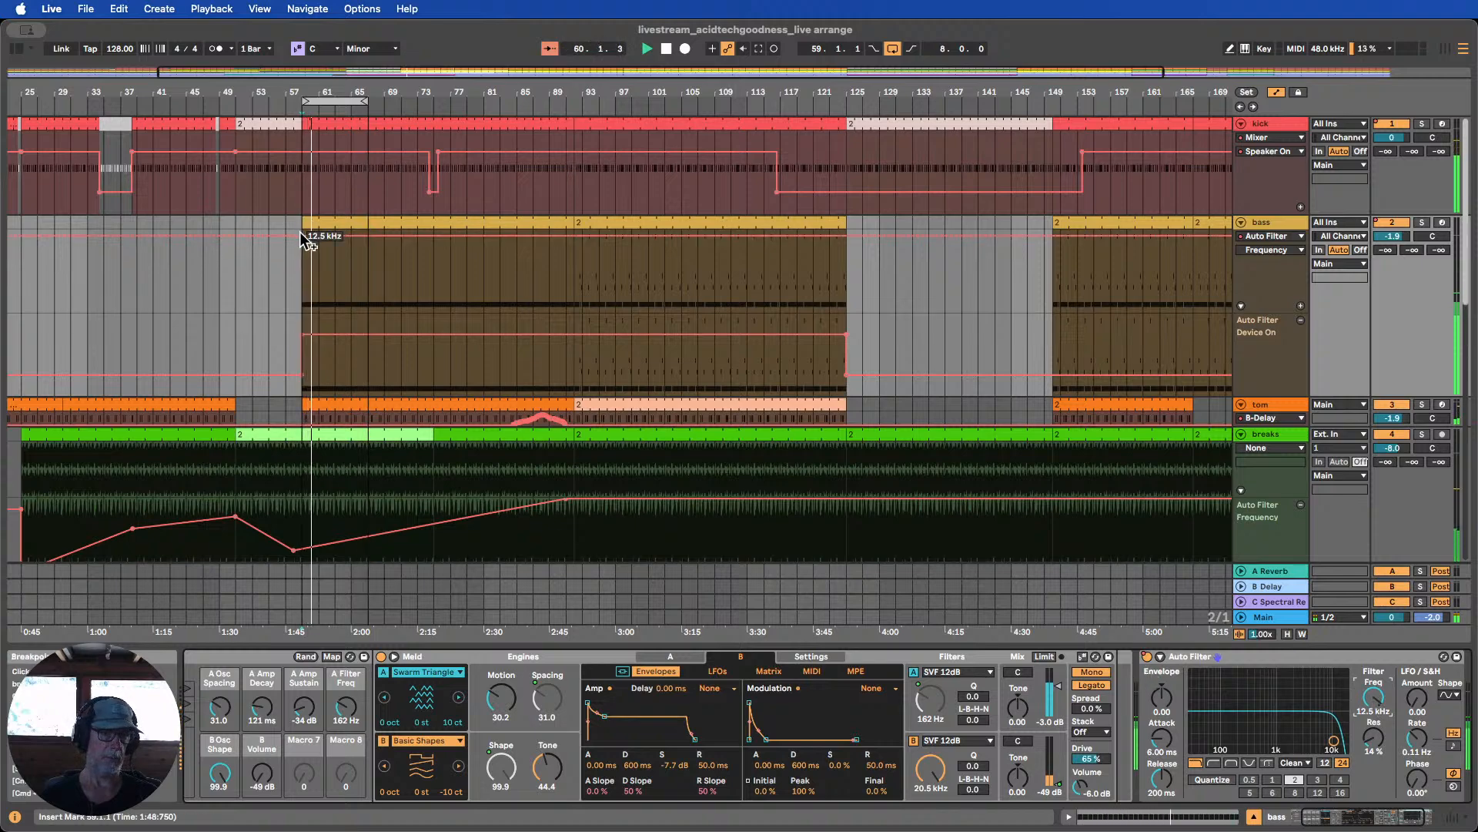
pyautogui.moveTo(301, 237); pyautogui.dragTo(302, 312)
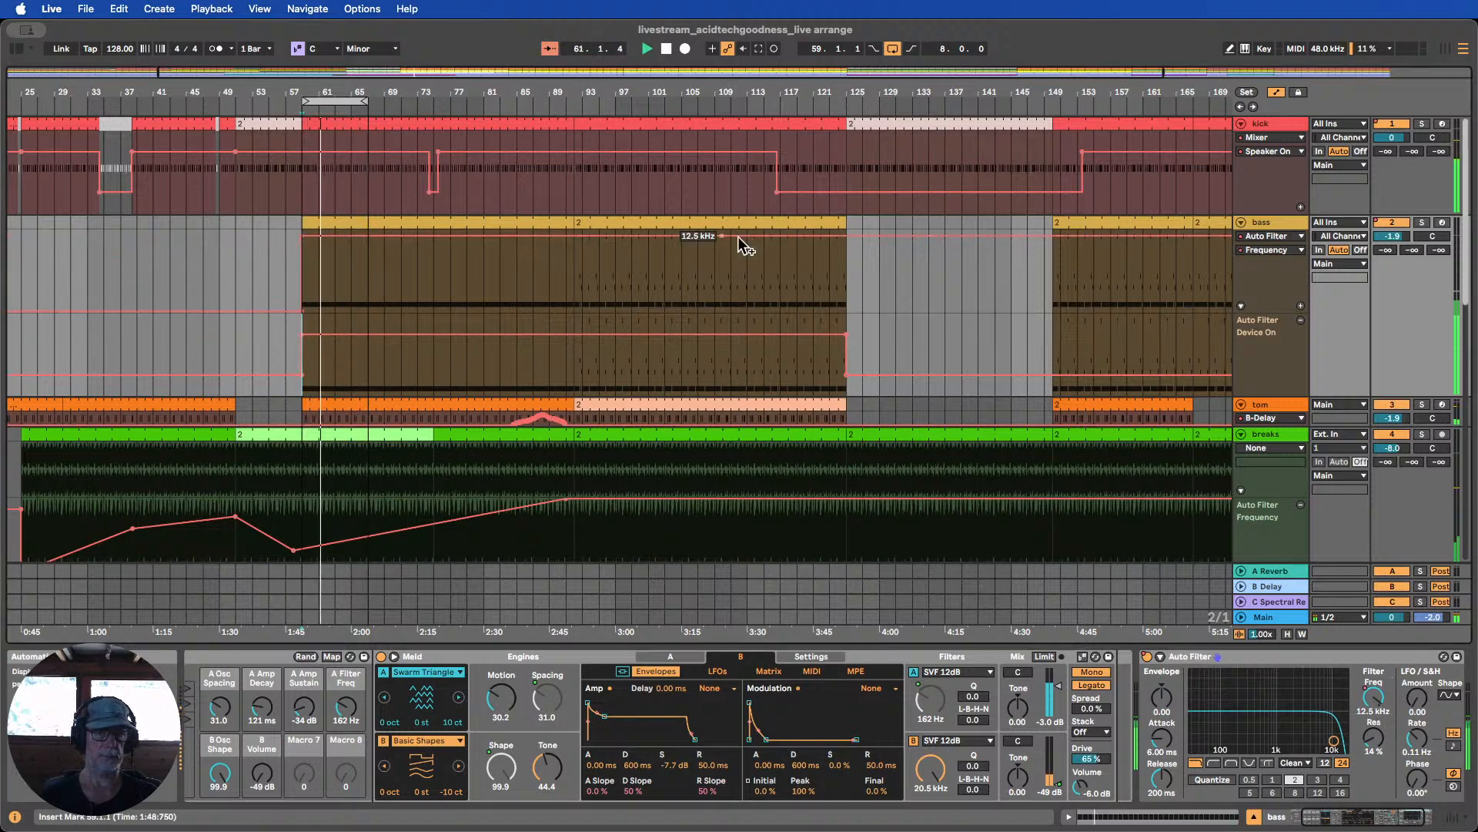
pyautogui.click(1041, 233)
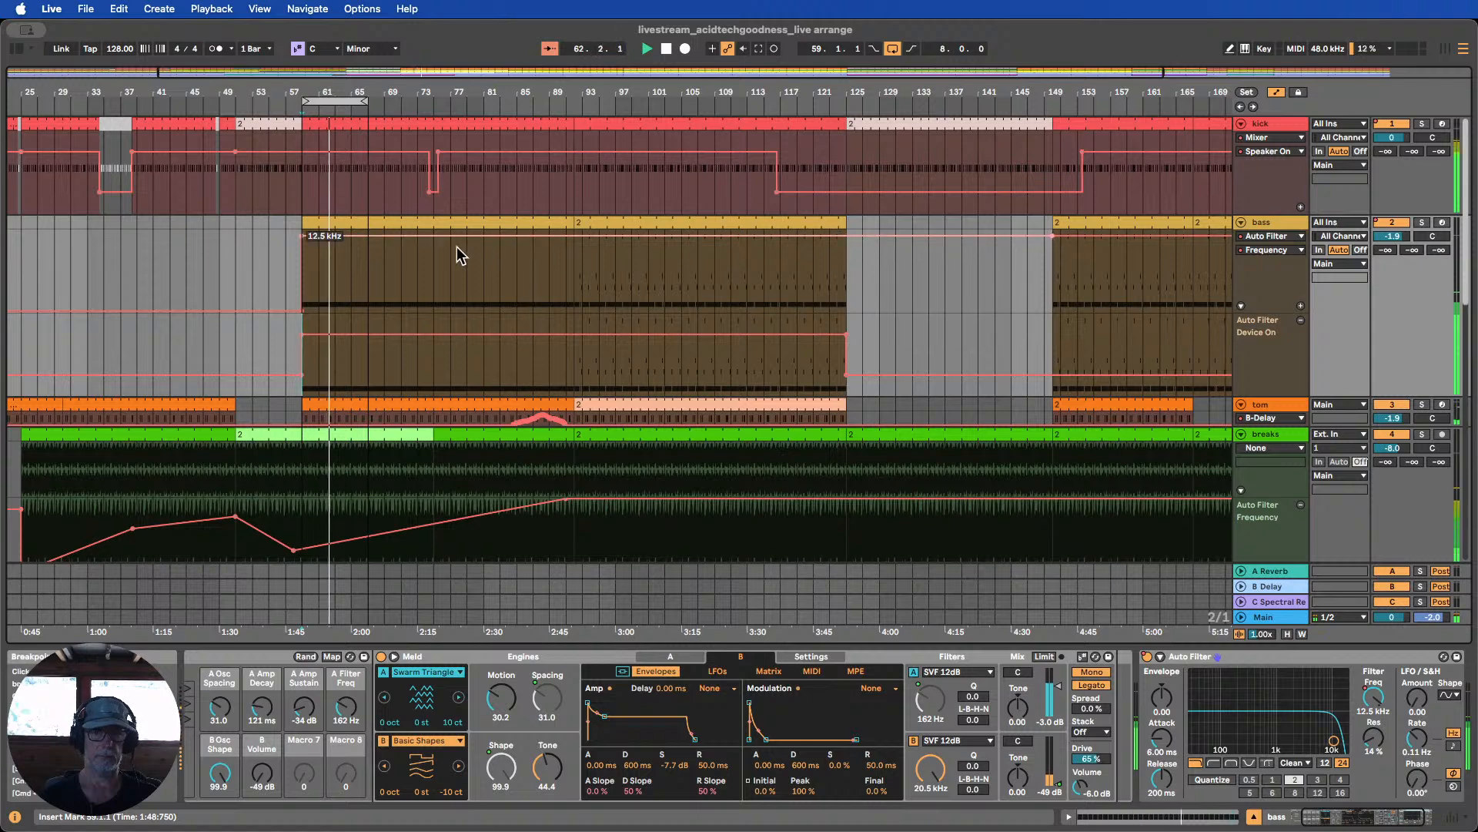
pyautogui.moveTo(302, 237); pyautogui.dragTo(303, 285)
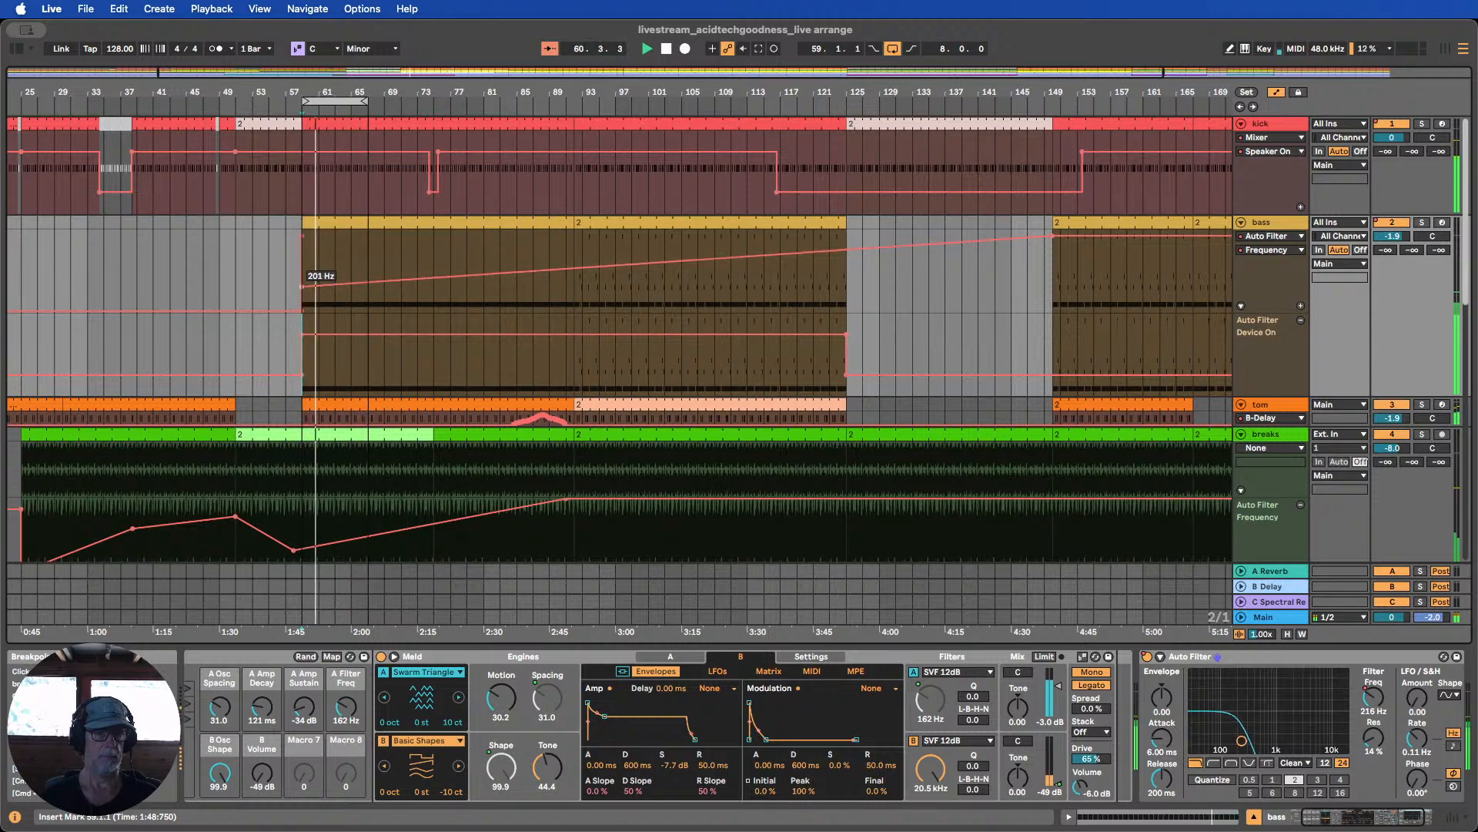
pyautogui.moveTo(303, 286); pyautogui.dragTo(302, 285)
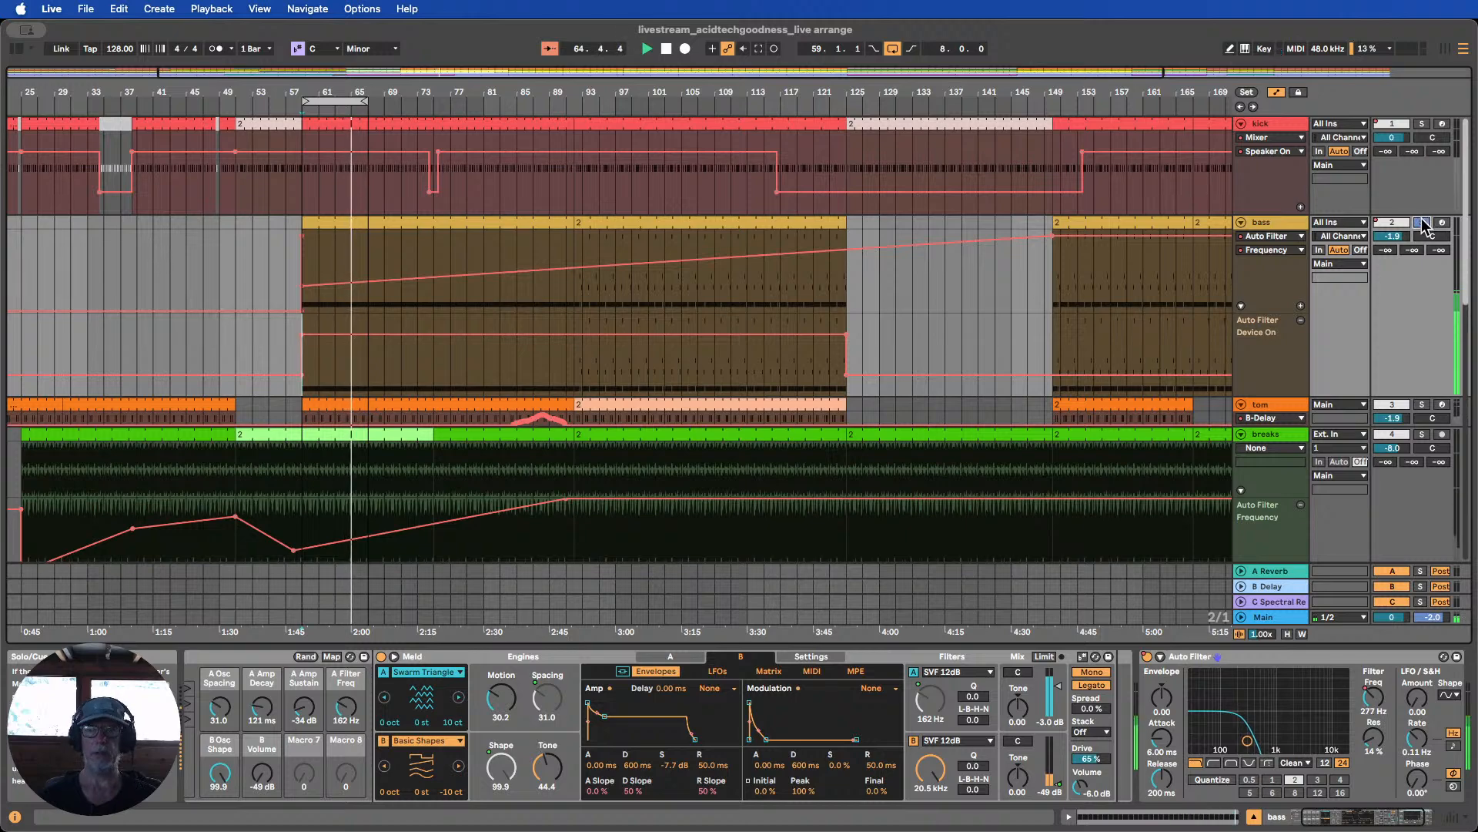
pyautogui.click(666, 50)
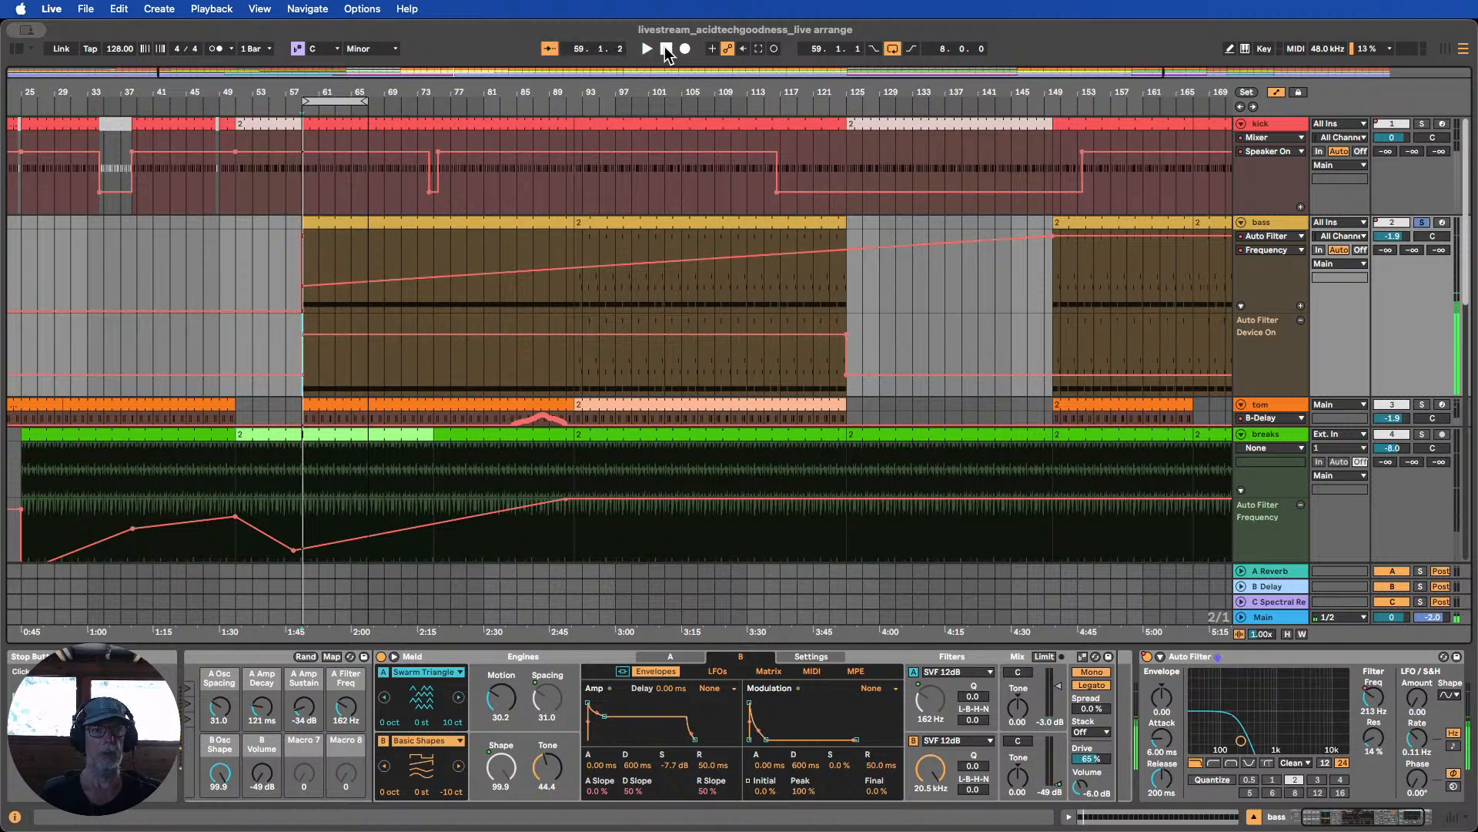
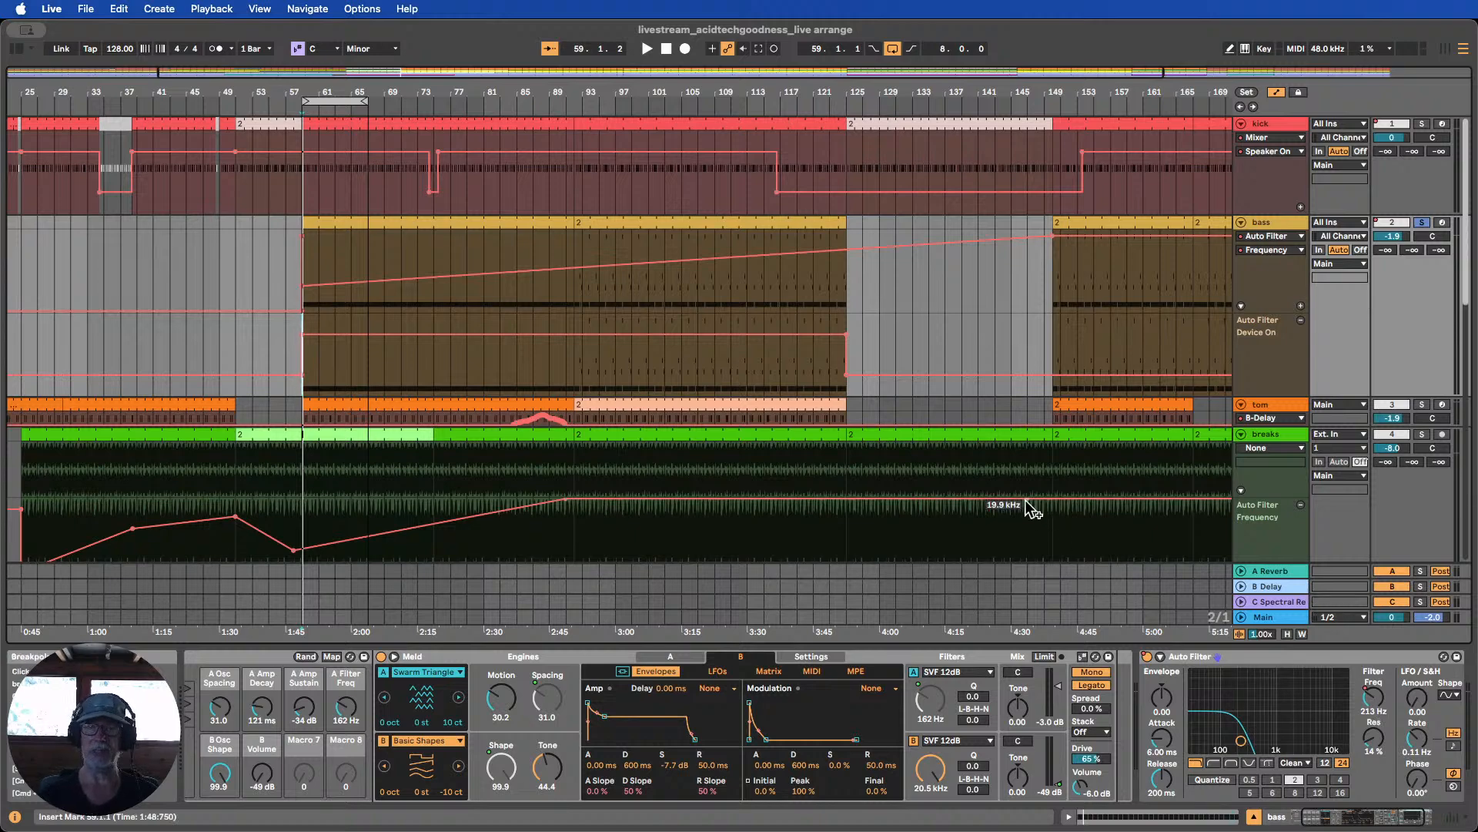
# Fit all arrangement tracks to the view height, and enlarge the openhihat and breaks tracks
pyautogui.click(291, 102)
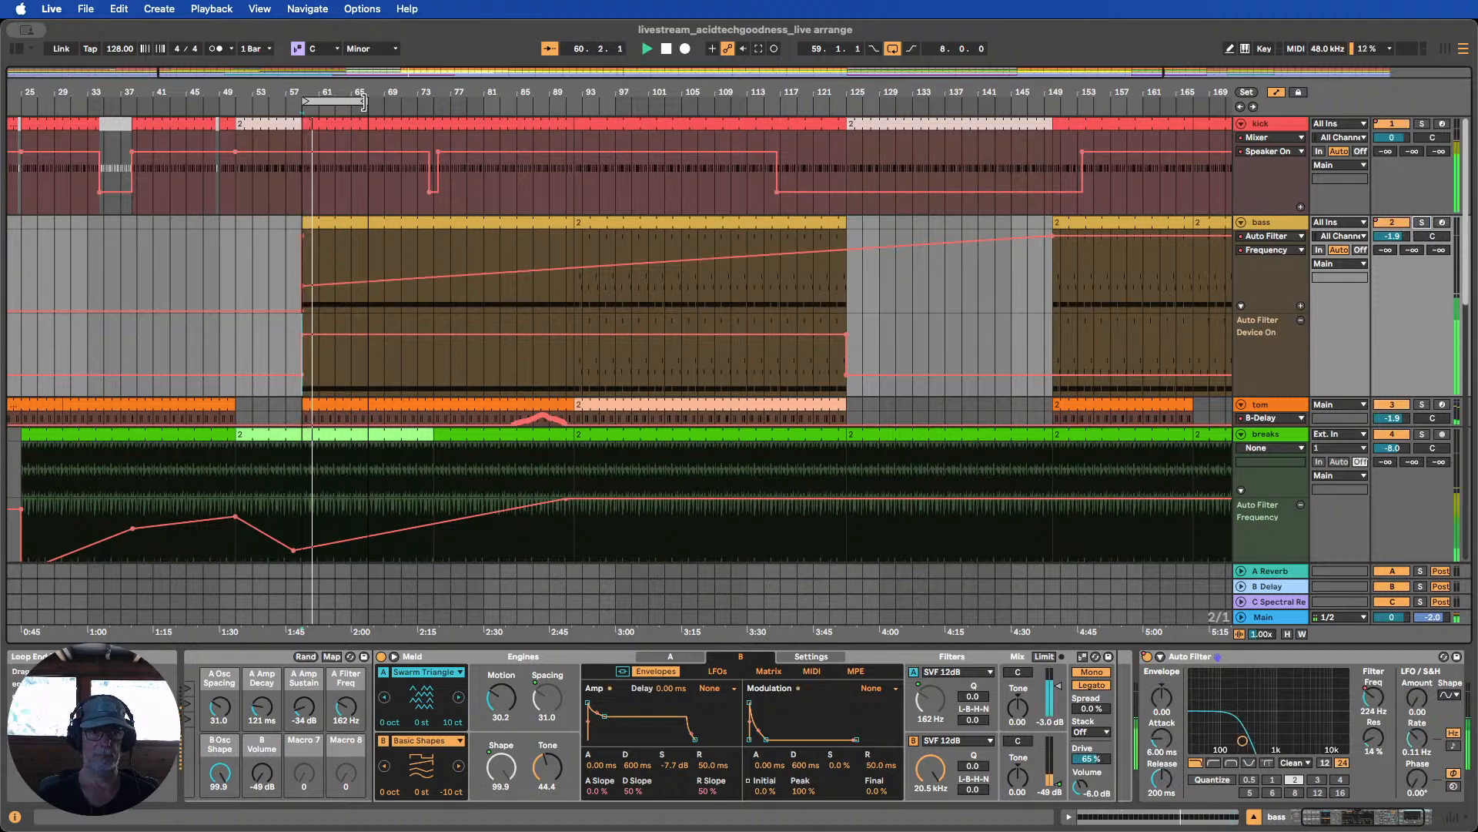
pyautogui.scroll(-5, 450, 273)
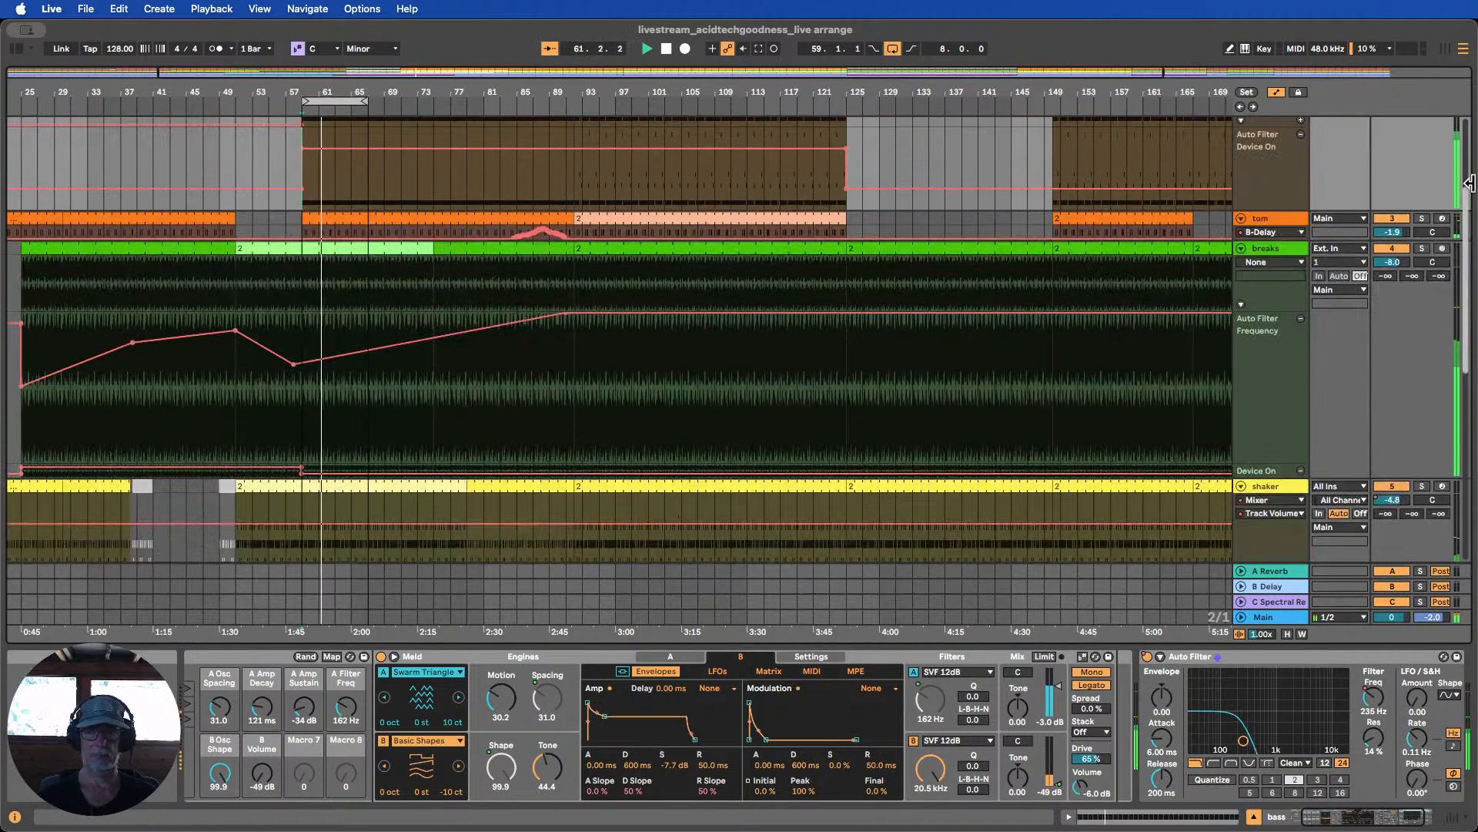
pyautogui.click(1286, 634)
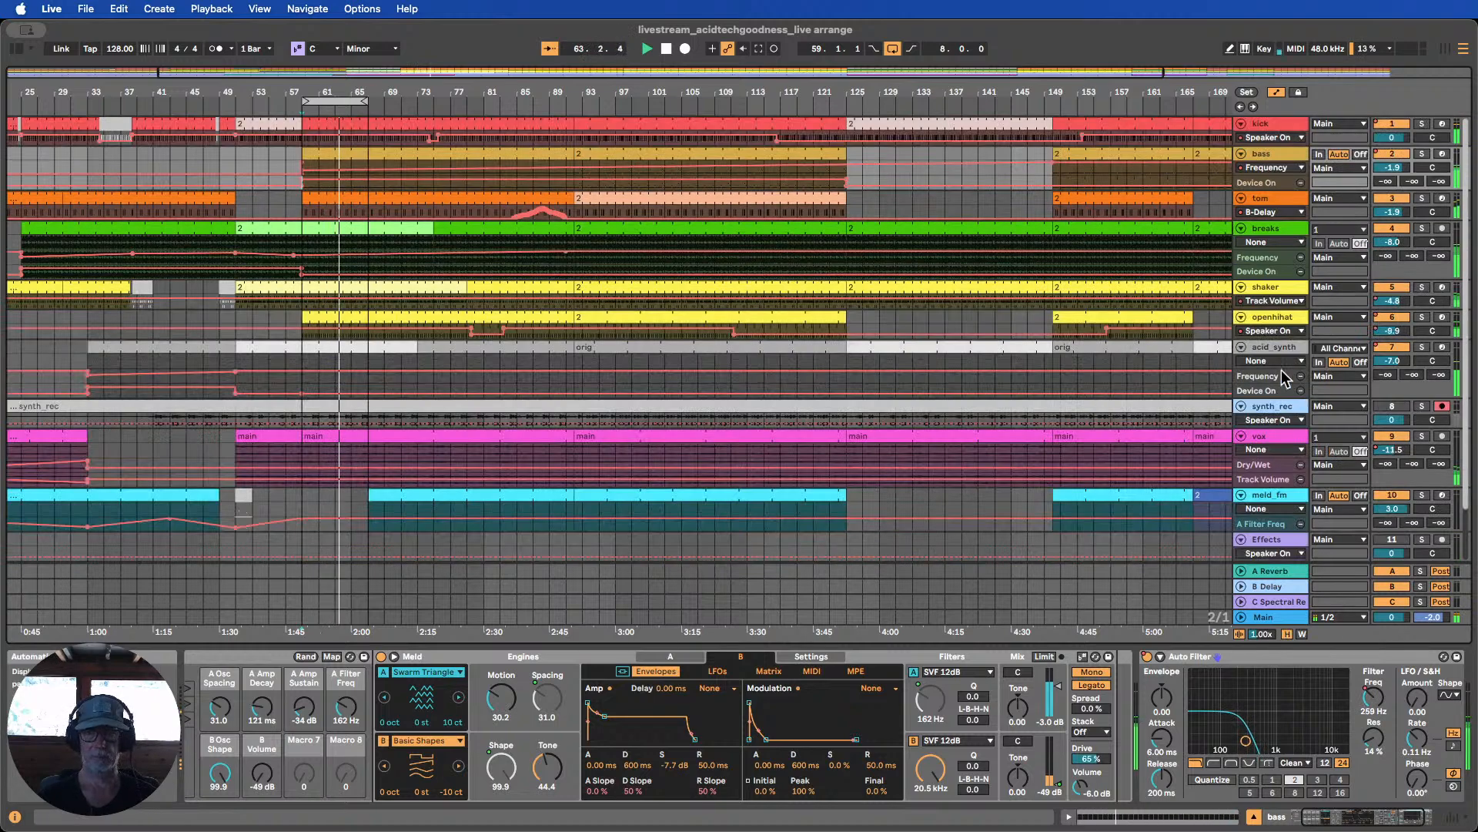
pyautogui.click(1267, 324)
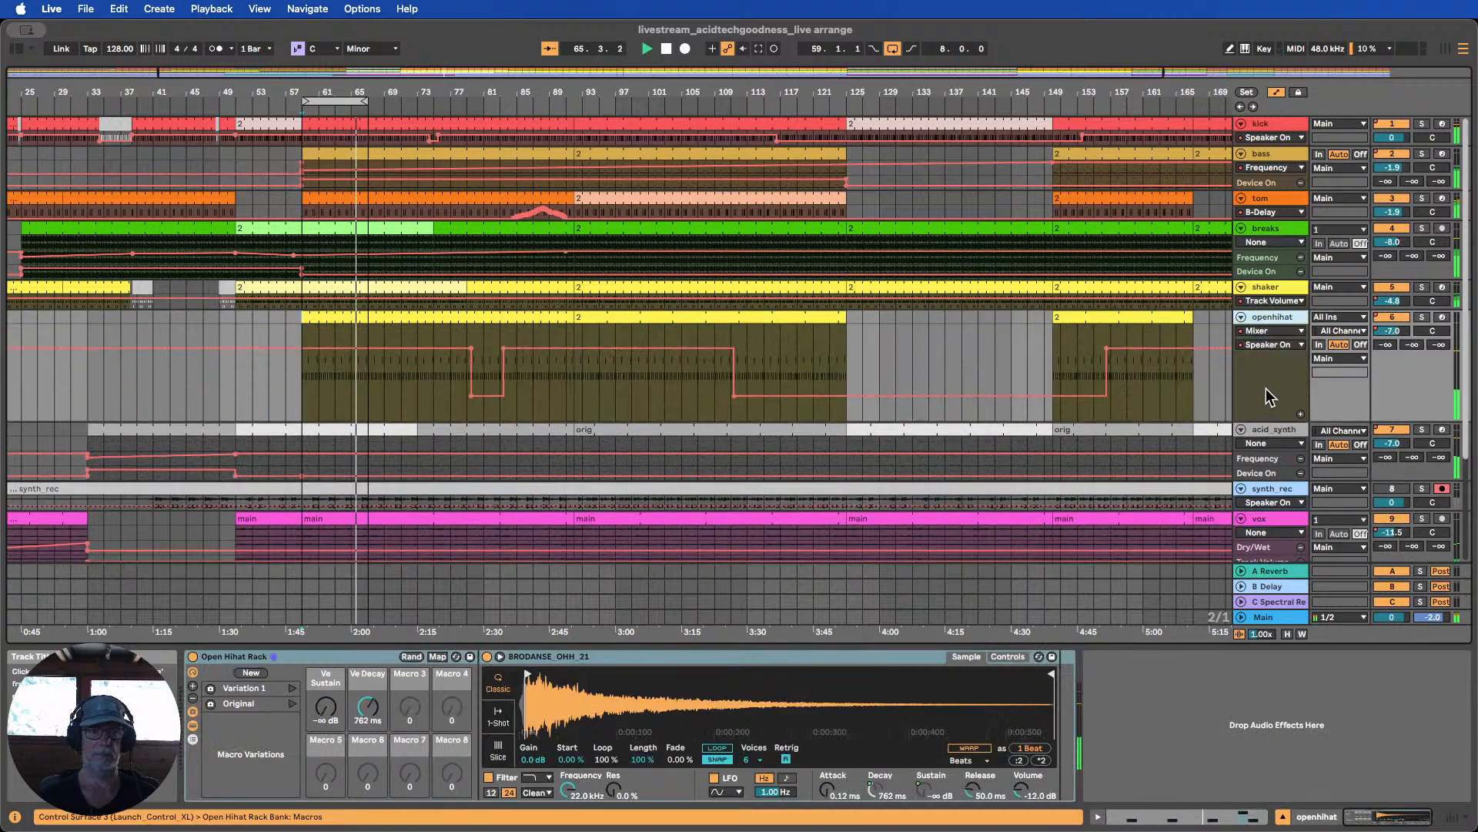
pyautogui.moveTo(1255, 248); pyautogui.dragTo(1269, 366)
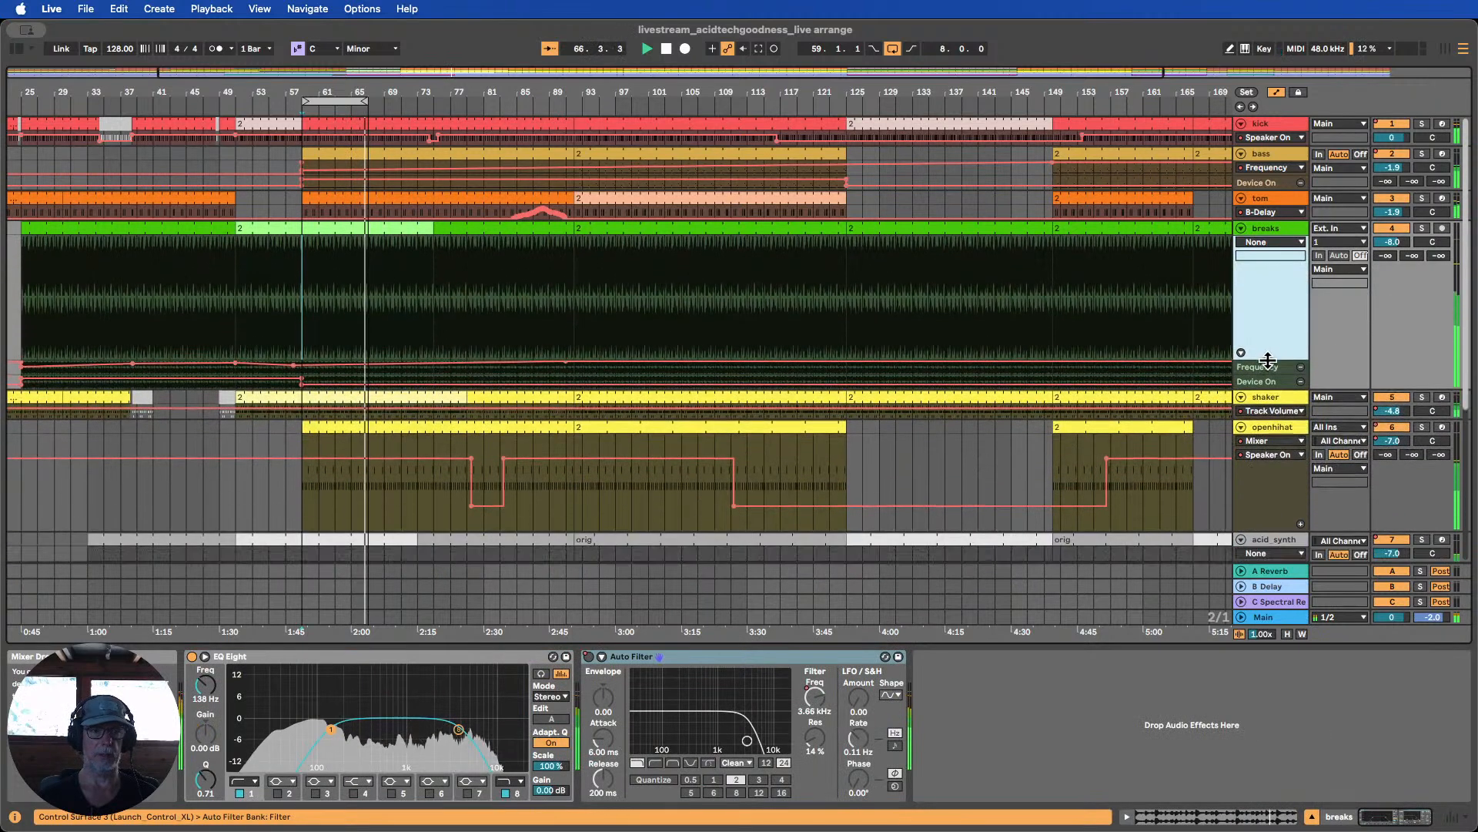
pyautogui.scroll(-6, 740, 317)
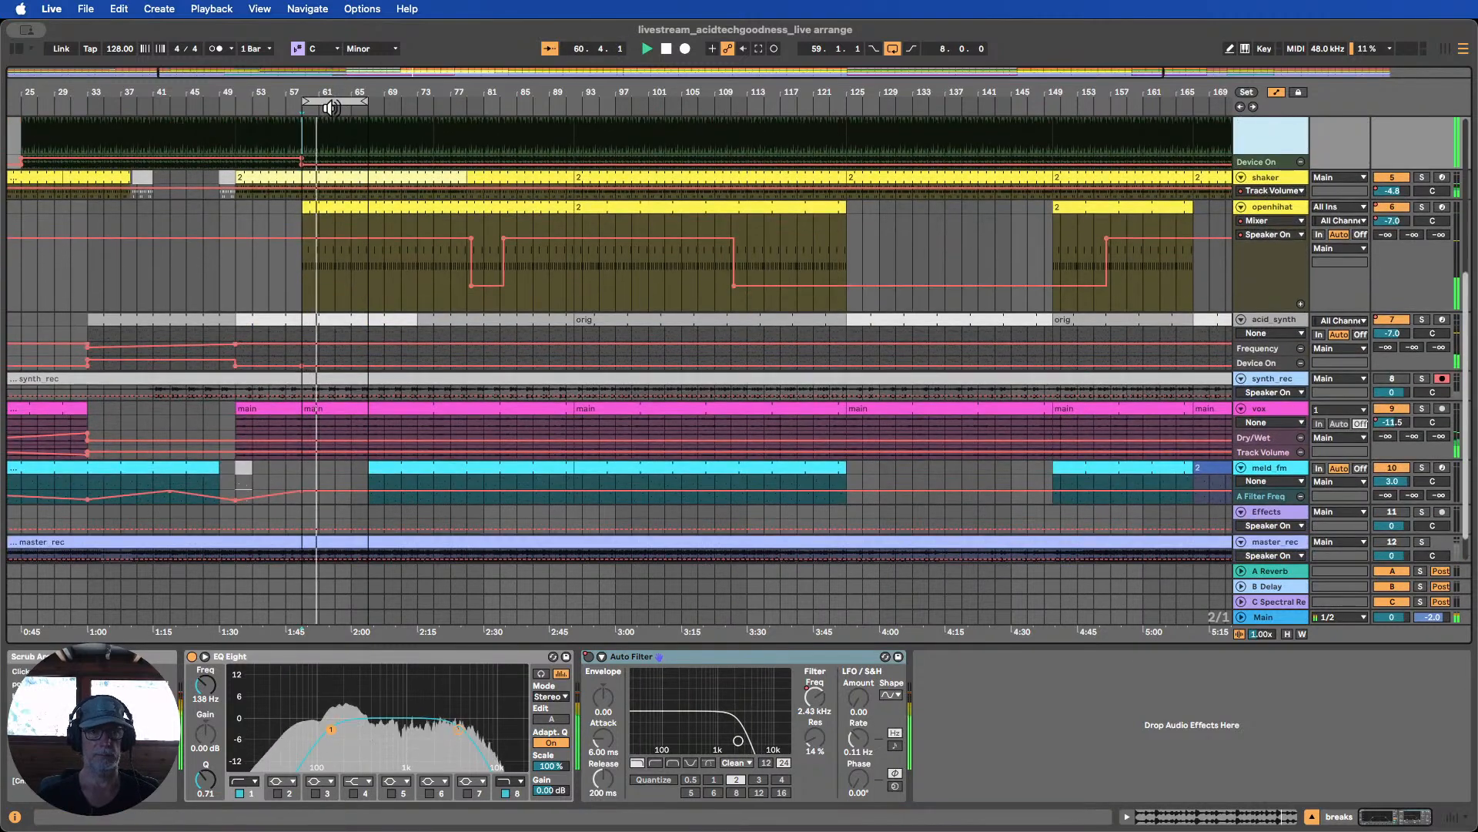
# Shift the playback loop to bars 67 to 75 and look over the tracks in that section
pyautogui.moveTo(353, 101); pyautogui.dragTo(420, 102)
pyautogui.scroll(-1, 511, 264)
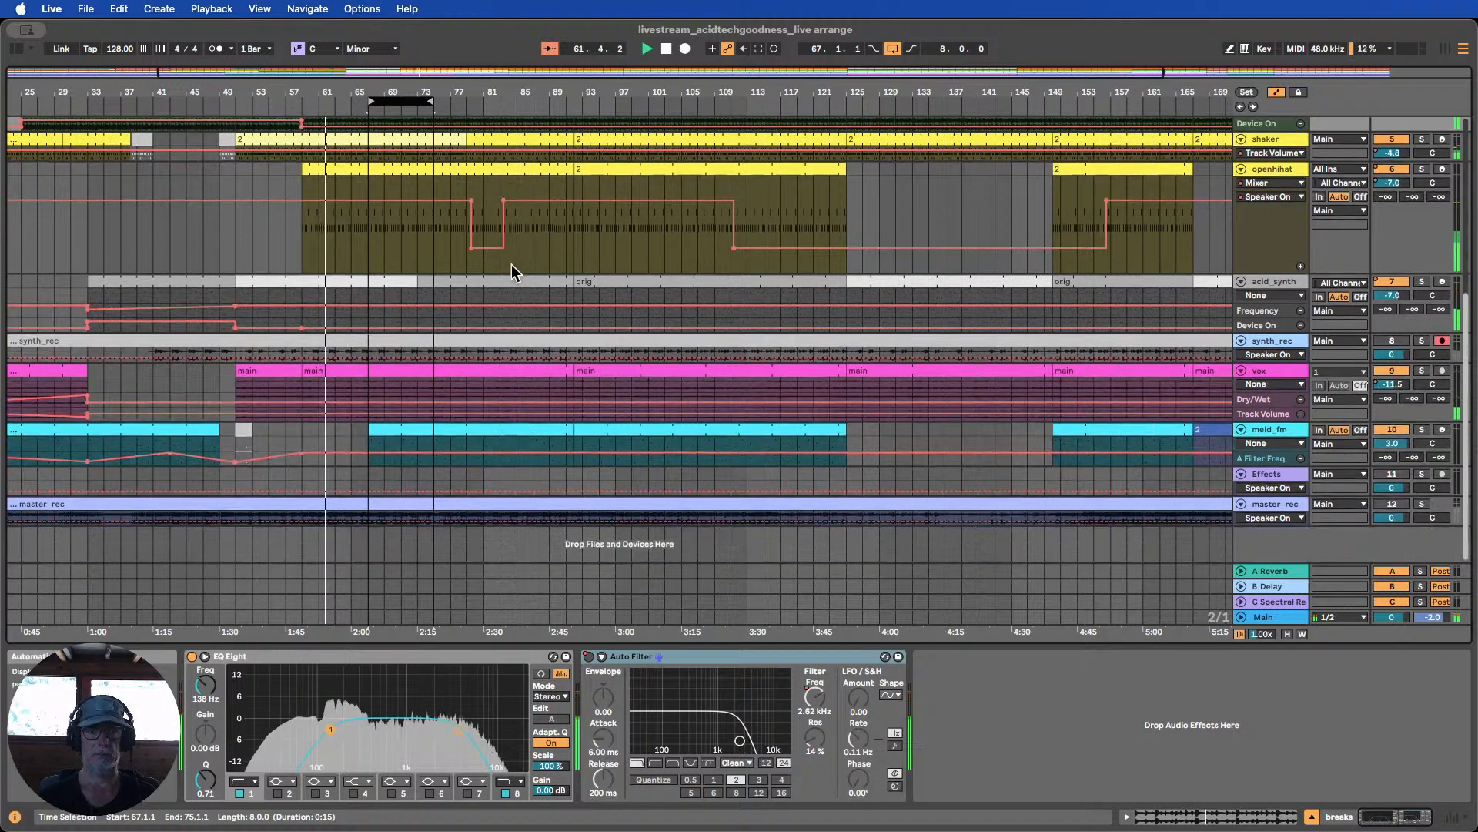
pyautogui.scroll(5, 554, 258)
pyautogui.scroll(3, 558, 264)
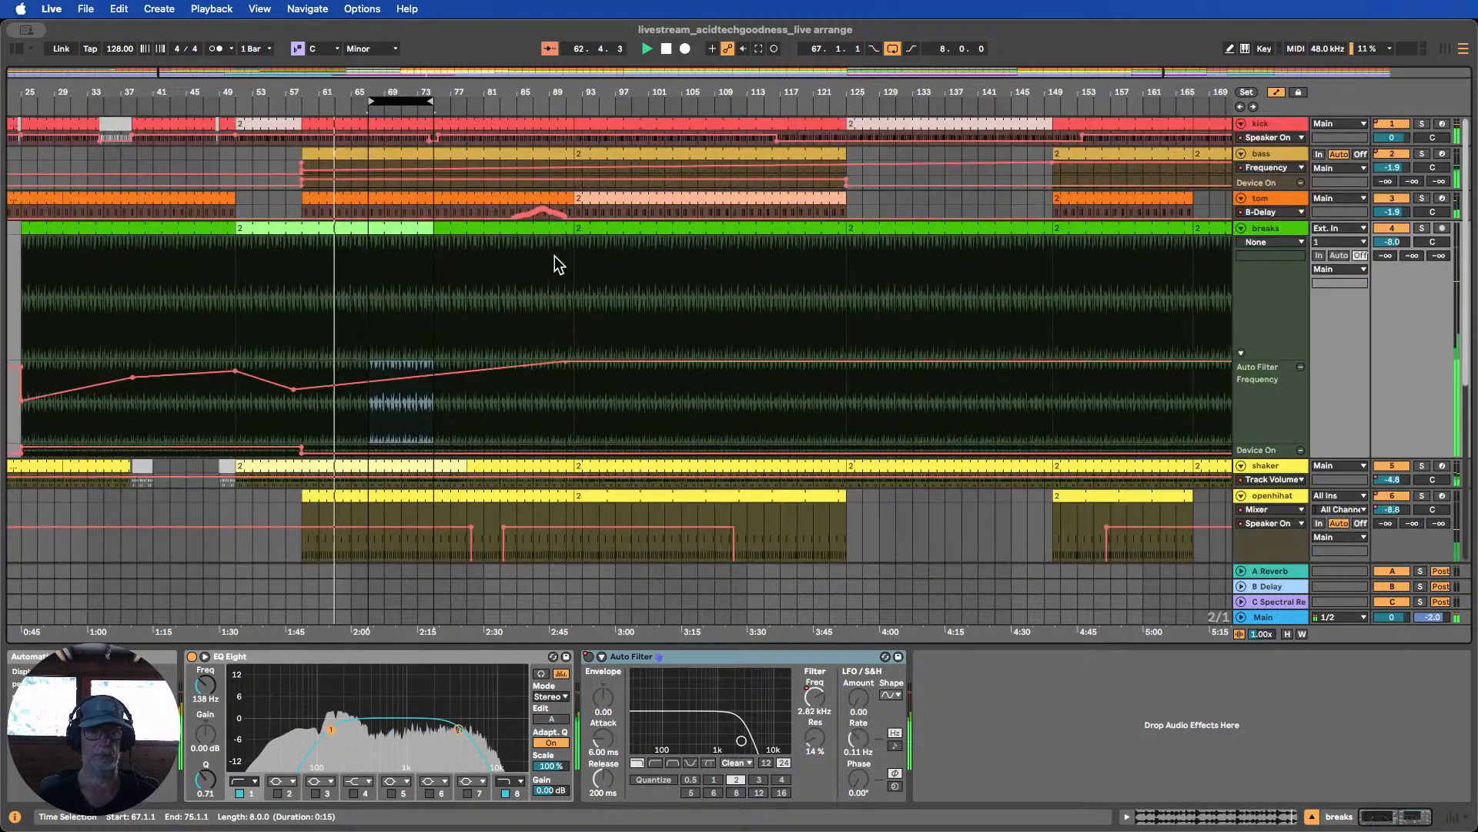
pyautogui.scroll(-7, 554, 256)
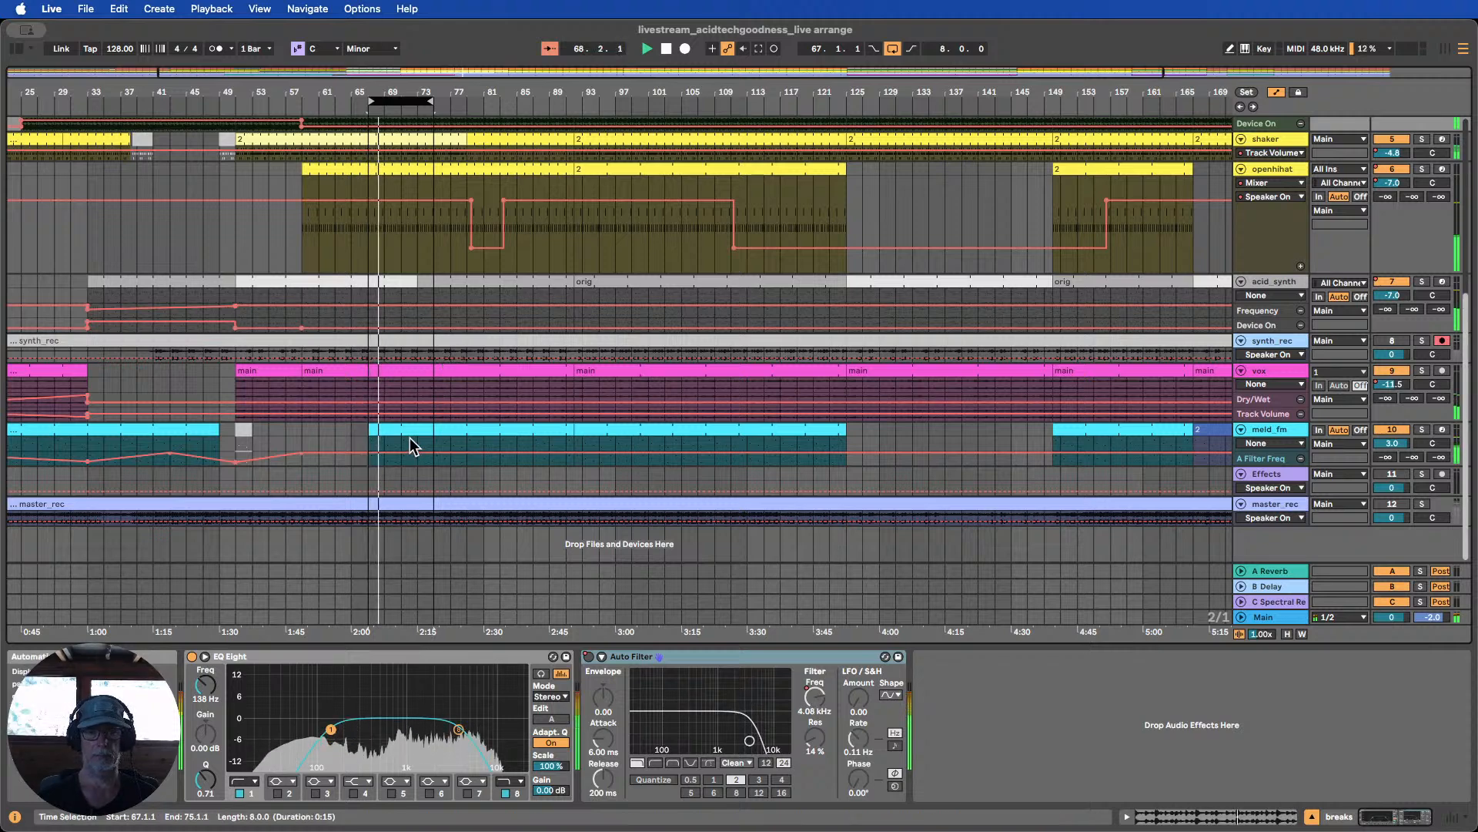
# Trim the start of the meld_fm clip from bar 67 to bar 79 to delay its entry
pyautogui.moveTo(396, 92); pyautogui.dragTo(455, 94)
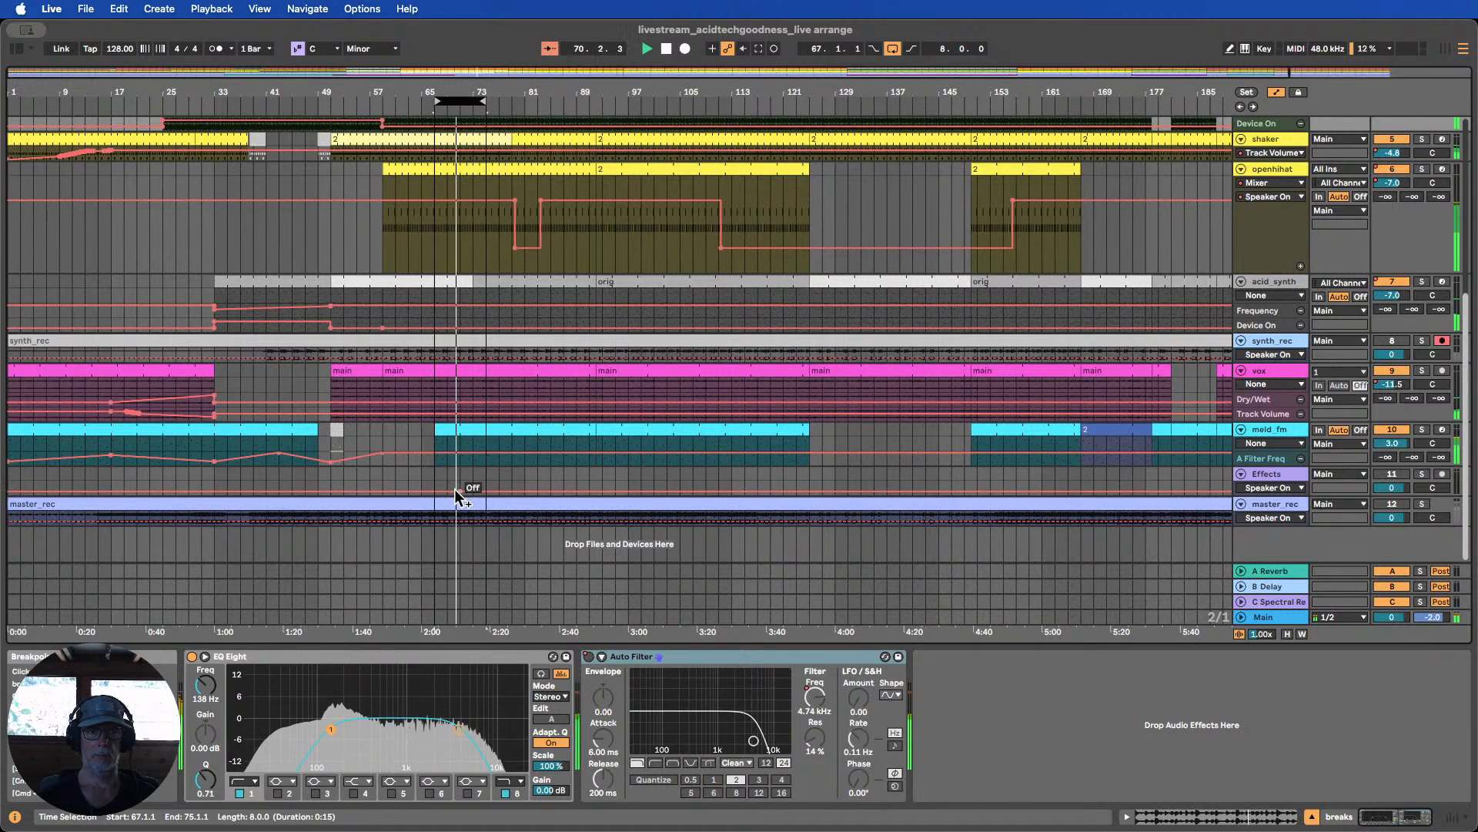
pyautogui.moveTo(437, 426); pyautogui.dragTo(512, 428)
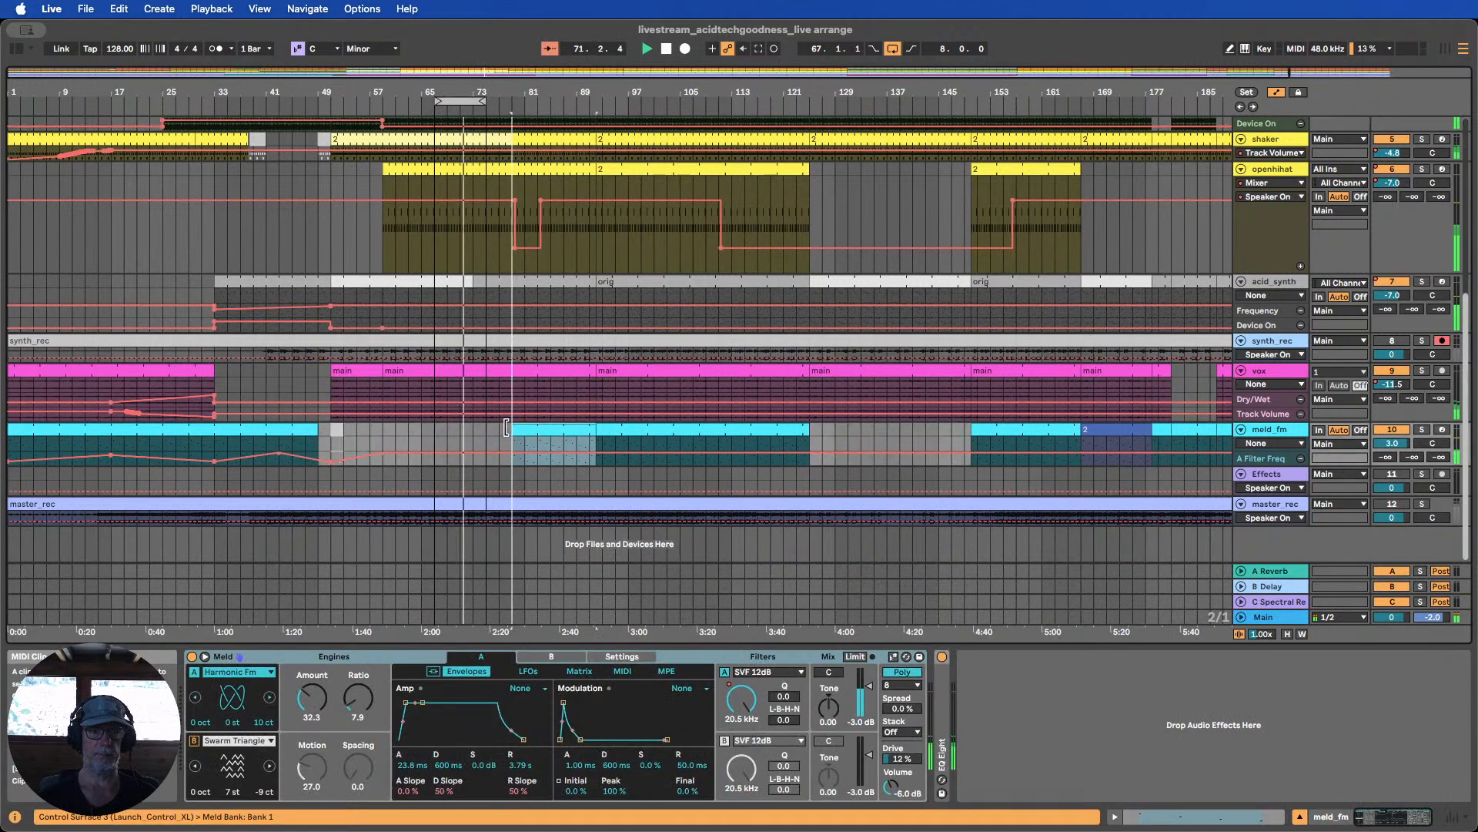
pyautogui.scroll(1, 510, 432)
pyautogui.scroll(2, 510, 432)
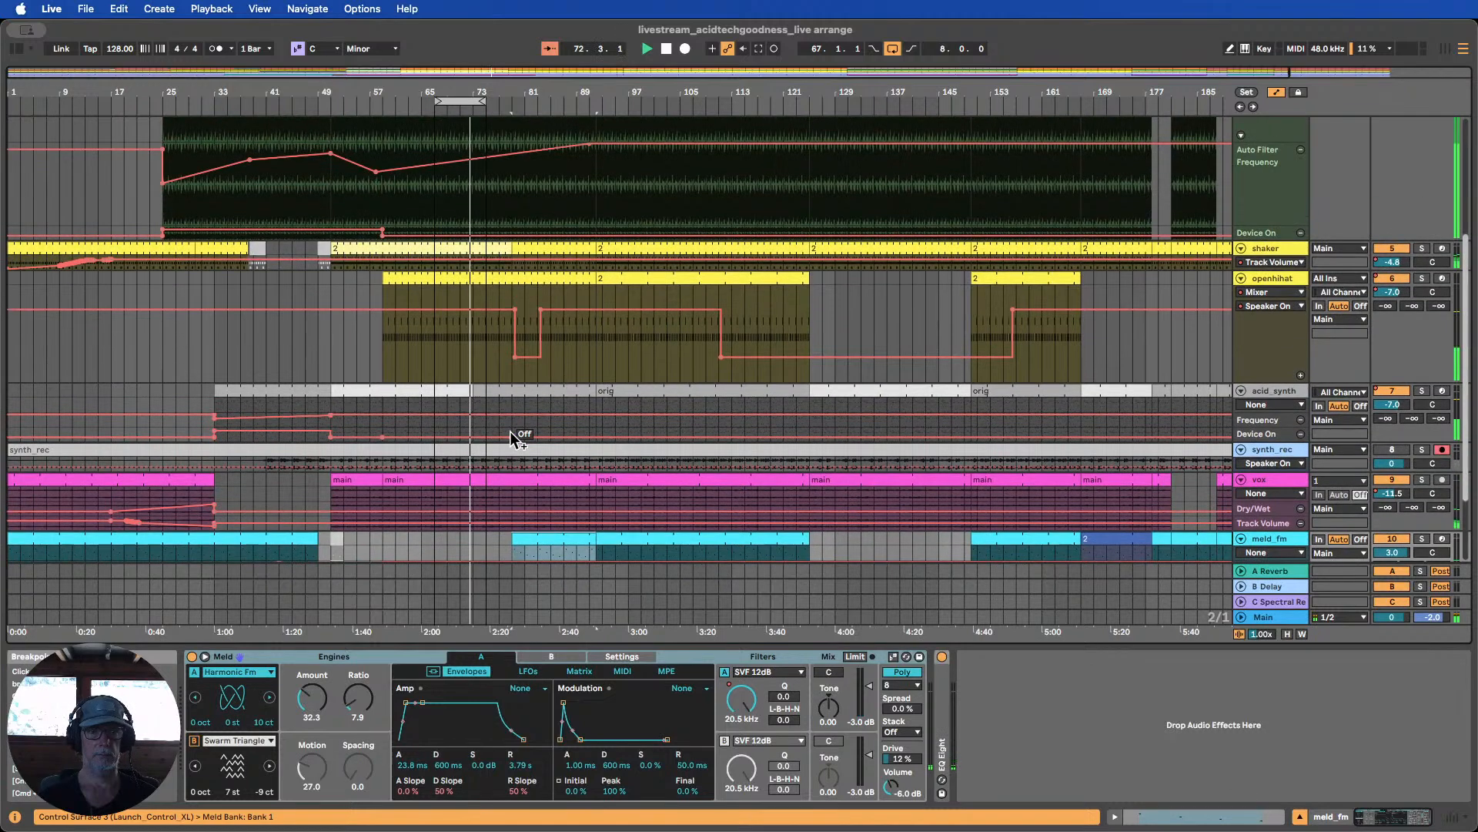
pyautogui.scroll(-2, 510, 432)
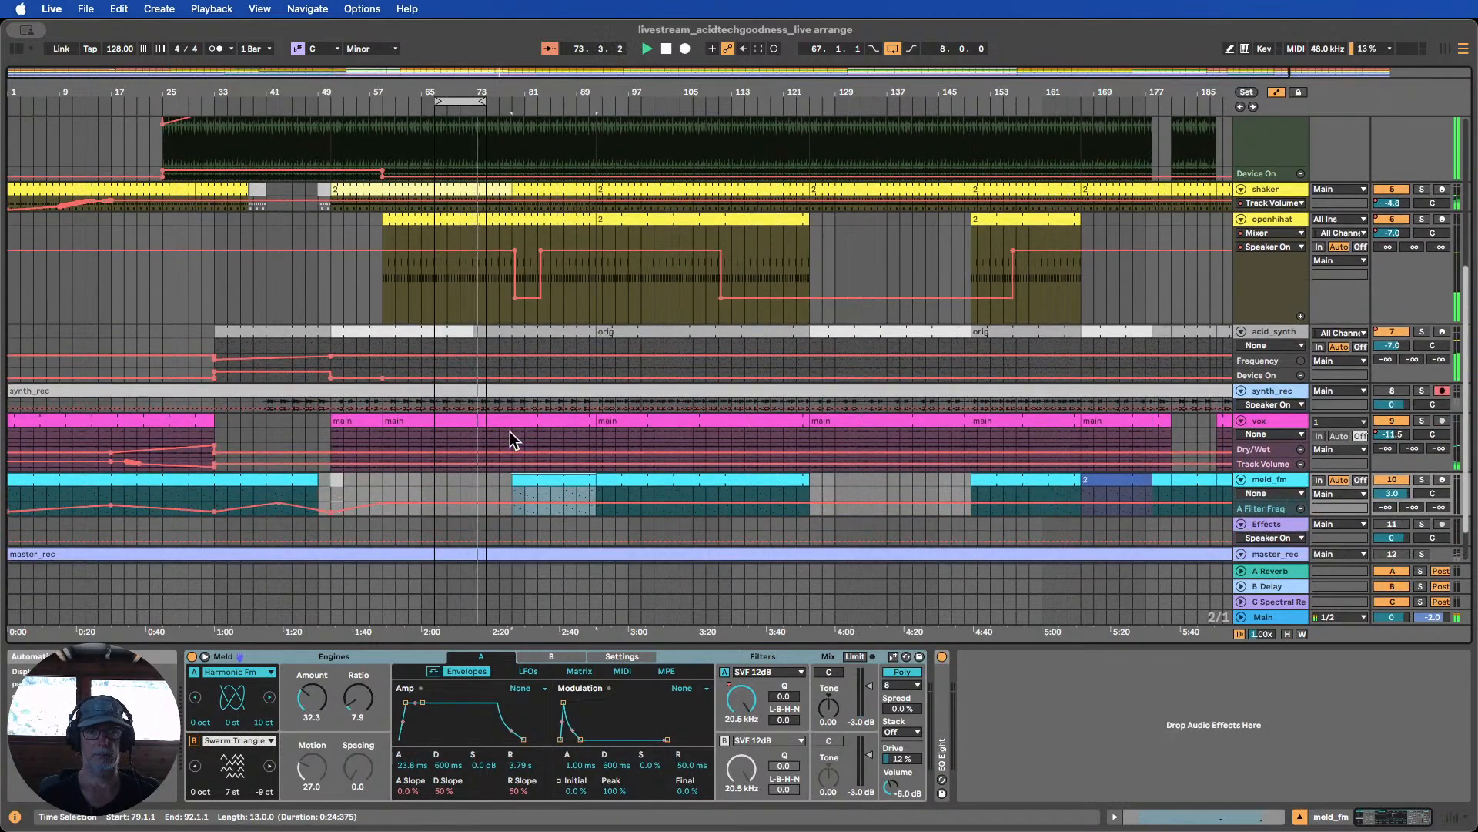
pyautogui.scroll(-1, 527, 415)
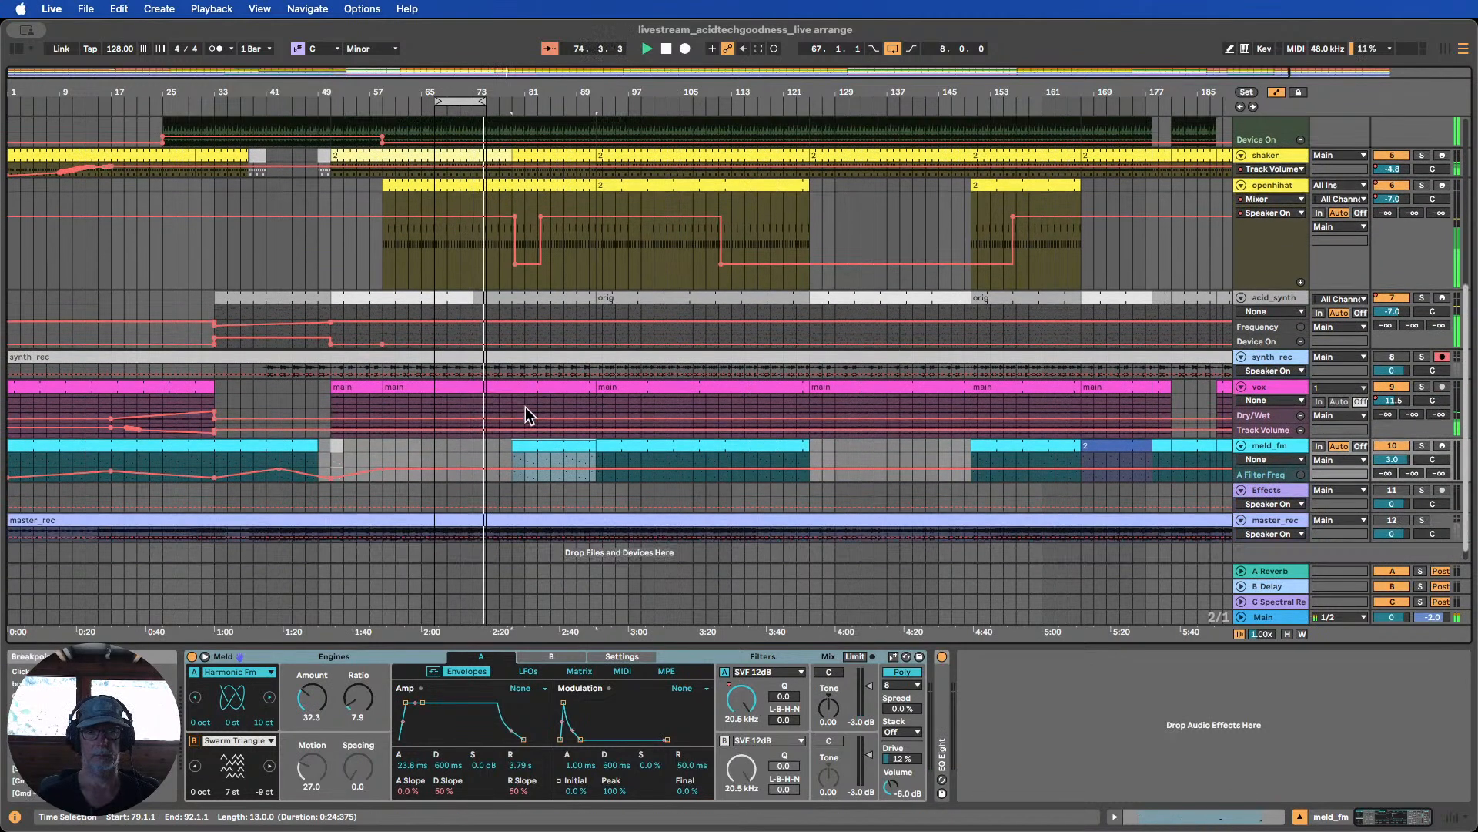
# Extend the light-coloured acid_synth clip that begins at bar 51 so that it ends at bar 75
pyautogui.click(466, 312)
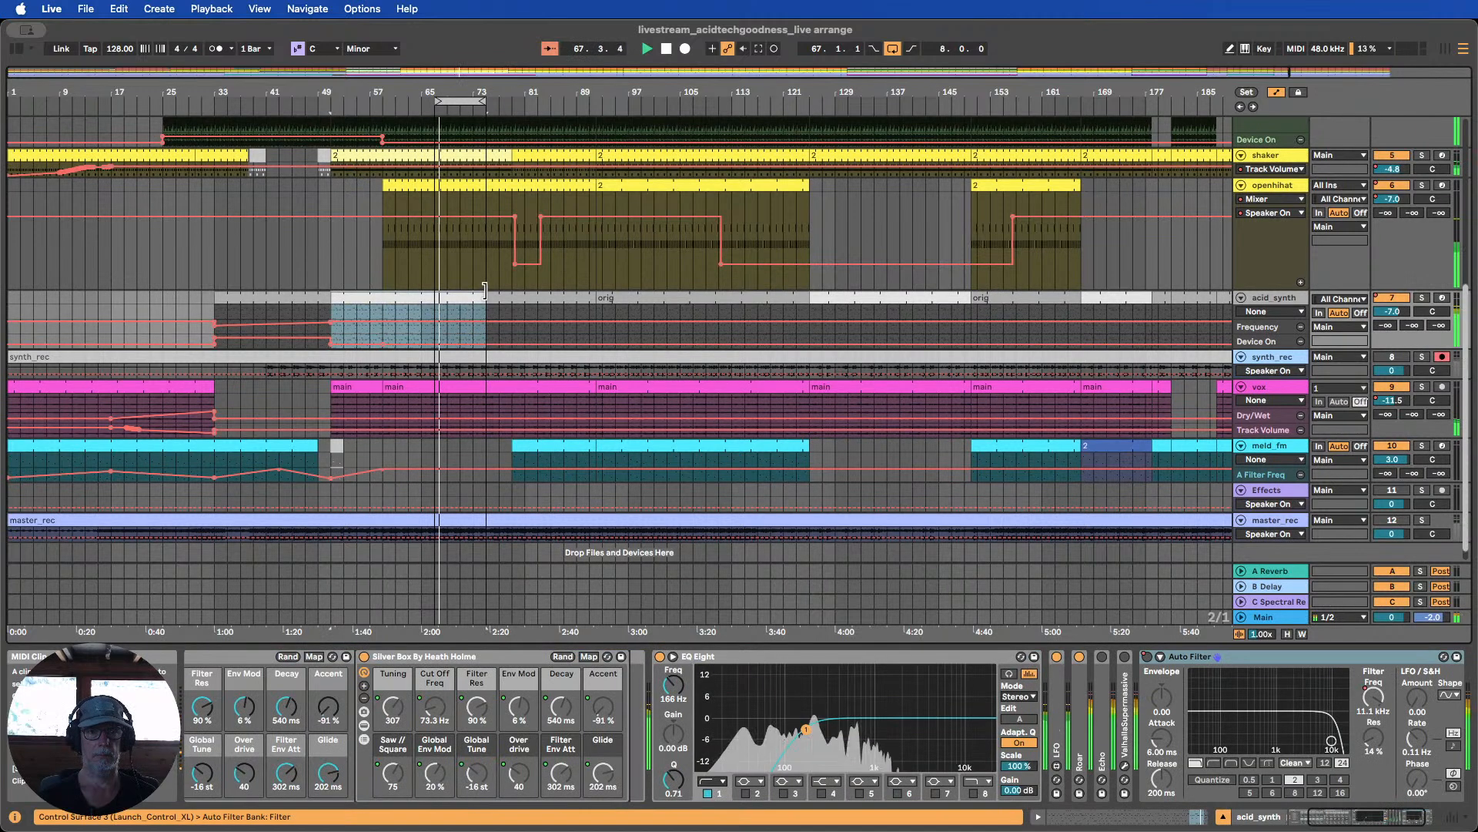
pyautogui.scroll(2, 497, 323)
pyautogui.scroll(6, 497, 323)
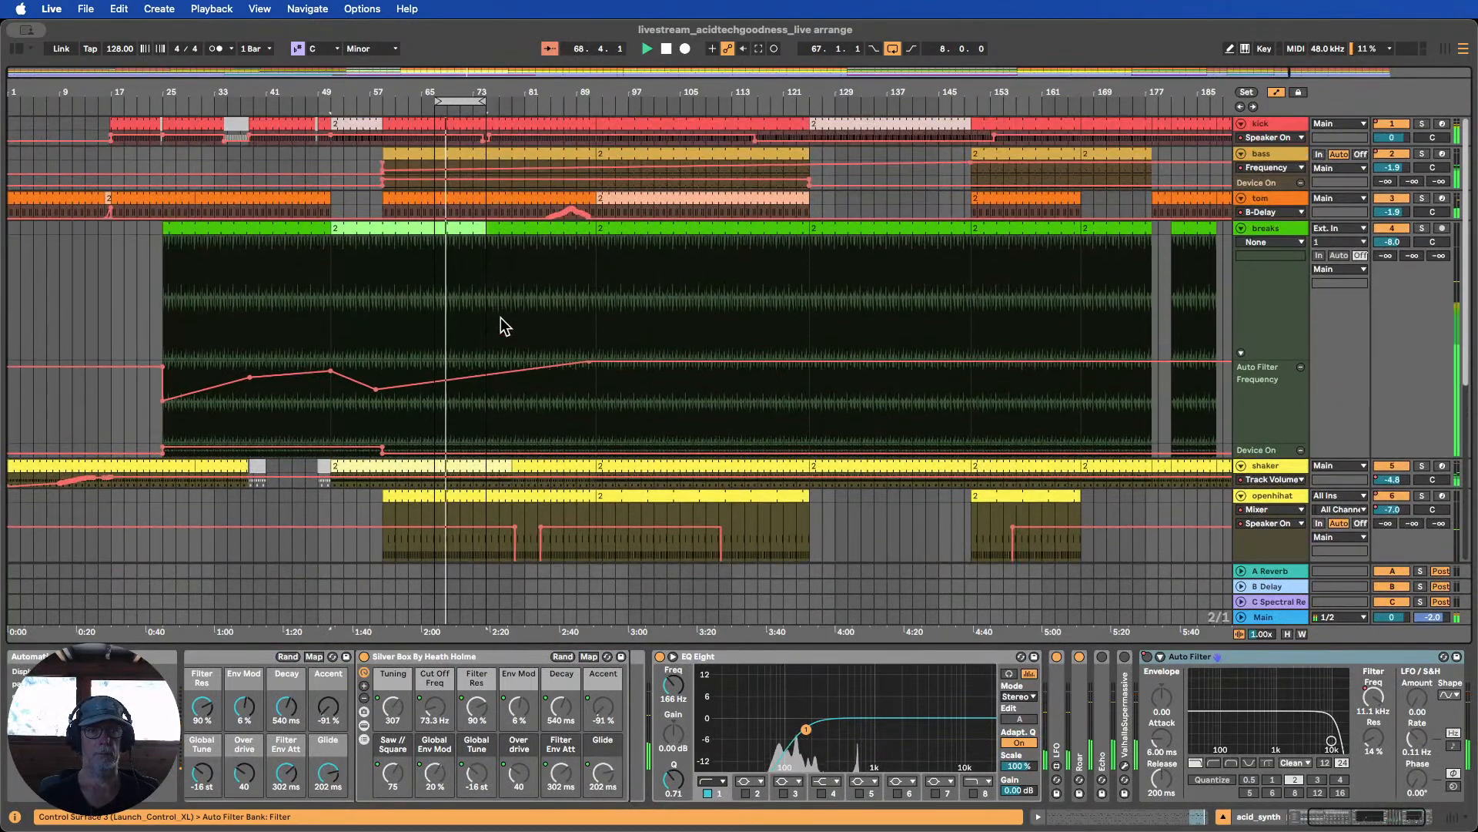
# Replace the kick's Speaker On dropout near bar 75 with a deactivated clip section from 74.3 to bar 75
pyautogui.moveTo(474, 90); pyautogui.dragTo(473, 193)
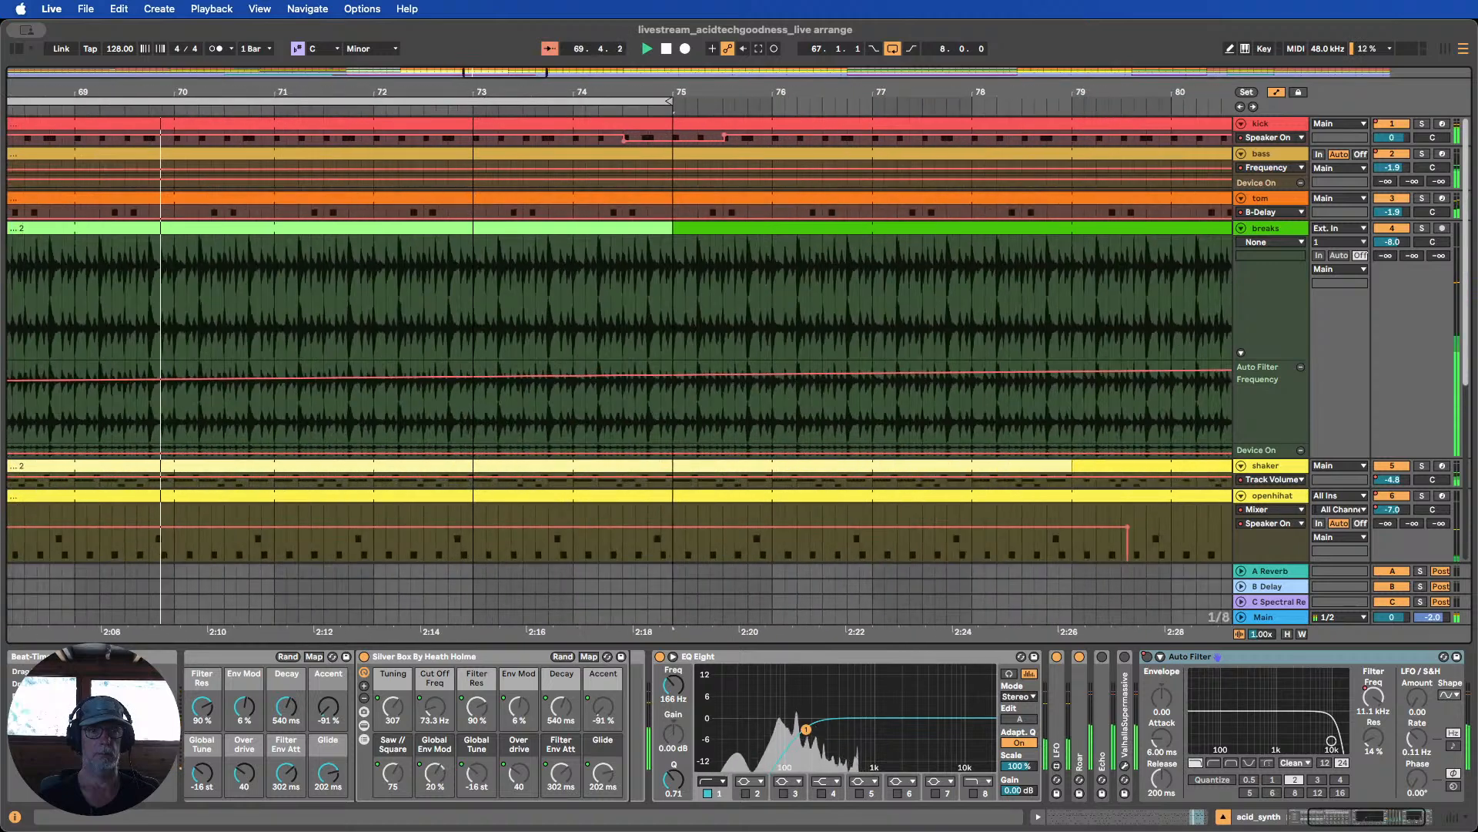
pyautogui.moveTo(1251, 146); pyautogui.dragTo(1251, 310)
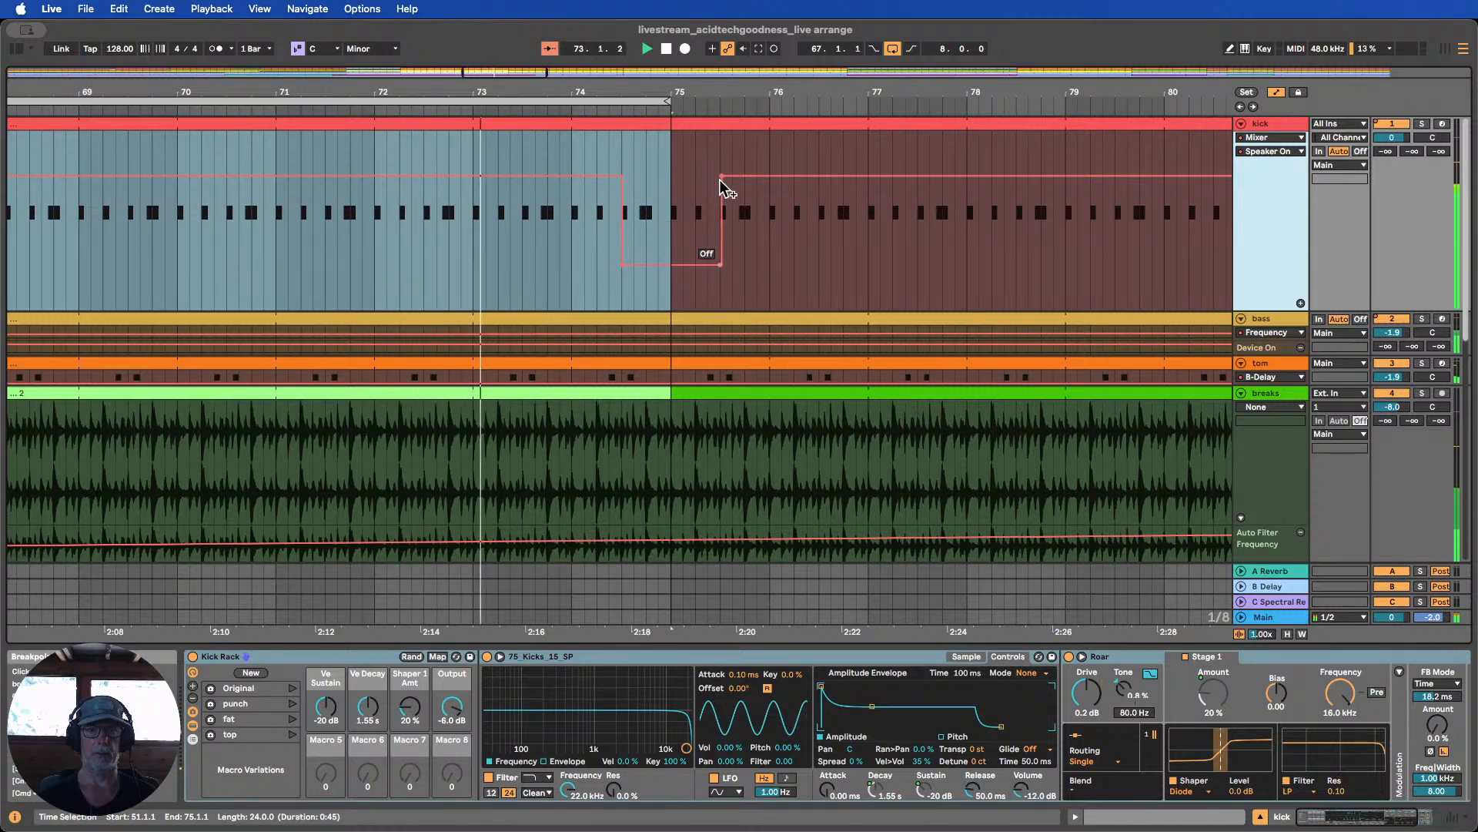
pyautogui.moveTo(722, 176); pyautogui.dragTo(671, 176)
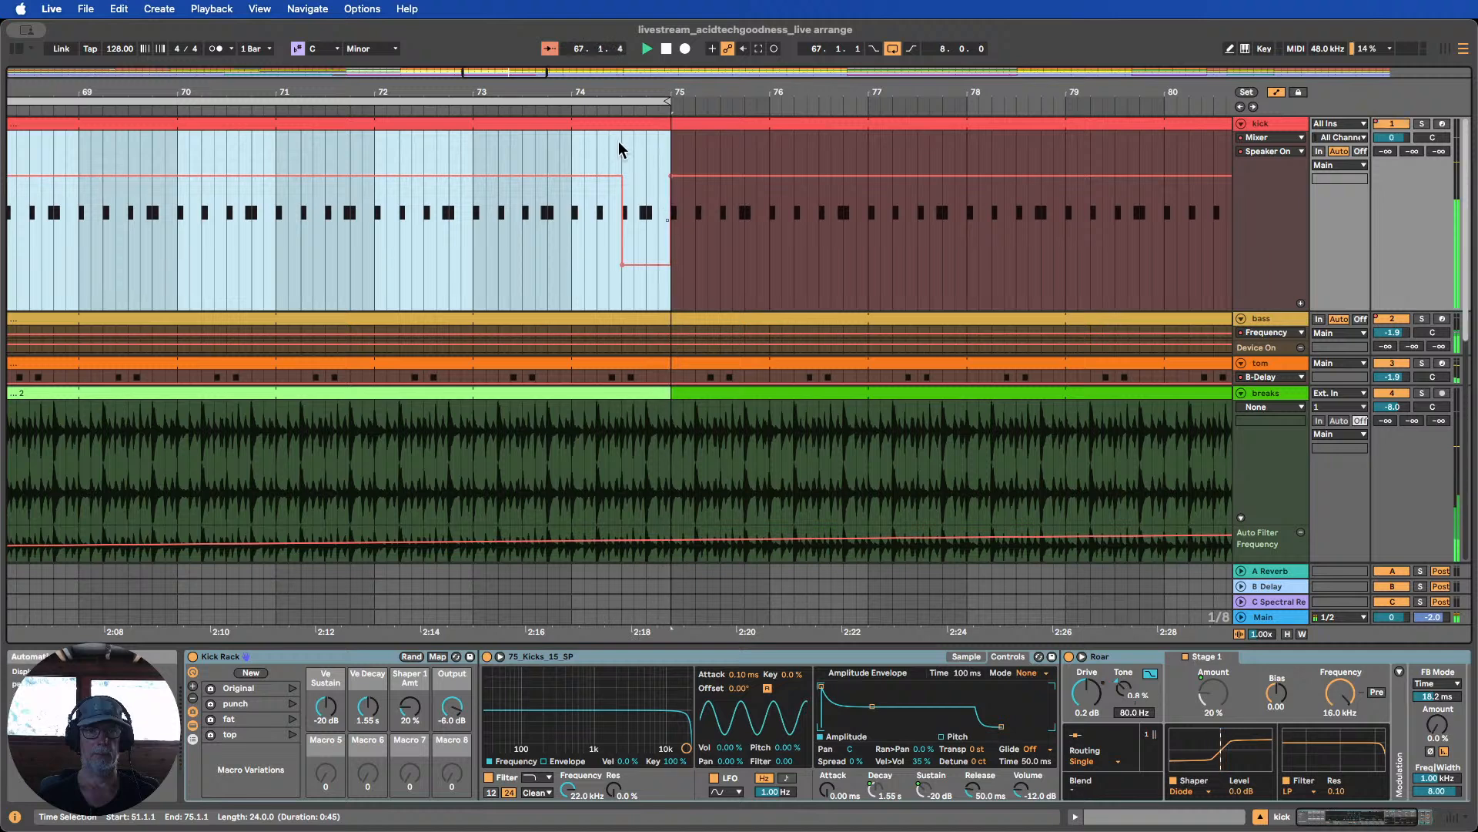
pyautogui.moveTo(620, 140); pyautogui.dragTo(671, 140)
pyautogui.press('0')
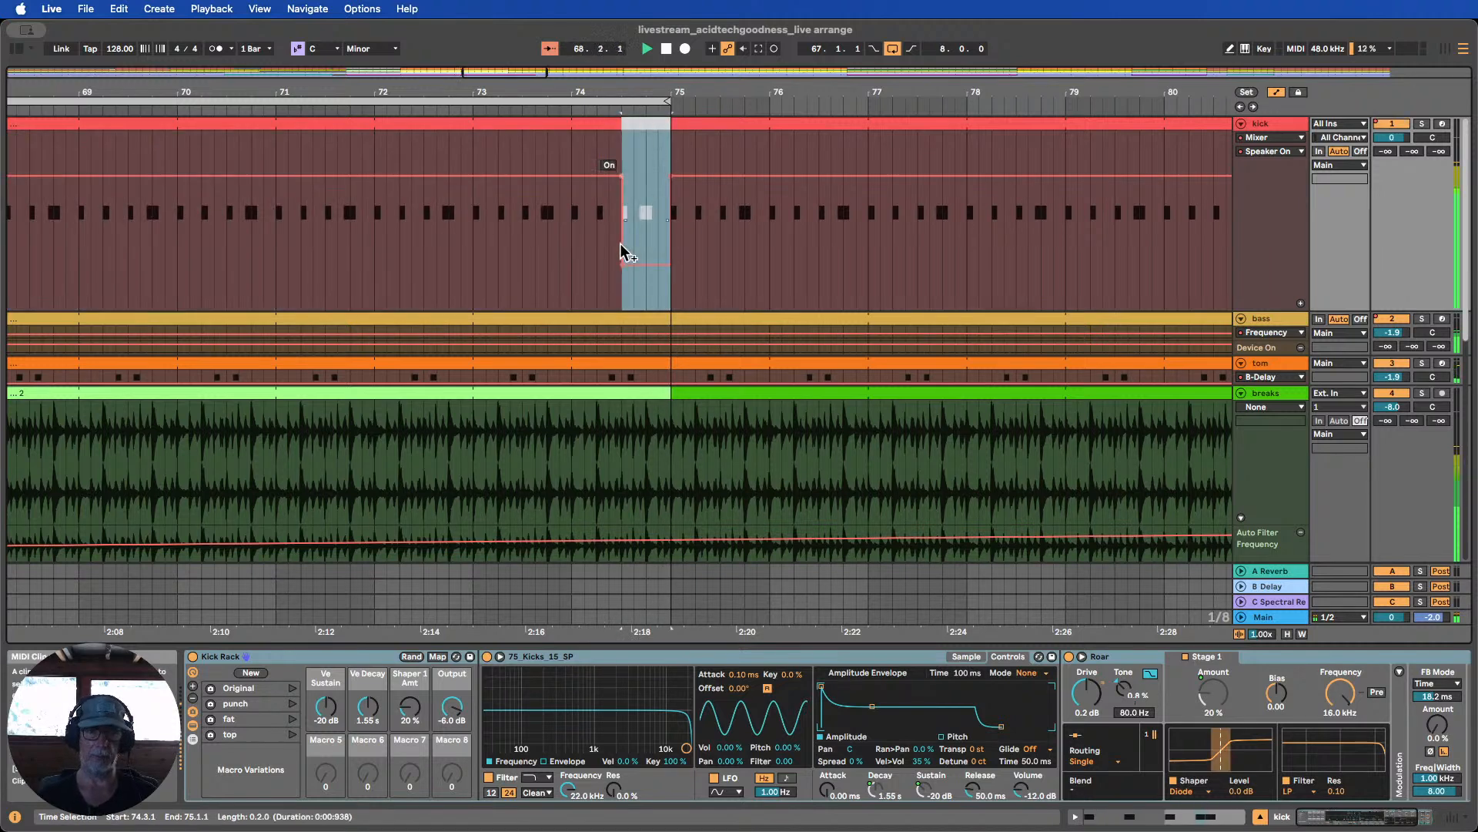
pyautogui.click(621, 266)
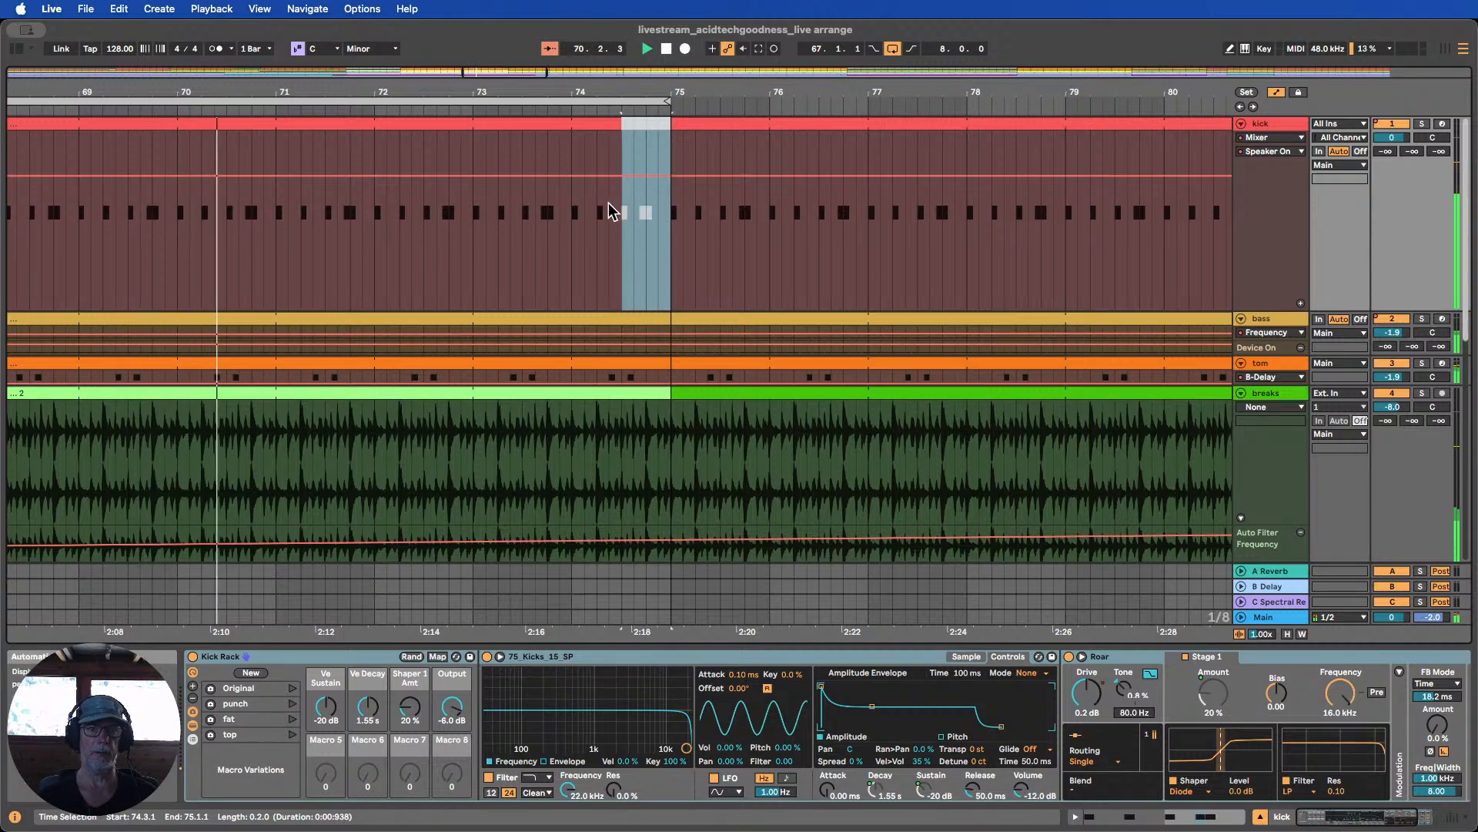
# Copy the tom section from bar 16 to 17, including its B-Delay send automation, to bar 74
pyautogui.moveTo(624, 91); pyautogui.dragTo(515, 15)
pyautogui.scroll(-3, 650, 208)
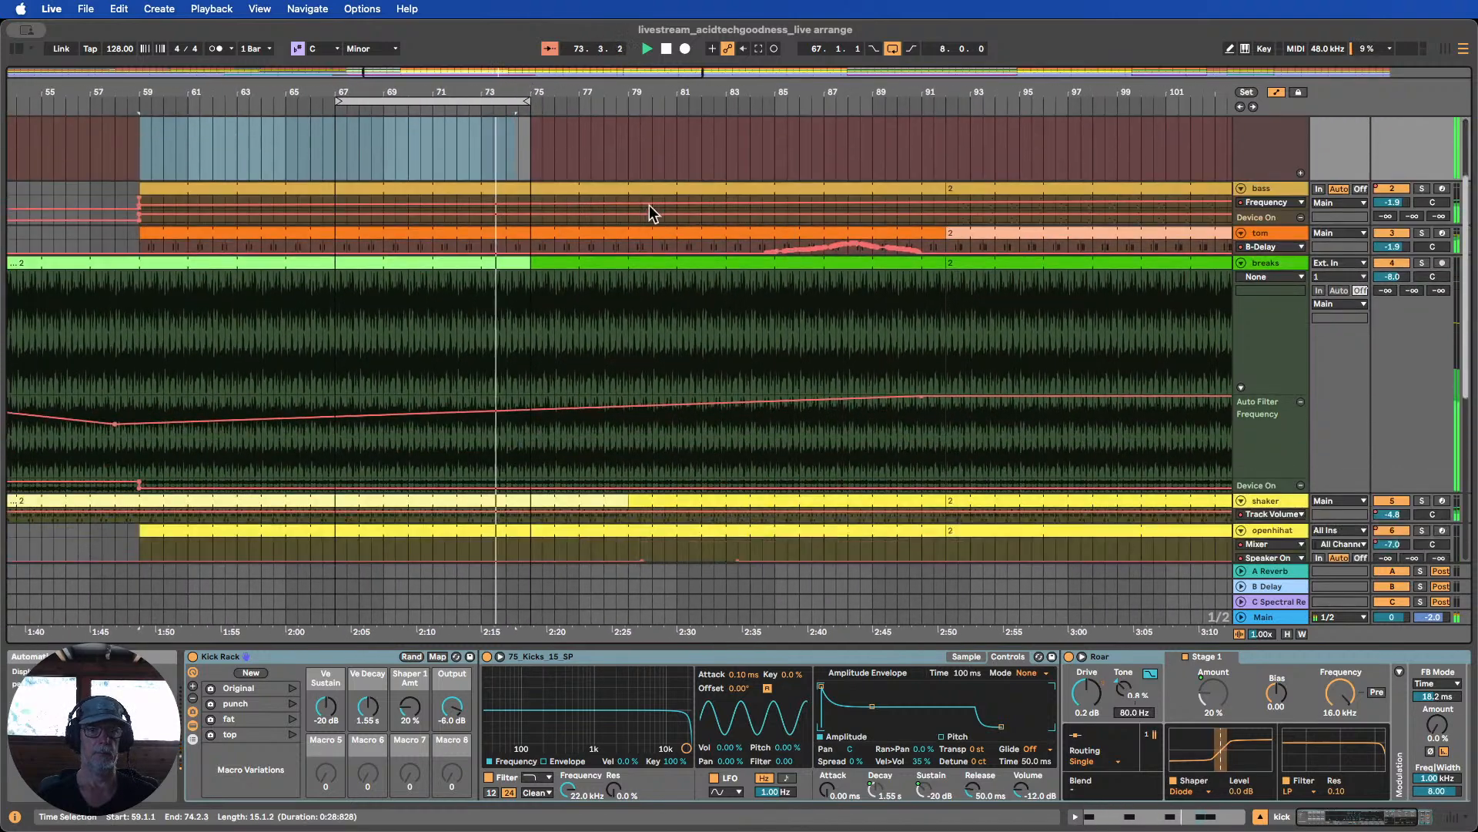
pyautogui.scroll(2, 944, 299)
pyautogui.scroll(2, 947, 299)
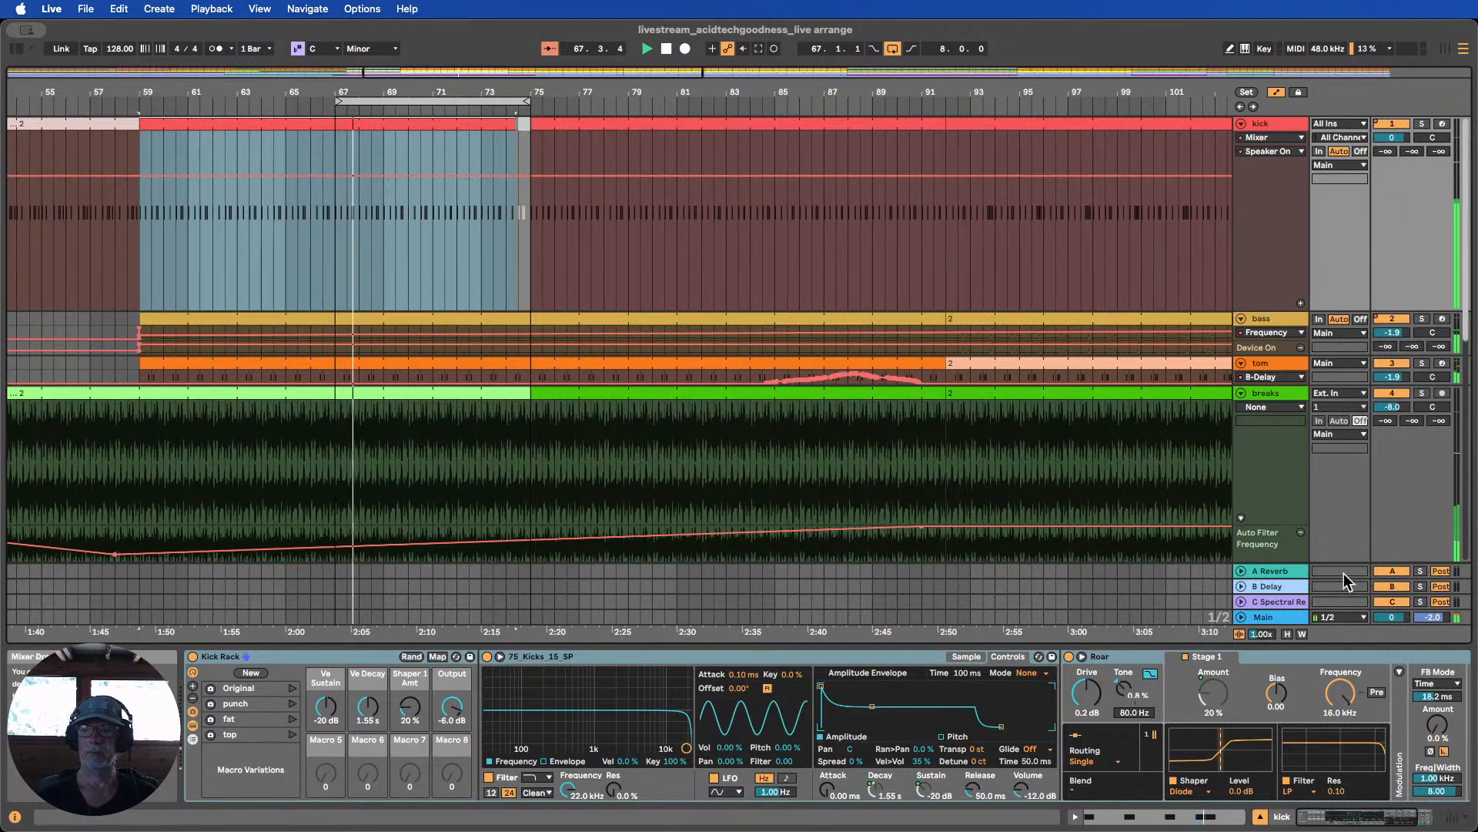
pyautogui.click(1287, 633)
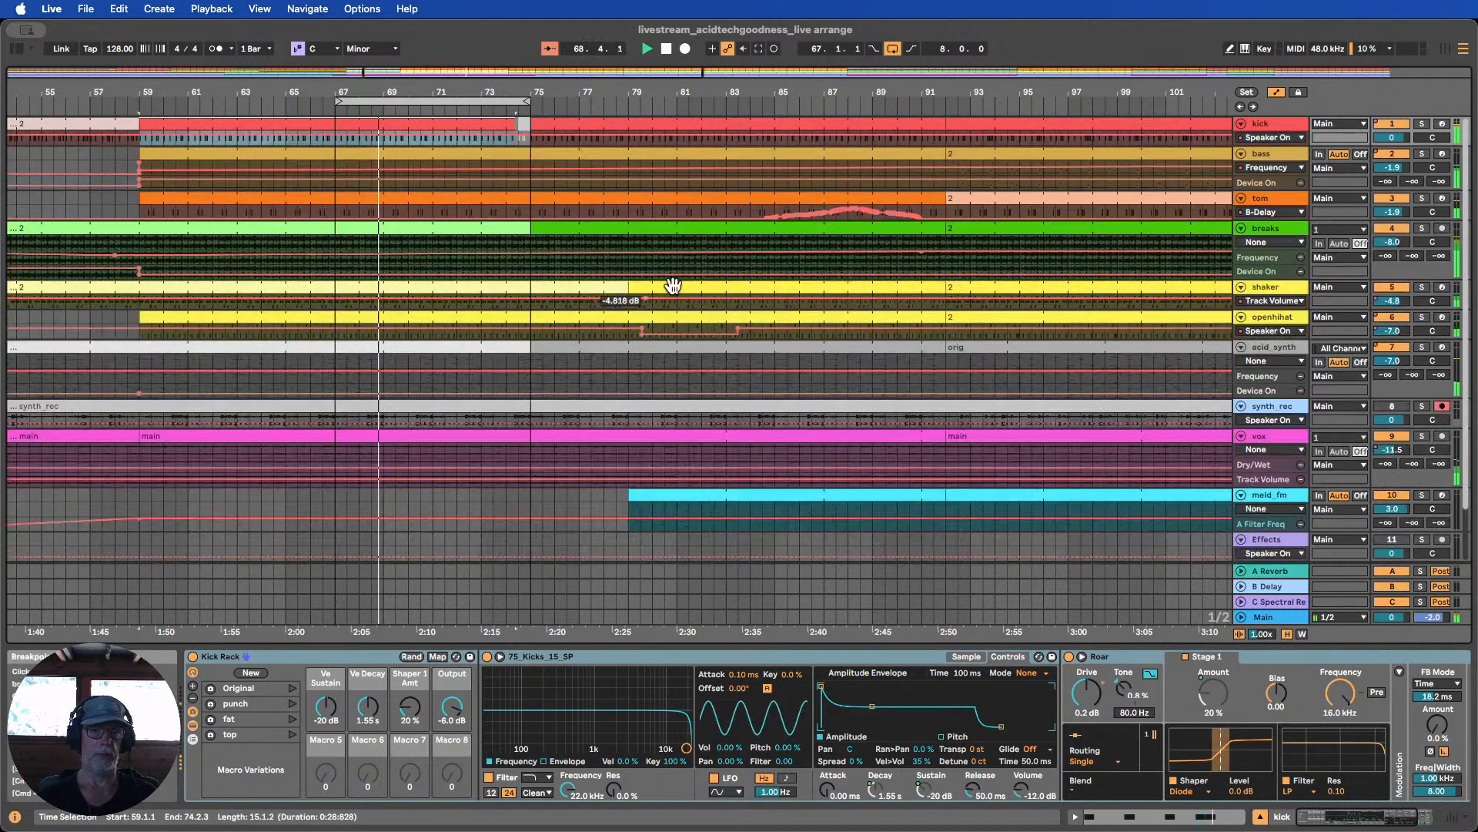
pyautogui.moveTo(1258, 218); pyautogui.dragTo(1278, 313)
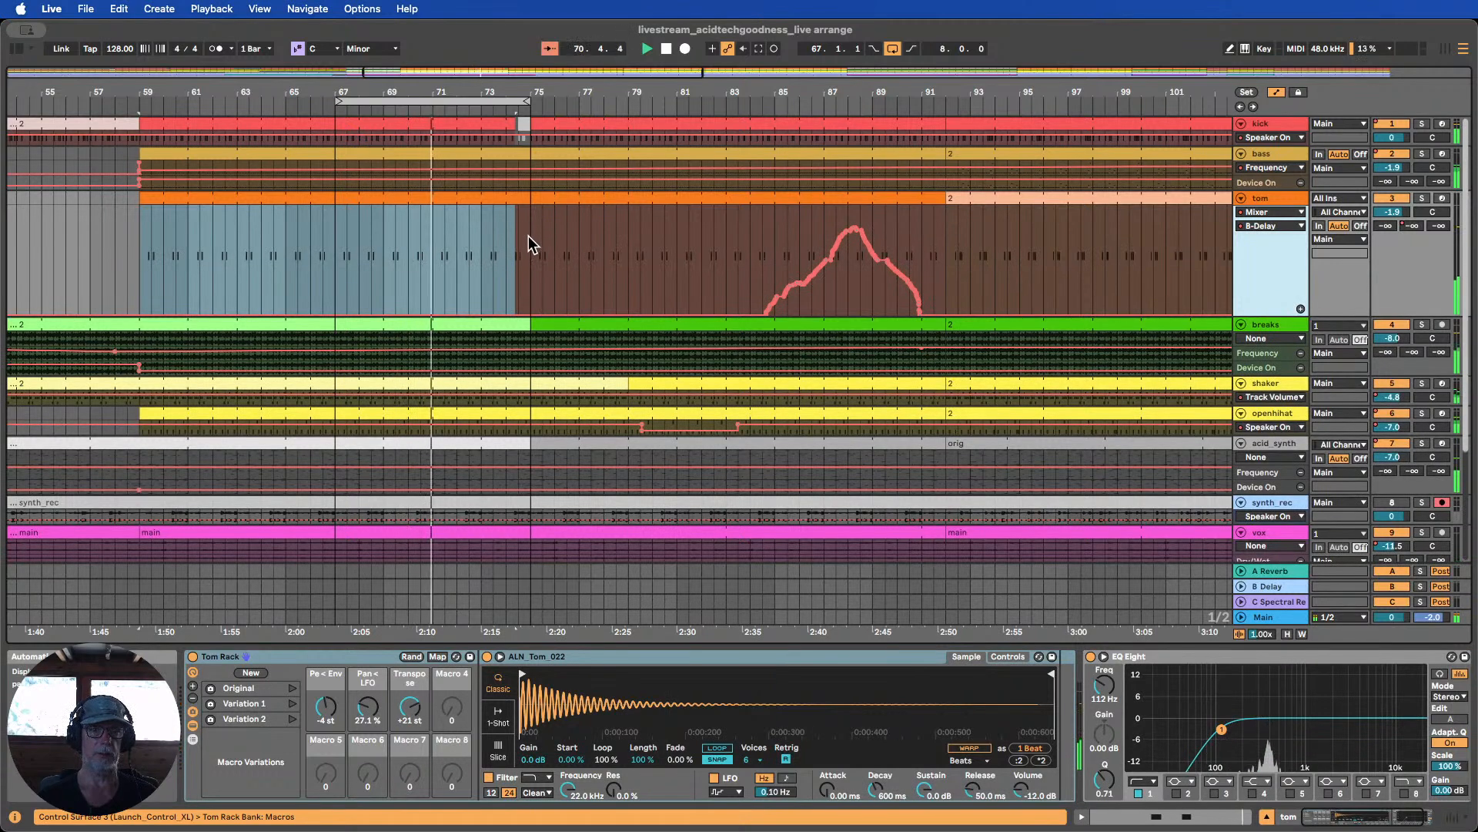
pyautogui.moveTo(519, 85); pyautogui.dragTo(796, 46)
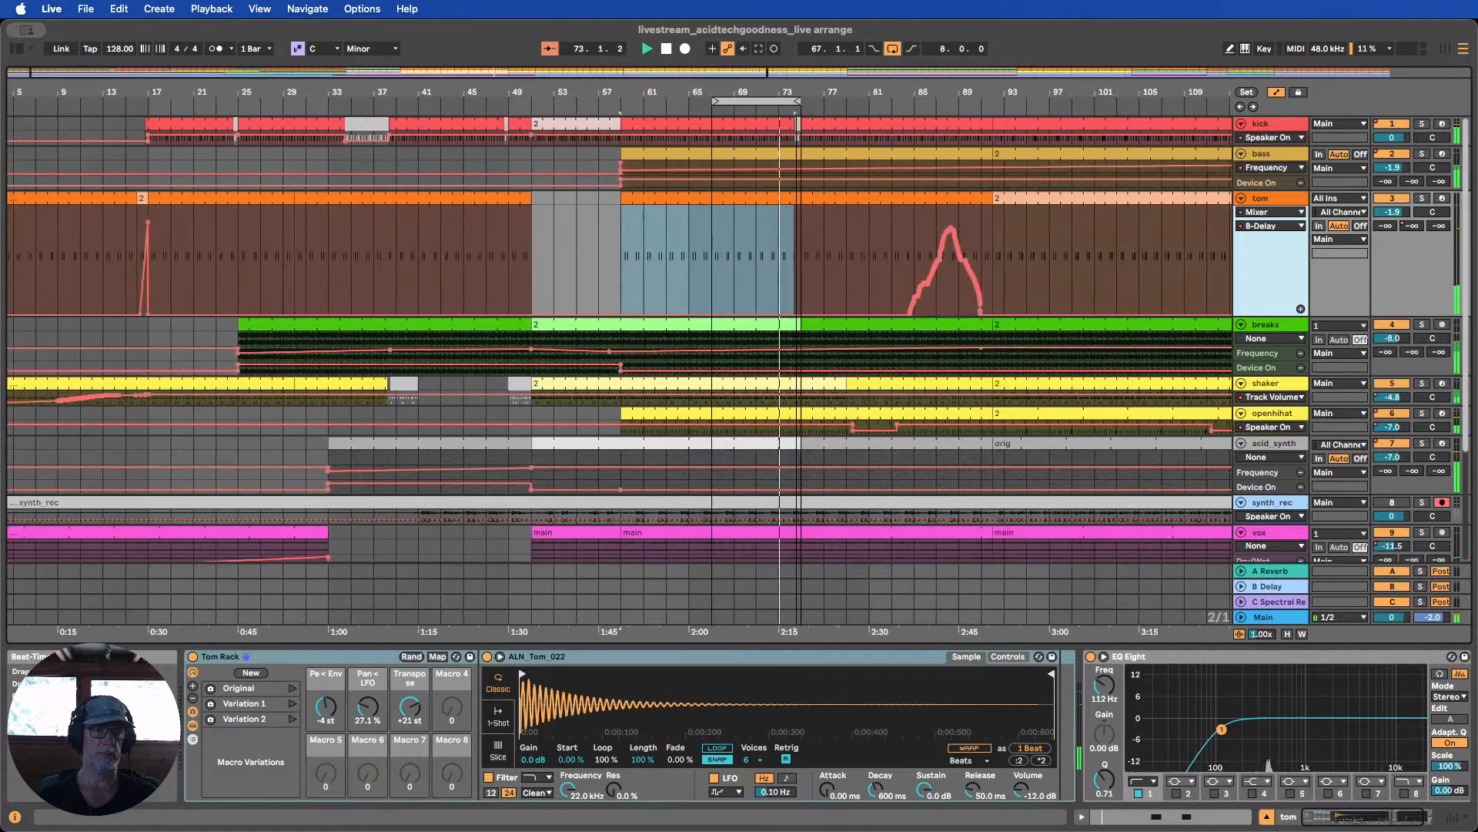
pyautogui.click(140, 201)
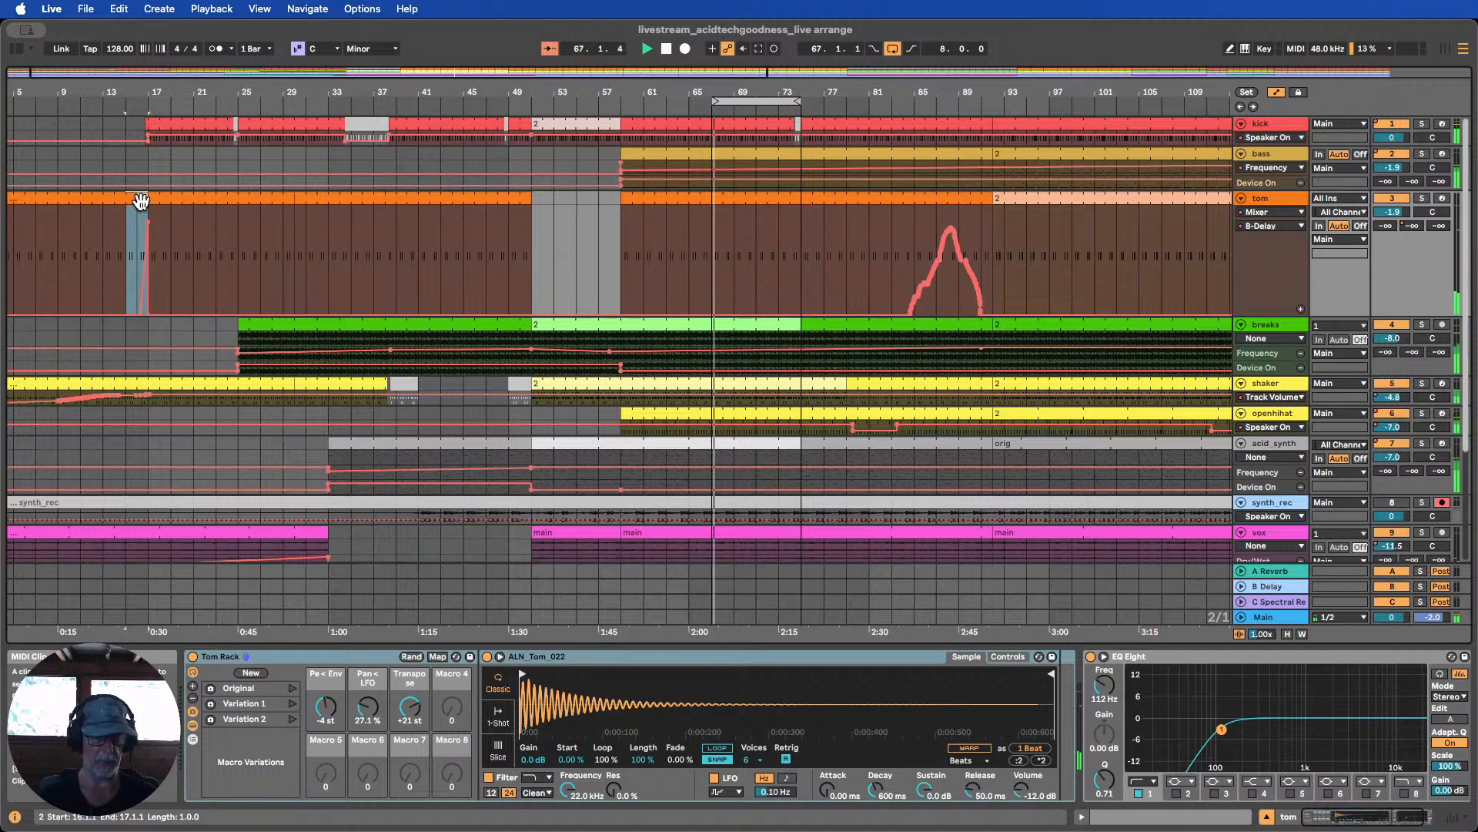
pyautogui.moveTo(140, 202); pyautogui.dragTo(780, 223)
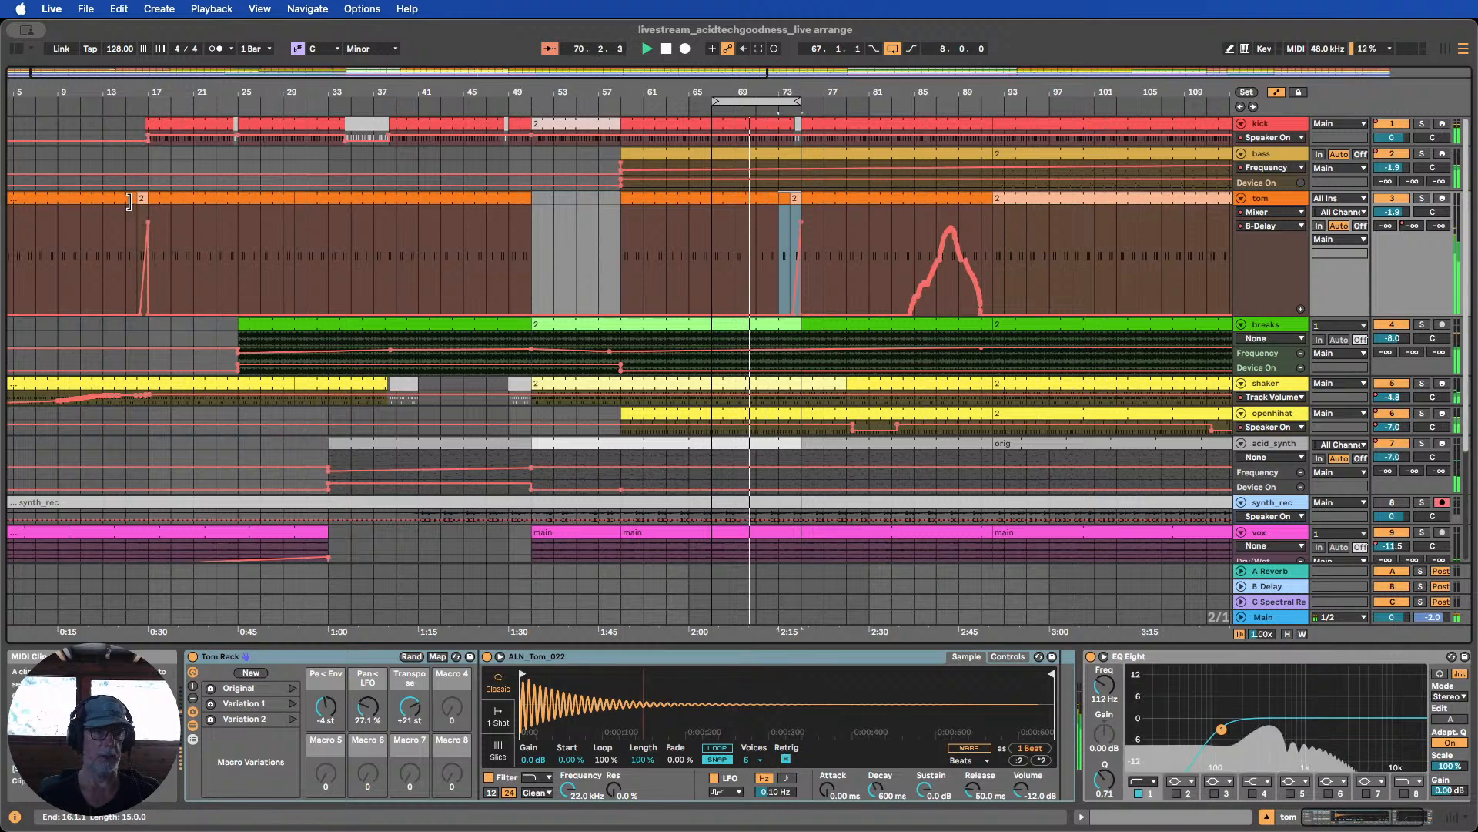
# Copy the tom section from bar 15 to 17, including its B-Delay send automation, to bars 49 to 51
pyautogui.click(134, 220)
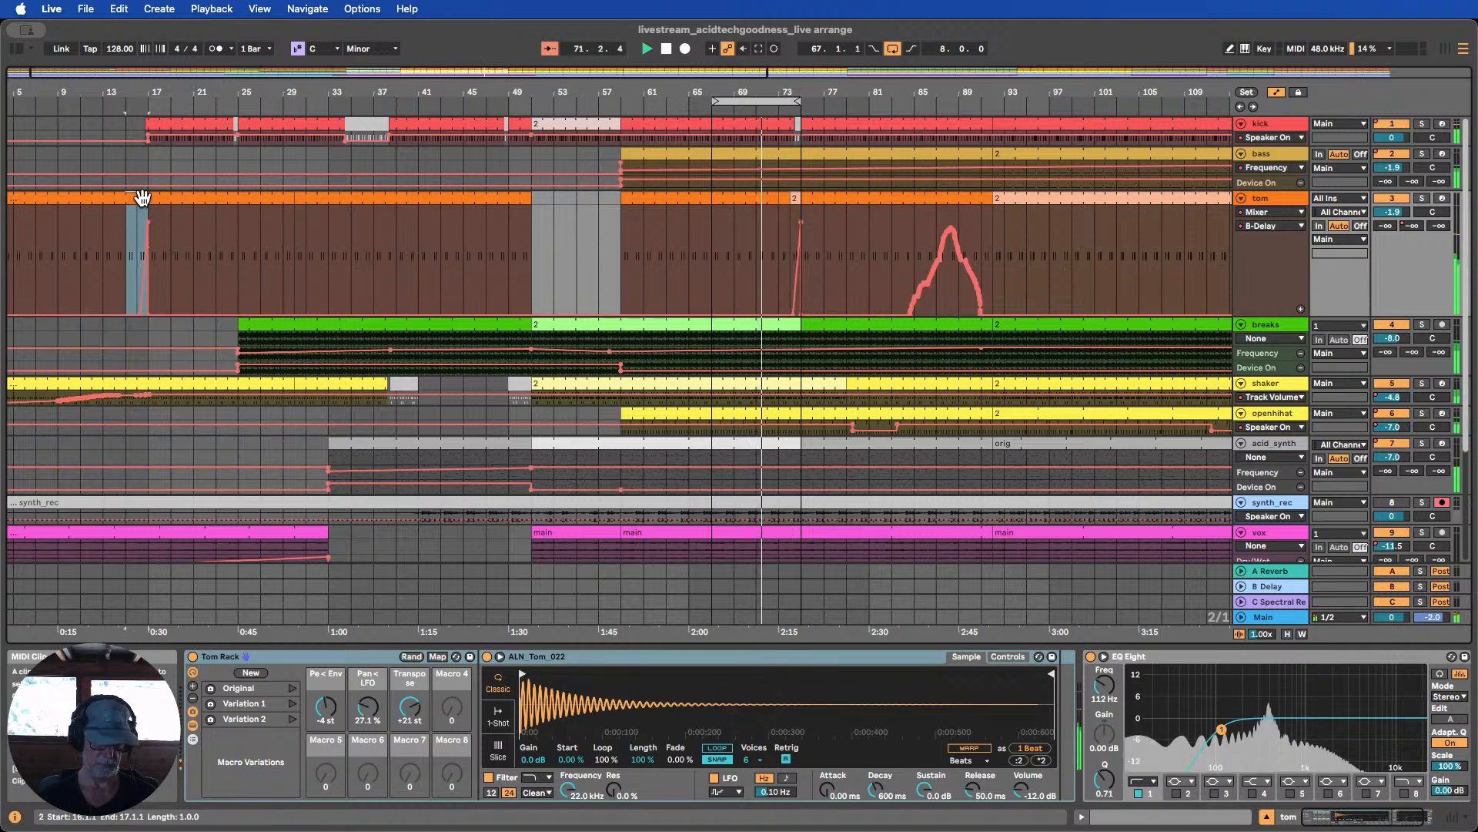
pyautogui.moveTo(142, 198); pyautogui.dragTo(521, 221)
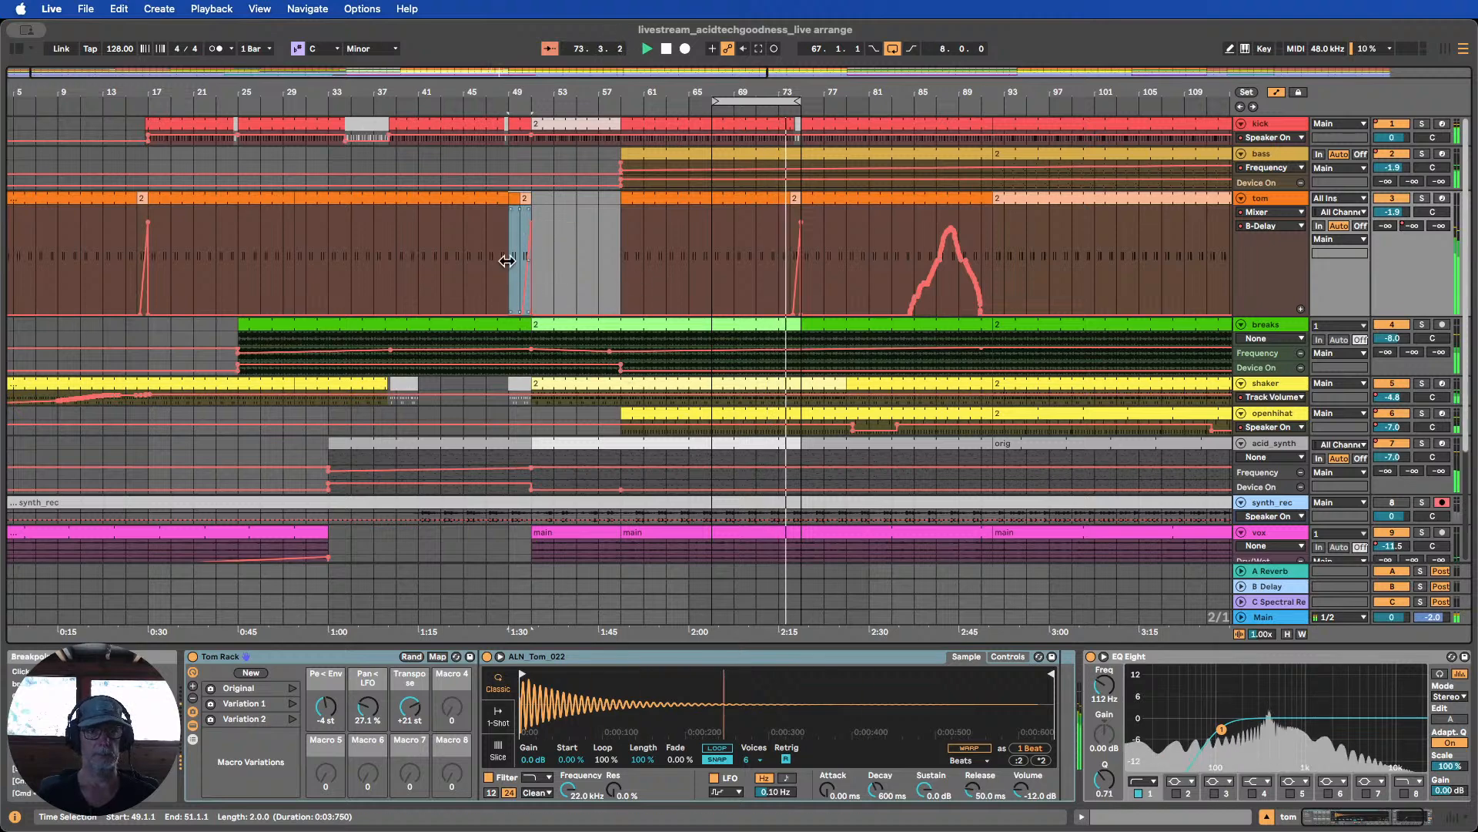
# Copy the tom section from bar 15 to 17 to bars 36 to 38, and extend the clip starting at bar 17 to bar 37
pyautogui.moveTo(126, 227); pyautogui.dragTo(152, 210)
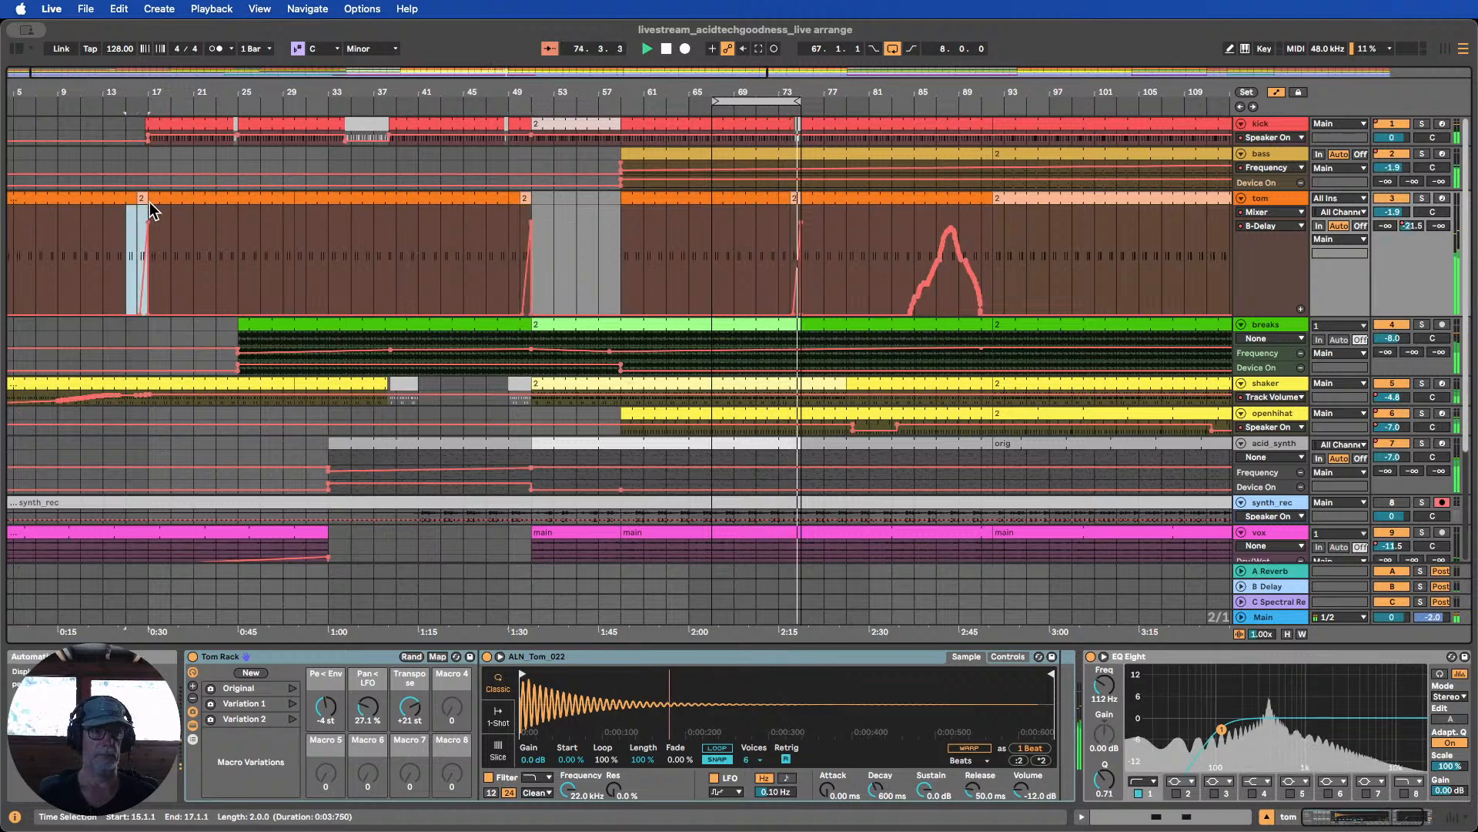
pyautogui.moveTo(364, 97); pyautogui.dragTo(807, 158)
pyautogui.moveTo(217, 201); pyautogui.dragTo(842, 209)
pyautogui.moveTo(864, 92); pyautogui.dragTo(308, 44)
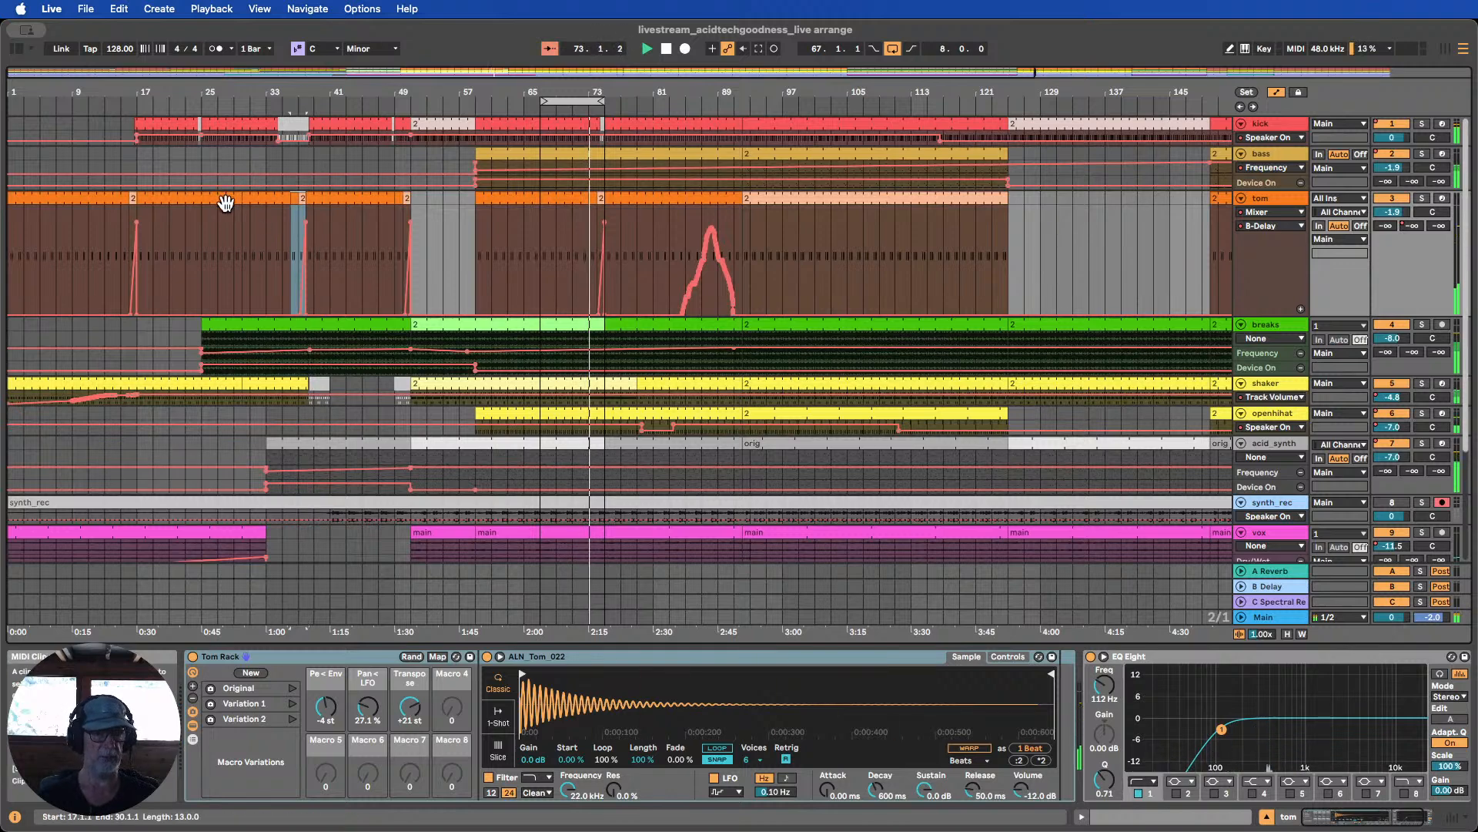
pyautogui.click(276, 202)
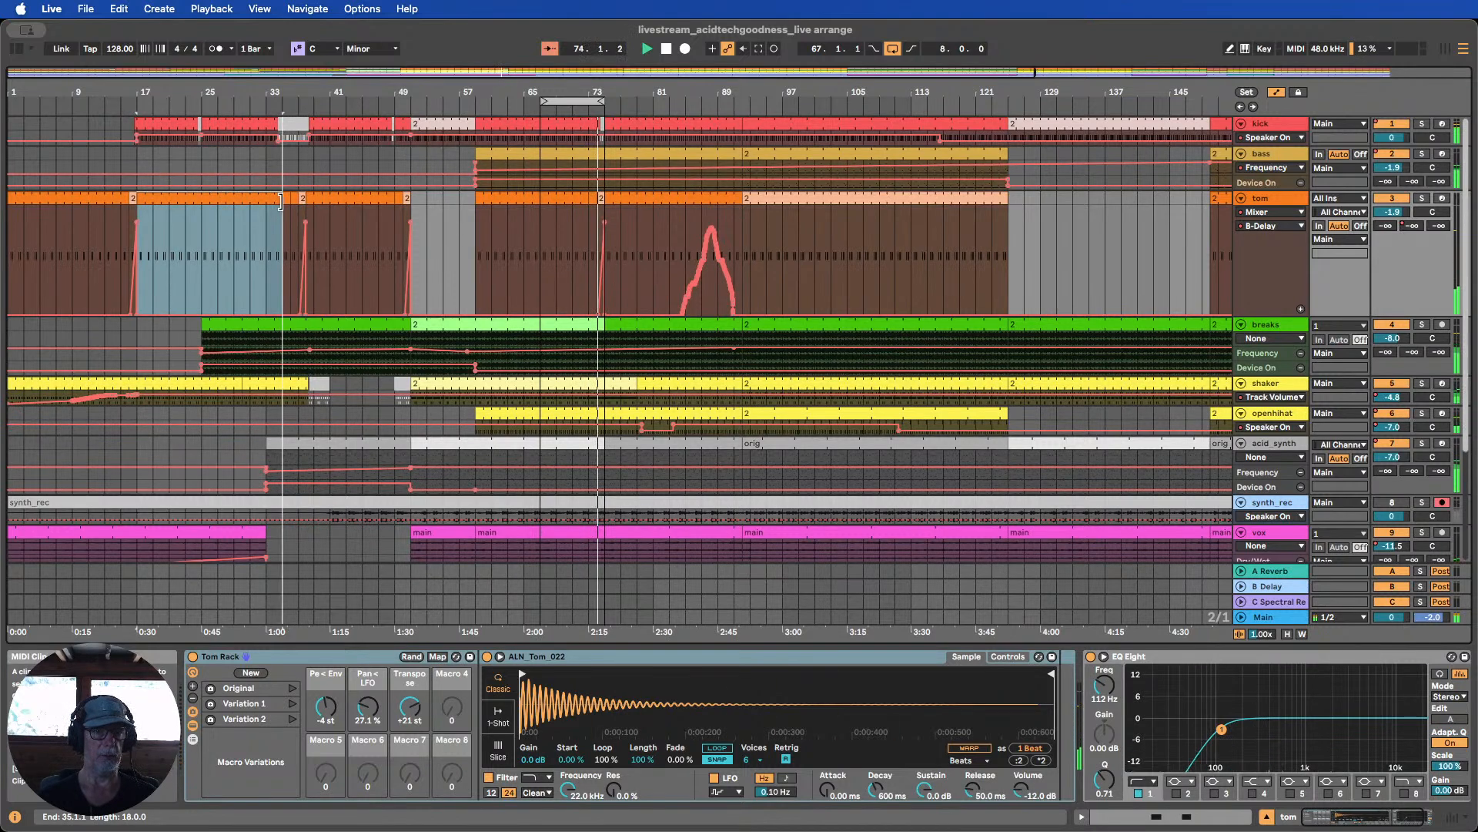
pyautogui.moveTo(281, 201); pyautogui.dragTo(297, 202)
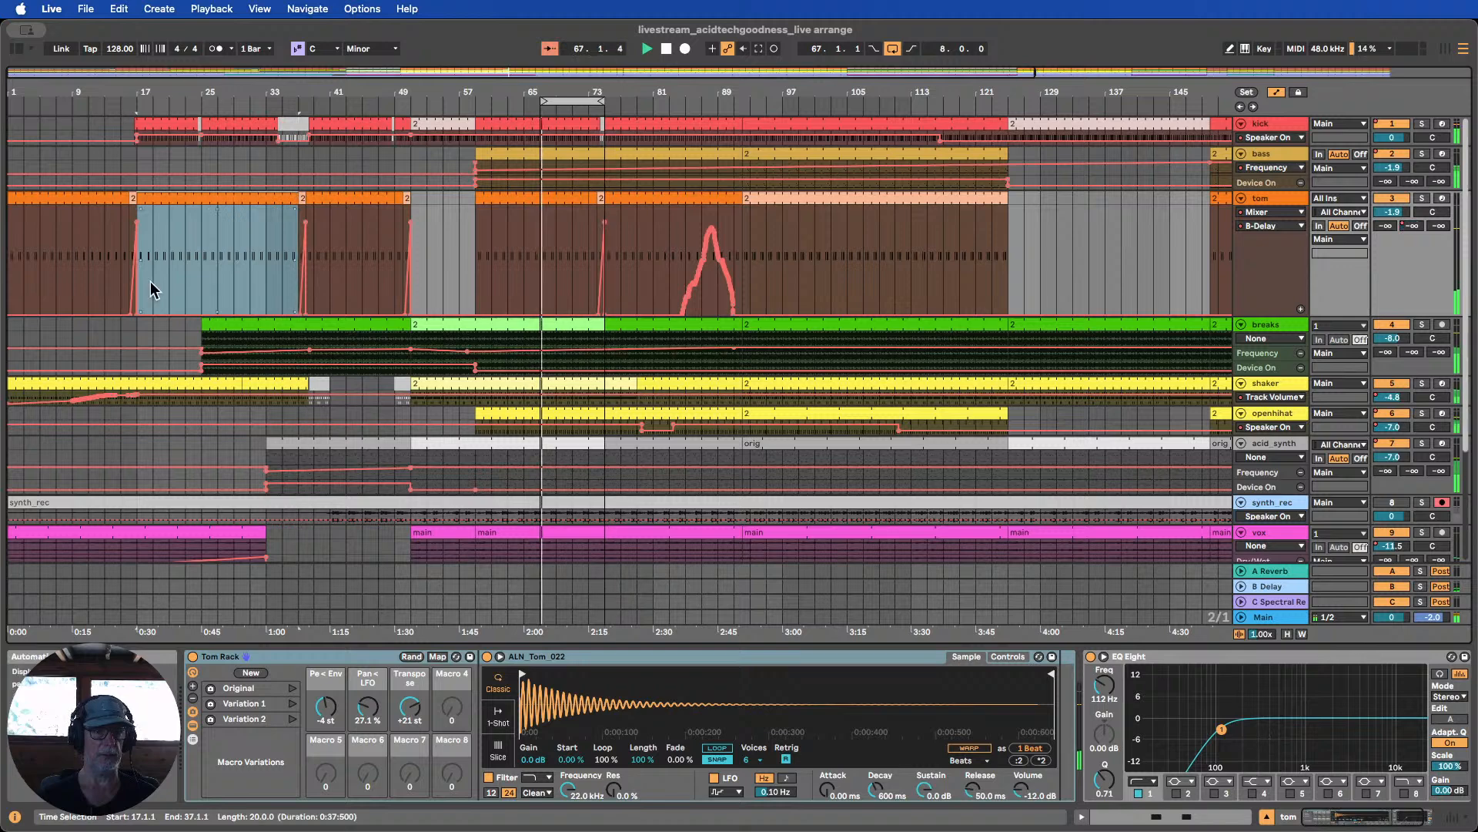
# Increase the height of the shaker and breaks track lanes to expose their contents for editing
pyautogui.scroll(-2, 639, 248)
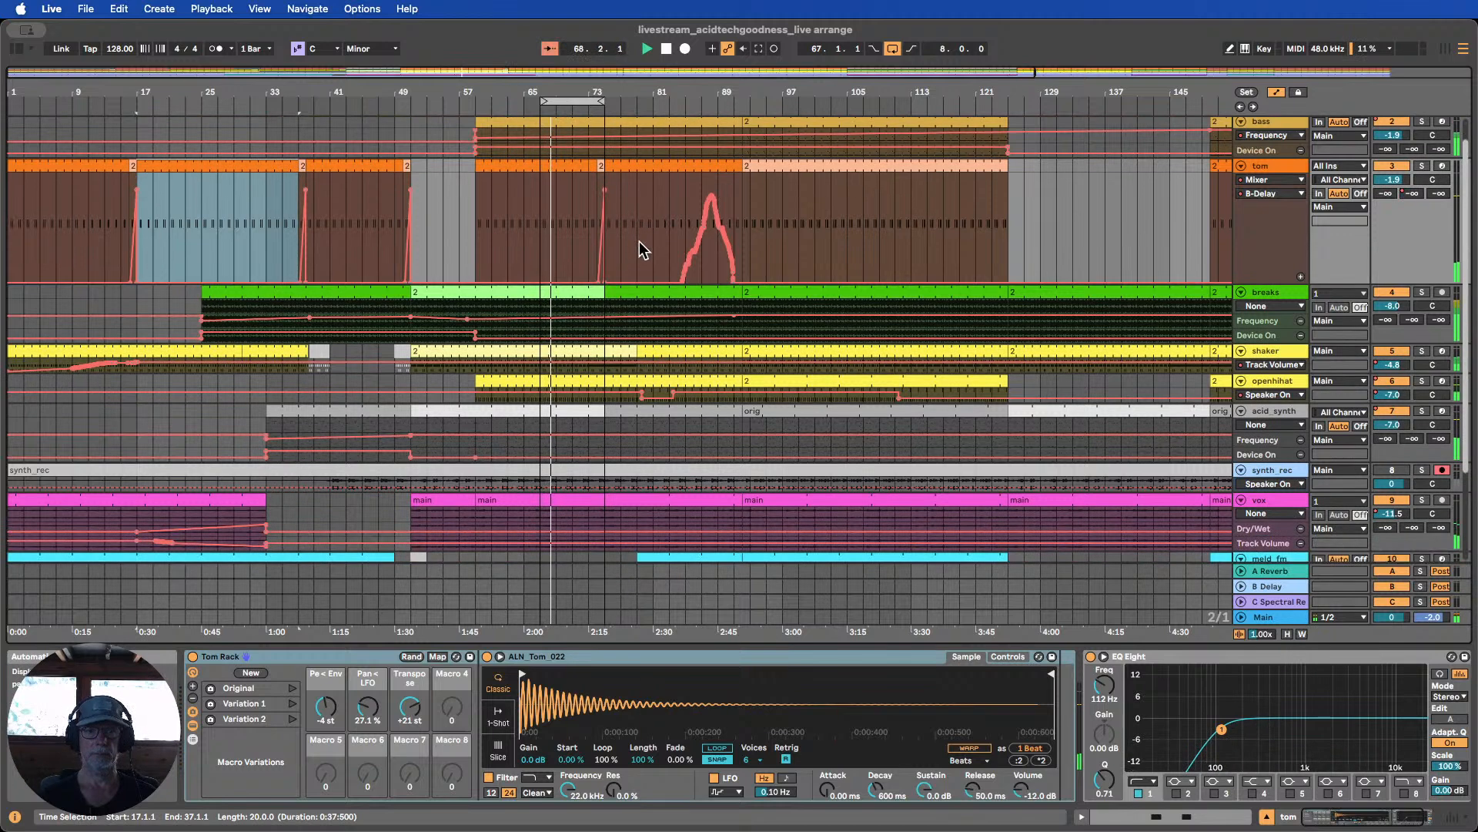
pyautogui.scroll(-2, 639, 242)
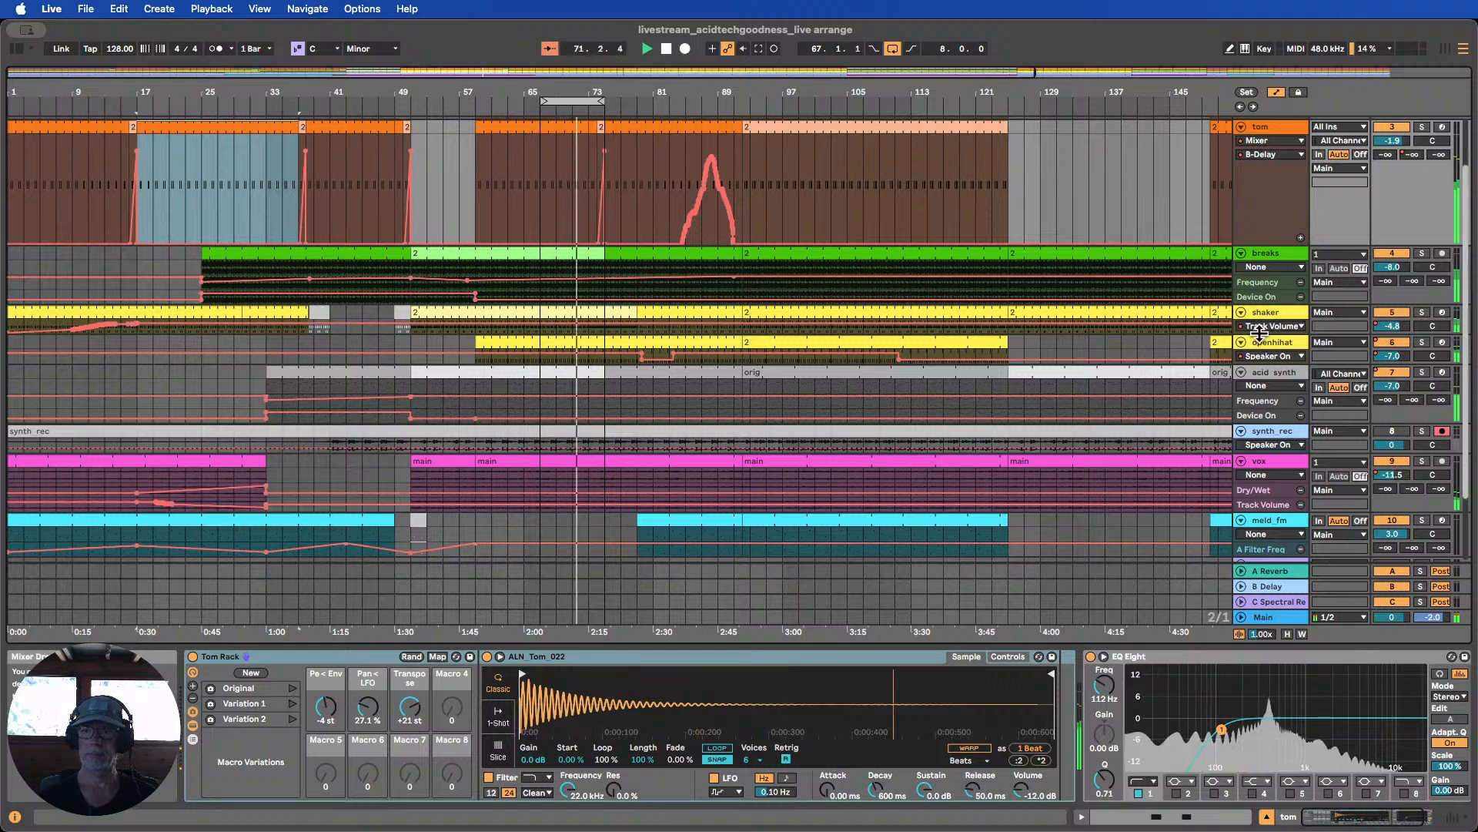
pyautogui.moveTo(1259, 335); pyautogui.dragTo(1275, 428)
pyautogui.scroll(3, 737, 335)
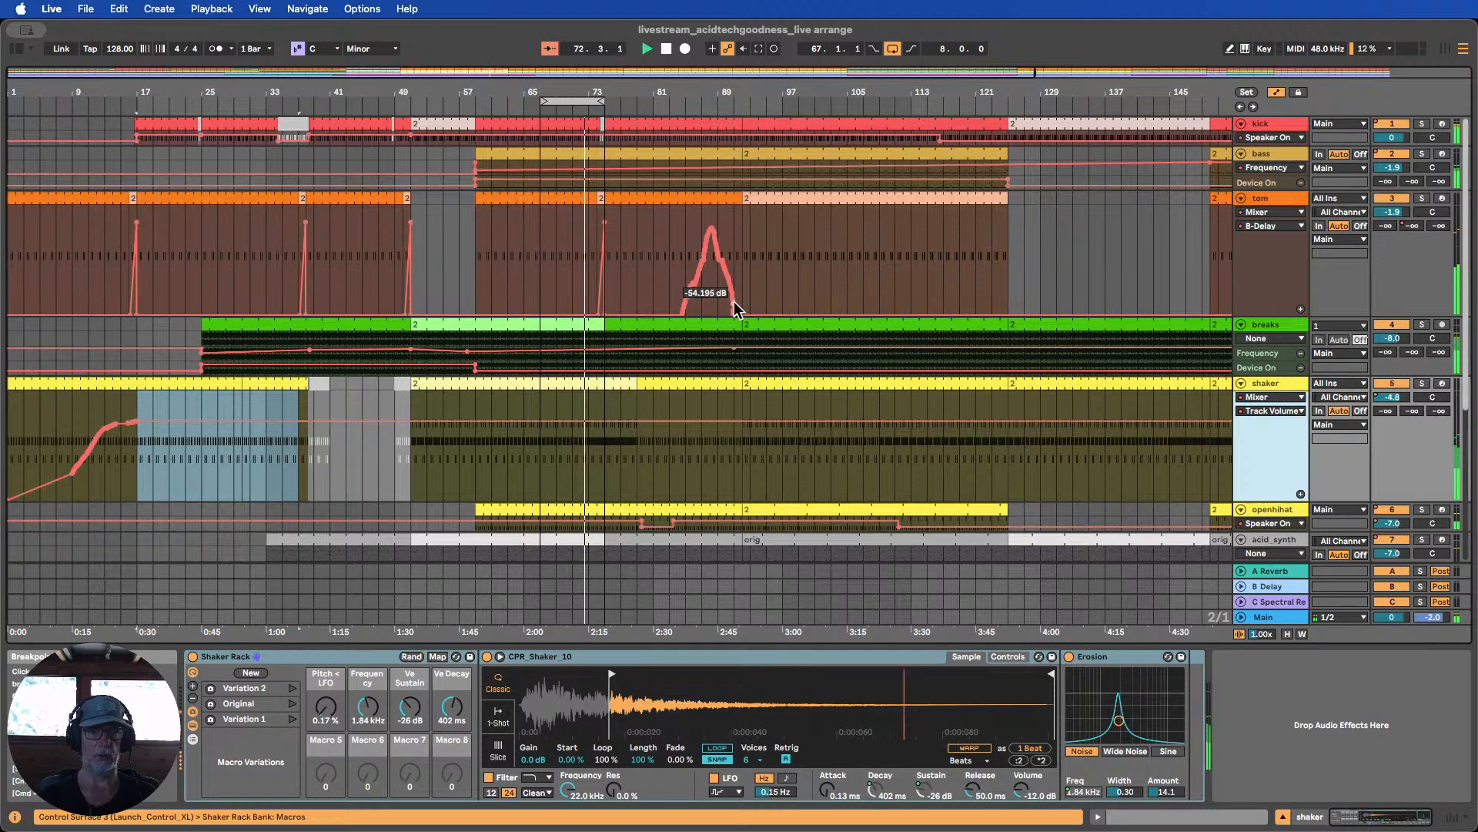
pyautogui.scroll(-3, 735, 305)
pyautogui.scroll(3, 736, 309)
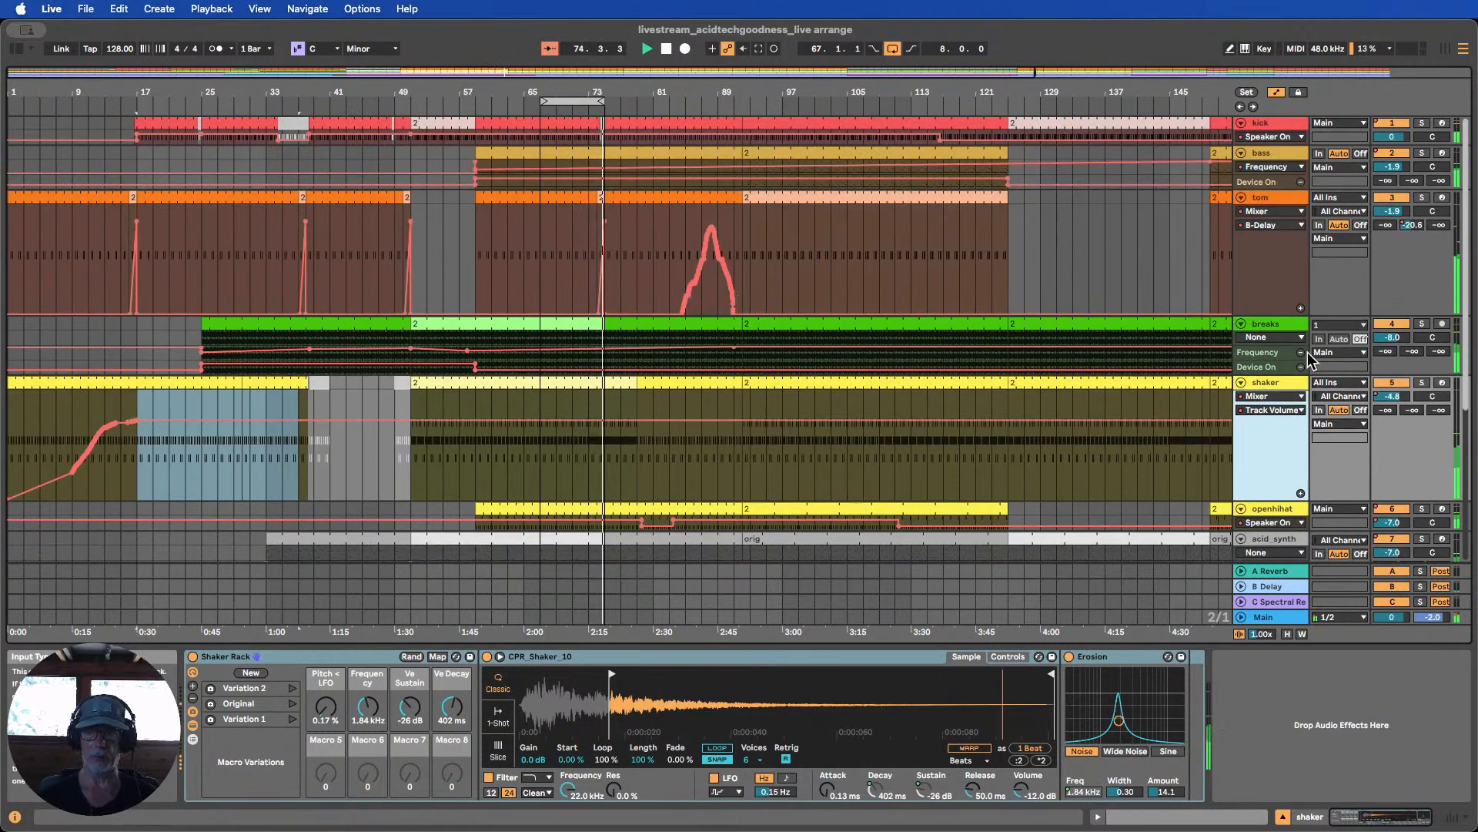
pyautogui.moveTo(1273, 345); pyautogui.dragTo(1273, 418)
pyautogui.scroll(-5, 1169, 354)
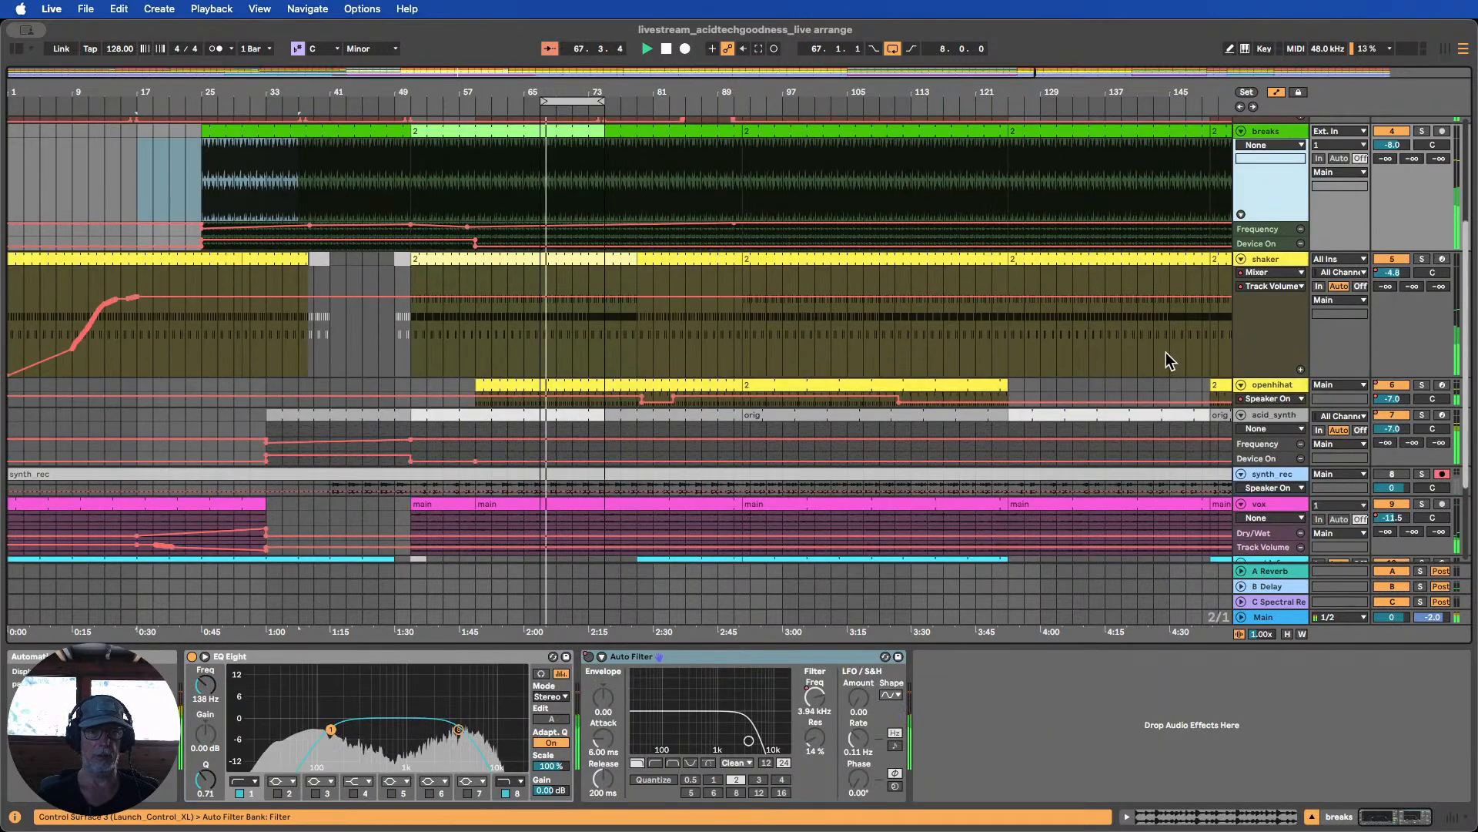
pyautogui.scroll(3, 1166, 356)
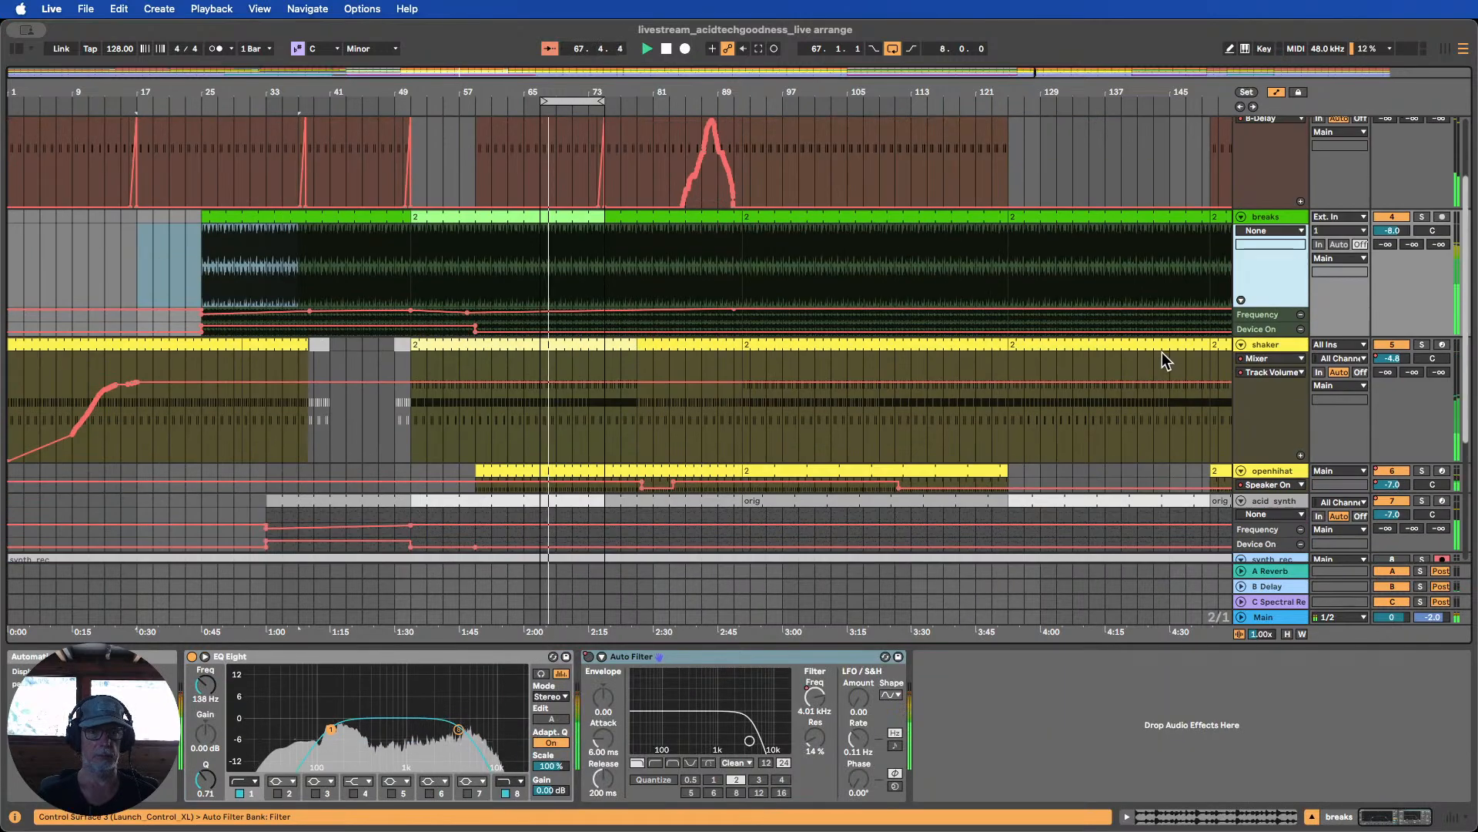
# Draw a shaker Track Volume fade that starts at bar 67 and falls to -11.2 dB at bar 75
pyautogui.click(541, 380)
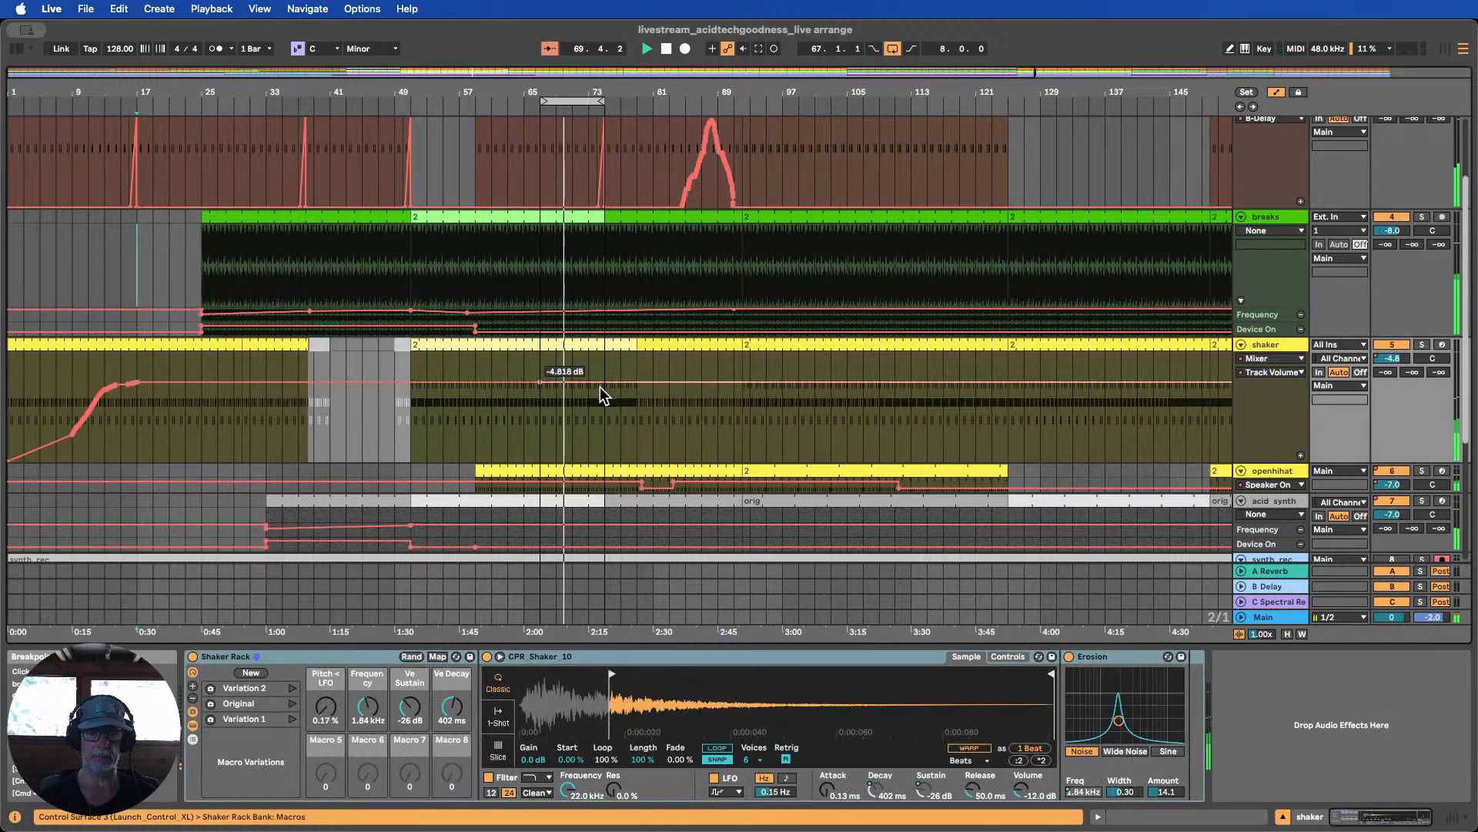
pyautogui.moveTo(568, 380); pyautogui.dragTo(605, 413)
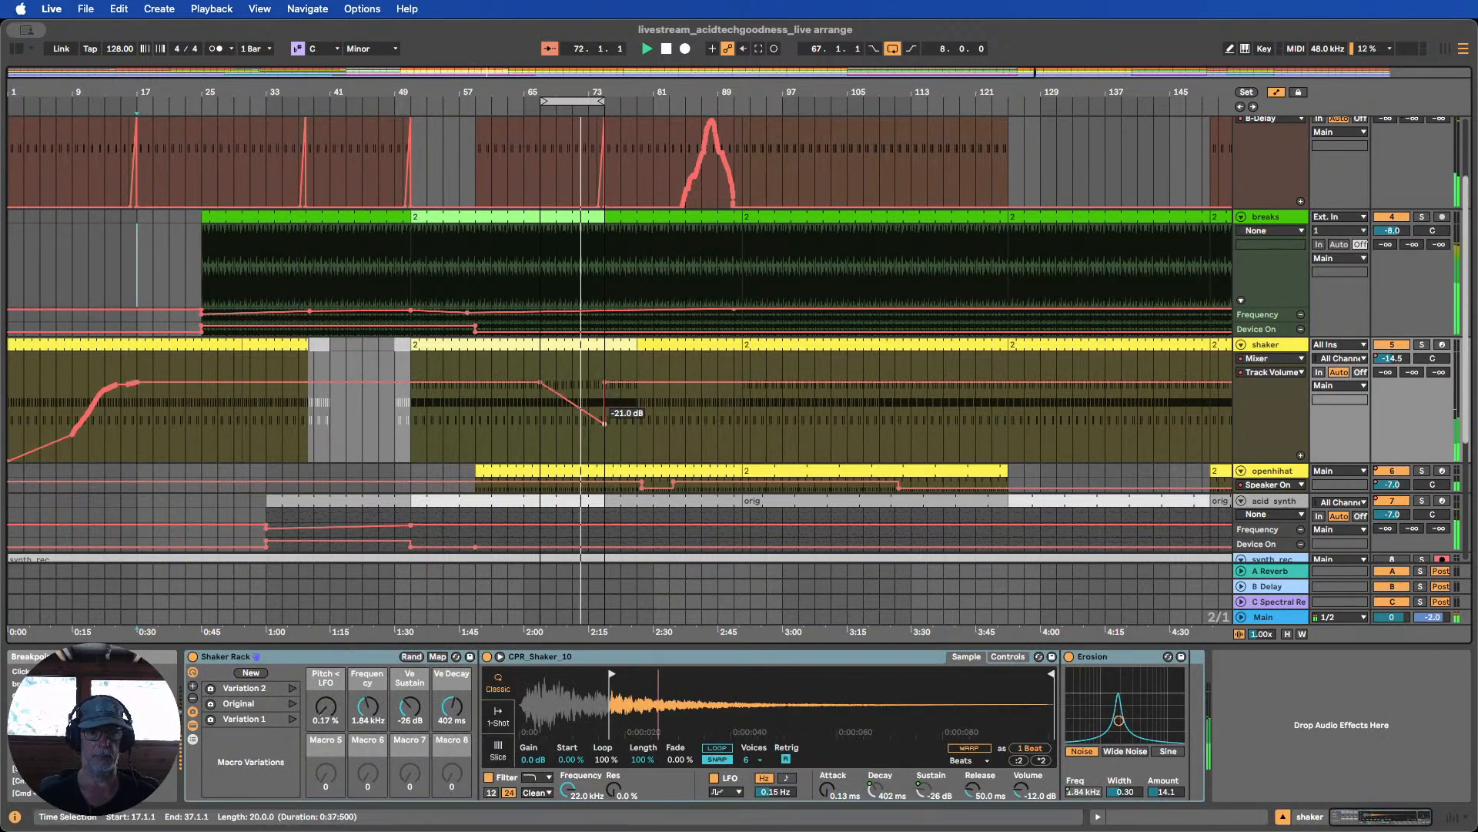
pyautogui.moveTo(604, 441); pyautogui.dragTo(605, 419)
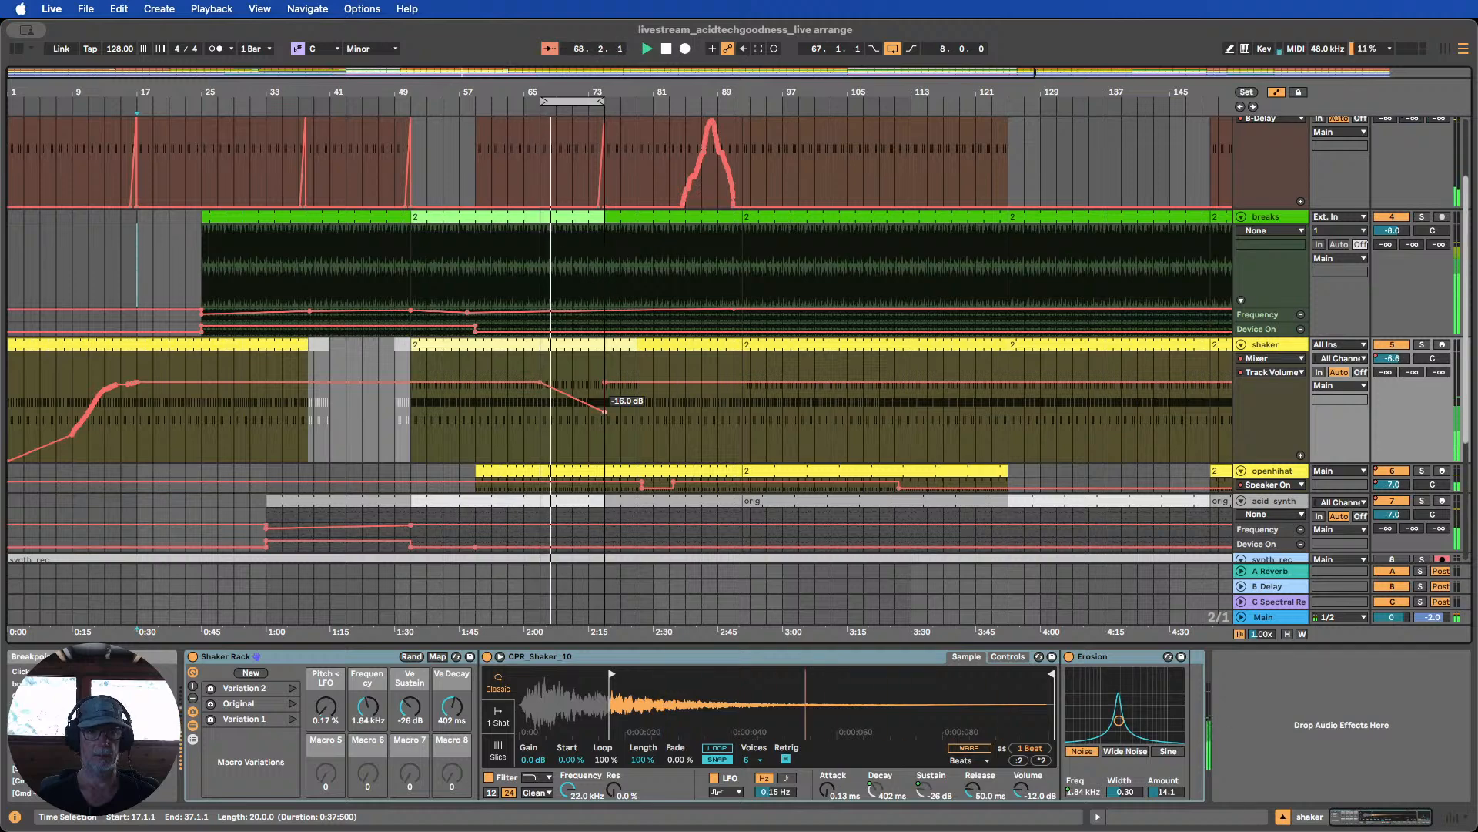
pyautogui.moveTo(604, 407); pyautogui.dragTo(605, 399)
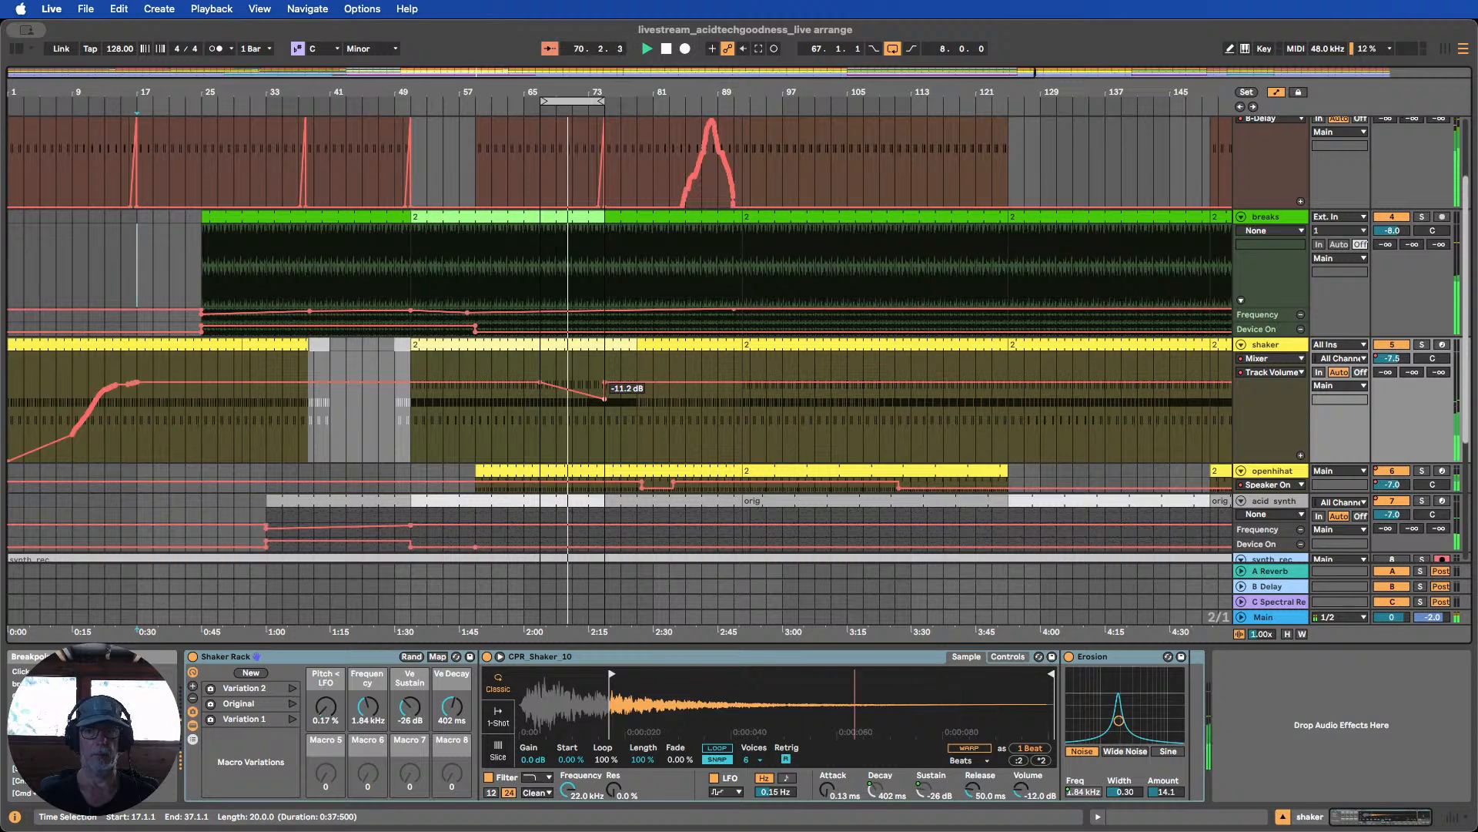
pyautogui.moveTo(567, 382); pyautogui.dragTo(556, 384)
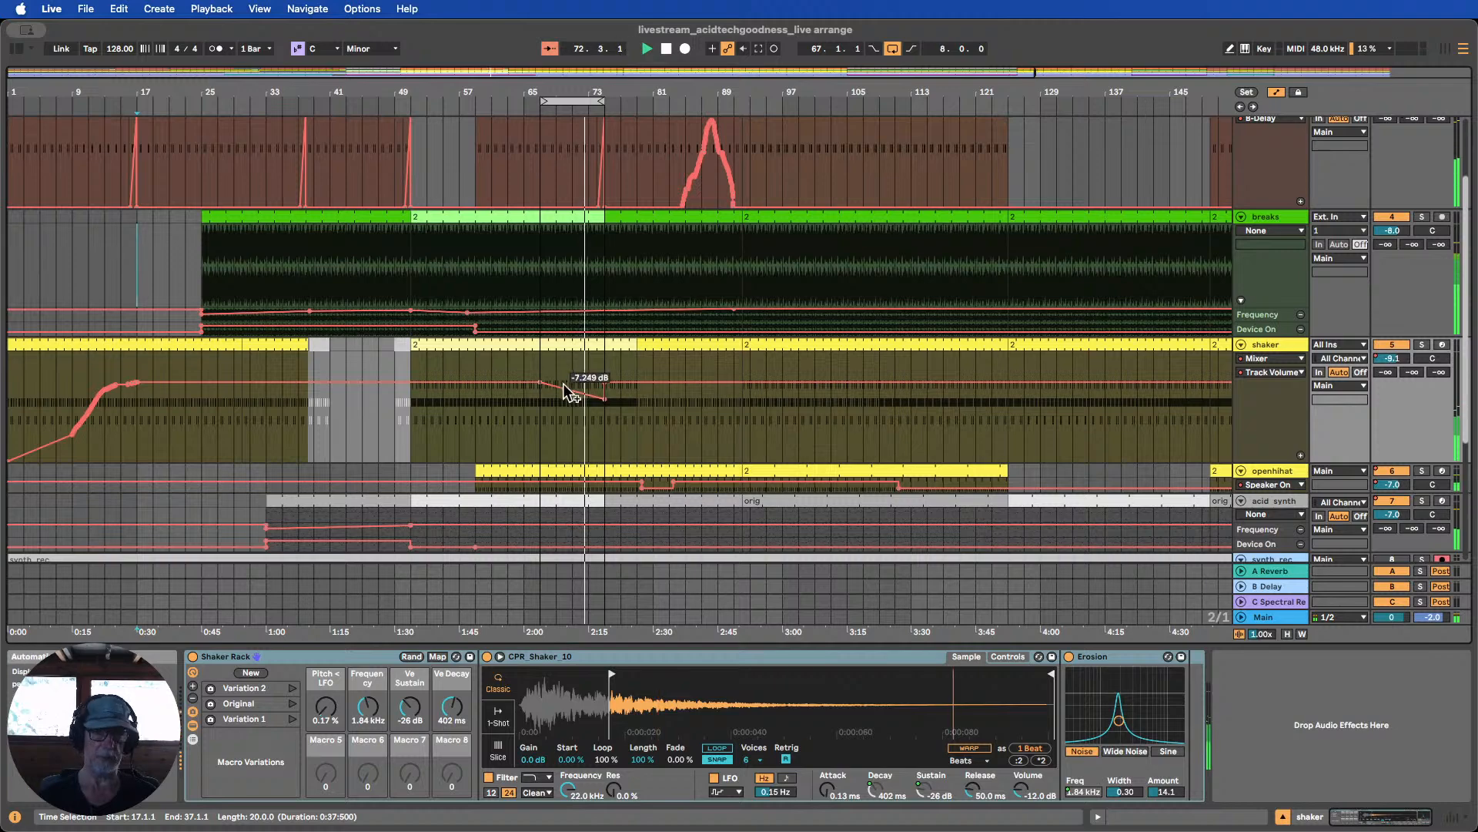
# Mute the breaks and solo the shaker to audition the volume fade, then restore both tracks to normal playback
pyautogui.scroll(3, 585, 373)
pyautogui.scroll(-1, 693, 354)
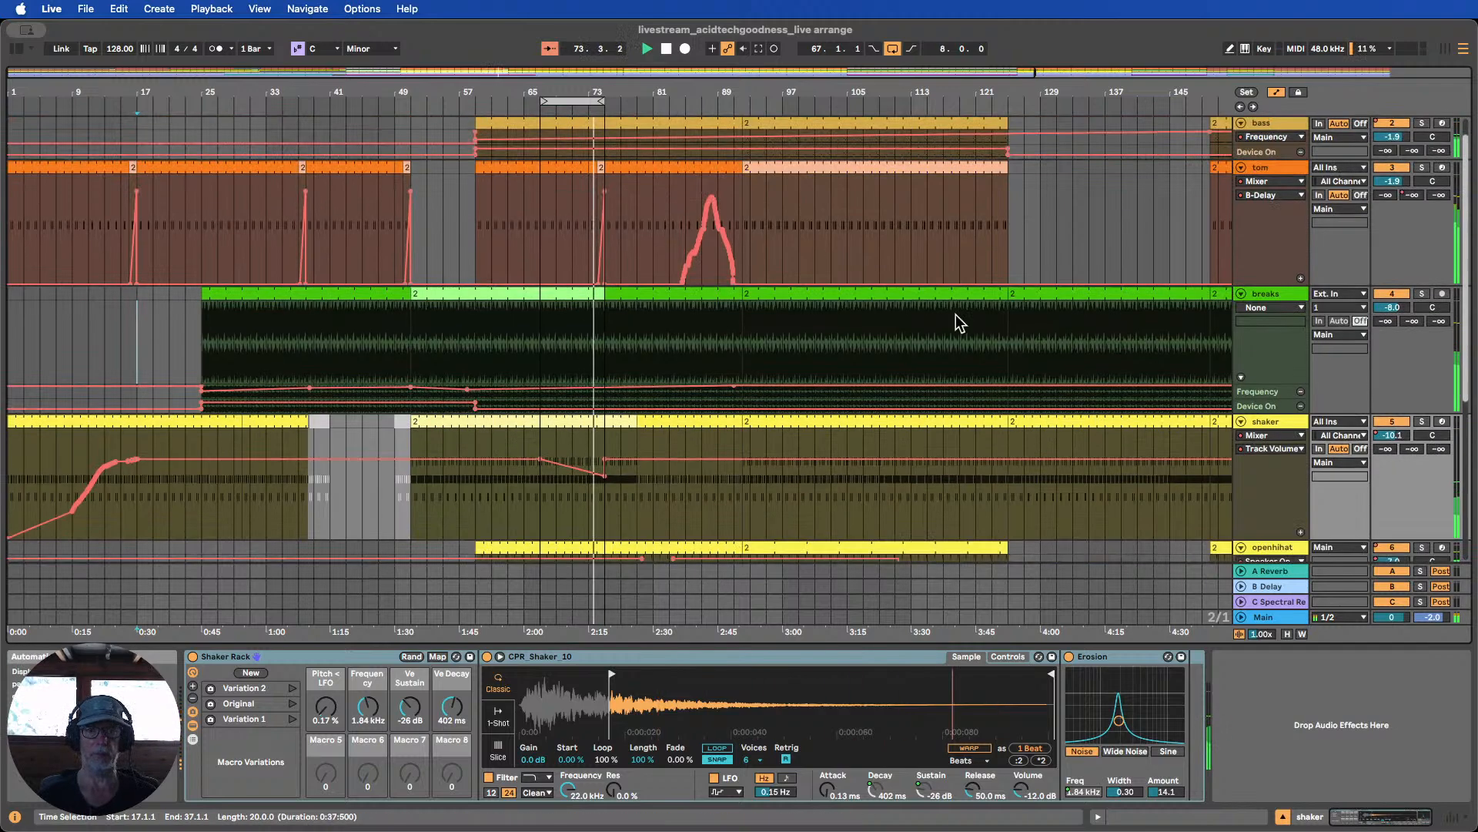
pyautogui.click(1390, 293)
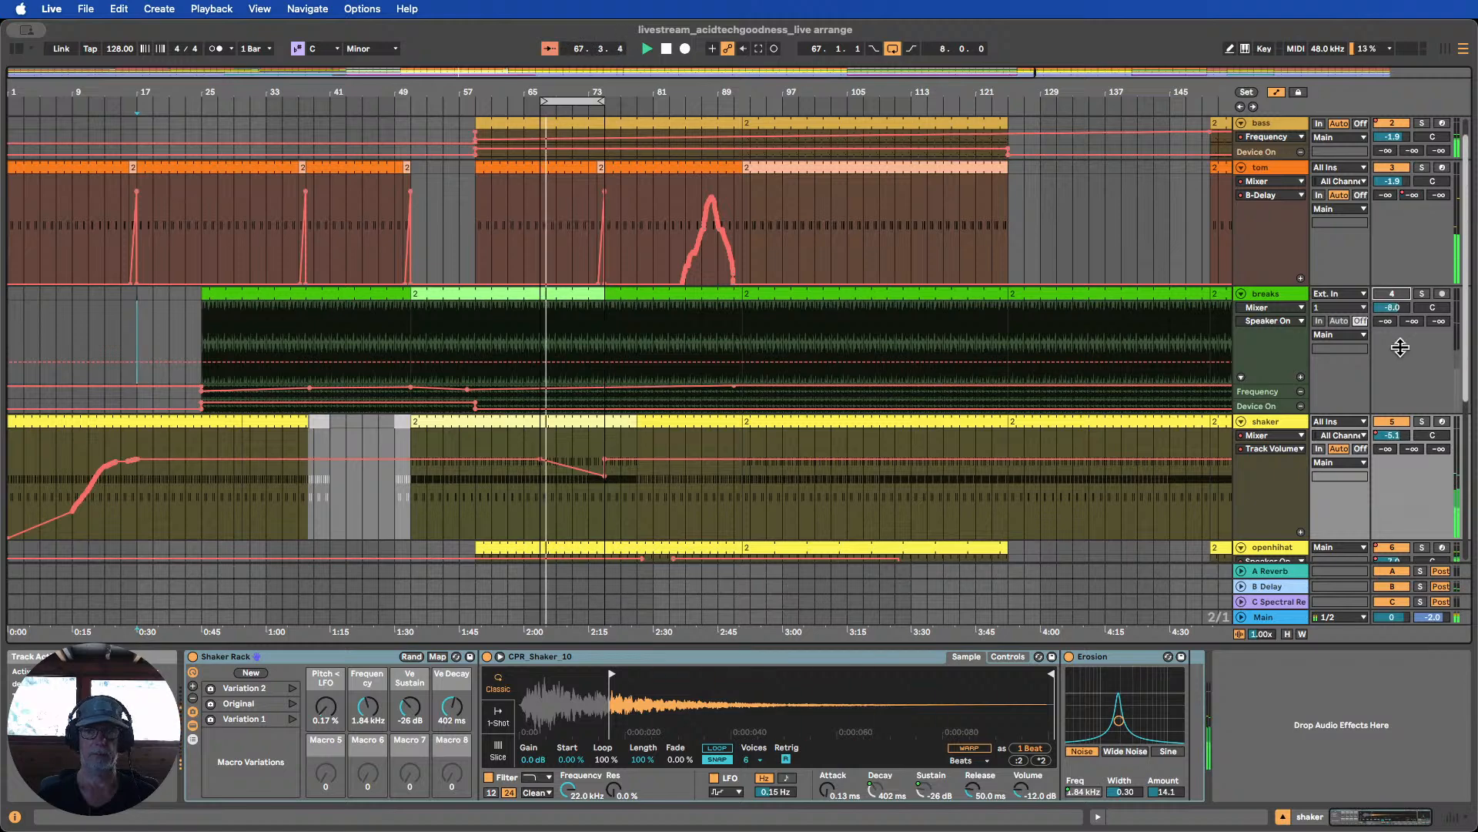
pyautogui.click(1424, 423)
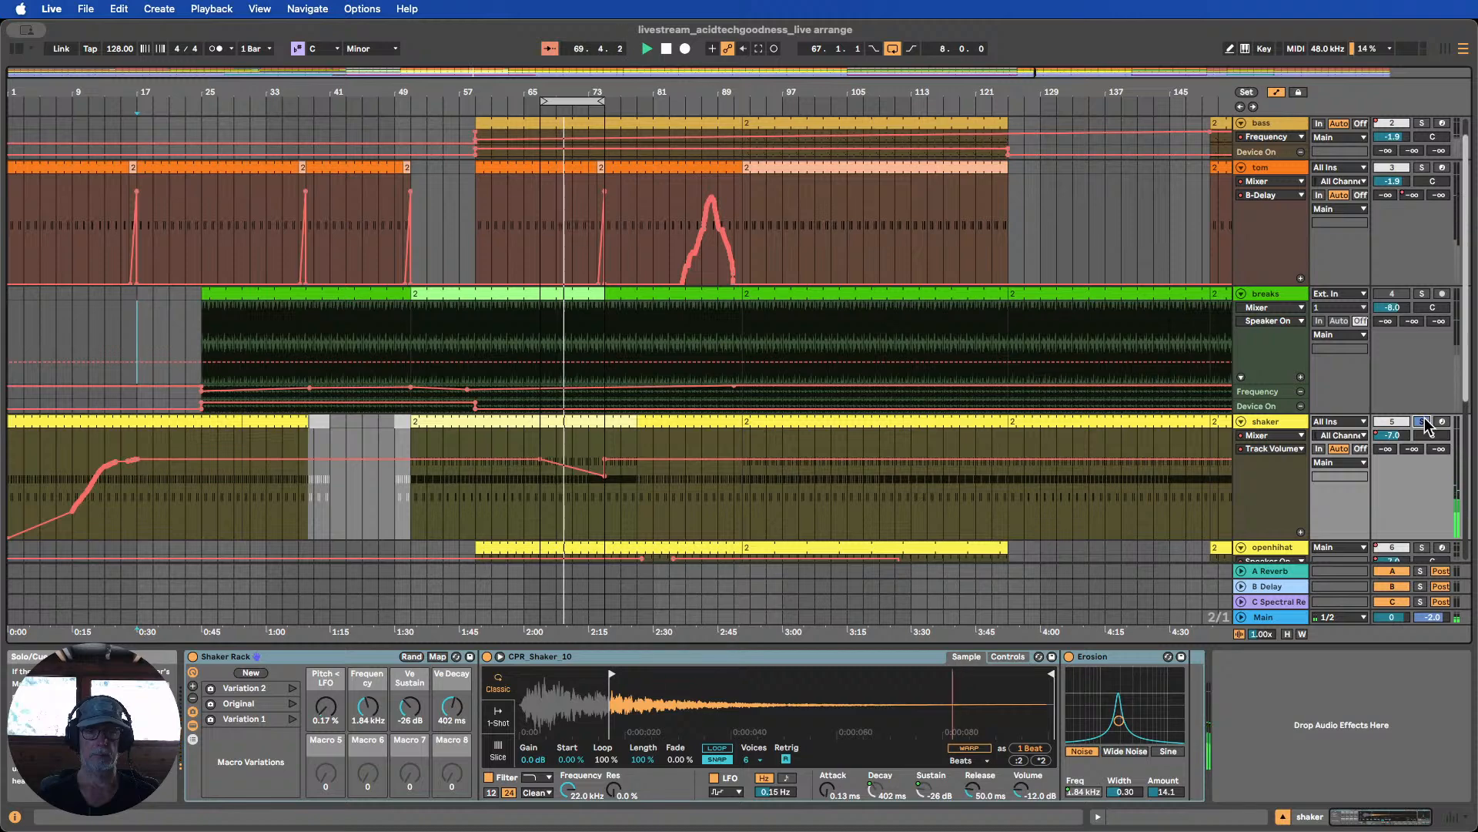
pyautogui.scroll(-5, 1309, 397)
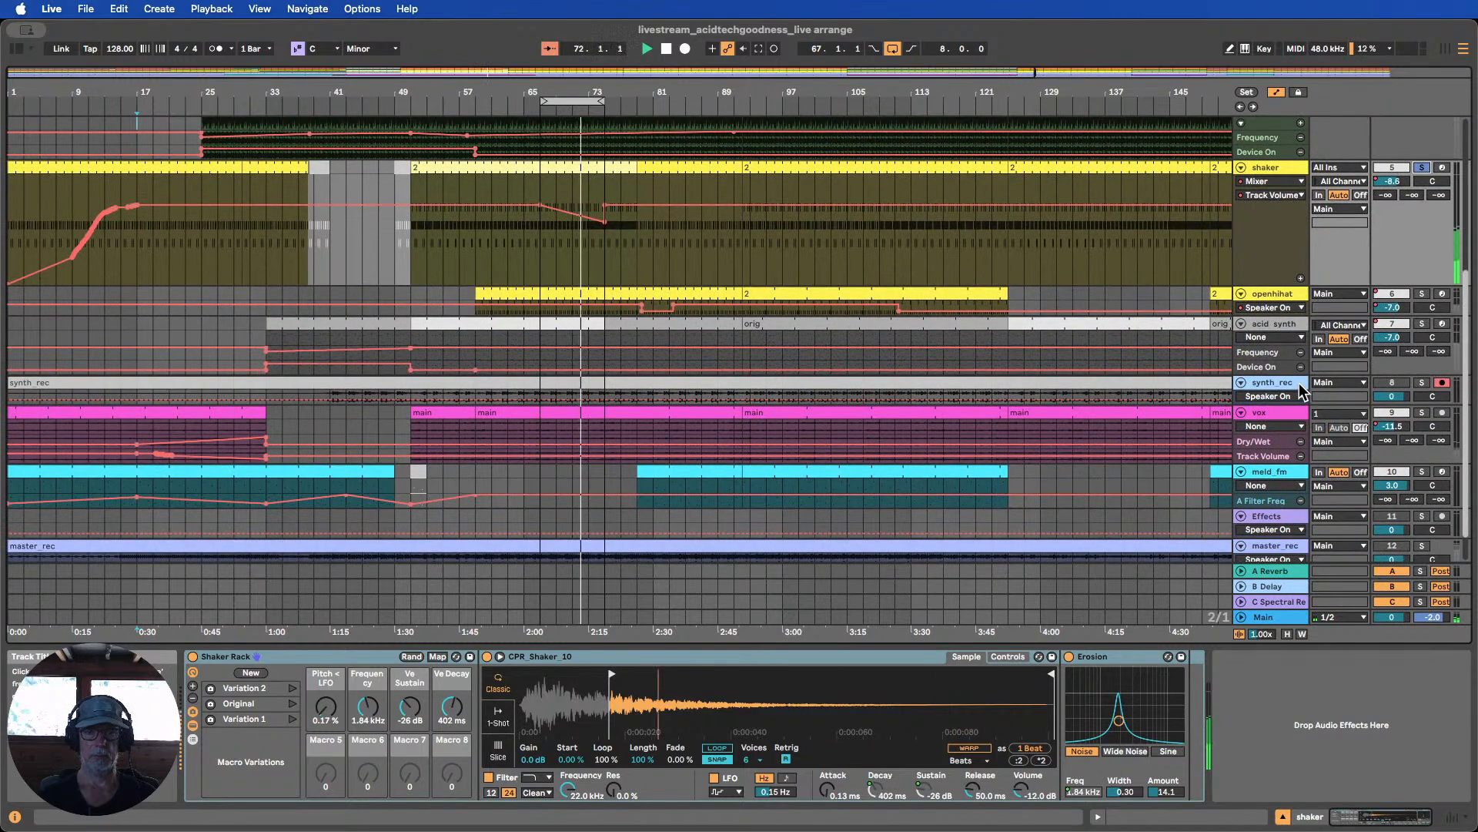
pyautogui.scroll(2, 1231, 302)
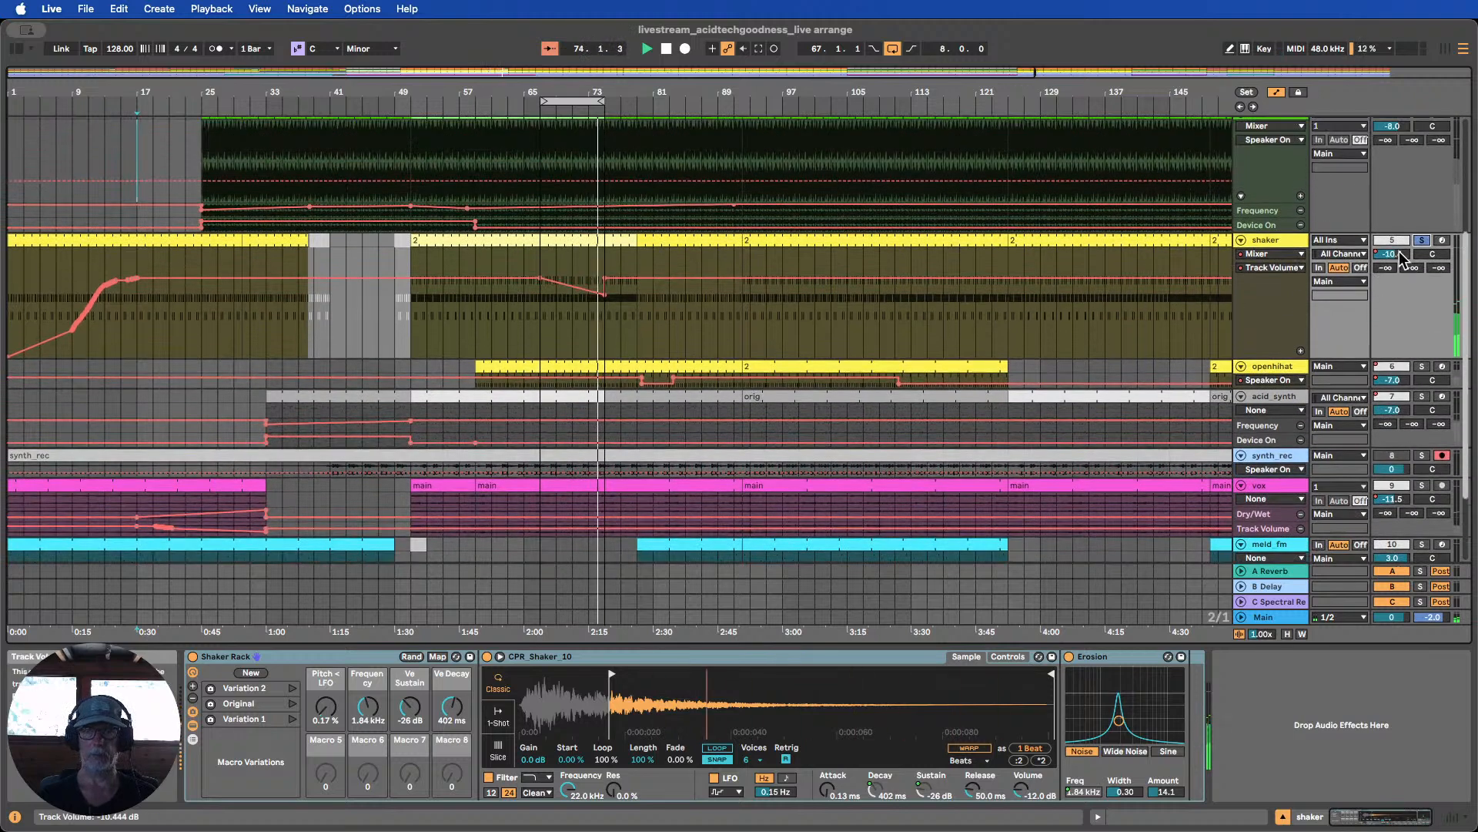
pyautogui.scroll(3, 1340, 297)
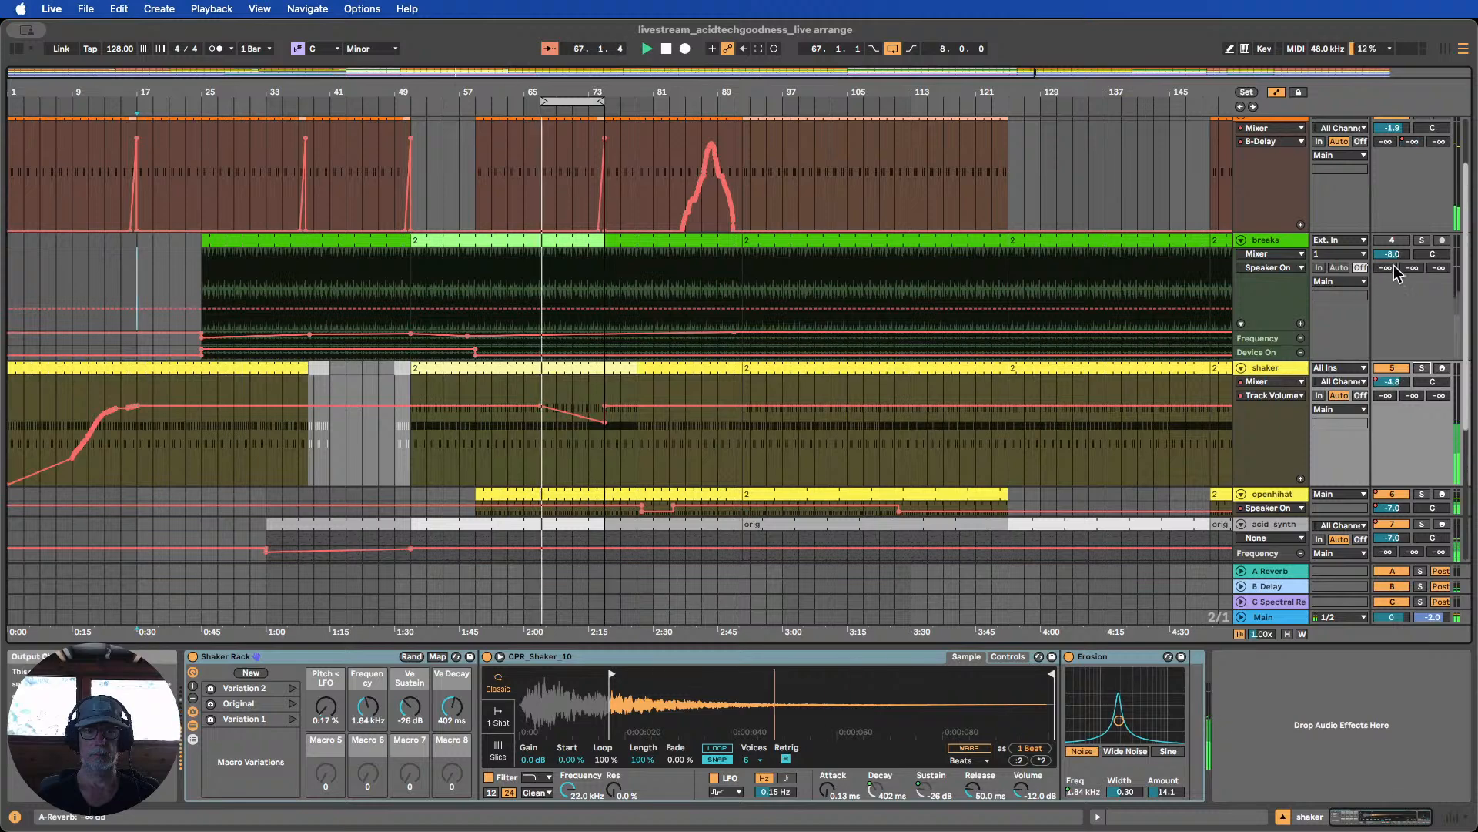
pyautogui.click(1399, 241)
# Move the eight-bar playback loop to bars 75 to 83
pyautogui.moveTo(556, 92)
pyautogui.mouseDown()
pyautogui.moveTo(556, 169)
pyautogui.moveTo(559, 103)
pyautogui.moveTo(665, 98)
pyautogui.moveTo(569, 83)
pyautogui.moveTo(476, 99)
pyautogui.moveTo(591, 101)
pyautogui.moveTo(574, 102)
pyautogui.mouseUp()
pyautogui.scroll(2, 648, 171)
pyautogui.click(481, 104)
pyautogui.scroll(-1, 666, 246)
pyautogui.scroll(-6, 666, 245)
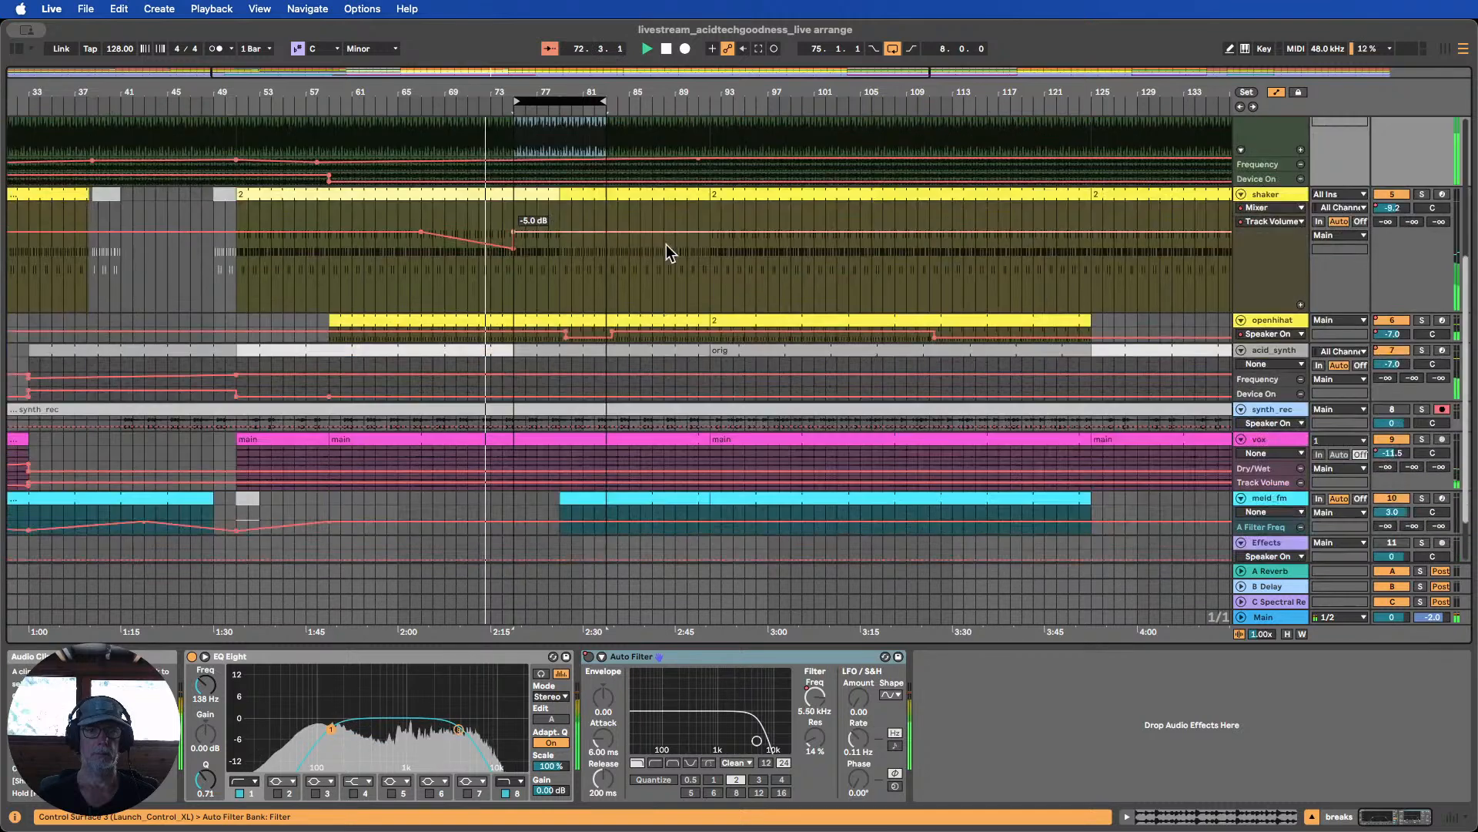
pyautogui.scroll(-1, 666, 254)
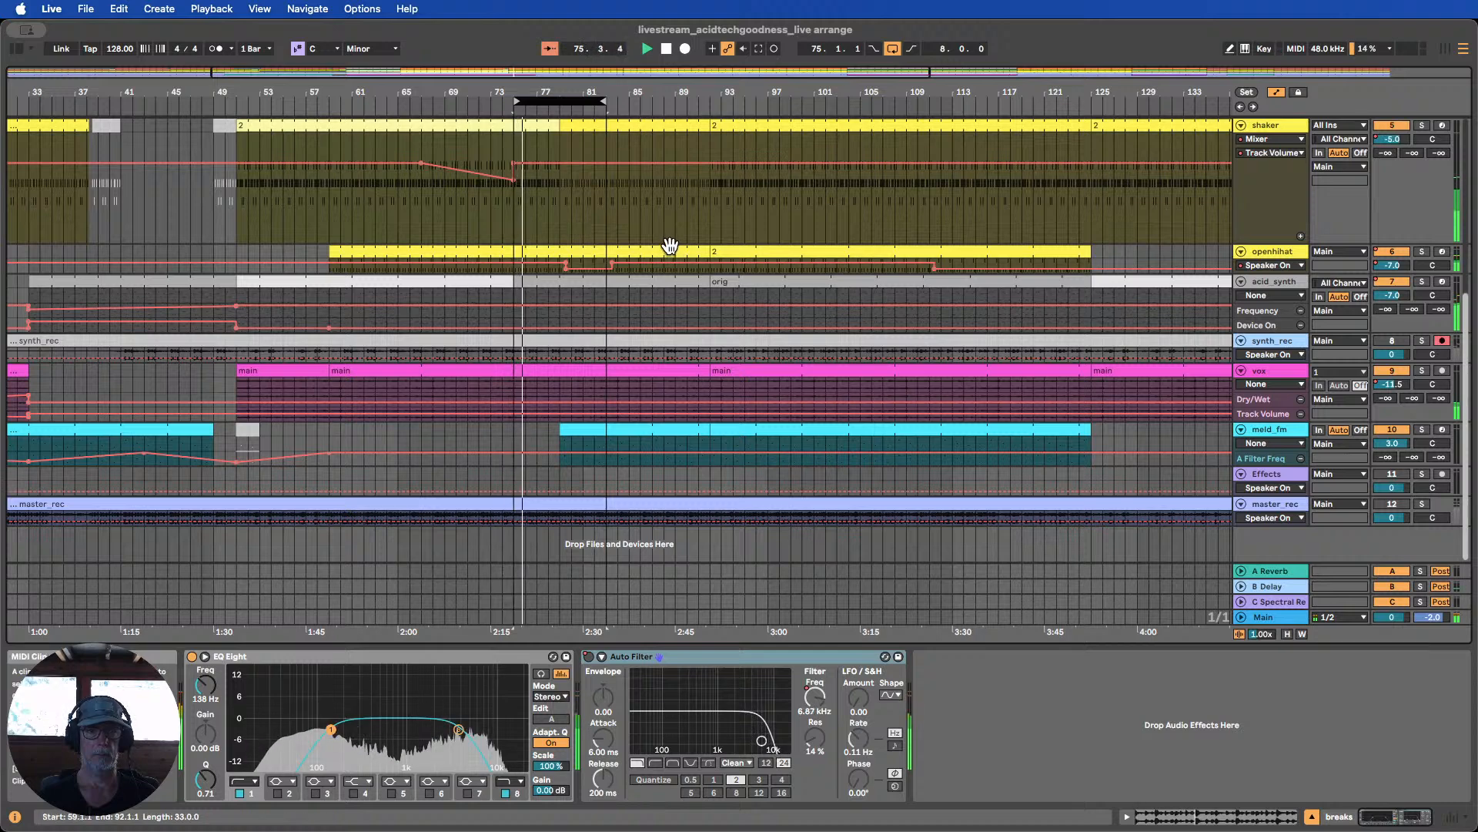
pyautogui.scroll(3, 670, 246)
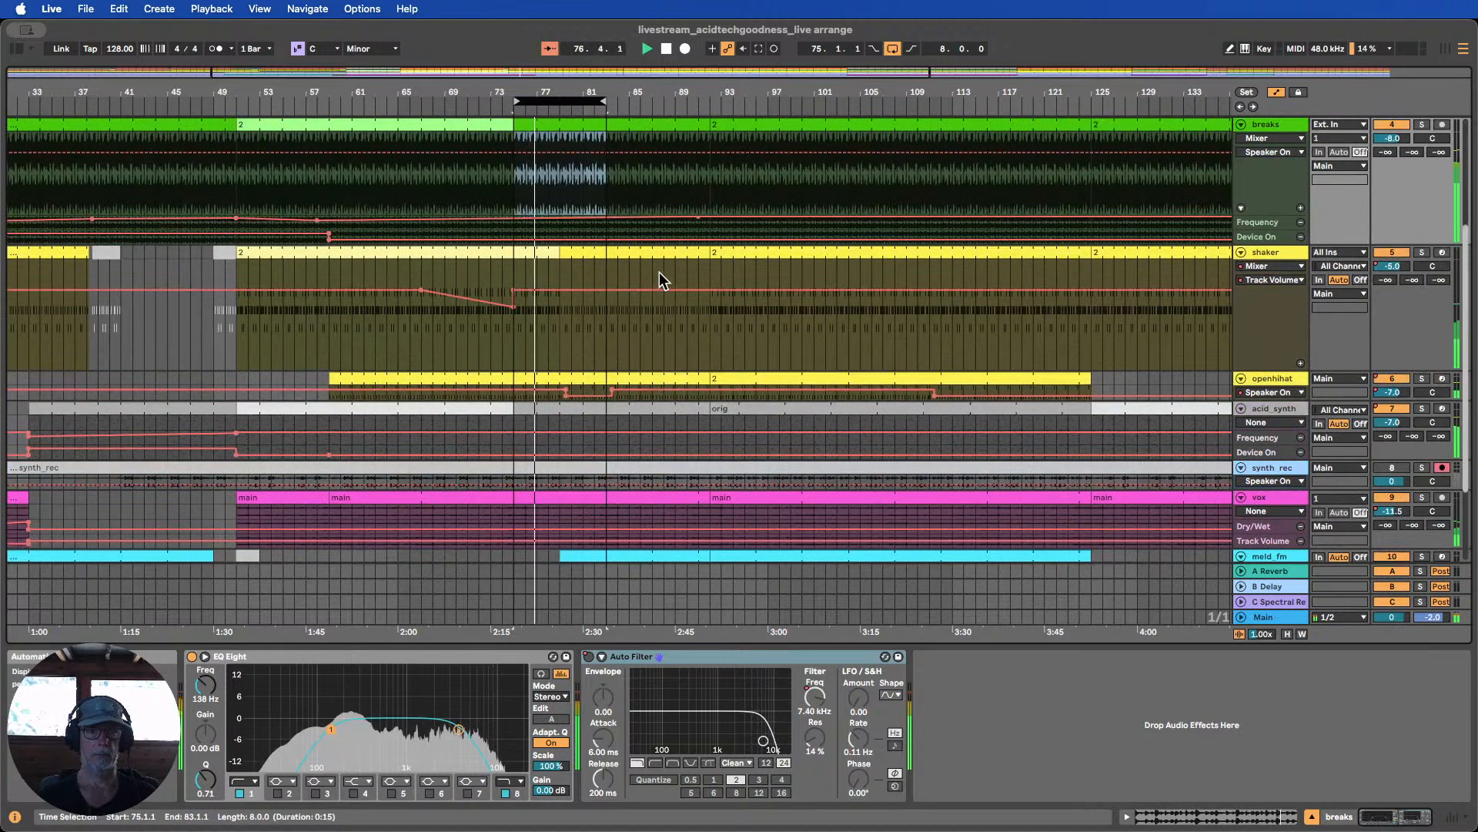
pyautogui.scroll(3, 663, 280)
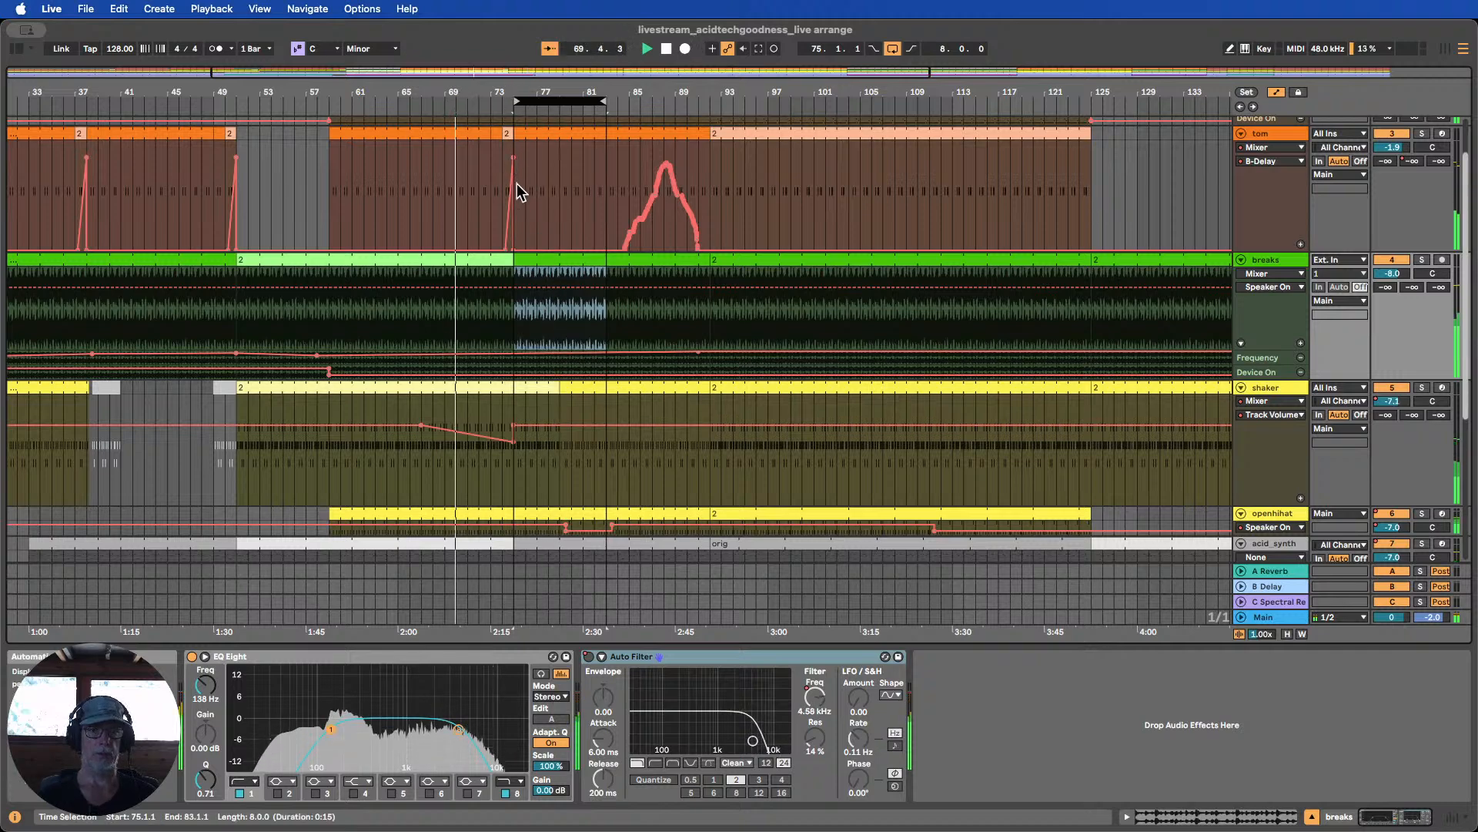
# Deactivate the tom clip section from bar 75 to bar 83
pyautogui.moveTo(517, 191); pyautogui.dragTo(603, 161)
pyautogui.click(602, 140)
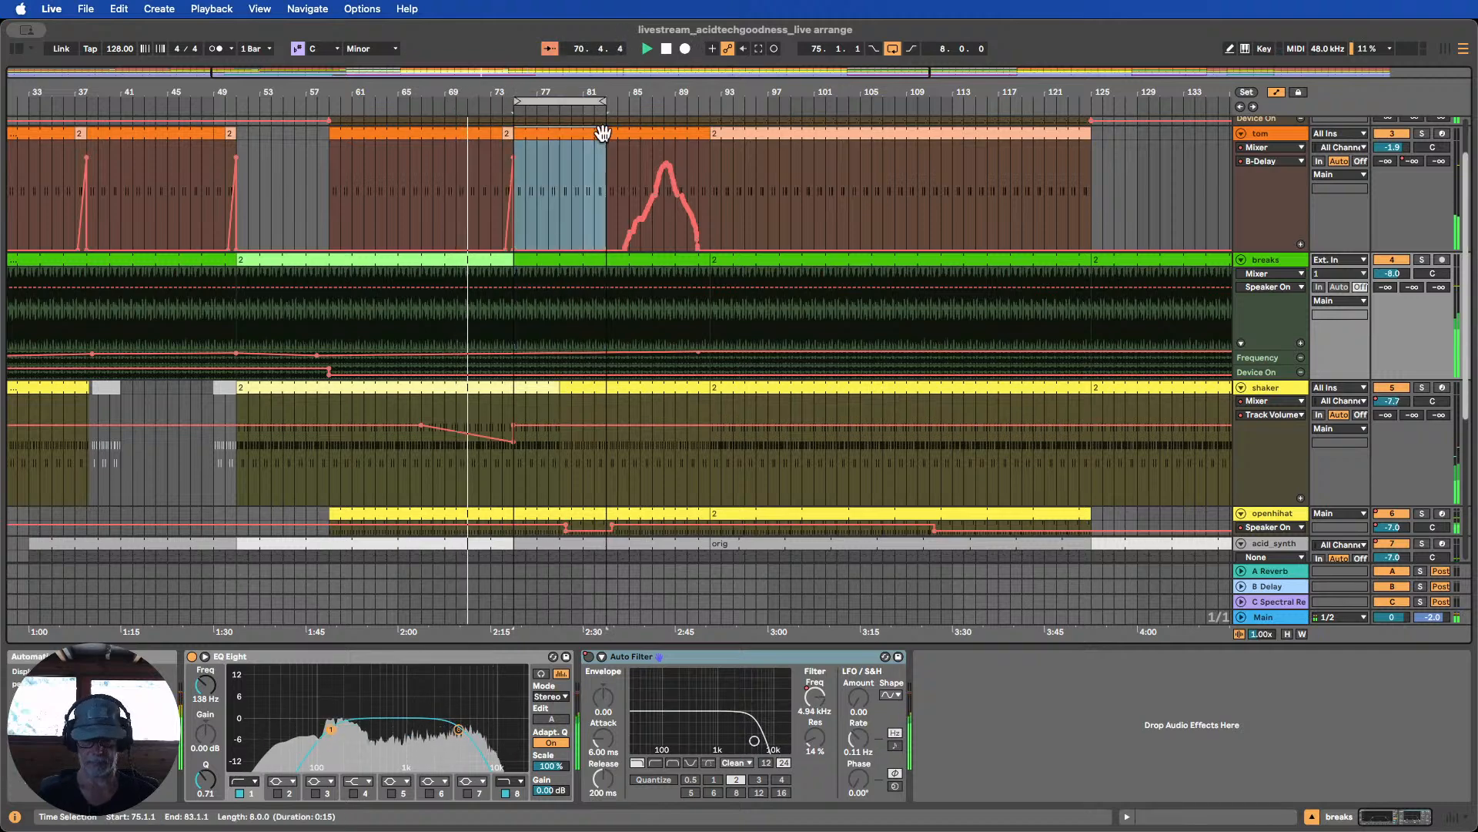
pyautogui.scroll(2, 589, 185)
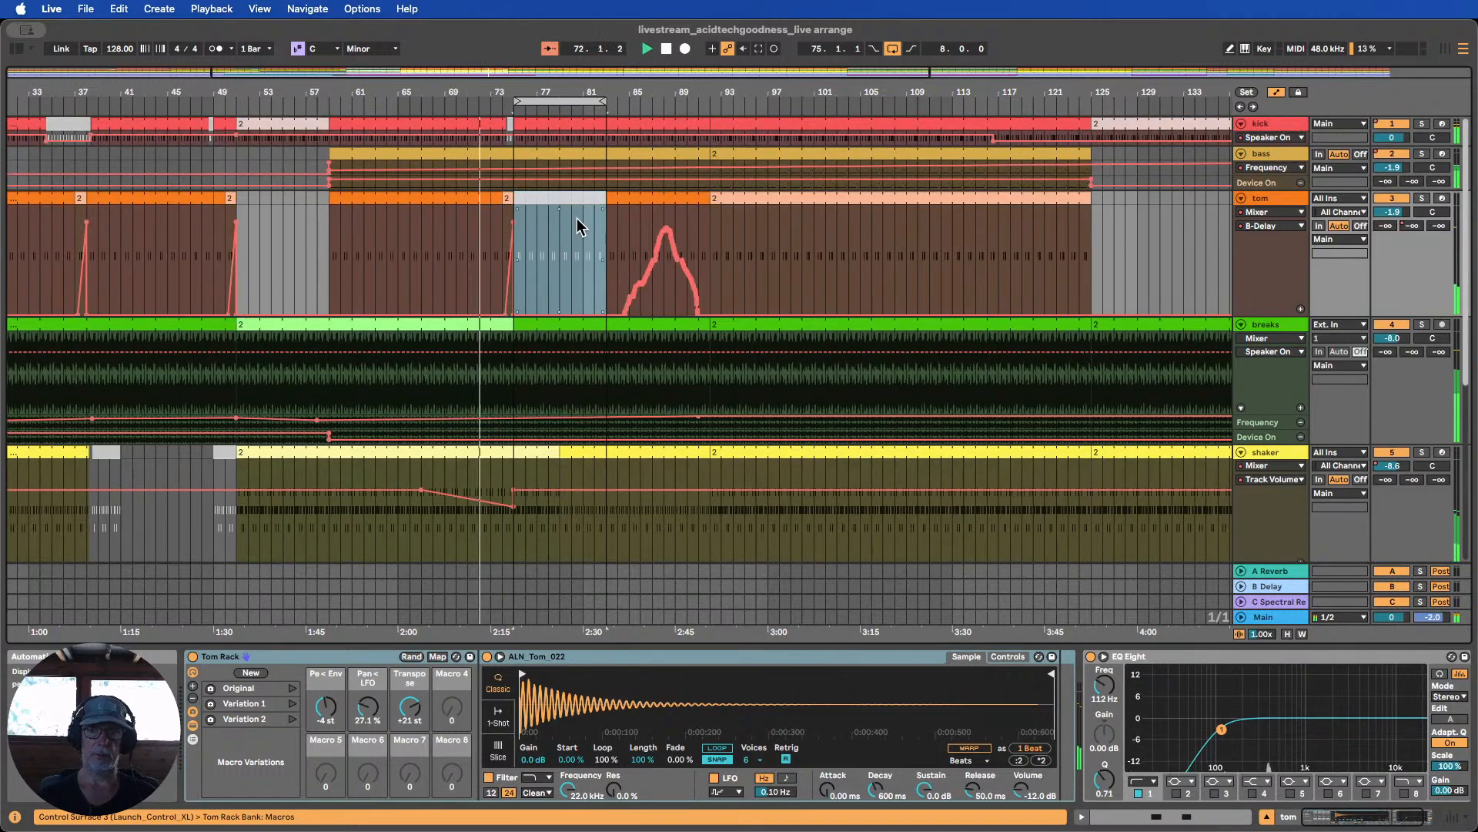
# Trim the adjoining shaker clips to leave bars 75 to 83 empty, and extend the light green breaks clip to end at bar 83
pyautogui.scroll(-4, 569, 308)
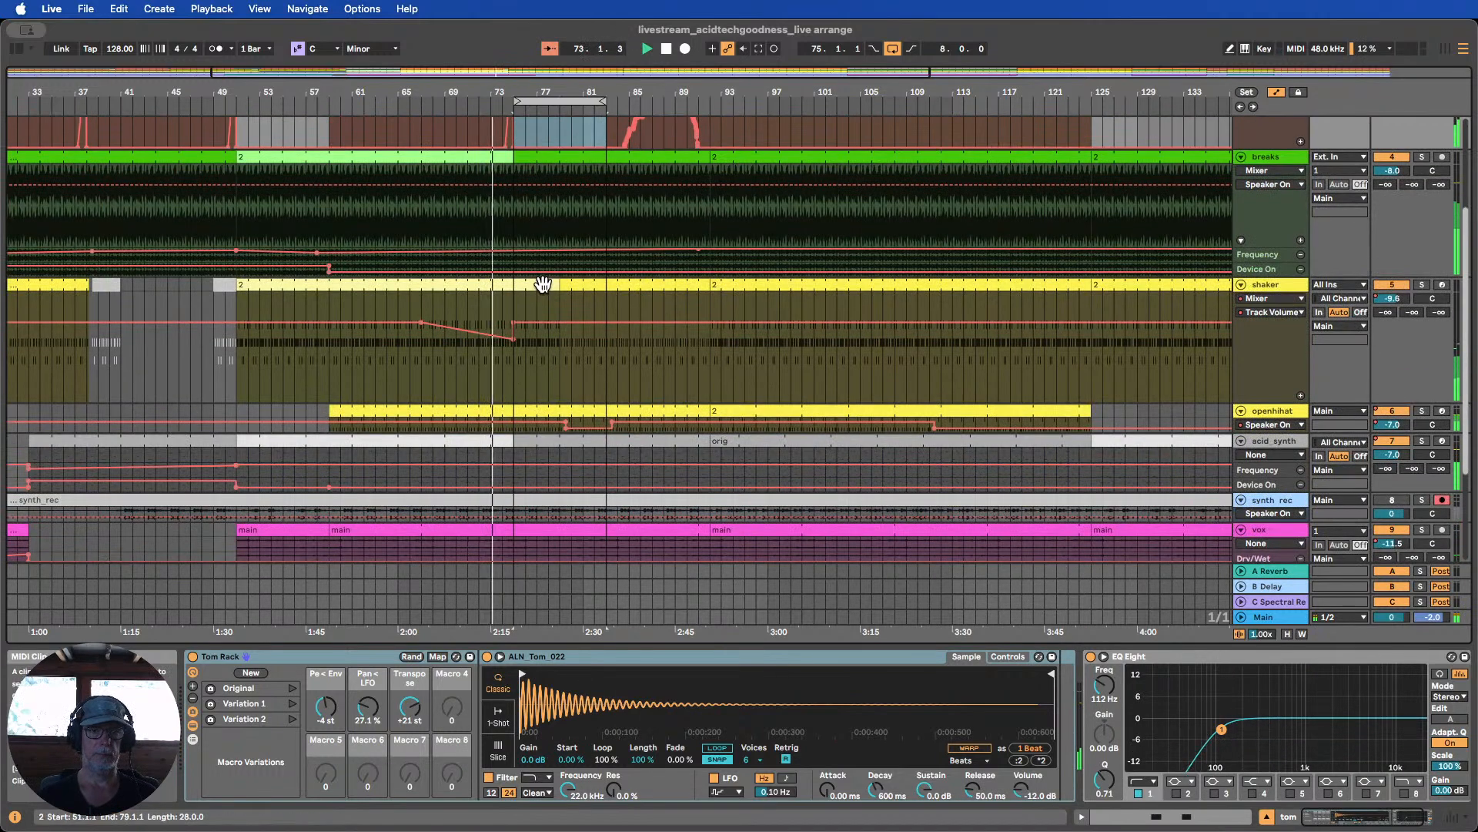
pyautogui.moveTo(558, 281); pyautogui.dragTo(508, 277)
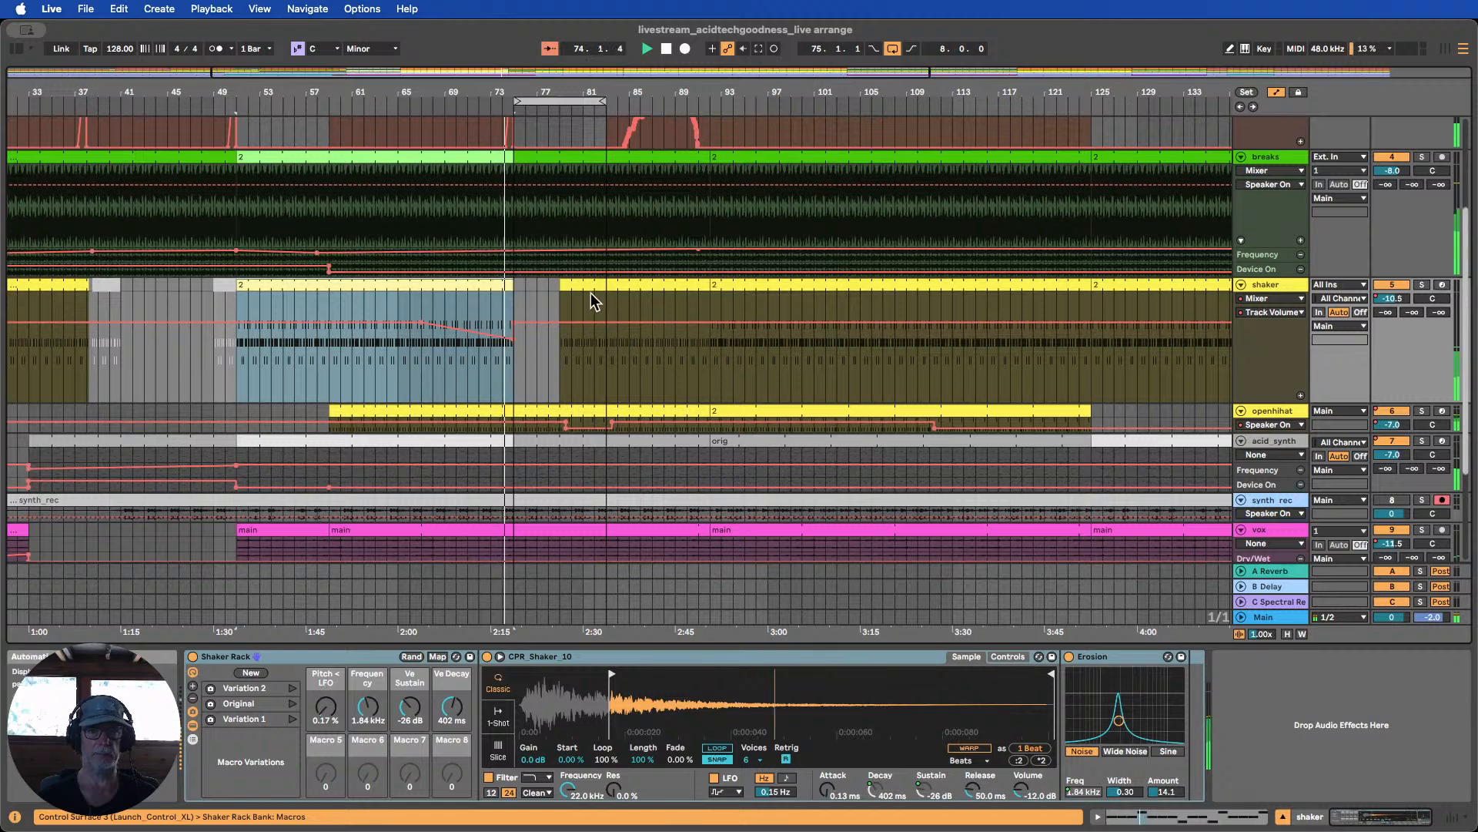
pyautogui.click(495, 151)
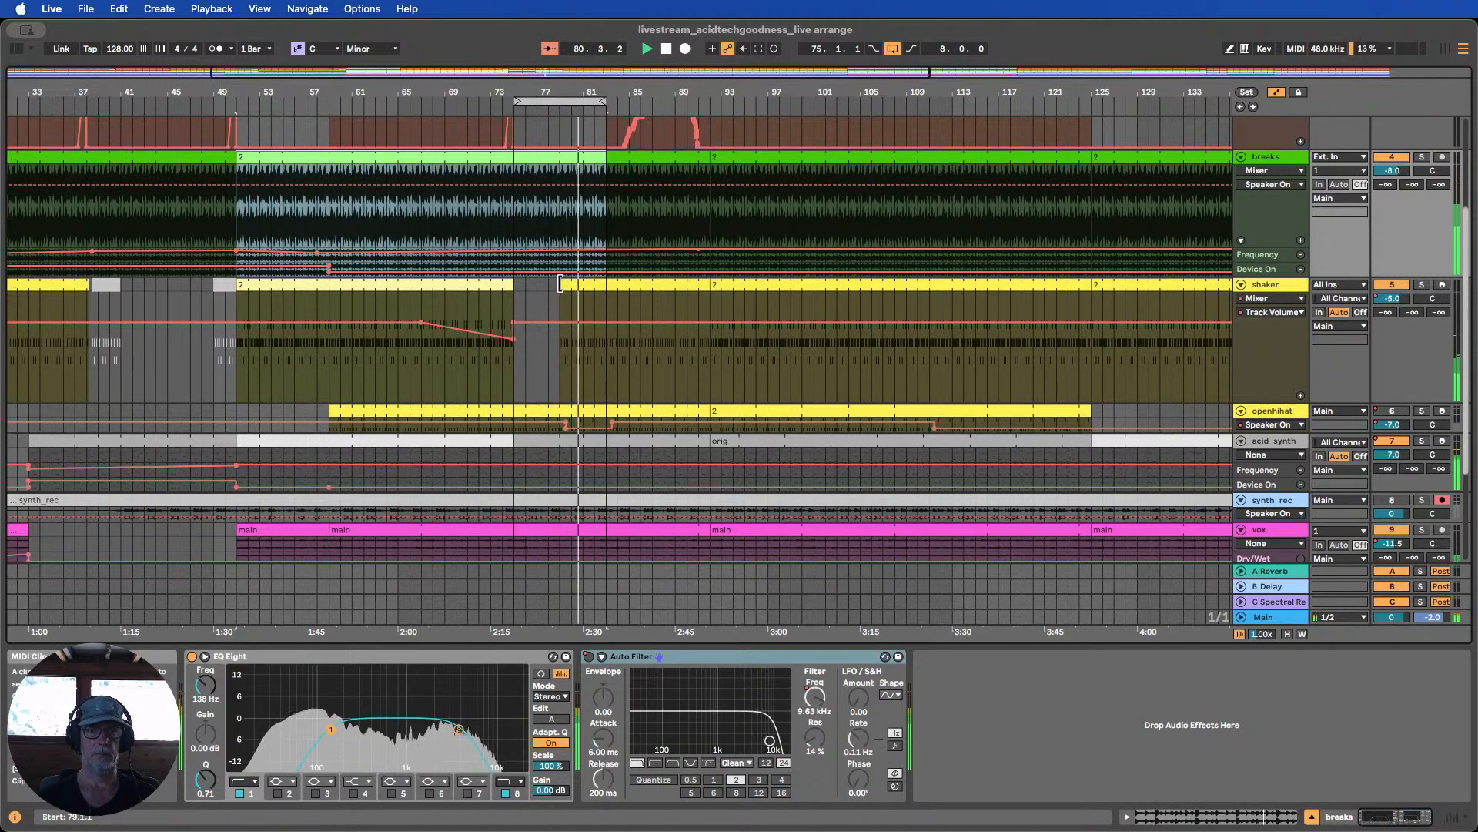
pyautogui.moveTo(561, 284); pyautogui.dragTo(600, 285)
# Open the light green breaks clip spanning bars 51 to 83 in the sample editor
pyautogui.scroll(5, 612, 308)
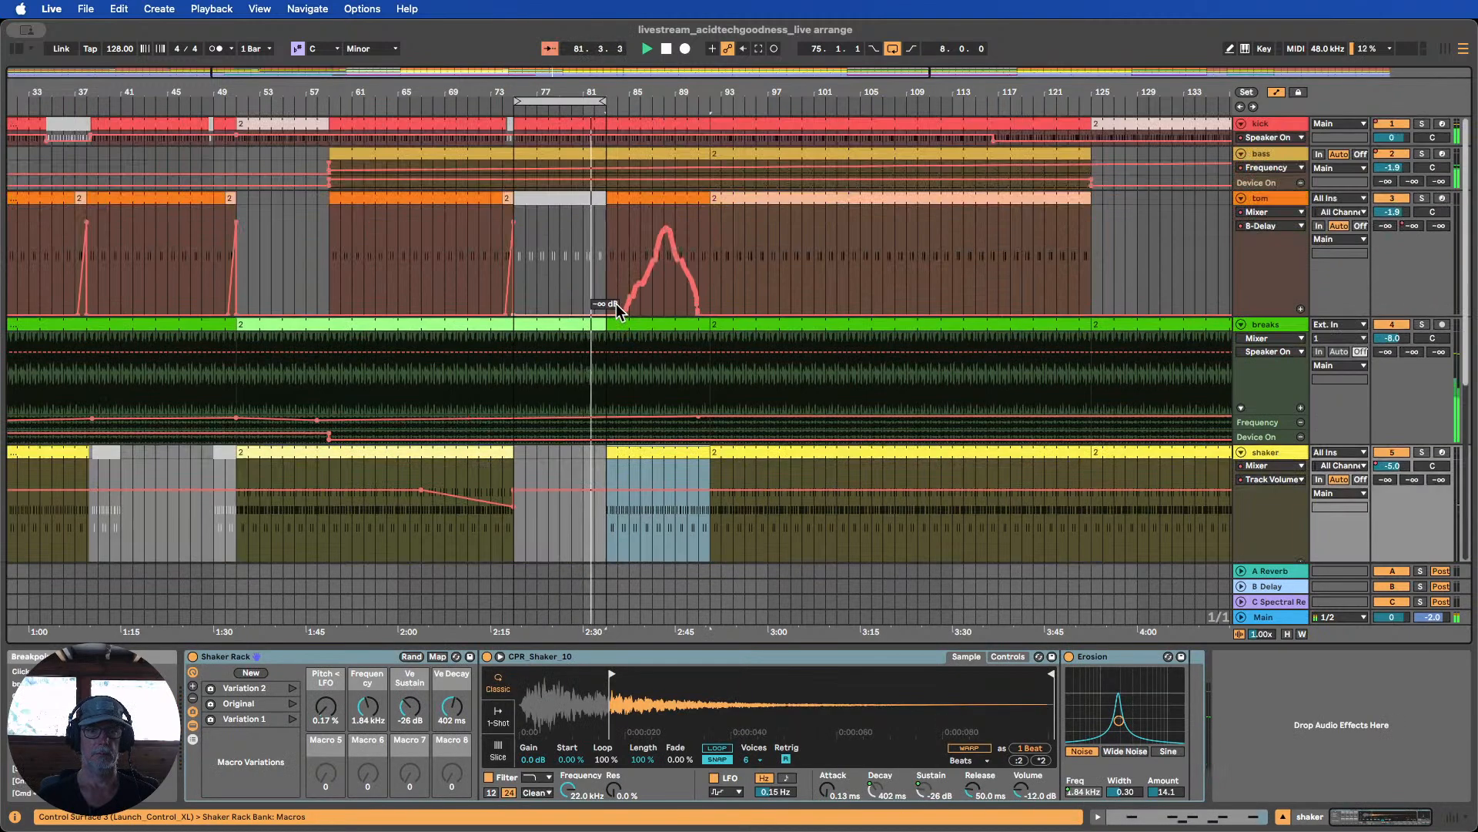
pyautogui.scroll(-5, 616, 308)
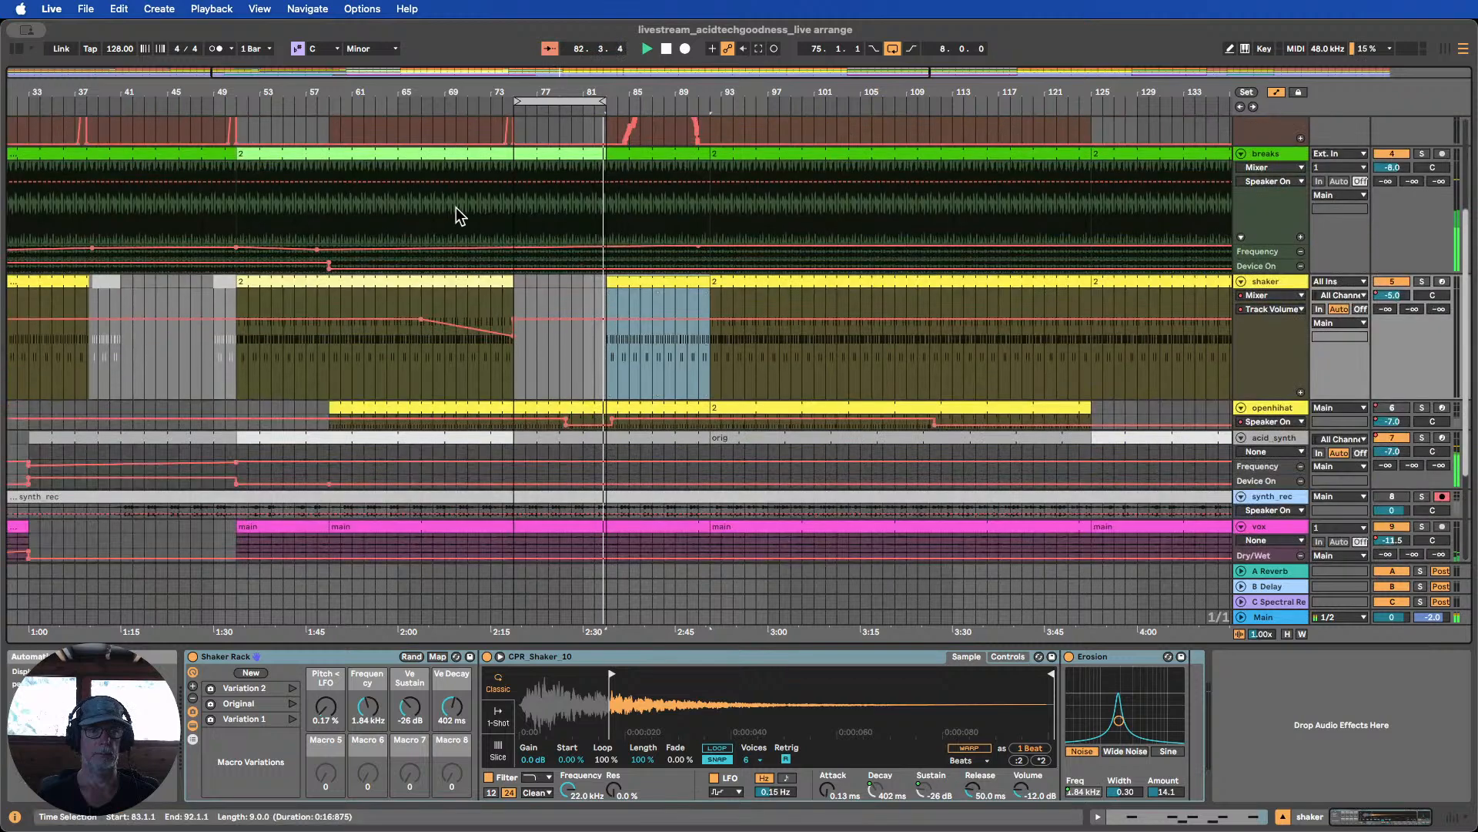
pyautogui.doubleClick(555, 151)
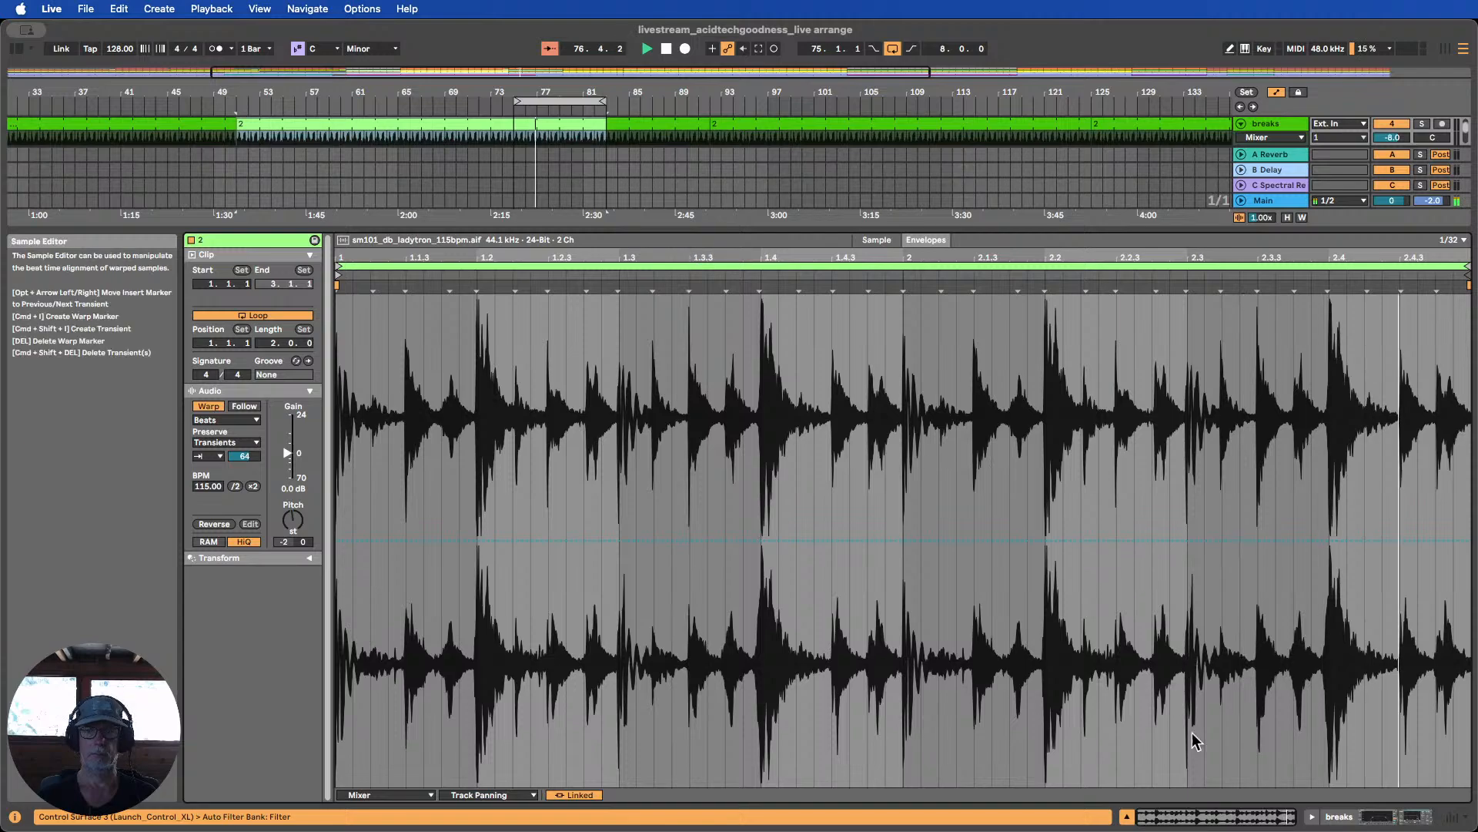
# Close the sample editor, play the arrangement from about bar 47 towards the bar 51 transition, and stop playback
pyautogui.click(1127, 815)
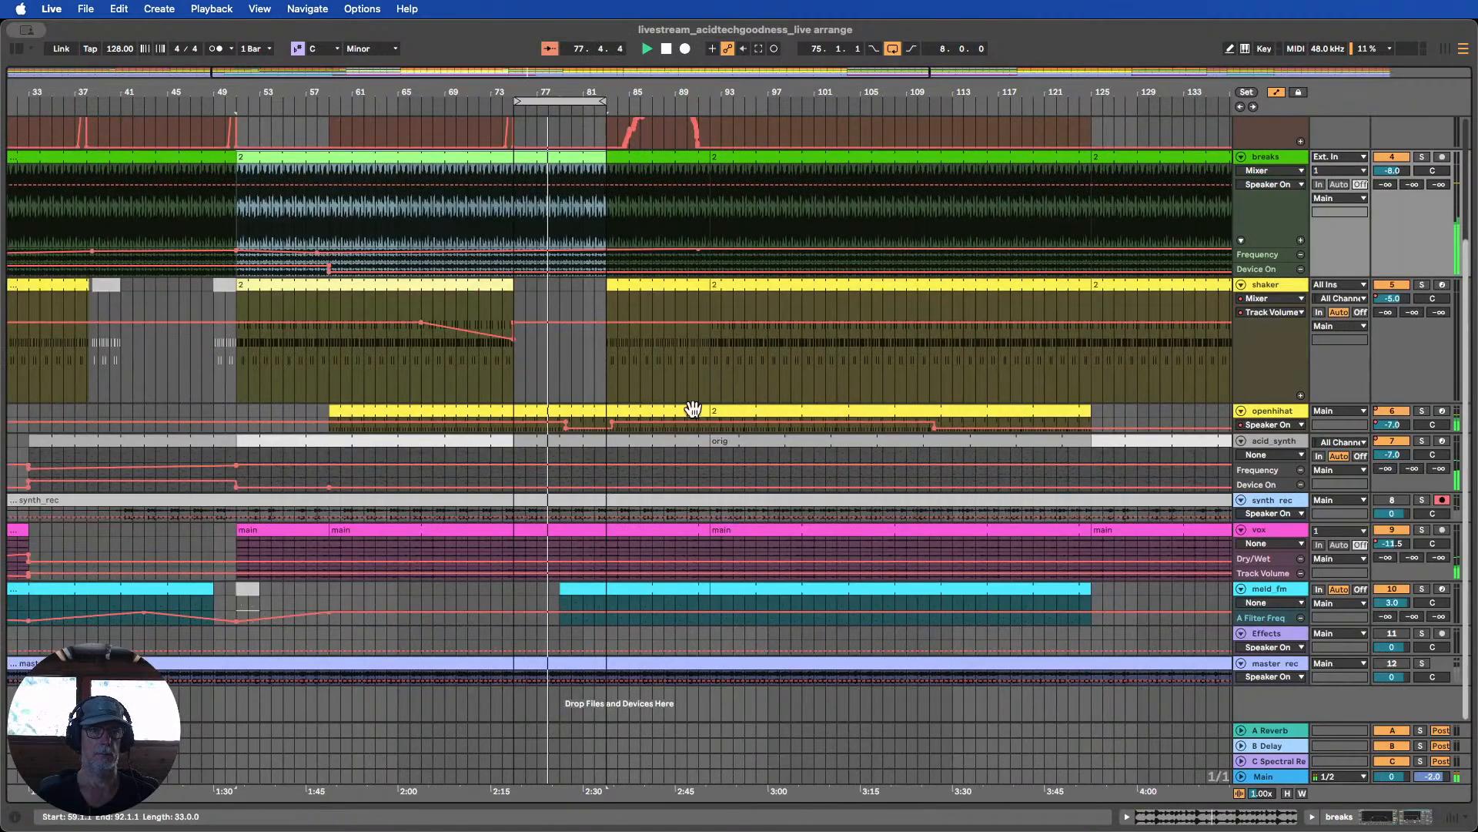
pyautogui.moveTo(233, 101); pyautogui.dragTo(535, 91)
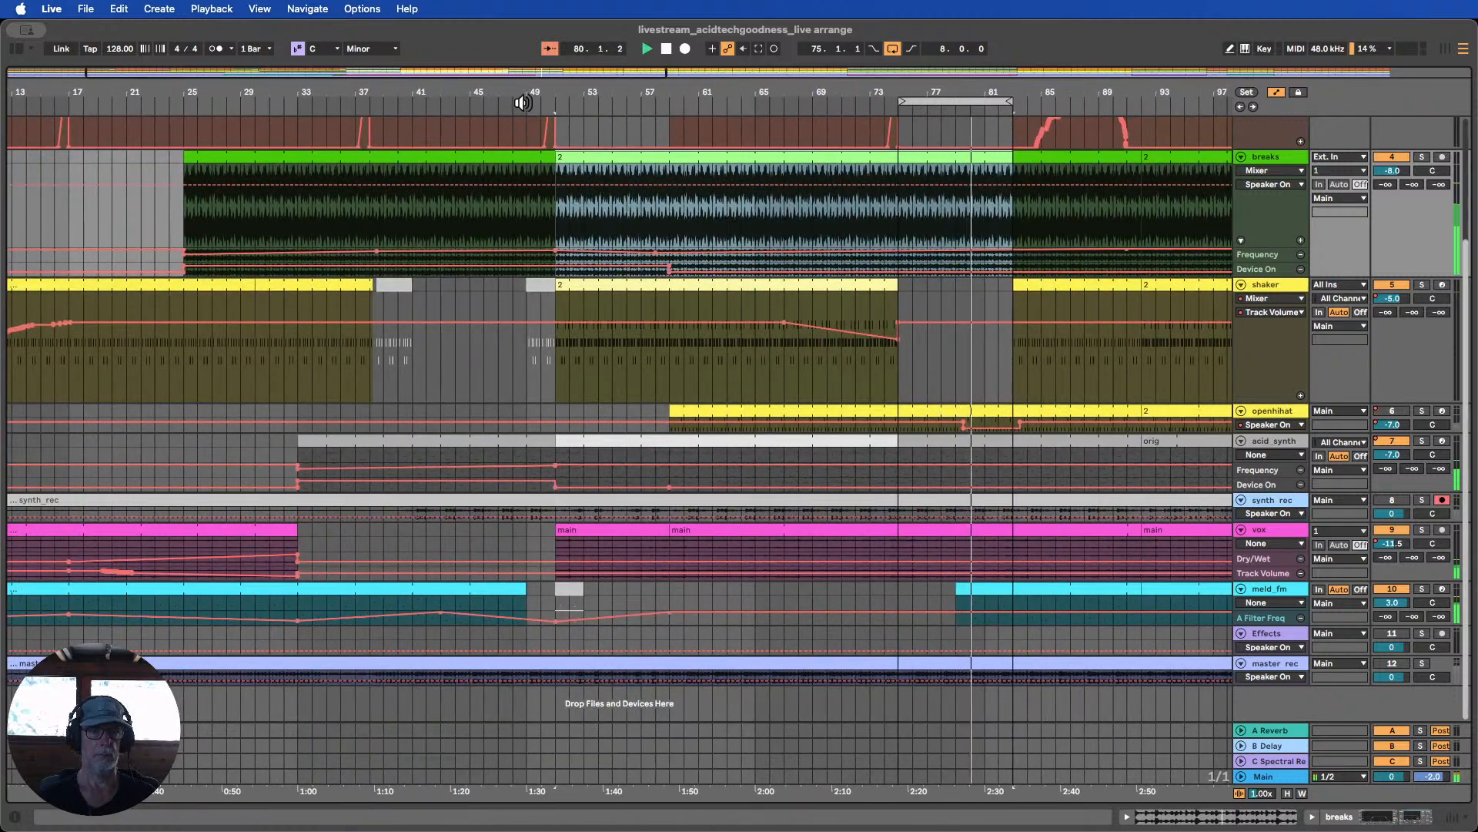
pyautogui.click(510, 100)
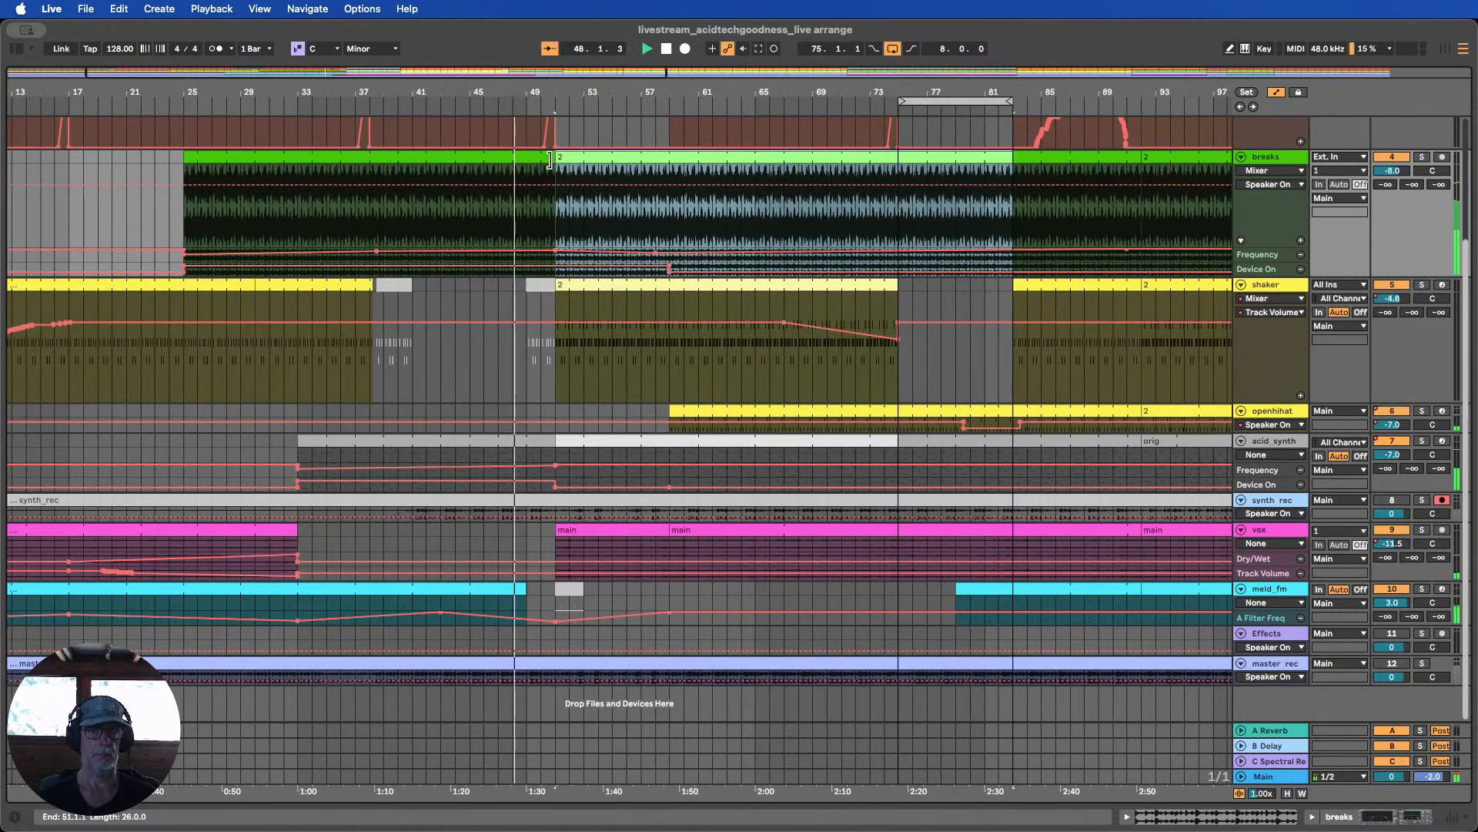
pyautogui.scroll(5, 548, 154)
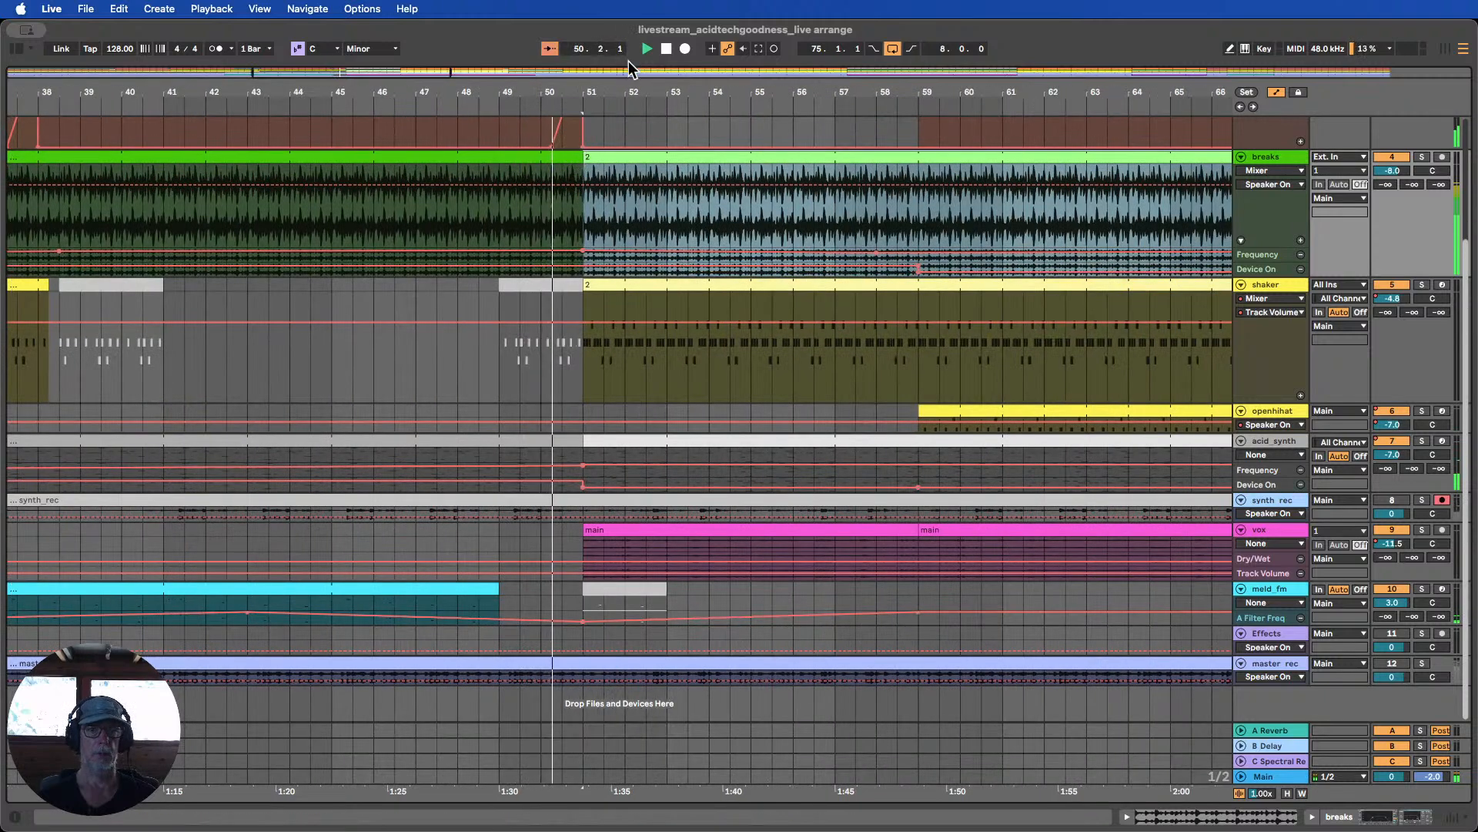
pyautogui.click(667, 50)
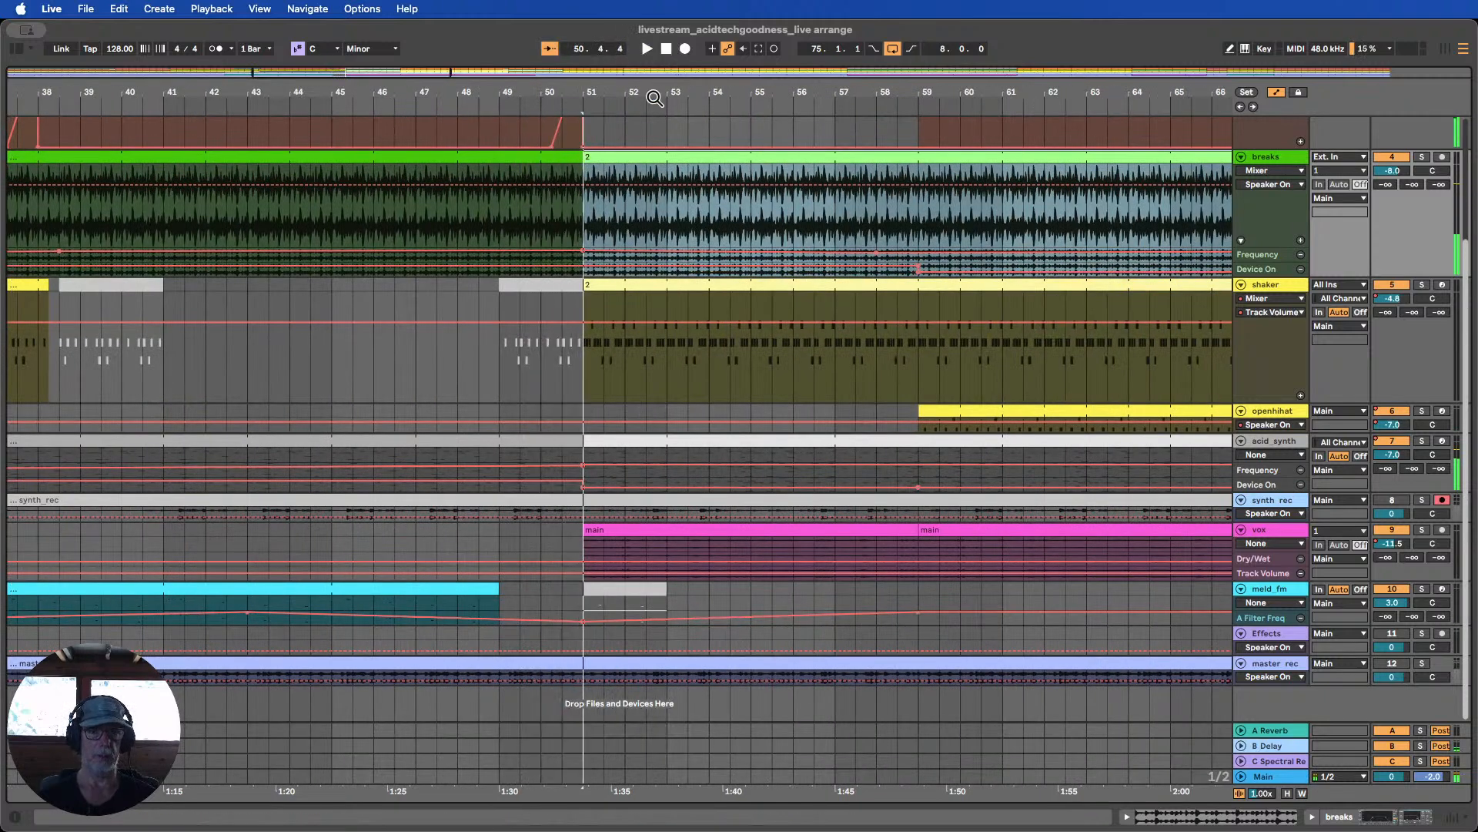
# Trim the green breaks clip to end at bar 50 and move the light green breaks clip earlier to start there
pyautogui.click(552, 157)
pyautogui.moveTo(552, 156); pyautogui.dragTo(585, 159)
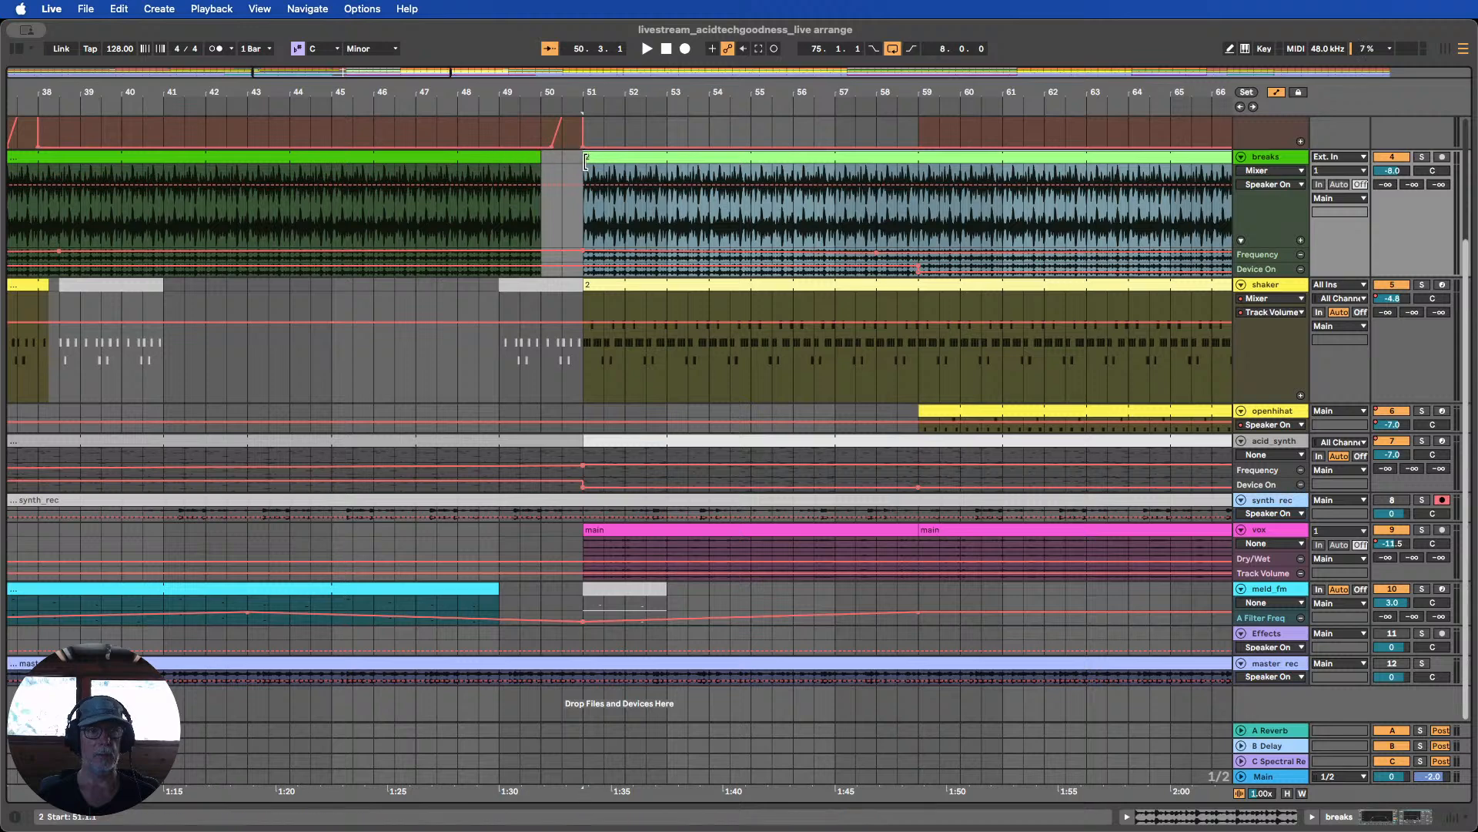
pyautogui.press('super+z')
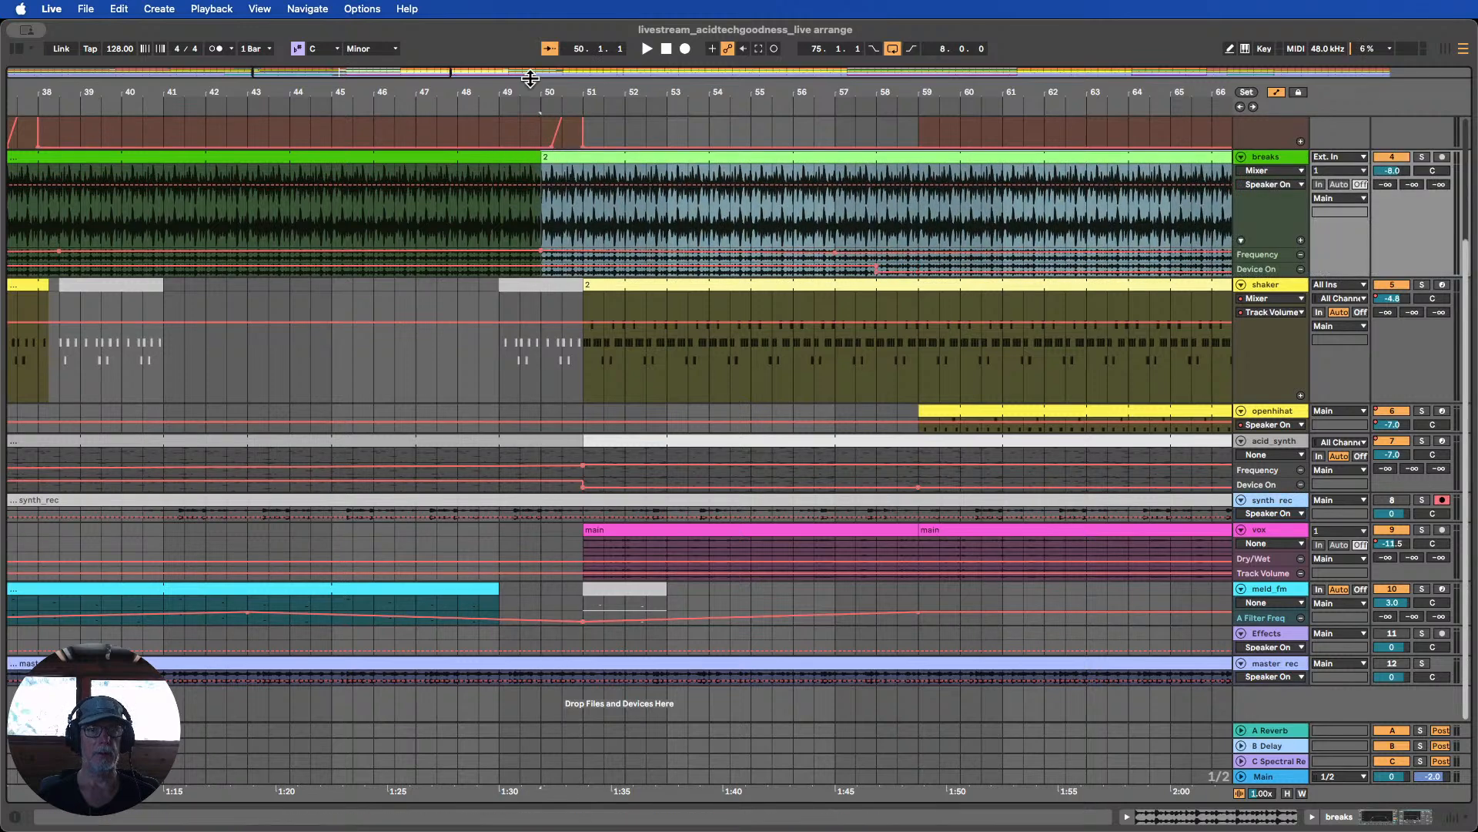
# Play the breaks transition and extend the green breaks clip over the light green one to end at bar 51
pyautogui.moveTo(493, 94); pyautogui.dragTo(516, 62)
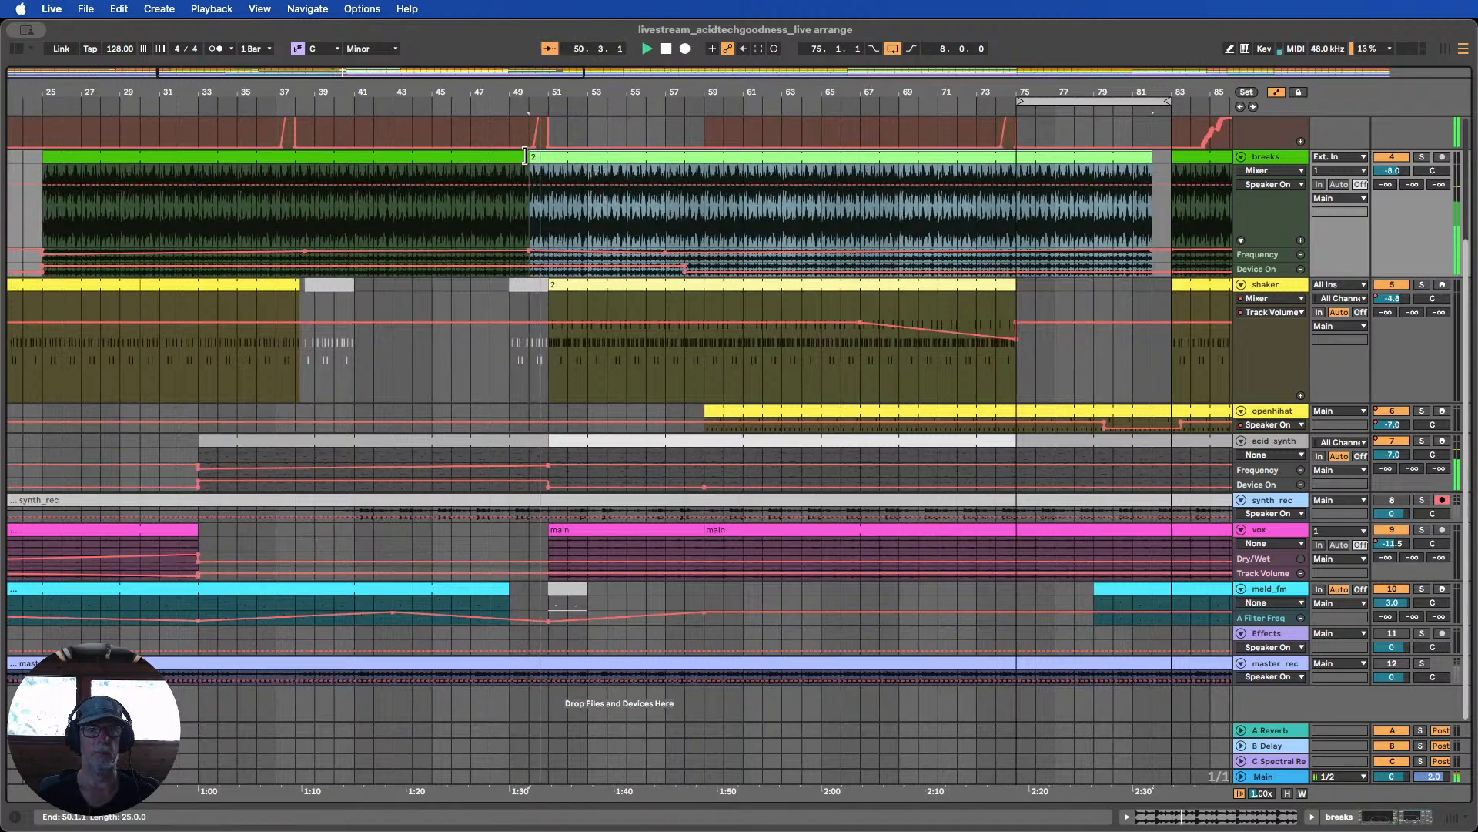
pyautogui.moveTo(543, 93); pyautogui.dragTo(557, 156)
pyautogui.moveTo(594, 93); pyautogui.dragTo(604, 32)
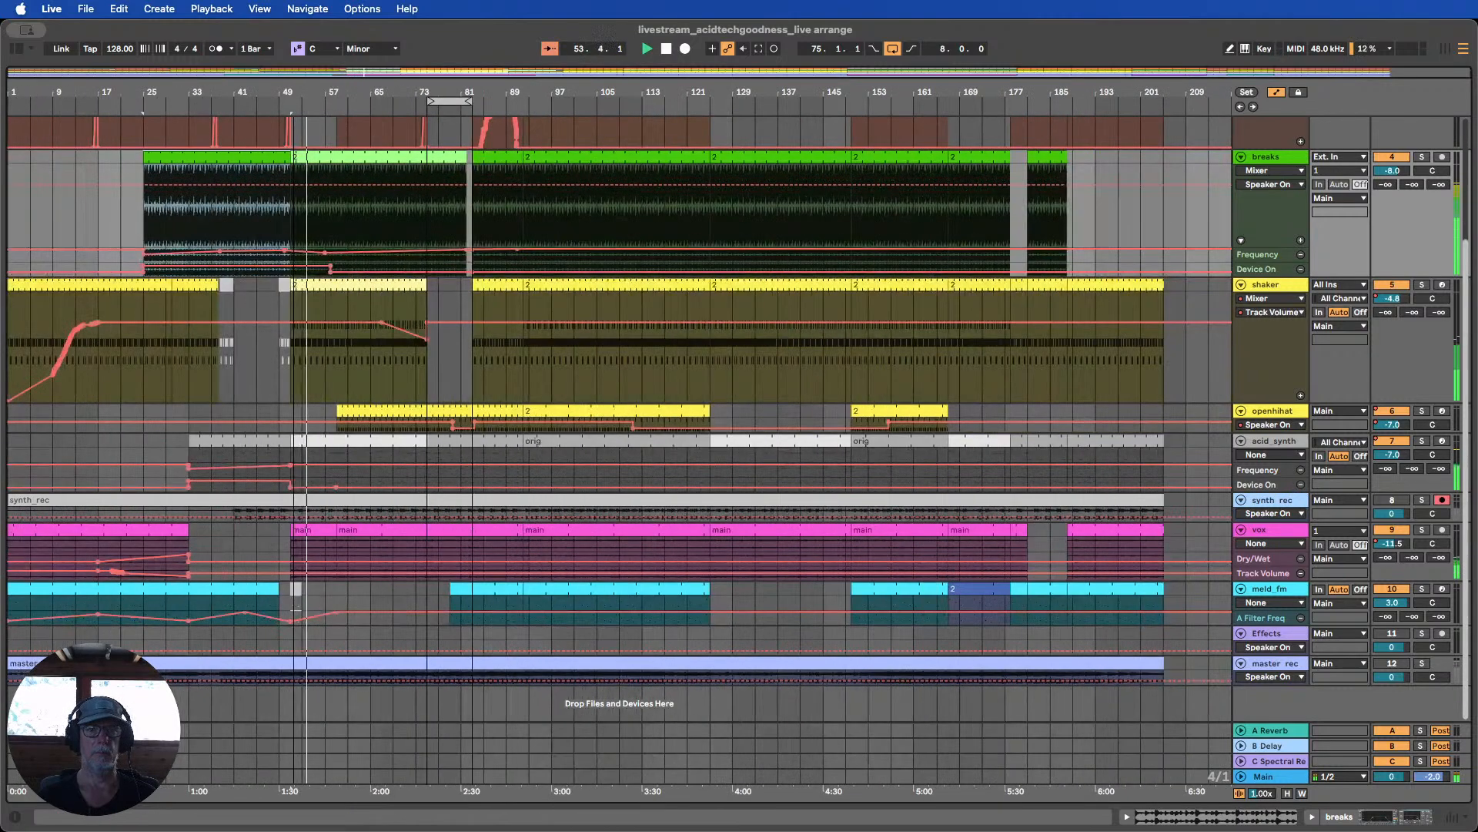
# Play from about bar 72 into the bar 75 to 83 dropout and examine the clips on all tracks
pyautogui.moveTo(431, 93); pyautogui.dragTo(432, 104)
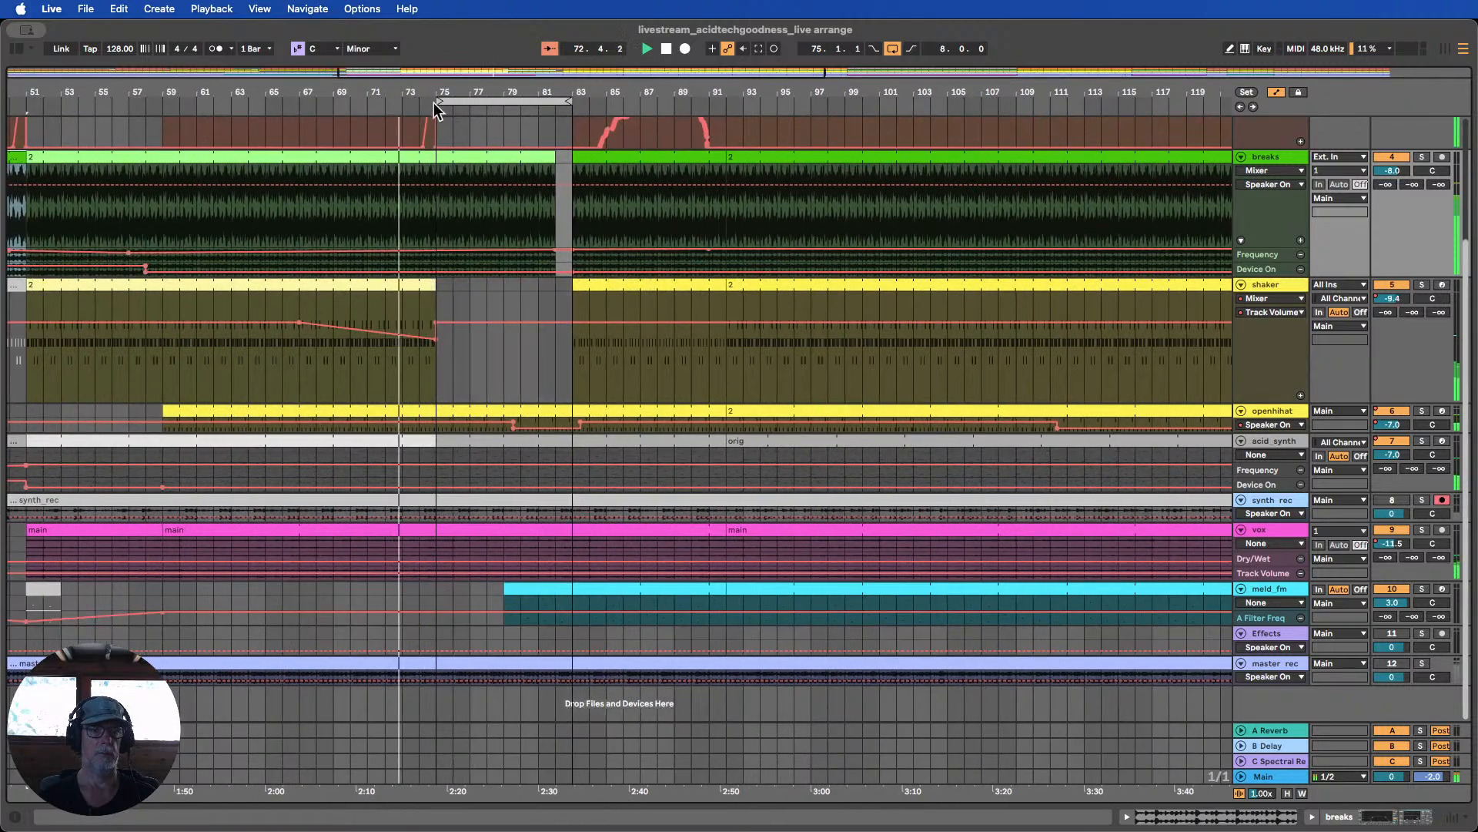
pyautogui.scroll(3, 574, 228)
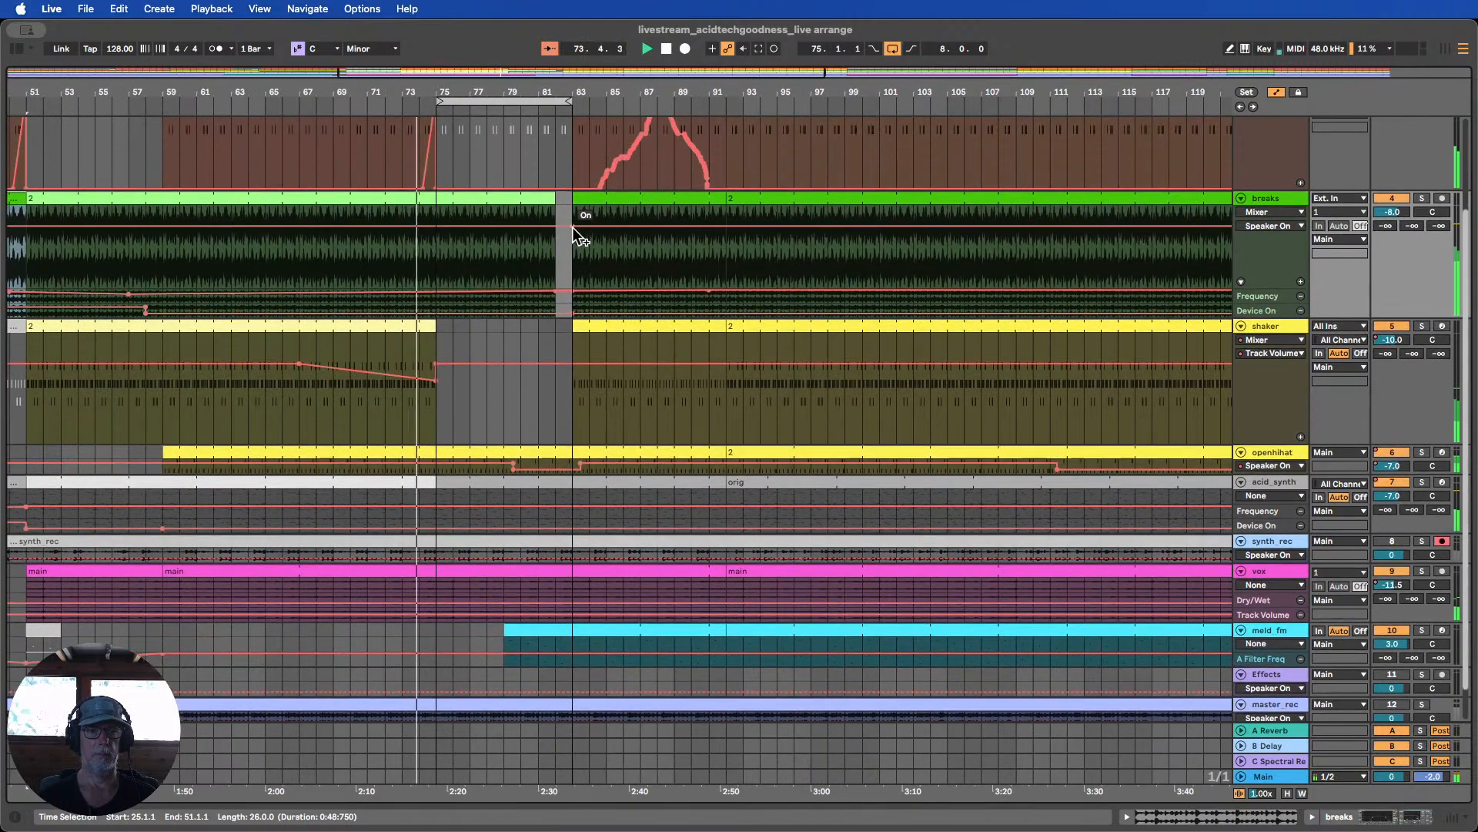
pyautogui.scroll(5, 573, 228)
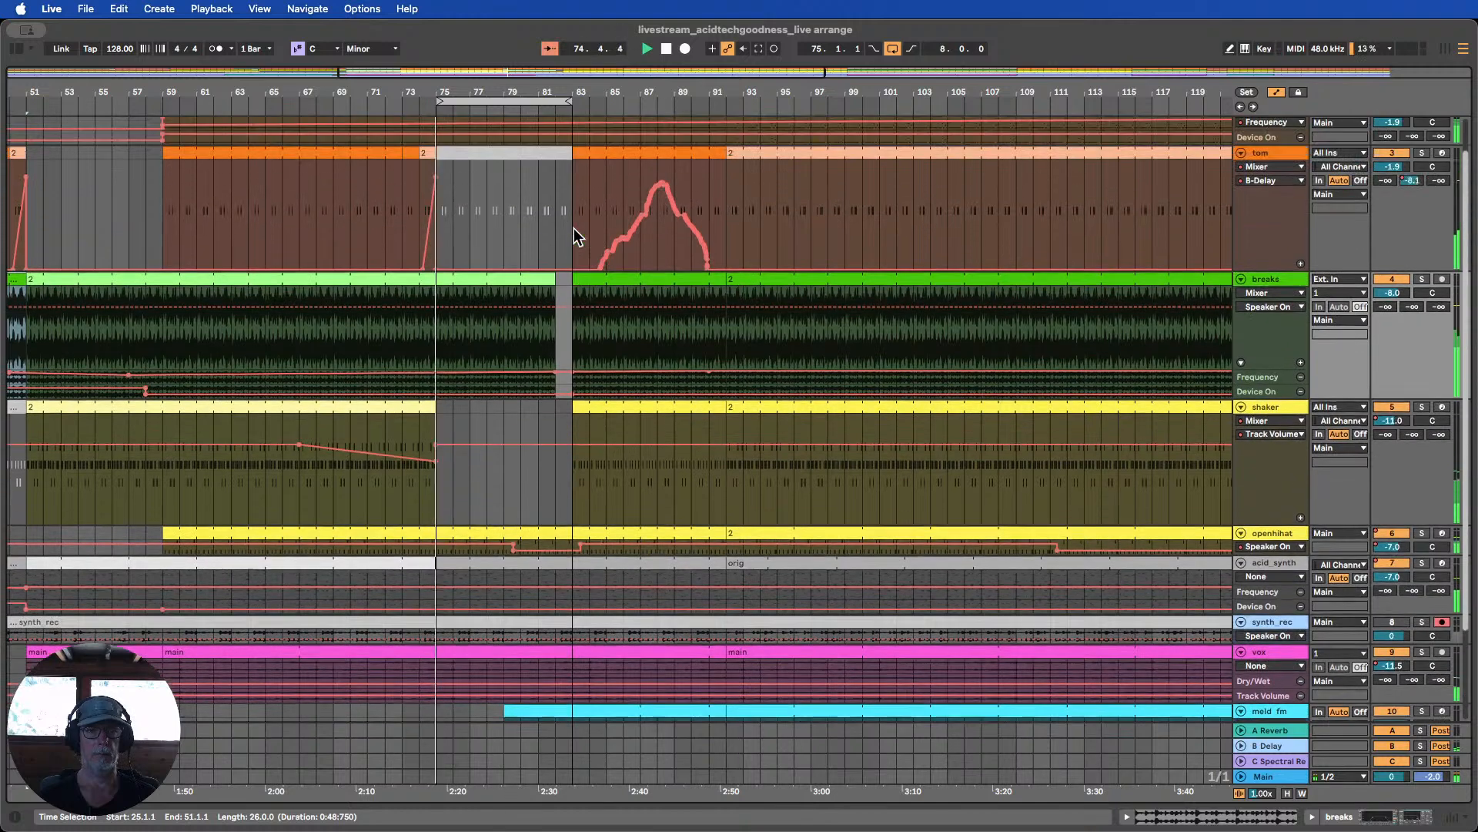
pyautogui.scroll(2, 574, 230)
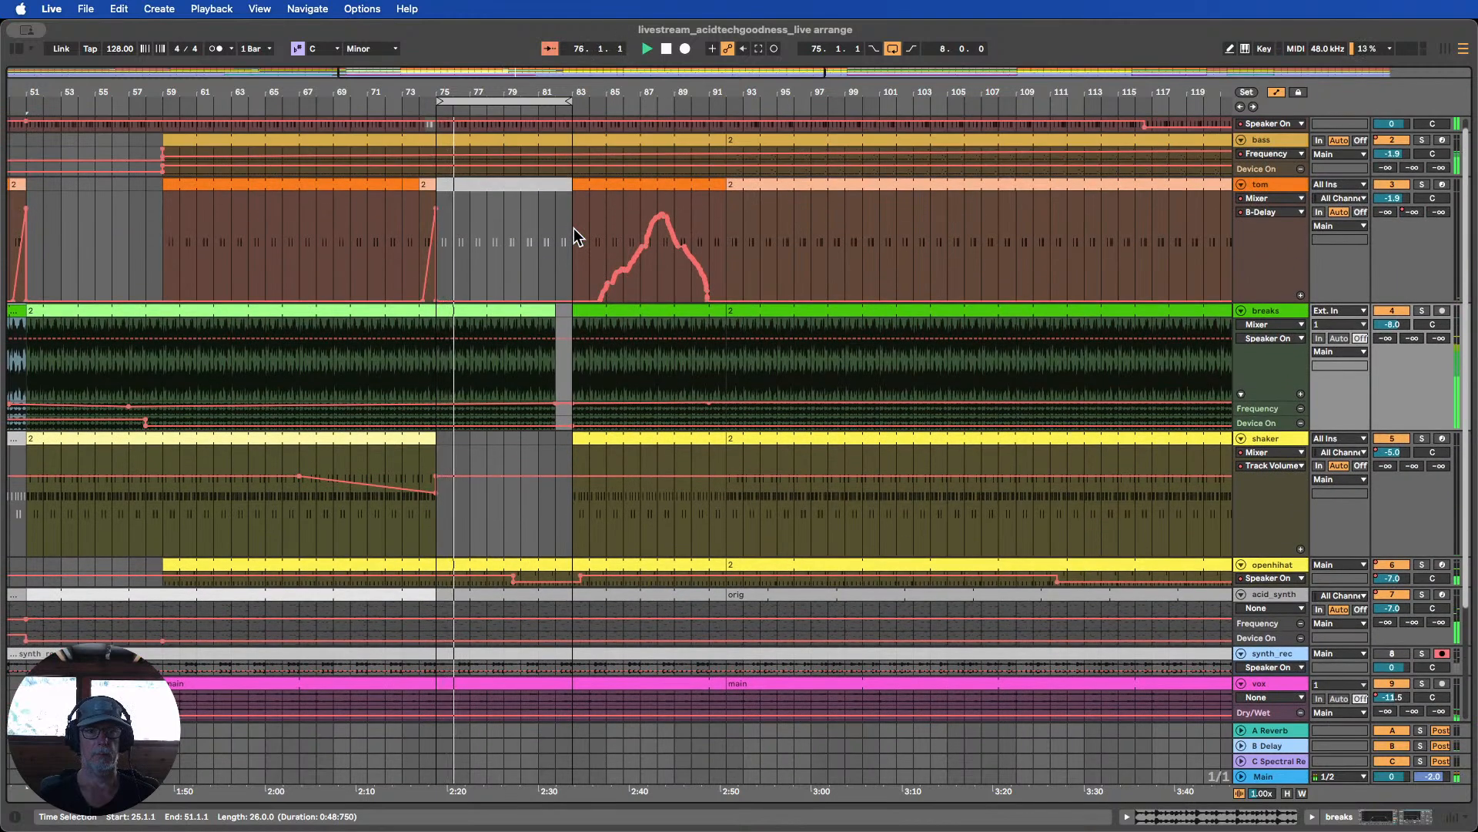
pyautogui.scroll(-5, 574, 236)
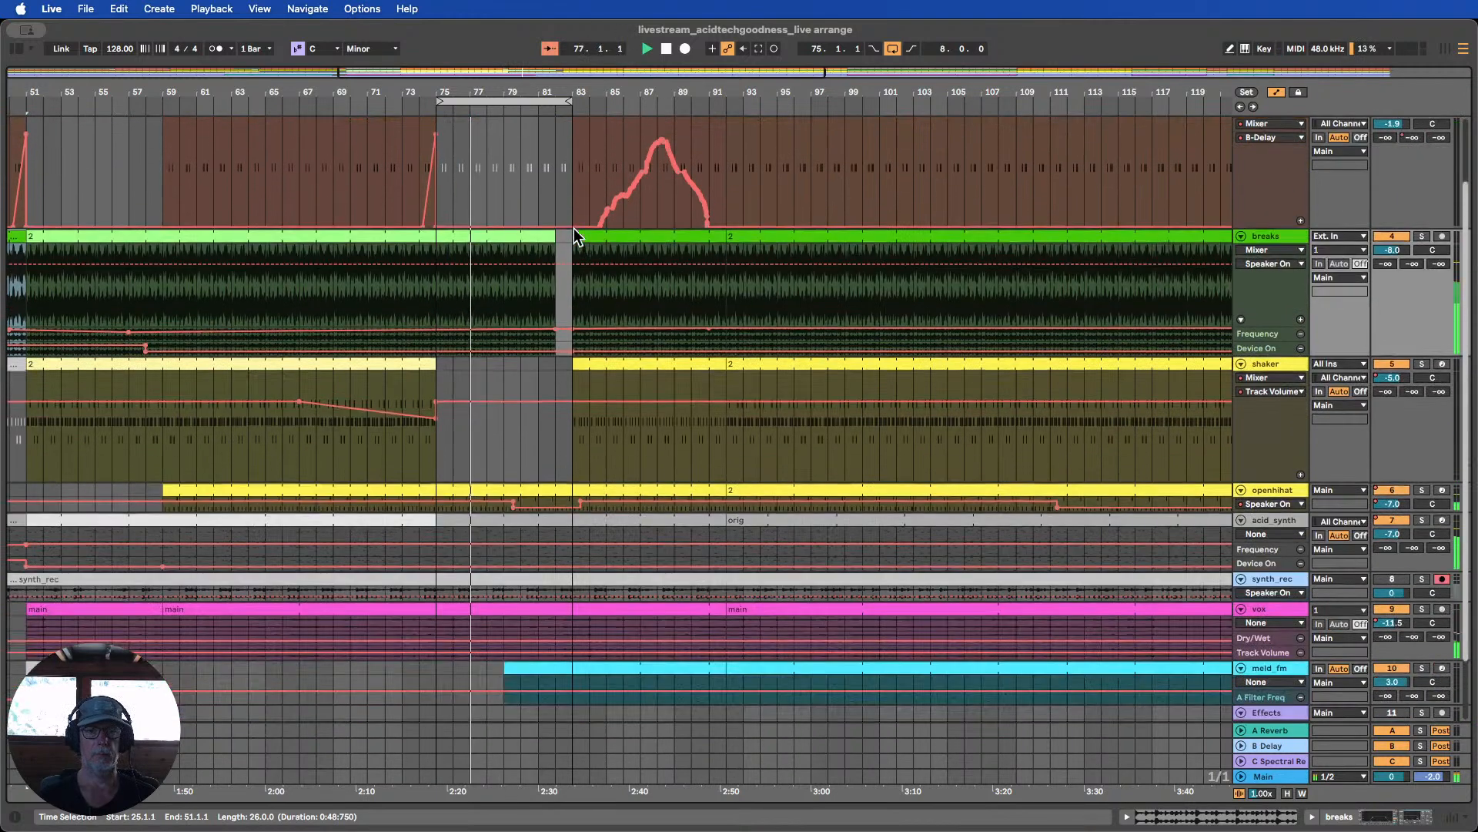
pyautogui.scroll(-5, 575, 228)
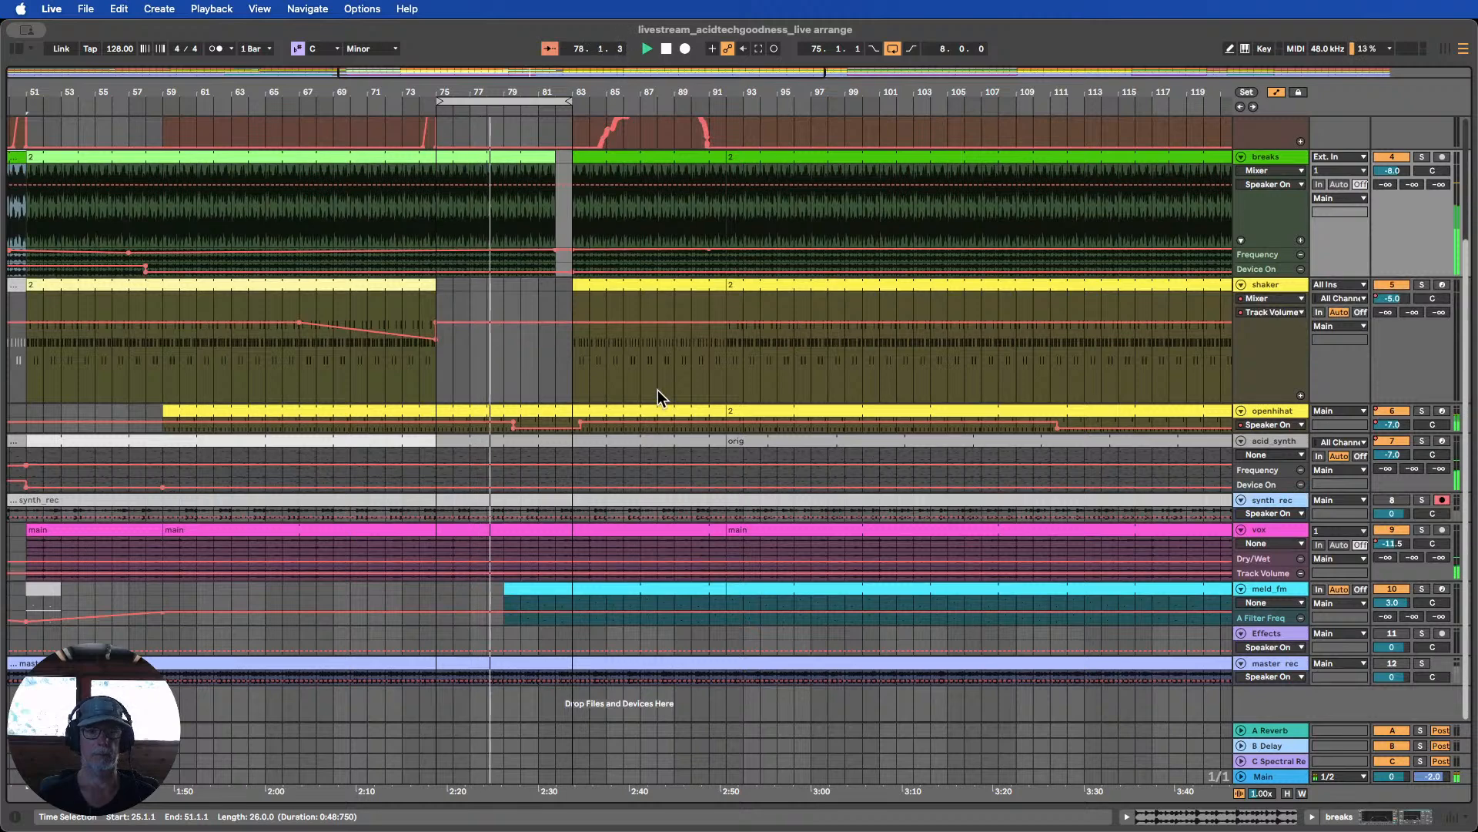
pyautogui.moveTo(545, 94); pyautogui.dragTo(647, 73)
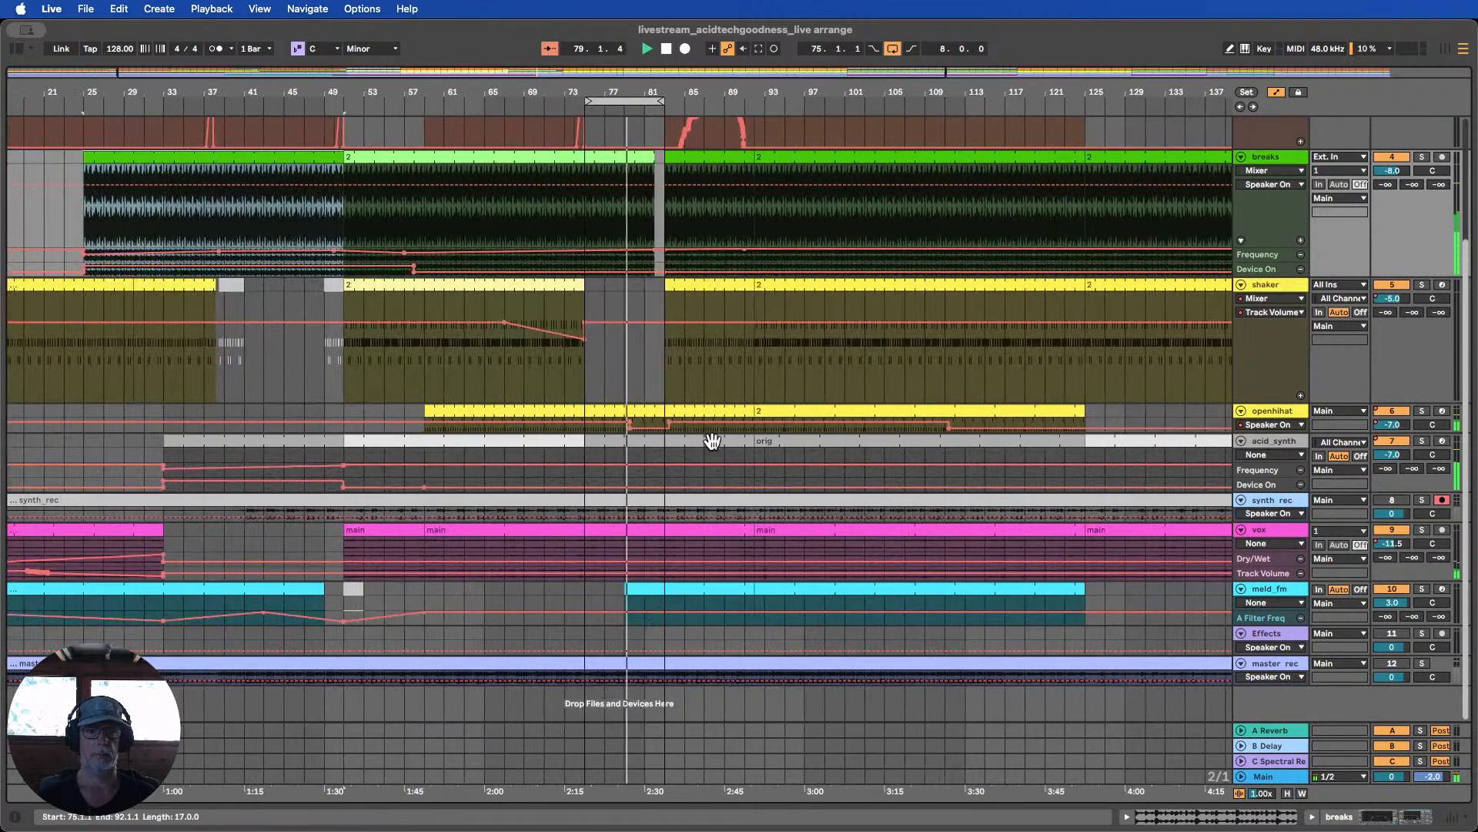
# Enlarge the vox track and deactivate the vox clip section from bar 79 to bar 83
pyautogui.moveTo(1265, 549); pyautogui.dragTo(1277, 633)
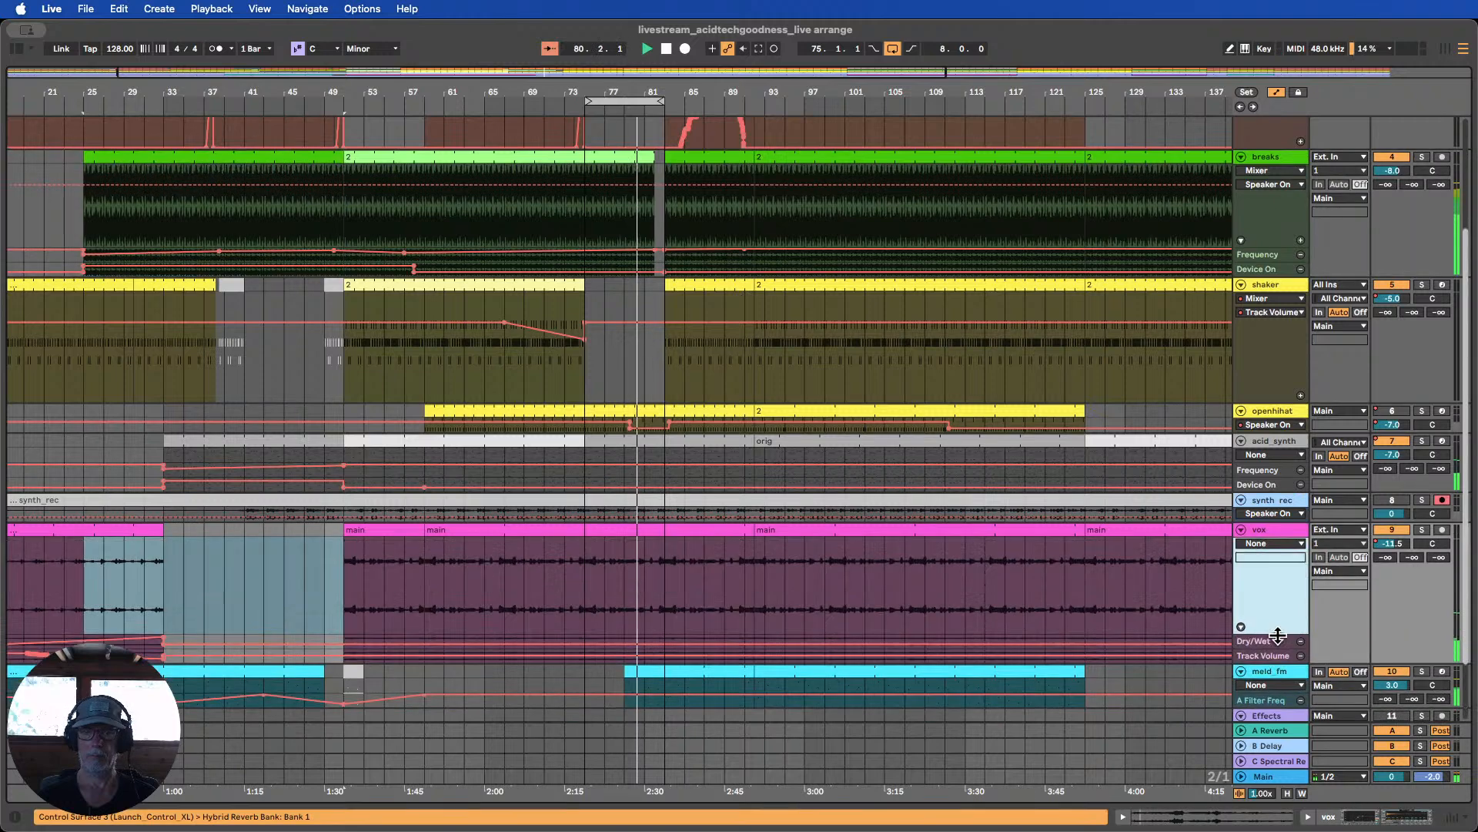
pyautogui.scroll(-5, 980, 528)
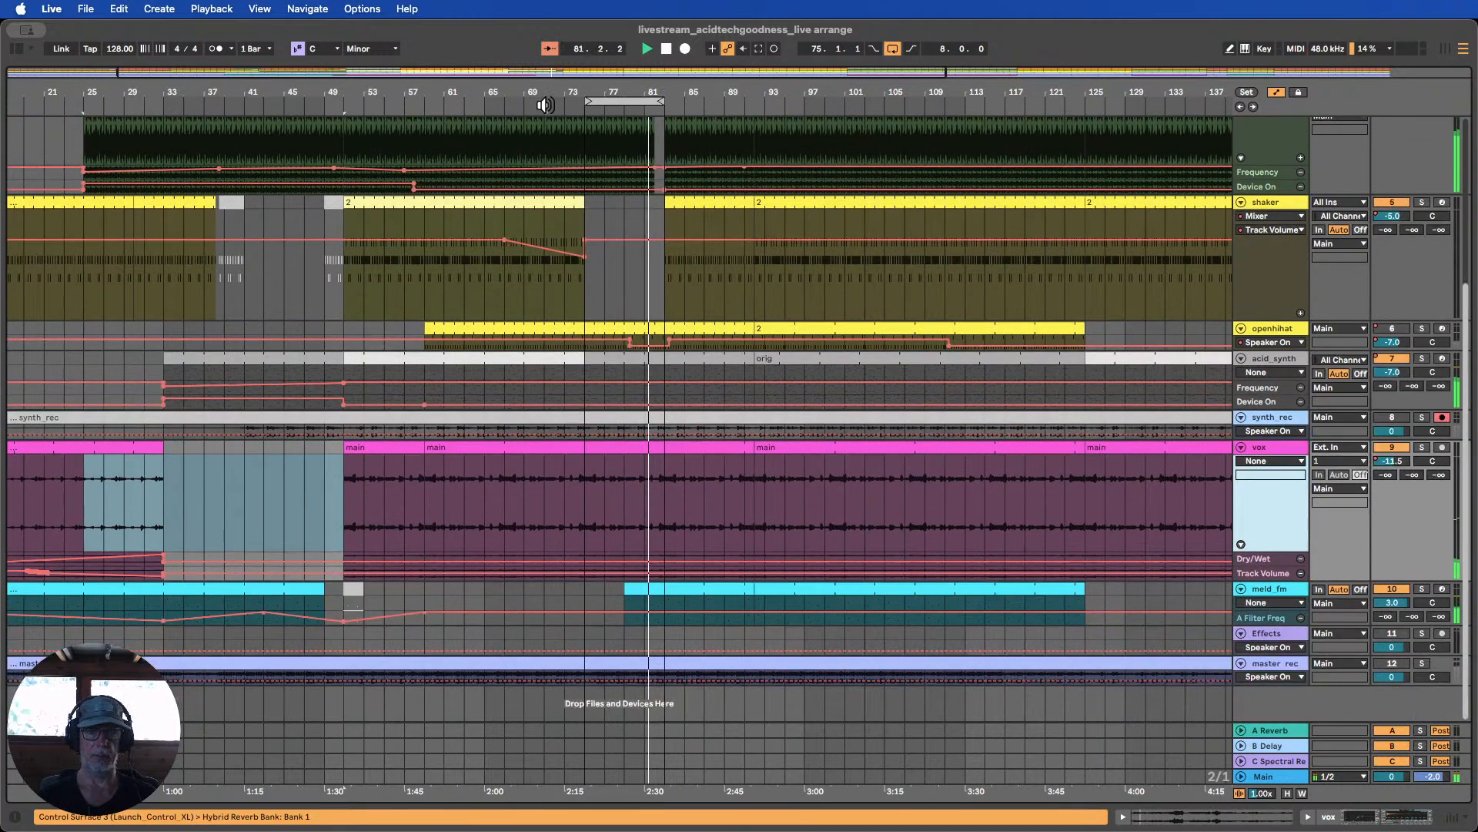
pyautogui.moveTo(546, 94); pyautogui.dragTo(651, 379)
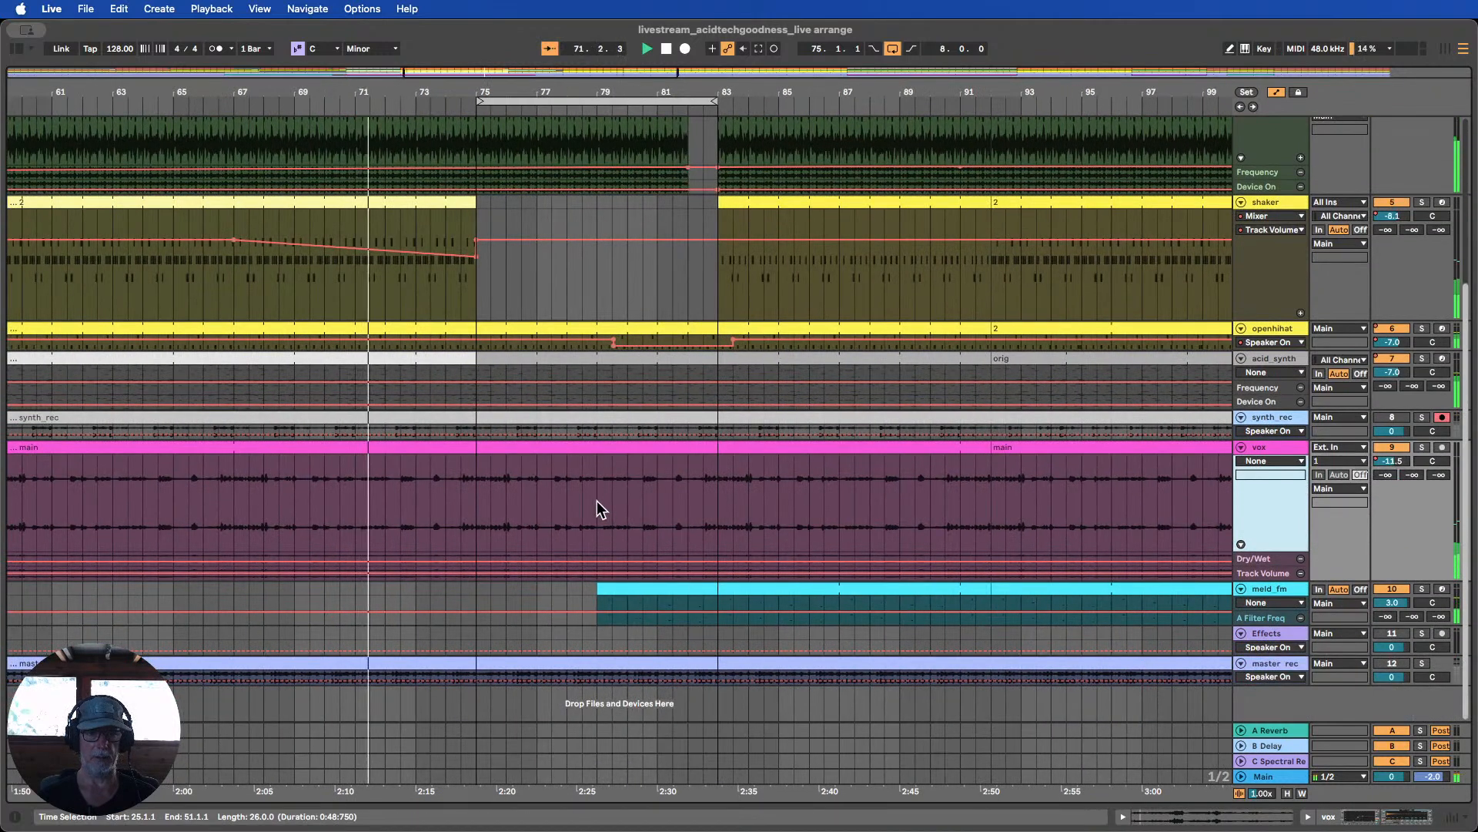
pyautogui.moveTo(597, 509); pyautogui.dragTo(711, 464)
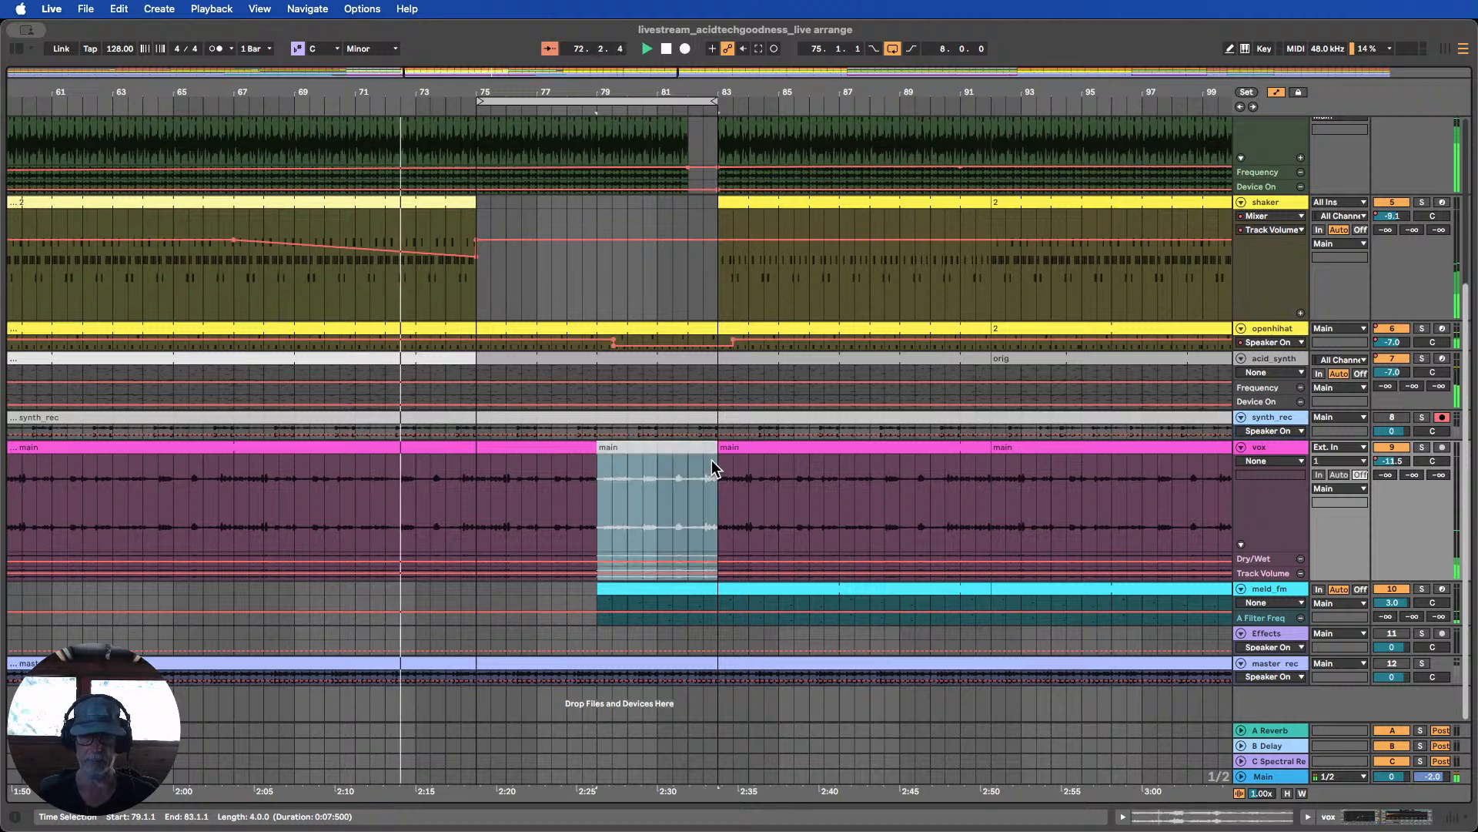
pyautogui.moveTo(609, 101); pyautogui.dragTo(608, 93)
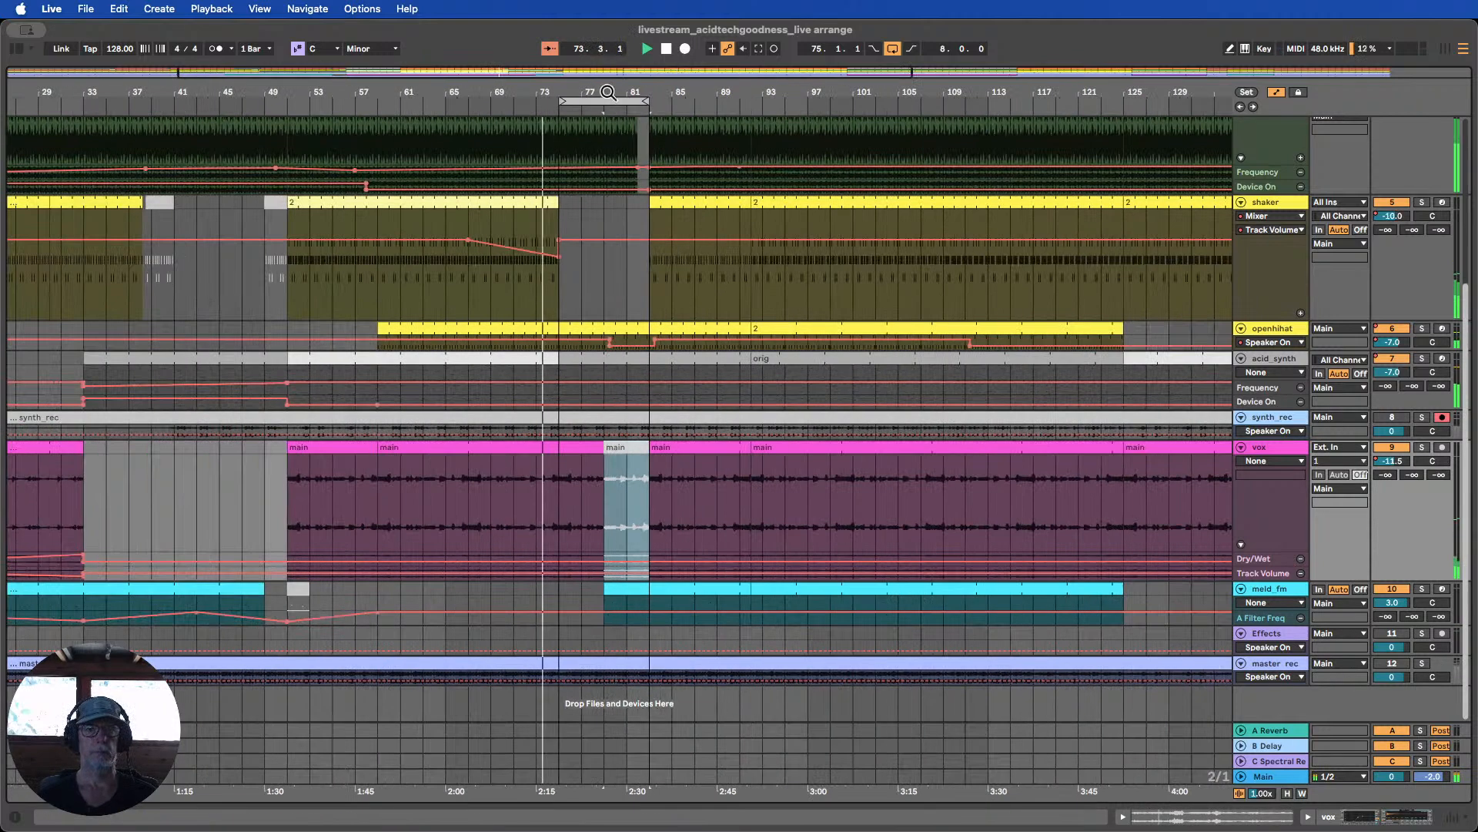
# Enlarge the Auto Filter Frequency lane on the breaks track and deactivate the breaks section from bar 75 to bar 83
pyautogui.scroll(5, 653, 200)
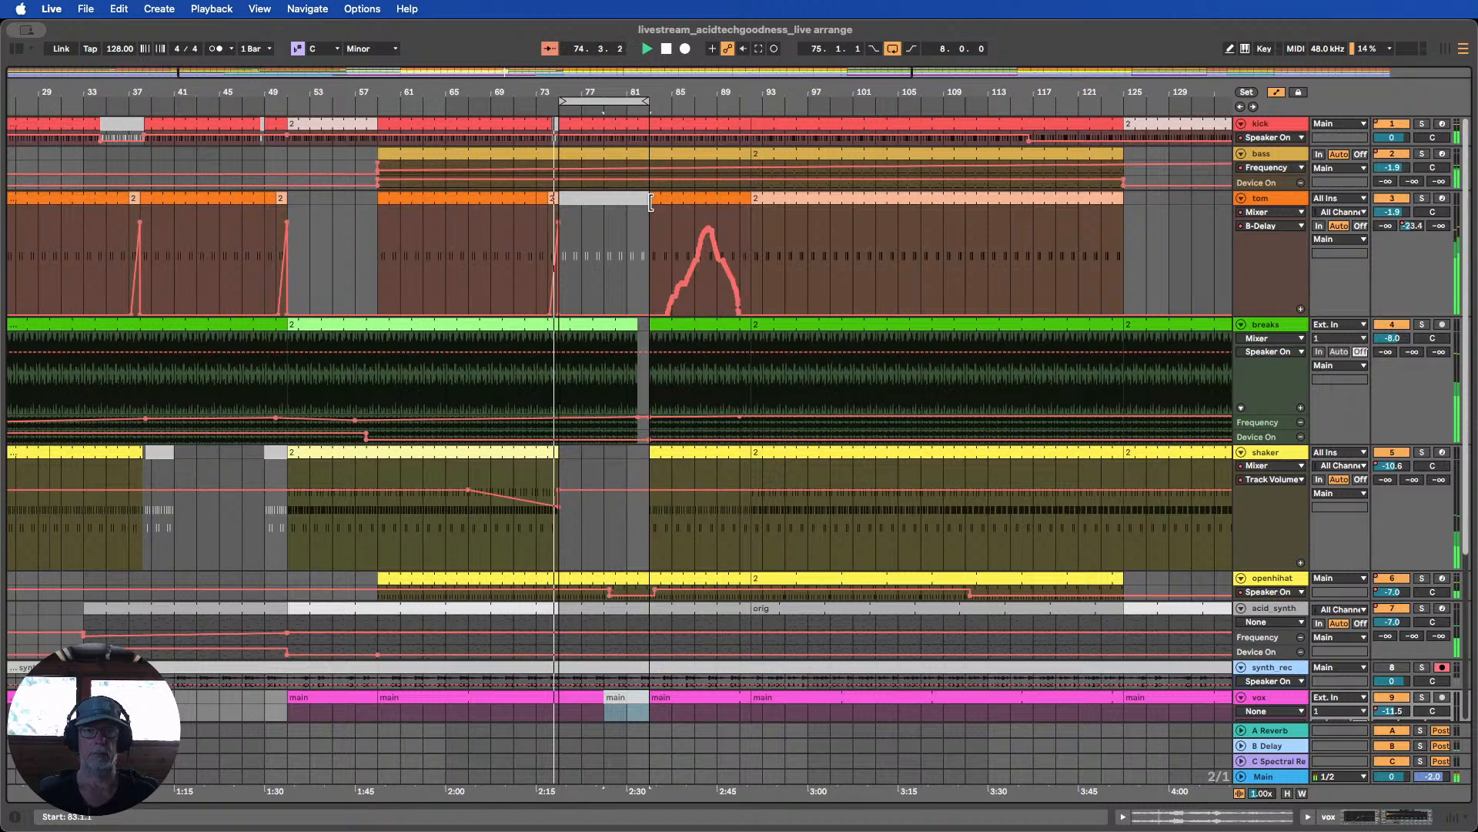
pyautogui.scroll(-1, 651, 202)
pyautogui.scroll(1, 651, 201)
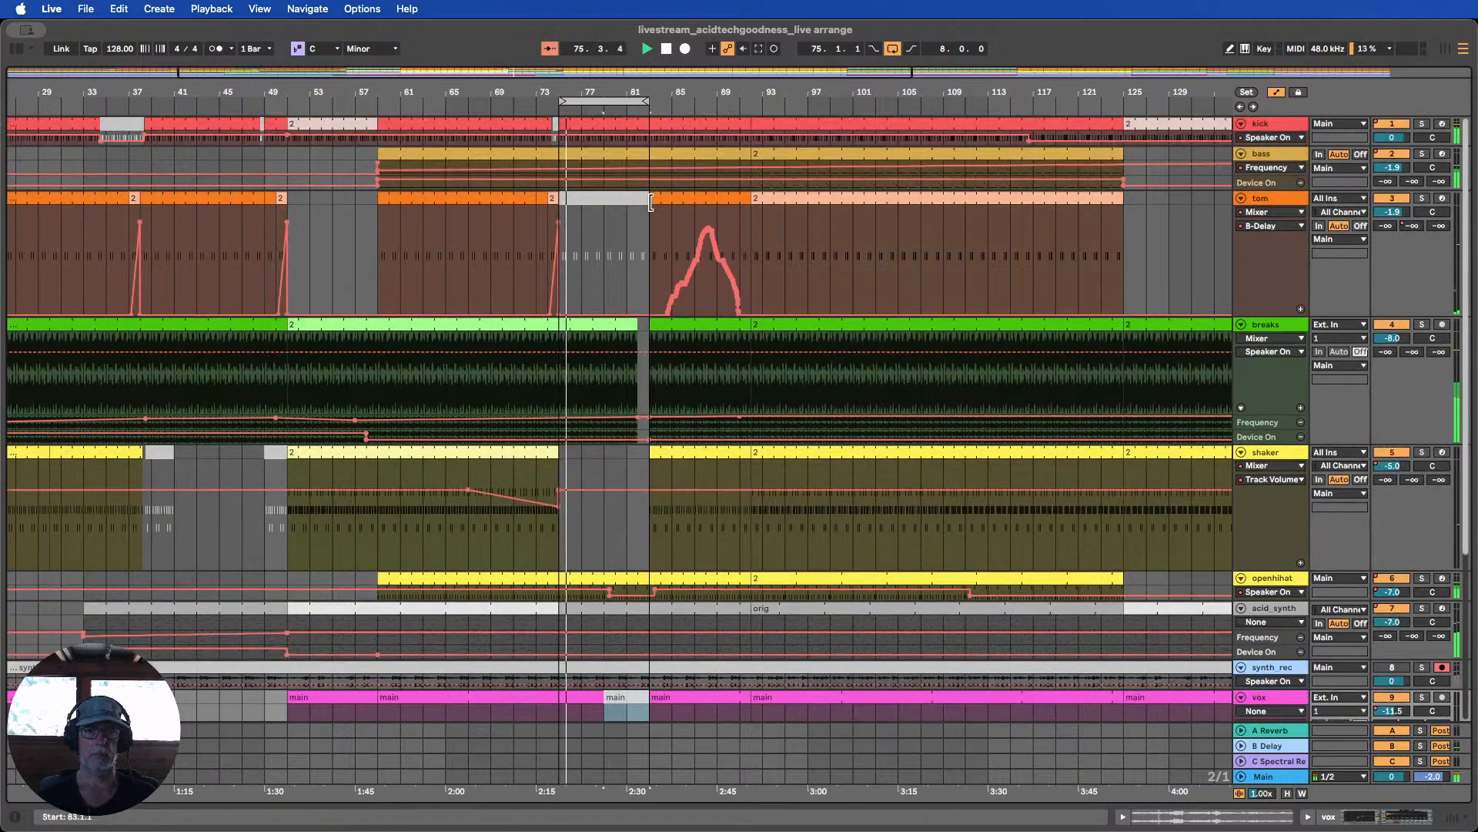
pyautogui.scroll(-1, 651, 202)
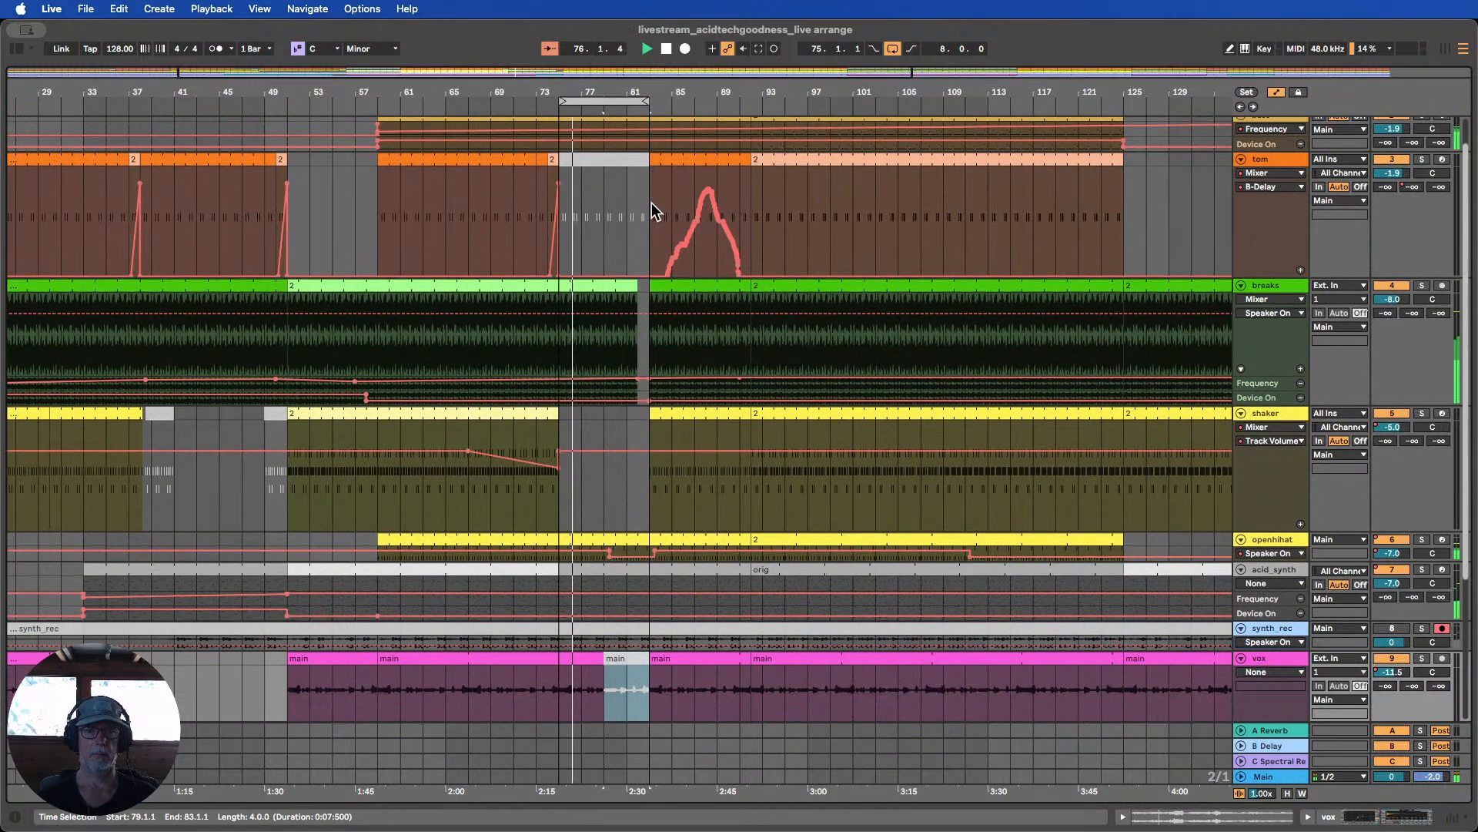
pyautogui.click(613, 286)
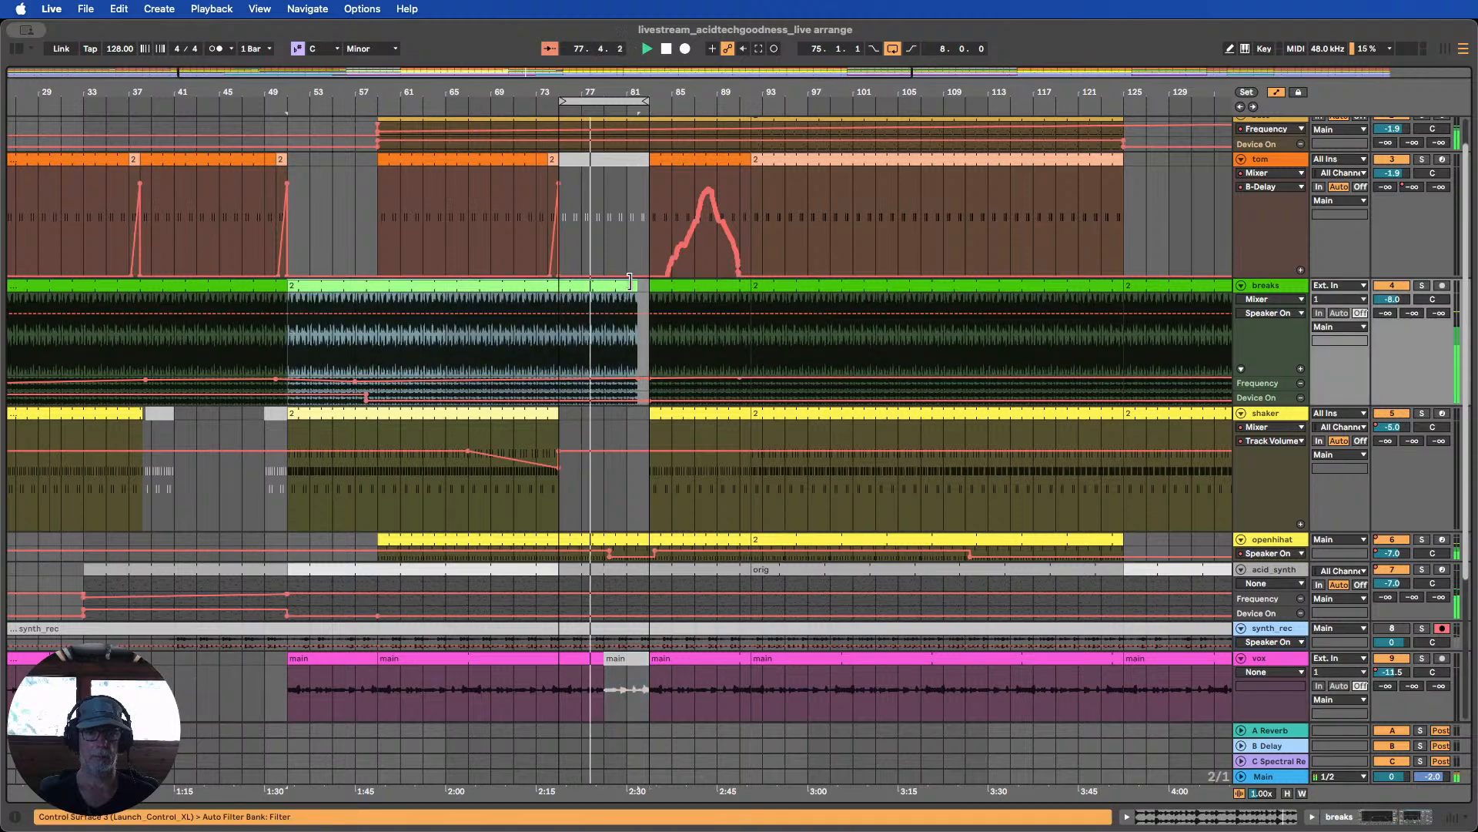
pyautogui.click(560, 308)
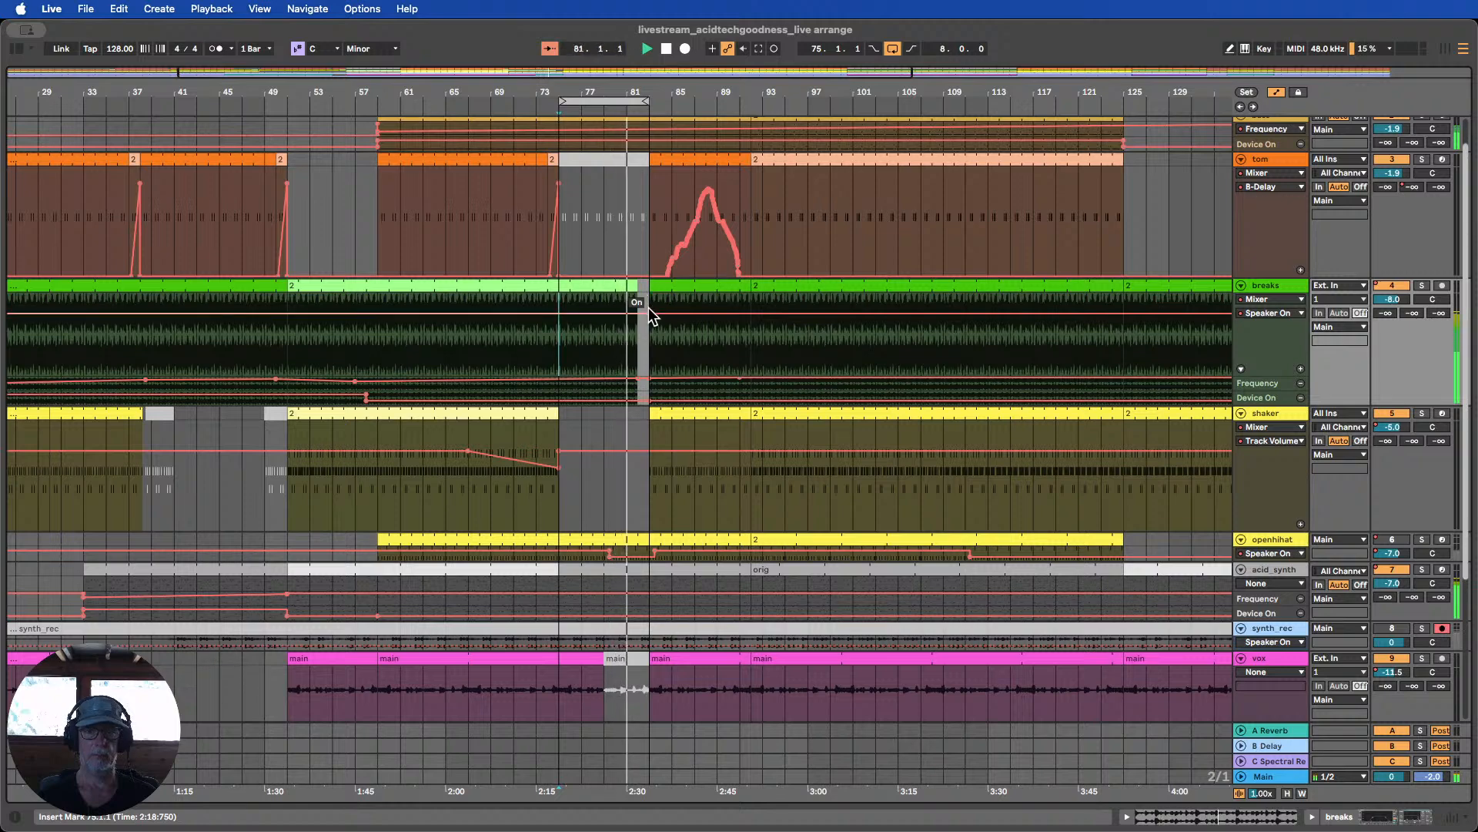
pyautogui.moveTo(1258, 390); pyautogui.dragTo(1258, 468)
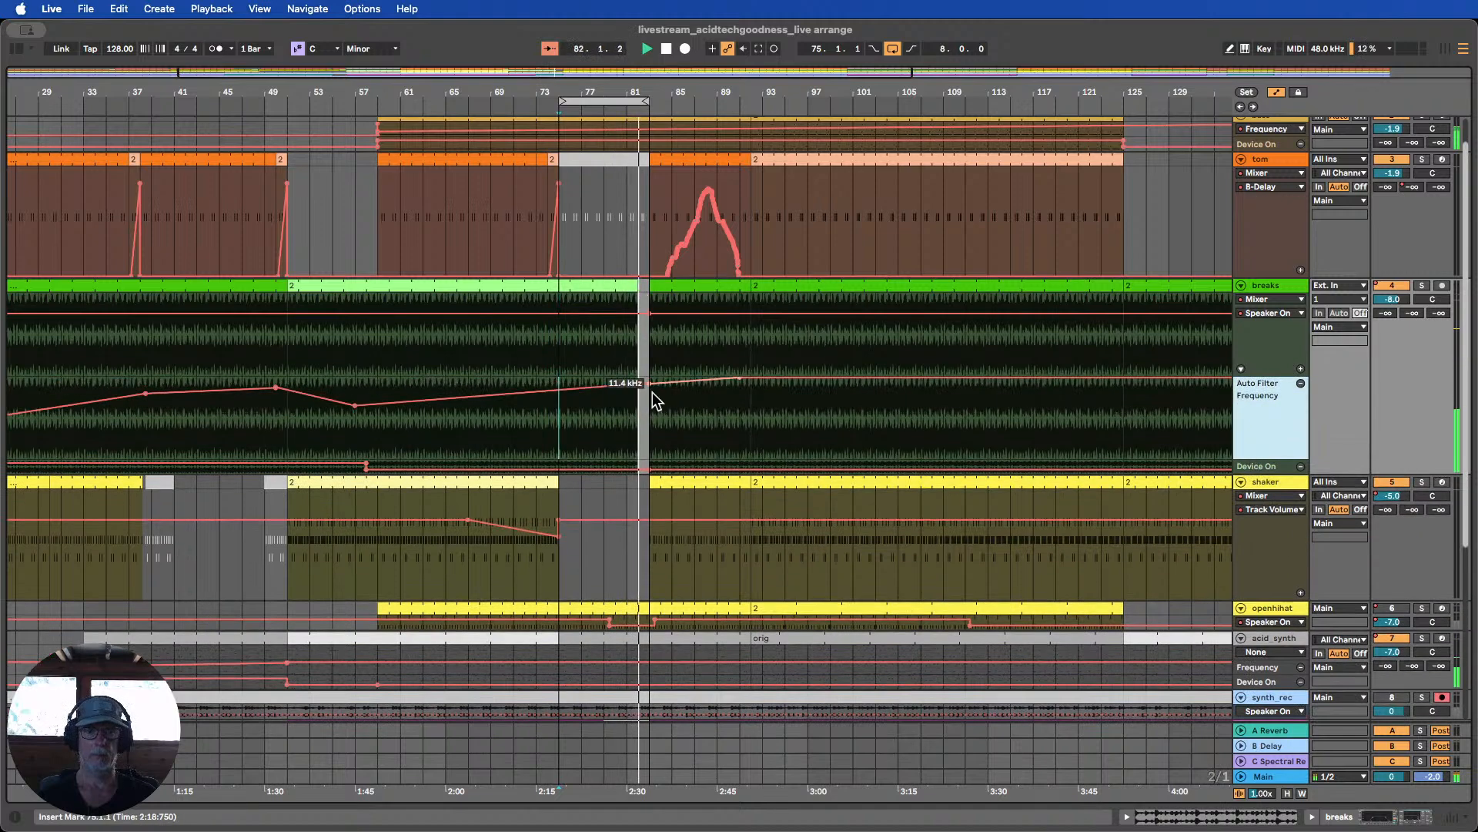
pyautogui.moveTo(652, 384); pyautogui.dragTo(640, 384)
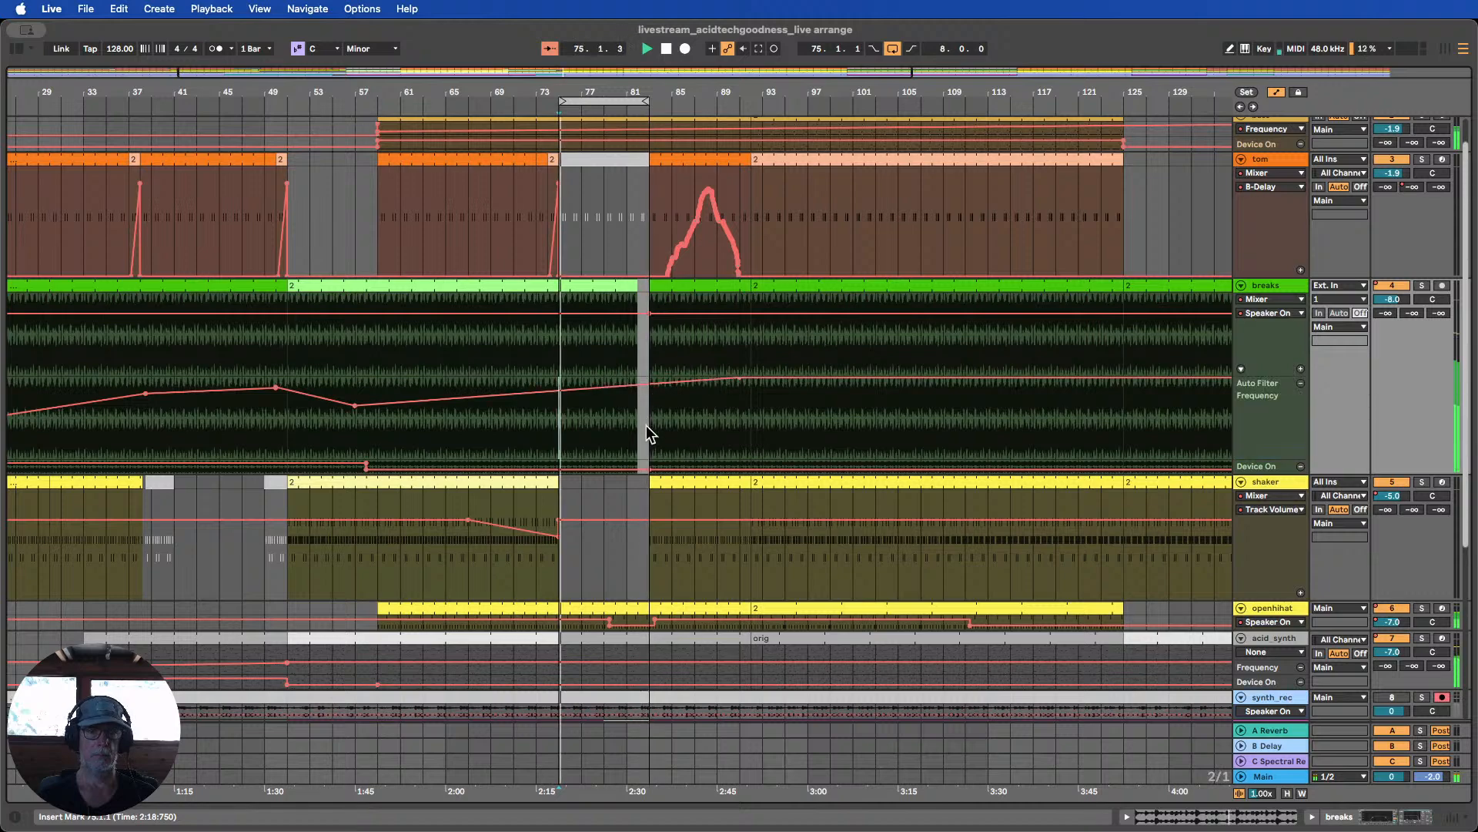
pyautogui.keyDown('shift'); pyautogui.click(640, 299); pyautogui.keyUp('shift')
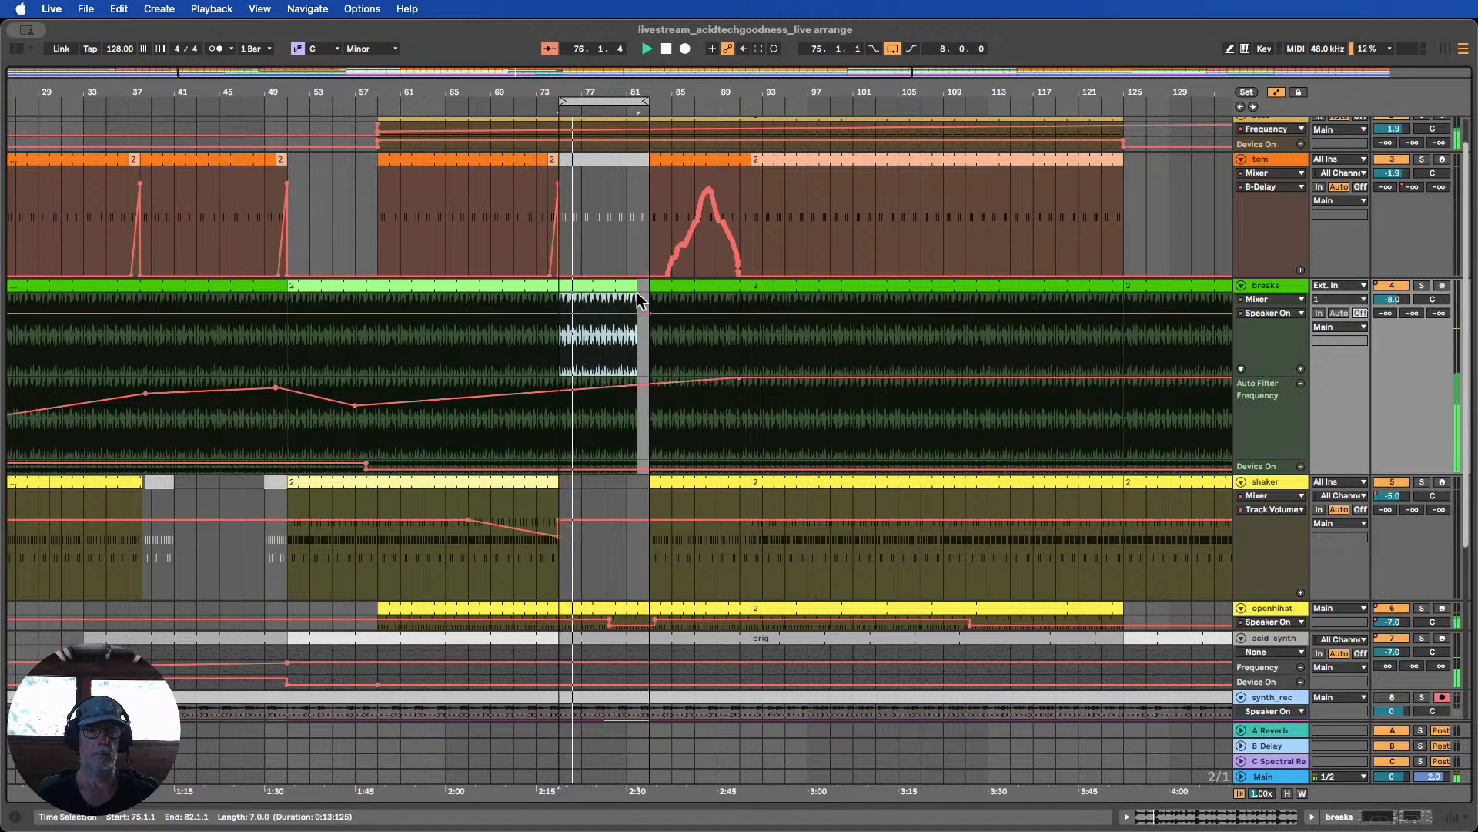
pyautogui.scroll(-3, 640, 285)
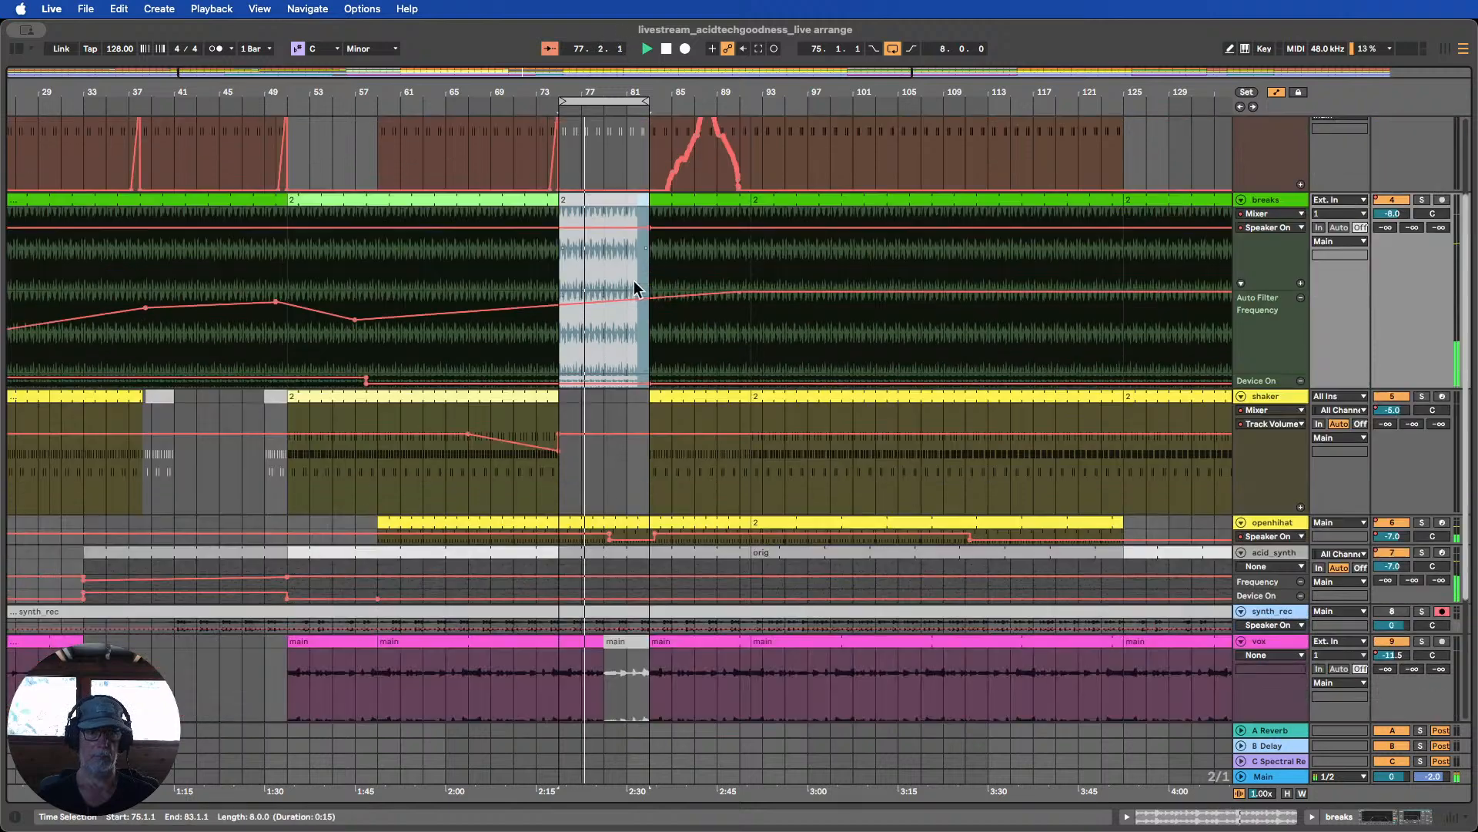
# Try extending the light yellow shaker clip to bar 83, and trim its end back to bar 75
pyautogui.click(636, 395)
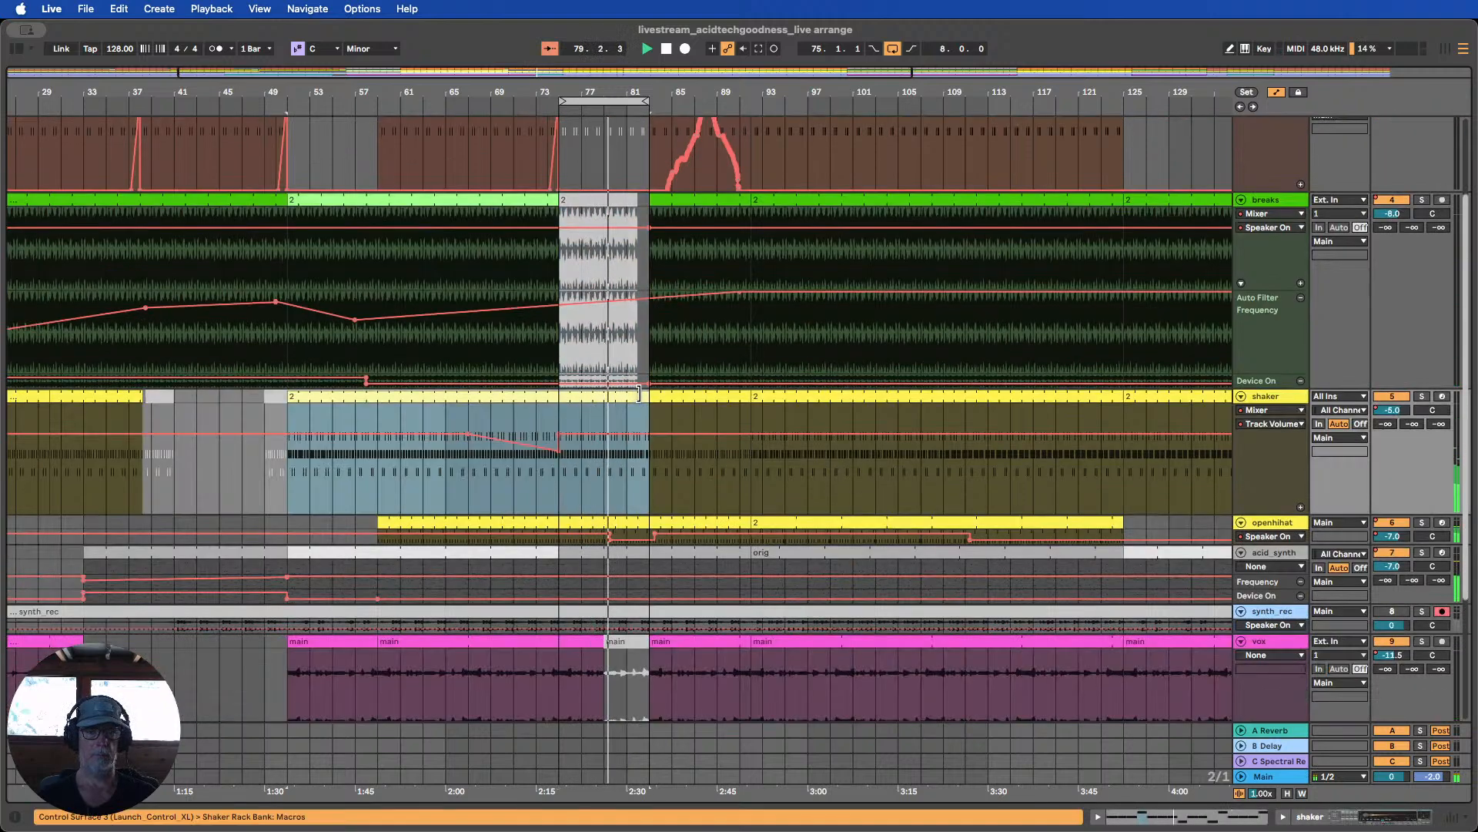
pyautogui.moveTo(640, 393); pyautogui.dragTo(565, 395)
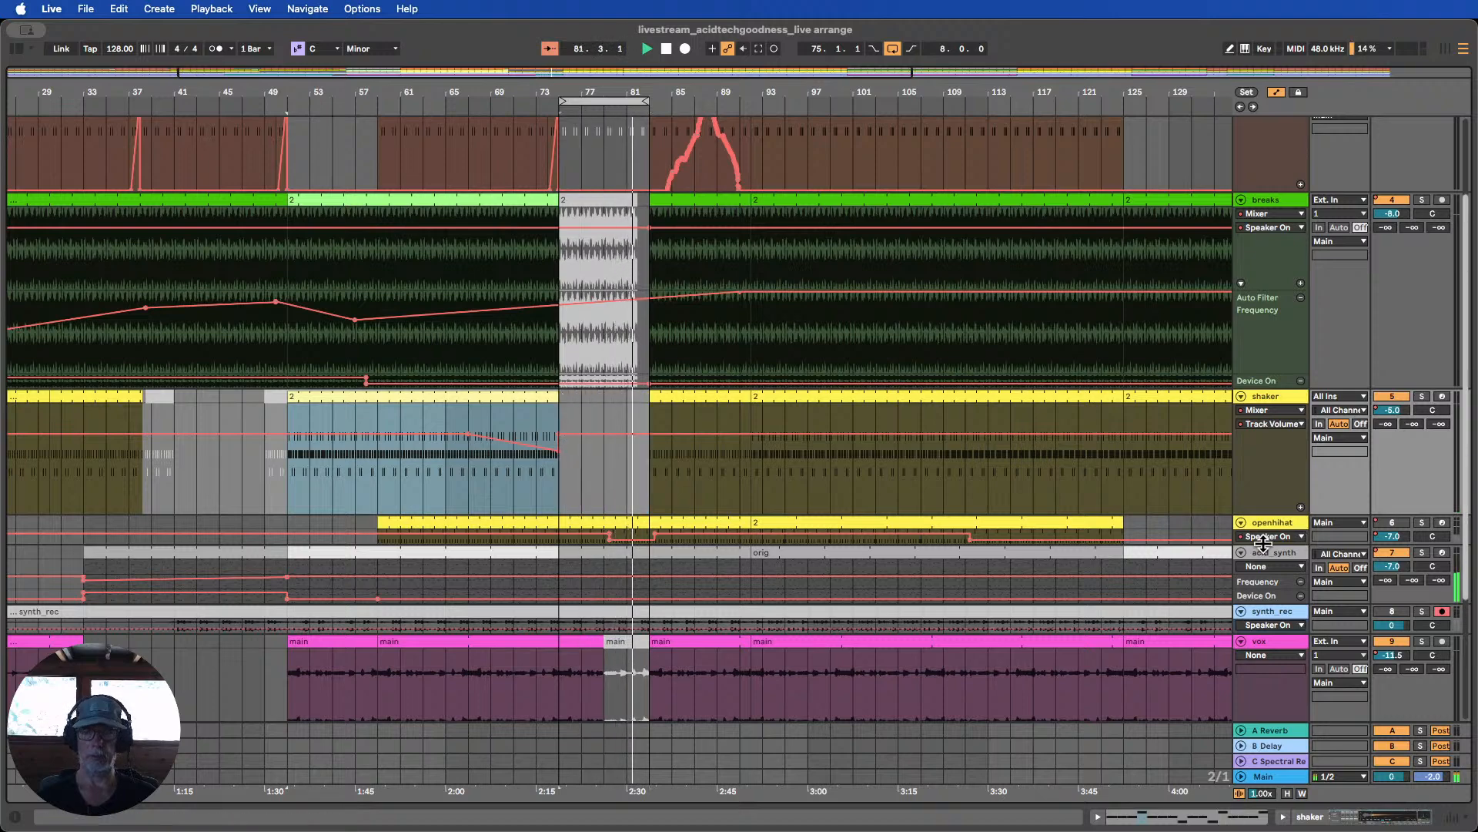
# Enlarge the openhihat track and reactivate the breaks clip section from bar 75 to bar 82
pyautogui.moveTo(1263, 543); pyautogui.dragTo(1269, 587)
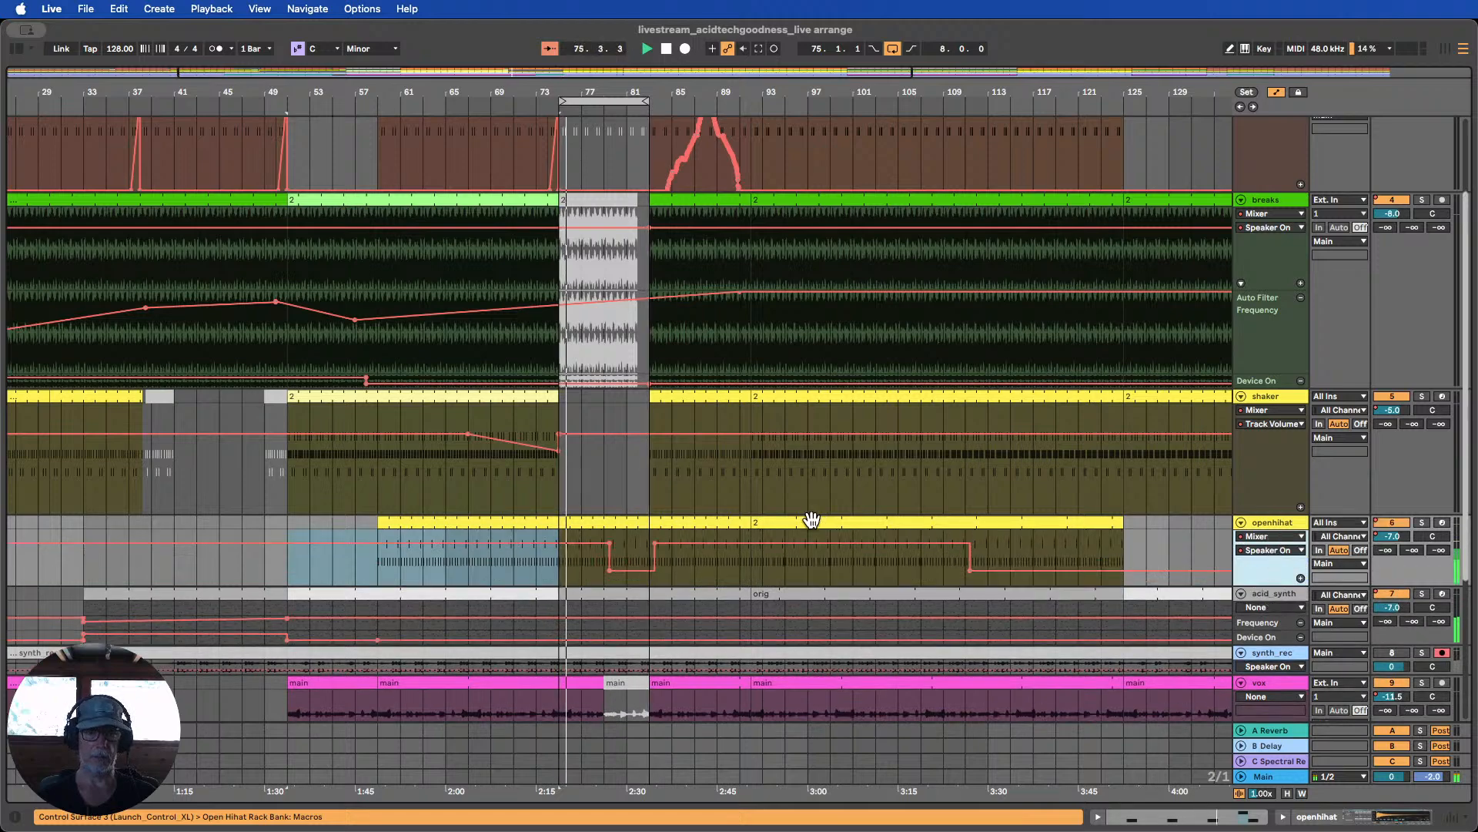
pyautogui.click(572, 203)
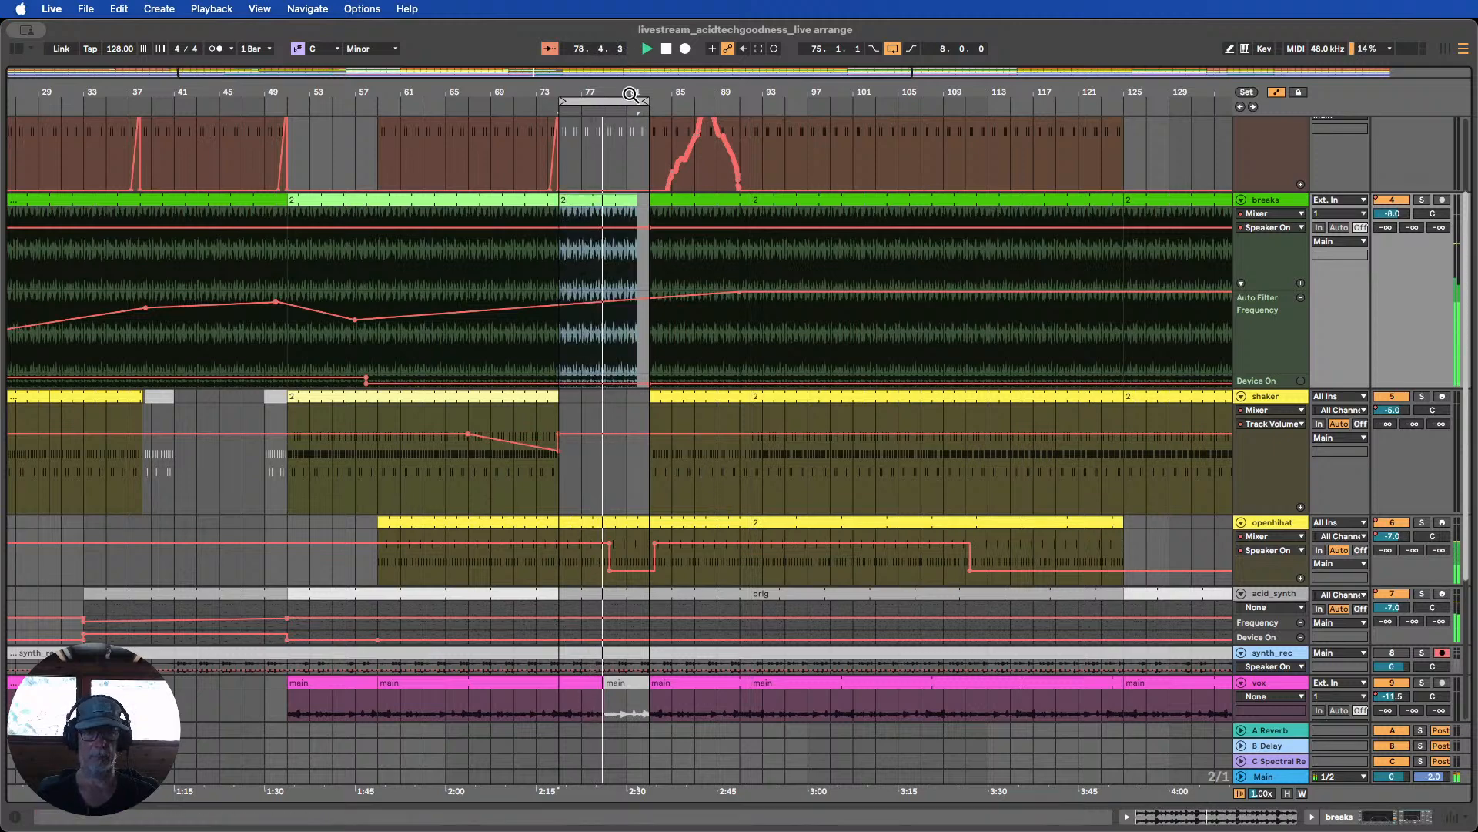
pyautogui.moveTo(630, 94); pyautogui.dragTo(691, 419)
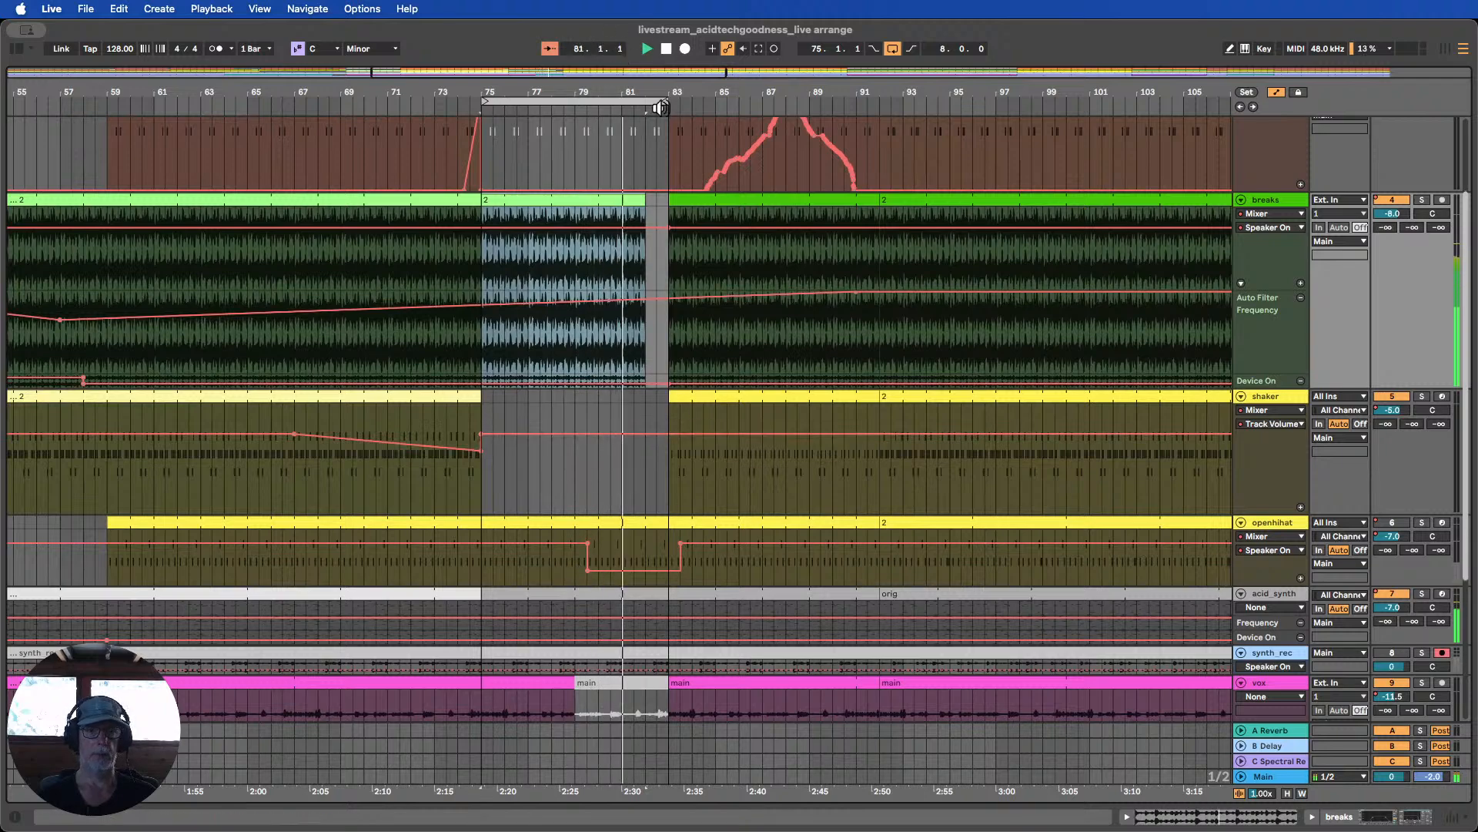
# Stop playback and remove the Speaker On dropout before bar 83 on the openhihat track by setting its breakpoints to On
pyautogui.click(665, 49)
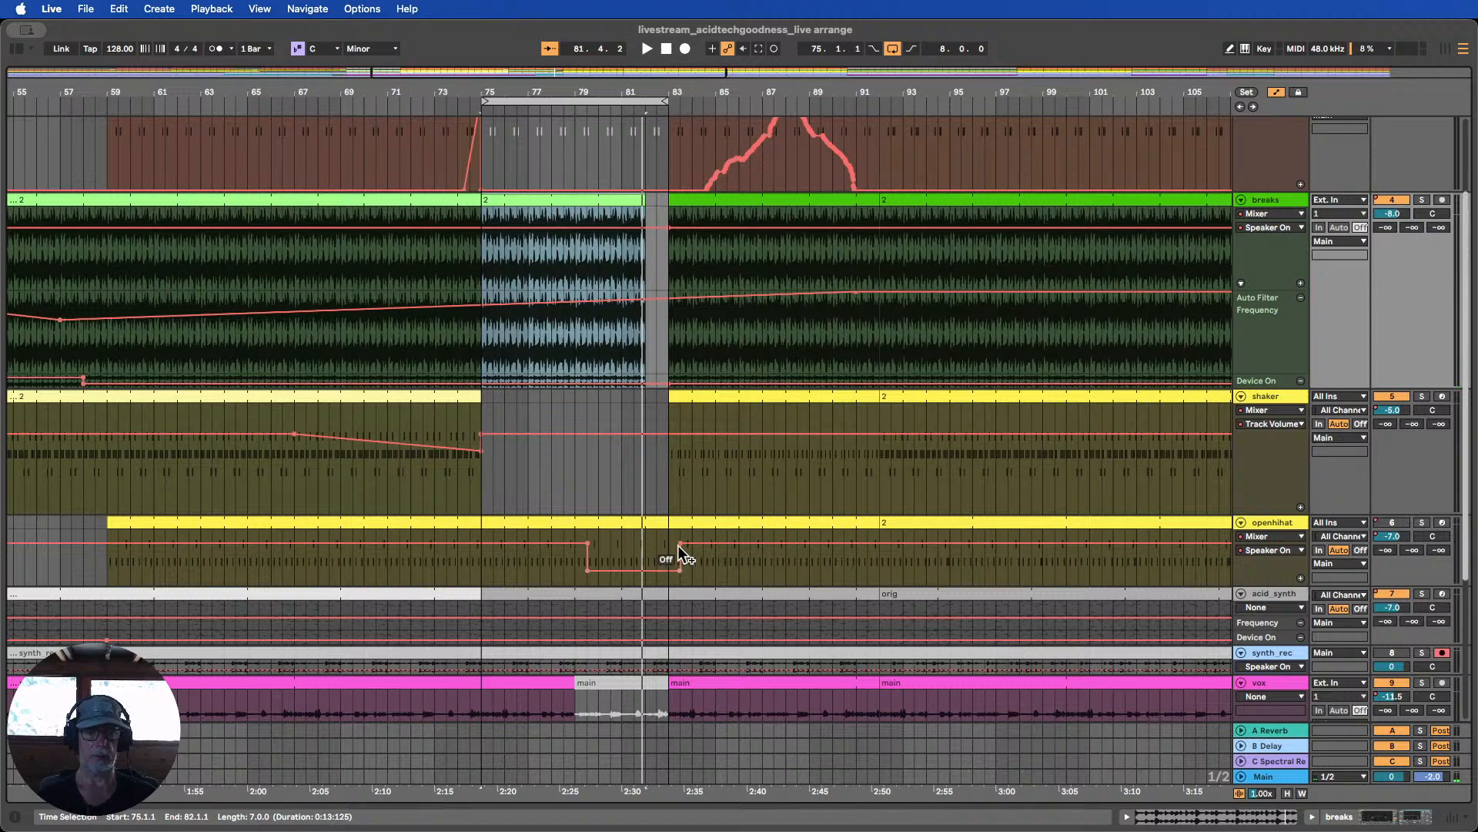
pyautogui.moveTo(681, 553); pyautogui.dragTo(656, 553)
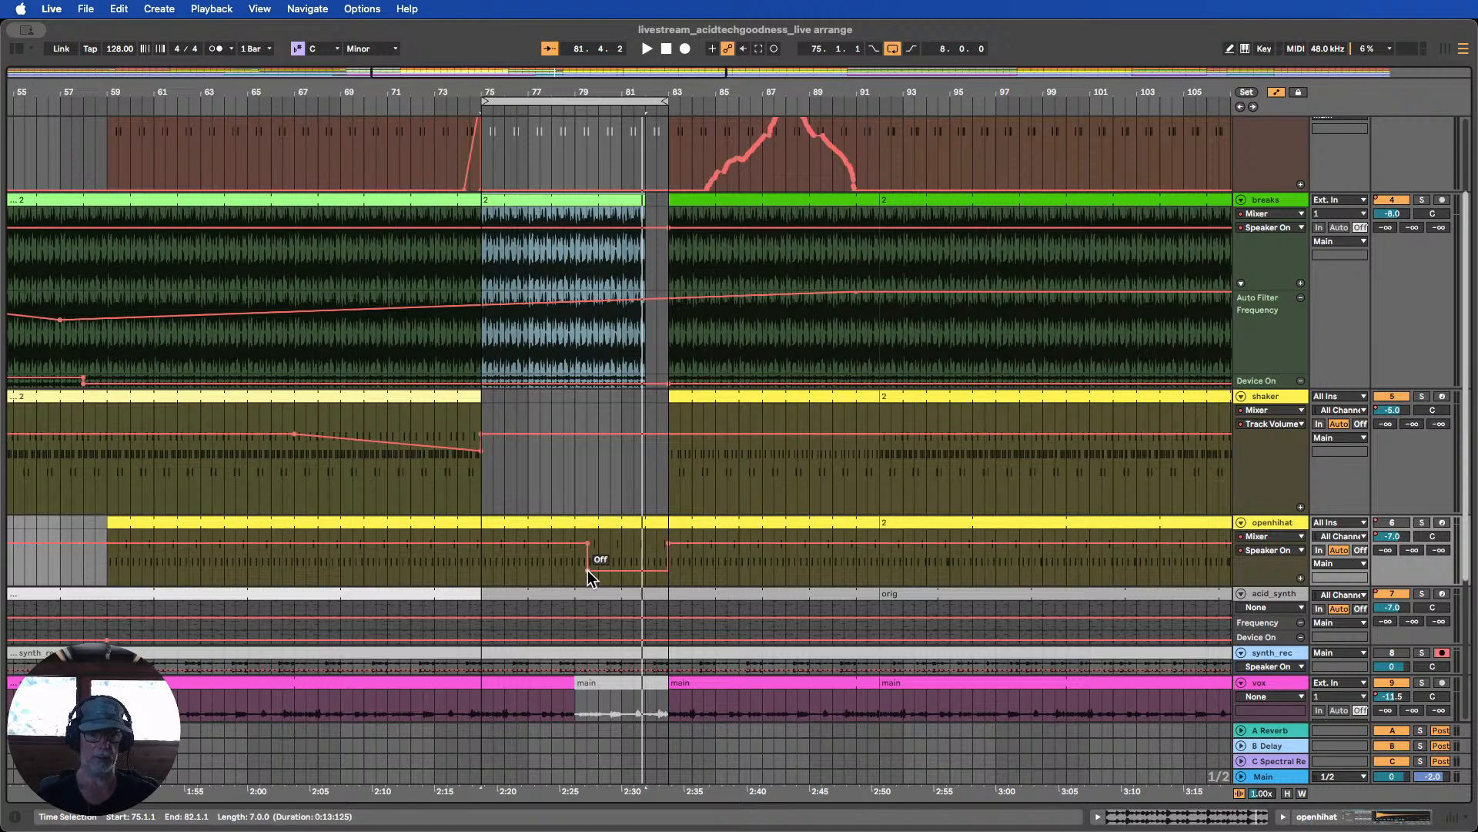
pyautogui.moveTo(587, 570); pyautogui.dragTo(588, 545)
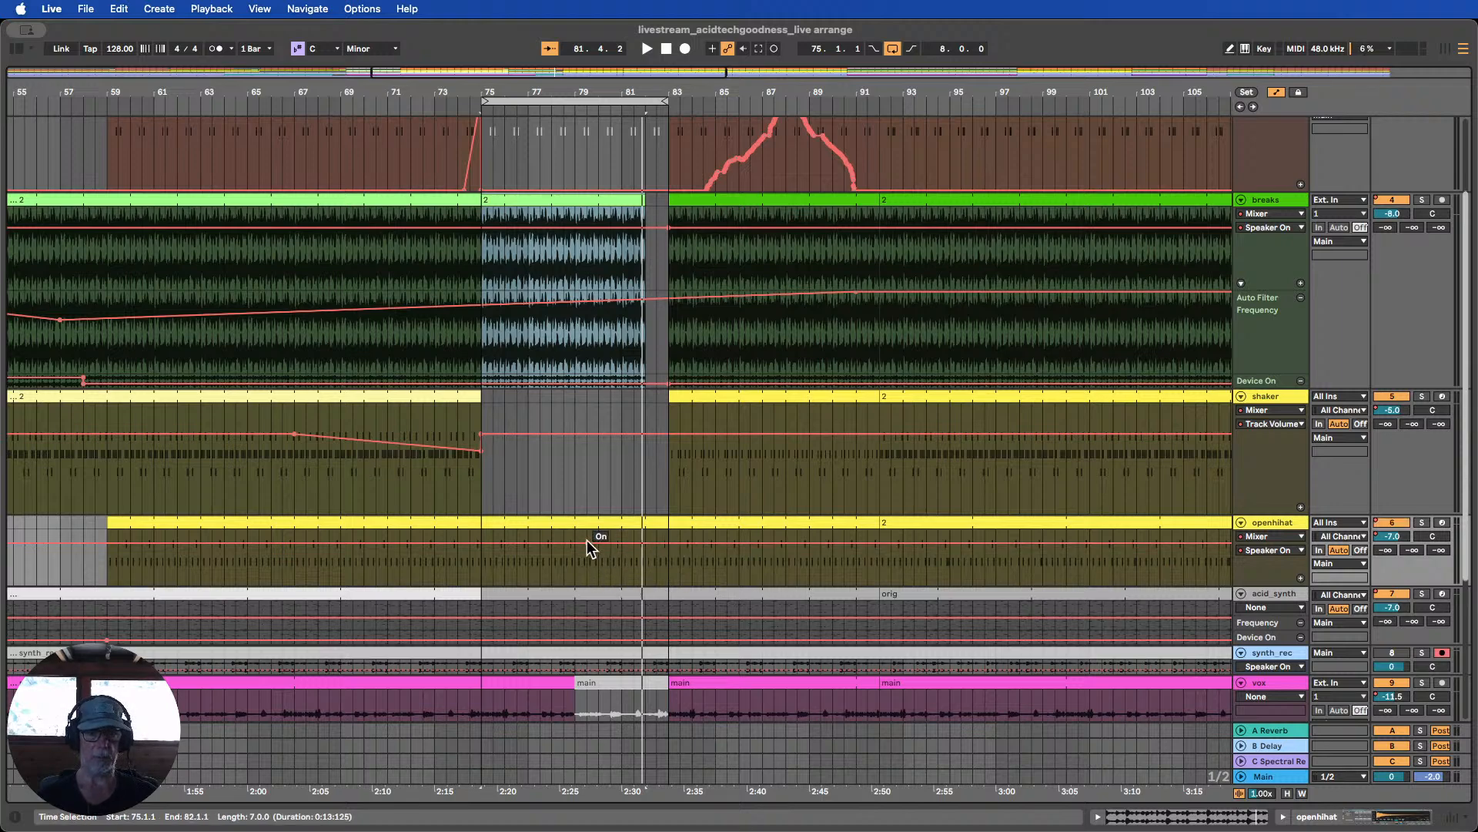
pyautogui.click(645, 579)
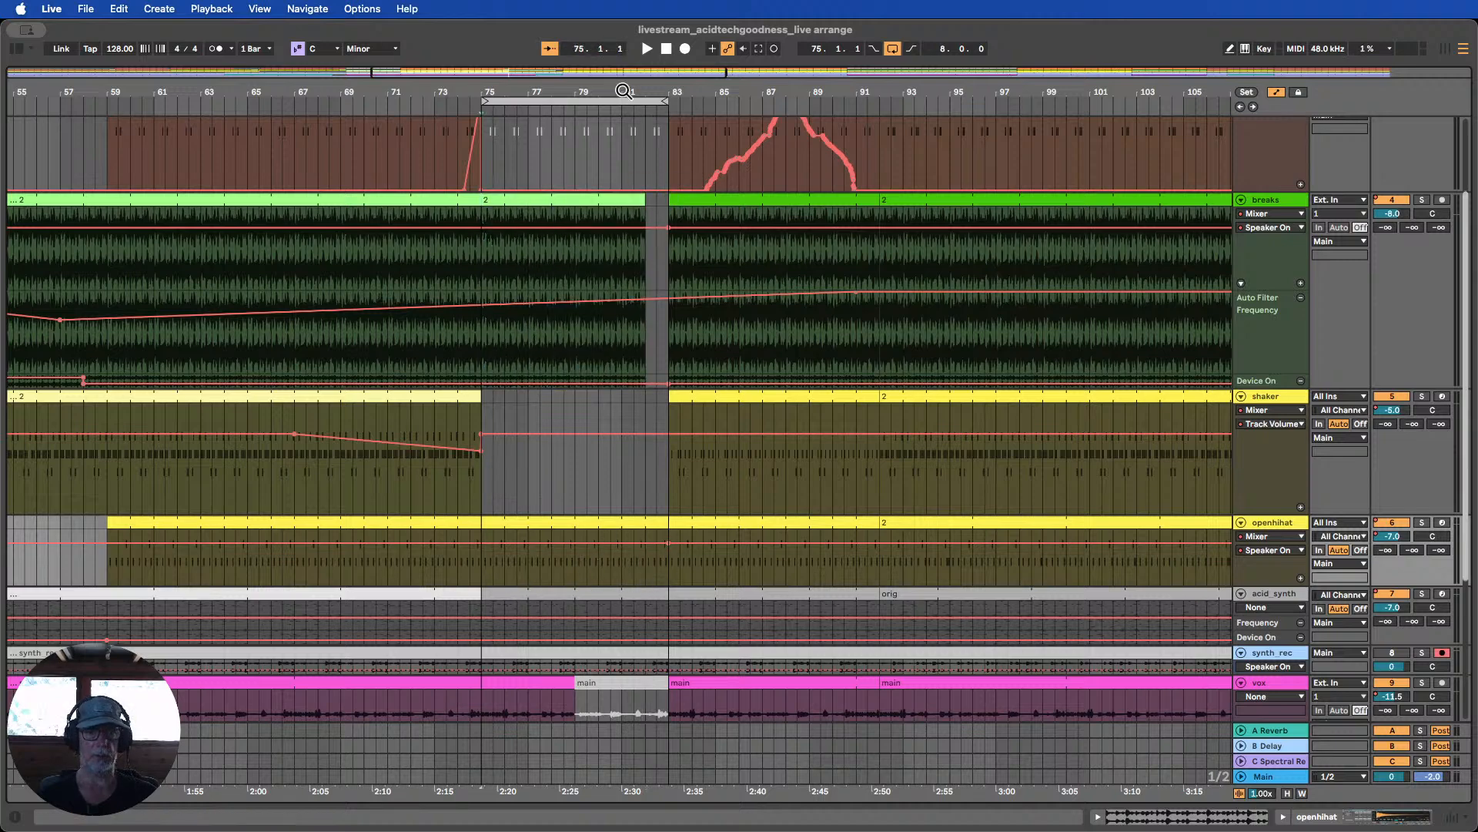
# Show the open hi-hat sampler's Filter Freq automation on the openhihat track and place it in its own lane
pyautogui.moveTo(624, 91); pyautogui.dragTo(625, 45)
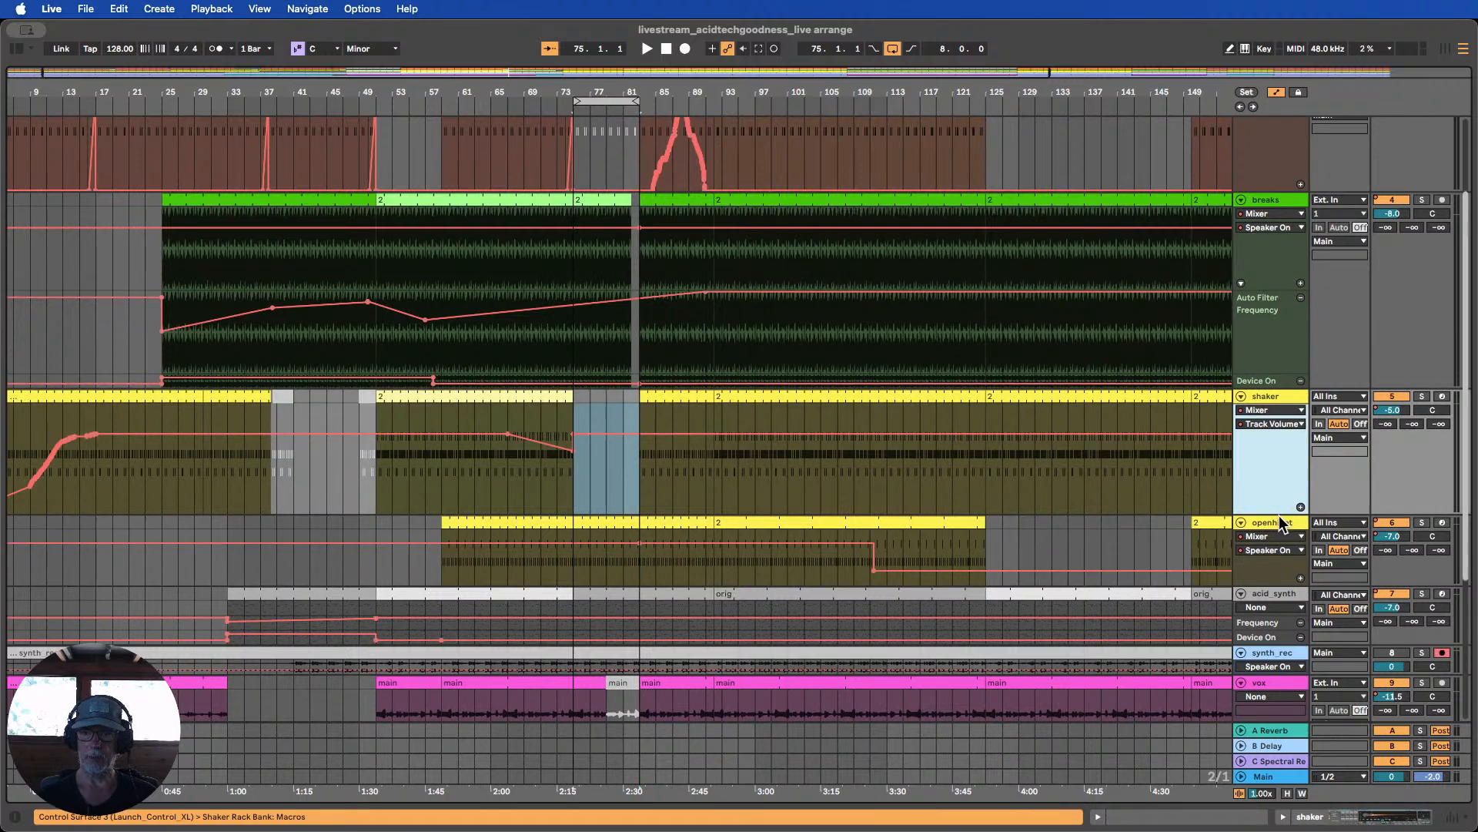
pyautogui.doubleClick(1278, 515)
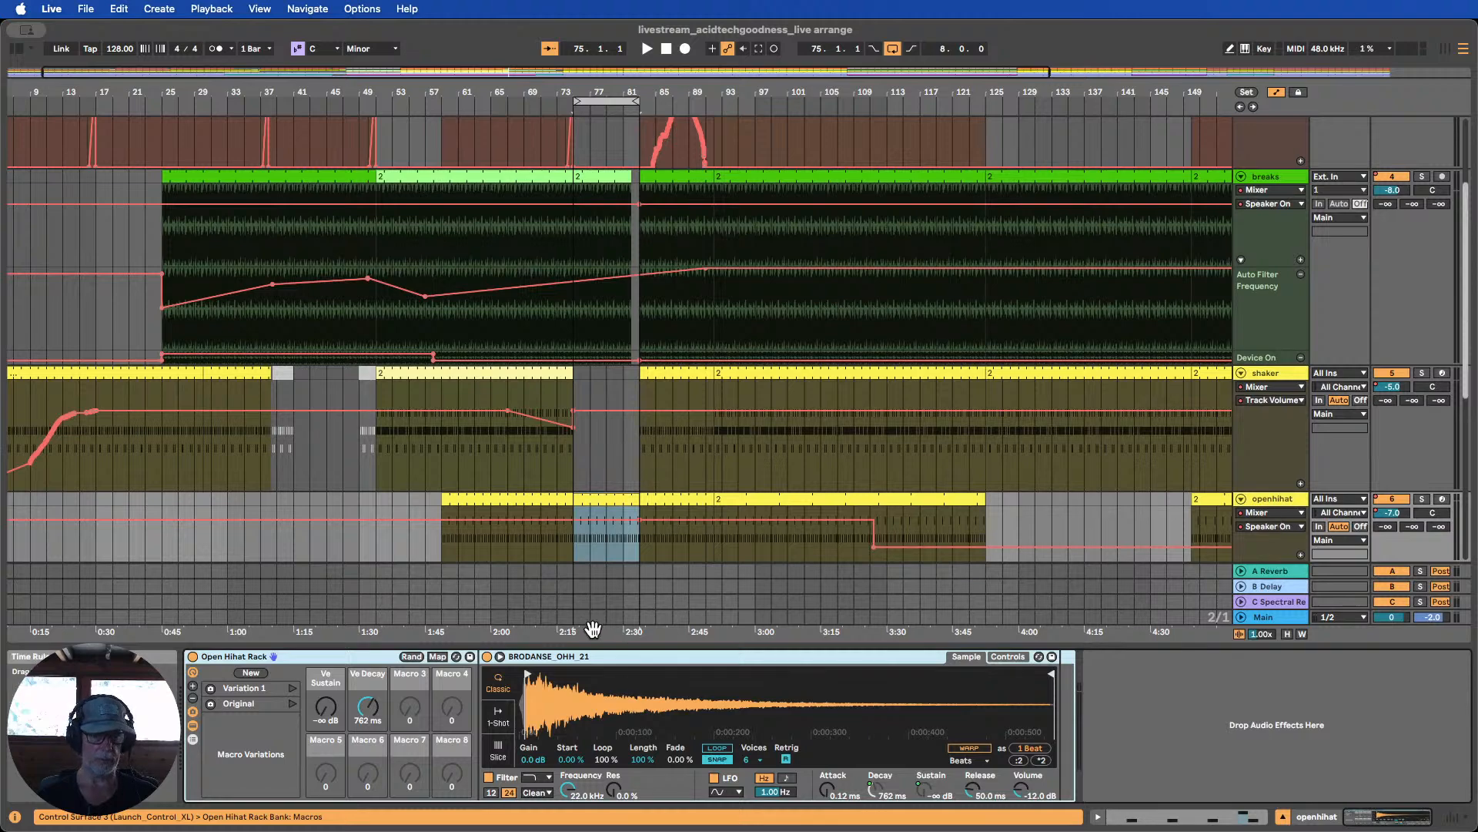
pyautogui.click(576, 792)
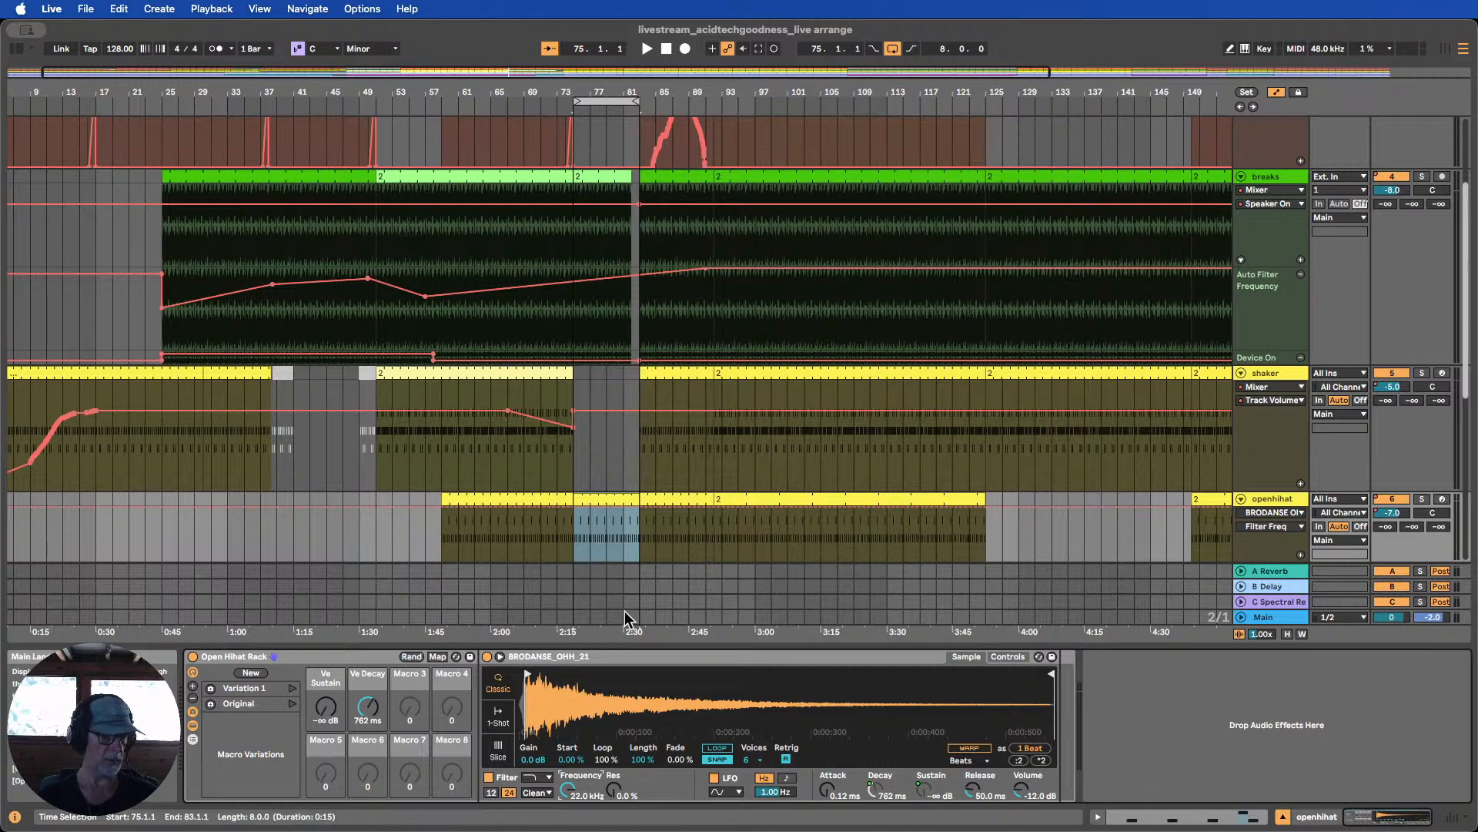
pyautogui.scroll(-4, 539, 362)
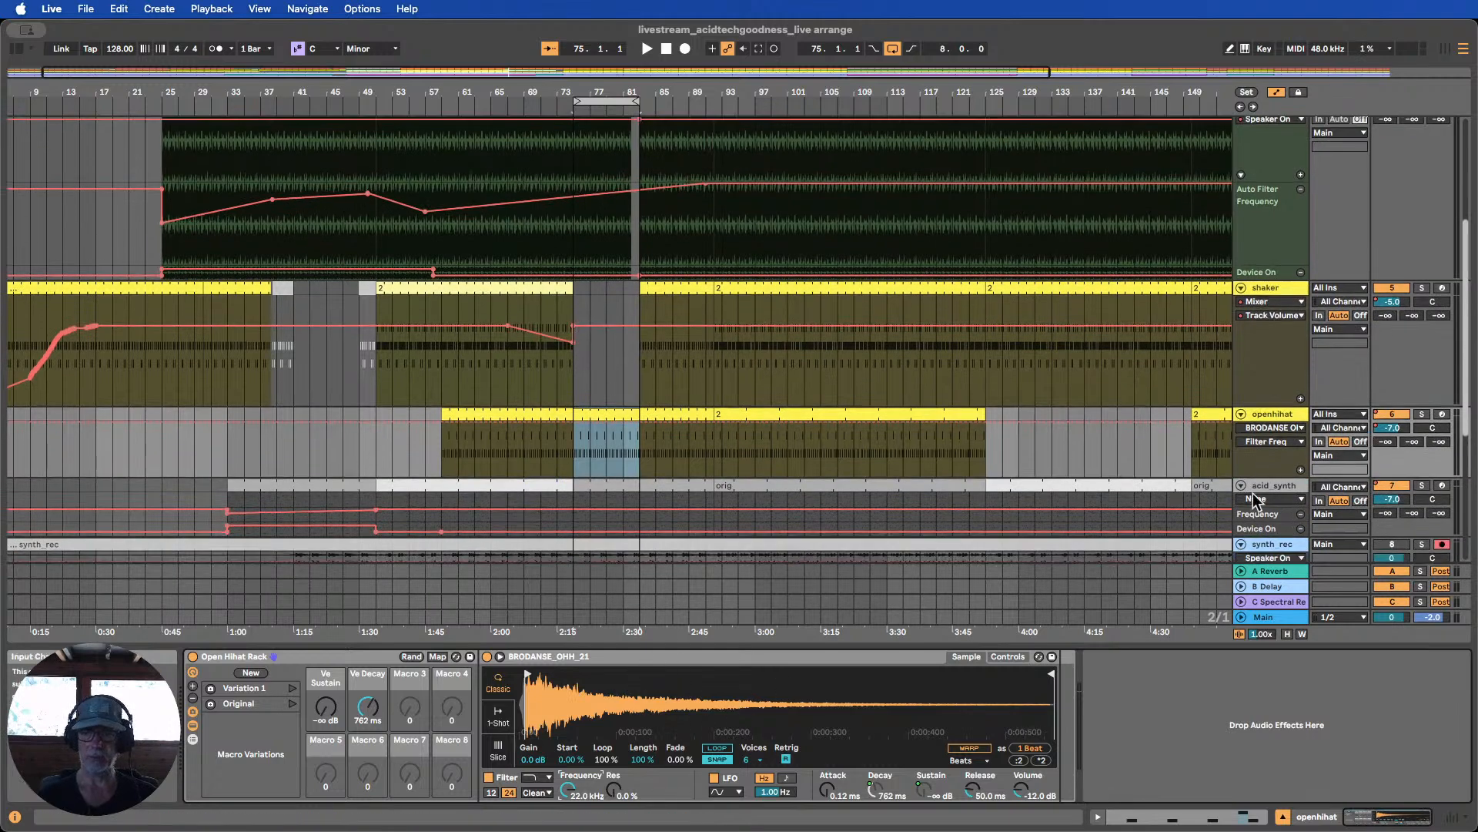
pyautogui.click(1298, 470)
pyautogui.scroll(-3, 682, 419)
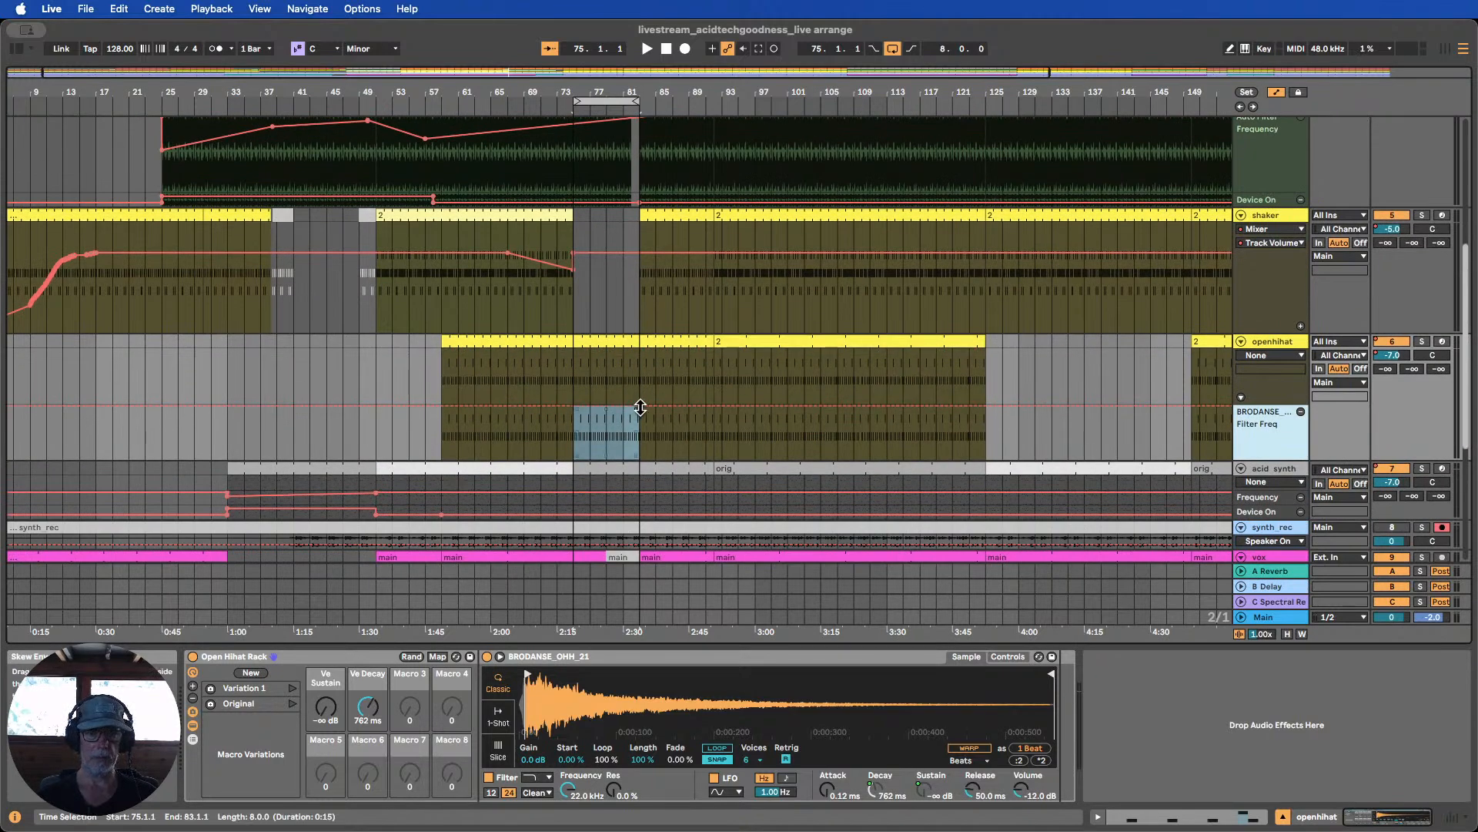
# Draw a falling Filter Freq ramp on the openhihat track from 22.0 kHz at bar 75 to 30.0 Hz at bar 83
pyautogui.click(581, 428)
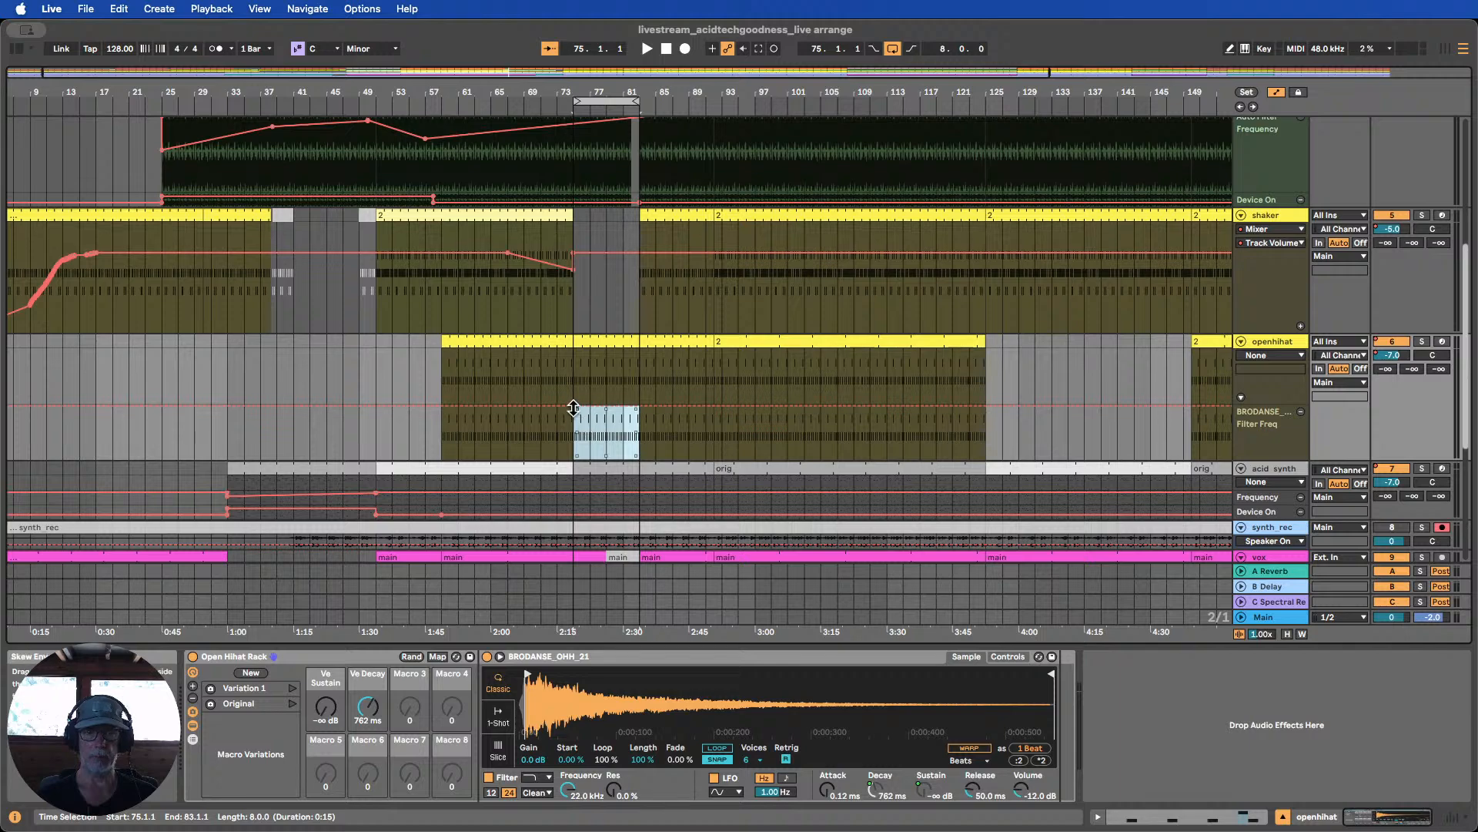
pyautogui.click(572, 401)
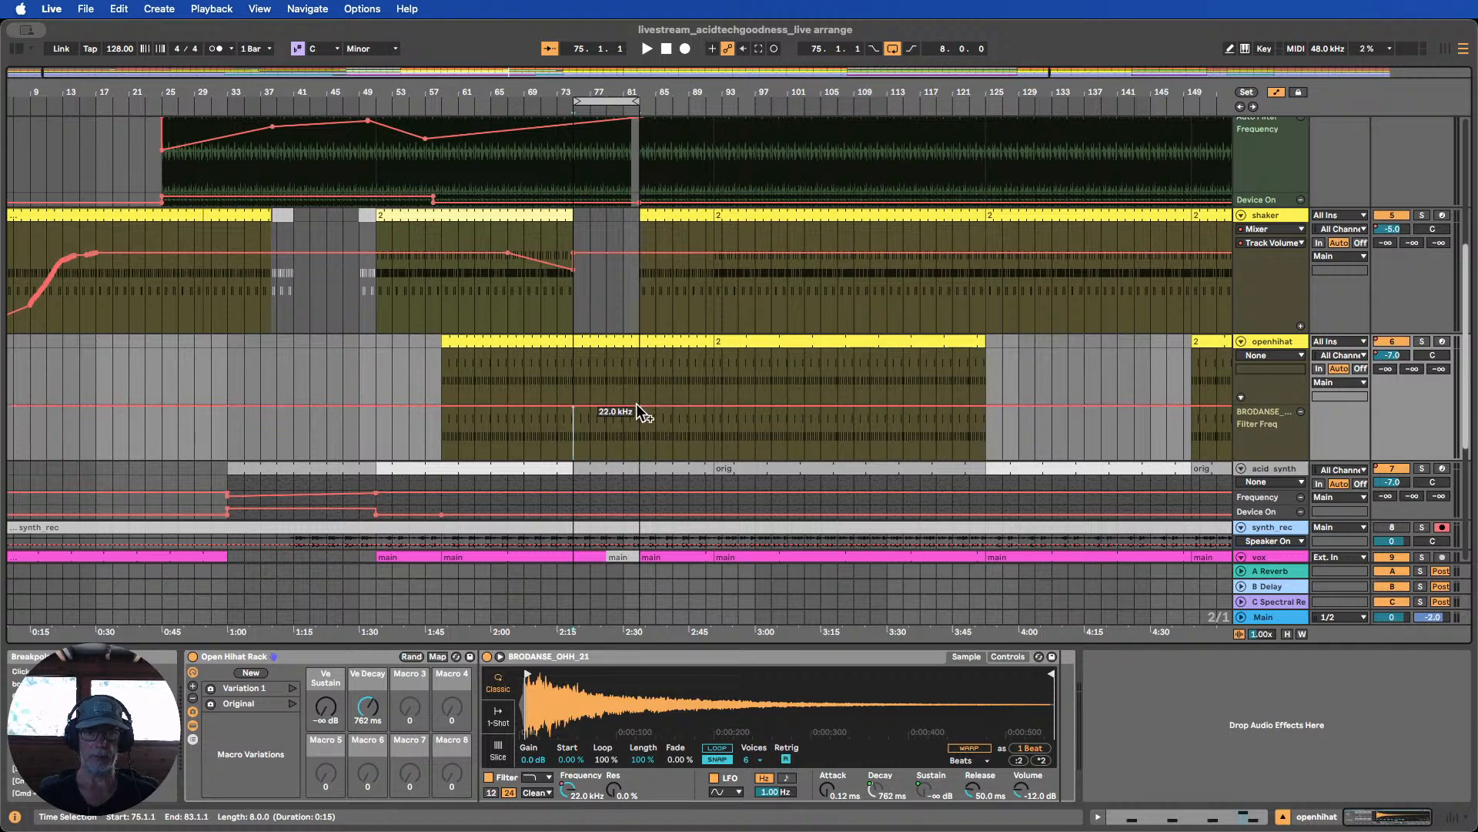
pyautogui.moveTo(618, 405); pyautogui.dragTo(618, 460)
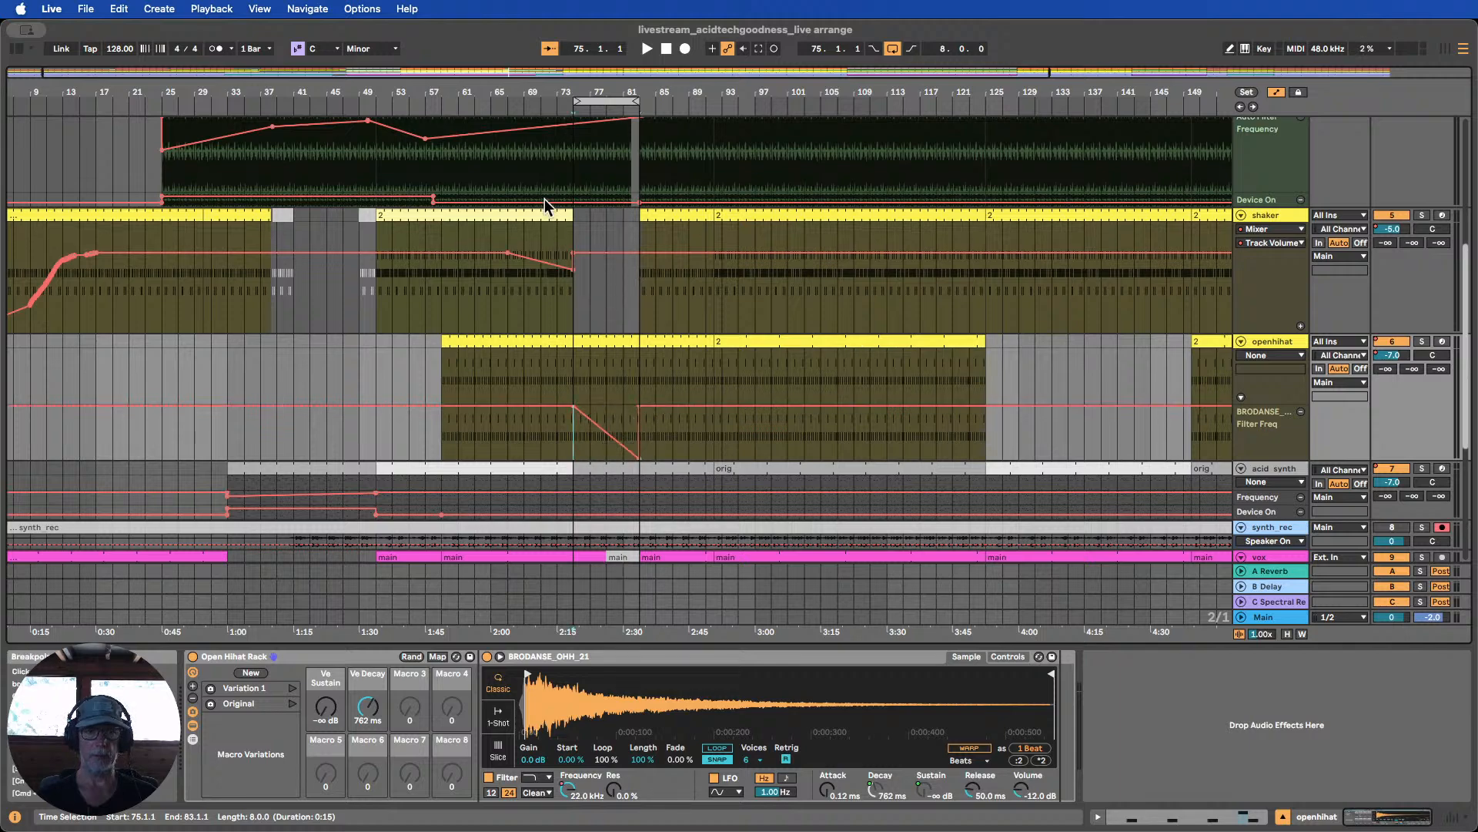
# Play back the passage leading into bar 75 and raise the open hi-hat filter ramp's end point at bar 83 to about 2.21 kHz
pyautogui.click(543, 109)
pyautogui.moveTo(593, 92); pyautogui.dragTo(614, 115)
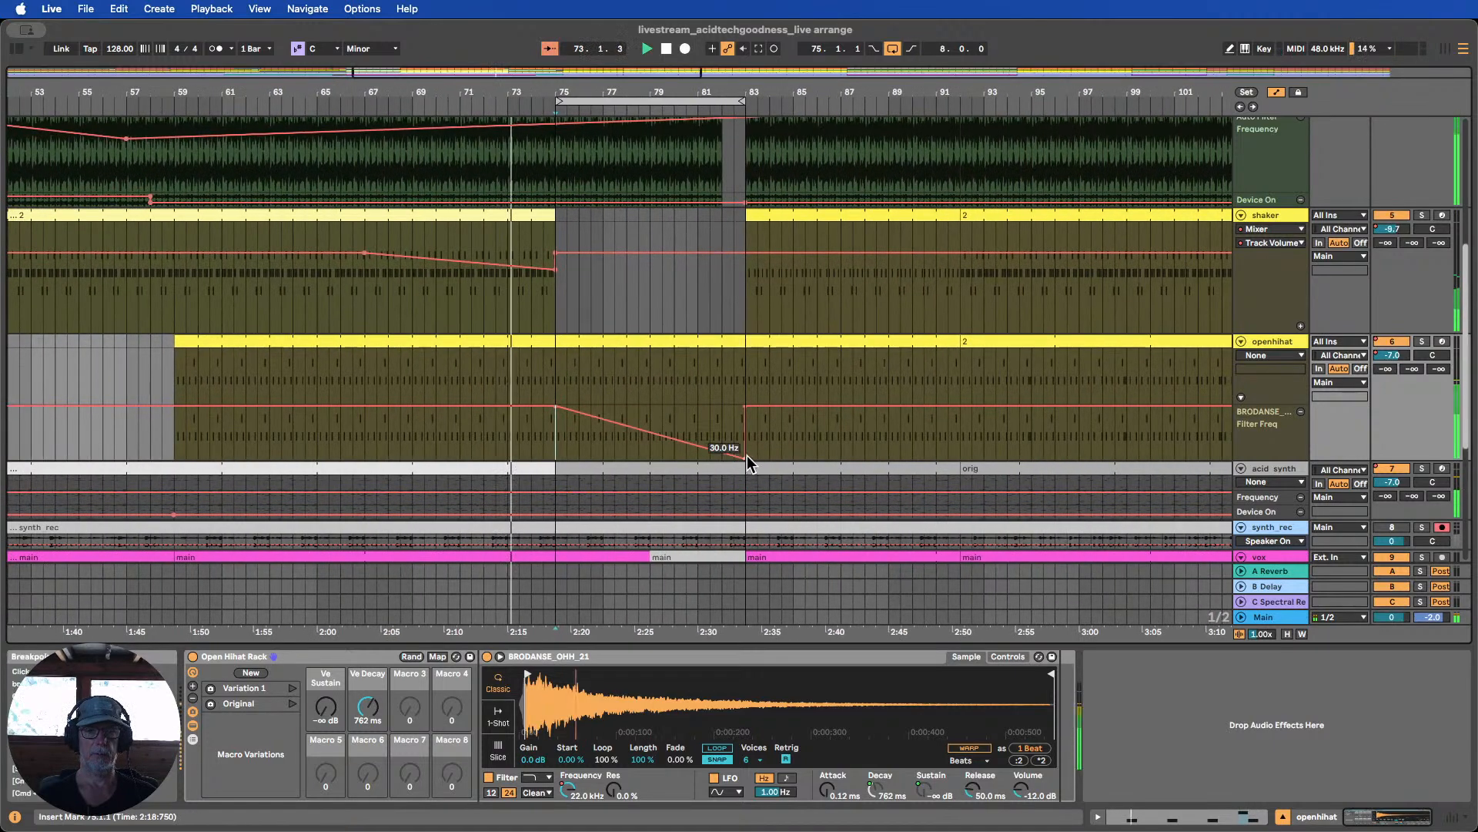
pyautogui.moveTo(746, 457); pyautogui.dragTo(746, 423)
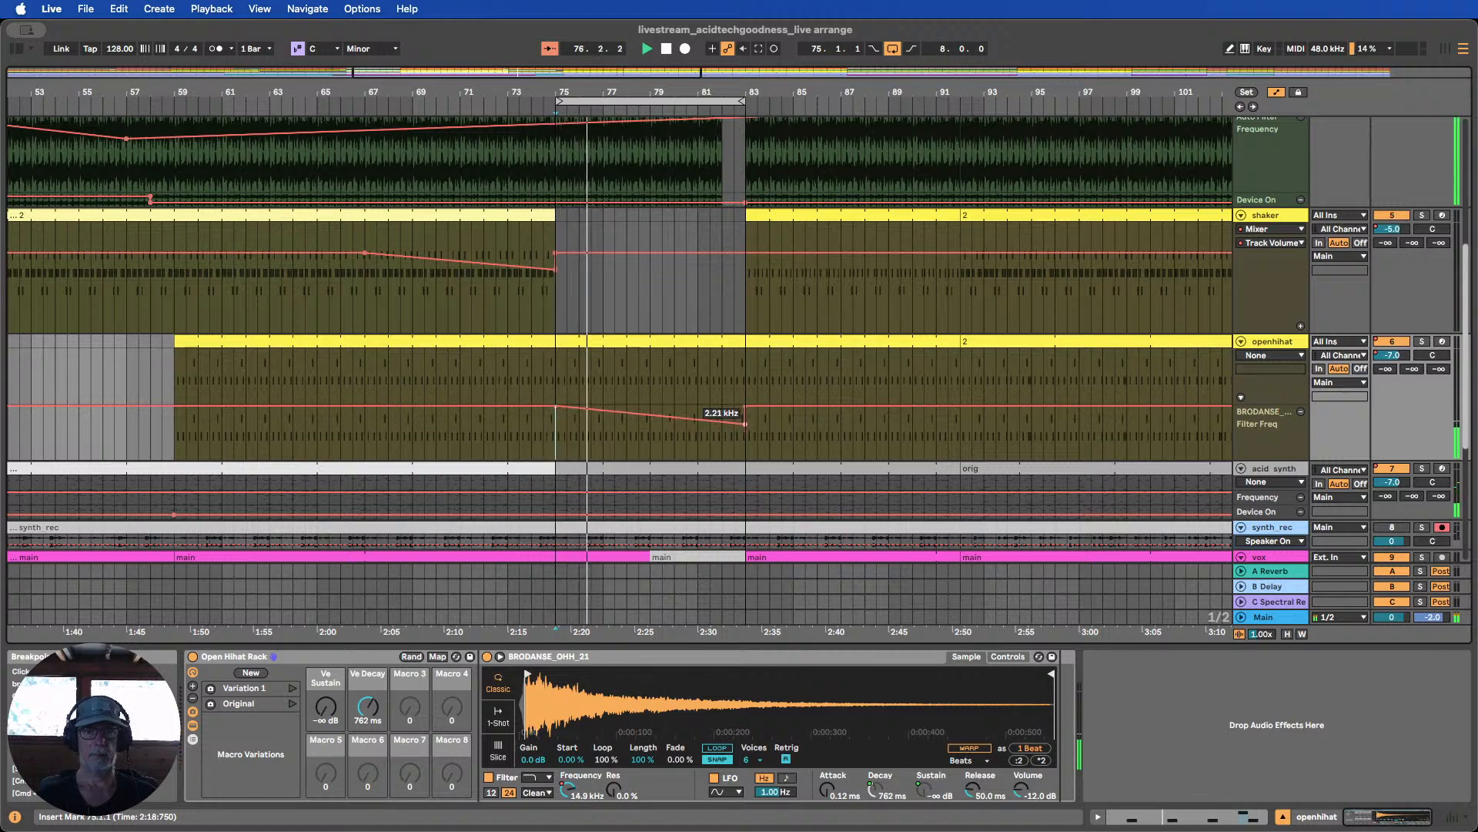
pyautogui.moveTo(746, 424); pyautogui.dragTo(746, 423)
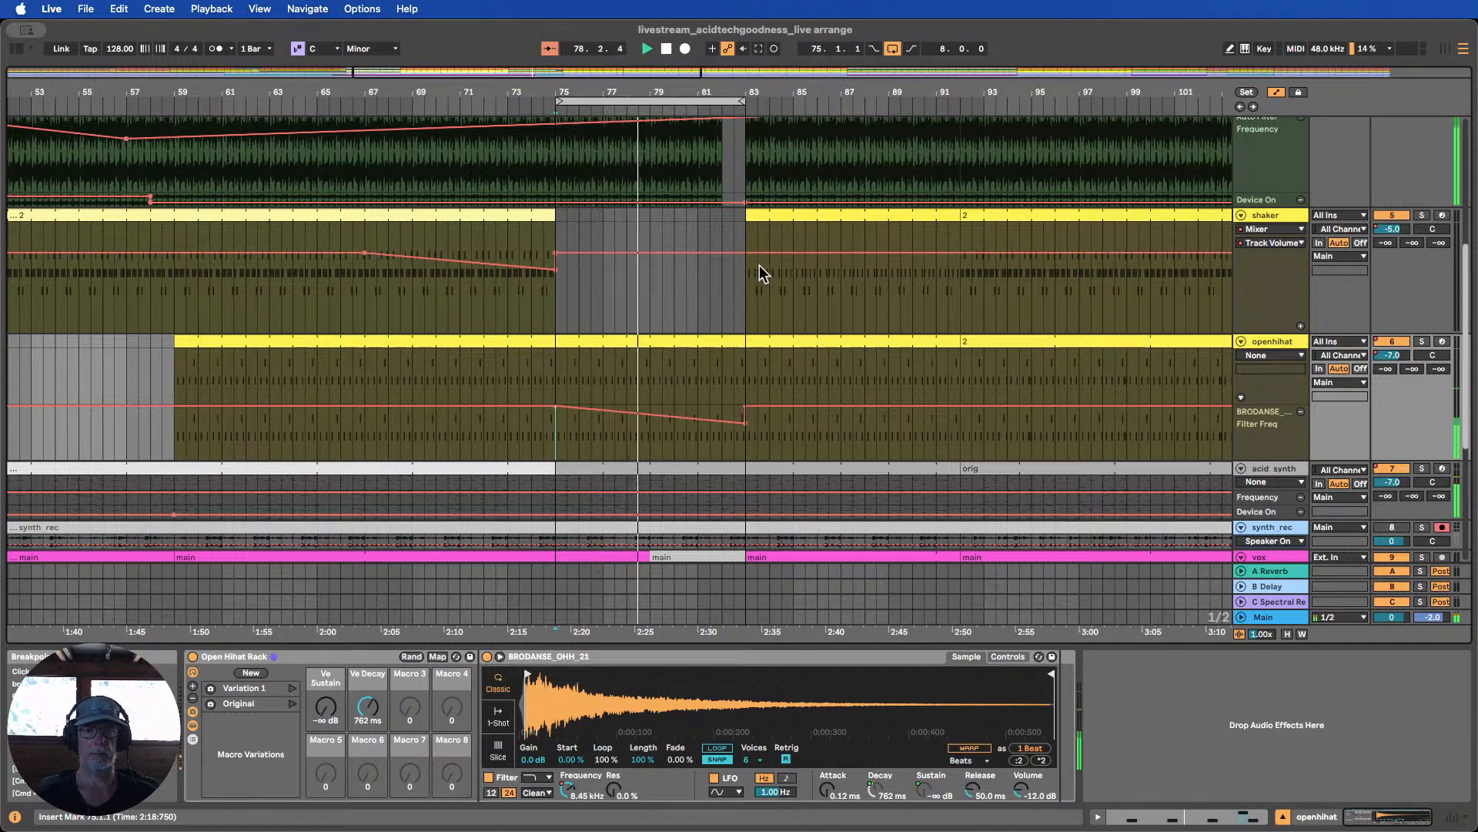
# Trim the end of the openhihat clip from bar 83 back to bar 82
pyautogui.scroll(5, 754, 254)
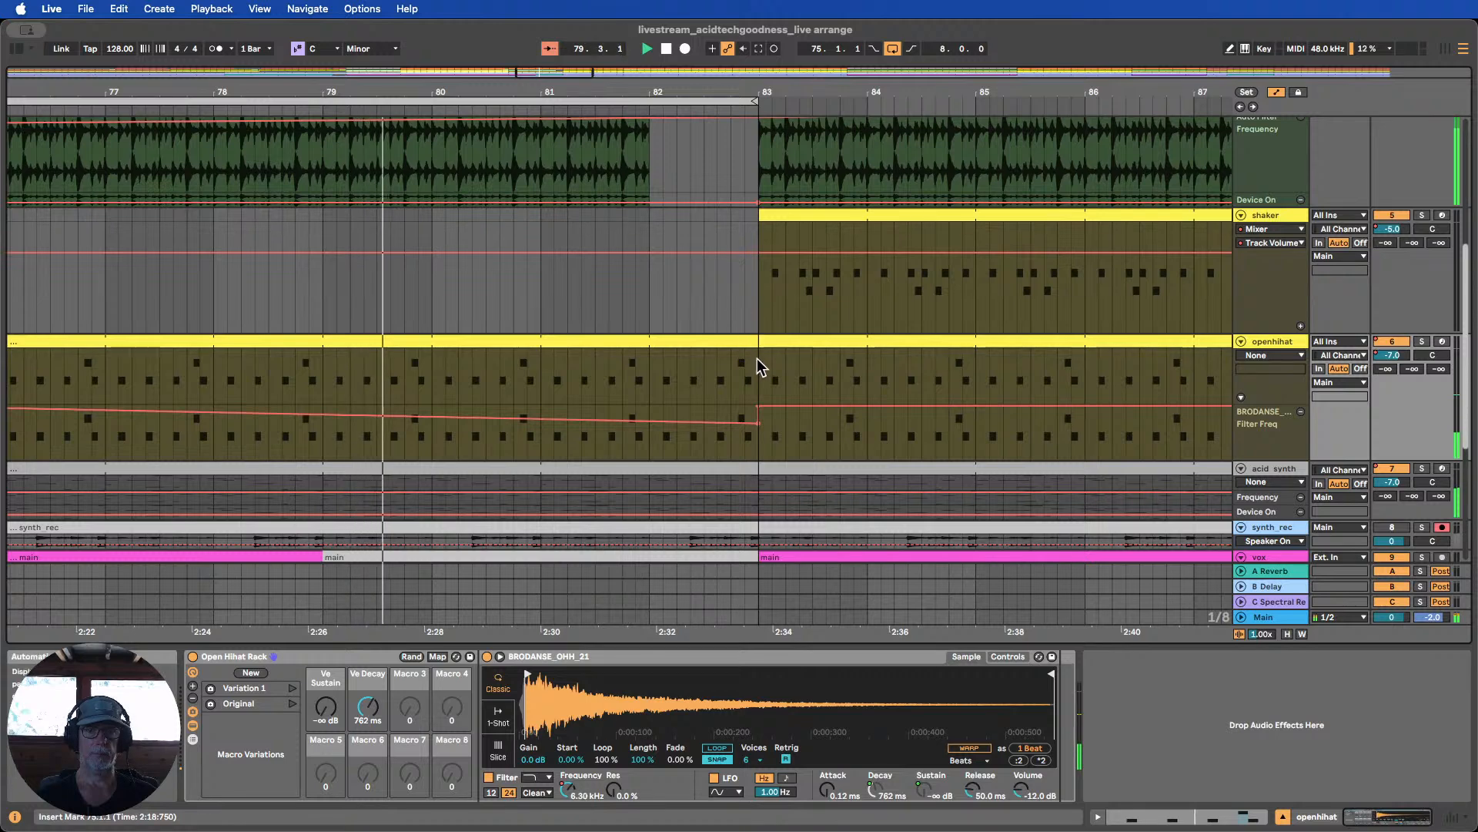
pyautogui.click(746, 340)
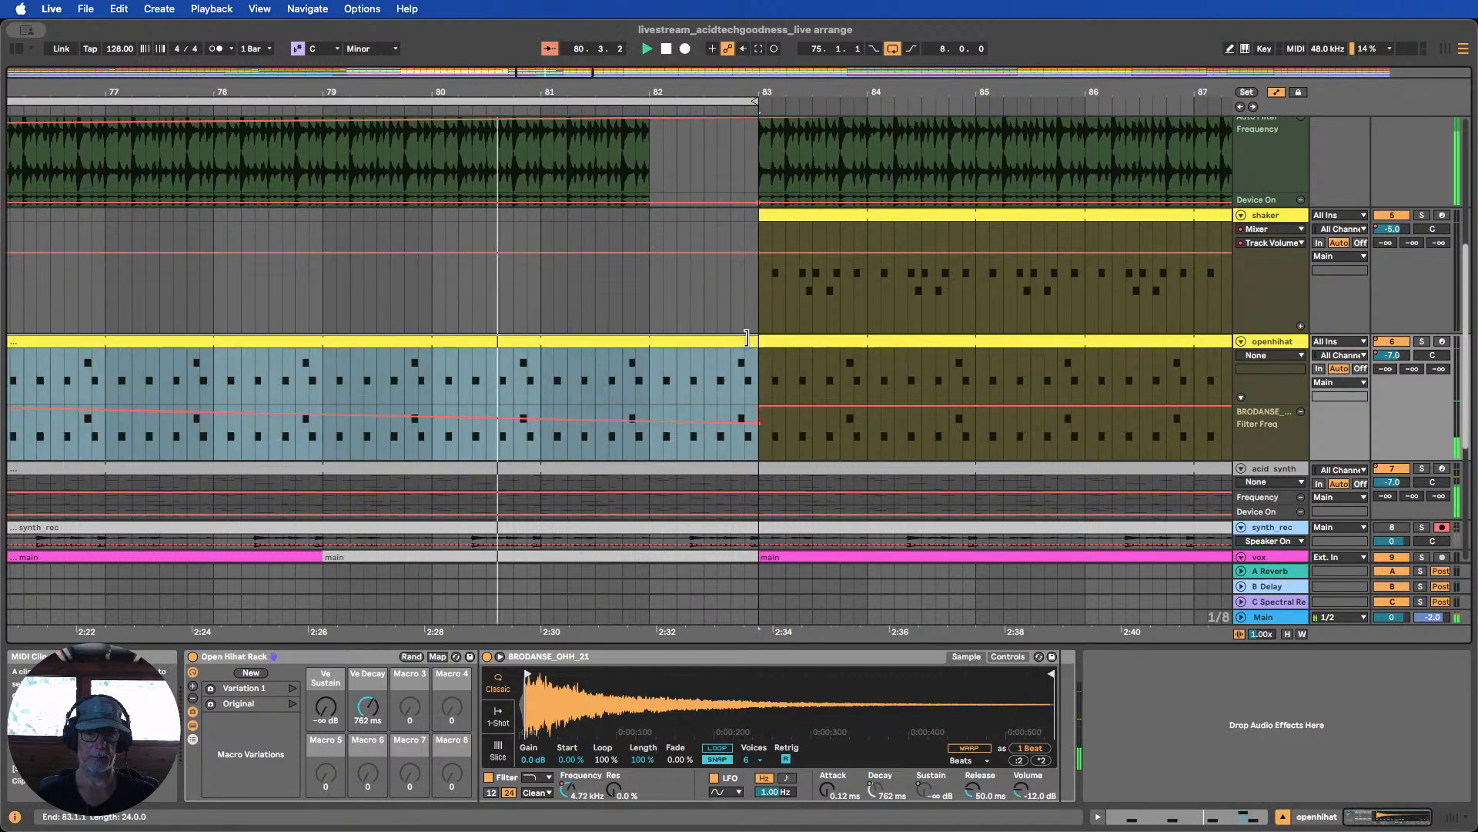
pyautogui.moveTo(745, 339); pyautogui.dragTo(651, 336)
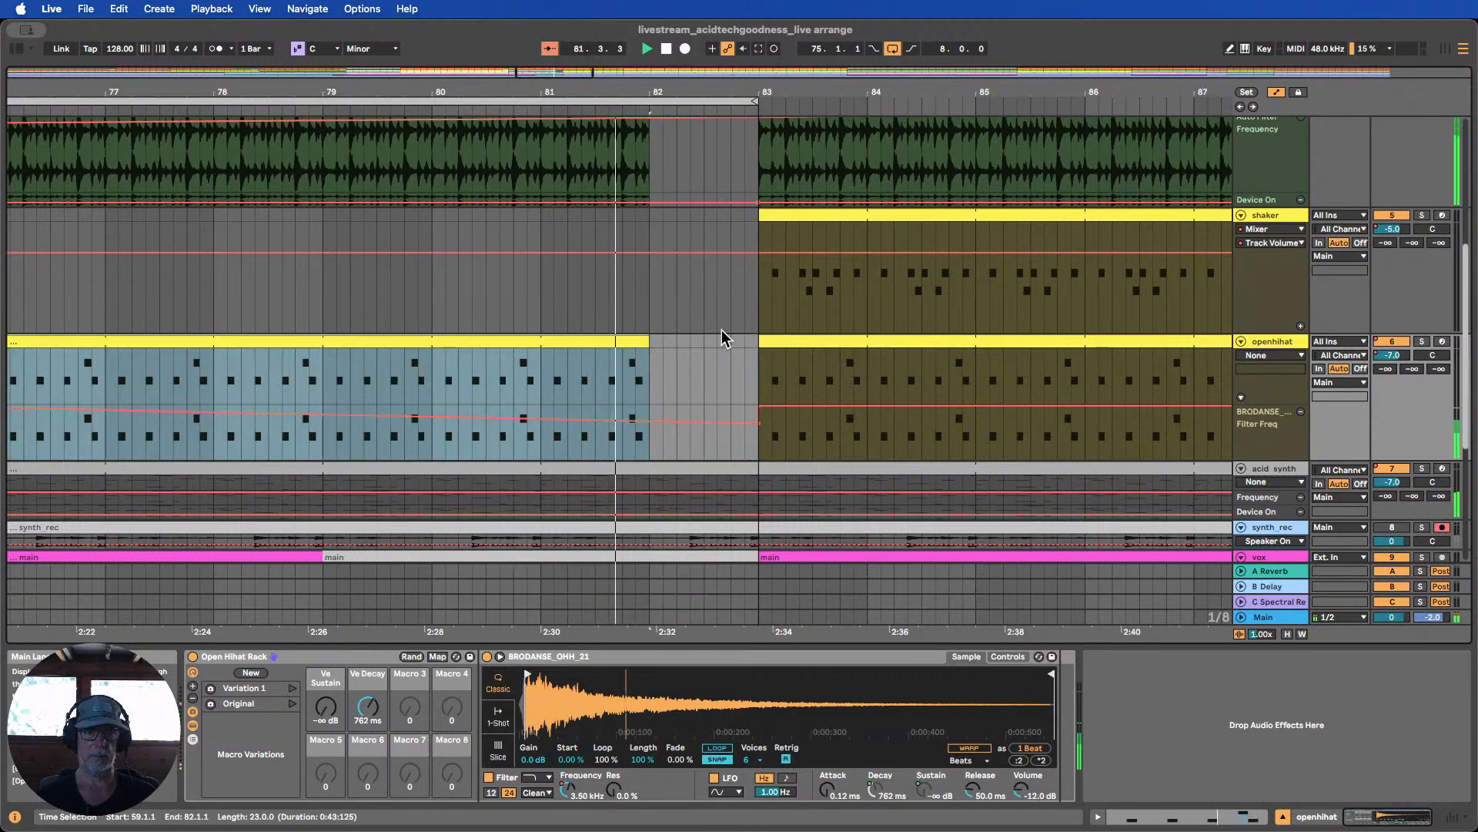
# Extend the end of the light green breaks clip to bar 83, closing the one-bar gap
pyautogui.scroll(3, 723, 328)
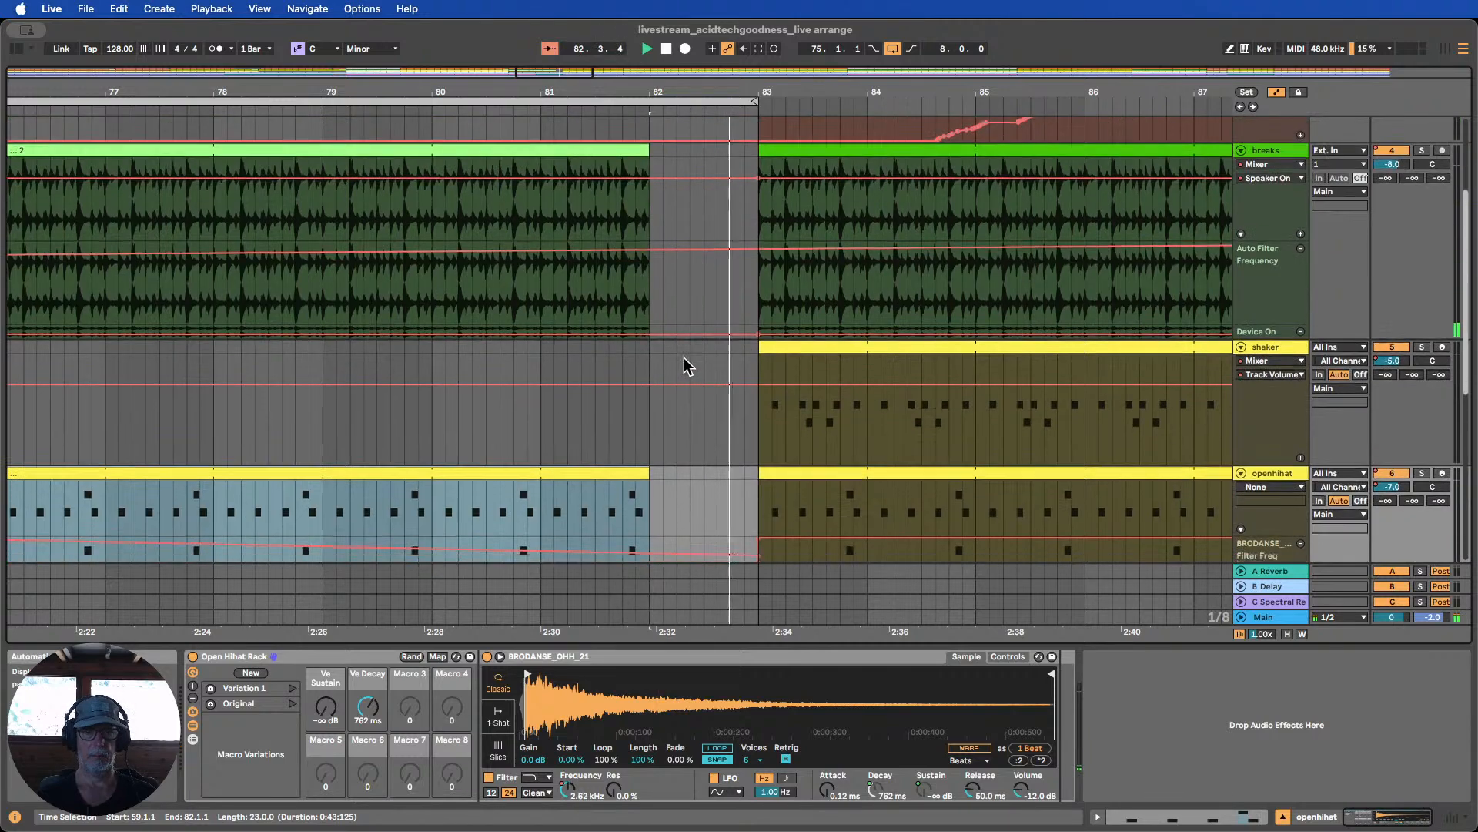
pyautogui.scroll(4, 687, 367)
pyautogui.moveTo(651, 322); pyautogui.dragTo(754, 321)
pyautogui.moveTo(710, 88); pyautogui.dragTo(709, 164)
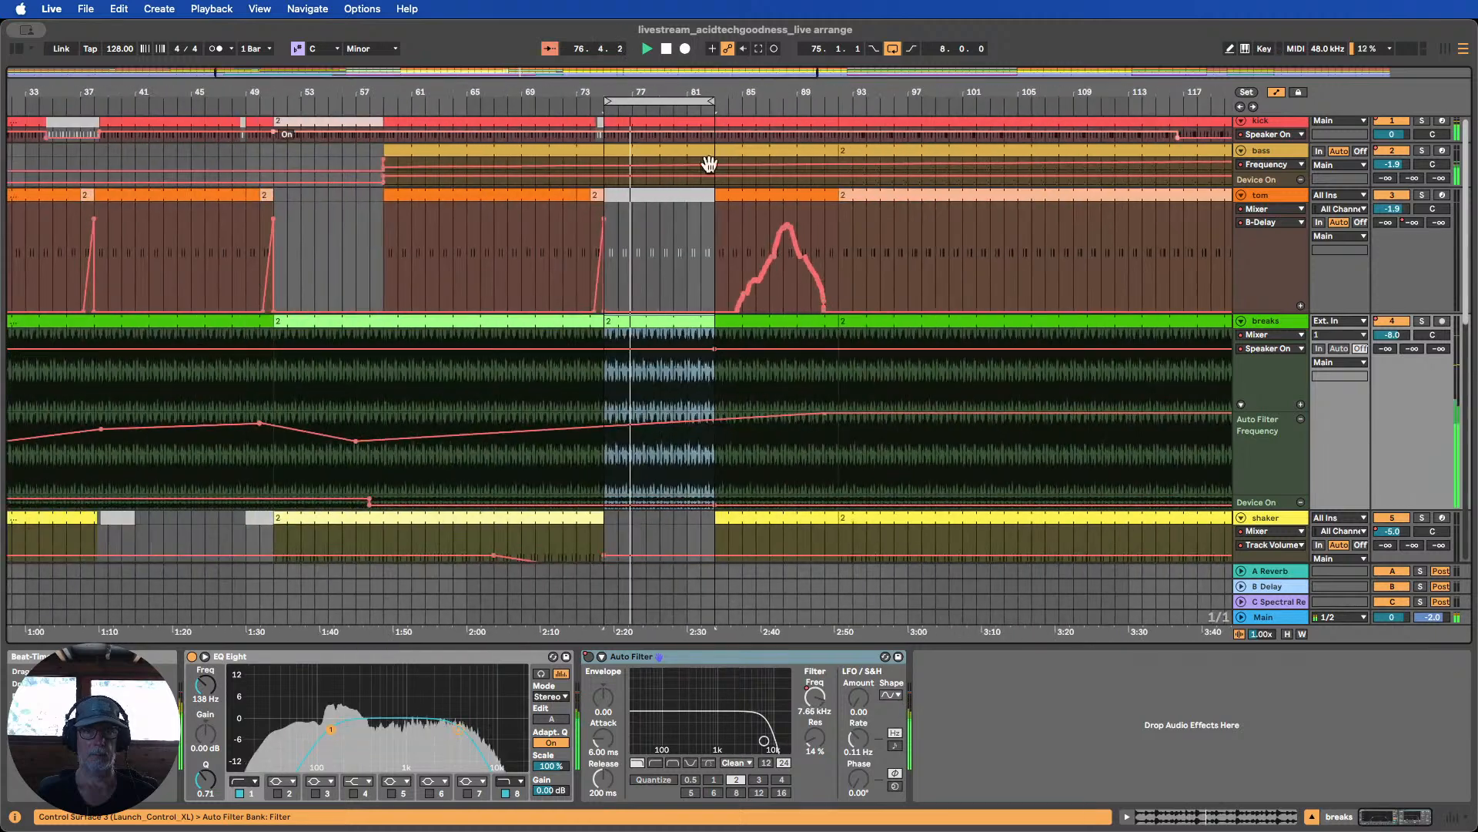
# Enlarge the meld_fm track to make its clips and automation easier to edit
pyautogui.scroll(-6, 724, 247)
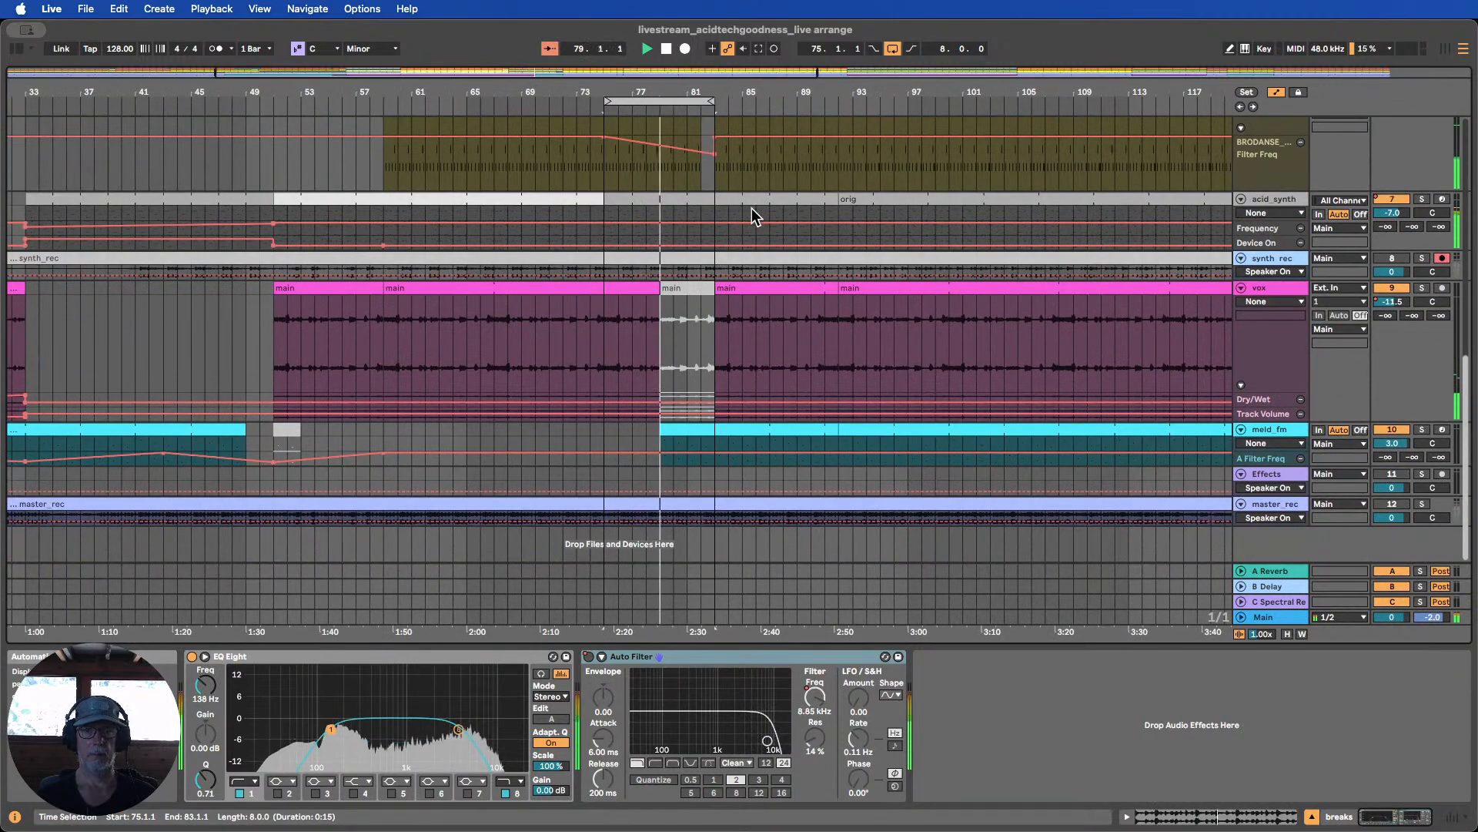
pyautogui.moveTo(801, 89); pyautogui.dragTo(741, 196)
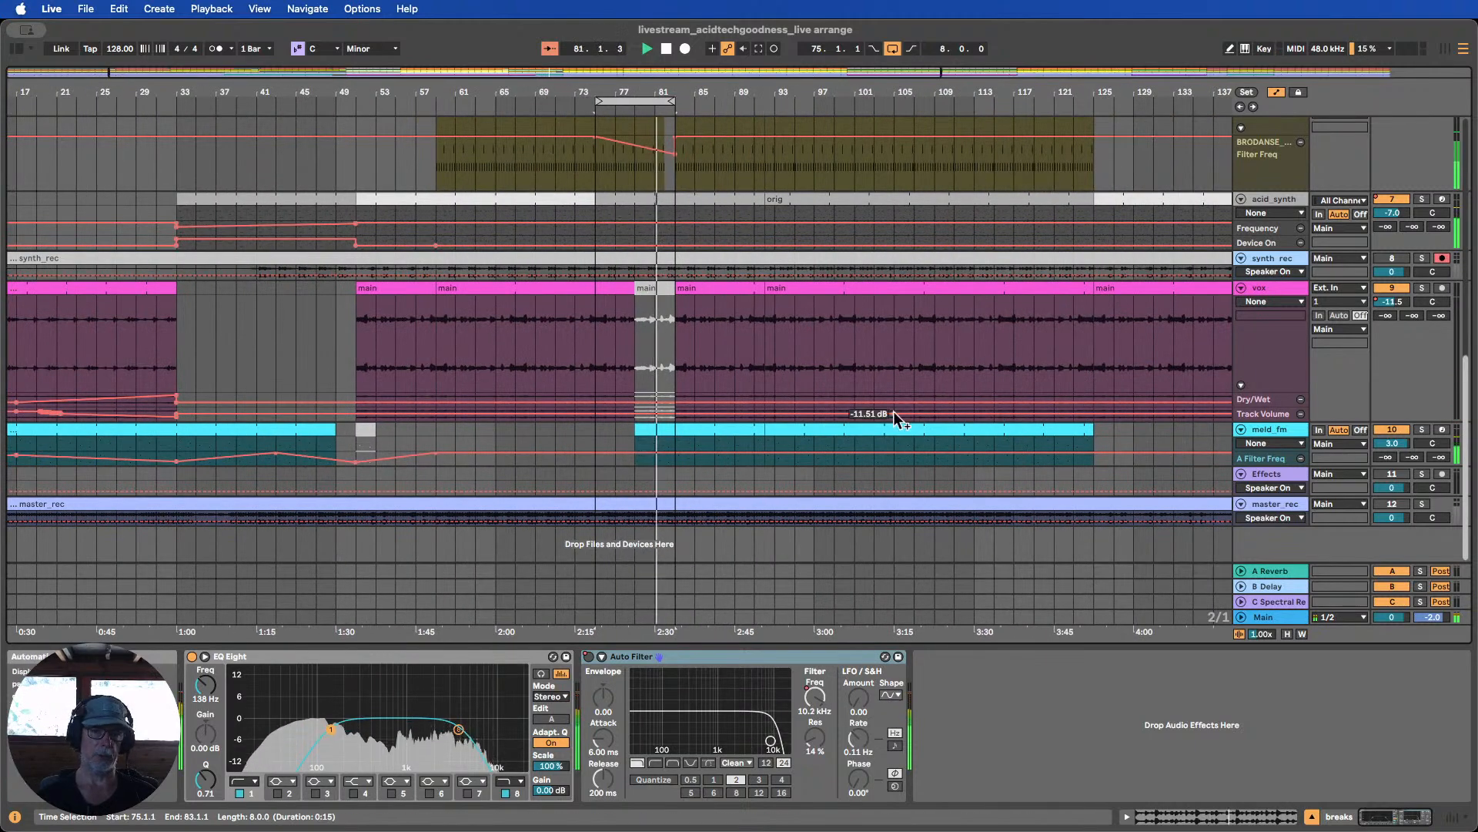
pyautogui.moveTo(1267, 452); pyautogui.dragTo(1267, 561)
pyautogui.scroll(-3, 985, 341)
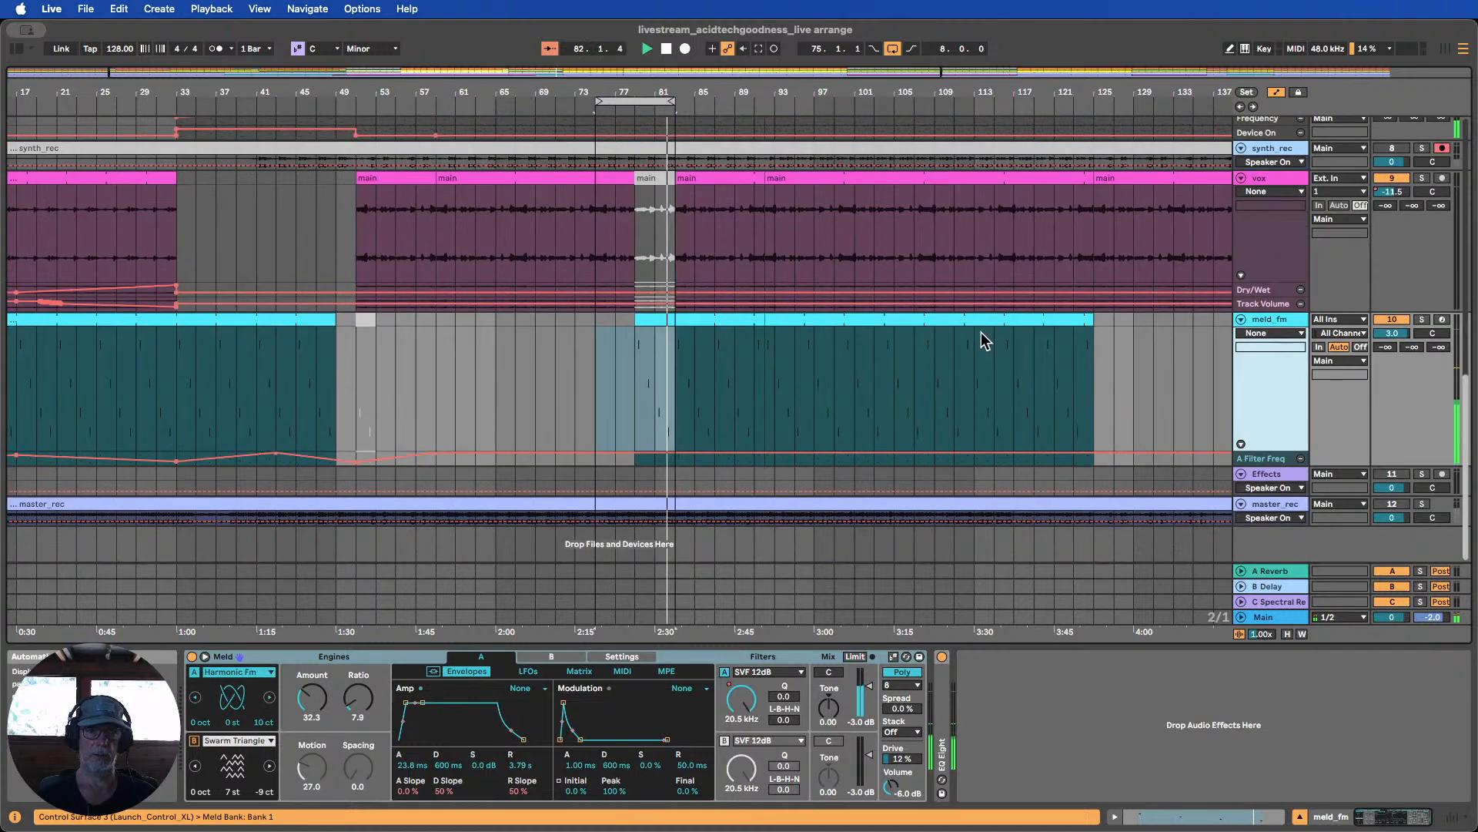
pyautogui.moveTo(728, 91); pyautogui.dragTo(645, 293)
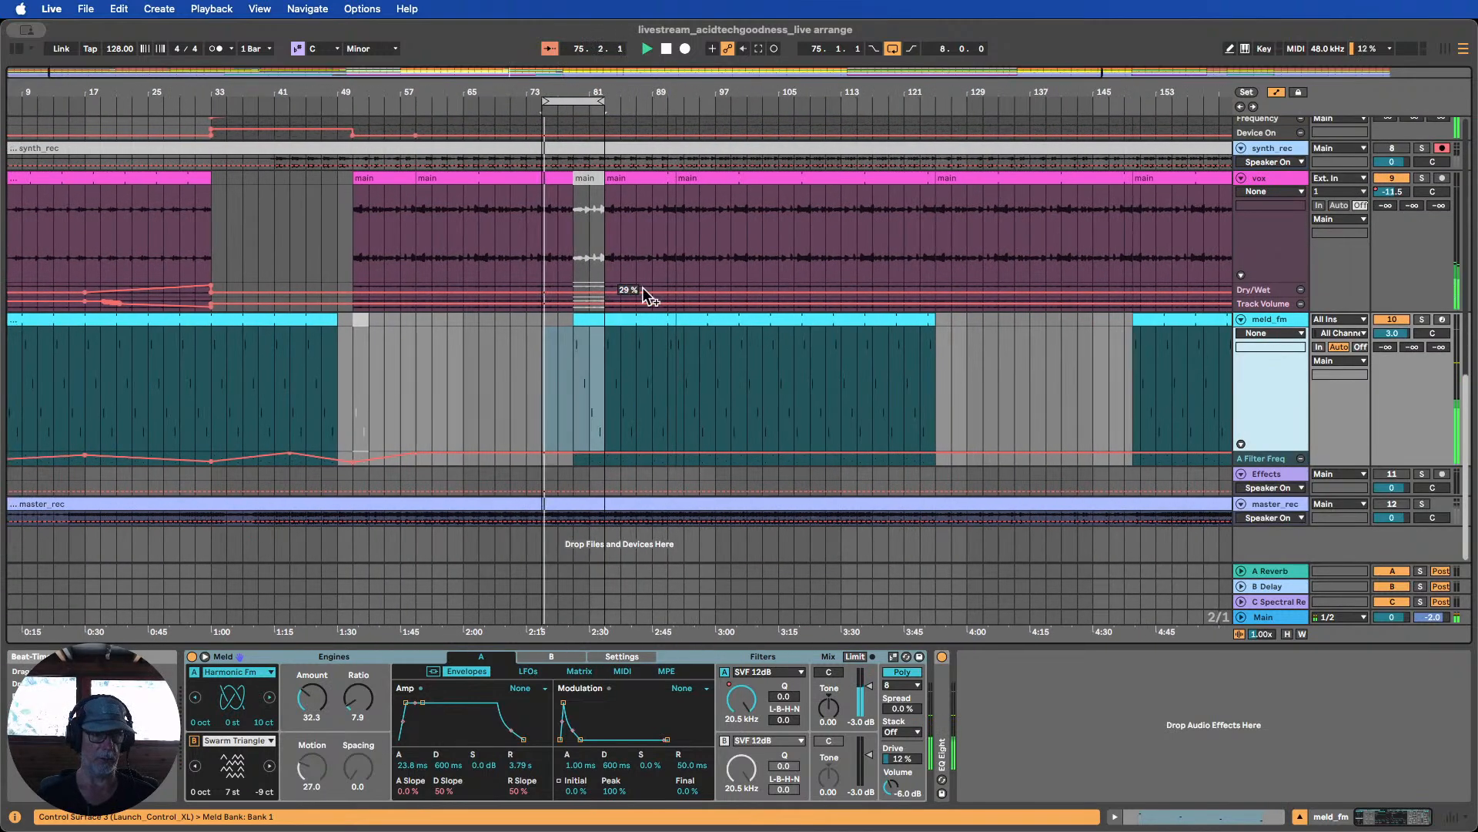
pyautogui.click(1285, 341)
pyautogui.click(1280, 357)
pyautogui.click(1279, 339)
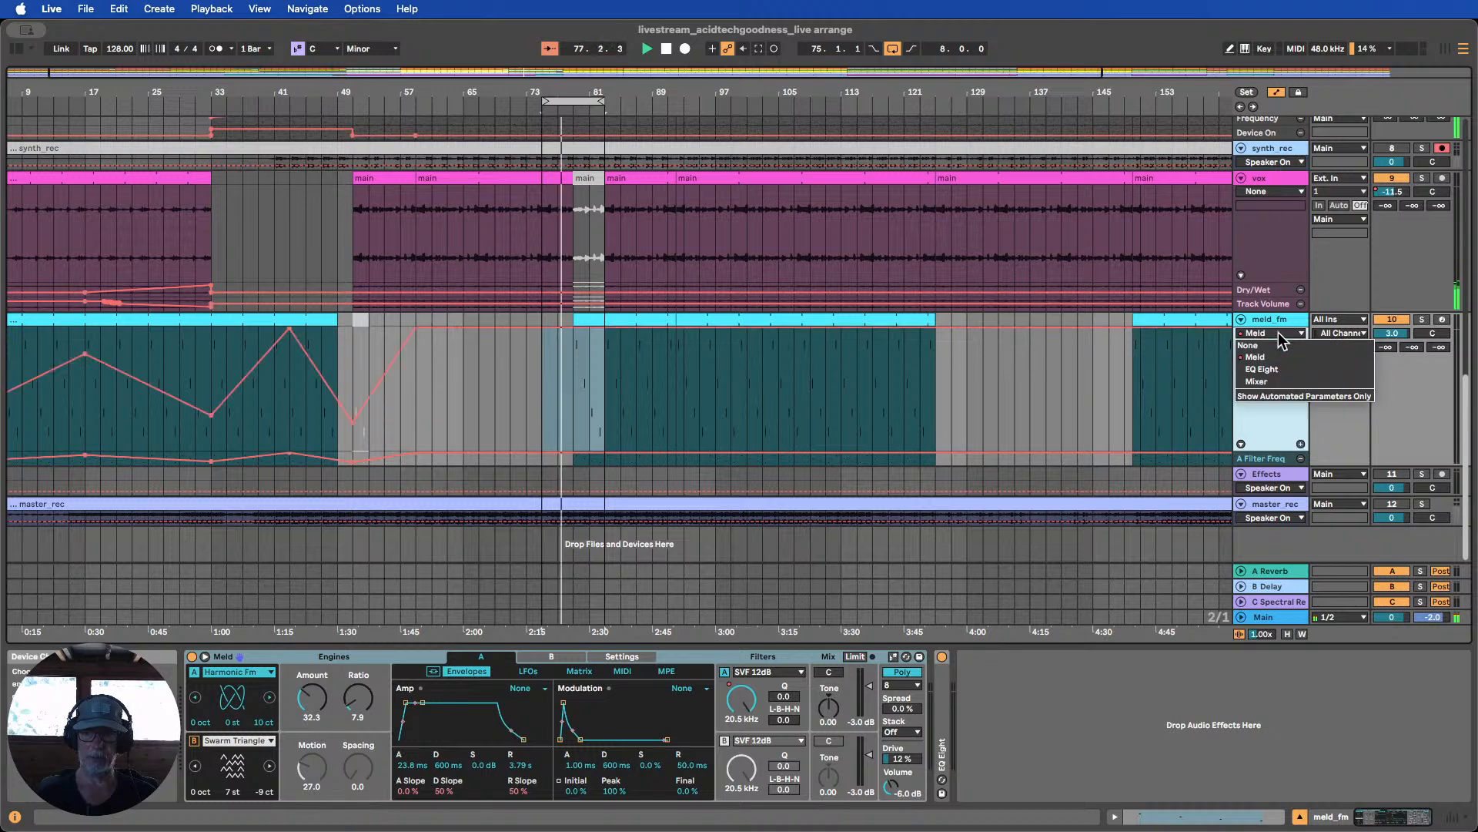
pyautogui.click(1186, 363)
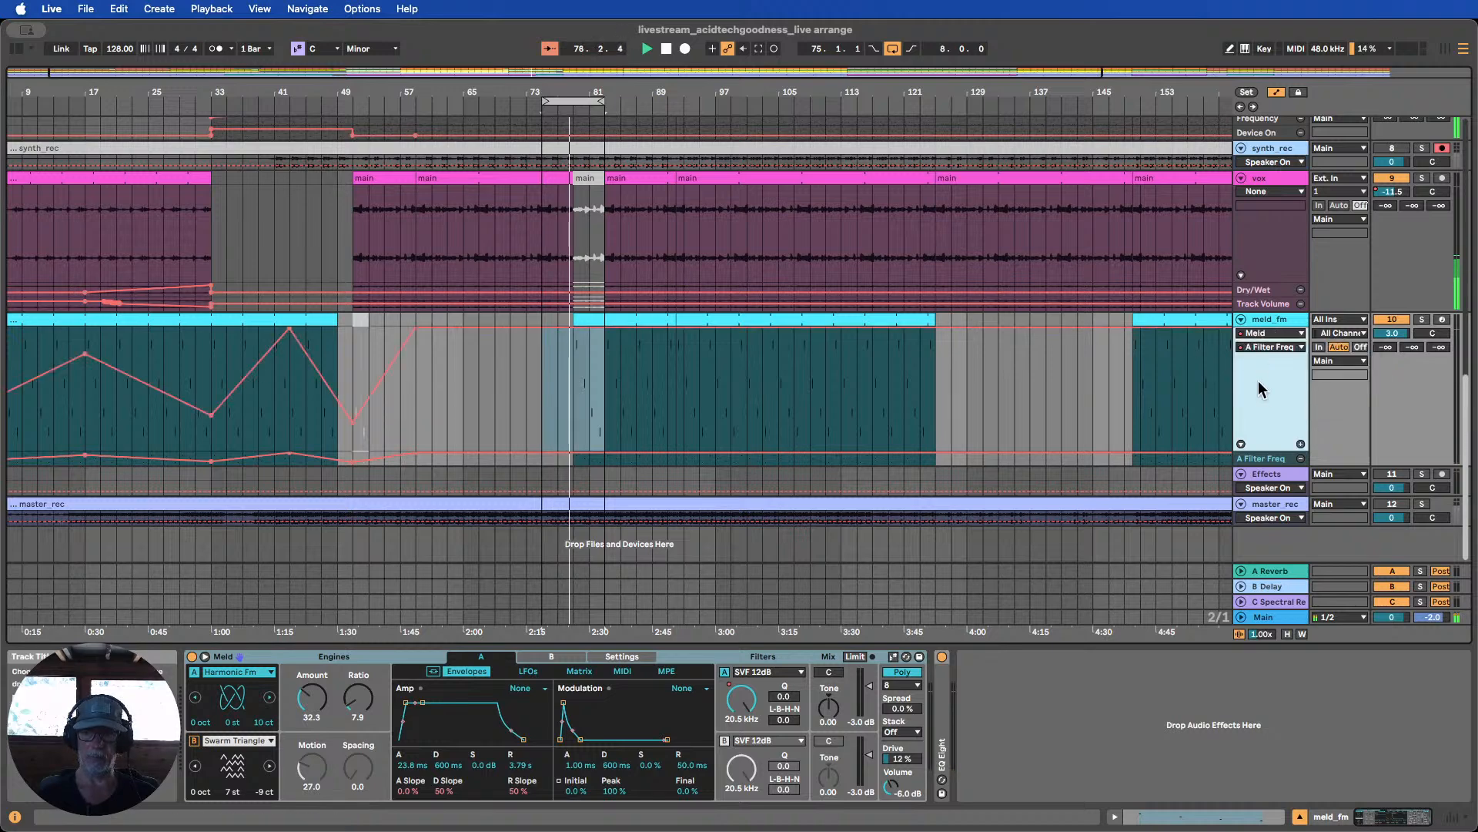
pyautogui.click(1275, 348)
pyautogui.click(1271, 344)
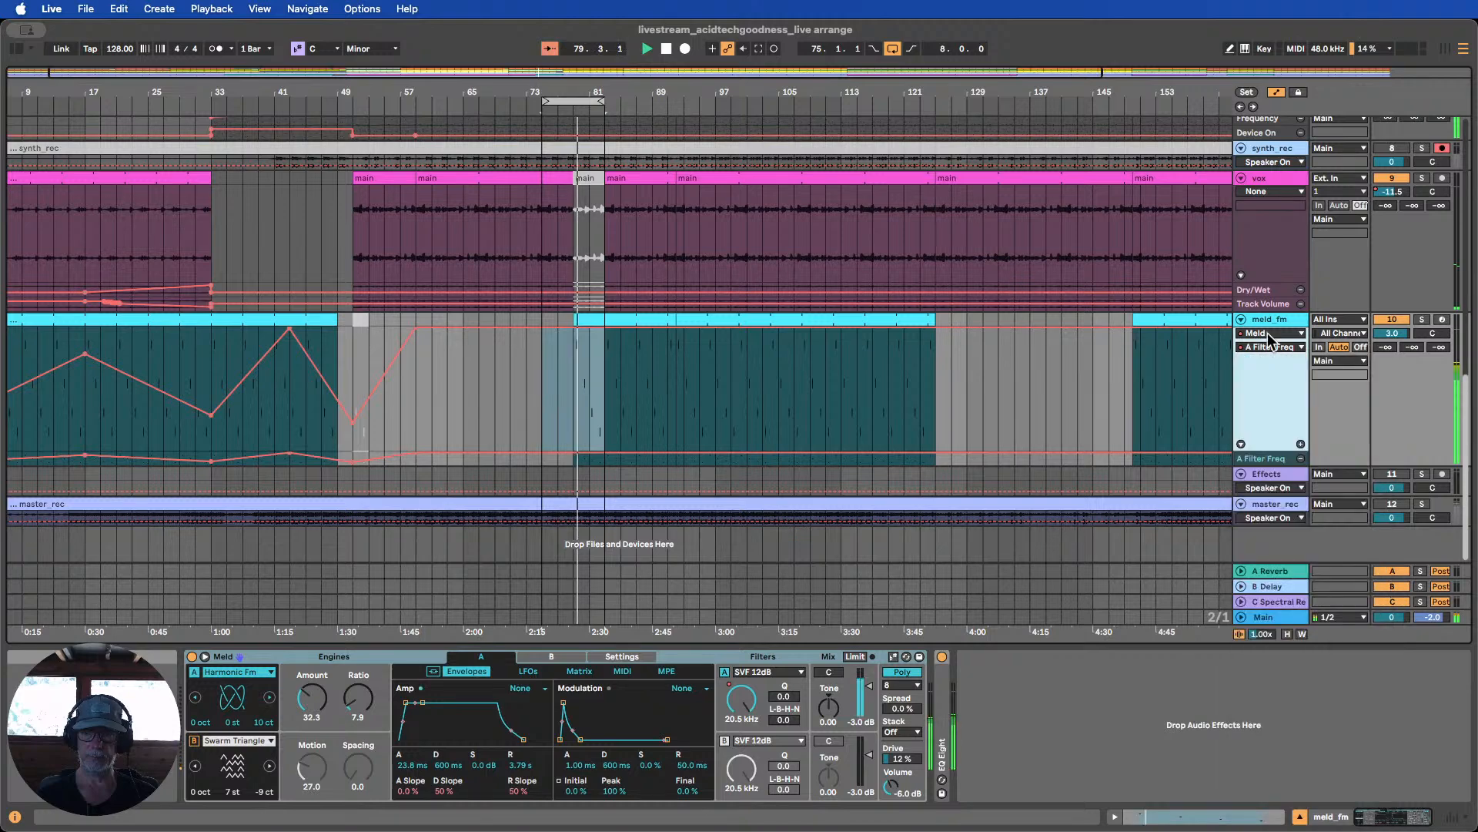
pyautogui.click(667, 48)
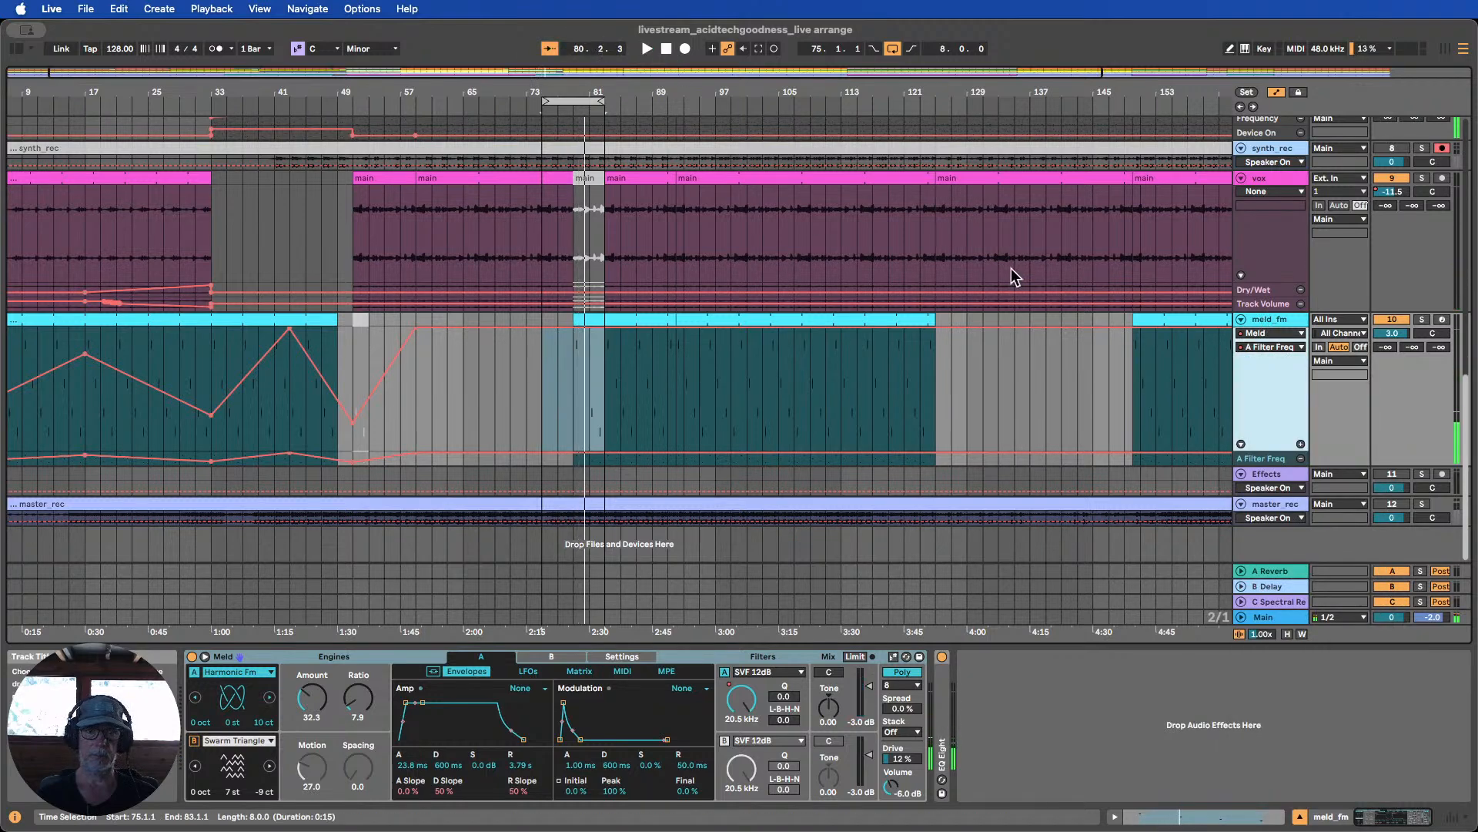
pyautogui.click(1287, 334)
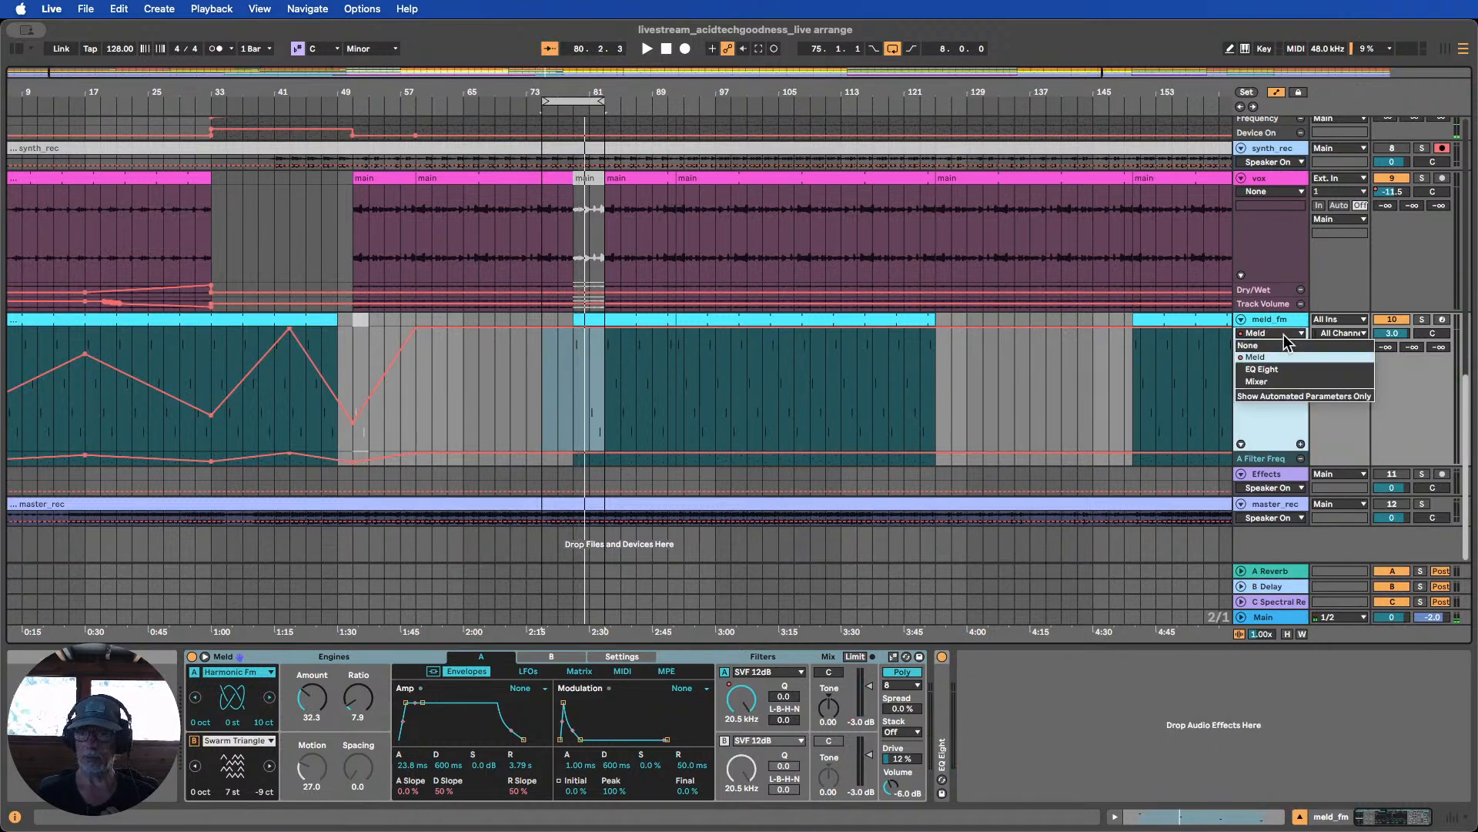
pyautogui.click(1272, 428)
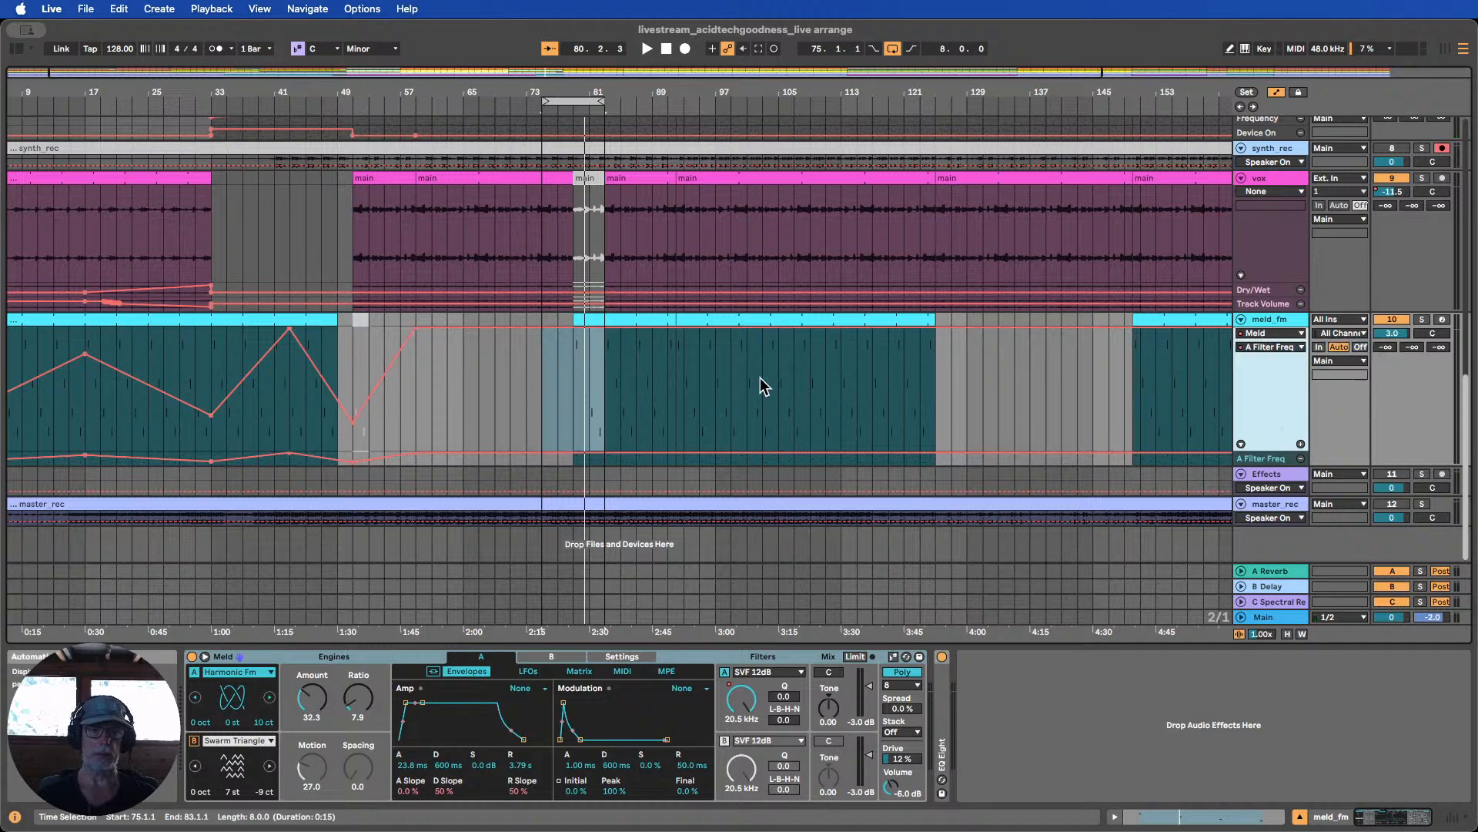
pyautogui.click(1264, 332)
pyautogui.click(1263, 346)
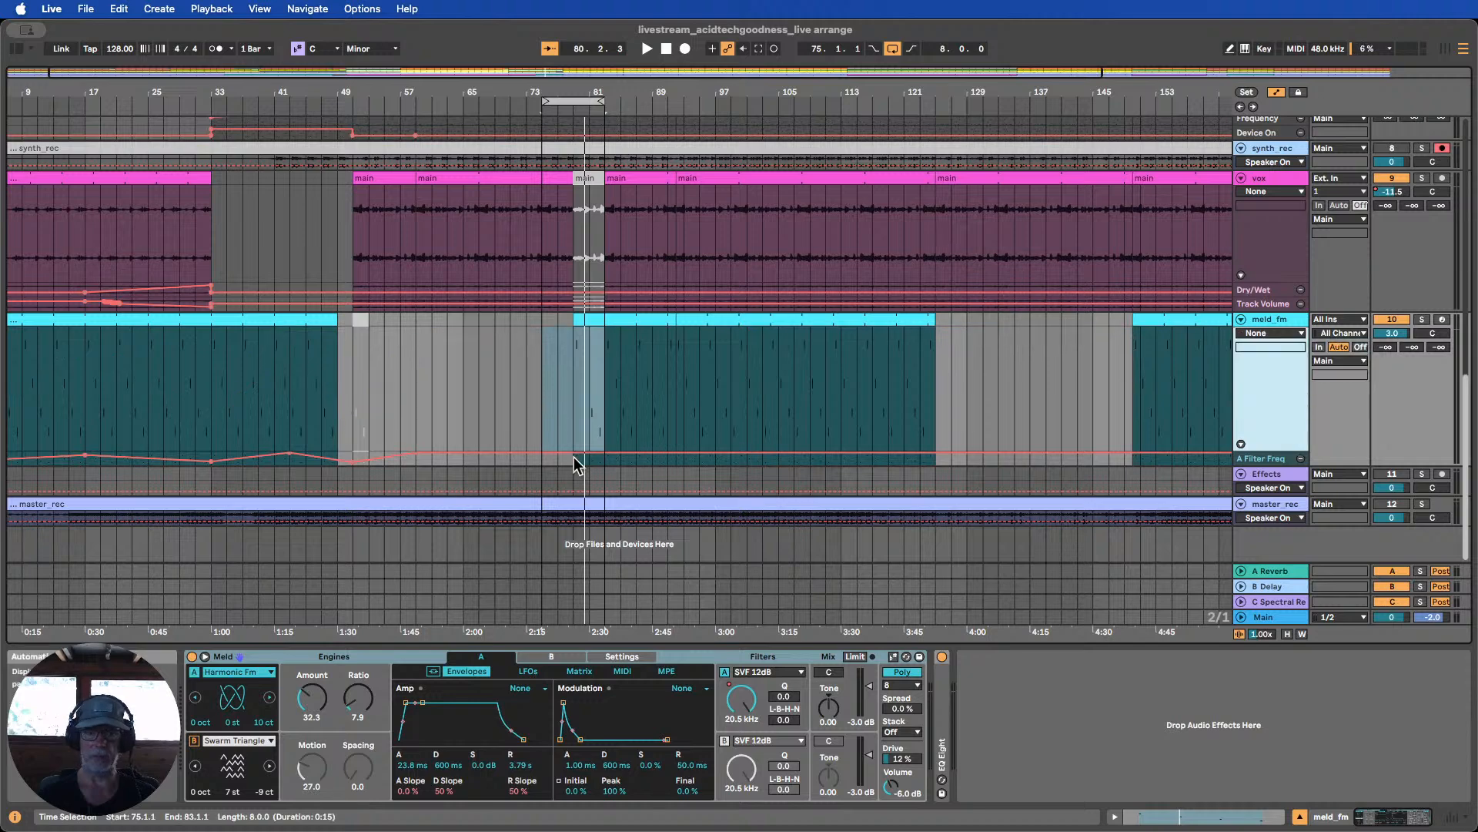
# Enlarge the Meld A Filter Freq automation lane on the meld_fm track
pyautogui.moveTo(1254, 465); pyautogui.dragTo(1255, 536)
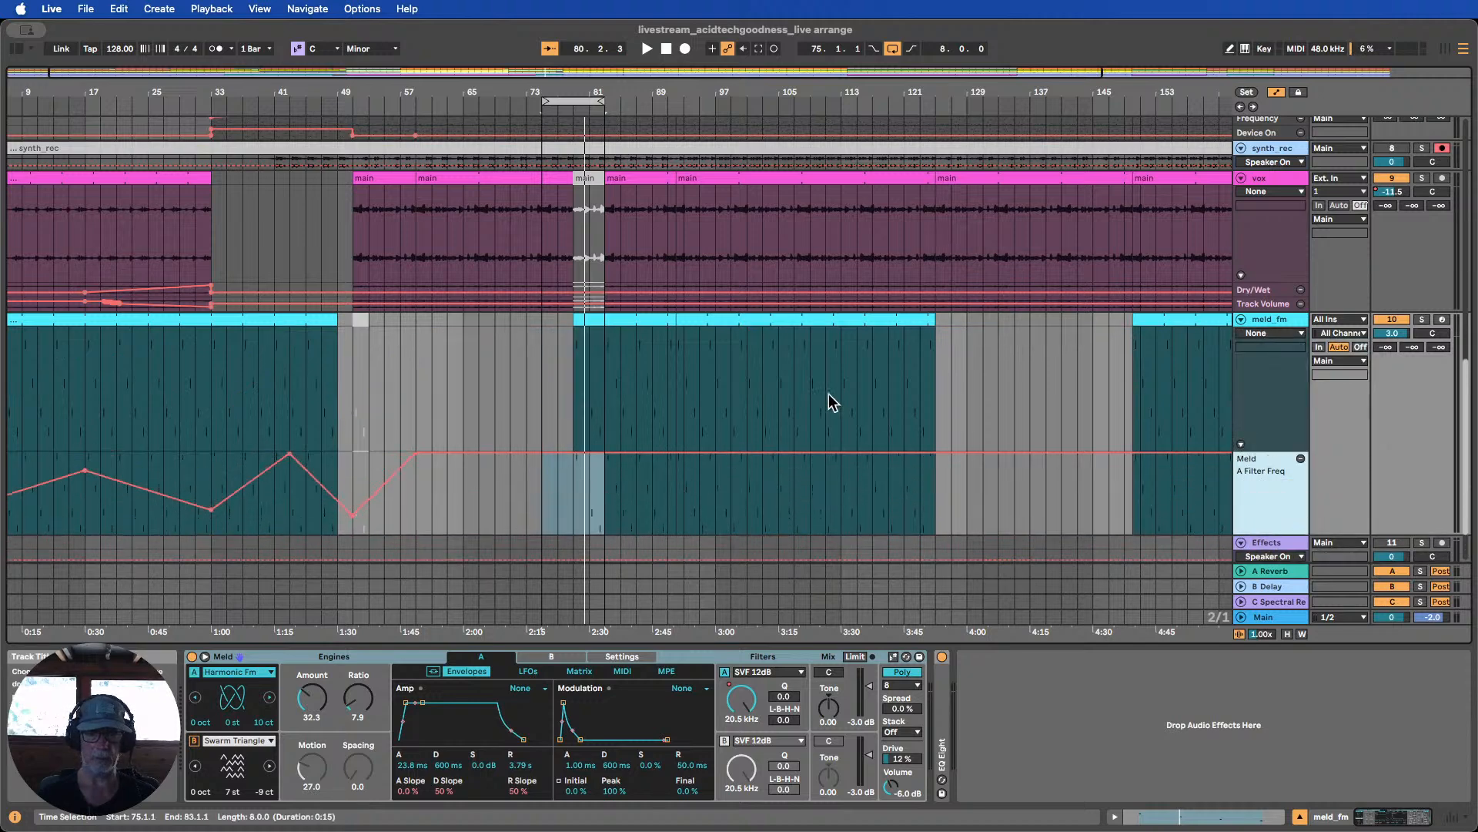
pyautogui.scroll(-2, 539, 424)
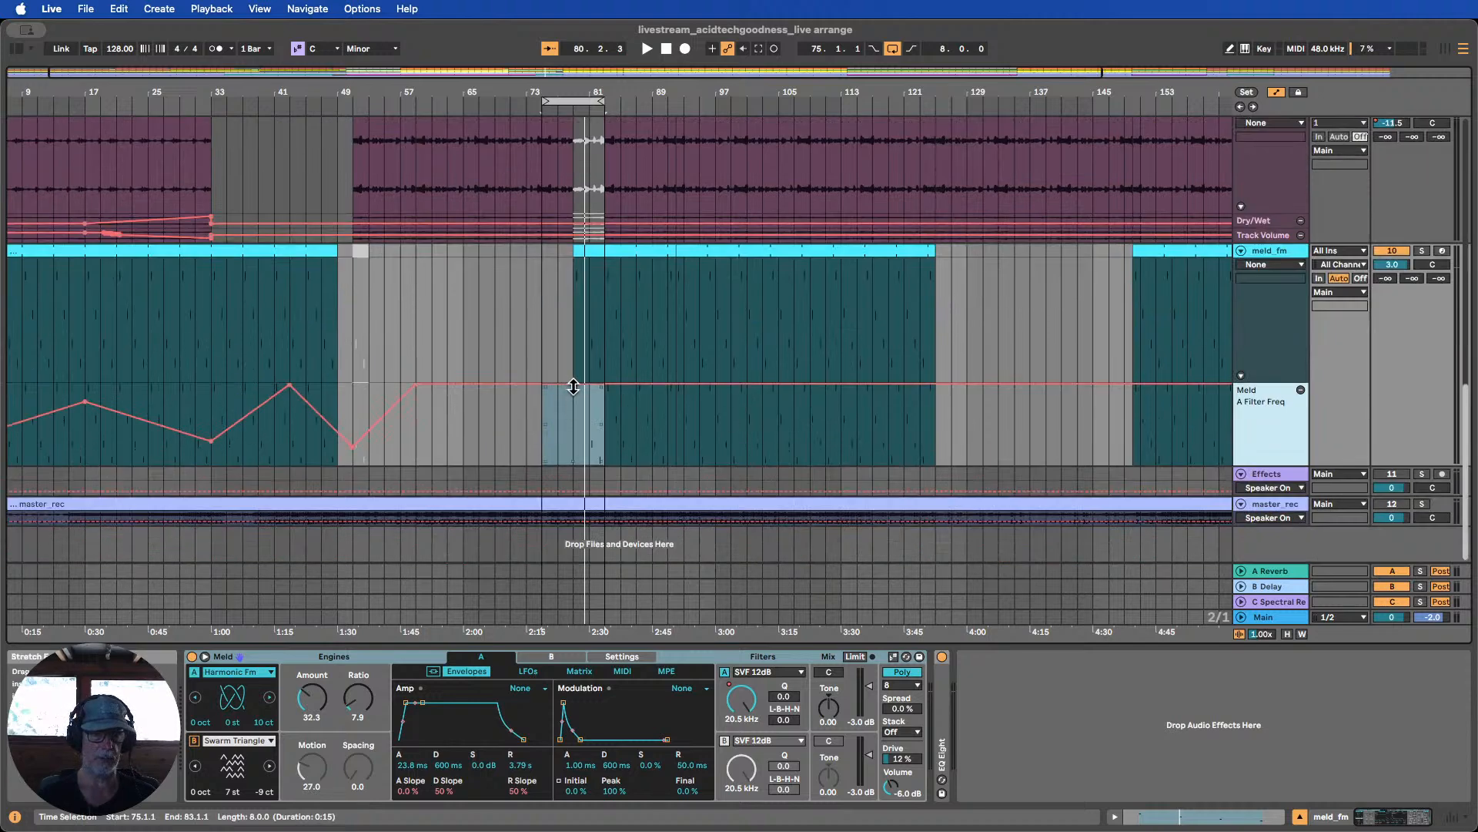
pyautogui.click(465, 446)
pyautogui.moveTo(484, 98); pyautogui.dragTo(484, 88)
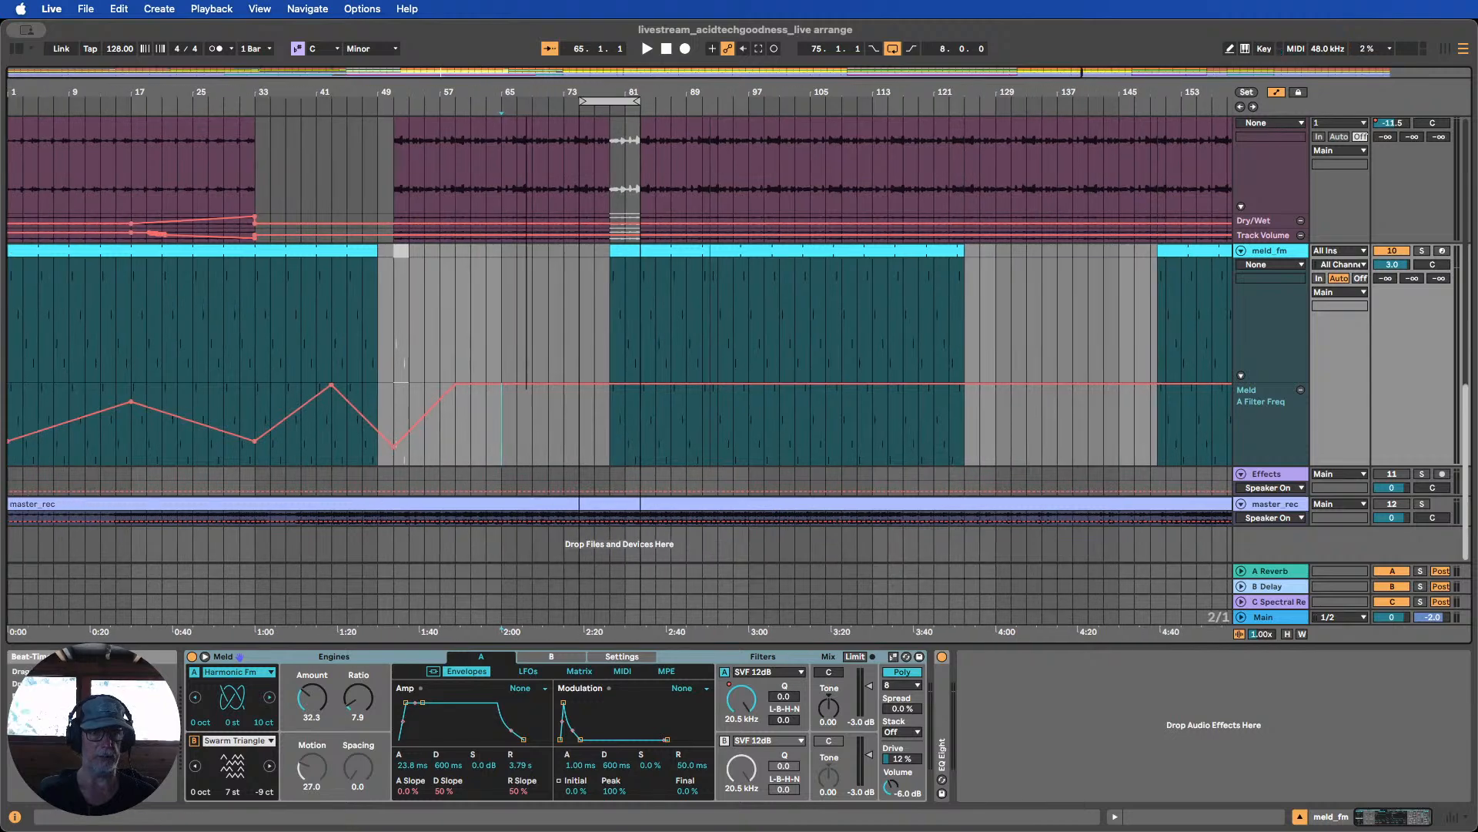
# Copy the meld_fm filter automation of bars 1 to 3 to bar 79 and delete the extra breakpoints at bars 79 and 81
pyautogui.moveTo(25, 406); pyautogui.dragTo(12, 412)
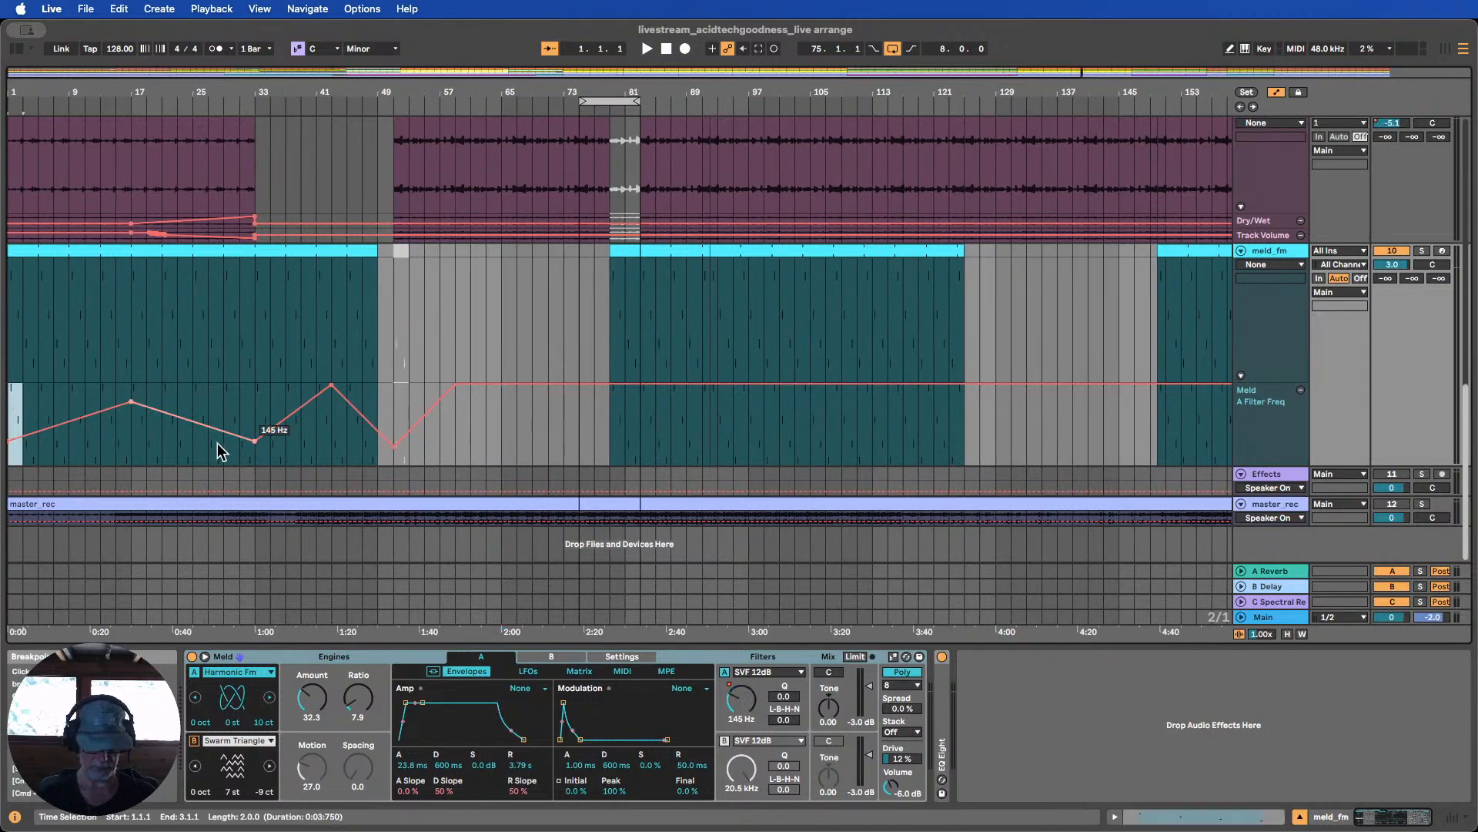
pyautogui.click(611, 417)
pyautogui.press('super+v')
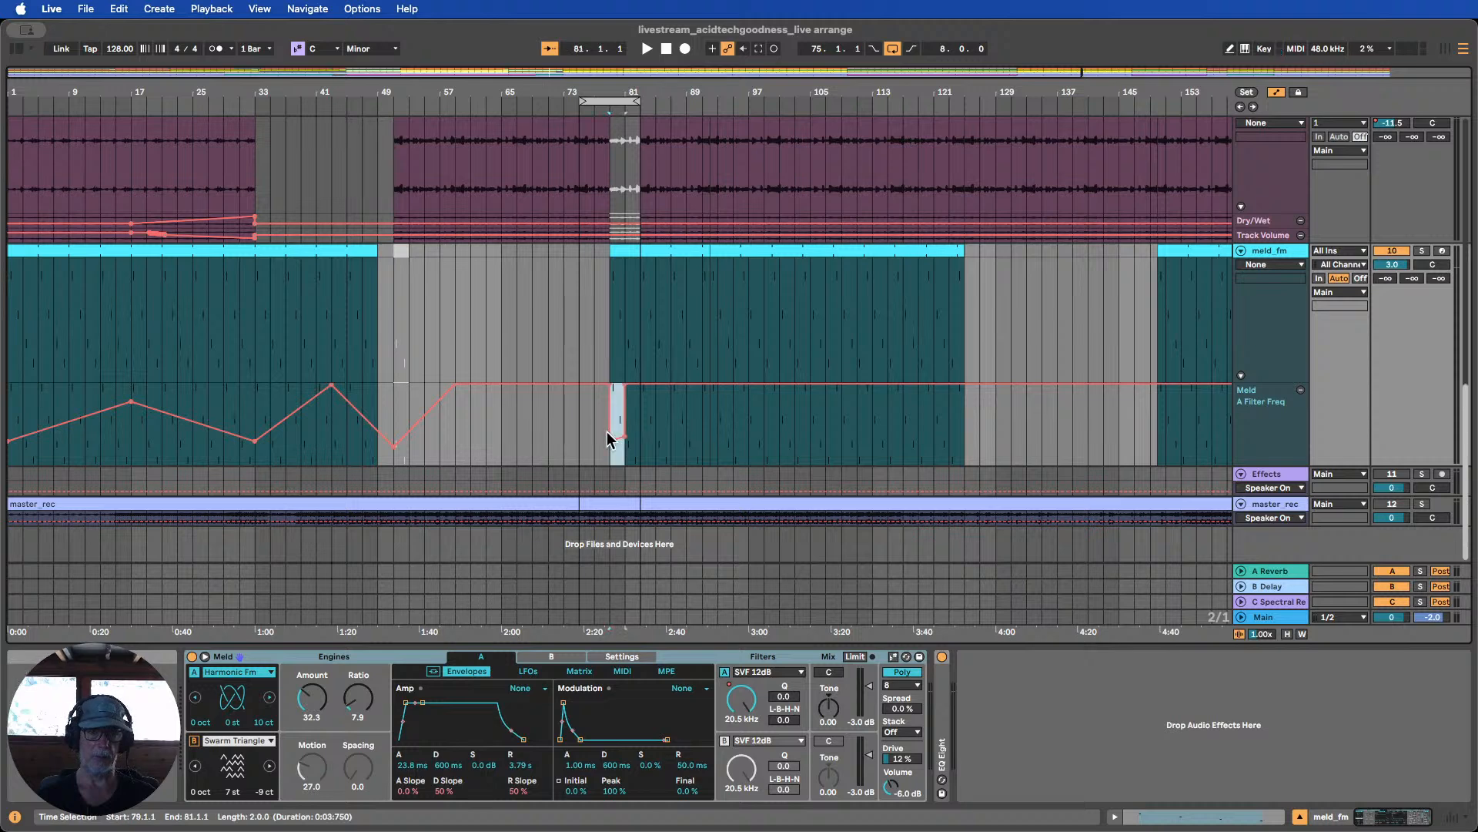
pyautogui.click(580, 438)
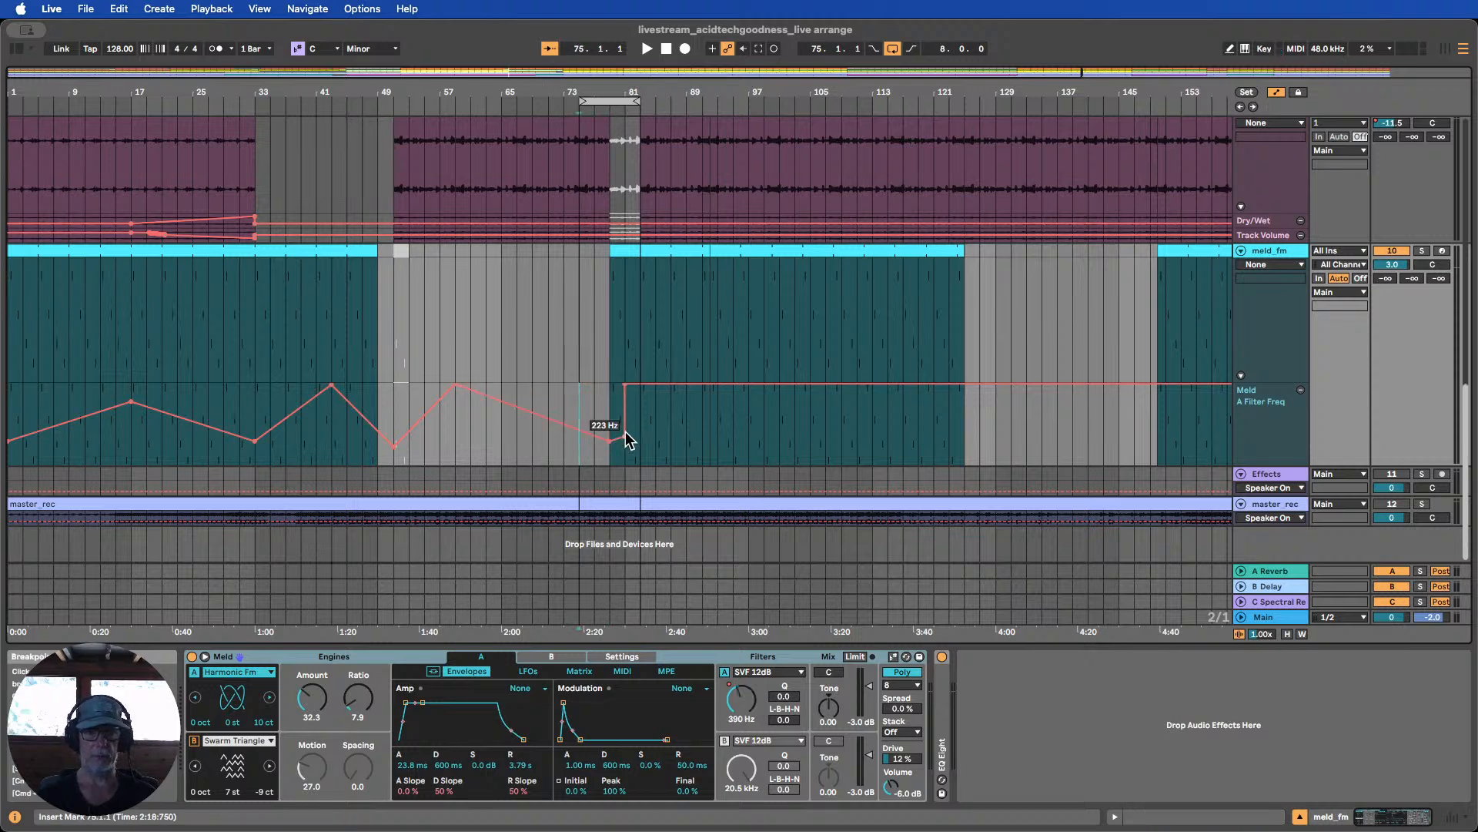
pyautogui.click(624, 385)
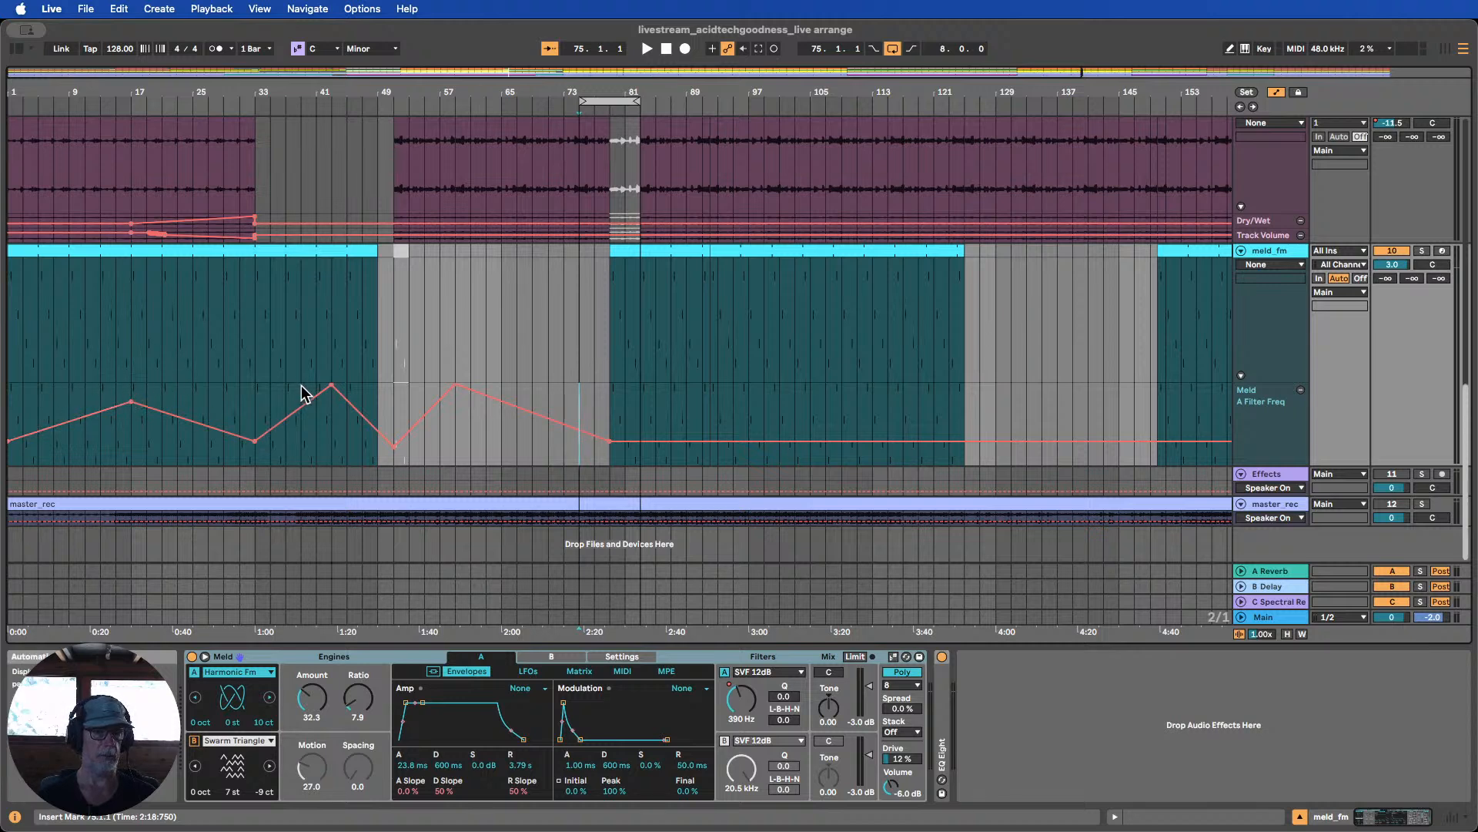
# Copy the meld_fm filter automation of bars 1 to 33 and paste it at bar 79
pyautogui.moveTo(254, 401); pyautogui.dragTo(2, 393)
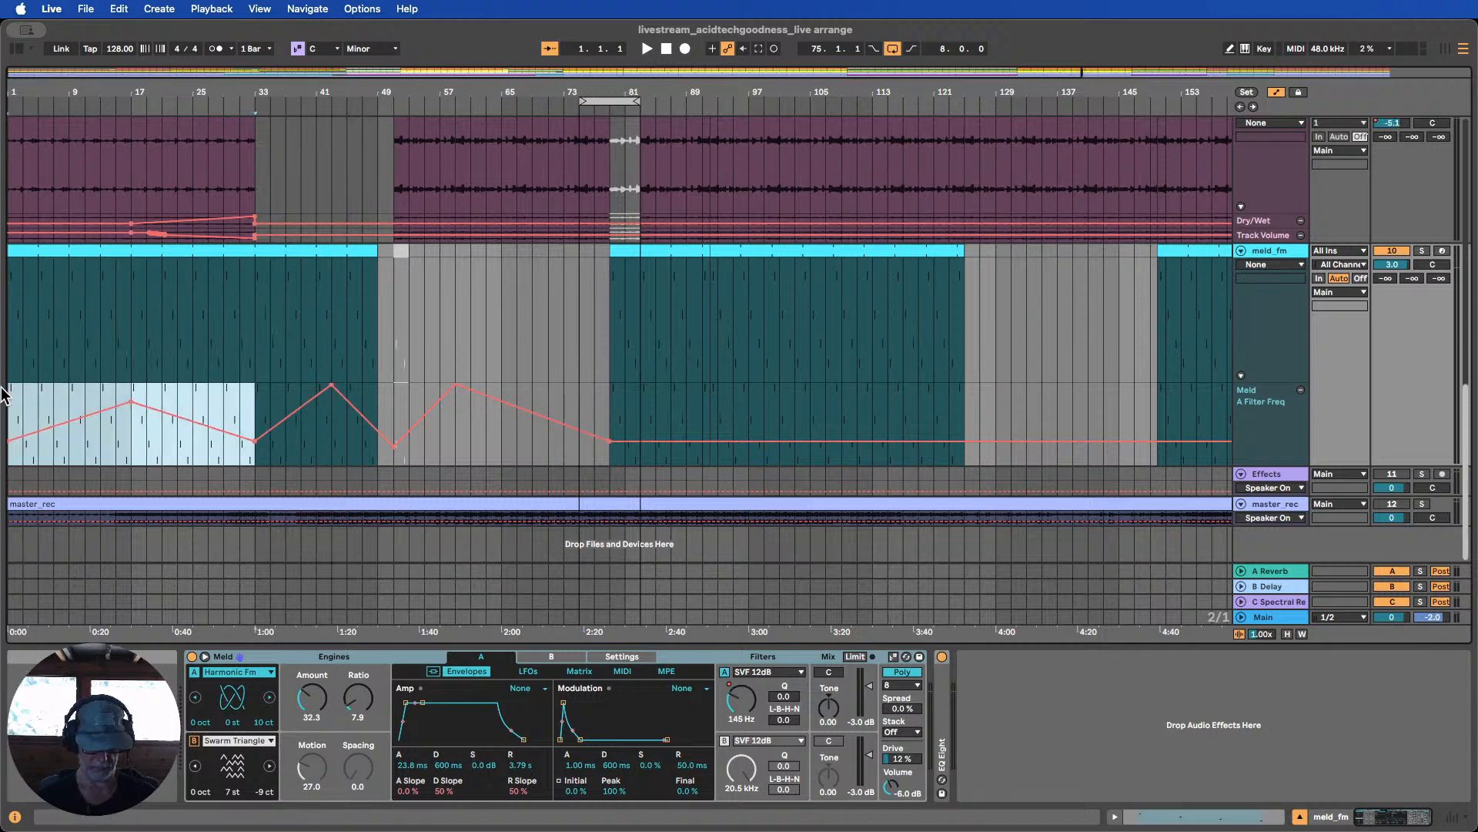
pyautogui.click(610, 392)
pyautogui.press('super+v')
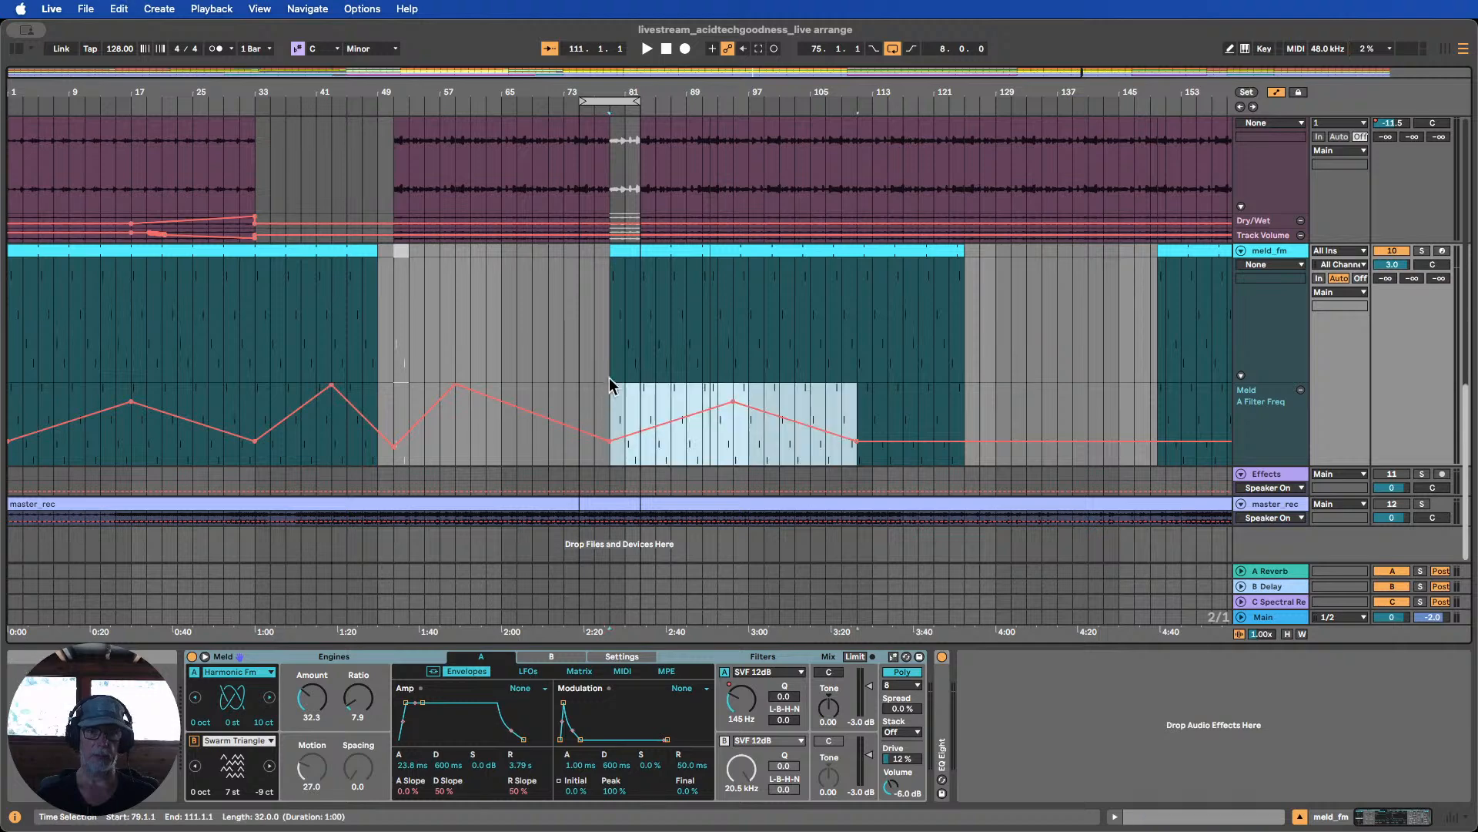
# Play back from bar 73 and check how the tracks line up through the breakdown
pyautogui.click(564, 416)
pyautogui.scroll(10, 566, 412)
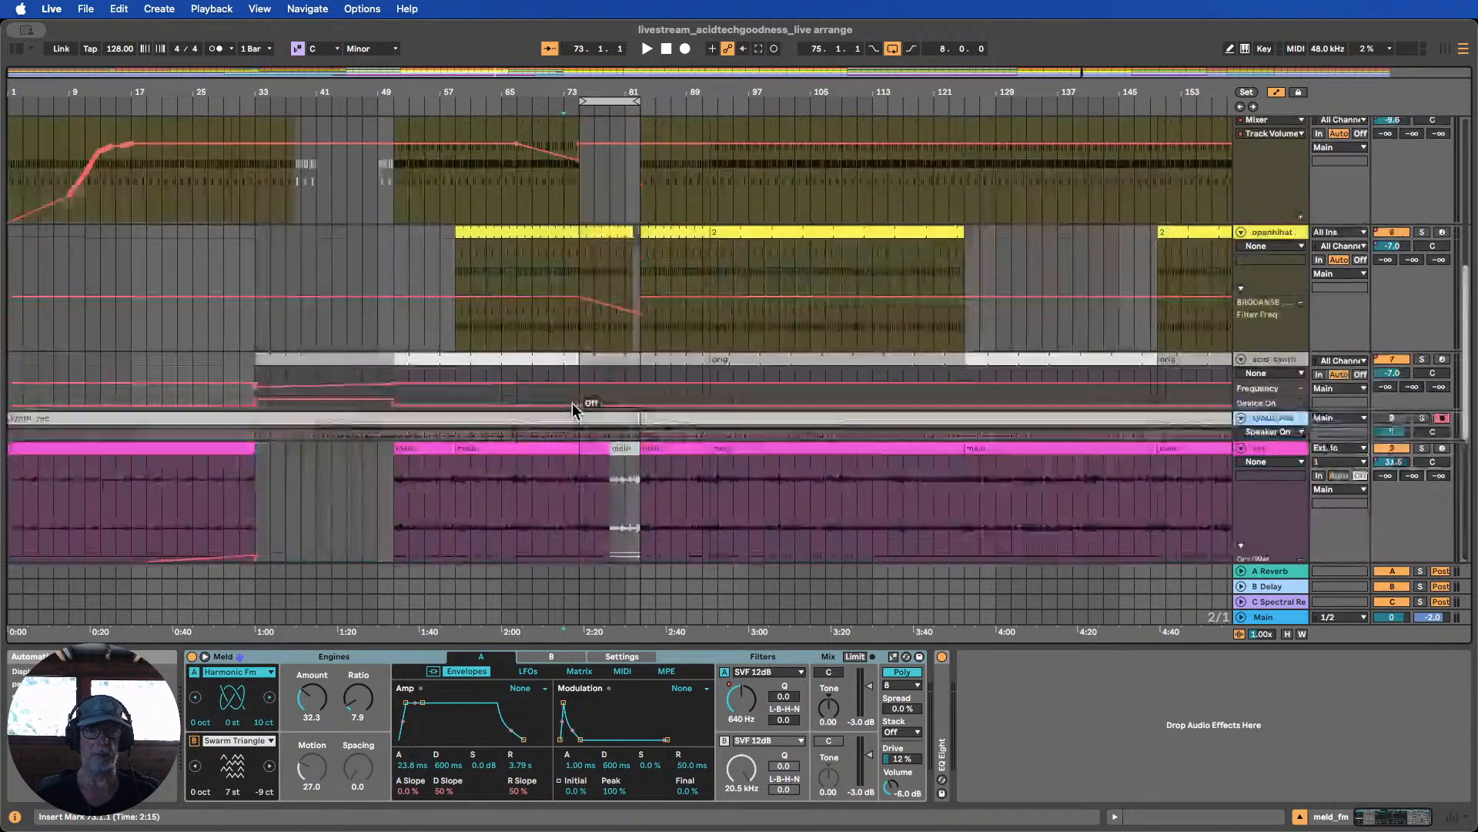
pyautogui.press('space')
pyautogui.scroll(-3, 660, 146)
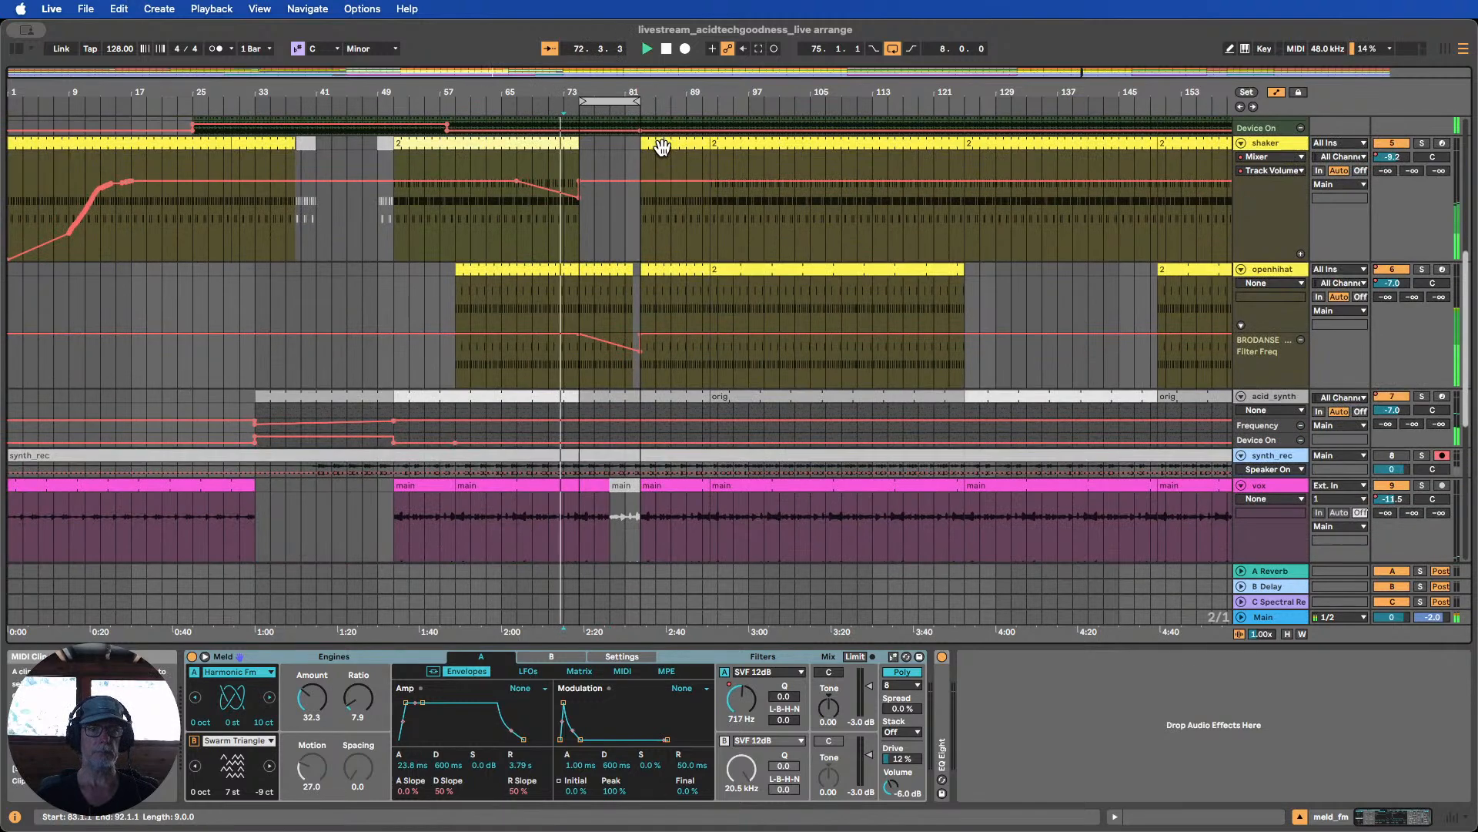
pyautogui.moveTo(605, 93); pyautogui.dragTo(469, 98)
pyautogui.scroll(-5, 622, 206)
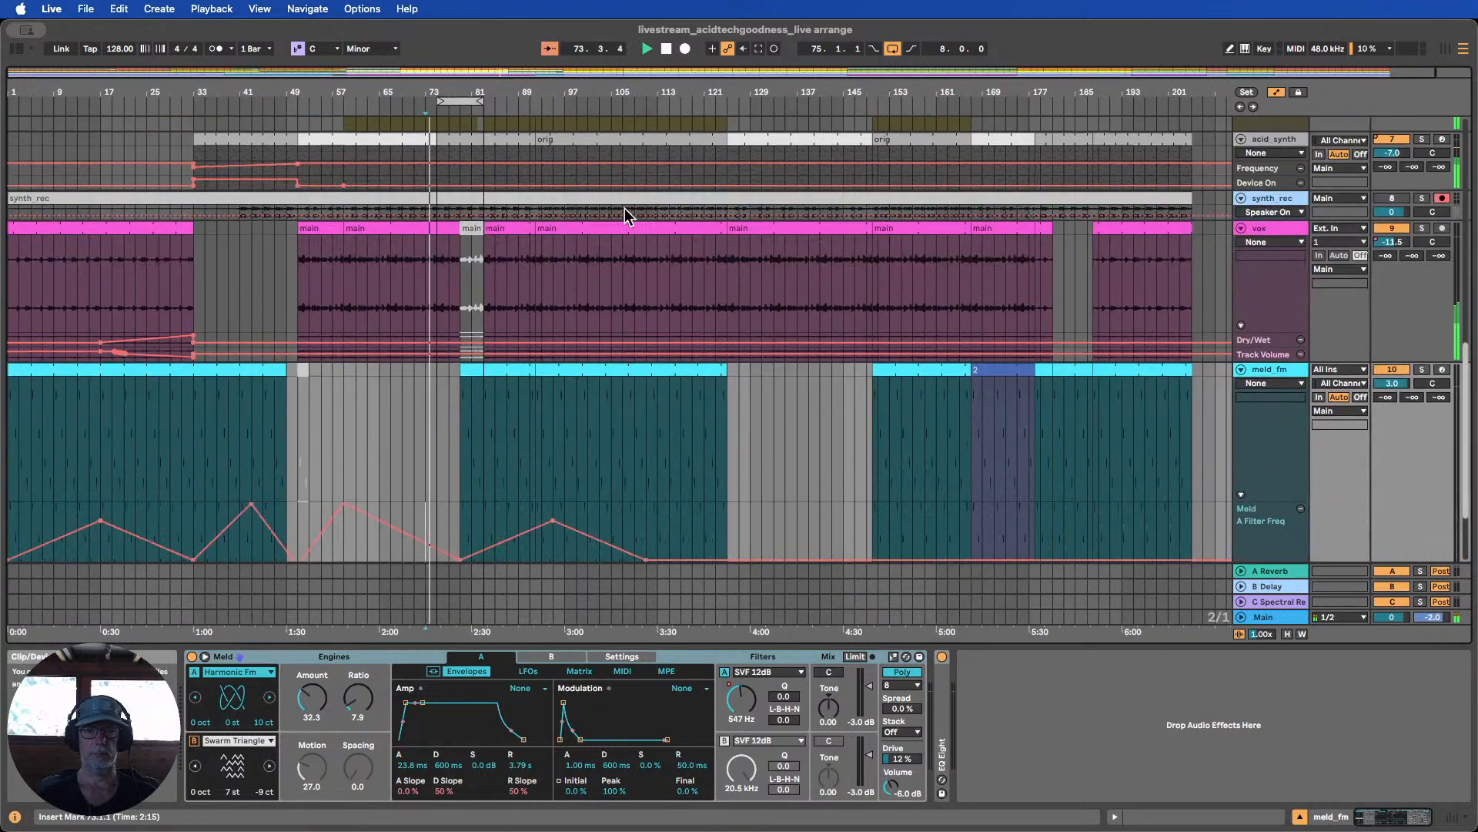
pyautogui.scroll(8, 624, 208)
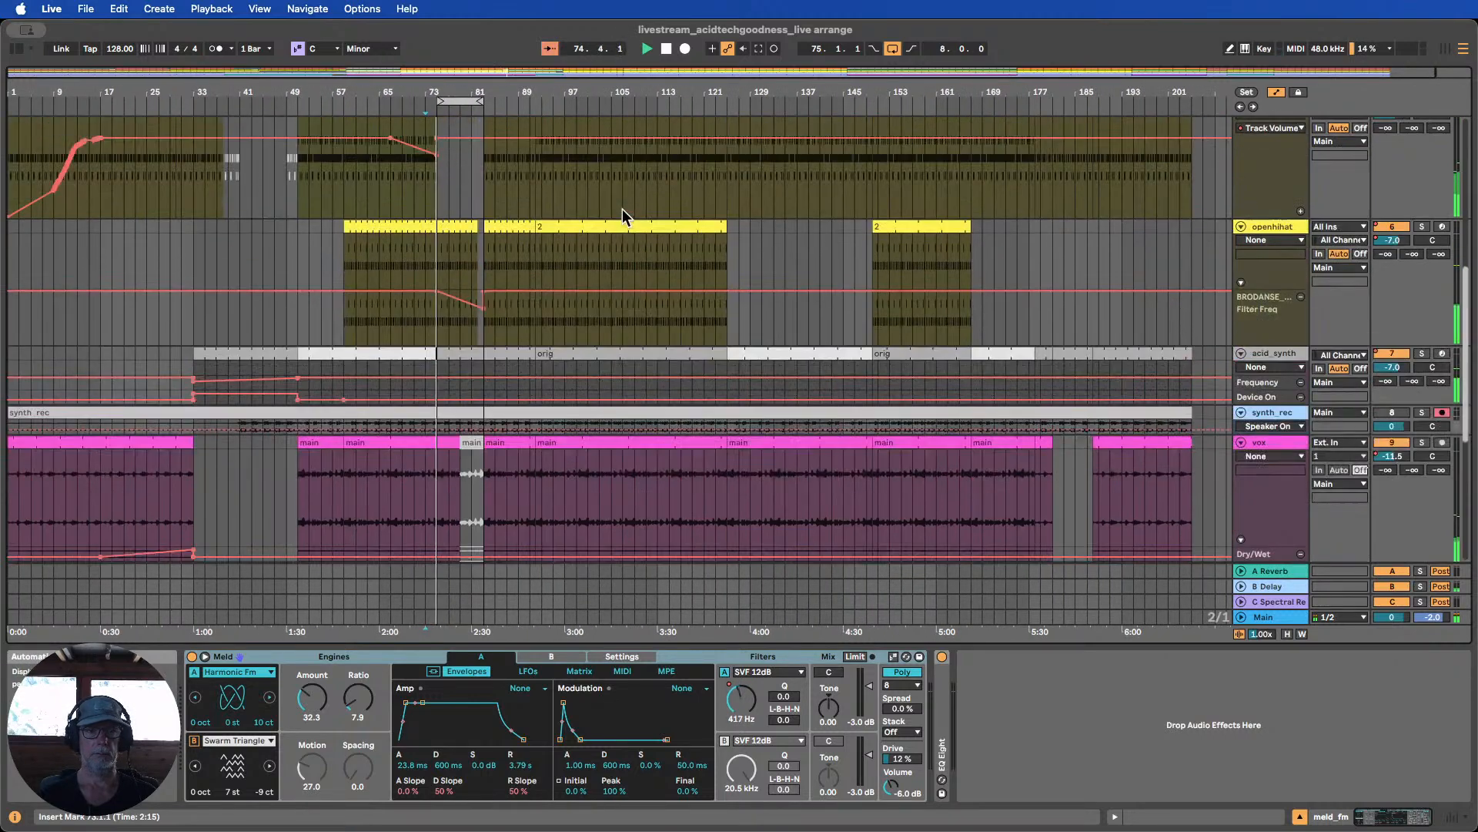
pyautogui.scroll(-4, 622, 209)
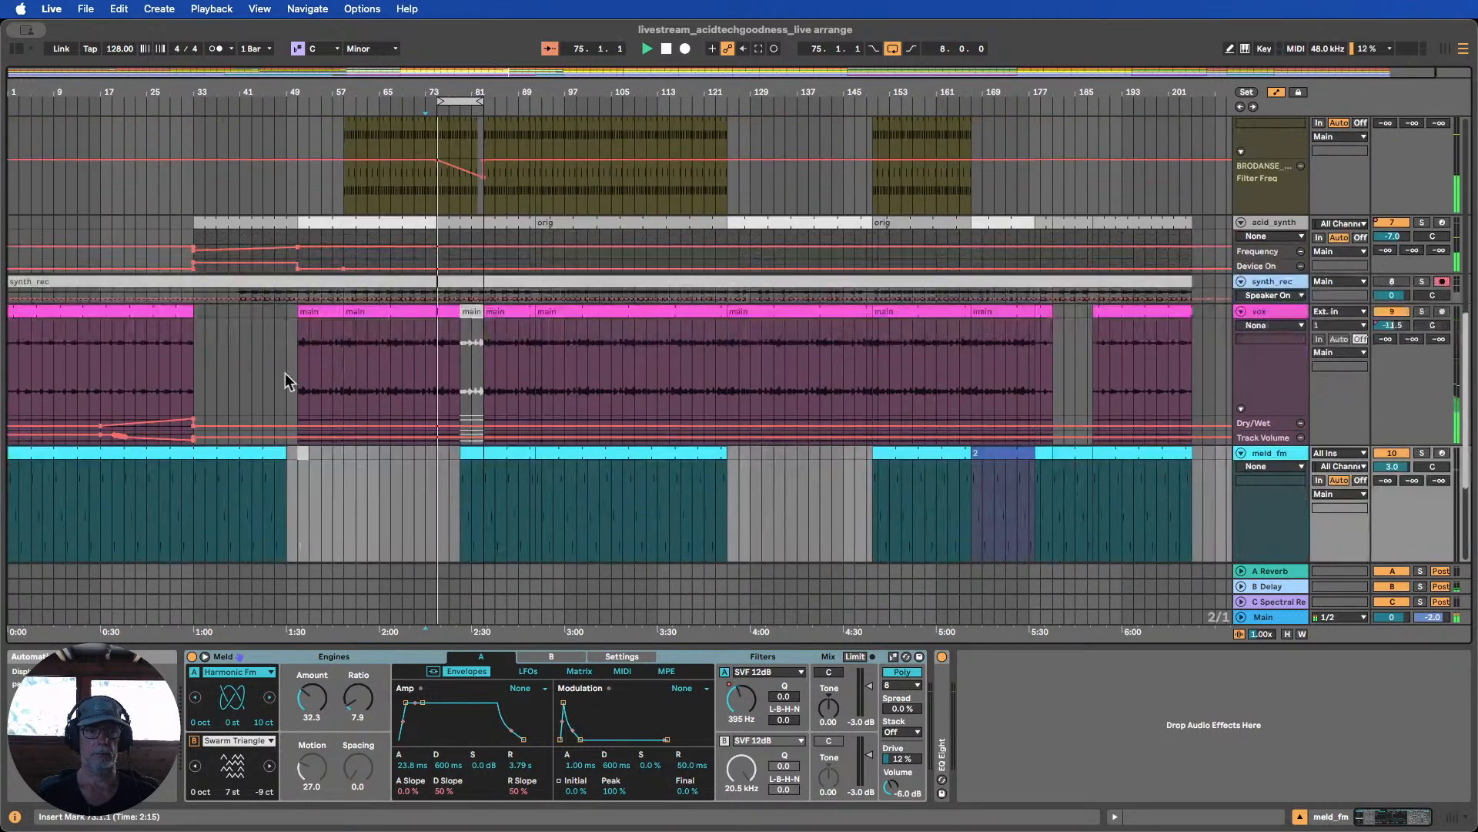
# Extend the start of the vox clip at bar 59 back to bar 51 and fold the synth_rec track
pyautogui.click(343, 309)
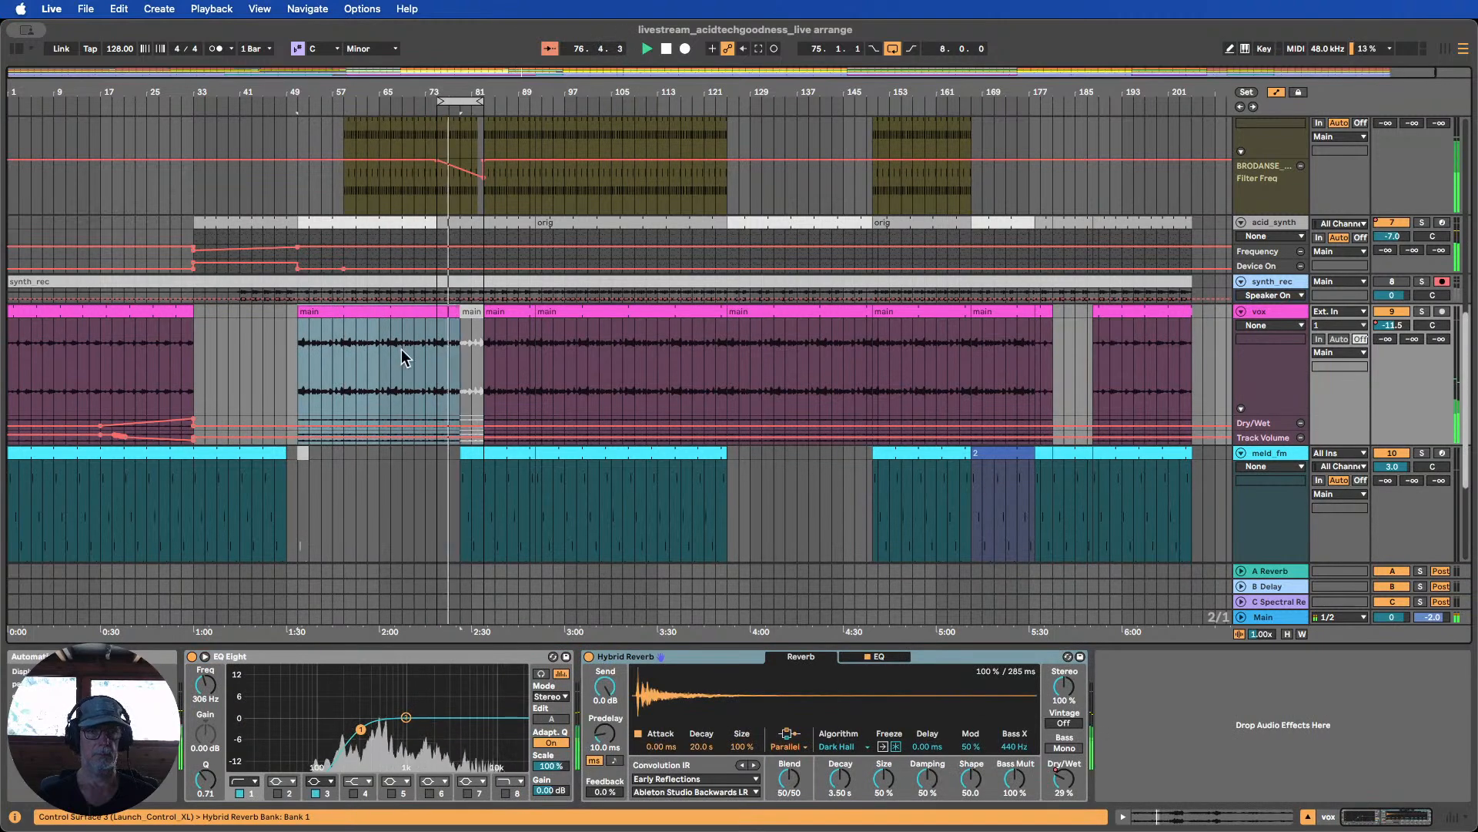
pyautogui.scroll(2, 501, 362)
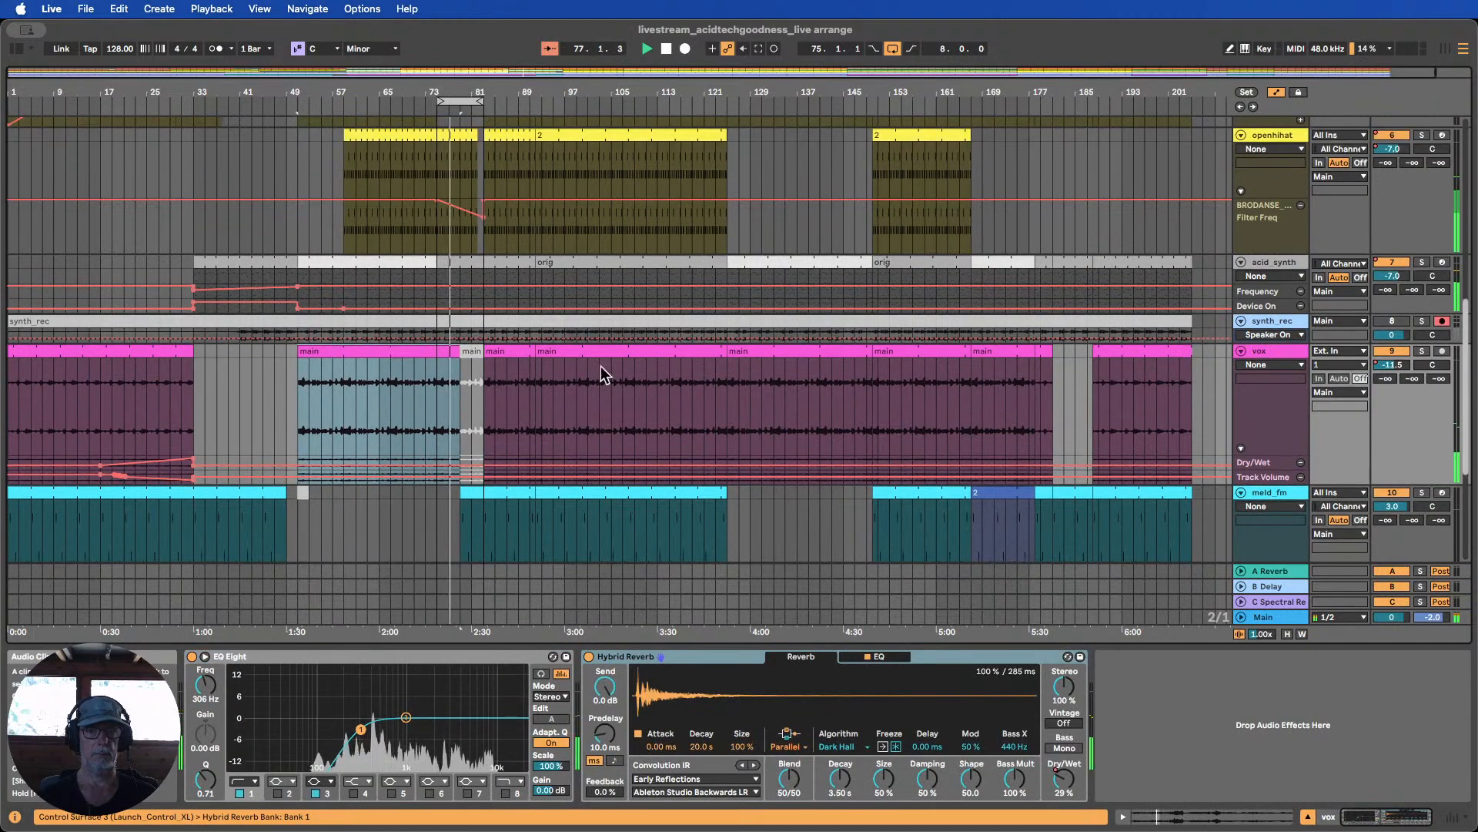
pyautogui.click(1241, 321)
# Trim the start of the meld_fm clip after the long gap to bar 83
pyautogui.scroll(-5, 1173, 321)
pyautogui.scroll(2, 1175, 318)
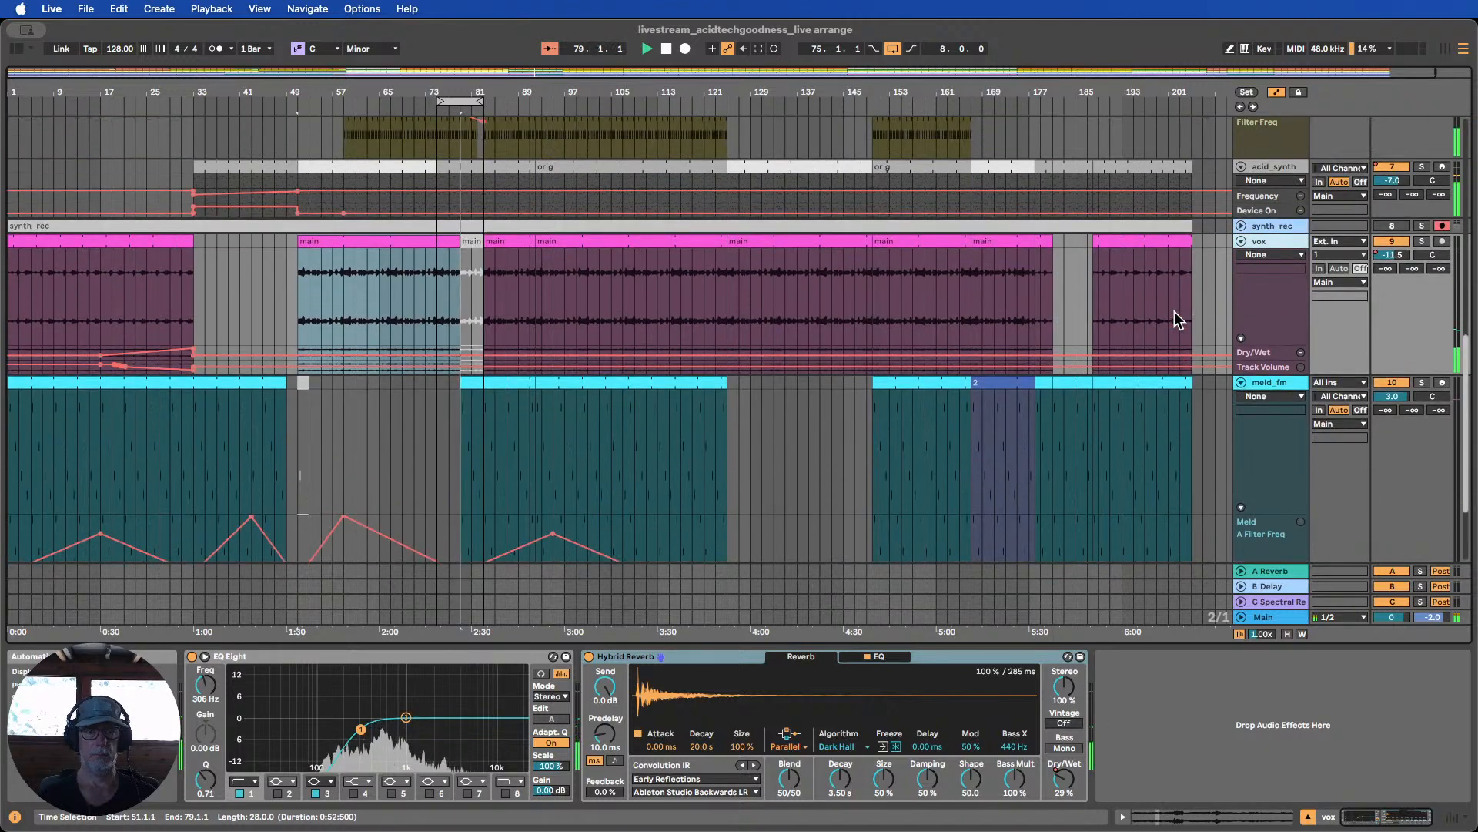
pyautogui.scroll(8, 1175, 320)
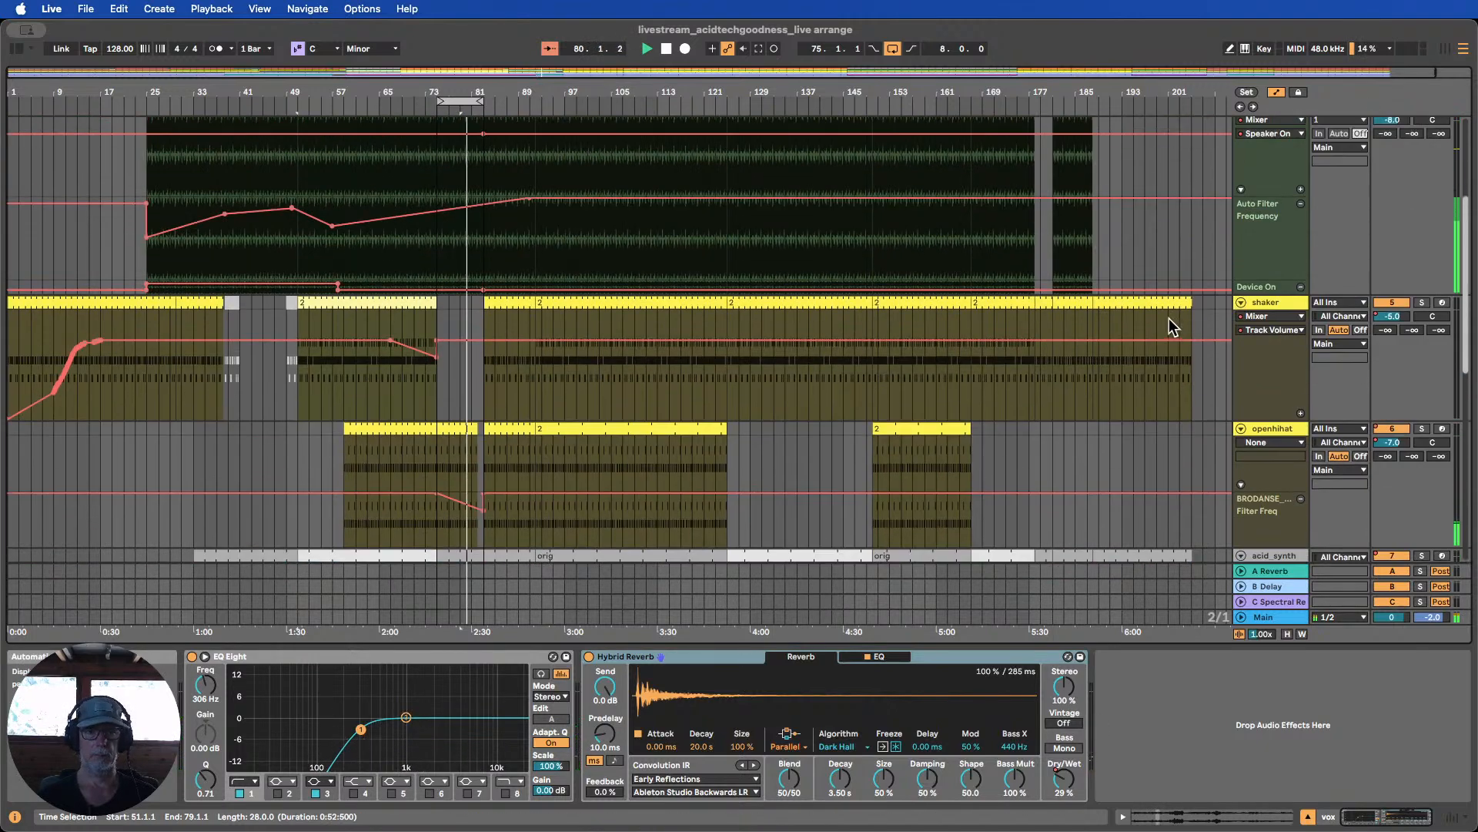
pyautogui.scroll(-10, 1172, 319)
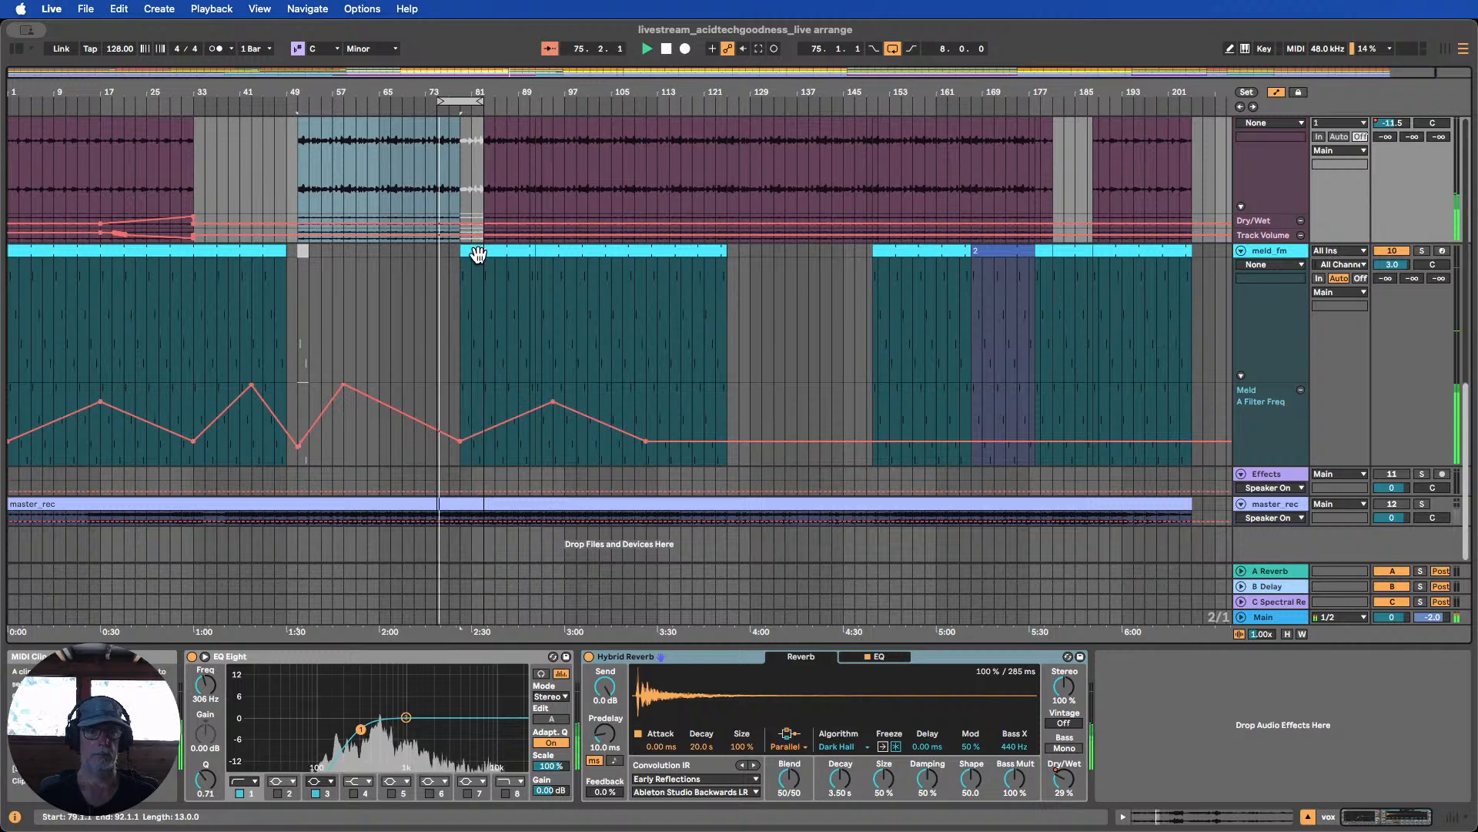
pyautogui.moveTo(459, 249); pyautogui.dragTo(485, 250)
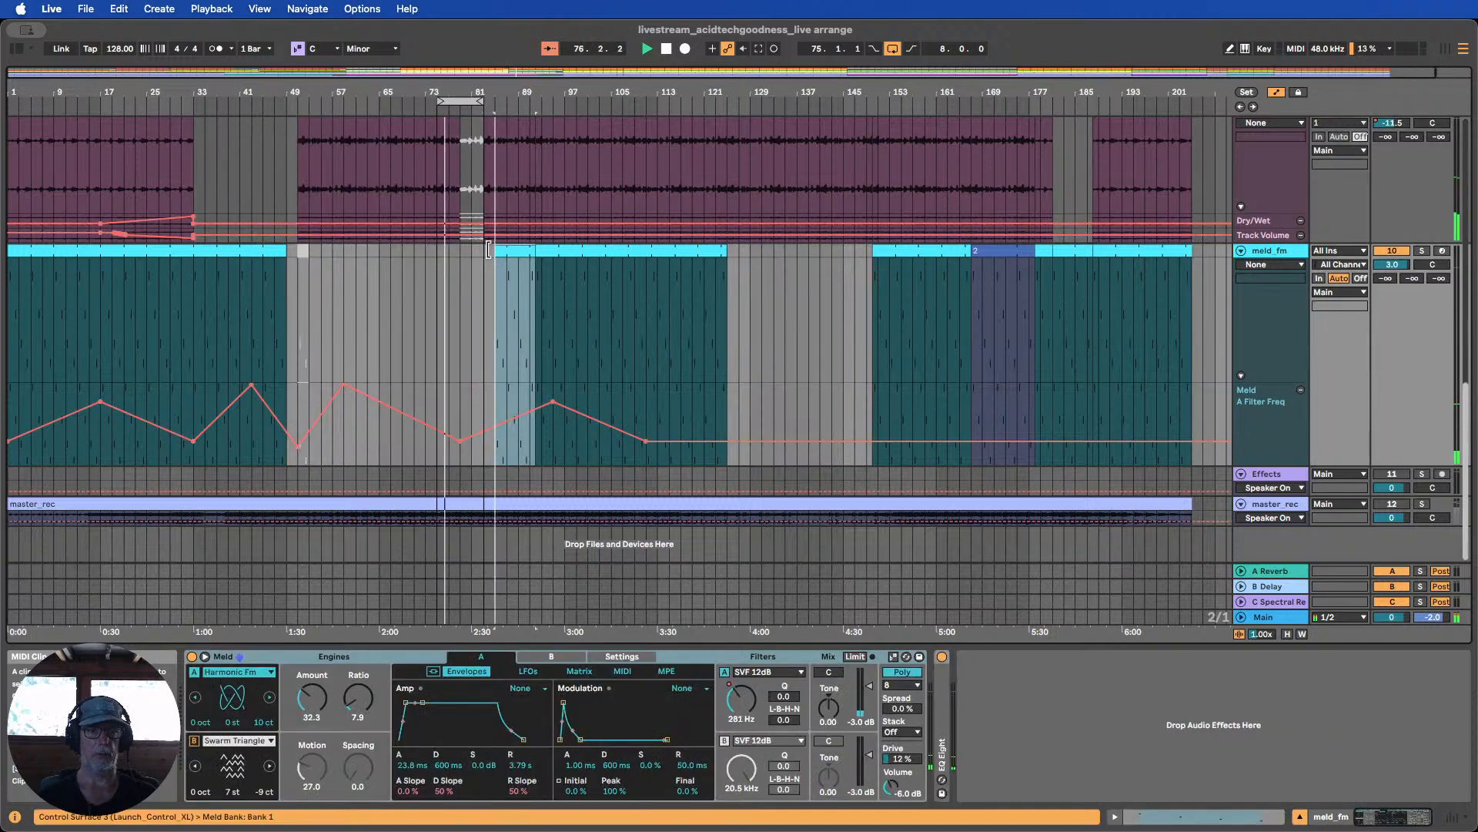
pyautogui.scroll(4, 549, 275)
pyautogui.scroll(8, 547, 275)
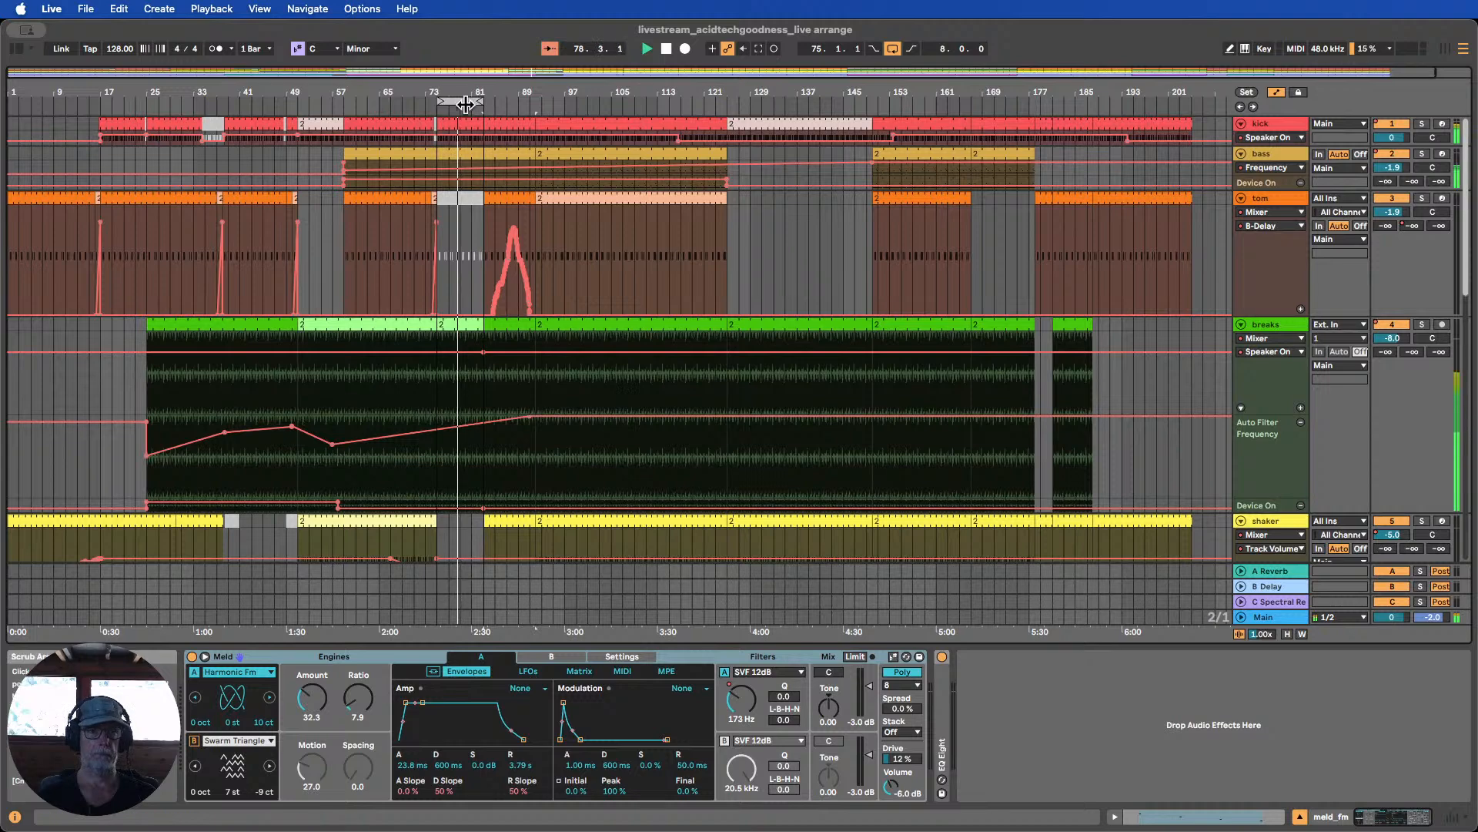
# Move the loop region to bars 83 to 91
pyautogui.moveTo(469, 99); pyautogui.dragTo(518, 95)
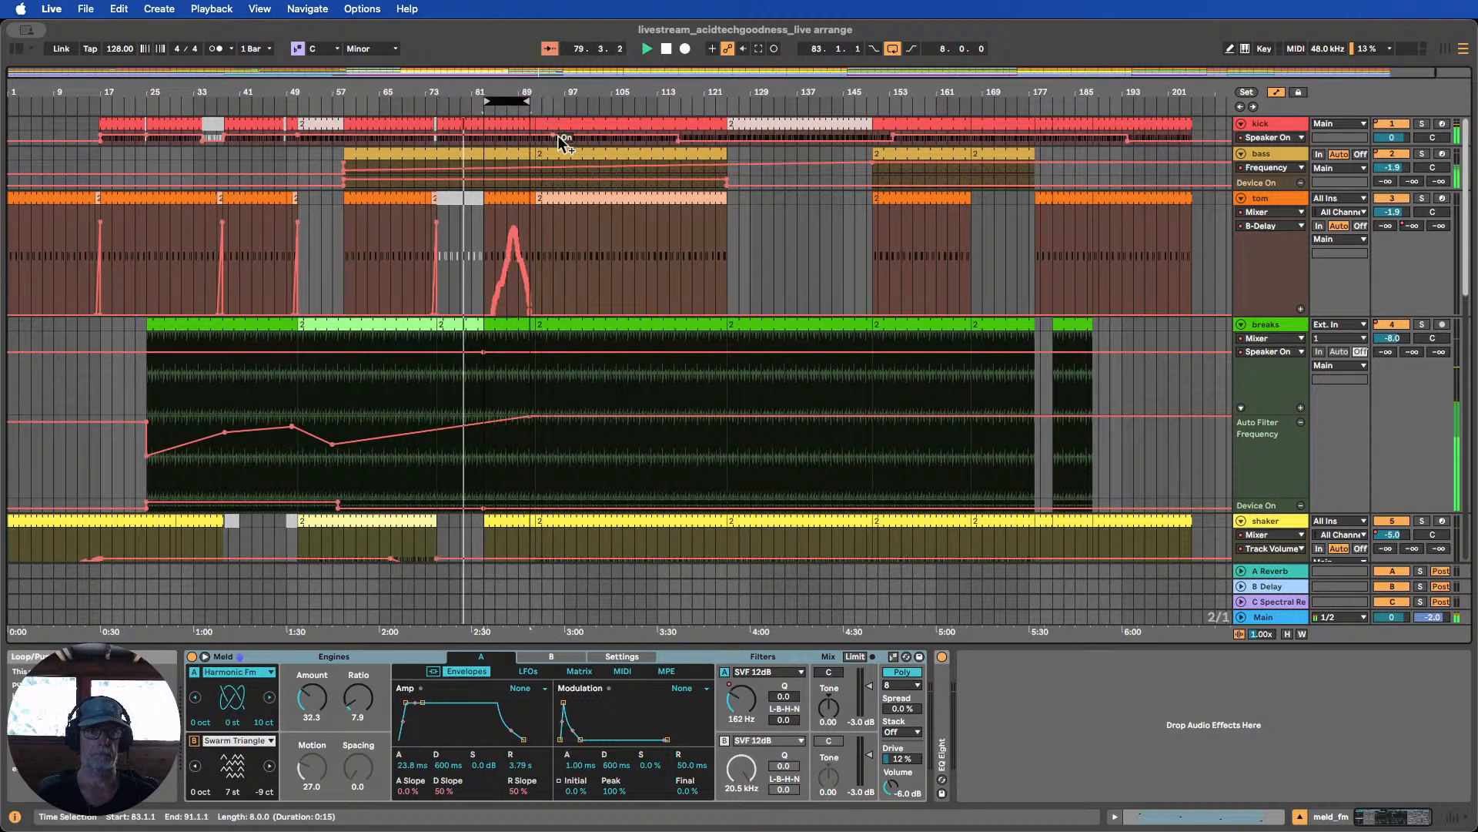
pyautogui.scroll(-8, 574, 177)
pyautogui.scroll(8, 583, 189)
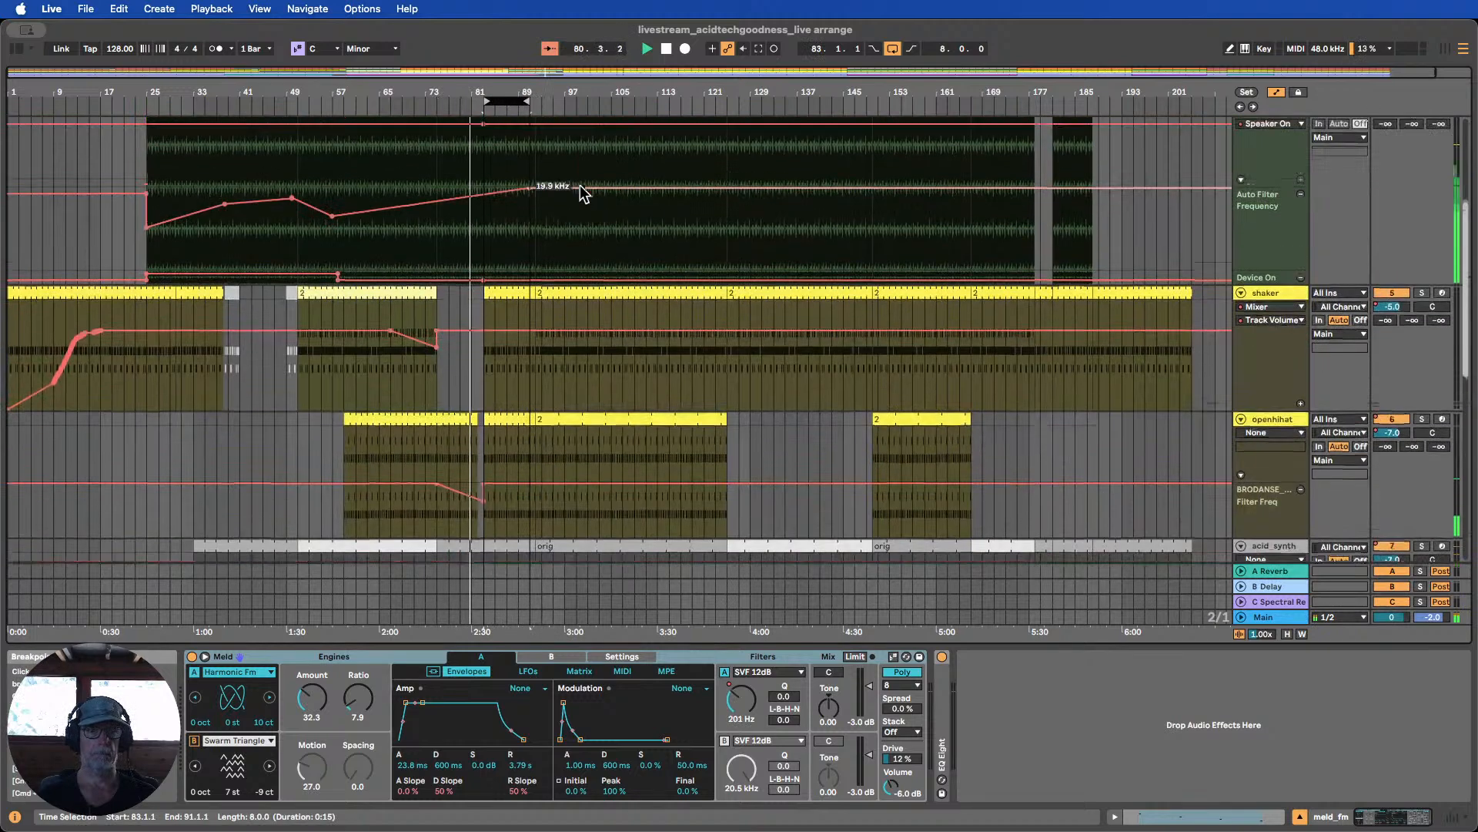
# Deactivate the tom clip between bars 83 and 92 and trim the start of the next tom clip to bar 93
pyautogui.click(501, 198)
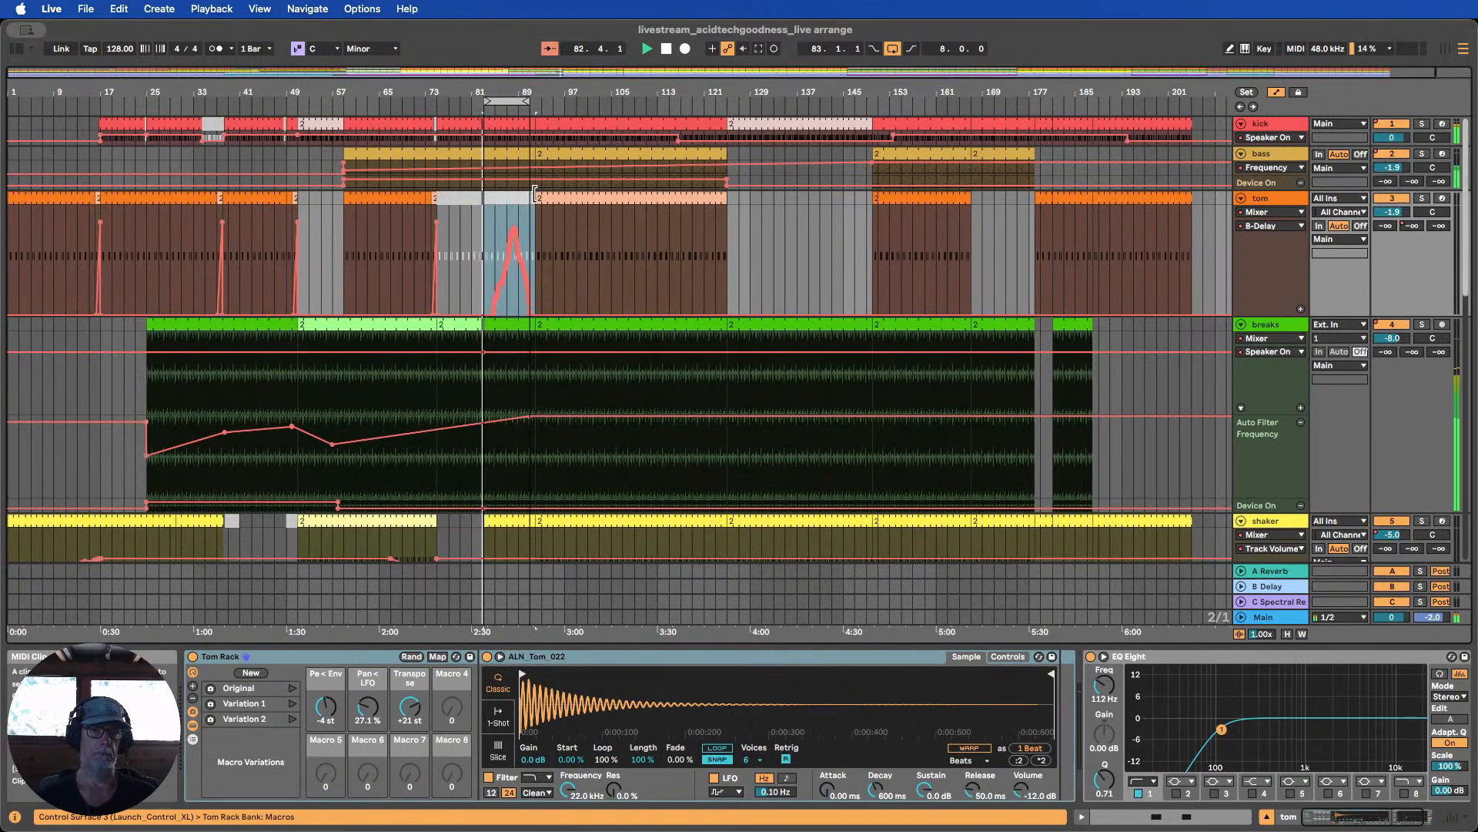
pyautogui.click(541, 194)
# Trim the start of the meld_fm clip after the long gap to bar 91
pyautogui.scroll(-3, 544, 201)
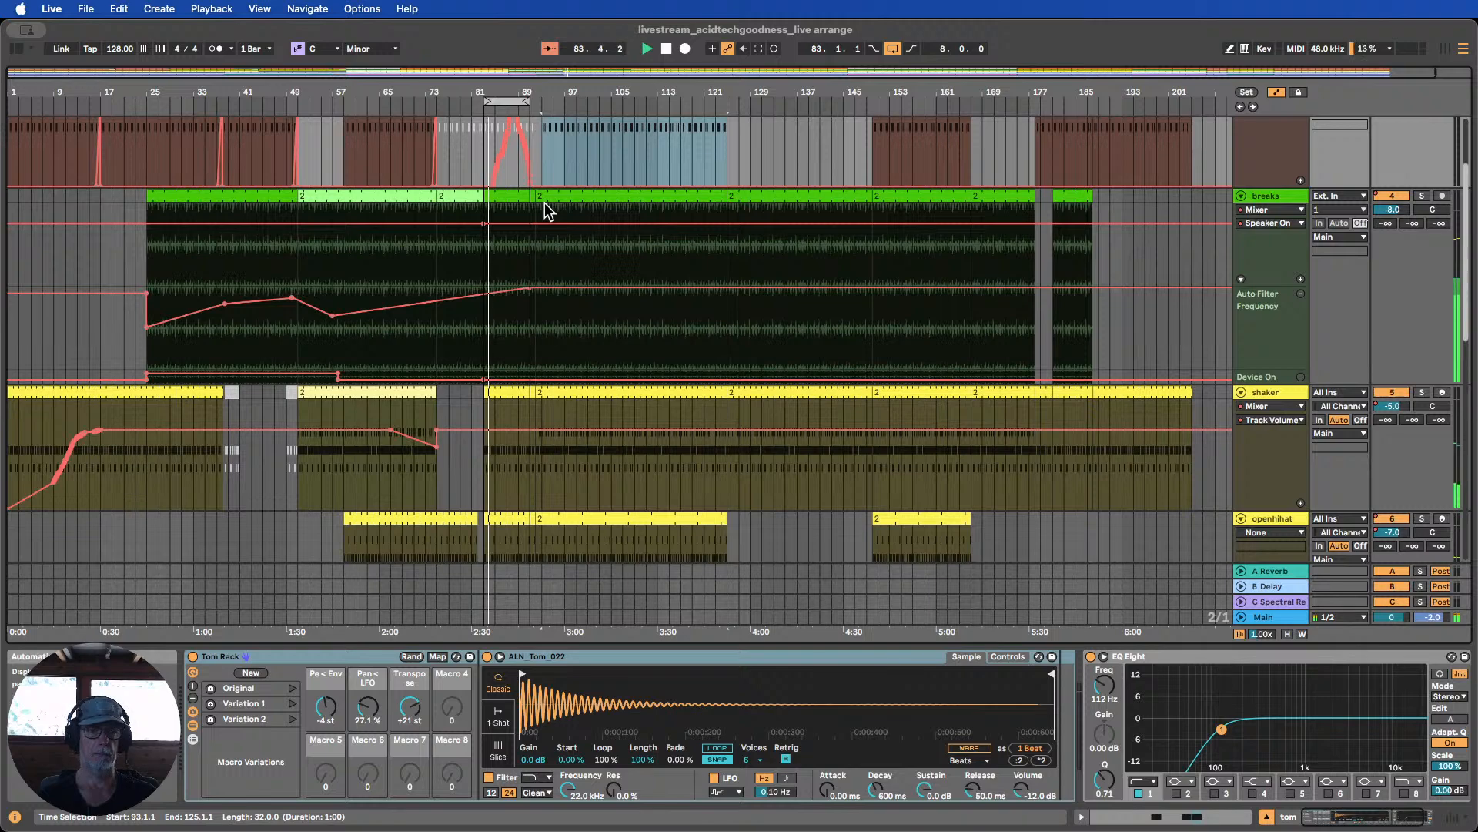
pyautogui.scroll(-10, 544, 204)
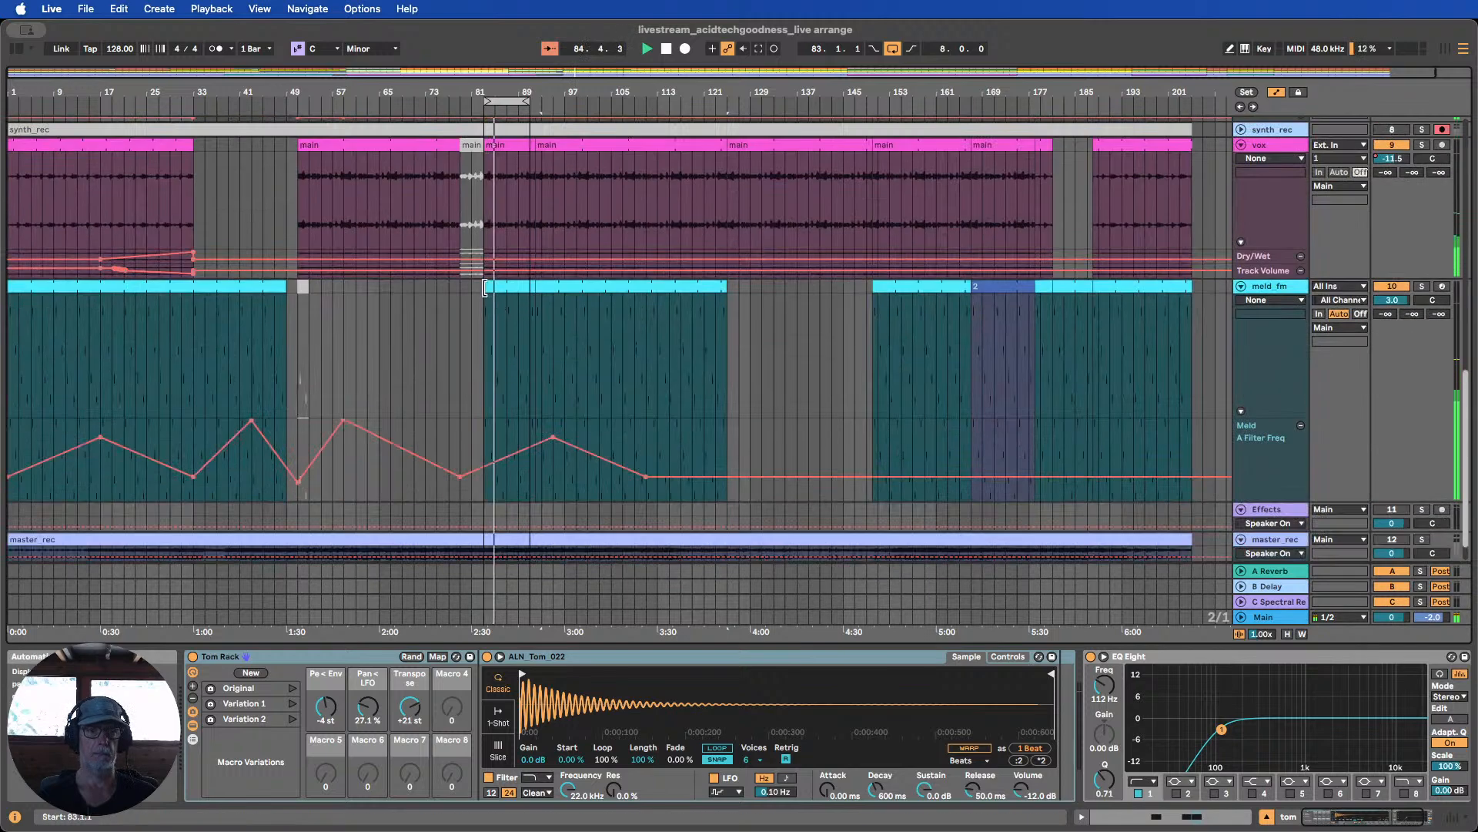
pyautogui.click(533, 285)
# Listen to the passage up to bar 89 while checking the tracks, and stop playback
pyautogui.scroll(8, 535, 308)
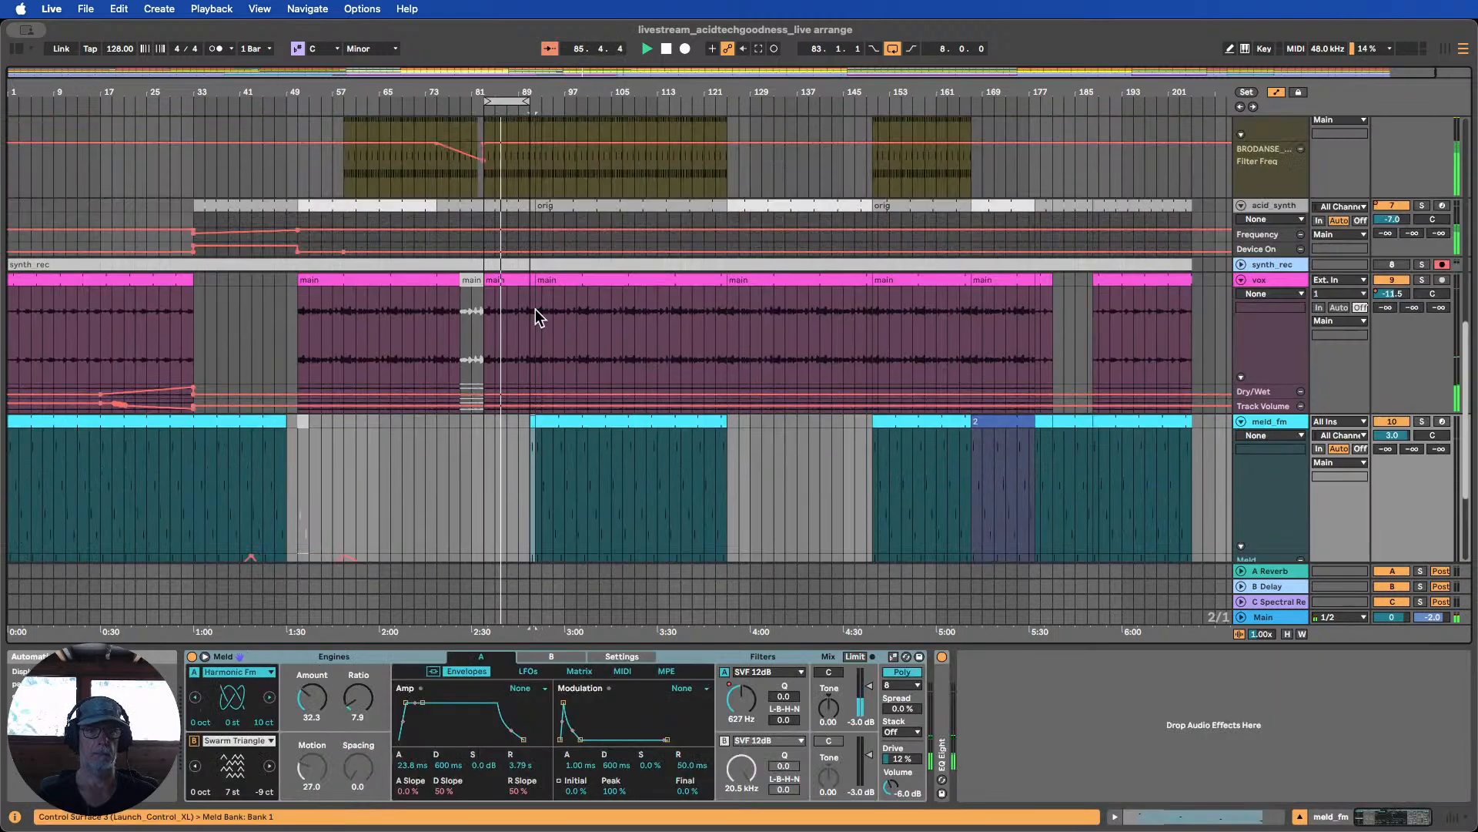
pyautogui.scroll(-6, 535, 307)
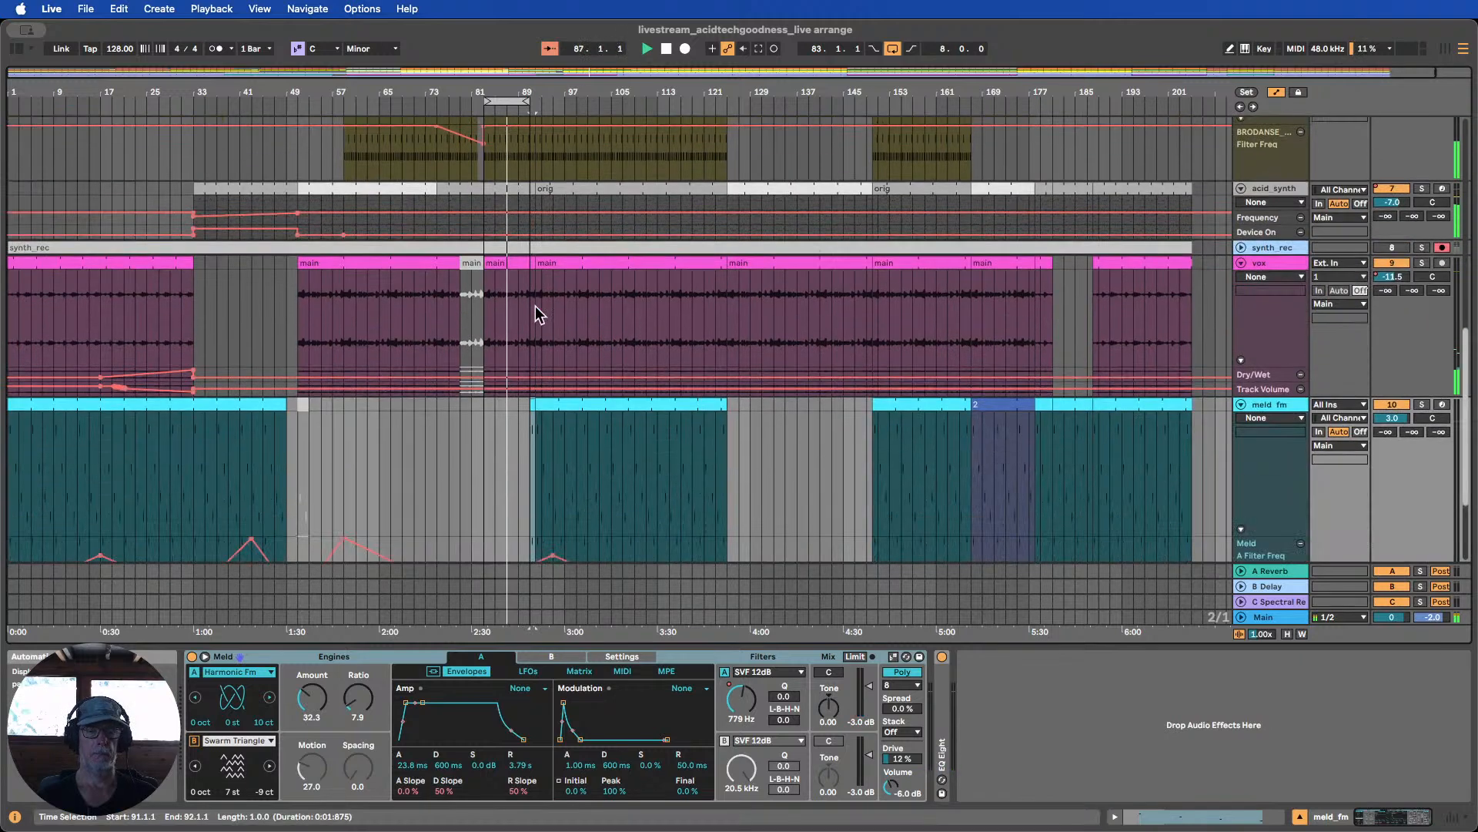
pyautogui.scroll(4, 535, 306)
pyautogui.scroll(4, 539, 314)
pyautogui.scroll(5, 578, 299)
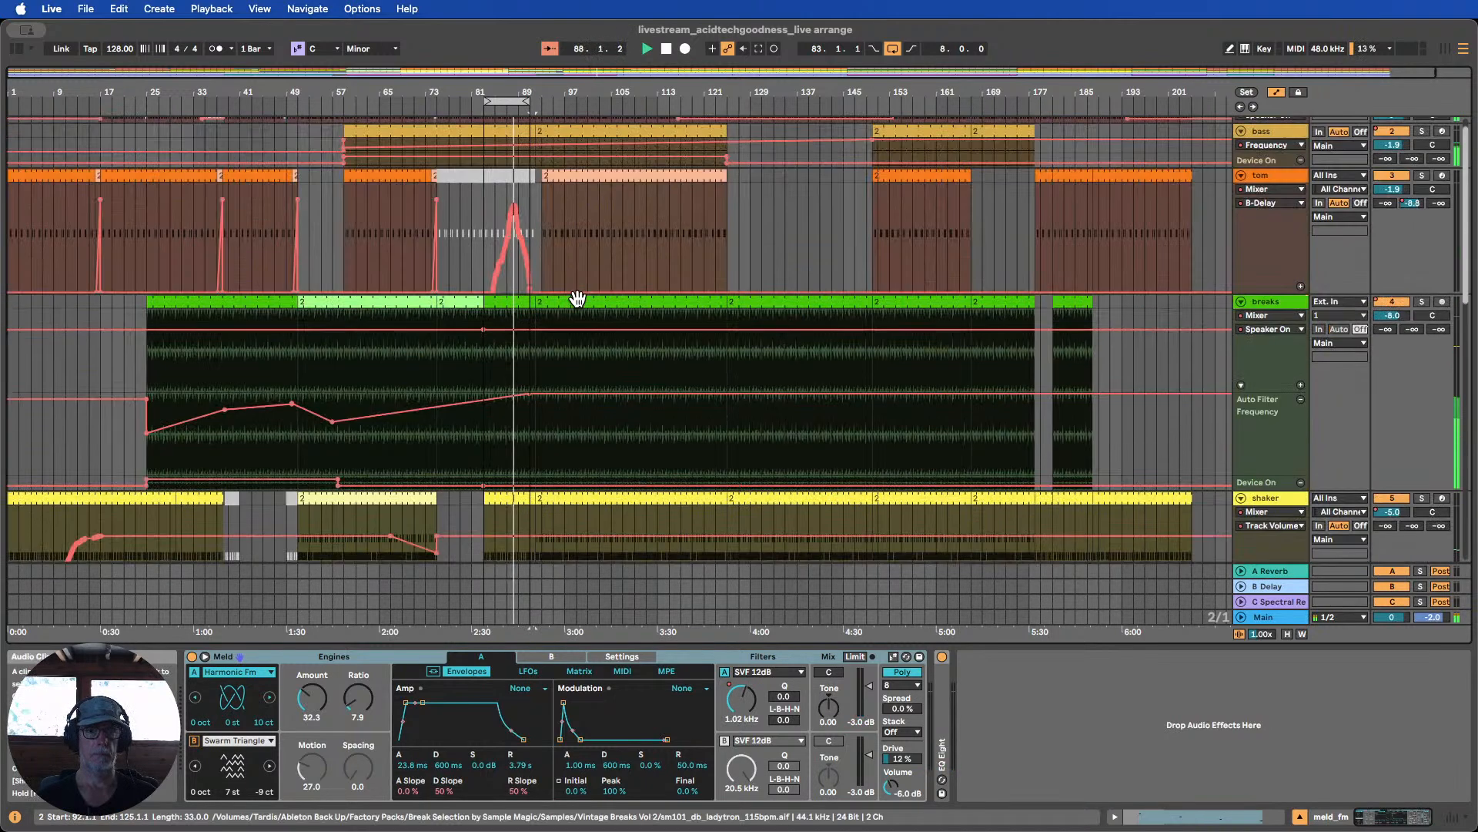
pyautogui.scroll(-1, 577, 299)
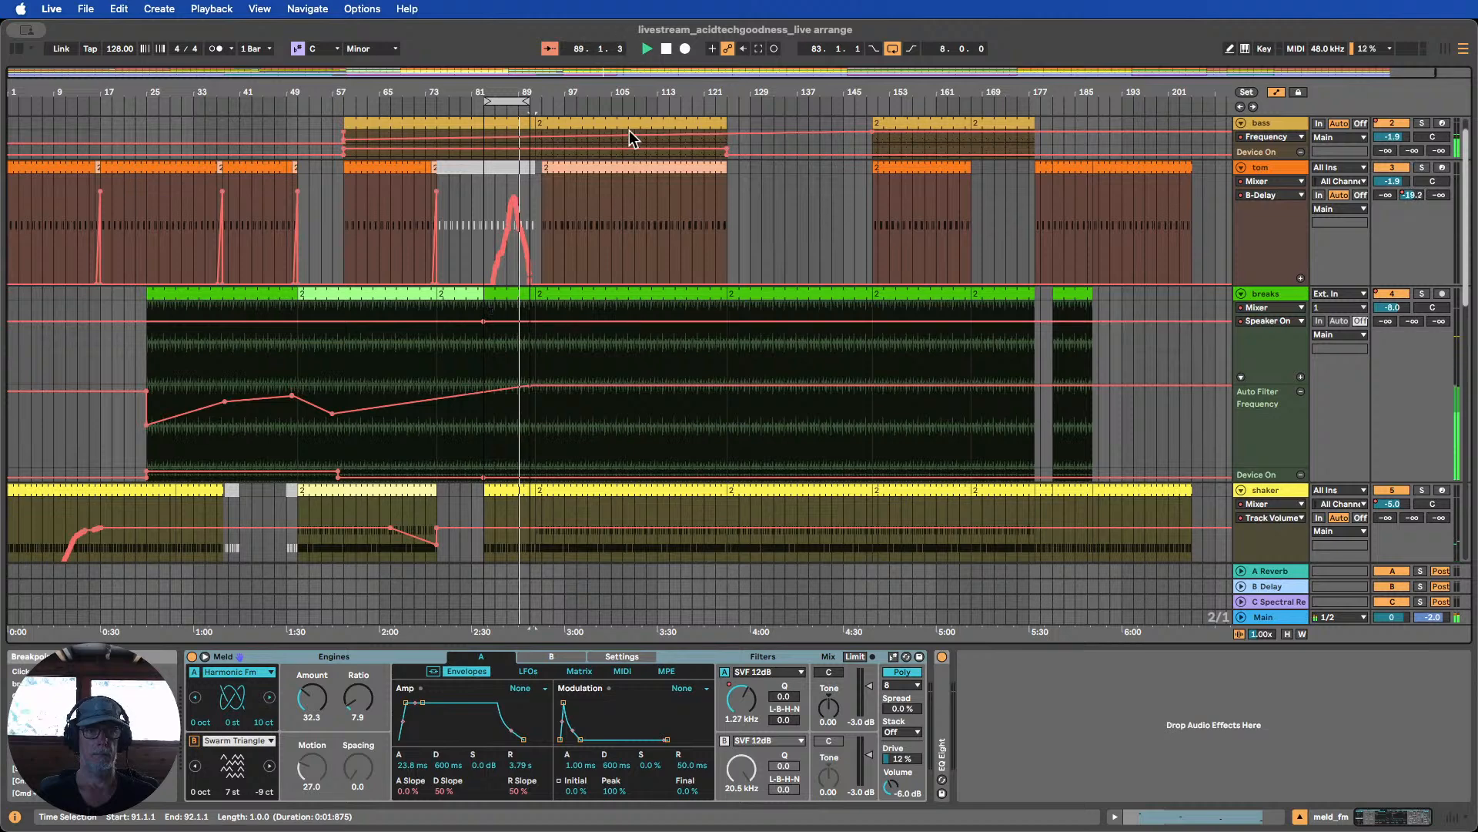
pyautogui.click(666, 49)
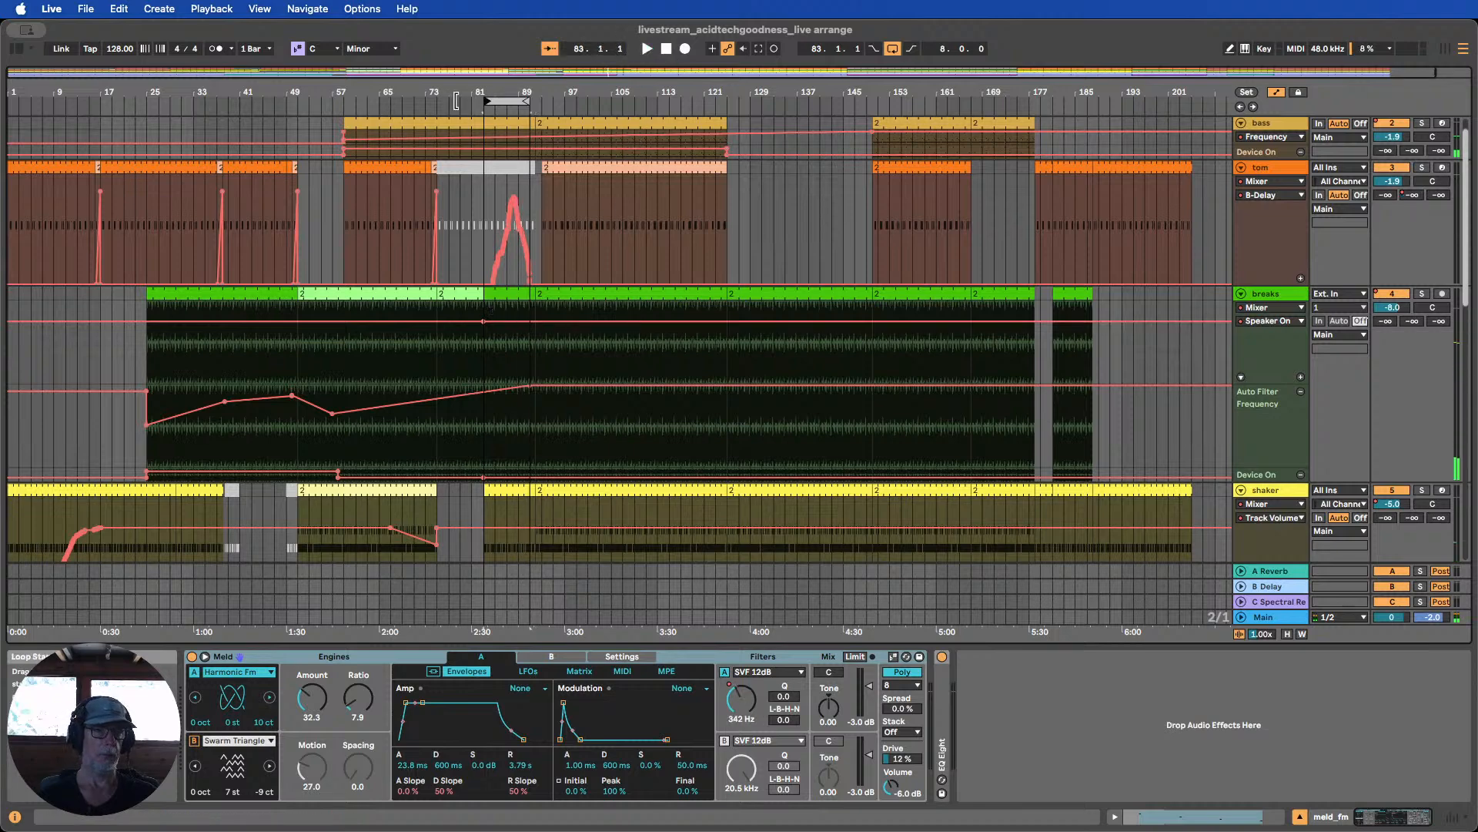
# Extend the loop region to cover bars 49 to 91 and start playback from about bar 45
pyautogui.moveTo(455, 101); pyautogui.dragTo(346, 110)
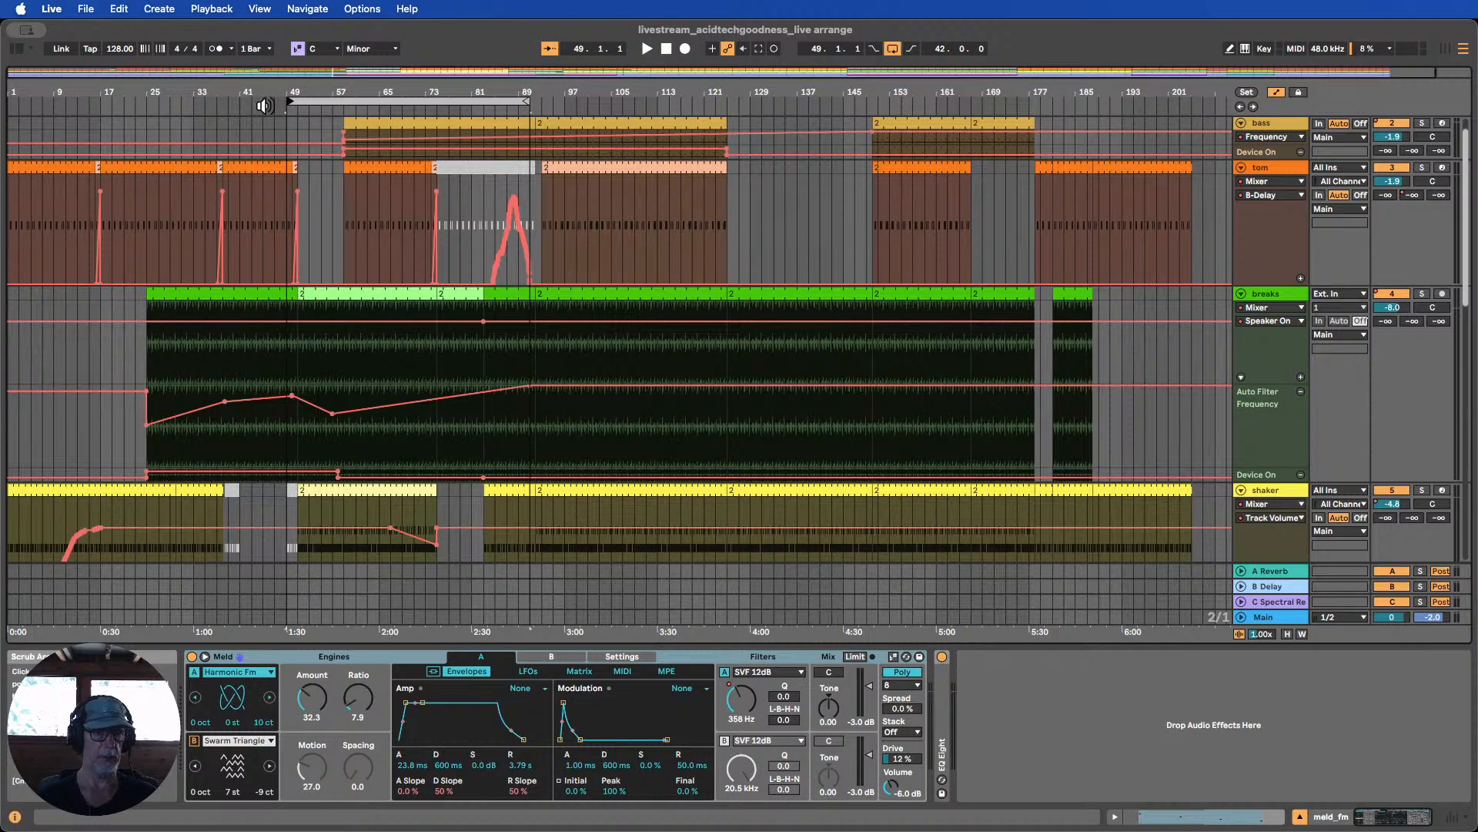
pyautogui.click(265, 106)
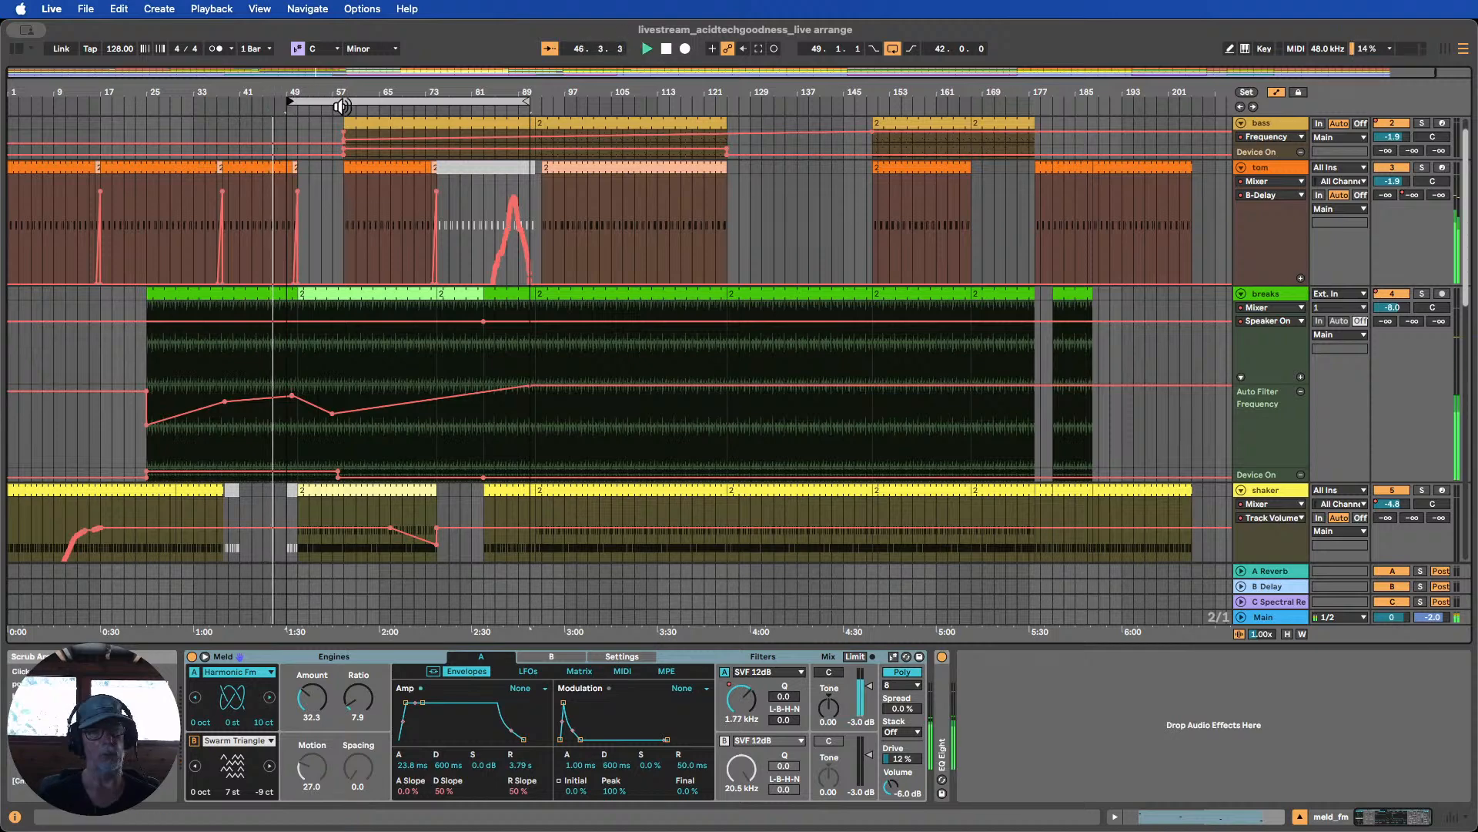
# Fit all track heights into the arrangement view to follow the playback across every track
pyautogui.scroll(-1, 365, 150)
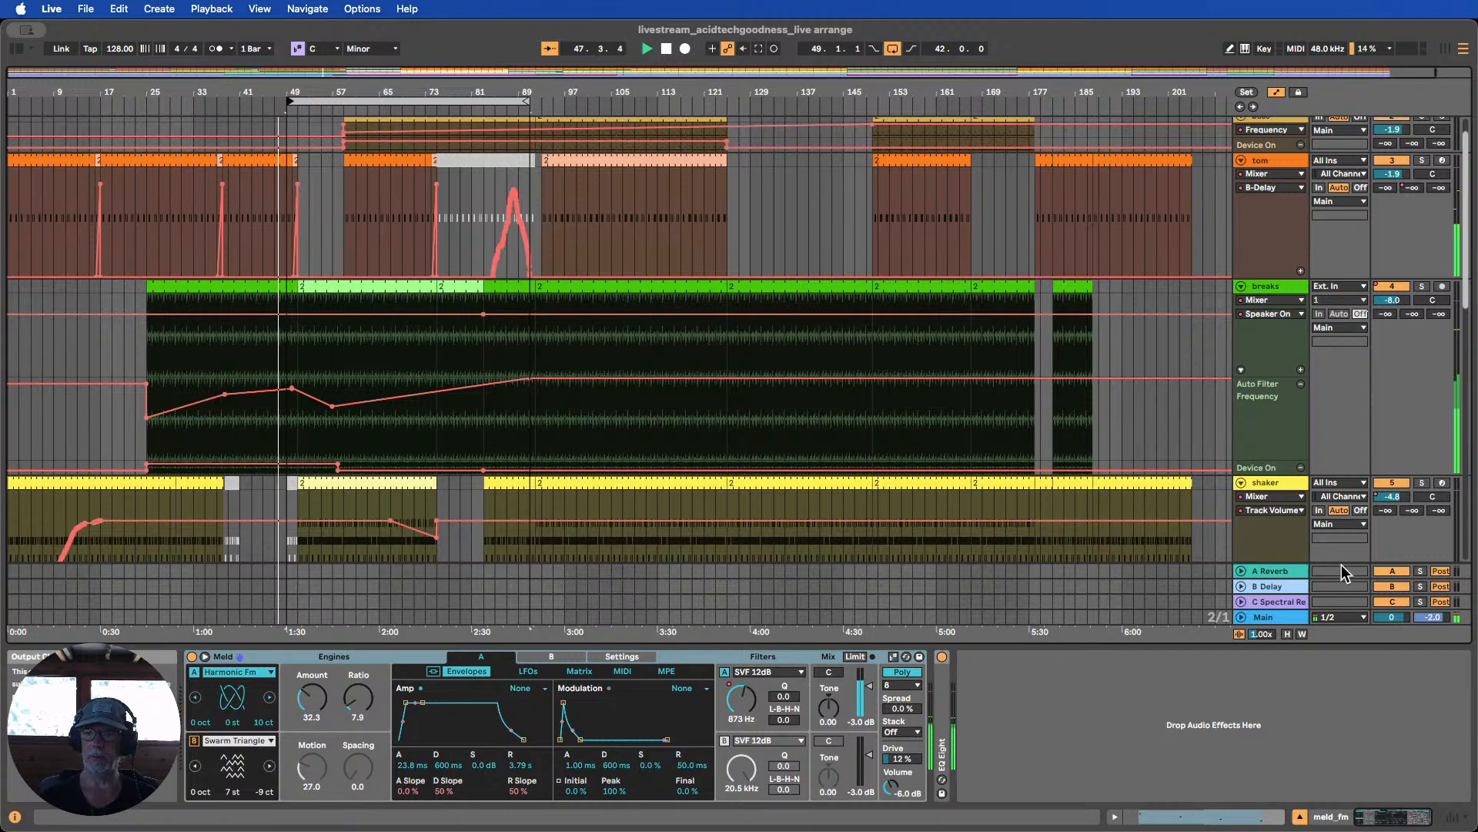
pyautogui.click(1287, 634)
pyautogui.scroll(-3, 653, 455)
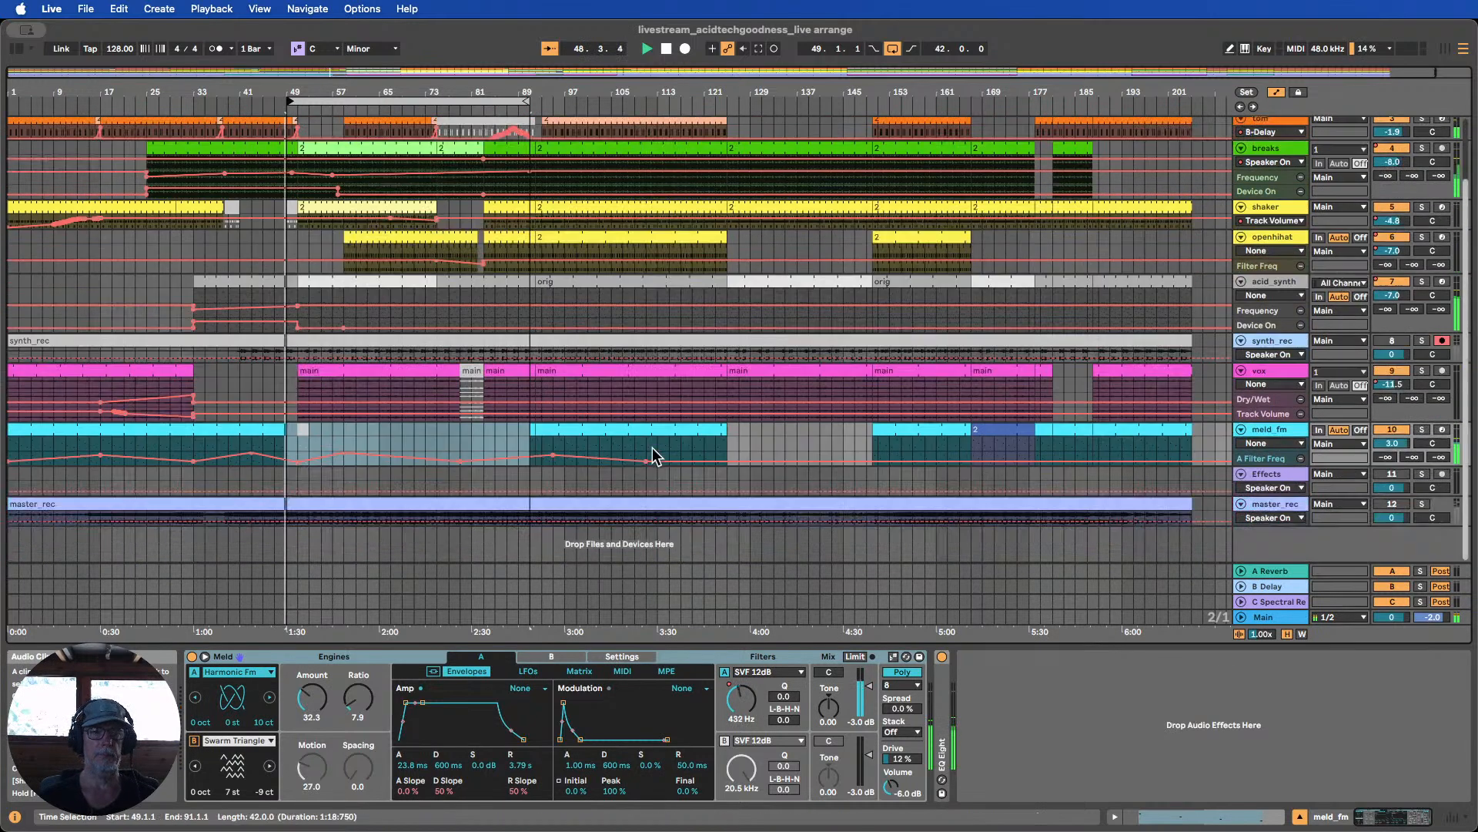
pyautogui.scroll(2, 652, 454)
pyautogui.scroll(1, 652, 450)
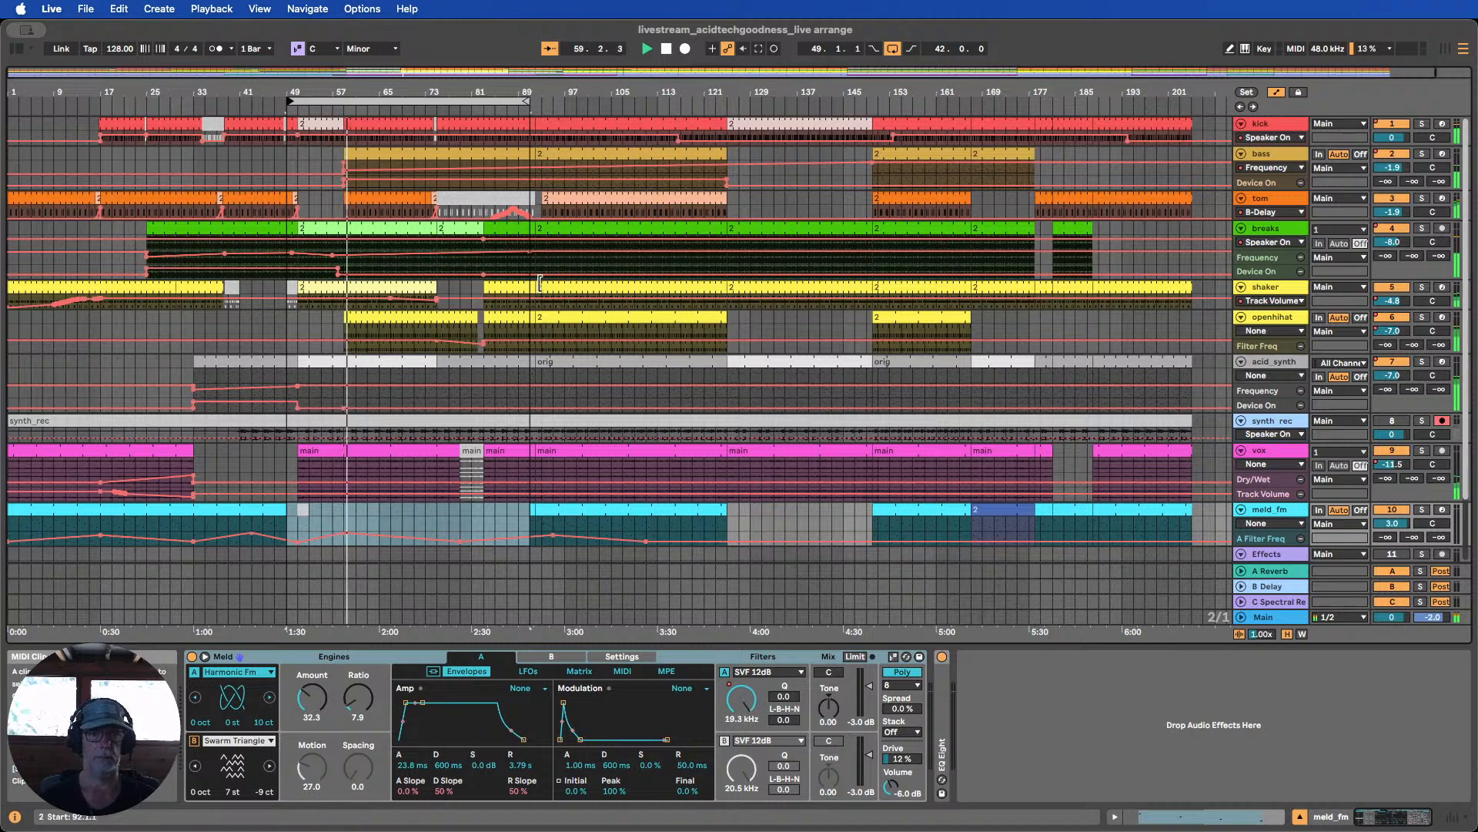
# Enlarge the breaks track and its Auto Filter Frequency automation lane in the arrangement
pyautogui.moveTo(1292, 264); pyautogui.dragTo(1291, 347)
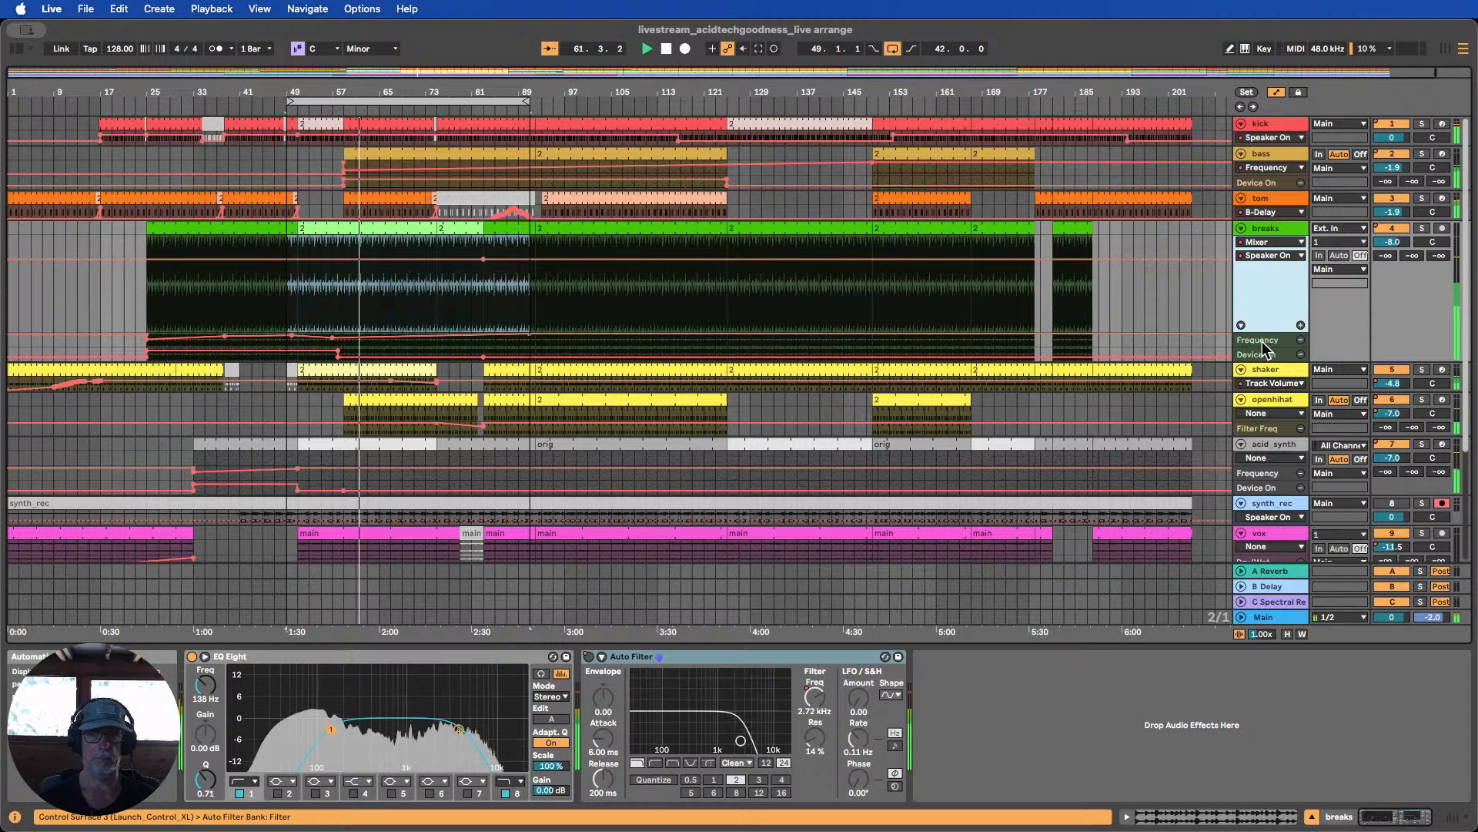
pyautogui.moveTo(1259, 347); pyautogui.dragTo(1268, 442)
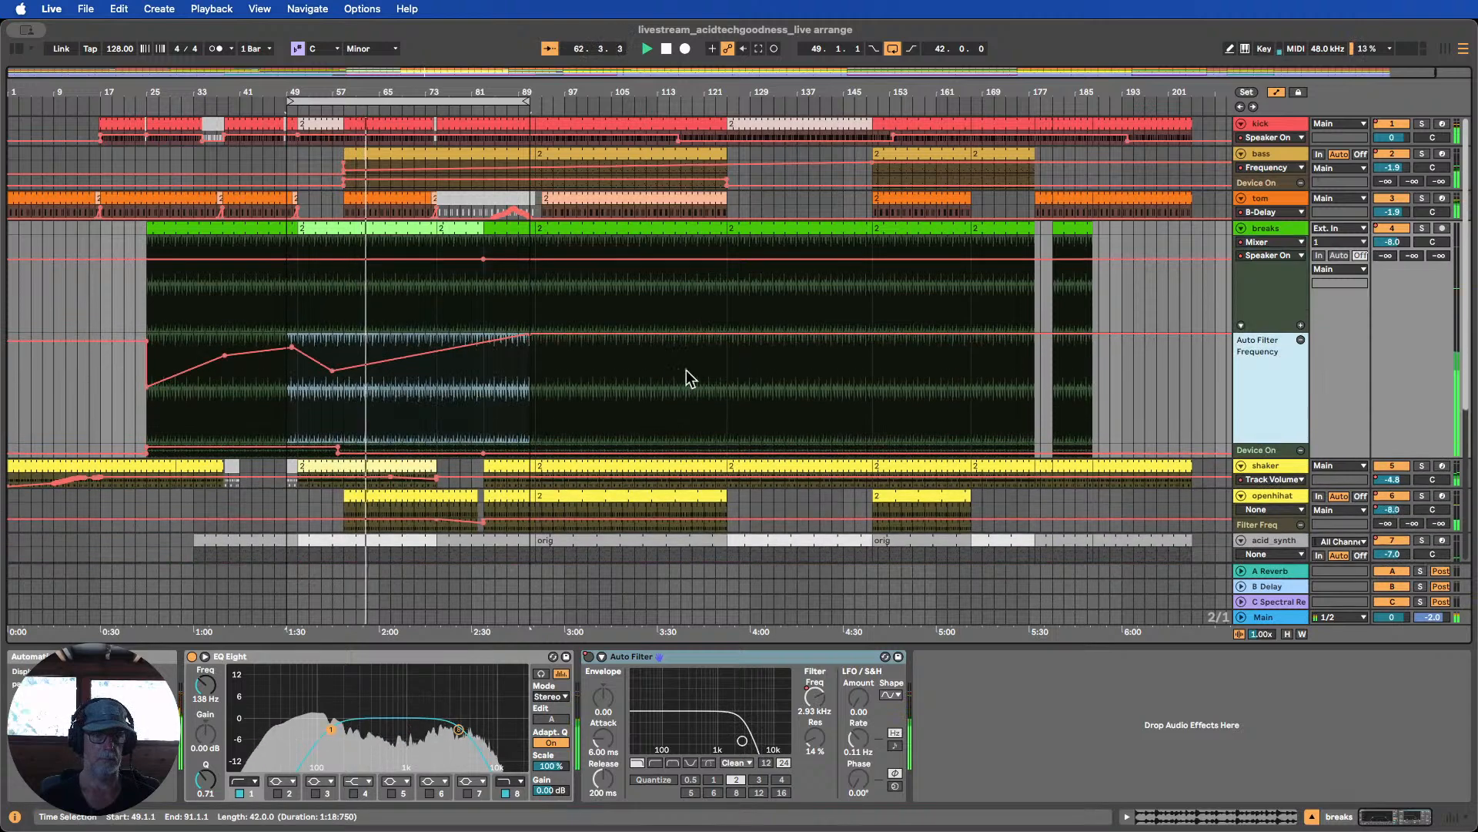
pyautogui.scroll(-2, 496, 415)
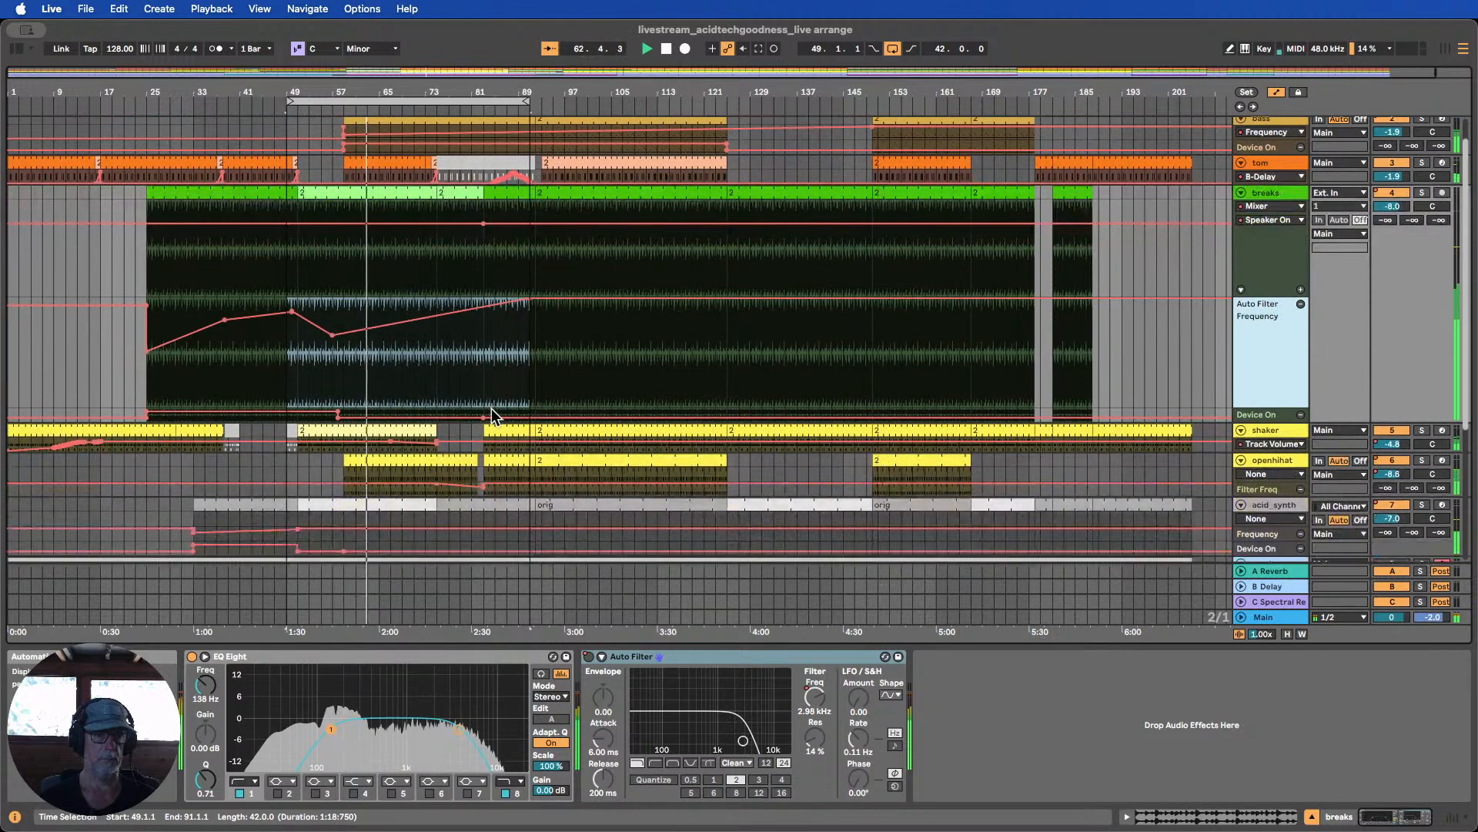
# Move the breaks track's lowest Auto Filter Frequency breakpoint to bar 59 and its Device On switch-off point to bar 91
pyautogui.click(305, 110)
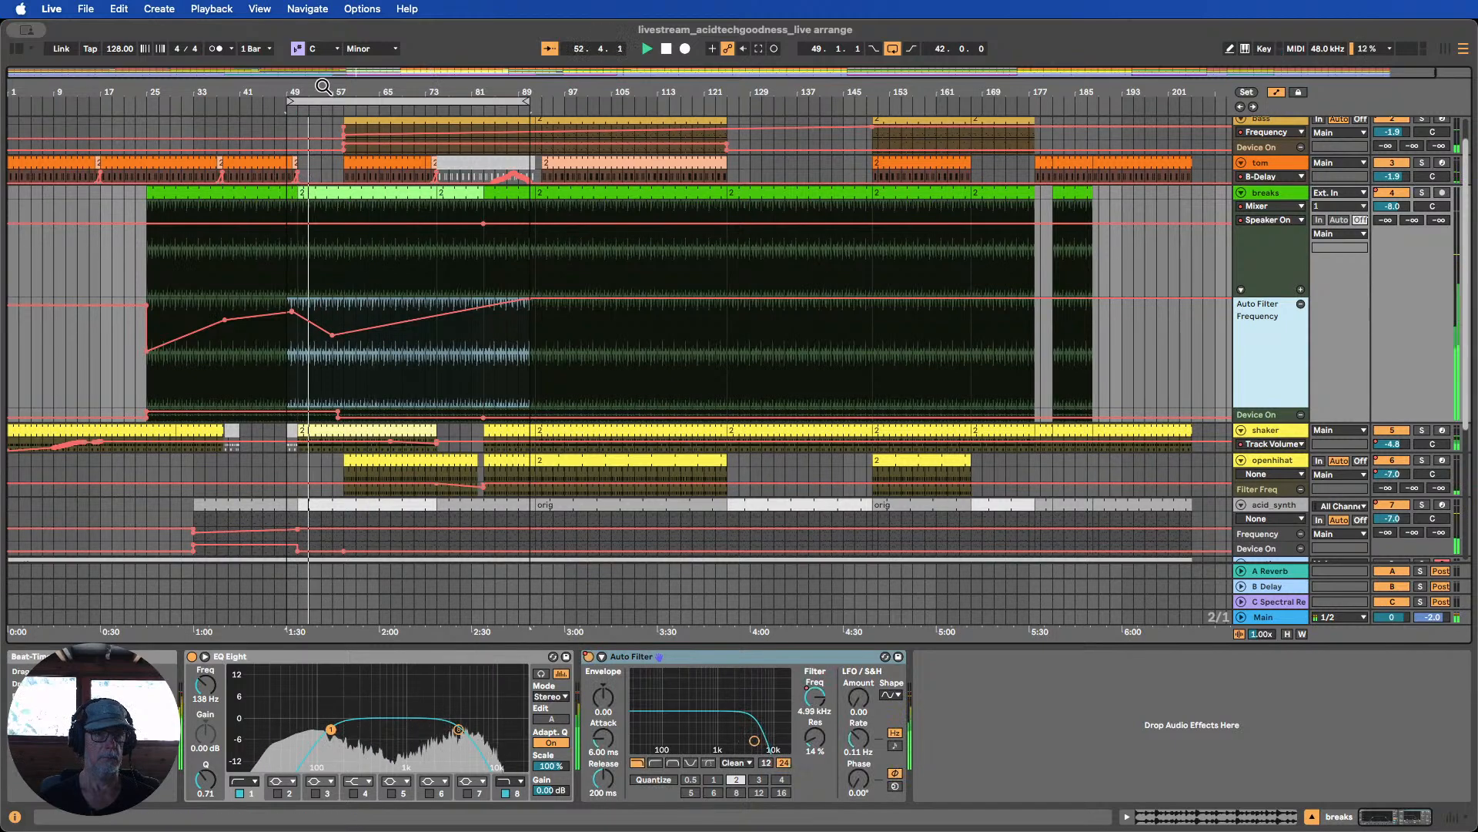
pyautogui.moveTo(323, 86); pyautogui.dragTo(323, 147)
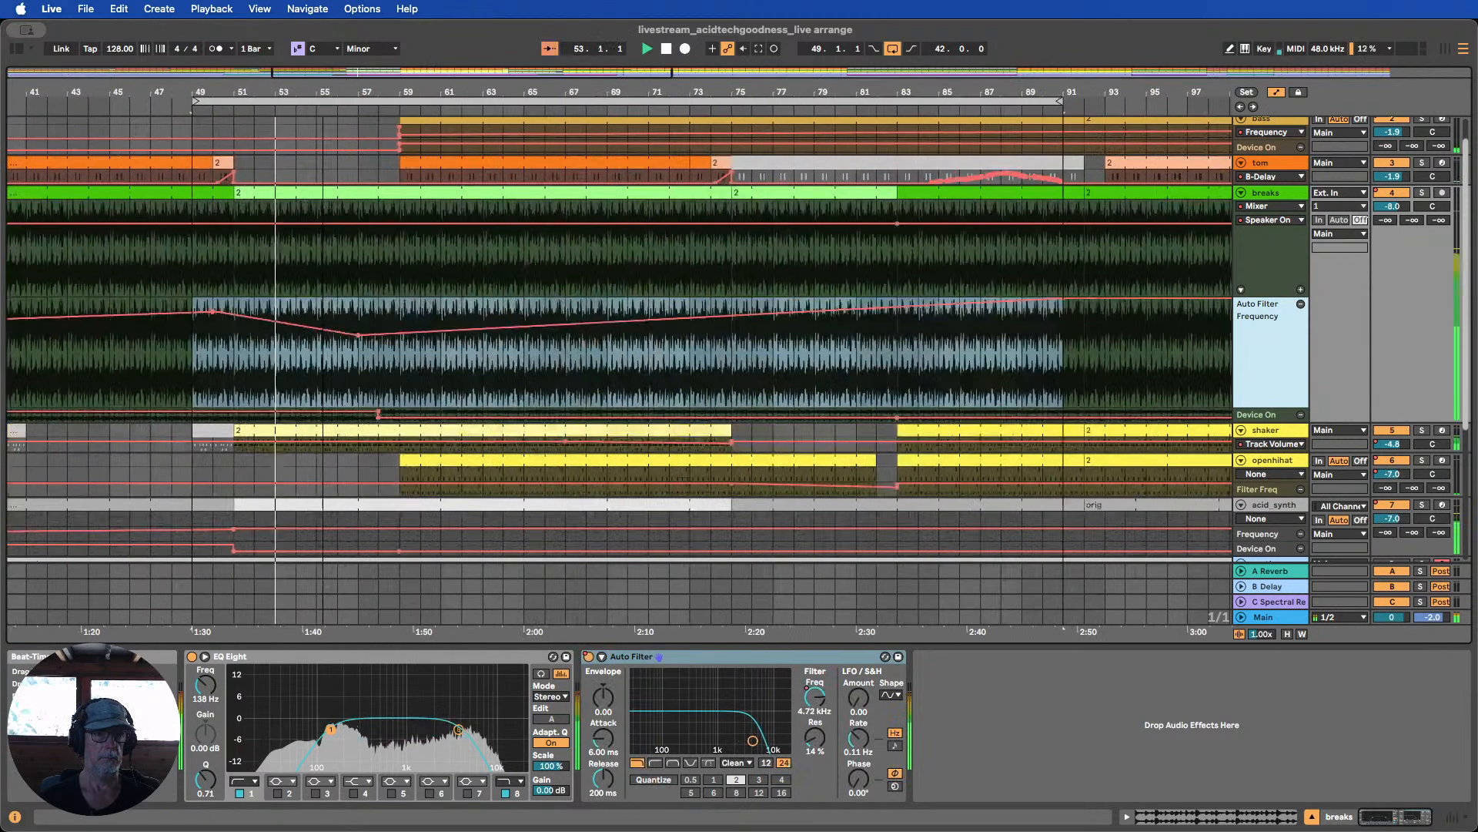
pyautogui.click(376, 417)
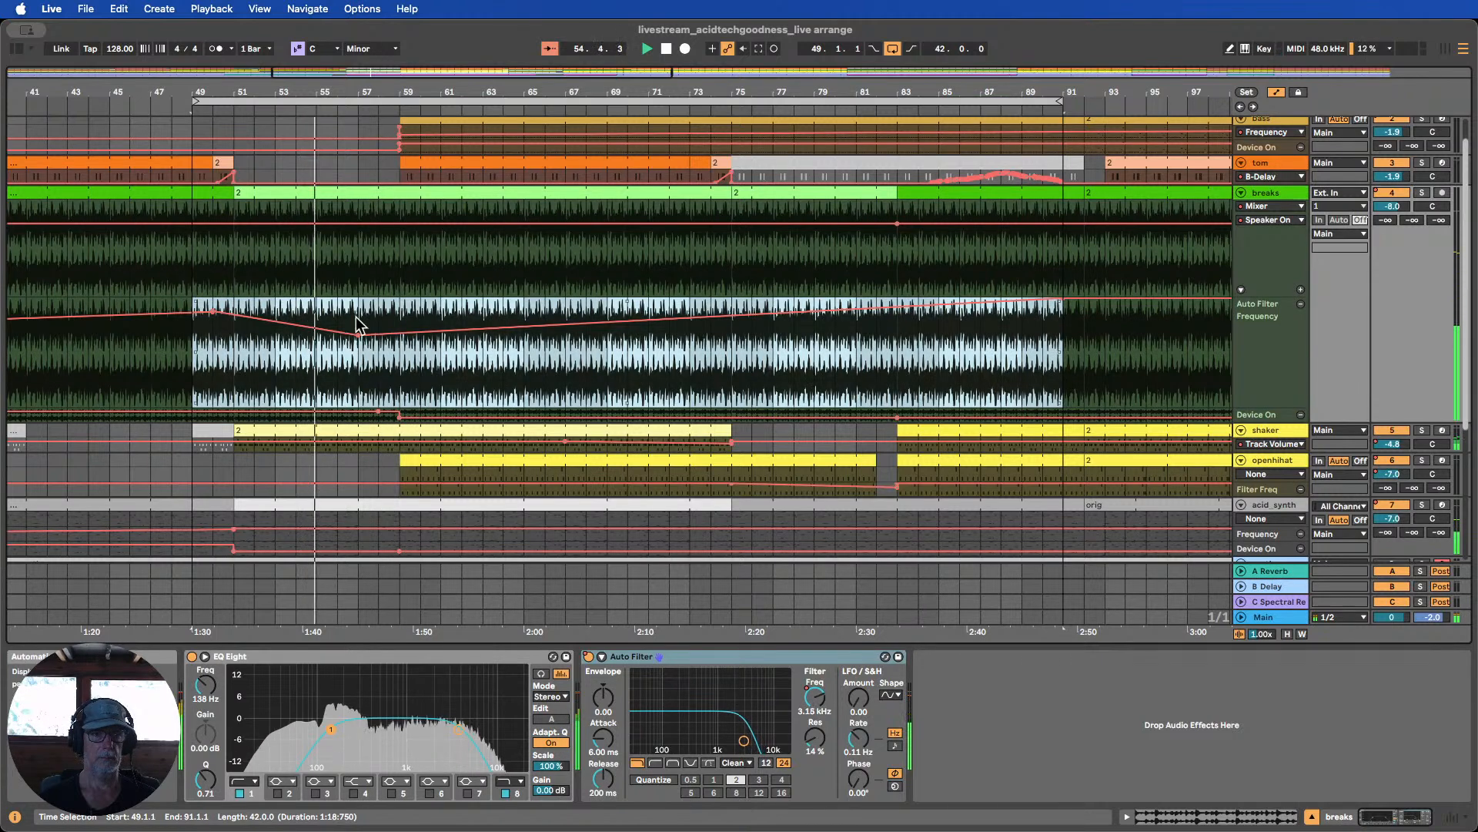
pyautogui.moveTo(358, 333); pyautogui.dragTo(399, 336)
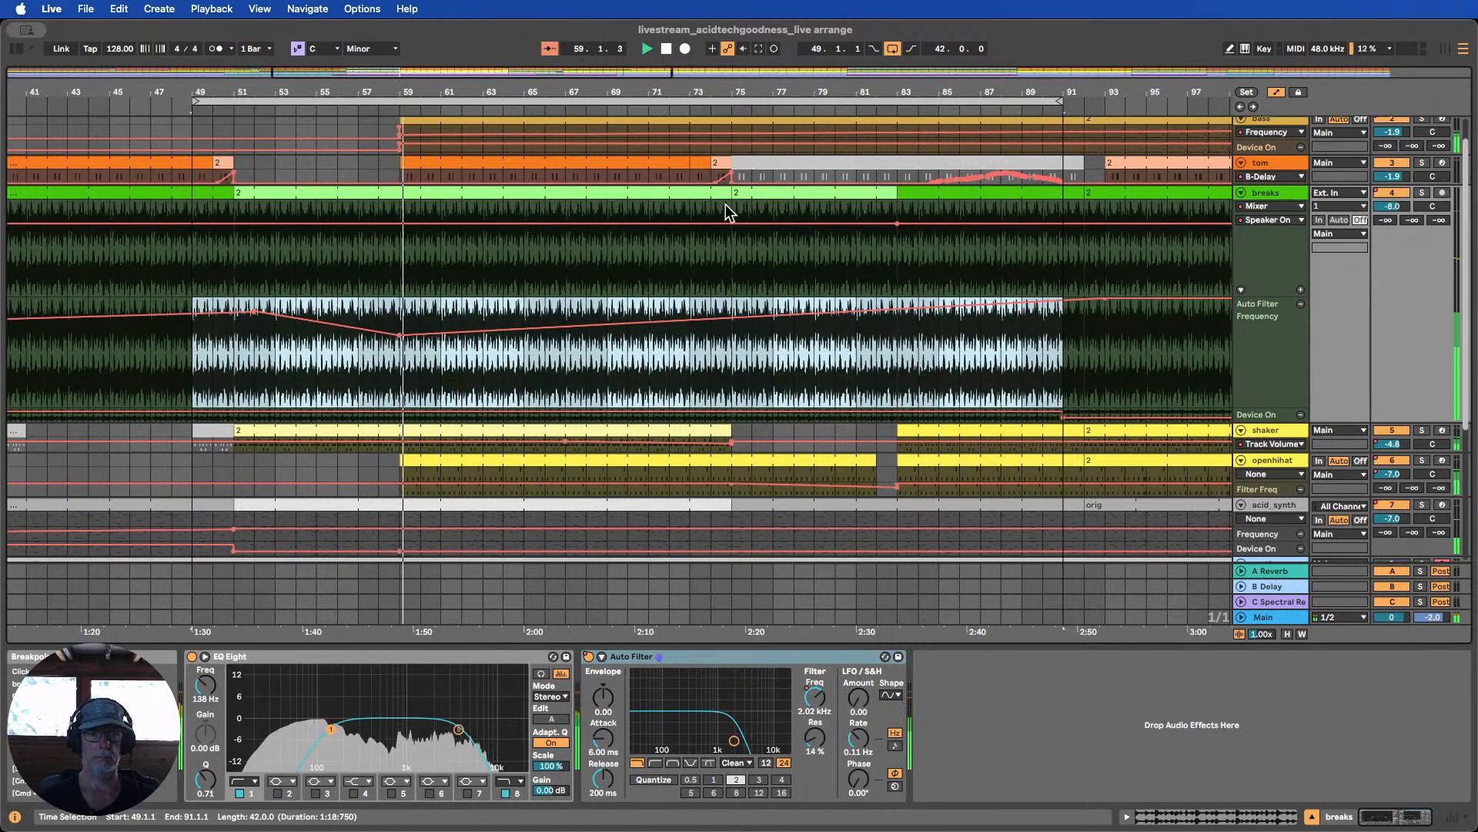
# Review the clips and automation across all tracks over the full arrangement while it plays
pyautogui.press('-')
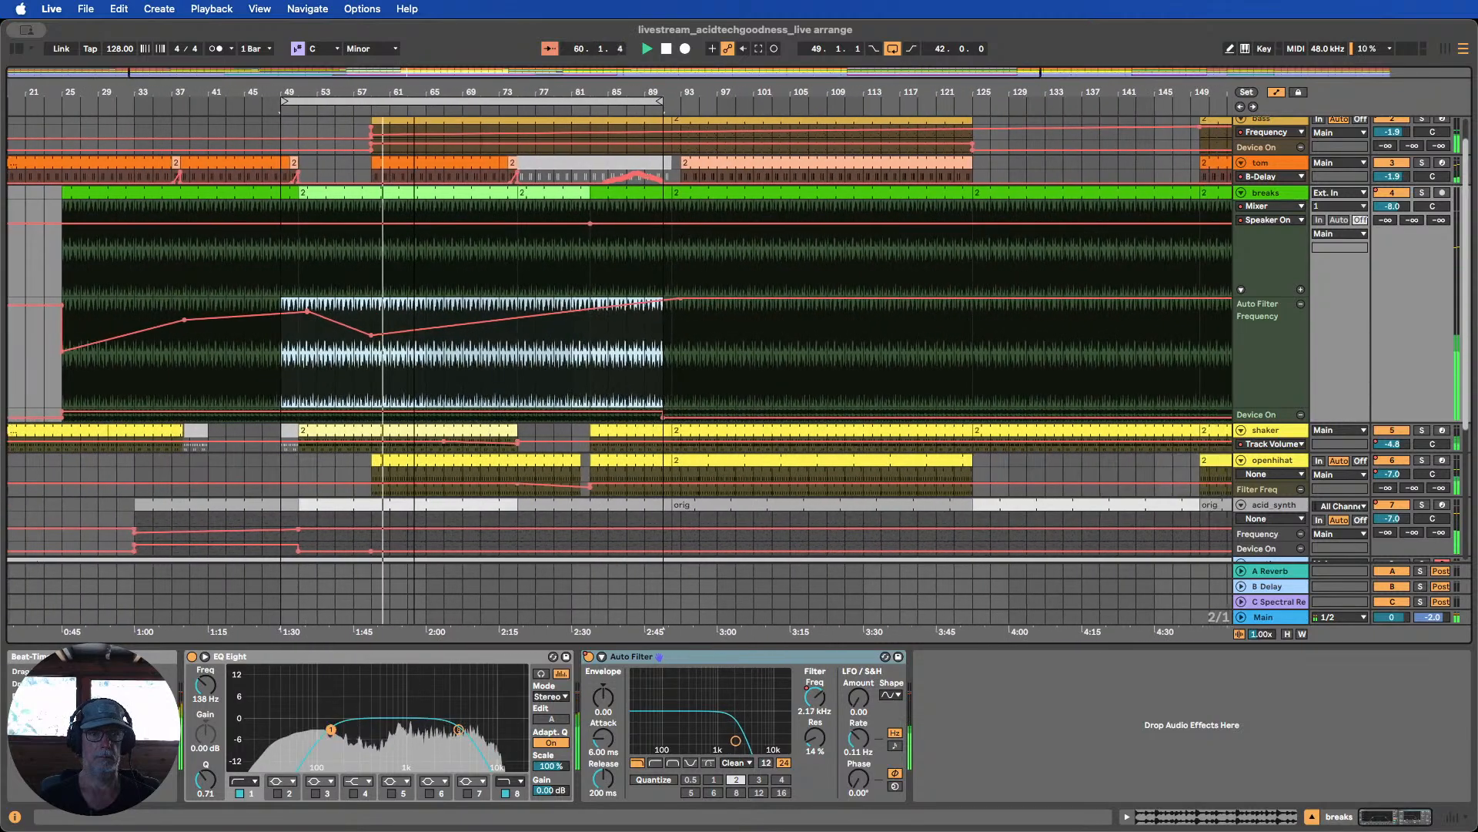
pyautogui.moveTo(535, 91); pyautogui.dragTo(535, 81)
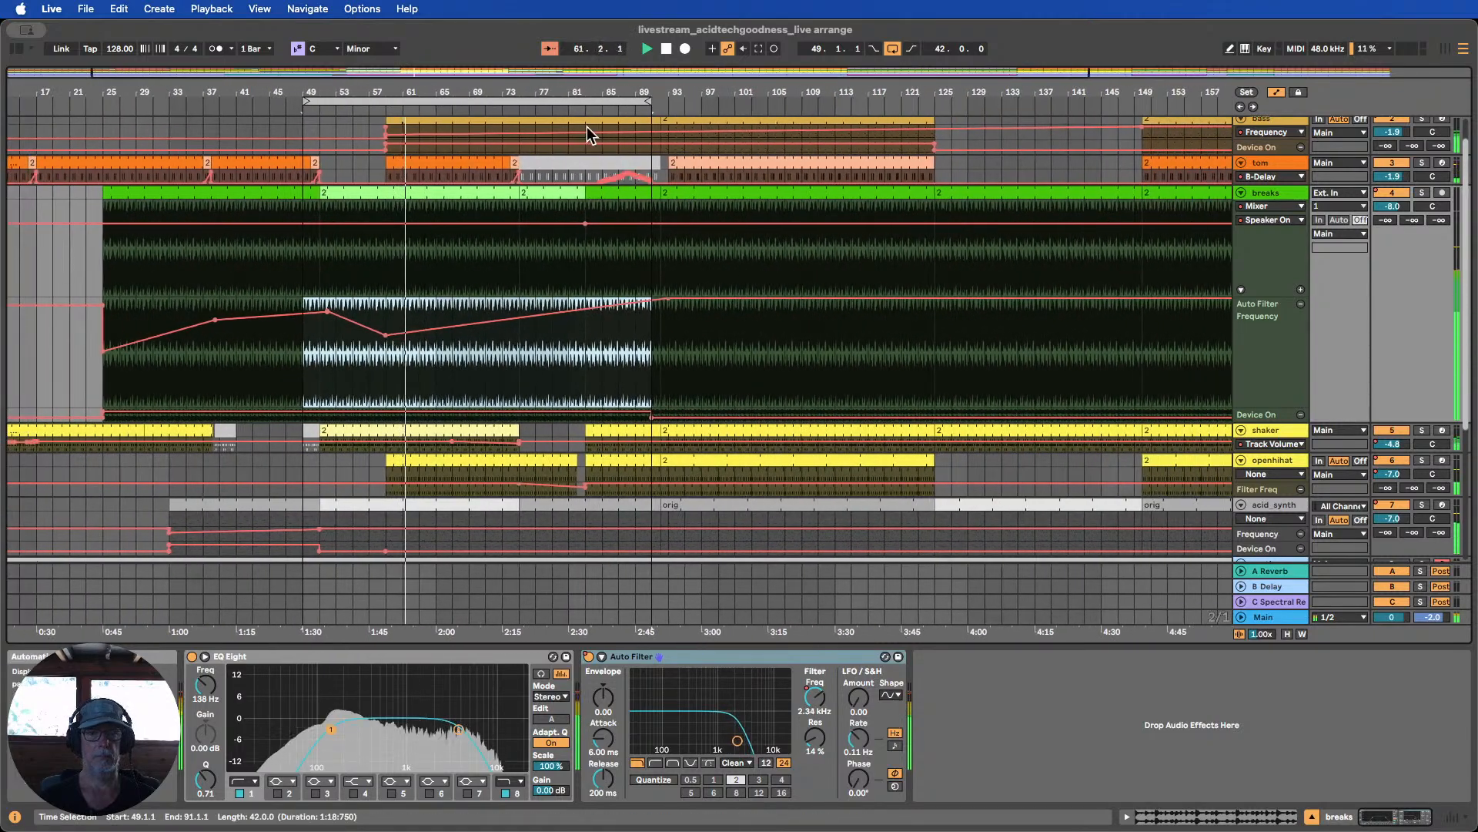
pyautogui.moveTo(652, 94); pyautogui.dragTo(651, 77)
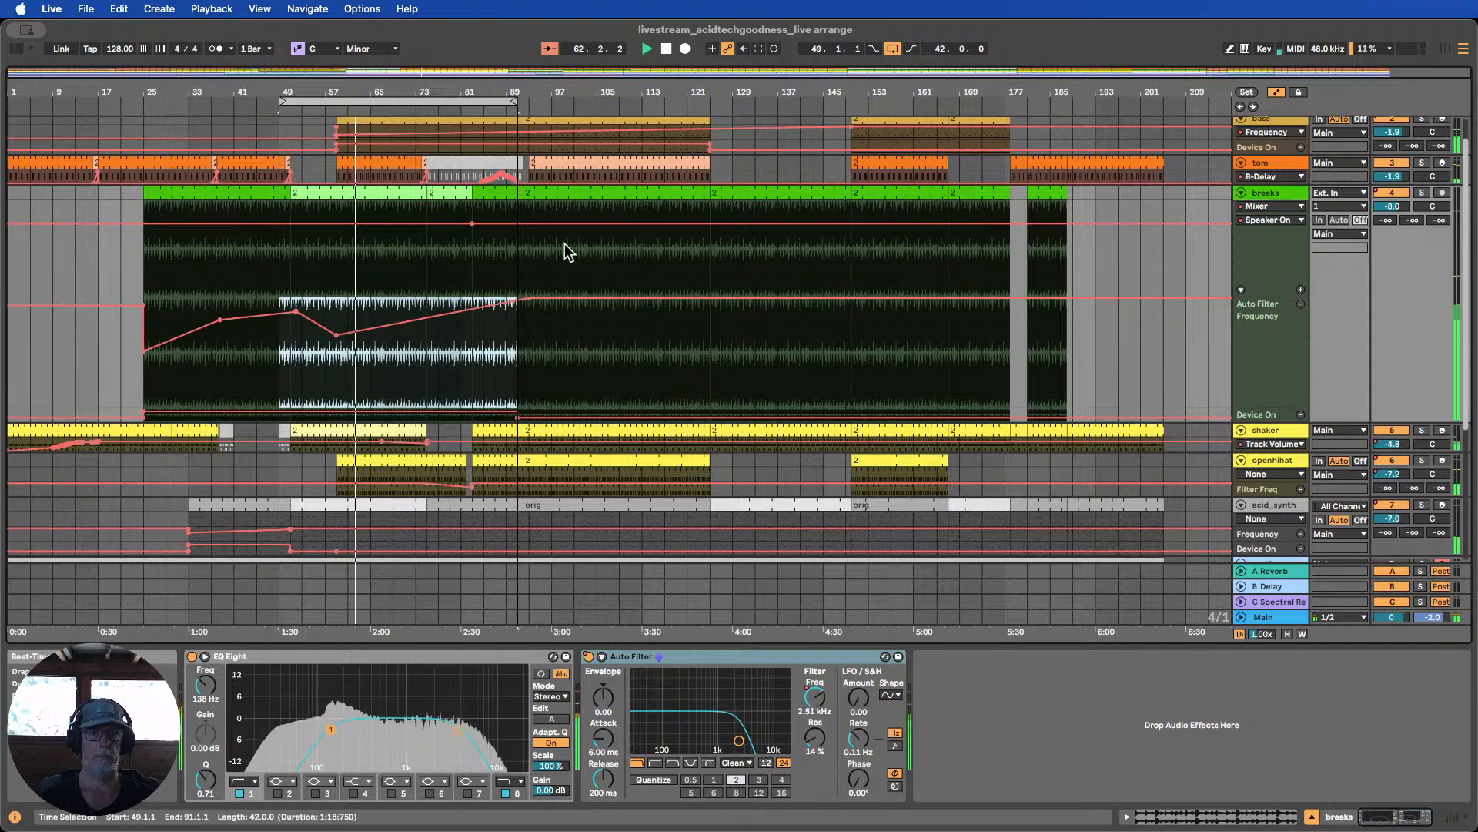
pyautogui.scroll(2, 570, 240)
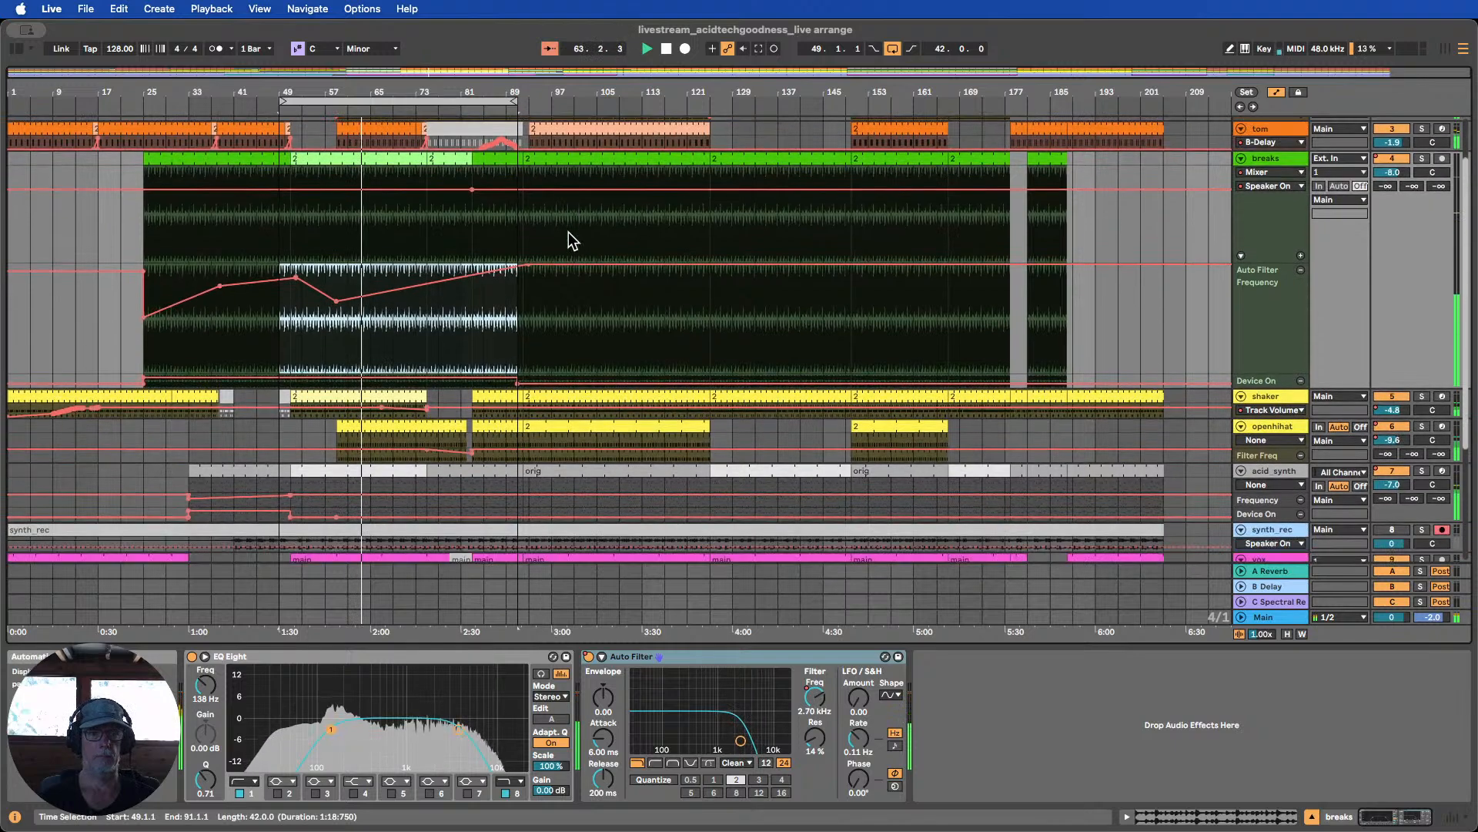
pyautogui.scroll(-6, 569, 233)
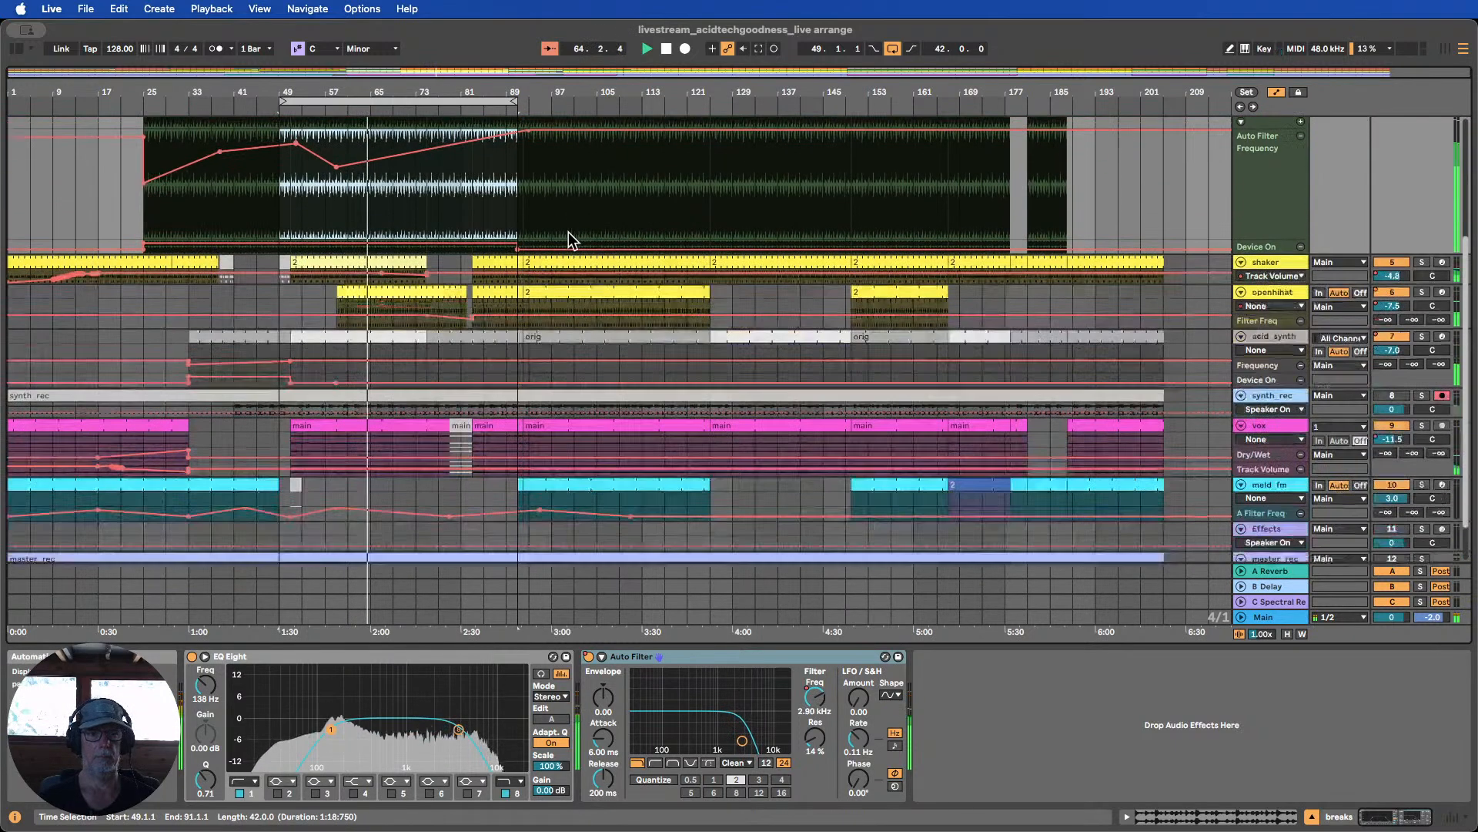
pyautogui.scroll(4, 568, 232)
pyautogui.scroll(-8, 569, 232)
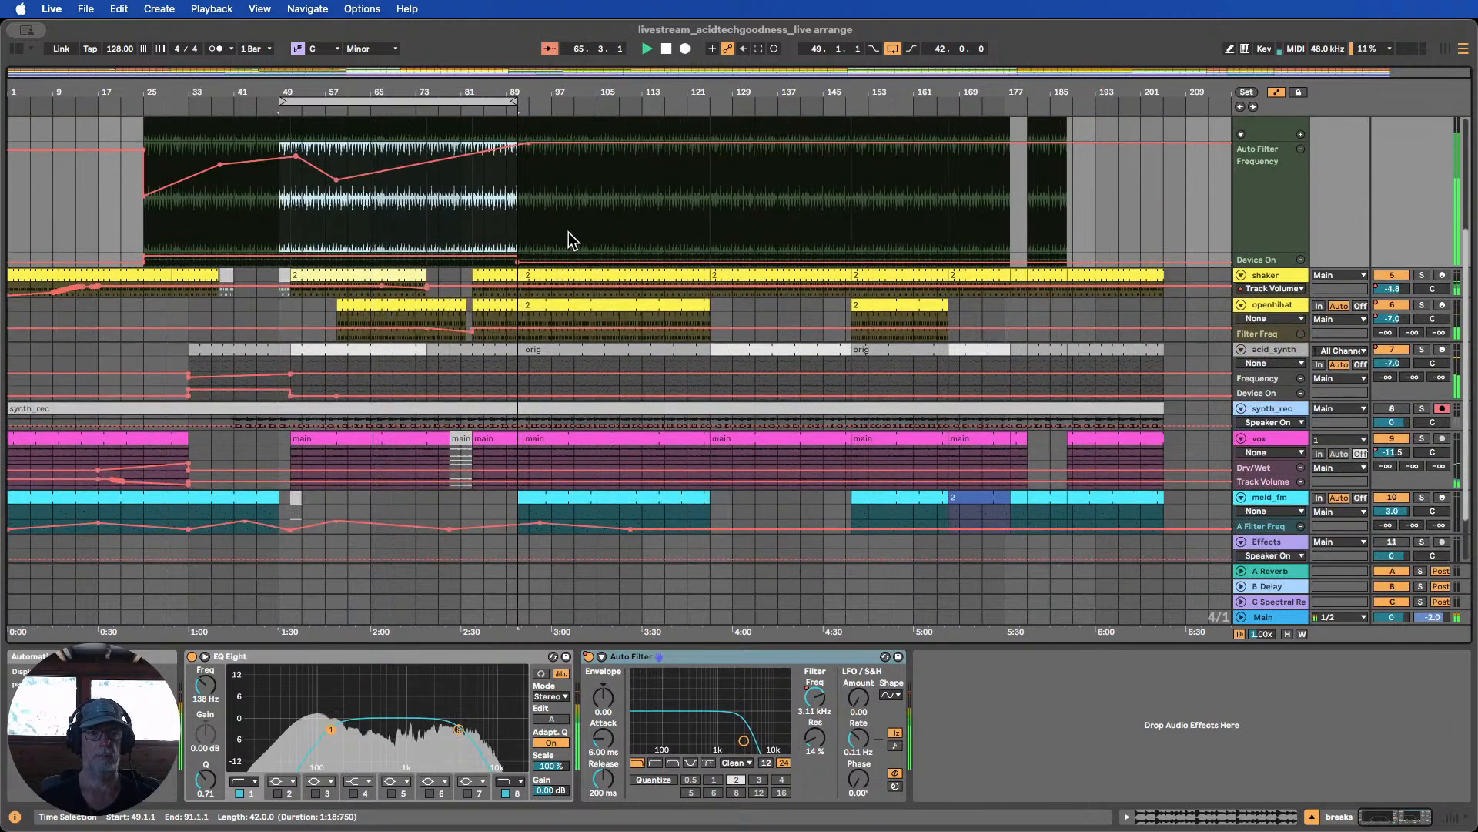
pyautogui.scroll(10, 578, 235)
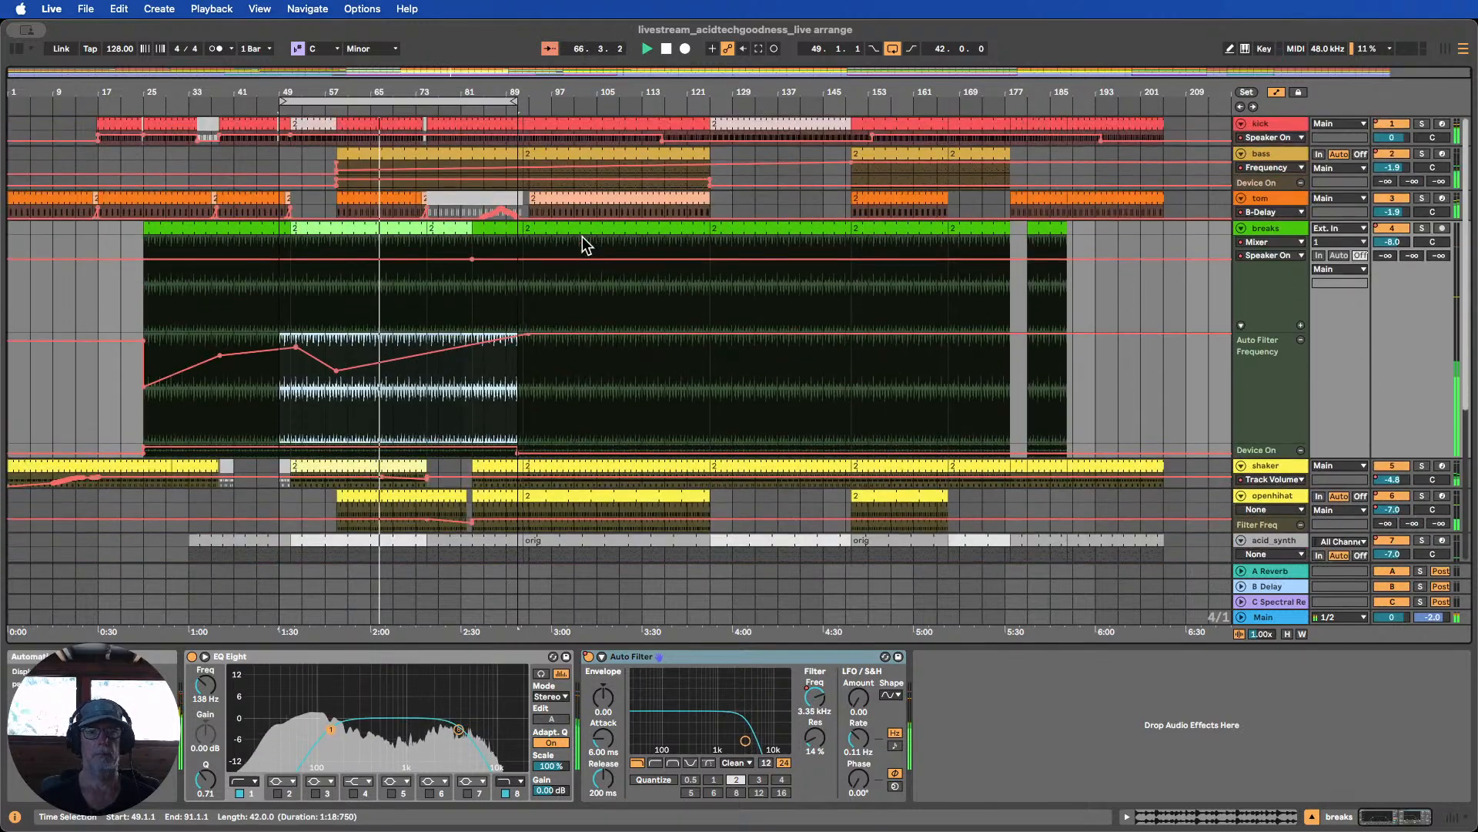
pyautogui.scroll(-1, 582, 236)
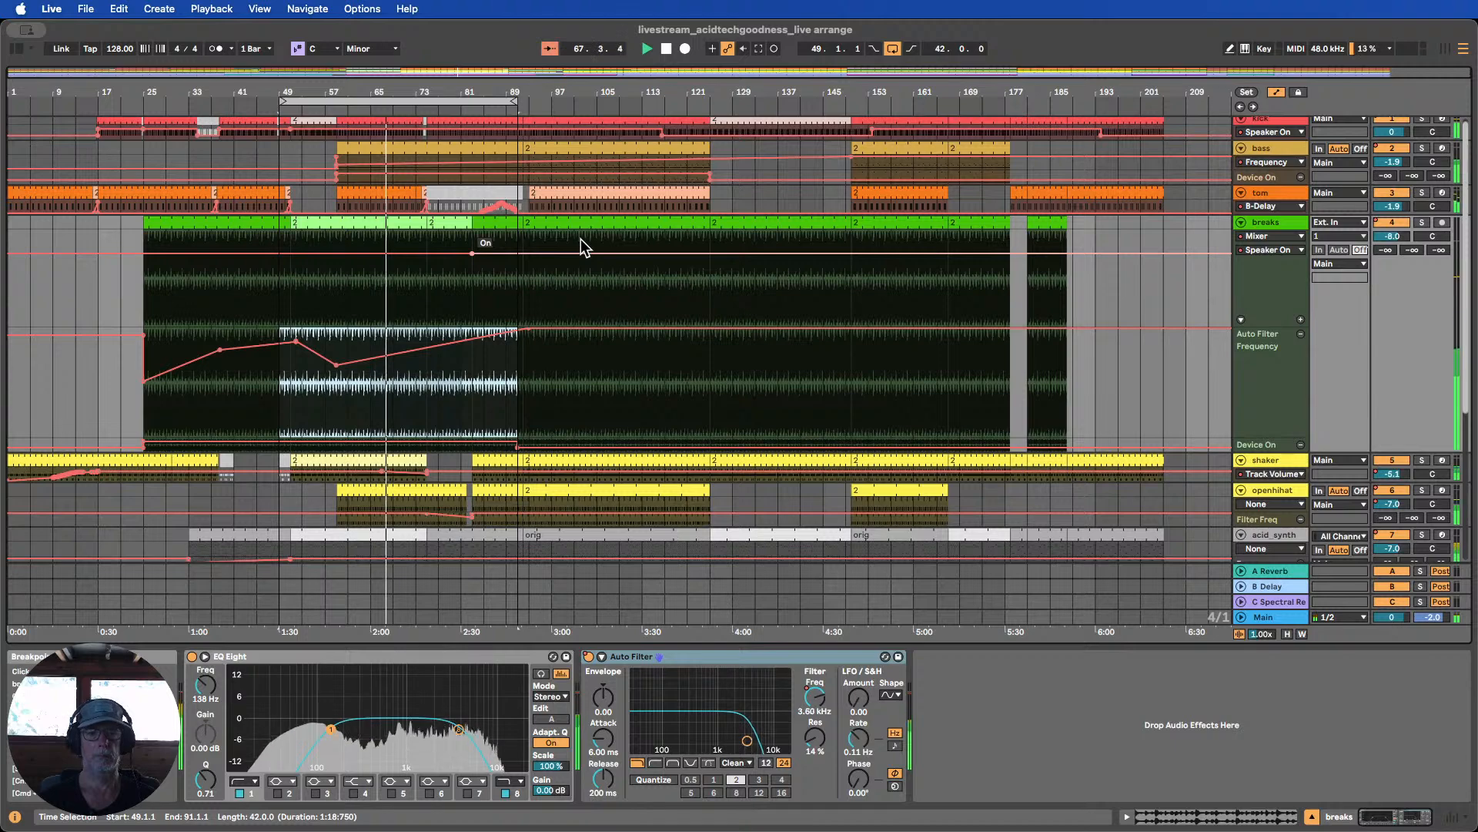
pyautogui.scroll(1, 582, 236)
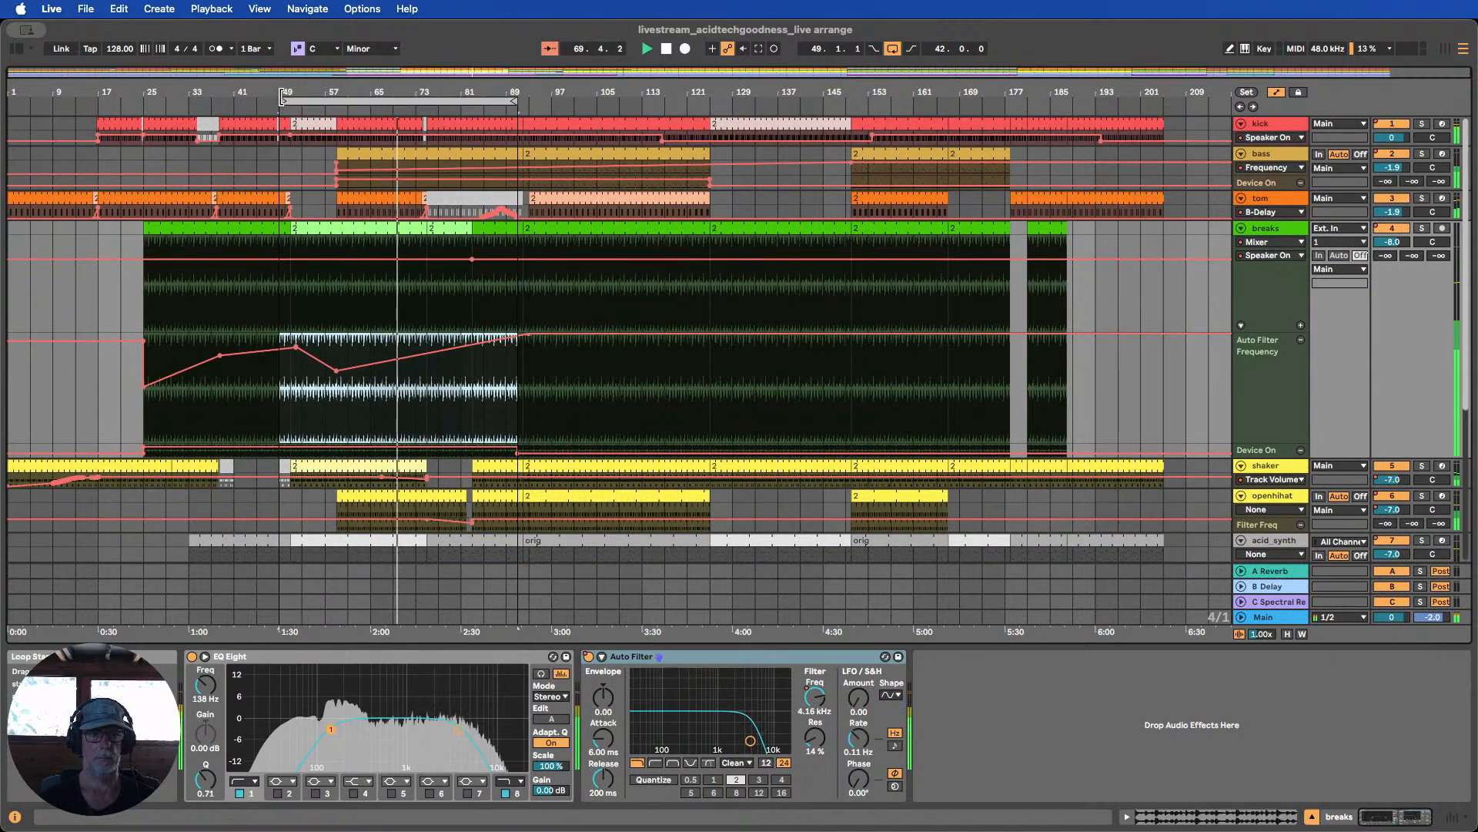
# Shorten the loop to start at bar 69 and check the tracks within the looped section
pyautogui.moveTo(282, 98); pyautogui.dragTo(384, 100)
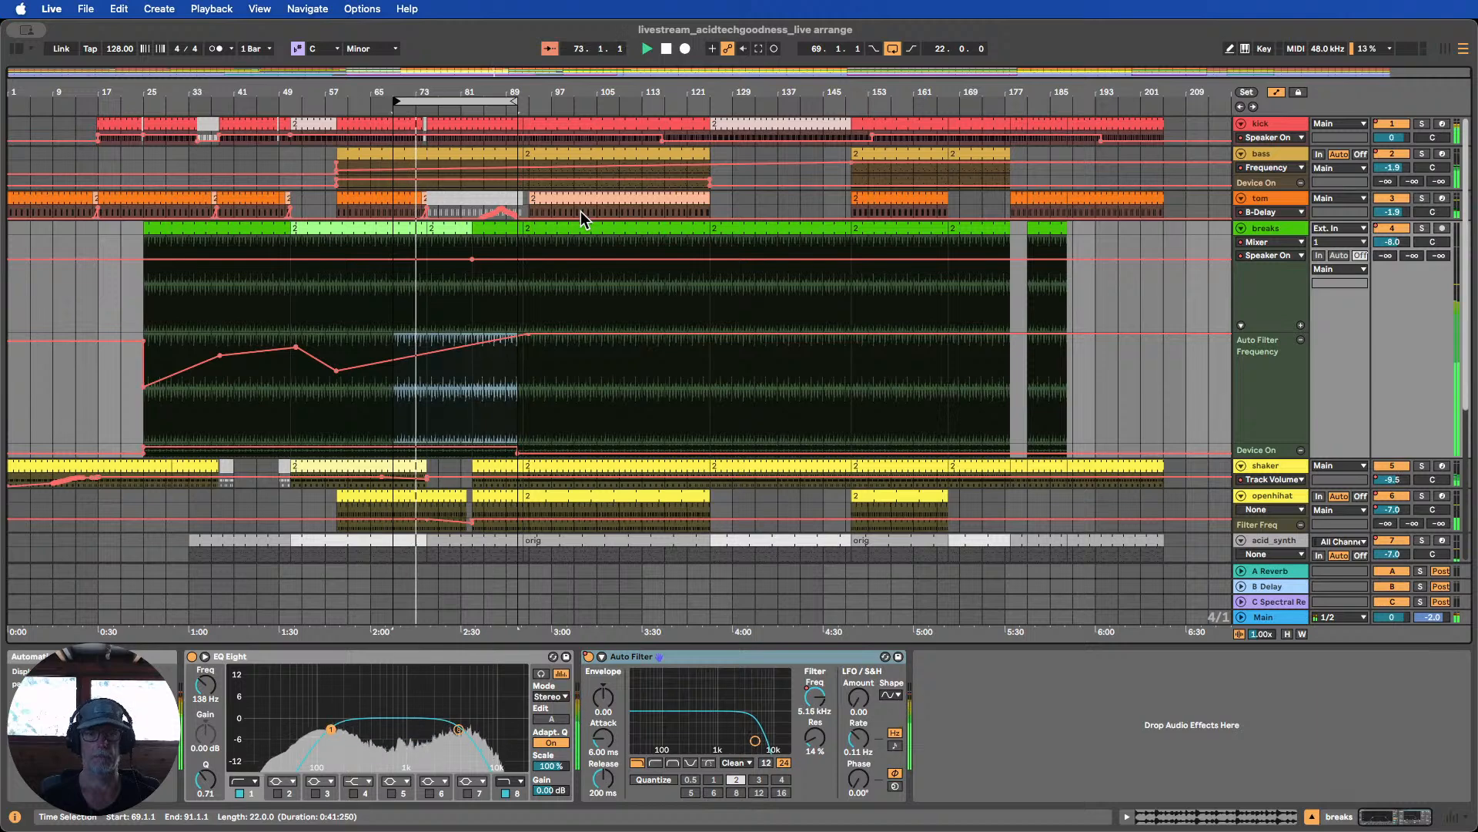
pyautogui.scroll(-3, 584, 214)
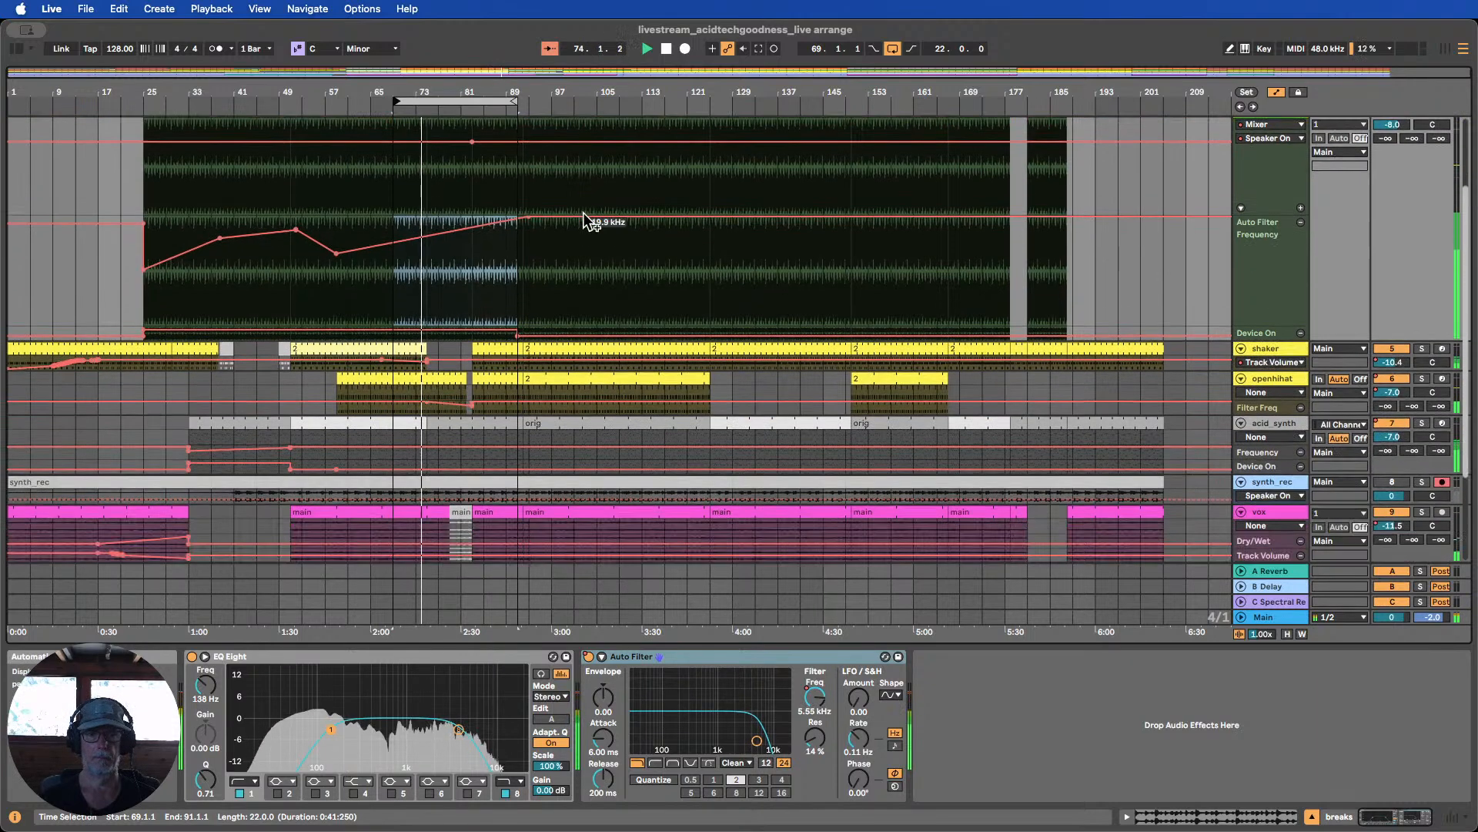
pyautogui.scroll(2, 585, 214)
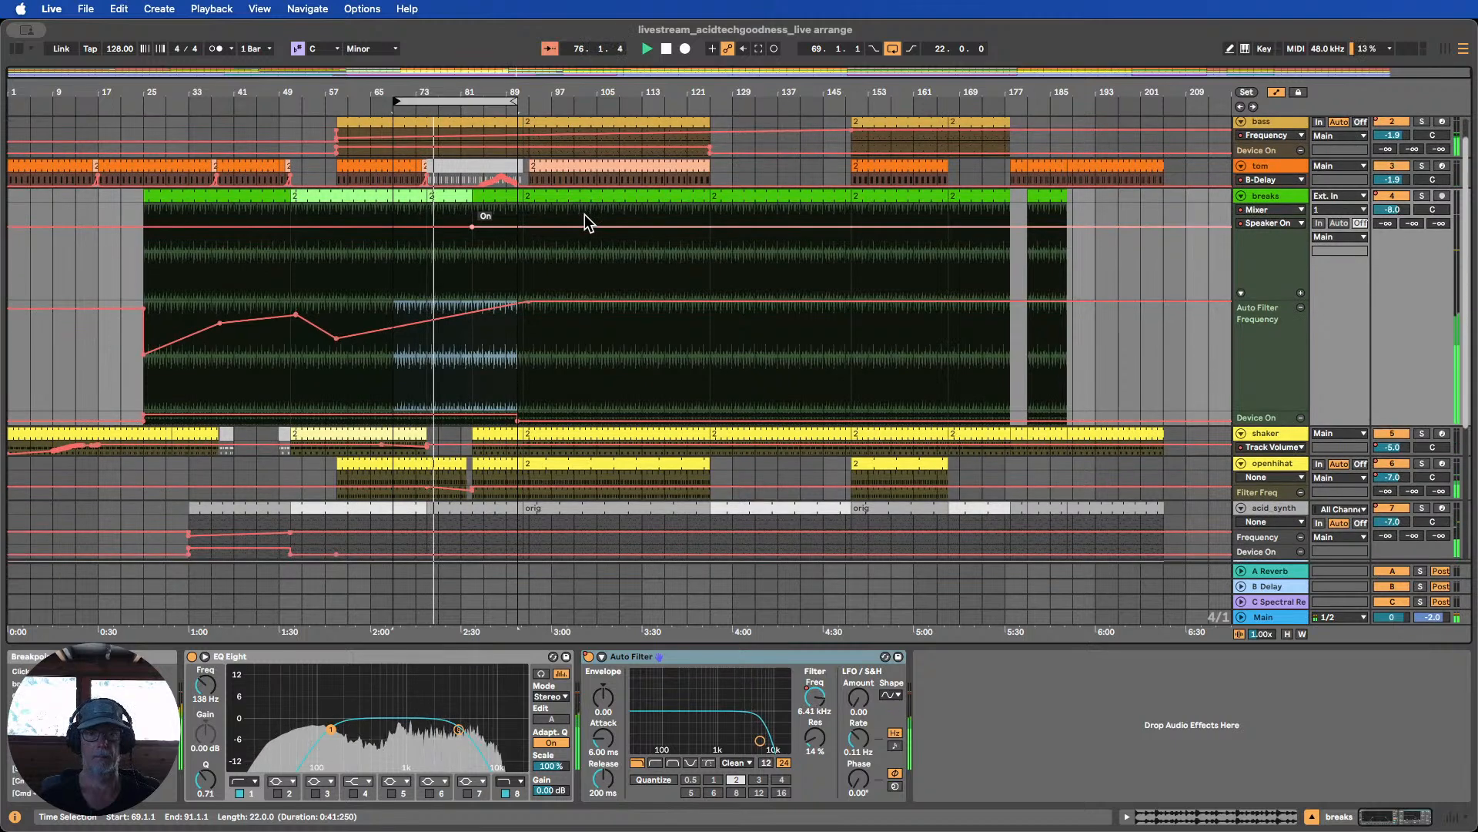
pyautogui.scroll(-2, 584, 214)
pyautogui.scroll(-4, 585, 214)
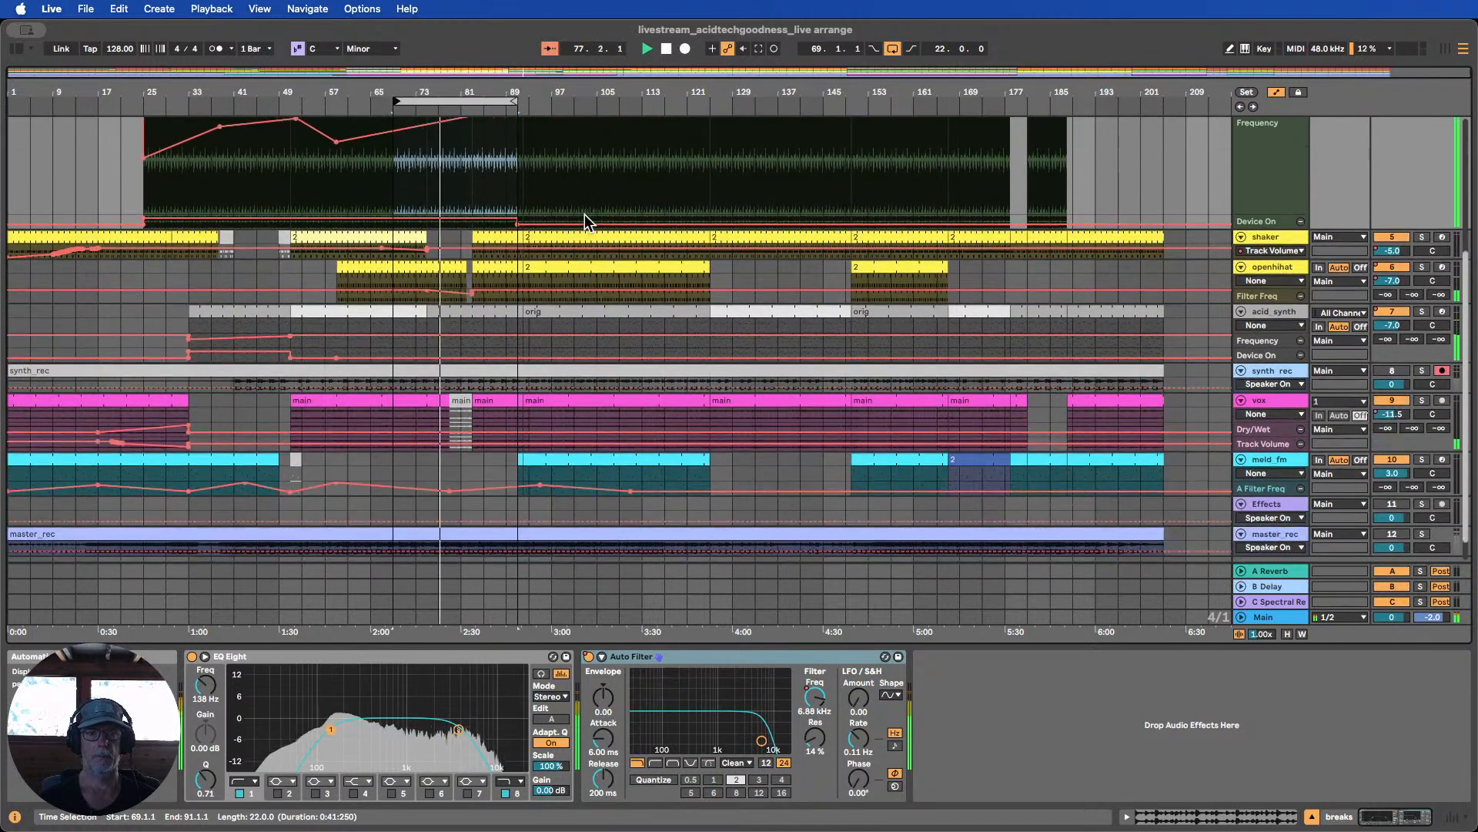
pyautogui.scroll(6, 585, 214)
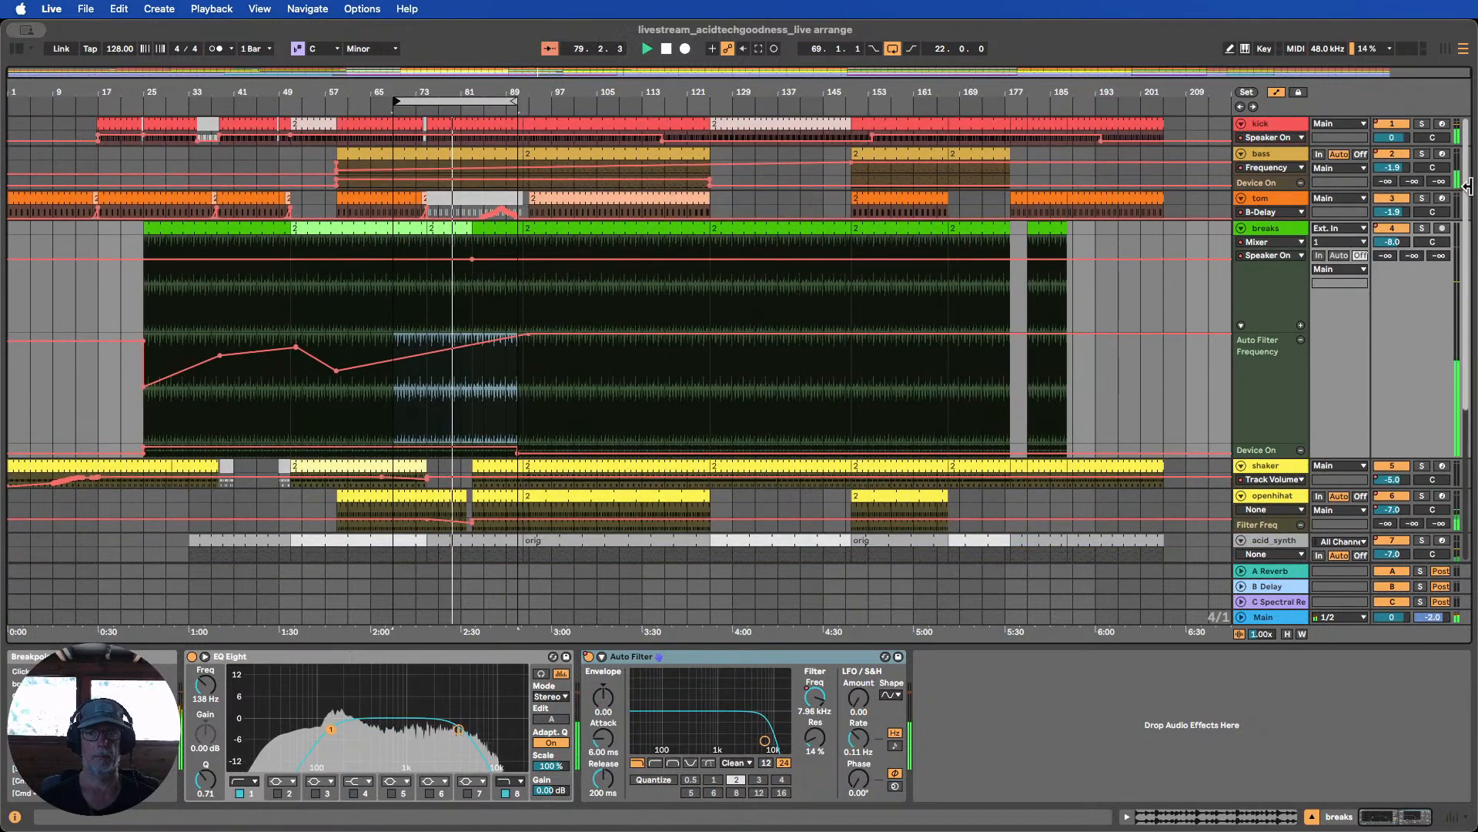
# Reshape the enlarged bass track's Auto Filter Frequency curve by deleting the upper breakpoint at bar 59 and adding raised points at about bars 77 and 93
pyautogui.moveTo(1249, 173); pyautogui.dragTo(1230, 288)
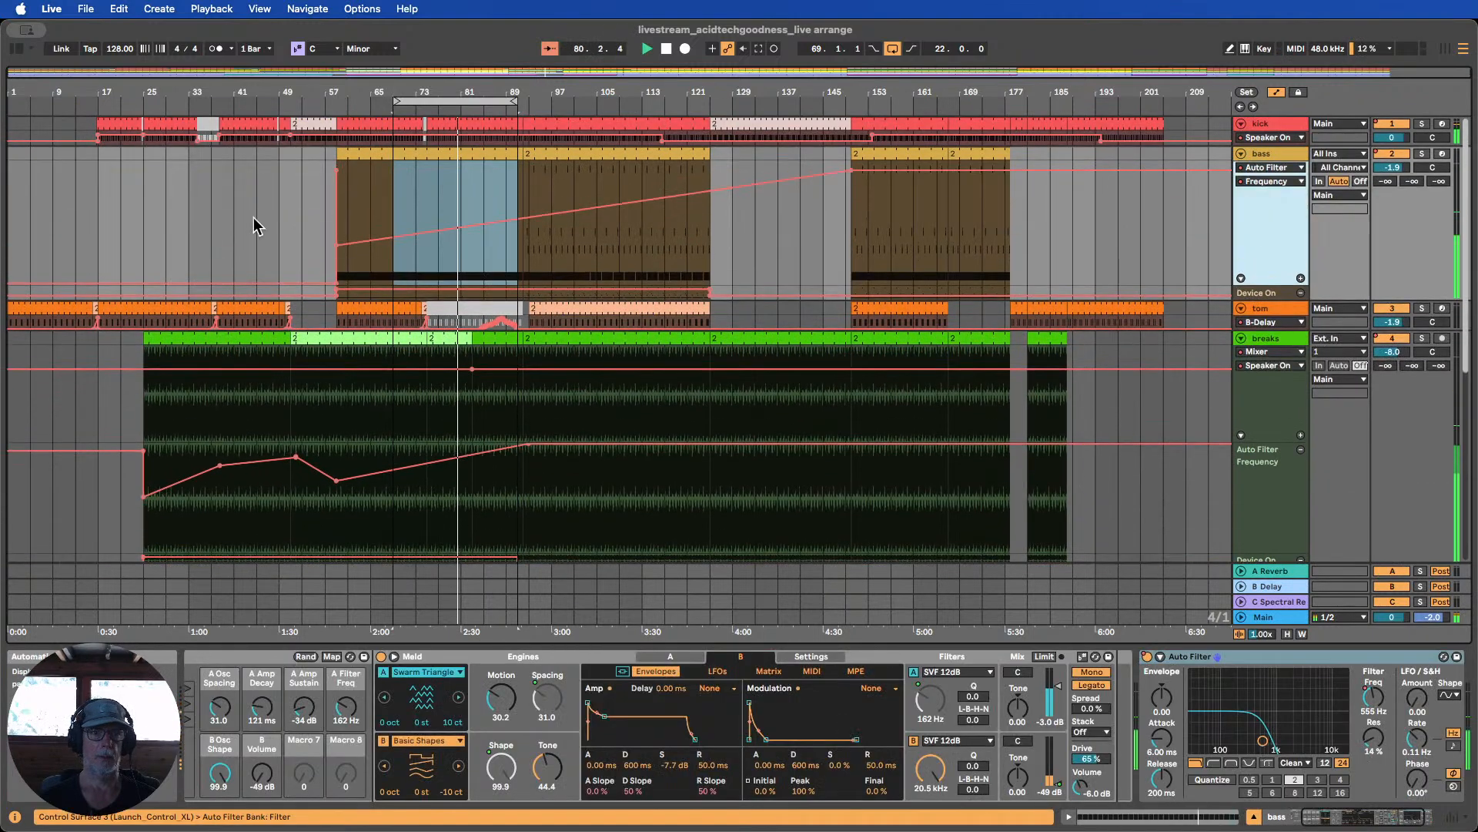
pyautogui.click(336, 170)
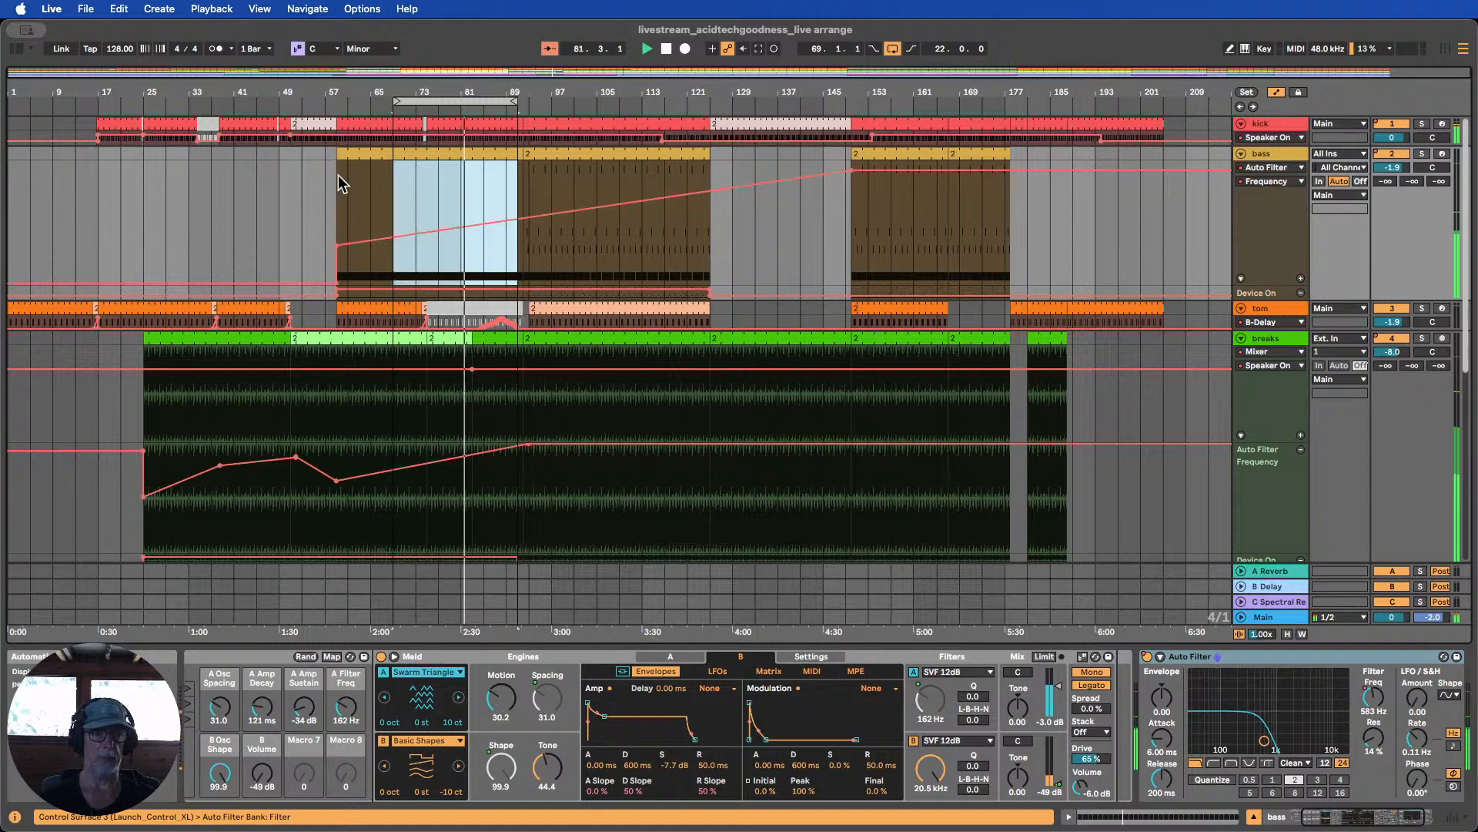
pyautogui.click(410, 117)
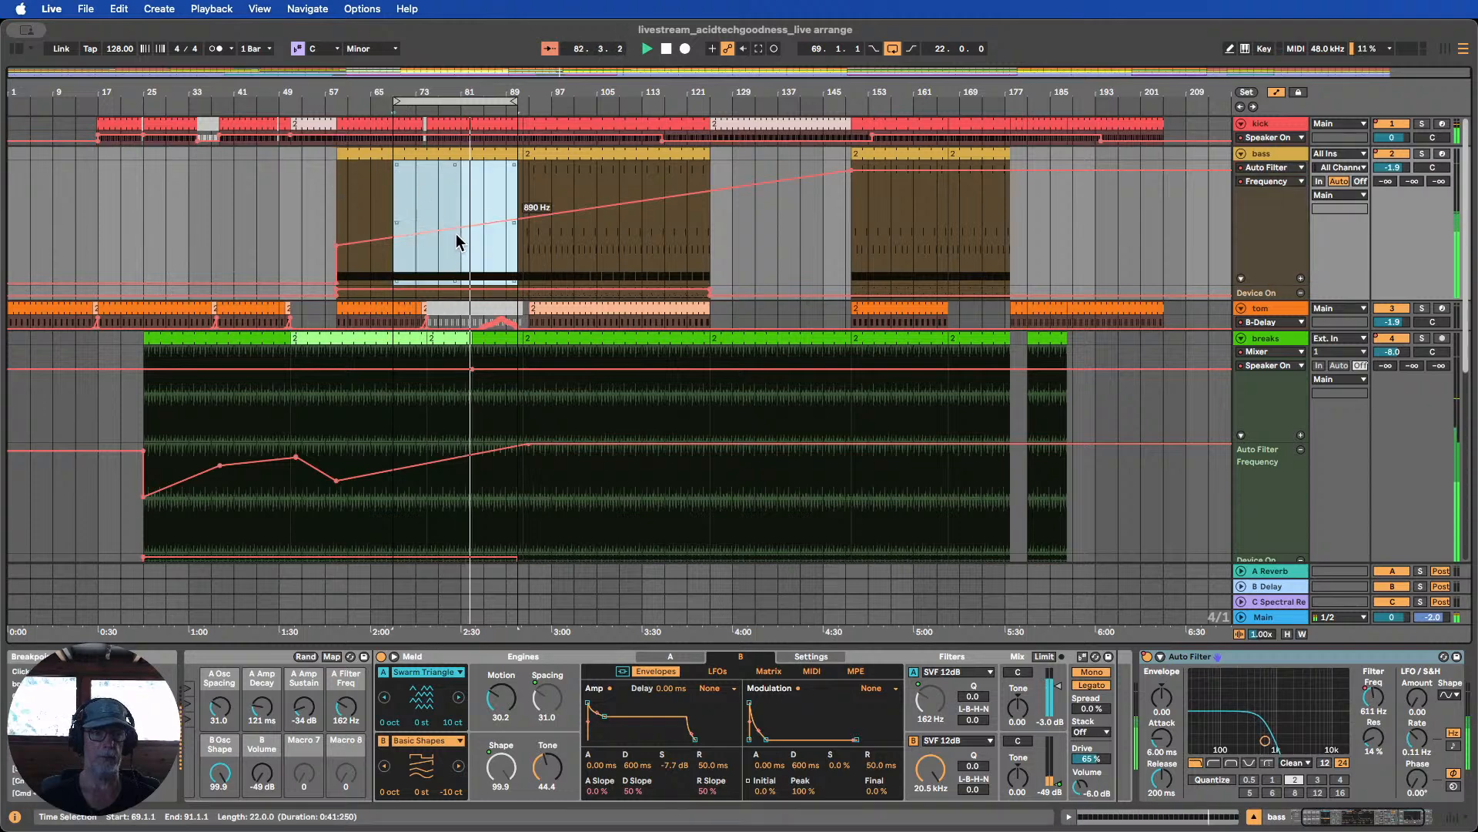
pyautogui.moveTo(432, 231); pyautogui.dragTo(438, 195)
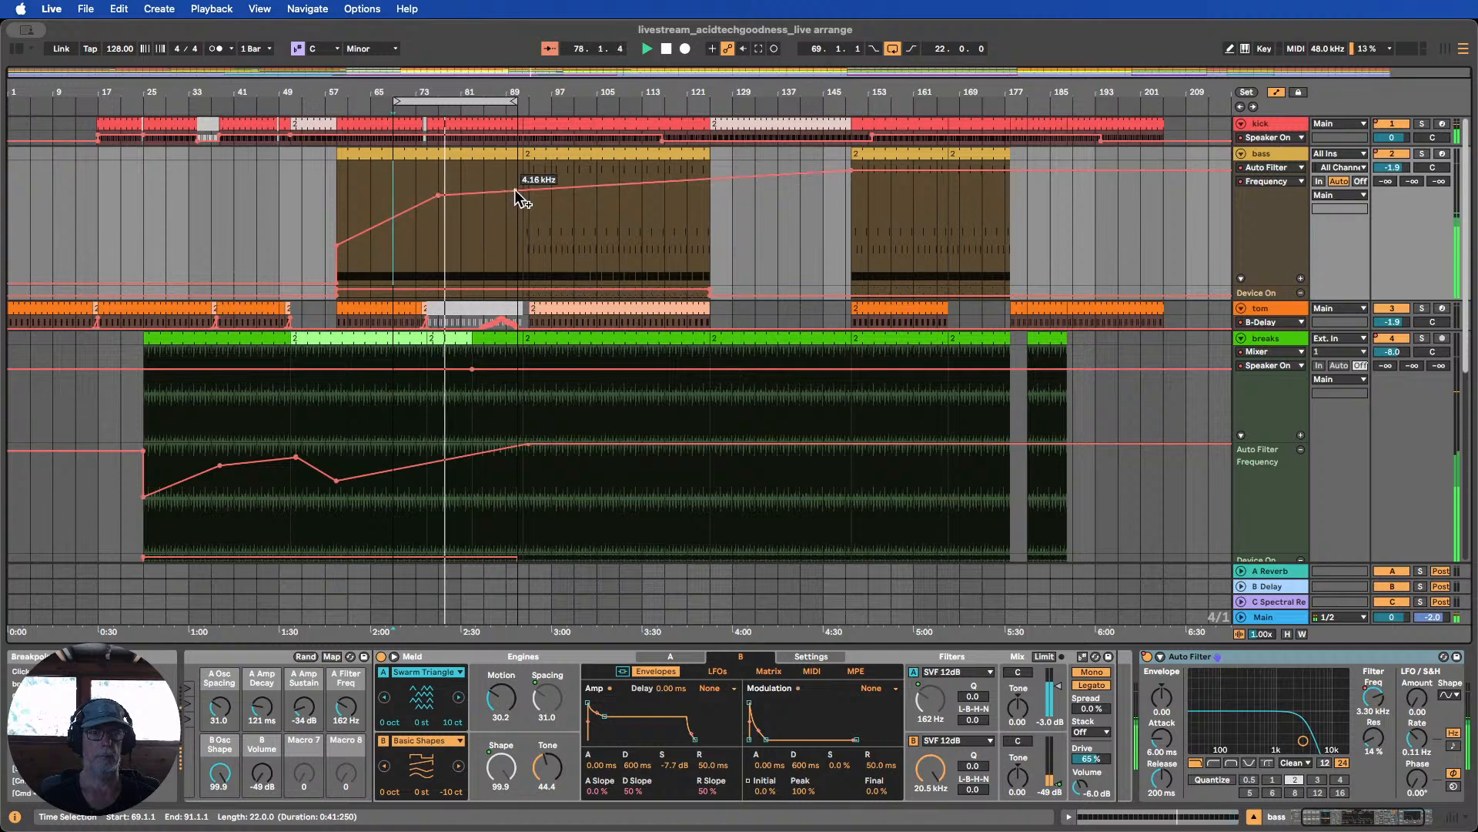
pyautogui.moveTo(528, 193); pyautogui.dragTo(528, 184)
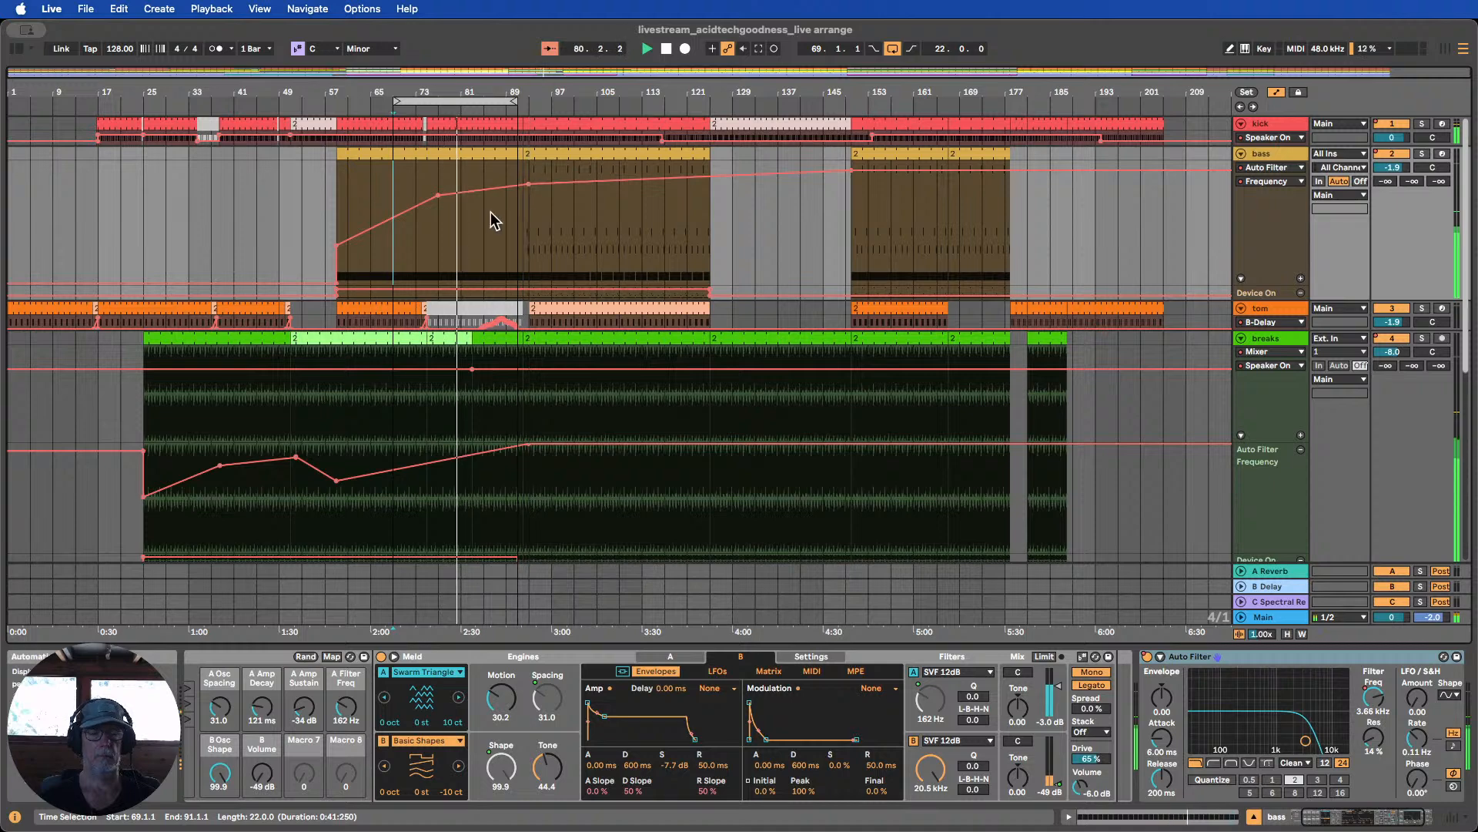
# Move the 22-bar loop so that it starts at bar 83 and ends at bar 105
pyautogui.scroll(-3, 491, 211)
pyautogui.scroll(-5, 492, 210)
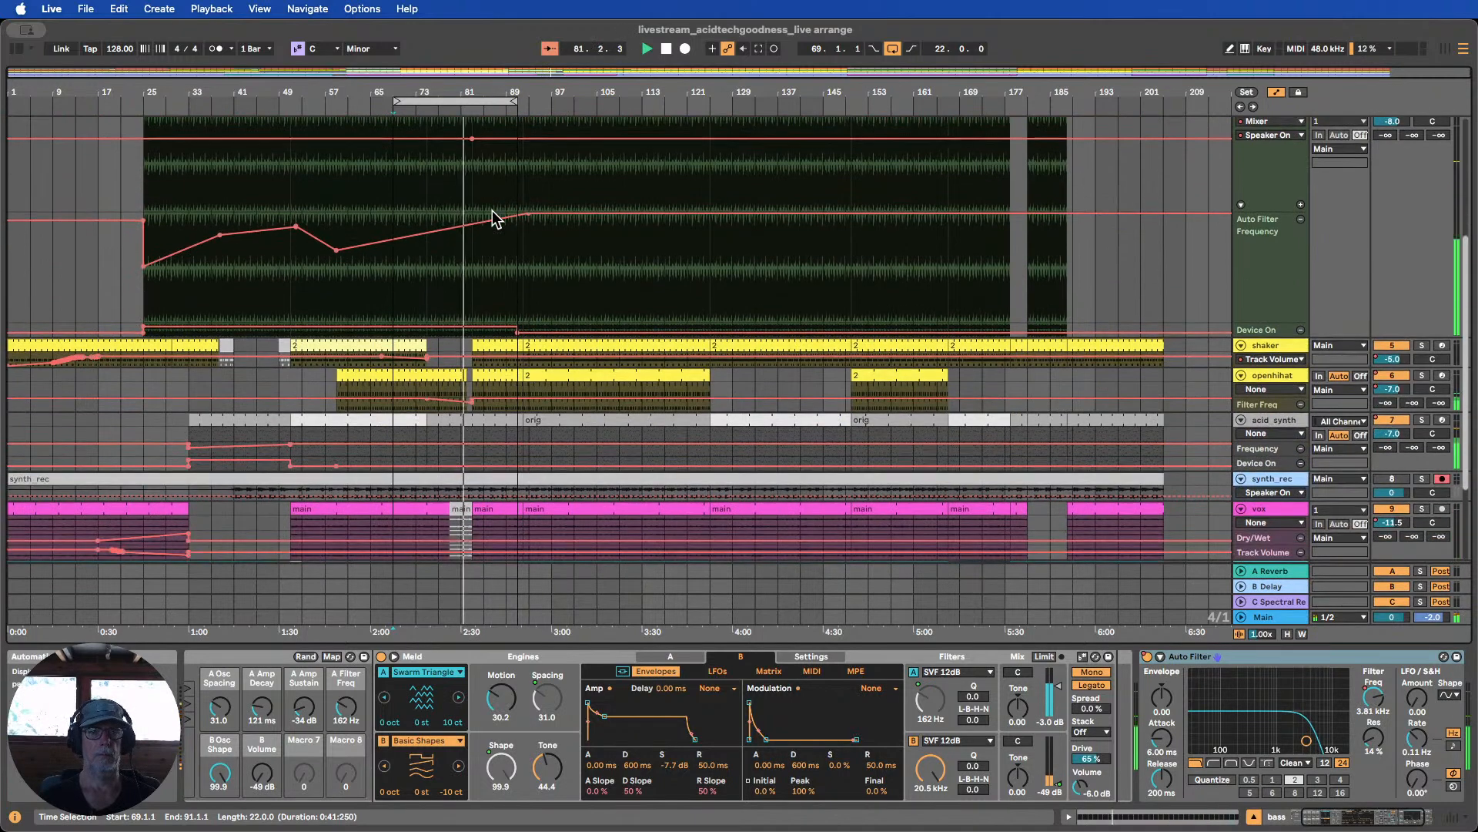
pyautogui.scroll(-1, 492, 210)
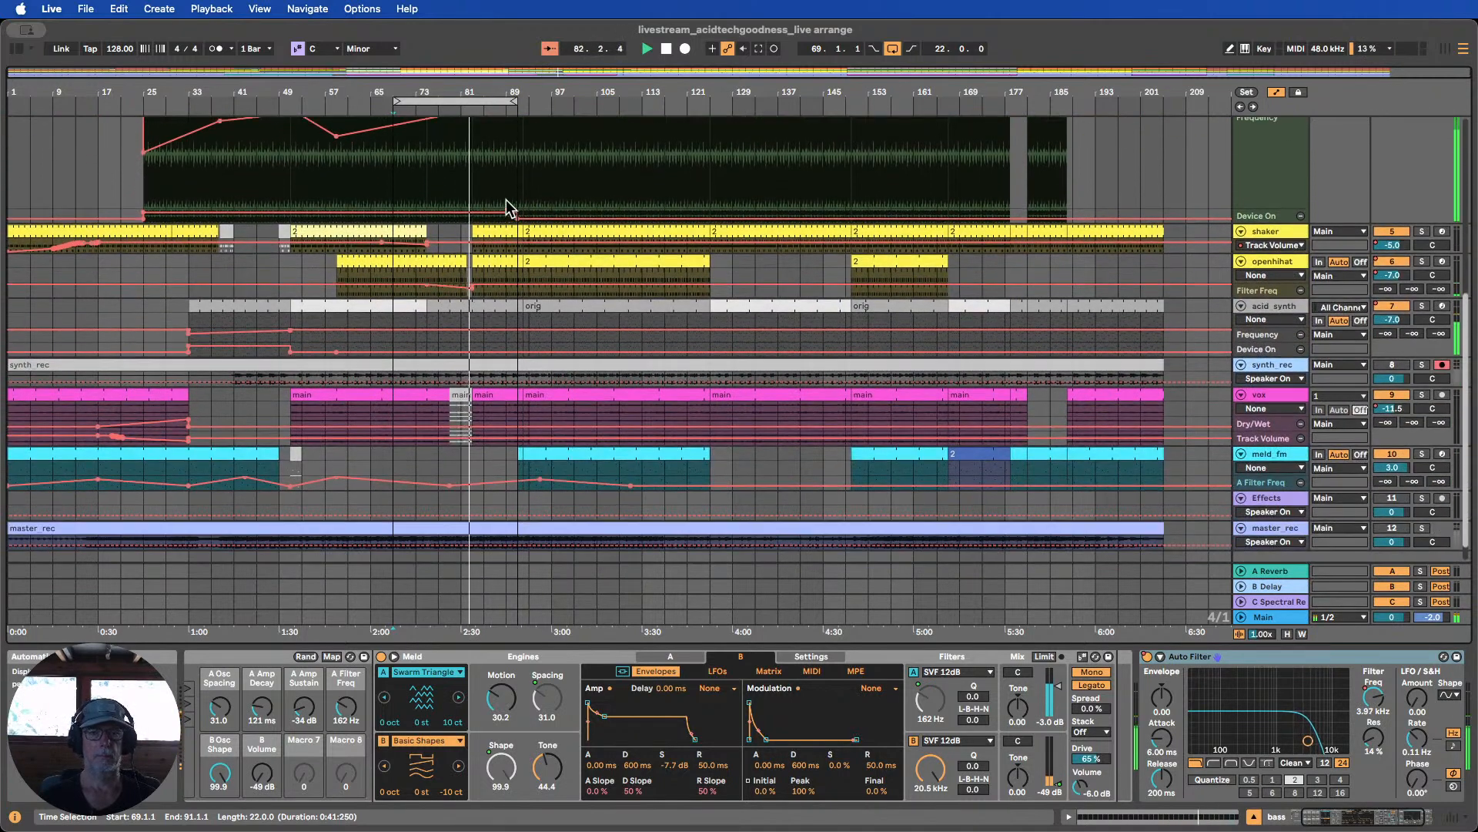
pyautogui.scroll(1, 516, 188)
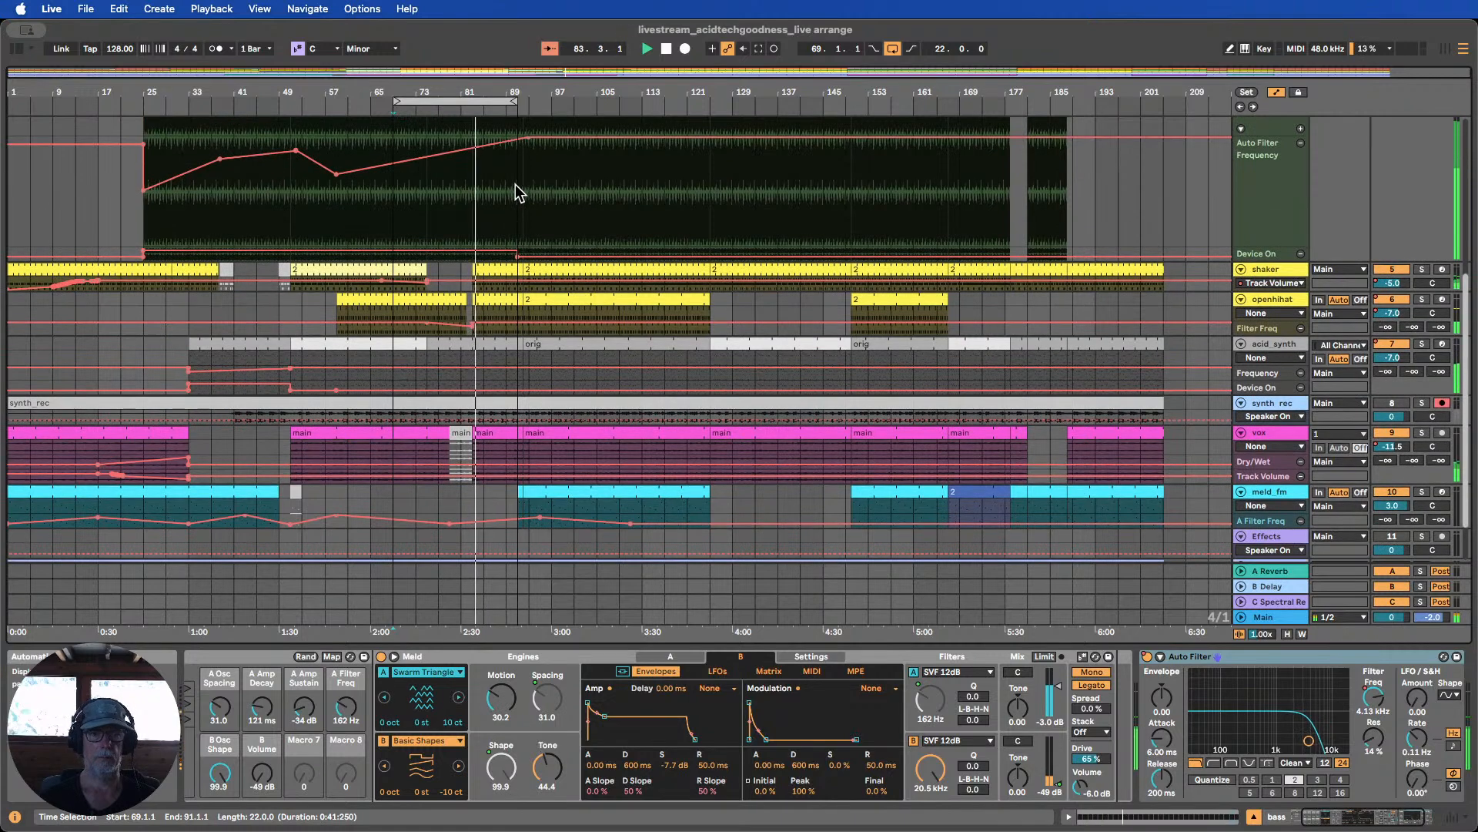
pyautogui.moveTo(516, 101); pyautogui.dragTo(607, 101)
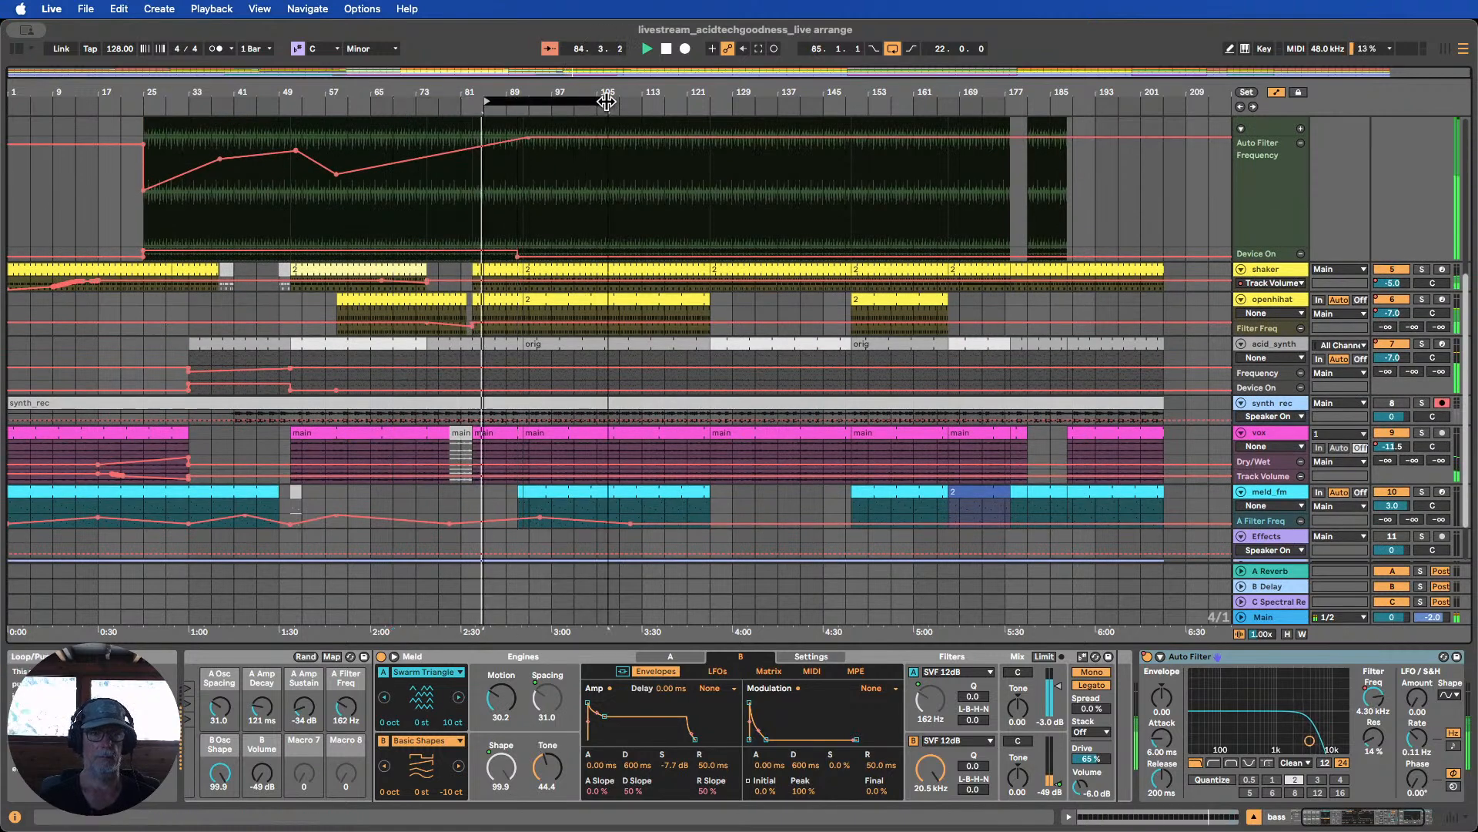
pyautogui.moveTo(496, 91)
pyautogui.mouseDown()
pyautogui.moveTo(472, 108)
pyautogui.moveTo(504, 71)
pyautogui.mouseUp()
# Trim one bar from the start of the second bass clip and shift it back so it starts at bar 93
pyautogui.scroll(2, 572, 251)
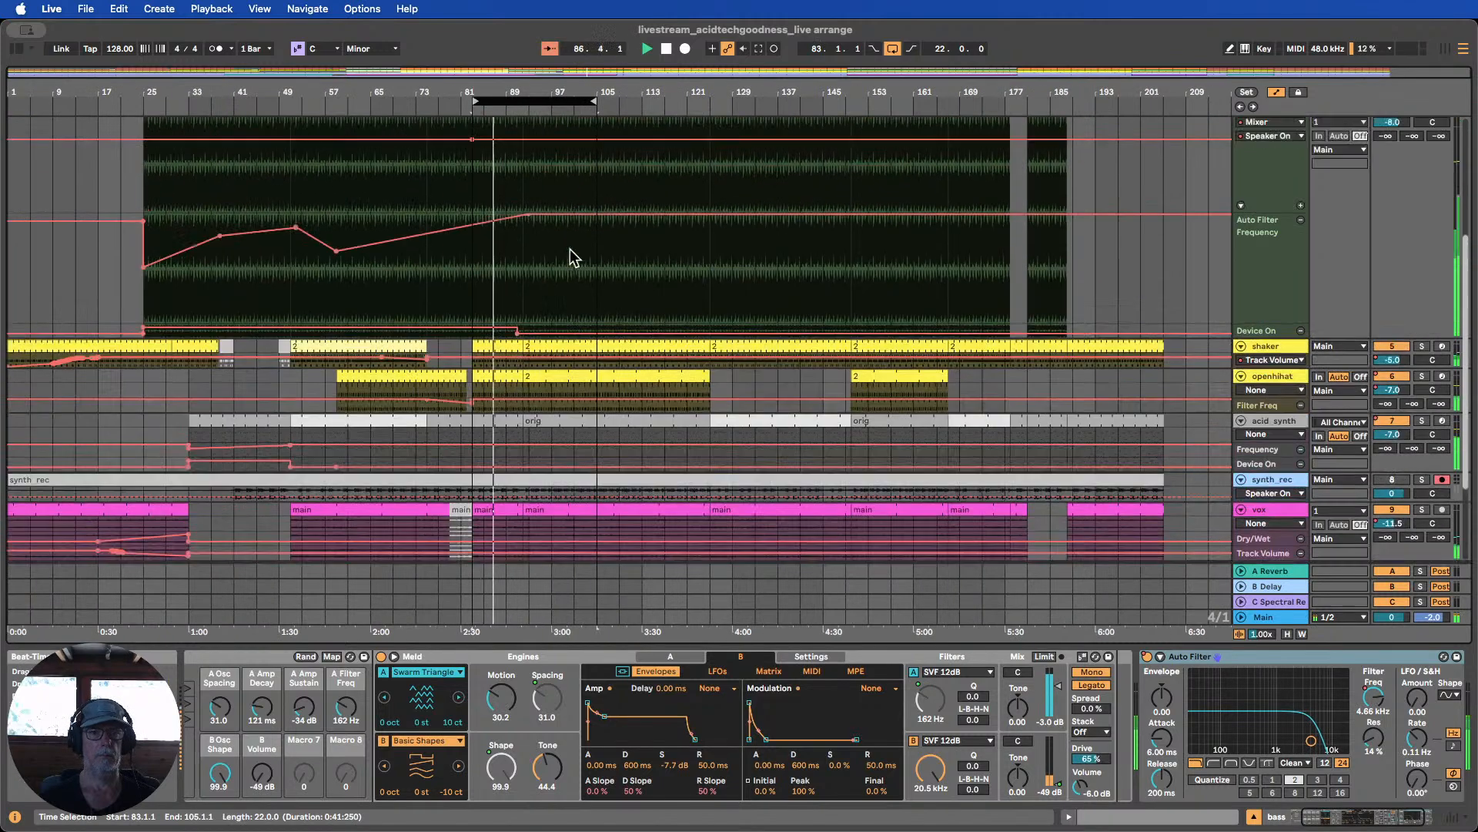
pyautogui.scroll(5, 569, 248)
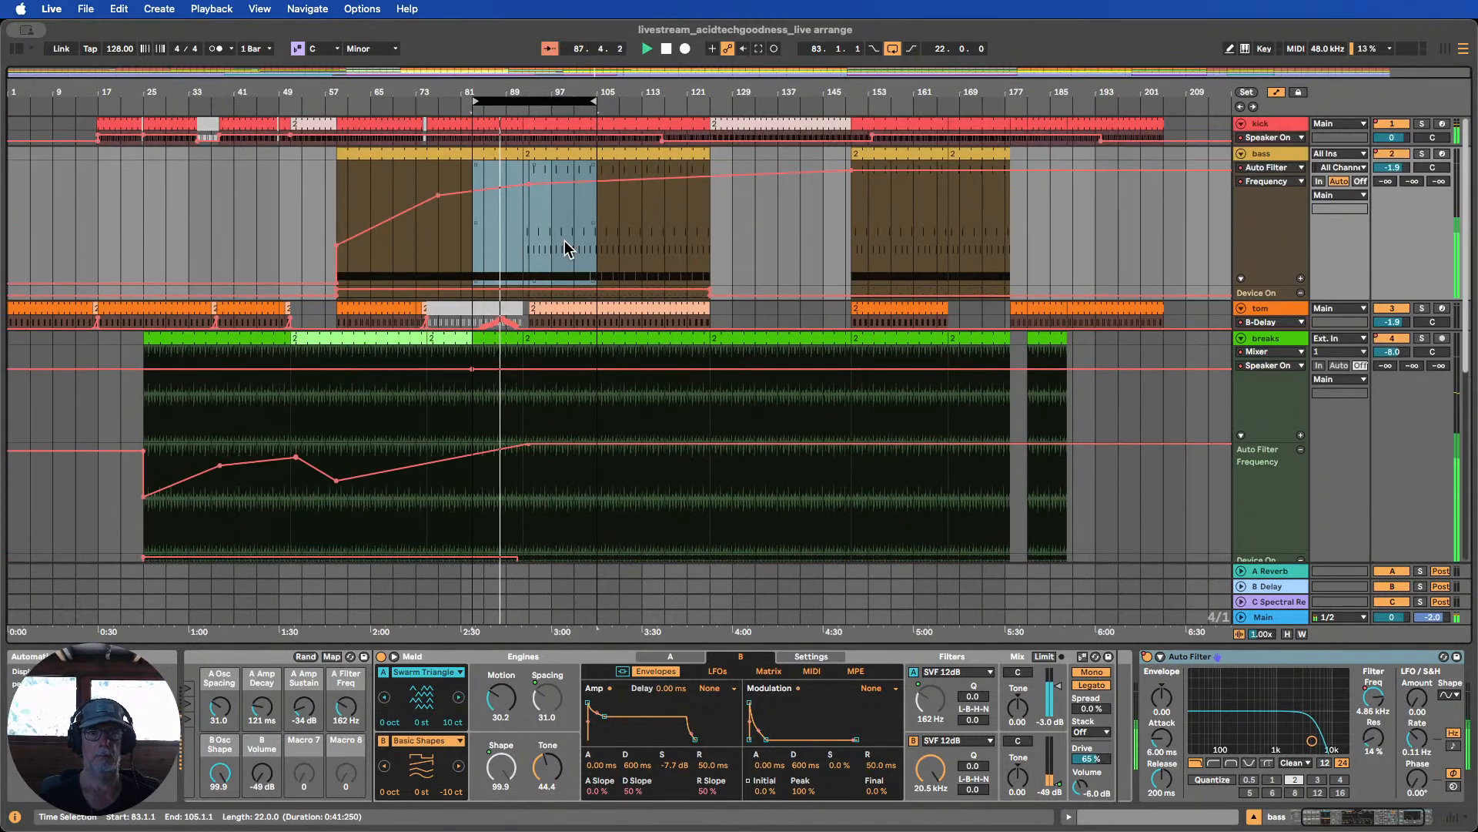
pyautogui.click(517, 151)
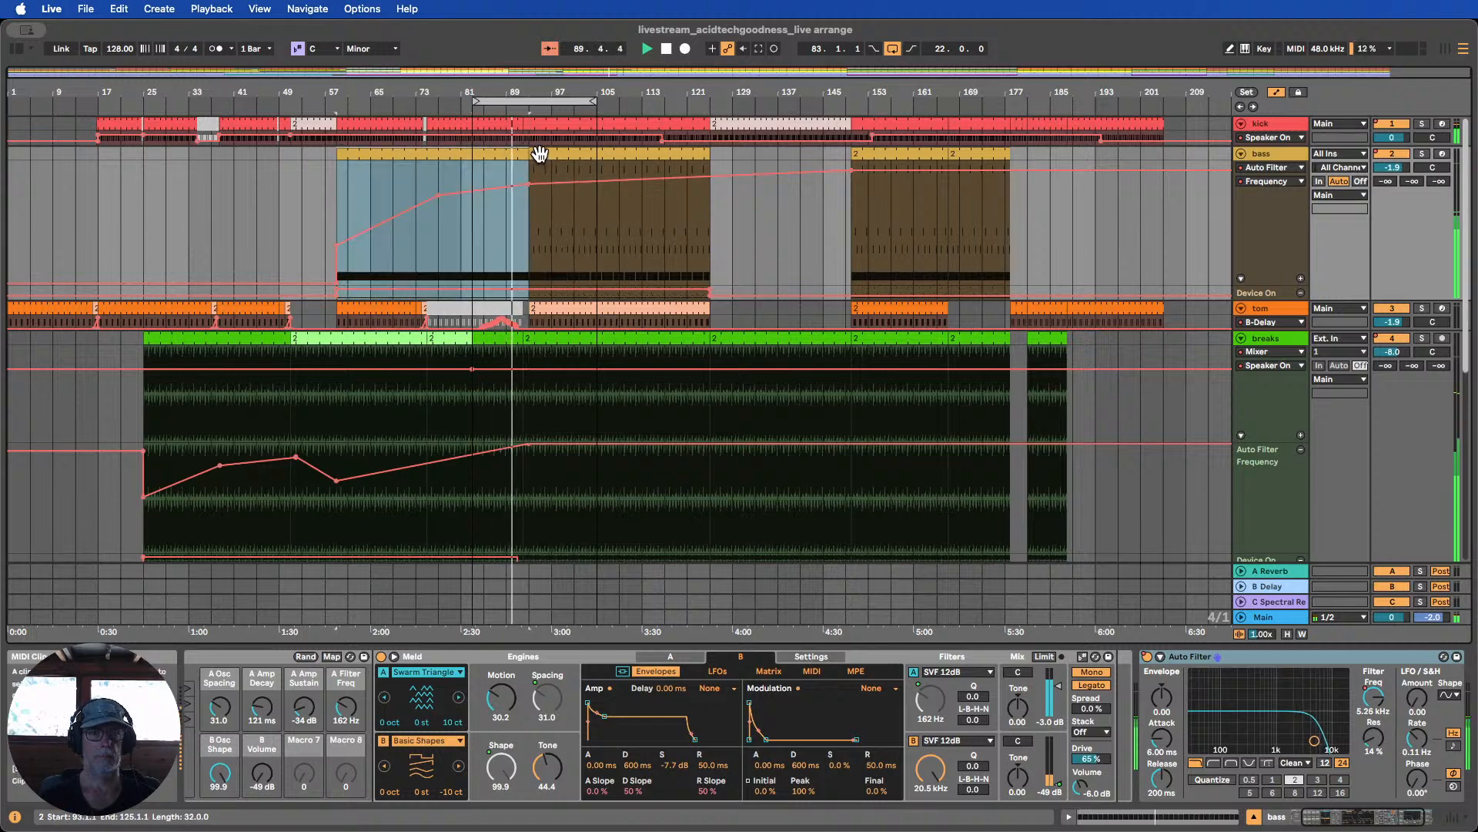
pyautogui.click(532, 151)
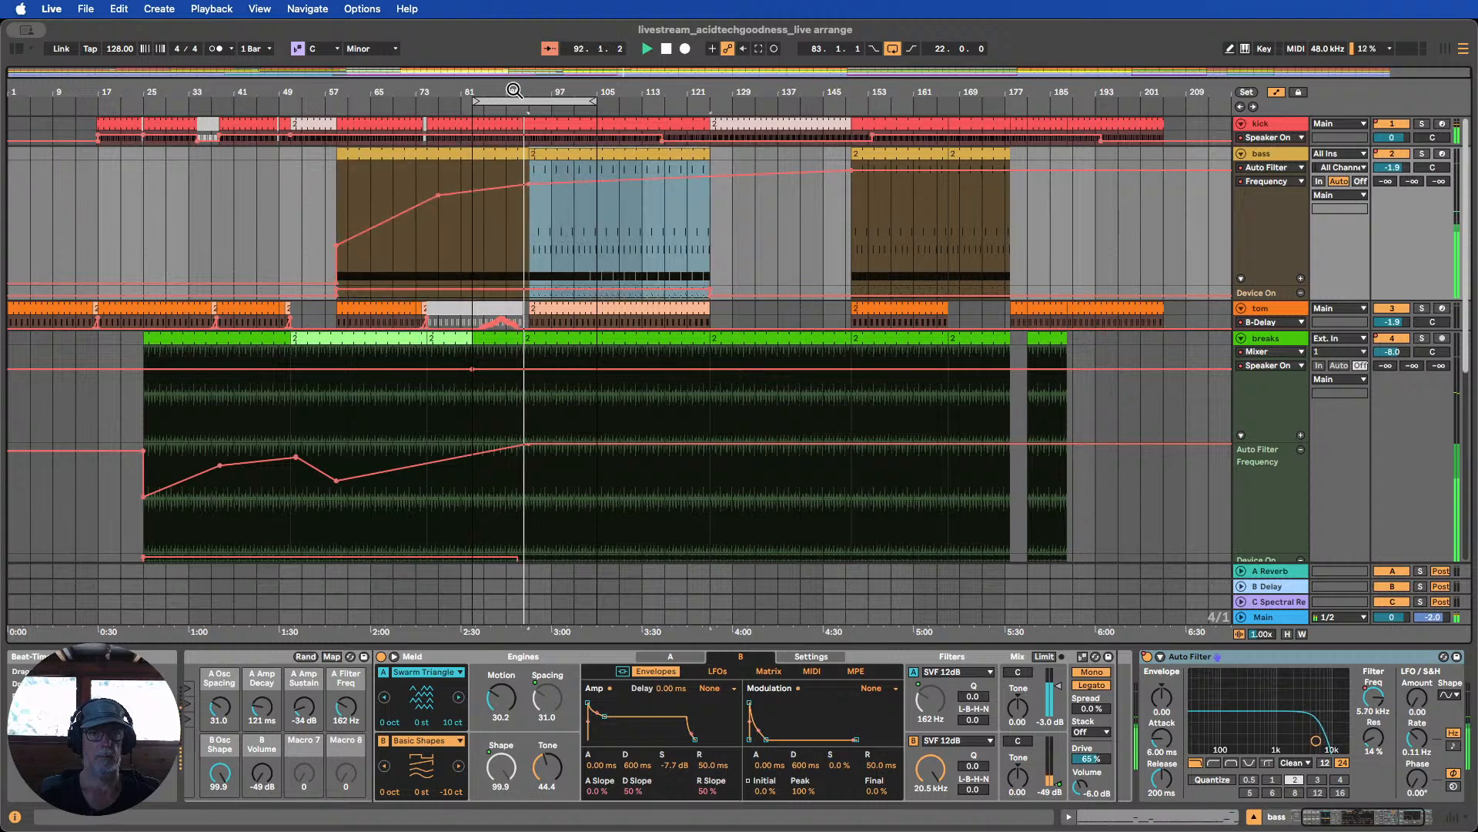
pyautogui.moveTo(520, 99); pyautogui.dragTo(537, 141)
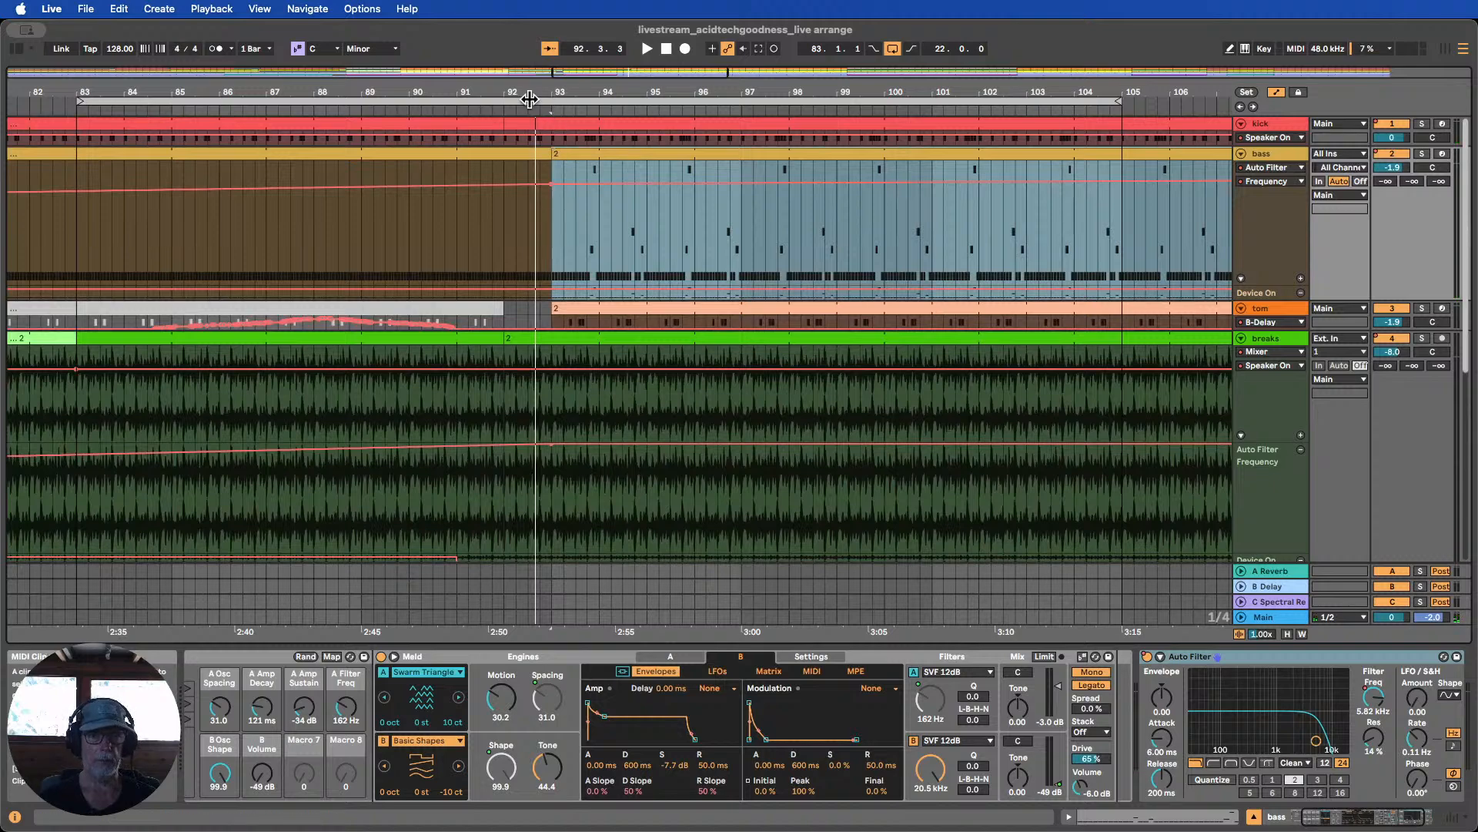
pyautogui.moveTo(556, 155)
pyautogui.mouseDown()
pyautogui.moveTo(594, 154)
pyautogui.moveTo(582, 157)
pyautogui.mouseUp()
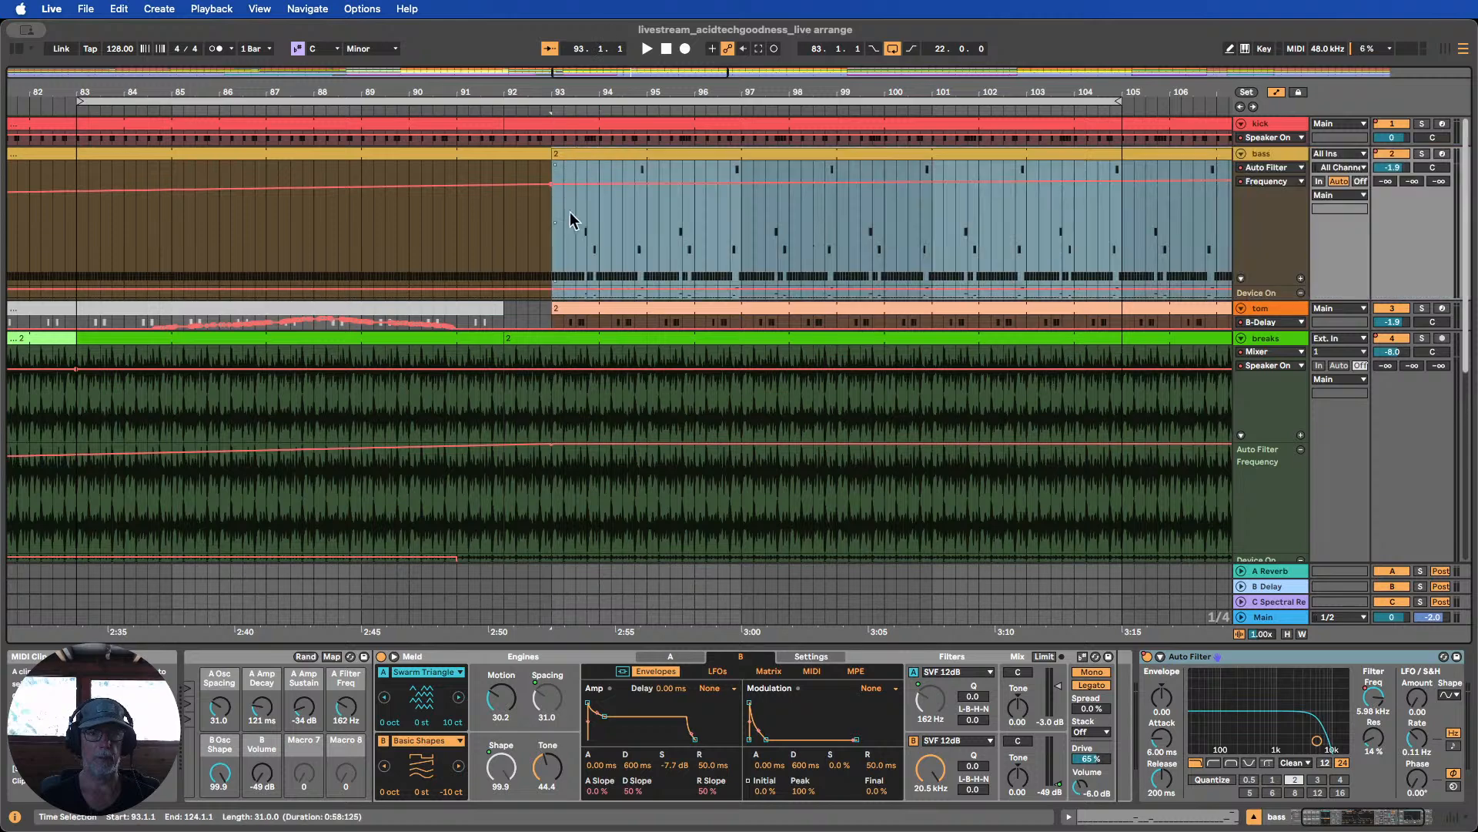
# Extend the end of the second bass clip to bar 125
pyautogui.moveTo(521, 91); pyautogui.dragTo(493, 62)
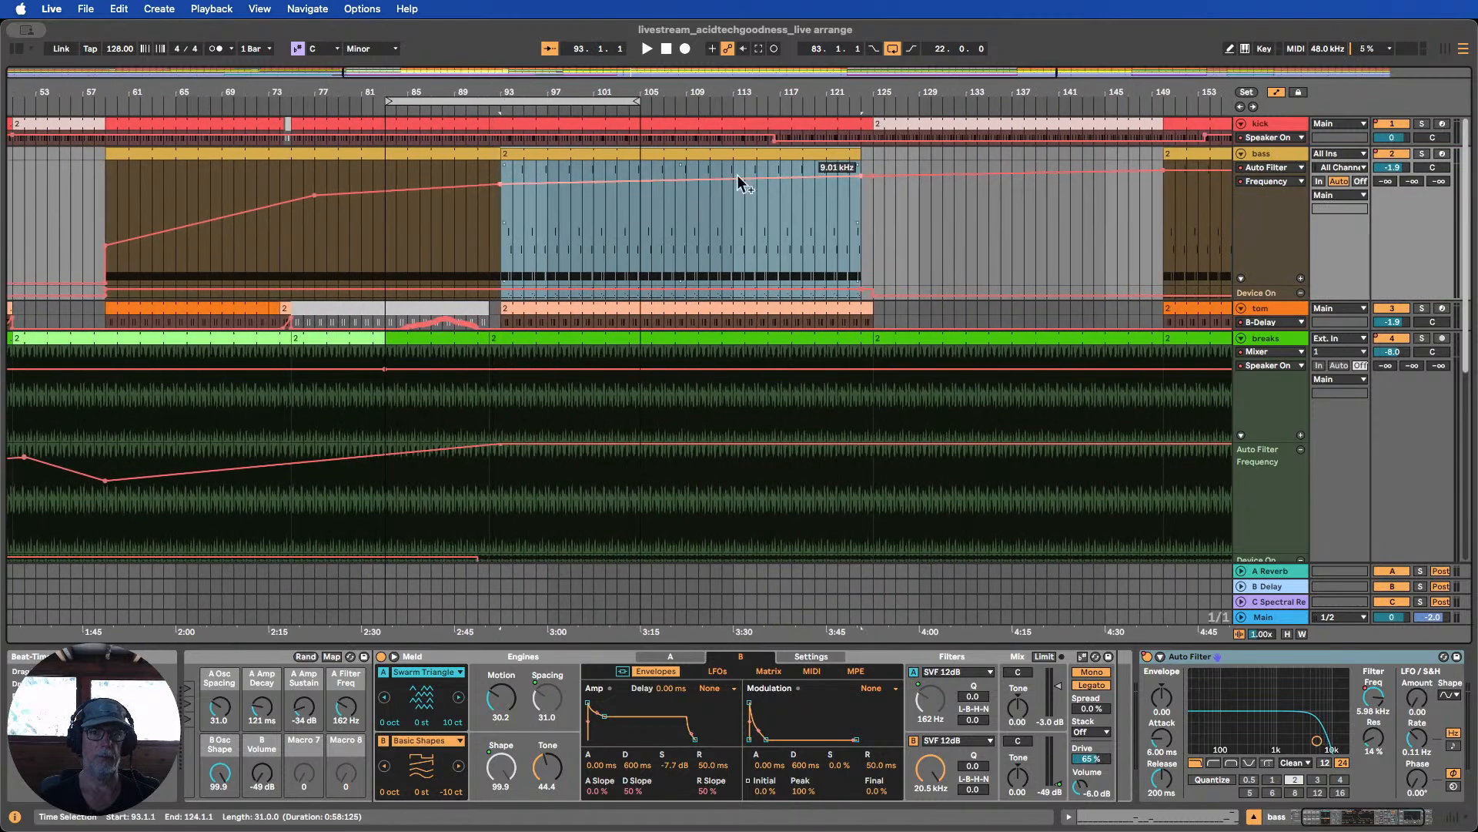
pyautogui.moveTo(860, 153); pyautogui.dragTo(873, 153)
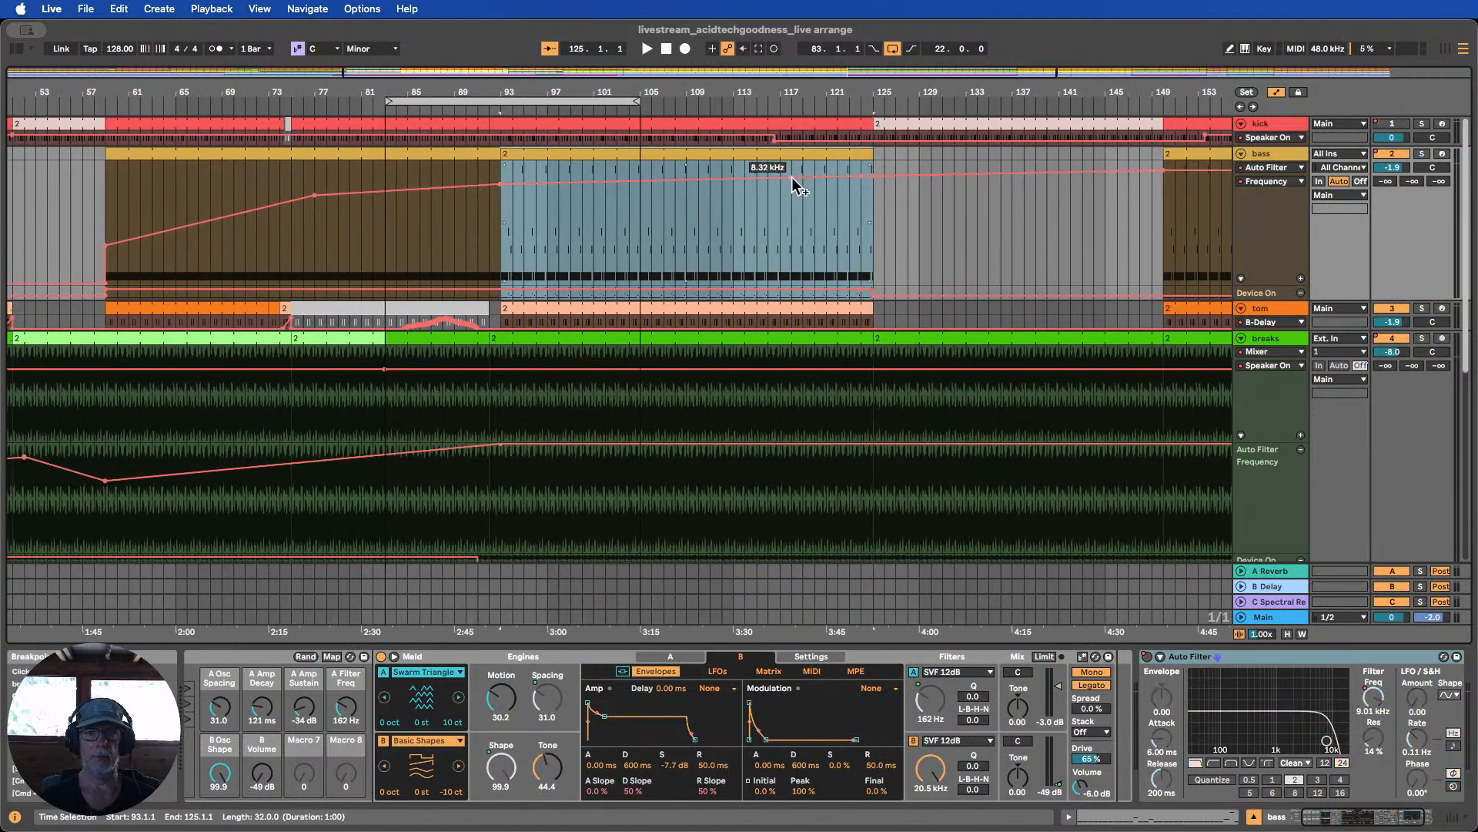
pyautogui.scroll(-1, 800, 185)
pyautogui.scroll(1, 801, 185)
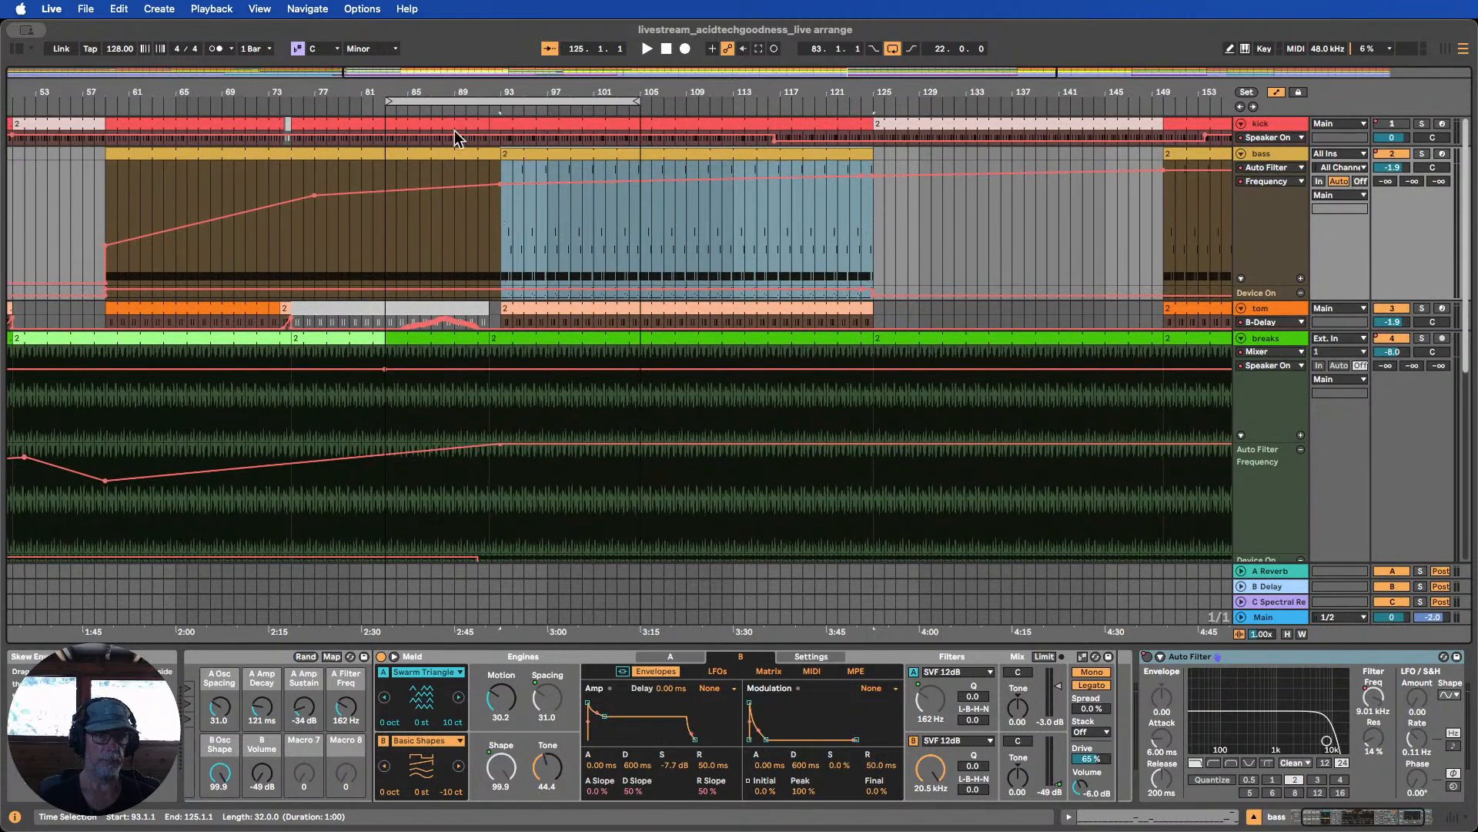
# Extend the kick clip that starts at bar 75 so that it ends at bar 93
pyautogui.click(501, 122)
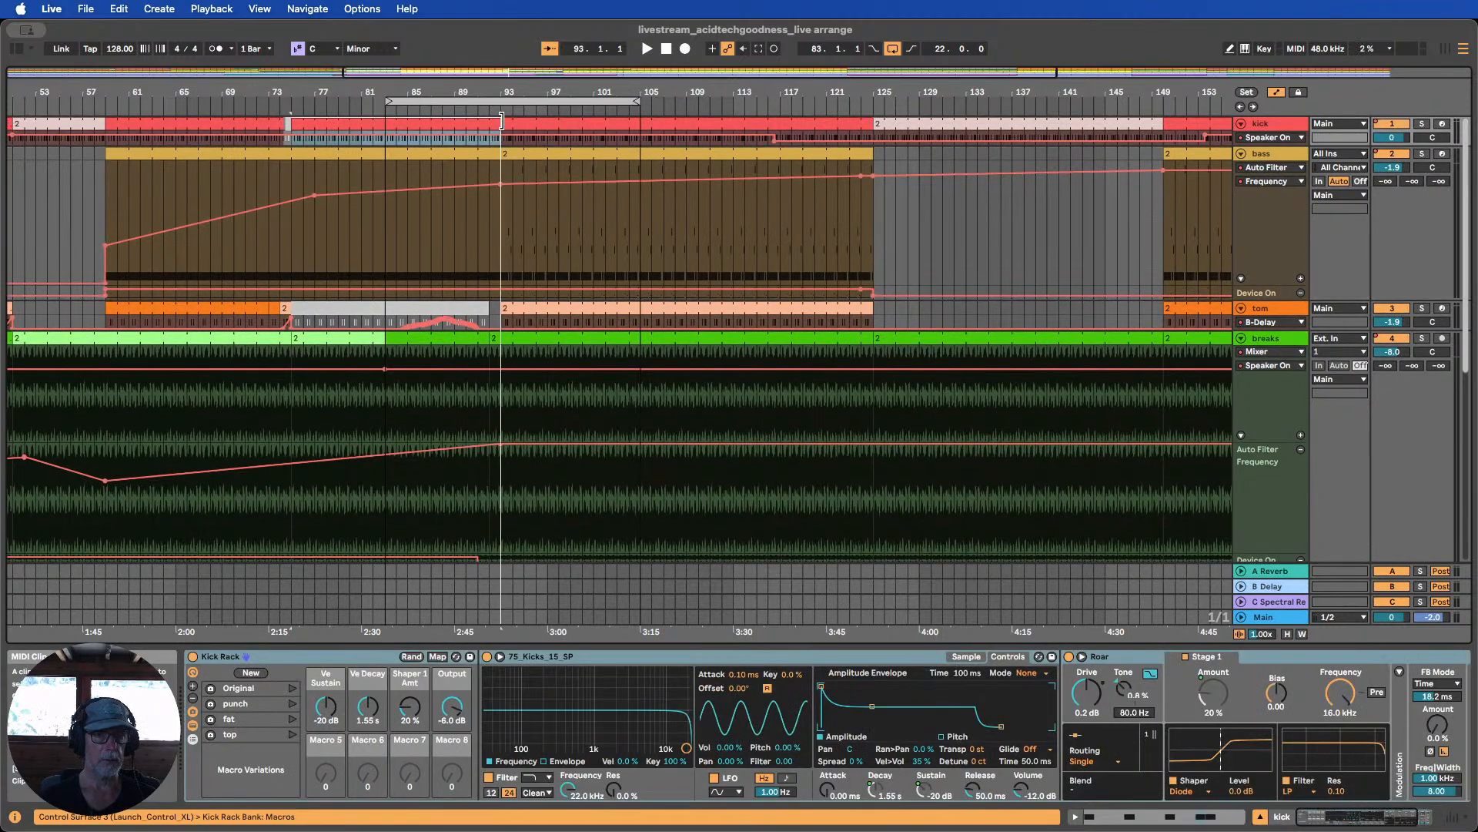
pyautogui.moveTo(501, 122)
pyautogui.mouseDown()
pyautogui.moveTo(870, 120)
pyautogui.moveTo(437, 117)
pyautogui.moveTo(490, 119)
pyautogui.mouseUp()
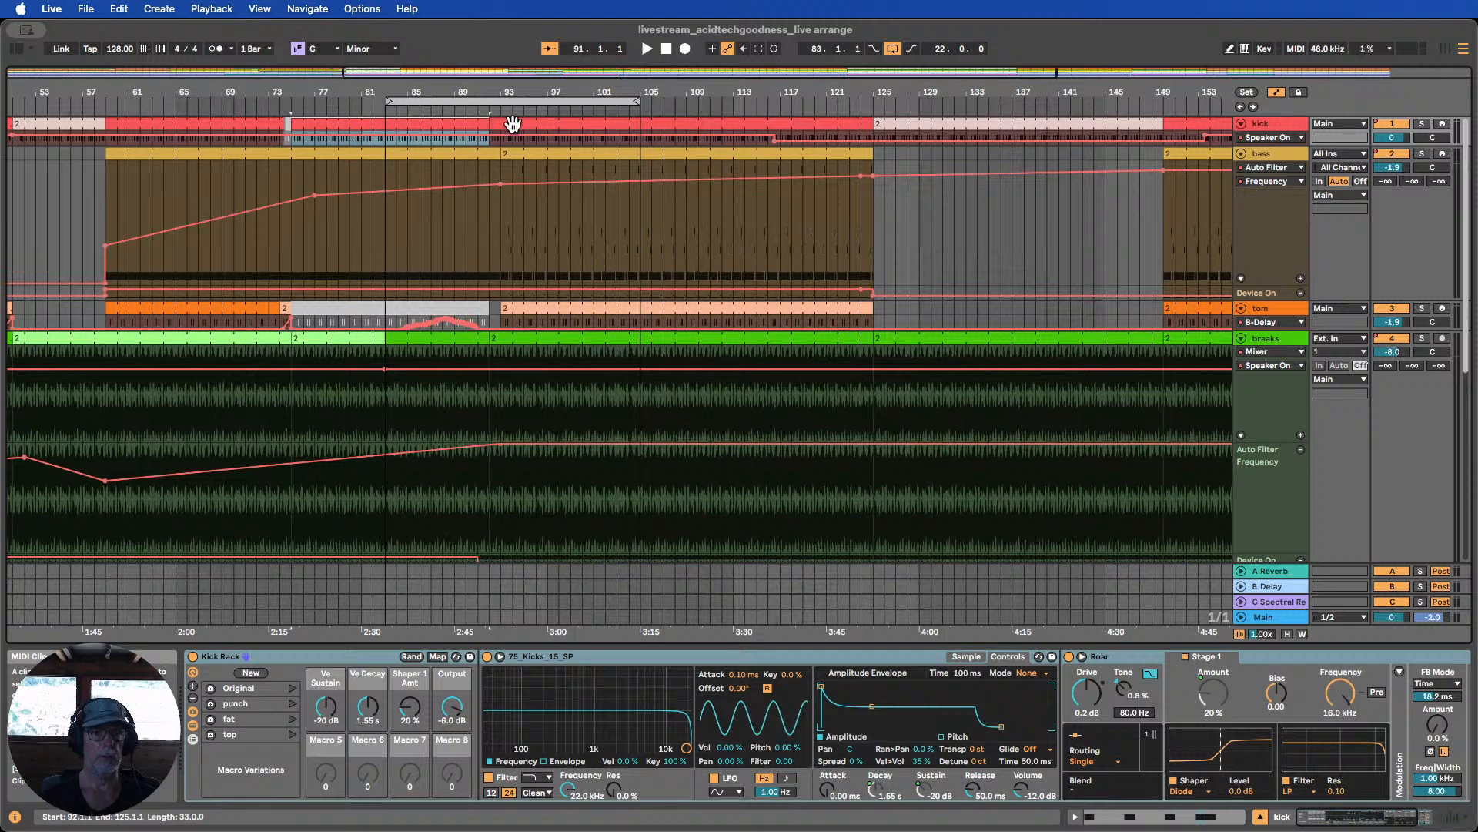
pyautogui.click(516, 125)
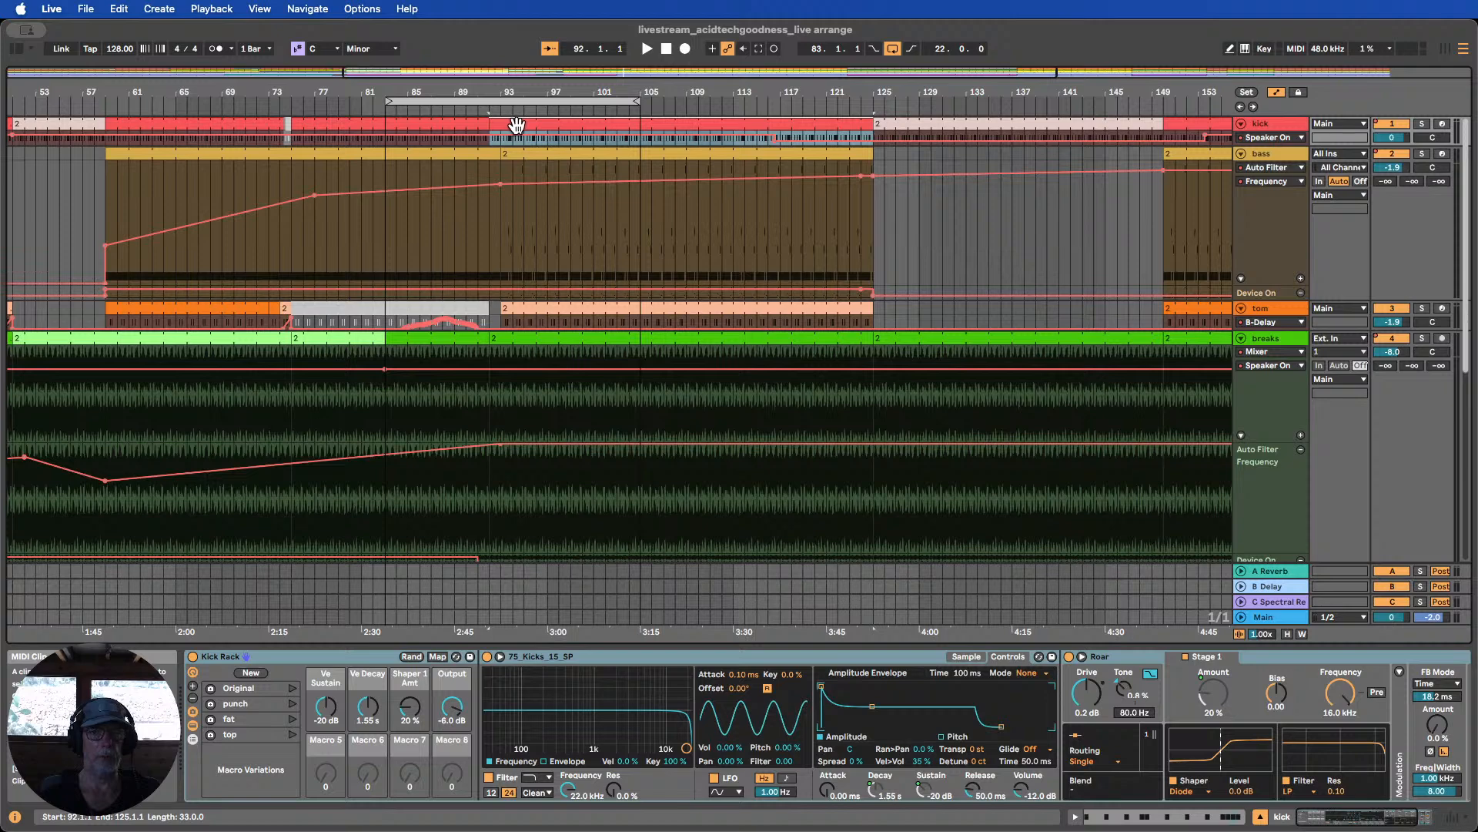
pyautogui.moveTo(516, 126)
pyautogui.mouseDown()
pyautogui.moveTo(528, 126)
pyautogui.moveTo(496, 120)
pyautogui.mouseUp()
pyautogui.click(465, 124)
# Play the arrangement through the transition at bar 93 and examine the clips on all tracks around it
pyautogui.click(455, 106)
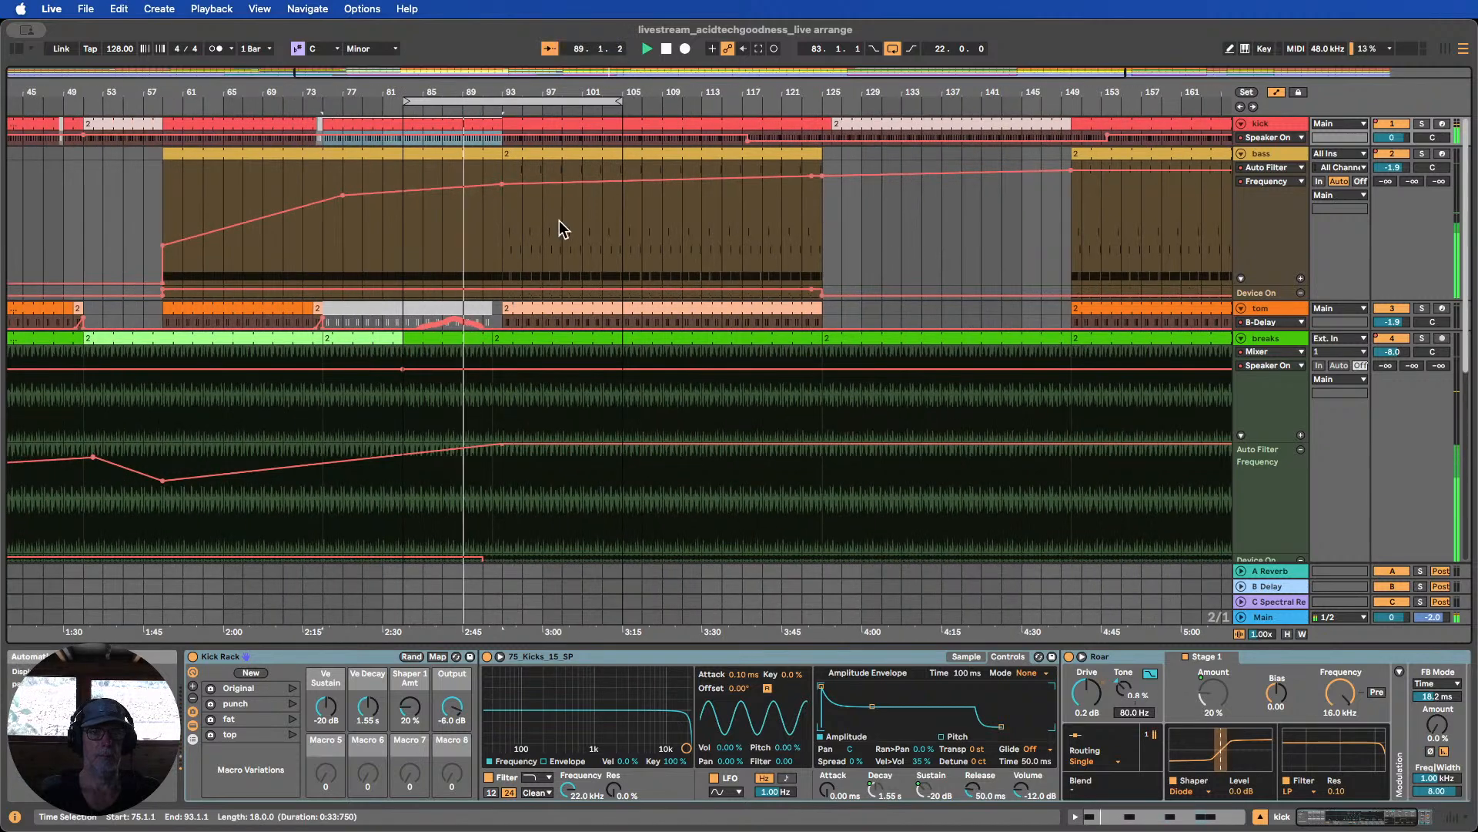
pyautogui.scroll(-3, 559, 220)
pyautogui.scroll(3, 556, 215)
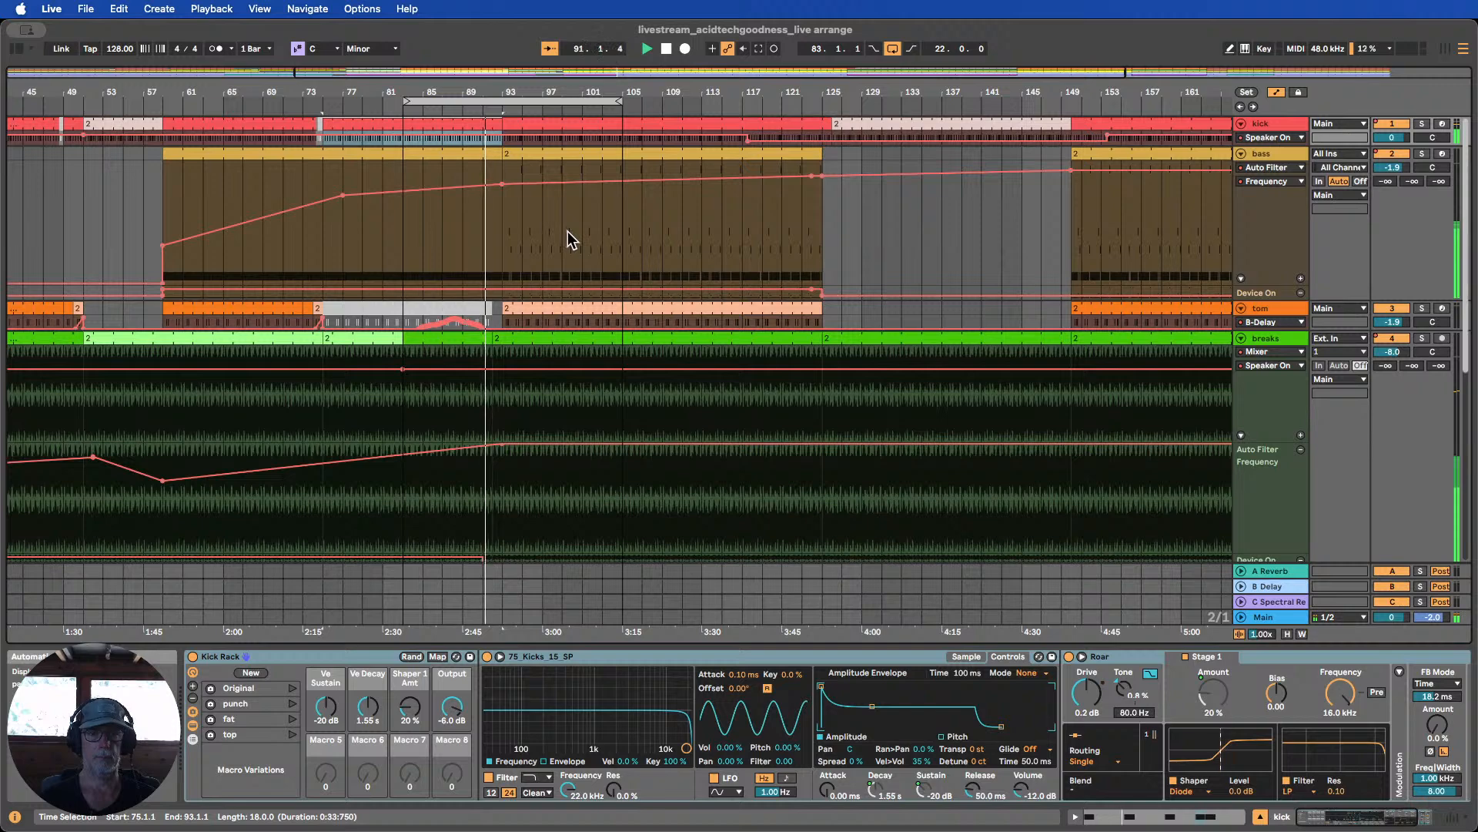
pyautogui.scroll(-1, 566, 229)
pyautogui.scroll(1, 566, 238)
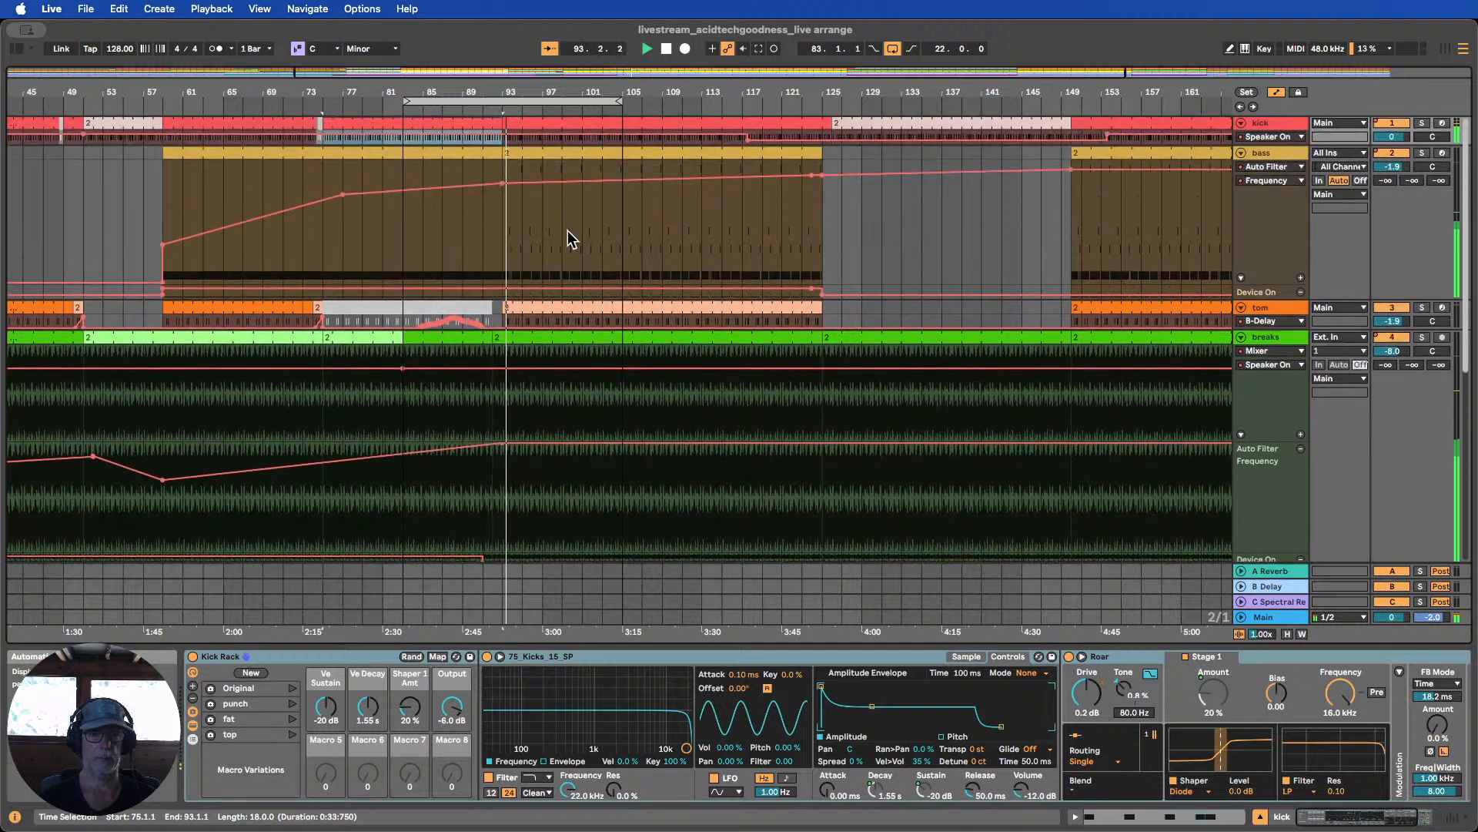
pyautogui.scroll(-12, 567, 230)
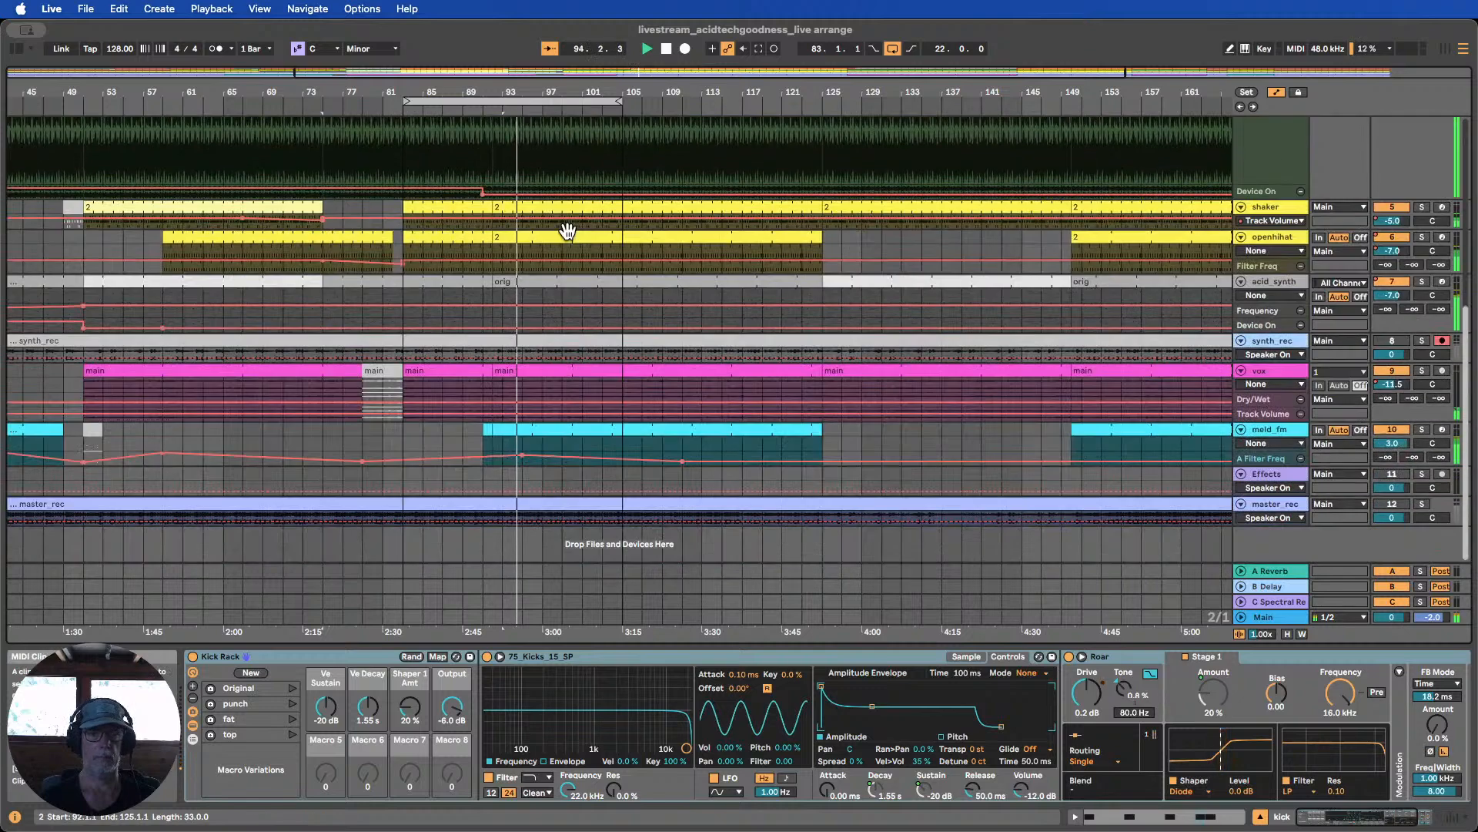
pyautogui.scroll(12, 479, 353)
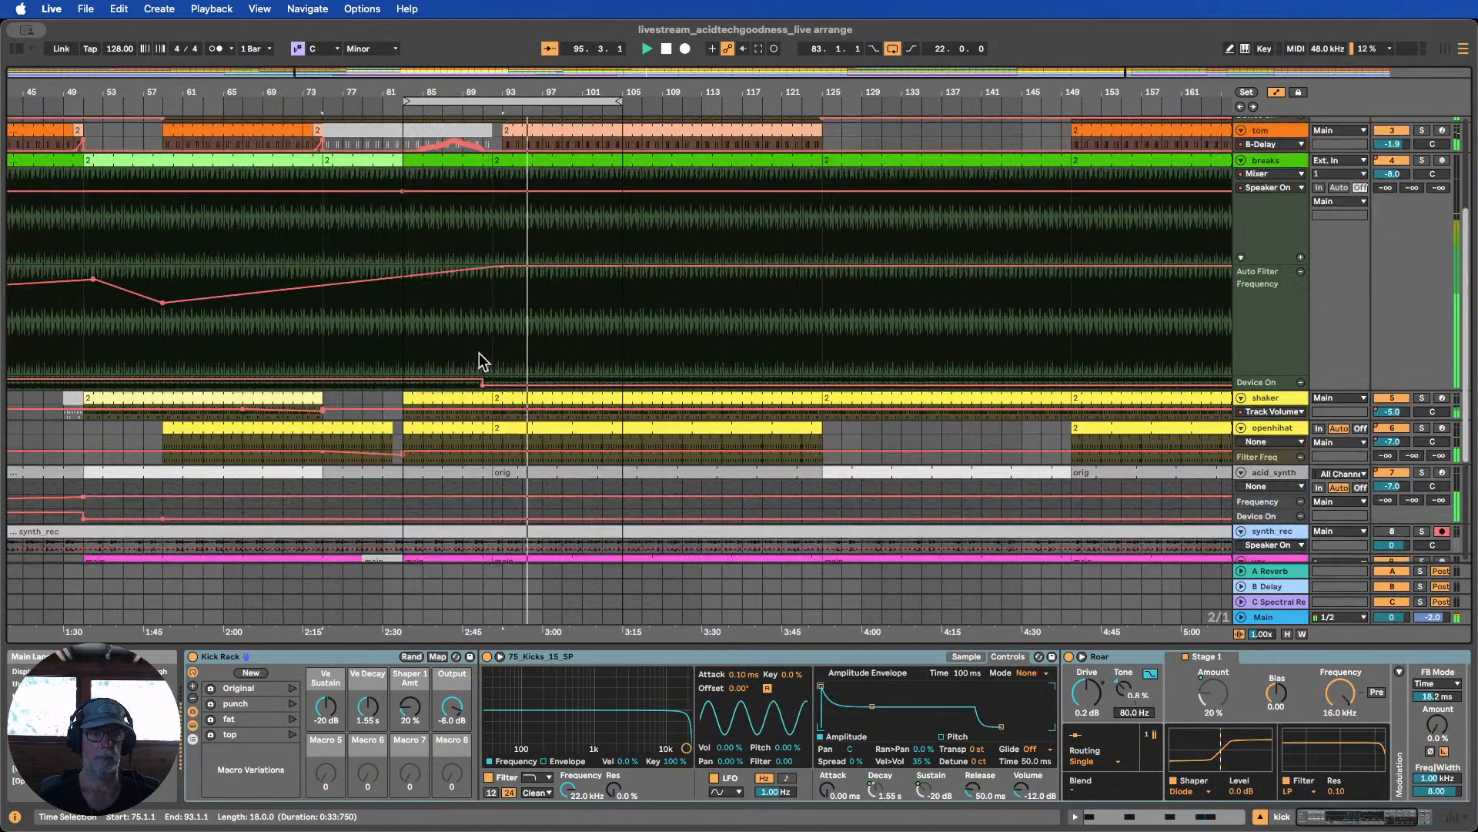
pyautogui.click(374, 103)
pyautogui.click(664, 49)
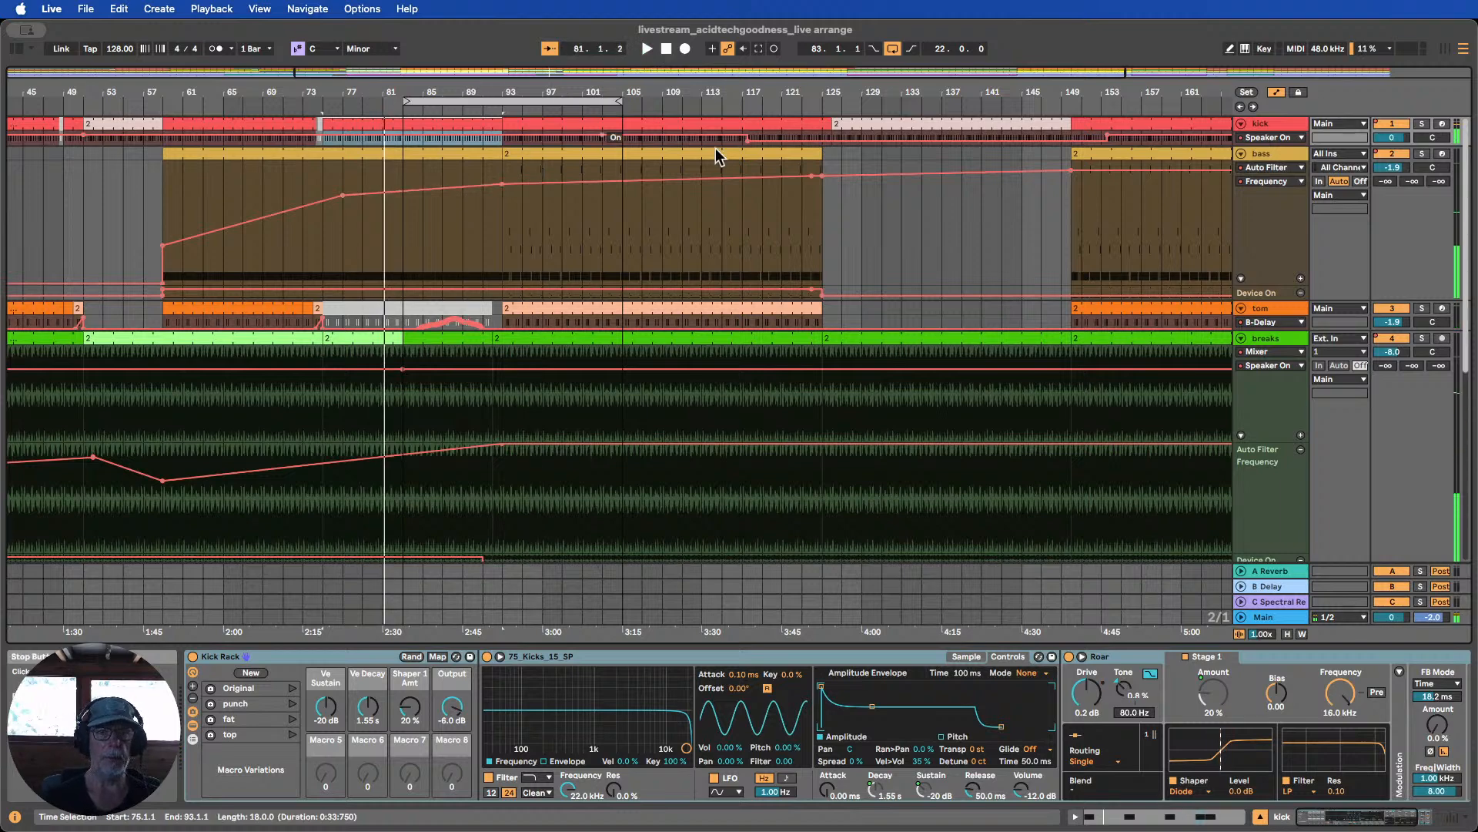
# Enlarge the kick track and deactivate its section from 92.3.3 to 93.1.1
pyautogui.click(1261, 151)
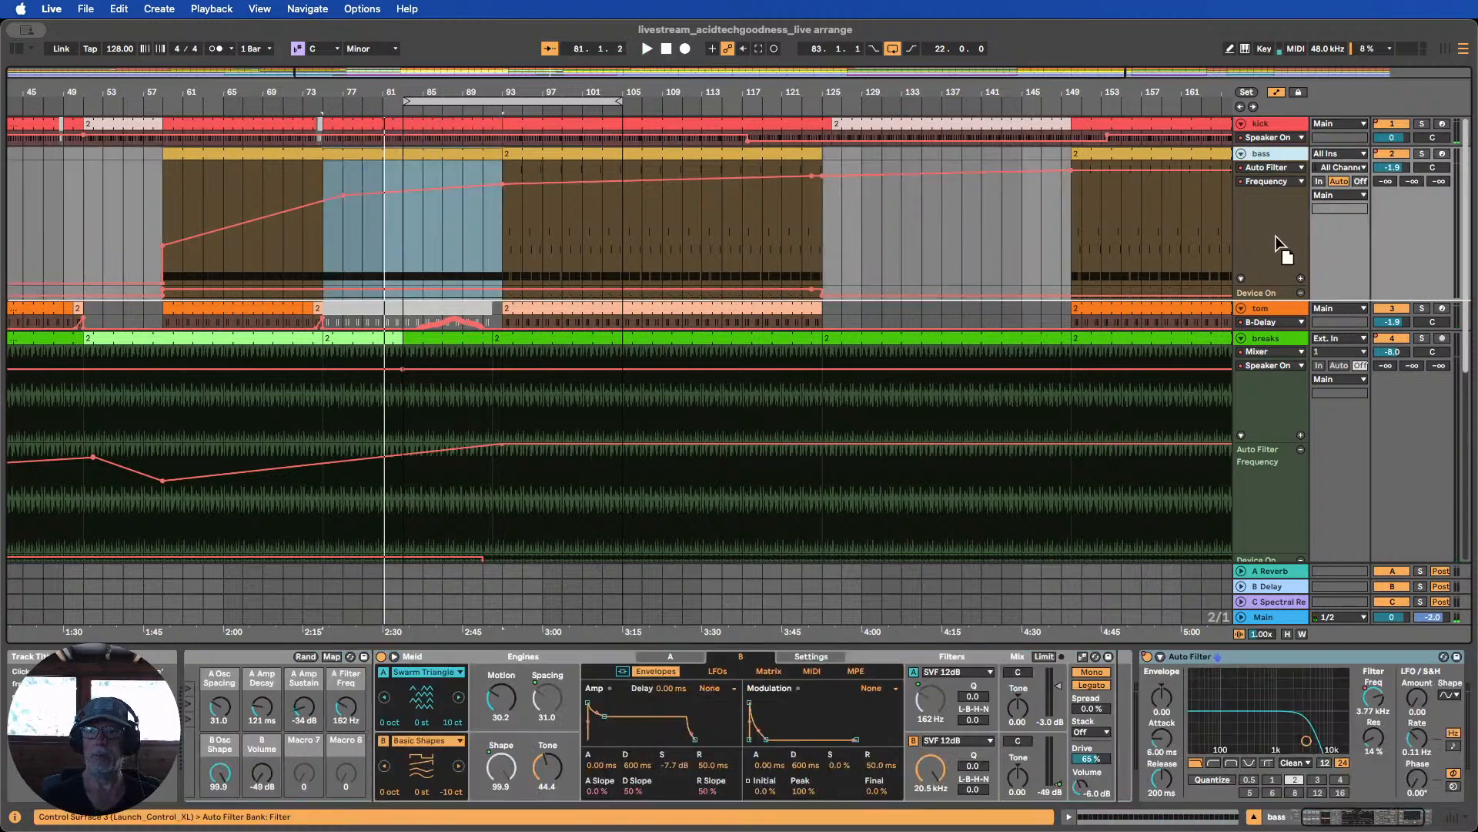
pyautogui.moveTo(1265, 143); pyautogui.dragTo(1282, 254)
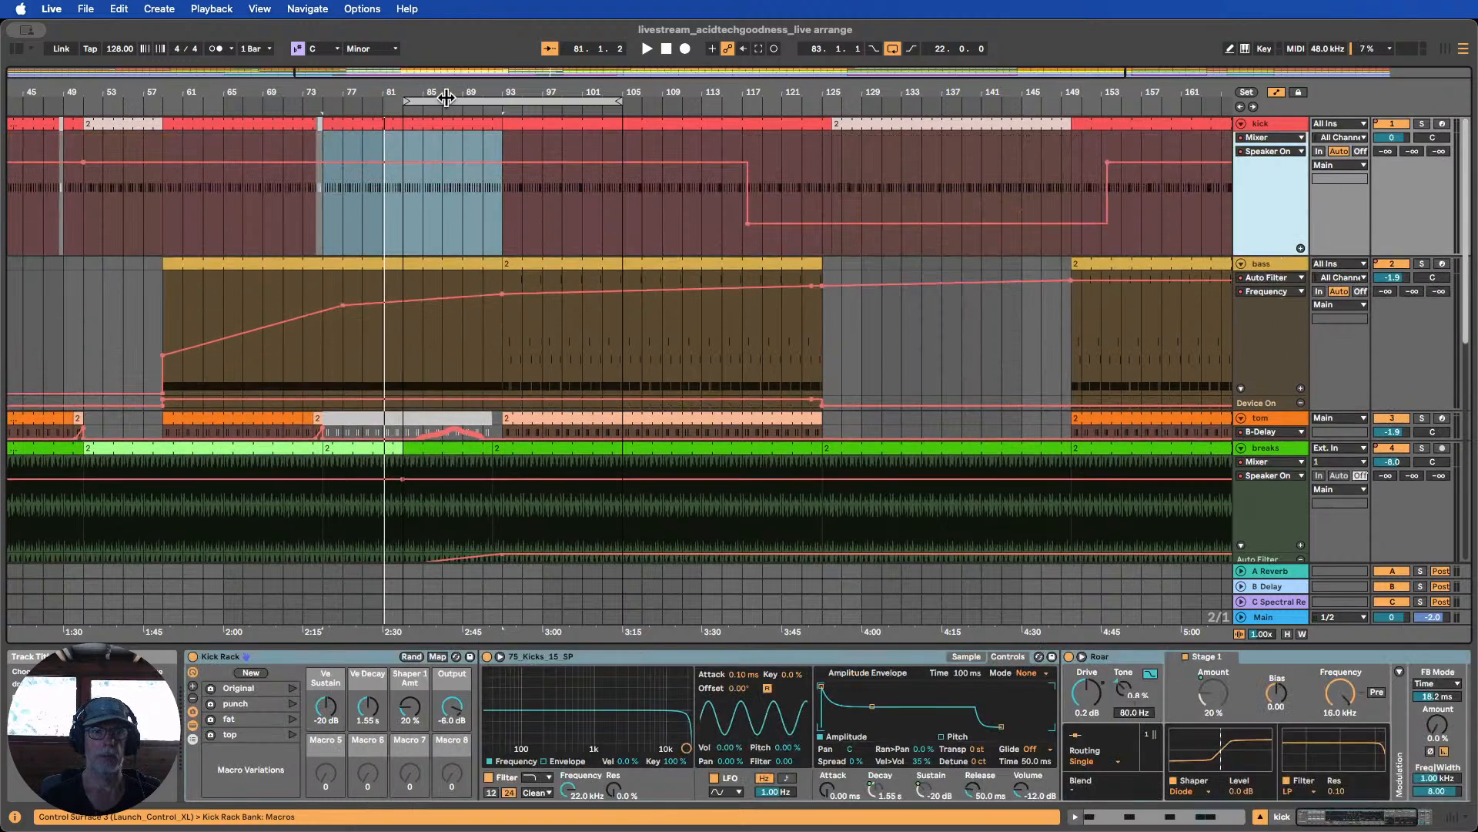
pyautogui.scroll(10, 497, 141)
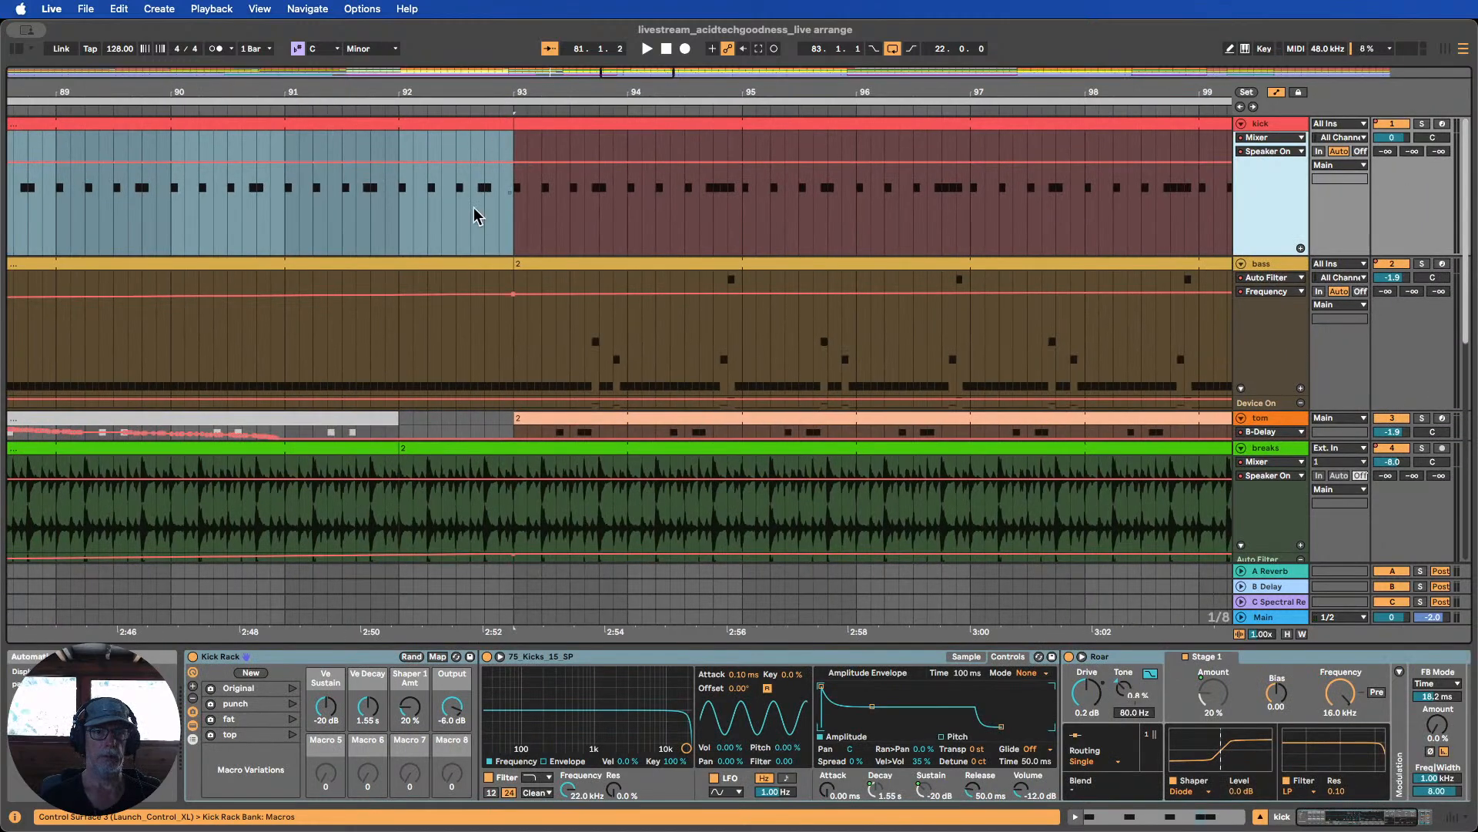
pyautogui.moveTo(473, 206); pyautogui.dragTo(520, 156)
pyautogui.press('0')
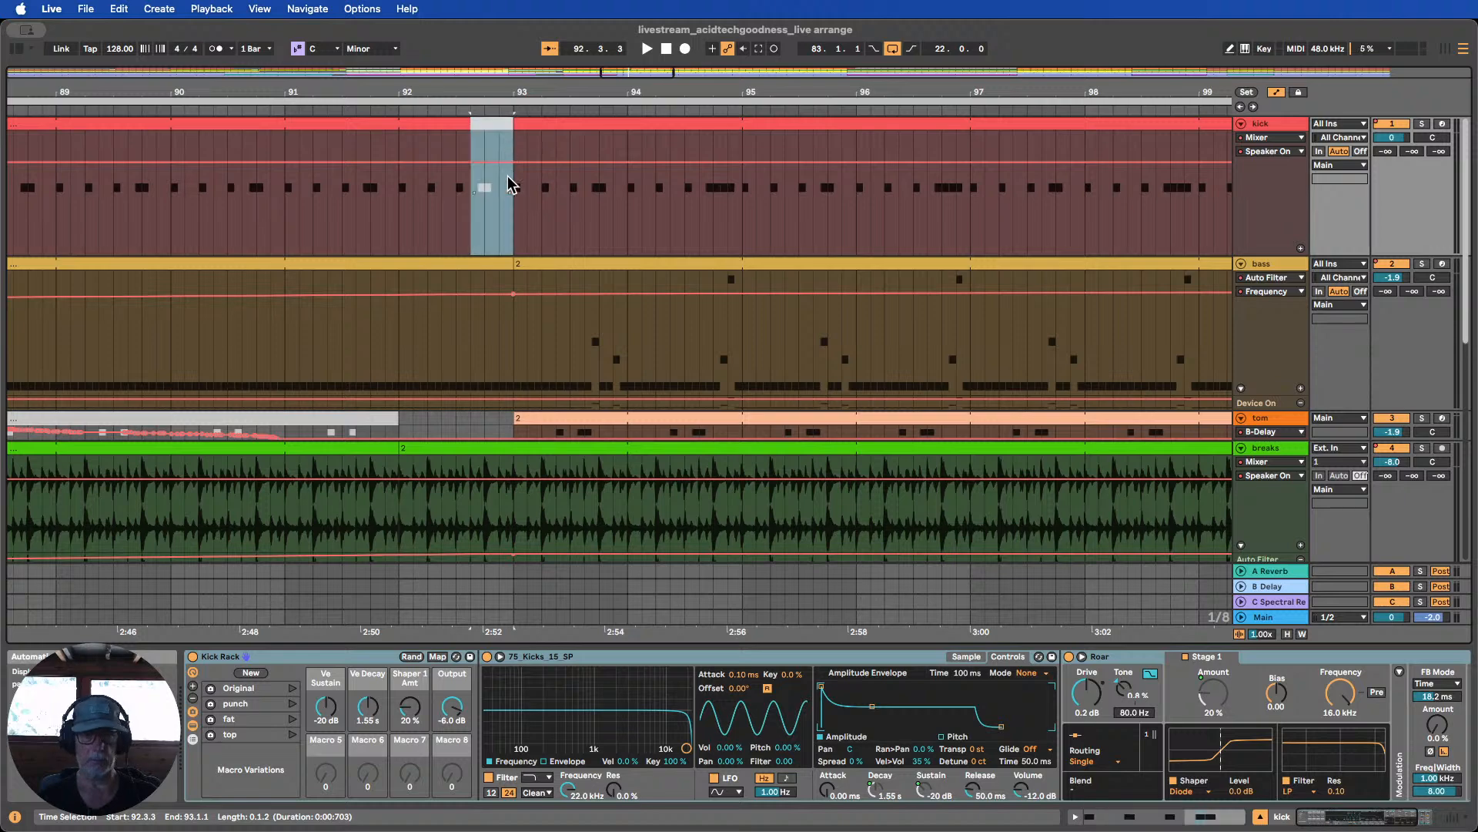
# Recolor the bass clip spanning bars 93 to 125 with a muted tan
pyautogui.moveTo(486, 91); pyautogui.dragTo(509, 58)
pyautogui.scroll(-5, 543, 210)
pyautogui.scroll(4, 543, 209)
pyautogui.scroll(2, 521, 260)
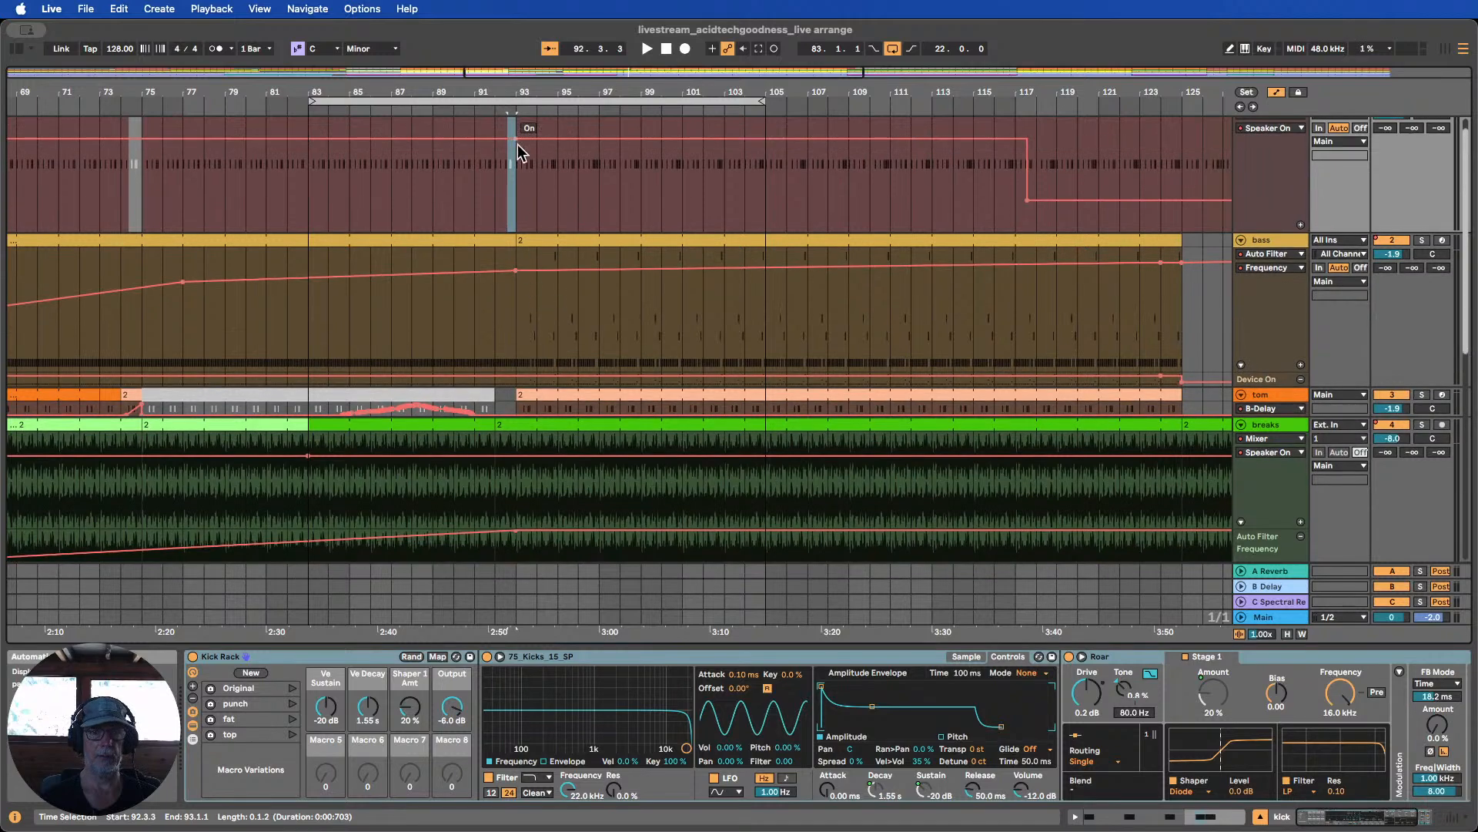
pyautogui.click(544, 241)
pyautogui.rightClick(546, 243)
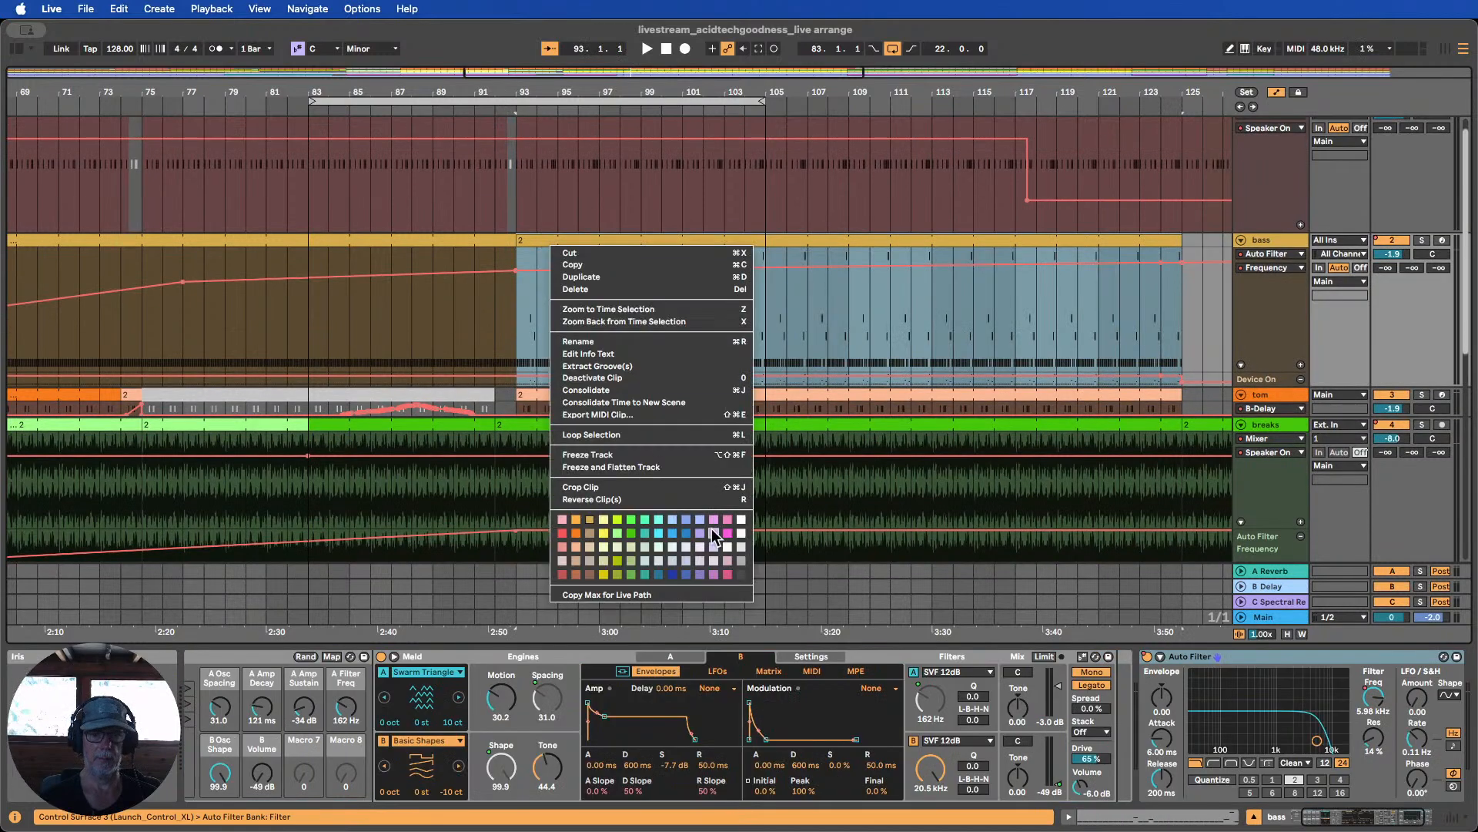
pyautogui.click(588, 532)
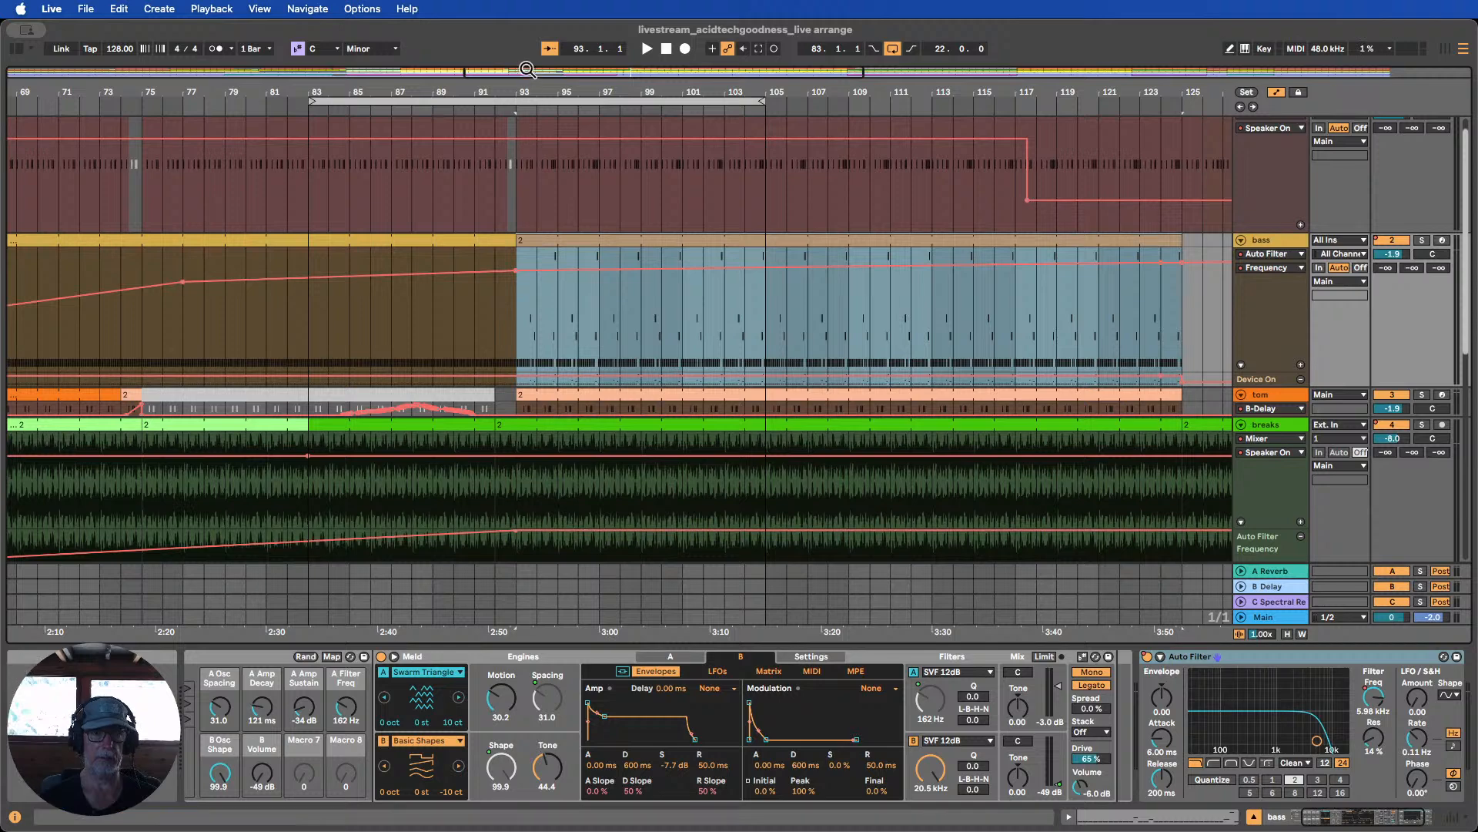
# Enlarge the tom track and move the switch-off point of the breaks track's Device On automation to bar 125
pyautogui.scroll(-5, 639, 269)
pyautogui.scroll(-3, 640, 269)
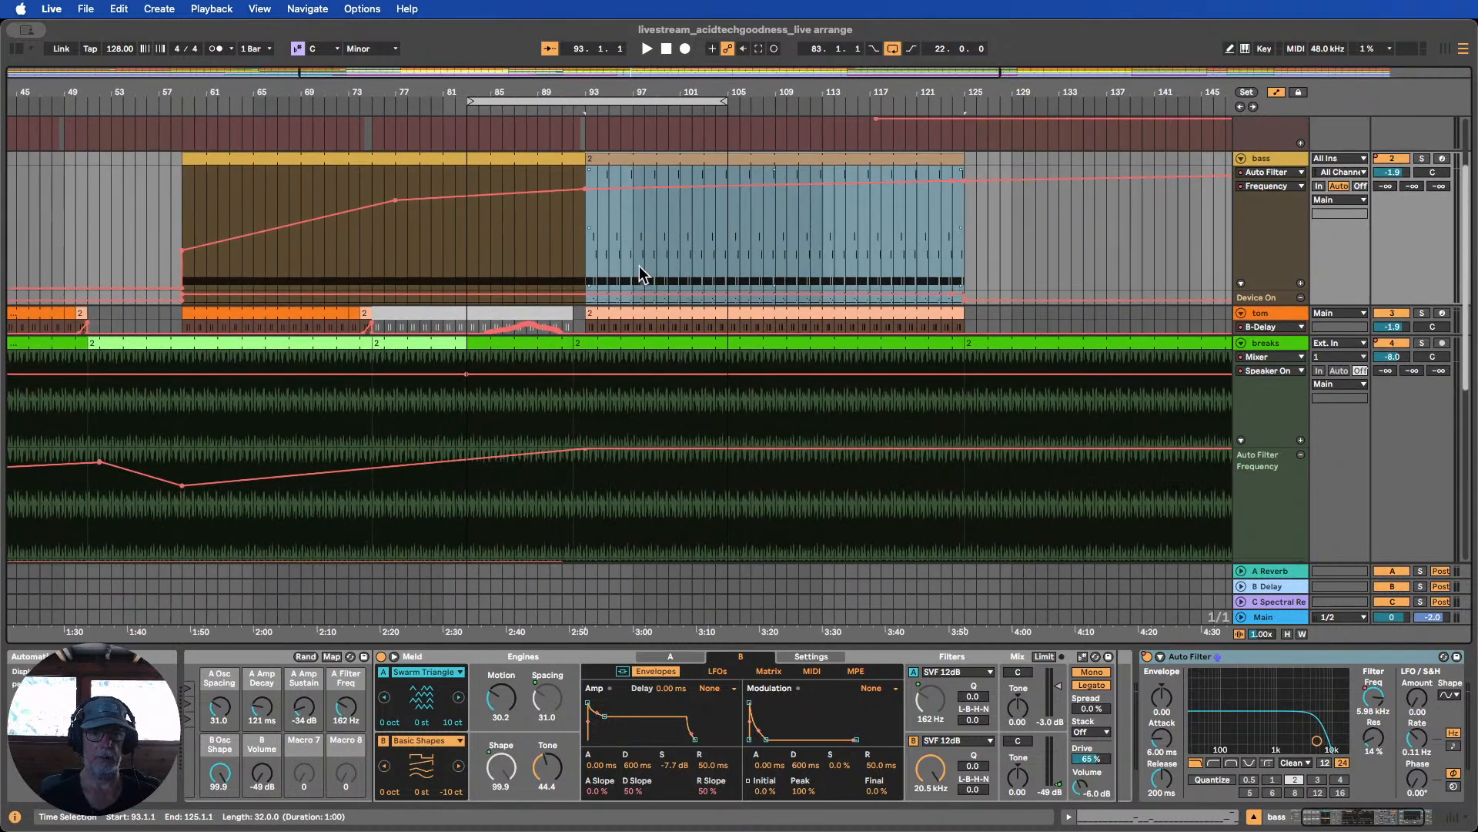
pyautogui.moveTo(1249, 332); pyautogui.dragTo(1260, 381)
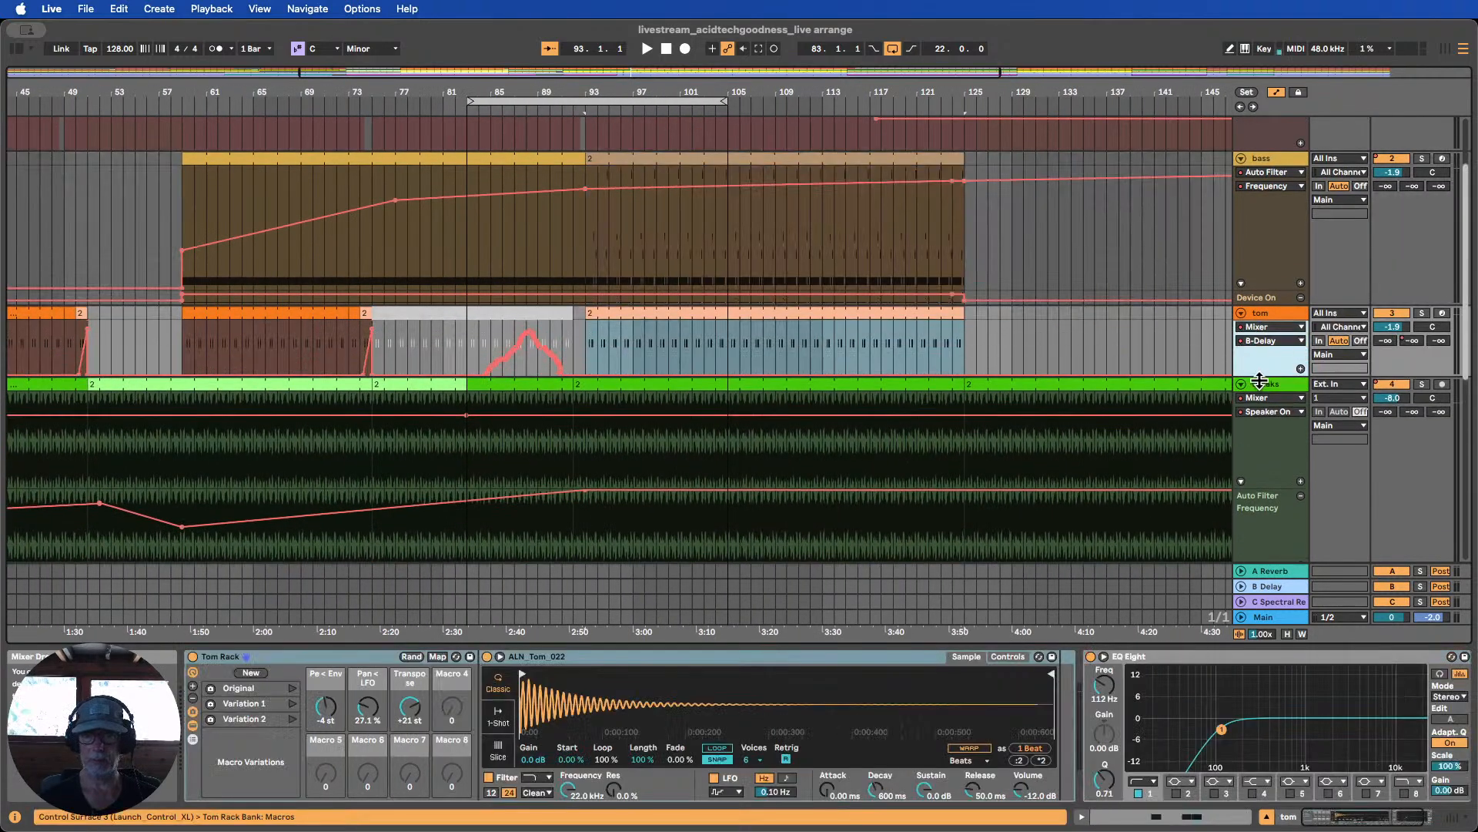
pyautogui.scroll(-3, 893, 291)
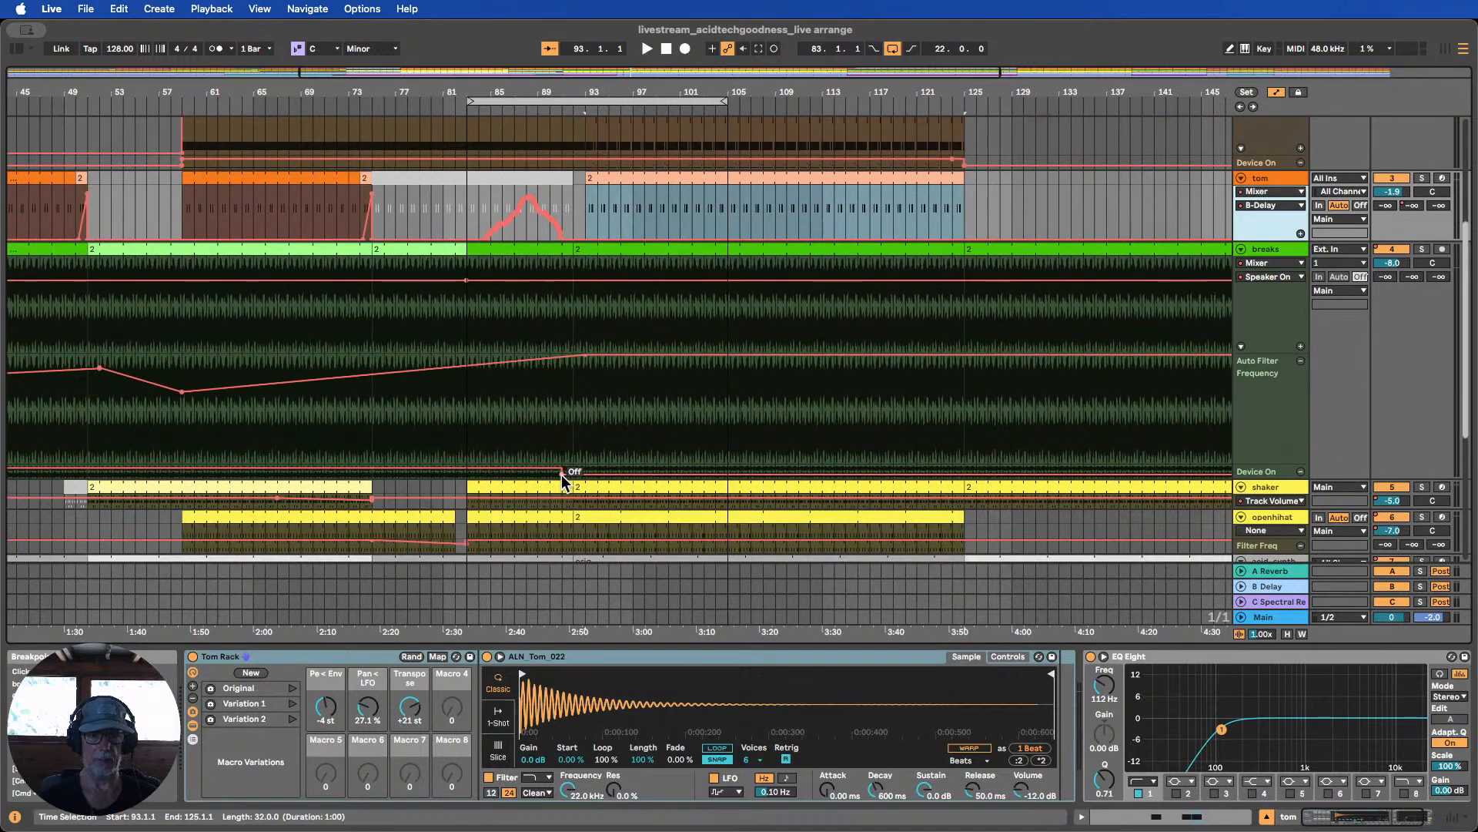
pyautogui.moveTo(562, 474); pyautogui.dragTo(964, 473)
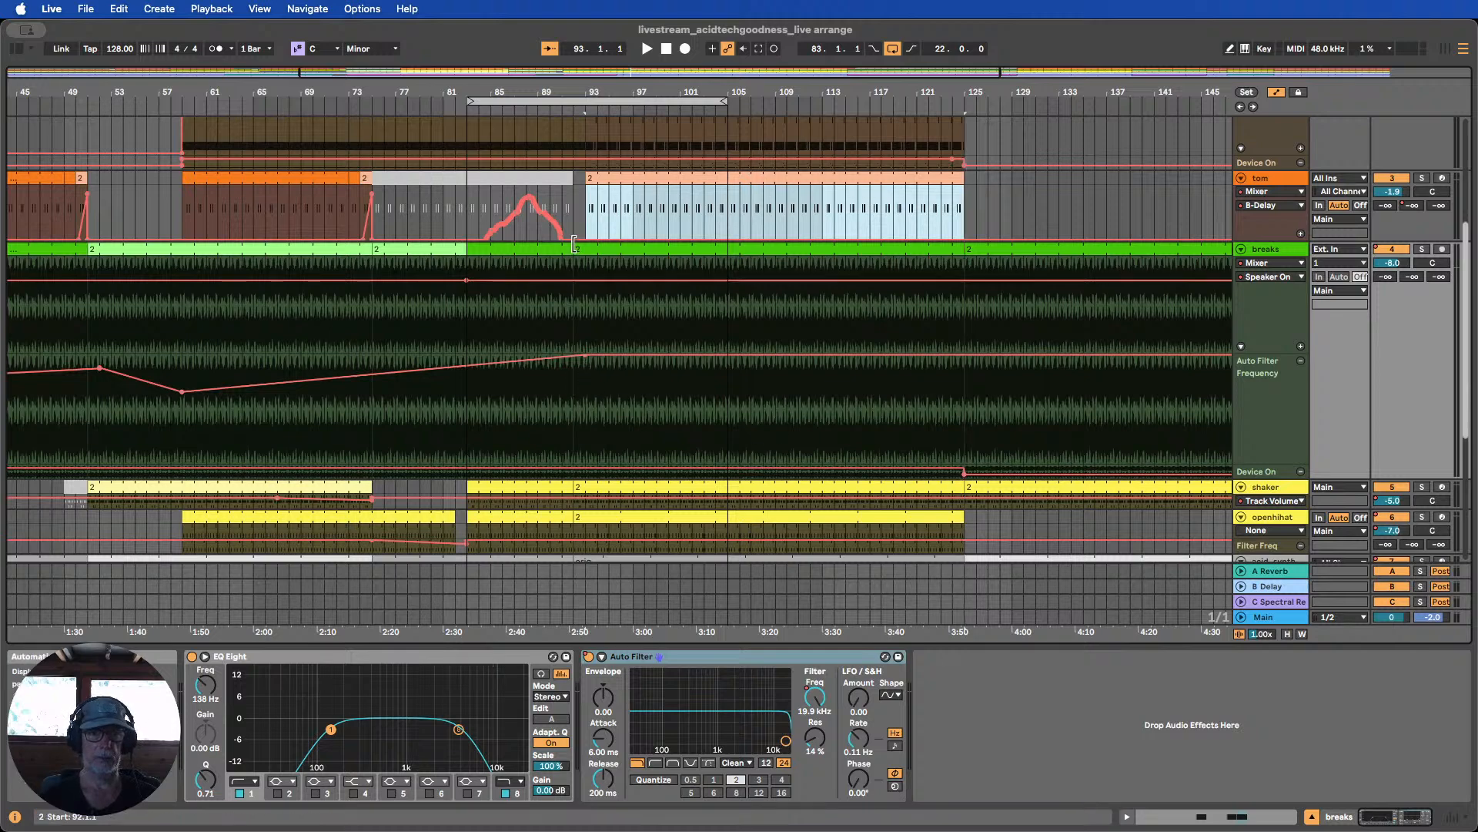
# Enlarge the shaker and openhihat tracks and display the openhihat's Mixer Speaker On automation
pyautogui.scroll(-5, 576, 246)
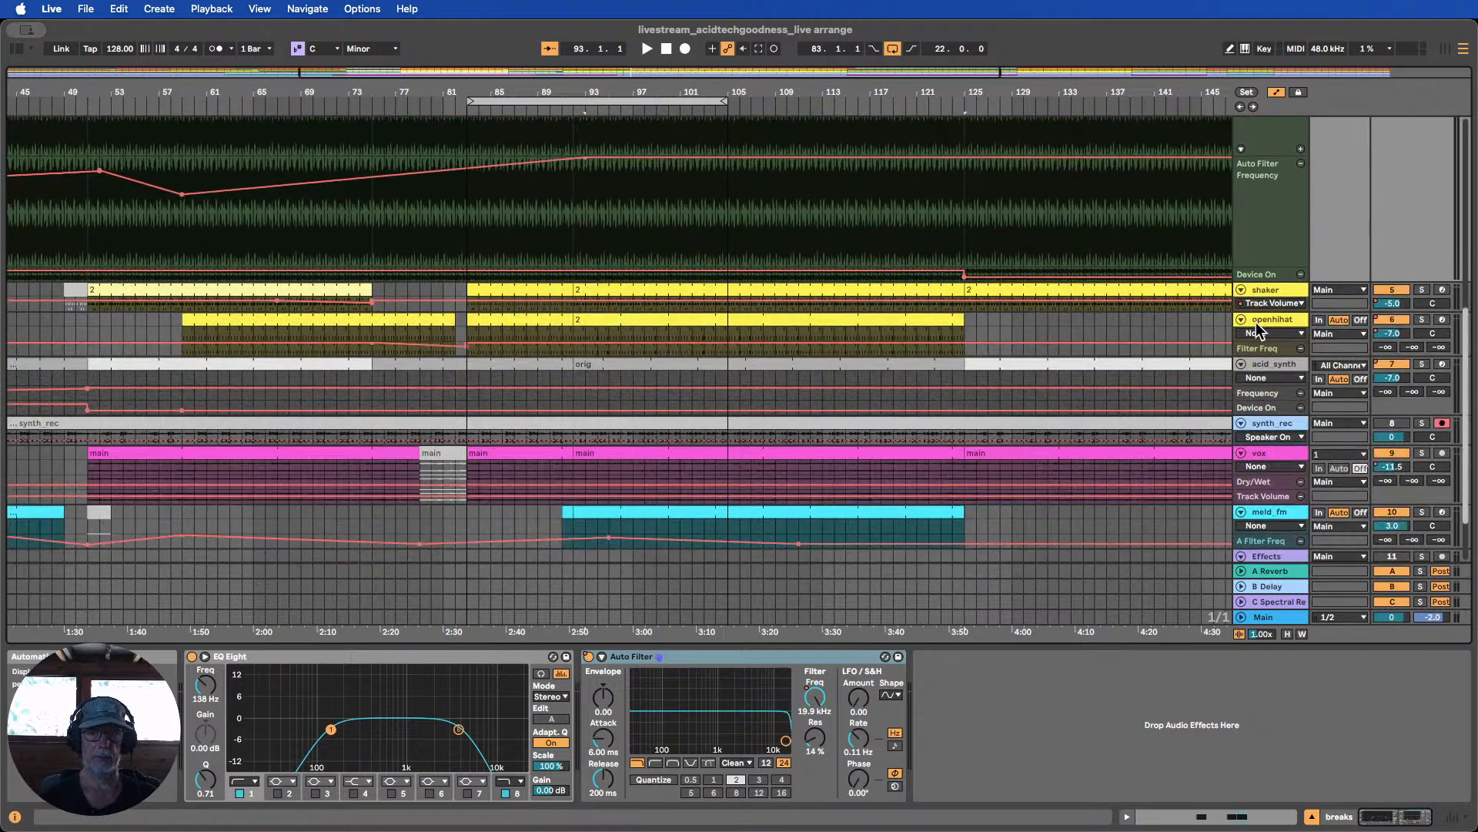
pyautogui.moveTo(1264, 312); pyautogui.dragTo(1280, 367)
pyautogui.scroll(-3, 1043, 304)
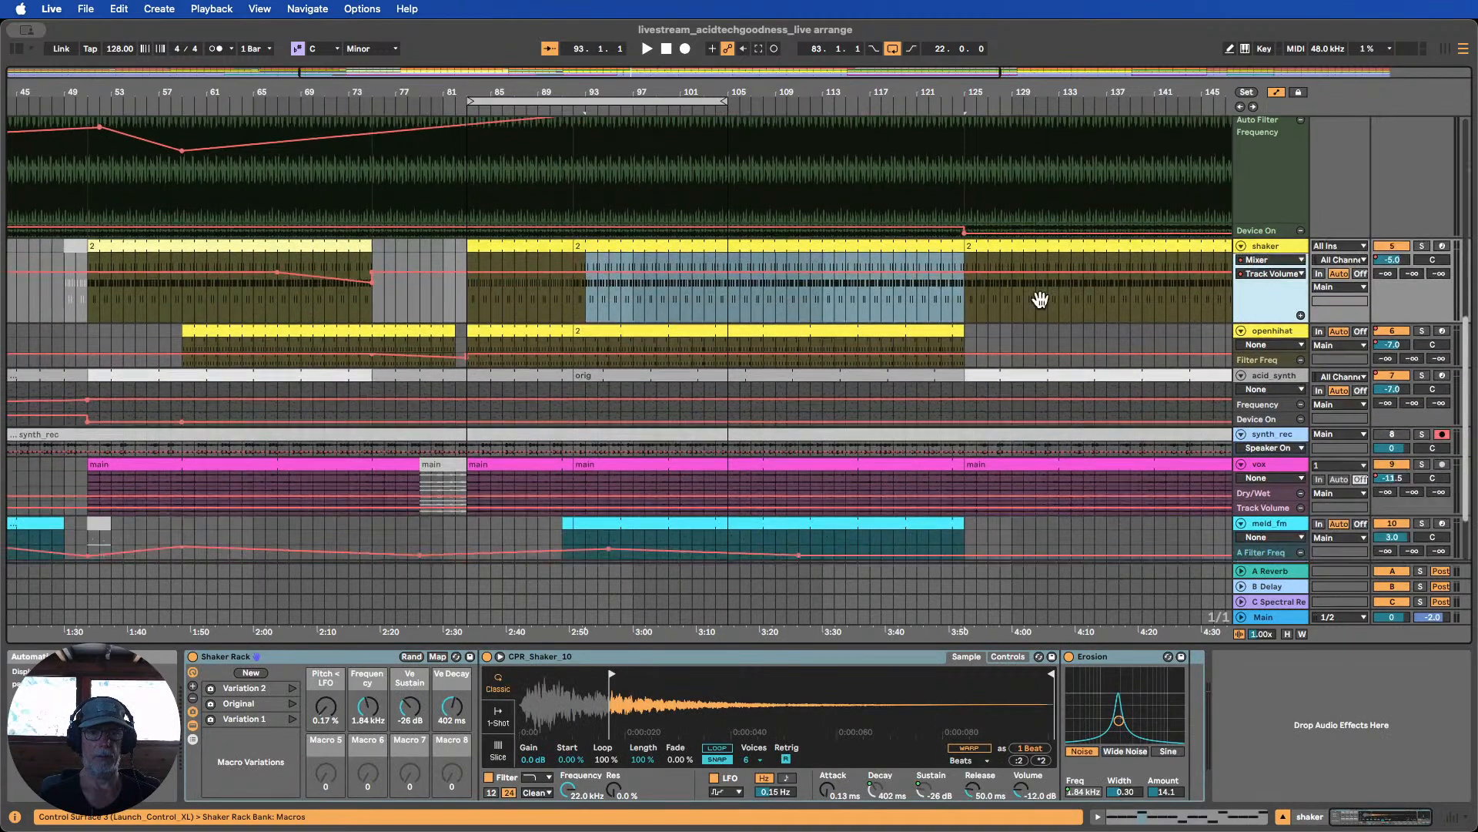
pyautogui.moveTo(1260, 277); pyautogui.dragTo(1272, 325)
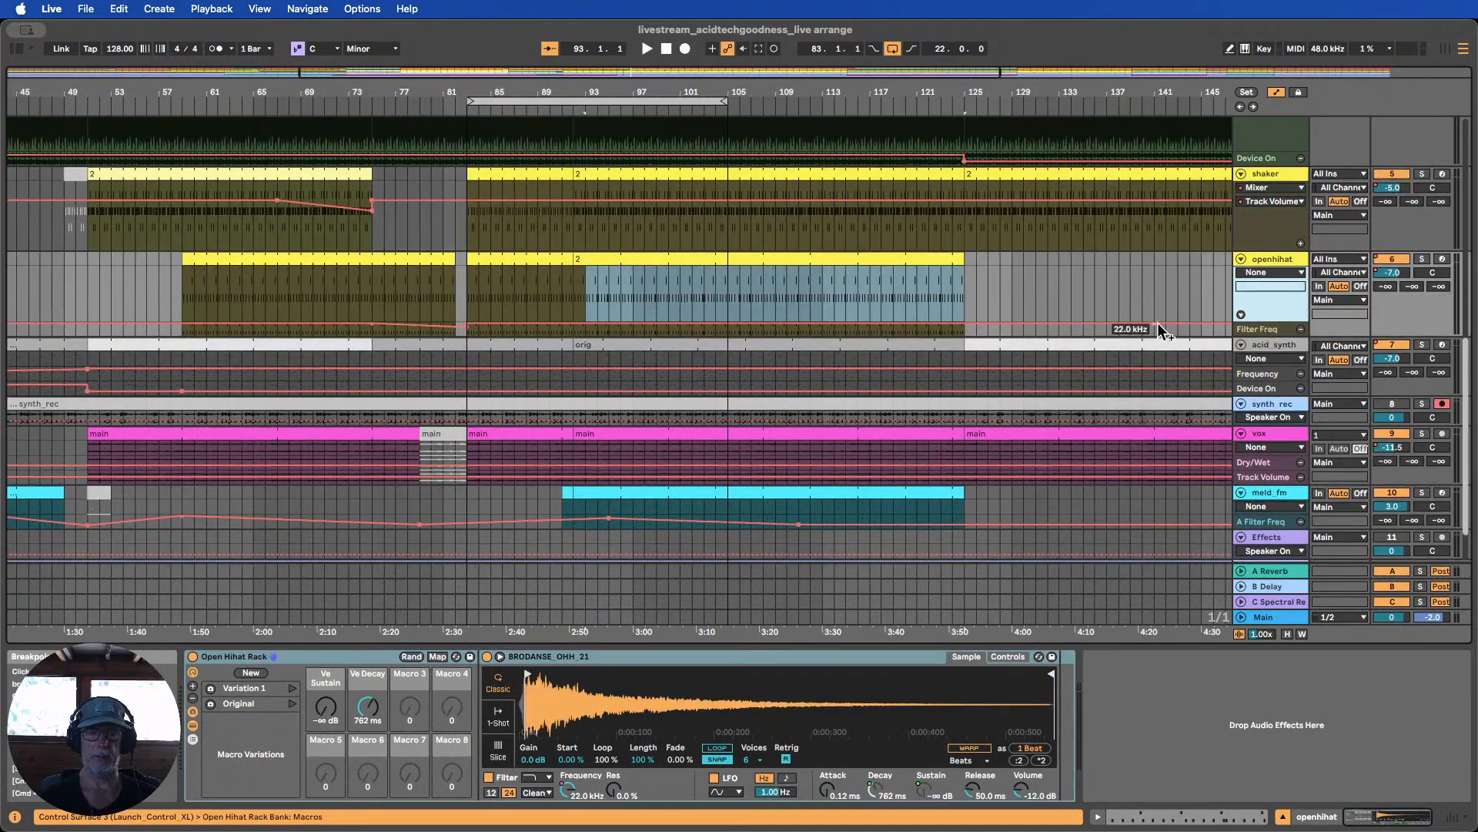
pyautogui.click(1277, 272)
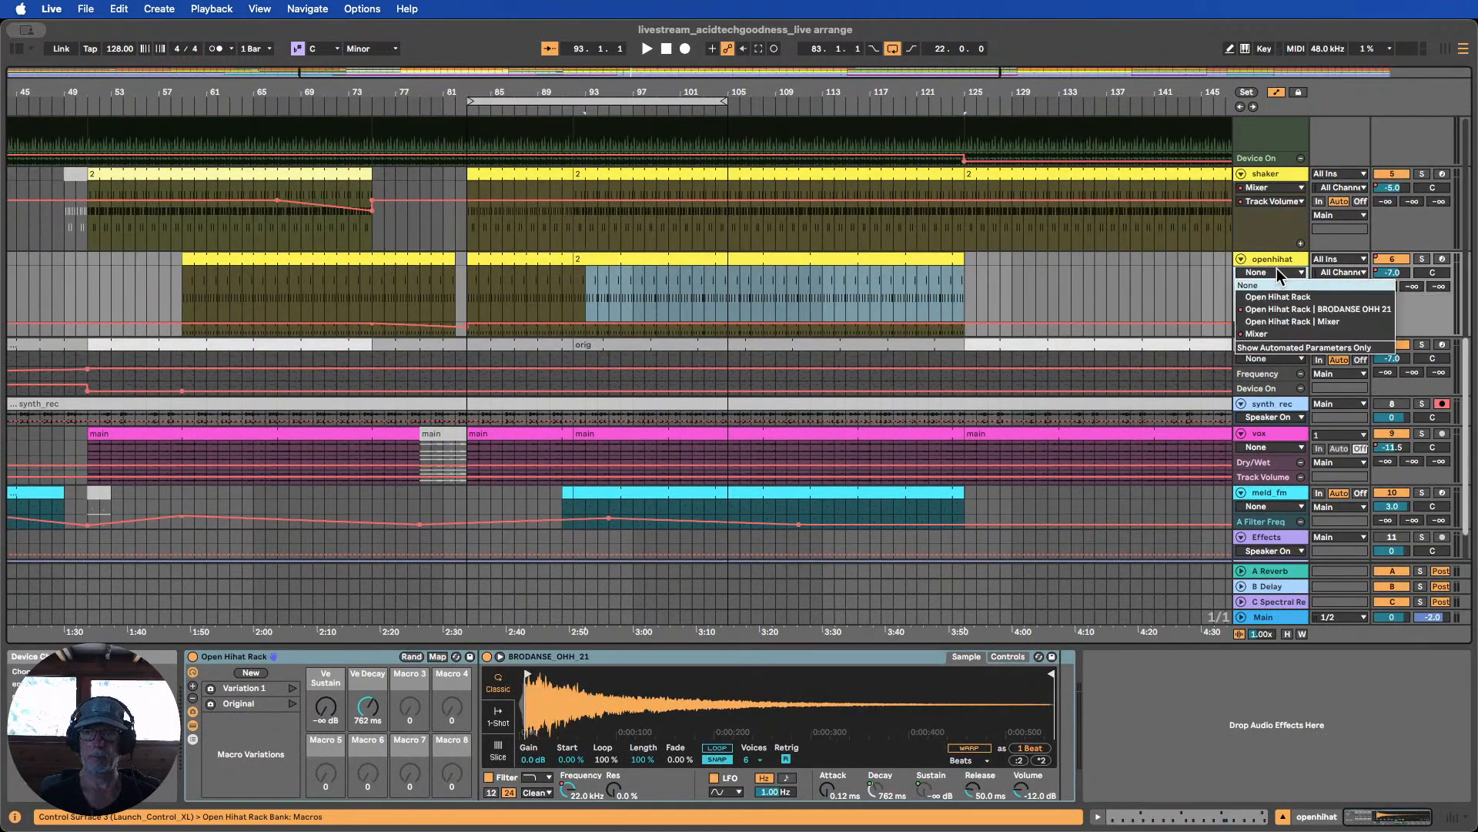
pyautogui.click(1271, 333)
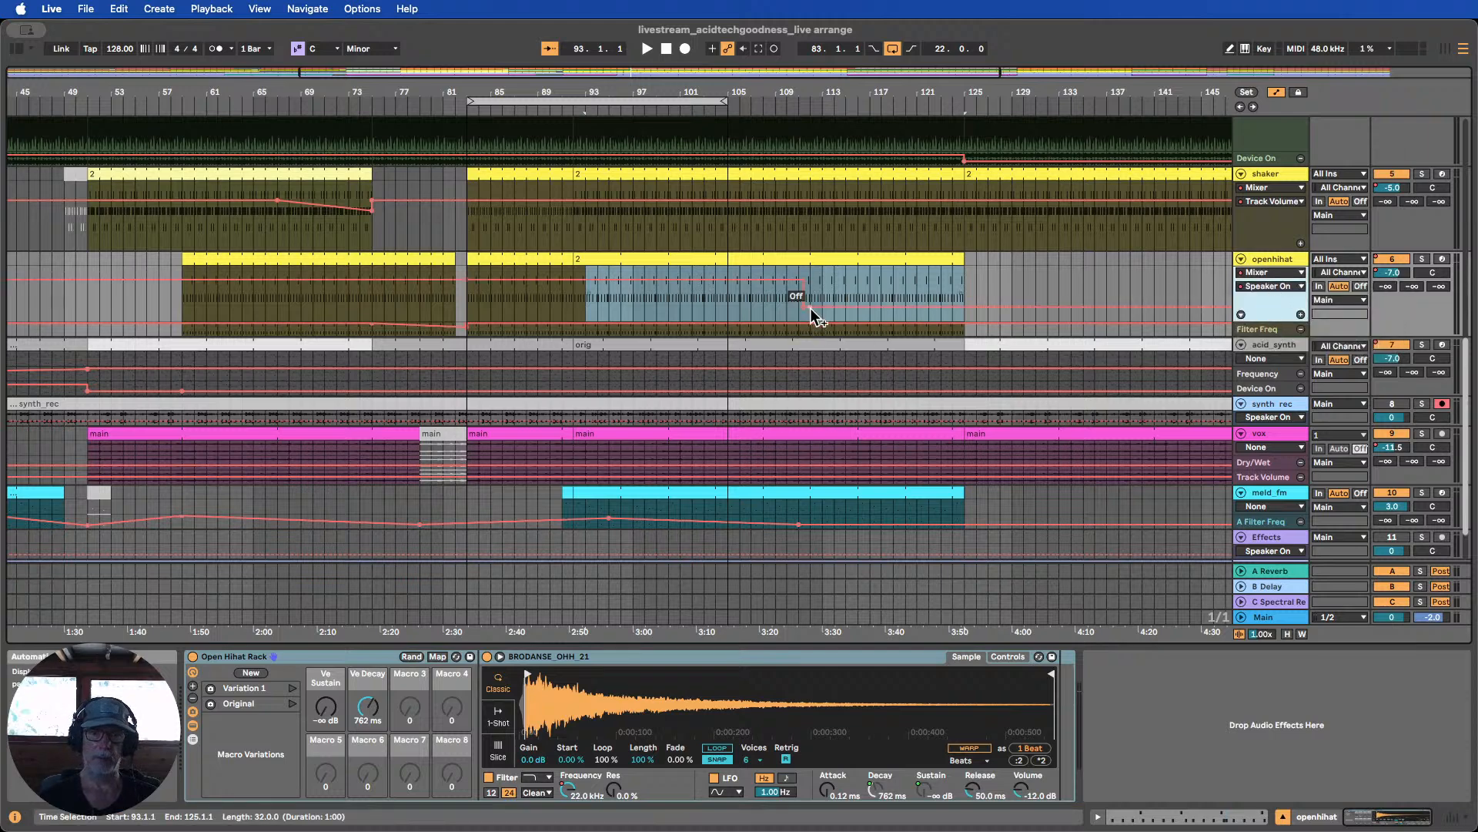
pyautogui.scroll(-2, 802, 307)
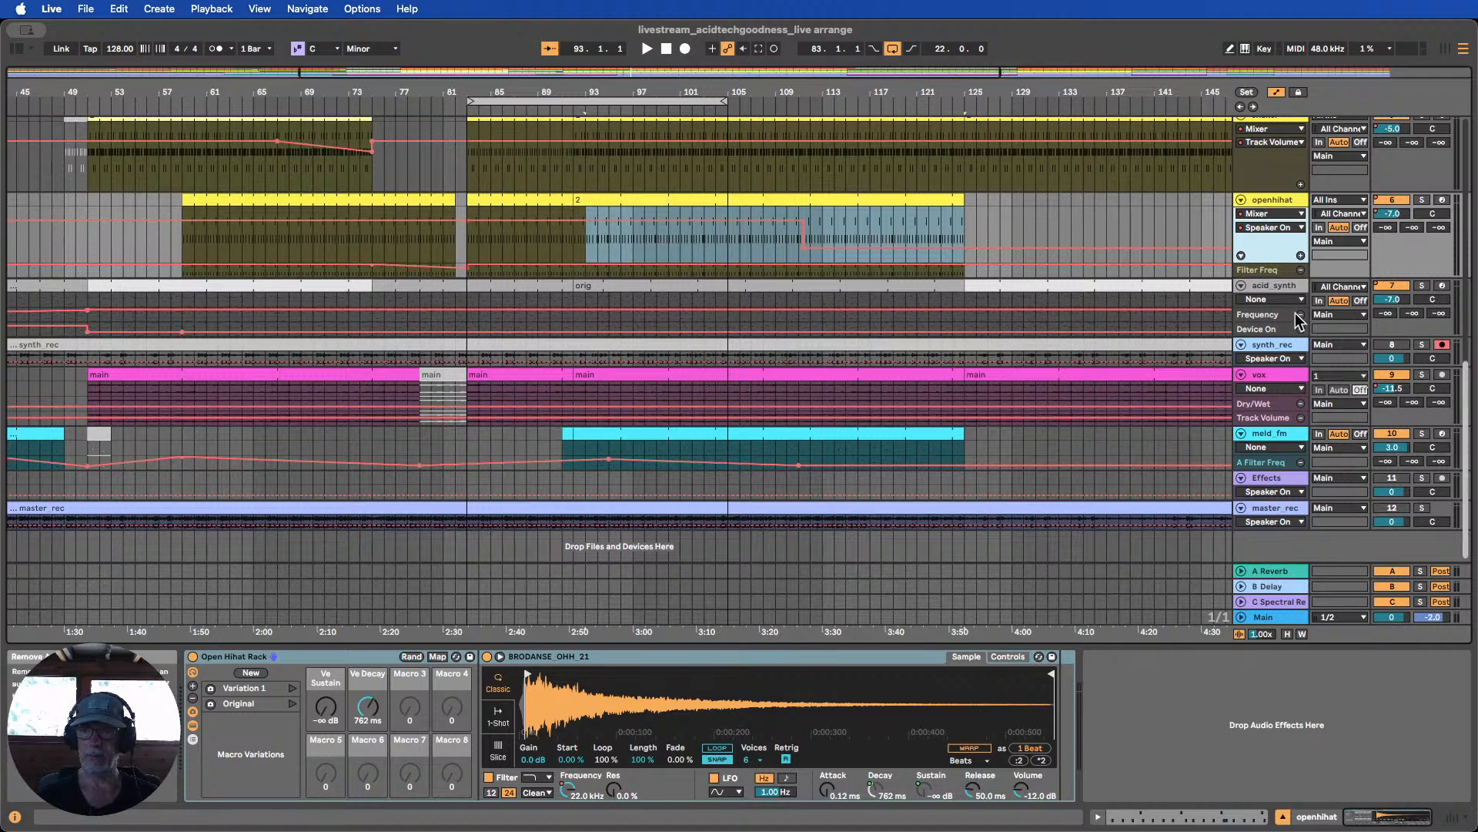
# Enlarge the acid_synth track's Auto Filter Device On automation lane
pyautogui.moveTo(1269, 335); pyautogui.dragTo(1269, 390)
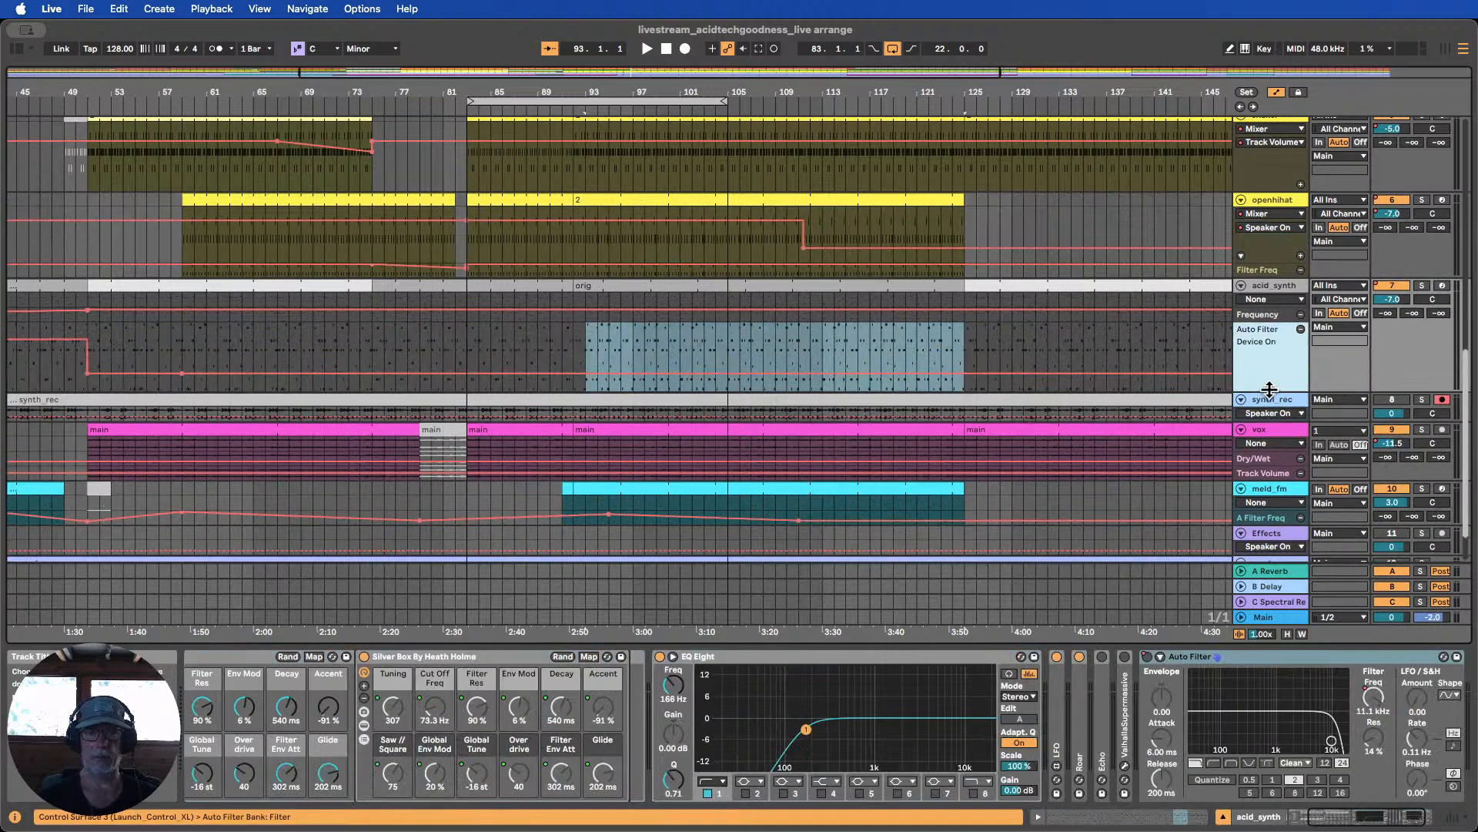
pyautogui.press('-')
pyautogui.press('-')
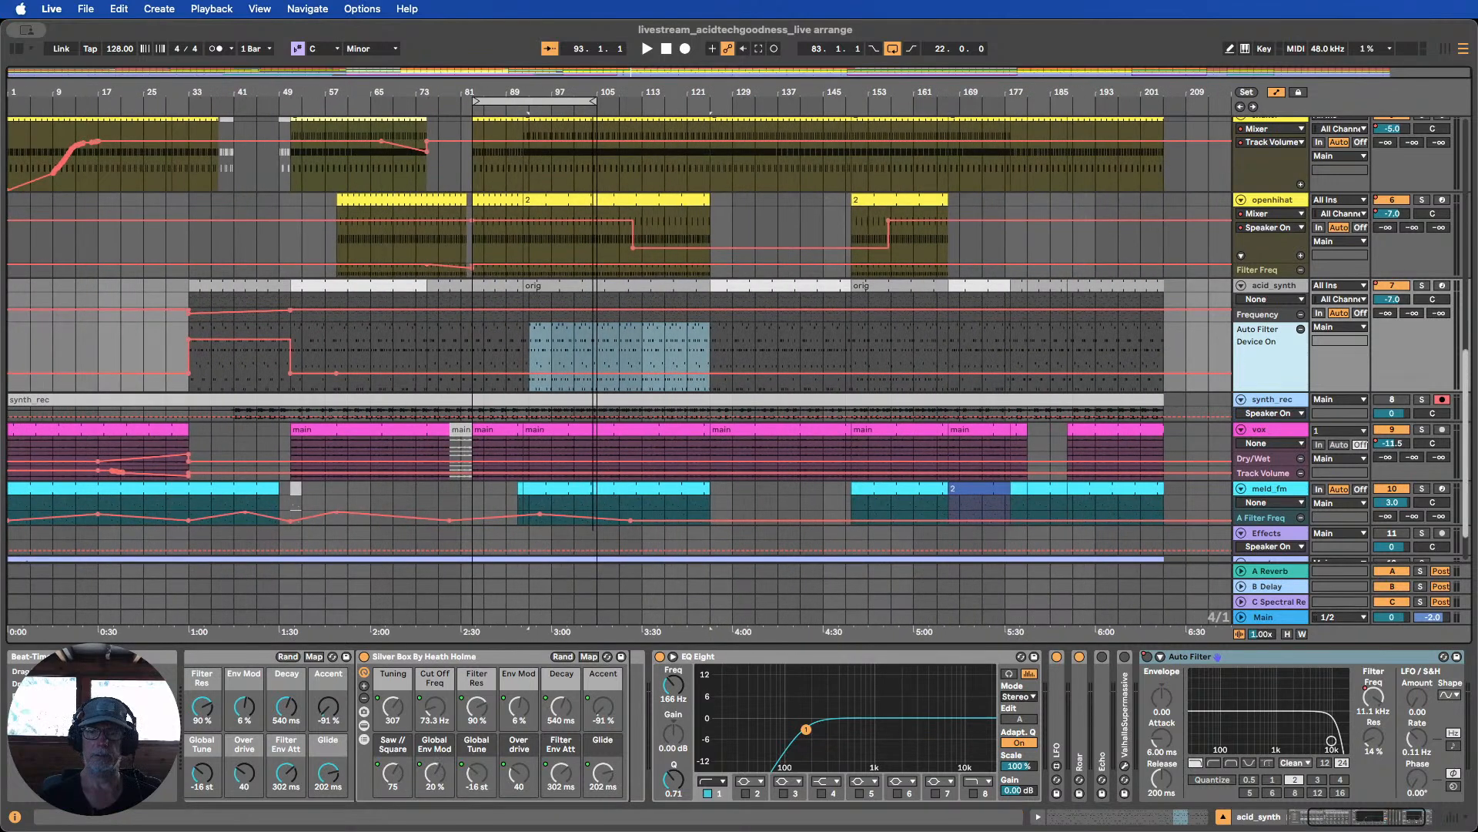
pyautogui.click(335, 373)
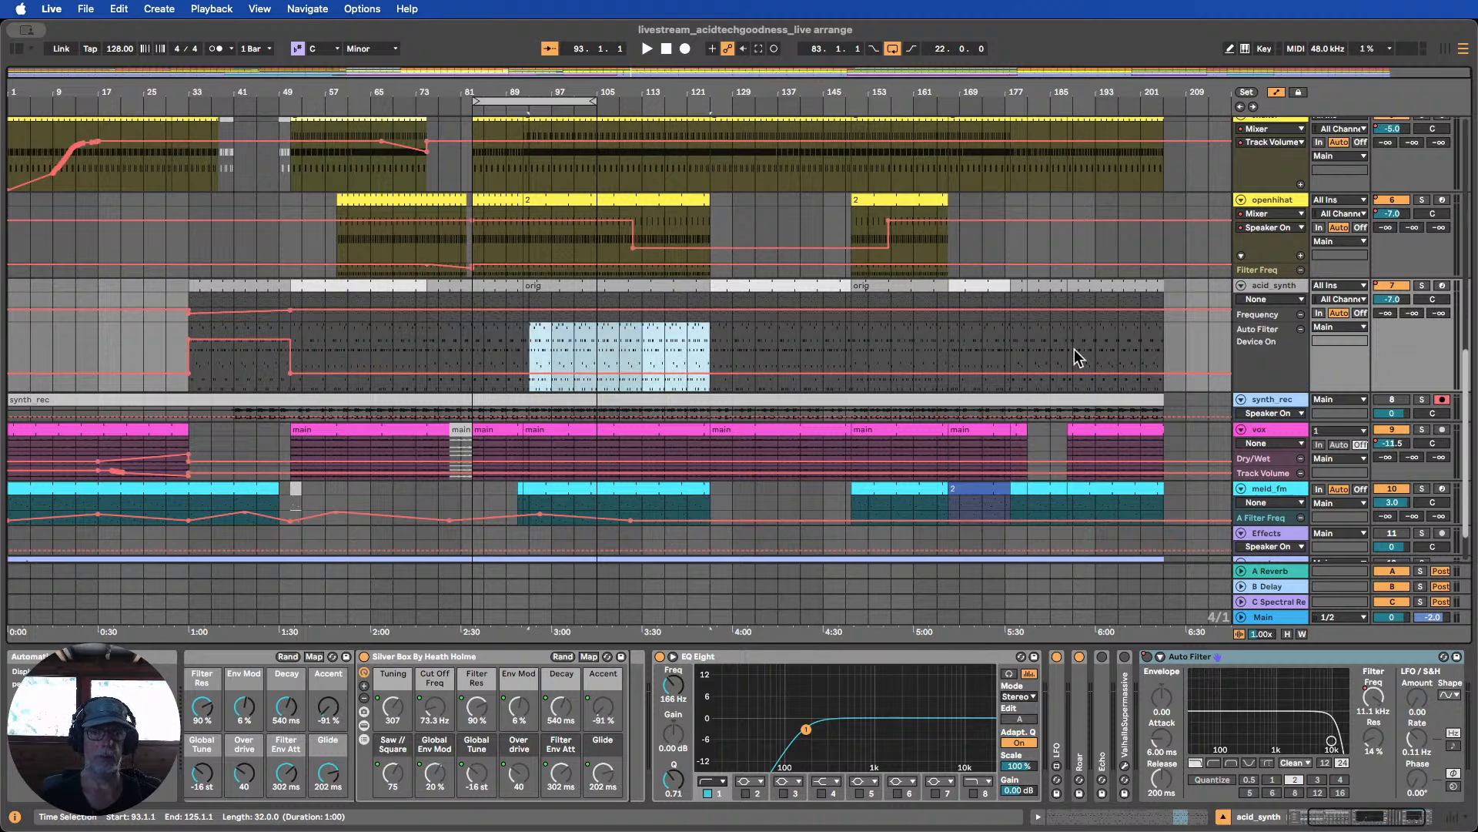
# Display the acid_synth's Mixer Speaker On automation and enlarge its lane
pyautogui.click(1279, 300)
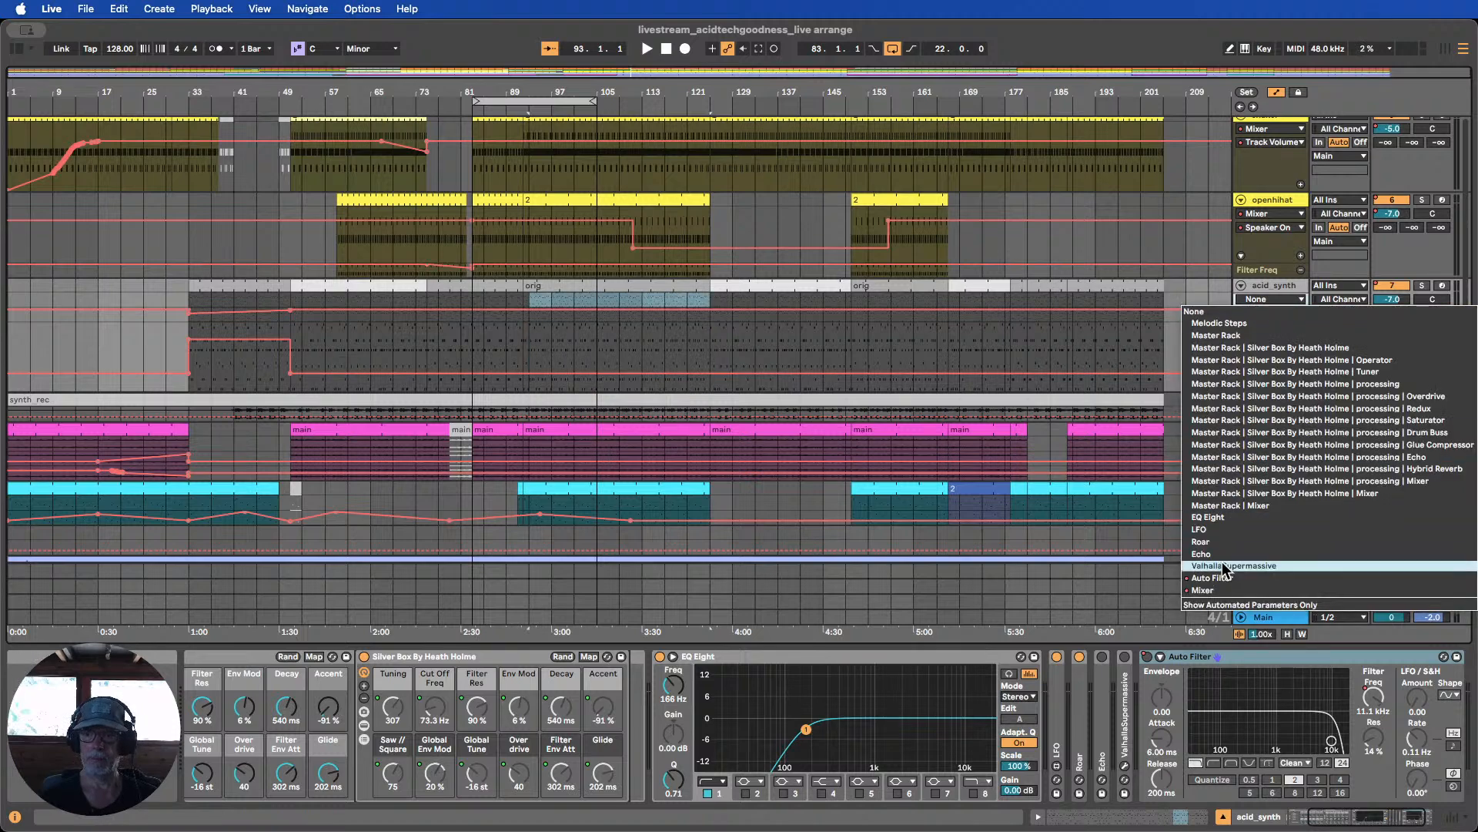
pyautogui.click(1230, 590)
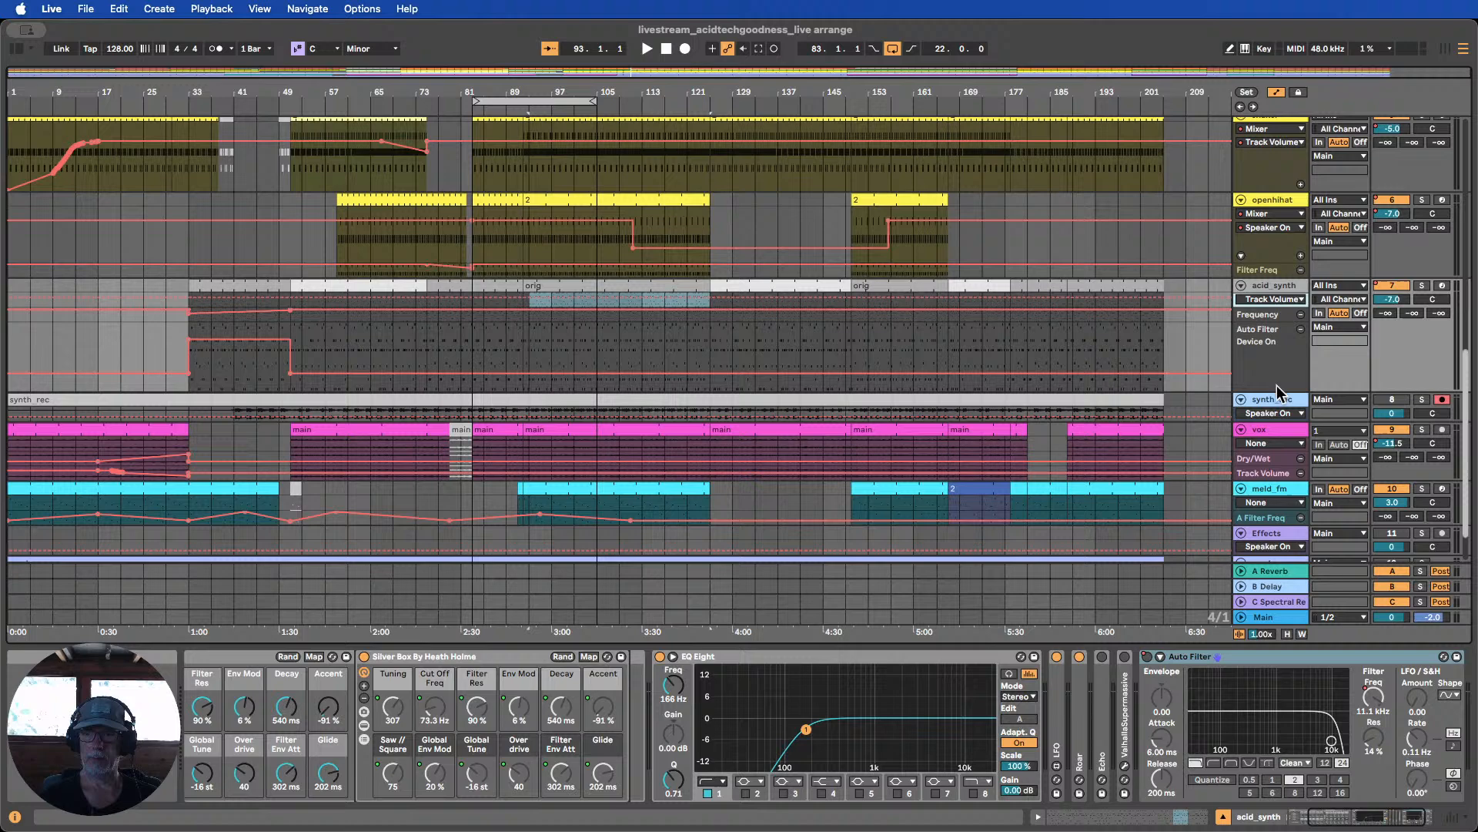
pyautogui.click(1288, 299)
pyautogui.click(1288, 314)
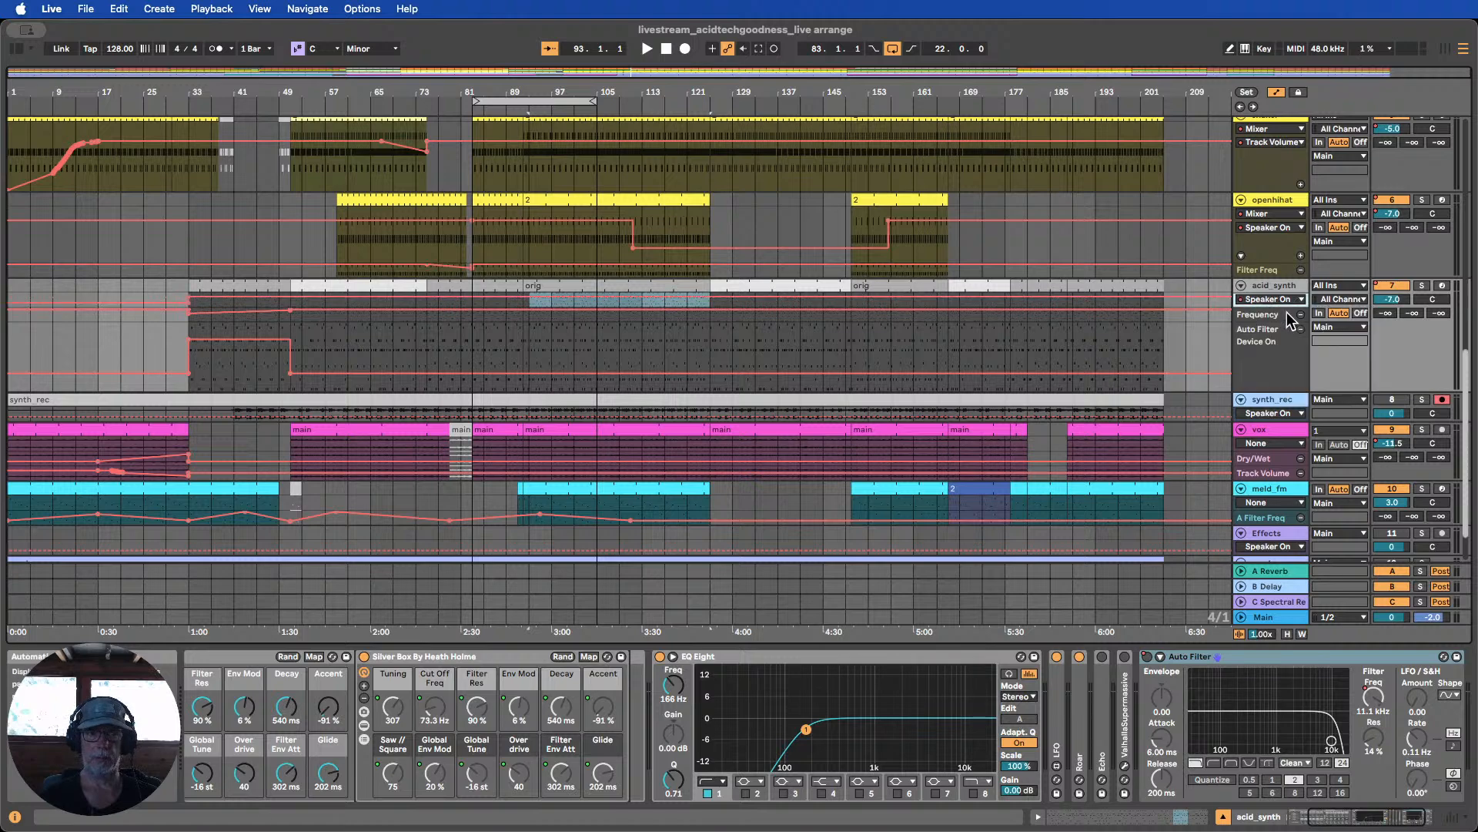
pyautogui.moveTo(1284, 306); pyautogui.dragTo(1282, 402)
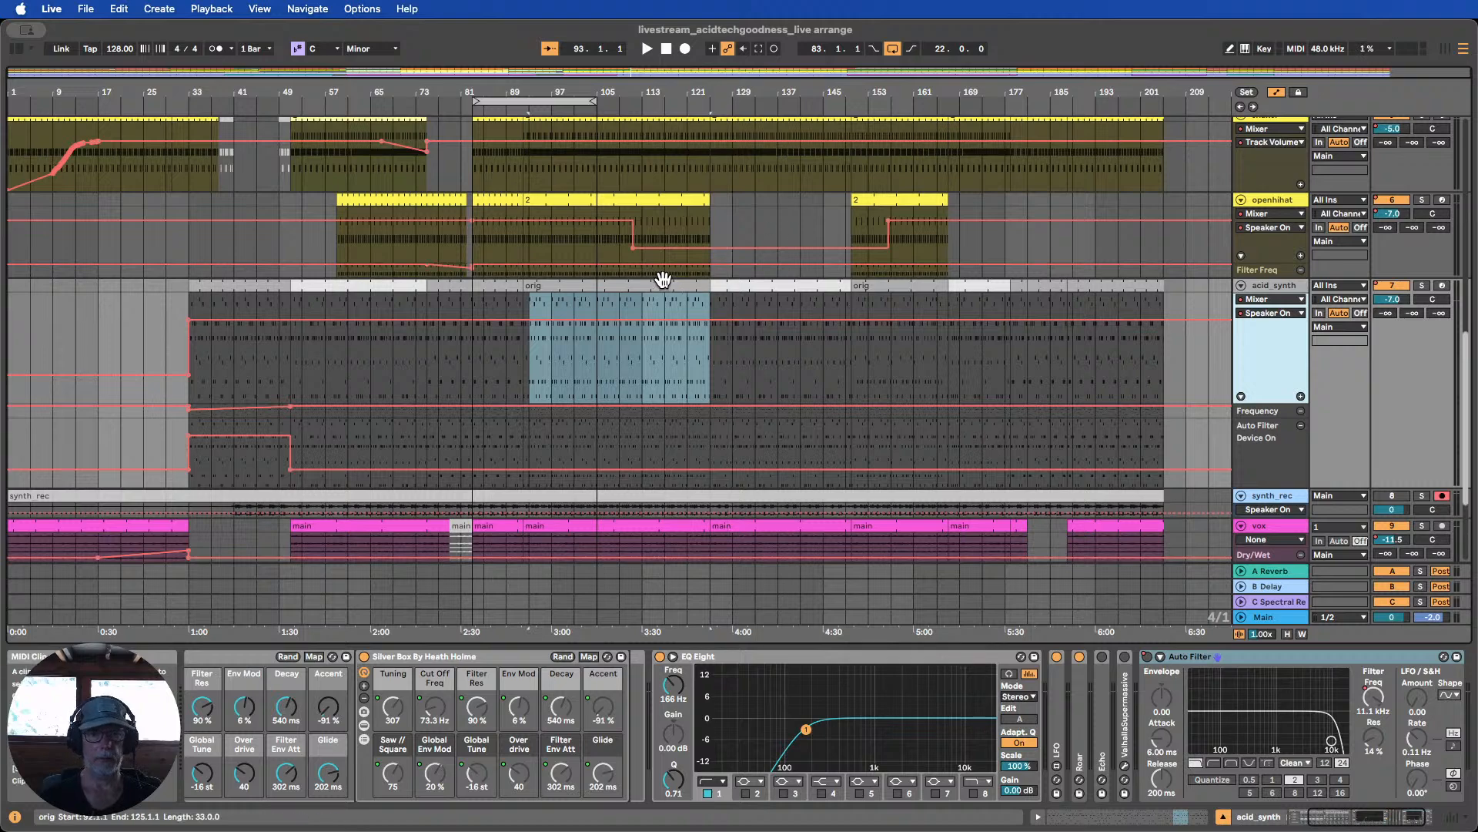
# Extend the loop's start back to bar 81 and start playback from about bar 79
pyautogui.scroll(-5, 607, 288)
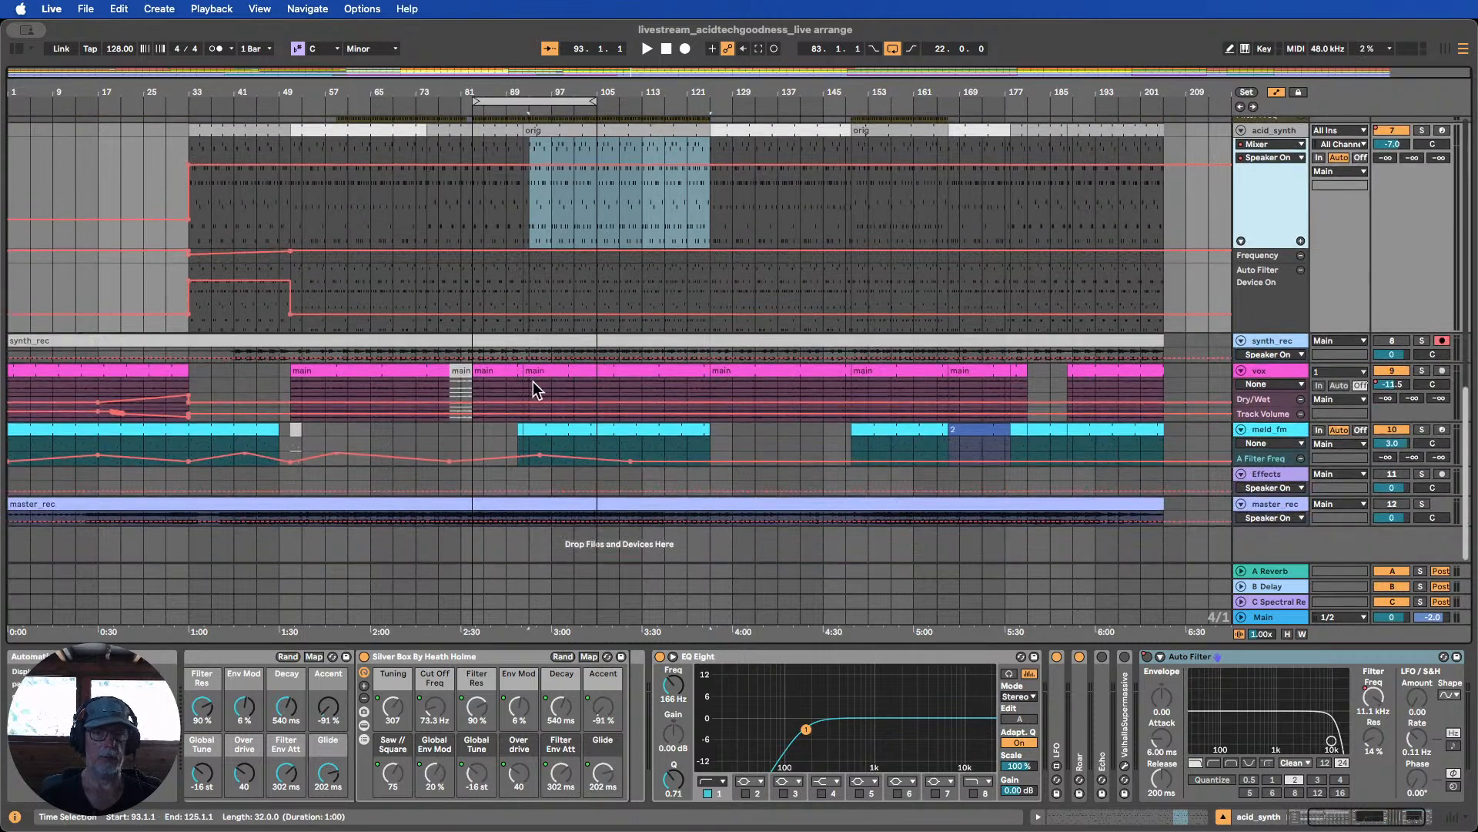
pyautogui.scroll(10, 561, 433)
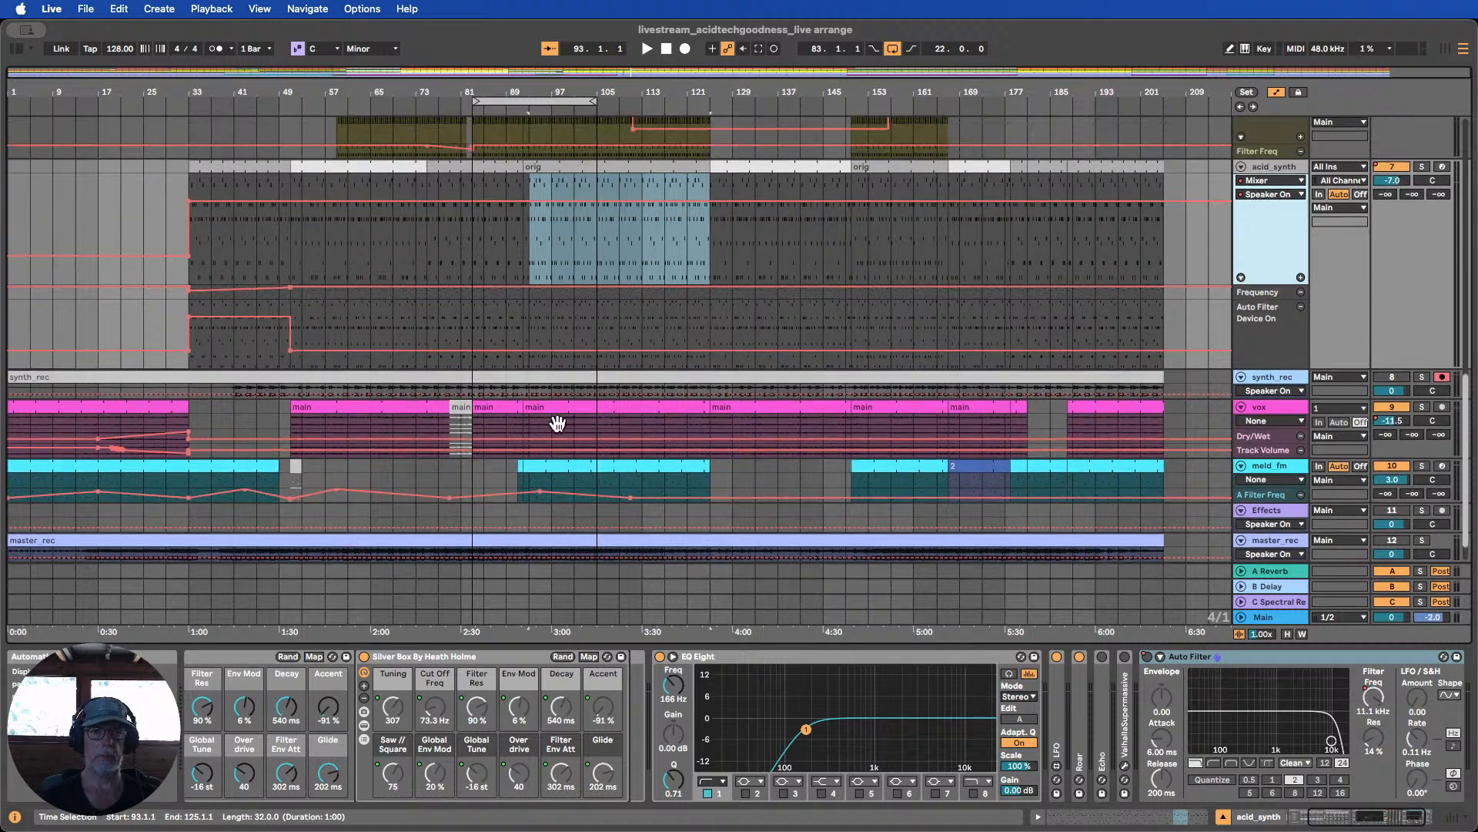
pyautogui.scroll(3, 574, 420)
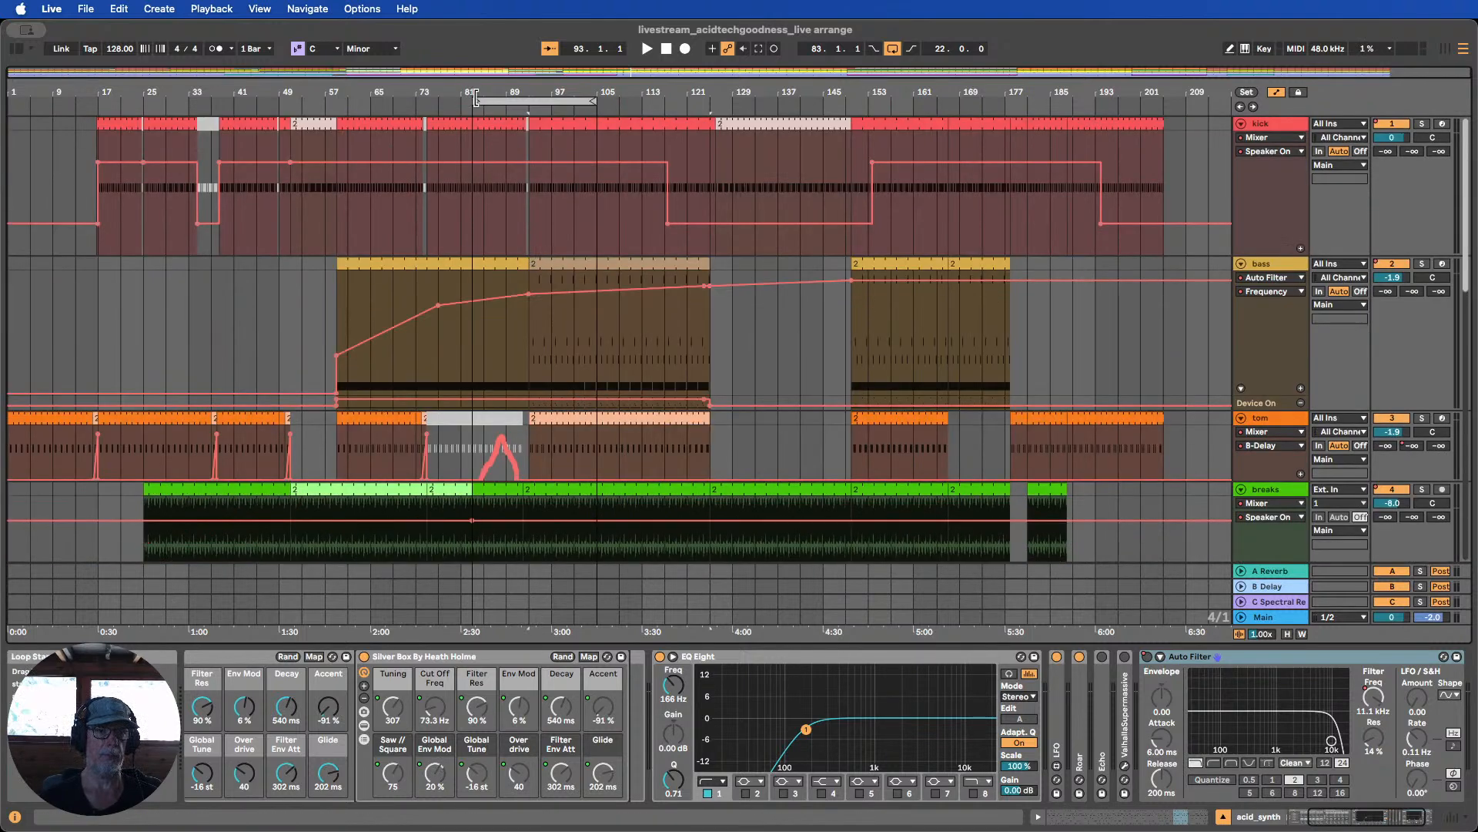
pyautogui.moveTo(476, 99); pyautogui.dragTo(460, 102)
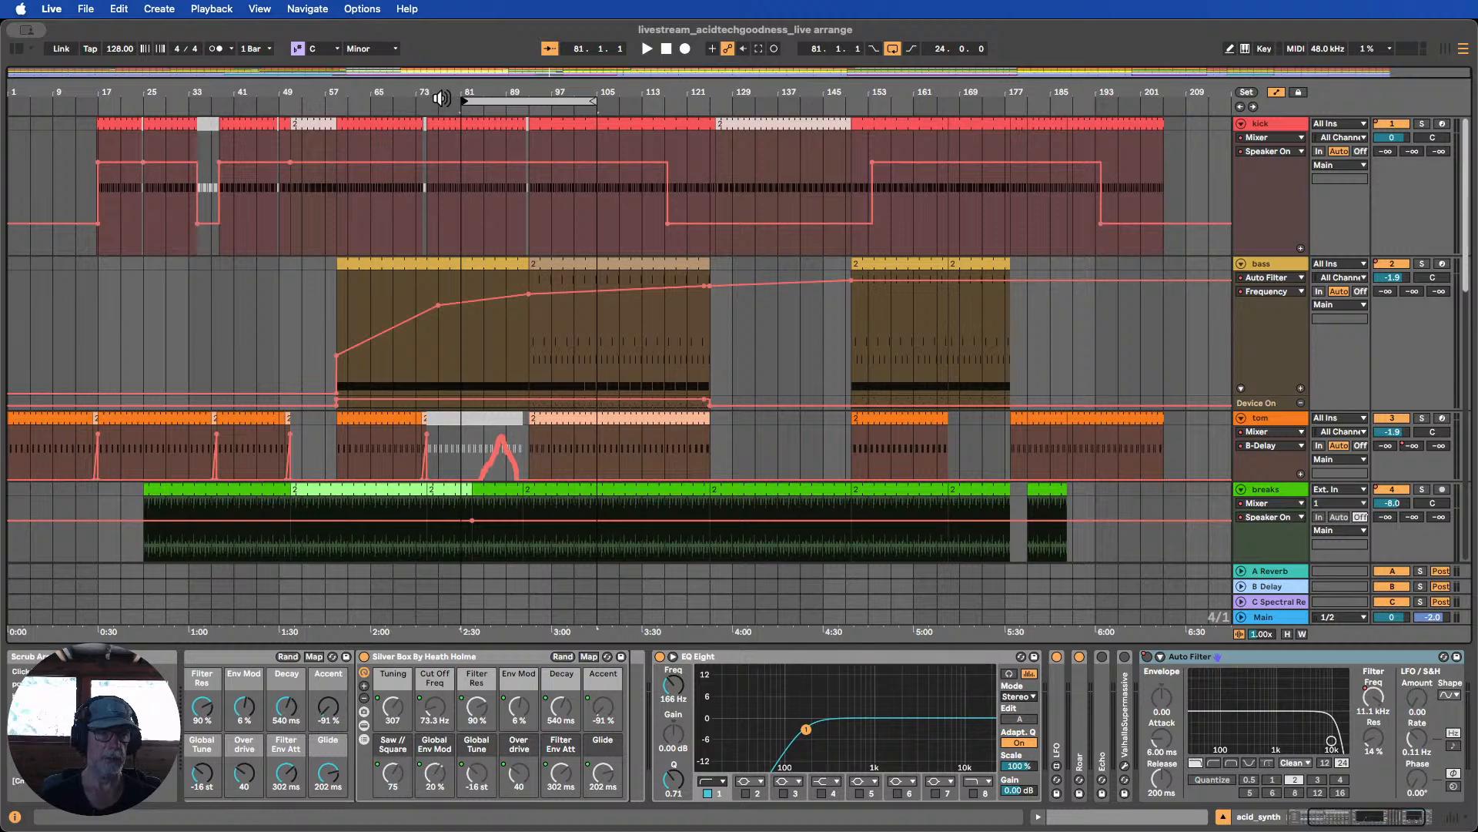
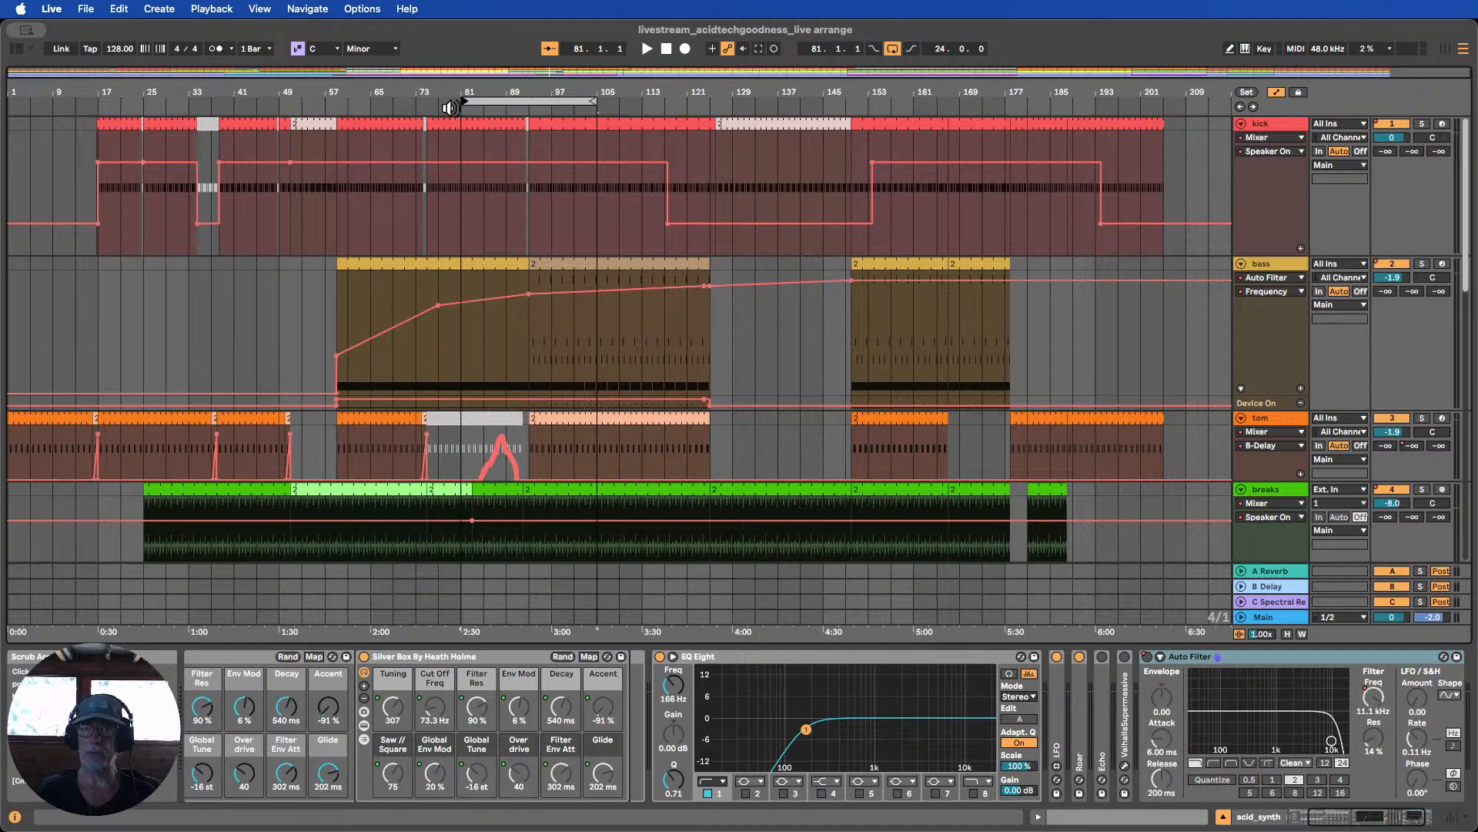
pyautogui.click(449, 108)
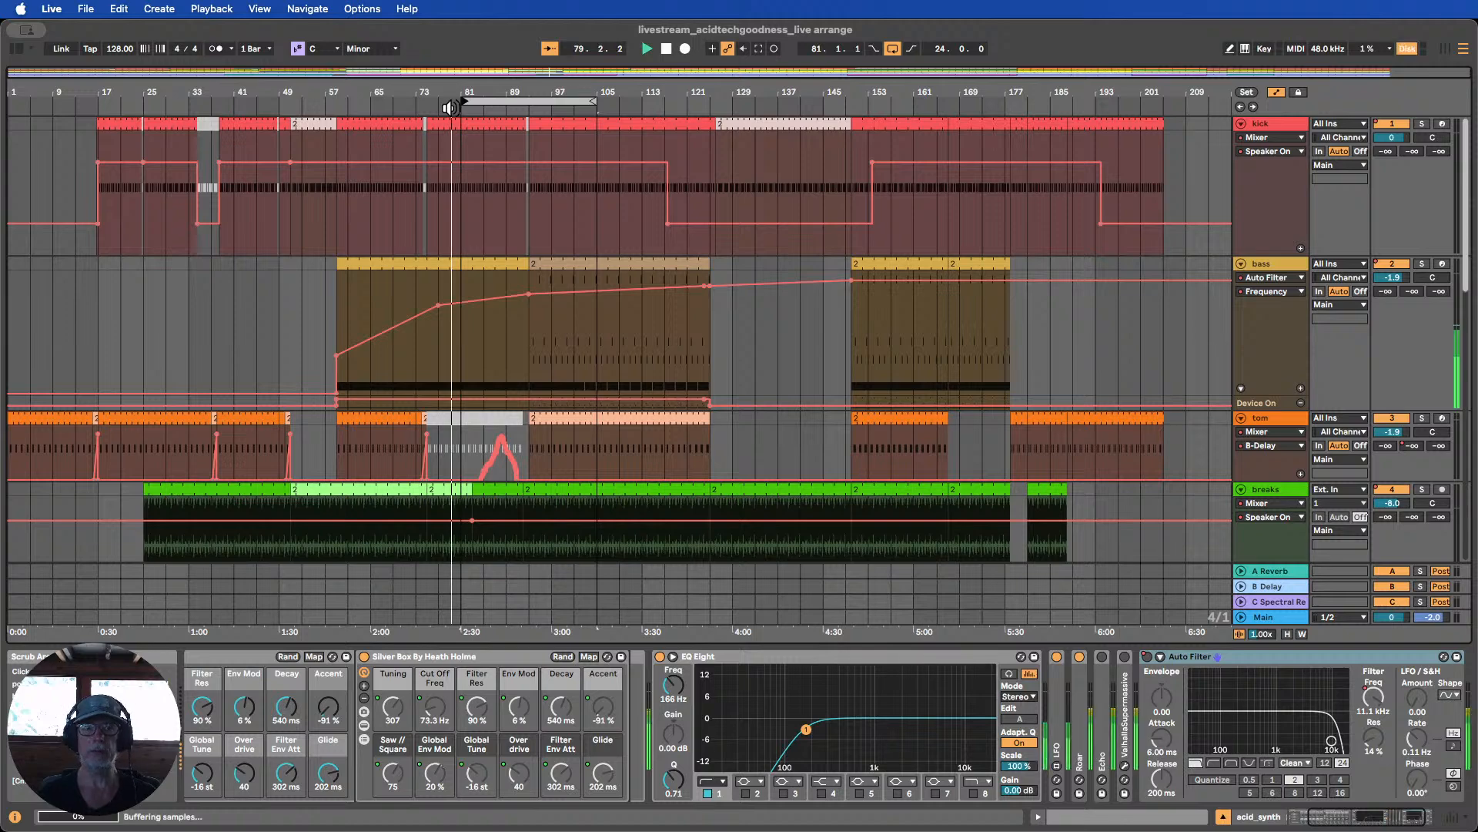
# Delete the bar 83 breakpoint of the breaks track's Speaker On automation and merge its light green clips into one spanning bars 51 to 83
pyautogui.scroll(-3, 589, 149)
pyautogui.scroll(-3, 599, 149)
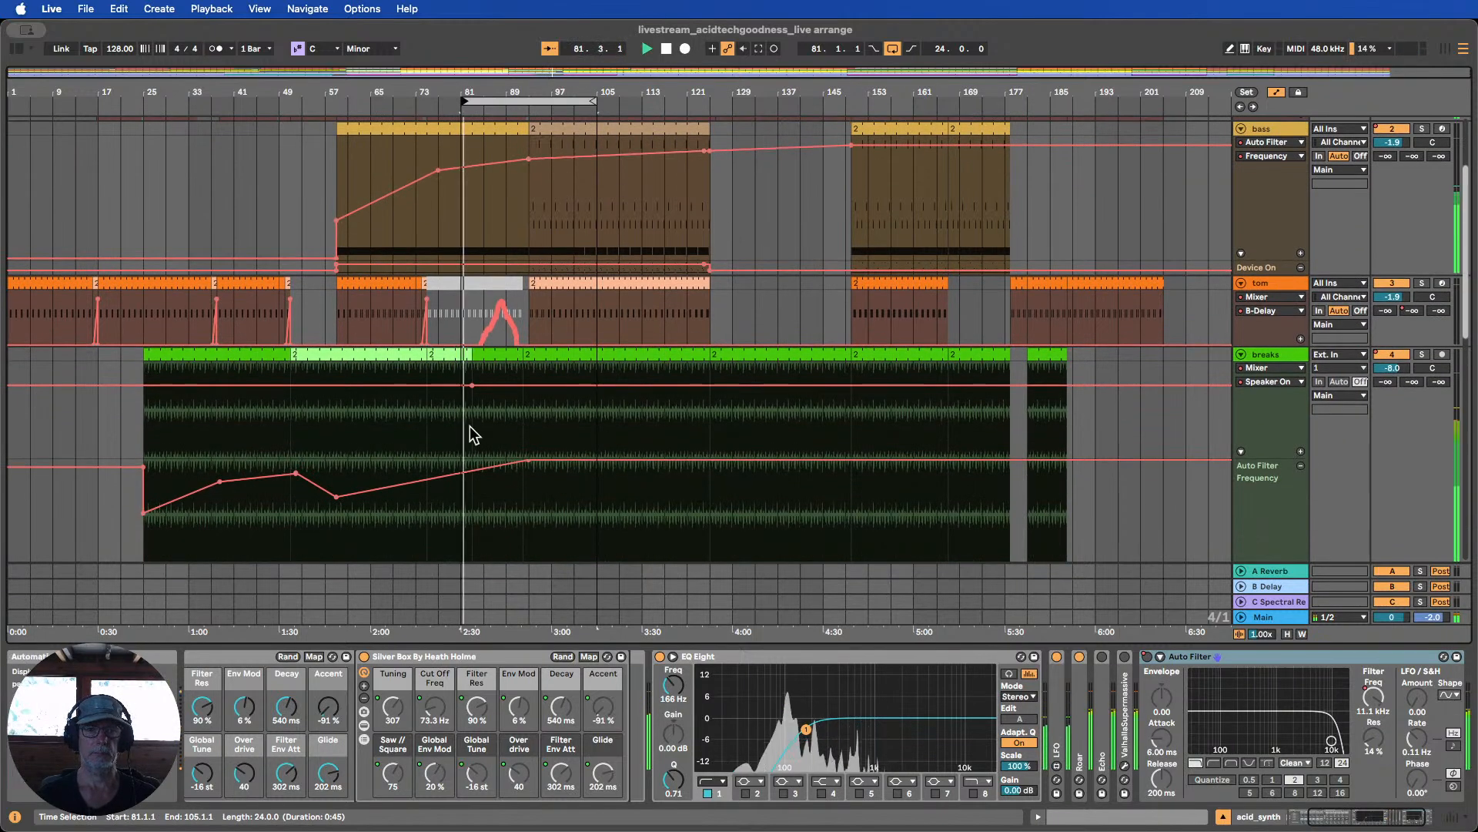
pyautogui.click(473, 389)
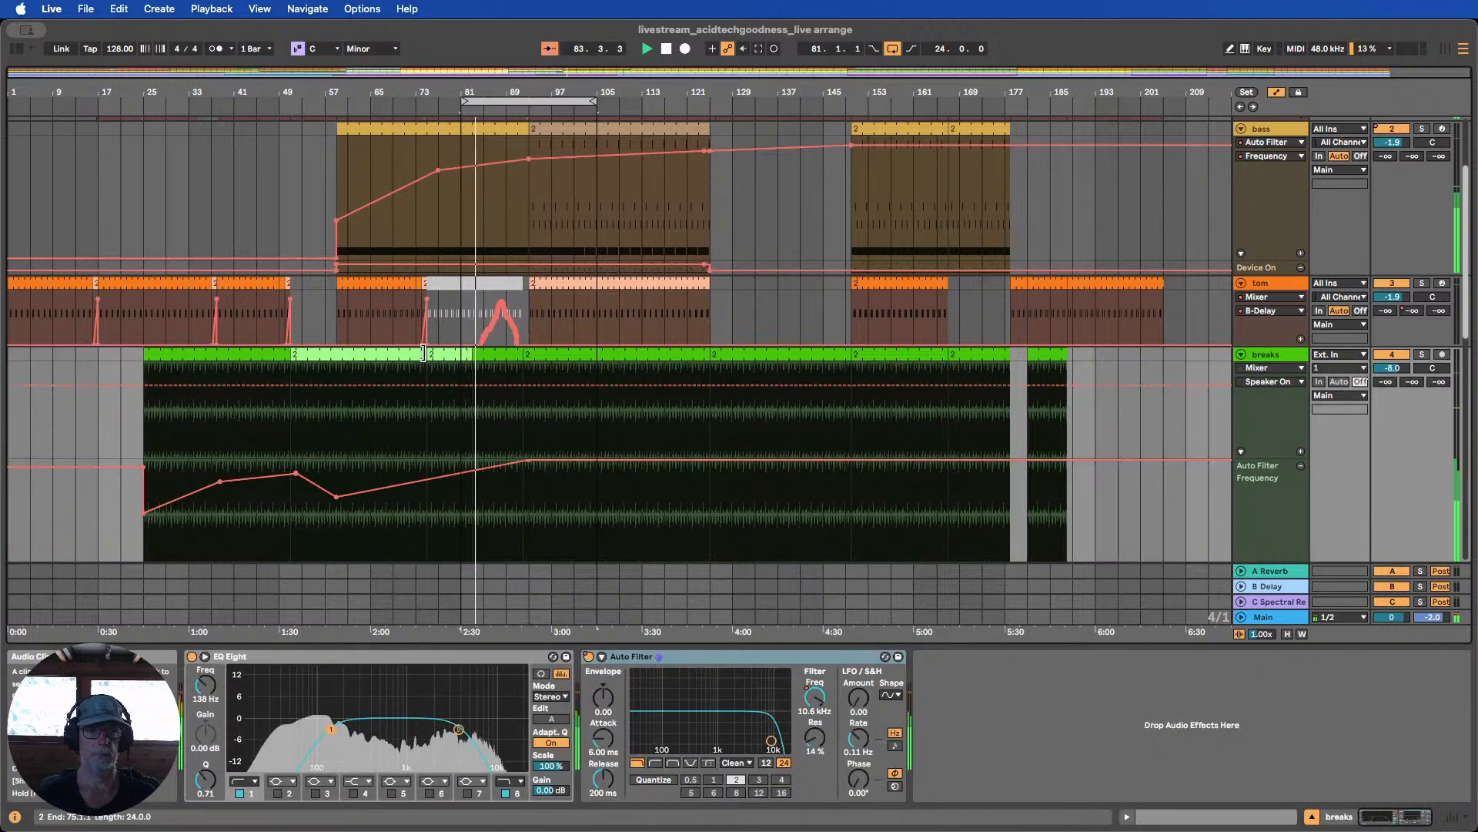
pyautogui.moveTo(429, 354); pyautogui.dragTo(291, 350)
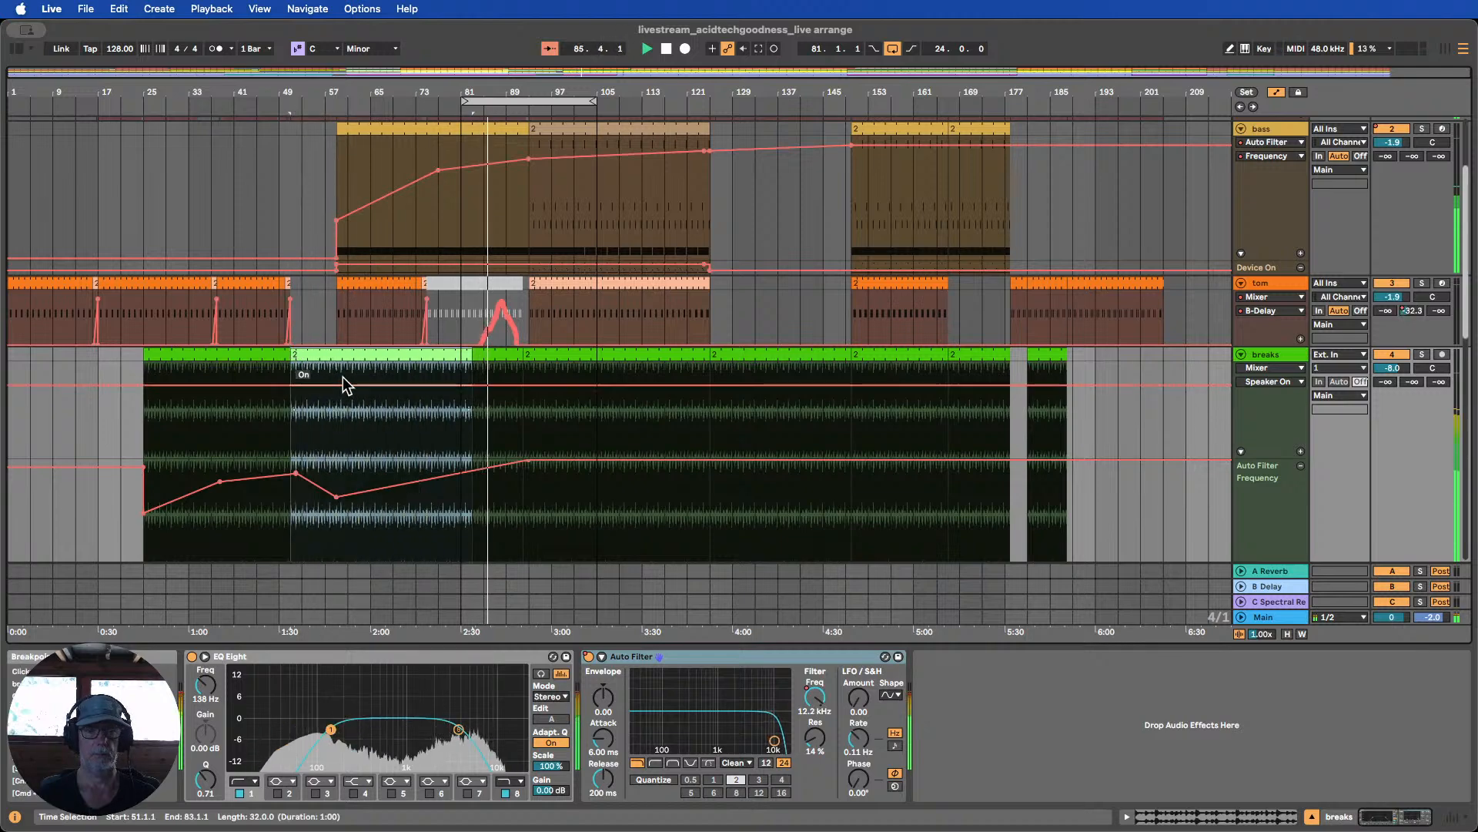
# Display the shaker's Mixer Speaker On automation and examine the tracks around the bar 93 transition during playback
pyautogui.scroll(2, 378, 370)
pyautogui.scroll(-8, 408, 365)
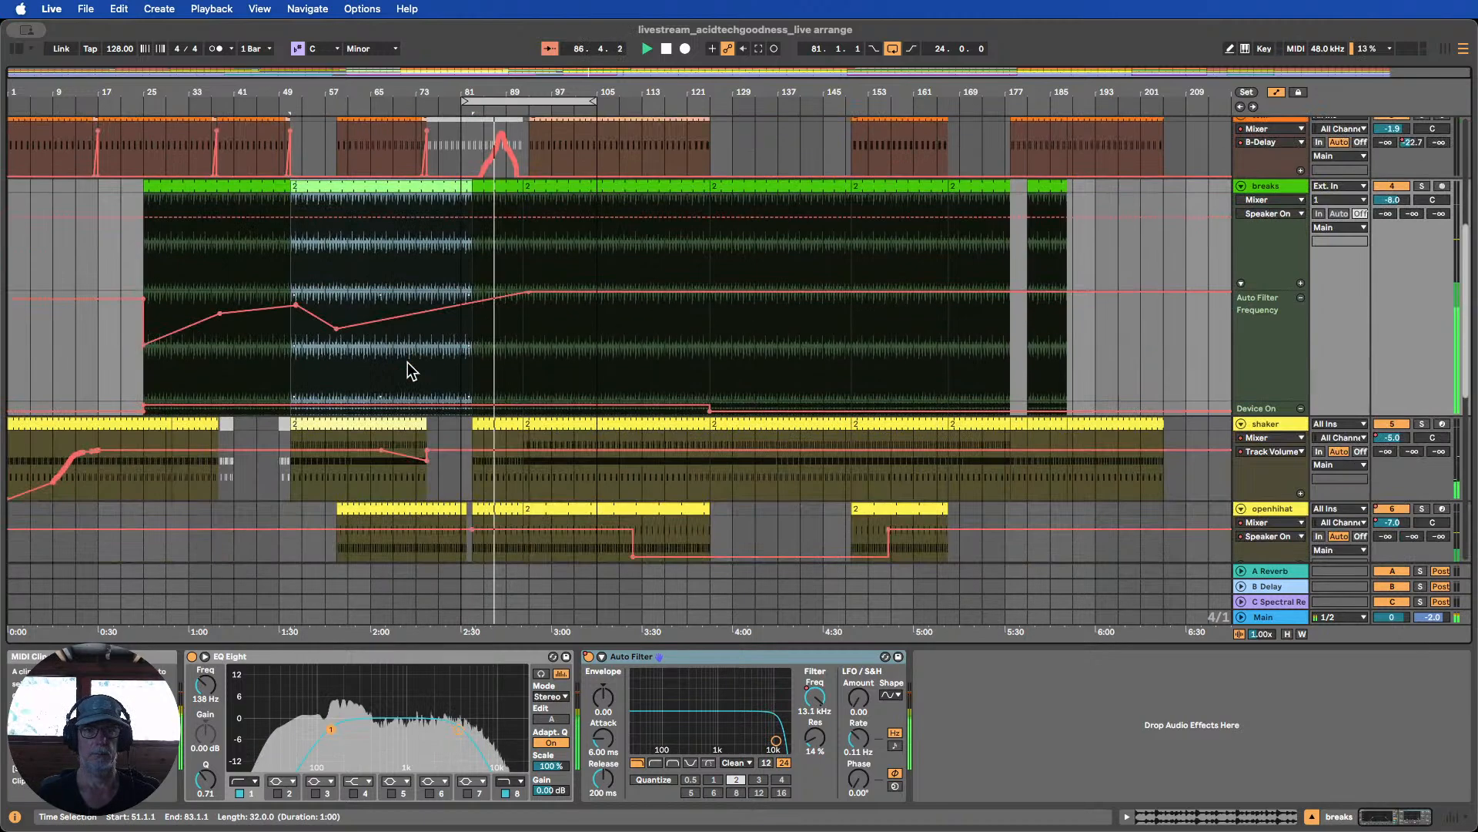
pyautogui.scroll(-2, 407, 361)
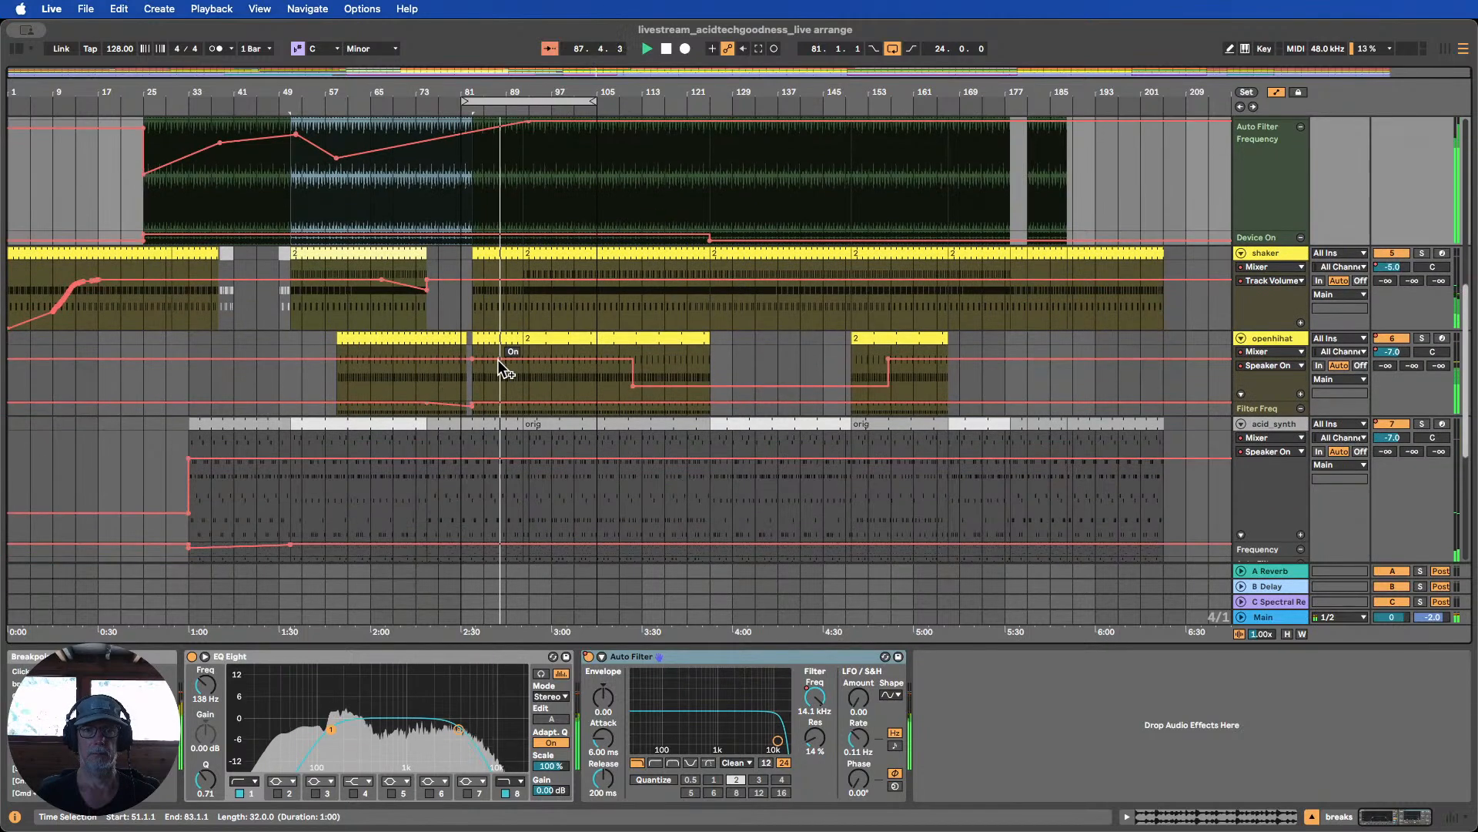
pyautogui.scroll(2, 500, 358)
pyautogui.scroll(3, 524, 356)
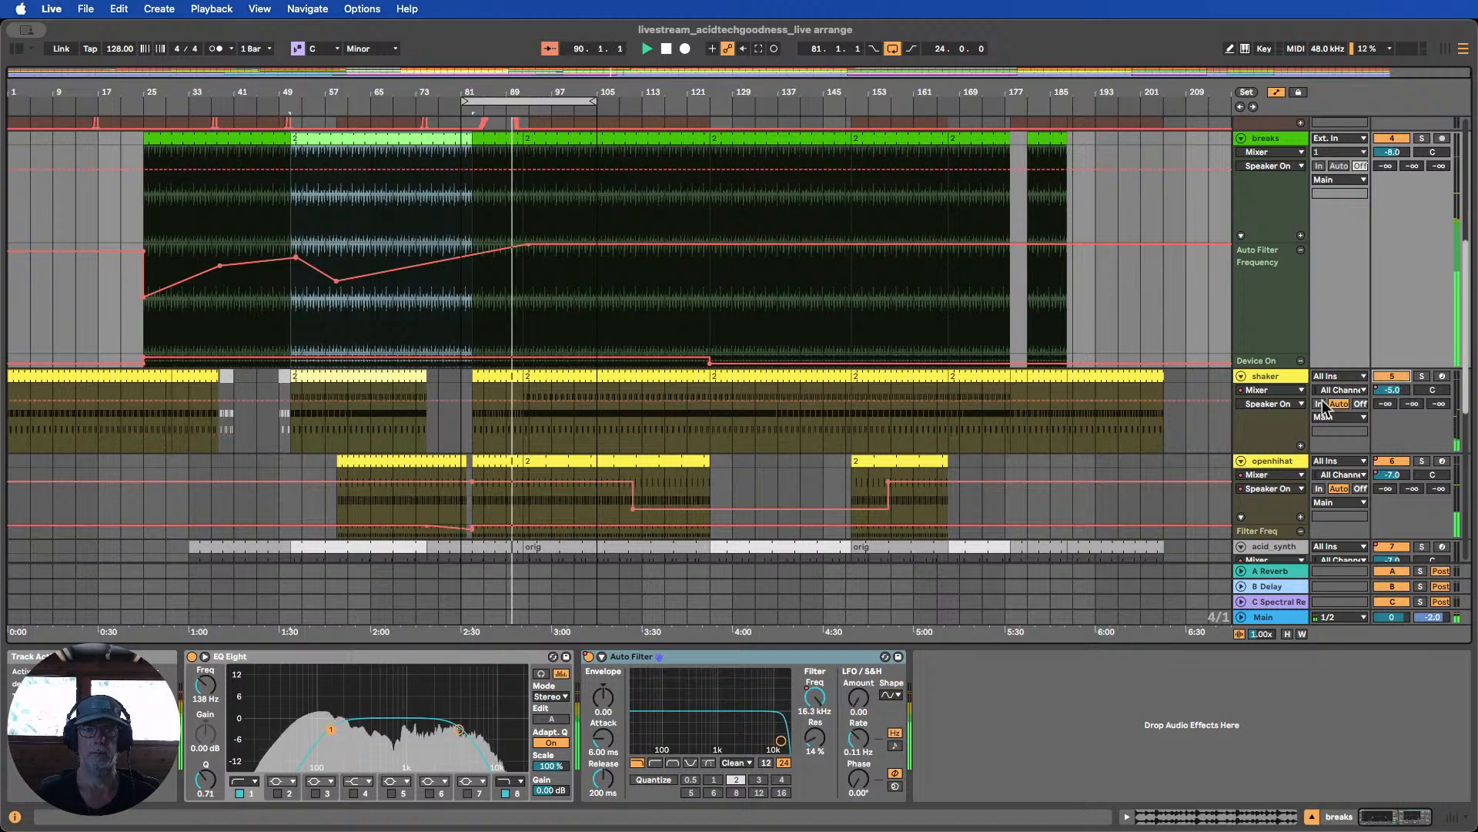
pyautogui.scroll(3, 932, 408)
pyautogui.scroll(9, 949, 399)
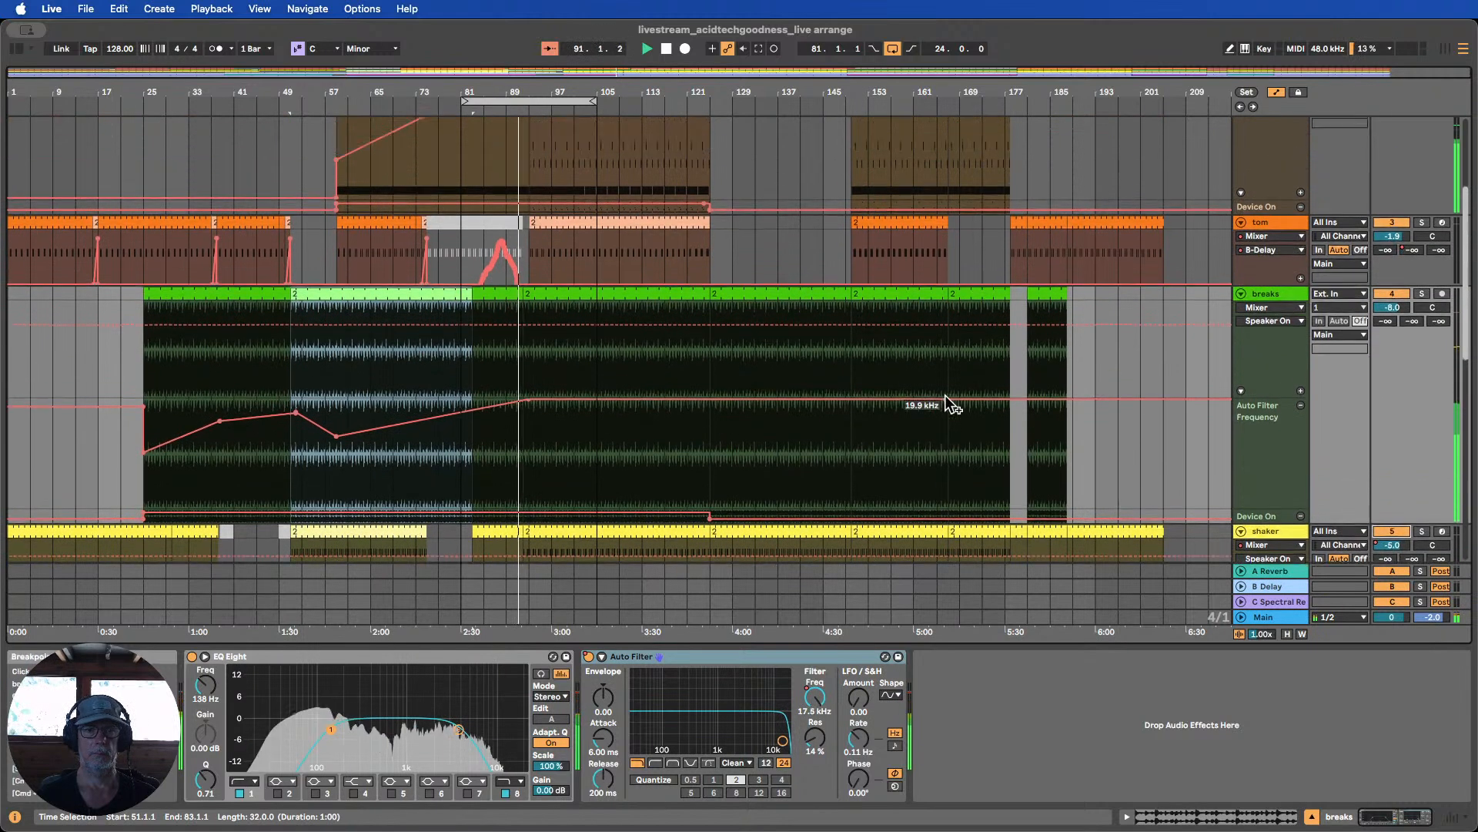
pyautogui.scroll(-15, 945, 395)
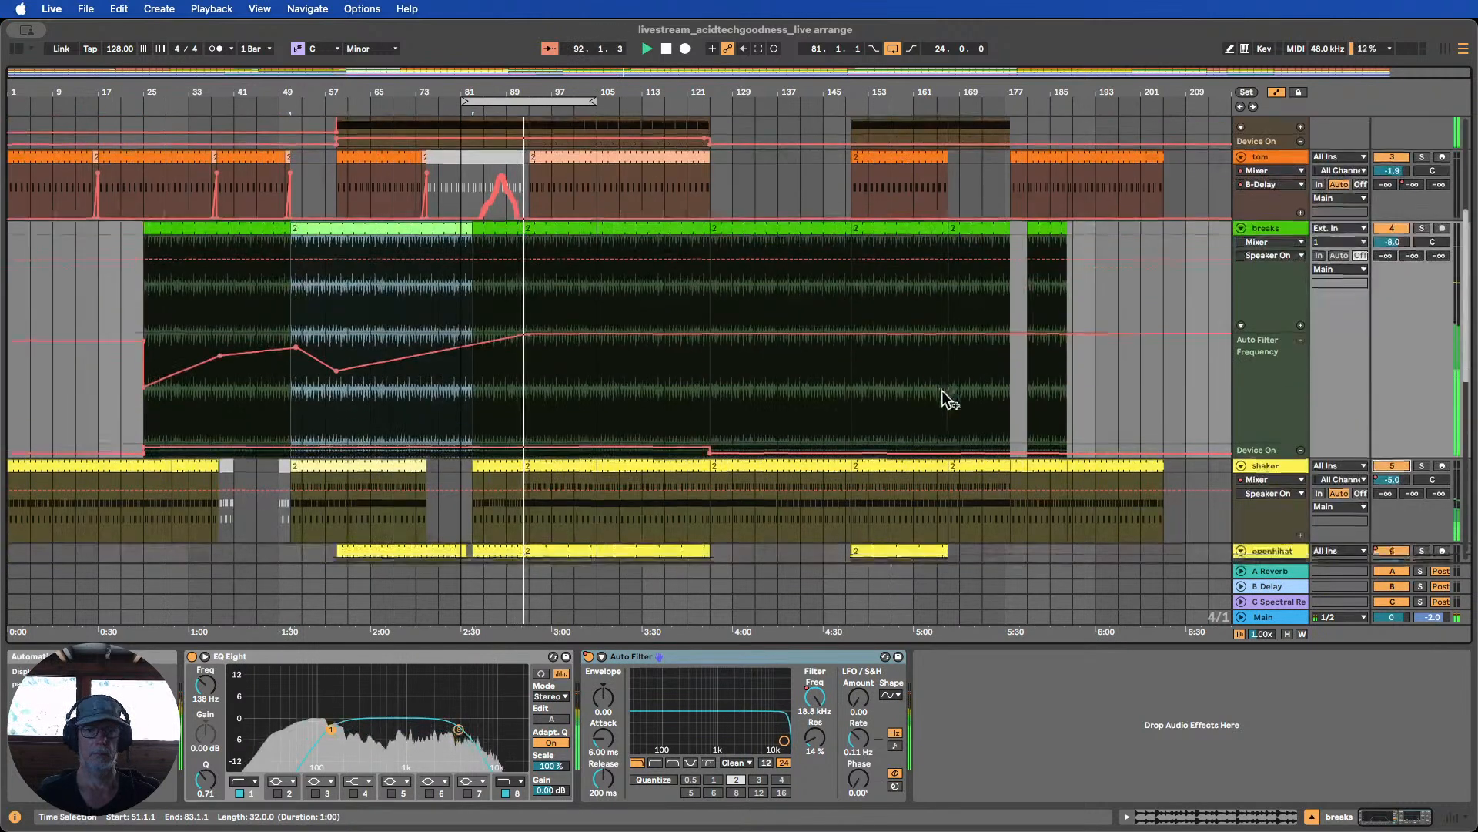
pyautogui.scroll(-1, 914, 393)
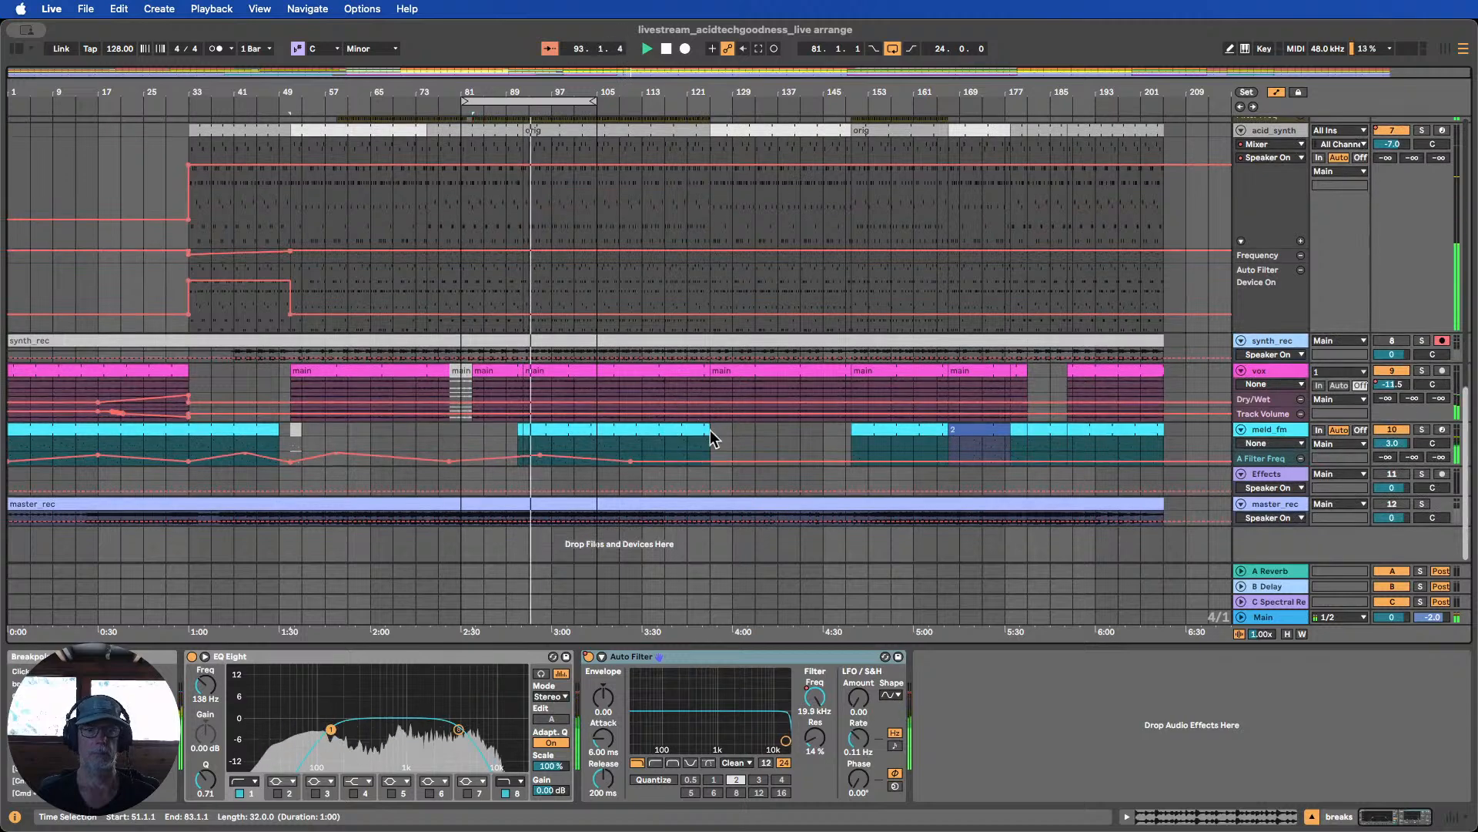
# Deactivate the vox clip from bar 83 to 92 and extend the deactivated clip at bar 79 to bar 105
pyautogui.scroll(5, 525, 146)
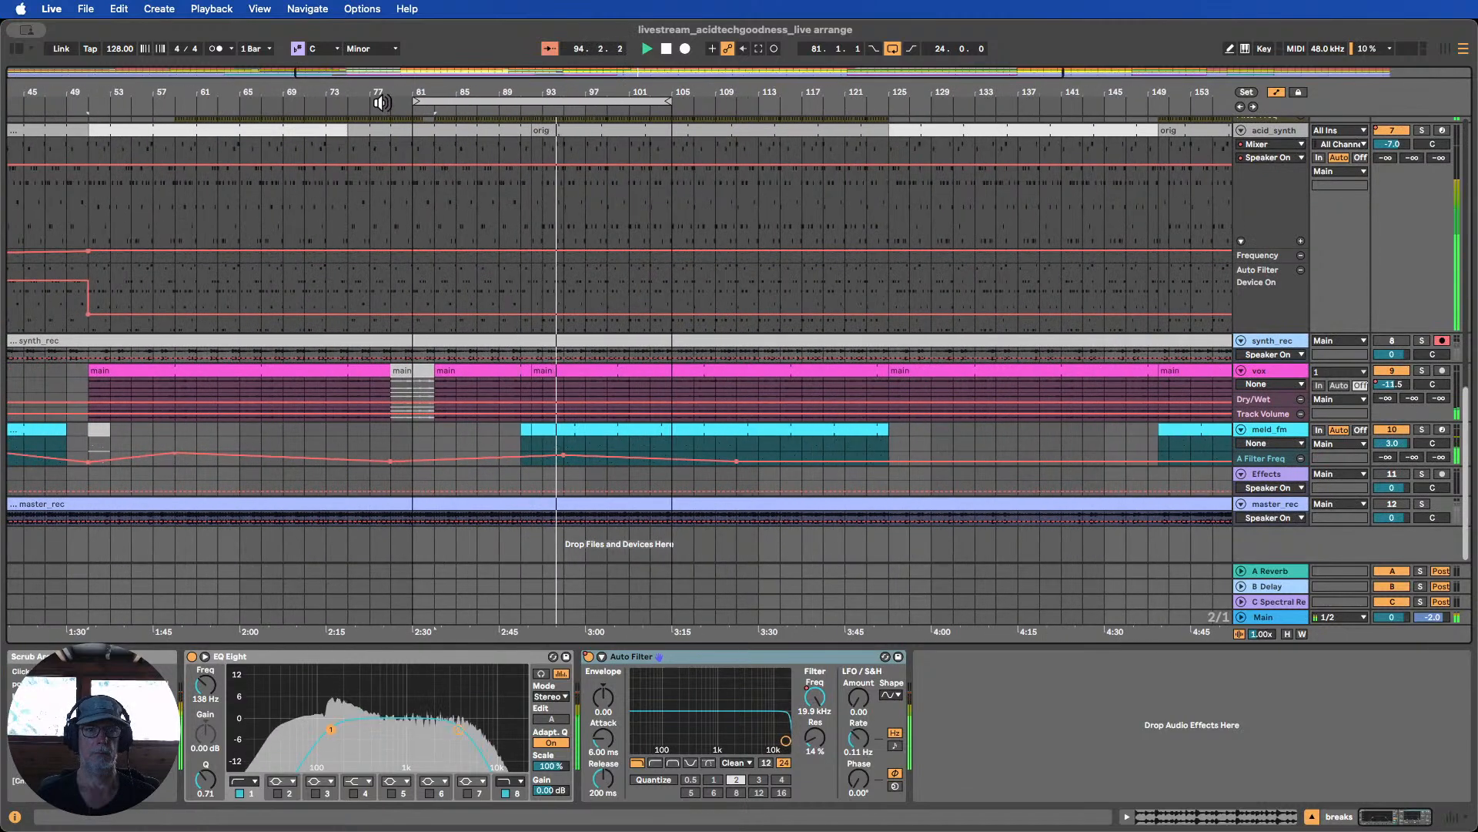
pyautogui.click(472, 374)
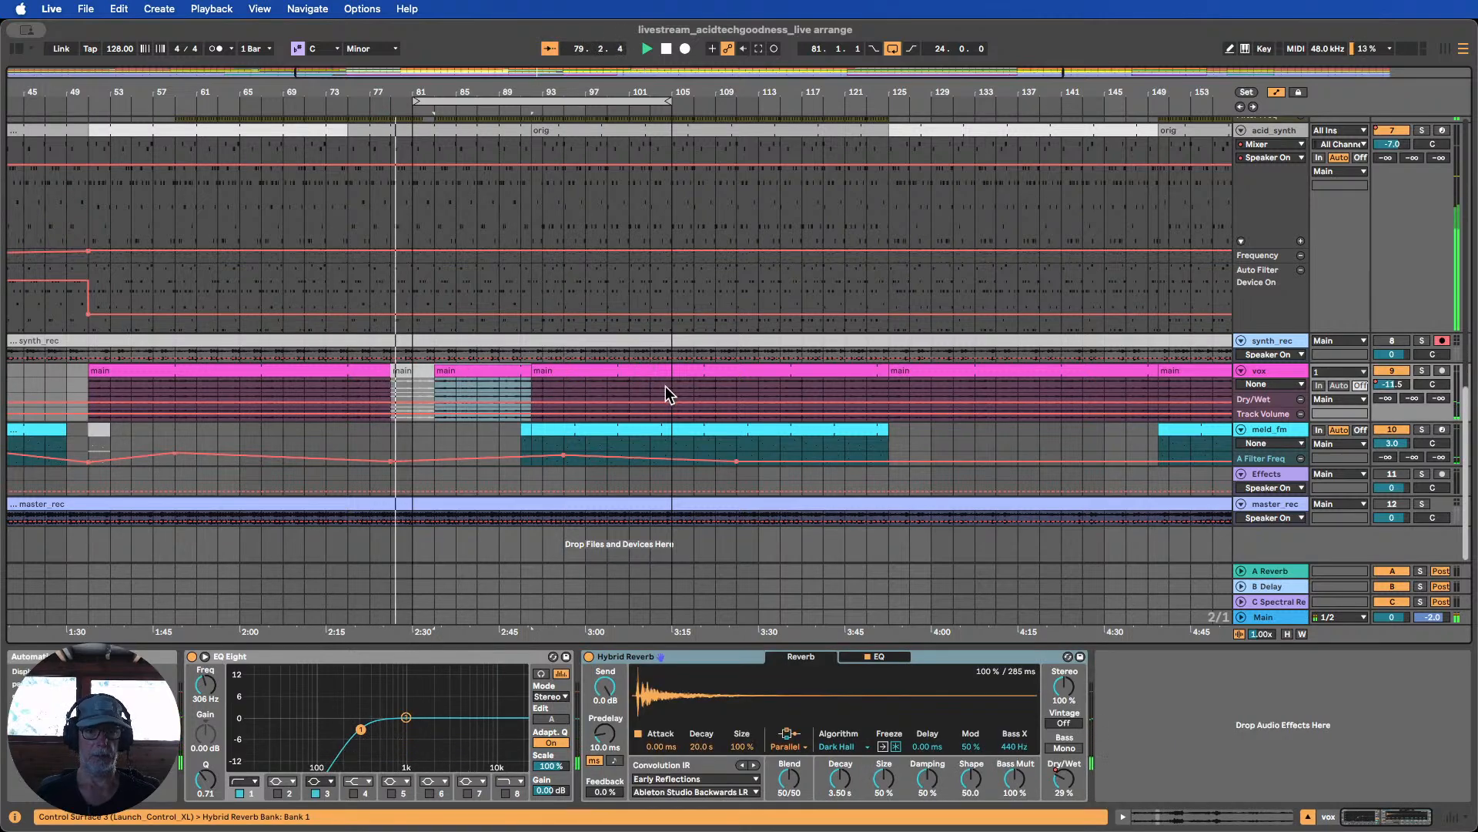
pyautogui.moveTo(636, 384); pyautogui.dragTo(451, 366)
pyautogui.click(501, 370)
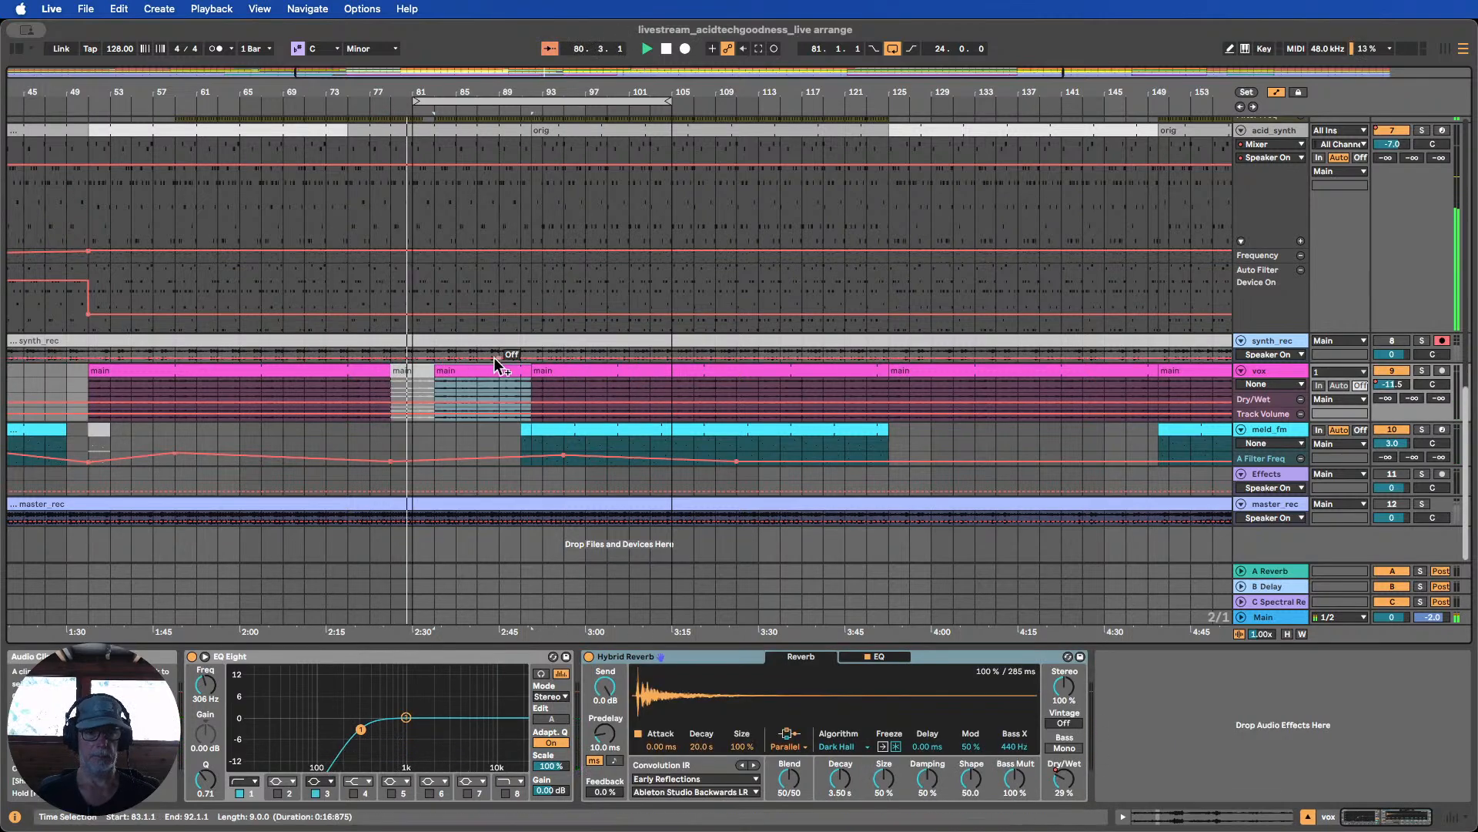
pyautogui.press('0')
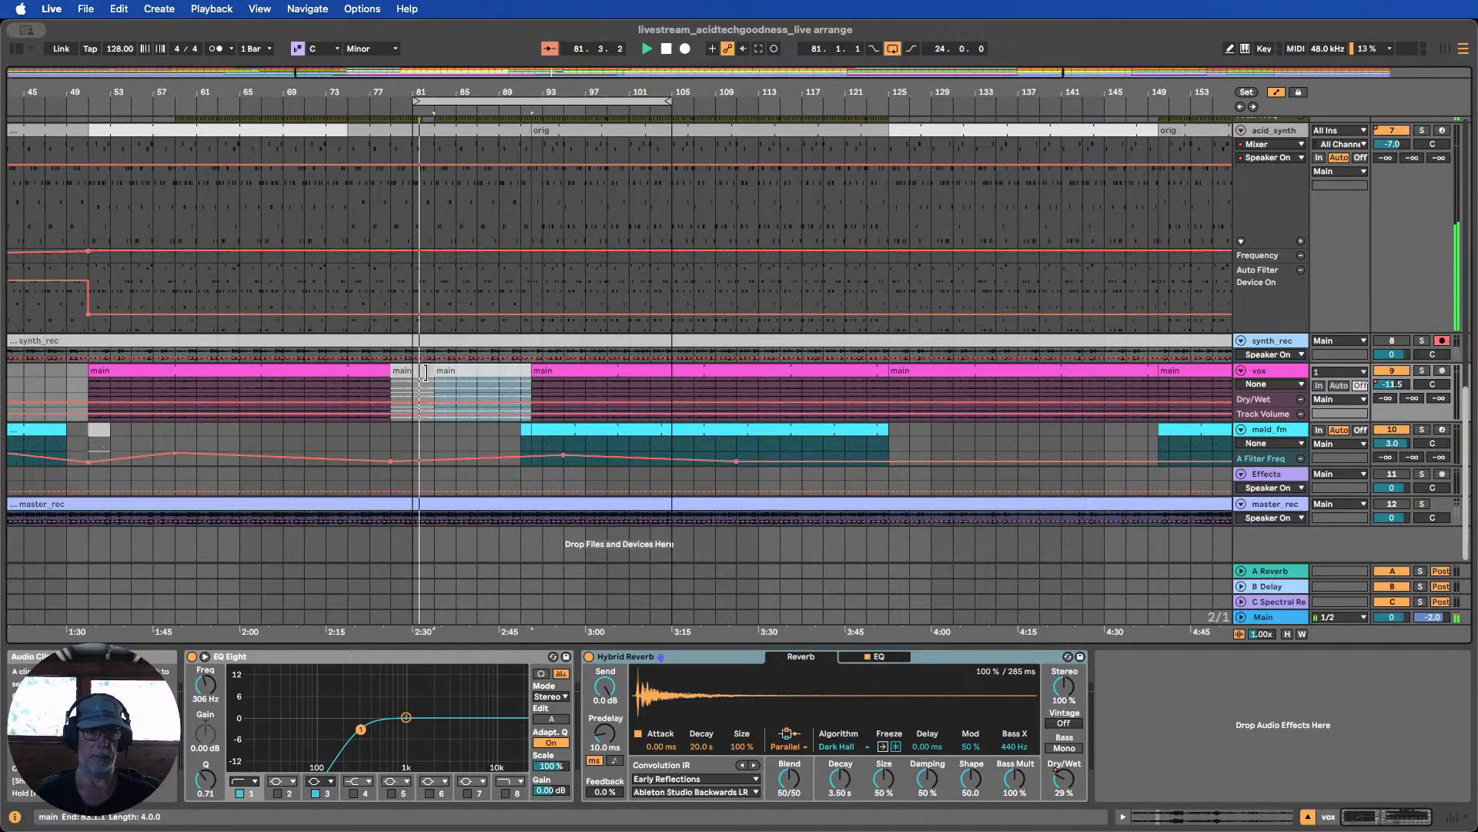
pyautogui.moveTo(433, 372); pyautogui.dragTo(672, 373)
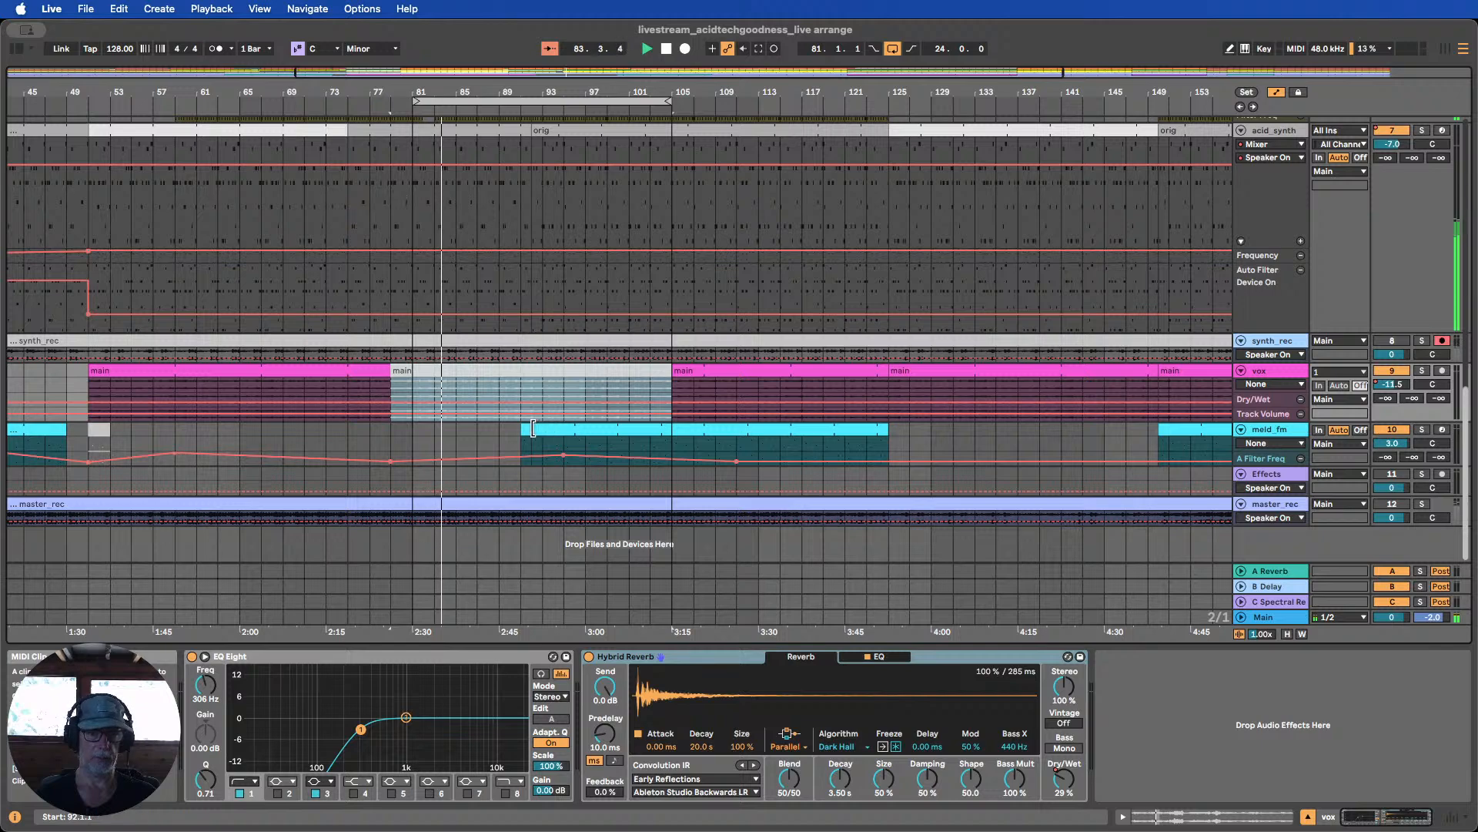
# Extend the start of the meld_fm clip that ends at bar 125 back to bar 88
pyautogui.moveTo(522, 428); pyautogui.dragTo(489, 423)
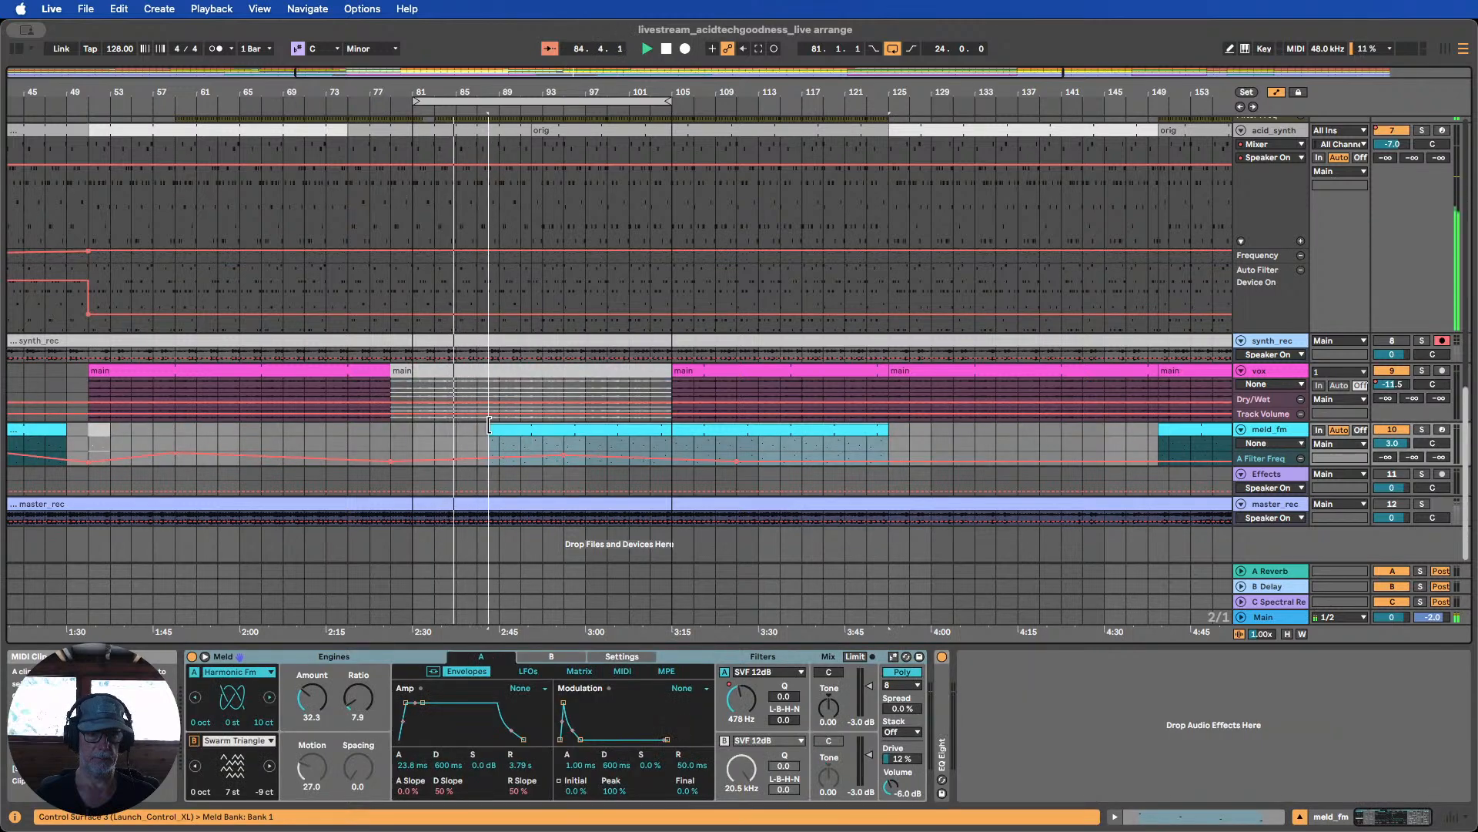
pyautogui.scroll(10, 538, 385)
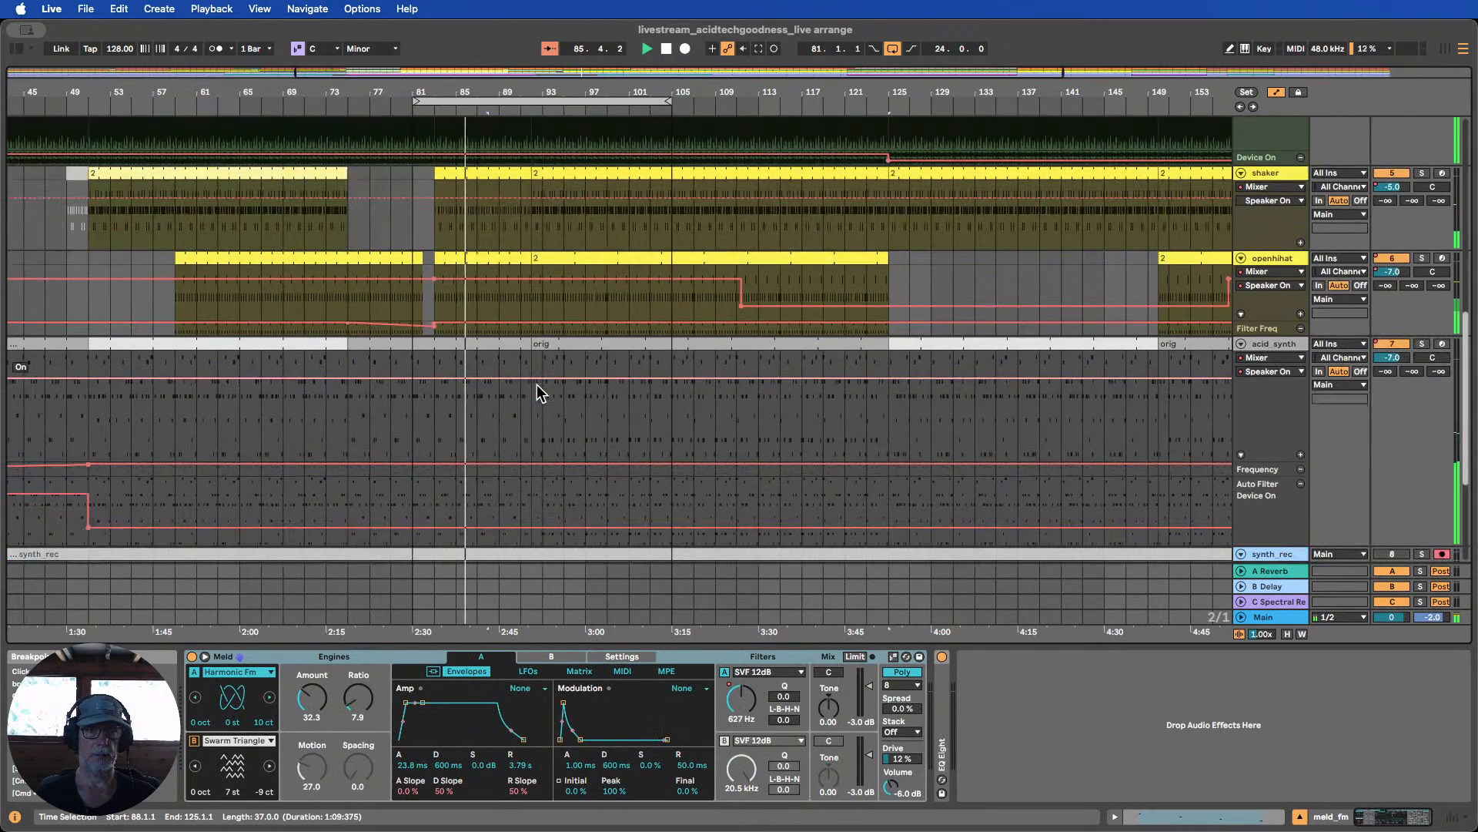
pyautogui.scroll(-10, 538, 385)
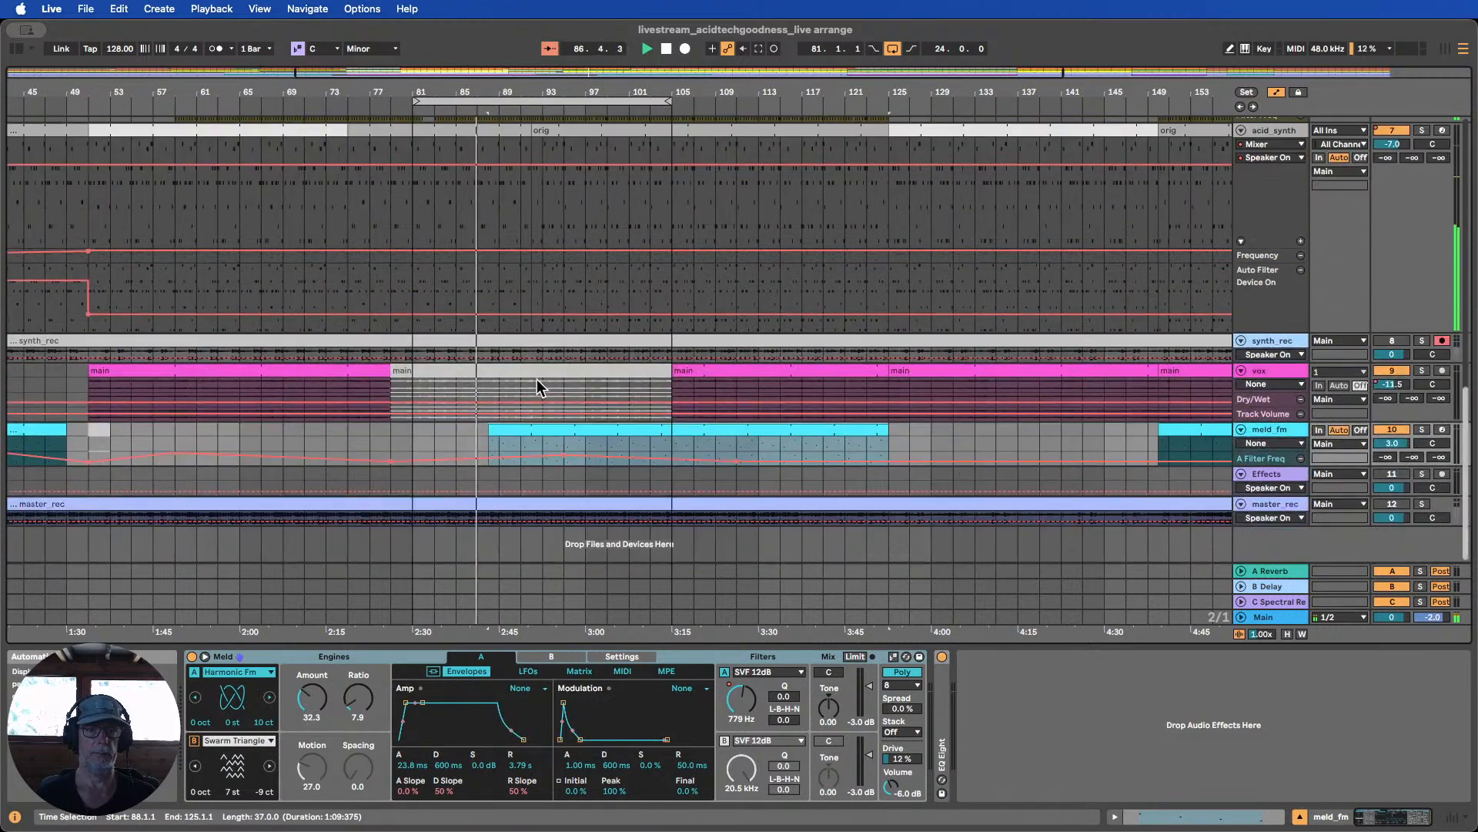
pyautogui.scroll(3, 534, 312)
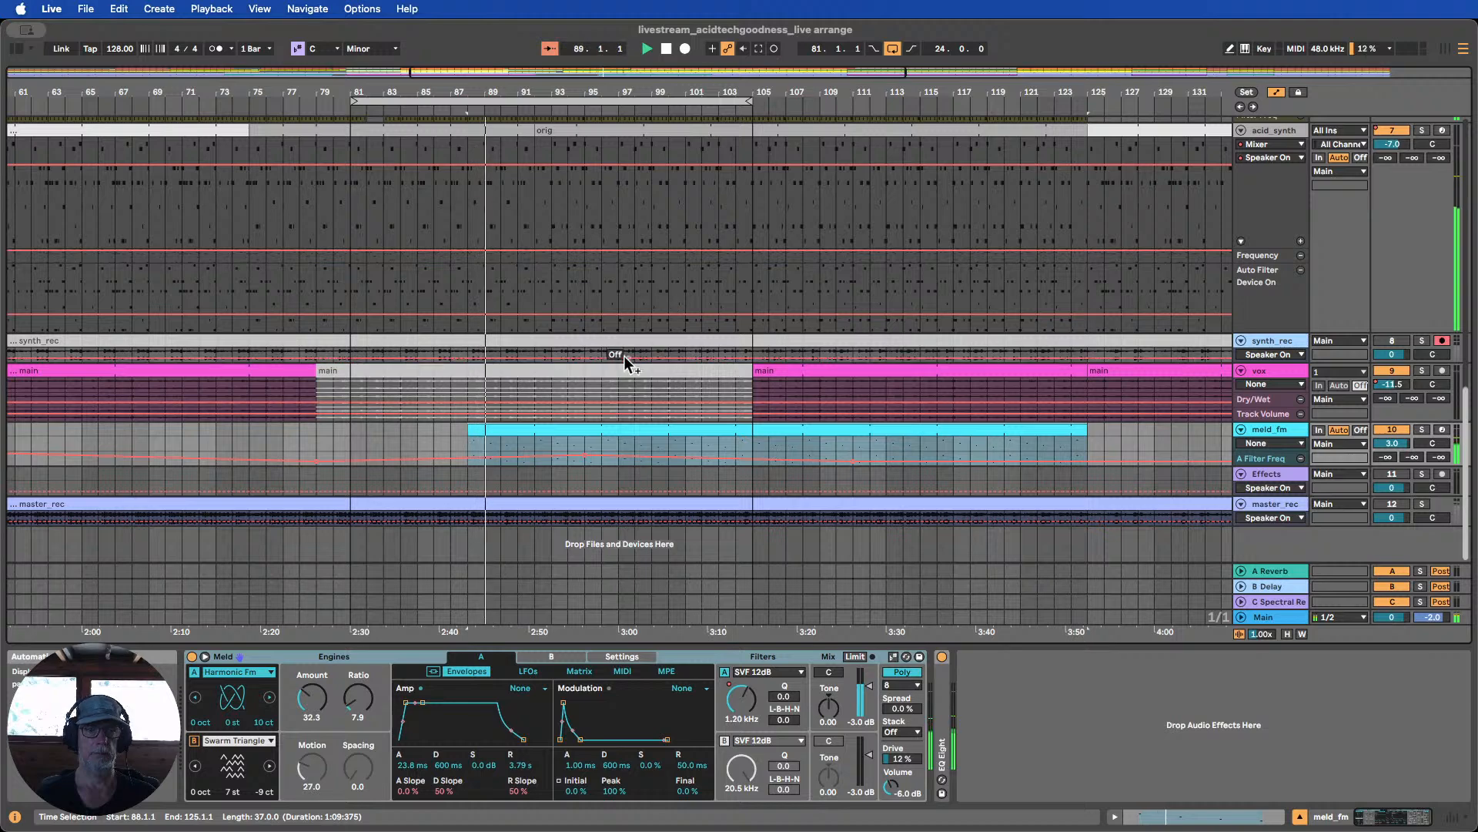
# Trim the start of the meld_fm clip that ends at bar 125 to bar 95
pyautogui.moveTo(469, 429); pyautogui.dragTo(538, 423)
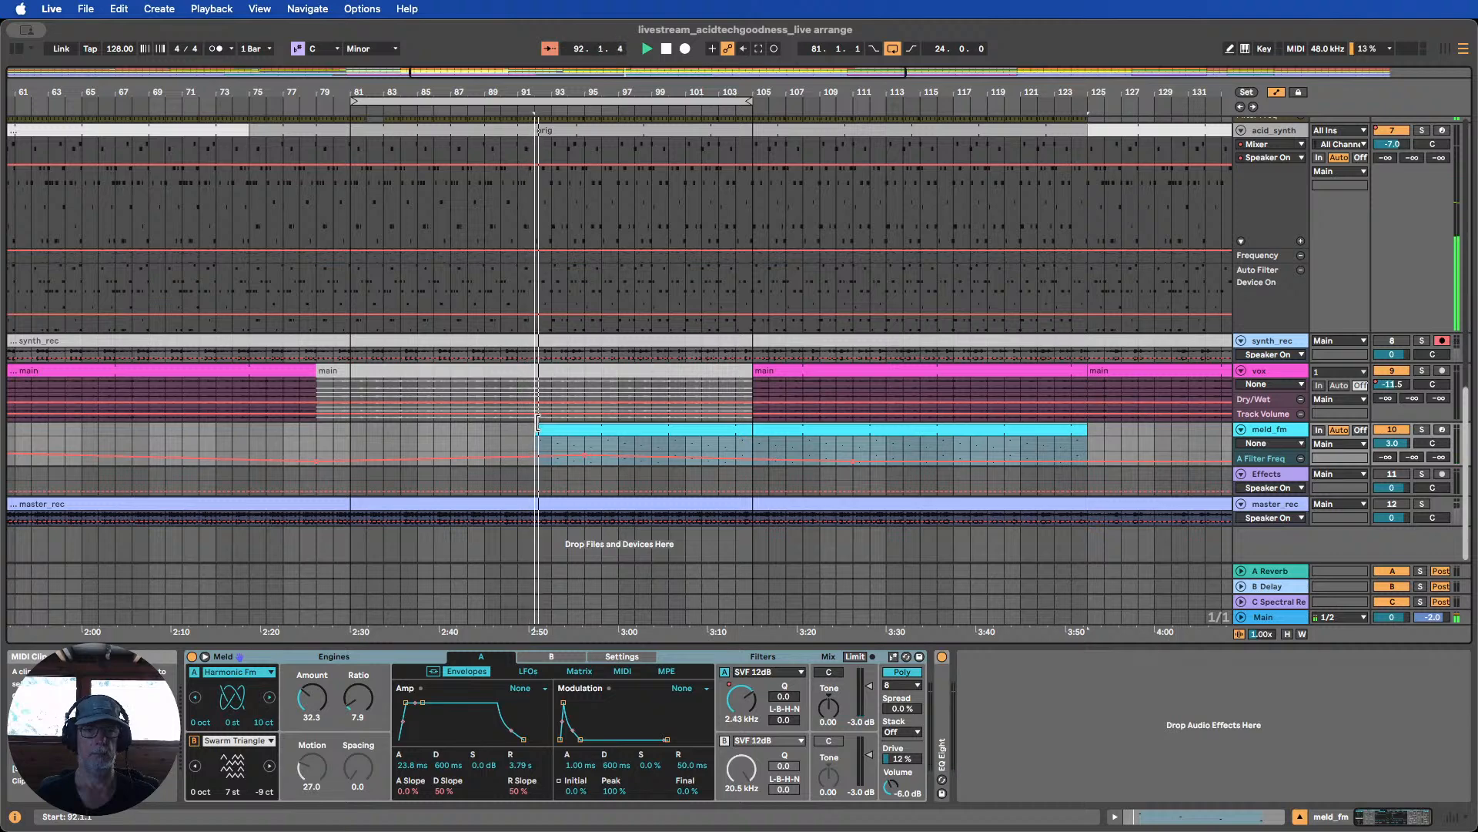
pyautogui.moveTo(538, 424); pyautogui.dragTo(579, 425)
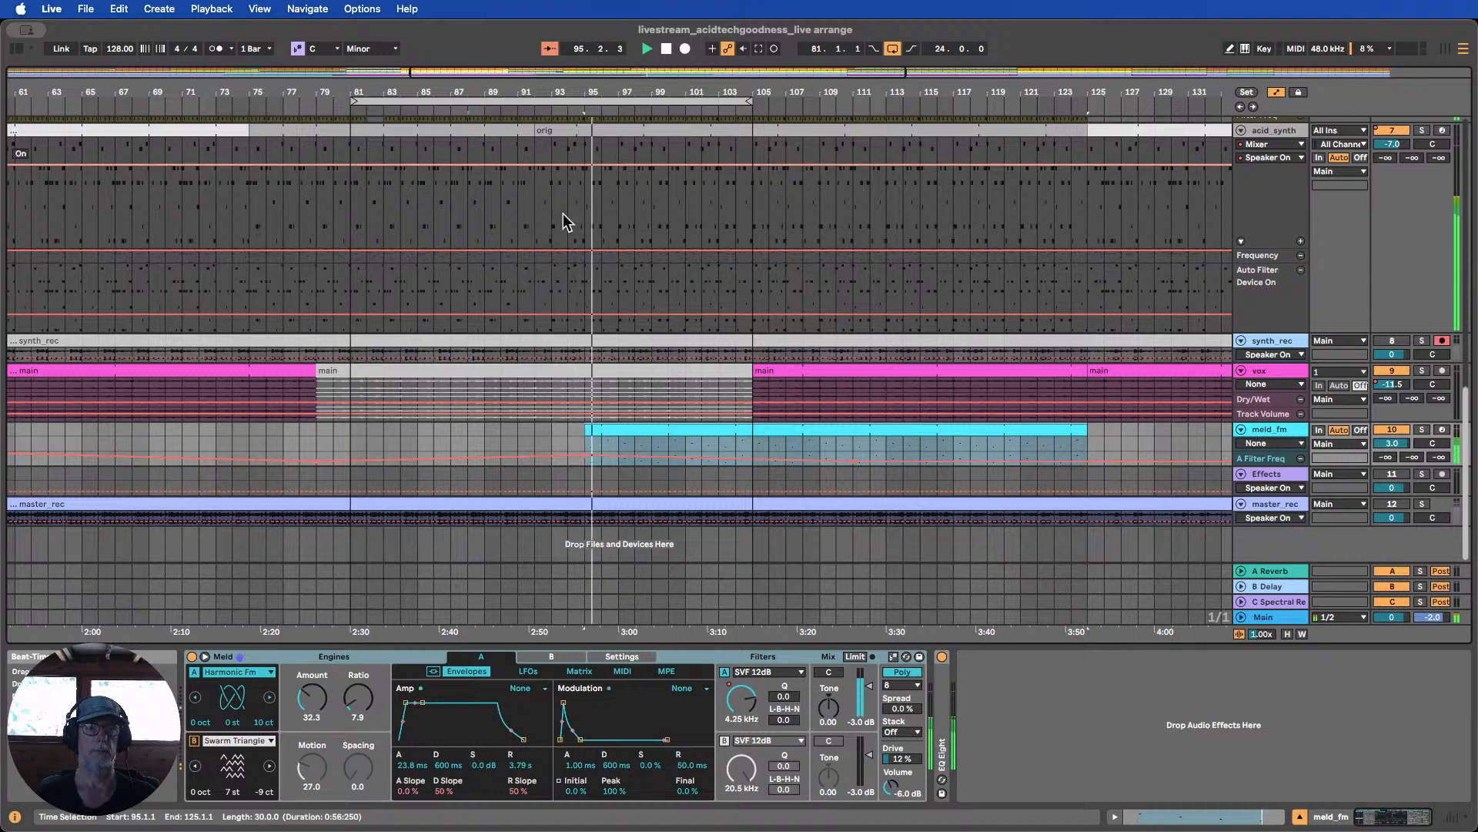
pyautogui.scroll(10, 562, 231)
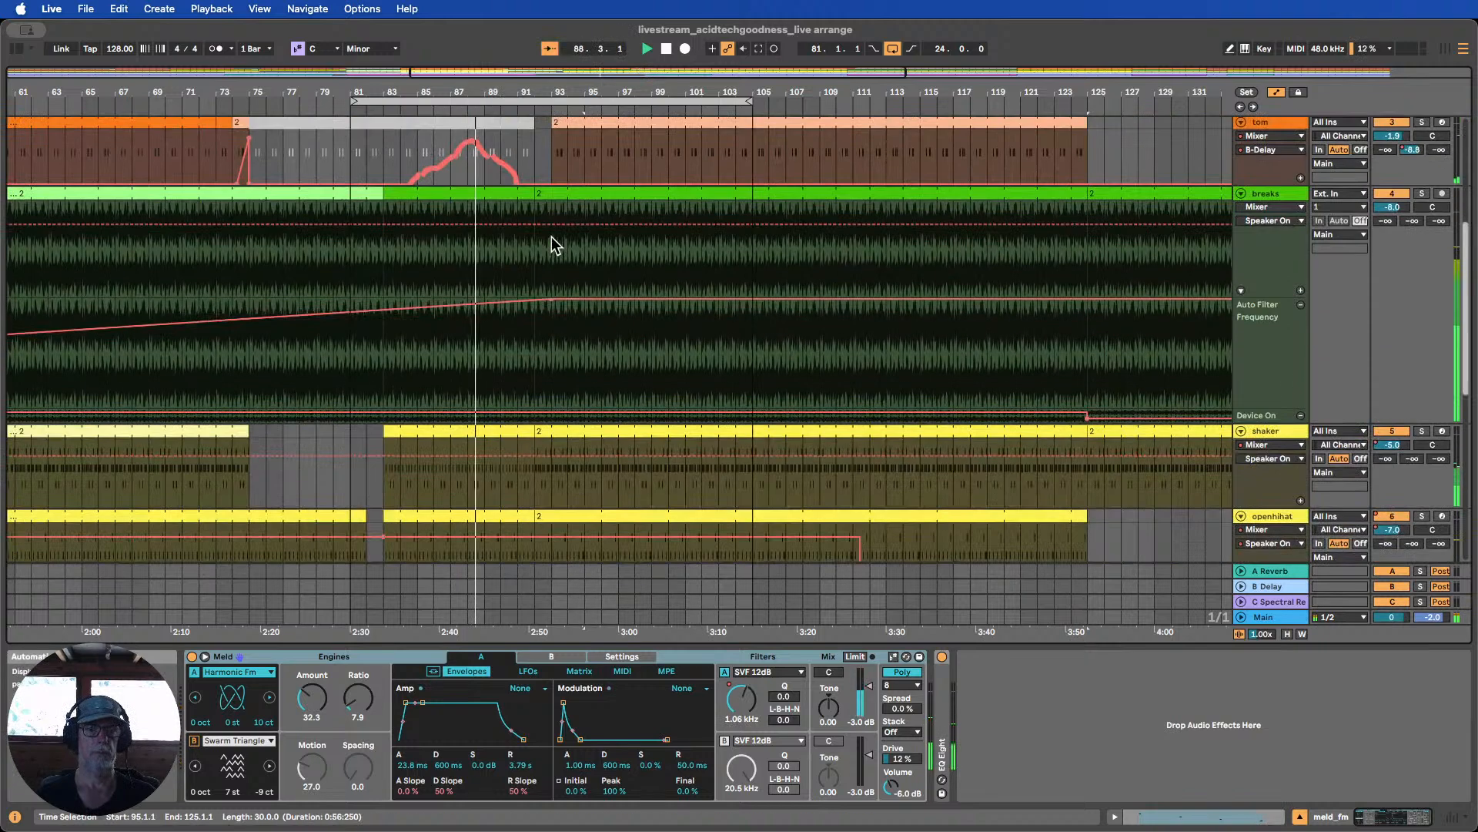
pyautogui.scroll(-10, 552, 245)
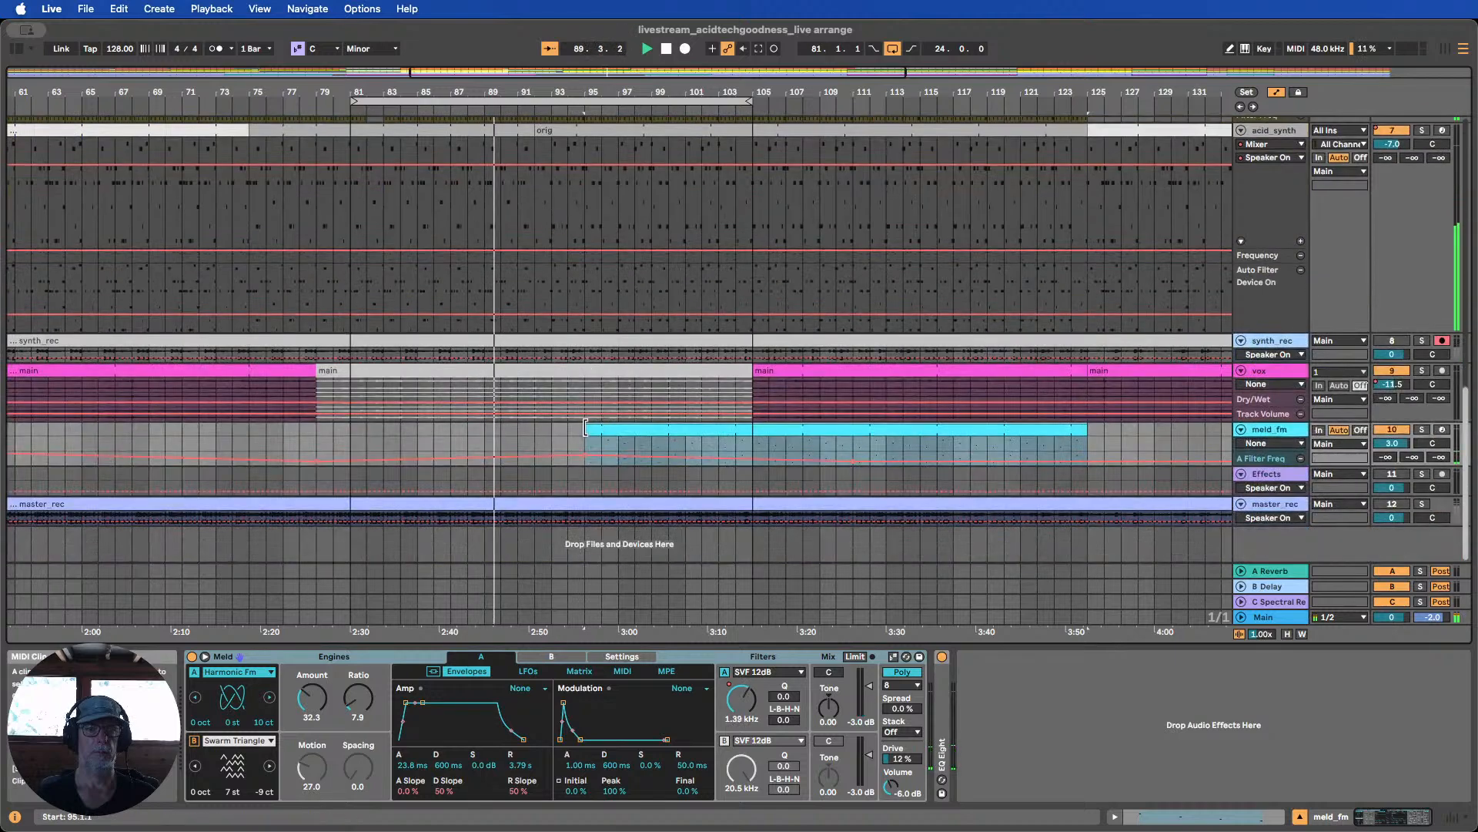
# Extend the start of the meld_fm clip that ends at bar 125 back to bar 93 and enlarge the track's A Filter Freq automation lane
pyautogui.moveTo(585, 428); pyautogui.dragTo(552, 428)
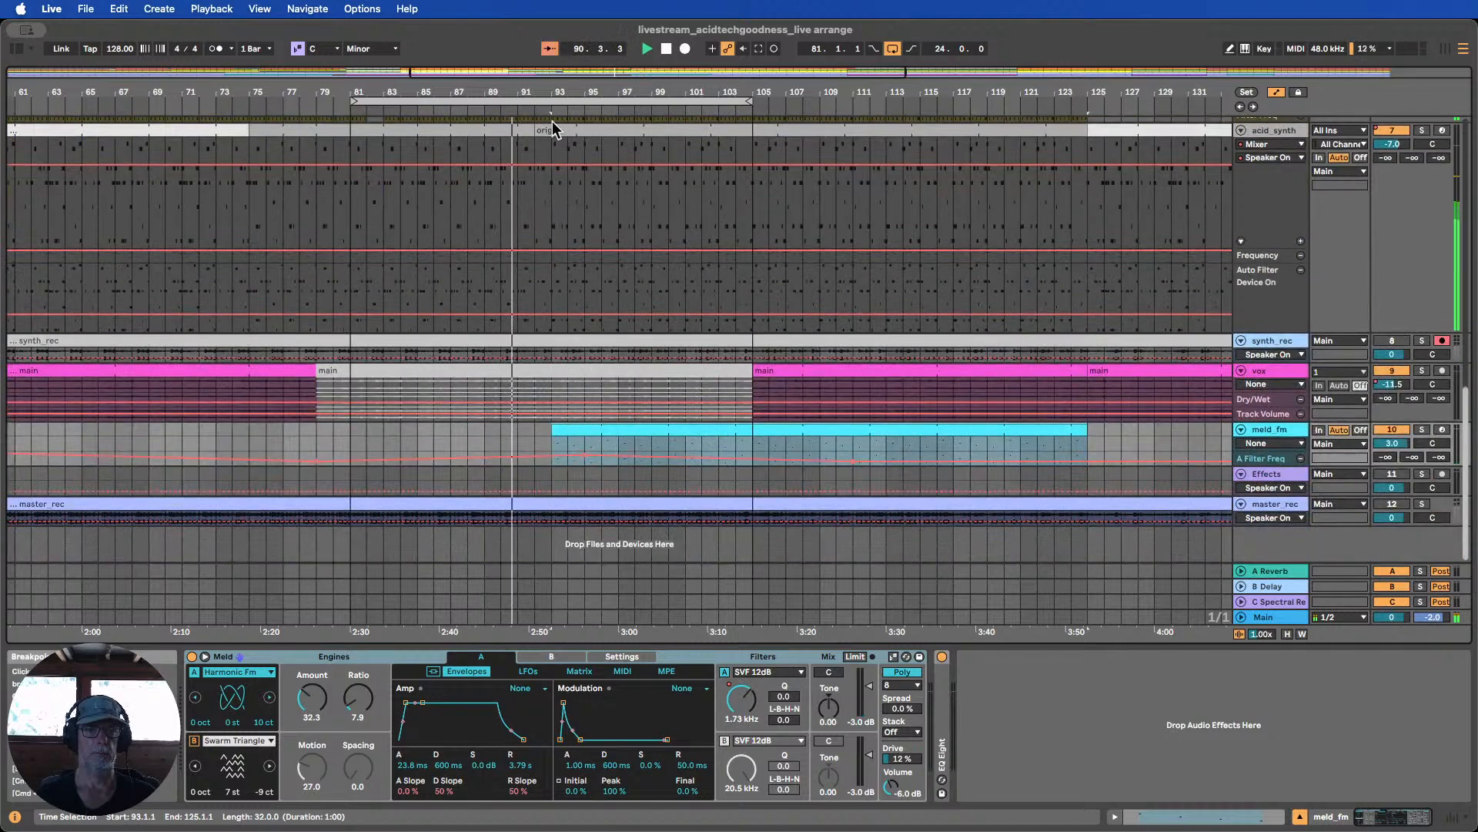
pyautogui.scroll(-5, 637, 354)
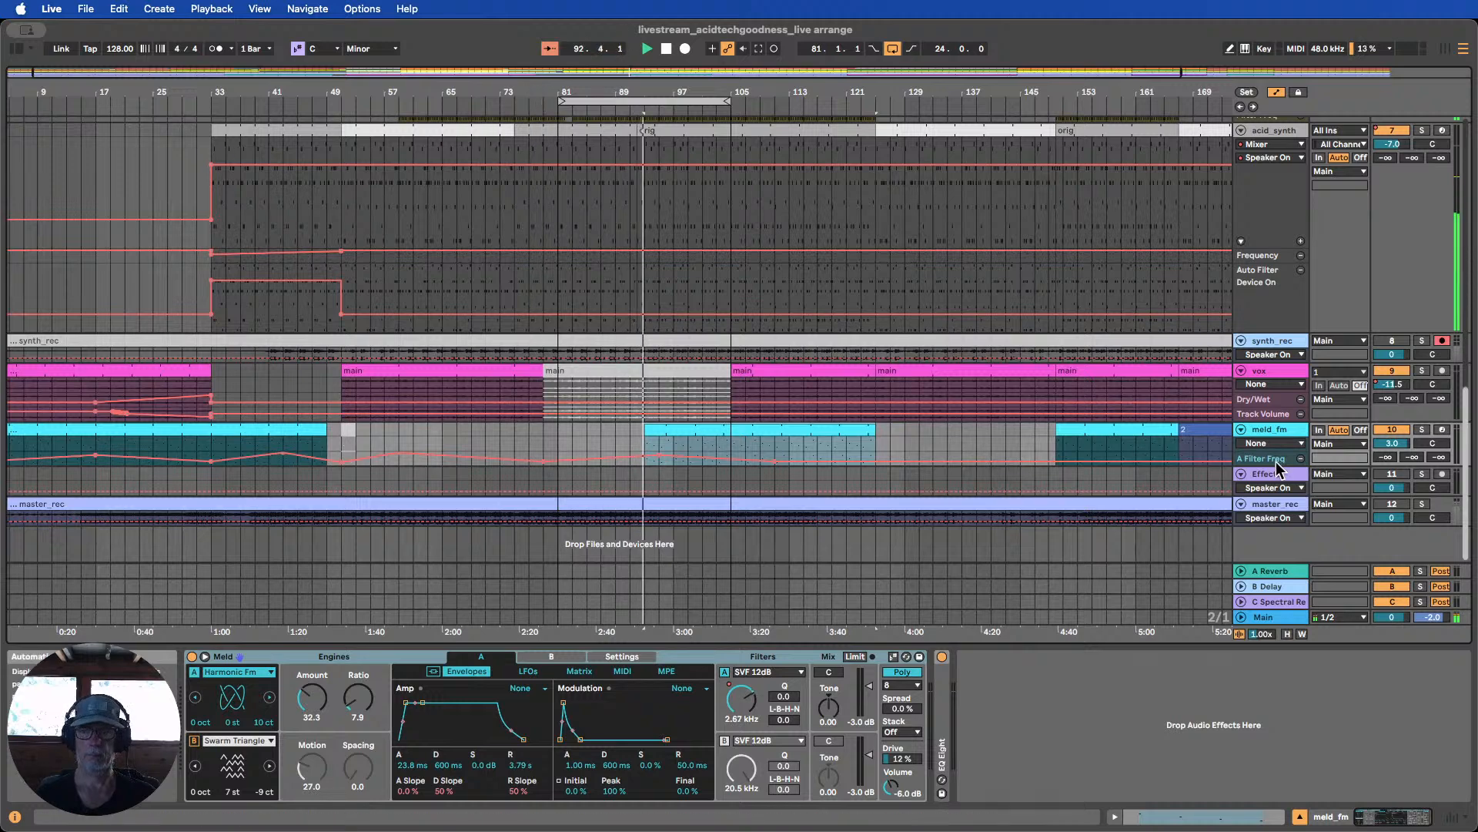
pyautogui.moveTo(1275, 466); pyautogui.dragTo(1275, 524)
pyautogui.scroll(-2, 678, 499)
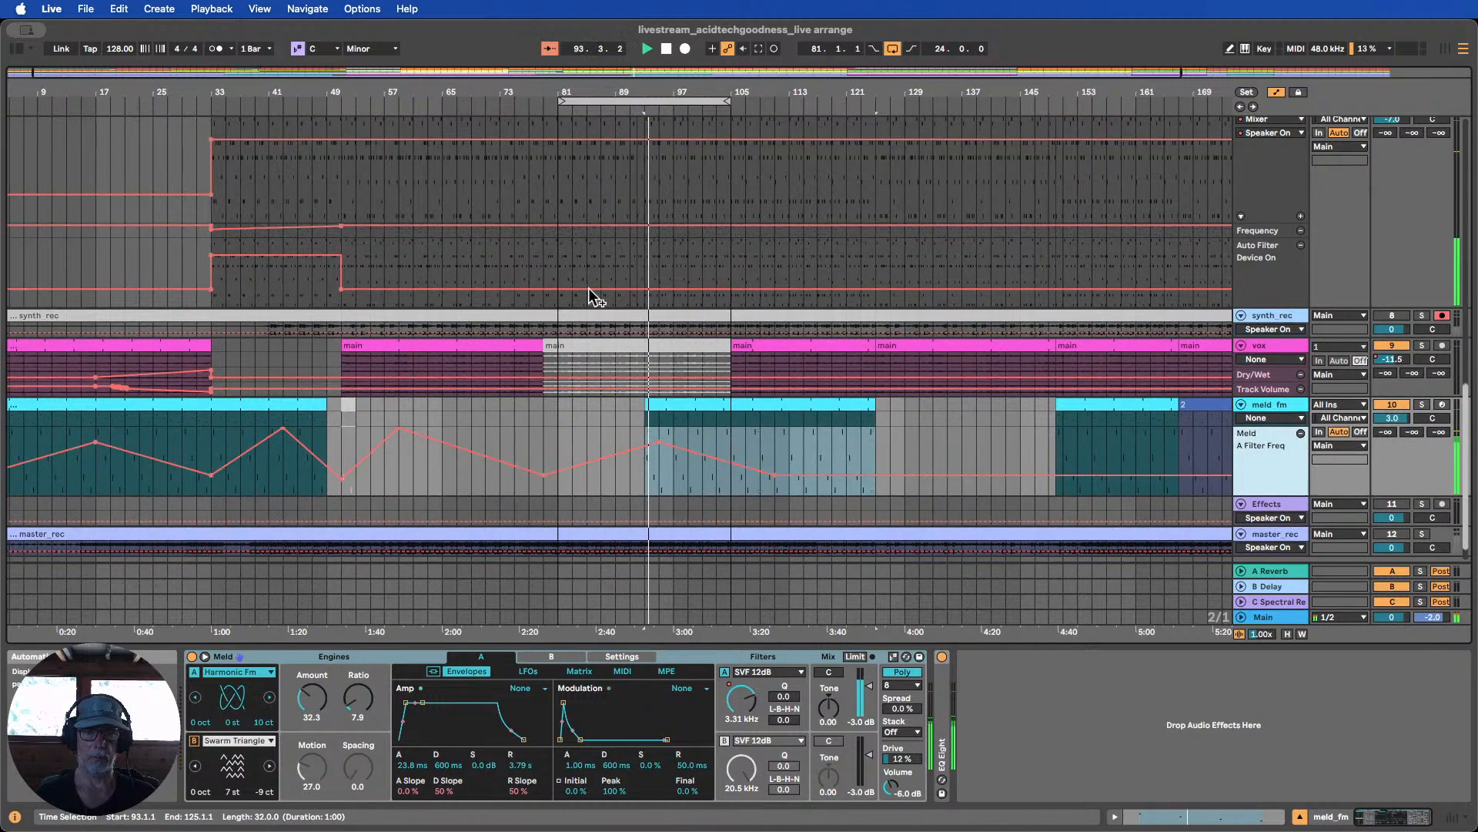
# Reshape the meld_fm A Filter Freq automation so it falls to its low point at bar 93 and ramps up to bar 125
pyautogui.click(606, 106)
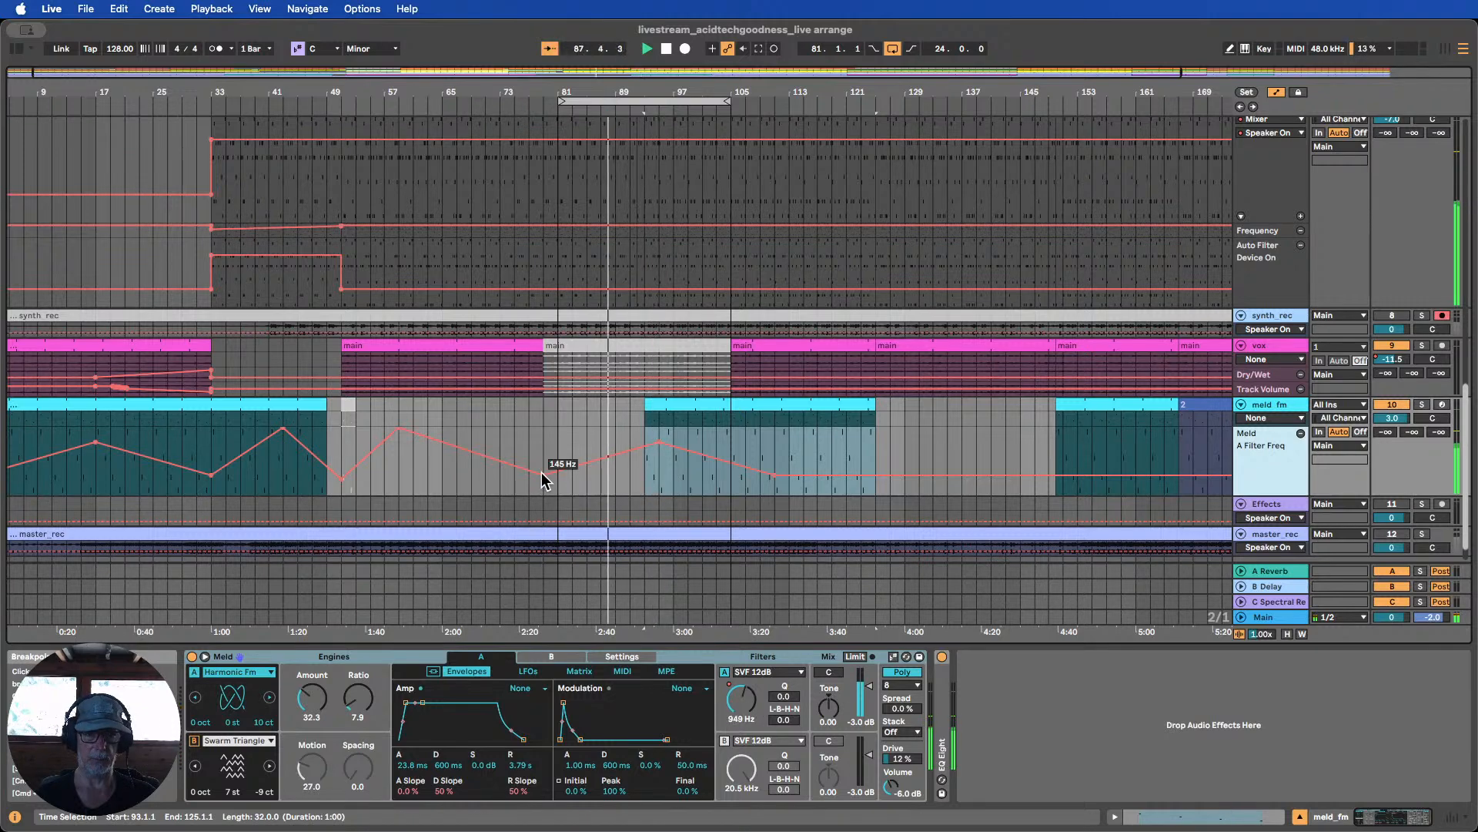
pyautogui.click(544, 479)
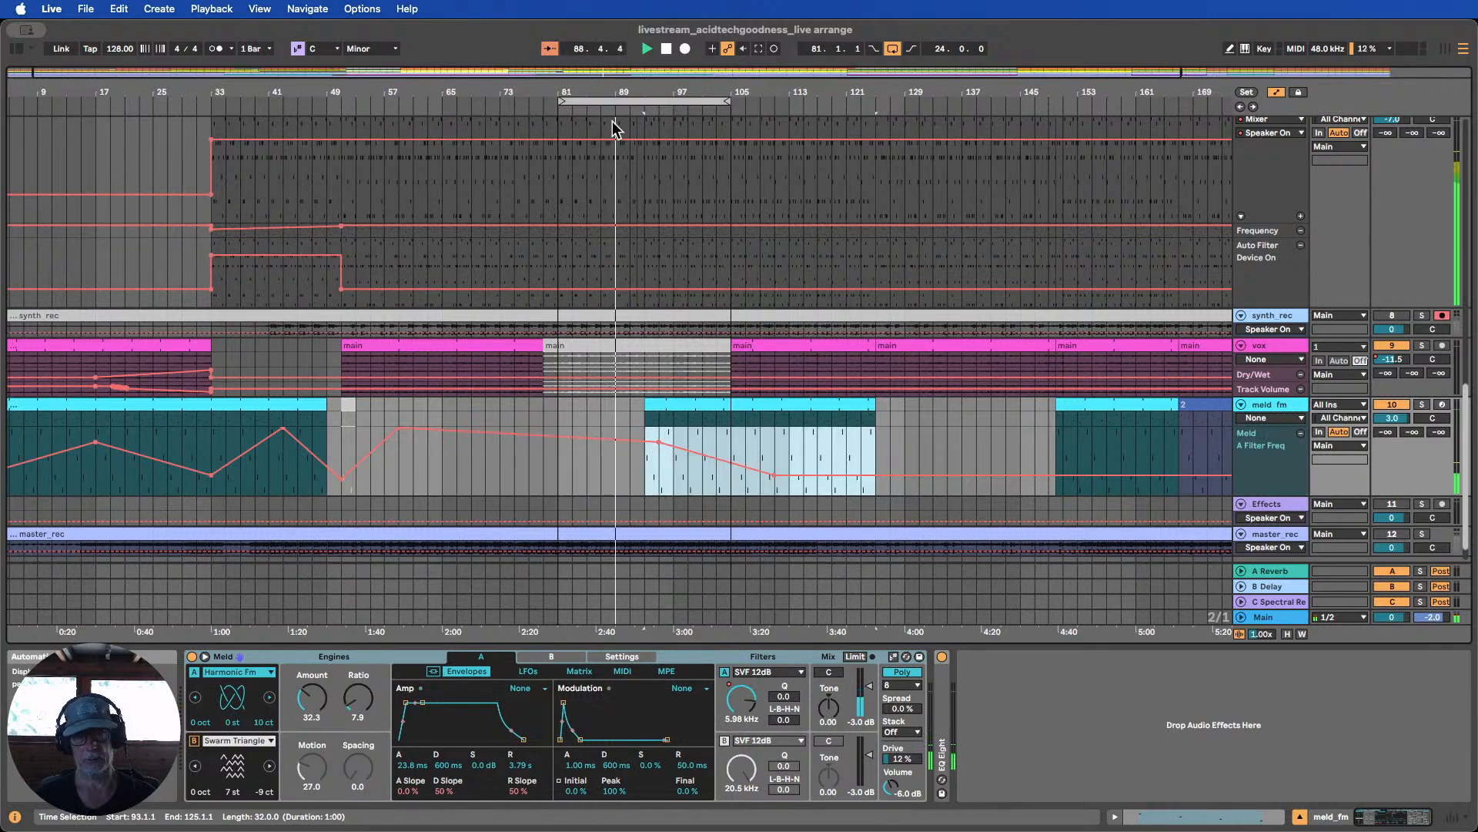
pyautogui.press('super+z')
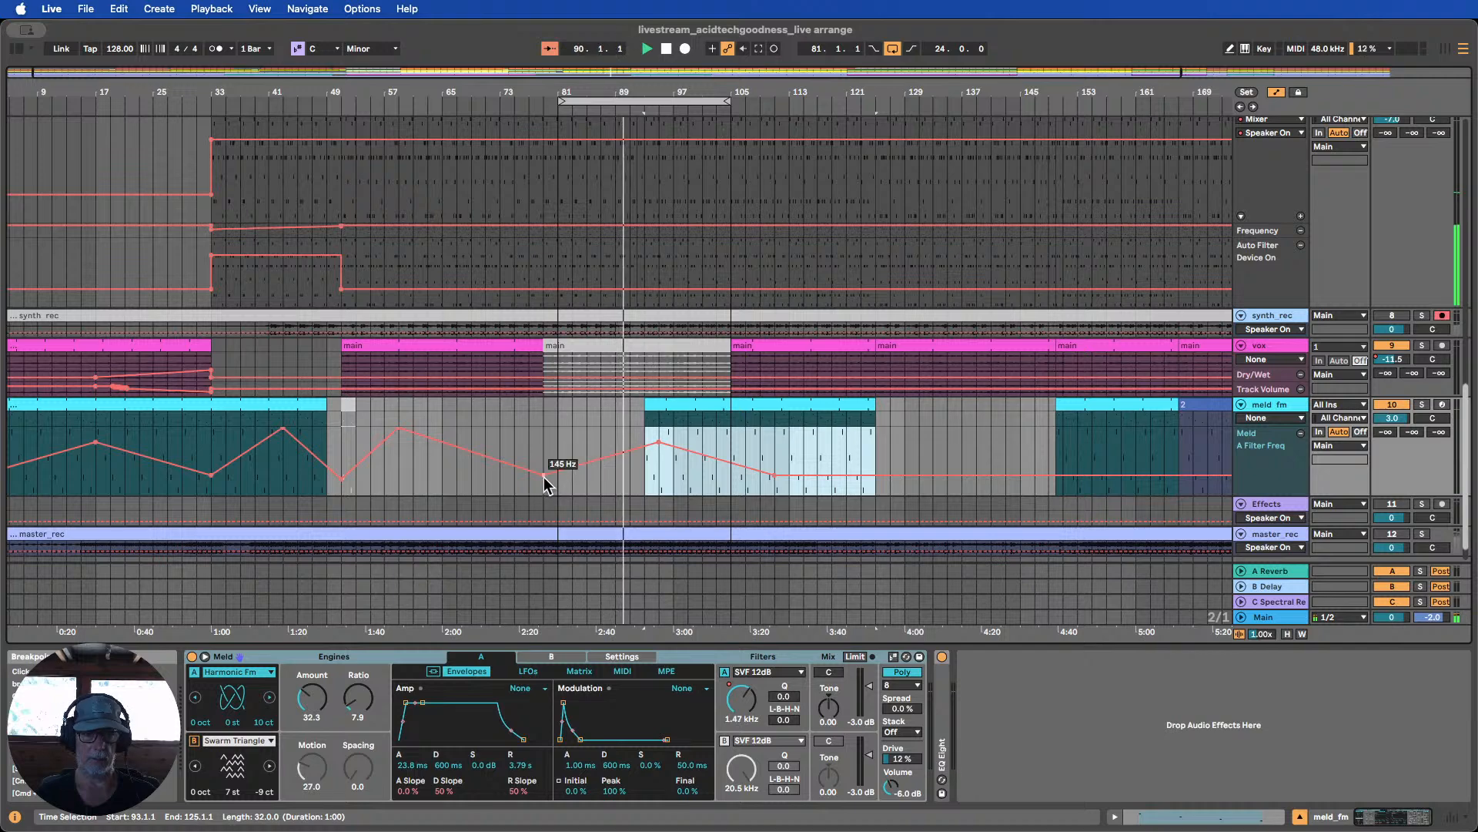
pyautogui.moveTo(543, 483); pyautogui.dragTo(760, 441)
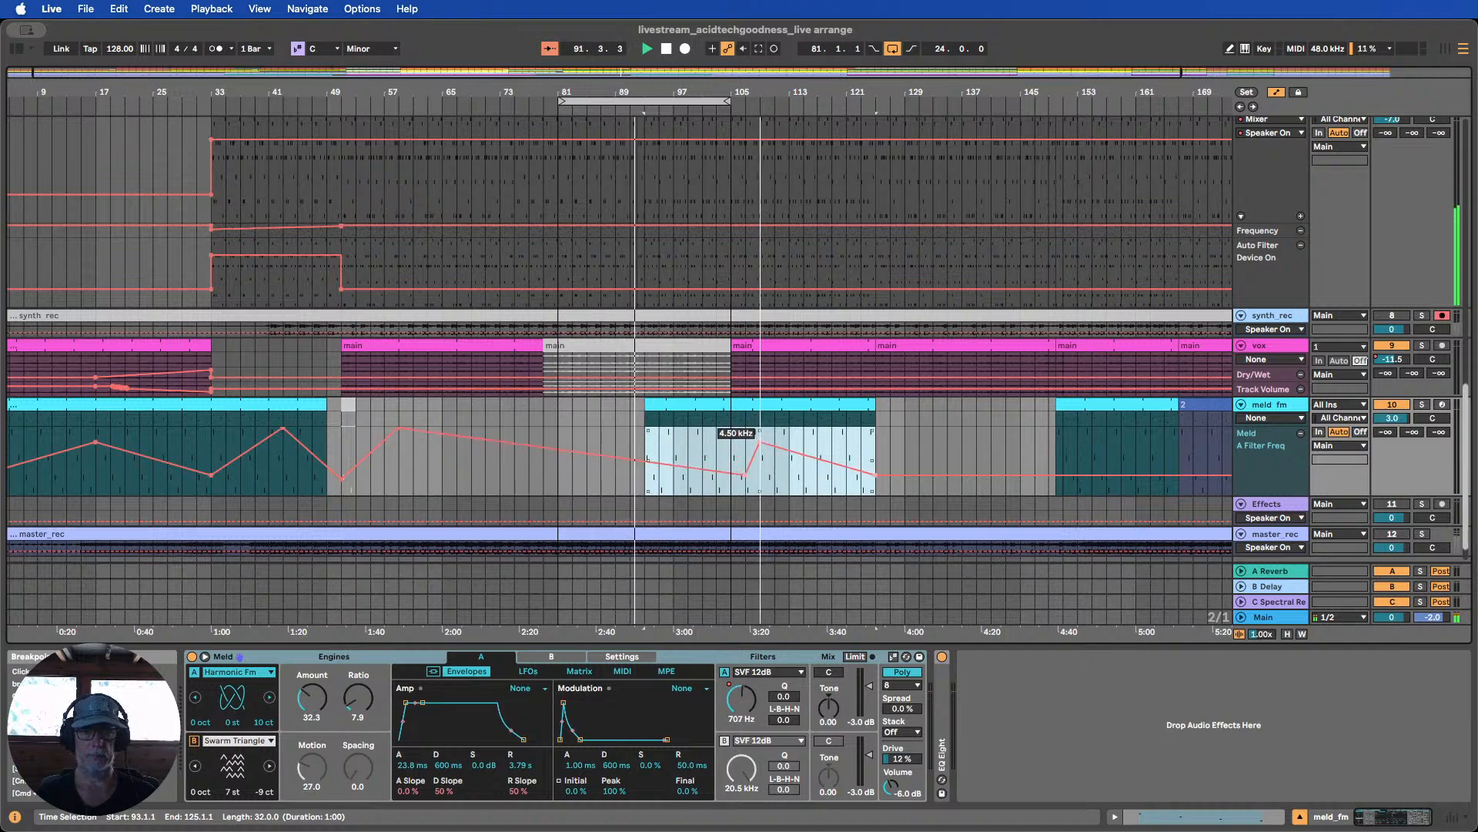
pyautogui.click(688, 461)
pyautogui.moveTo(760, 441); pyautogui.dragTo(877, 450)
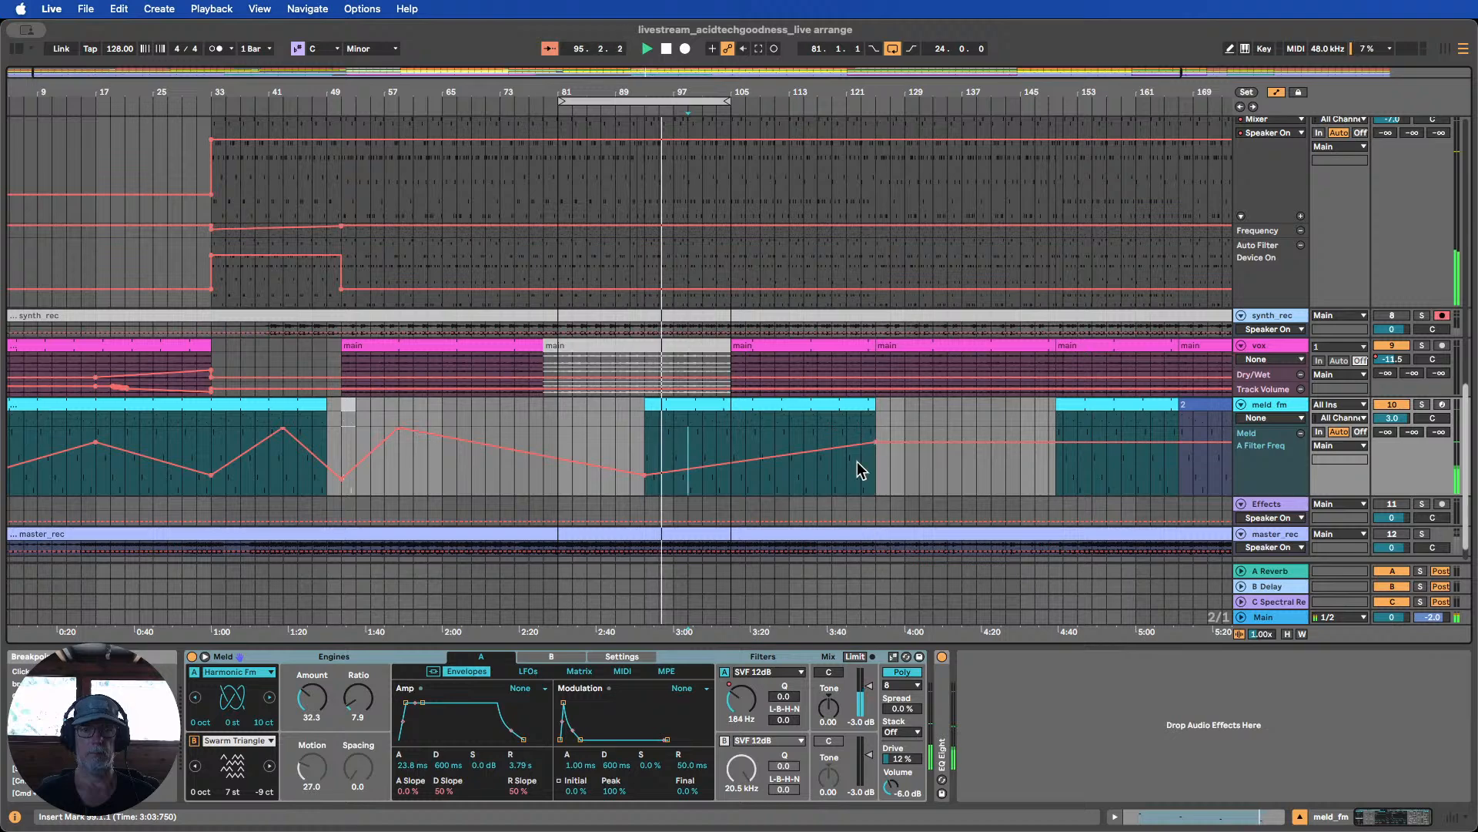
# Set the start of the arrangement loop to bar 93
pyautogui.scroll(10, 859, 450)
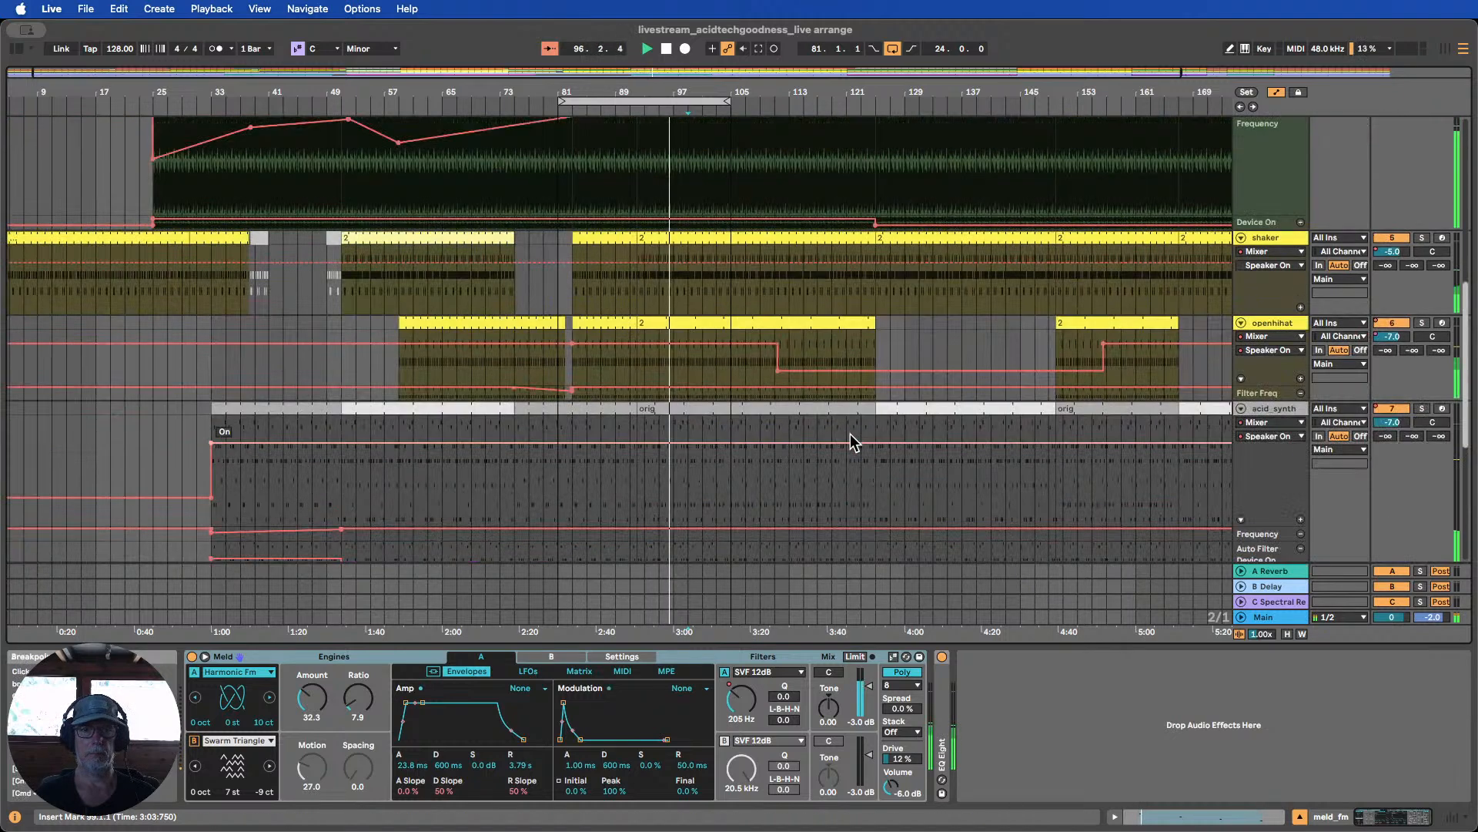
pyautogui.scroll(10, 851, 442)
pyautogui.scroll(-3, 851, 436)
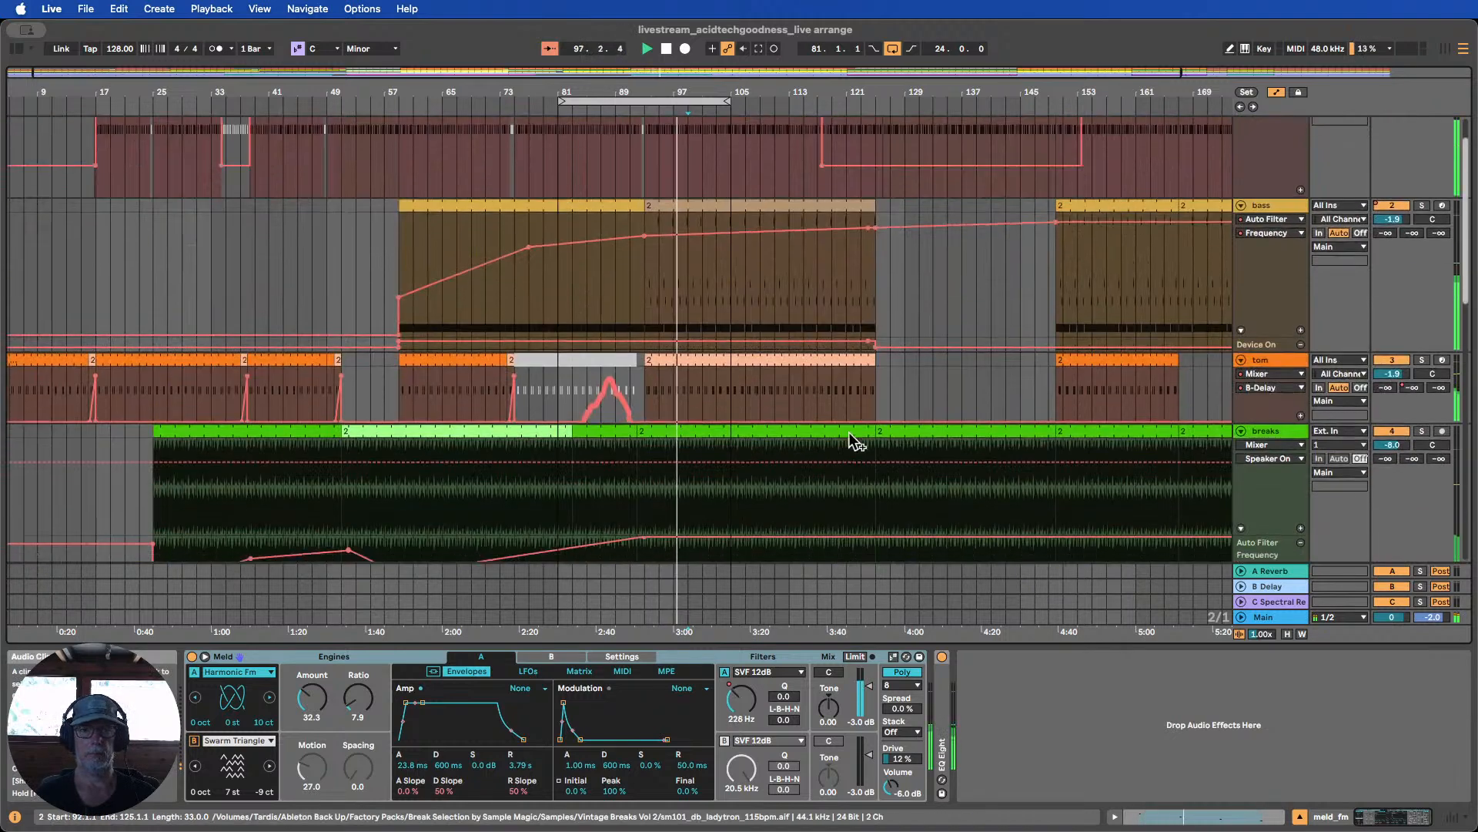
pyautogui.scroll(-12, 854, 440)
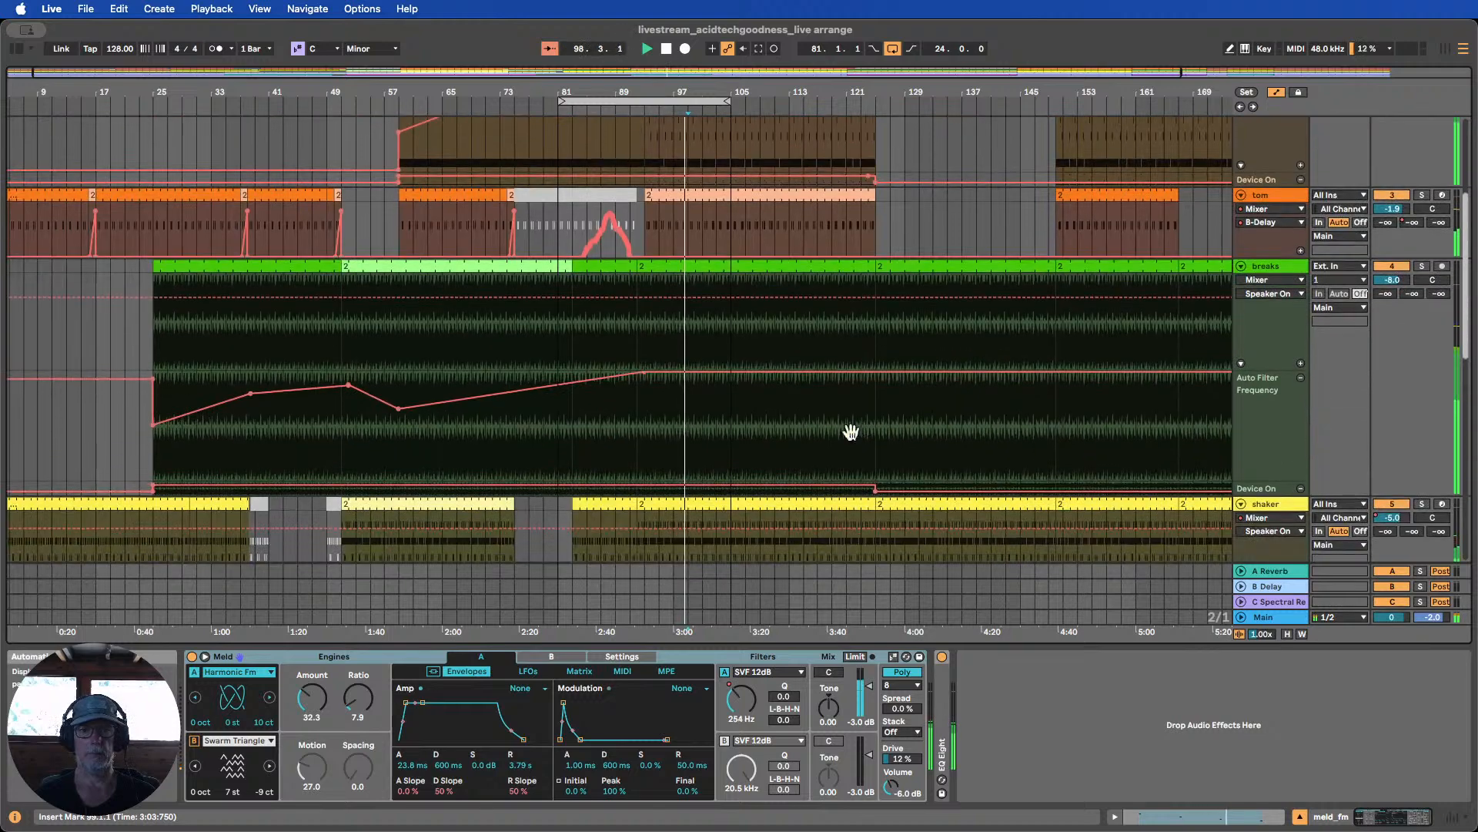
pyautogui.scroll(-3, 853, 439)
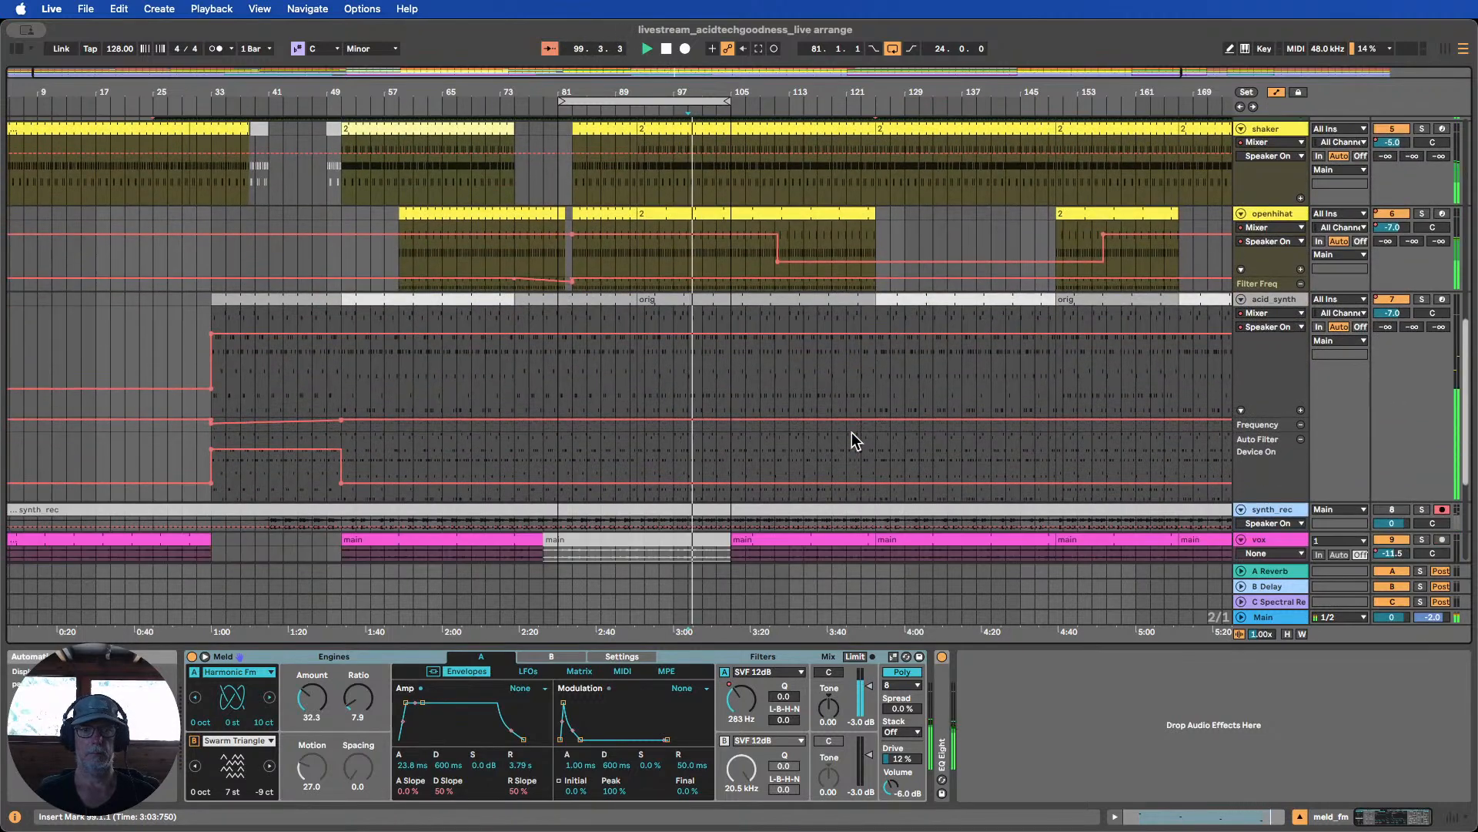
pyautogui.scroll(5, 847, 428)
pyautogui.scroll(12, 847, 422)
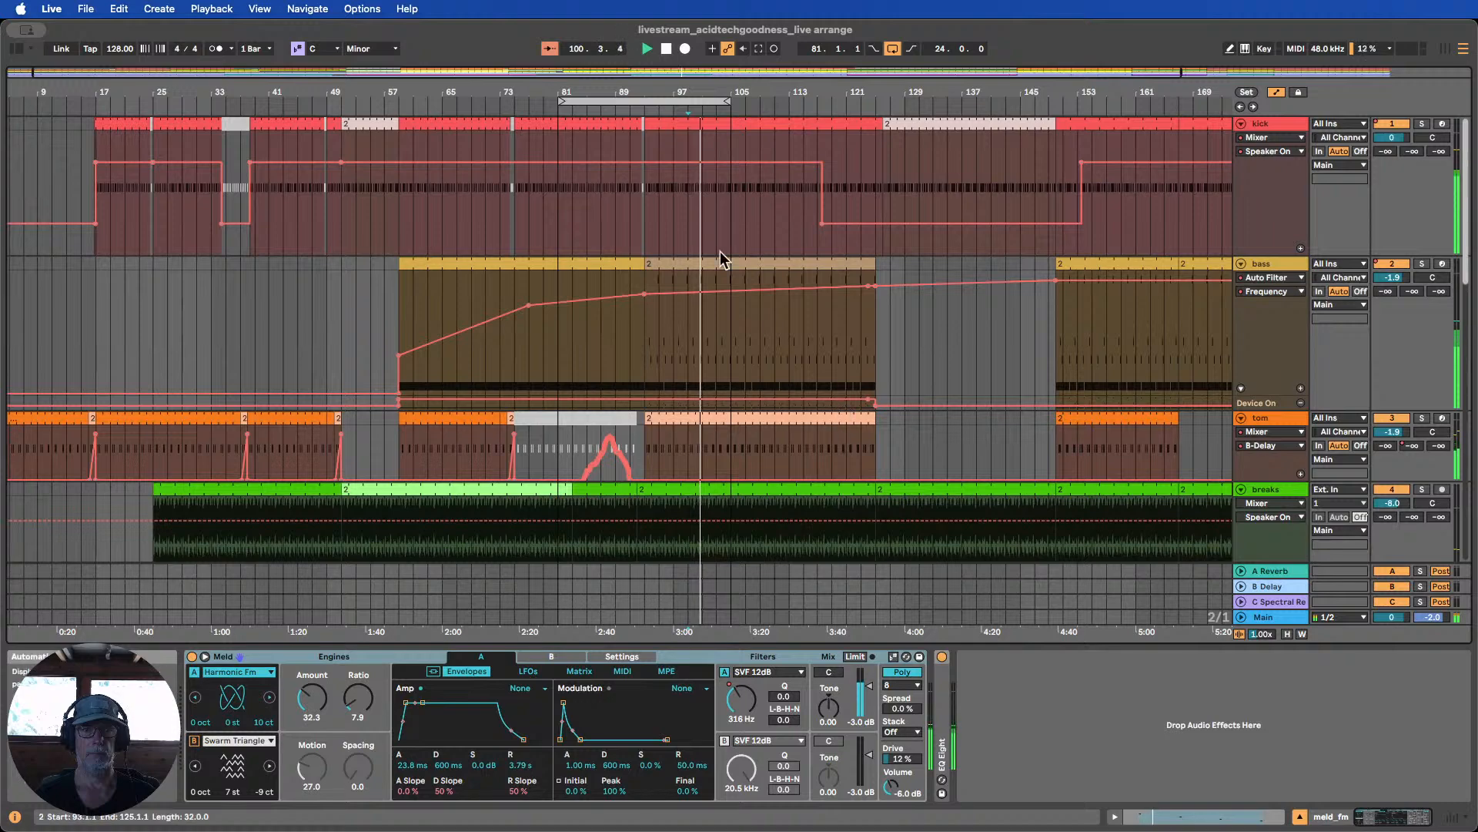
pyautogui.moveTo(562, 101); pyautogui.dragTo(646, 101)
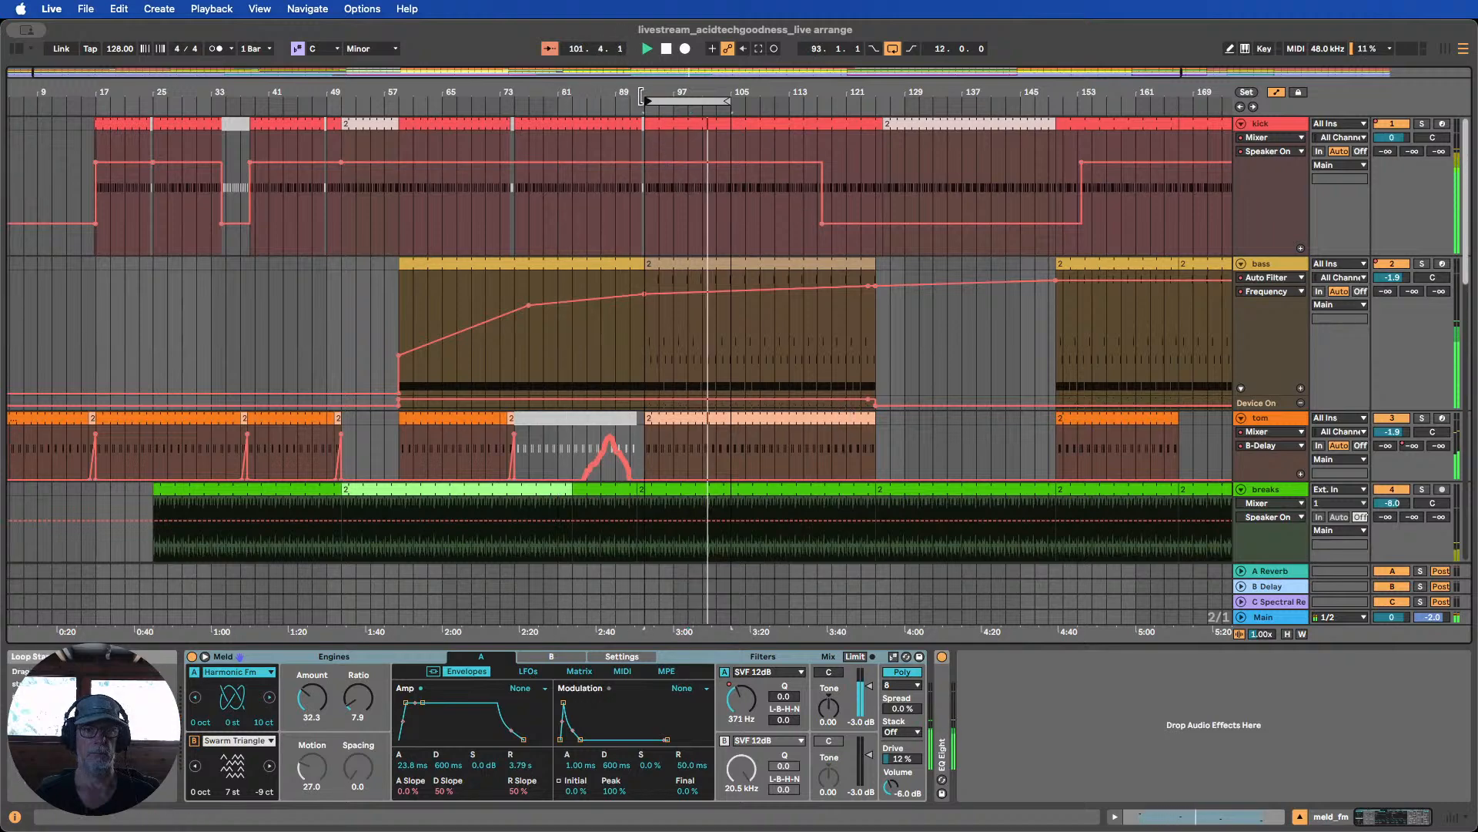
# Extend the openhihat and shaker clips that start at bar 83 so both end at bar 93
pyautogui.scroll(-15, 710, 224)
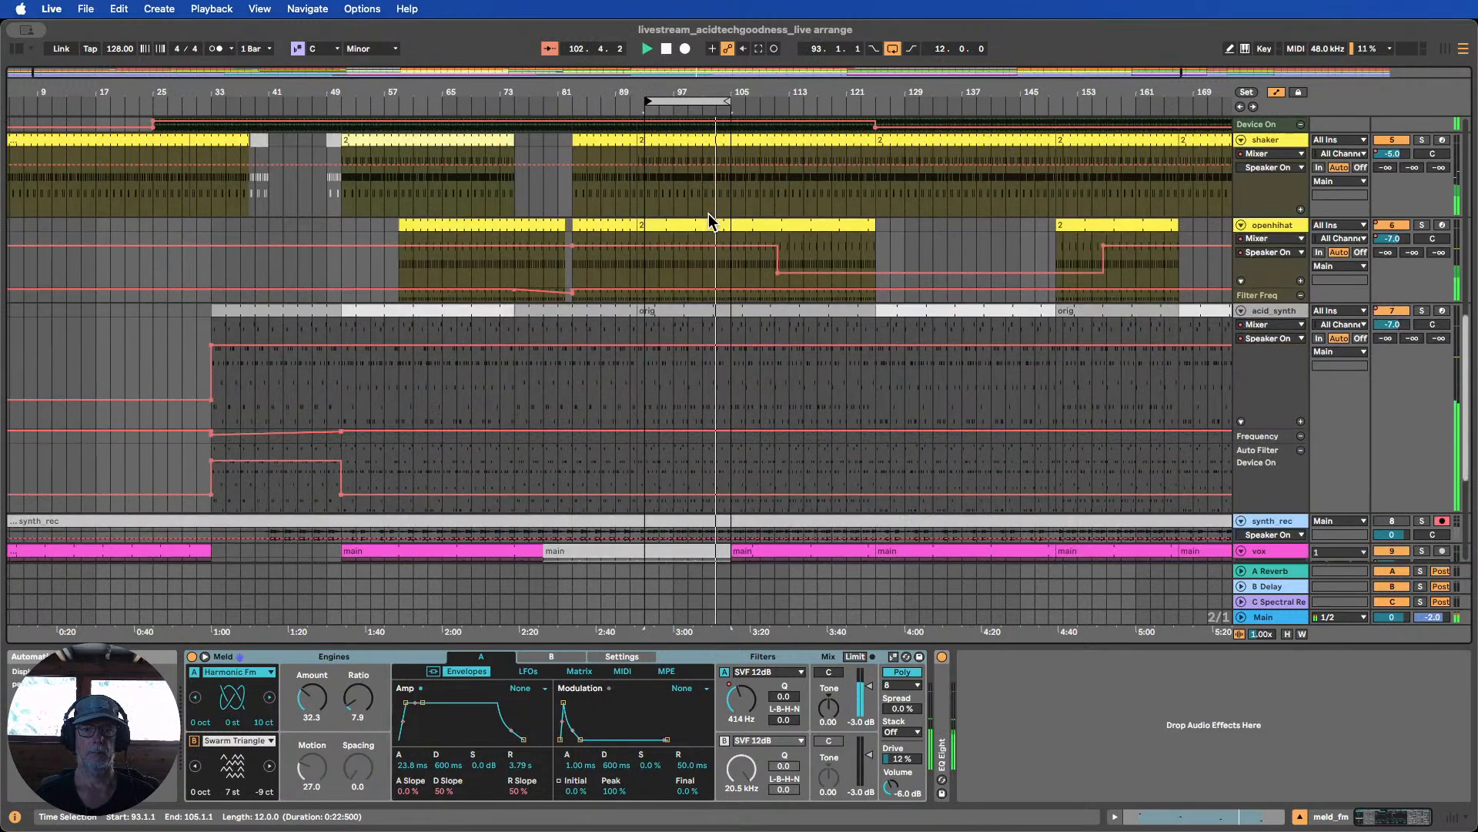
pyautogui.scroll(4, 678, 238)
pyautogui.moveTo(576, 355); pyautogui.dragTo(645, 356)
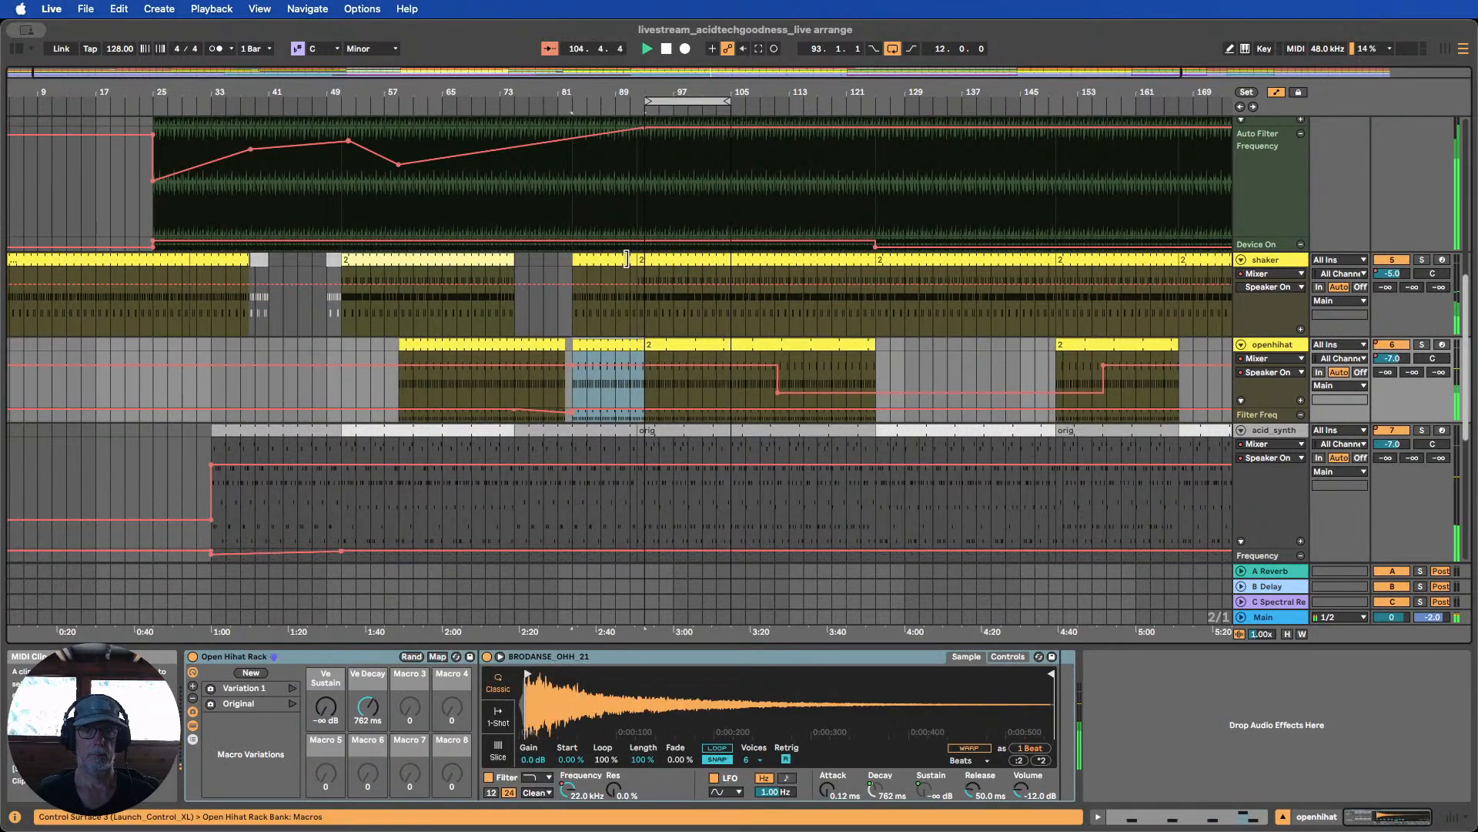
pyautogui.press('Up')
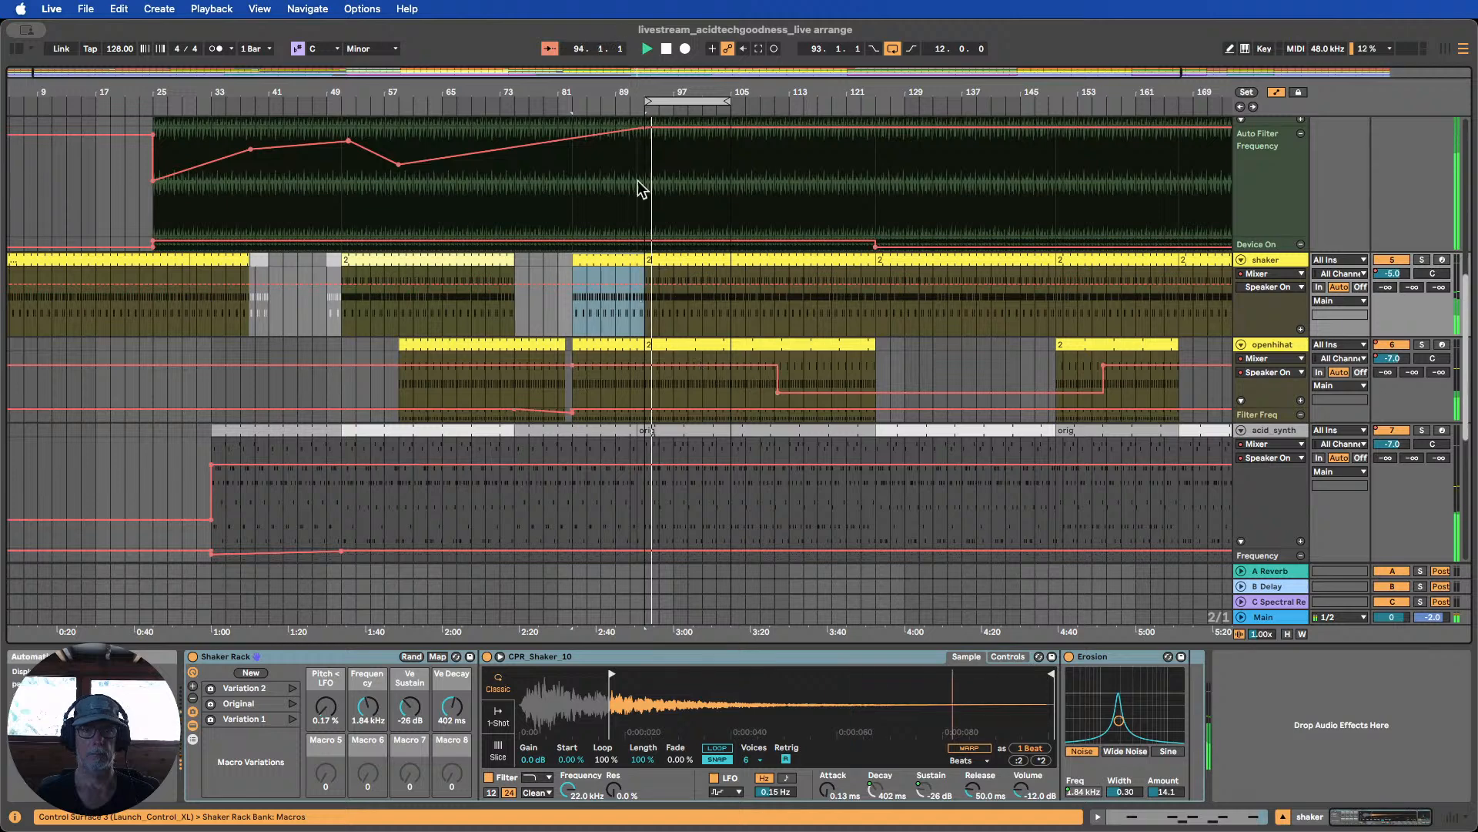
# Recolour the openhihat clip running from bar 93 to bar 125 pale yellow
pyautogui.moveTo(653, 85); pyautogui.dragTo(552, 379)
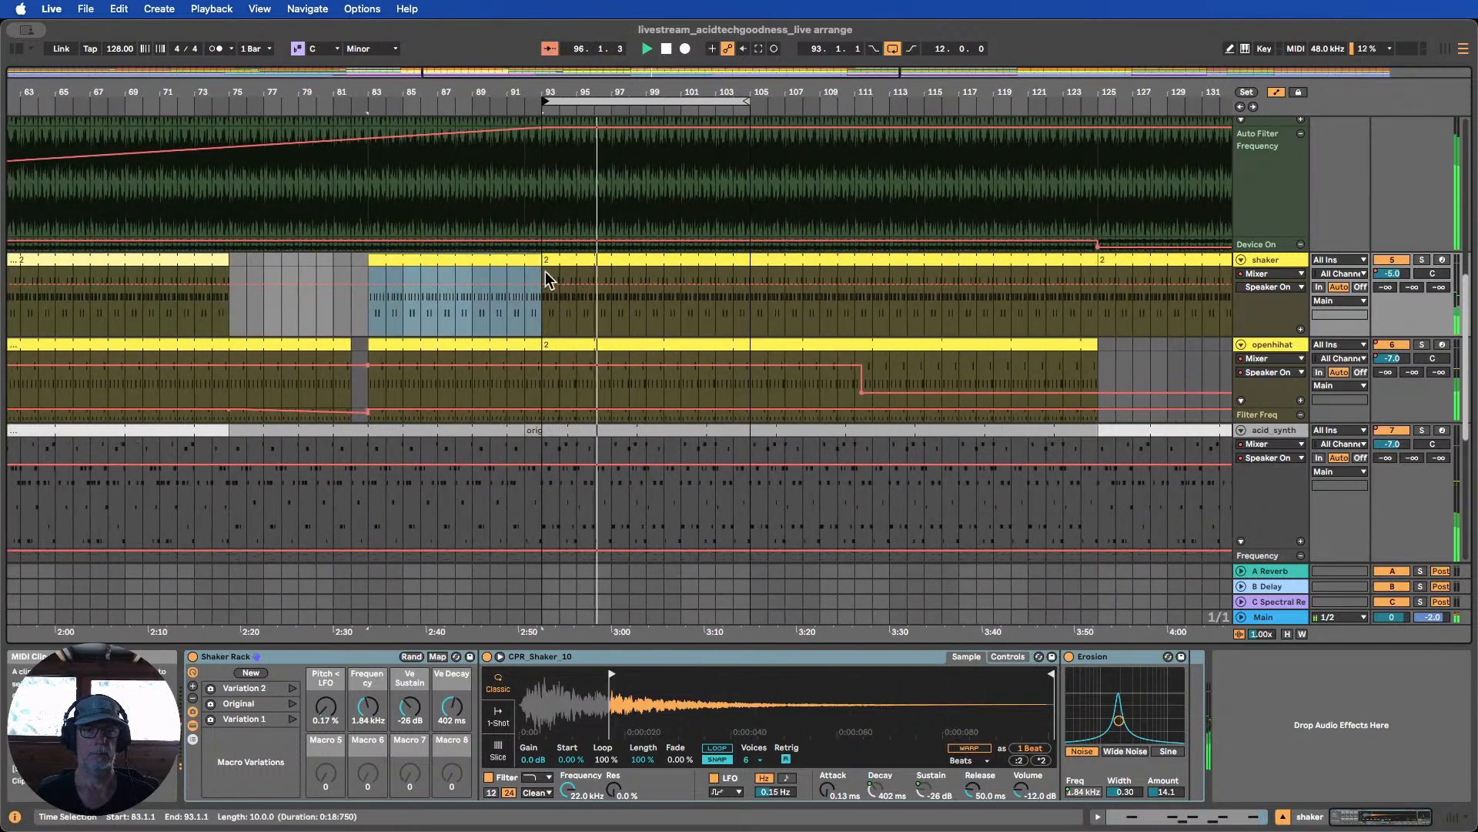
pyautogui.scroll(-1, 547, 287)
pyautogui.scroll(-1, 545, 286)
pyautogui.moveTo(581, 91); pyautogui.dragTo(554, 31)
pyautogui.click(587, 287)
pyautogui.rightClick(588, 290)
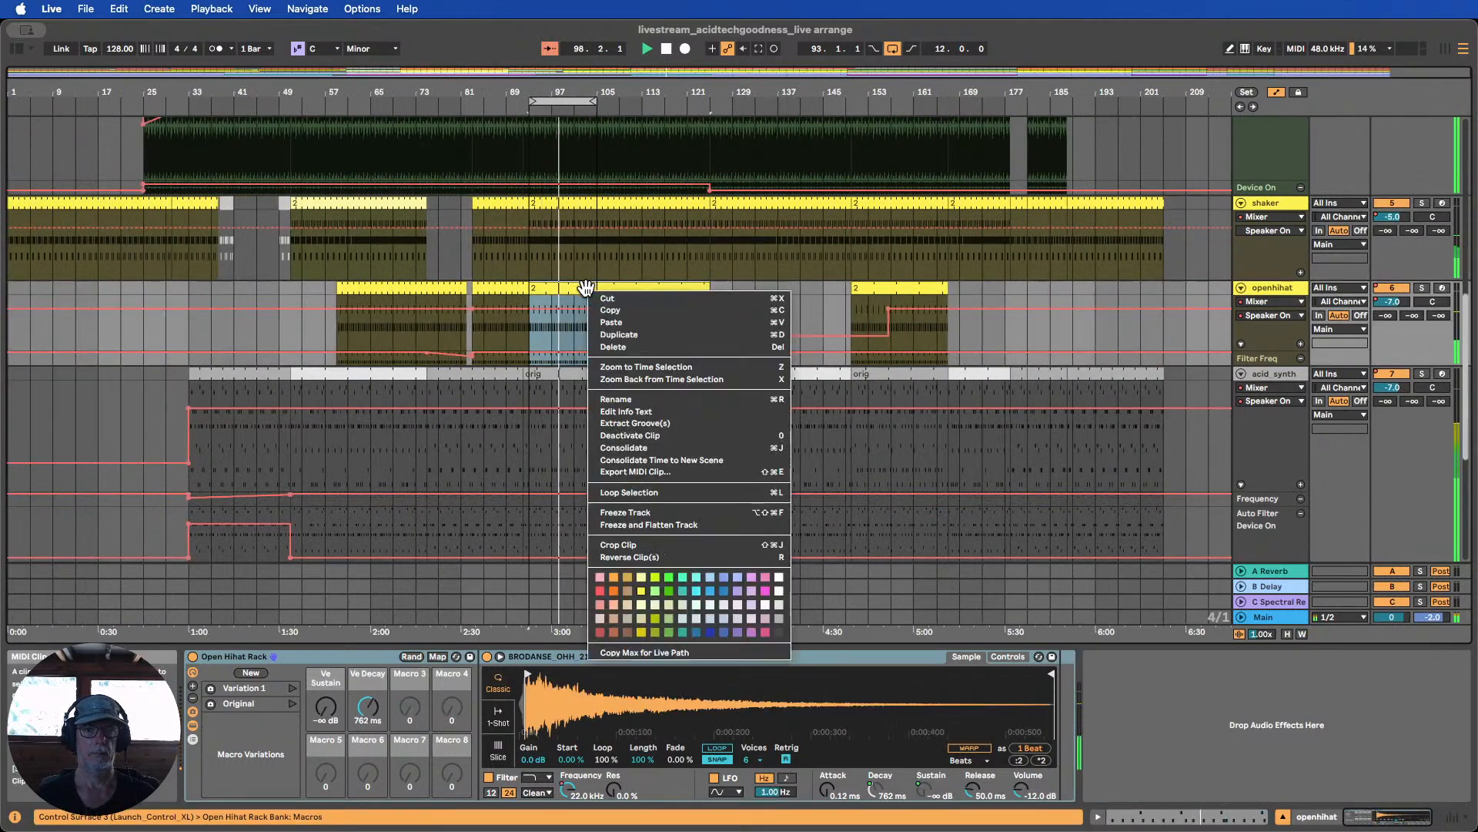
pyautogui.click(641, 619)
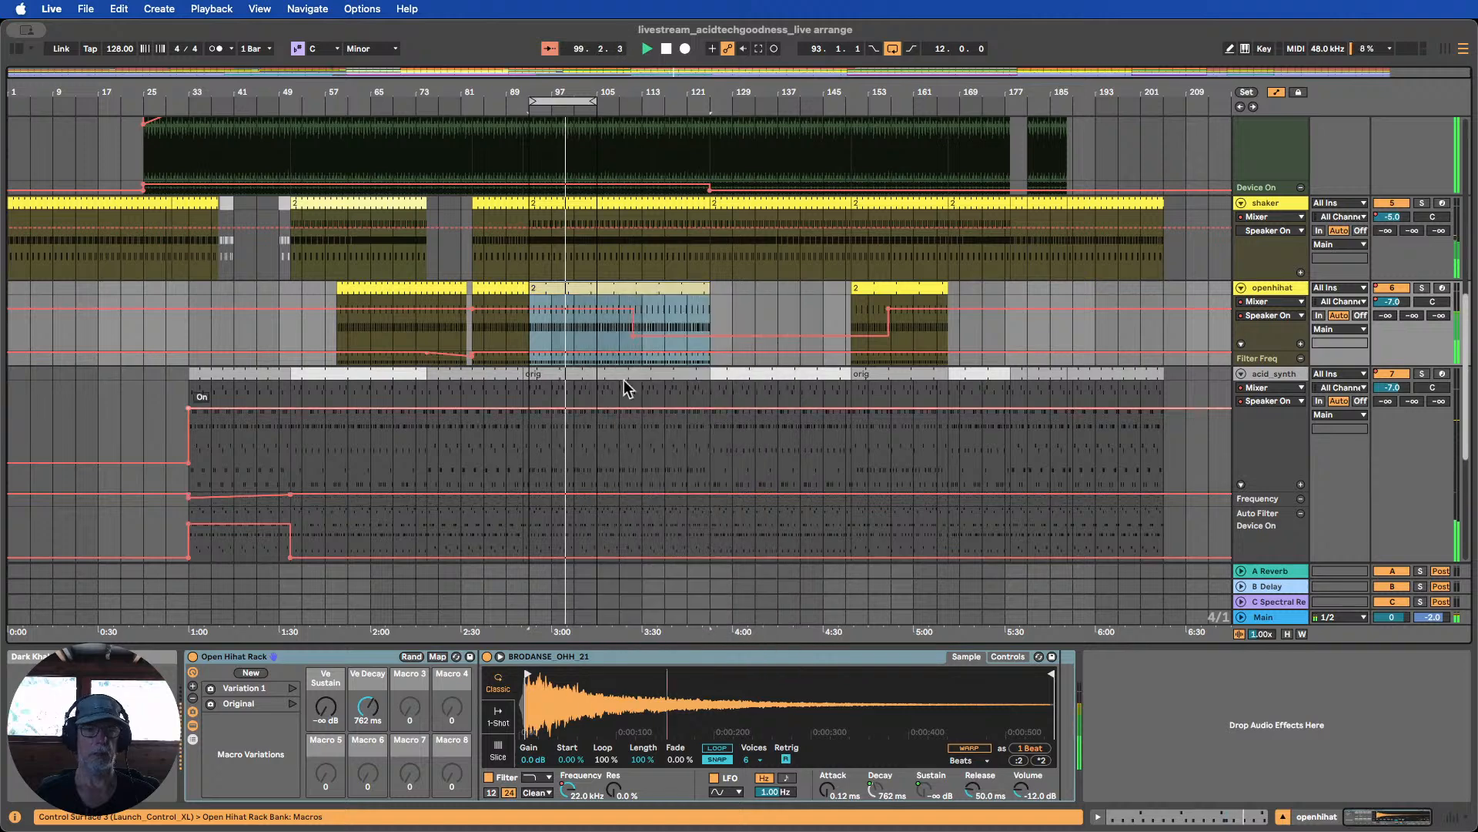
# Extend the openhihat clip that starts at bar 83 so it ends at bar 105
pyautogui.scroll(-1, 753, 281)
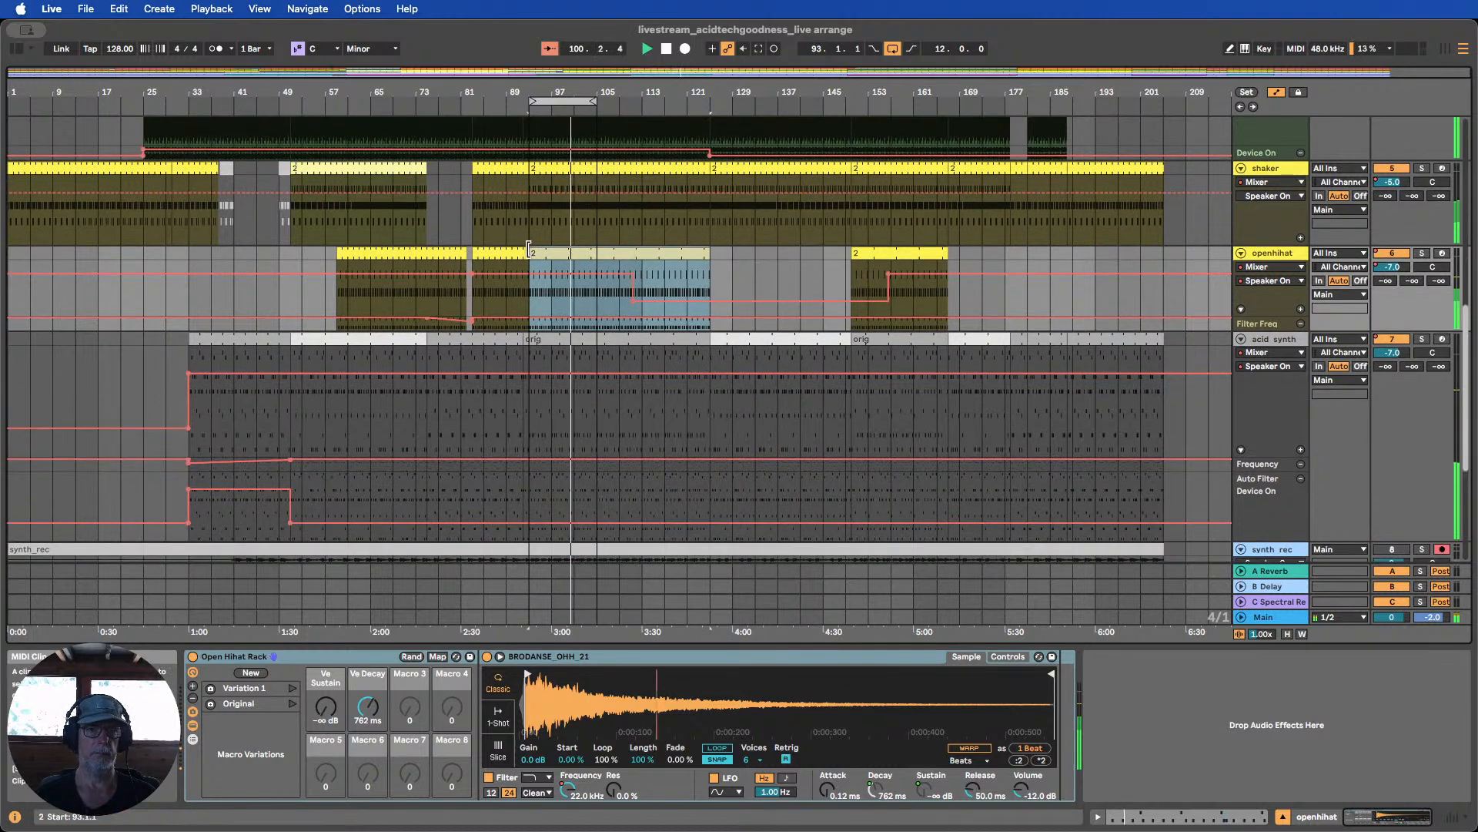
pyautogui.moveTo(523, 252); pyautogui.dragTo(592, 250)
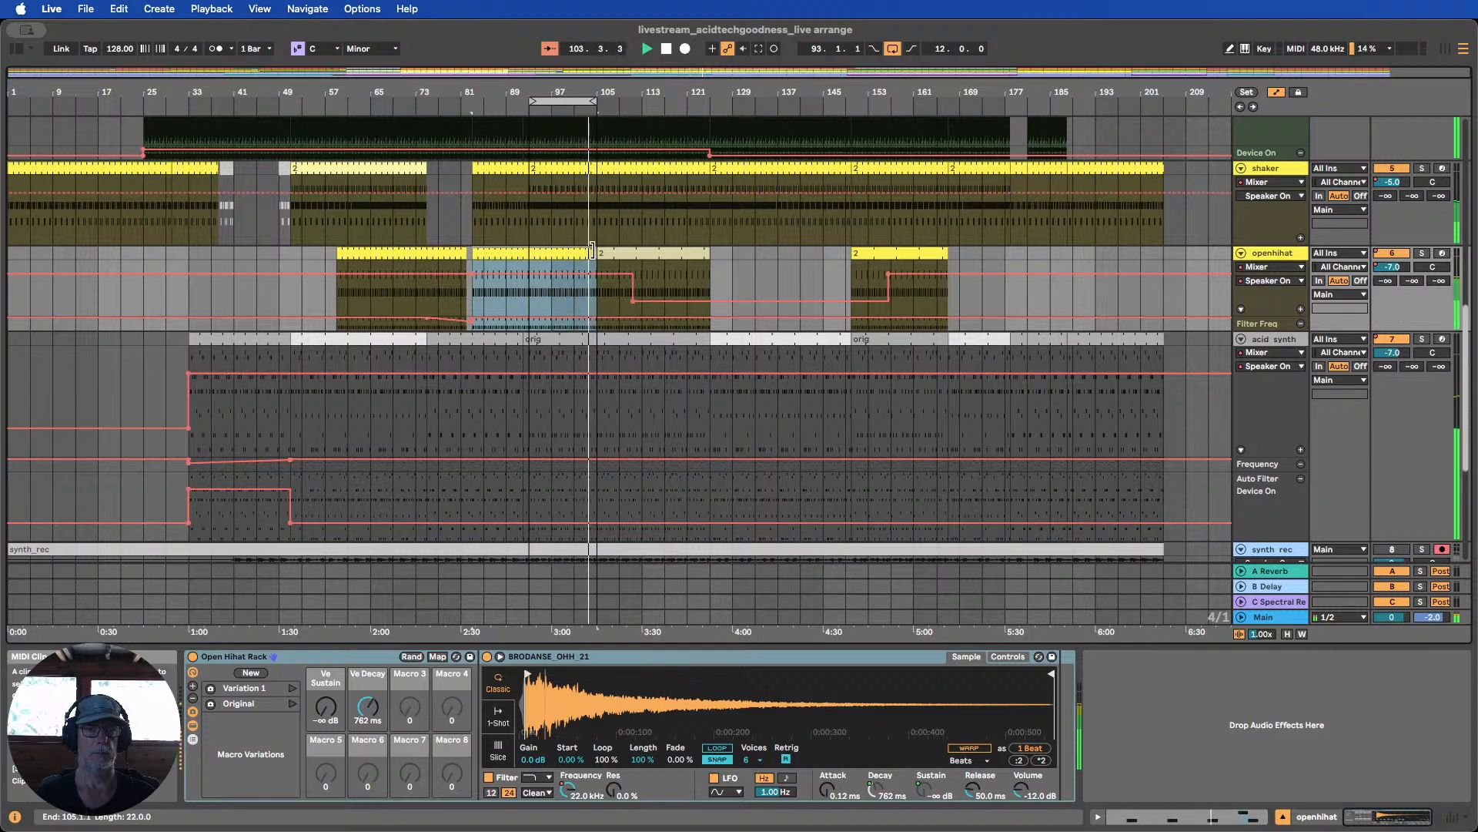
pyautogui.scroll(1, 531, 192)
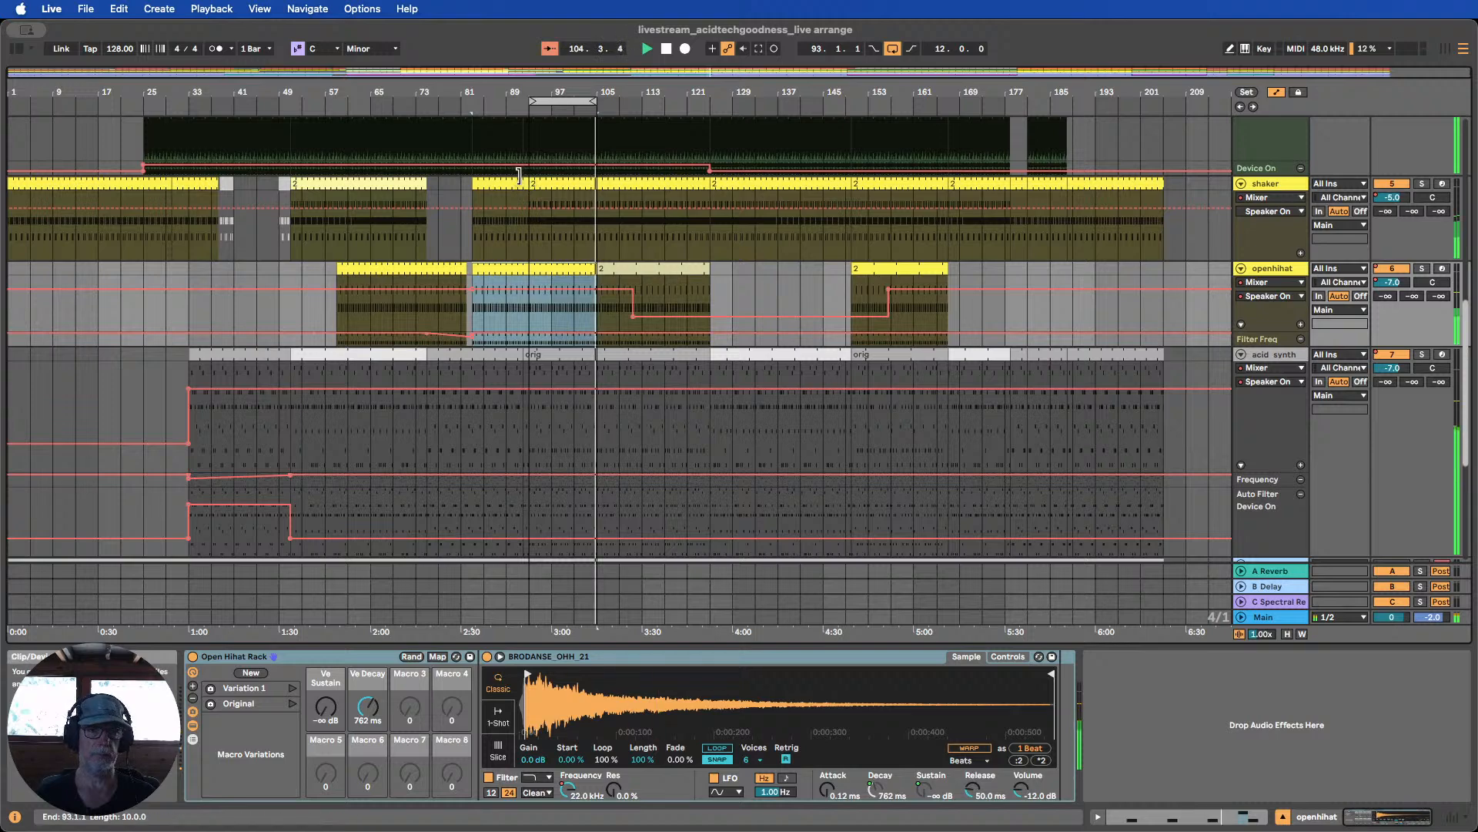
# Recolour the shaker clip from bar 93 to bar 125 light yellow and keep the preceding clip ending at bar 93
pyautogui.click(380, 183)
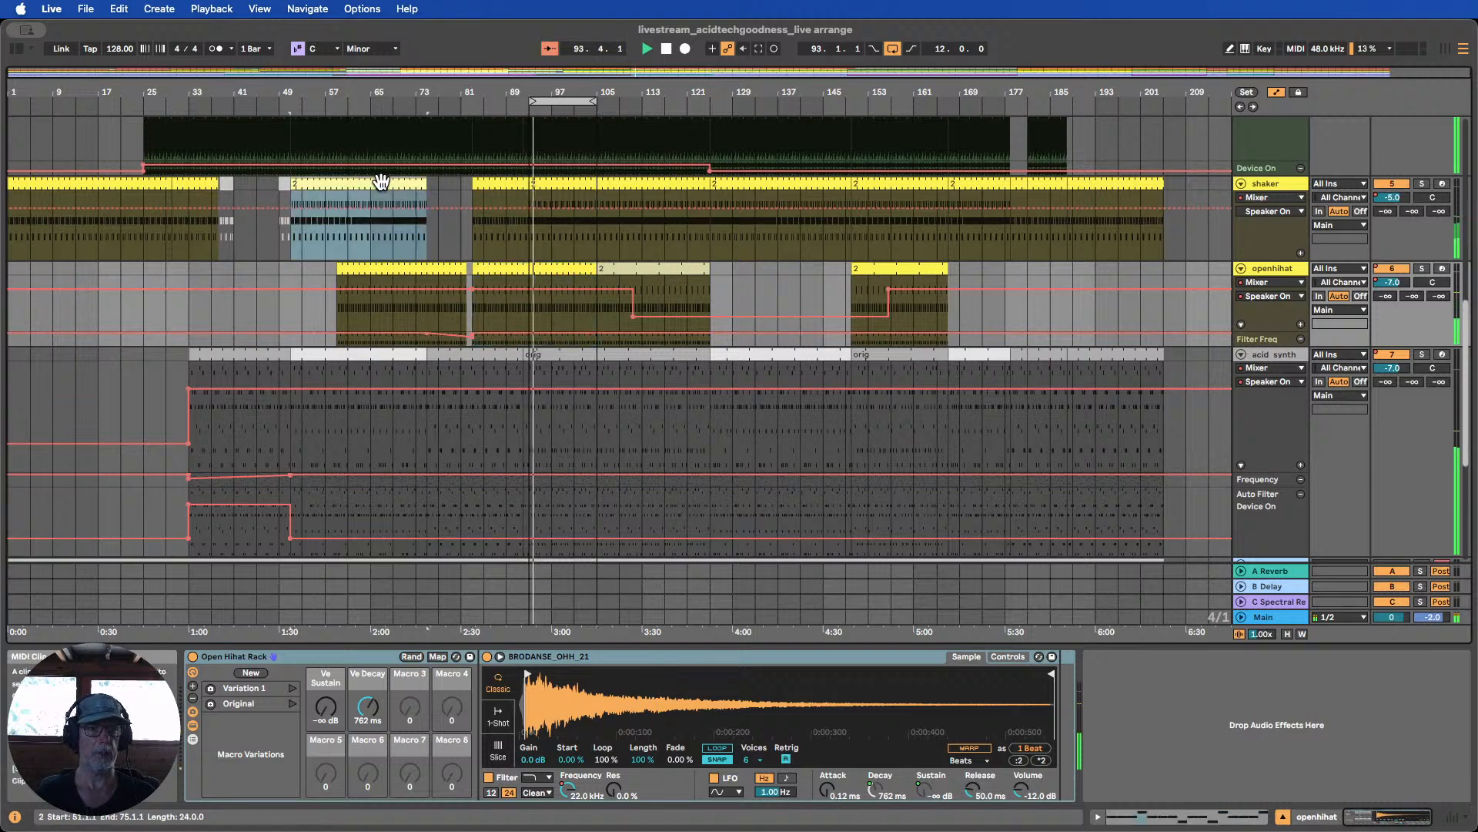
pyautogui.click(486, 184)
pyautogui.click(576, 183)
pyautogui.rightClick(571, 189)
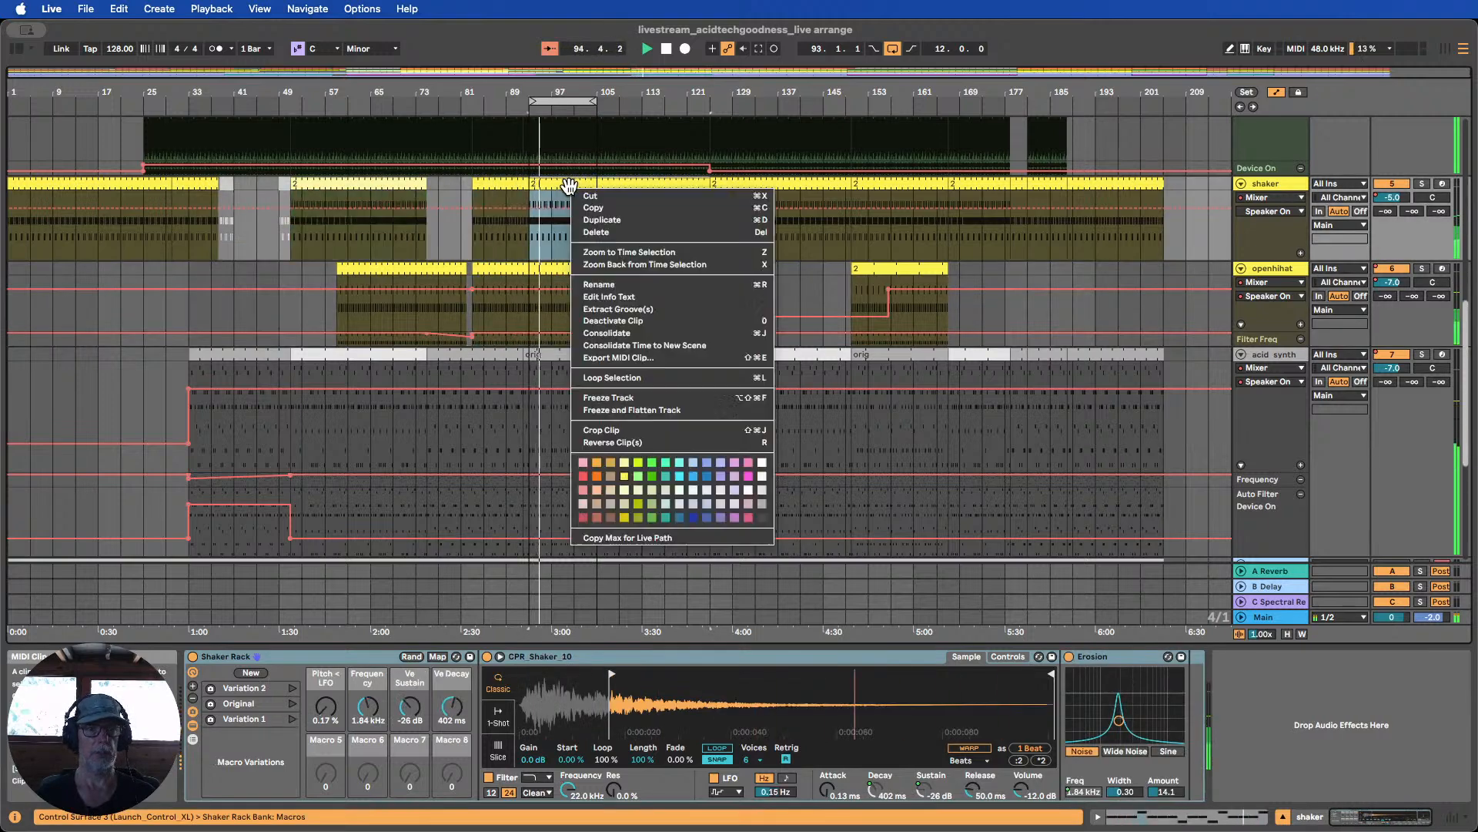
pyautogui.click(623, 472)
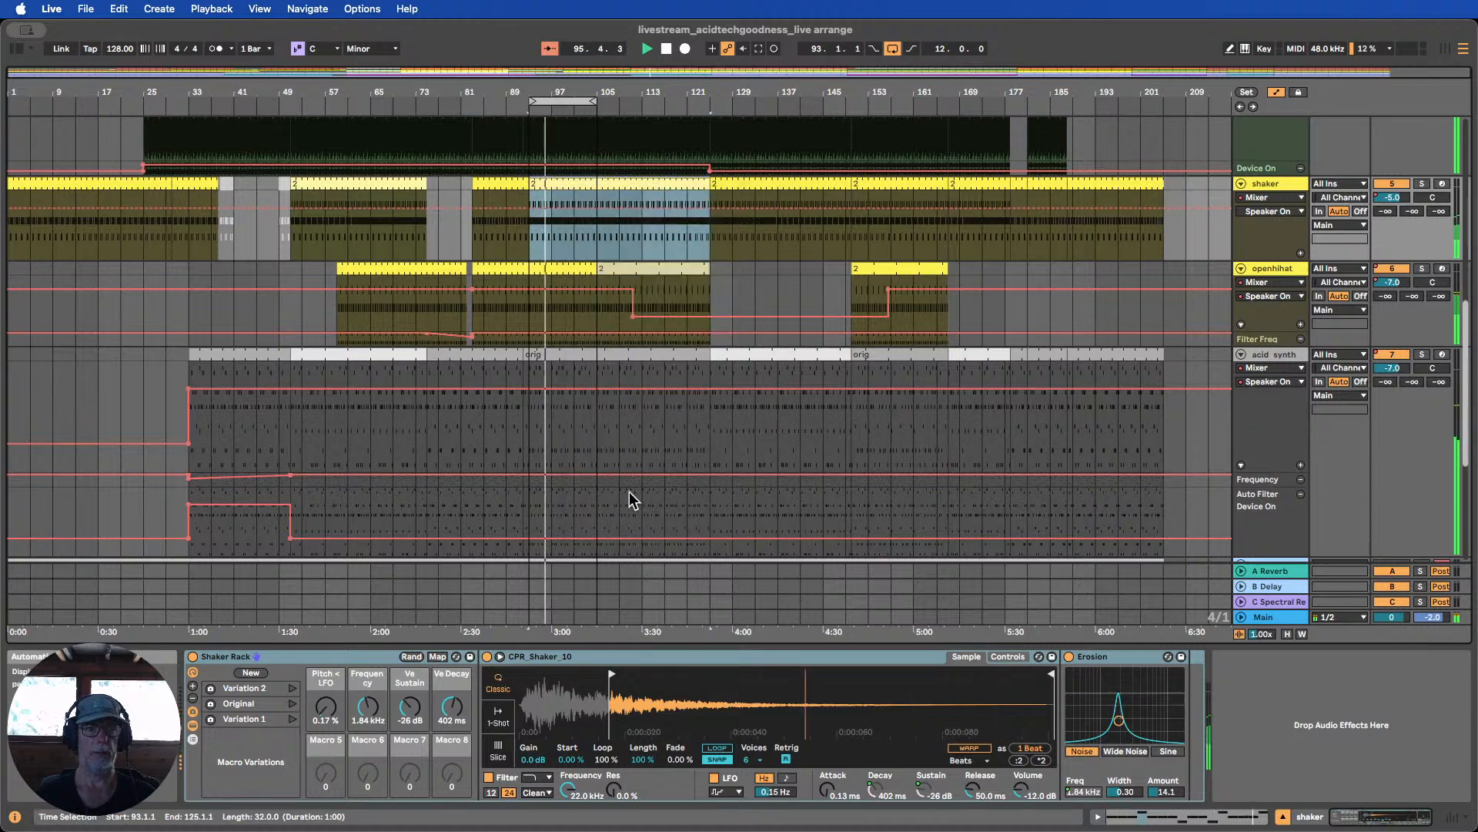
pyautogui.moveTo(530, 184); pyautogui.dragTo(599, 182)
pyautogui.moveTo(599, 182); pyautogui.dragTo(554, 181)
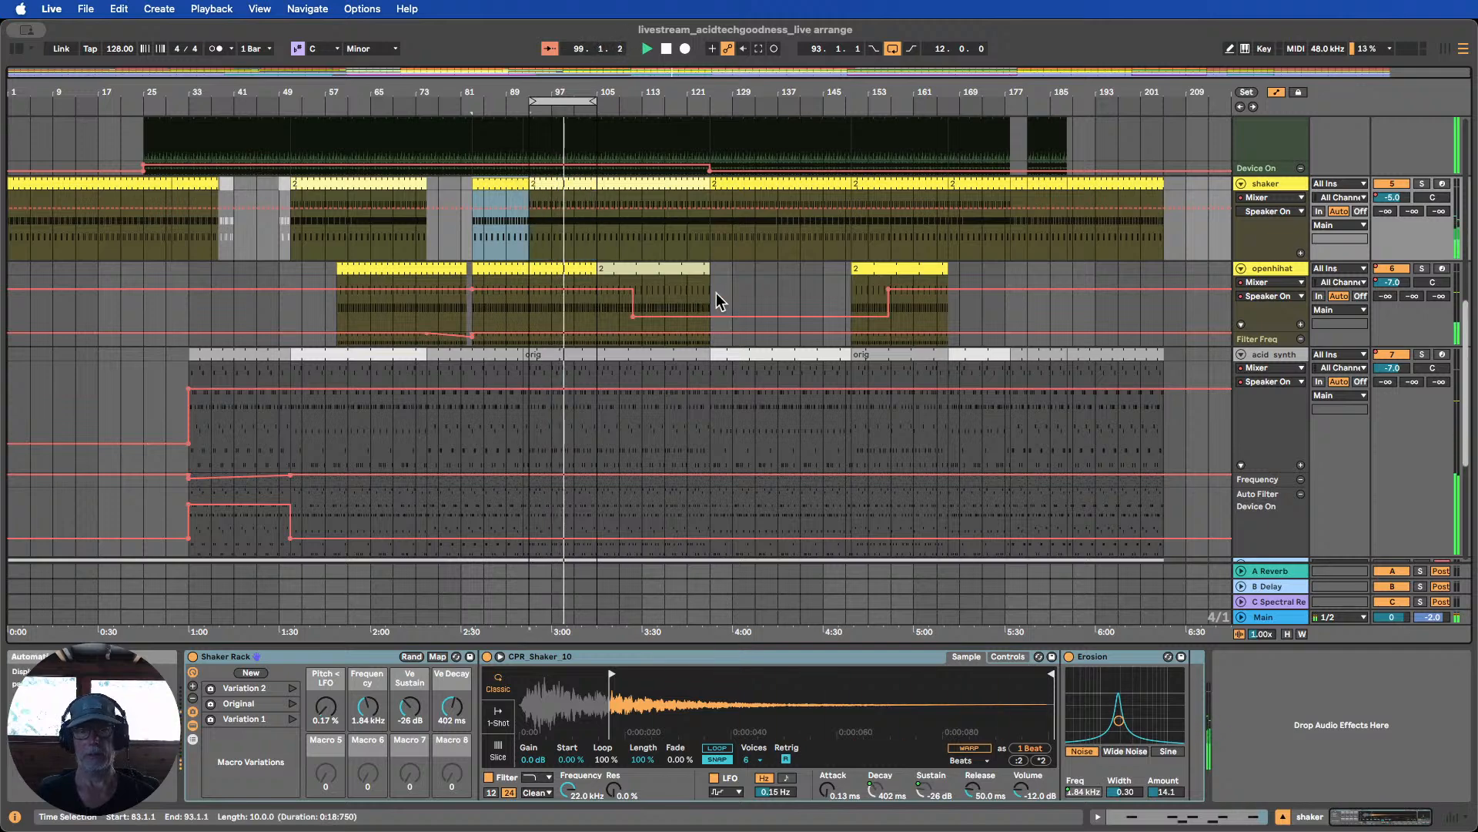
# Extend the breaks clip that starts at bar 83 so it runs to bar 125
pyautogui.scroll(3, 716, 307)
pyautogui.scroll(4, 716, 306)
pyautogui.scroll(-1, 687, 307)
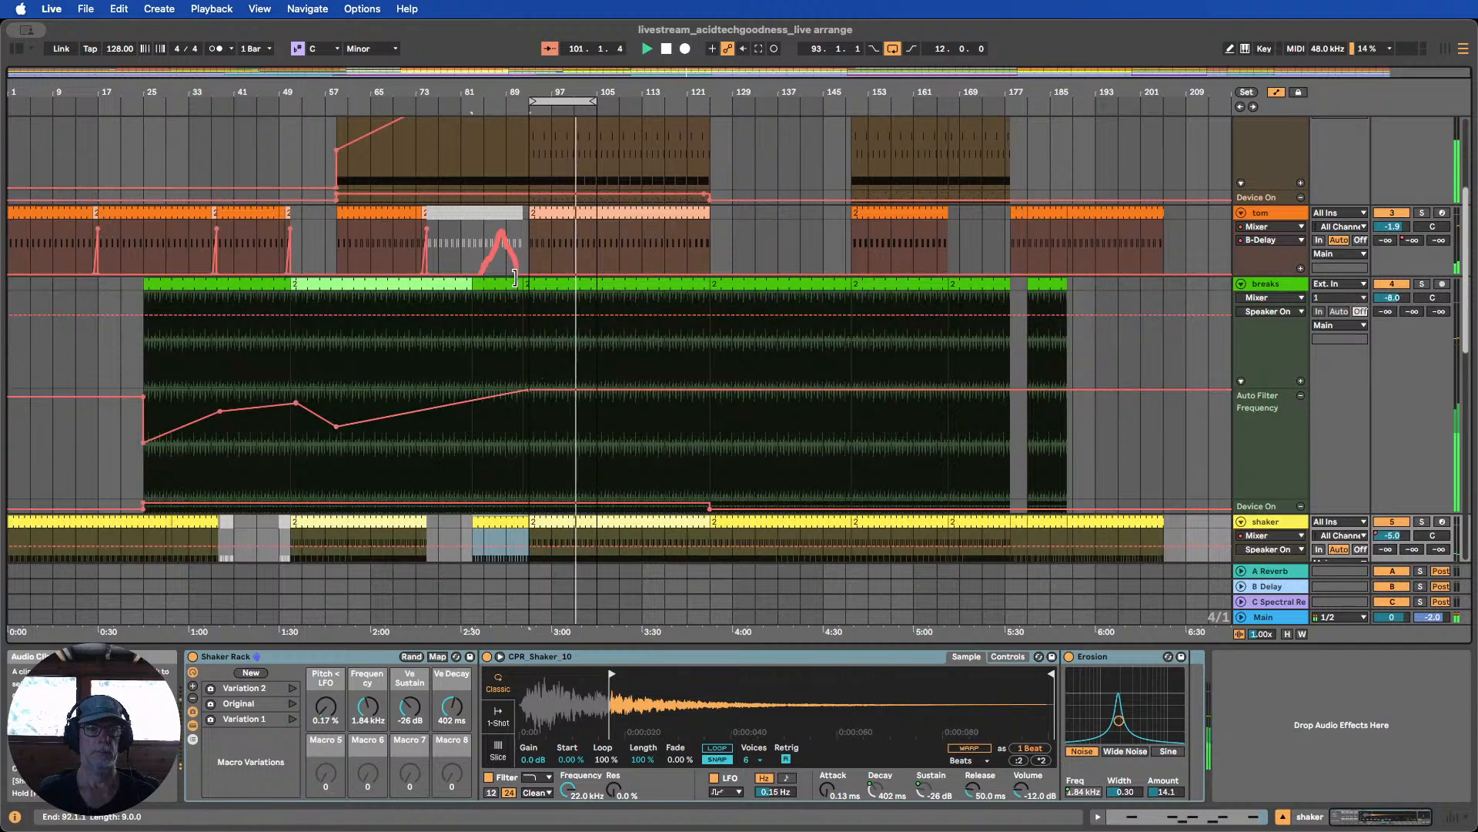
pyautogui.moveTo(524, 283); pyautogui.dragTo(706, 280)
pyautogui.scroll(-1, 674, 313)
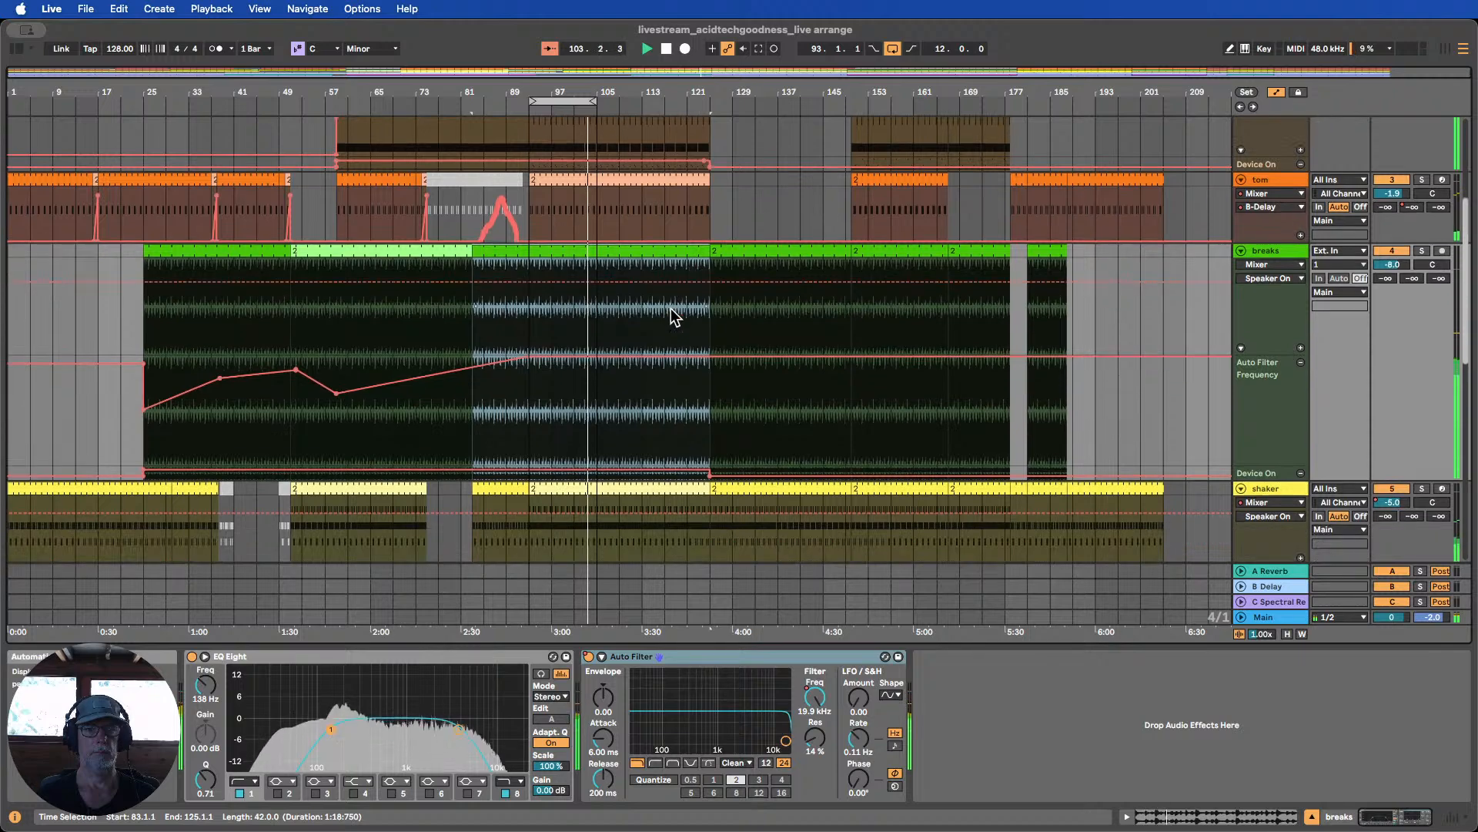
# Lower the breaks Auto Filter Frequency automation at bar 125 so it ramps down from its 19.9 kHz point at bar 93
pyautogui.scroll(4, 668, 312)
pyautogui.scroll(-4, 668, 313)
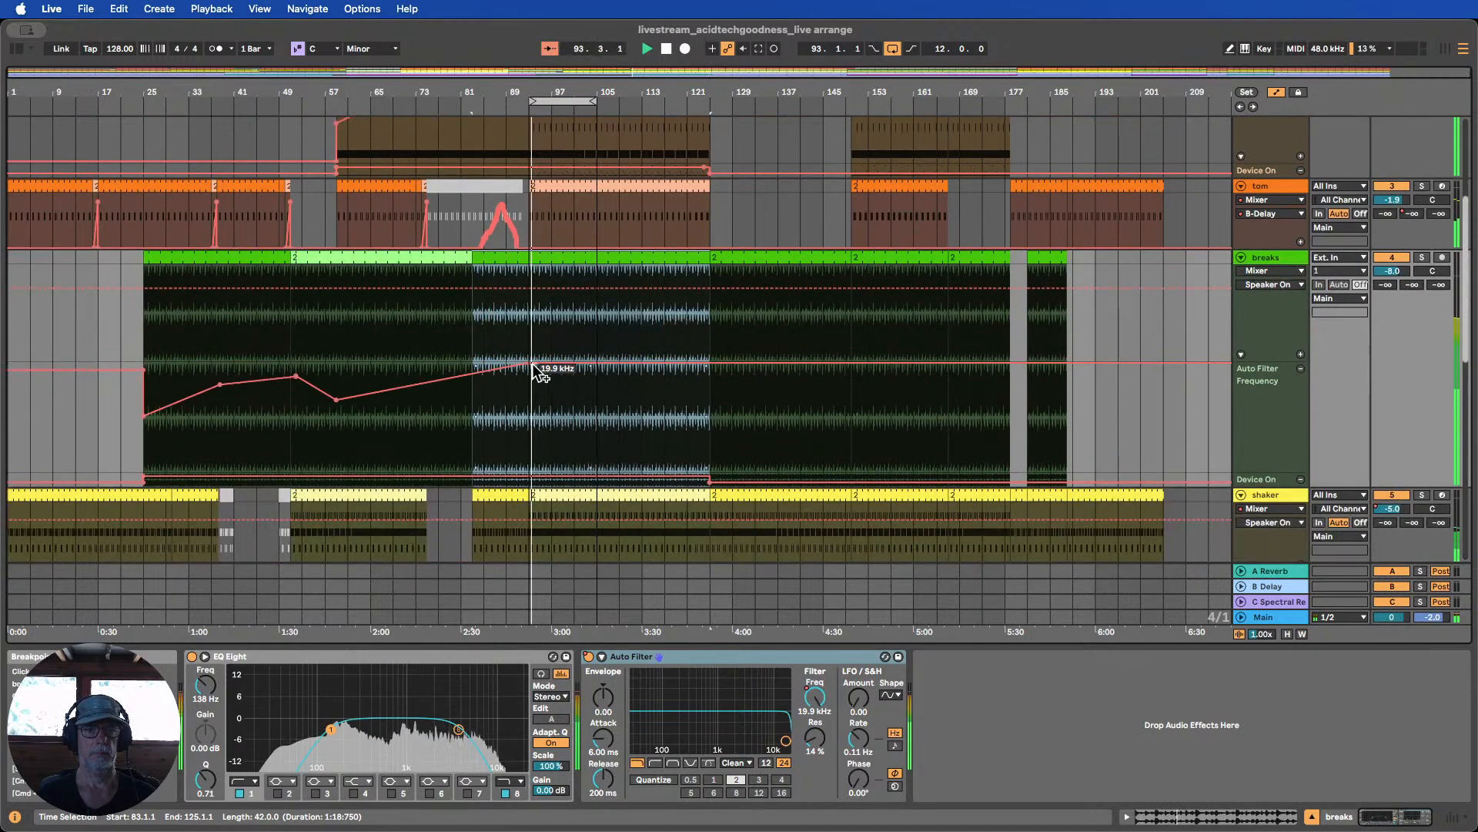
pyautogui.click(536, 369)
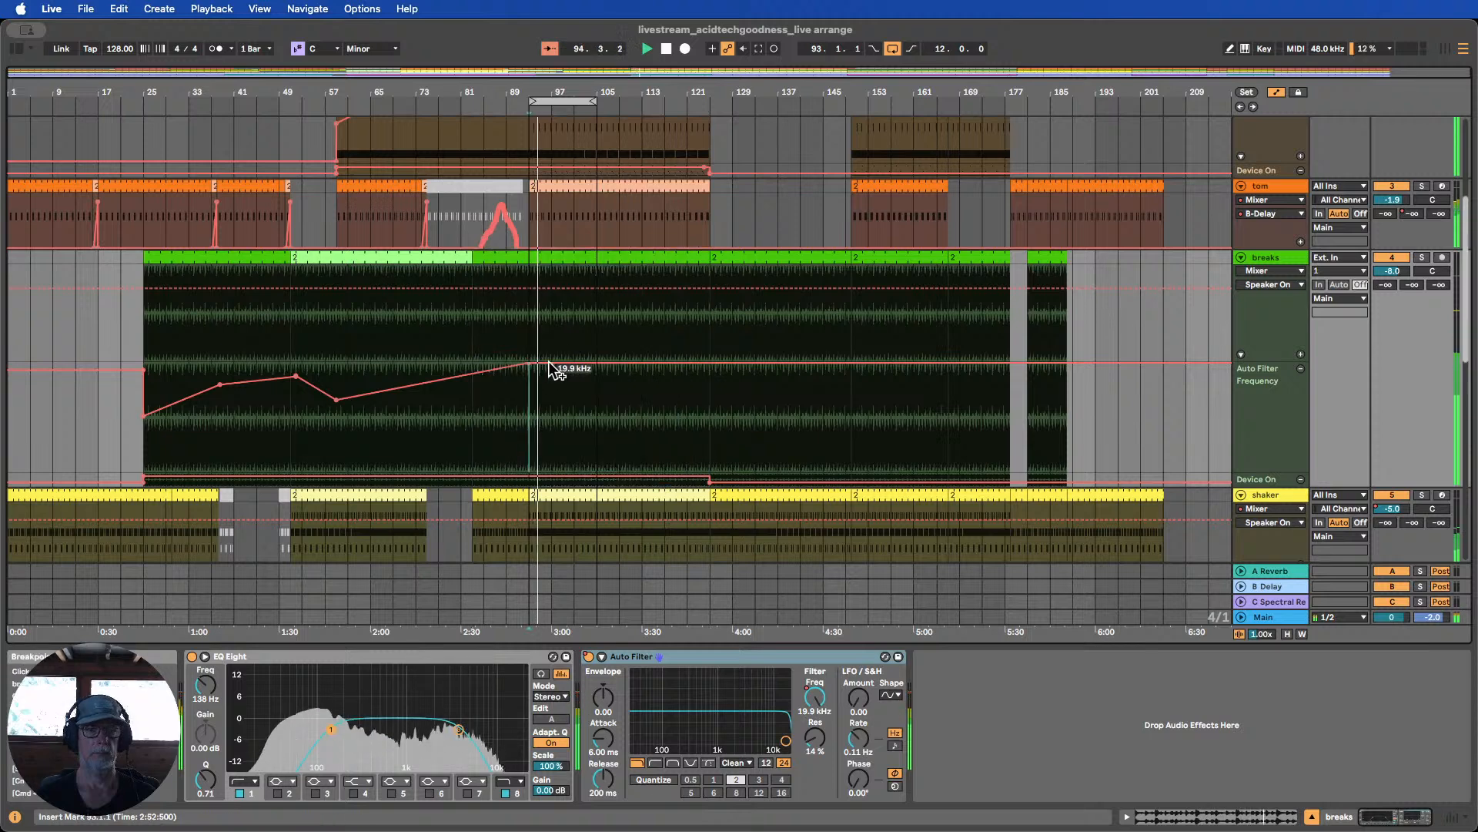
pyautogui.moveTo(709, 363); pyautogui.dragTo(709, 400)
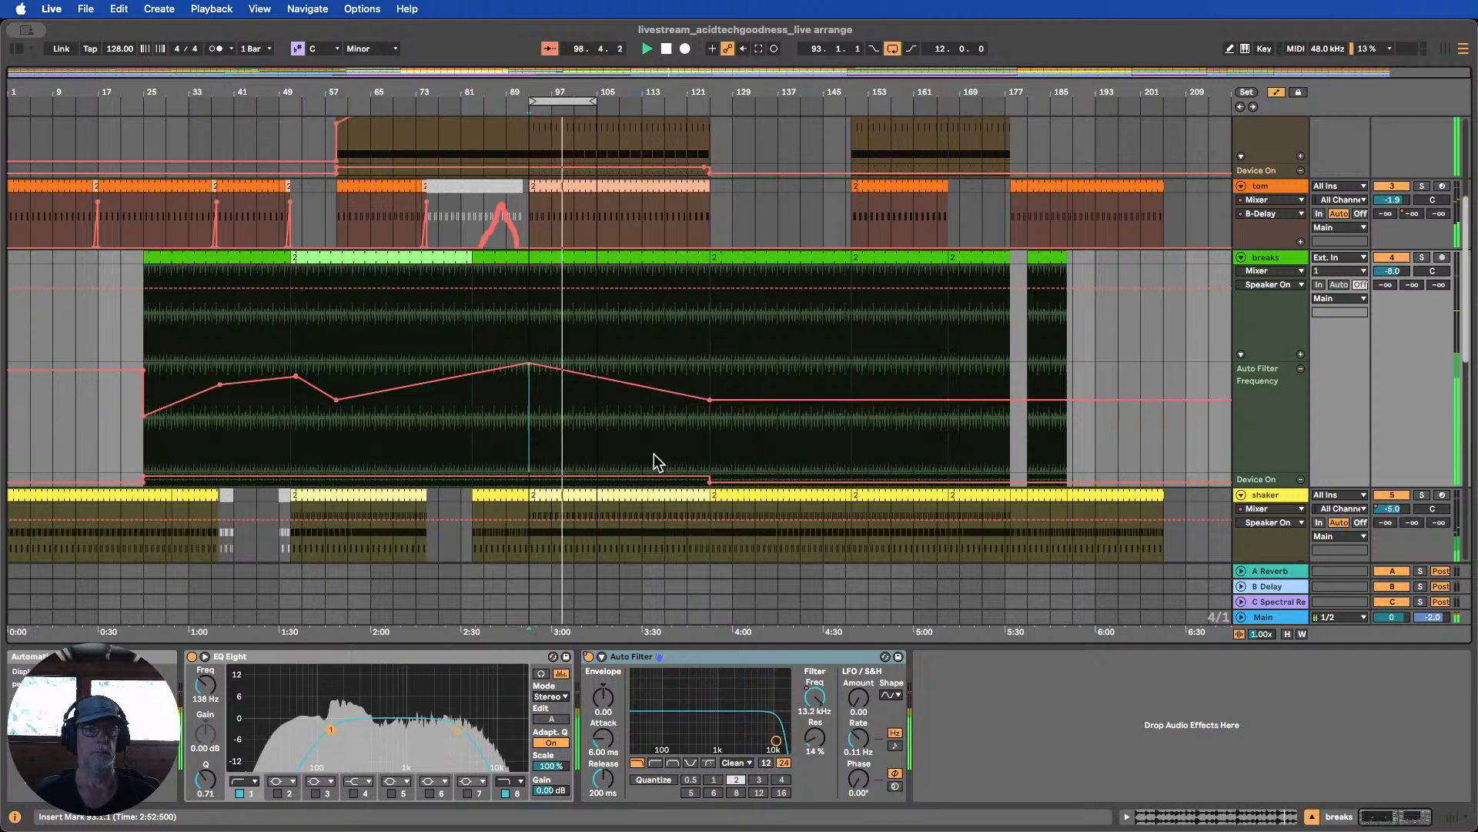
pyautogui.scroll(3, 602, 354)
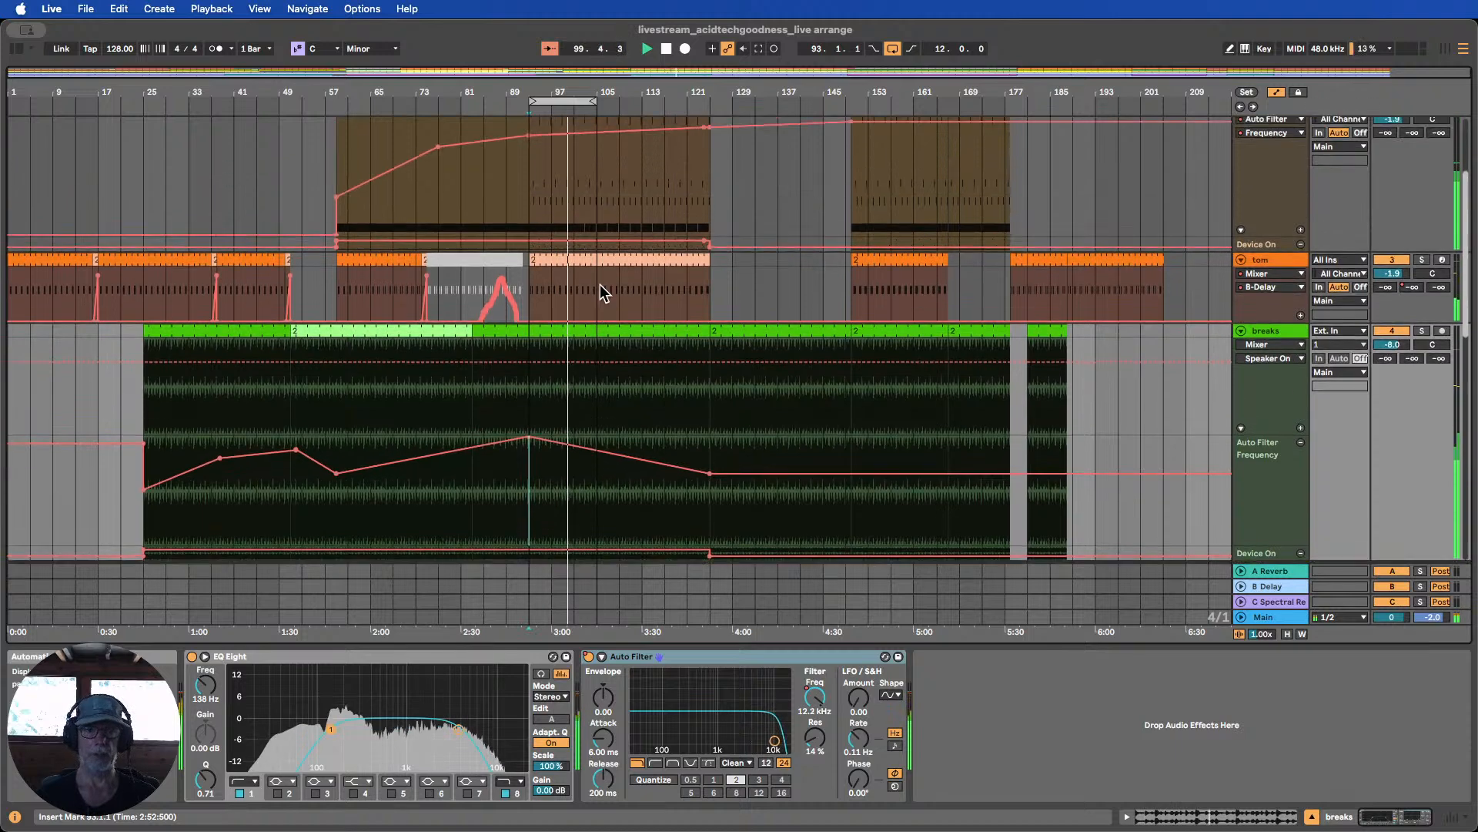
pyautogui.scroll(4, 593, 269)
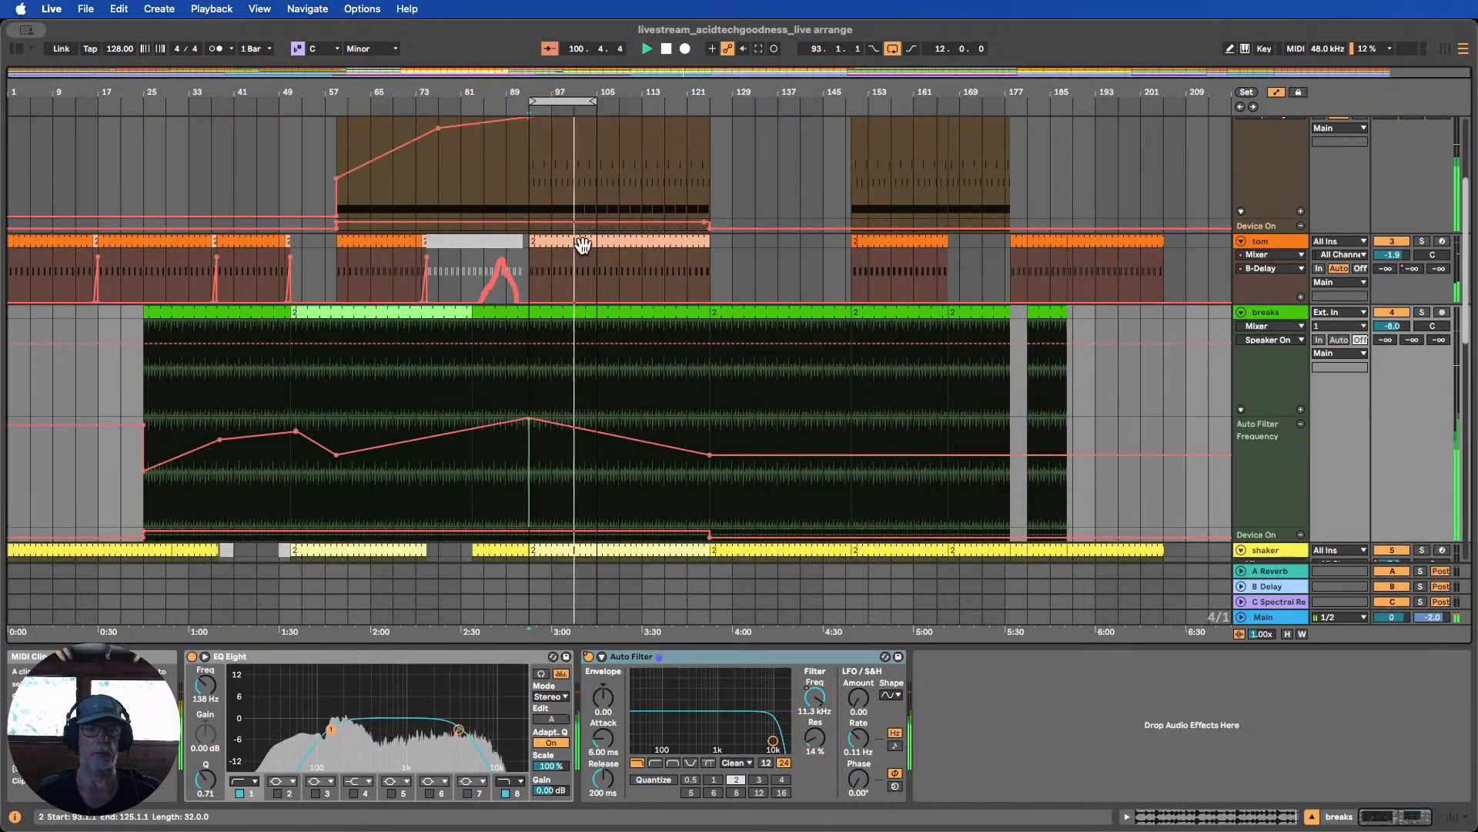
pyautogui.scroll(-3, 587, 245)
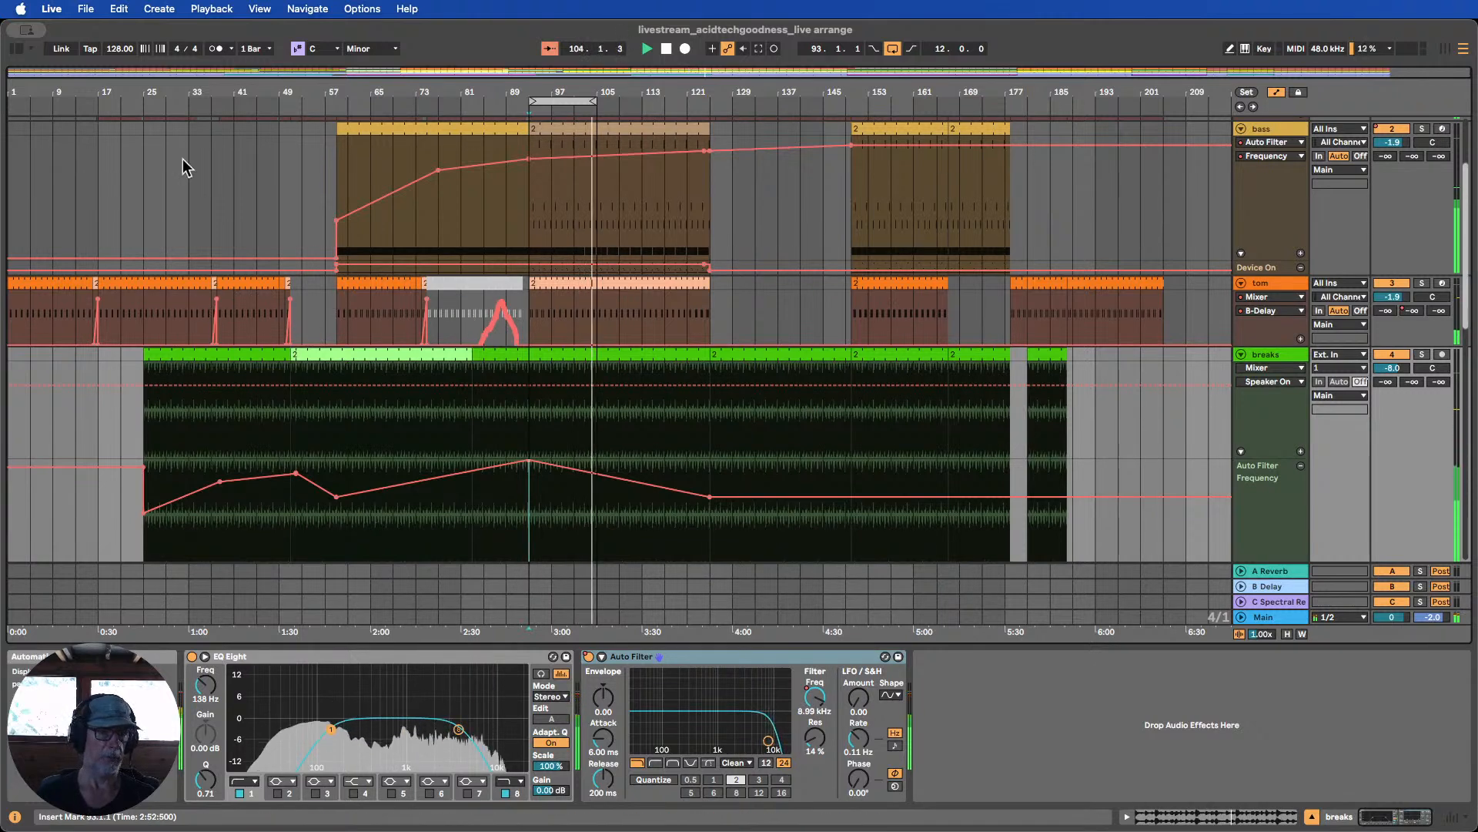
# Copy the tom section from bar 49 to 51 with its B-Delay automation and paste it at bars 103 to 105
pyautogui.moveTo(201, 91); pyautogui.dragTo(205, 154)
pyautogui.moveTo(413, 296); pyautogui.dragTo(433, 299)
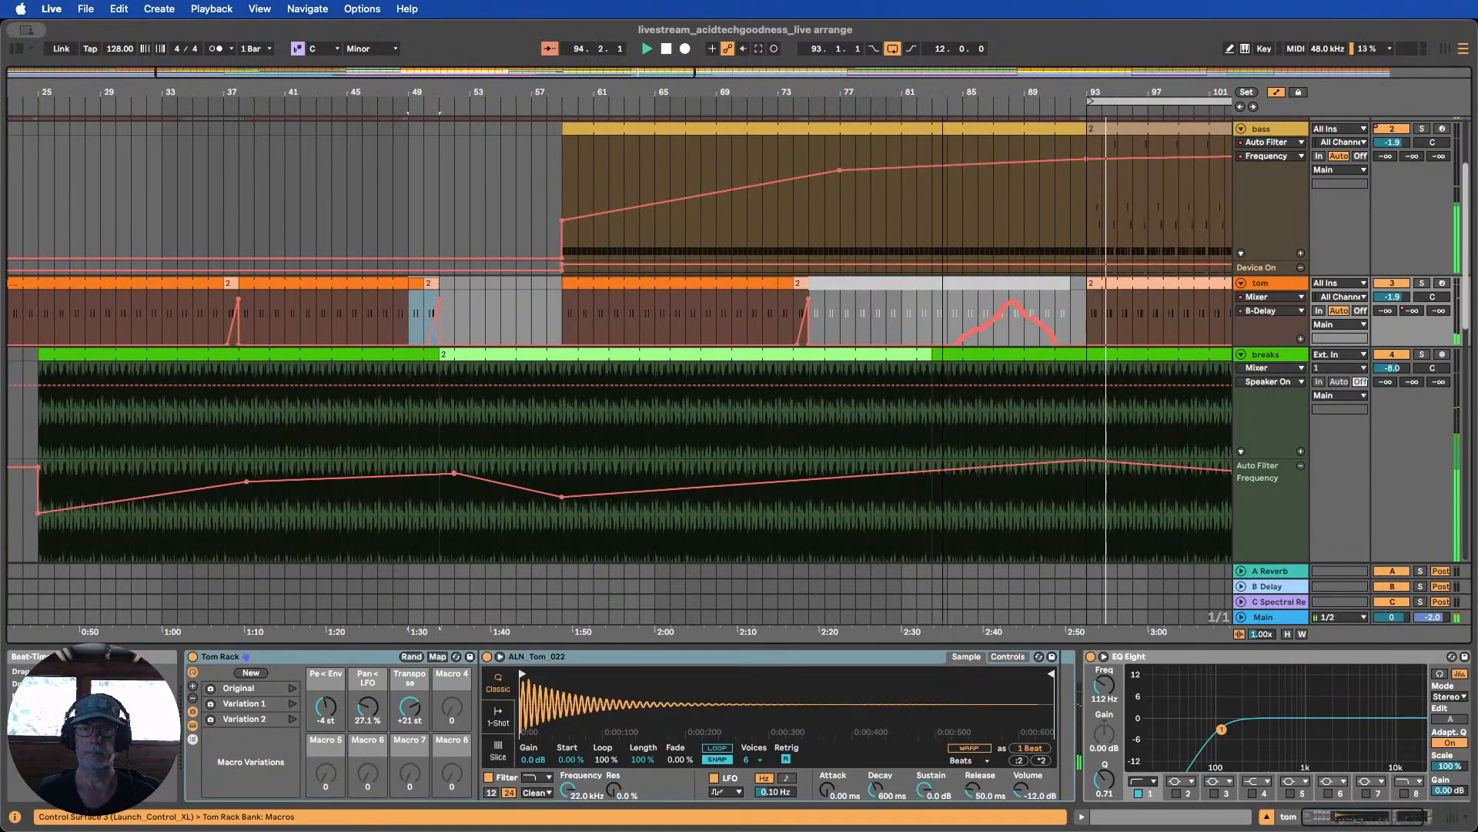
pyautogui.moveTo(919, 91); pyautogui.dragTo(323, 77)
pyautogui.moveTo(597, 322)
pyautogui.mouseDown()
pyautogui.moveTo(623, 322)
pyautogui.moveTo(584, 318)
pyautogui.mouseUp()
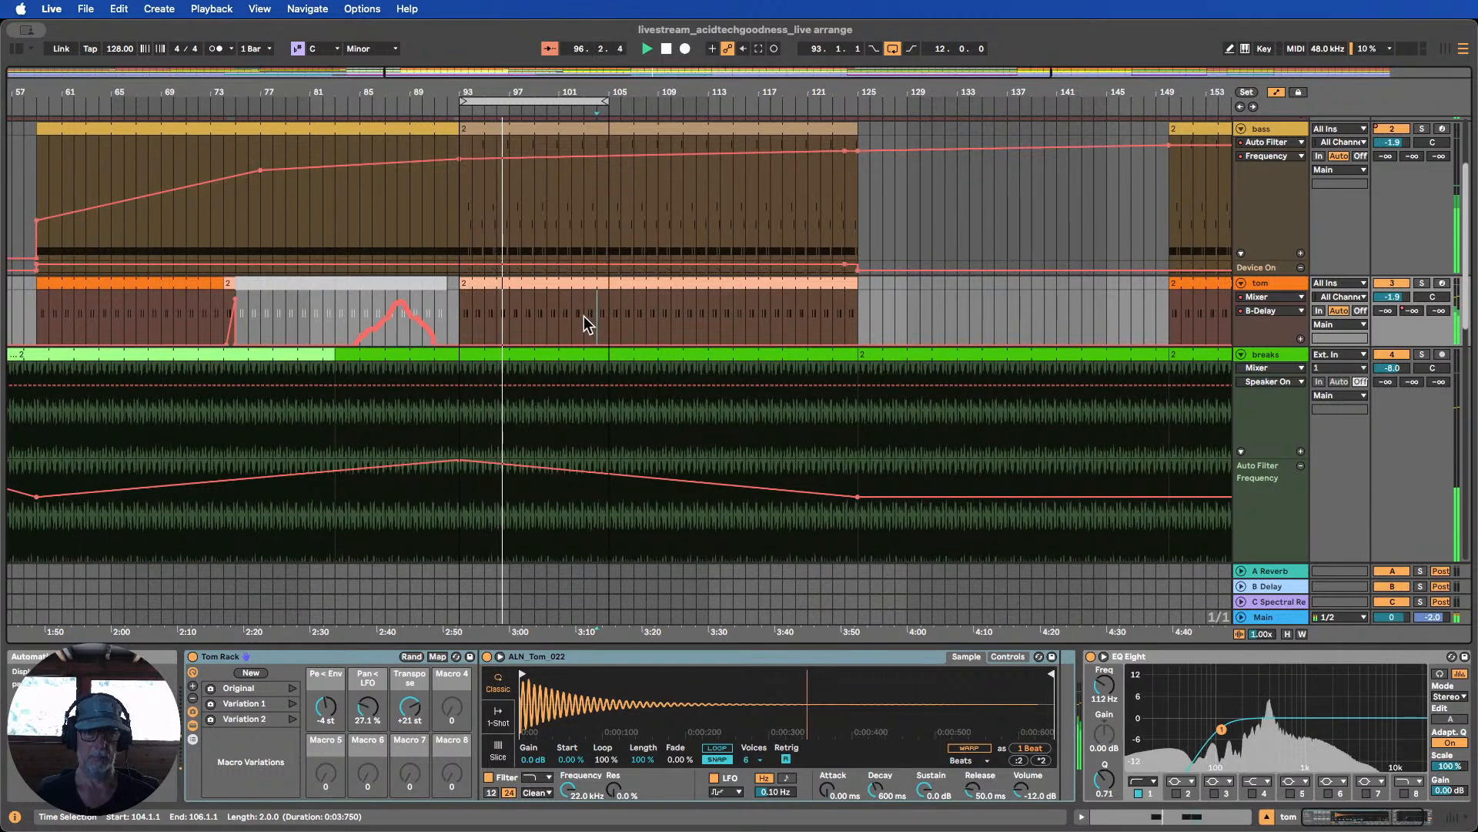
# Briefly mute the bass track, unmute it and re-enable its overridden automation
pyautogui.scroll(5, 594, 300)
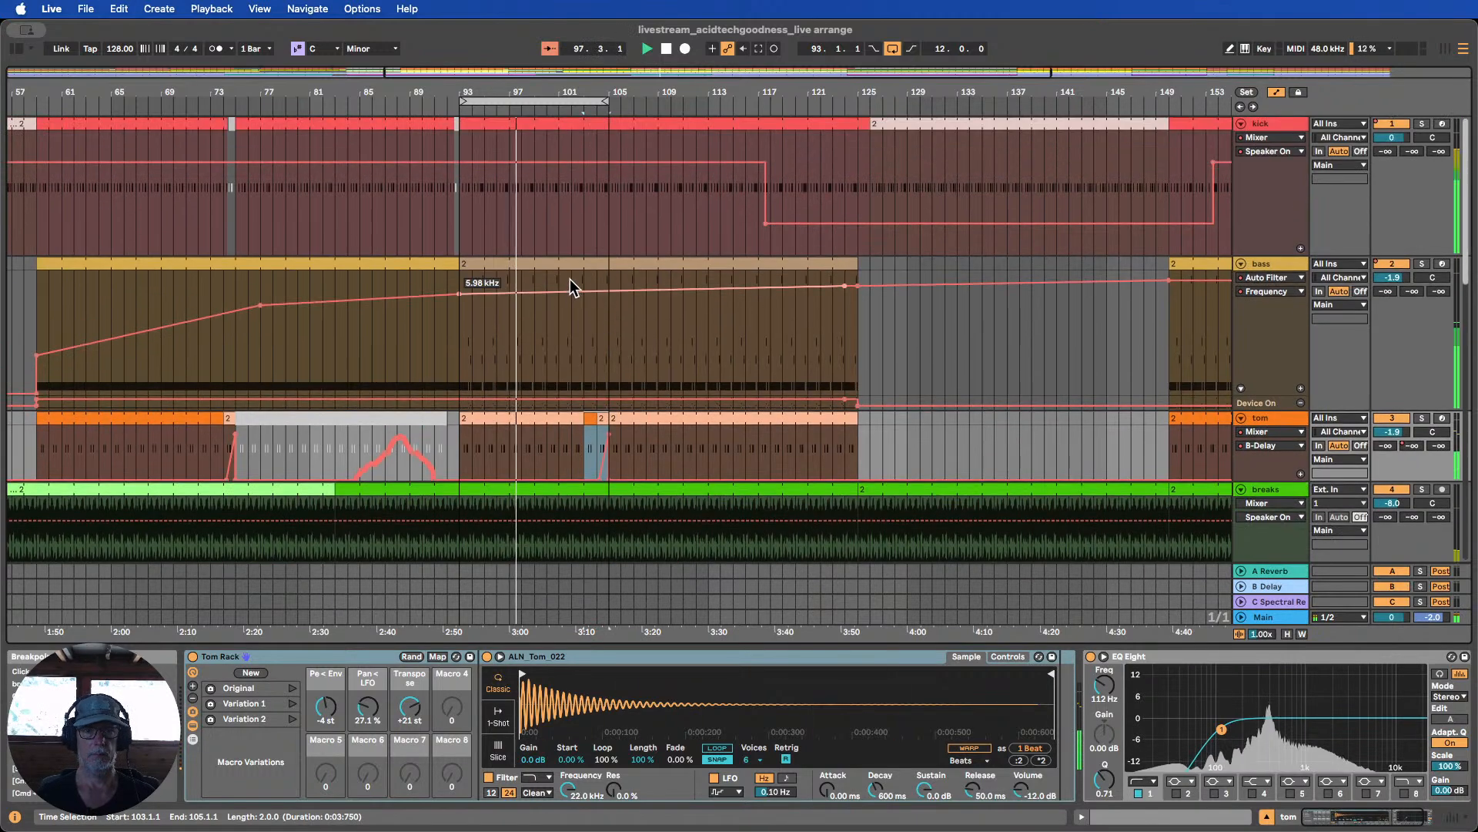
pyautogui.moveTo(594, 94); pyautogui.dragTo(595, 31)
pyautogui.click(1395, 263)
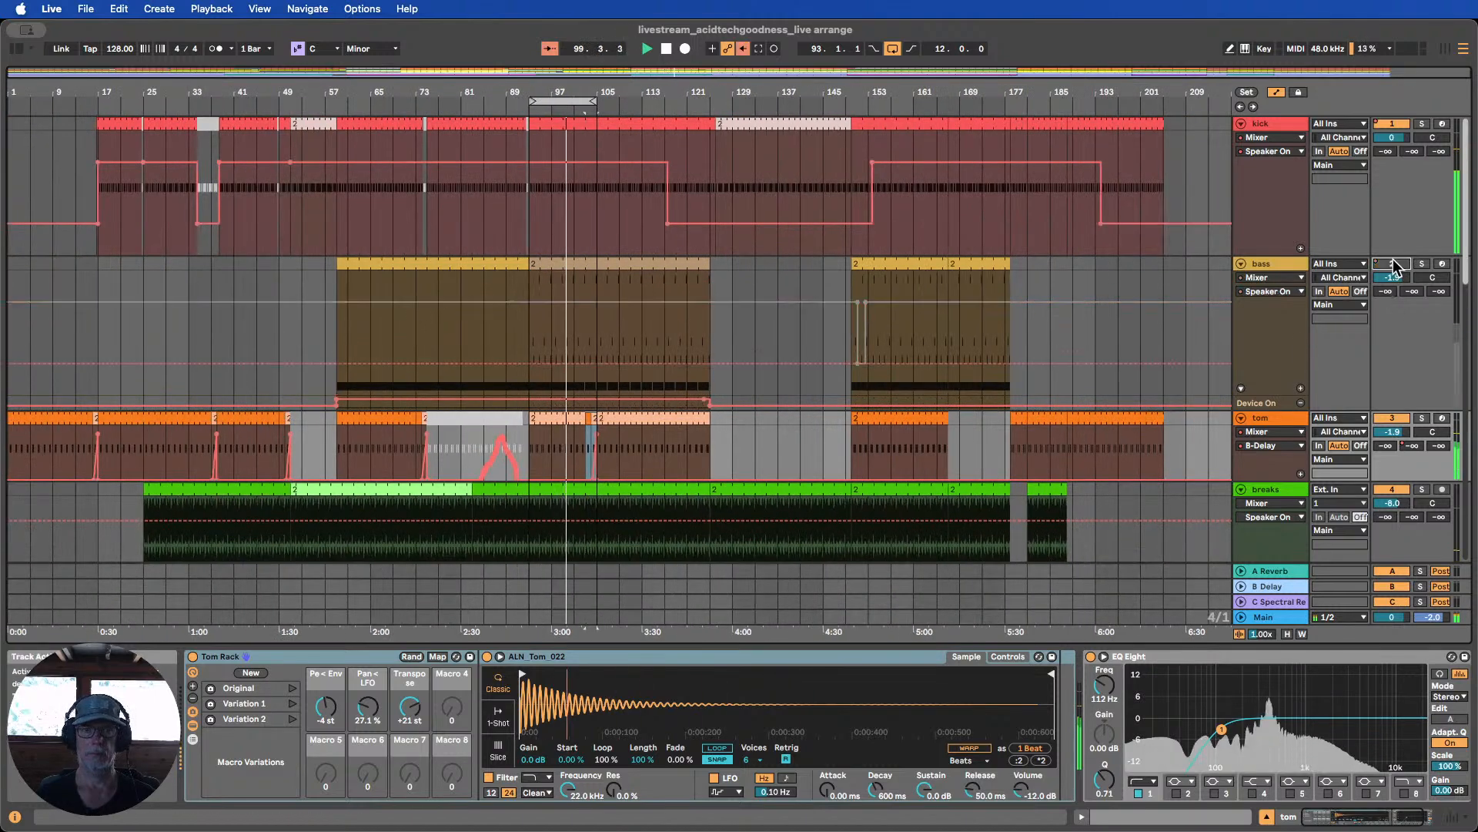
pyautogui.click(1396, 264)
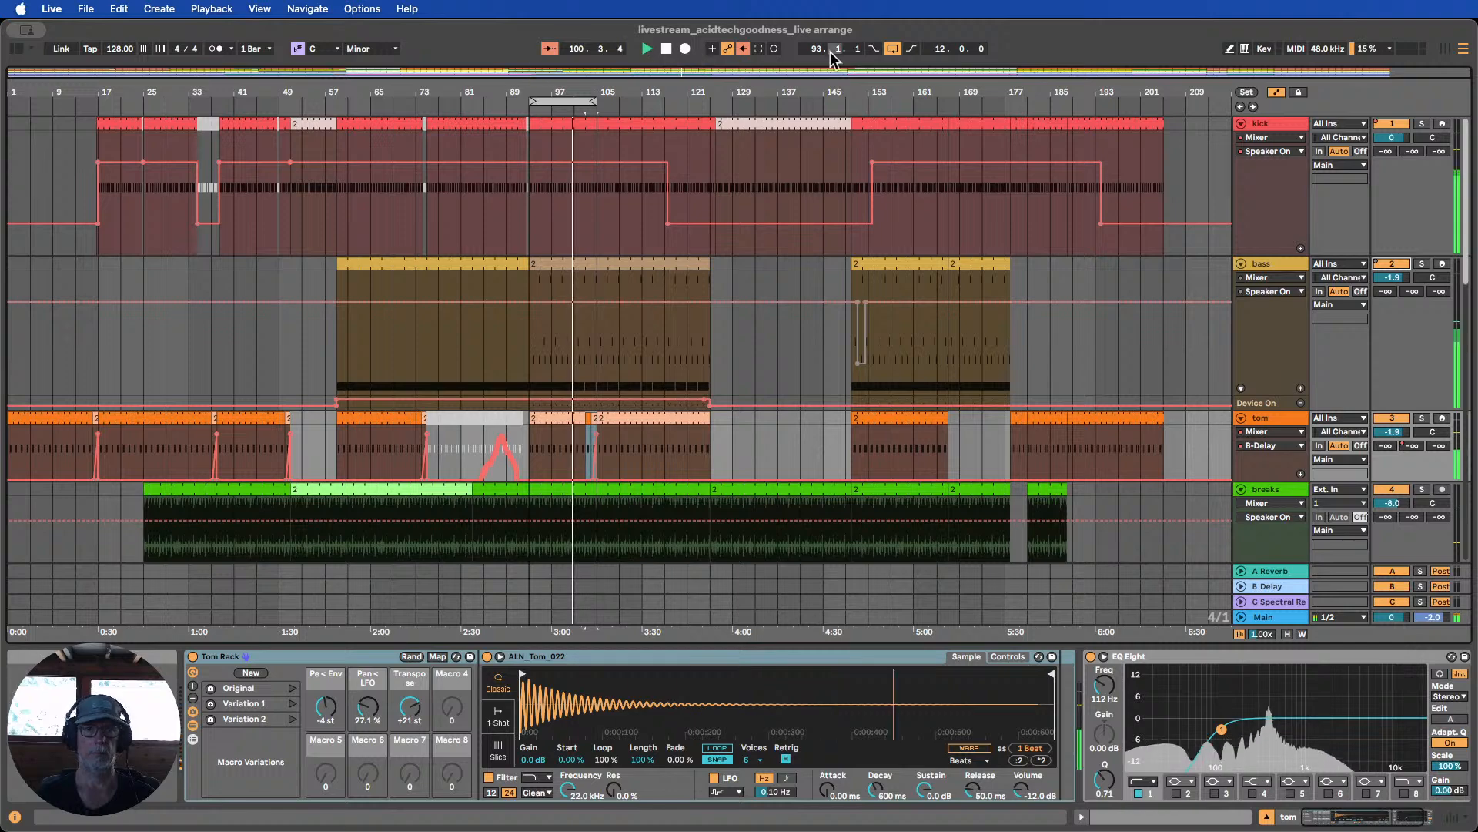
pyautogui.click(744, 49)
# Undo the trim of the vox clip that starts at bar 105 and deactivate that clip through to bar 125
pyautogui.scroll(-4, 761, 285)
pyautogui.scroll(-8, 761, 285)
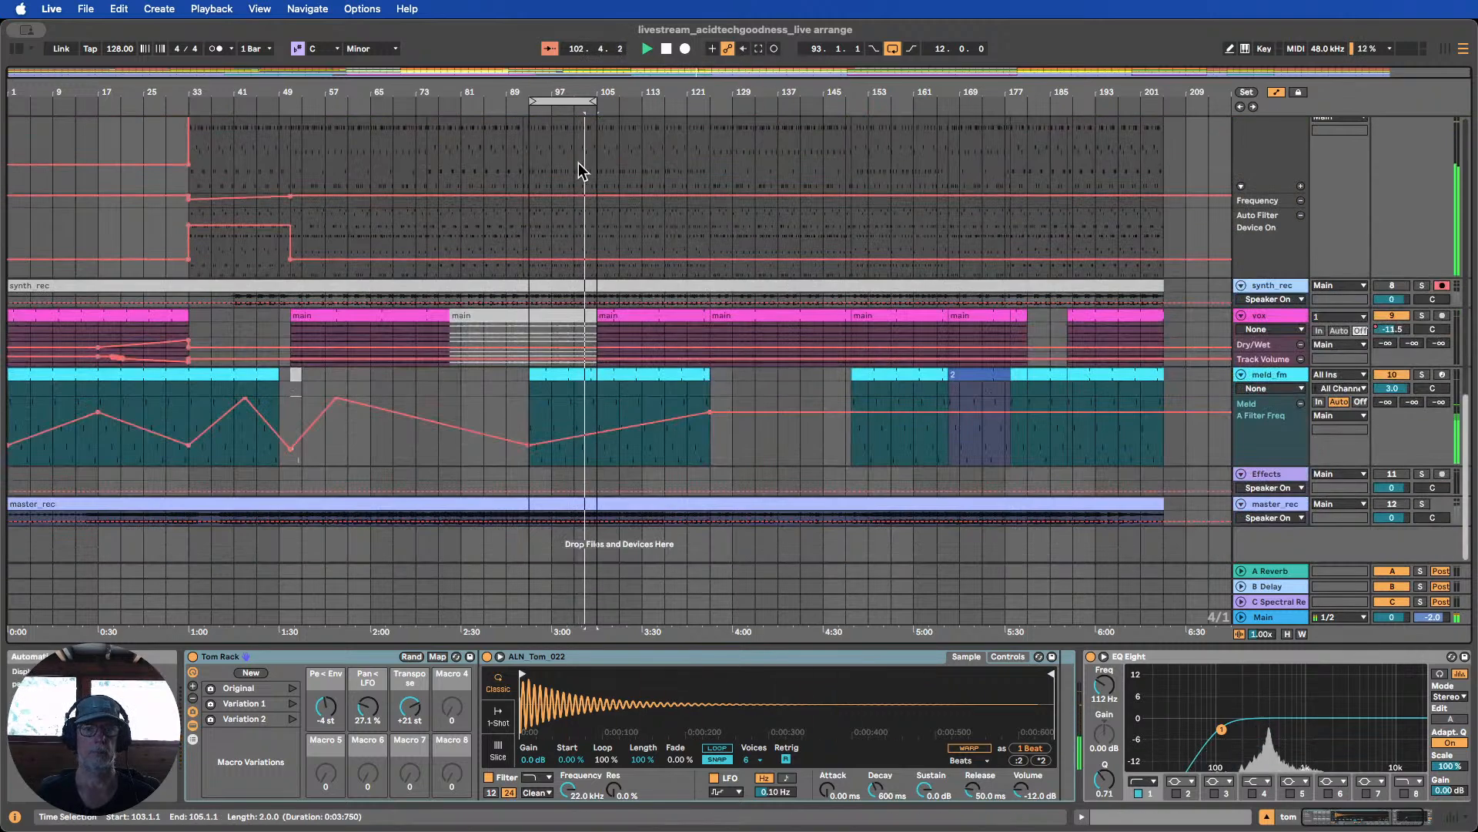
pyautogui.moveTo(601, 315); pyautogui.dragTo(693, 316)
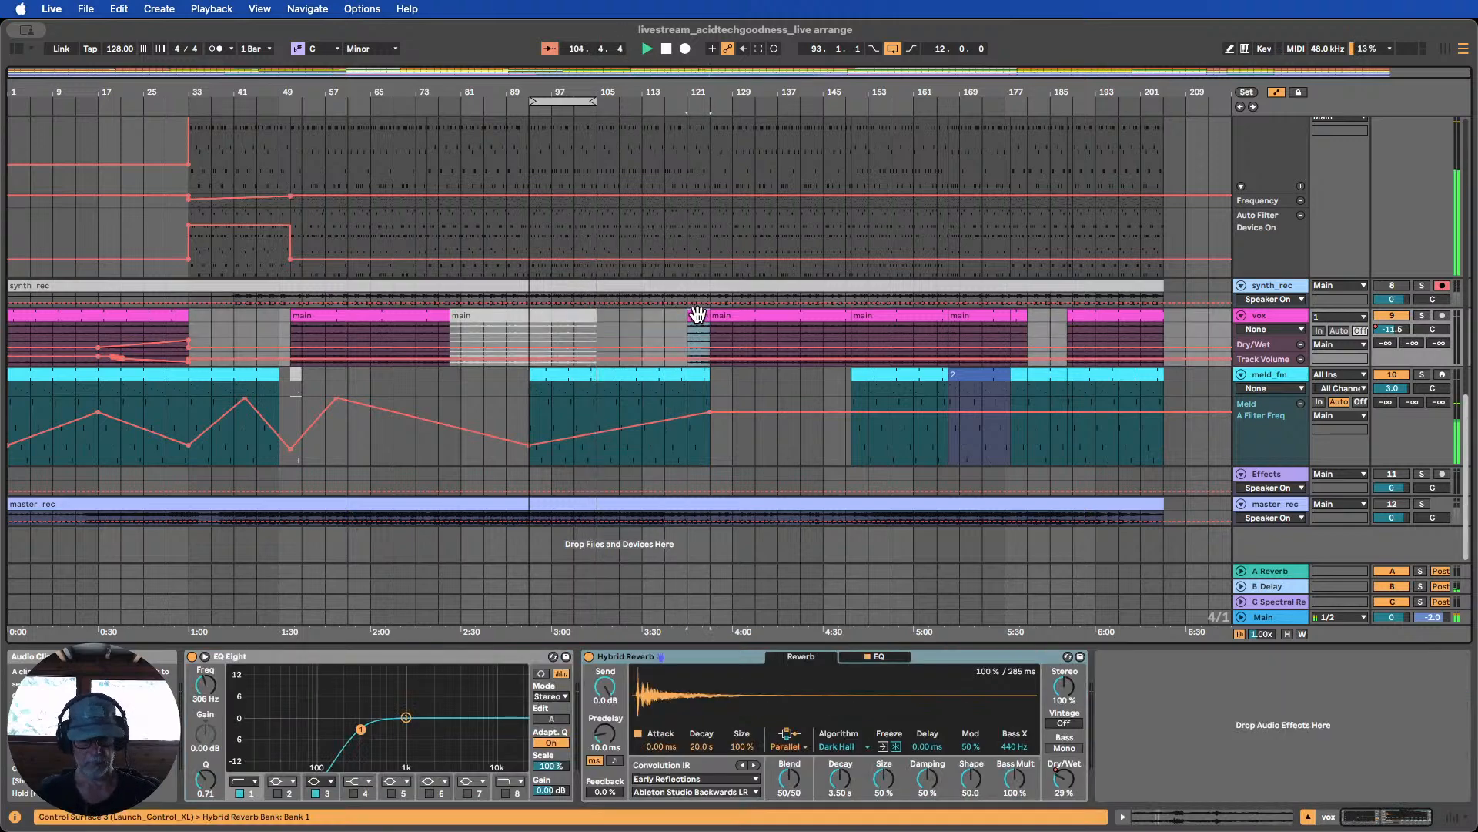
pyautogui.press('super+z')
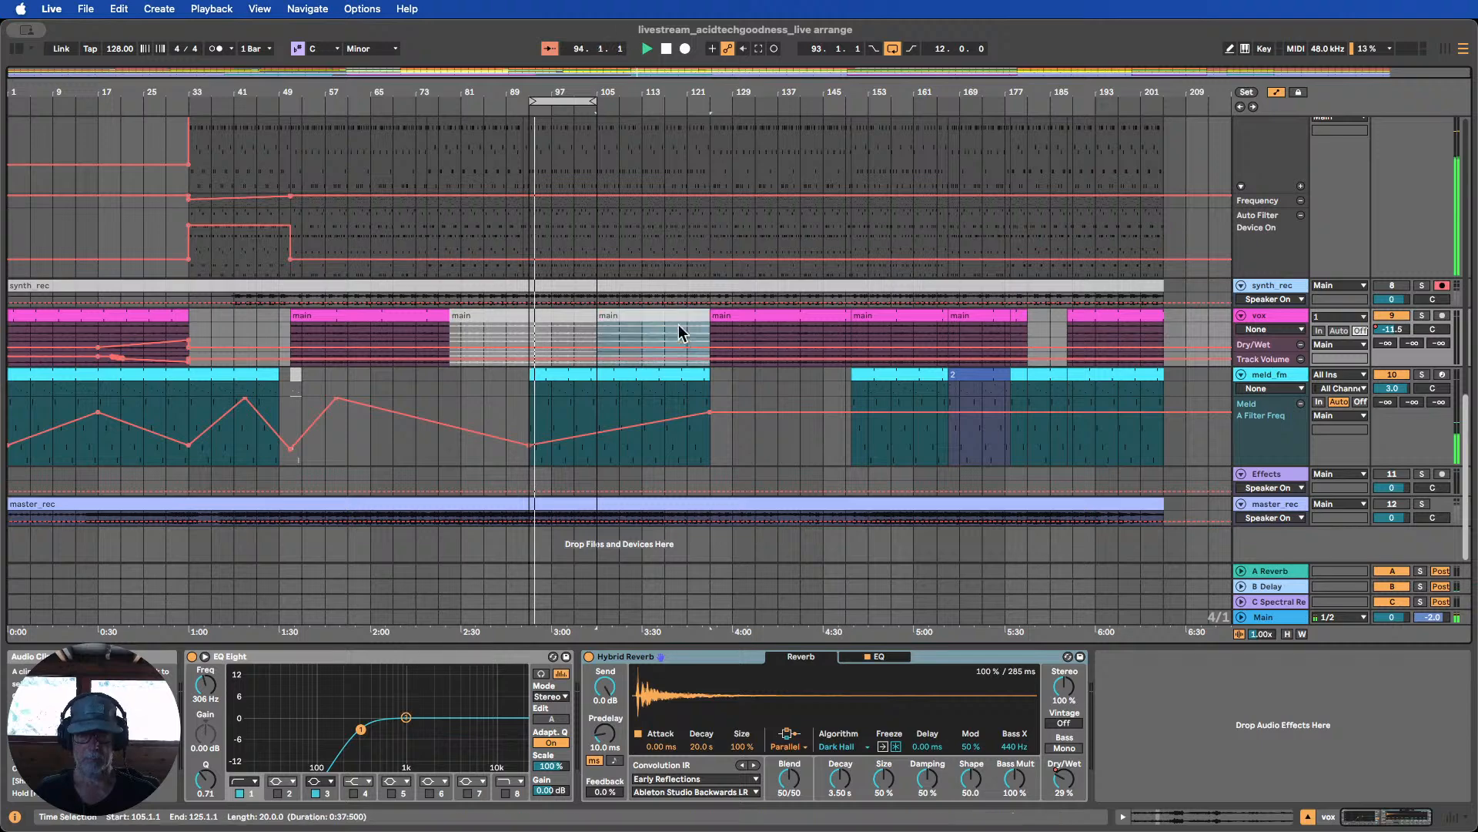
# Set the loop to 16 bars from bar 105 and move the openhihat Speaker On switch-off to bar 105
pyautogui.scroll(10, 597, 295)
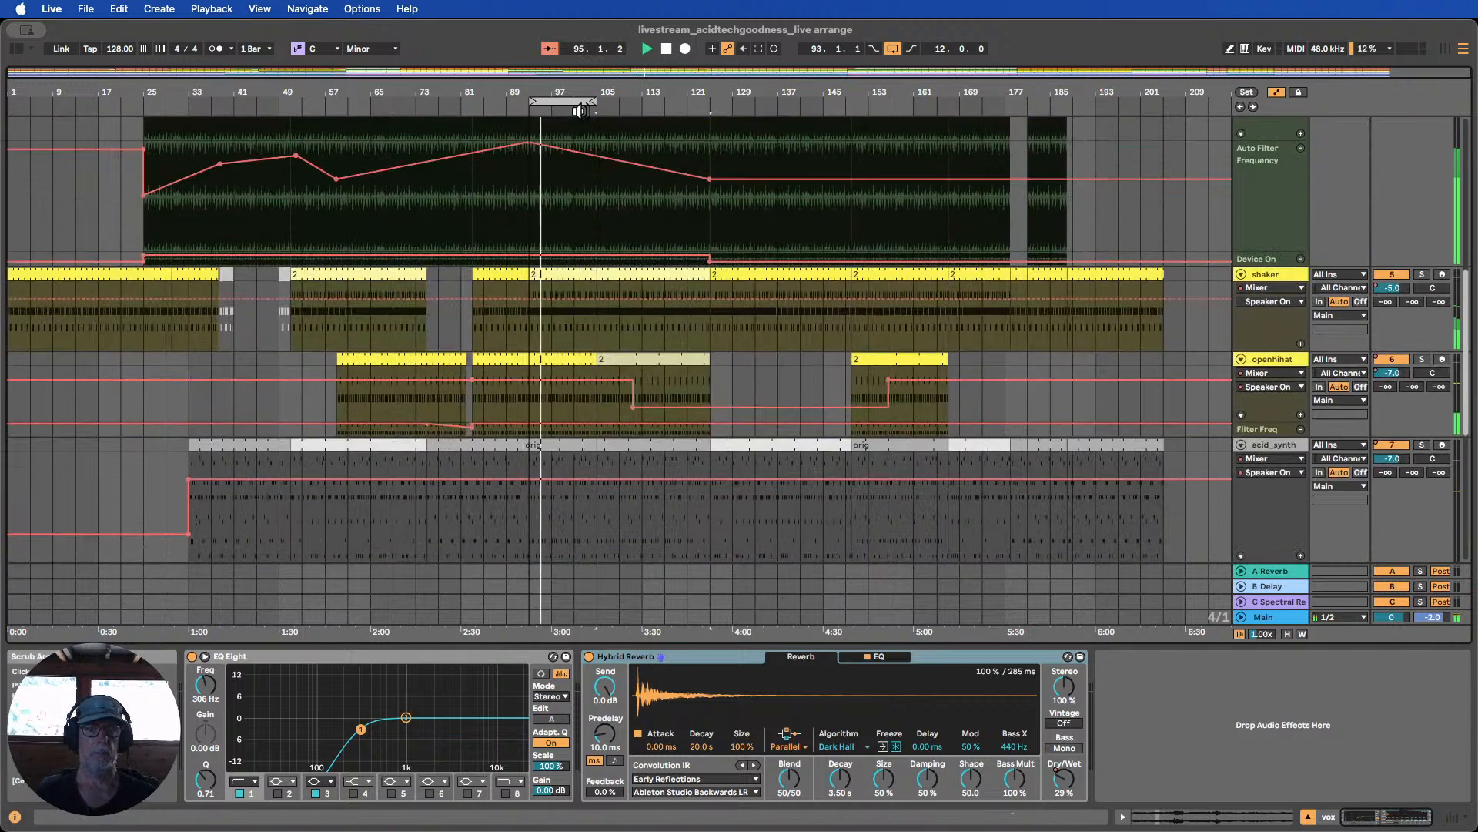
pyautogui.moveTo(568, 100); pyautogui.dragTo(653, 98)
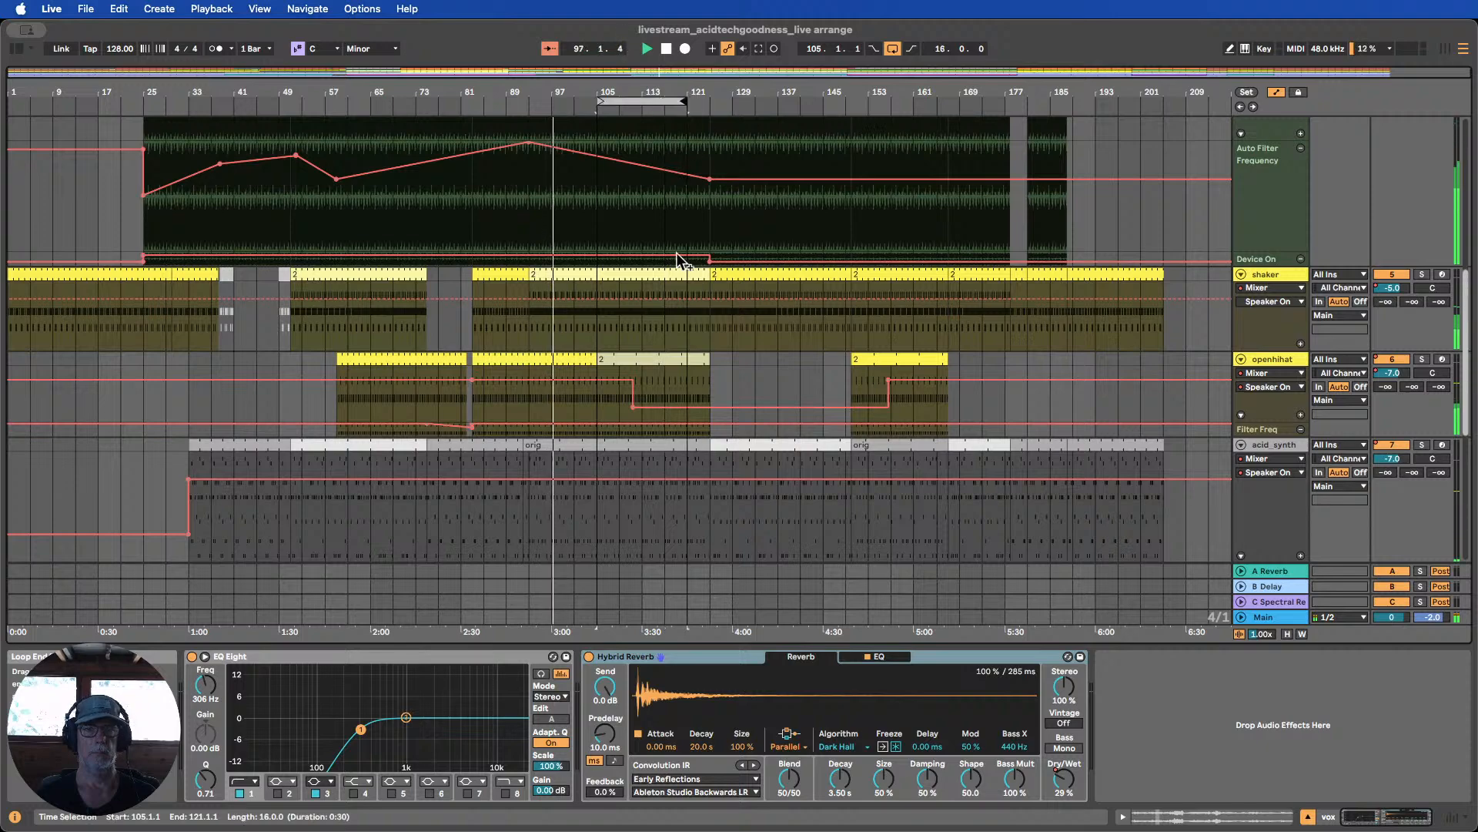
pyautogui.click(646, 397)
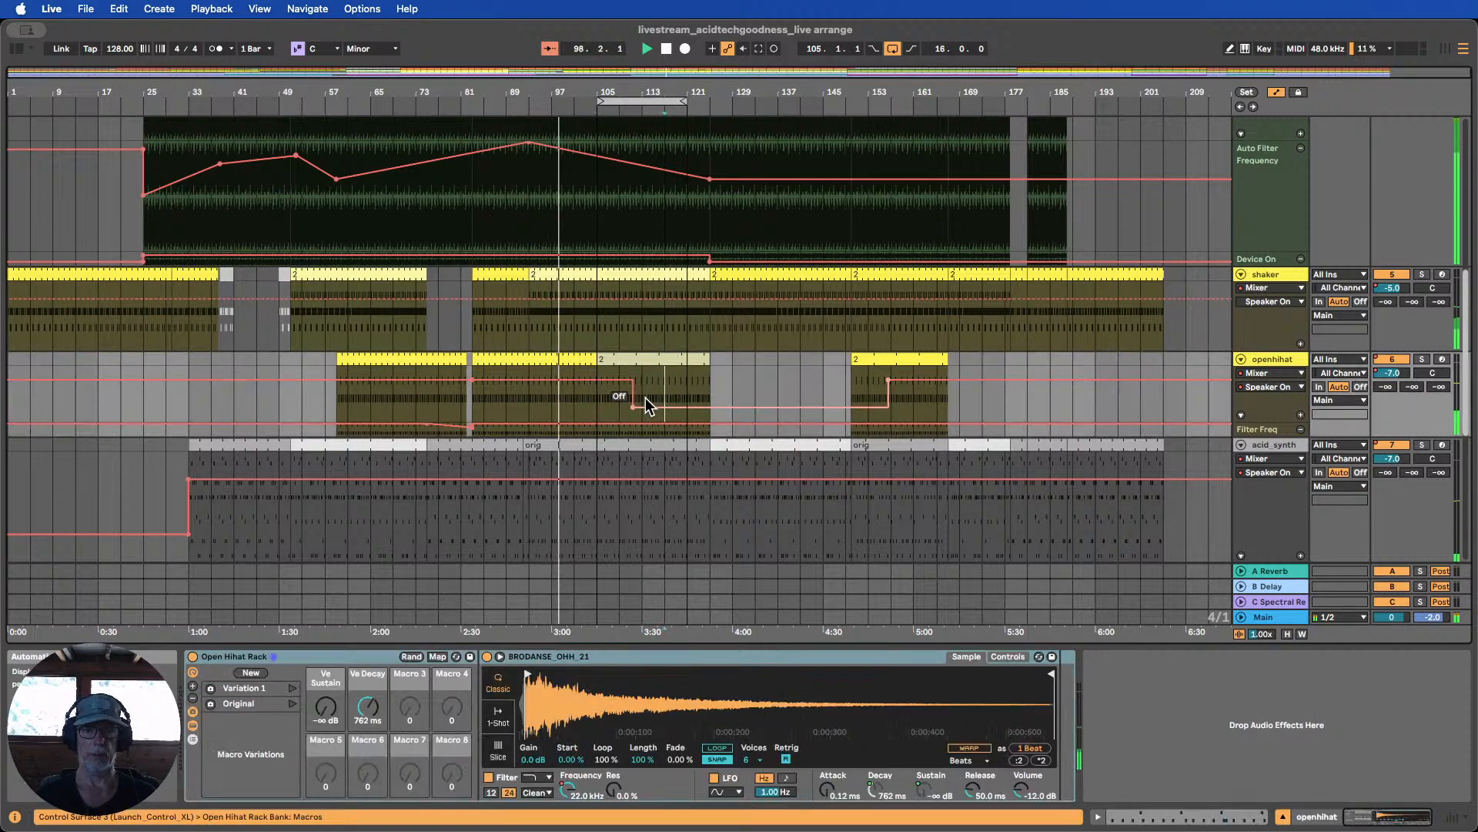
pyautogui.moveTo(646, 398); pyautogui.dragTo(599, 410)
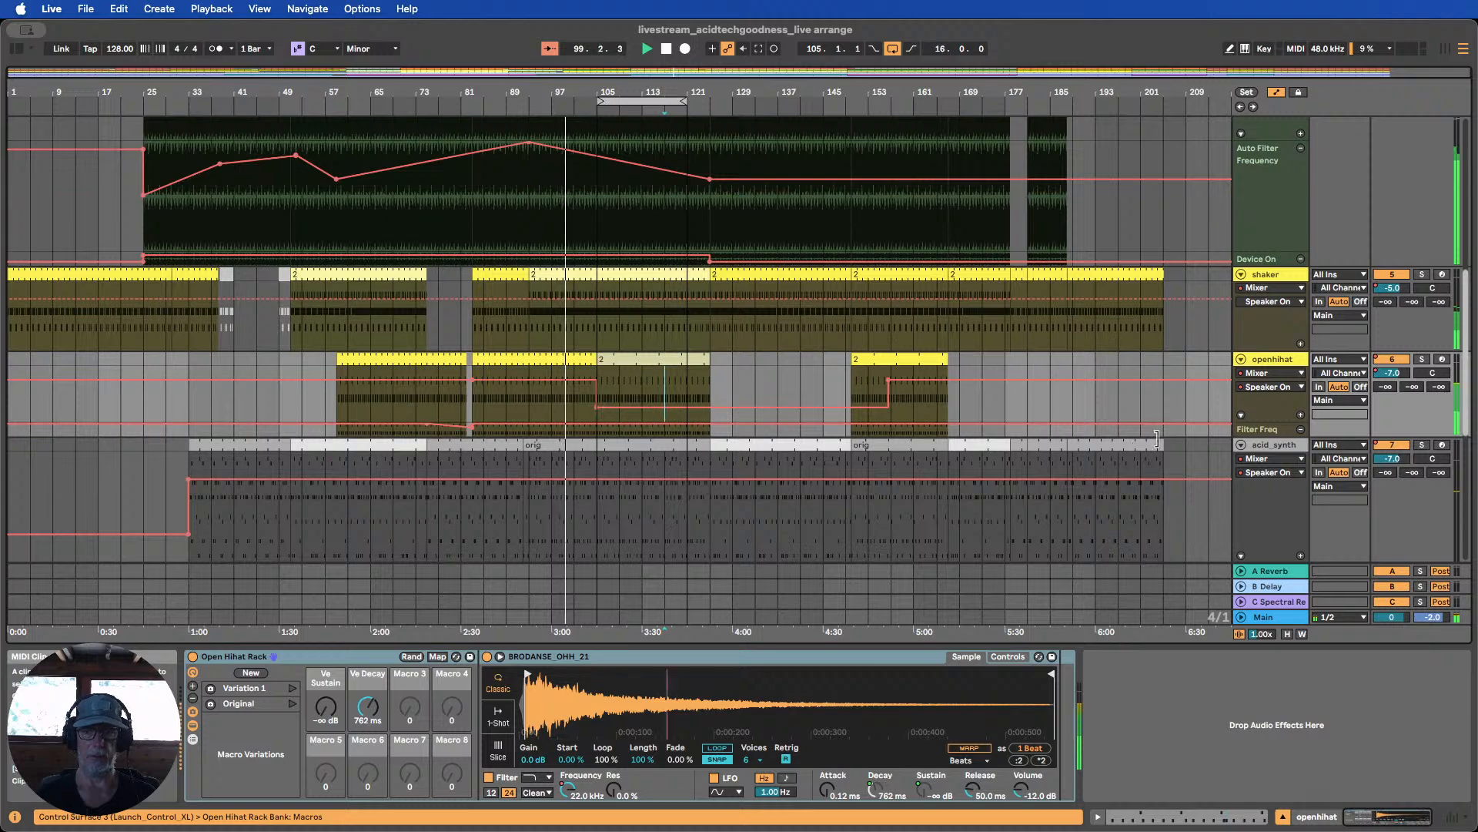
# Expand the openhihat Filter Freq automation lane and ramp the filter down from bar 83 to bar 105
pyautogui.moveTo(1265, 437); pyautogui.dragTo(1270, 504)
pyautogui.scroll(-3, 885, 435)
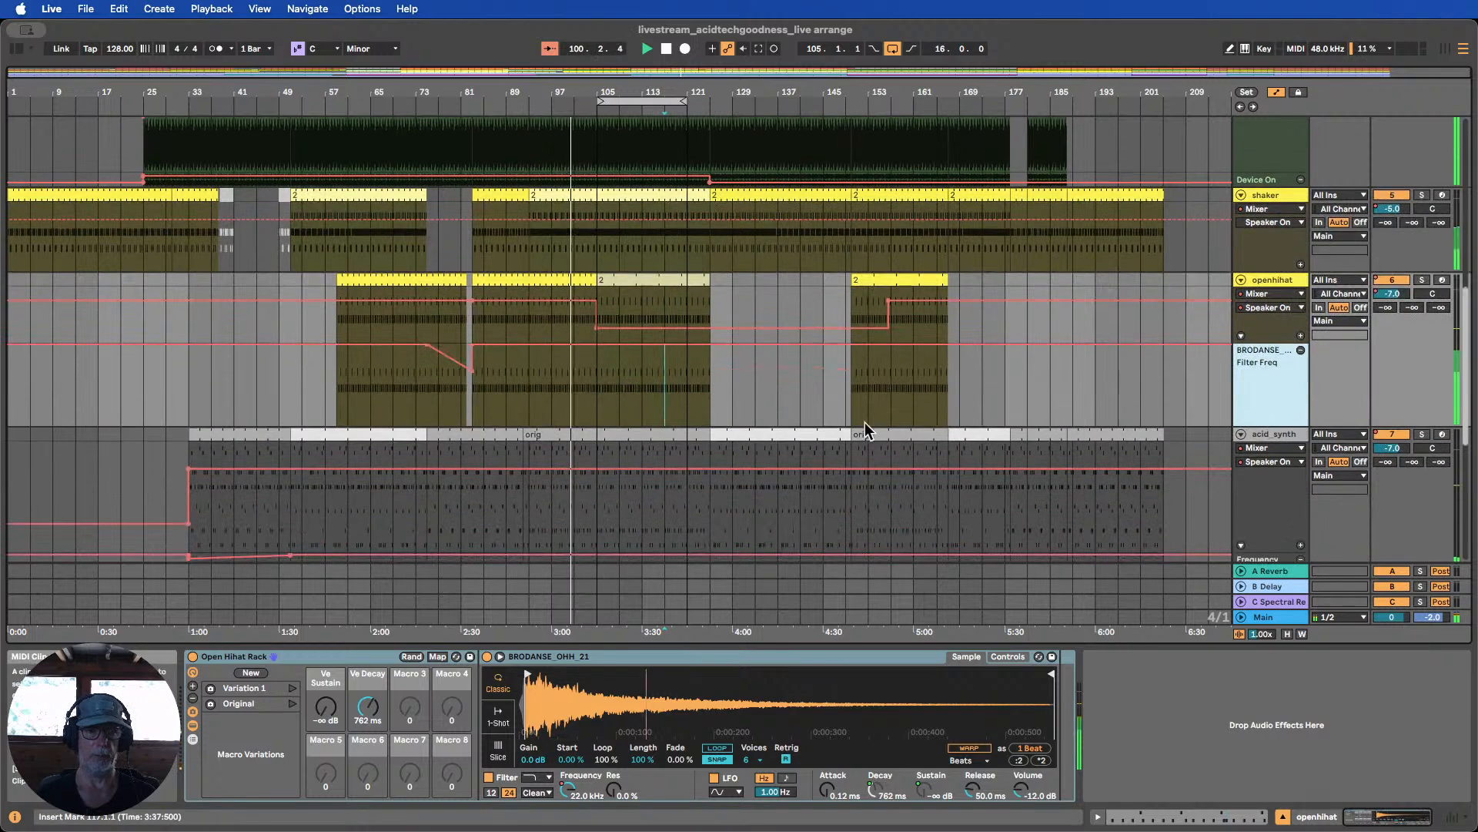
pyautogui.click(573, 345)
pyautogui.click(562, 344)
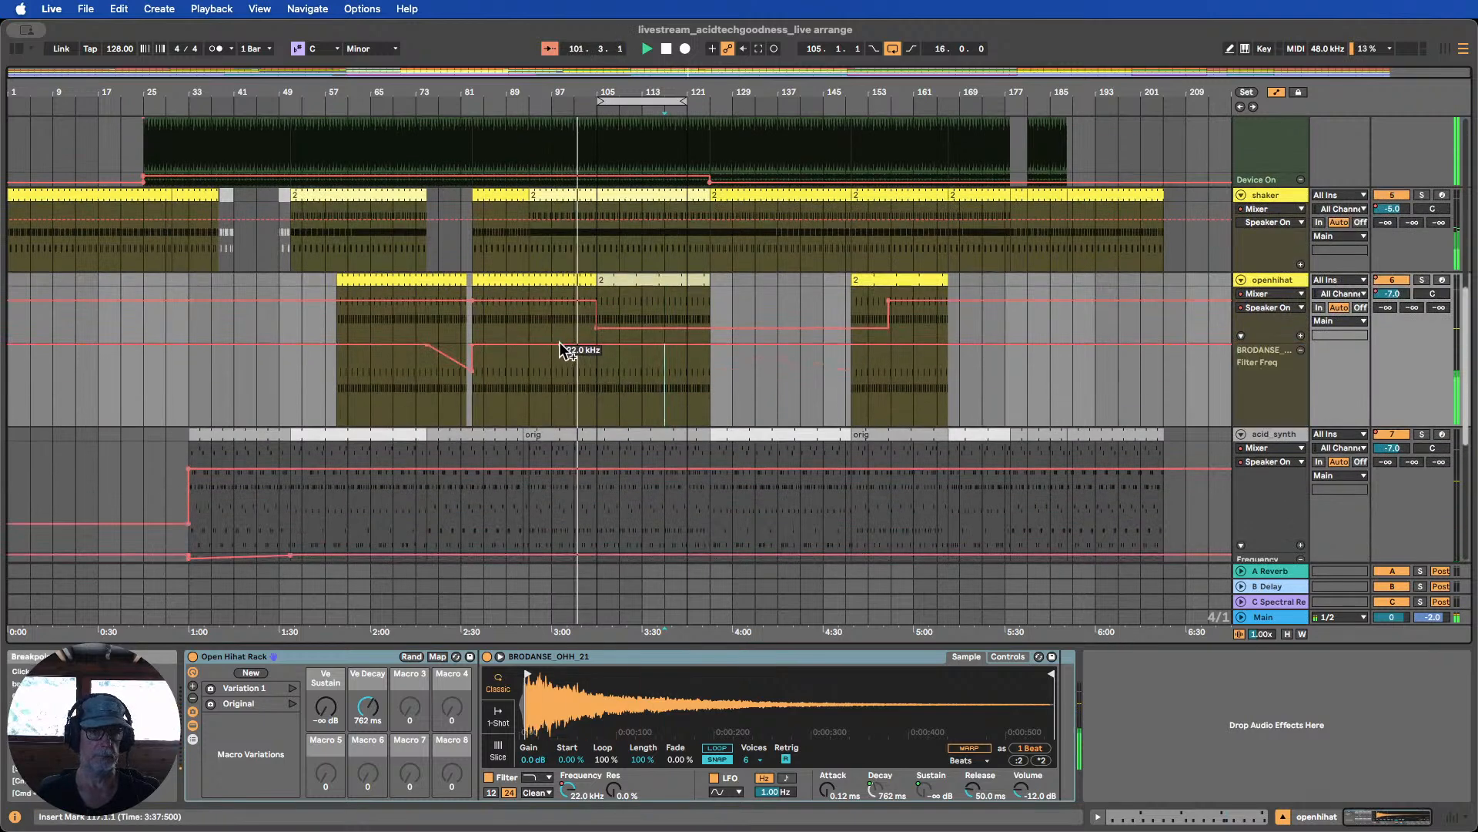
pyautogui.moveTo(572, 358); pyautogui.dragTo(597, 370)
pyautogui.click(563, 346)
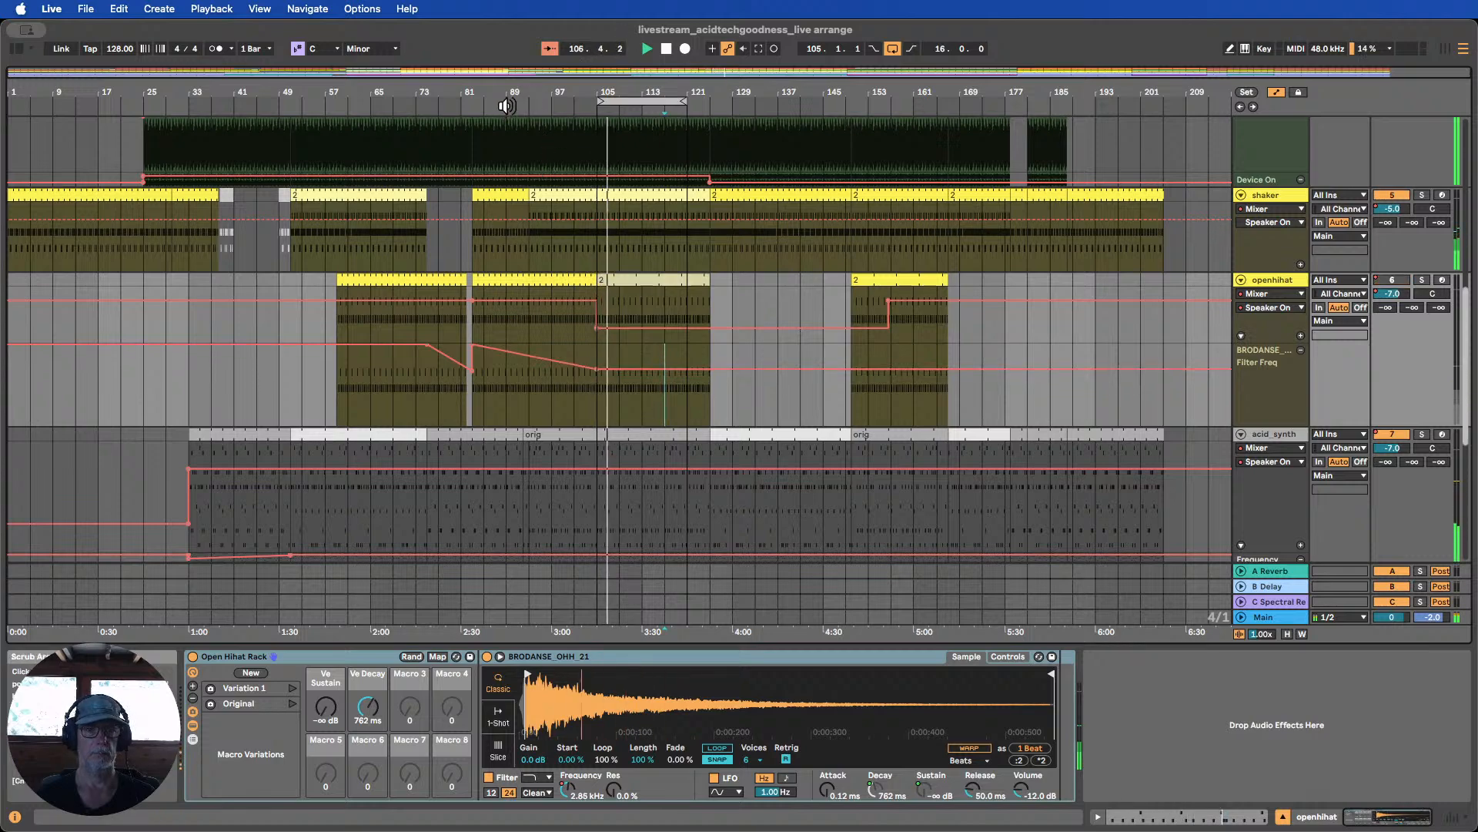
# Fine-tune the openhihat Filter Freq breakpoint at bar 105 to 3.00 kHz
pyautogui.click(600, 363)
pyautogui.moveTo(599, 368); pyautogui.dragTo(598, 368)
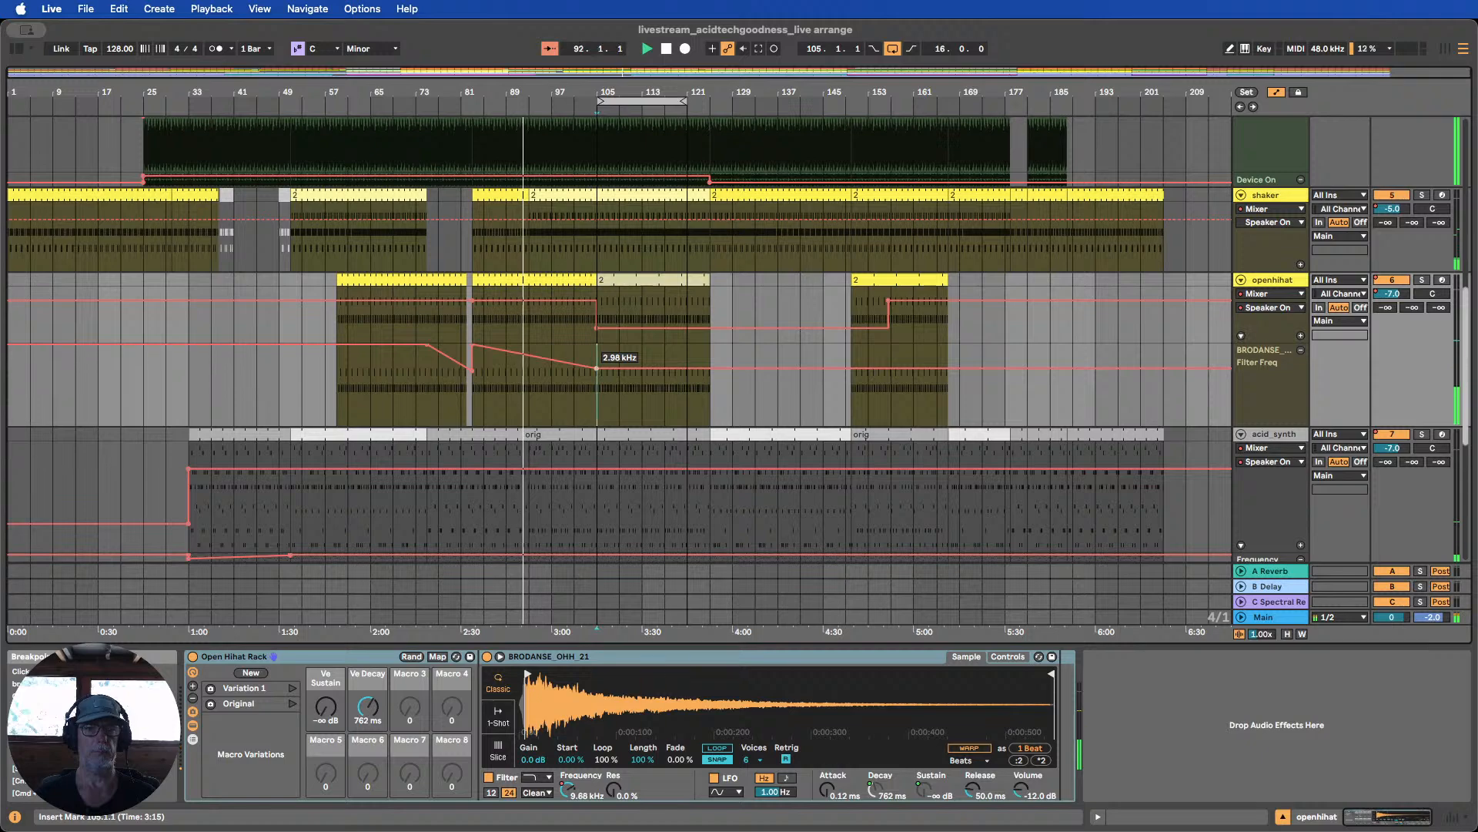
pyautogui.moveTo(597, 369); pyautogui.dragTo(593, 372)
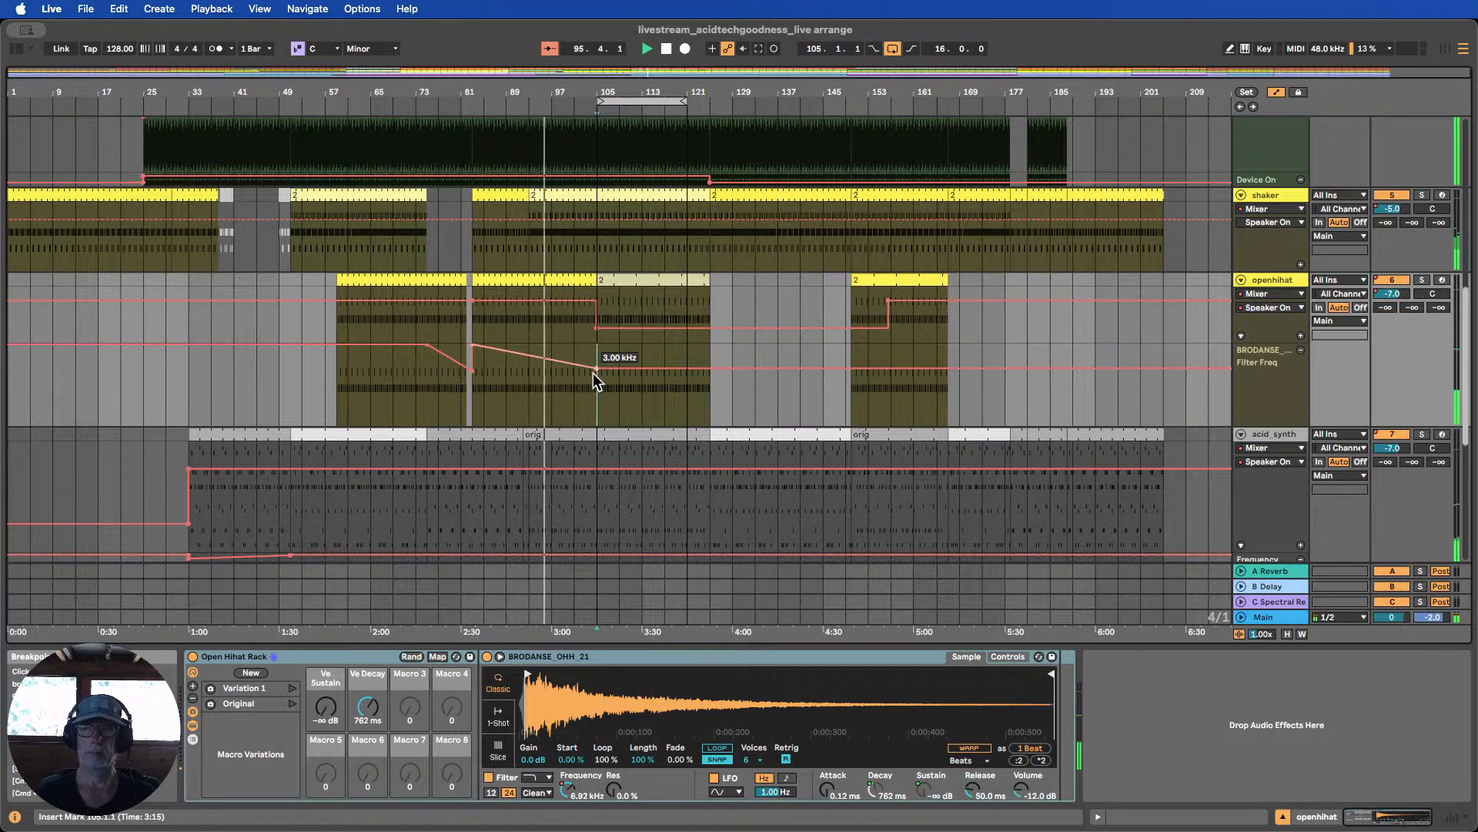
# Deactivate the openhihat clip from bar 105 to bar 125
pyautogui.click(680, 278)
pyautogui.scroll(2, 851, 338)
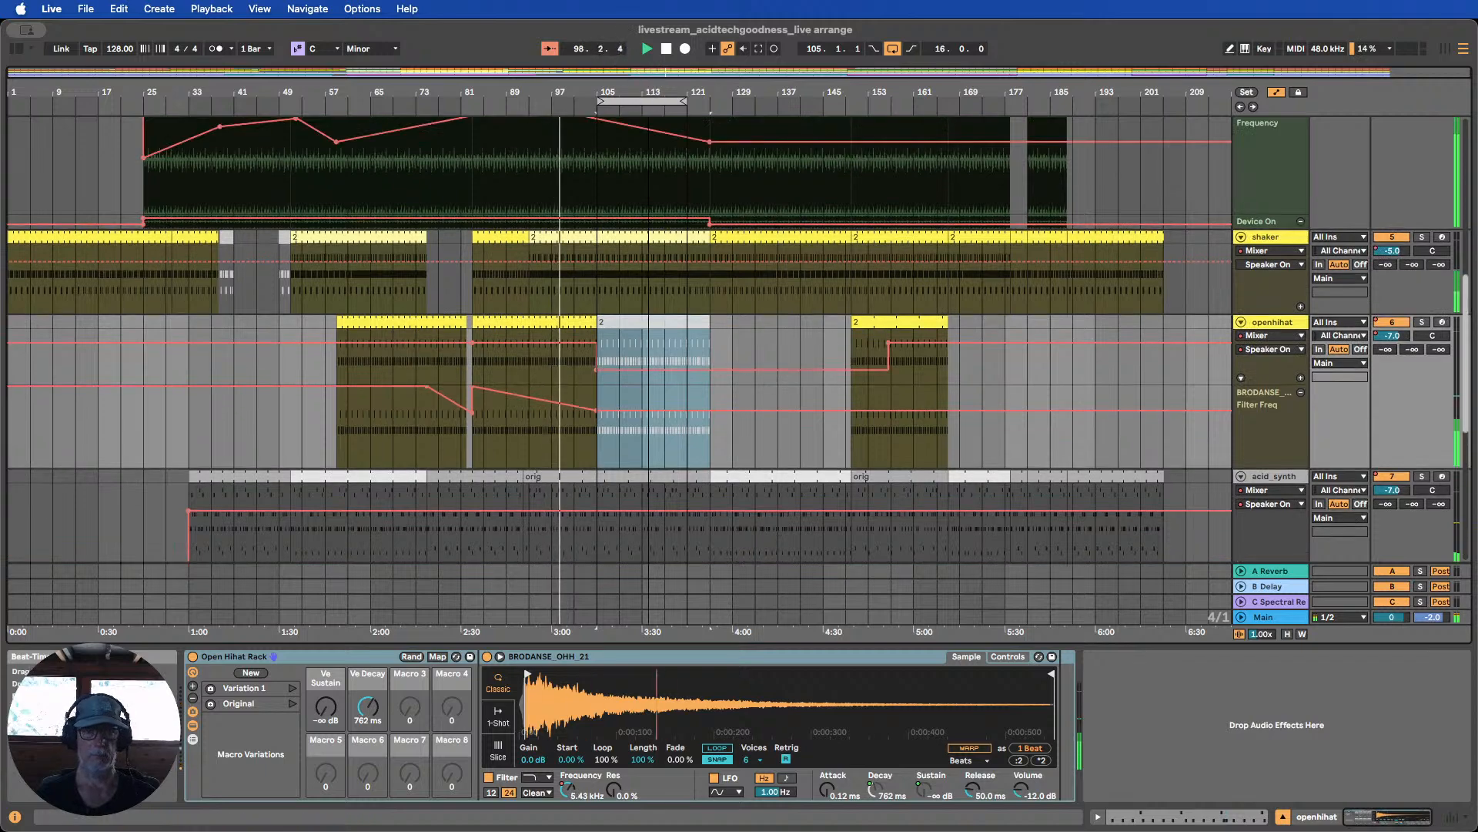
pyautogui.scroll(4, 779, 229)
pyautogui.scroll(-6, 780, 225)
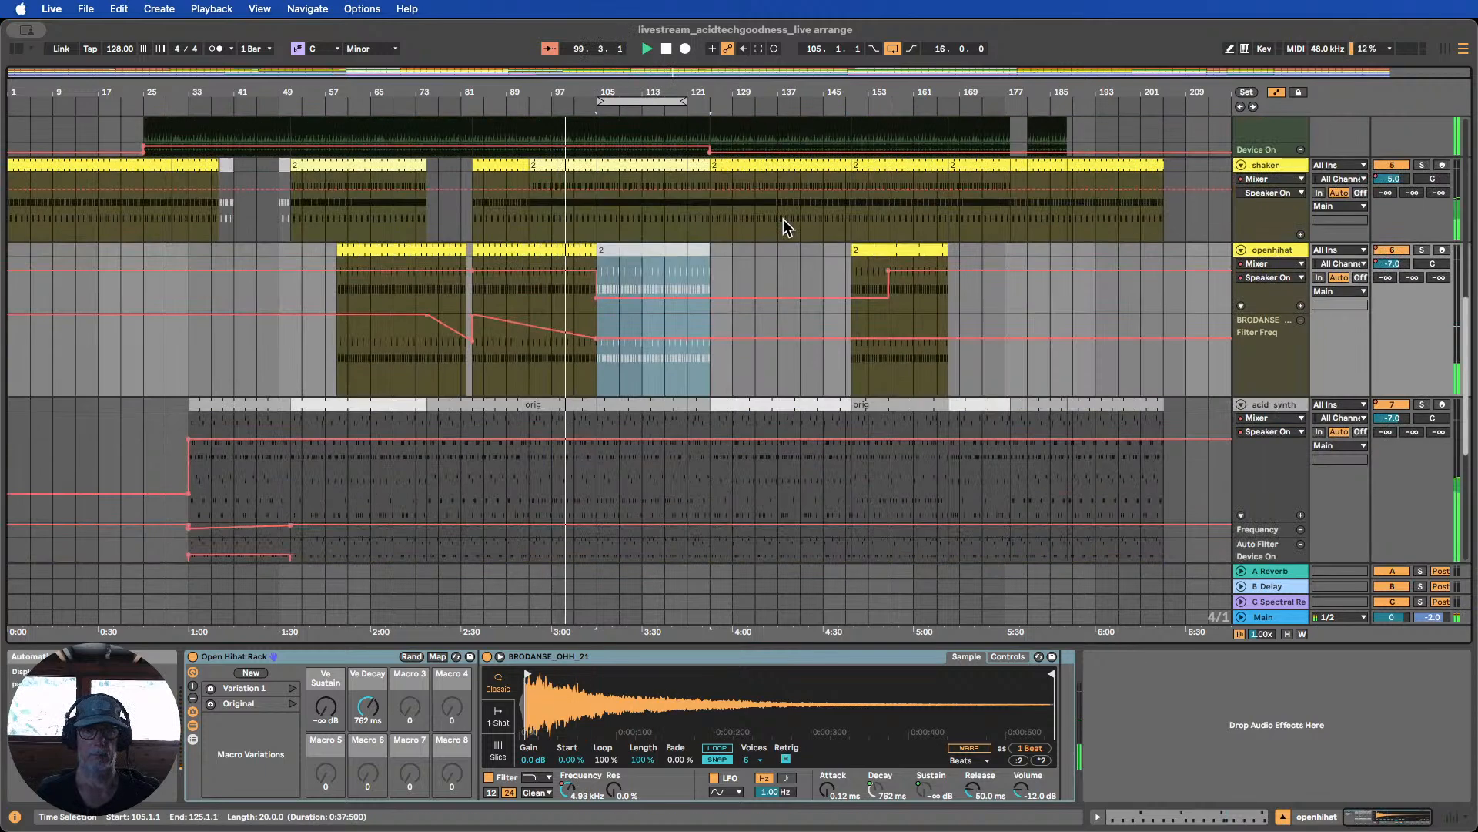
pyautogui.click(589, 362)
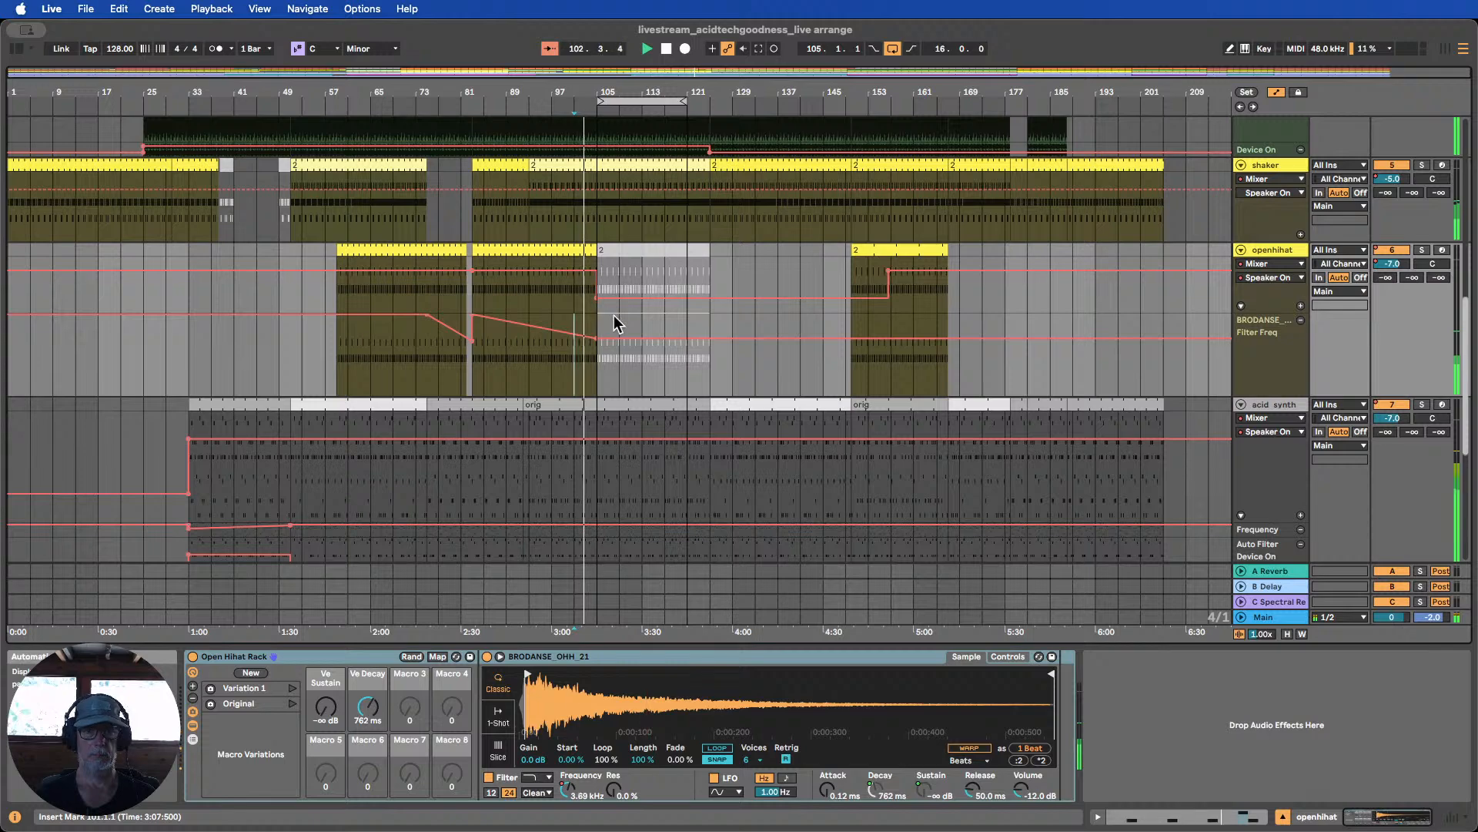
pyautogui.scroll(3, 616, 324)
pyautogui.scroll(-4, 617, 320)
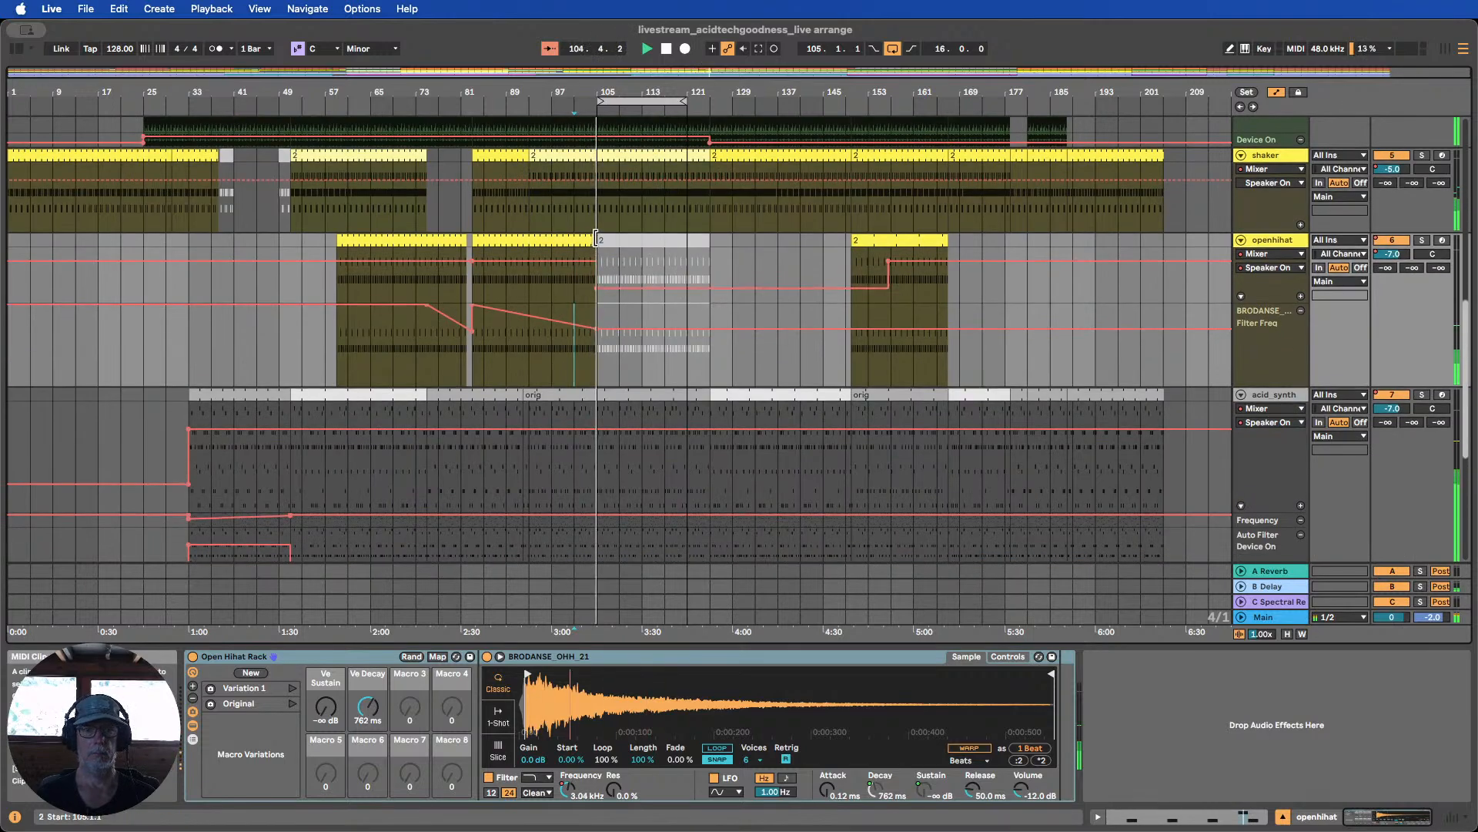
# Trim the start of the deactivated openhihat clip to bar 113
pyautogui.moveTo(596, 238); pyautogui.dragTo(651, 238)
pyautogui.scroll(6, 705, 279)
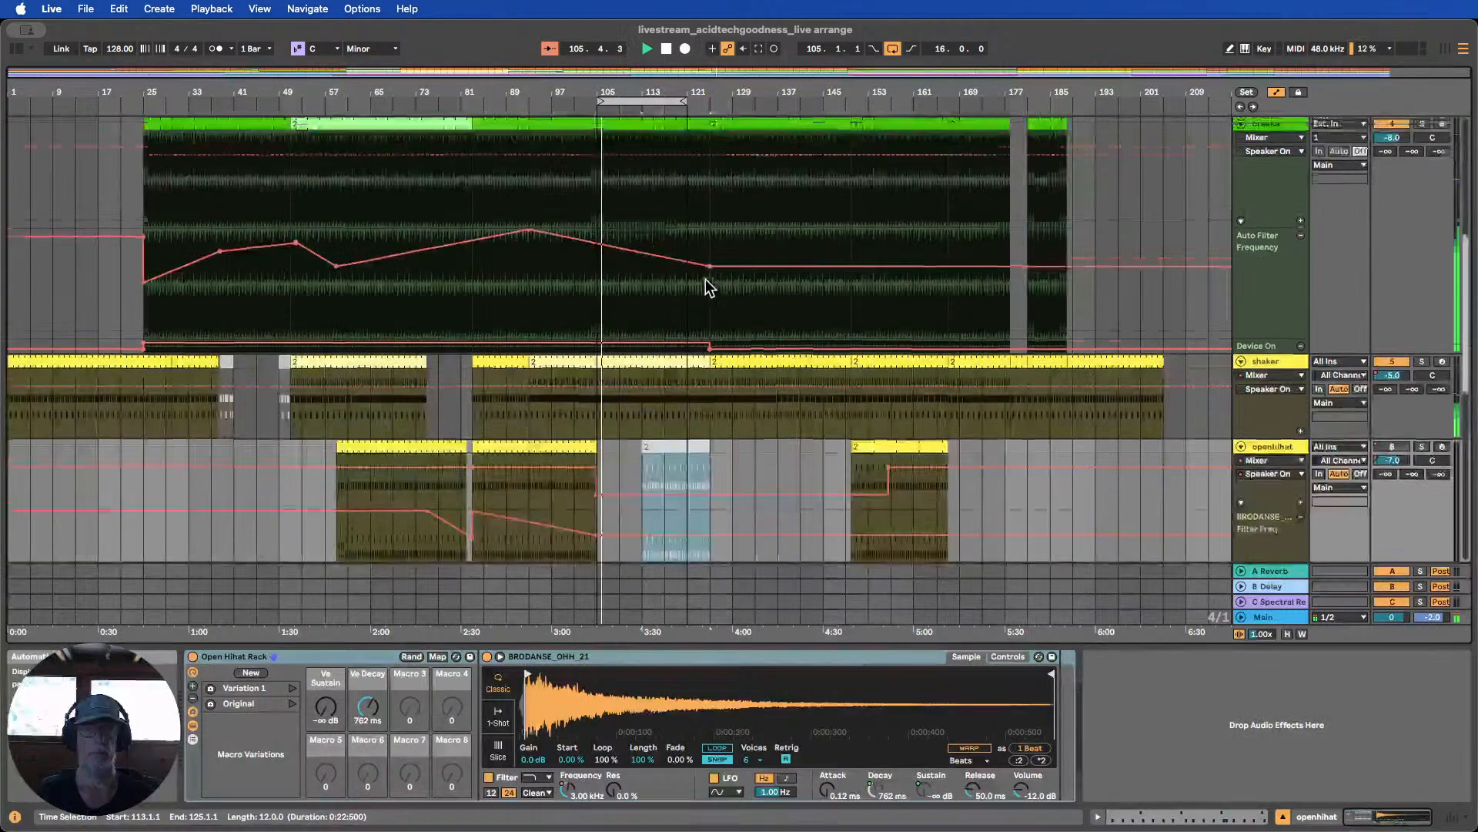
pyautogui.scroll(-6, 705, 282)
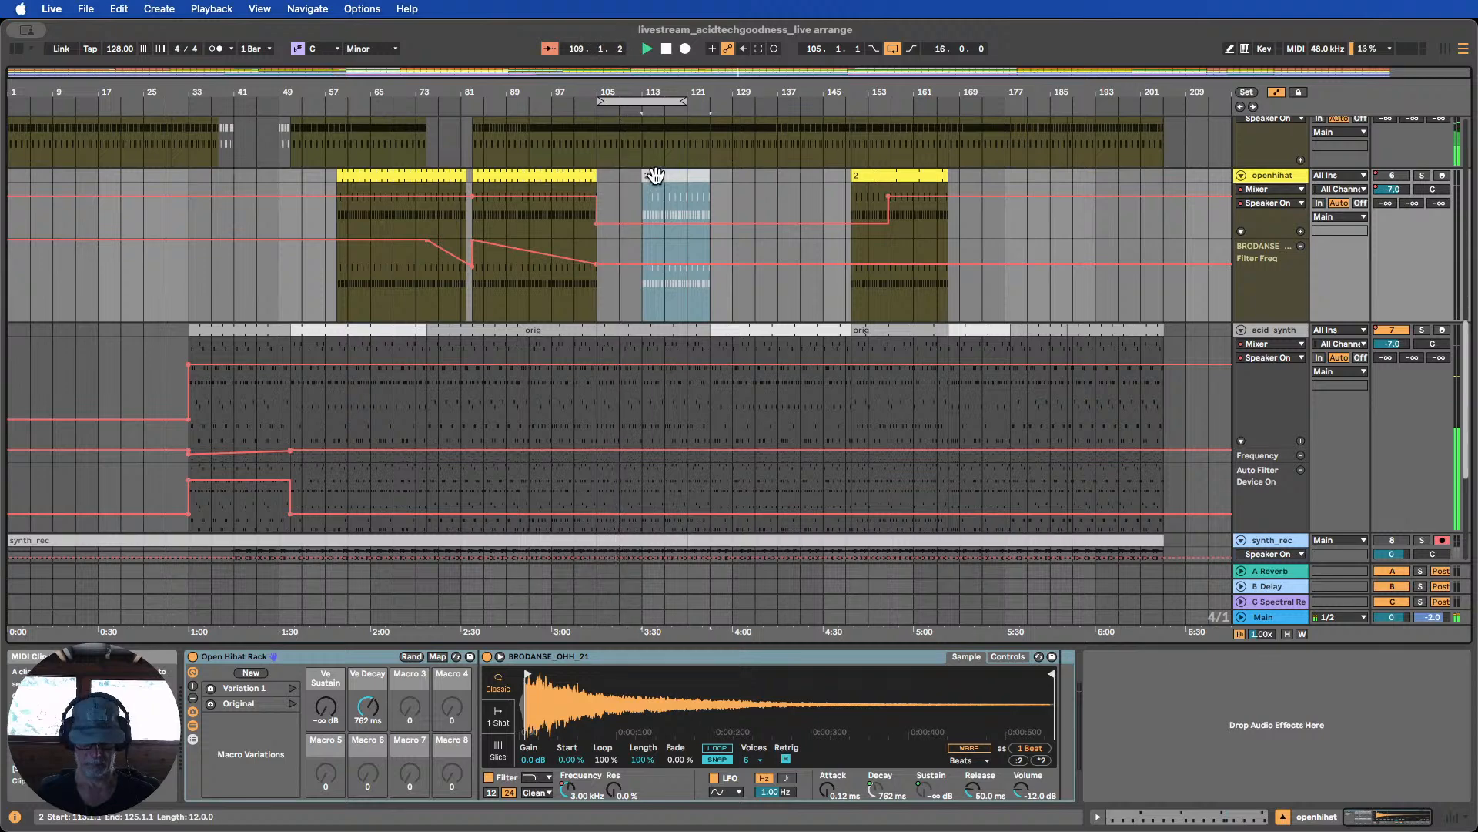
pyautogui.scroll(-5, 684, 333)
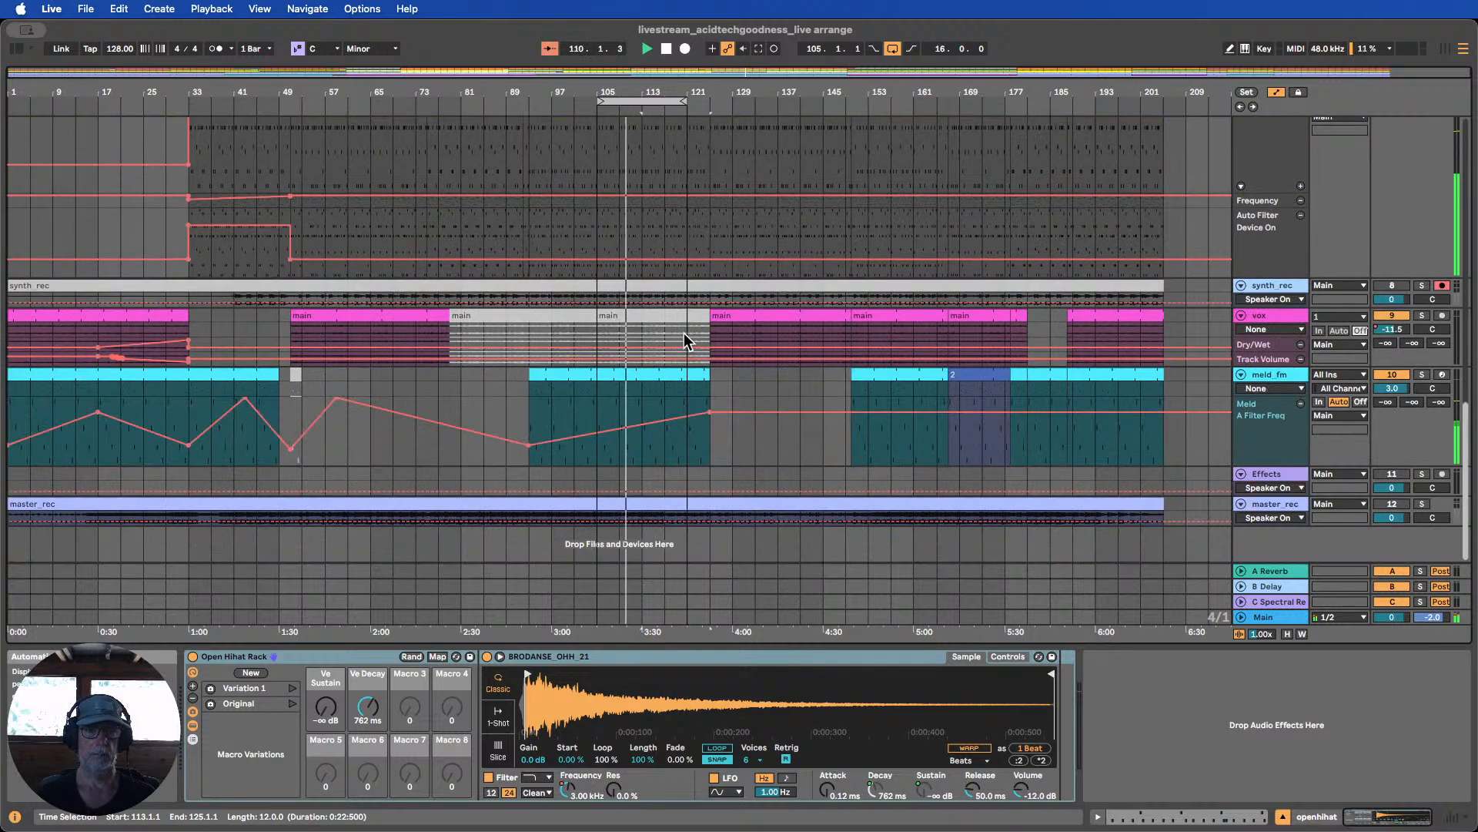
# Reactivate the openhihat clip, restore its start to bar 105, and move the Speaker On switch-off to bar 125
pyautogui.scroll(5, 697, 351)
pyautogui.scroll(3, 696, 352)
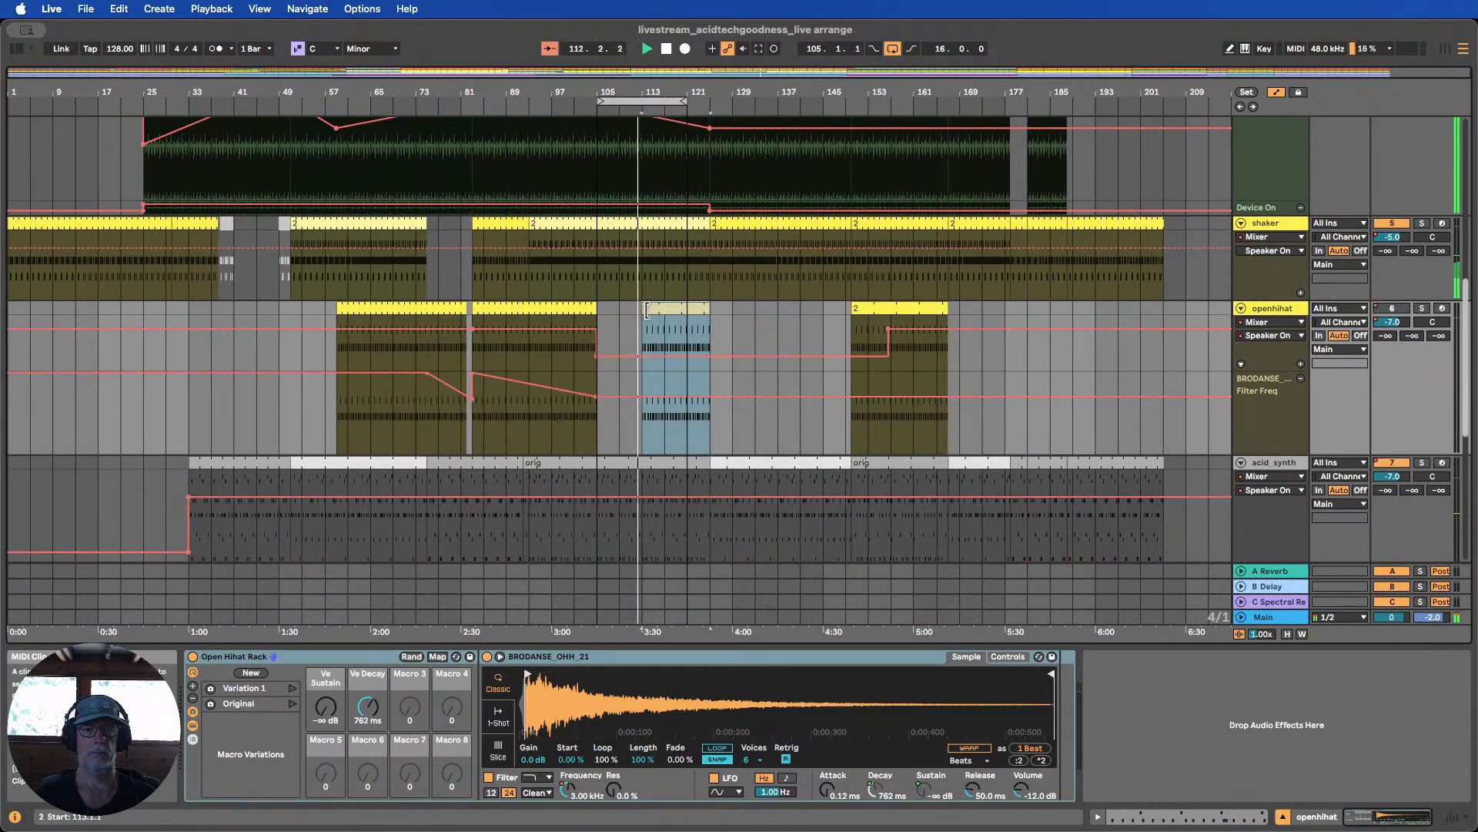
pyautogui.moveTo(646, 308); pyautogui.dragTo(710, 355)
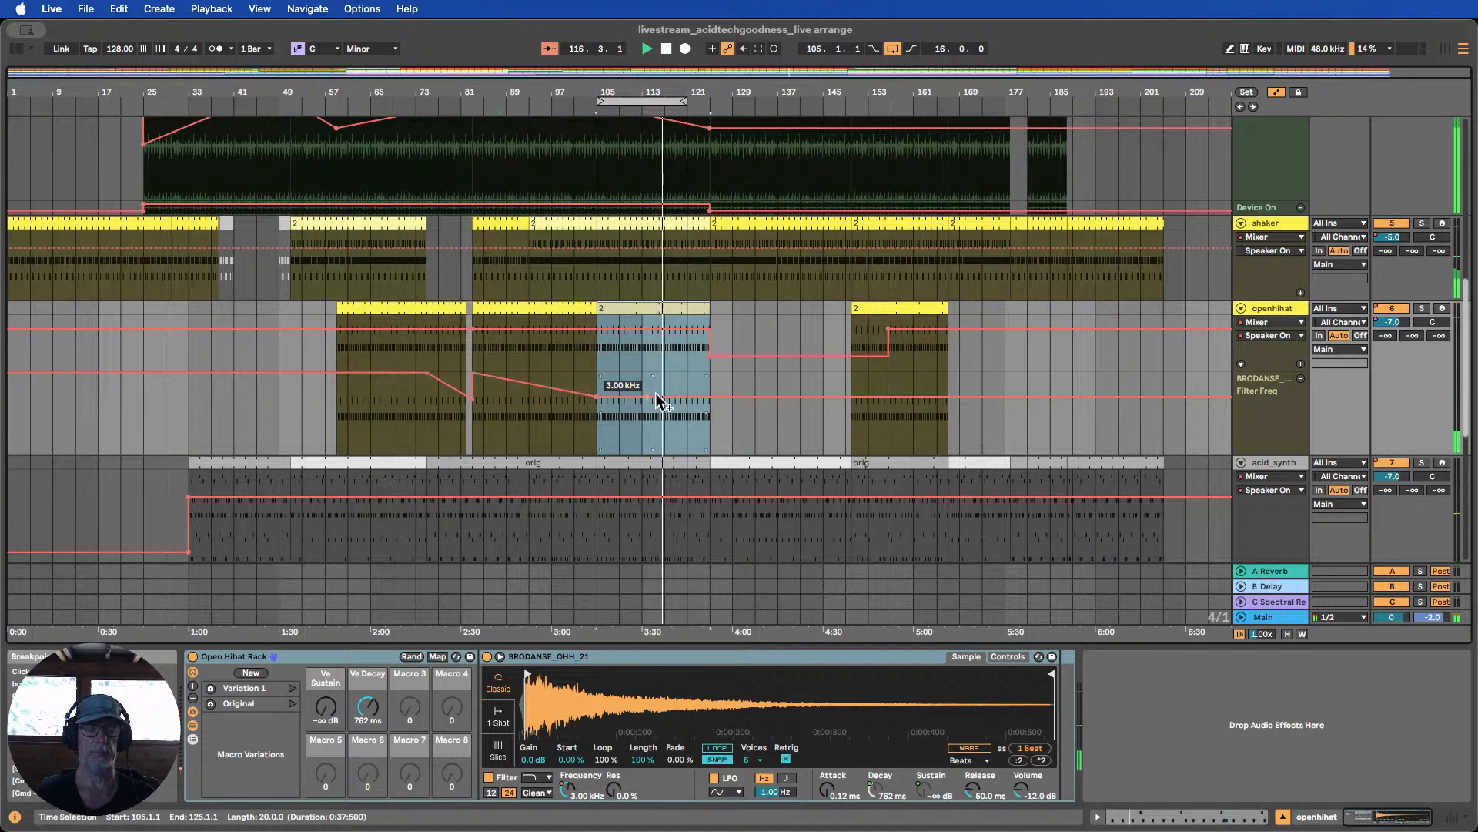
# Ramp the openhihat Filter Freq up to 21.7 kHz at bar 125 and shift its low breakpoint up slightly to bar 101
pyautogui.moveTo(651, 397); pyautogui.dragTo(710, 373)
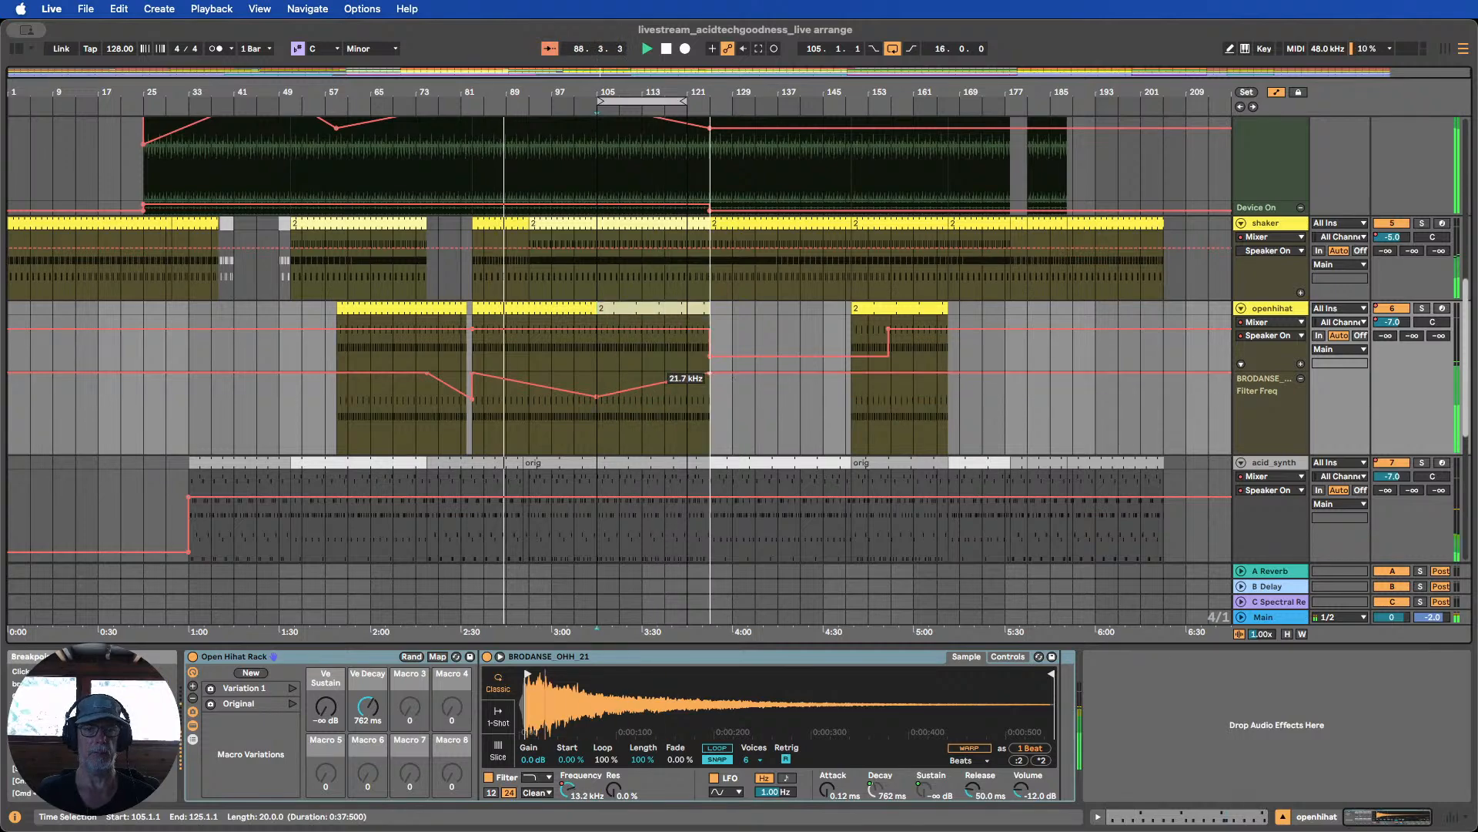
pyautogui.moveTo(596, 397)
pyautogui.mouseDown()
pyautogui.moveTo(582, 372)
pyautogui.moveTo(552, 431)
pyautogui.moveTo(551, 389)
pyautogui.moveTo(574, 390)
pyautogui.mouseUp()
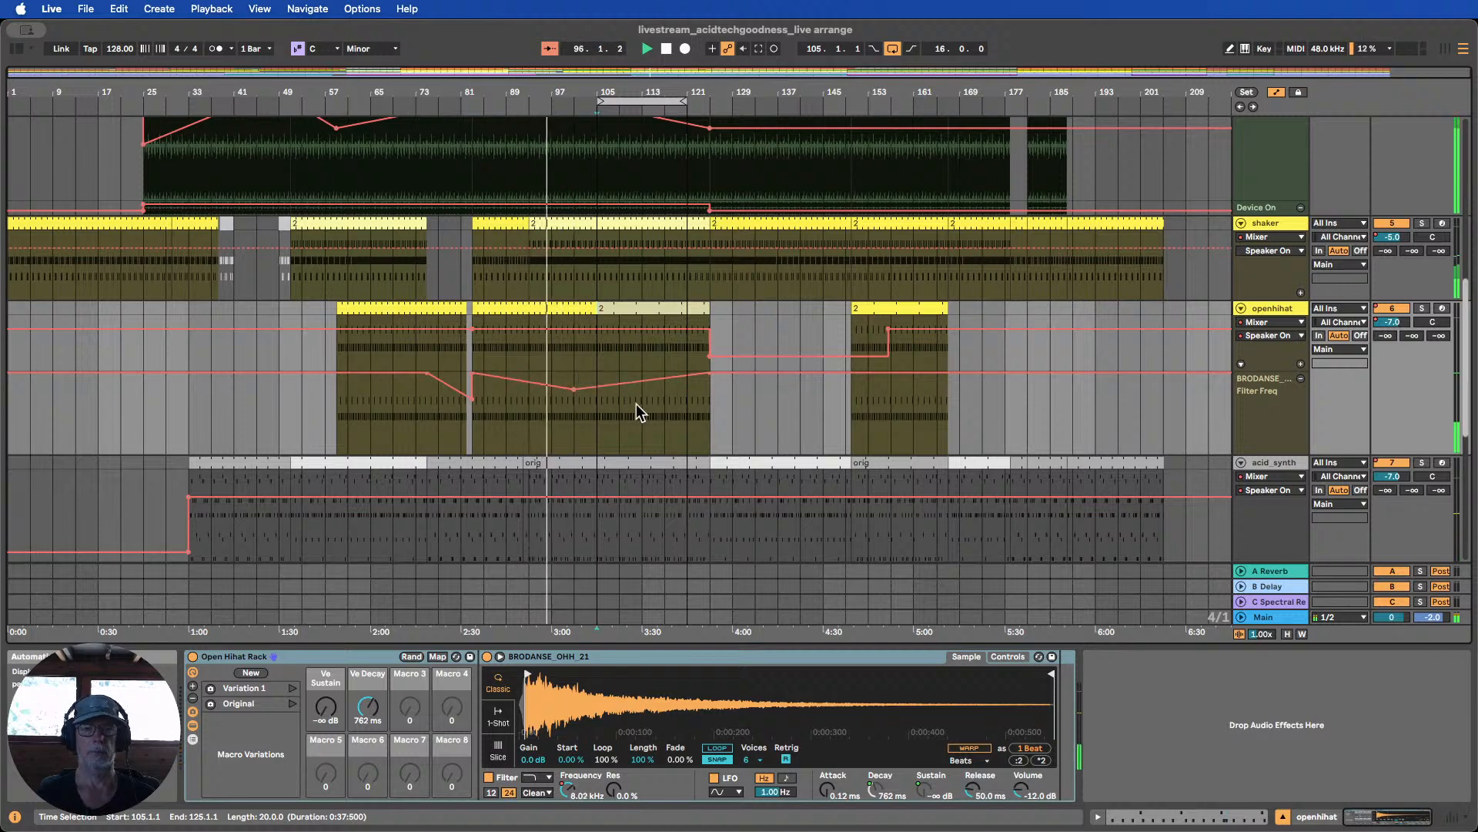
# Extend the loop to 20 bars so it runs from bar 105 to bar 125
pyautogui.scroll(-8, 579, 242)
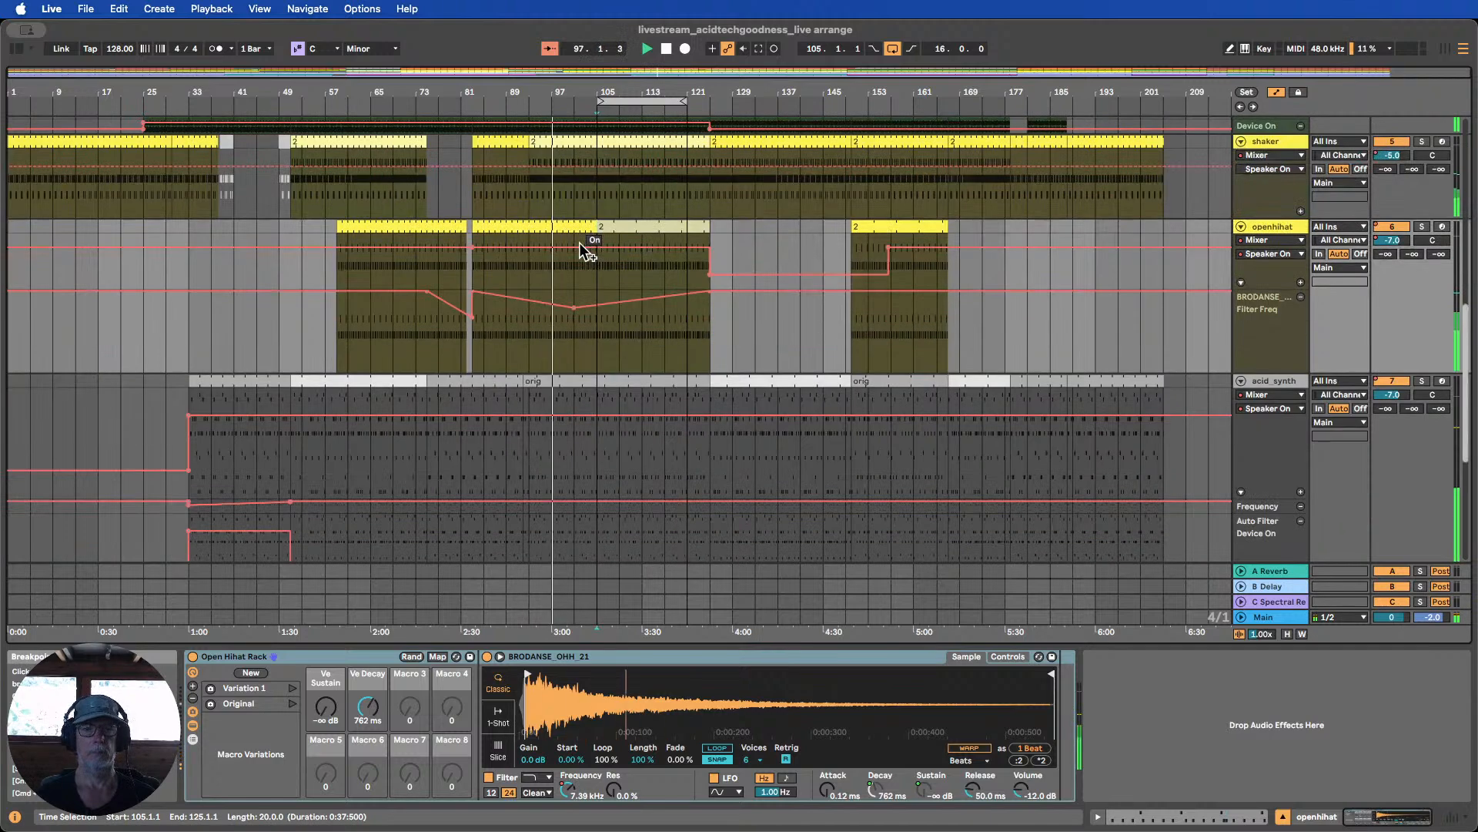
pyautogui.scroll(-4, 581, 245)
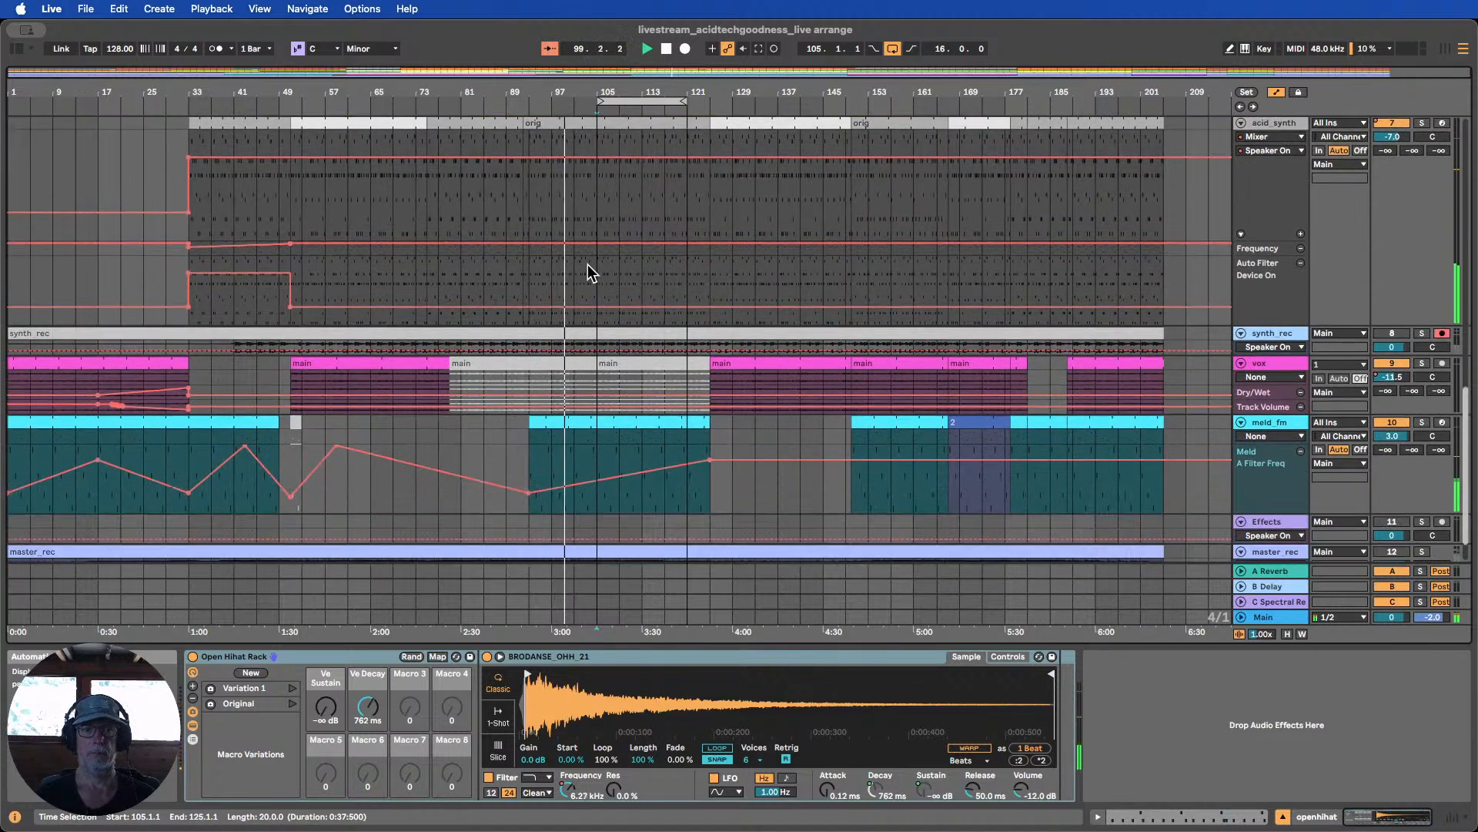
pyautogui.scroll(7, 630, 273)
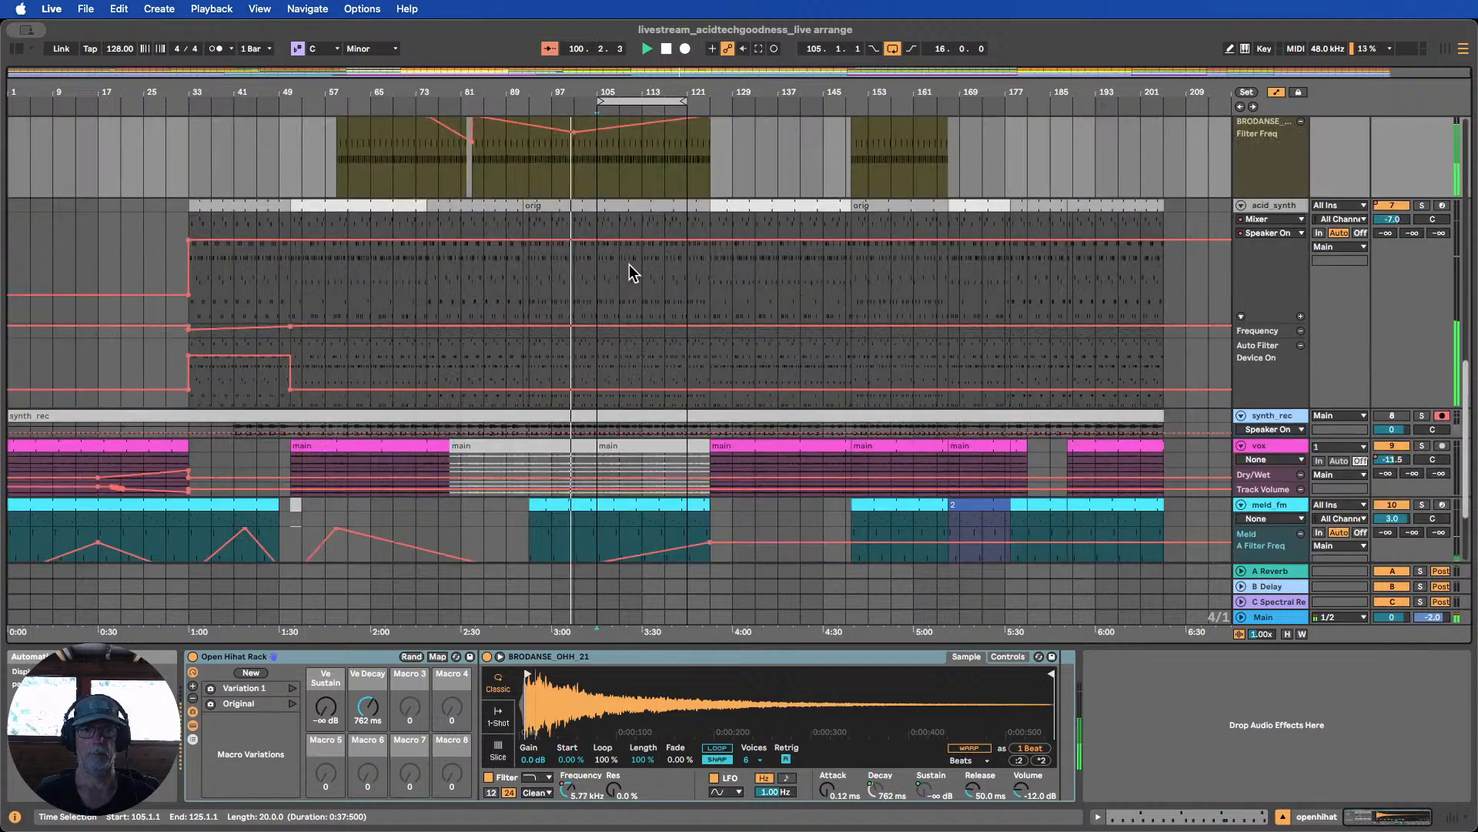
pyautogui.scroll(-7, 630, 273)
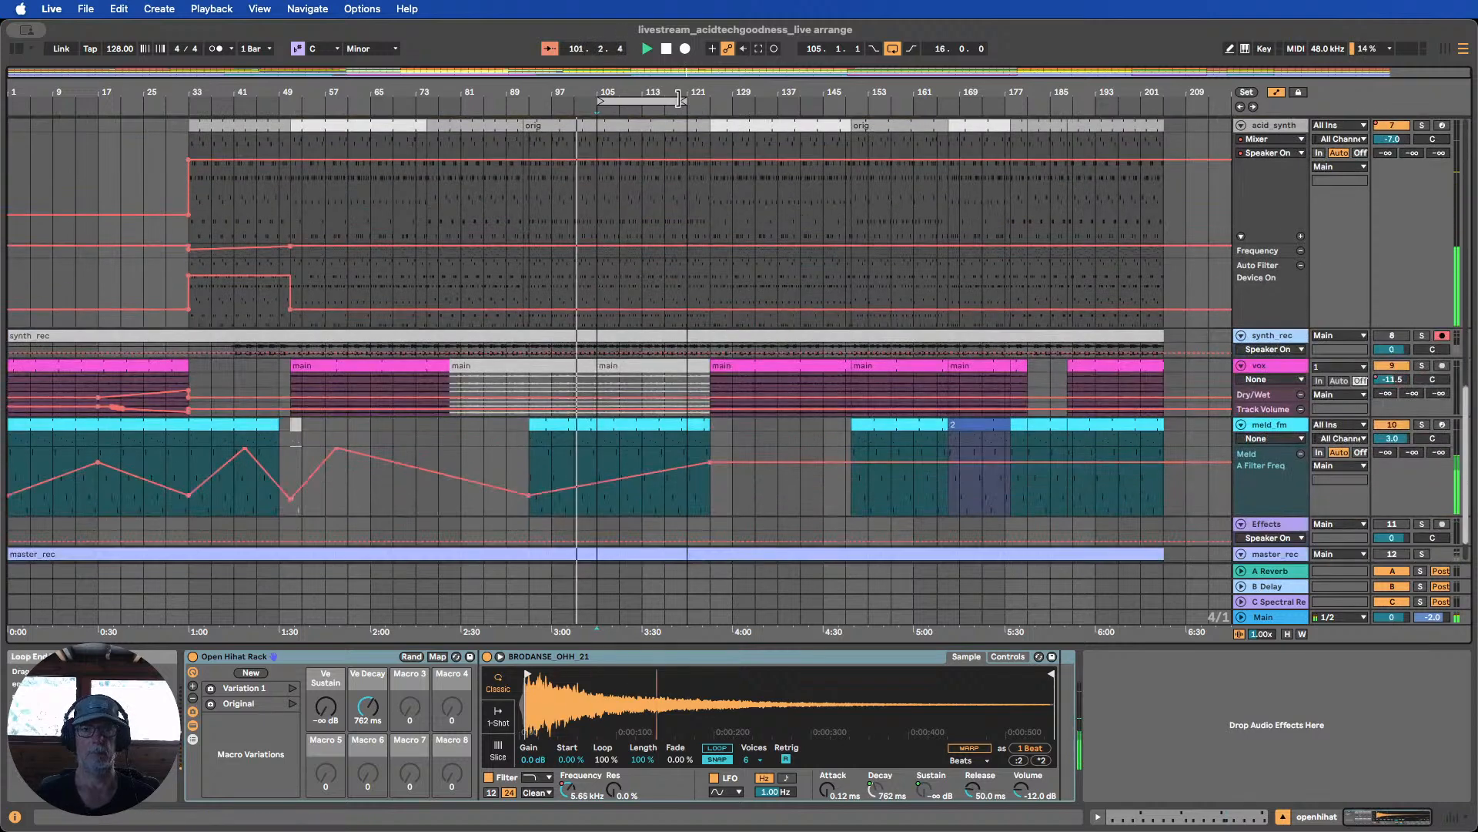
pyautogui.moveTo(679, 98); pyautogui.dragTo(698, 98)
# Review the clips and automation of all tracks around the loop from bar 105 to 125 during playback
pyautogui.scroll(20, 713, 193)
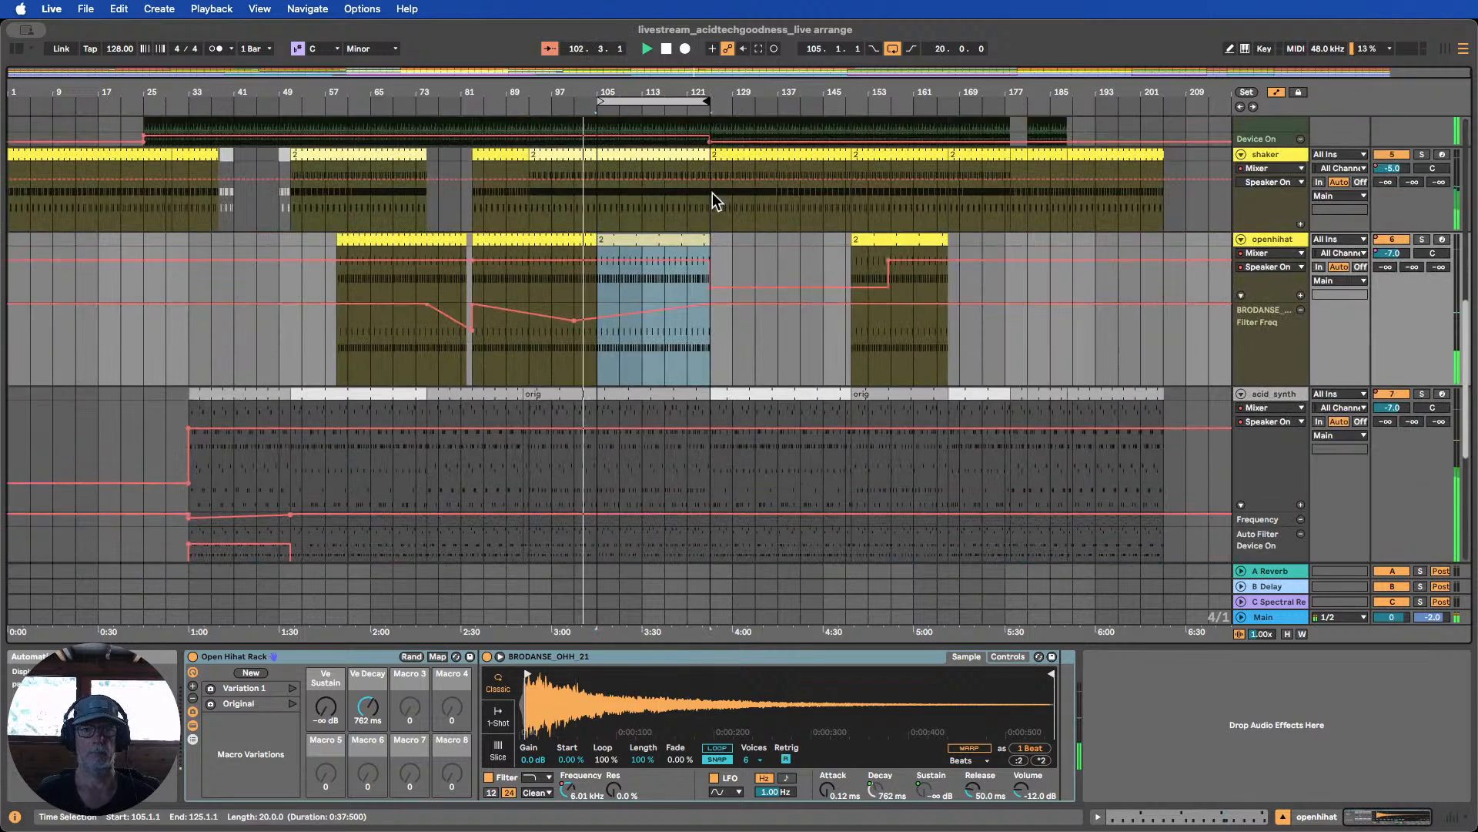
pyautogui.scroll(8, 713, 196)
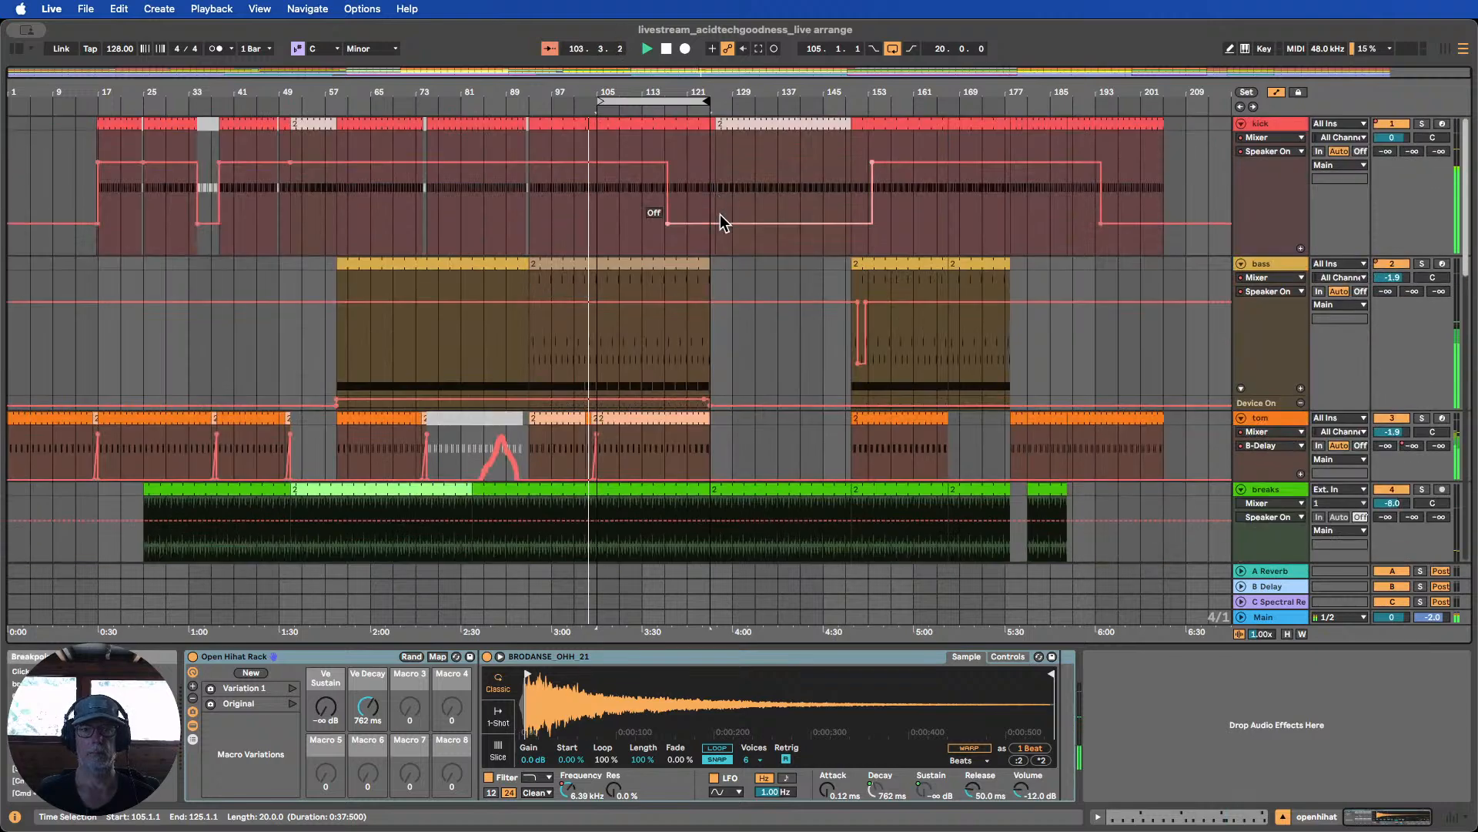
pyautogui.click(637, 242)
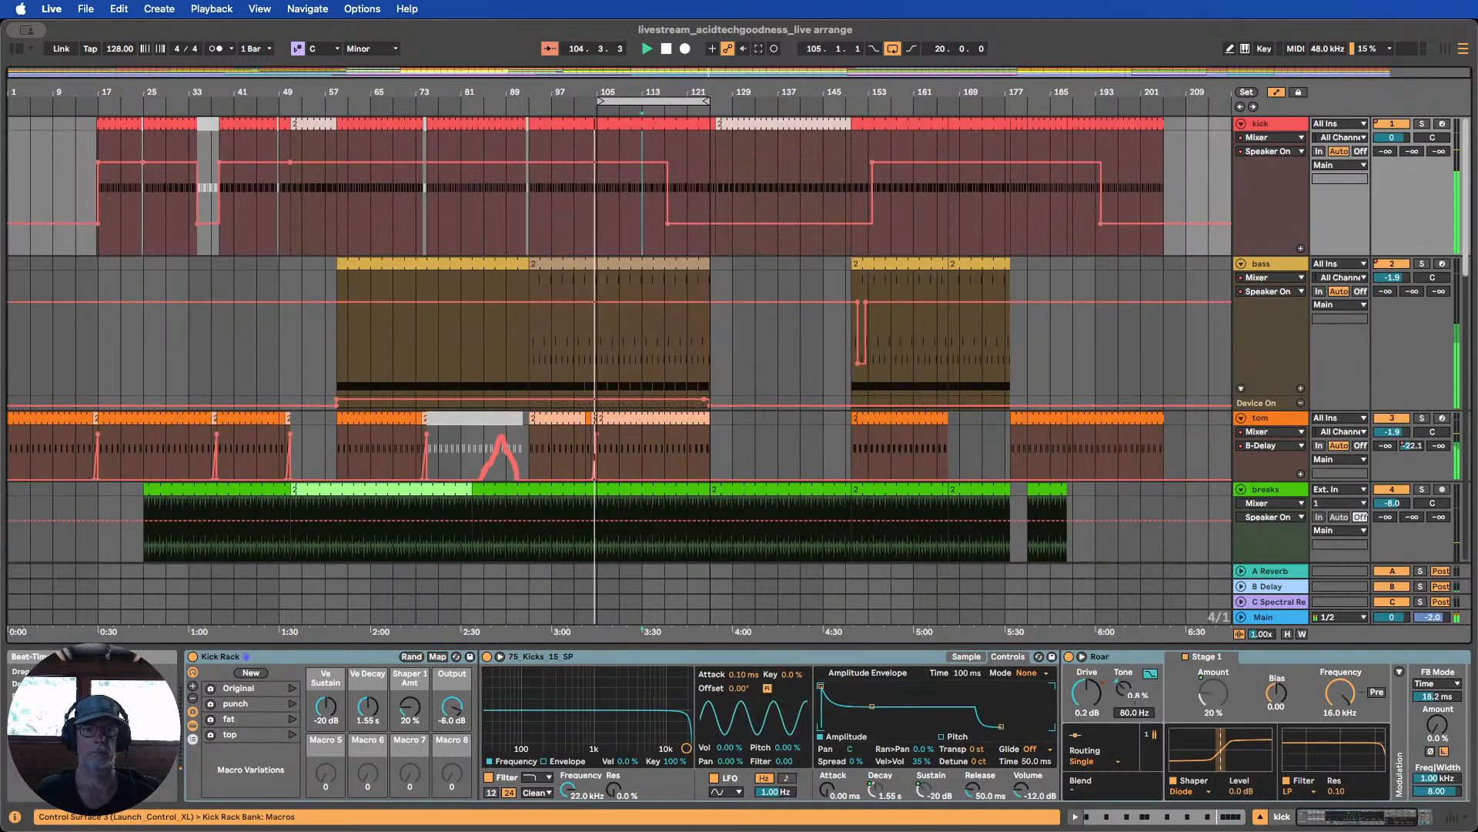
pyautogui.moveTo(671, 96); pyautogui.dragTo(677, 247)
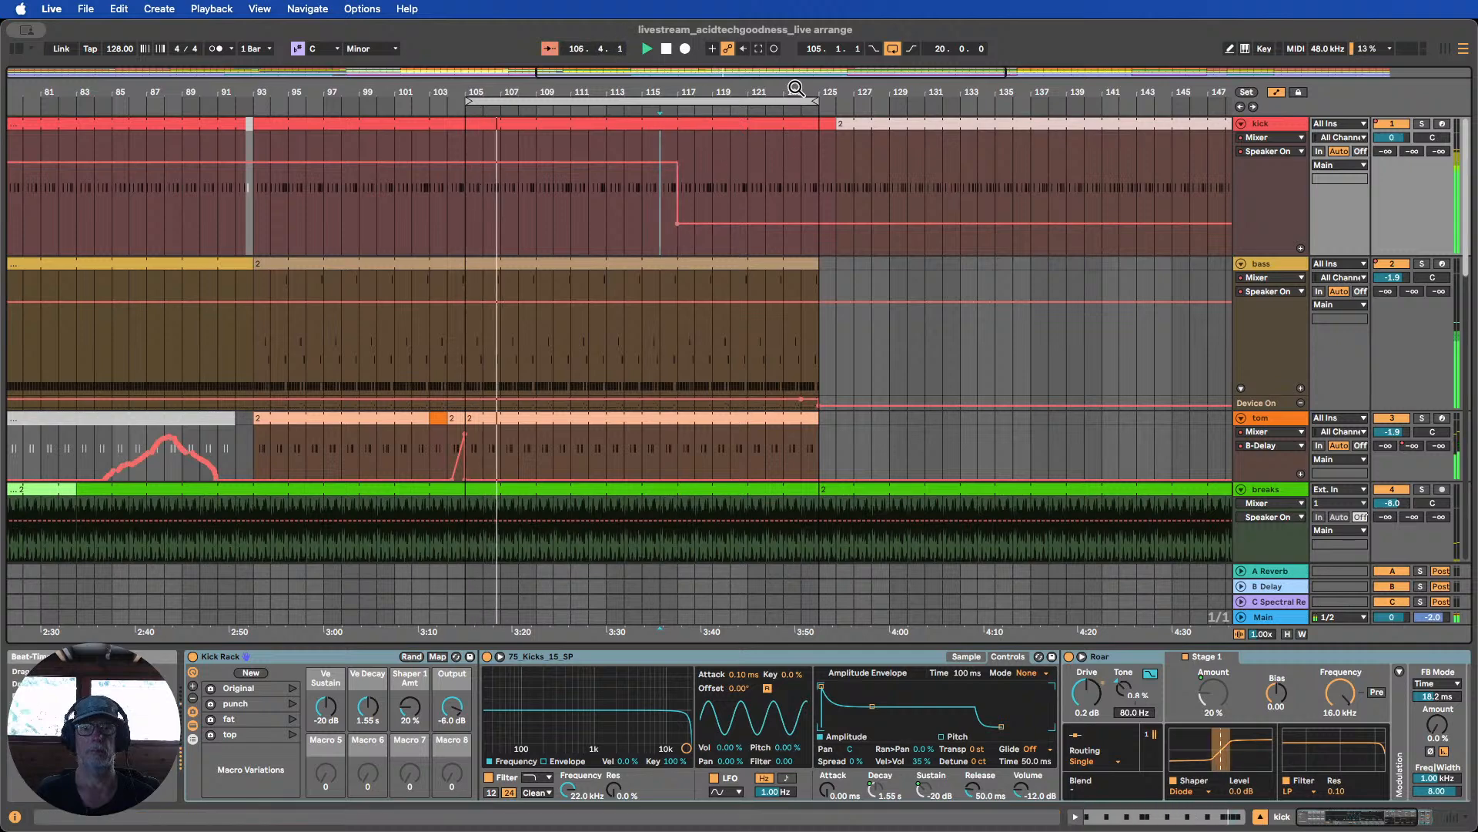
pyautogui.moveTo(796, 89); pyautogui.dragTo(645, 20)
pyautogui.scroll(-4, 667, 164)
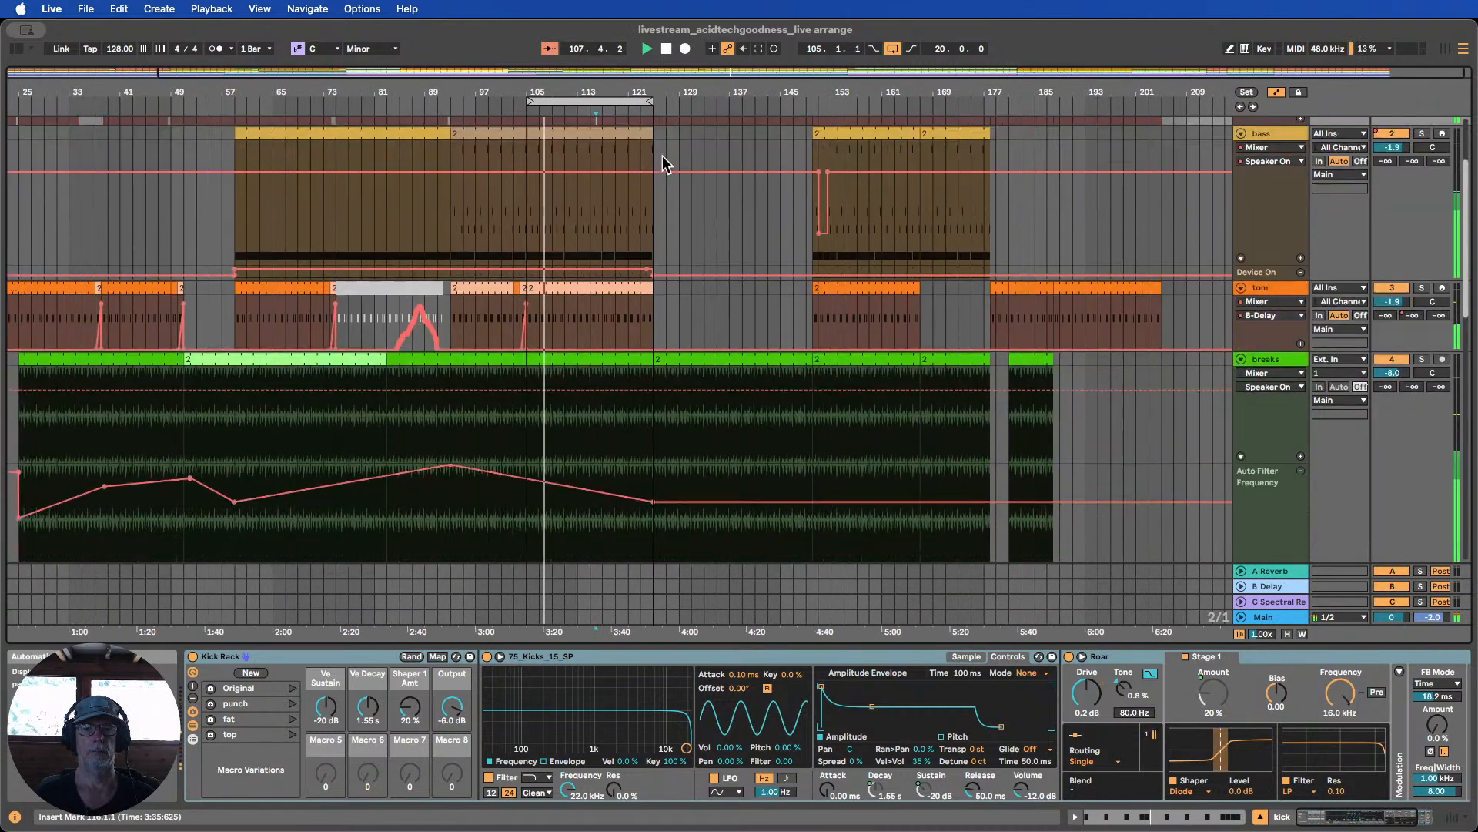
pyautogui.scroll(-8, 667, 164)
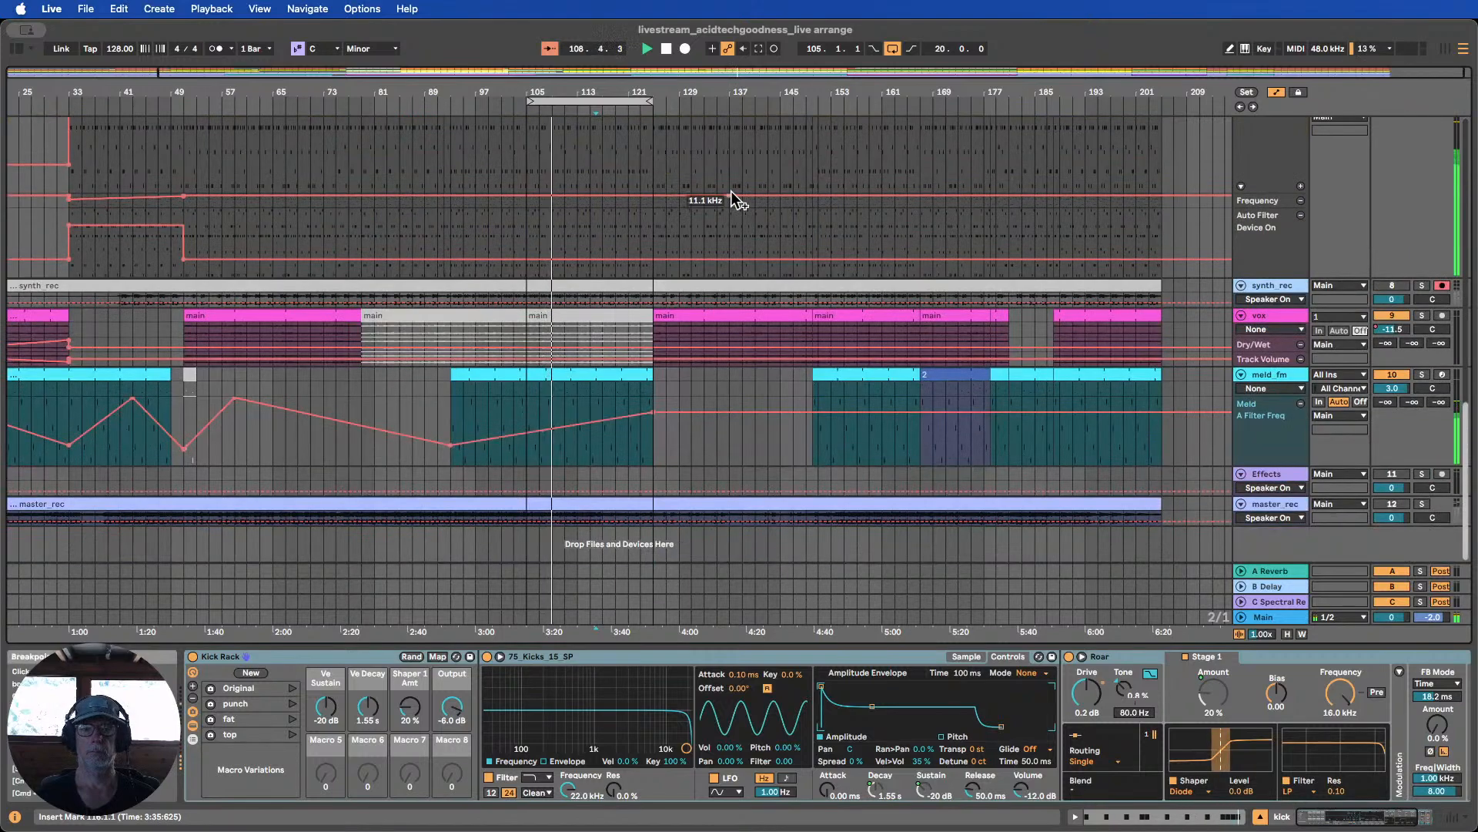
pyautogui.scroll(8, 777, 230)
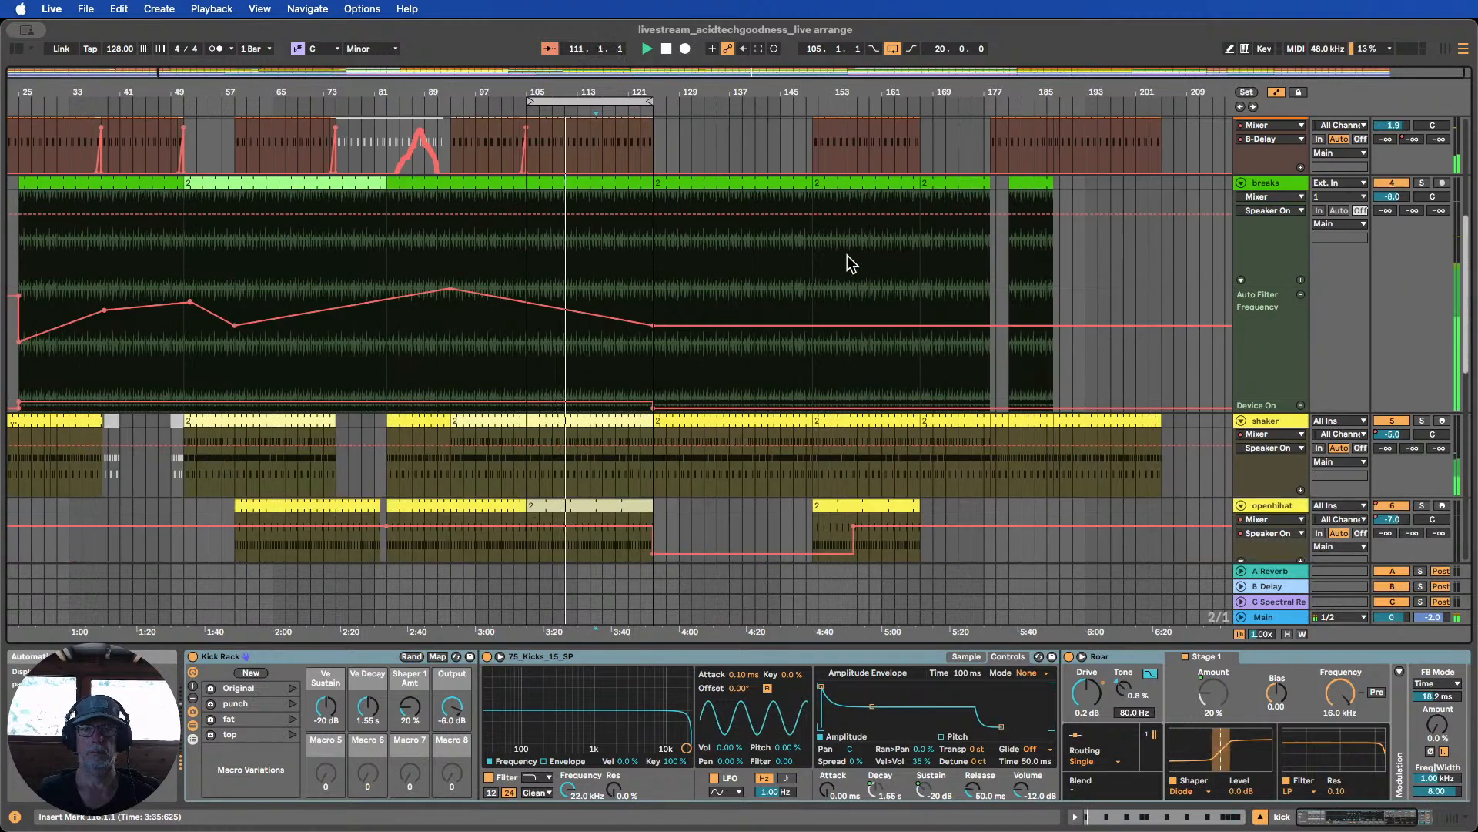
pyautogui.scroll(5, 782, 253)
pyautogui.scroll(5, 779, 258)
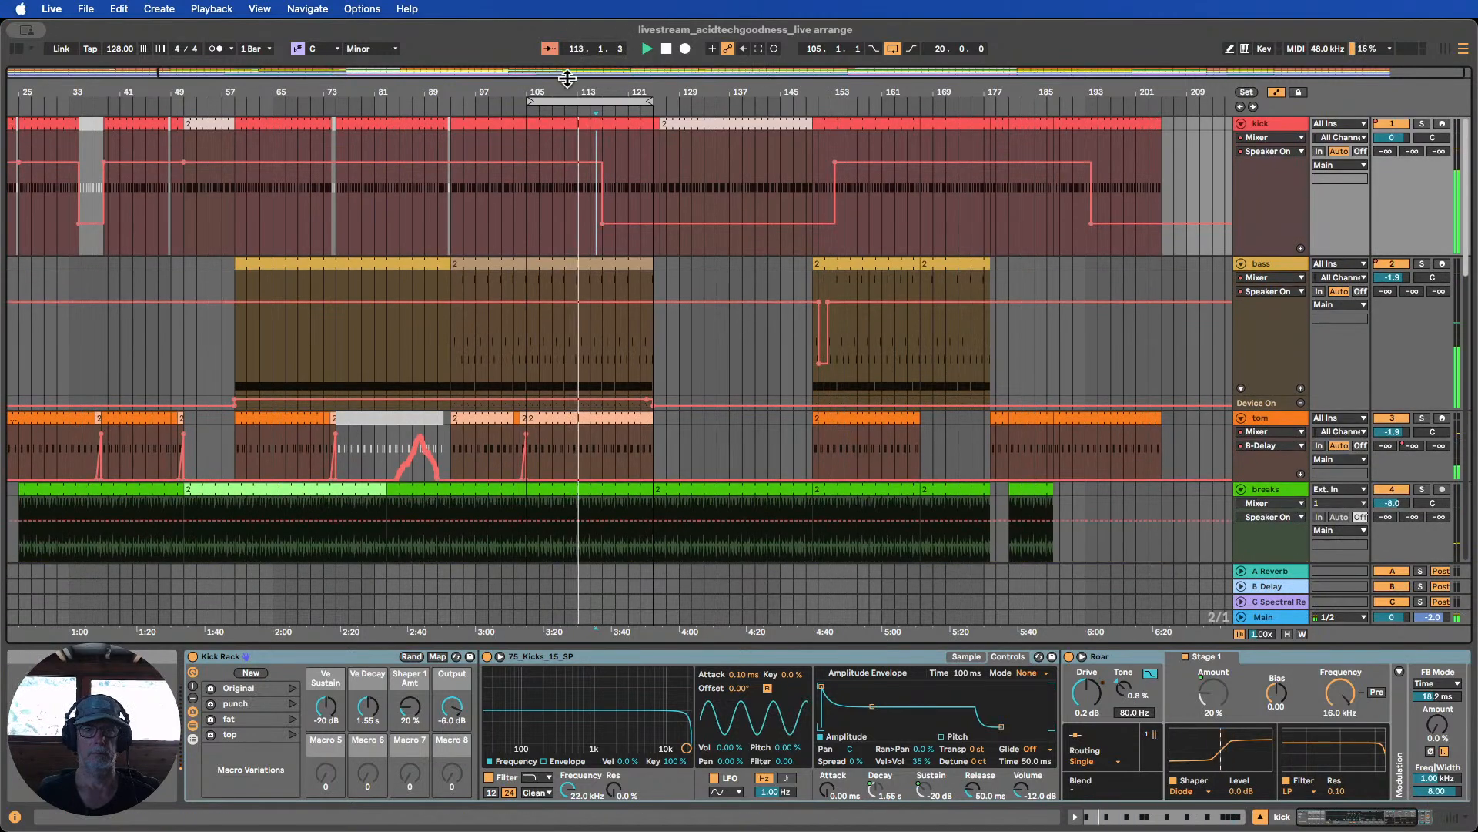
pyautogui.scroll(-10, 720, 204)
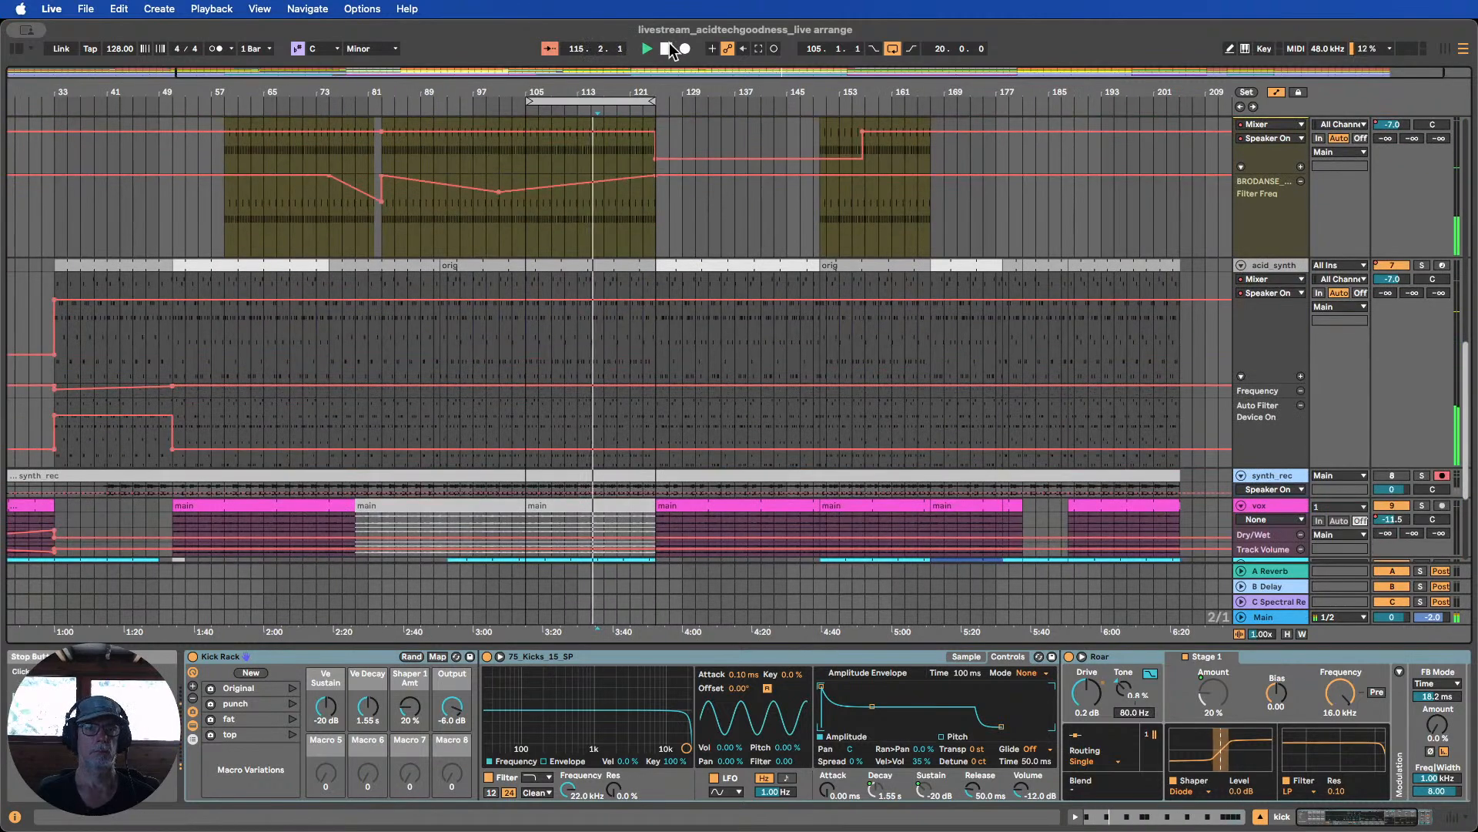
pyautogui.scroll(-5, 631, 231)
pyautogui.scroll(-1, 639, 231)
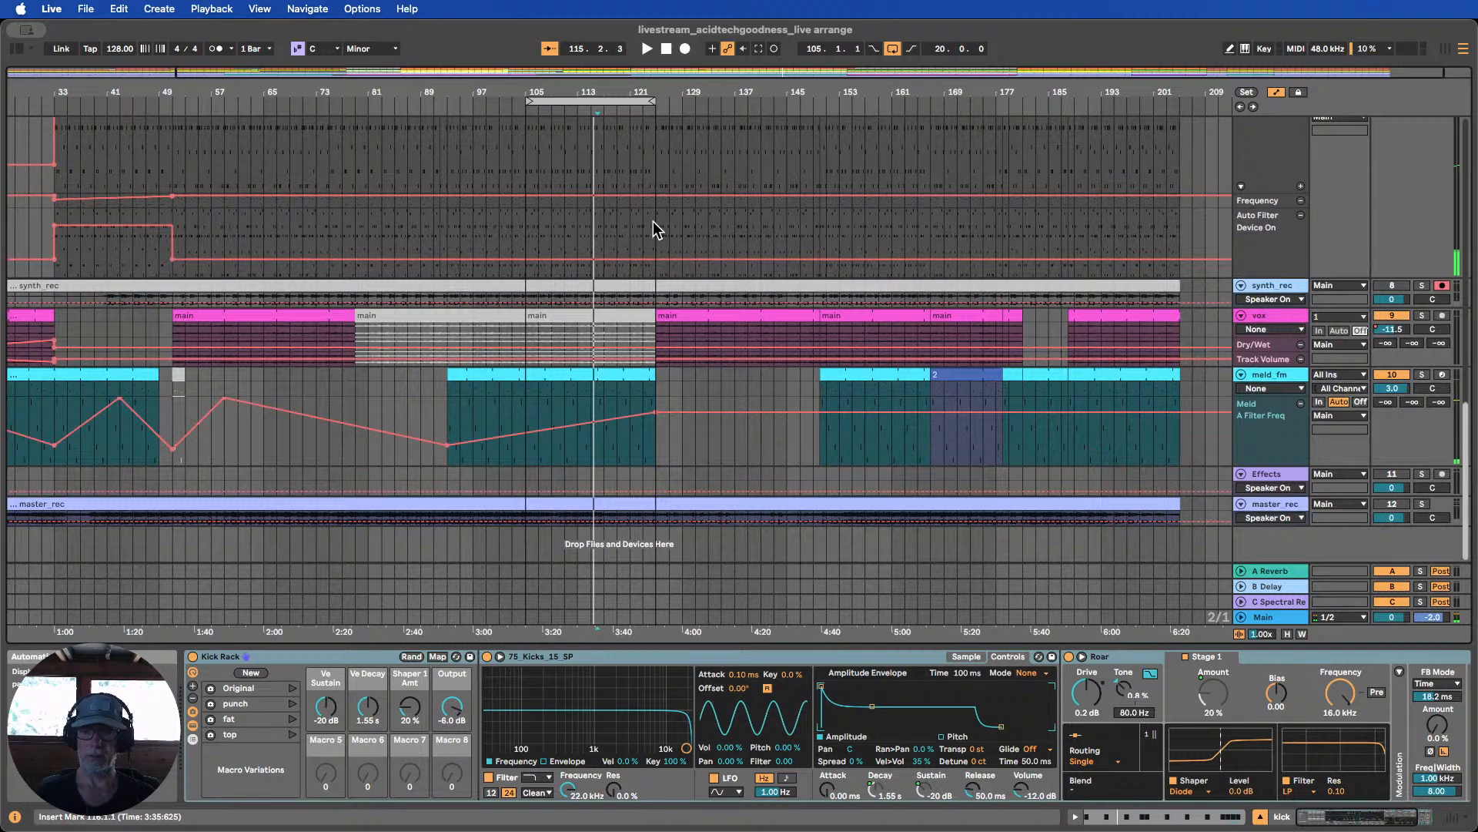
# Enlarge the Effects track and display its Map8 Macro 8 automation envelope
pyautogui.click(1280, 487)
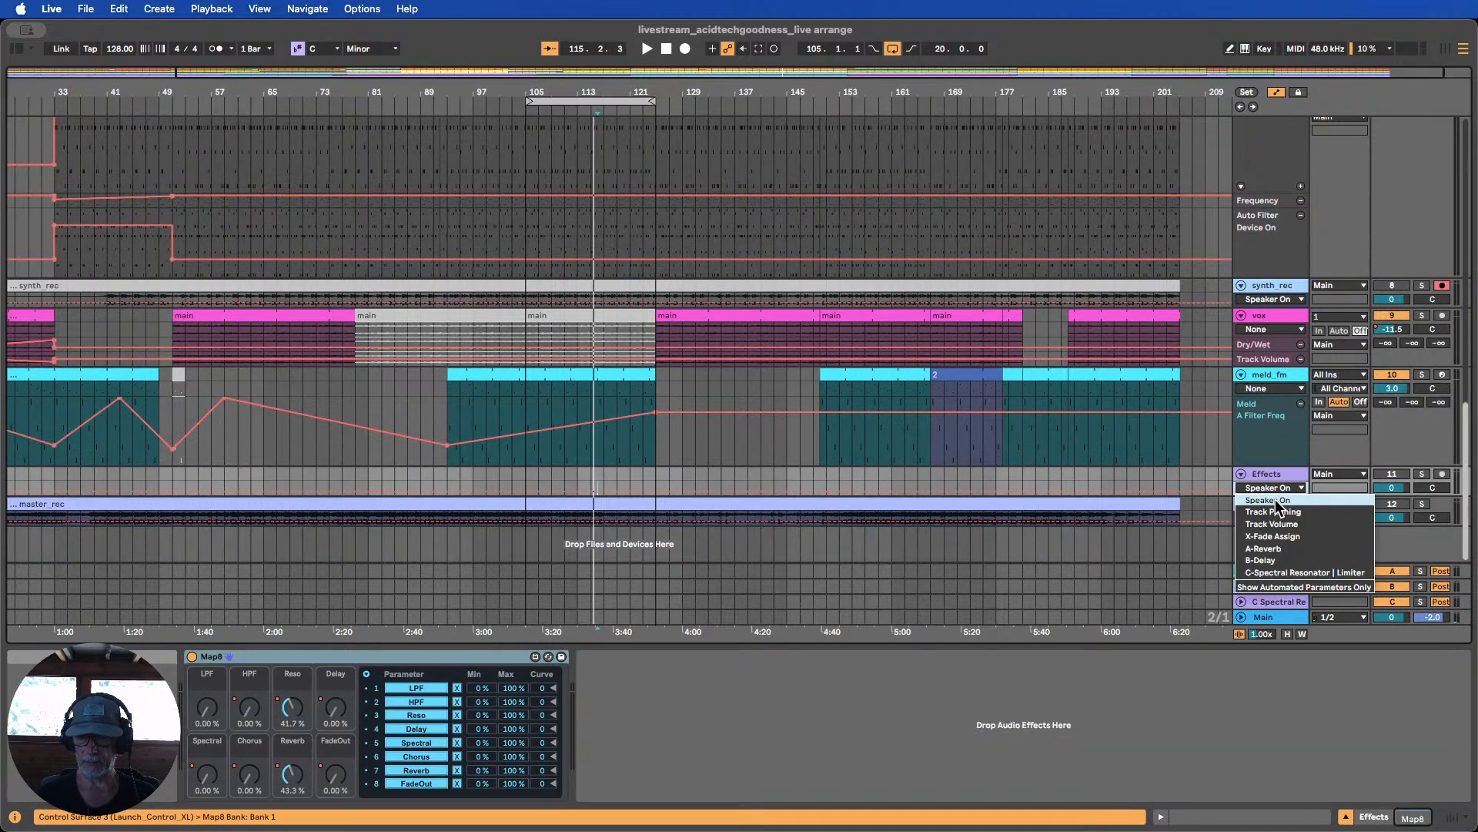
pyautogui.click(1190, 484)
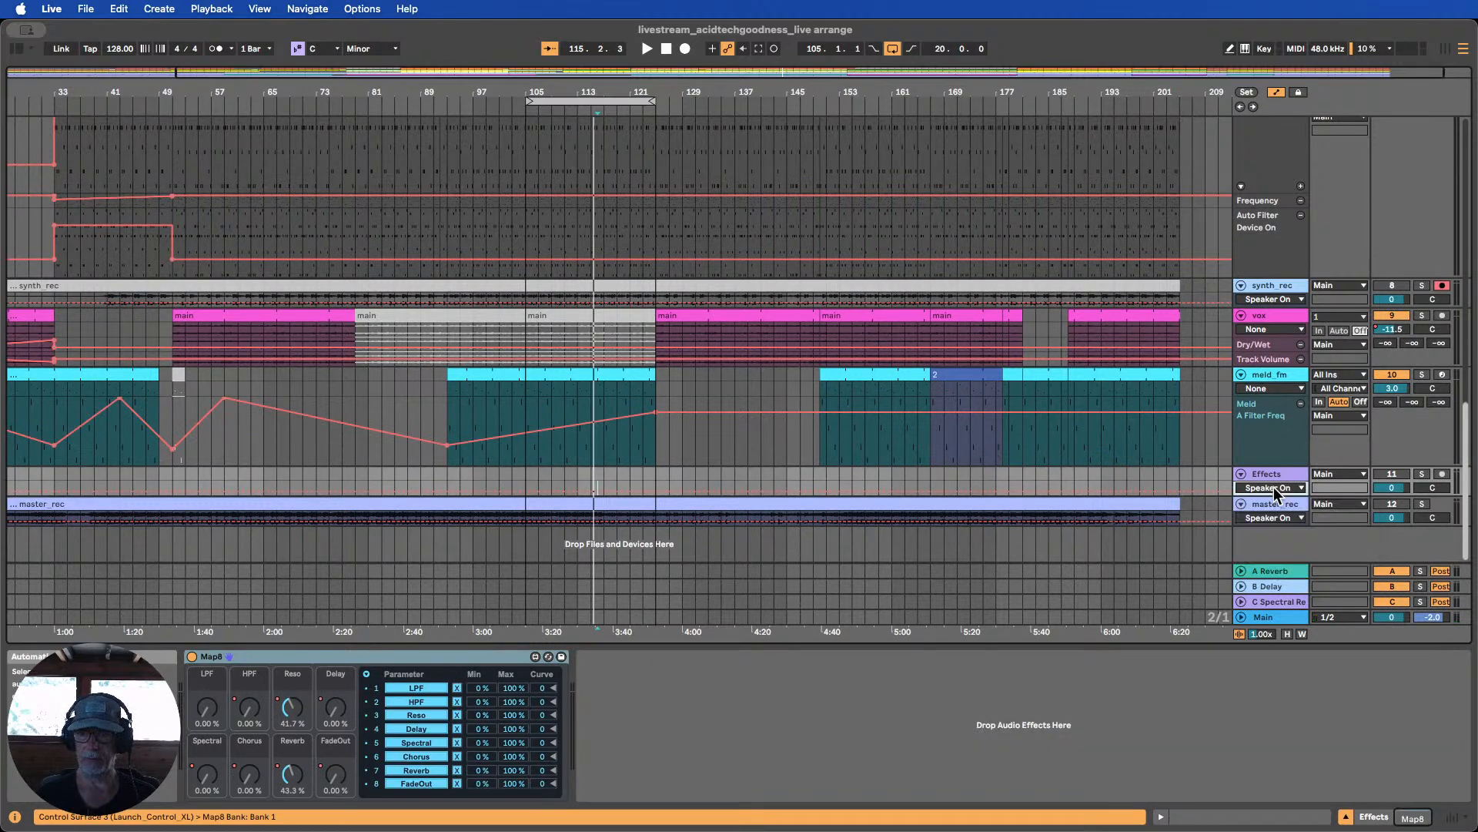
pyautogui.moveTo(1269, 492); pyautogui.dragTo(1278, 599)
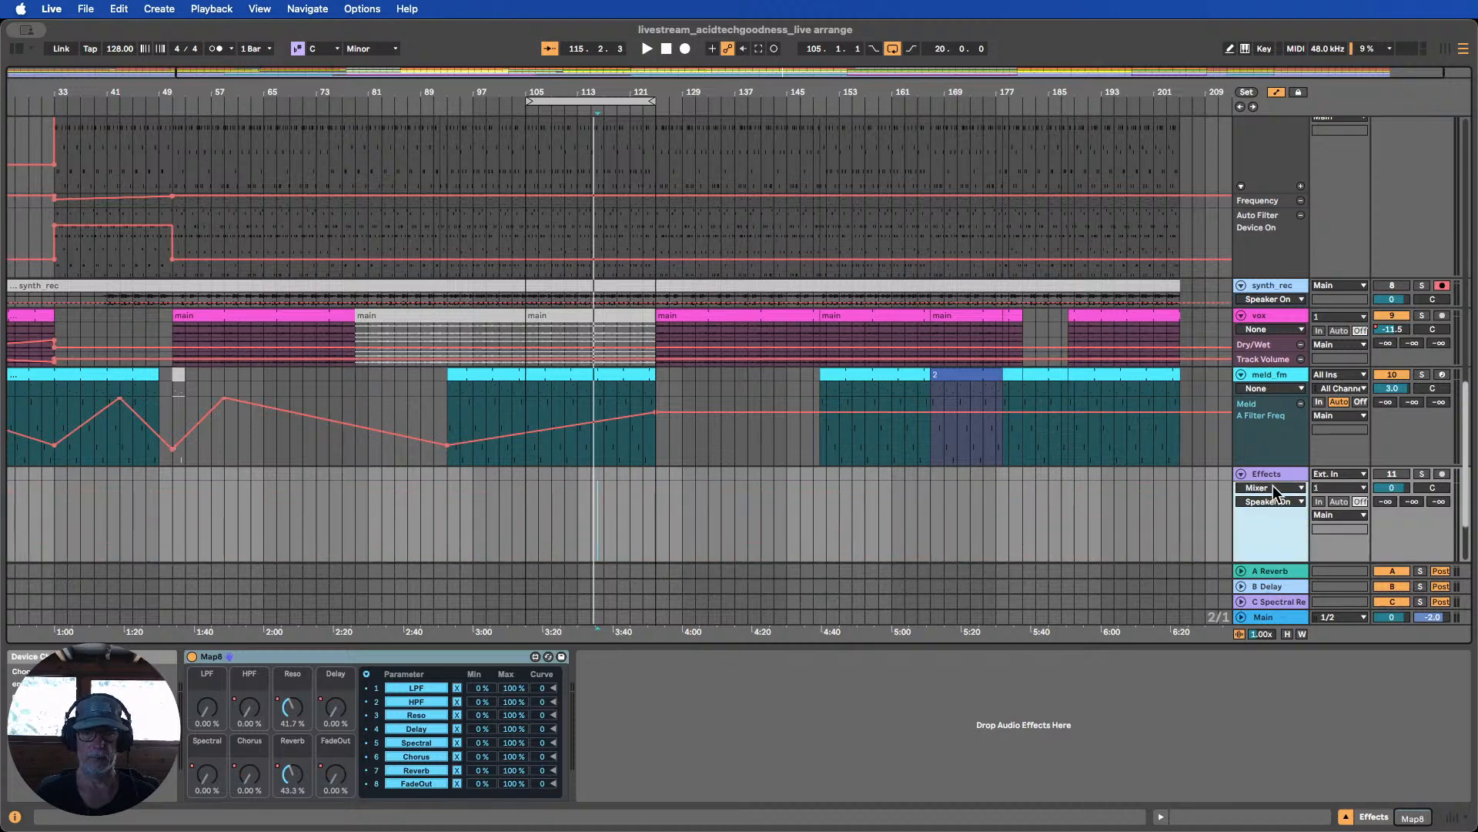
pyautogui.scroll(-3, 1274, 493)
pyautogui.click(1282, 377)
pyautogui.click(1265, 412)
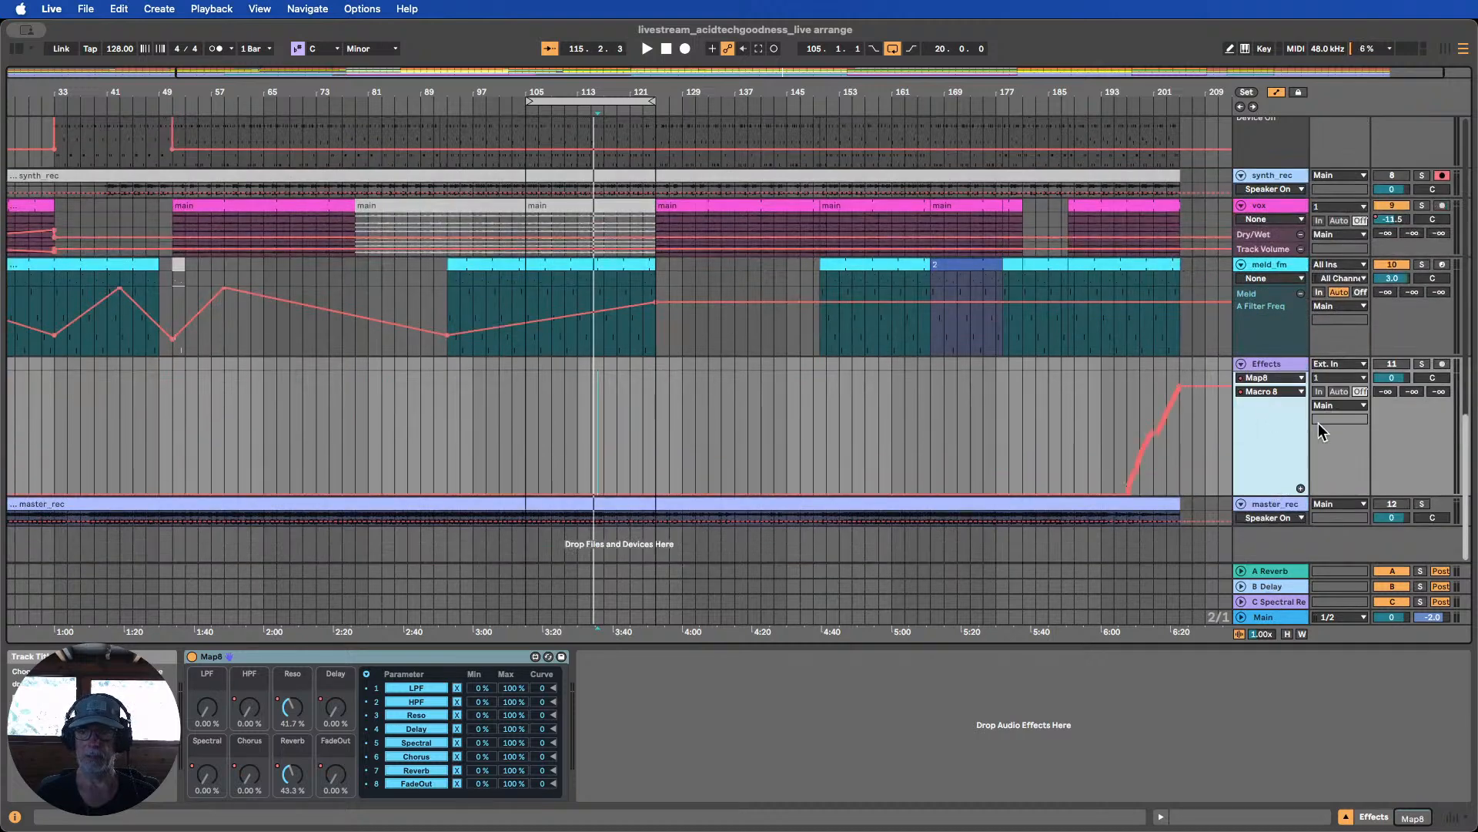
pyautogui.click(1286, 392)
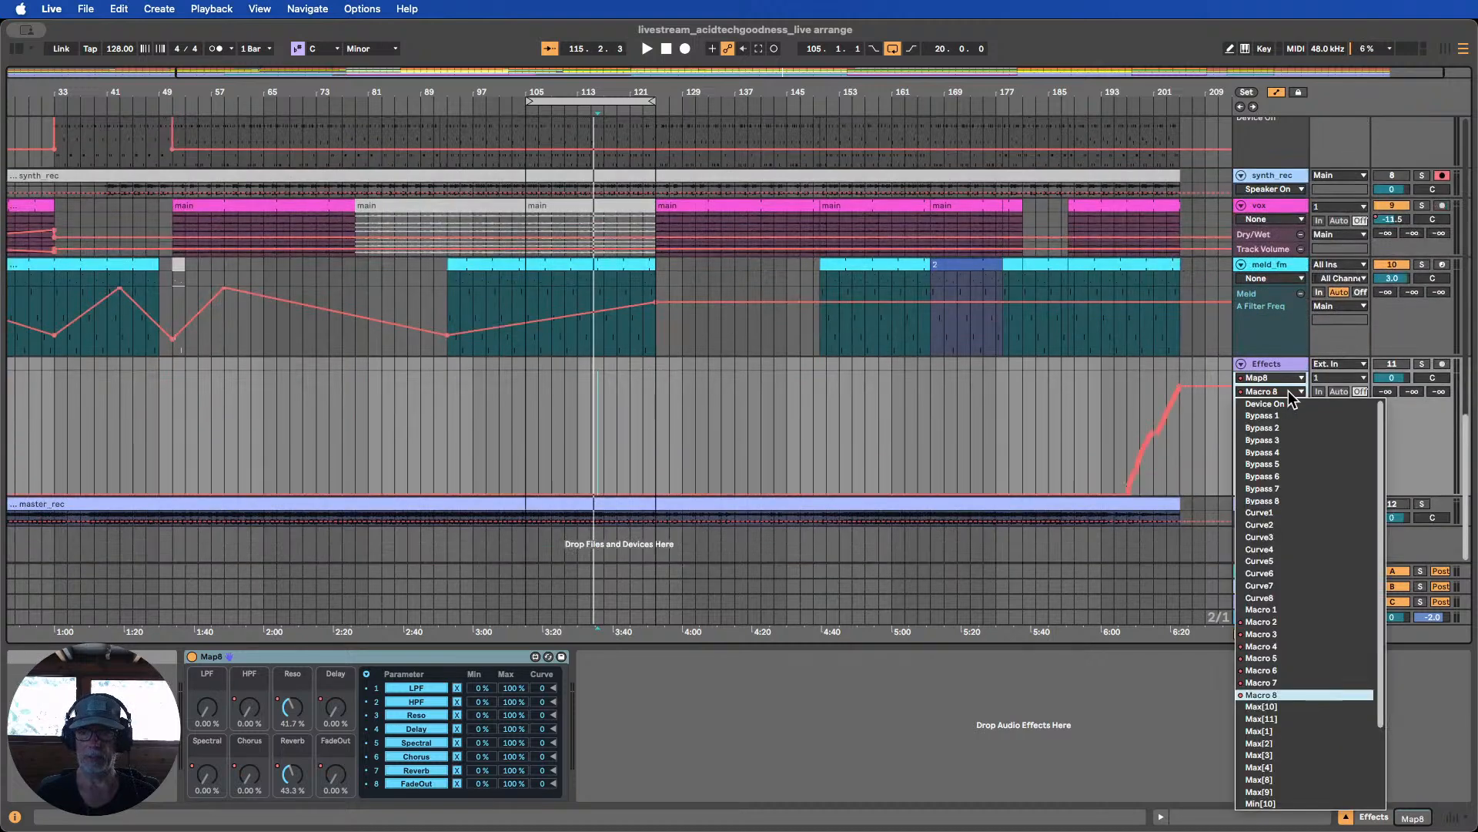
pyautogui.click(1102, 413)
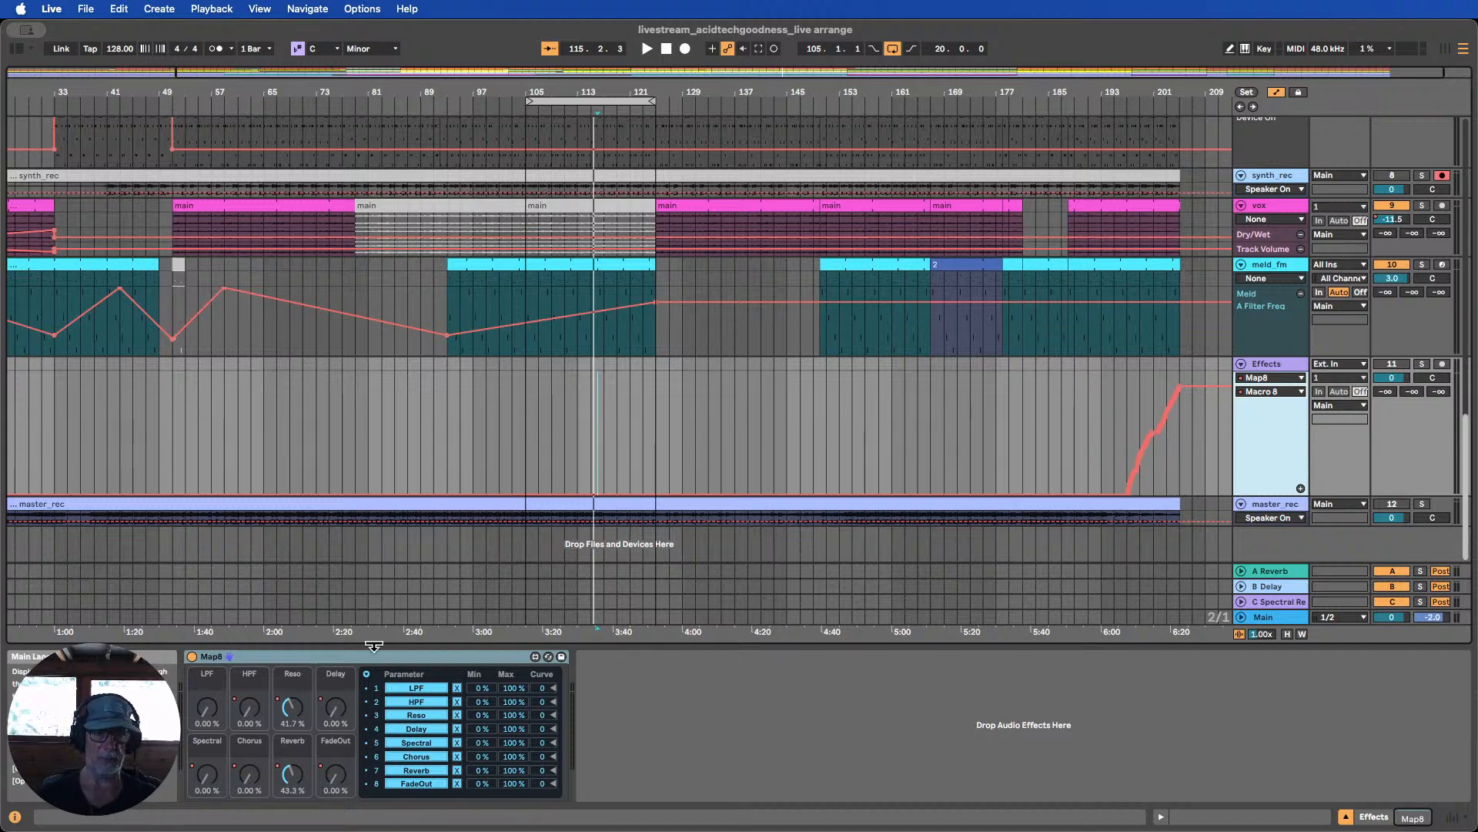
# Examine the Effects track's Map8 envelopes for Macros 1, 6 and 7, ending on the Spectral macro (Macro 5)
pyautogui.click(208, 680)
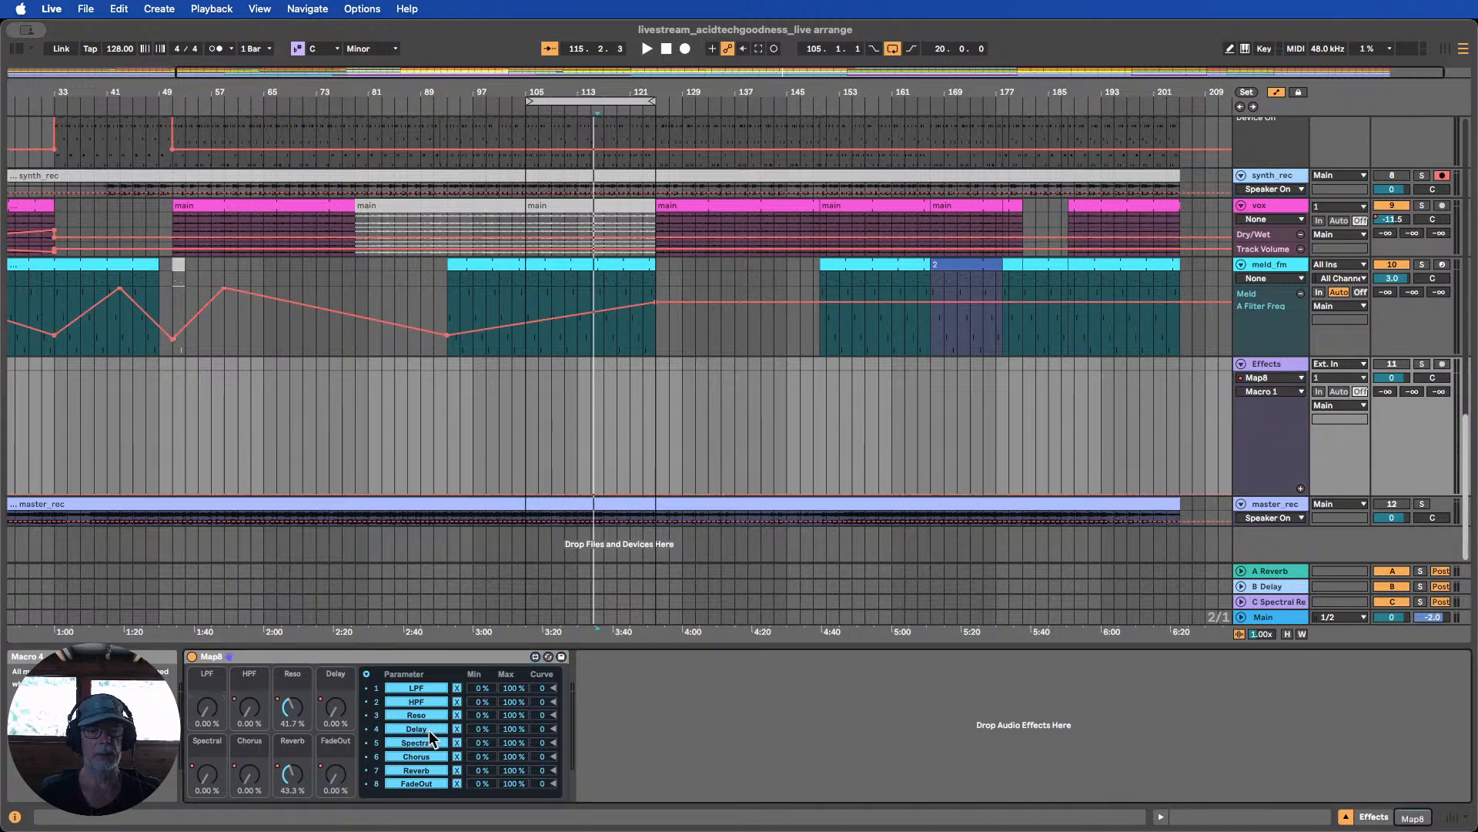
pyautogui.click(1280, 395)
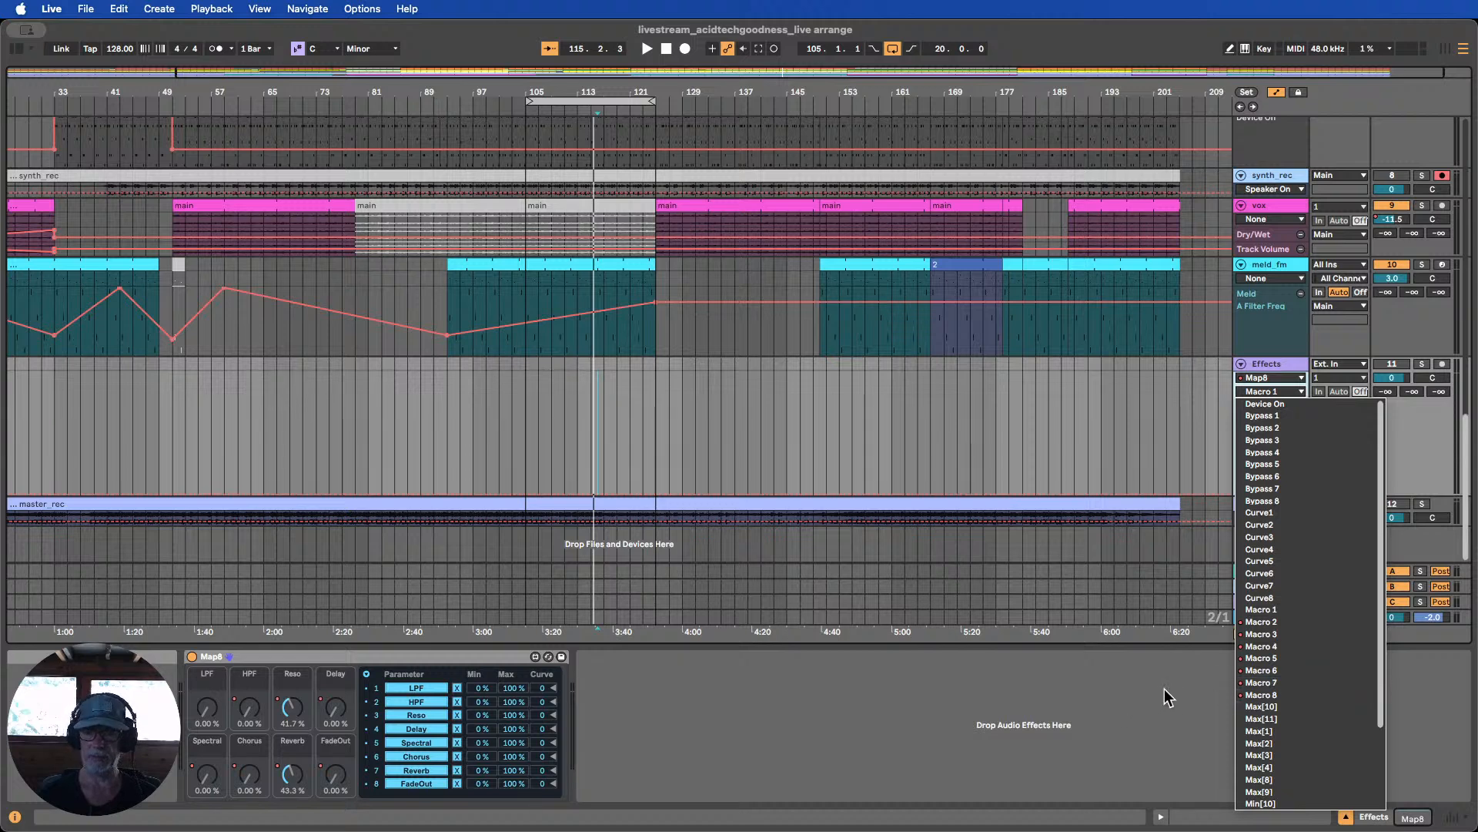
pyautogui.click(1267, 671)
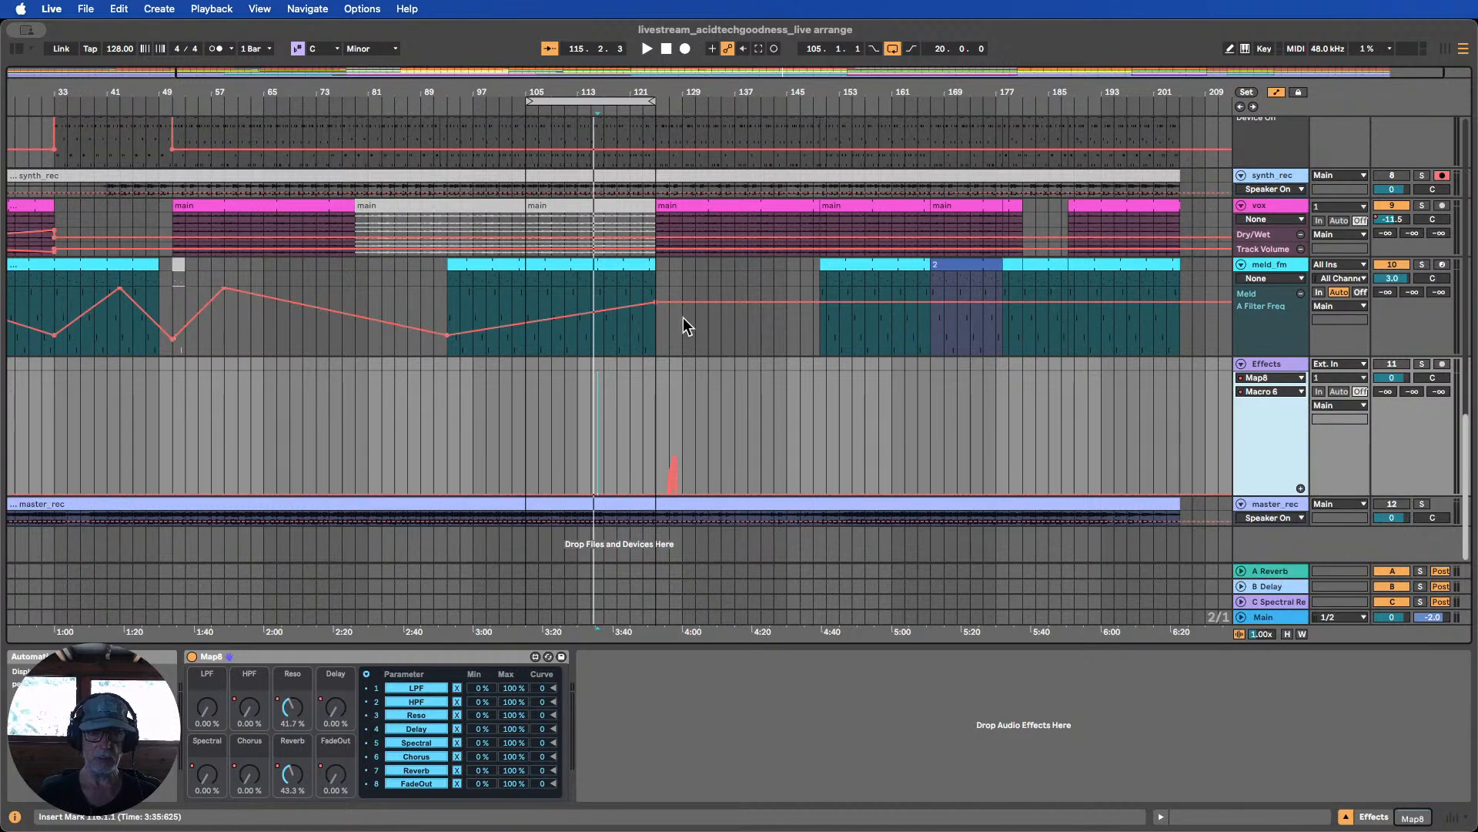
pyautogui.click(515, 109)
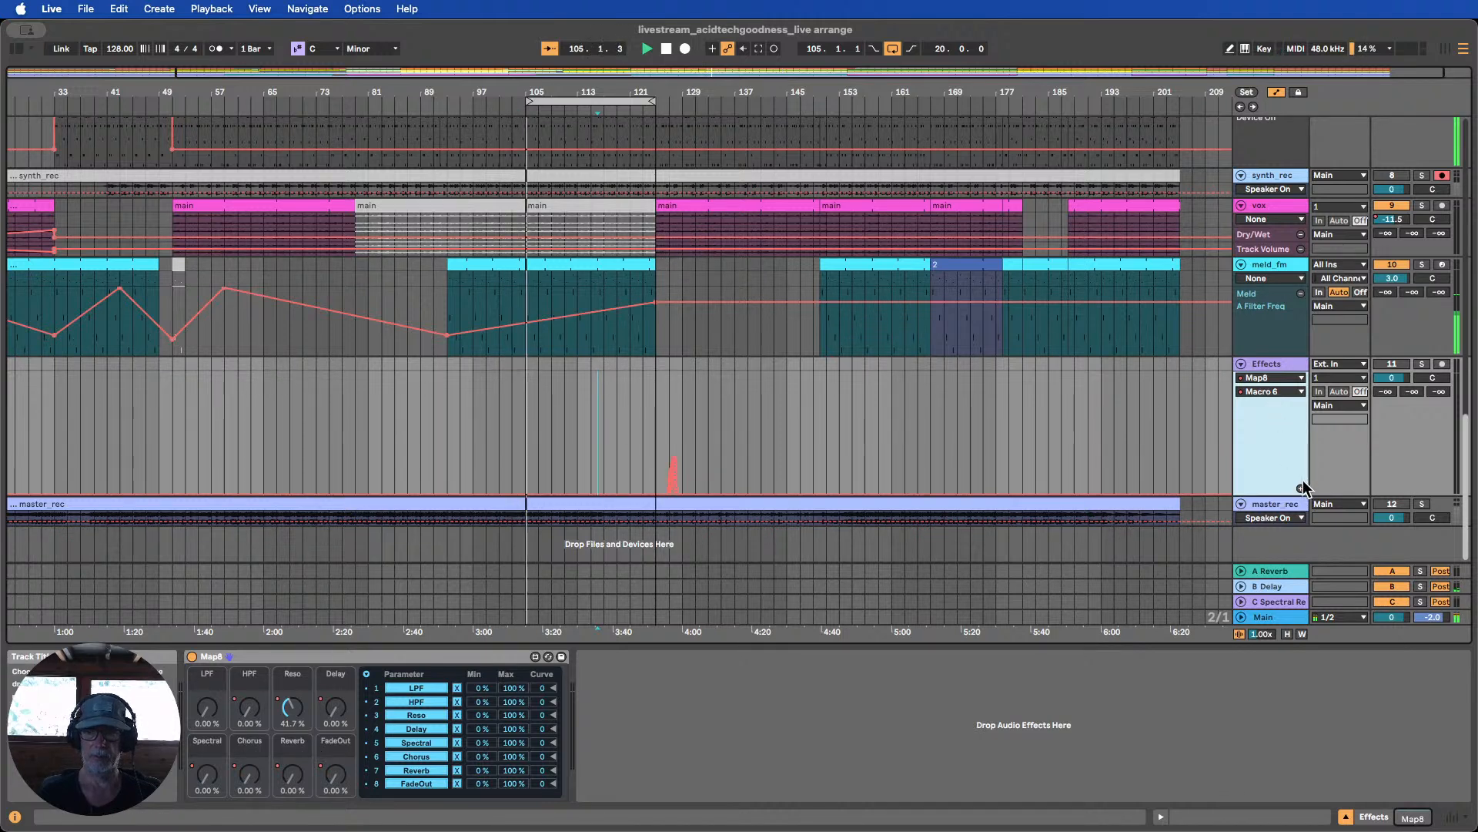
pyautogui.click(1274, 391)
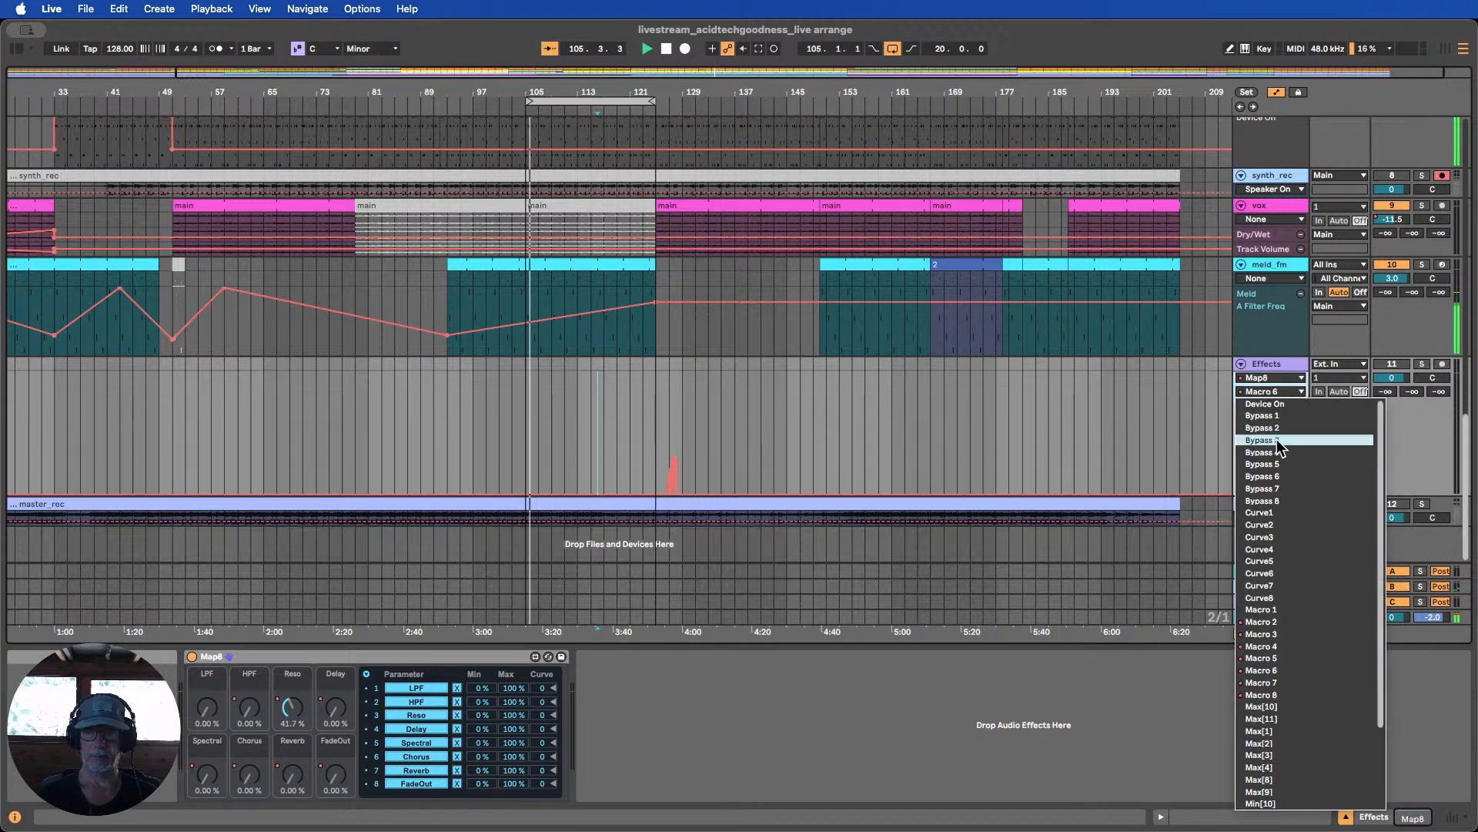
pyautogui.click(1265, 681)
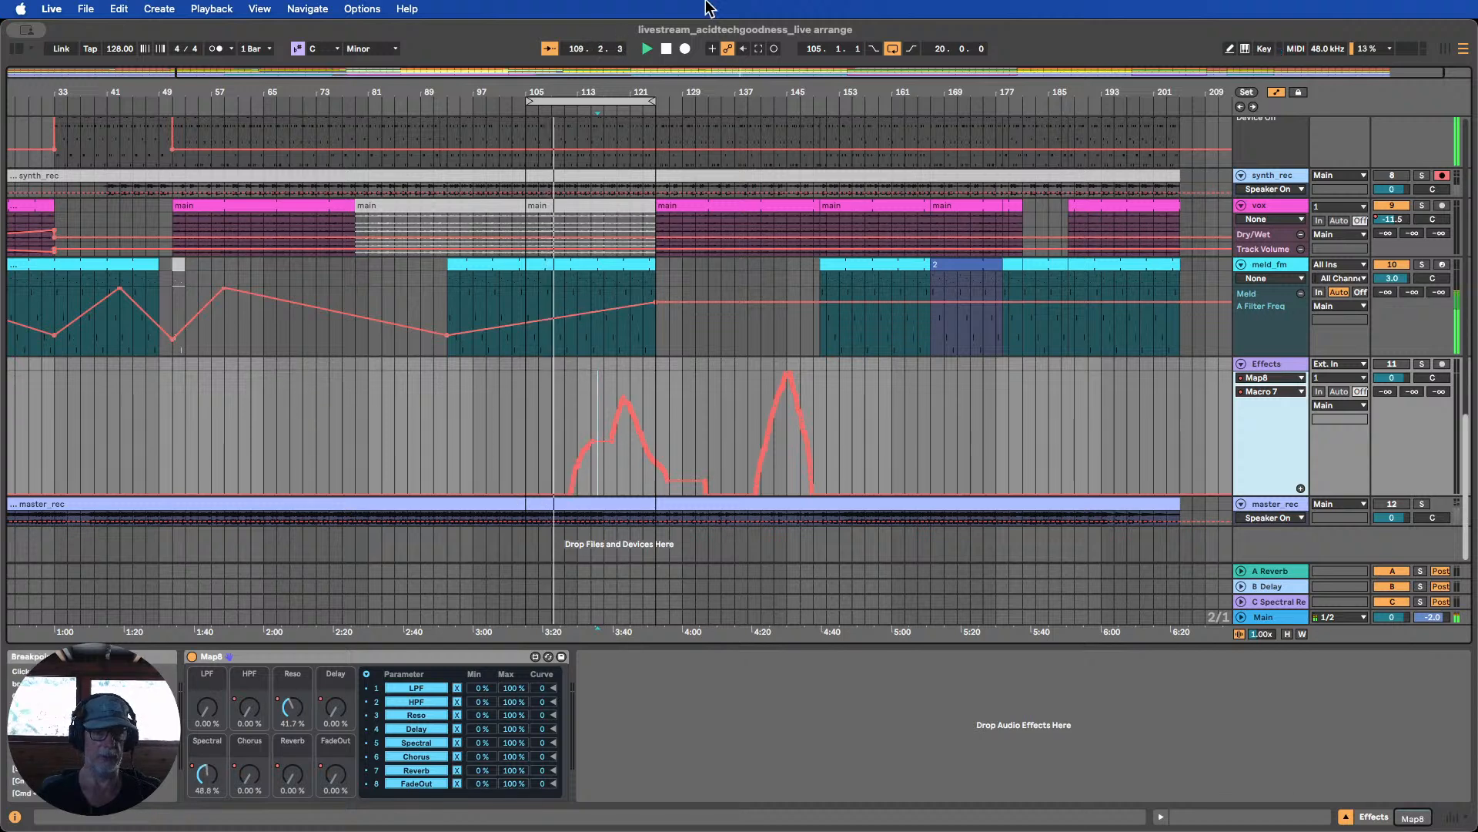
pyautogui.click(206, 772)
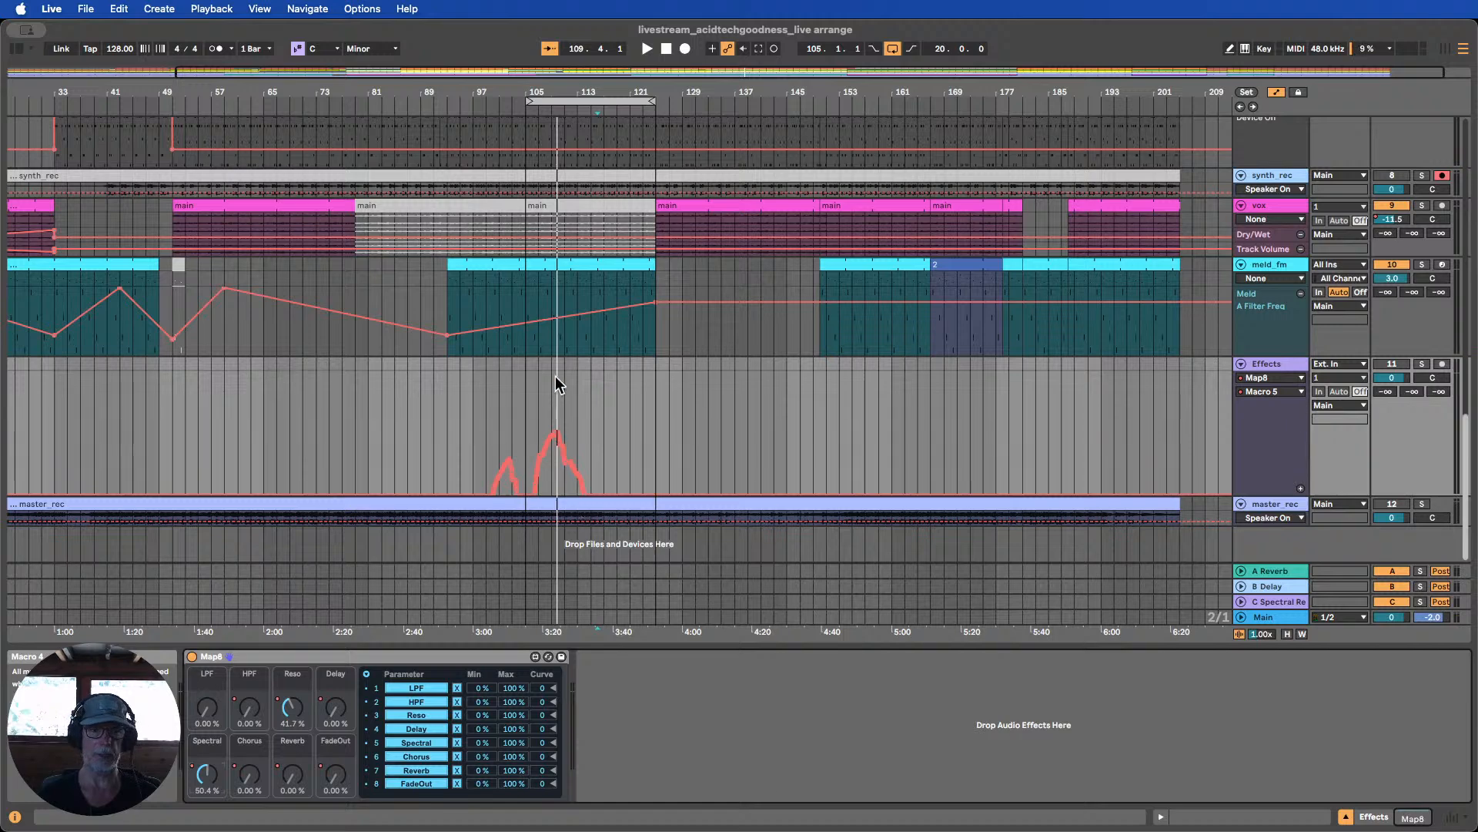
# Extend the loop start back to bar 93 for a 32-bar loop, and start playback just before it
pyautogui.moveTo(558, 98); pyautogui.dragTo(557, 154)
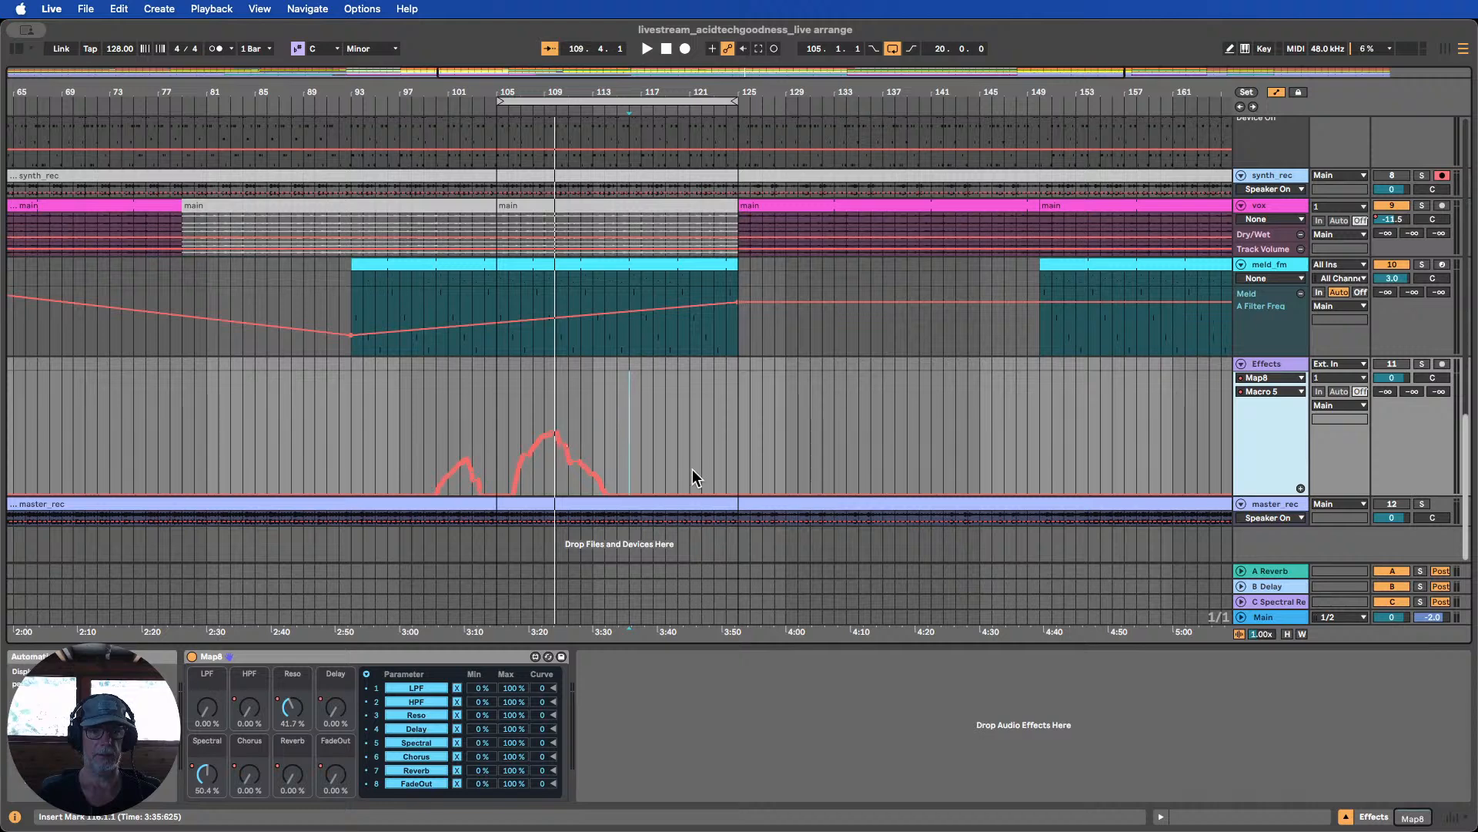
pyautogui.click(687, 400)
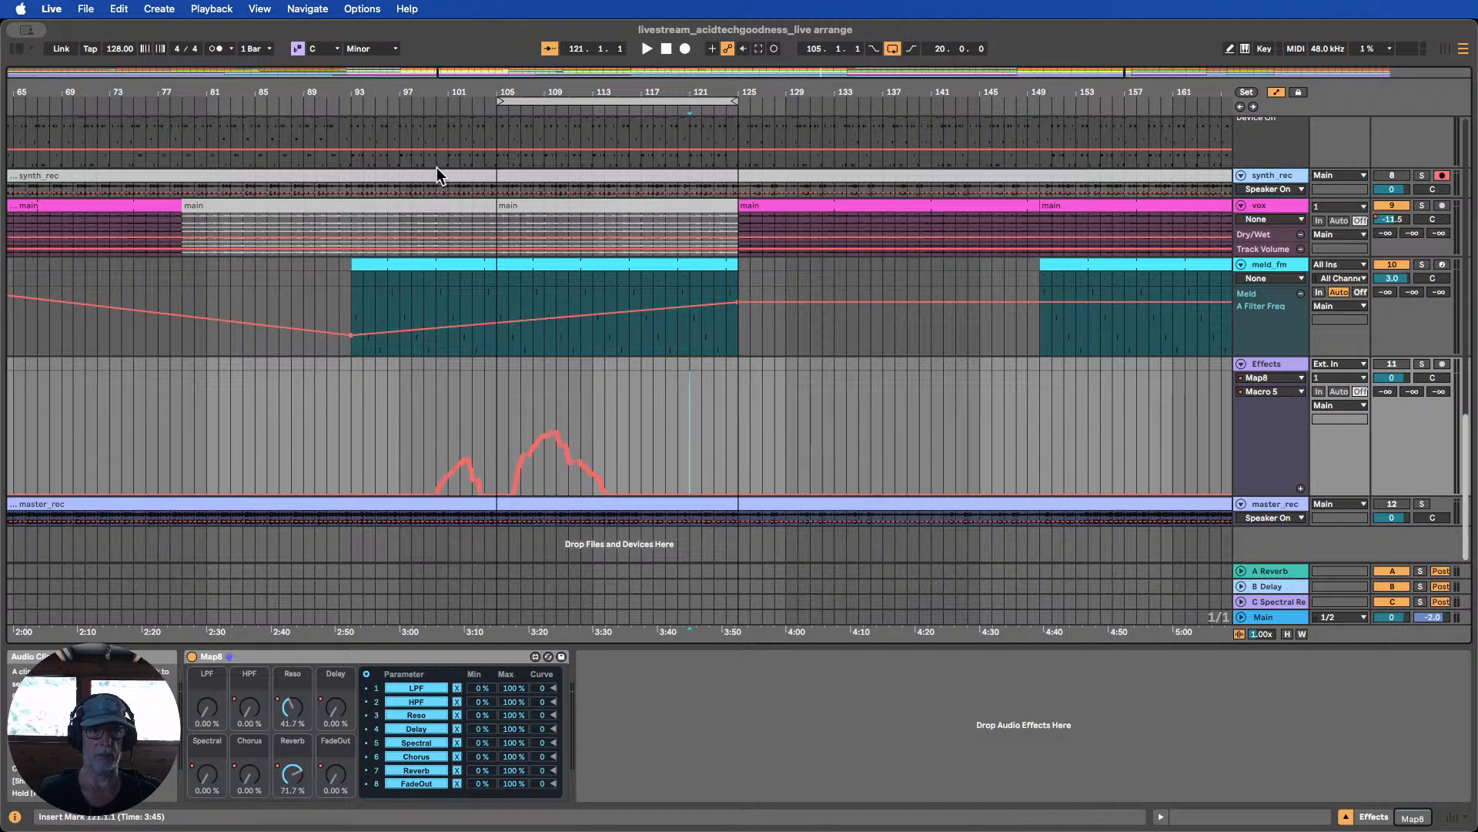
pyautogui.moveTo(490, 95); pyautogui.dragTo(390, 93)
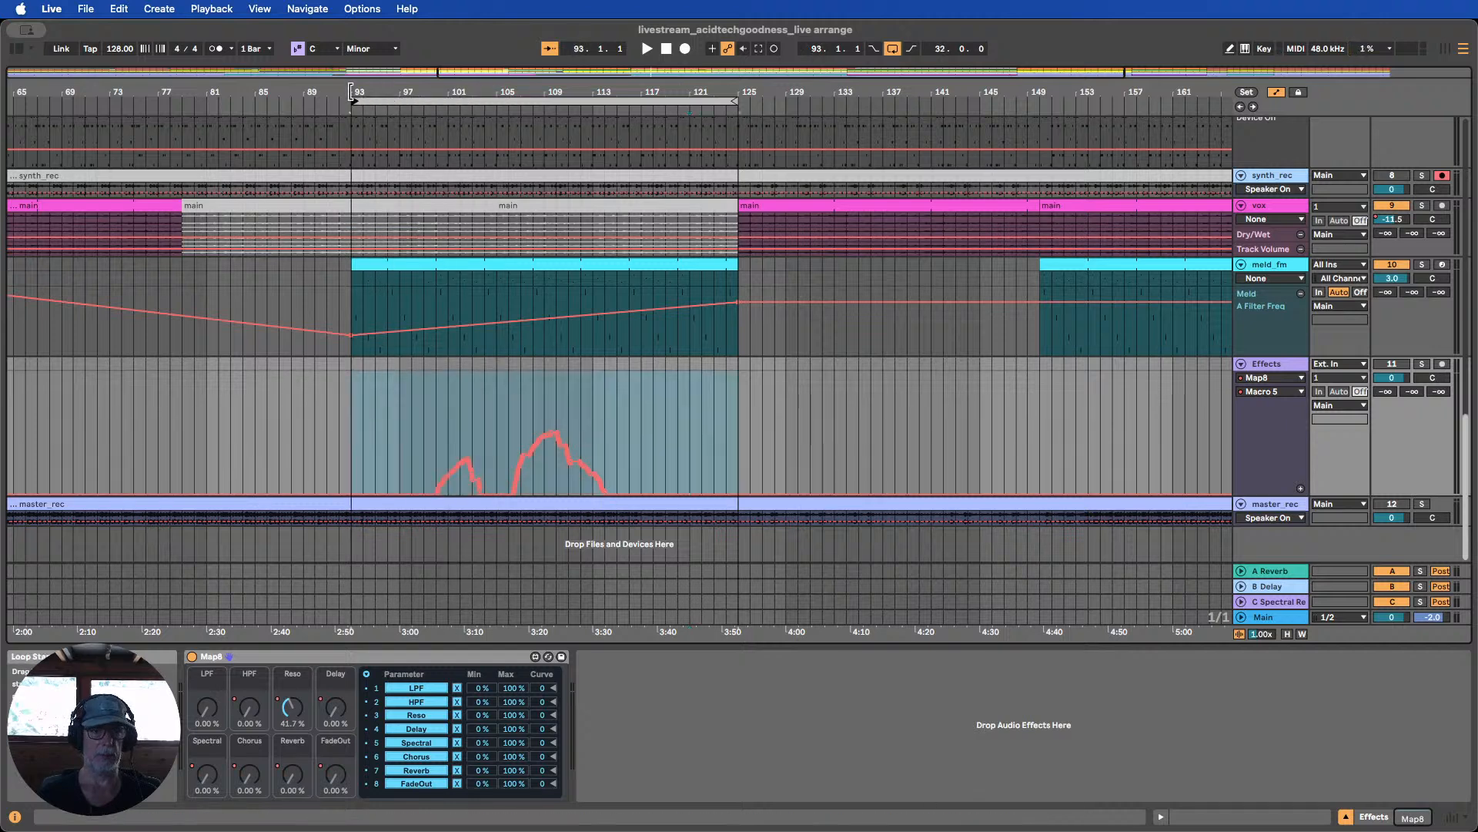
pyautogui.click(330, 103)
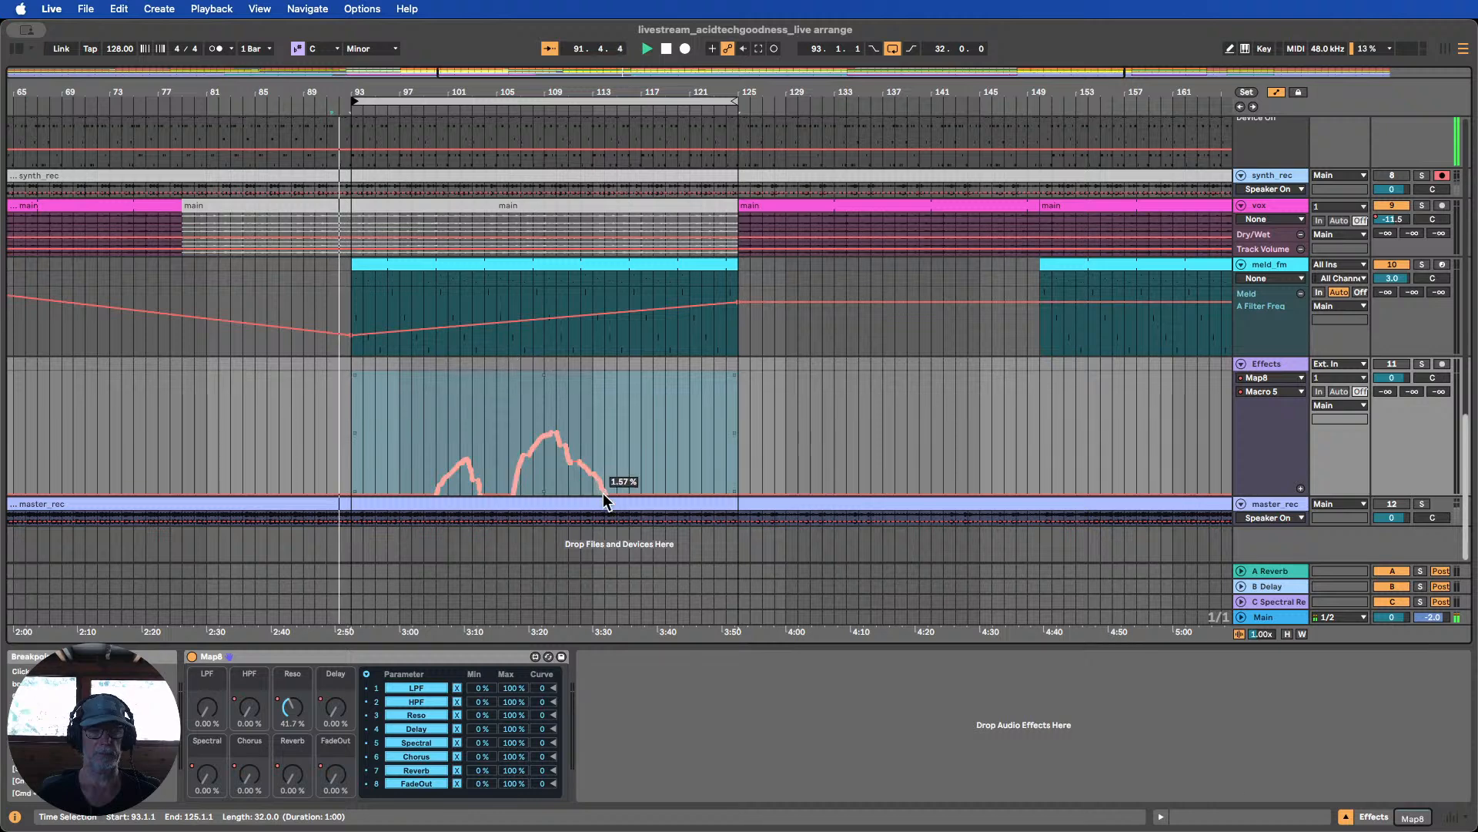
# Ramp the Effects Macro 5 automation to about 60% at bar 125, replacing the falling slope between bars 109 and 113
pyautogui.click(616, 420)
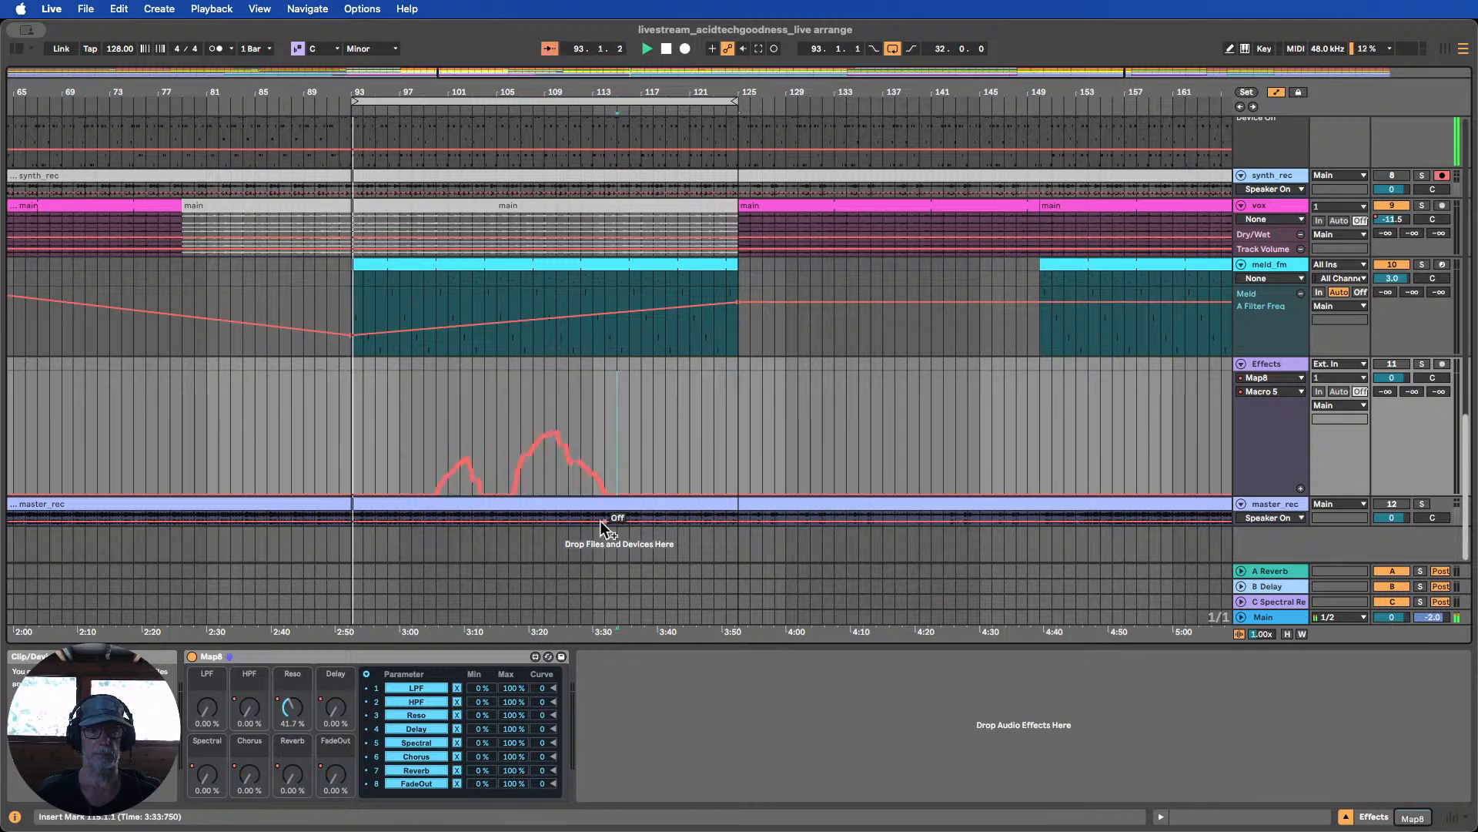
pyautogui.moveTo(605, 495)
pyautogui.mouseDown()
pyautogui.moveTo(732, 391)
pyautogui.moveTo(738, 417)
pyautogui.mouseUp()
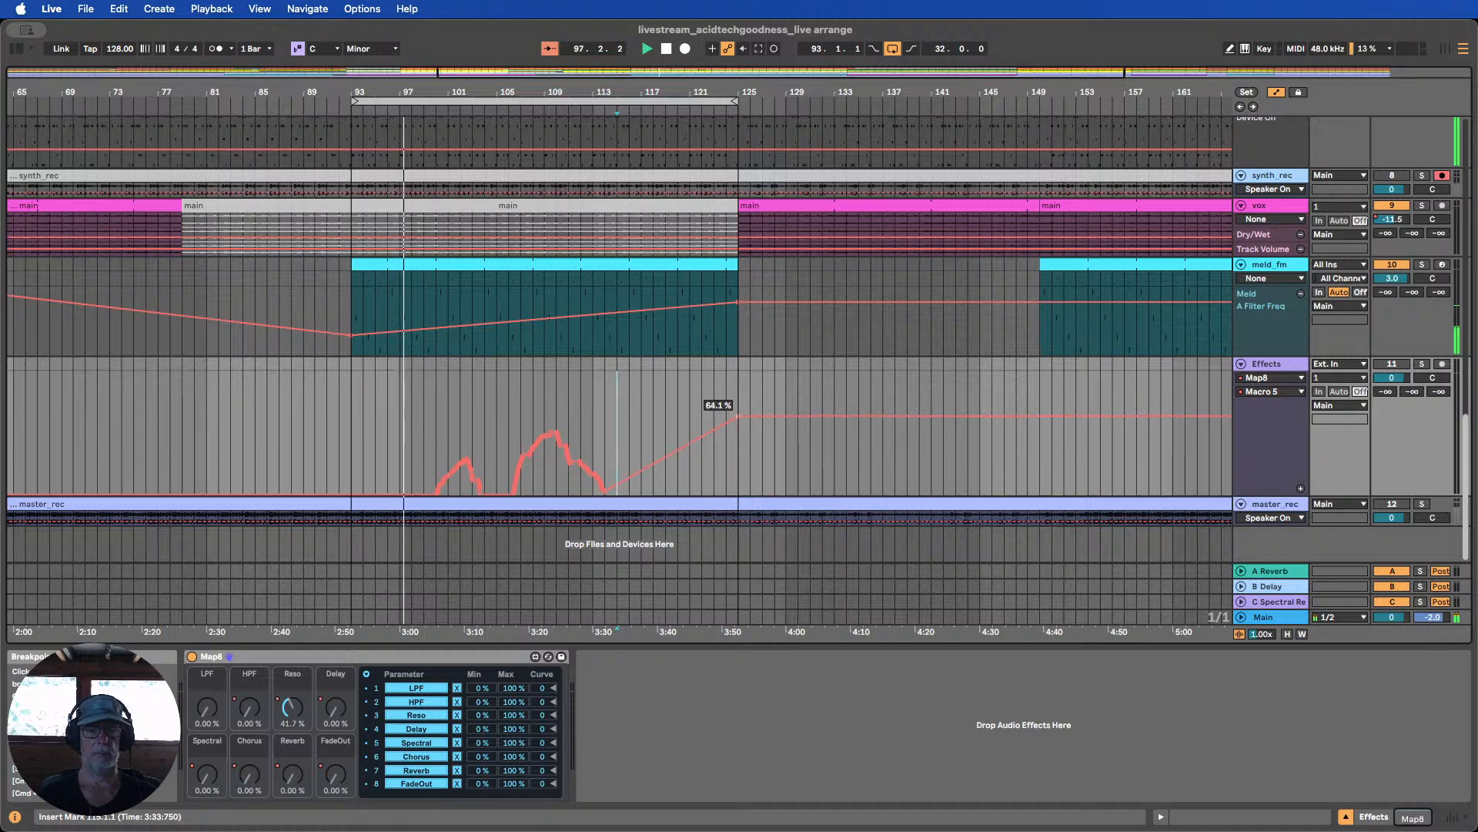
pyautogui.moveTo(737, 416); pyautogui.dragTo(737, 422)
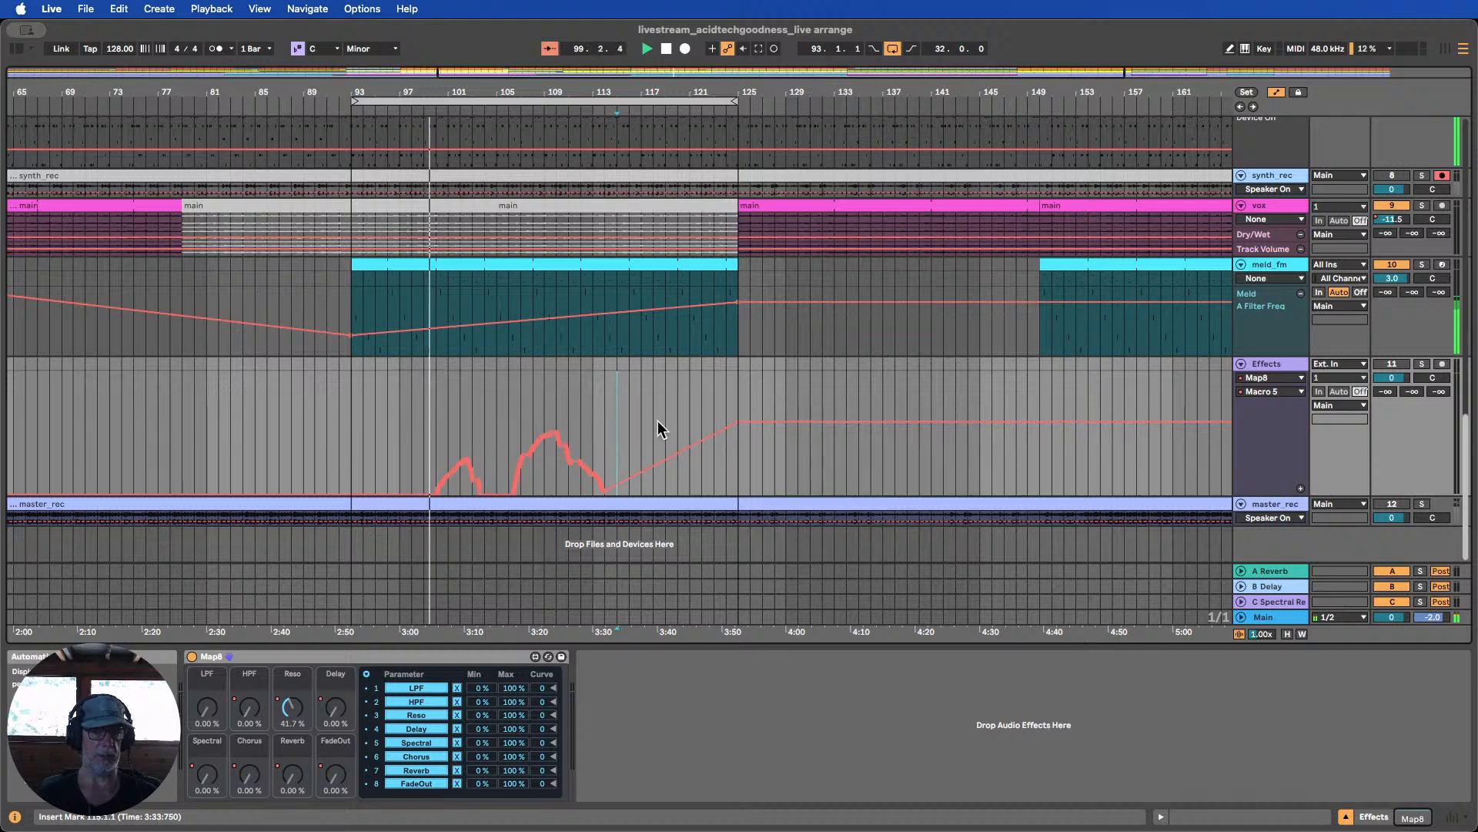
pyautogui.moveTo(602, 493); pyautogui.dragTo(558, 433)
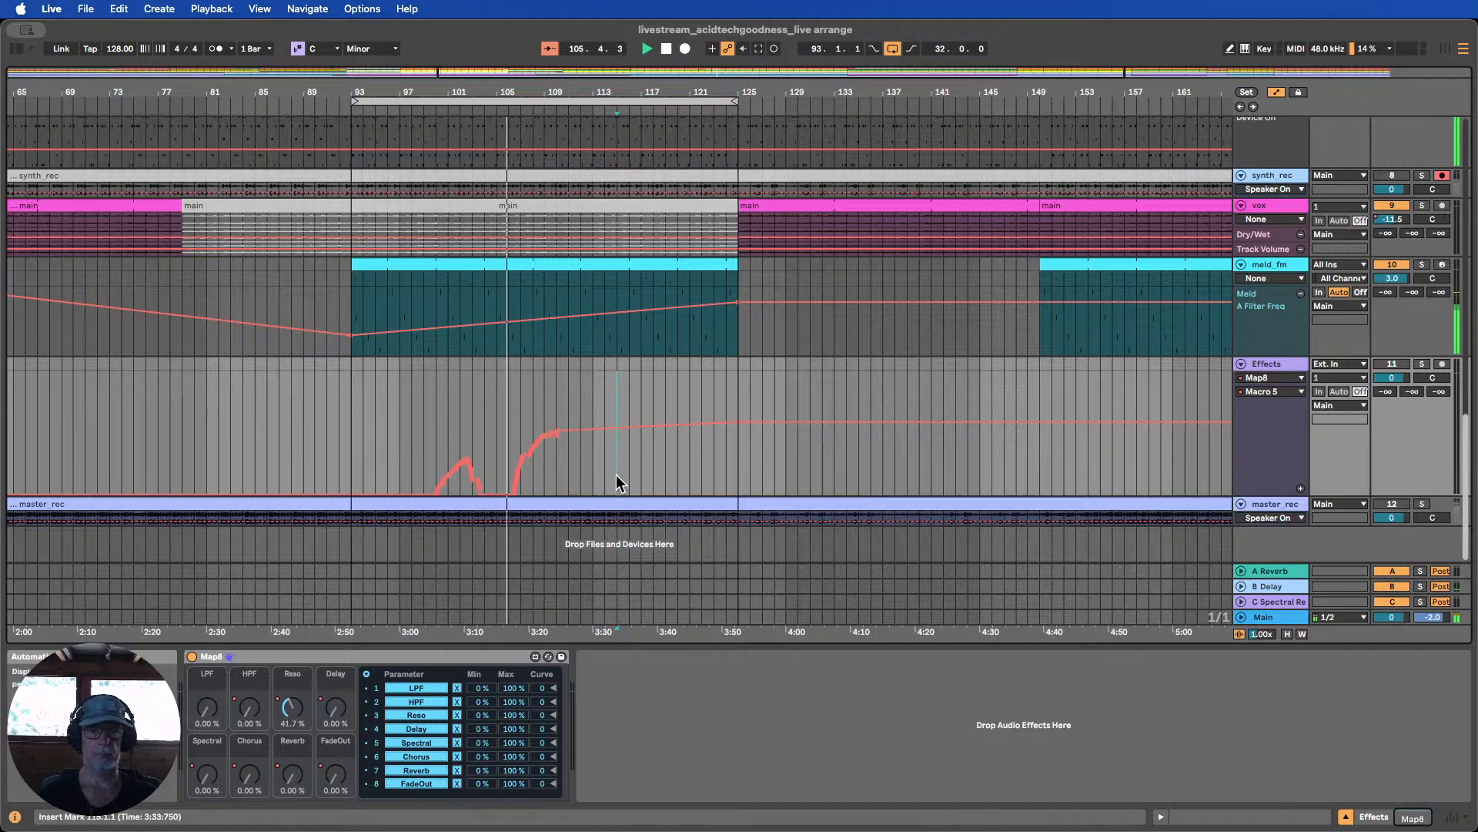
# Draw a smooth freehand Macro 5 curve off the grid from about bar 109 to 125, dipping near bar 113 and peaking near bar 120
pyautogui.scroll(1, 618, 471)
pyautogui.scroll(5, 653, 441)
pyautogui.scroll(-6, 642, 442)
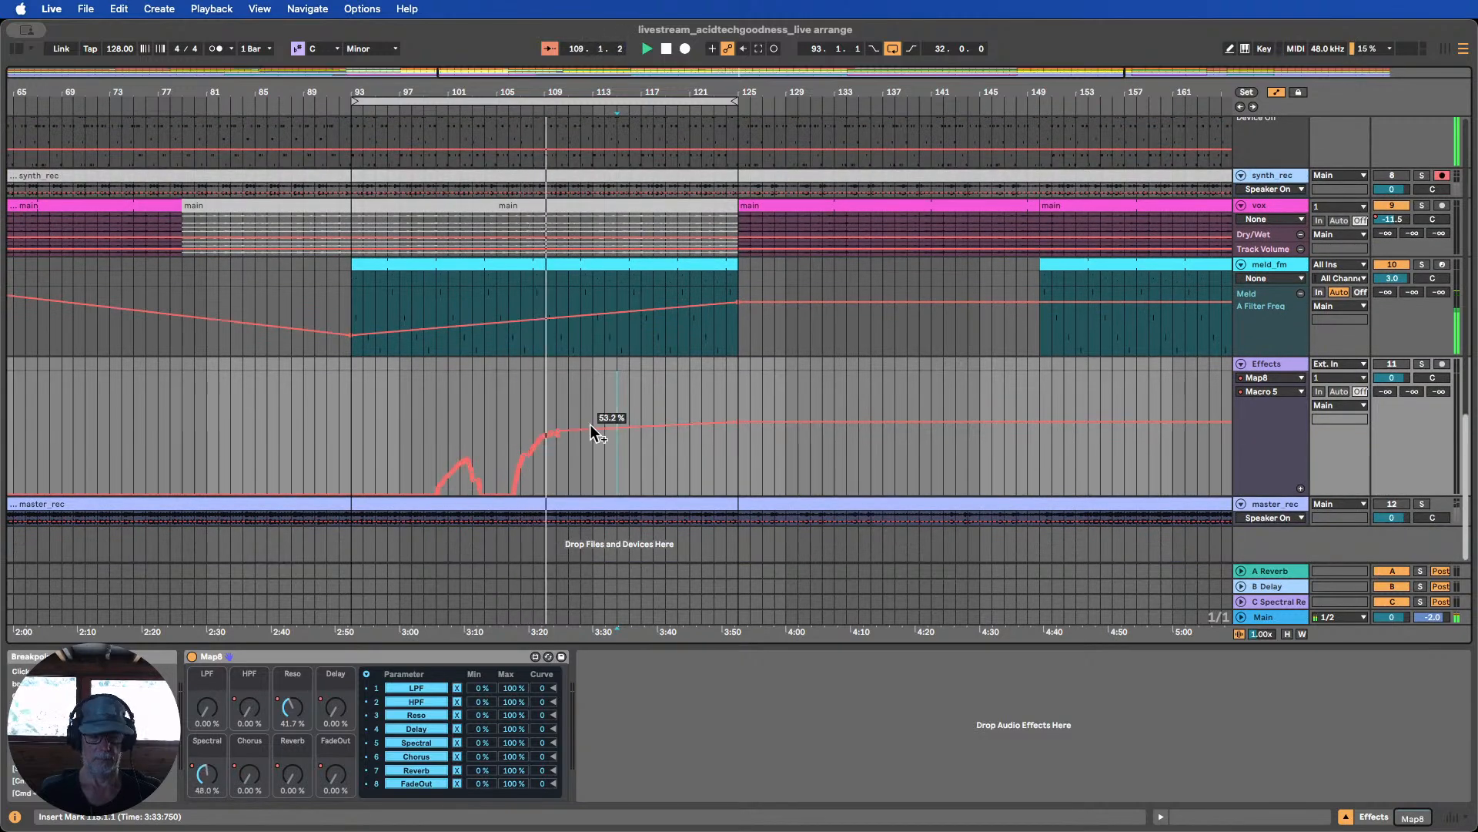
pyautogui.press('b')
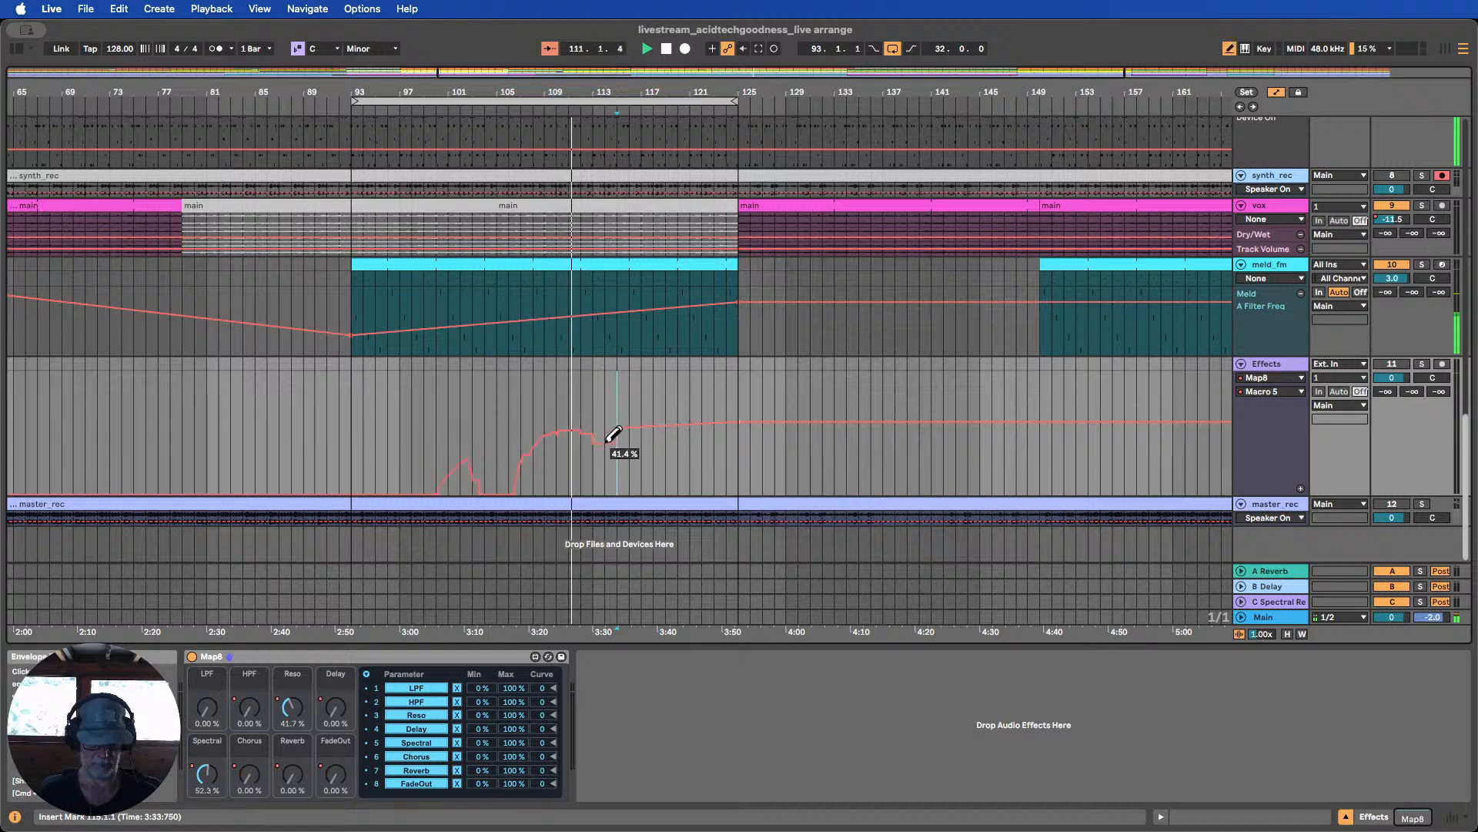
pyautogui.press('super+4')
pyautogui.moveTo(546, 435)
pyautogui.mouseDown()
pyautogui.moveTo(623, 441)
pyautogui.moveTo(680, 415)
pyautogui.moveTo(625, 438)
pyautogui.moveTo(680, 400)
pyautogui.moveTo(749, 434)
pyautogui.mouseUp()
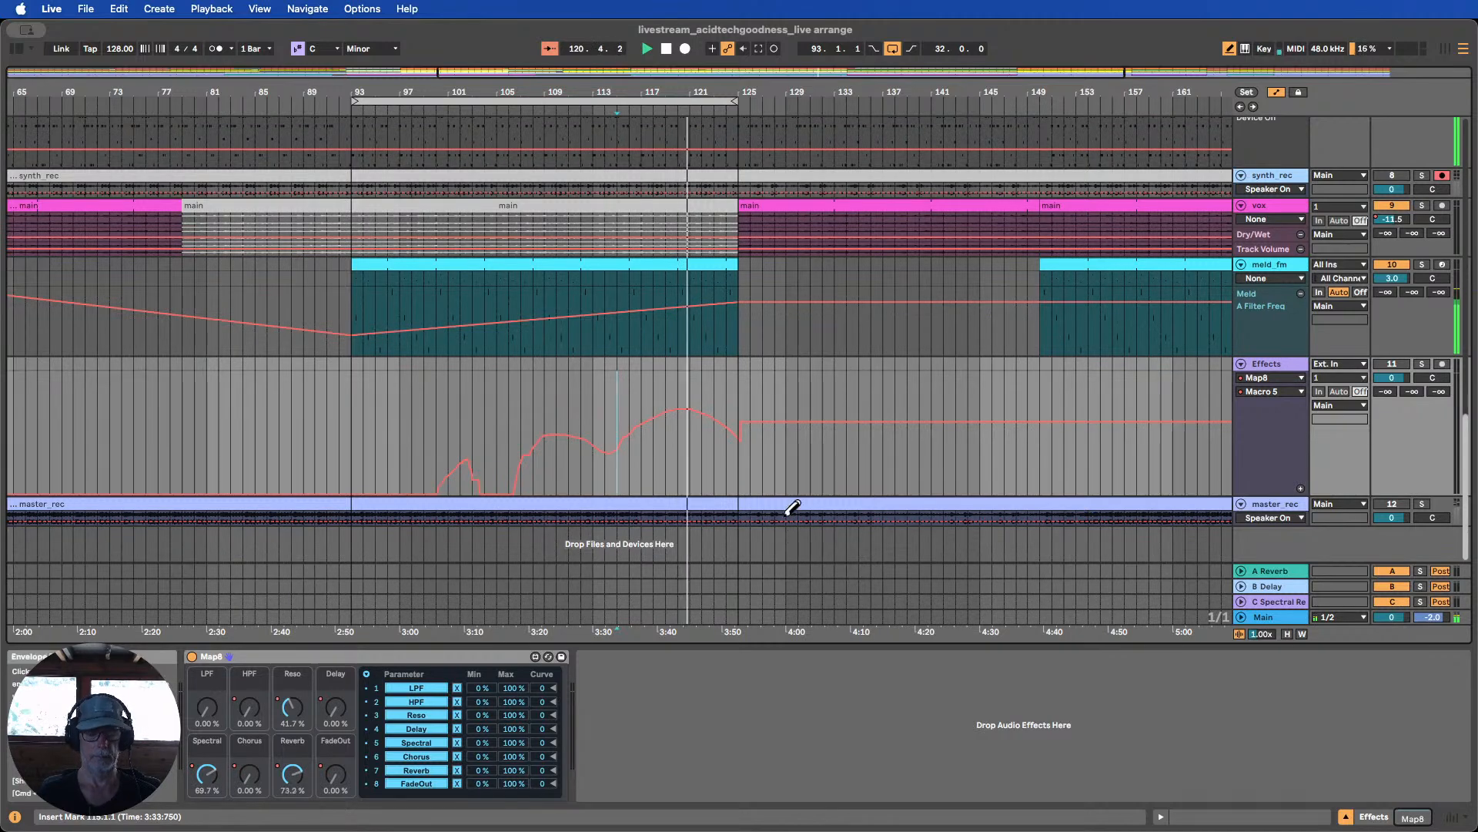
pyautogui.press('b')
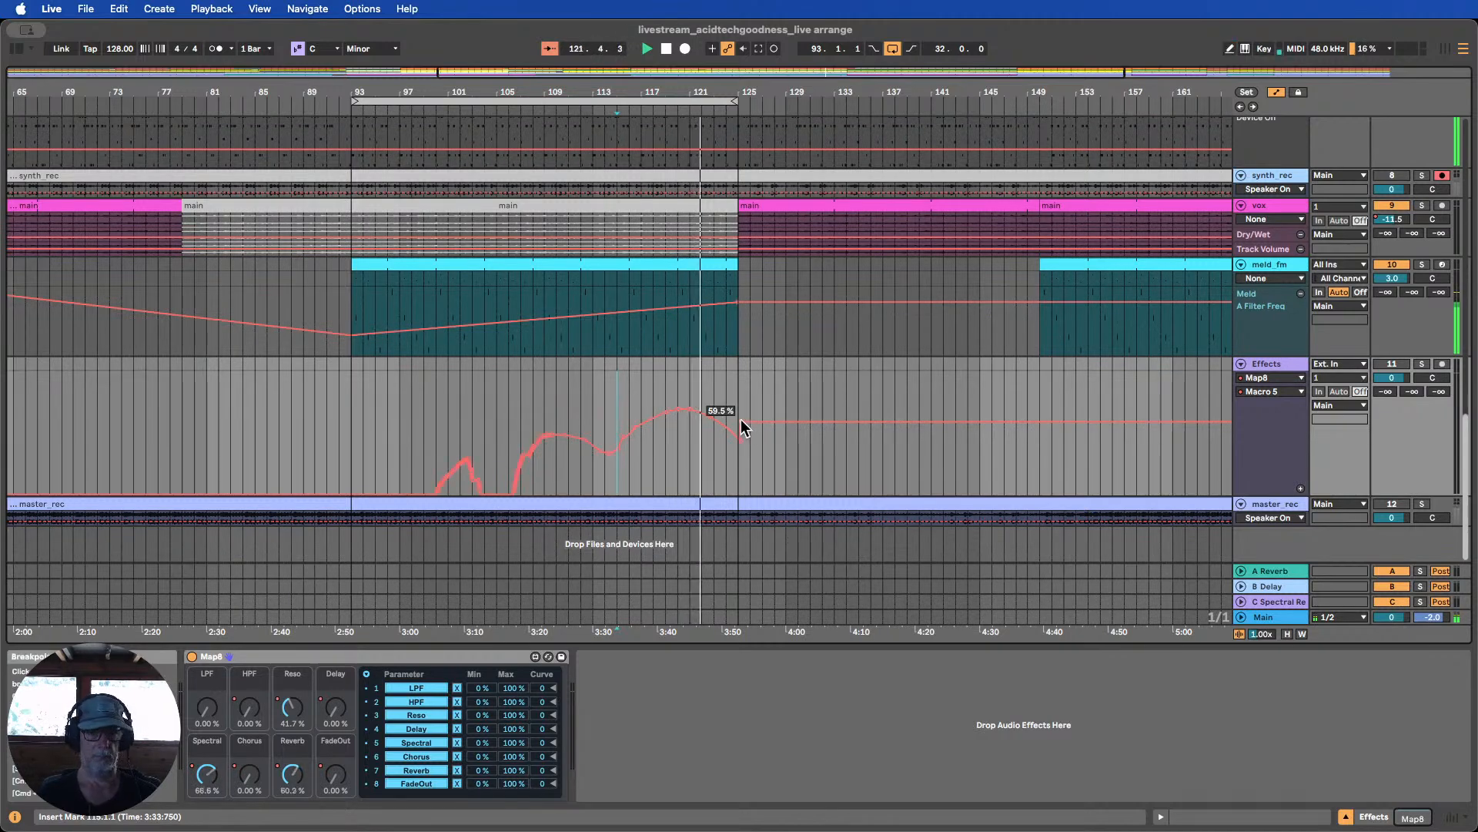
# Slightly lower the Effects Macro 5 automation from bar 125 onward, and start playback from about bar 101
pyautogui.moveTo(736, 446)
pyautogui.mouseDown()
pyautogui.moveTo(739, 421)
pyautogui.moveTo(733, 433)
pyautogui.mouseUp()
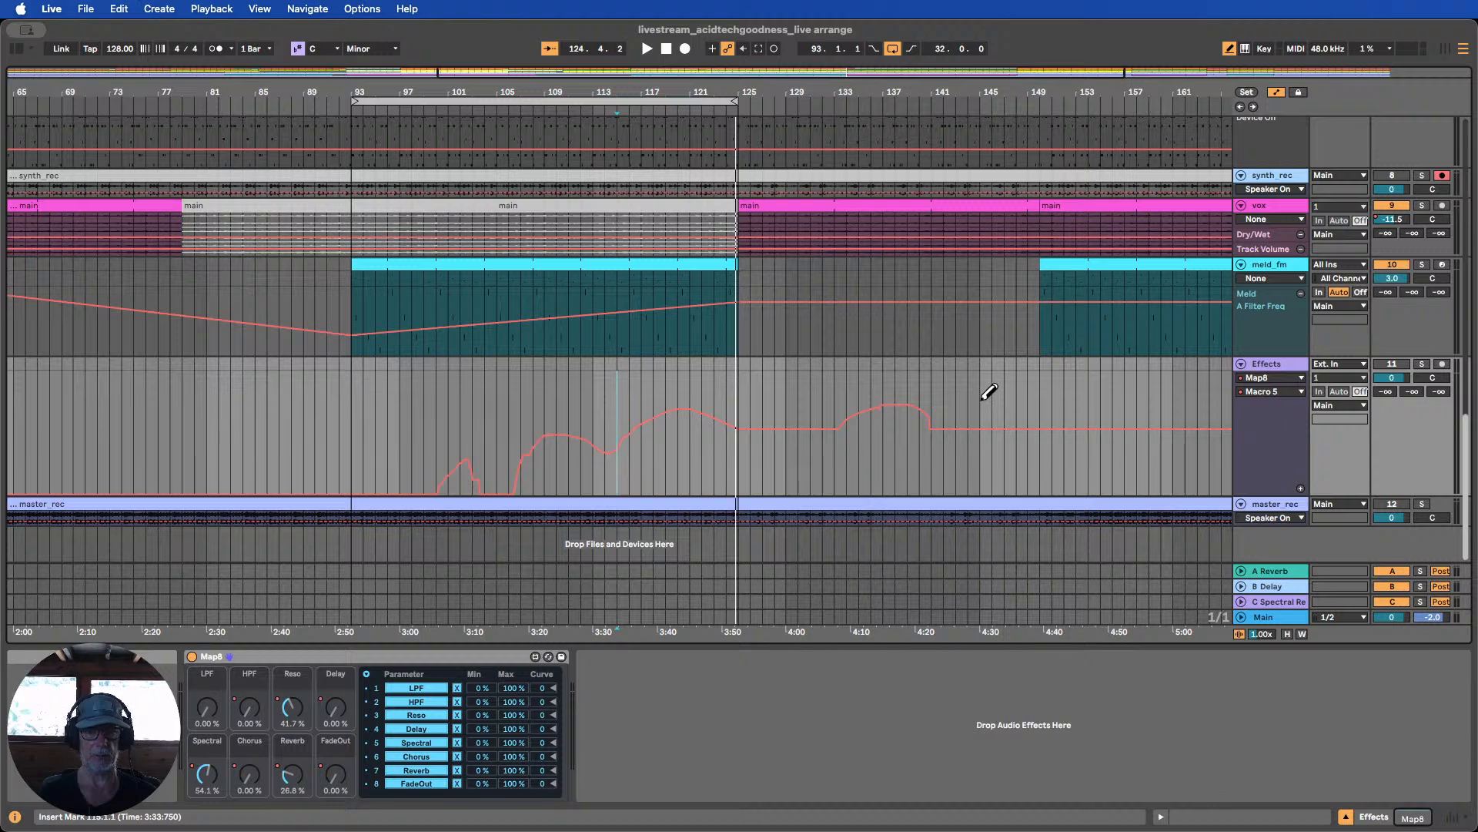
pyautogui.click(450, 110)
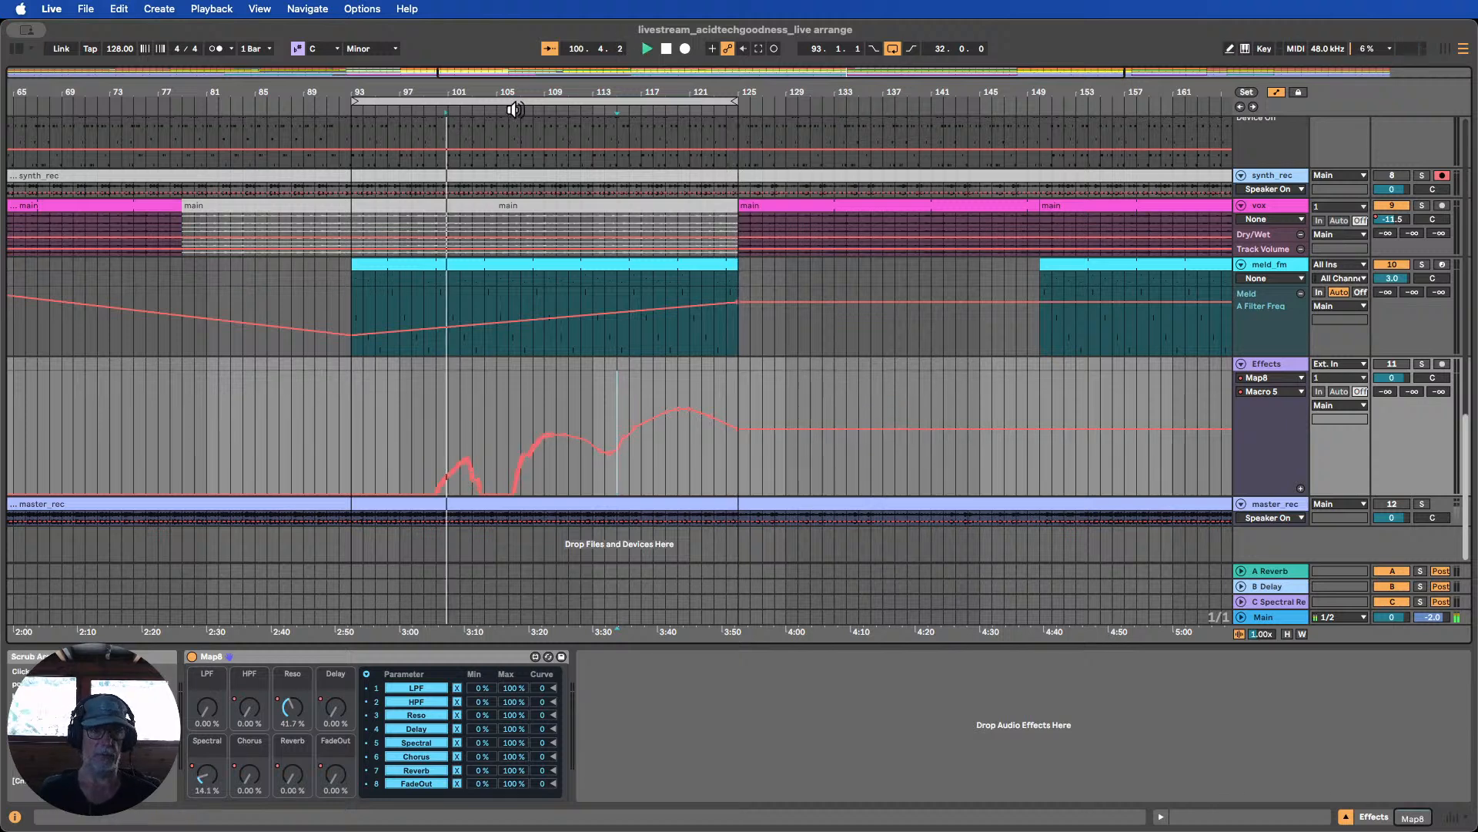
# Shorten the loop to 12 bars by moving its start to bar 113
pyautogui.doubleClick(515, 89)
pyautogui.scroll(6, 714, 242)
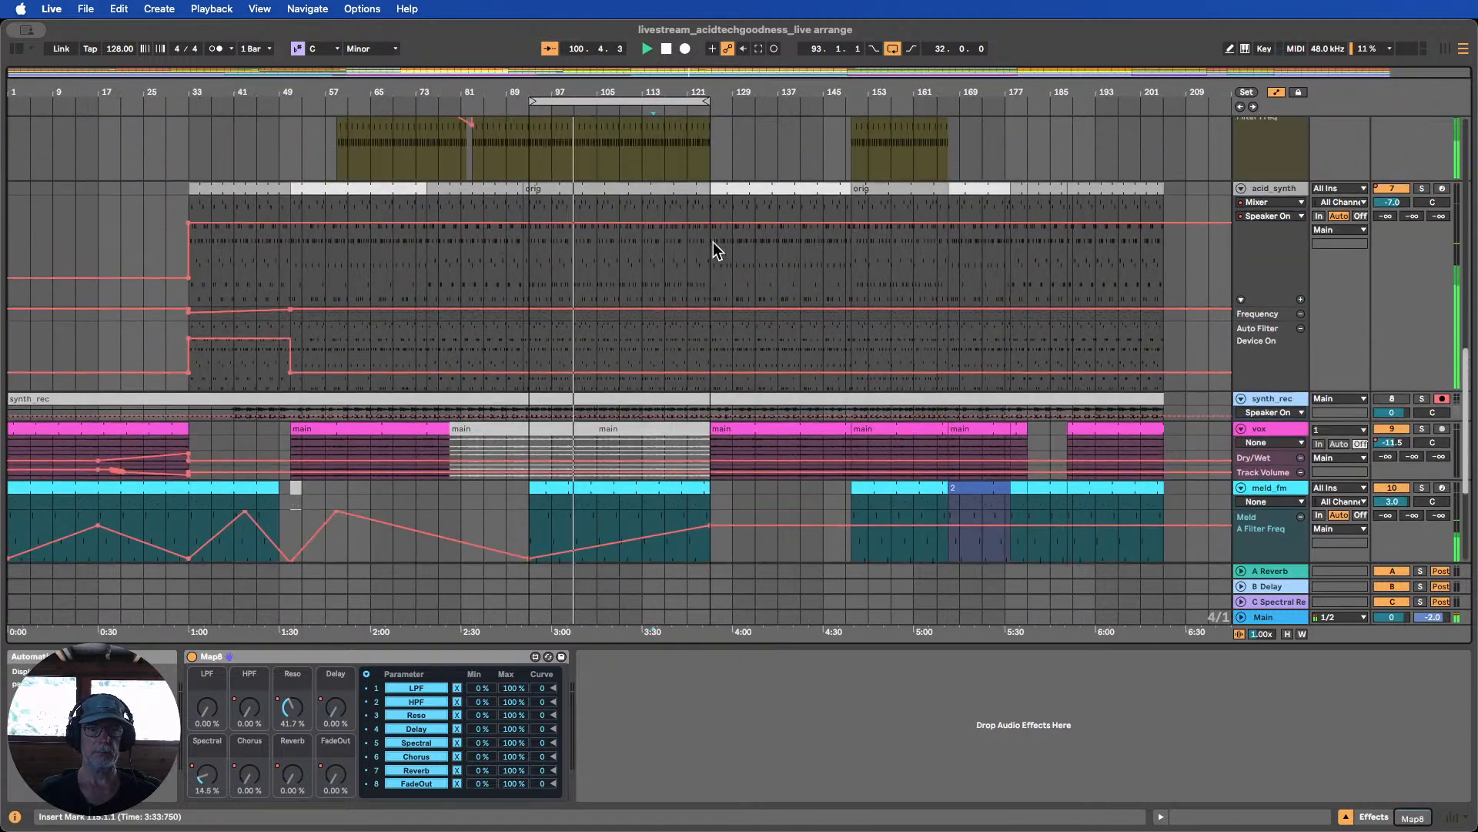
pyautogui.scroll(10, 714, 241)
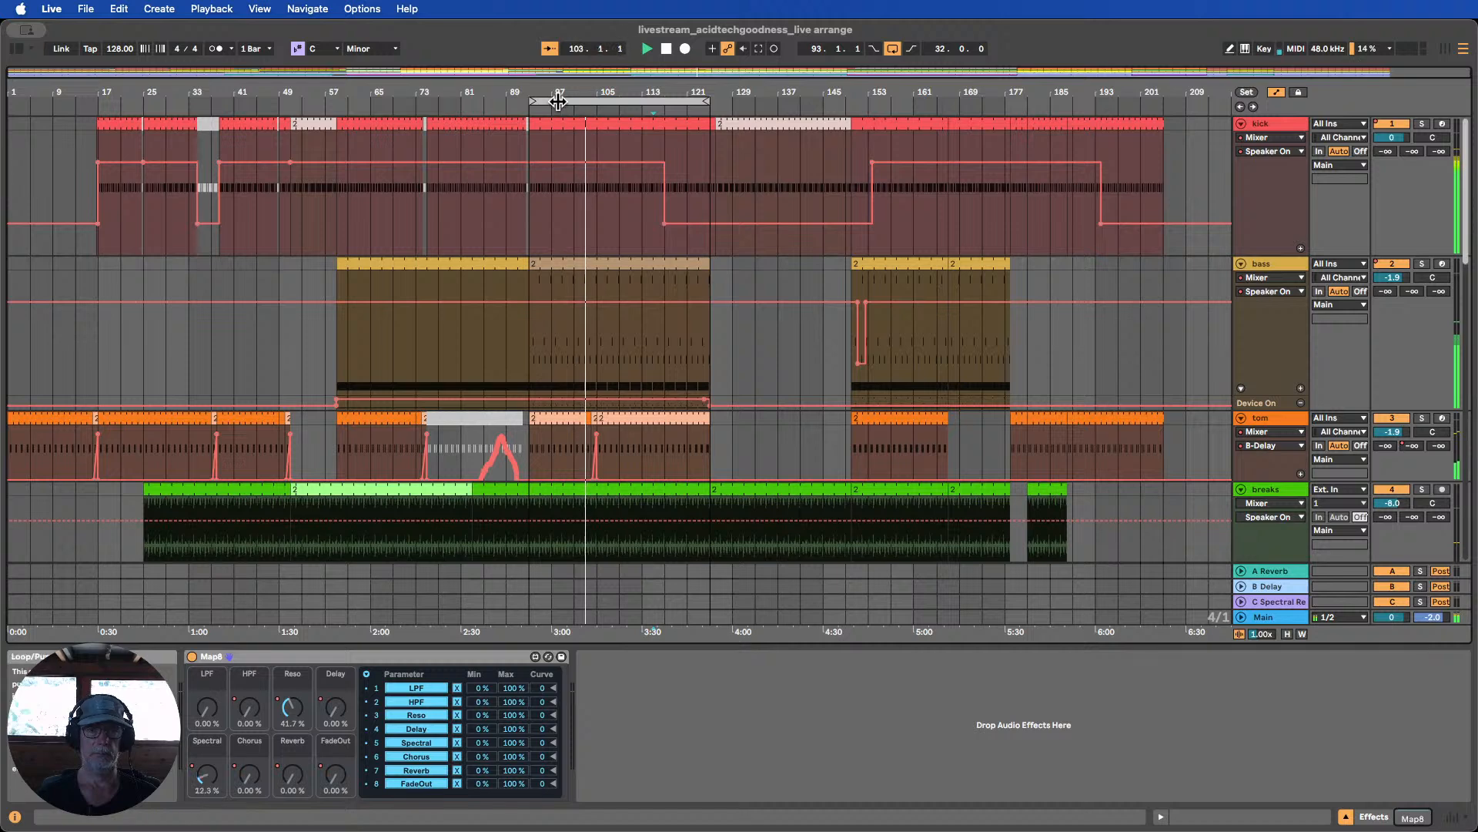
pyautogui.moveTo(534, 98); pyautogui.dragTo(642, 98)
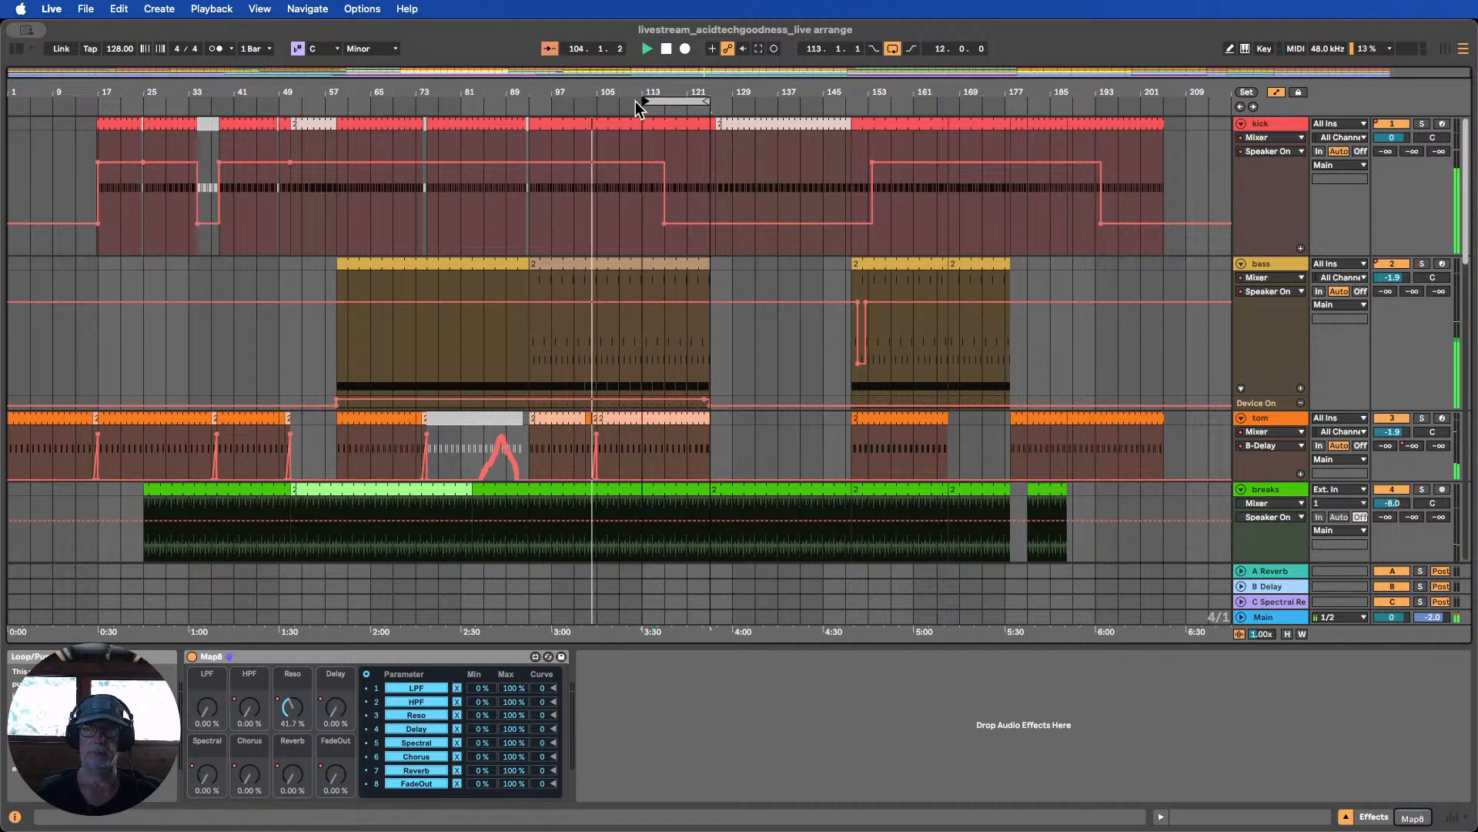
pyautogui.moveTo(720, 91)
pyautogui.mouseDown()
pyautogui.moveTo(707, 113)
pyautogui.moveTo(716, 90)
pyautogui.mouseUp()
# Trim the neighbouring kick clips to leave a gap between bars 149 and 153
pyautogui.click(706, 125)
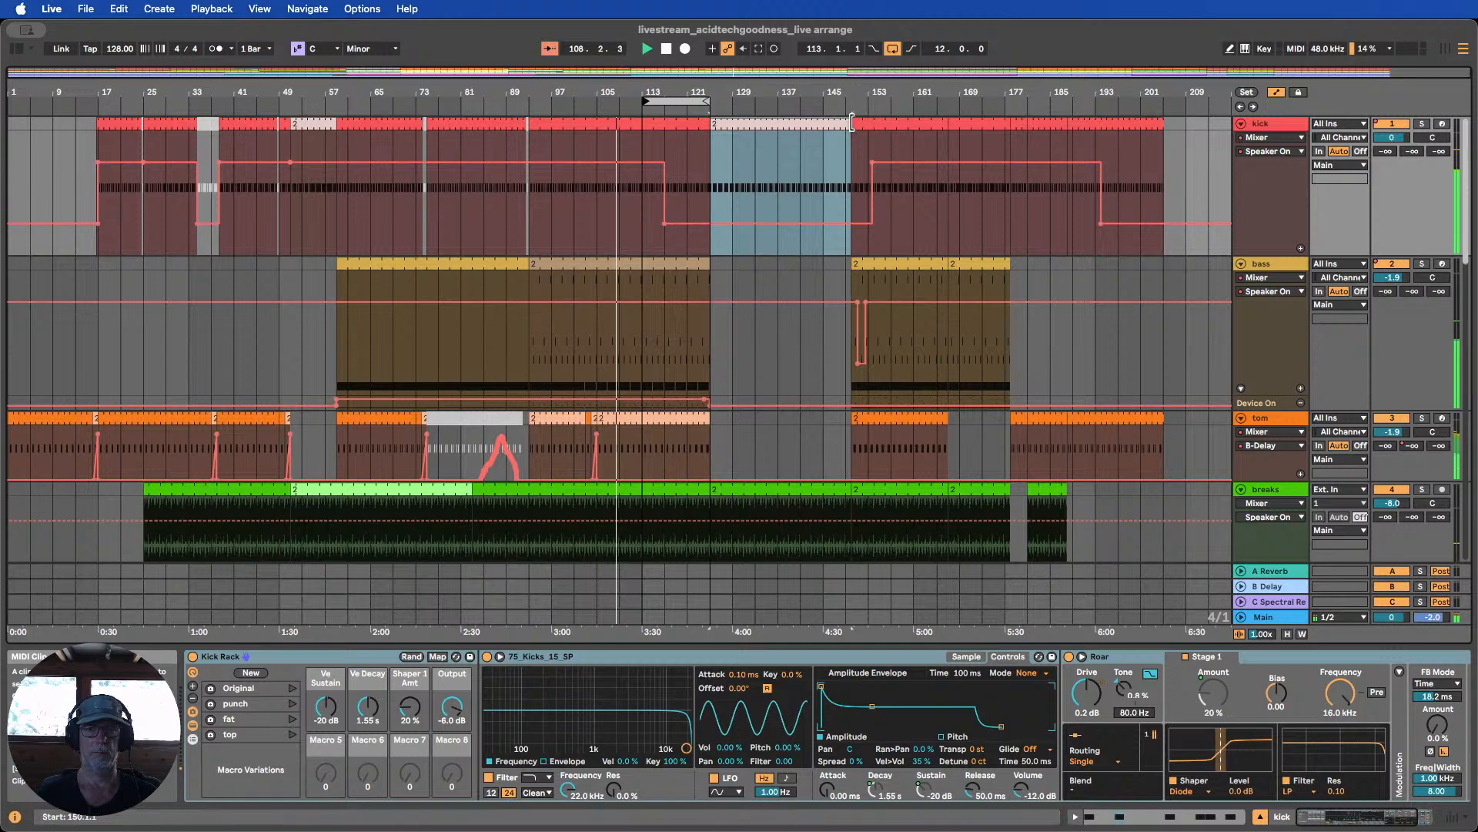
pyautogui.moveTo(869, 127); pyautogui.dragTo(948, 127)
pyautogui.moveTo(851, 123)
pyautogui.mouseDown()
pyautogui.moveTo(865, 122)
pyautogui.moveTo(844, 121)
pyautogui.mouseUp()
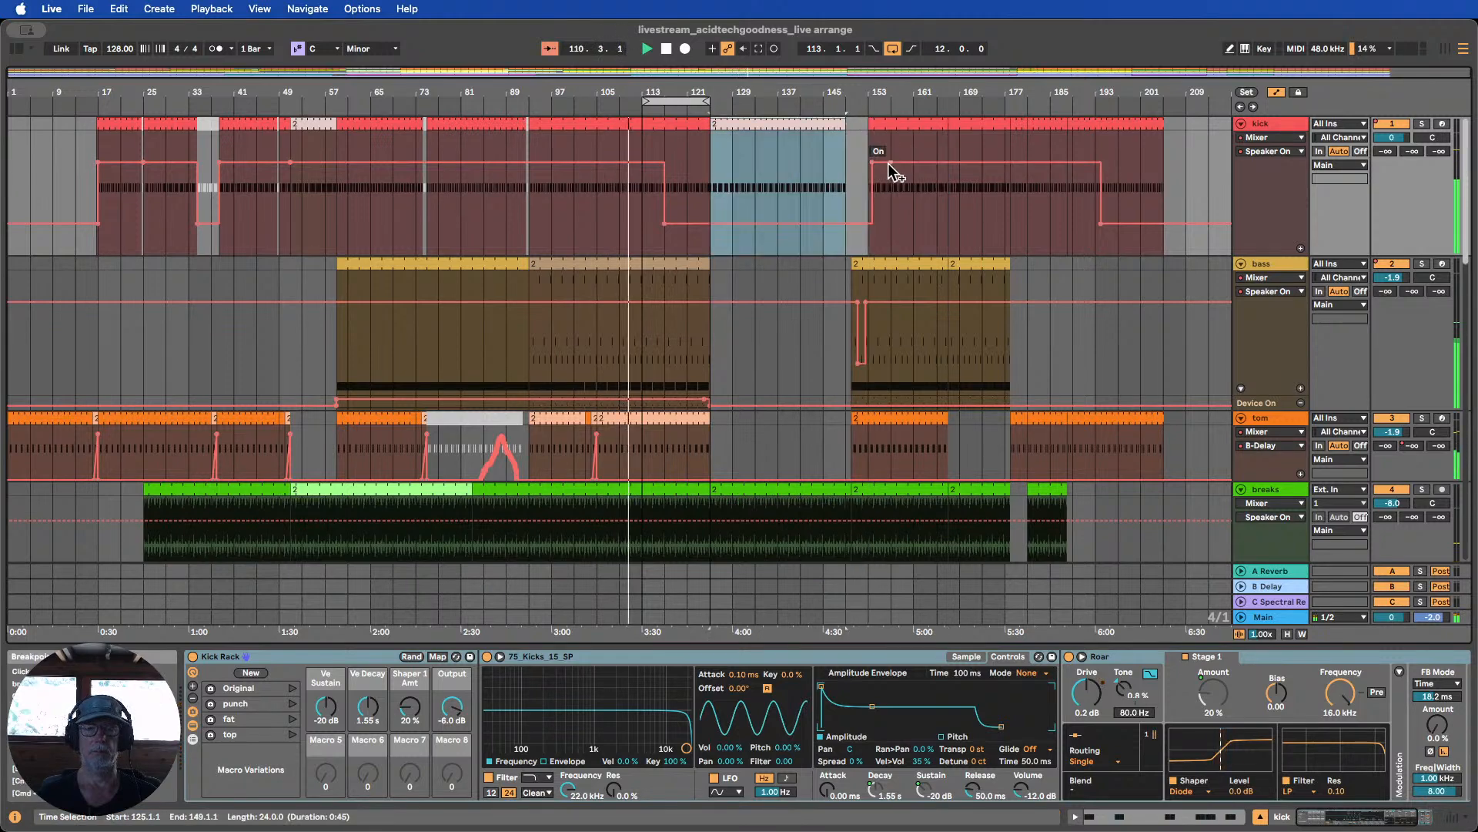
# Reshape the meld_fm A Filter Freq automation to peak at about bar 121 and drop to about 266 Hz at bar 125
pyautogui.scroll(-6, 808, 185)
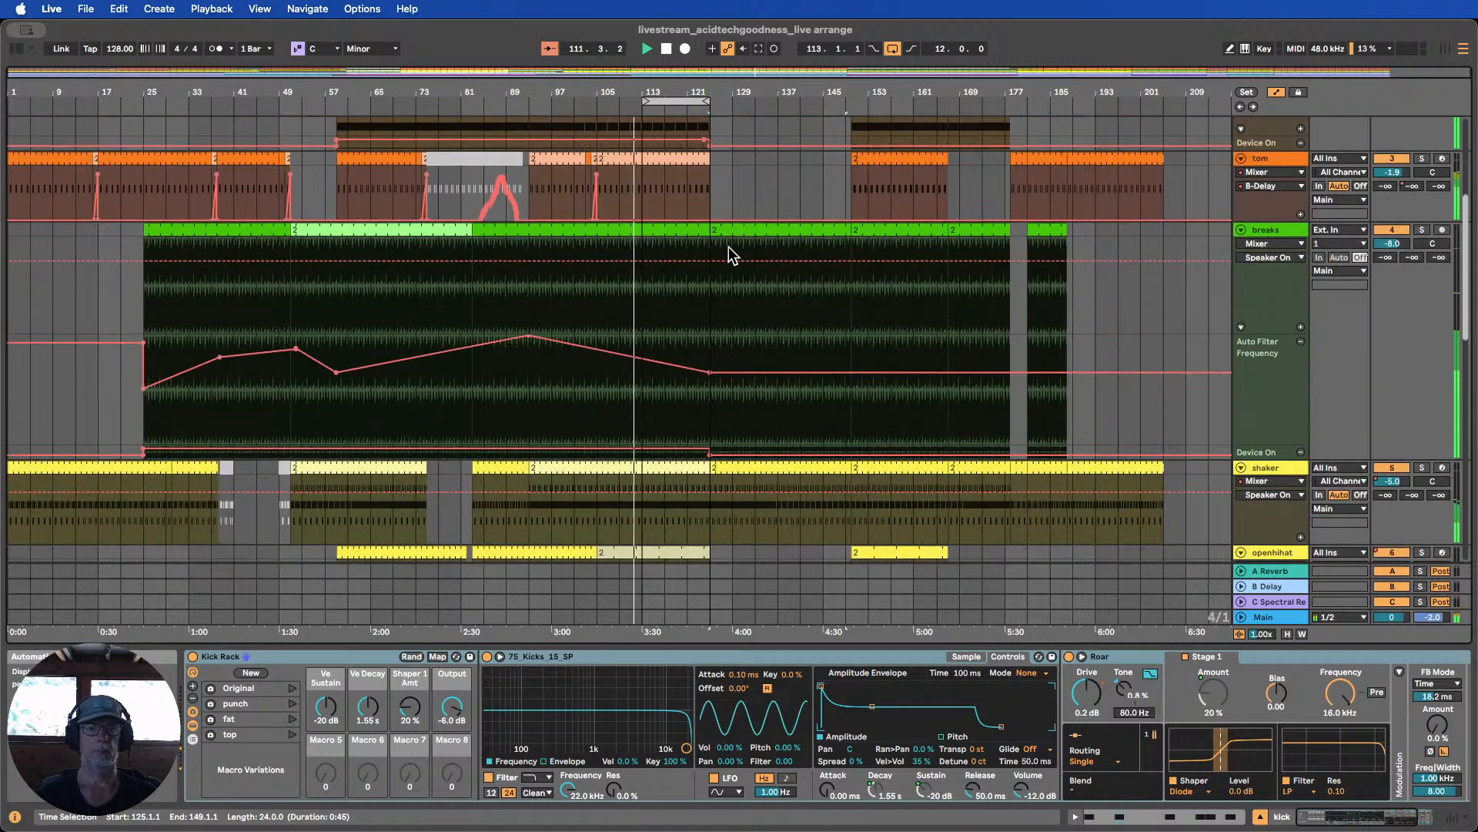
pyautogui.scroll(-3, 729, 248)
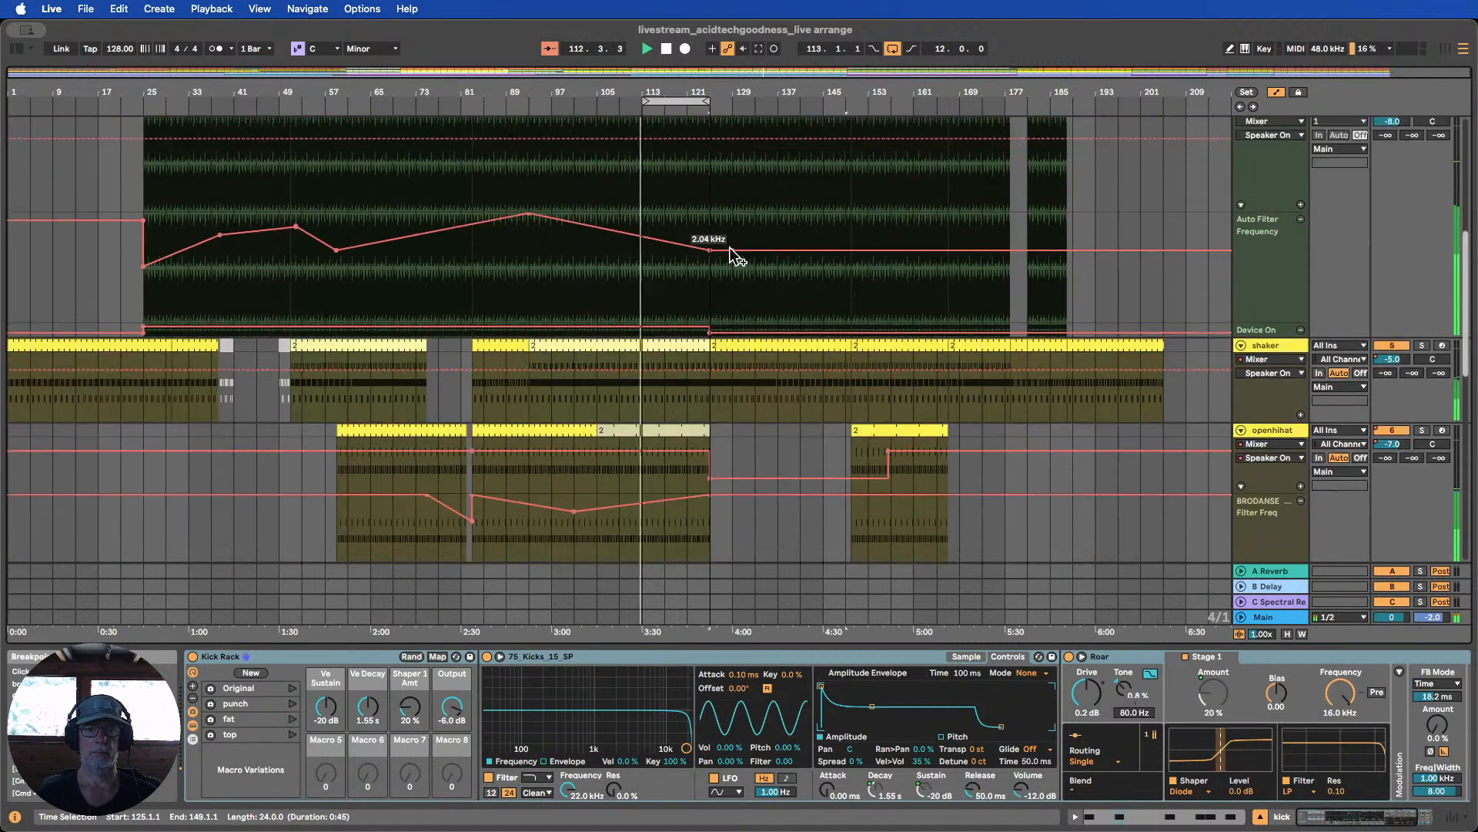
pyautogui.scroll(-9, 730, 248)
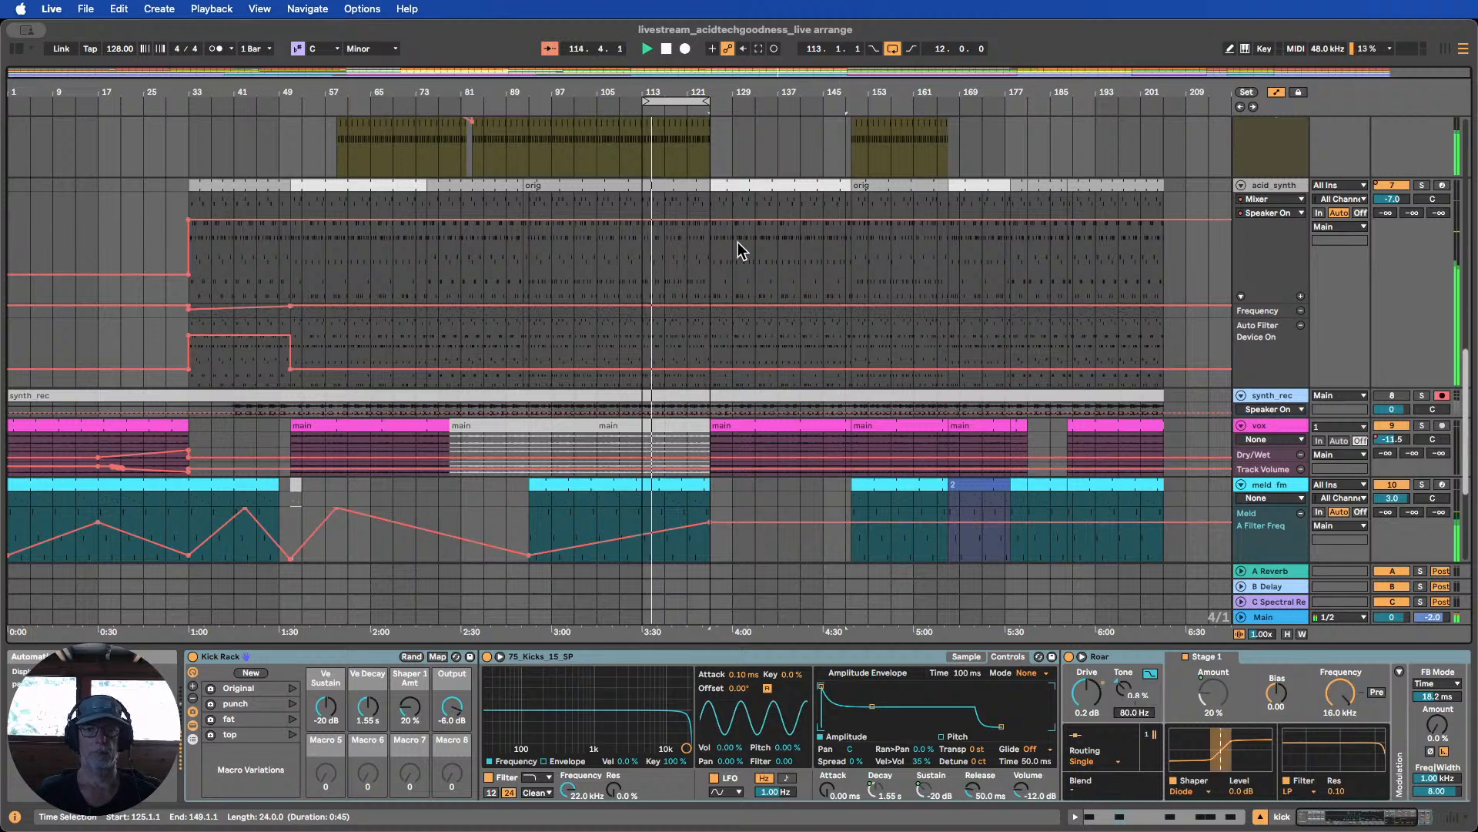
pyautogui.scroll(-1, 738, 242)
pyautogui.scroll(-4, 739, 241)
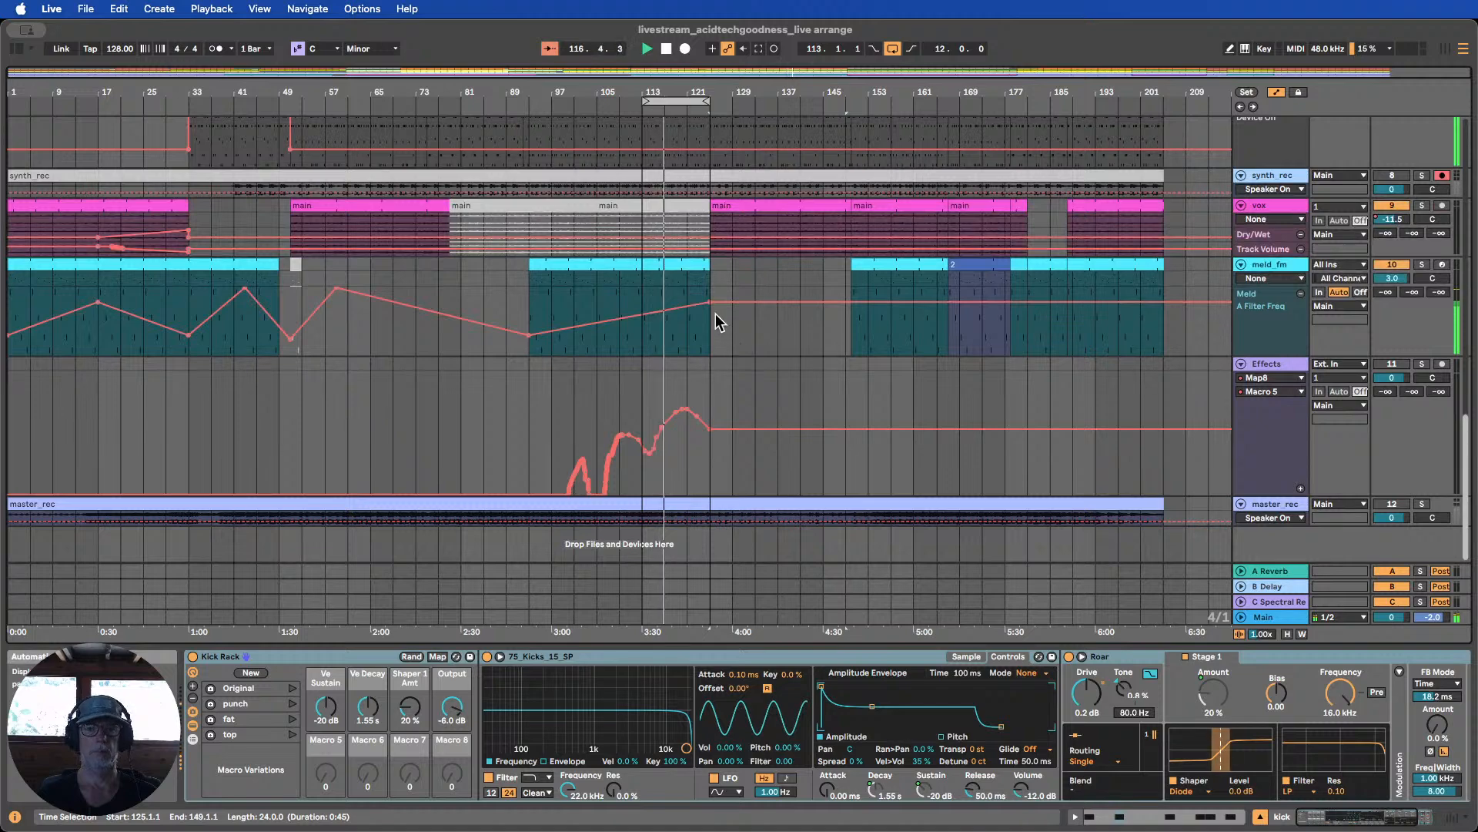
pyautogui.moveTo(710, 303)
pyautogui.mouseDown()
pyautogui.moveTo(687, 288)
pyautogui.moveTo(709, 330)
pyautogui.mouseUp()
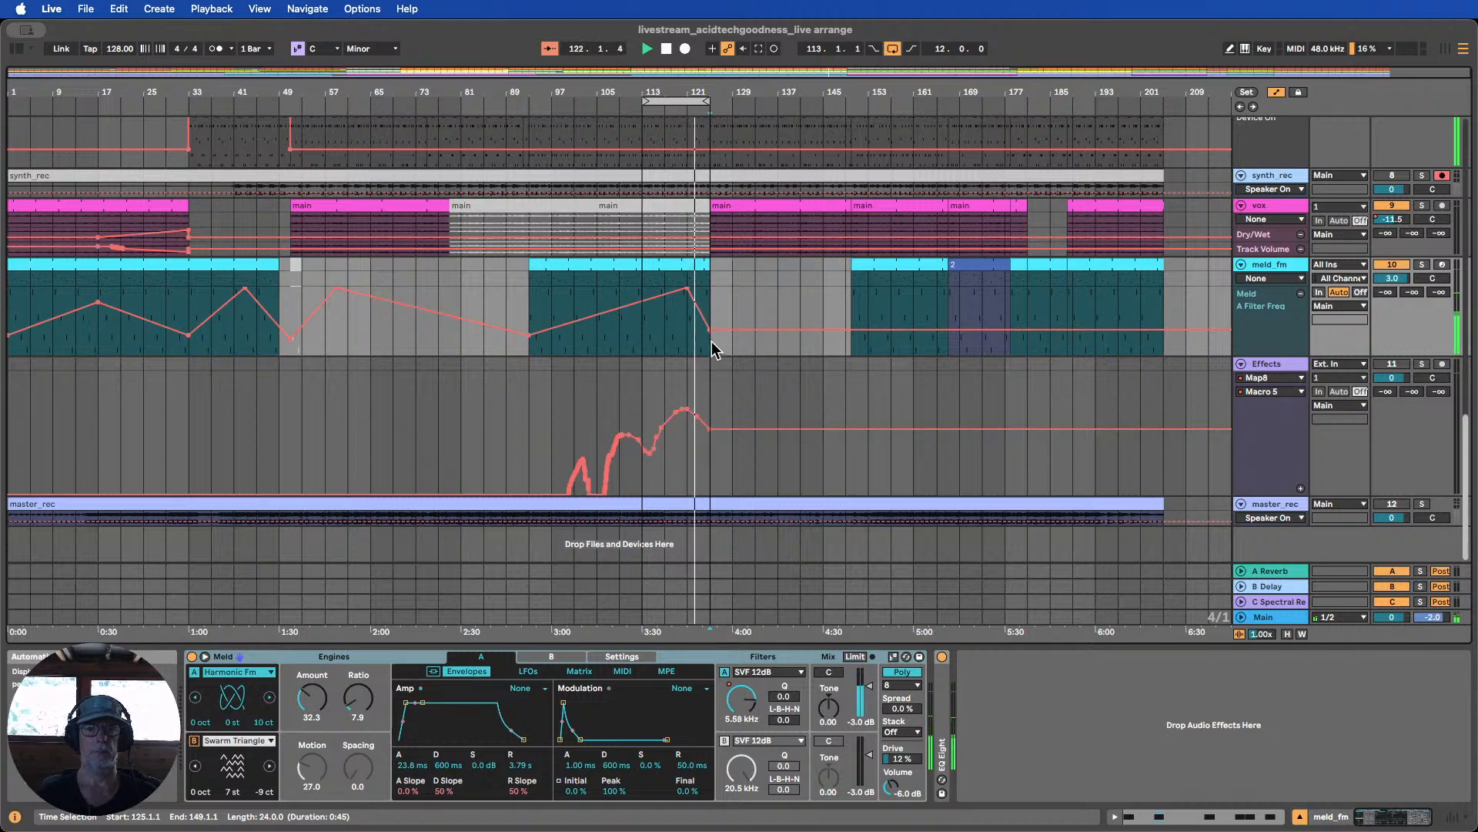
# Split off the kick section between bars 117 and 125 and deactivate it
pyautogui.scroll(10, 718, 331)
pyautogui.scroll(6, 720, 339)
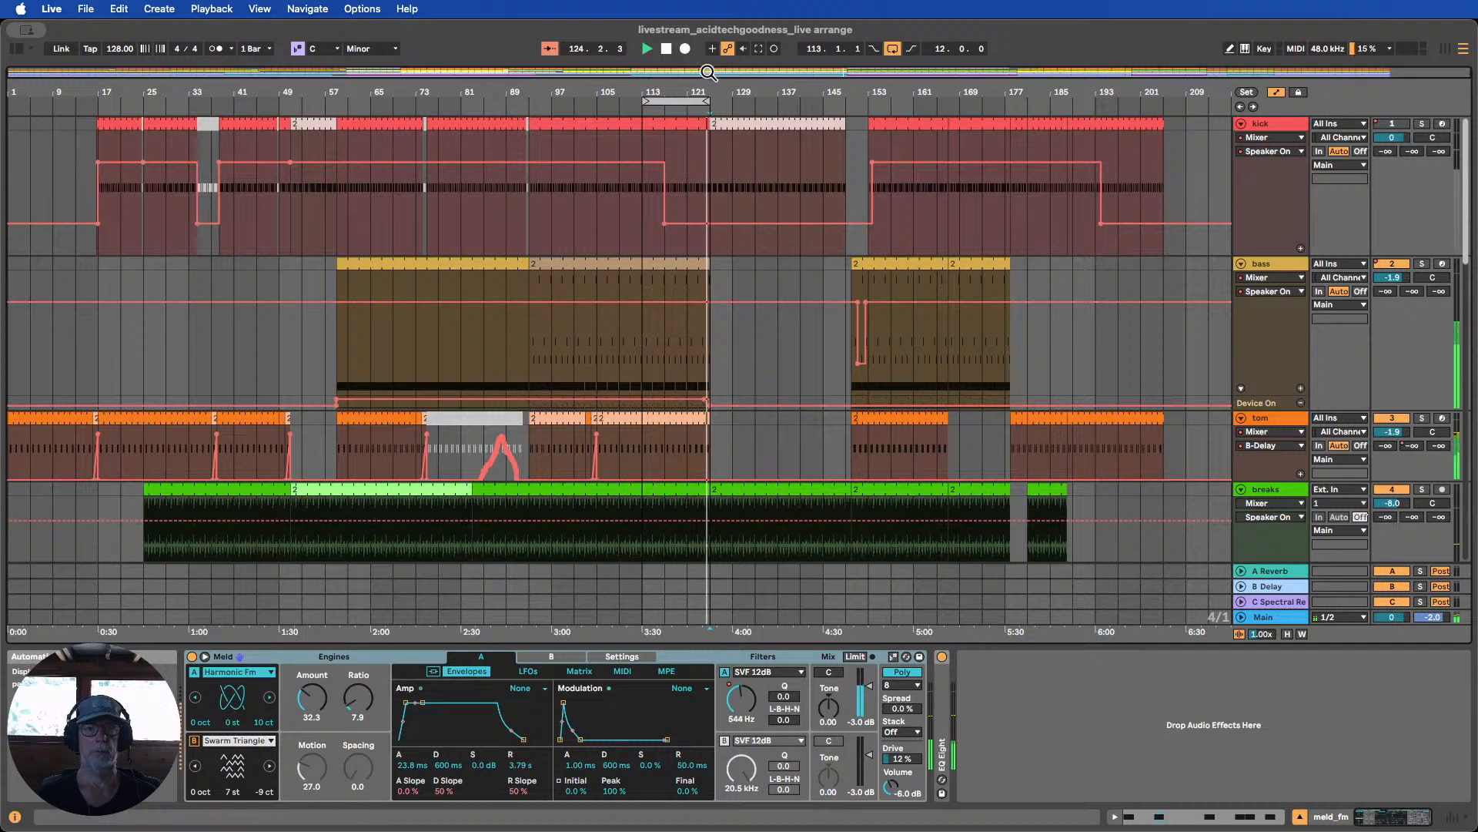
pyautogui.moveTo(705, 91); pyautogui.dragTo(705, 93)
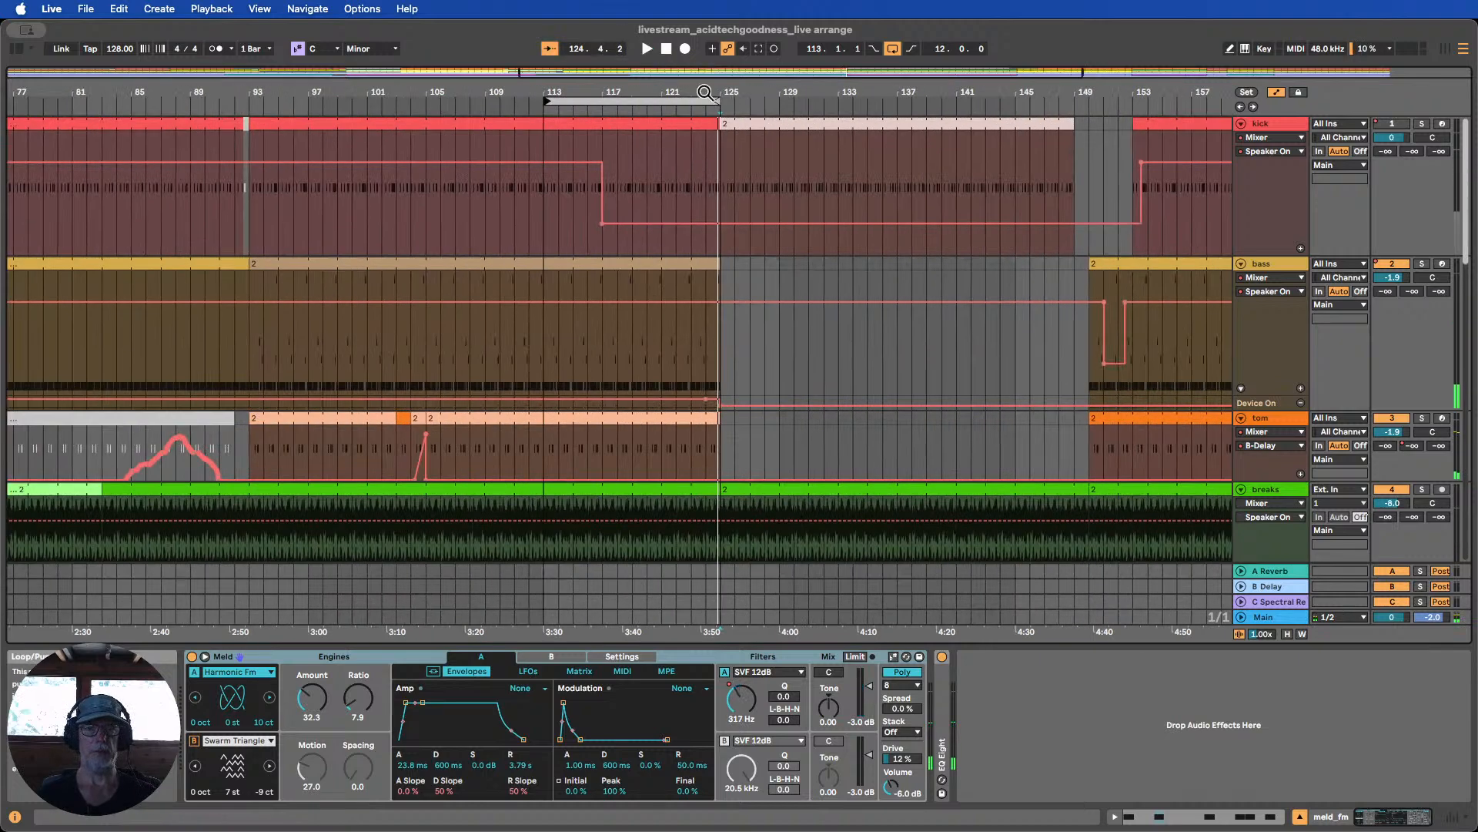
pyautogui.moveTo(604, 150); pyautogui.dragTo(718, 137)
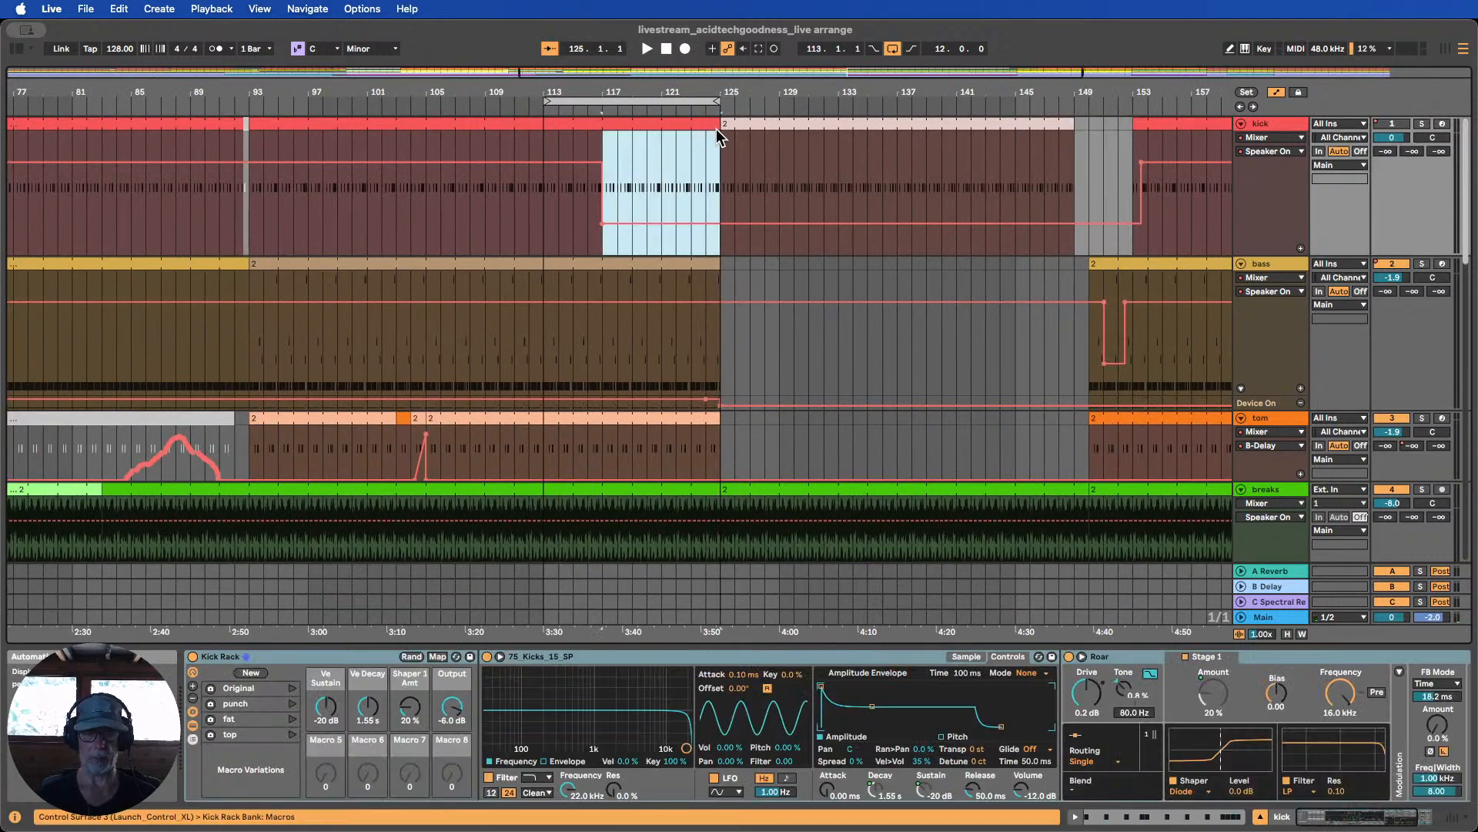
pyautogui.press('super+e')
# Set a 32-bar loop from bar 121 to 153, and start playback from about bar 109
pyautogui.moveTo(676, 92); pyautogui.dragTo(731, 100)
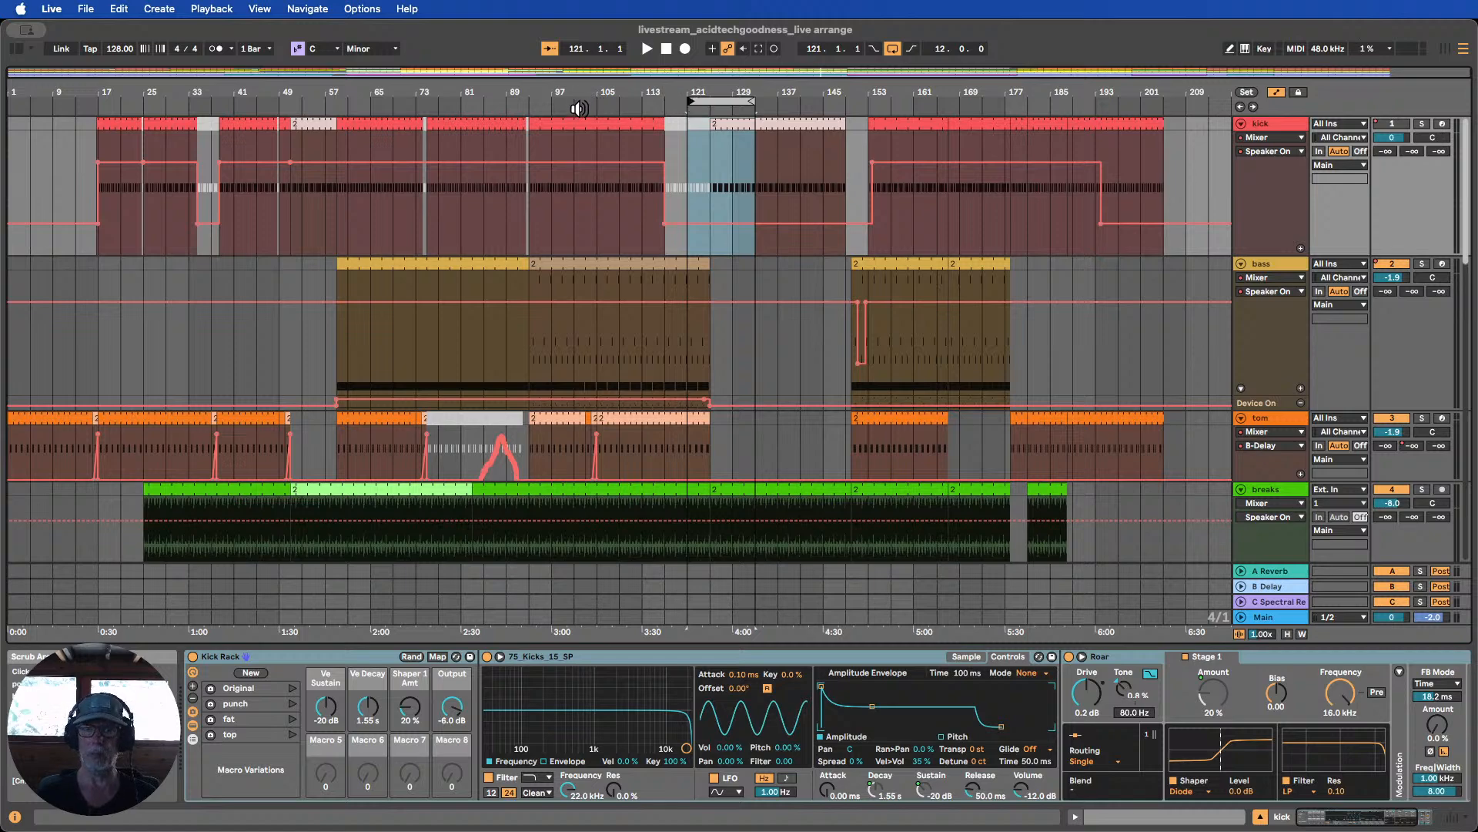
pyautogui.click(622, 103)
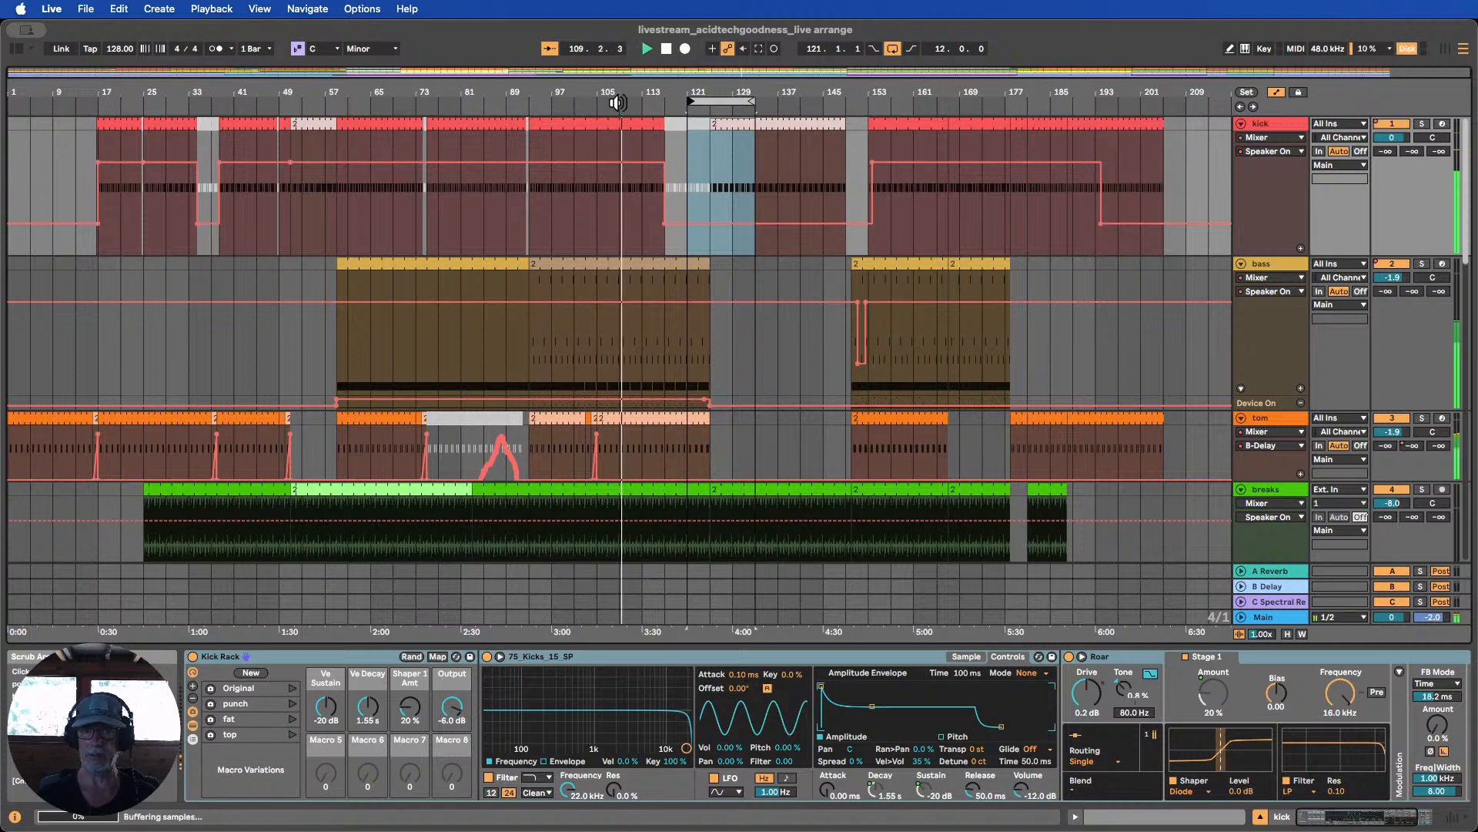
pyautogui.moveTo(621, 93); pyautogui.dragTo(375, 112)
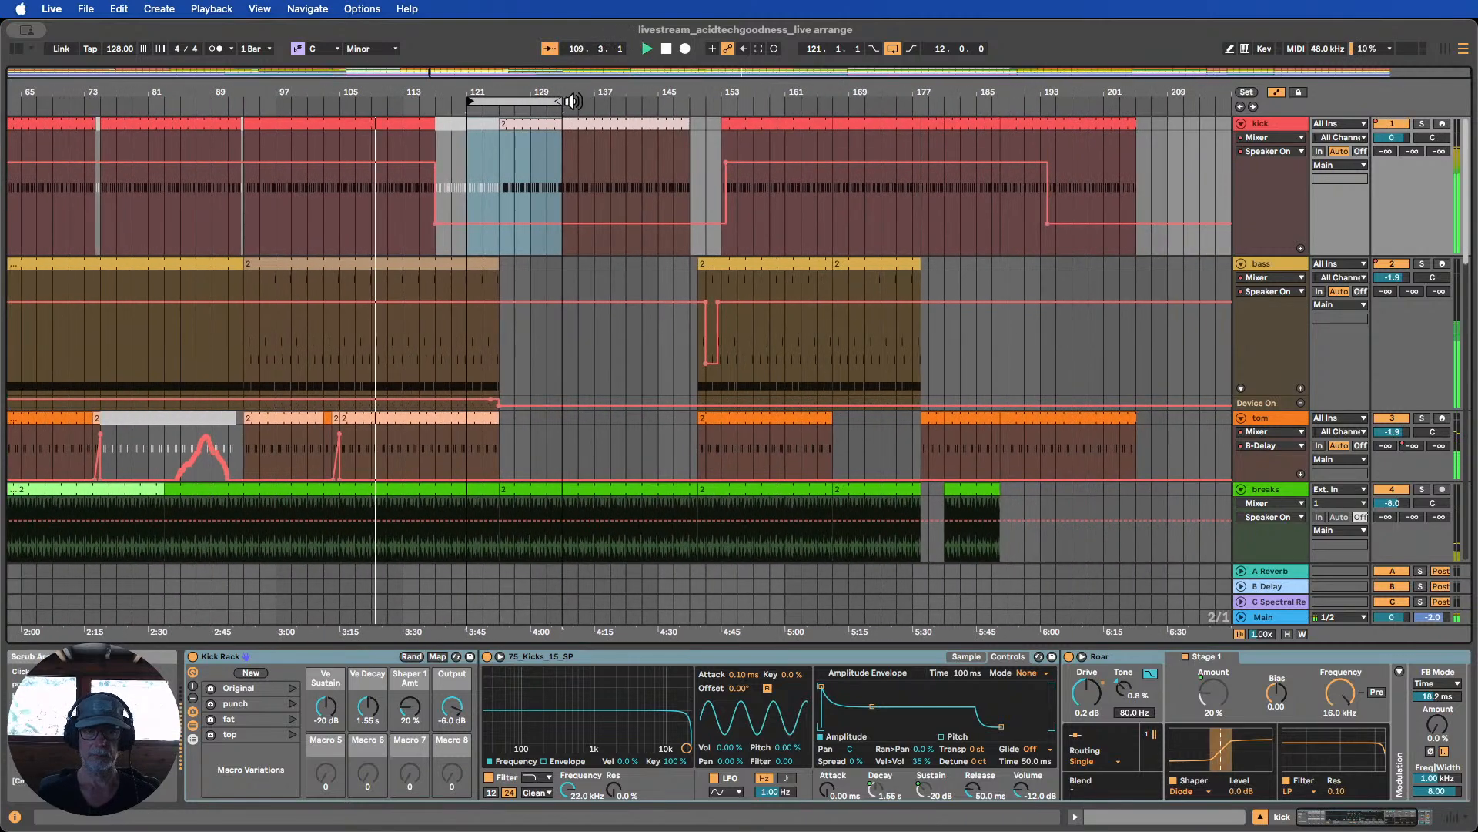
pyautogui.moveTo(560, 101); pyautogui.dragTo(718, 101)
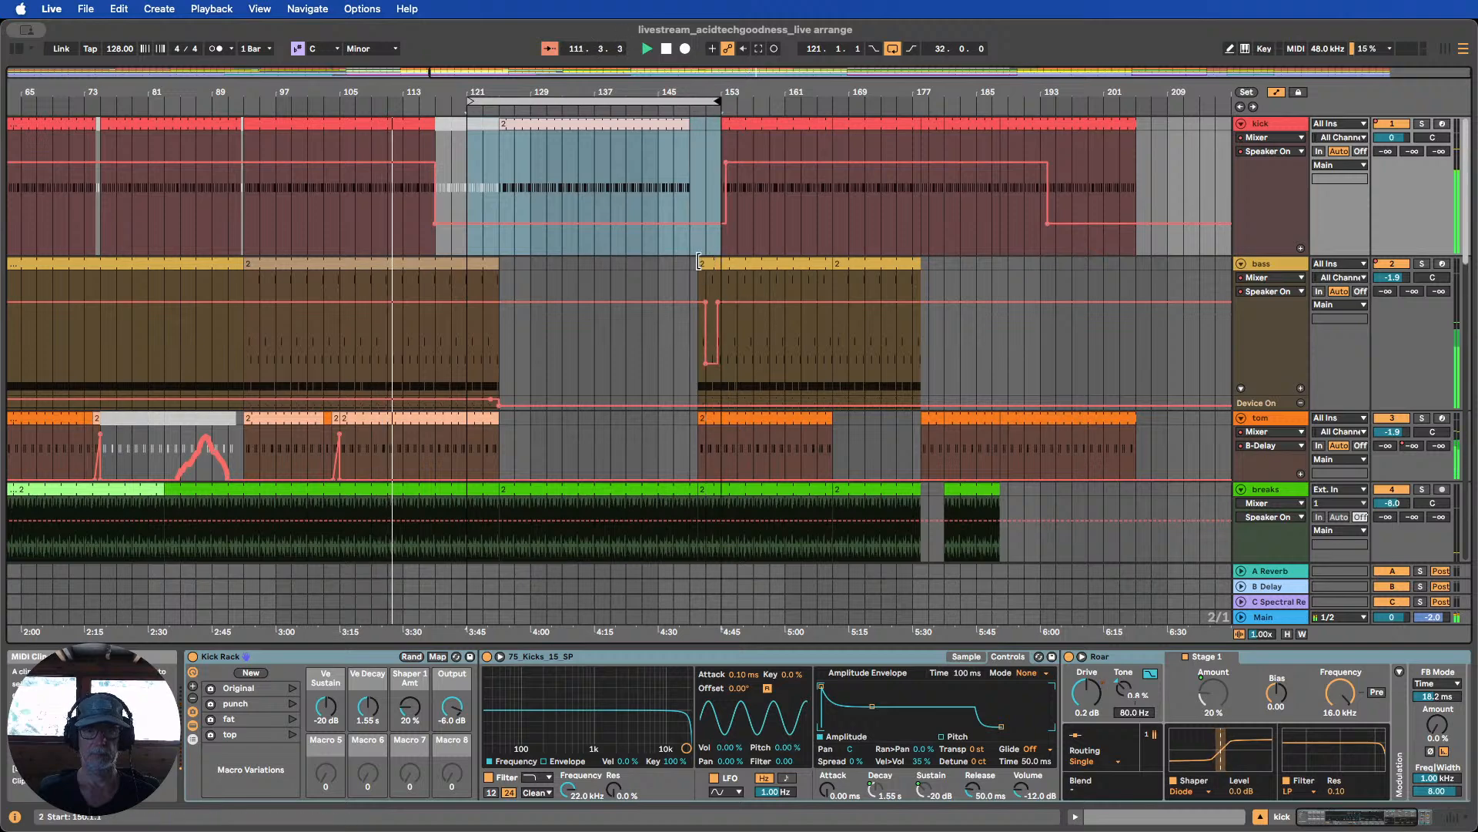
# Trim the bass clip to start at bar 153, and stretch its Speaker On automation's off section across bars 125 to 153
pyautogui.click(724, 261)
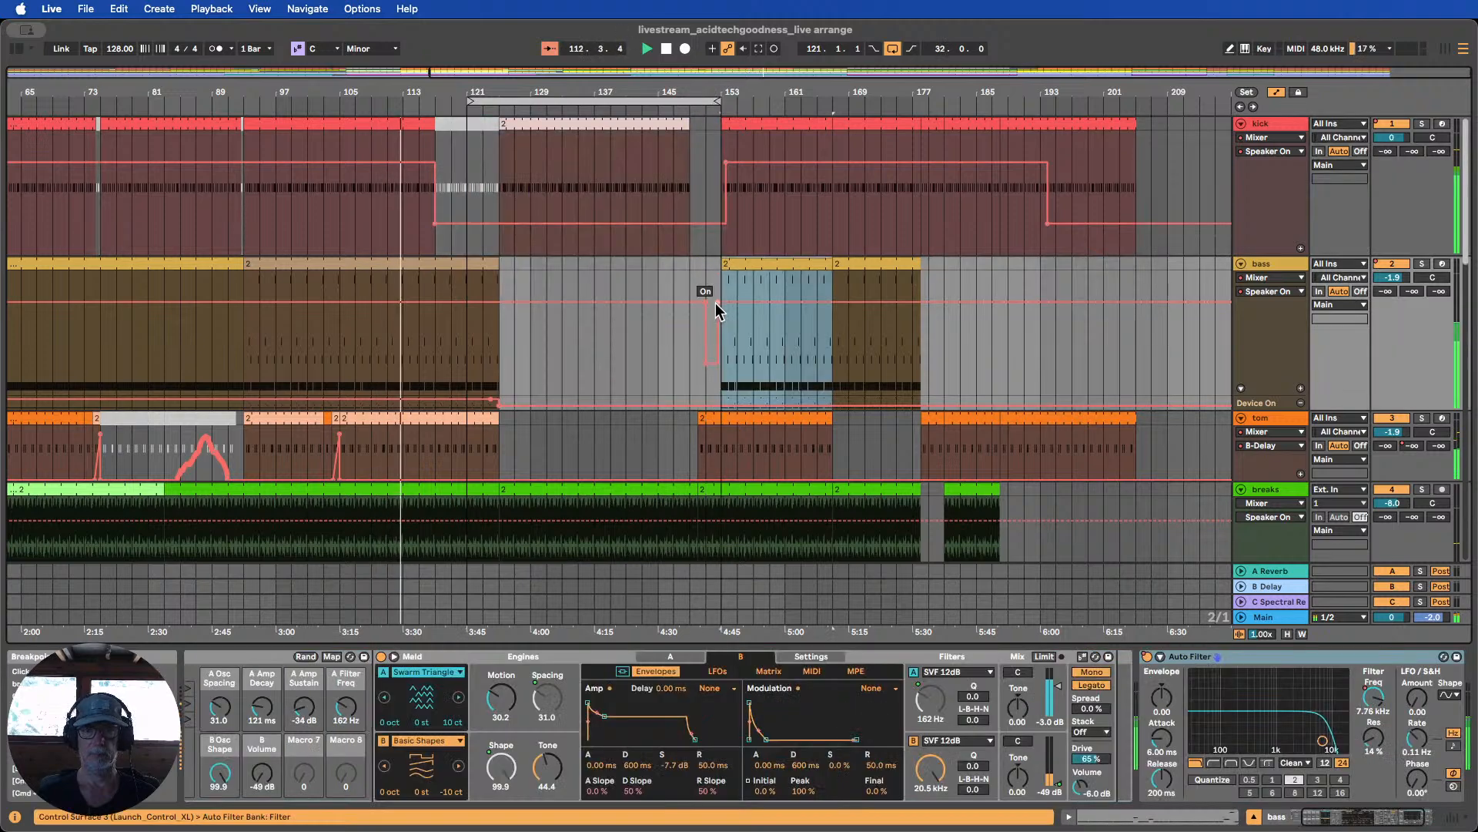
pyautogui.moveTo(717, 311); pyautogui.dragTo(722, 311)
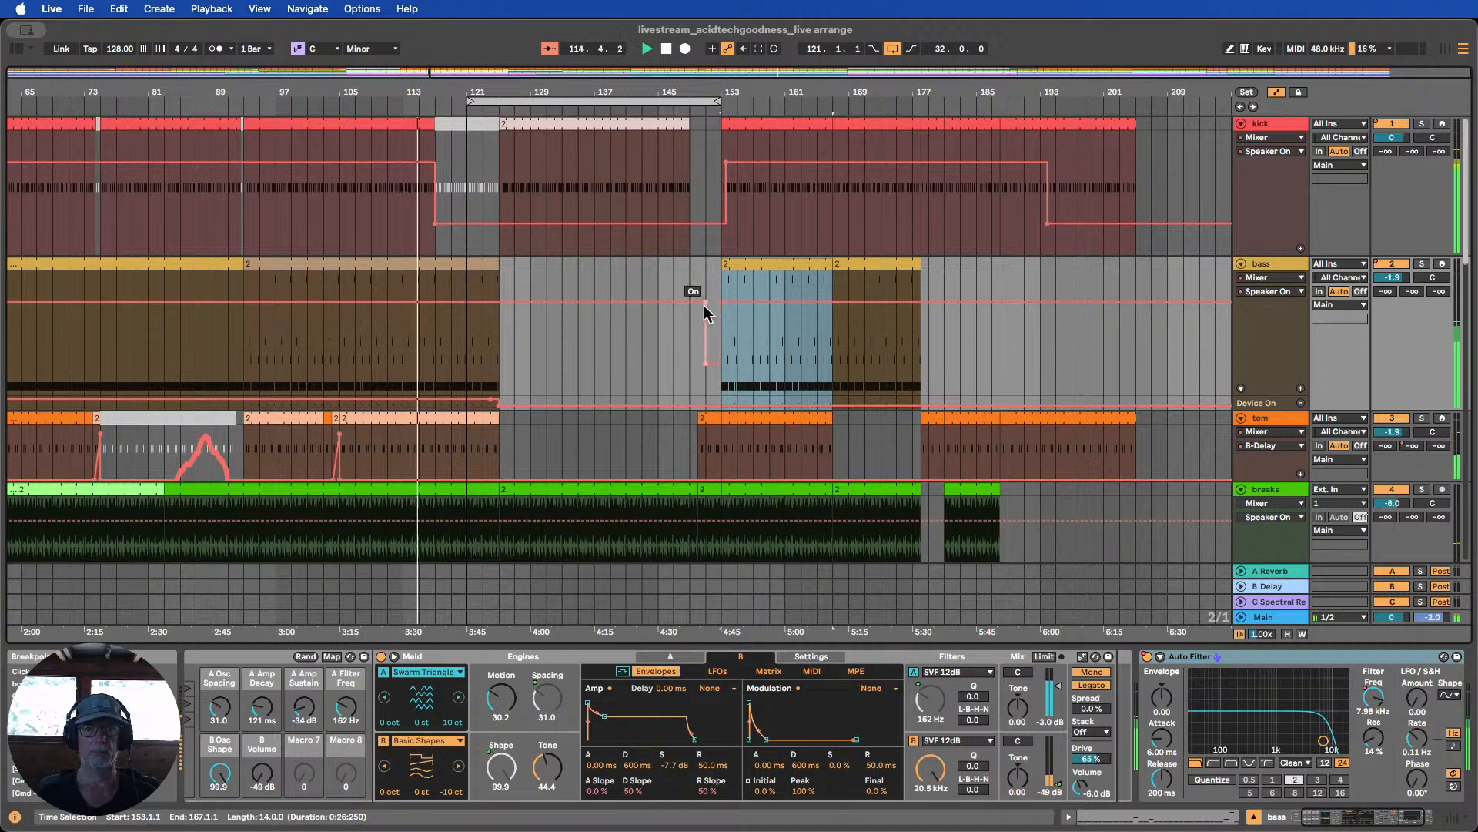
pyautogui.moveTo(705, 326); pyautogui.dragTo(499, 326)
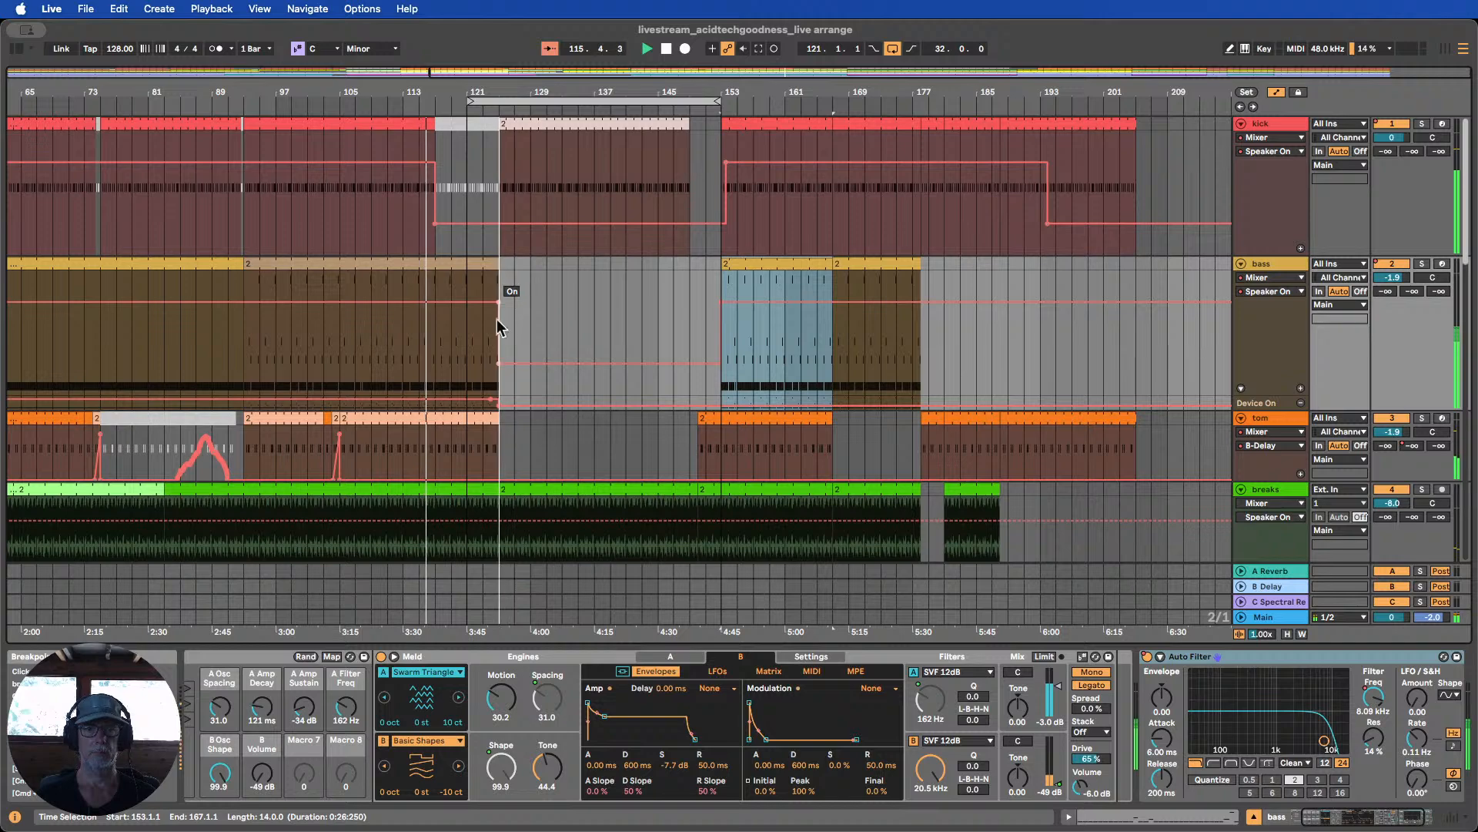
# Deactivate the breaks audio between bars 125 and 153, keeping the following clip active from bar 153
pyautogui.scroll(-3, 537, 322)
pyautogui.scroll(-3, 537, 322)
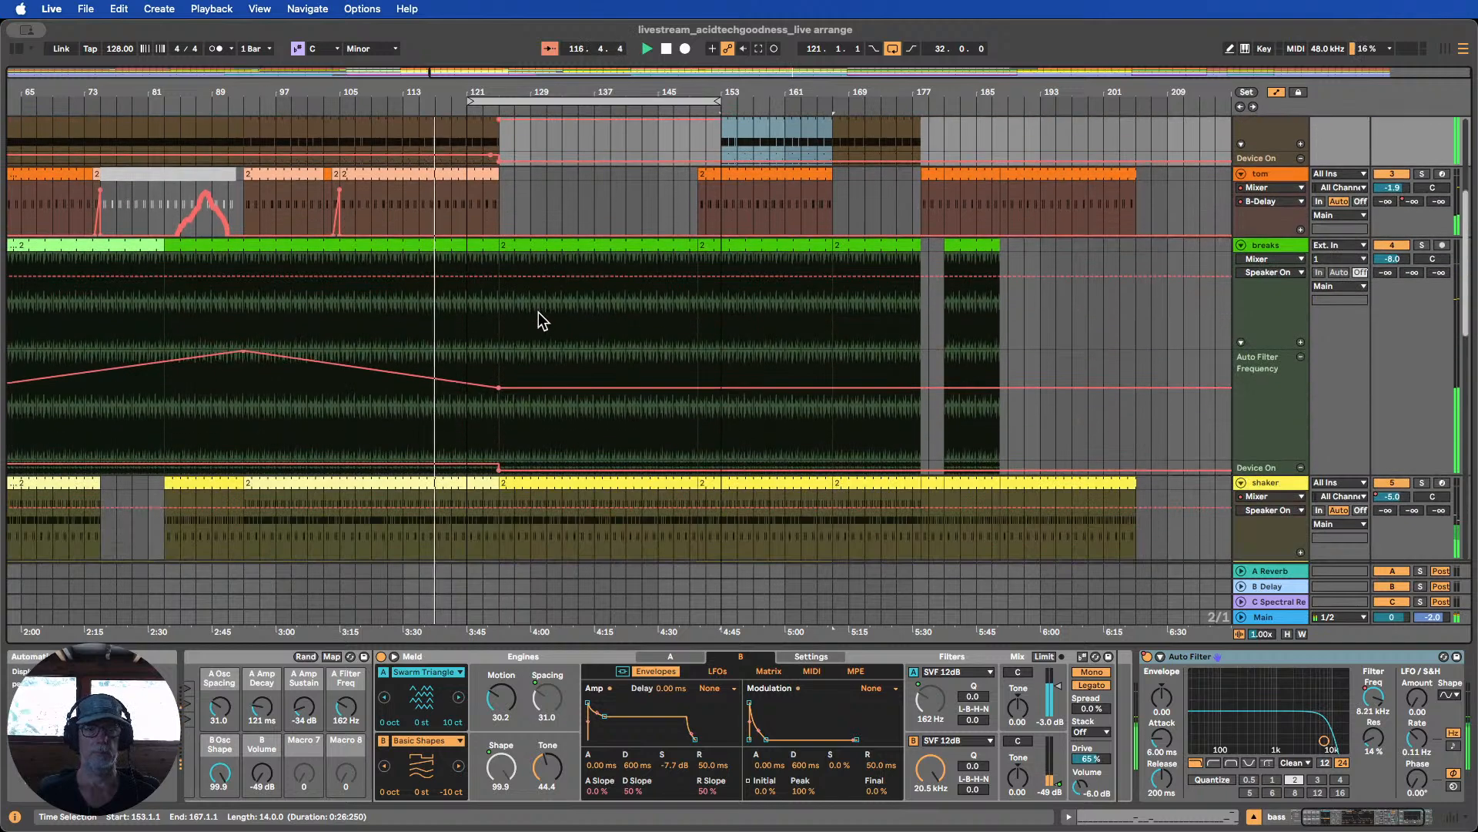
pyautogui.scroll(-1, 524, 350)
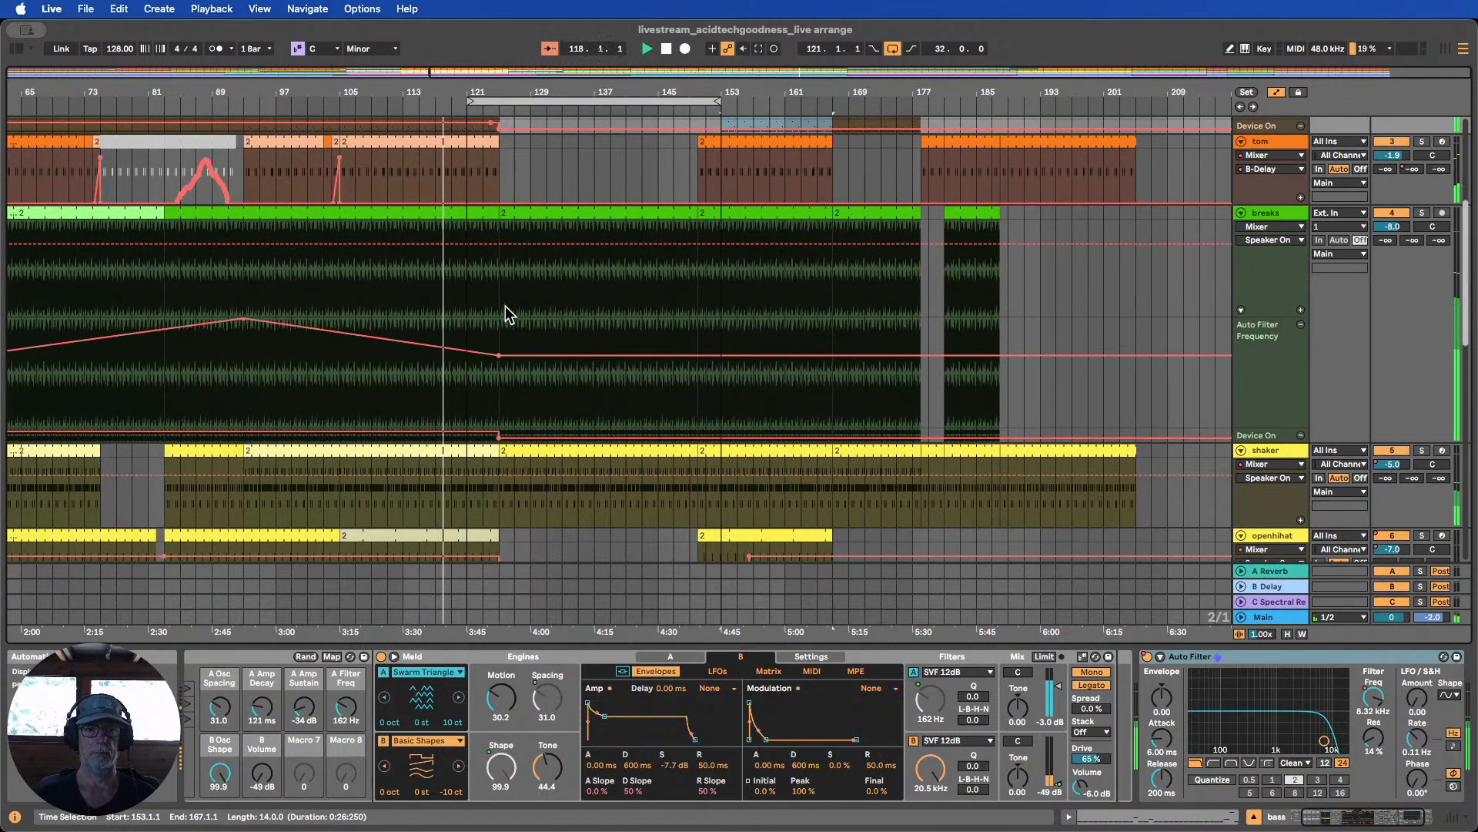
pyautogui.moveTo(502, 313); pyautogui.dragTo(719, 290)
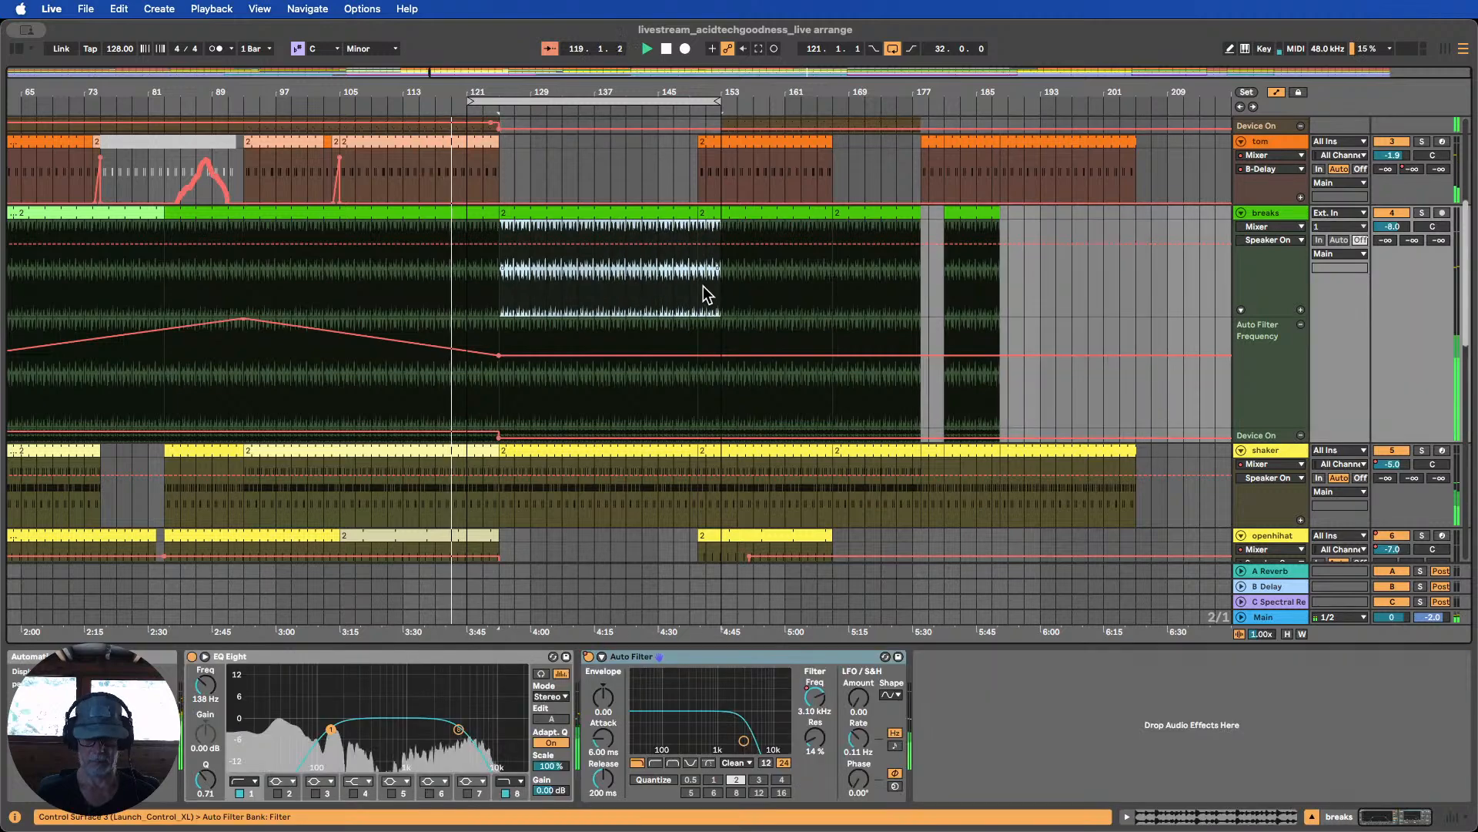
pyautogui.press('0')
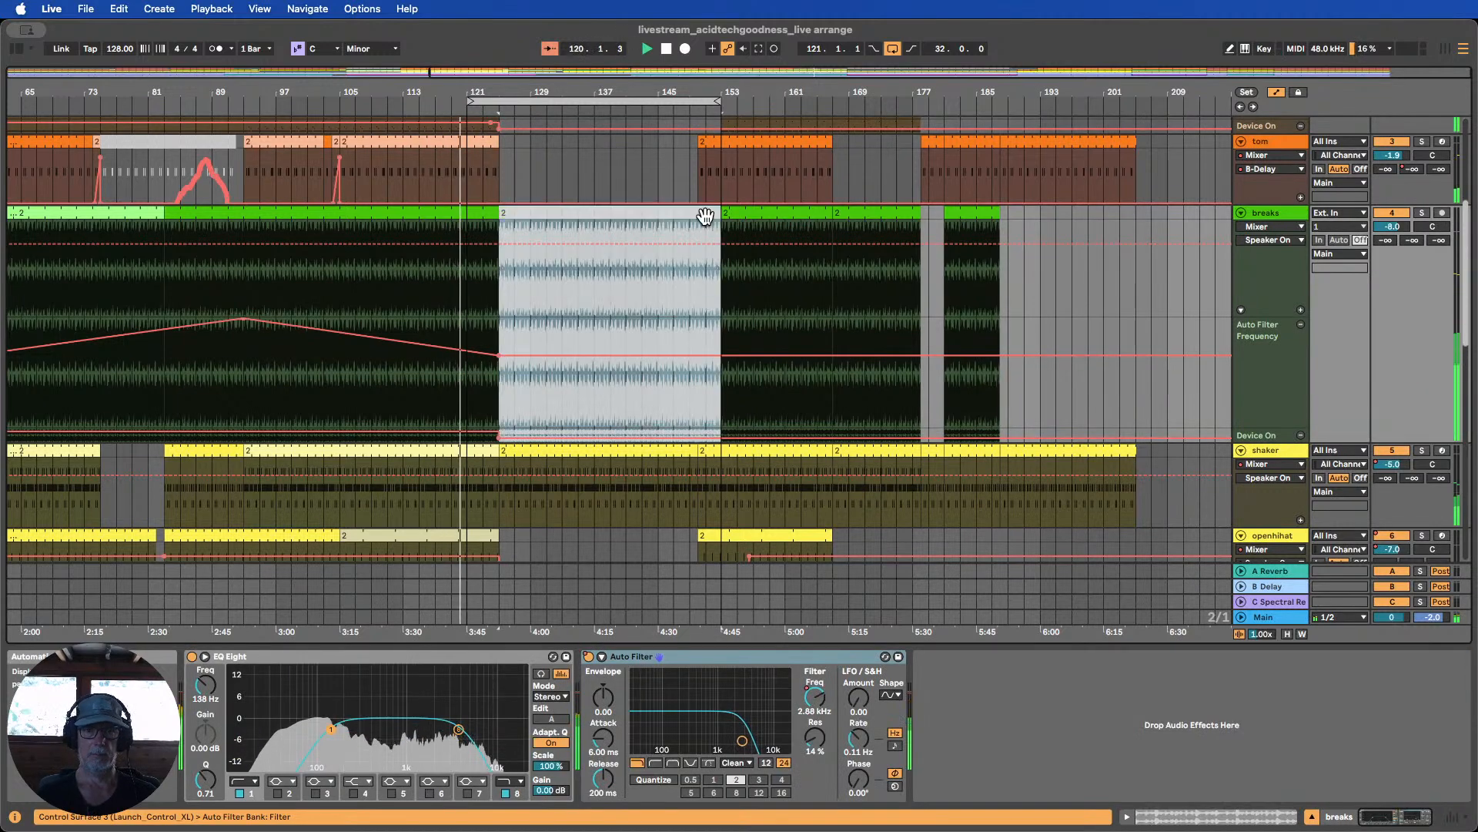
pyautogui.moveTo(722, 210)
pyautogui.mouseDown()
pyautogui.moveTo(705, 208)
pyautogui.moveTo(721, 216)
pyautogui.mouseUp()
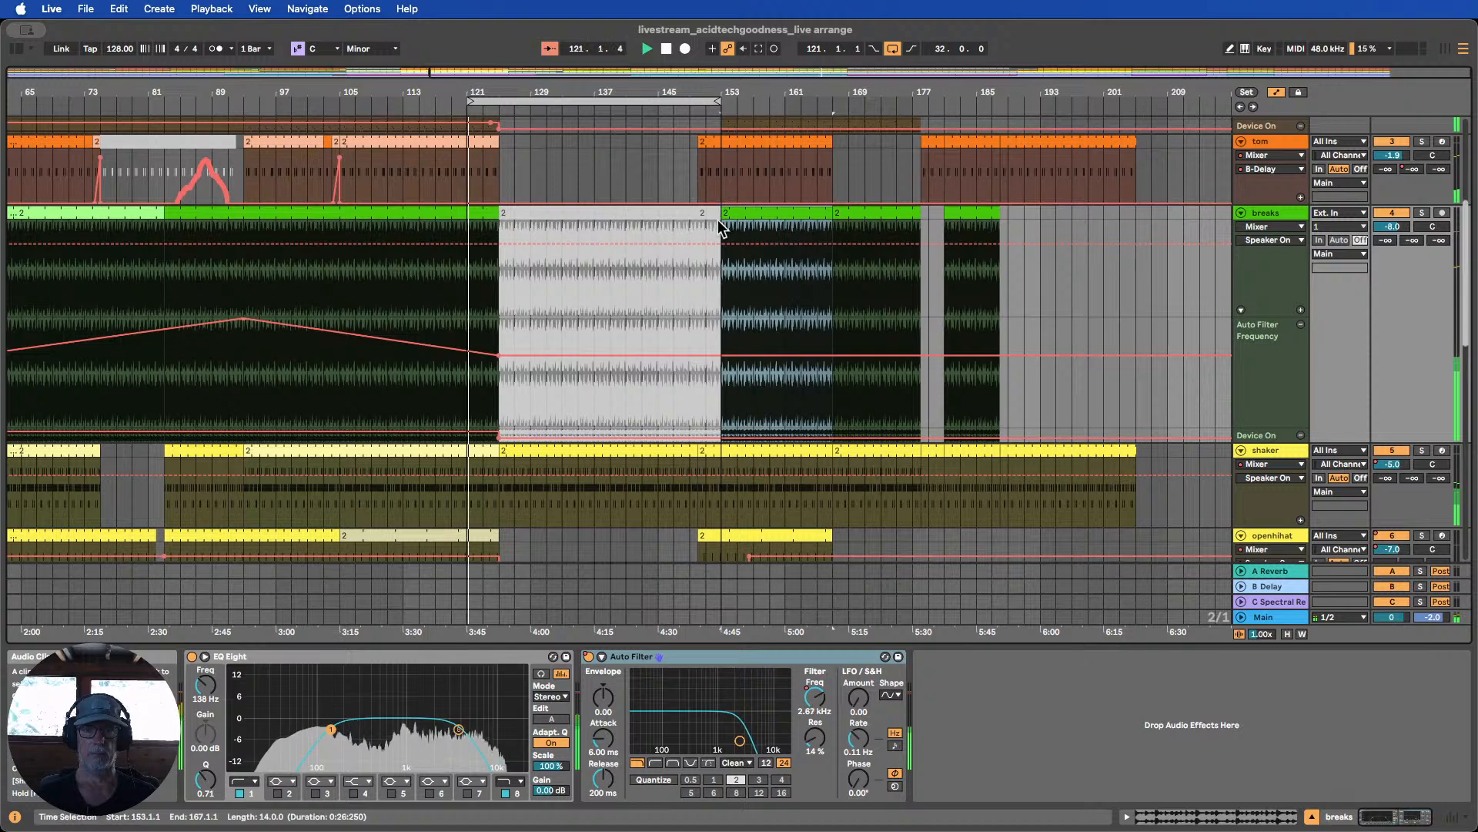
# Extend the meld_fm clip that starts at bar 93 so it ends at bar 153
pyautogui.scroll(-4, 710, 228)
pyautogui.scroll(-8, 616, 287)
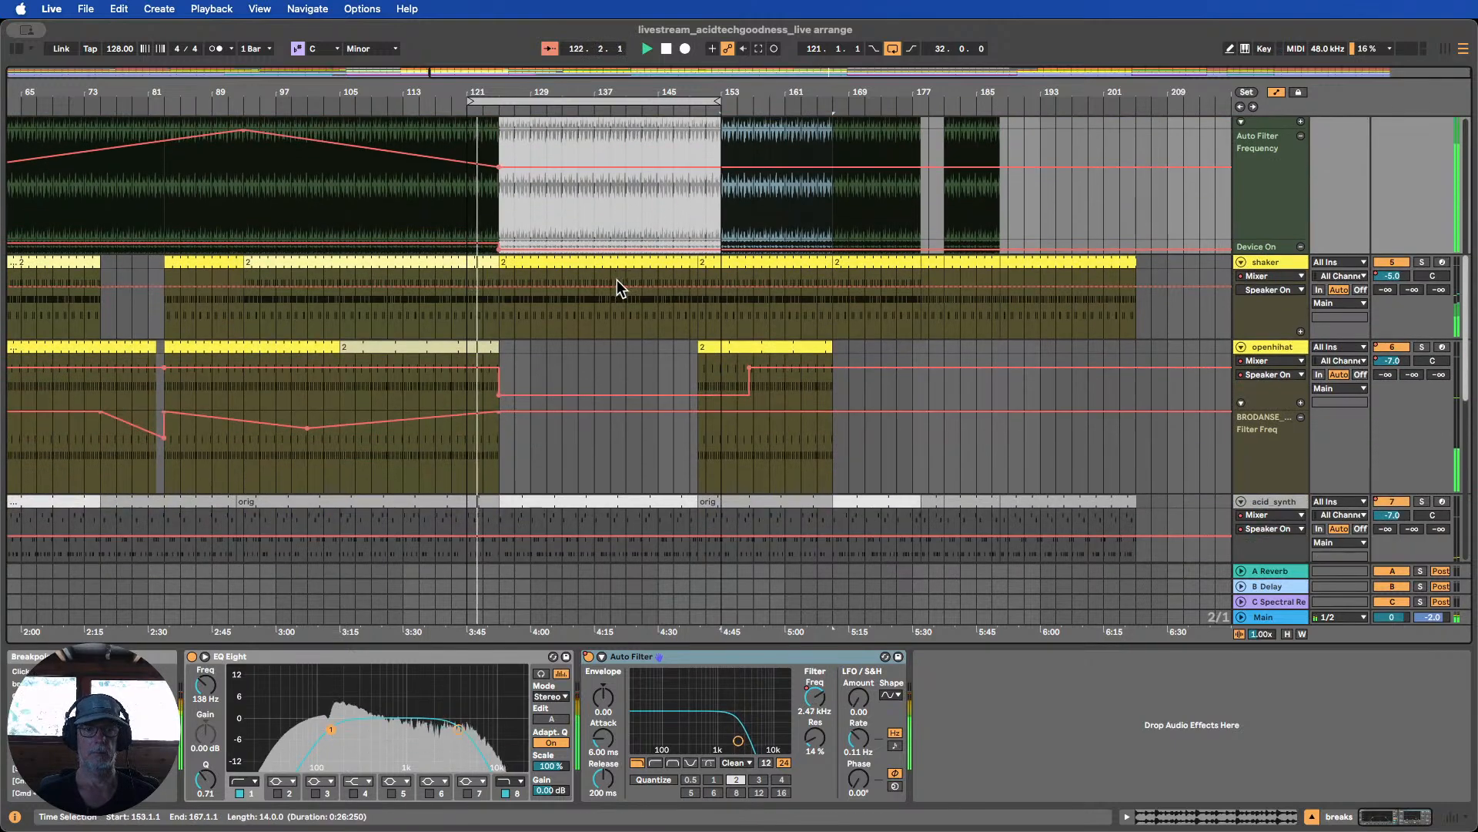
pyautogui.scroll(-5, 616, 288)
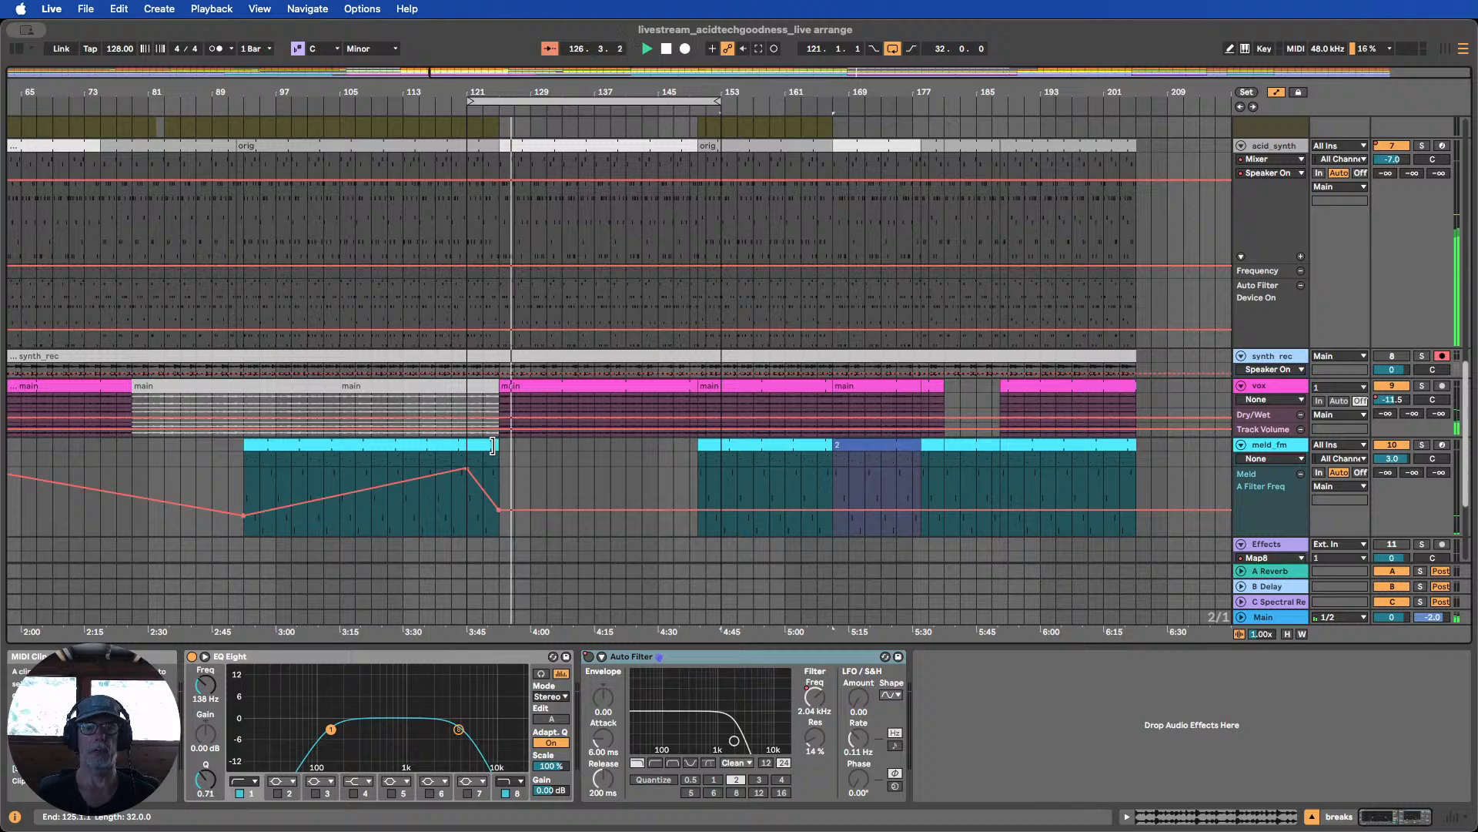
pyautogui.moveTo(493, 447); pyautogui.dragTo(722, 457)
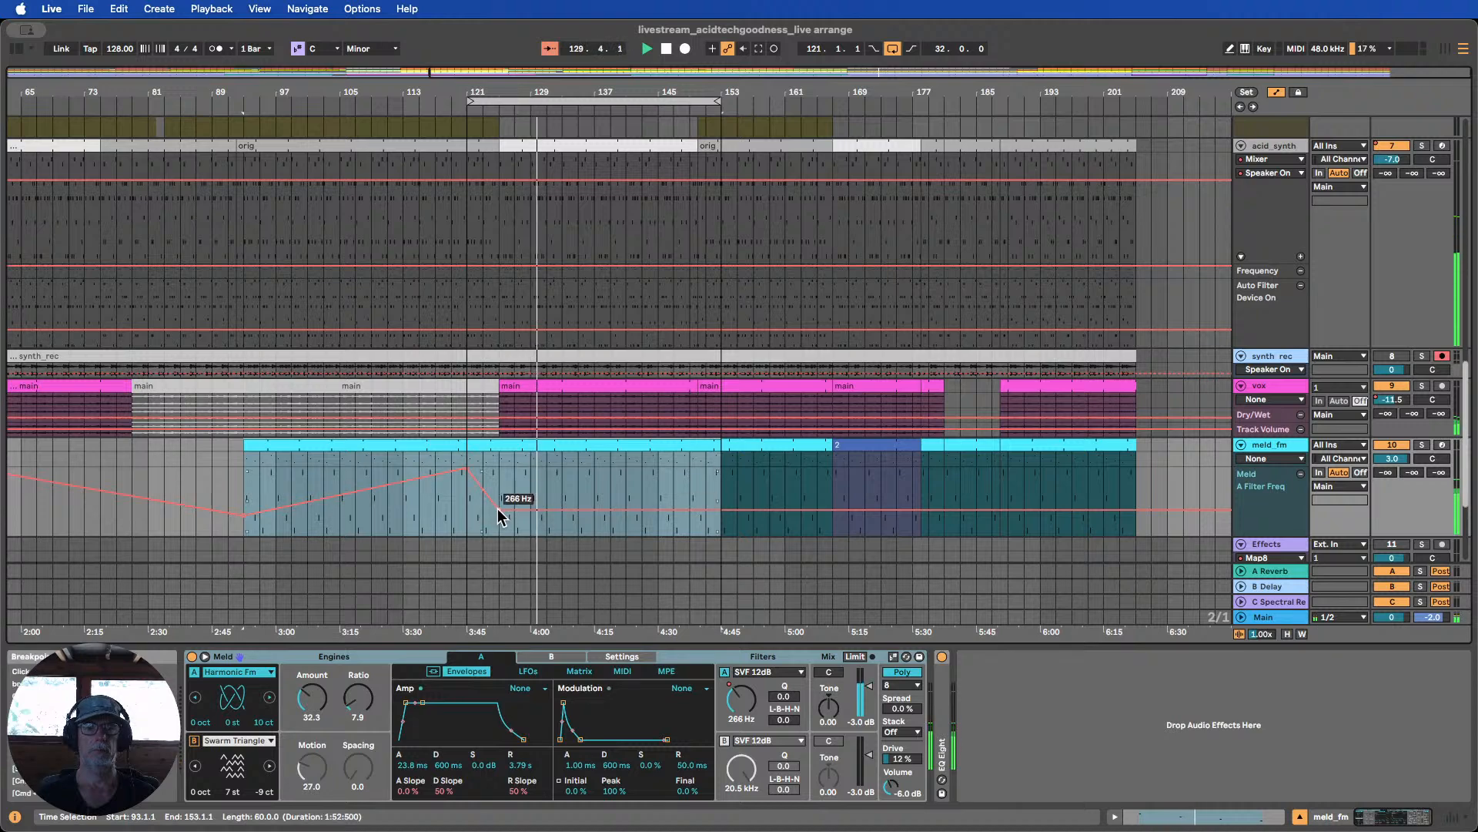
# Shape the meld_fm A Filter Freq automation to rise from bar 125 to a peak near bar 149 and fall back at bar 153
pyautogui.click(720, 519)
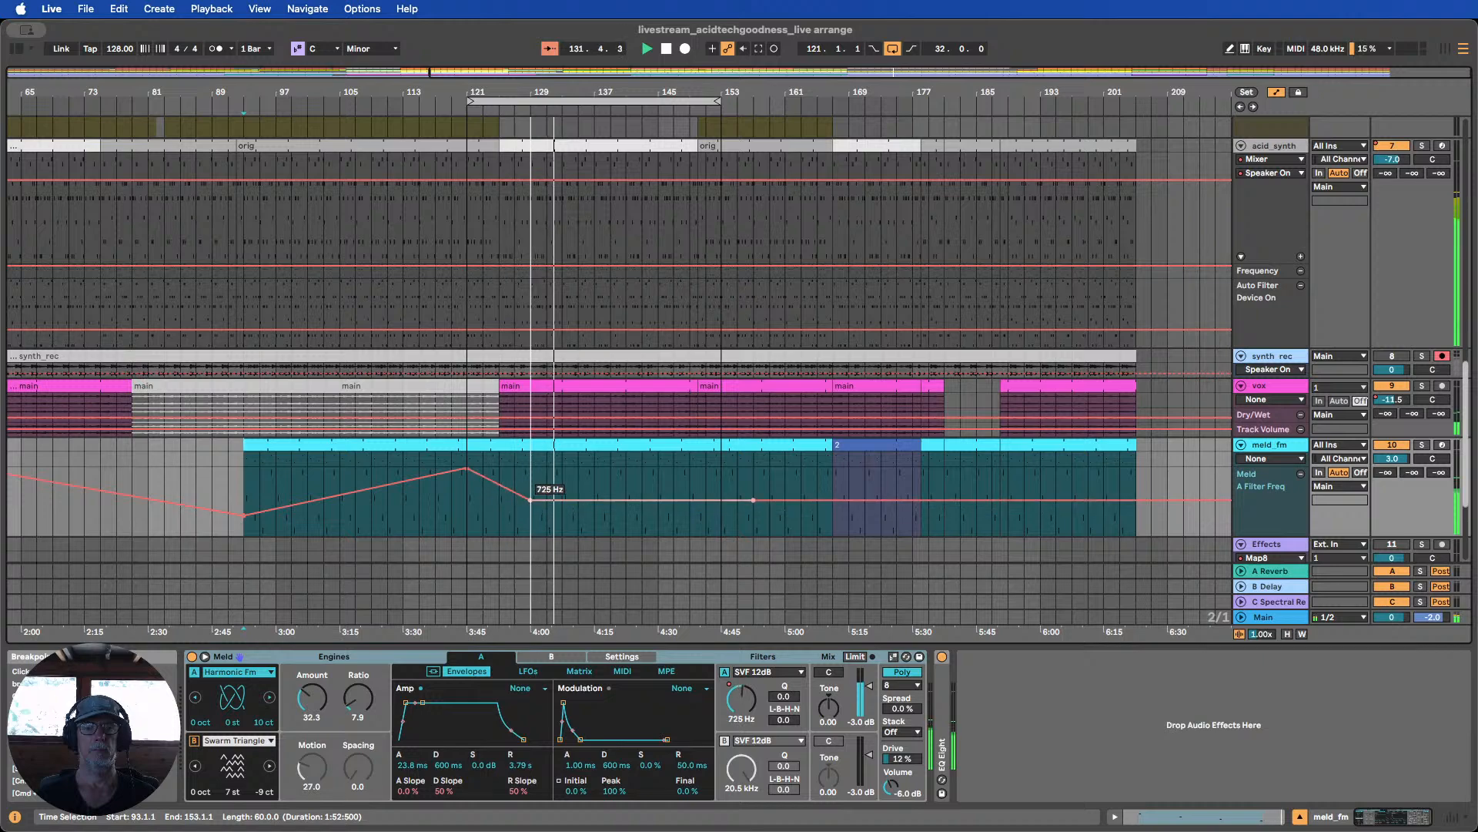
pyautogui.moveTo(611, 510); pyautogui.dragTo(689, 468)
pyautogui.press('super+z')
pyautogui.click(513, 524)
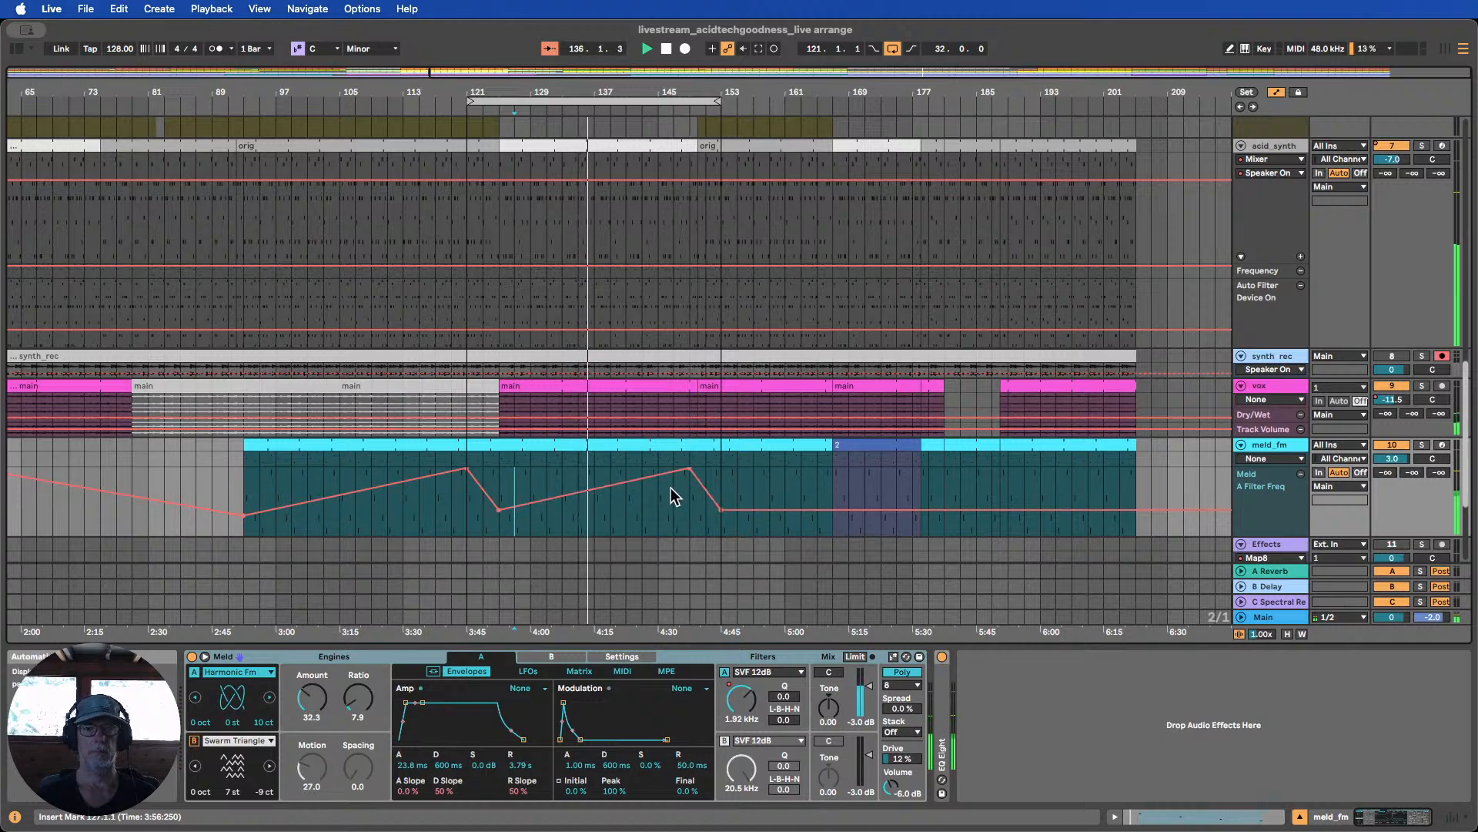
# Extend the vox clip that starts at bar 125 to about bar 158, over the start of the next clip
pyautogui.scroll(1, 673, 491)
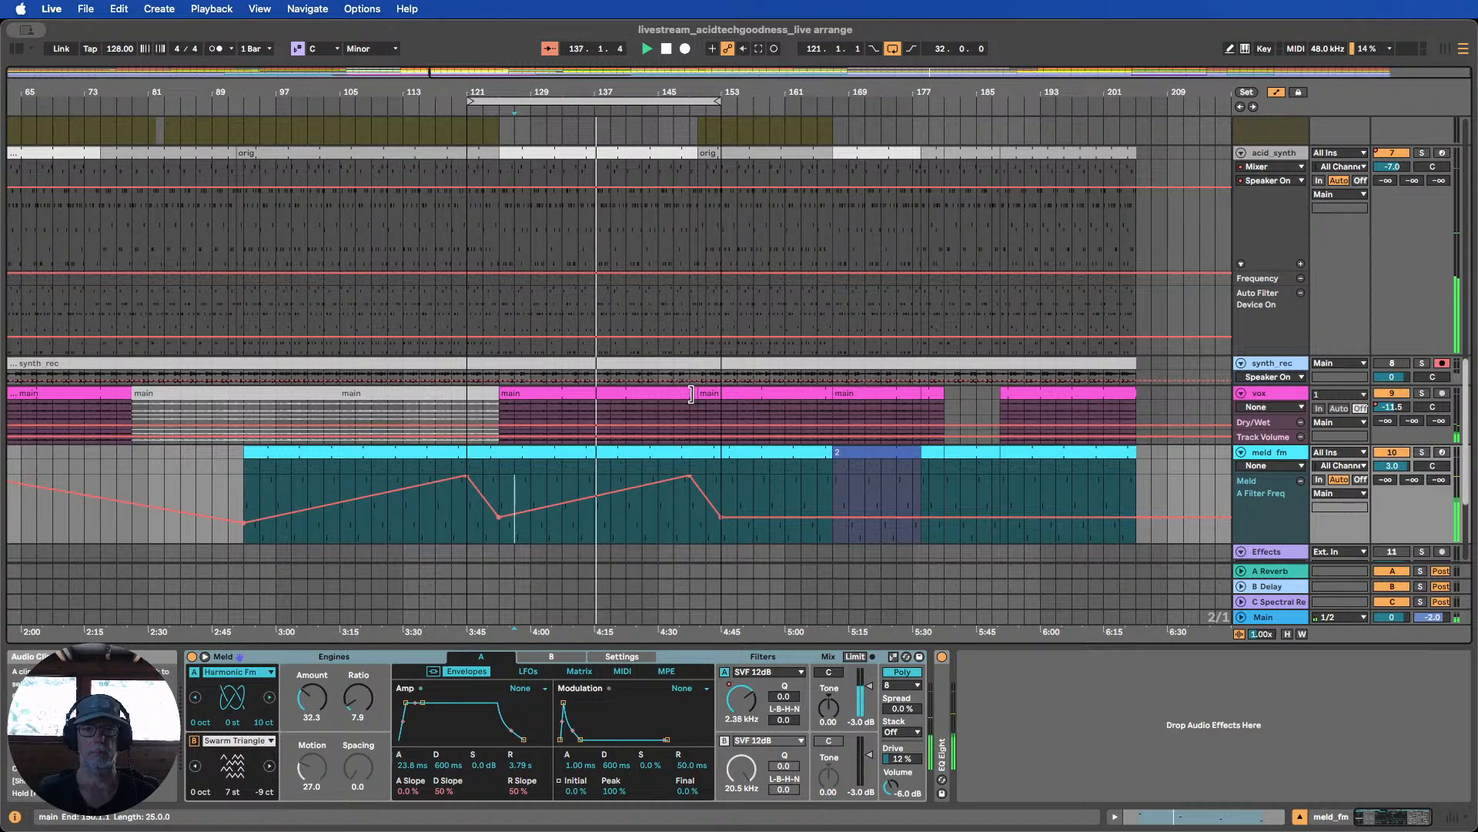
pyautogui.moveTo(697, 393); pyautogui.dragTo(753, 391)
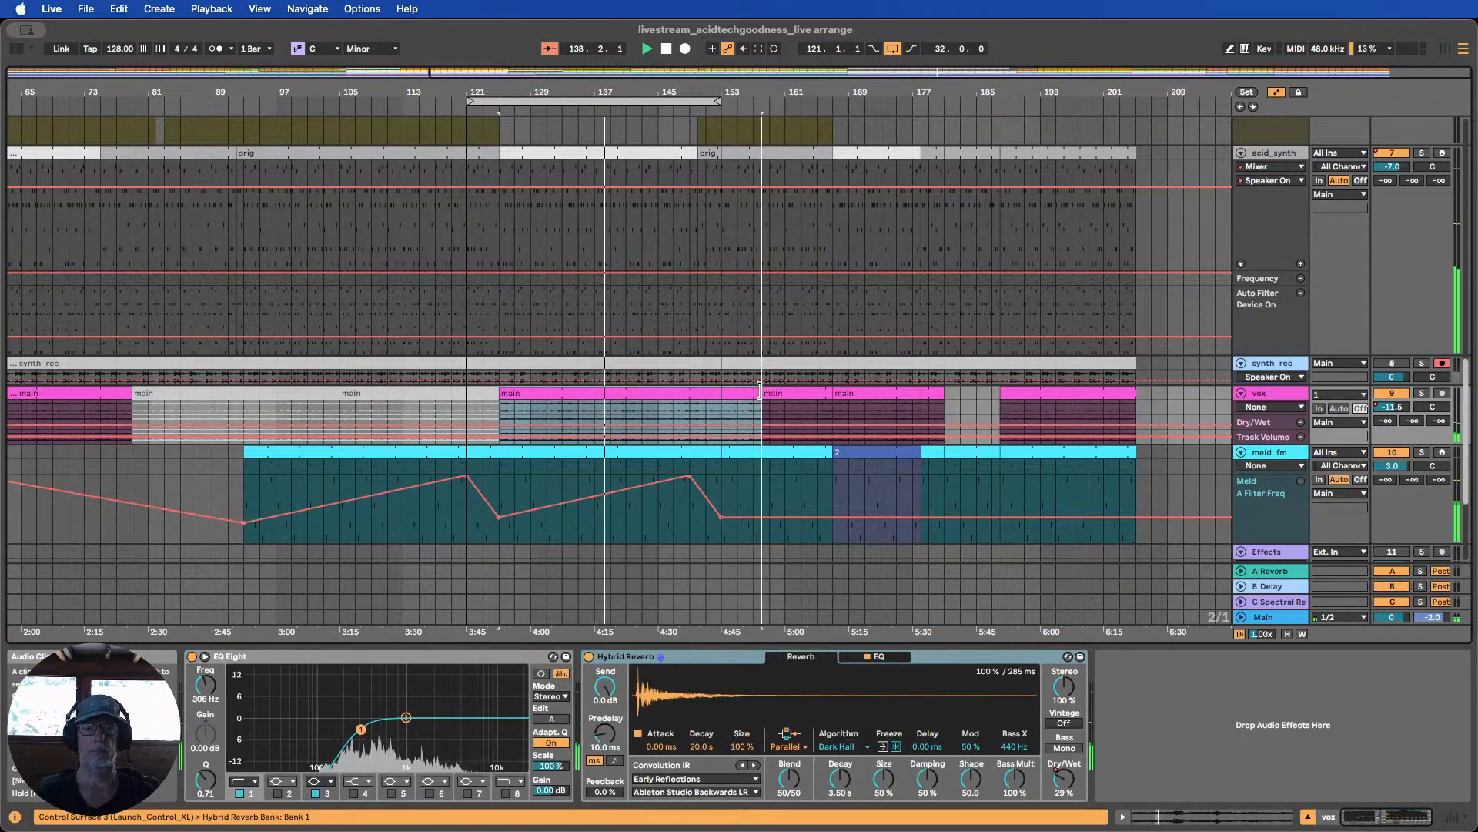
pyautogui.scroll(8, 727, 409)
pyautogui.scroll(3, 724, 412)
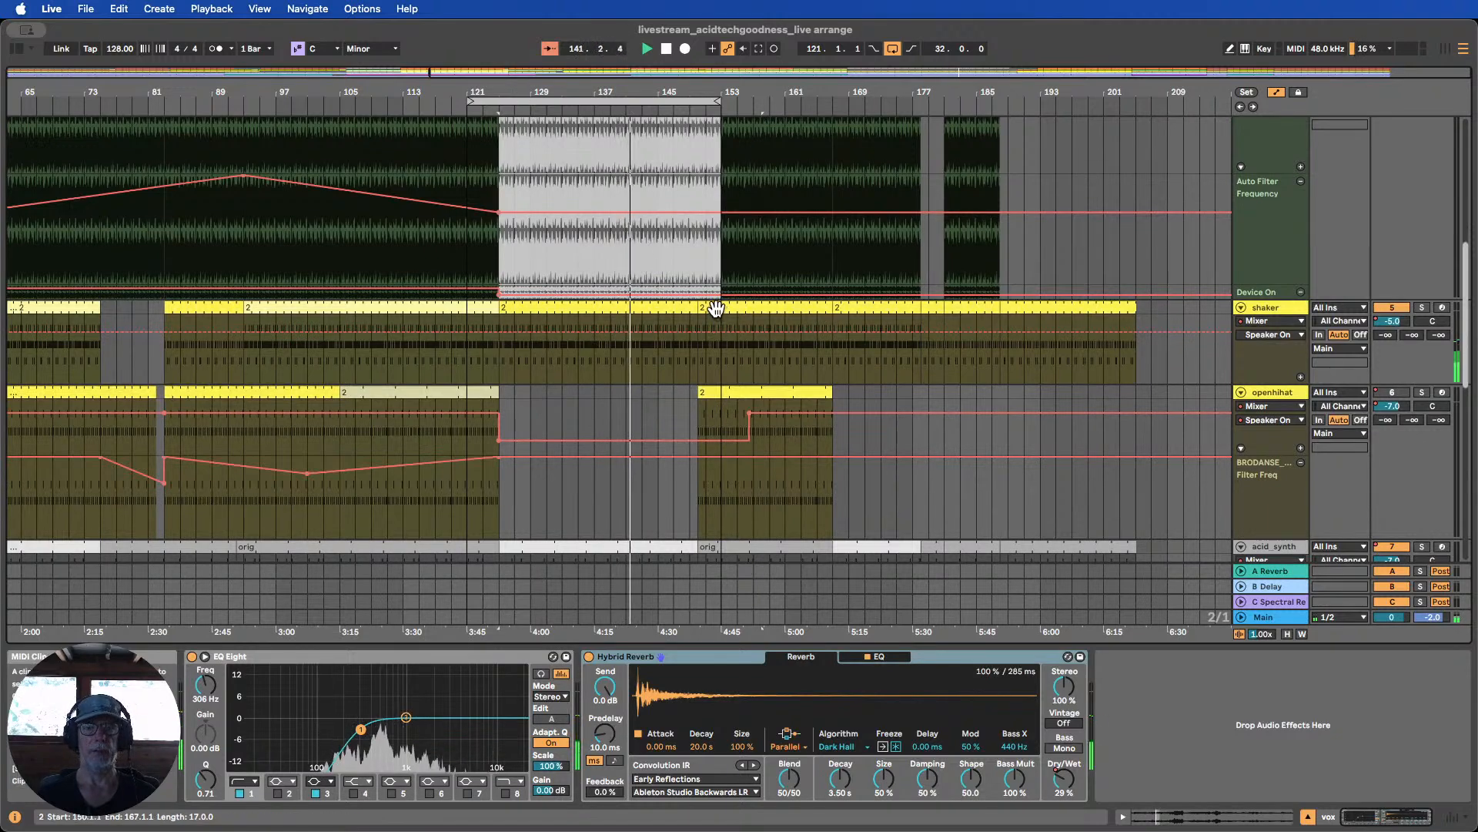
# Trim the openhihat clip's start to bar 153 and make the shaker clip from bar 125 end at bar 153
pyautogui.moveTo(700, 392); pyautogui.dragTo(712, 390)
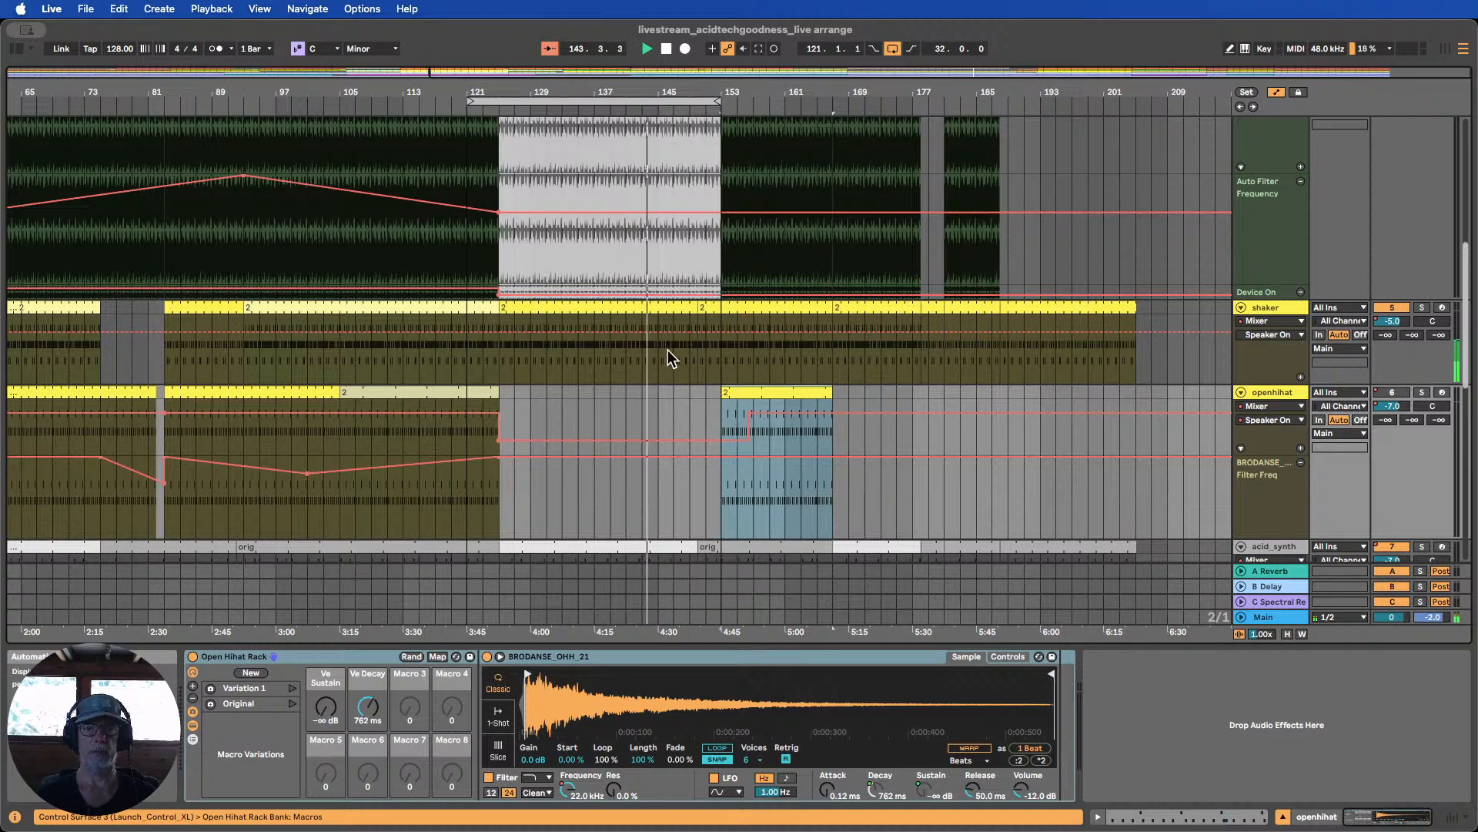
pyautogui.moveTo(658, 351); pyautogui.dragTo(727, 316)
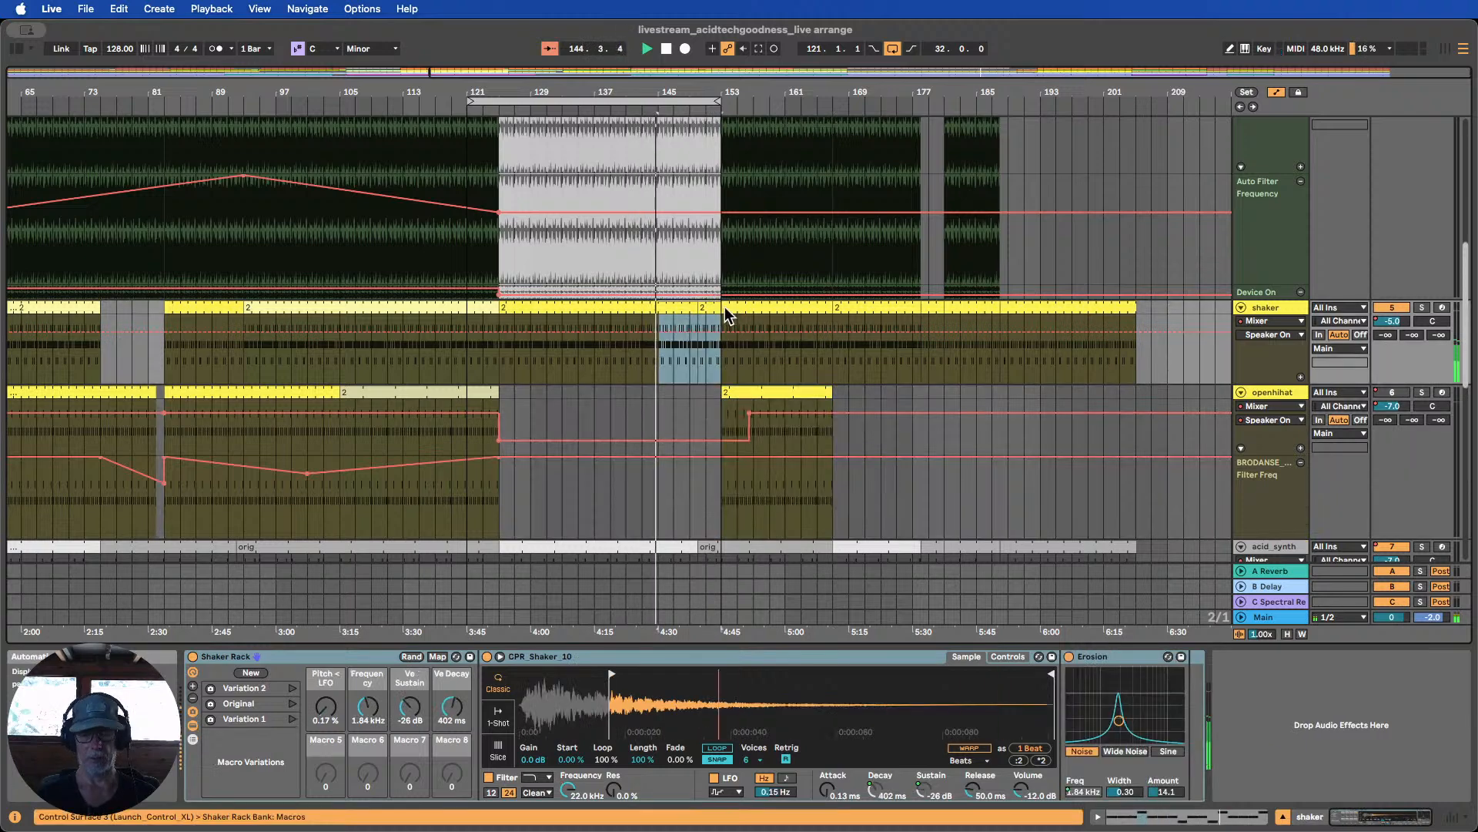
pyautogui.press('0')
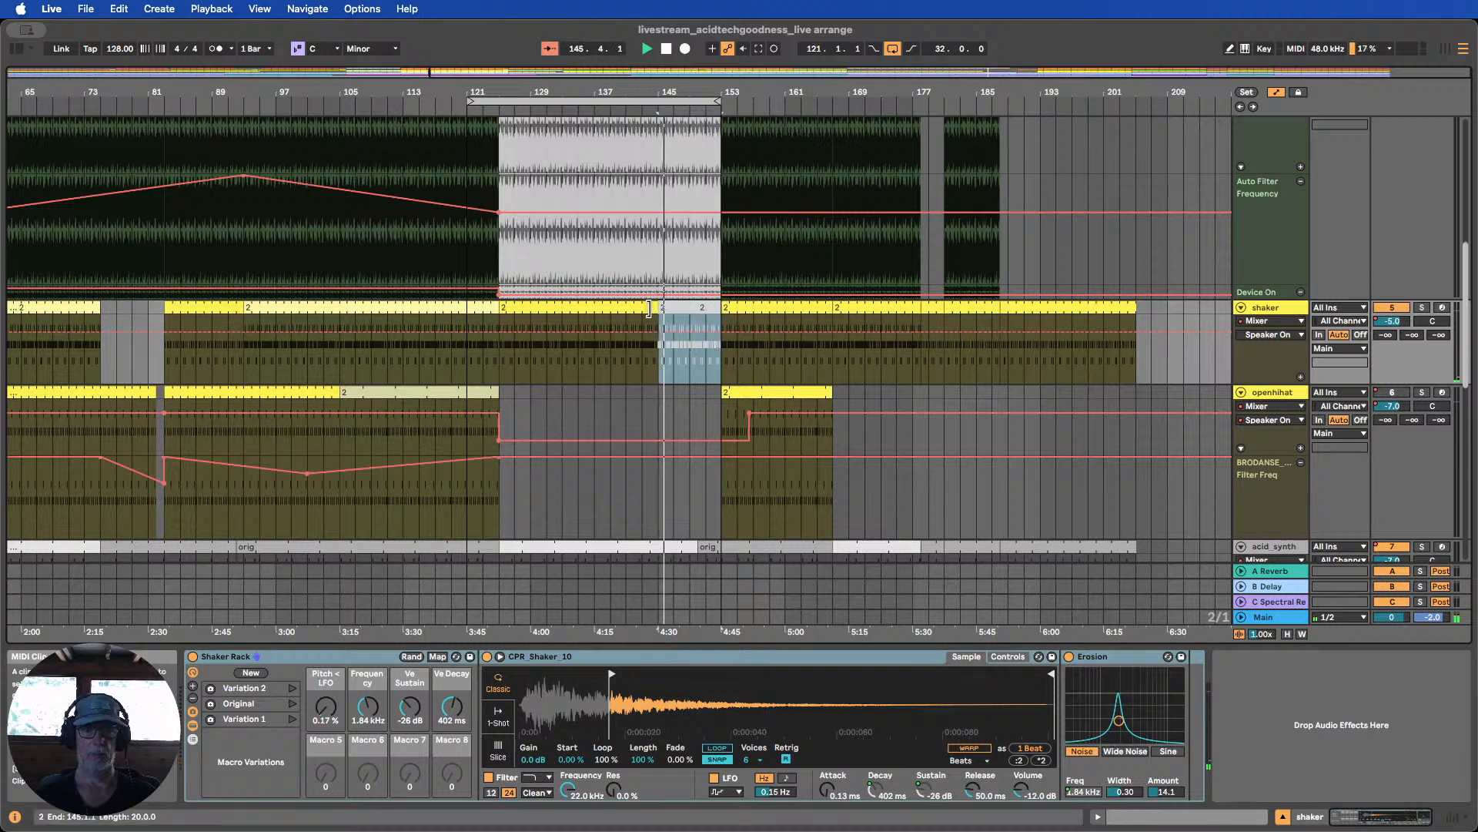
pyautogui.moveTo(659, 308); pyautogui.dragTo(721, 309)
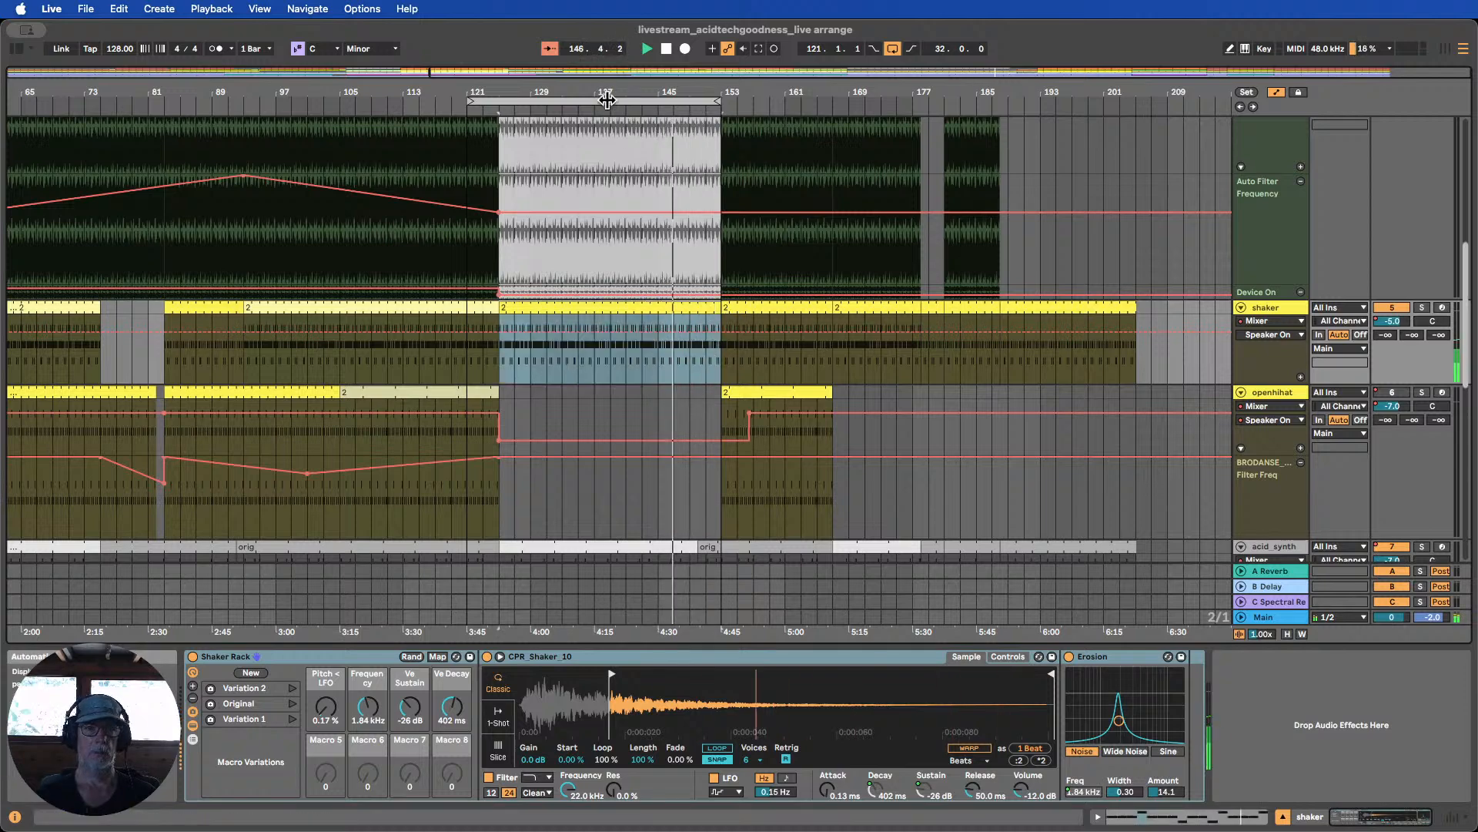
# Show the shaker track's Mixer Track Volume automation in its own lane
pyautogui.moveTo(605, 86); pyautogui.dragTo(605, 46)
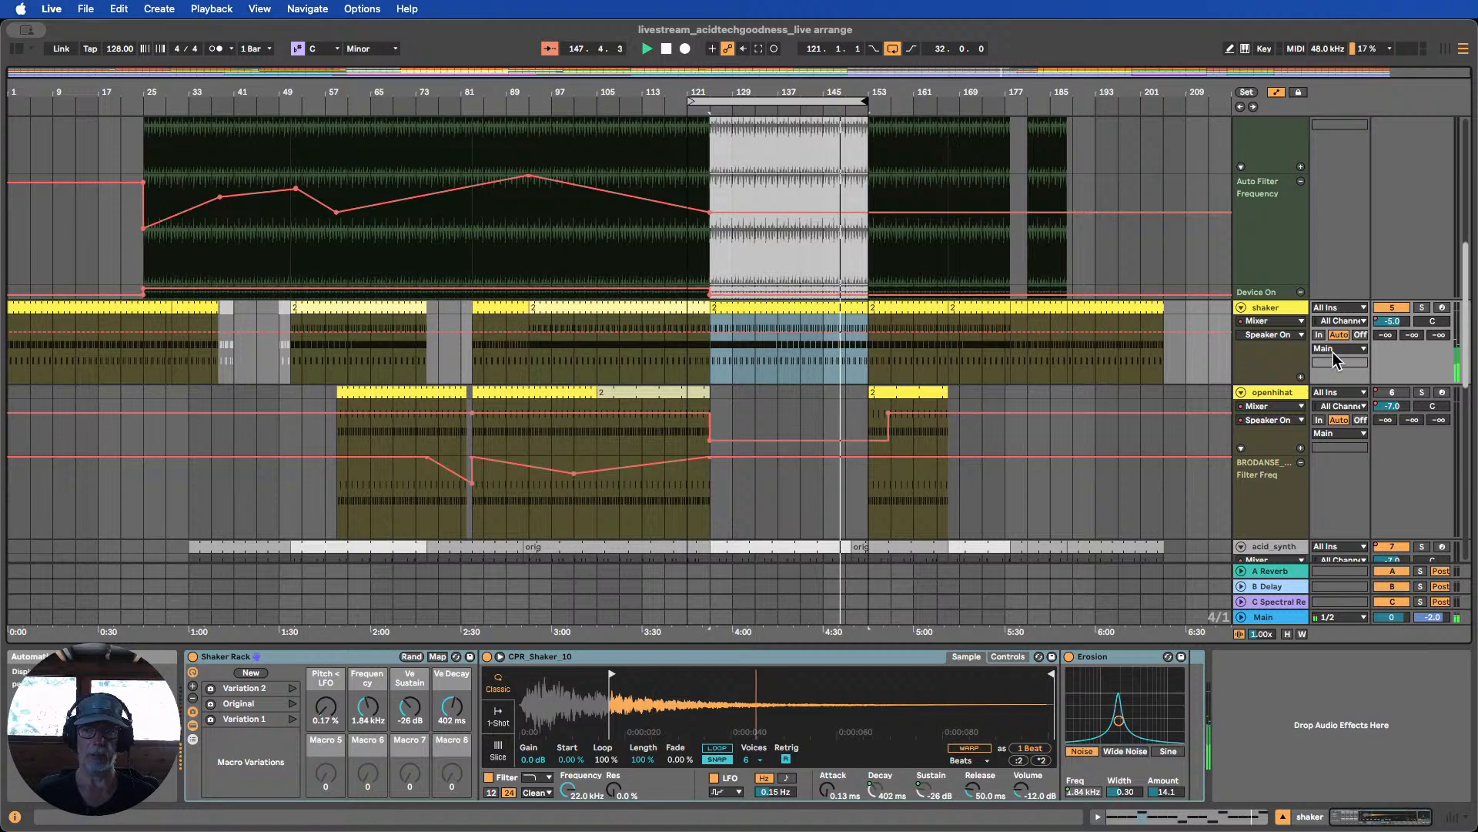
pyautogui.click(1271, 366)
pyautogui.click(1271, 321)
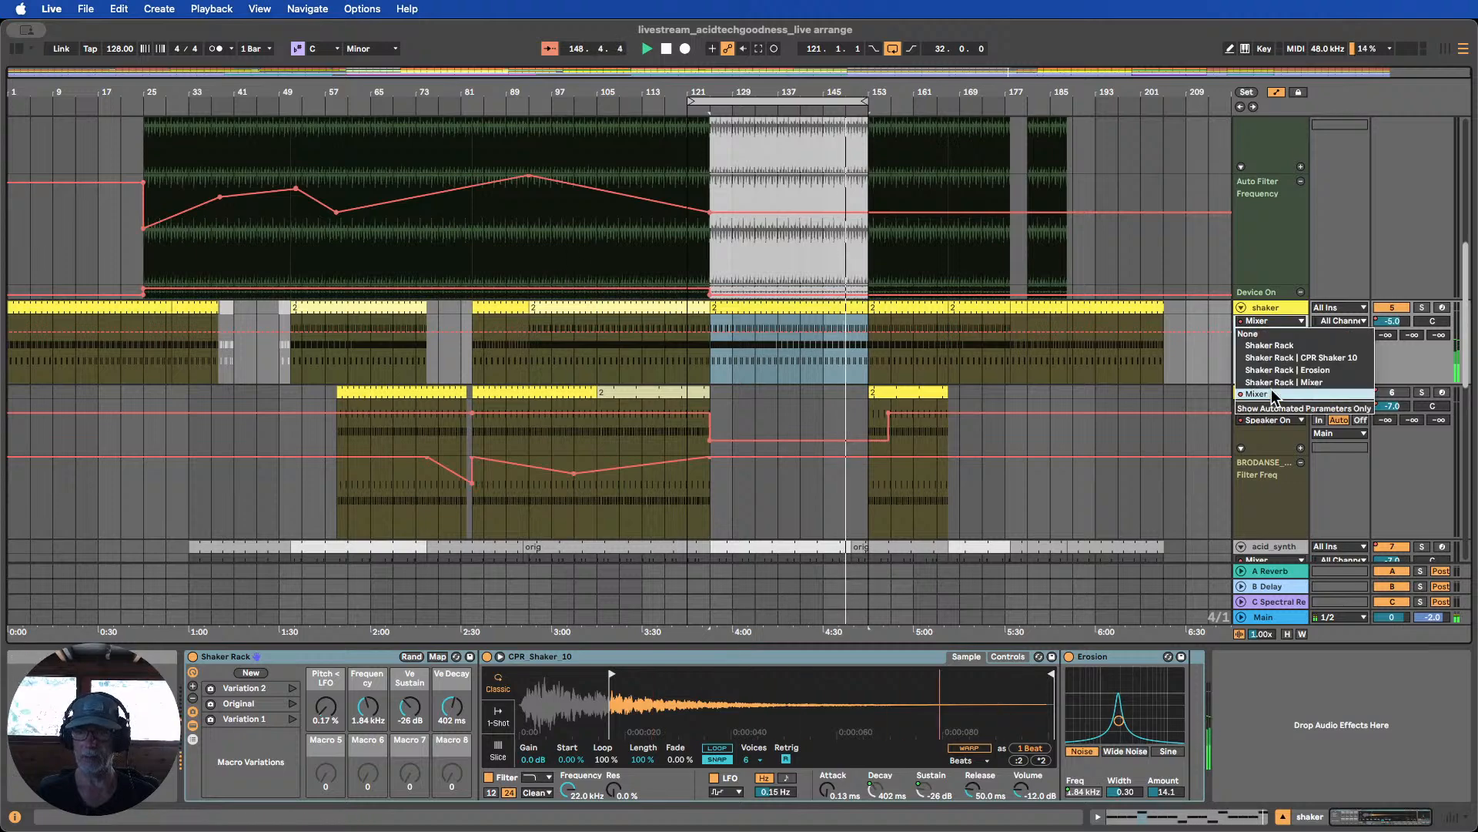
pyautogui.click(1274, 392)
pyautogui.click(1276, 334)
pyautogui.click(1272, 372)
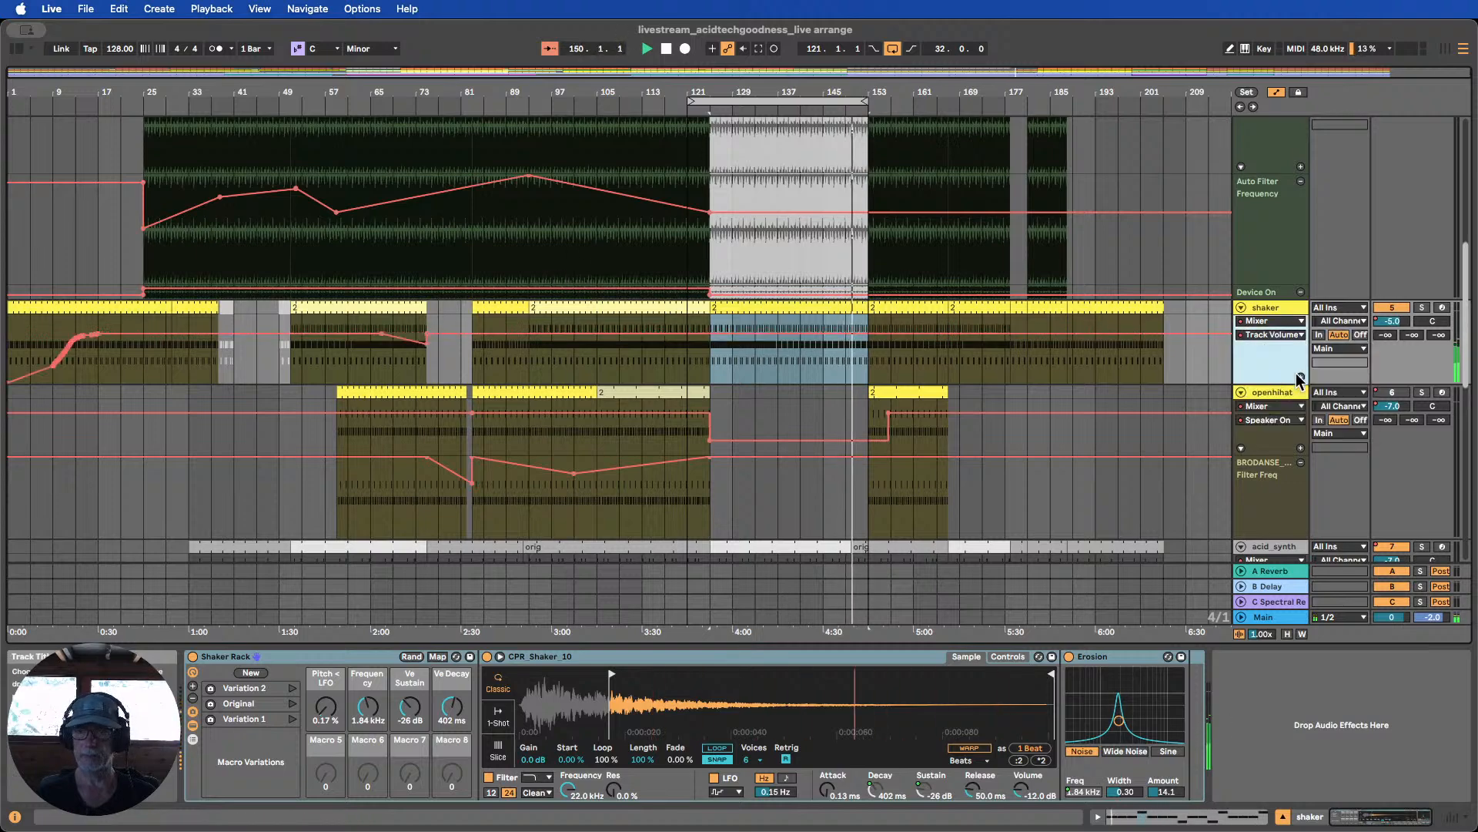
pyautogui.click(1301, 379)
# Dip the shaker volume automation from bar 125 to about -16 dB at bar 151, recovering at bar 153, and end the clip at bar 151
pyautogui.click(711, 408)
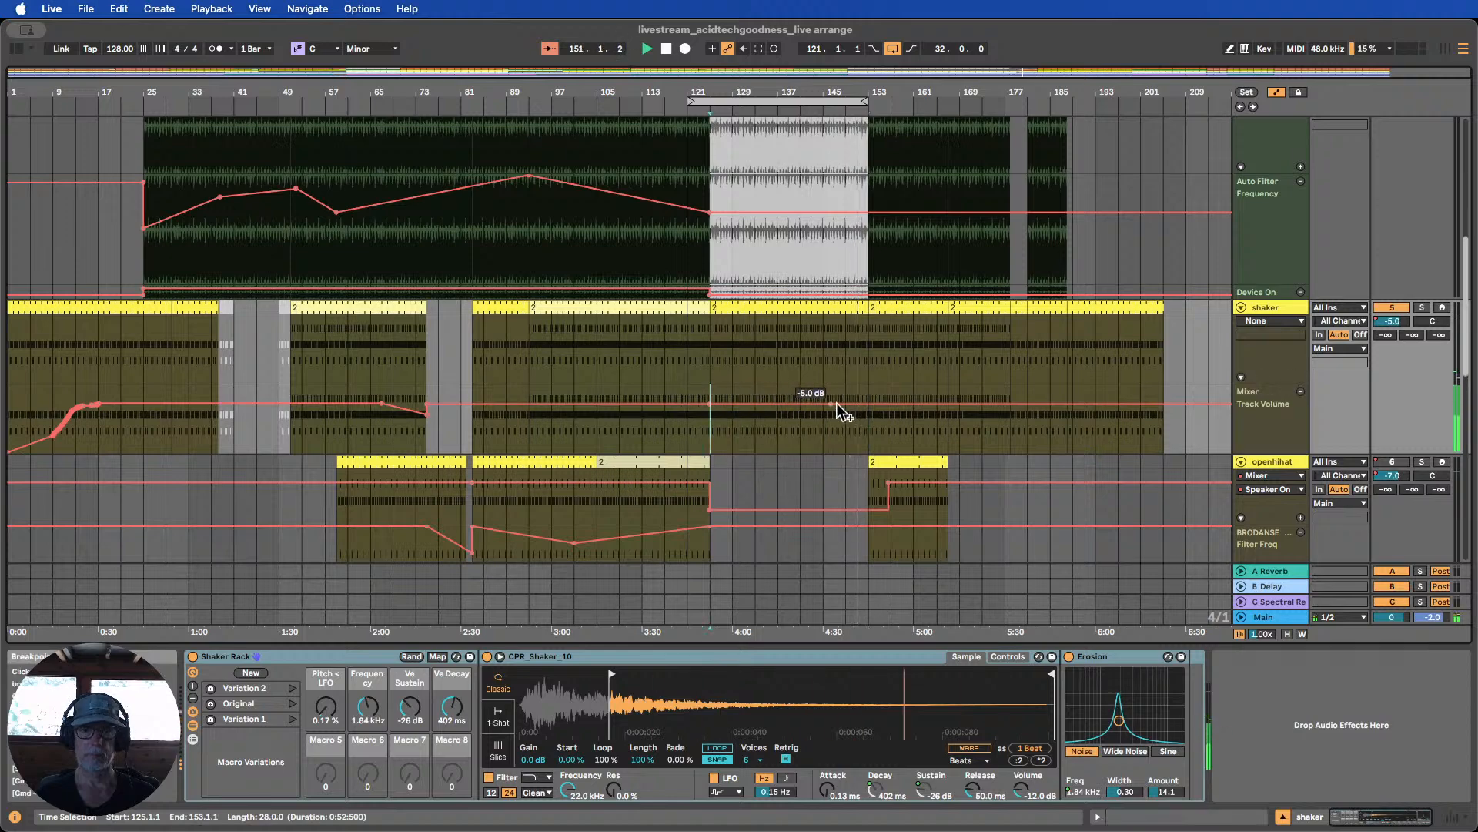
pyautogui.moveTo(866, 403); pyautogui.dragTo(845, 422)
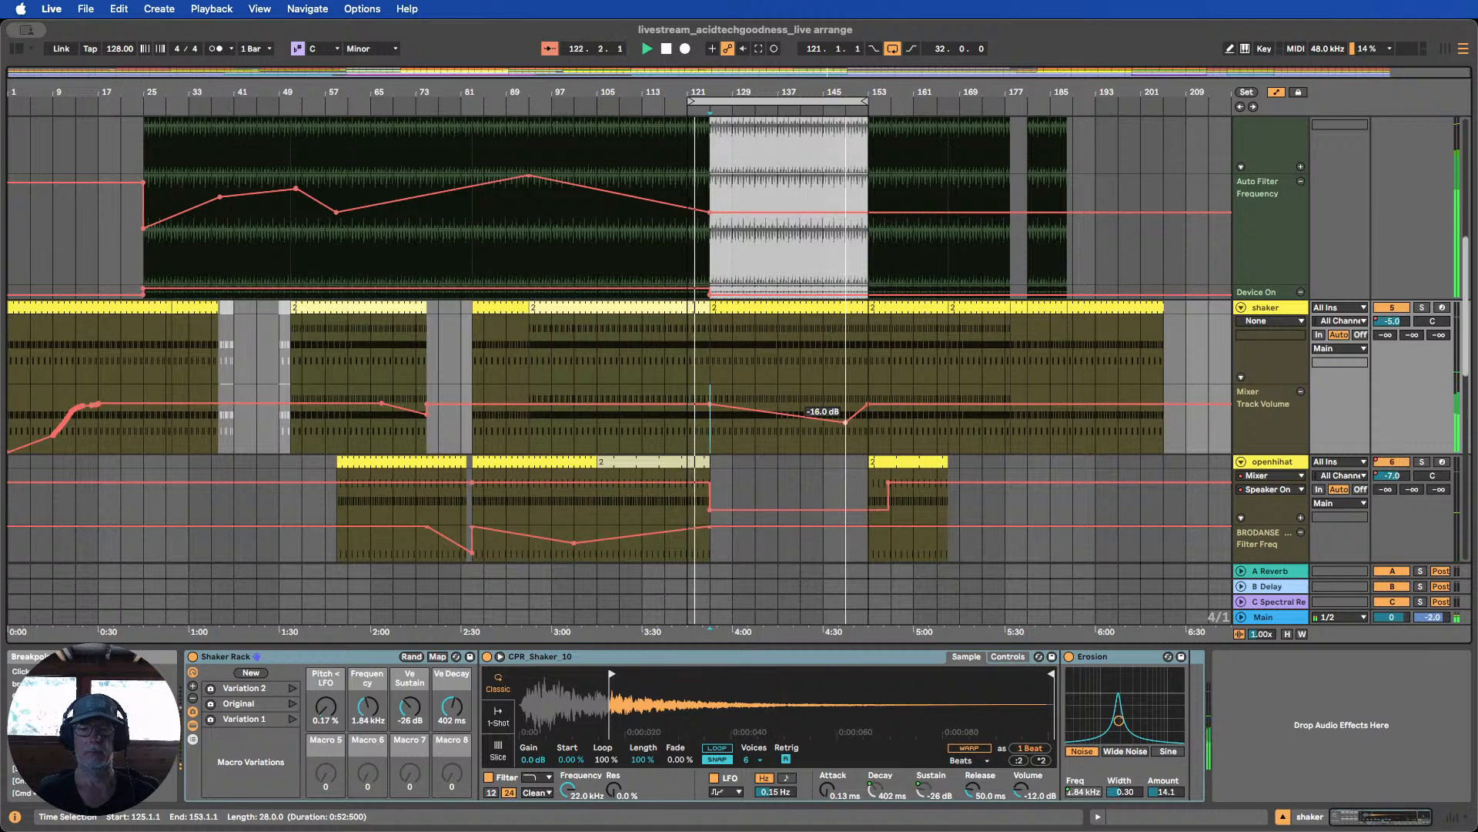
pyautogui.moveTo(867, 91); pyautogui.dragTo(865, 208)
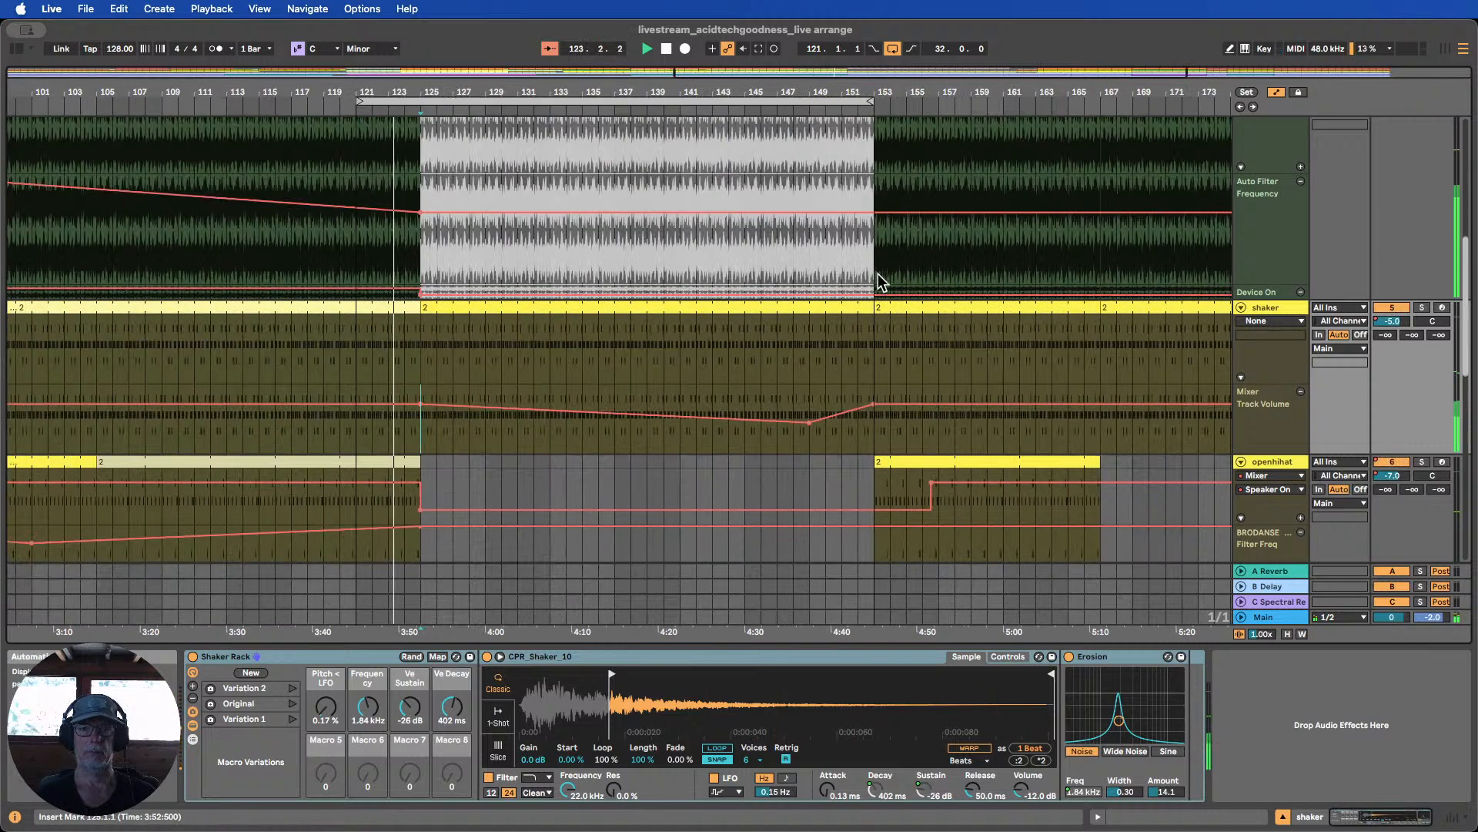
pyautogui.click(843, 308)
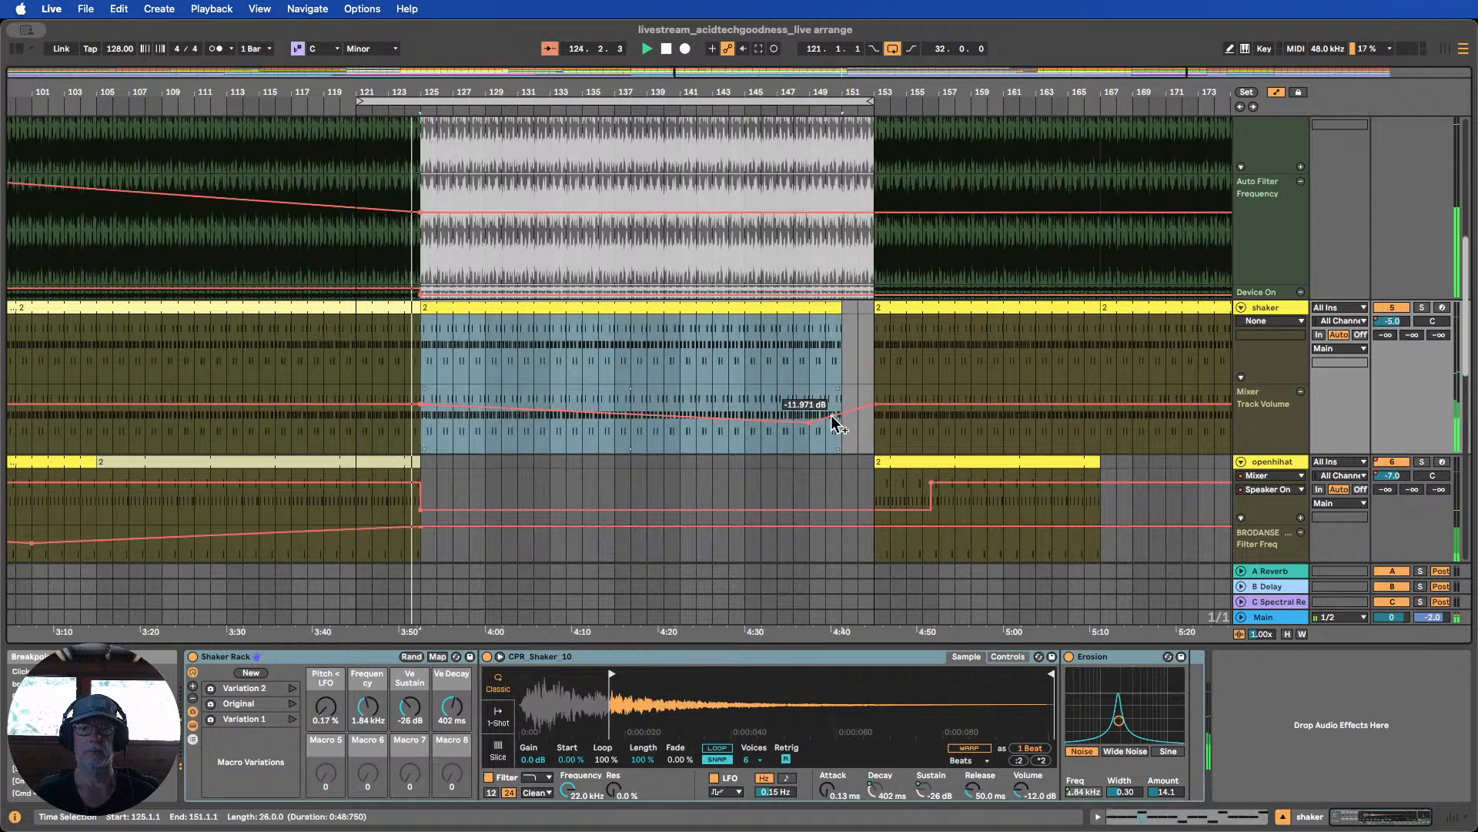
pyautogui.moveTo(809, 422); pyautogui.dragTo(841, 422)
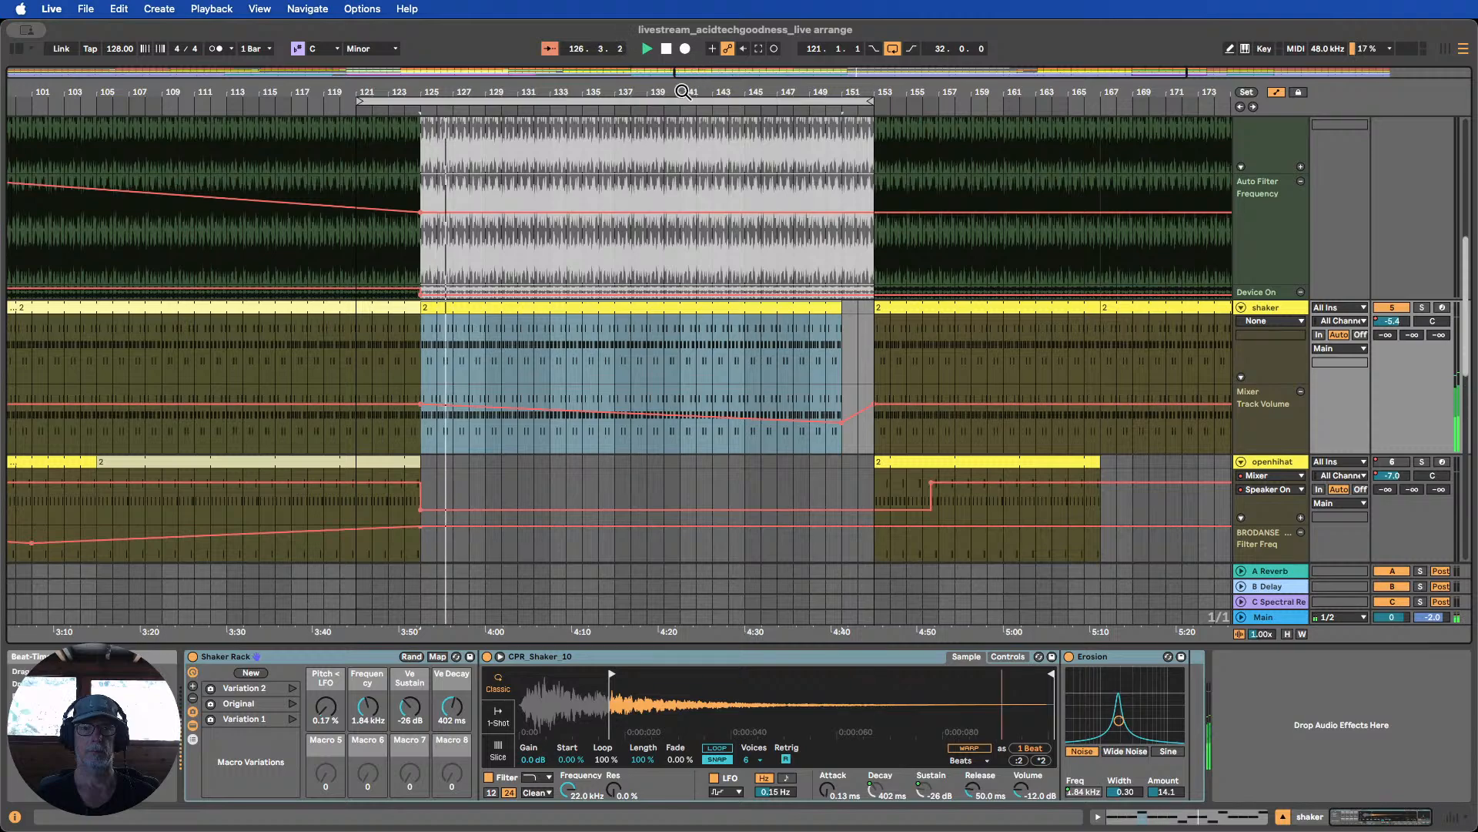
# Trim the start of the tom clip after the break so that it begins at bar 153
pyautogui.moveTo(687, 77); pyautogui.dragTo(689, 28)
pyautogui.scroll(-5, 863, 251)
pyautogui.scroll(-4, 862, 243)
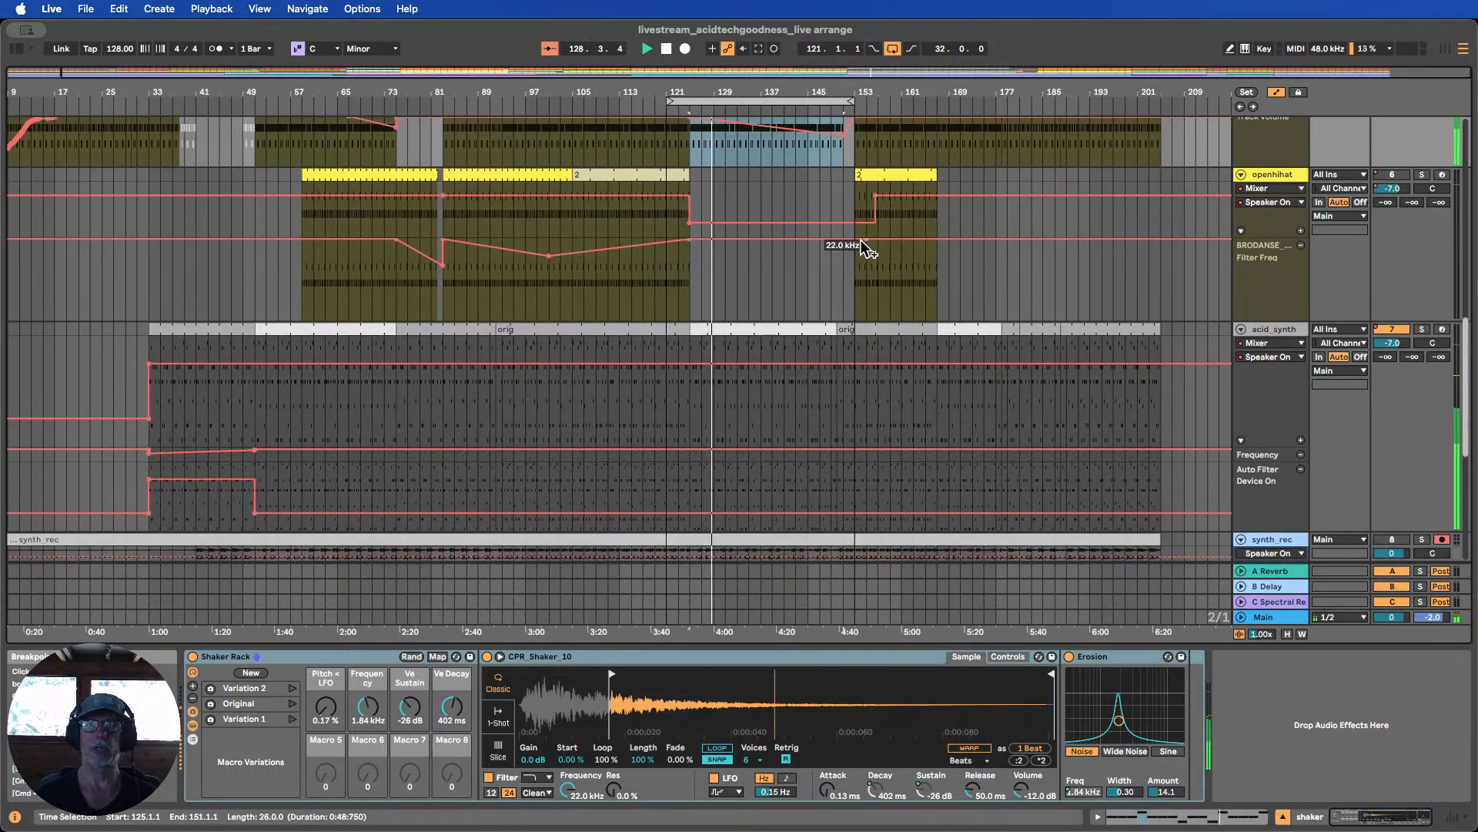
pyautogui.scroll(12, 858, 248)
pyautogui.scroll(3, 851, 252)
pyautogui.scroll(5, 859, 254)
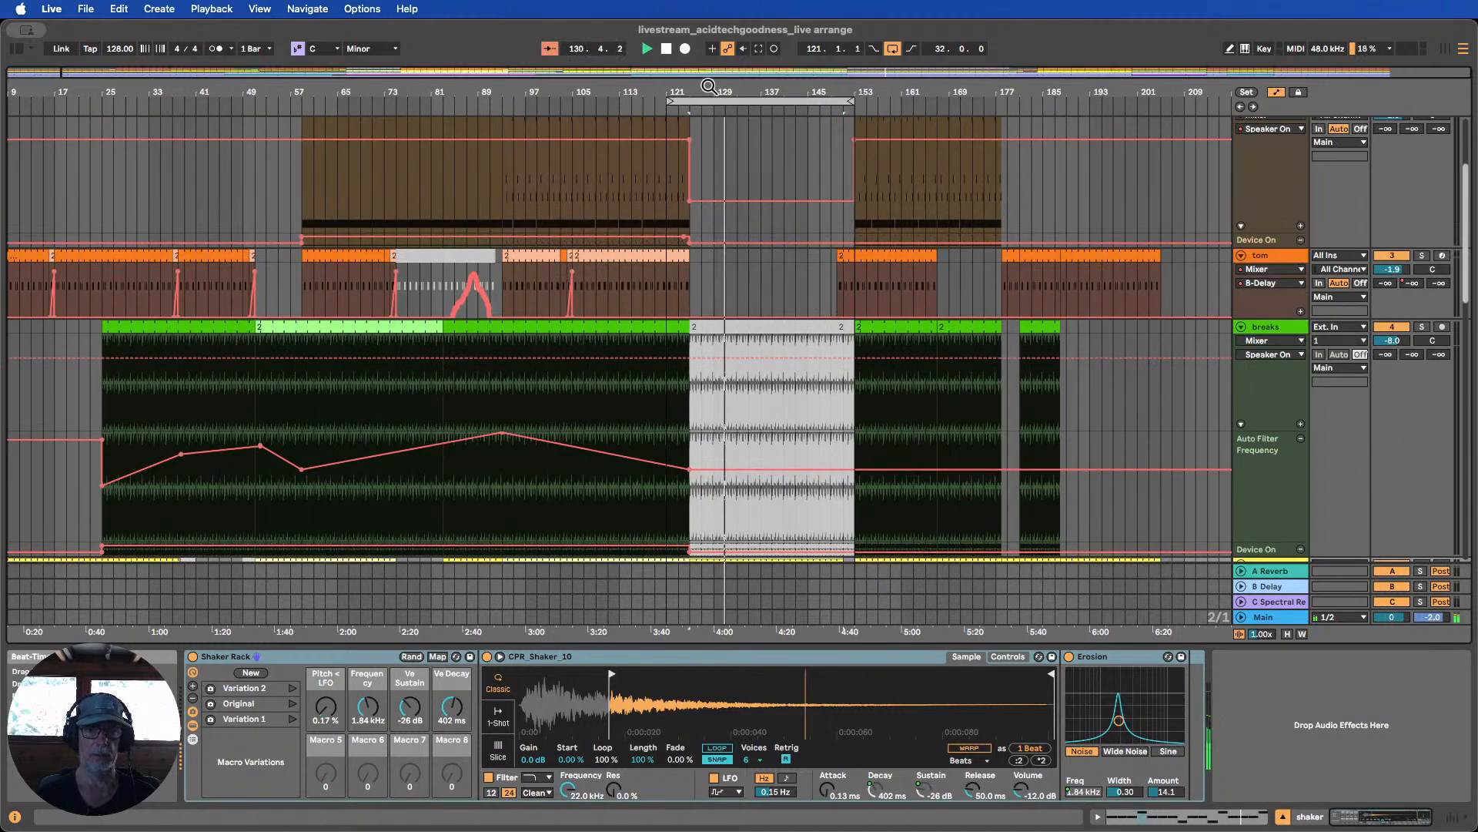
pyautogui.moveTo(711, 88); pyautogui.dragTo(764, 221)
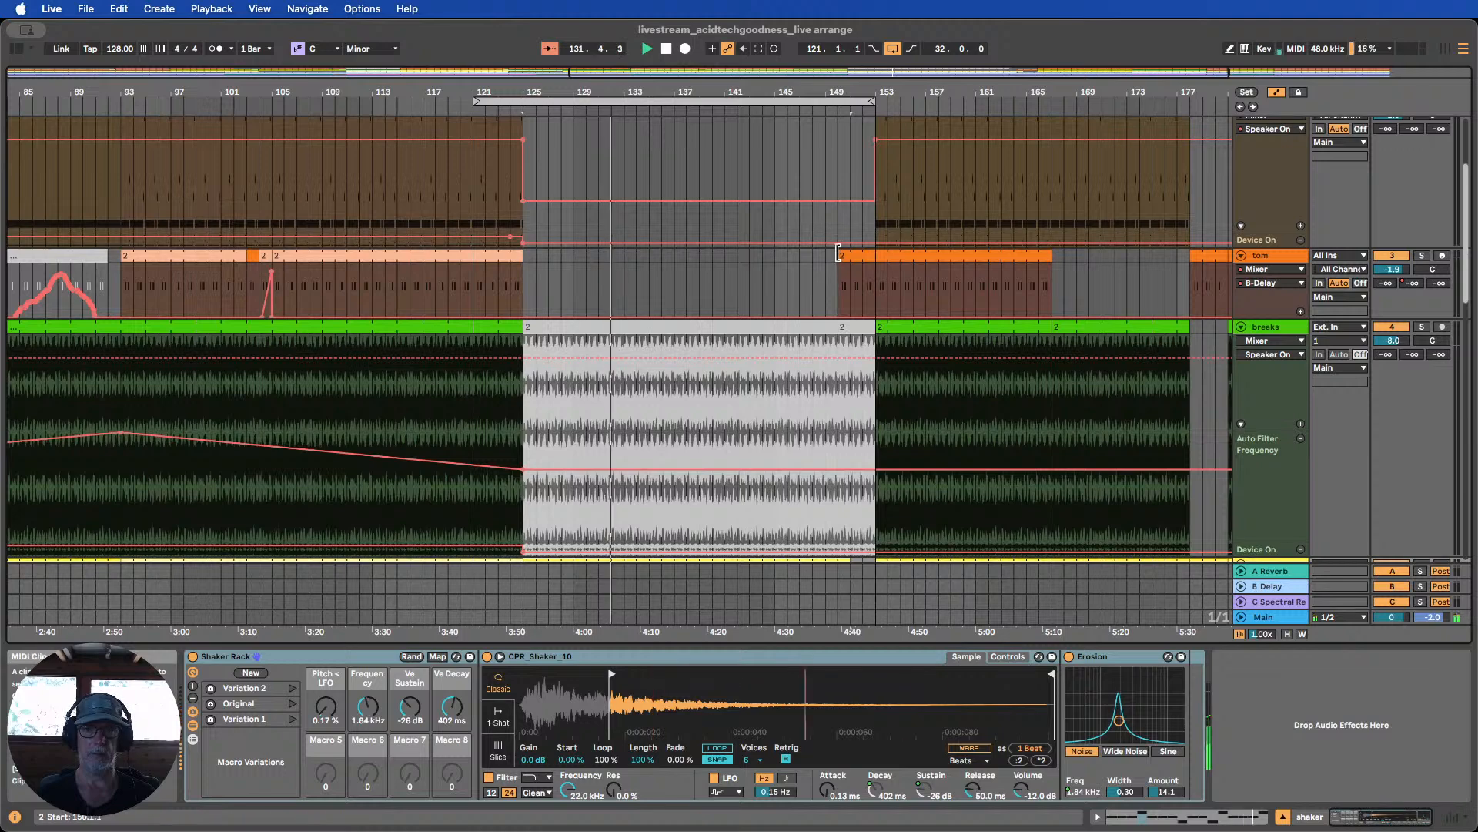
pyautogui.moveTo(840, 256); pyautogui.dragTo(876, 256)
# Copy the tom clips from bars 103 to 105 to bar 135, moving the first one-bar copy to bar 128
pyautogui.moveTo(247, 284); pyautogui.dragTo(273, 269)
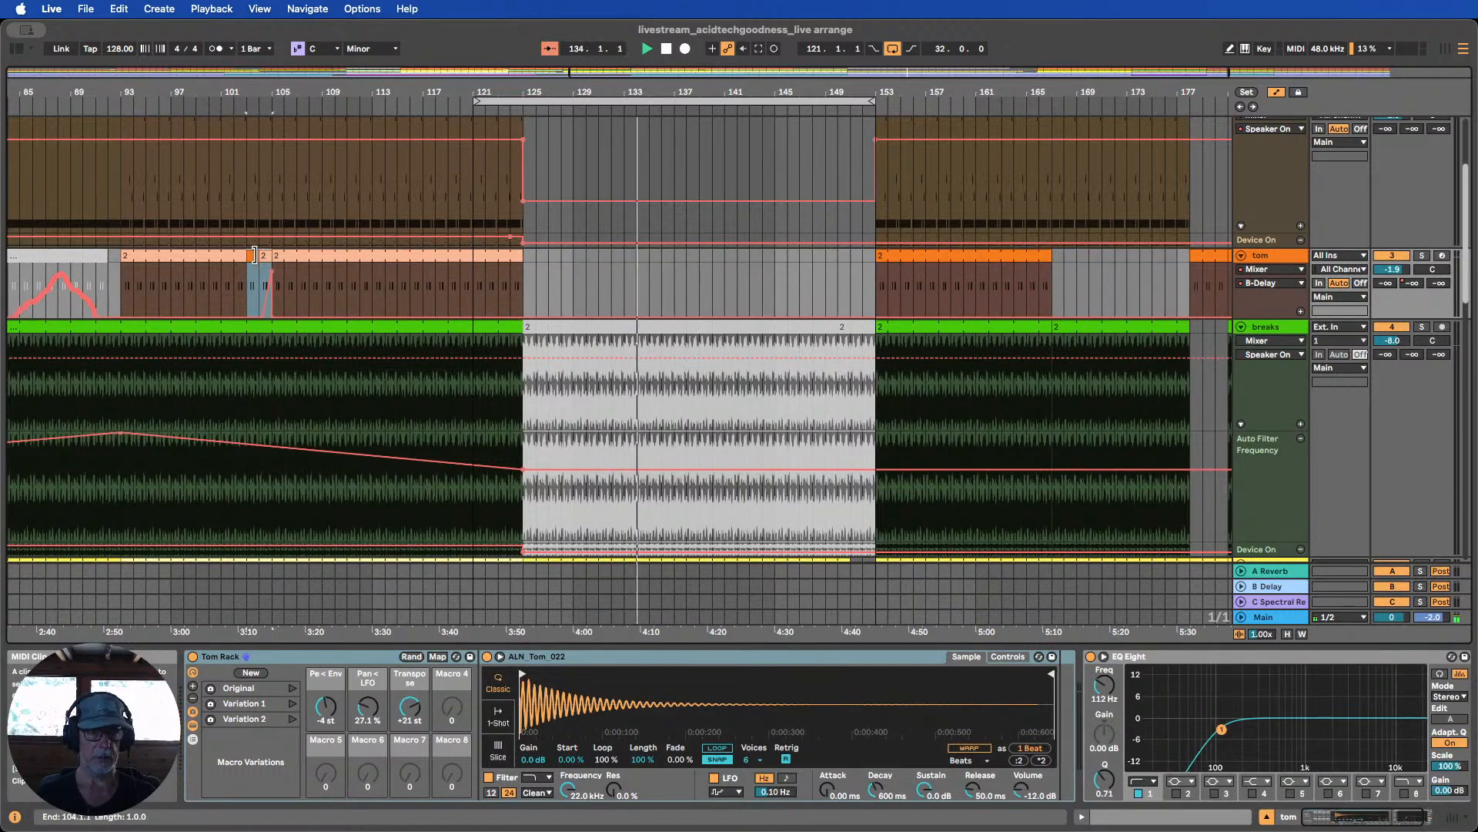
pyautogui.moveTo(261, 254); pyautogui.dragTo(667, 262)
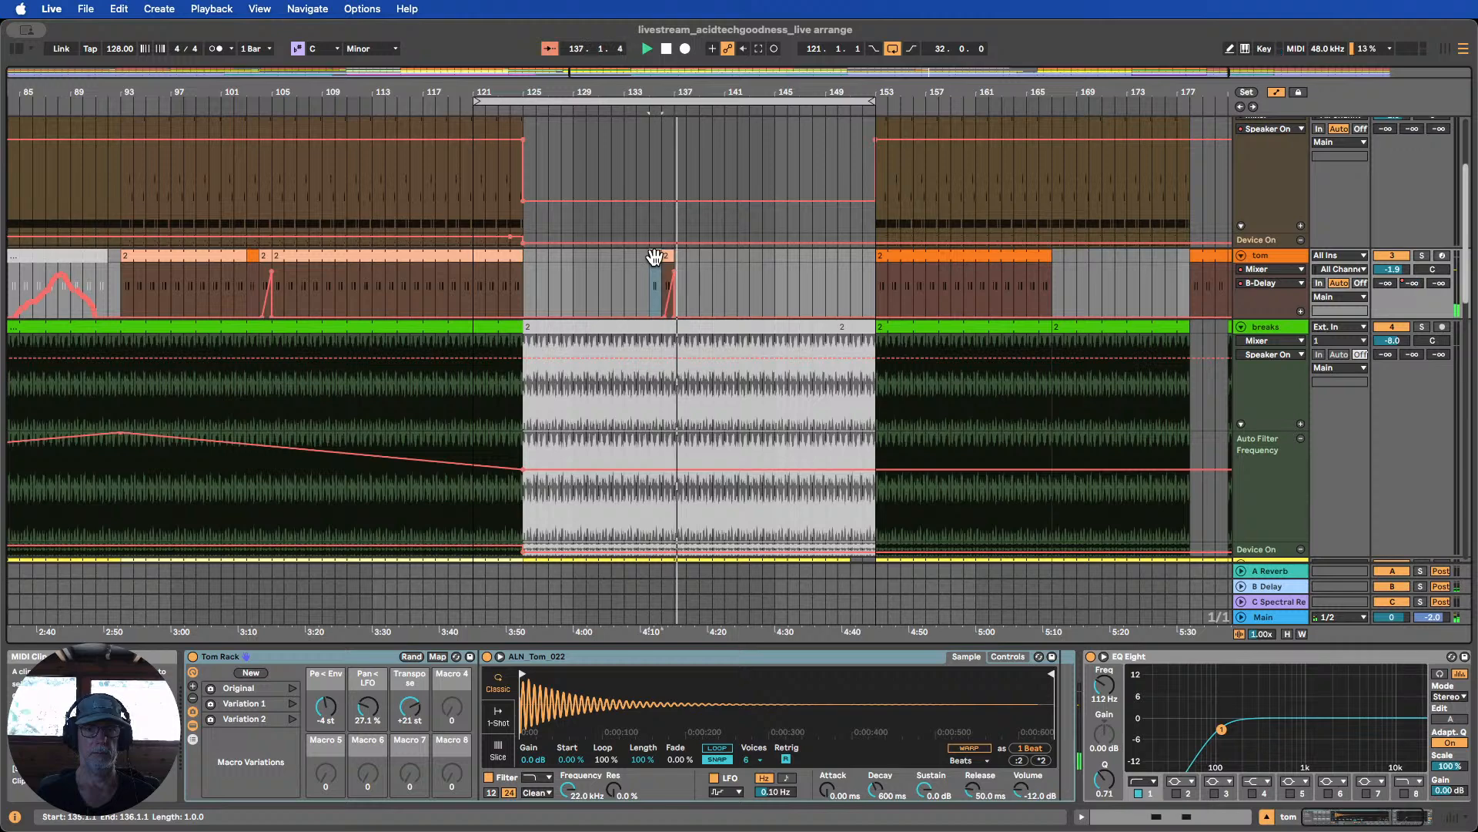
pyautogui.moveTo(655, 257)
pyautogui.mouseDown()
pyautogui.moveTo(548, 257)
pyautogui.moveTo(562, 256)
pyautogui.mouseUp()
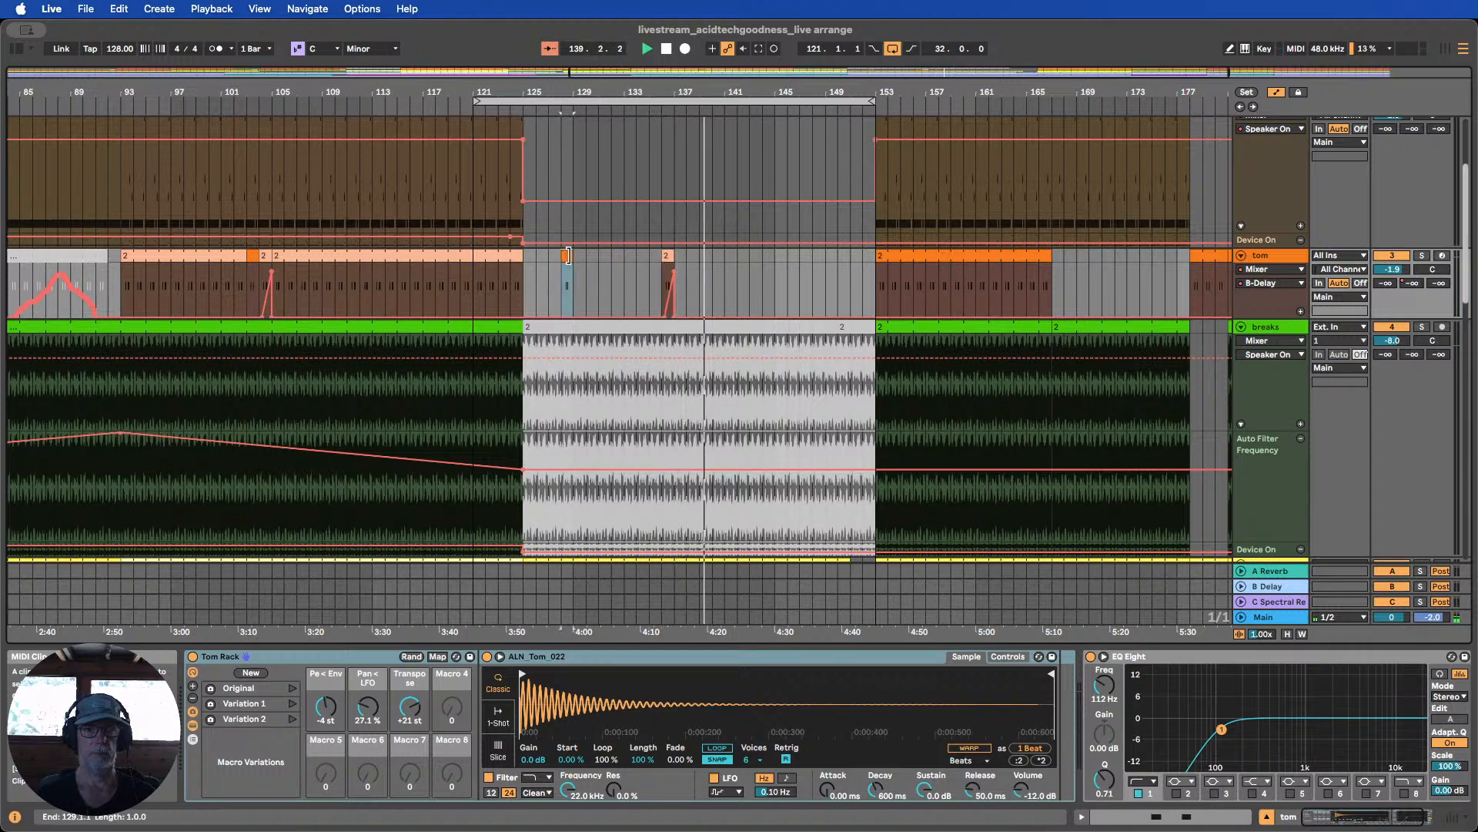
# Fill the tom track from bar 128 to bar 133 and deactivate the one-bar sections at bars 129 and 131
pyautogui.press('Delete')
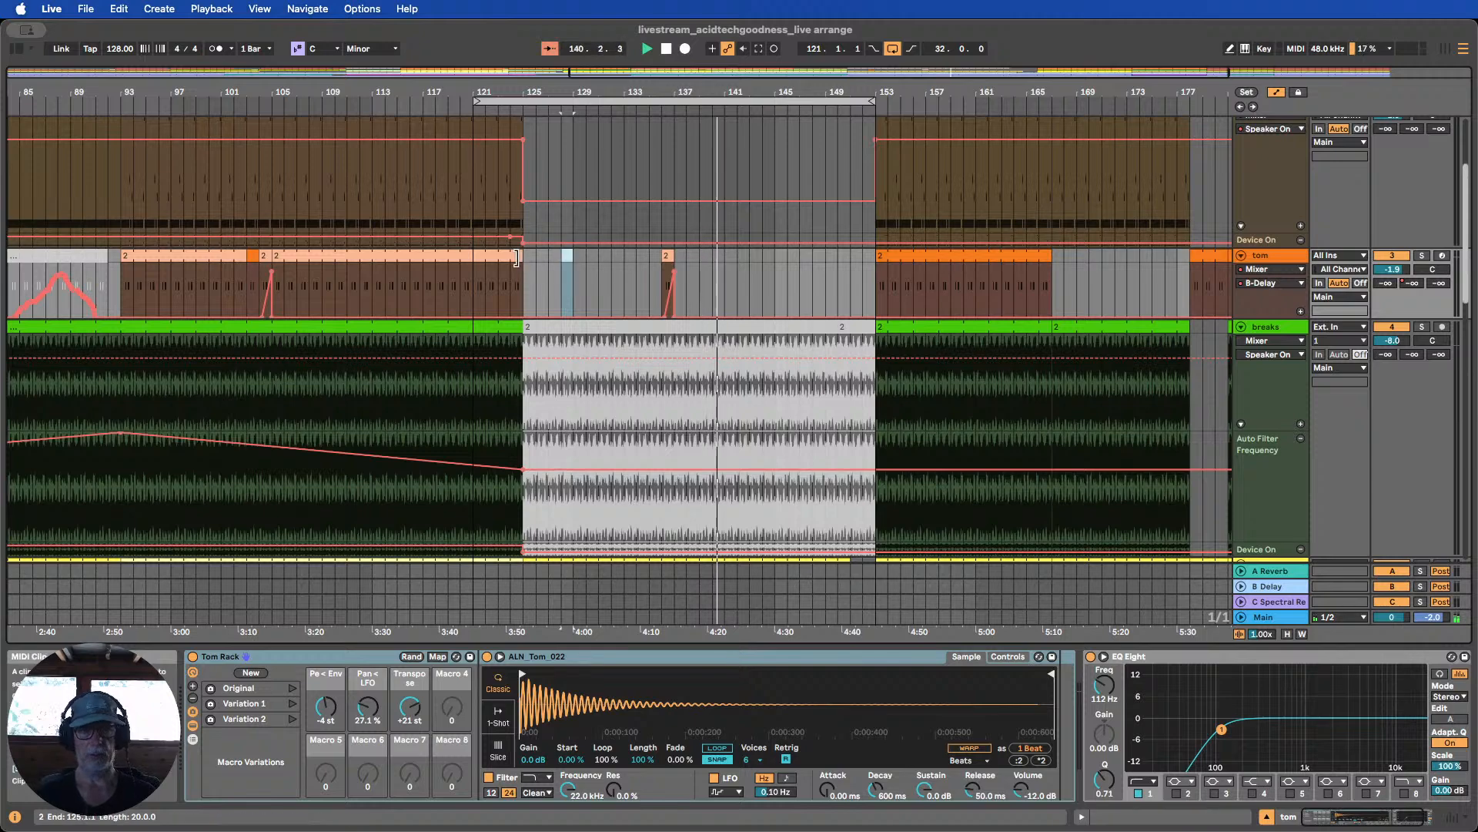
pyautogui.moveTo(521, 255); pyautogui.dragTo(573, 286)
pyautogui.press('Delete')
pyautogui.press('super+e')
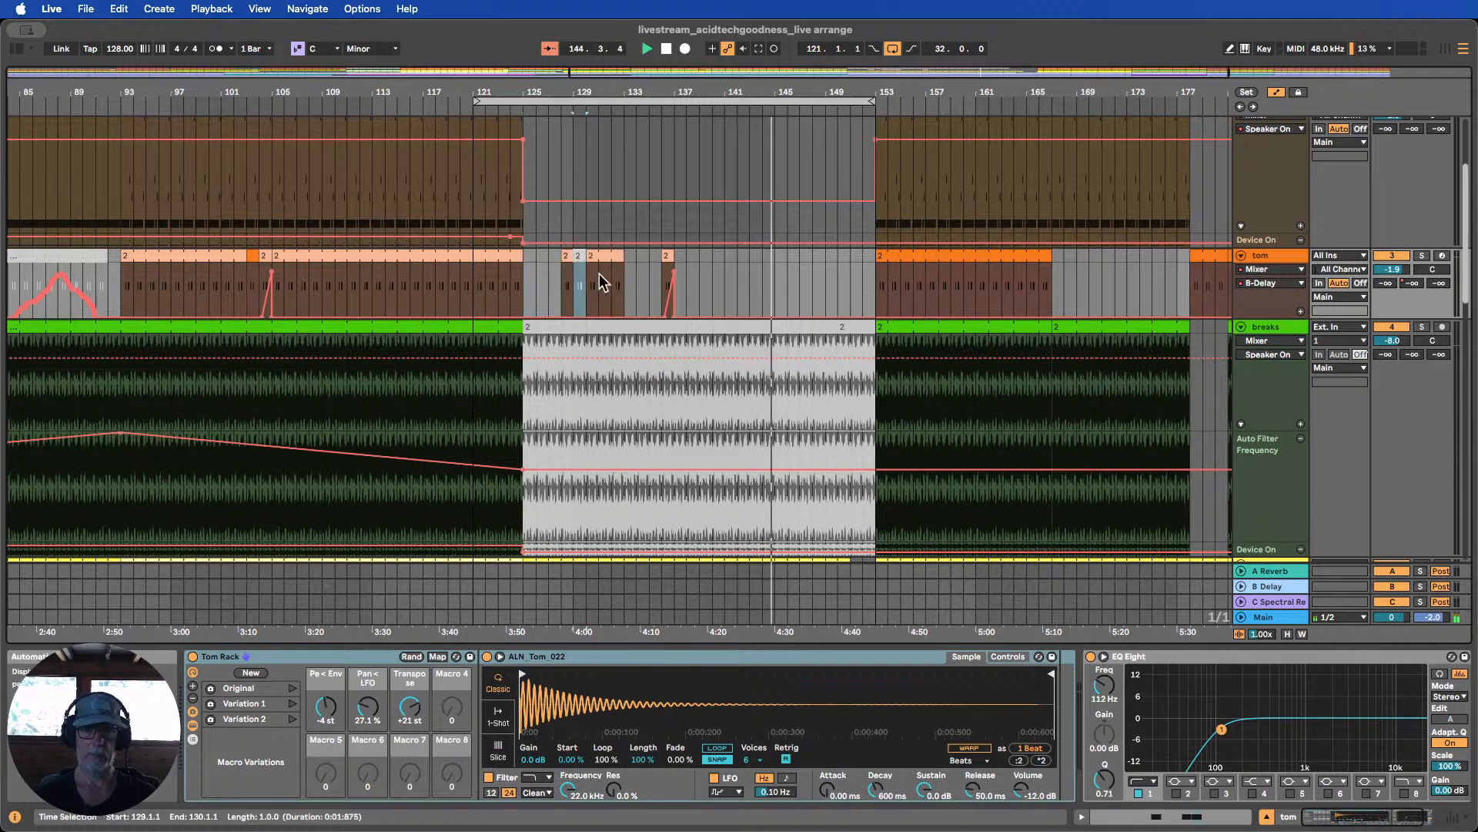
pyautogui.click(485, 110)
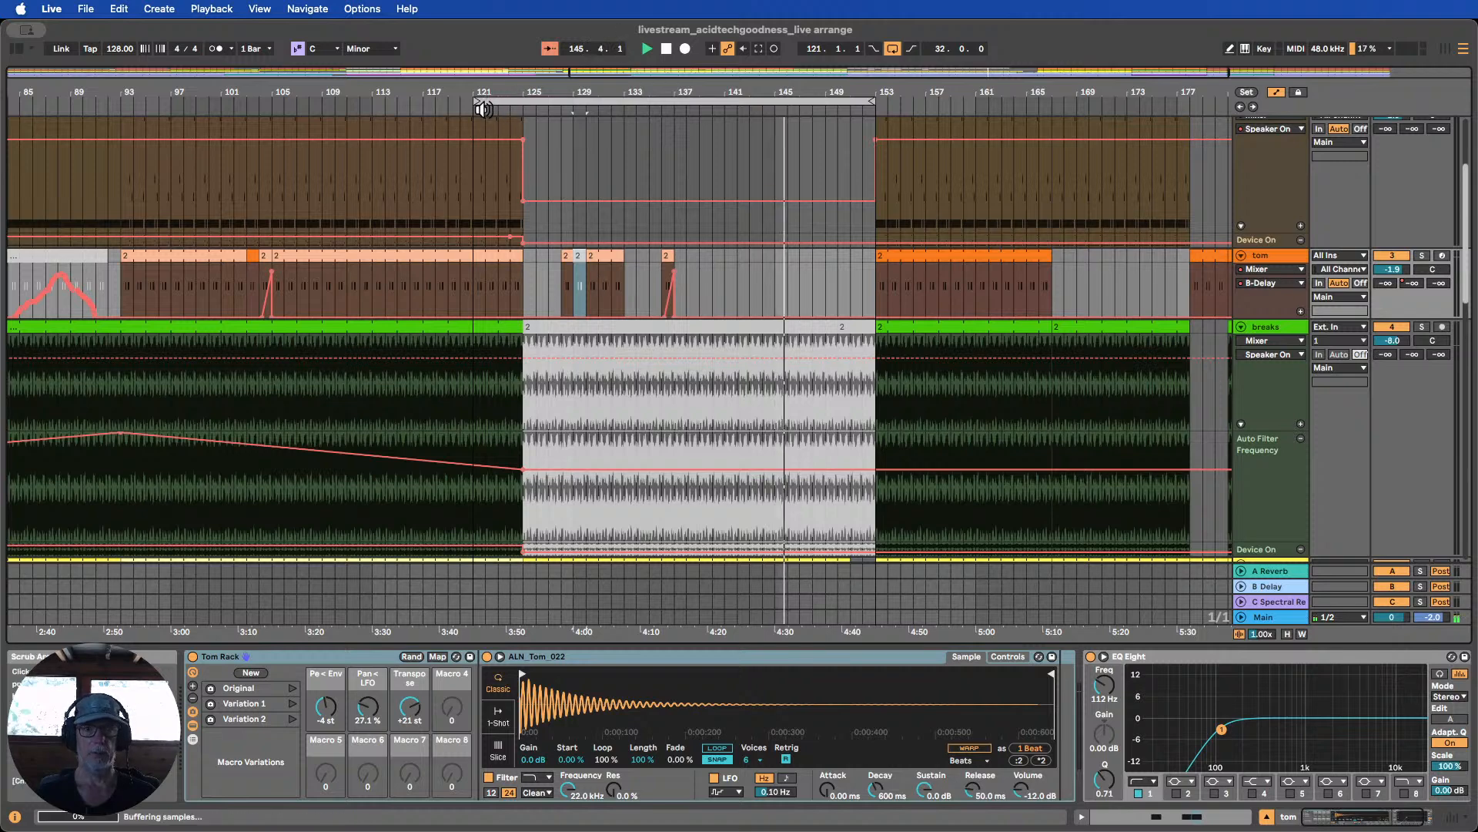
pyautogui.moveTo(599, 283); pyautogui.dragTo(570, 271)
pyautogui.press('0')
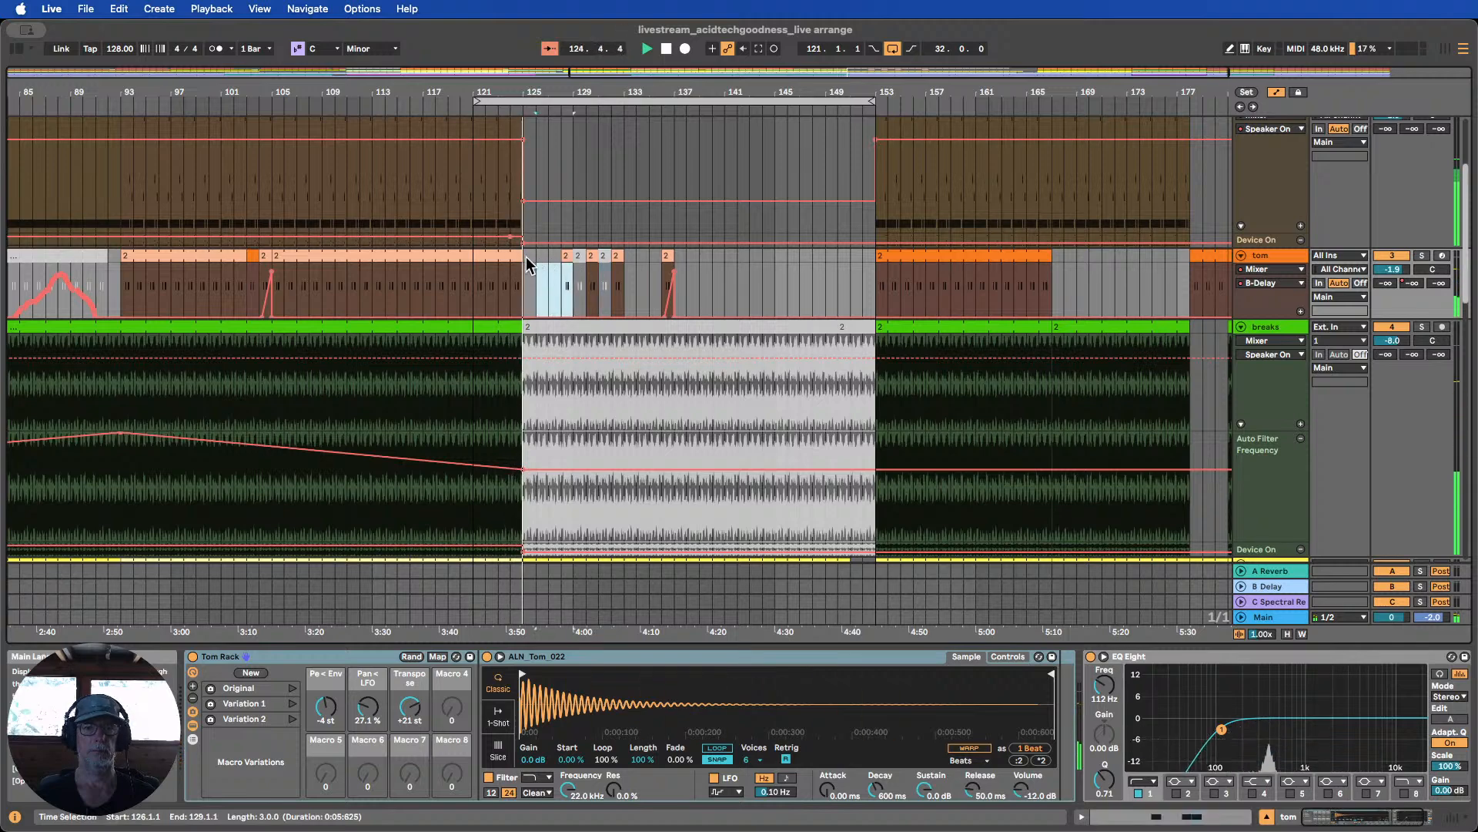
# Copy the one-bar tom clip at bar 128 to bar 126 and the one at bar 136 to bar 134
pyautogui.click(618, 255)
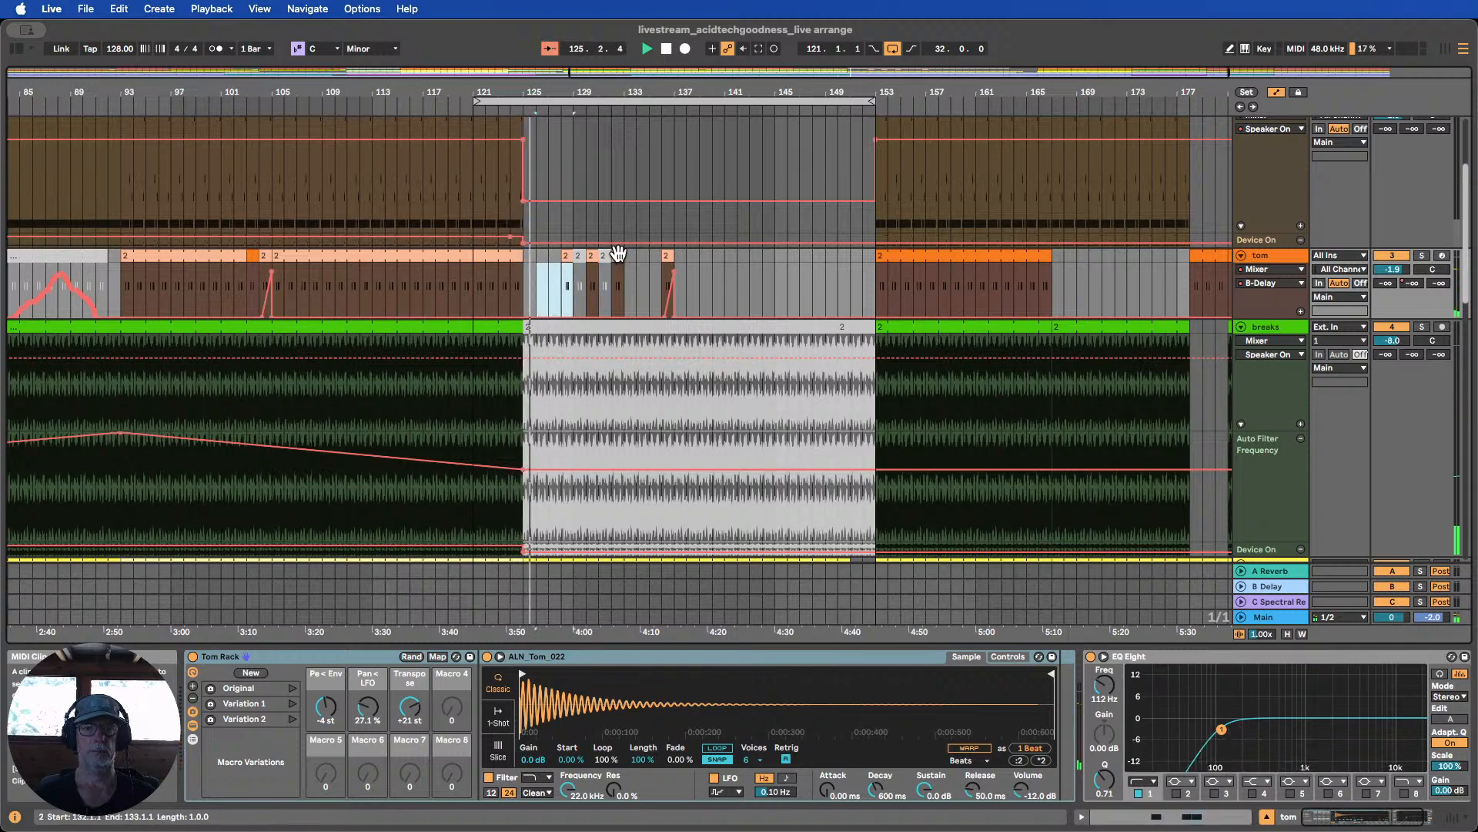
pyautogui.click(567, 256)
pyautogui.moveTo(568, 258); pyautogui.dragTo(543, 259)
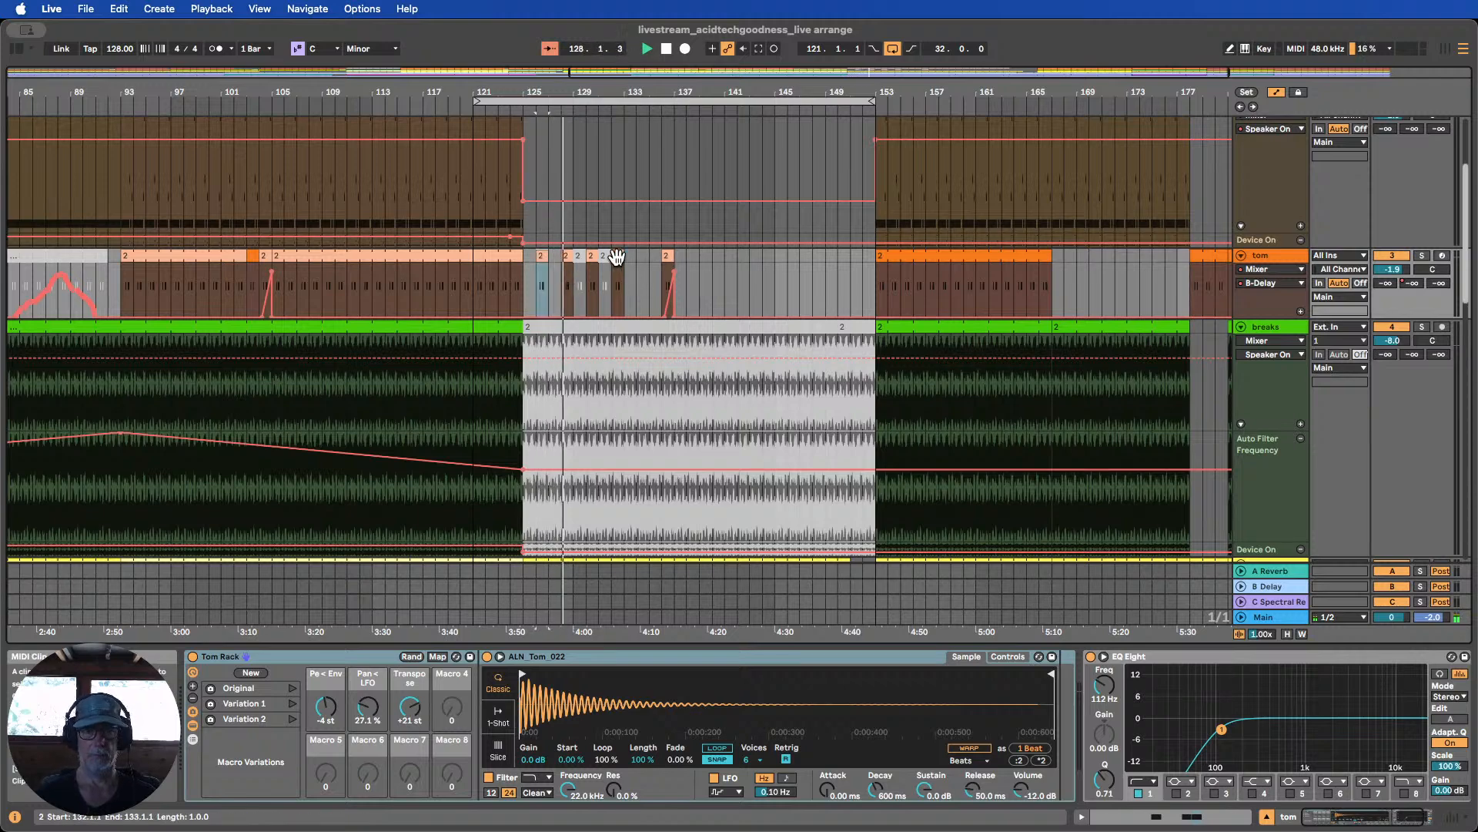
pyautogui.moveTo(618, 257); pyautogui.dragTo(641, 257)
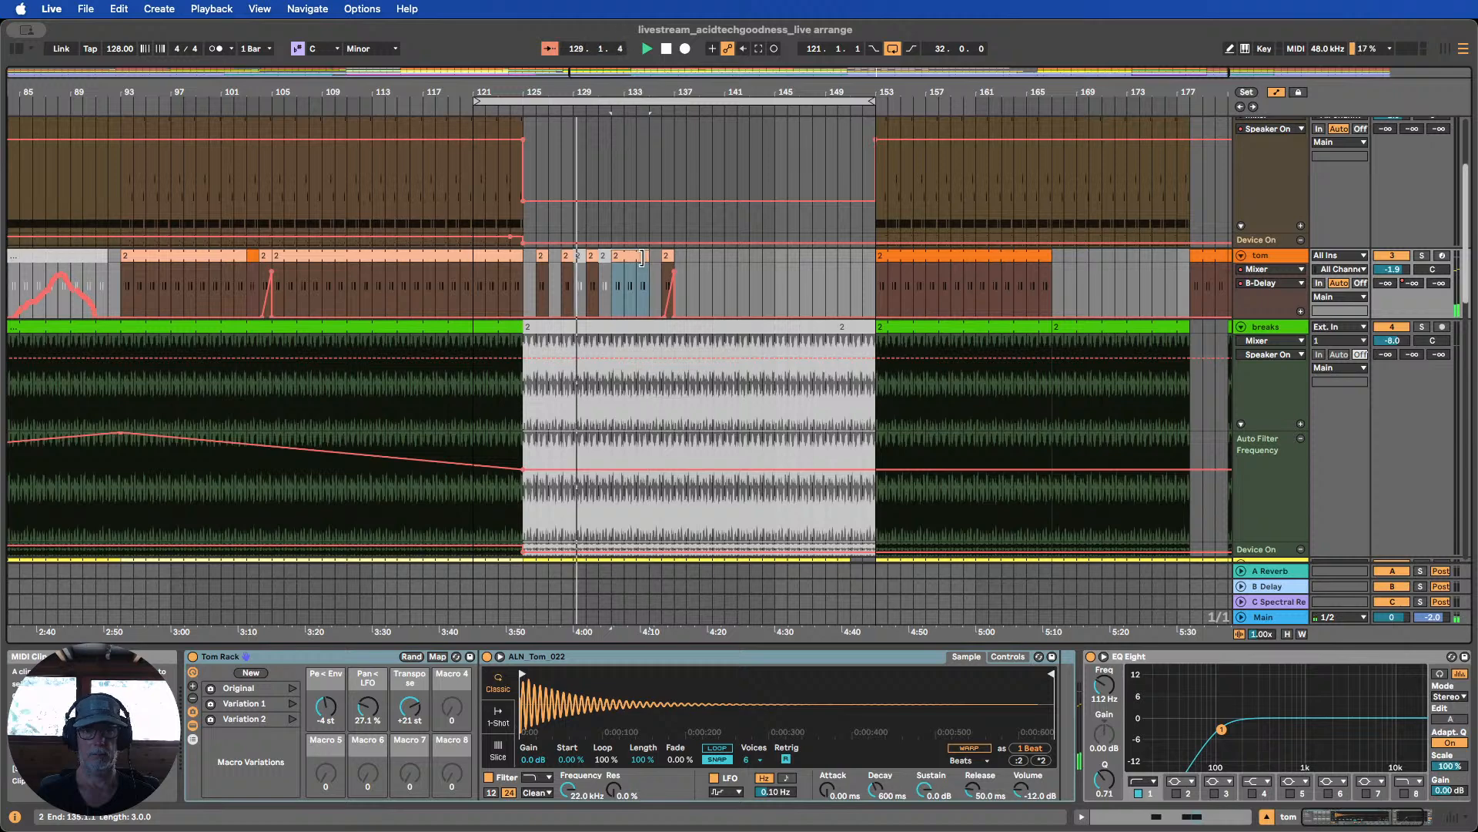
pyautogui.press('super+z')
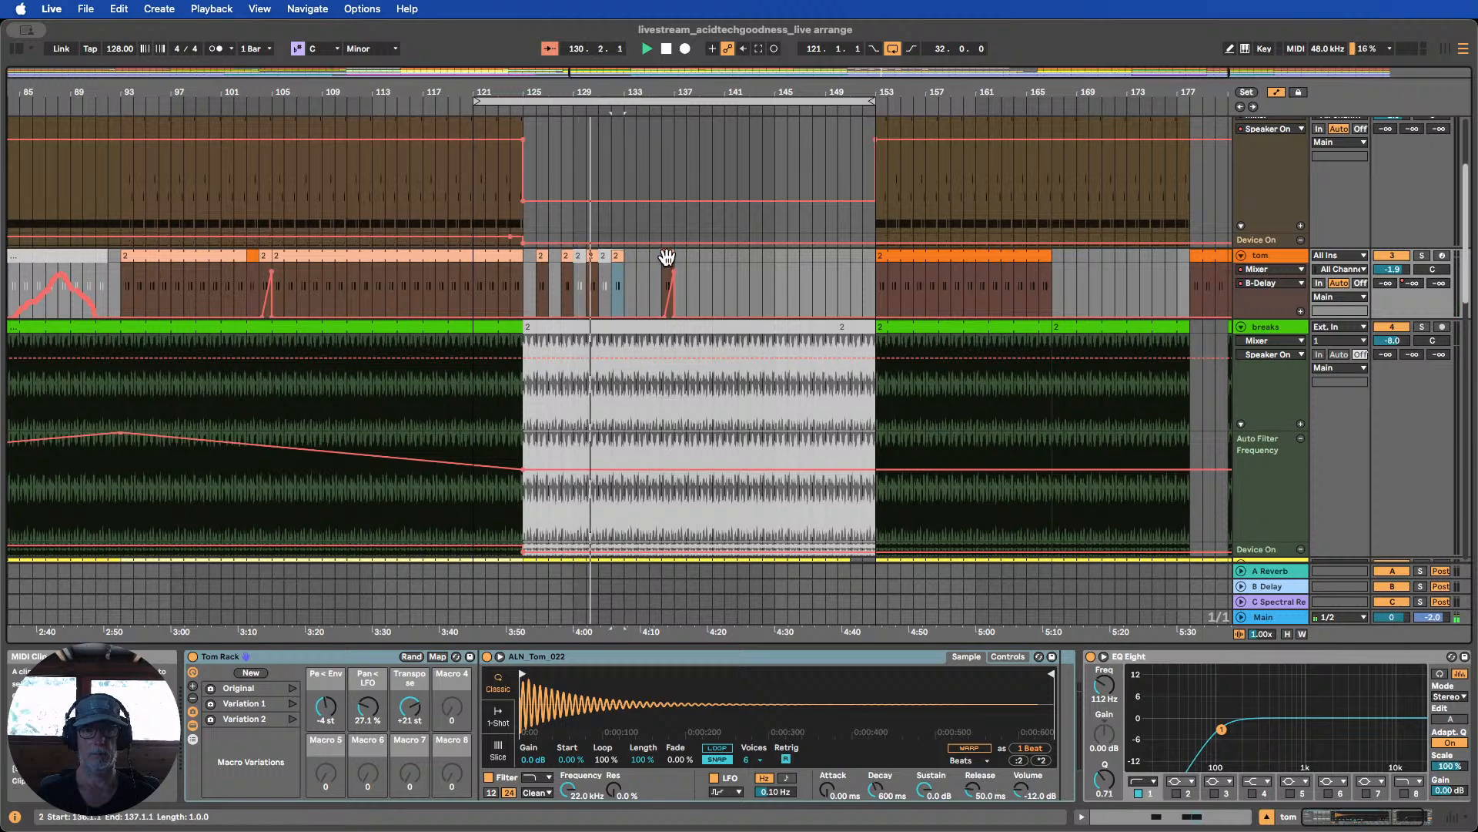
pyautogui.moveTo(667, 258); pyautogui.dragTo(645, 256)
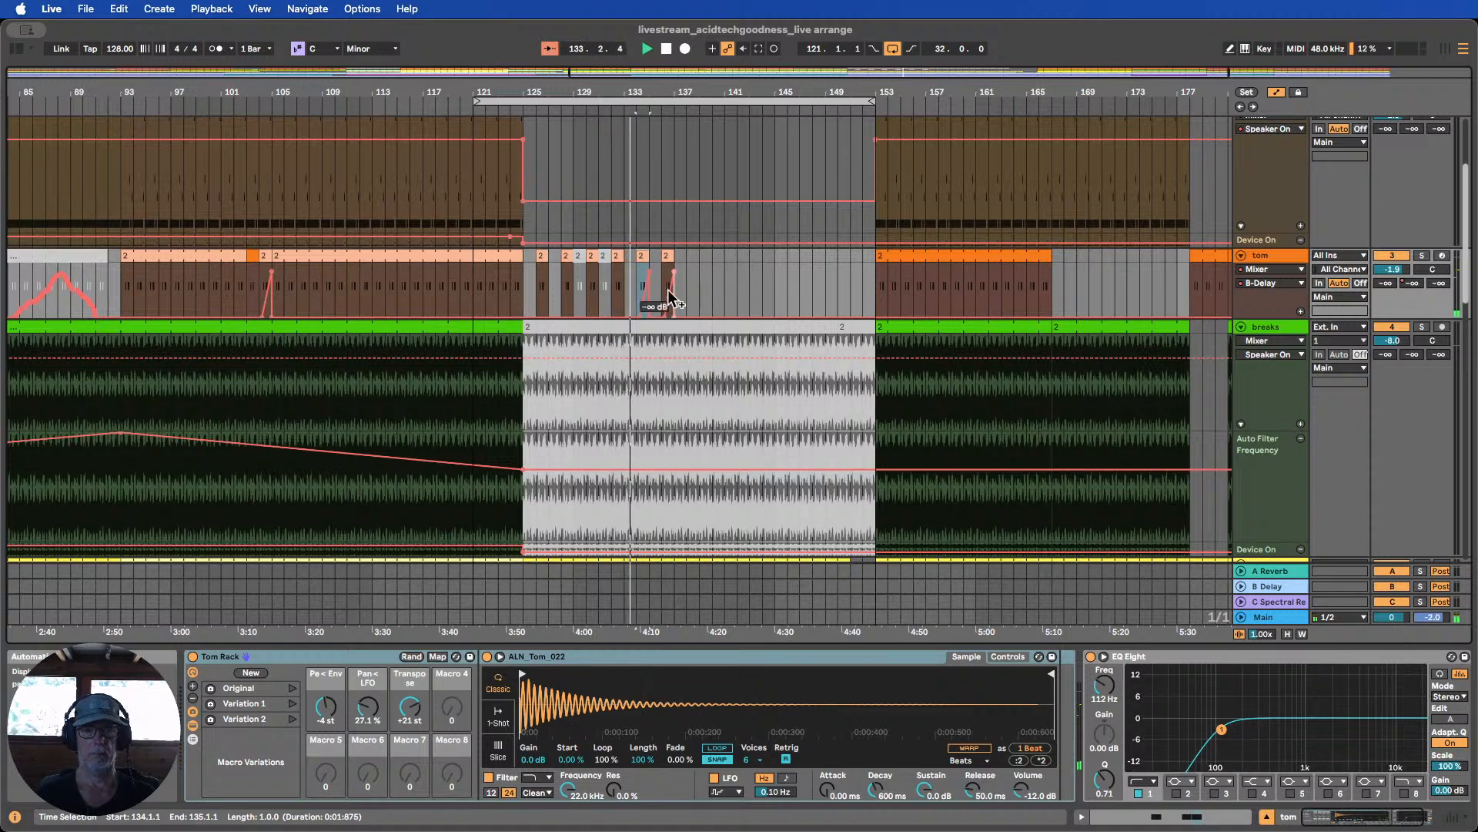
pyautogui.click(644, 254)
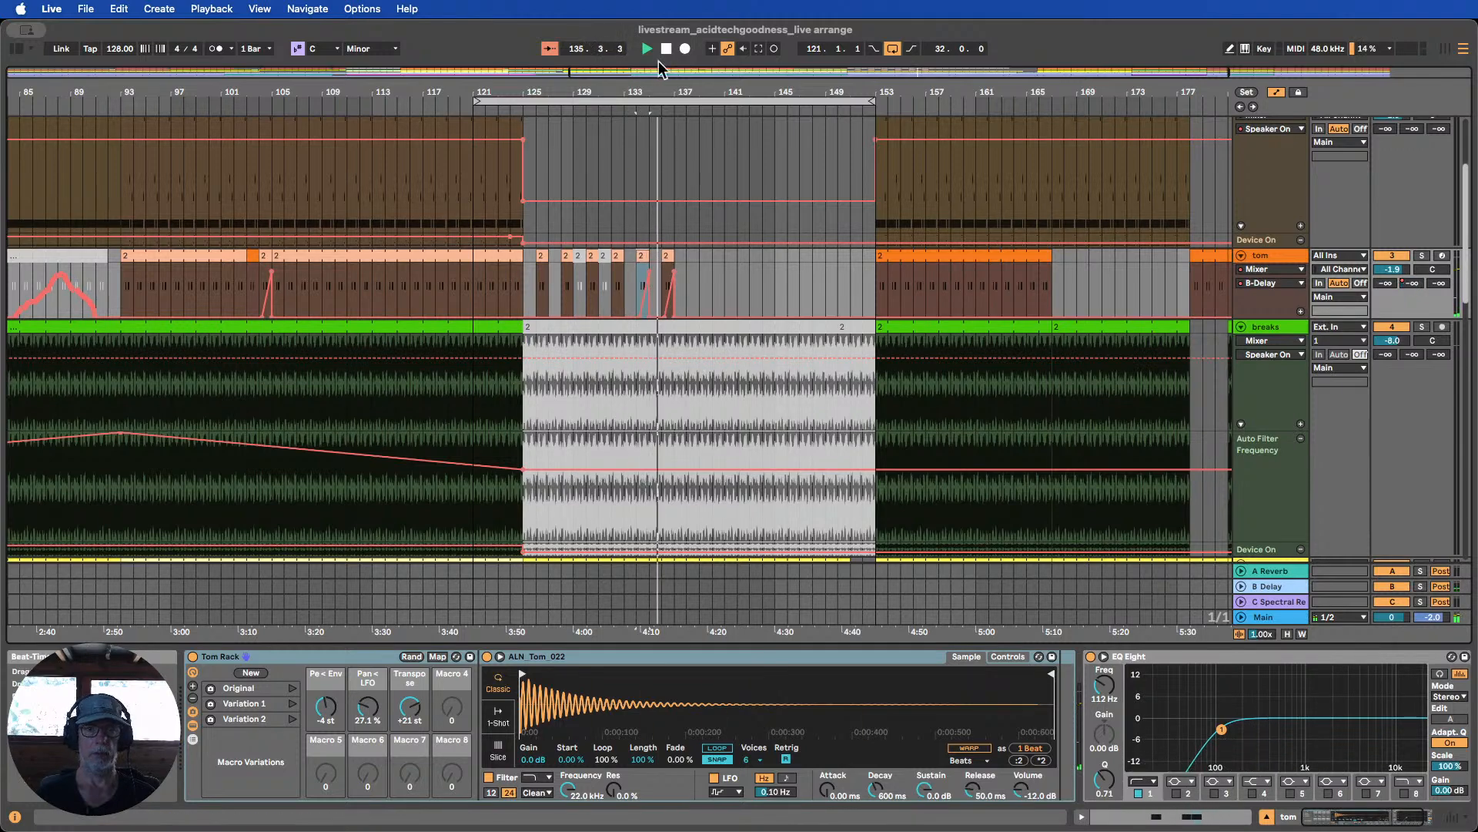
# Reshape the tom B-Delay send automation into one ramp from about -17 dB at bar 126 up to the peak at bar 137
pyautogui.press('space')
pyautogui.click(649, 272)
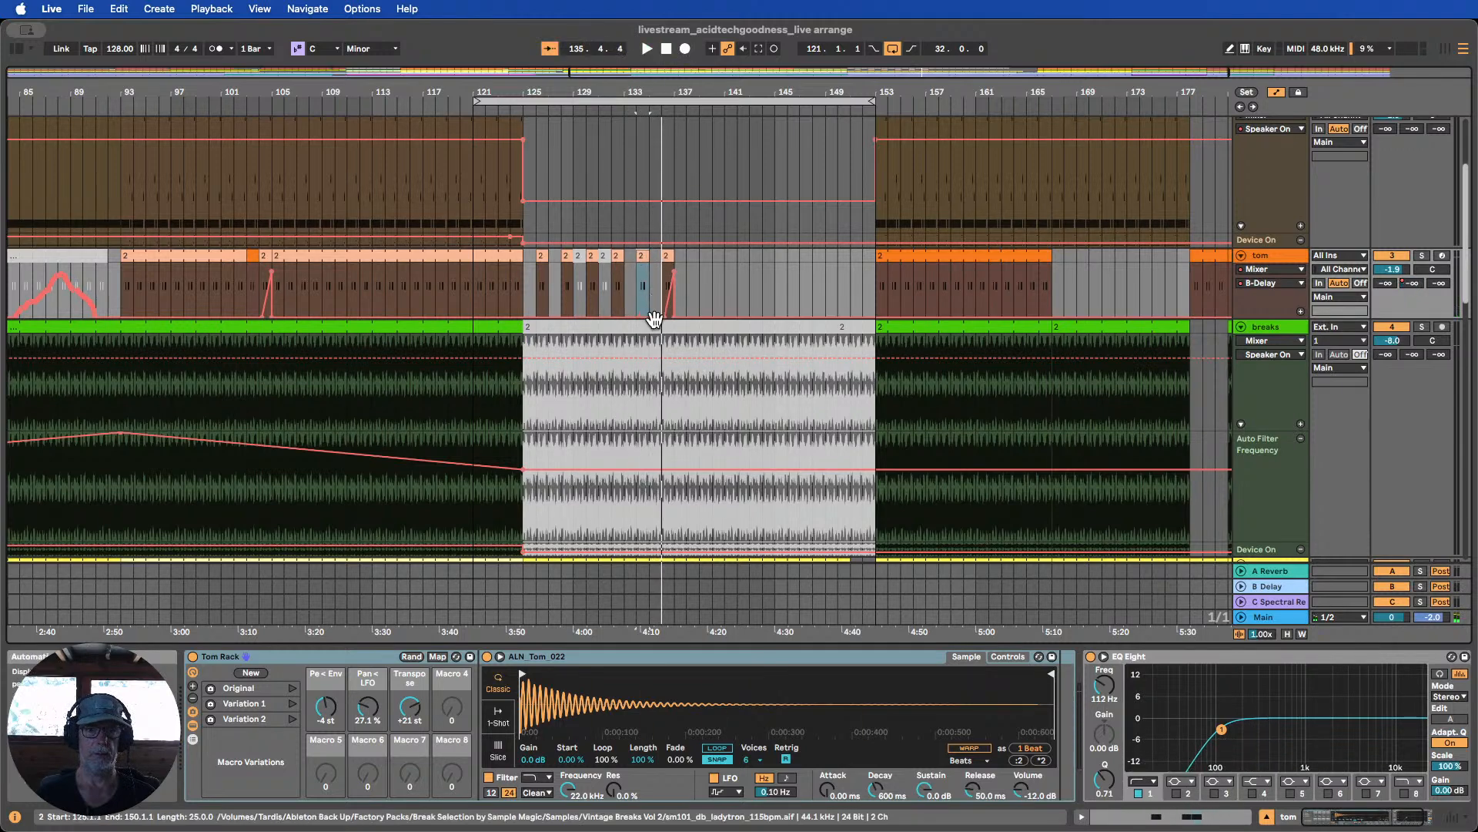
pyautogui.click(713, 321)
pyautogui.click(726, 308)
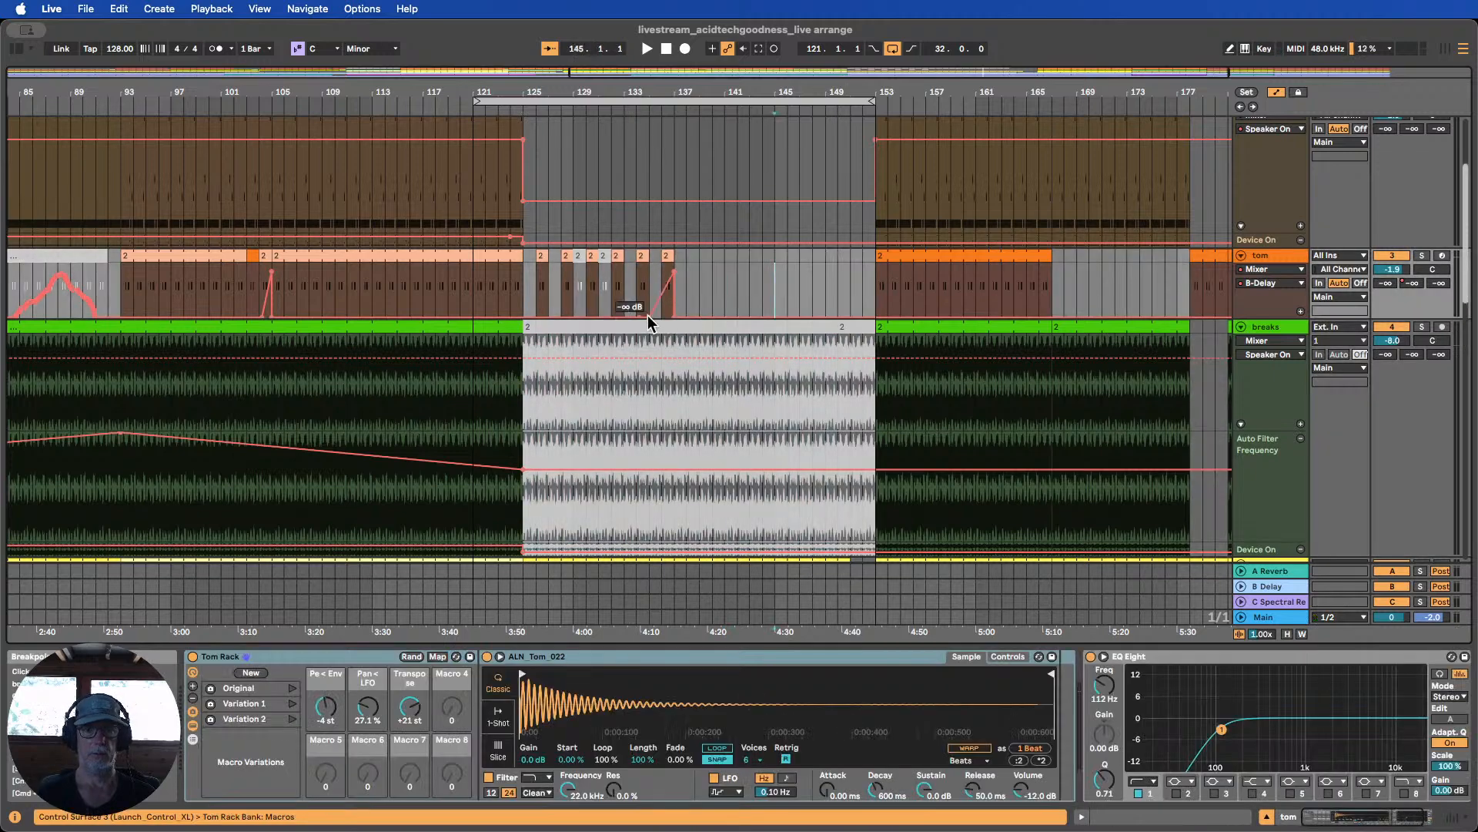
pyautogui.click(645, 315)
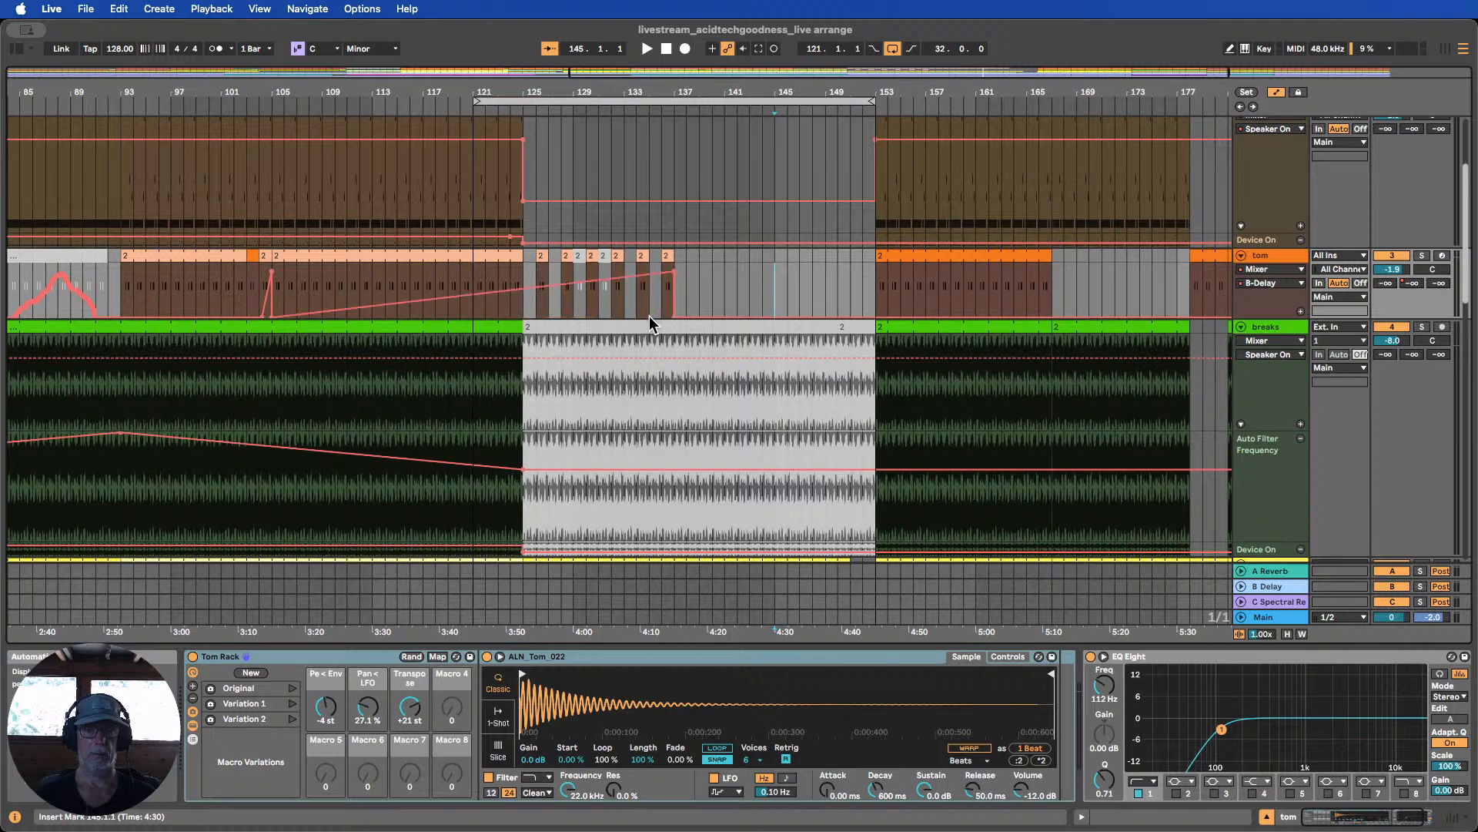
pyautogui.moveTo(519, 297); pyautogui.dragTo(527, 315)
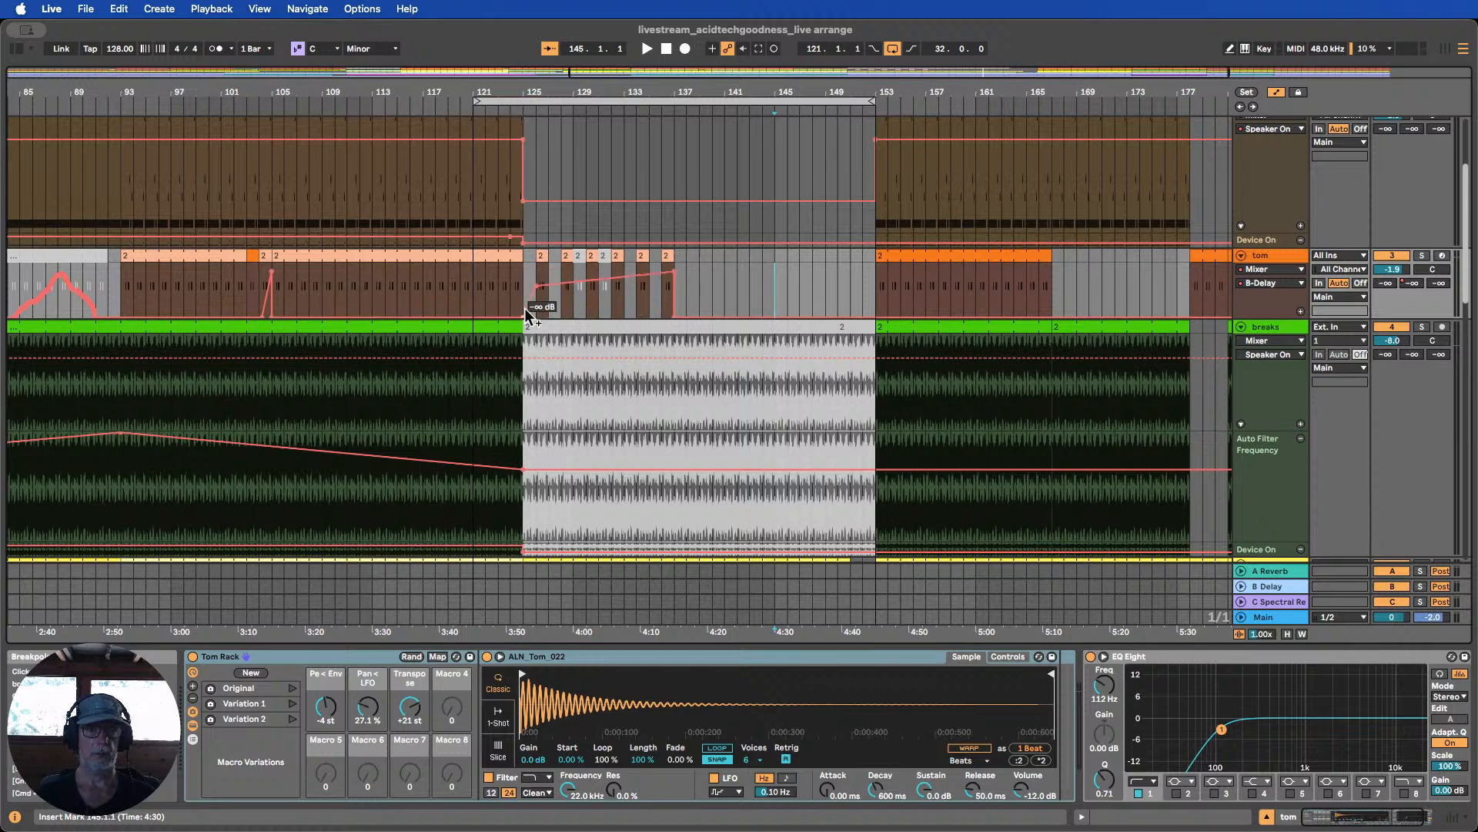
# Play the tom passage from bar 125 and duplicate bars 133 to 137 of the tom track to bar 137
pyautogui.click(522, 110)
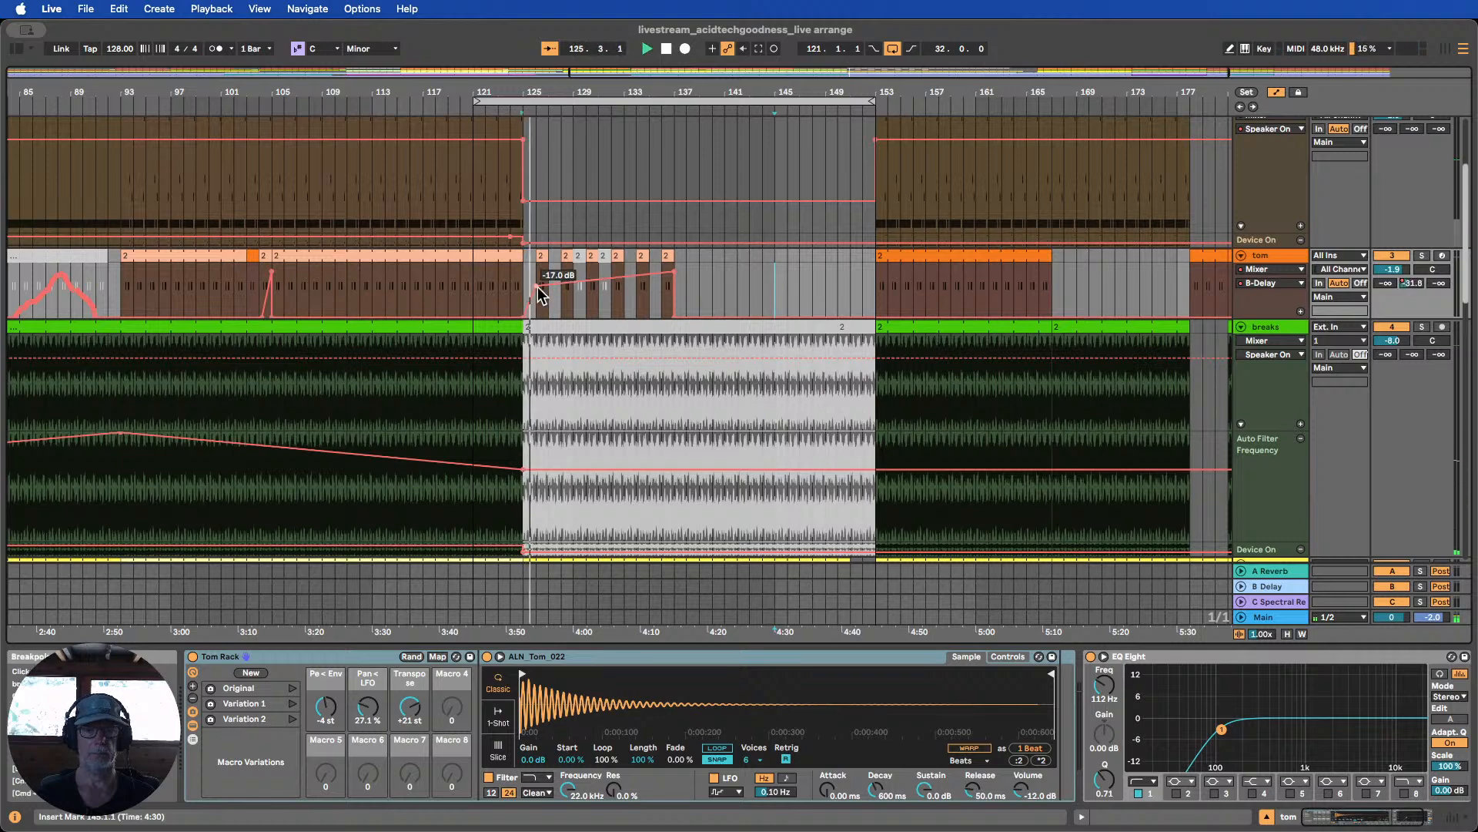
pyautogui.click(788, 284)
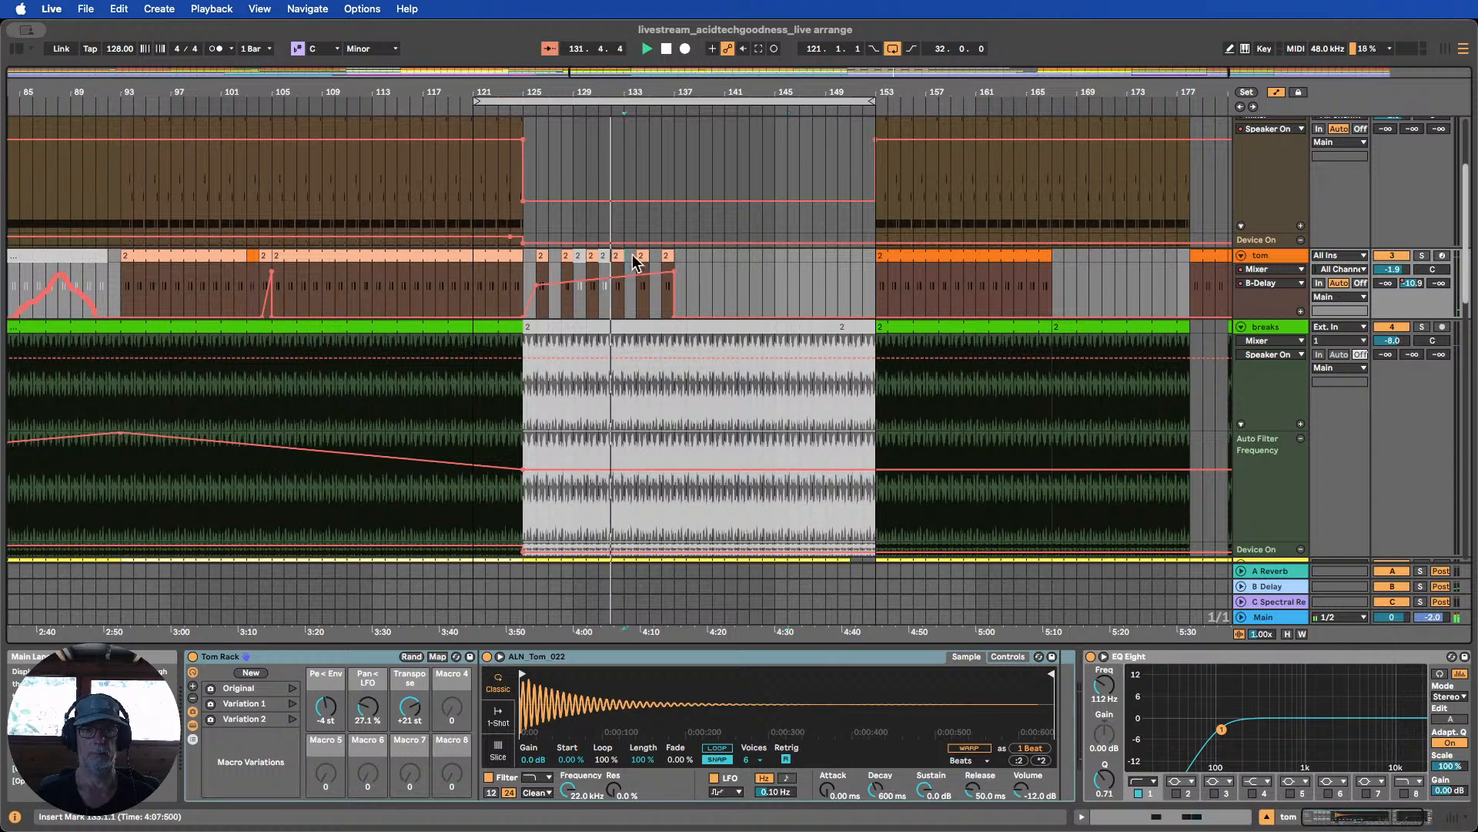
pyautogui.click(661, 256)
pyautogui.press('super+d')
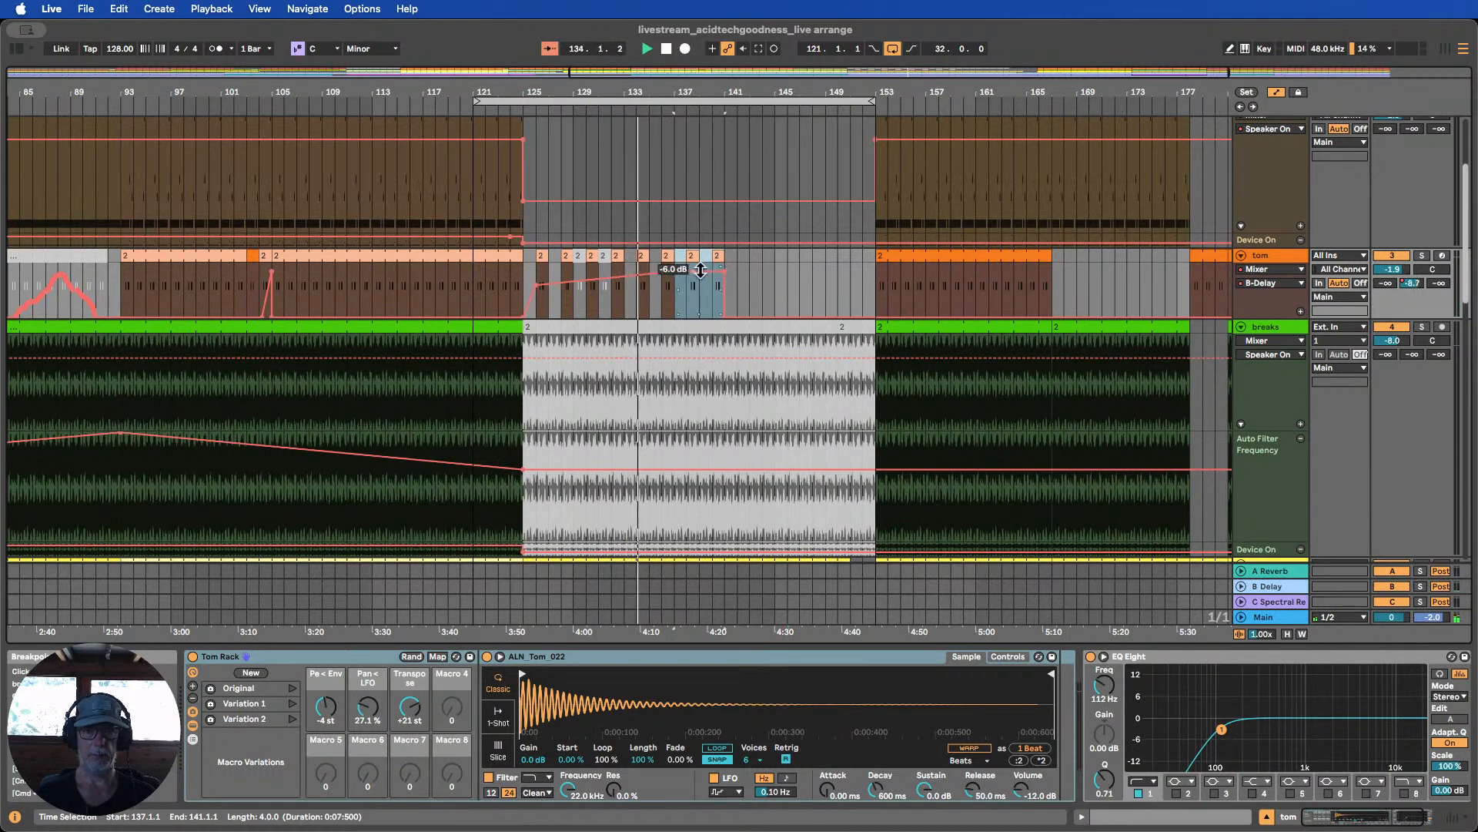
# Reshape the tom B-Delay send automation to climb to a peak of about -1 dB at bar 141 and slope down to about bar 152
pyautogui.click(724, 278)
pyautogui.moveTo(723, 274); pyautogui.dragTo(724, 263)
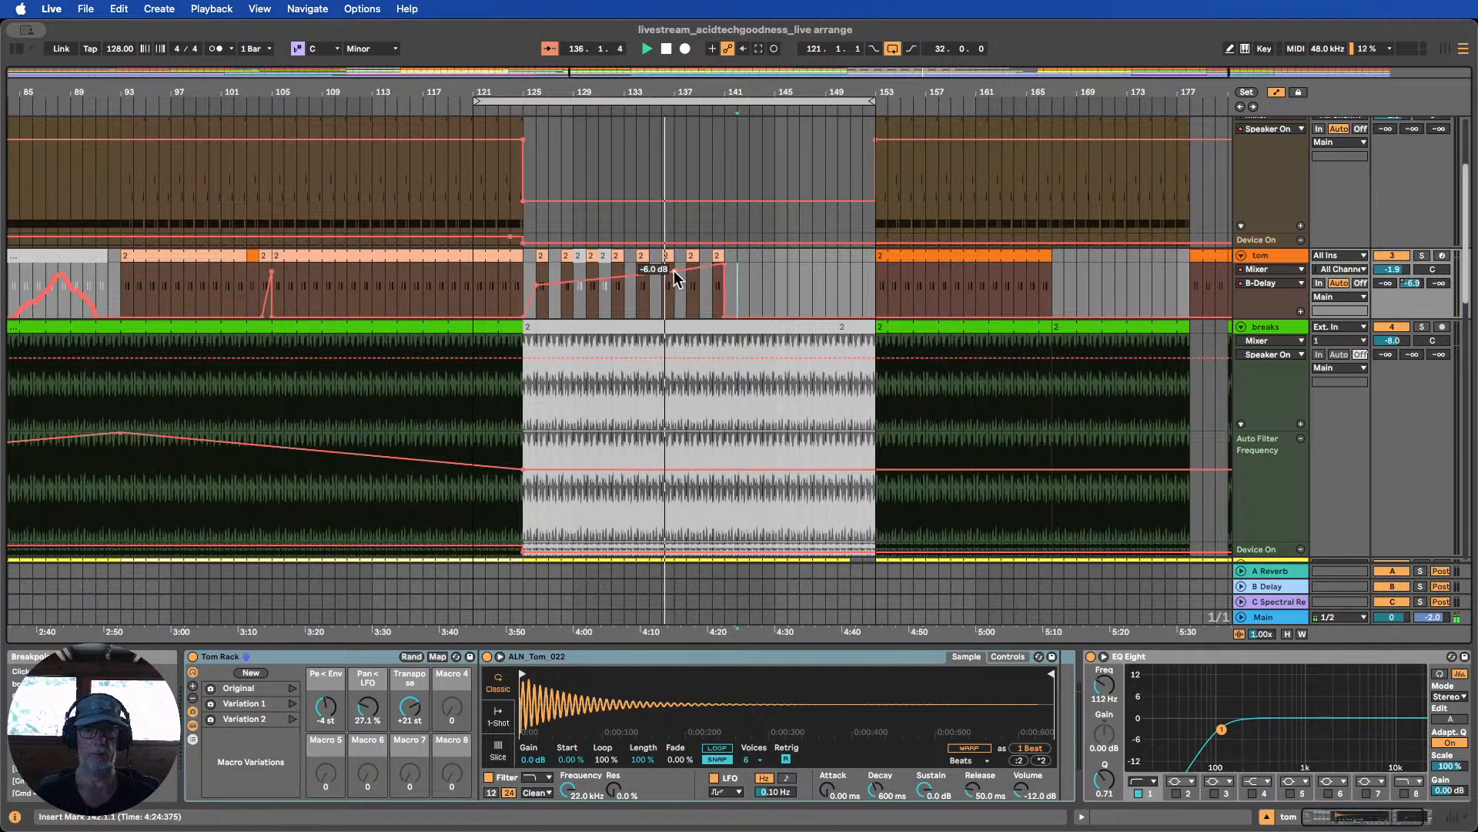
pyautogui.click(675, 271)
pyautogui.scroll(-1, 750, 271)
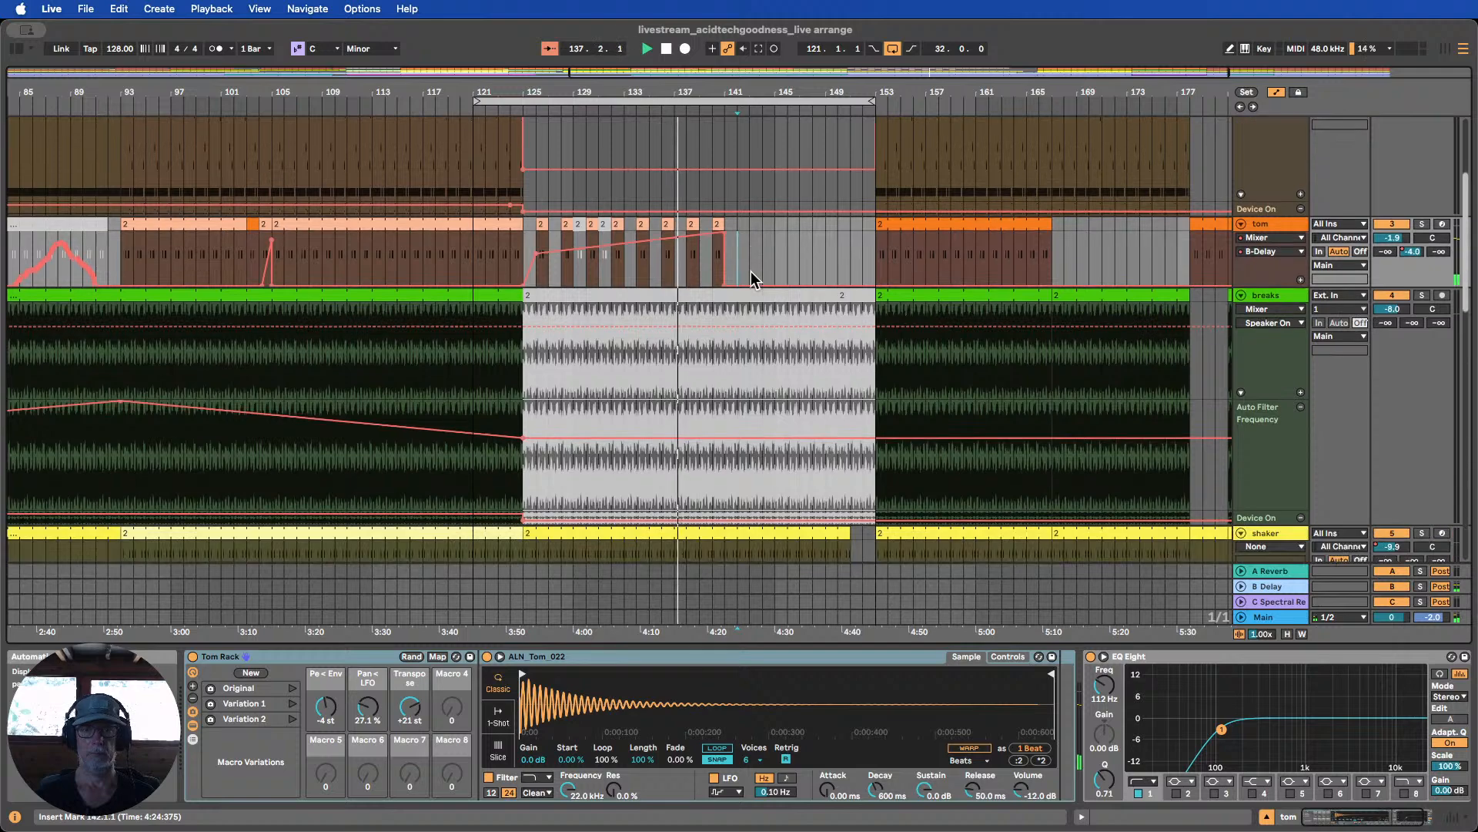
pyautogui.click(723, 284)
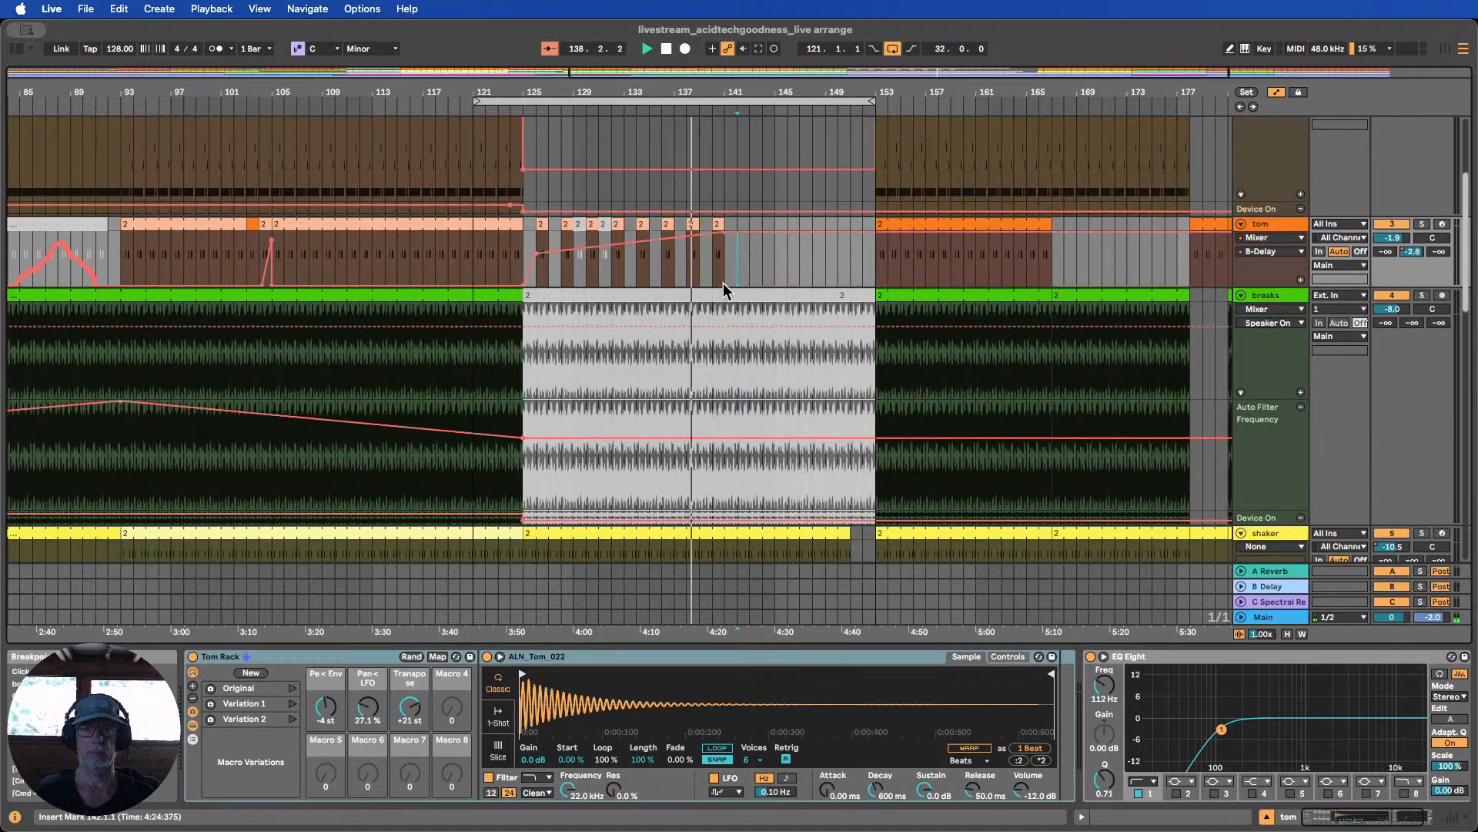
pyautogui.moveTo(857, 258); pyautogui.dragTo(857, 284)
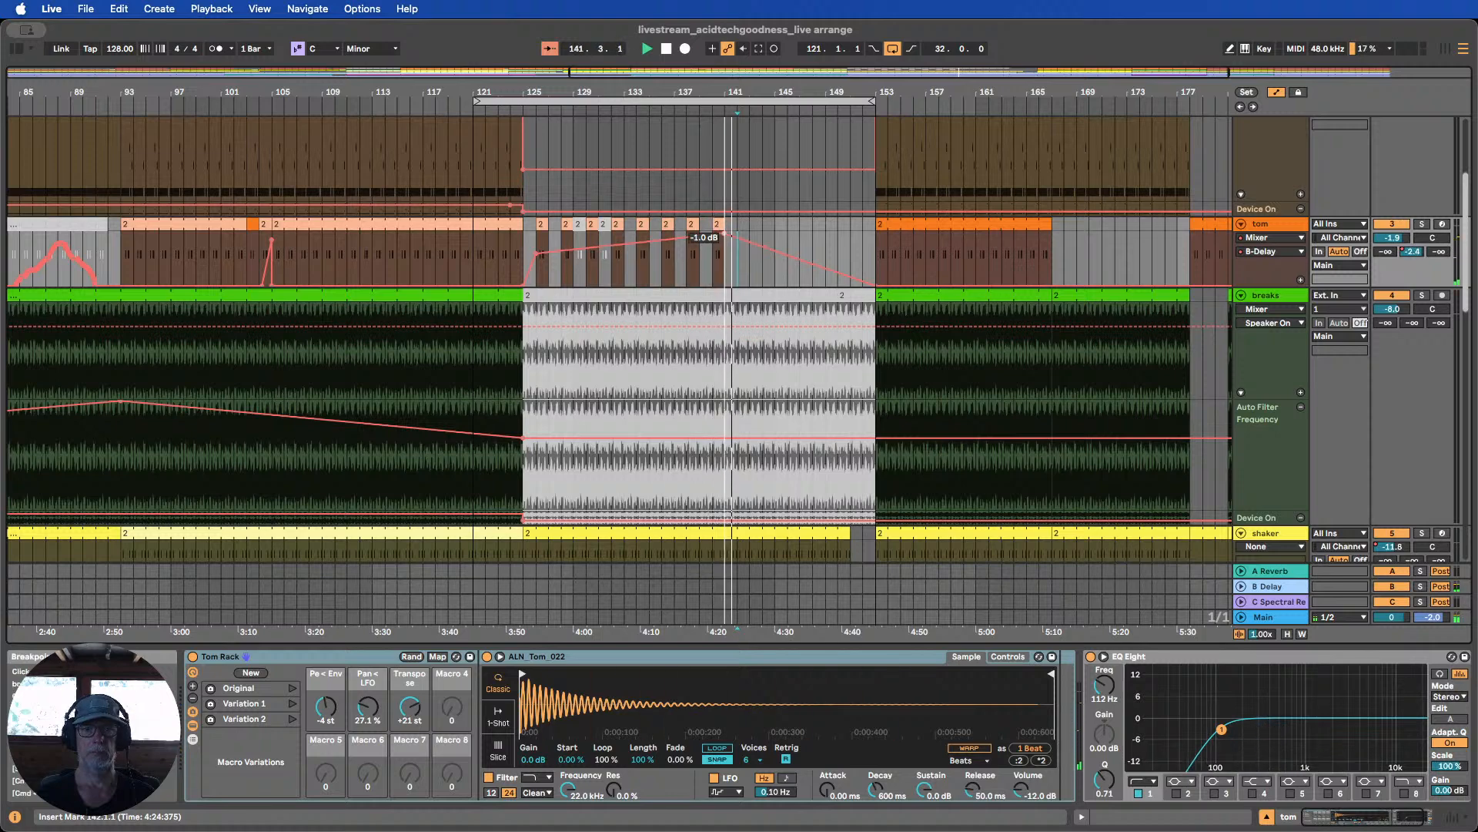
pyautogui.moveTo(725, 232); pyautogui.dragTo(725, 234)
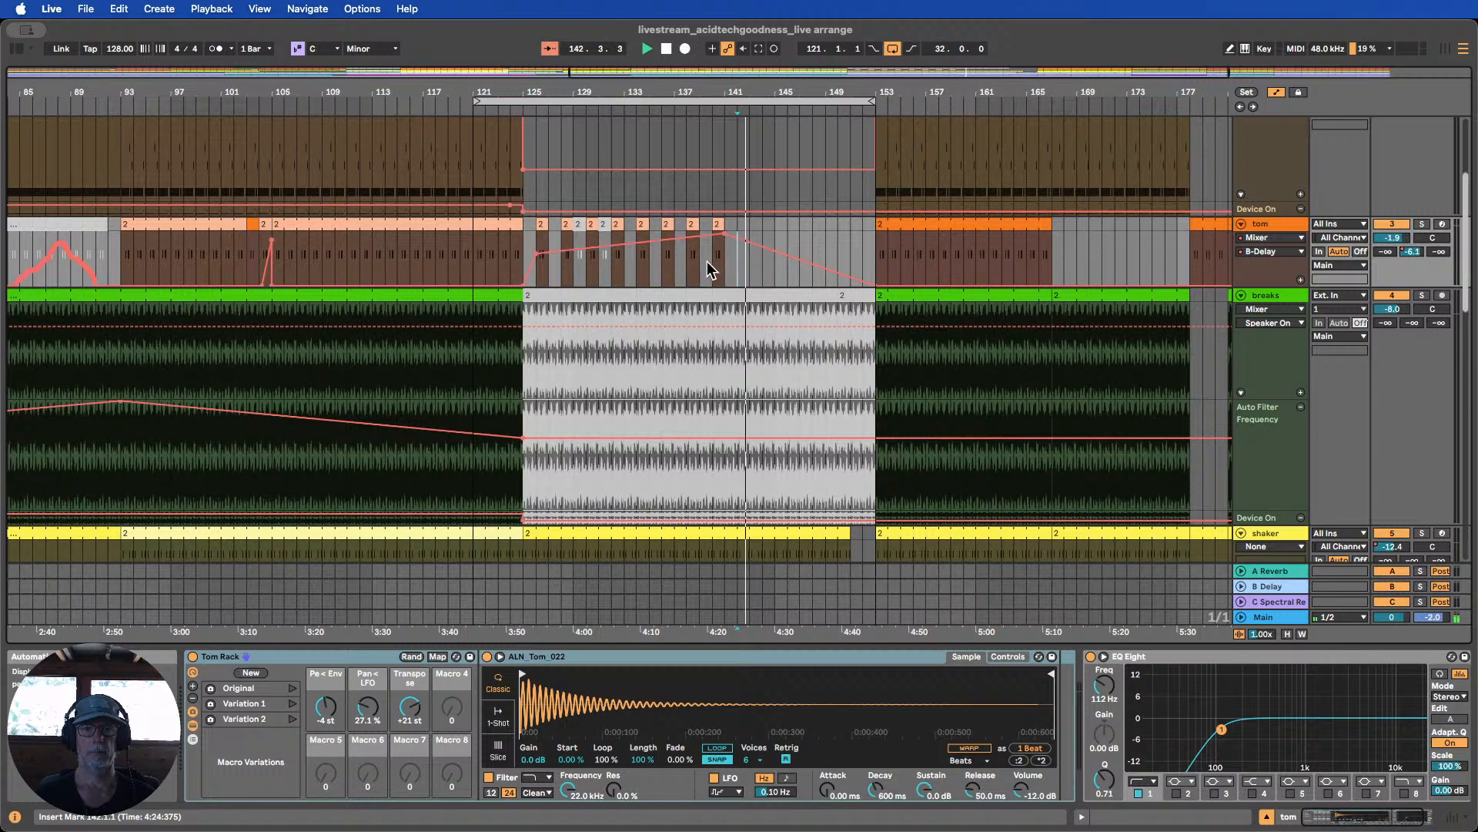
# Duplicate tom bars 139 to 141 four times up to bar 149 and restore the straight B-Delay send fade from the bar 141 peak
pyautogui.click(722, 225)
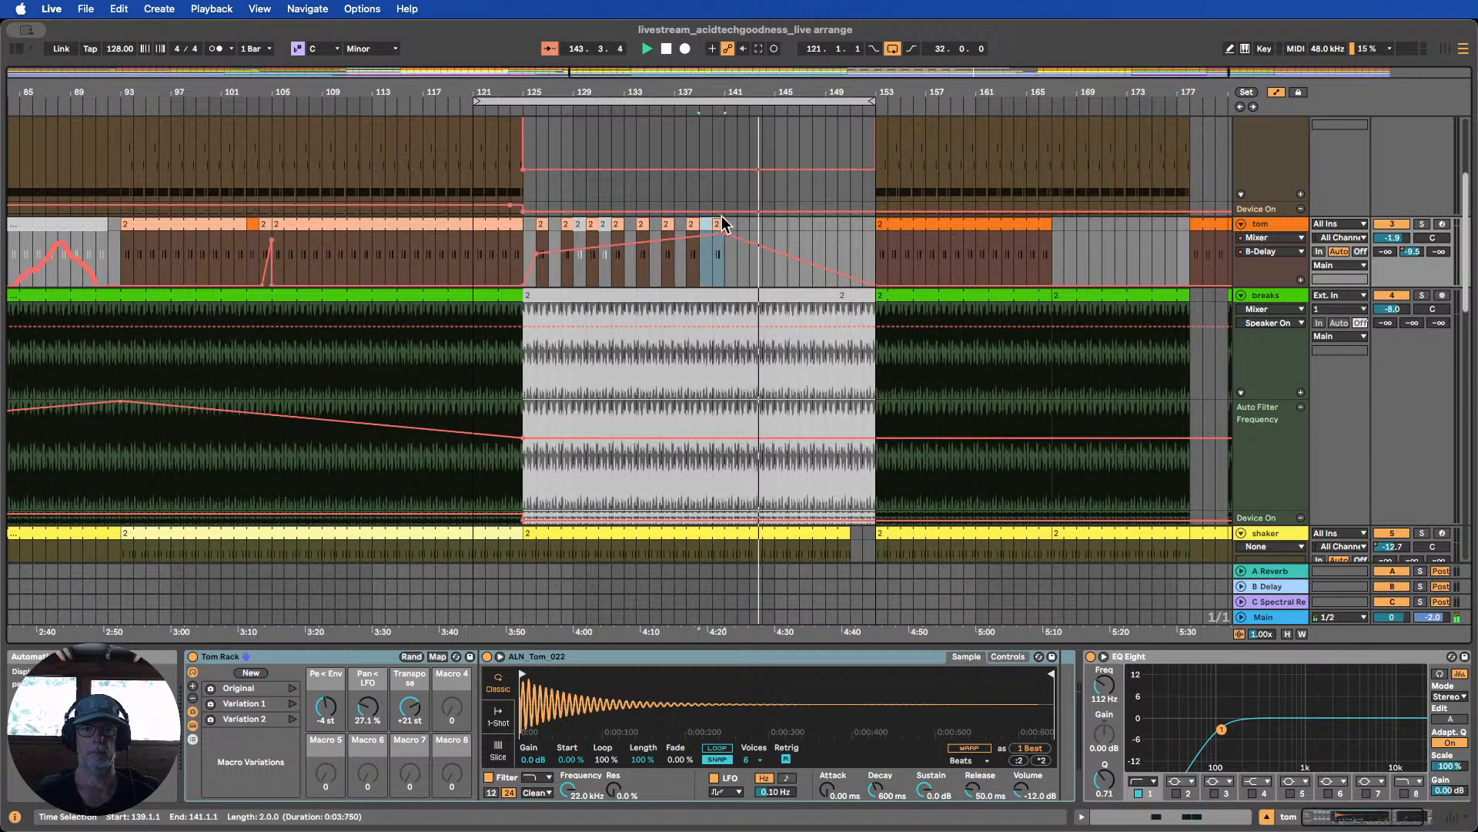
pyautogui.press('super+d')
pyautogui.press('super+d')
pyautogui.press('super+d')
pyautogui.press('super+d')
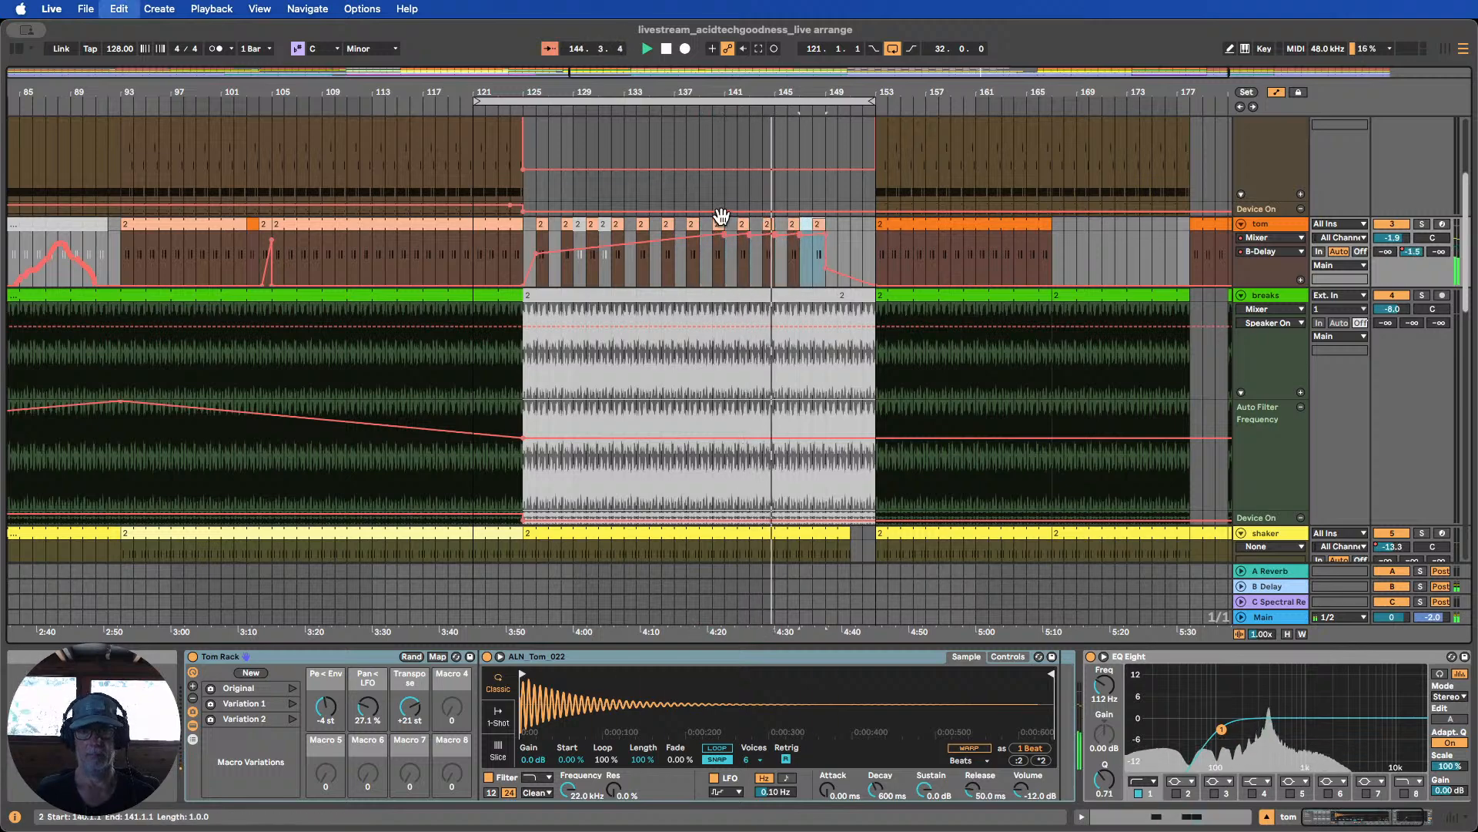
pyautogui.click(832, 247)
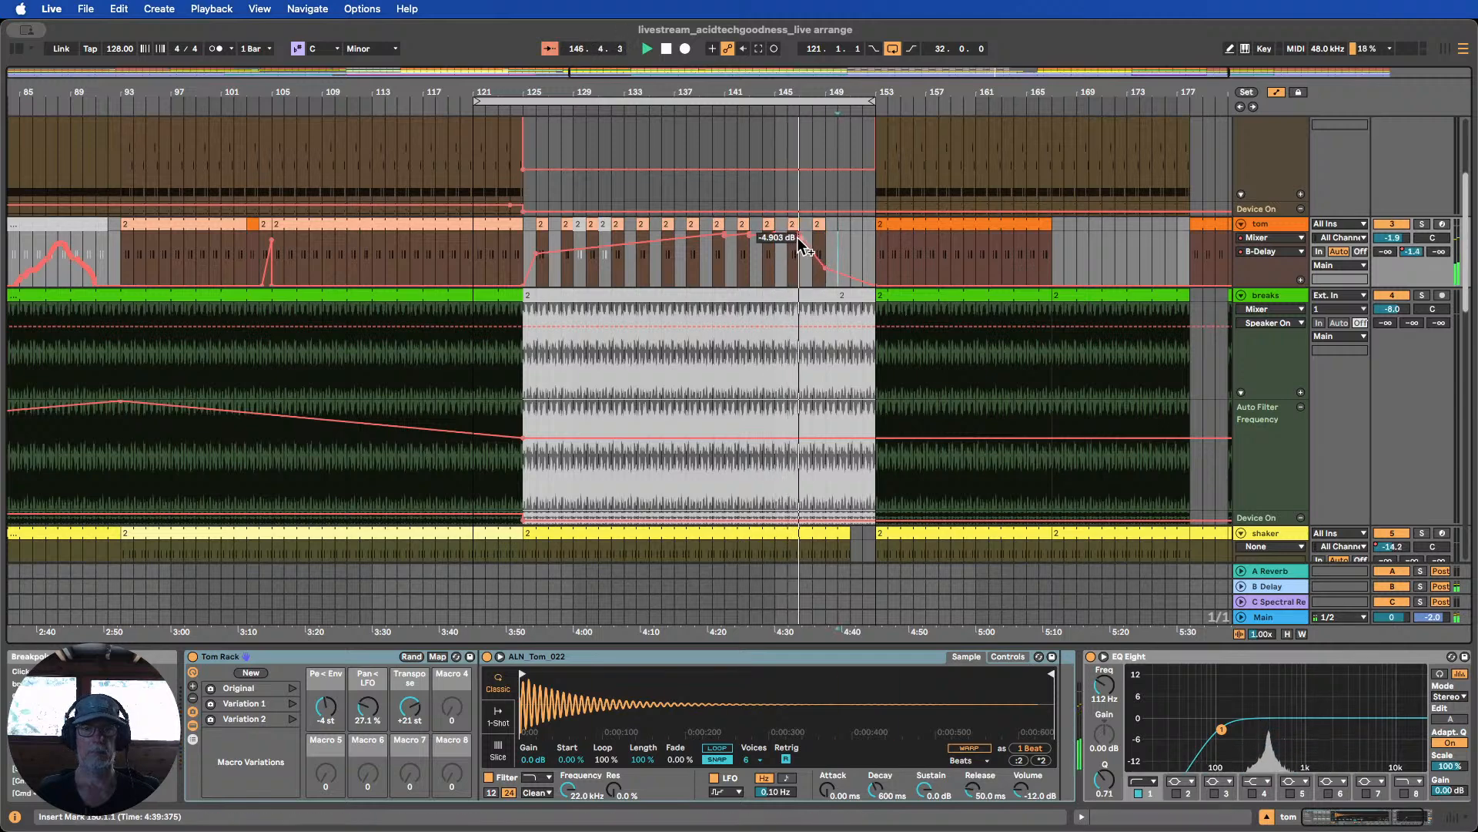
pyautogui.moveTo(798, 240); pyautogui.dragTo(722, 241)
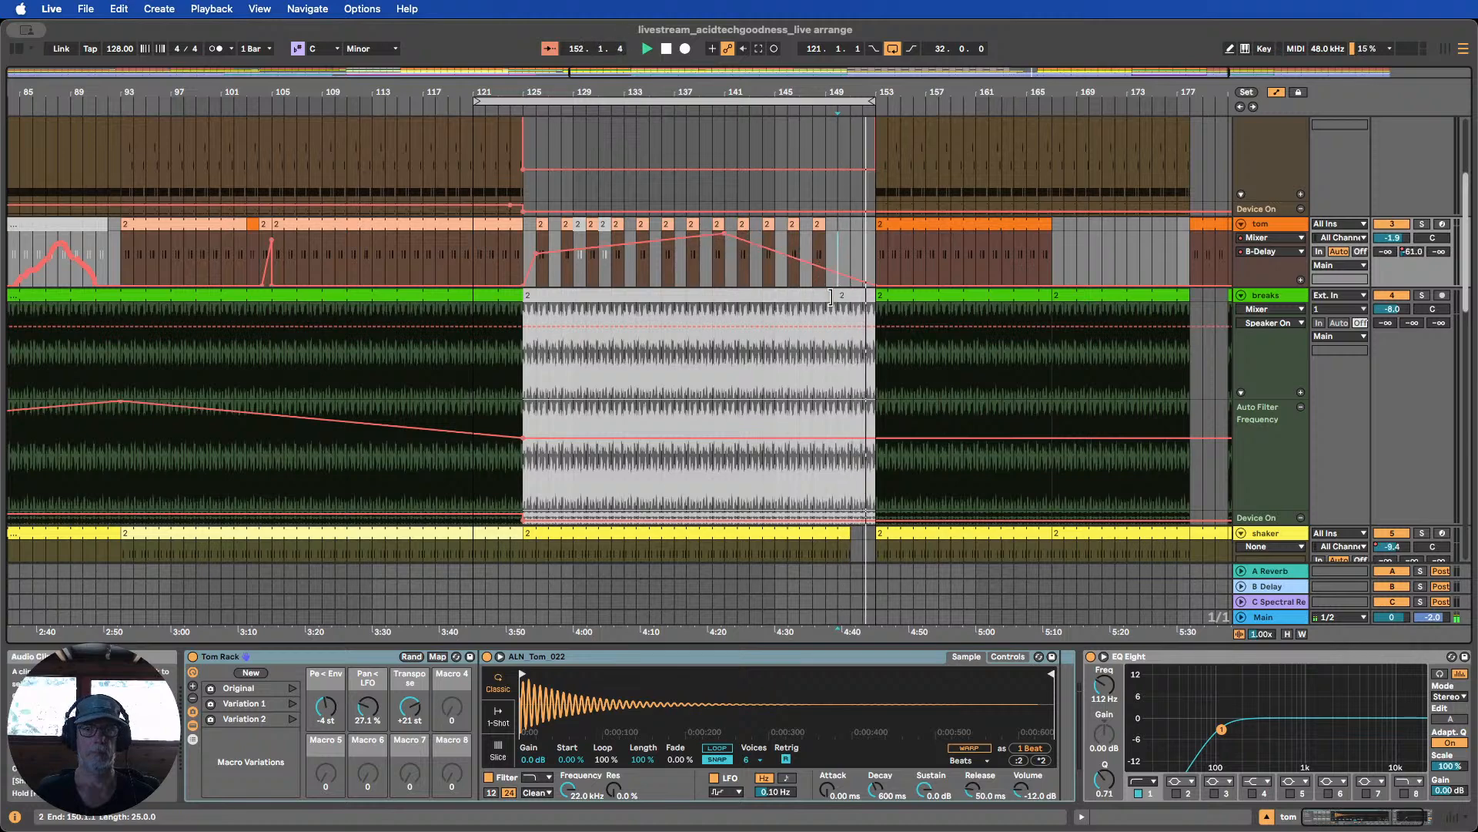
# Fit the arrangement's track heights into the view and enlarge the kick track's lane
pyautogui.scroll(-10, 830, 295)
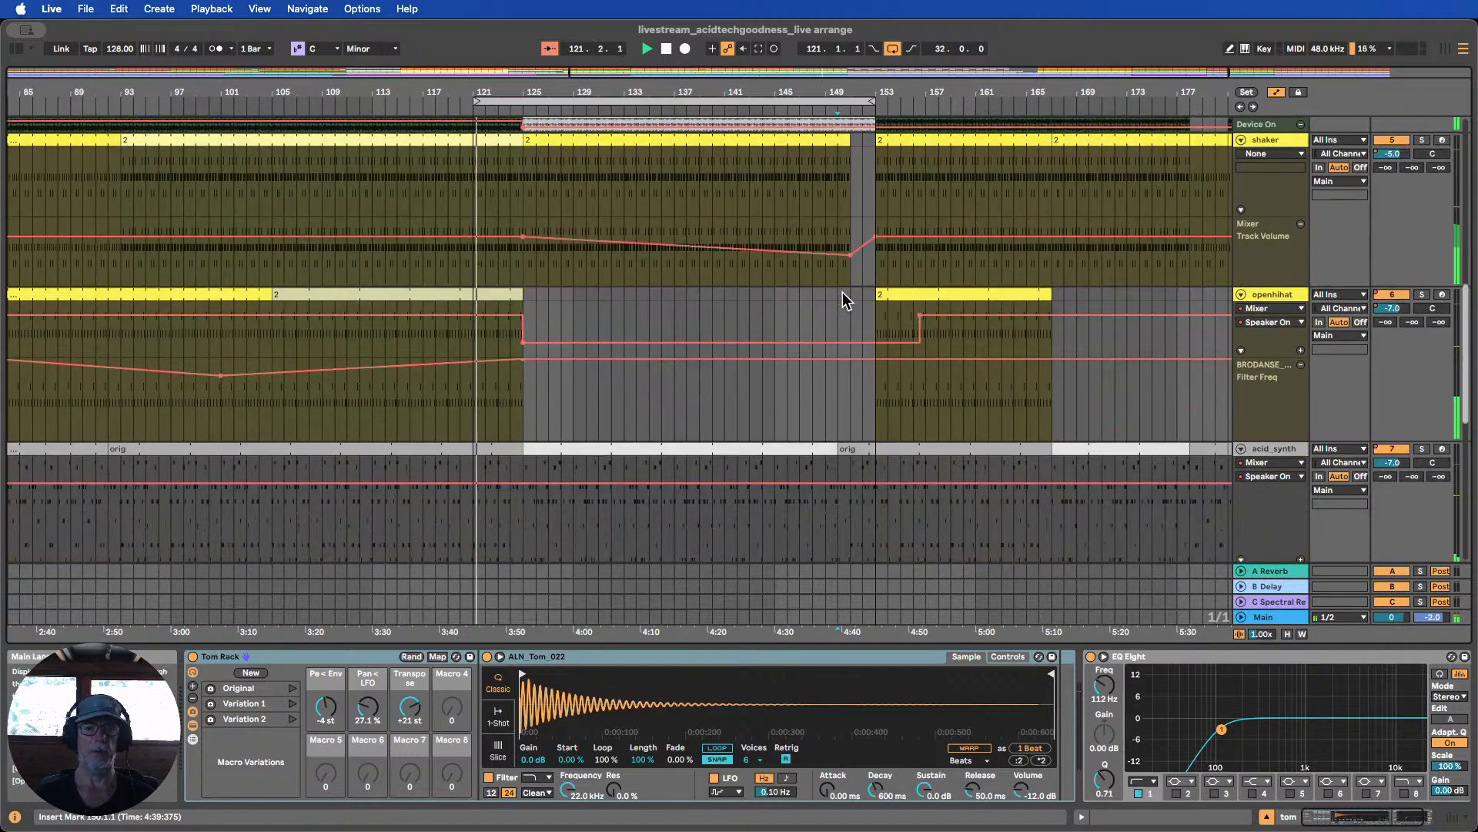
pyautogui.scroll(-3, 843, 299)
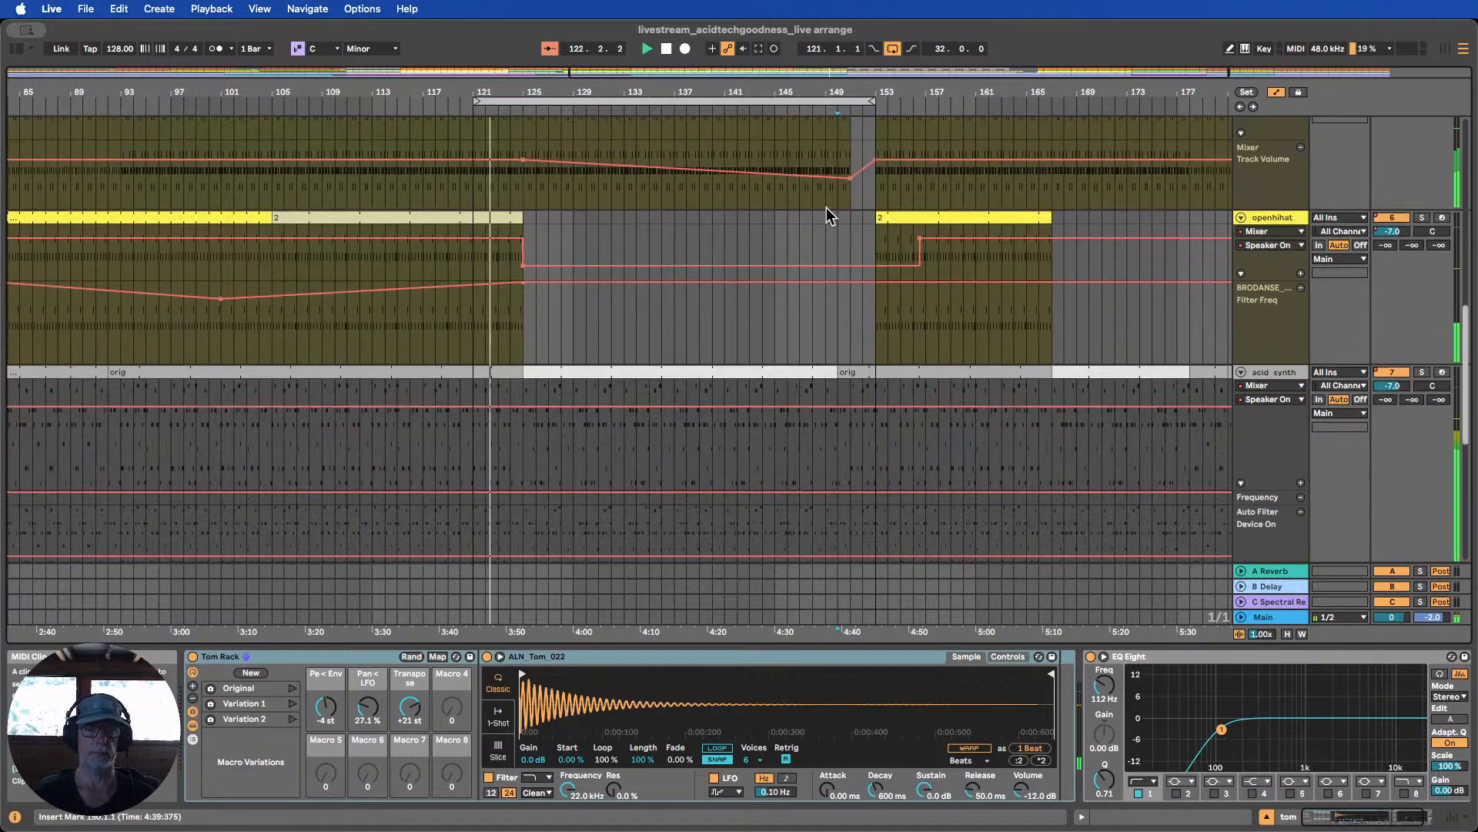
pyautogui.scroll(-5, 832, 297)
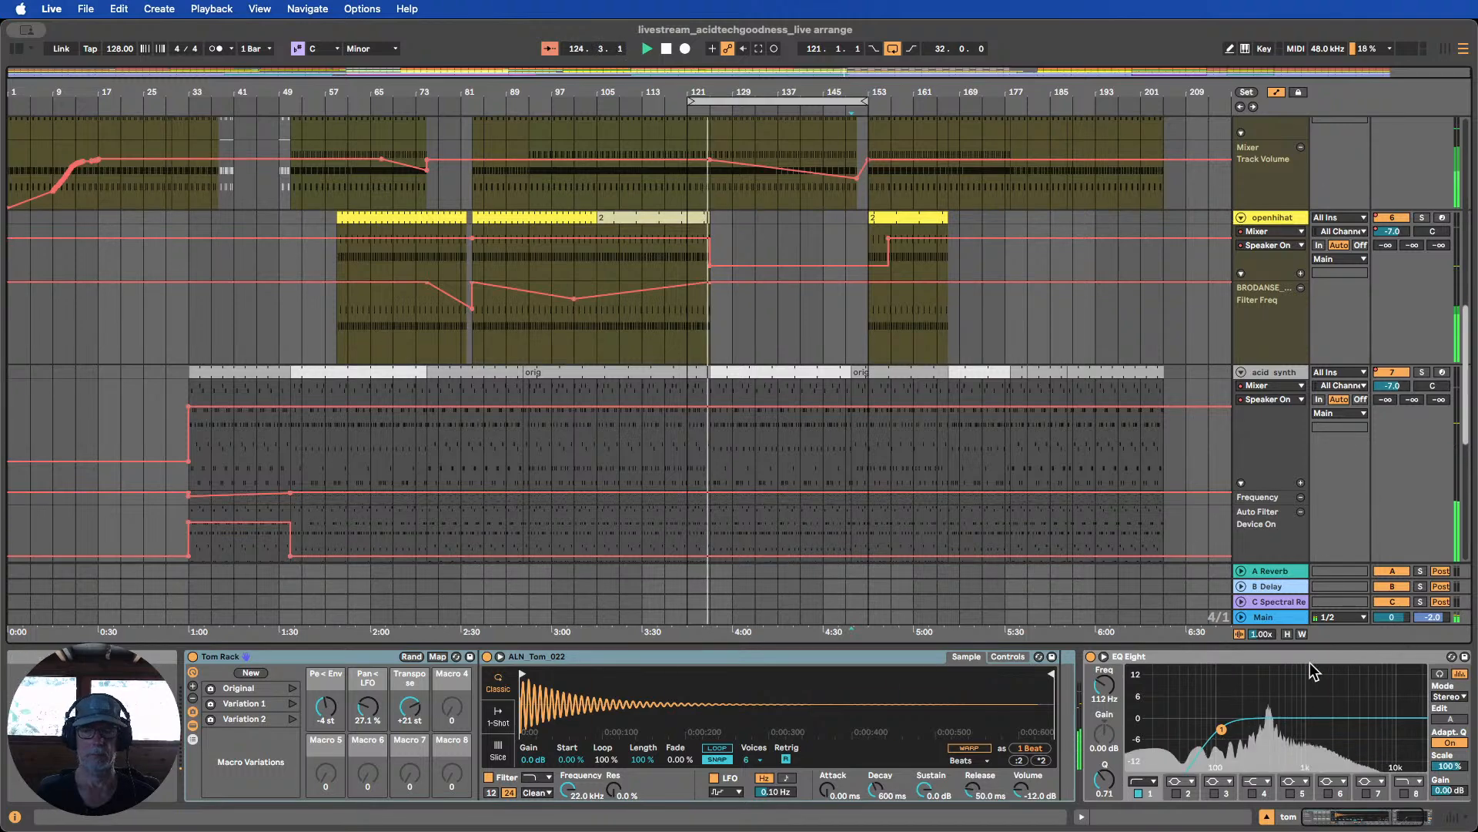
pyautogui.click(1287, 634)
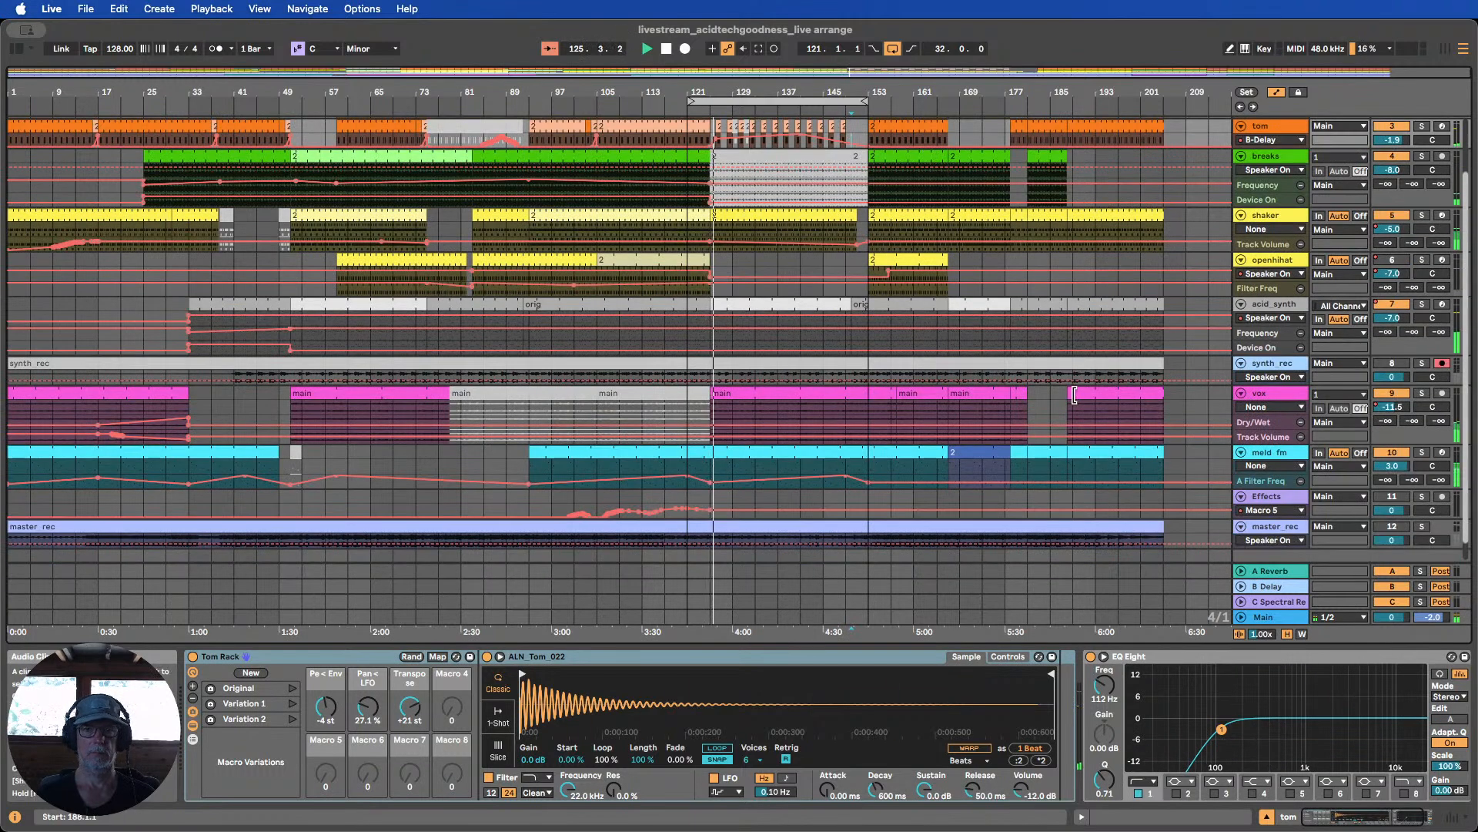
pyautogui.scroll(3, 1075, 395)
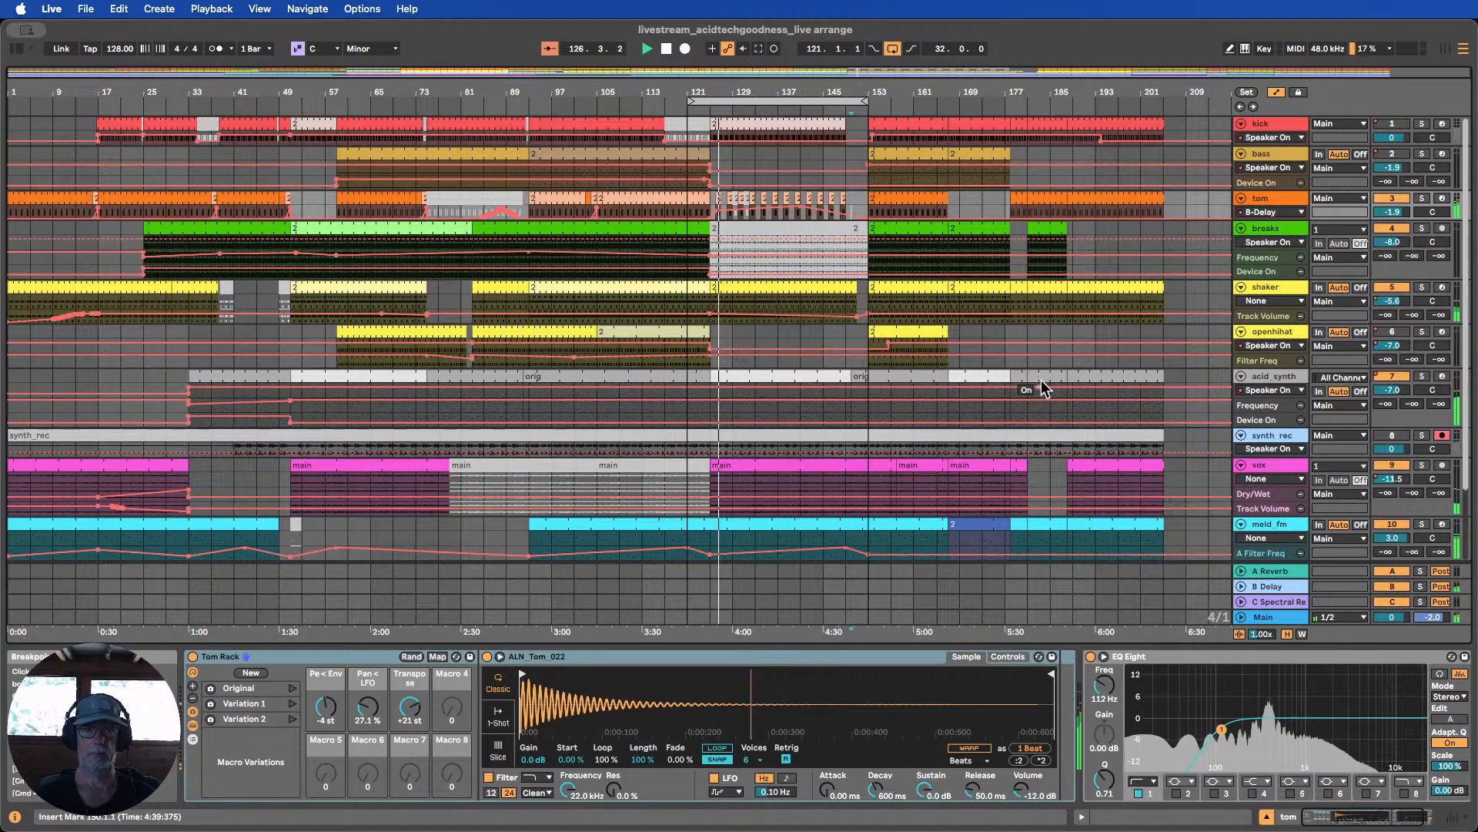
pyautogui.click(1263, 129)
pyautogui.moveTo(1264, 214); pyautogui.dragTo(1264, 229)
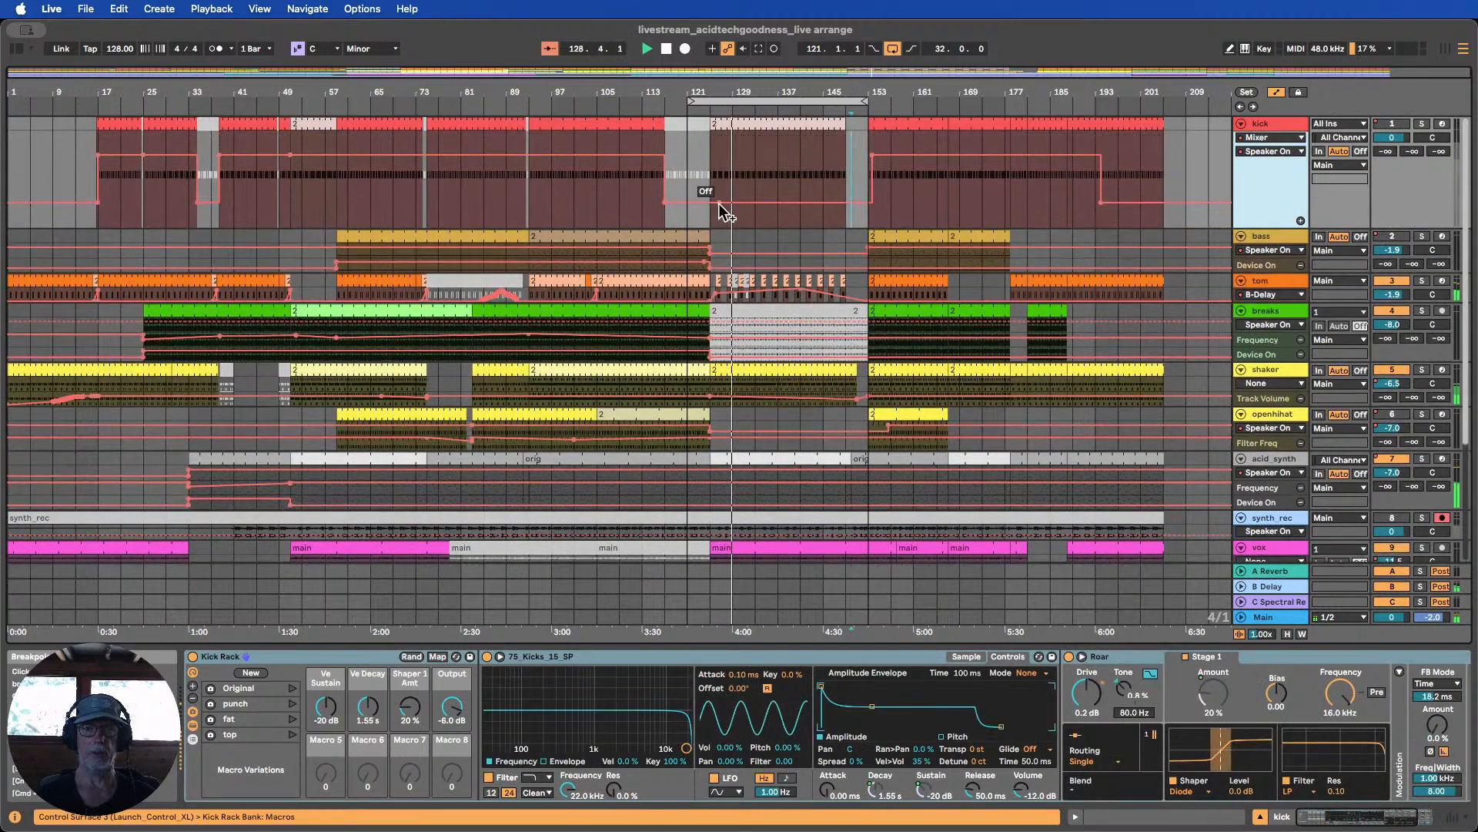
# Resize the kick clip in the breakdown to span bars 141 to 151
pyautogui.moveTo(719, 203); pyautogui.dragTo(715, 154)
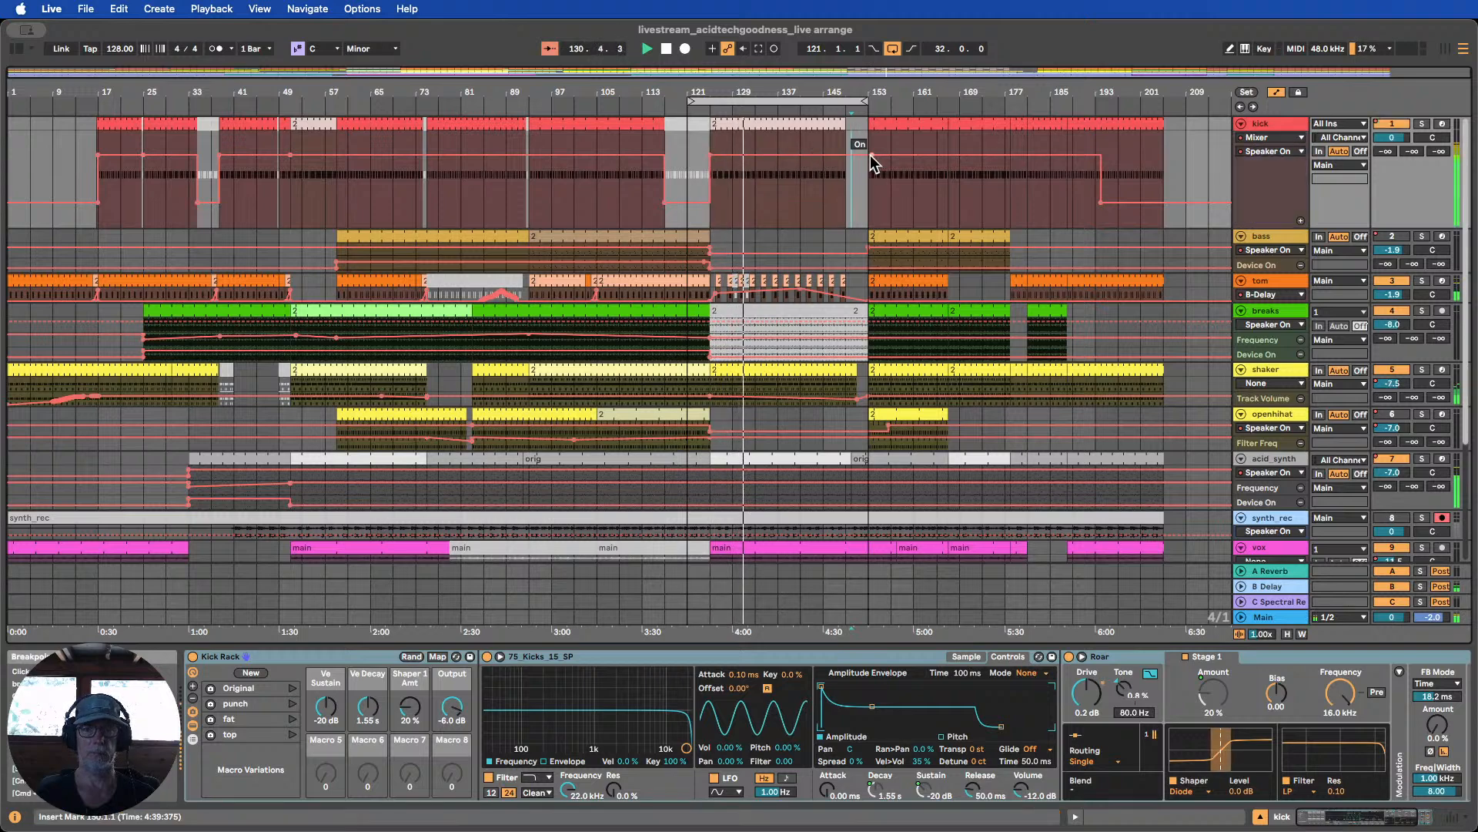
pyautogui.click(710, 155)
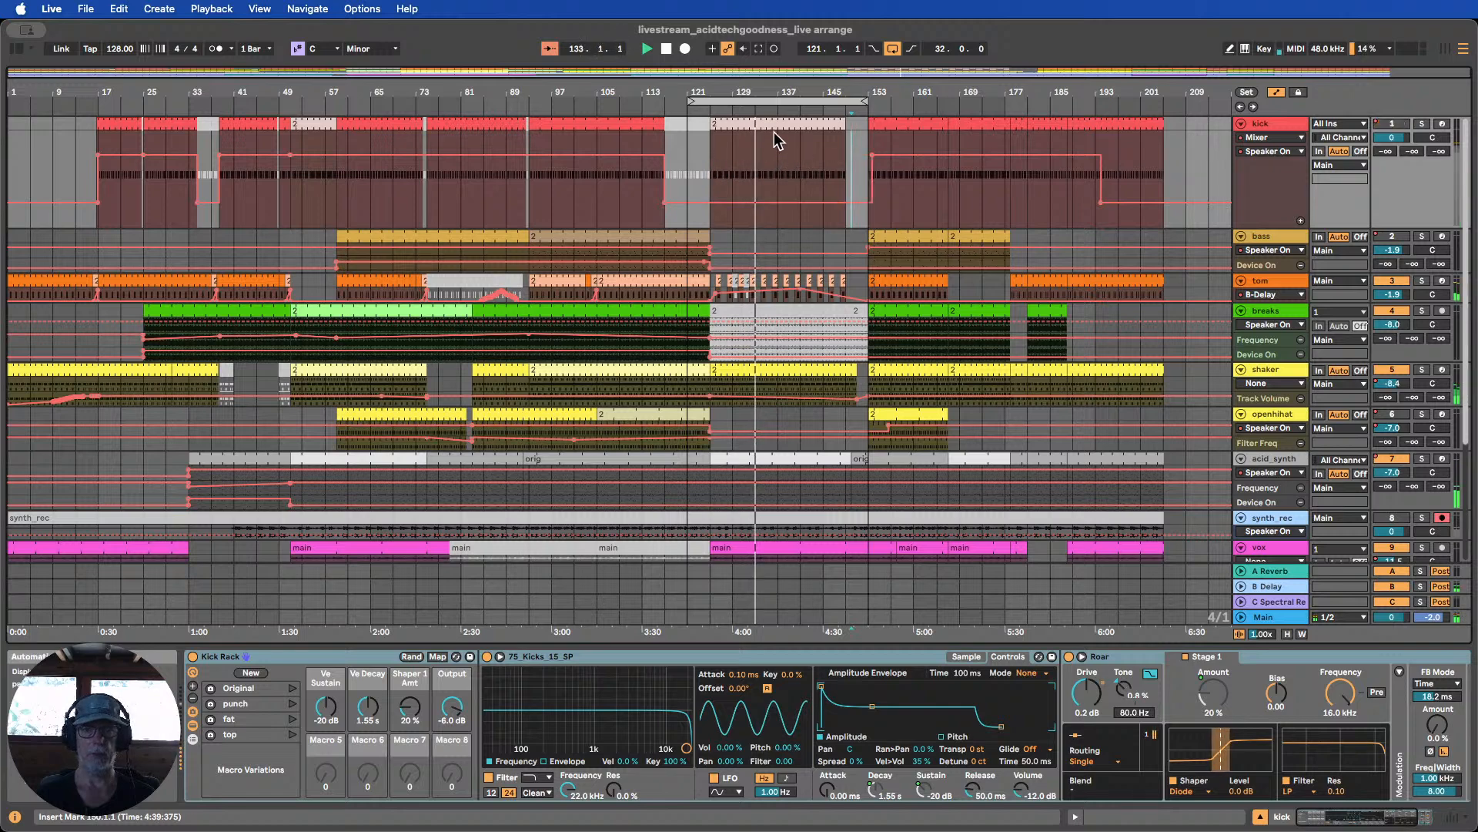
pyautogui.scroll(3, 840, 125)
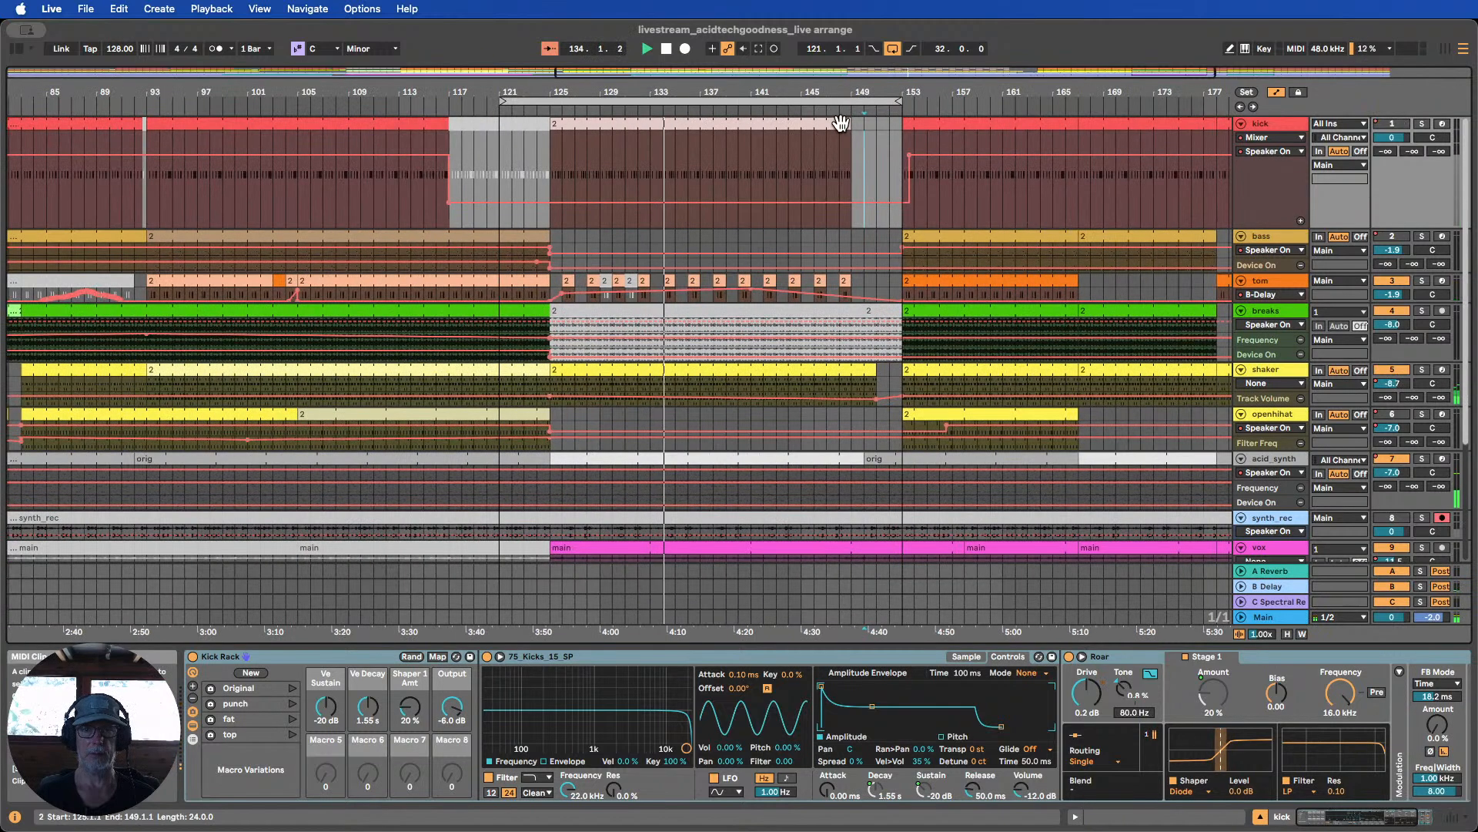
pyautogui.moveTo(850, 124); pyautogui.dragTo(876, 124)
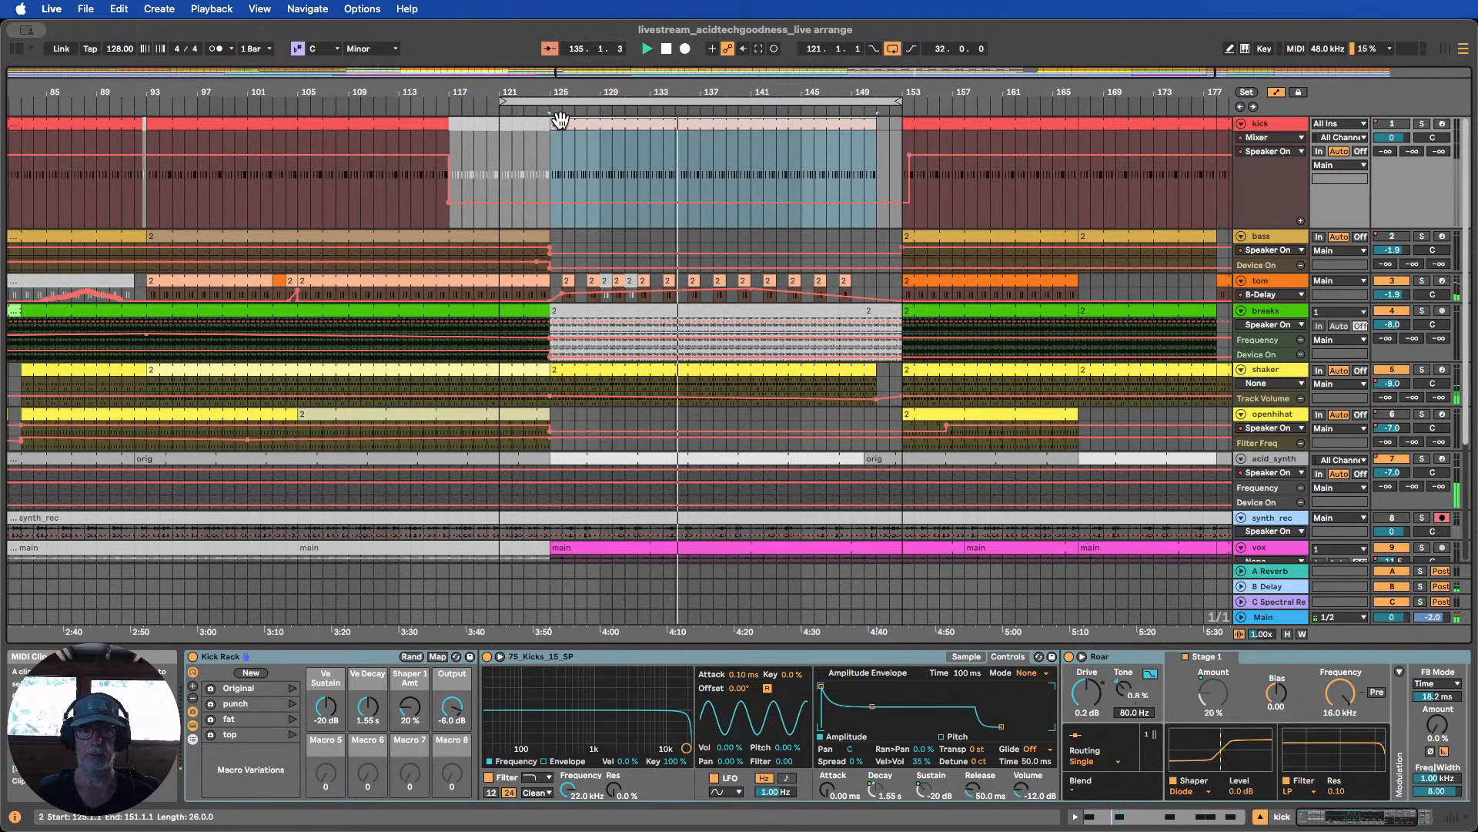
pyautogui.moveTo(560, 121); pyautogui.dragTo(753, 120)
# Set the kick's Speaker On automation to switch on at bar 141 and off at bar 153
pyautogui.click(753, 202)
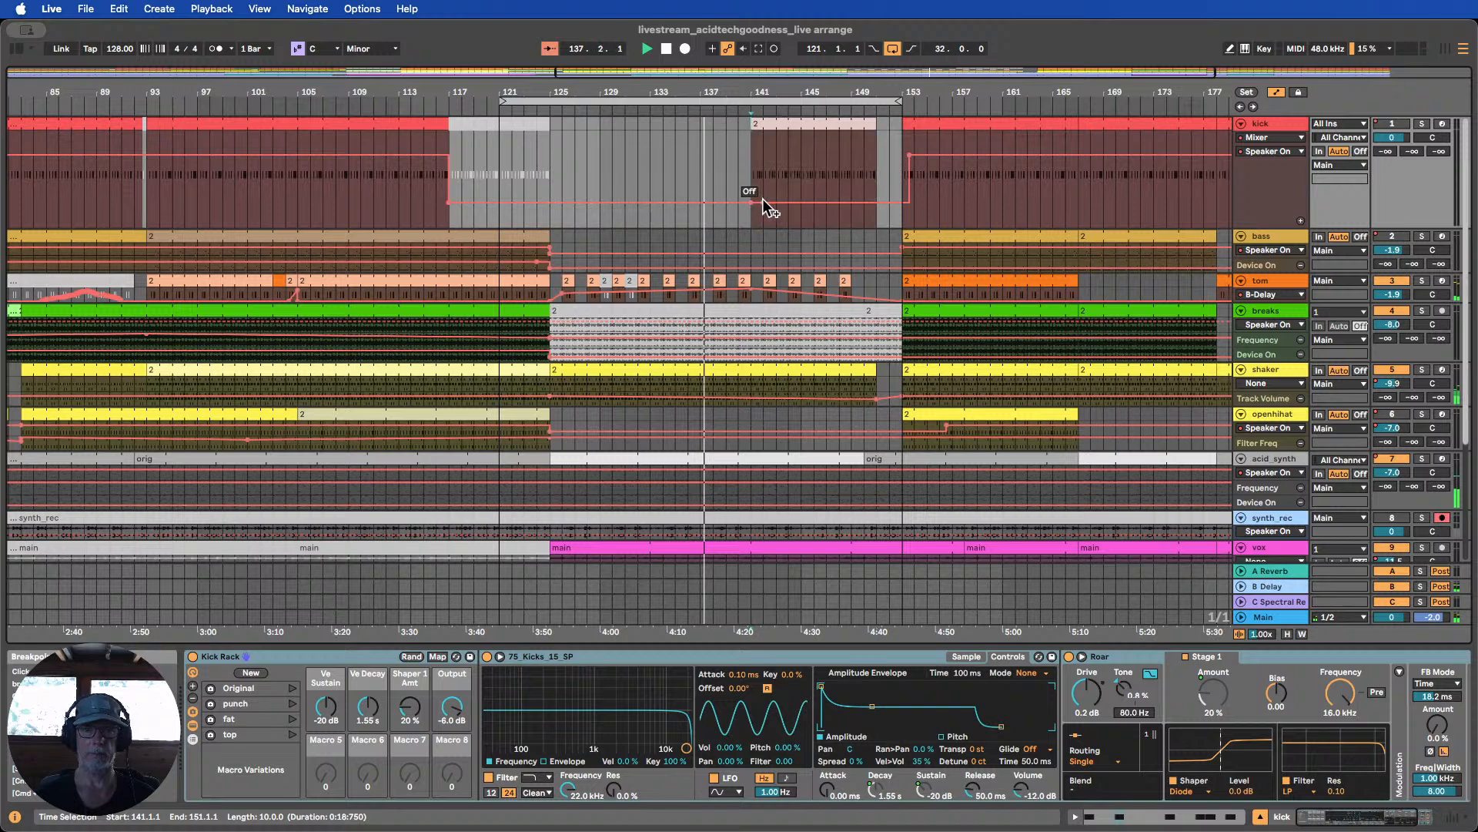
pyautogui.moveTo(761, 202); pyautogui.dragTo(753, 154)
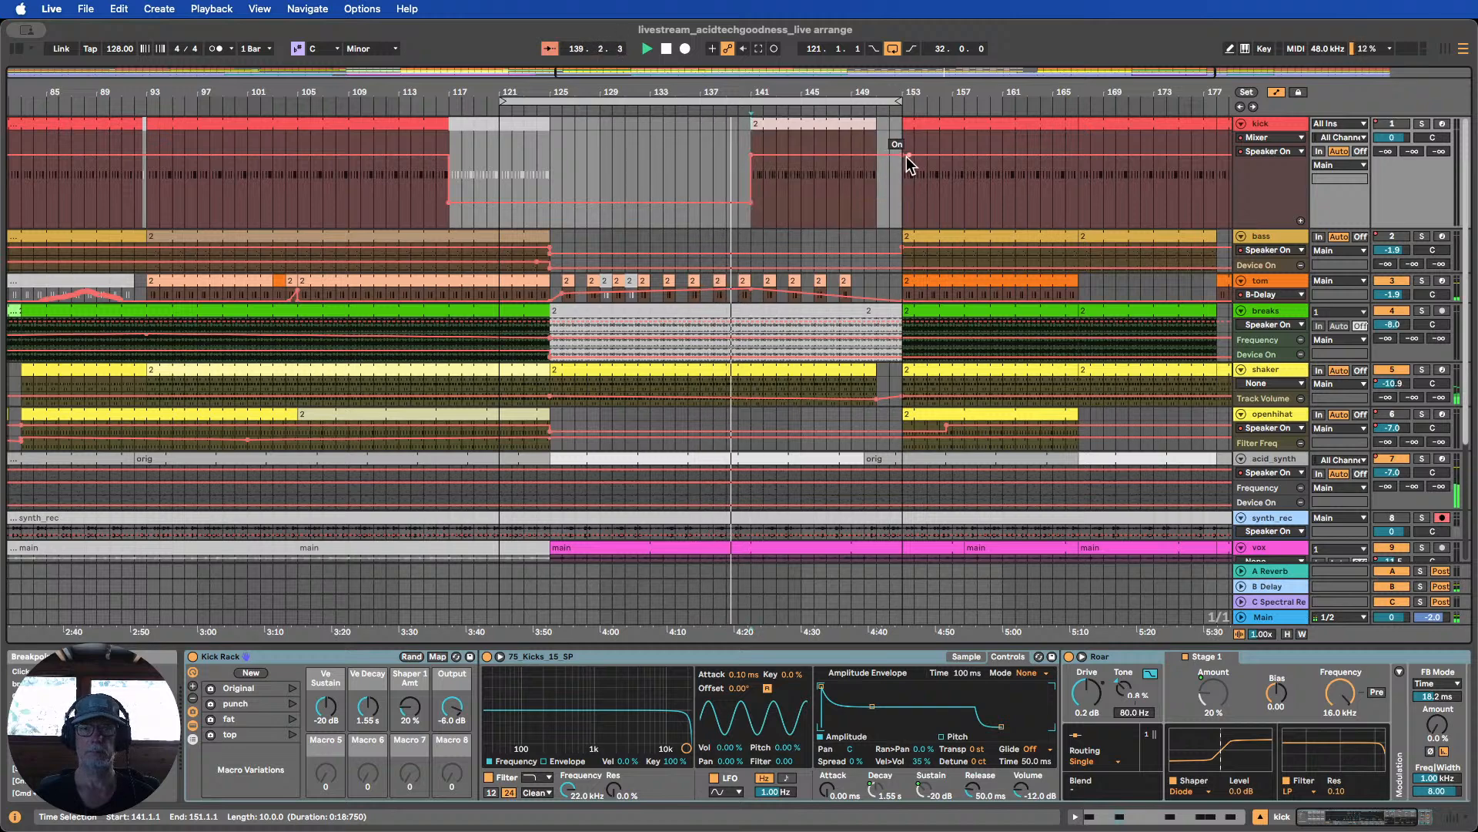
pyautogui.moveTo(909, 156); pyautogui.dragTo(904, 203)
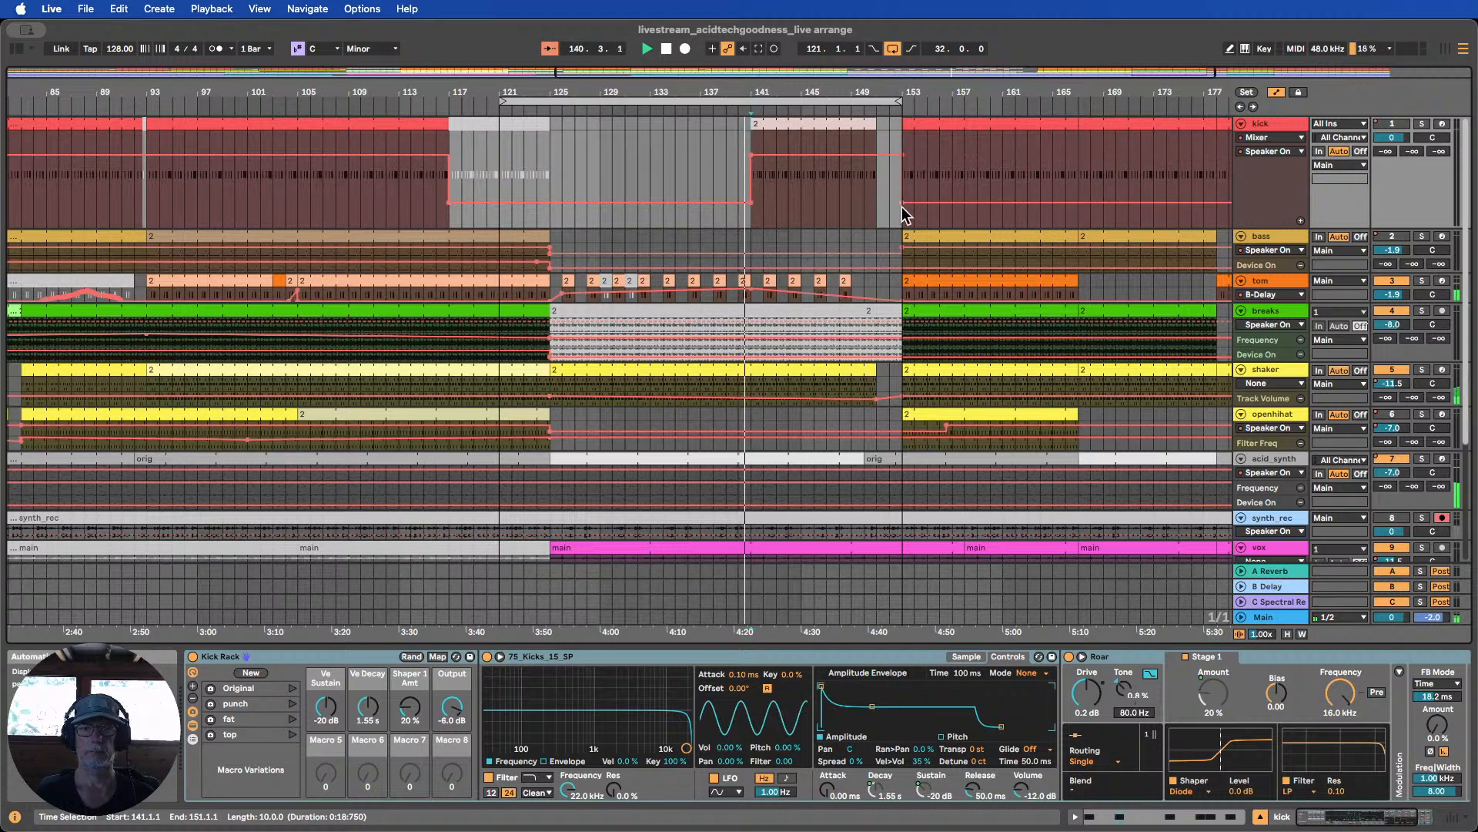
# Lengthen the breakdown kick clip to end at bar 152 and shift the loop range to bars 127 to 159
pyautogui.press('z')
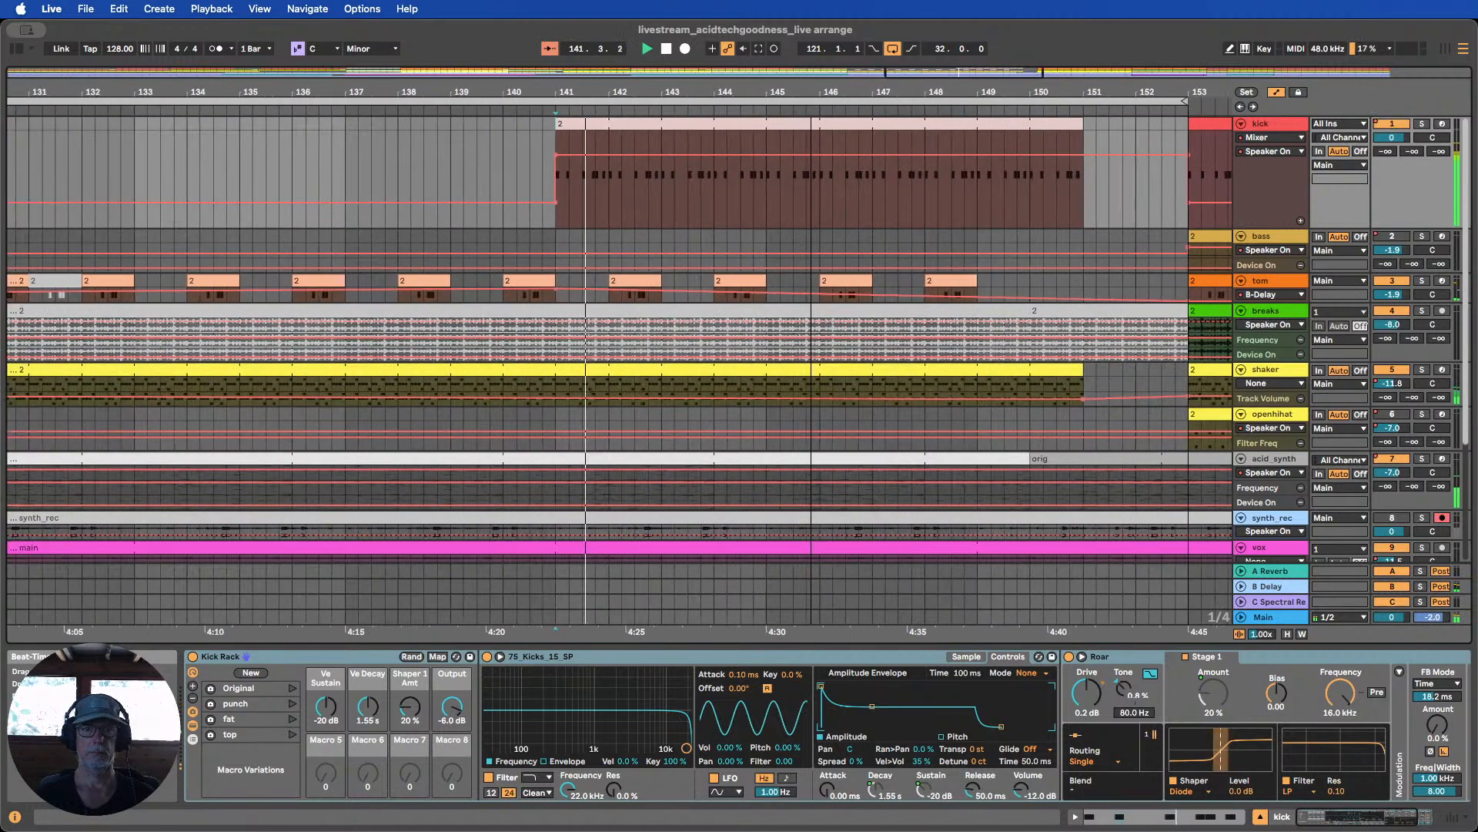
pyautogui.press('x')
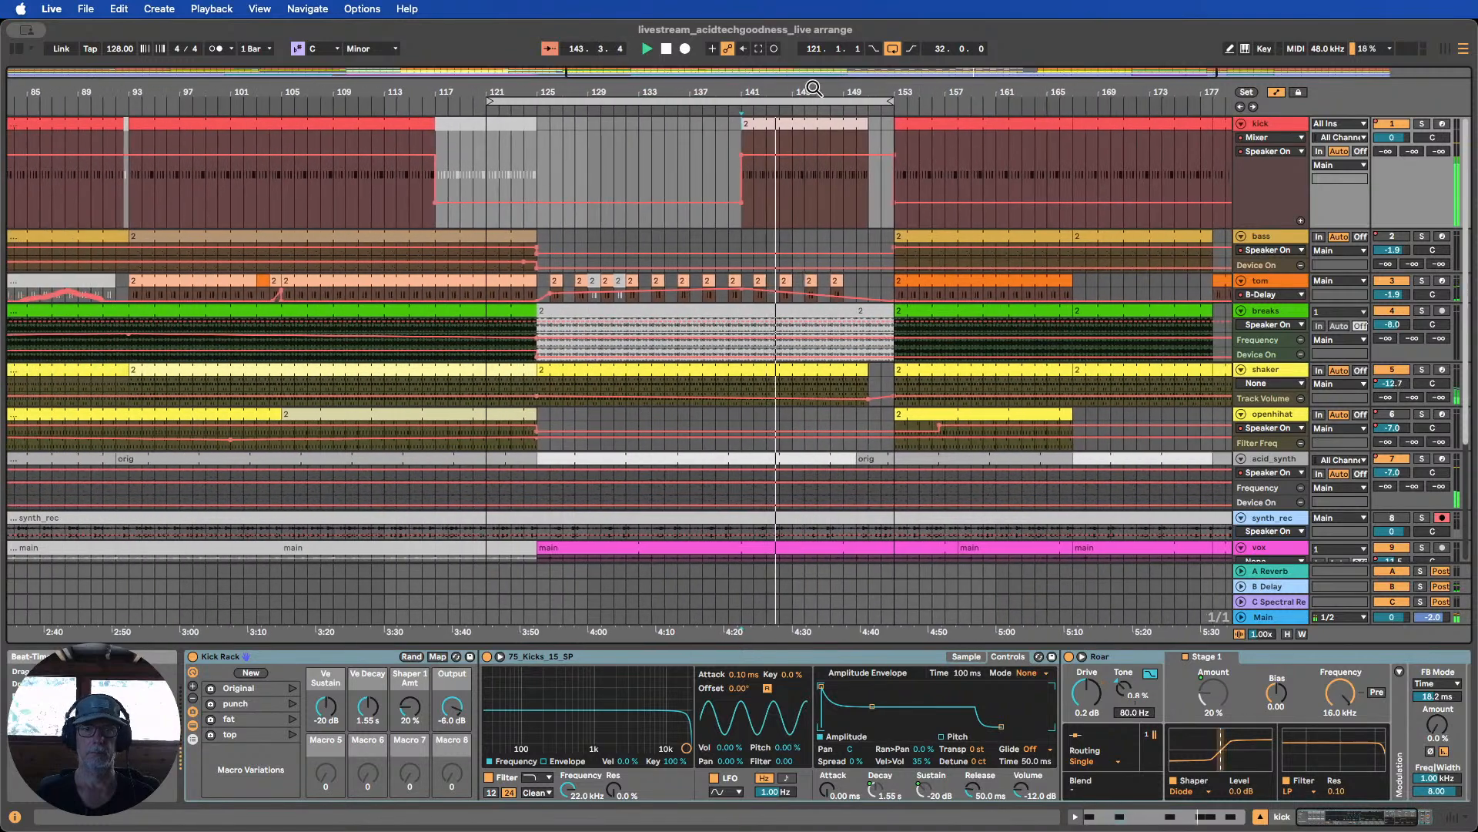
pyautogui.moveTo(800, 89); pyautogui.dragTo(801, 71)
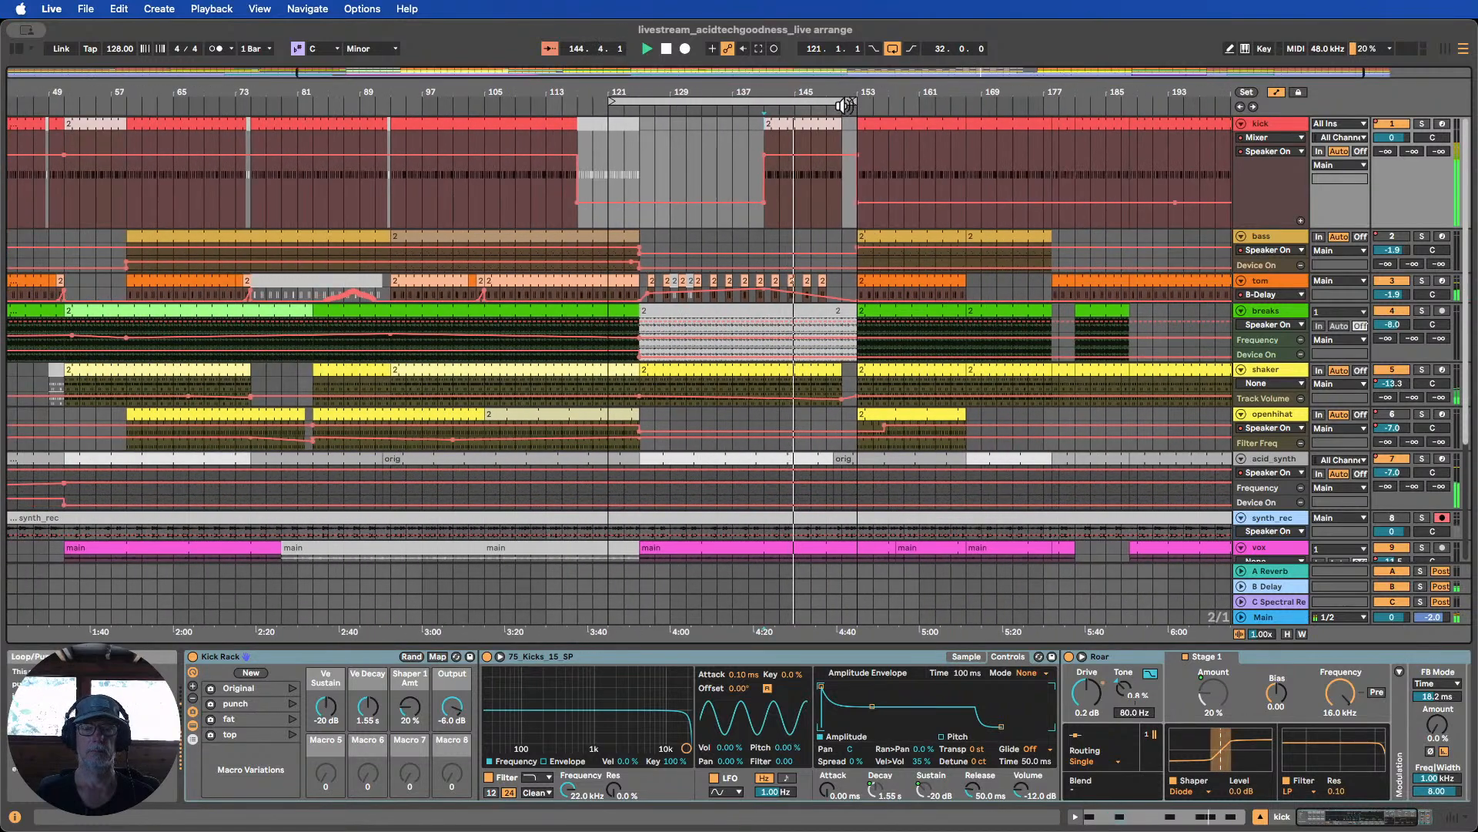
pyautogui.moveTo(827, 90); pyautogui.dragTo(876, 87)
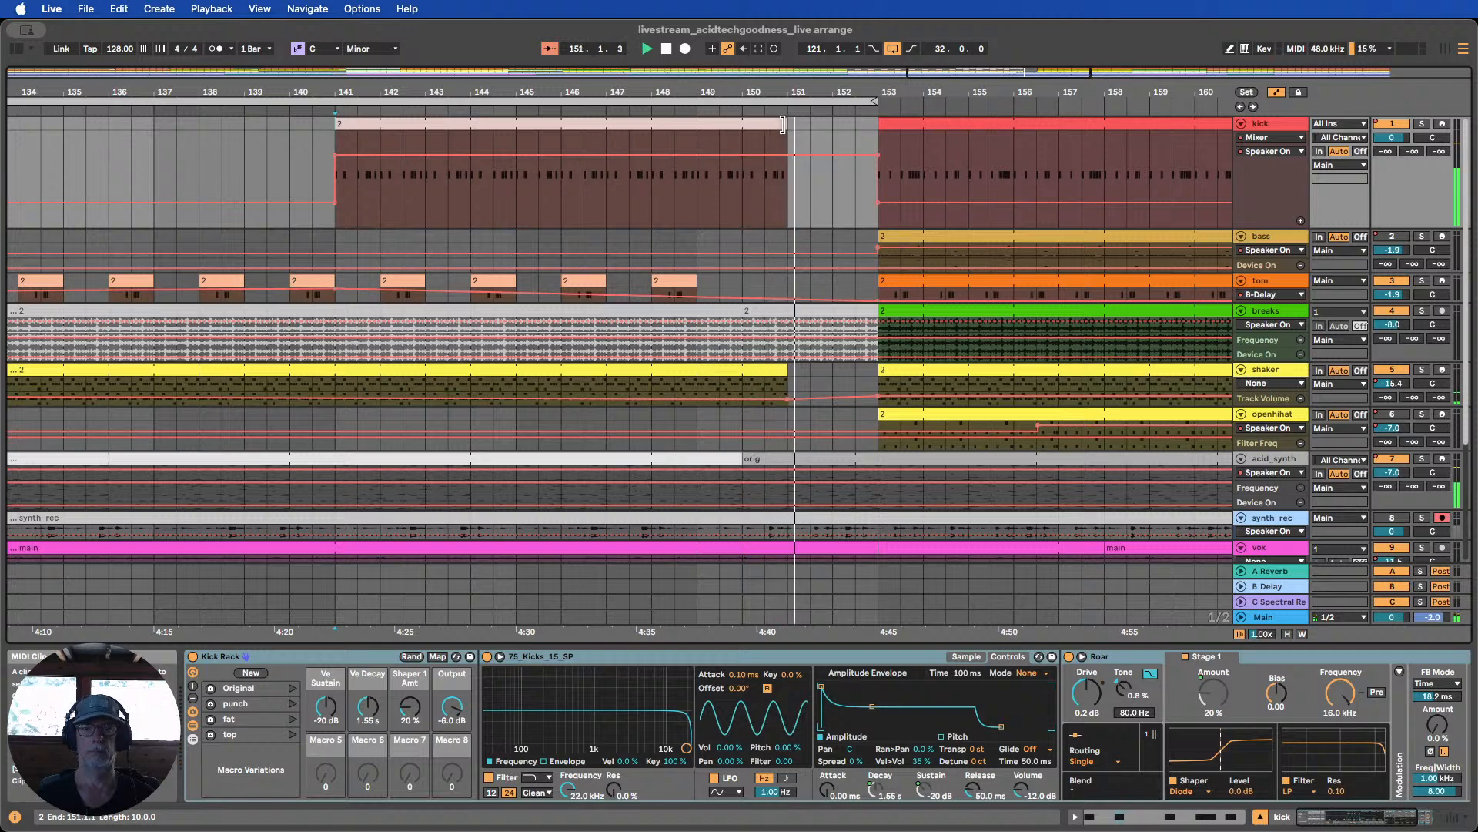
pyautogui.moveTo(782, 123); pyautogui.dragTo(833, 124)
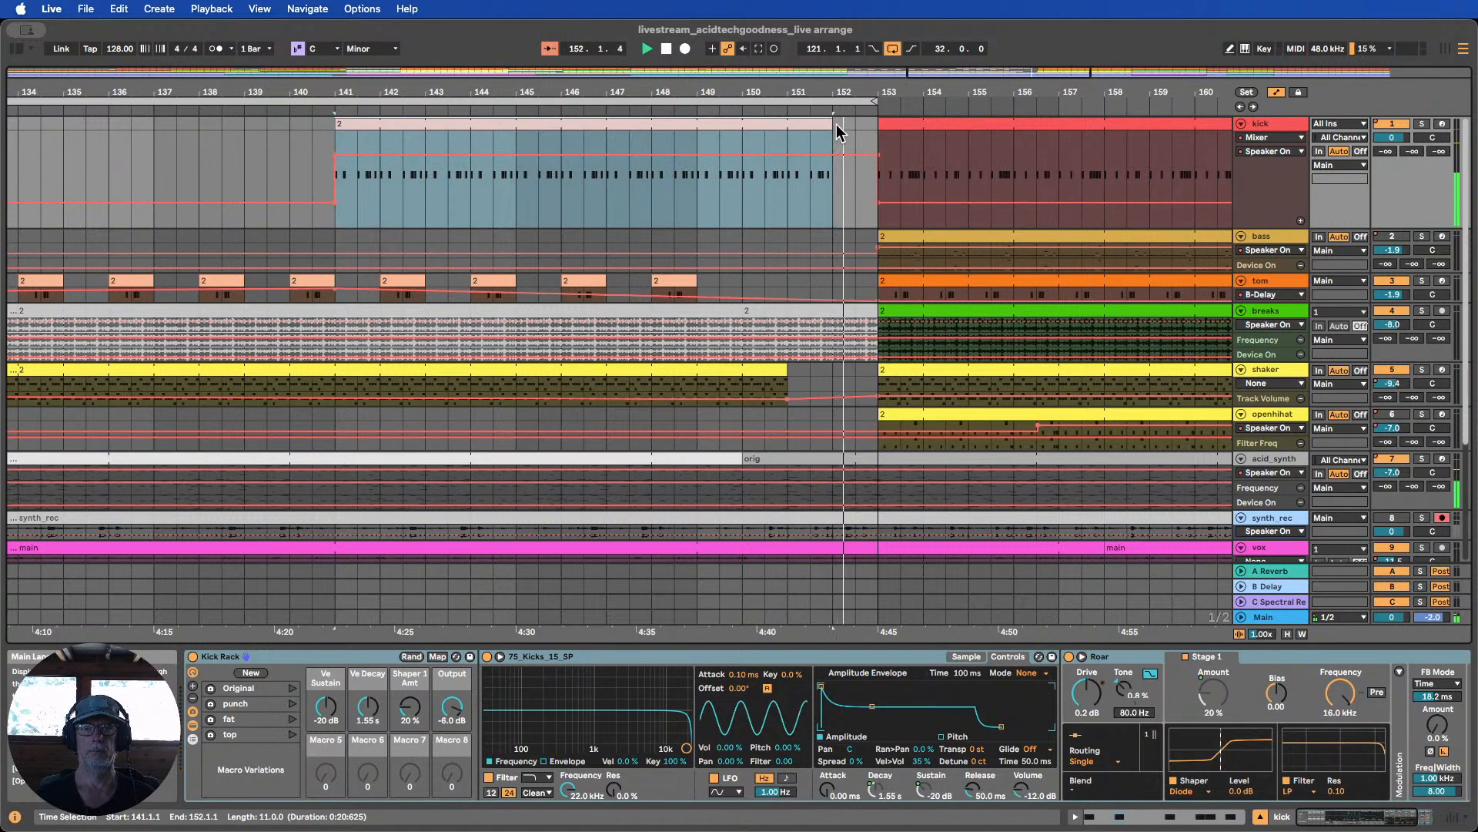
pyautogui.moveTo(849, 91); pyautogui.dragTo(849, 14)
pyautogui.moveTo(854, 99); pyautogui.dragTo(884, 94)
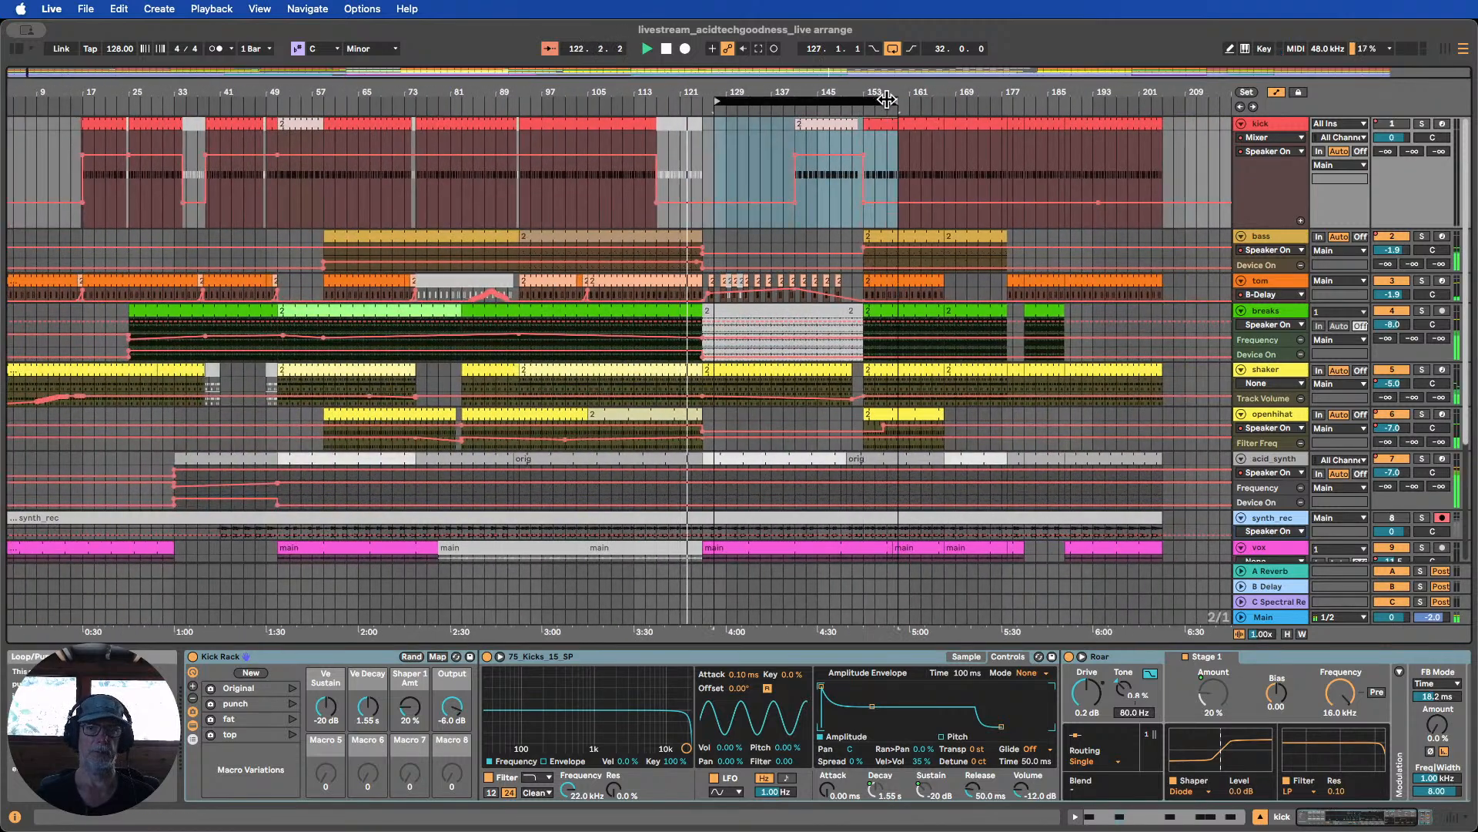
# Extend the vox clip that starts at bar 125 so it ends at bar 177
pyautogui.scroll(-5, 940, 212)
pyautogui.scroll(1, 941, 206)
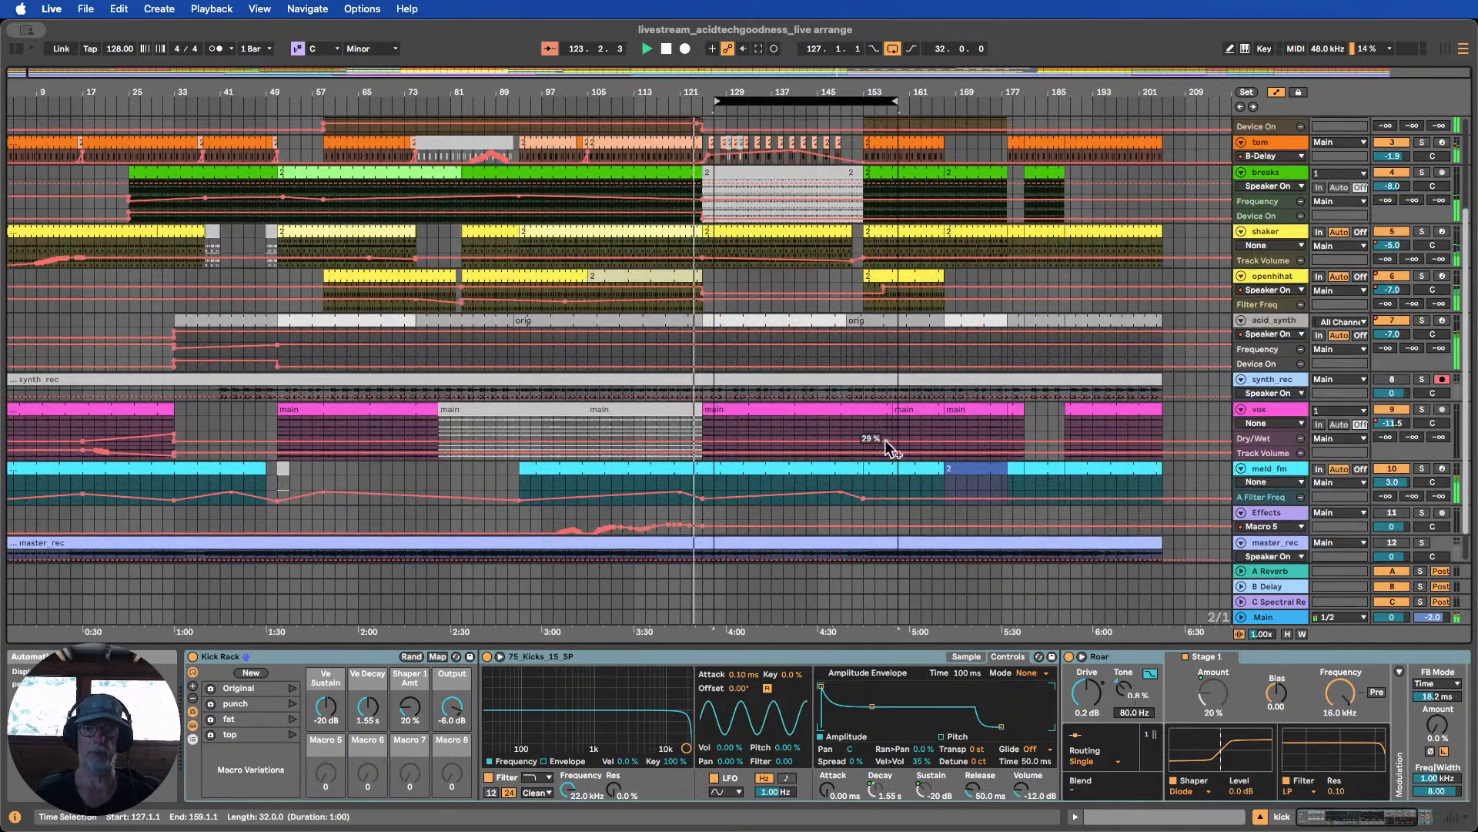
pyautogui.moveTo(891, 410); pyautogui.dragTo(1000, 407)
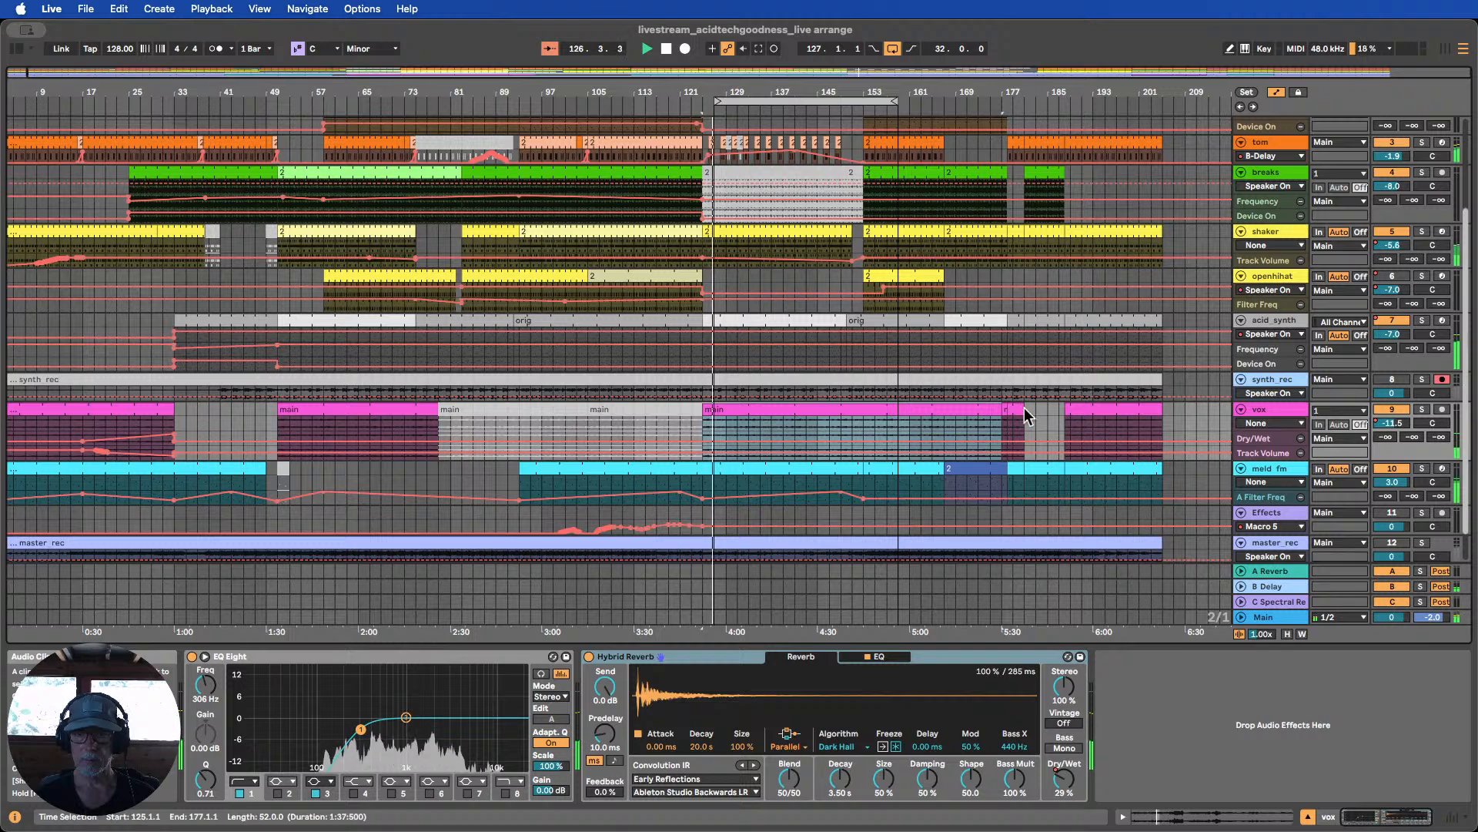
pyautogui.click(1026, 416)
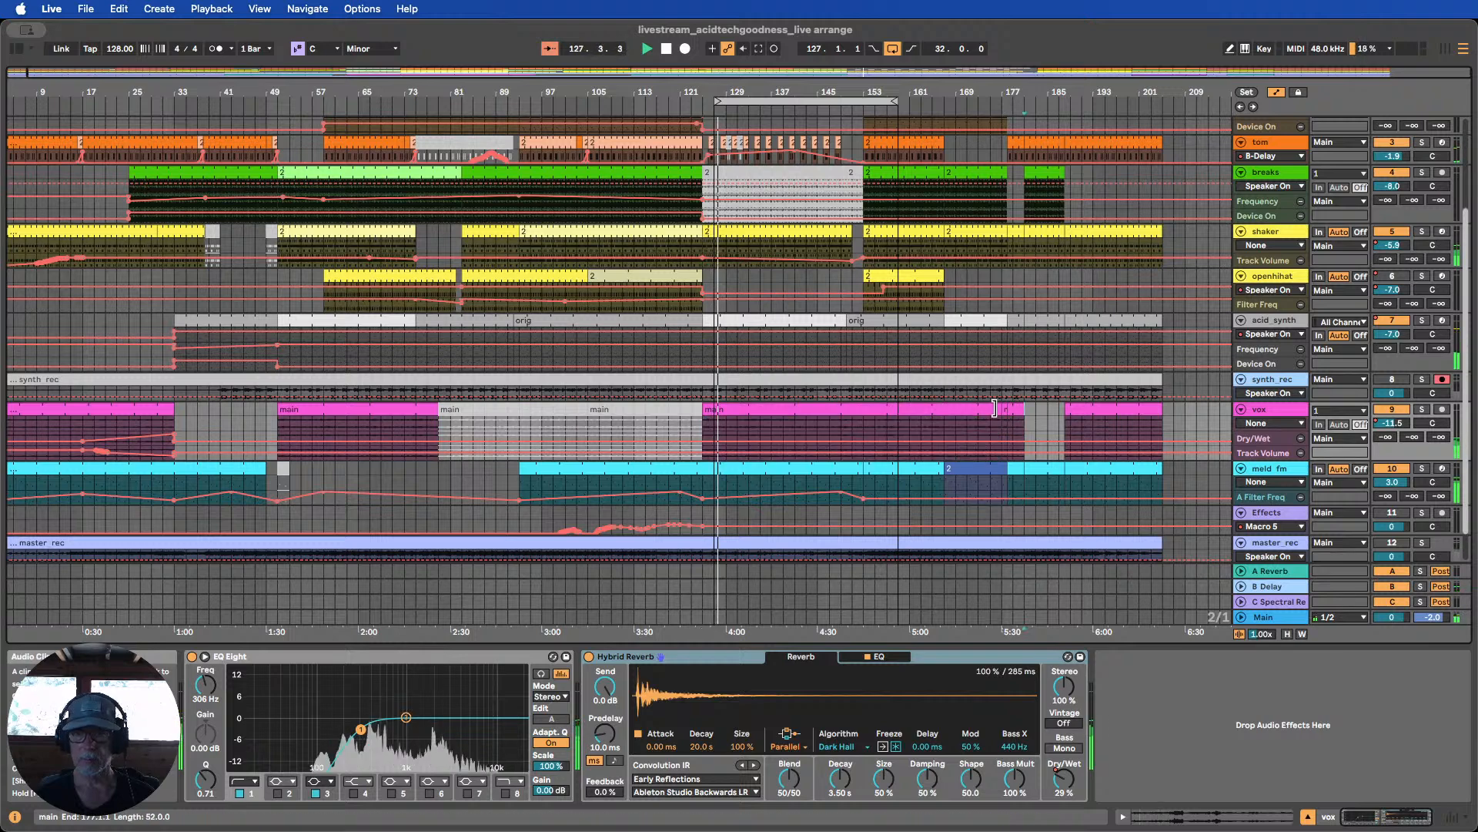
pyautogui.moveTo(995, 408); pyautogui.dragTo(998, 409)
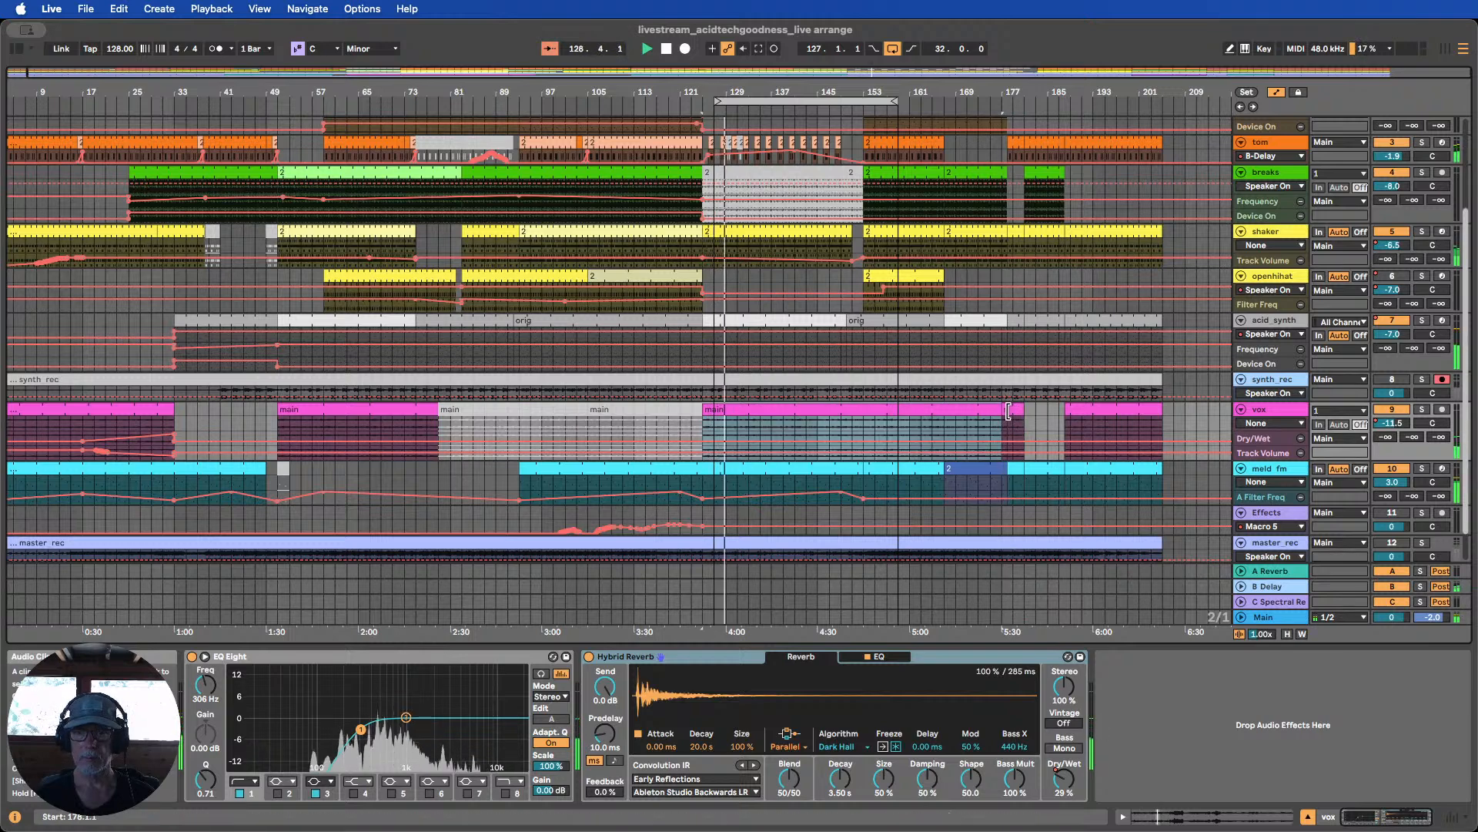
# Shorten the loop range by moving its start to bar 139, giving a 20-bar loop
pyautogui.scroll(3, 909, 285)
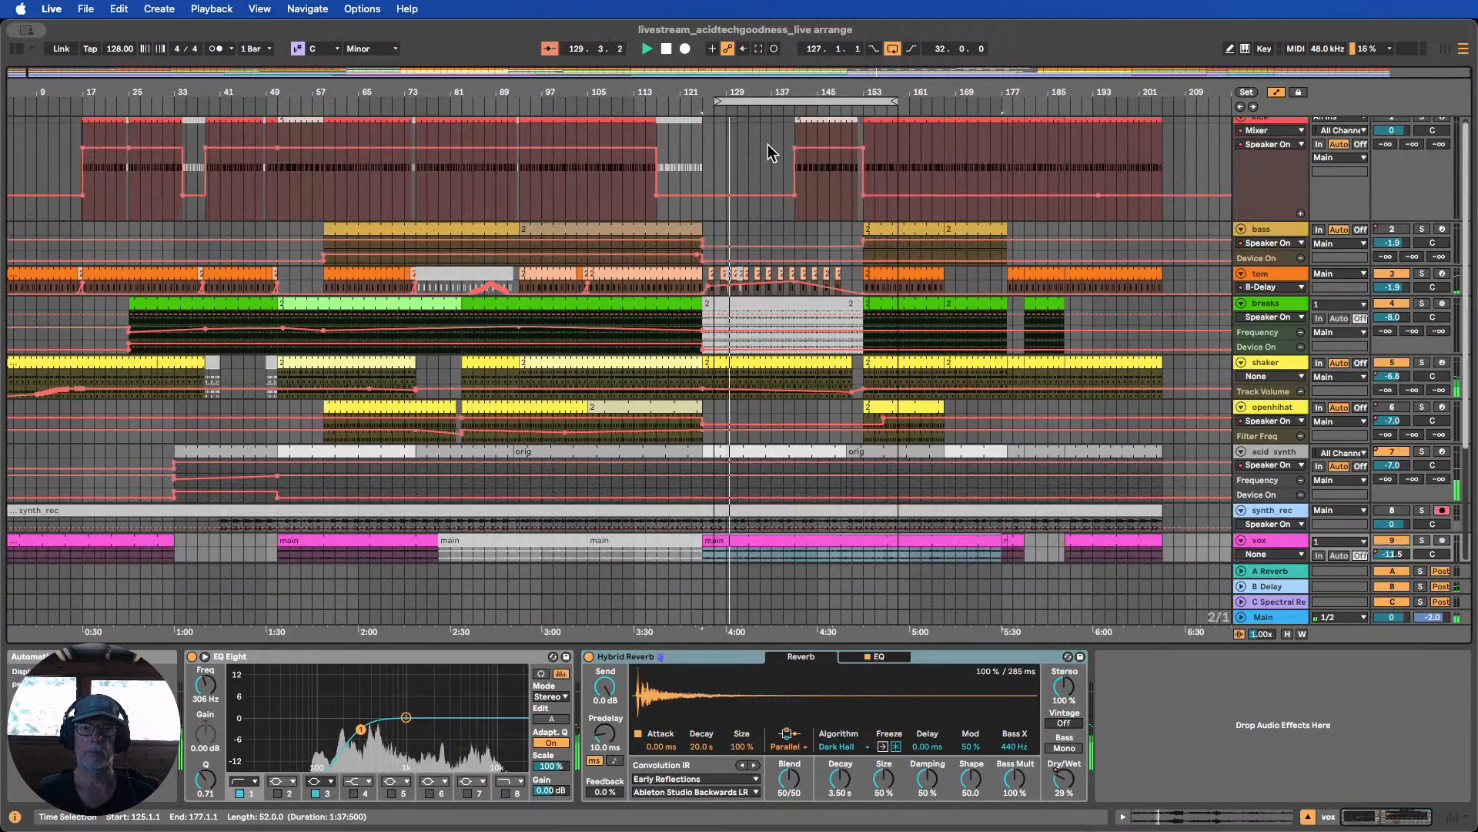
pyautogui.click(782, 105)
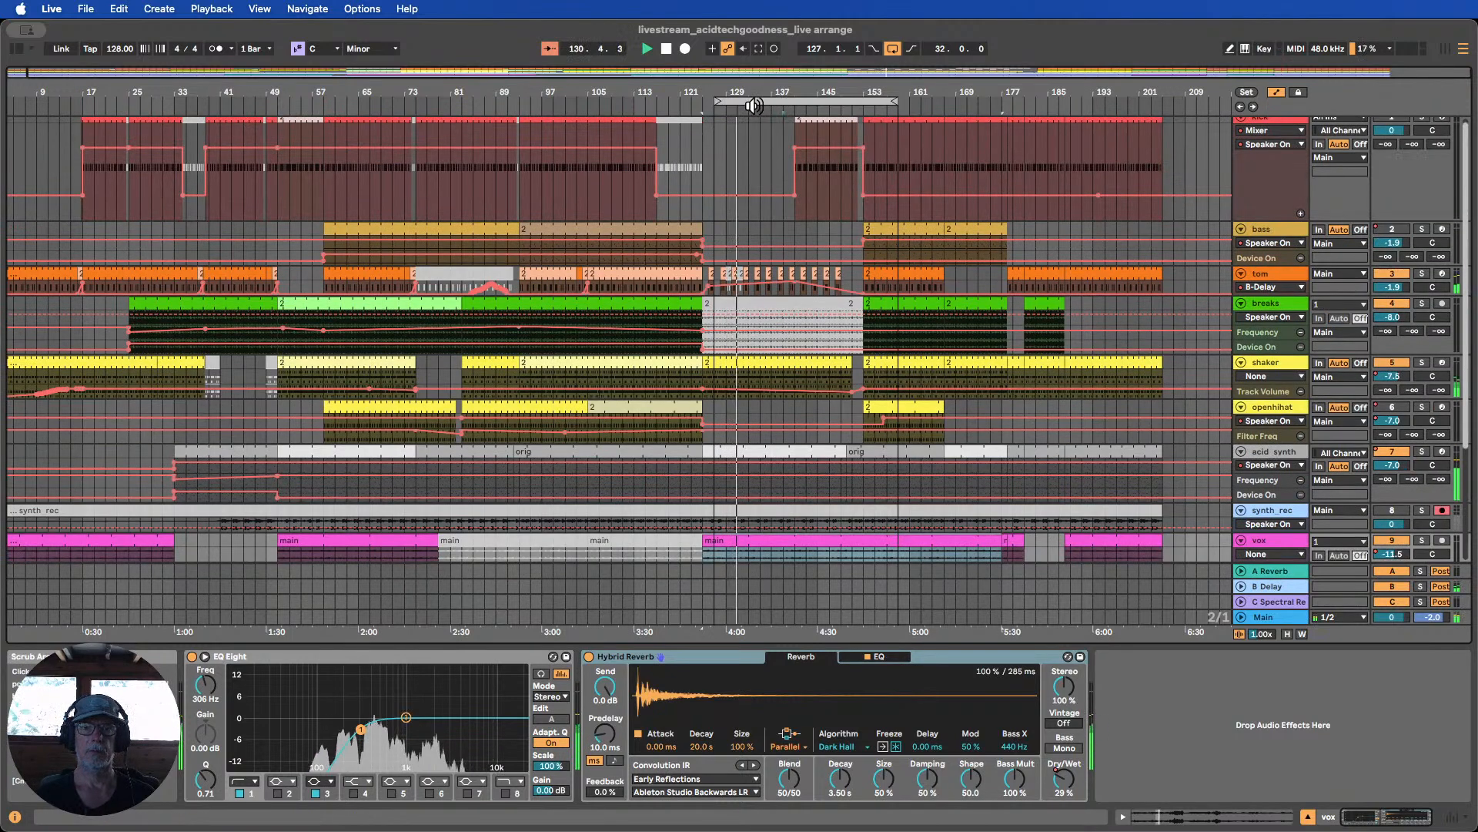
pyautogui.moveTo(715, 105); pyautogui.dragTo(785, 103)
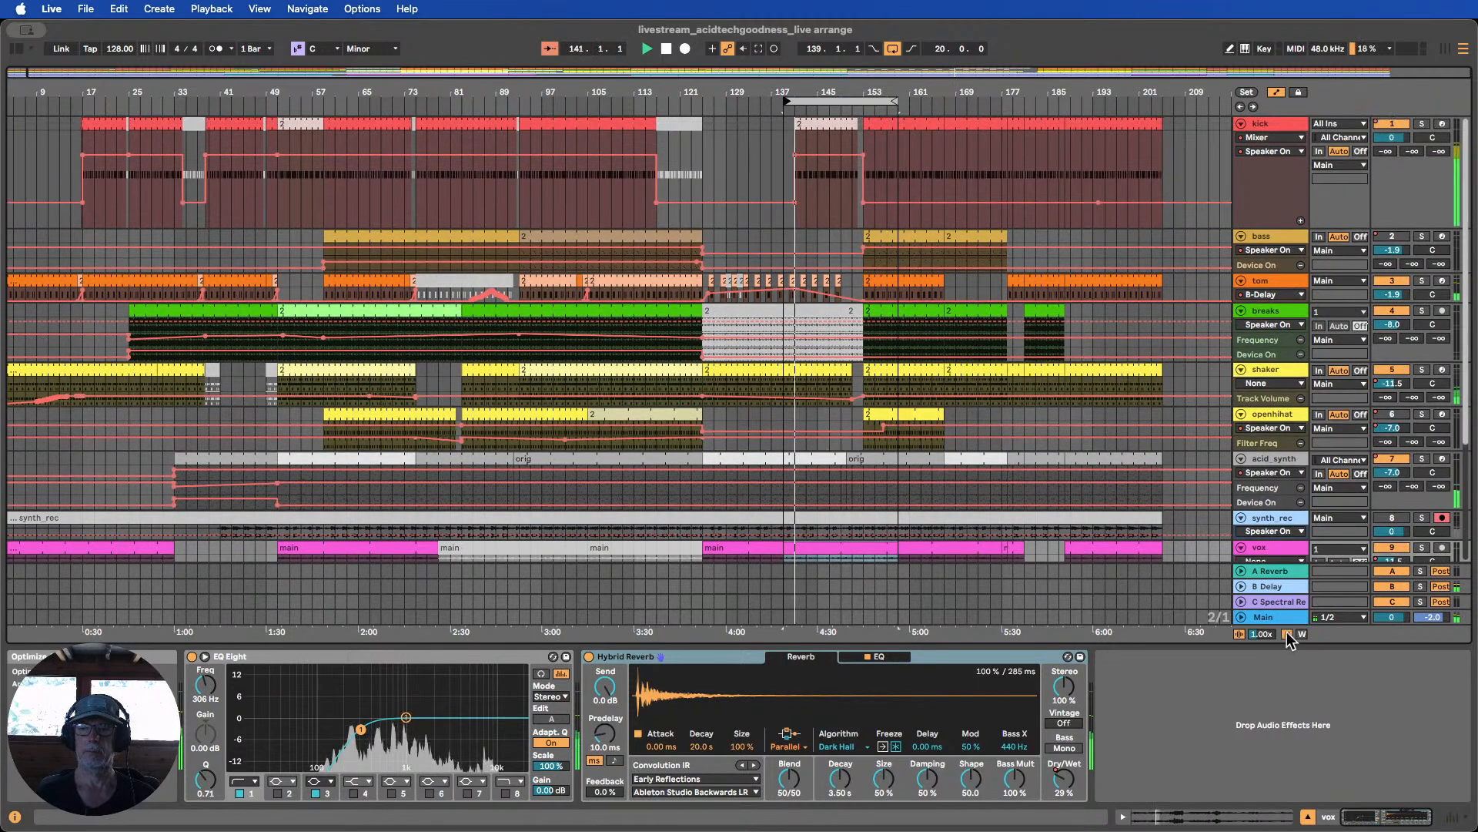
# Fit all track heights to the arrangement view and enlarge the mixer to check the track levels
pyautogui.click(1286, 634)
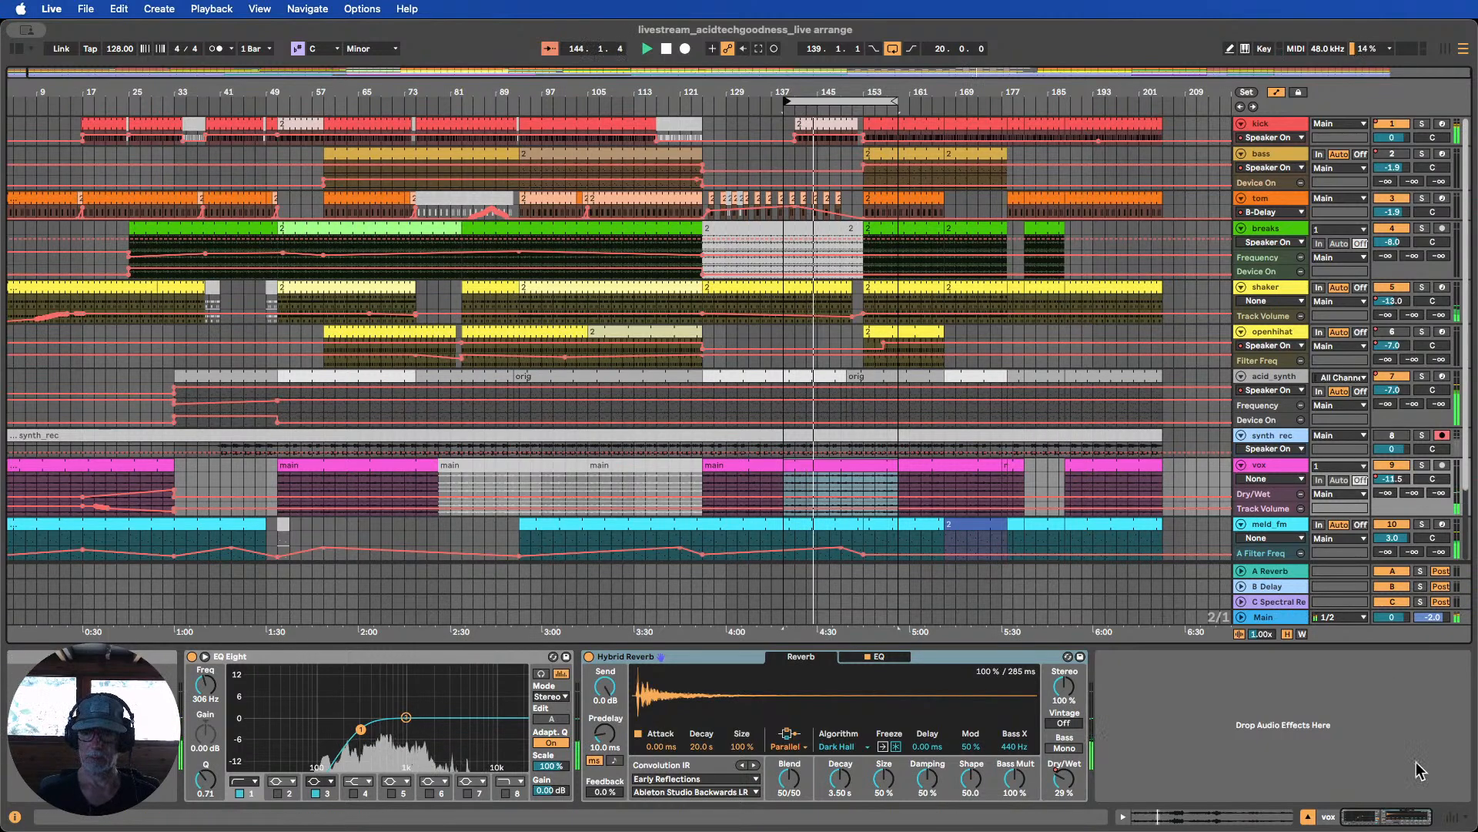
pyautogui.click(1455, 819)
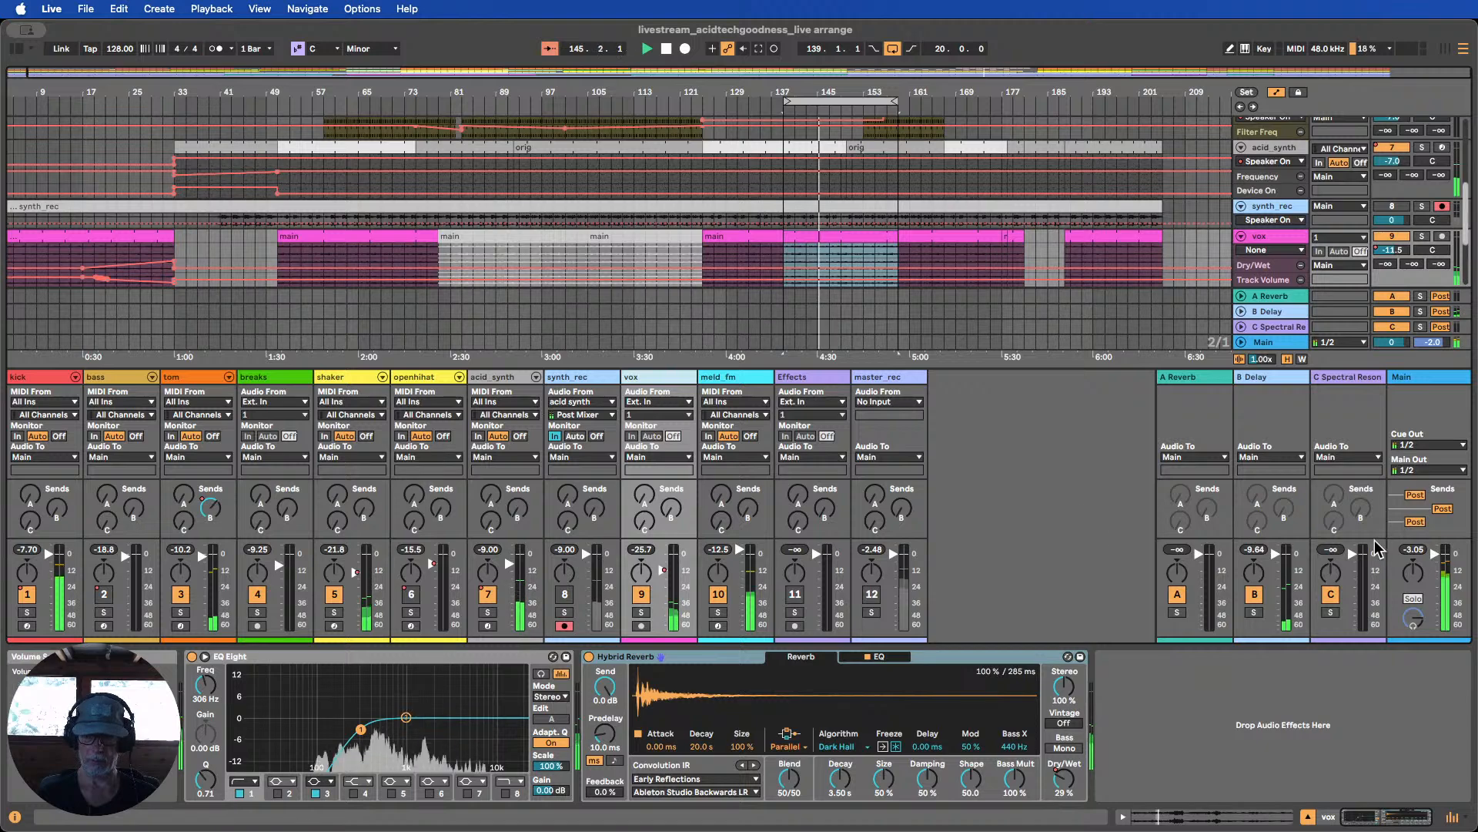
pyautogui.moveTo(1370, 537); pyautogui.dragTo(1355, 333)
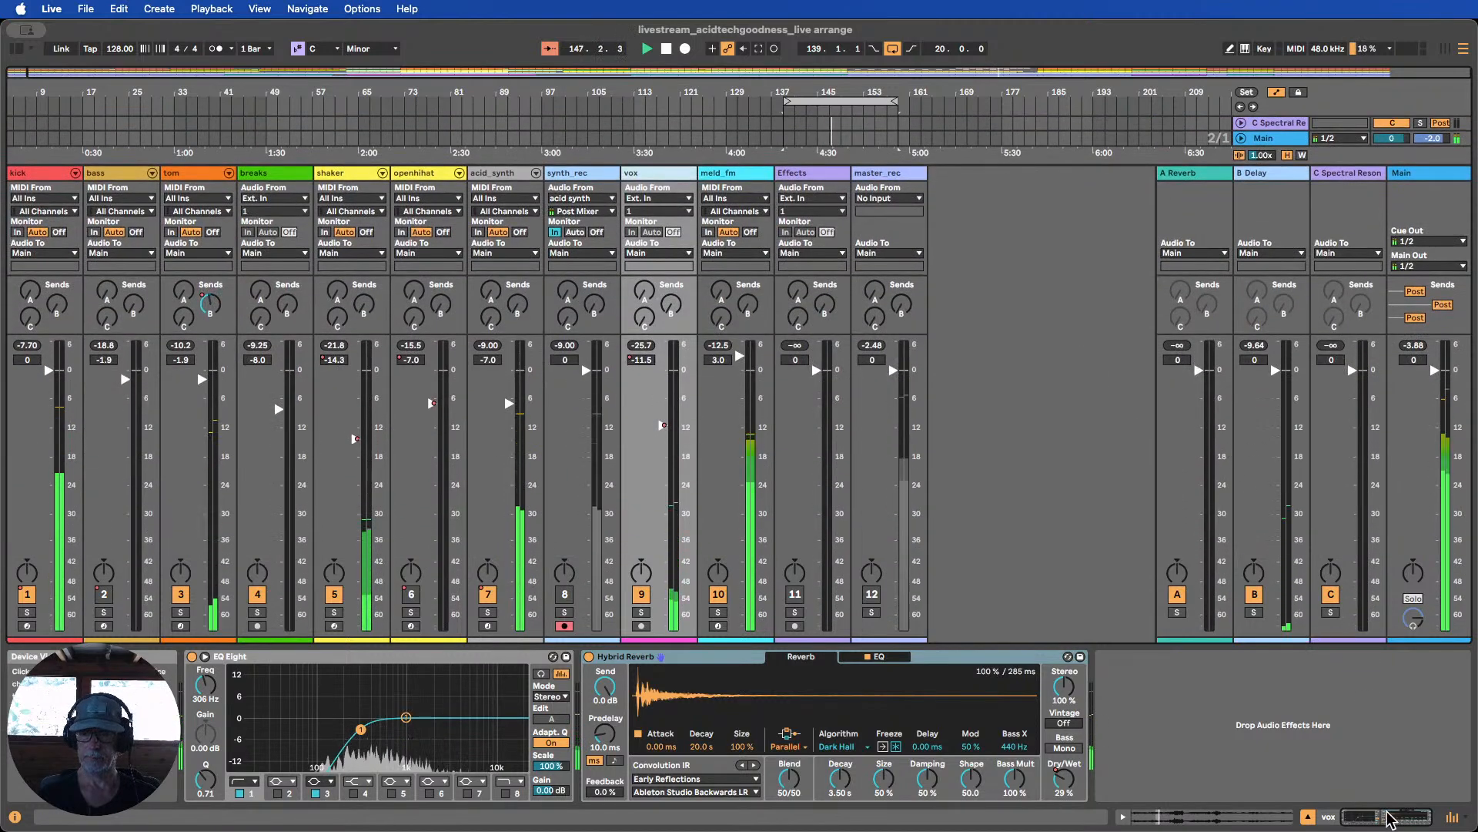
pyautogui.click(1452, 820)
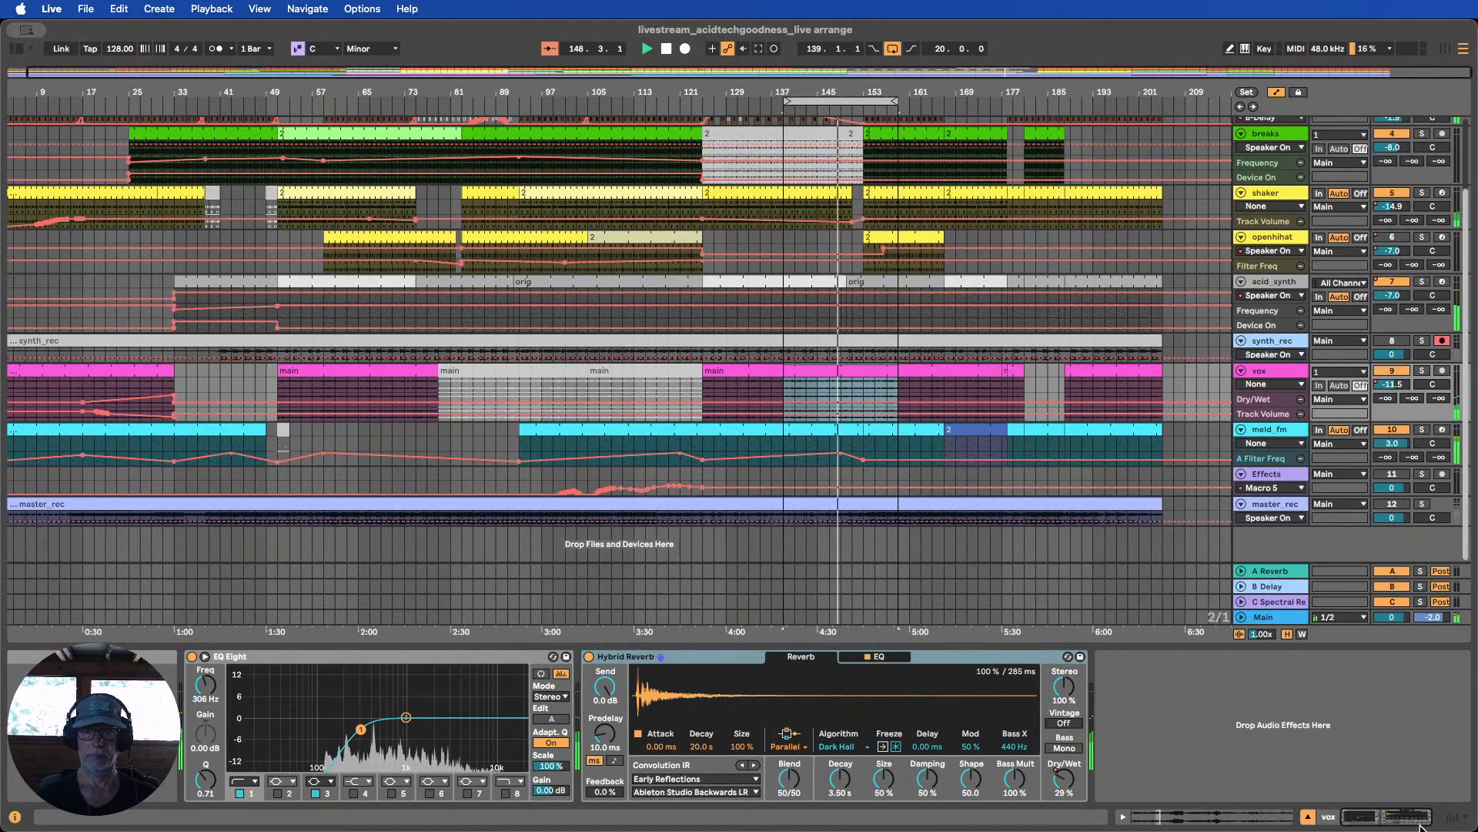
# Inspect the Limiter in the Main track's device chain and close the device view
pyautogui.click(1280, 610)
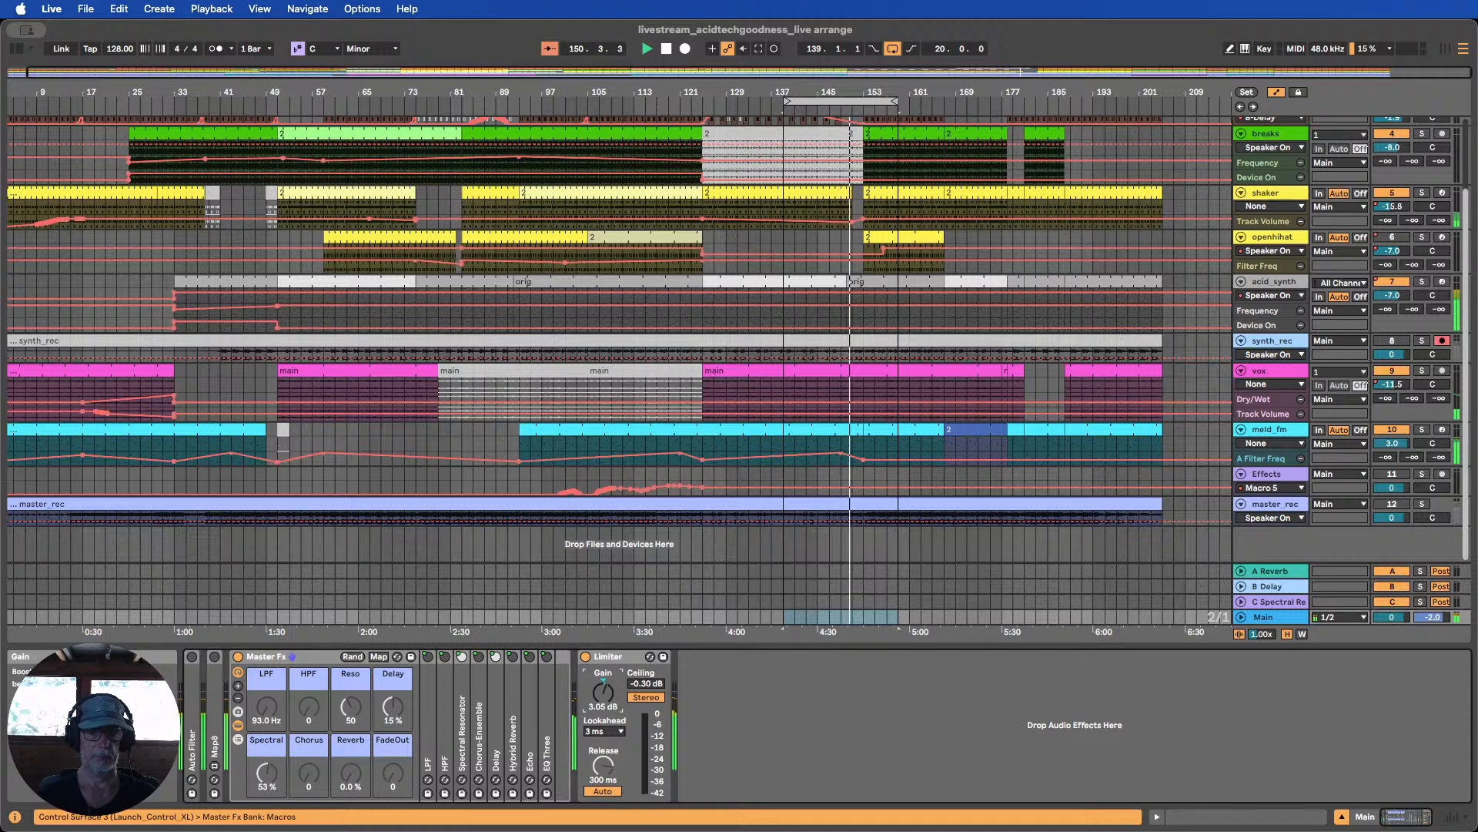
pyautogui.click(801, 699)
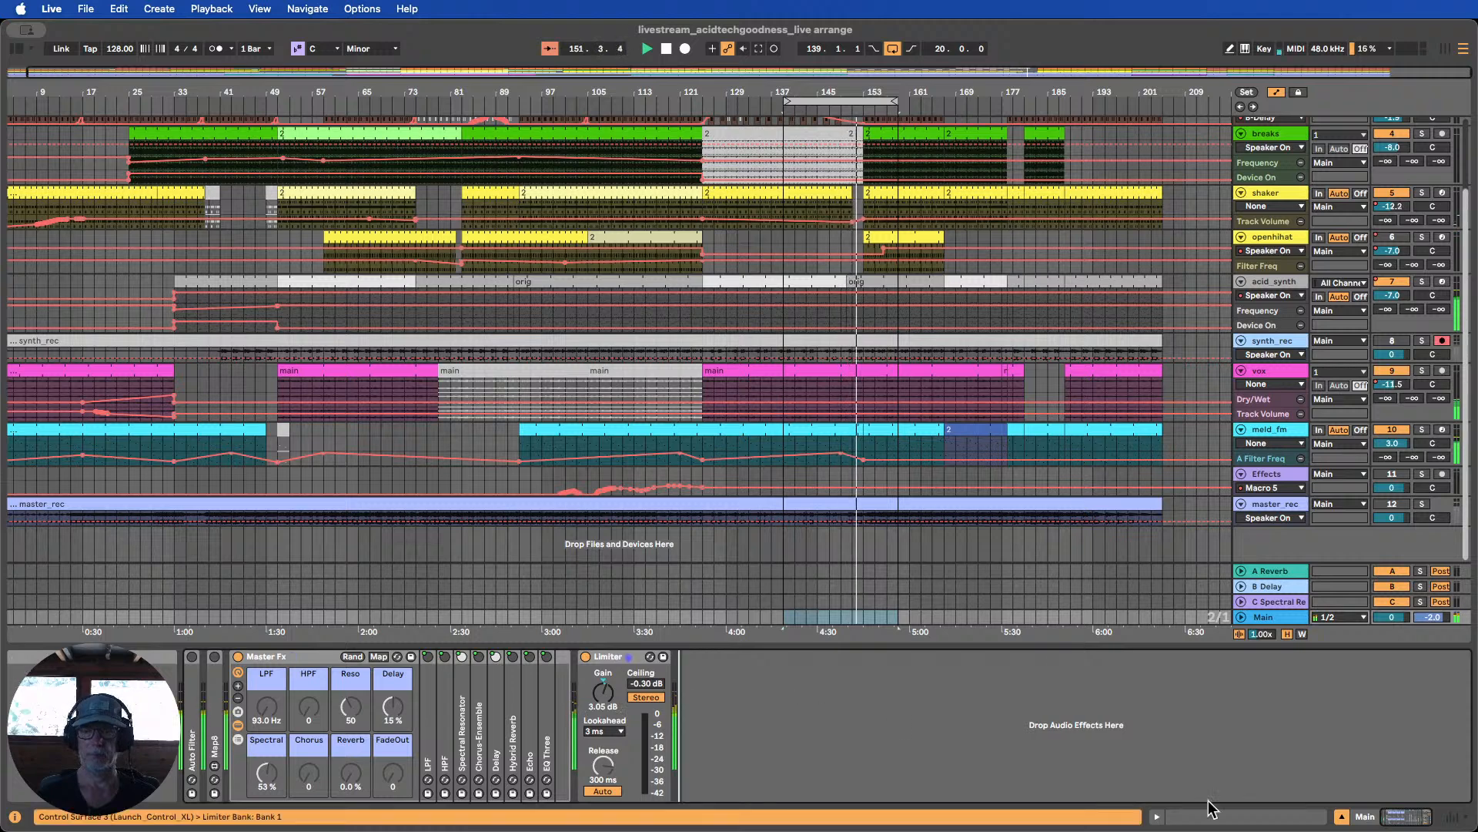
pyautogui.click(1343, 817)
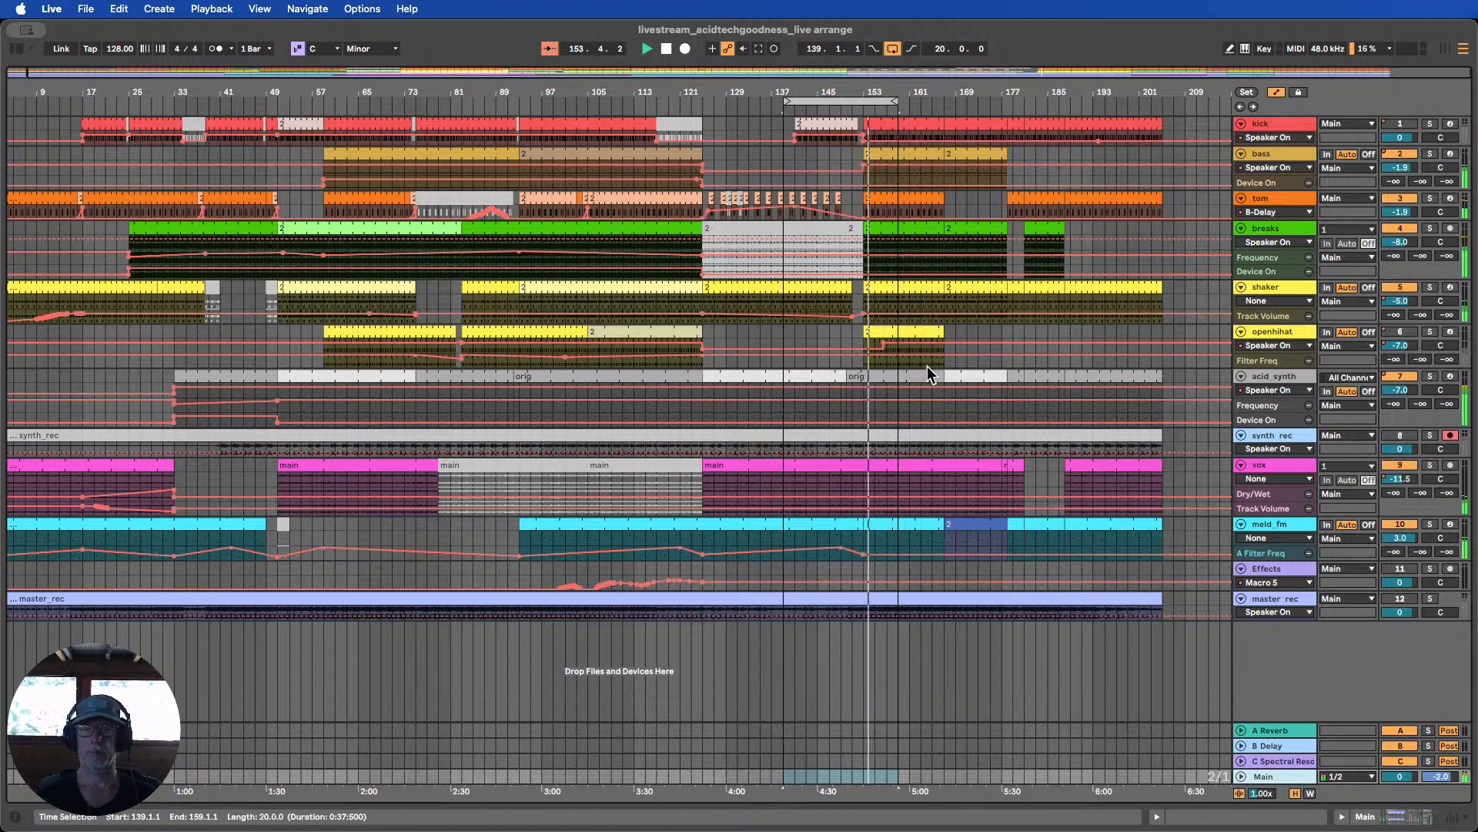
# Stop playback, set the loop range to run from bar 1 to bar 153, and hide the automation lanes
pyautogui.click(667, 49)
pyautogui.moveTo(867, 94)
pyautogui.mouseDown()
pyautogui.moveTo(866, 200)
pyautogui.moveTo(866, 116)
pyautogui.moveTo(882, 112)
pyautogui.moveTo(857, 100)
pyautogui.mouseUp()
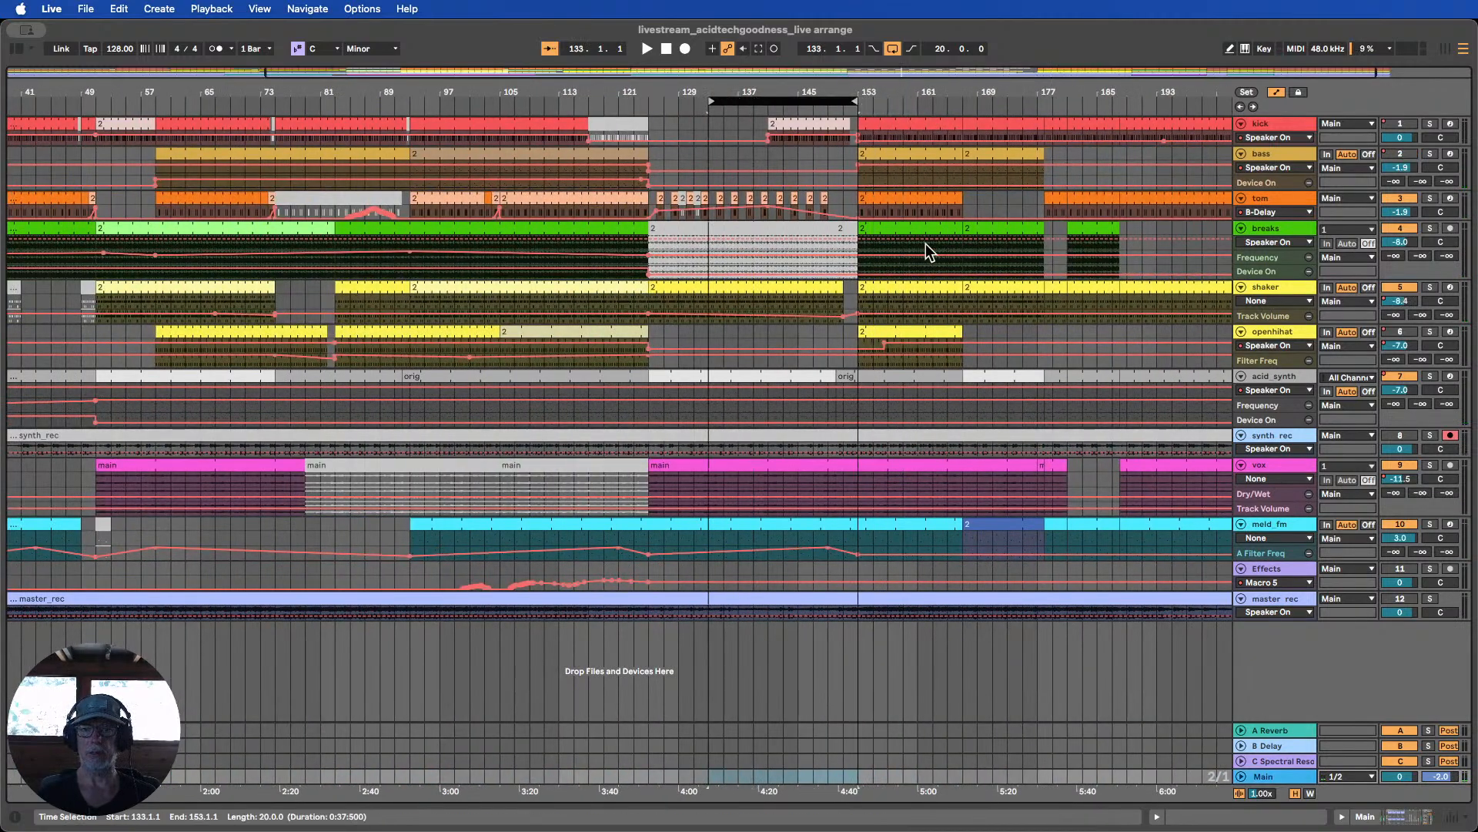
pyautogui.scroll(-3, 927, 251)
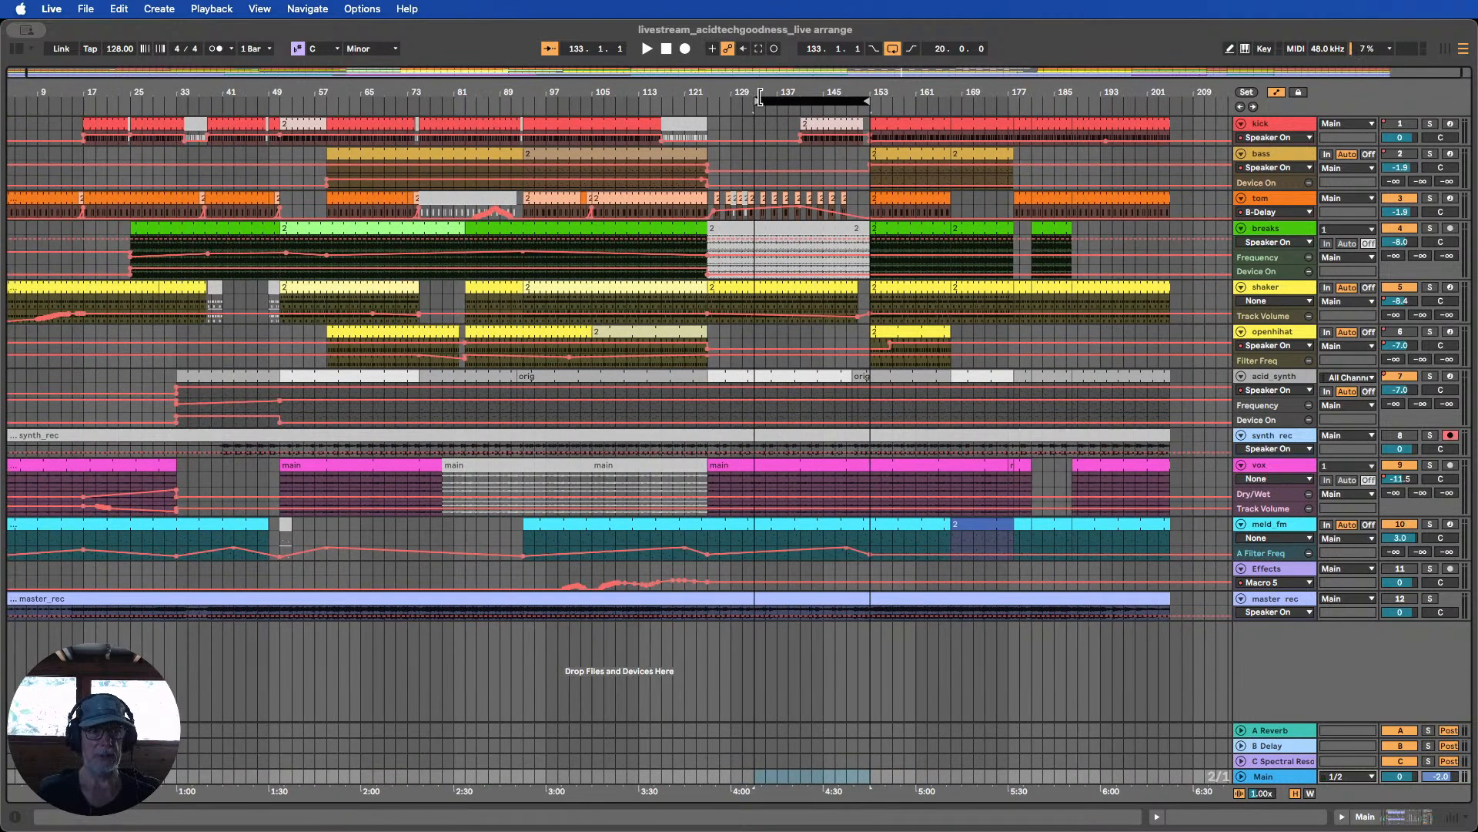
pyautogui.moveTo(760, 98); pyautogui.dragTo(9, 99)
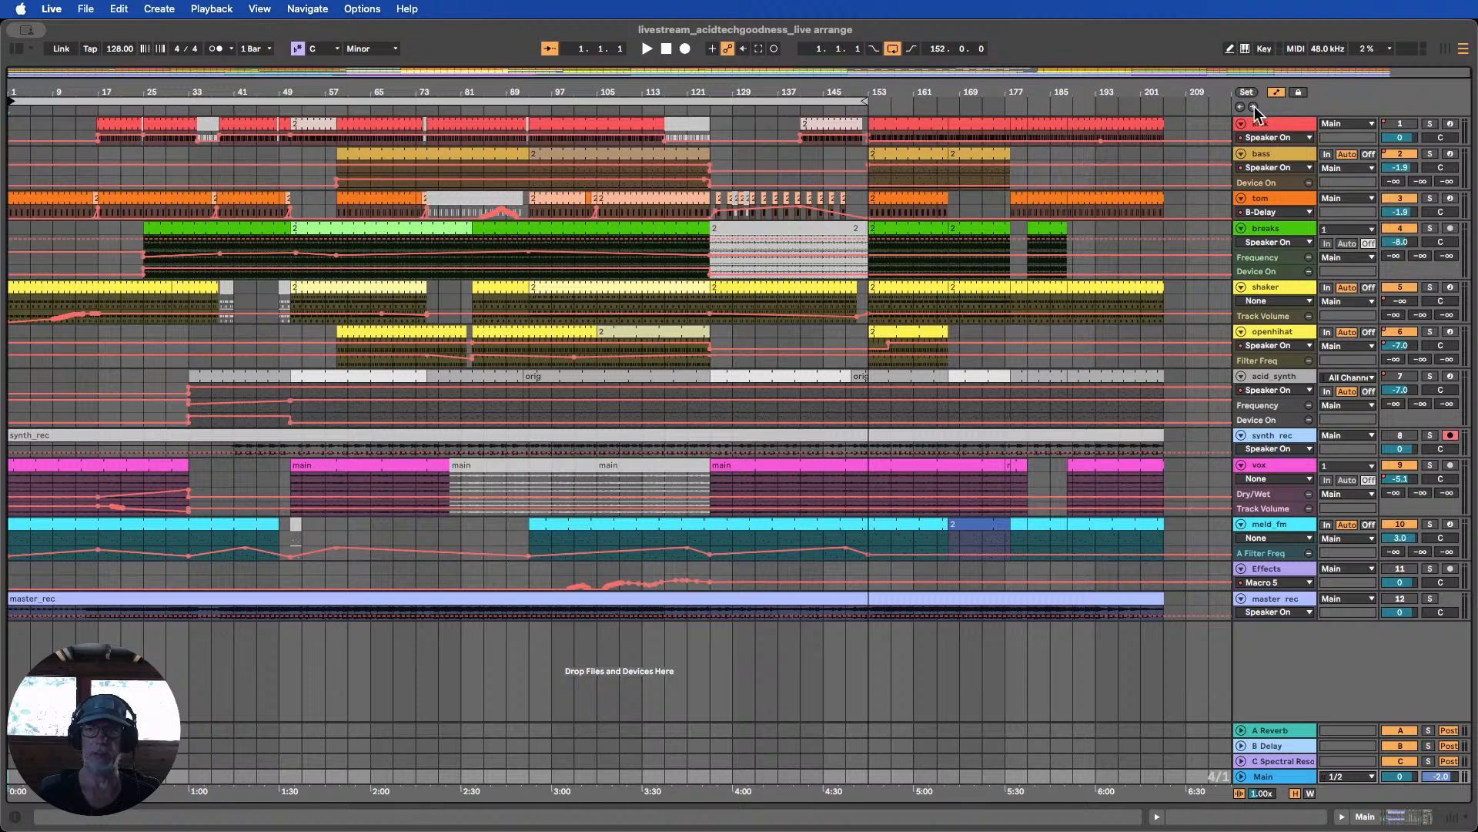
pyautogui.click(1275, 93)
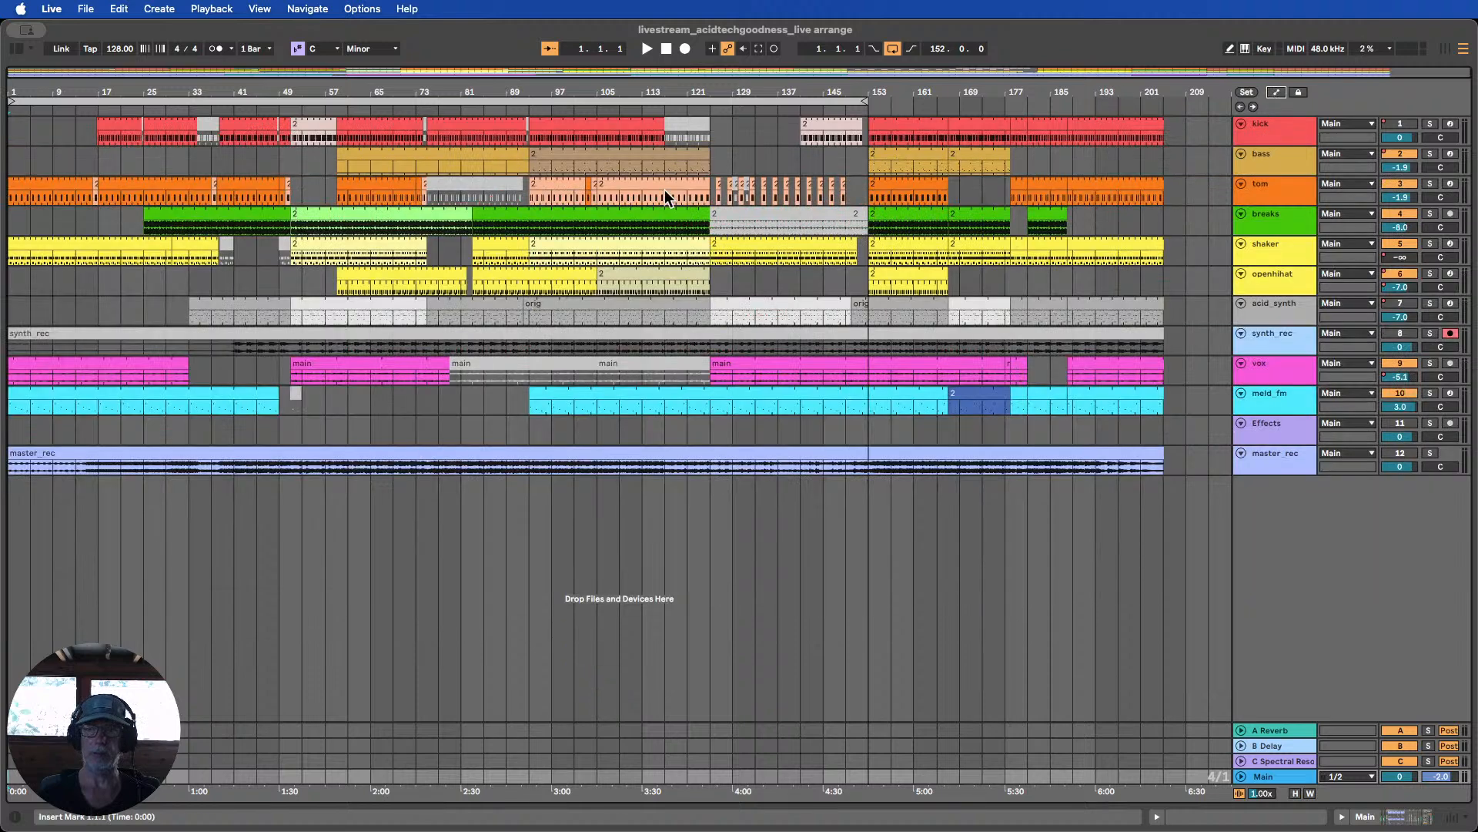
# Save the Live Set as "livestream_acidtechgoodness_live arrange" in the current project folder, replacing the existing file
pyautogui.click(85, 9)
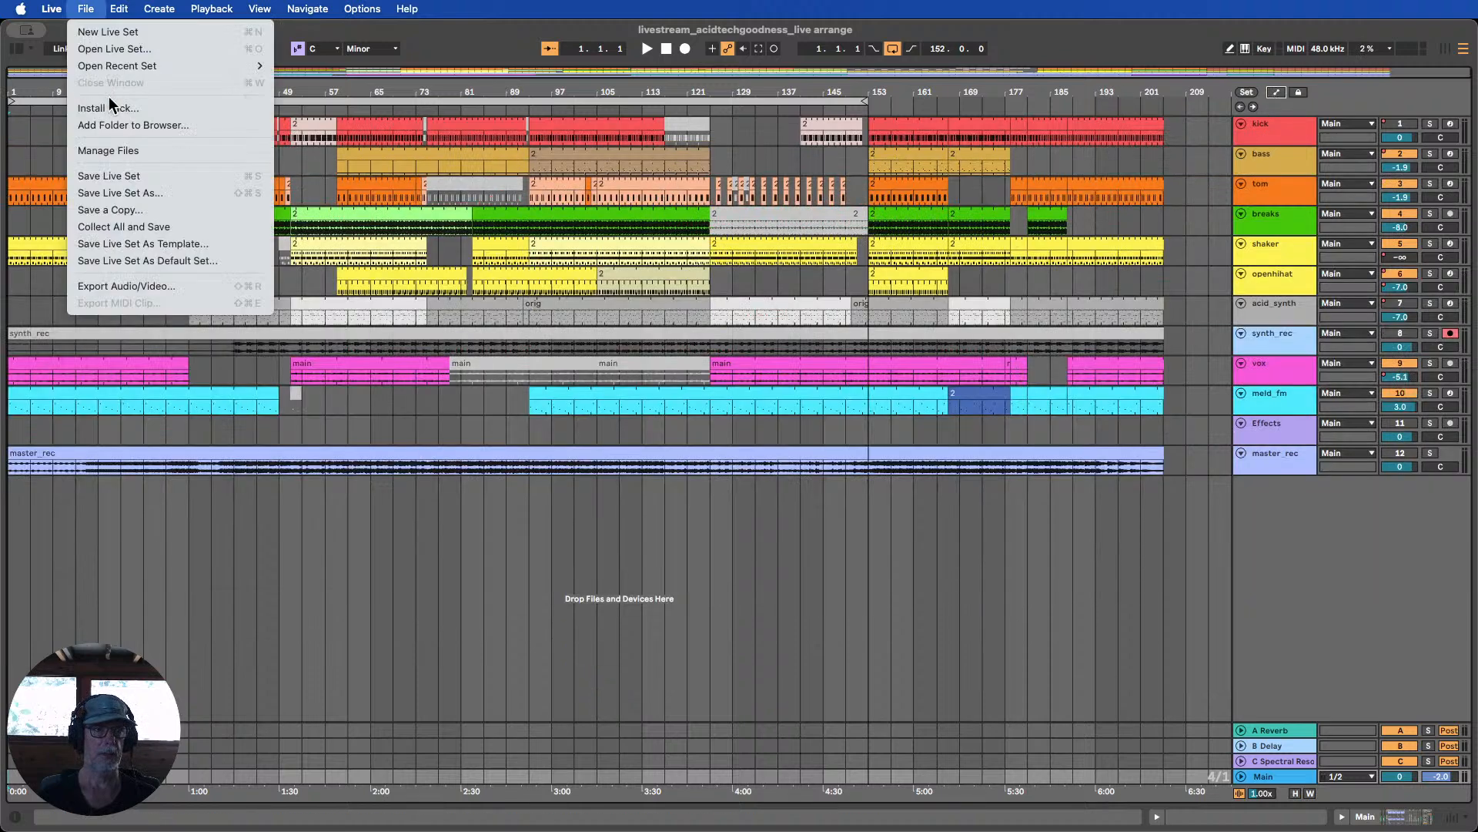
pyautogui.click(146, 197)
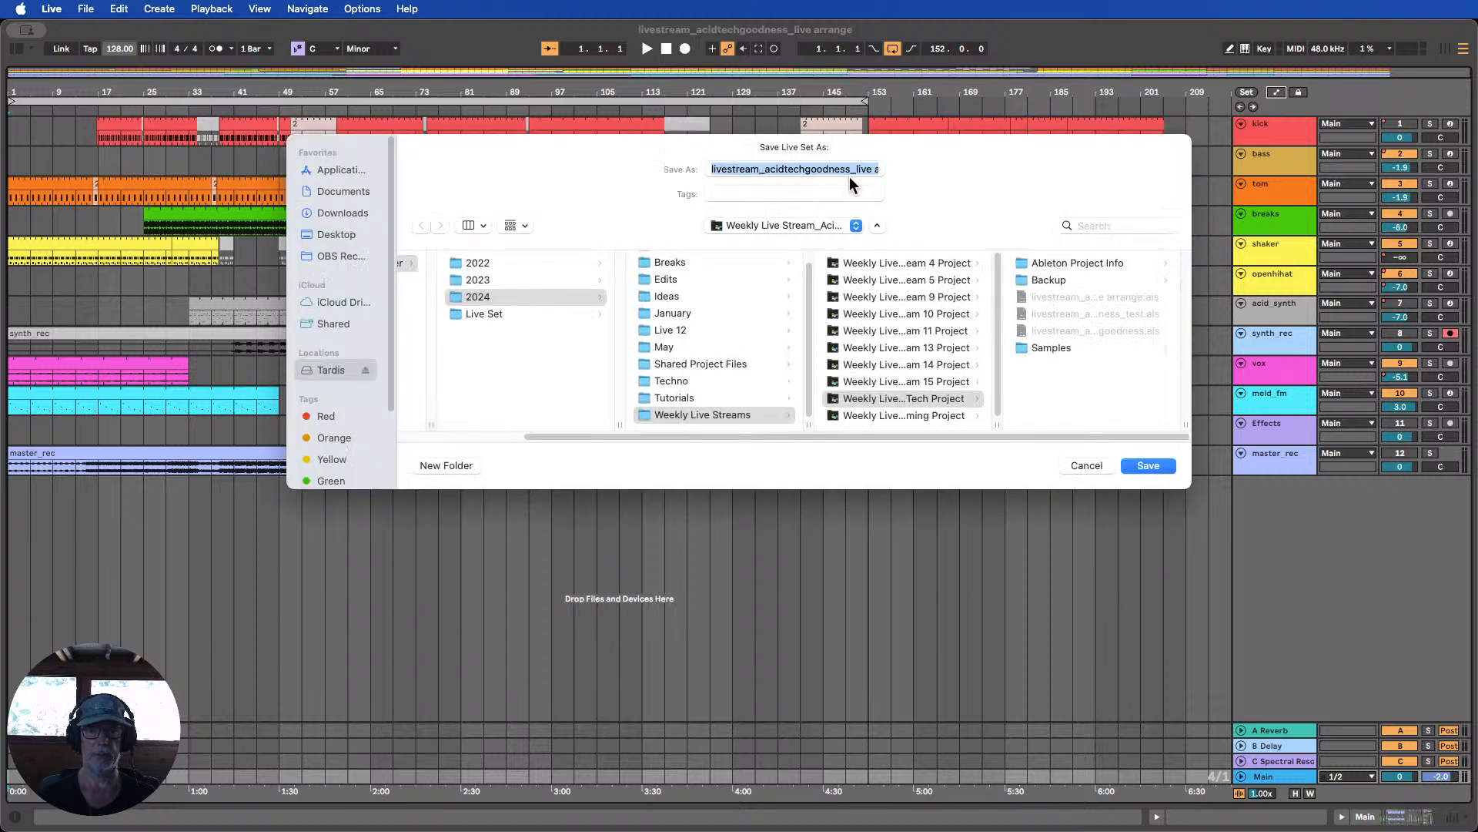
pyautogui.click(858, 169)
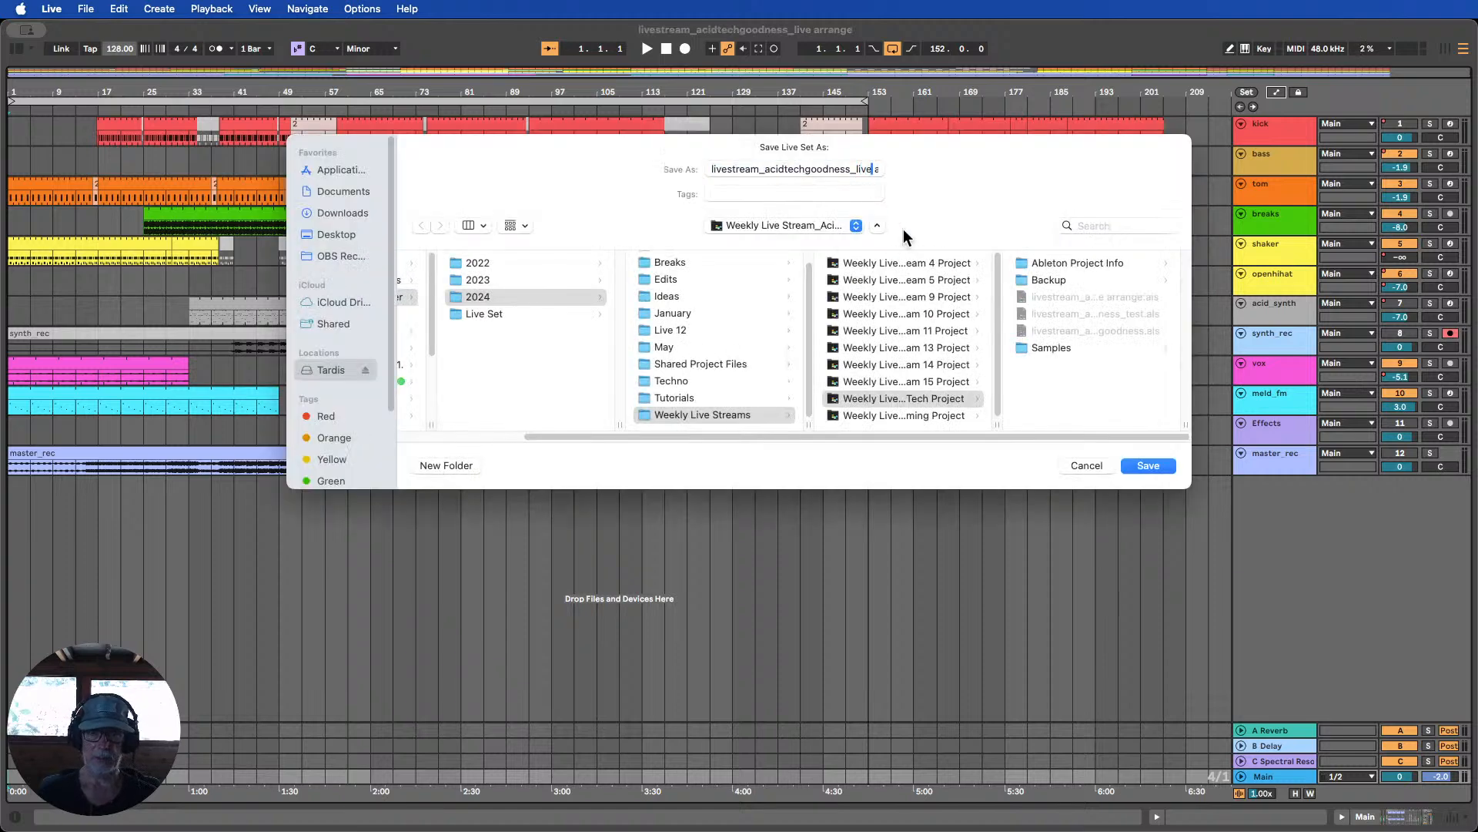
pyautogui.press('Right')
pyautogui.press('Right')
pyautogui.press('Right')
pyautogui.press('Right')
pyautogui.press('Right')
pyautogui.press('Right')
pyautogui.press('Right')
pyautogui.press('Right')
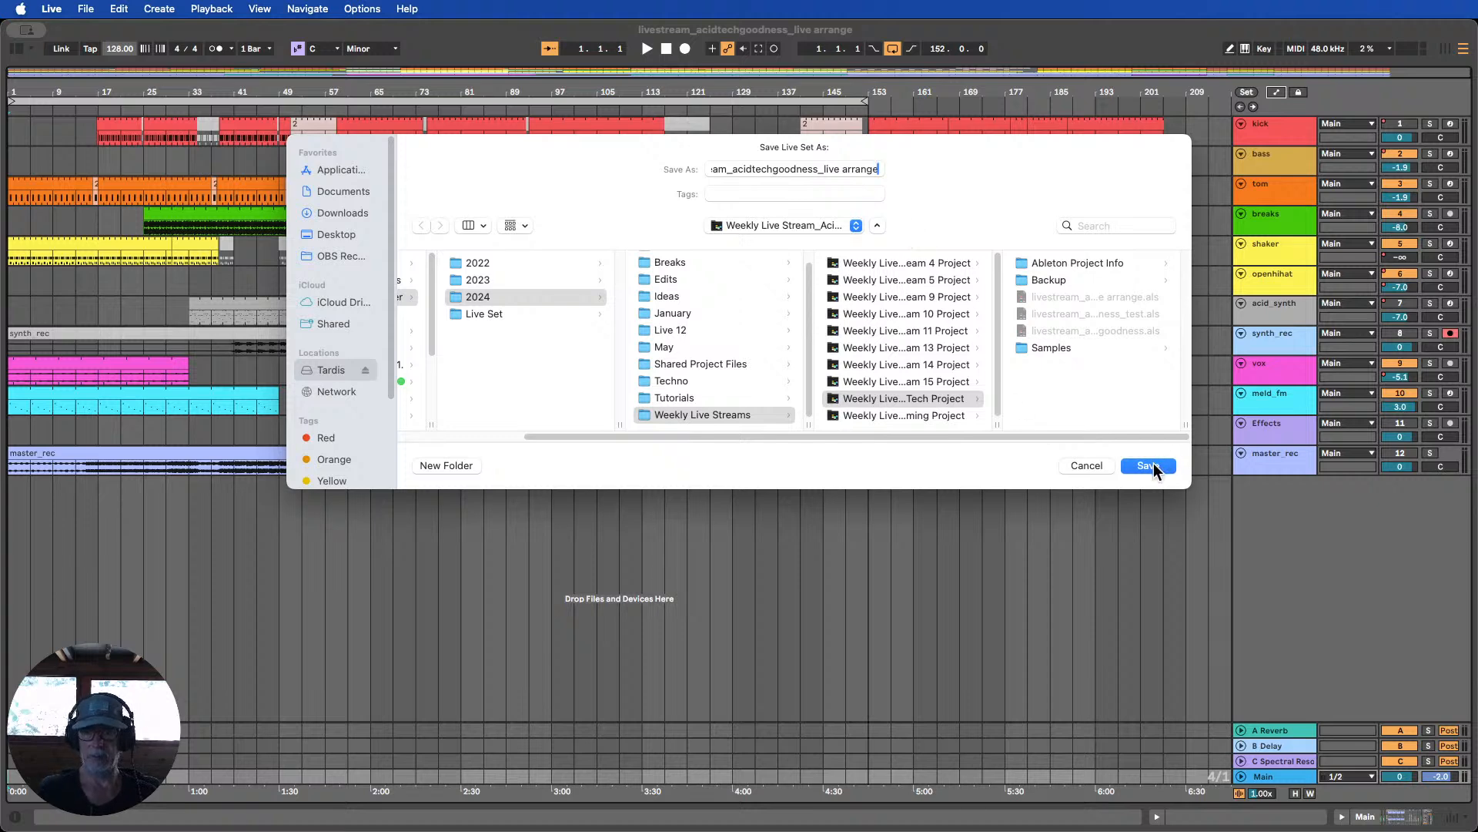
pyautogui.click(1147, 466)
pyautogui.click(787, 395)
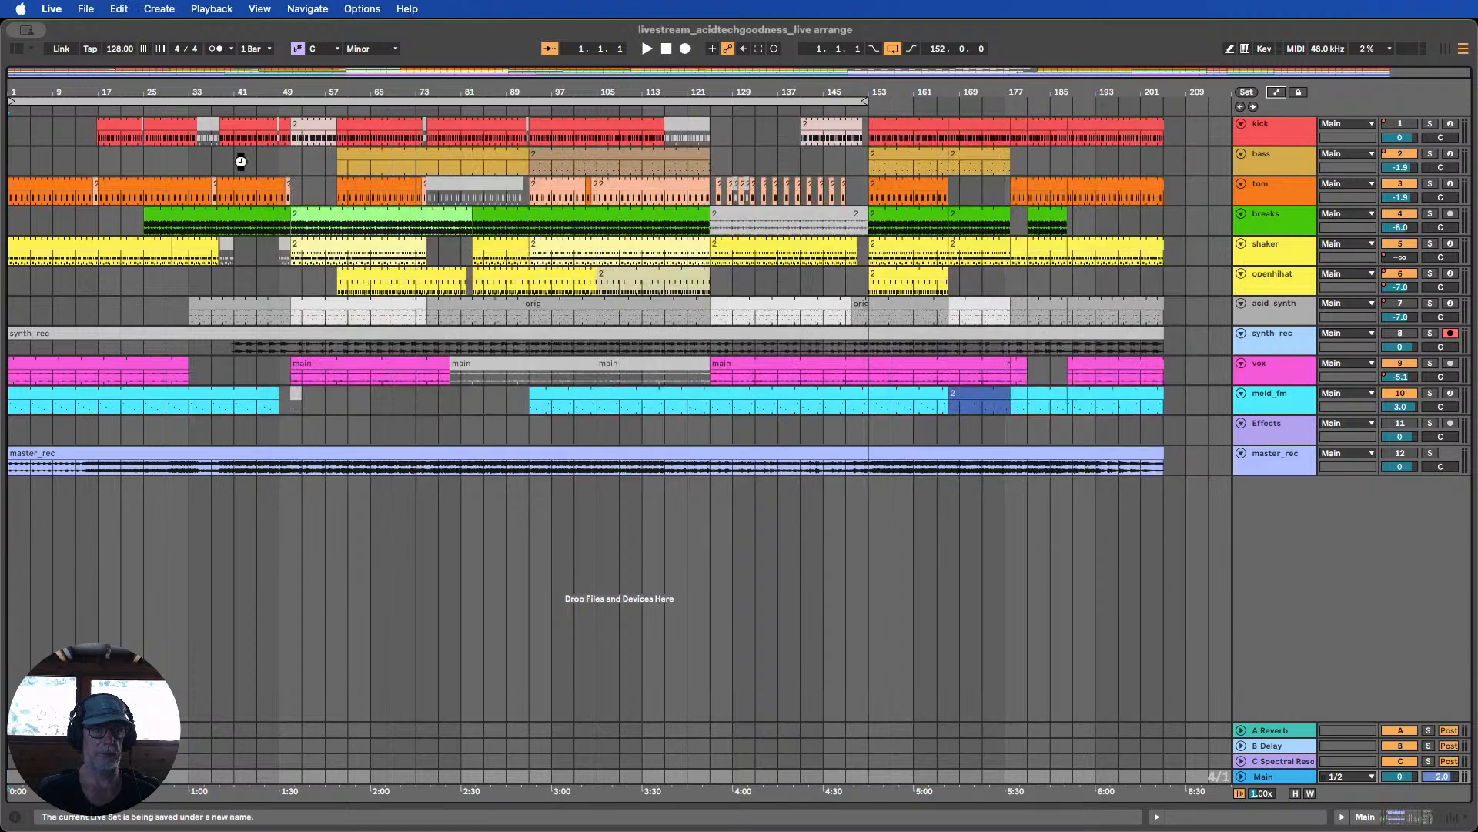
# Collect and save the used media files from elsewhere, other projects and the User Library into the project, excluding Factory Packs
pyautogui.click(88, 11)
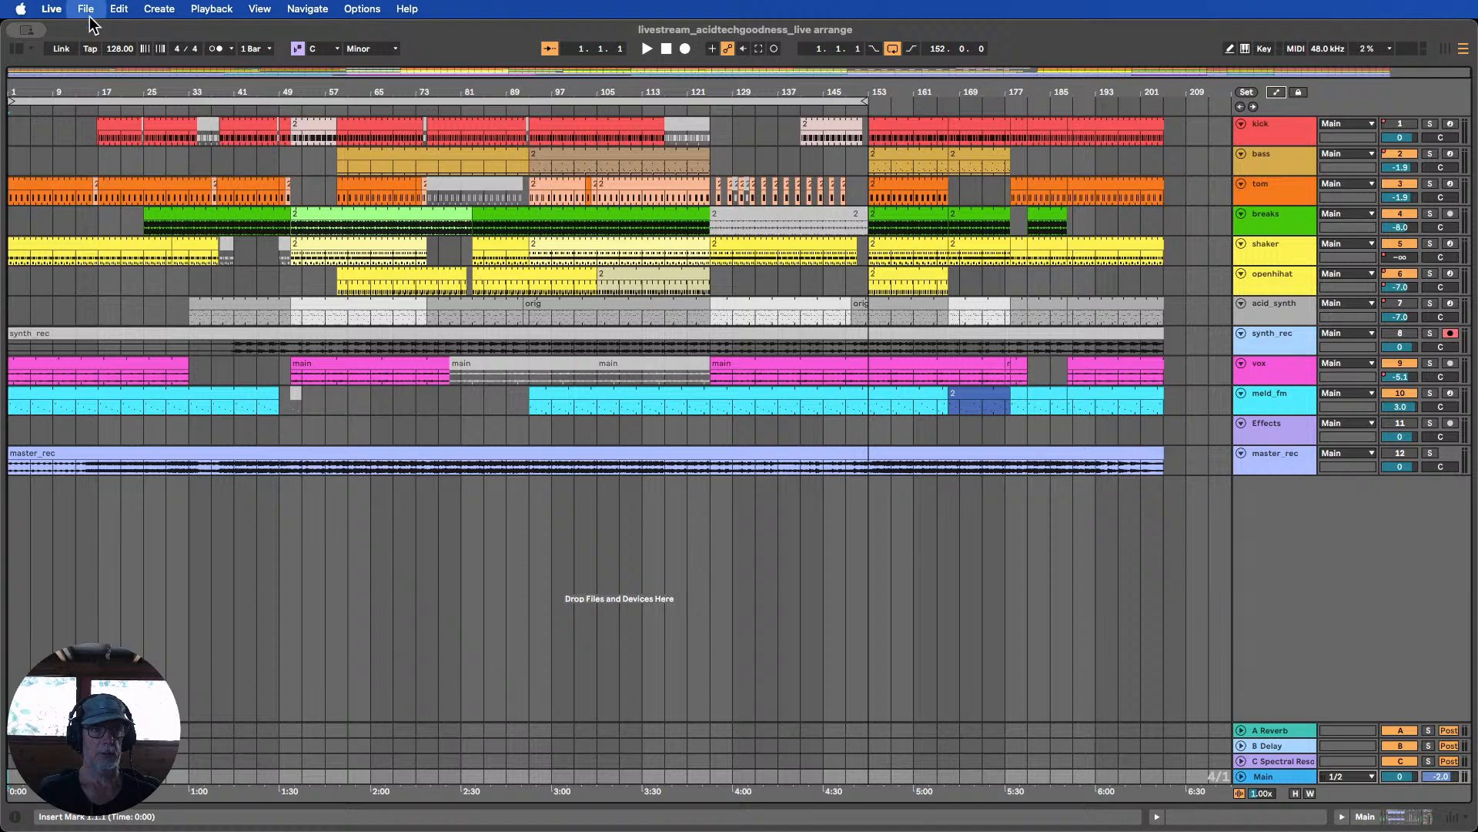
pyautogui.click(152, 231)
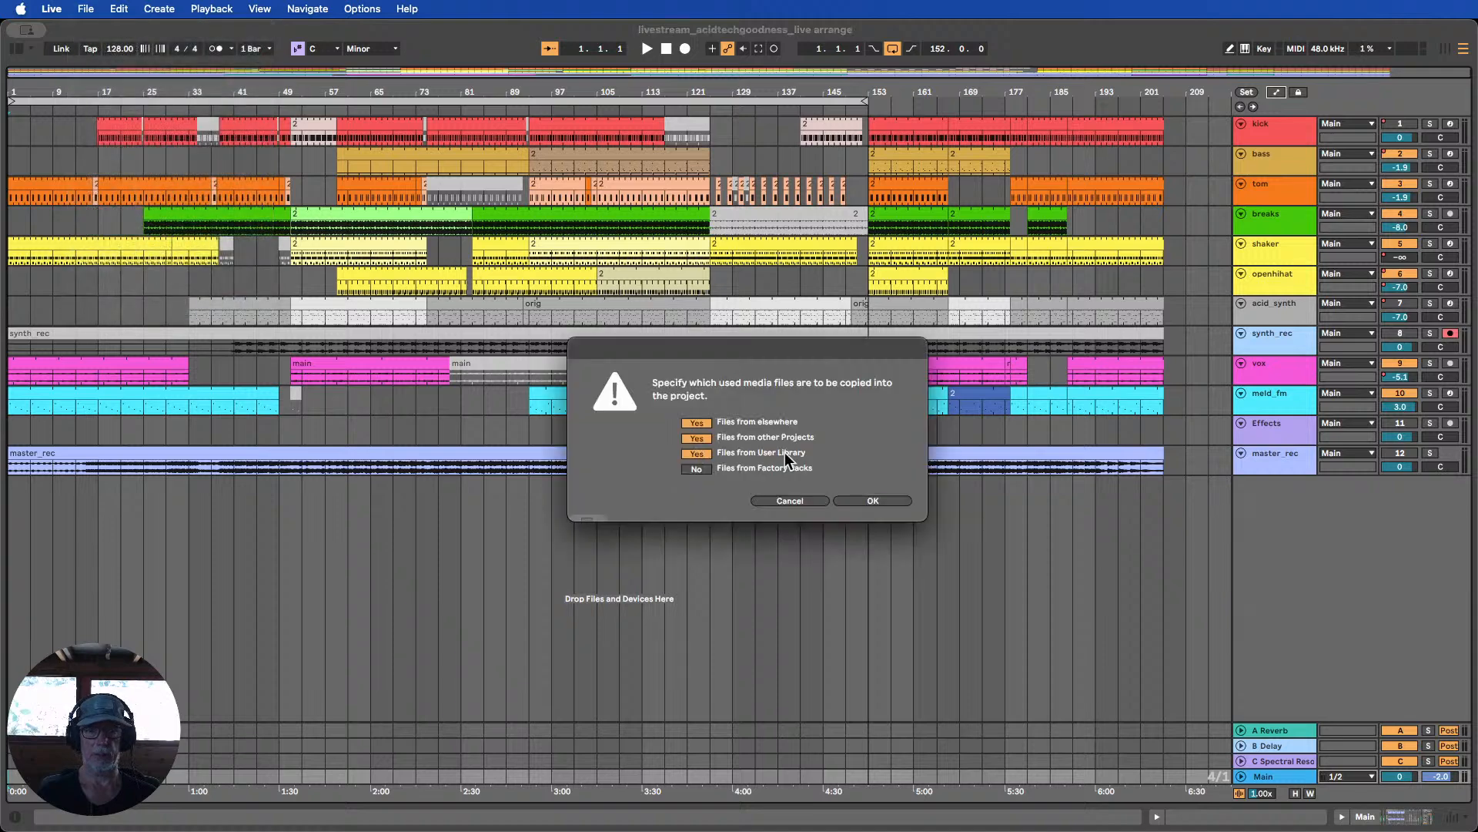
pyautogui.click(881, 501)
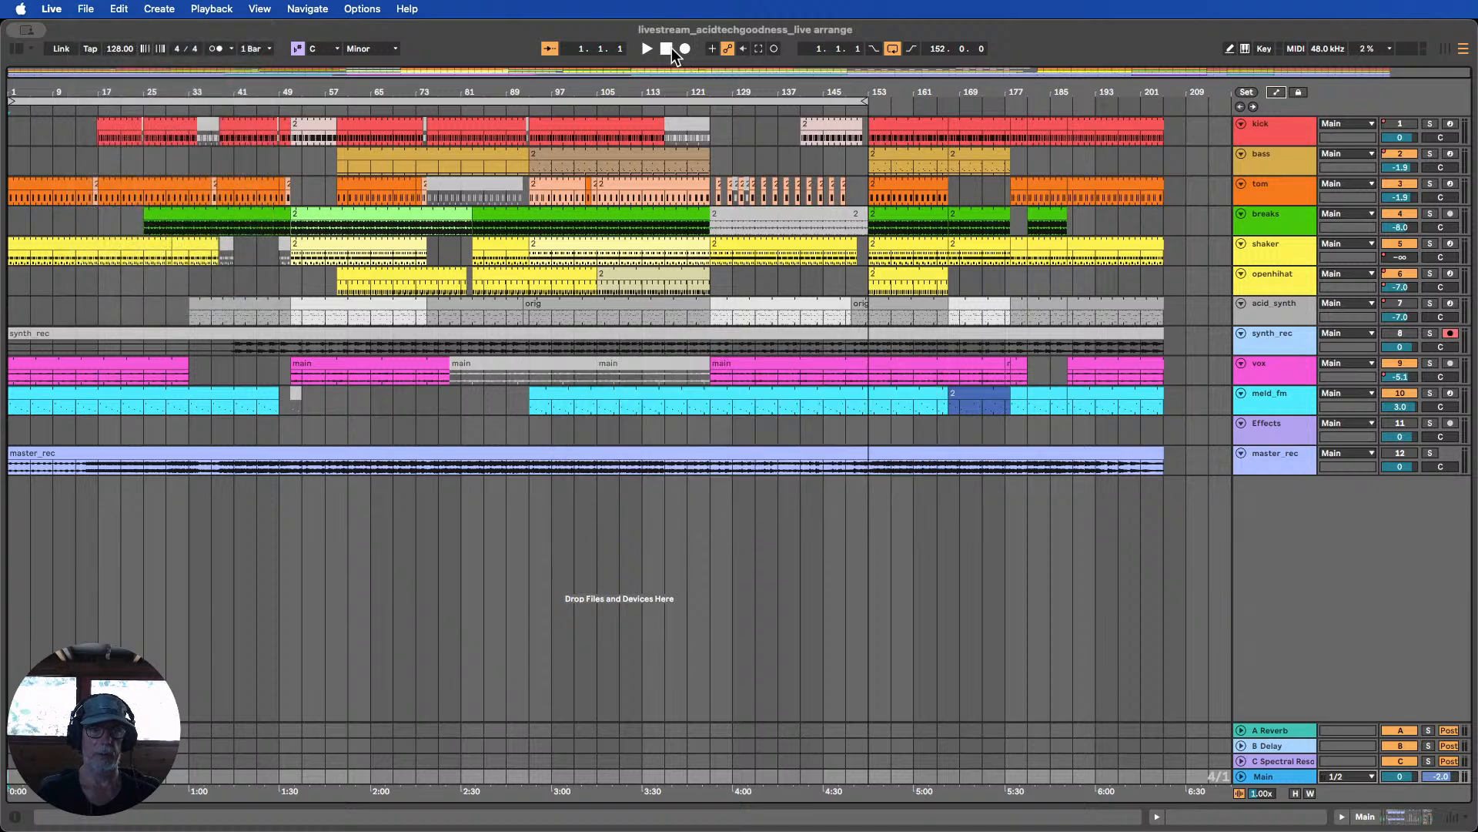
# Review the Session View scenes from Verse to Break and unnamed scenes 9 and 10, and return to the arrangement
pyautogui.click(1446, 49)
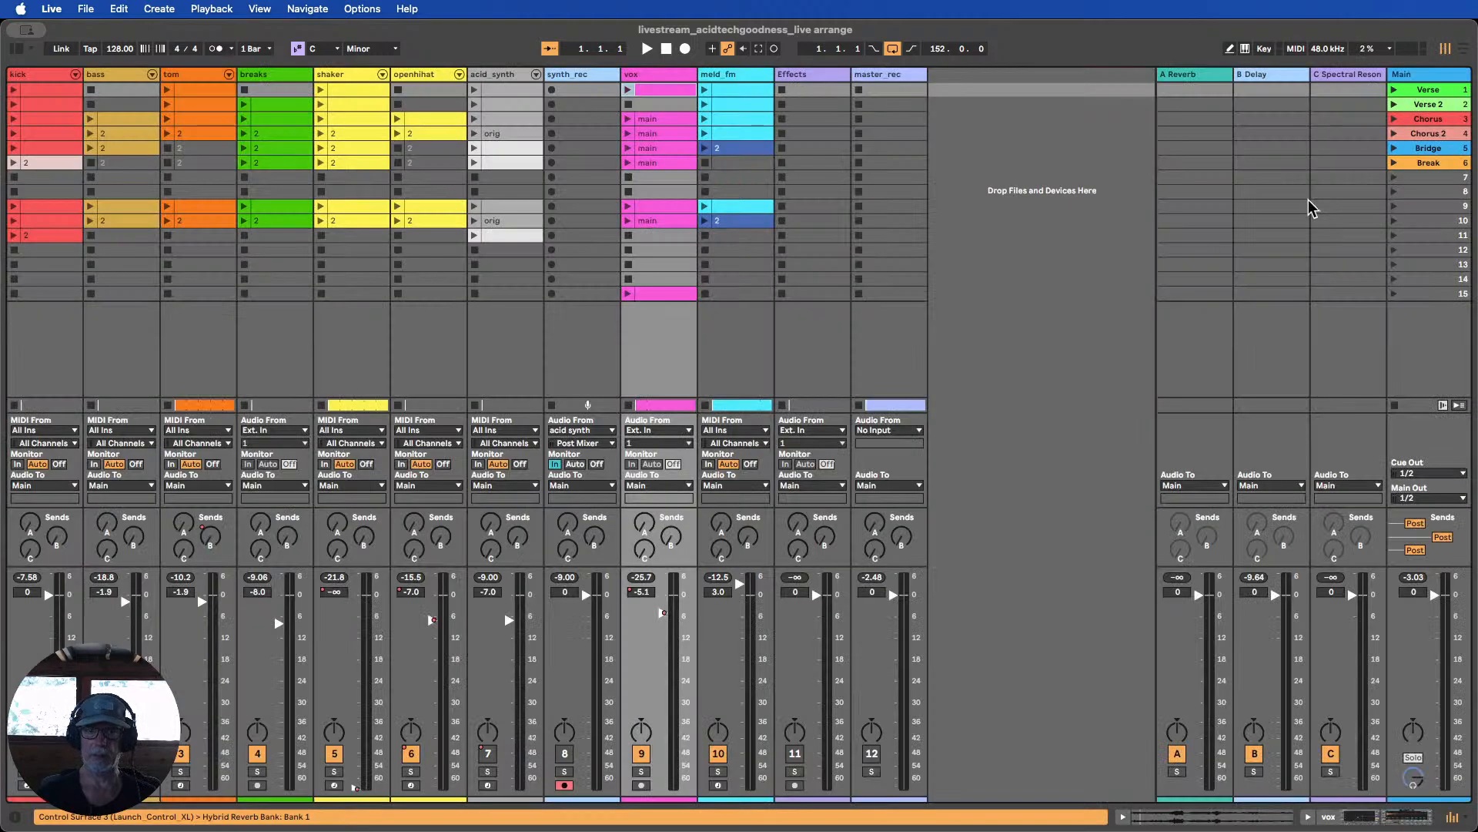
pyautogui.click(1362, 351)
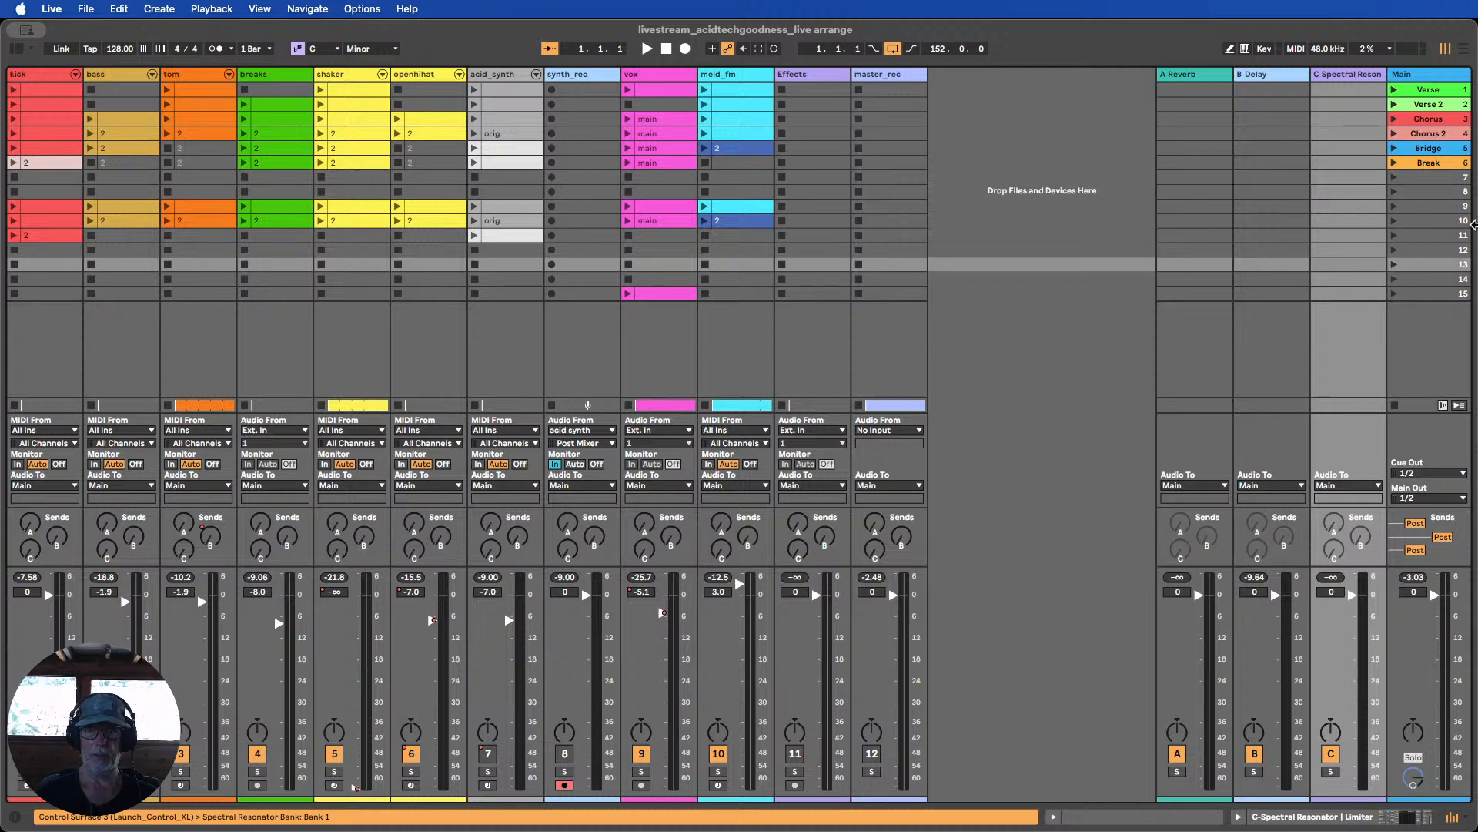
pyautogui.click(1438, 206)
pyautogui.keyDown('shift'); pyautogui.click(1434, 221); pyautogui.keyUp('shift')
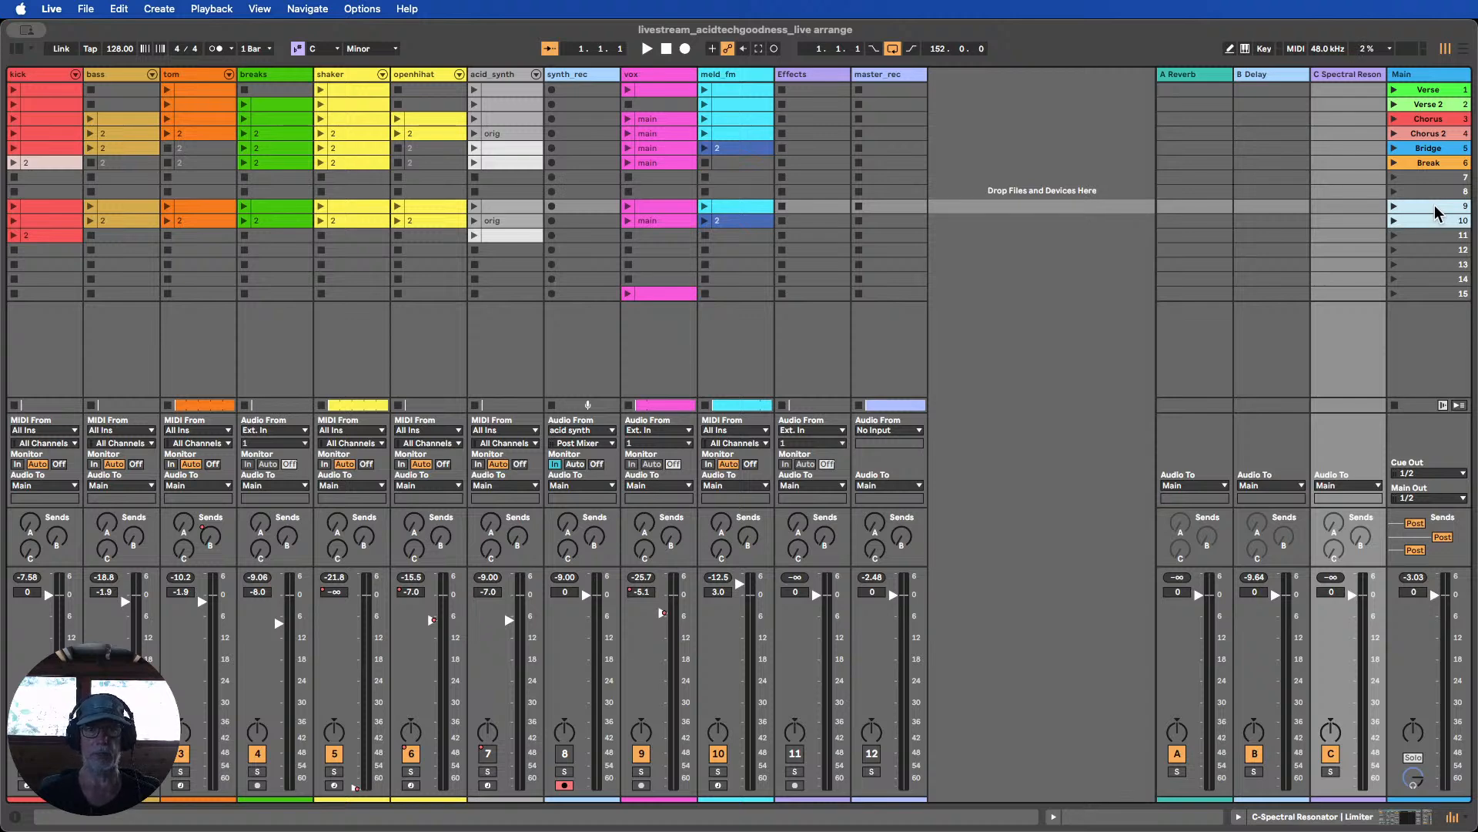
pyautogui.click(1417, 91)
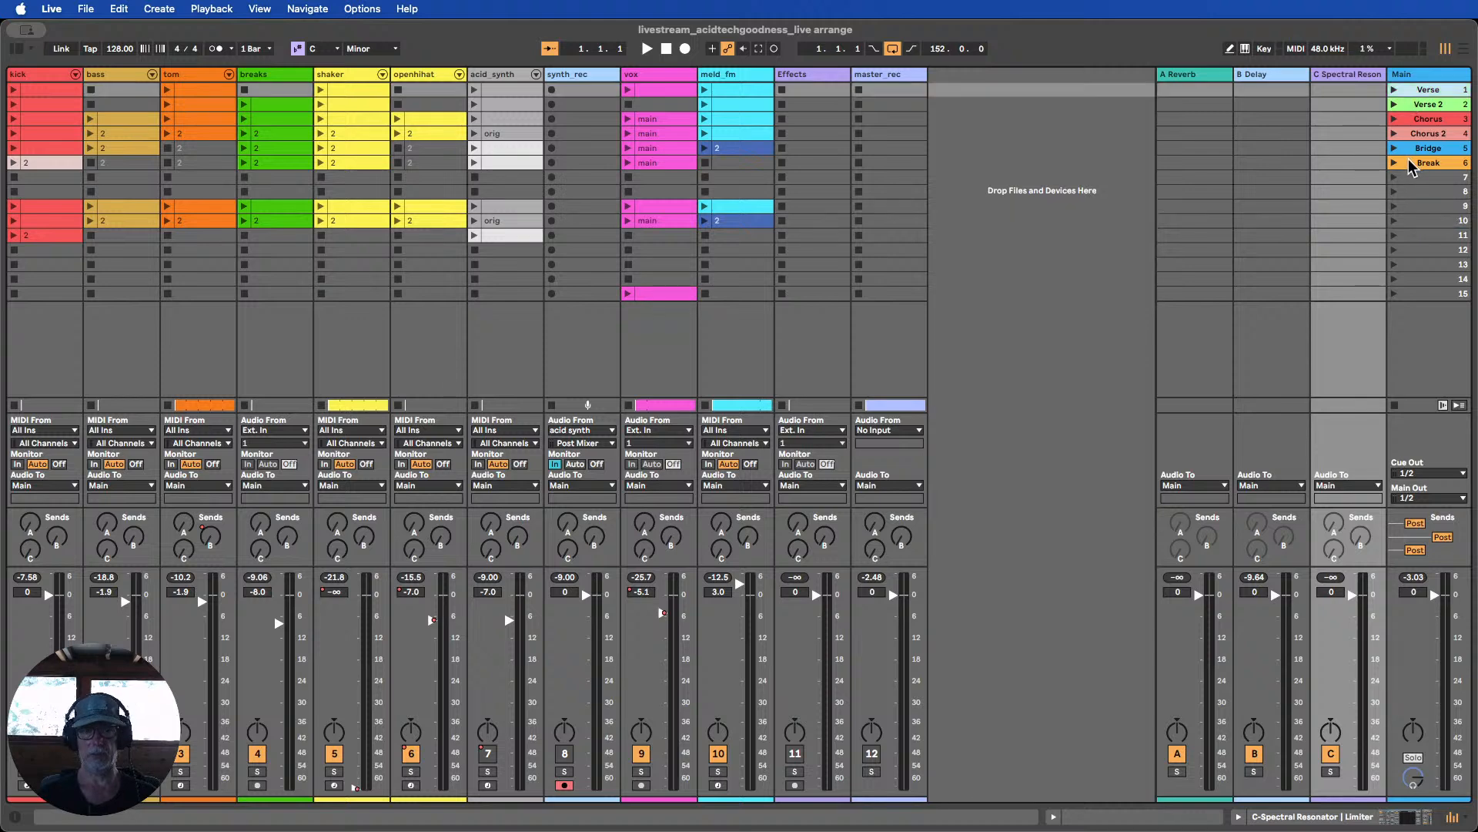
pyautogui.click(1416, 209)
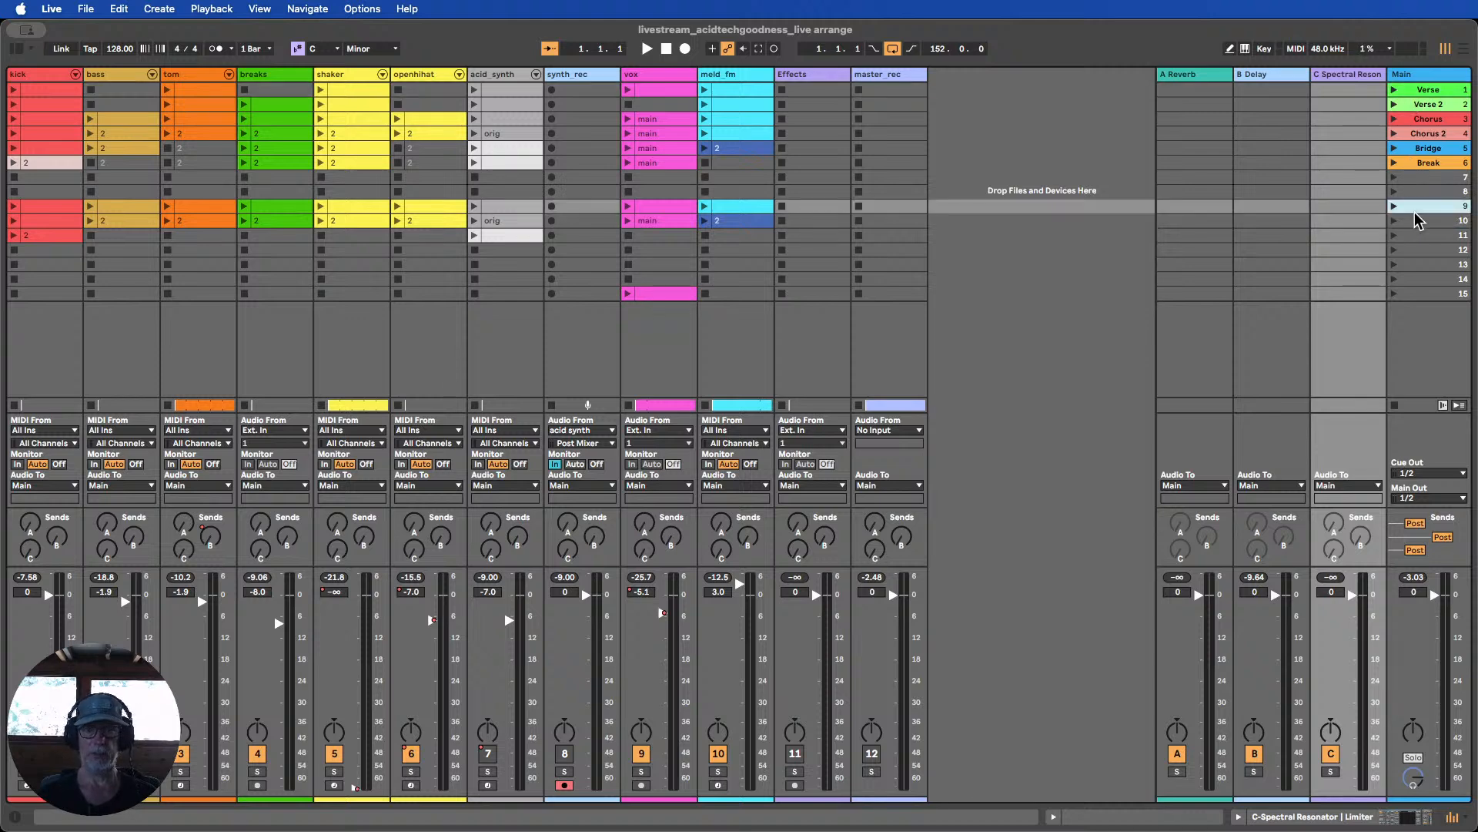
pyautogui.click(1415, 215)
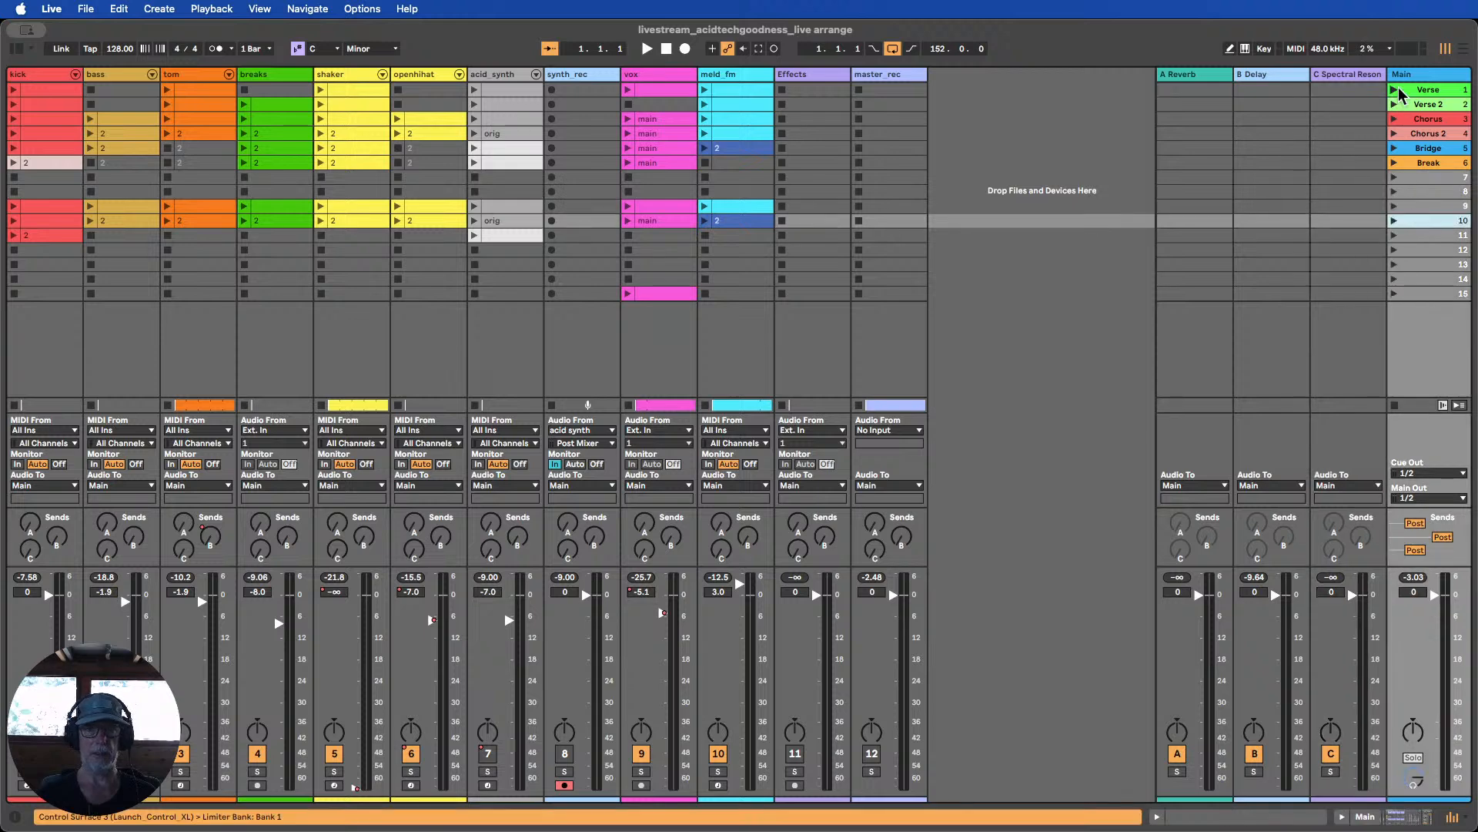
pyautogui.click(1413, 92)
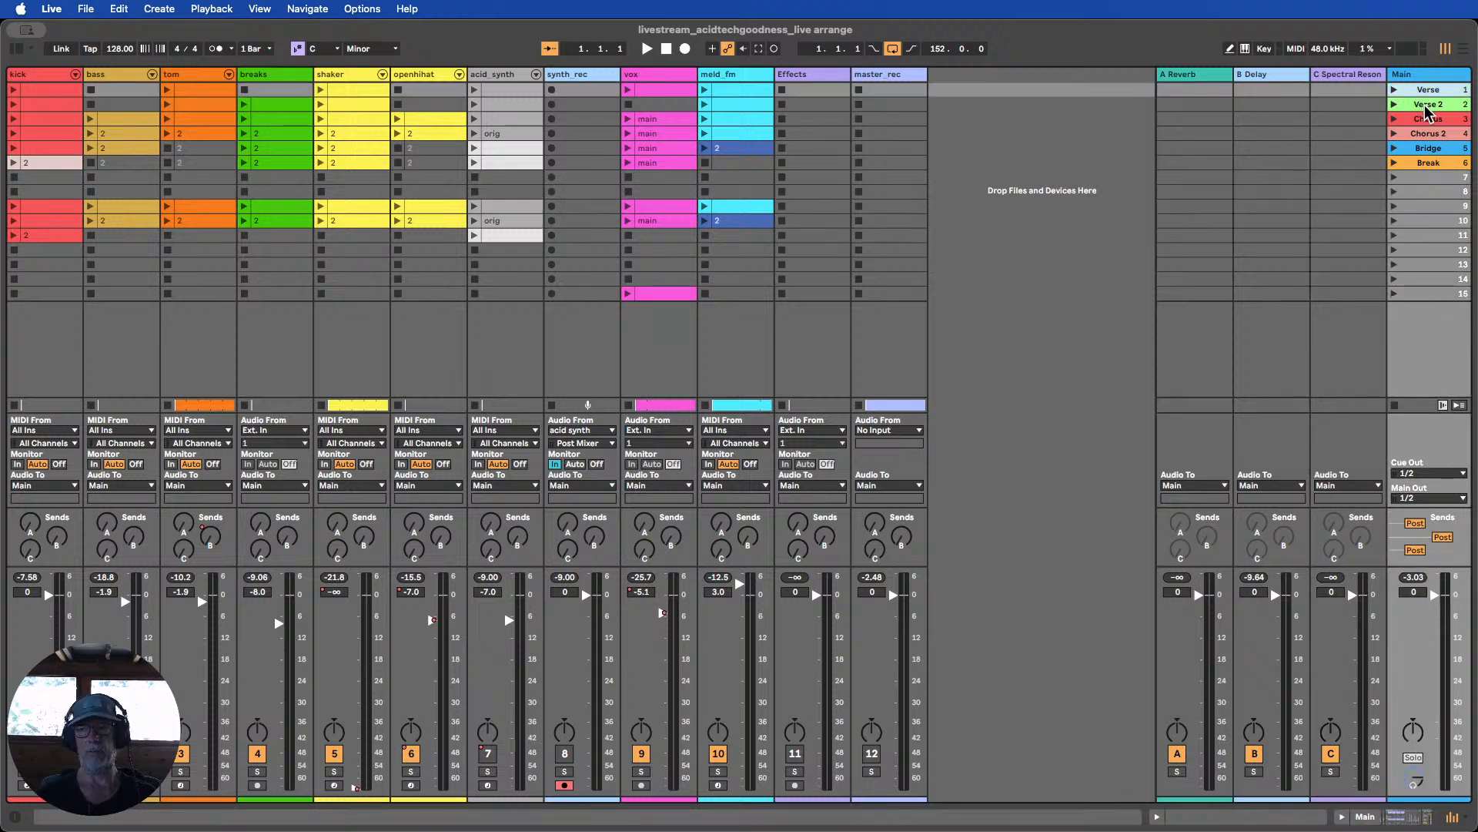
pyautogui.click(1430, 120)
pyautogui.click(1432, 133)
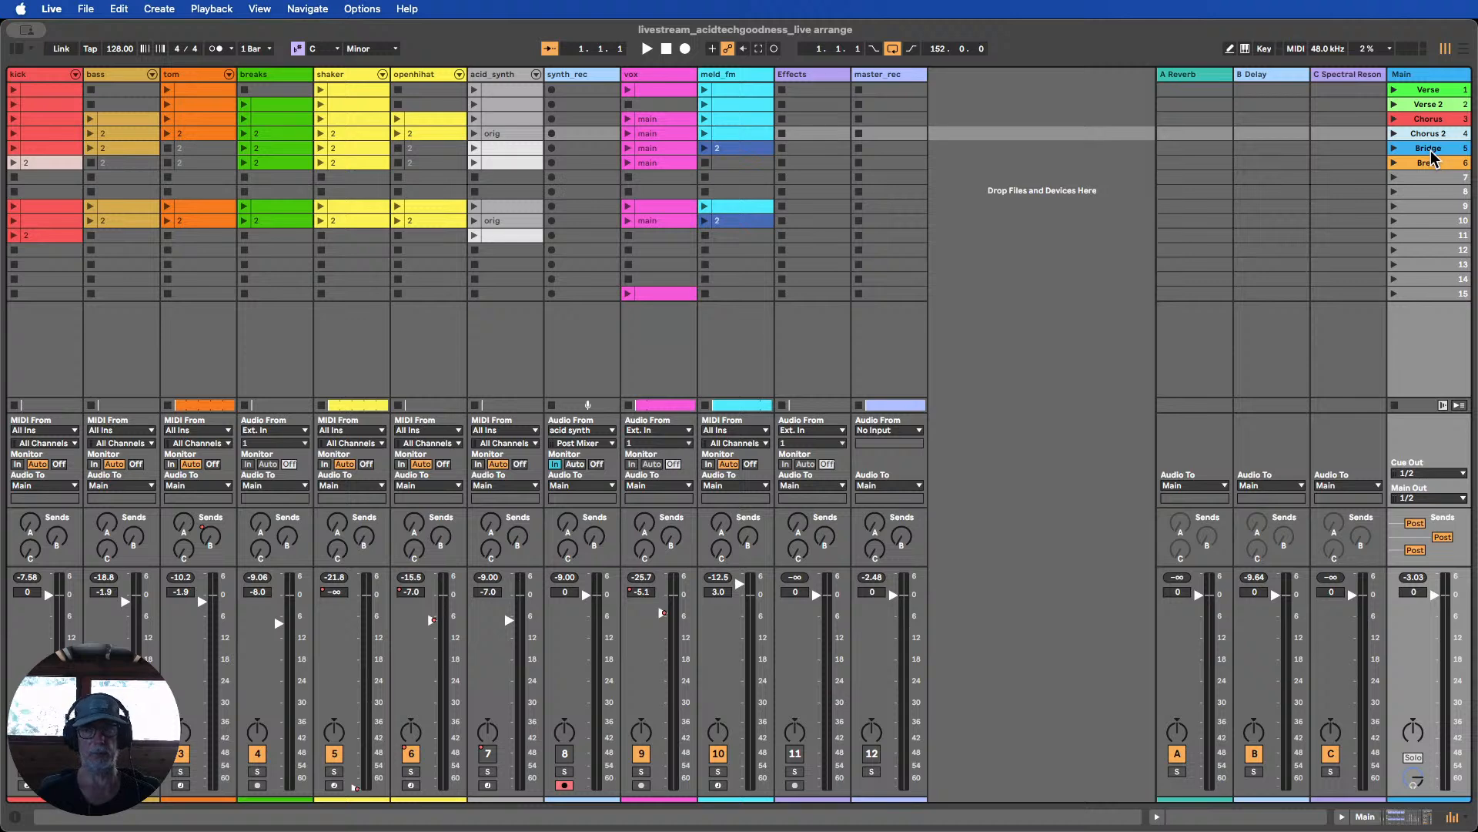
pyautogui.click(1431, 151)
pyautogui.click(1426, 164)
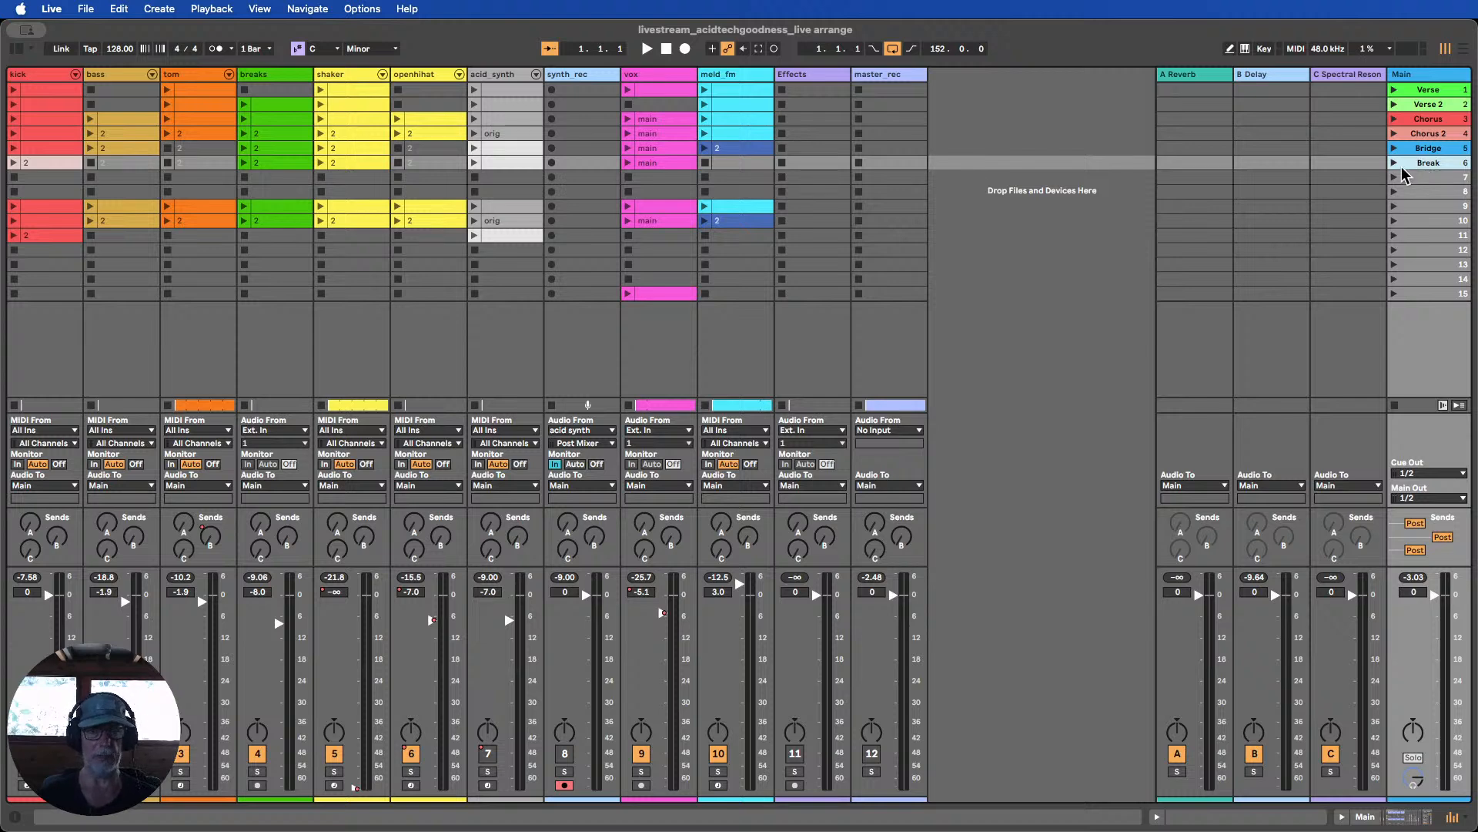
pyautogui.click(1462, 50)
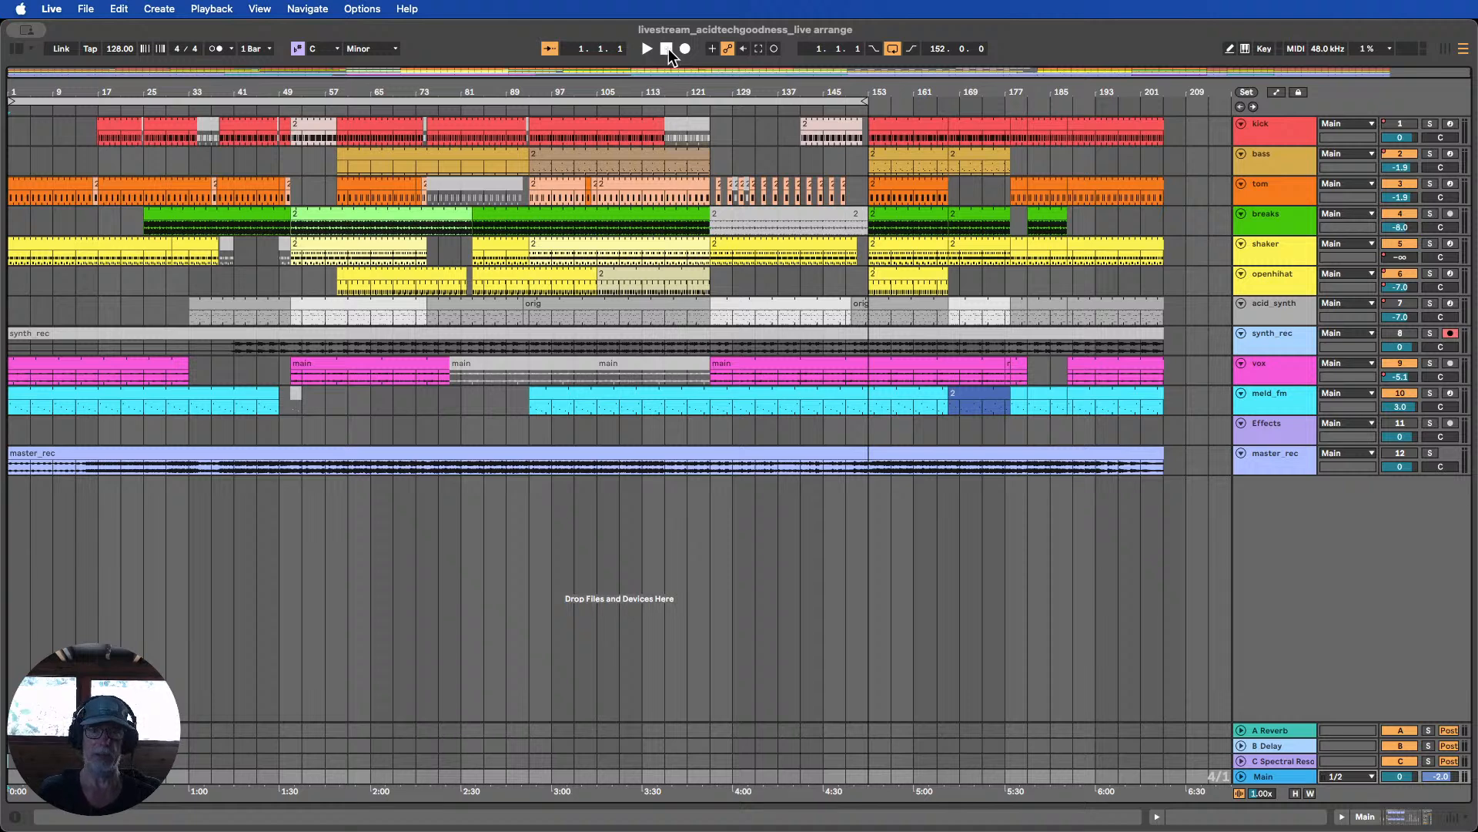
# Collapse the master_rec track and check the Main track's devices and the mixer levels during playback
pyautogui.click(1241, 455)
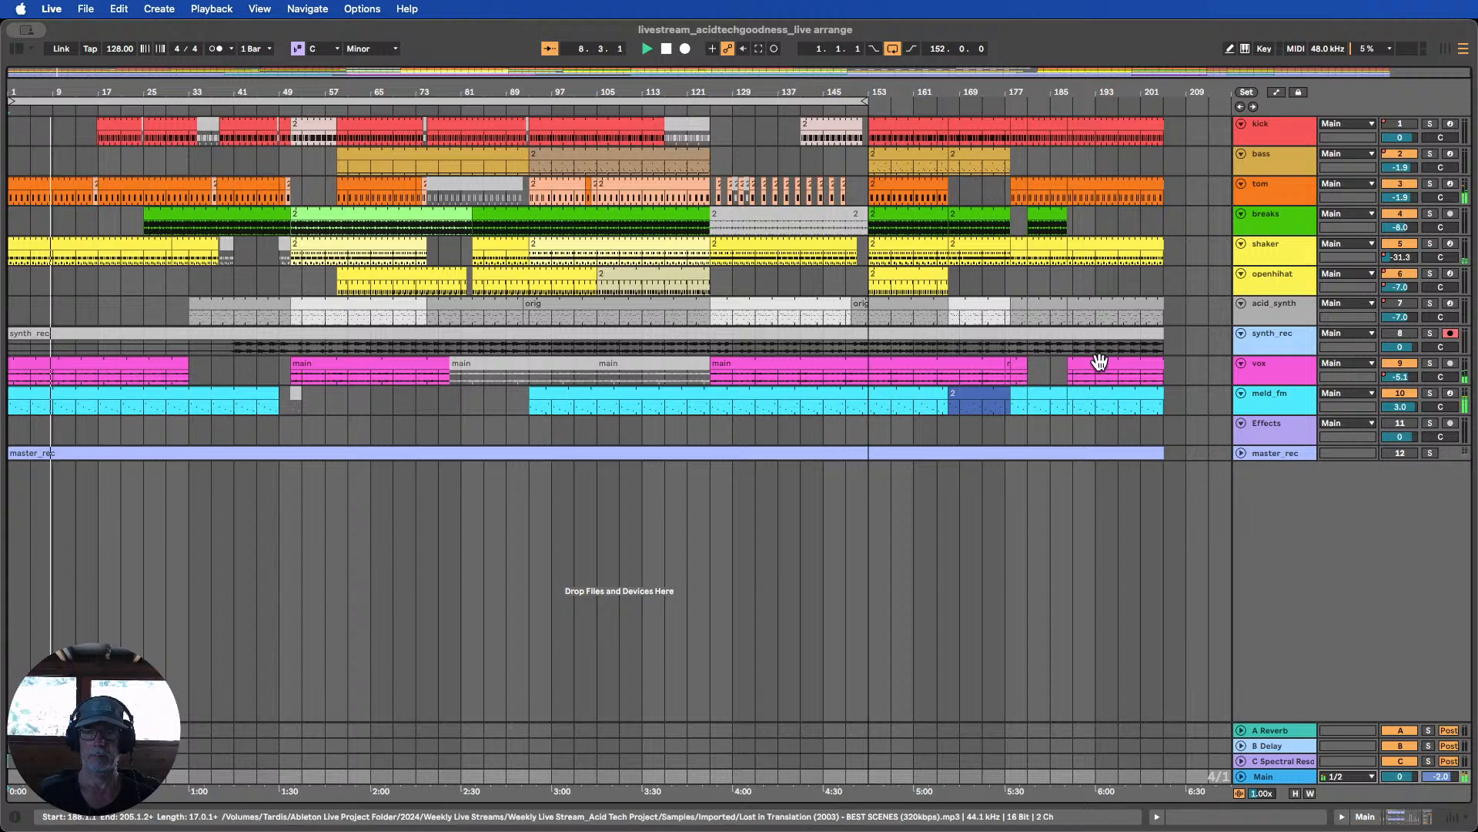
pyautogui.doubleClick(1297, 775)
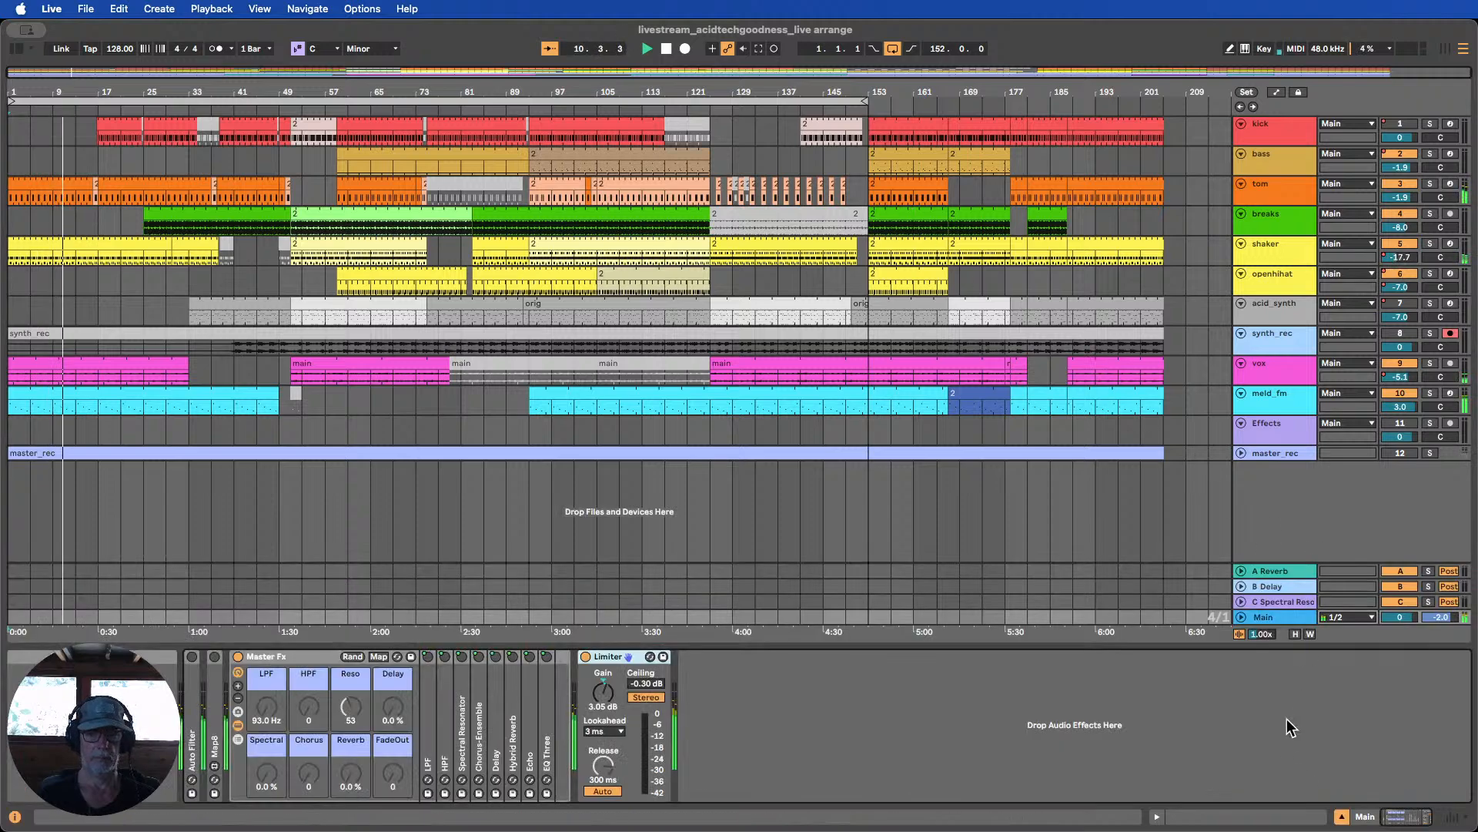
pyautogui.click(1452, 817)
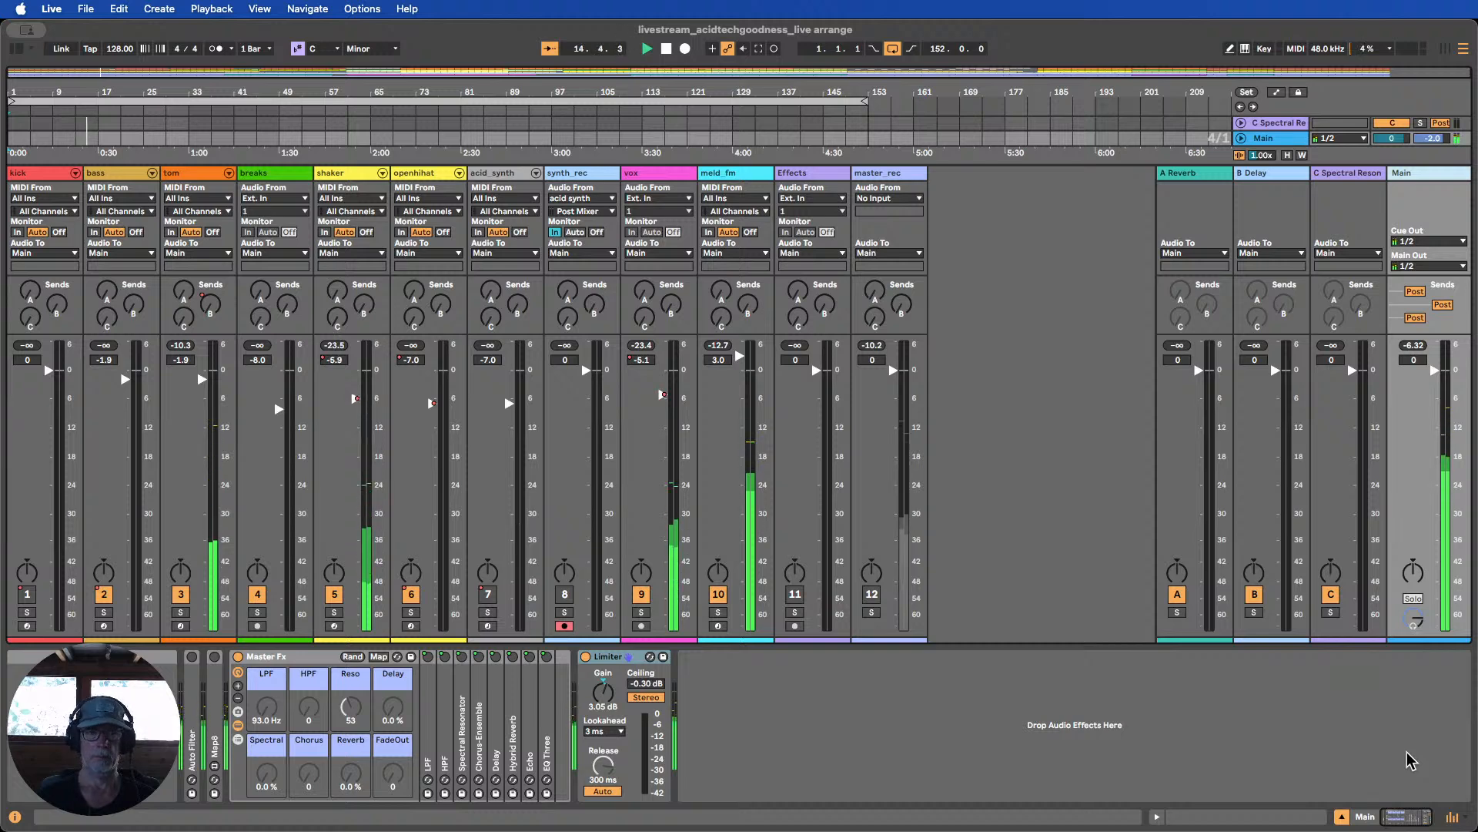
pyautogui.press('Tab')
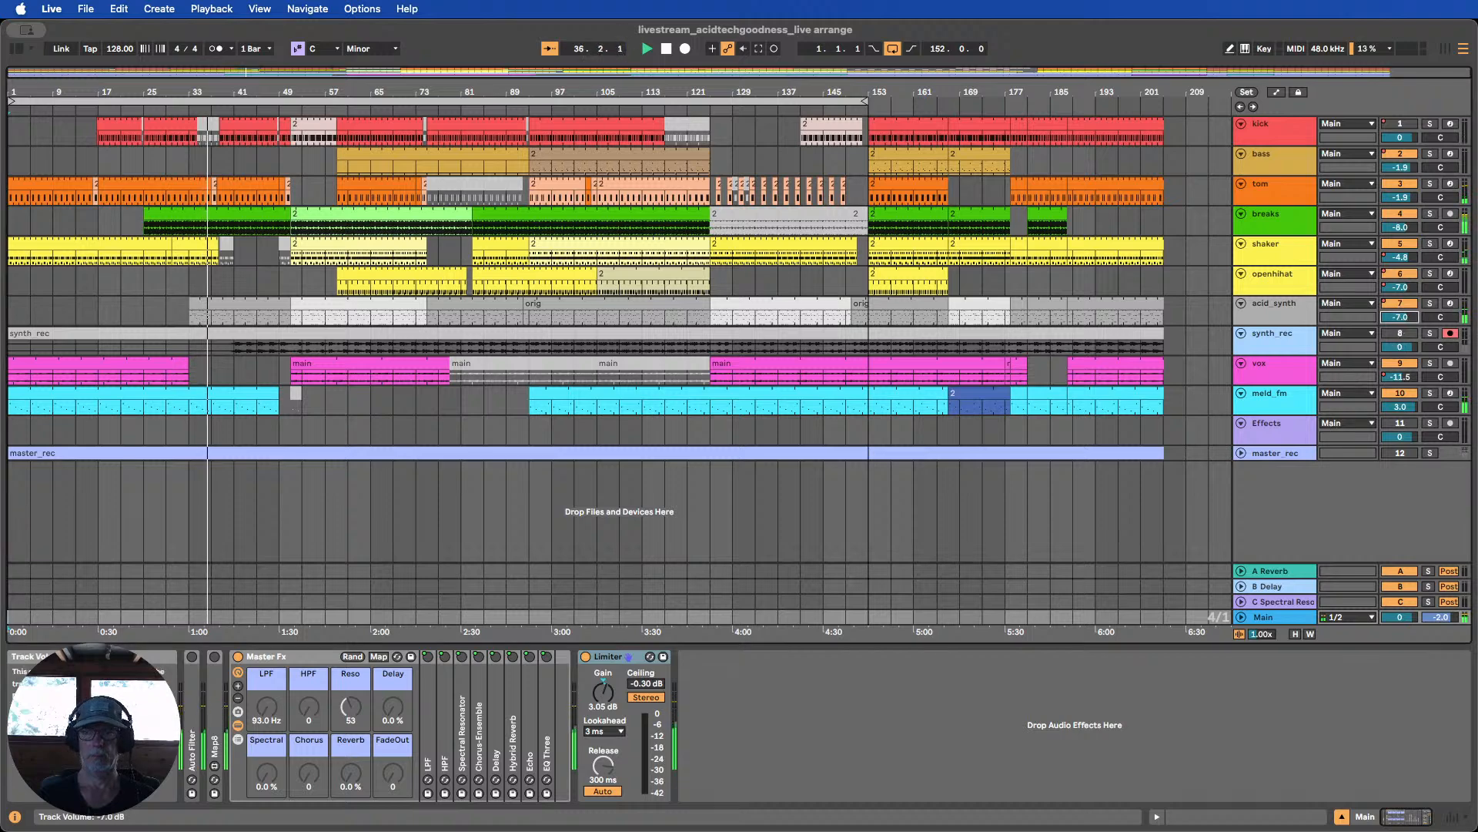
# Set the acid_synth volume to -7.1 dB and move the collapsed synth_rec track below master_rec
pyautogui.moveTo(1400, 316); pyautogui.dragTo(1400, 318)
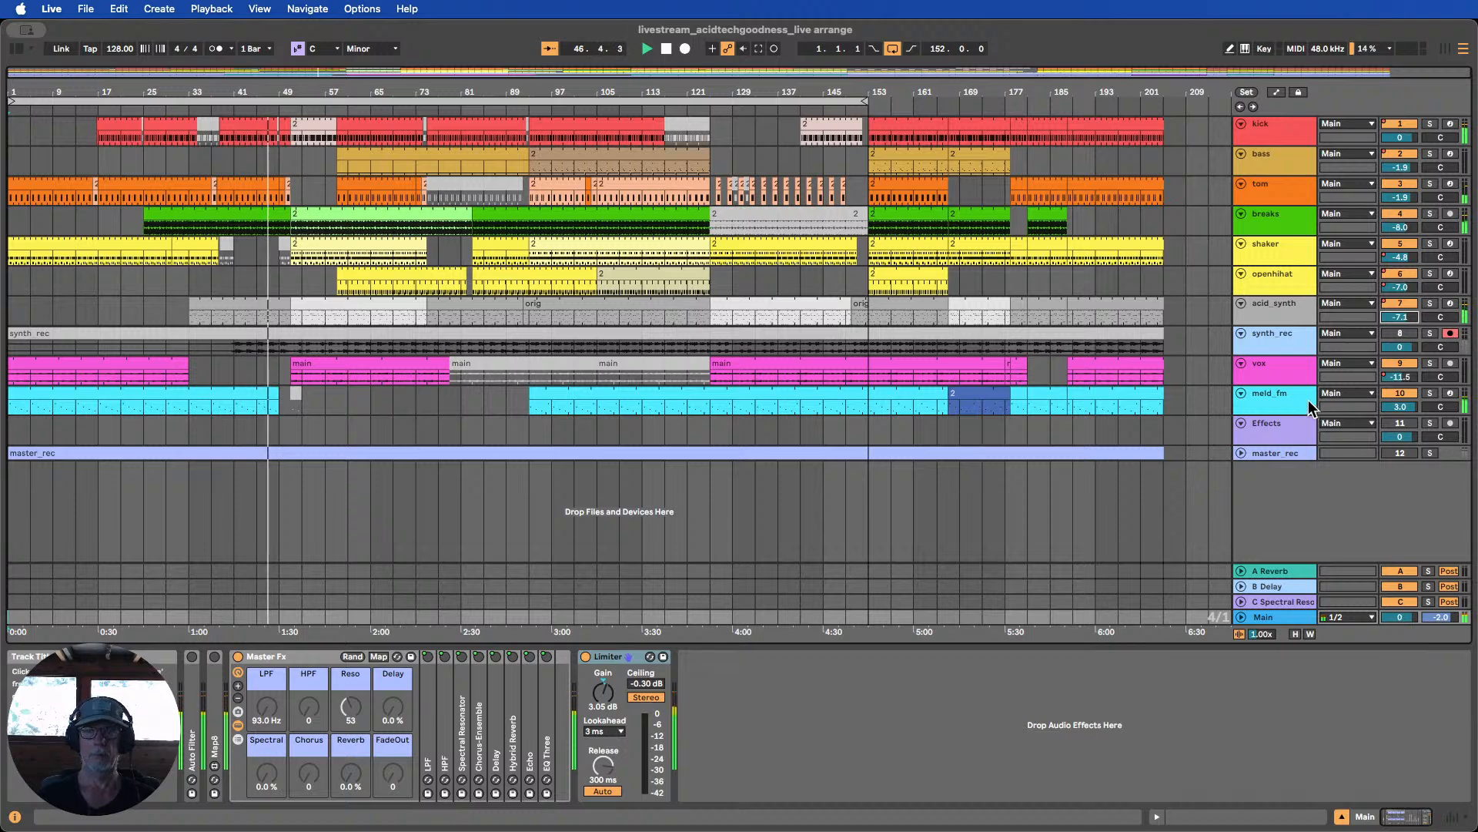
pyautogui.click(1241, 333)
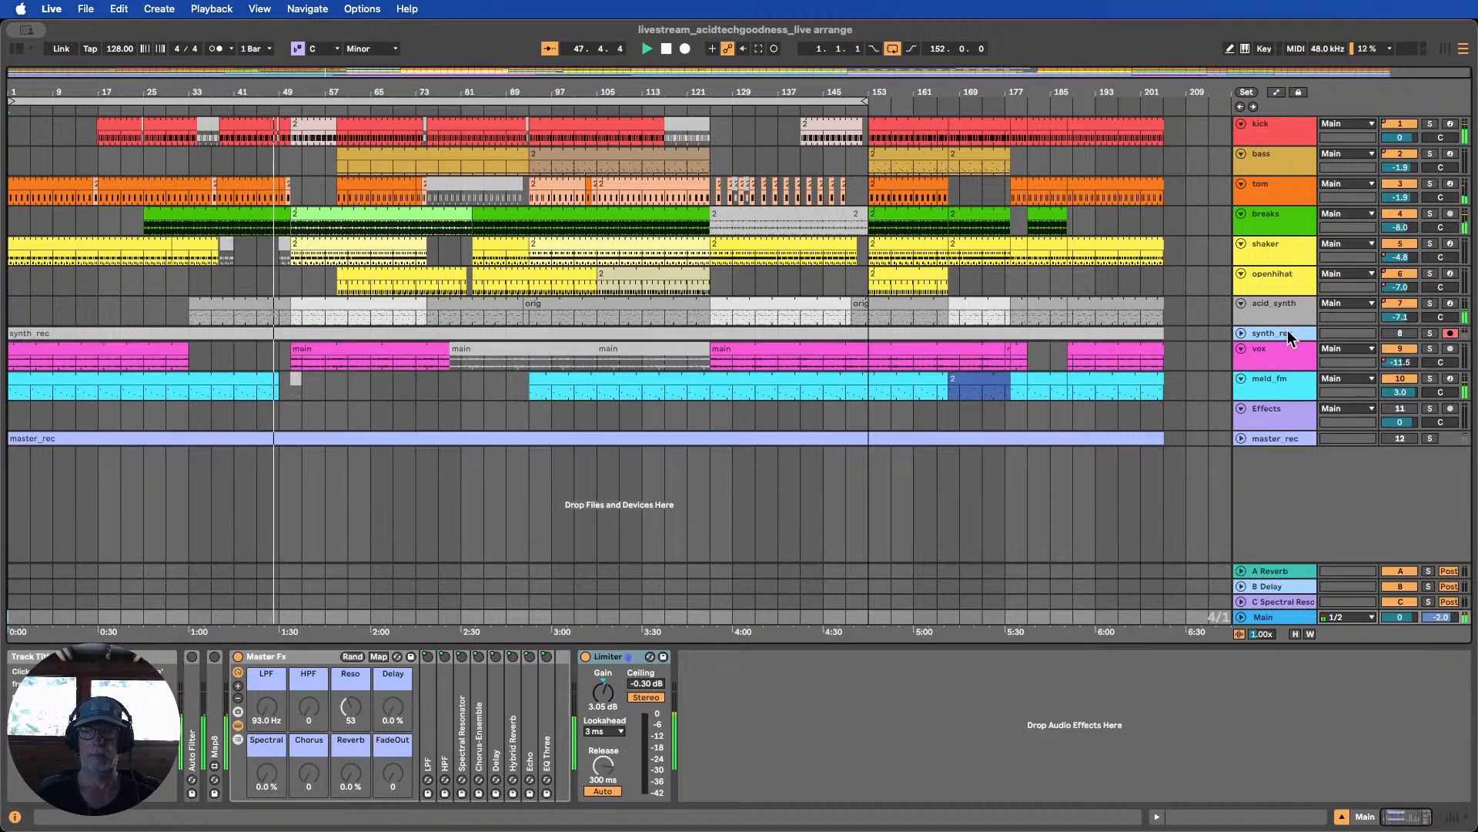
pyautogui.click(1287, 332)
pyautogui.moveTo(1287, 348); pyautogui.dragTo(1285, 443)
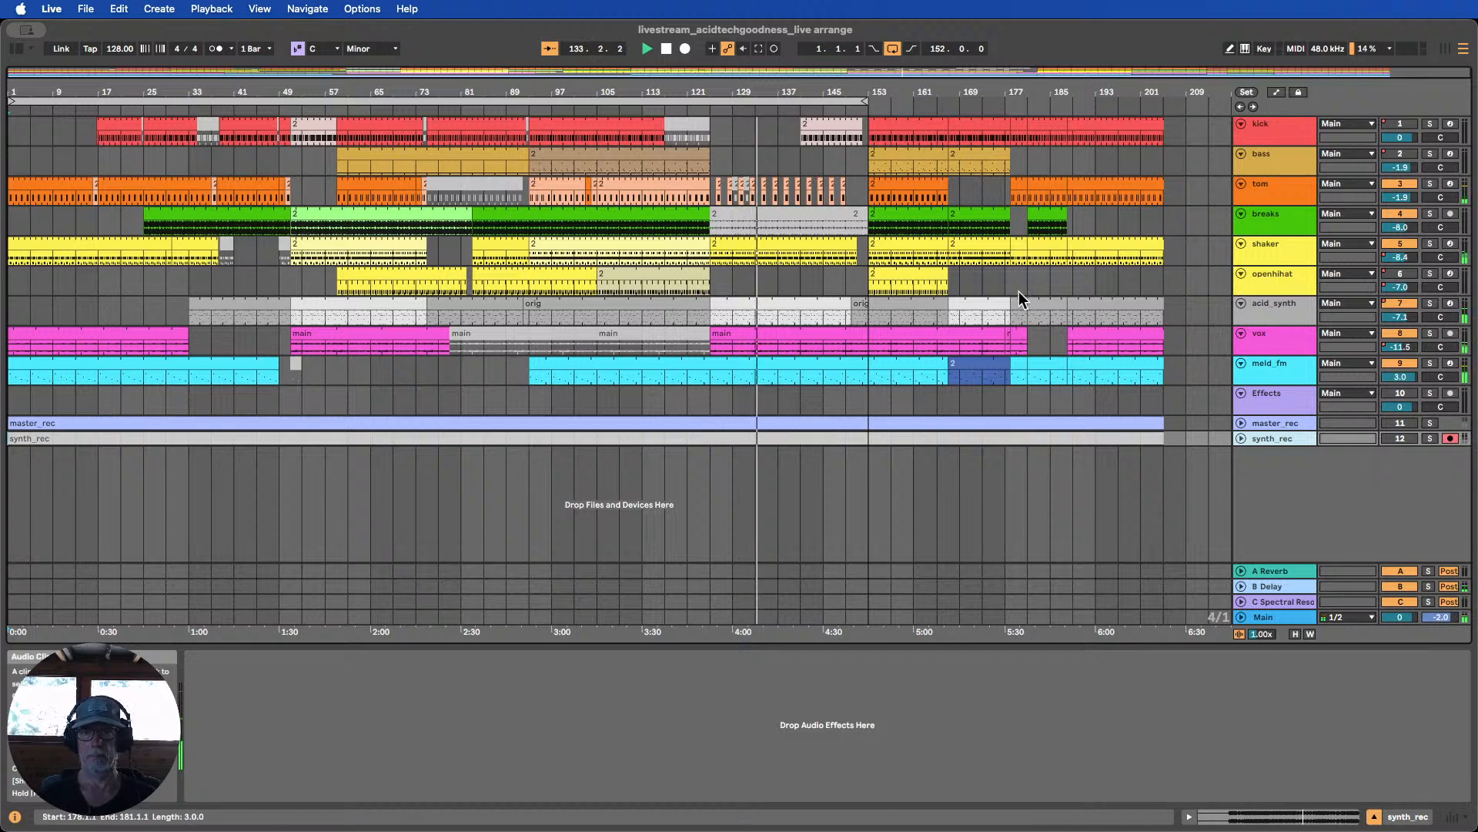
# Listen past bar 153 with the loop end extended to bar 161, stop playback, and return the loop end to bar 153
pyautogui.moveTo(862, 100)
pyautogui.mouseDown()
pyautogui.moveTo(925, 100)
pyautogui.moveTo(913, 101)
pyautogui.mouseUp()
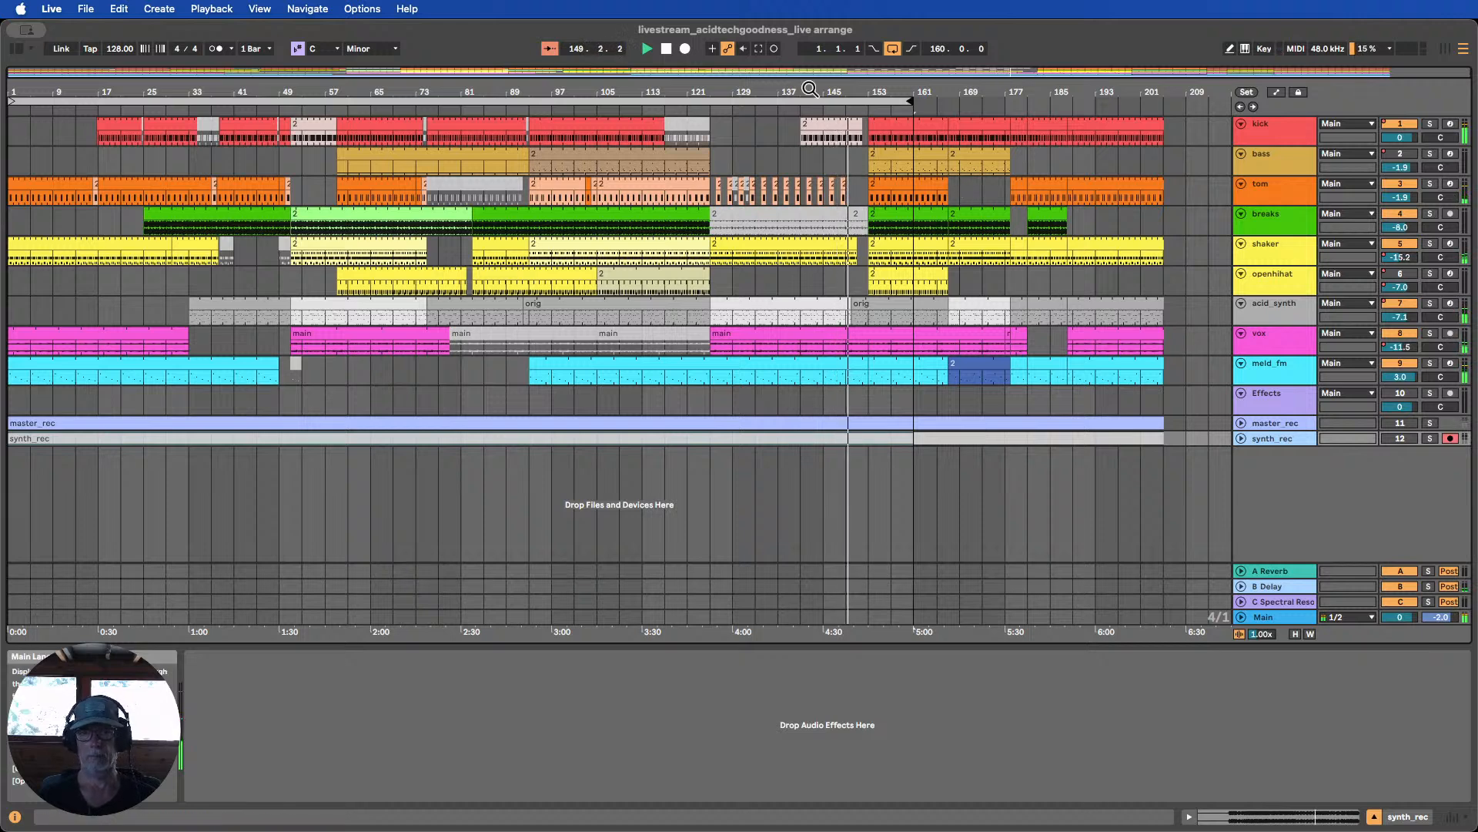
pyautogui.click(667, 49)
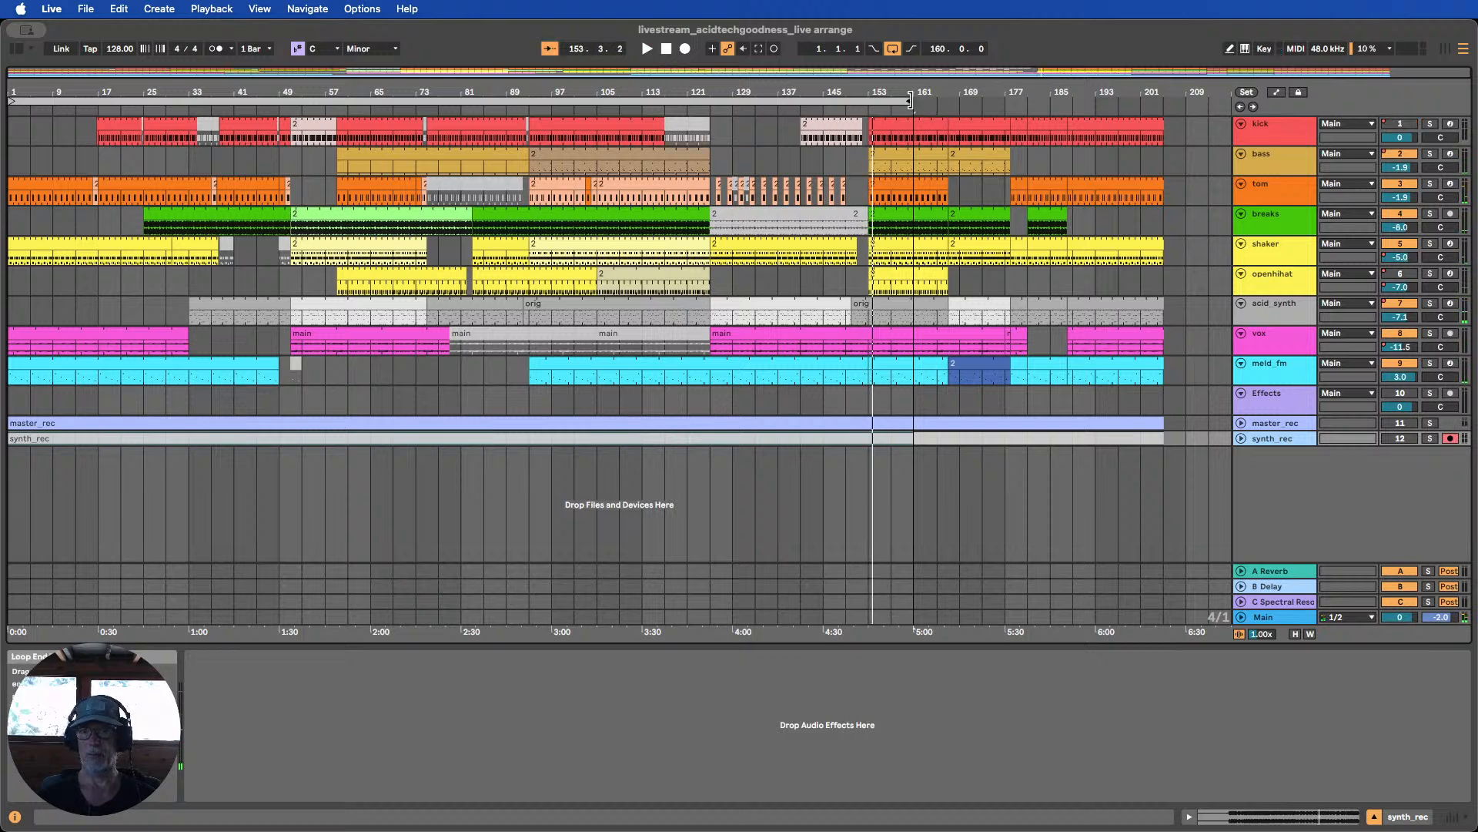
pyautogui.moveTo(911, 101); pyautogui.dragTo(860, 102)
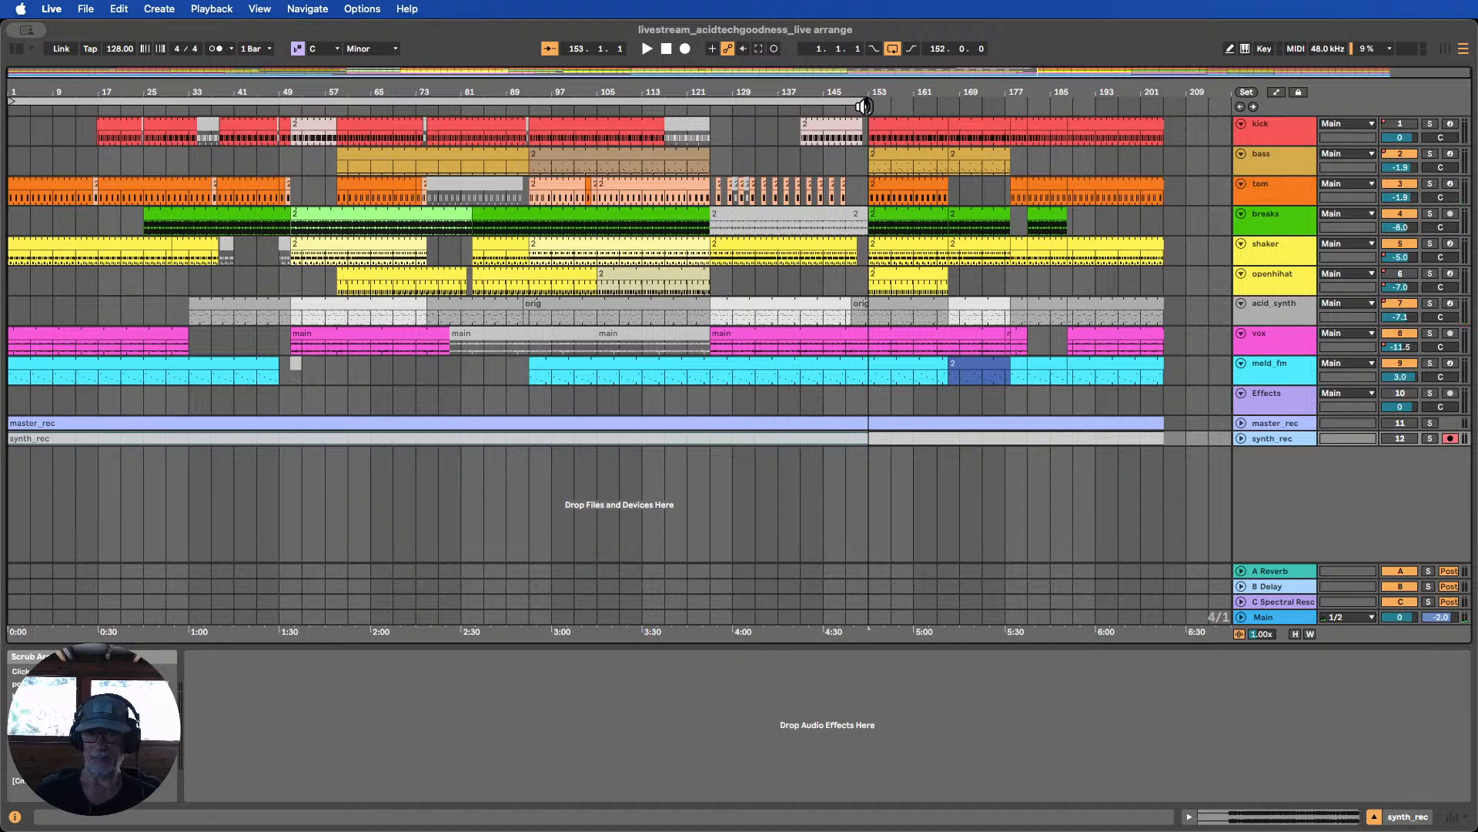